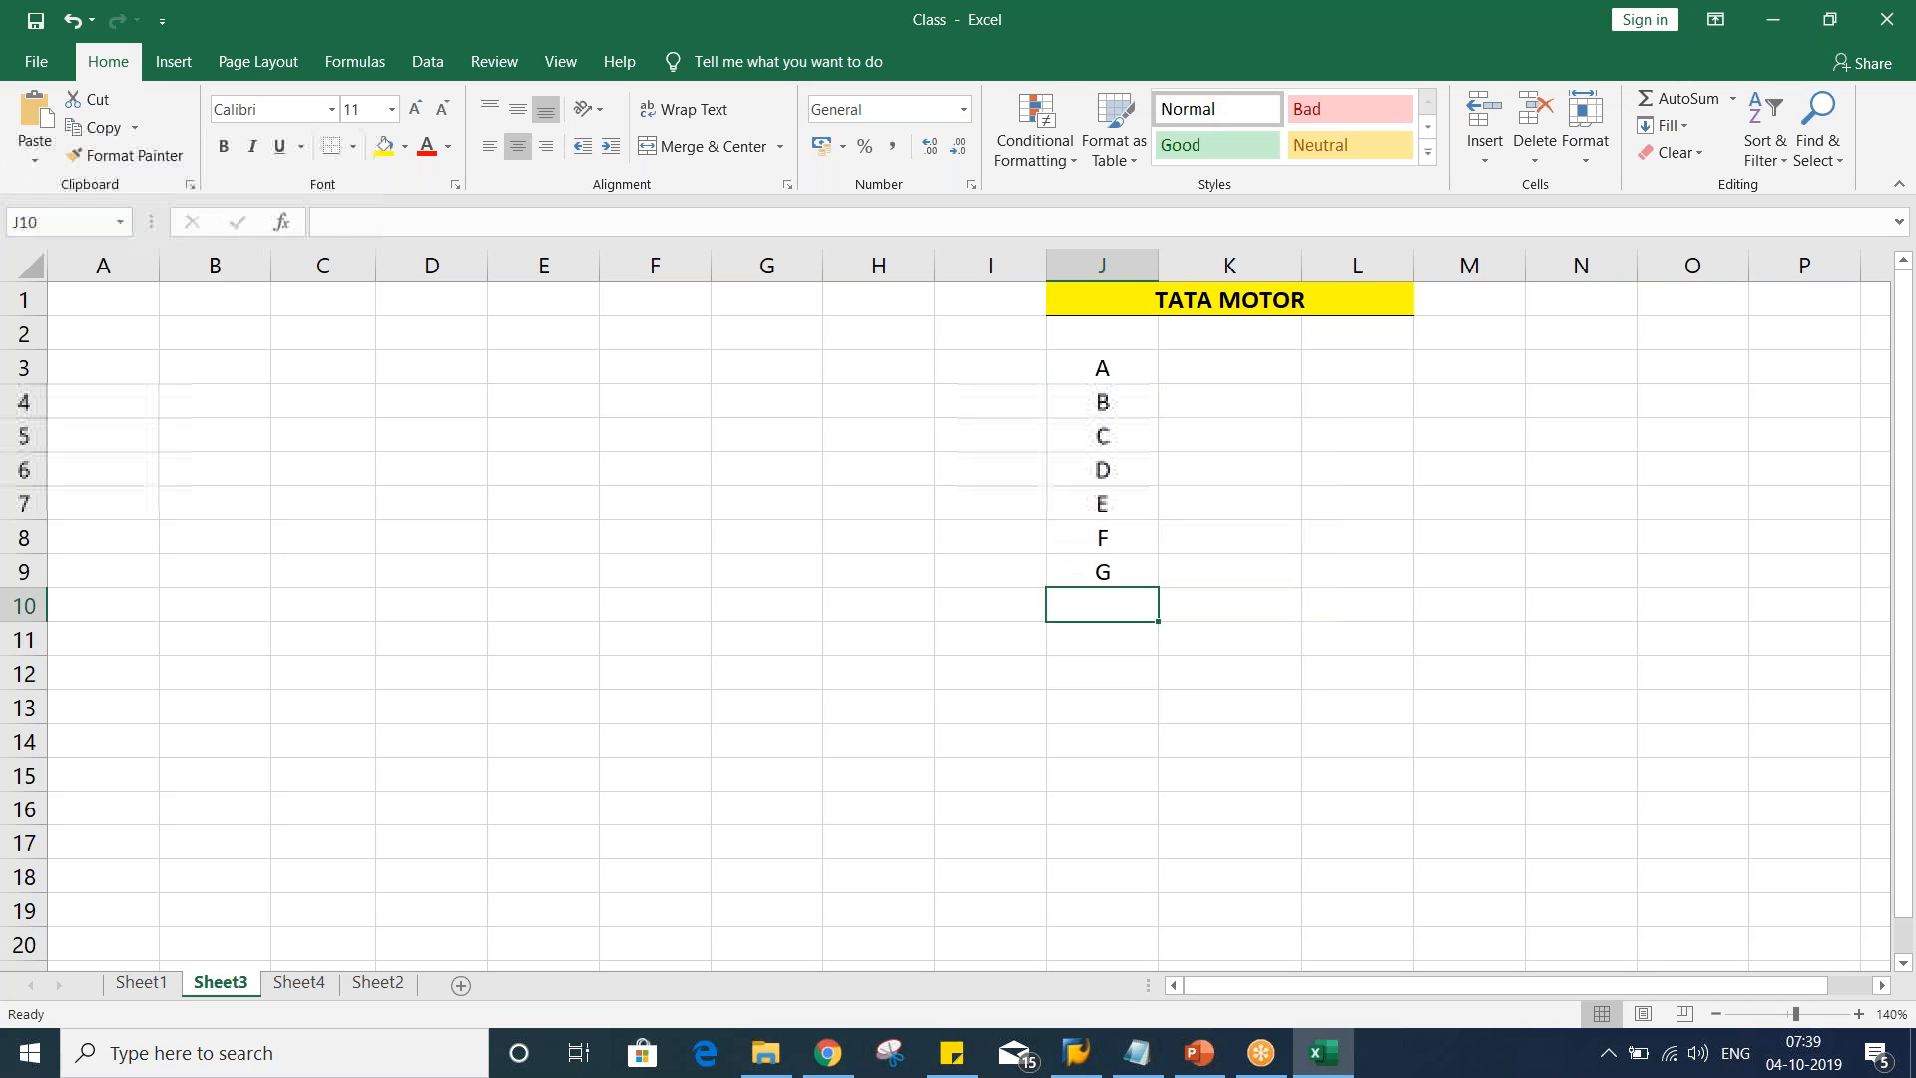
Add H and I to the end of the letter list in column J, and clear the whole list from J3:J12
text(I)
key(Return)
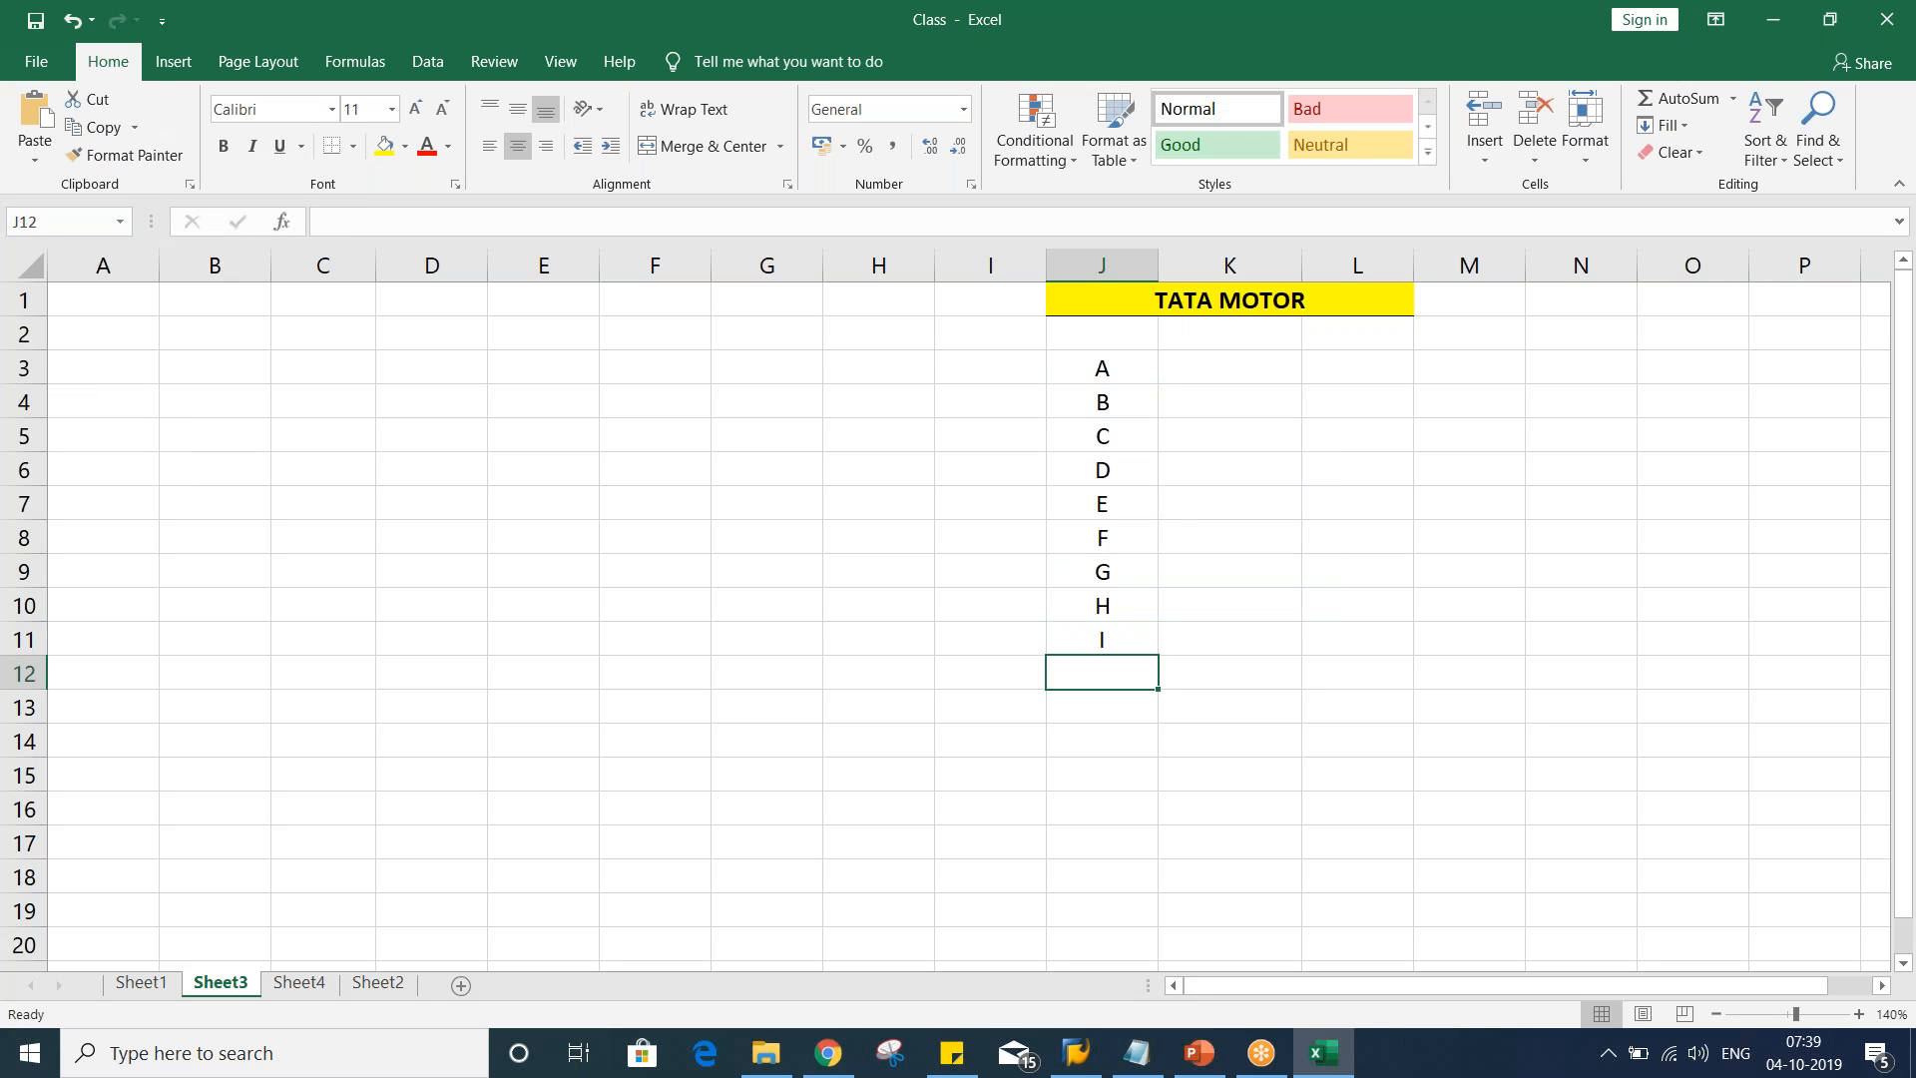
drag(1103, 370, 1134, 655)
click(1078, 770)
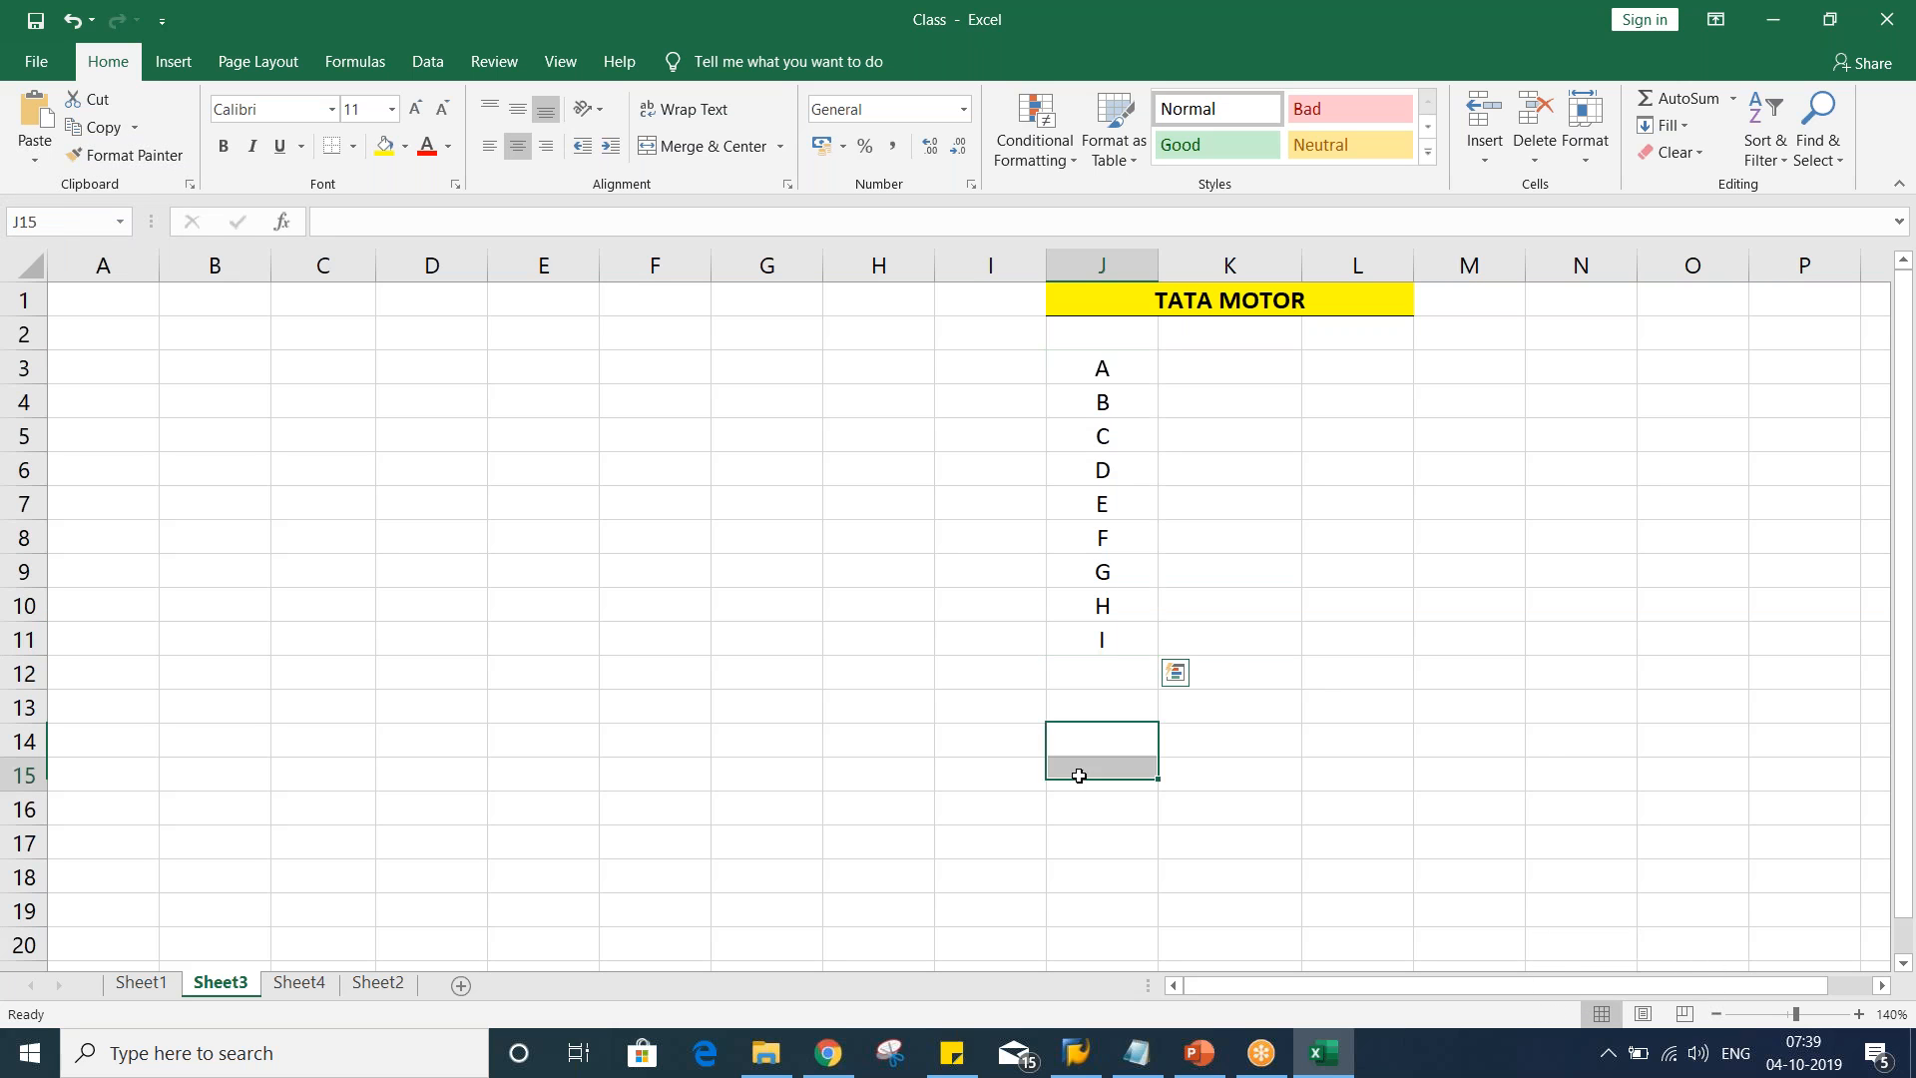
drag(1124, 370, 1146, 659)
key(Delete)
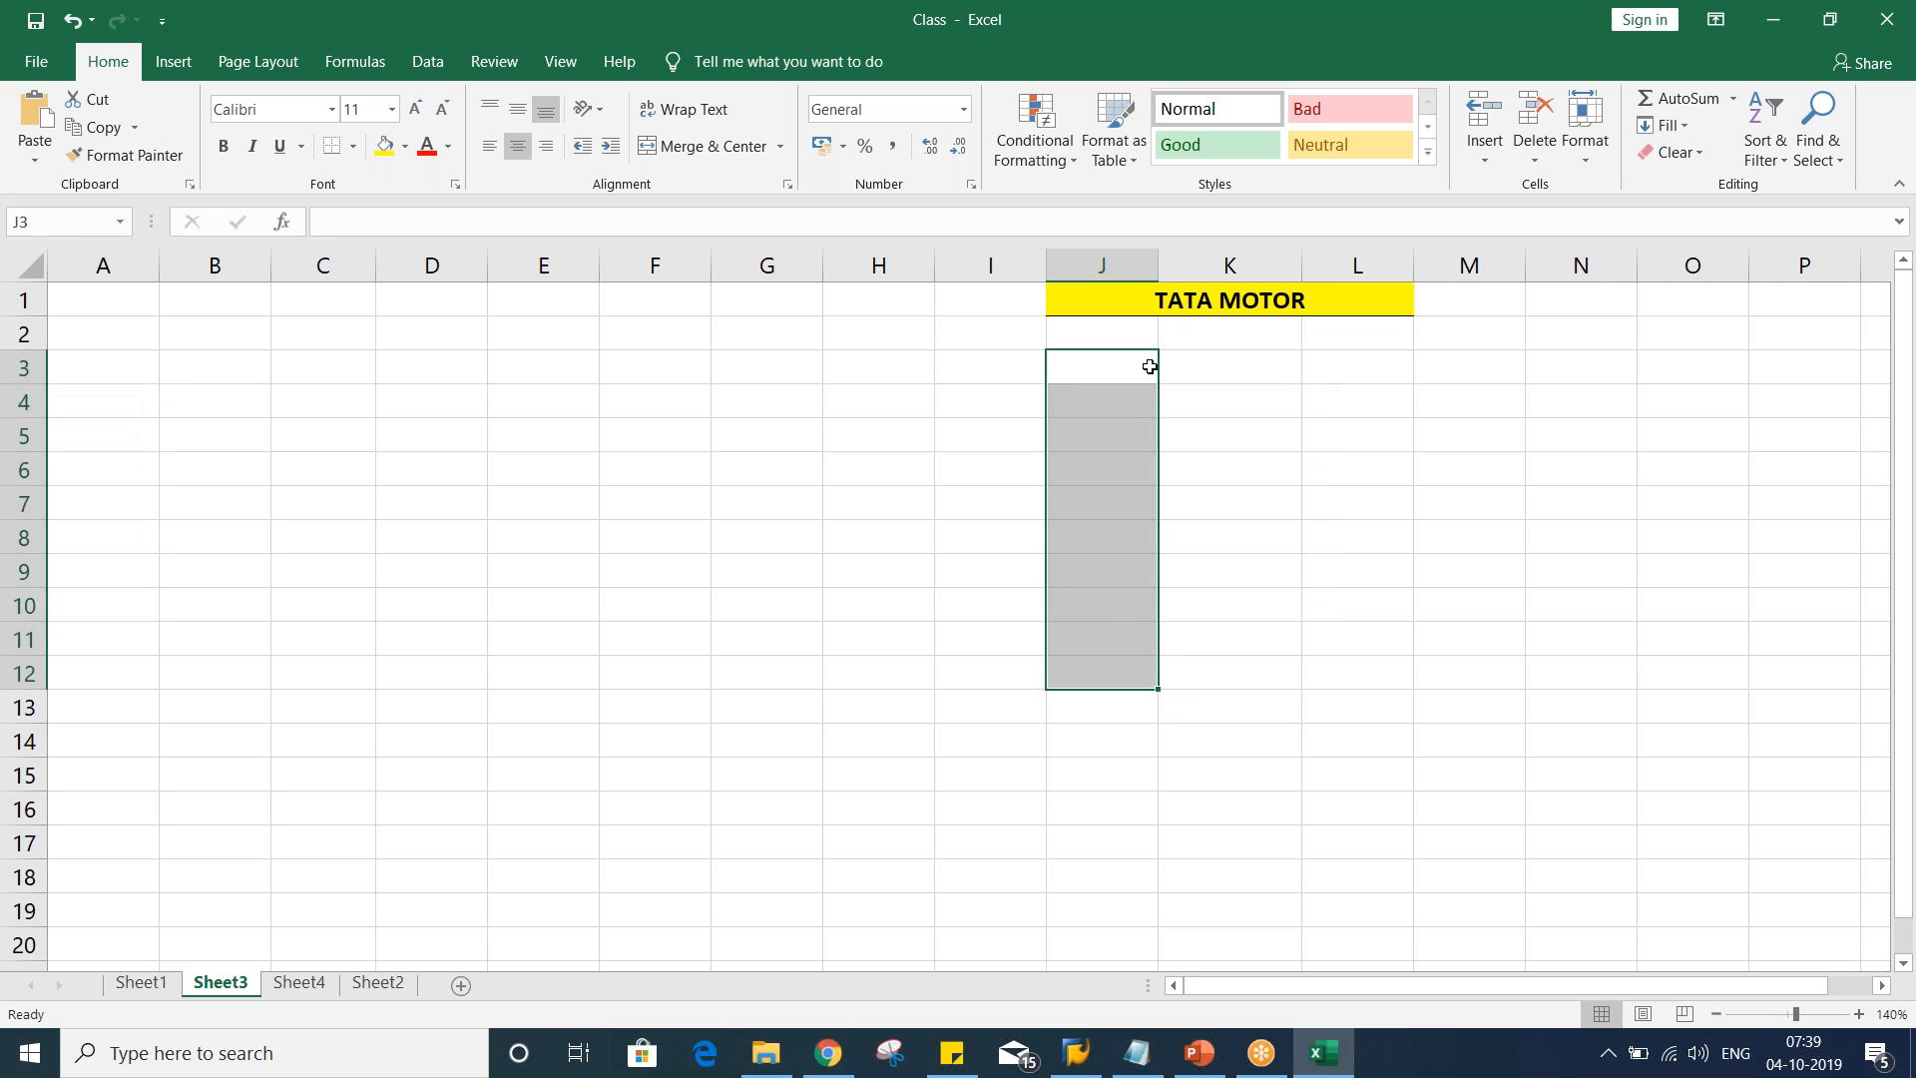
Enter the heading XYZ LTD in K3 with the amounts 1000, 2000 and 1500 below it in K4:K6
click(1202, 358)
text(XYZ LTD)
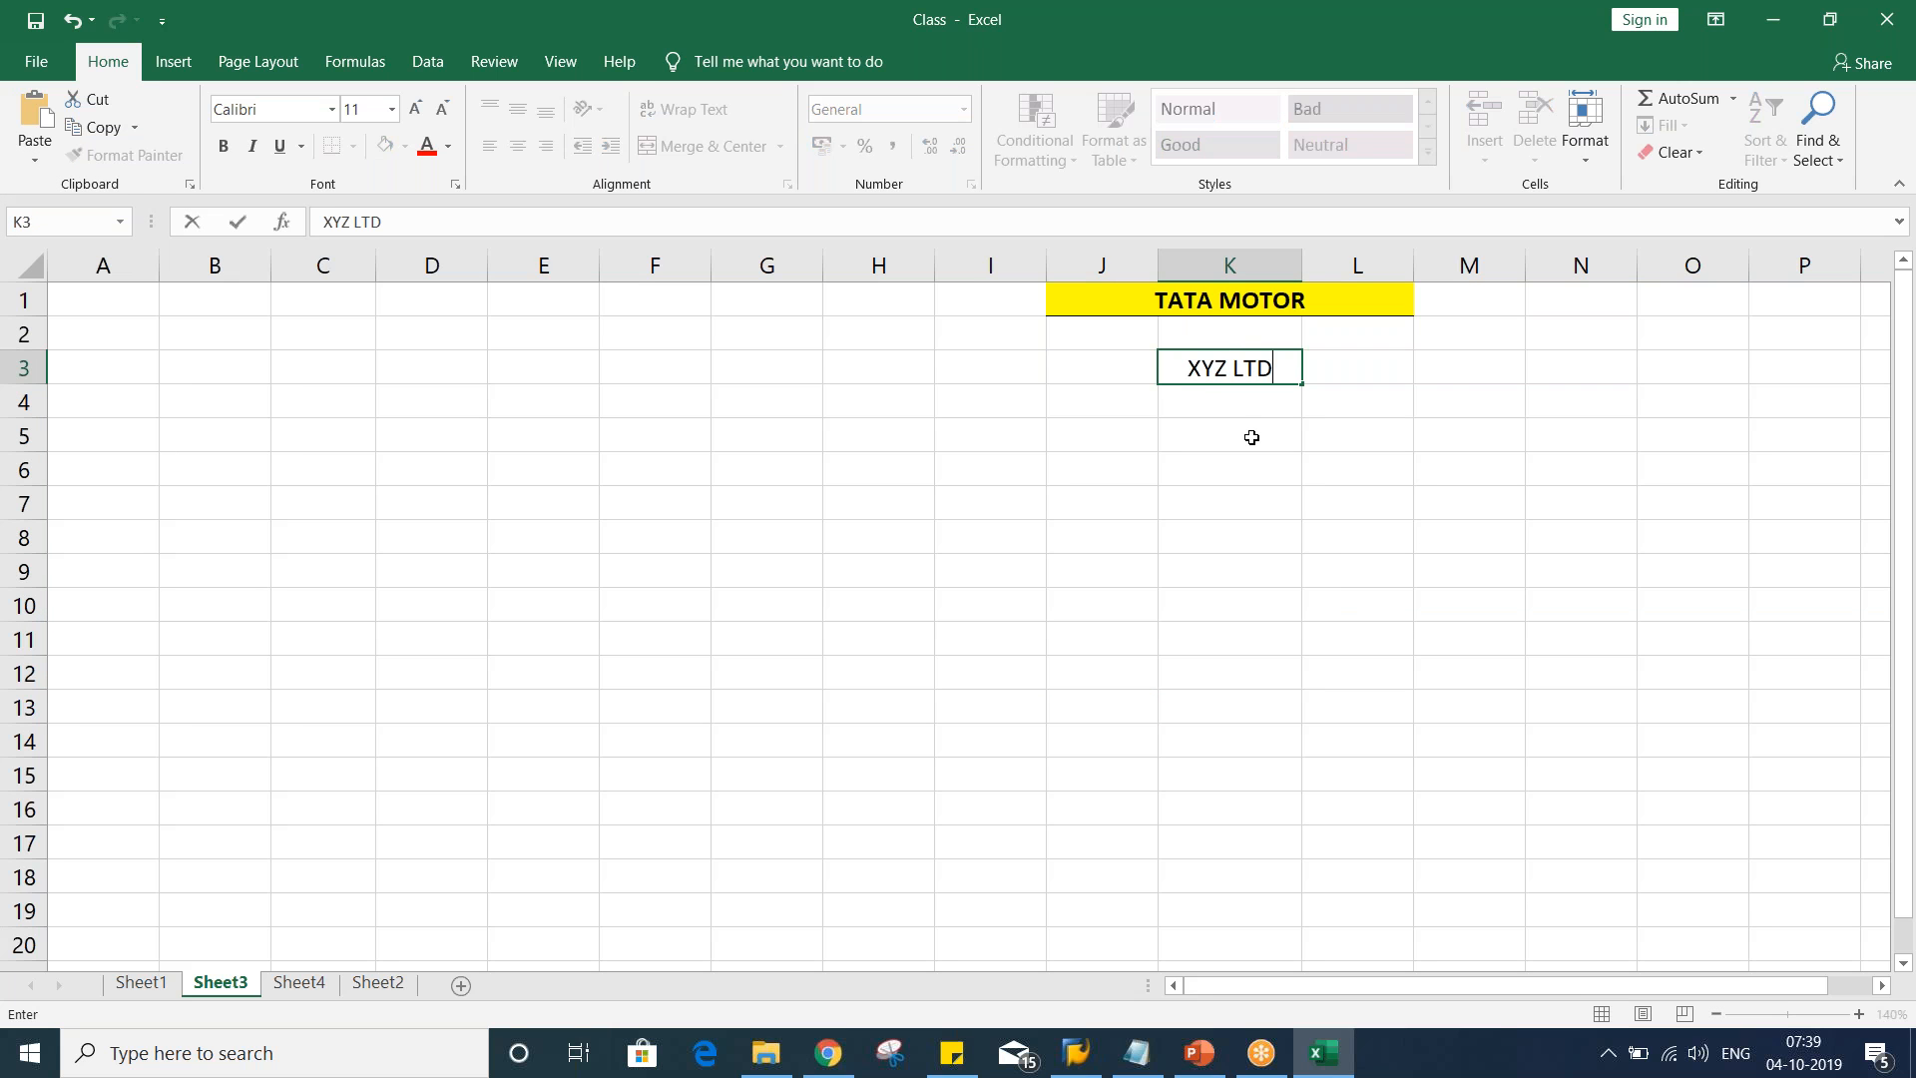
key(Return)
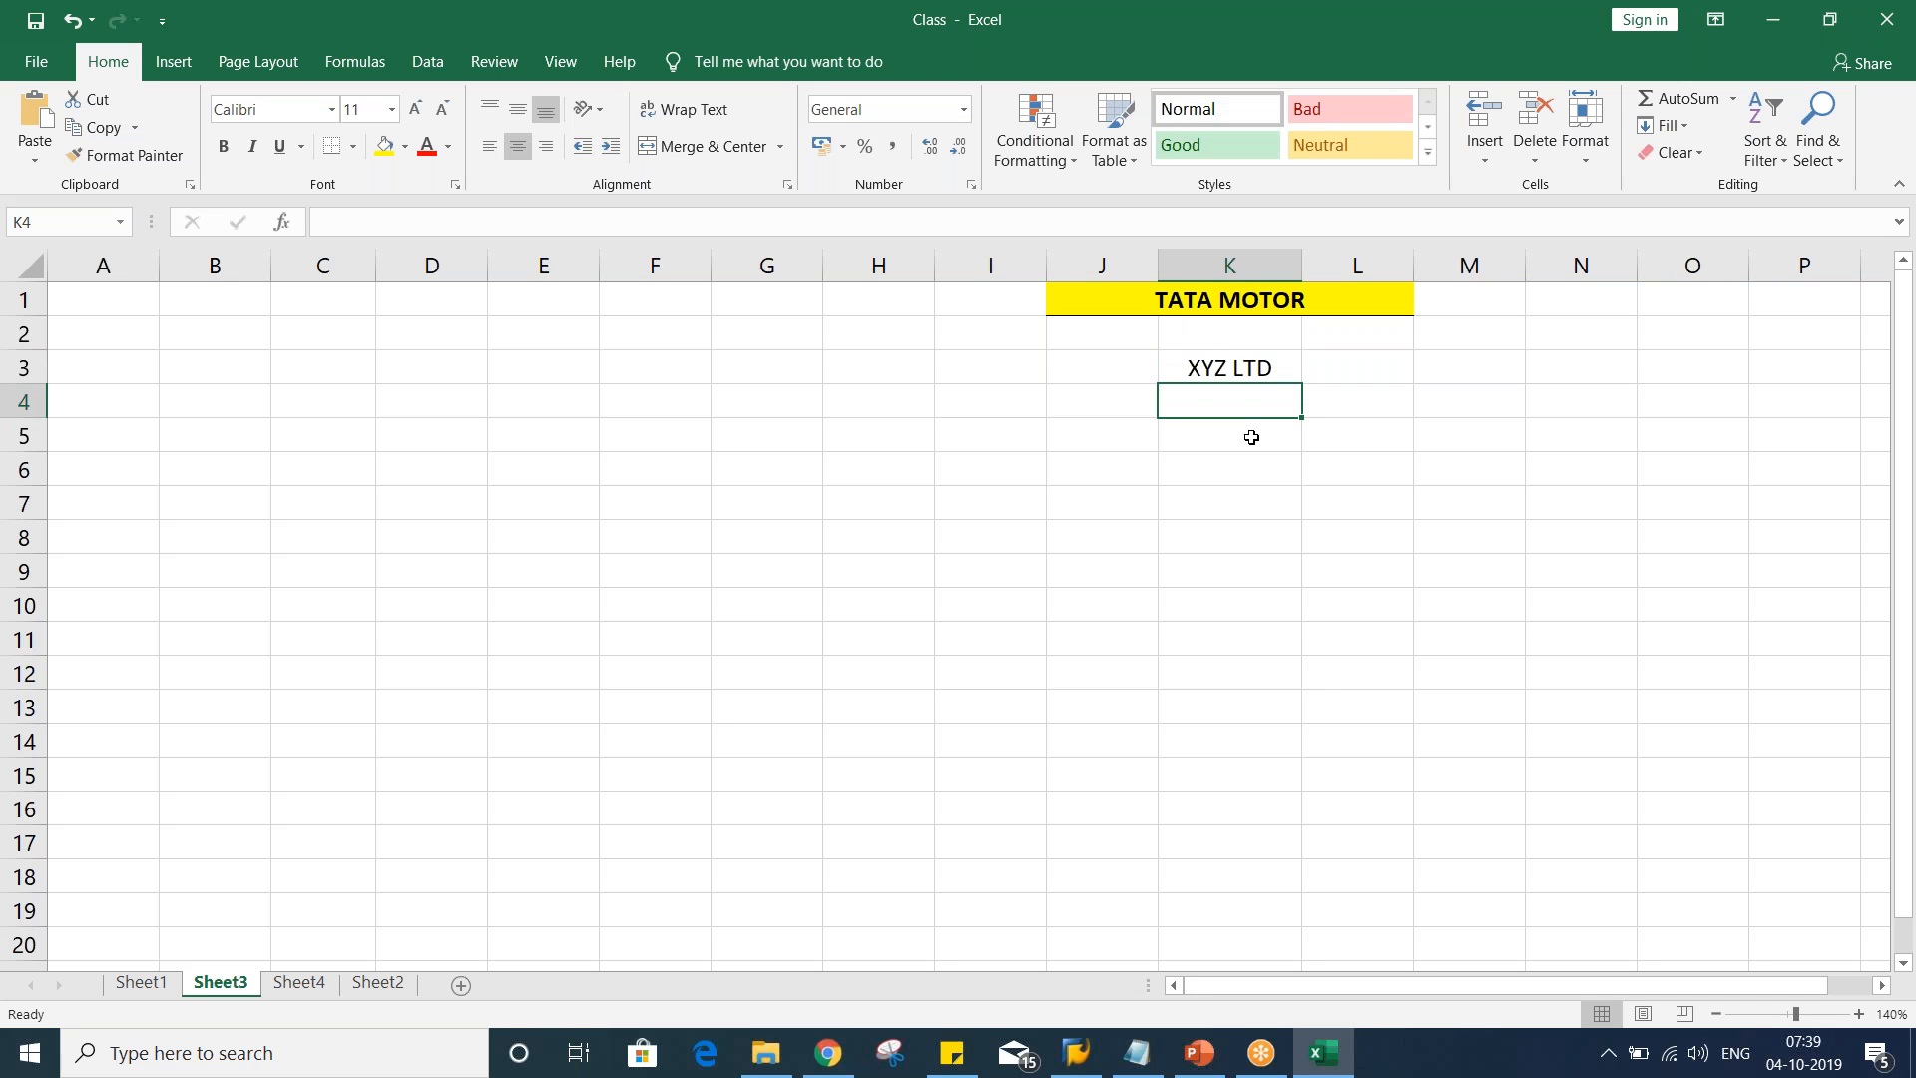
text(1000)
key(Return)
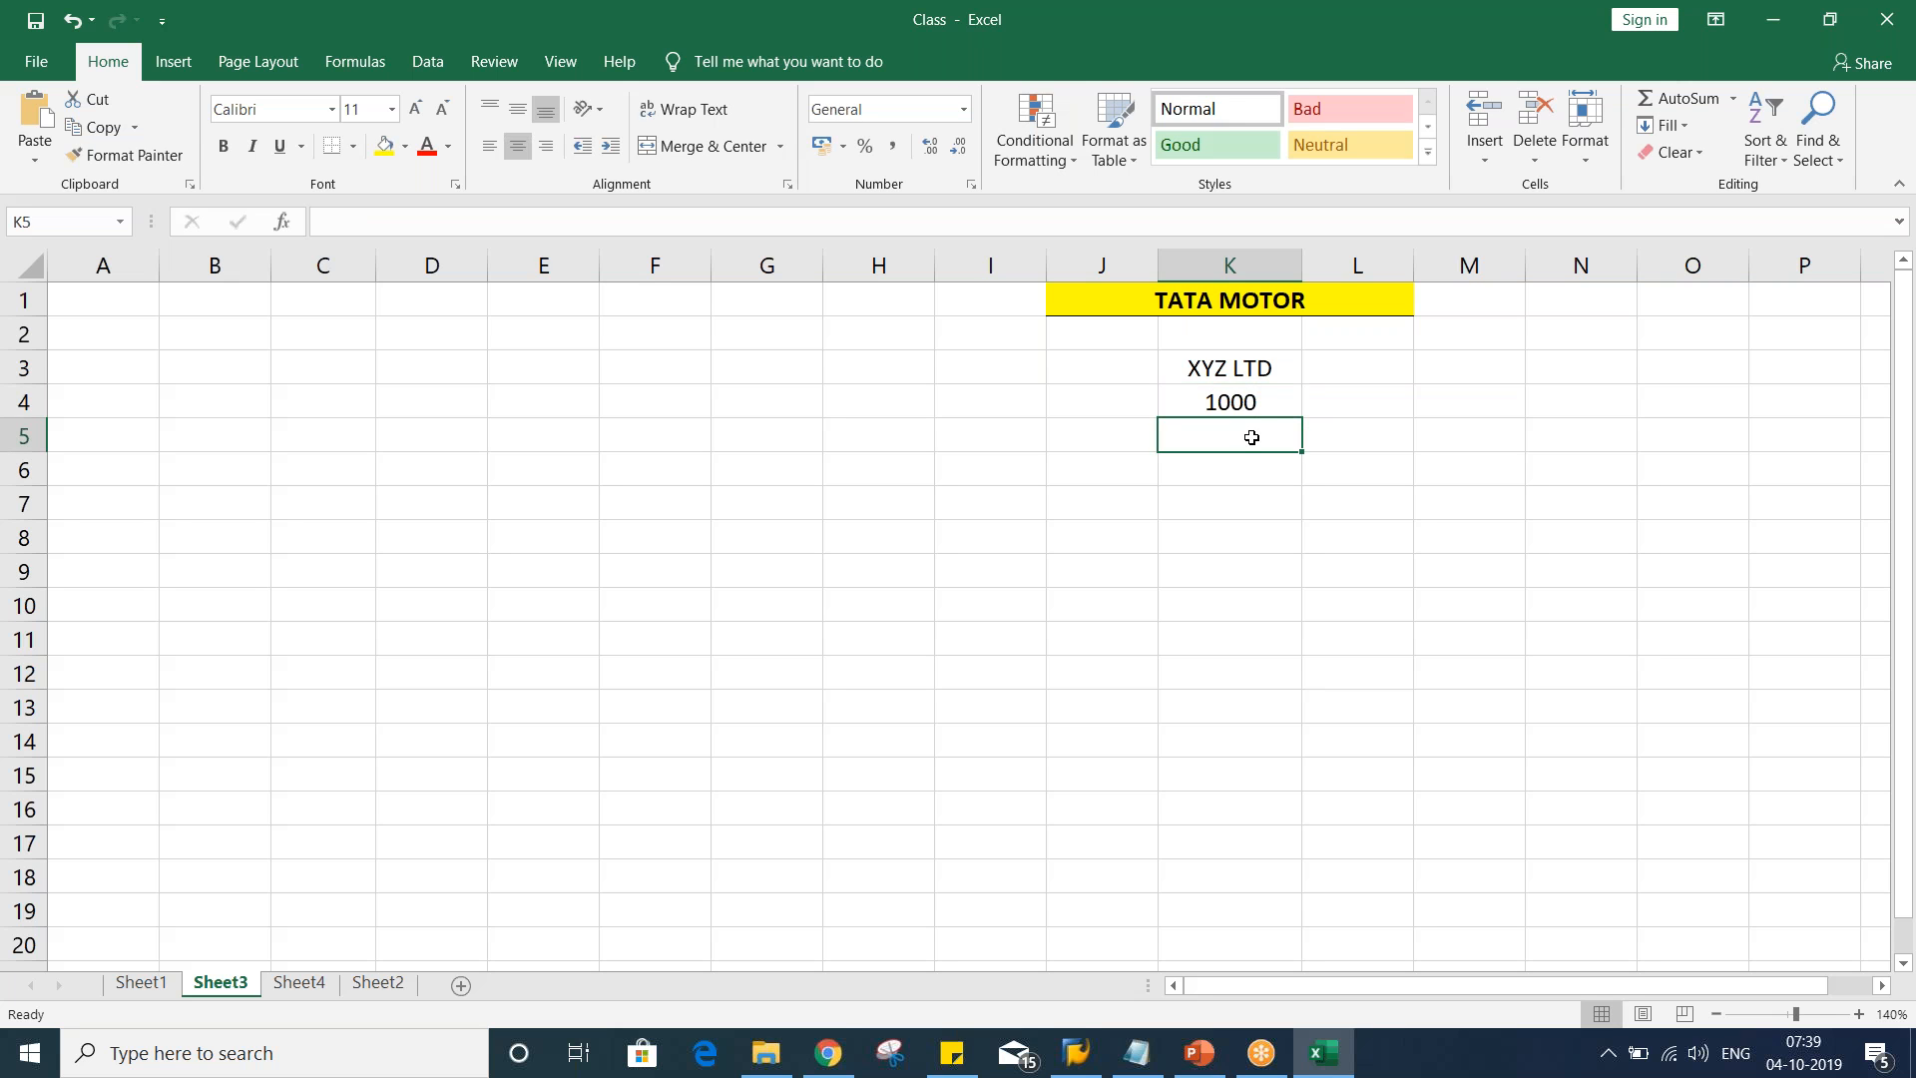
text(2000)
key(Return)
text(1500)
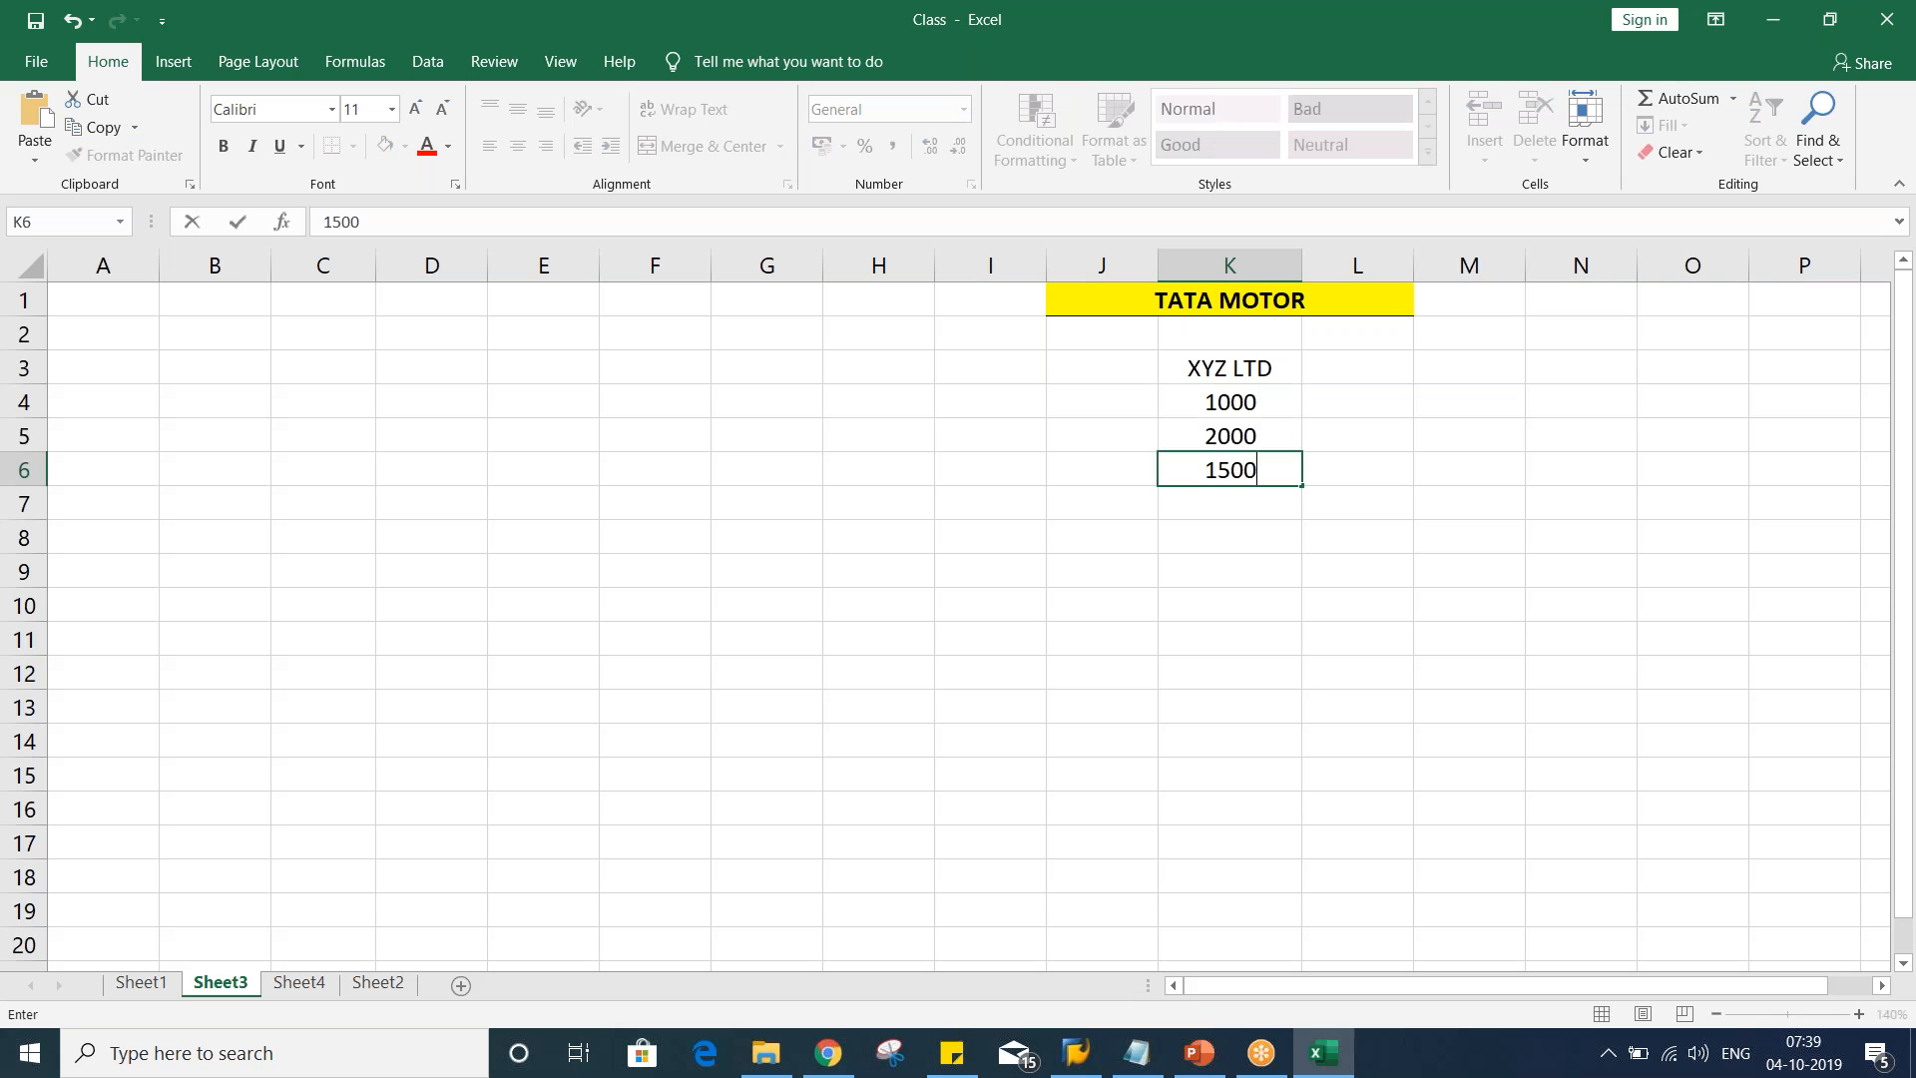
key(Return)
Continue the XYZ LTD amounts with 3000, 4500, 5000 and 3000 in K7:K10
text(3000)
key(Return)
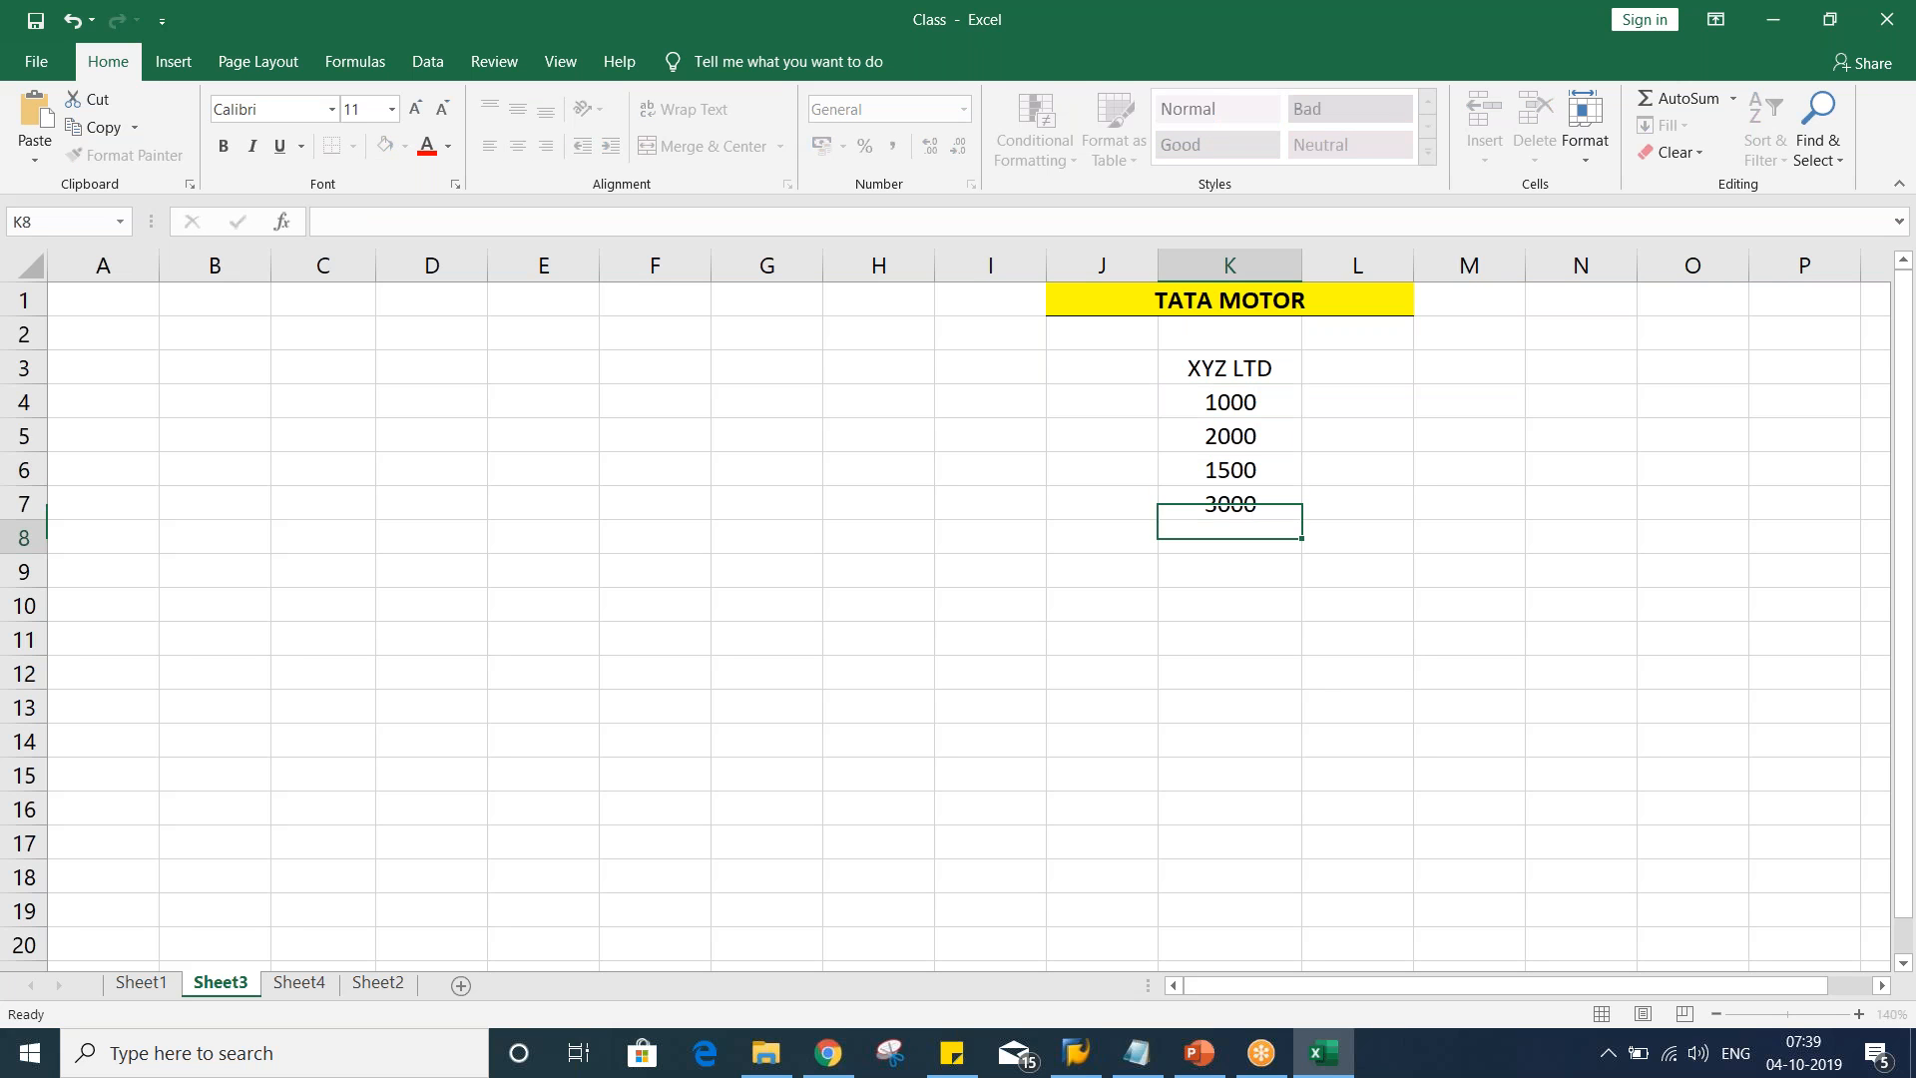
text(4500)
key(Return)
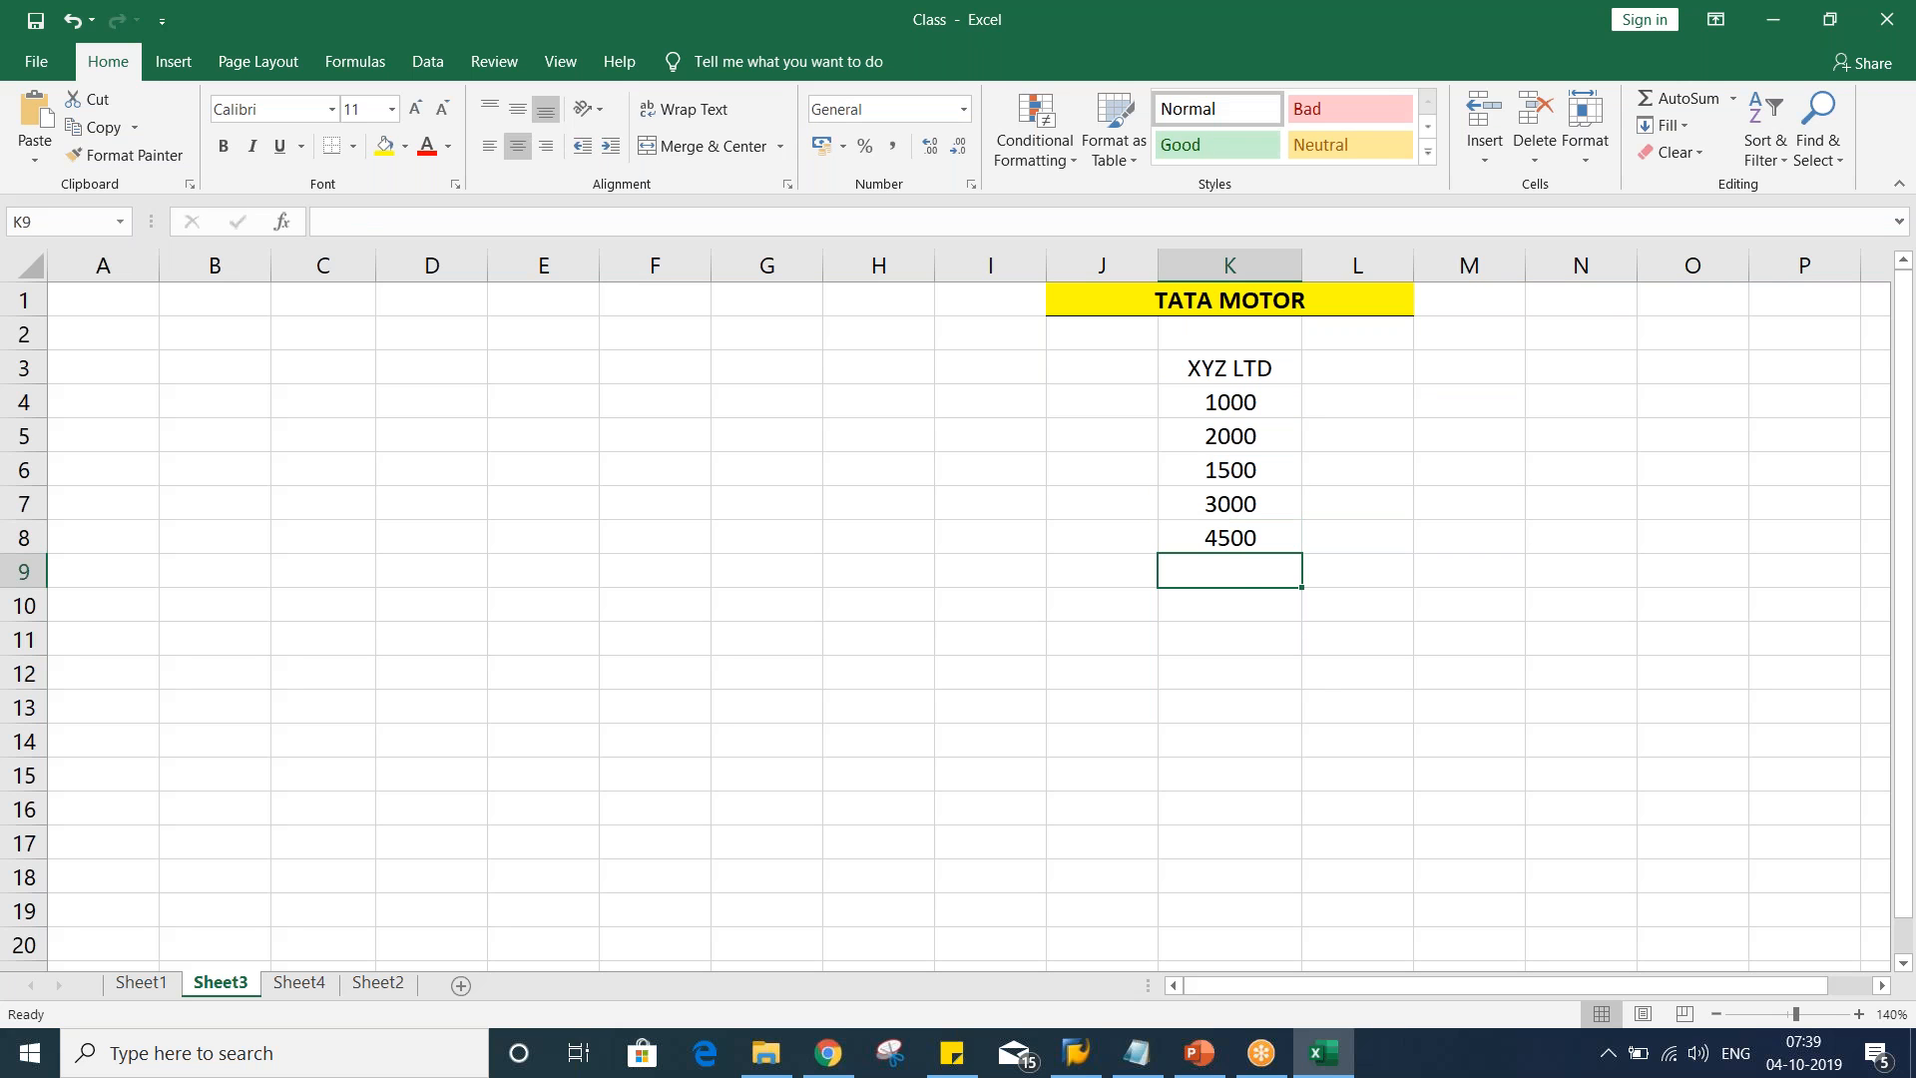
text(5000)
key(Return)
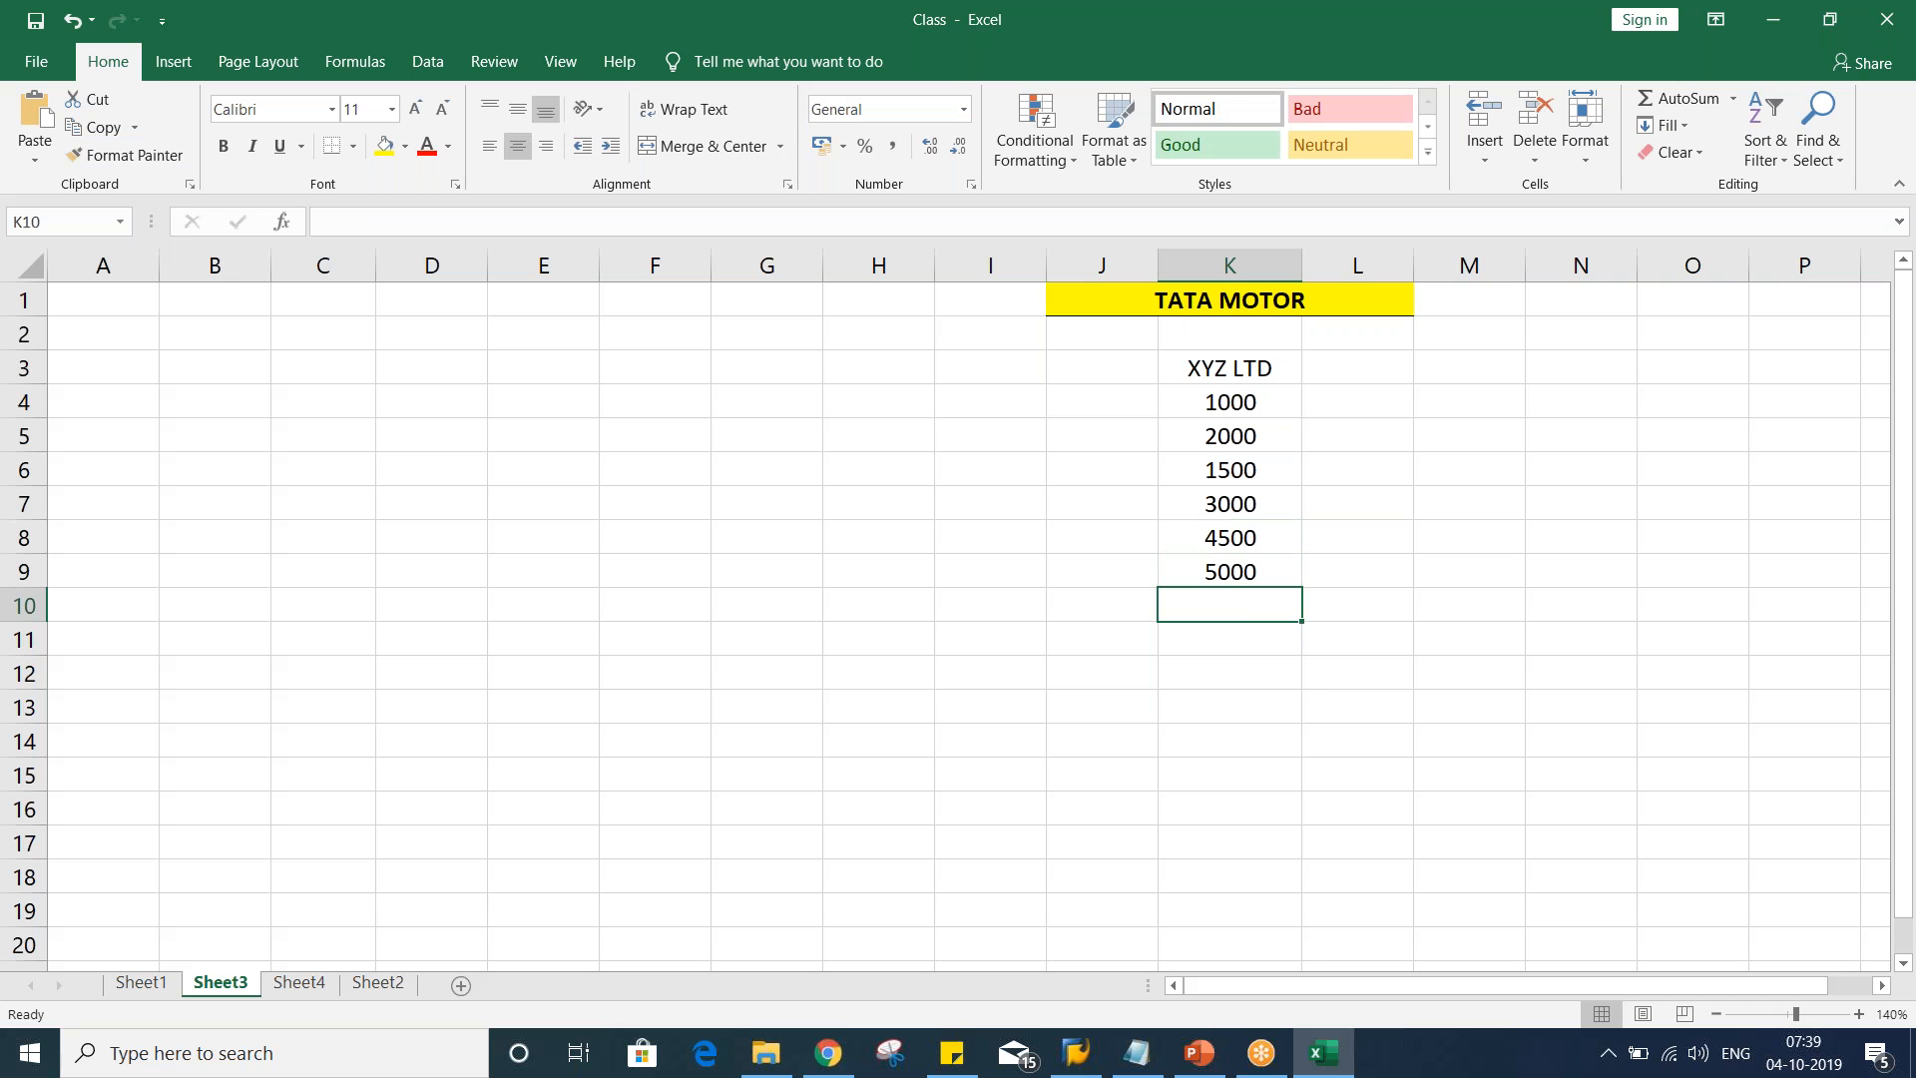
text(30)
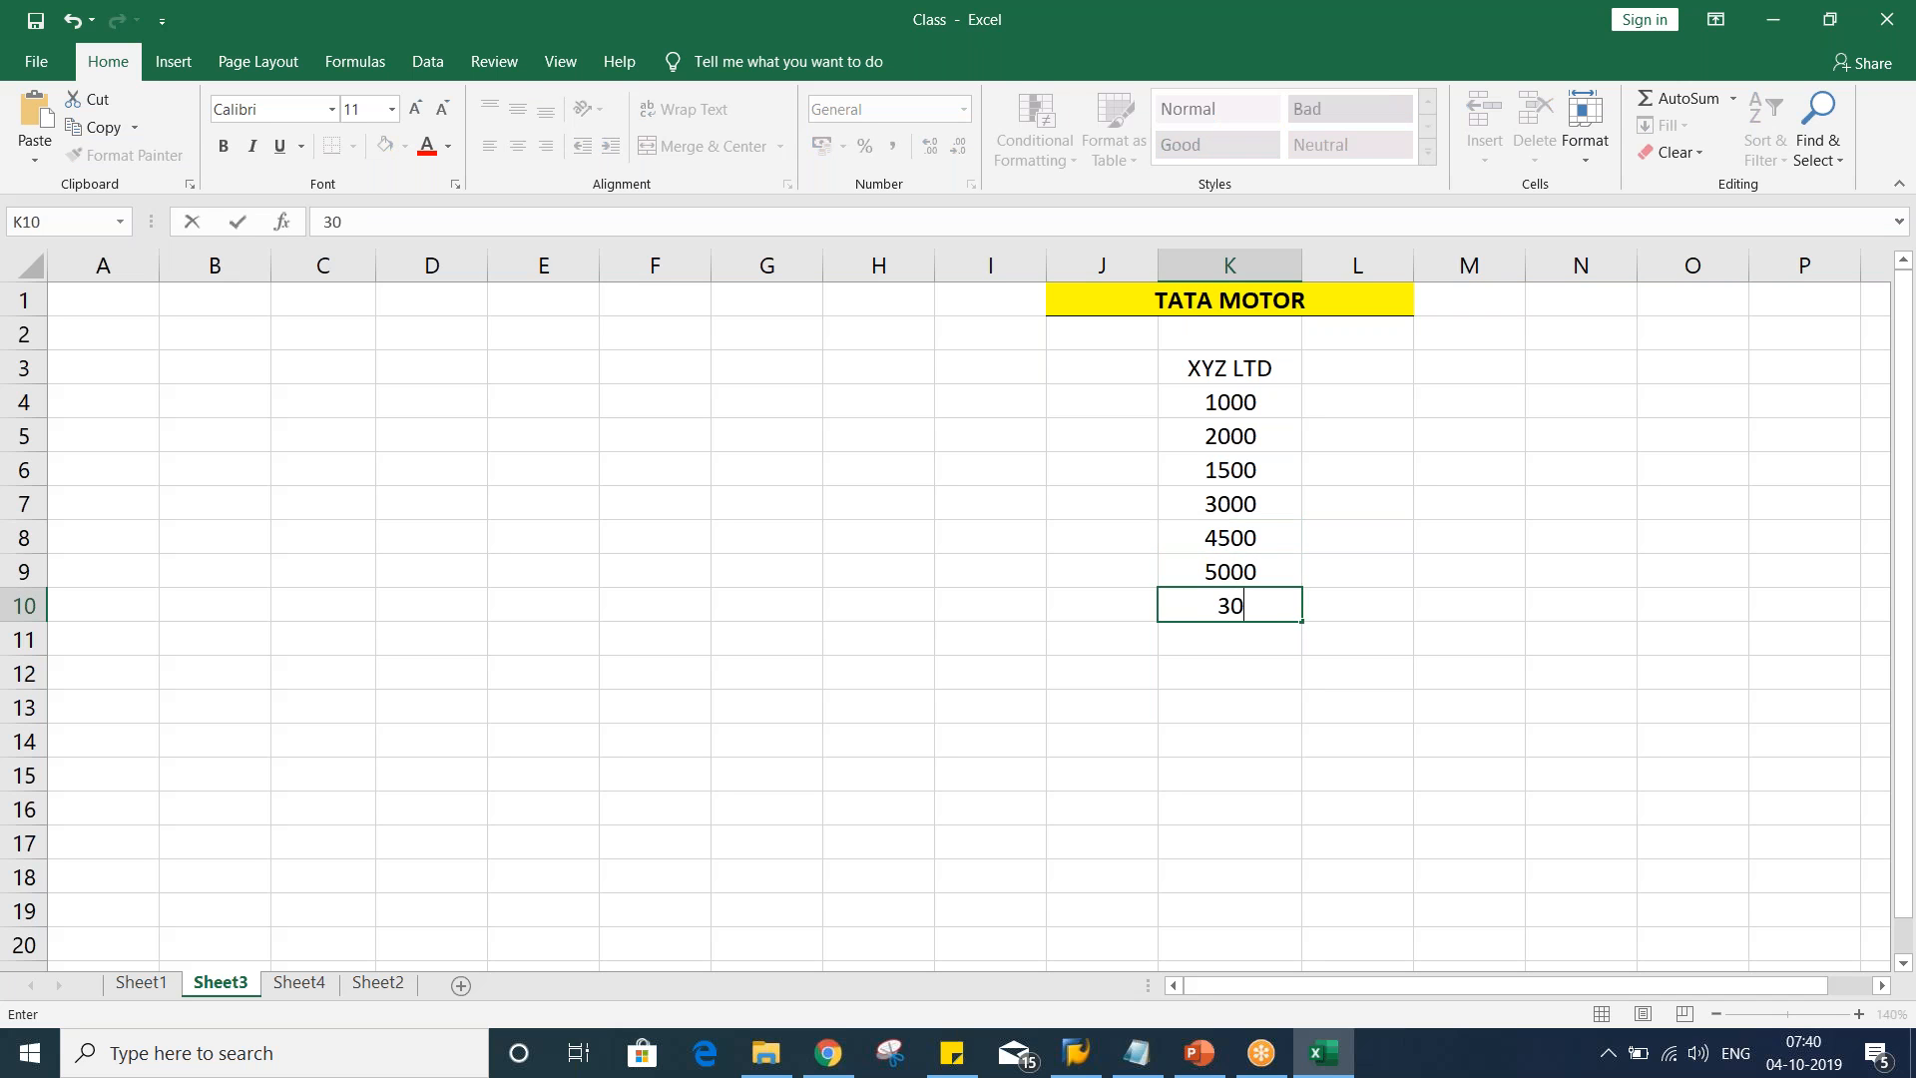
text(00)
key(Return)
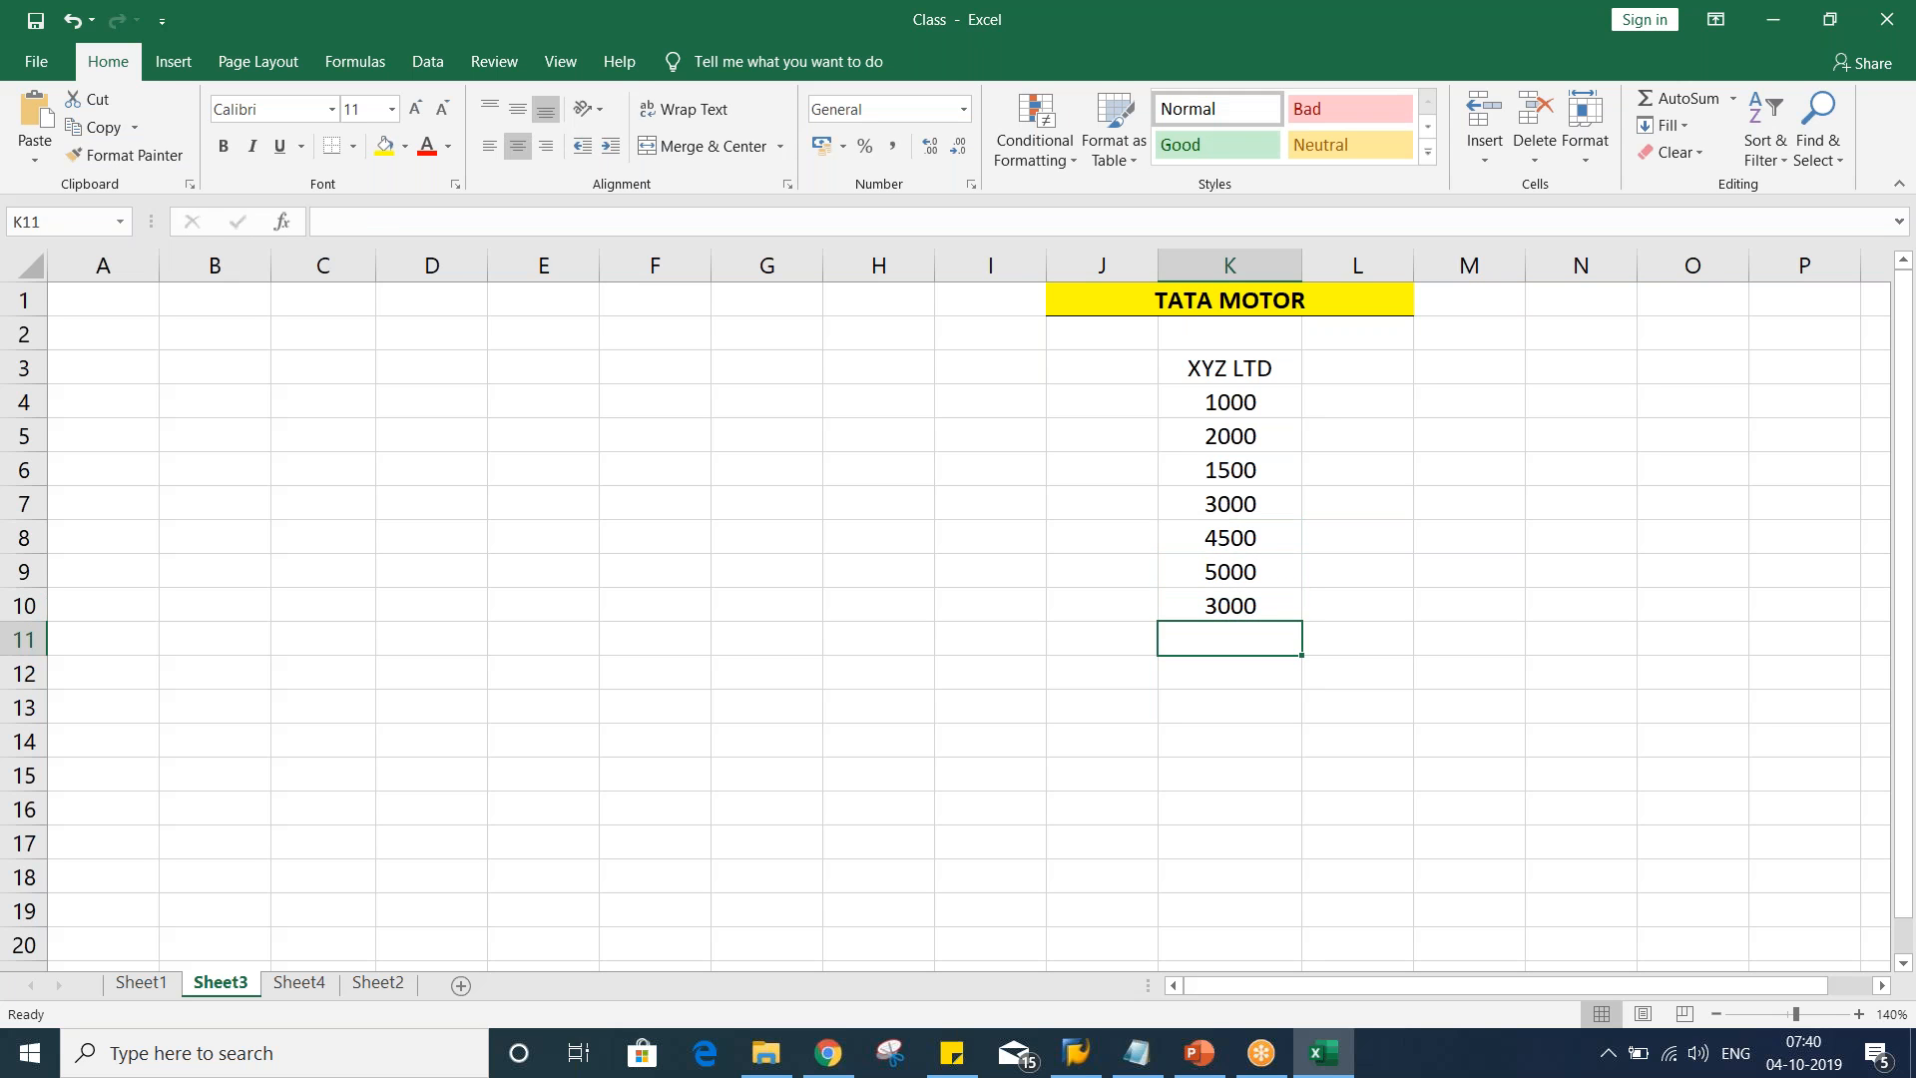
Move the XYZ LTD list from K3:K10 to D3:D10 and make its heading bold with a bottom border
click(1230, 372)
drag(1229, 411, 1233, 596)
key(ctrl+c)
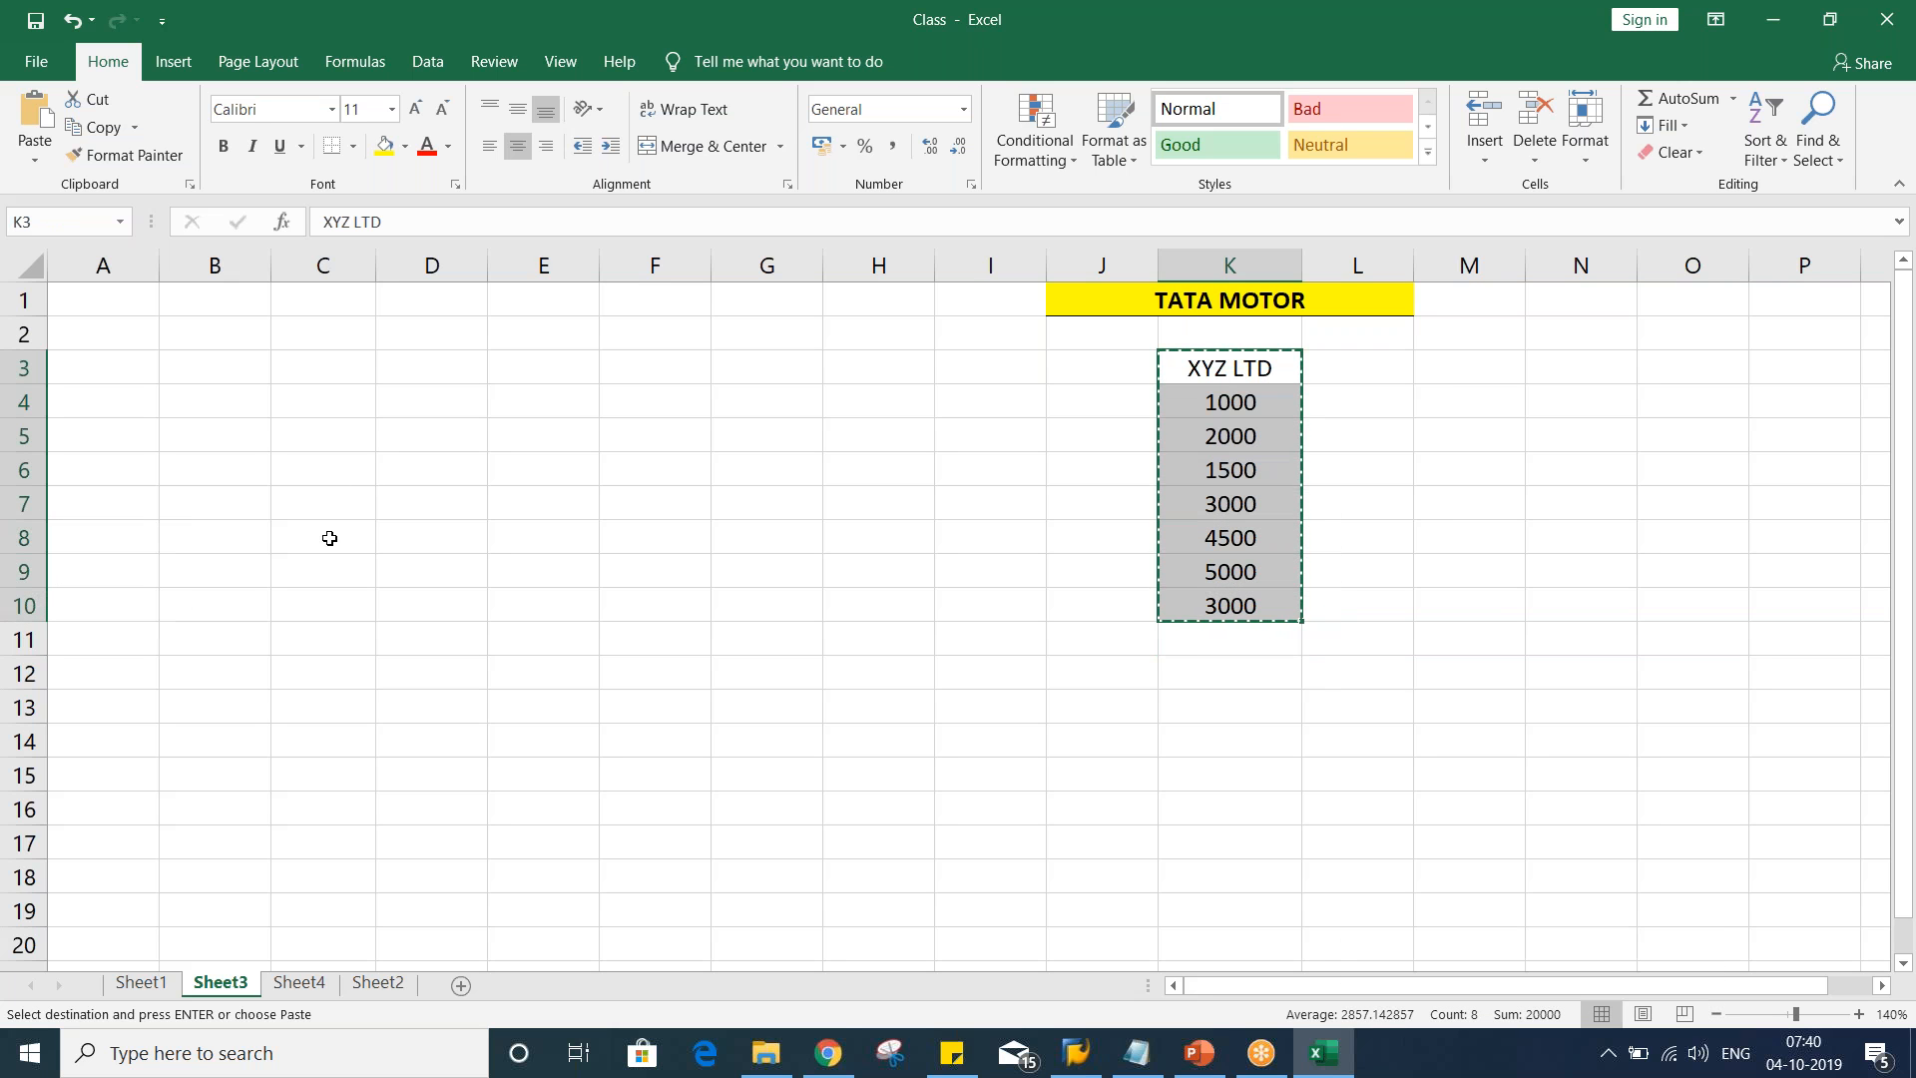
click(421, 361)
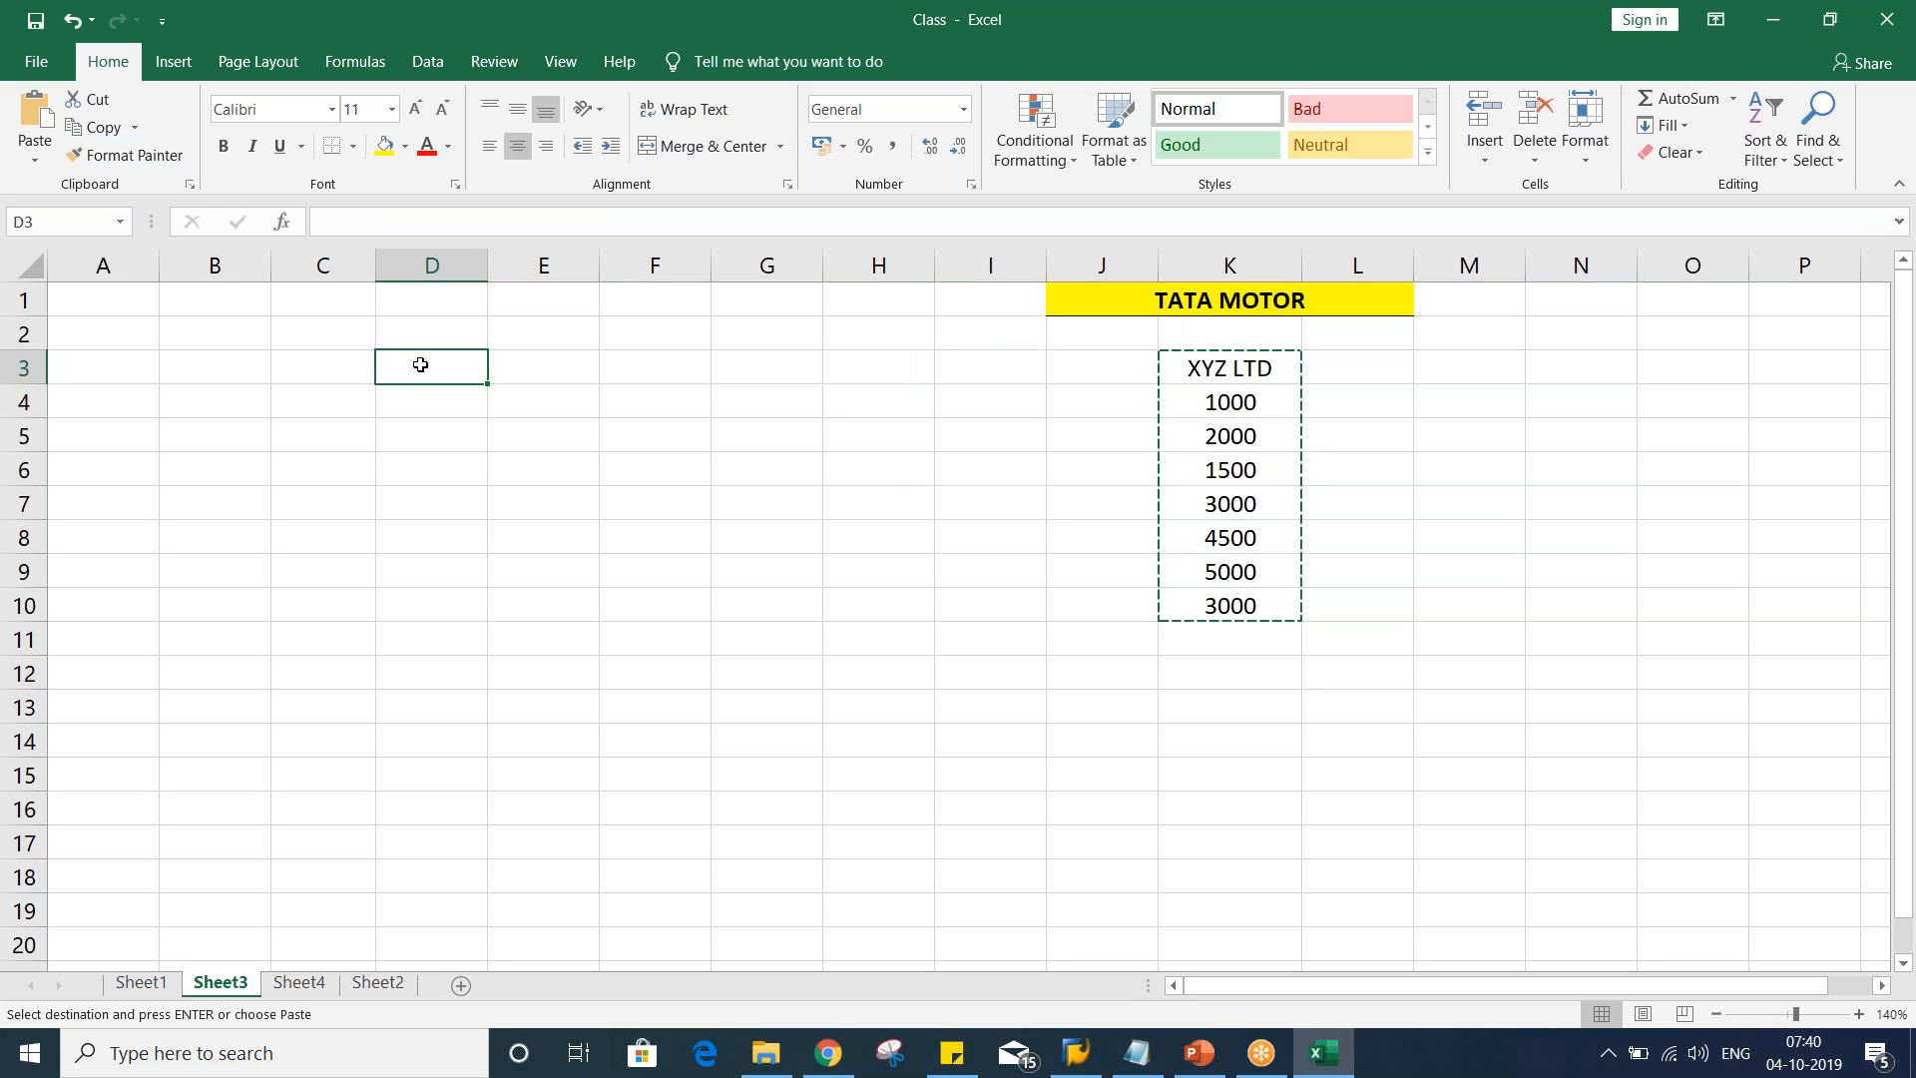
key(Return)
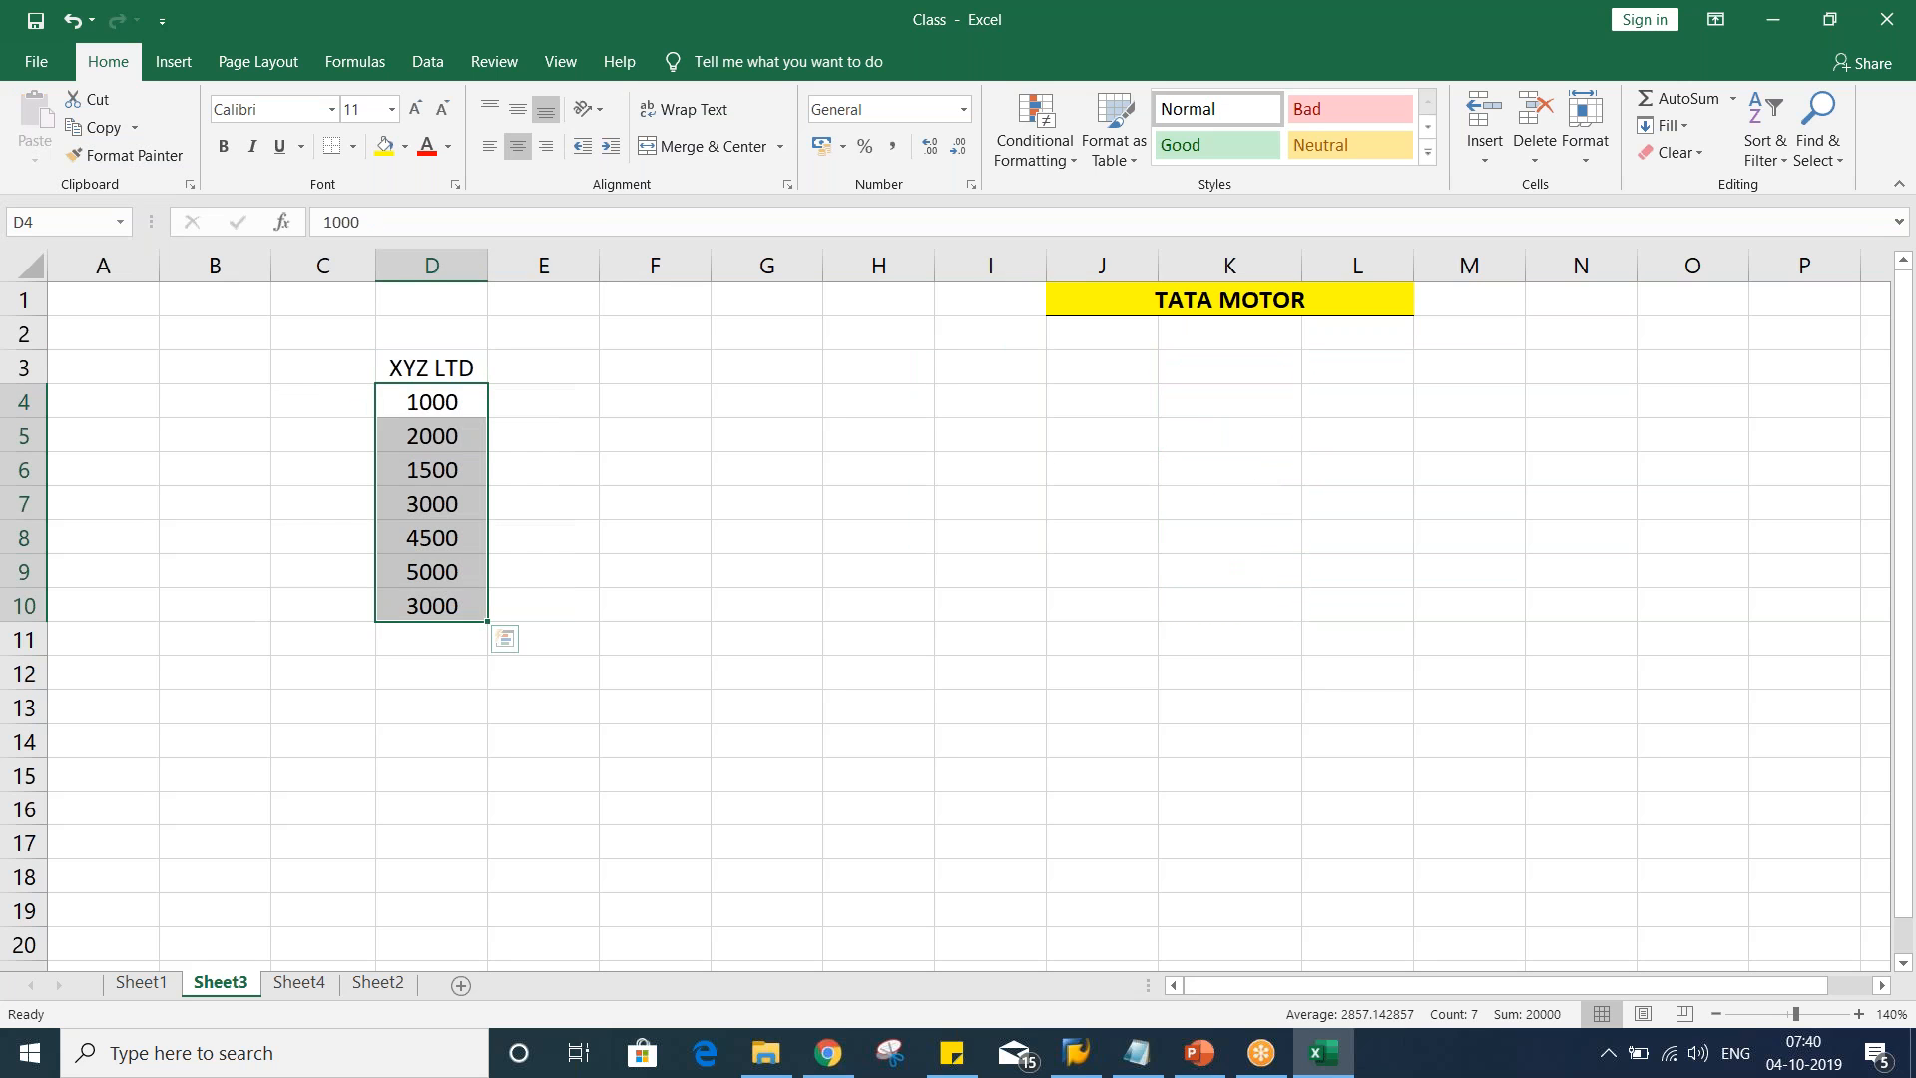
click(425, 368)
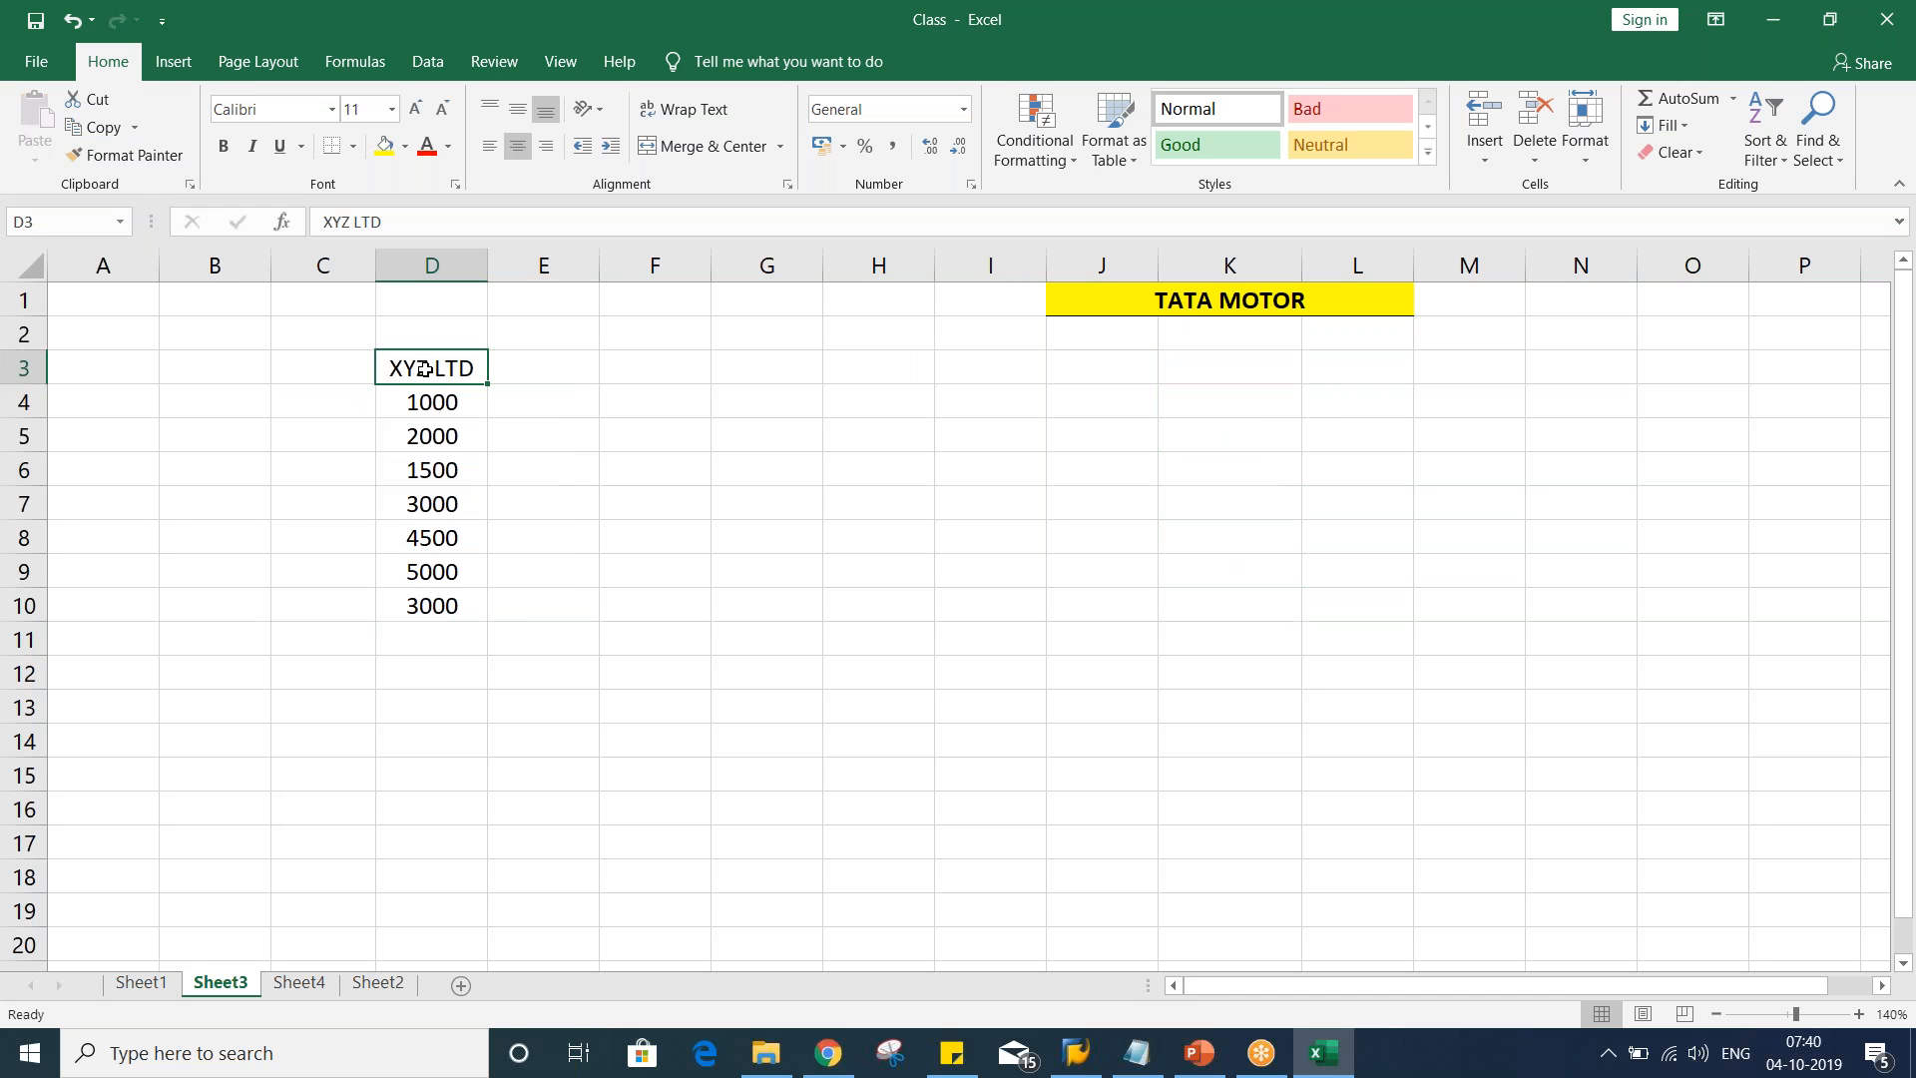
key(ctrl+b)
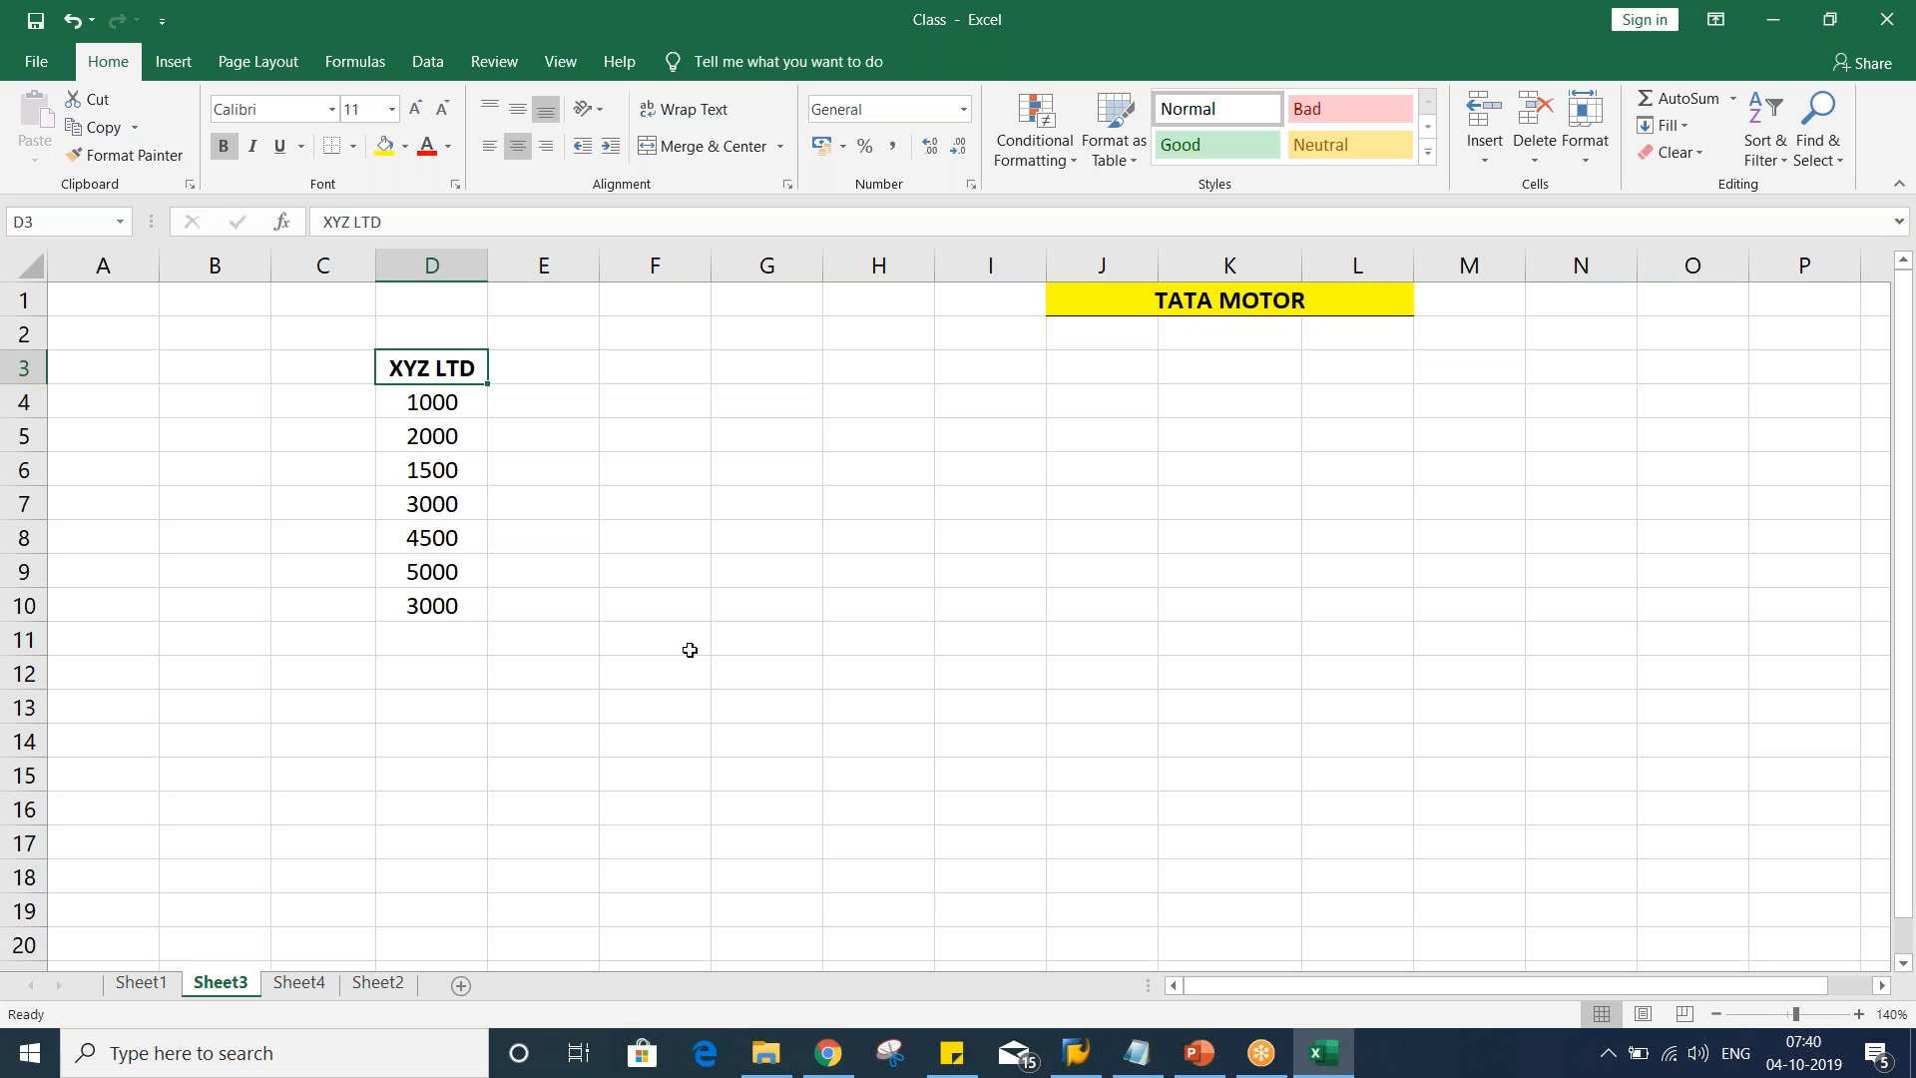
click(525, 396)
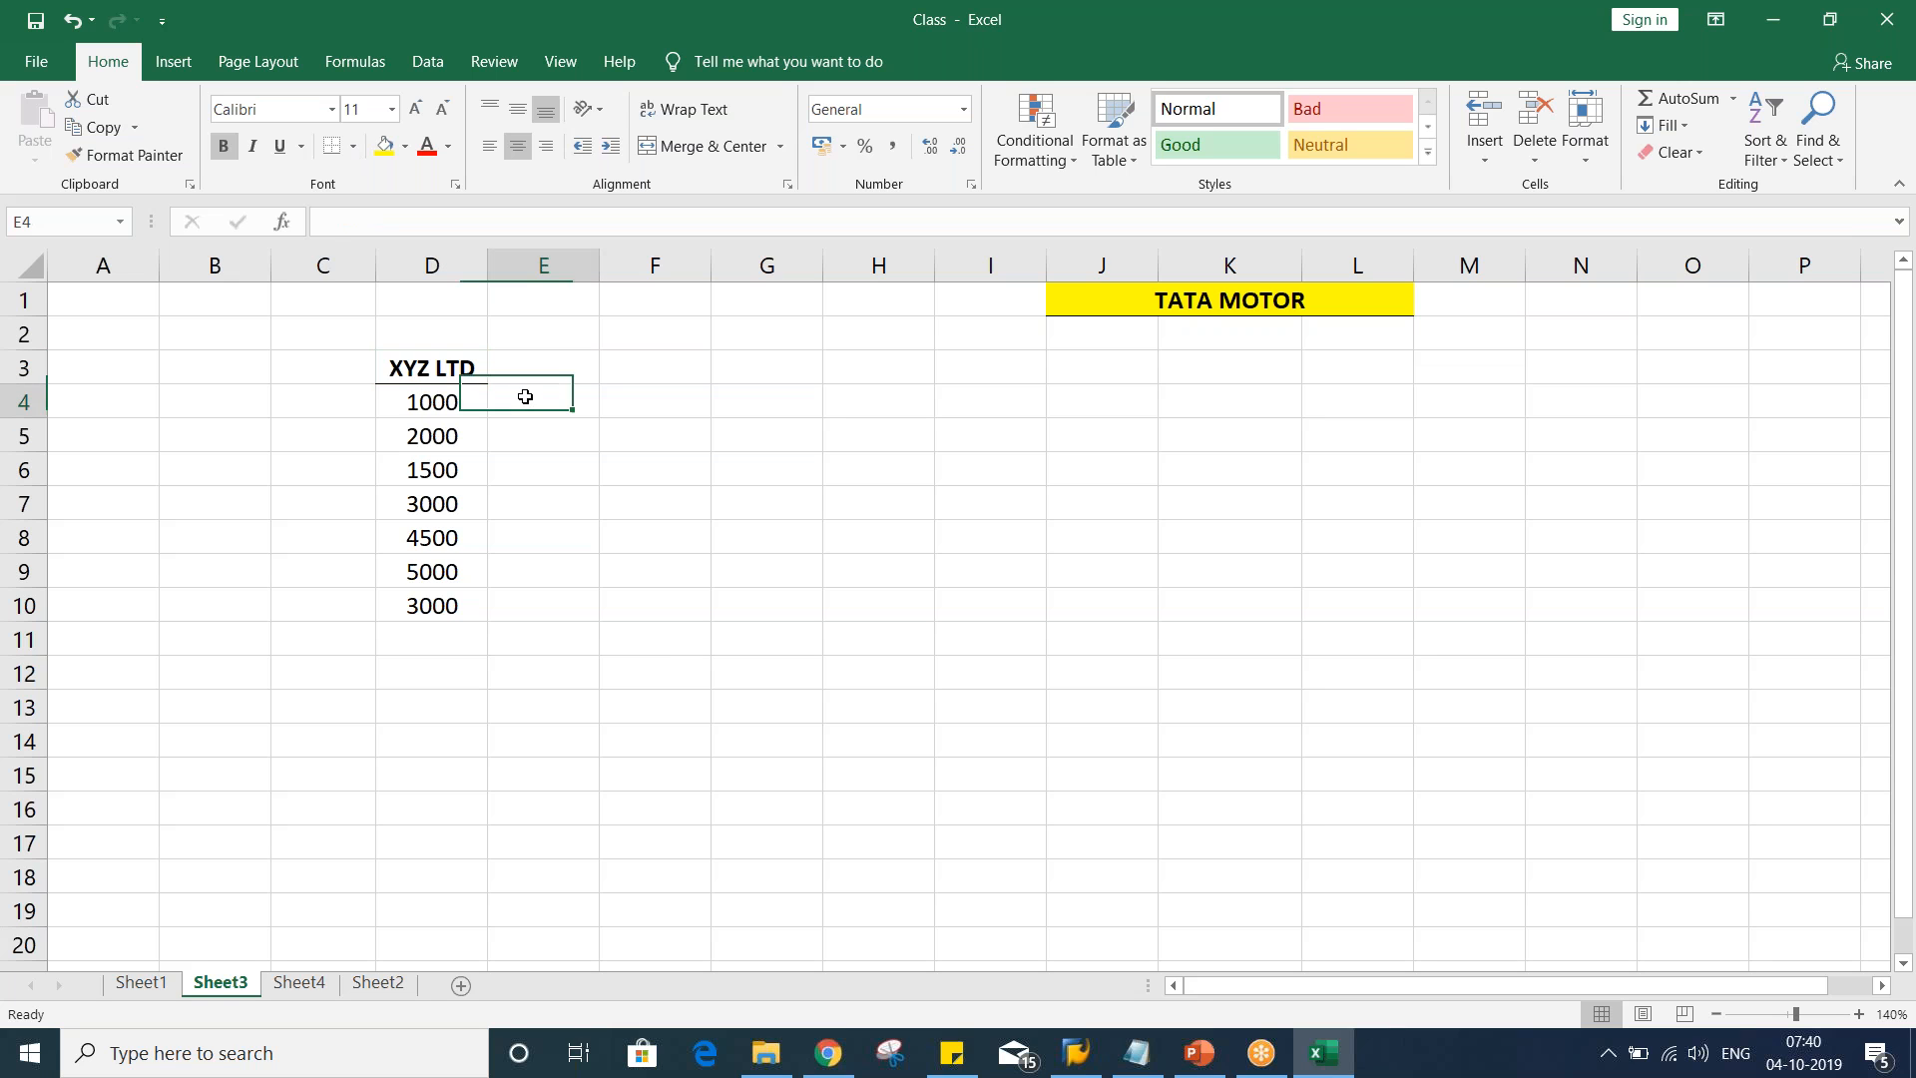
click(435, 399)
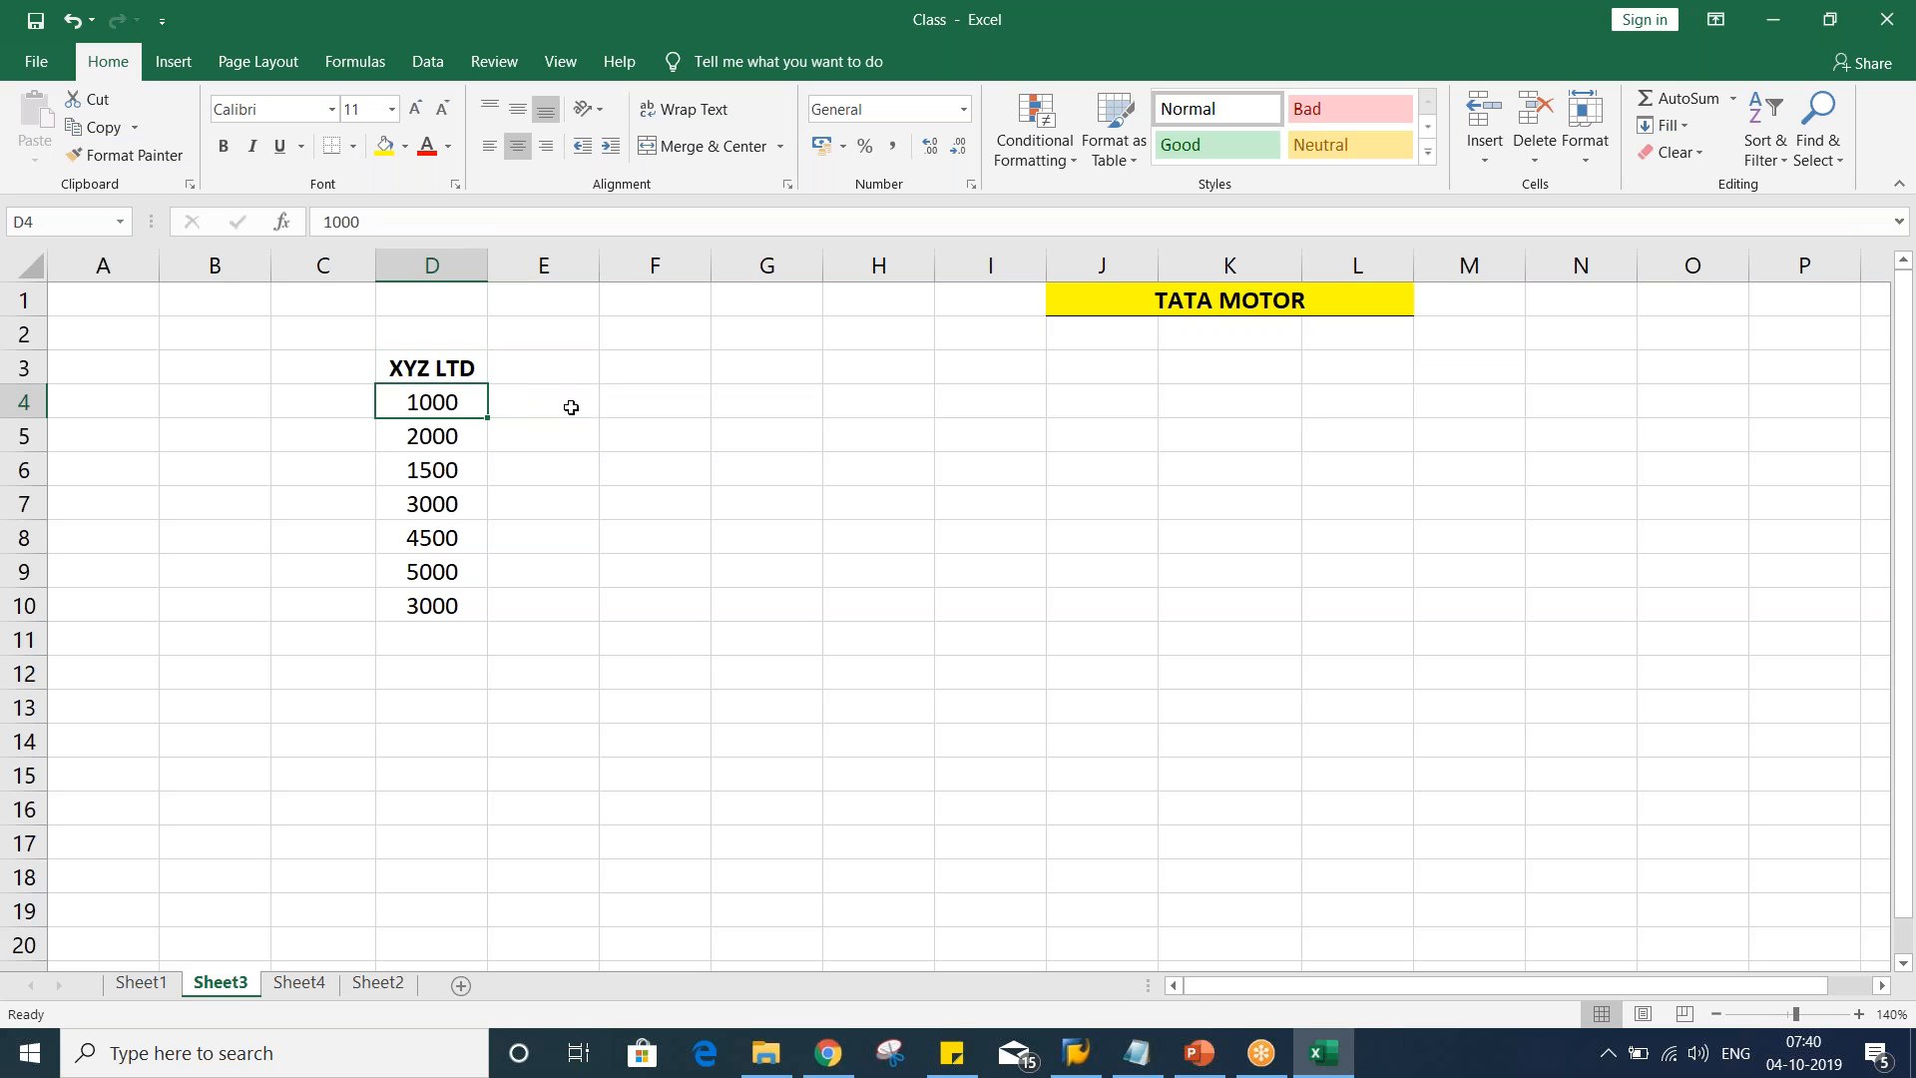
click(569, 406)
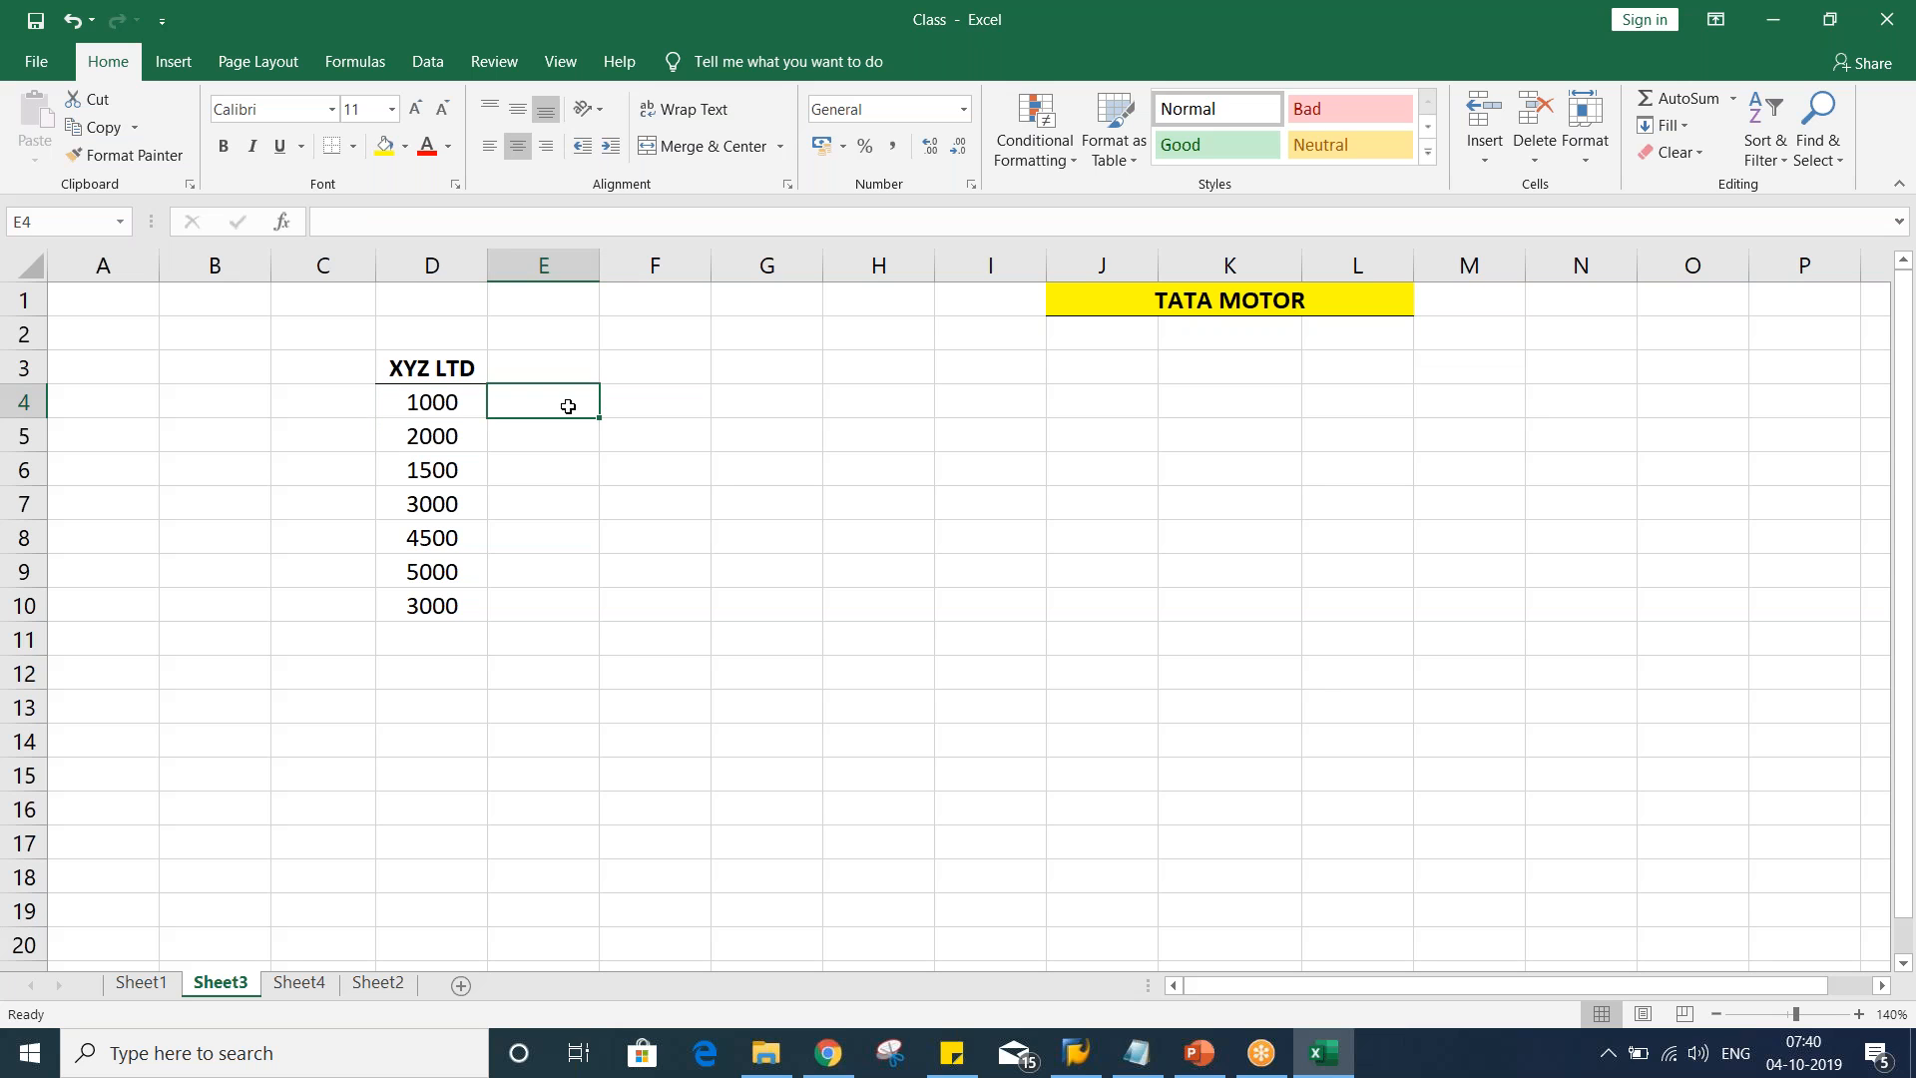
click(424, 410)
click(537, 401)
Enter the heading DUE DT in E3 and format it bold with a bottom border
click(577, 370)
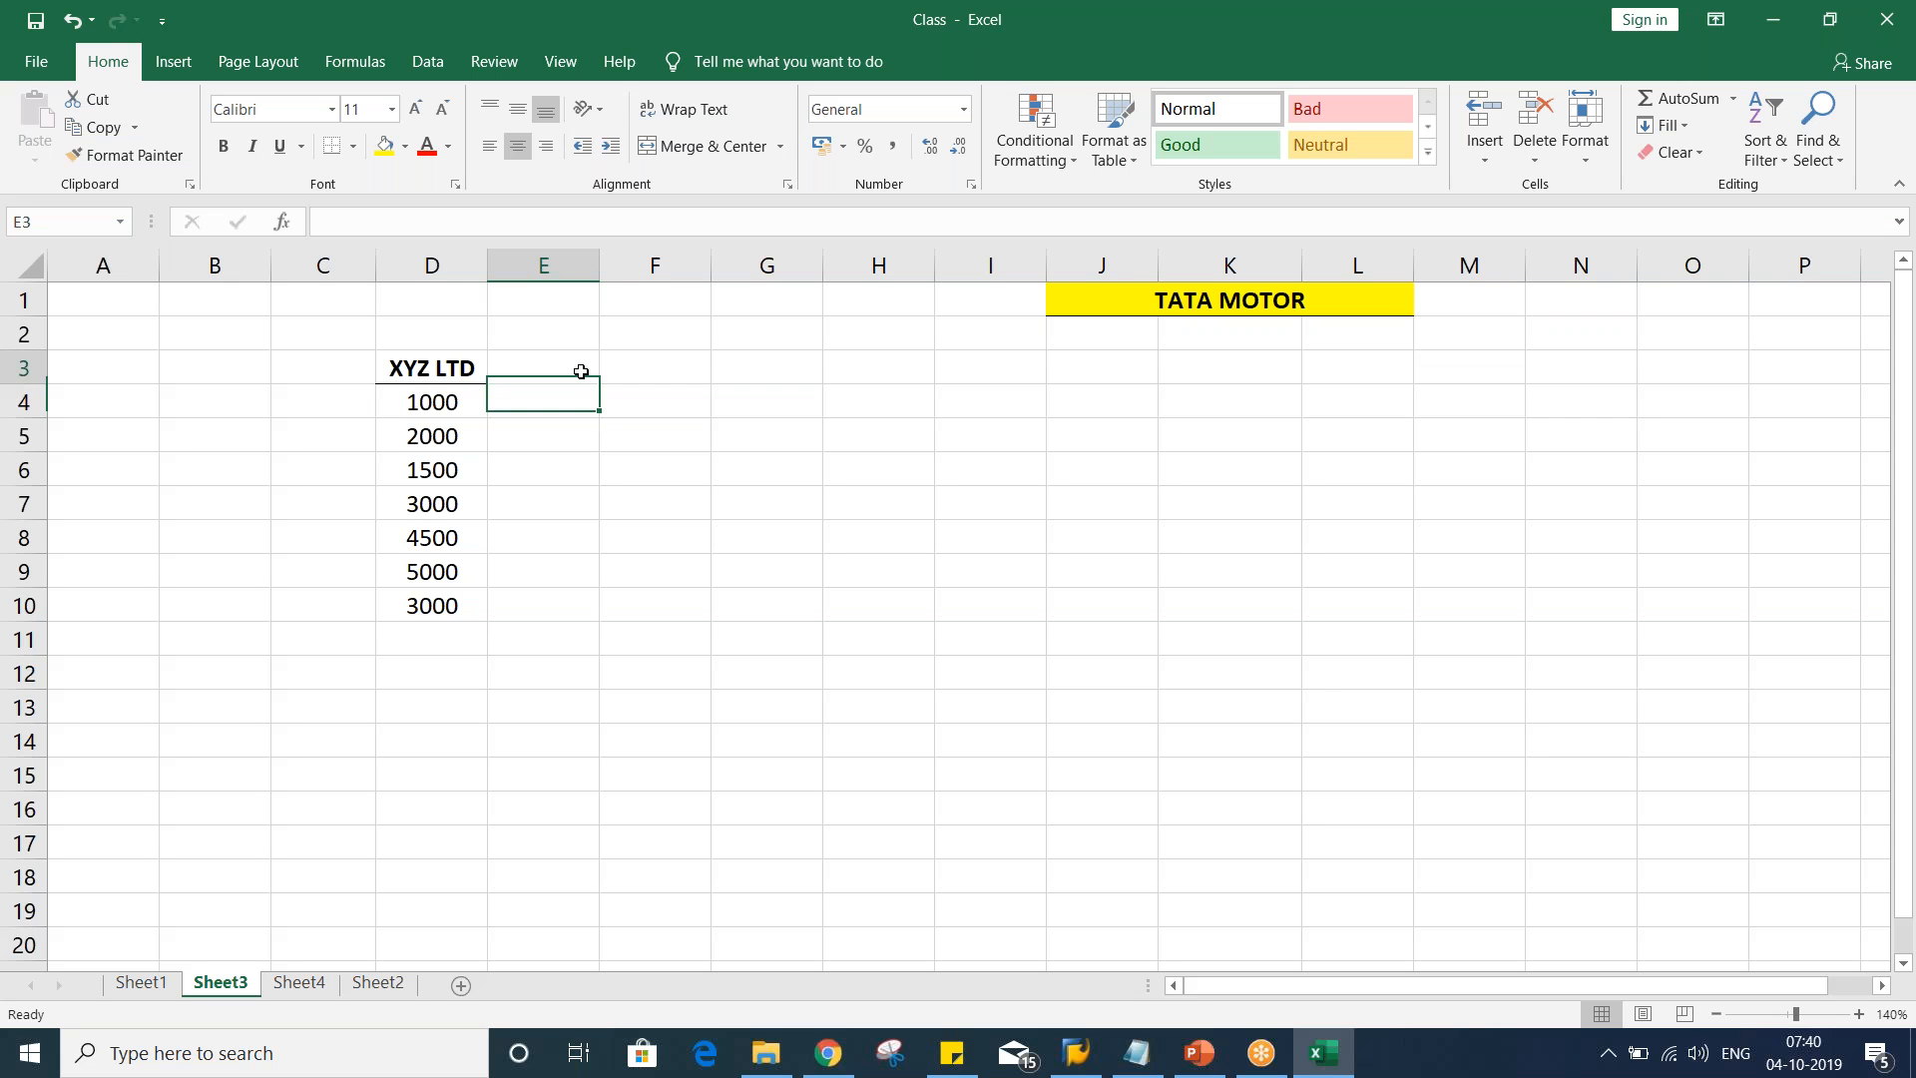
text(DUE DT)
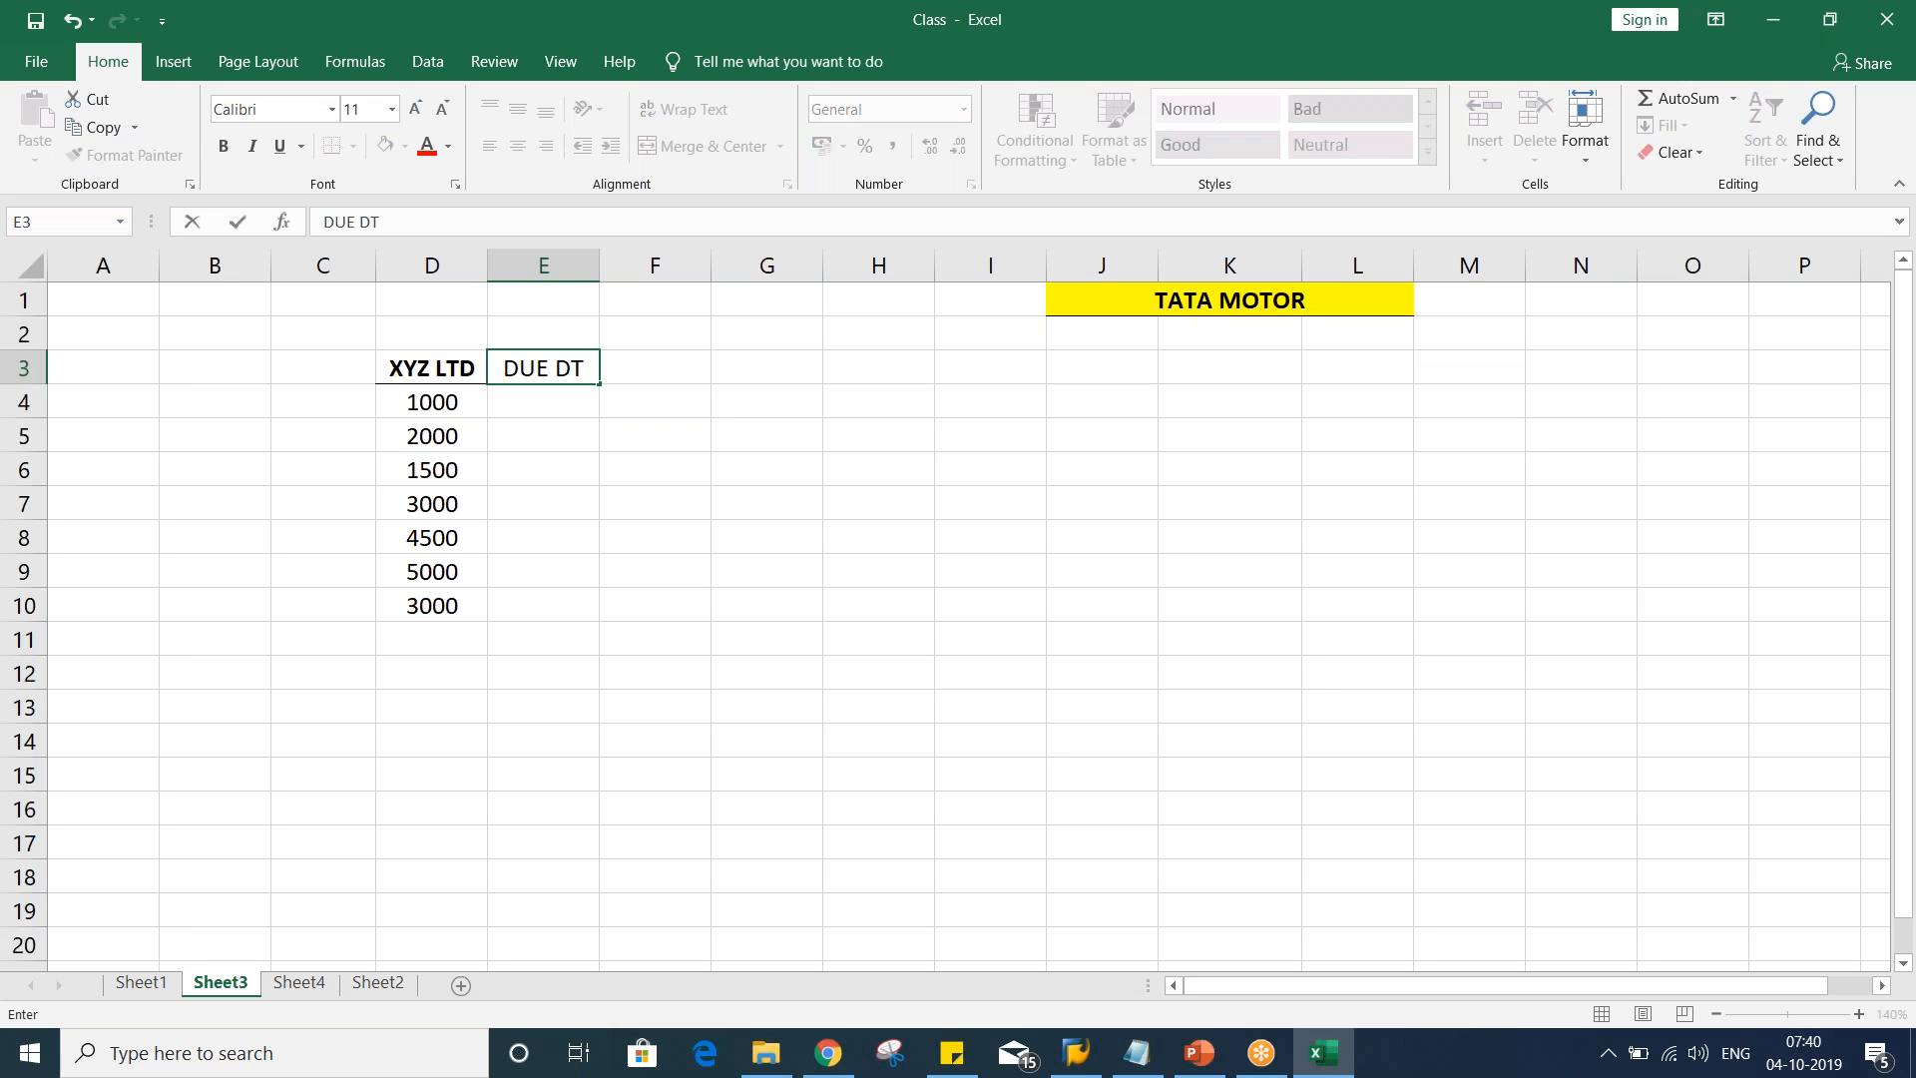
key(Return)
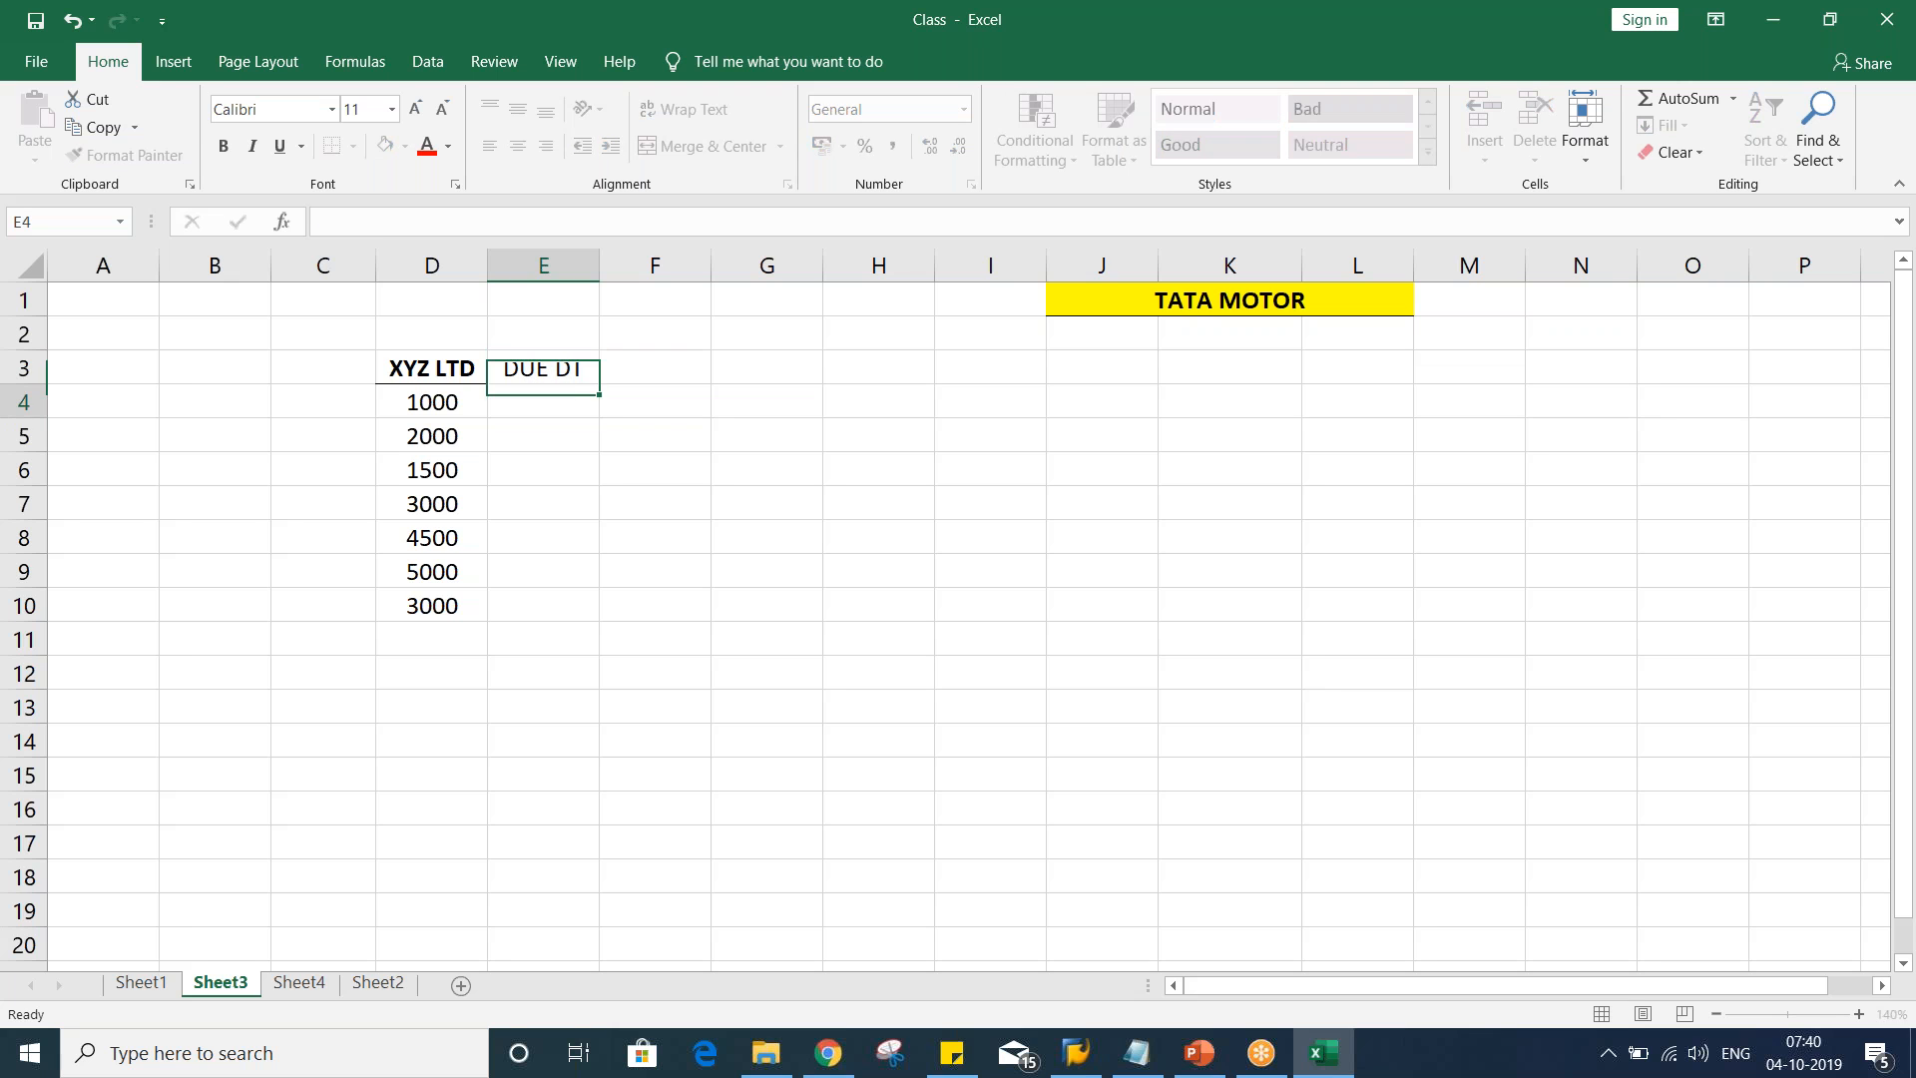
click(22, 370)
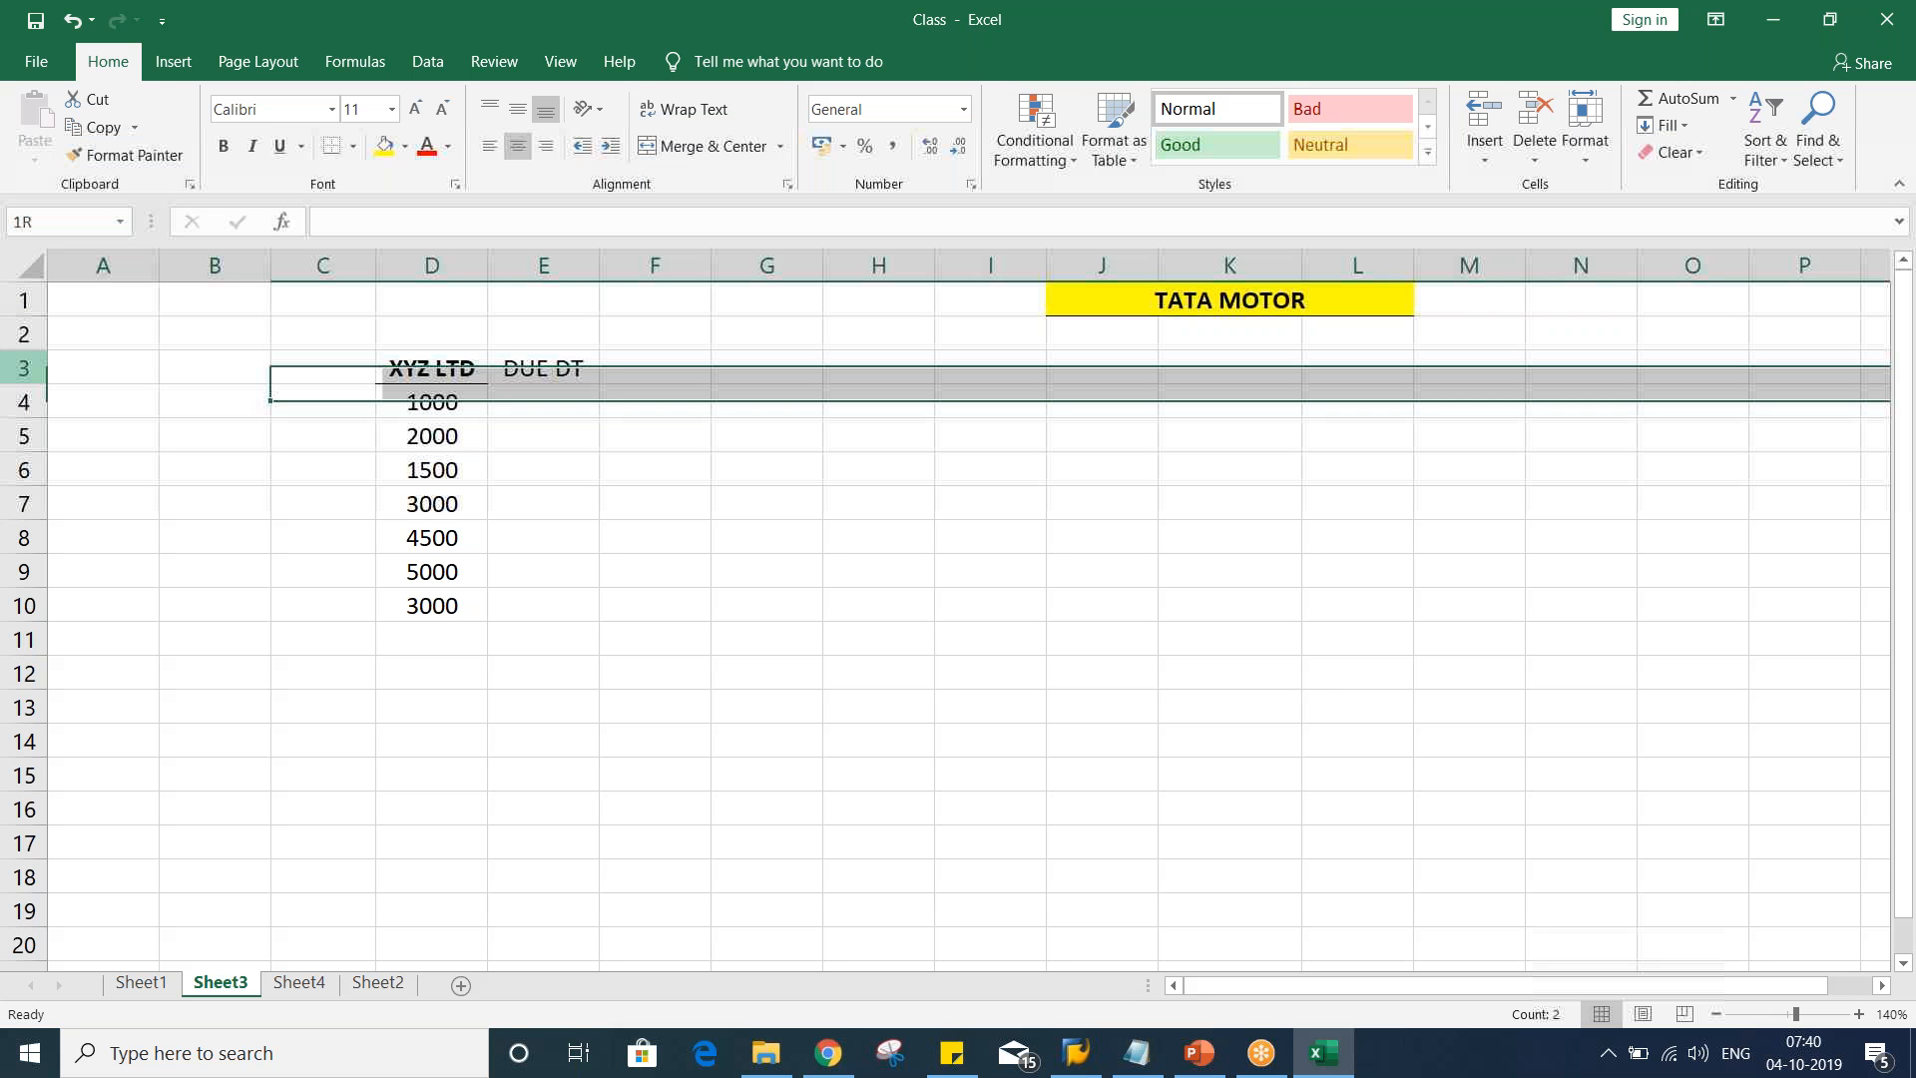
key(ctrl+b)
click(537, 557)
click(517, 377)
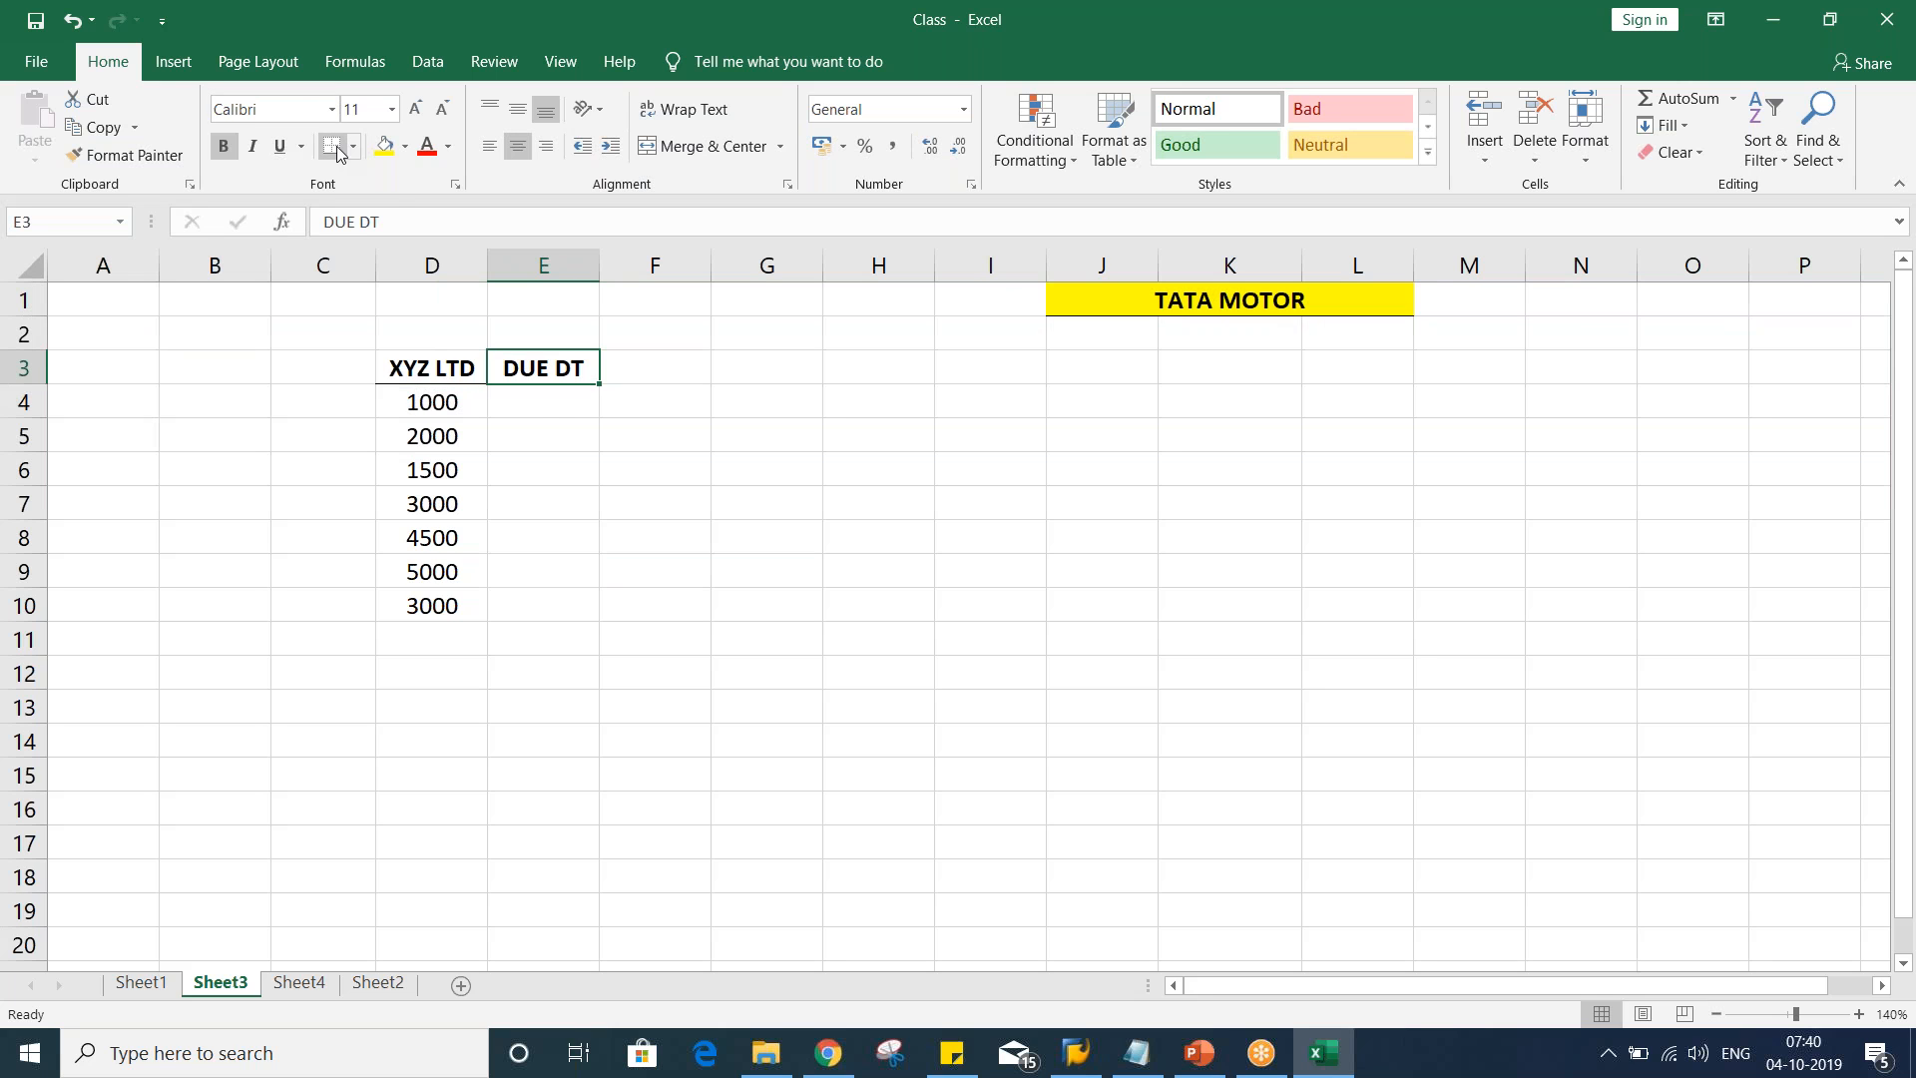
Enter the due dates 15.09.2019, 20.09.2019 and 29.09.2019 in E4:E6
click(555, 407)
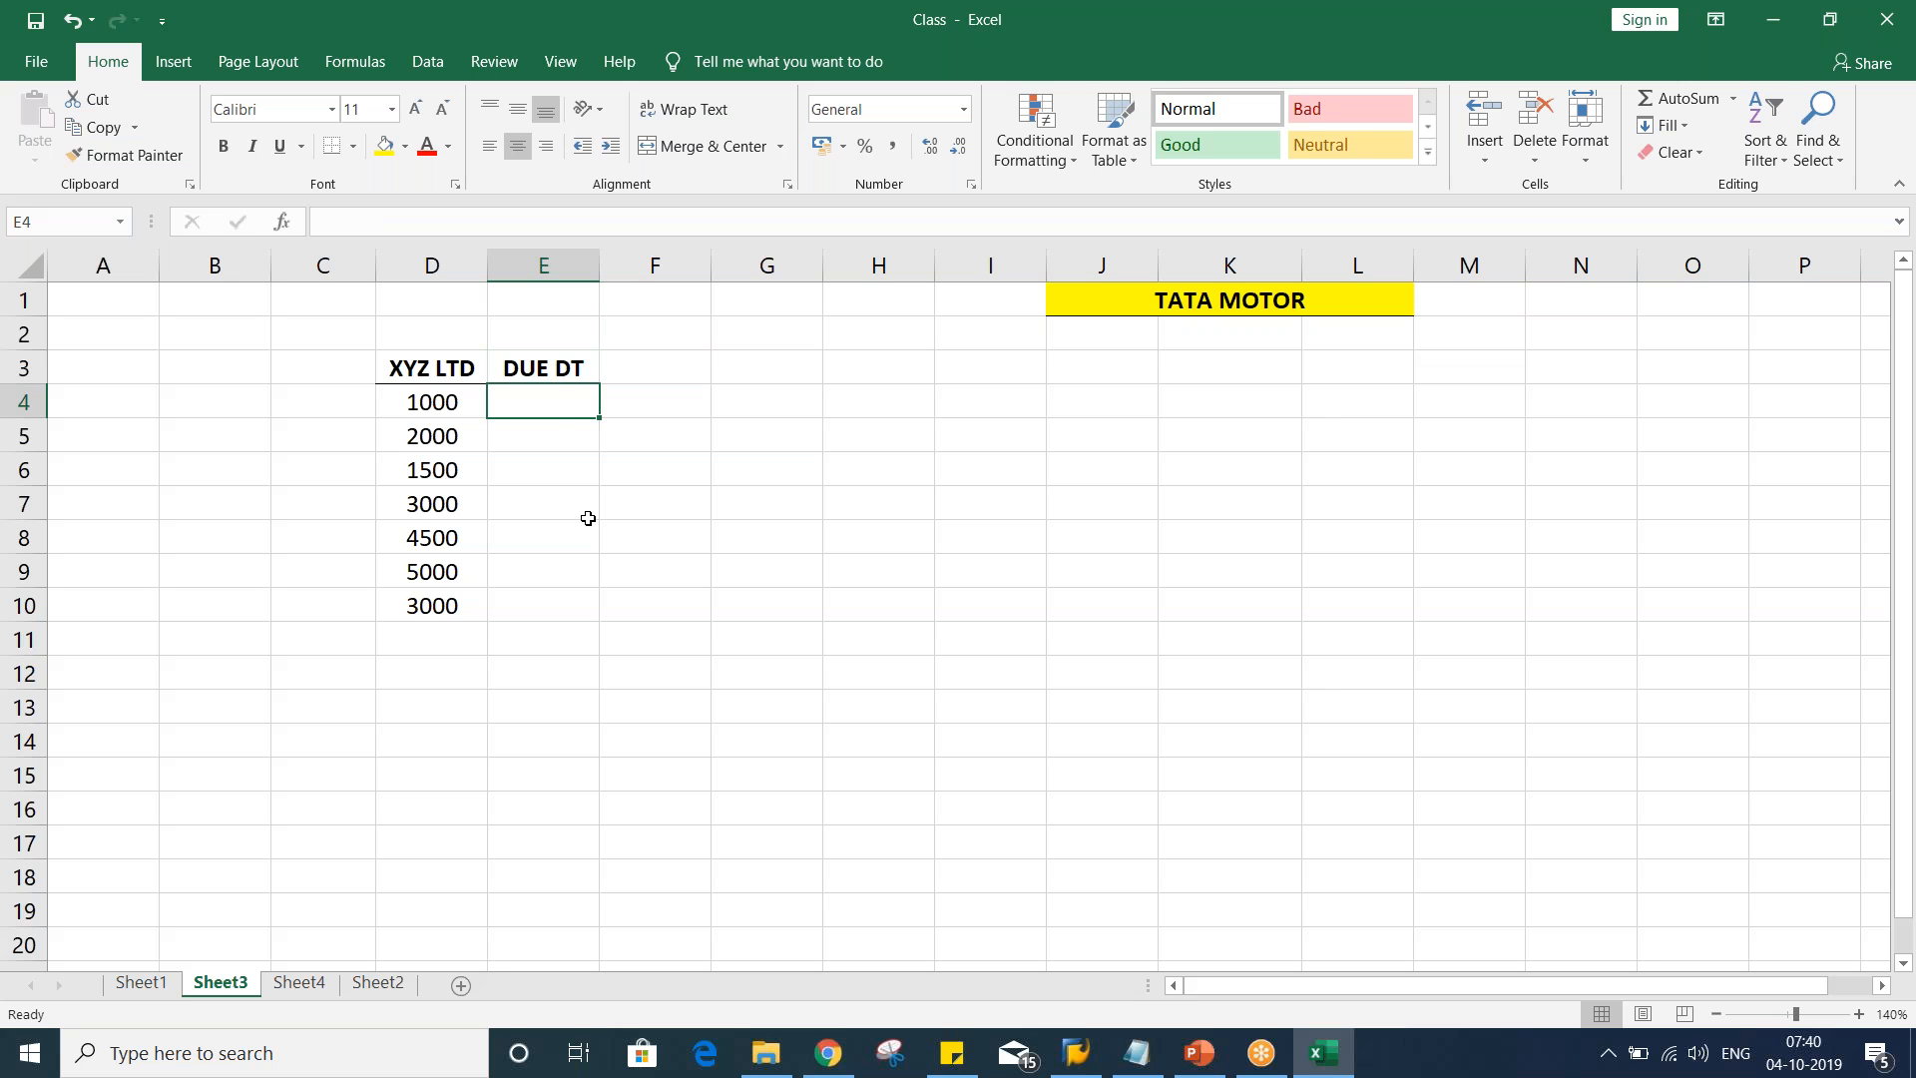
text(15.)
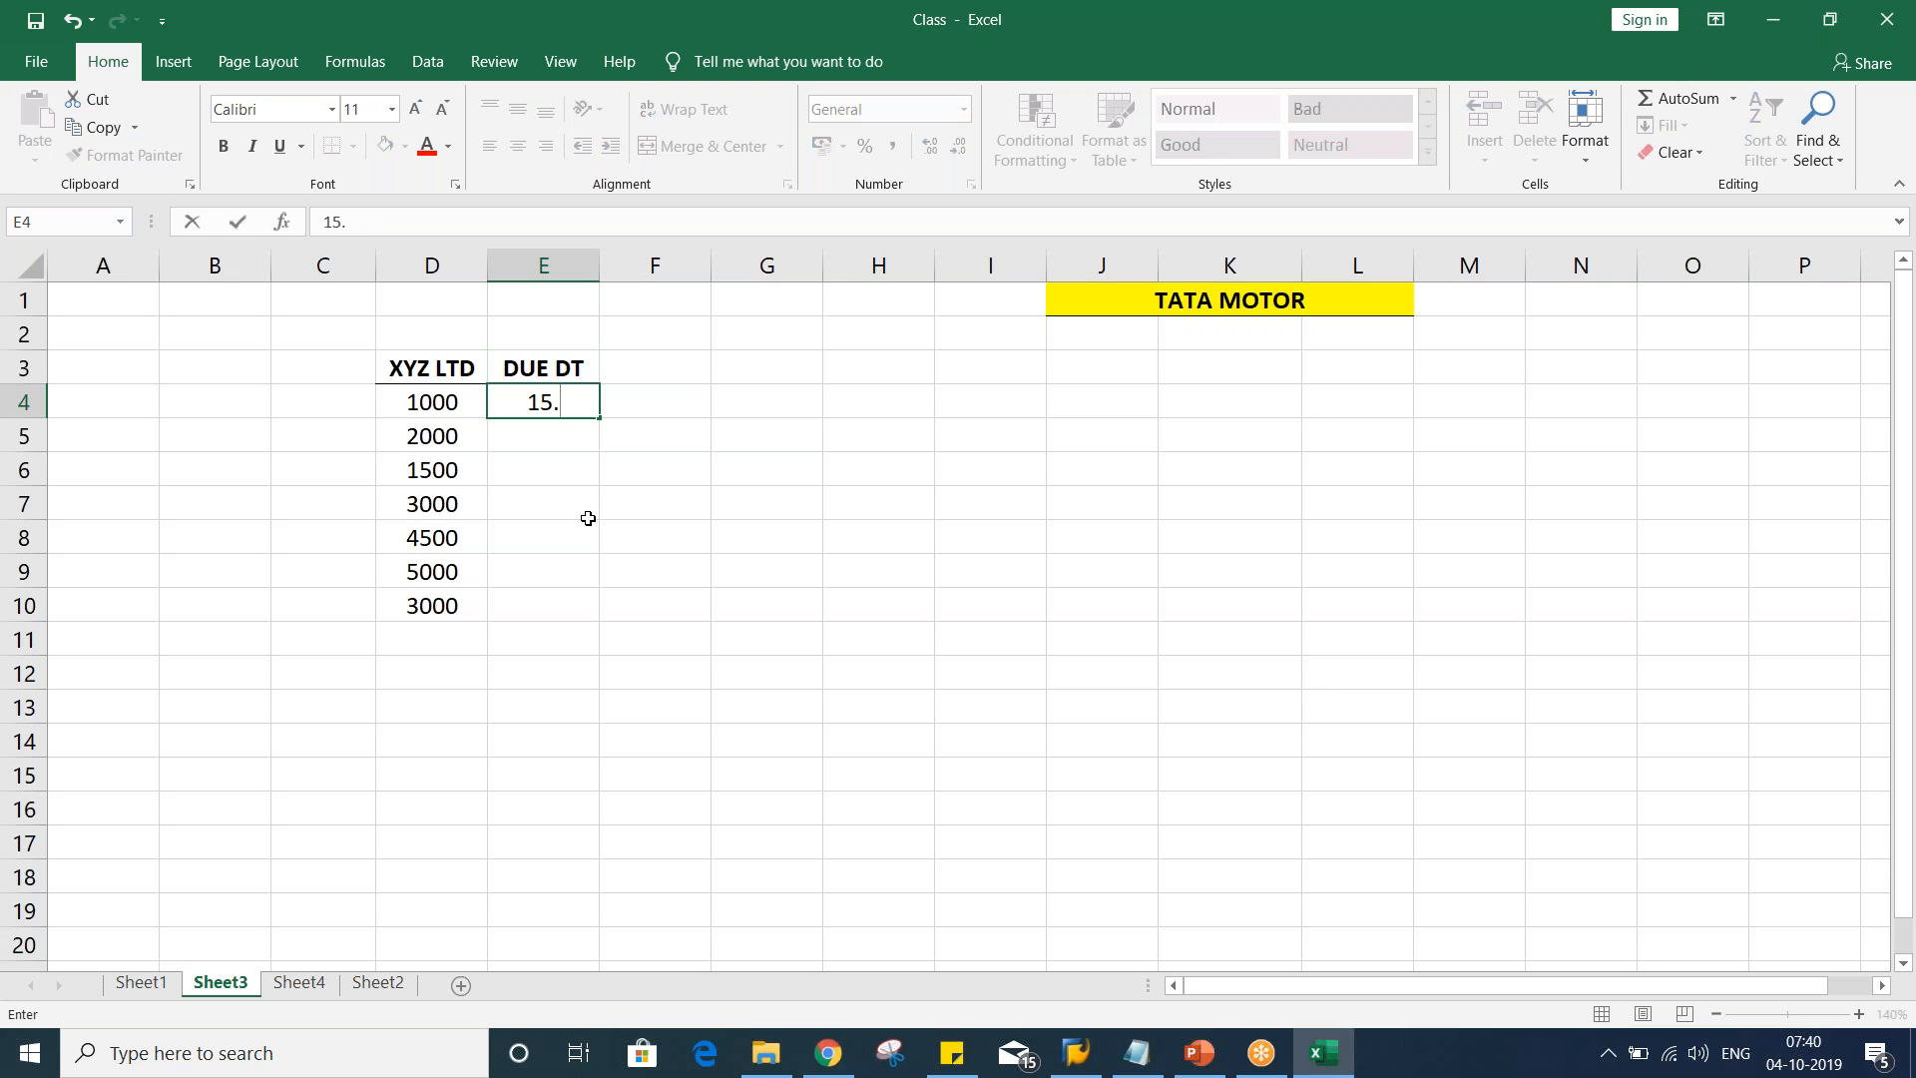
text(09.2019)
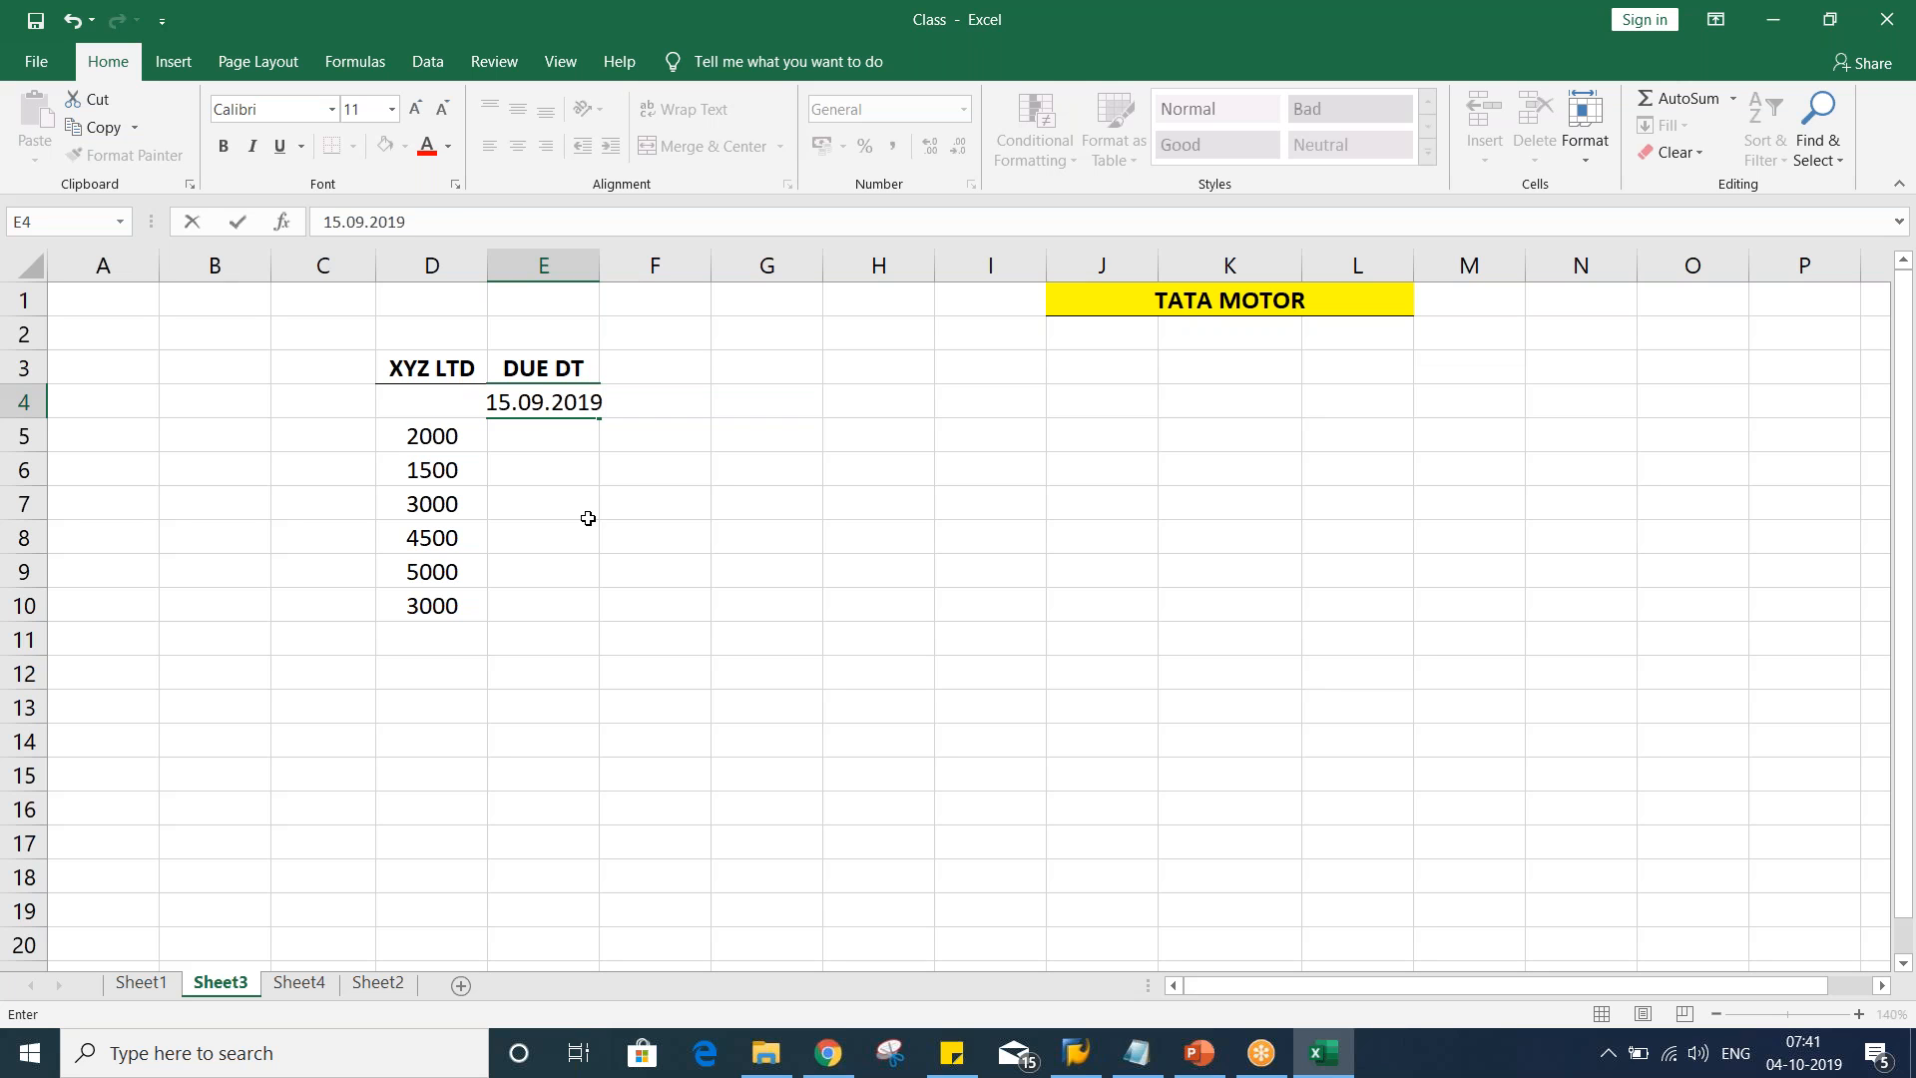
key(Return)
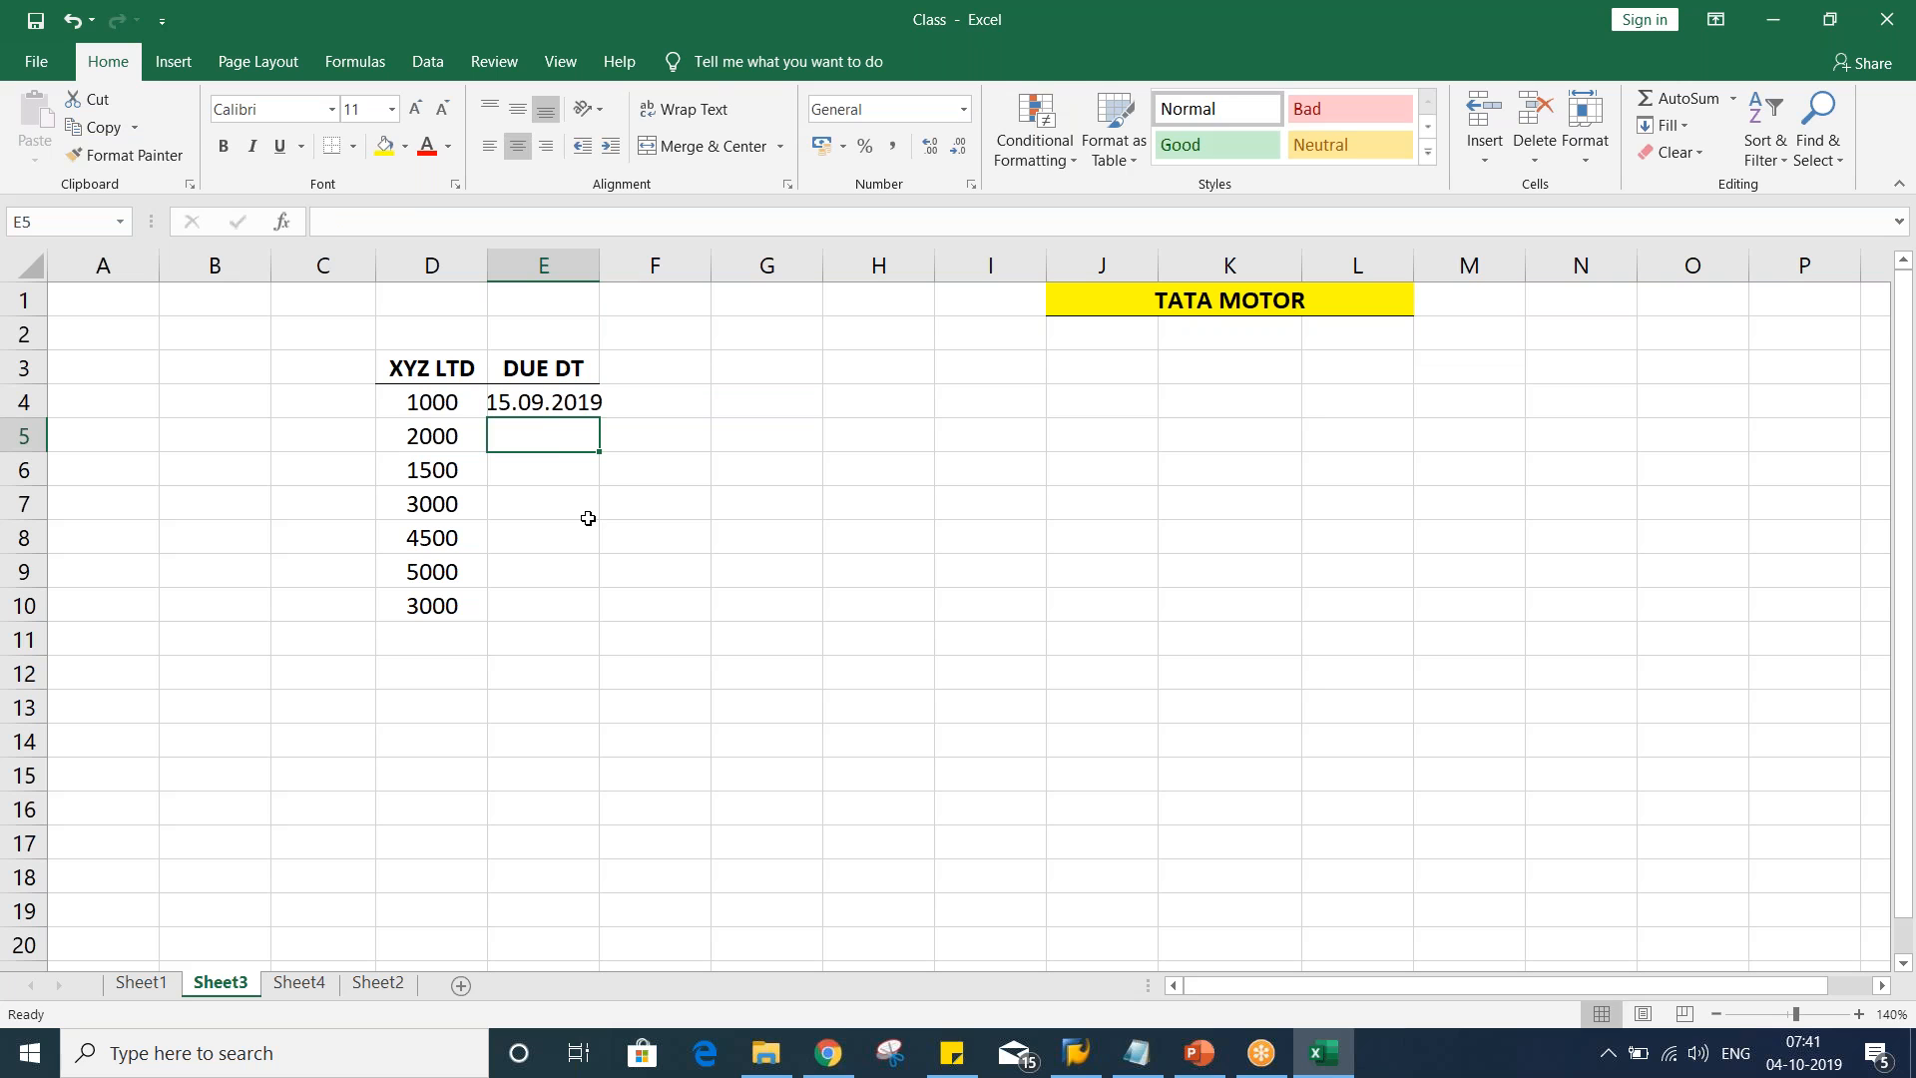
text(20.09.2019)
key(Return)
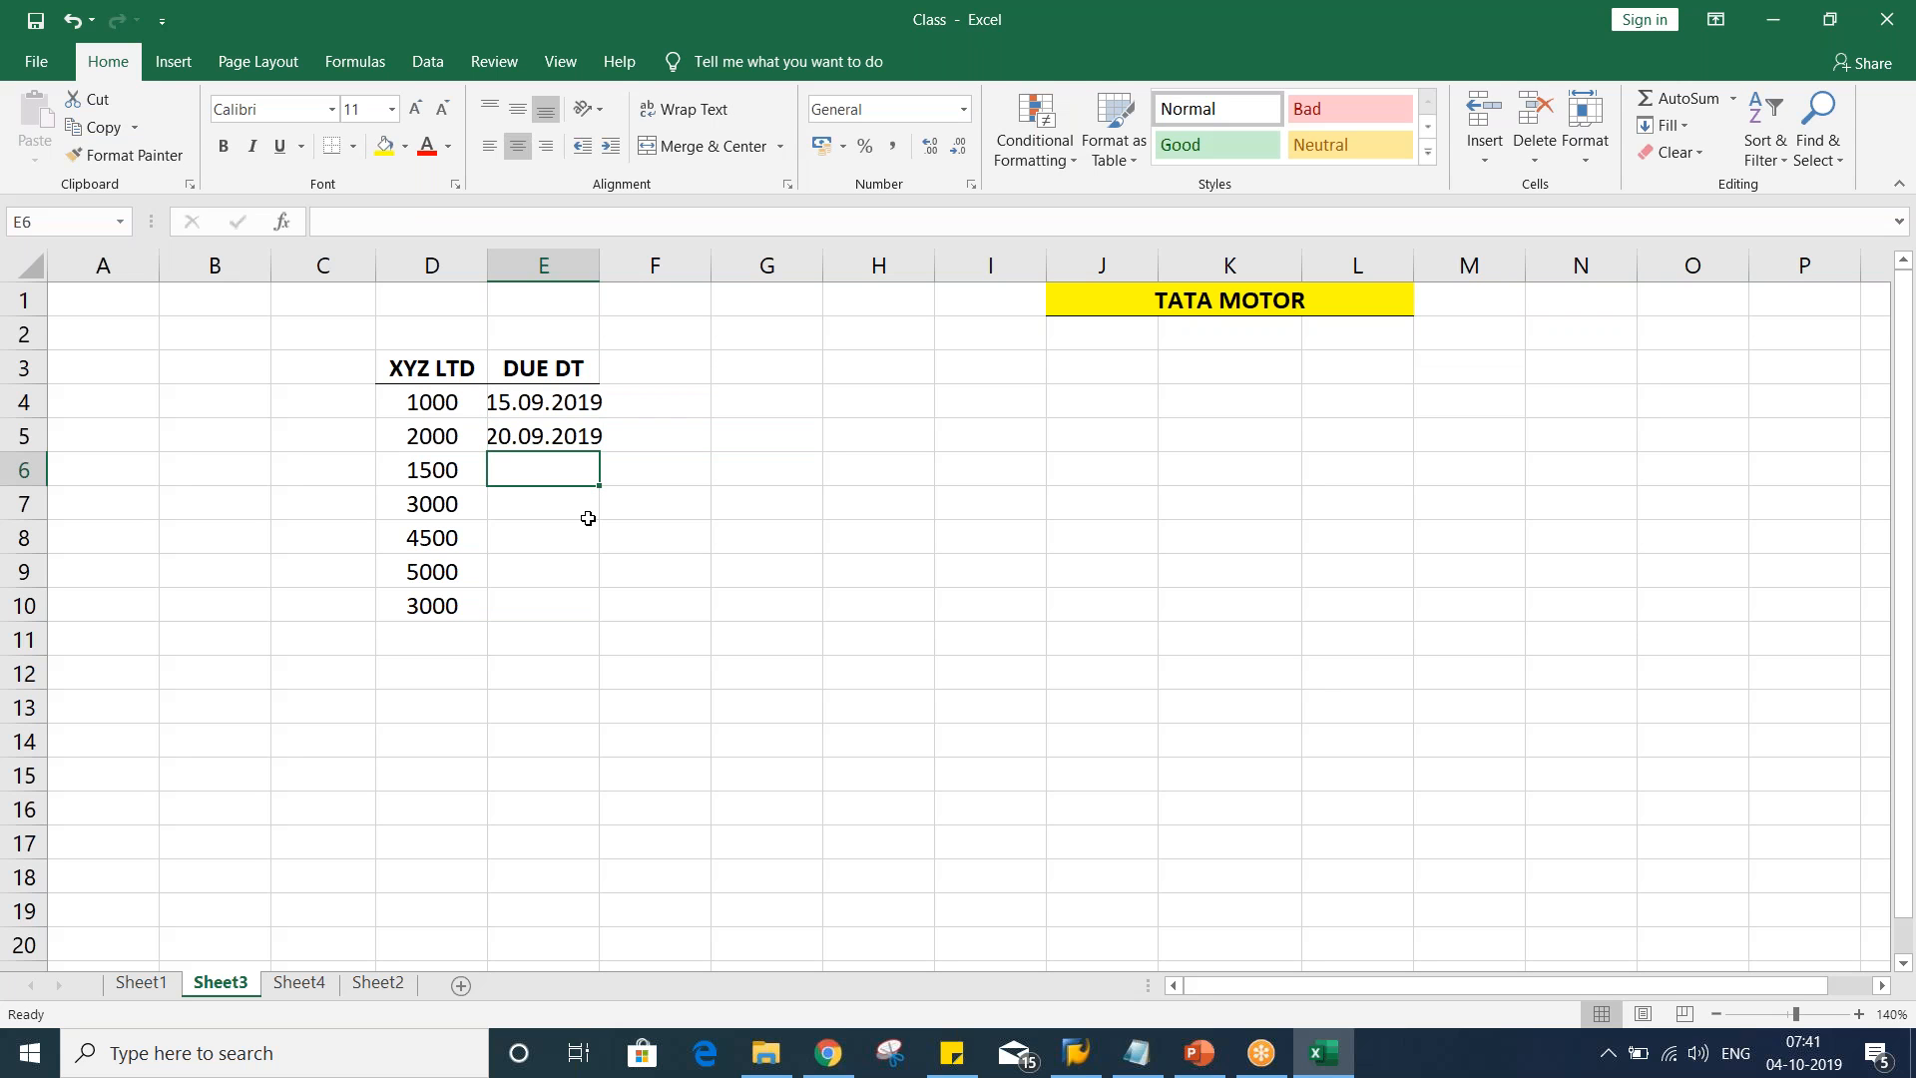
text(29.)
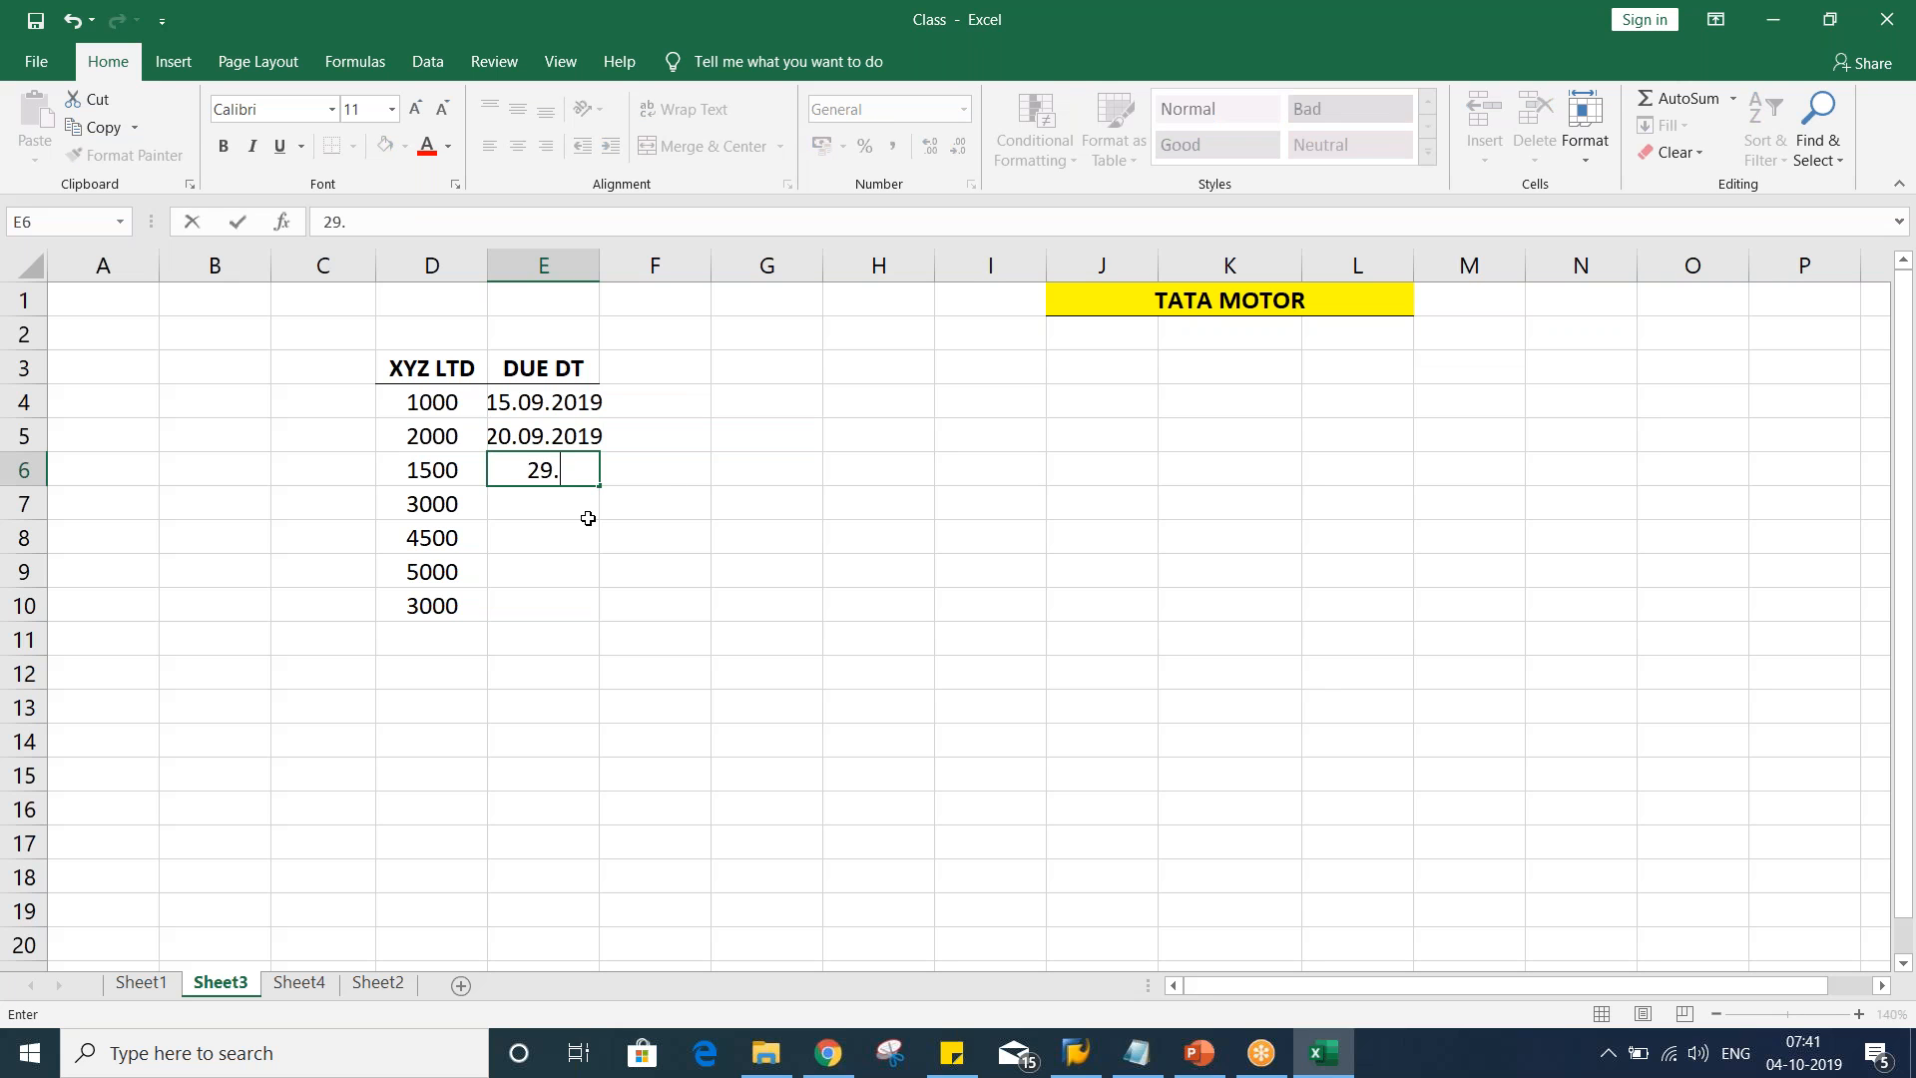
text(09.2019)
key(Return)
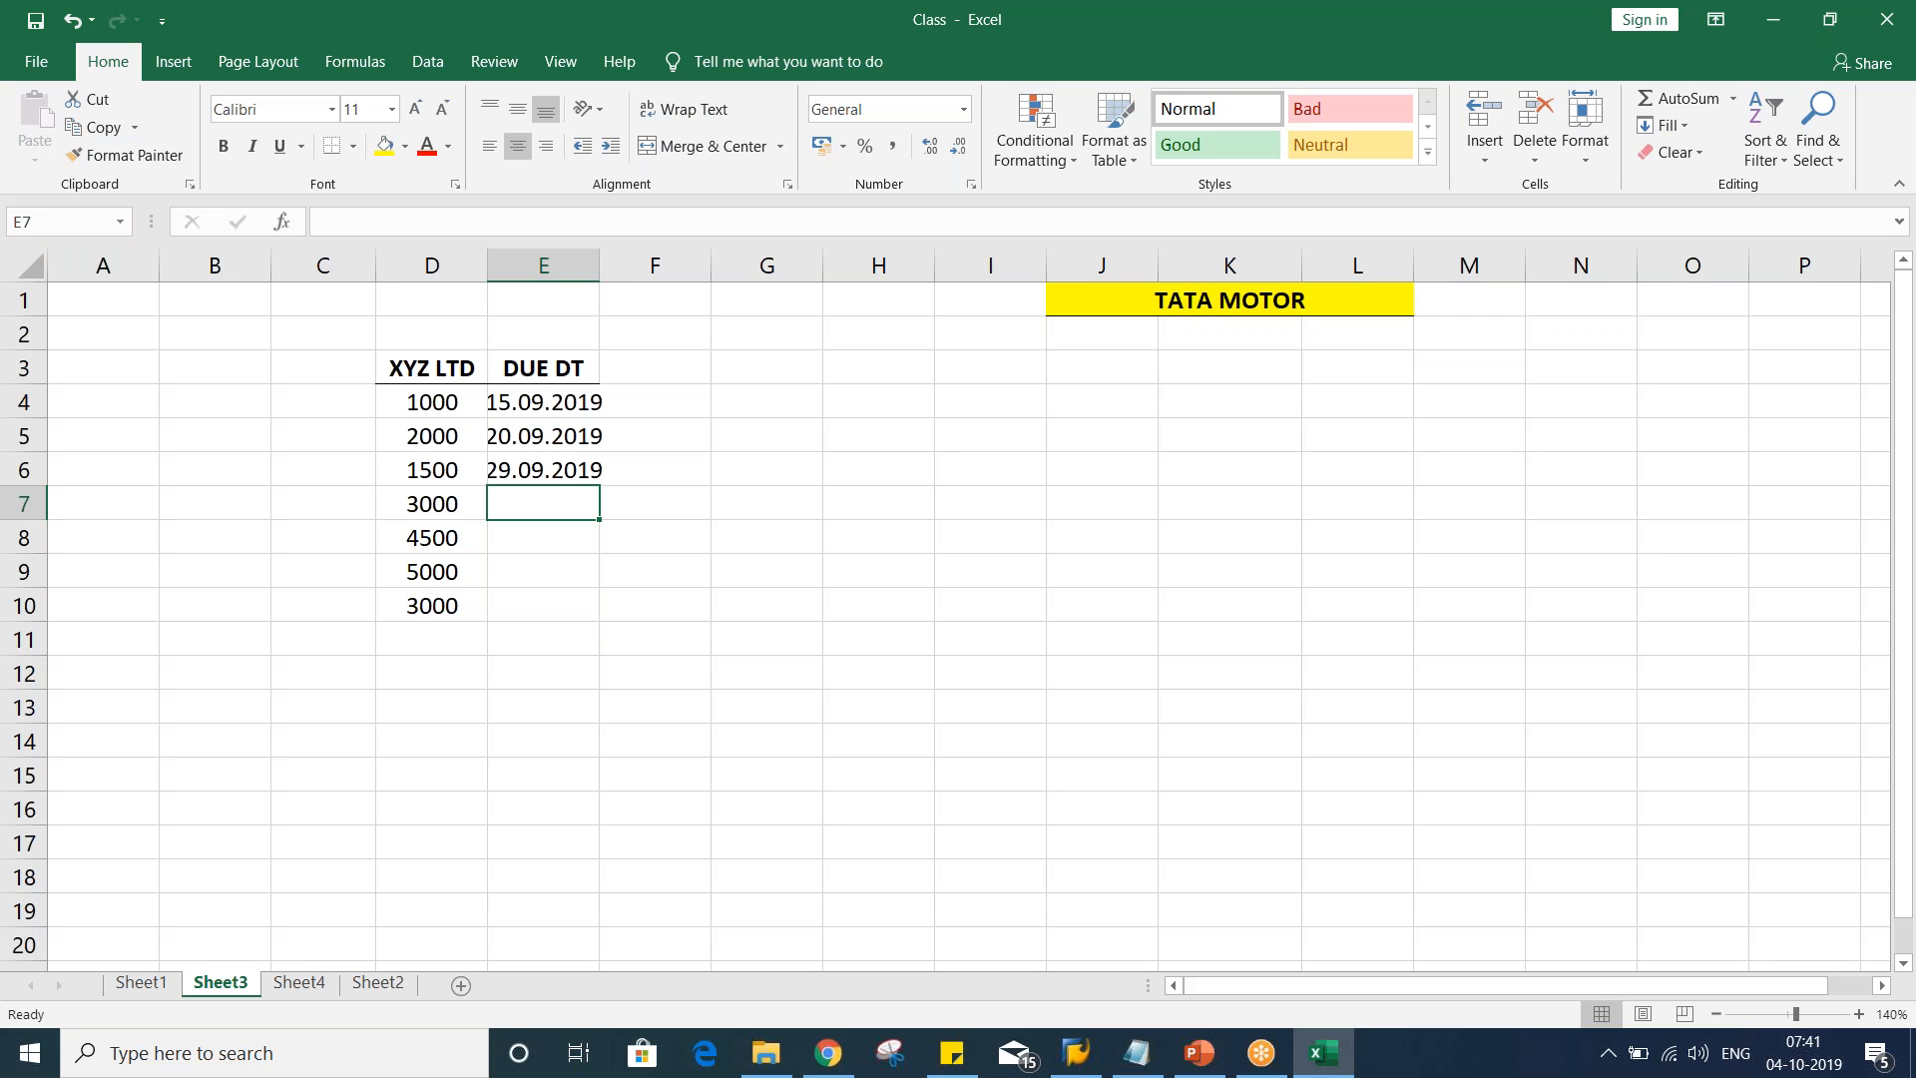
Enter the due dates 04.10.2019 and 10.10.2019 in E7:E8
text(05.10)
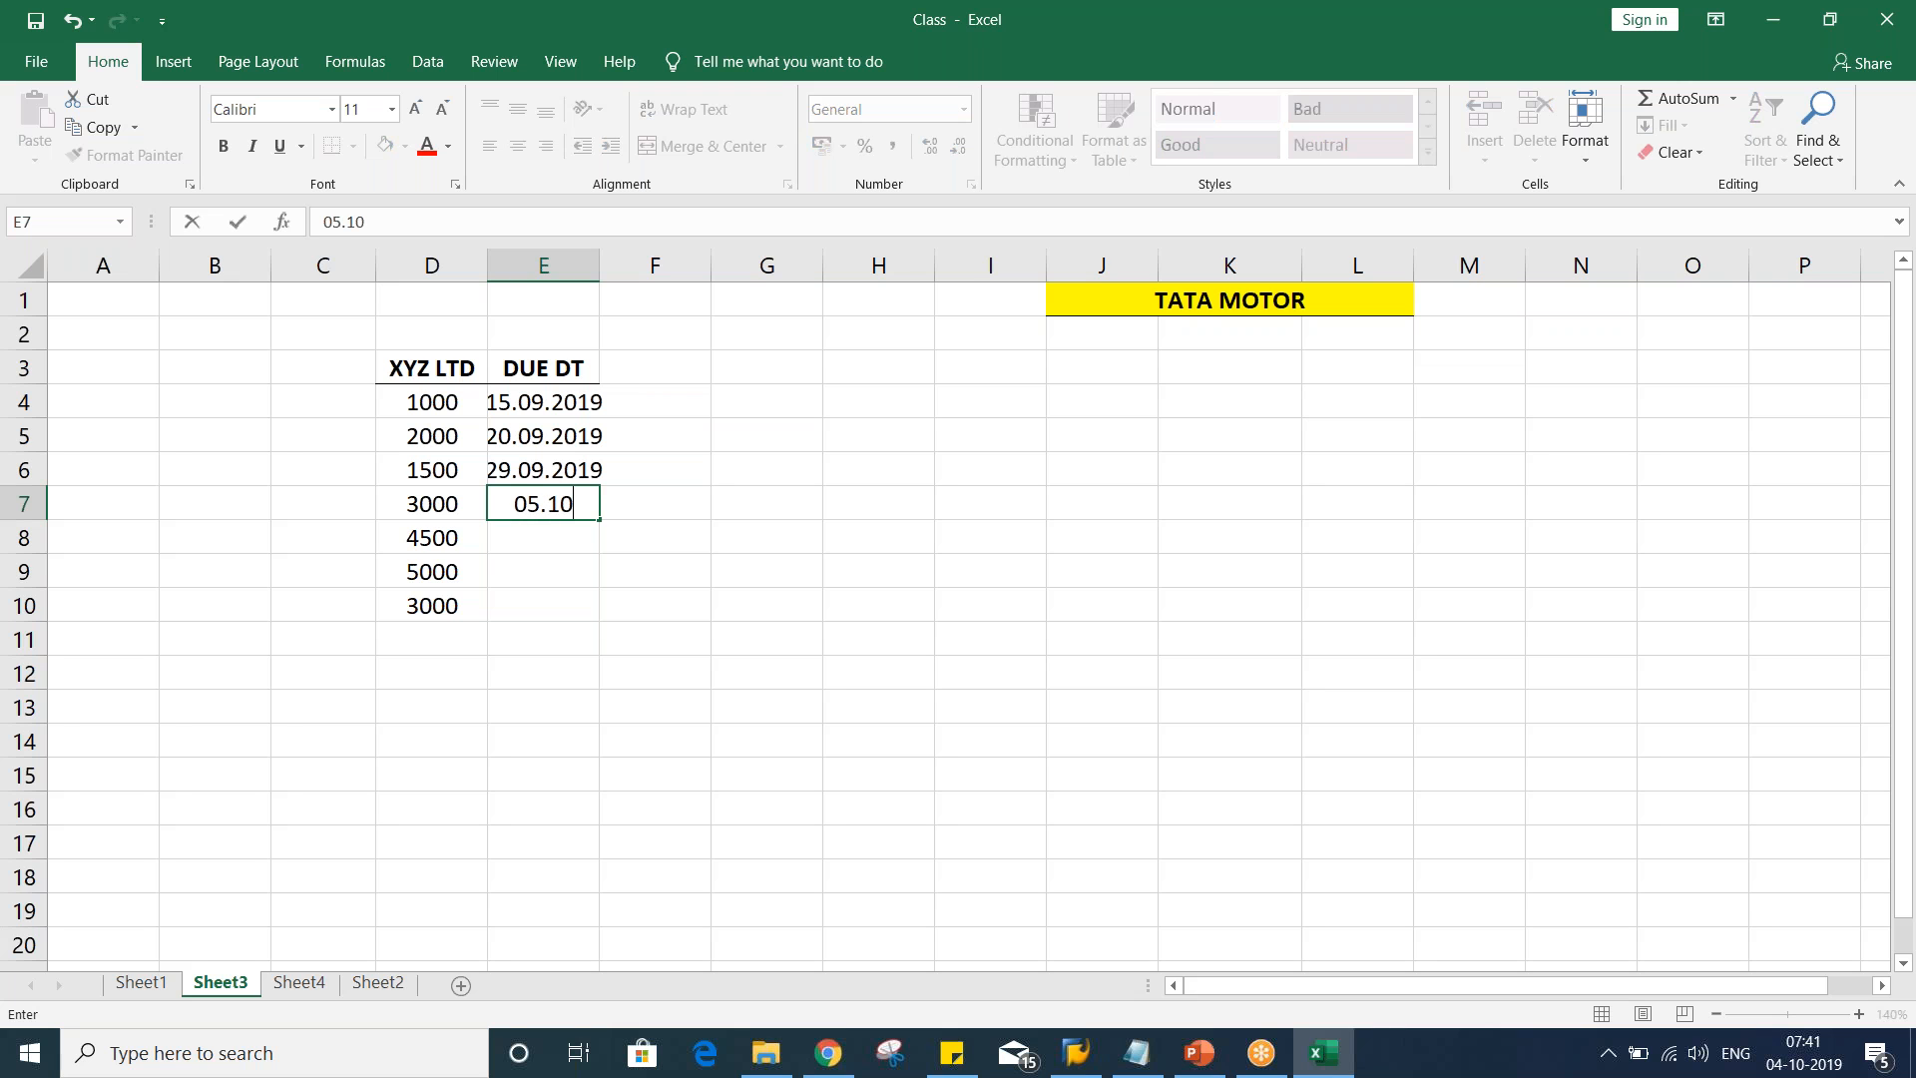
text(.2019)
key(Return)
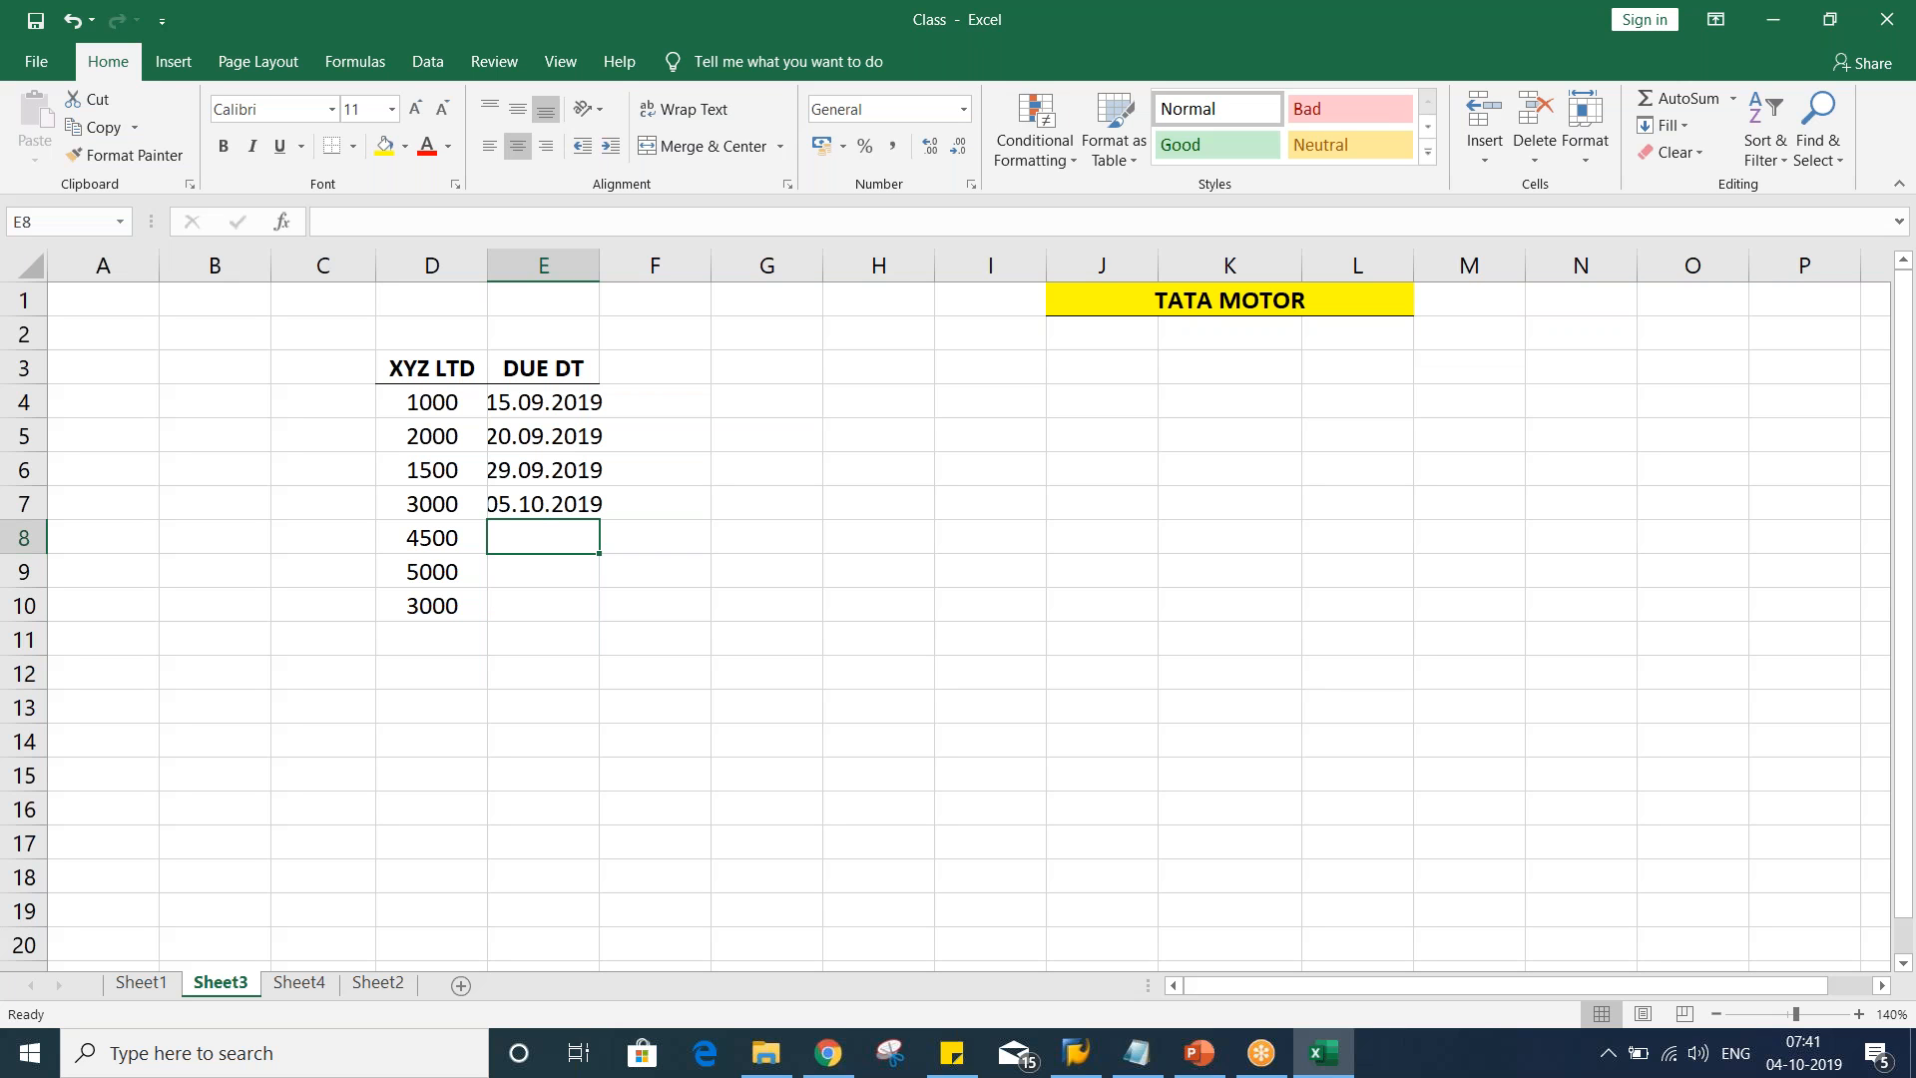
text(10.)
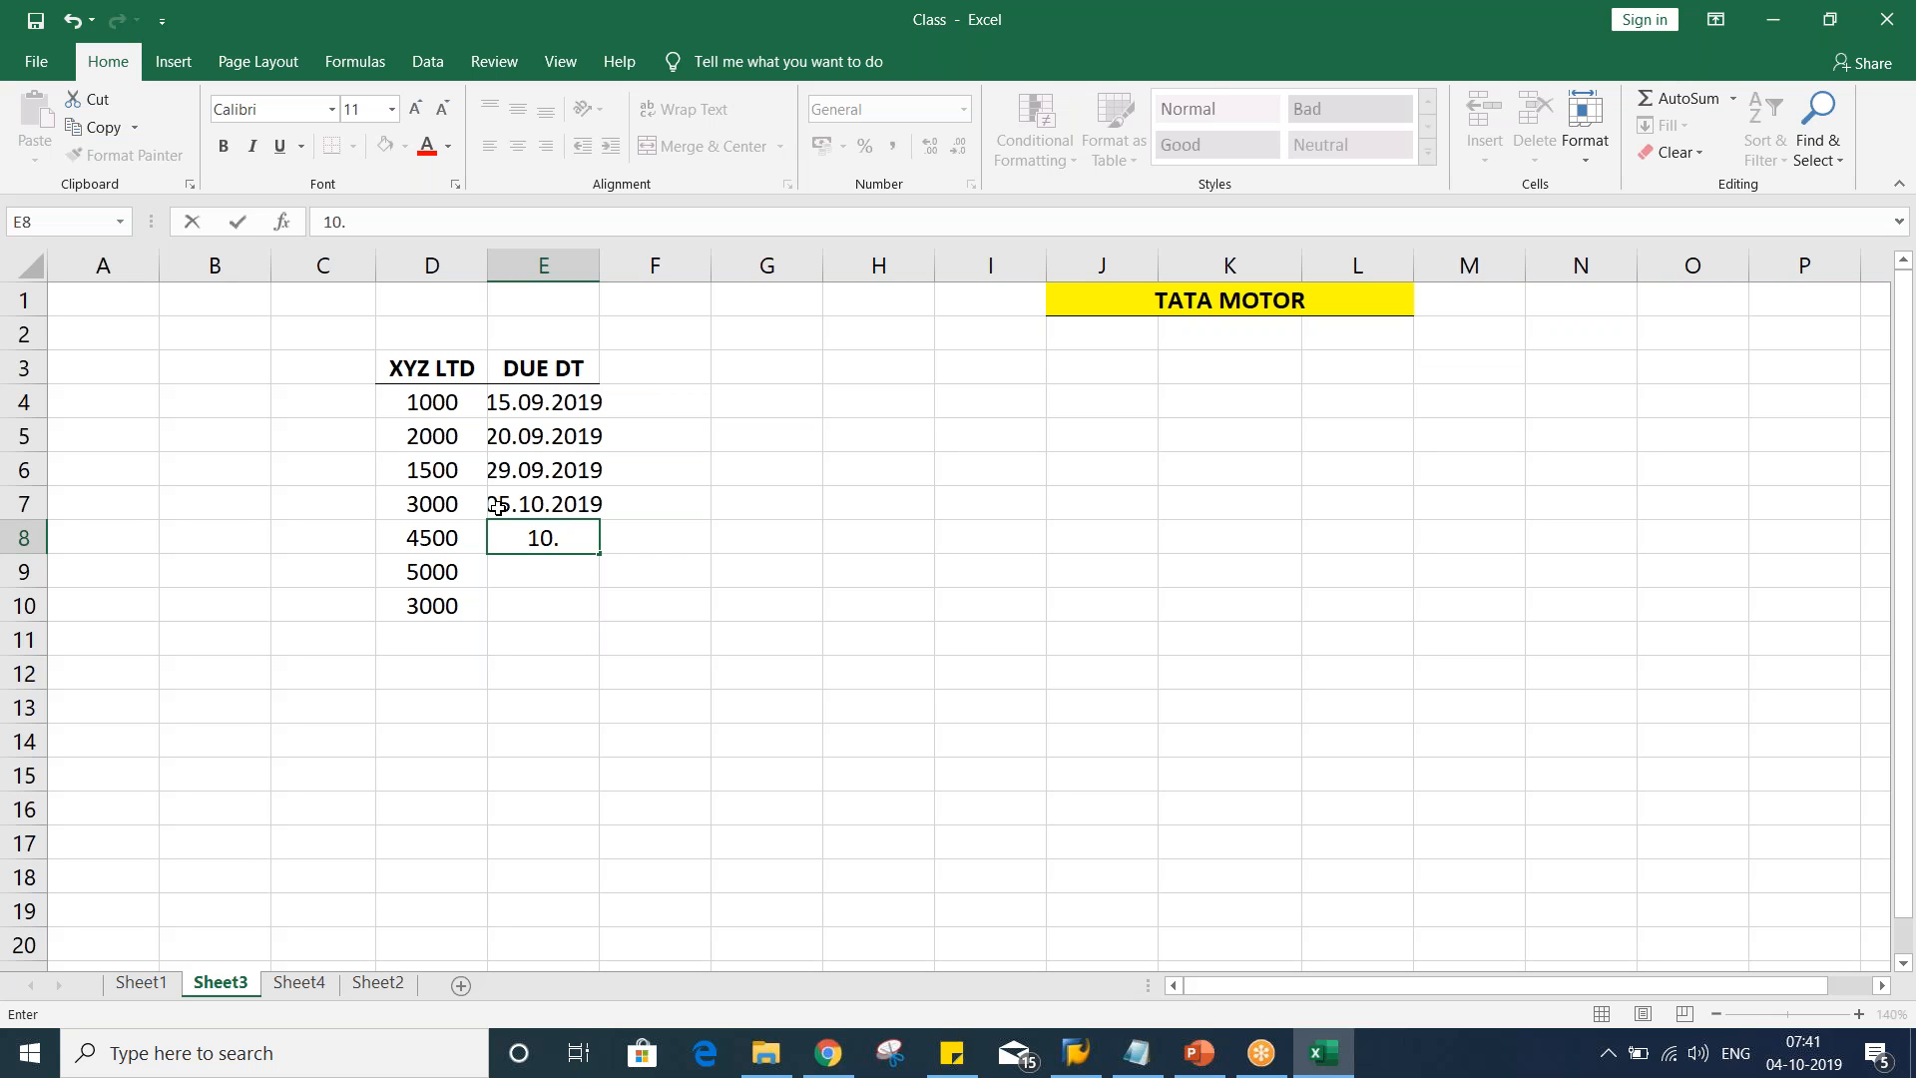
key(ctrl+Return)
text(10)
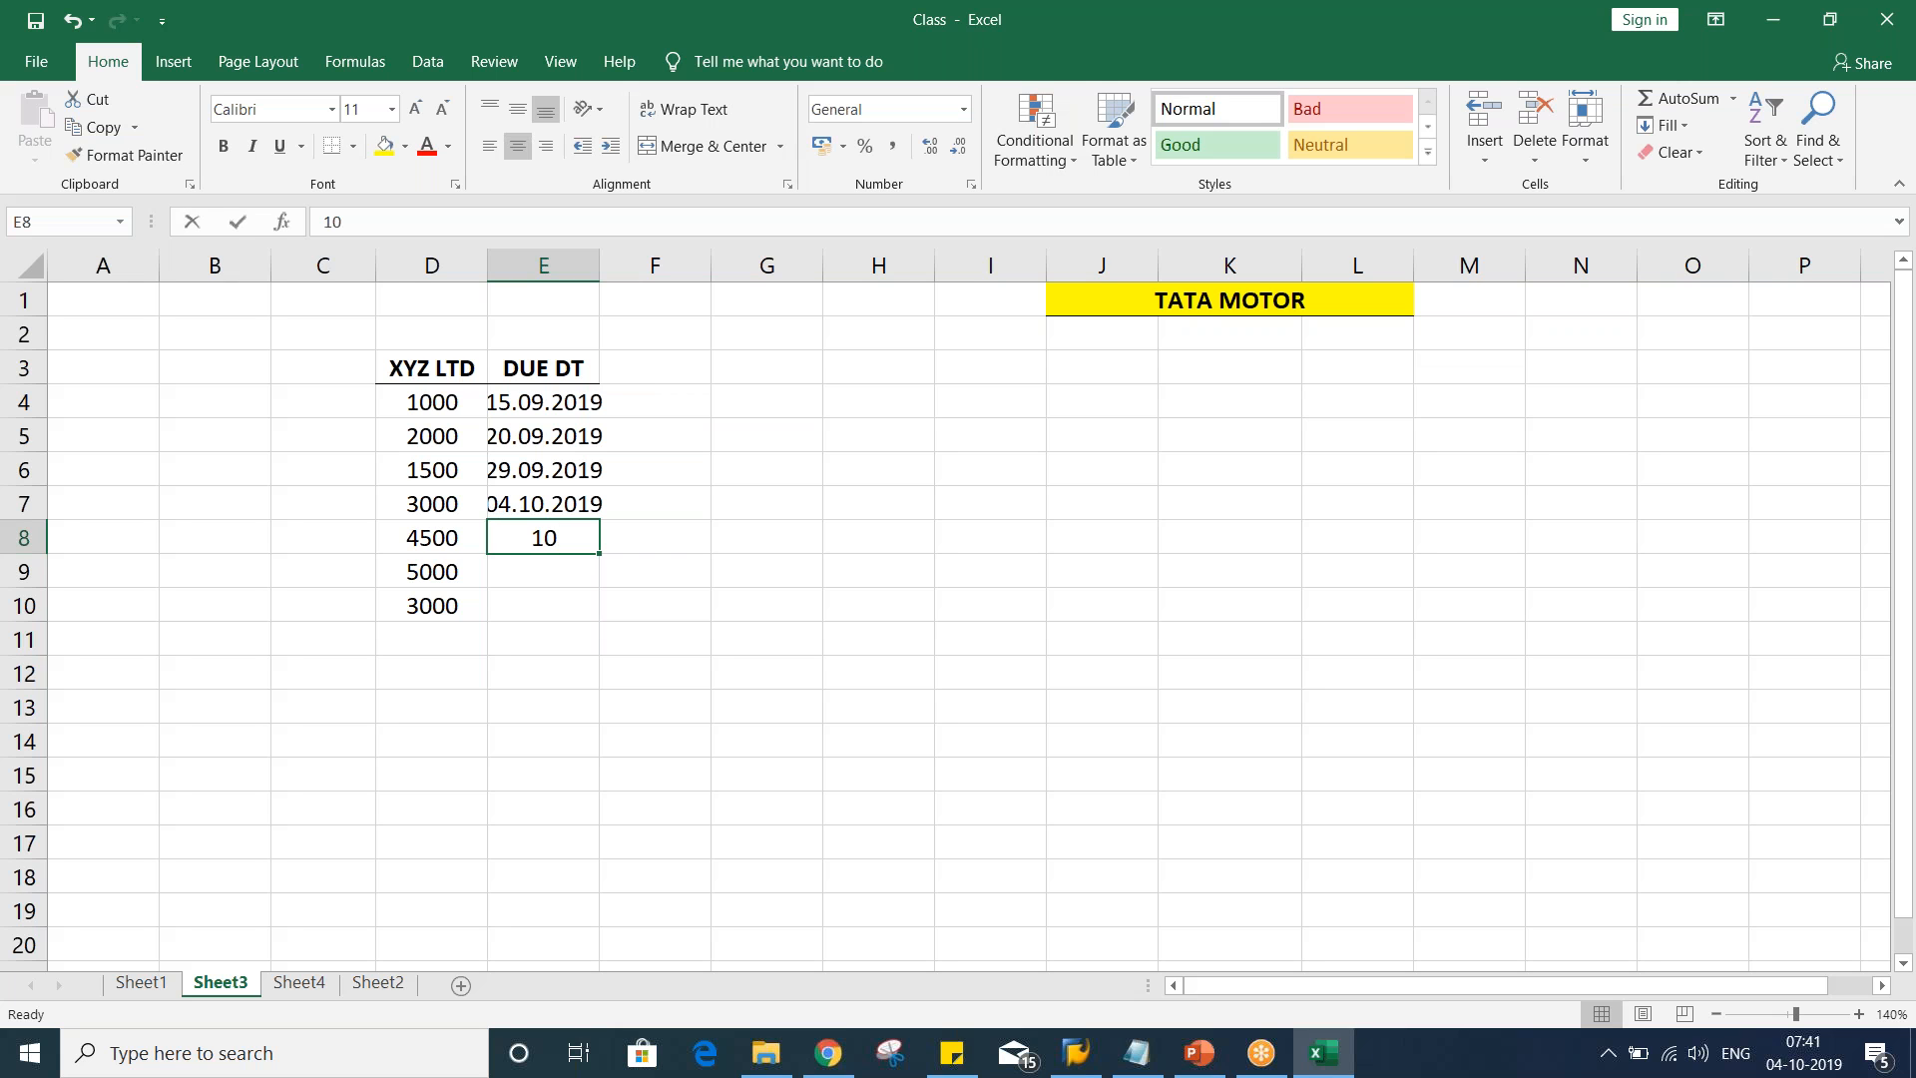
text(.10.2)
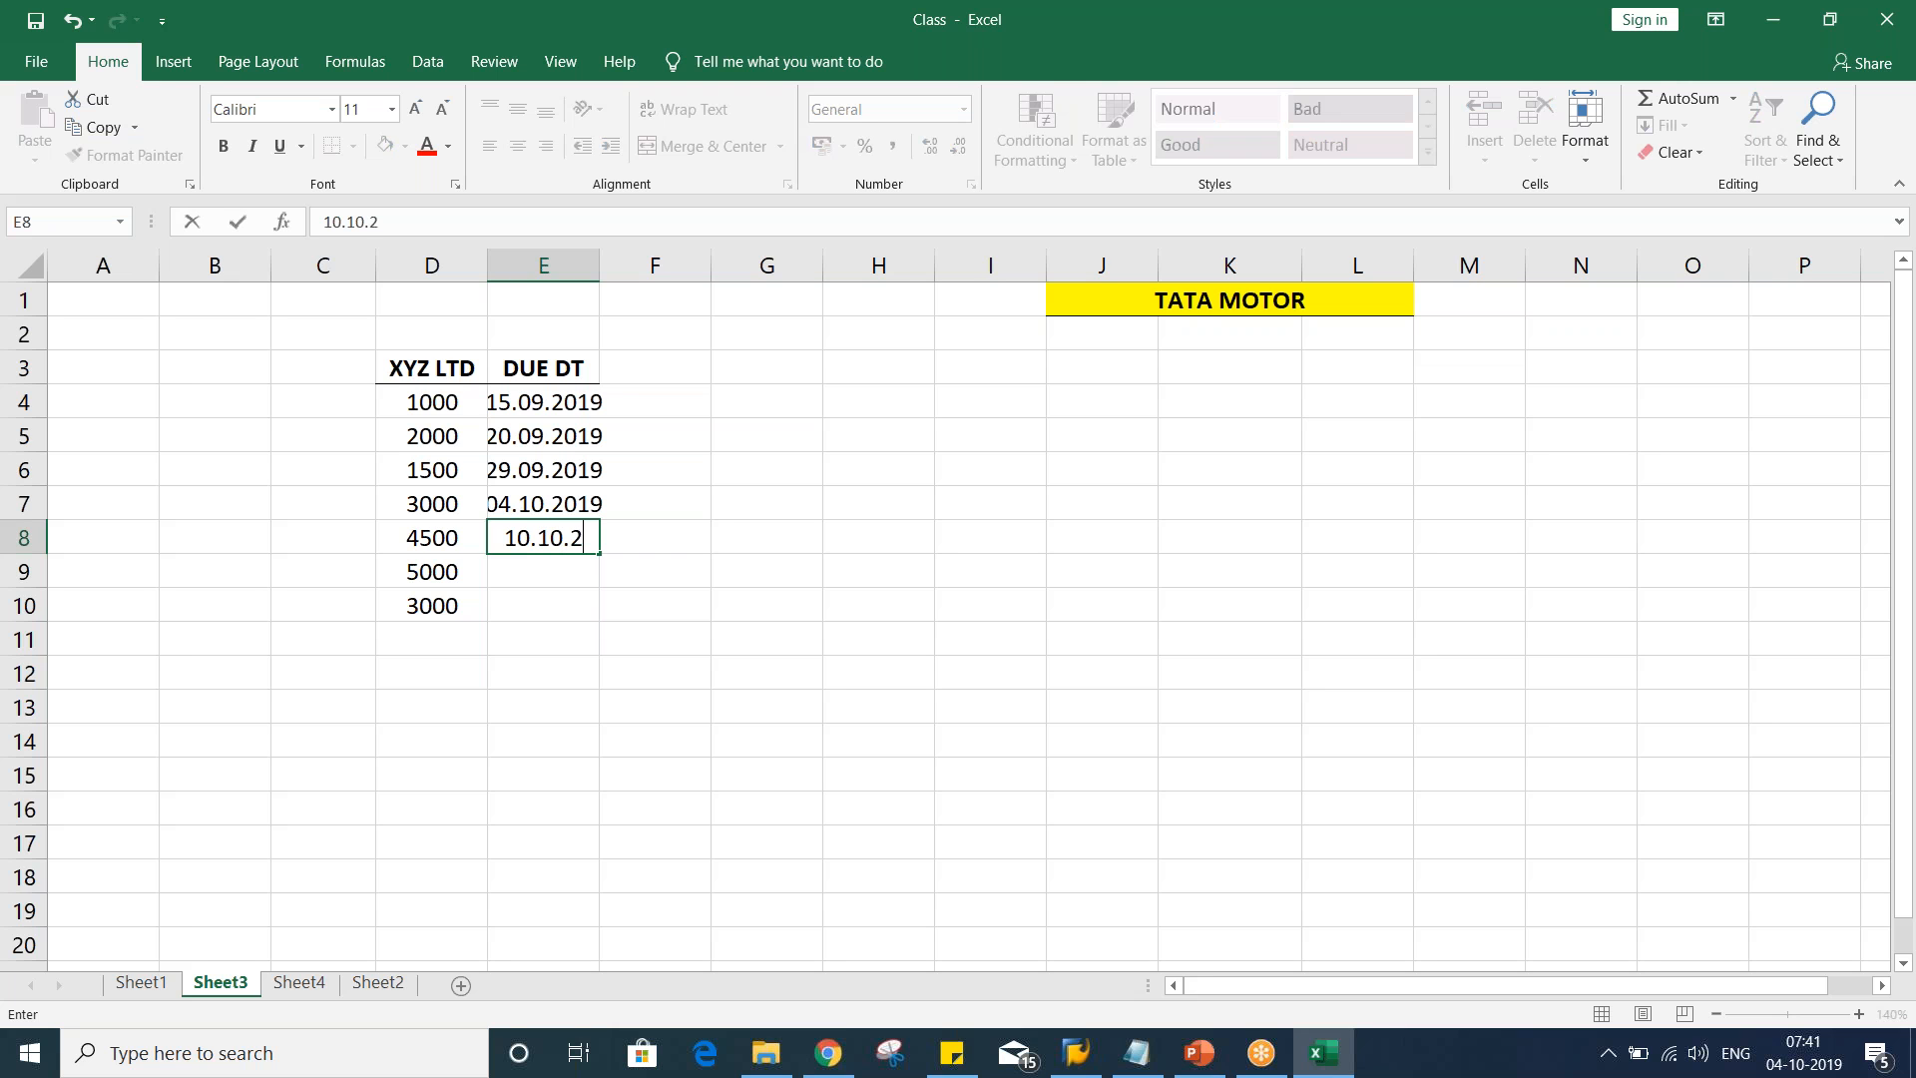
text(019)
key(Return)
Enter the due dates 15.10.2019 and 20.10.2019 in E9:E10 and fit column E's width to its contents
text(15.)
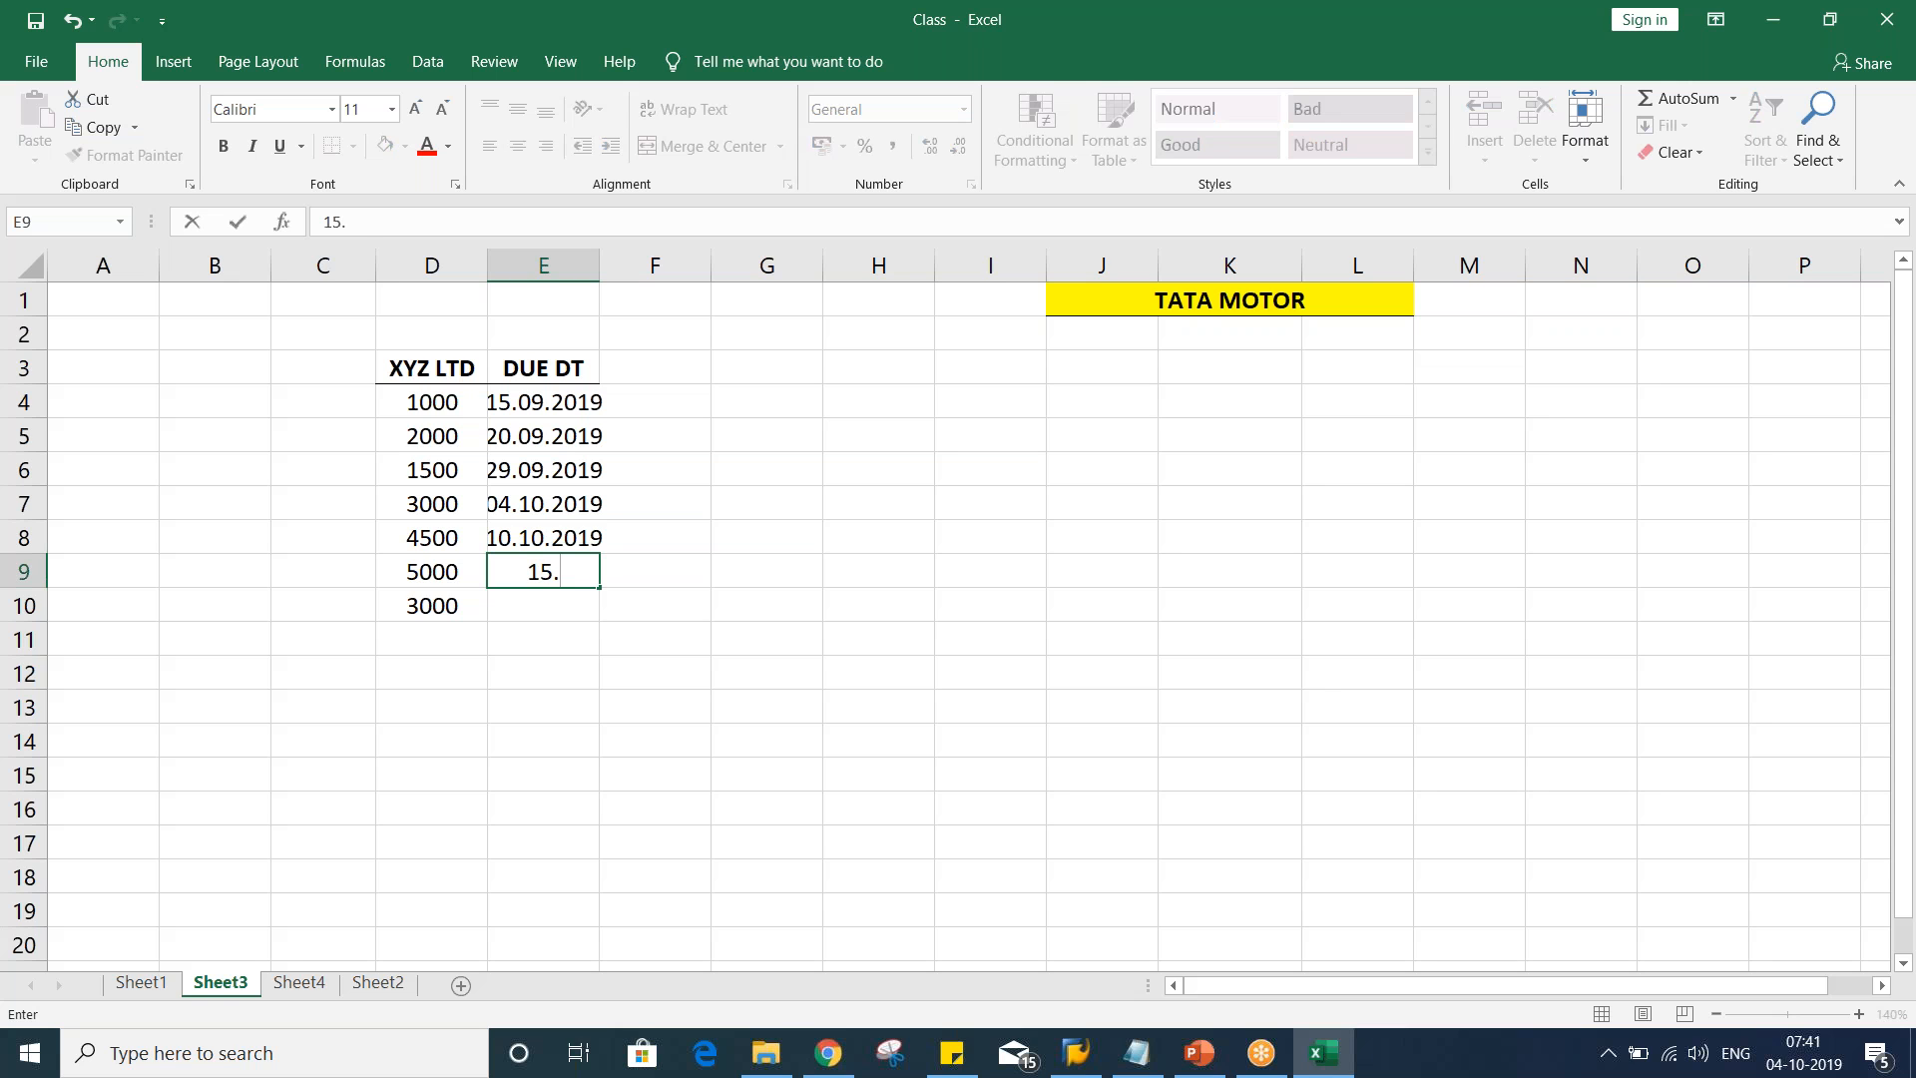
text(10.2019)
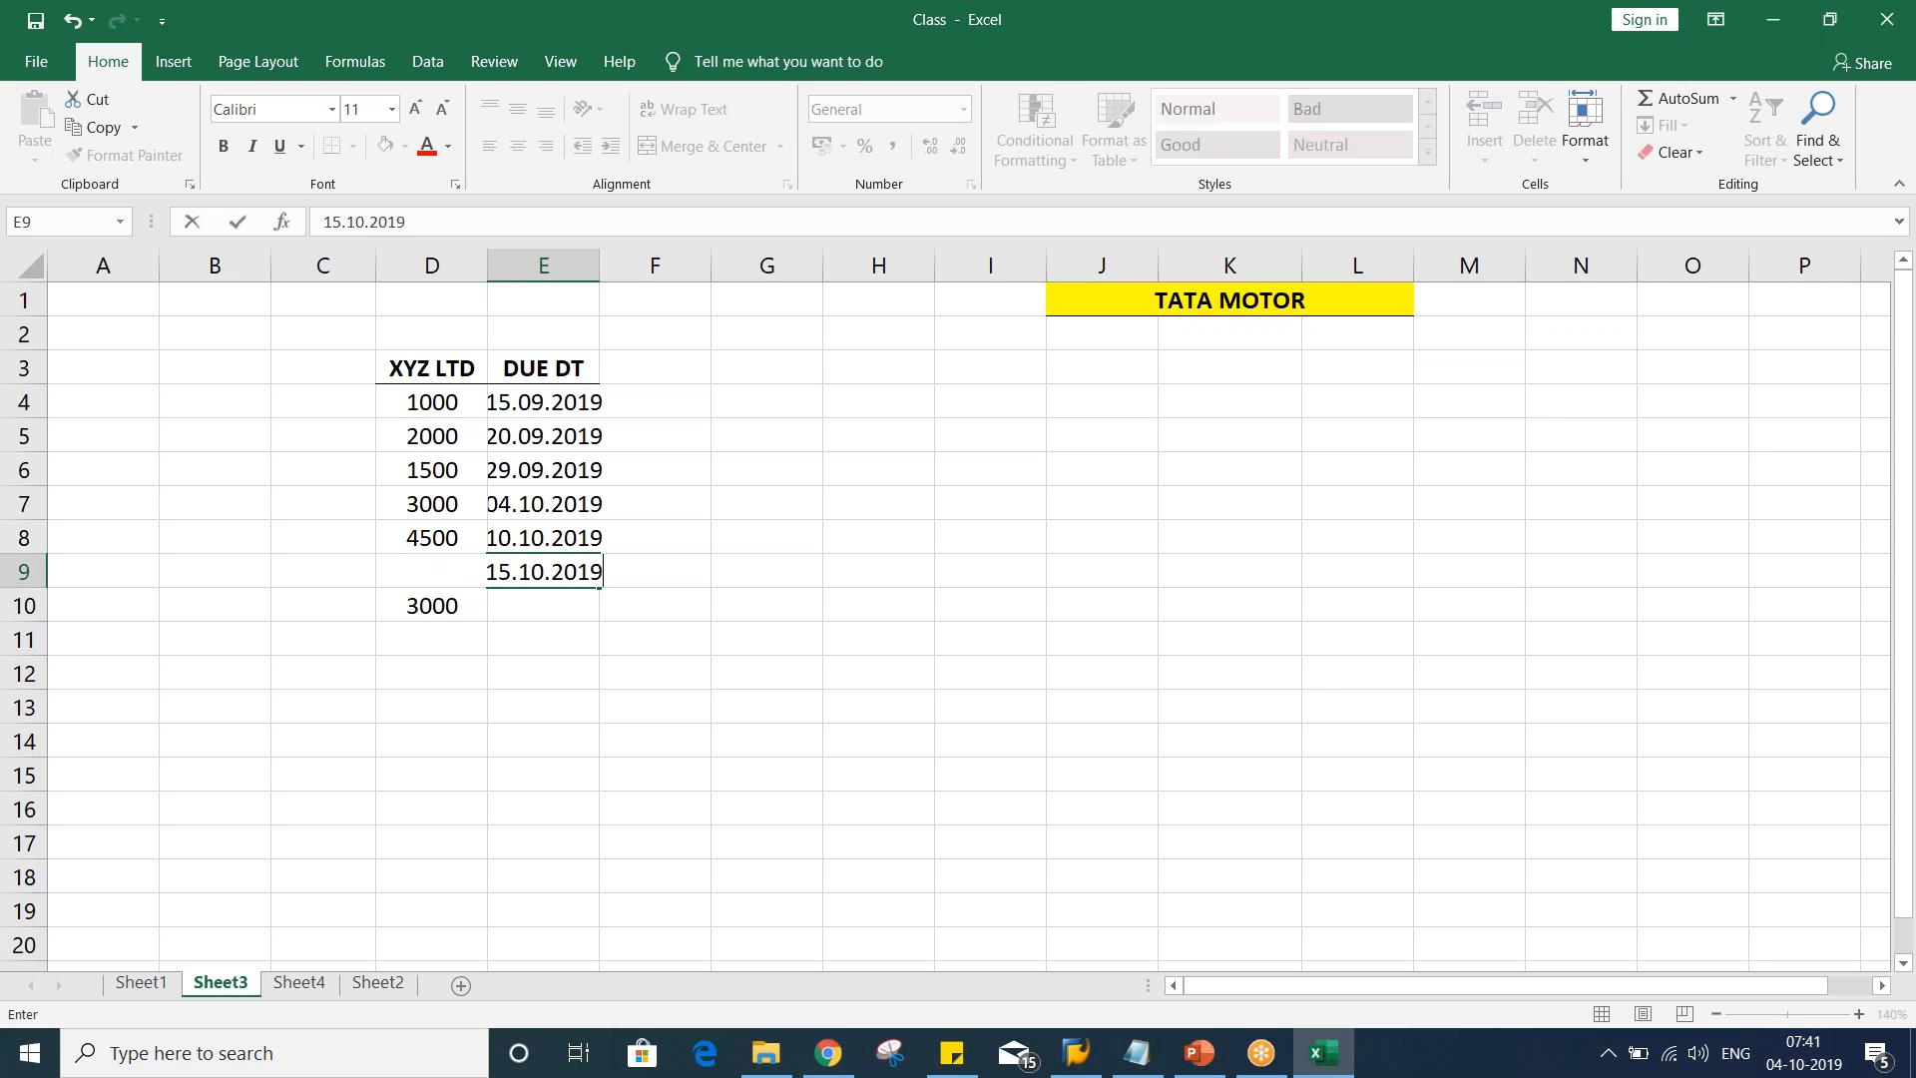
key(Return)
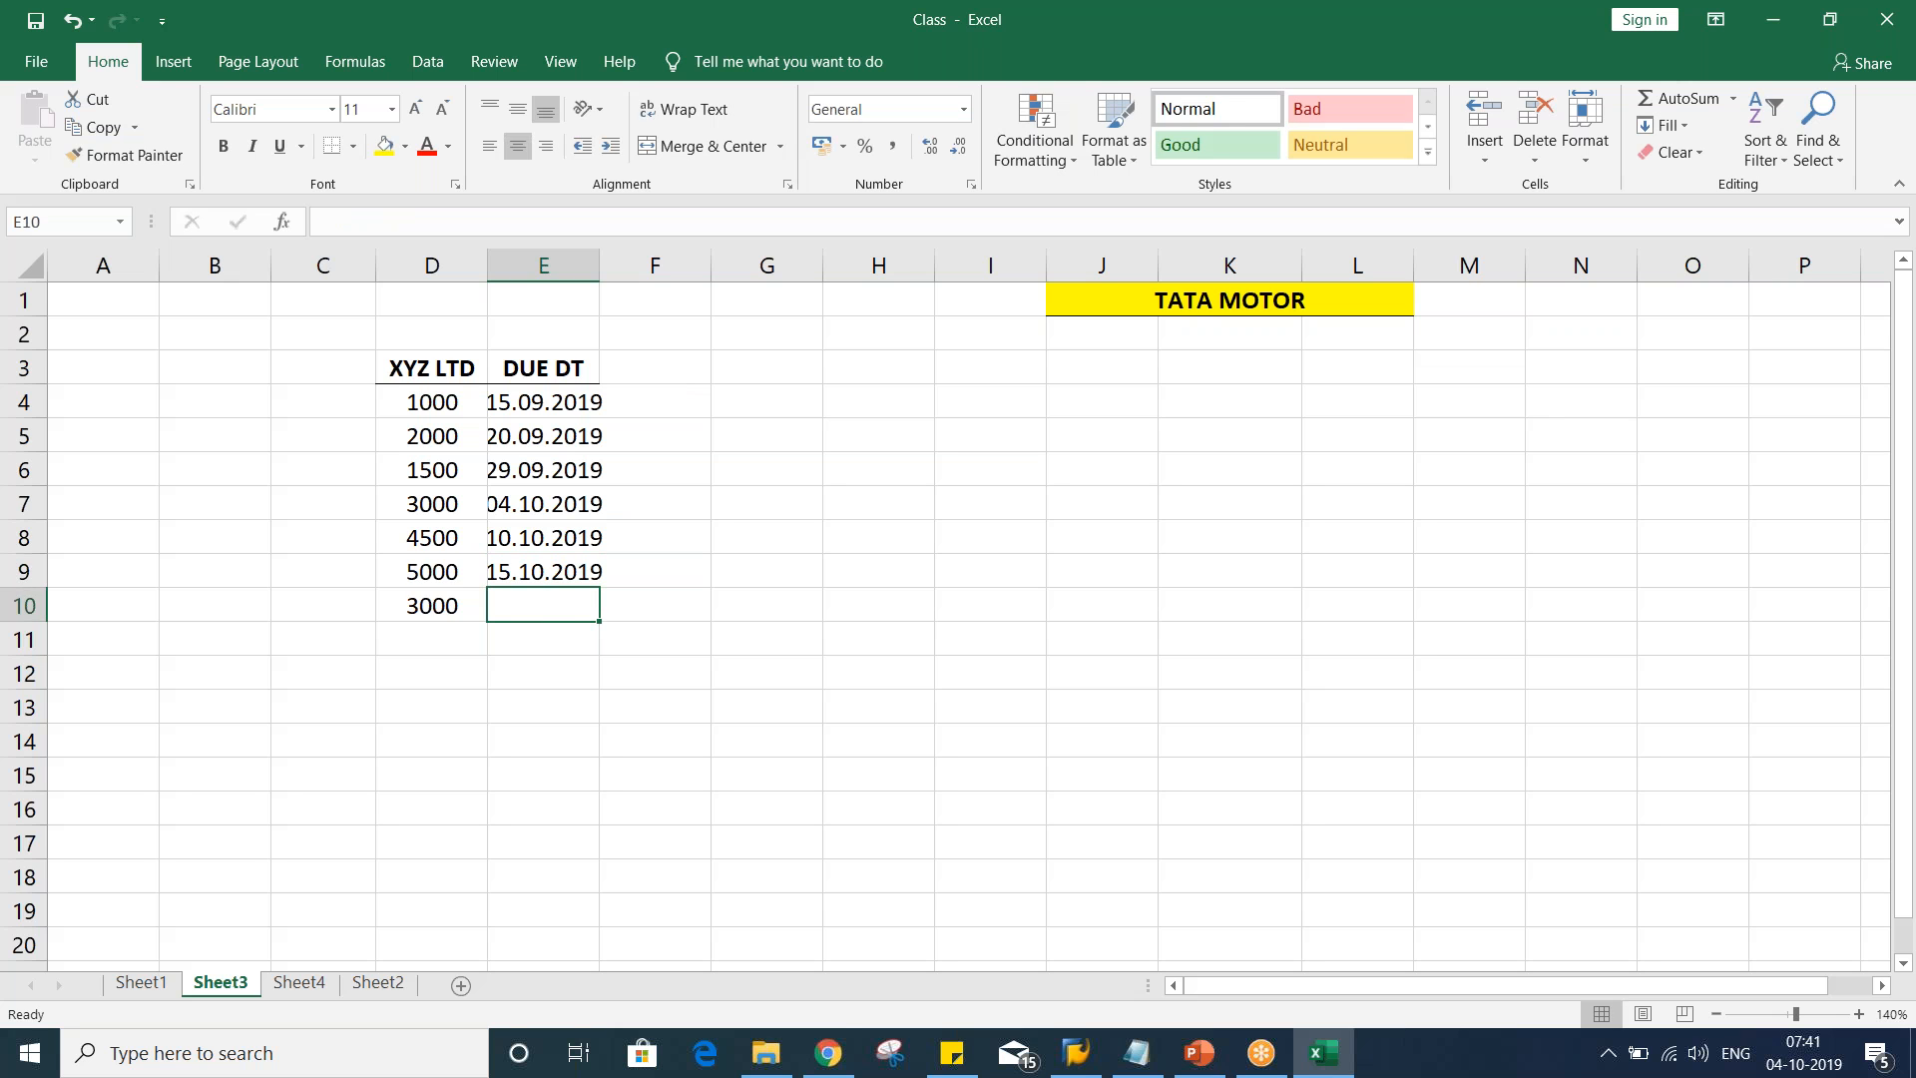
text(20.1)
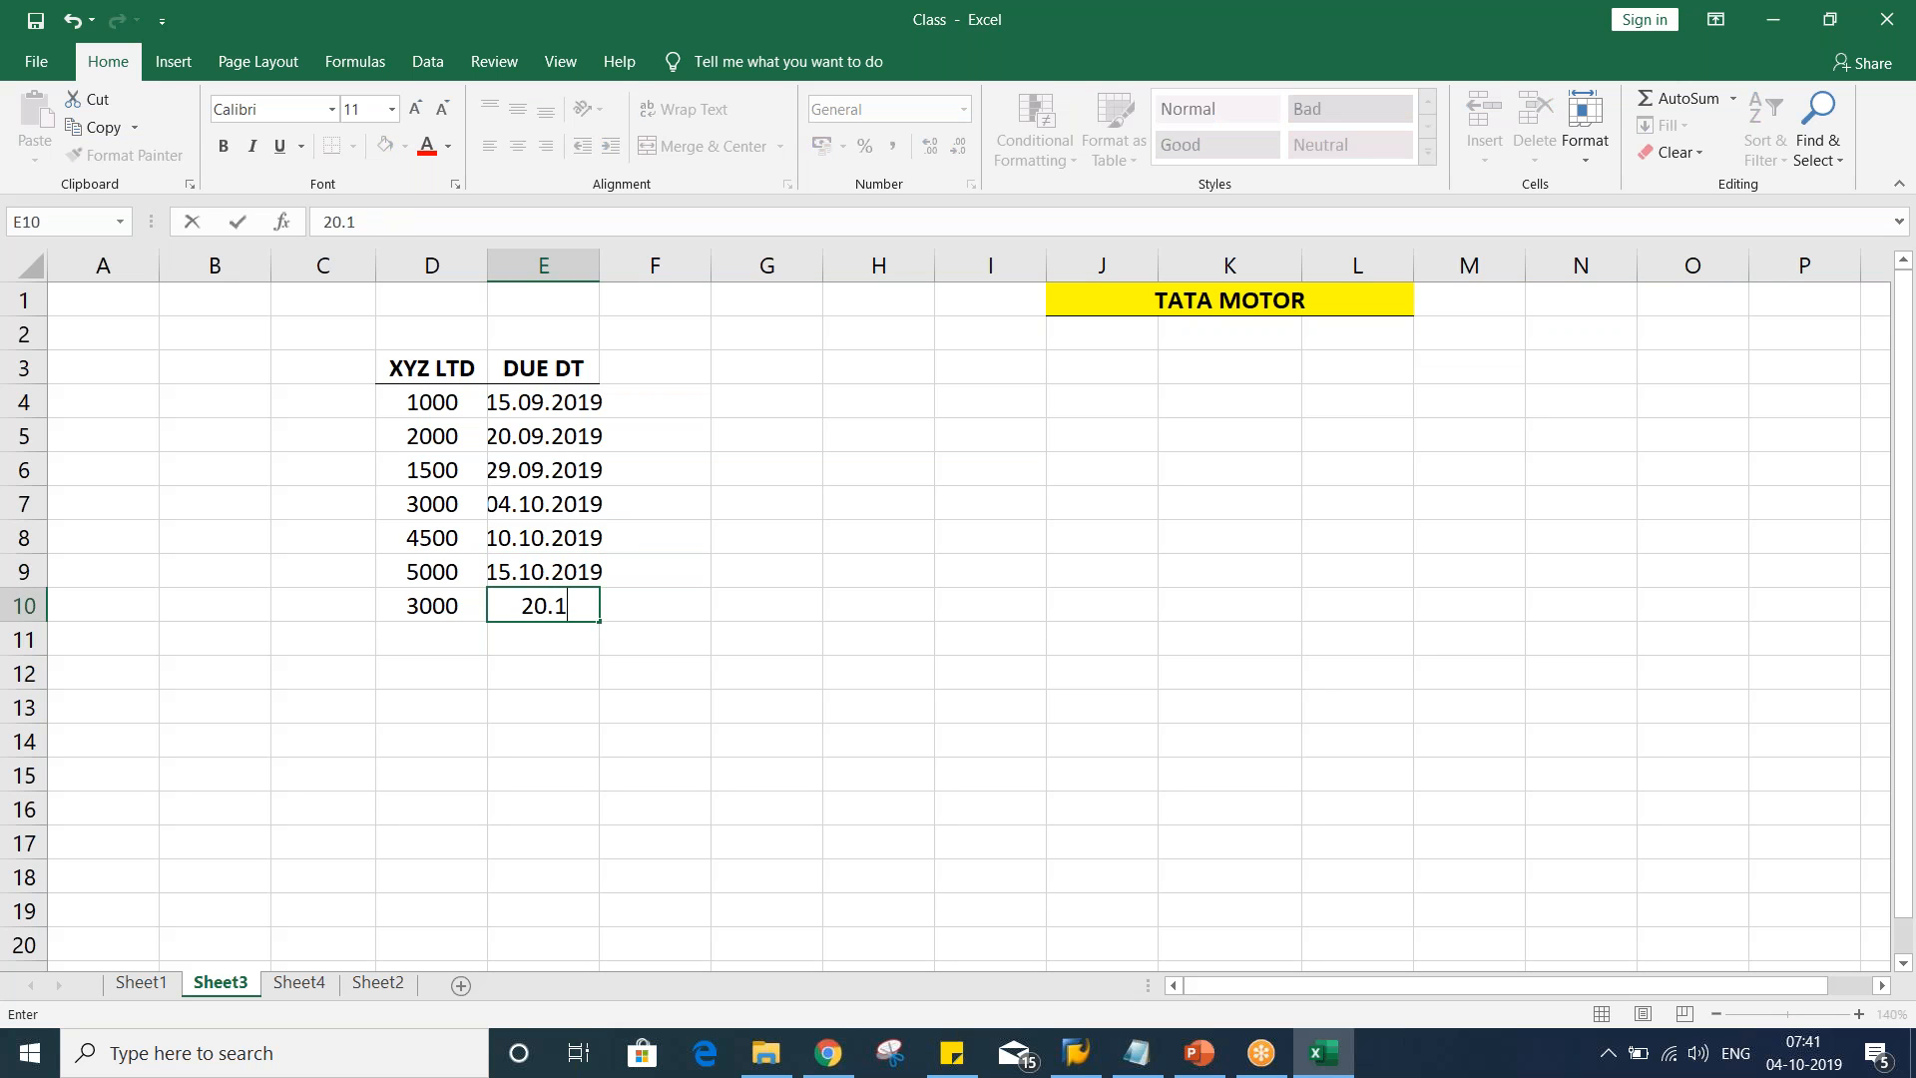
text(0.2019)
key(Return)
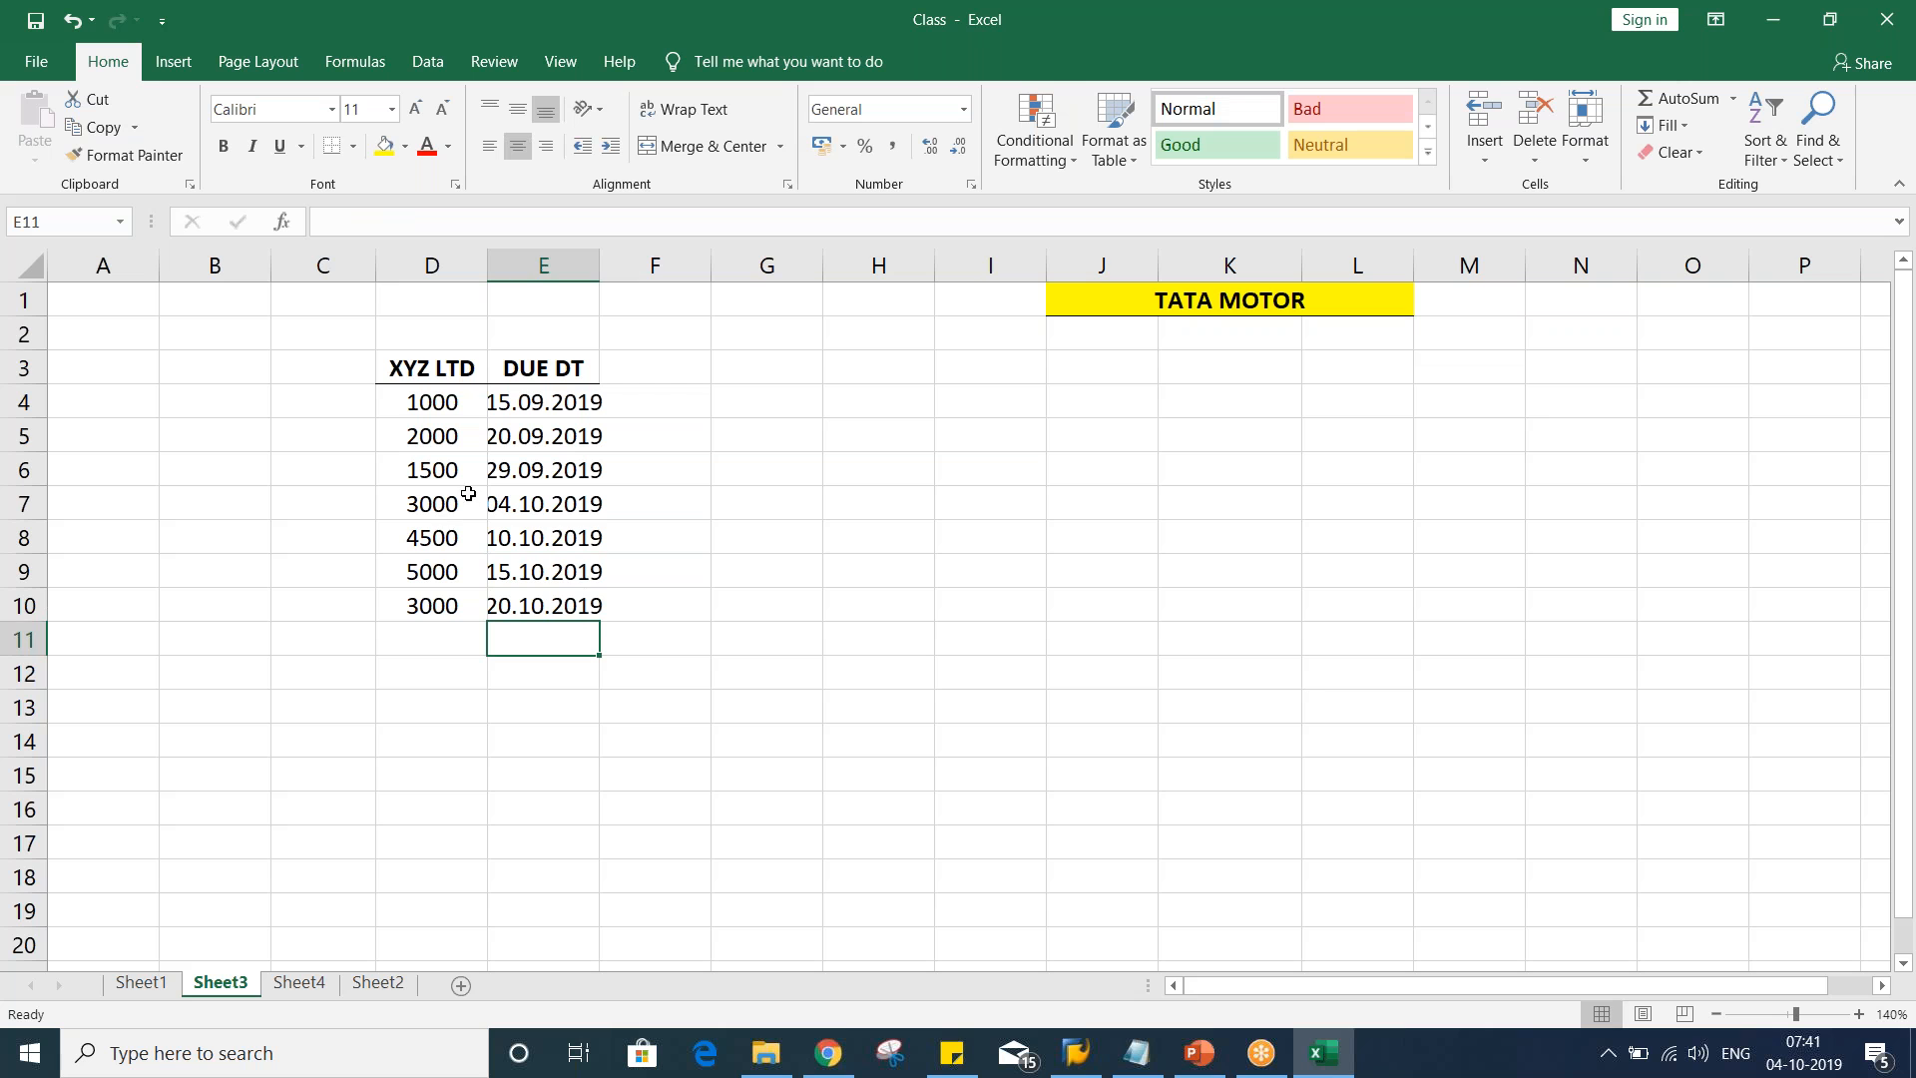
double_click(599, 266)
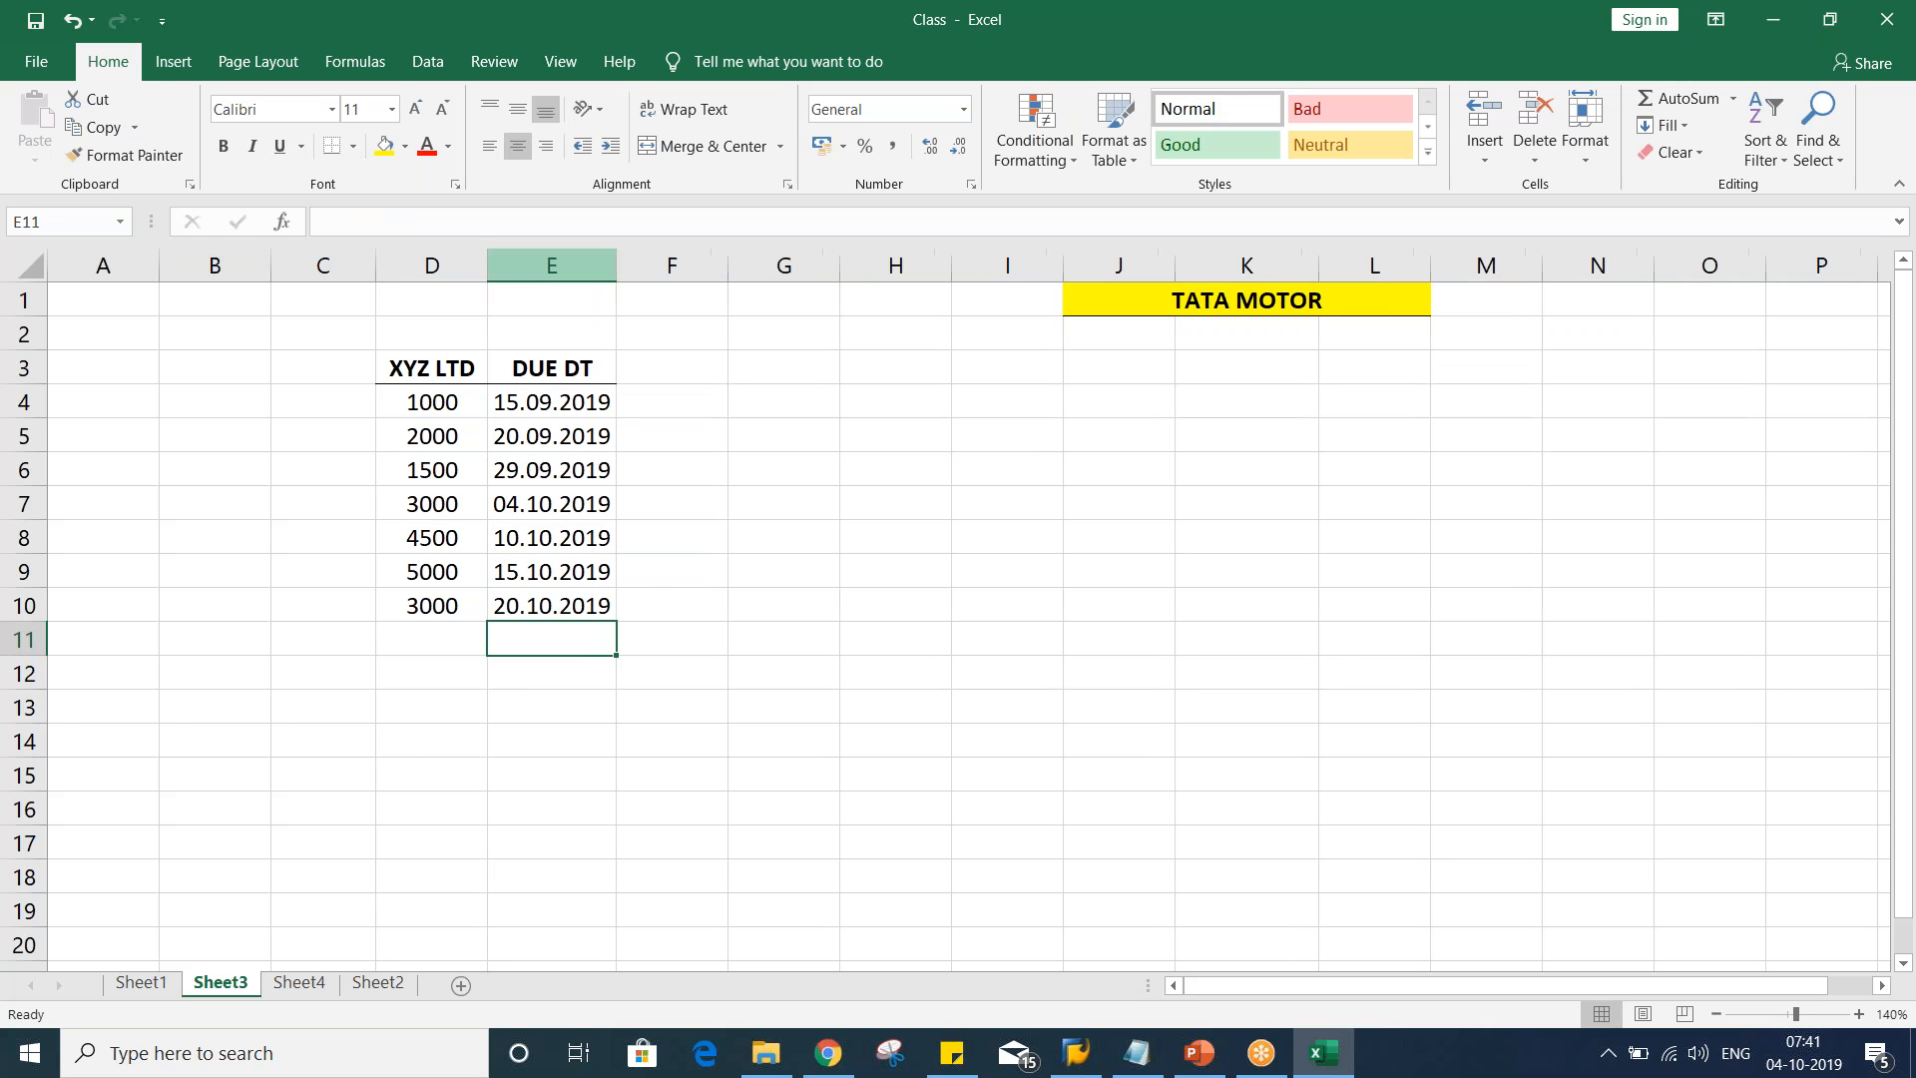
click(405, 760)
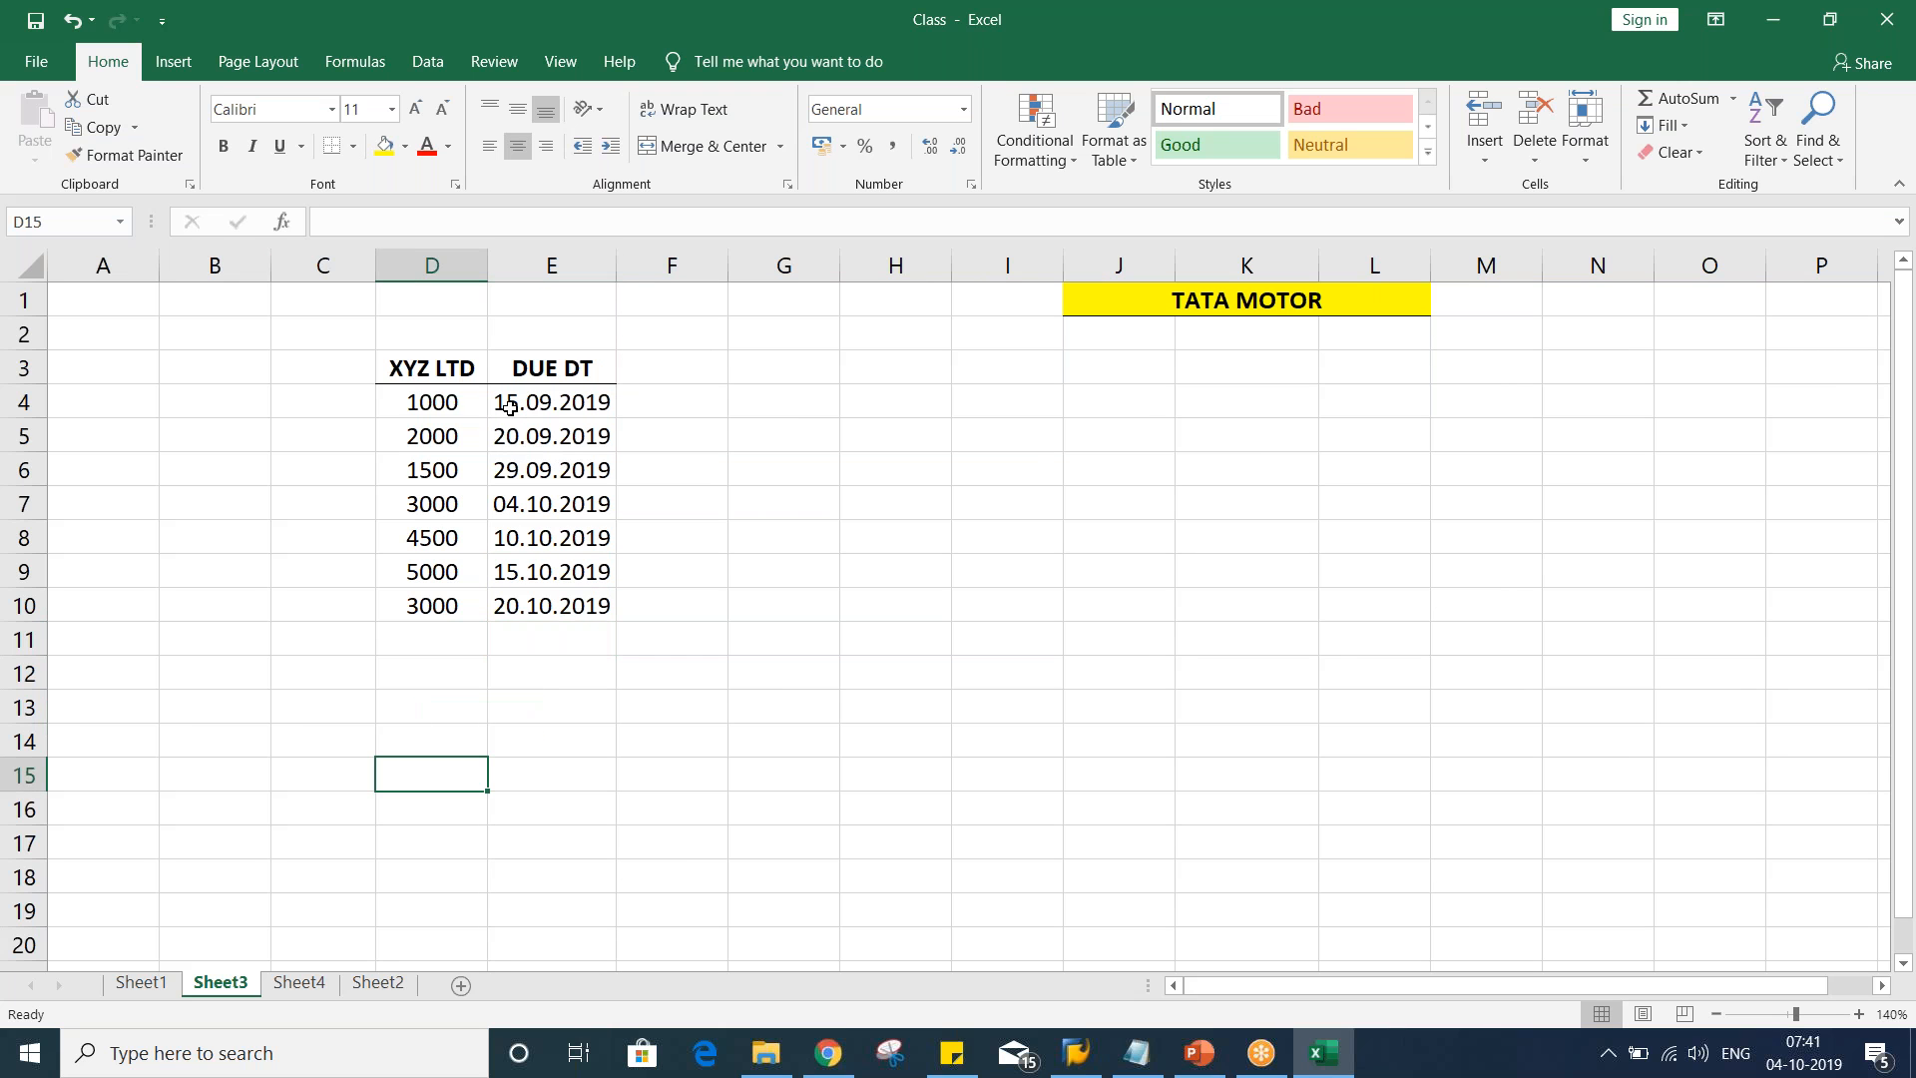
drag(398, 410, 424, 606)
click(430, 365)
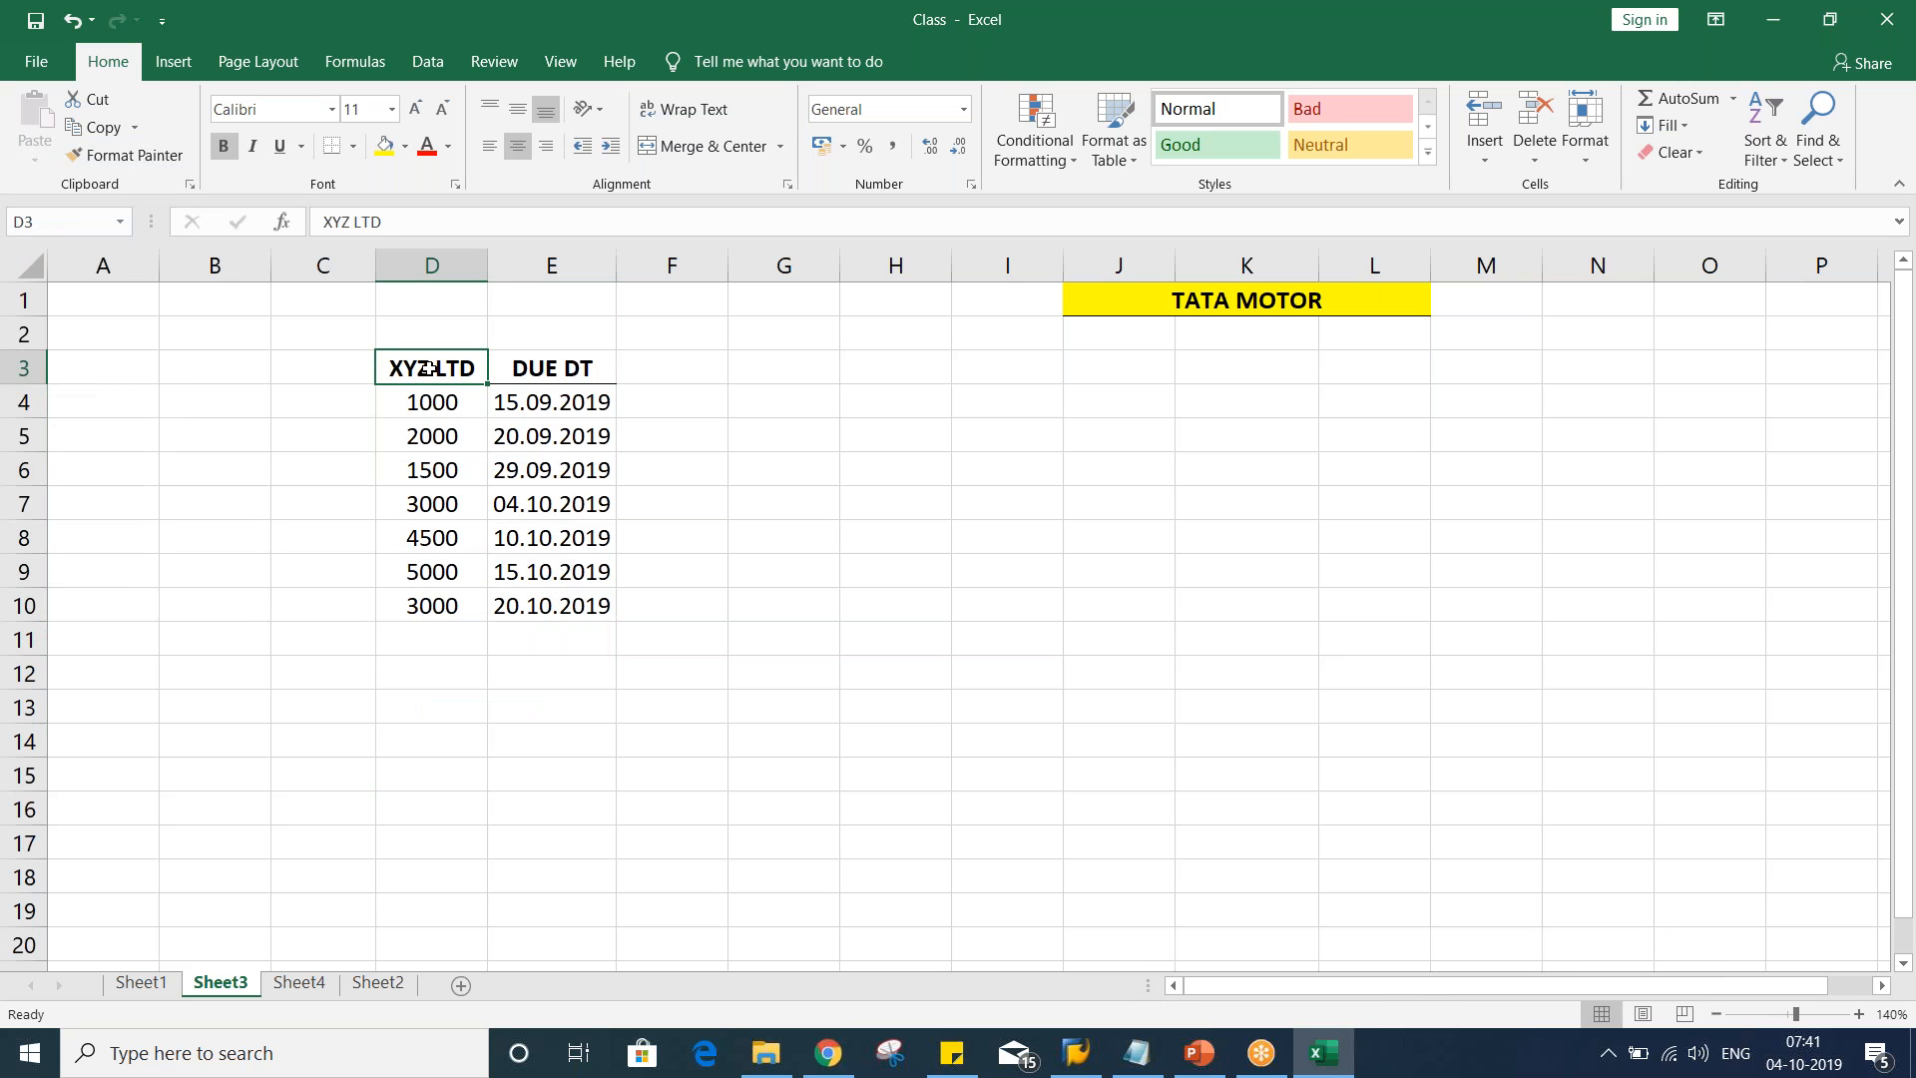
click(432, 409)
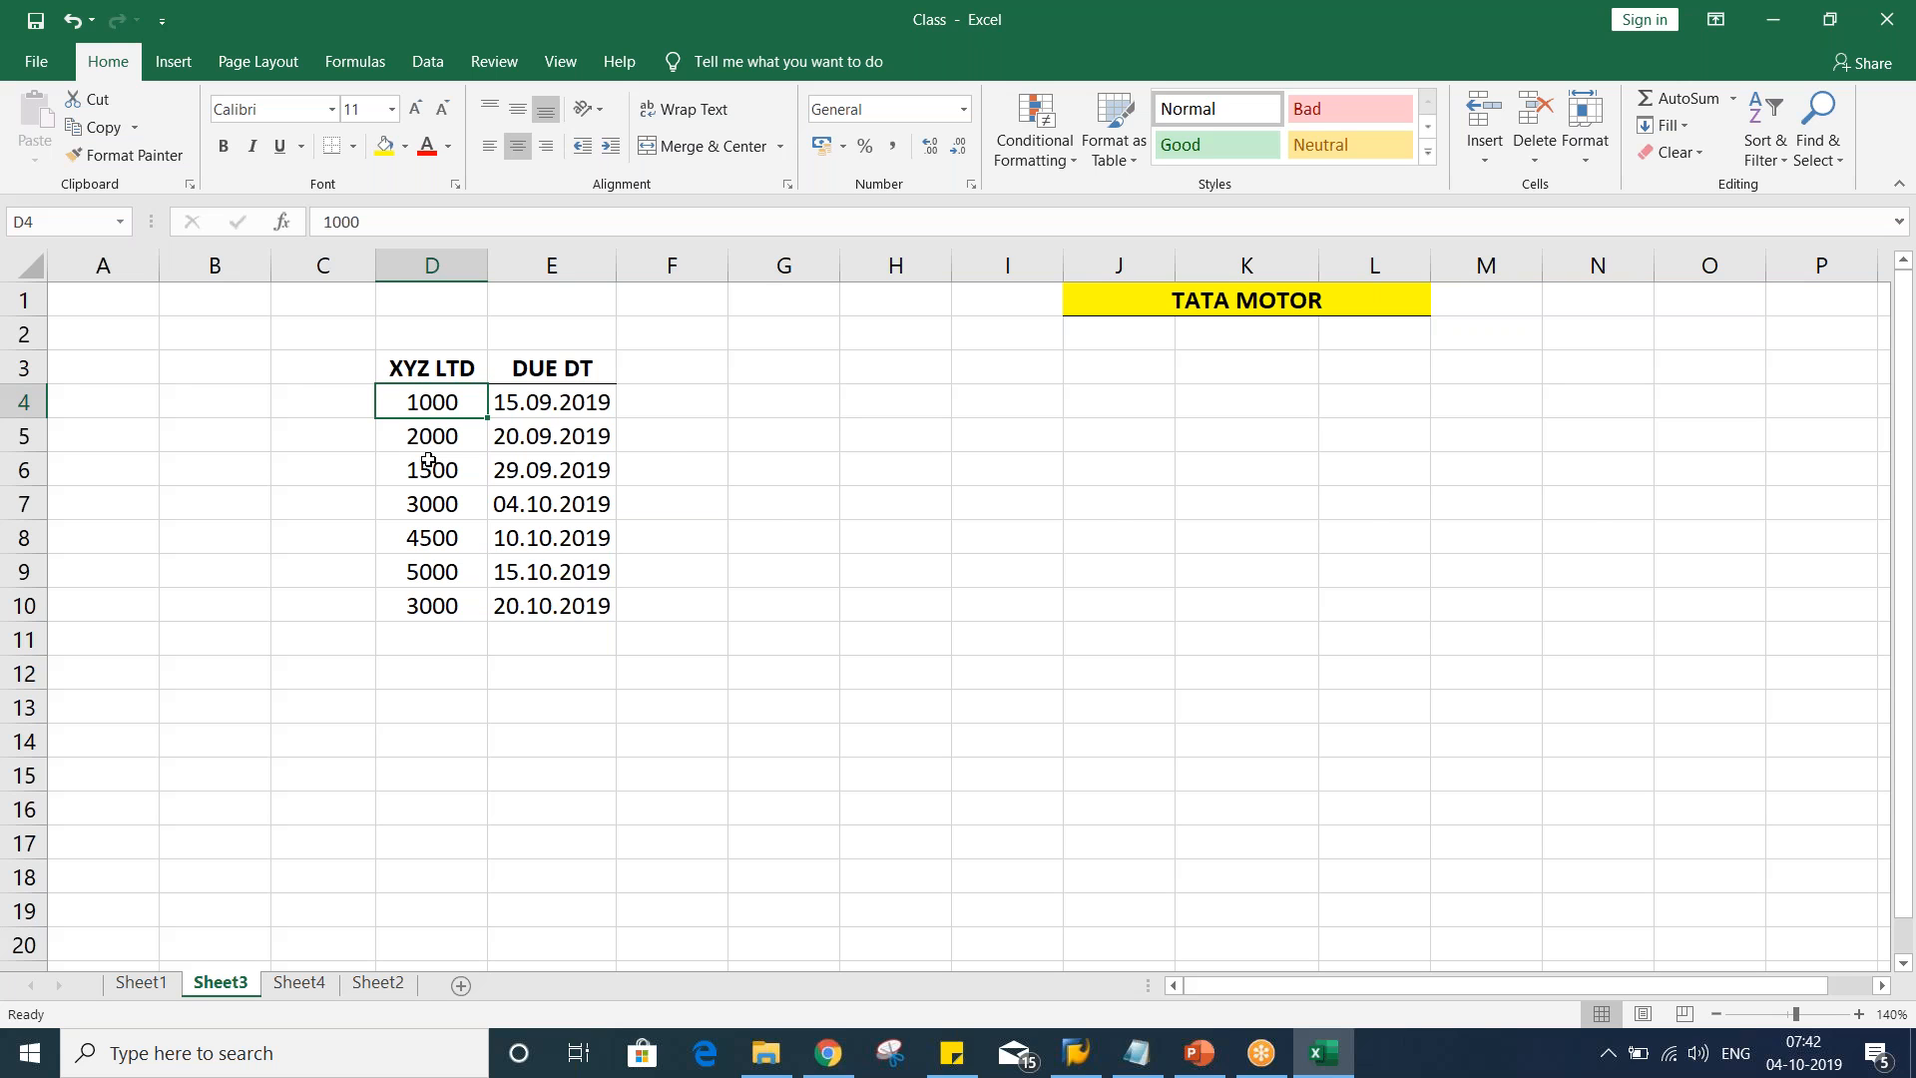
click(539, 400)
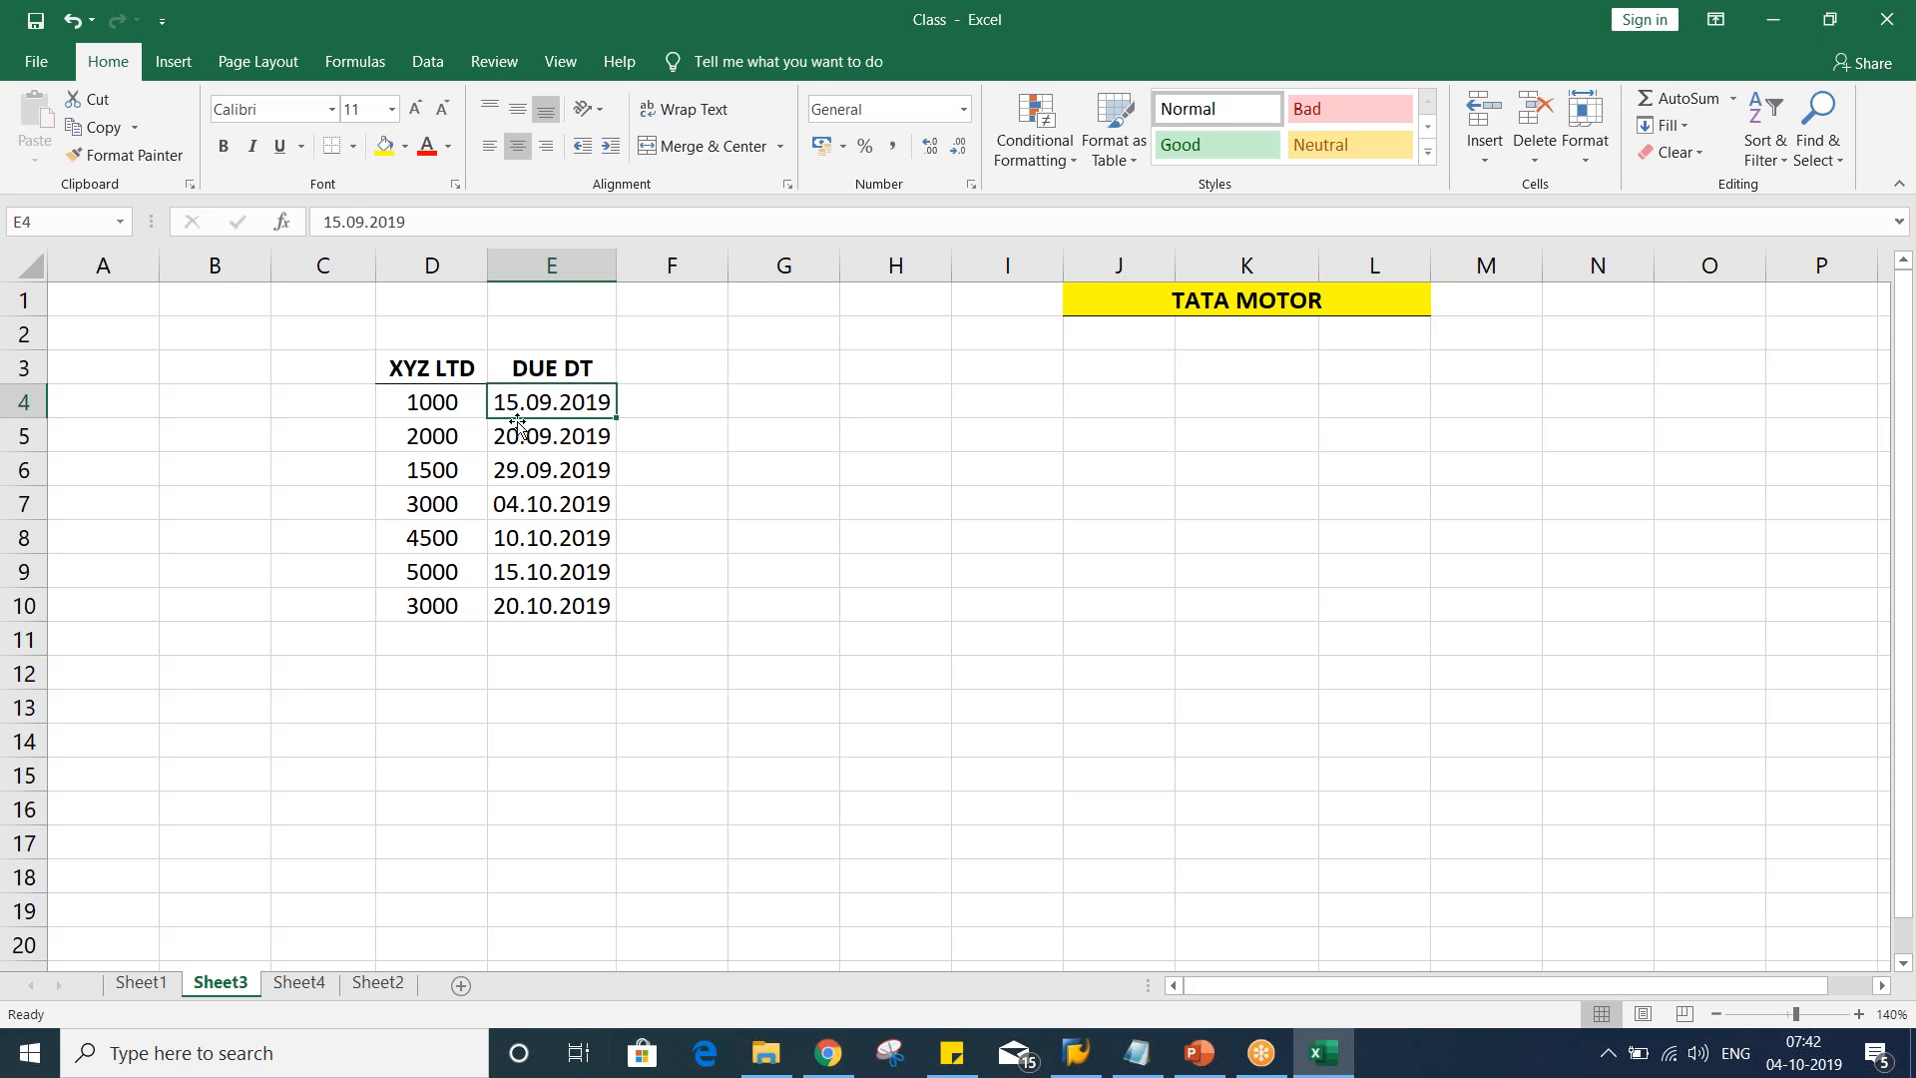
click(438, 401)
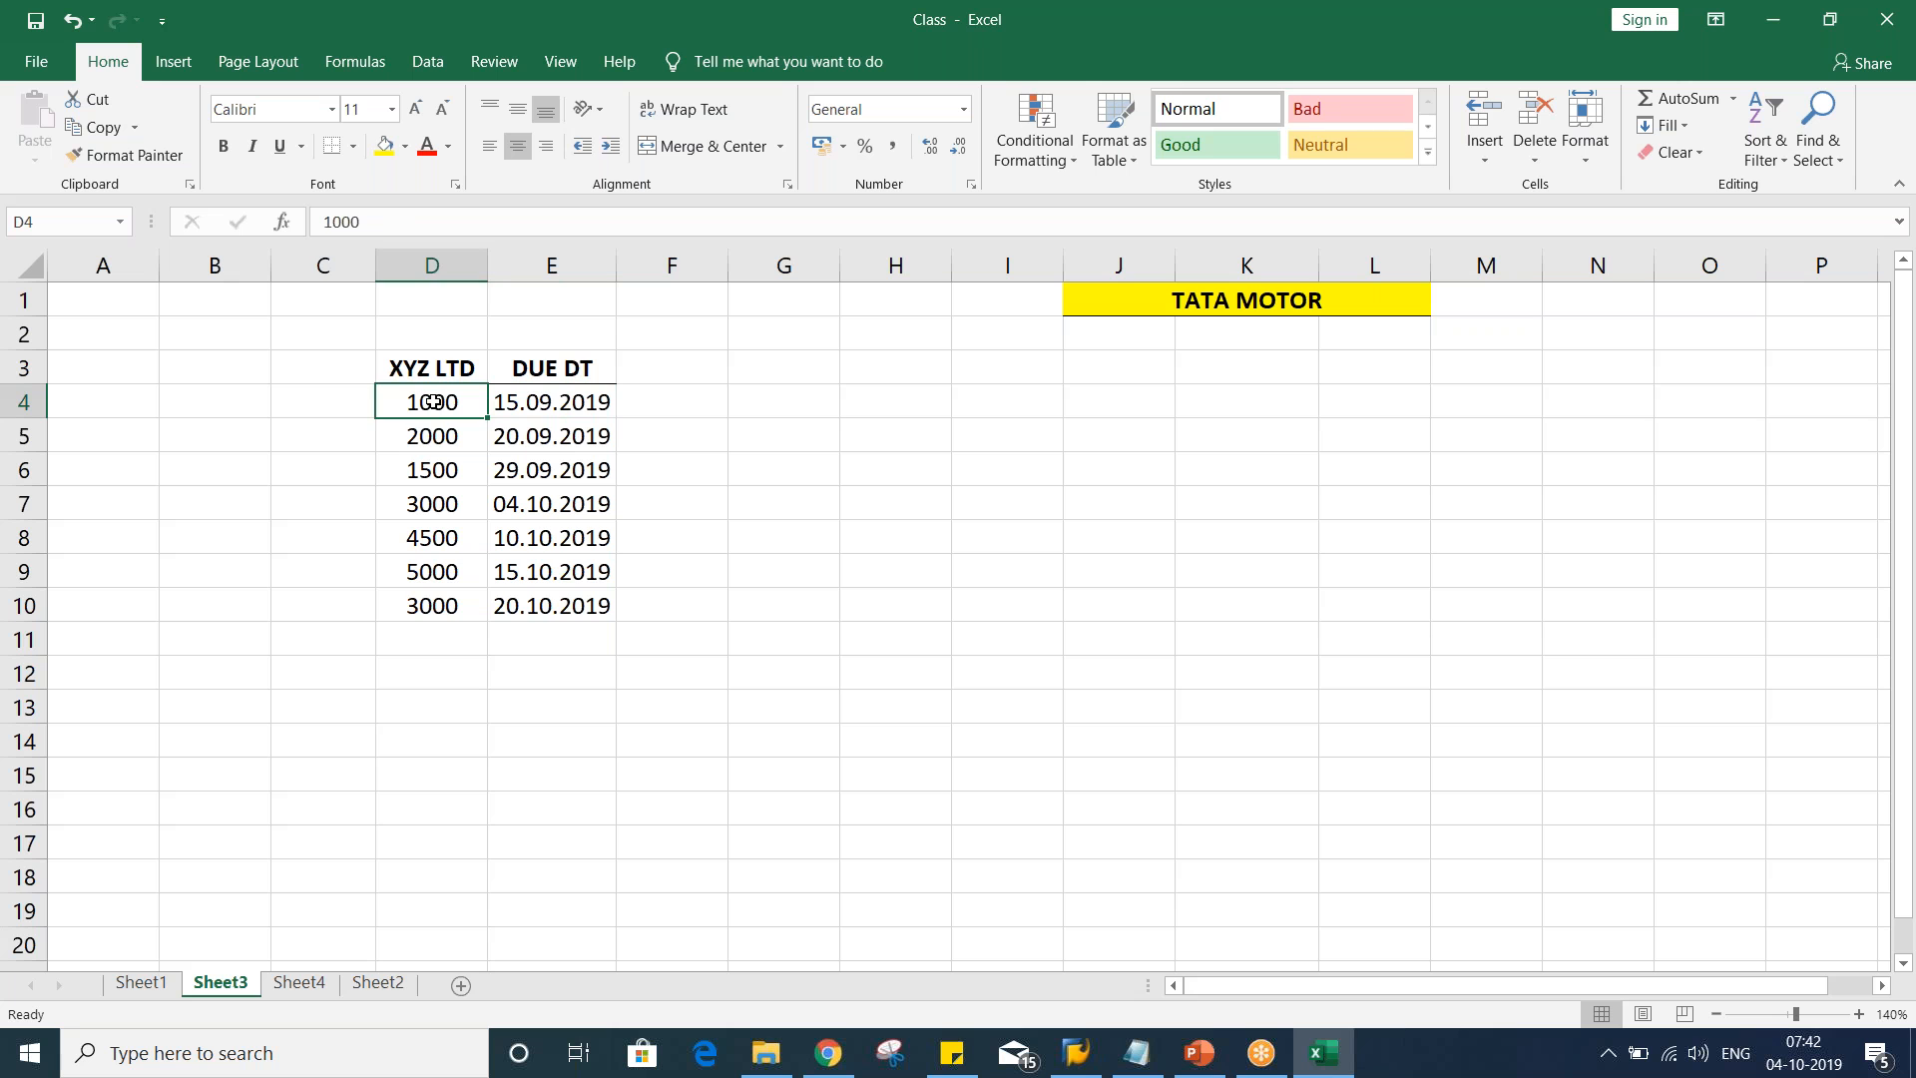
Number the first three XYZ LTD amounts 1, 2 and 3 in C4:C6
click(358, 404)
text(1)
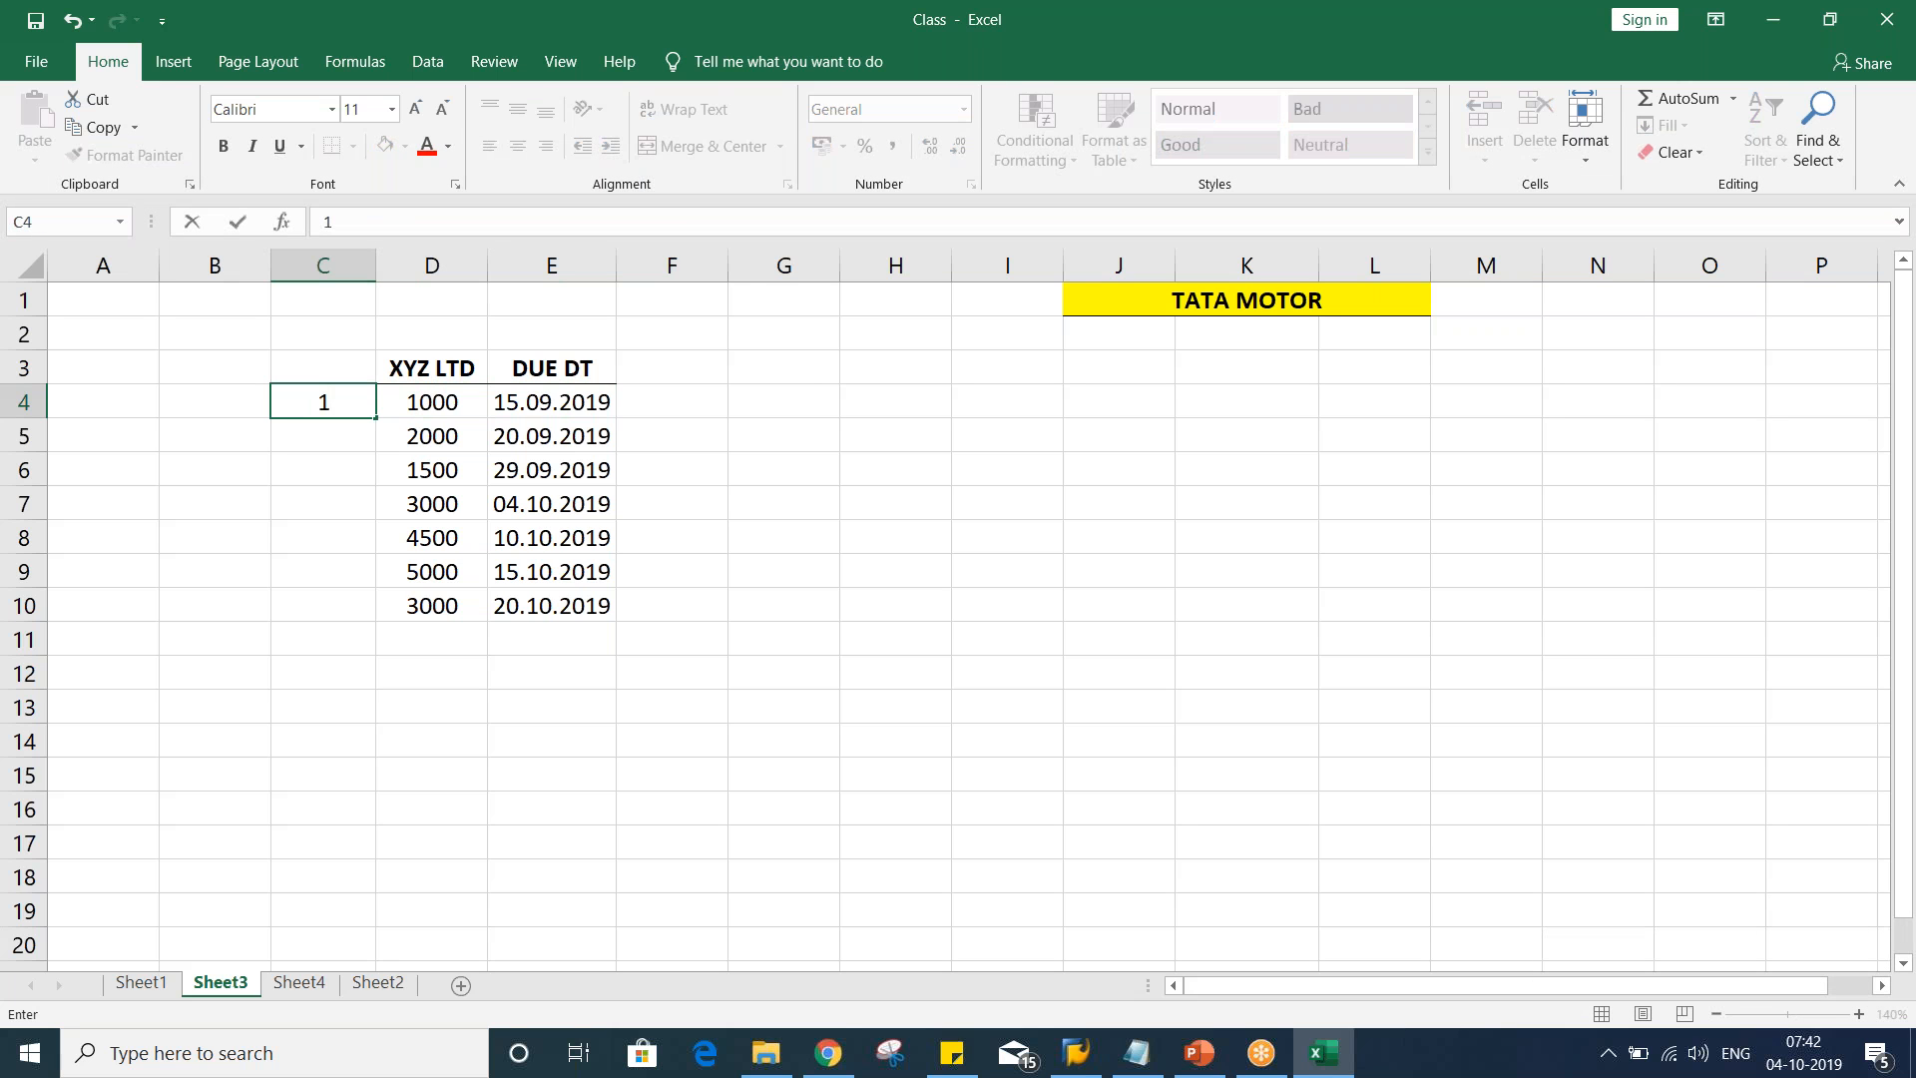
key(Return)
text(2)
key(Return)
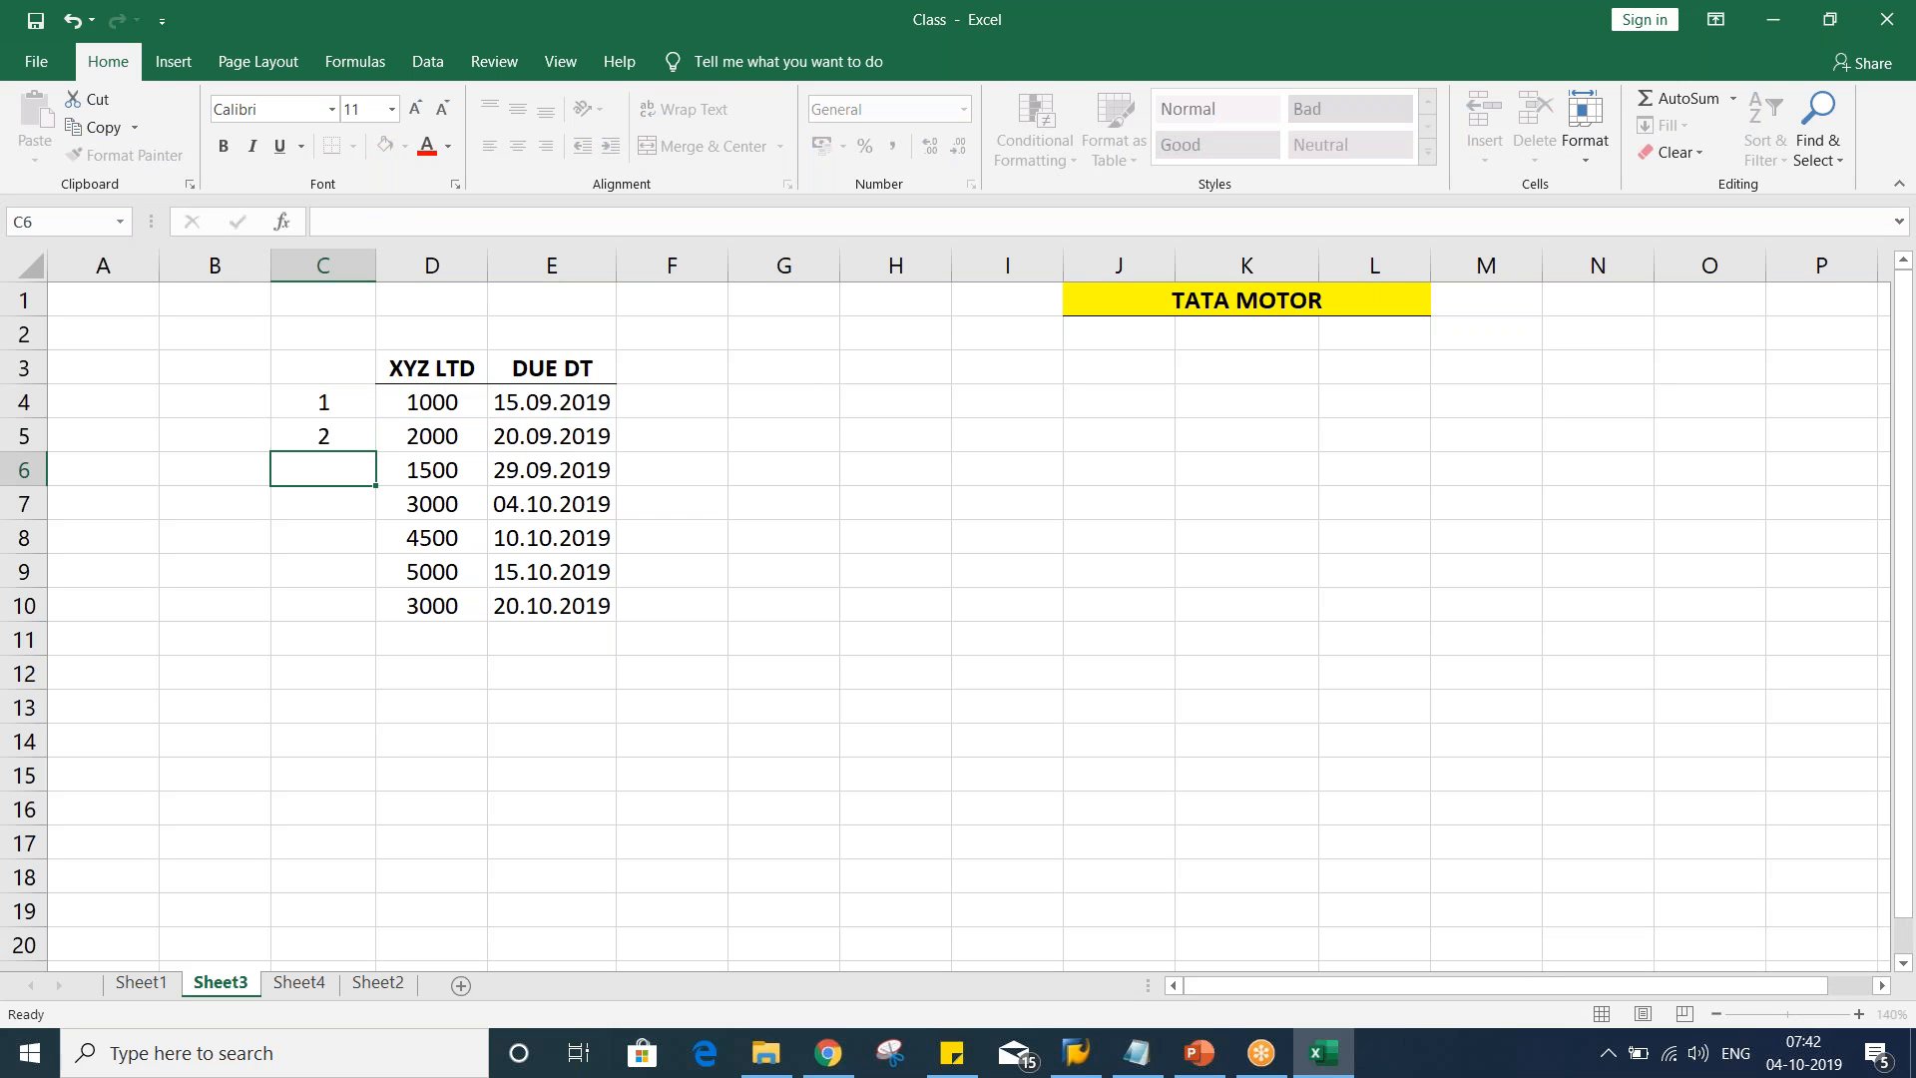
text(32)
key(Return)
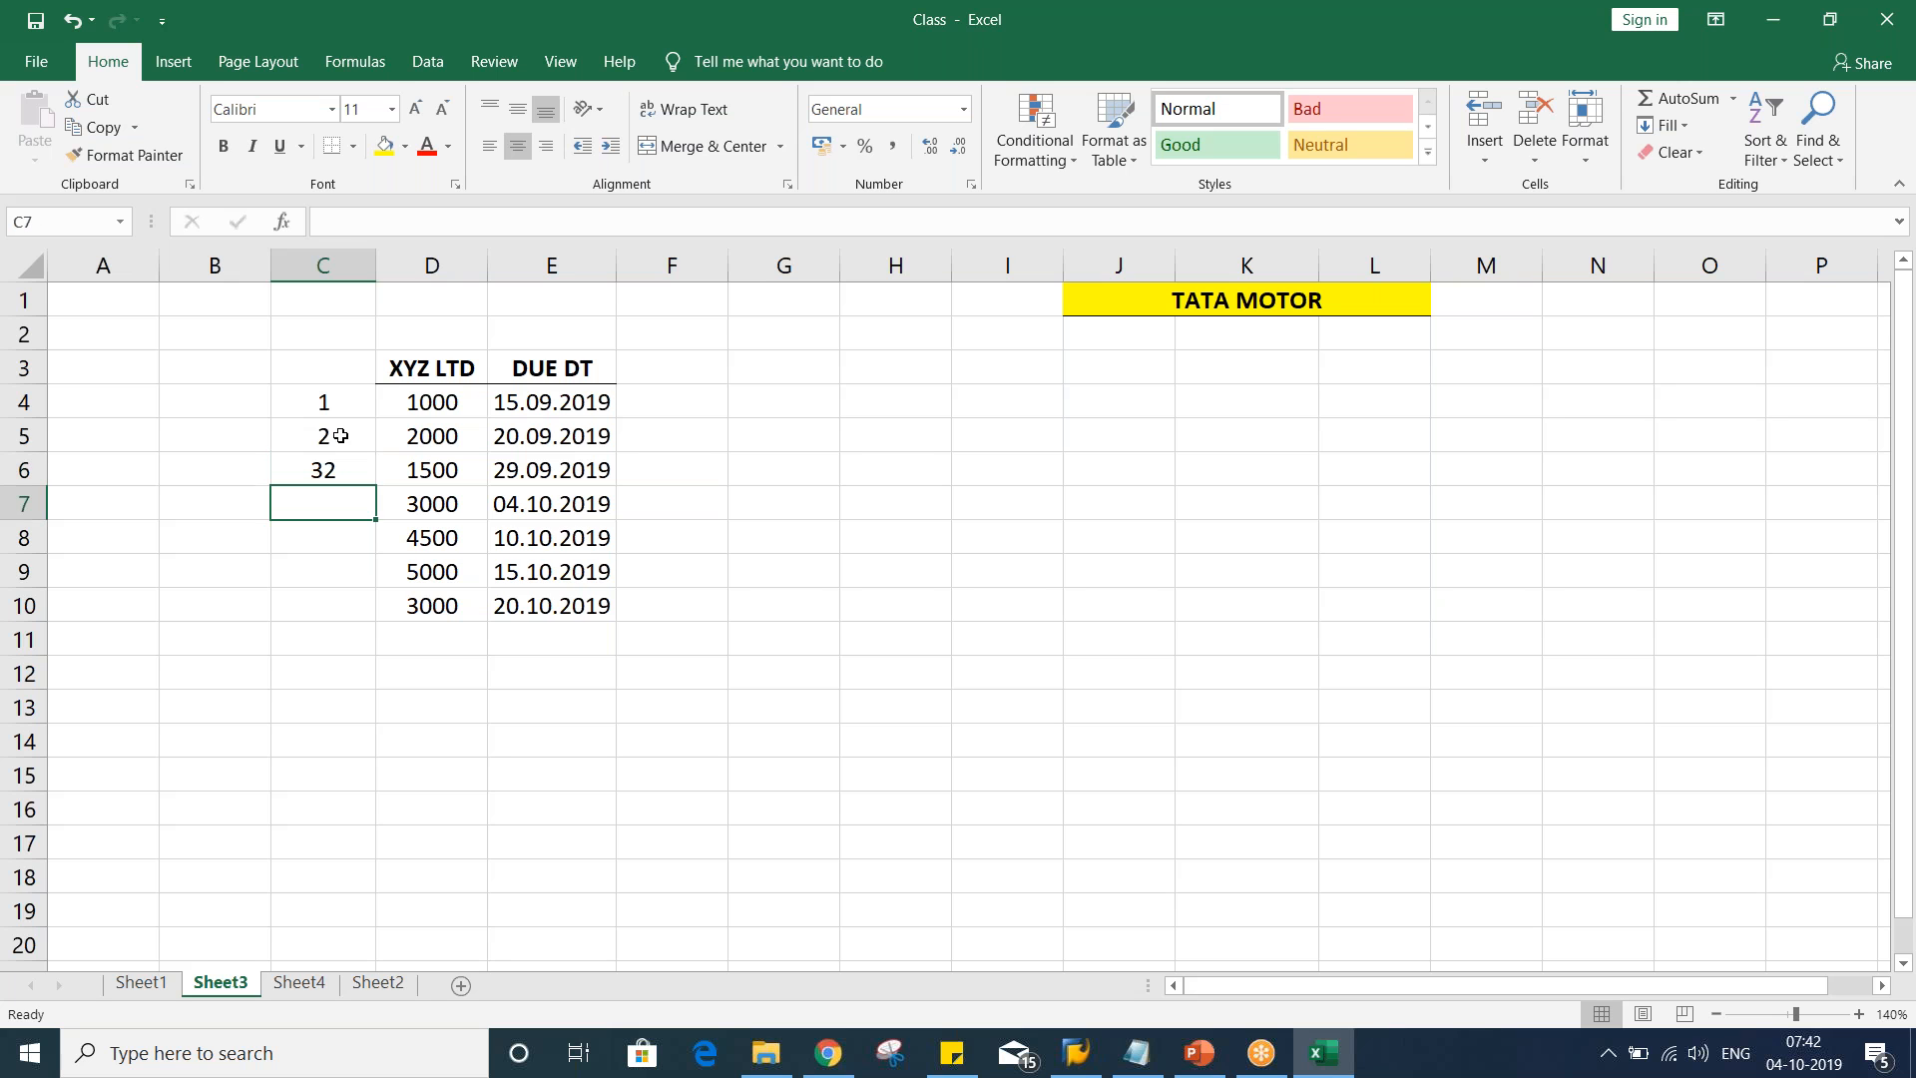
click(324, 470)
text(3)
key(Return)
Continue the row numbering with 4, 5, 6 and 7 in C7:C10
text(4)
key(Return)
text(5)
key(Return)
text(6)
key(Return)
text(7)
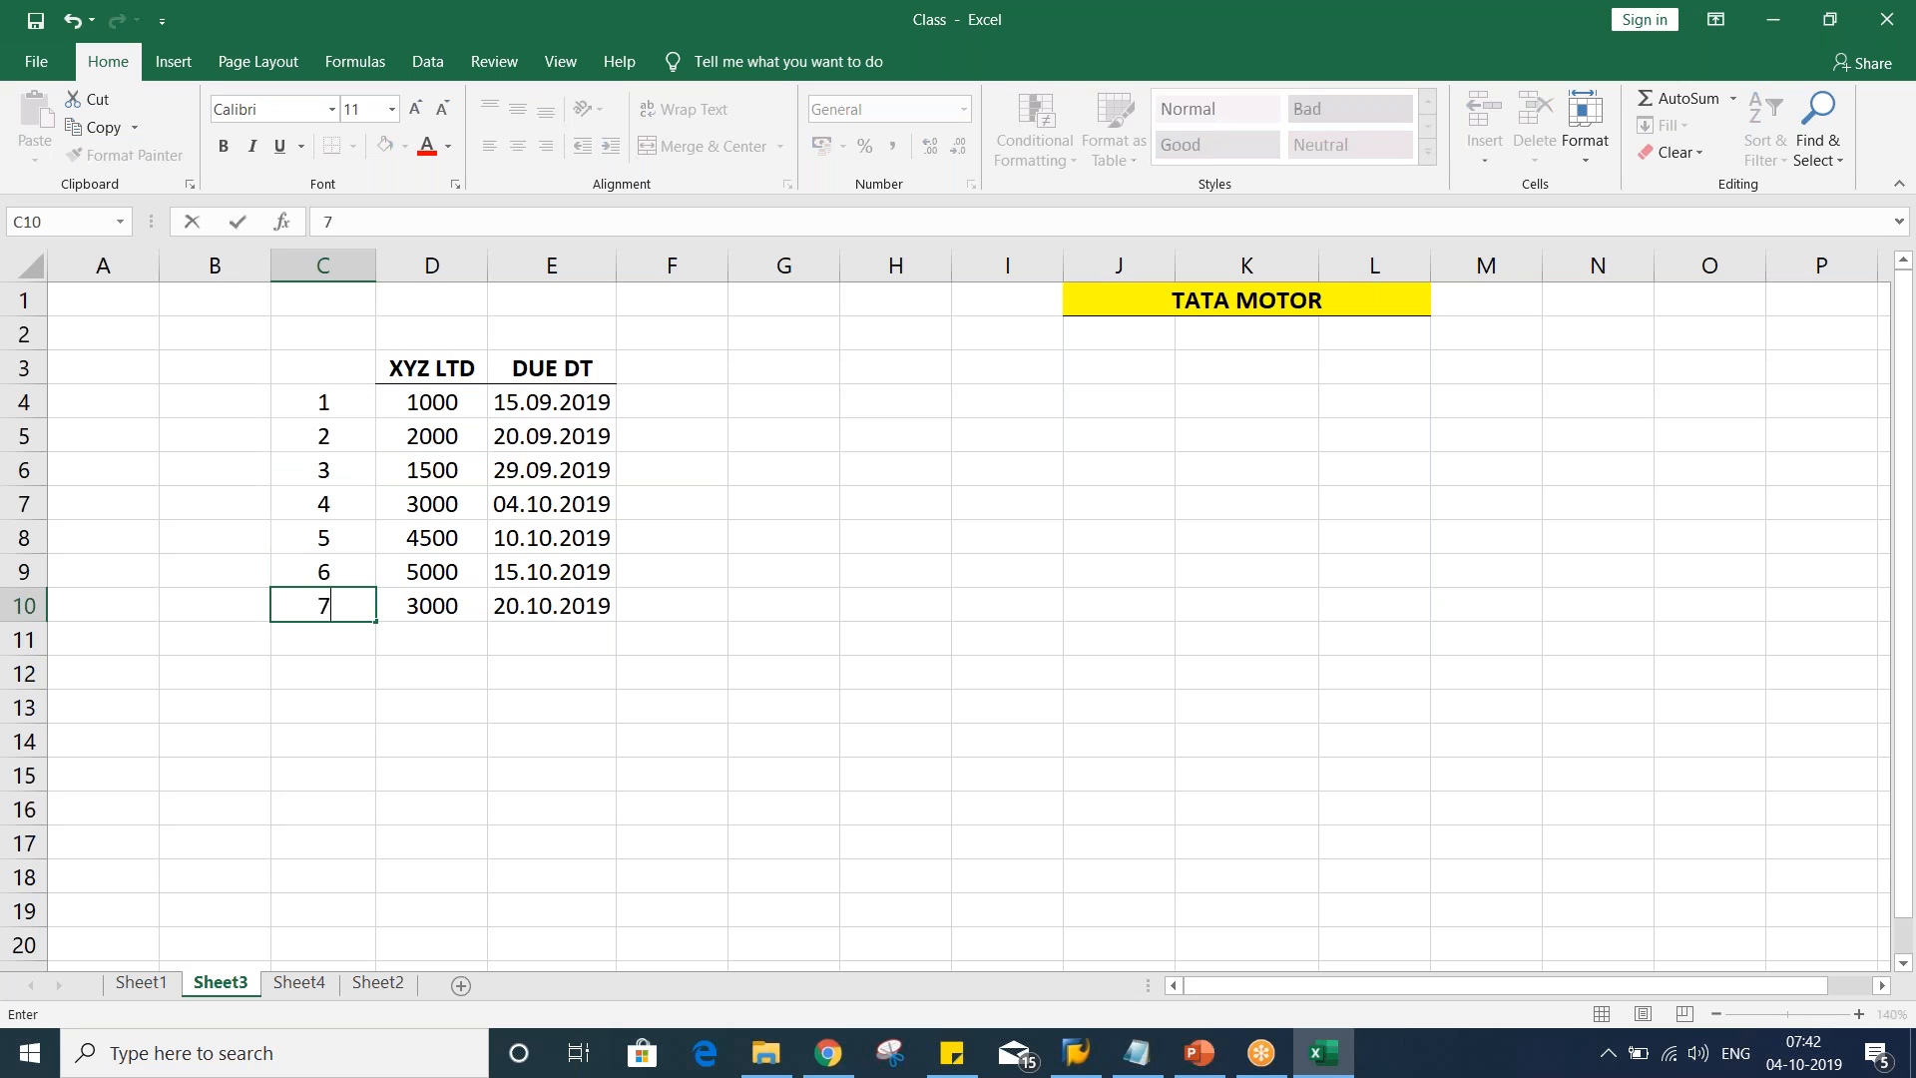
Enter the heading INV. NO. in C3 above the row numbers and give it a bottom border
click(308, 374)
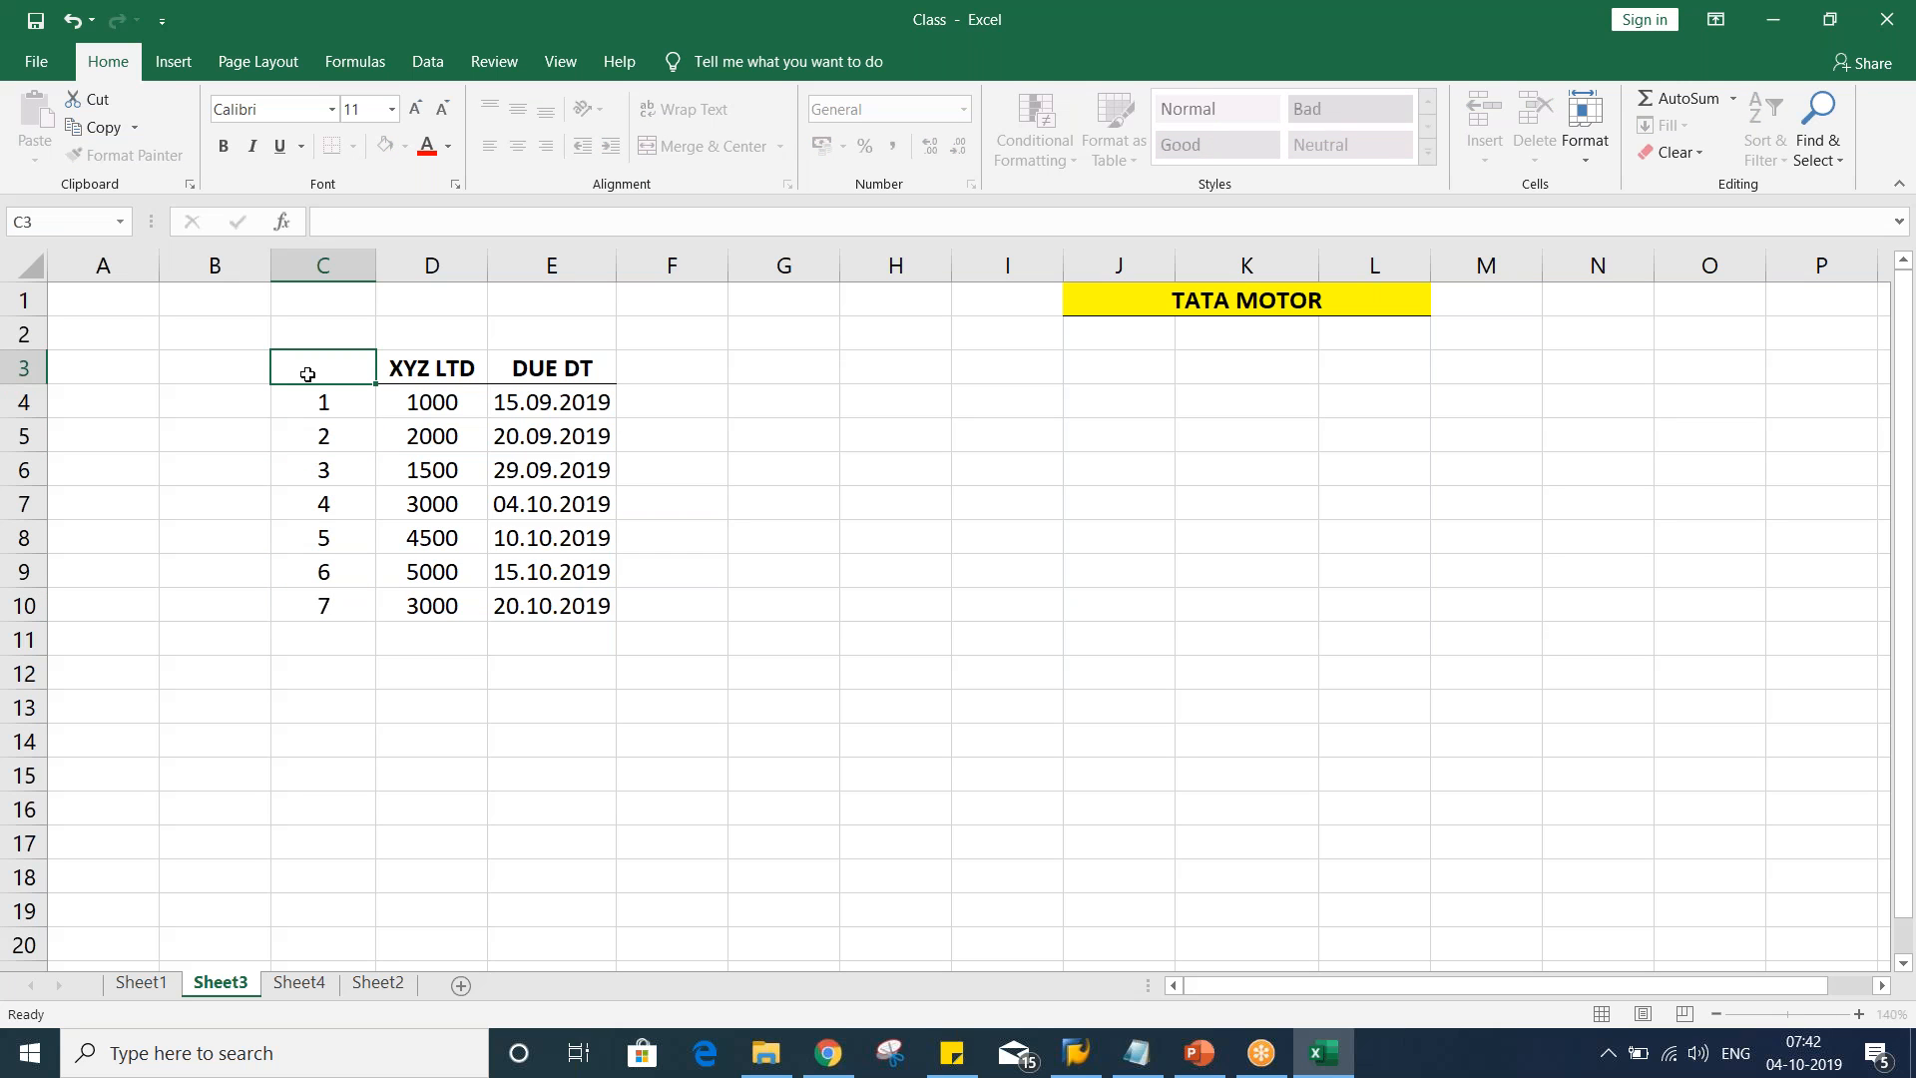
text(INV. NO)
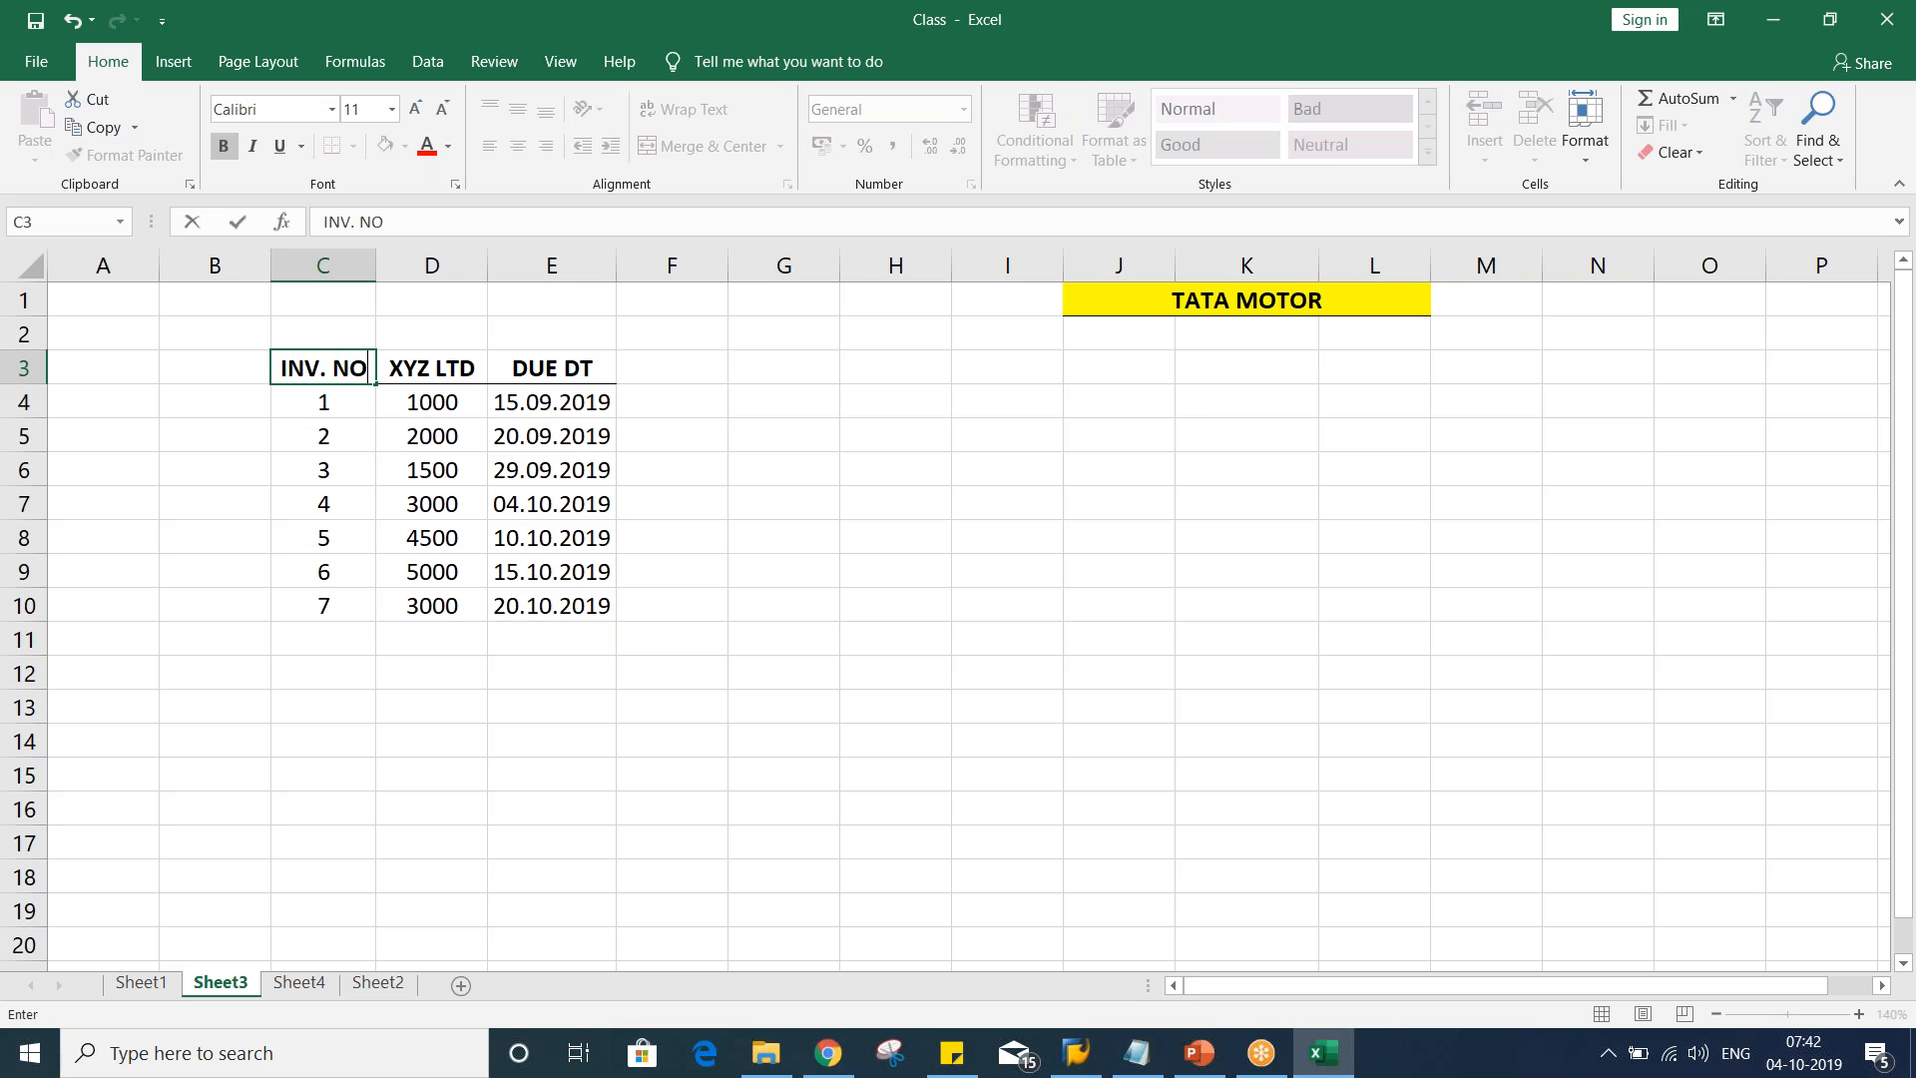
text(.)
key(Return)
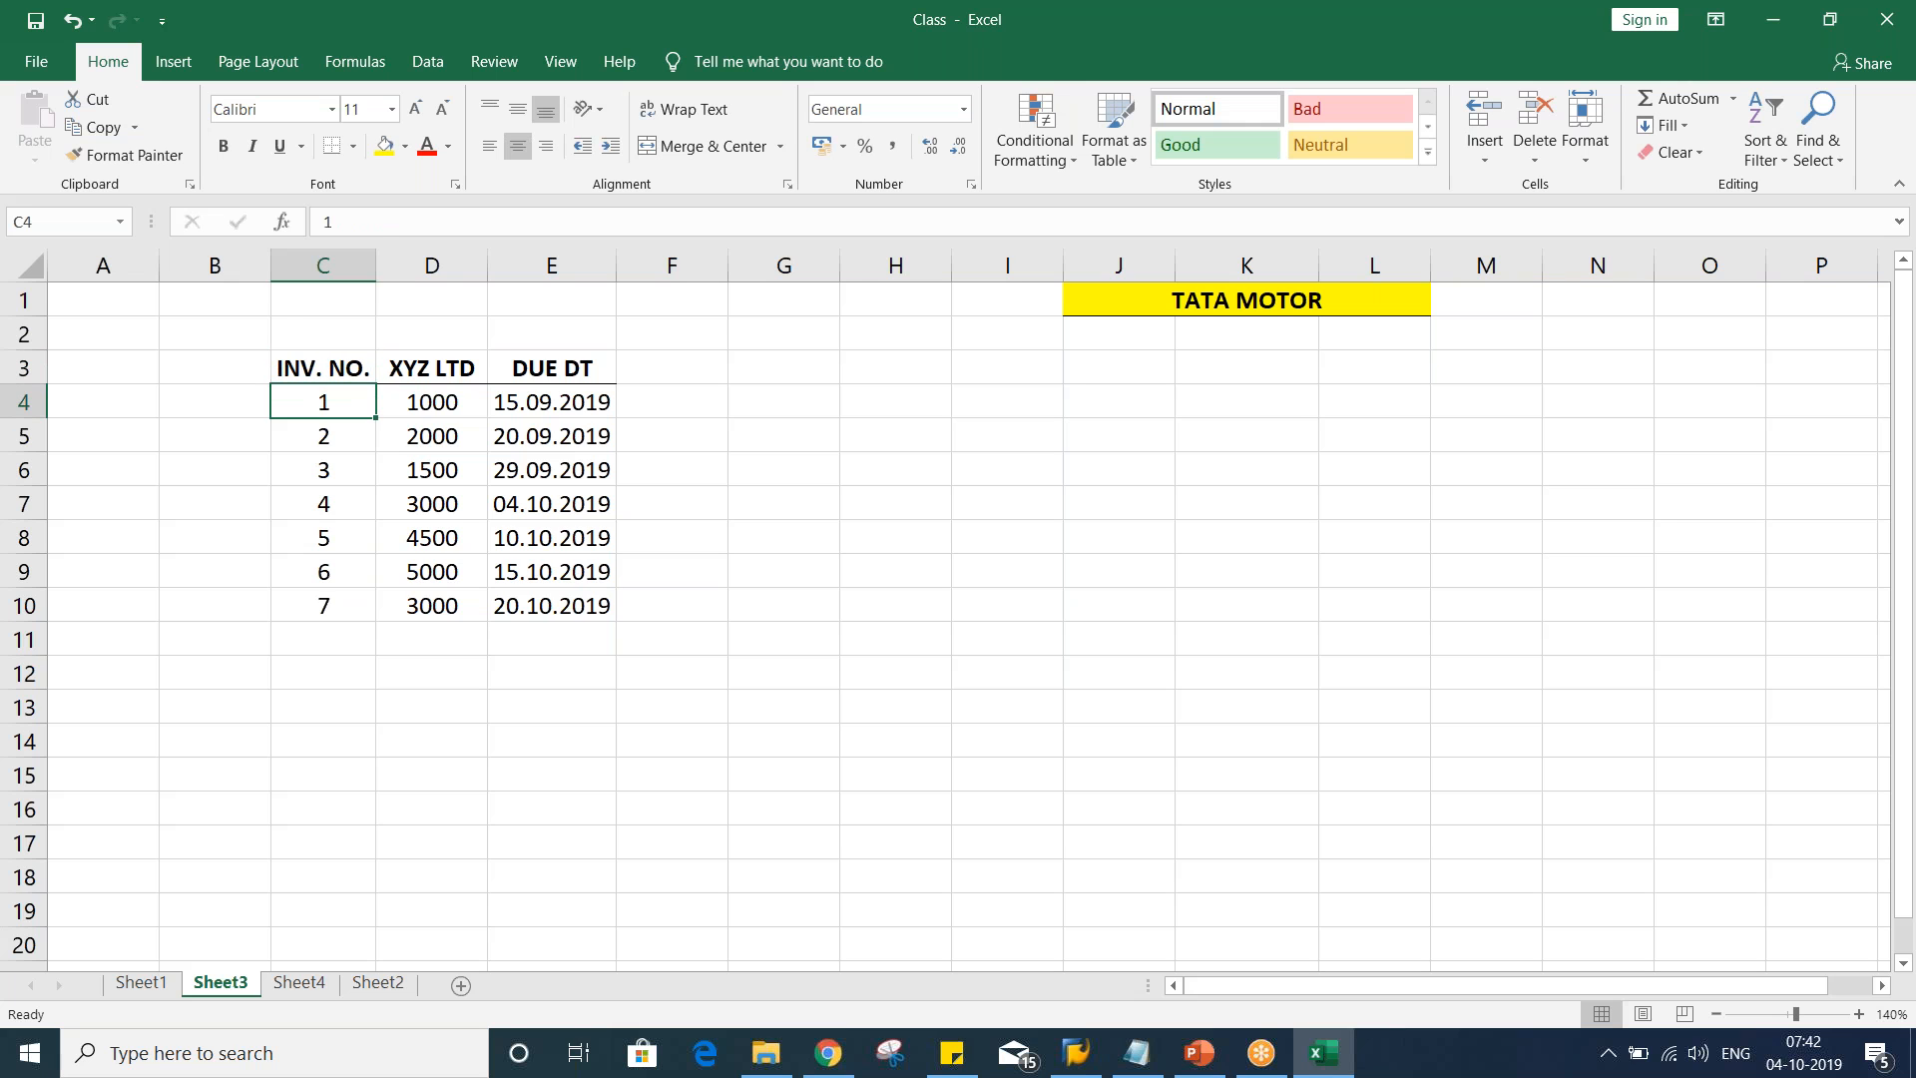
key(Up)
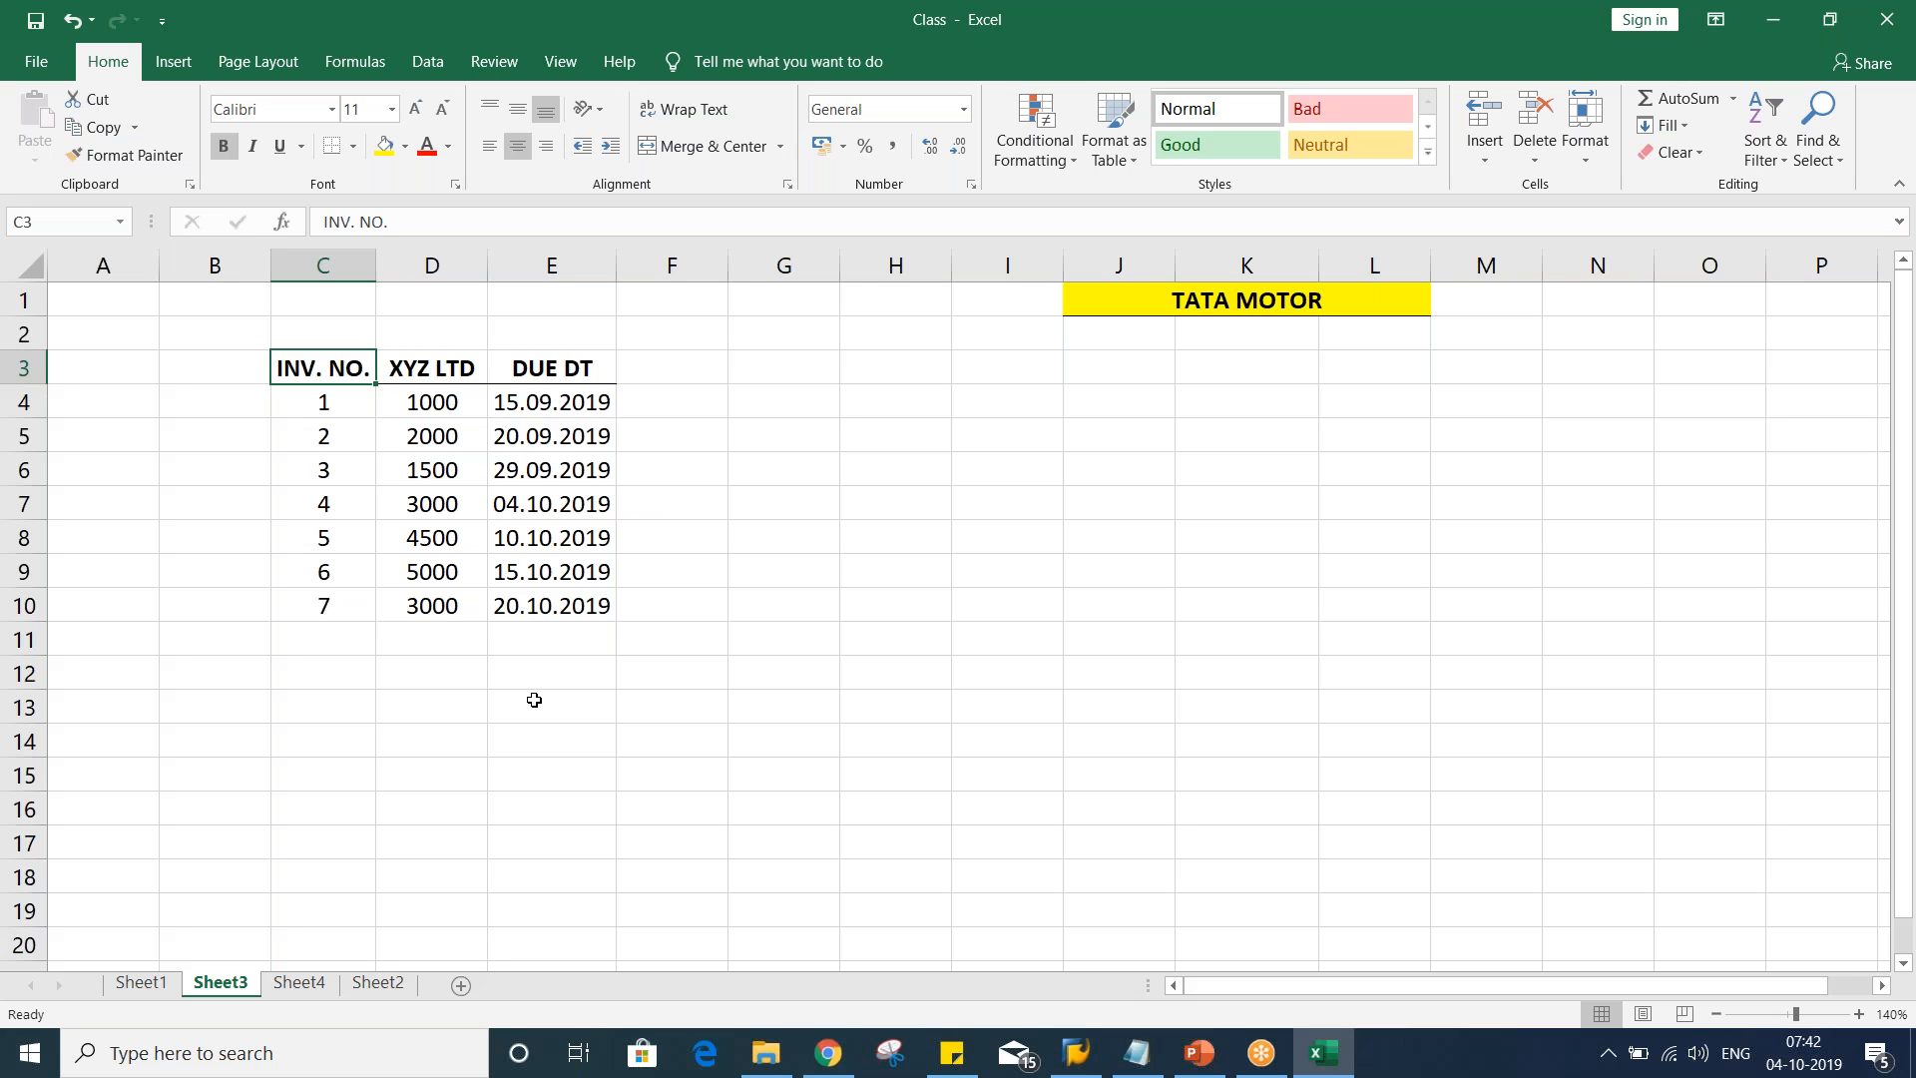
Enter the heading STTS. in F3 beside DUE DT and give it a bottom border
click(696, 375)
text(ST)
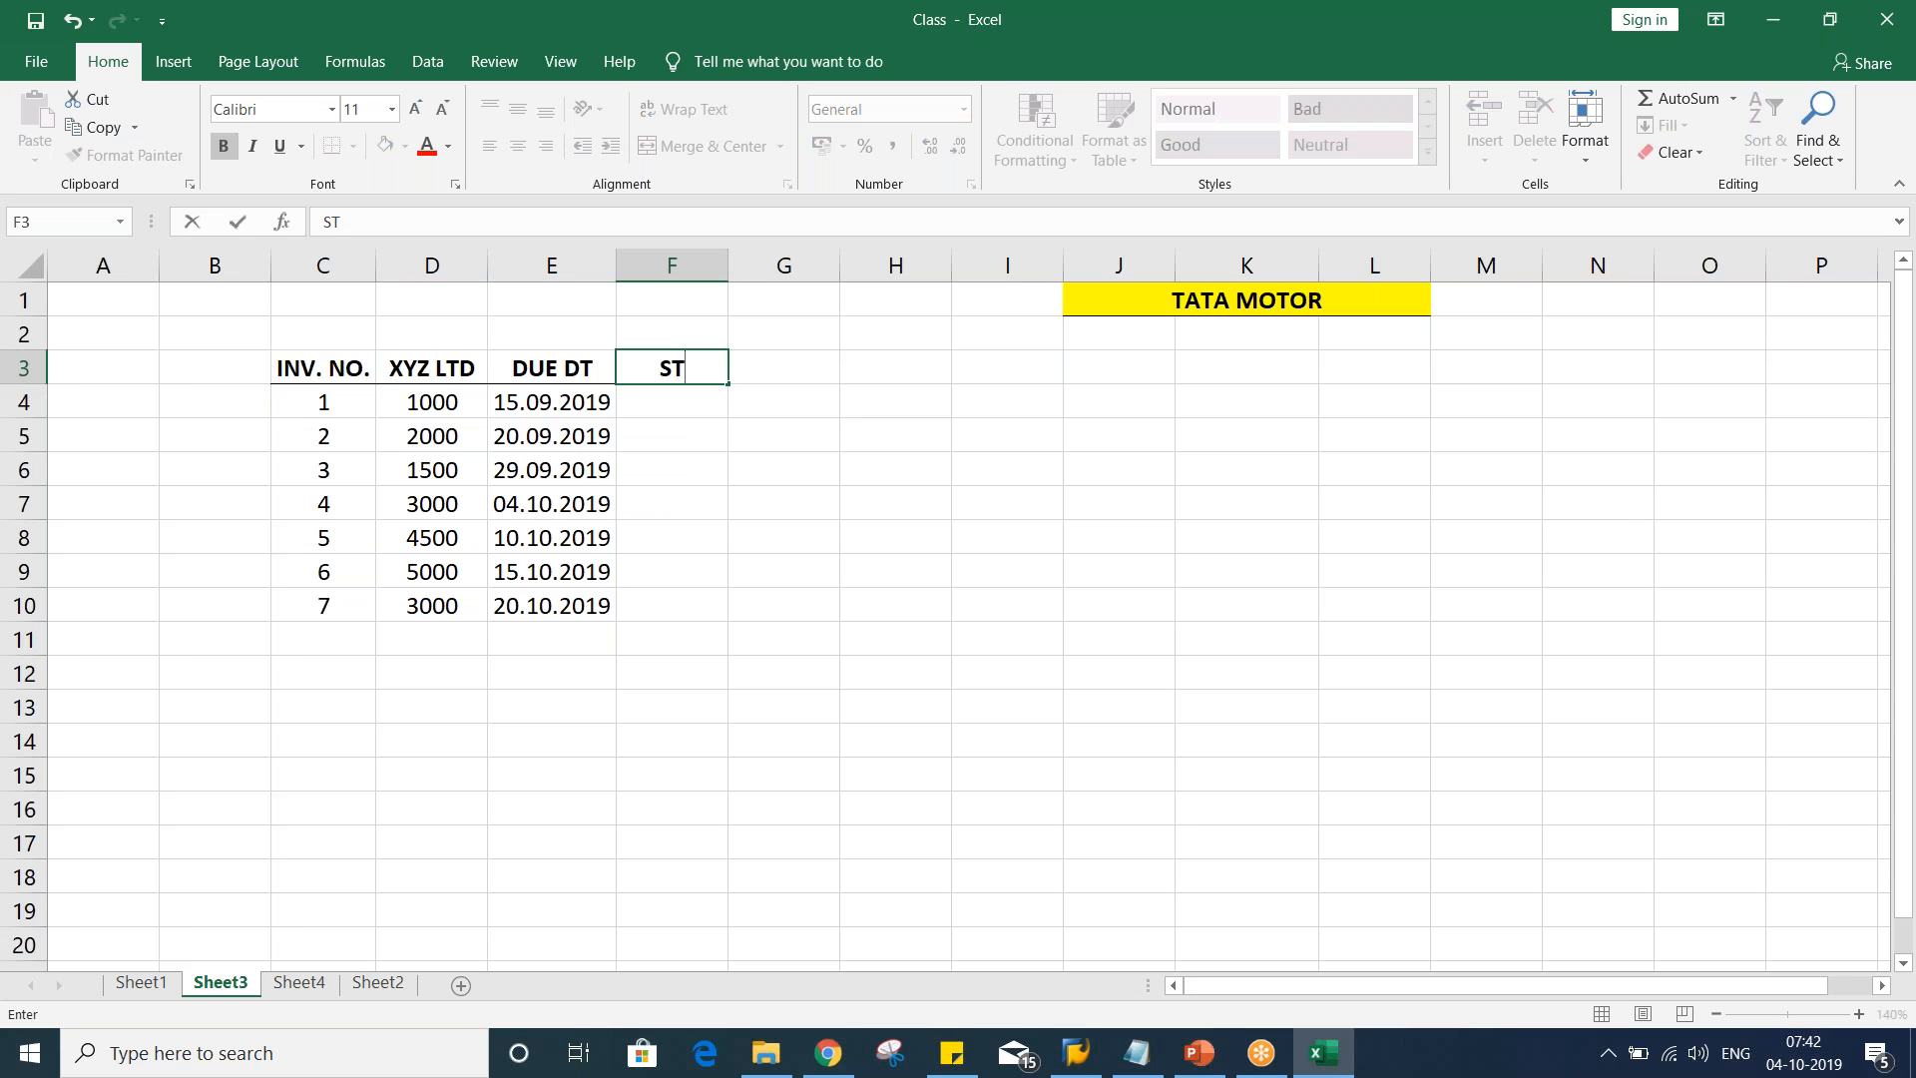
text(TS)
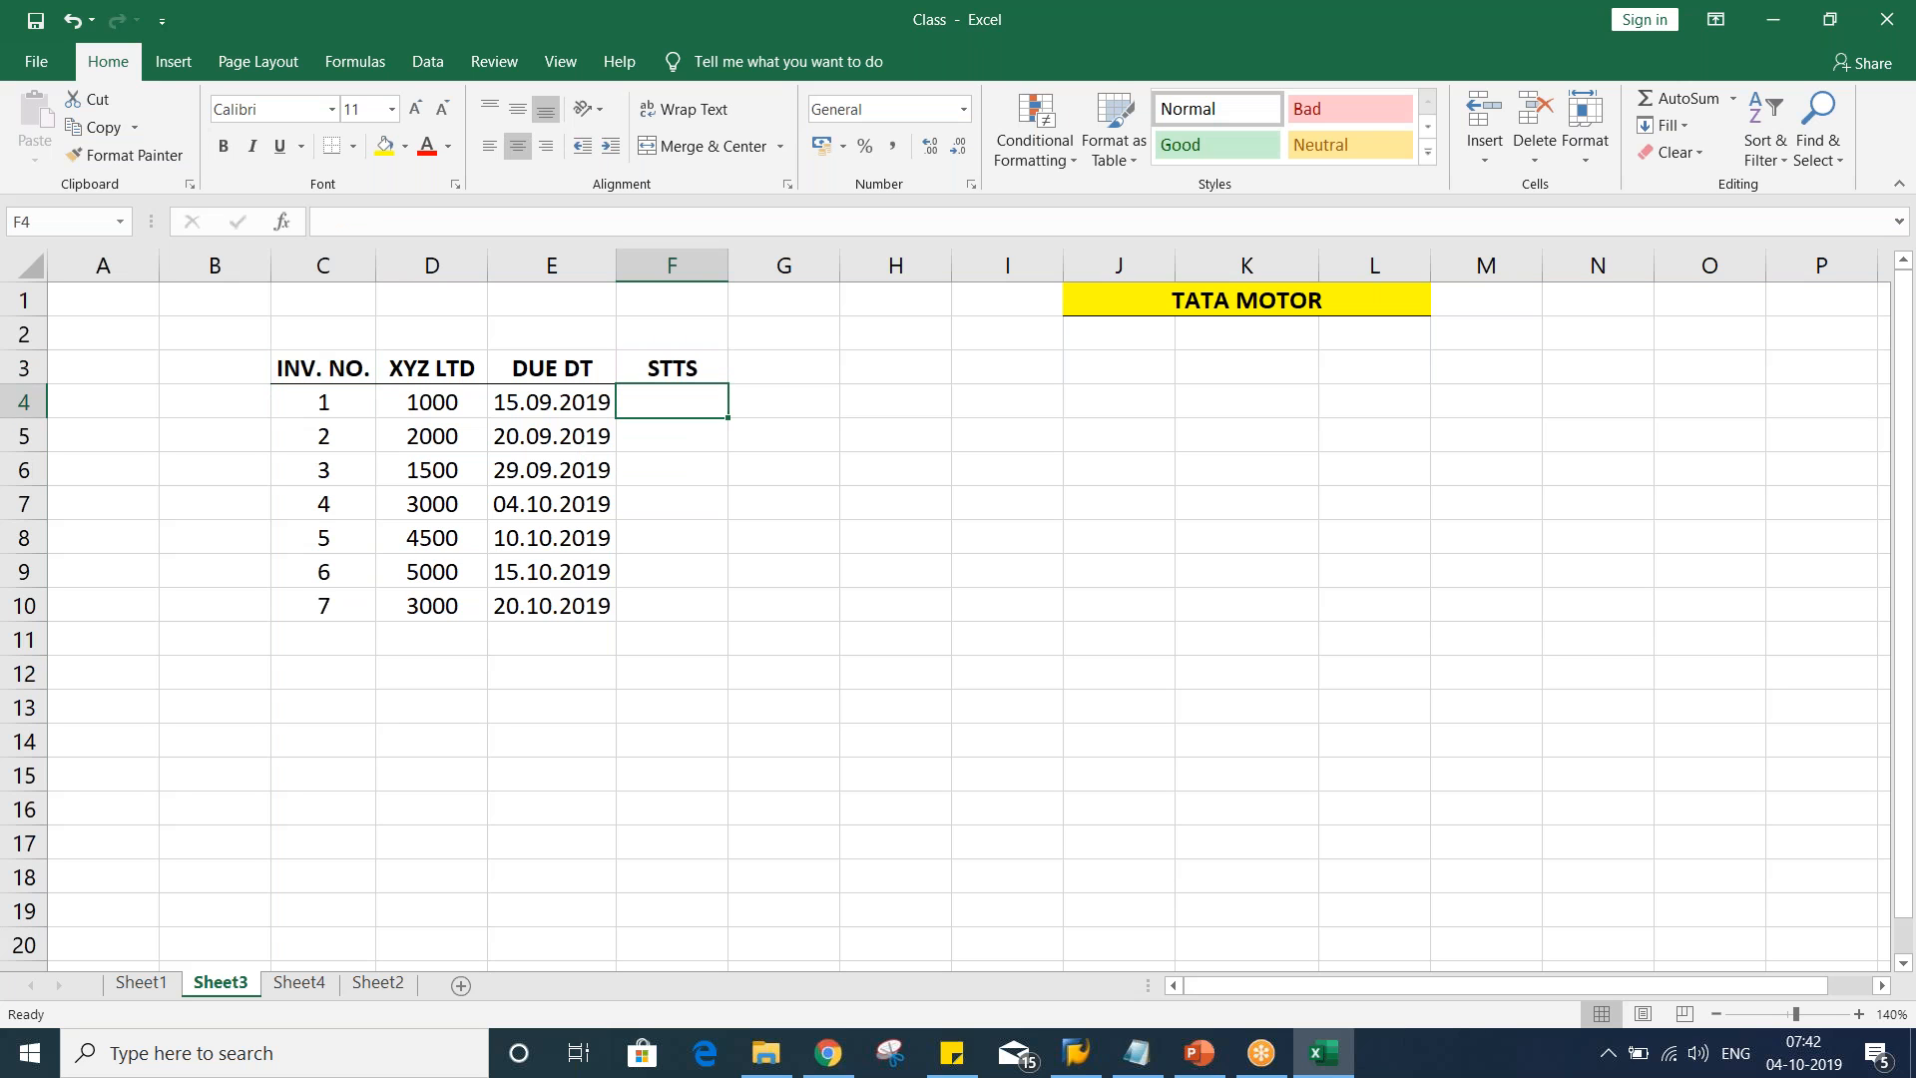
key(Up)
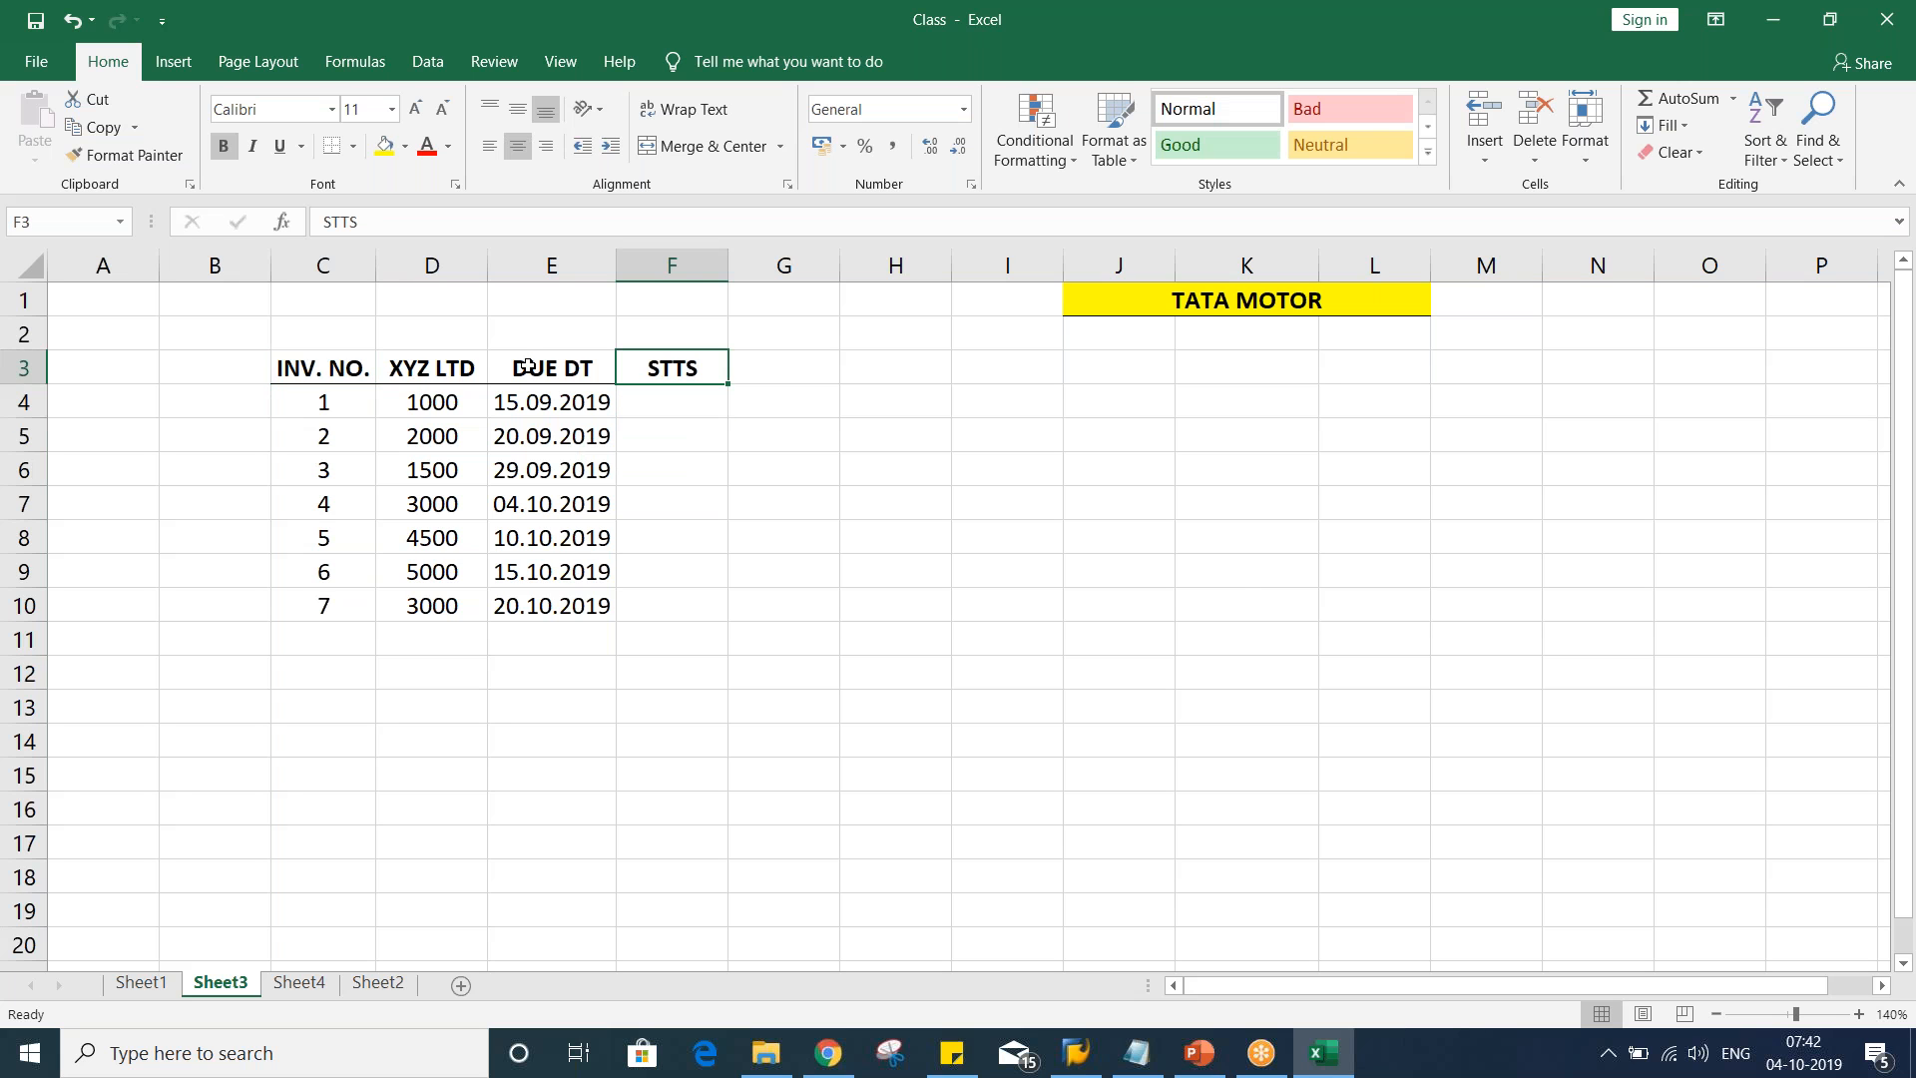
click(339, 142)
click(786, 607)
double_click(699, 369)
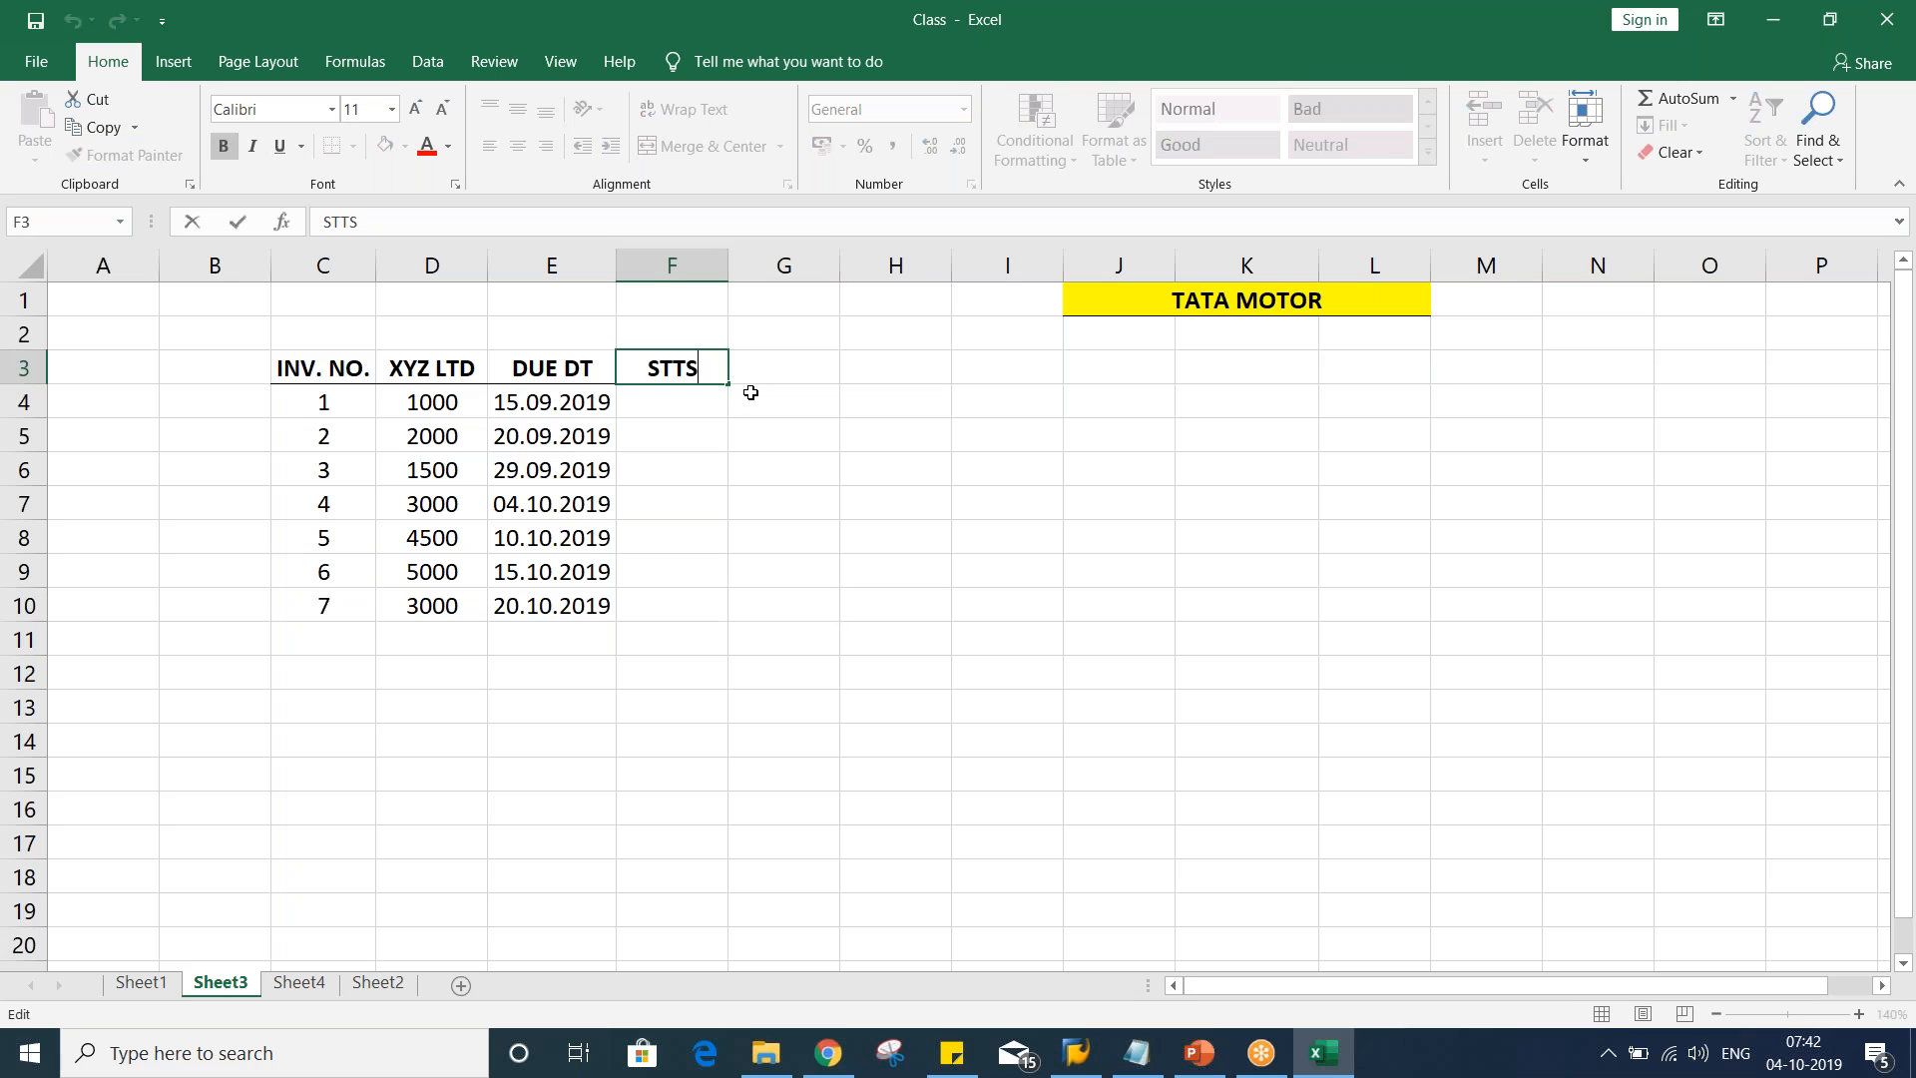
text(.)
key(Return)
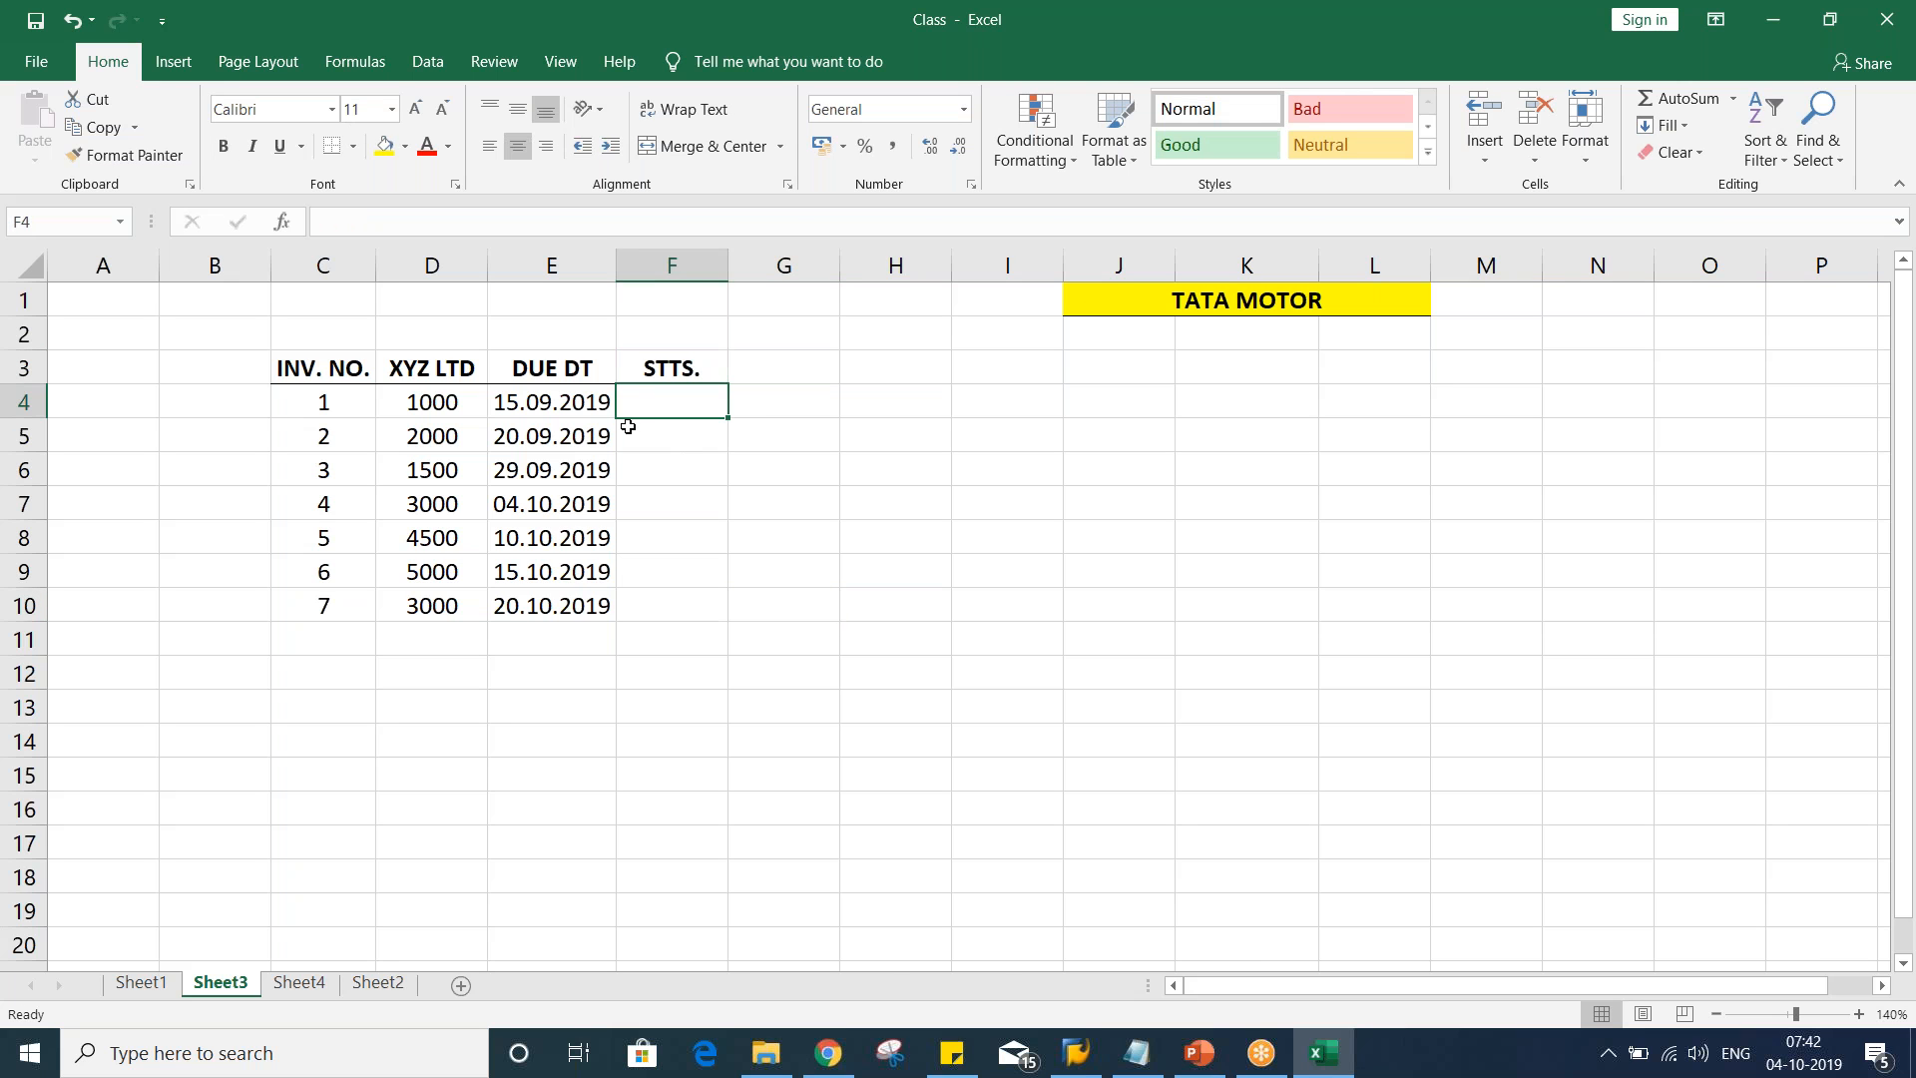
Enter the status OD in F4 for the first invoice, due 15.09.2019
click(445, 413)
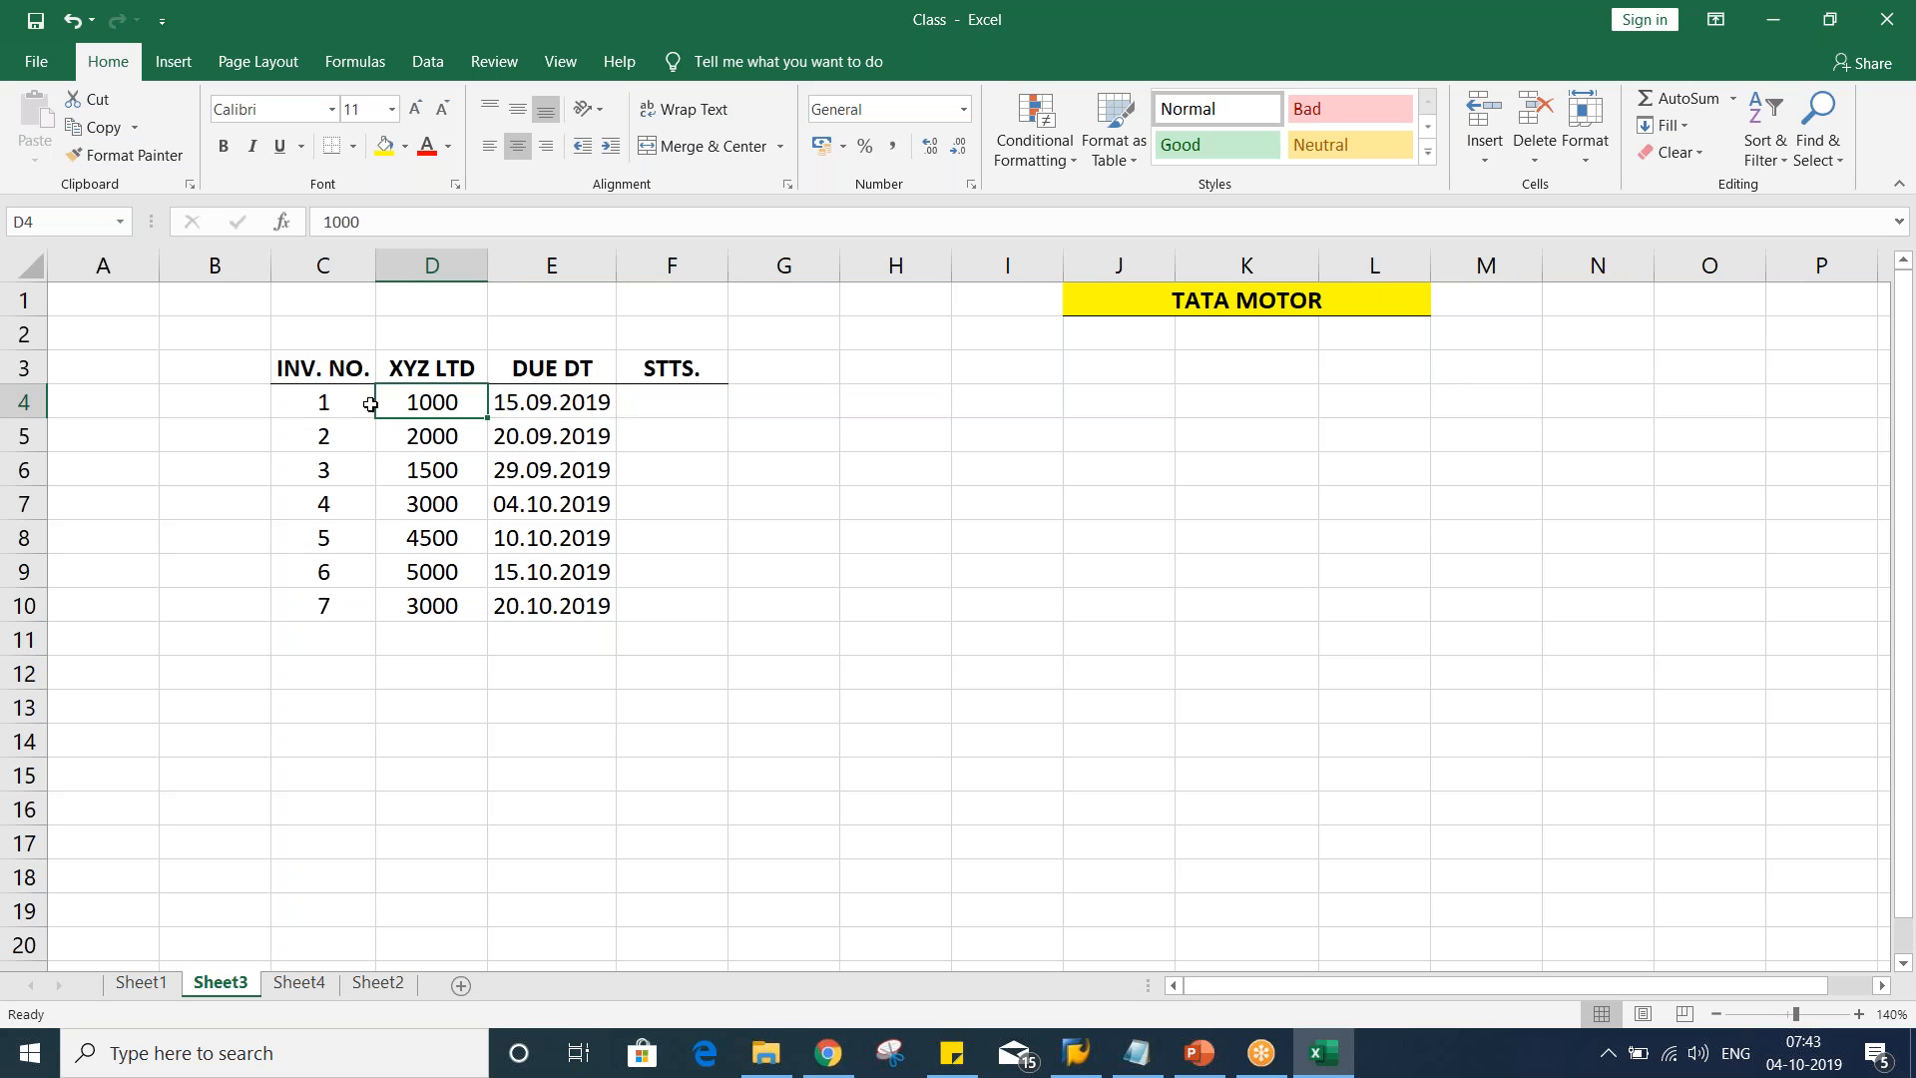
click(527, 403)
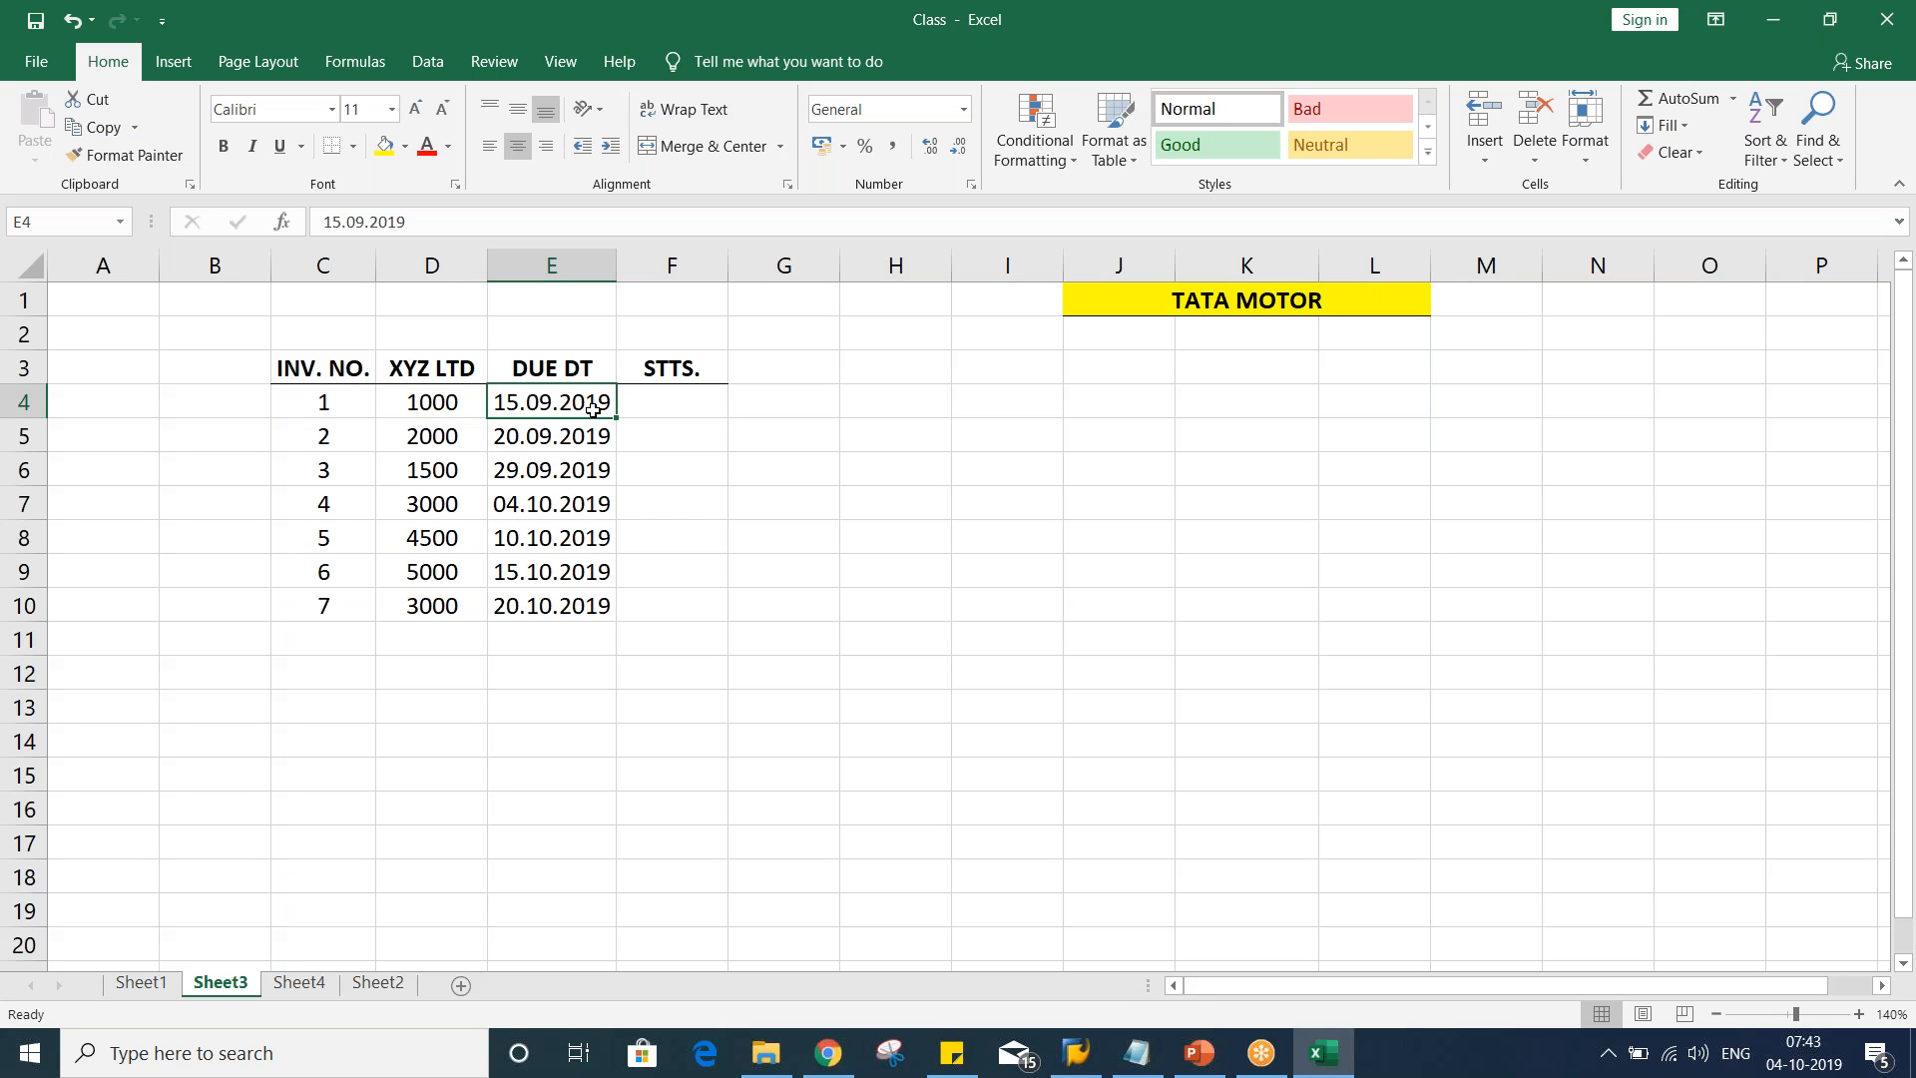
click(682, 400)
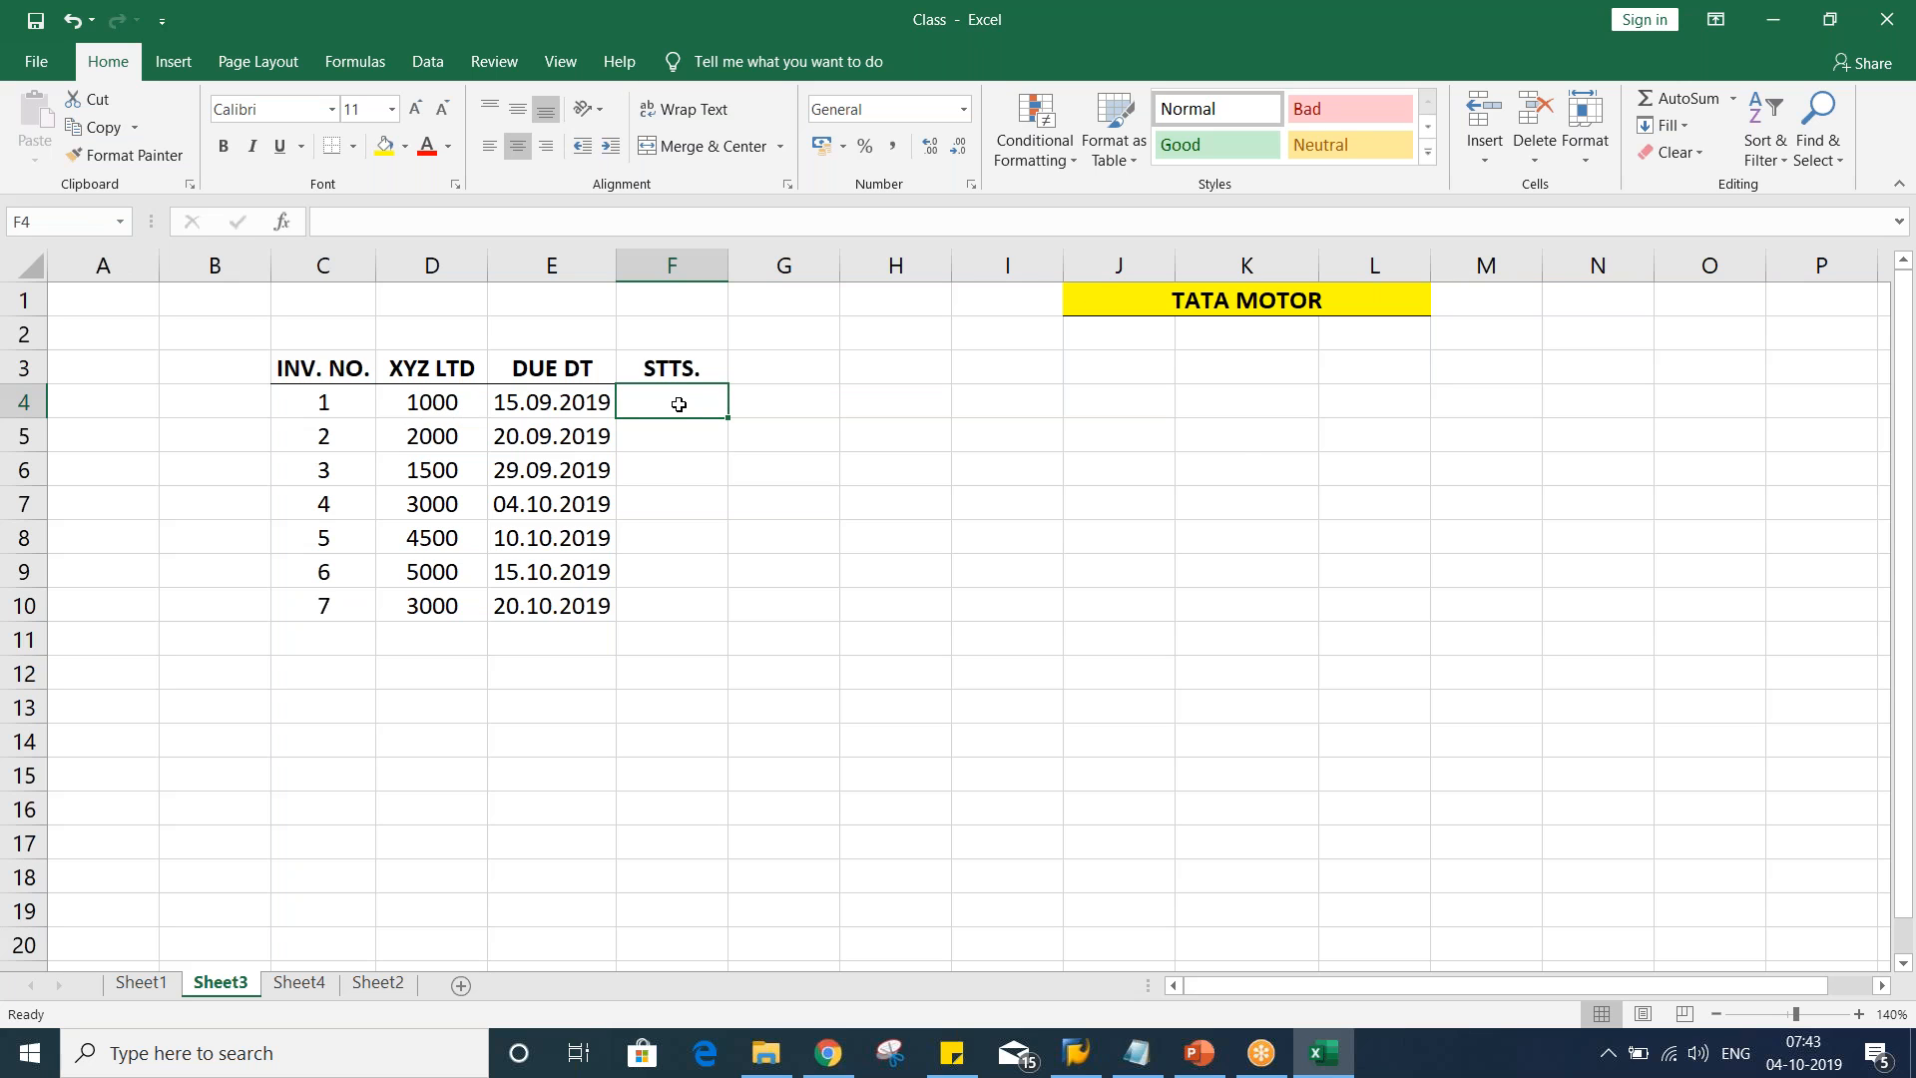
text(OD)
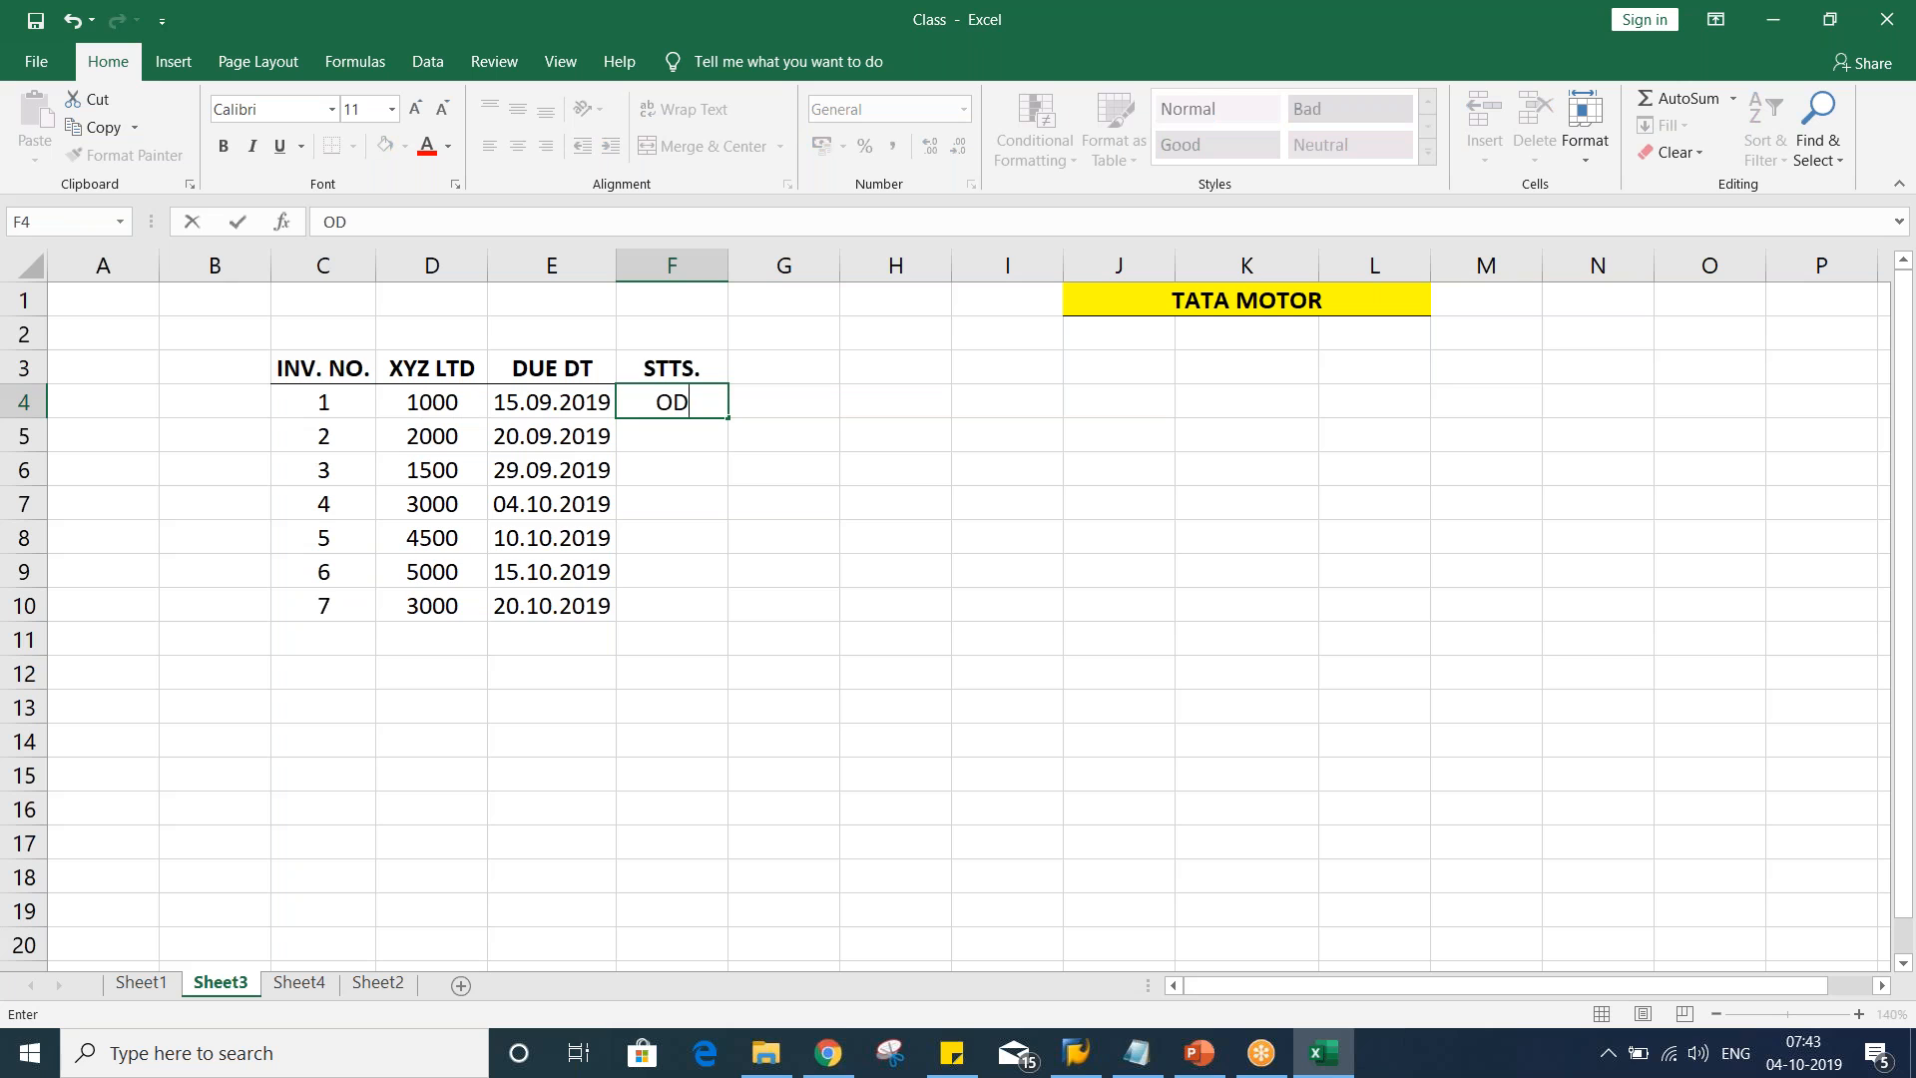
key(Return)
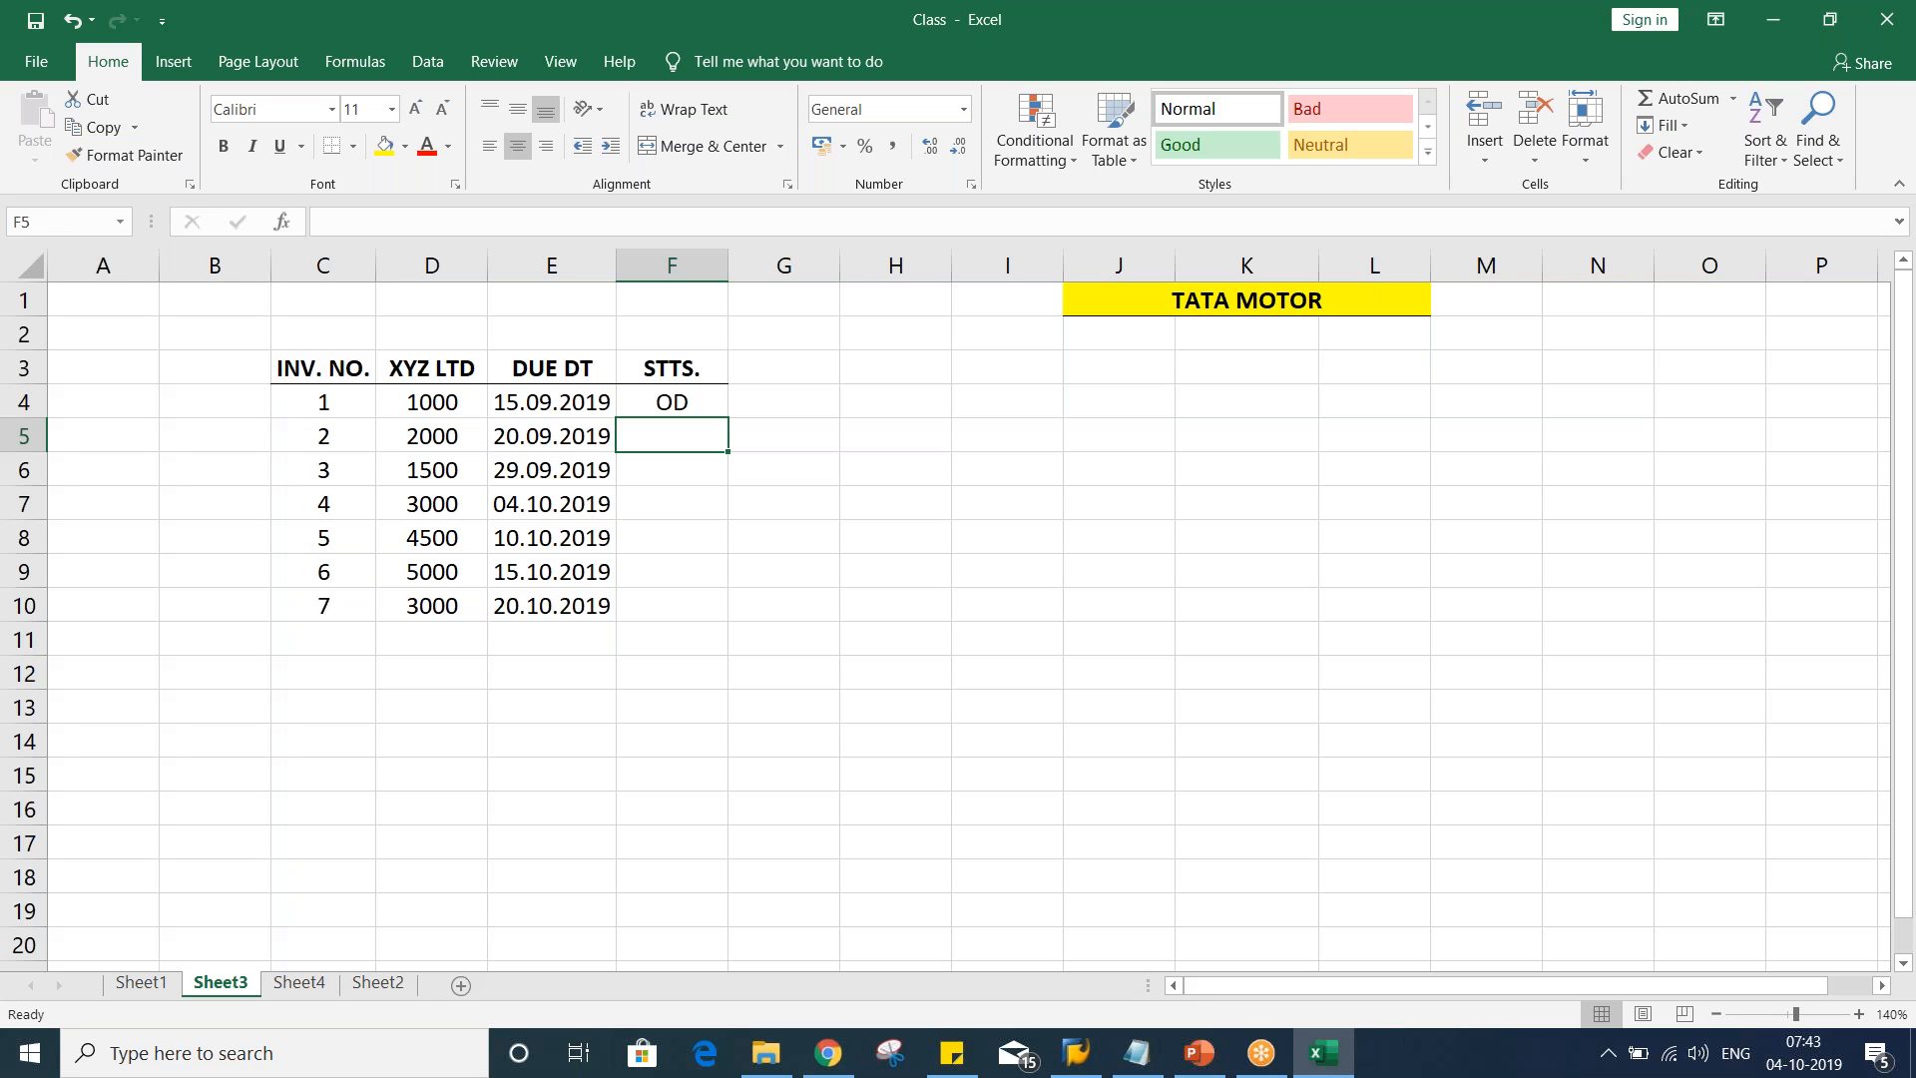
click(541, 408)
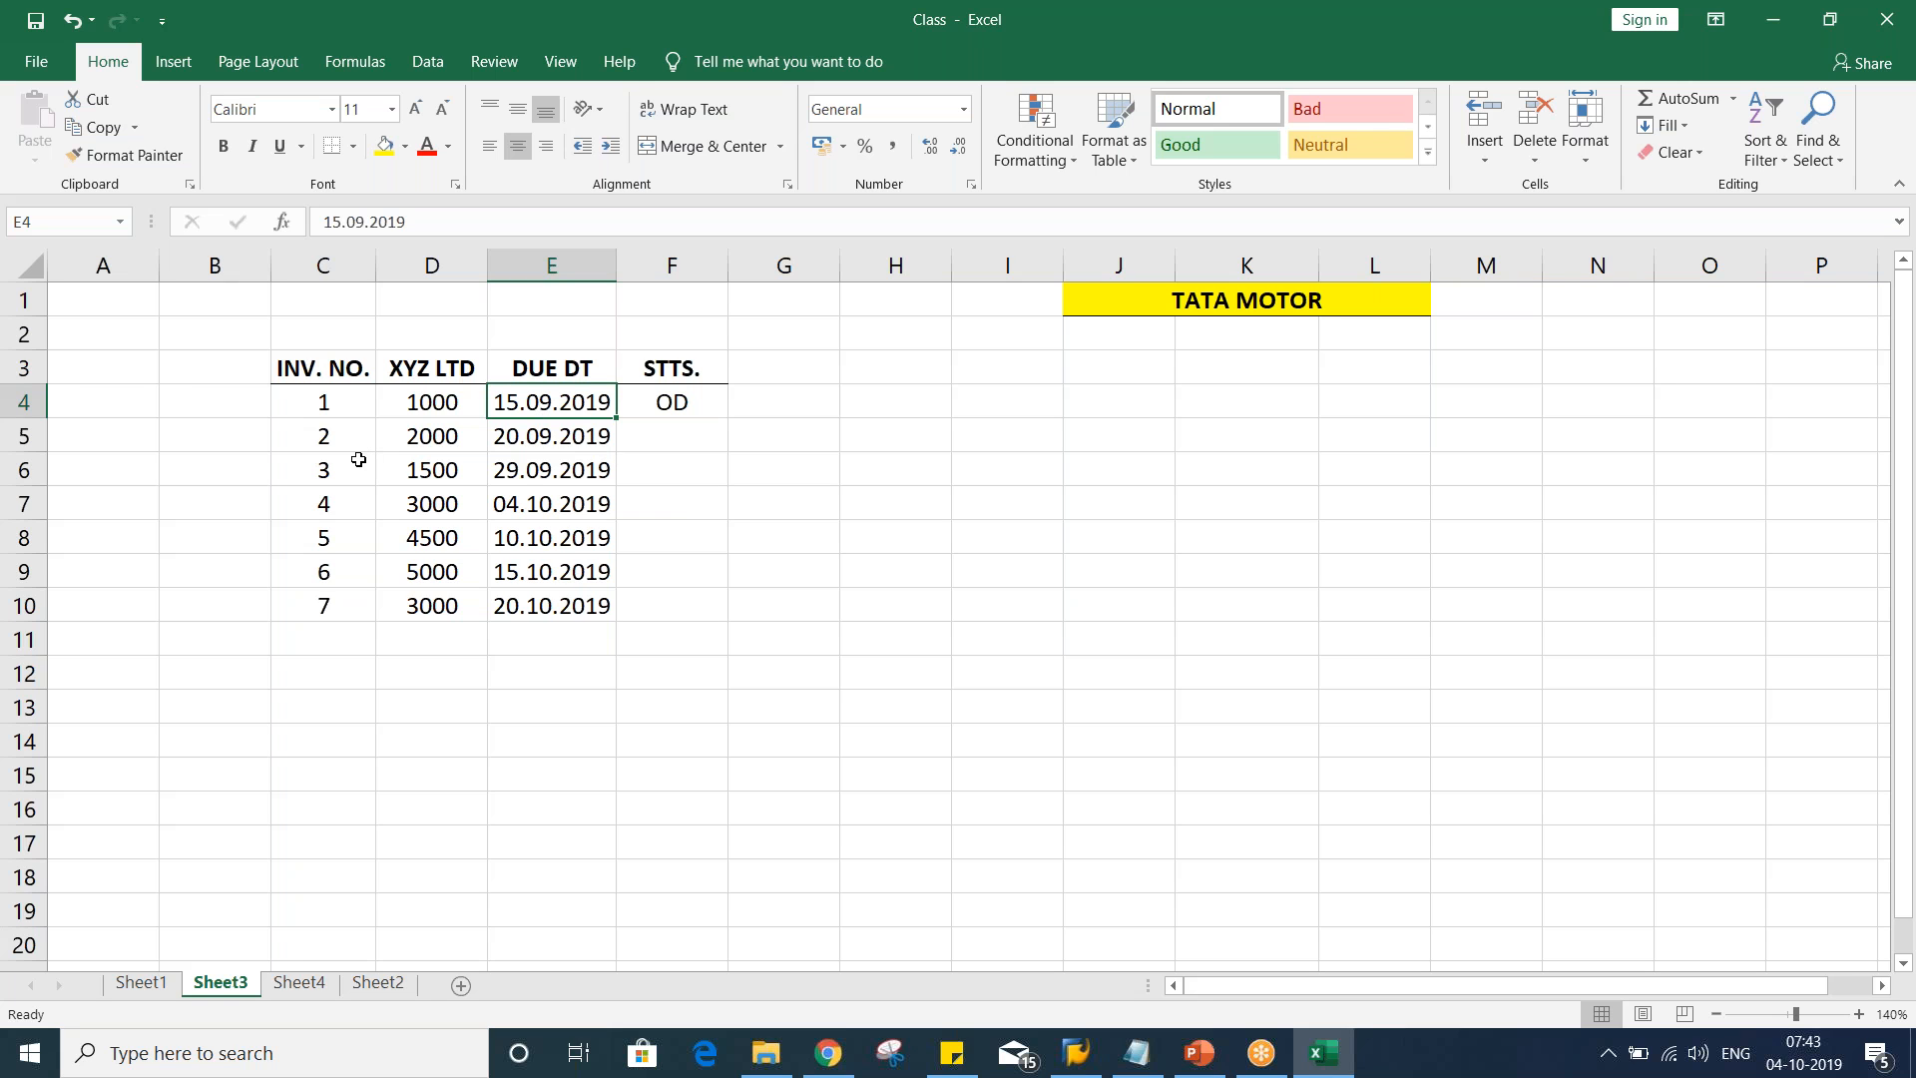
Copy the status OD down from F4 into F5 and F6 for invoices 2 and 3
click(433, 439)
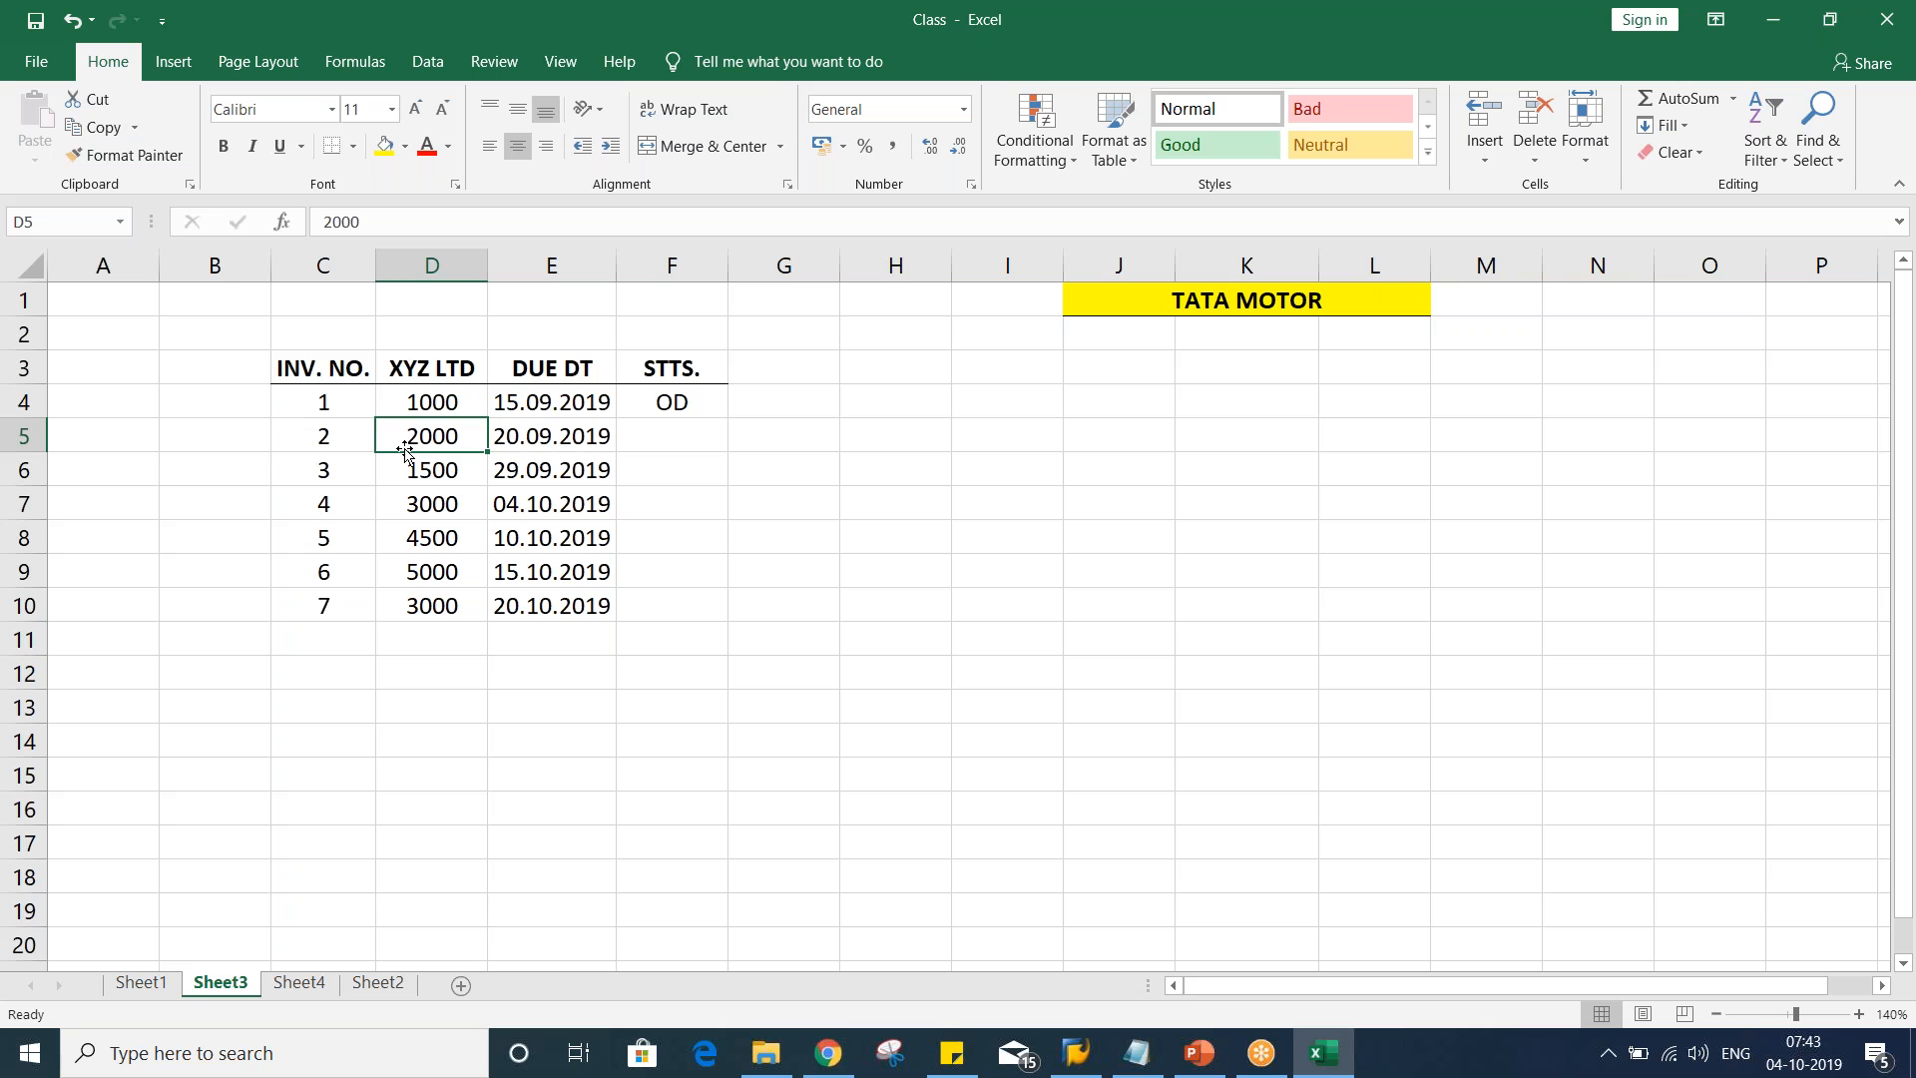
click(529, 436)
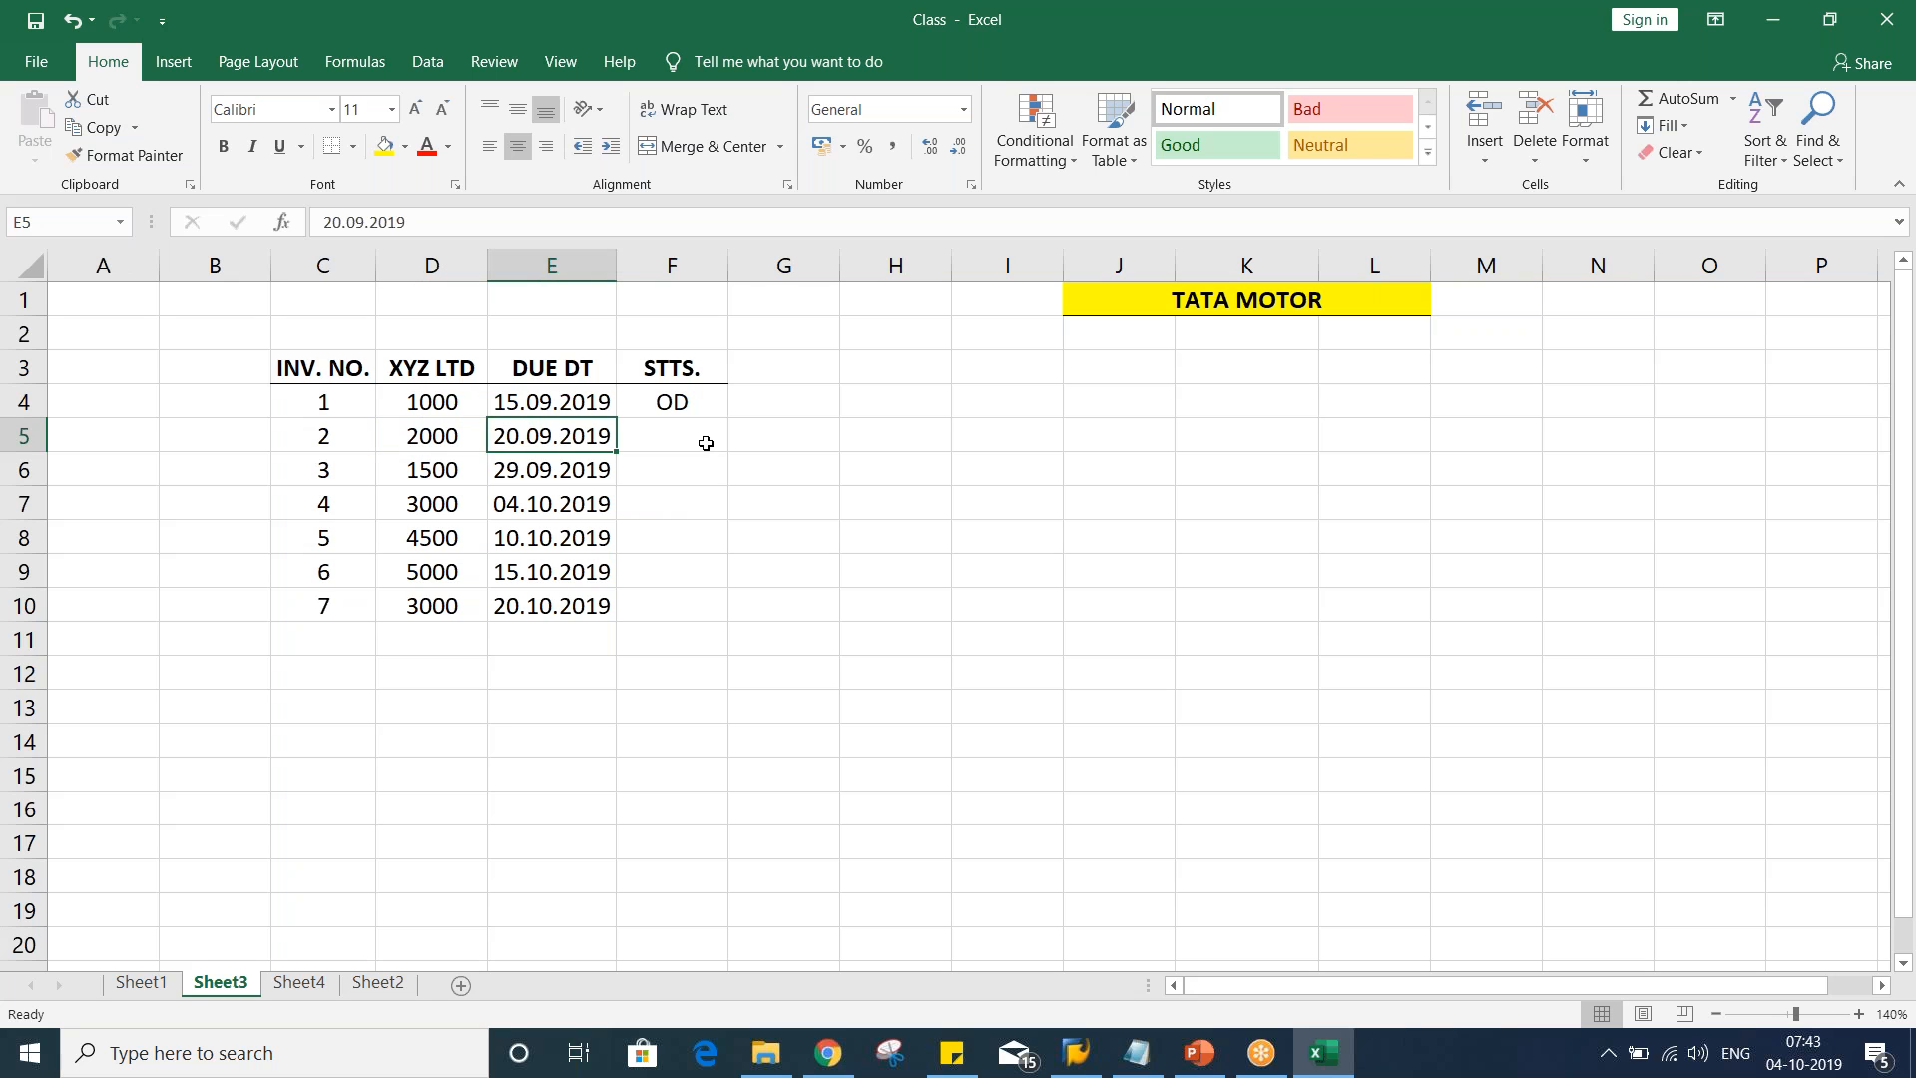
click(690, 431)
key(ctrl+d)
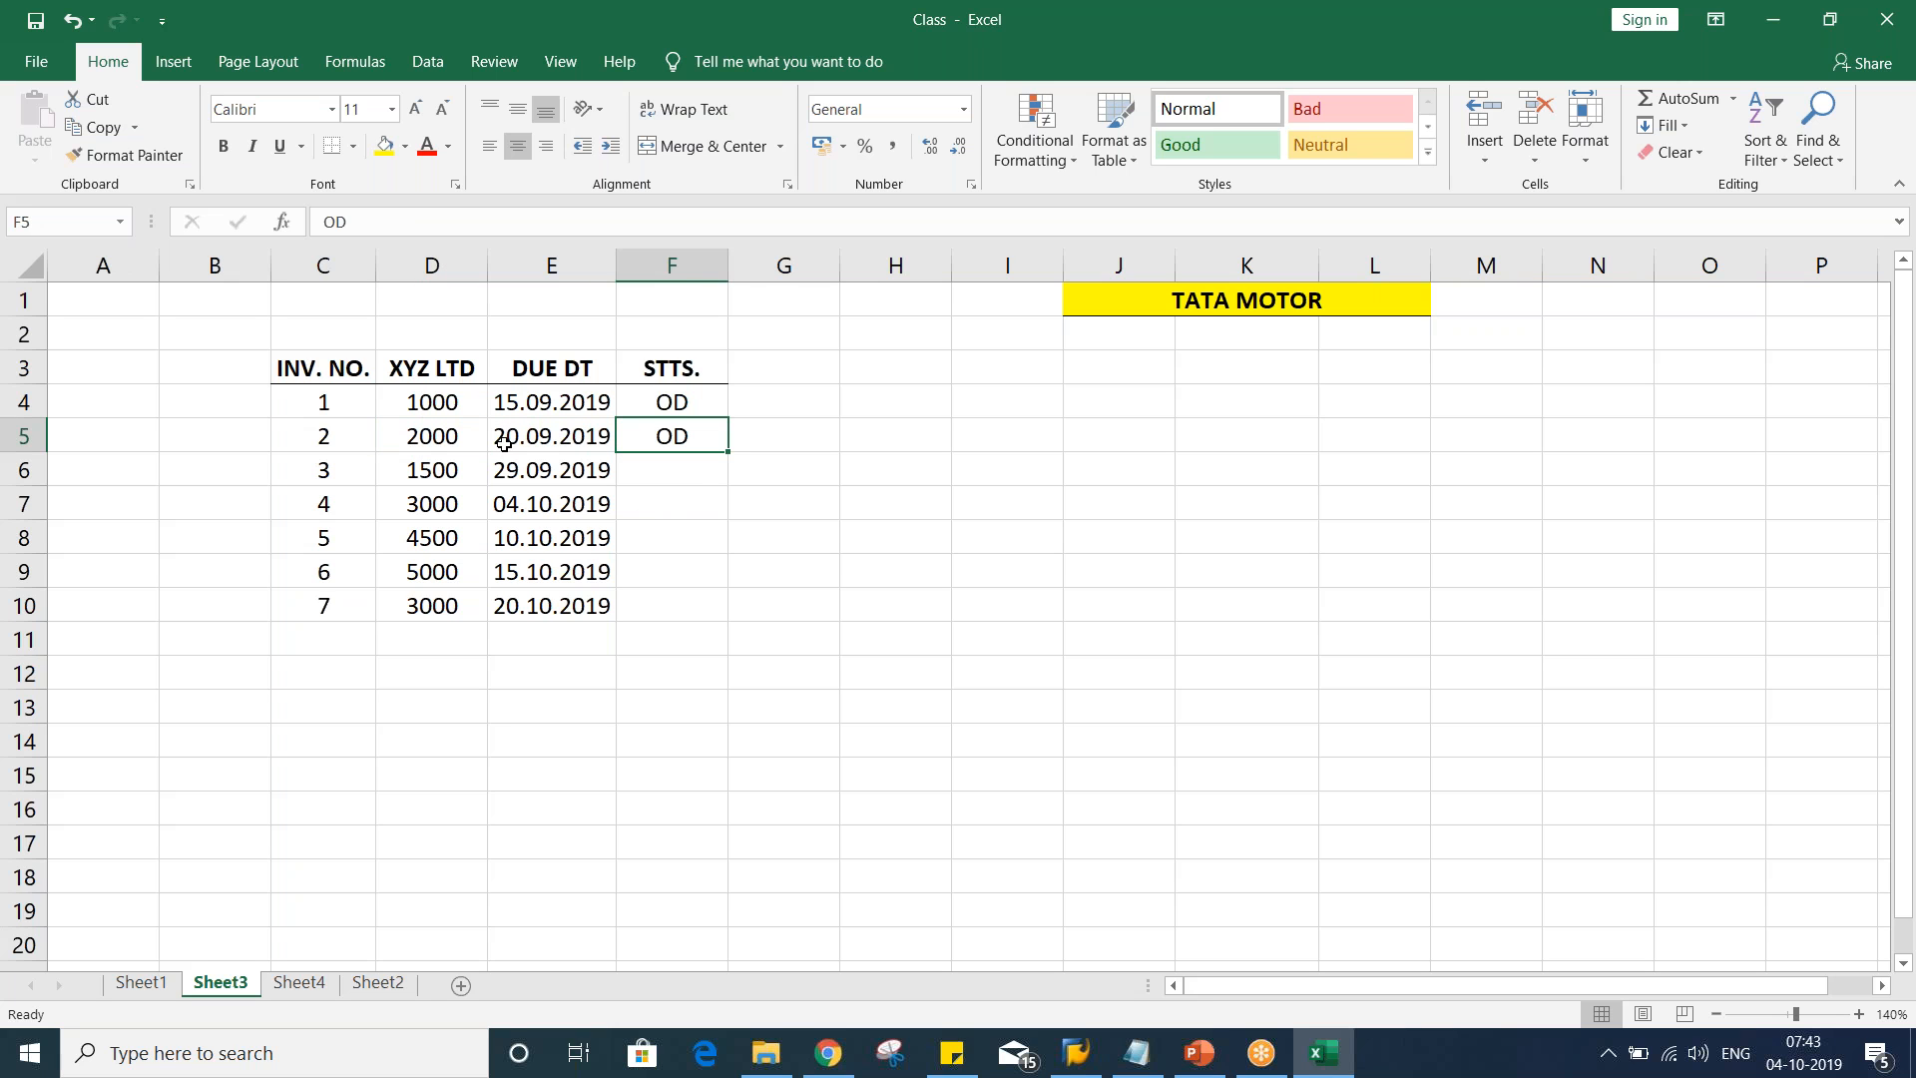
click(653, 463)
key(ctrl+d)
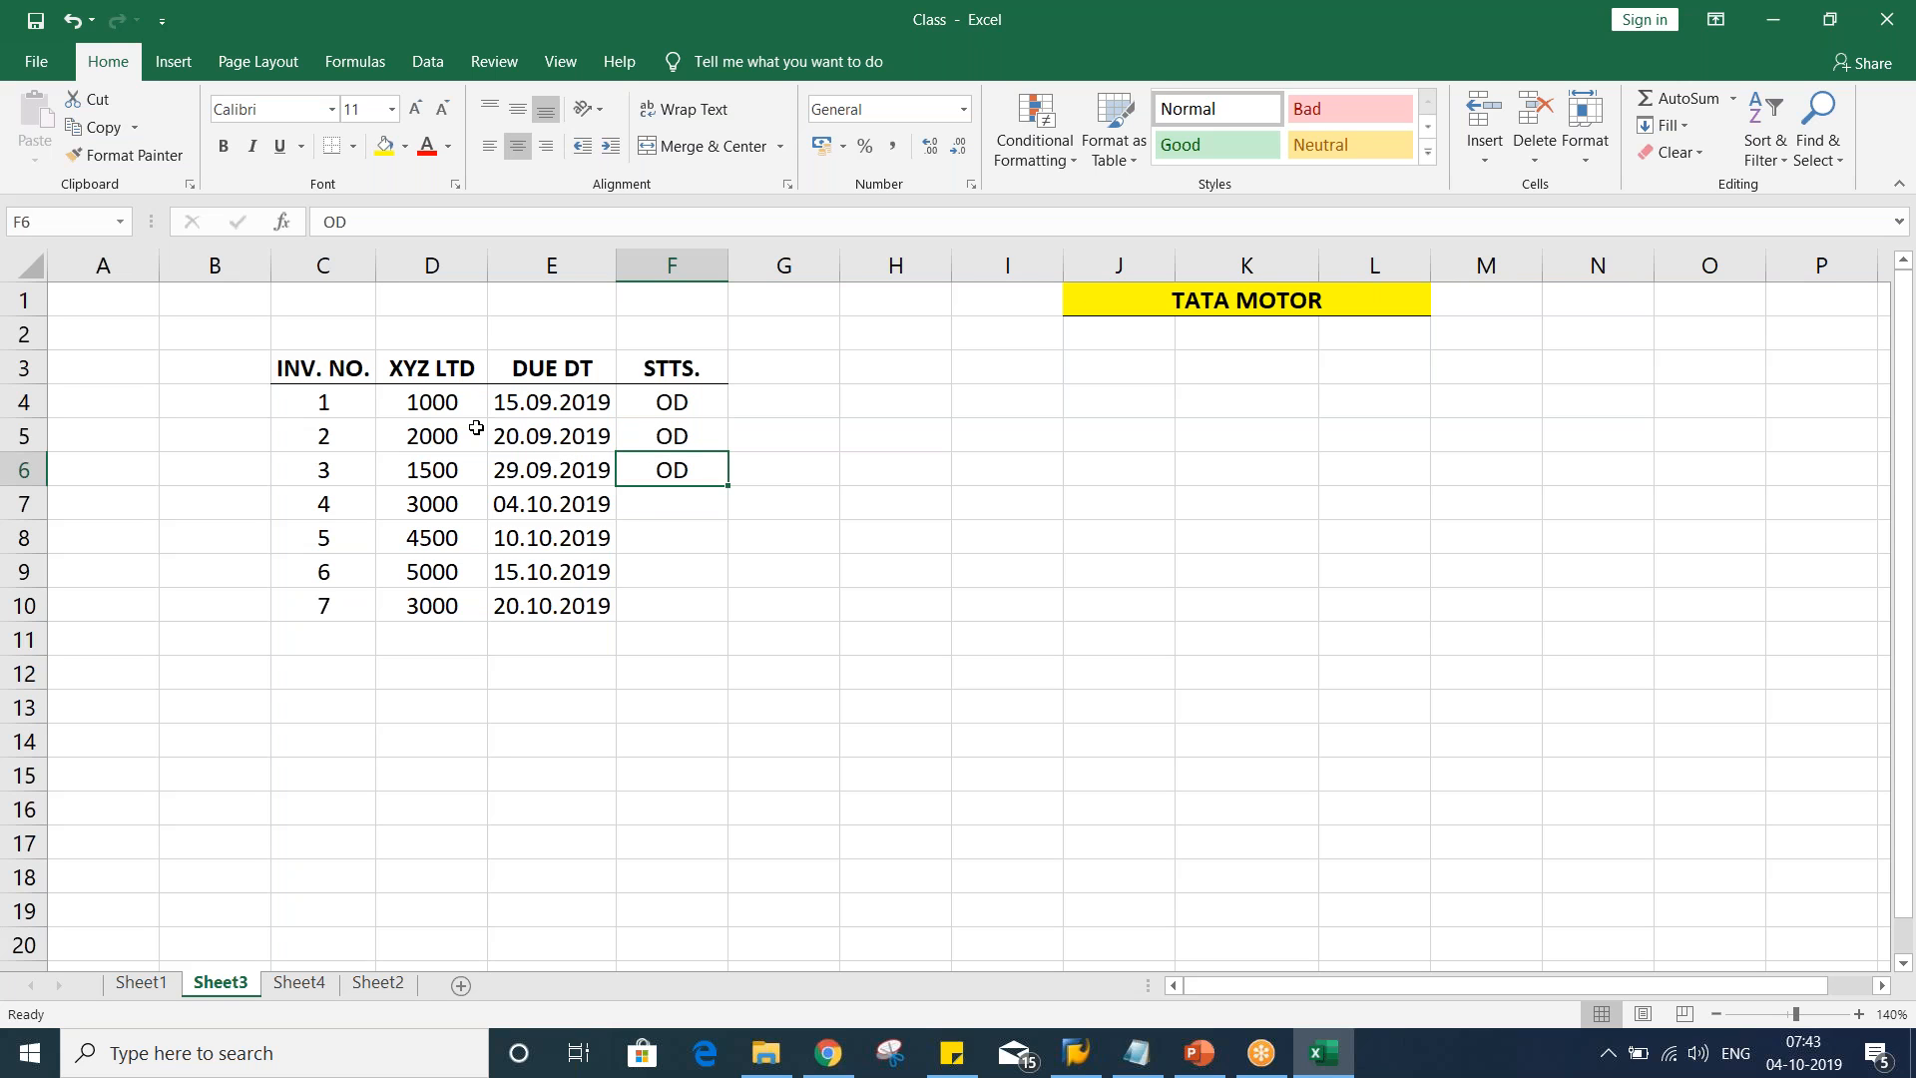
Enter the reference date 04.10.2019 in E1 above the due date column
click(547, 309)
text(04.10.2019)
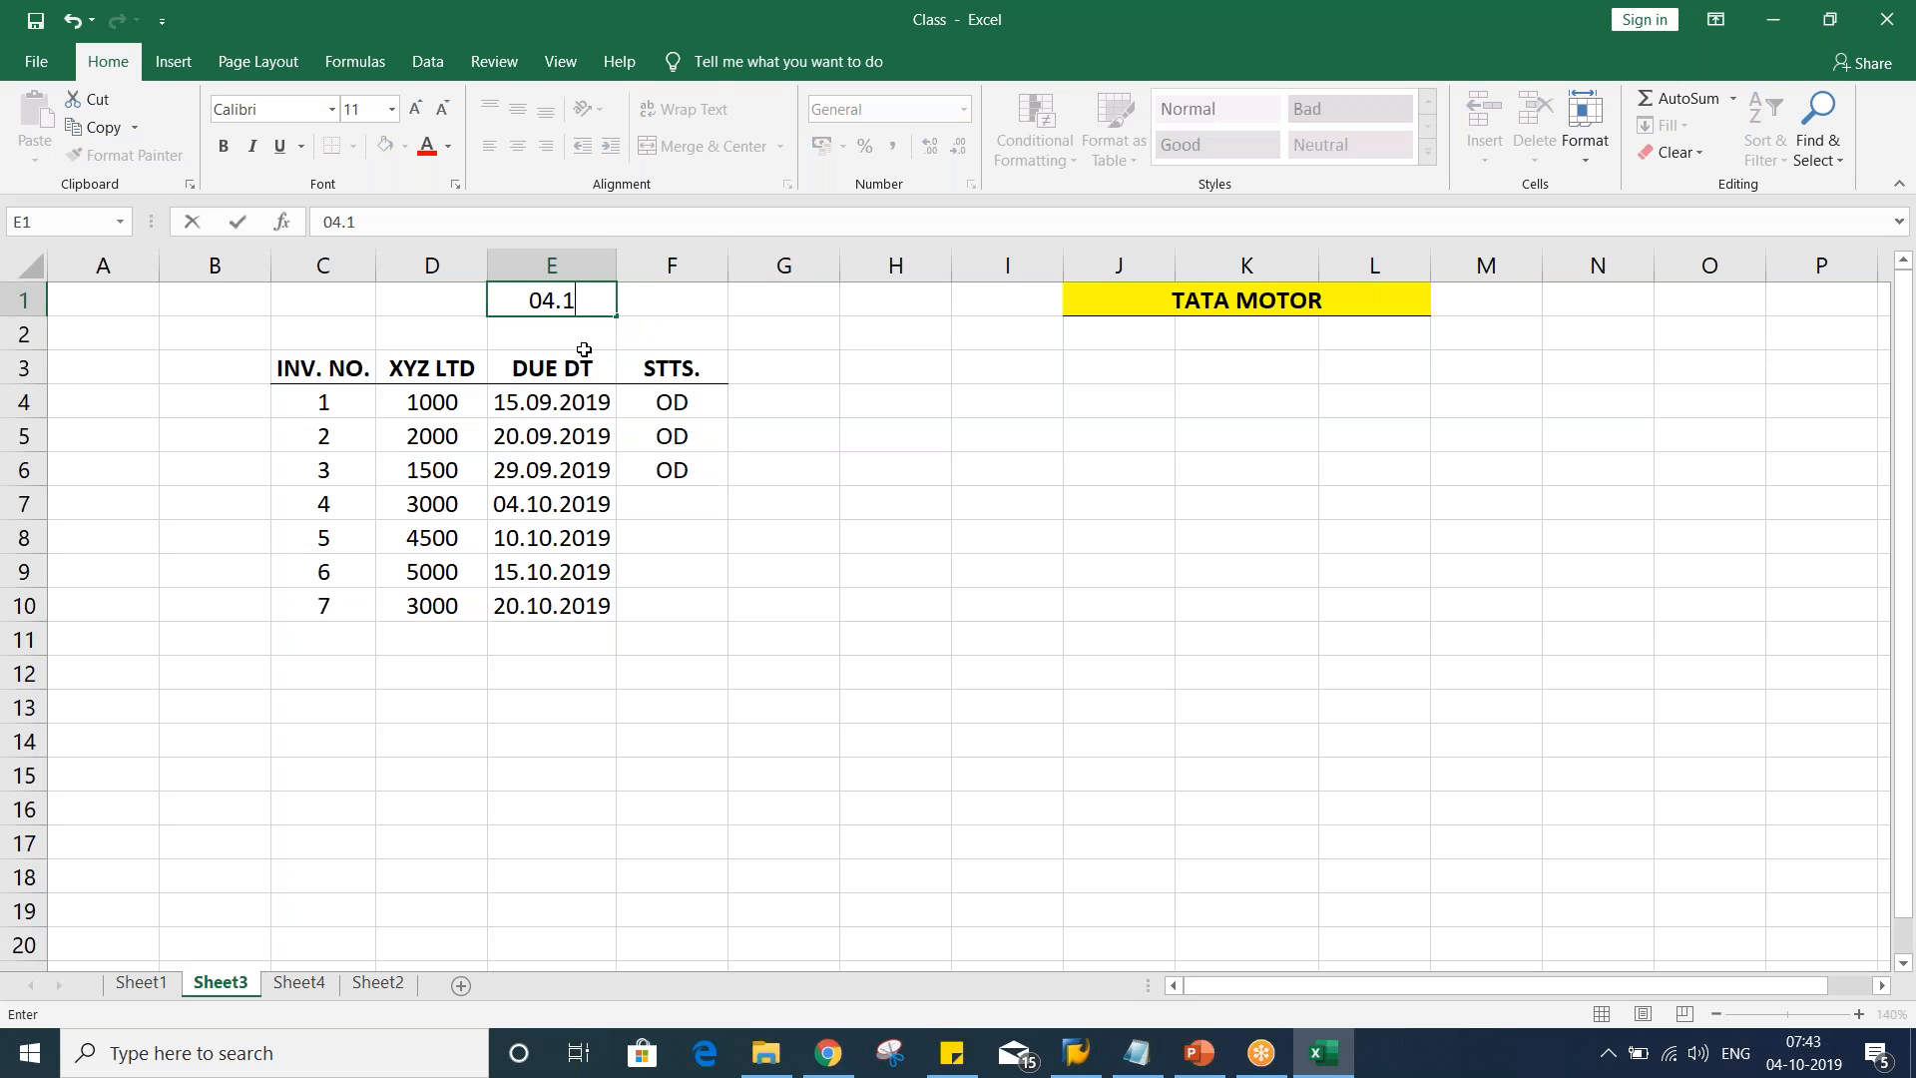
key(Return)
key(Up)
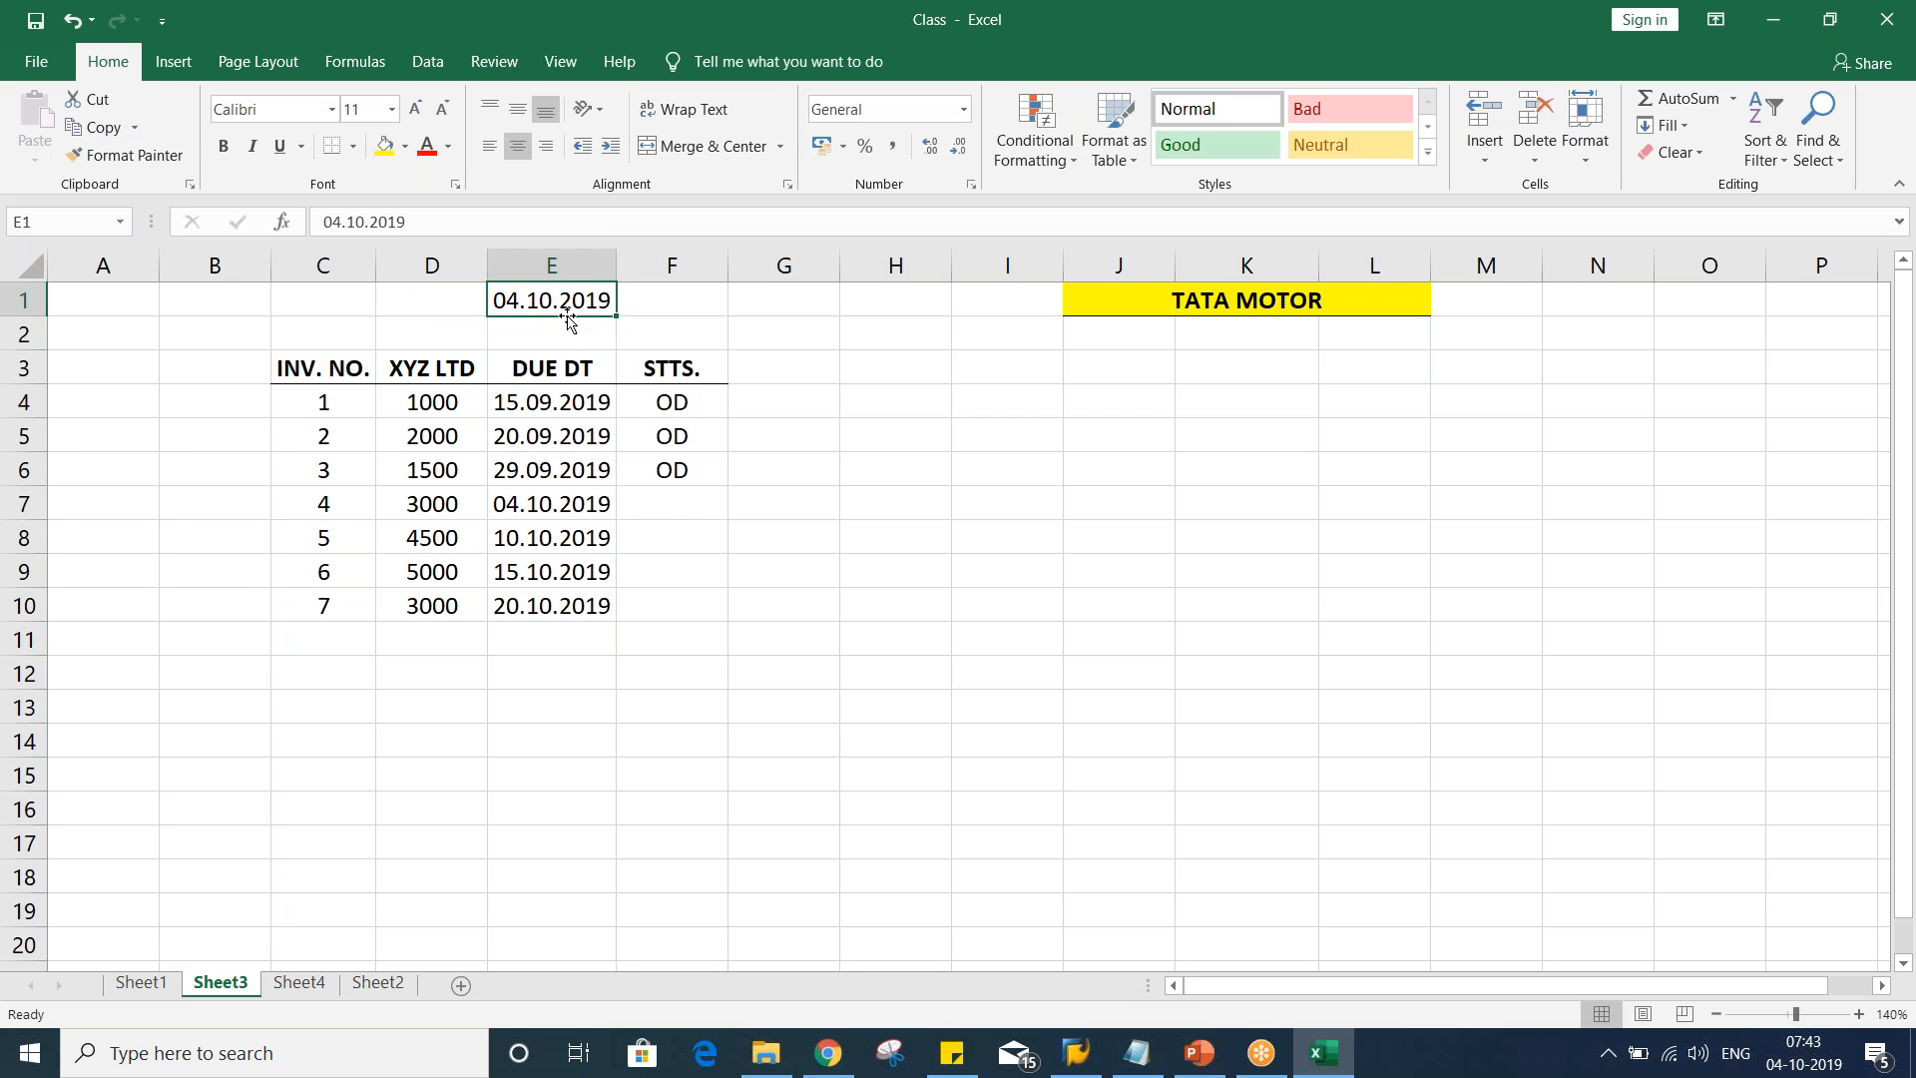
Enter the status DUE in F7 for invoice 4, due 04.10.2019
click(547, 504)
click(640, 506)
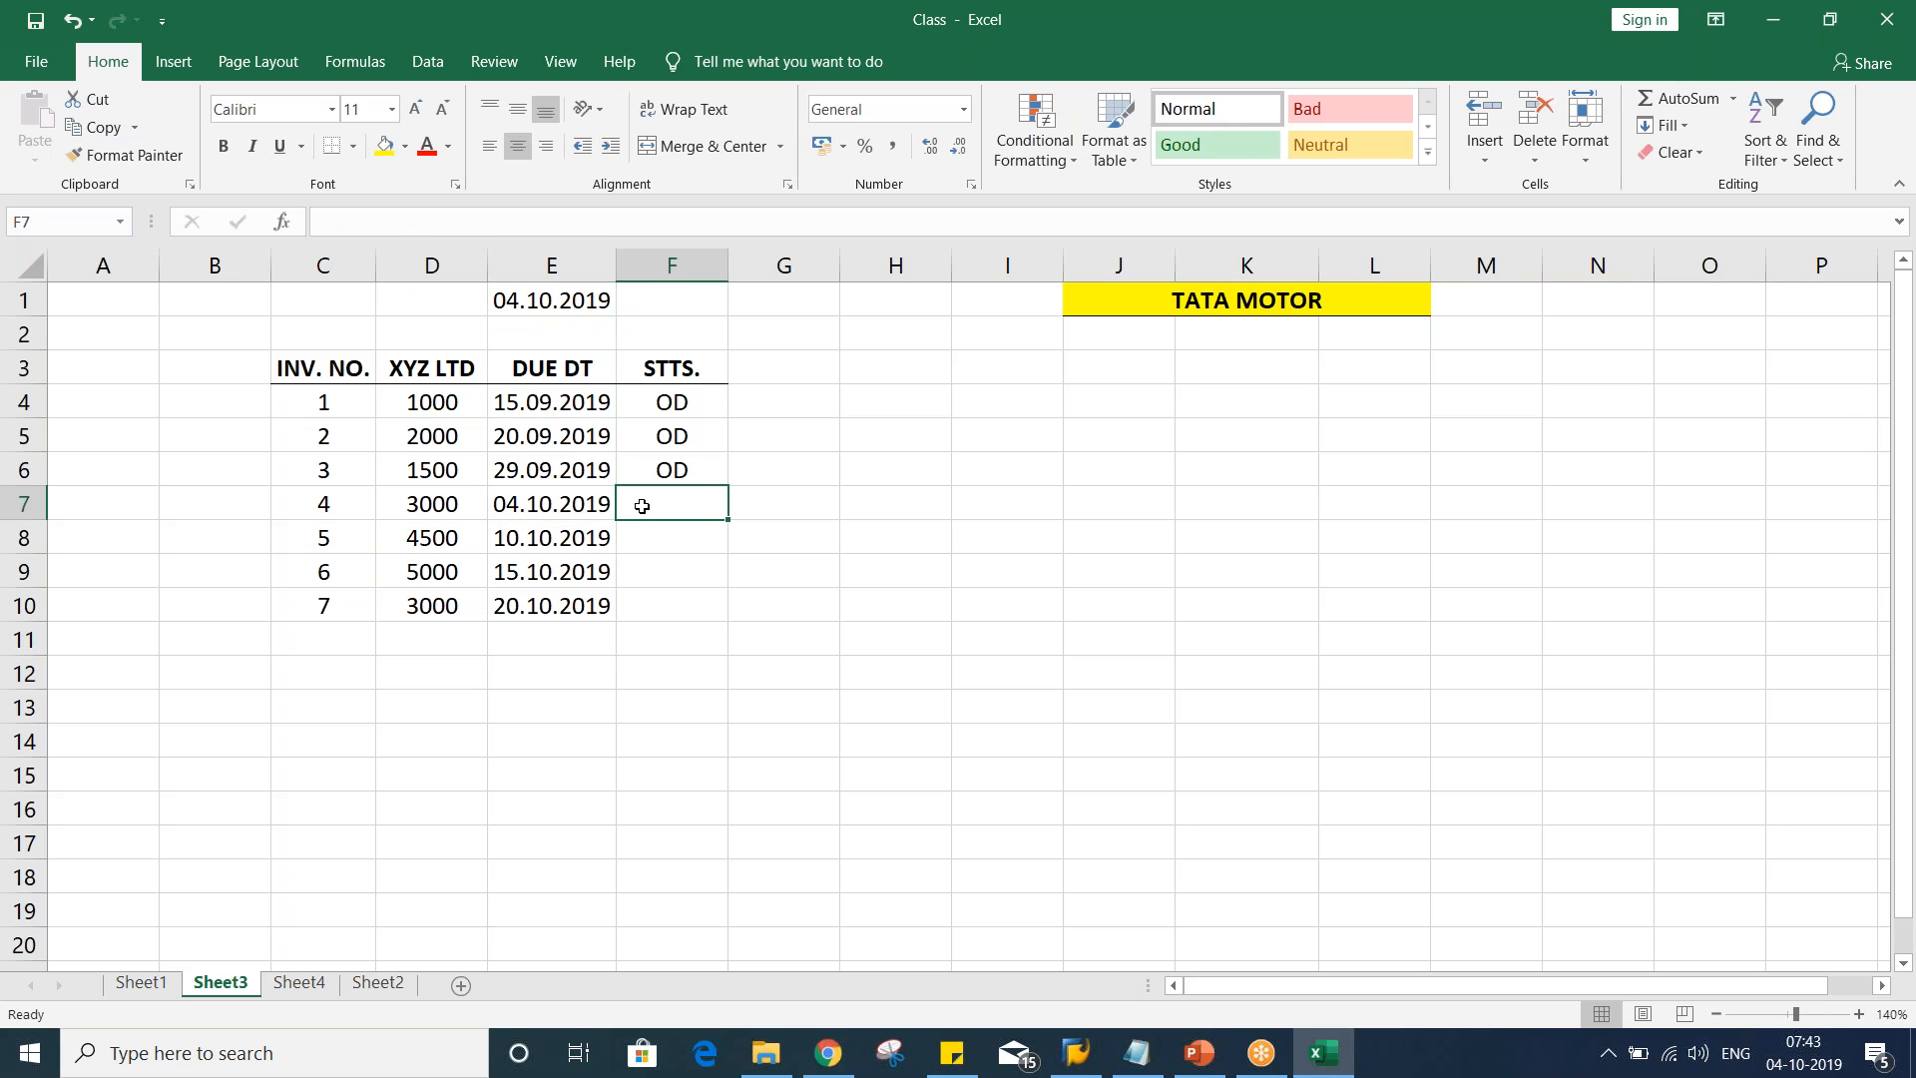
text(DUE)
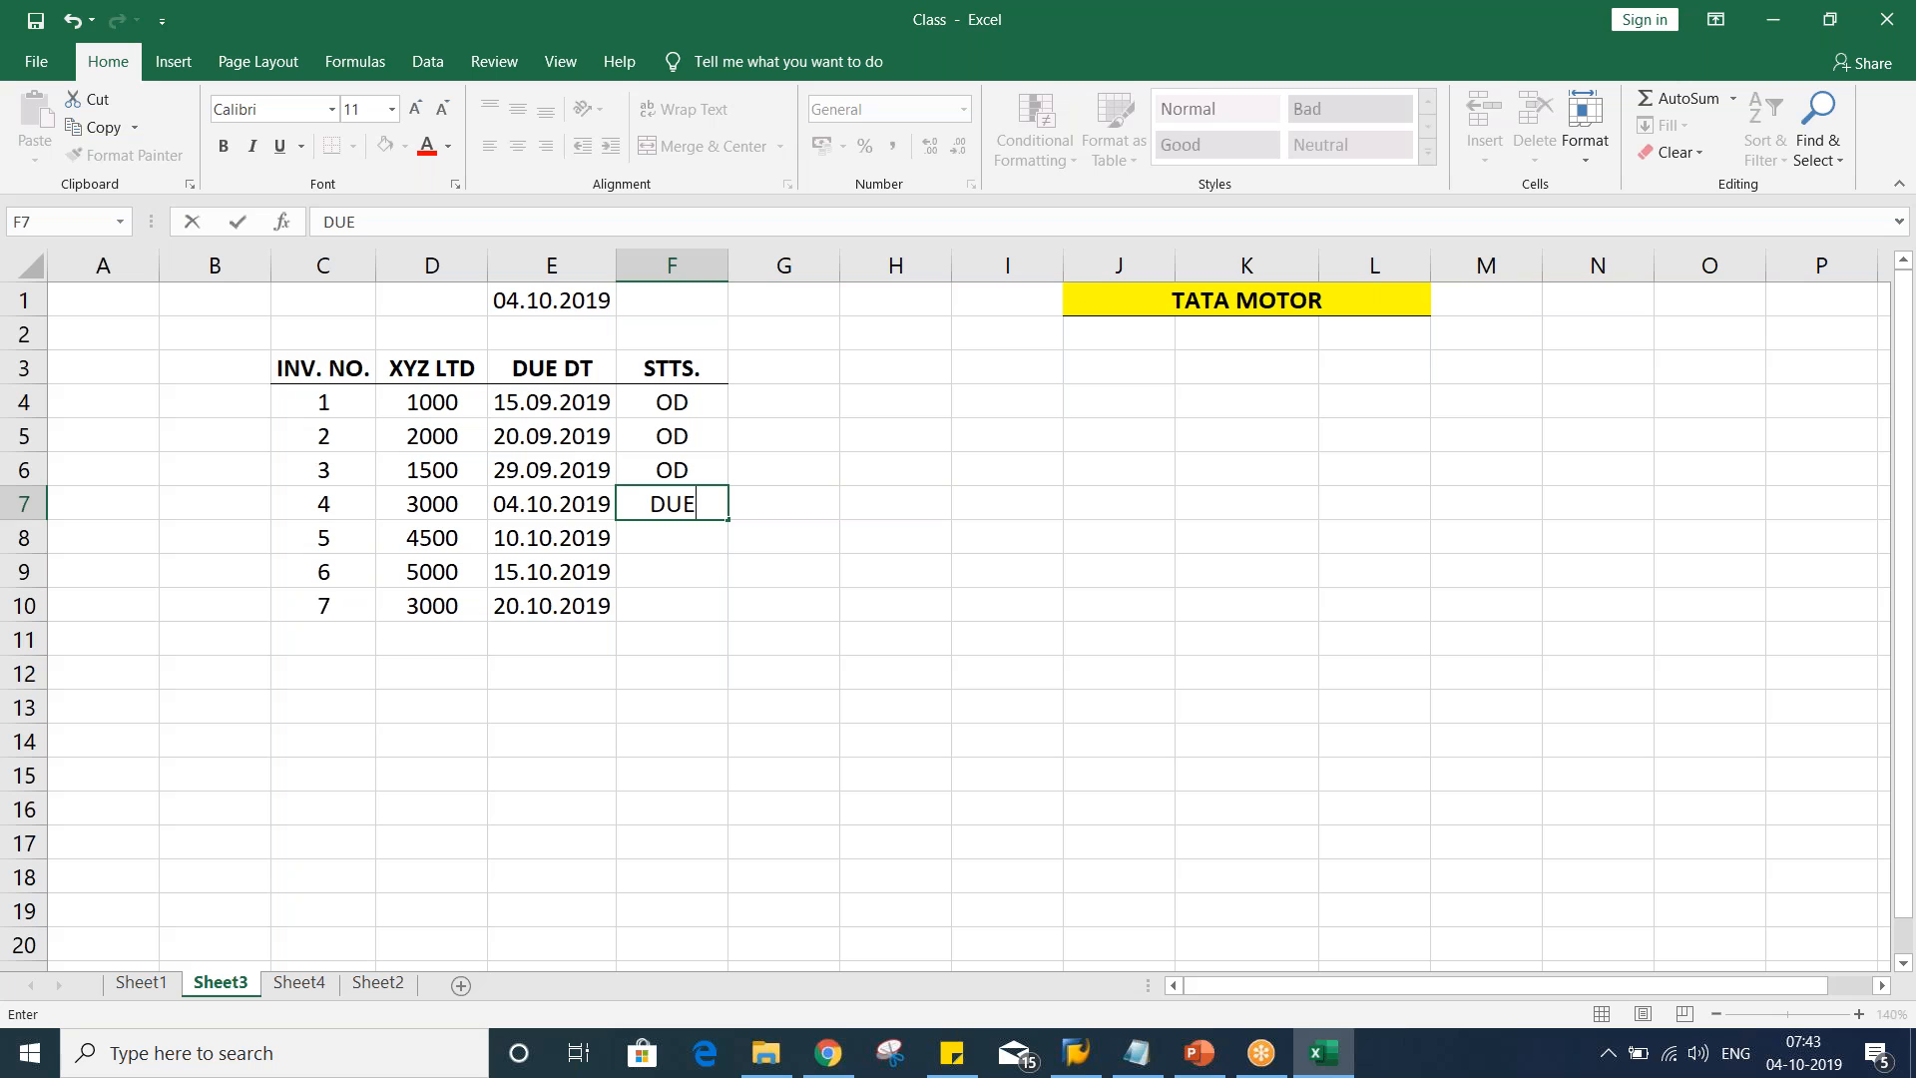
key(Return)
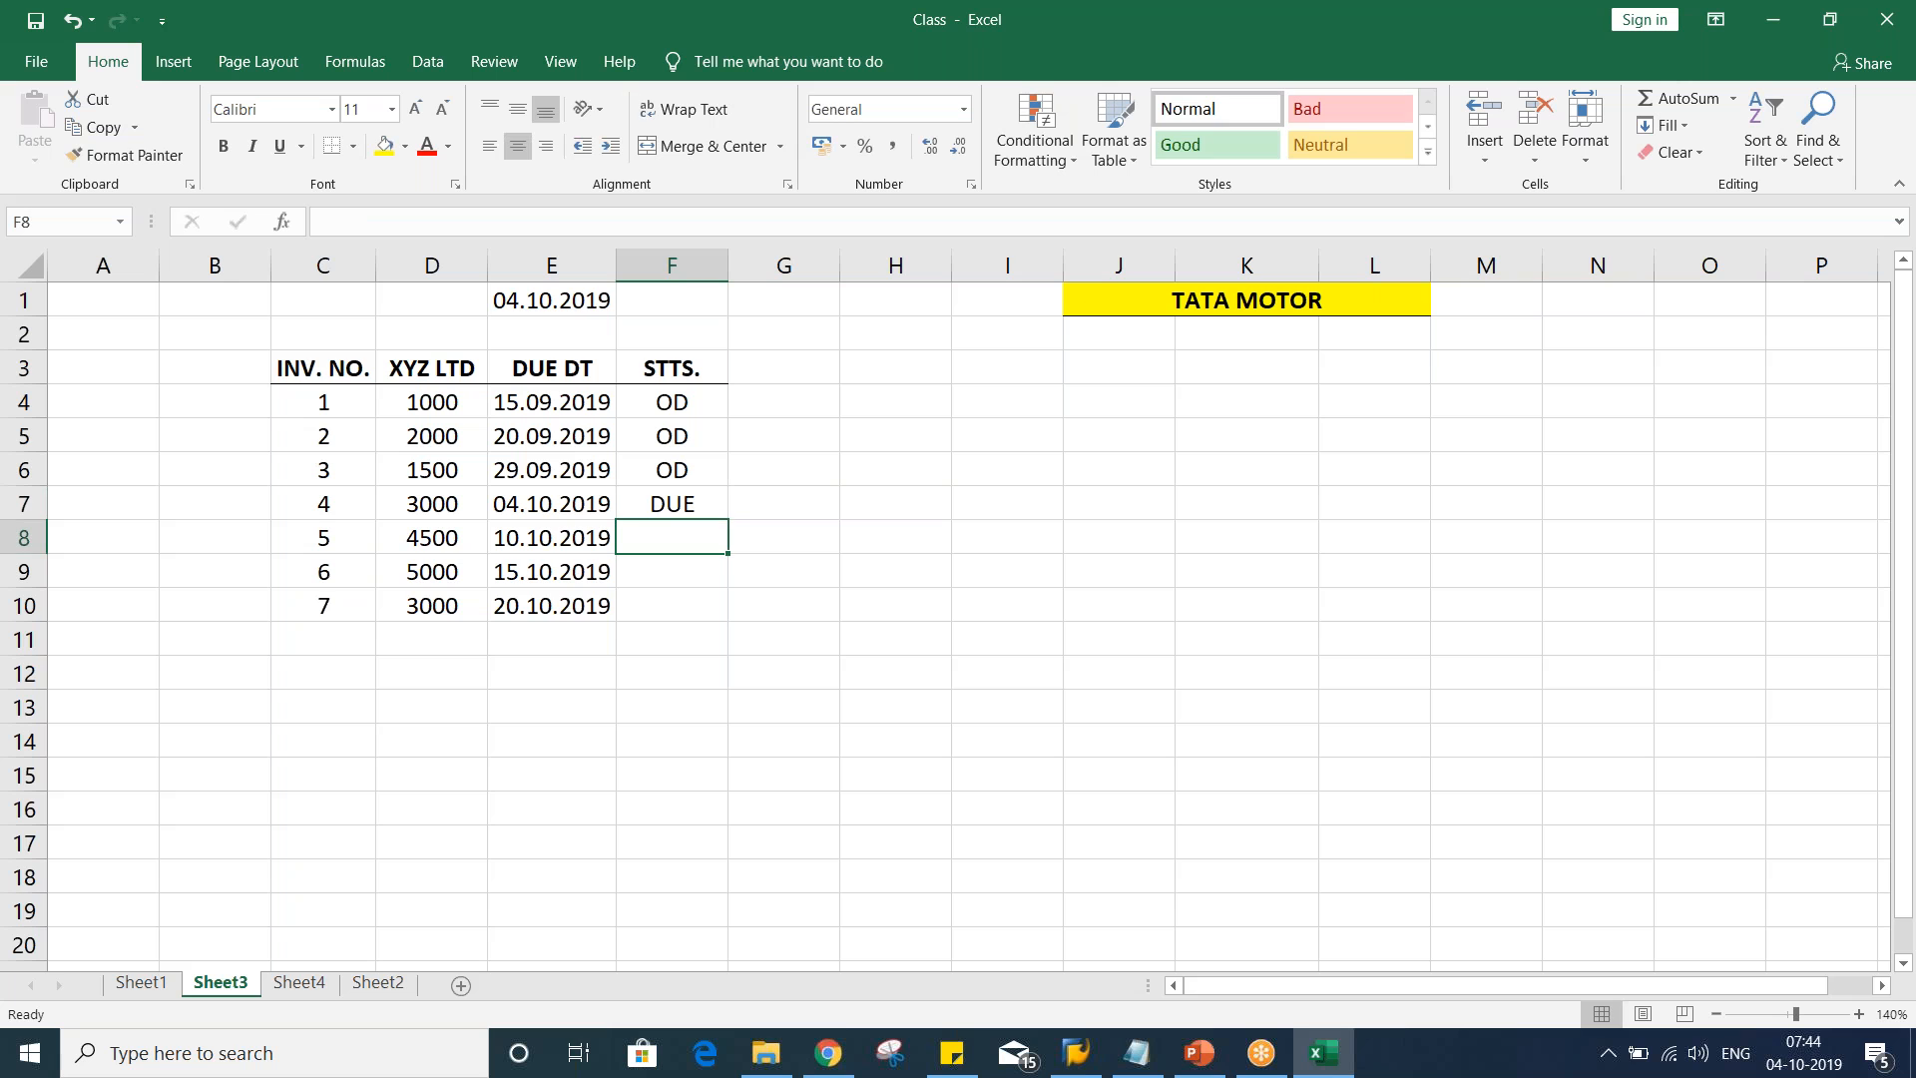
Enter the status ND in F8 for invoice 5 and copy it down into F9 and F10
click(494, 507)
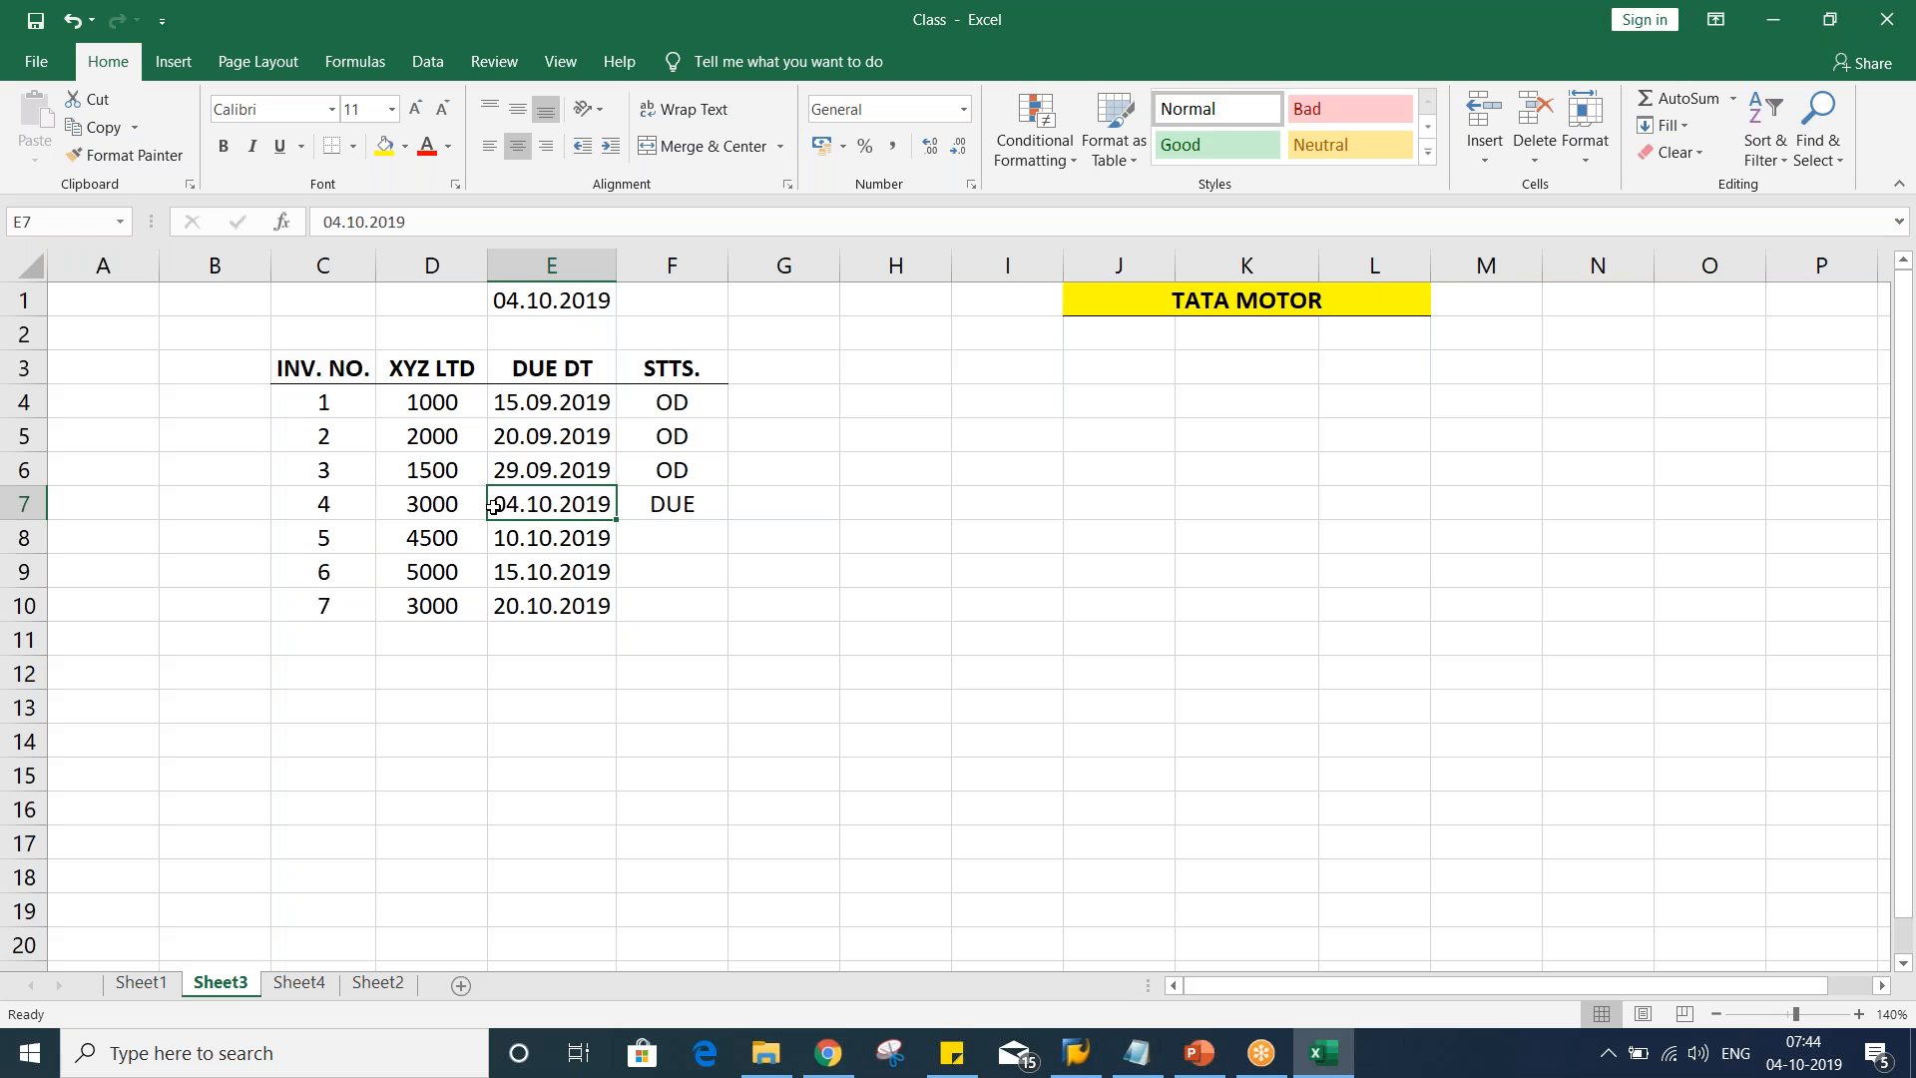
click(670, 539)
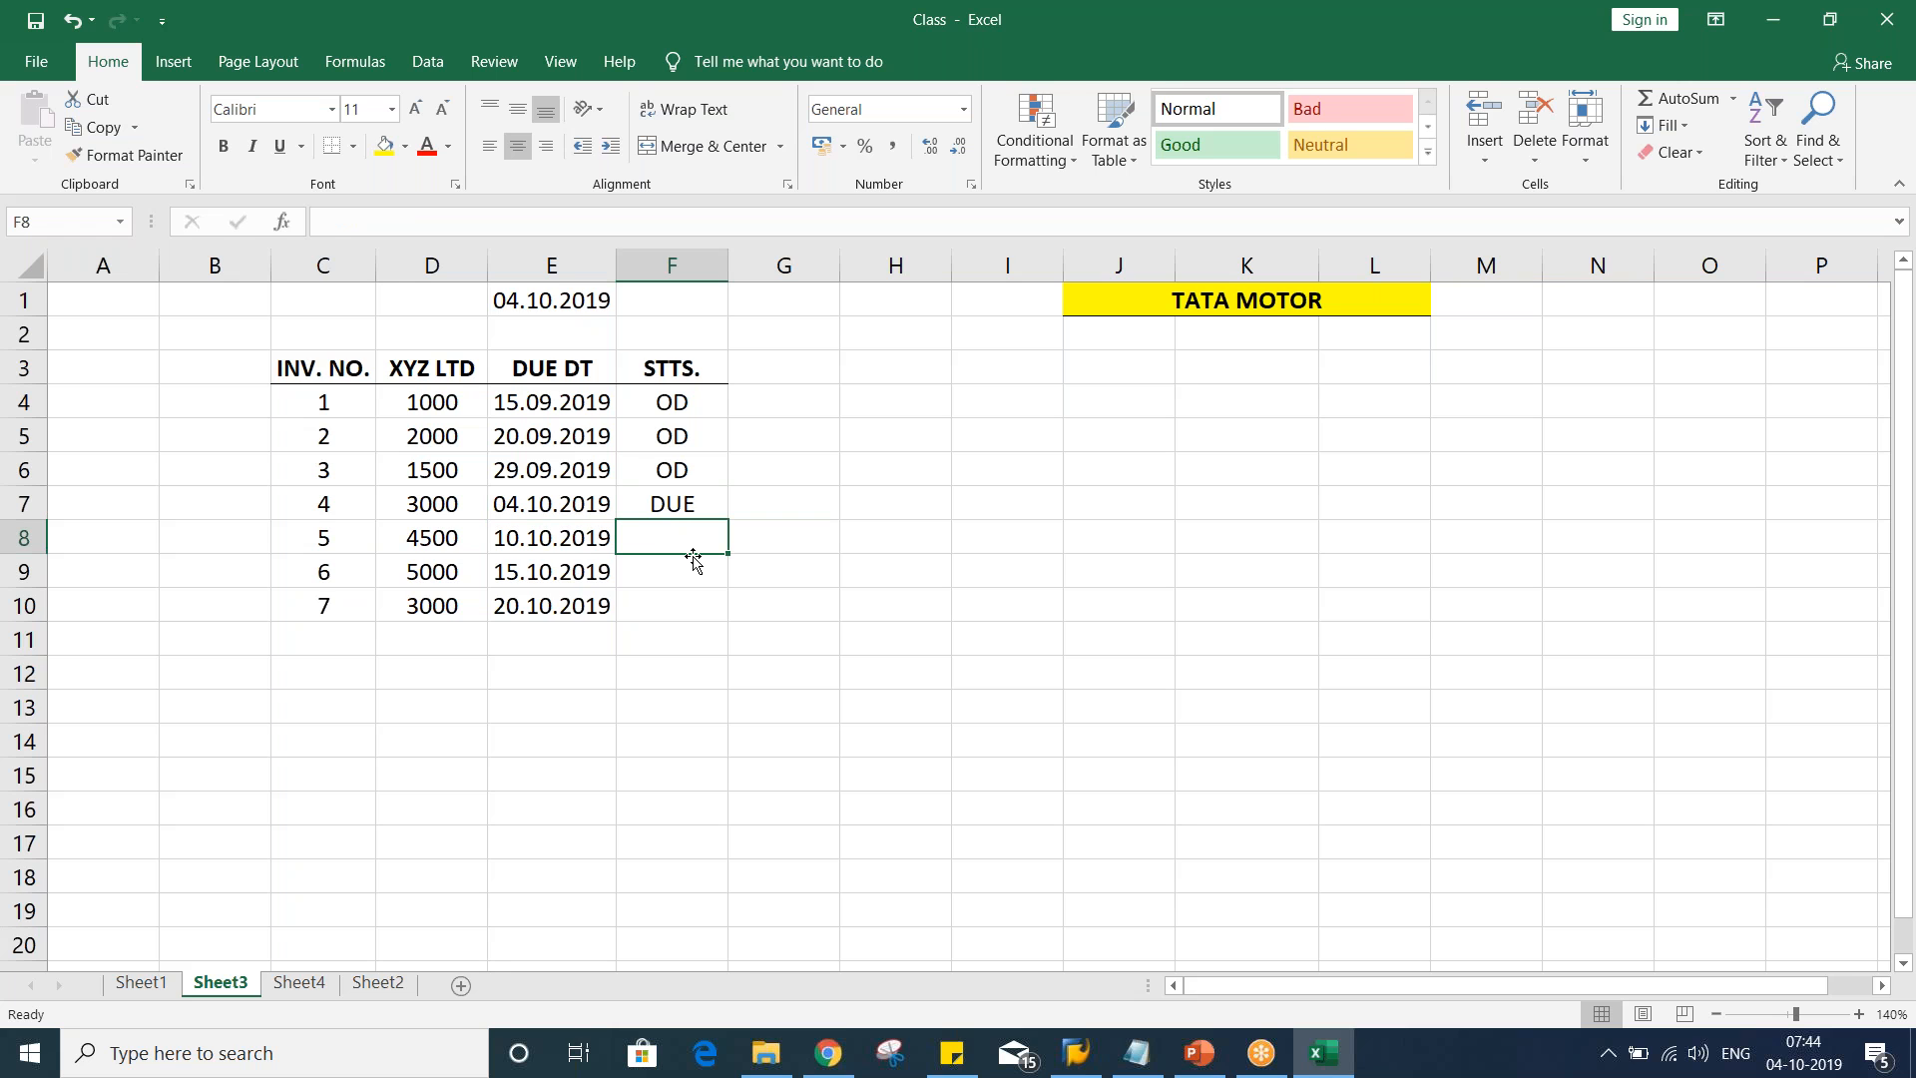
text(ND)
key(Return)
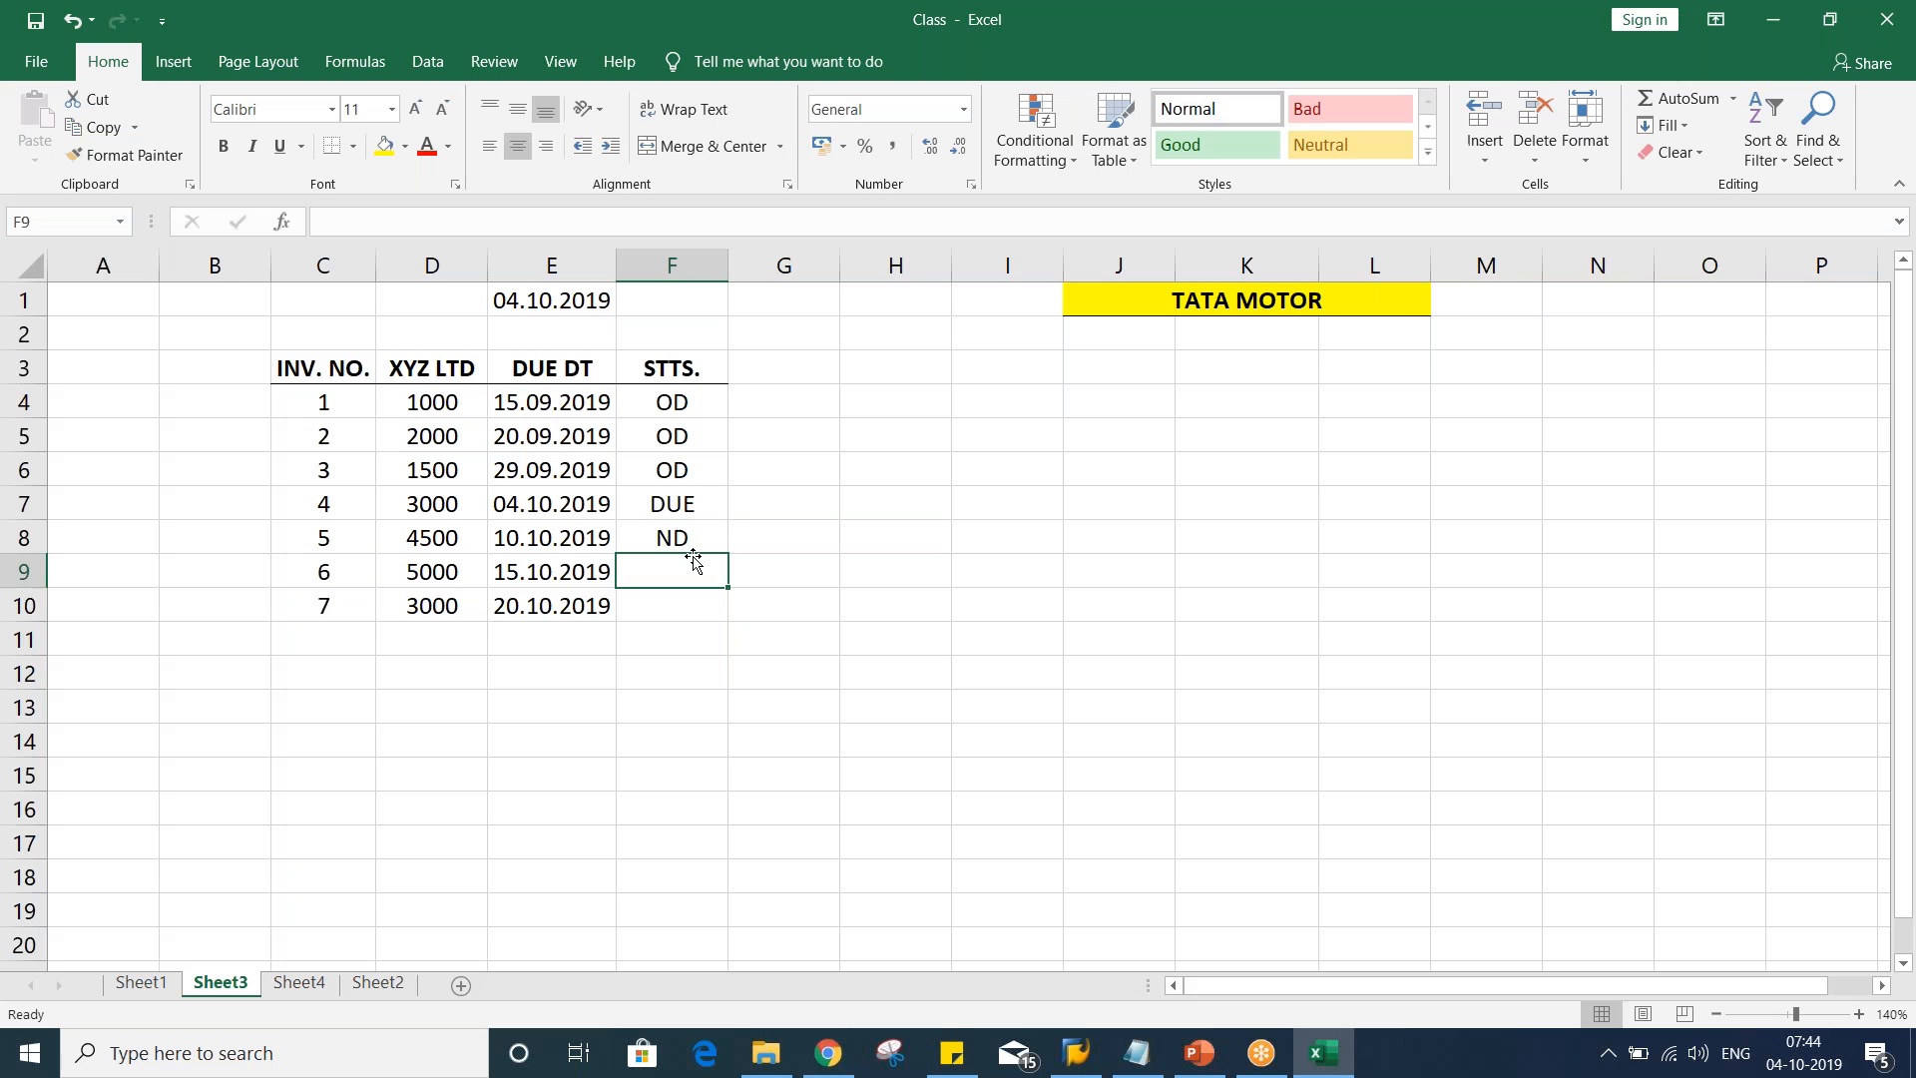
click(564, 540)
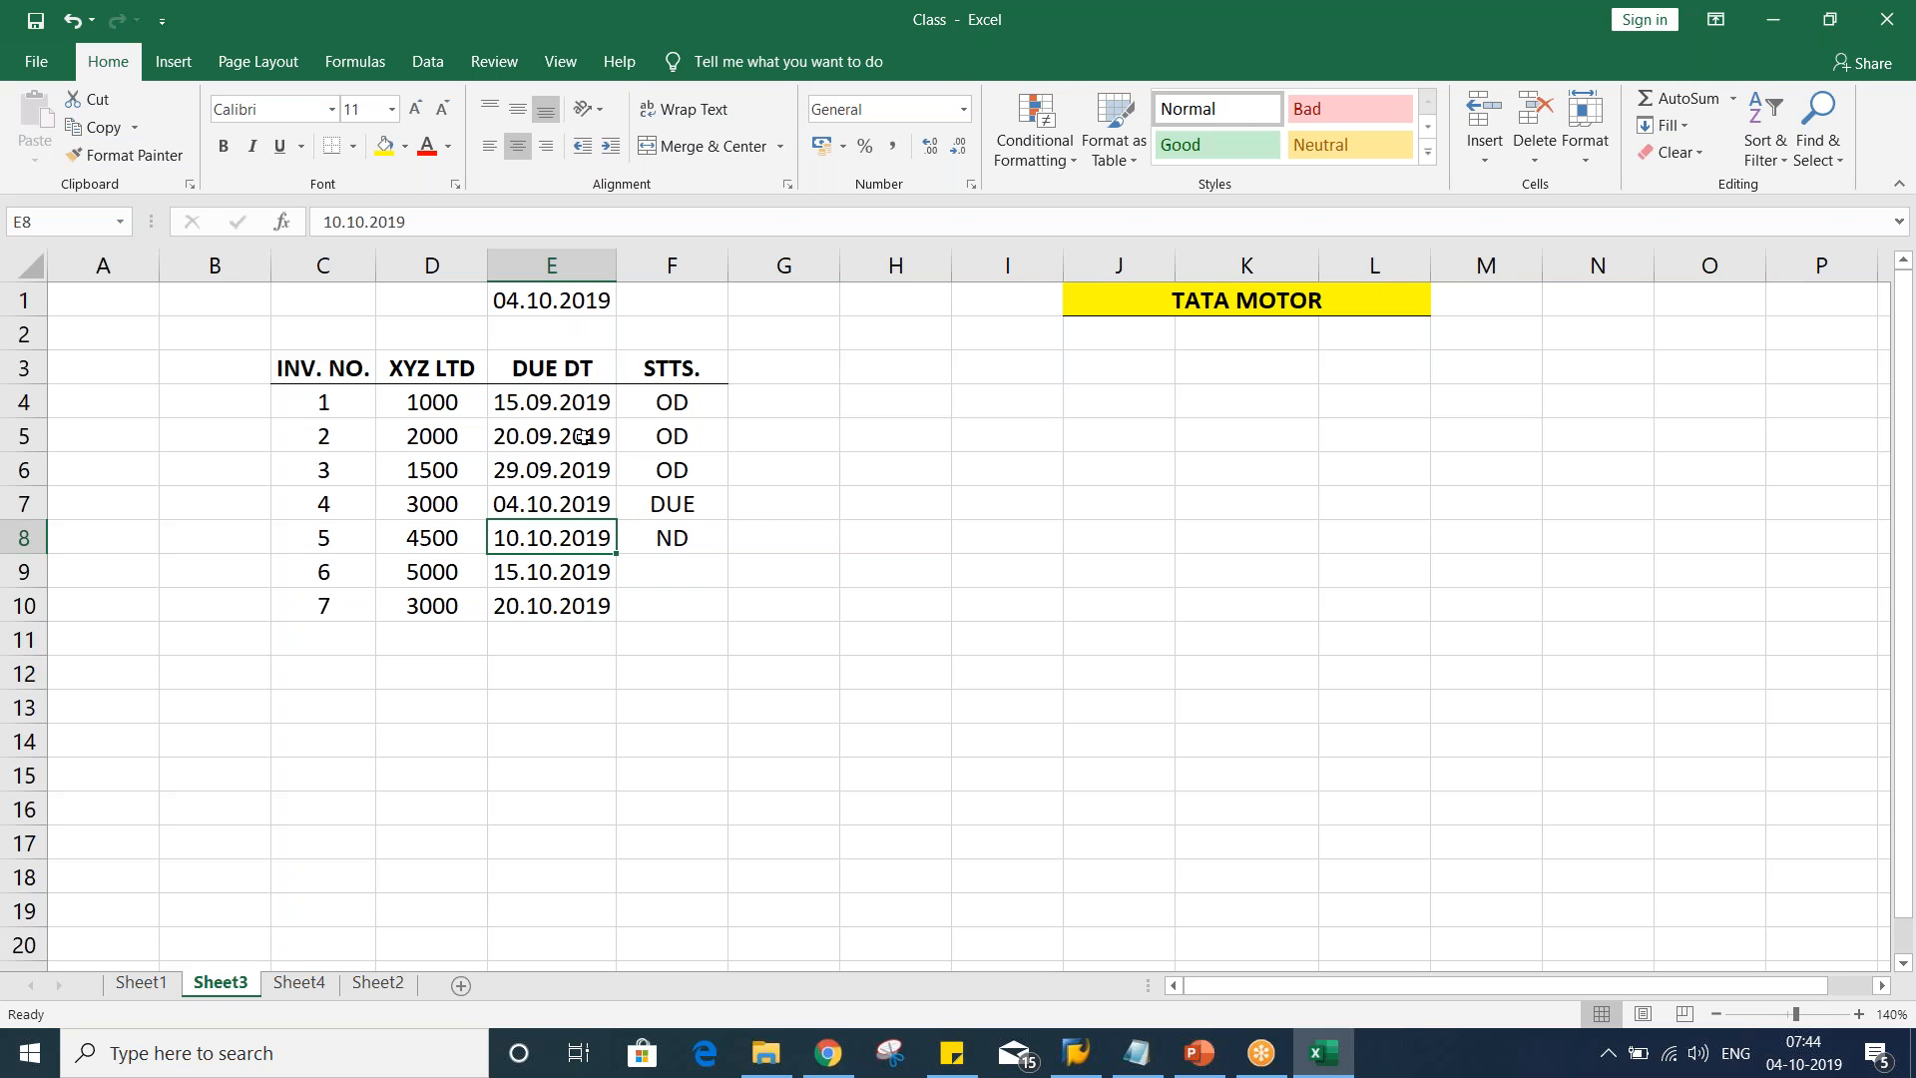
click(648, 574)
key(ctrl+d)
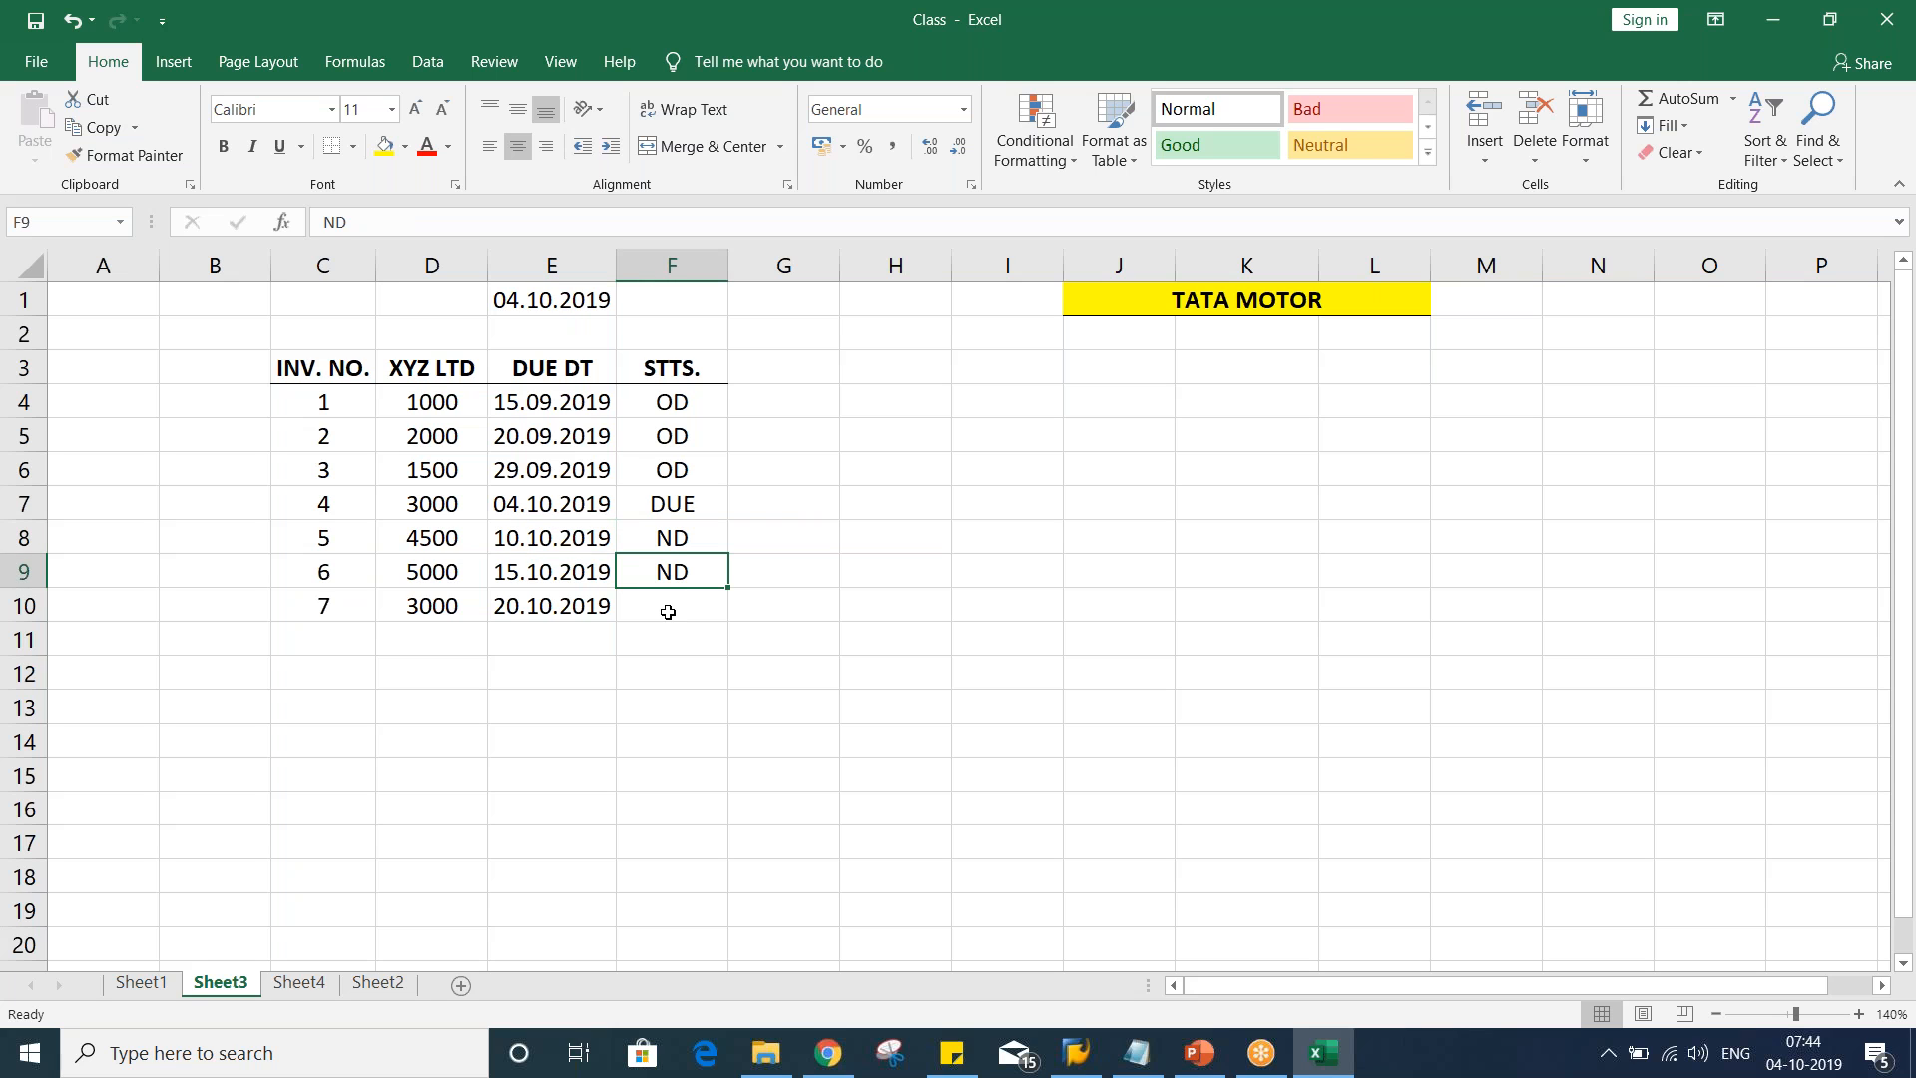
click(663, 612)
key(ctrl+d)
click(604, 726)
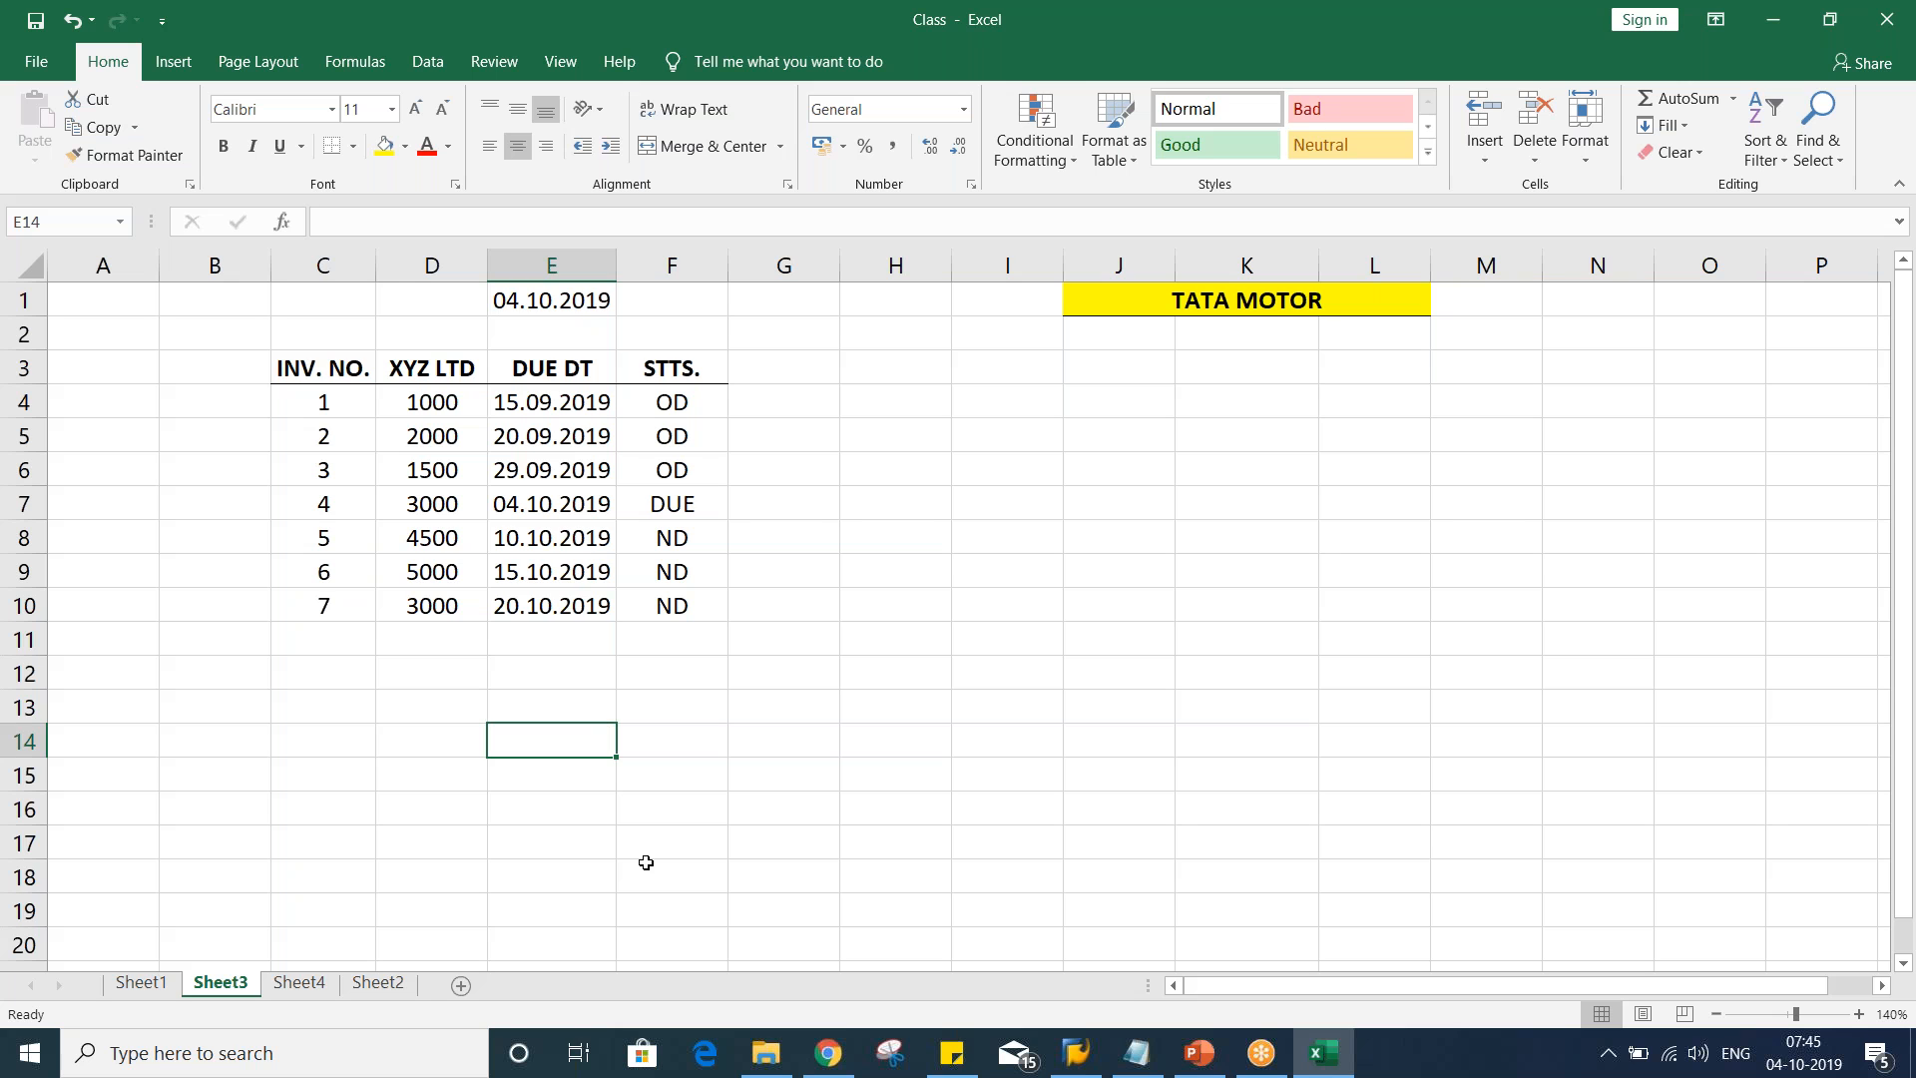
Fill the invoice numbers 1 to 4 in C4:C7 with yellow
drag(415, 399, 427, 606)
drag(313, 399, 717, 496)
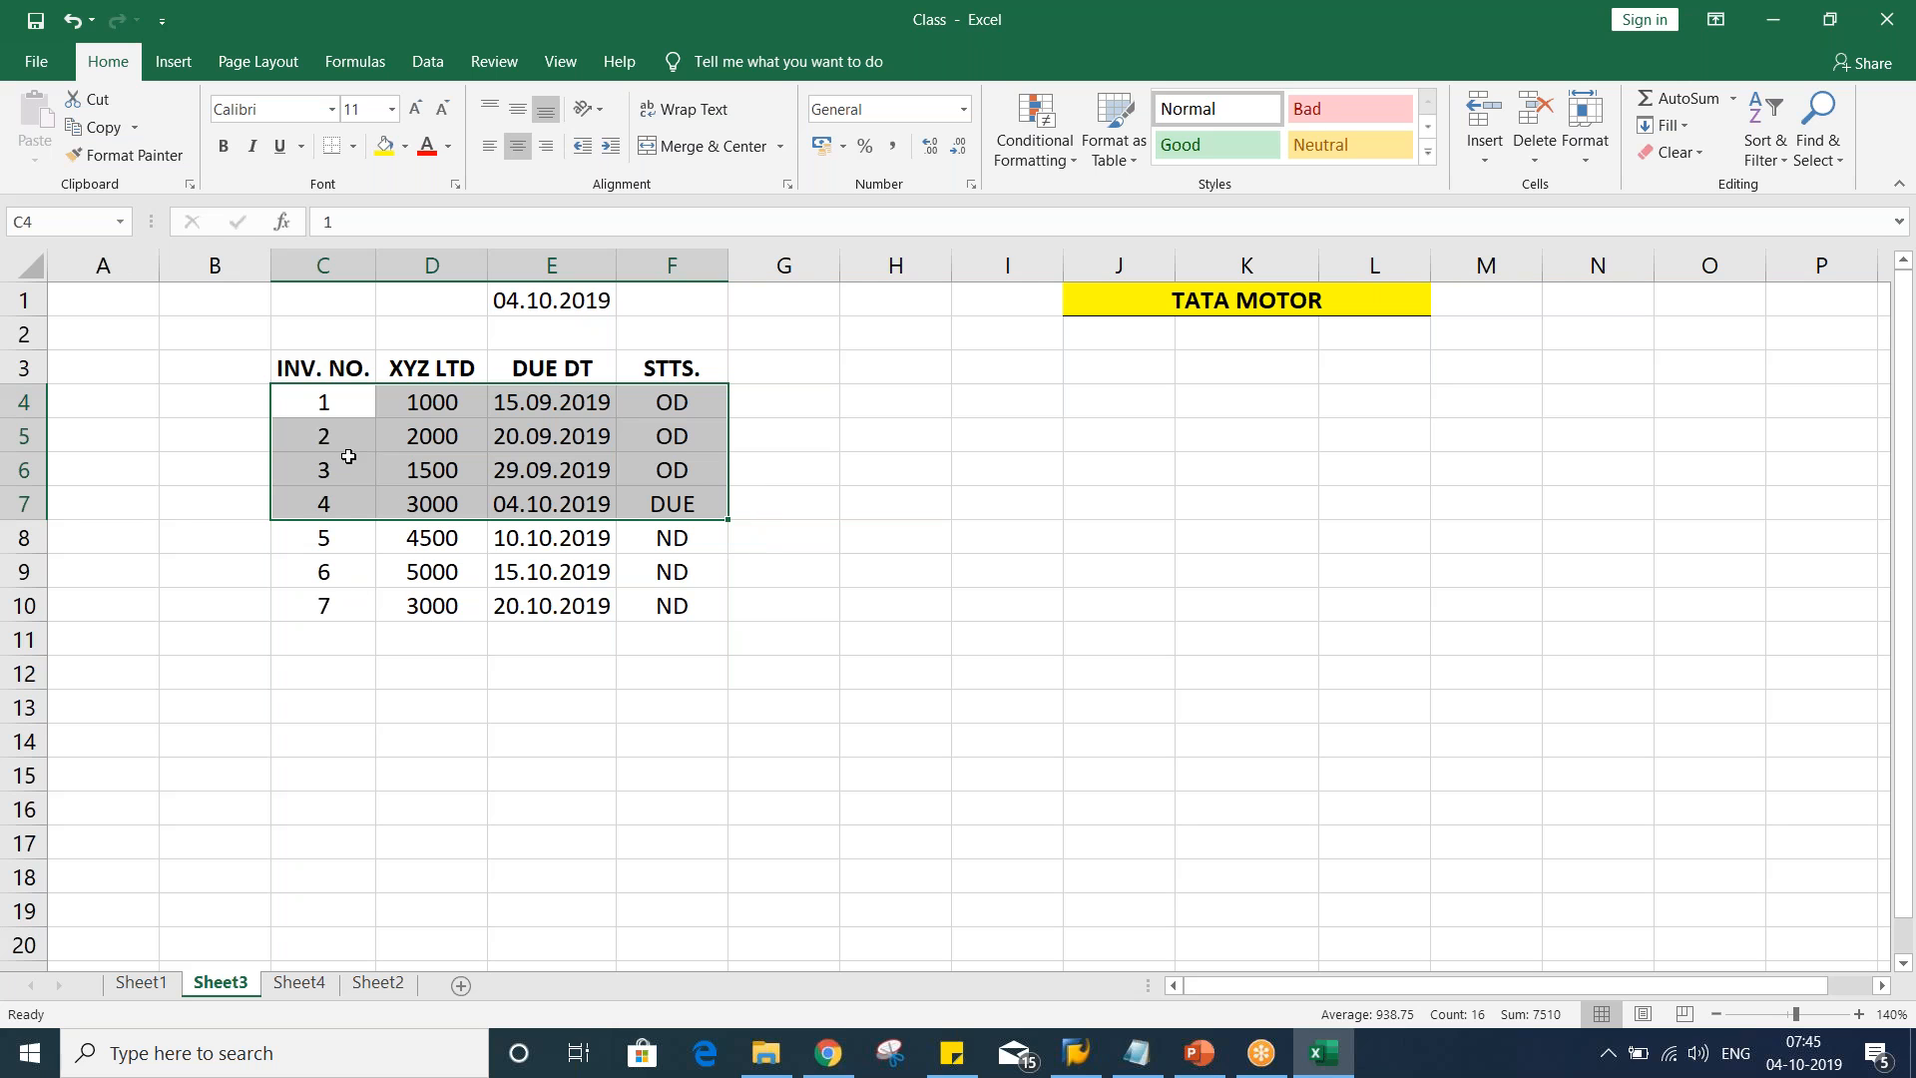
drag(329, 397, 319, 496)
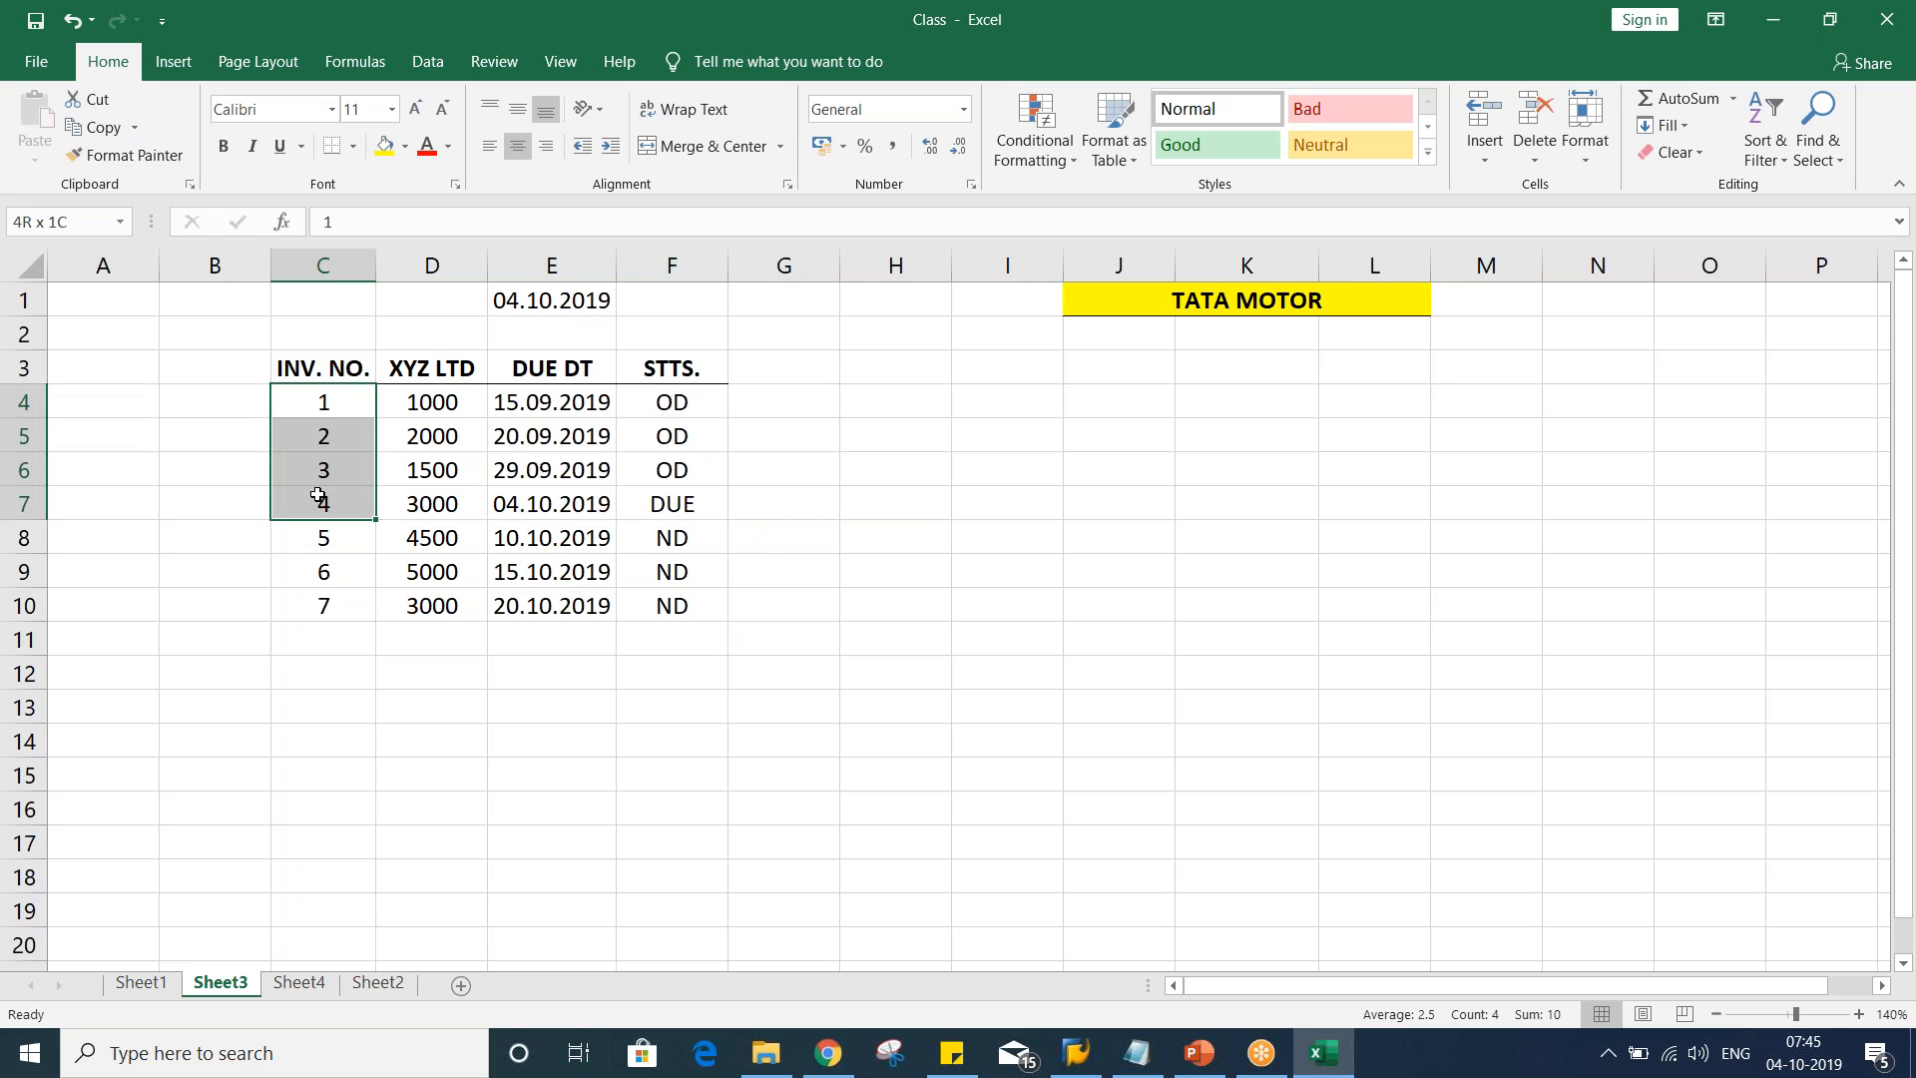
click(382, 147)
click(342, 644)
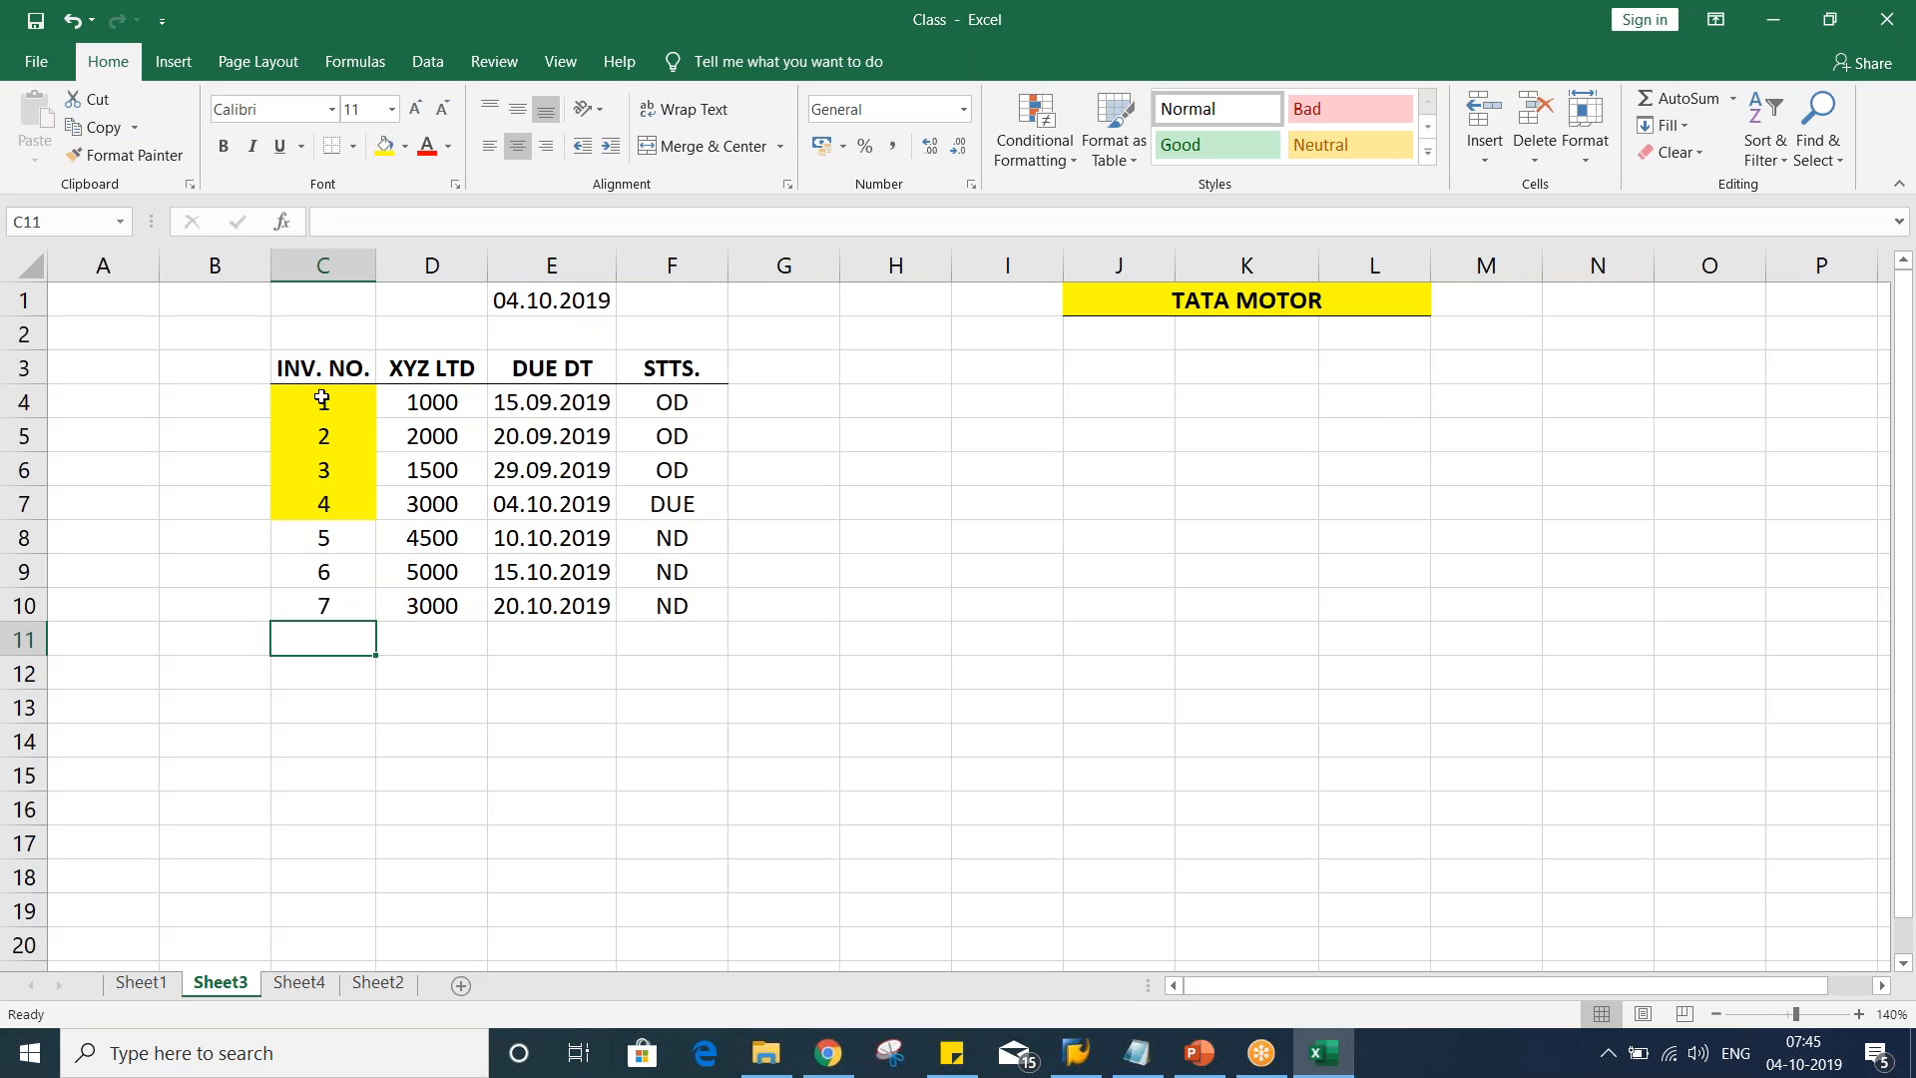
Review the rows of the highlighted invoices 1 to 4 in C4:F7, including the DUE invoice in row 7
drag(322, 388, 635, 491)
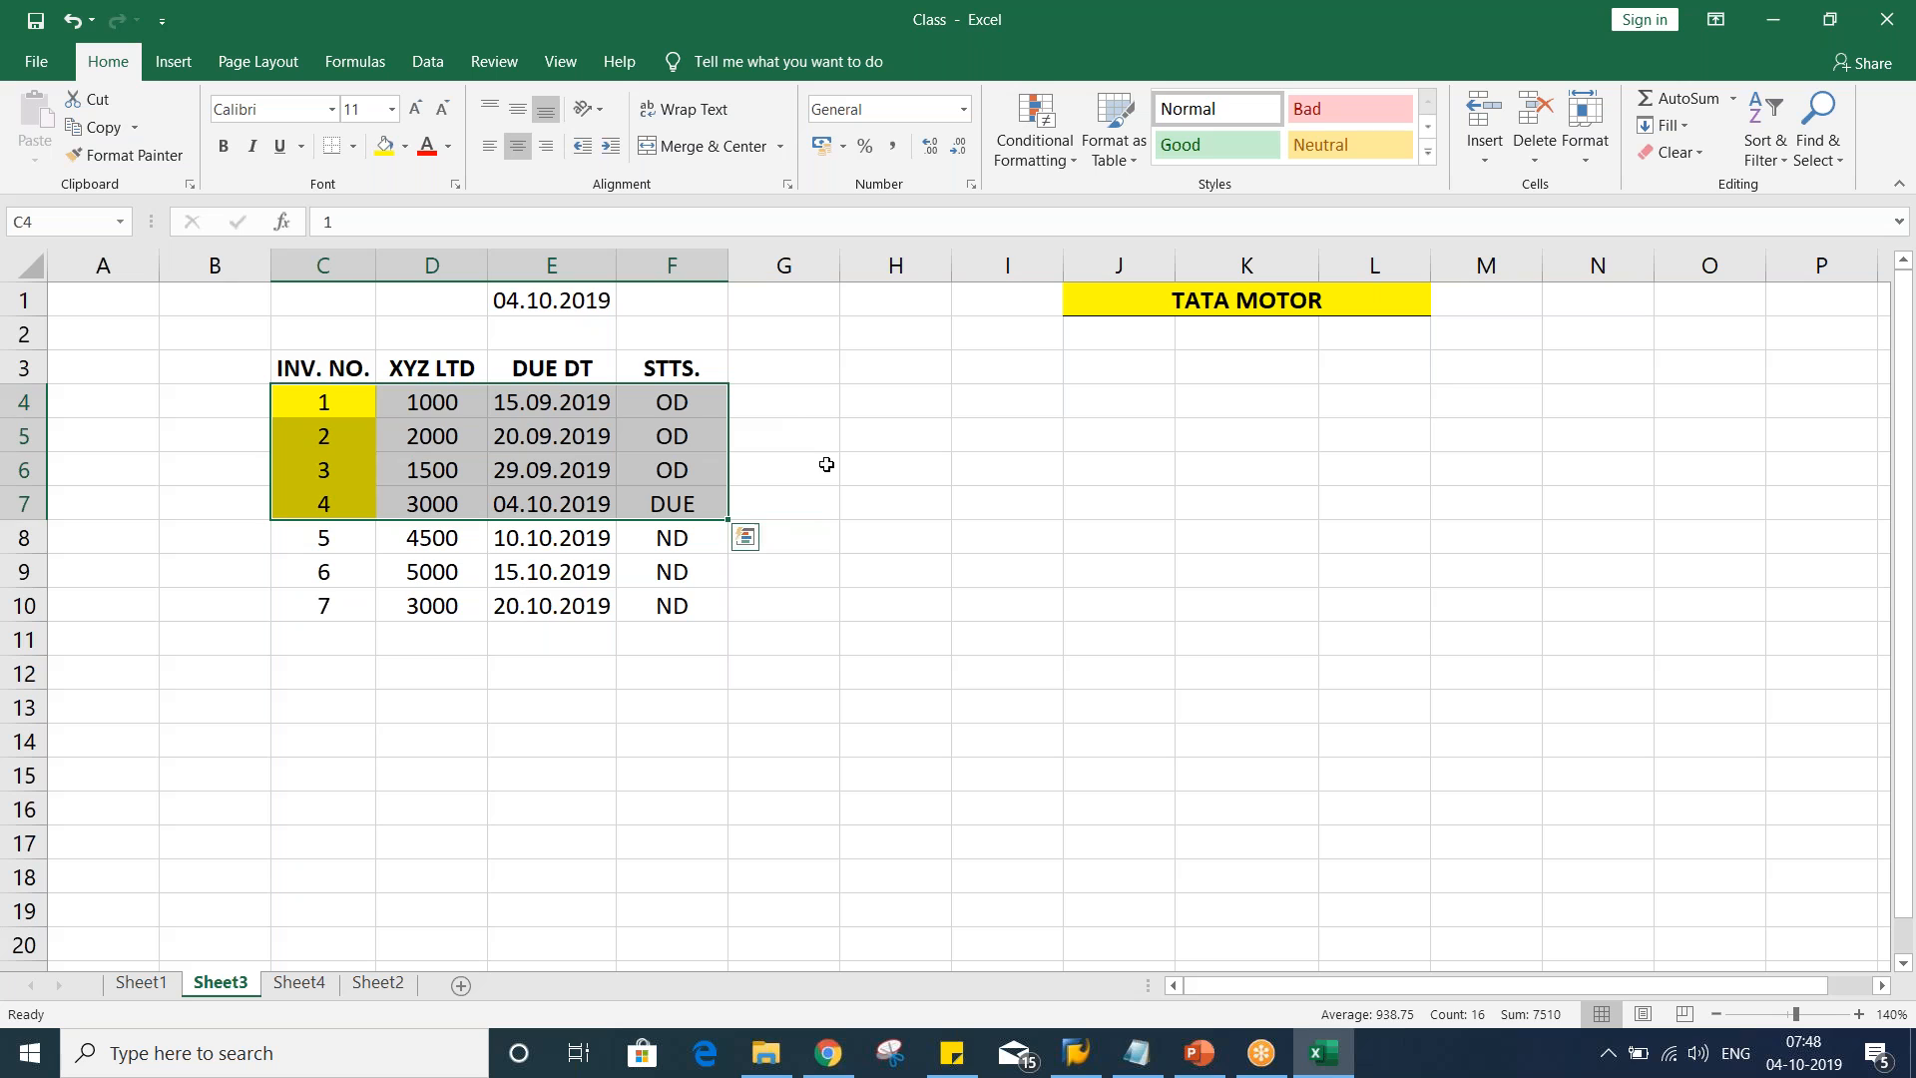
click(1067, 557)
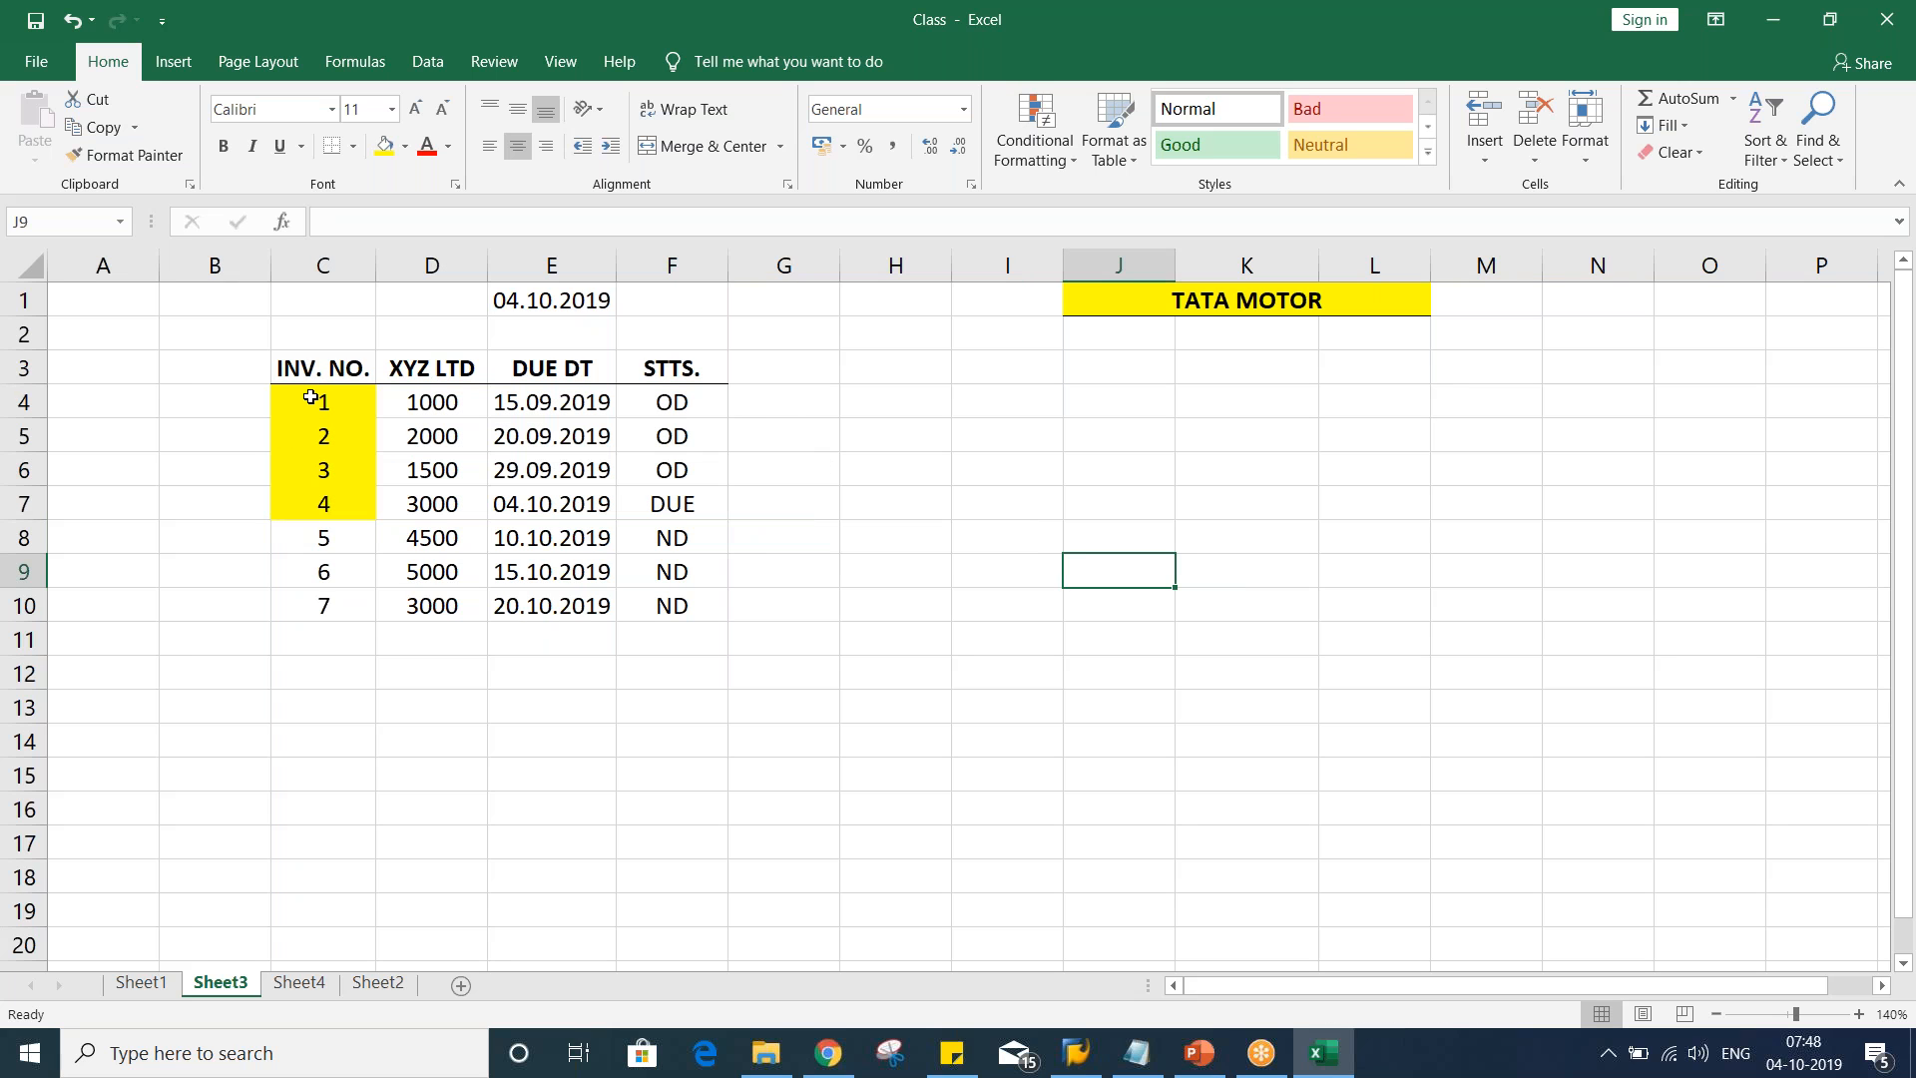
drag(311, 398, 319, 503)
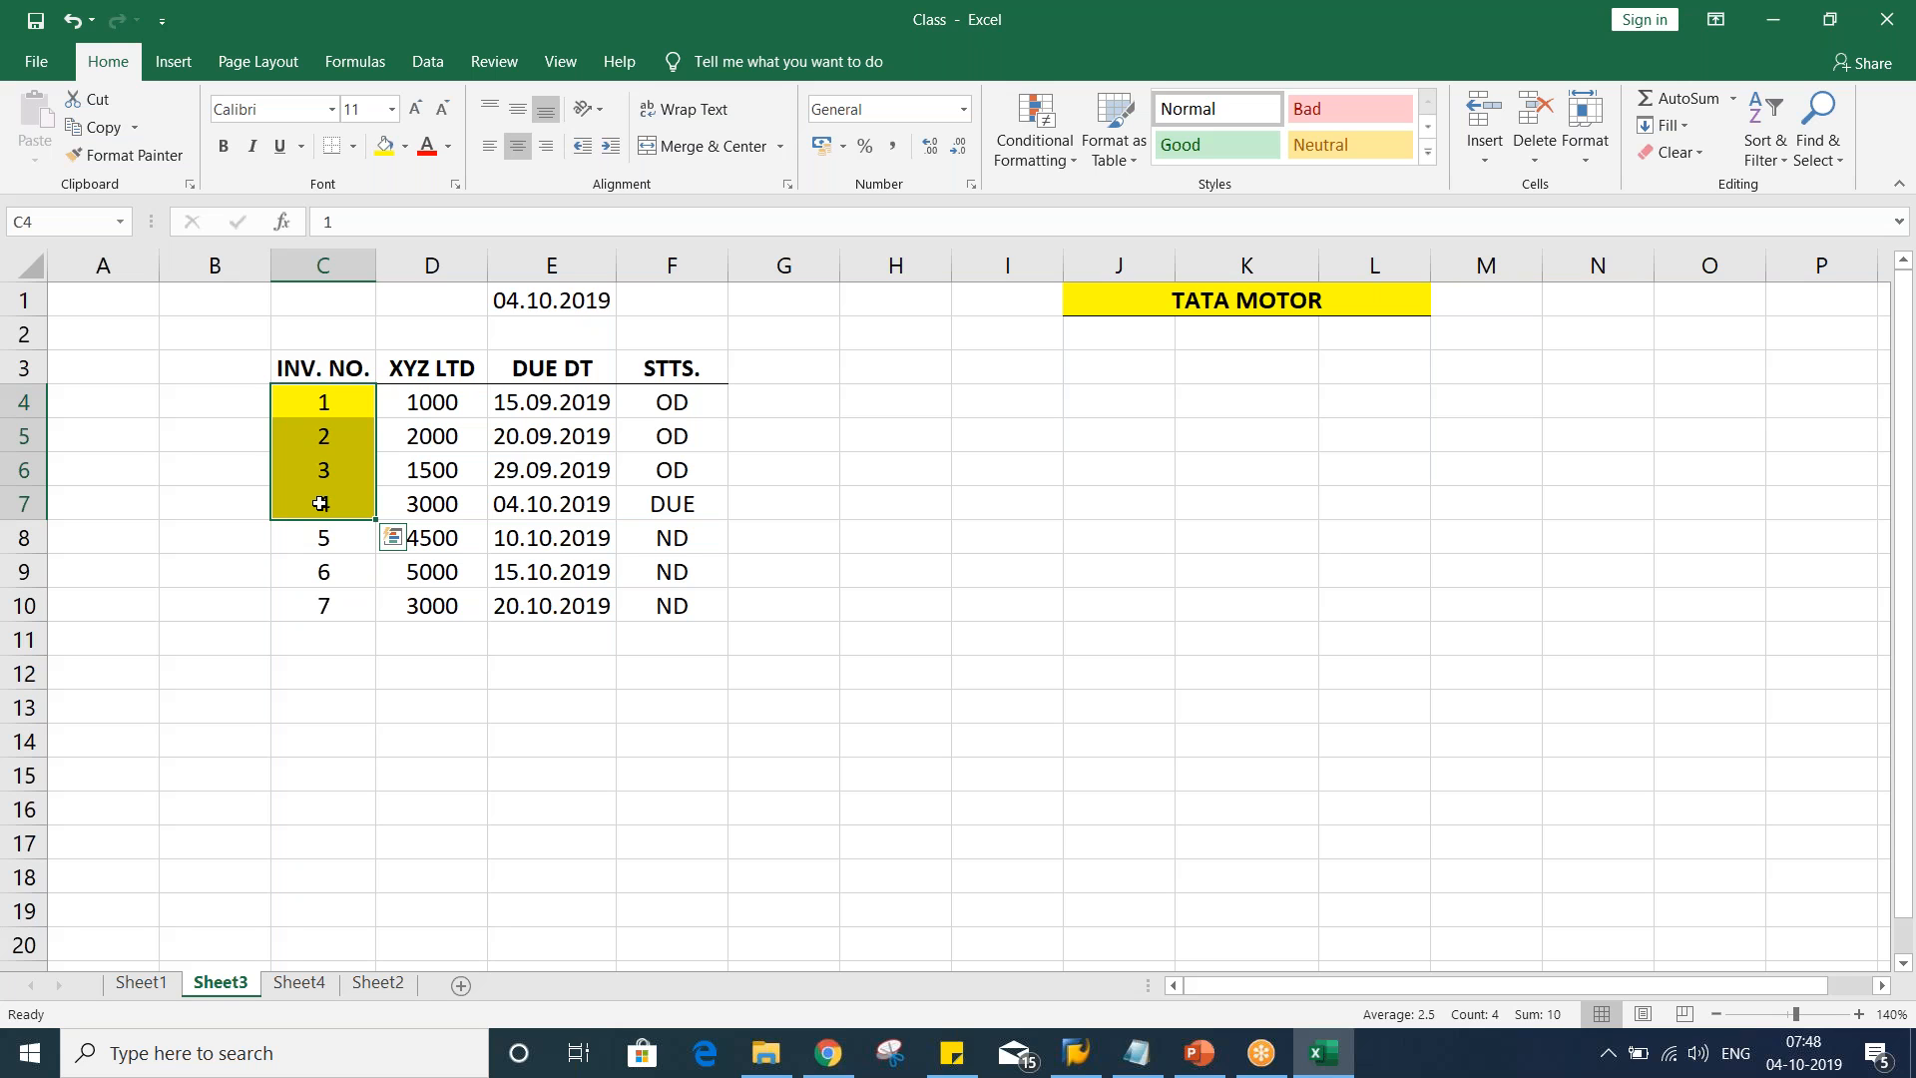
click(332, 605)
click(315, 404)
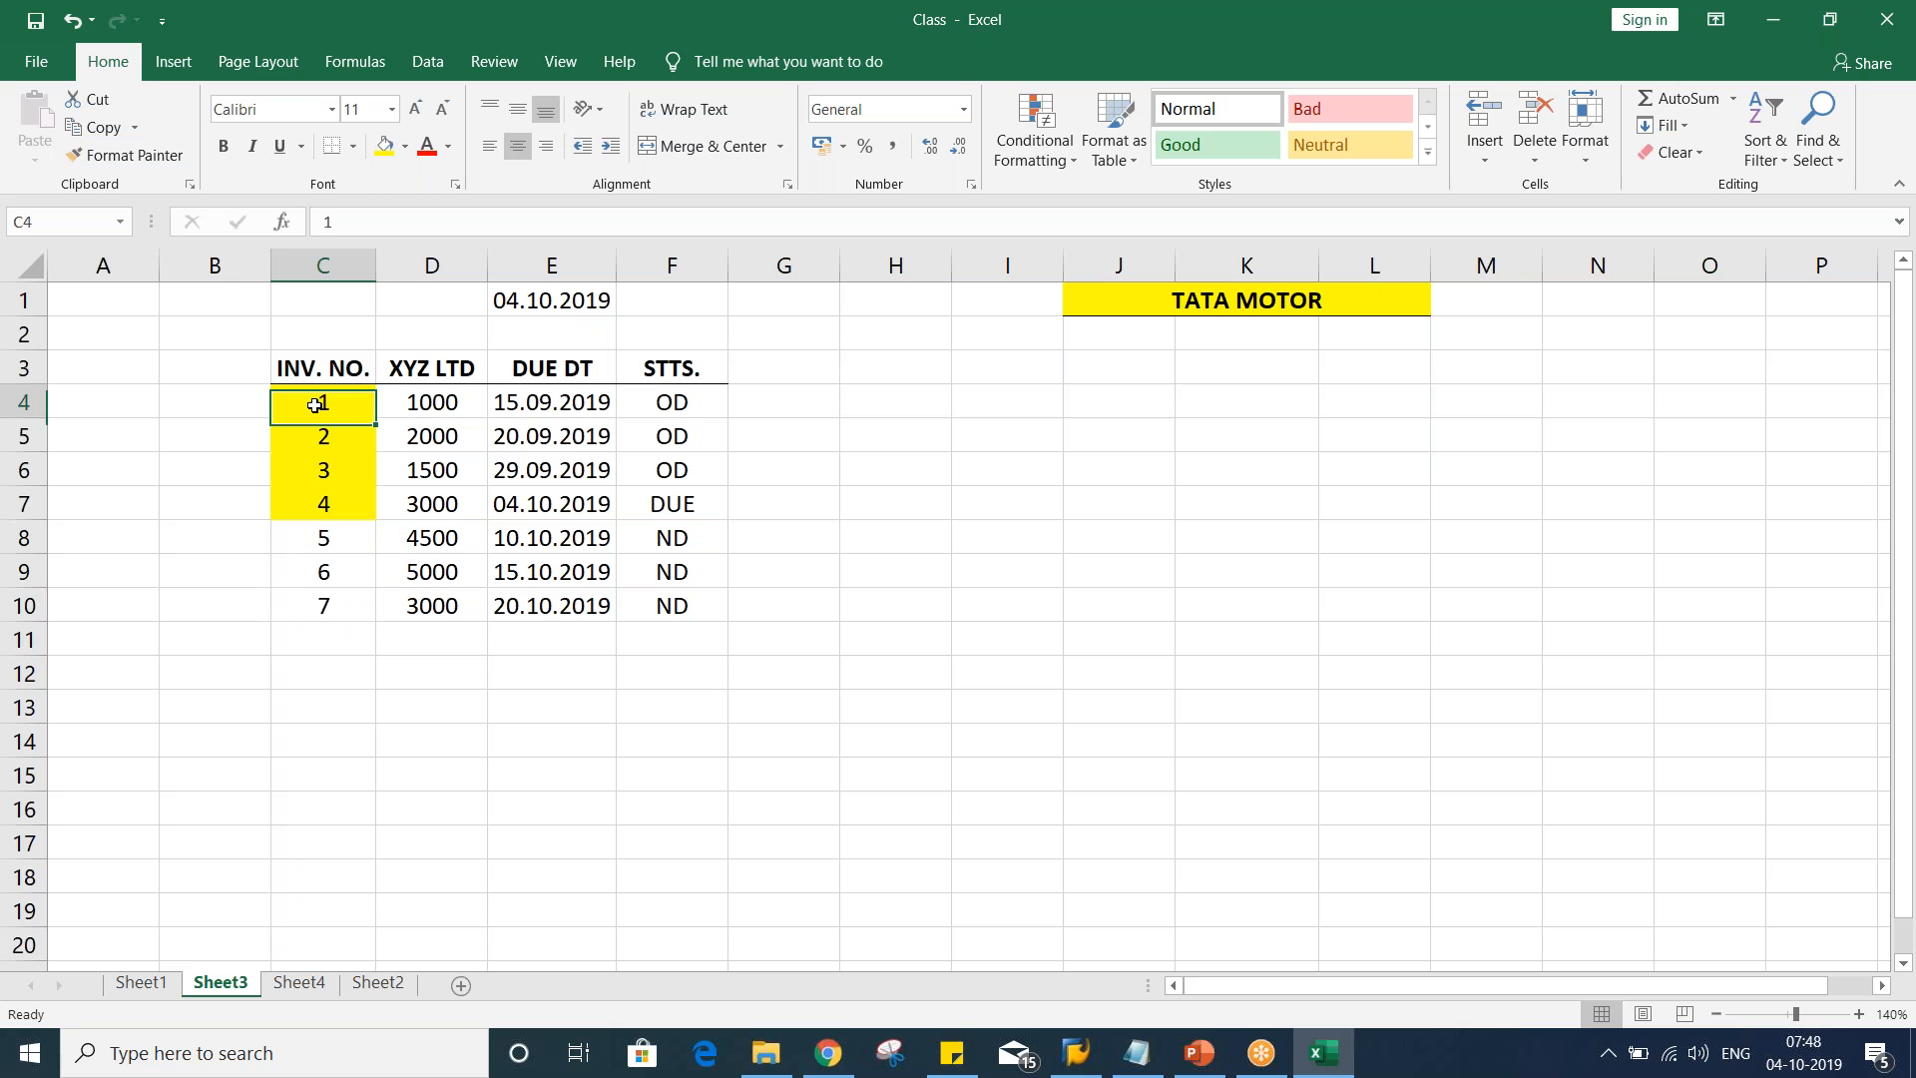
drag(316, 404, 672, 504)
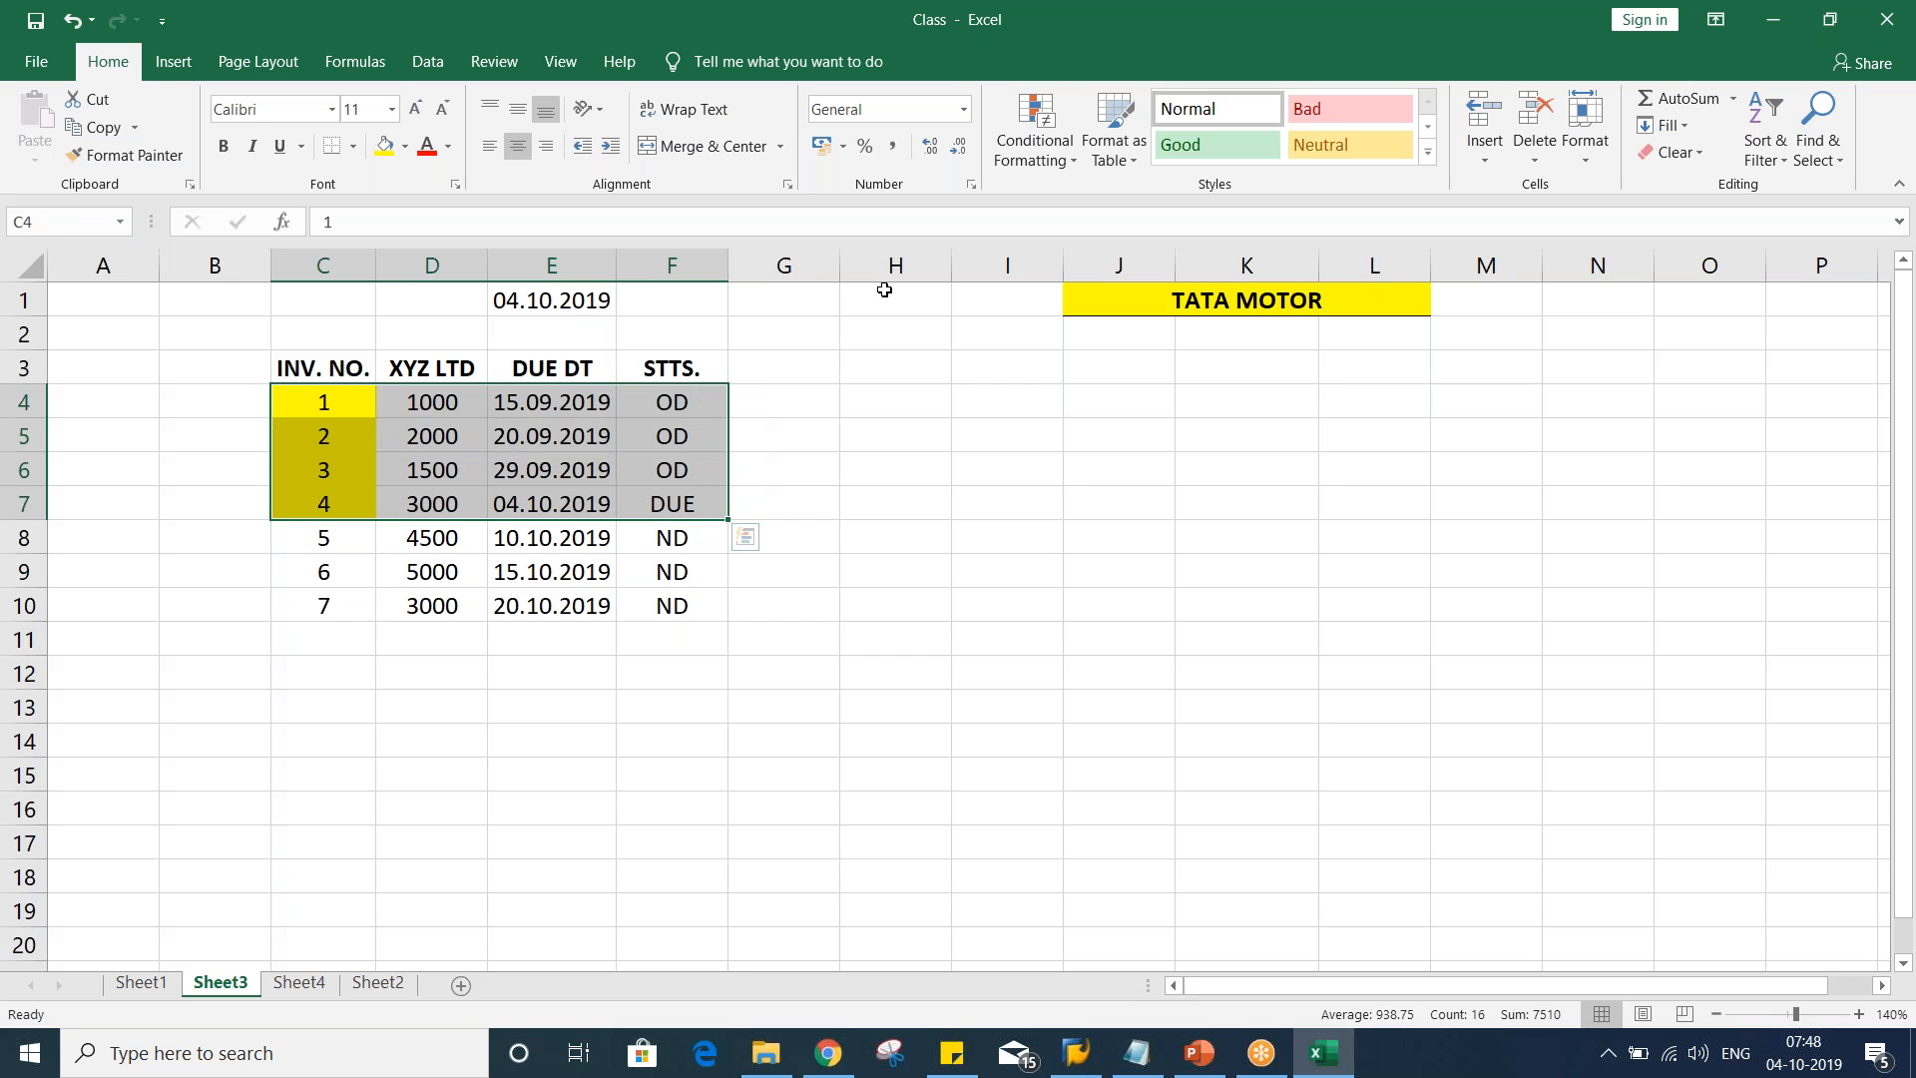
click(792, 370)
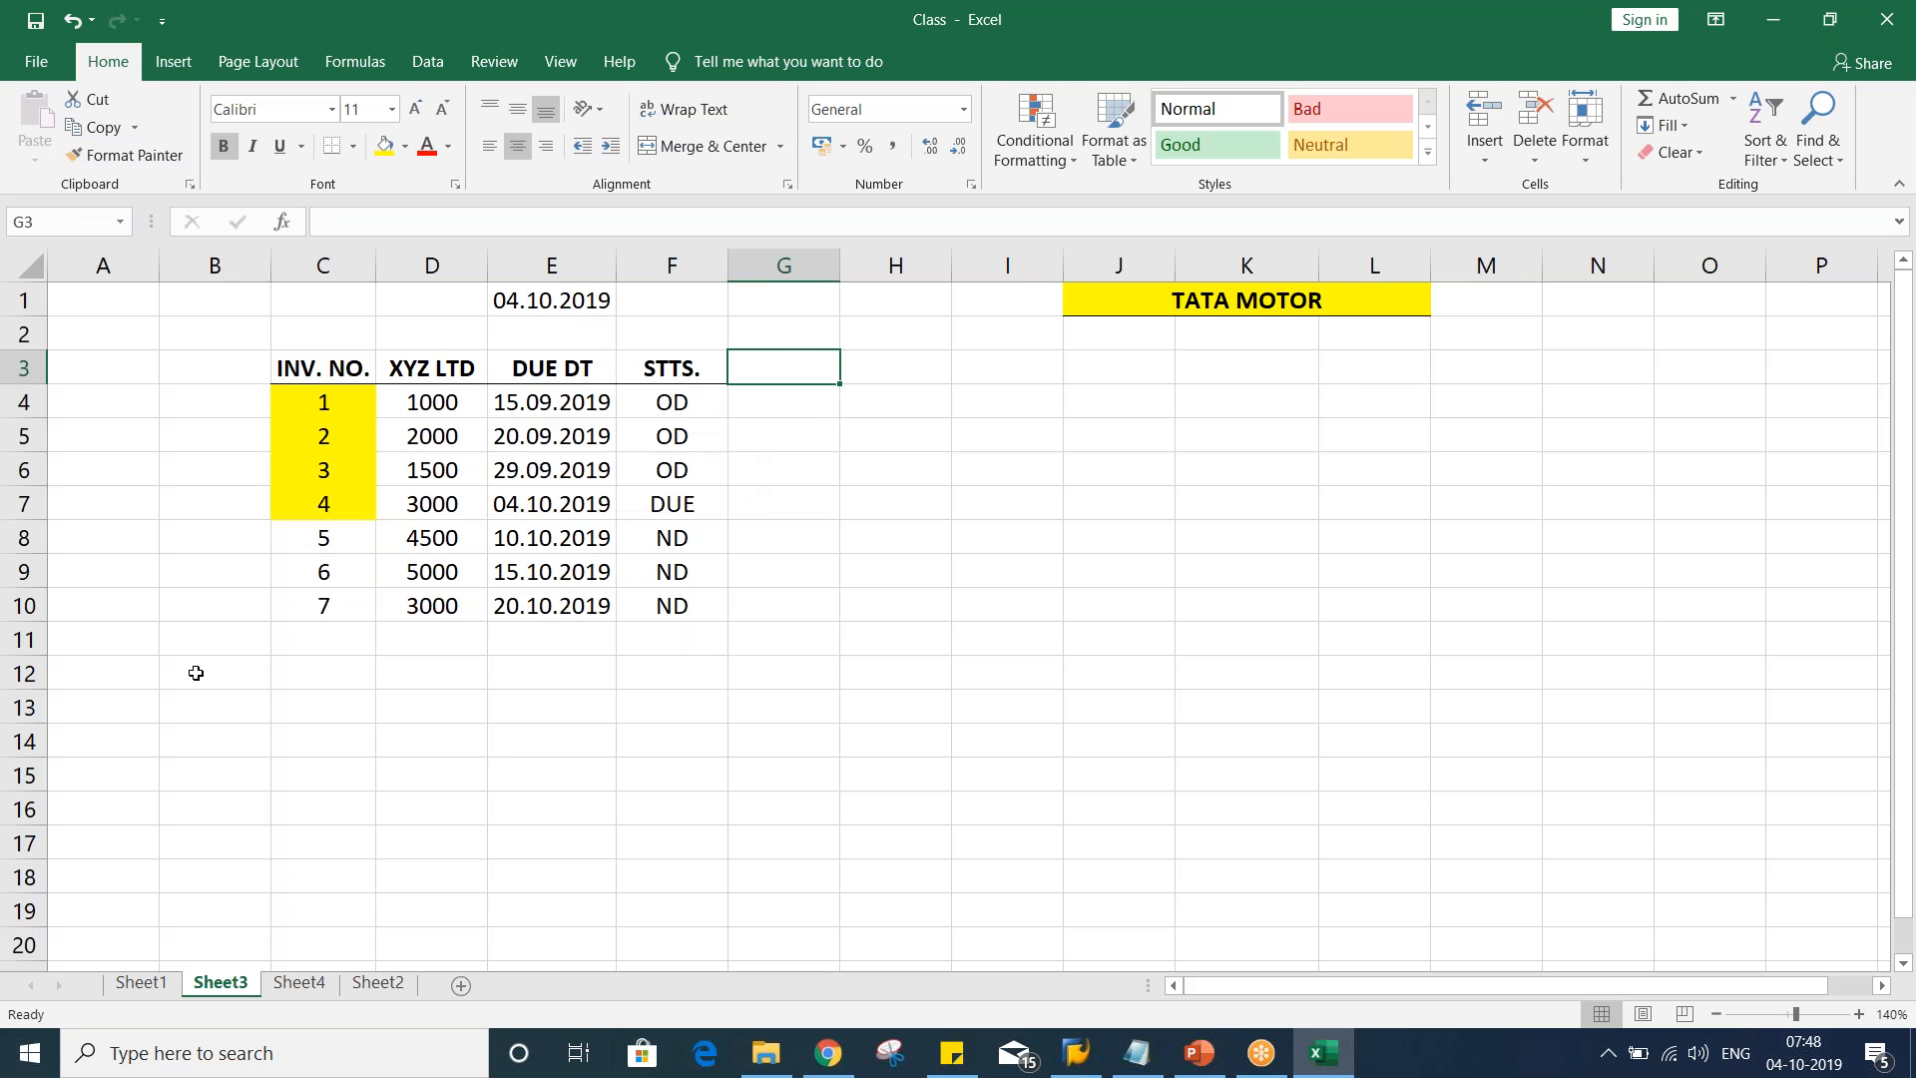
drag(326, 502, 671, 504)
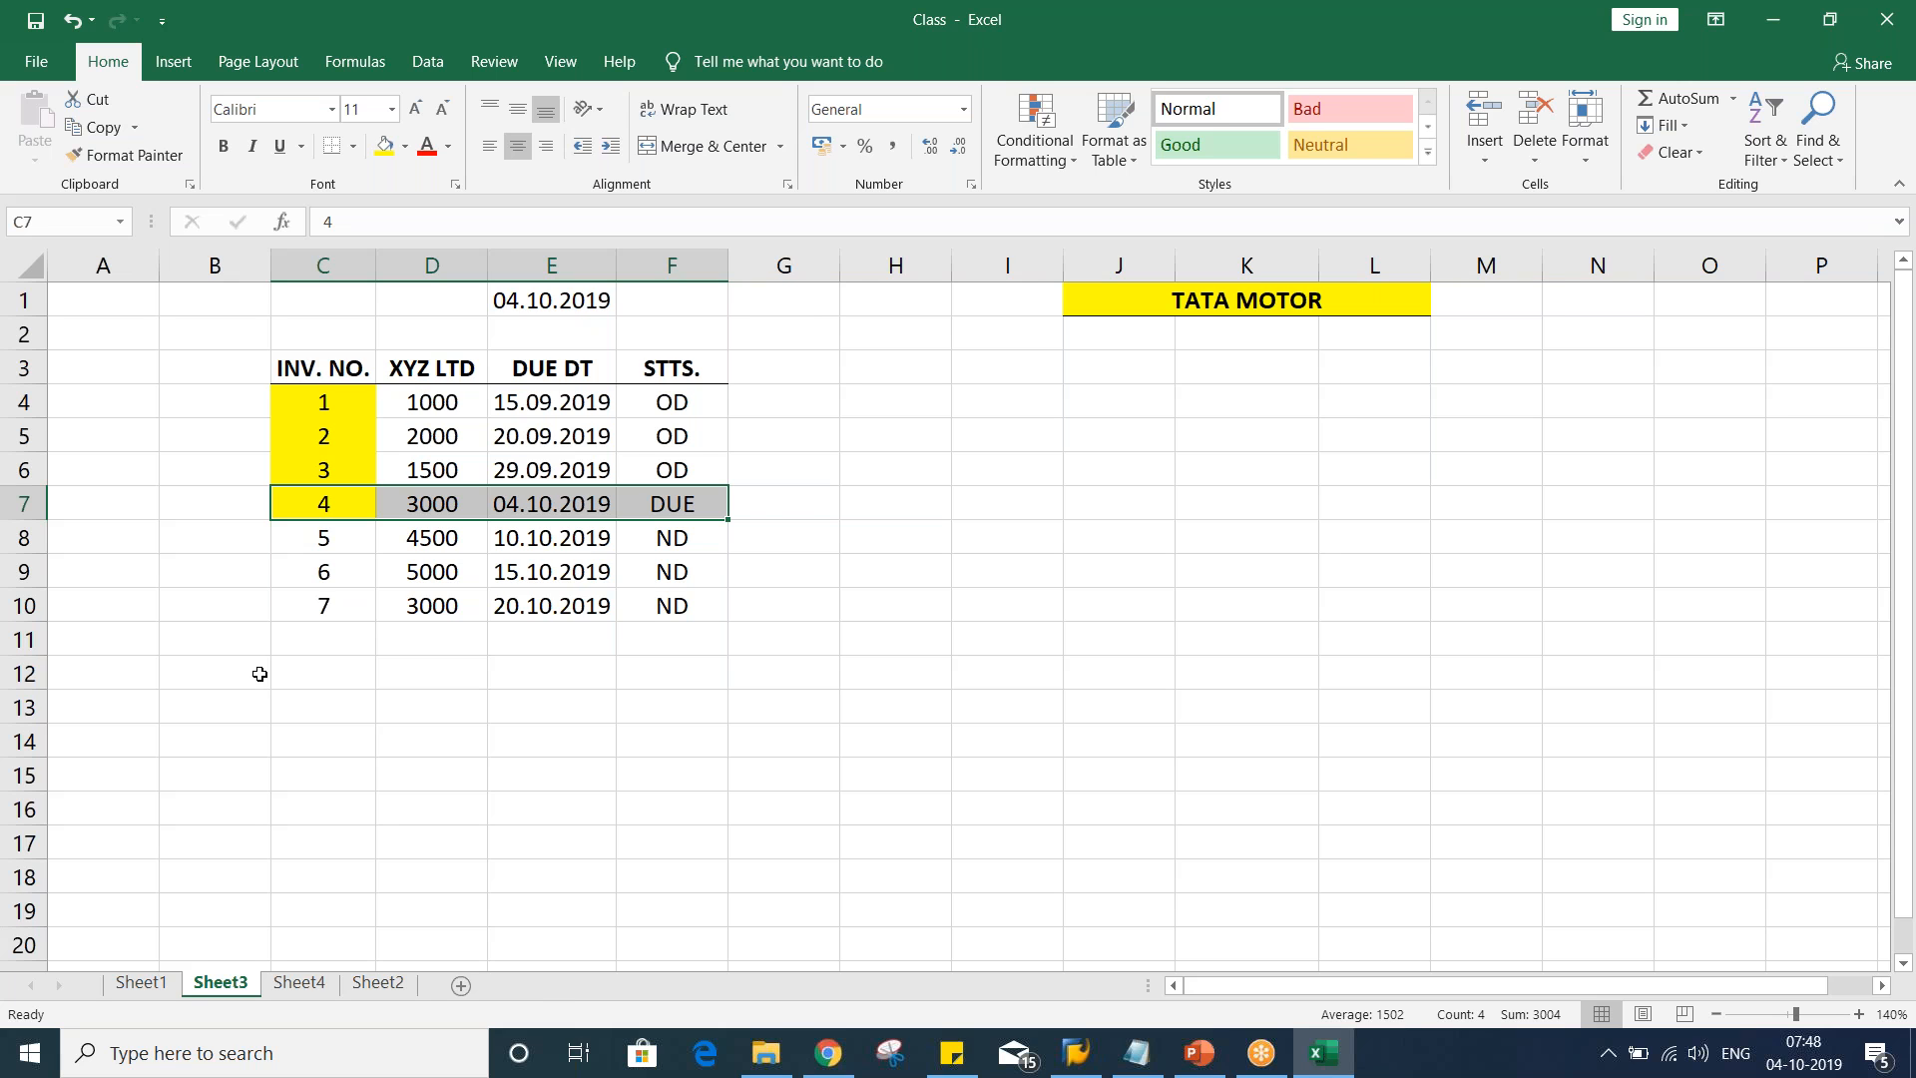
Enter the heading GRC DYS in G3 beside STTS. and give it a bottom border
click(804, 371)
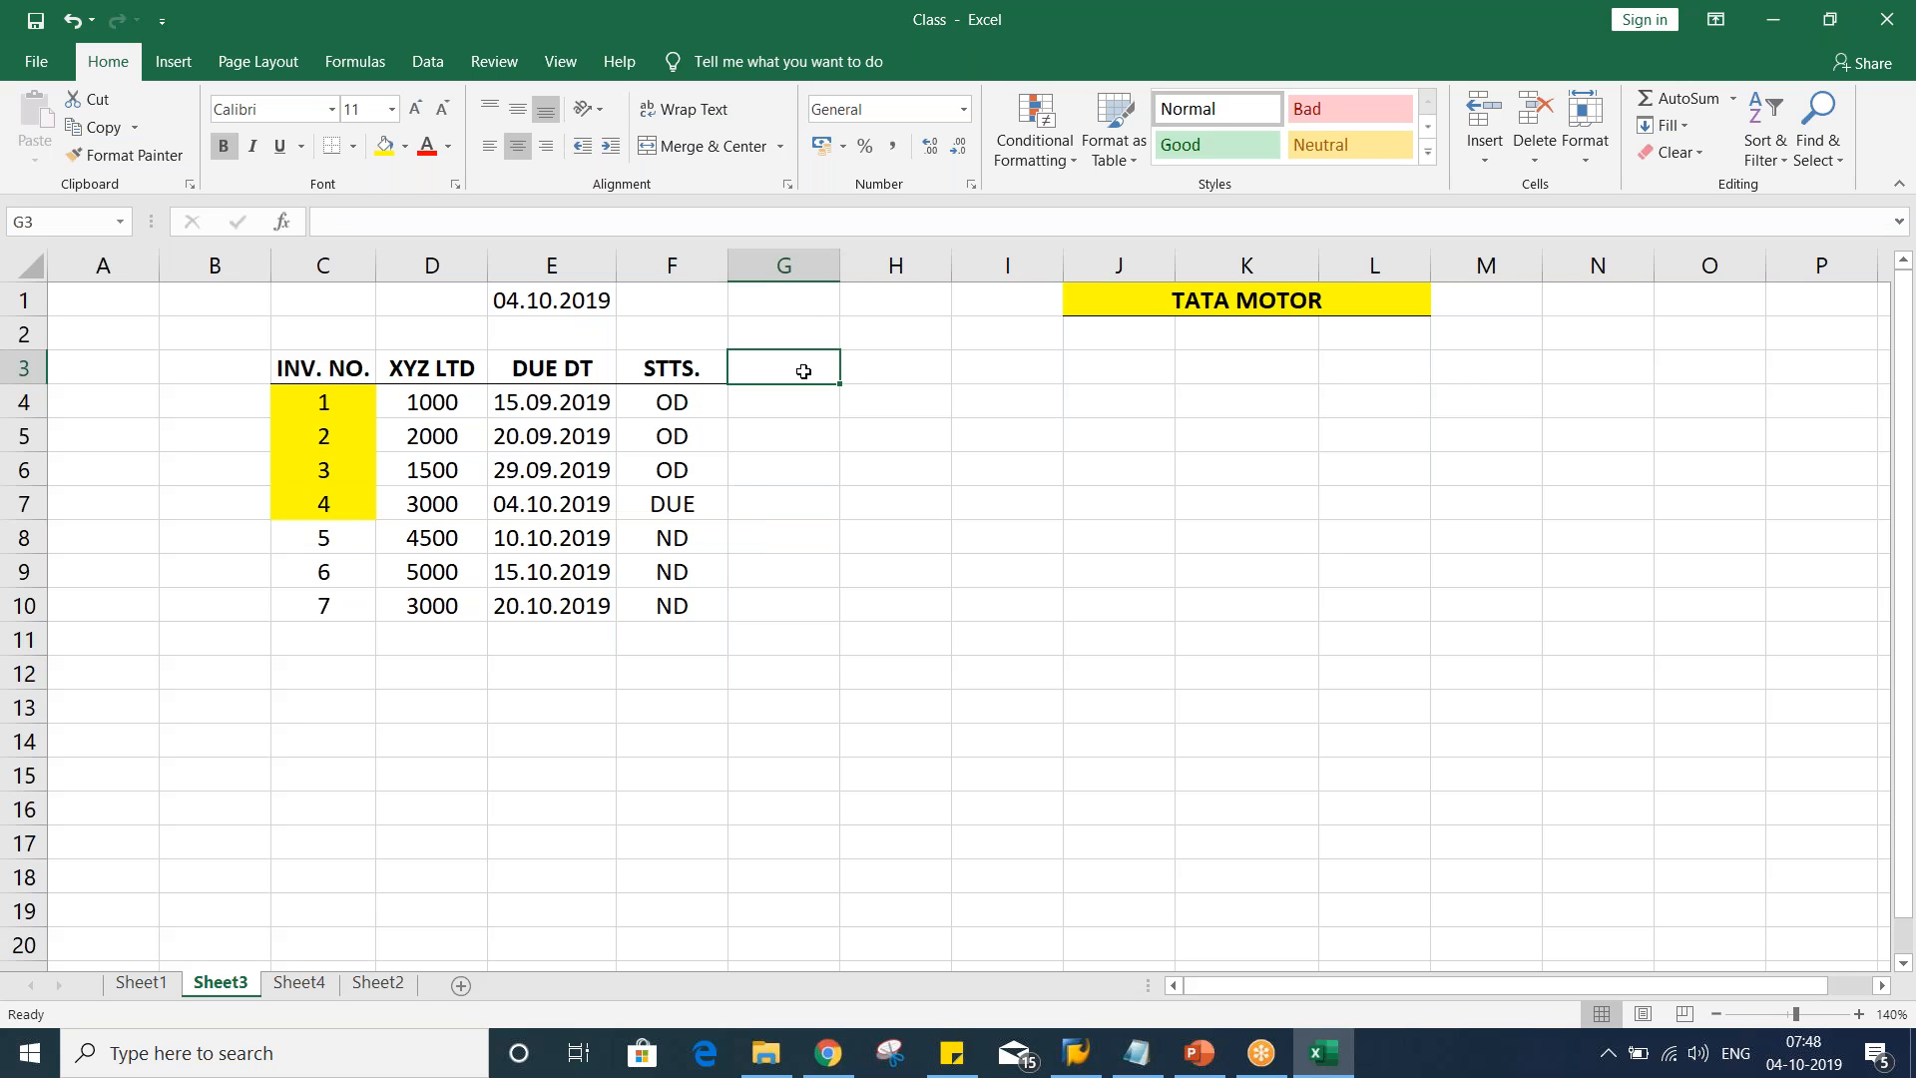
text(G)
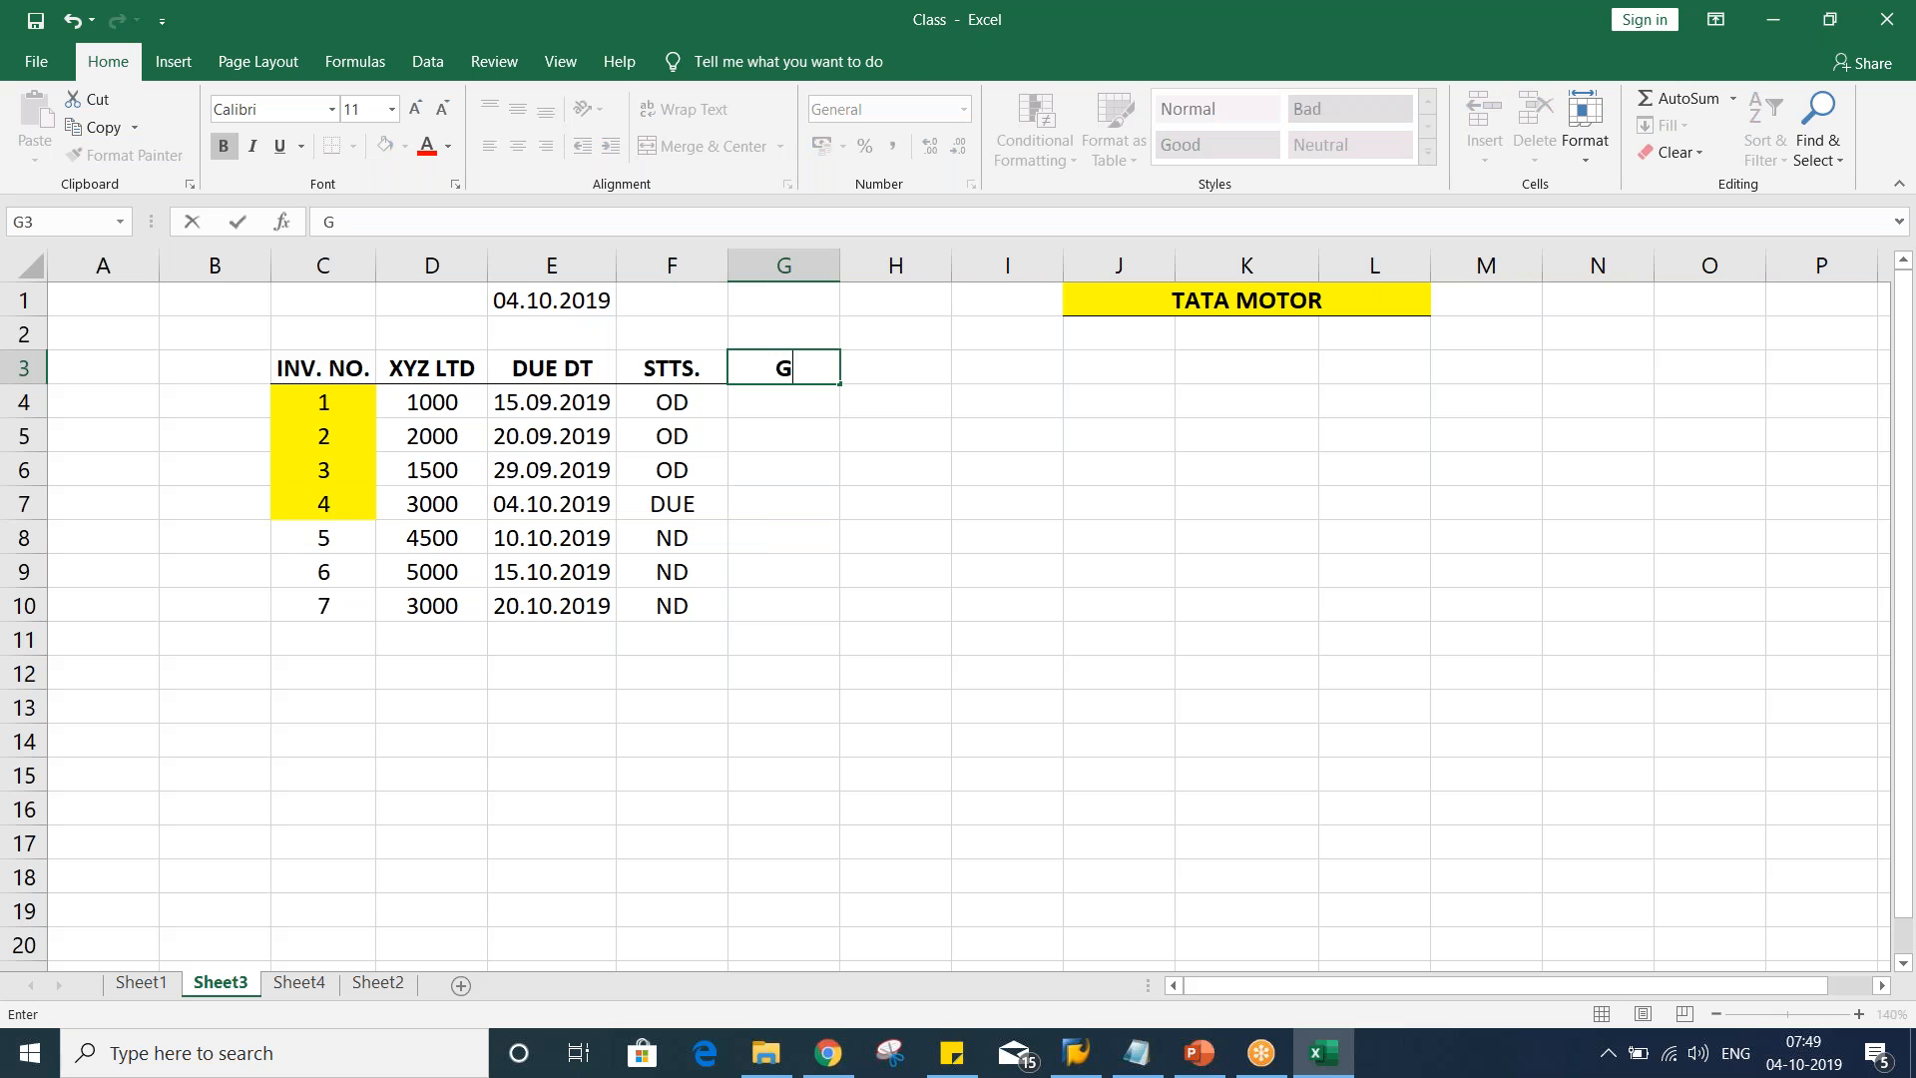
text(RC DYS)
key(Return)
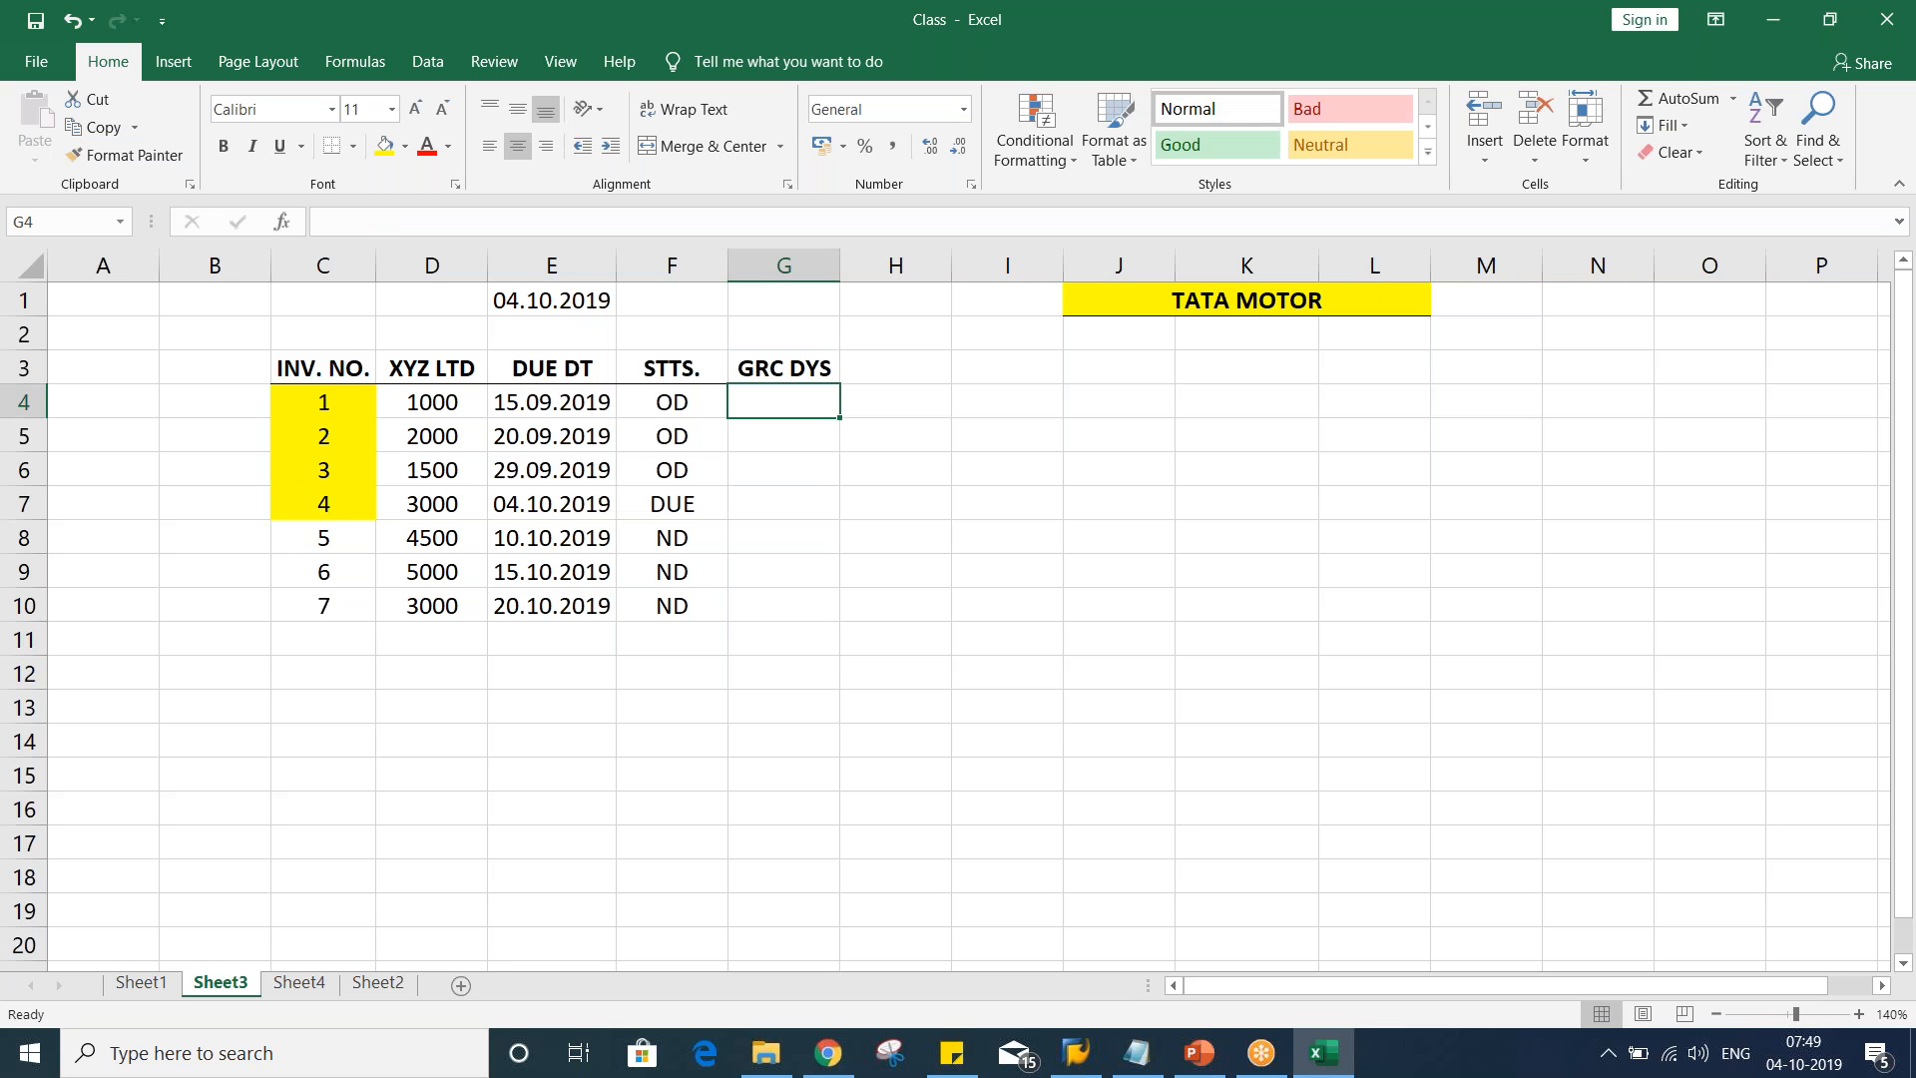
click(795, 368)
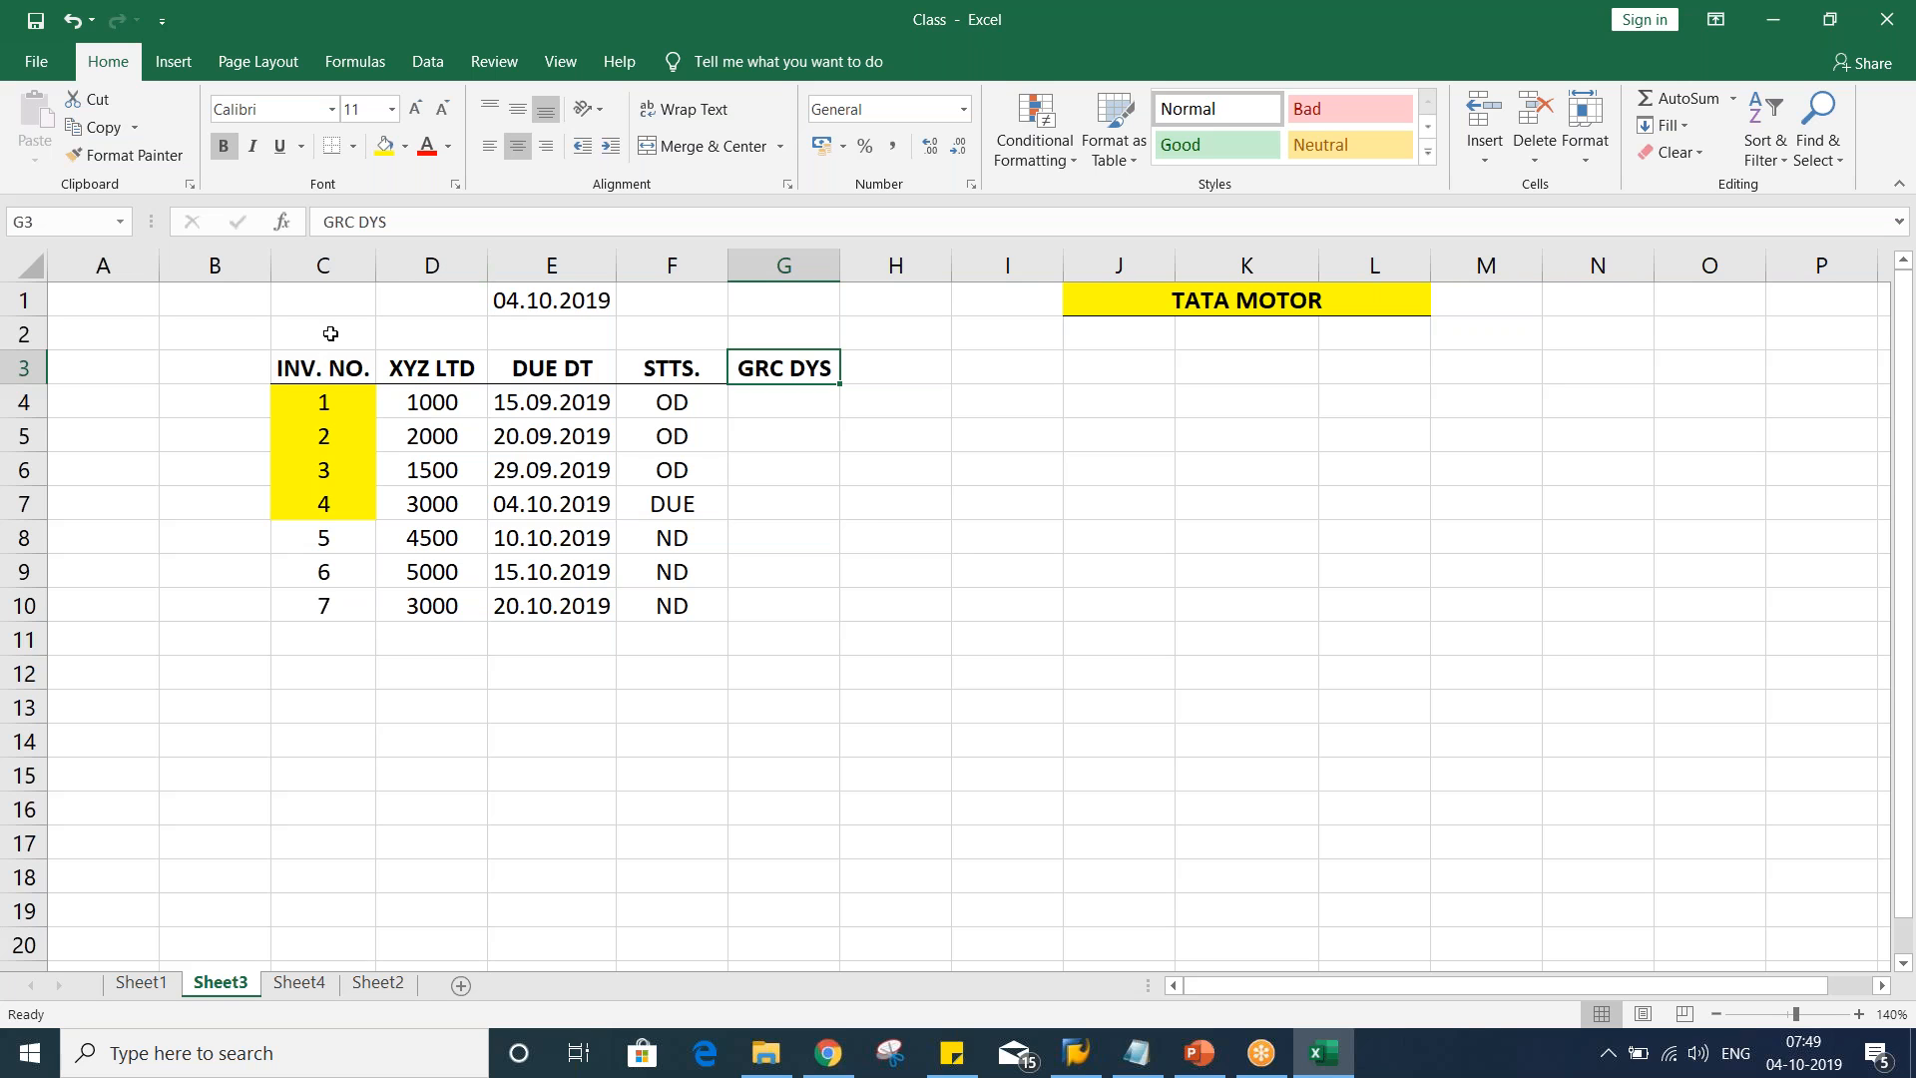
click(858, 532)
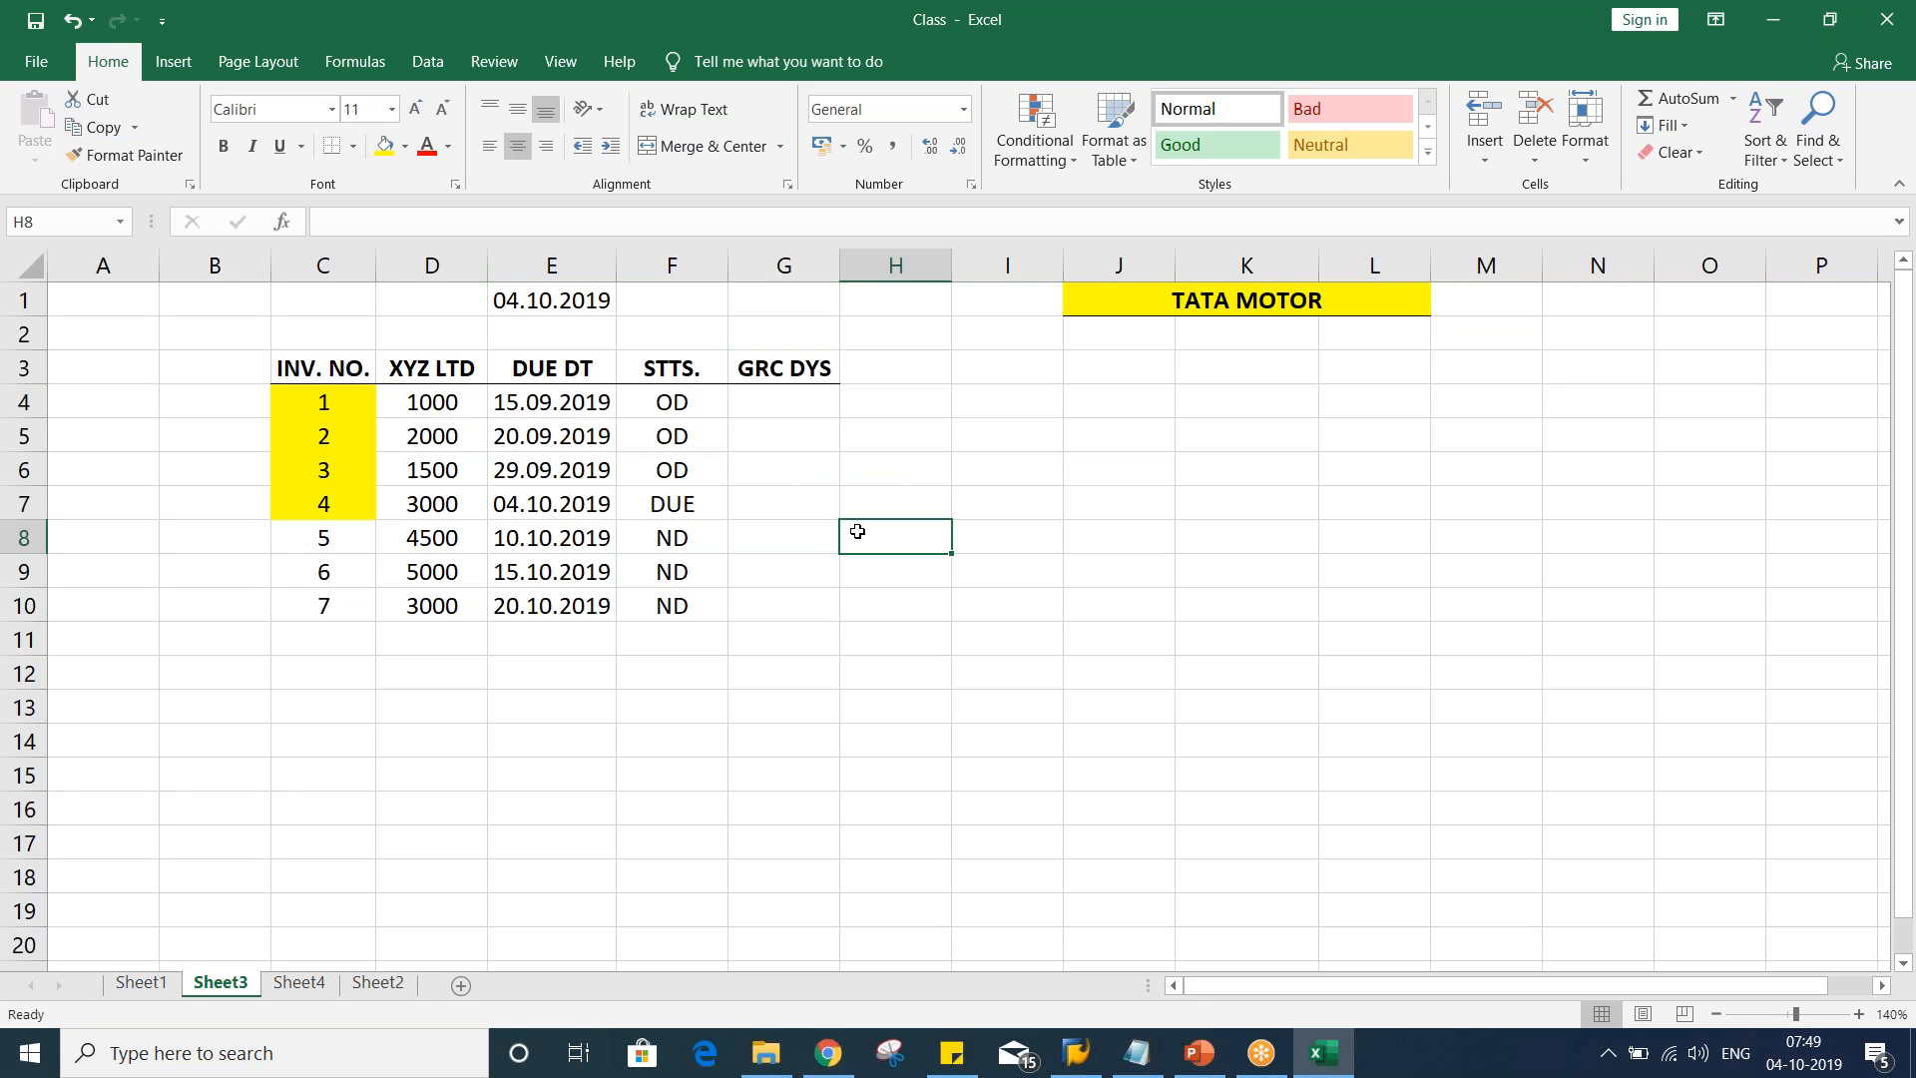
Enter 5 DYS in G4 and merge G4:G10 with the text centred horizontally and vertically
click(767, 405)
text(5)
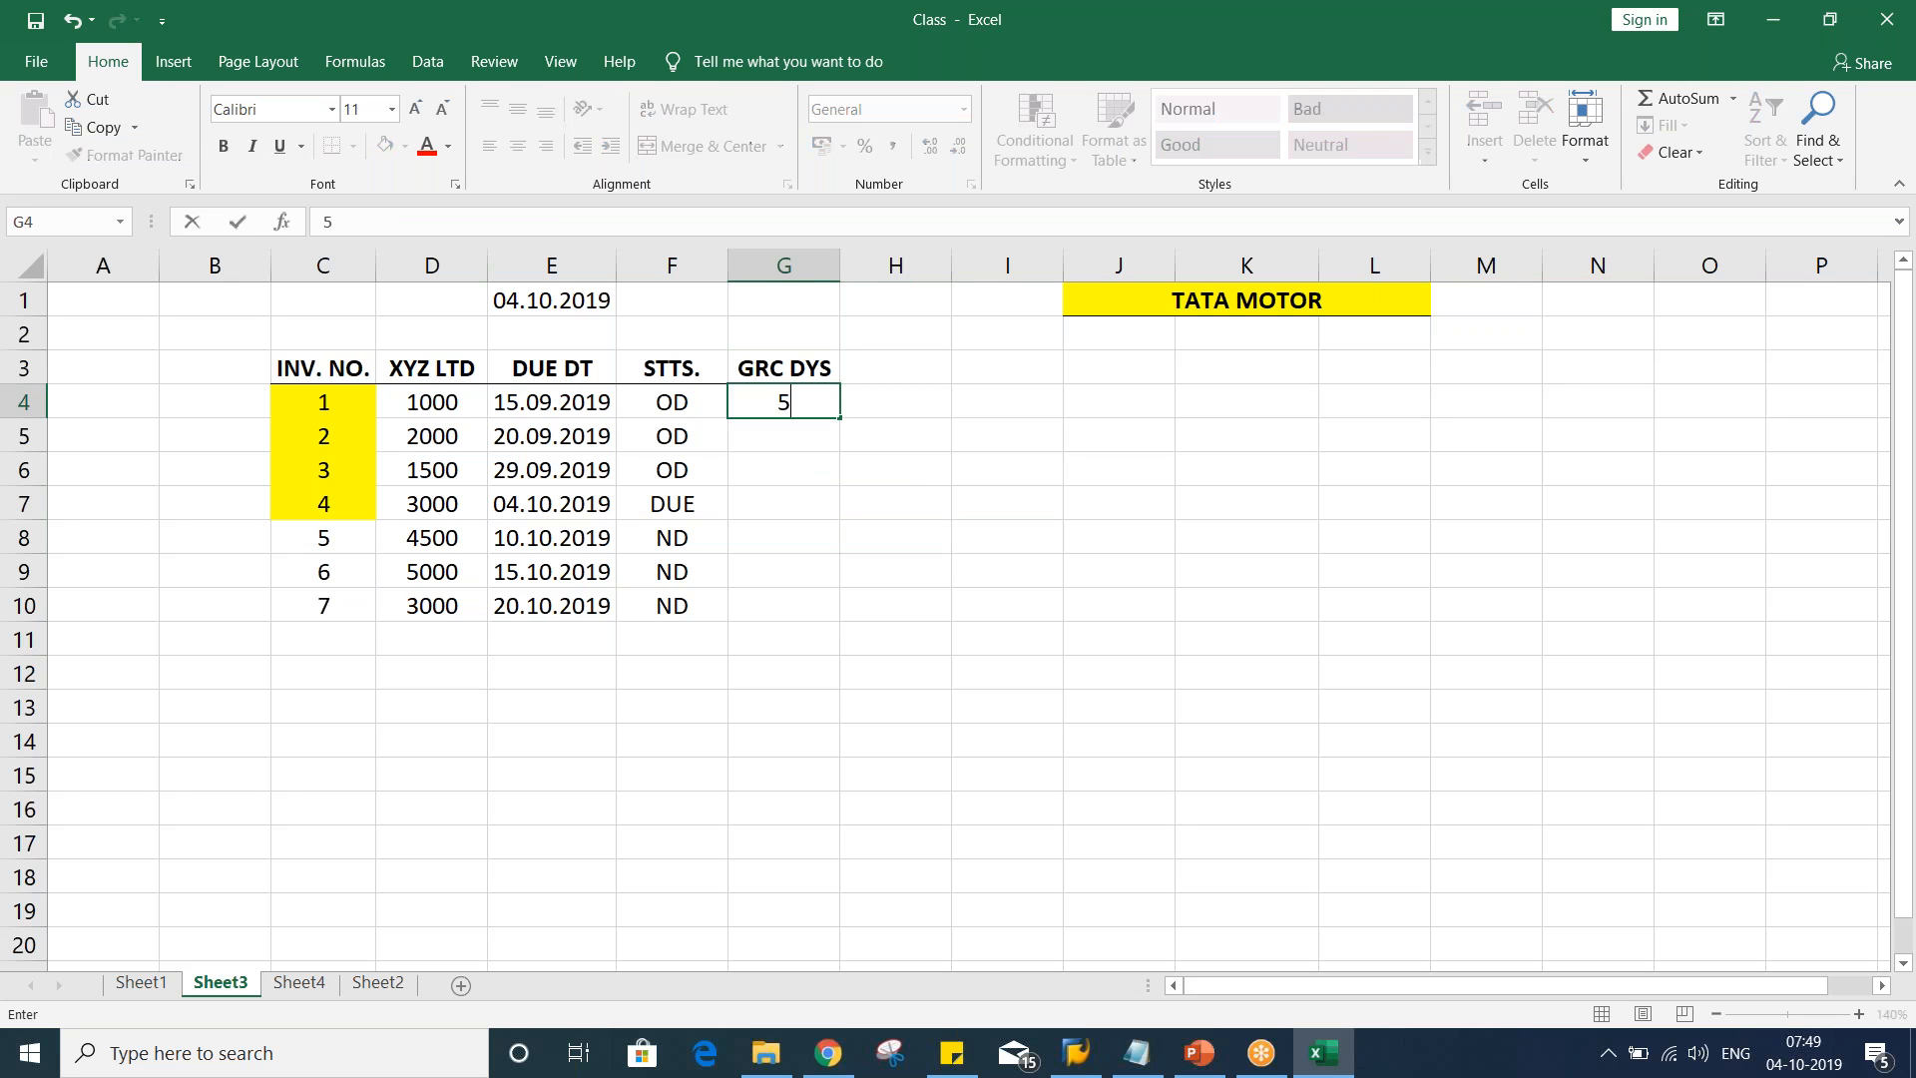
text( DYS)
key(Return)
drag(784, 402, 769, 595)
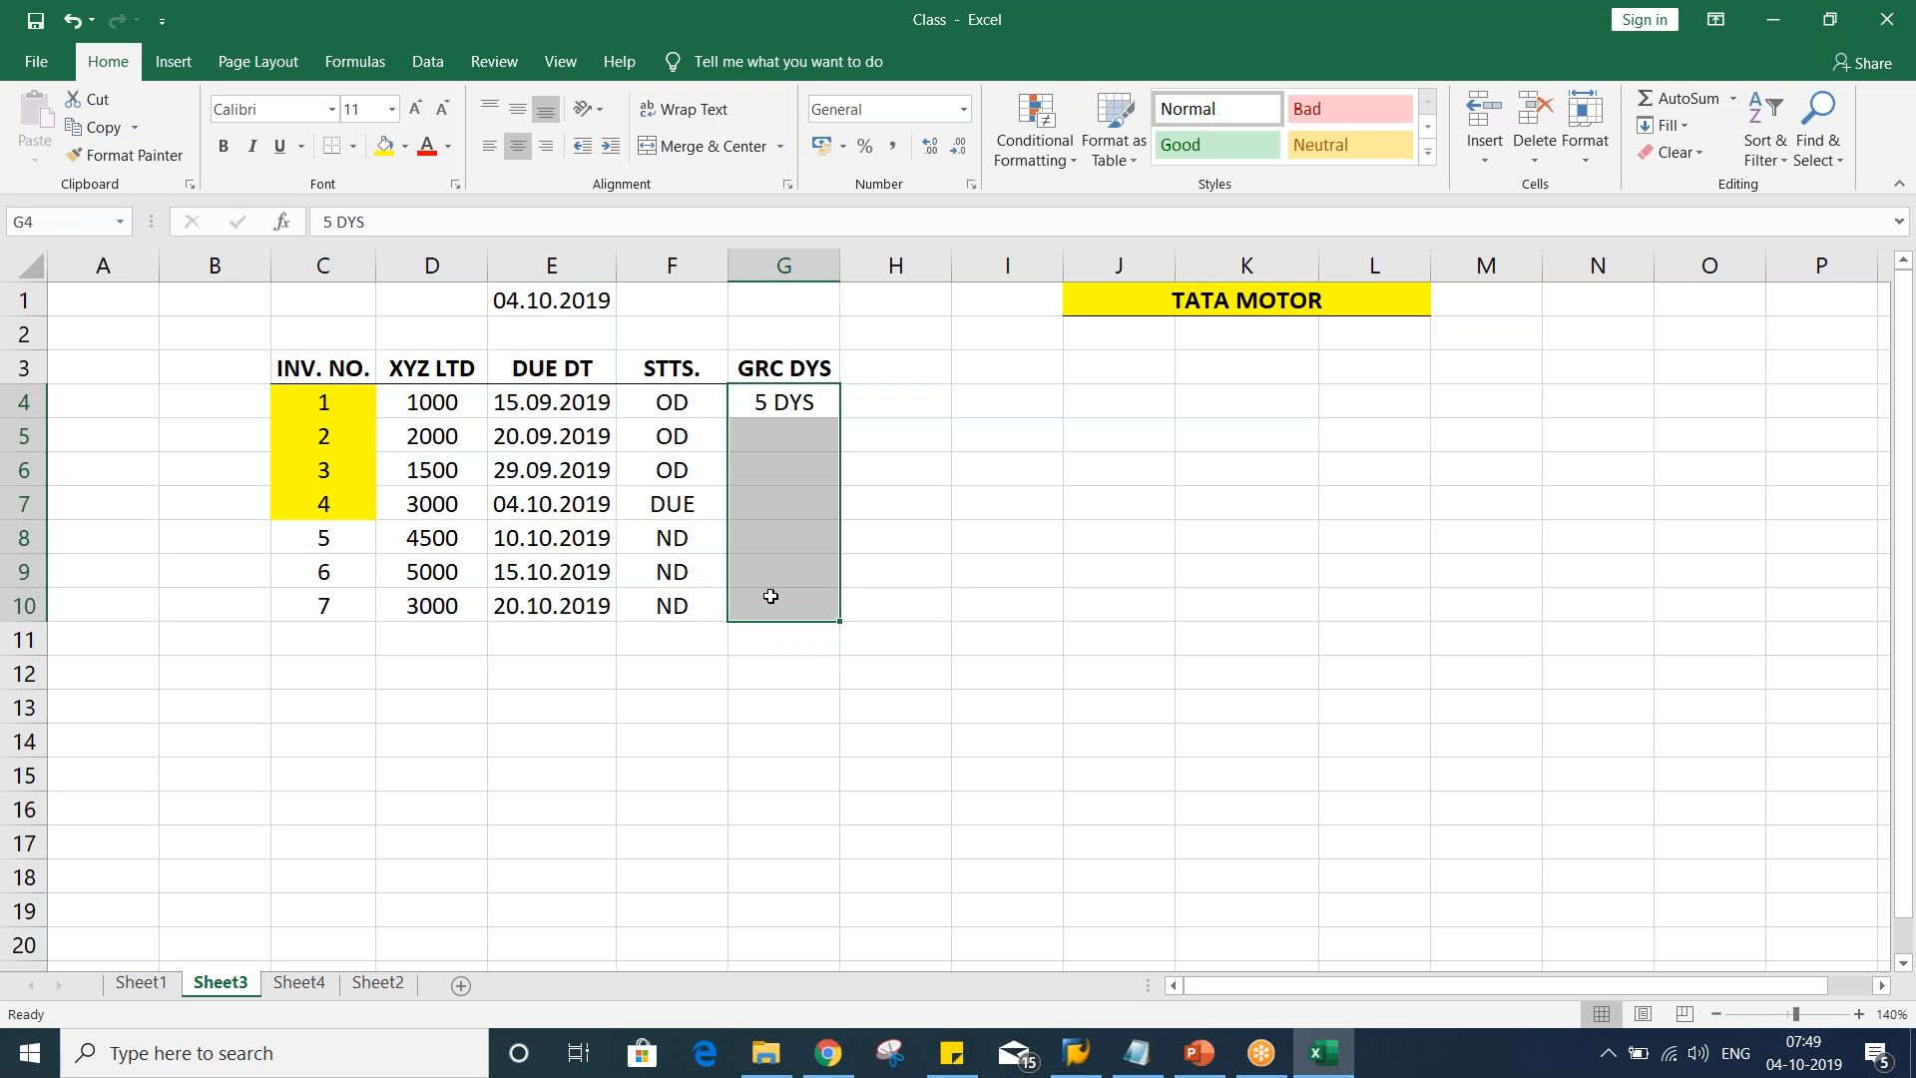
click(699, 146)
click(517, 109)
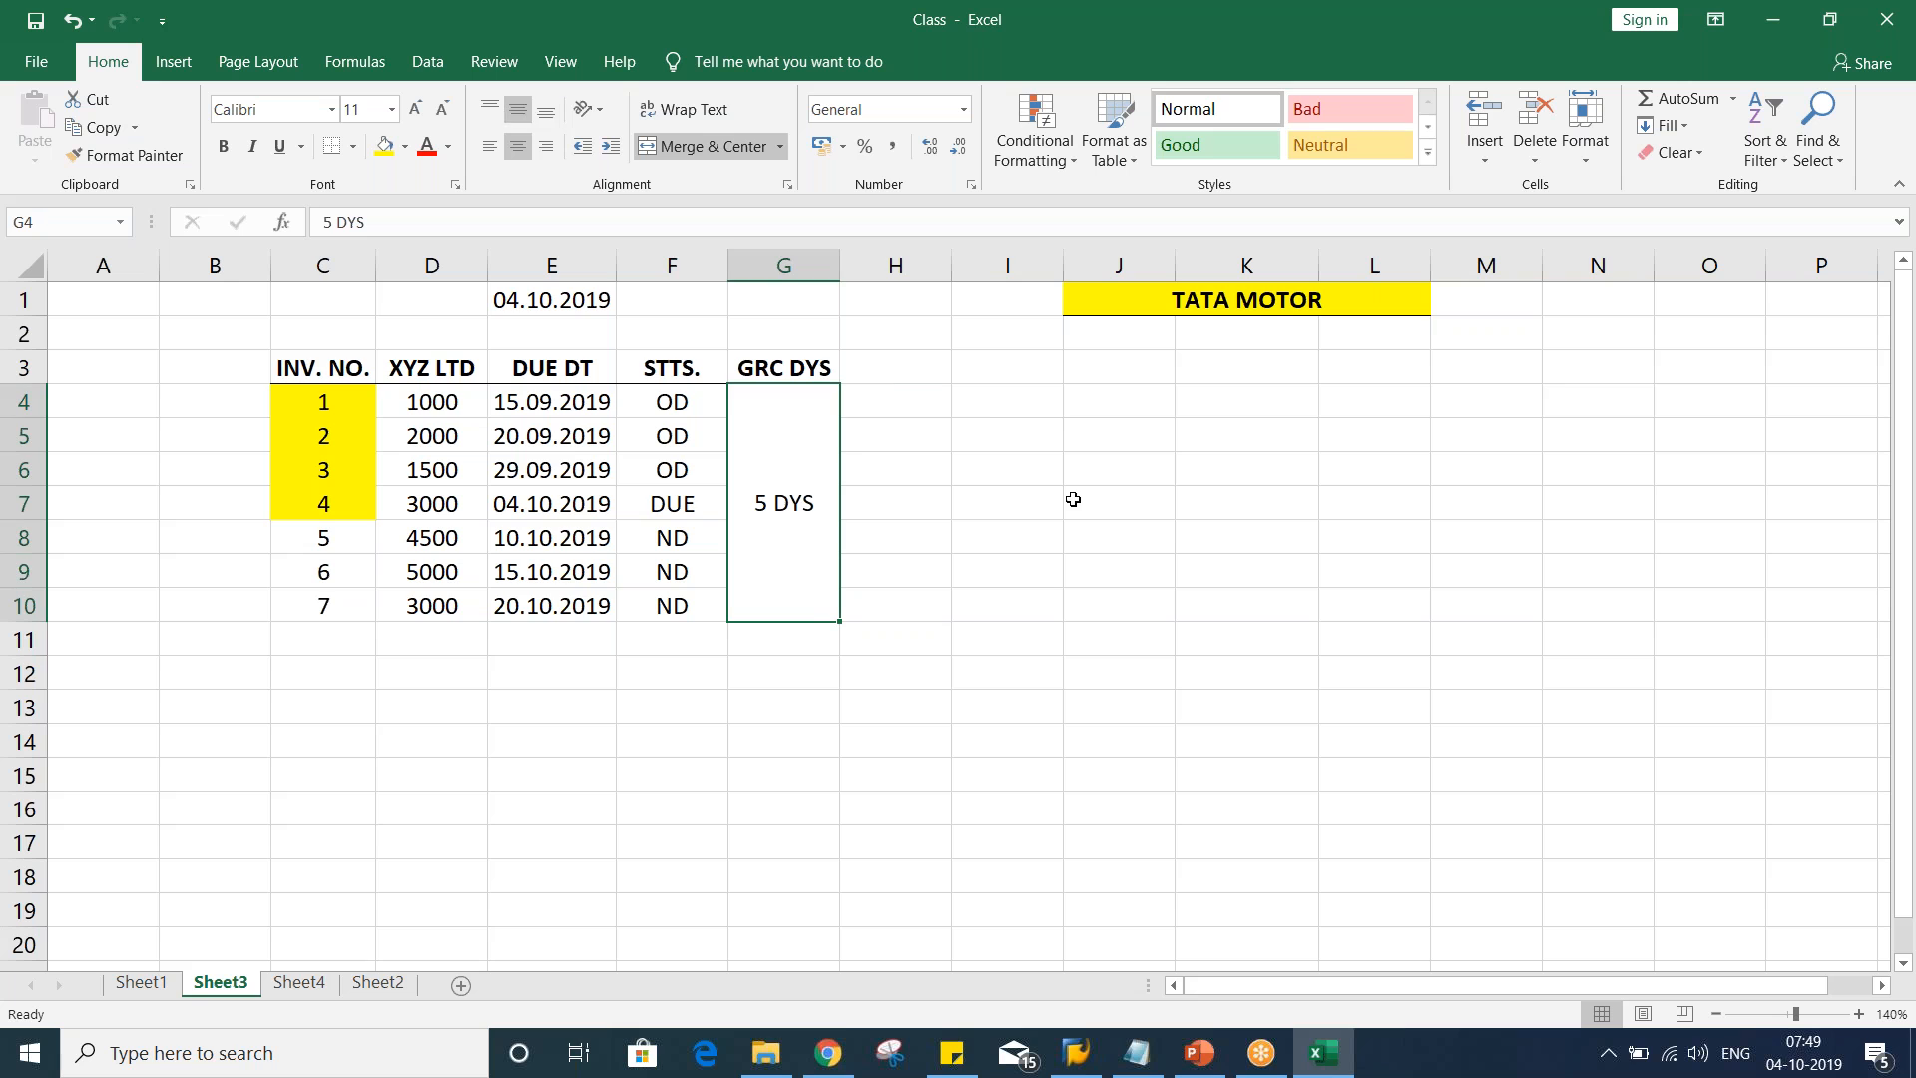
click(1073, 499)
Enter the bold heading STST NEW in H3 beside GRC DYS
click(897, 374)
key(ctrl+b)
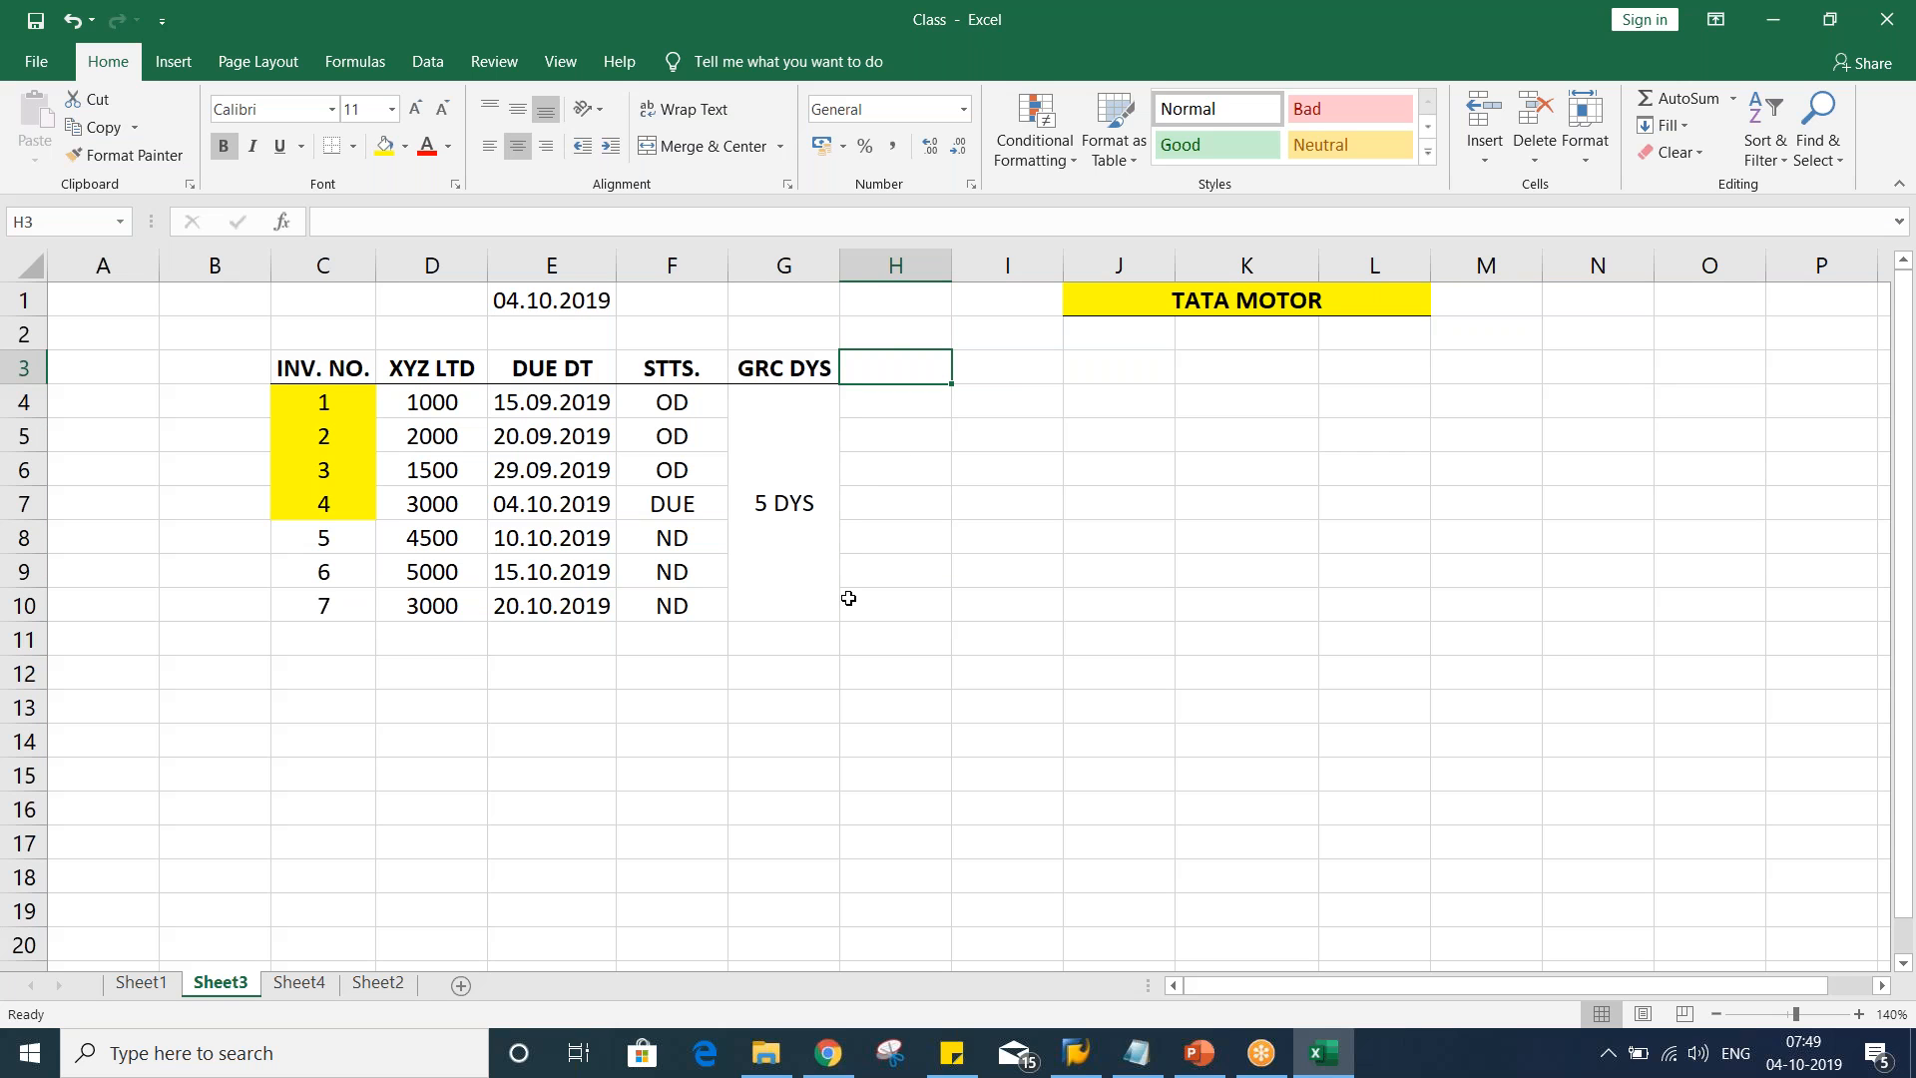
text(STS)
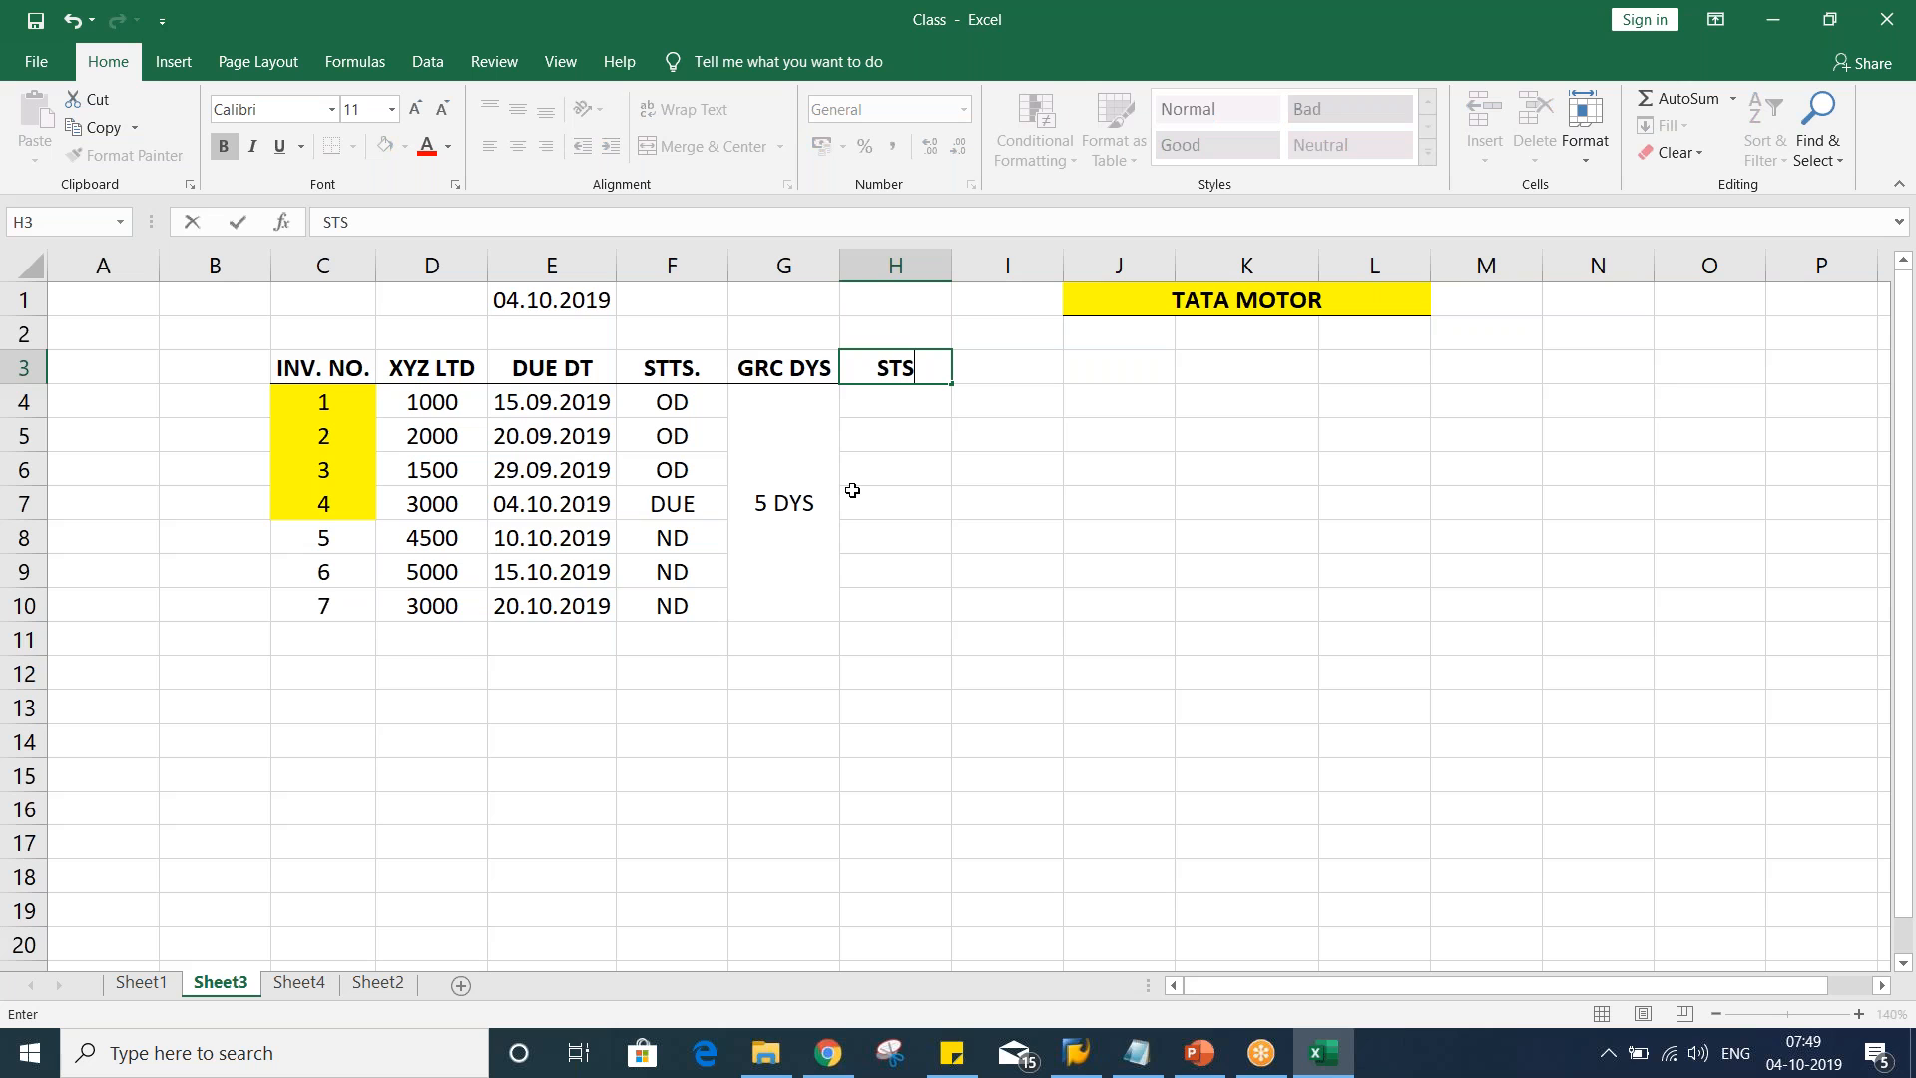
text(T NEW)
key(Return)
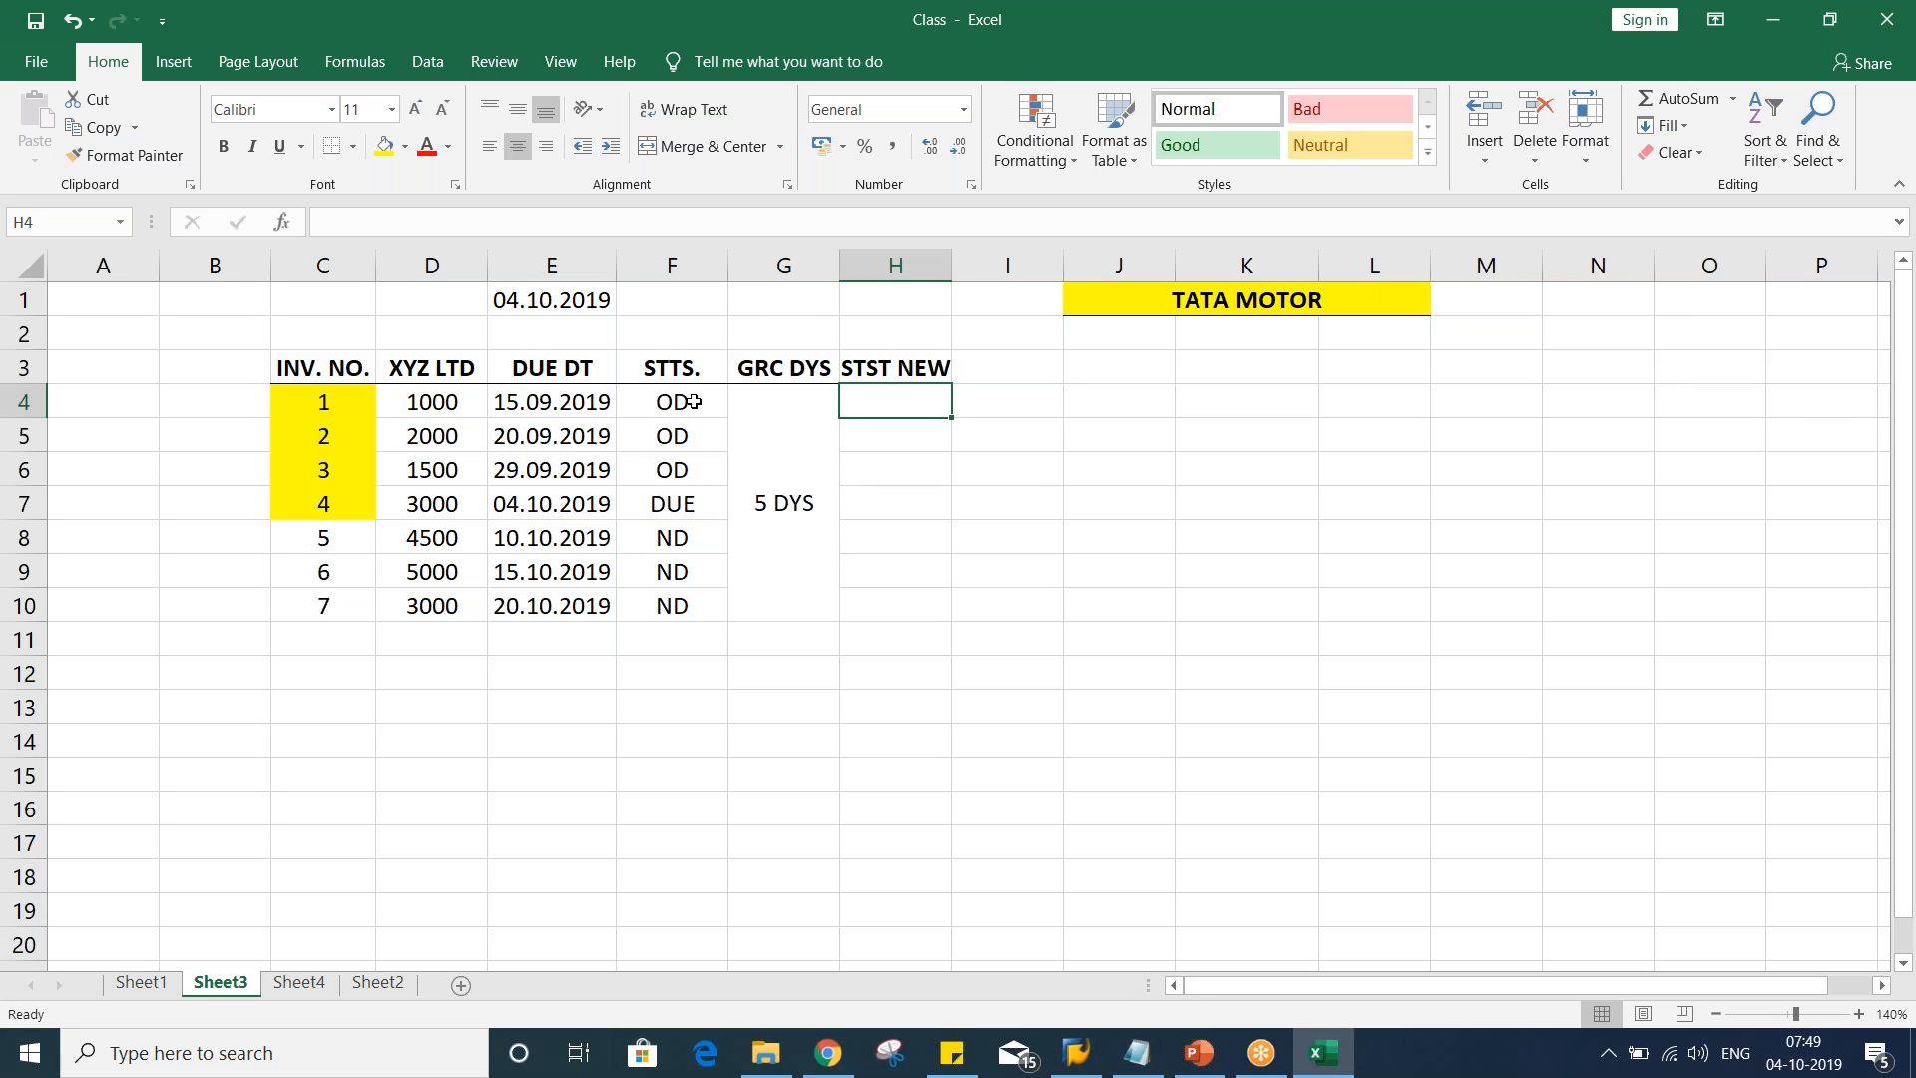
Enter OD as the new status of invoices 1 to 3 in H4:H6
click(690, 401)
click(556, 403)
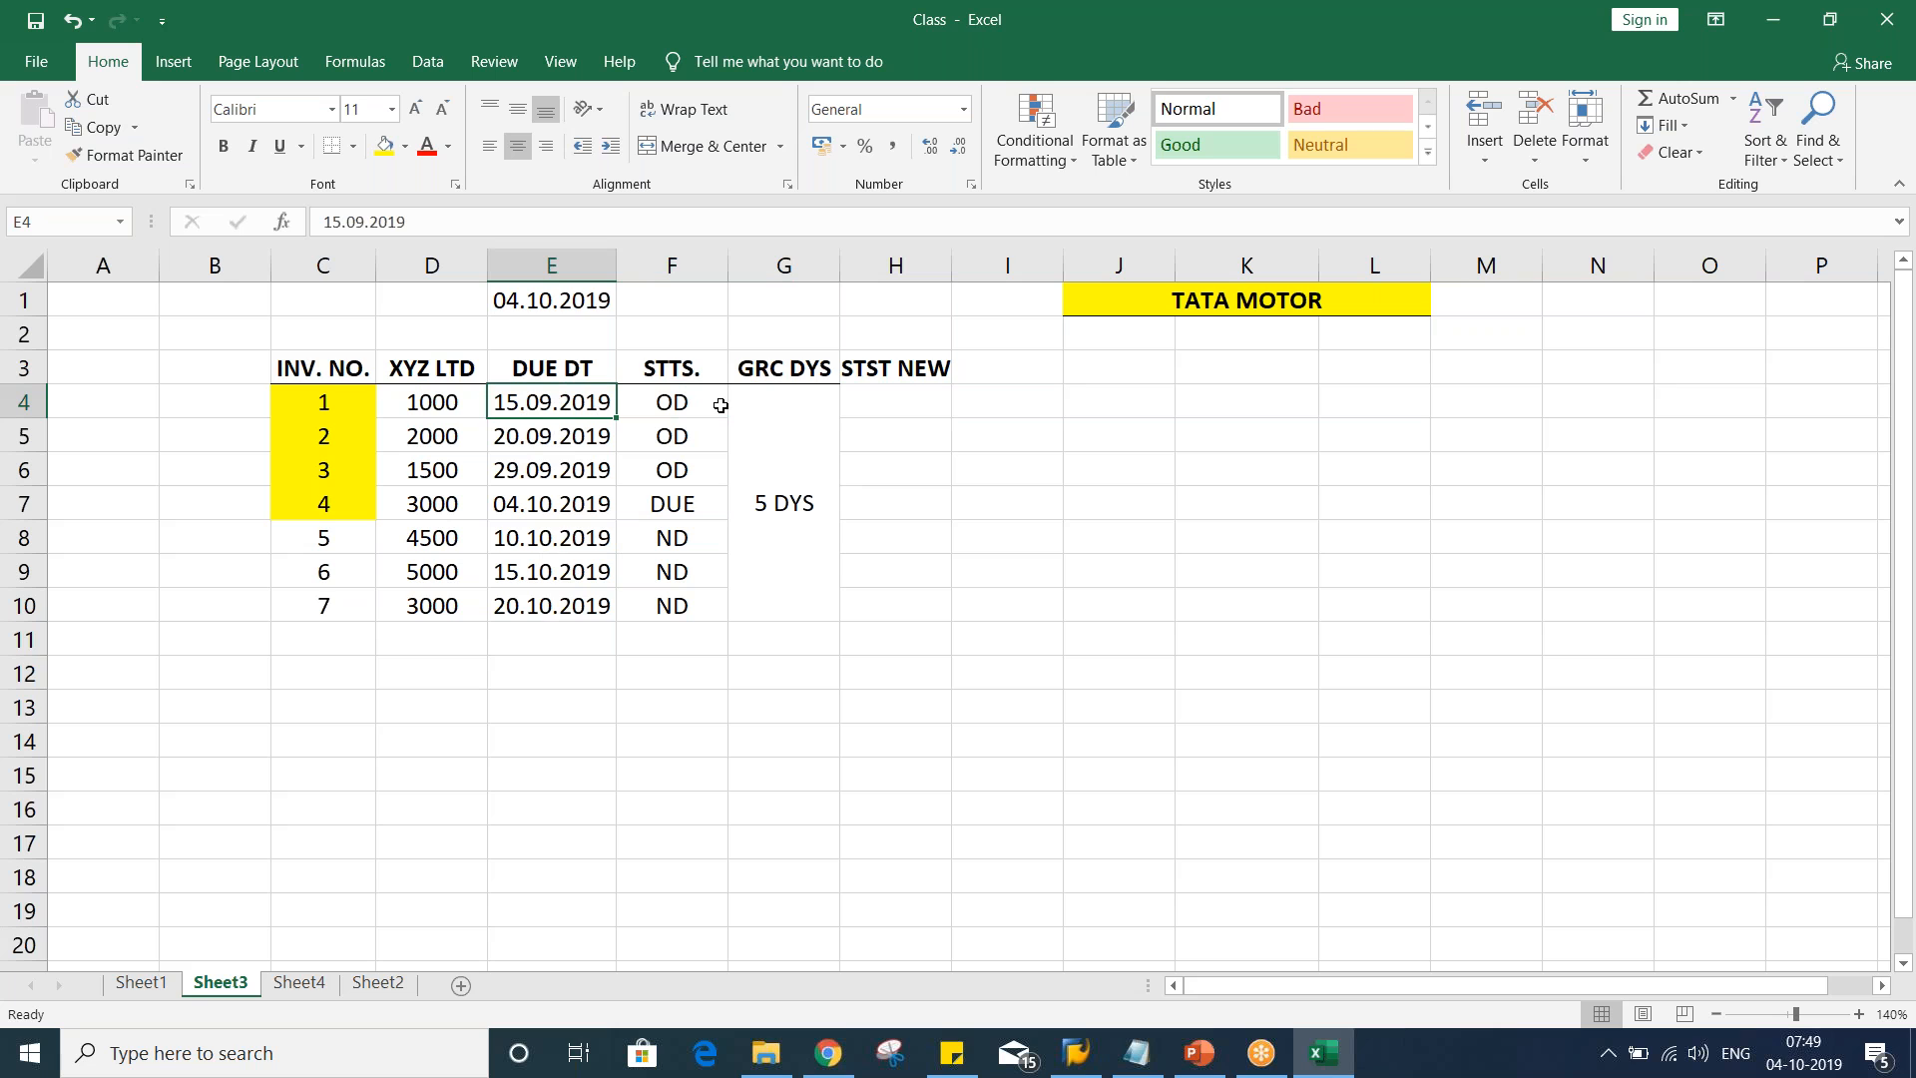
click(874, 399)
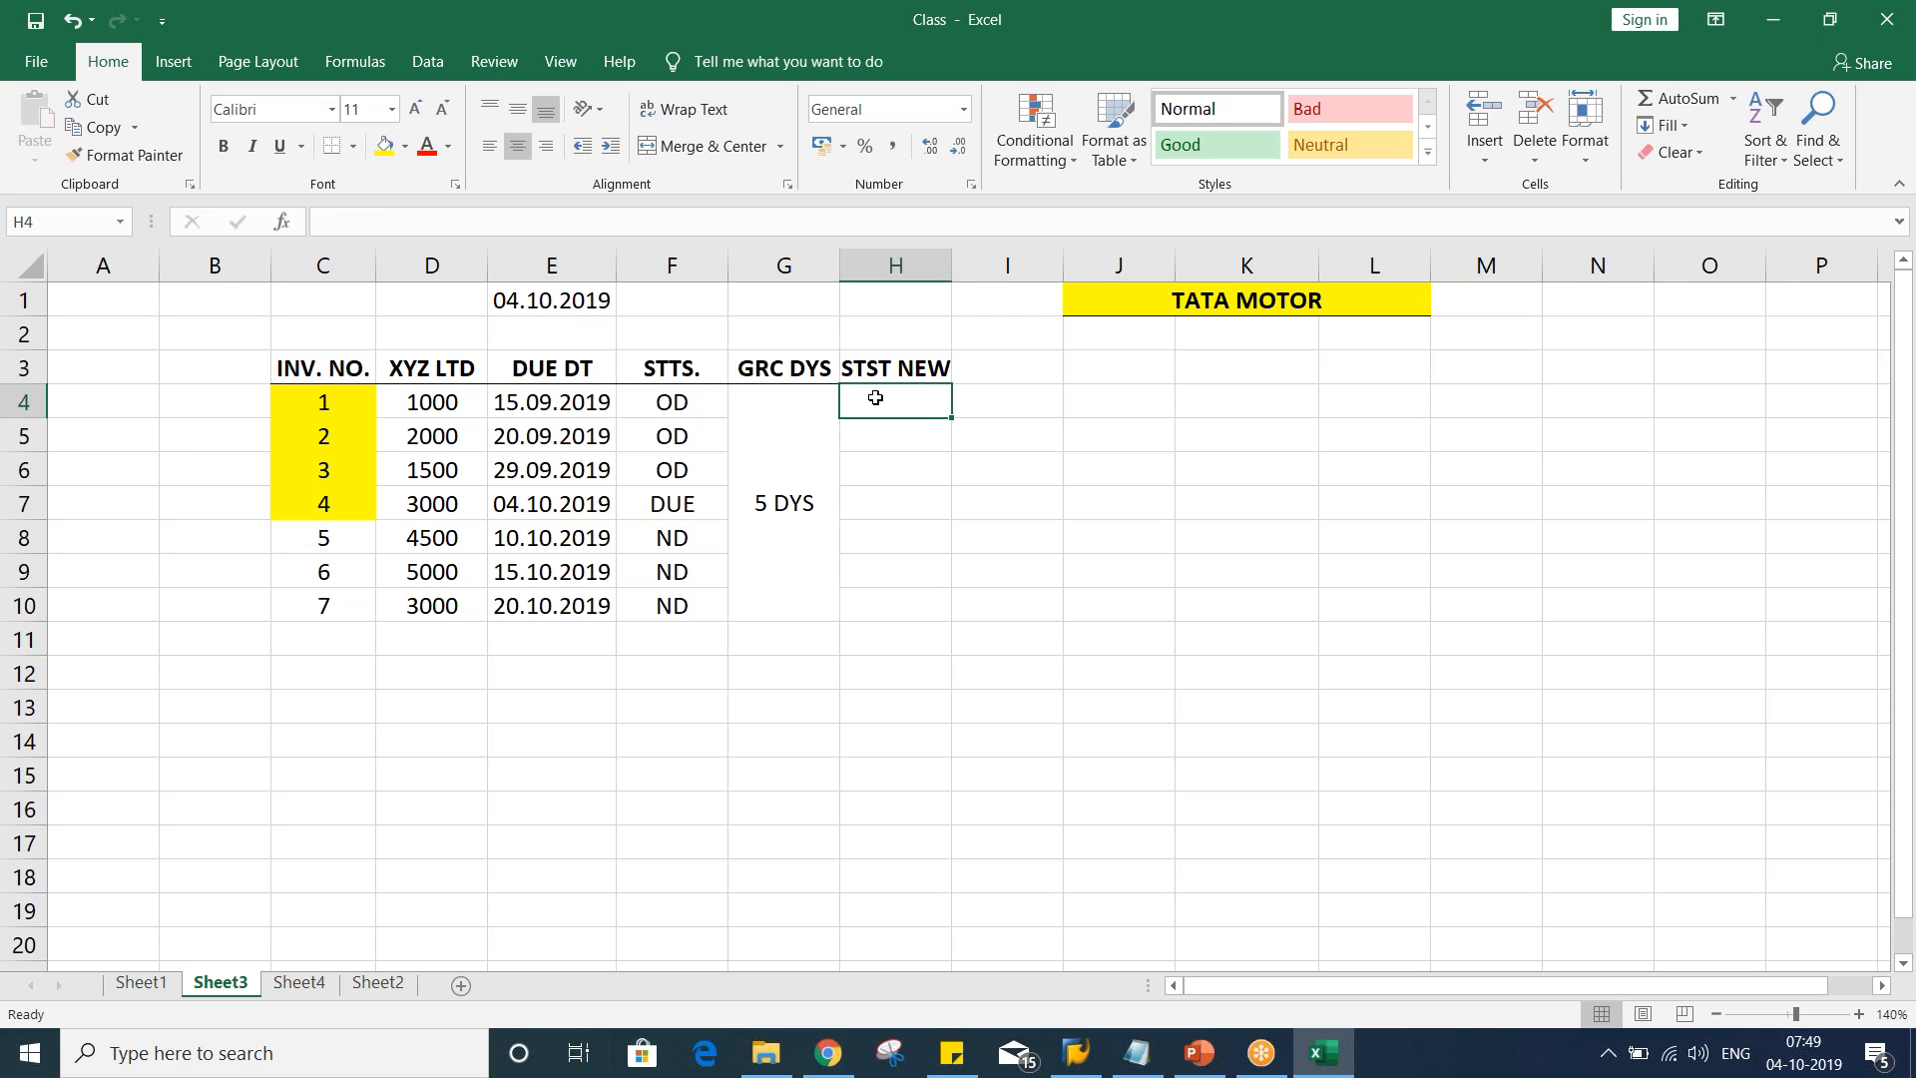
text(OD)
key(Return)
text(OD)
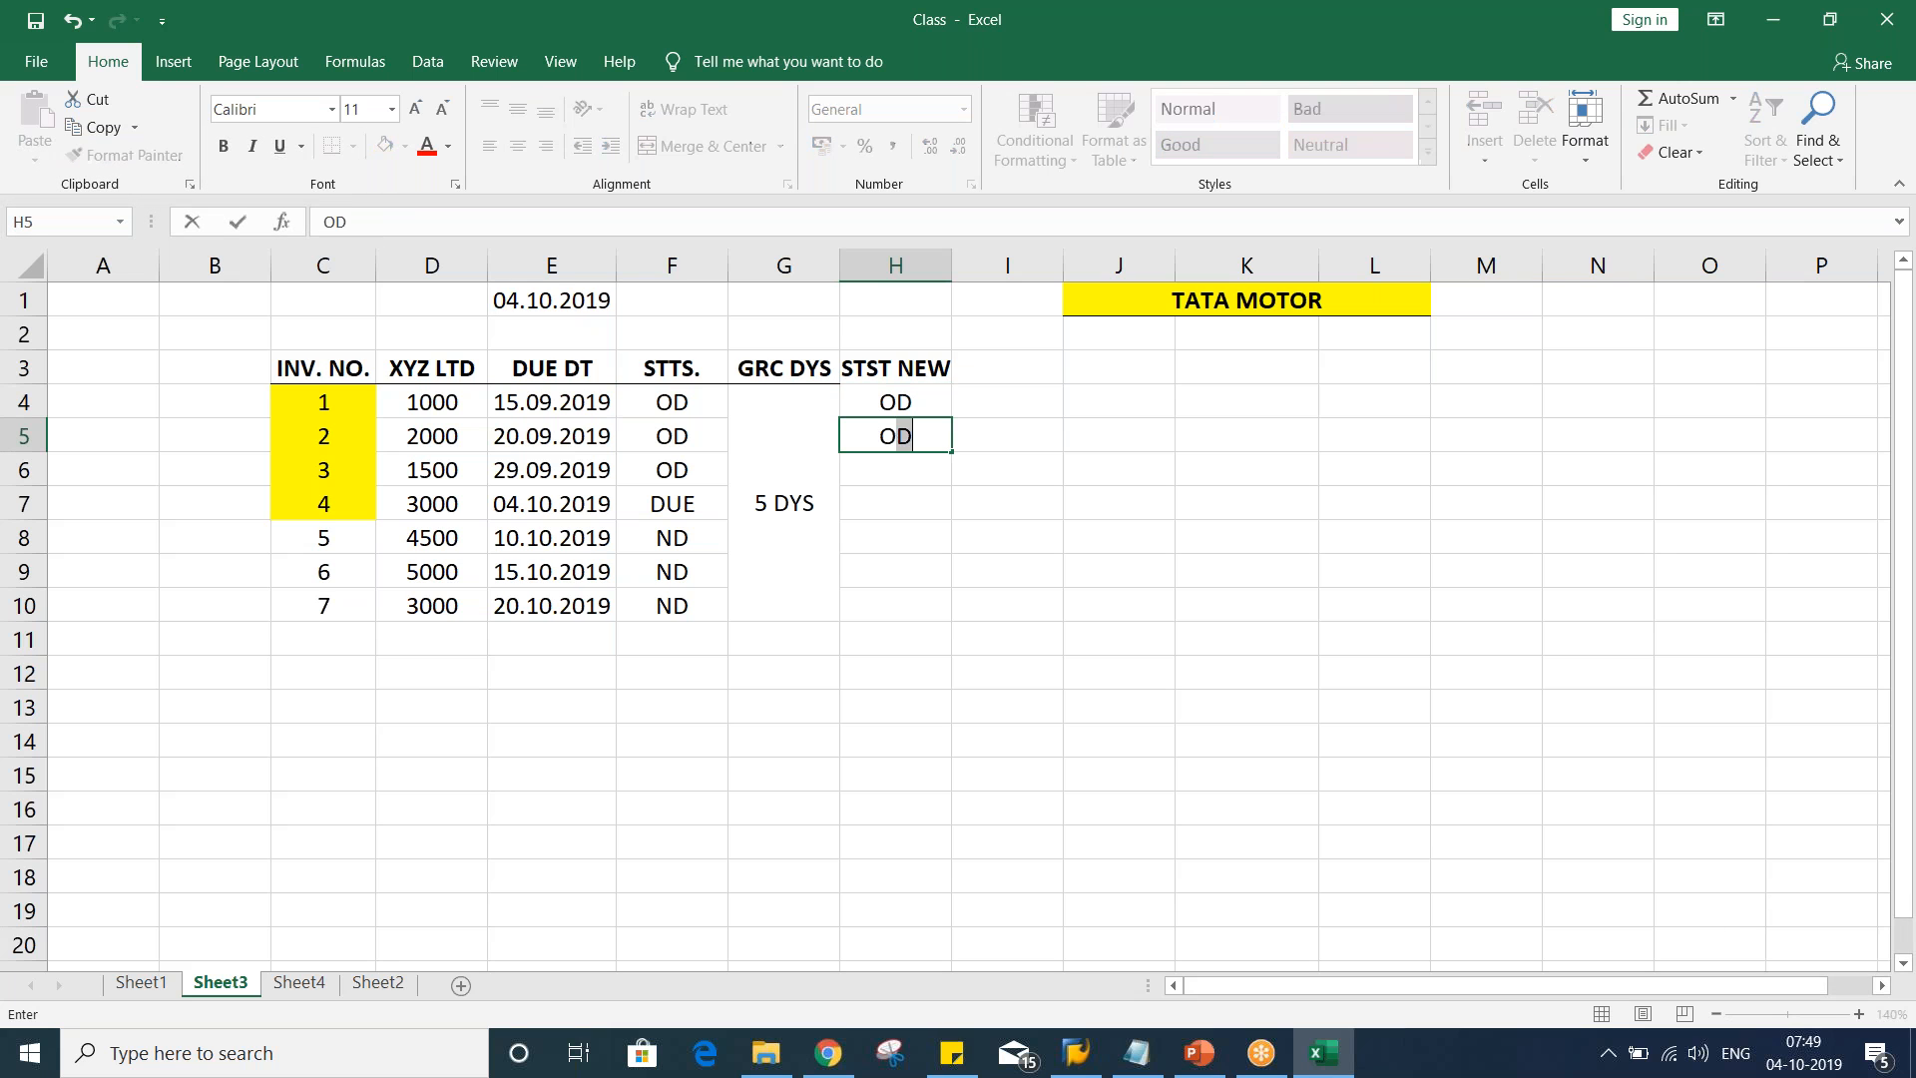
key(Return)
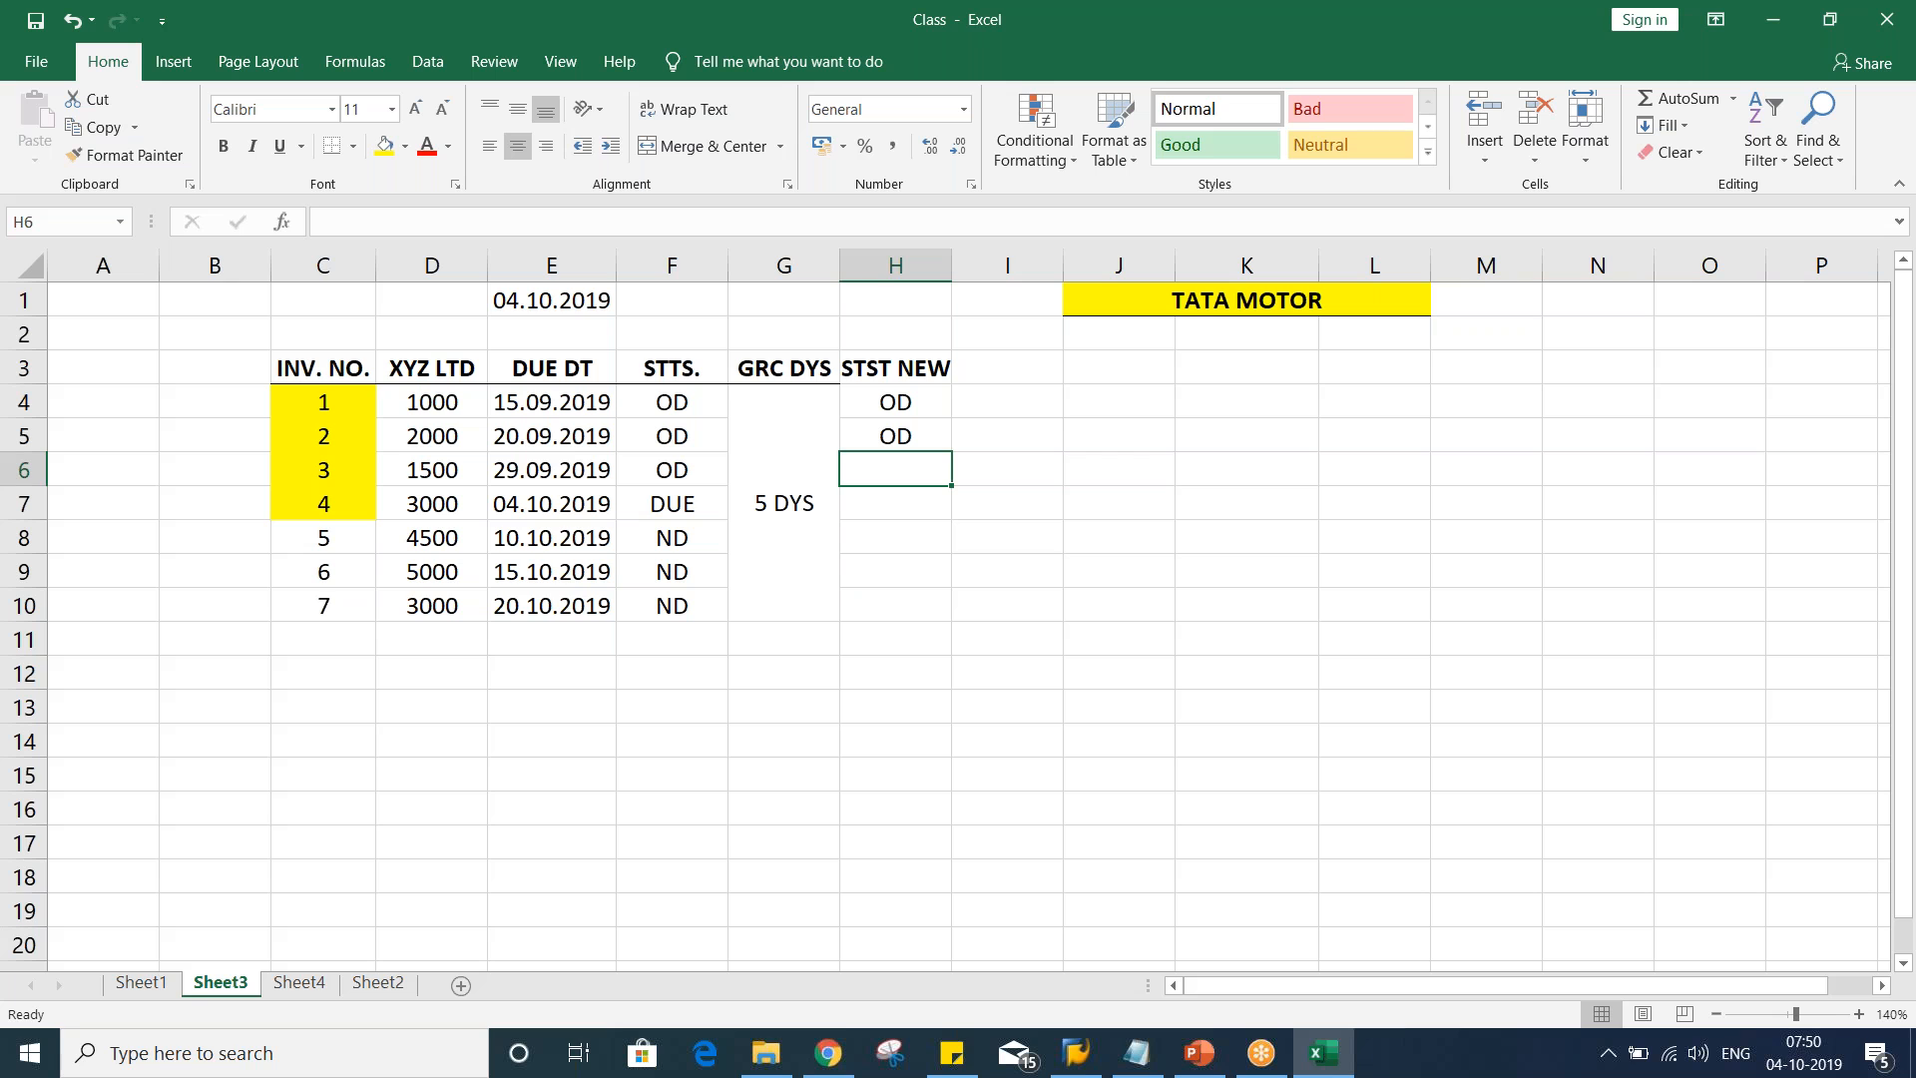
click(511, 477)
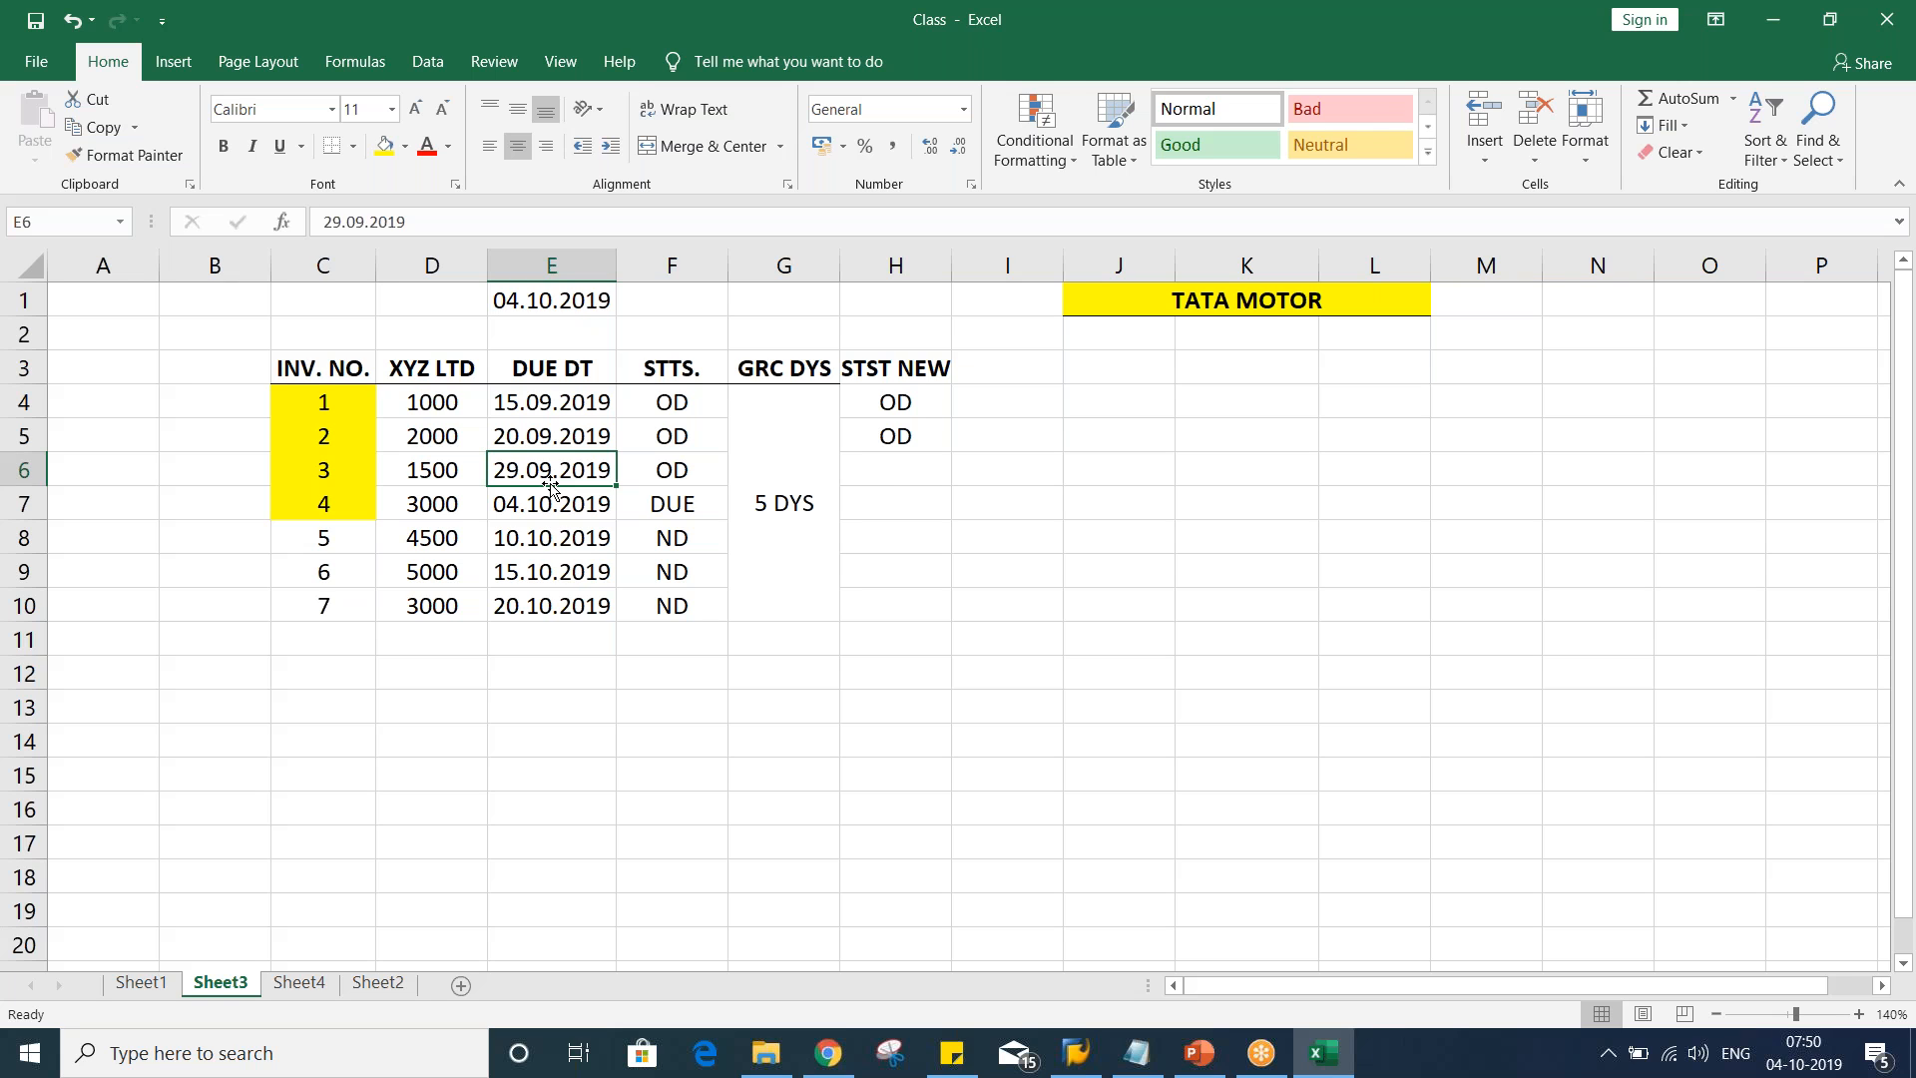
click(890, 476)
text(OD)
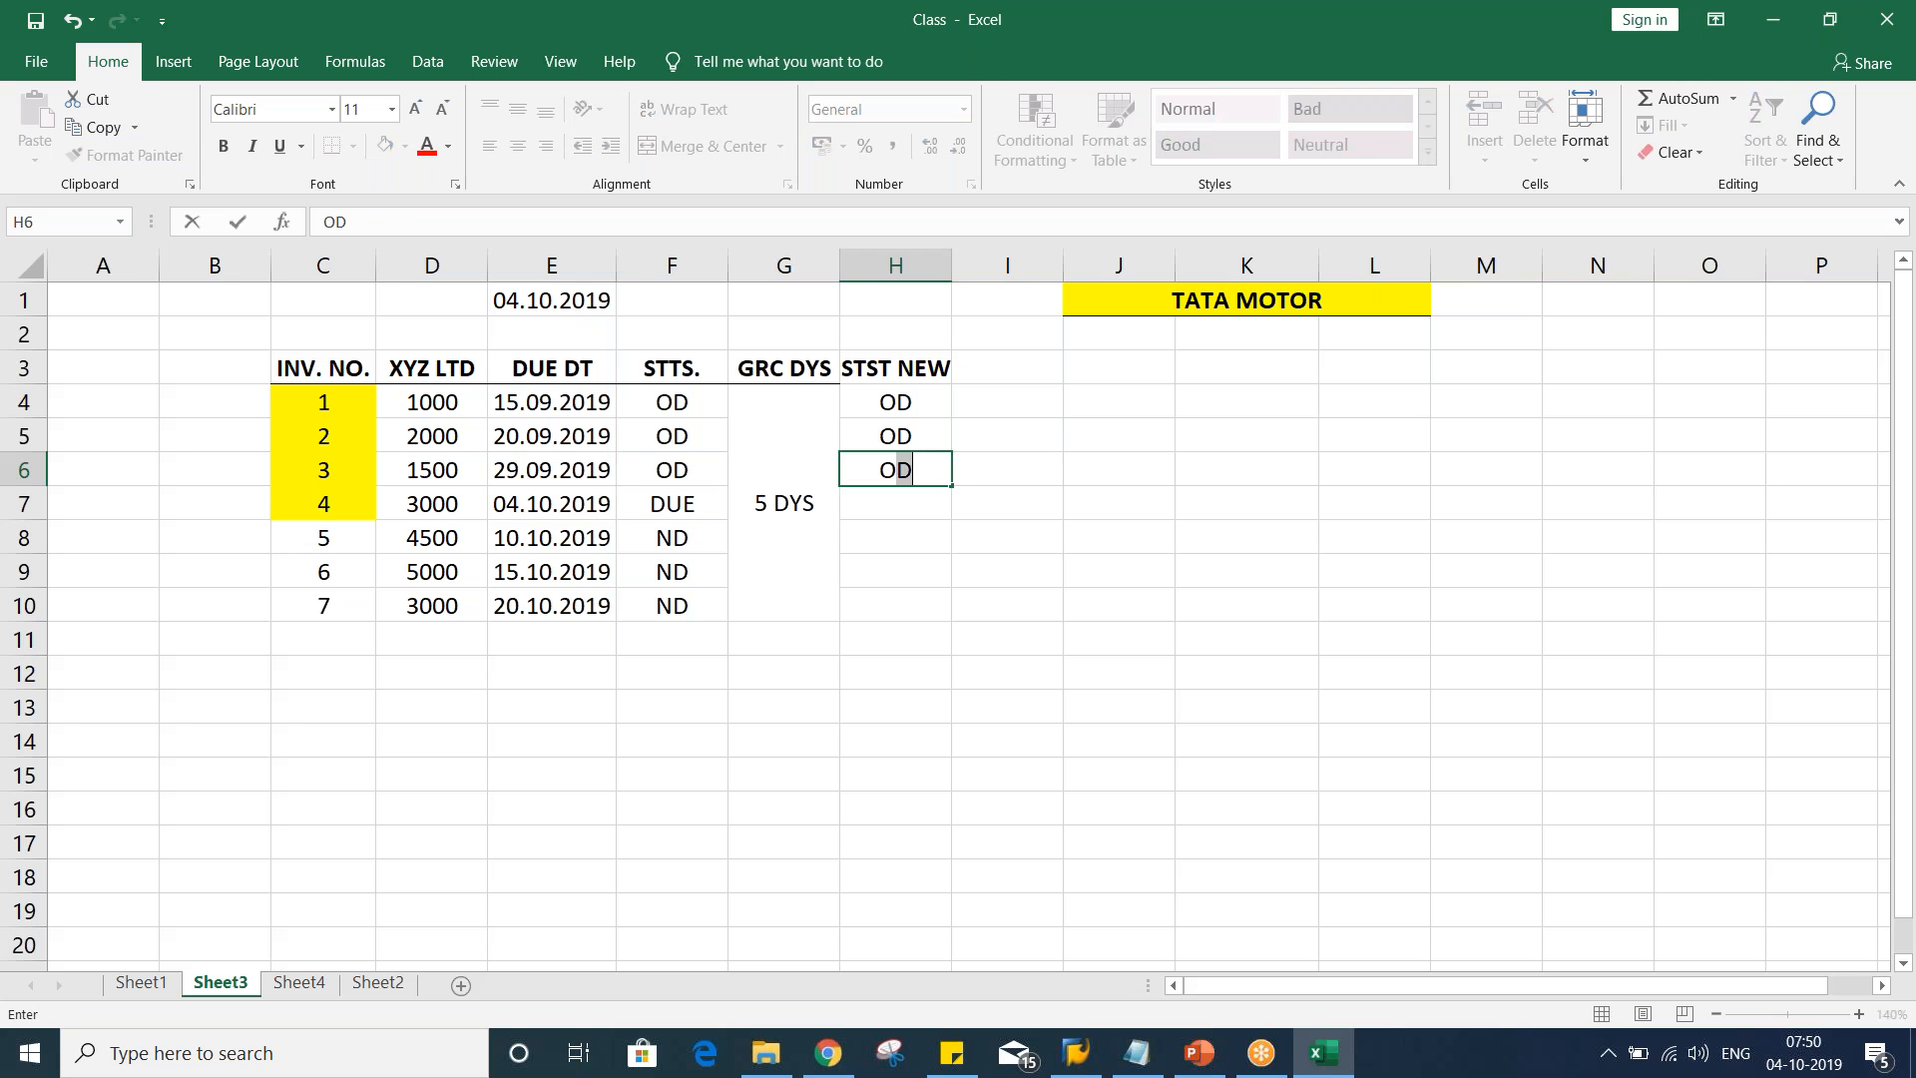
key(Return)
Enter DUE as the new status of invoice 4 in H7
click(761, 513)
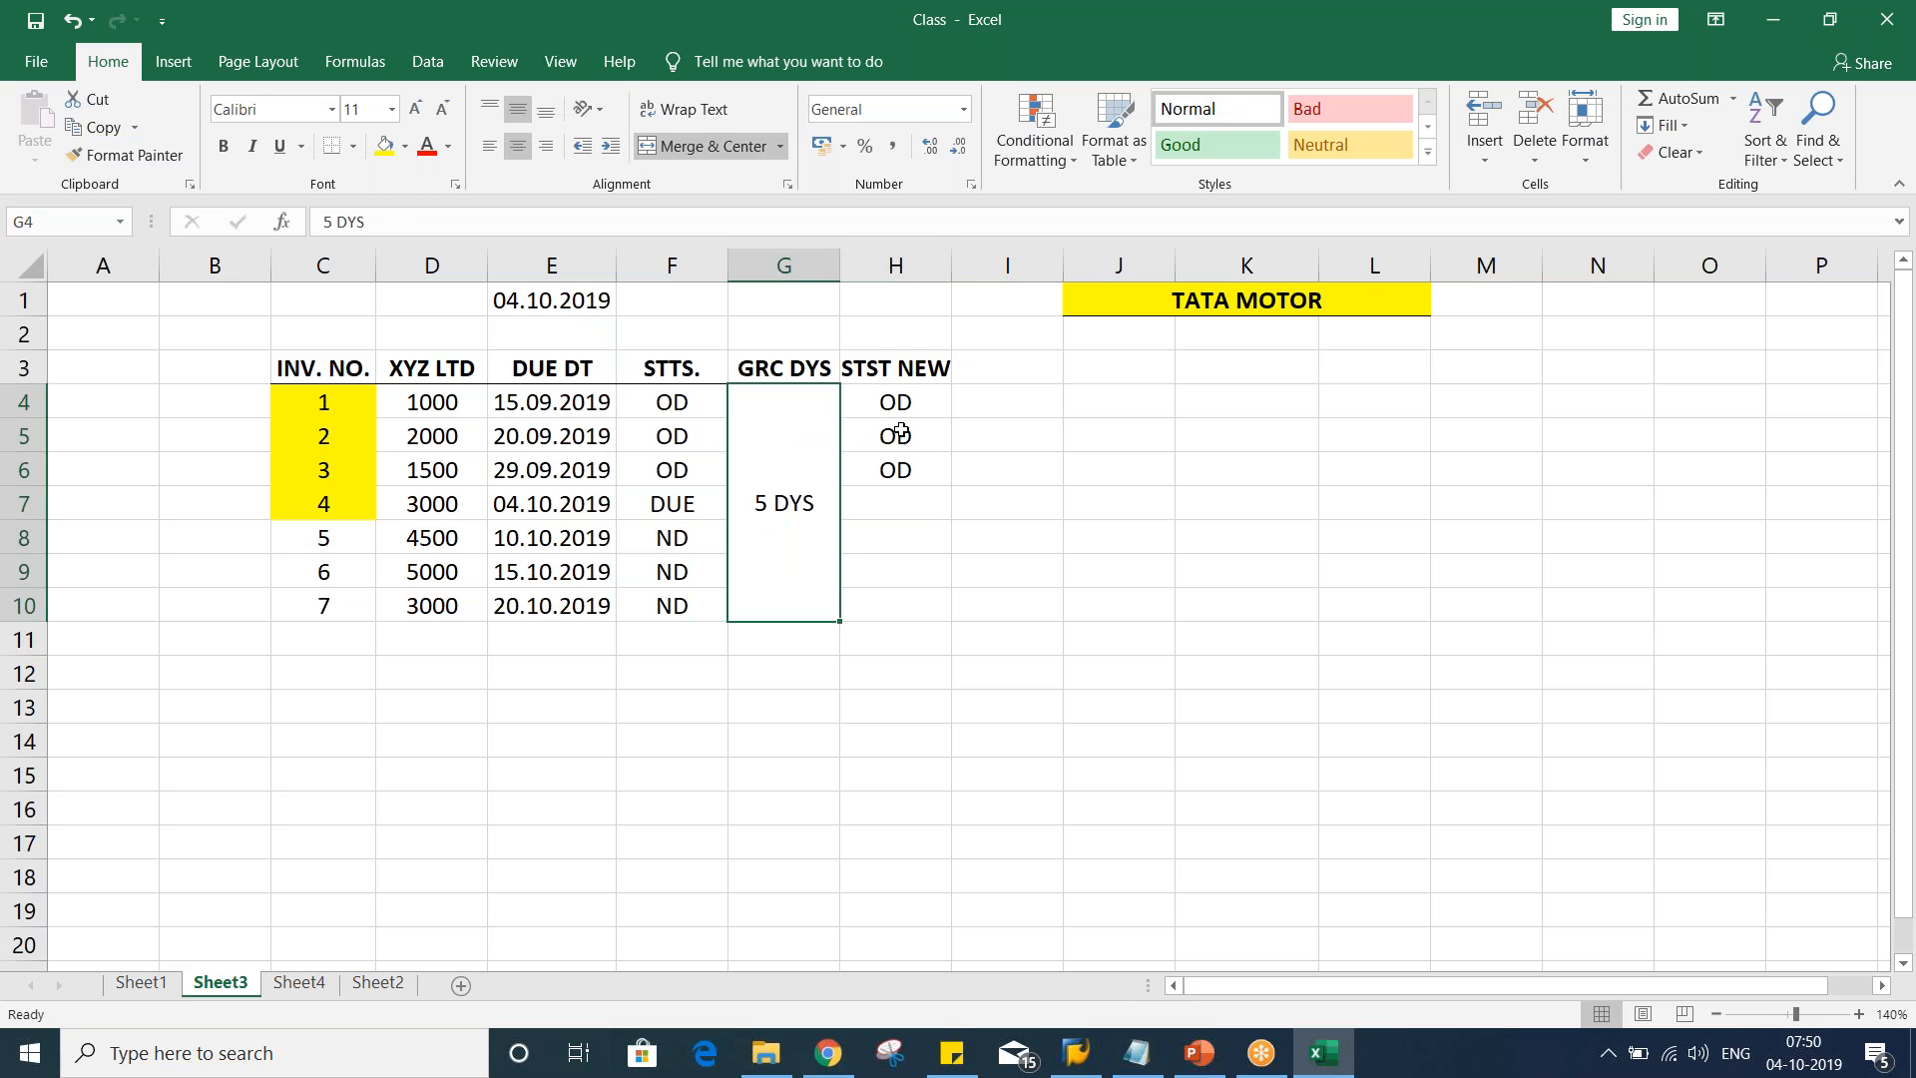
click(903, 401)
drag(688, 399, 697, 599)
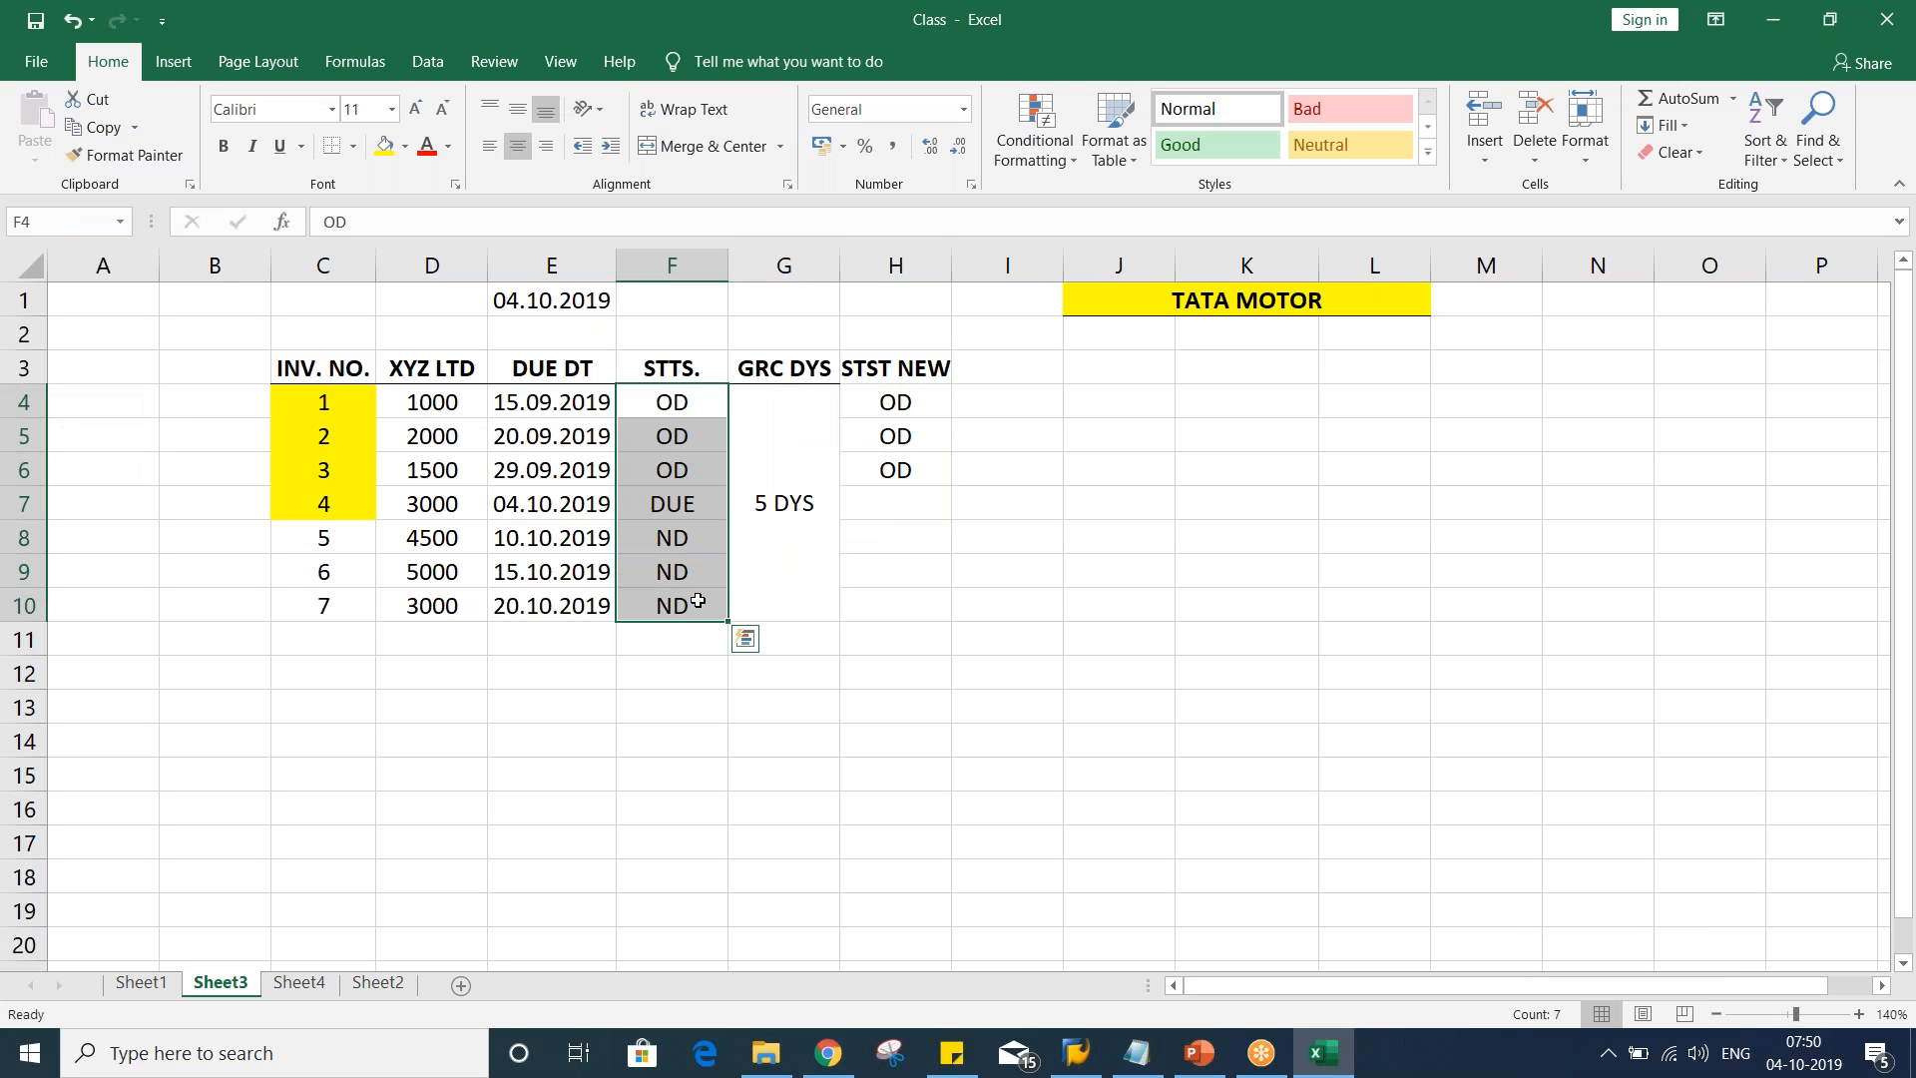
click(922, 496)
text(DUE)
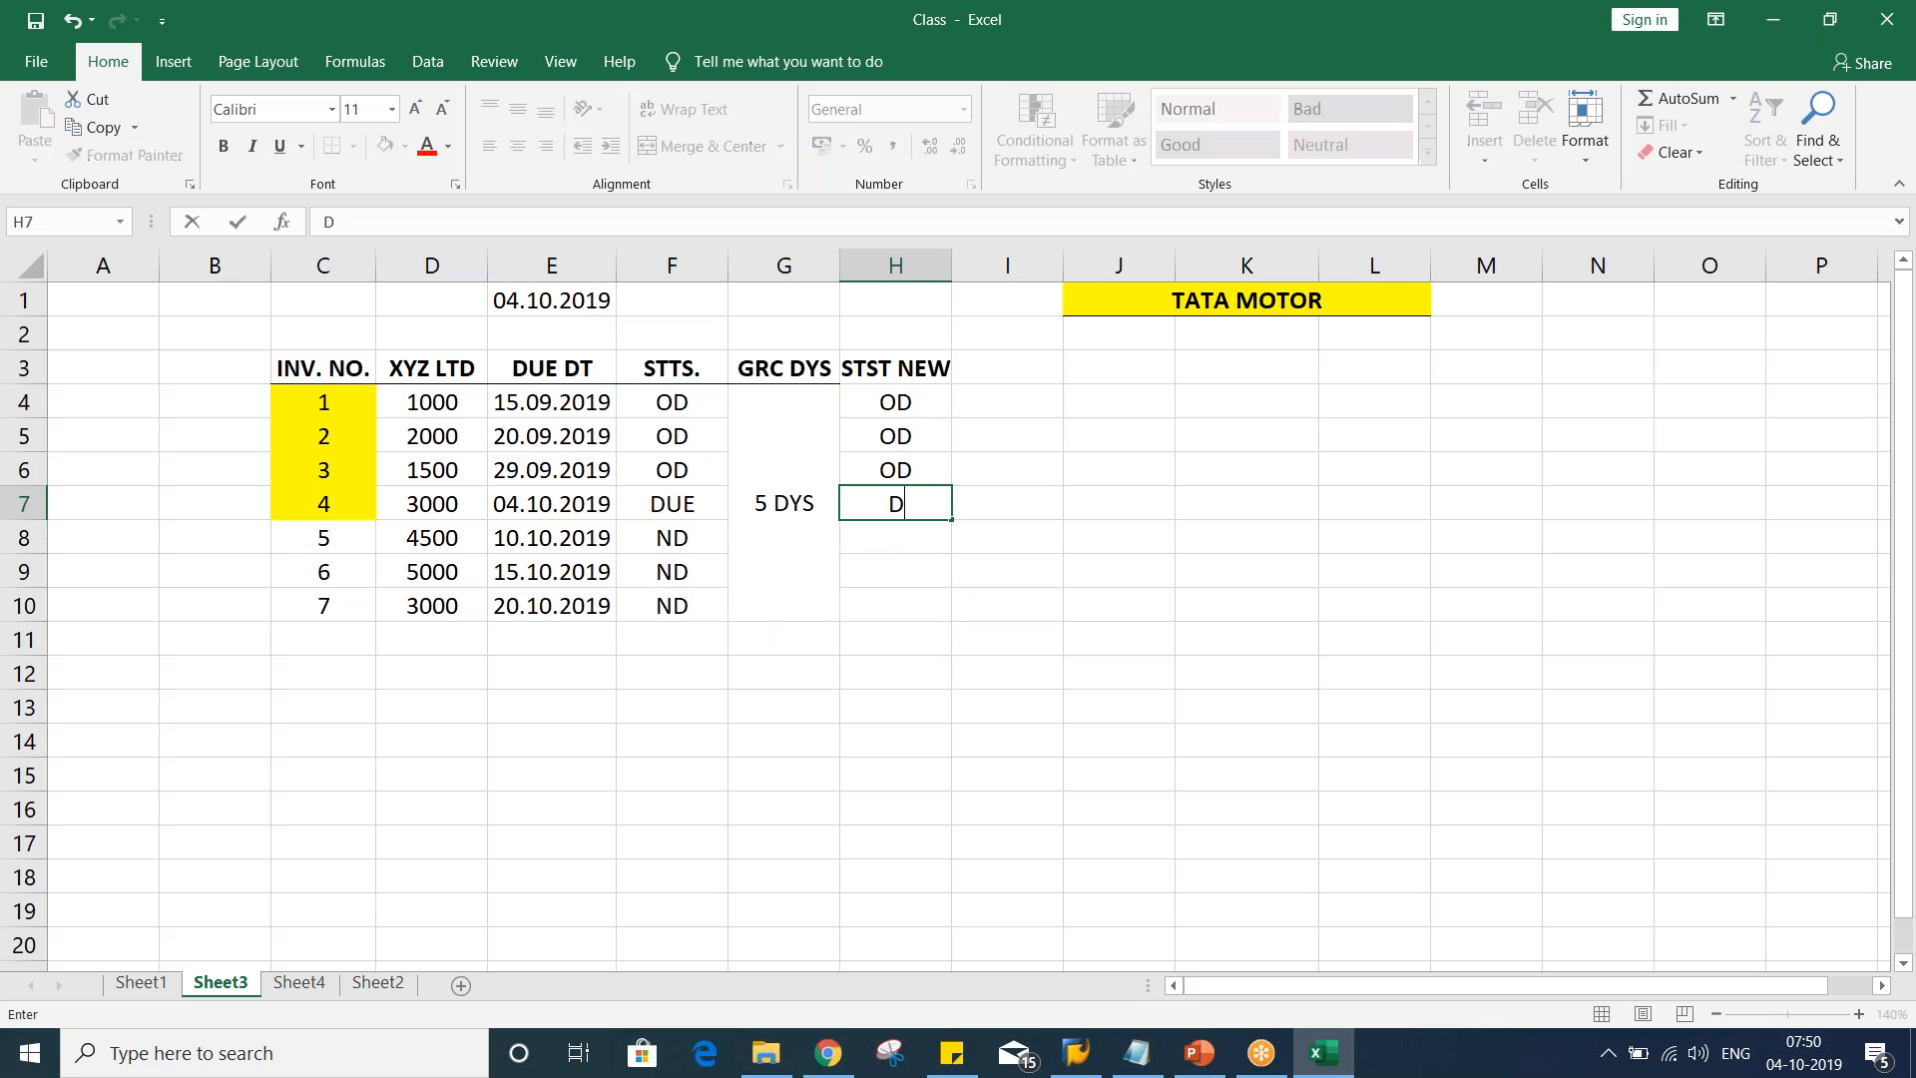
key(Return)
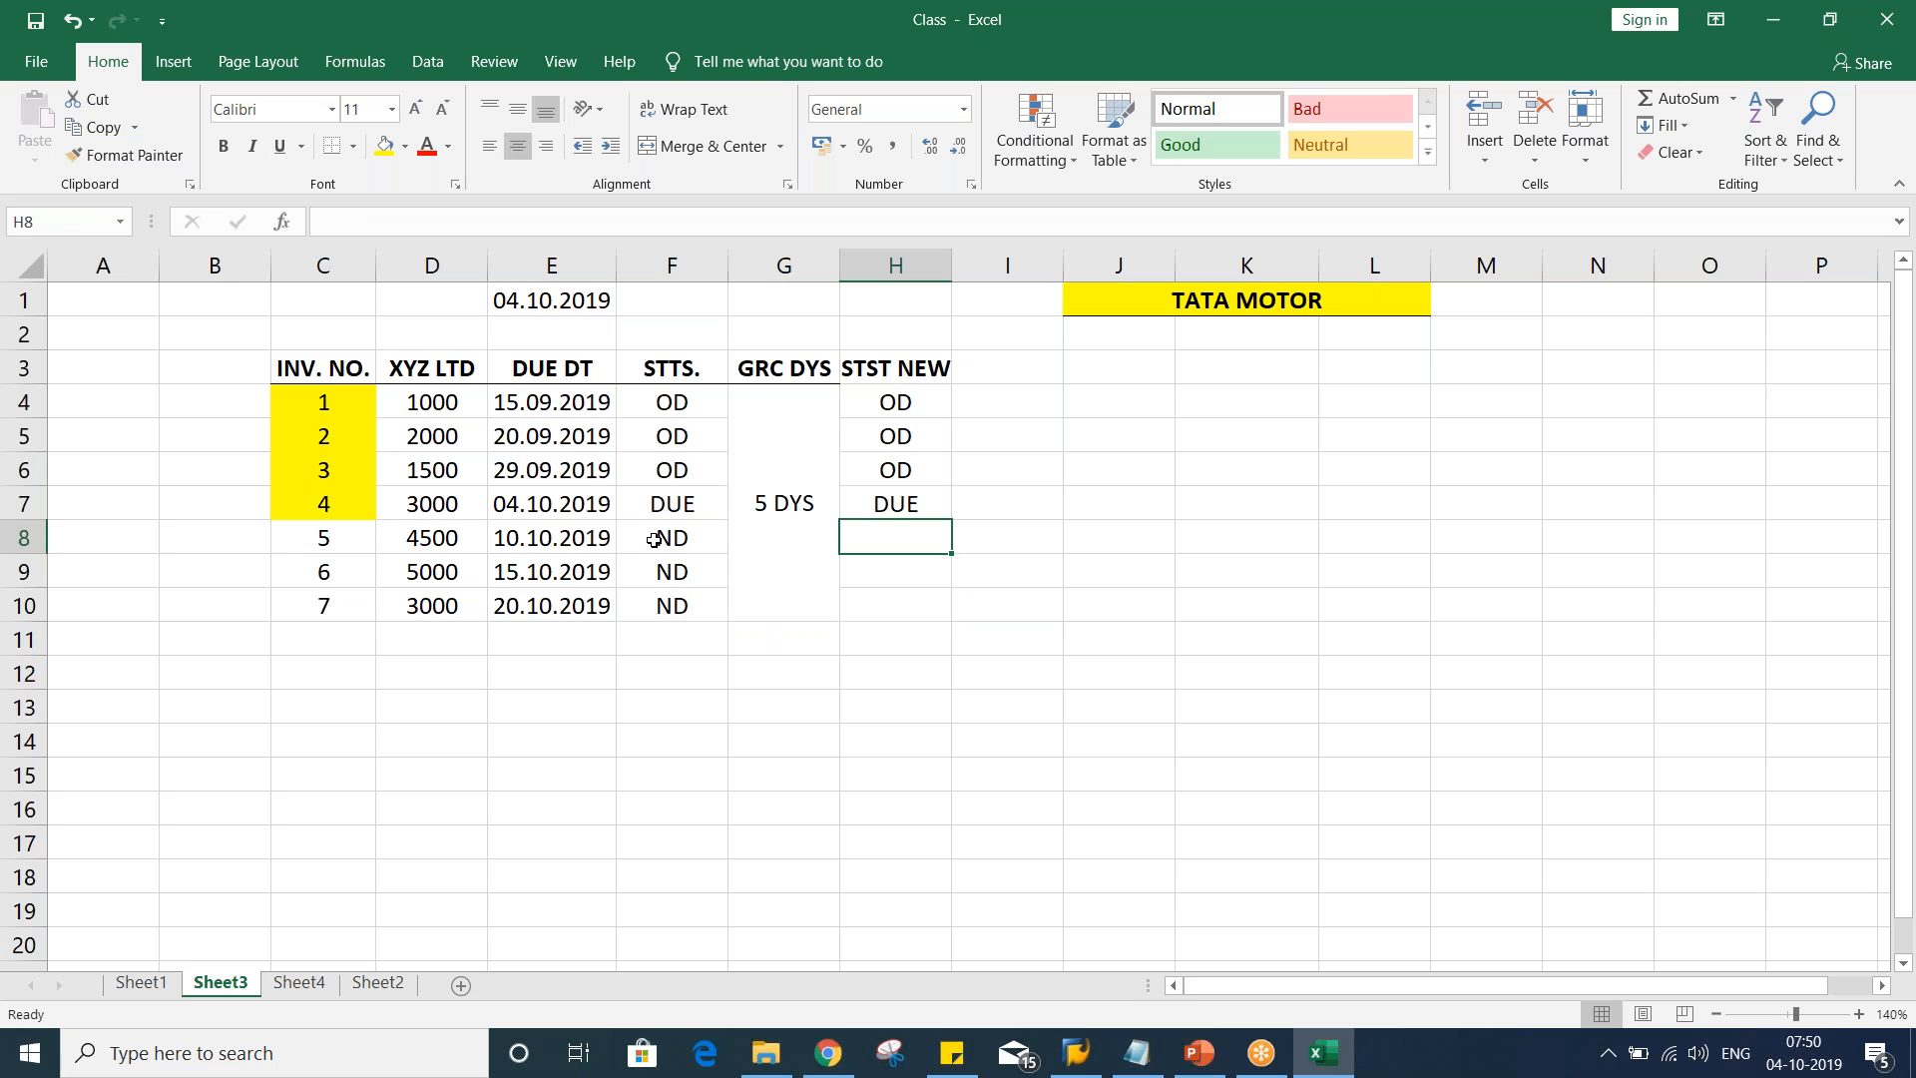
Copy the ND statuses of invoices 5 to 7 from F8:F10 into H8:H10
drag(654, 541, 662, 606)
key(ctrl+c)
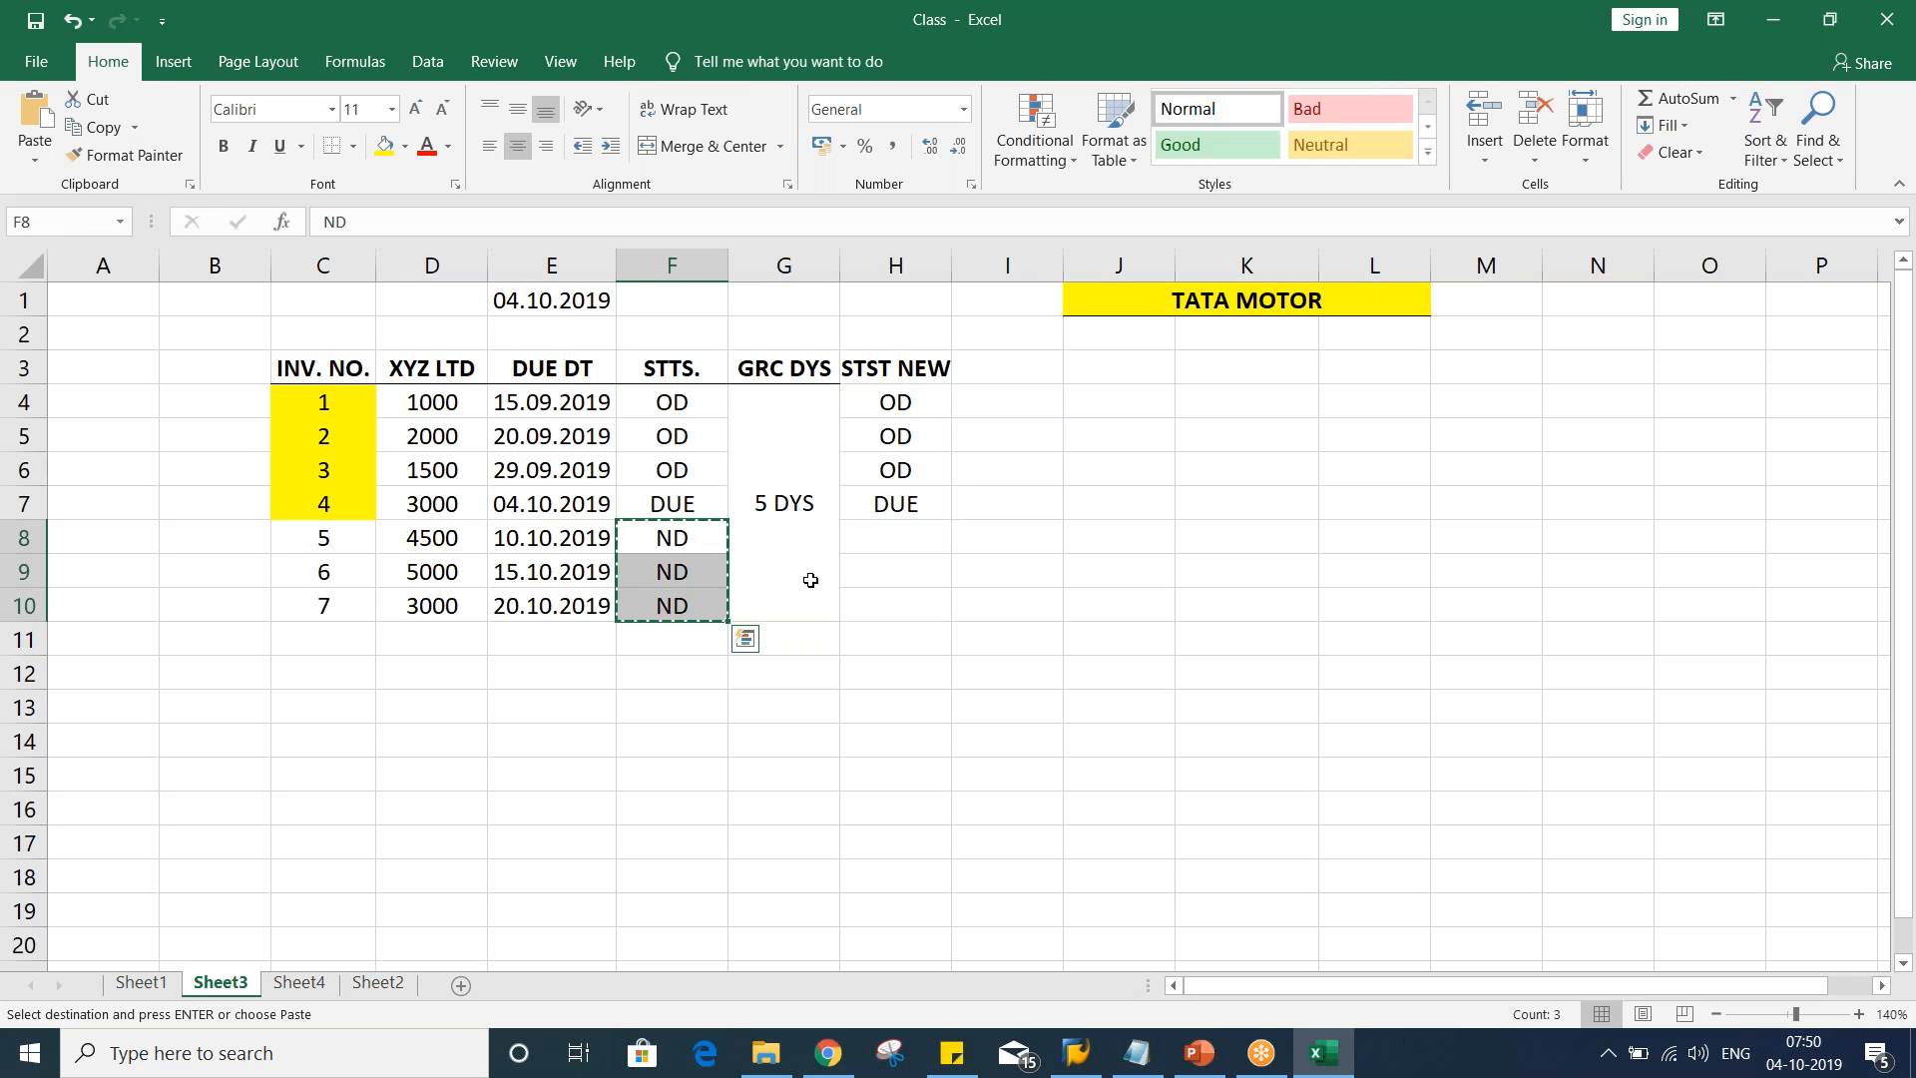
click(881, 544)
key(ctrl+v)
click(878, 676)
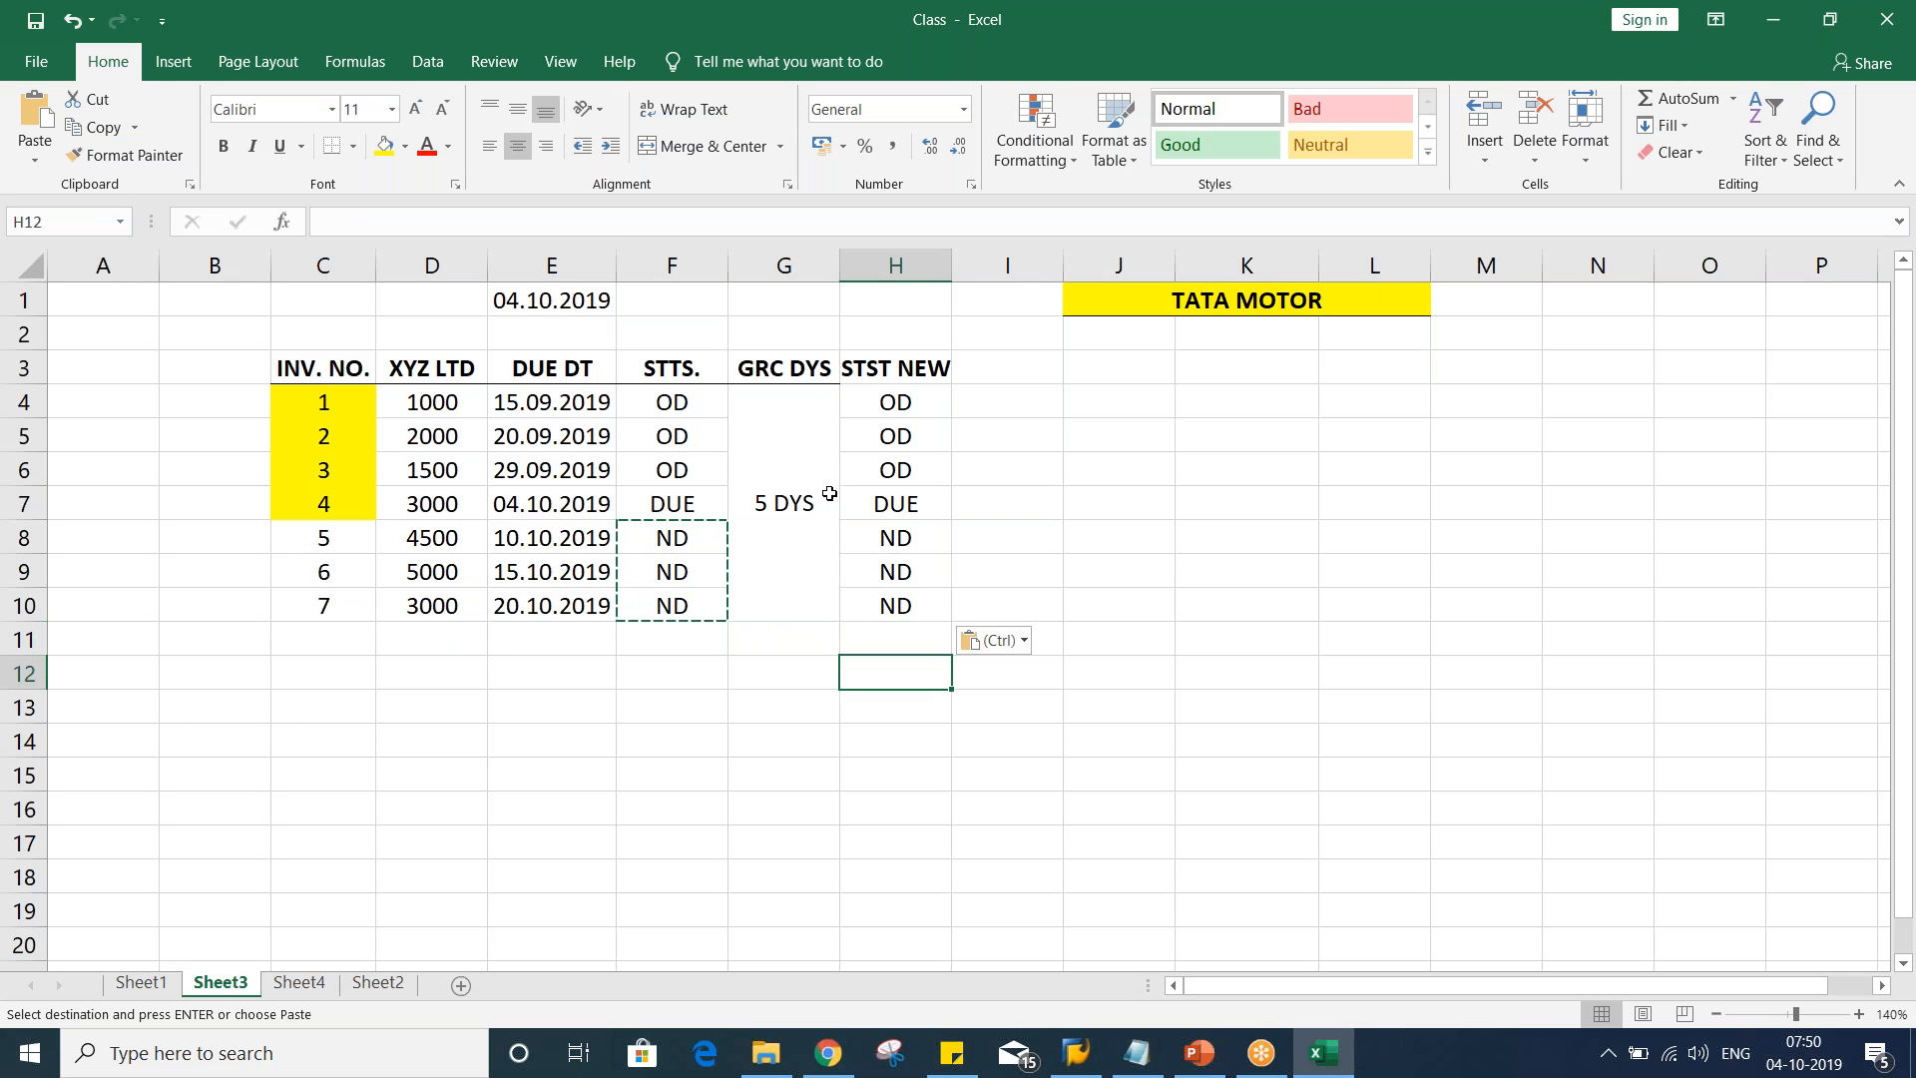
Fill the XYZ LTD amounts of invoices 1 to 3 in D4:D6 with yellow
click(884, 429)
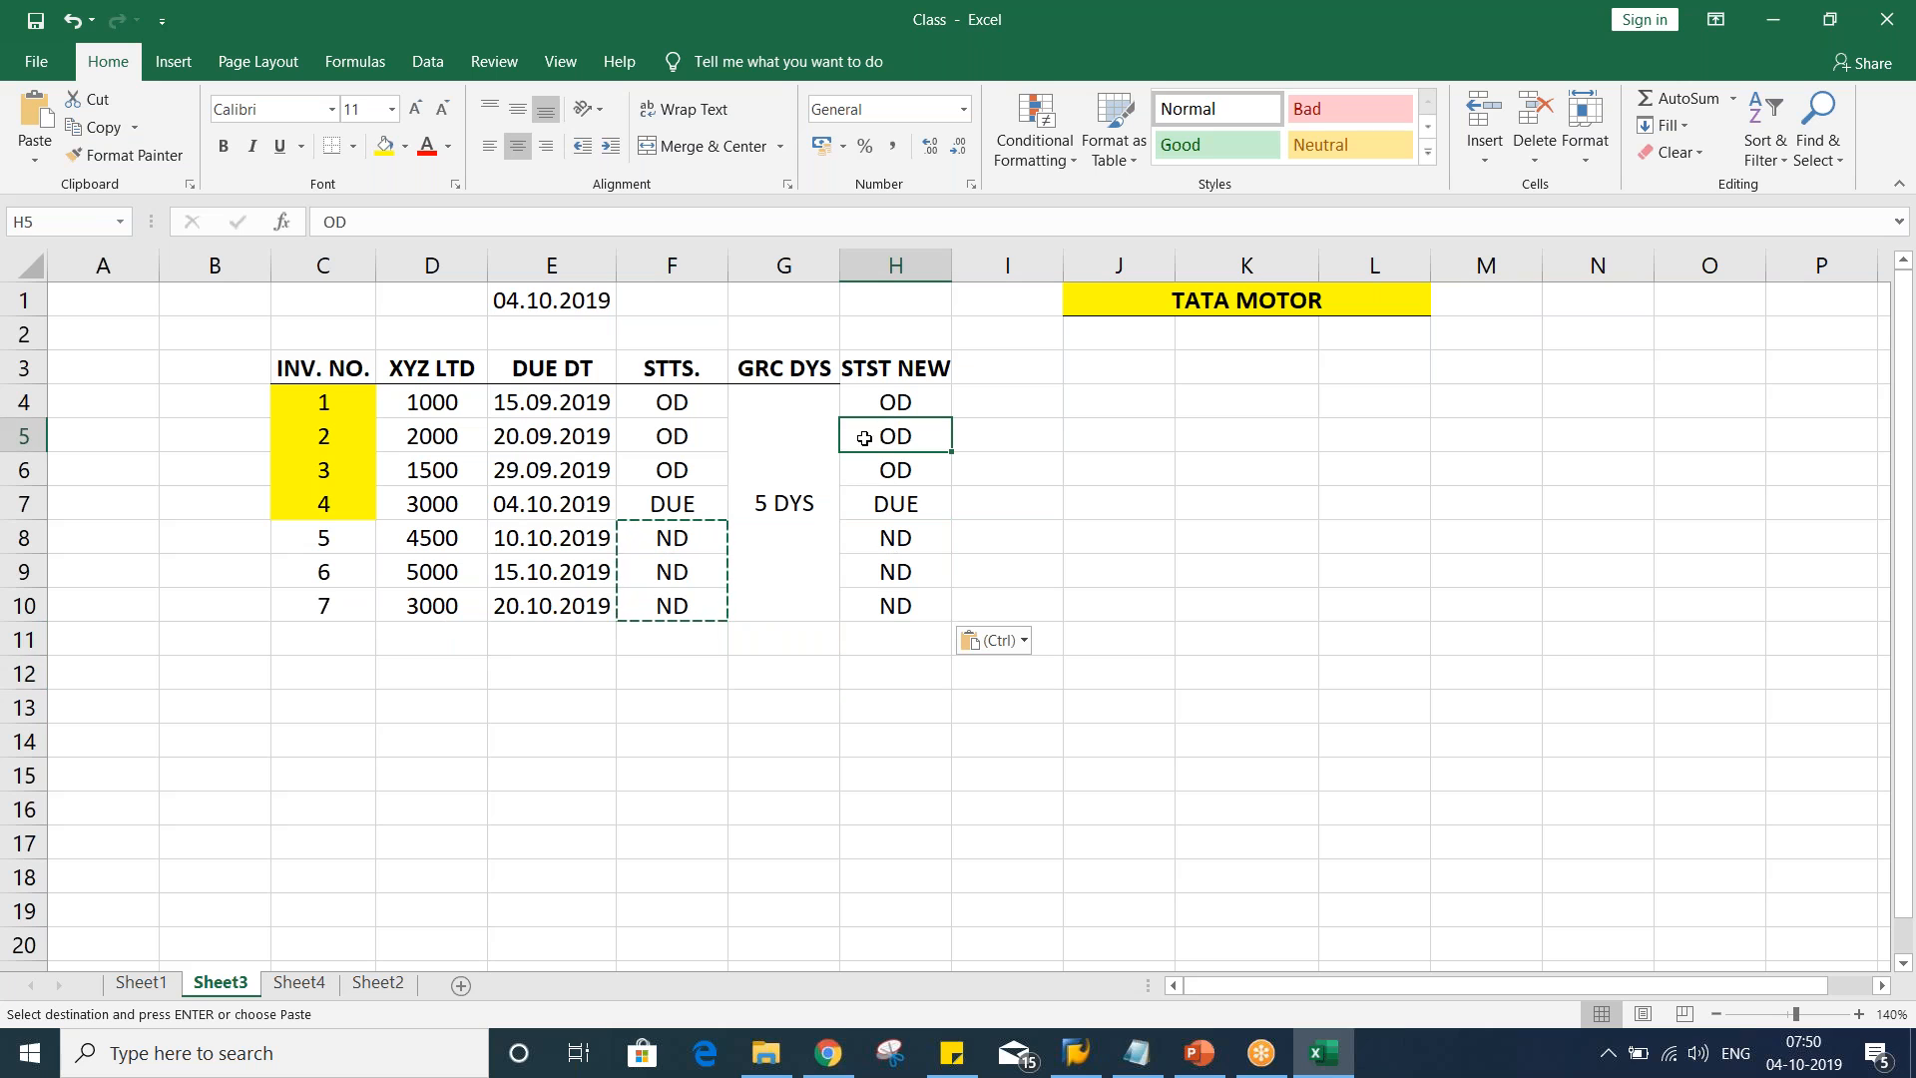
click(884, 511)
click(784, 505)
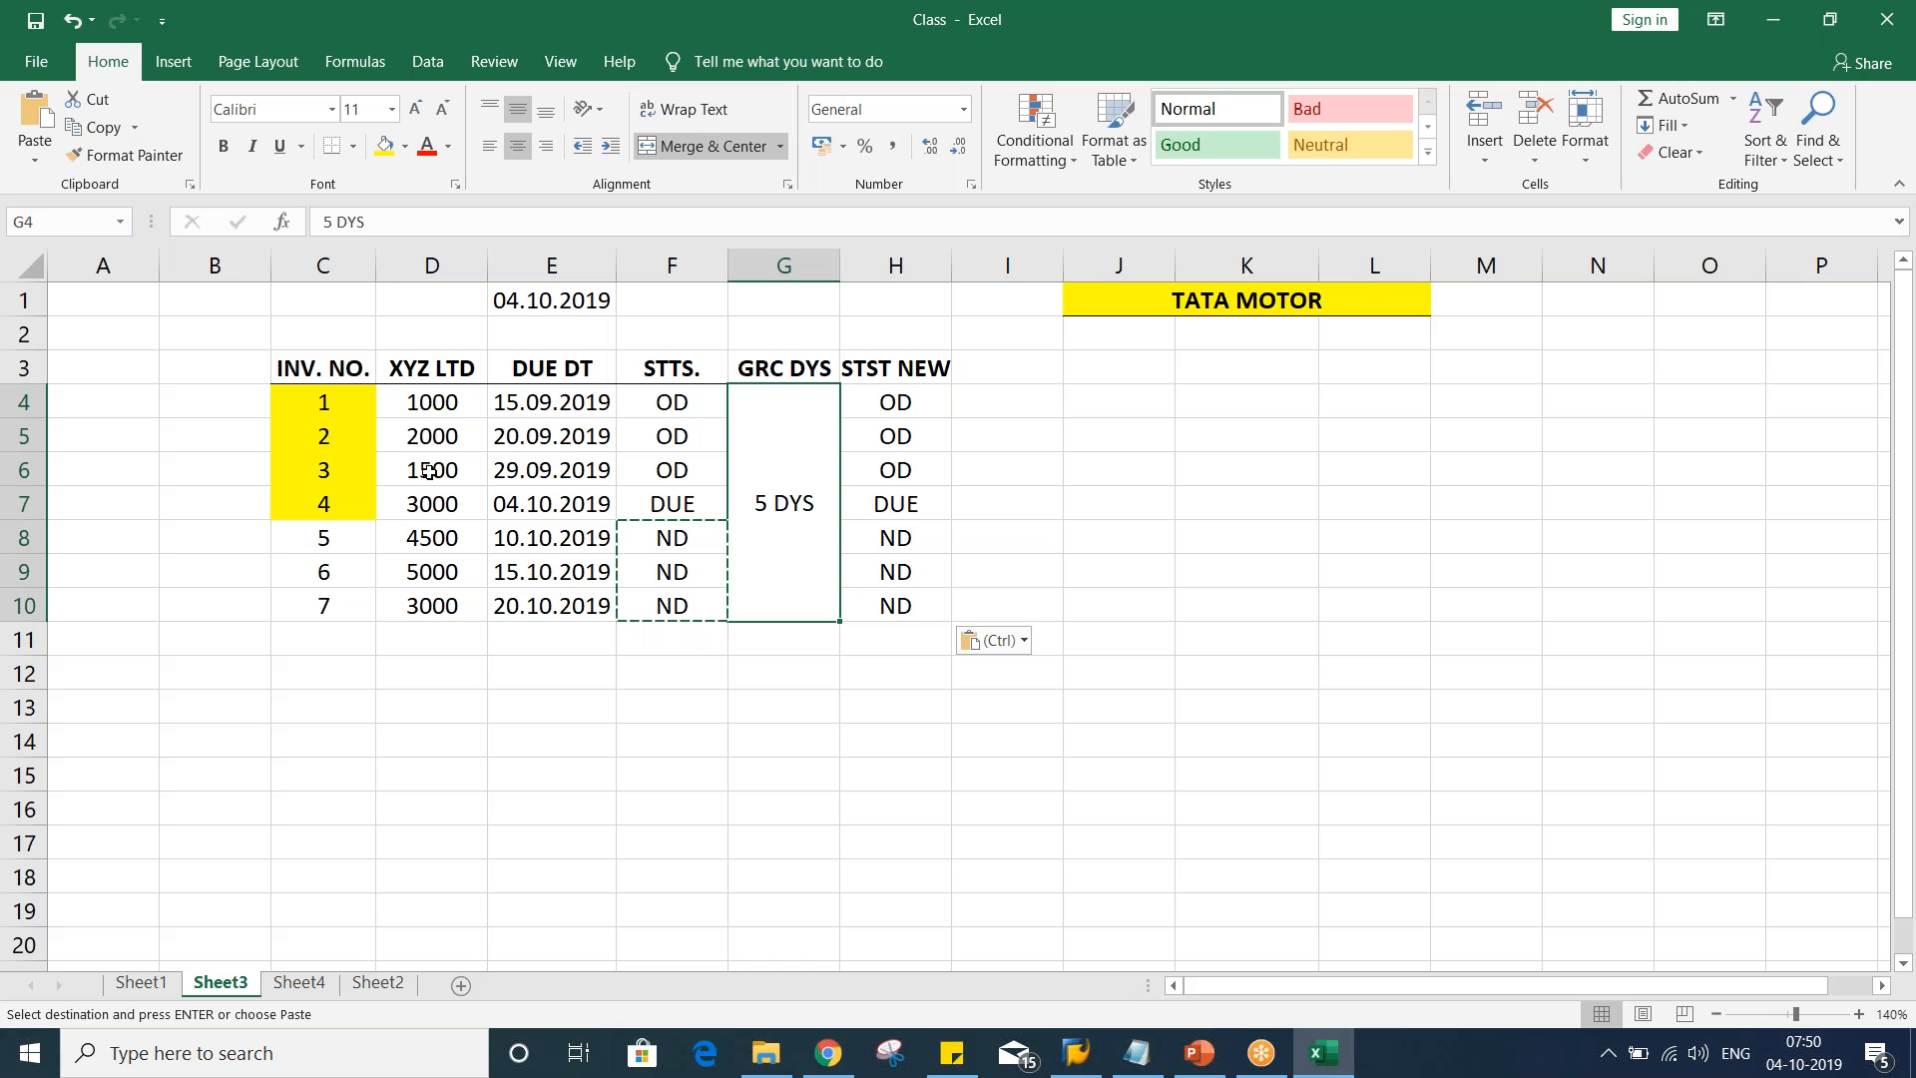
drag(315, 401, 858, 477)
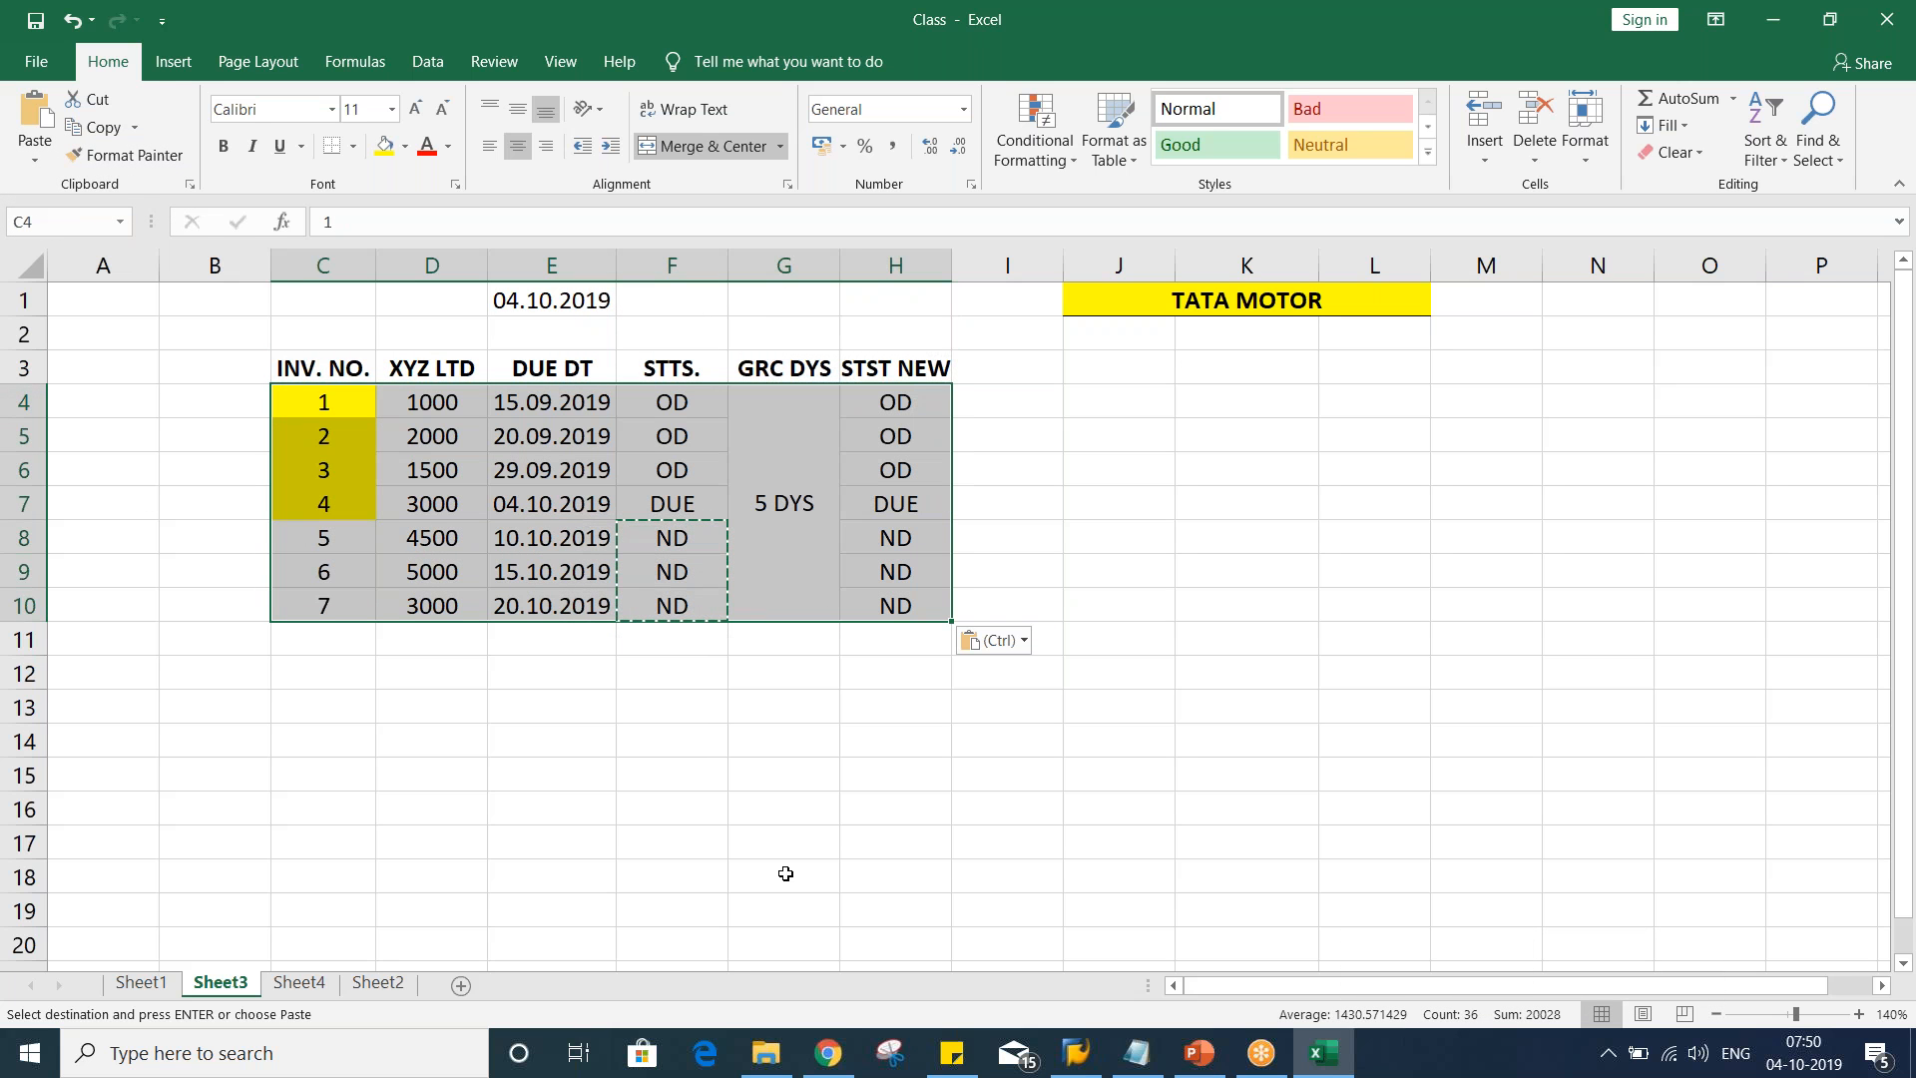
click(866, 431)
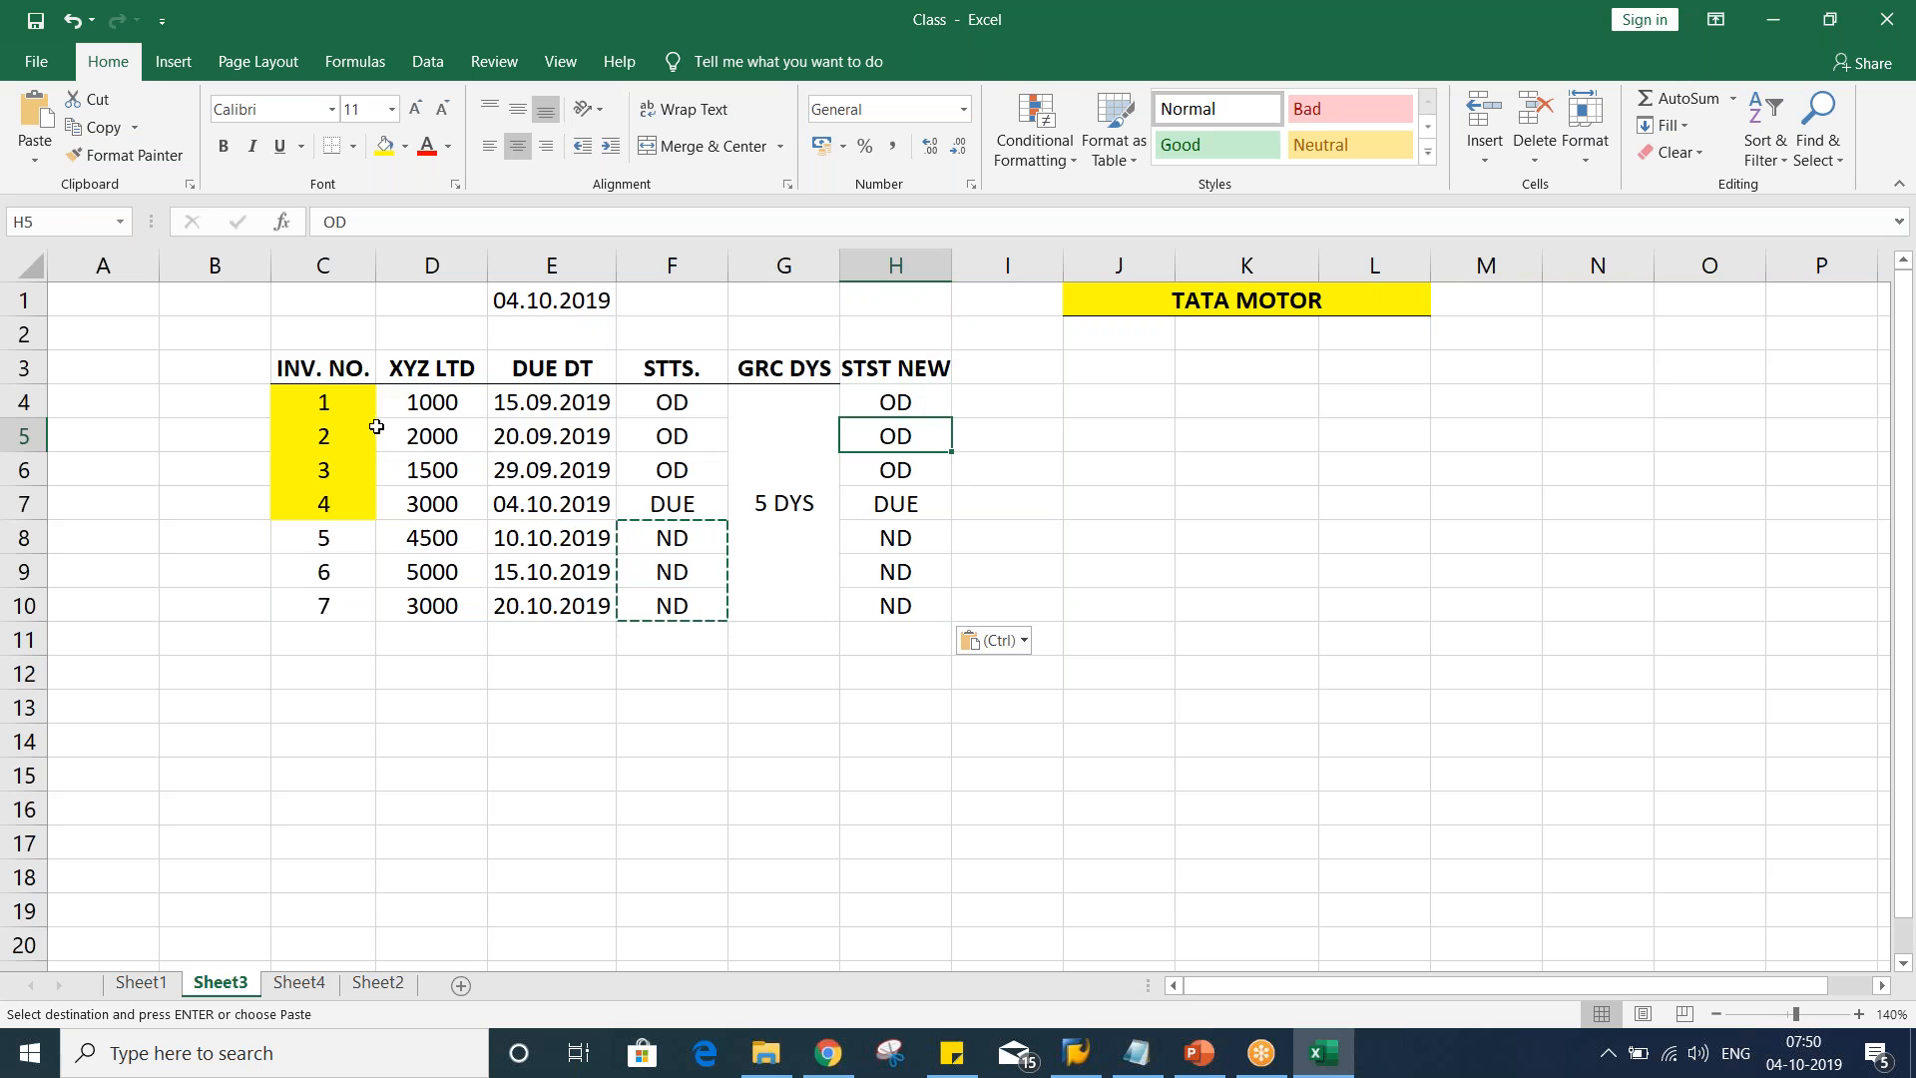
drag(429, 405, 433, 479)
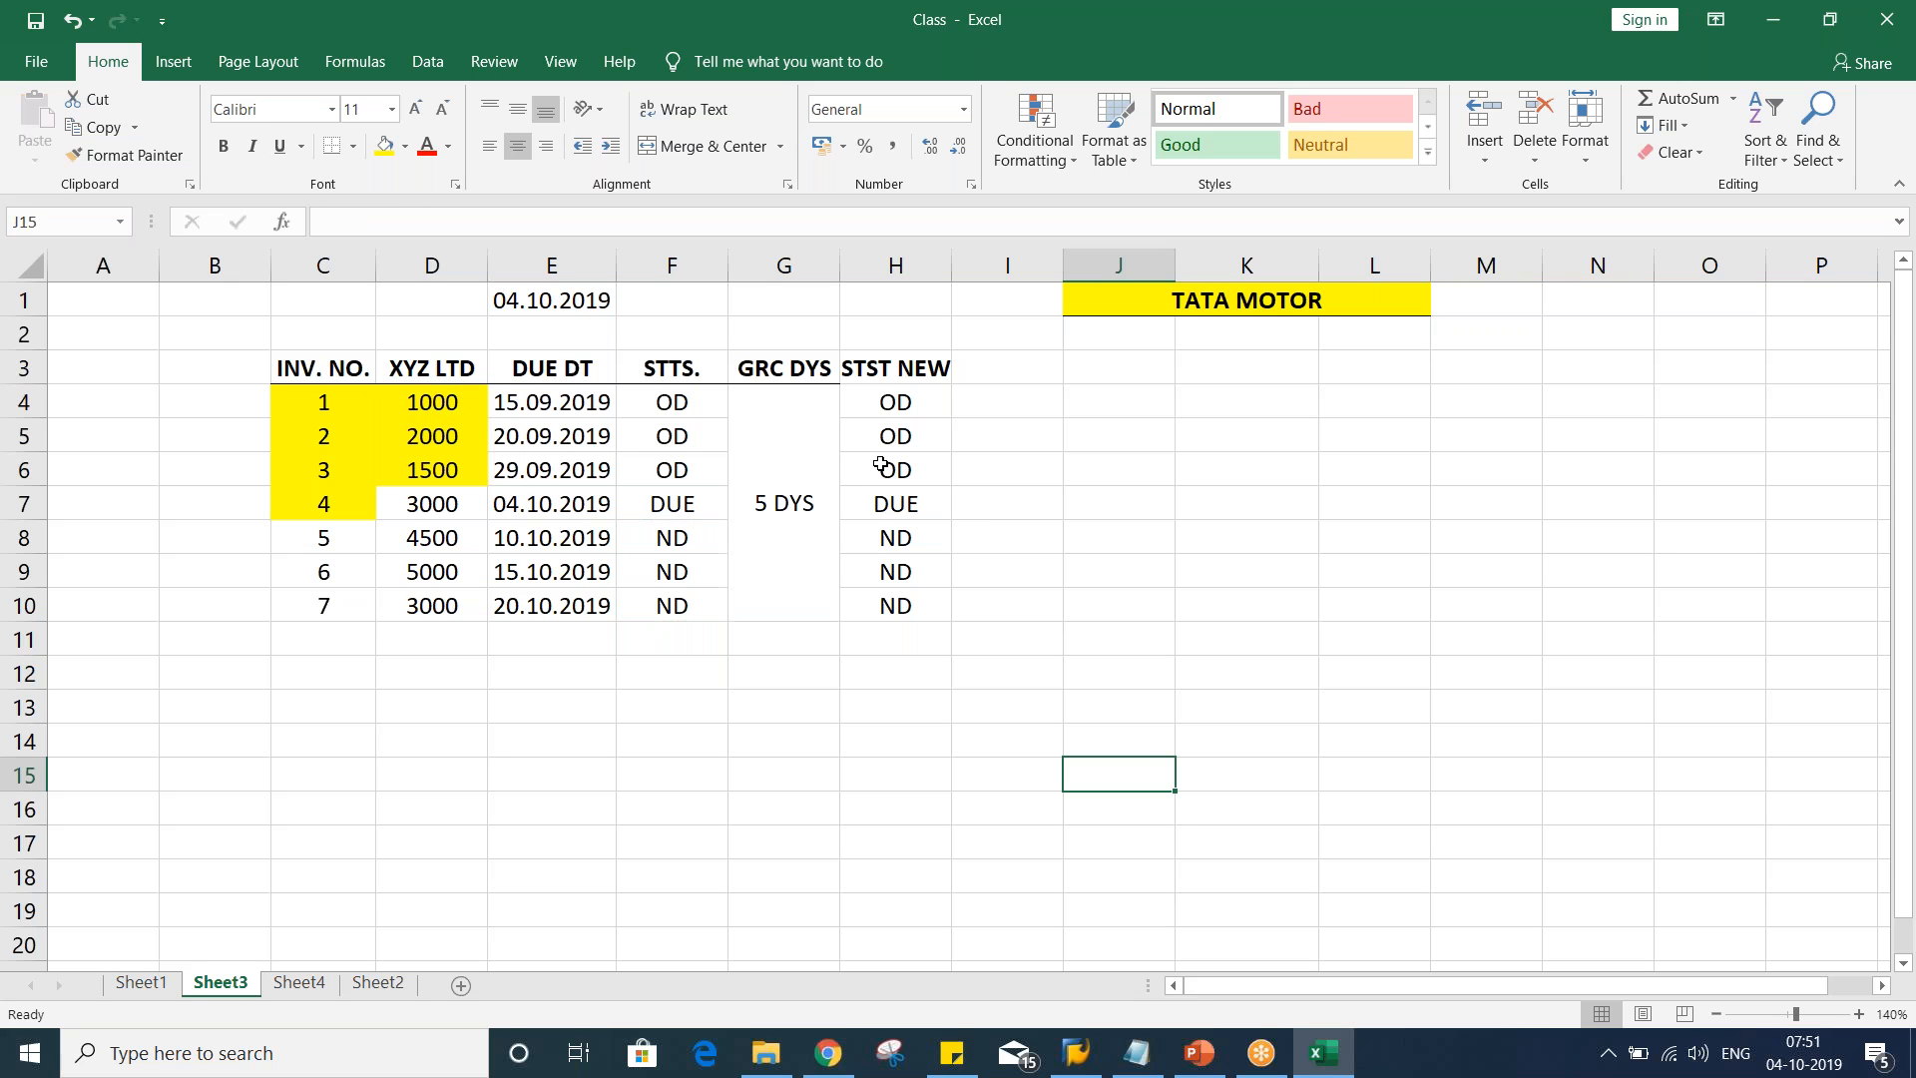
Compare the due date, status, grace days and new status of invoice 4 in row 7
click(683, 510)
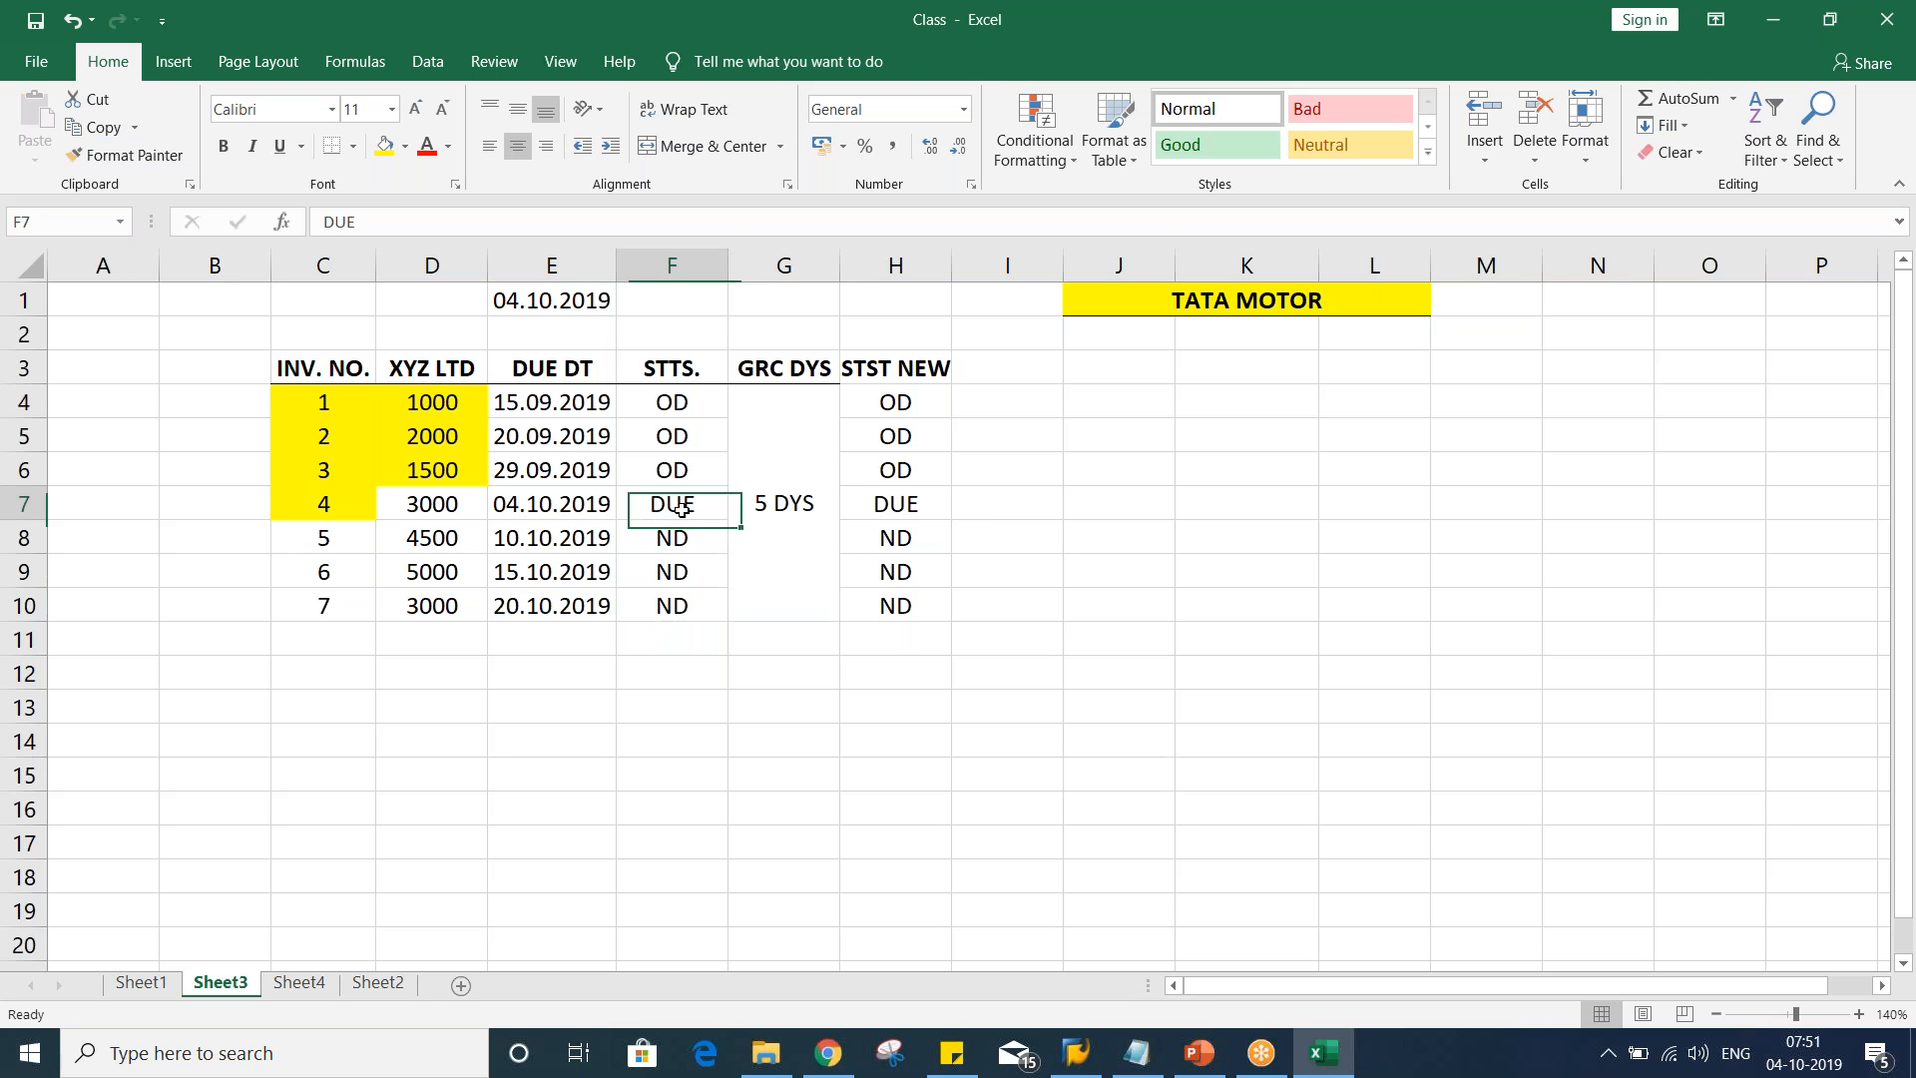
click(525, 518)
click(662, 502)
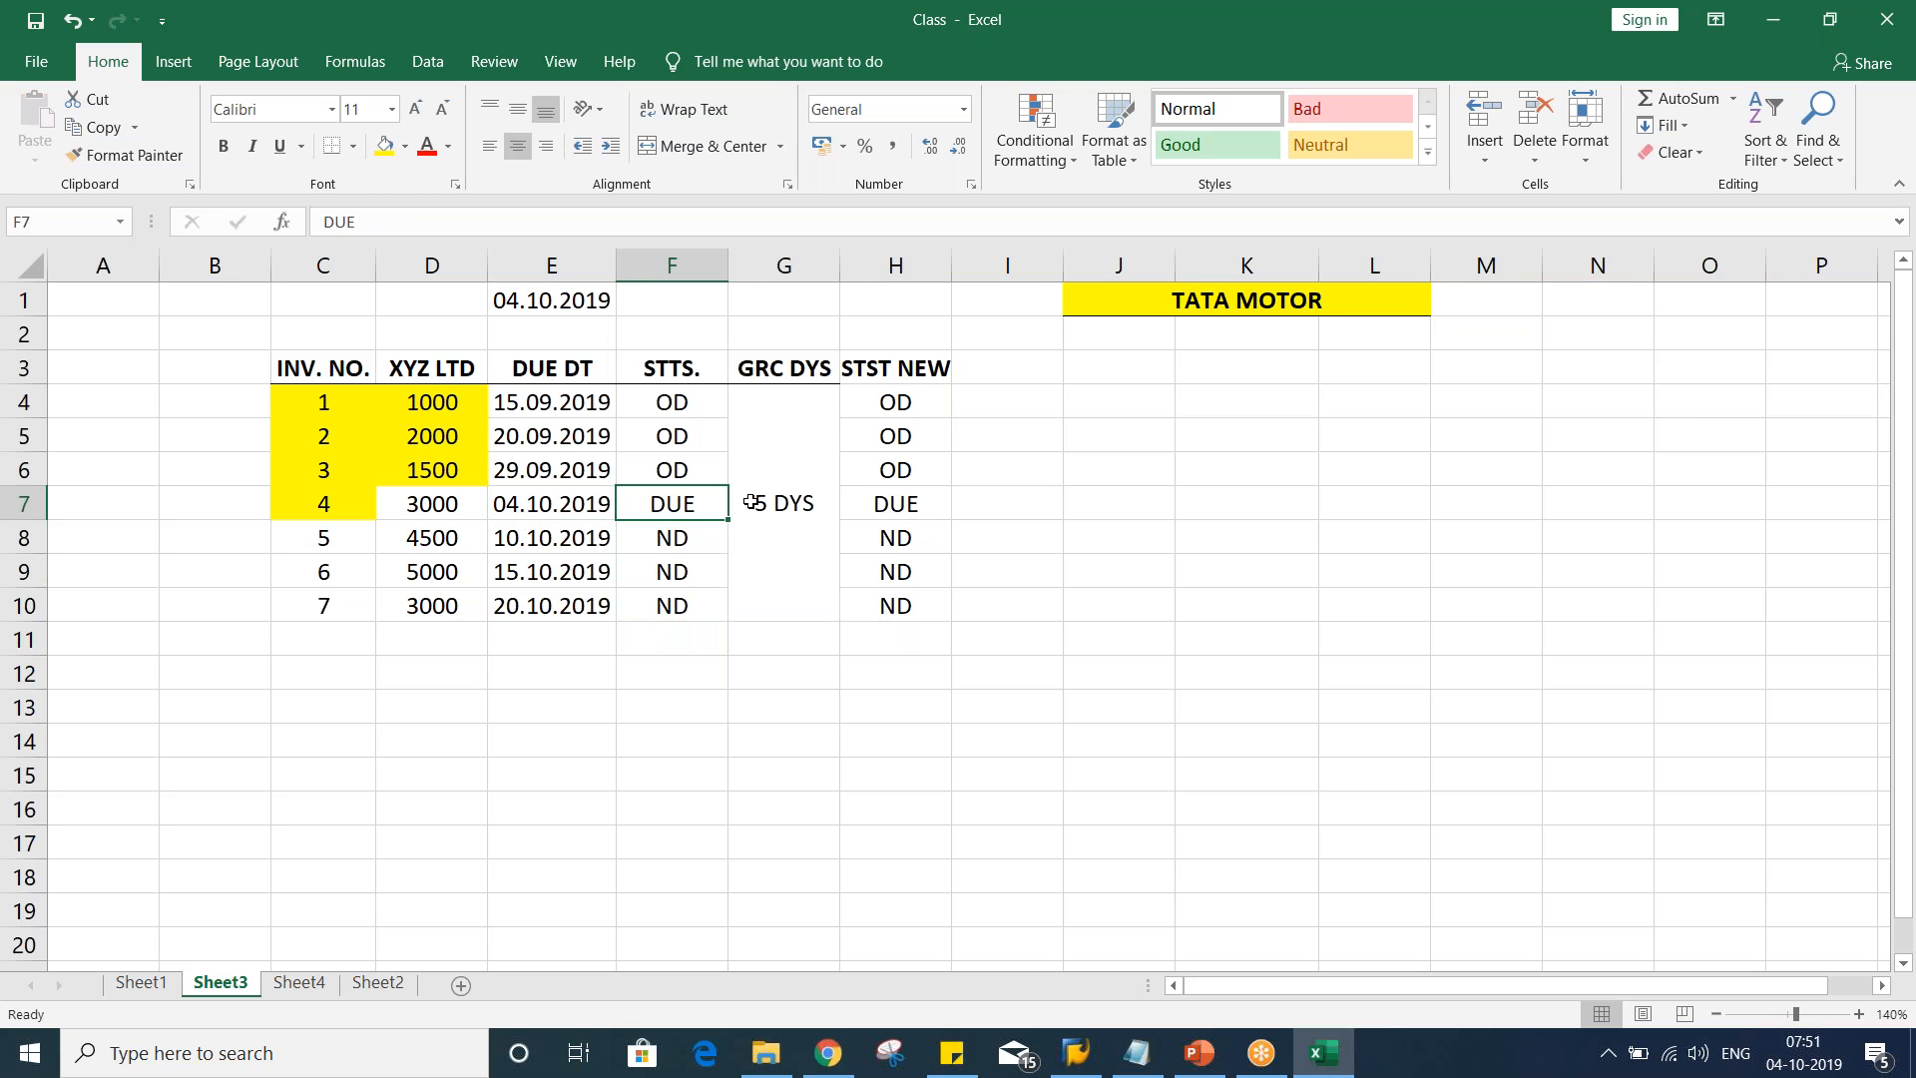
click(752, 502)
click(677, 510)
click(911, 492)
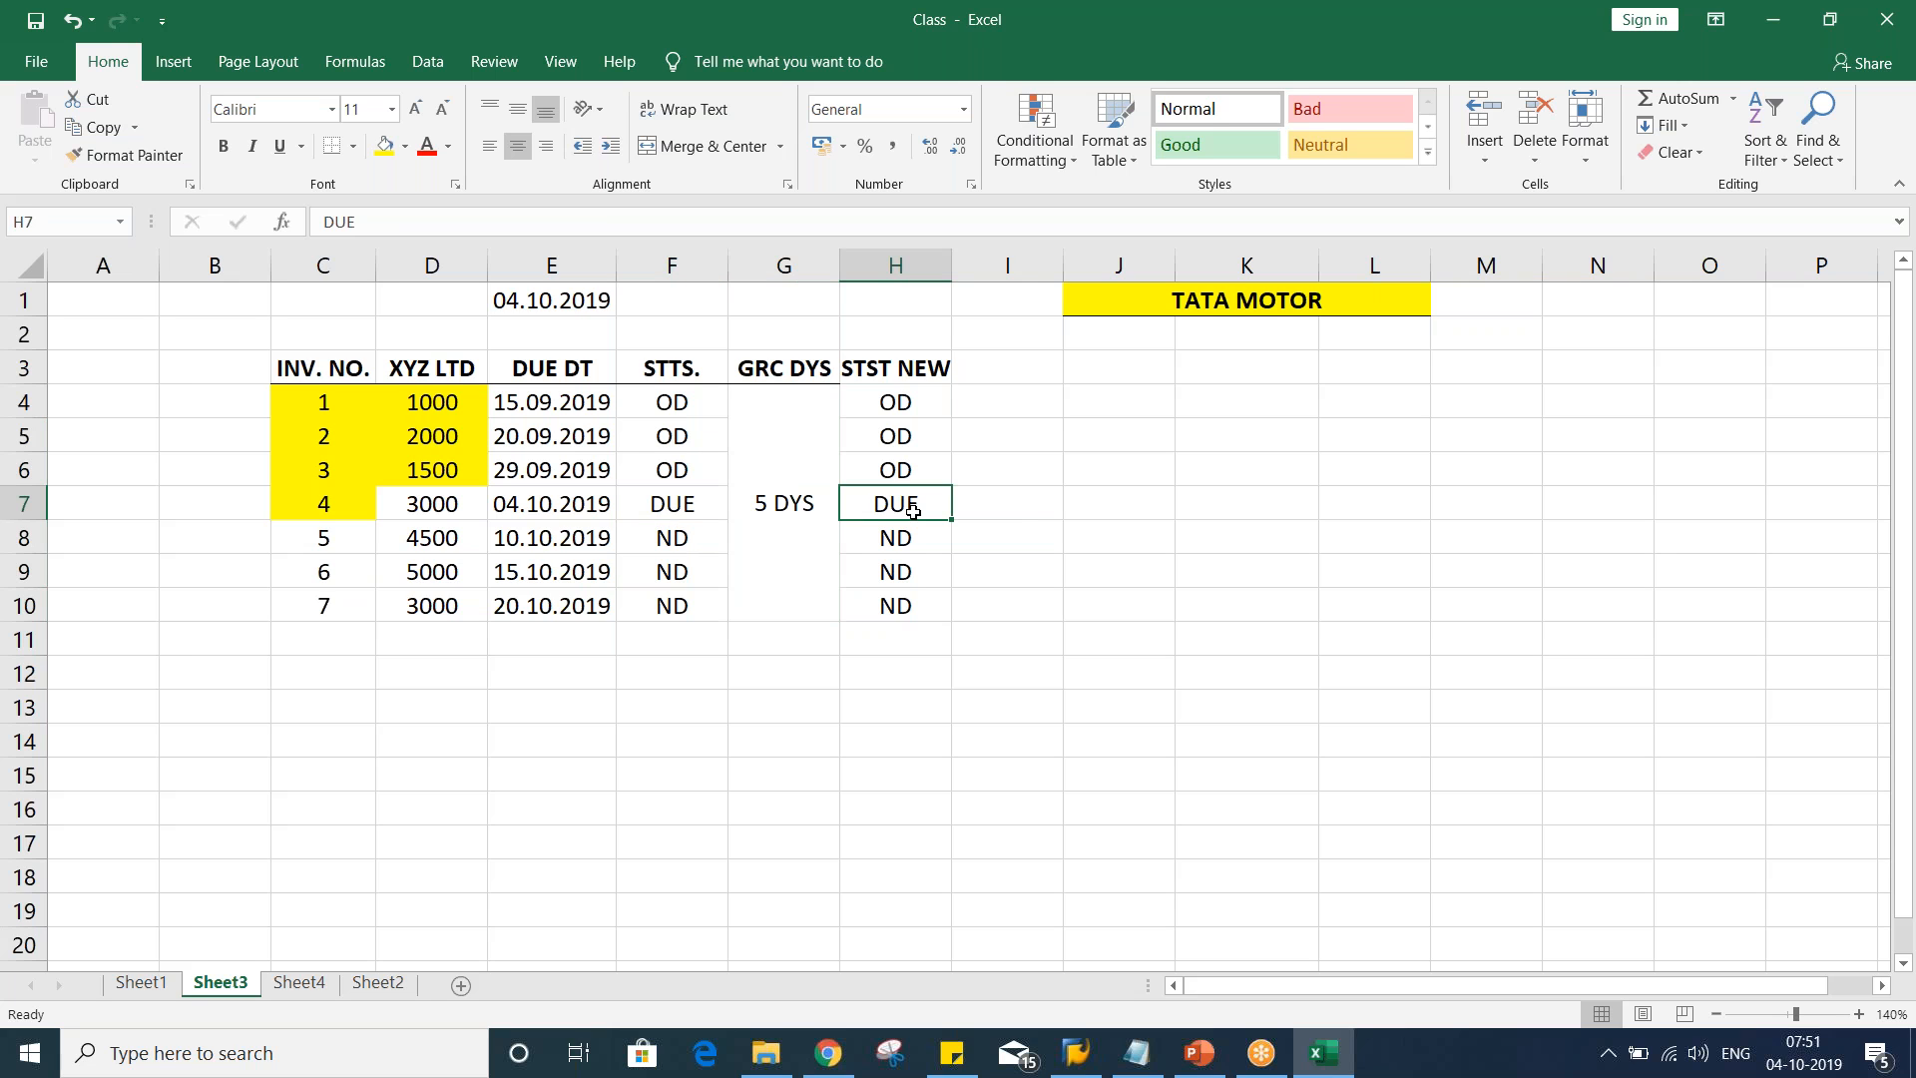
click(527, 525)
click(540, 504)
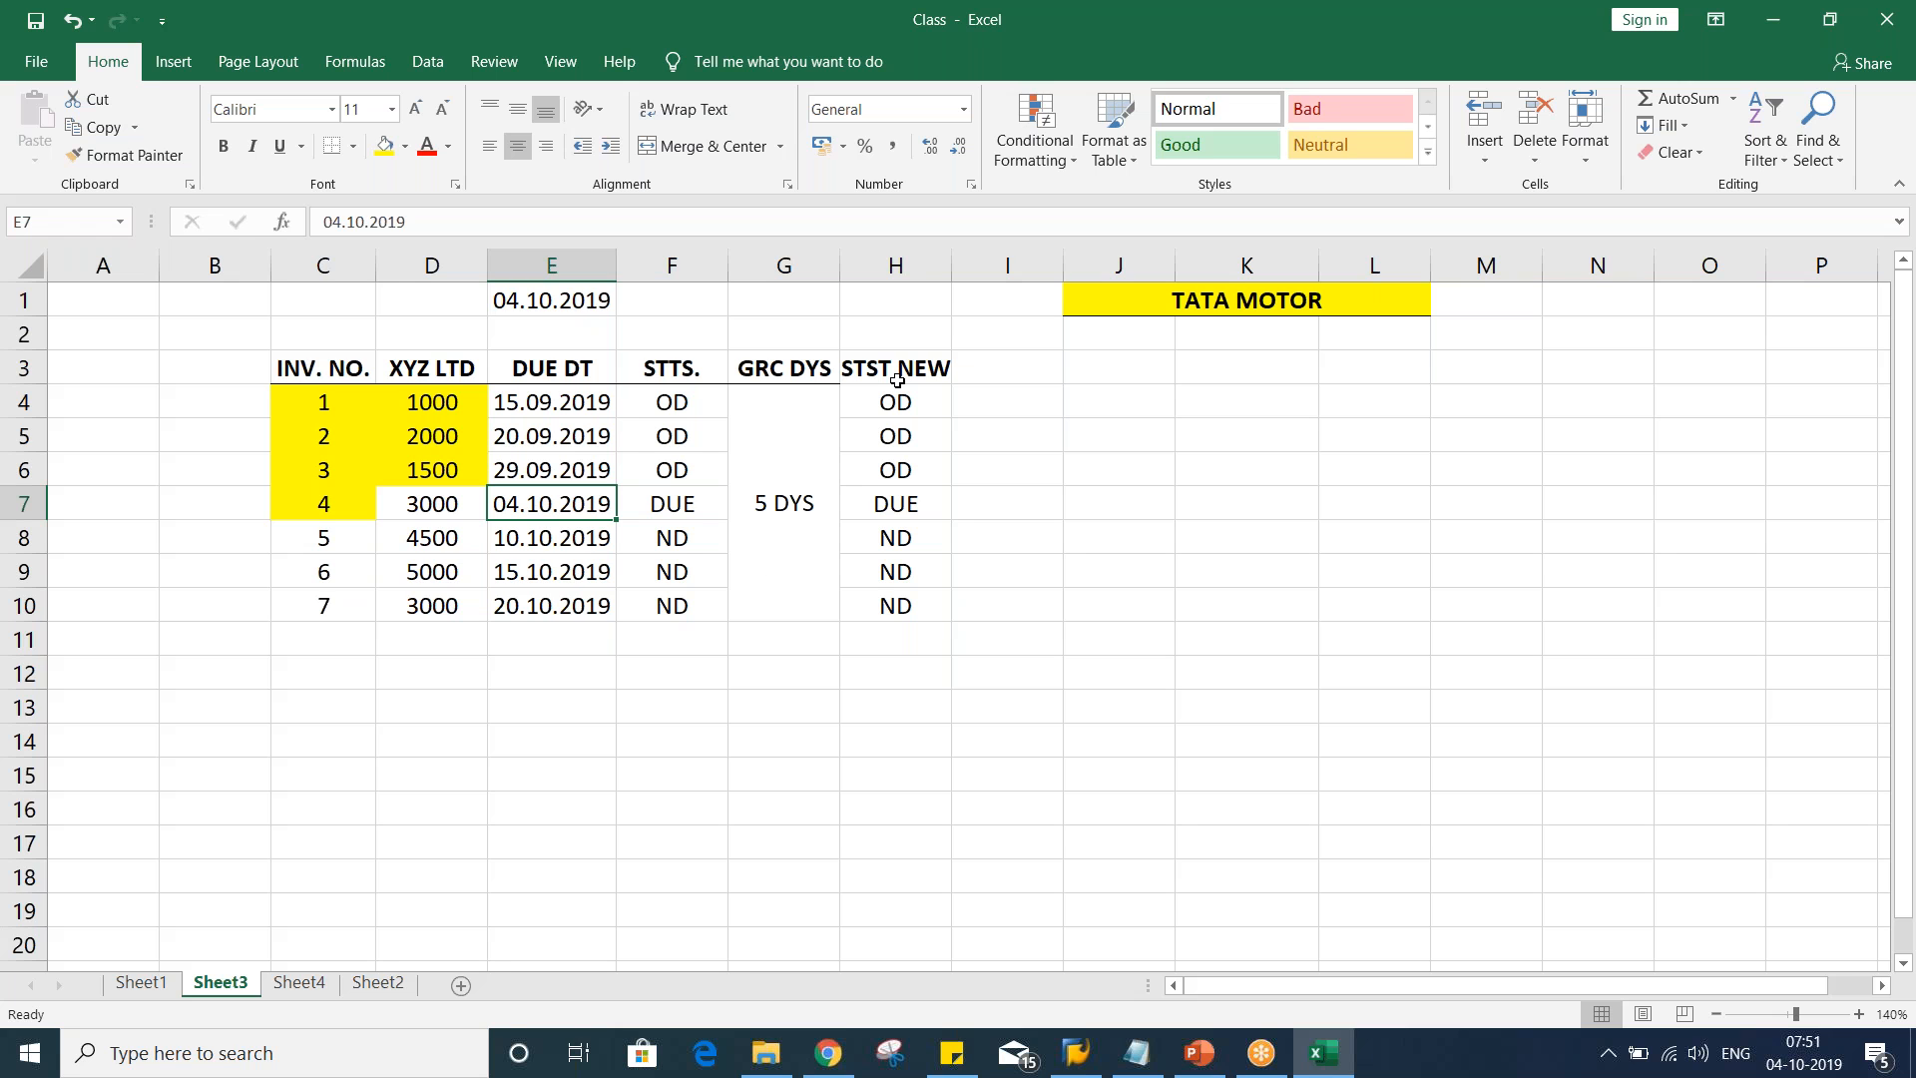
Delete the whole STST NEW column H from the sheet
click(918, 266)
right_click(918, 265)
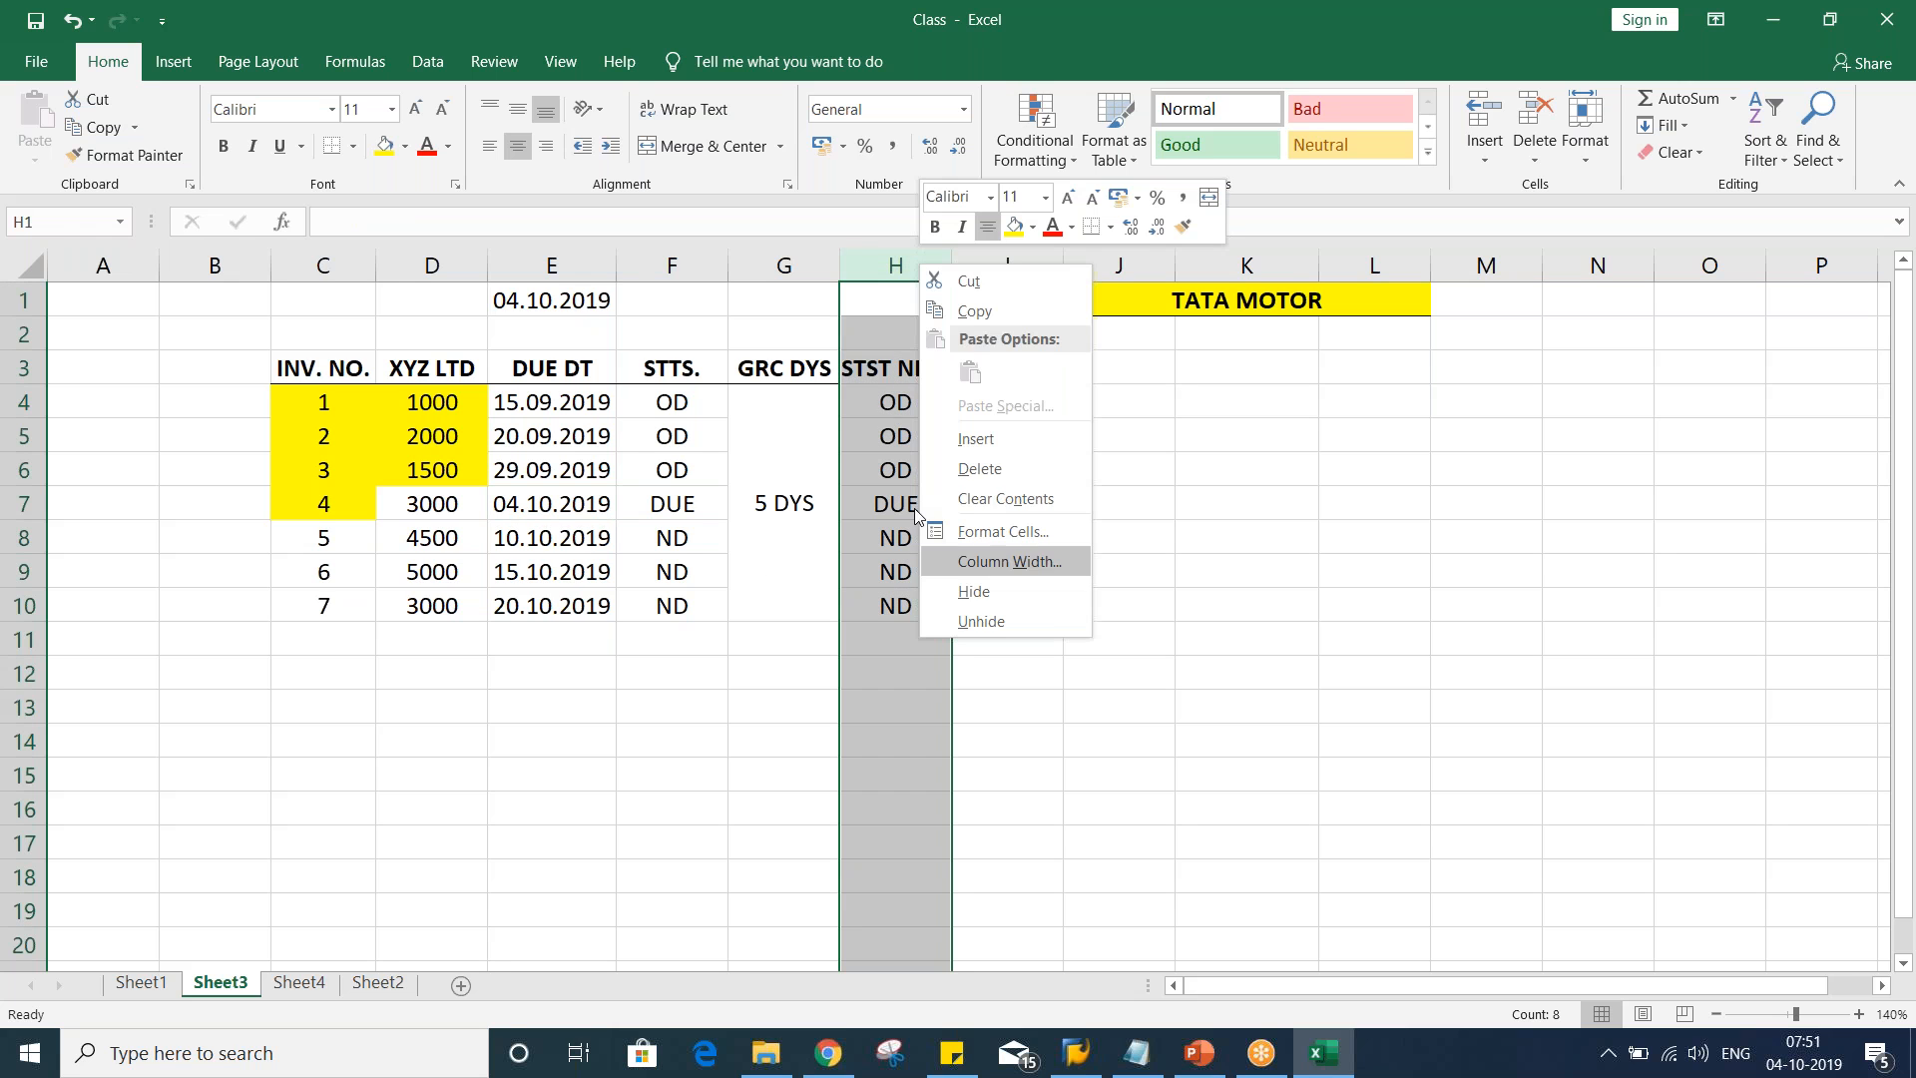
key(Escape)
key(ctrl+minus)
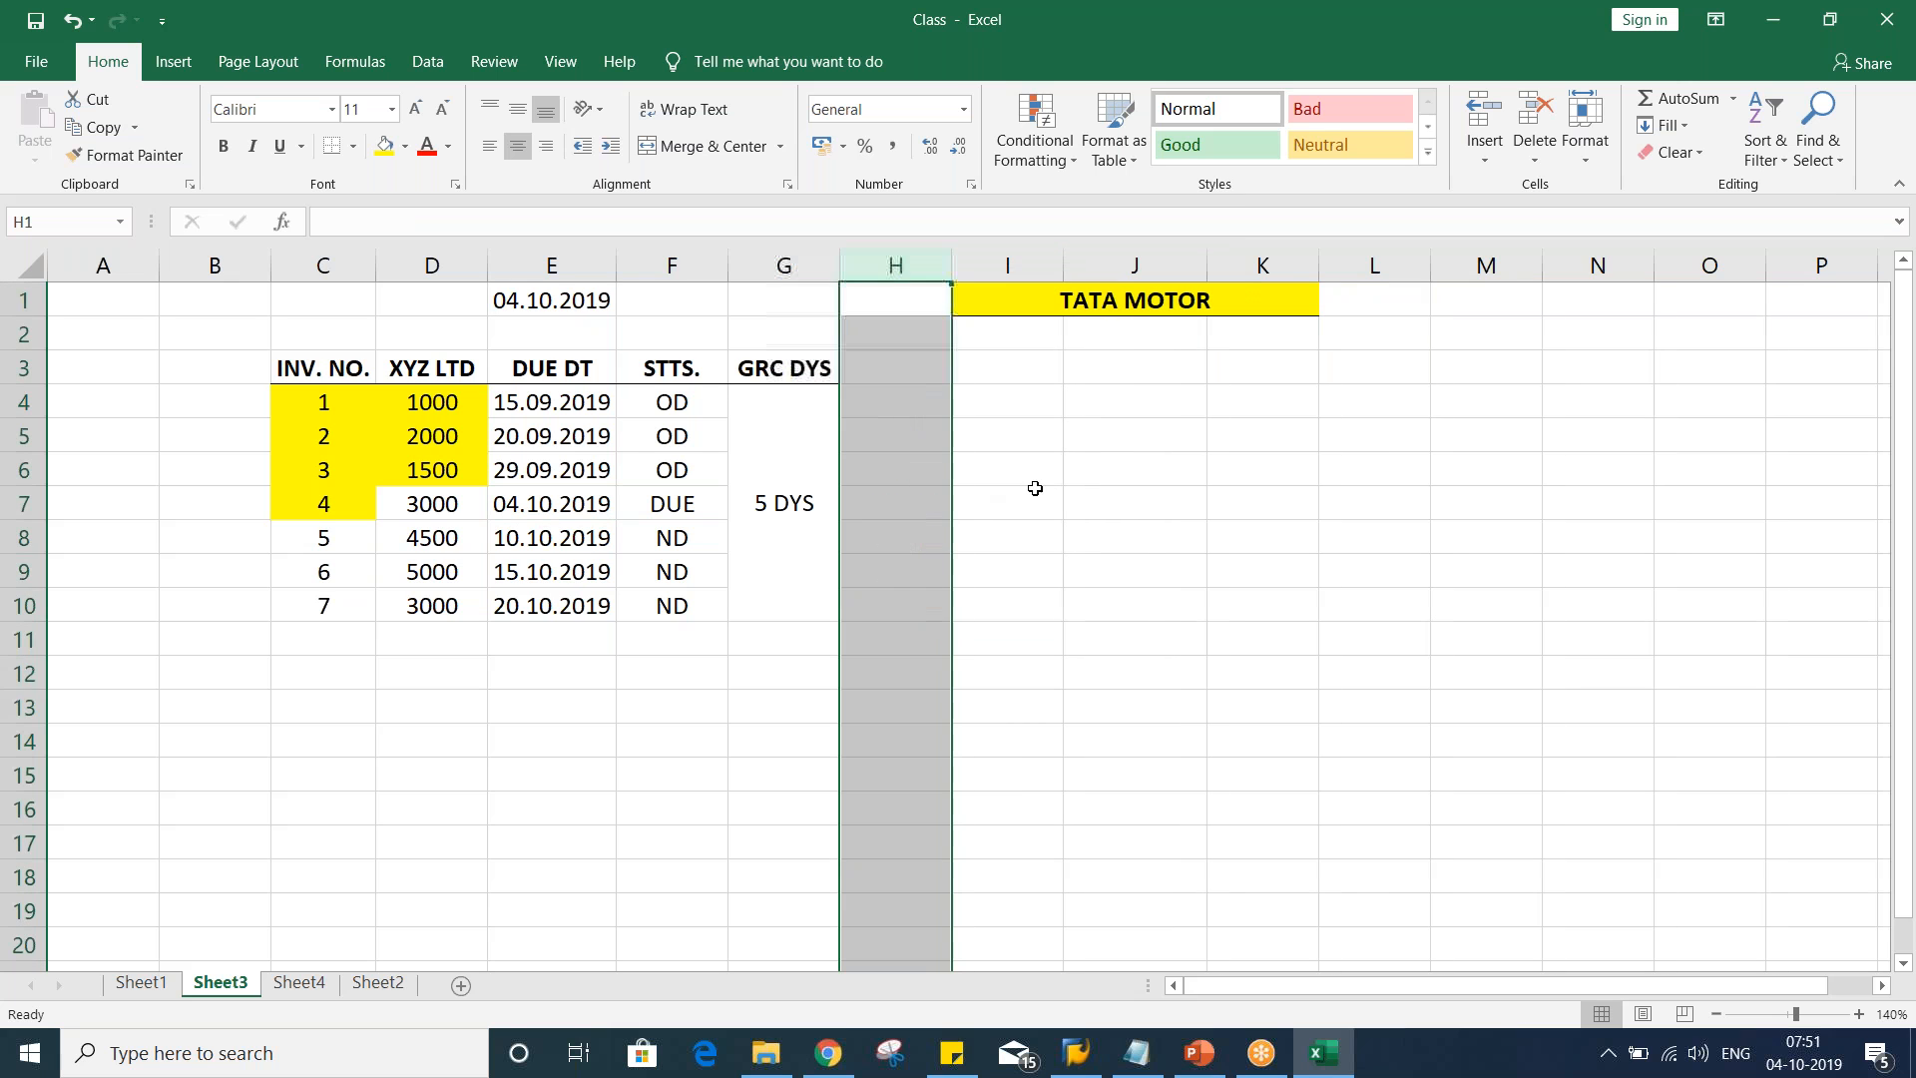
click(1035, 494)
Check the due date and DUE status of invoice 4 in E7:F7 against the grace days in column G
click(791, 450)
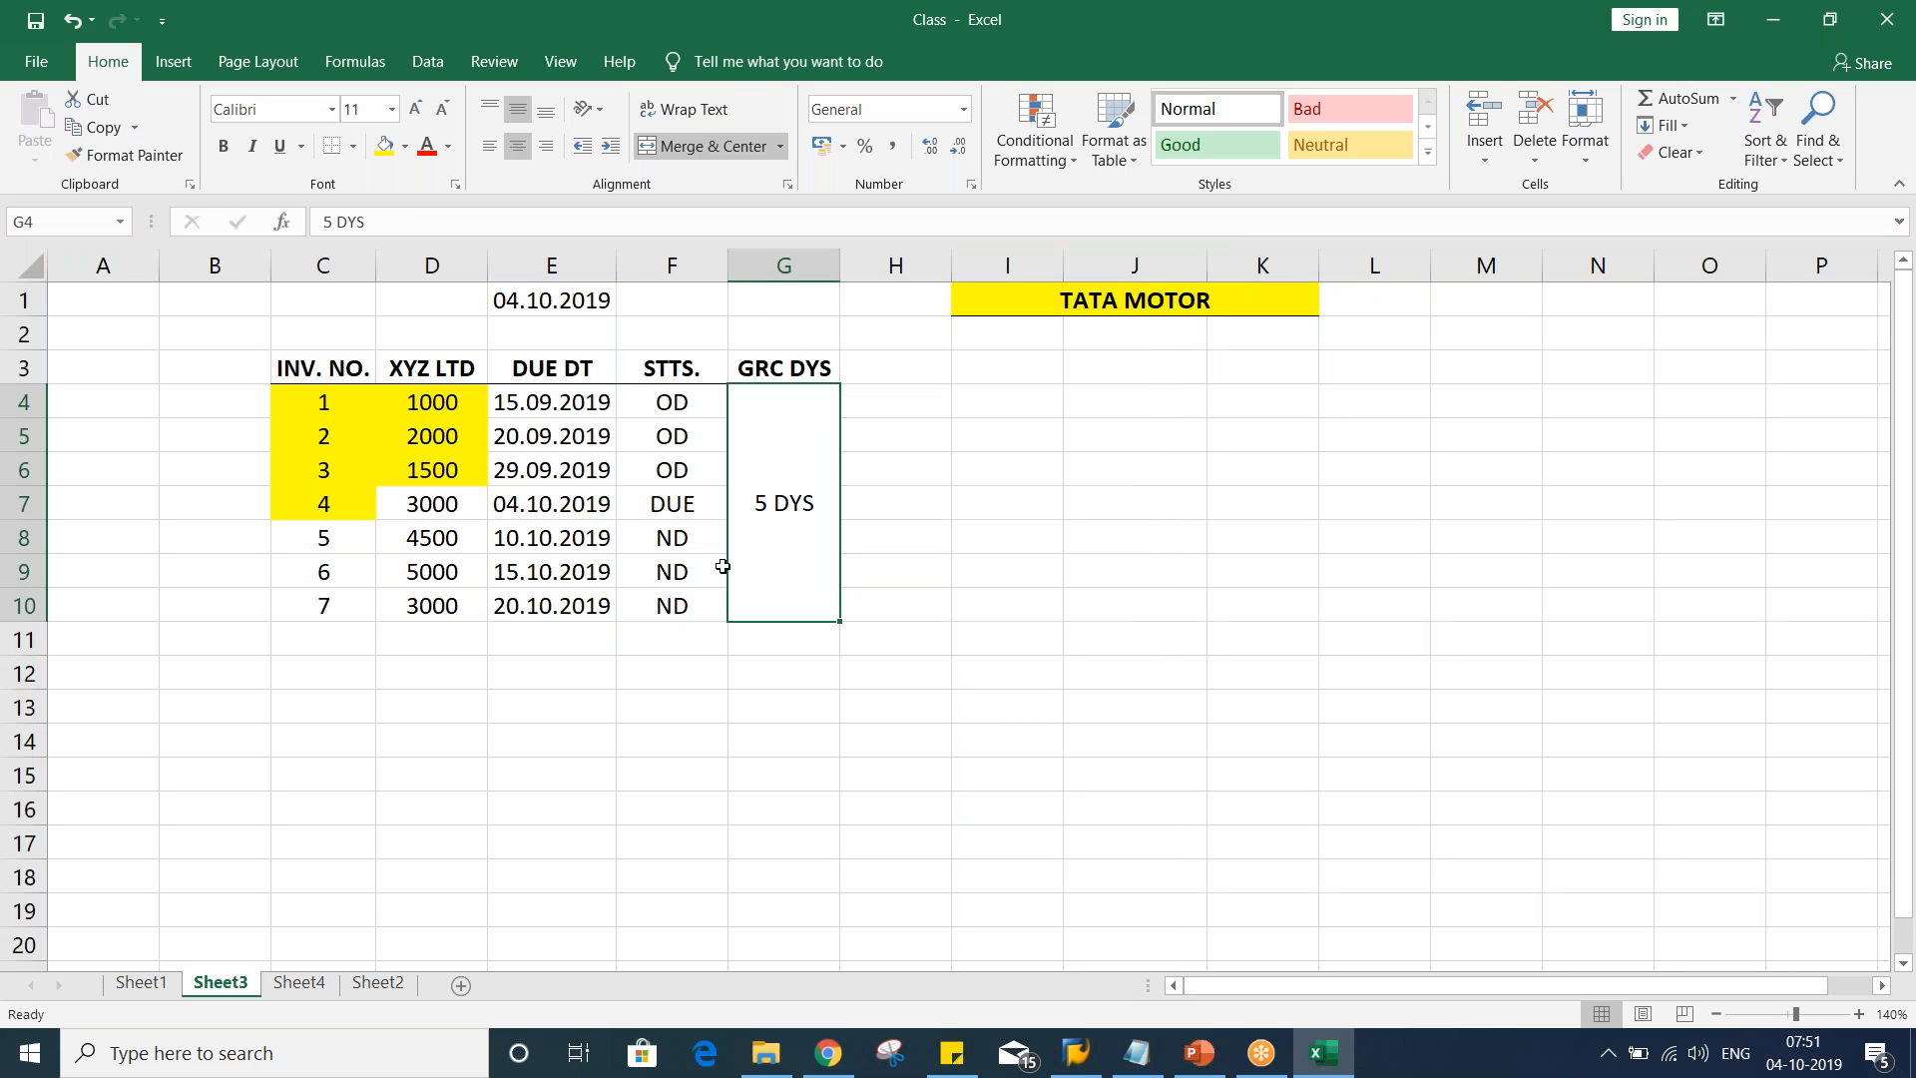
click(525, 509)
click(669, 511)
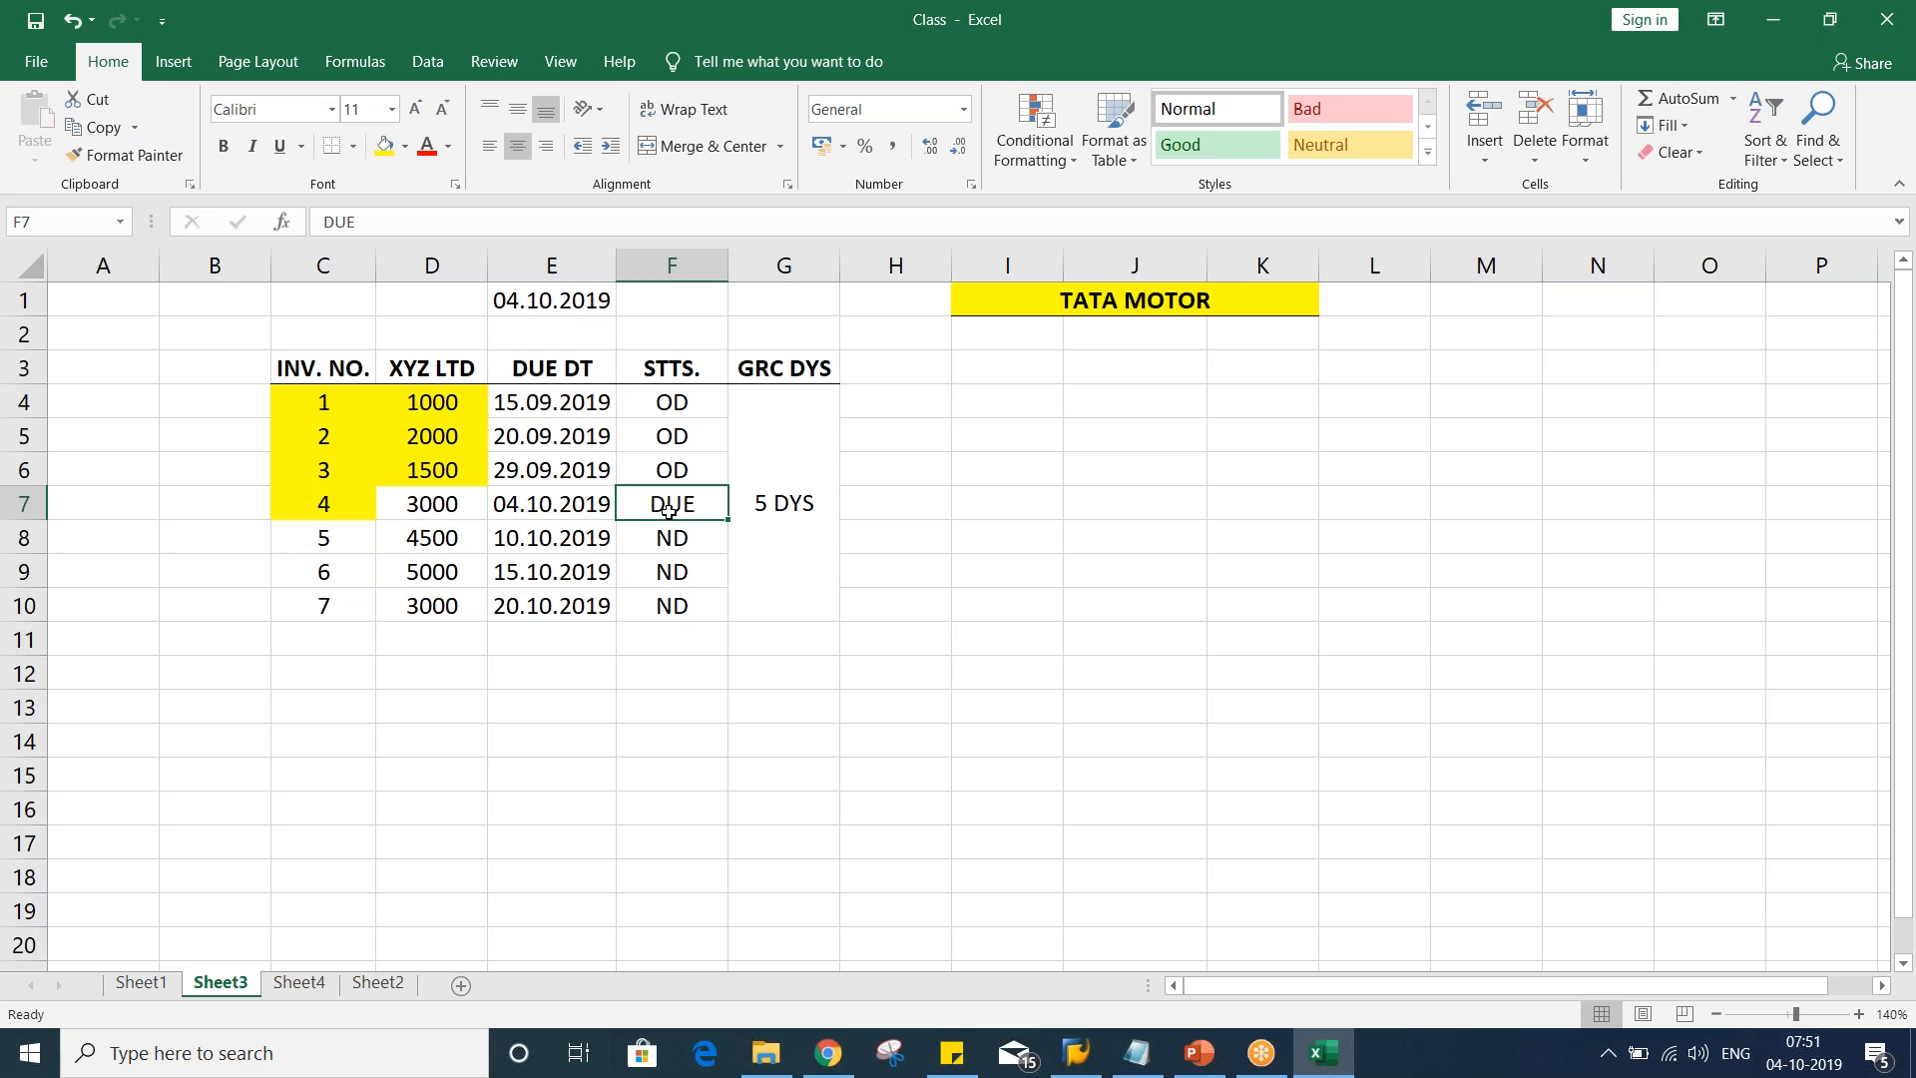
drag(564, 506, 672, 504)
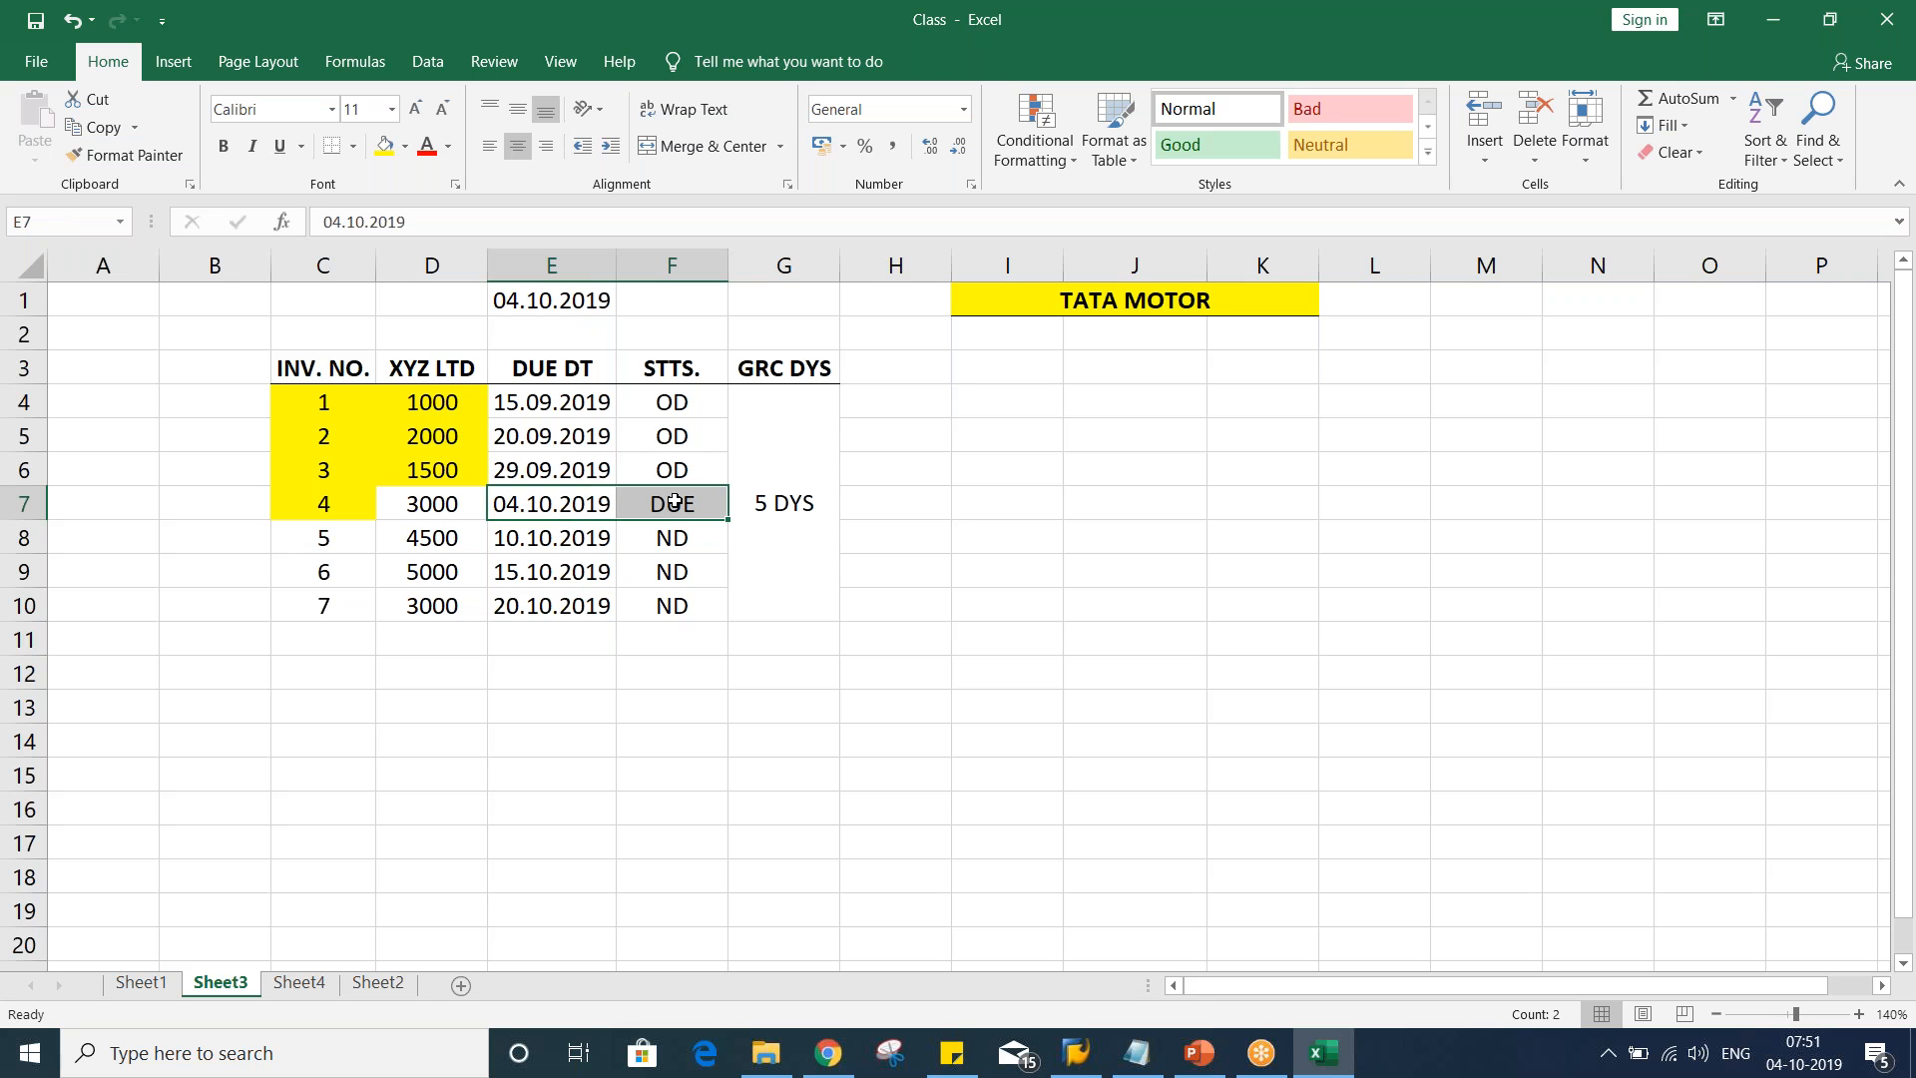
click(806, 507)
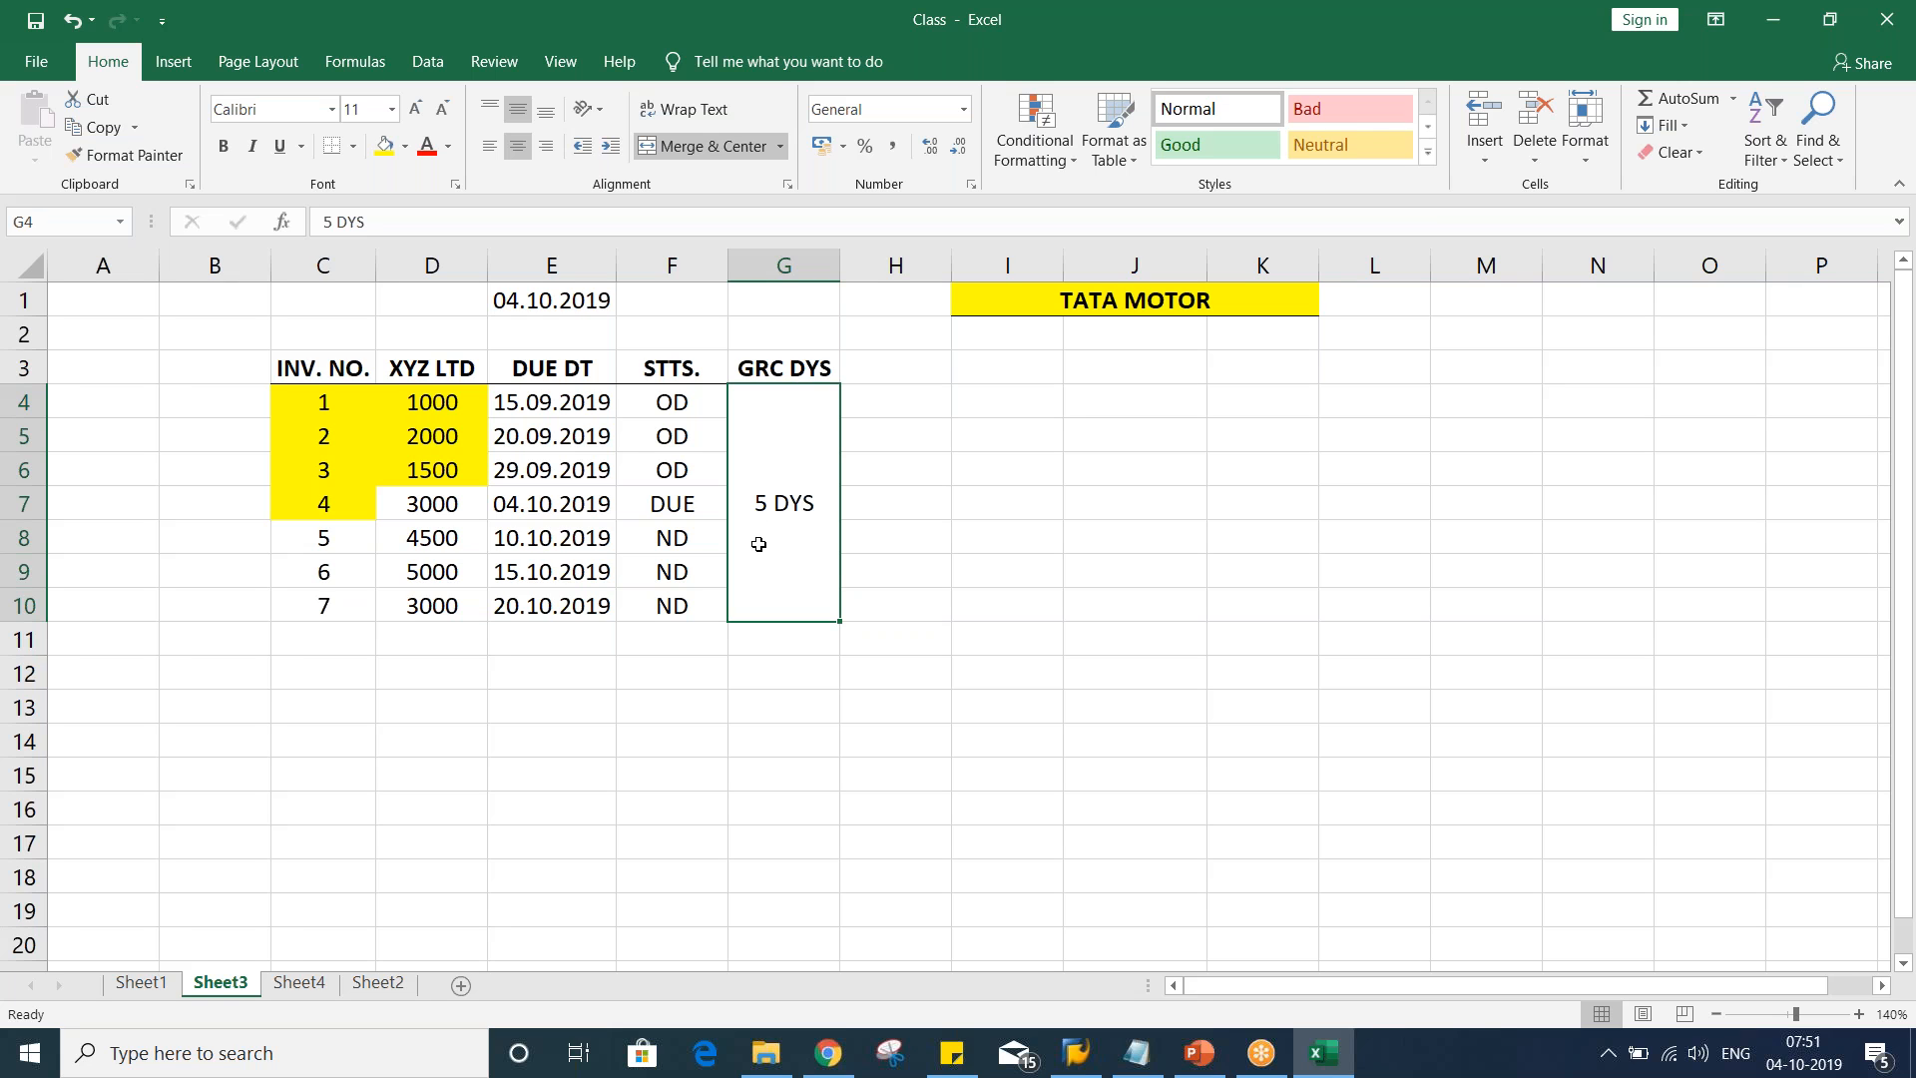
Change the fill of the XYZ LTD amounts in D4:D6 to light blue
drag(427, 400, 453, 469)
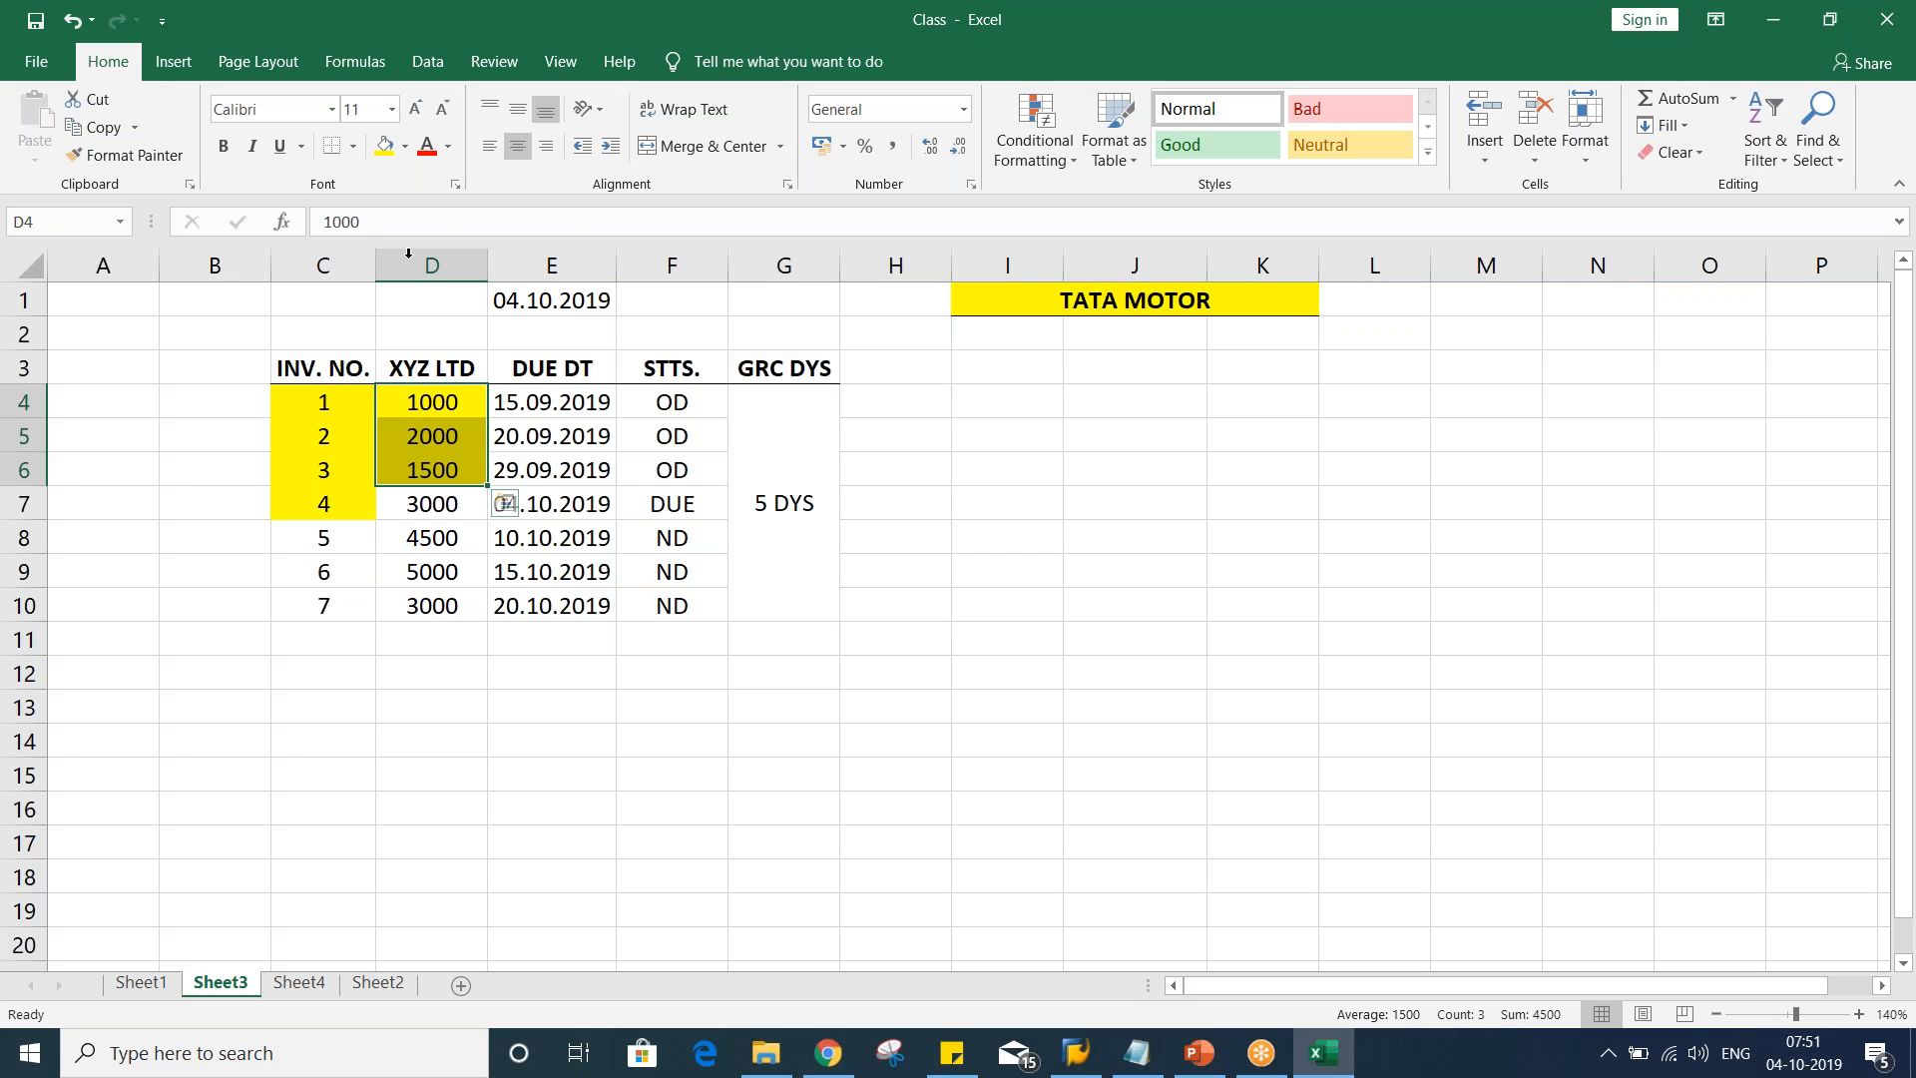
click(405, 147)
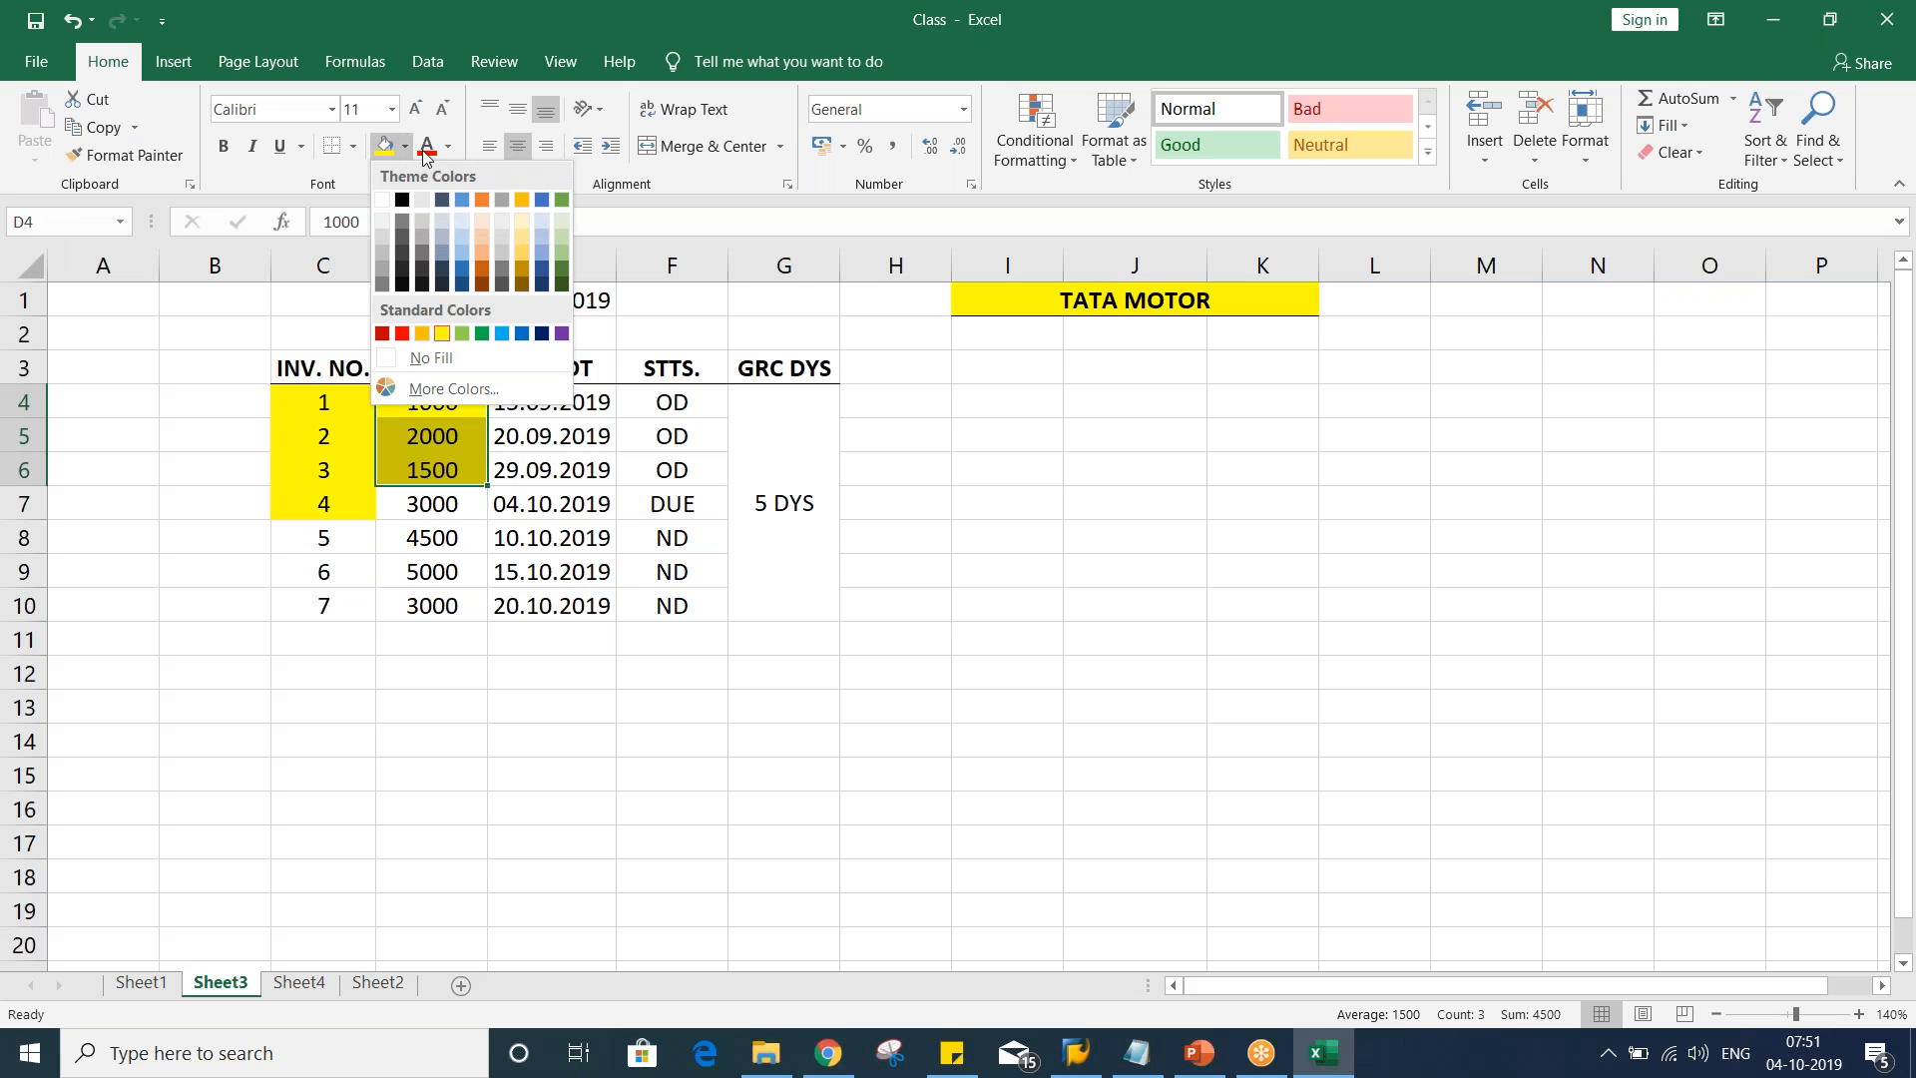
click(466, 253)
click(432, 639)
Review the amounts and due dates of the overdue invoices 1 to 3 in D4:E6
click(432, 403)
click(439, 470)
click(440, 437)
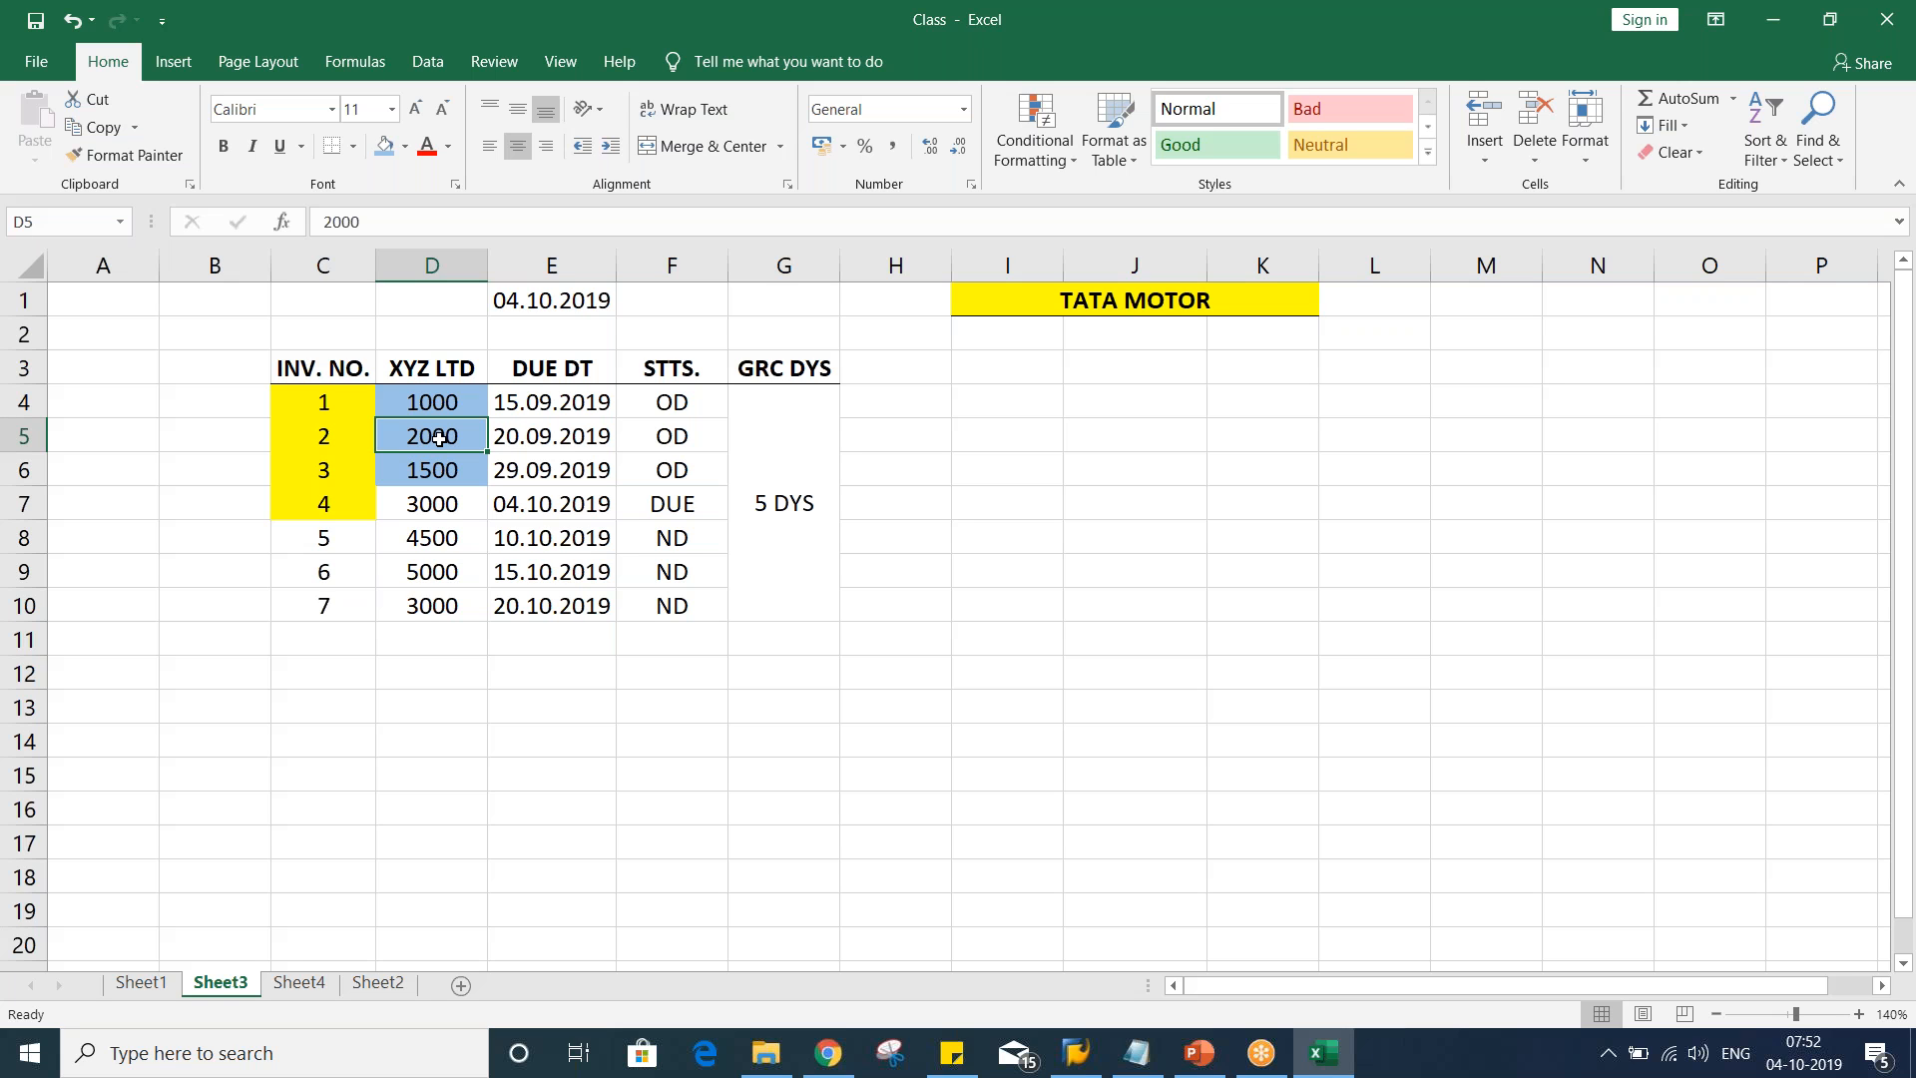
drag(444, 399, 439, 464)
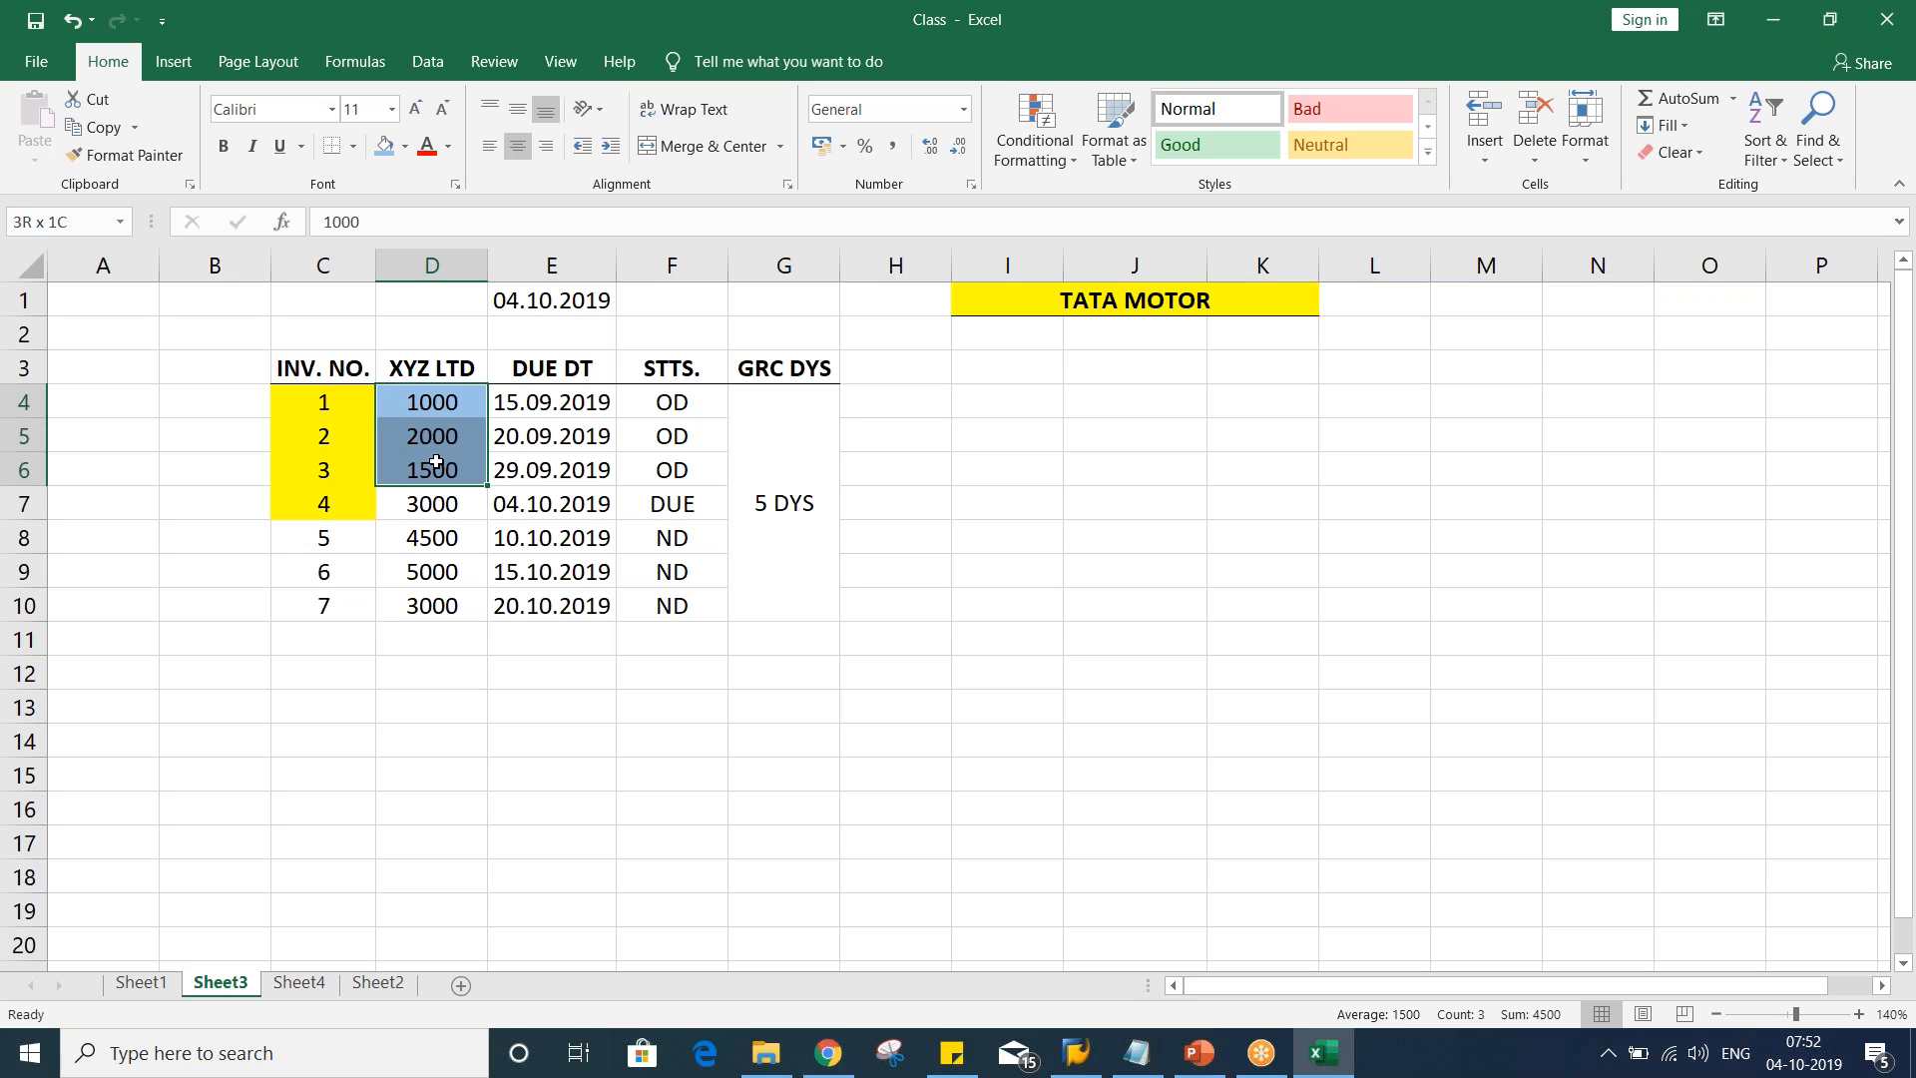
click(561, 408)
click(548, 443)
click(548, 467)
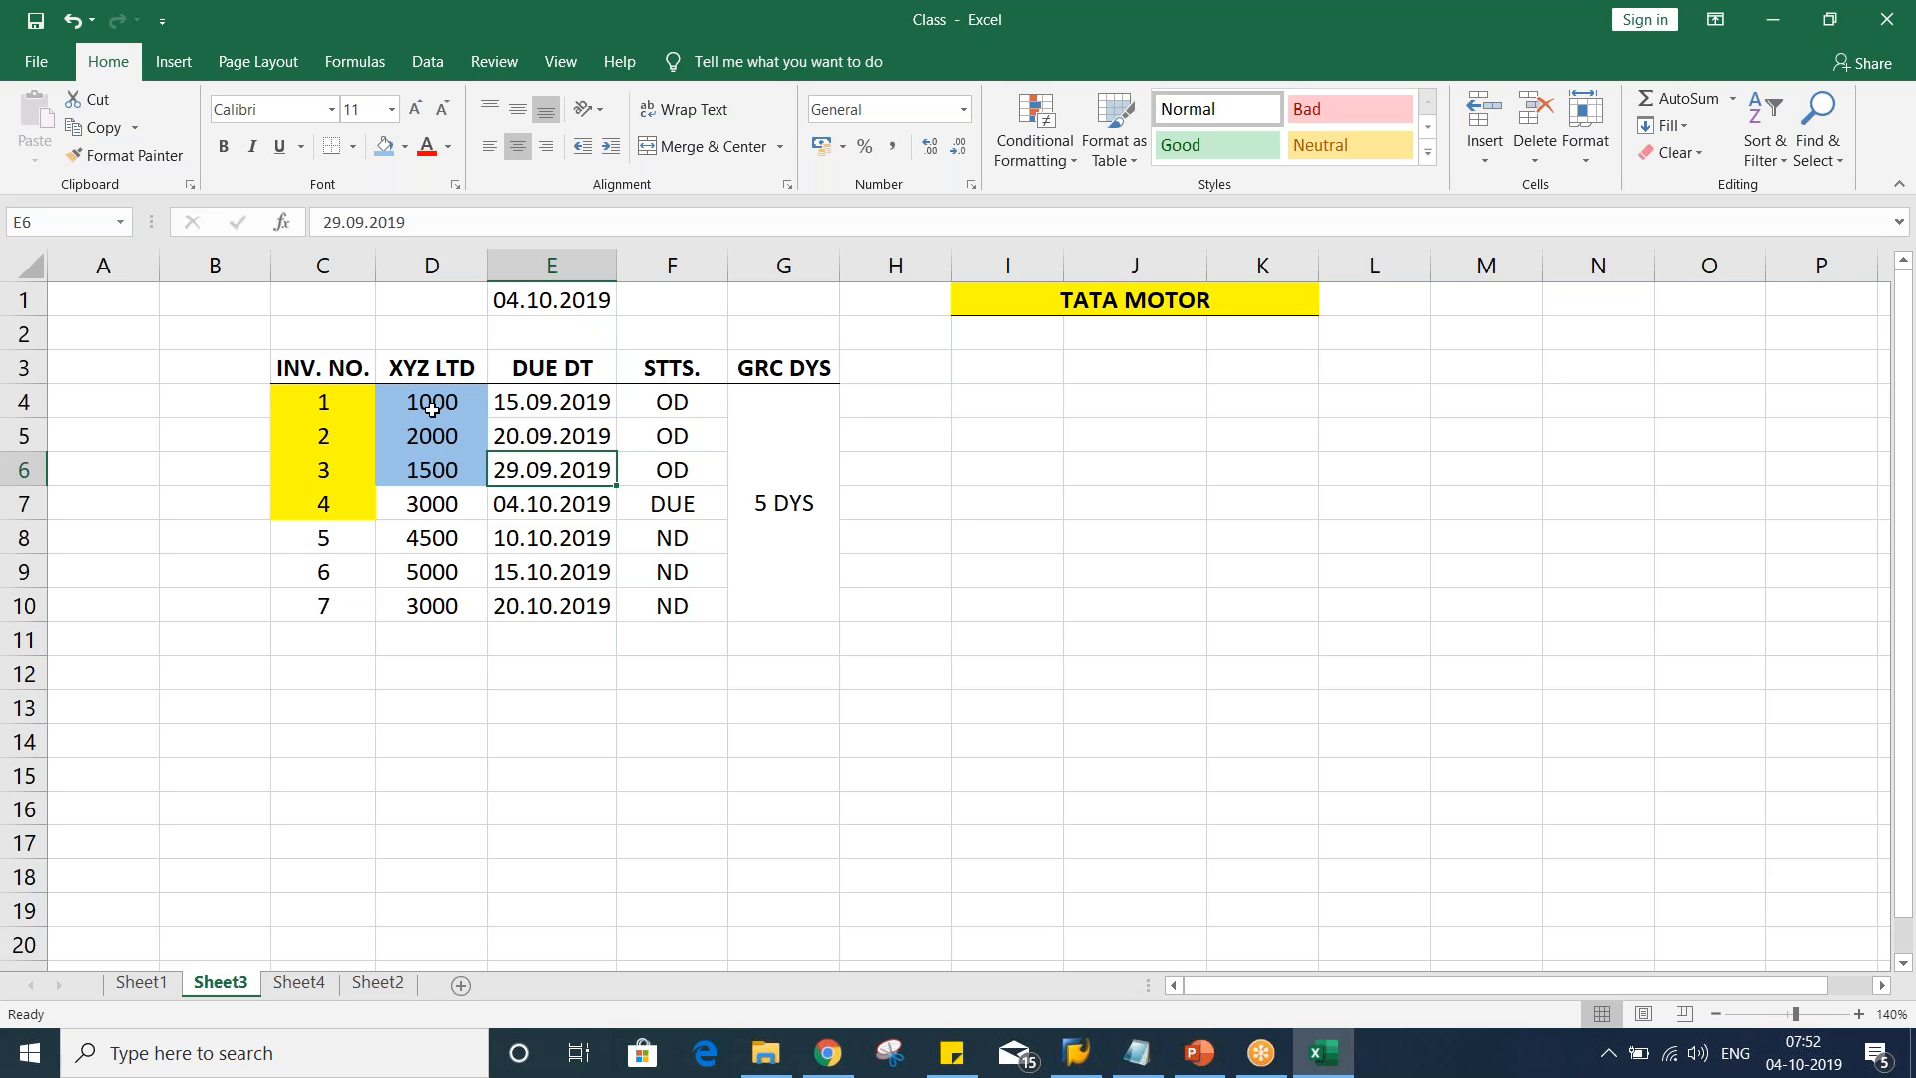
Review the highlighted amounts of invoices 1 to 3 in D4:D6 and their status entries in F4:F6
drag(426, 401, 429, 459)
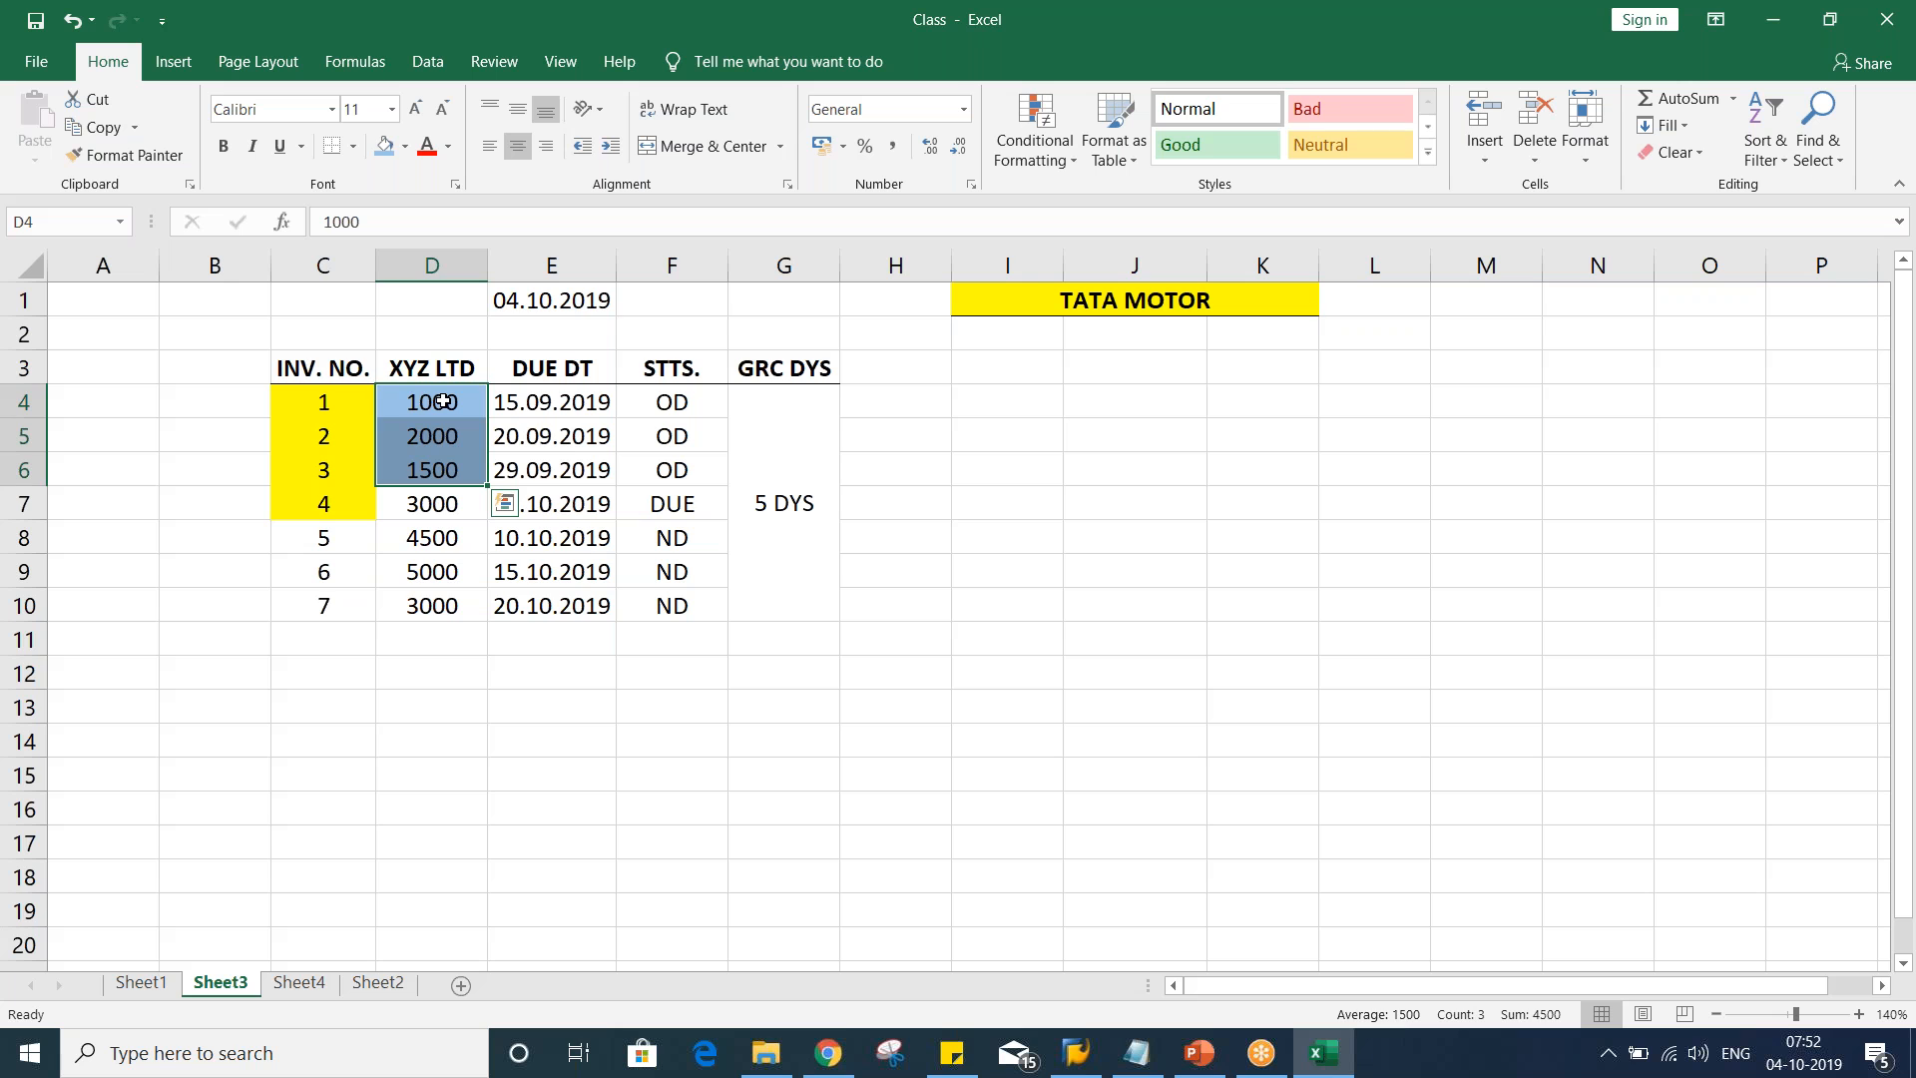
click(432, 436)
click(437, 402)
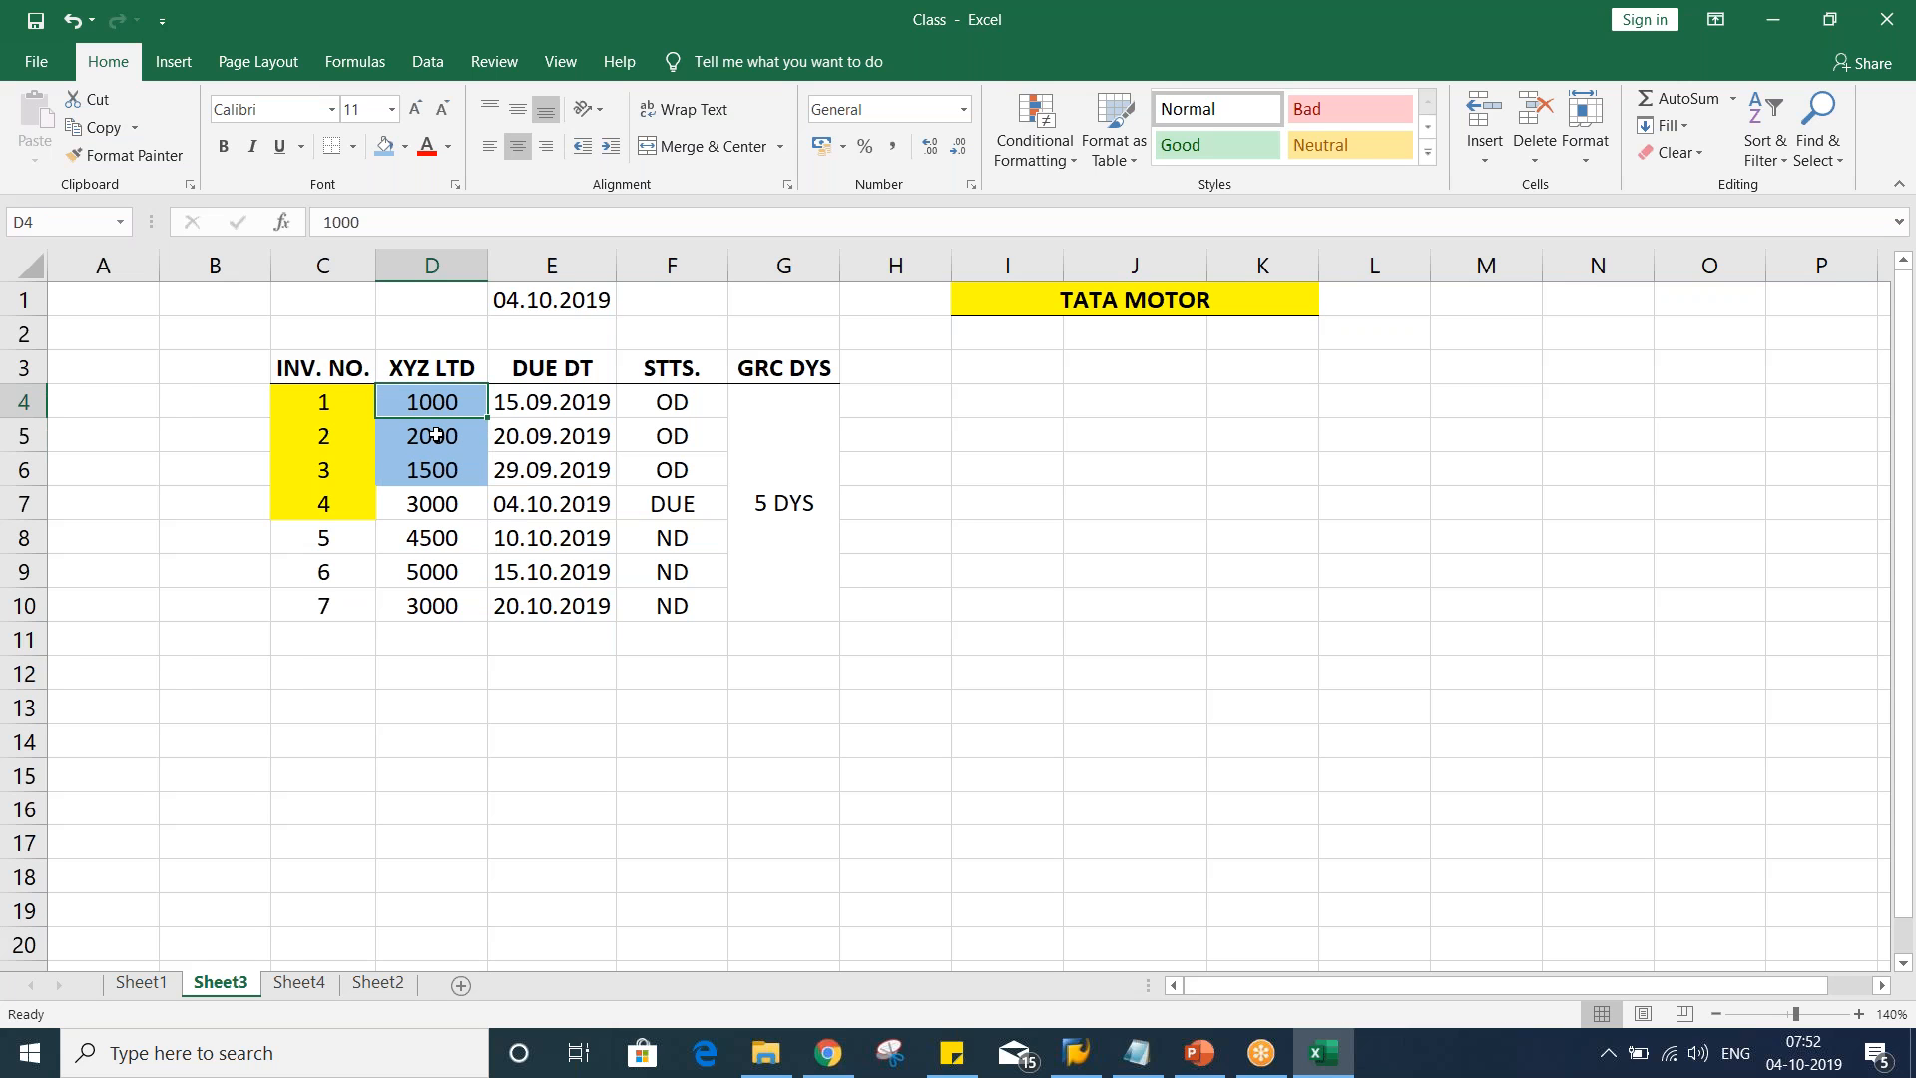
click(435, 462)
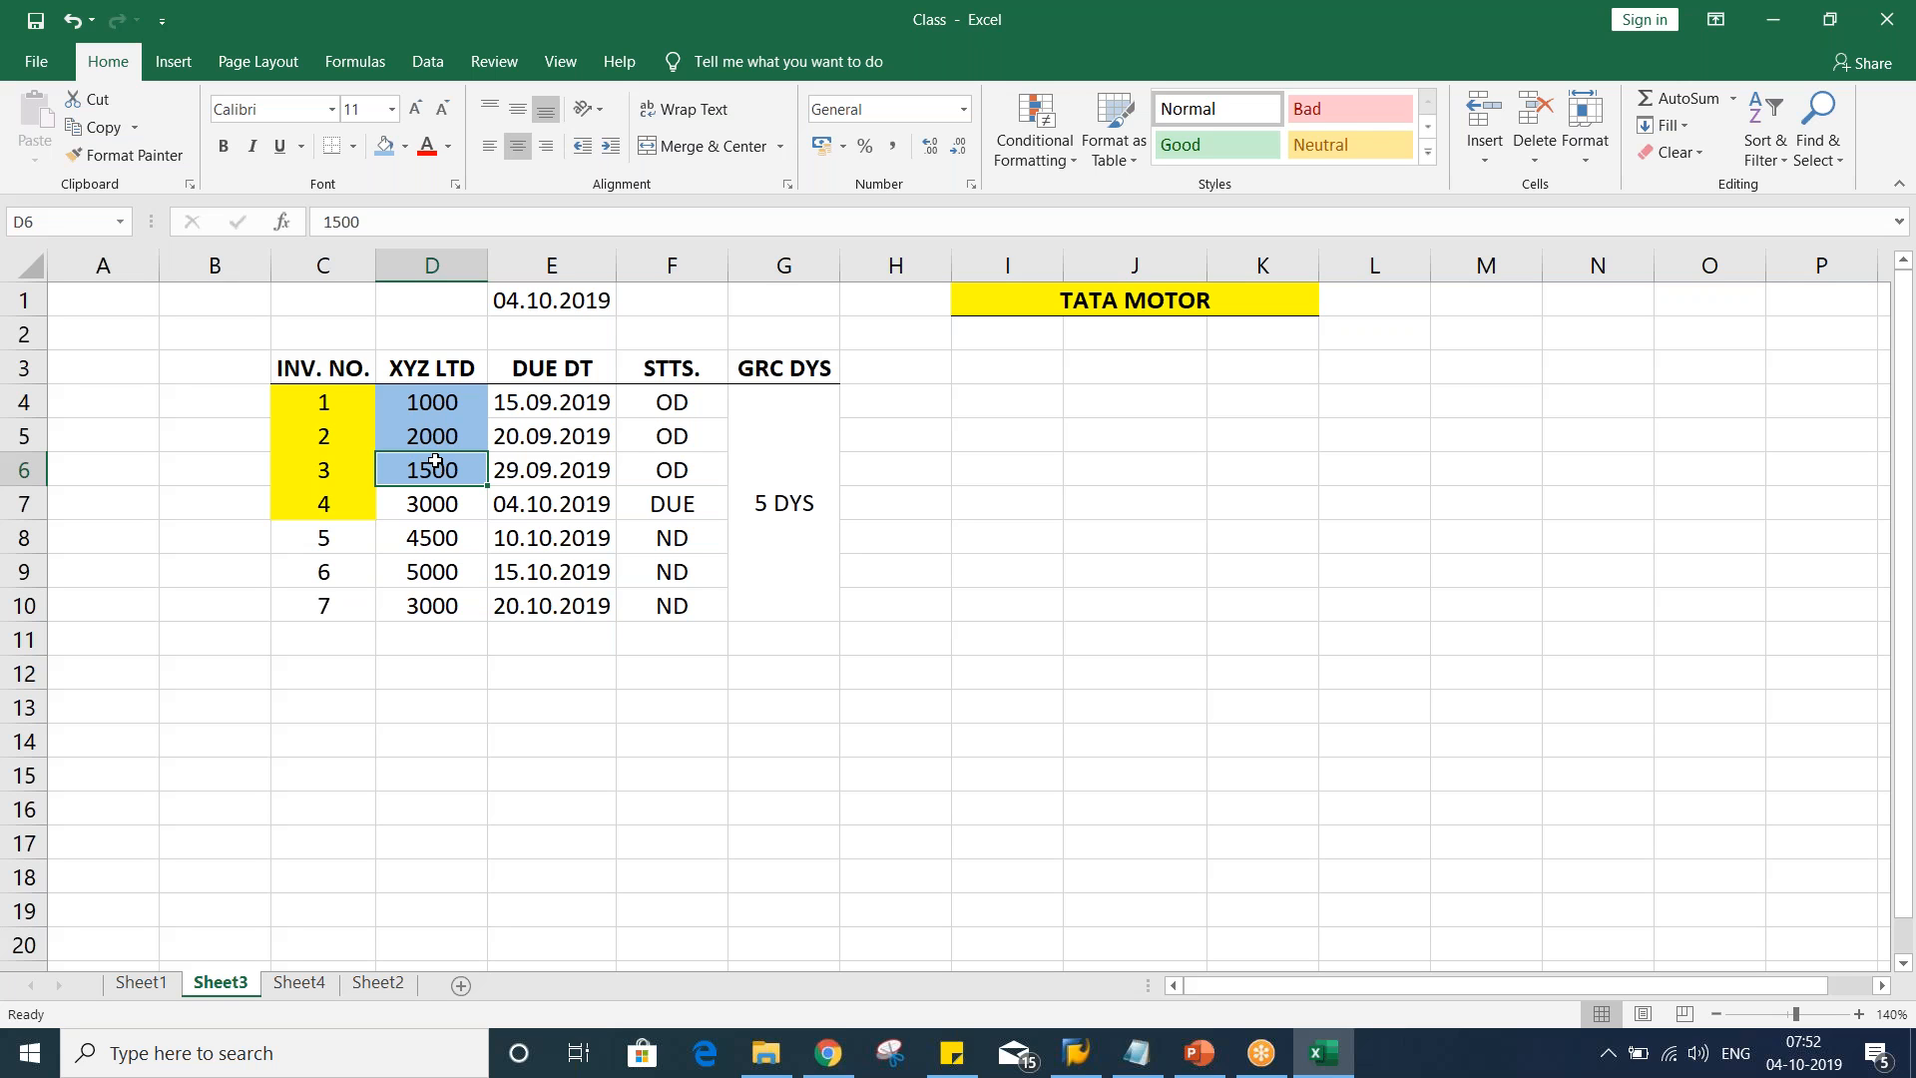
drag(677, 409, 665, 473)
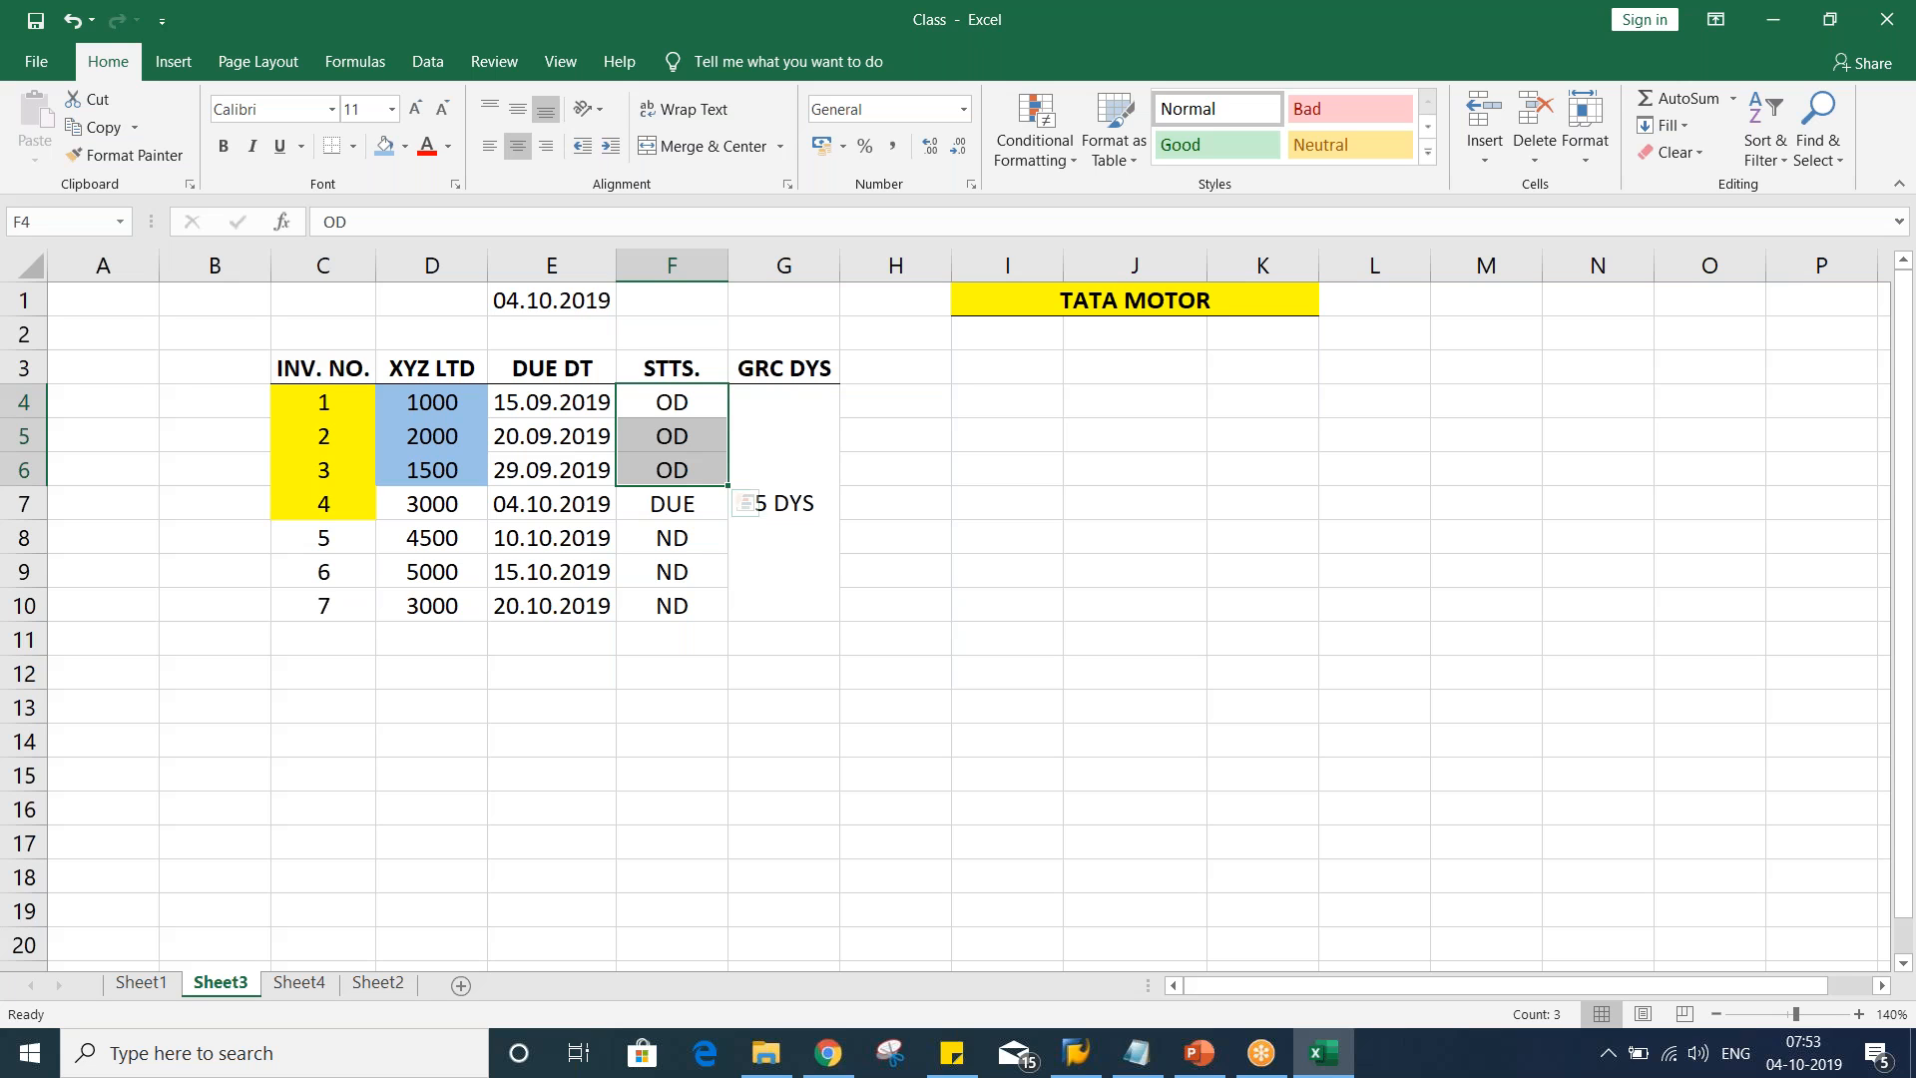
Enter A in H4 and Z in I4 beside the invoice table
click(907, 402)
text(A)
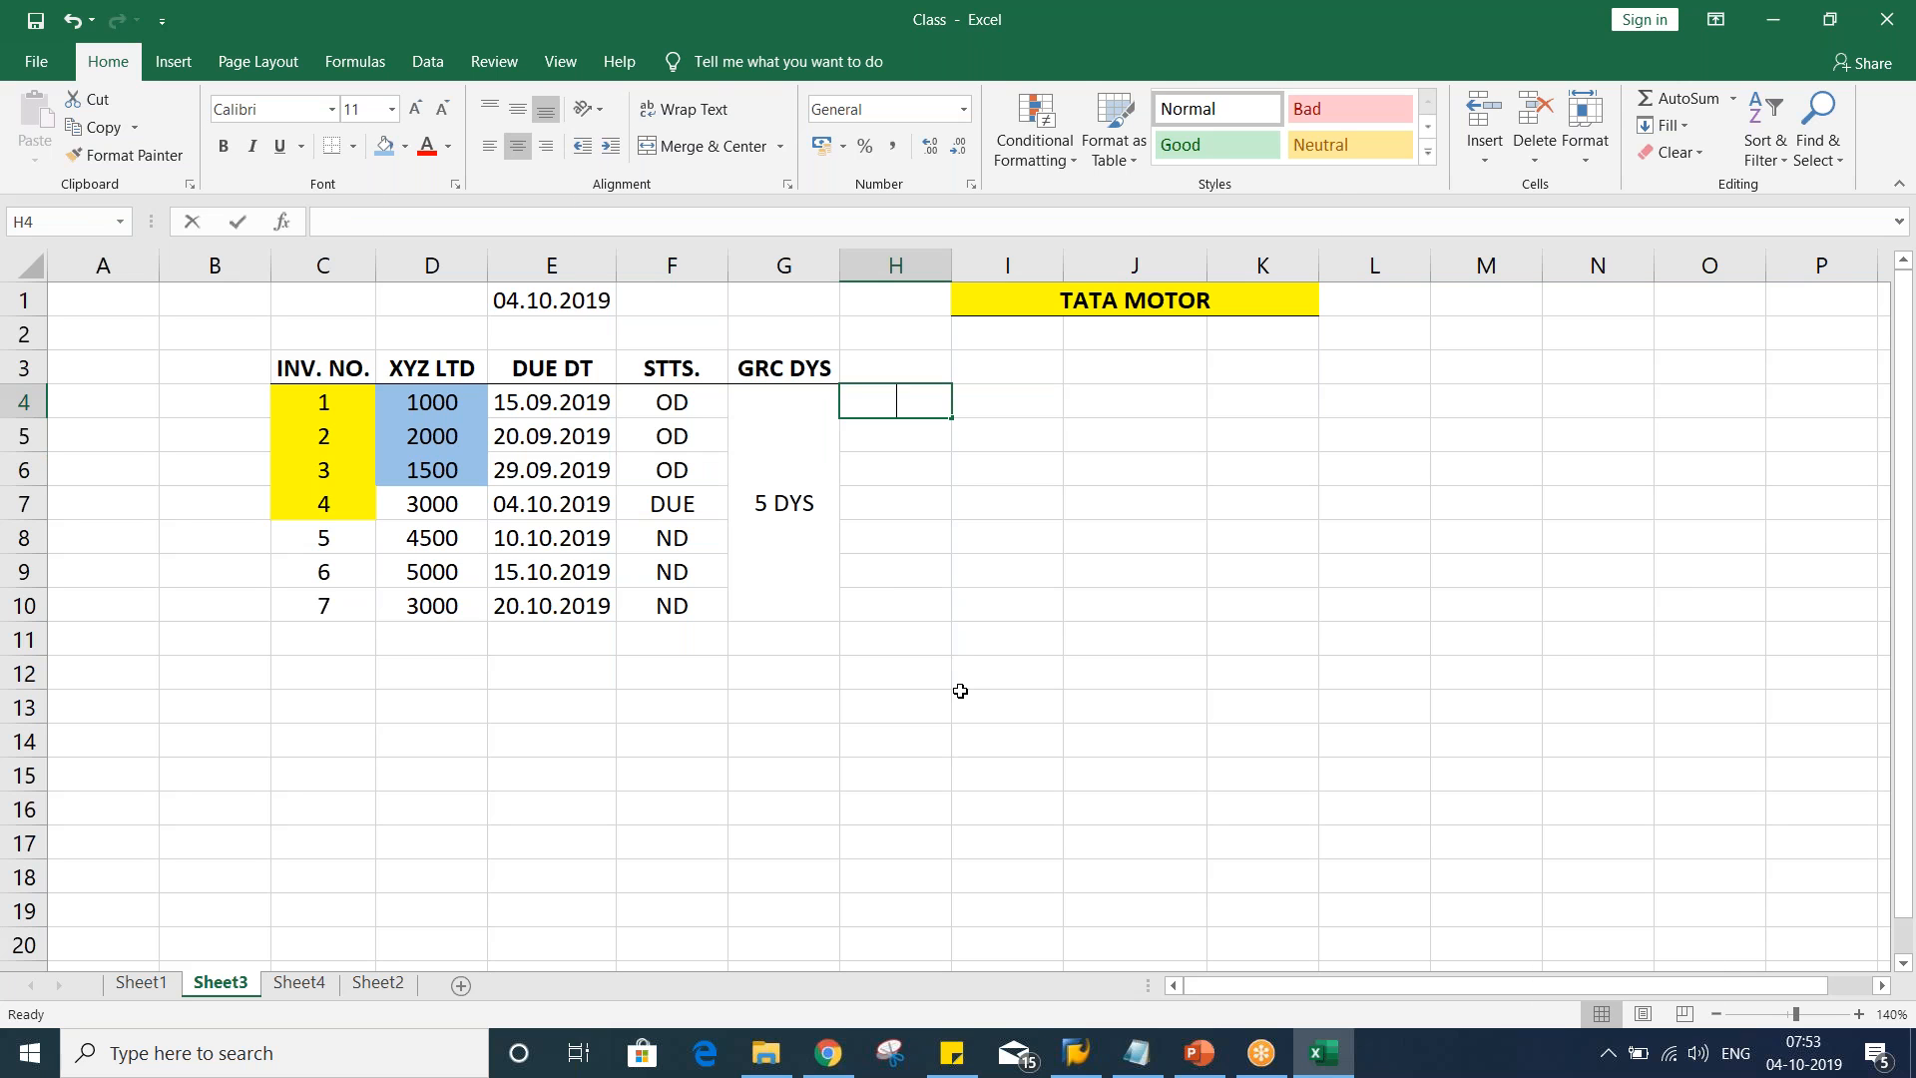
key(Tab)
text(Z)
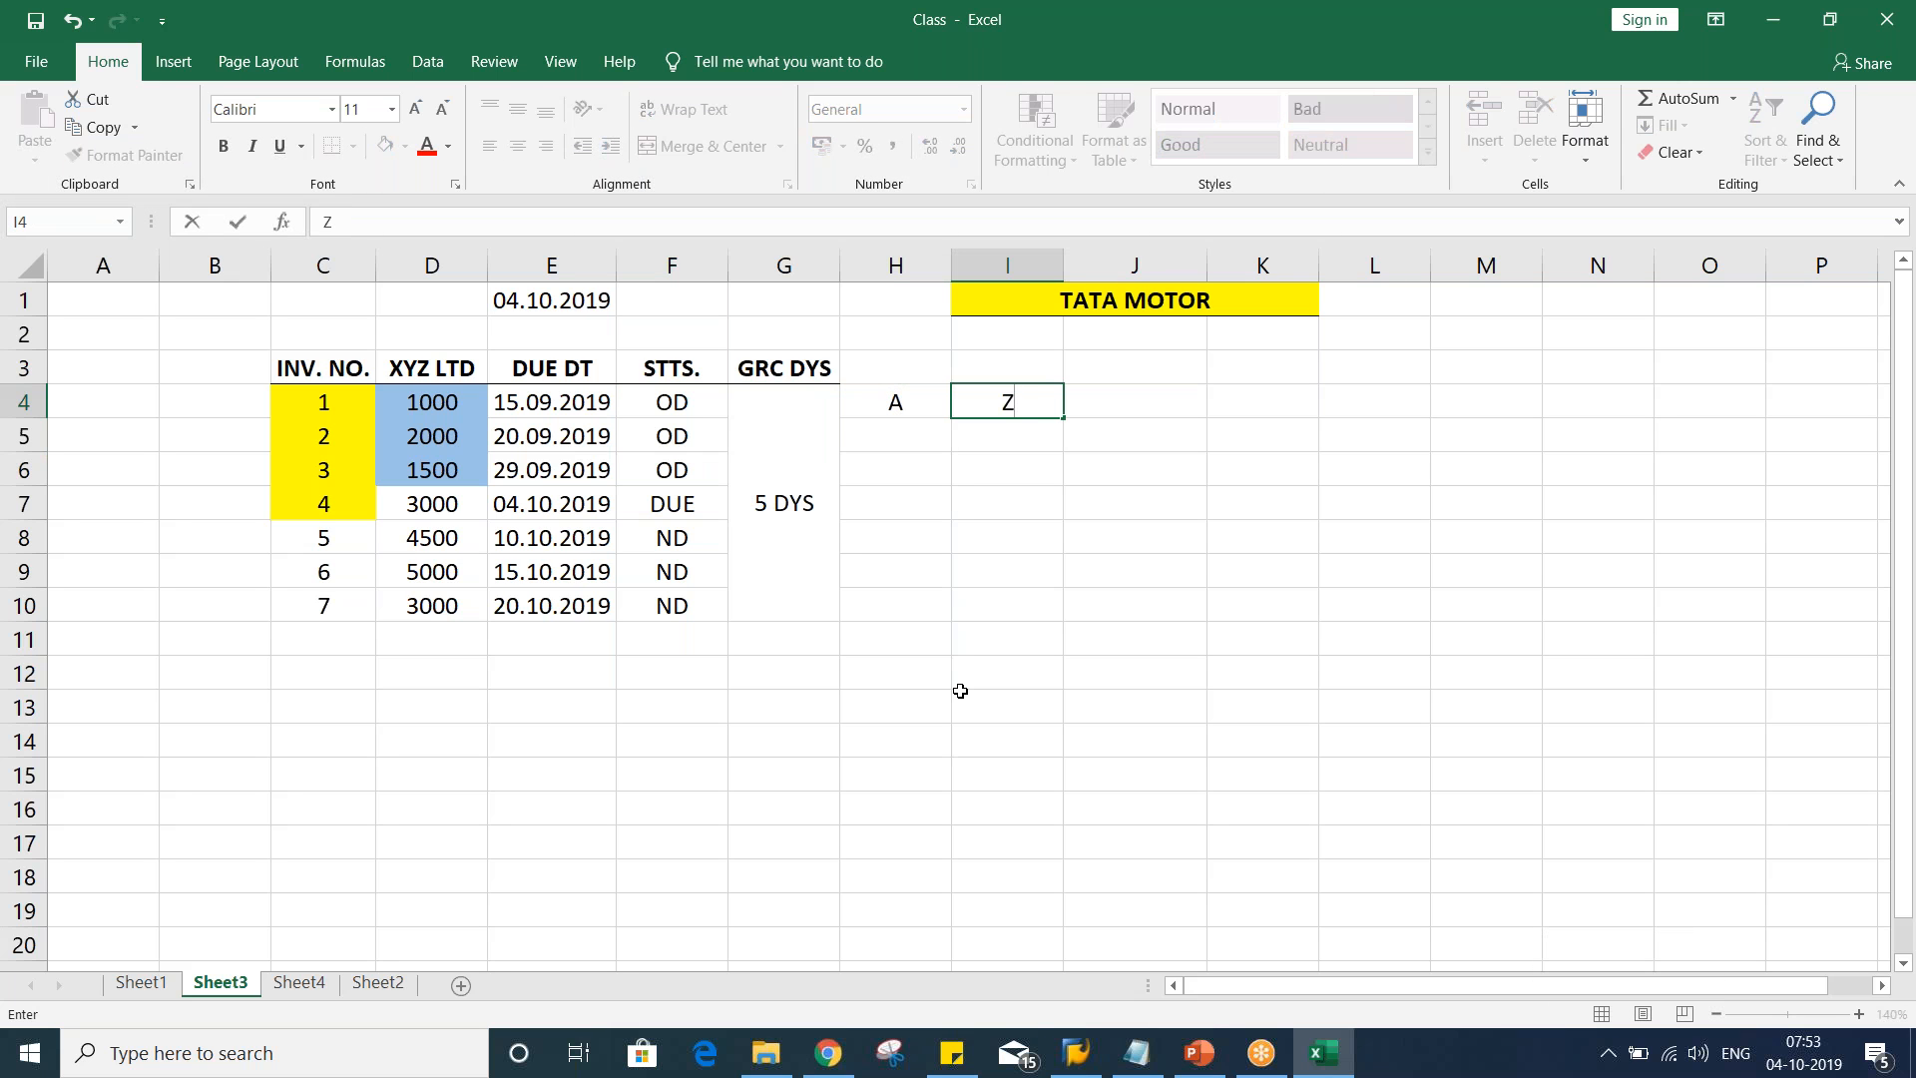
Replace the contents of H4 with 0 and of I4 with ZZZZZZZZZ
click(886, 403)
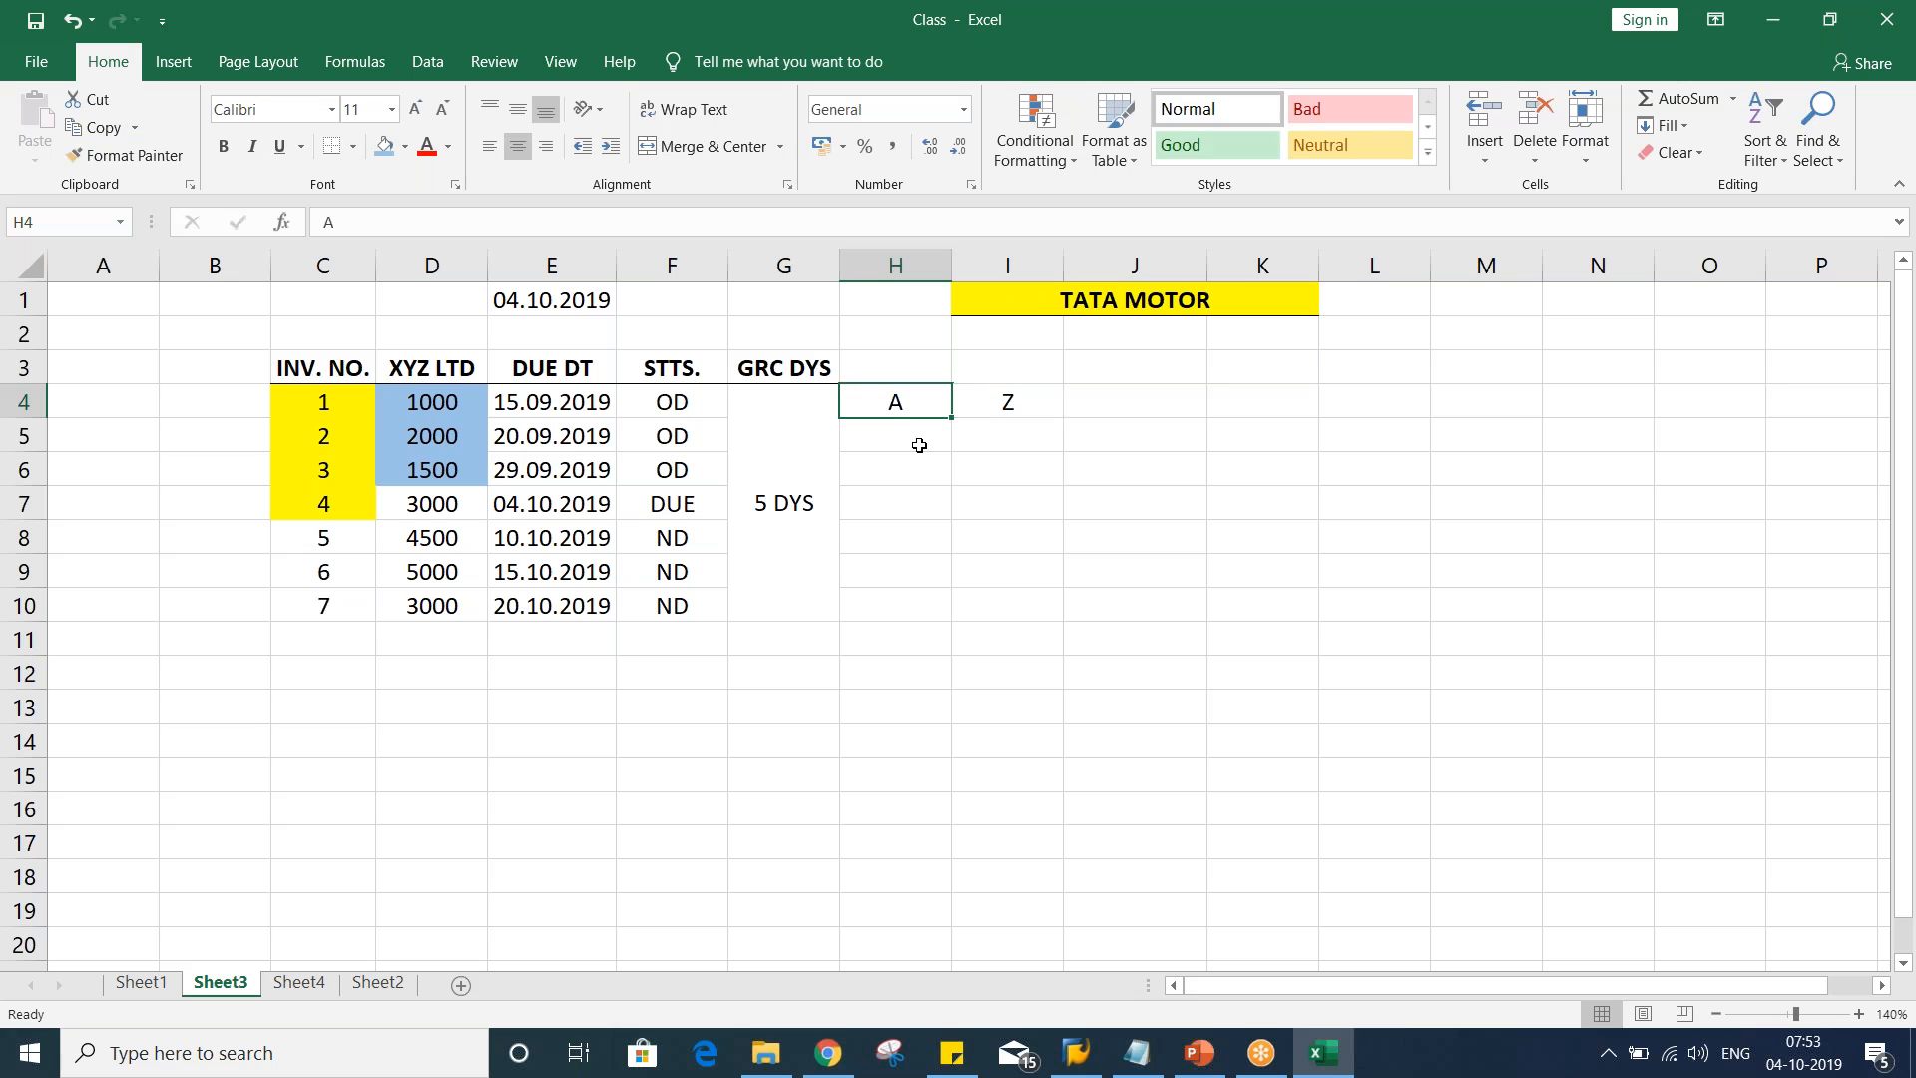
text(0)
key(Tab)
text(ZZZZZZZZZ)
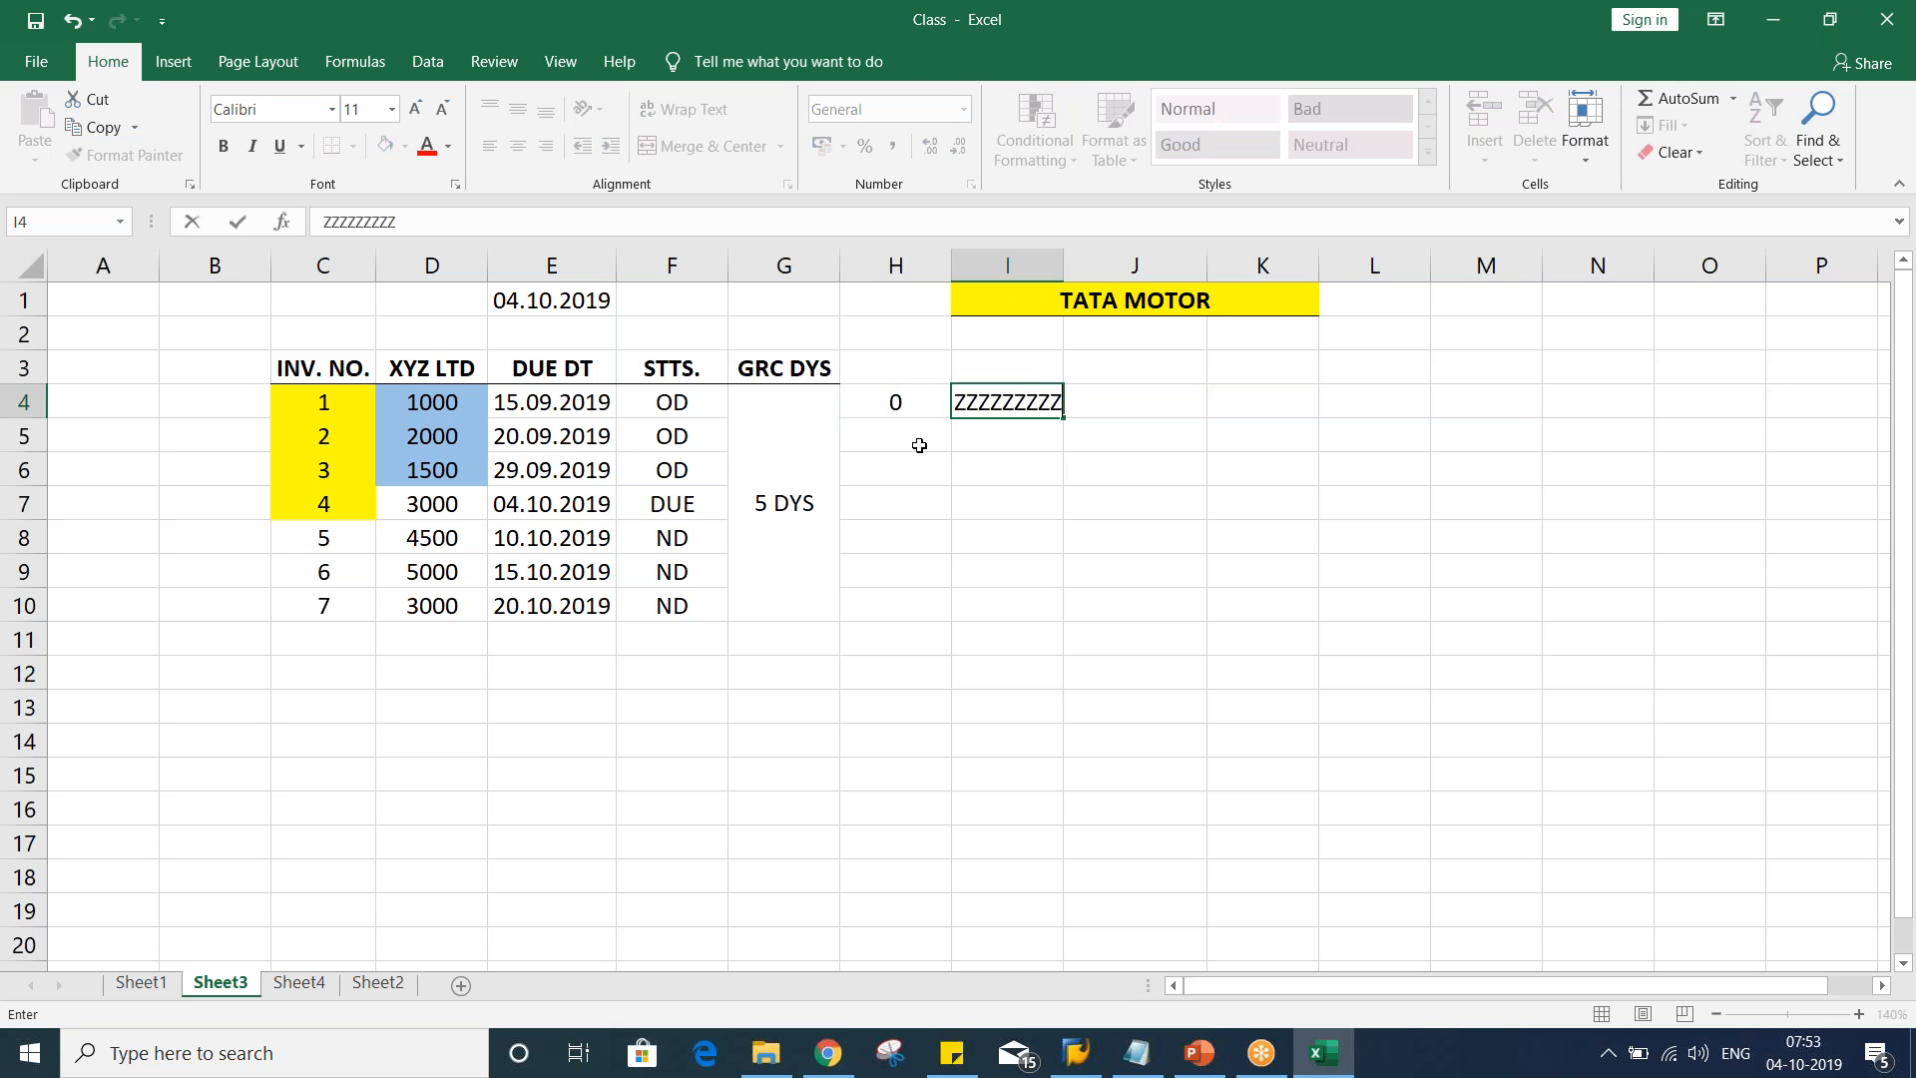
click(975, 599)
Check the range start in H4 against the range end in I4
click(863, 407)
click(985, 403)
click(892, 404)
key(Tab)
click(892, 404)
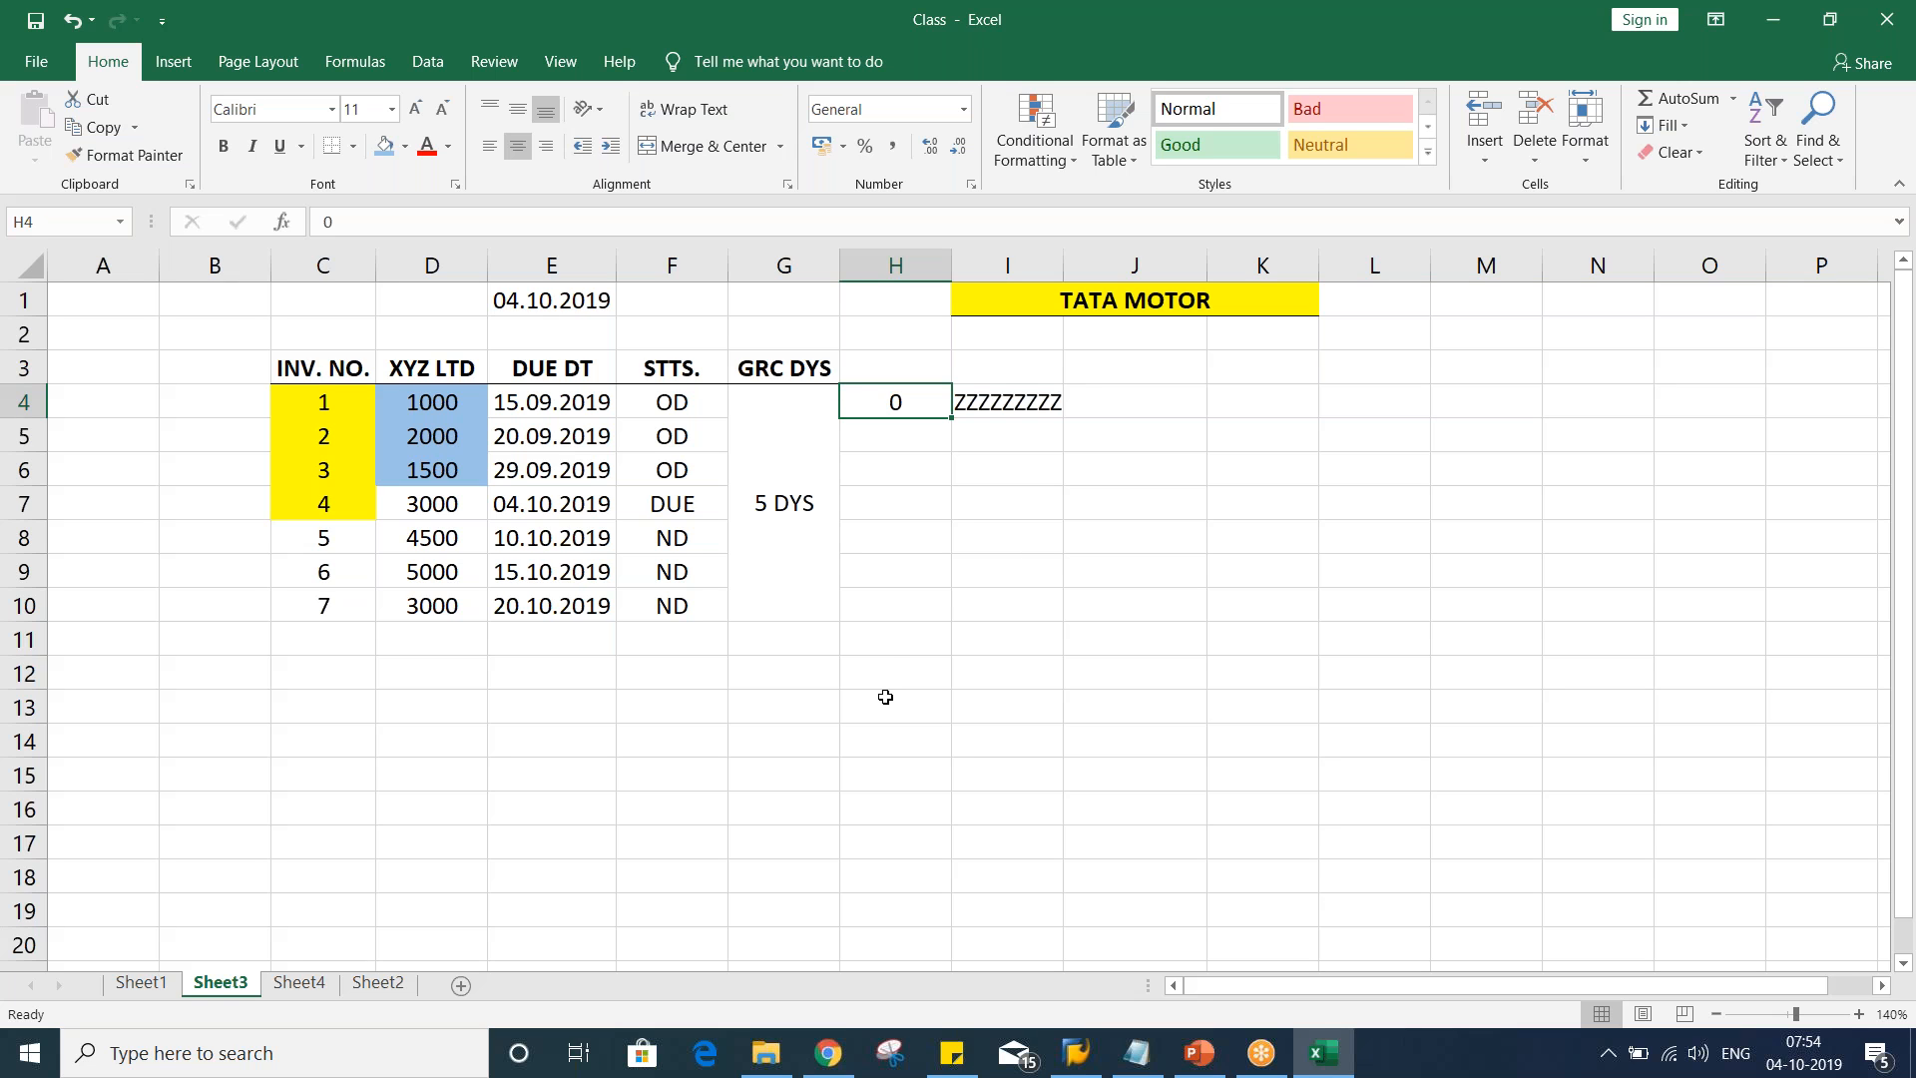
Examine the overdue amounts in D4:D6, the amount of invoice 4 in D7 and the range start in H4
drag(425, 407, 419, 470)
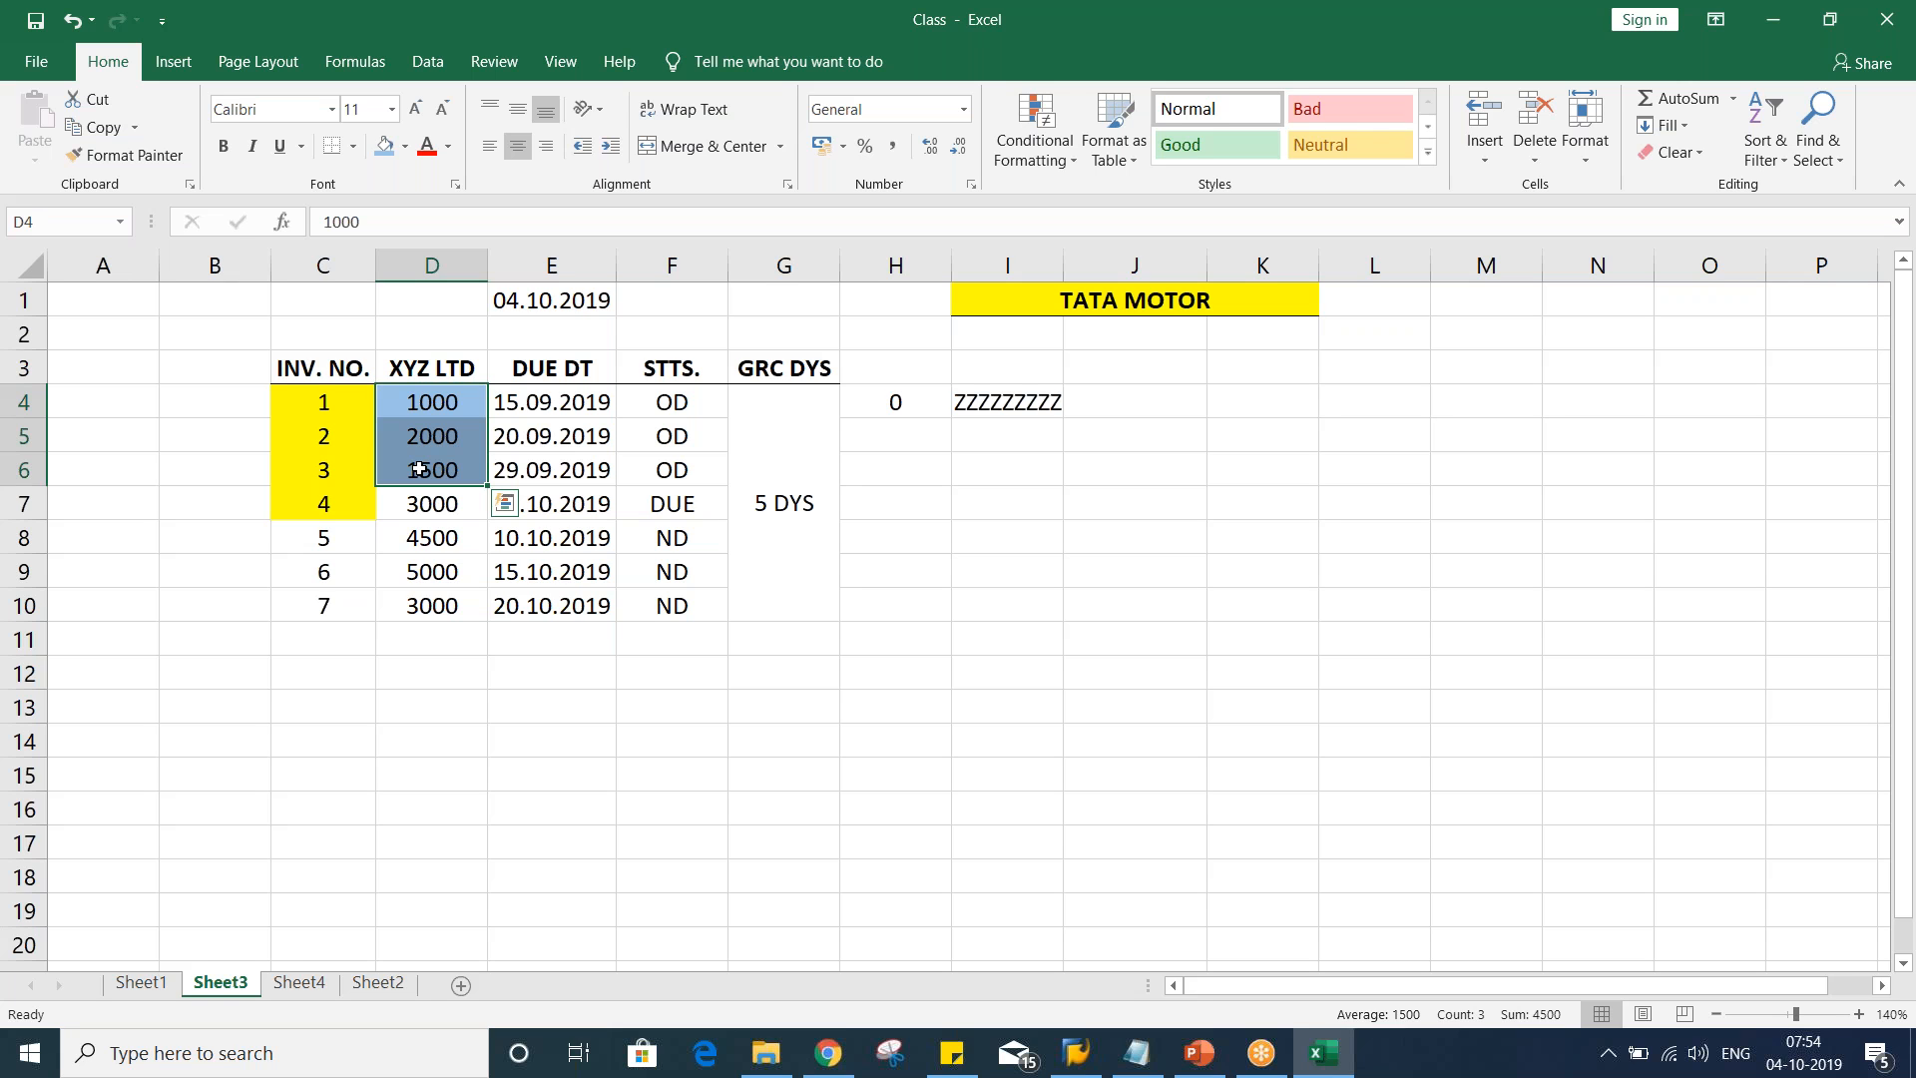
key(Return)
key(Return)
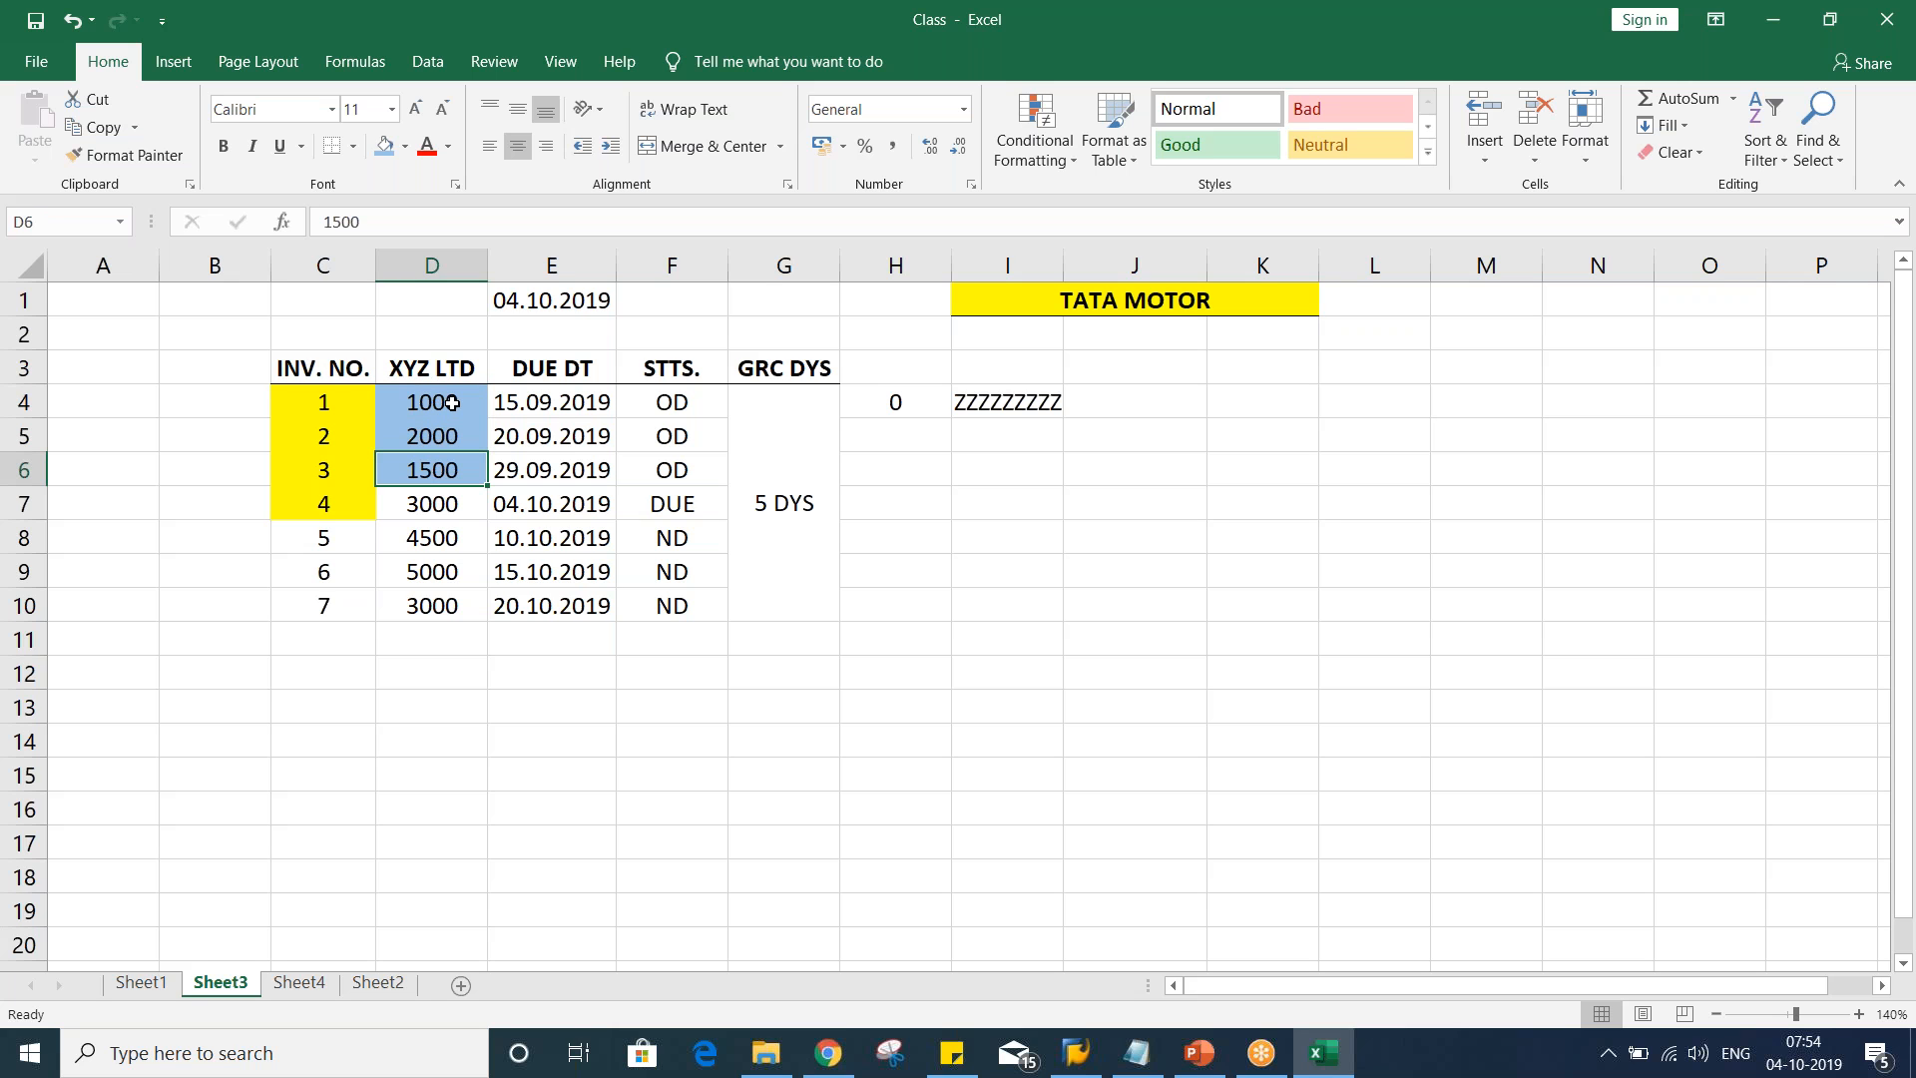
drag(452, 402, 429, 462)
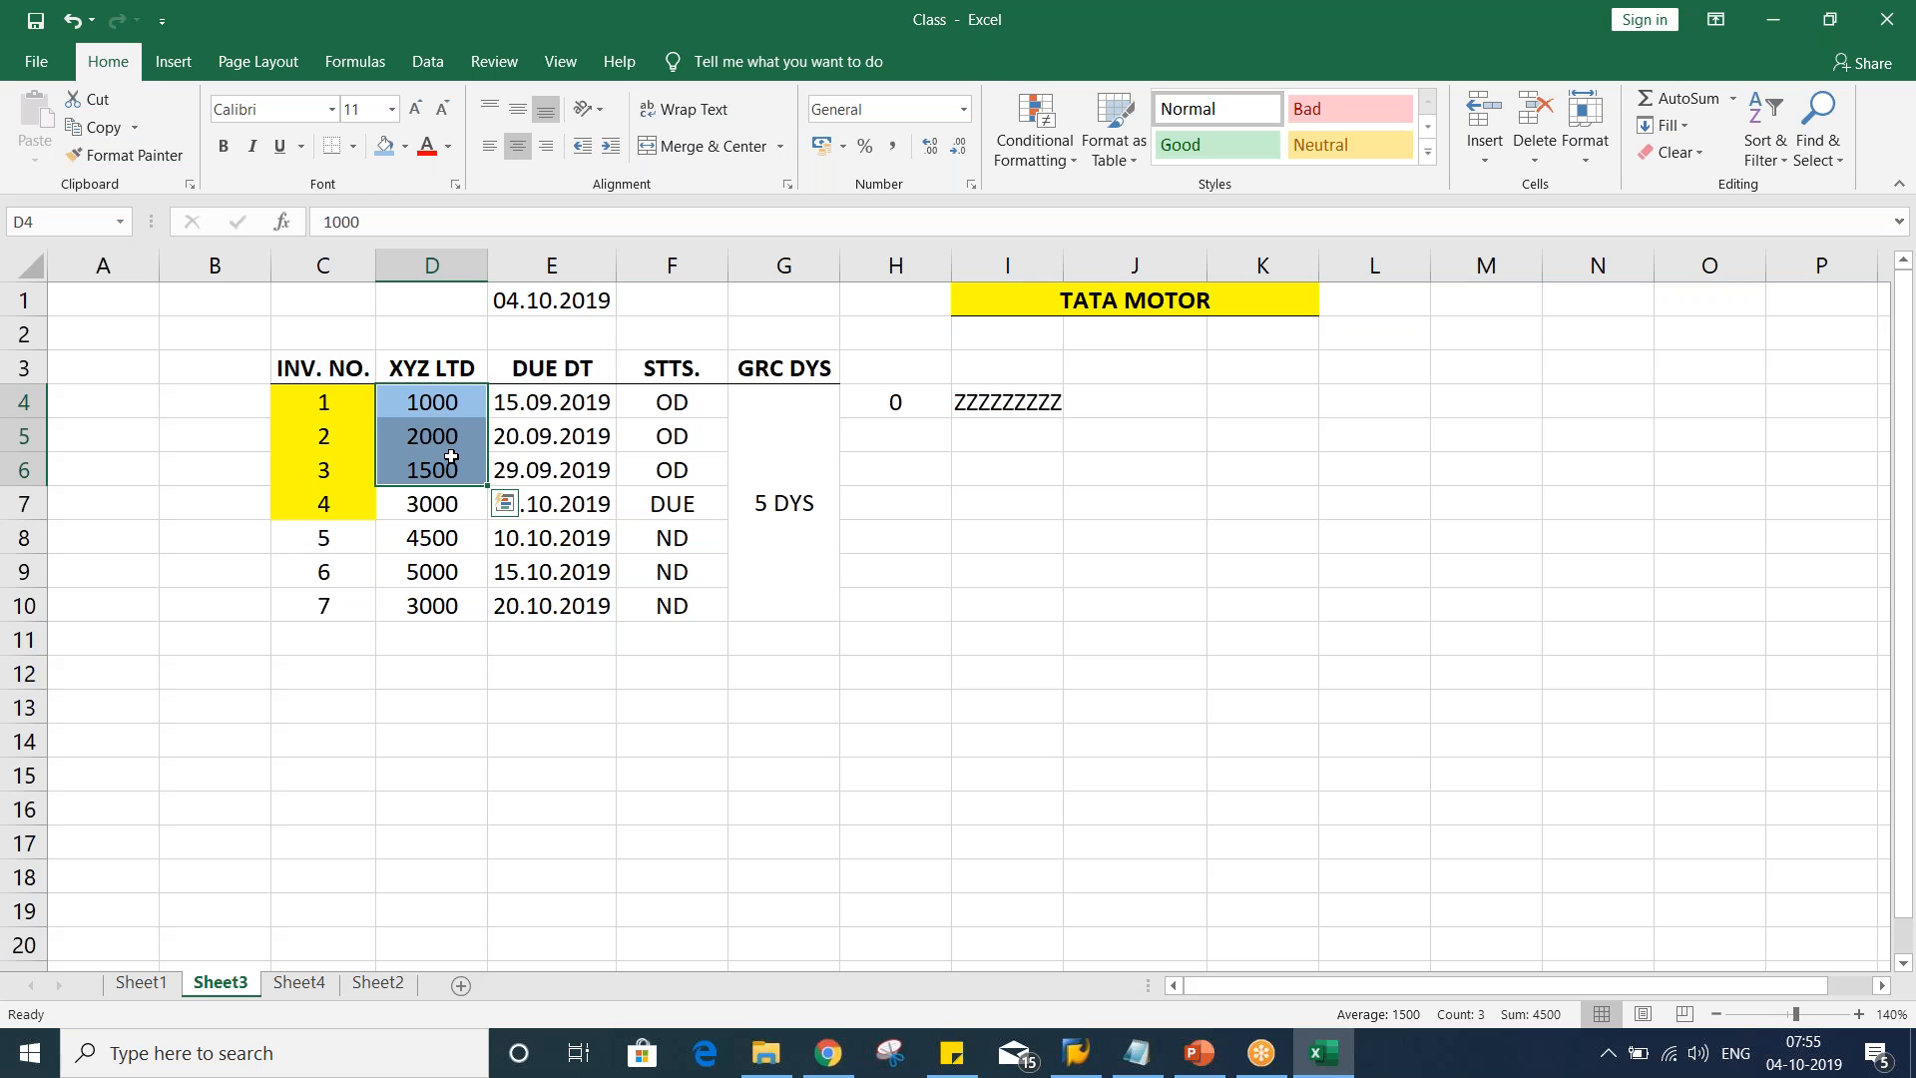
click(430, 509)
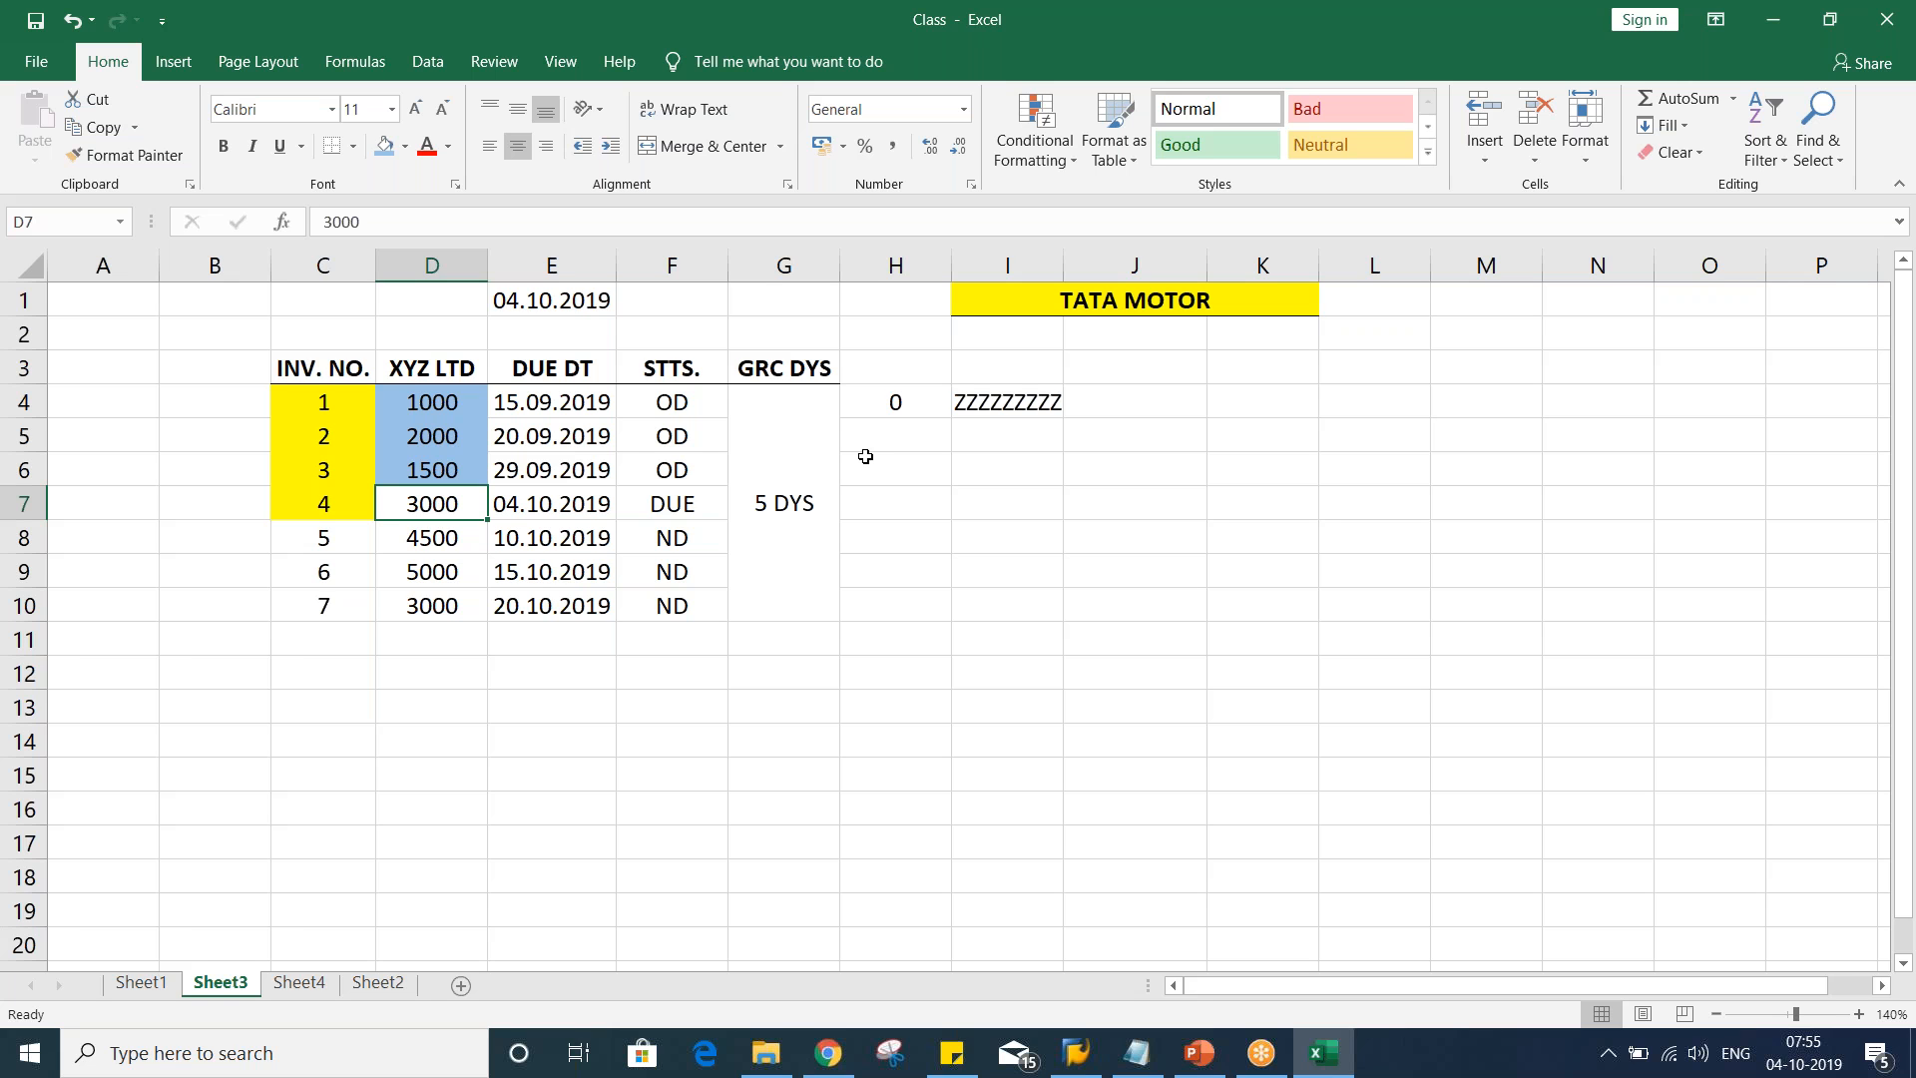
click(439, 410)
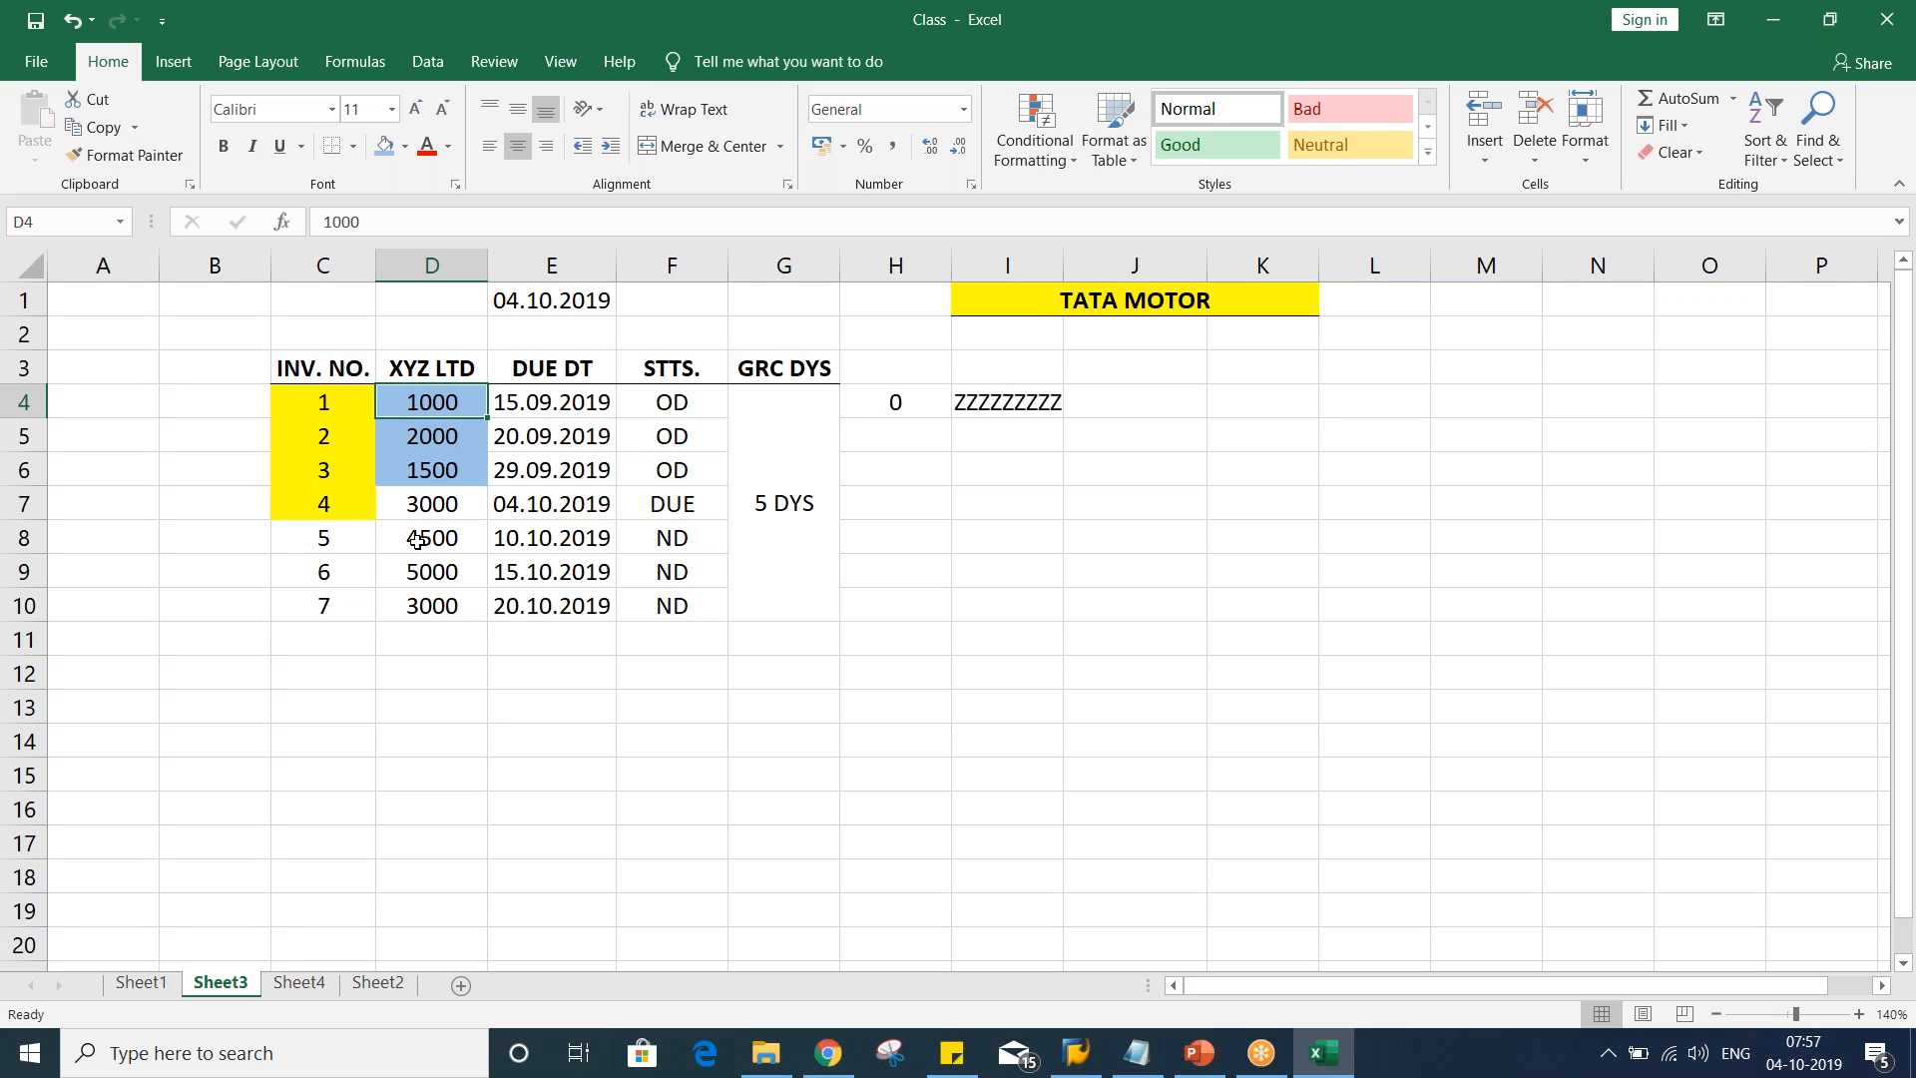
drag(464, 397, 432, 481)
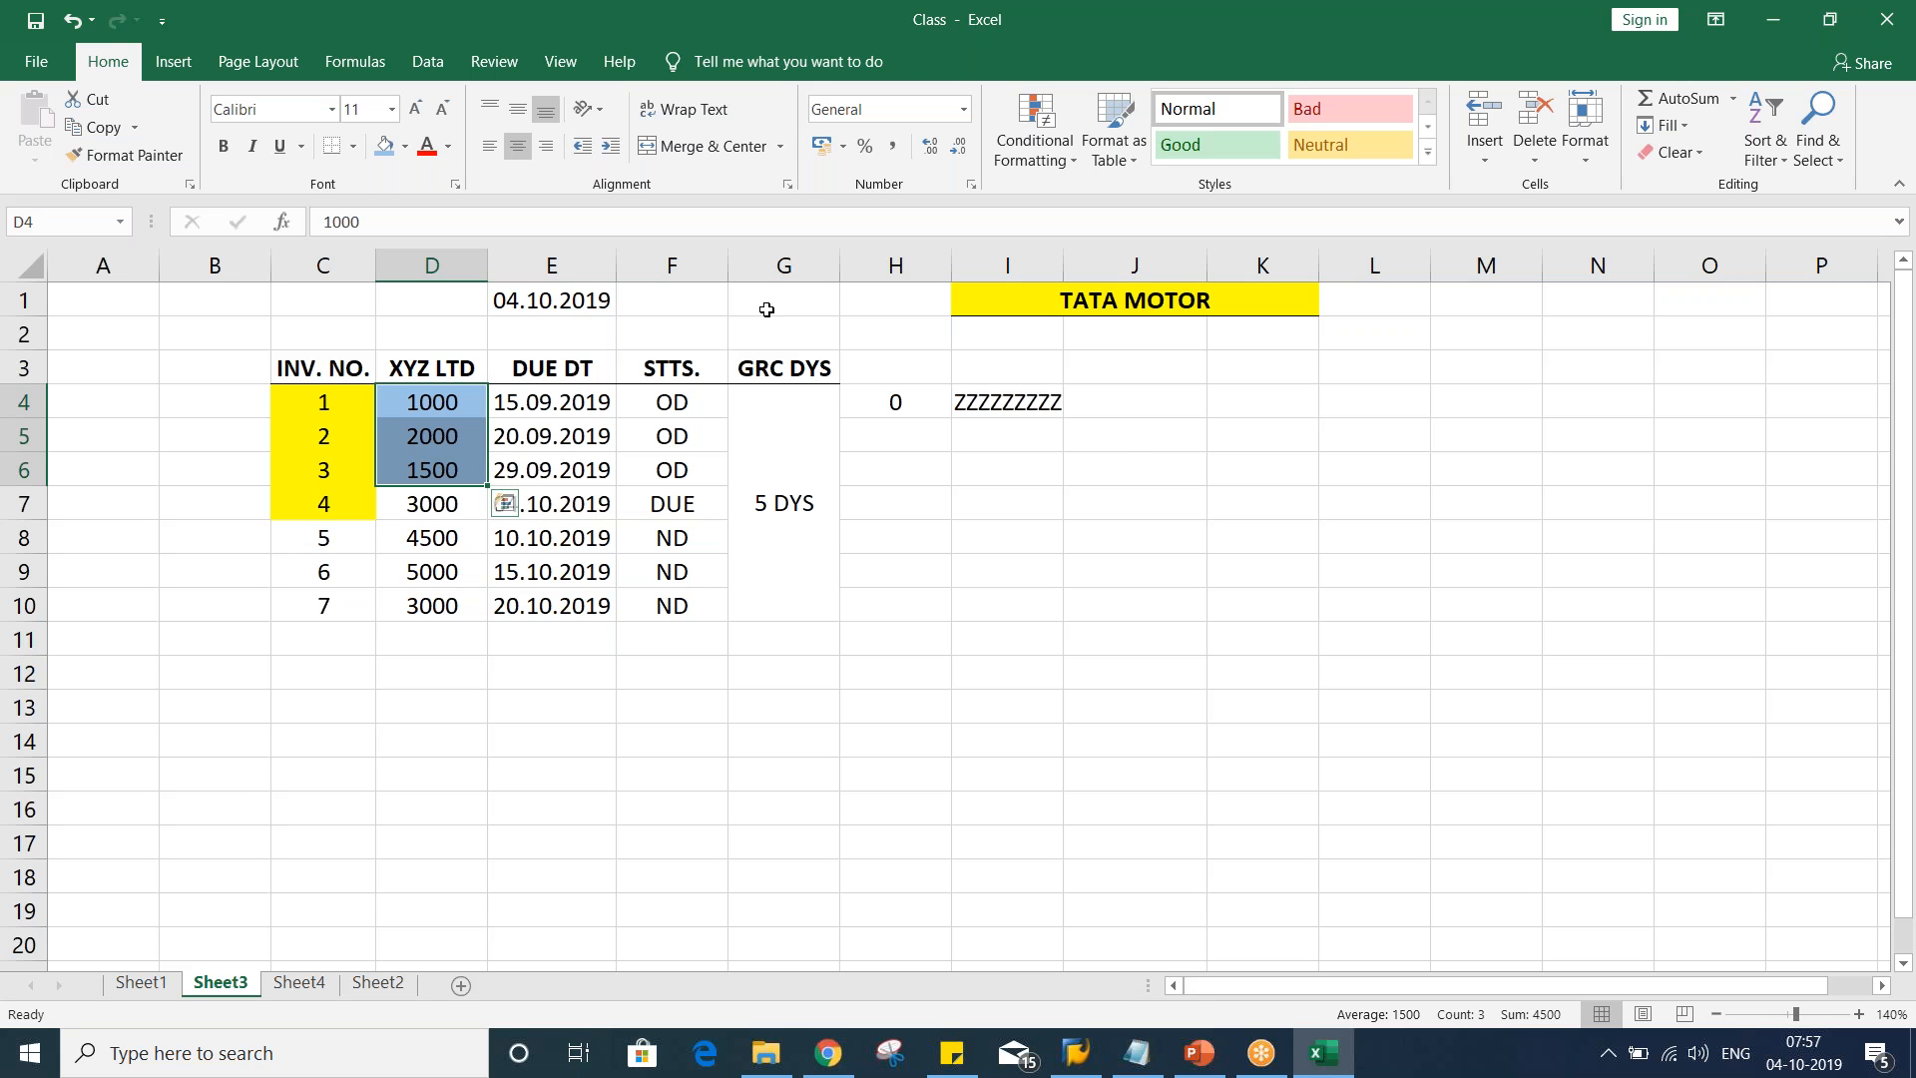
click(915, 406)
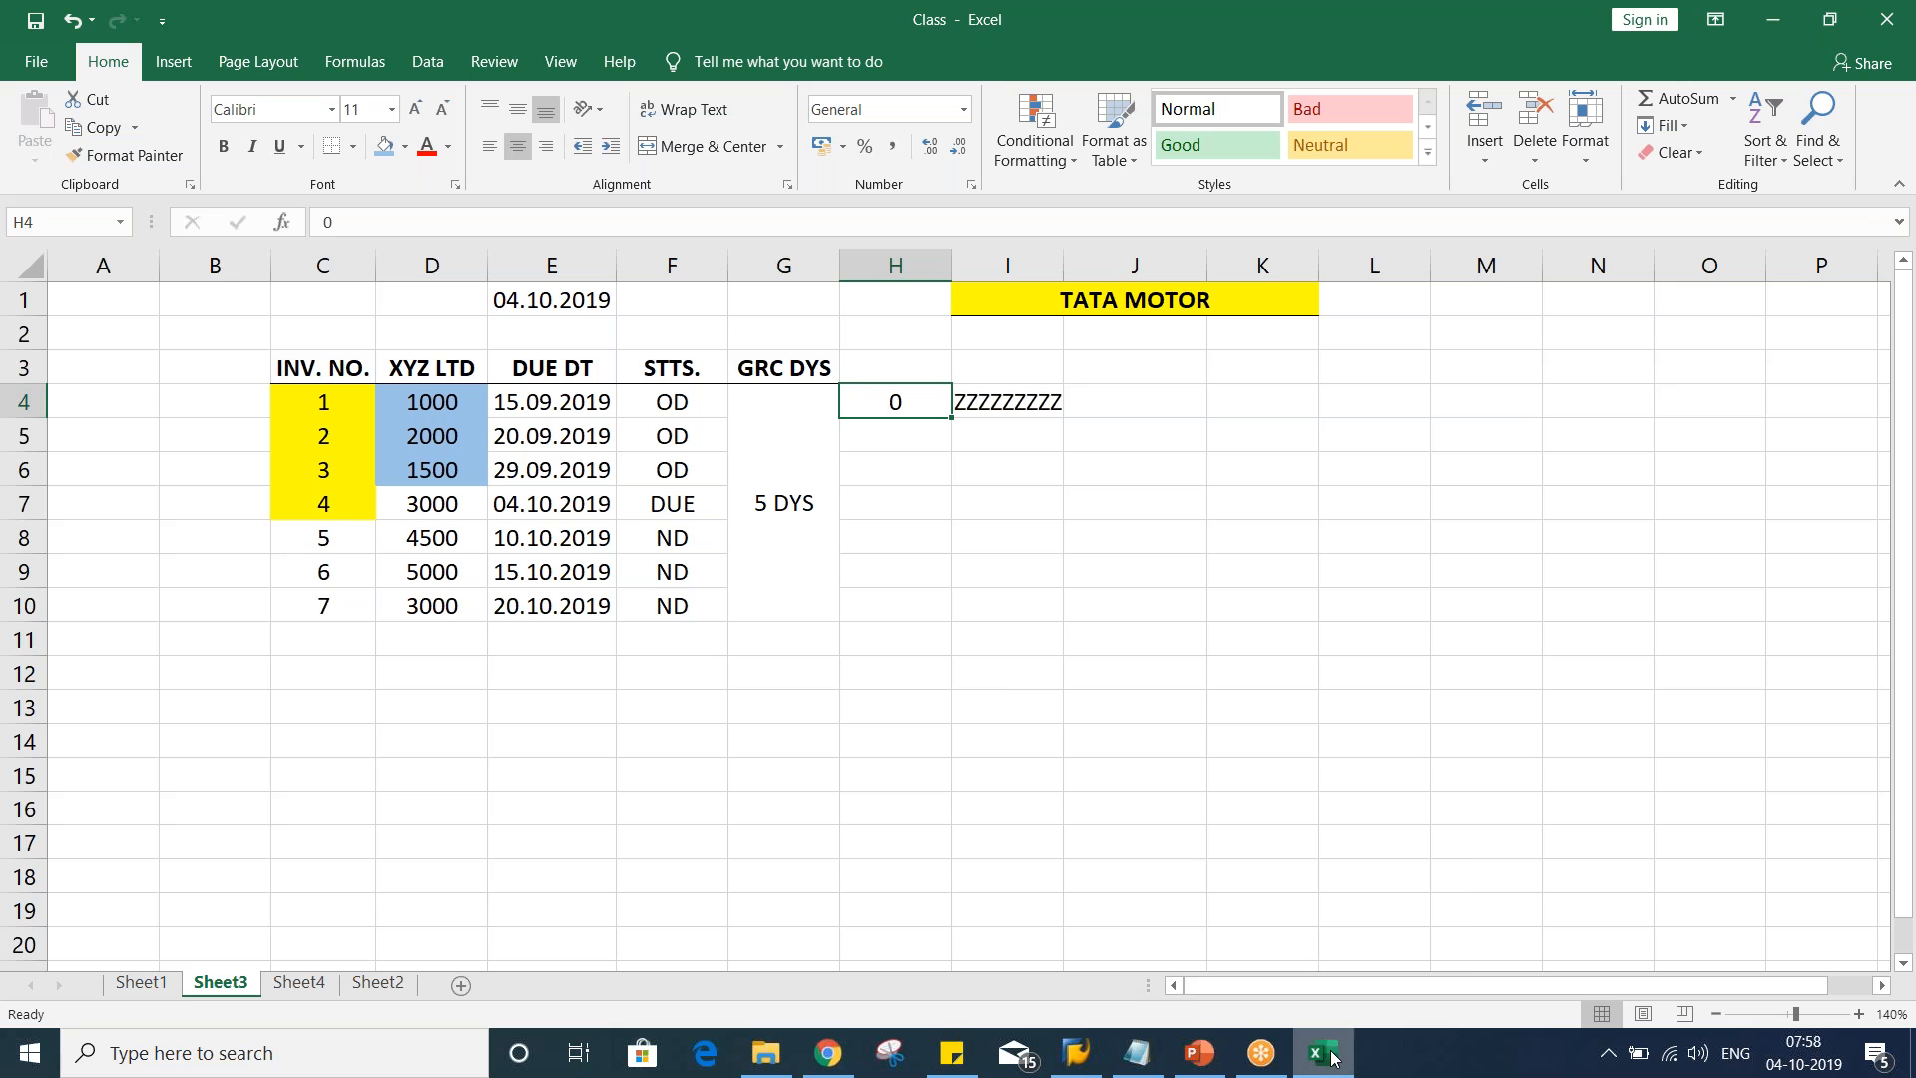
Read the Dunning definitions slide in PowerPoint, and return to the Excel workbook to review the XYZ LTD amounts in D4:D6
click(1220, 1064)
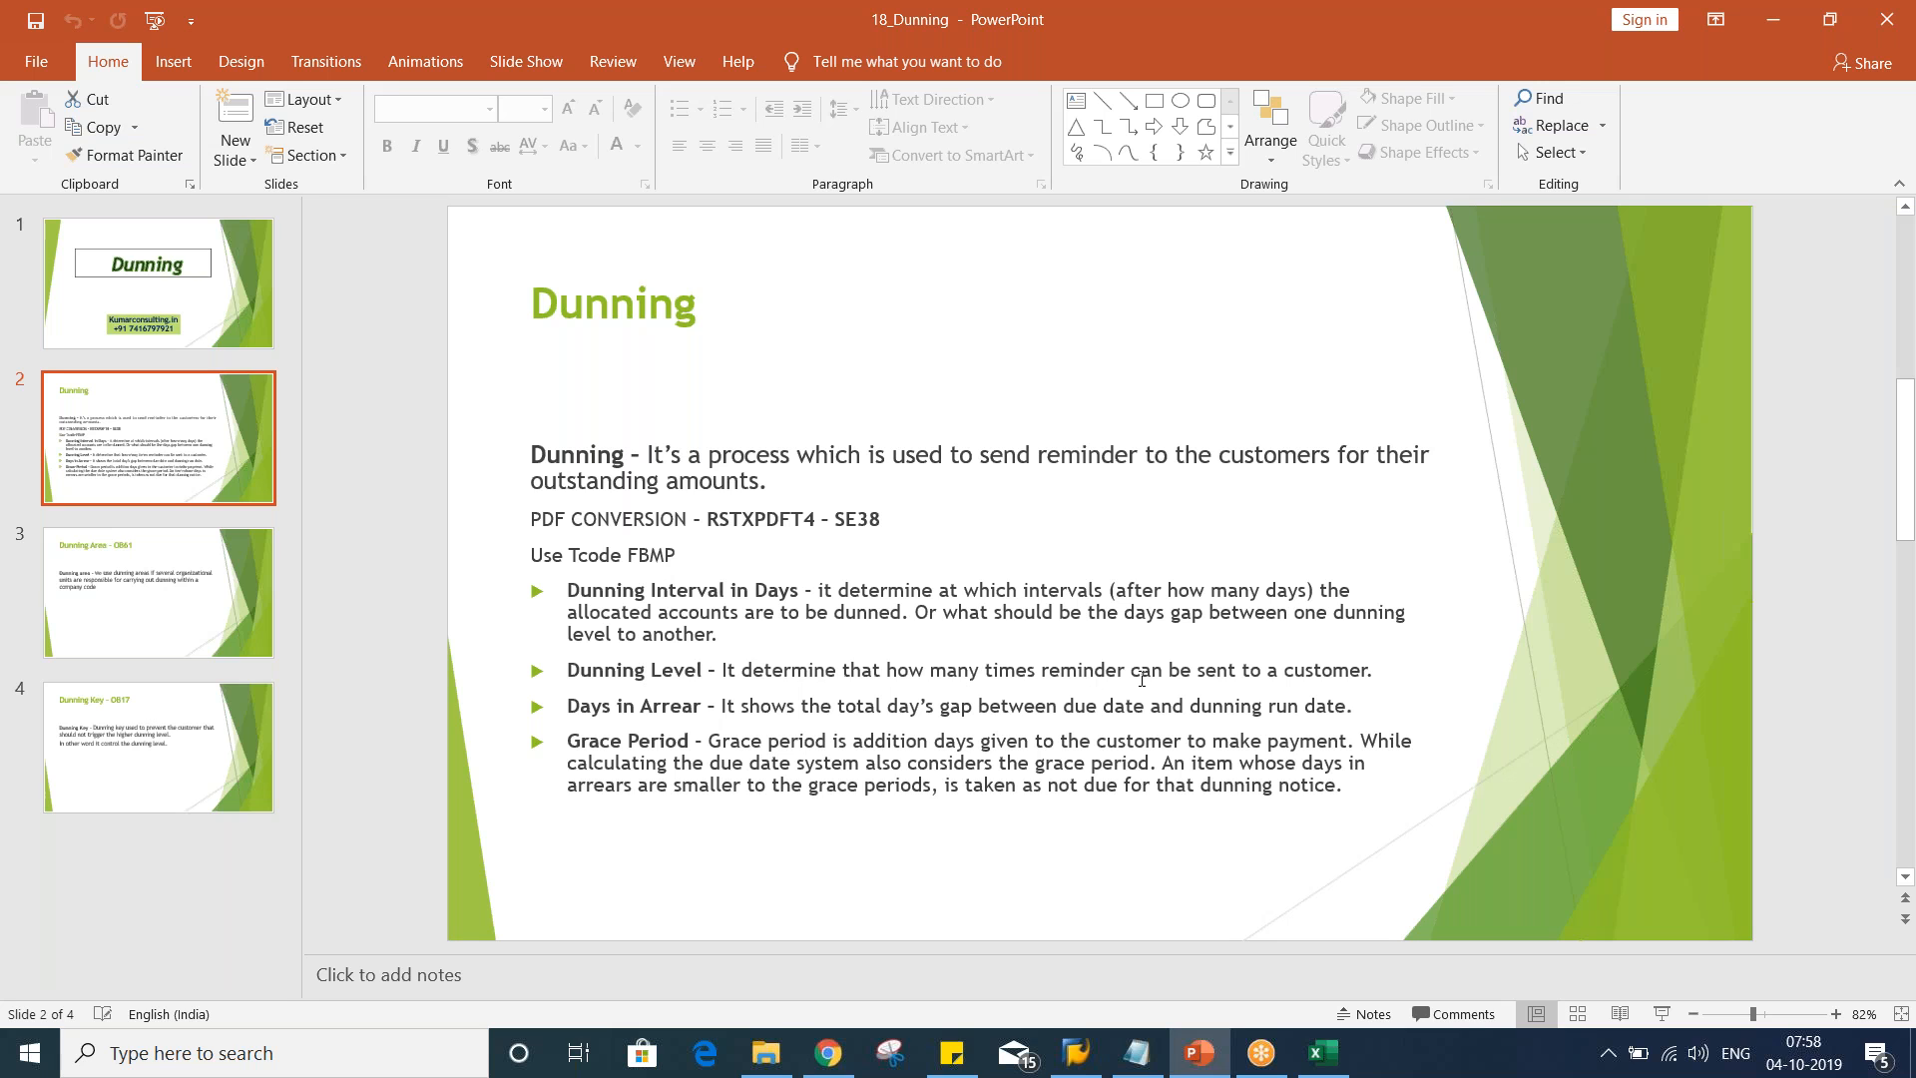
click(1324, 1053)
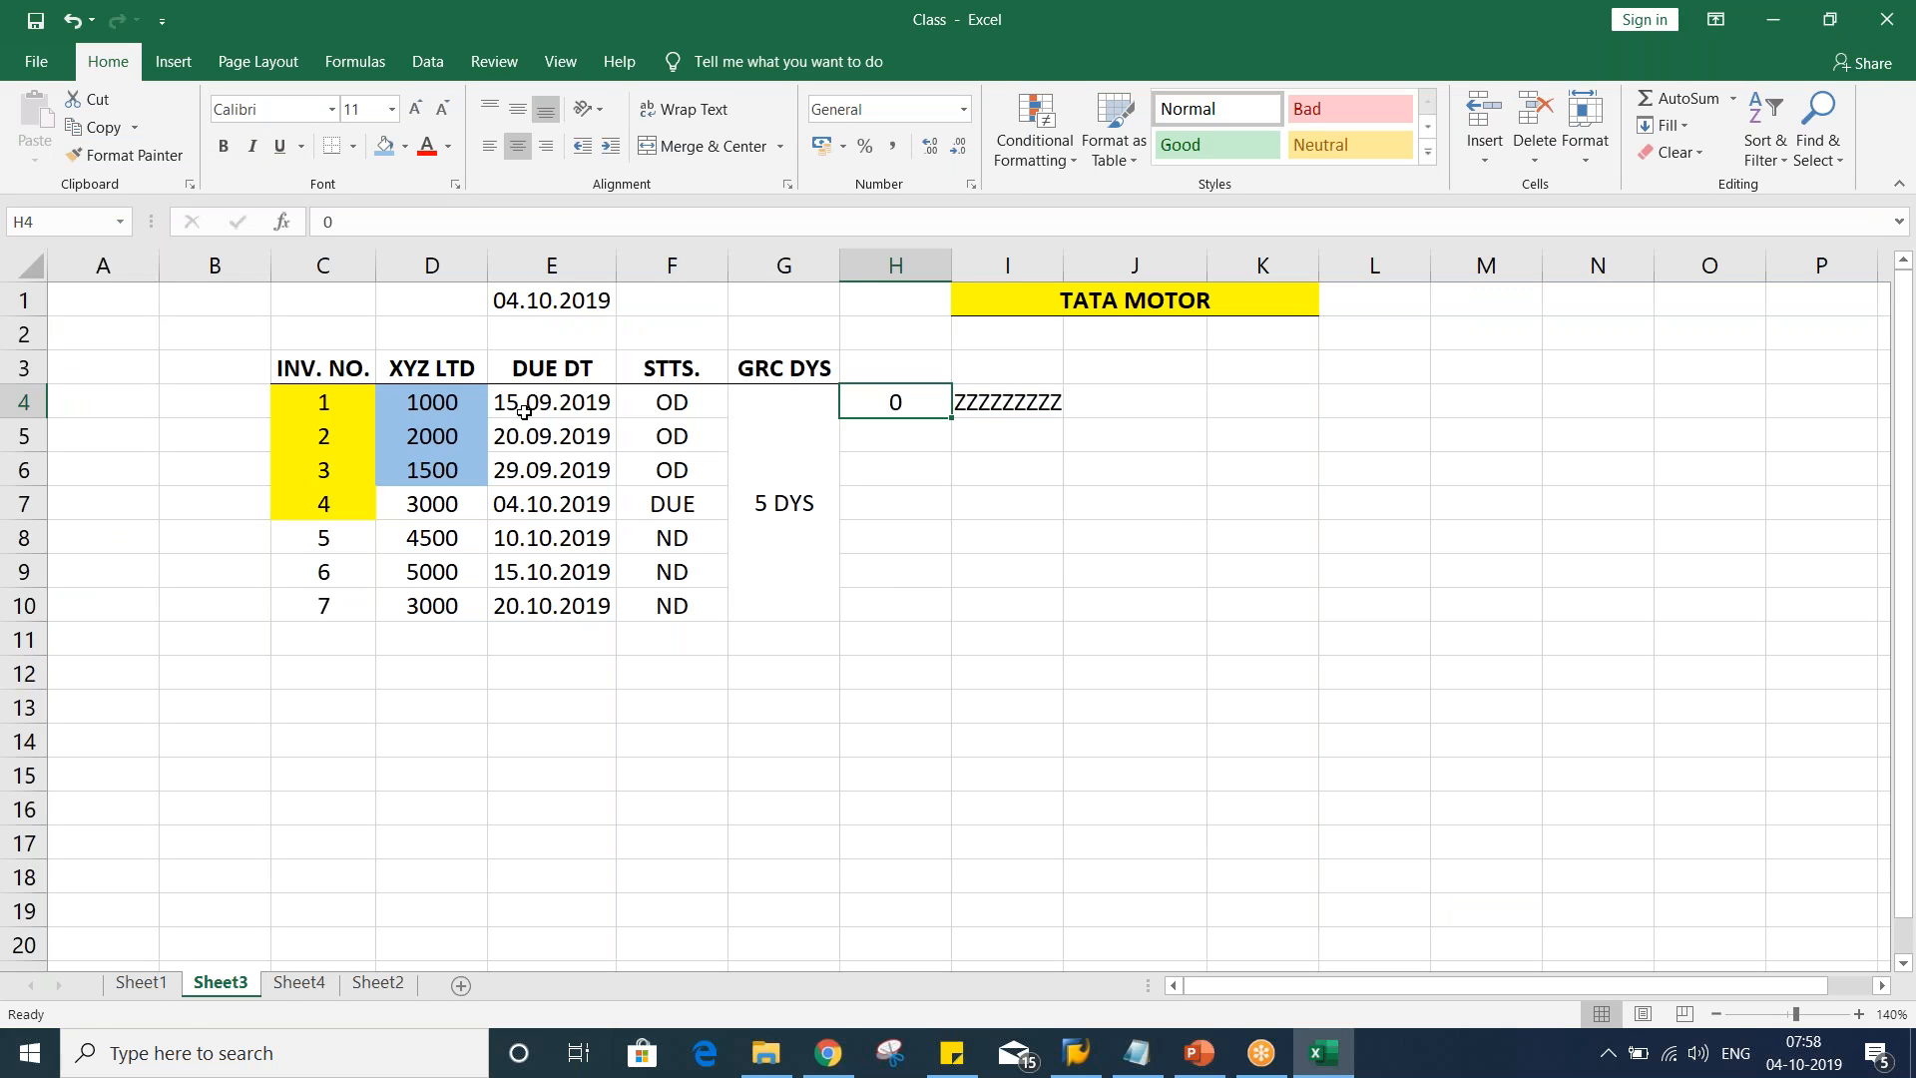
click(428, 359)
click(450, 325)
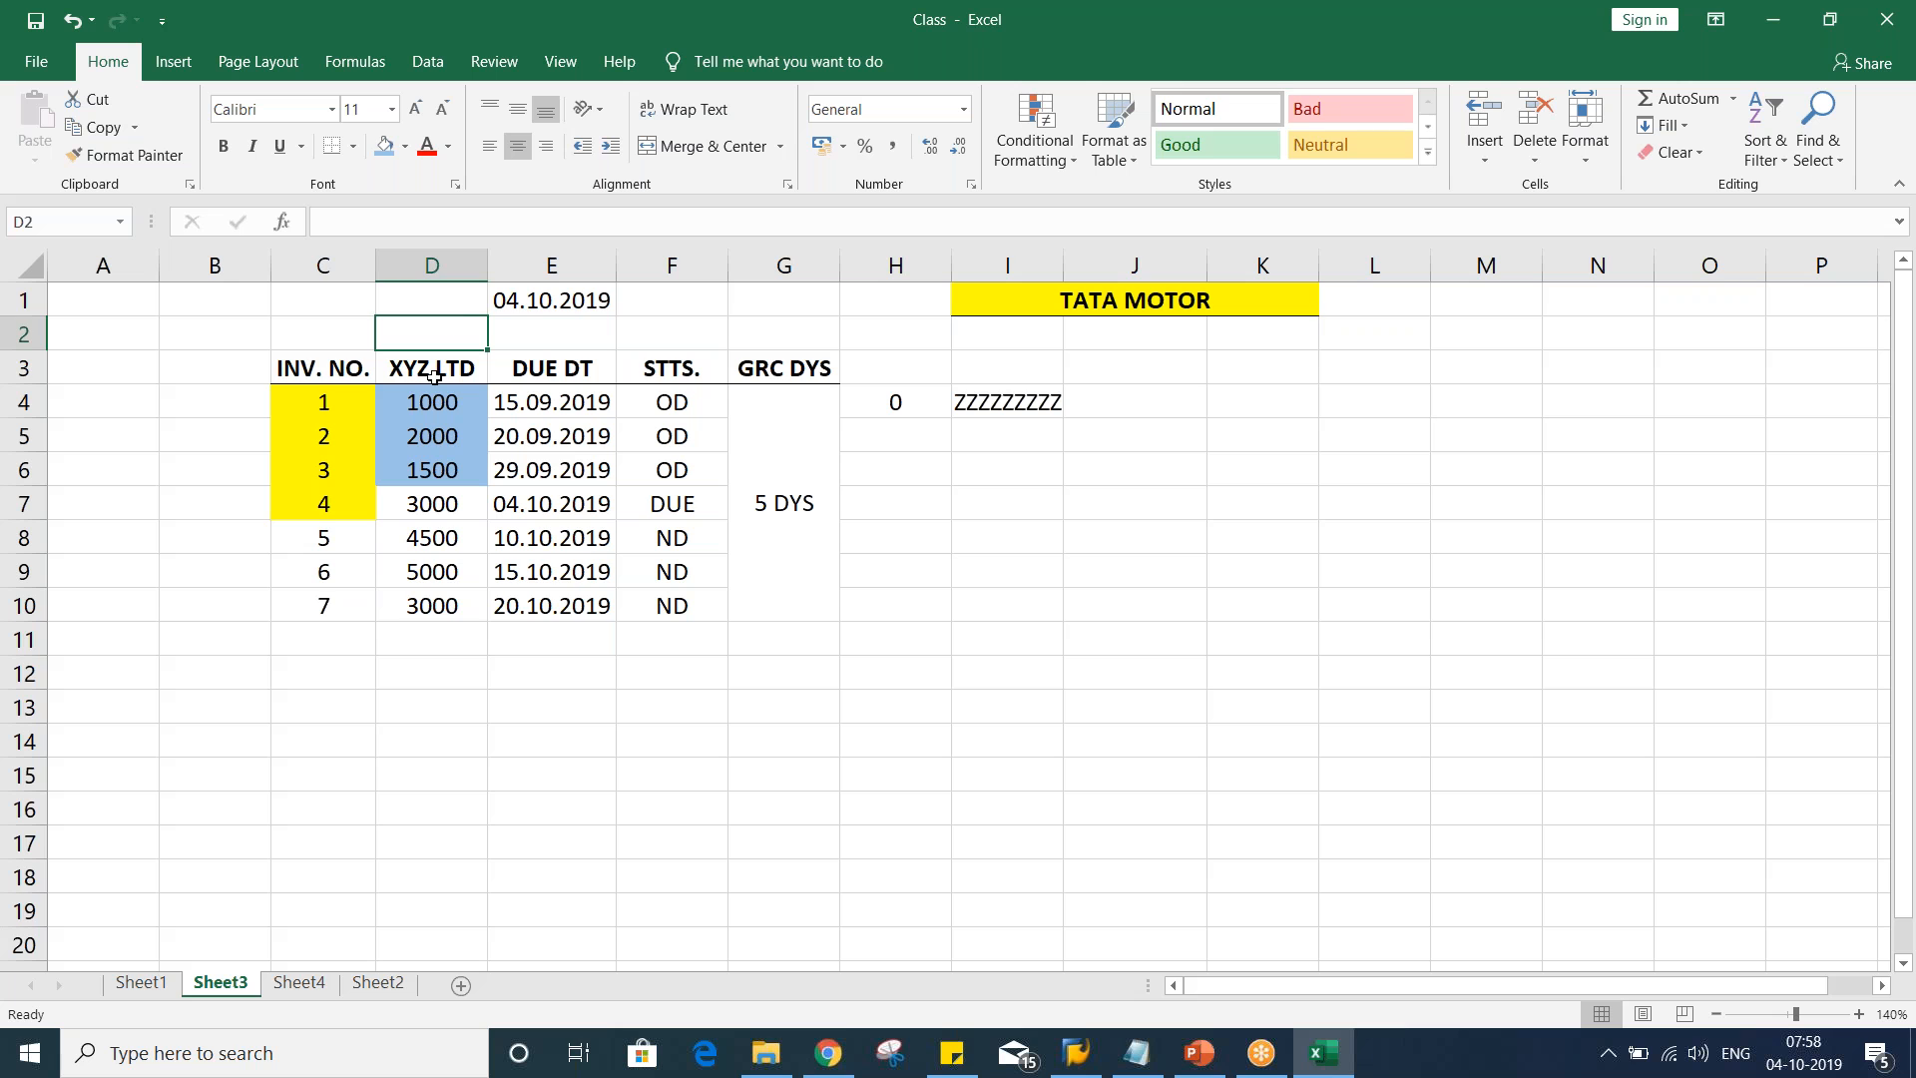
drag(435, 402, 445, 470)
drag(447, 397, 442, 473)
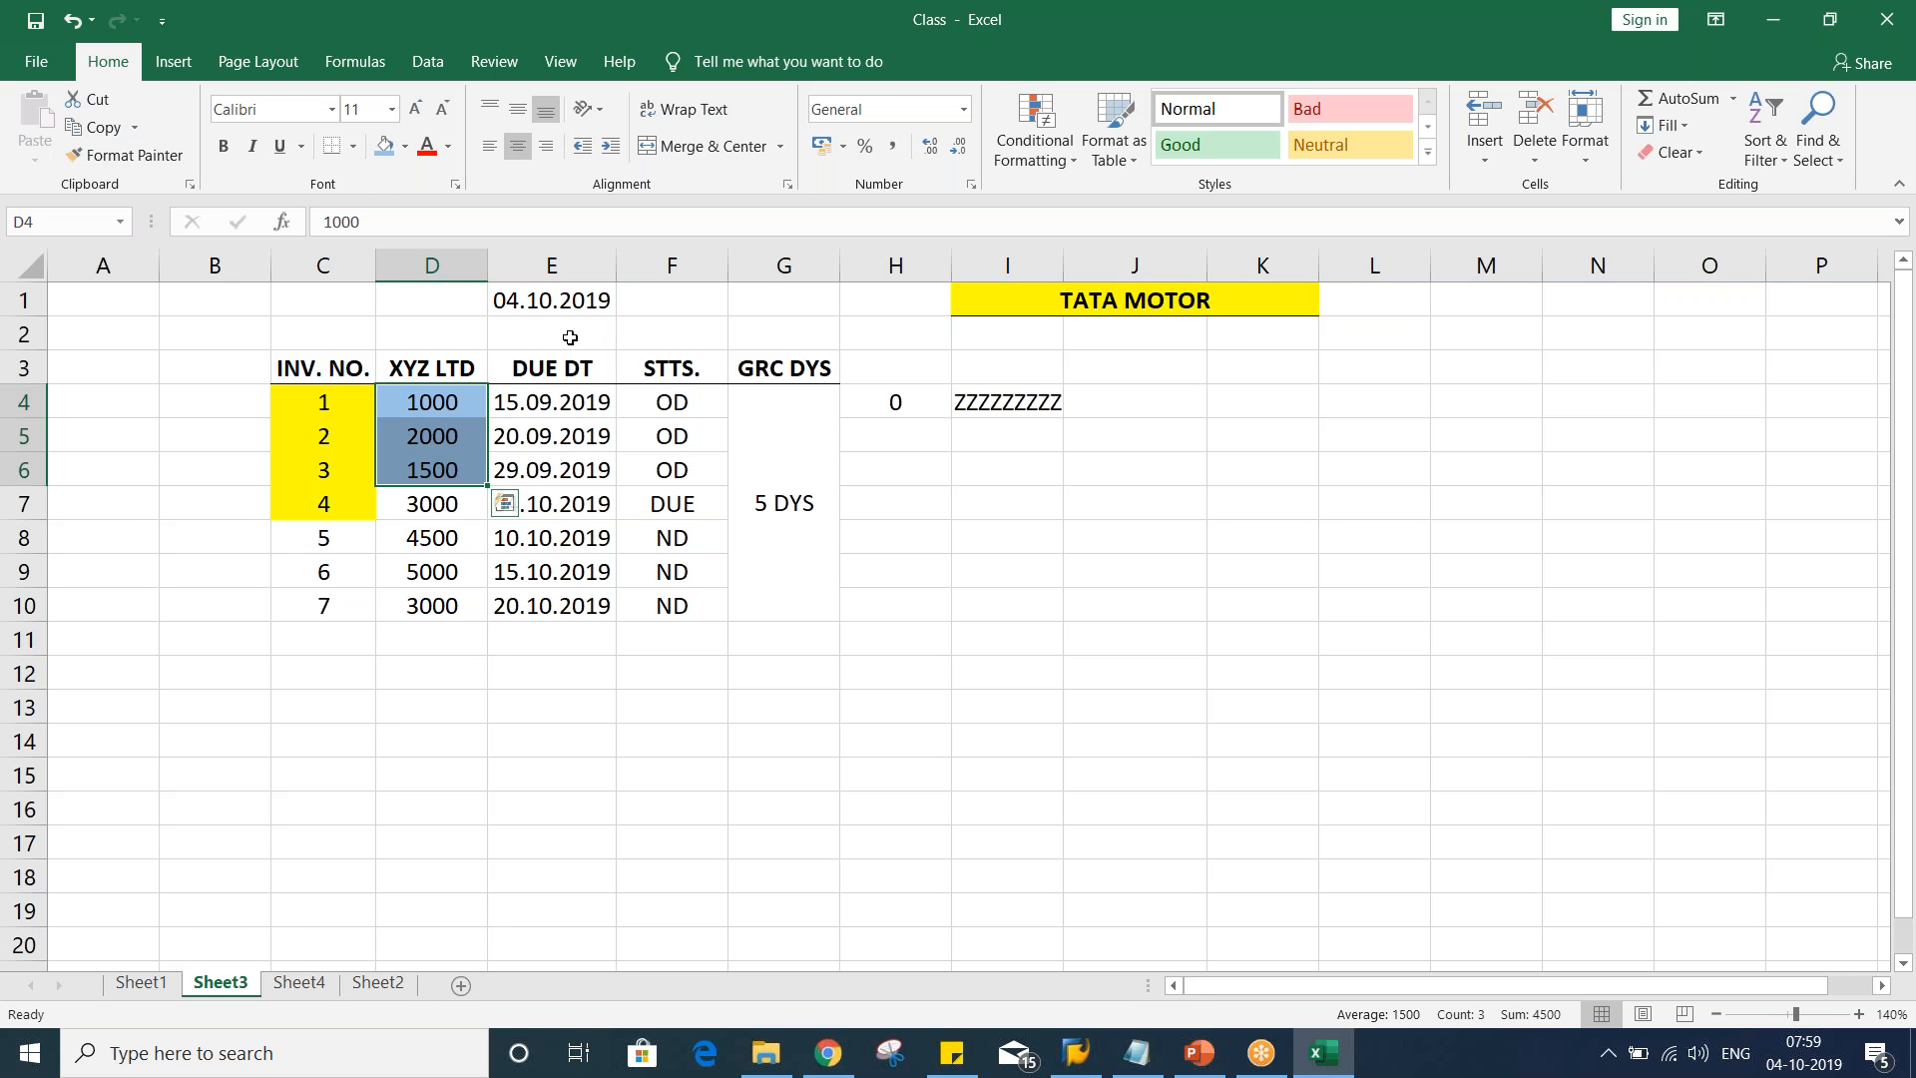
Enter 3 in E2, between the date 04.10.2019 and the DUE DT header
click(569, 336)
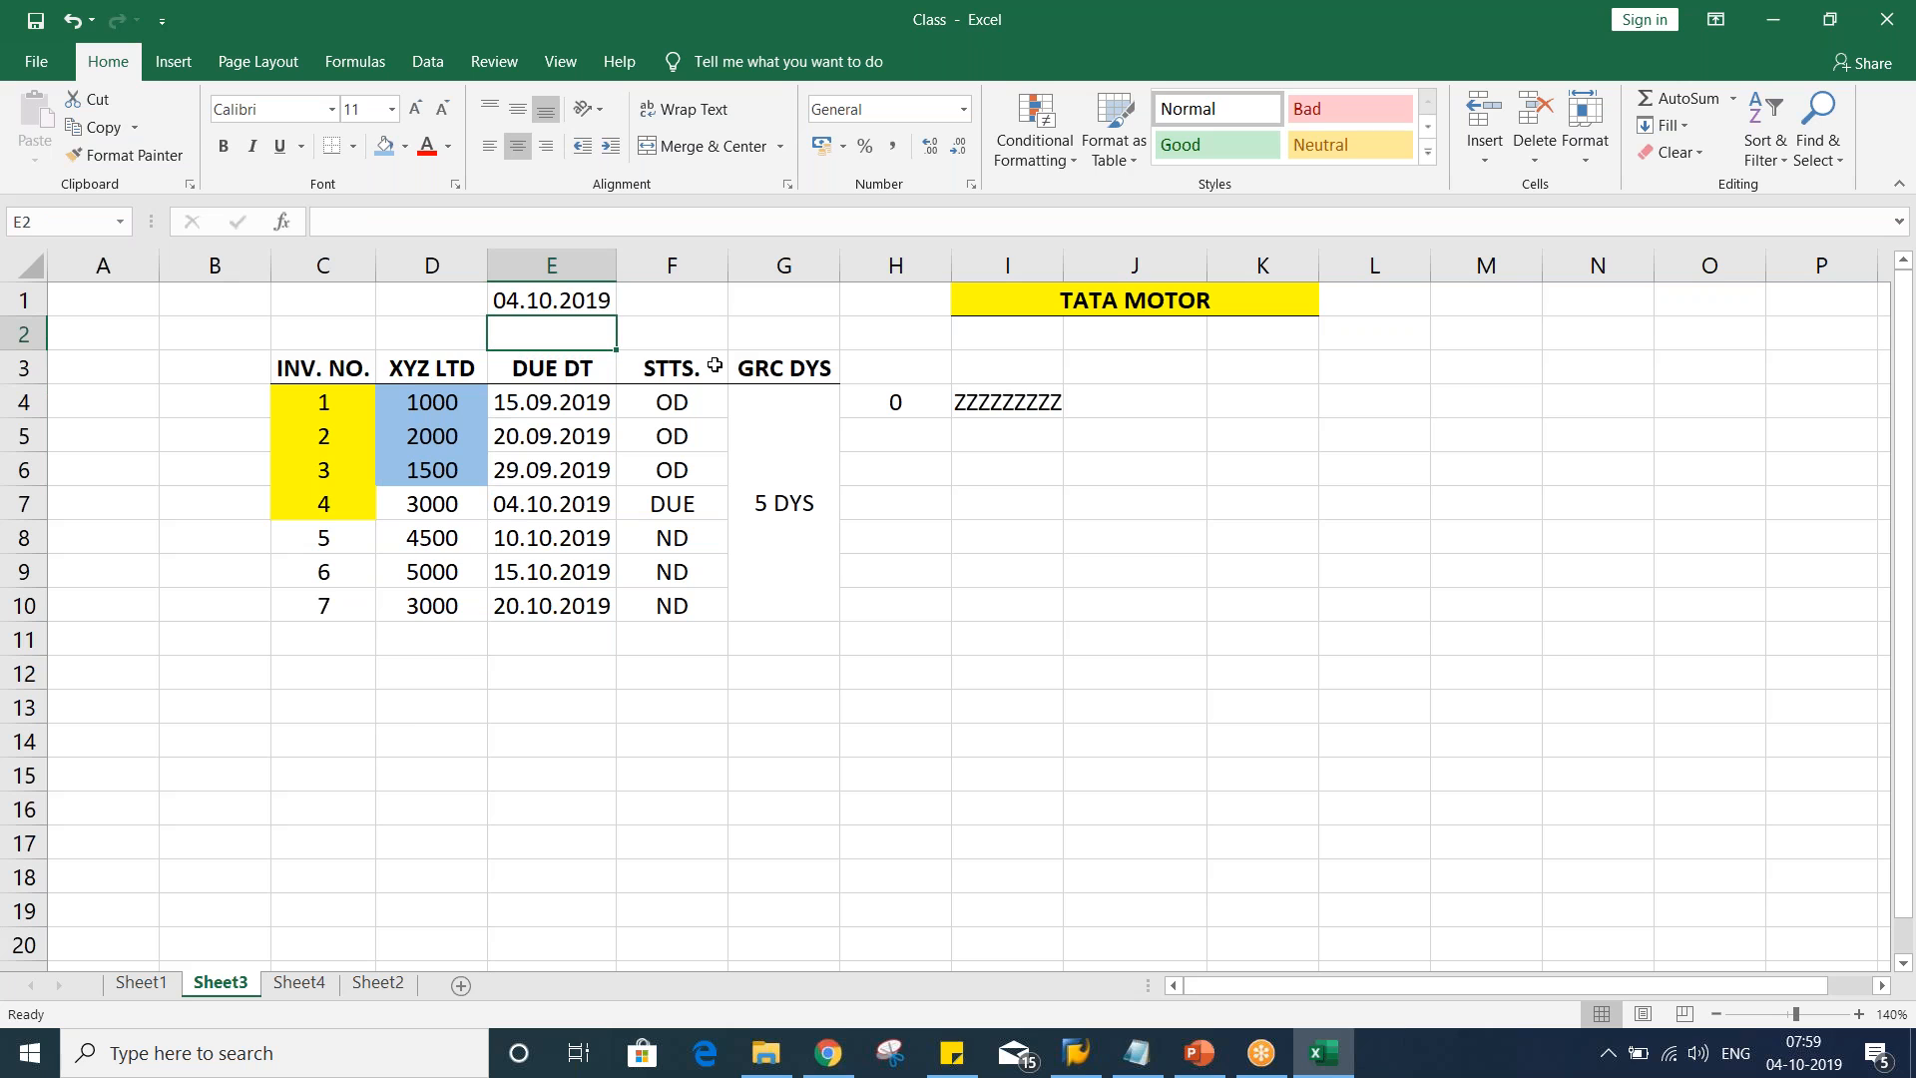
text(3)
key(Return)
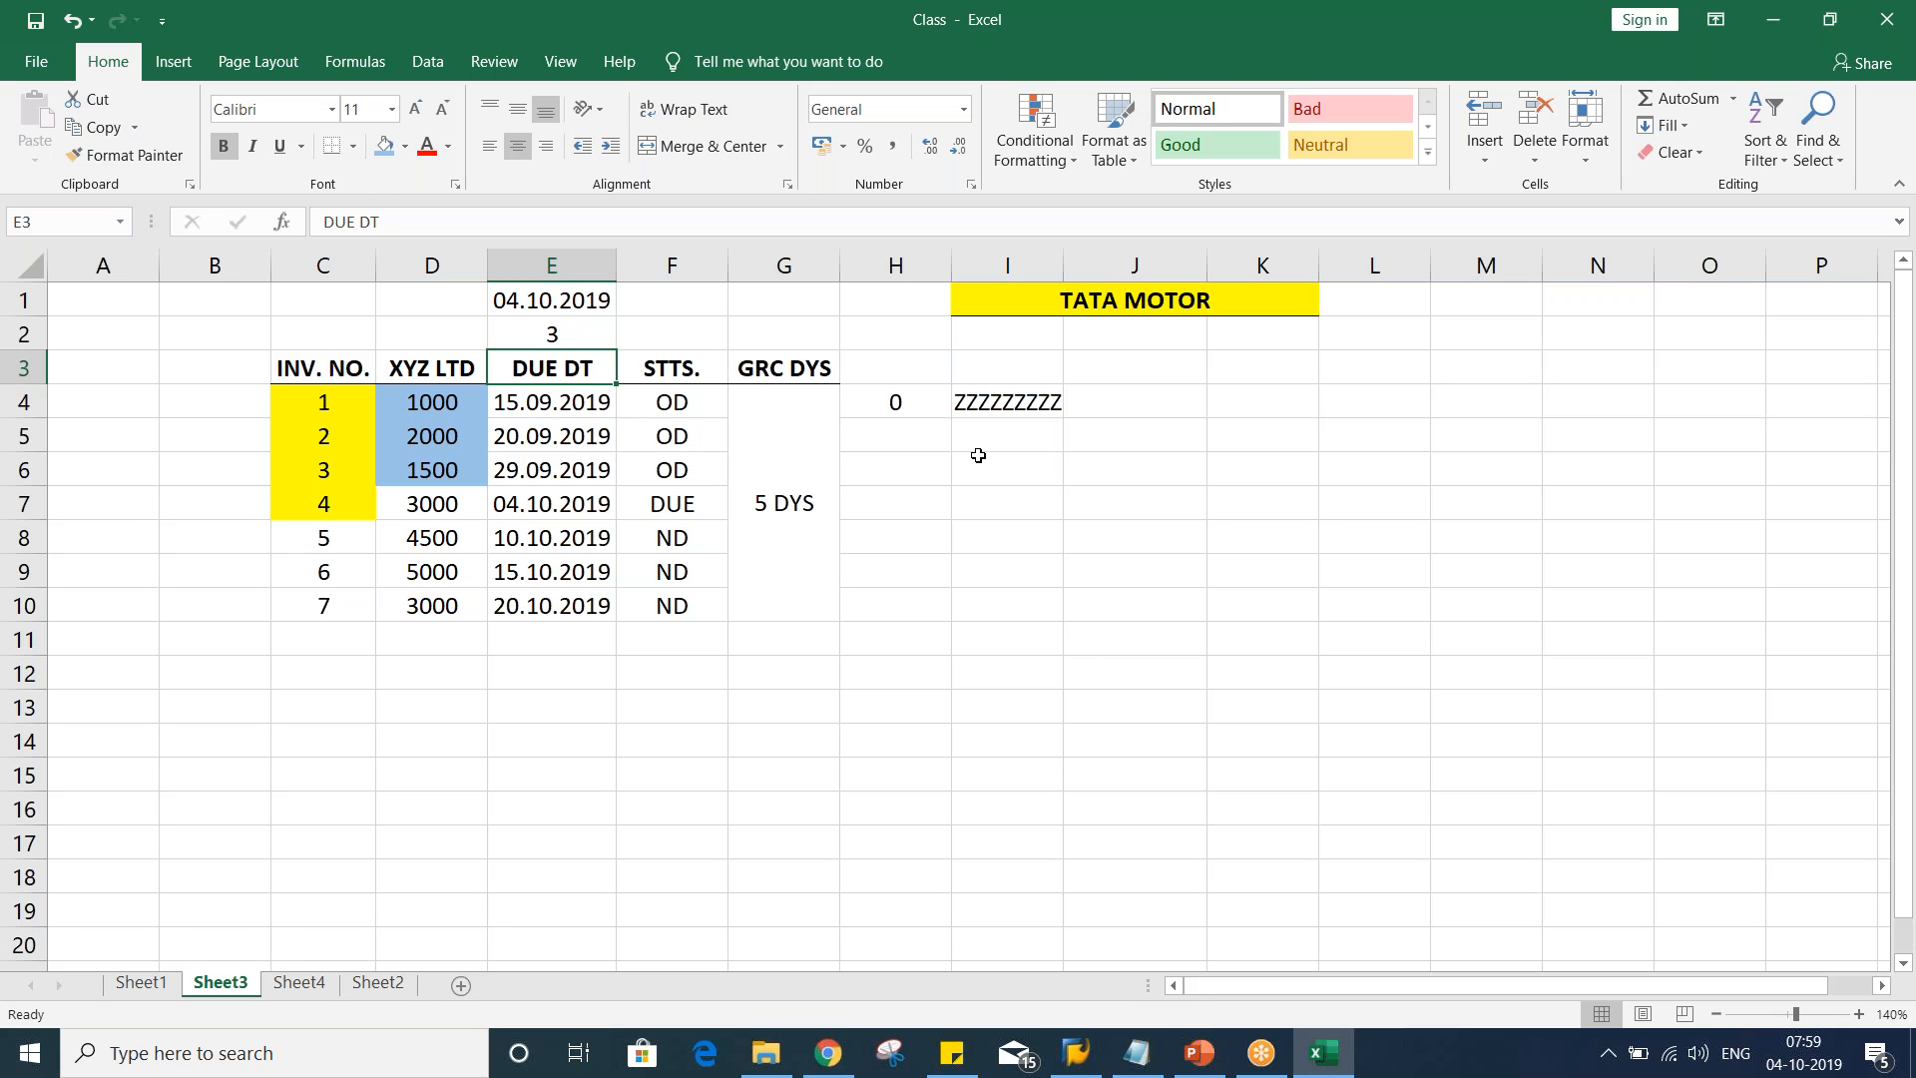
Enter the numbers 1, 2 and 3 across cells I7:K7
click(988, 486)
text(1)
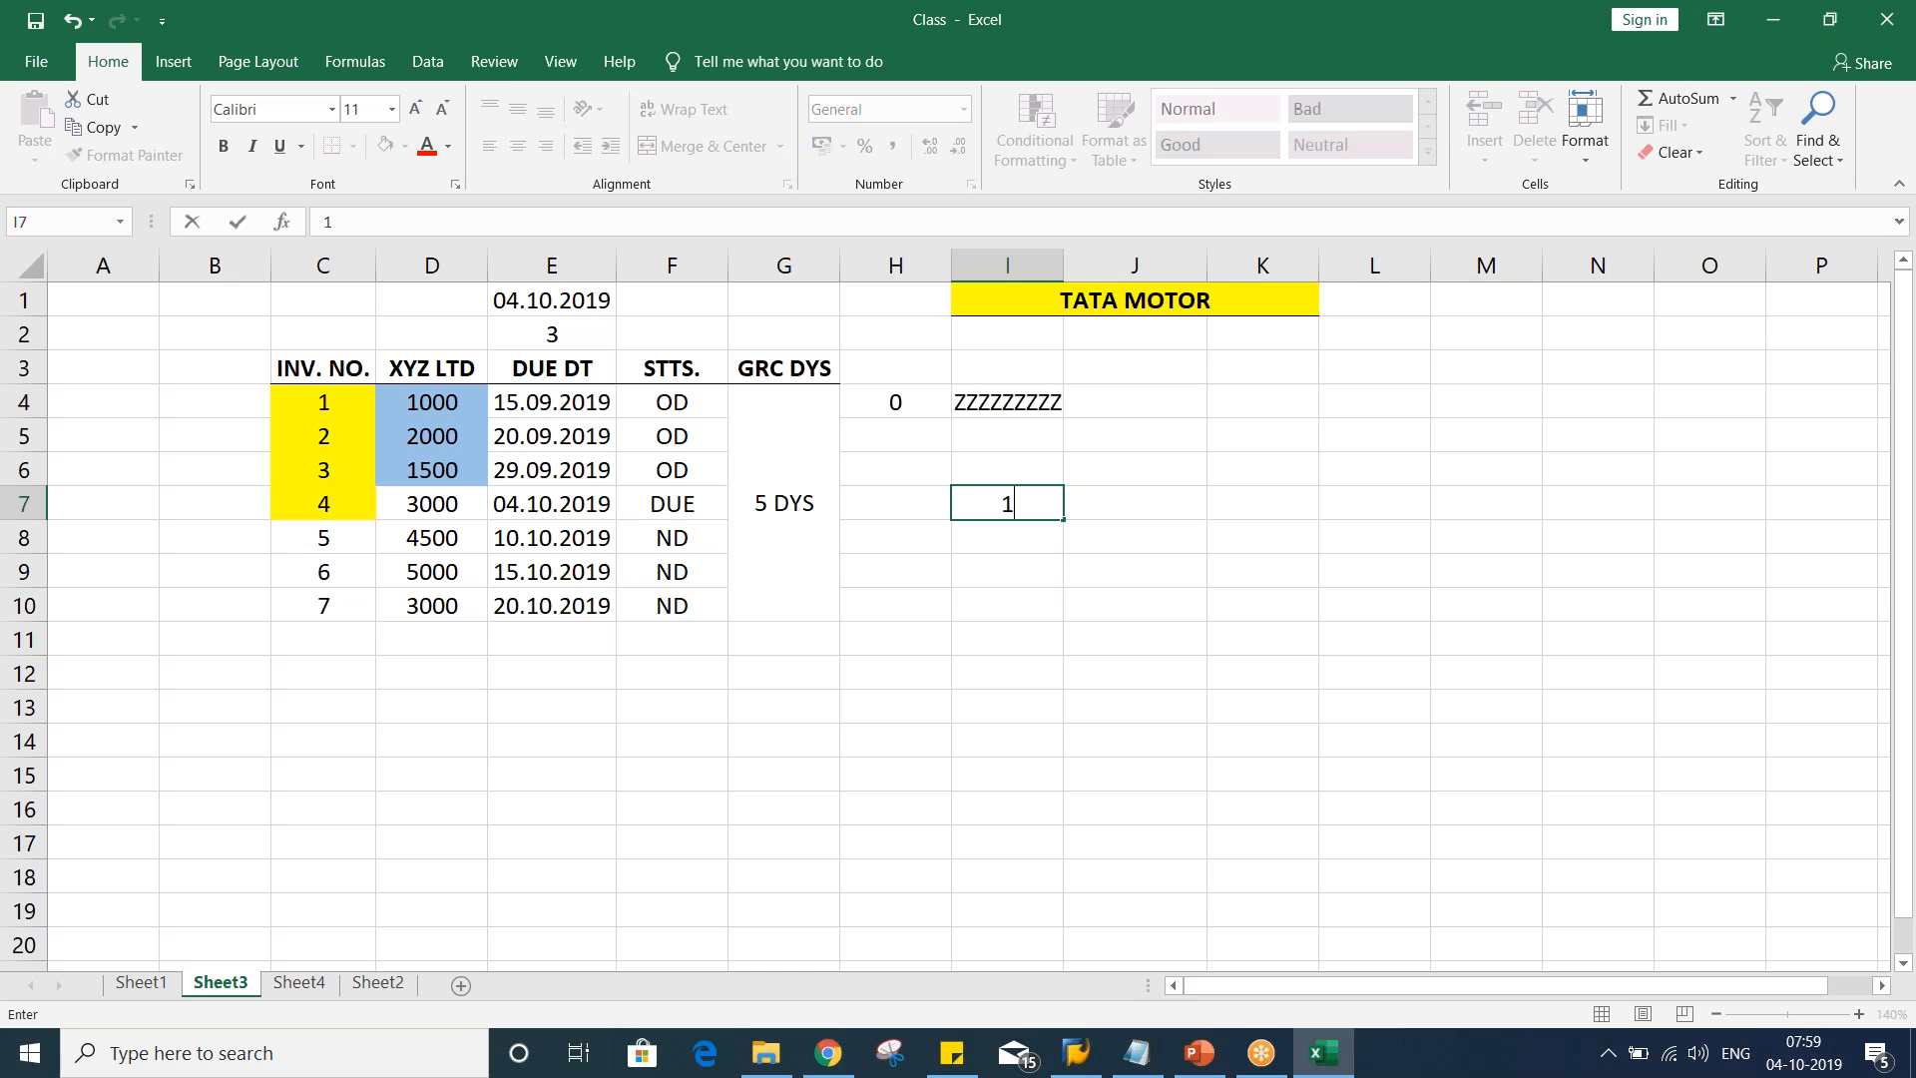
key(Tab)
text(2)
key(Tab)
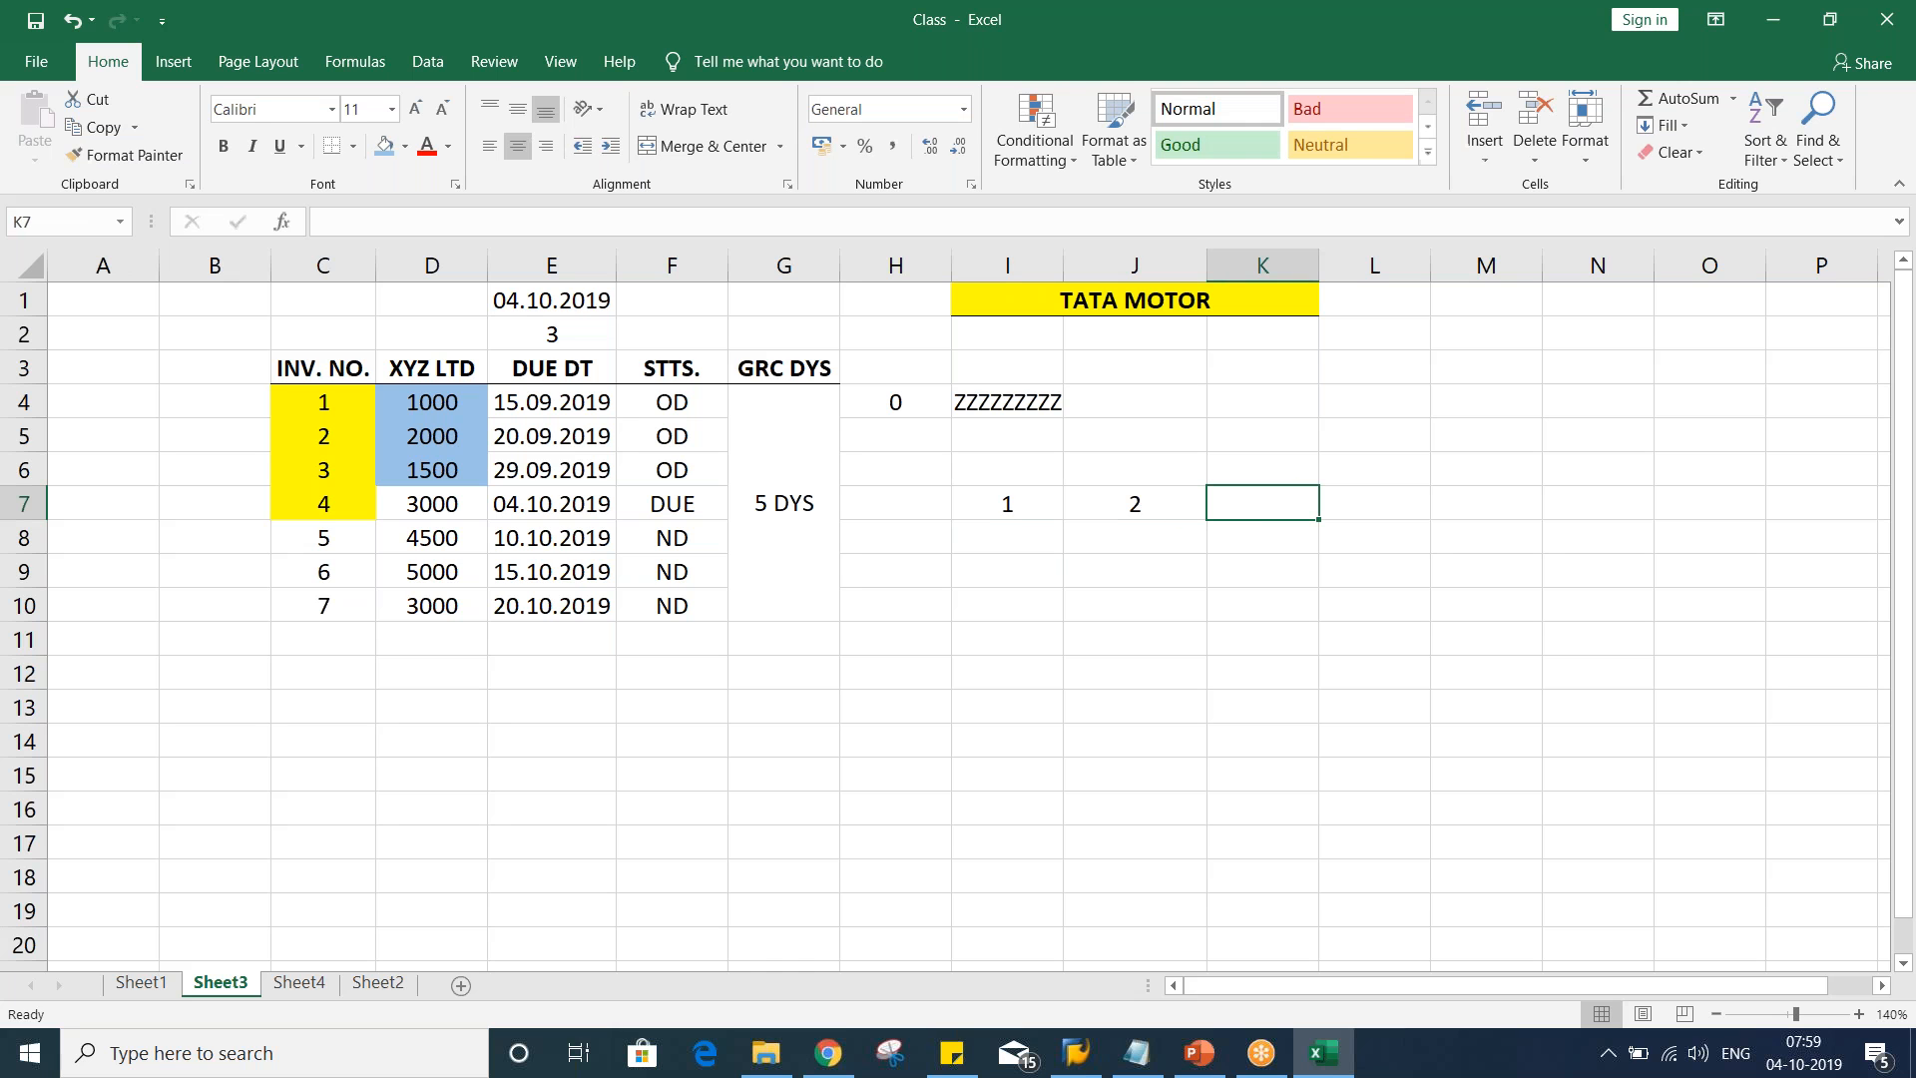
text(3)
key(Return)
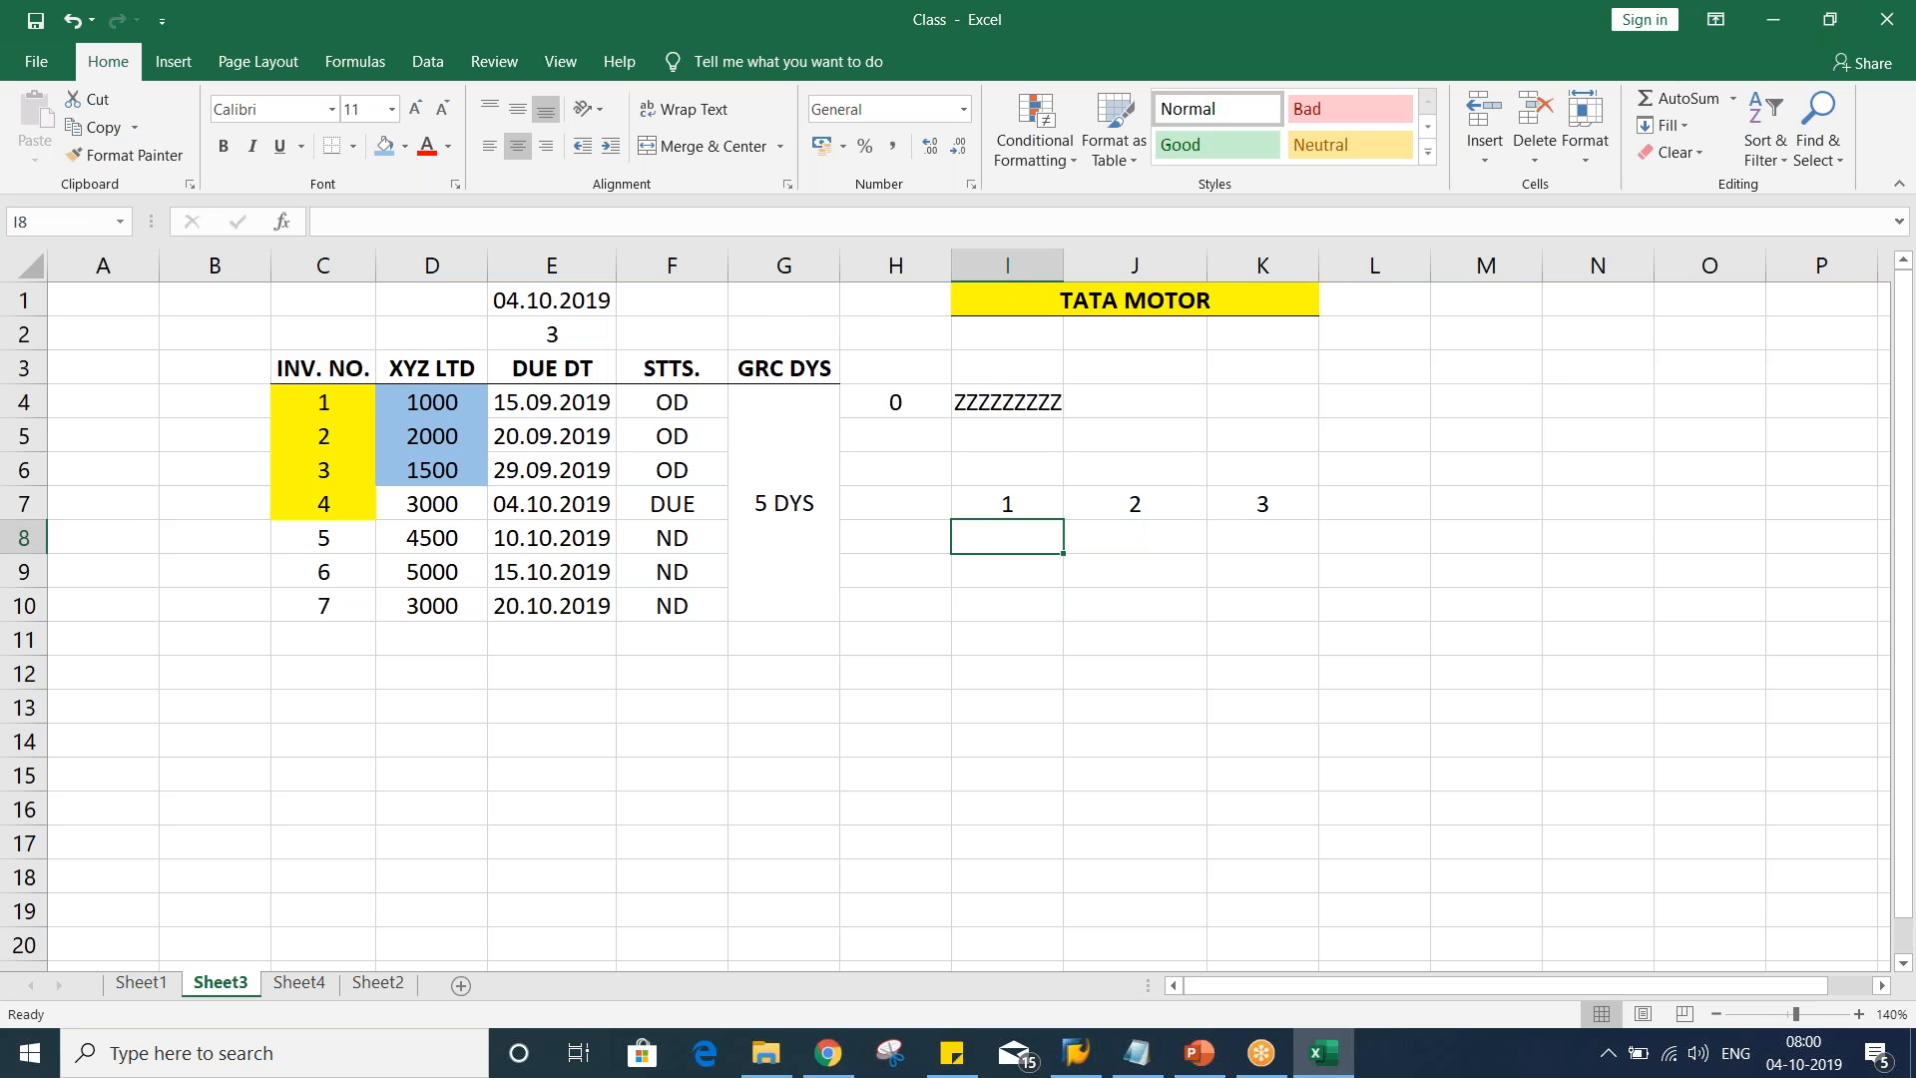
Examine the numbers in I7 and J7 and the empty cells beneath them
click(994, 504)
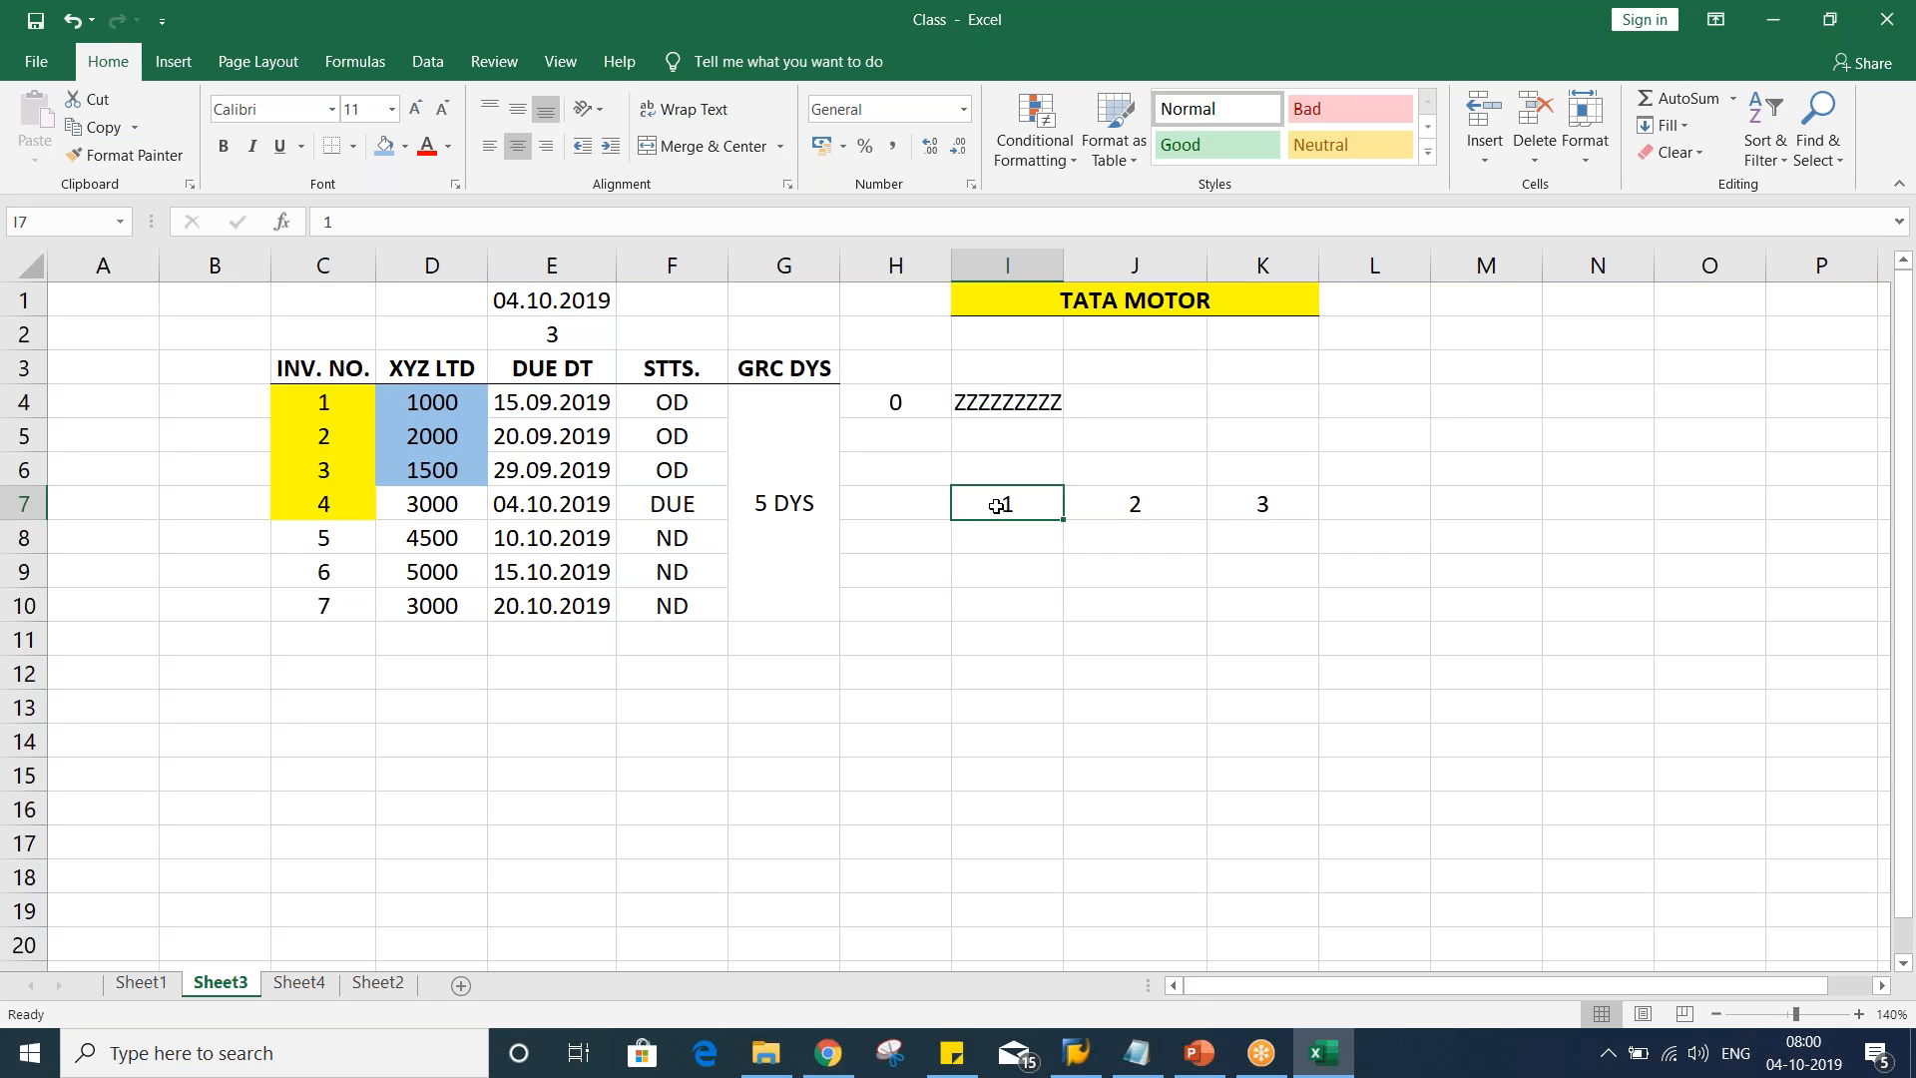
click(1136, 504)
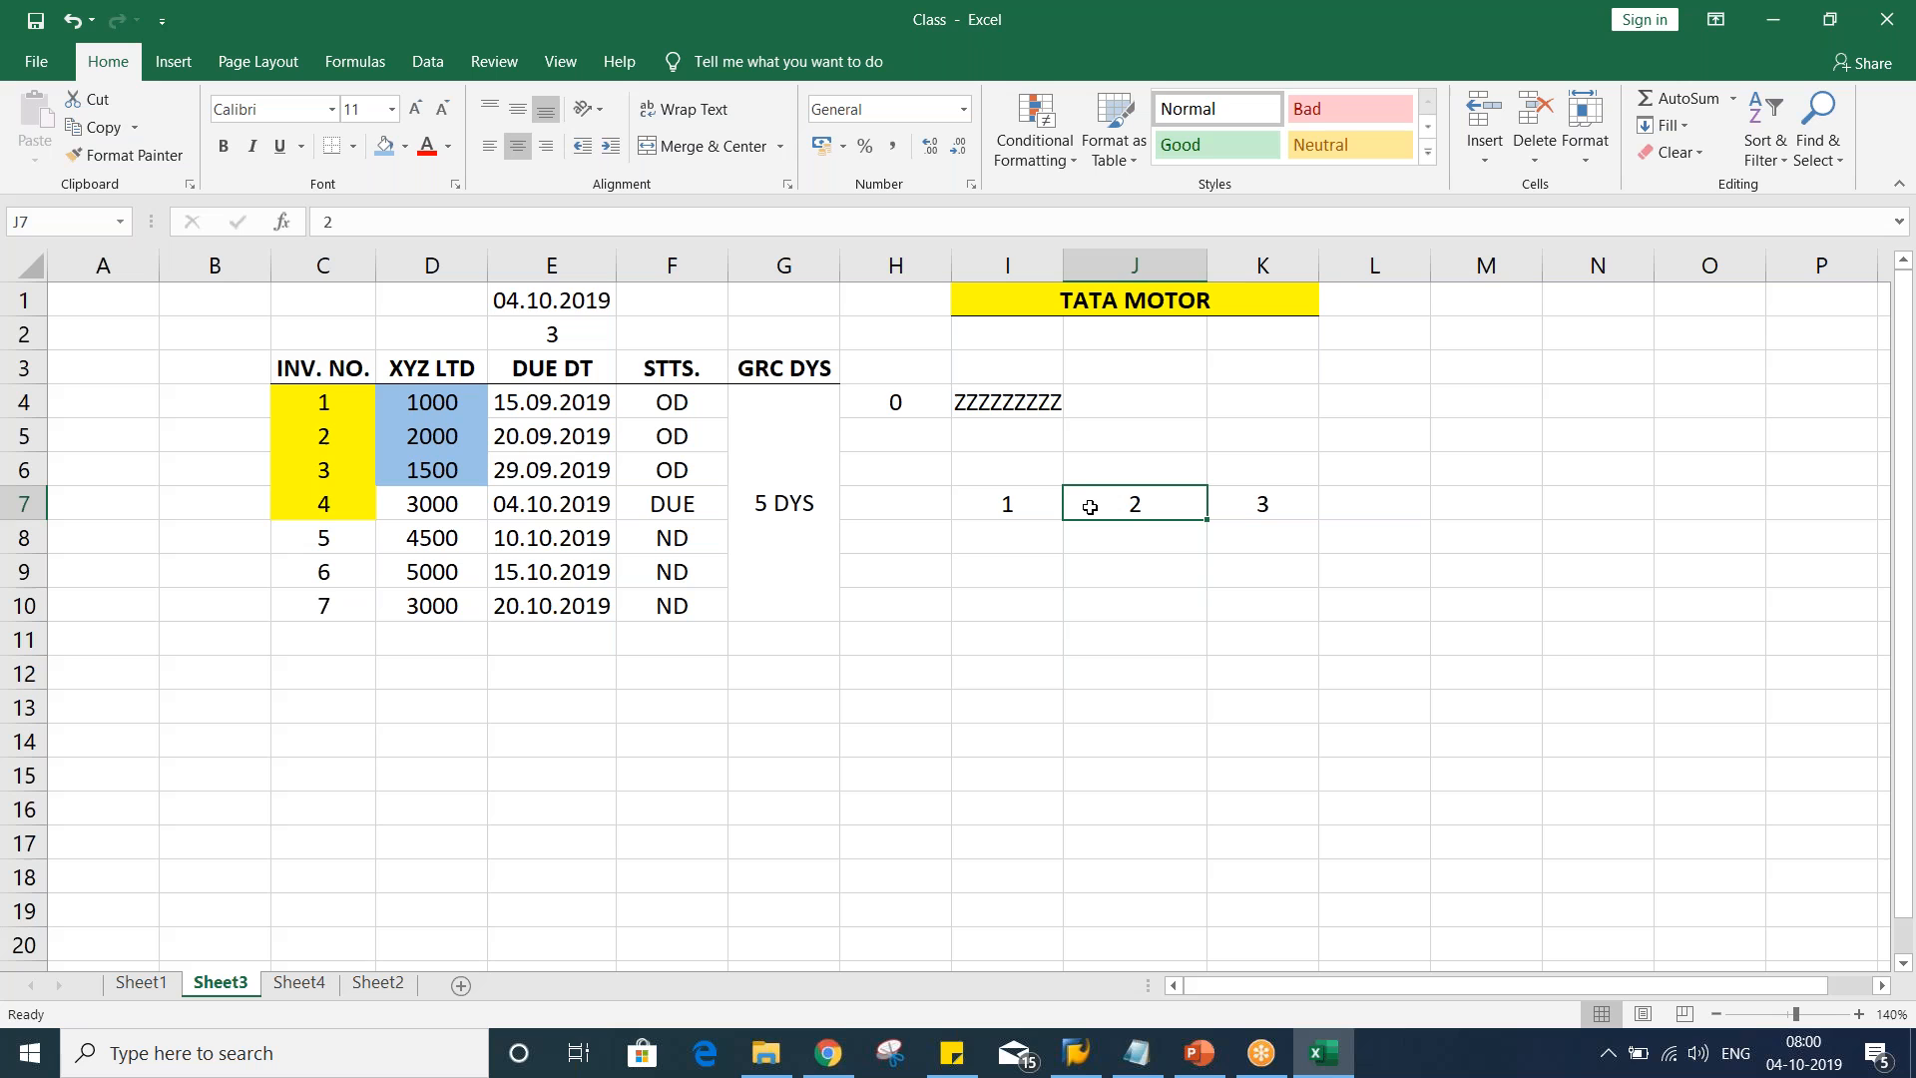
click(985, 512)
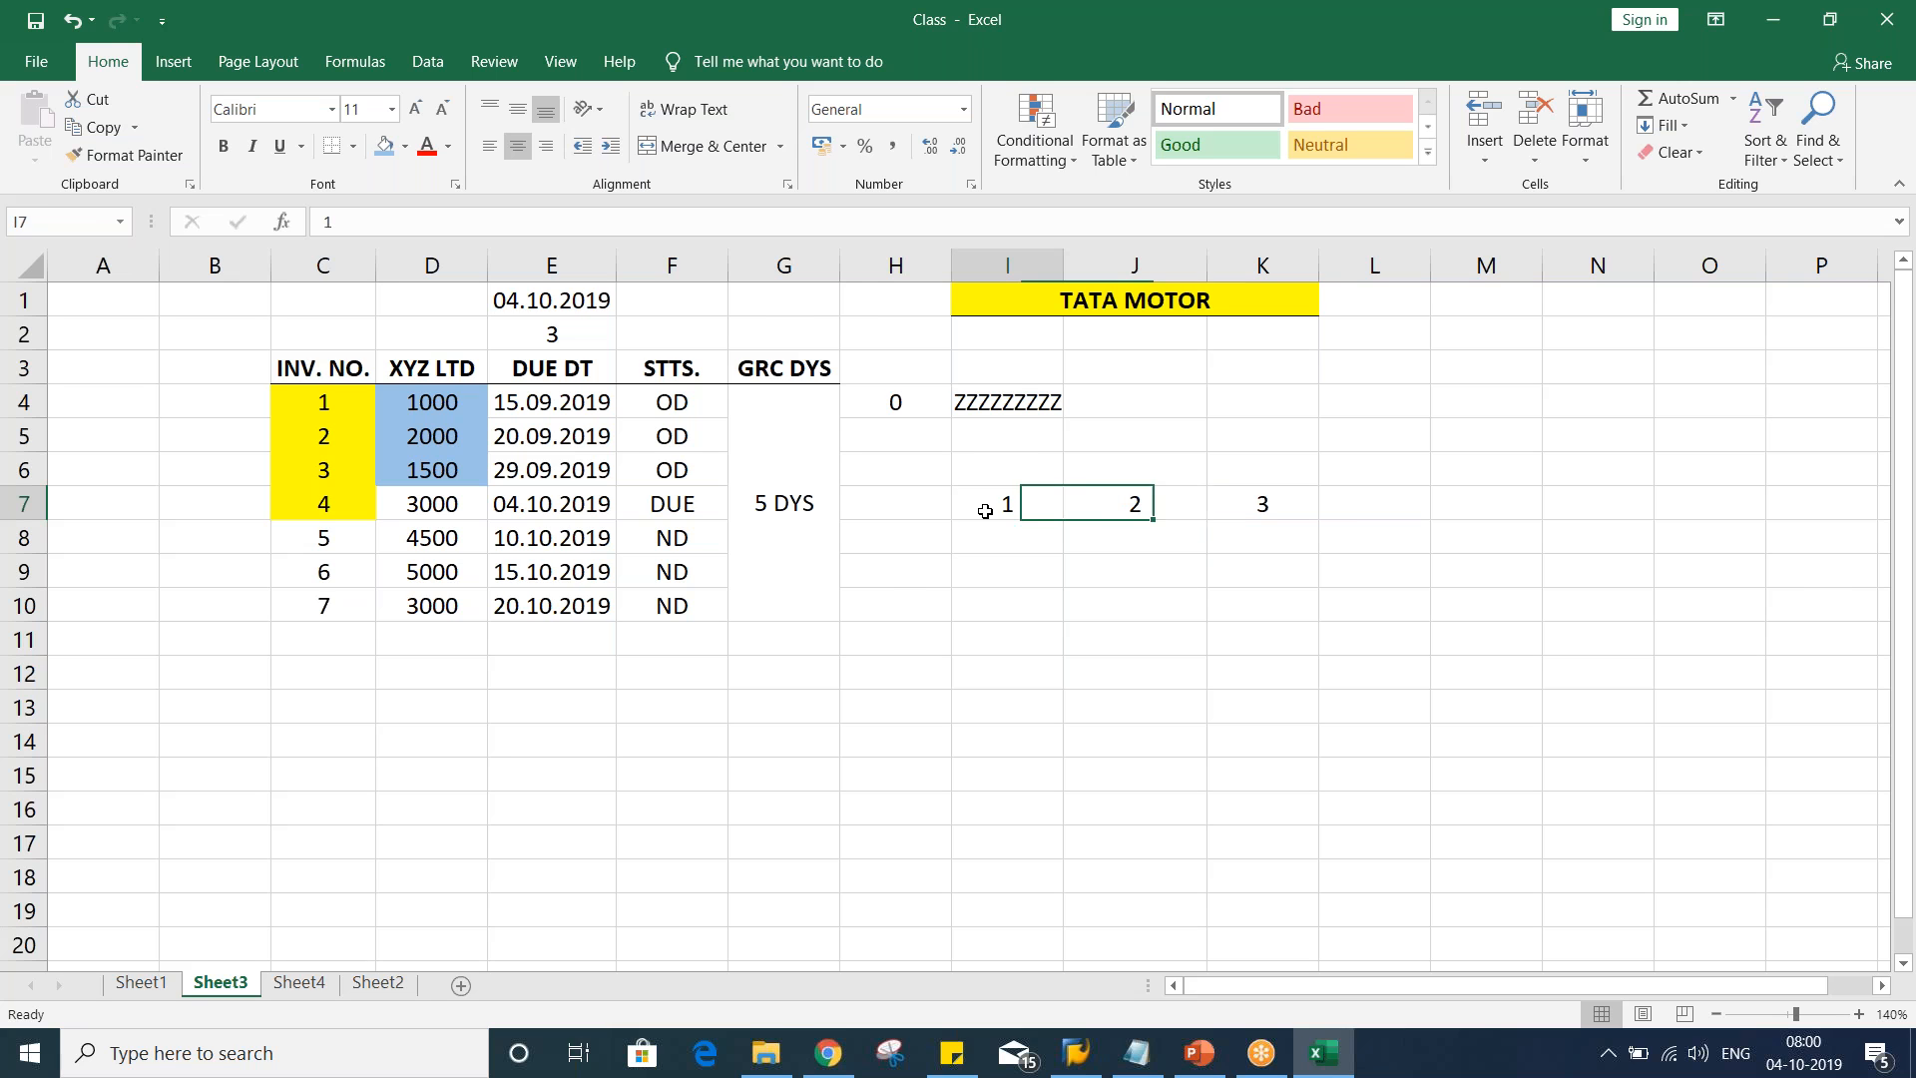
click(1112, 503)
click(1016, 524)
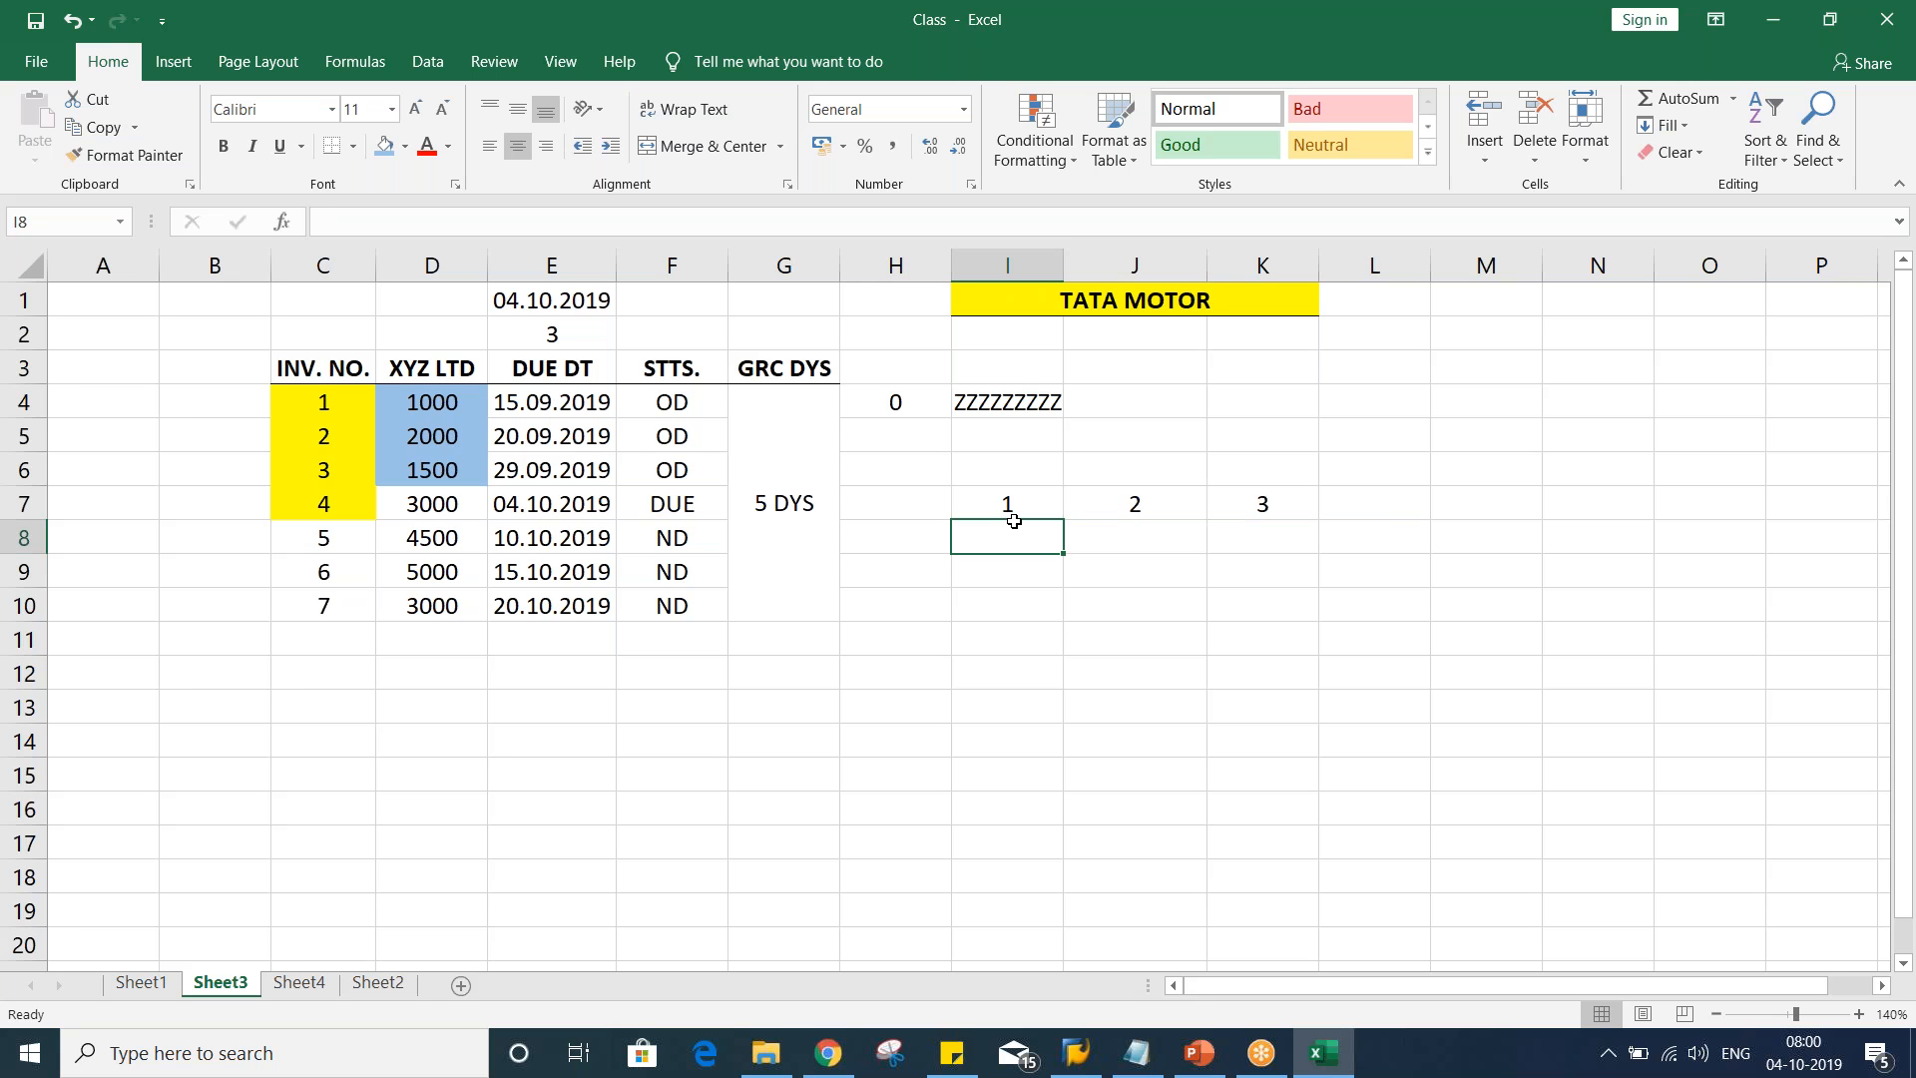
click(1027, 503)
click(1105, 503)
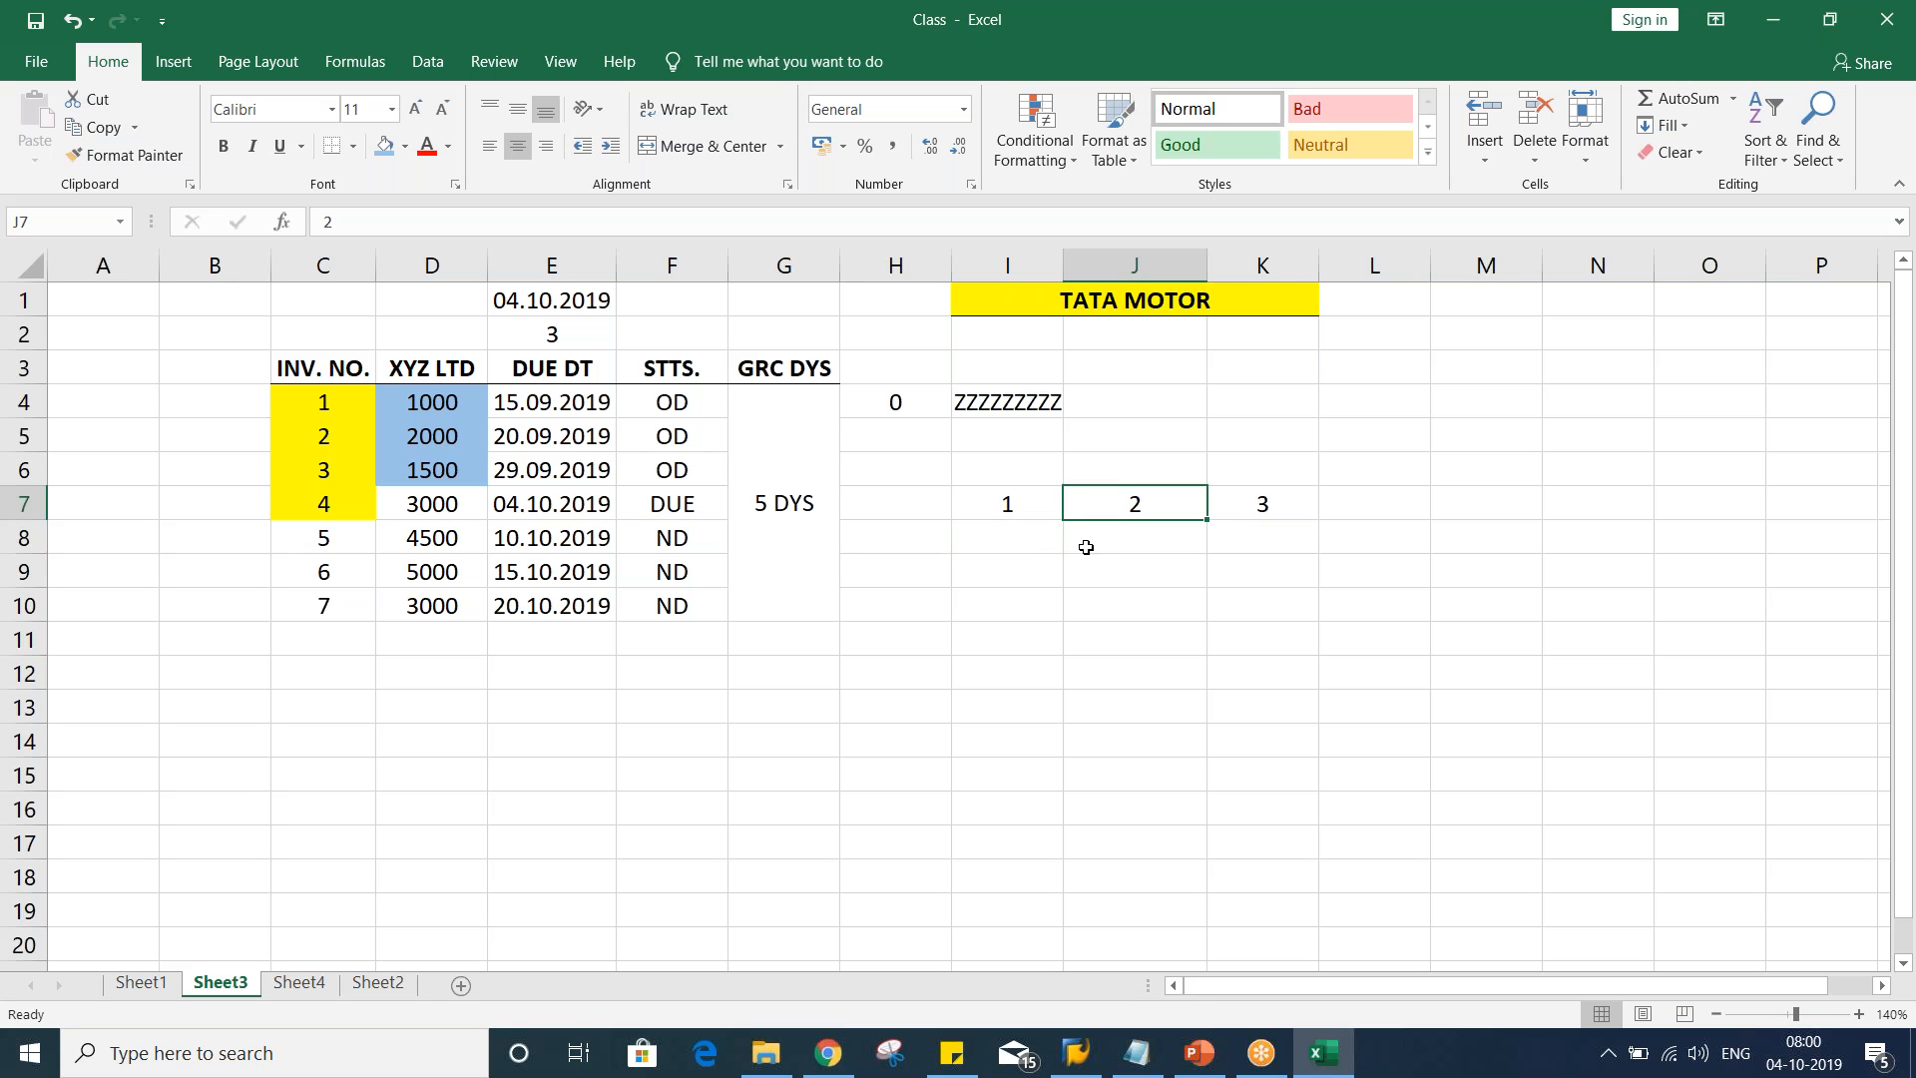
click(1098, 540)
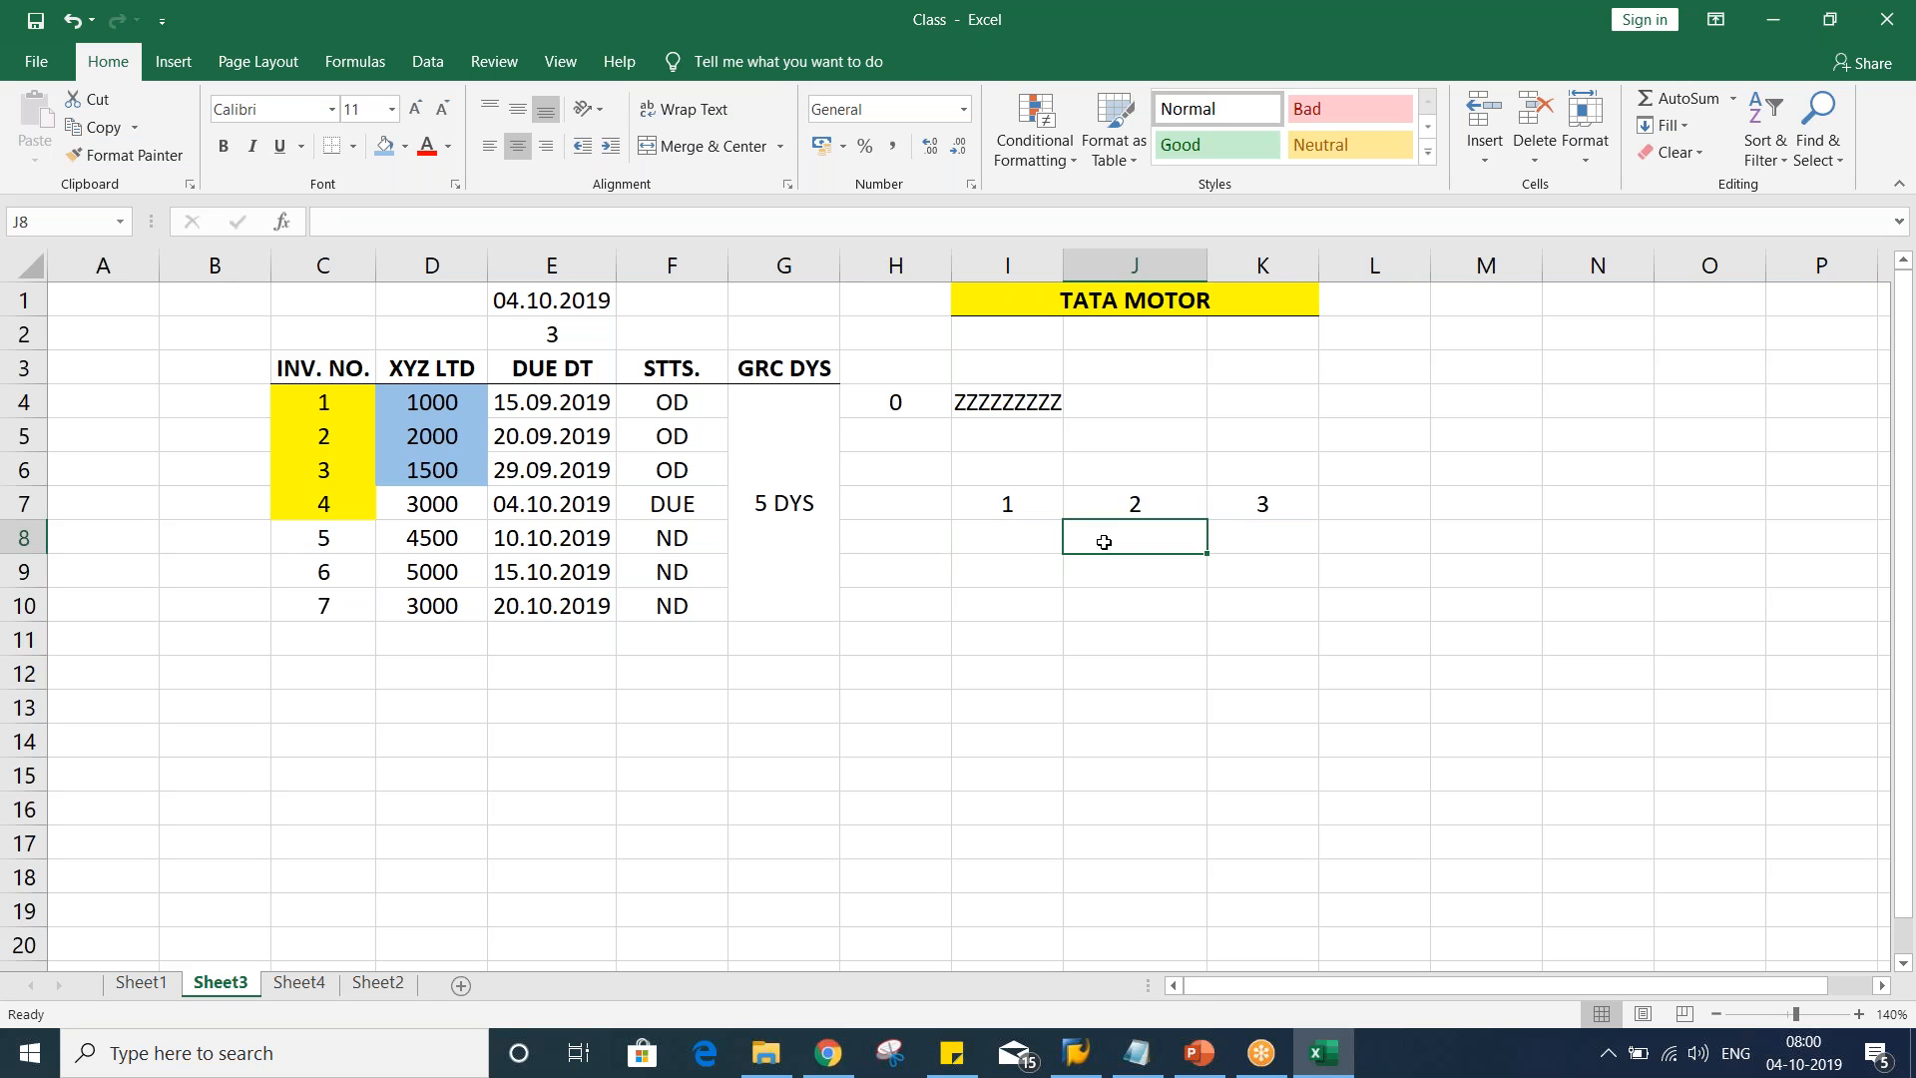
Enter the day values 0, 10 and 20 across cells I8:K8, beneath dunning levels 1, 2 and 3
click(1011, 547)
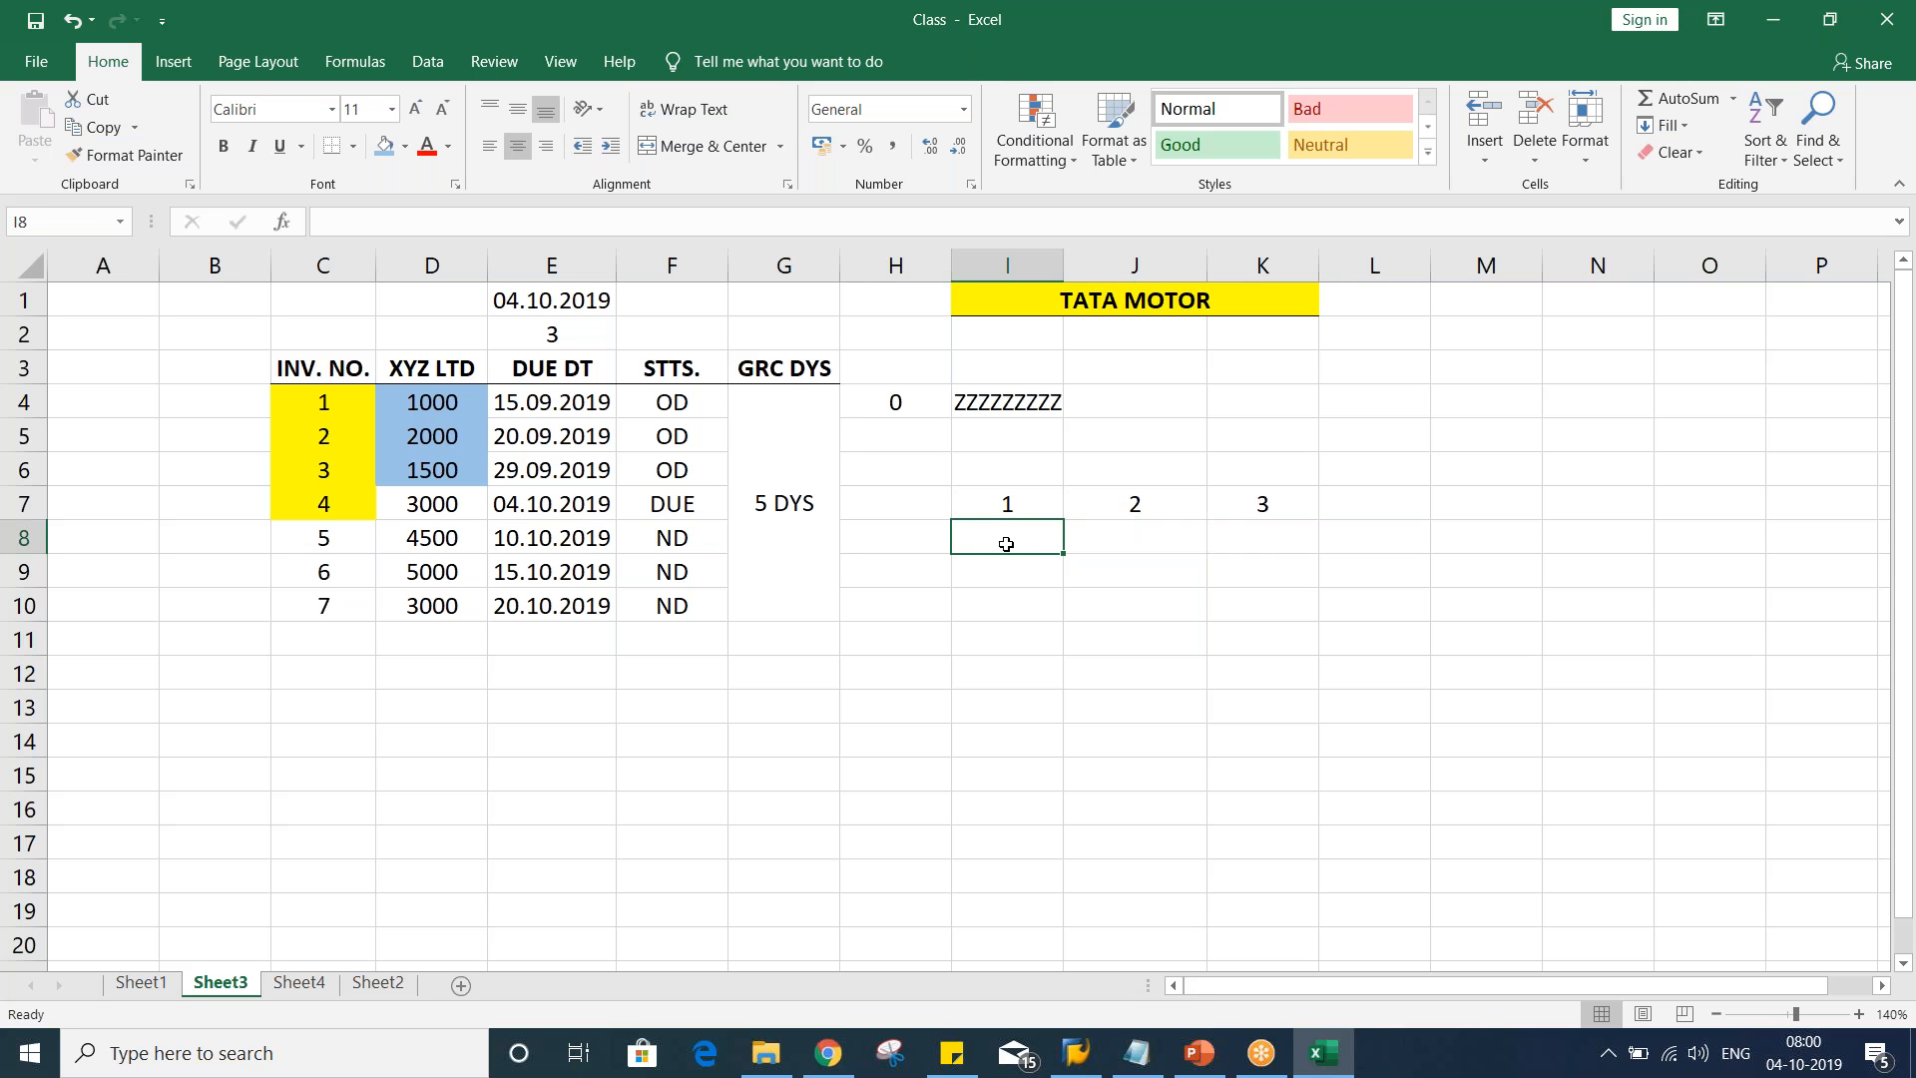
text(0)
key(Tab)
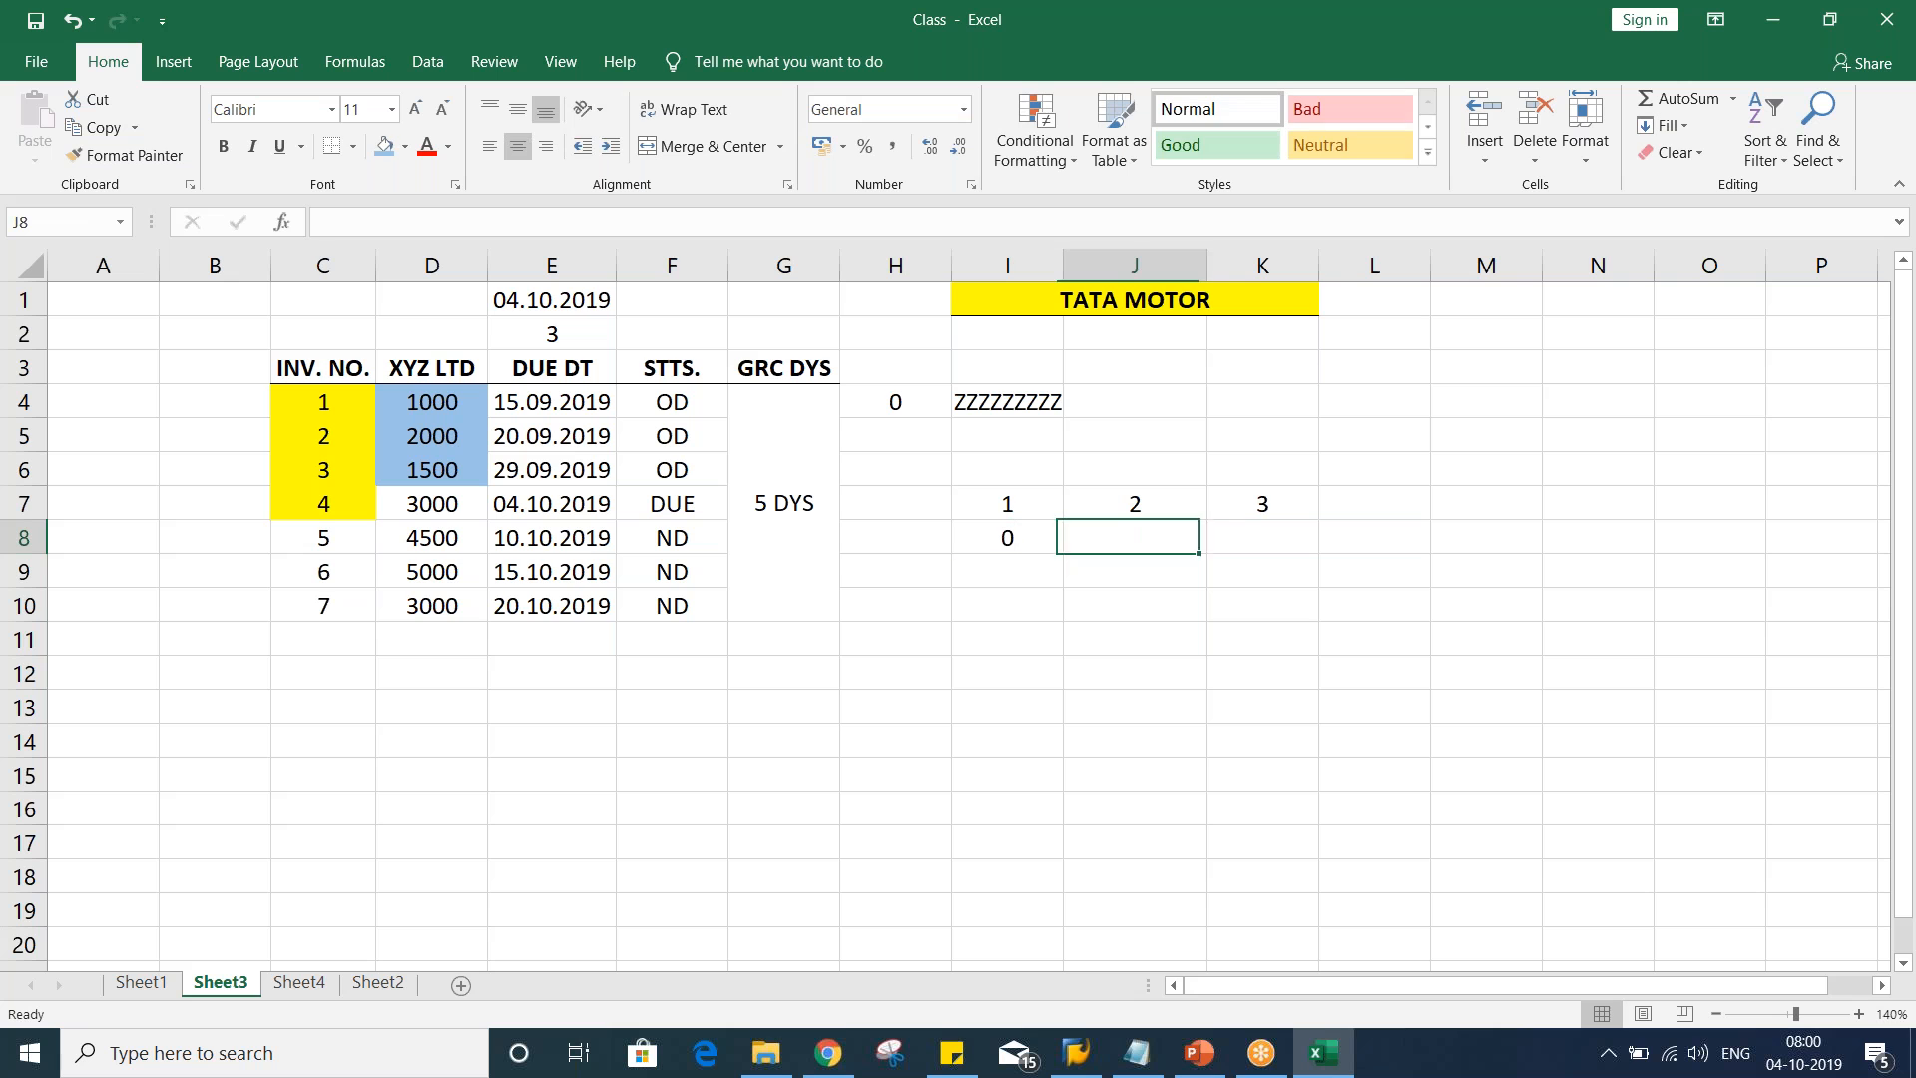
text(10)
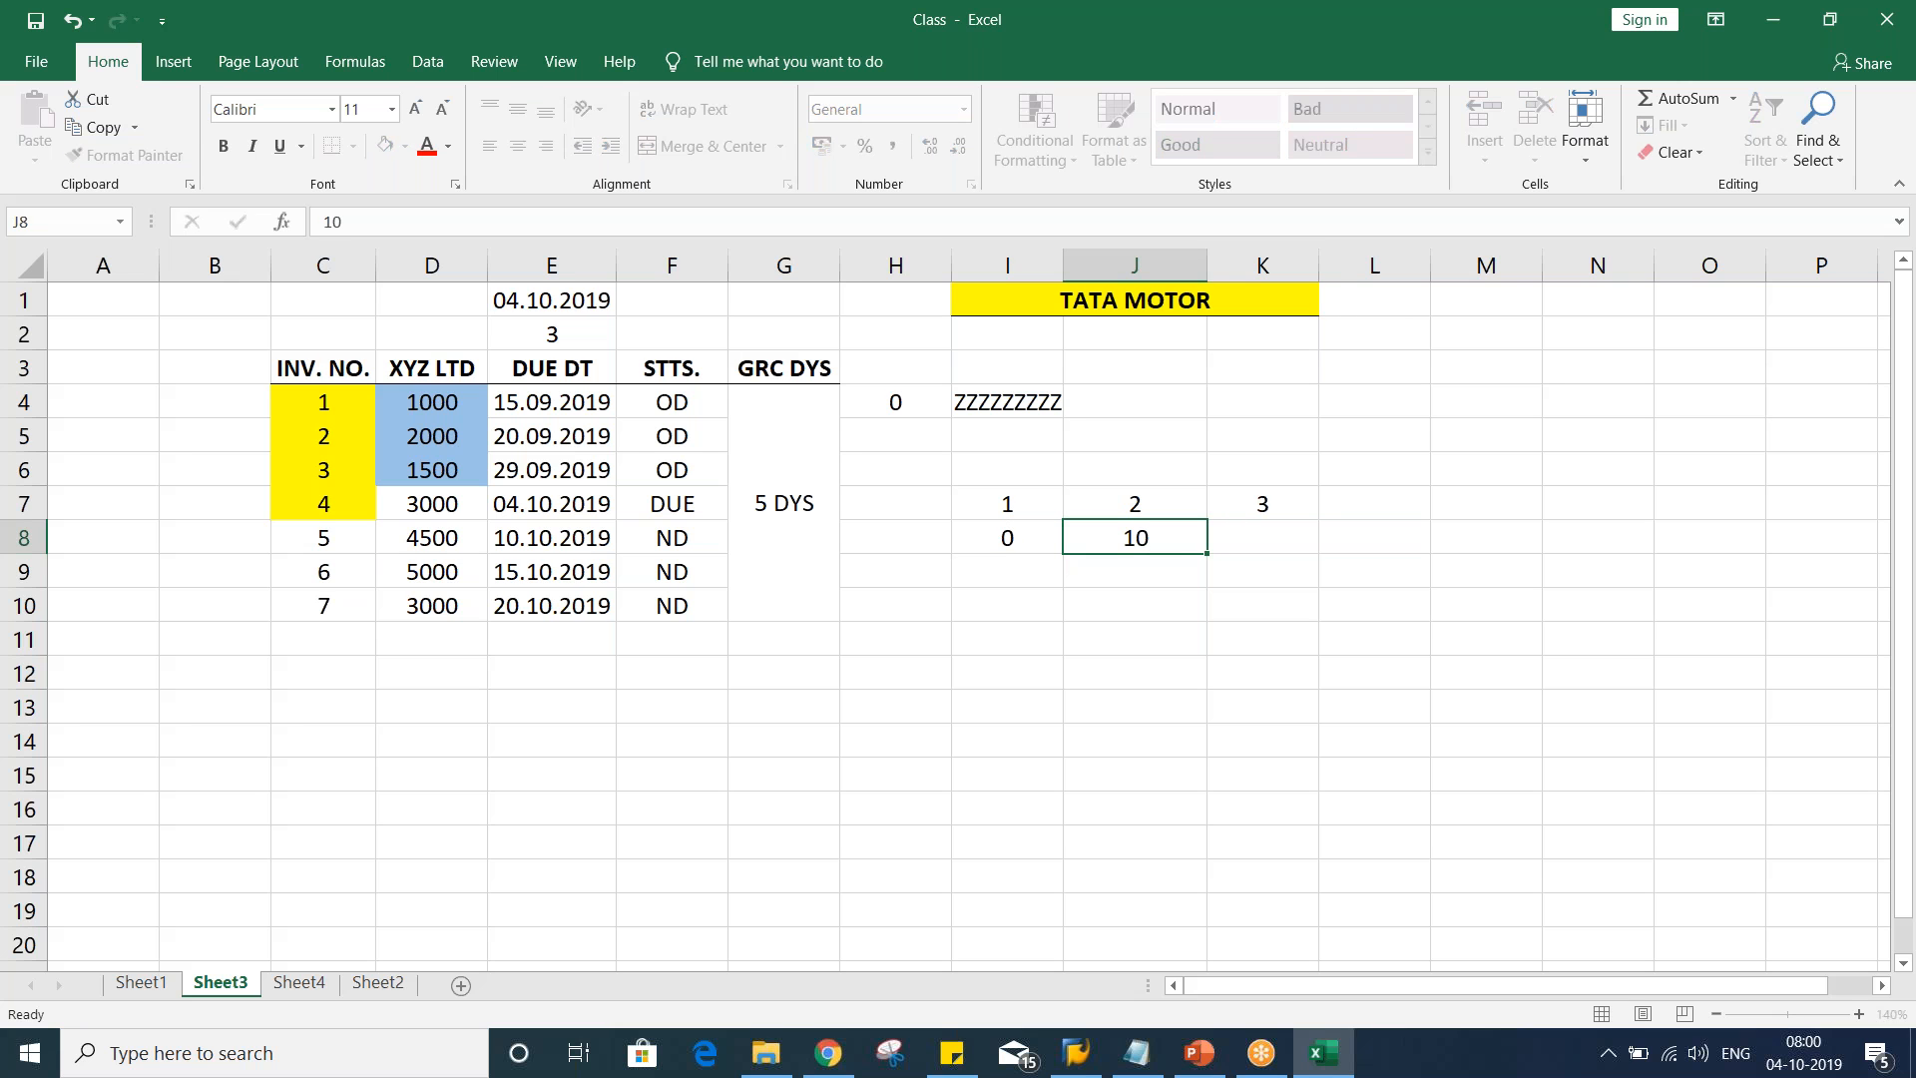
key(Tab)
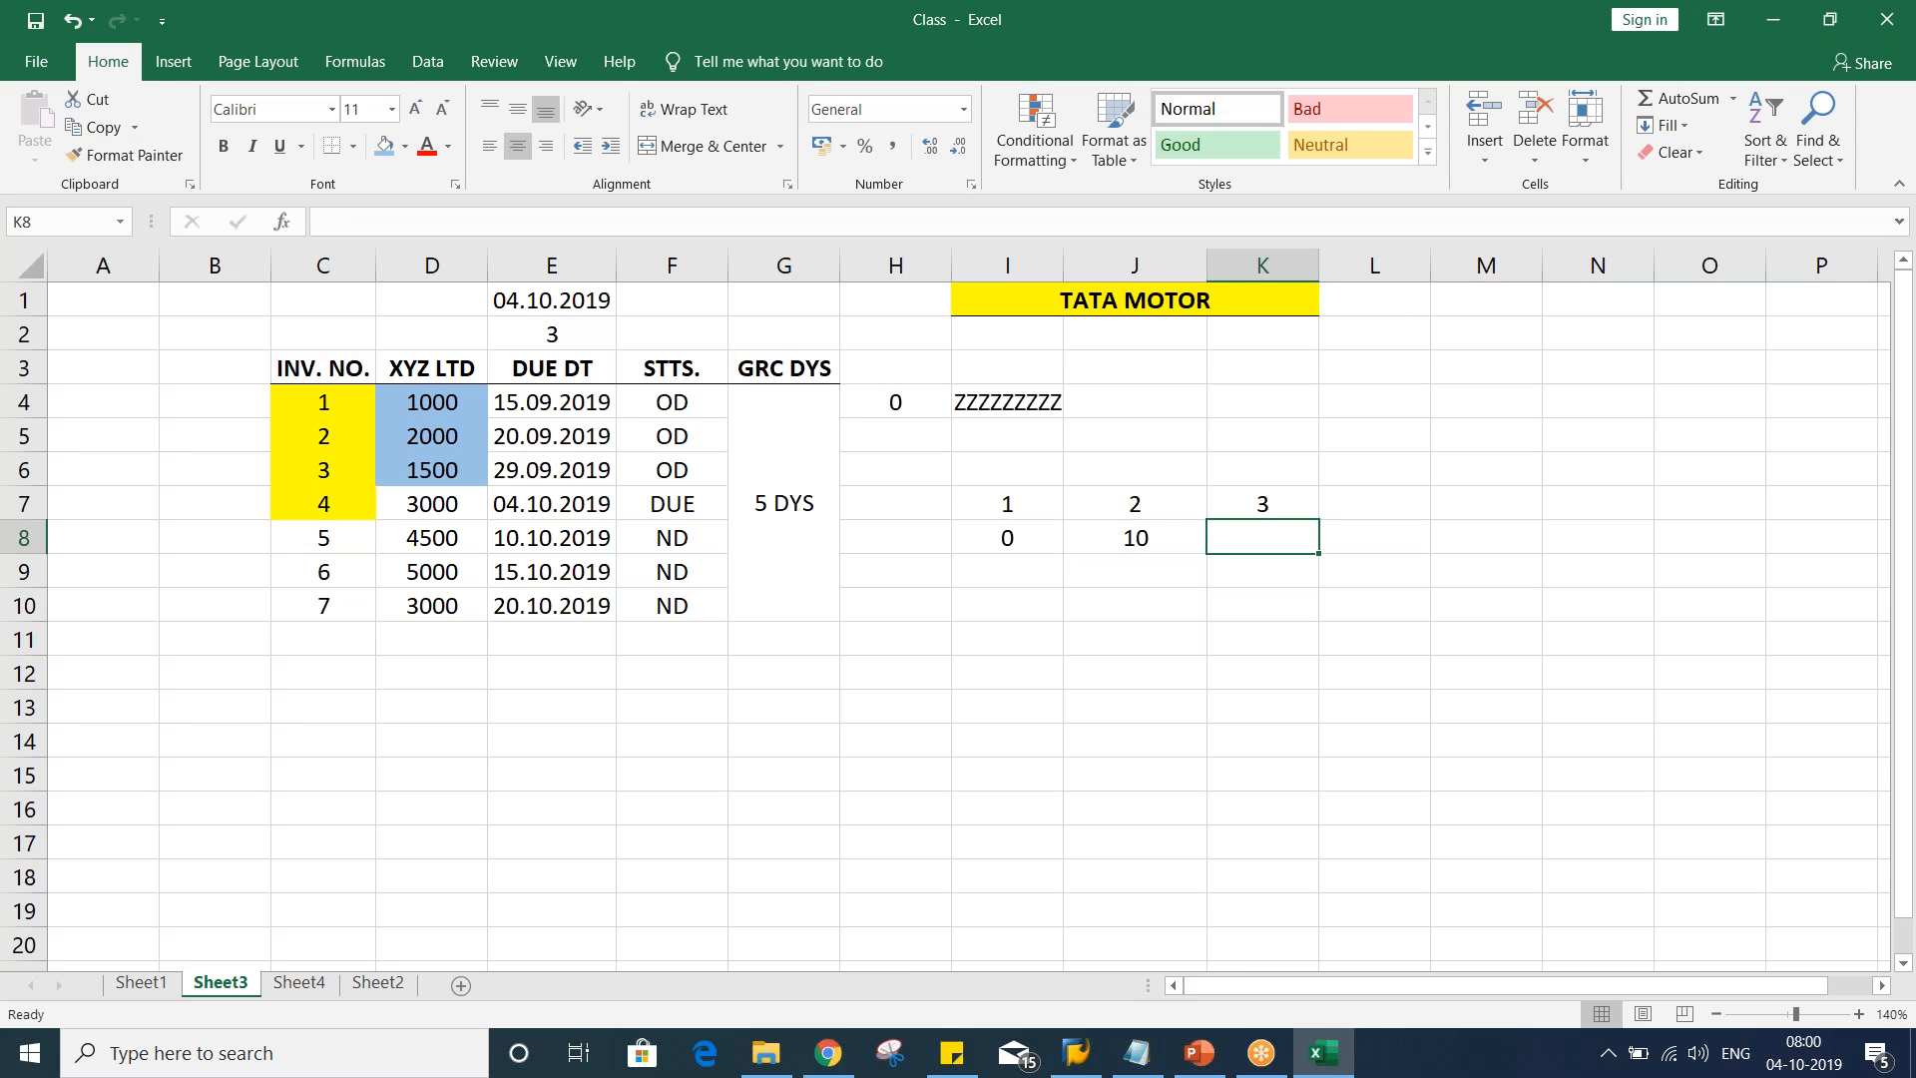
text(20)
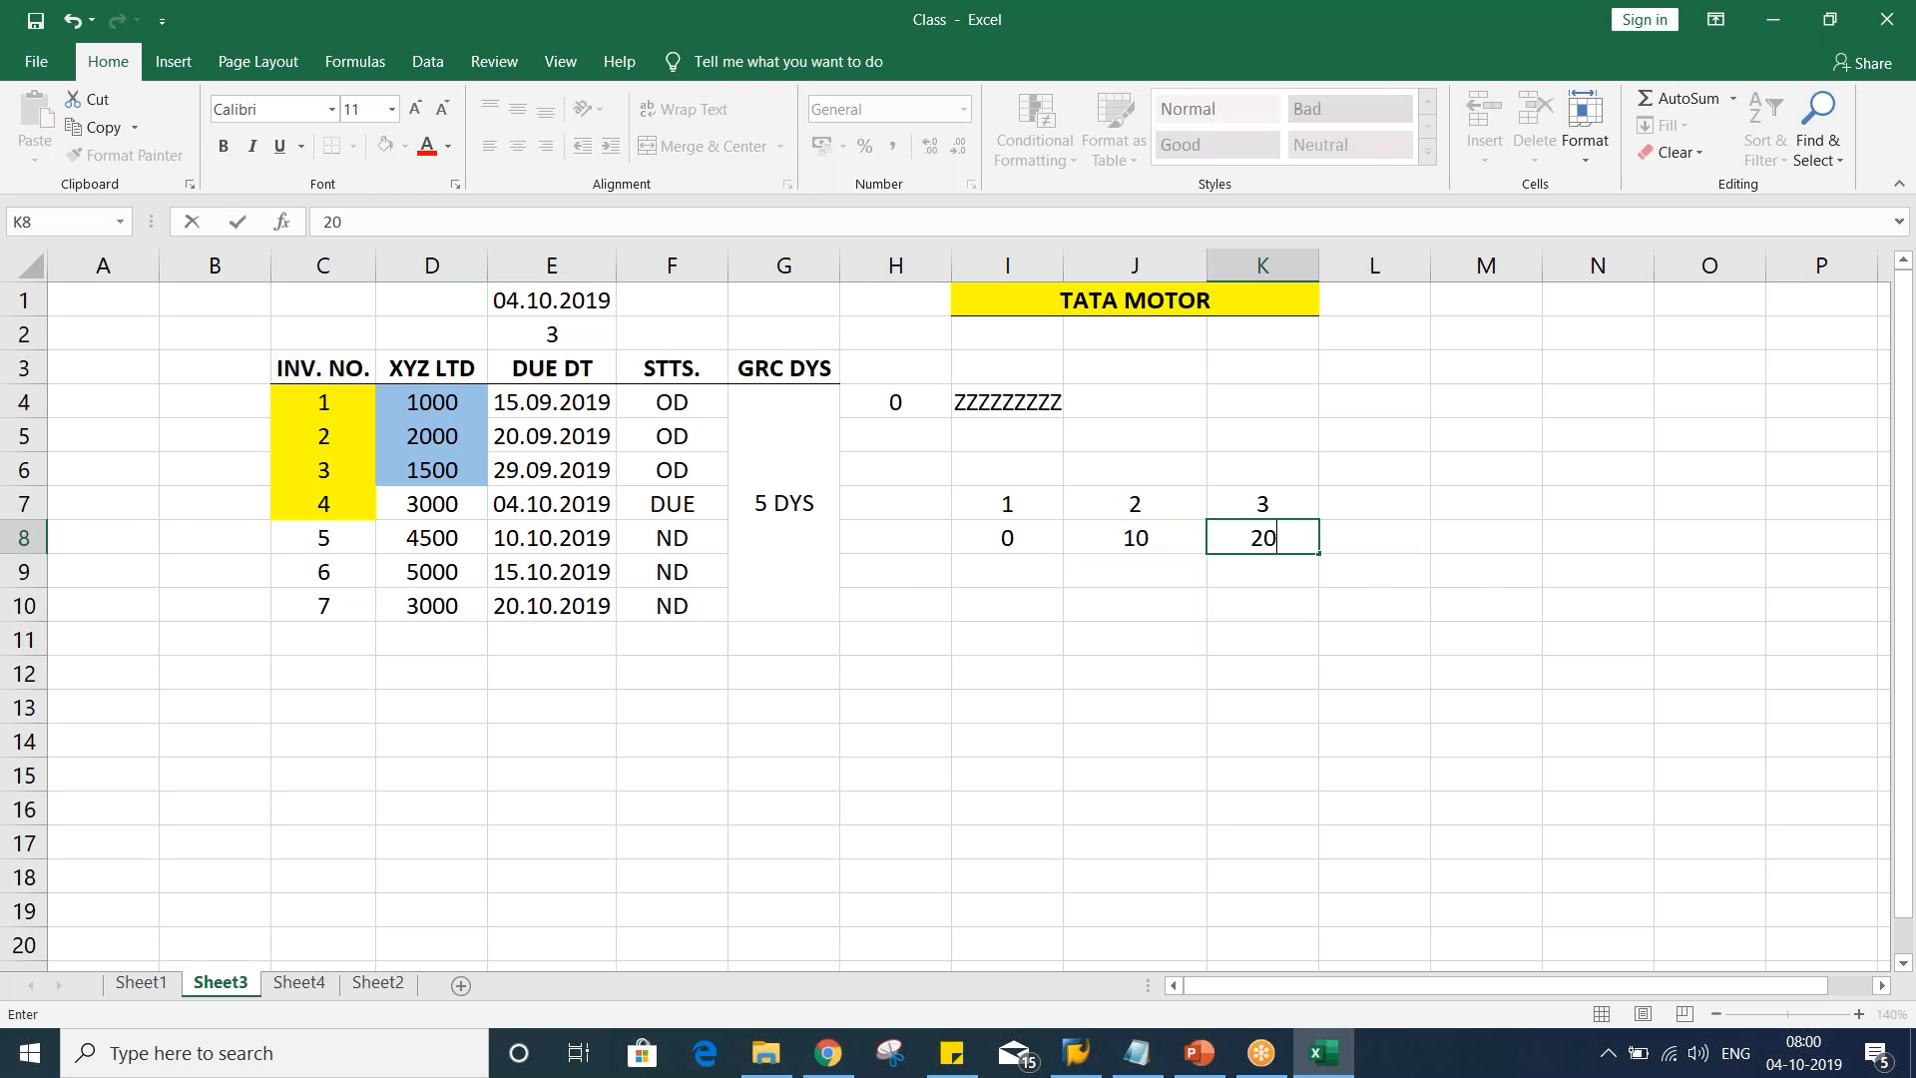
key(Return)
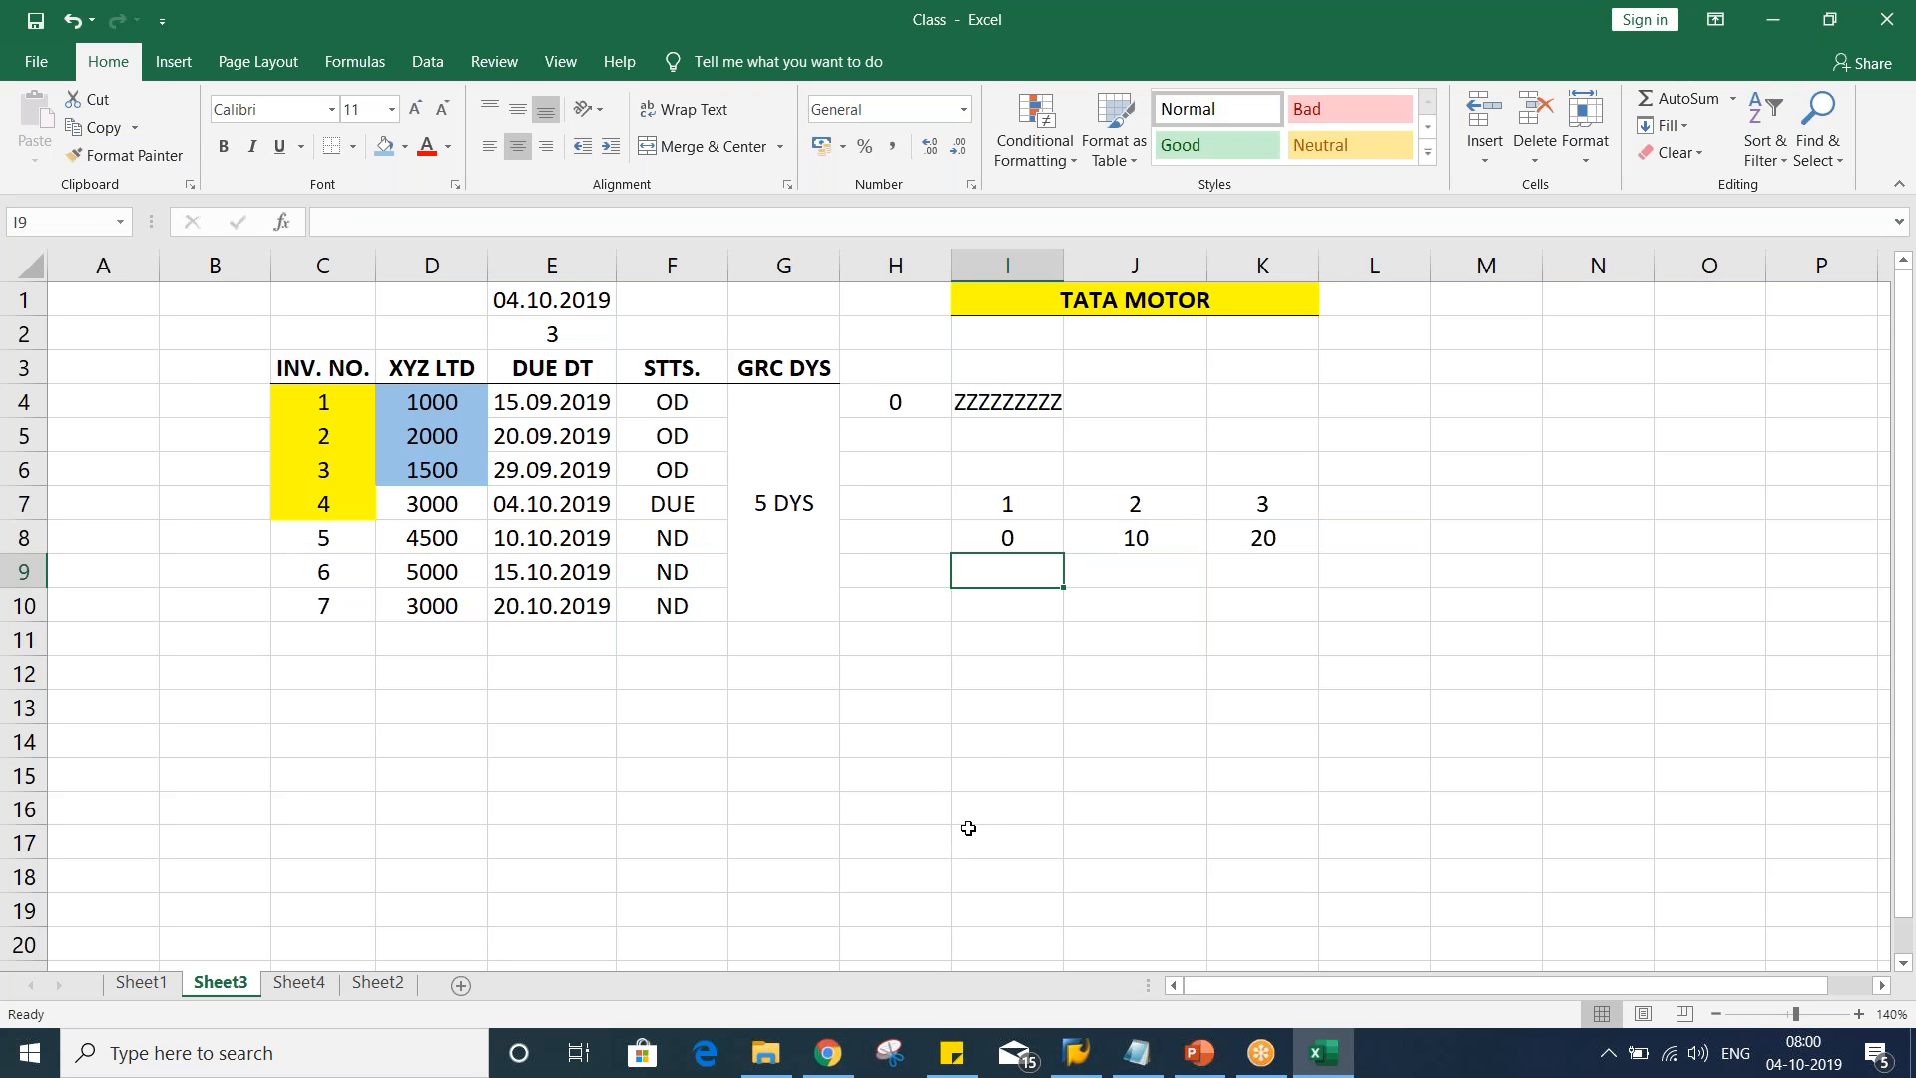
Examine the day gaps between the levels in I8:K8, and check the Dunning definitions slide in PowerPoint before returning to Excel
click(1003, 529)
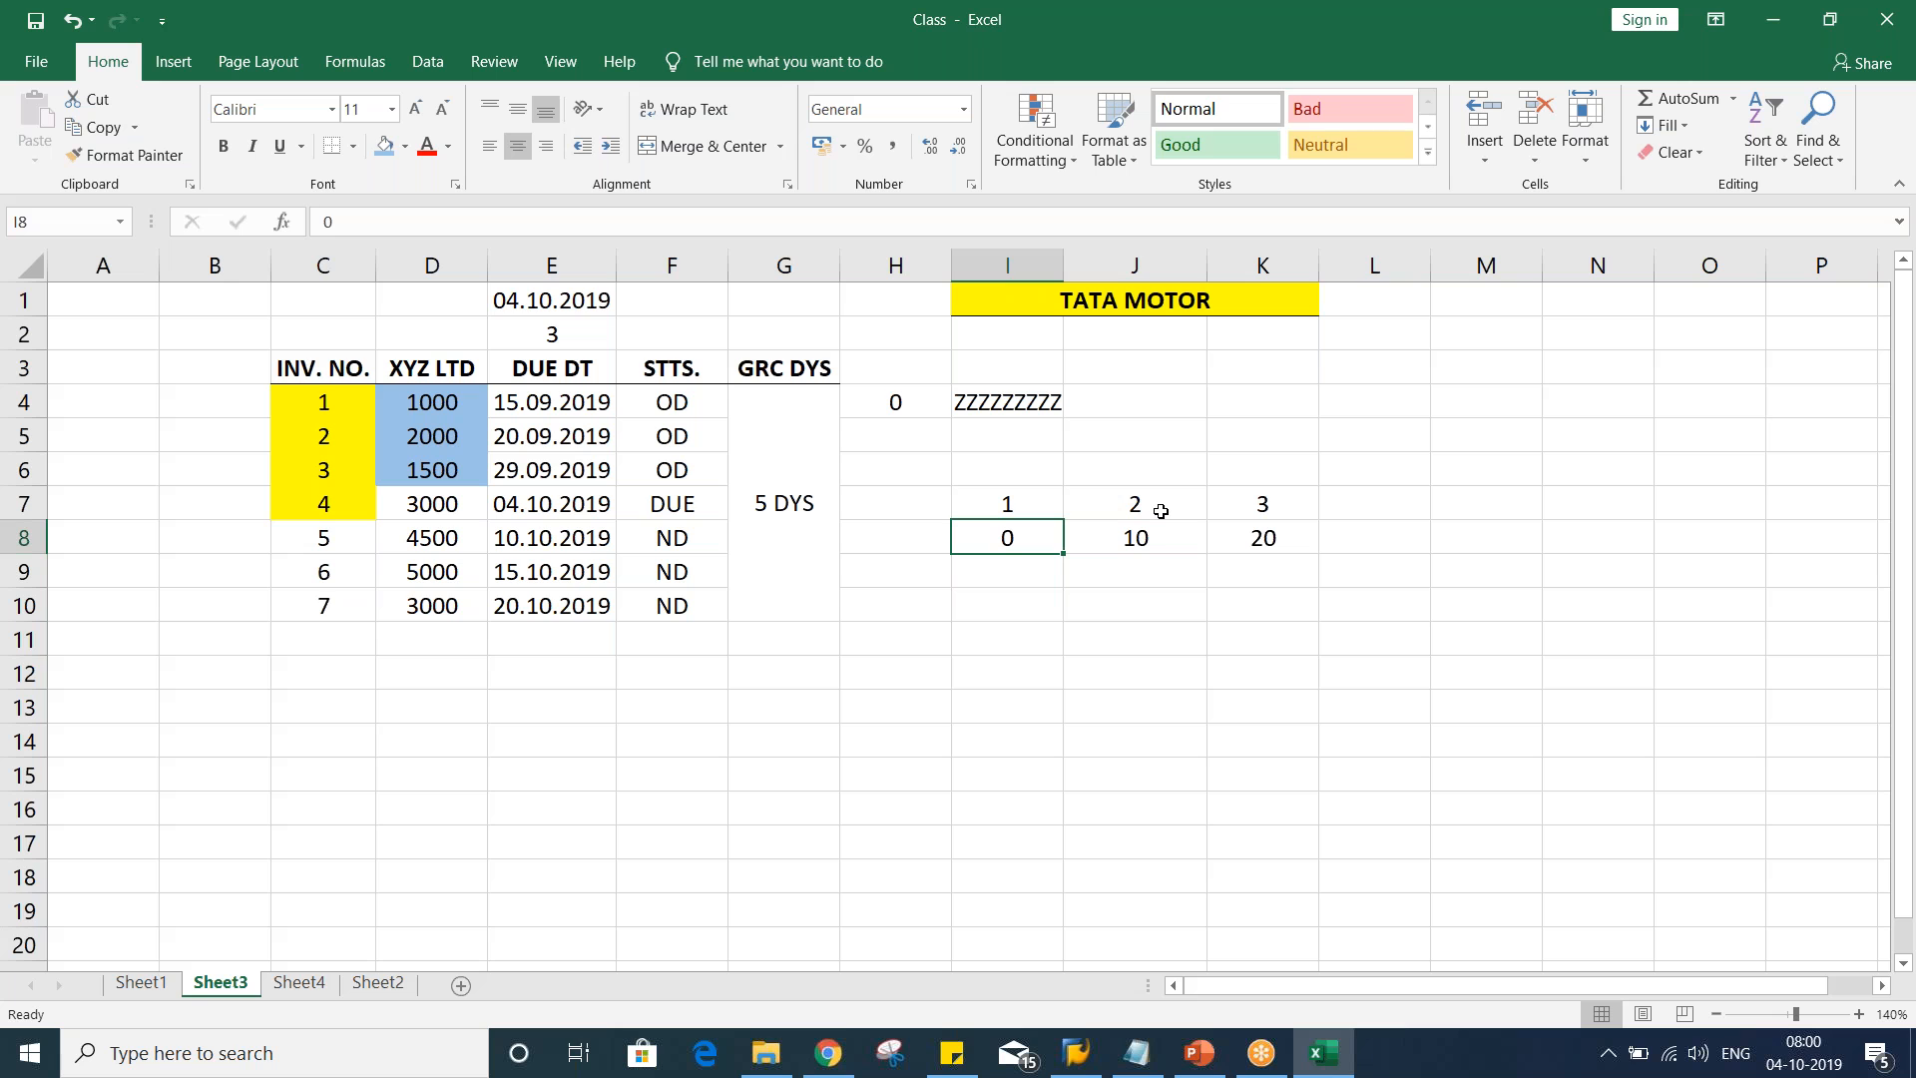
click(1134, 539)
click(1263, 547)
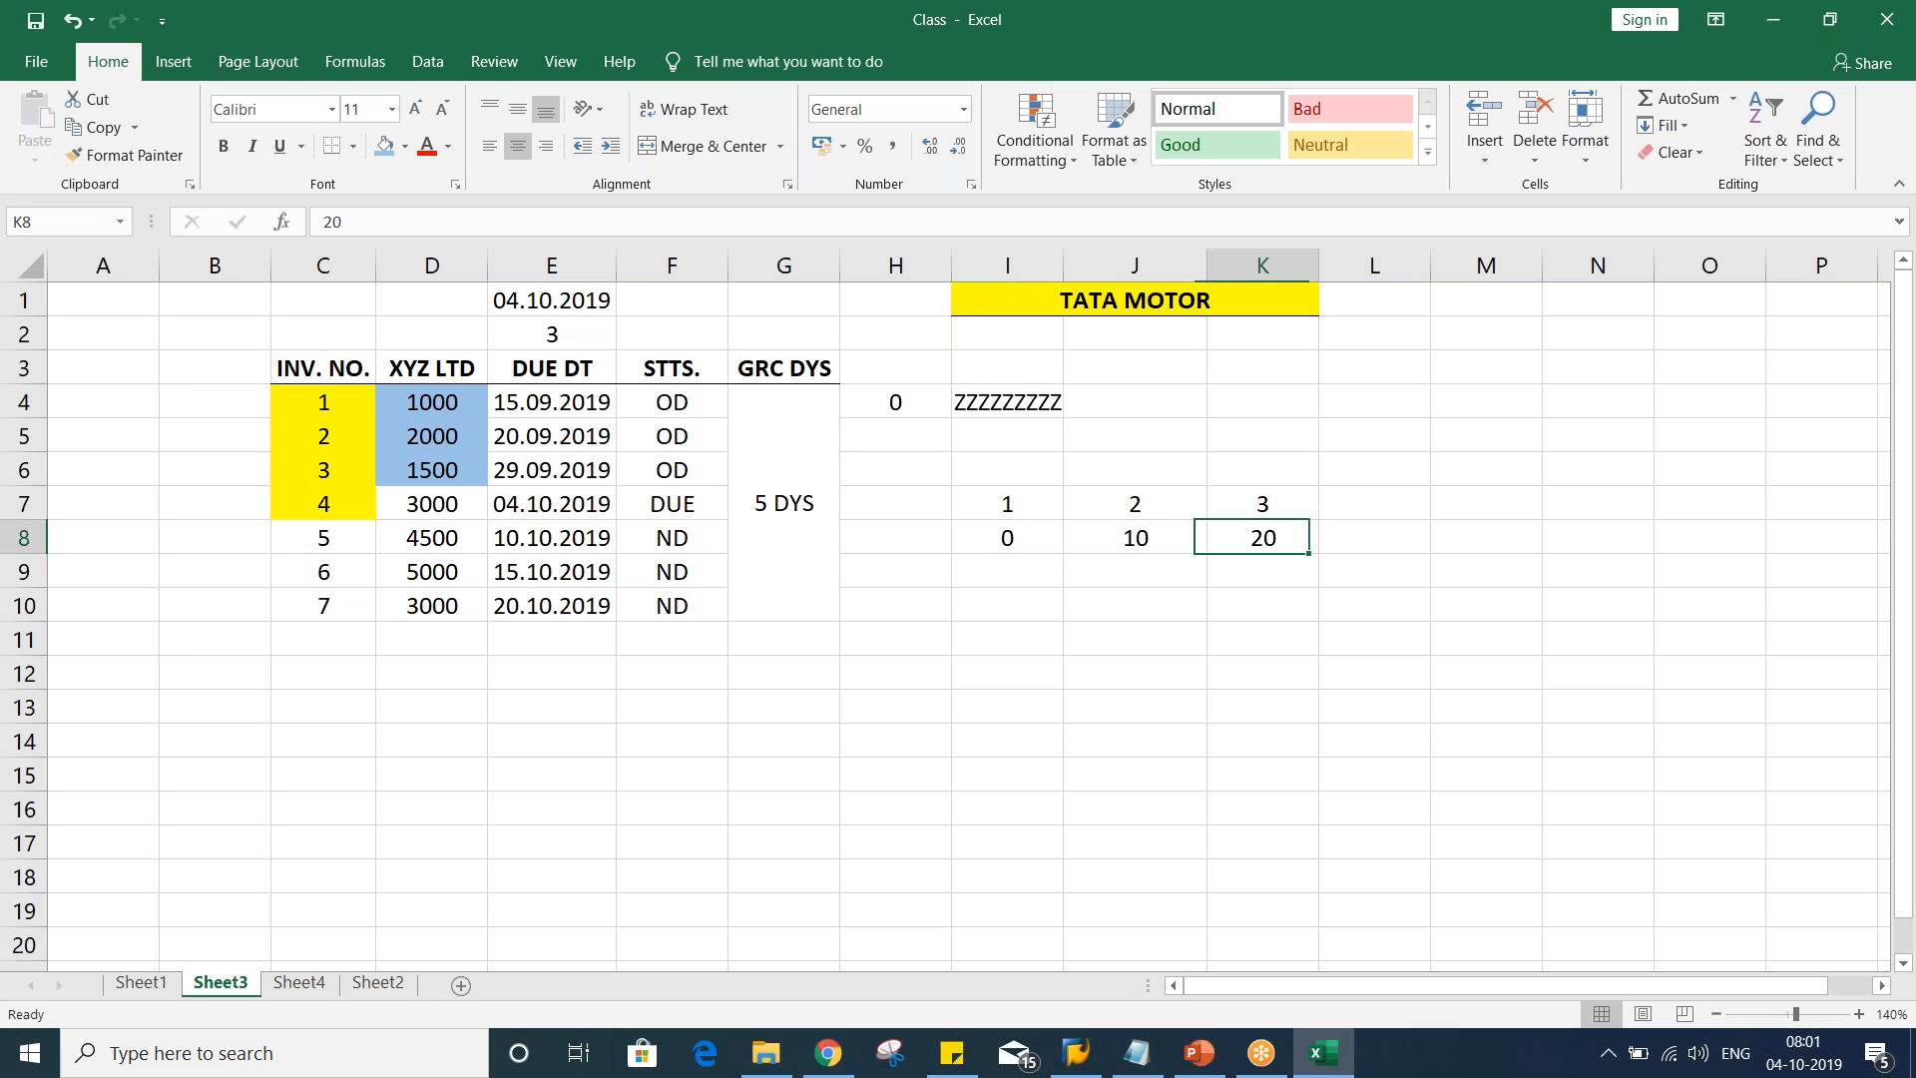
click(998, 540)
click(1086, 535)
click(1010, 537)
click(1086, 543)
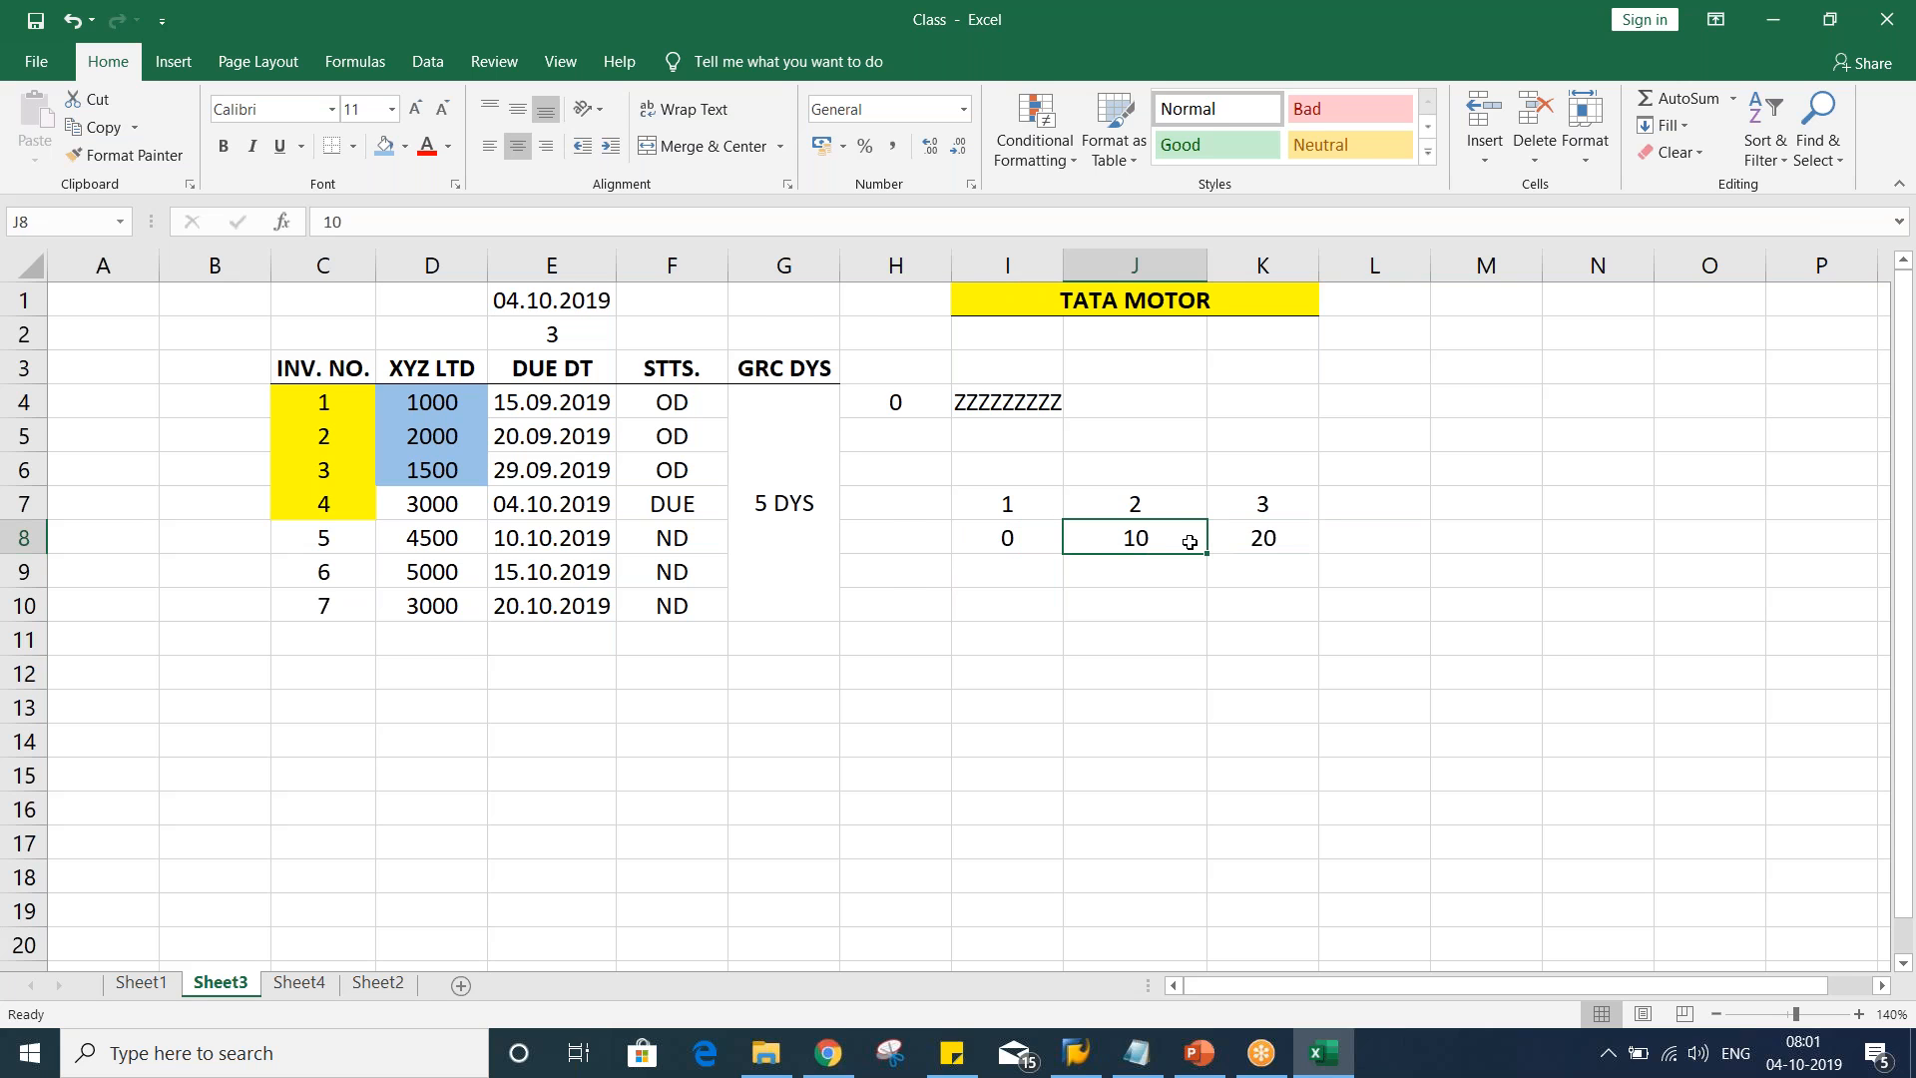
click(1004, 552)
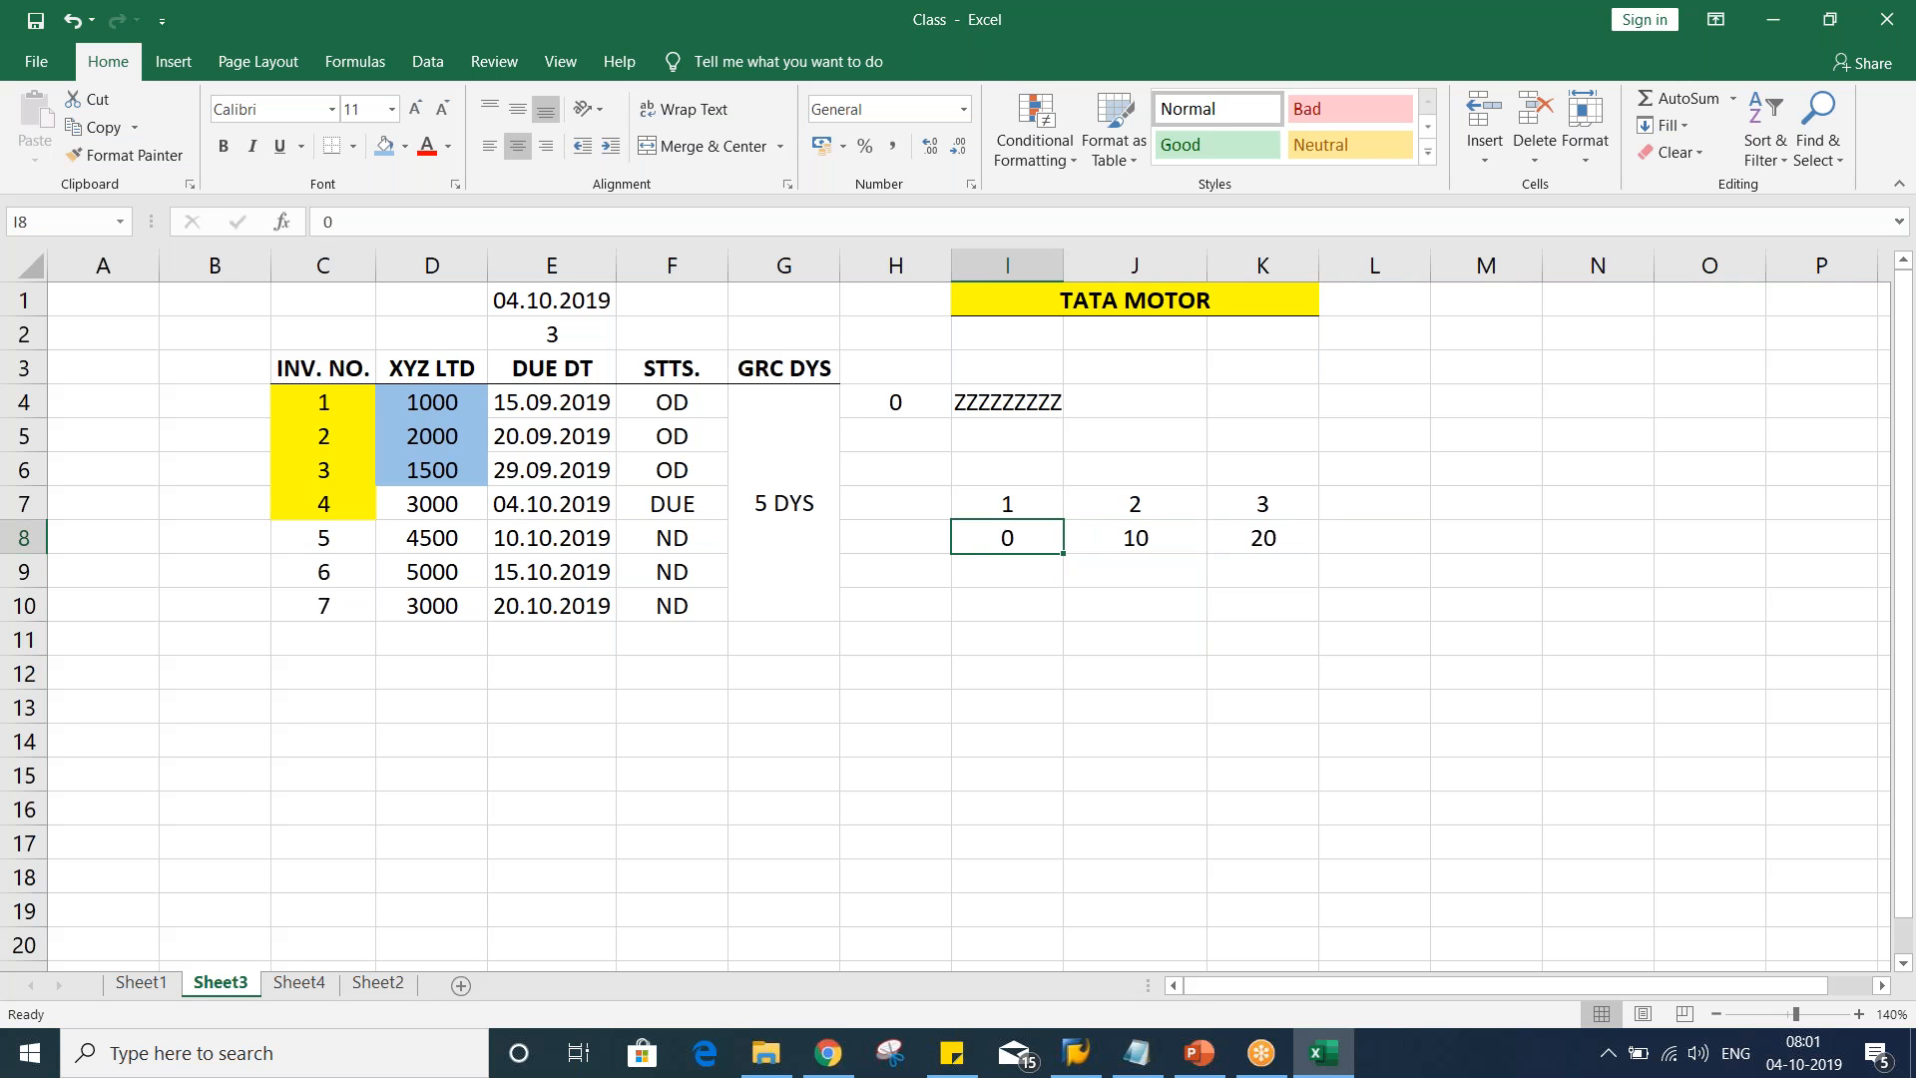
click(1112, 538)
click(983, 560)
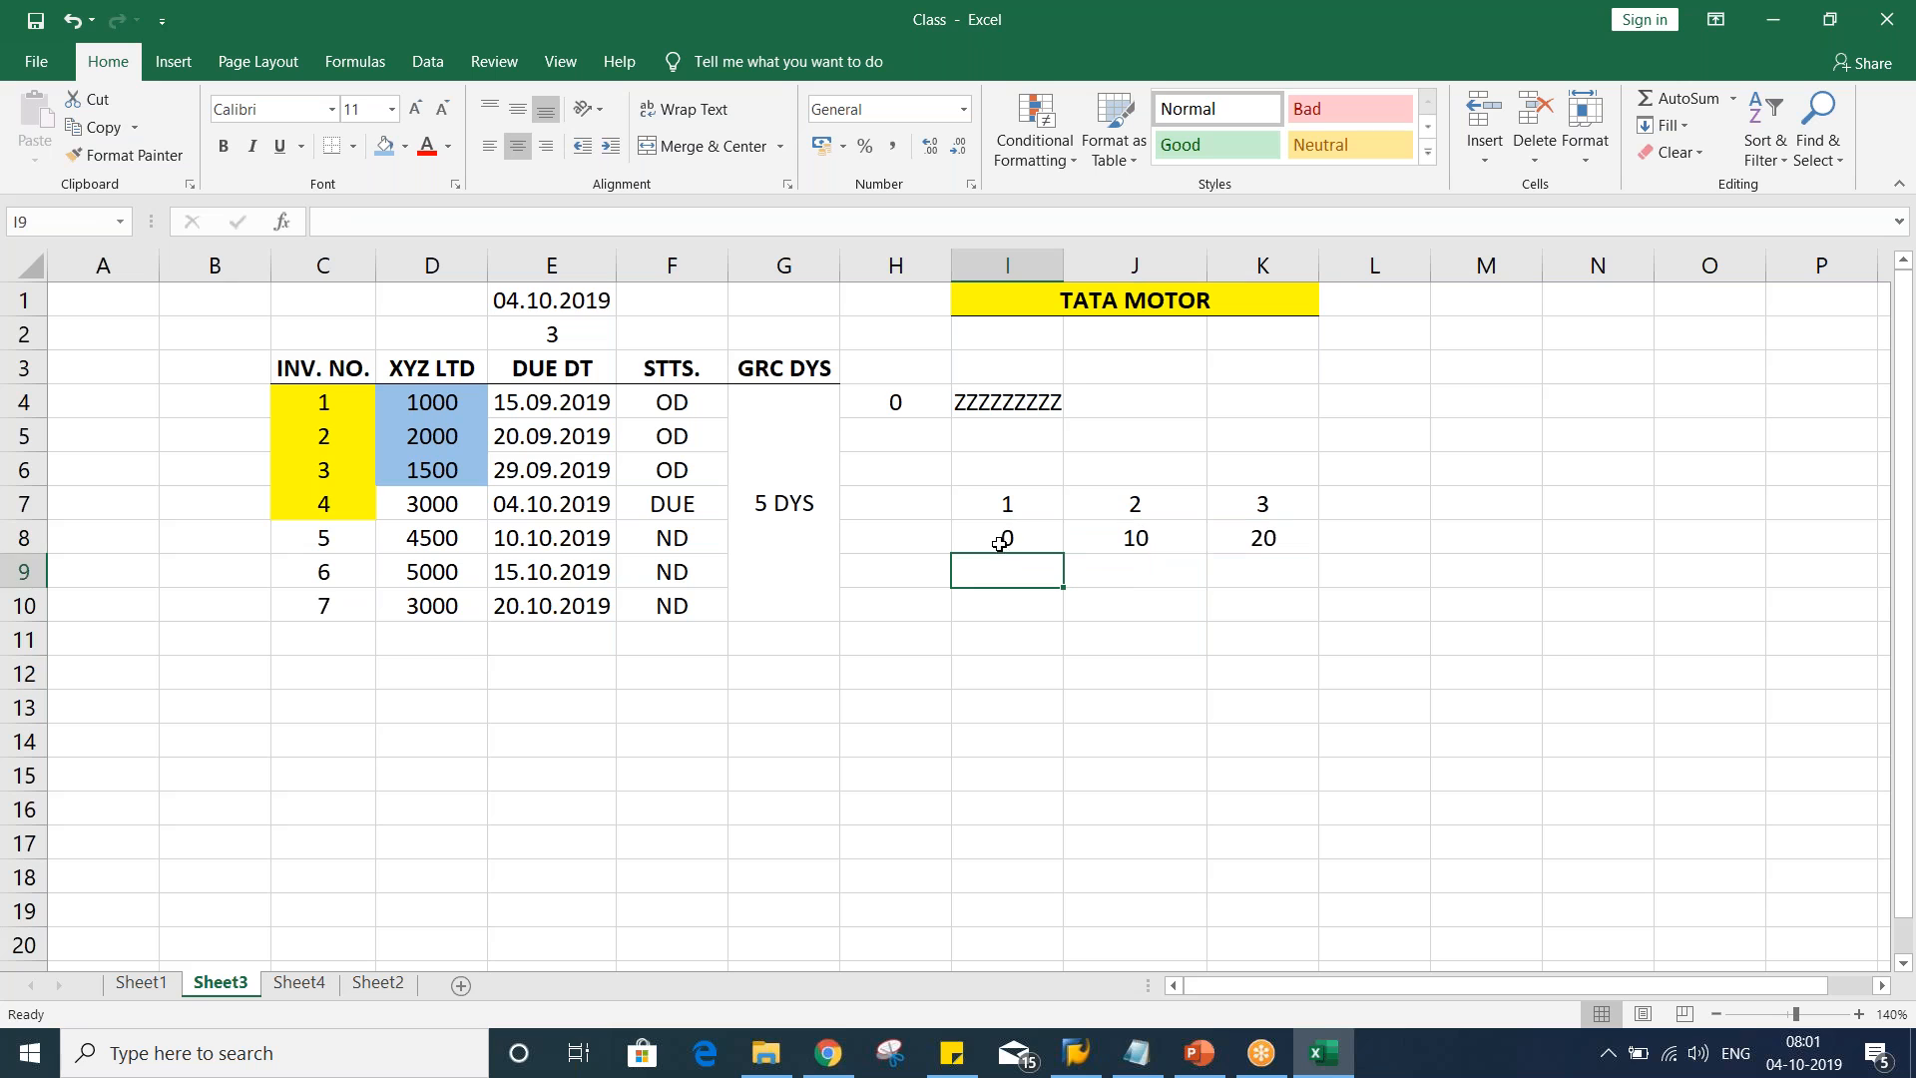
click(1002, 540)
click(1138, 540)
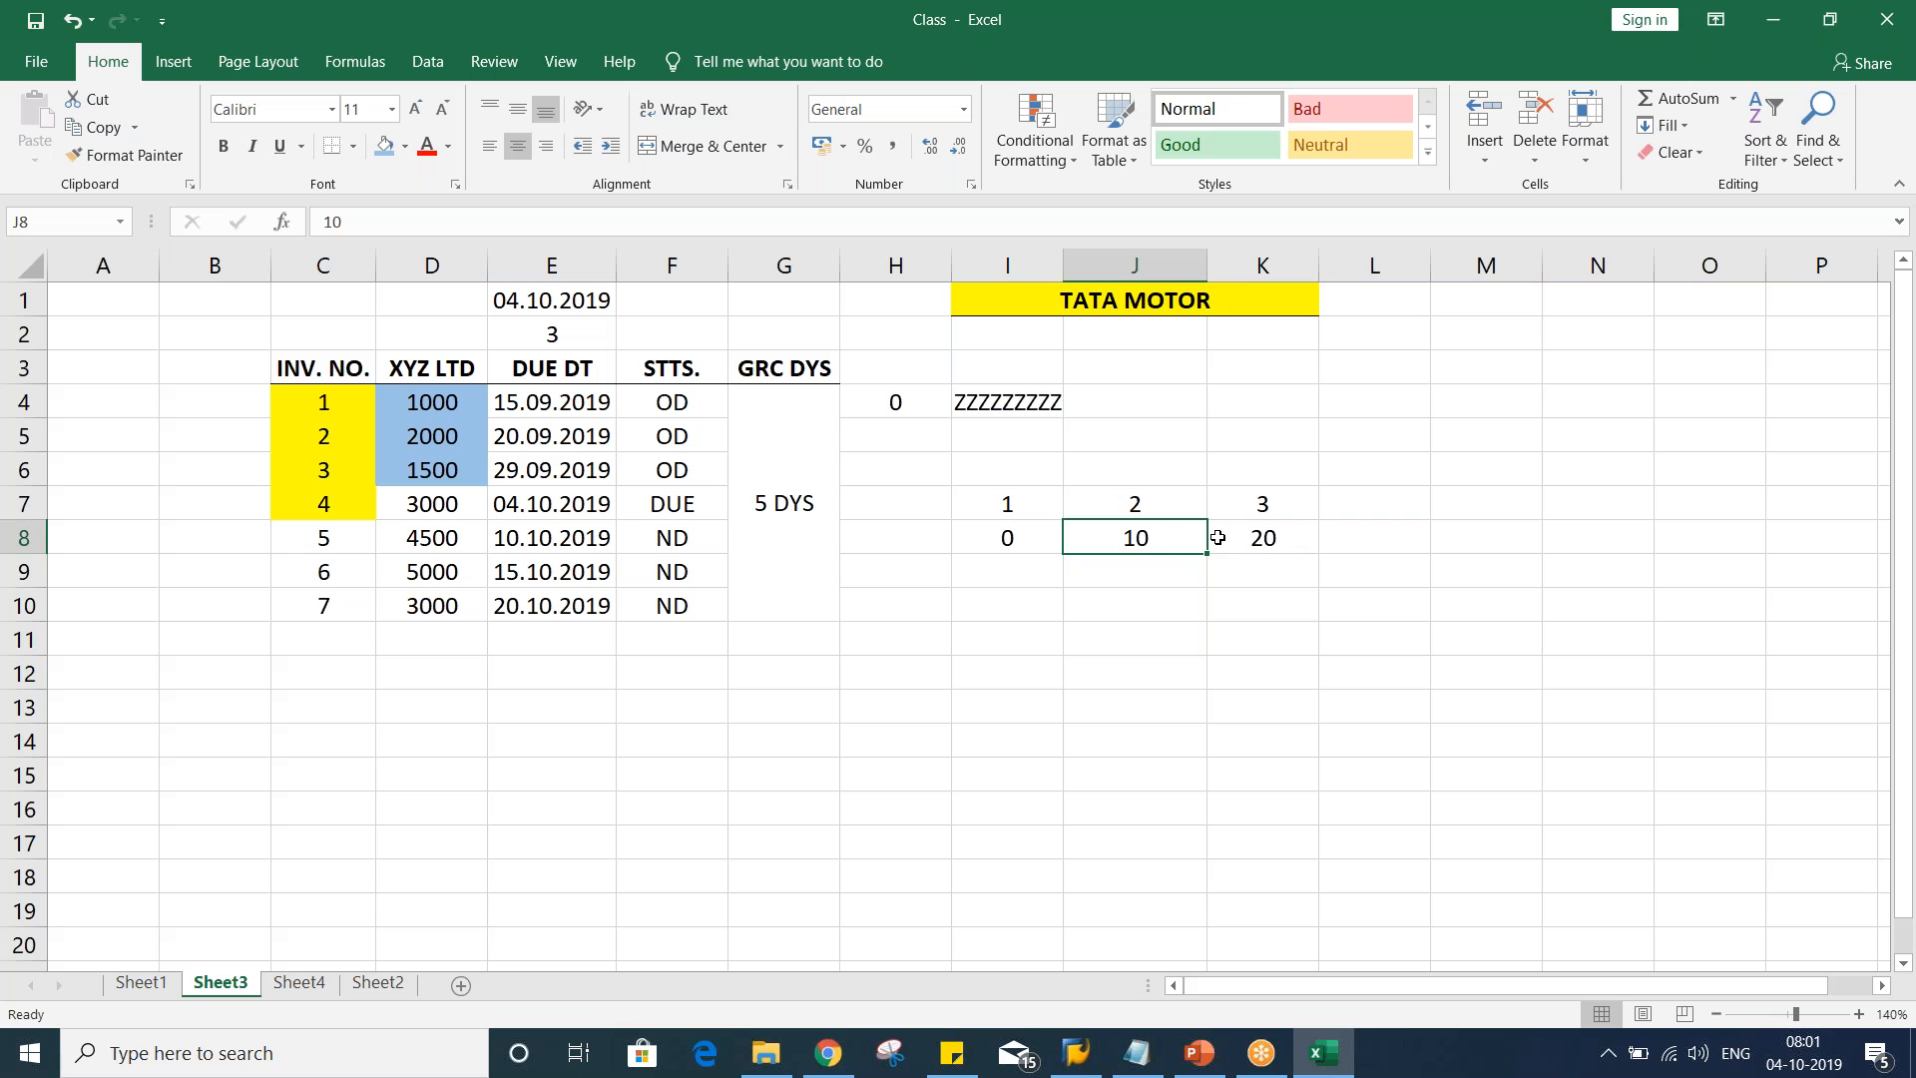
click(1254, 538)
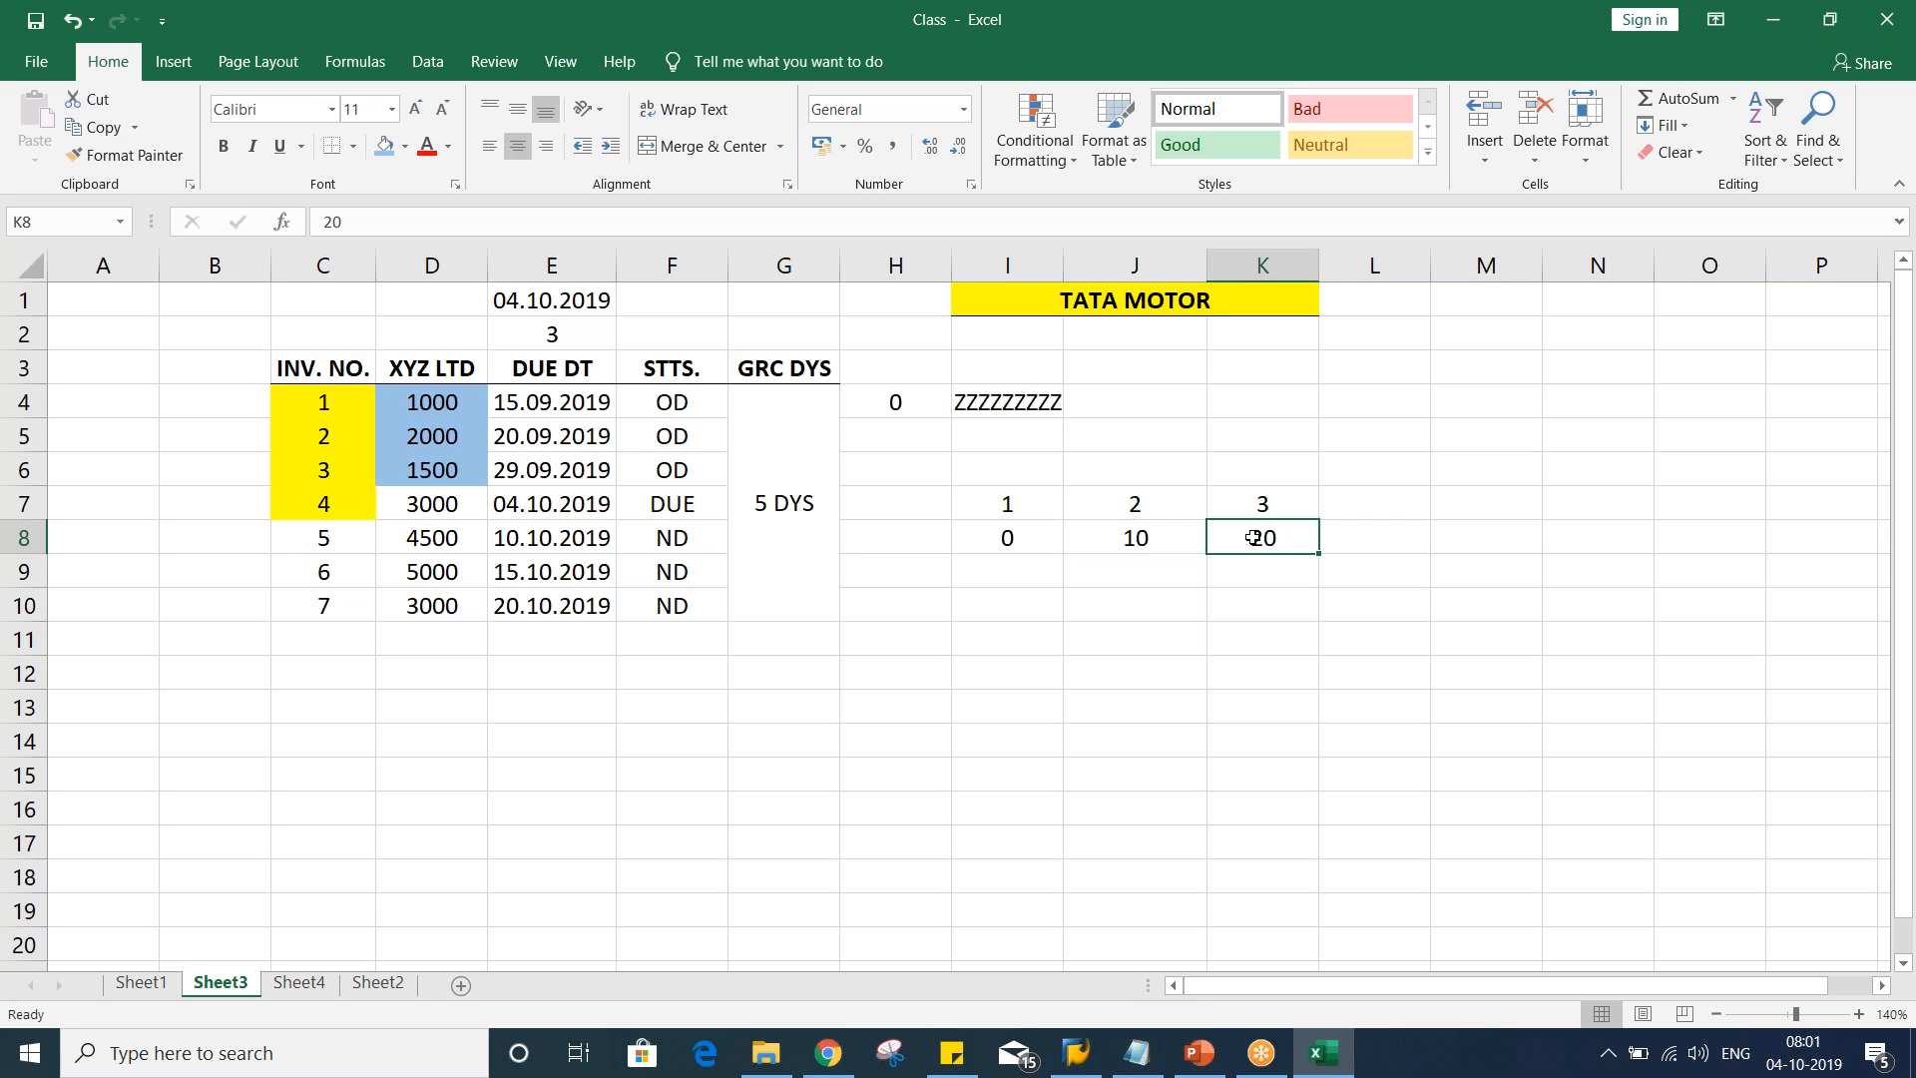
click(1150, 530)
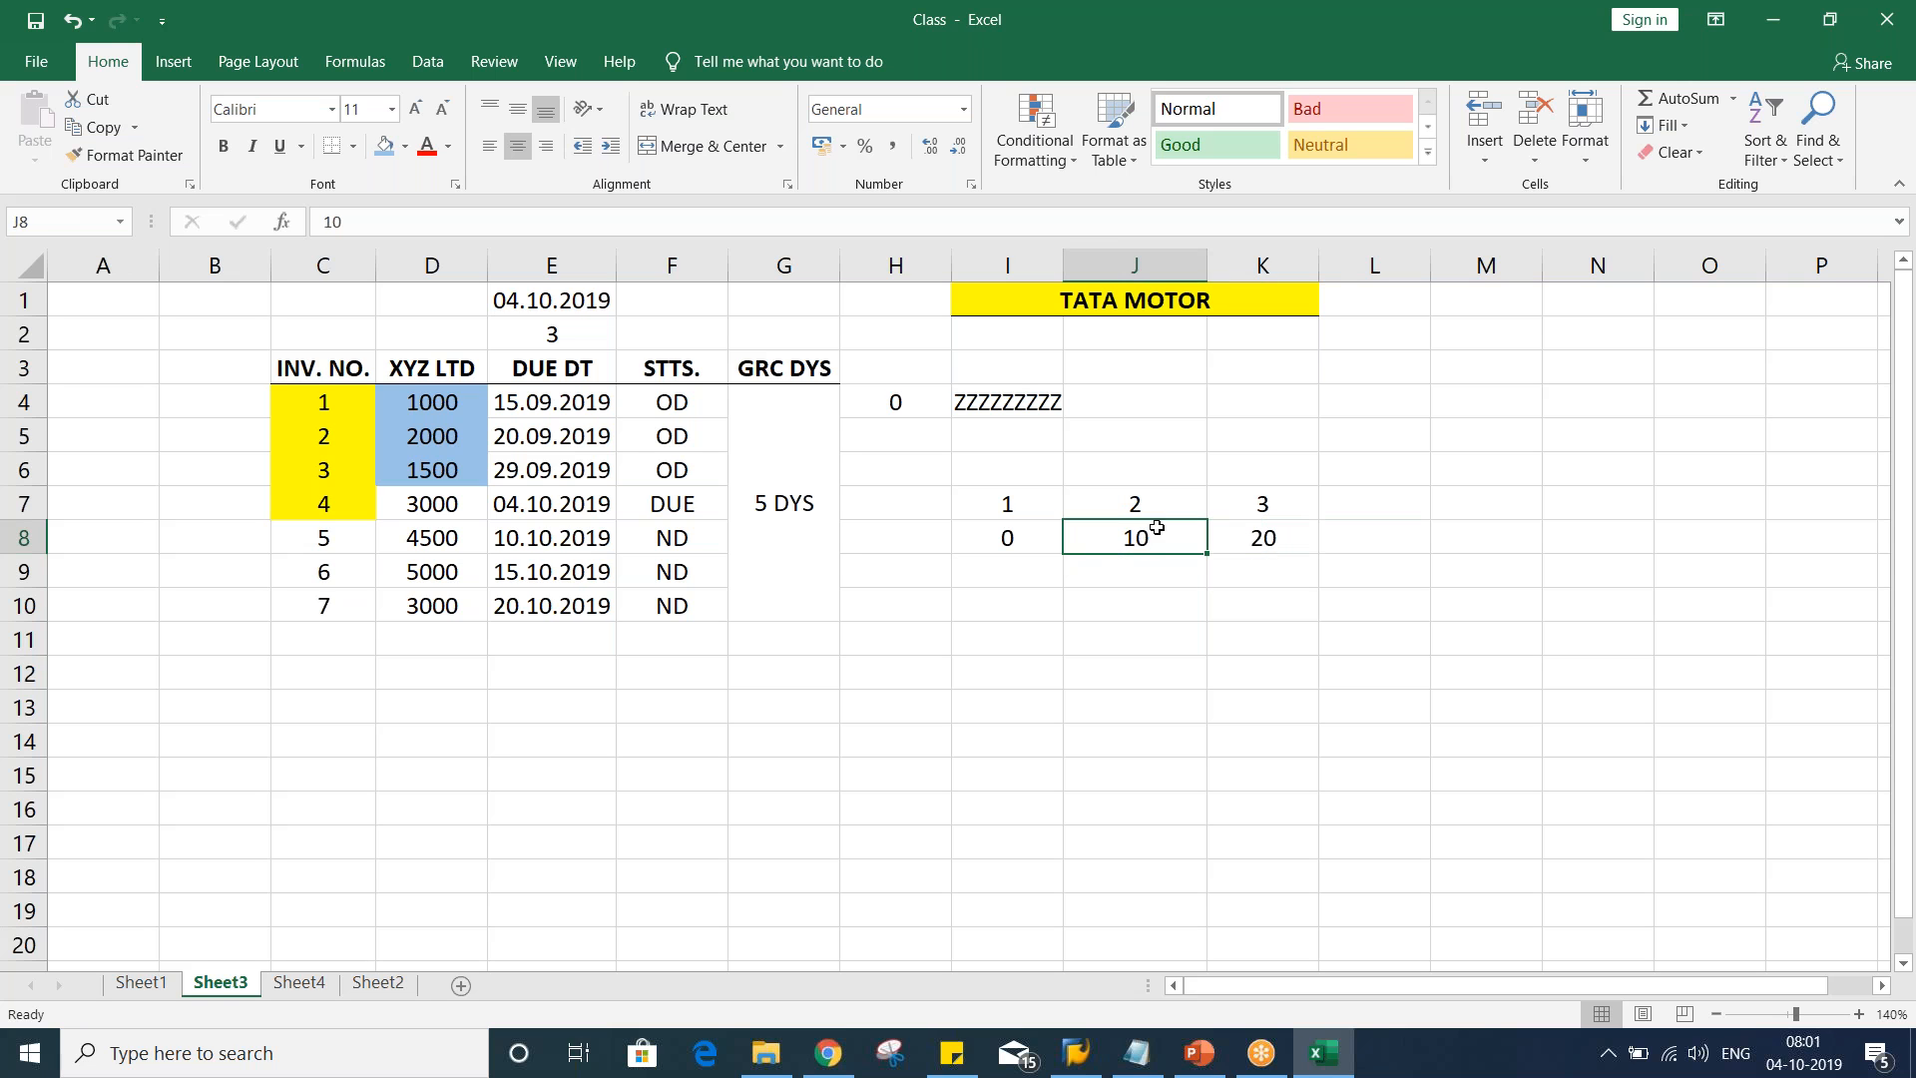
click(1289, 531)
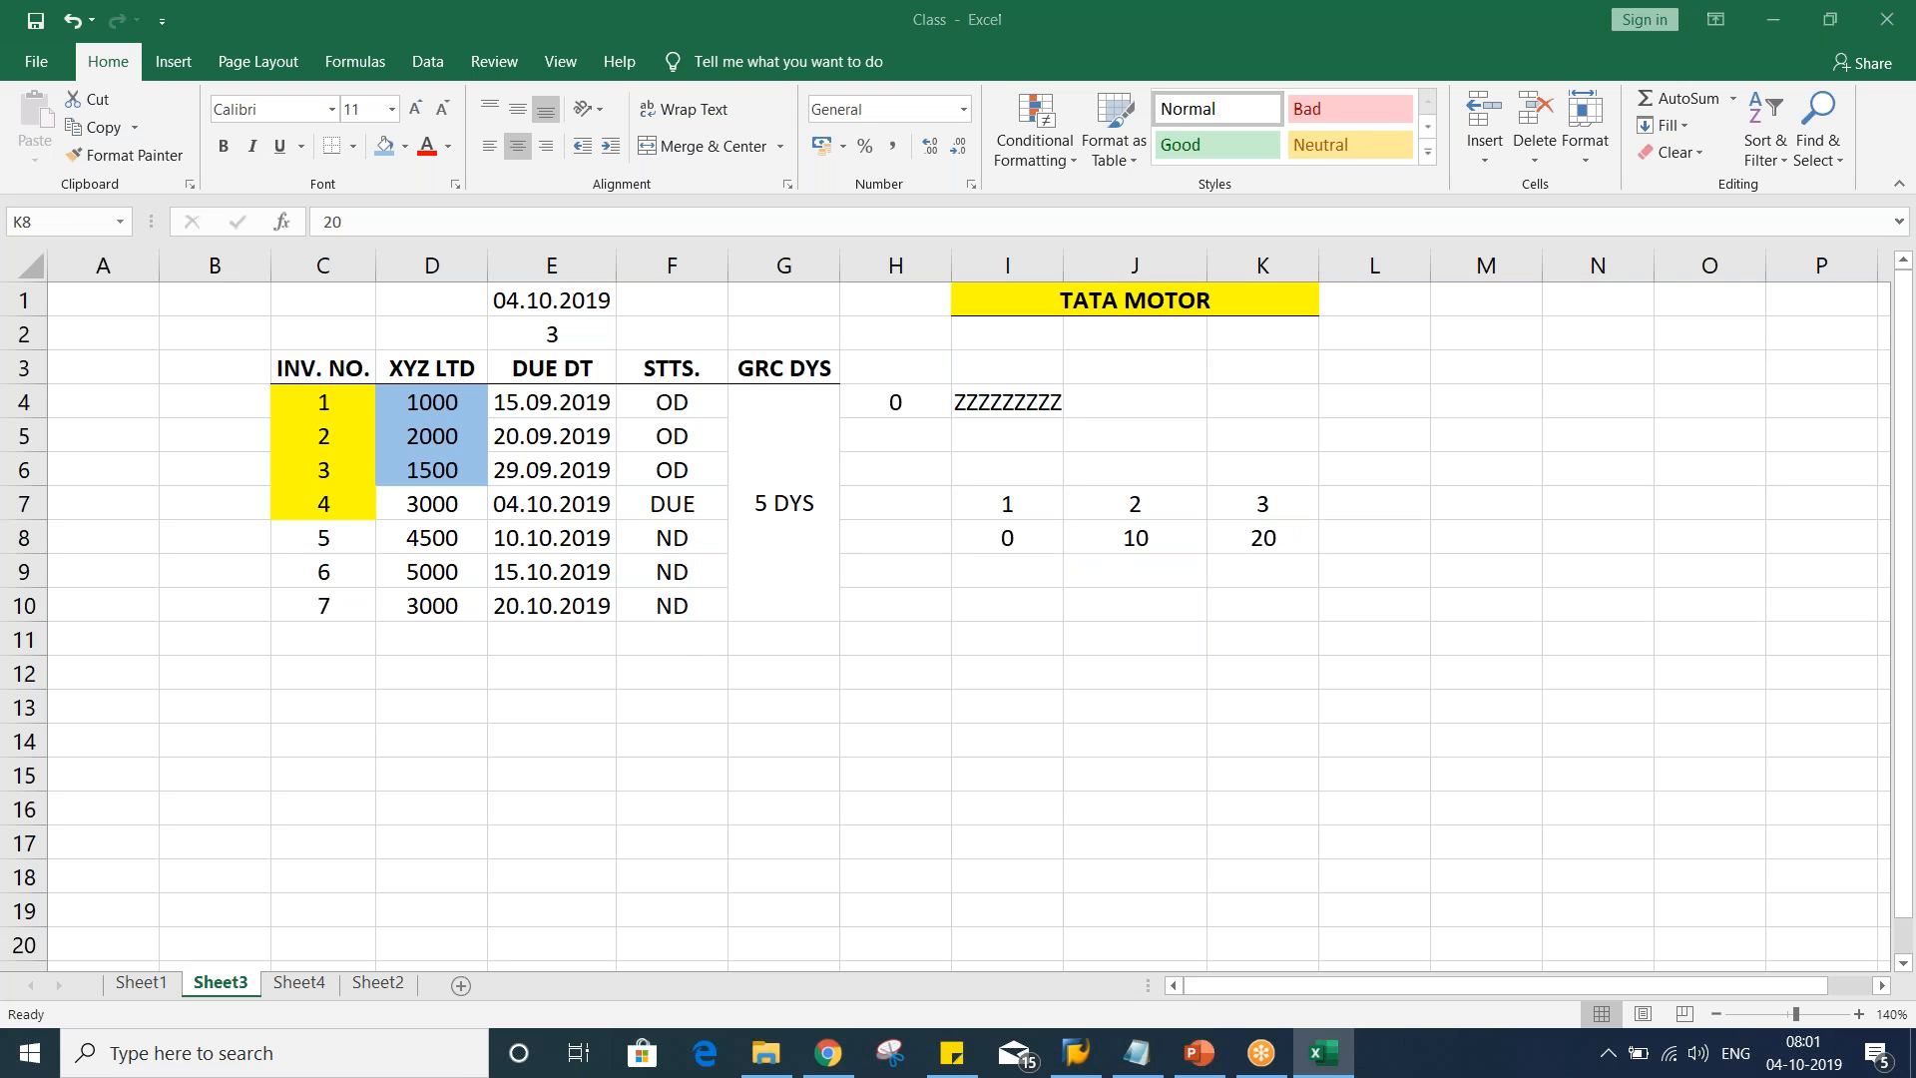
key(alt+Tab)
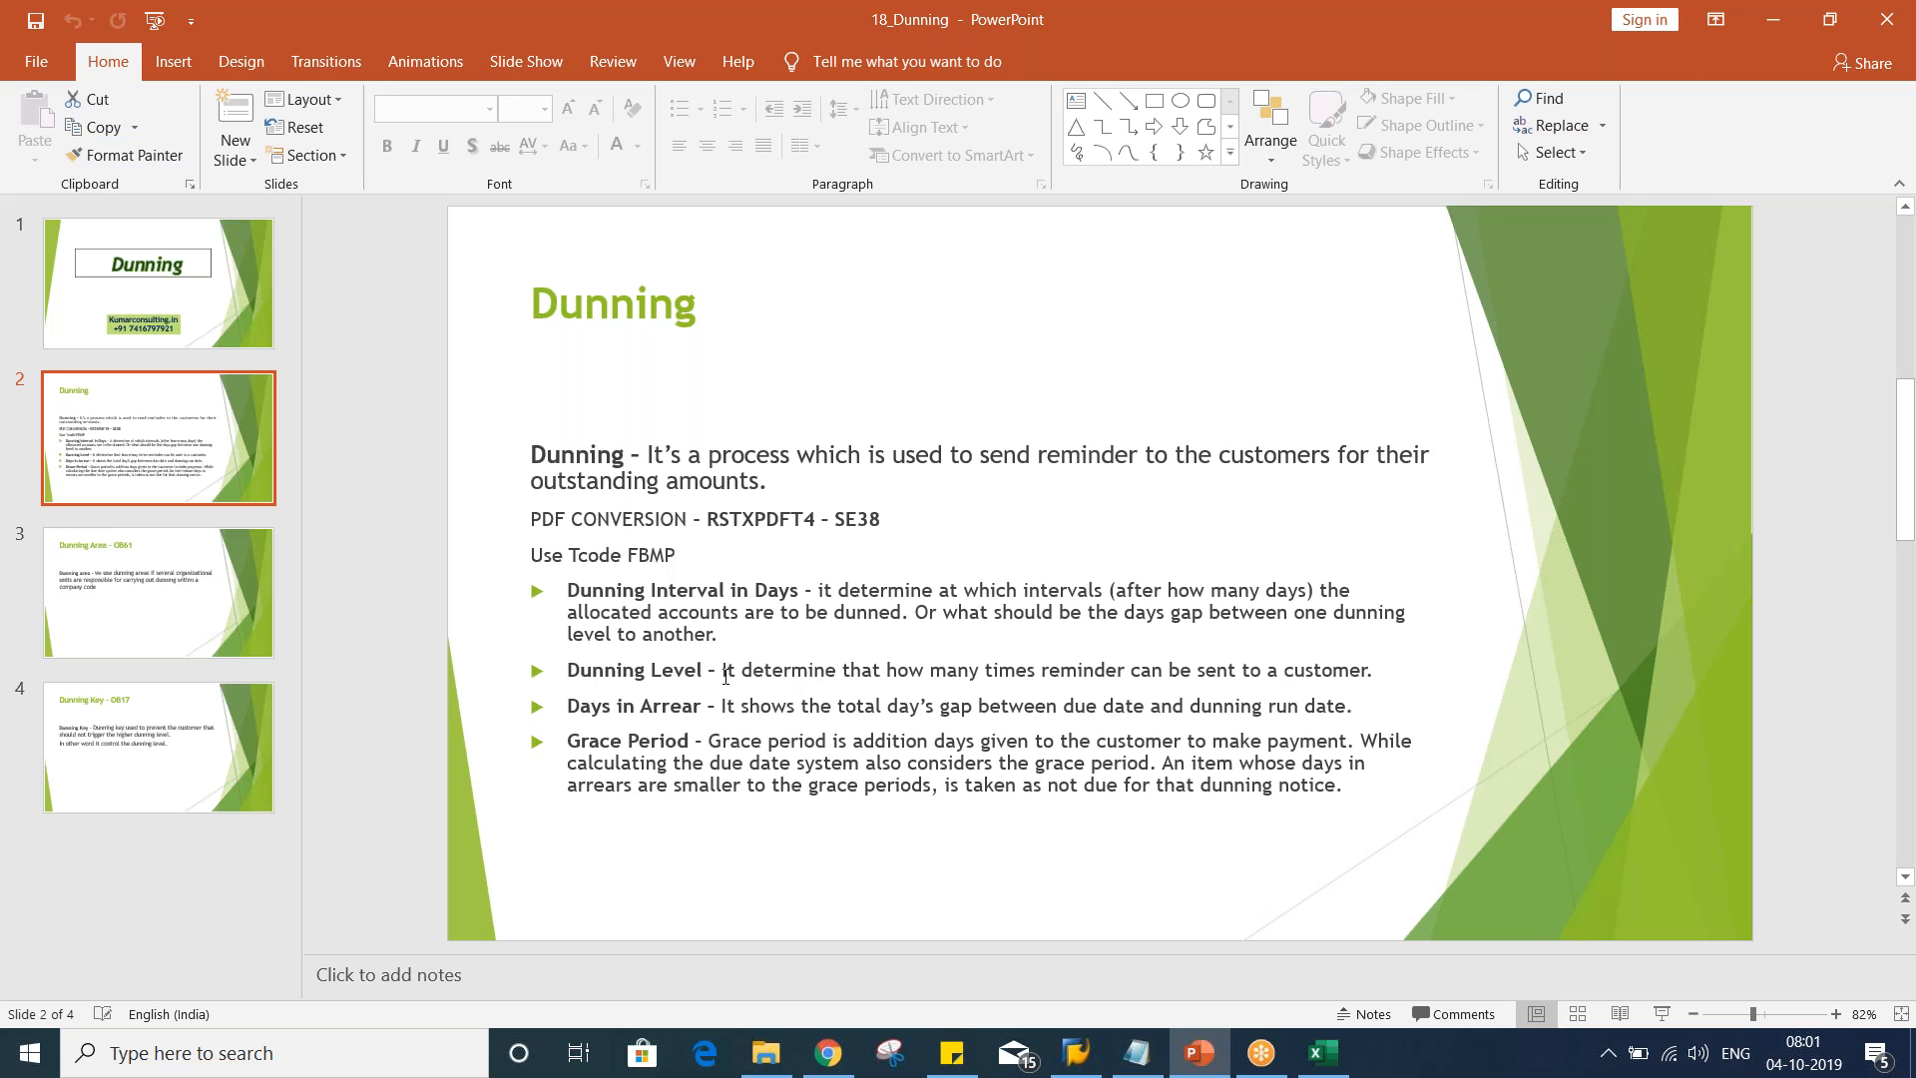
key(alt+Tab)
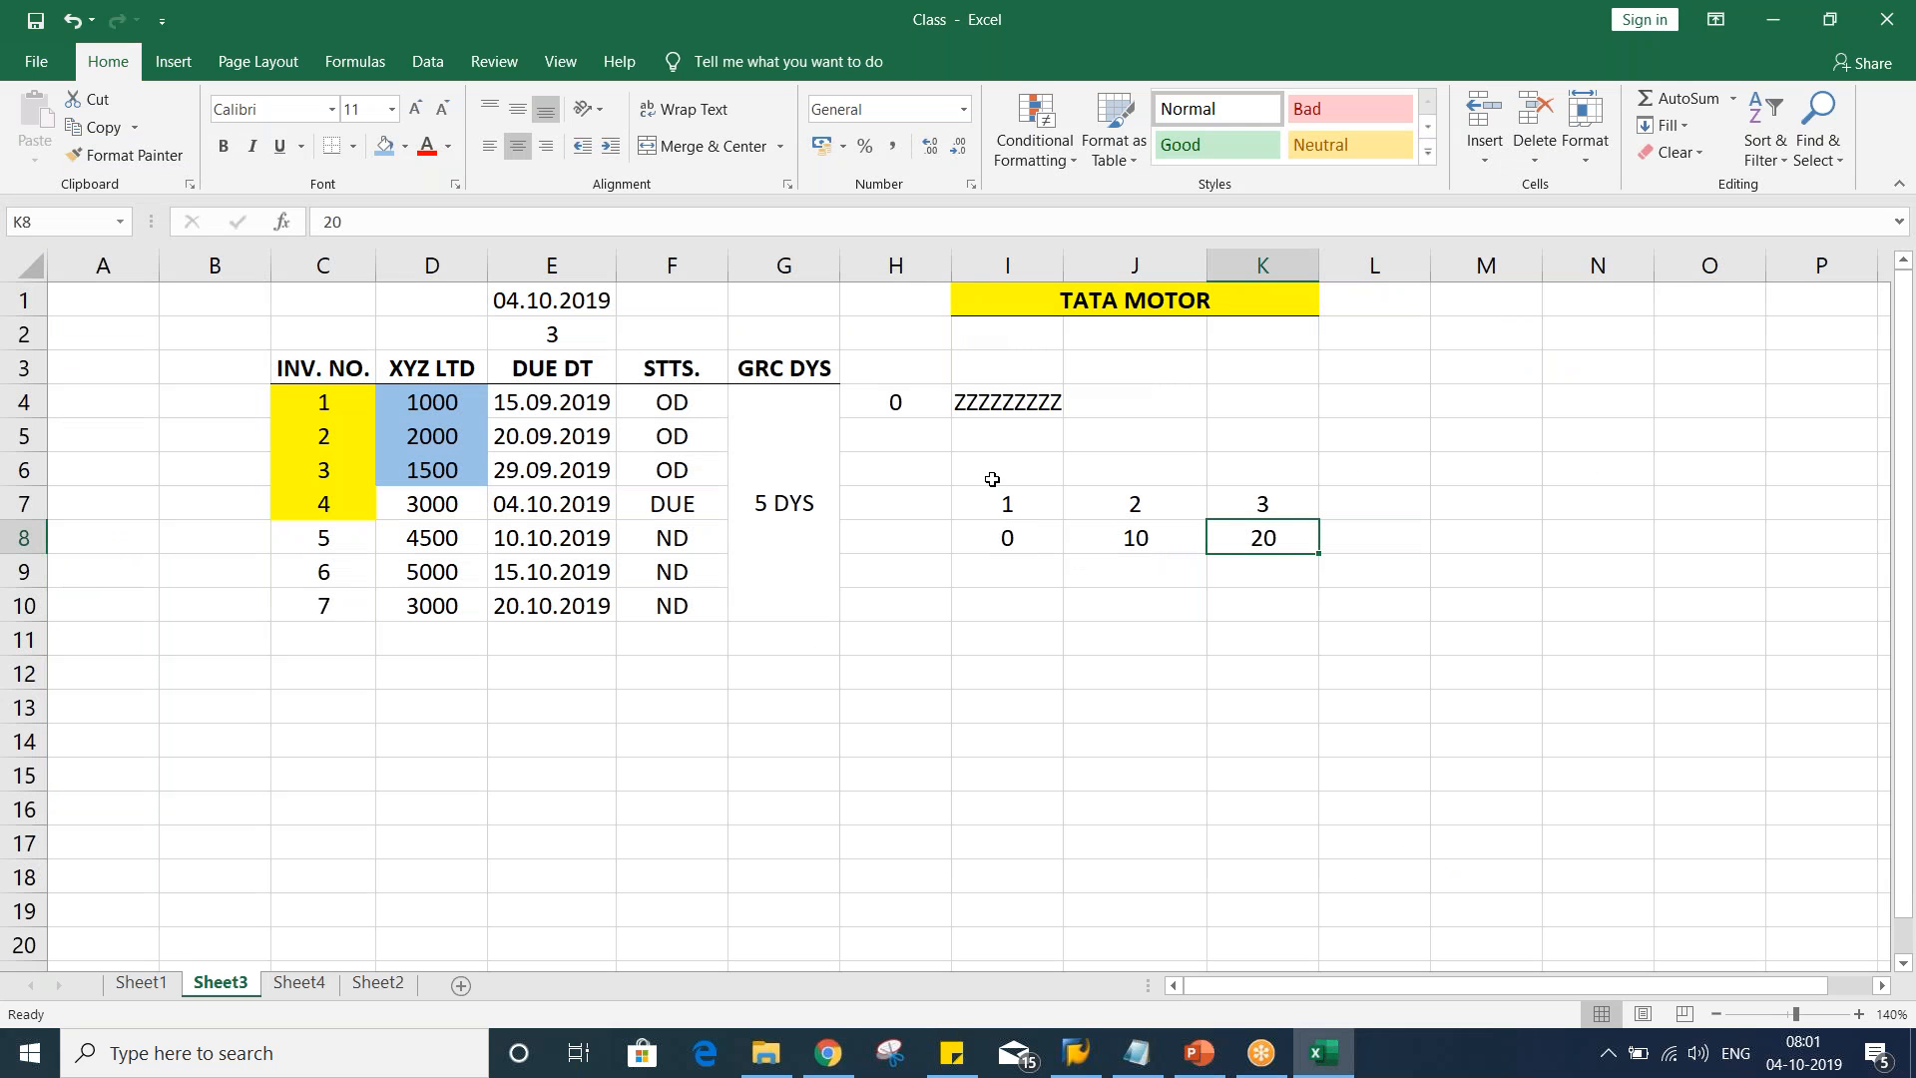
Enter 9 in cell I6, directly above dunning level 1
click(992, 480)
text(9)
key(Return)
click(1014, 468)
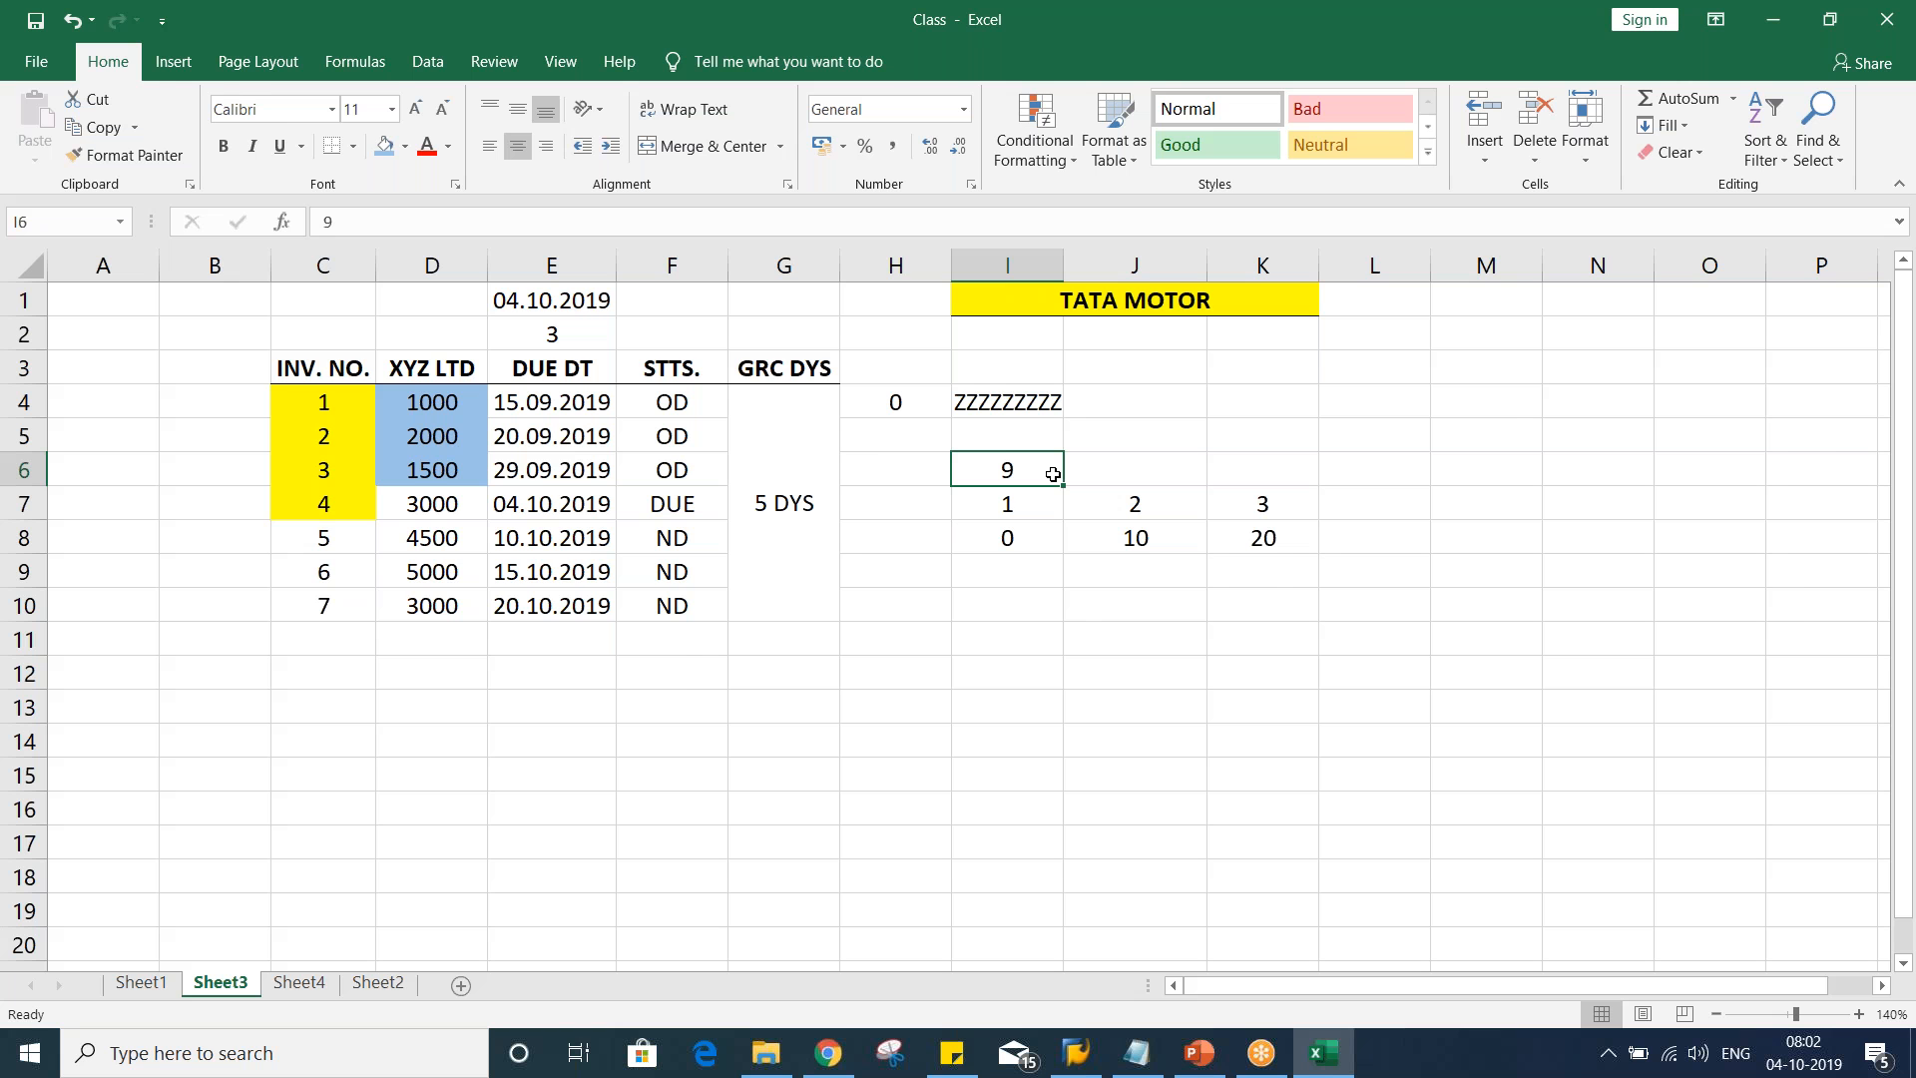
Reread the Dunning definitions slide in PowerPoint, and return to Excel to review the row of invoice 4
key(alt+Tab)
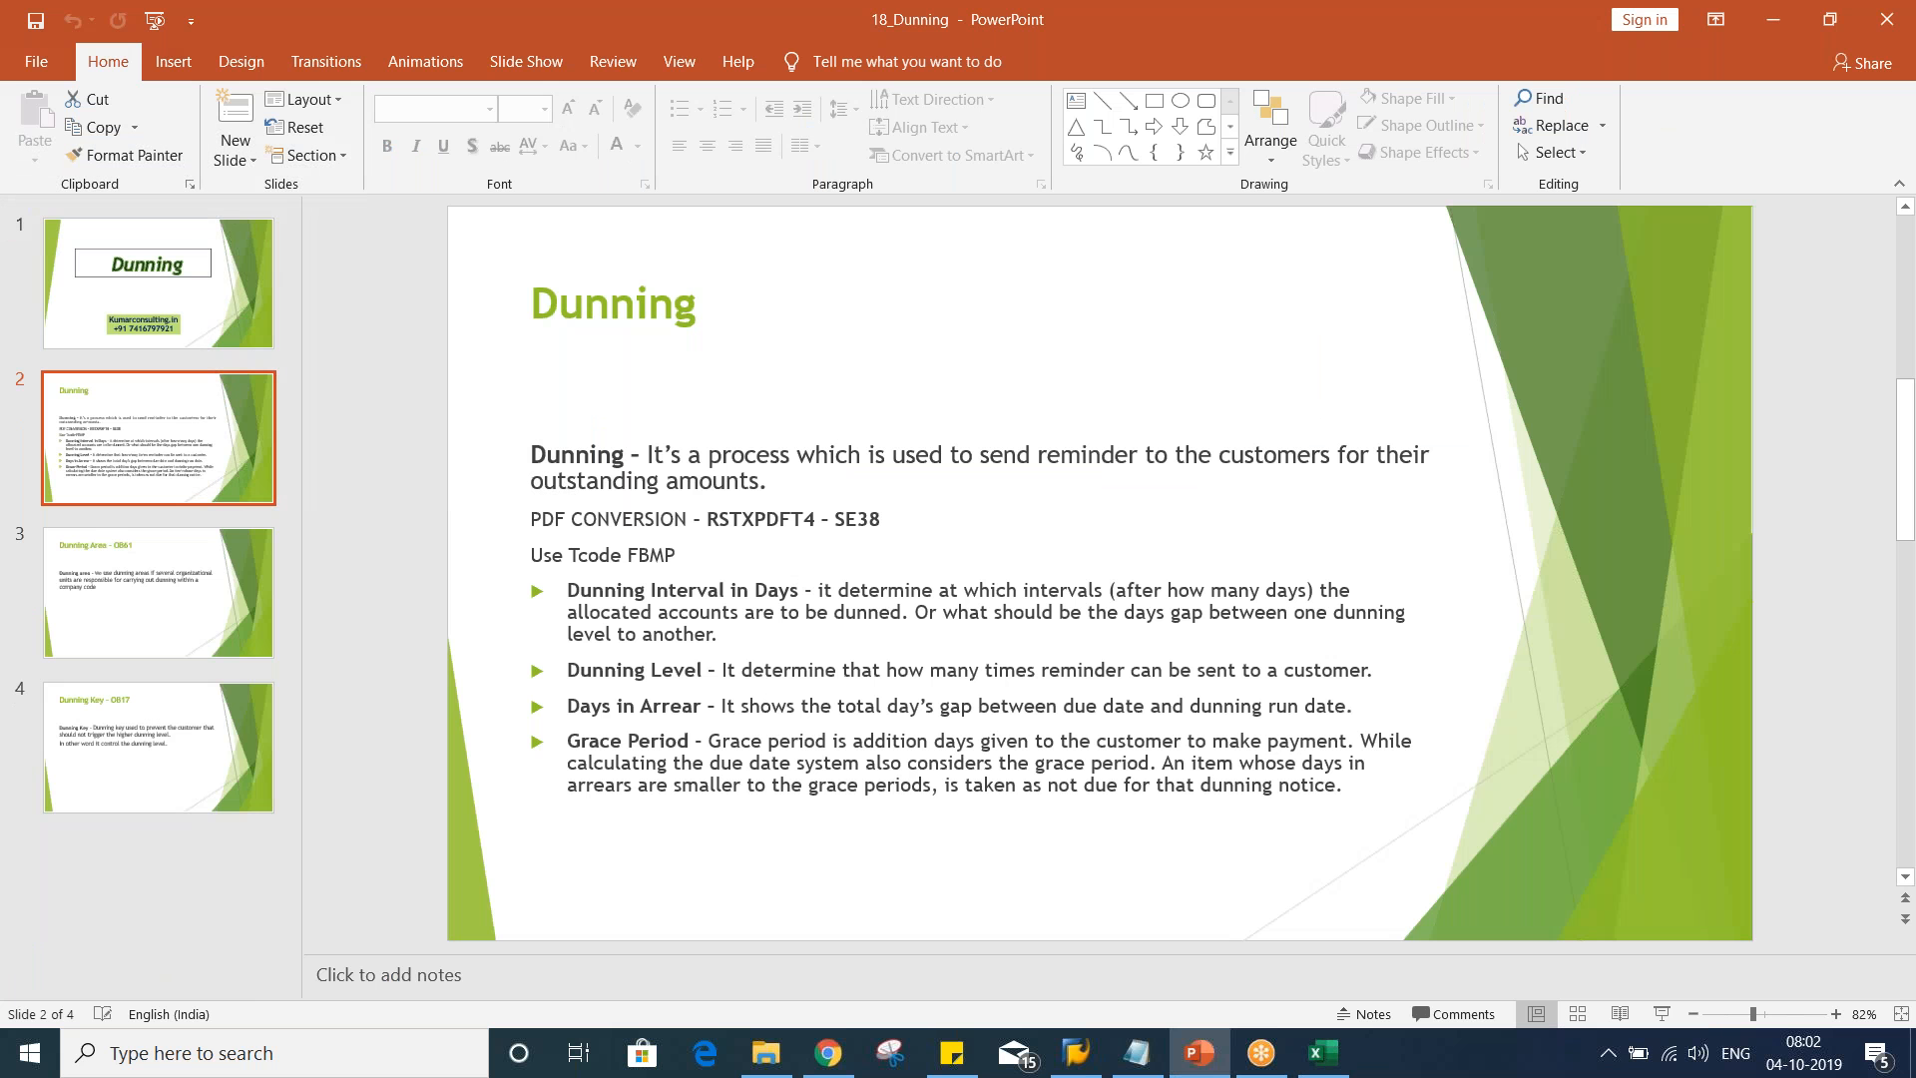
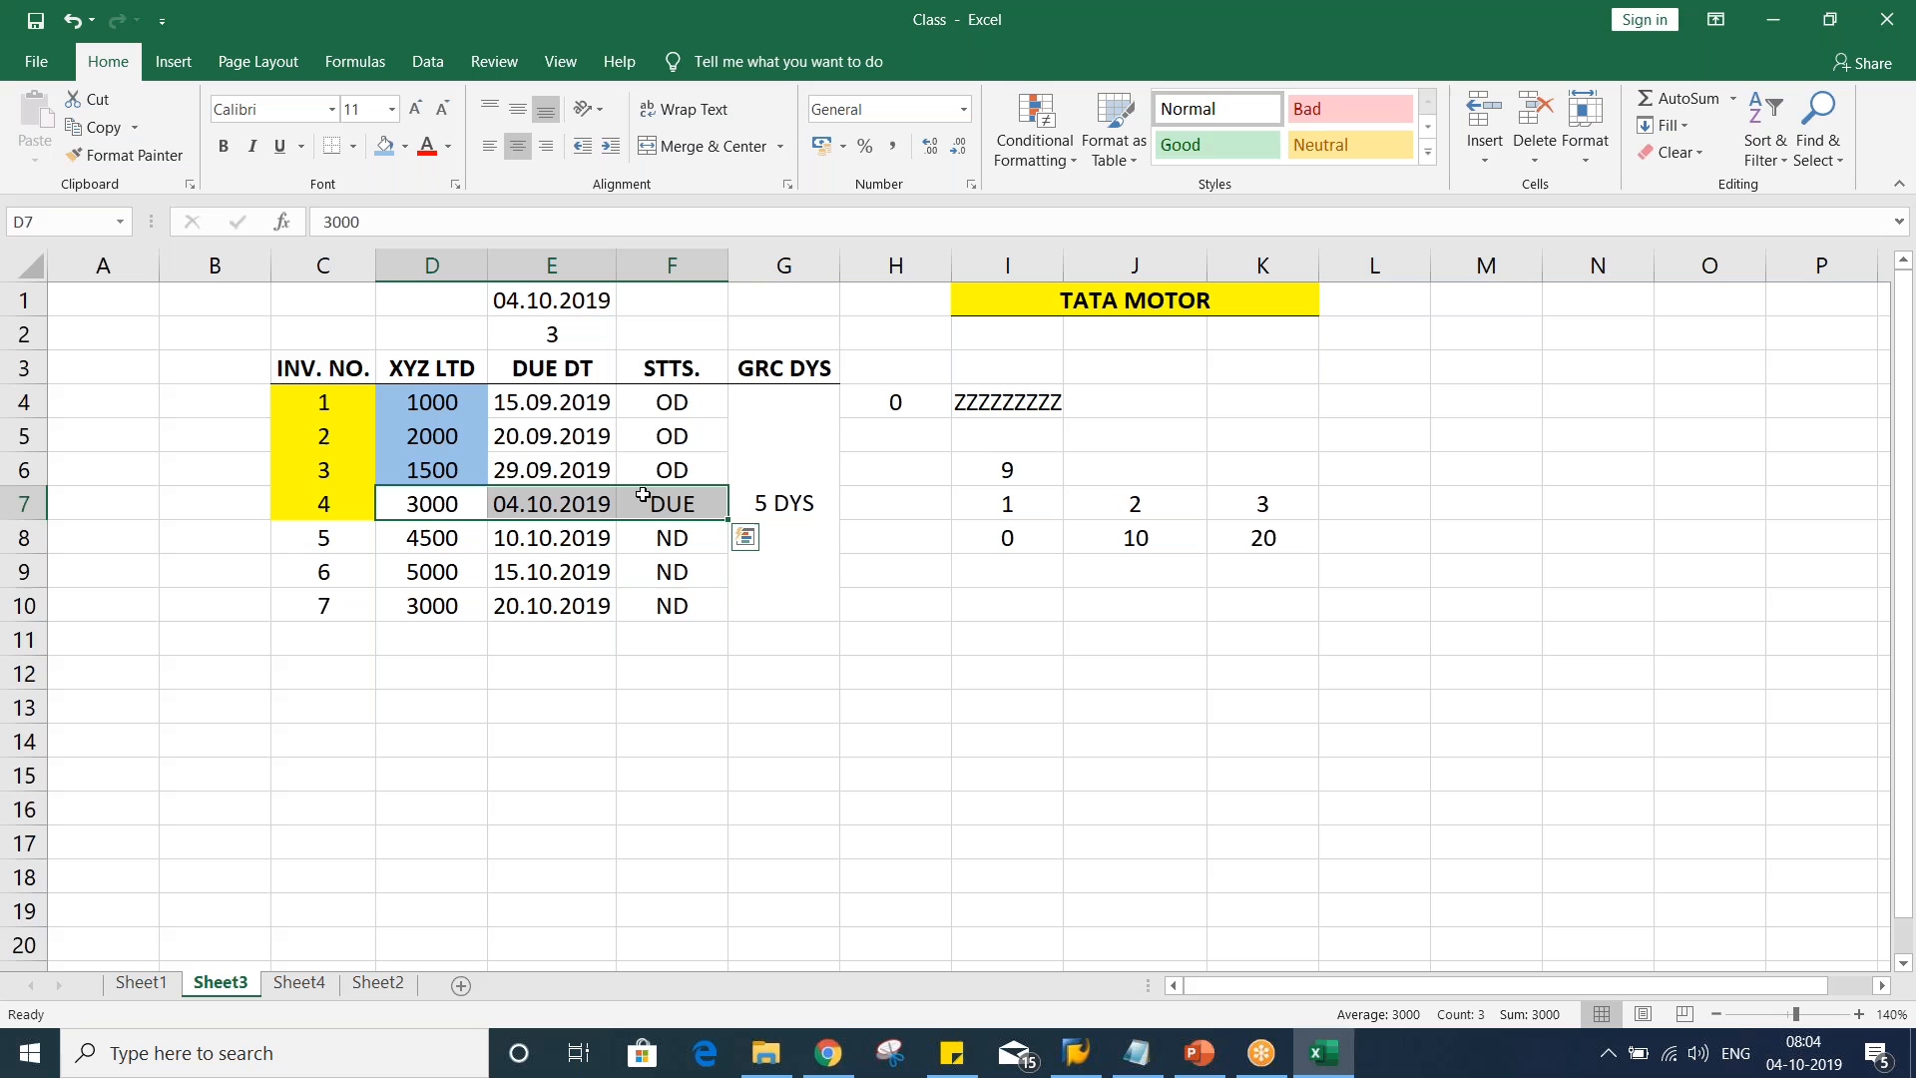
click(949, 677)
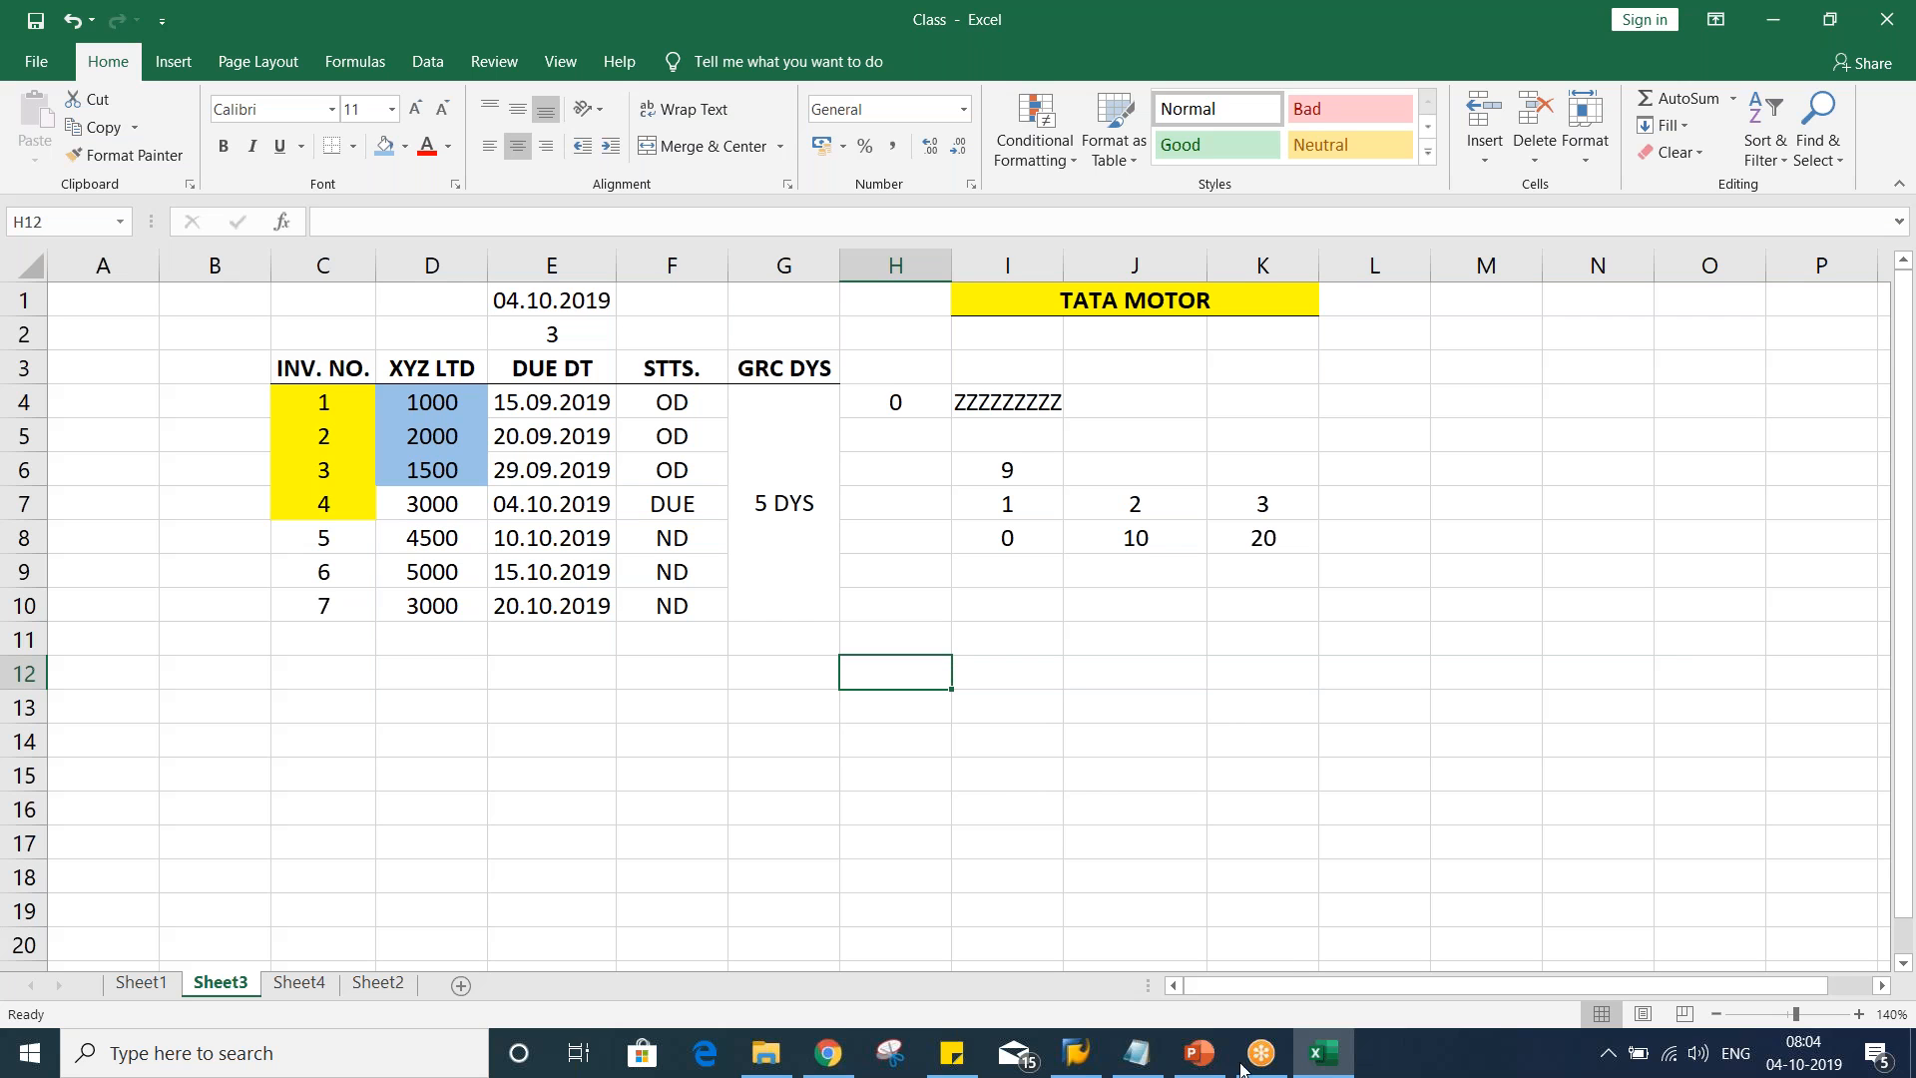
Switch to SAP Logon and log on to the FICO system with the user ID and account password
click(1076, 1070)
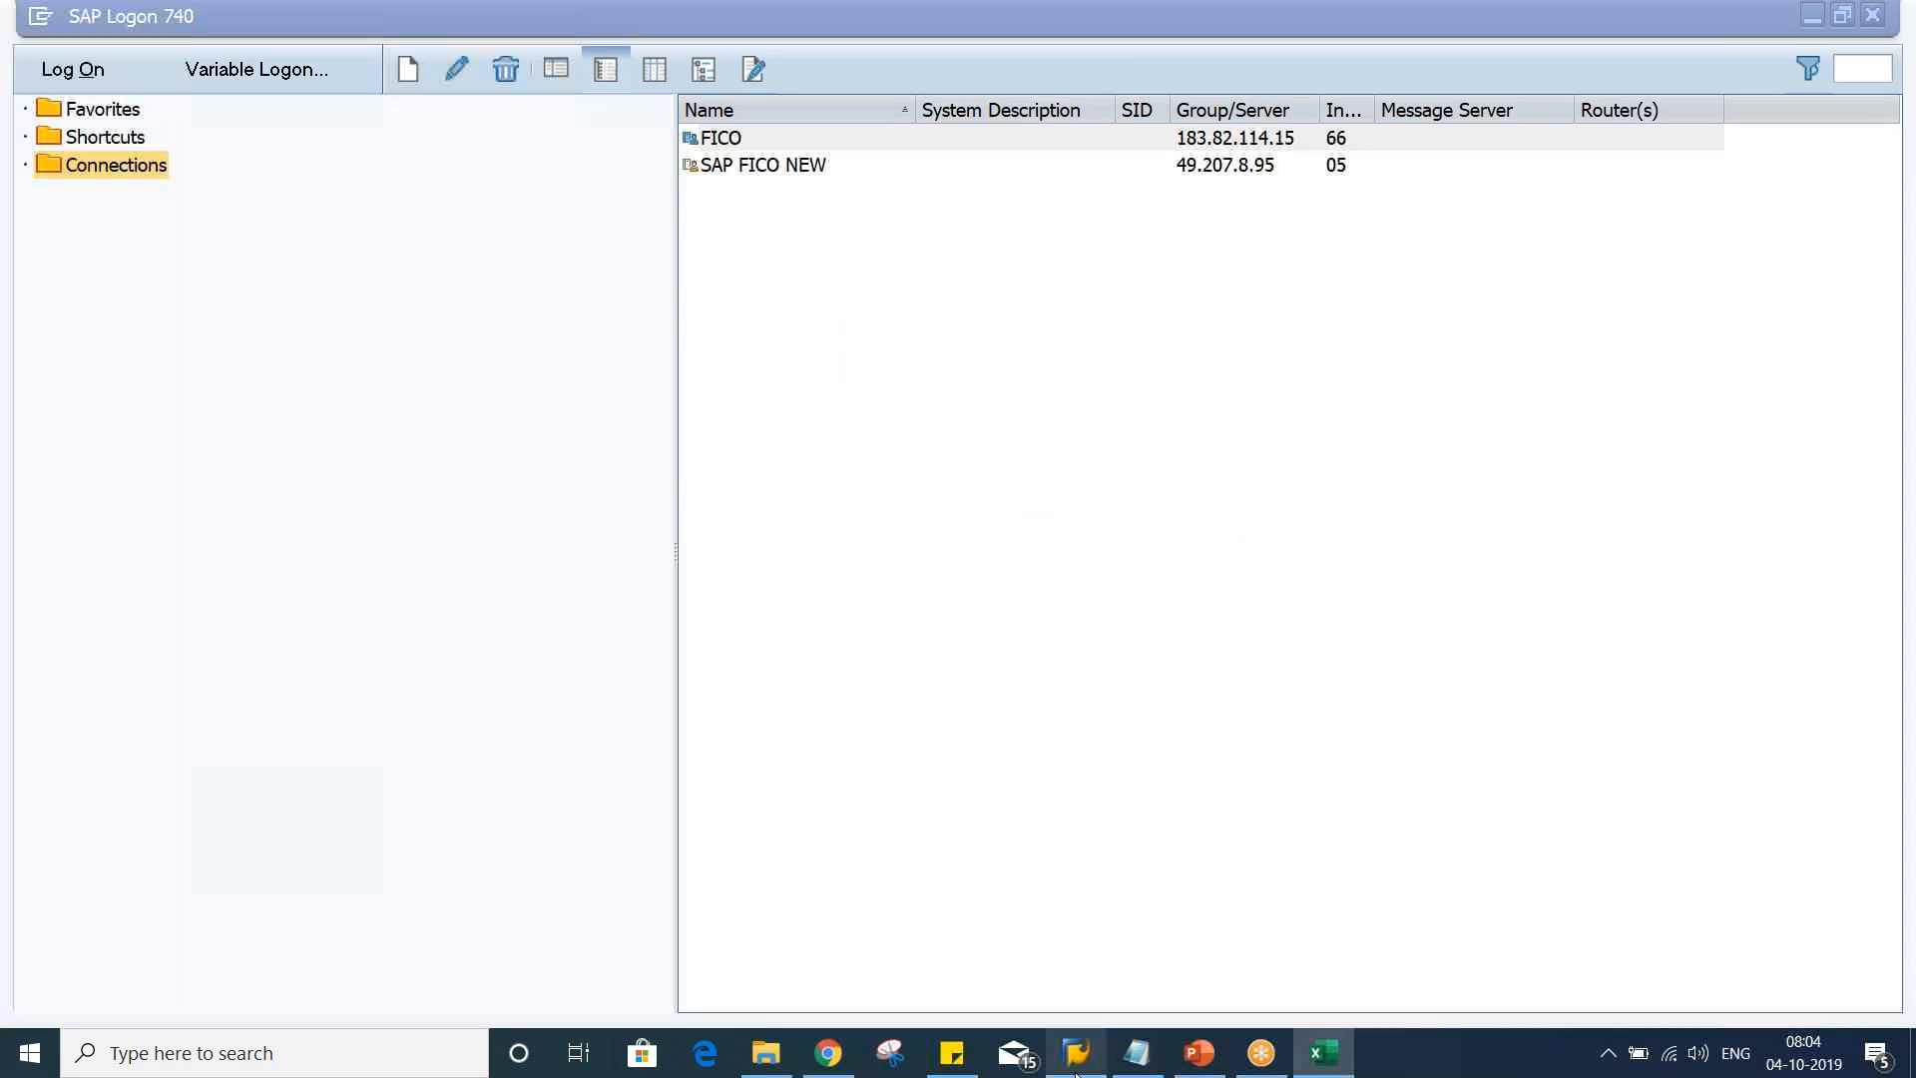
click(910, 145)
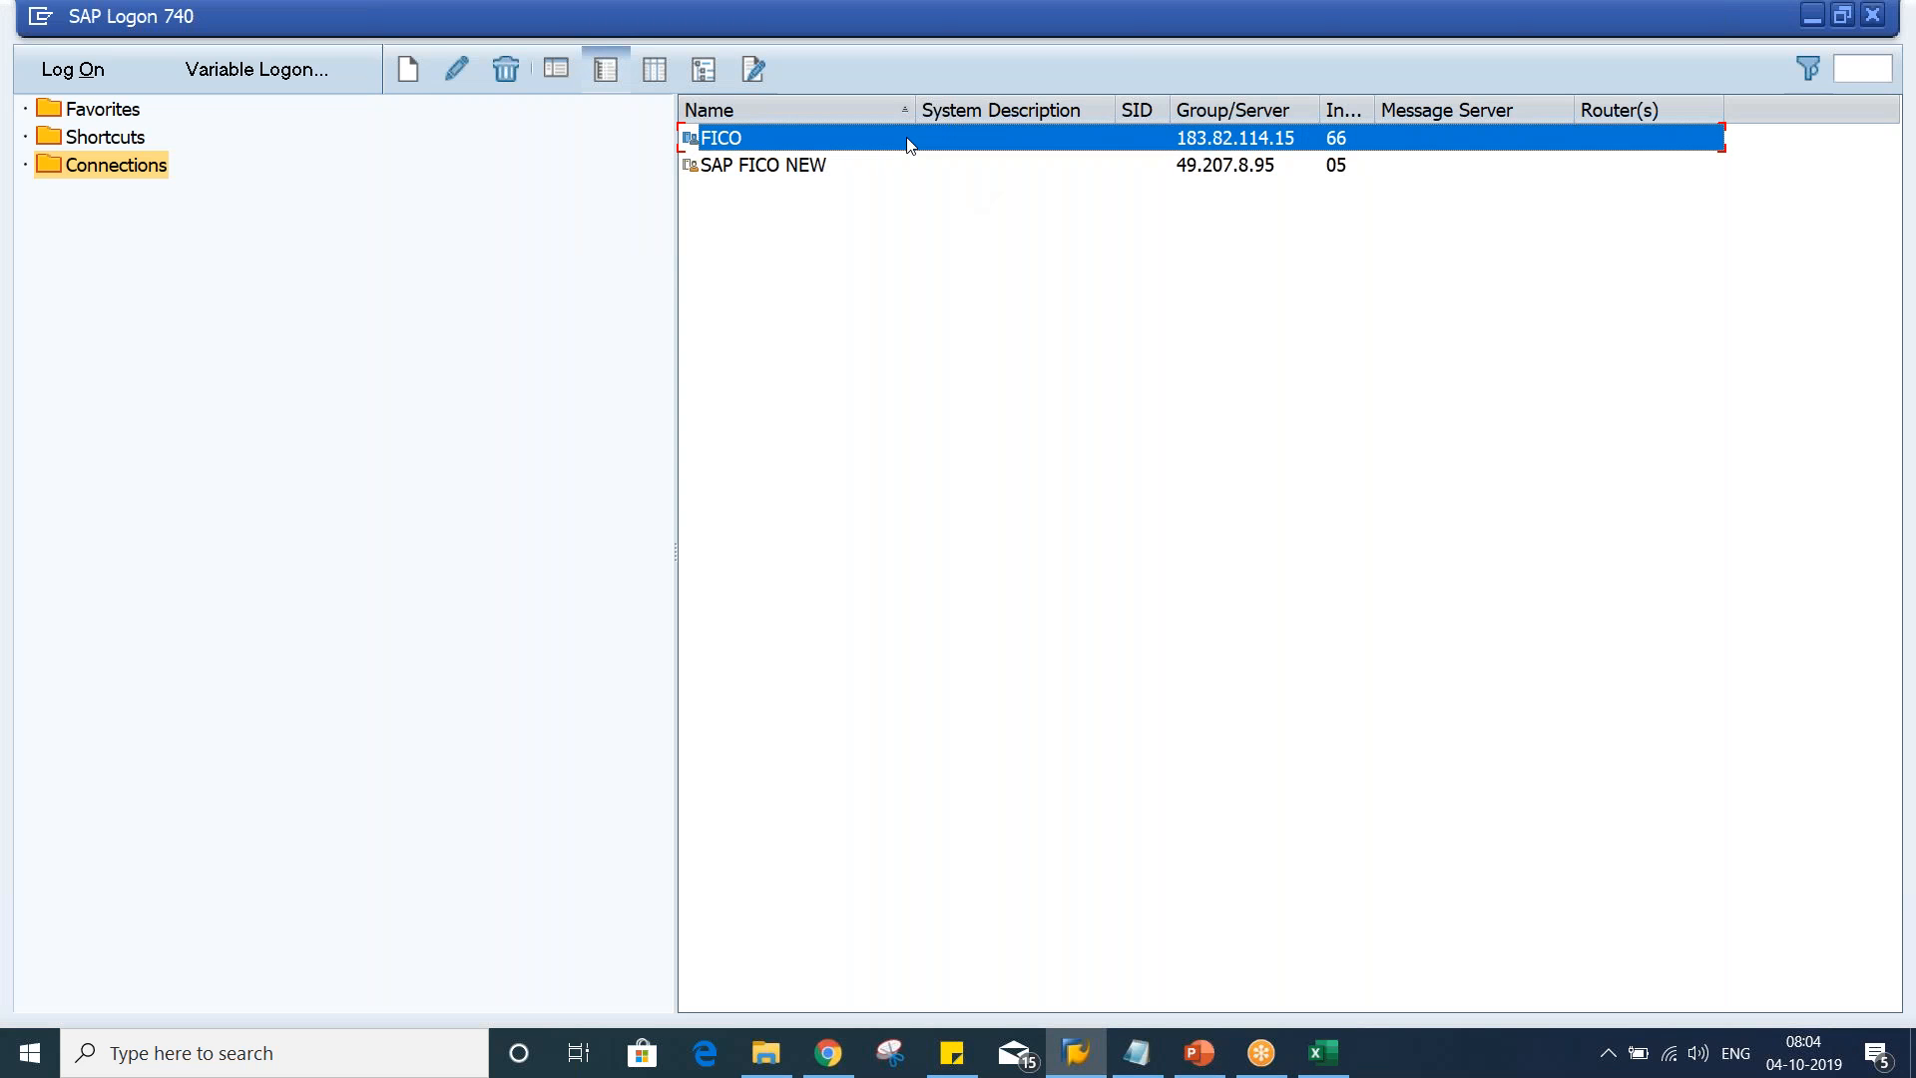
double_click(910, 145)
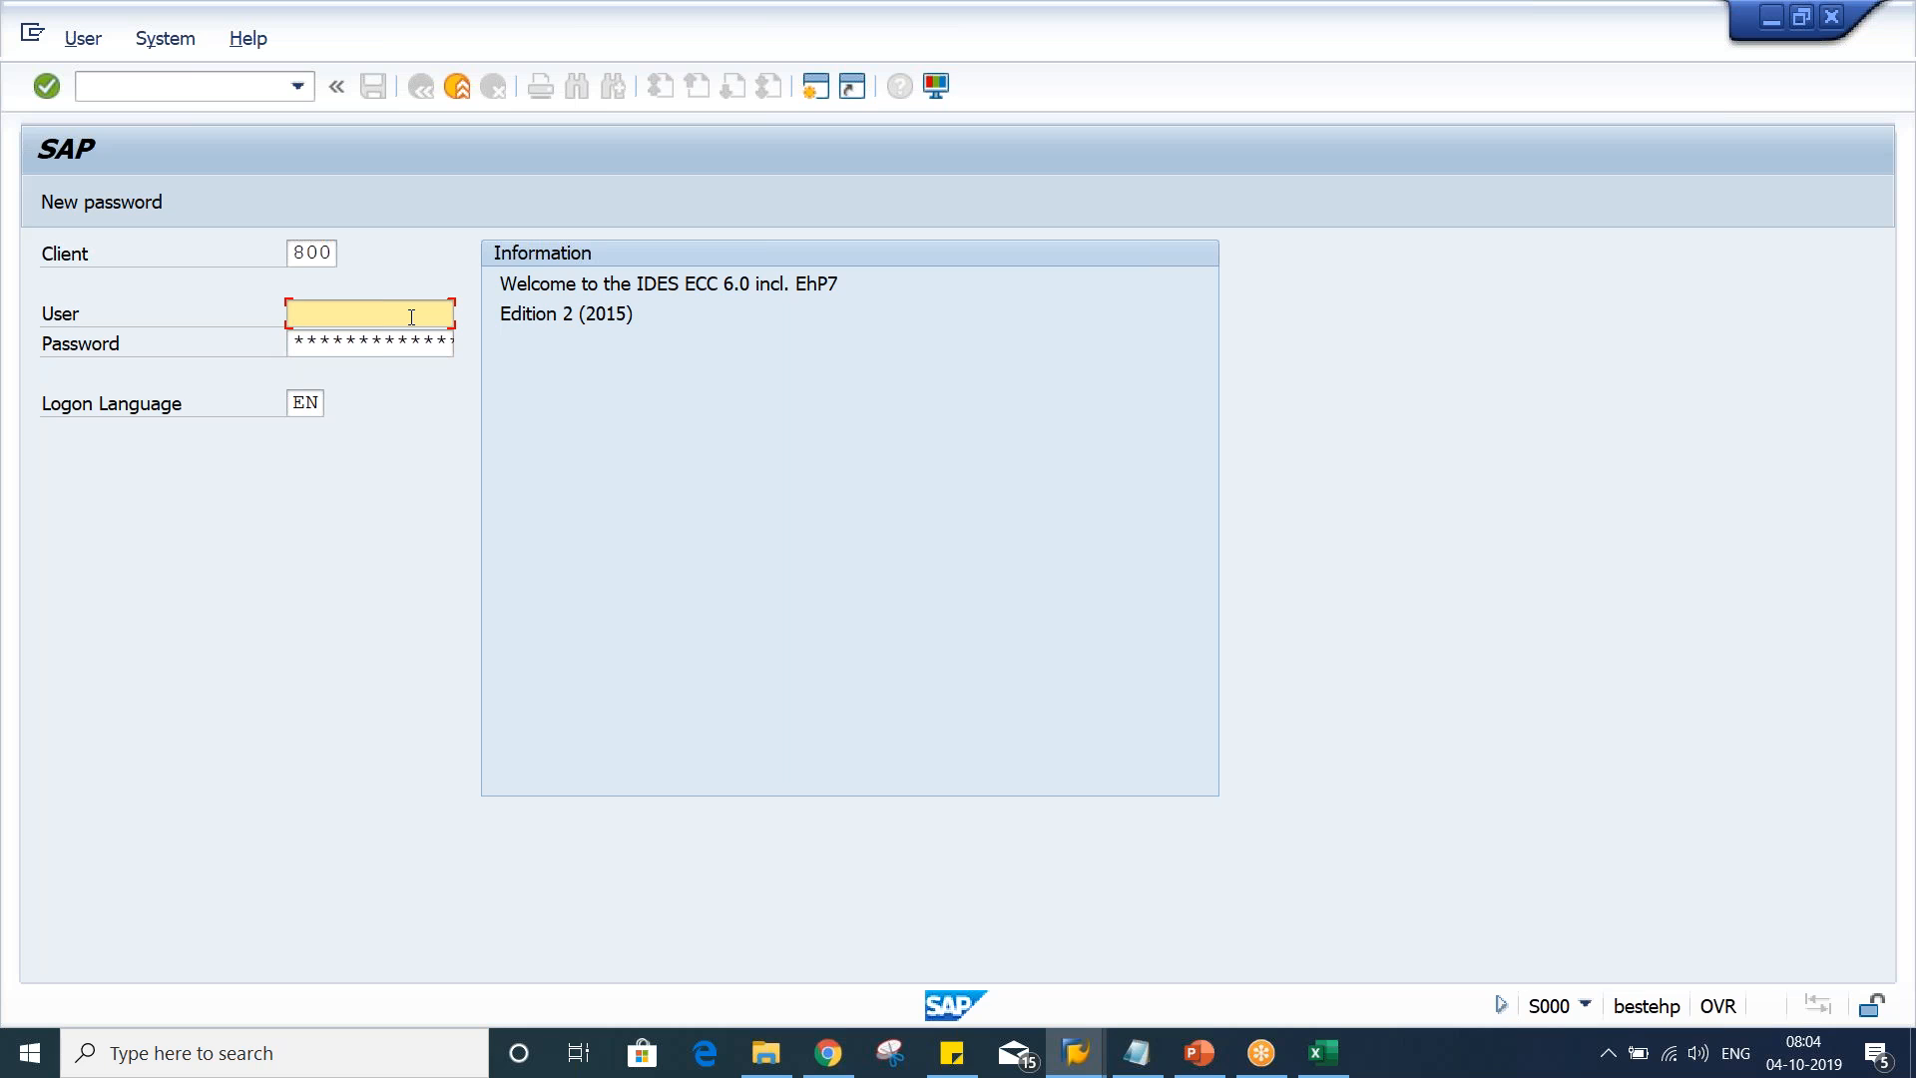
text(F)
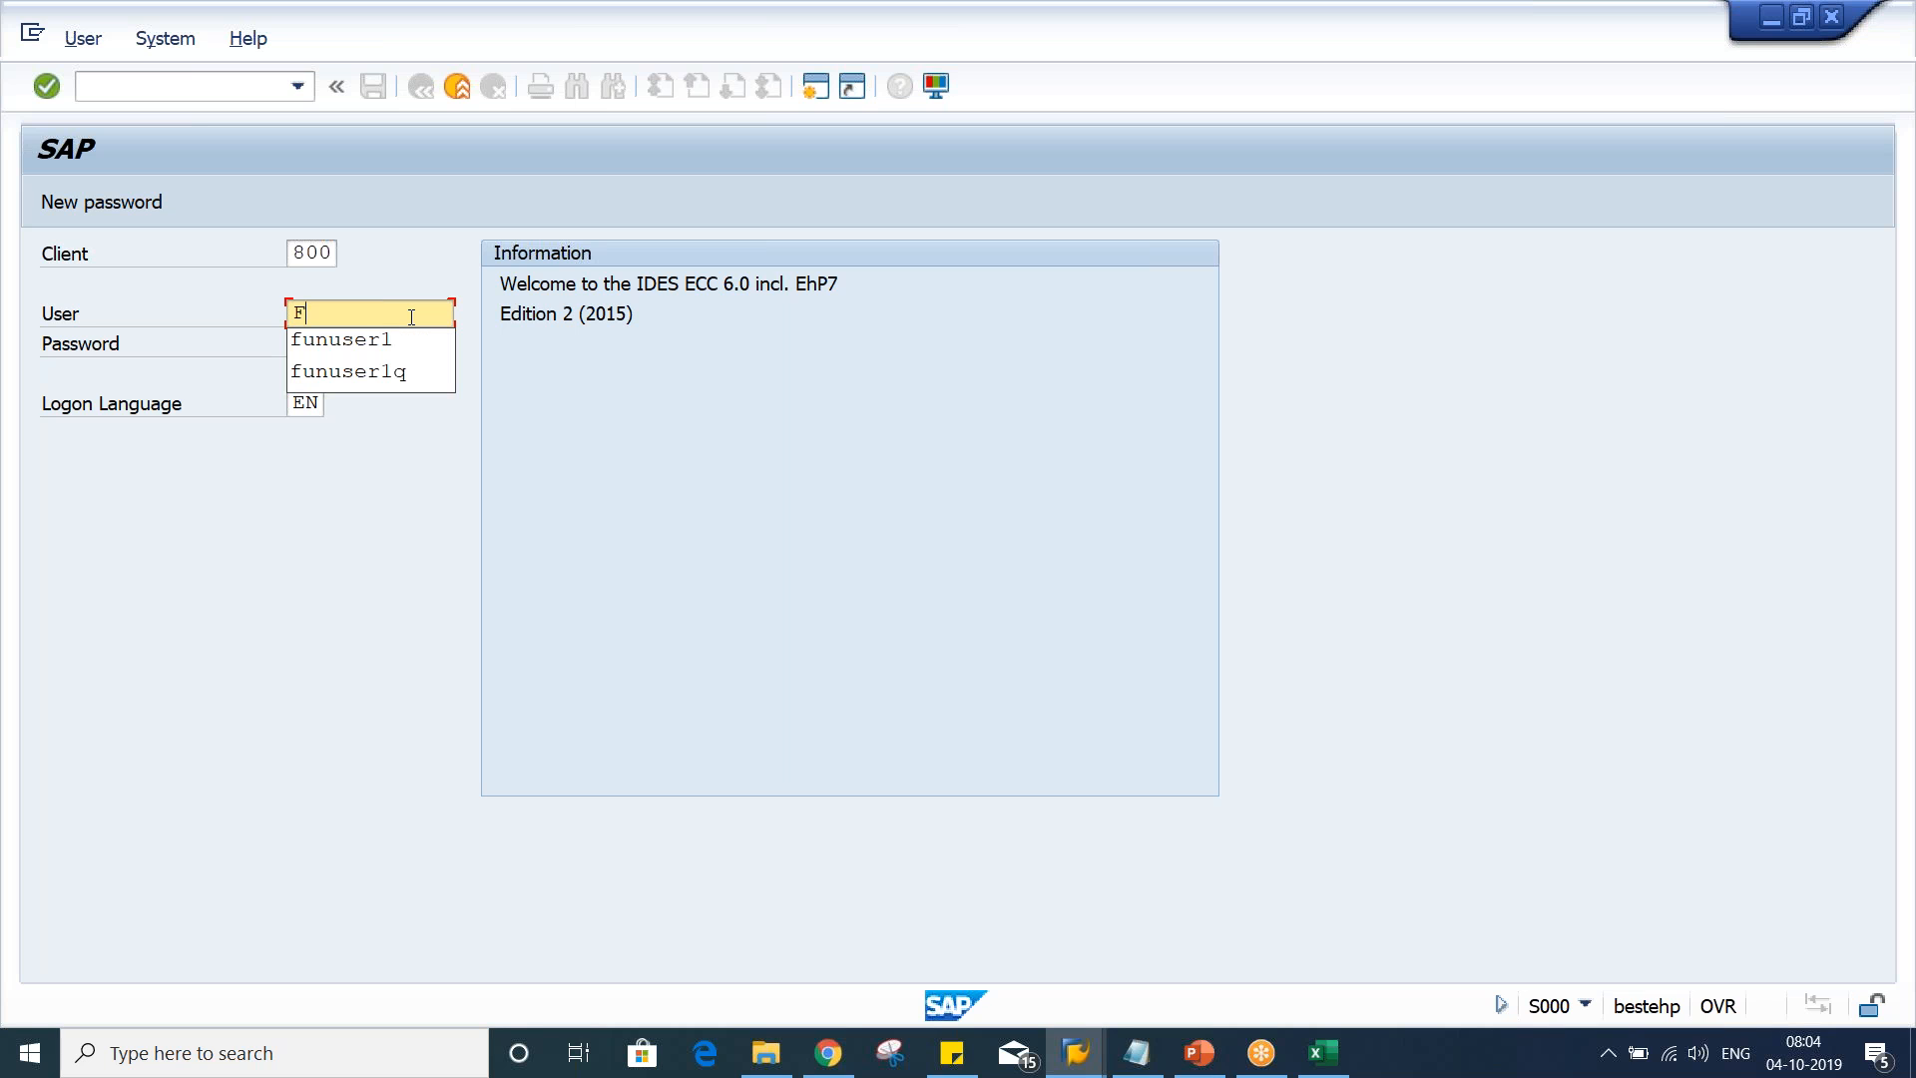
key(Down)
key(Return)
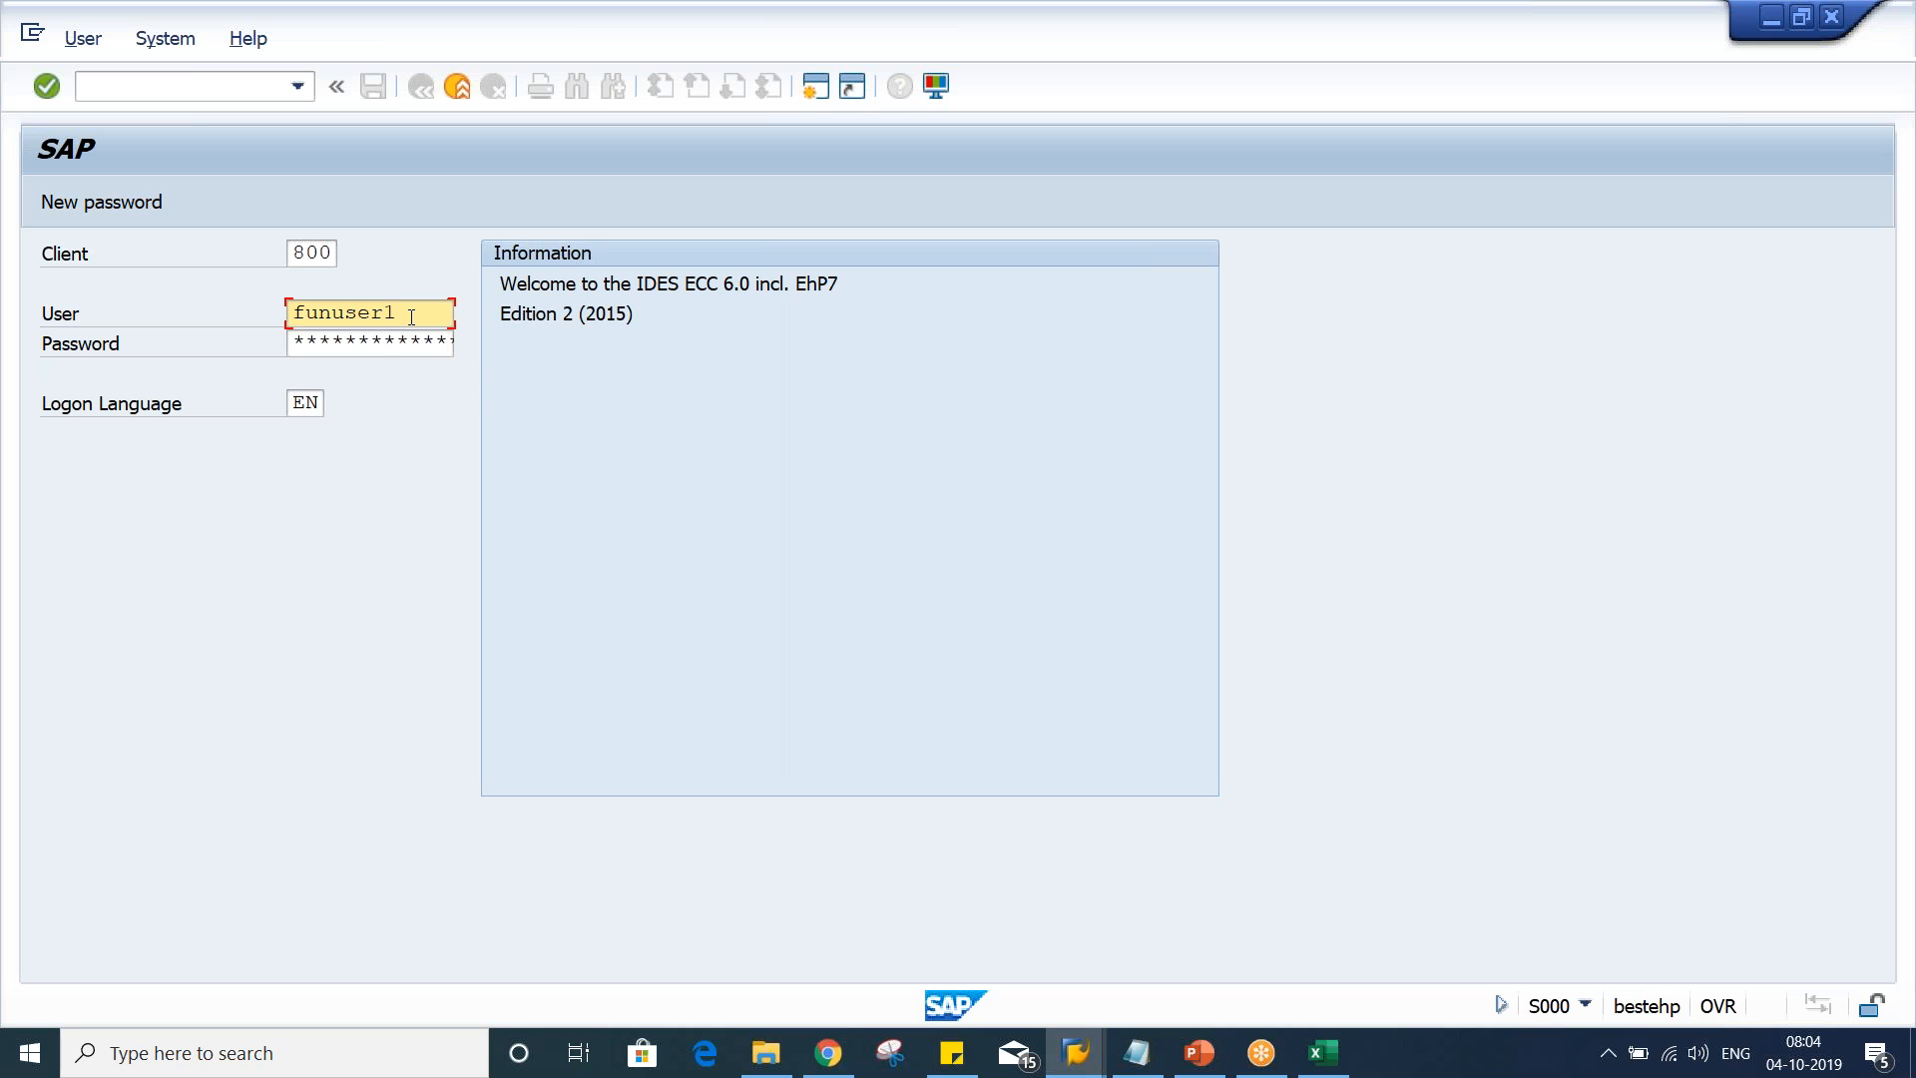
key(Tab)
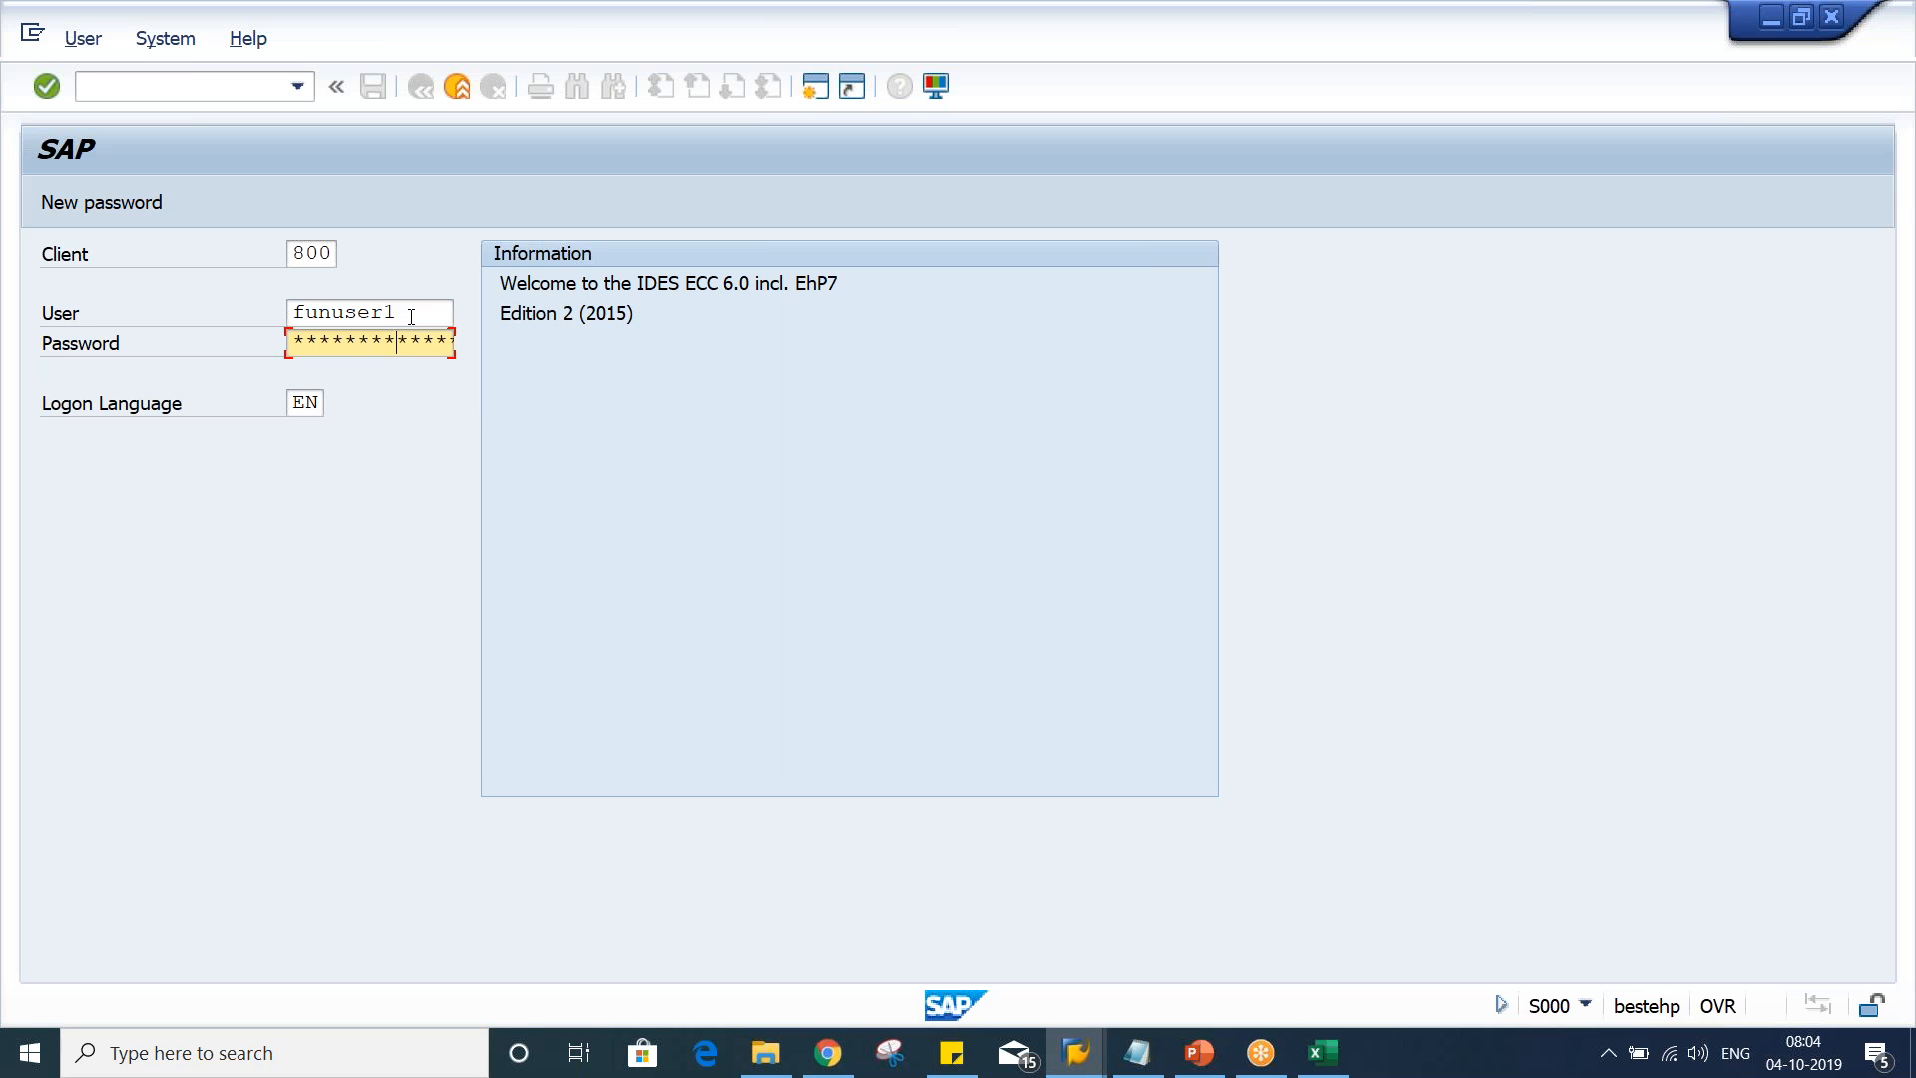
key(Return)
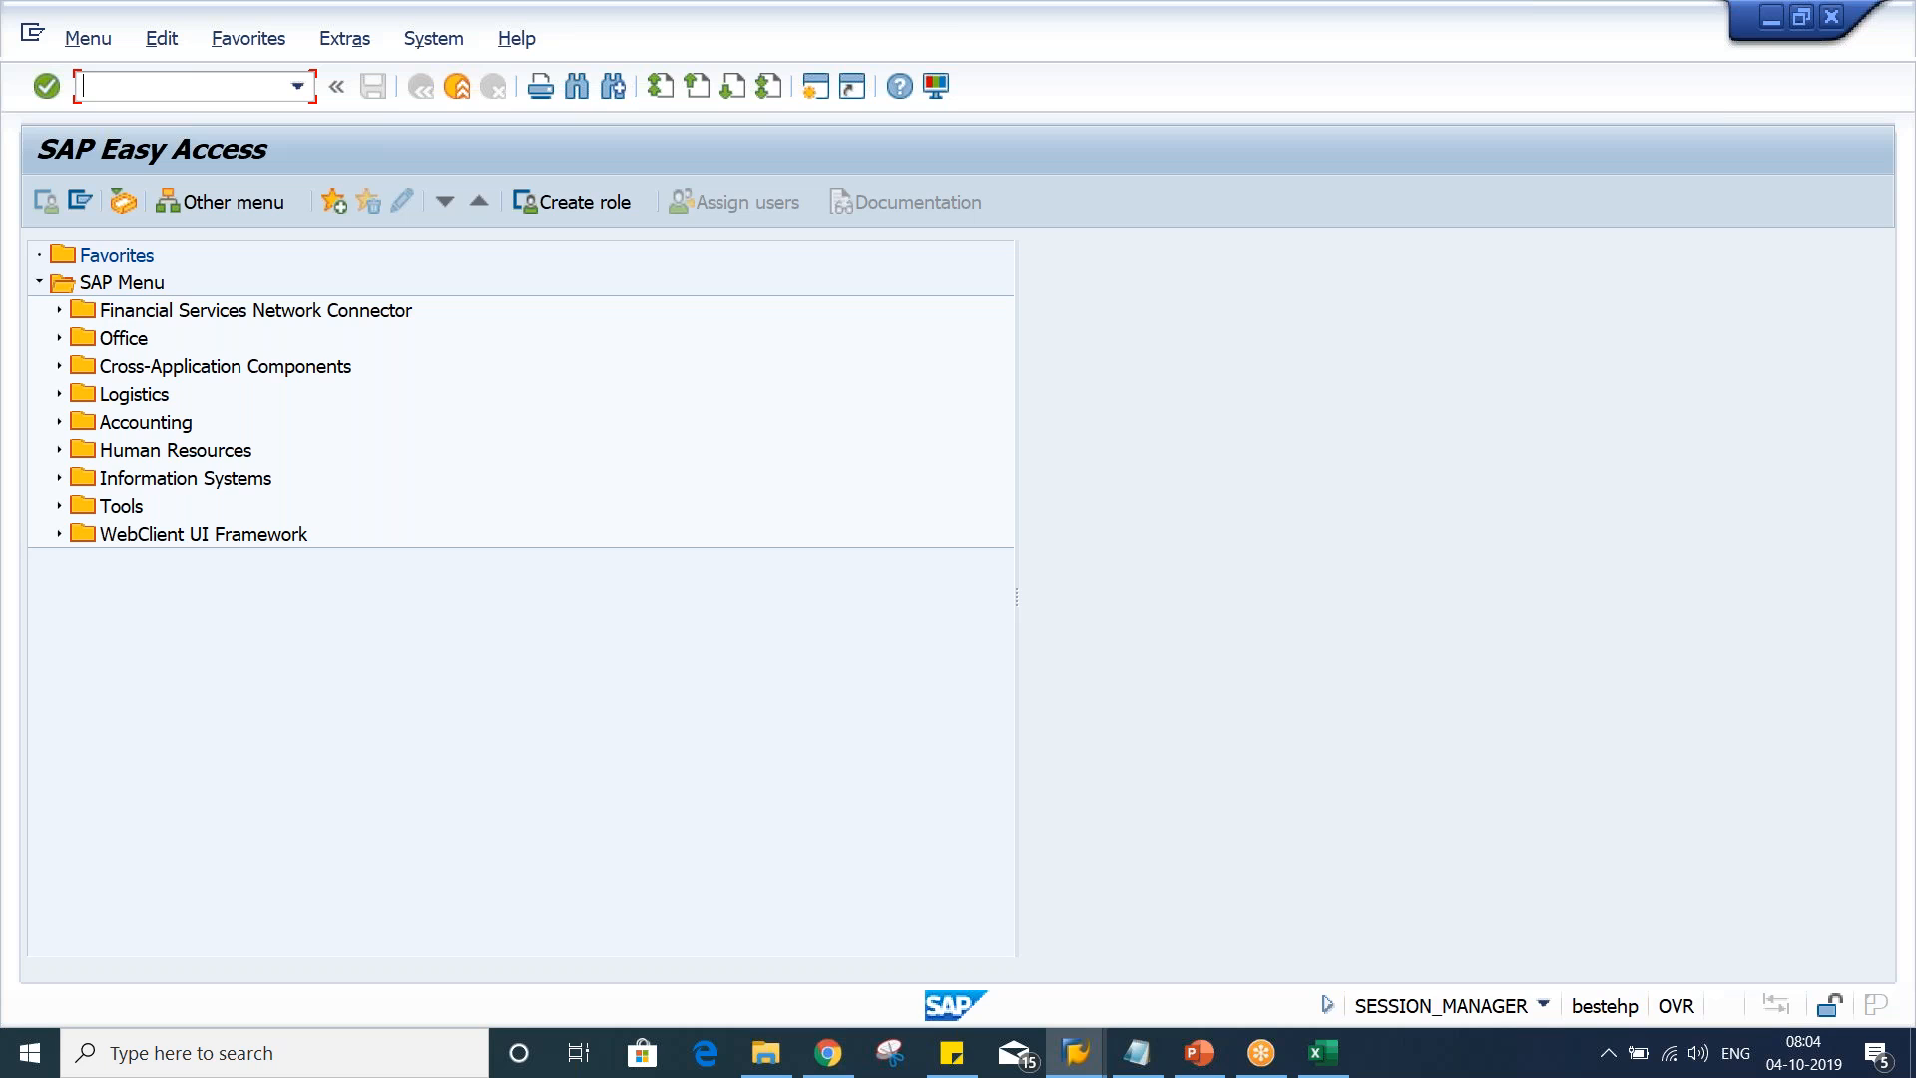
Run customer line item display FBL5N for the open items of TEST CUSTOMER_TM02 in company code TM02
text(FB)
text(L)
text(N)
key(Return)
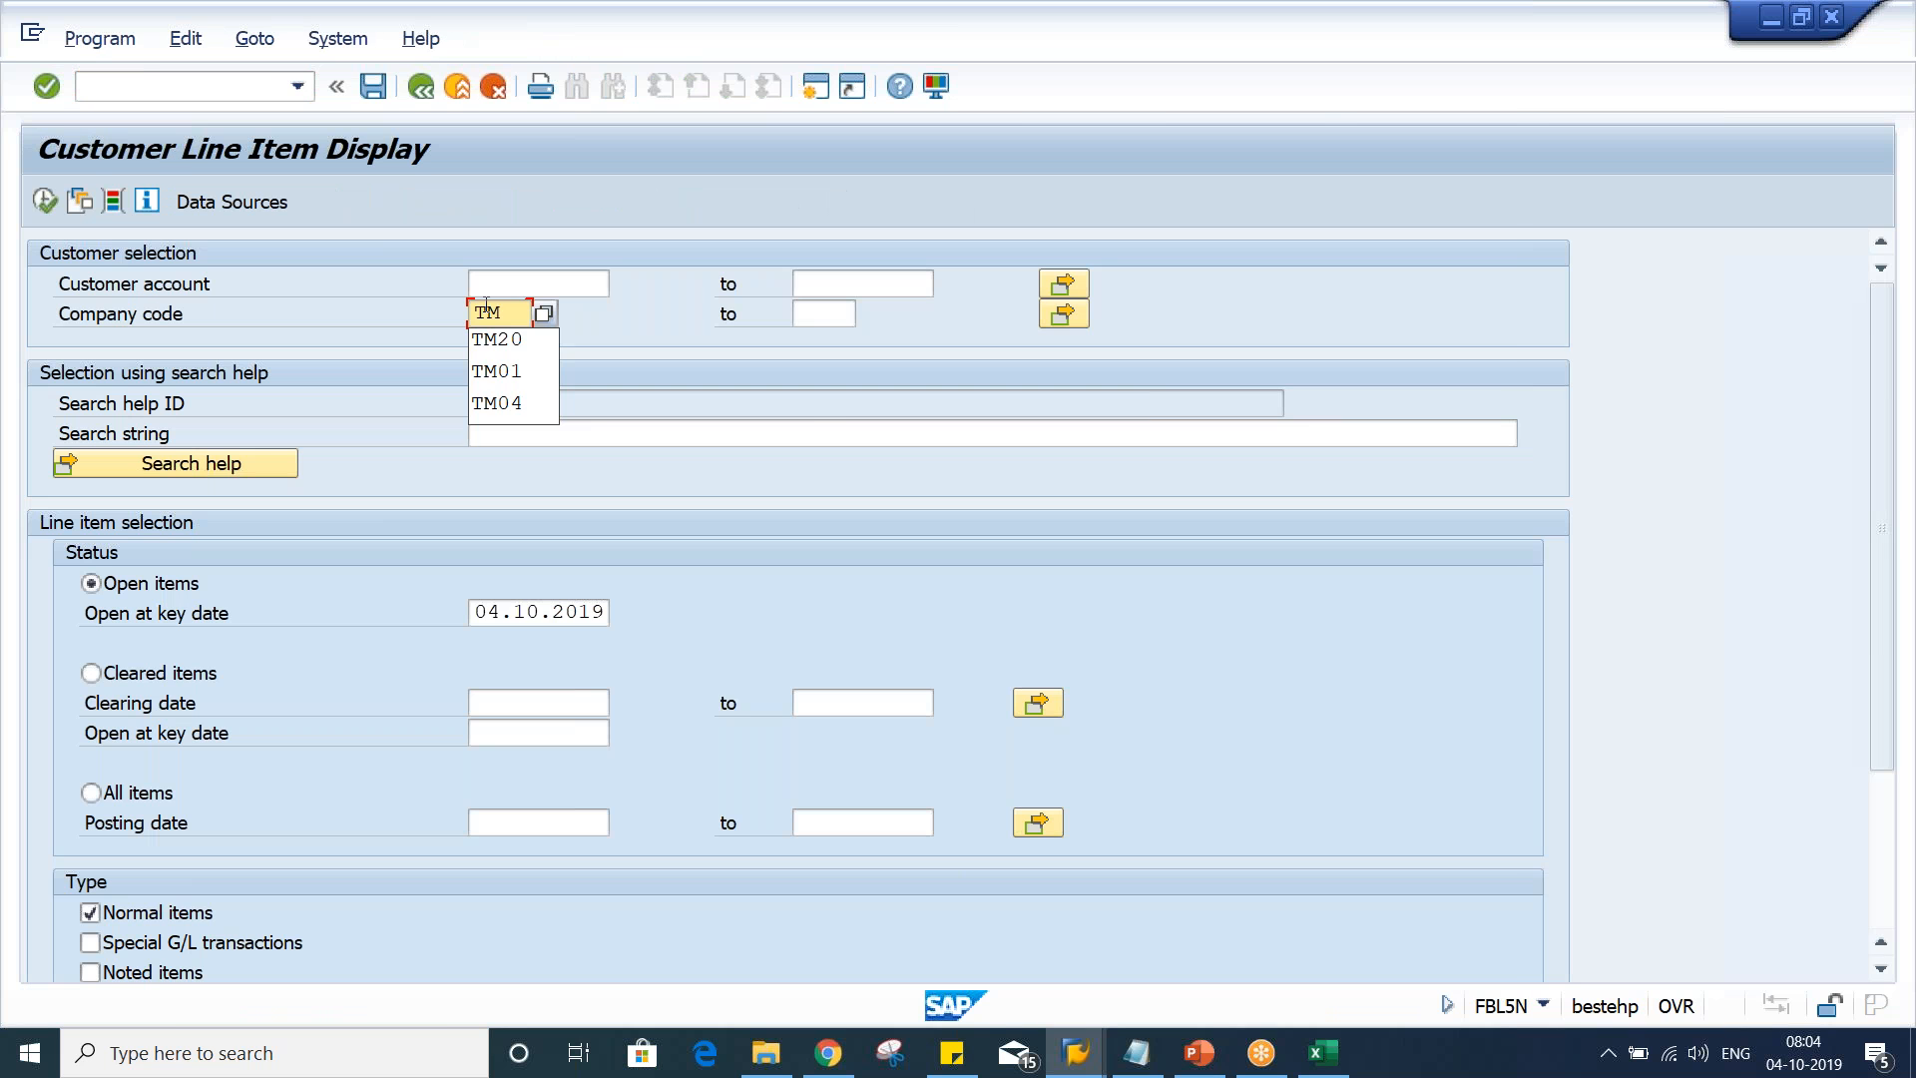
key(F4)
key(Return)
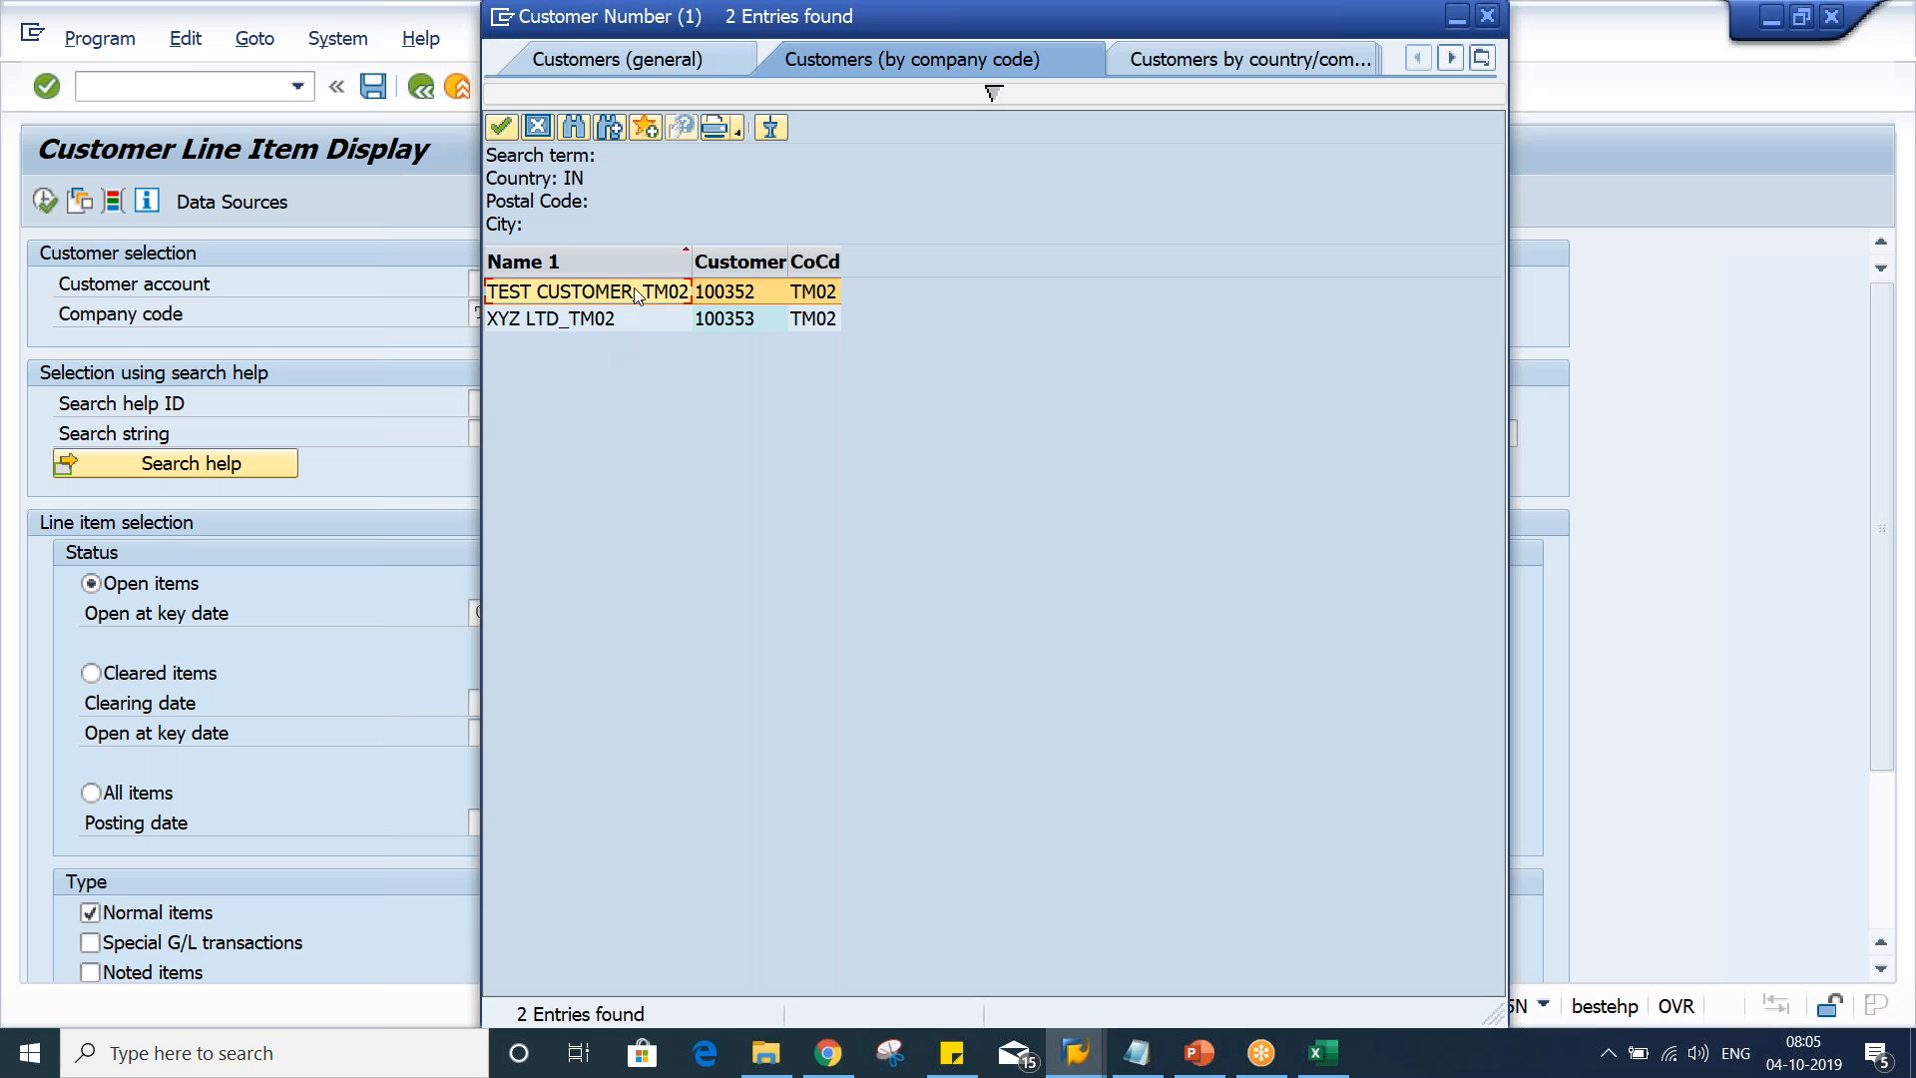
double_click(633, 288)
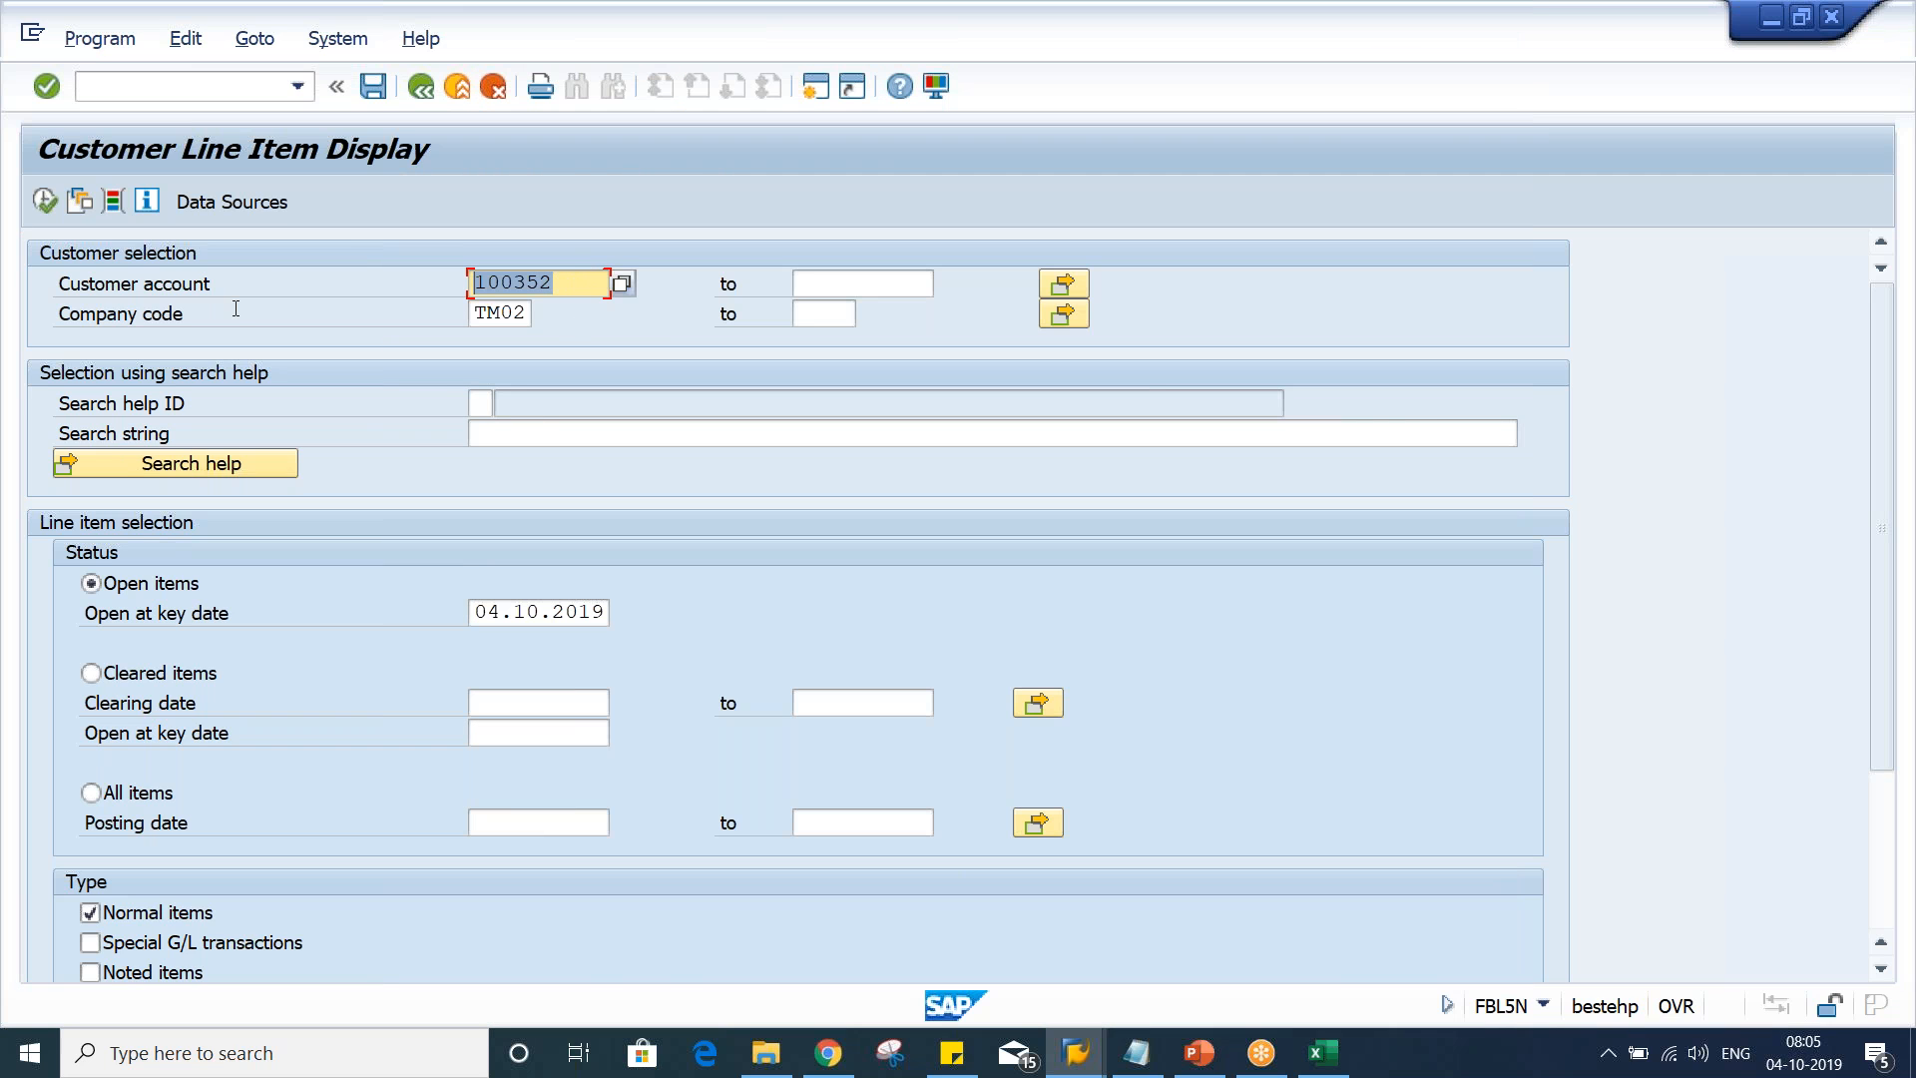
click(44, 203)
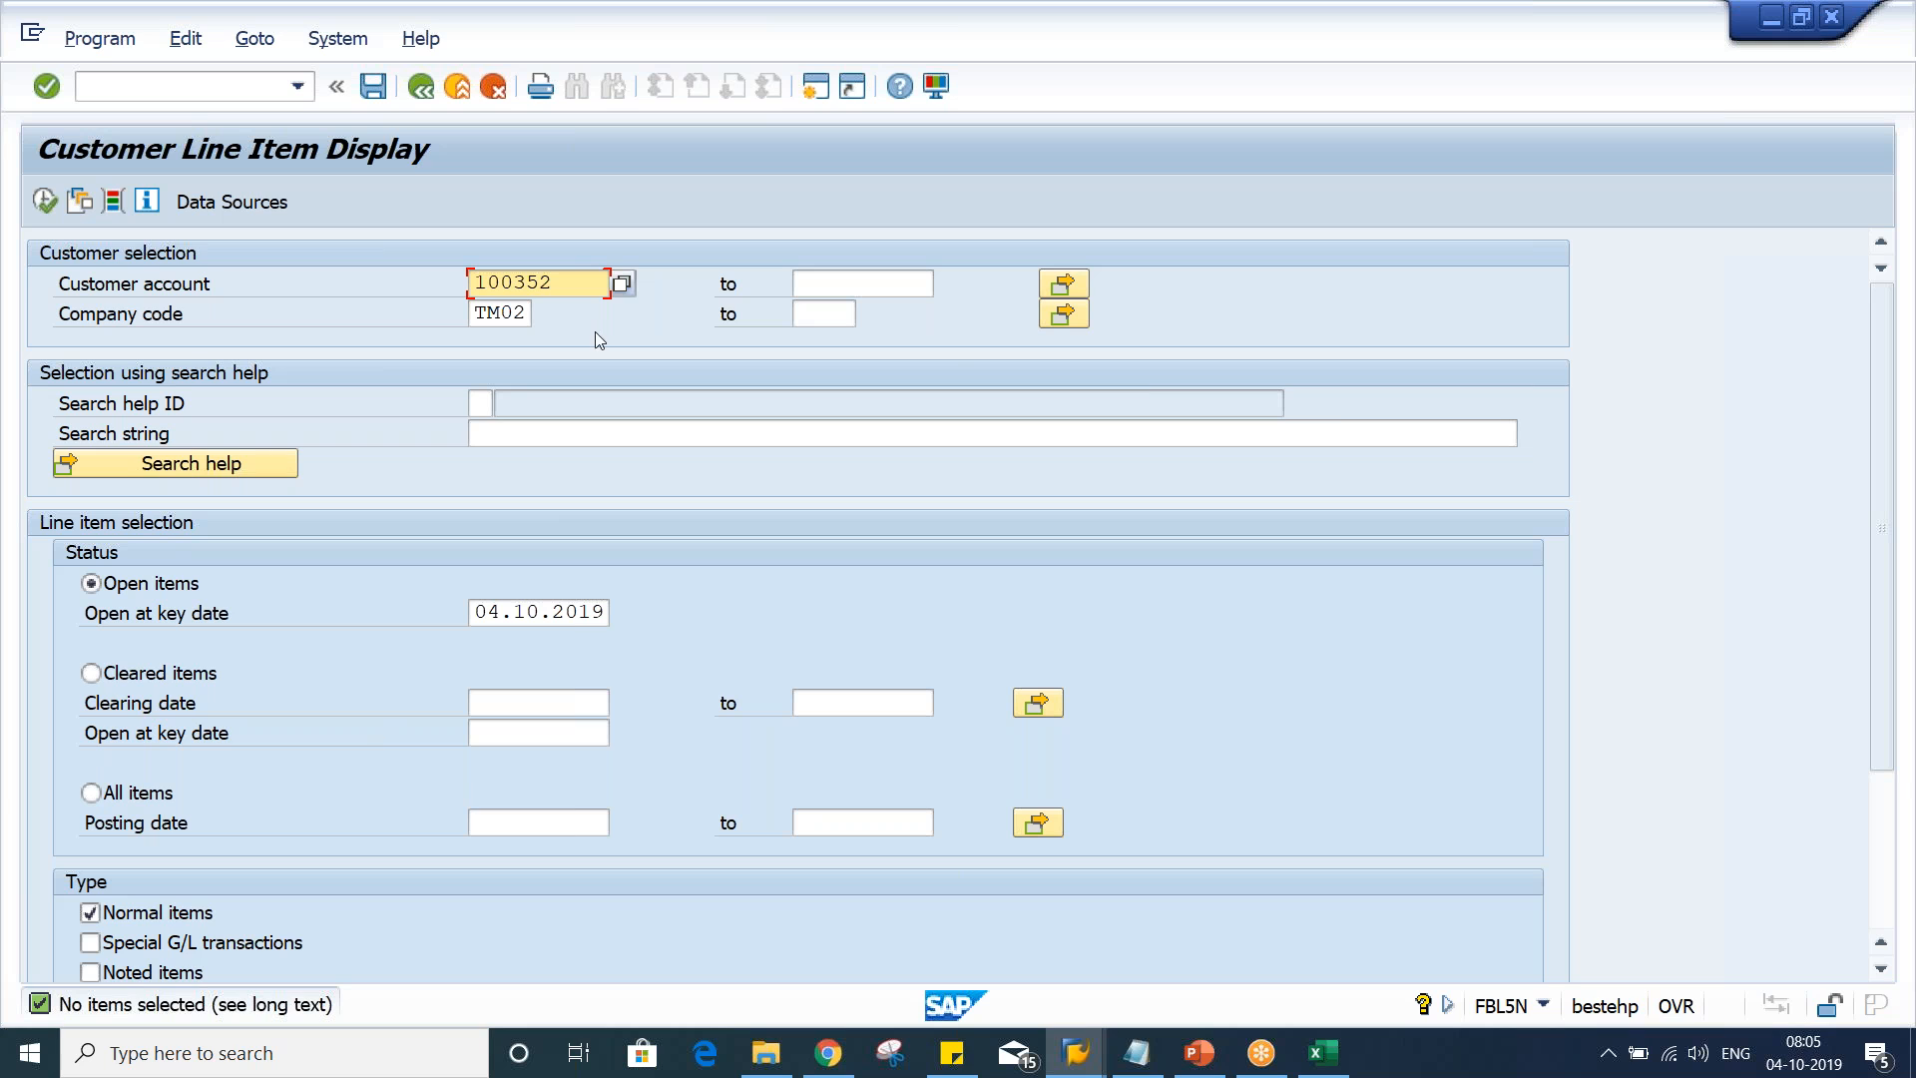
Leave the customer line item display and open customer invoice entry with transaction FB70
click(822, 101)
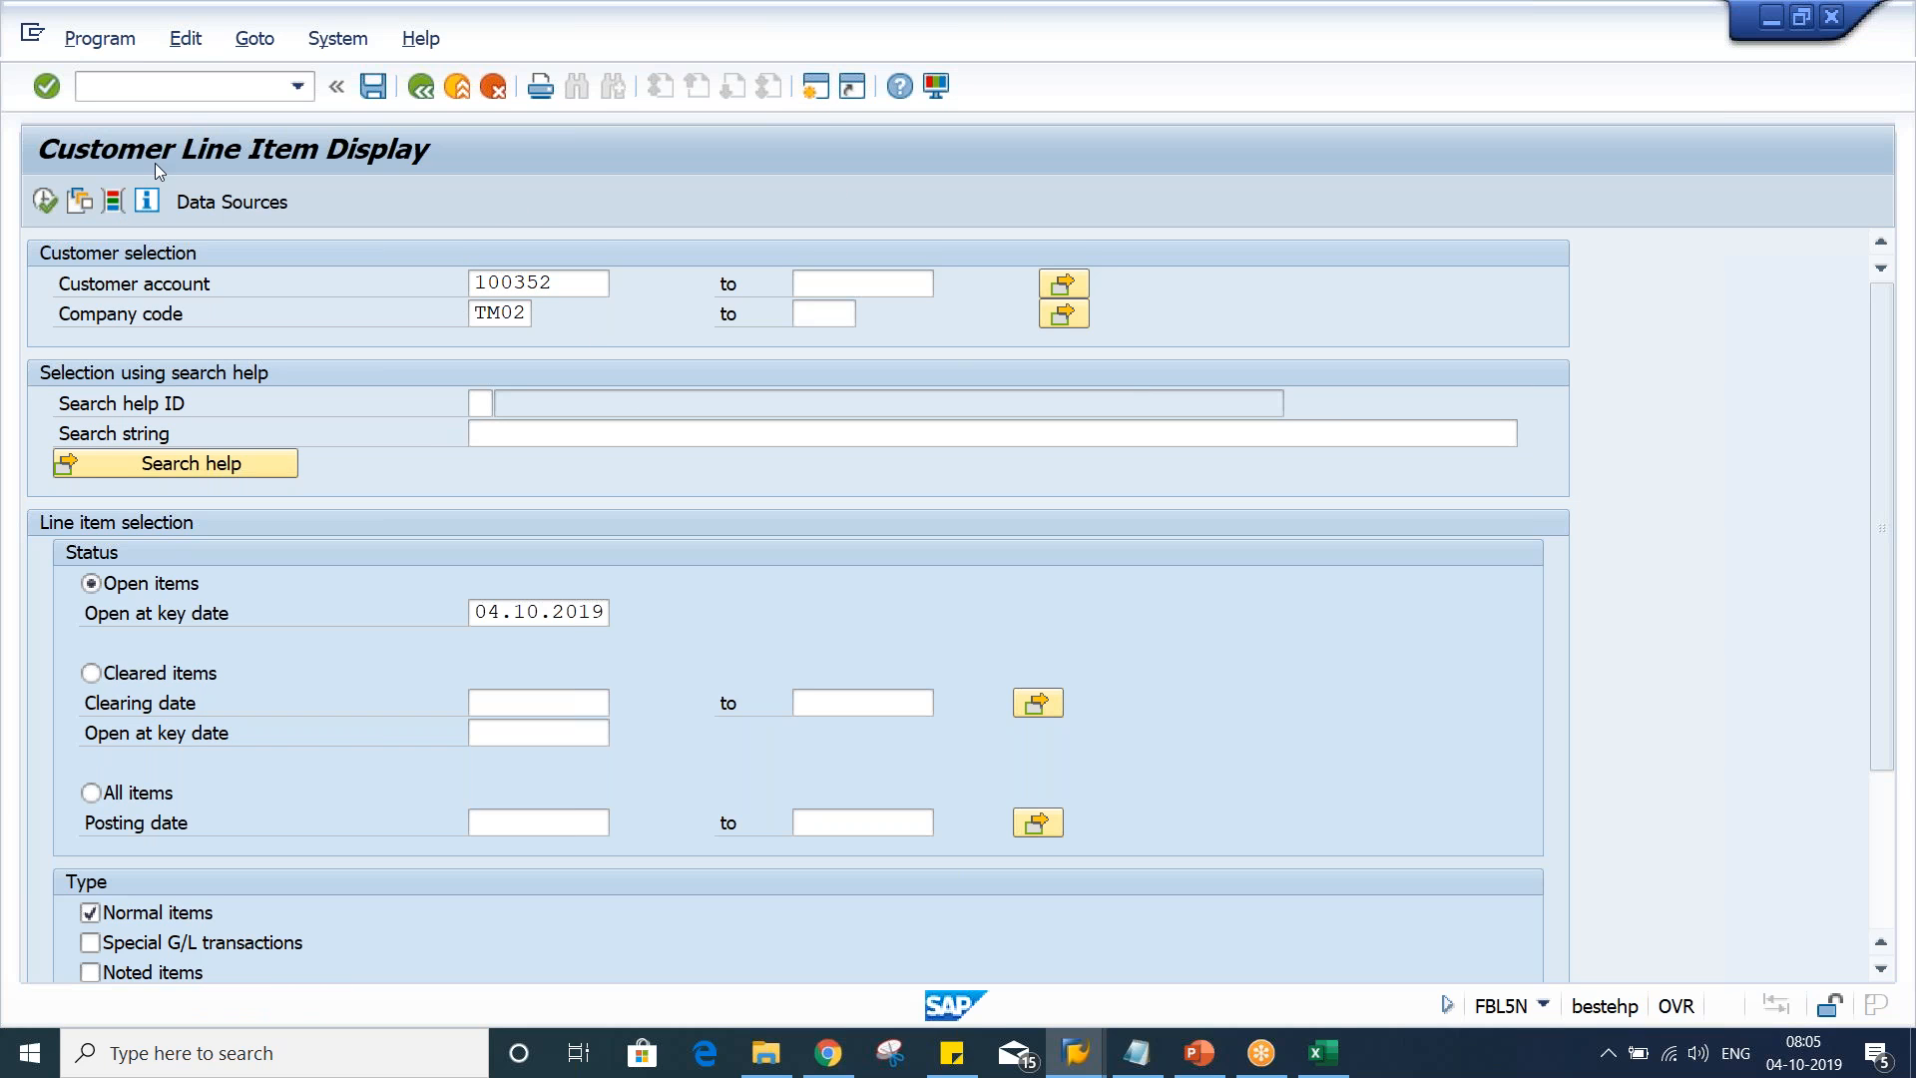
key(F3)
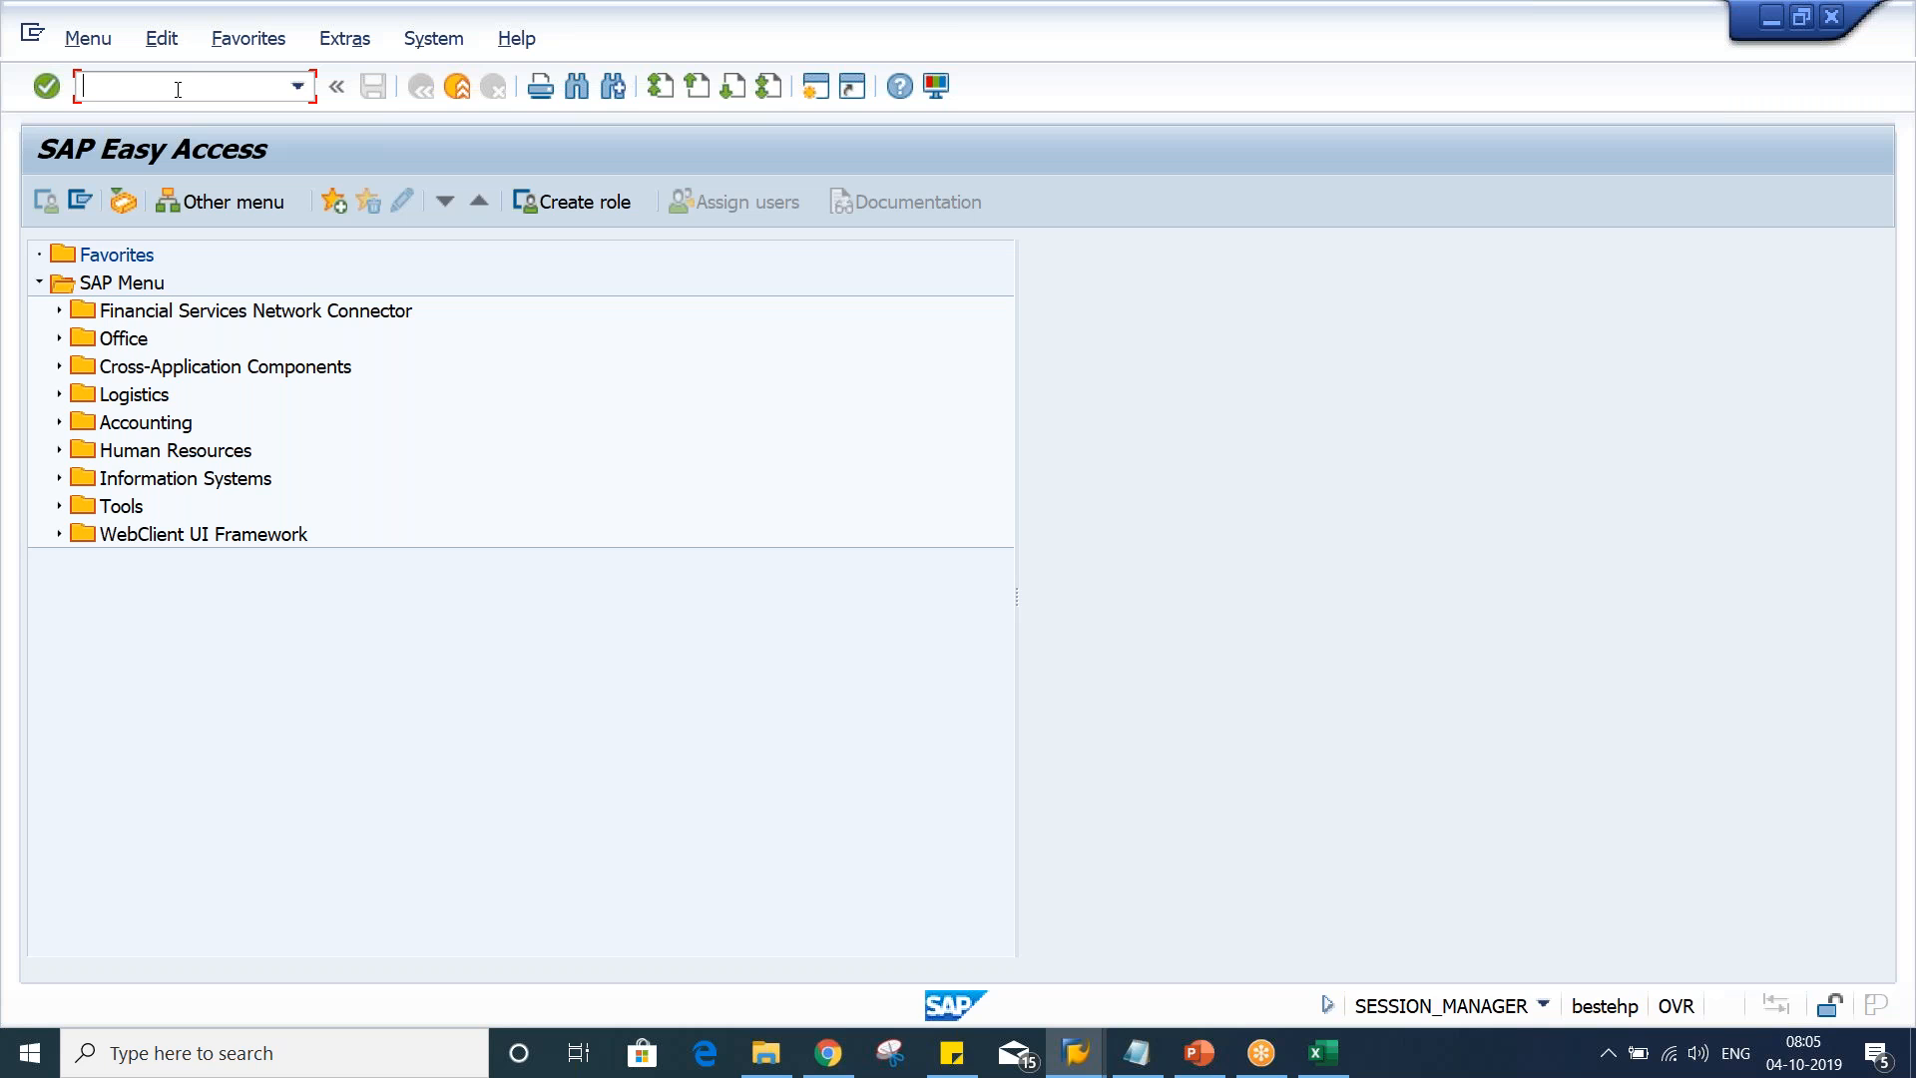
text(FB70)
key(Return)
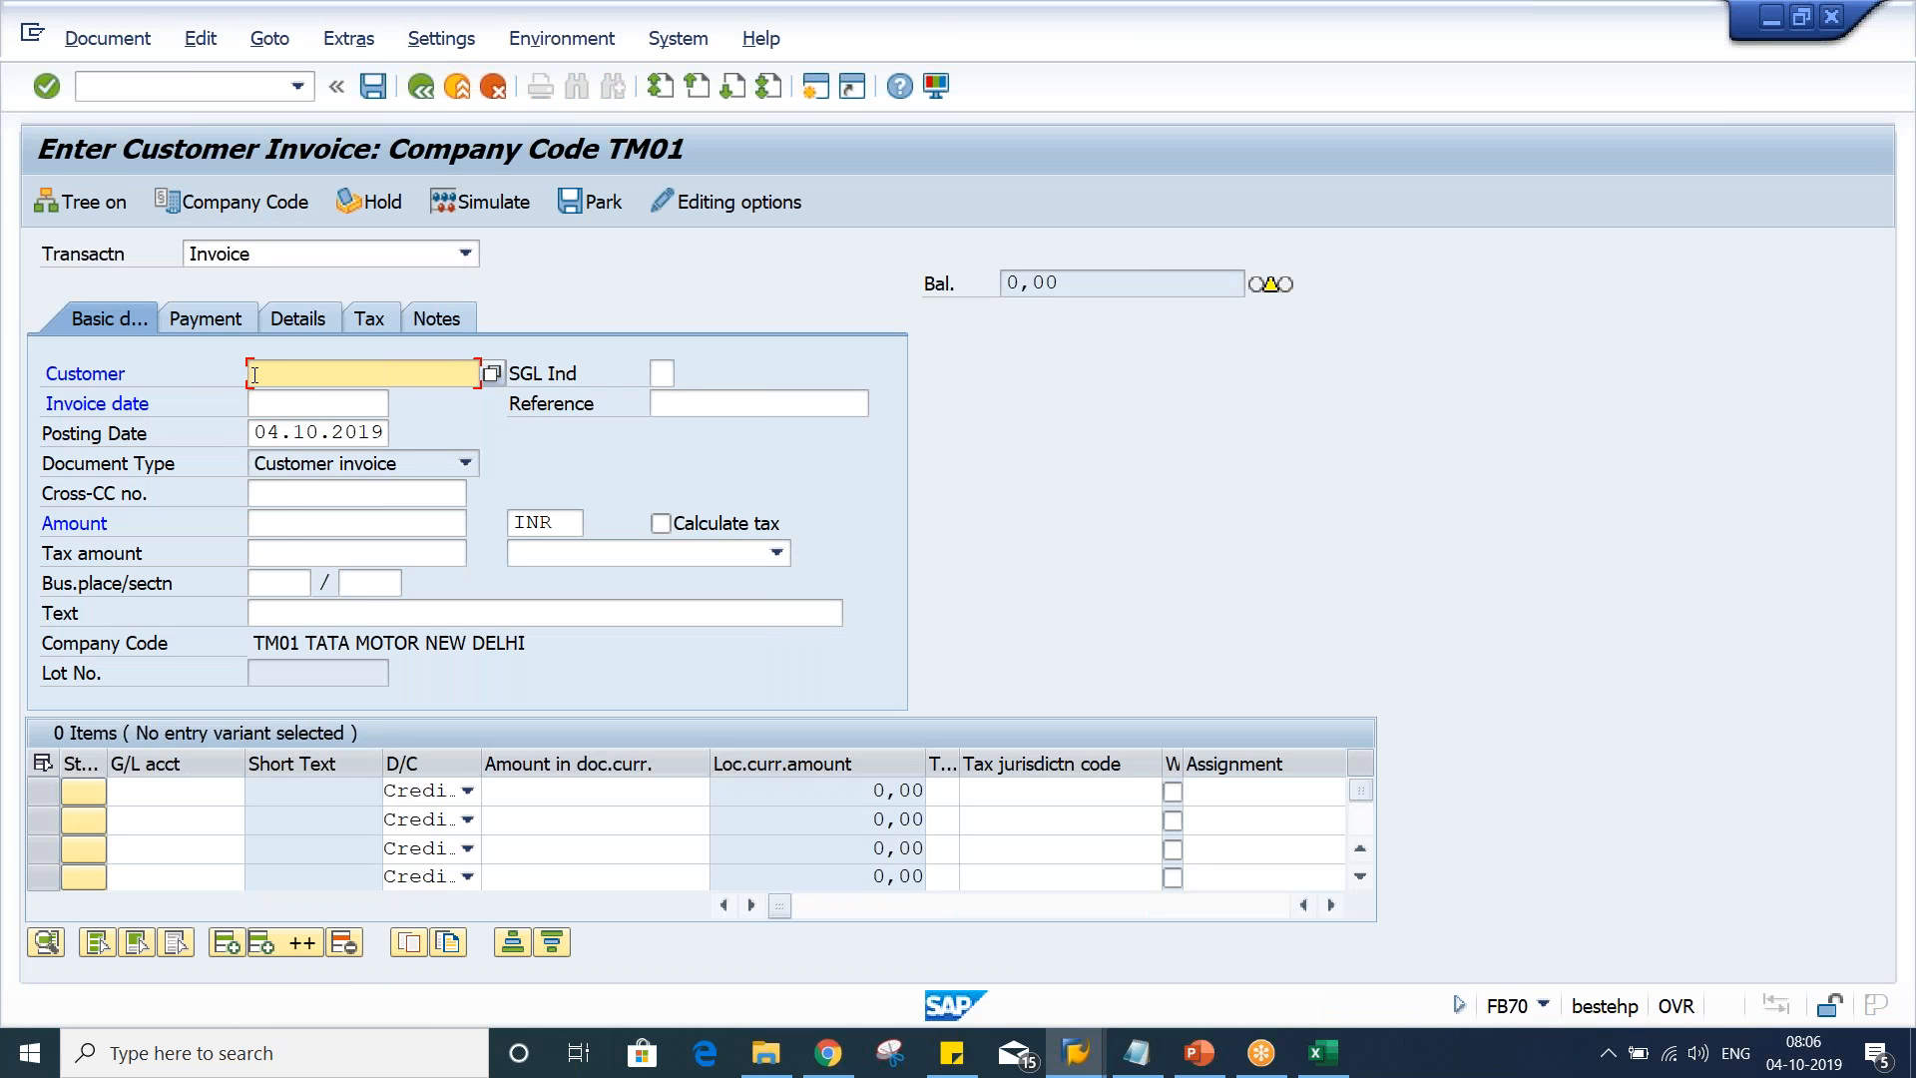
Change the invoice entry to company code TM02 and enter the customer number of TEST CUSTOMER_TM02
text(100)
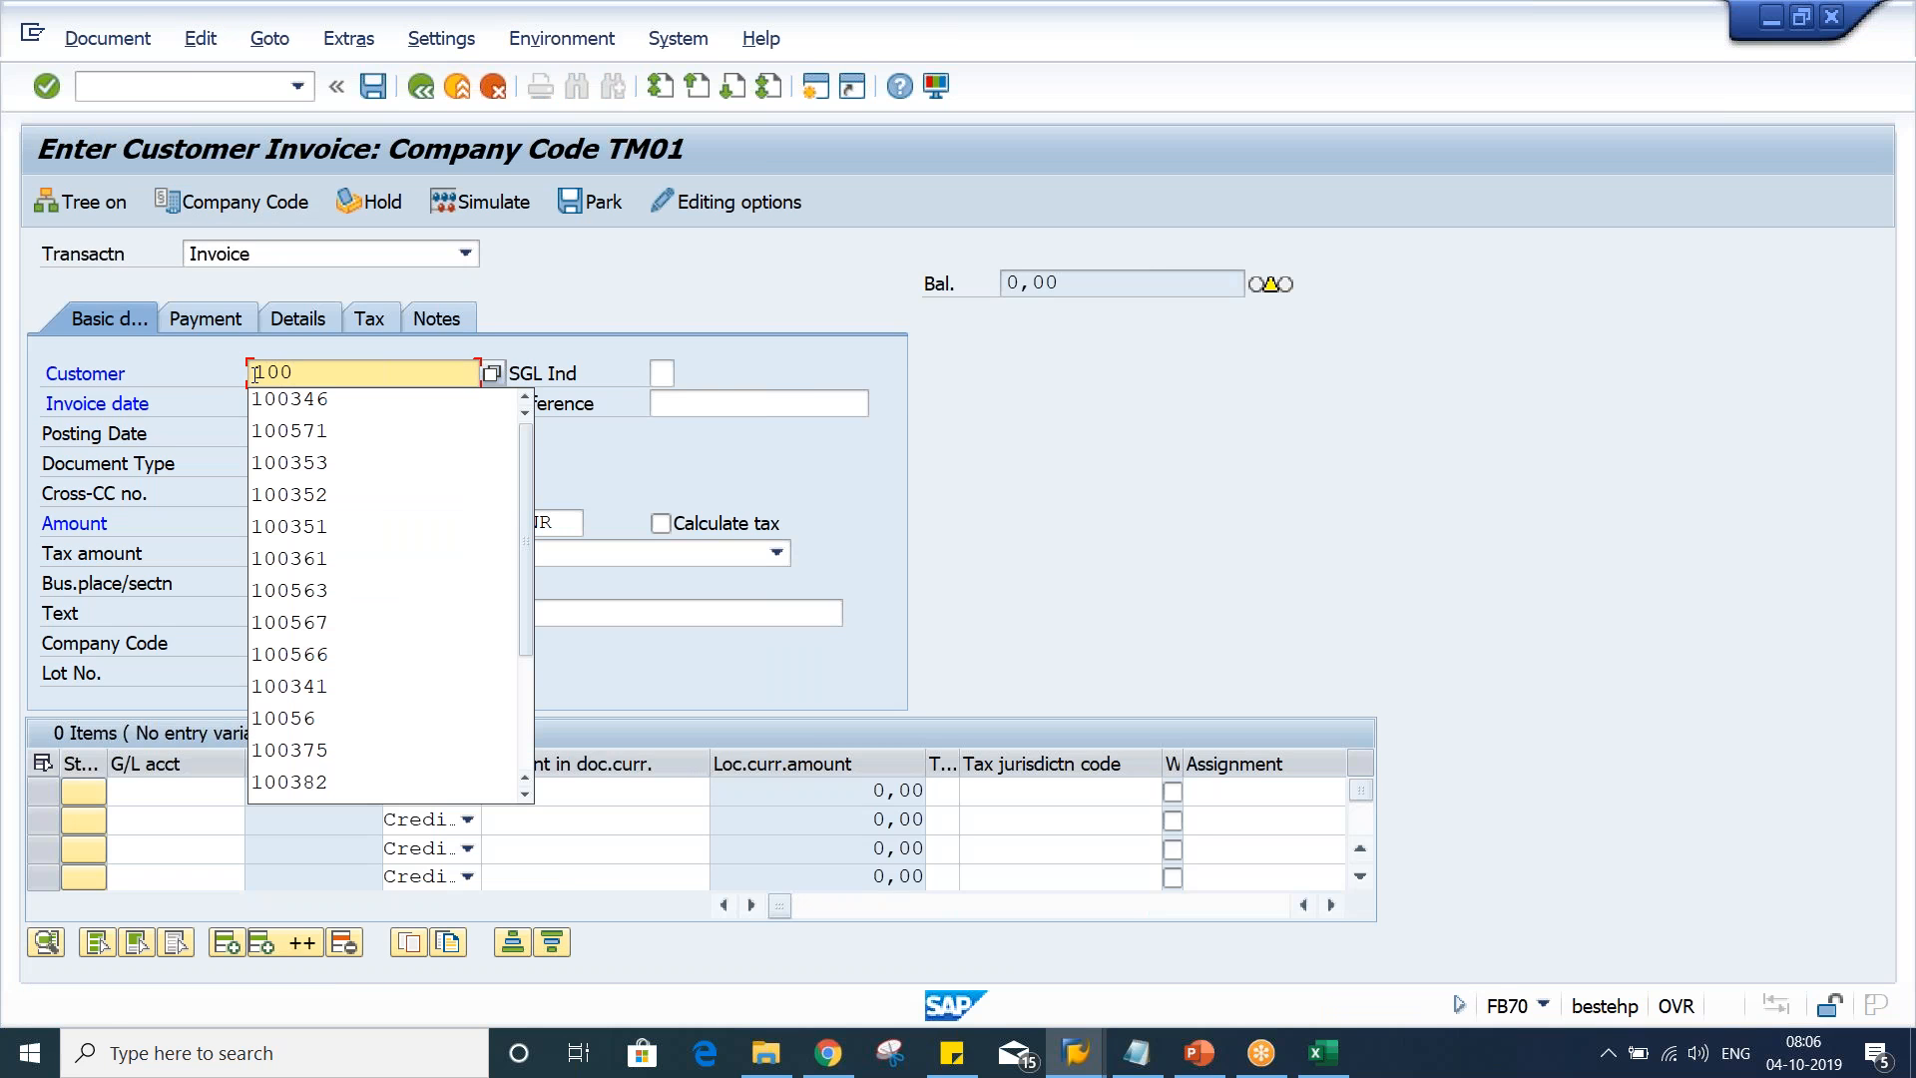
text(35)
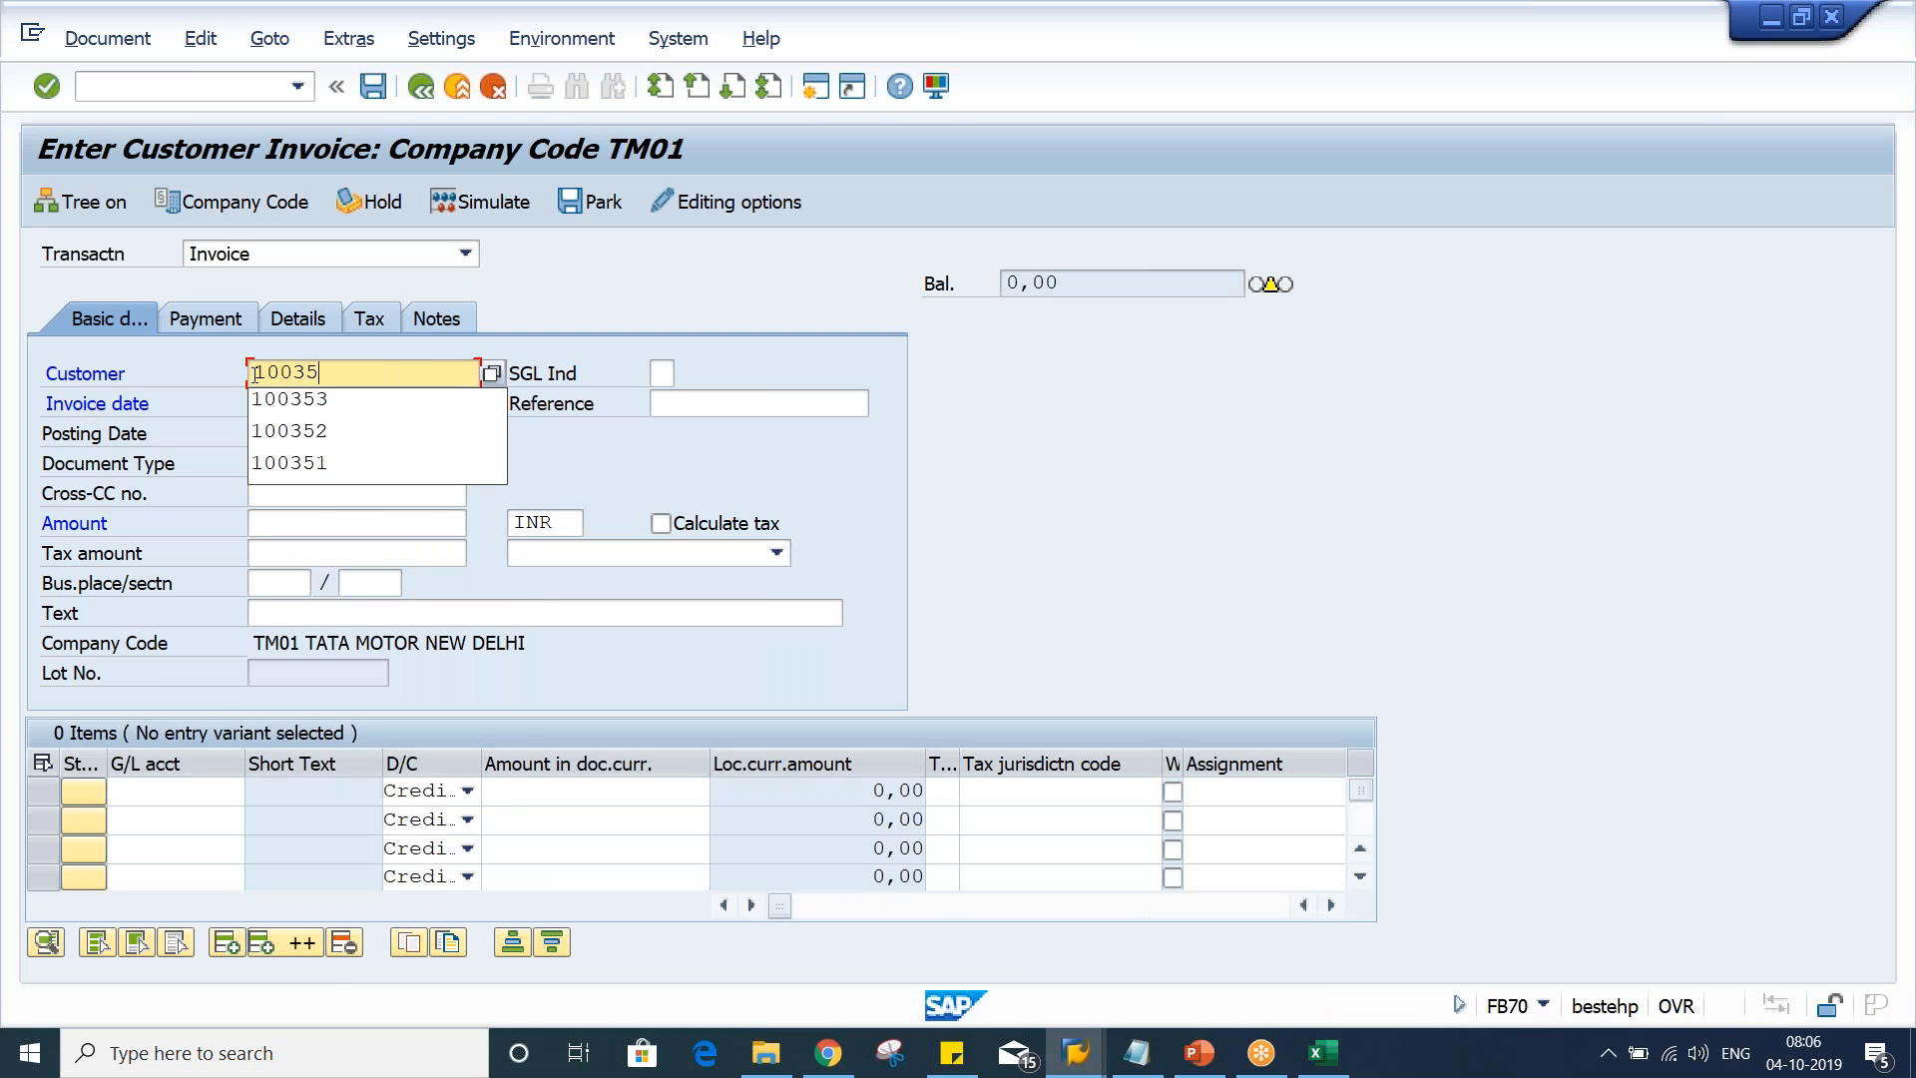
text(2)
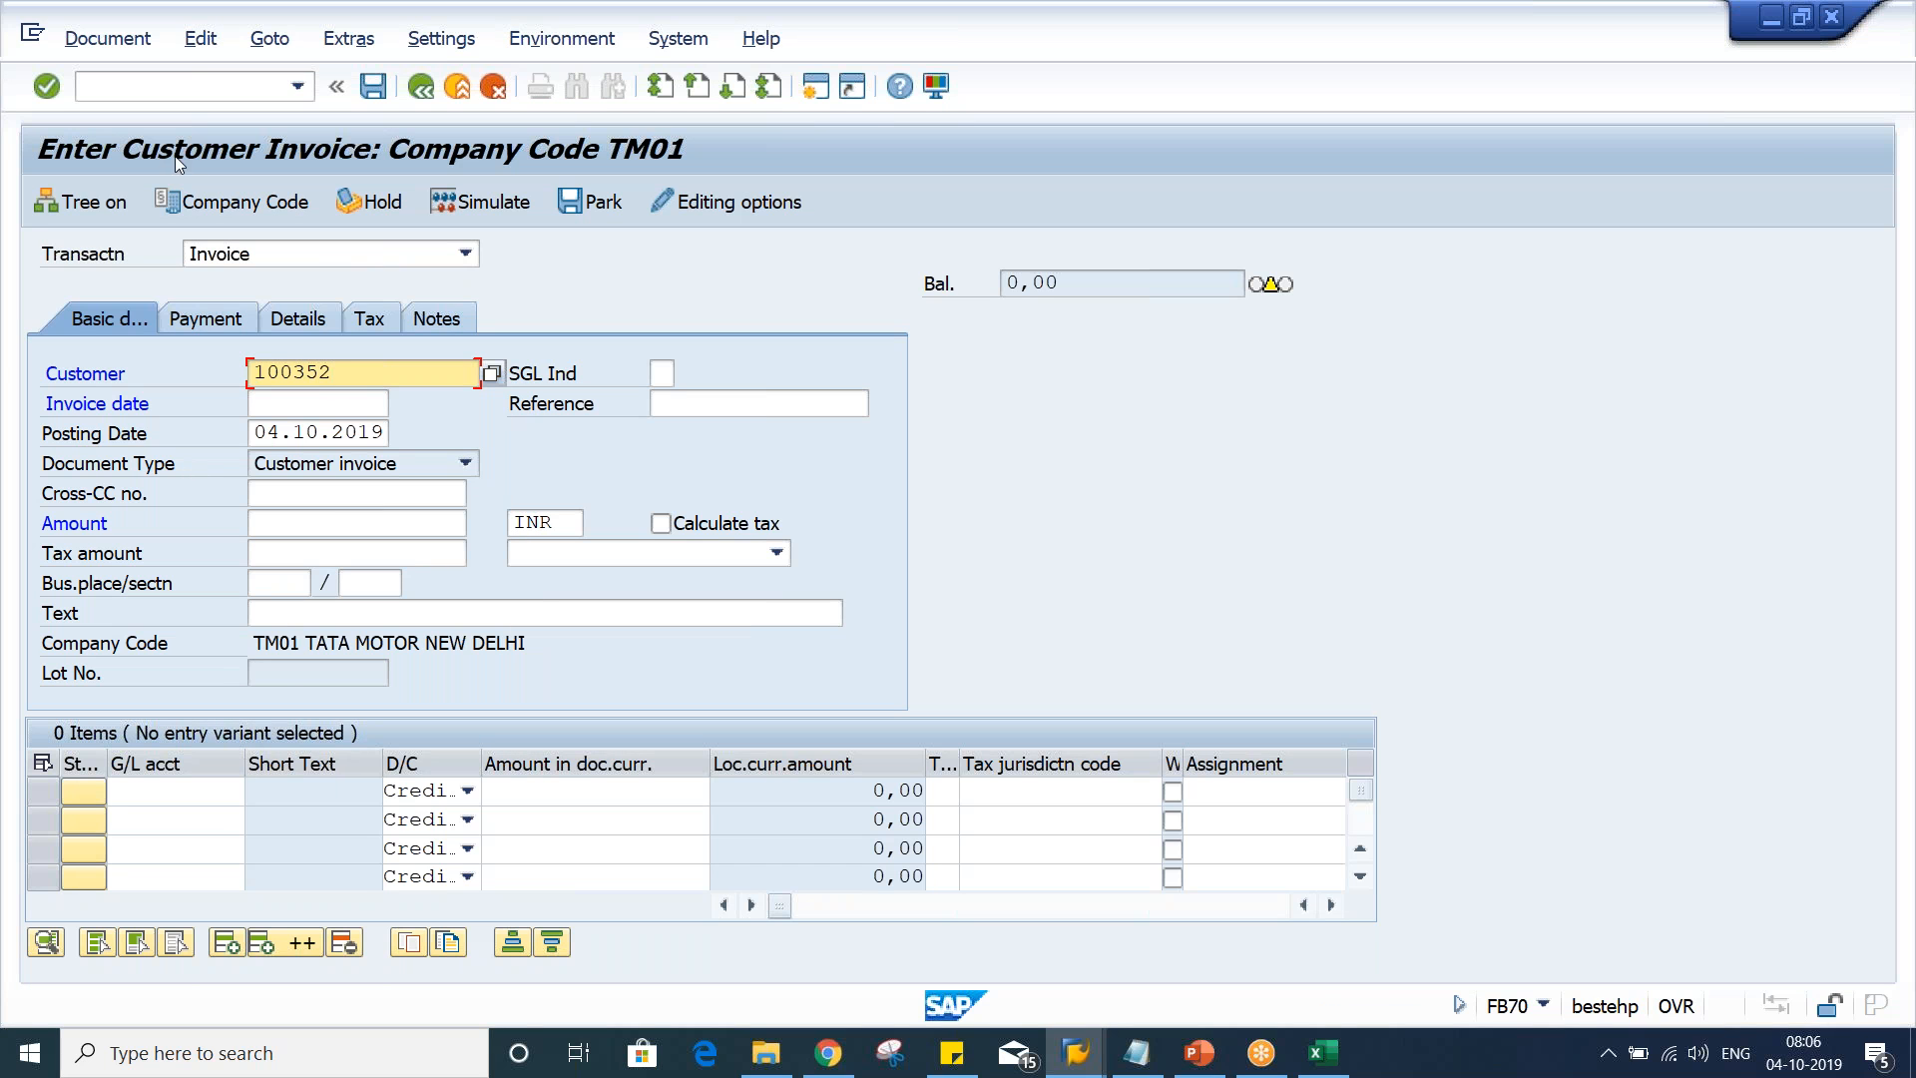
click(252, 205)
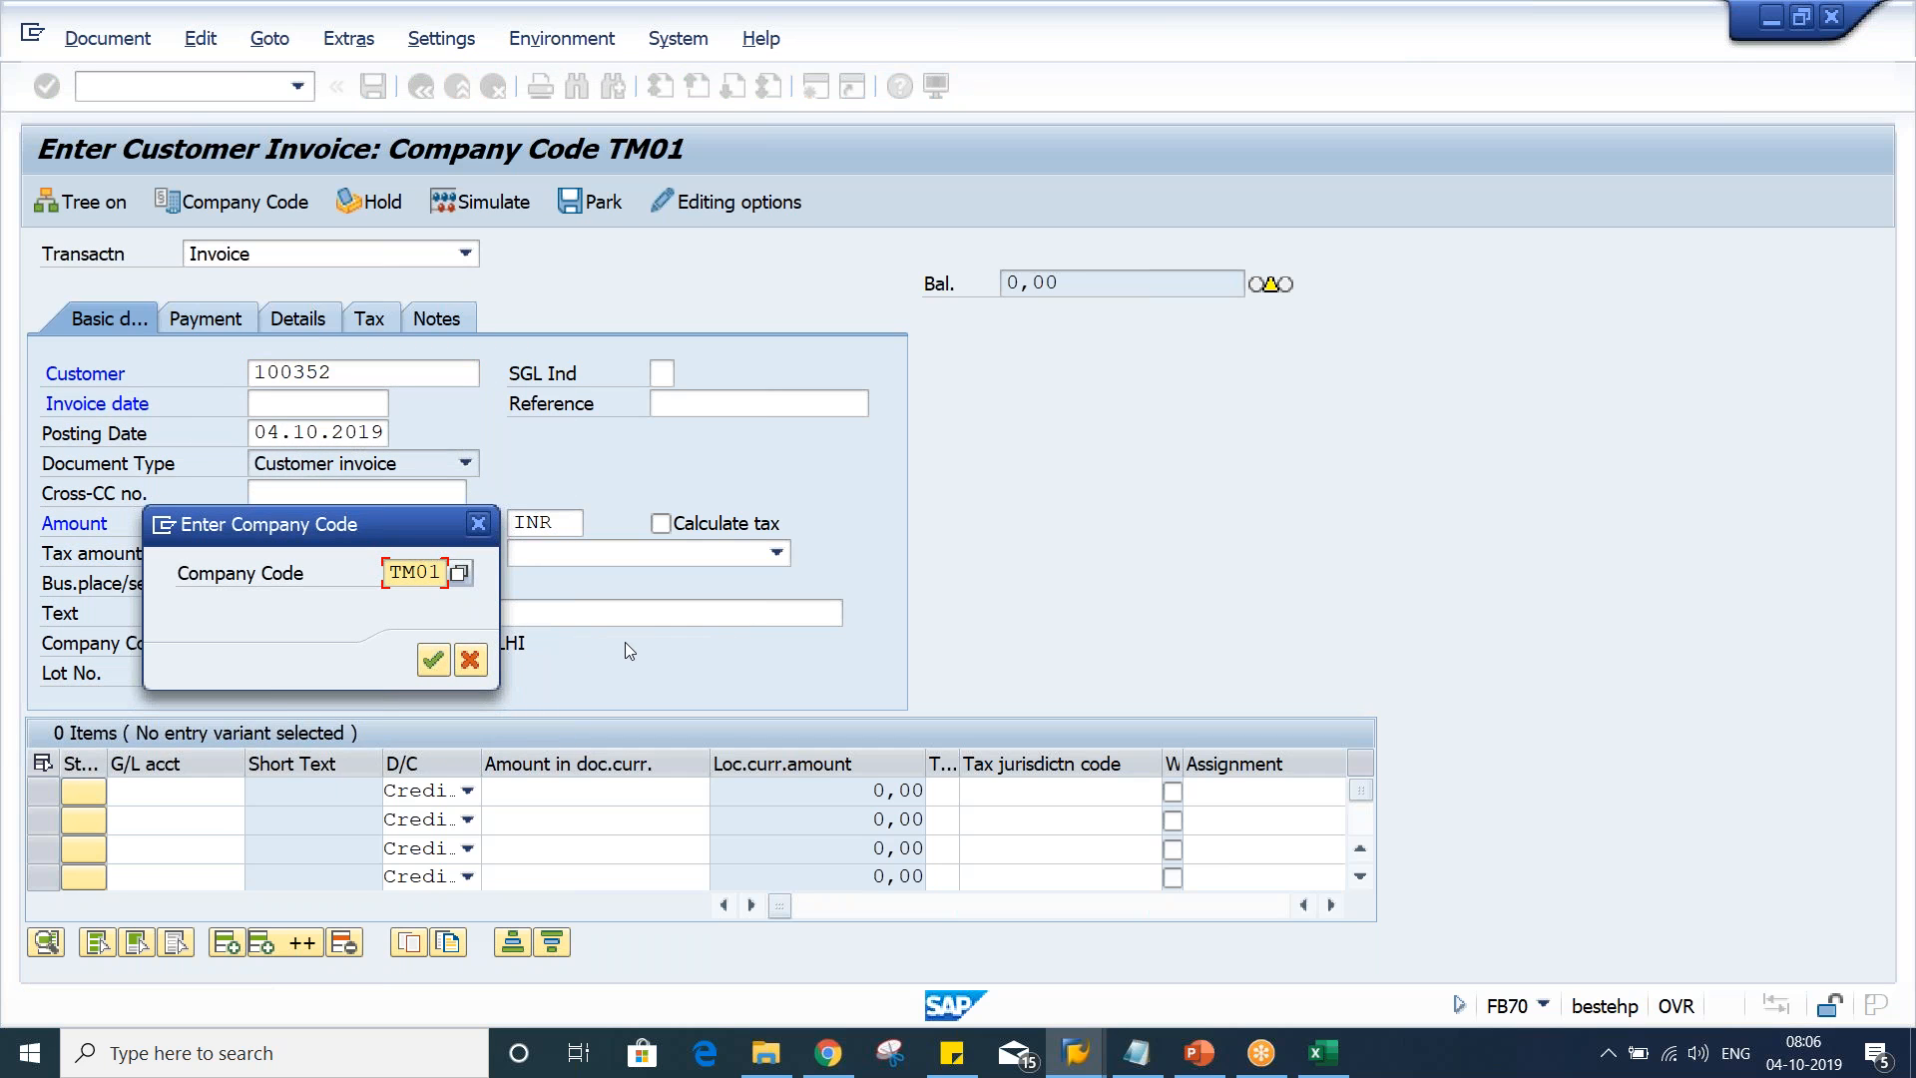
text(2)
key(Return)
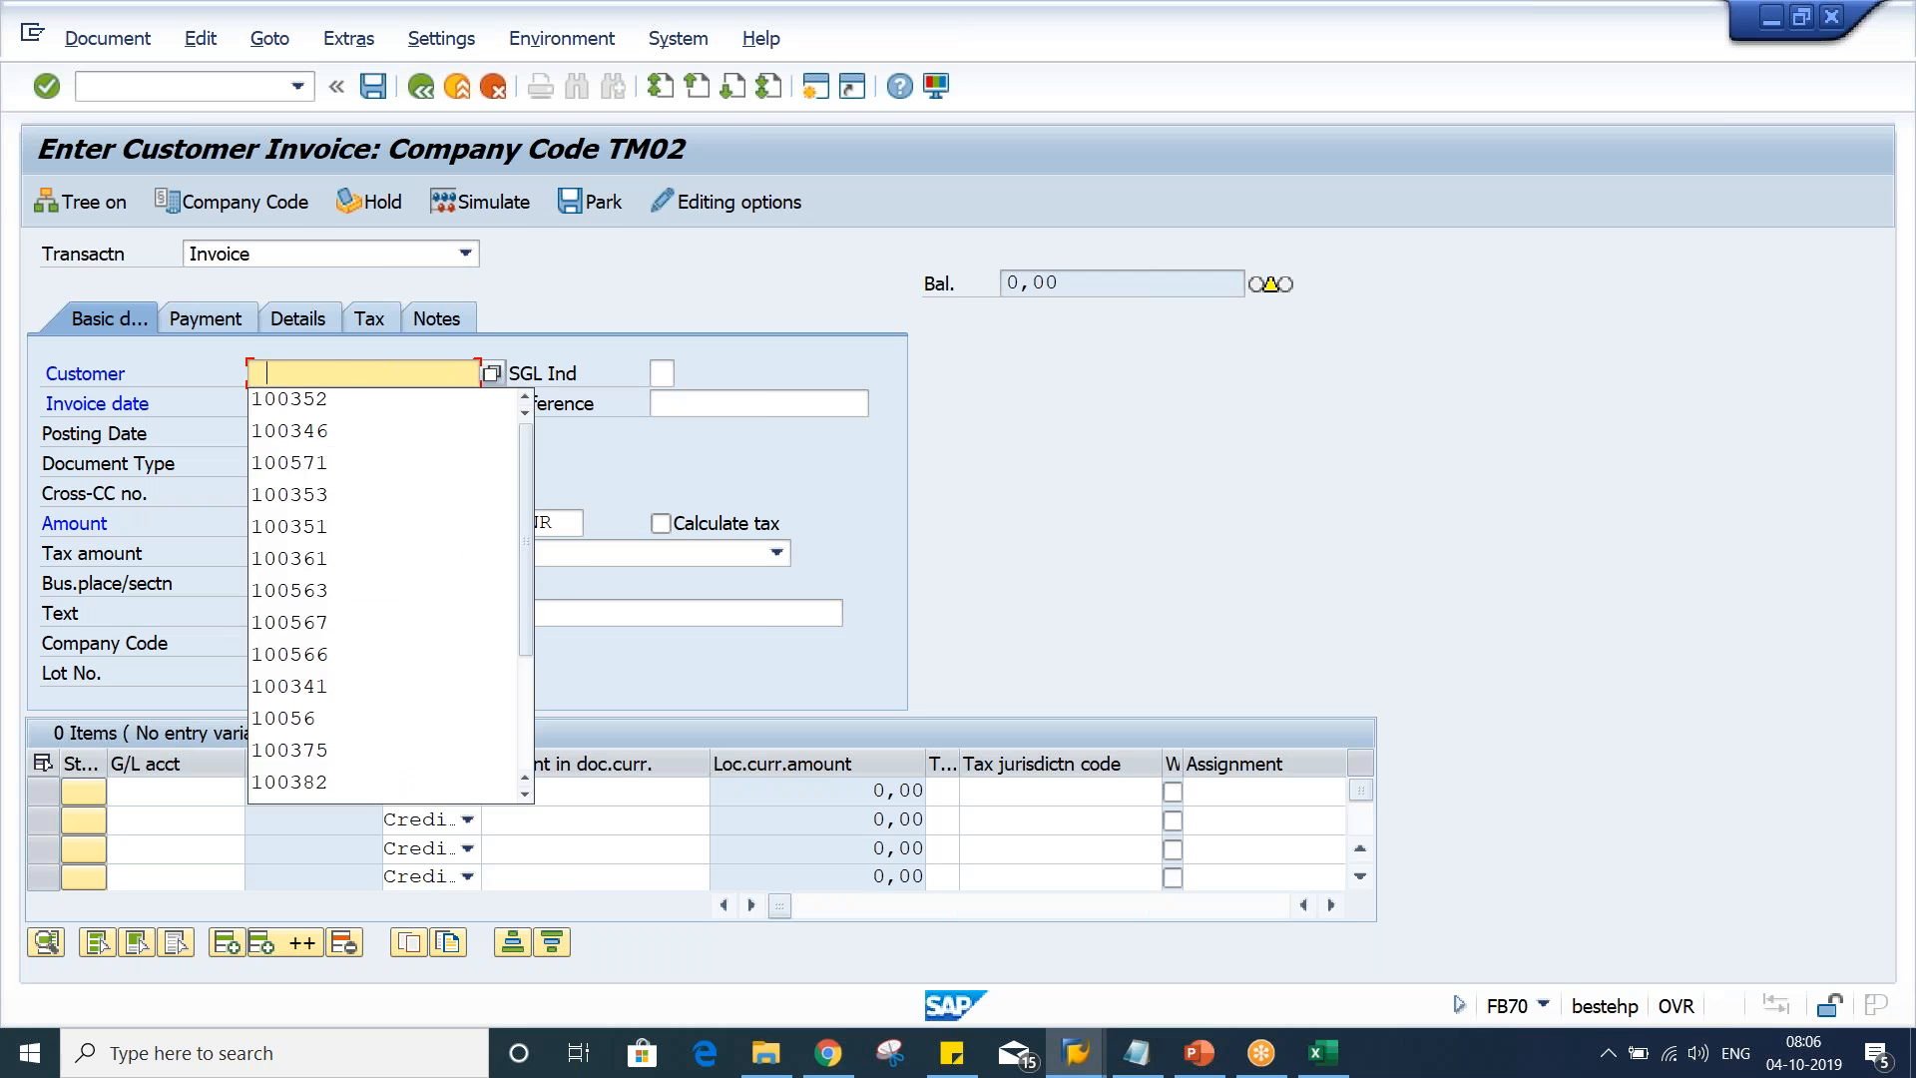
click(351, 397)
Set both the invoice date and the posting date to 15.09.2019
click(303, 406)
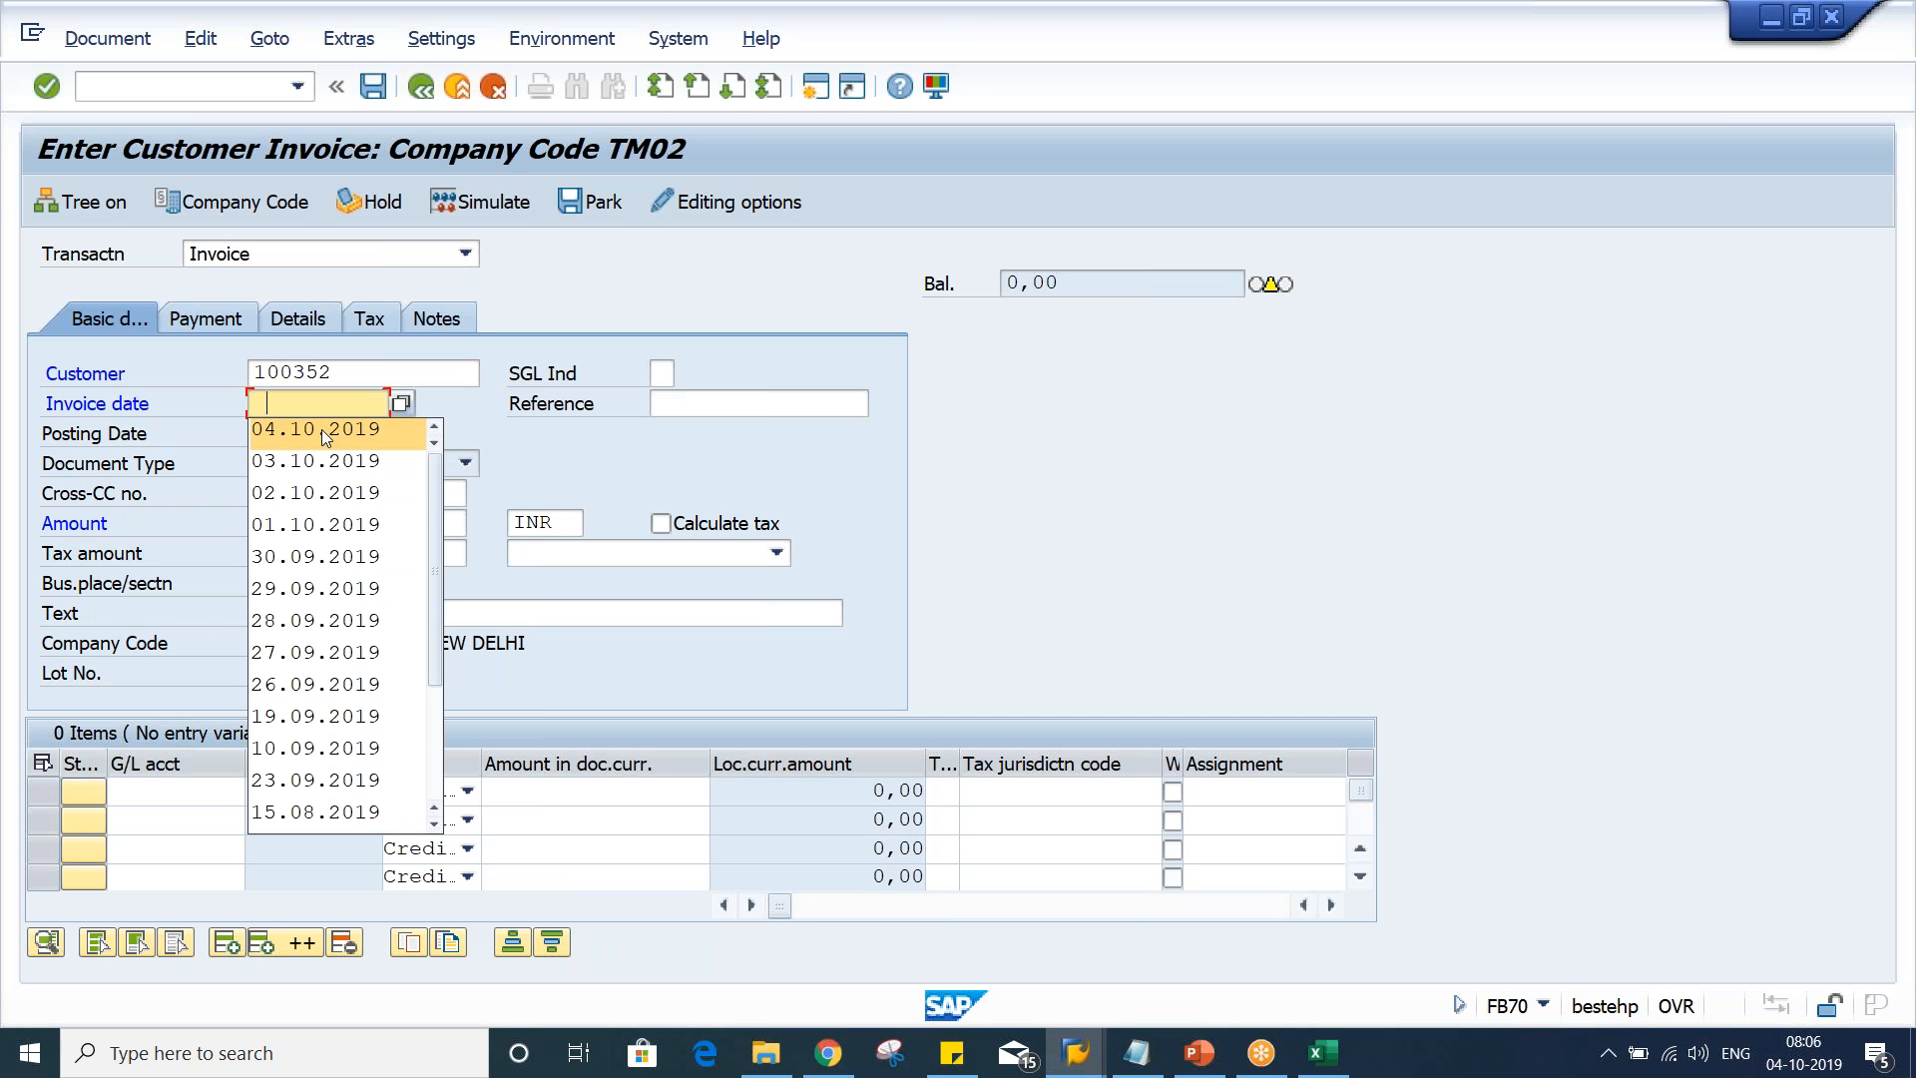
click(322, 430)
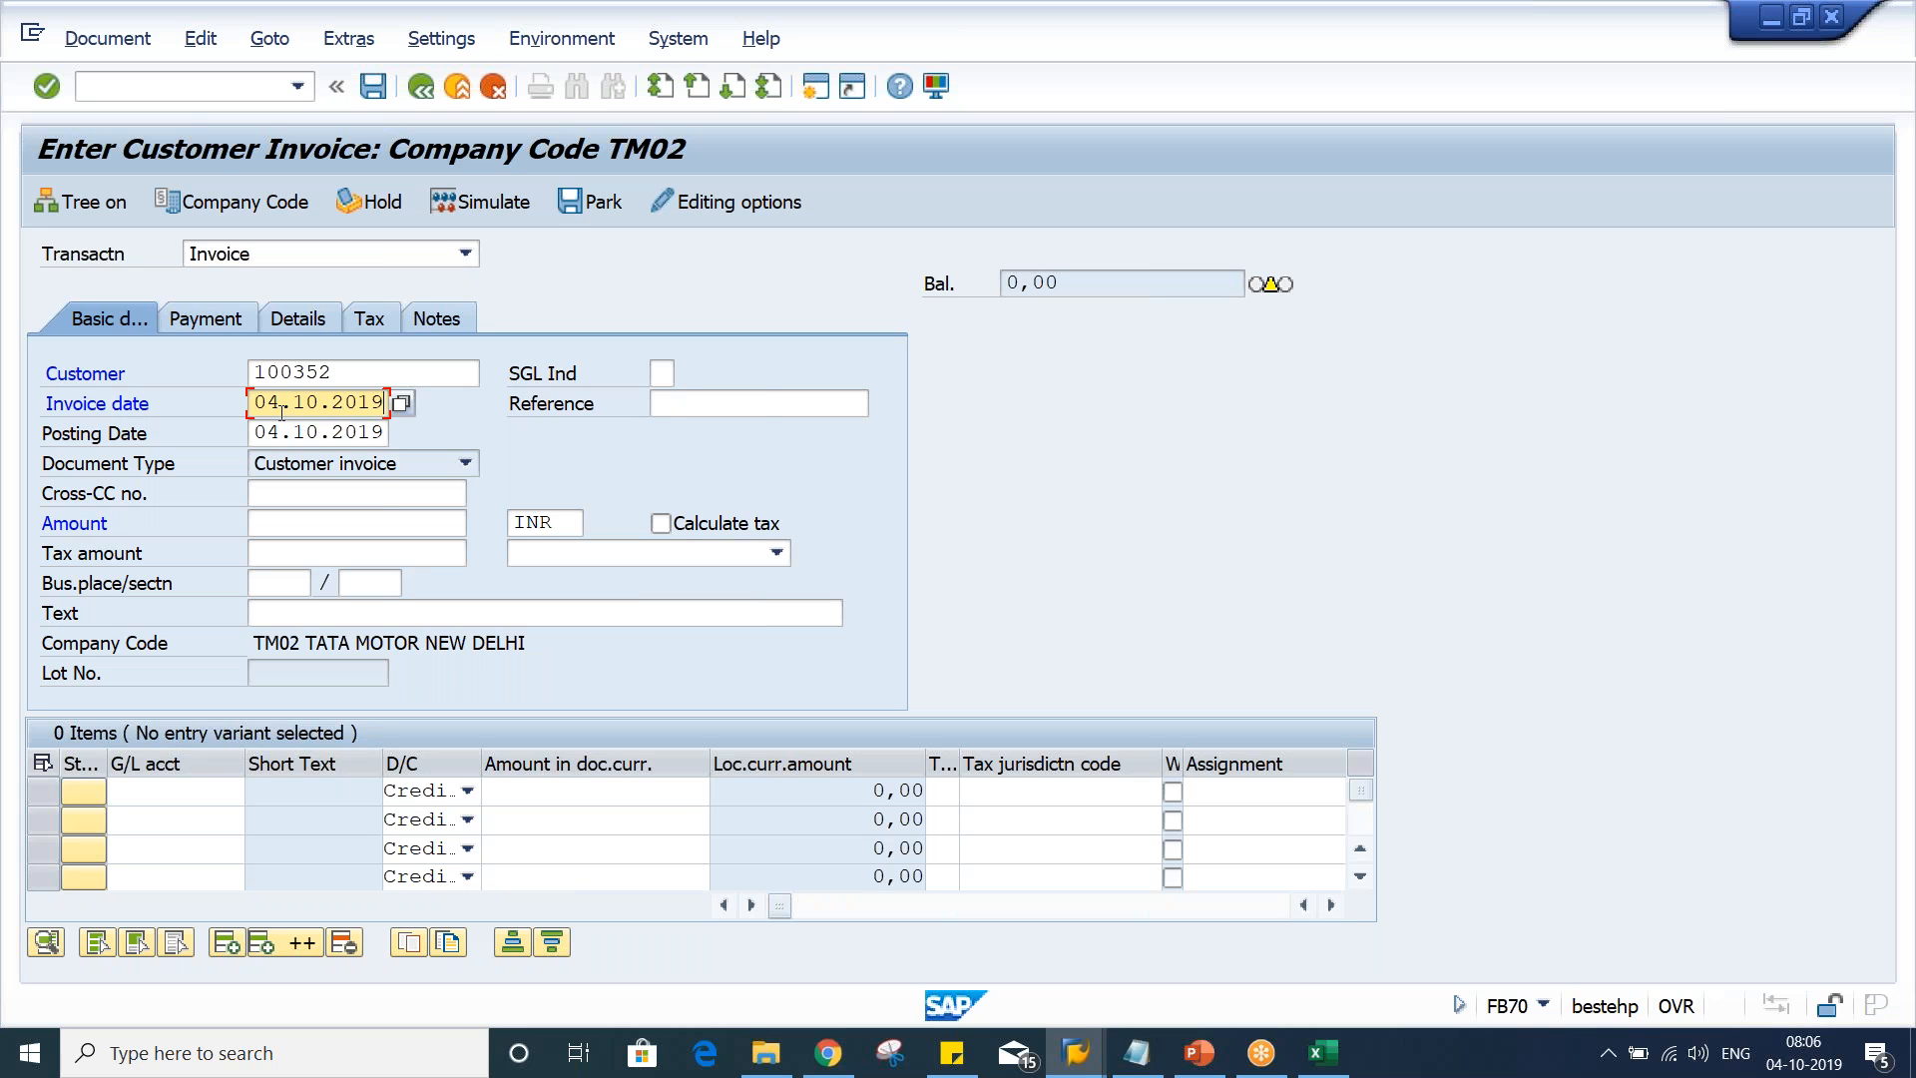
drag(257, 400, 384, 402)
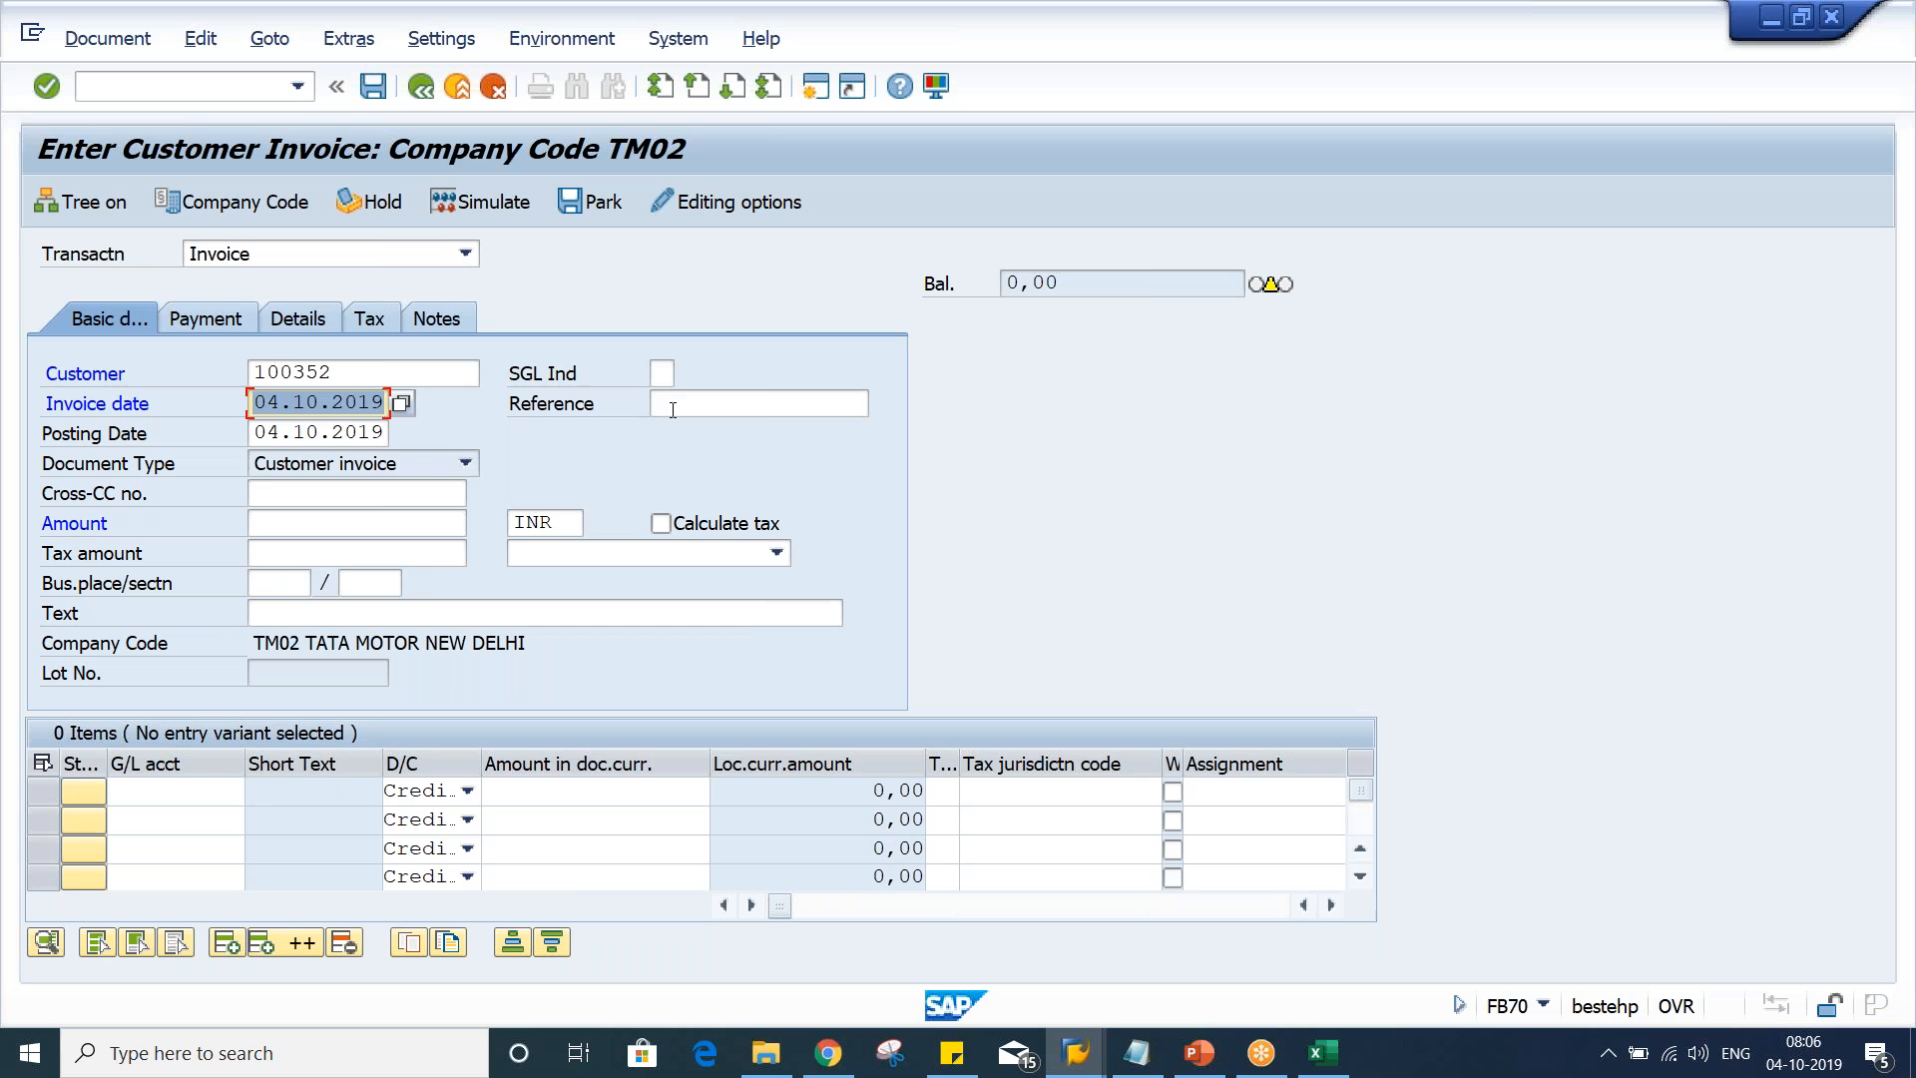
text(15)
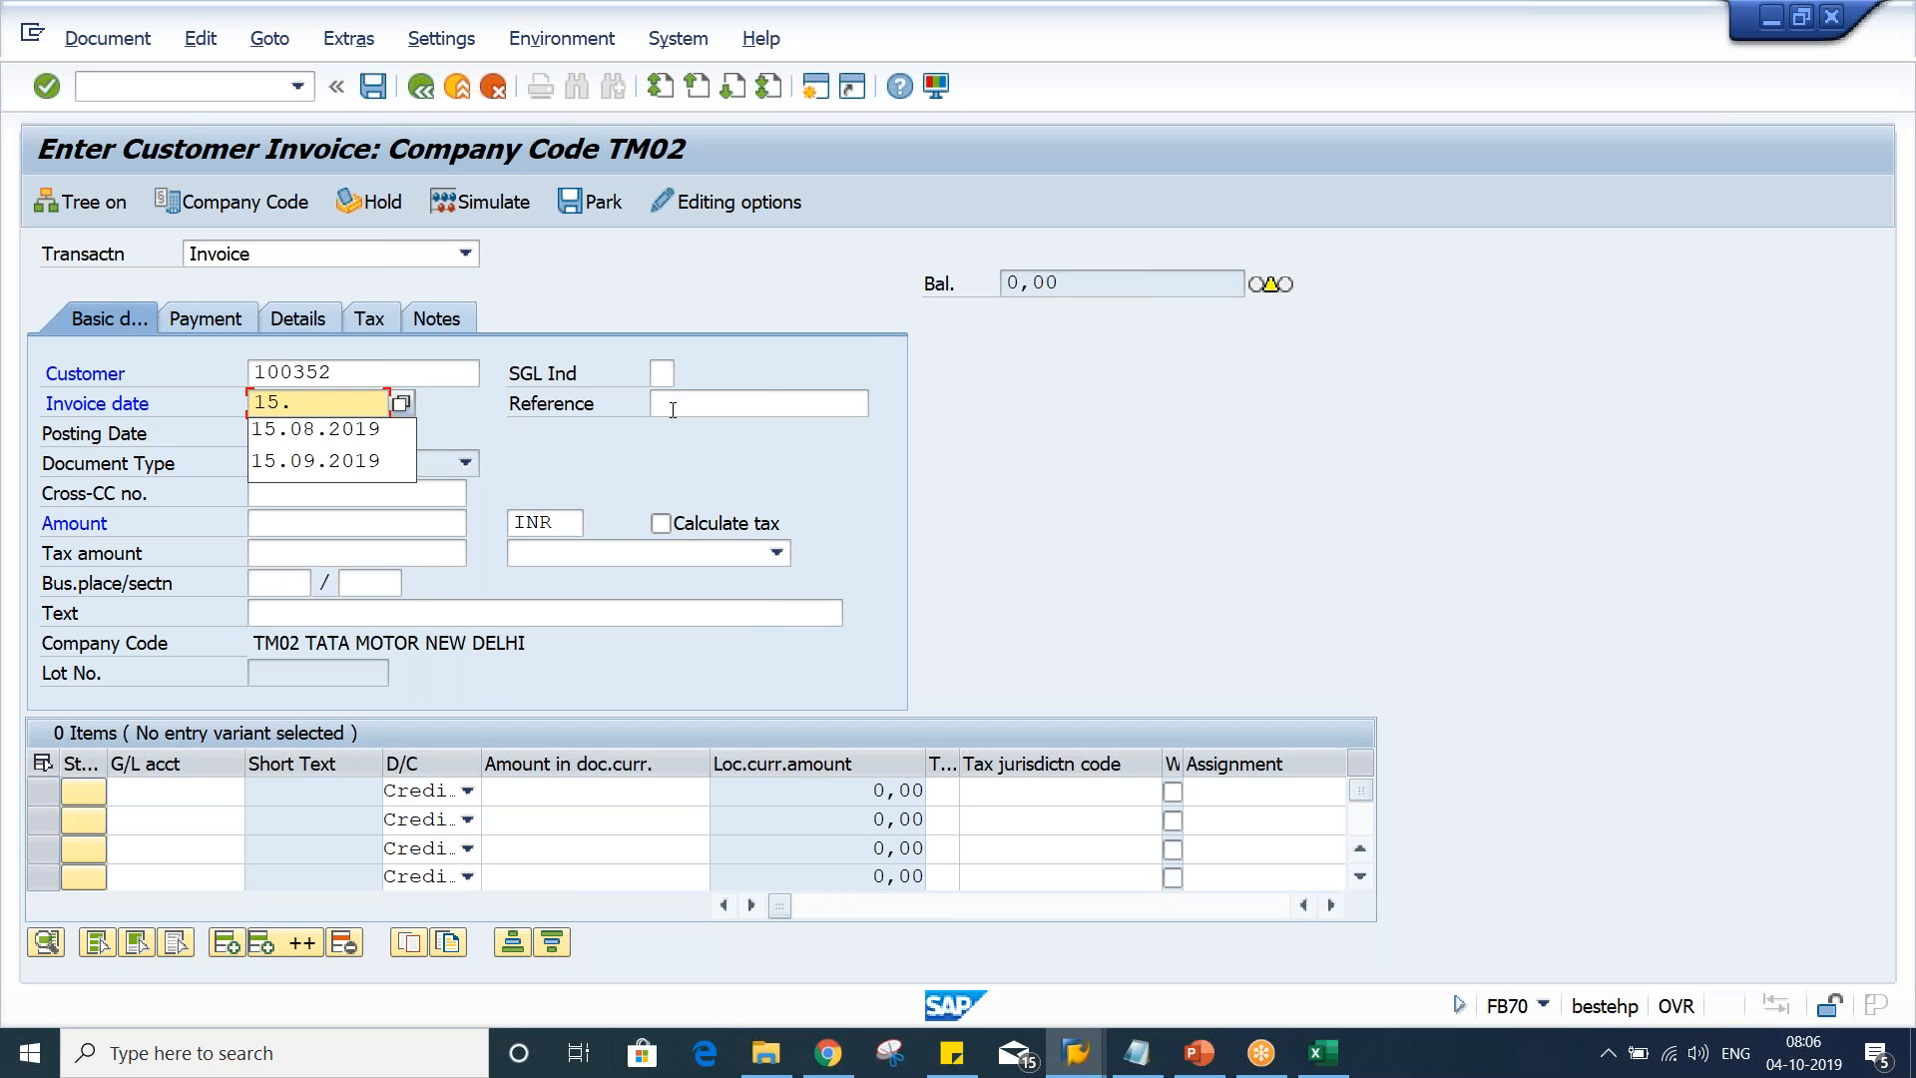
text(.09.2019)
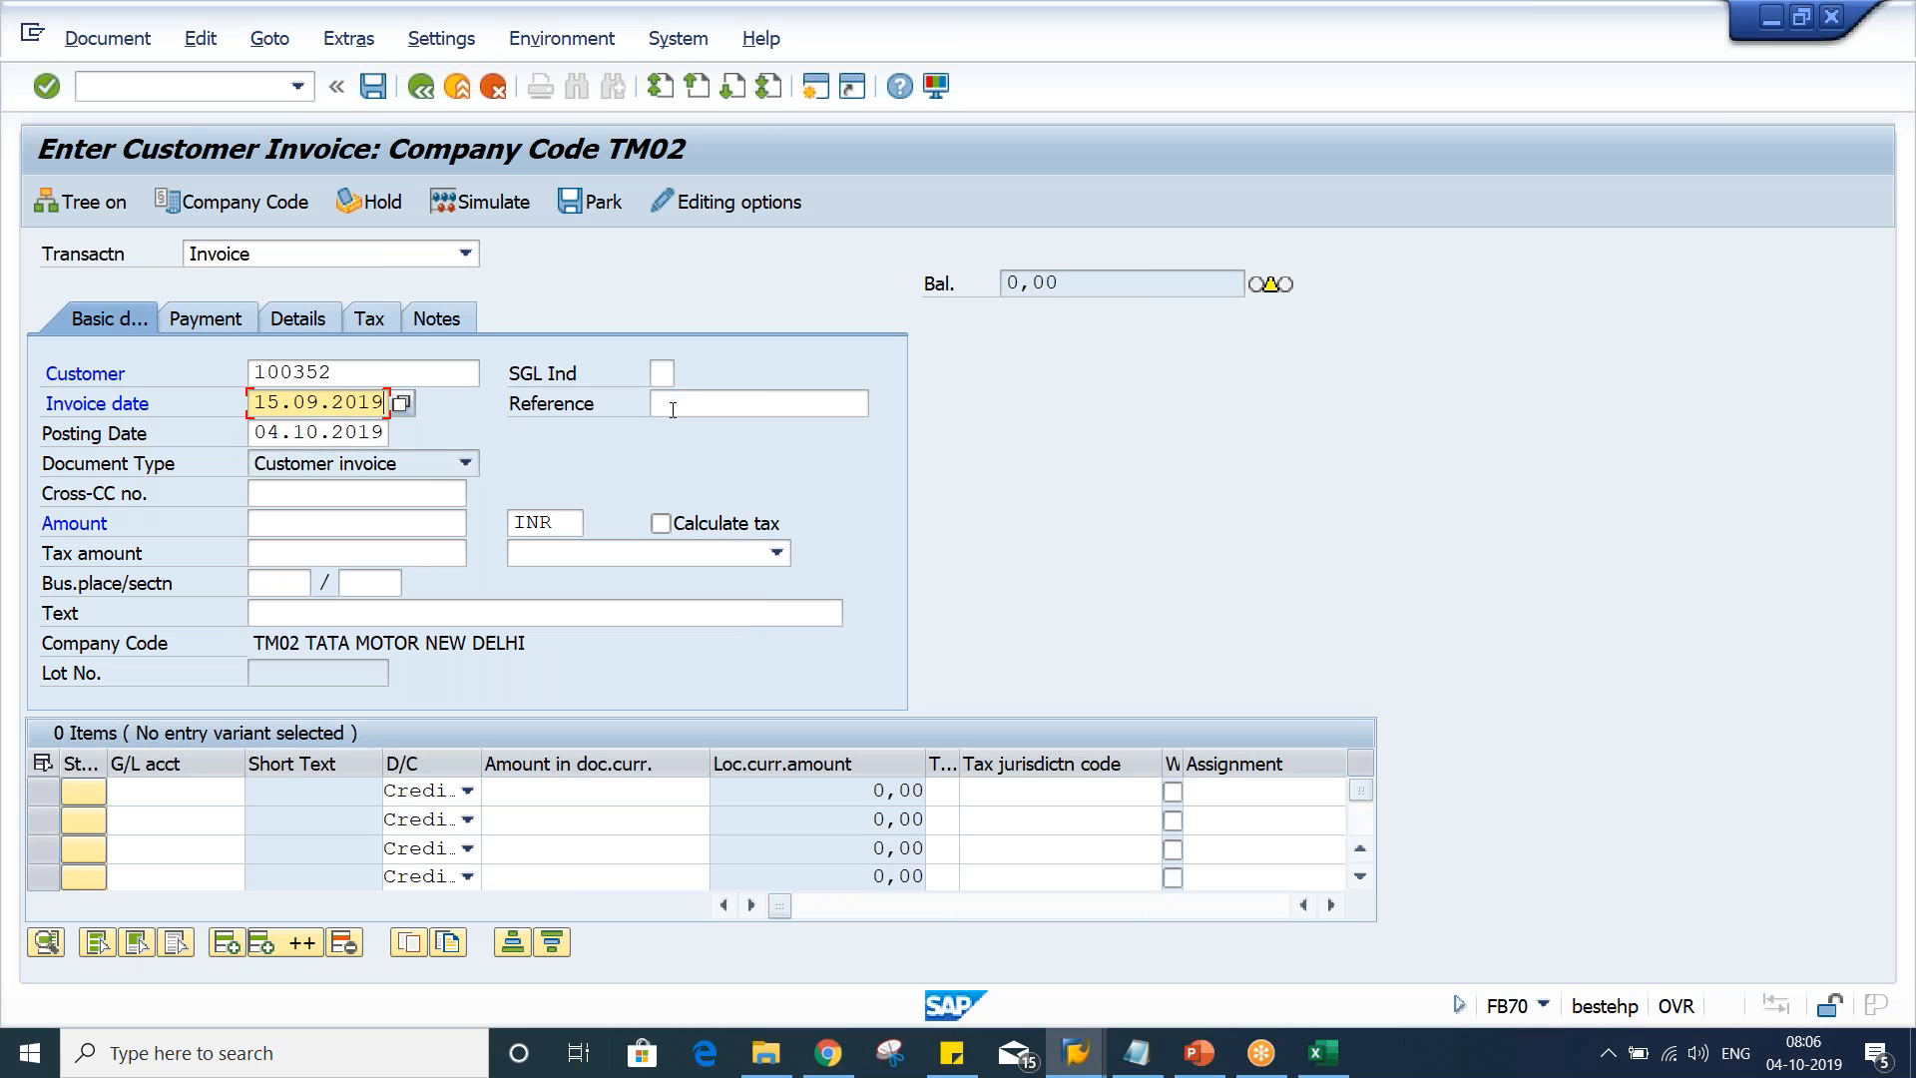
key(Tab)
key(Tab)
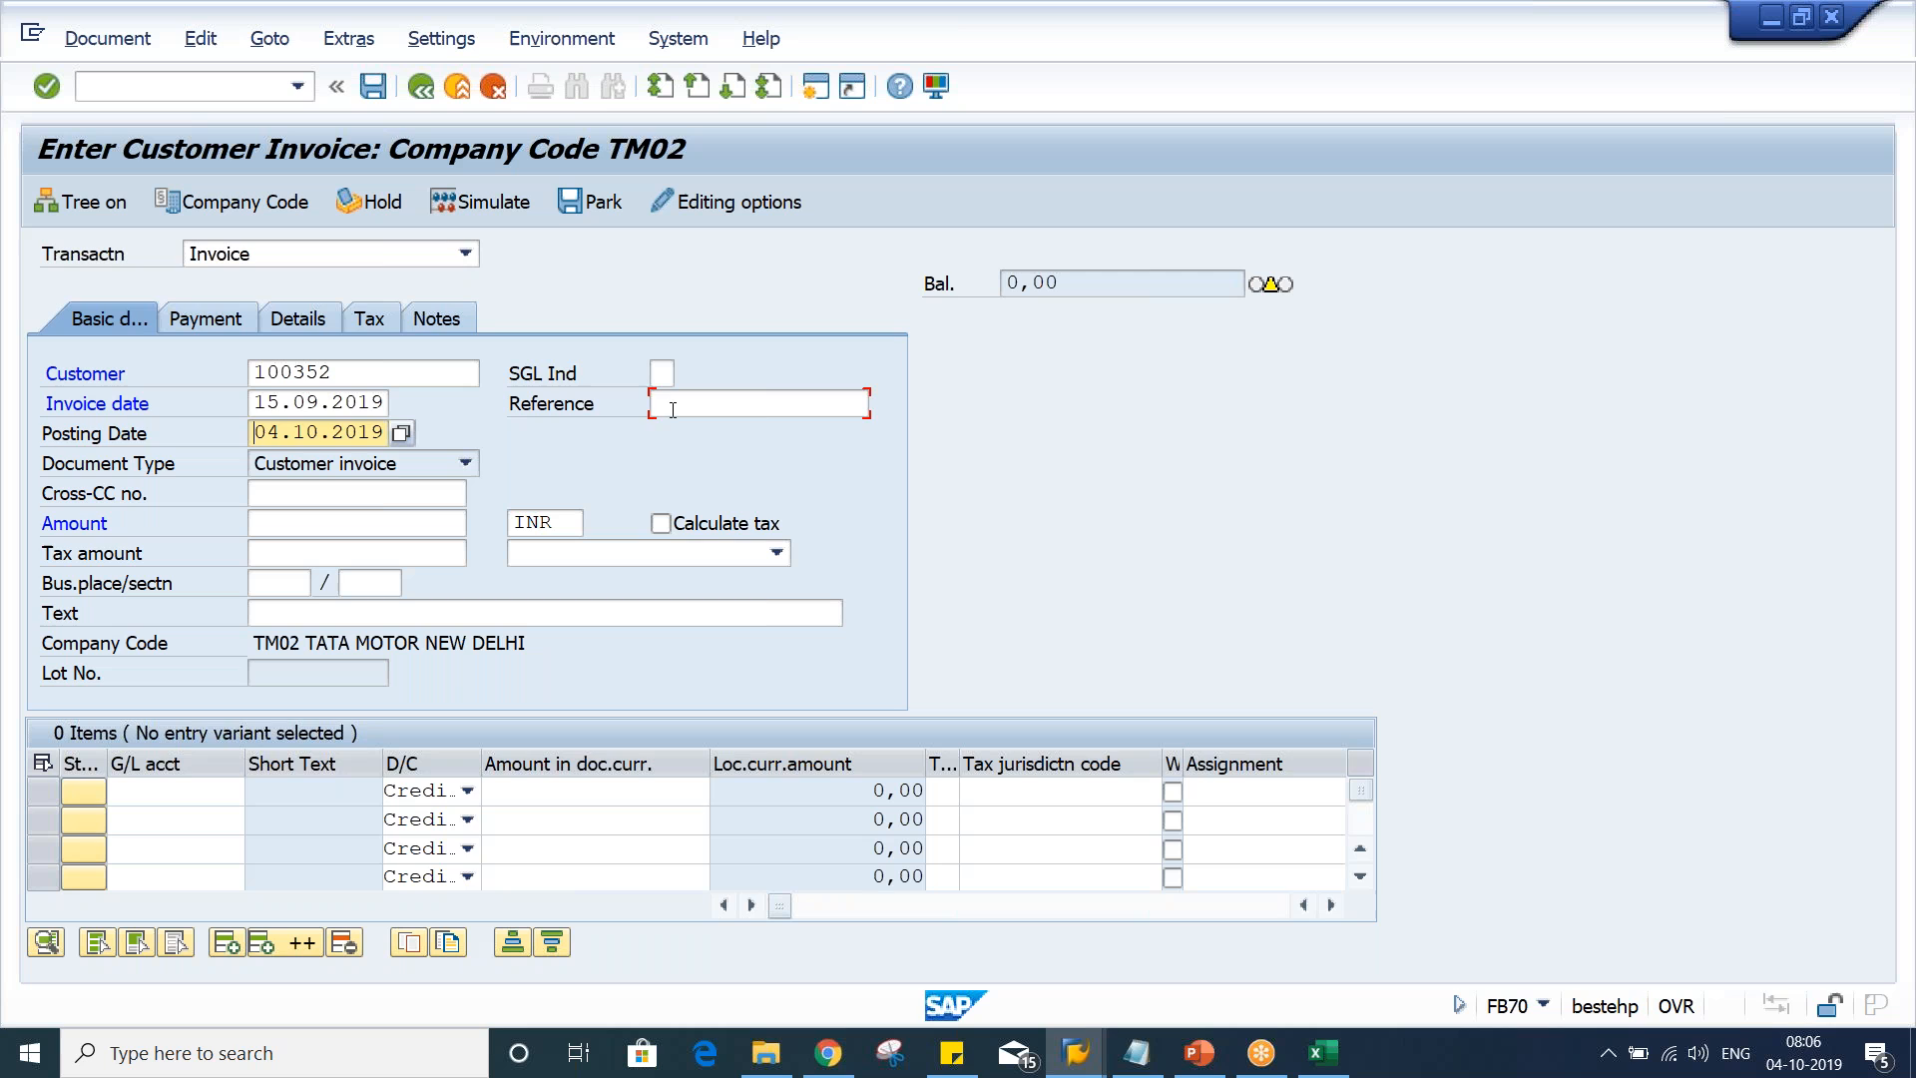
text(15.09.2019)
Set the invoice amount to 1000 INR and add a credit line of 1000 on the sales revenue G/L account
click(342, 522)
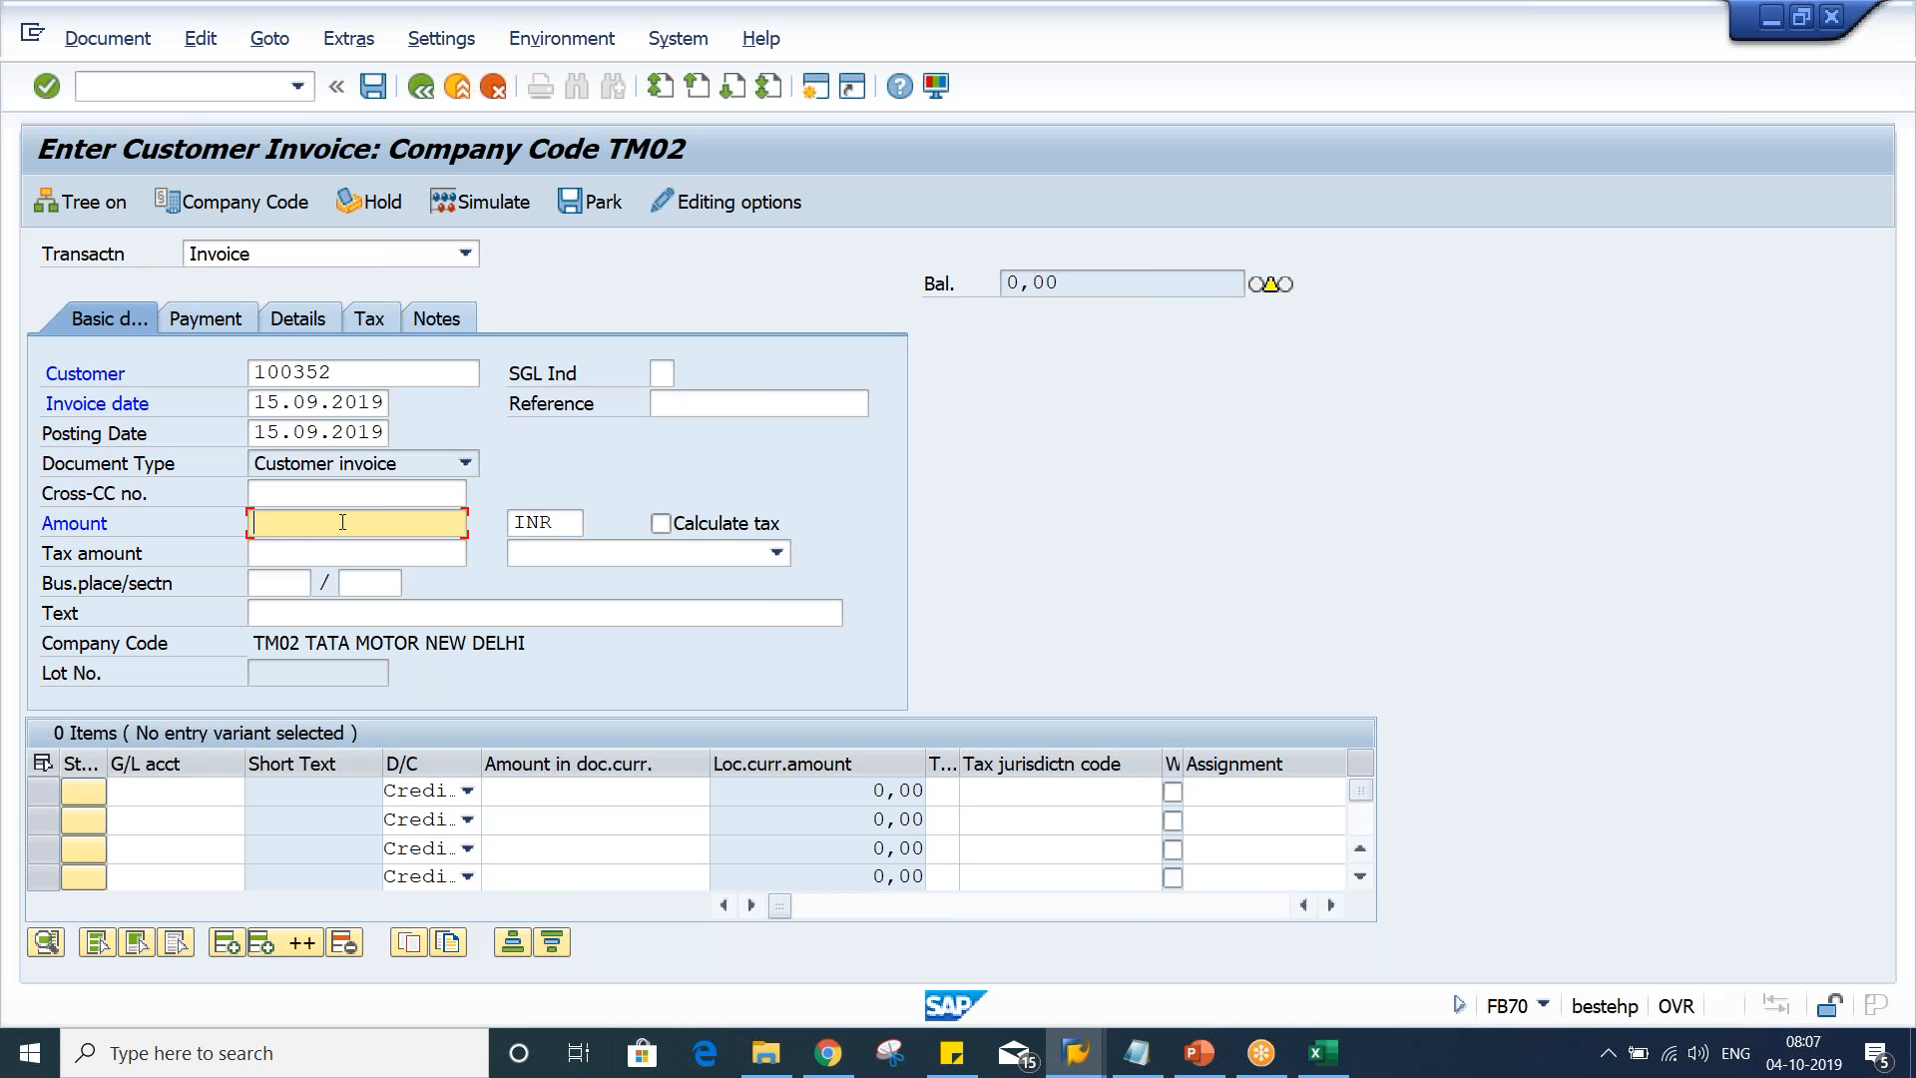
text(1000)
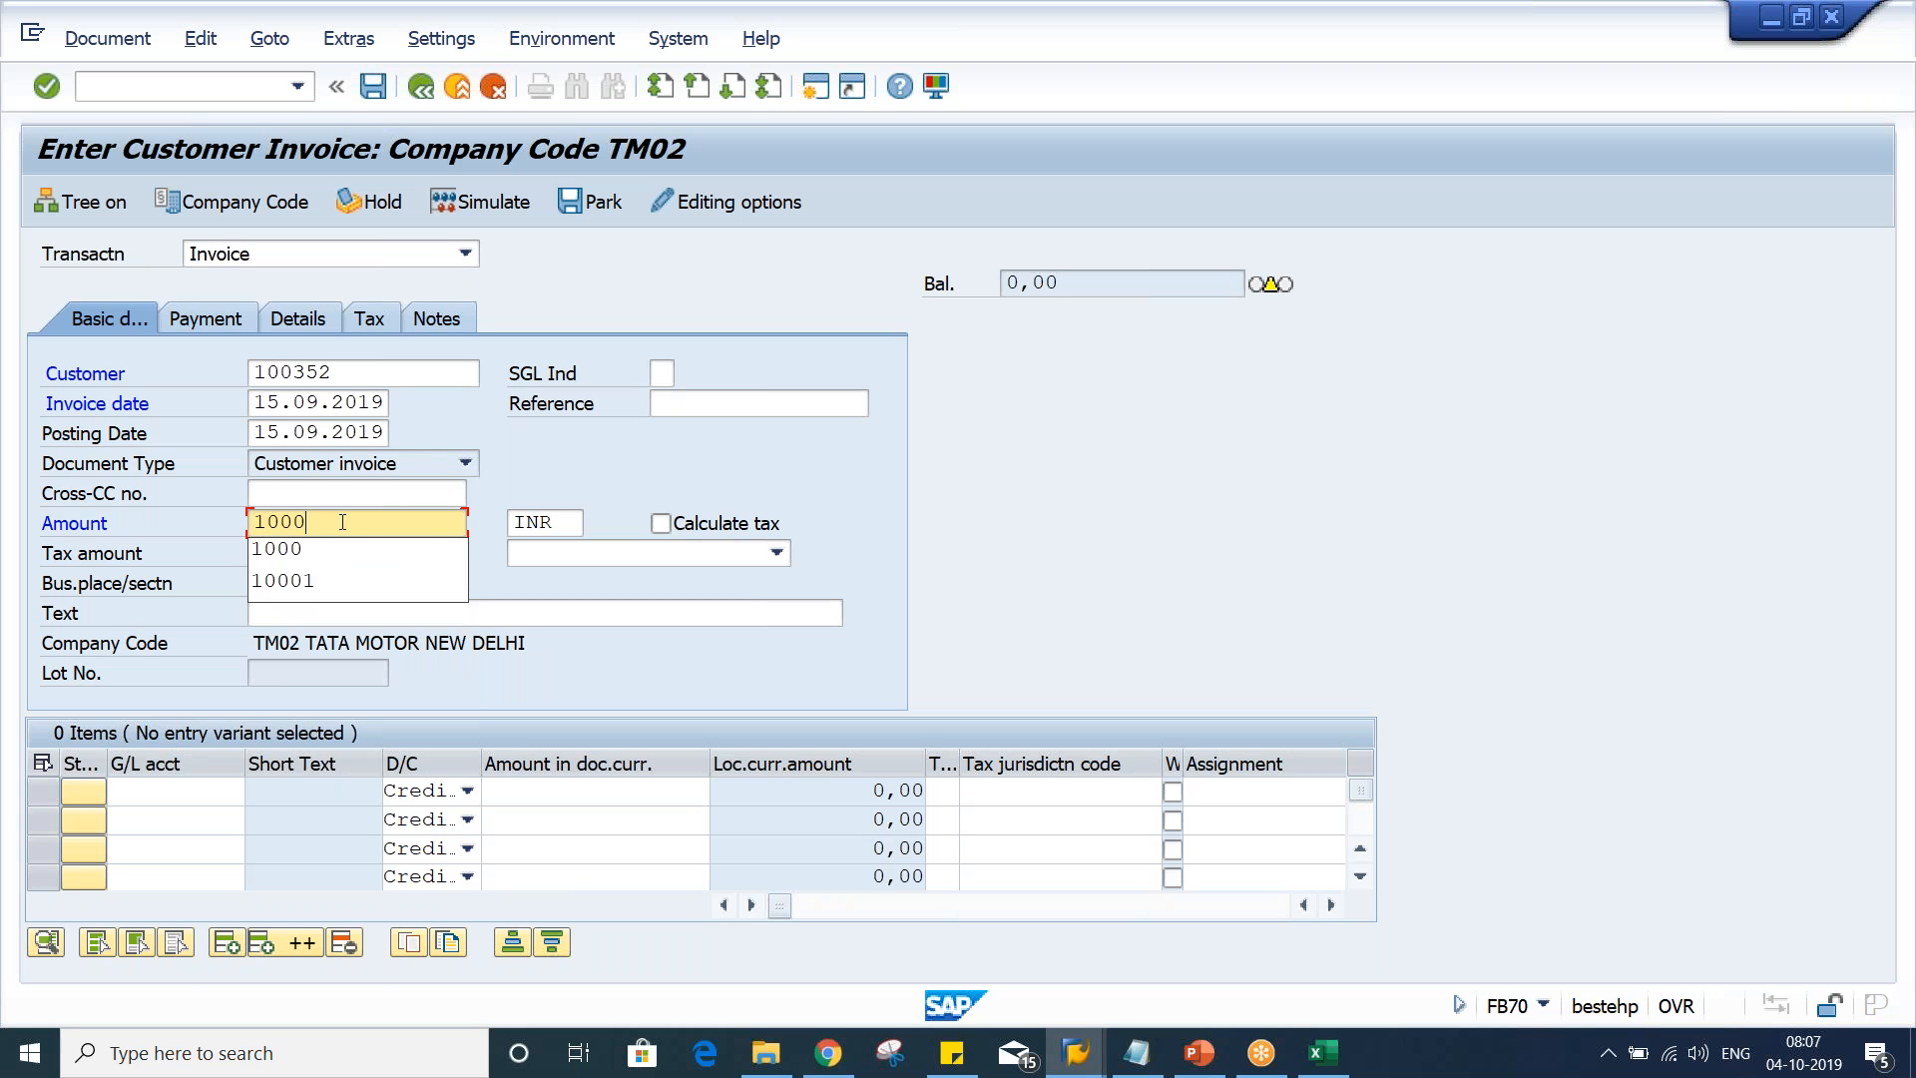
click(1260, 541)
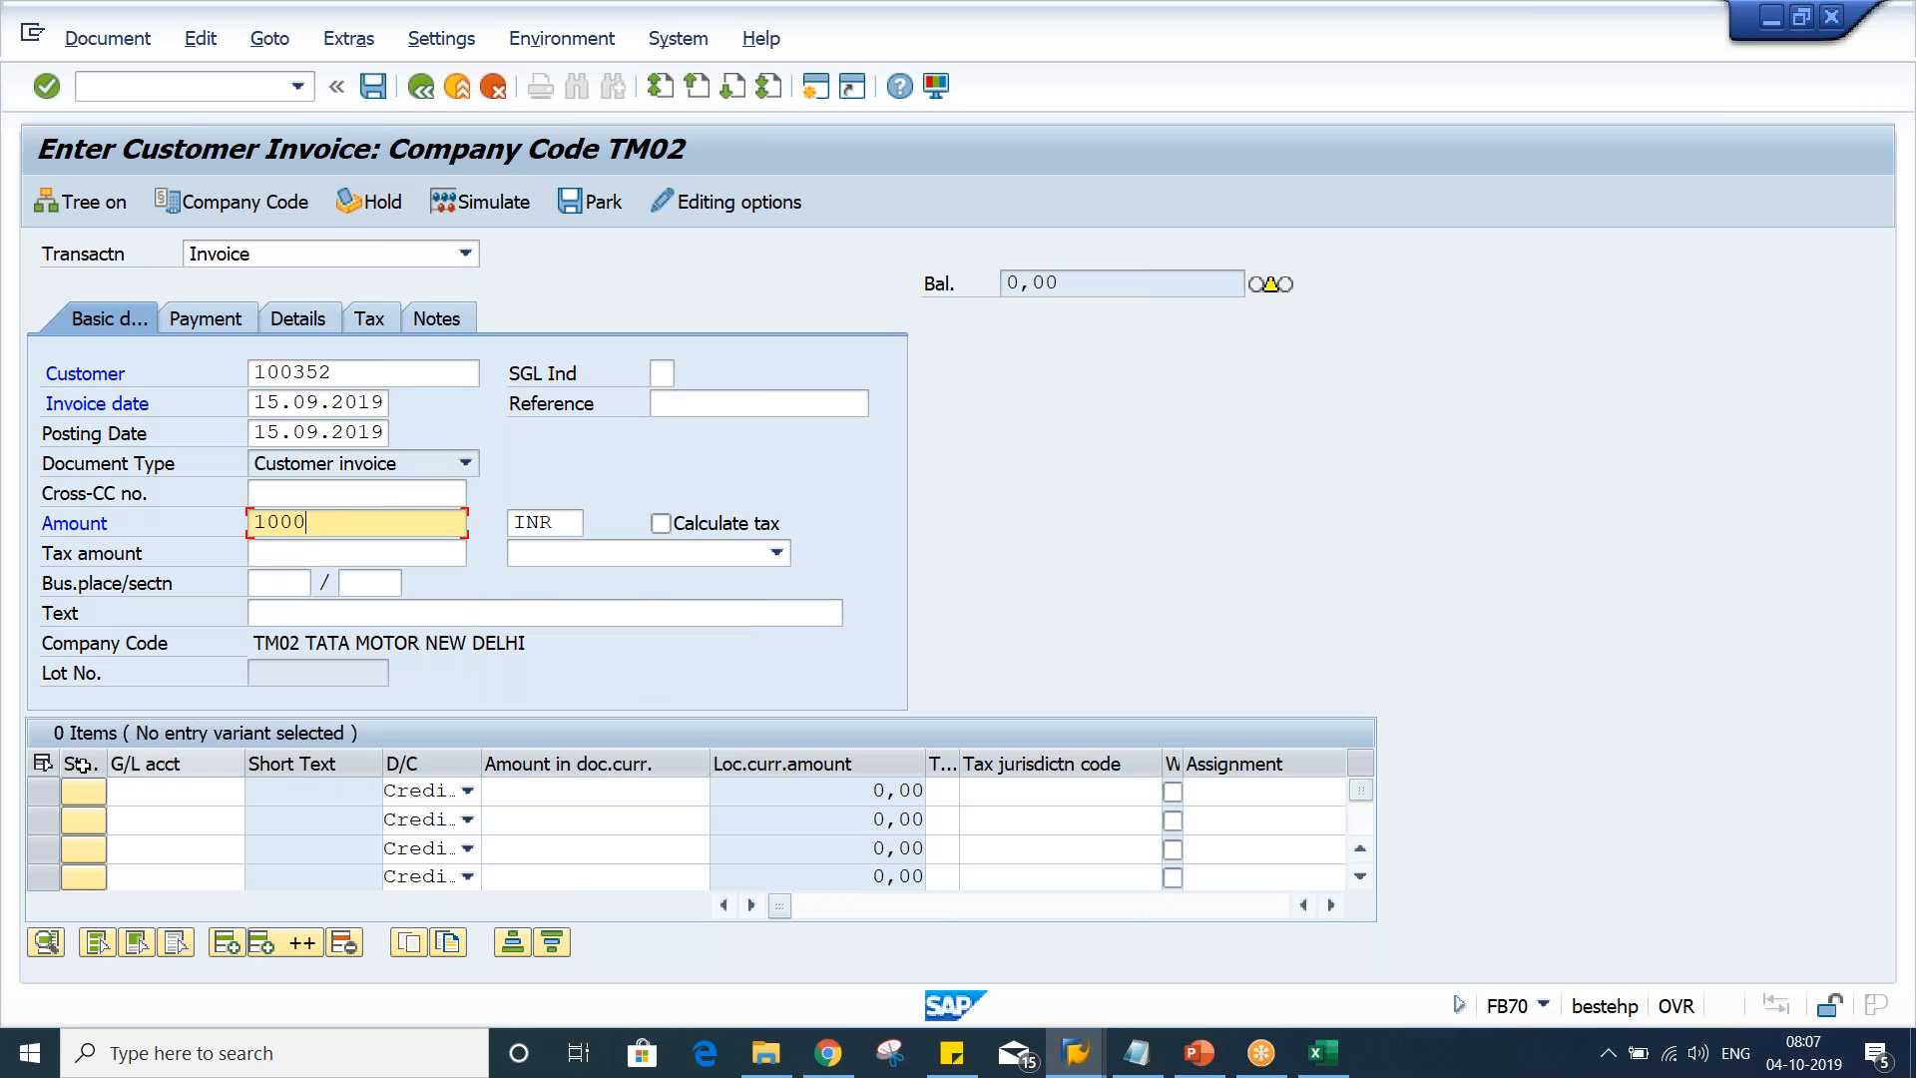
click(156, 789)
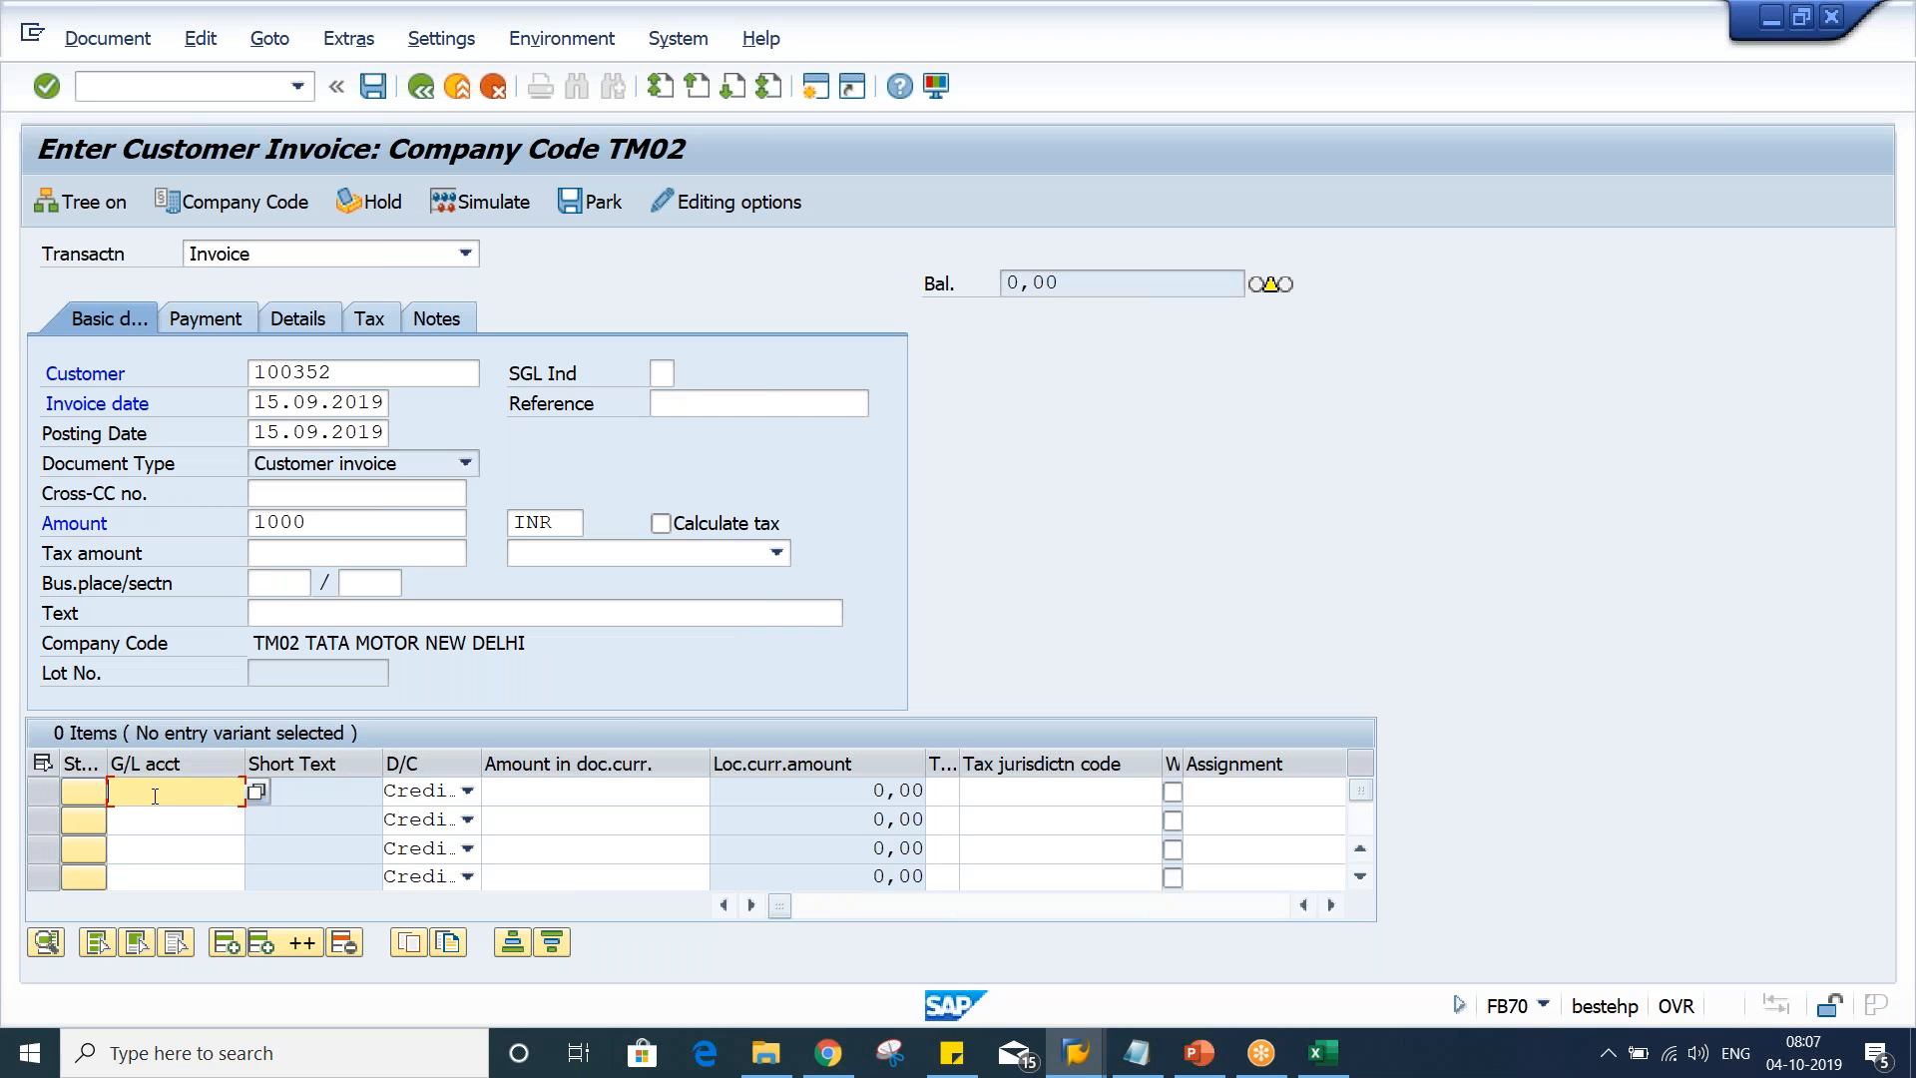
text(3000)
key(Tab)
key(Tab)
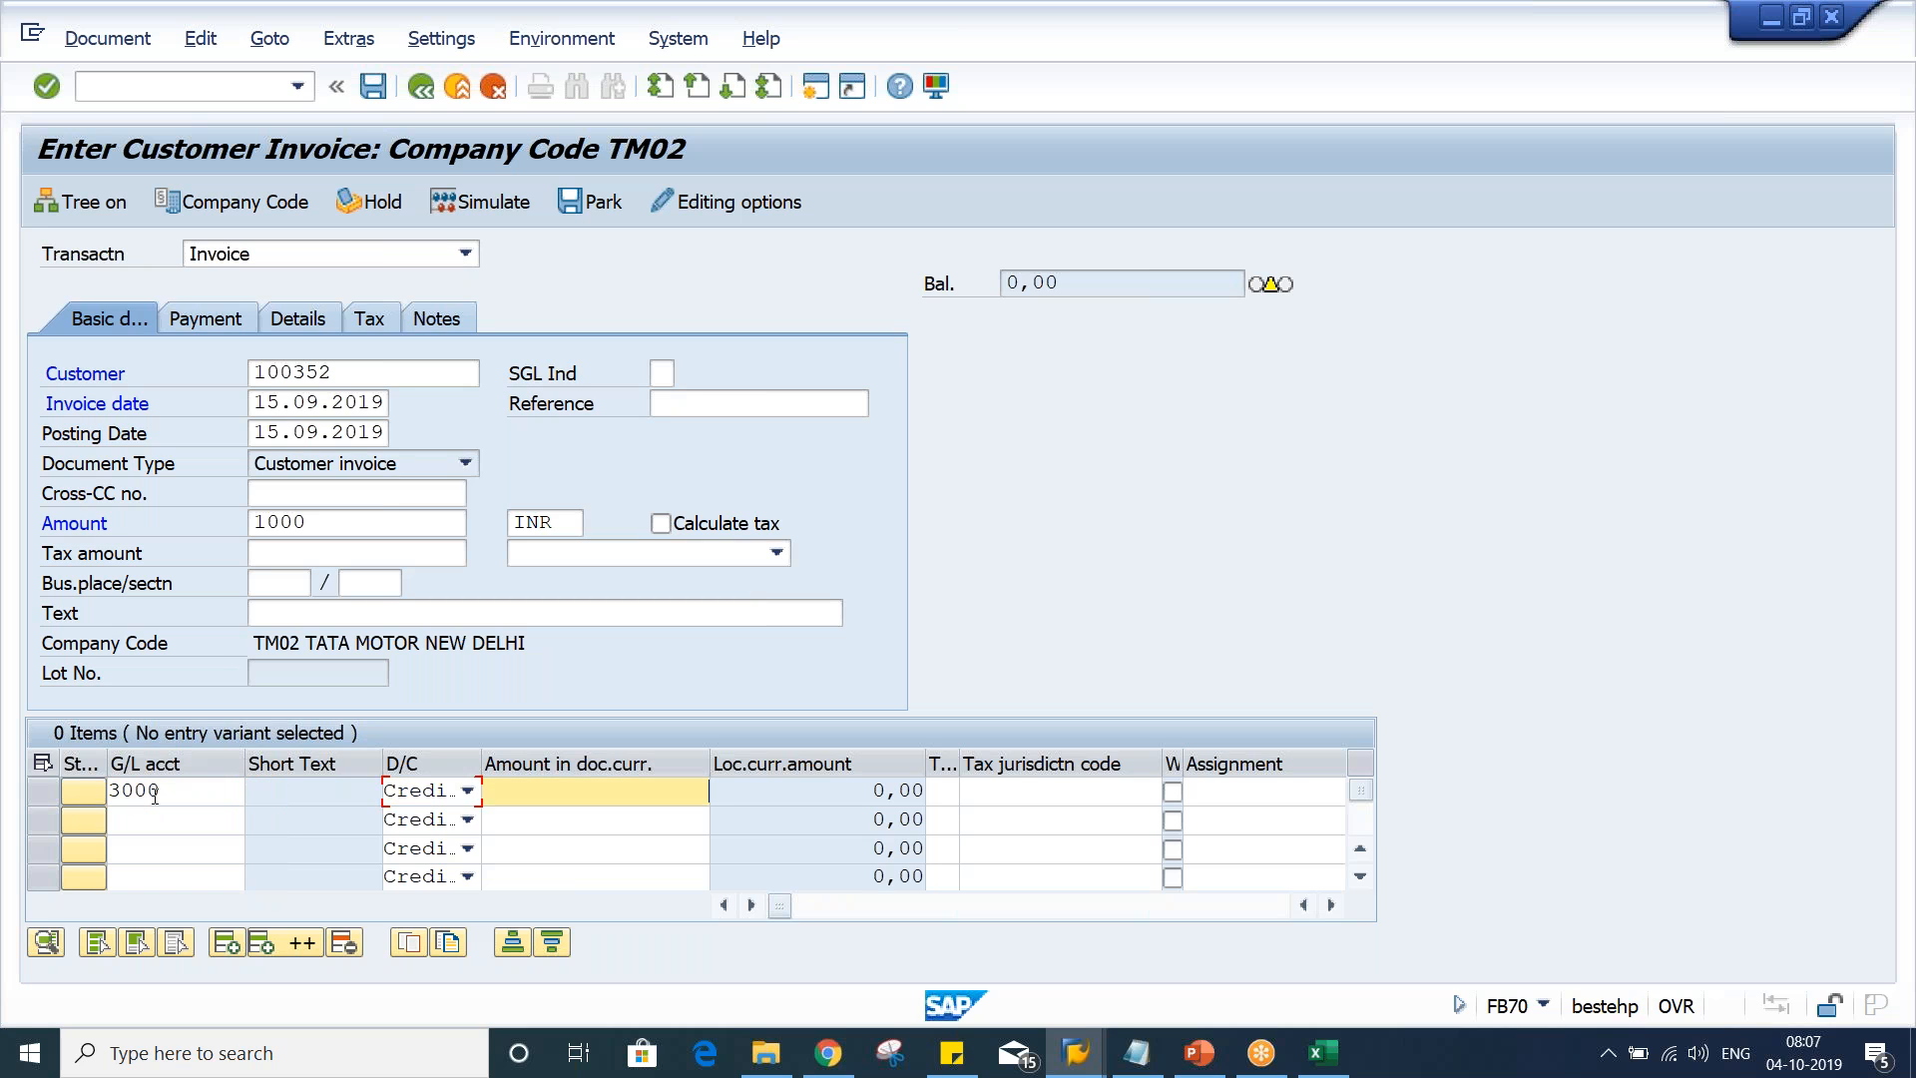
text(1000)
key(Return)
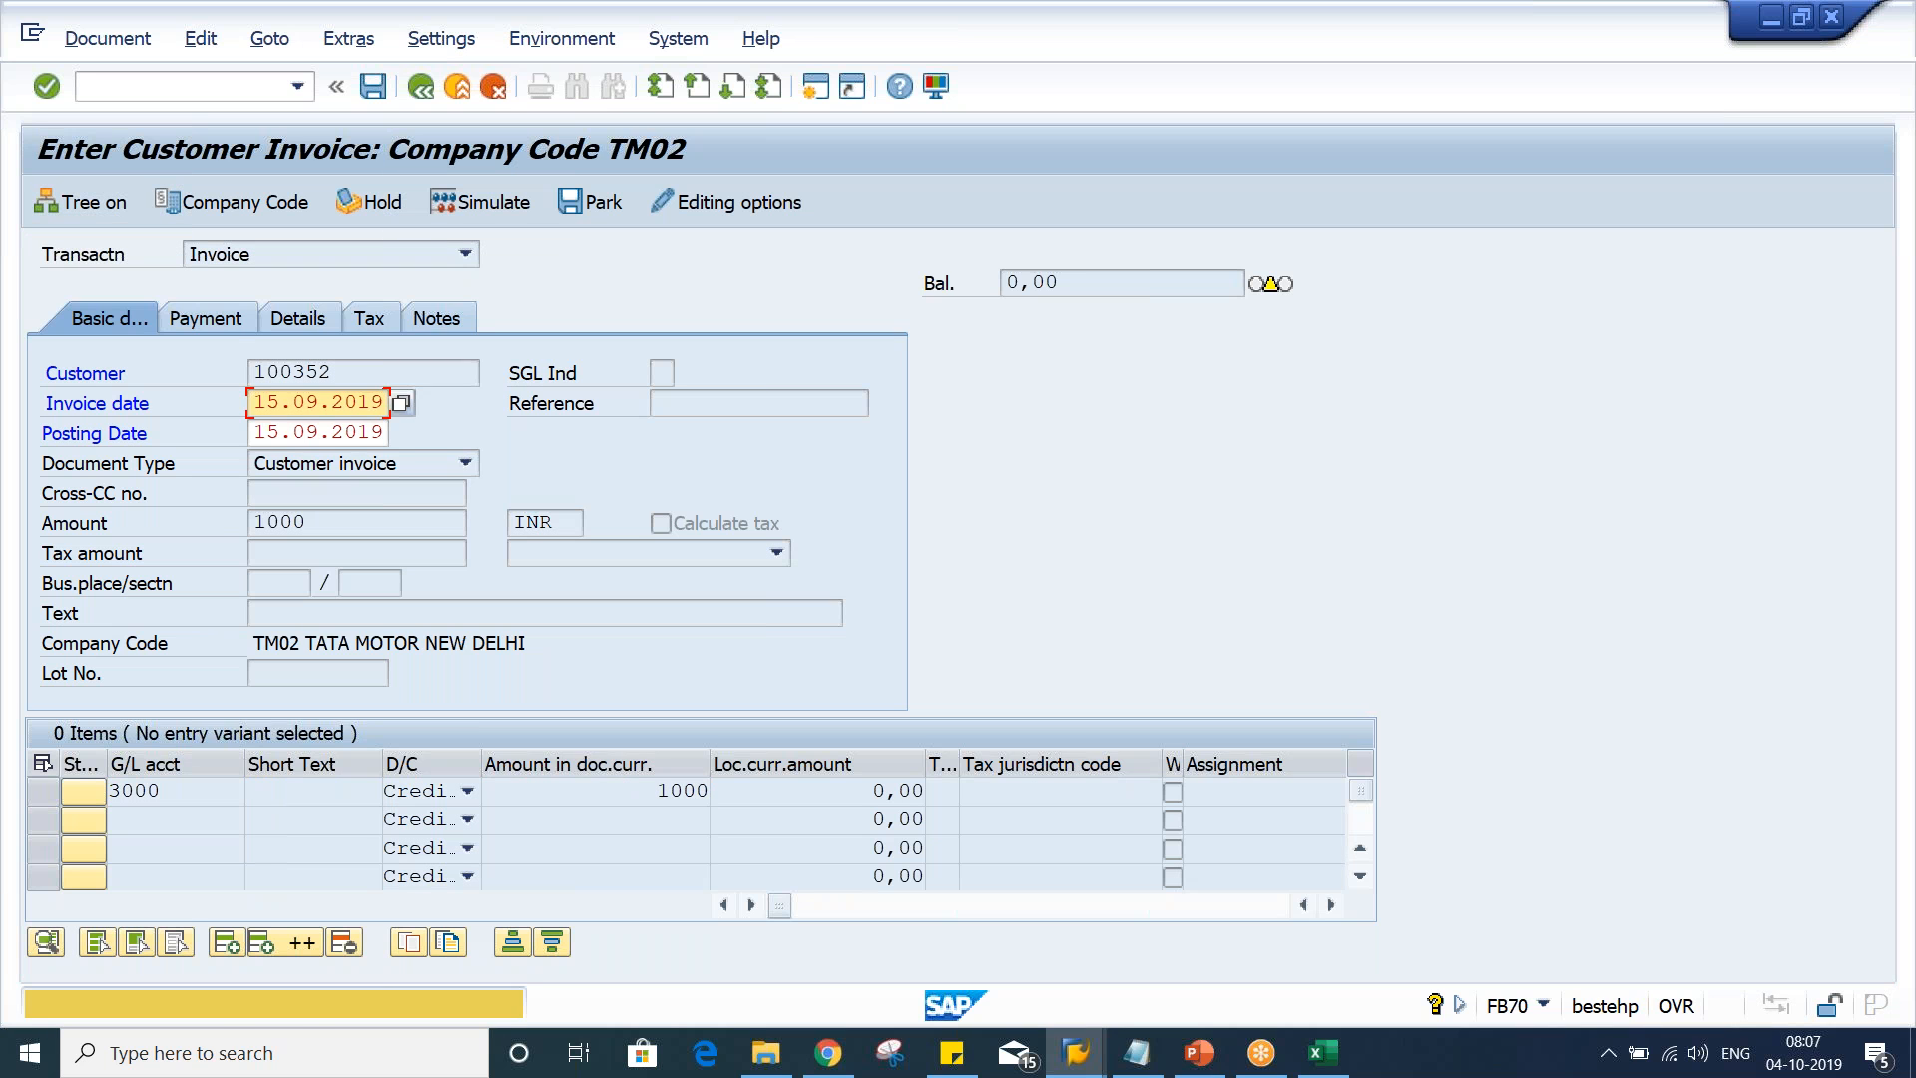
key(Return)
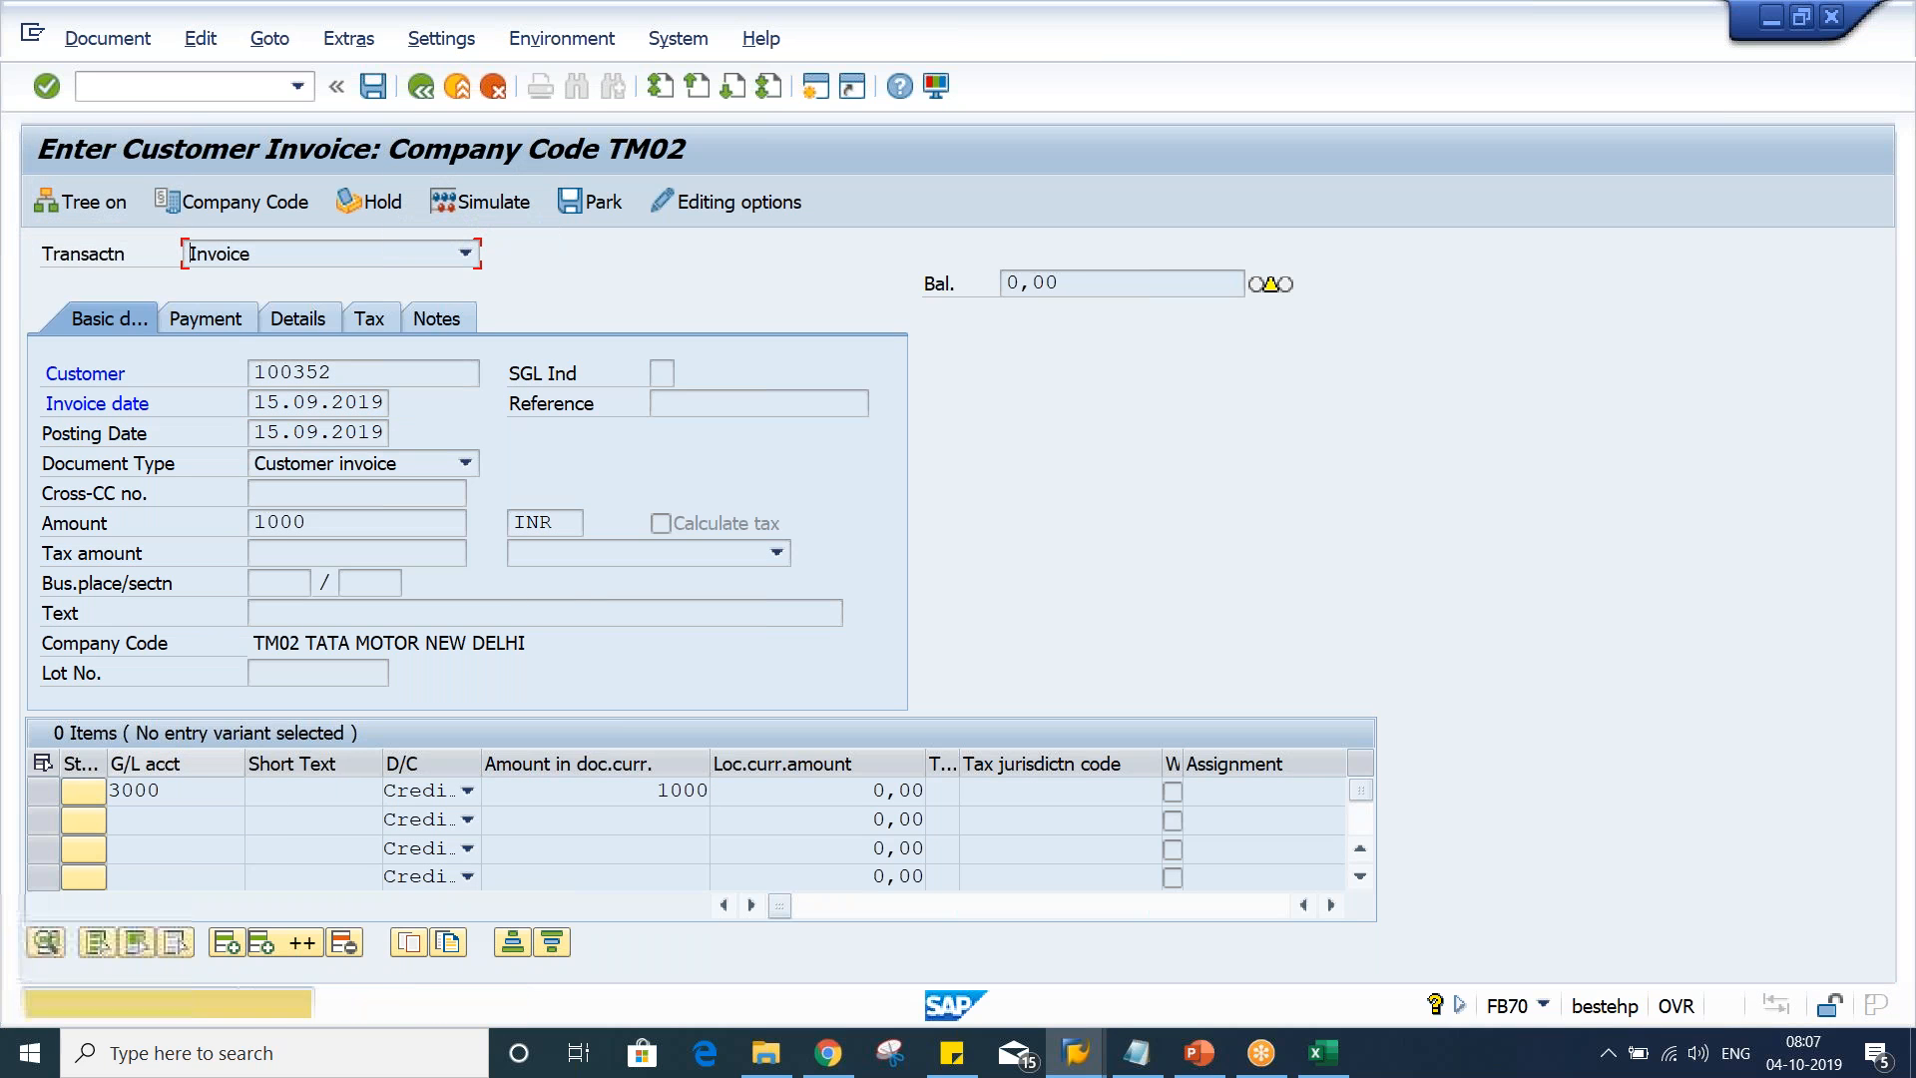
key(Return)
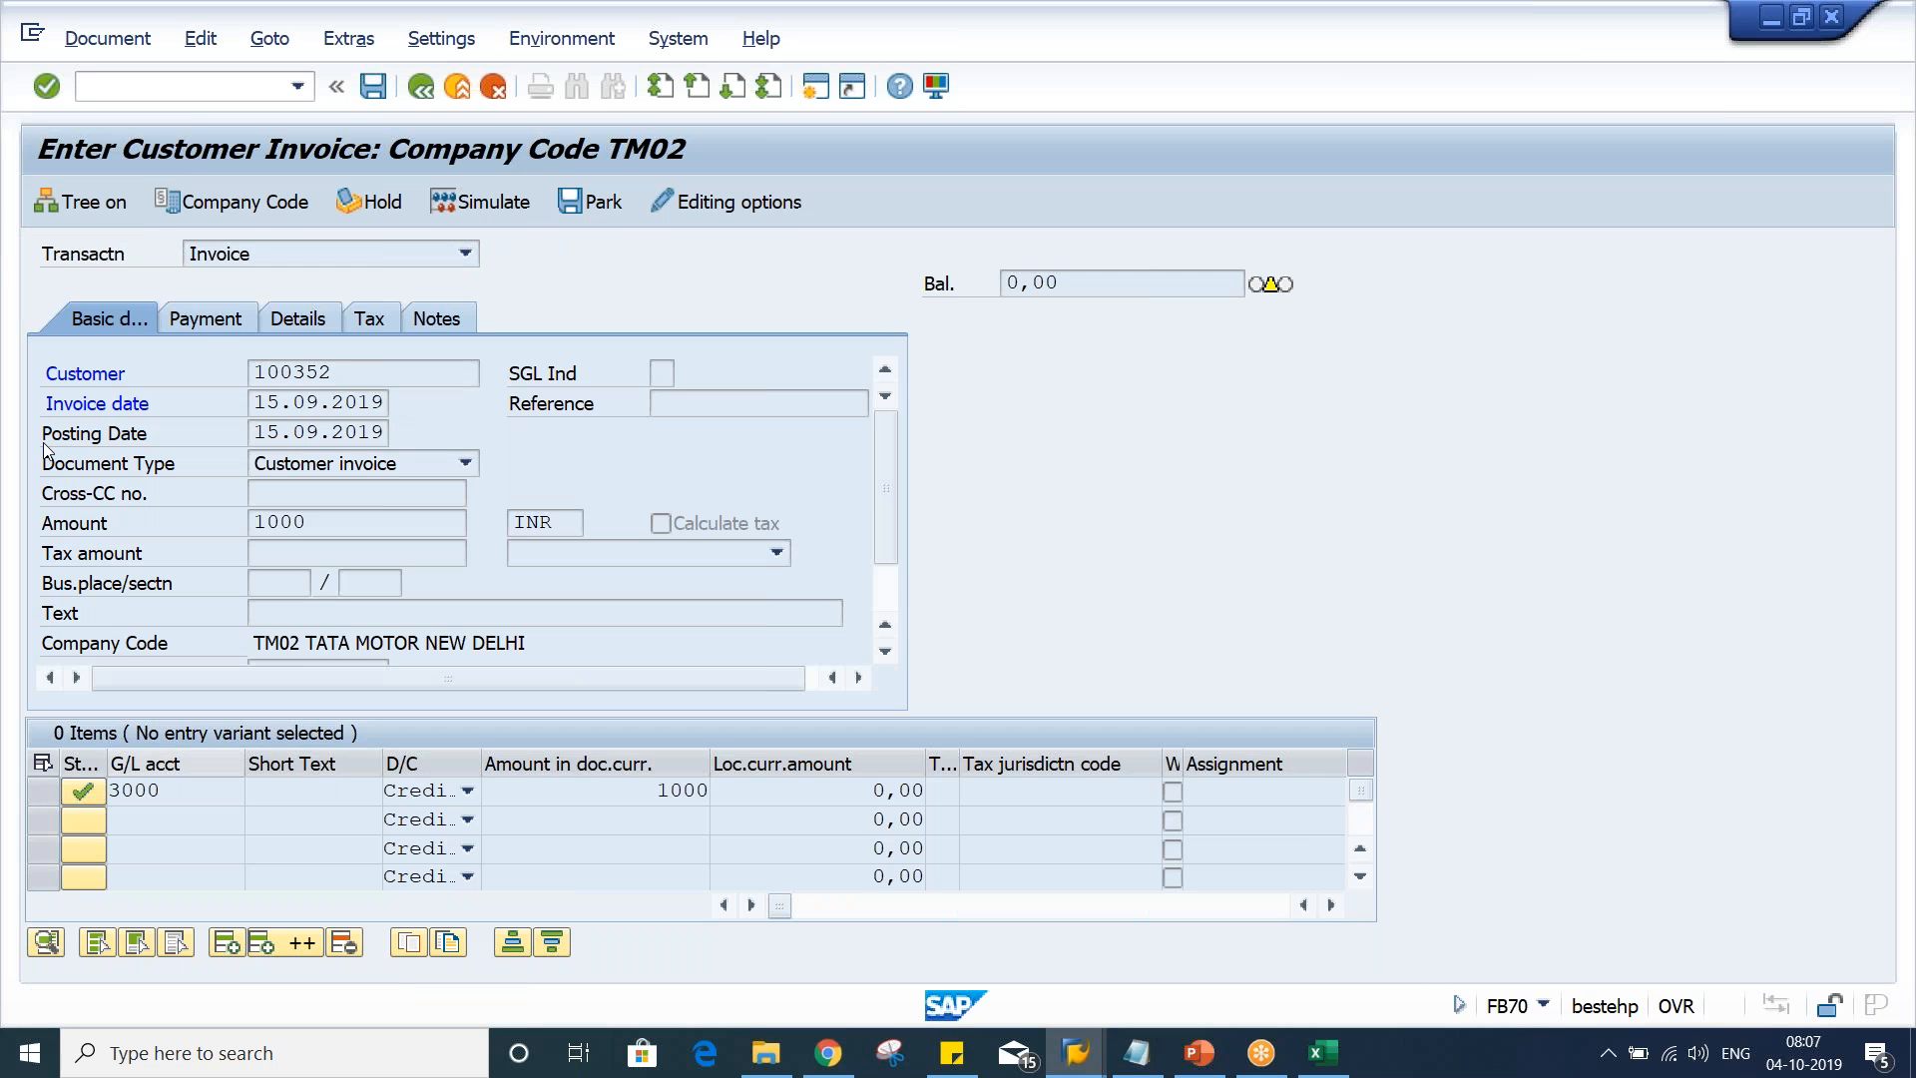
Check the invoice's payment terms and invoice date, and simulate and post the customer invoice
click(206, 322)
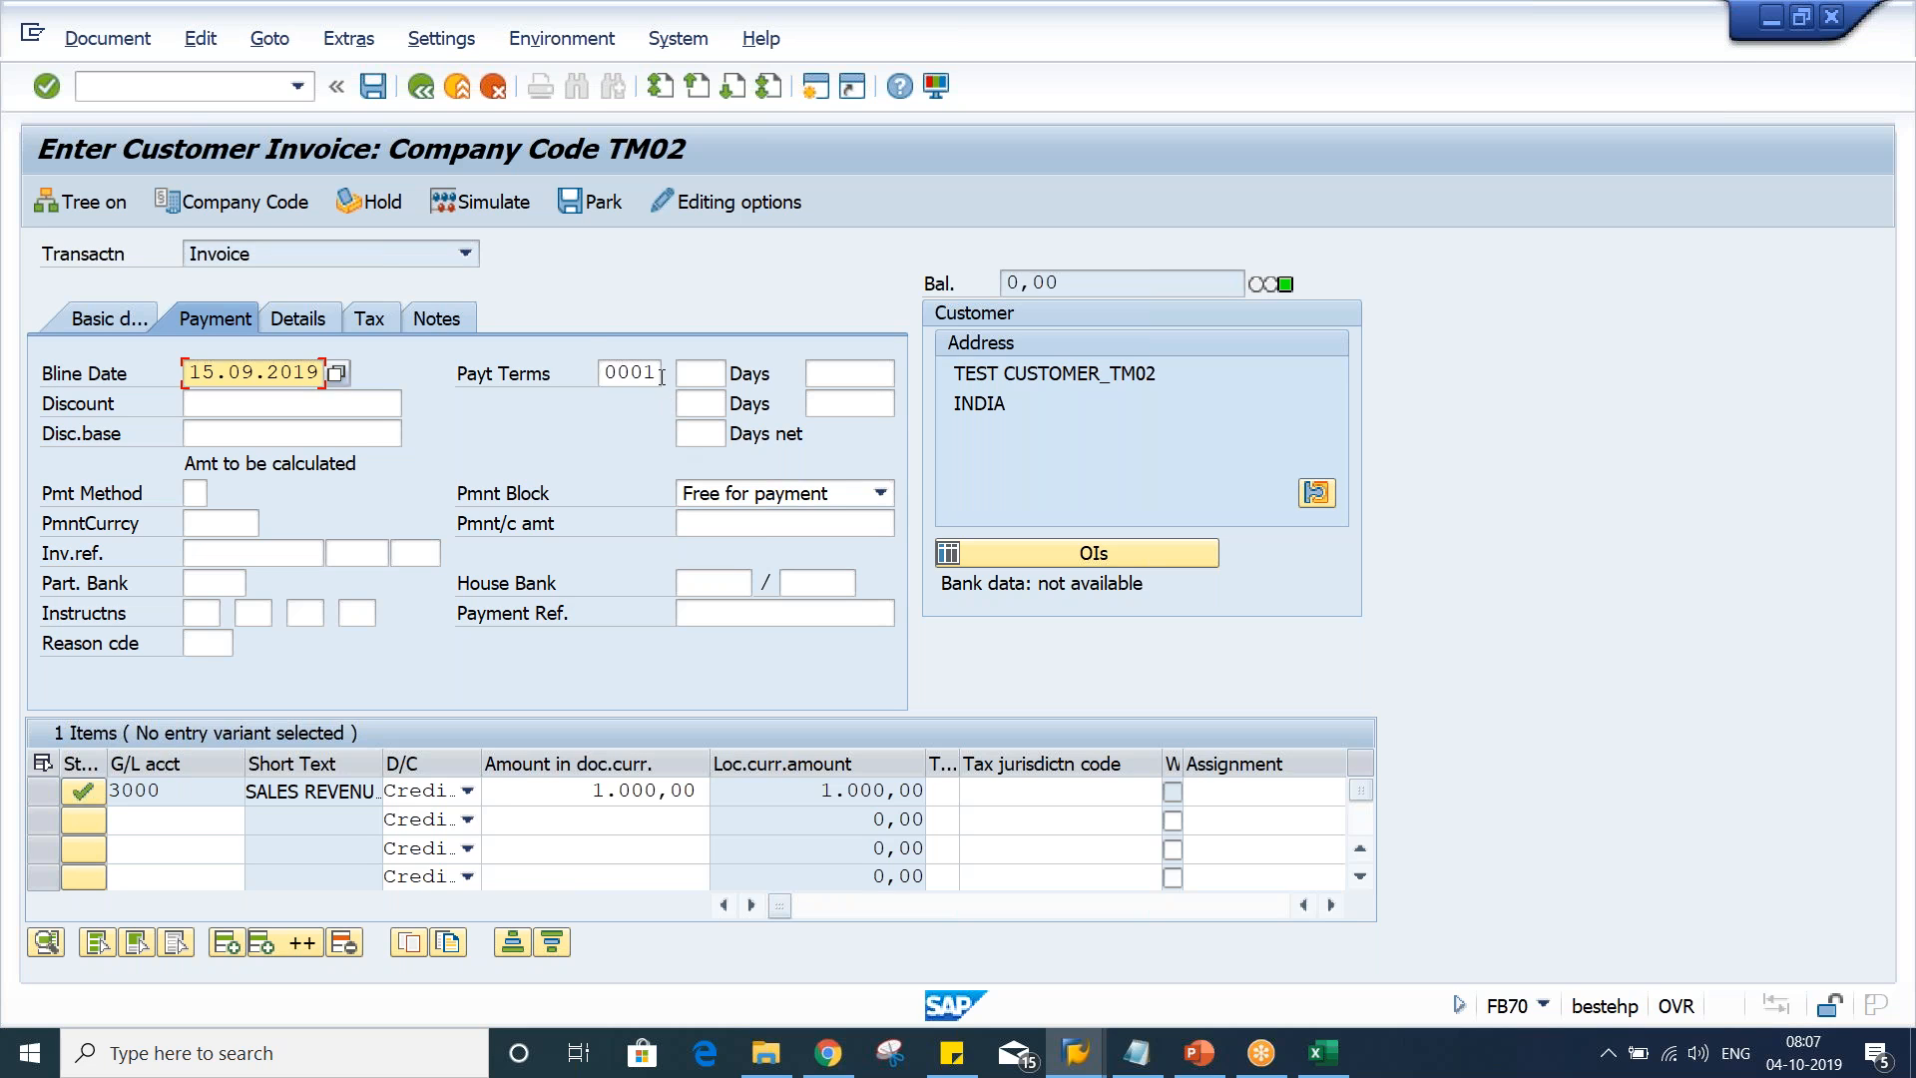
double_click(656, 375)
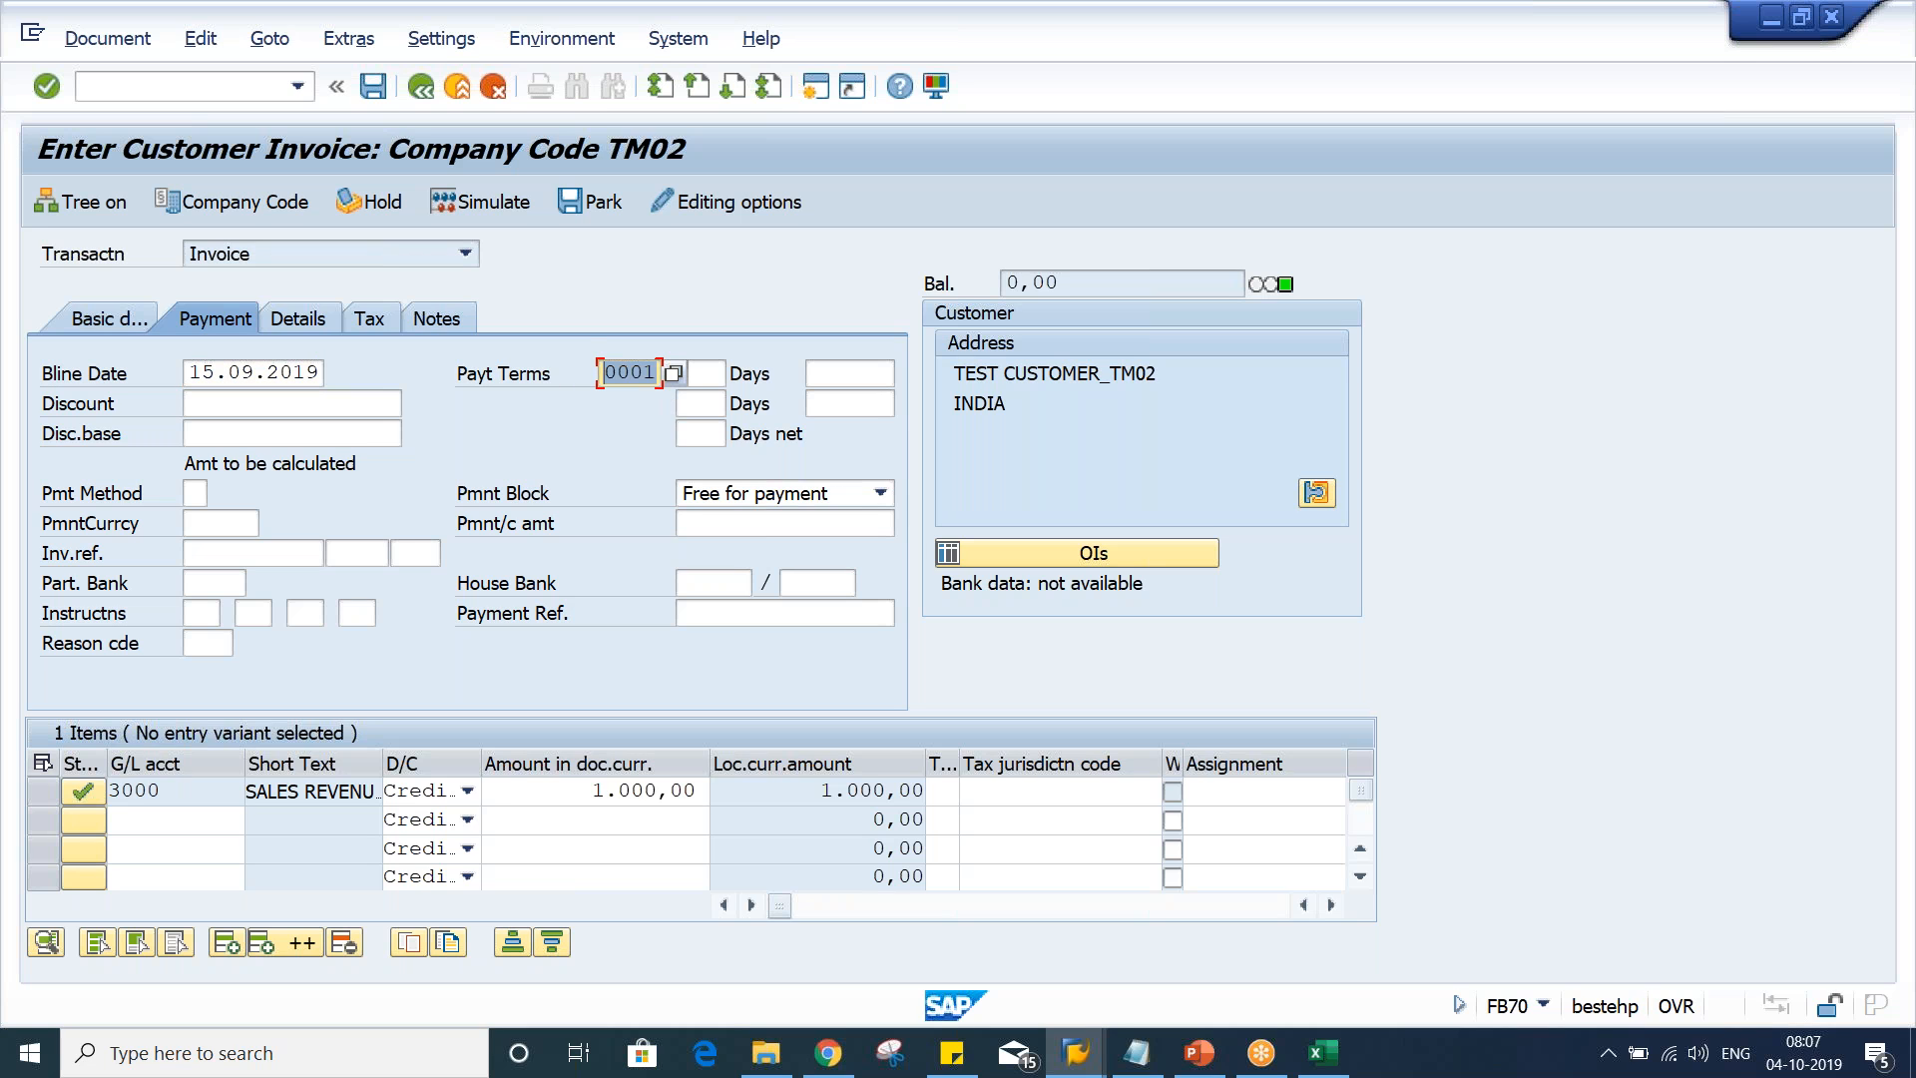
click(130, 318)
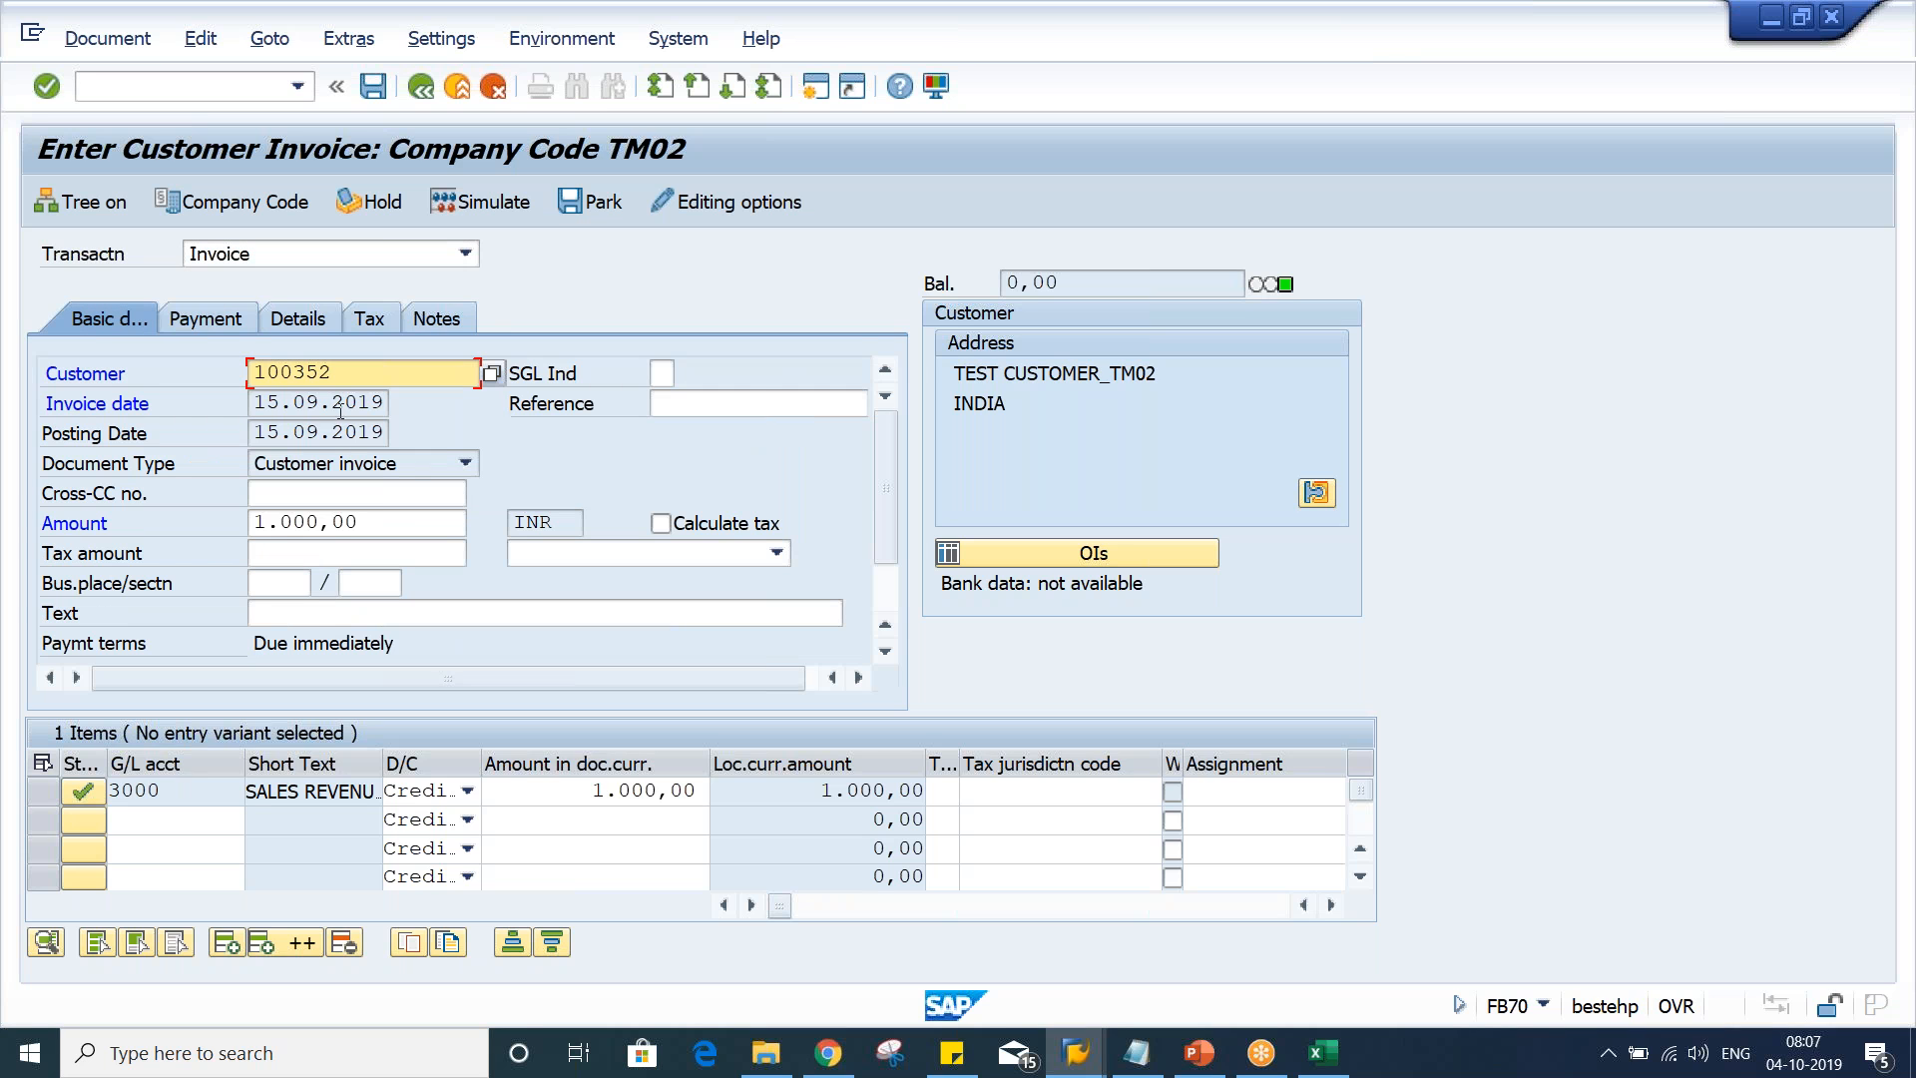
drag(260, 399, 426, 403)
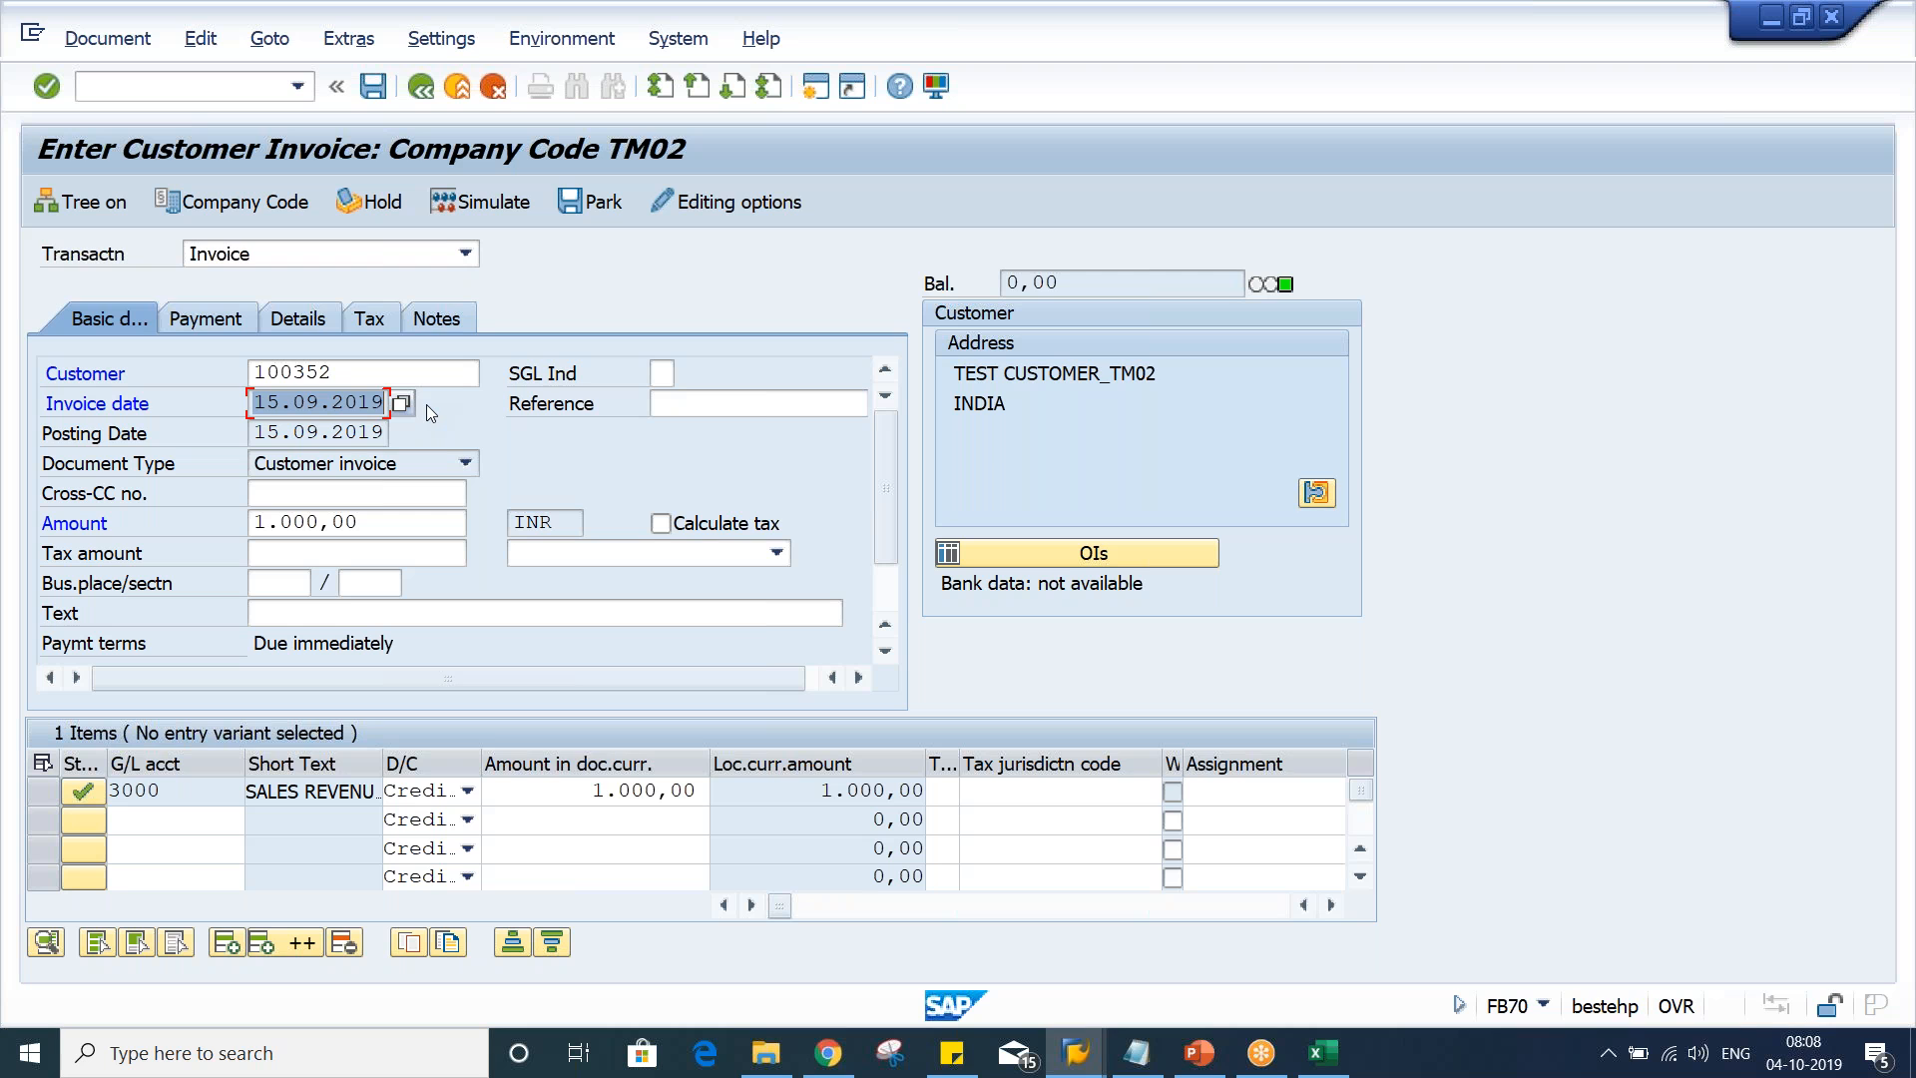
click(486, 198)
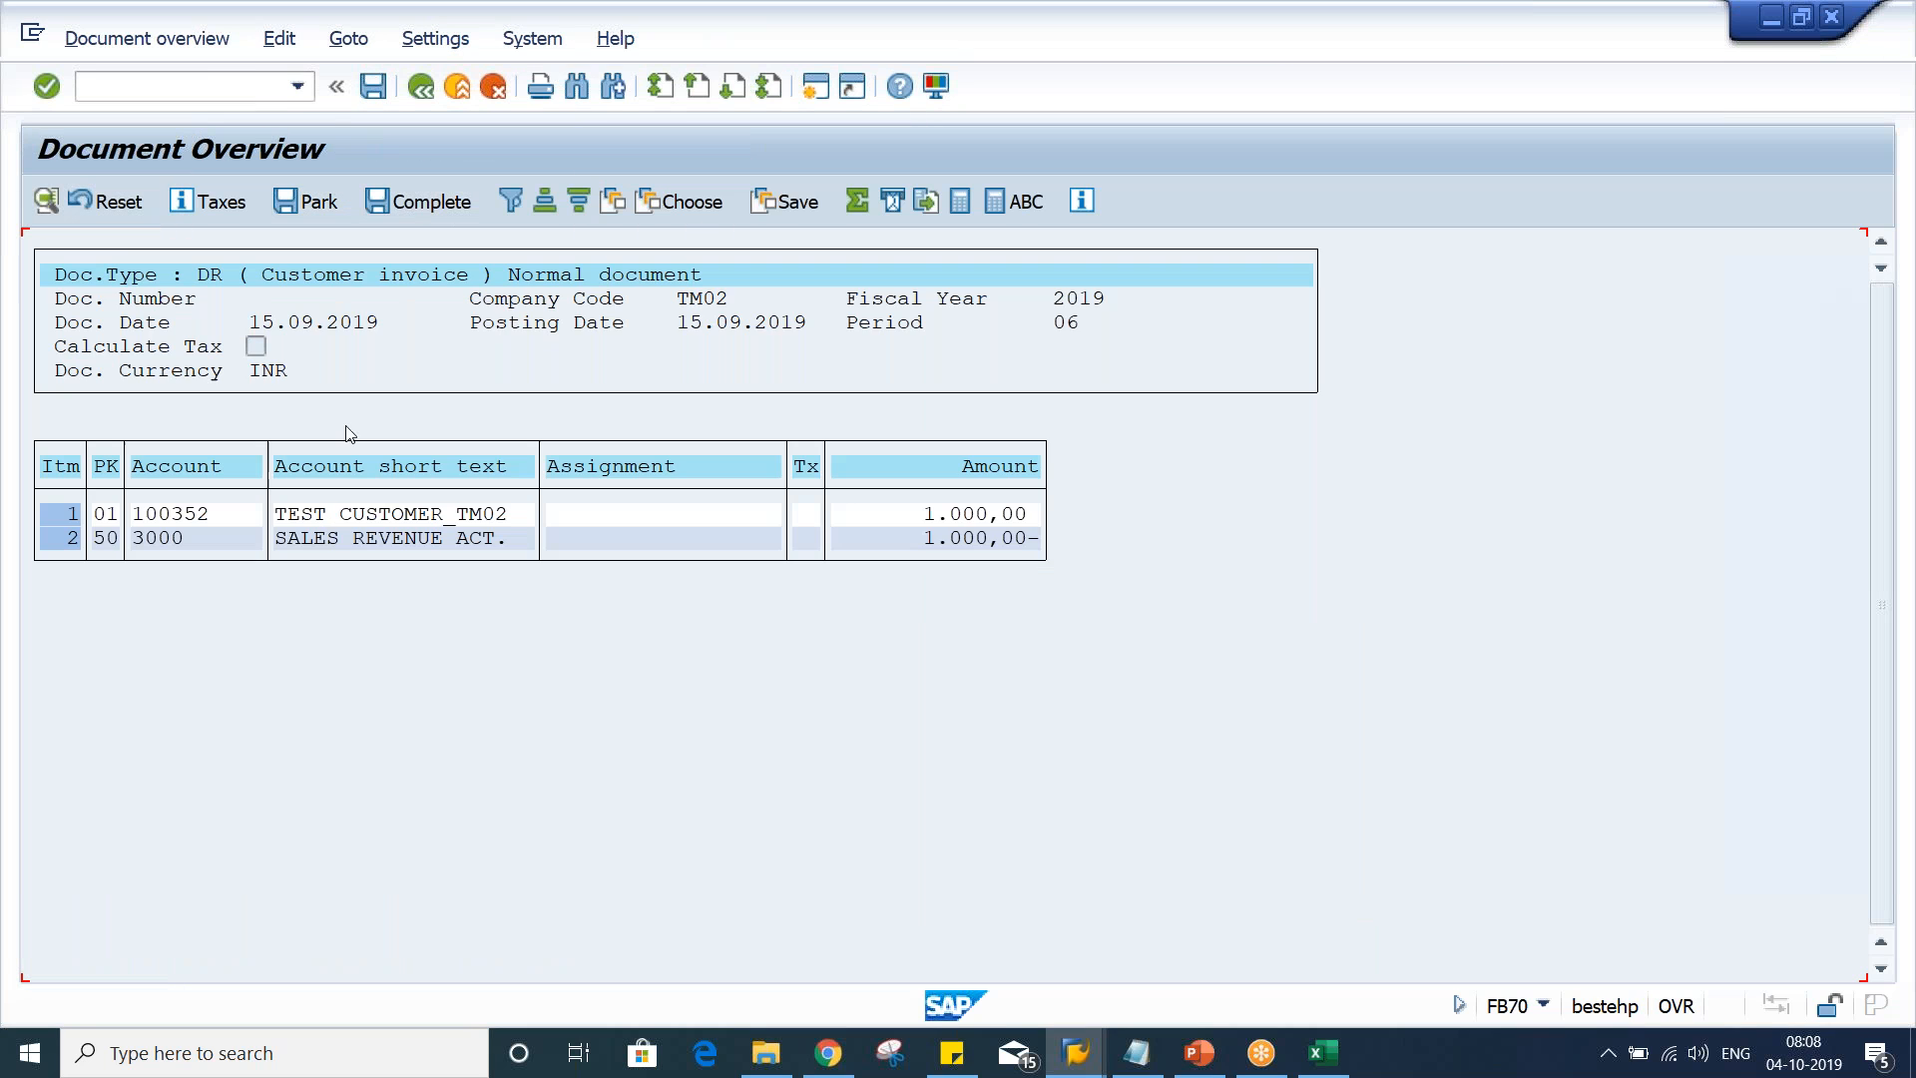
click(376, 95)
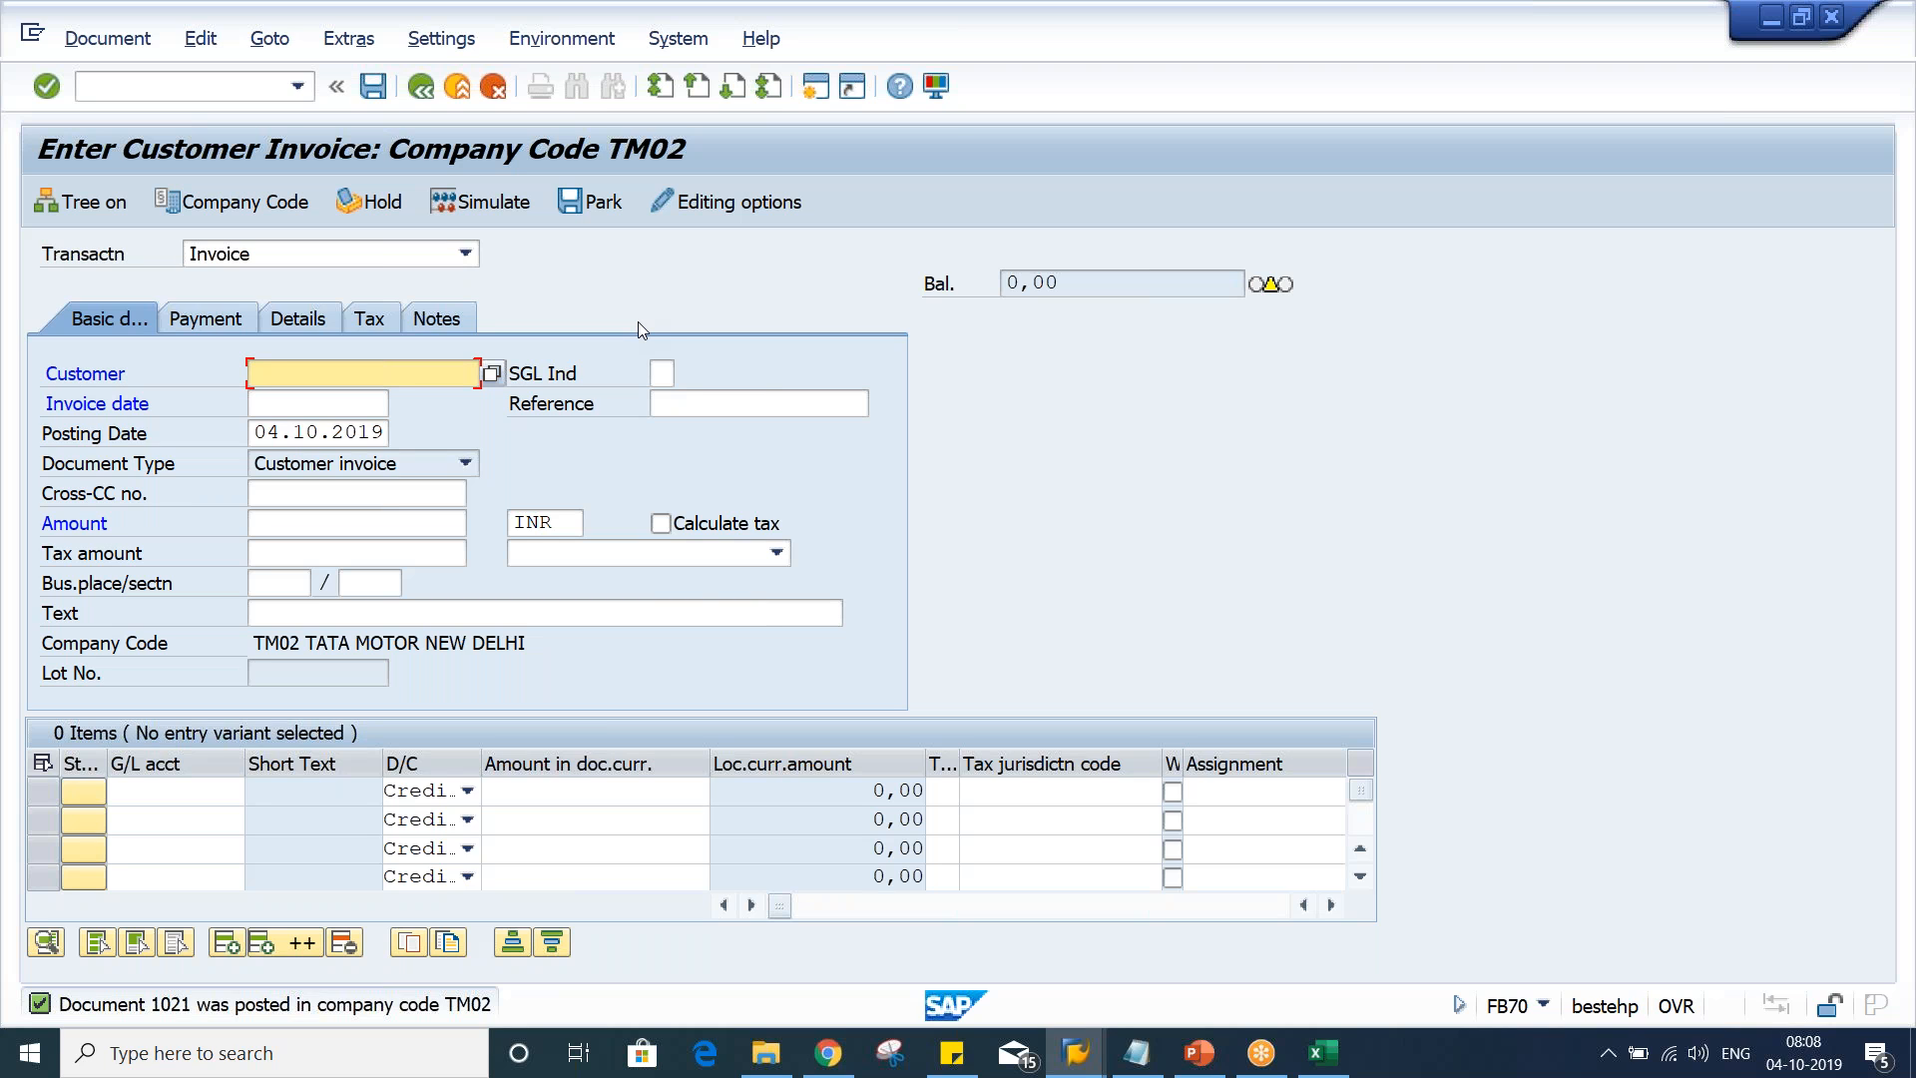
Open an additional SAP session, and rerun the customer line item display for TEST CUSTOMER_TM02 in its existing session
click(816, 88)
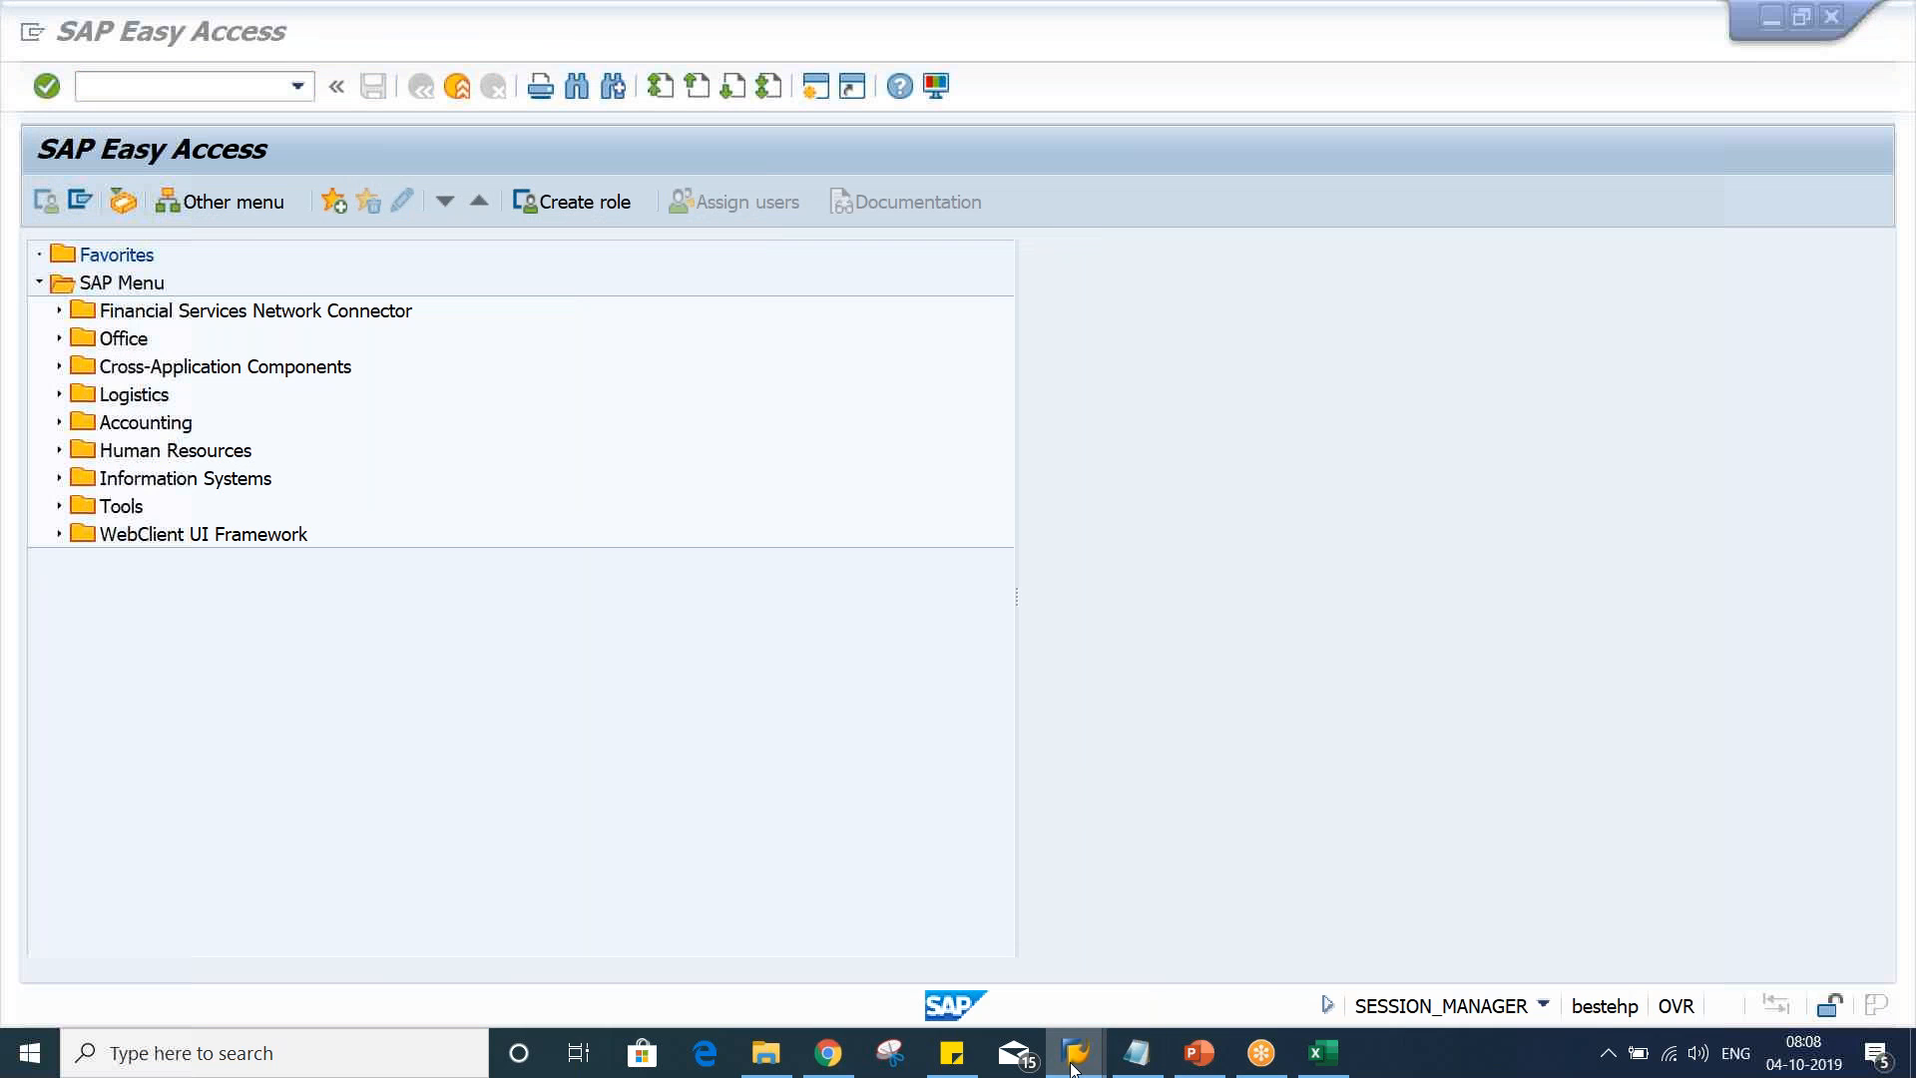
mouse_move(1073, 1066)
click(943, 956)
click(42, 199)
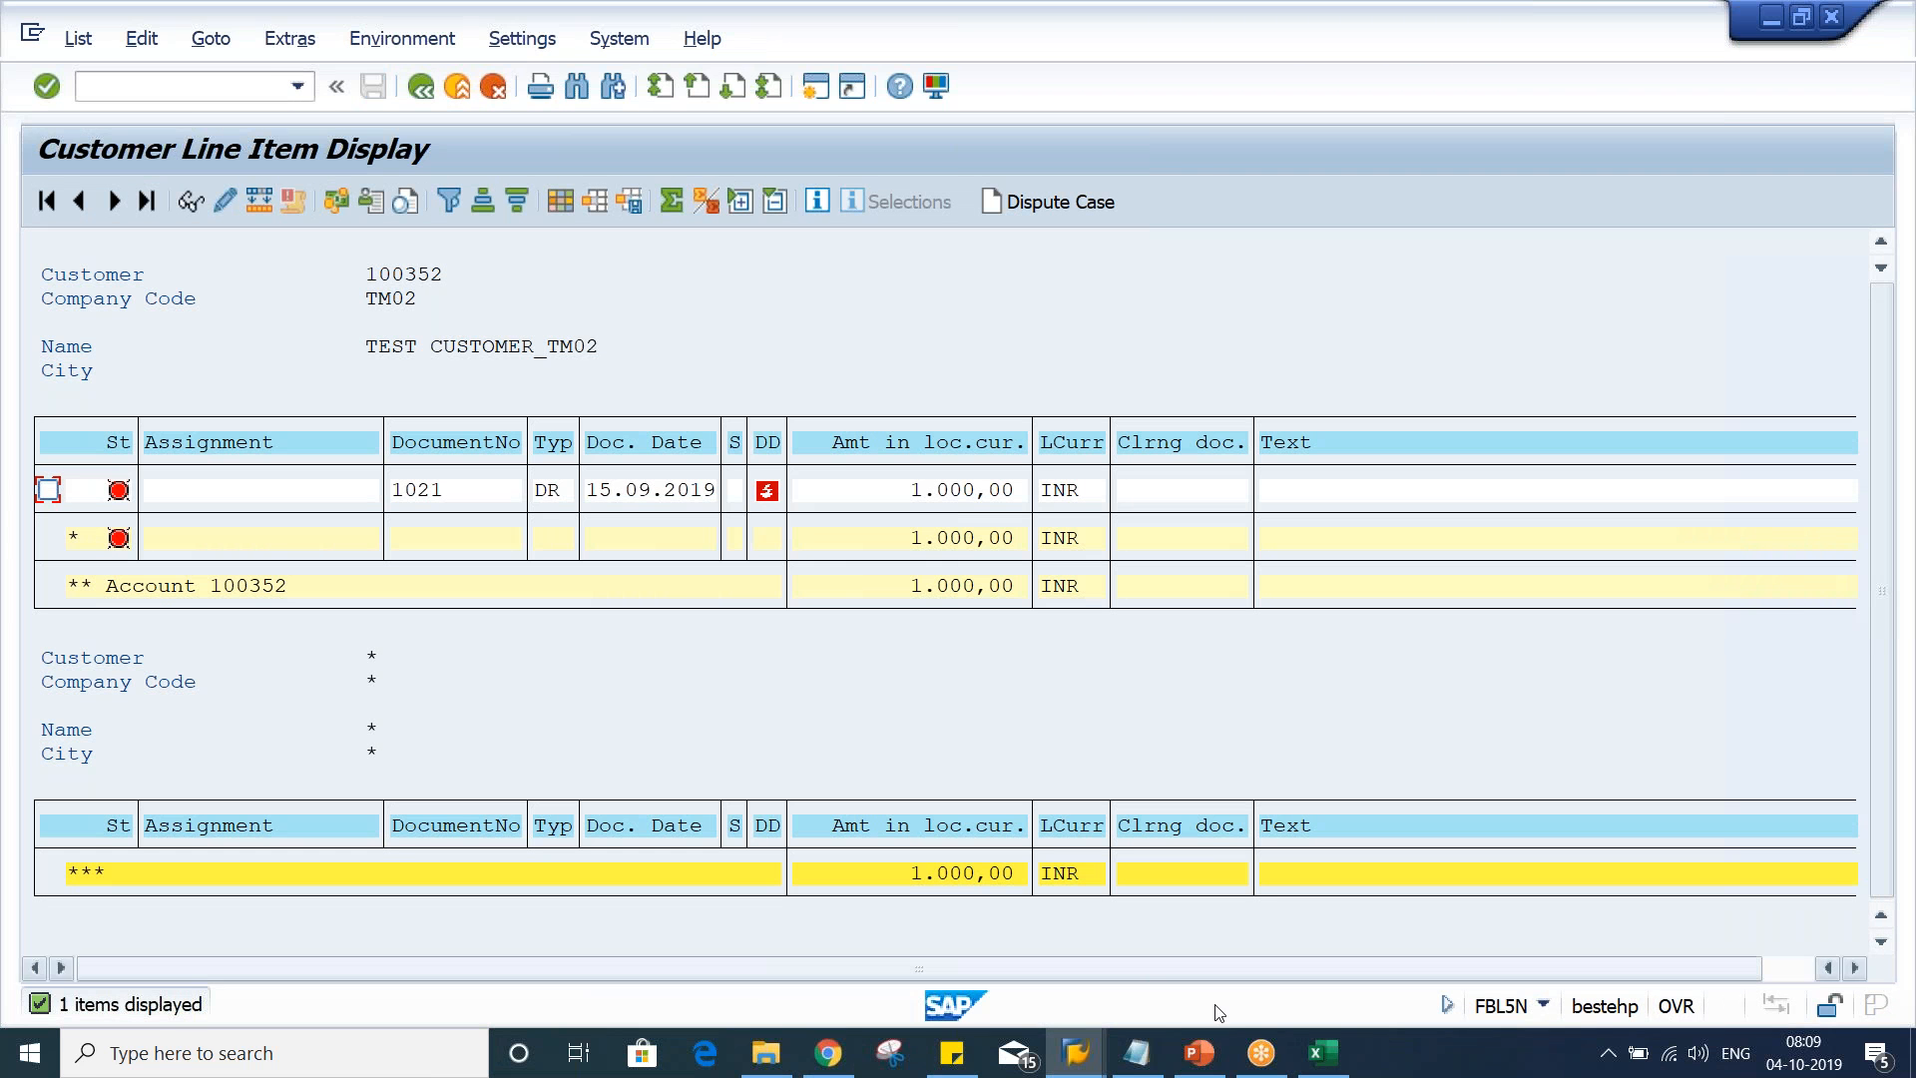
Switch to the SAP Easy Access session and open dunning procedure maintenance with transaction FBMP
mouse_move(1063, 1071)
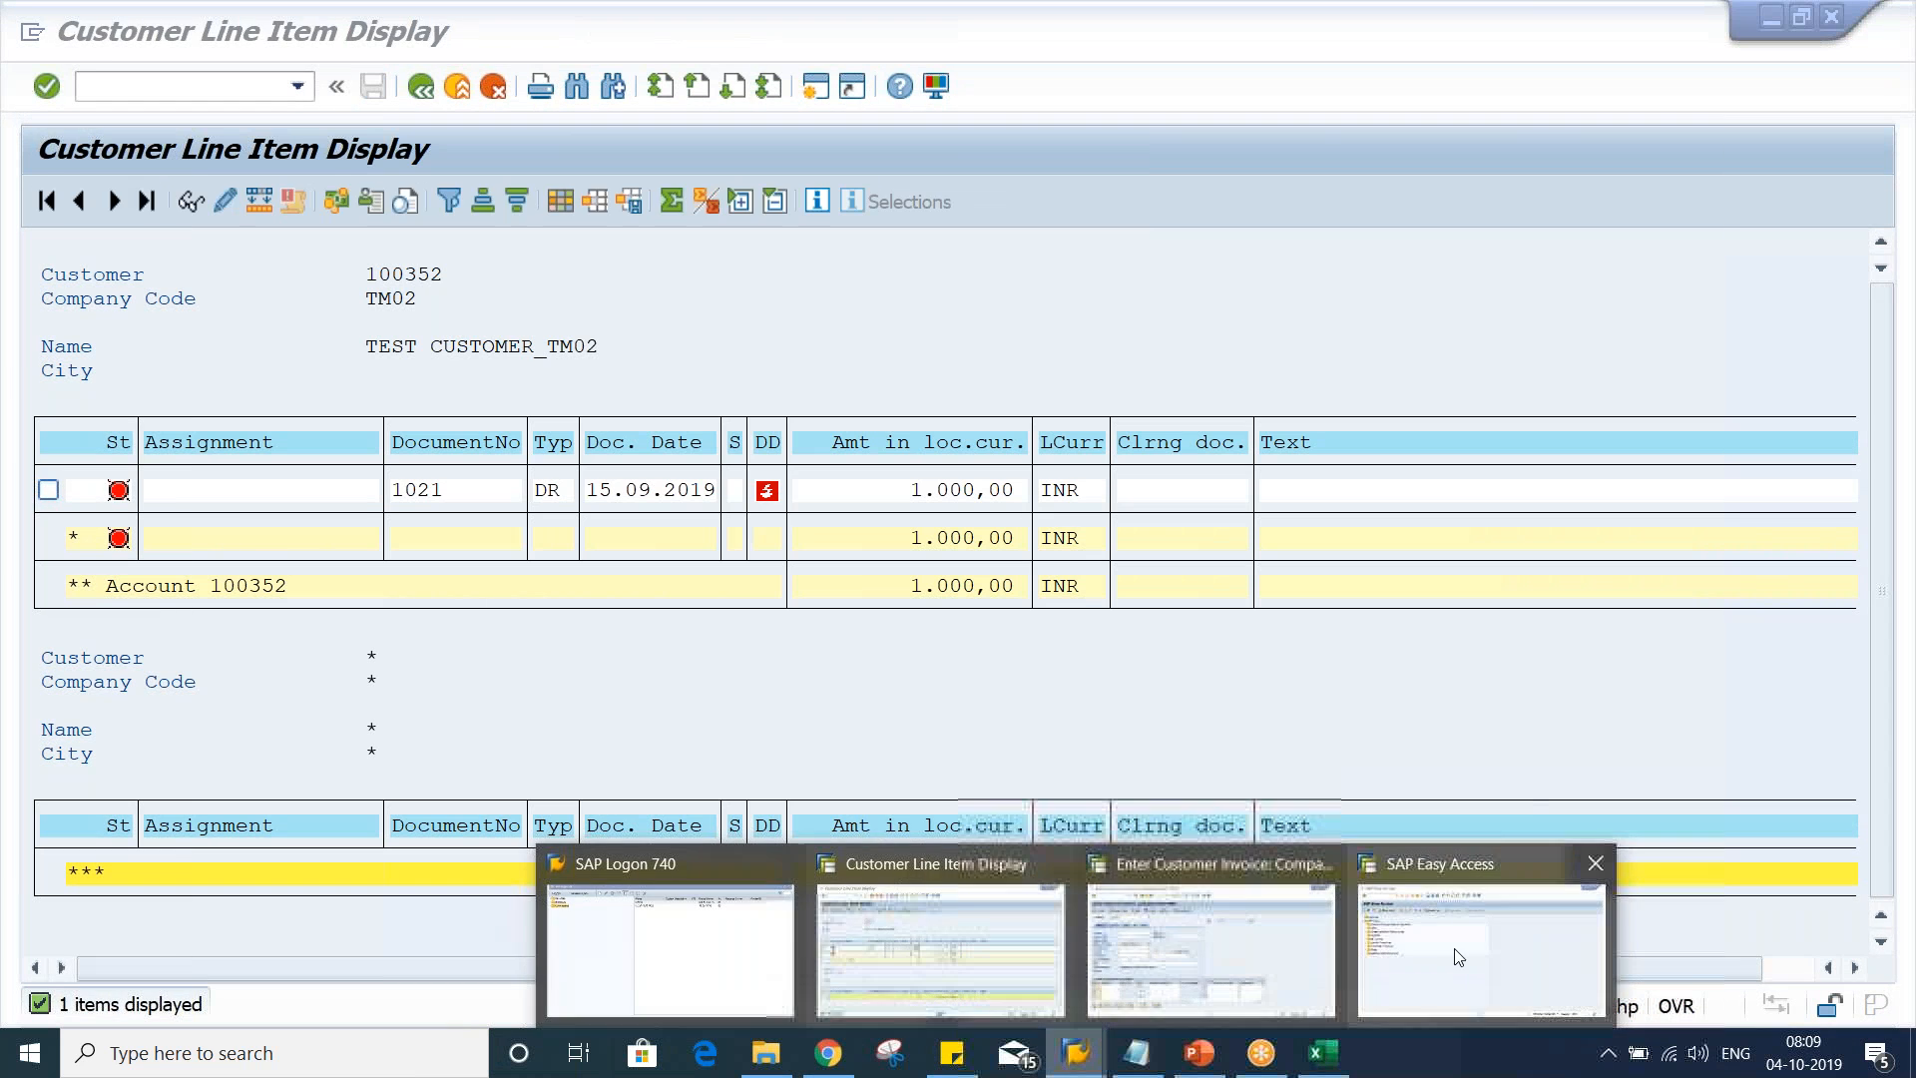
click(1467, 949)
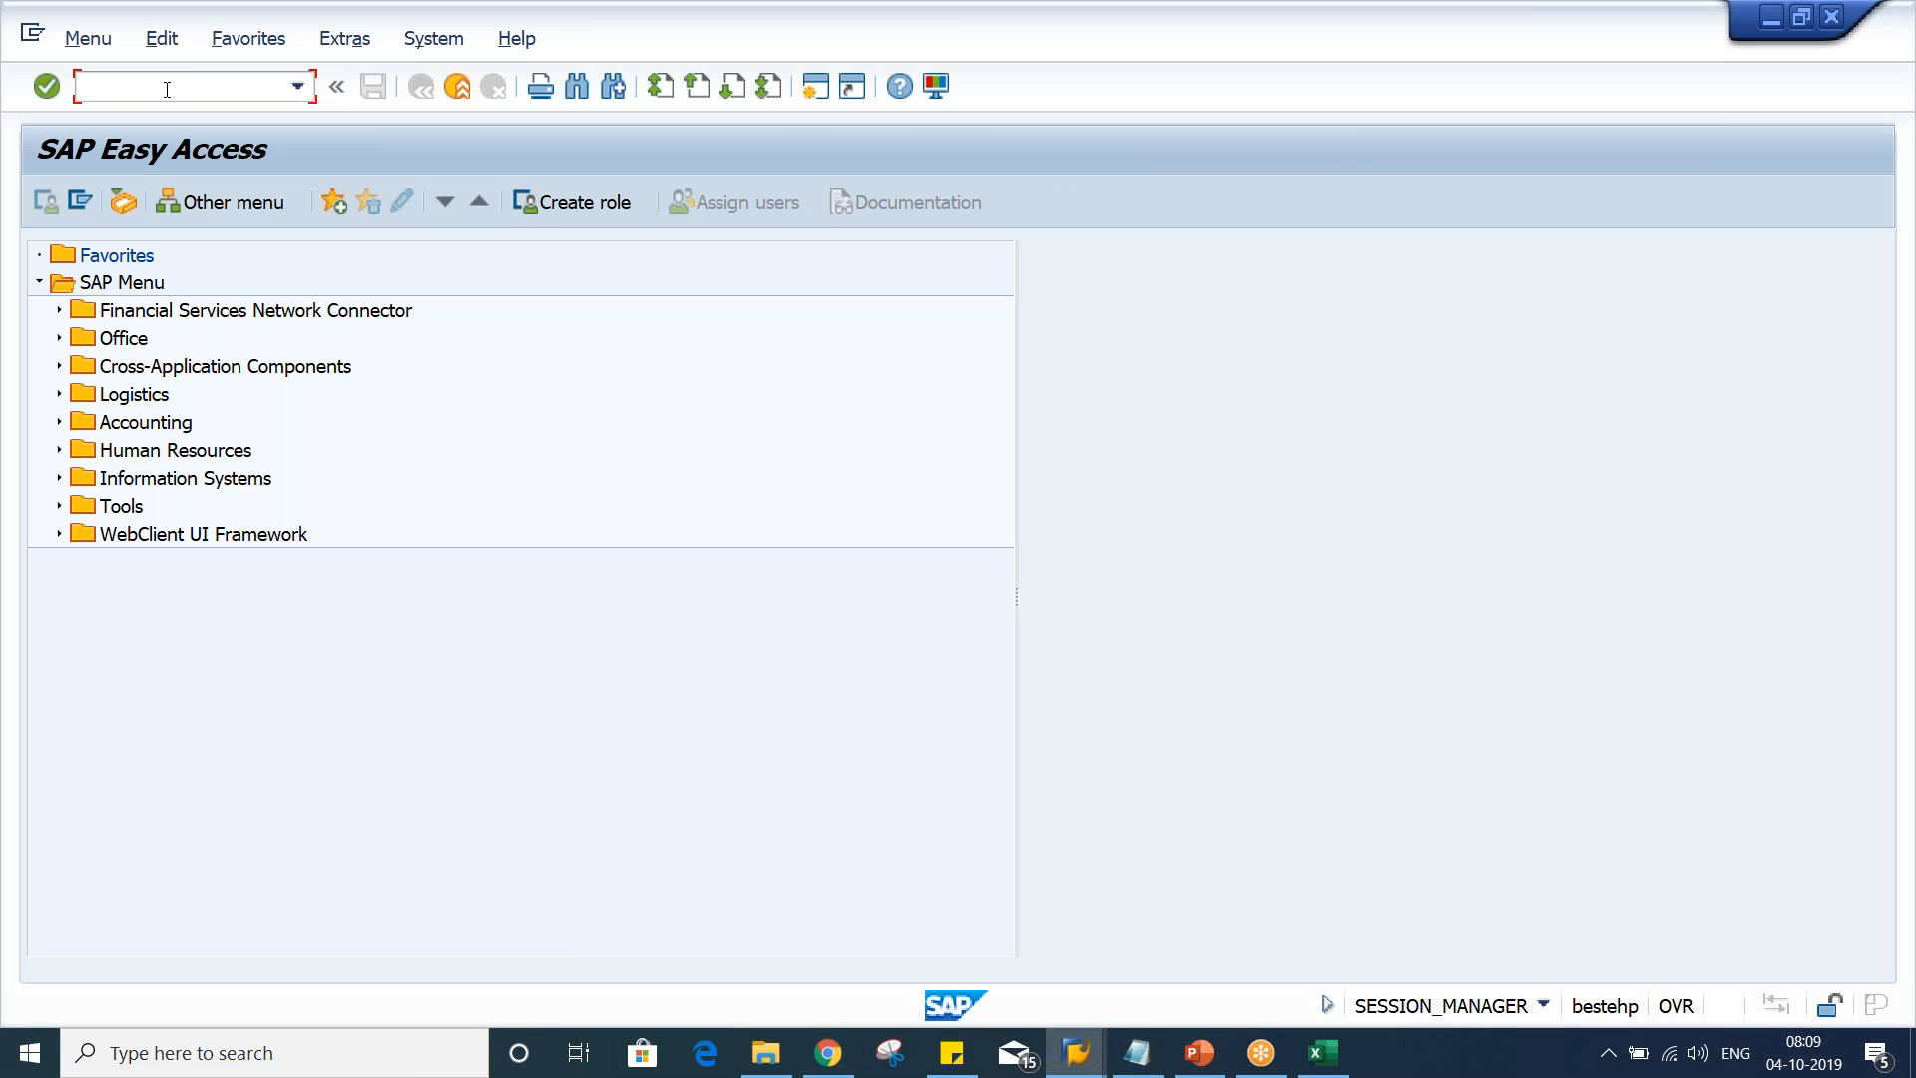
text(FBMP)
key(Return)
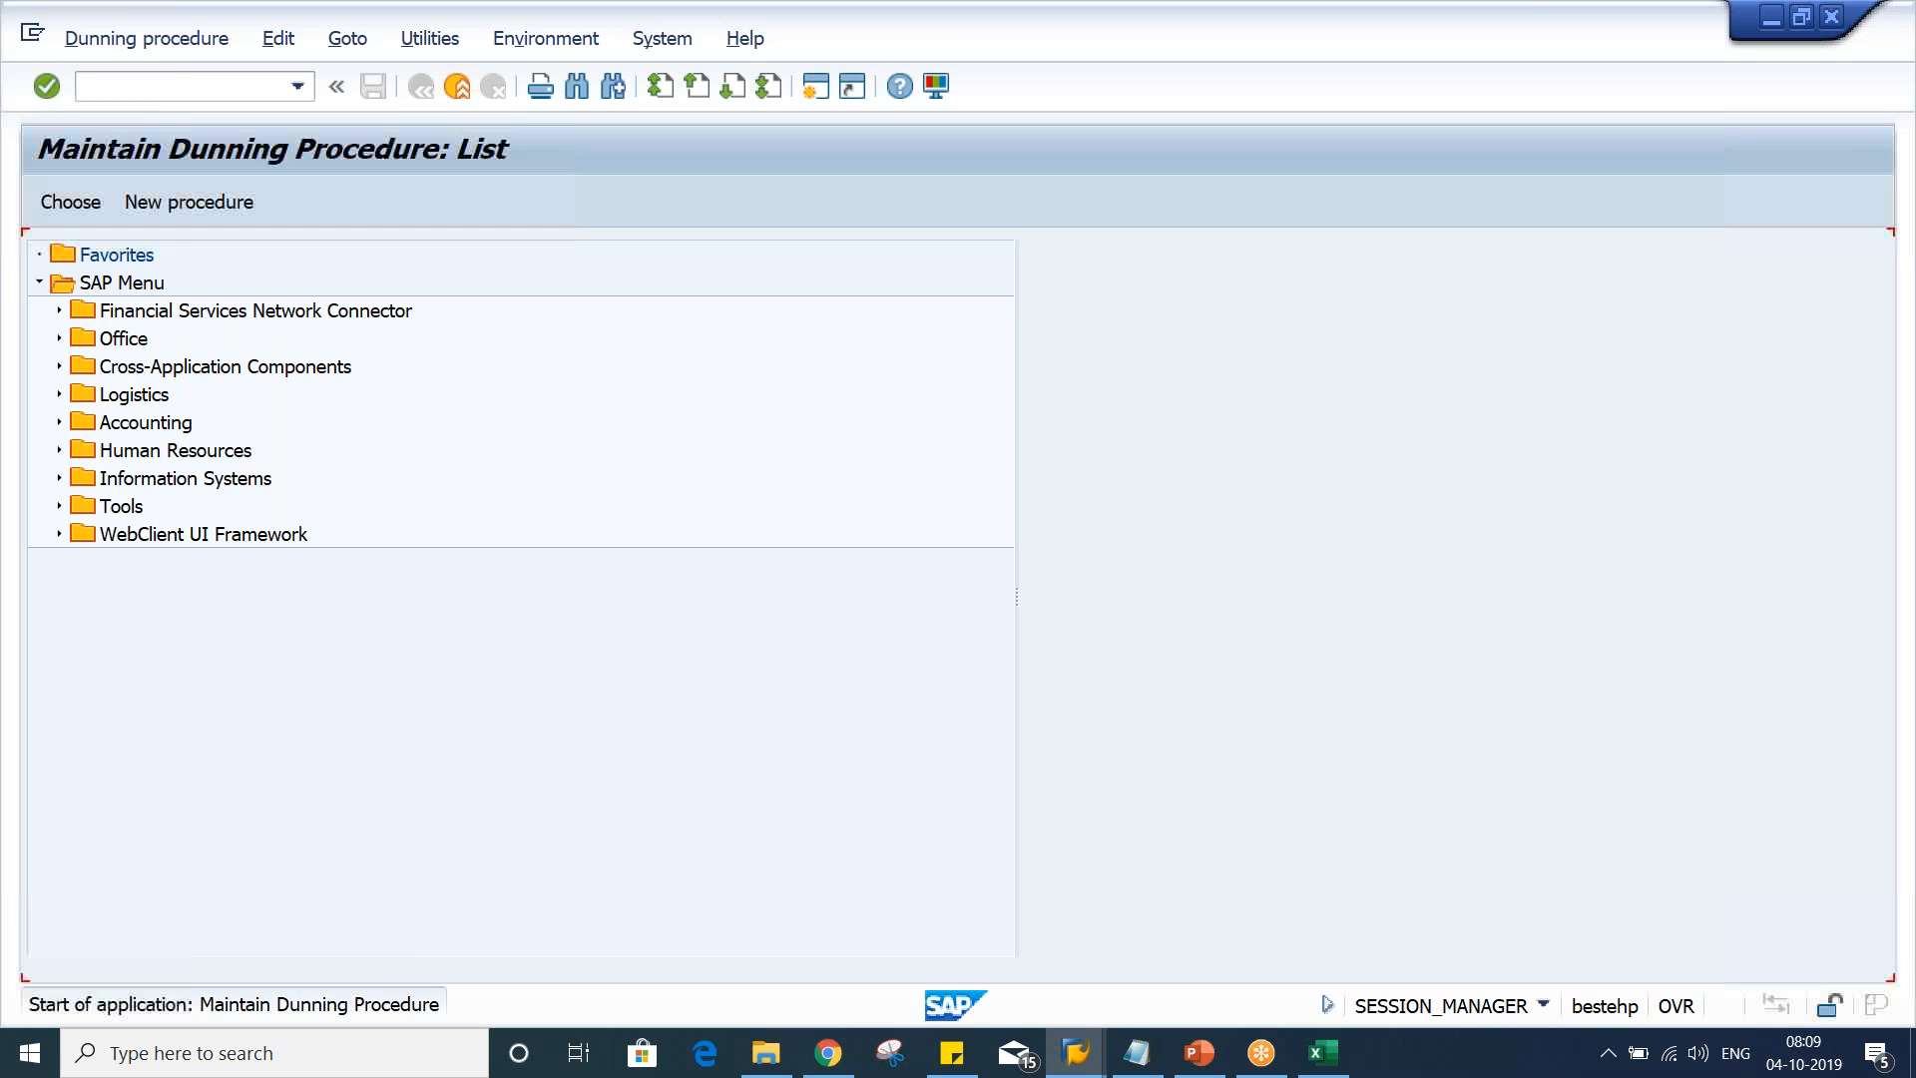
Start a new dunning procedure with the key TM02 and the name TATA MOTOR DP_TM02
click(198, 204)
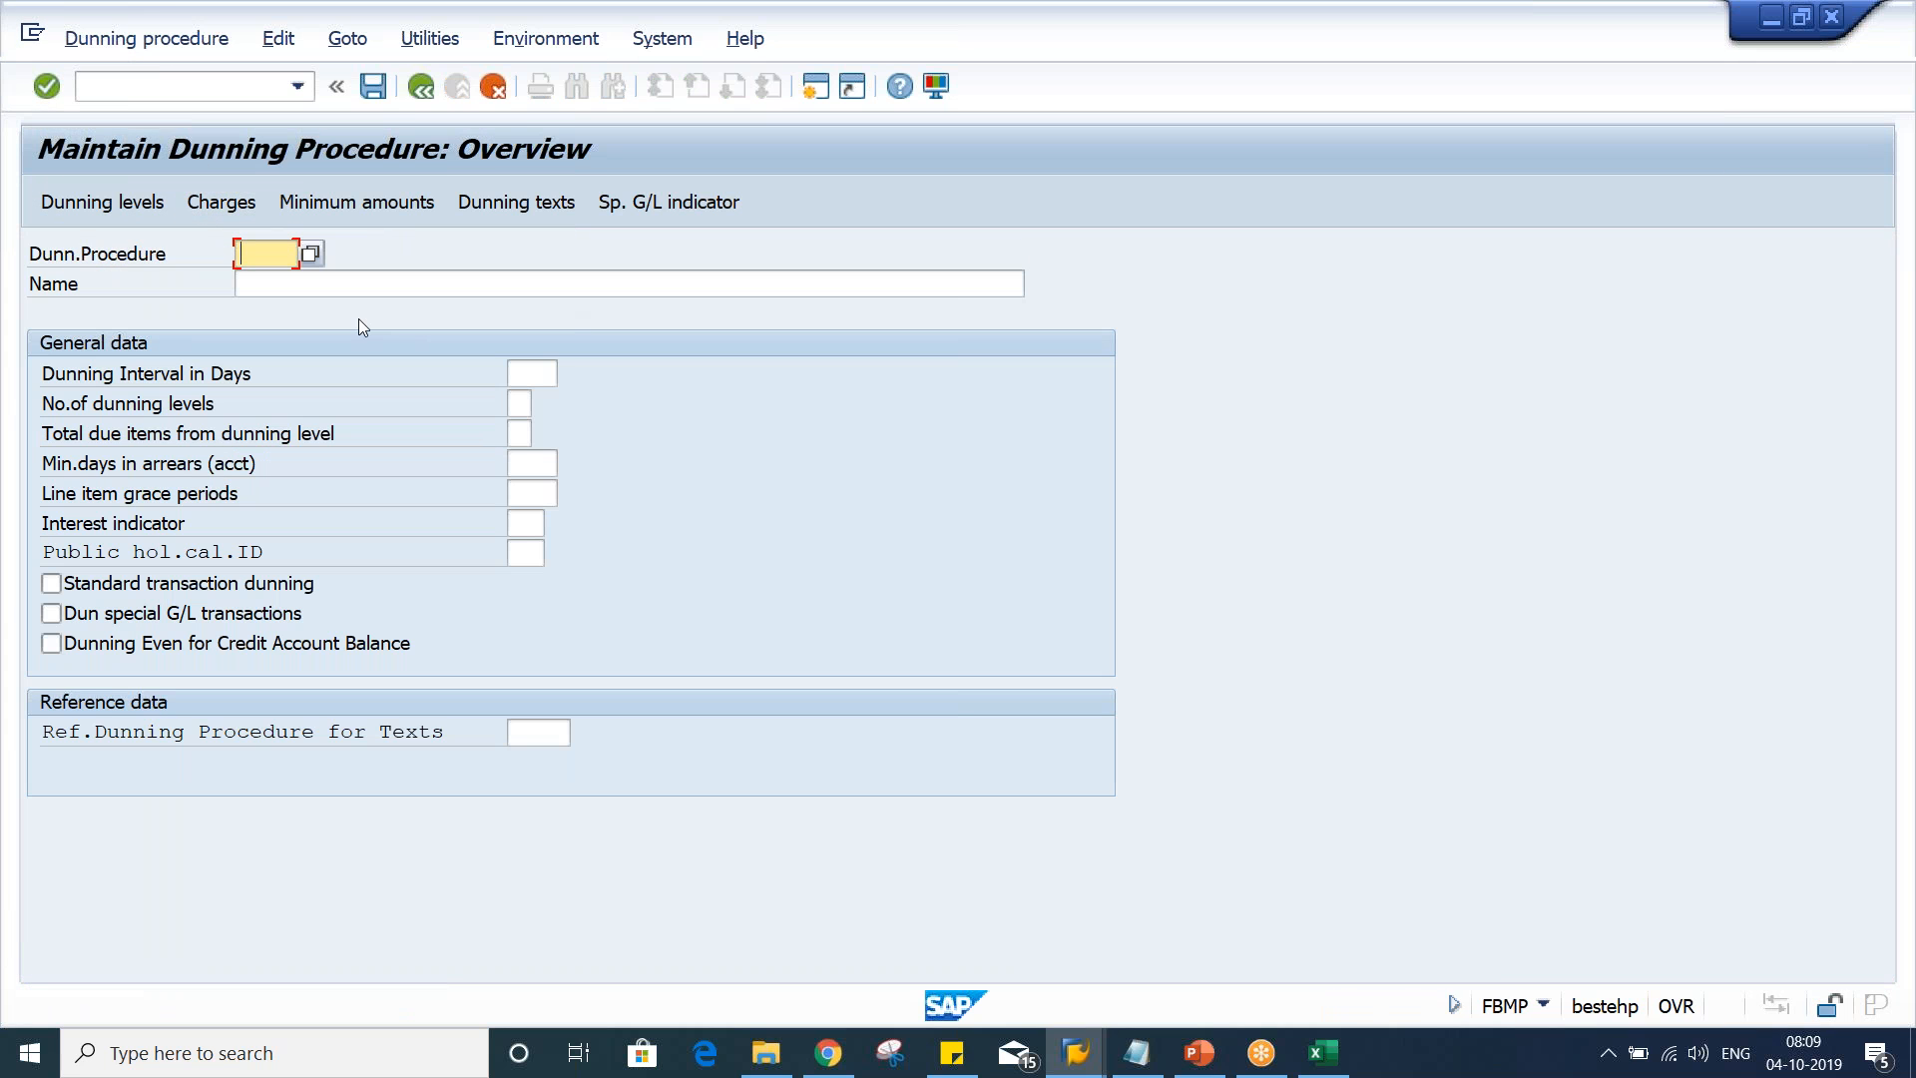
text(TM02)
key(Tab)
text(TATA )
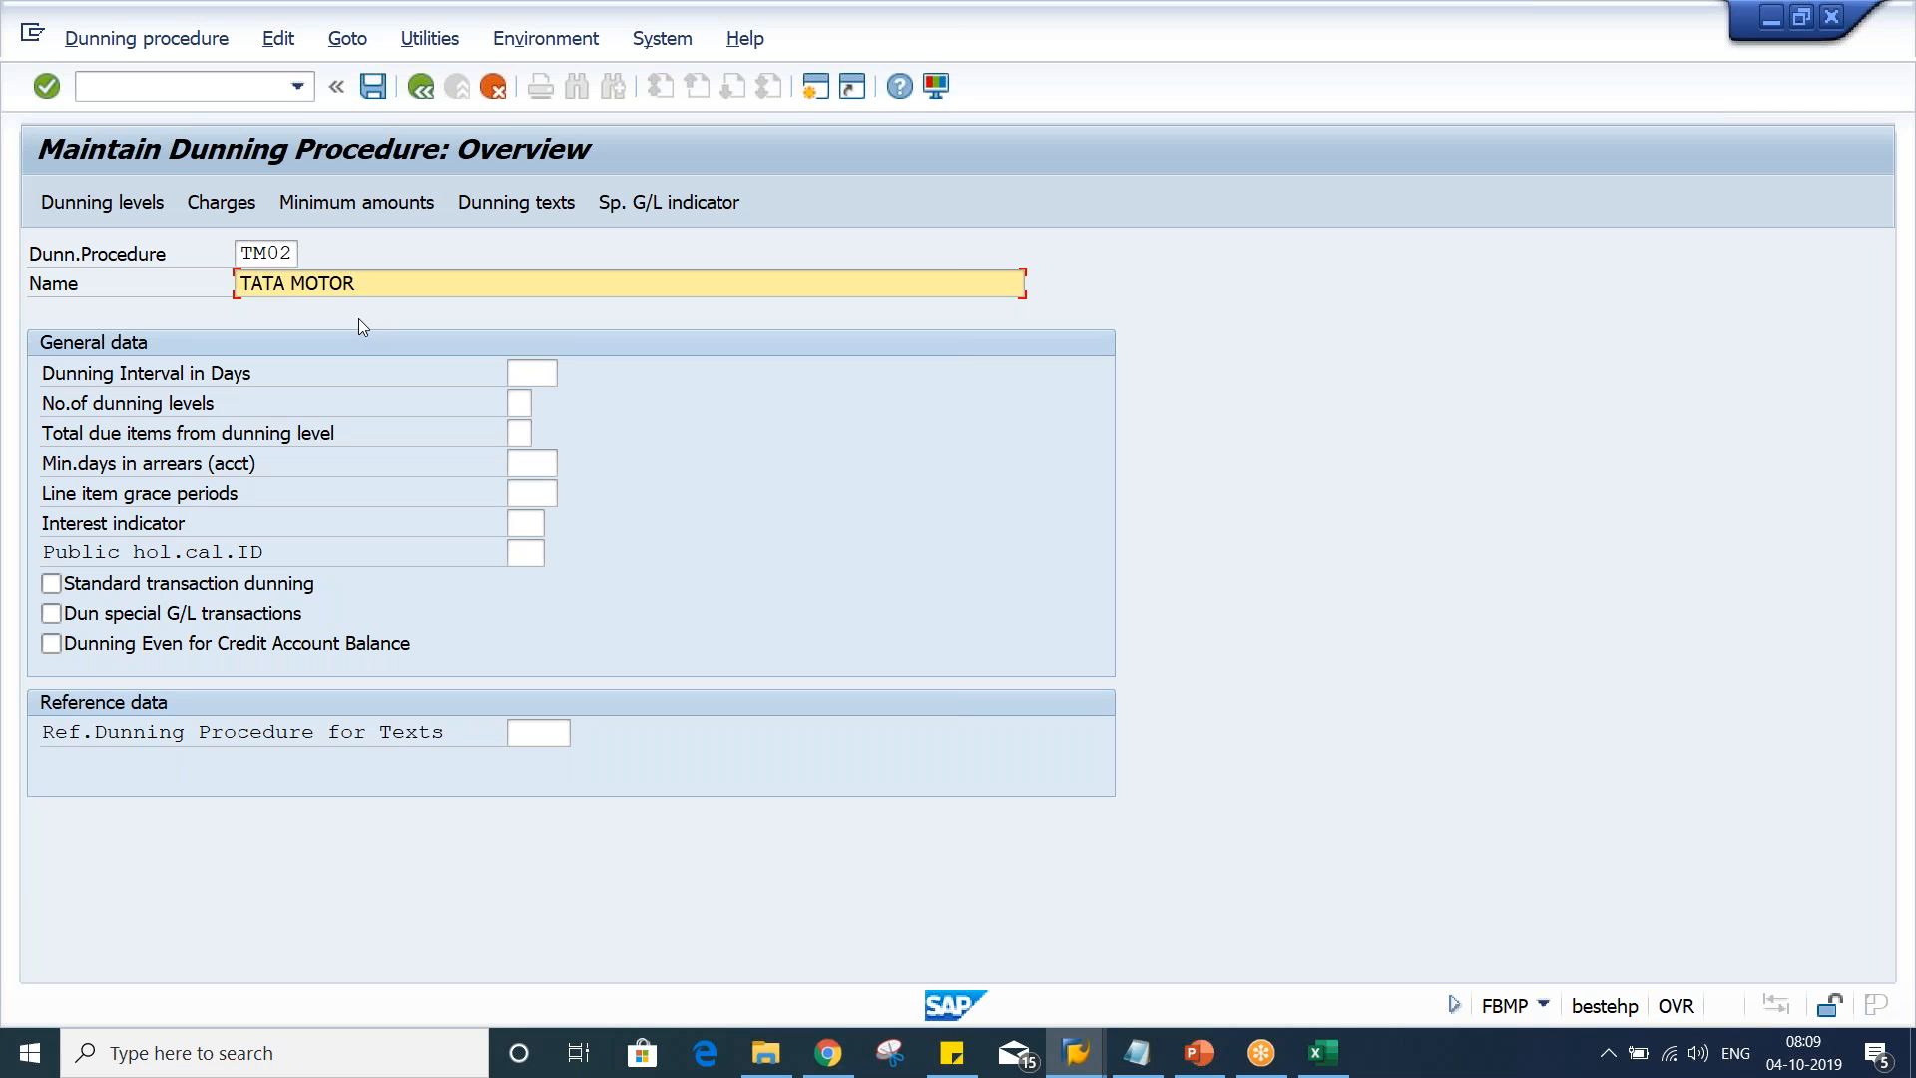
text(MOTOR DP_TM02)
Set the dunning interval of the new procedure to 10 days
click(534, 383)
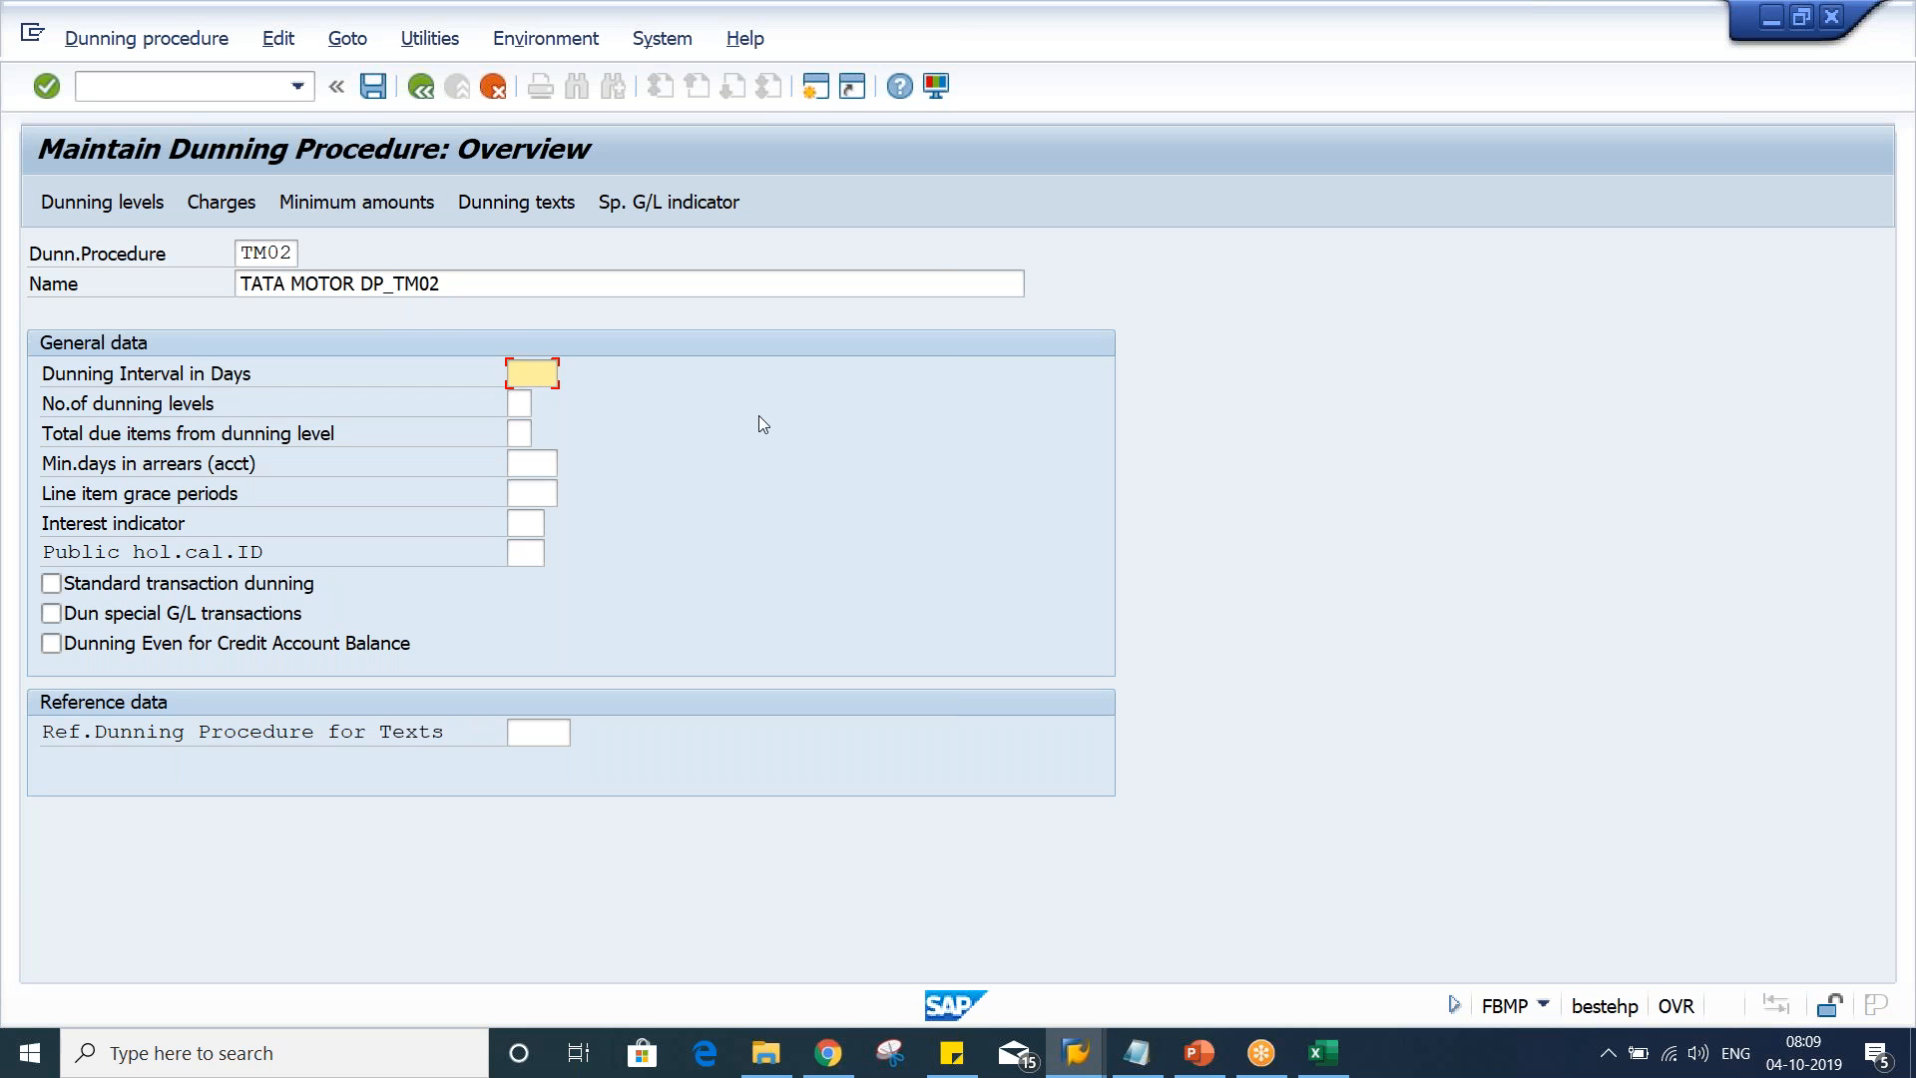
text(10)
key(Tab)
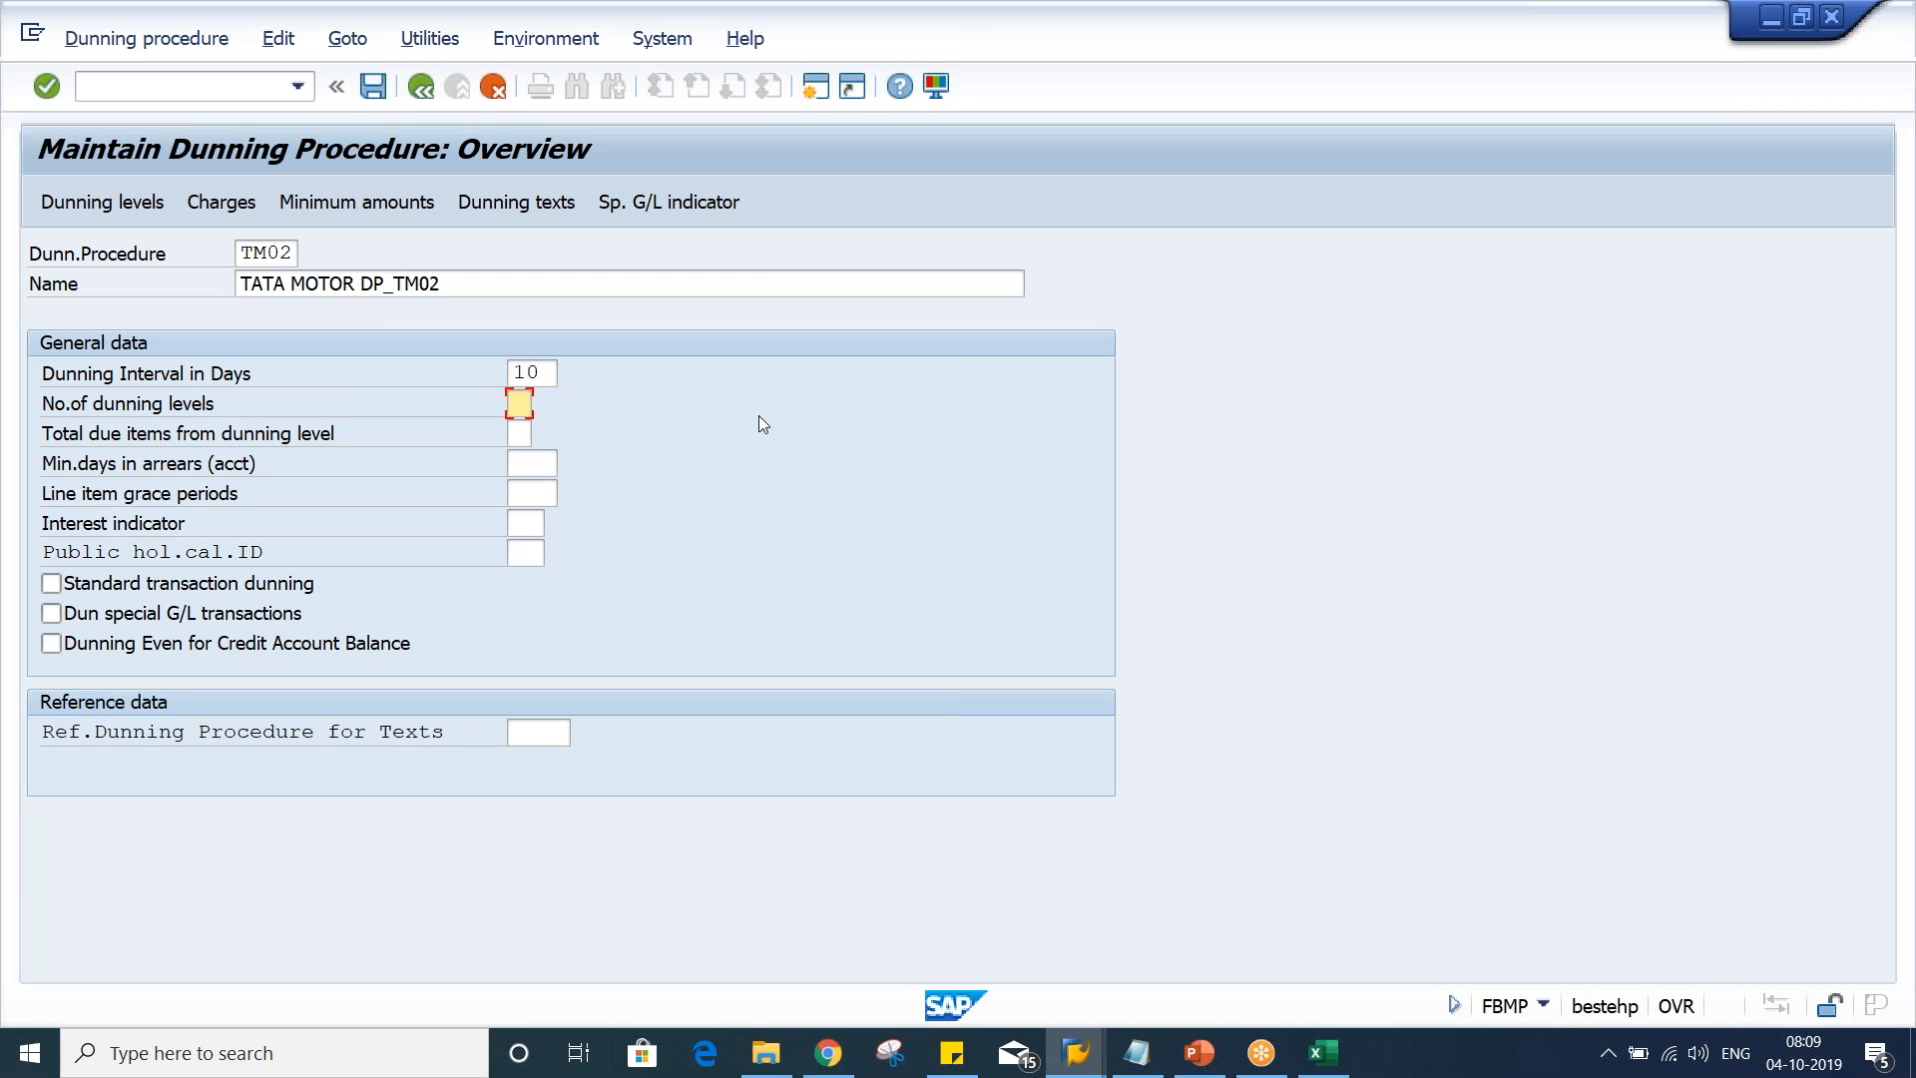
Set the number of dunning levels to 3 and go on to the interest indicator
text(3)
key(BackSpace)
text(1)
key(BackSpace)
text(9)
key(BackSpace)
text(3)
key(Tab)
key(Tab)
key(Tab)
key(Tab)
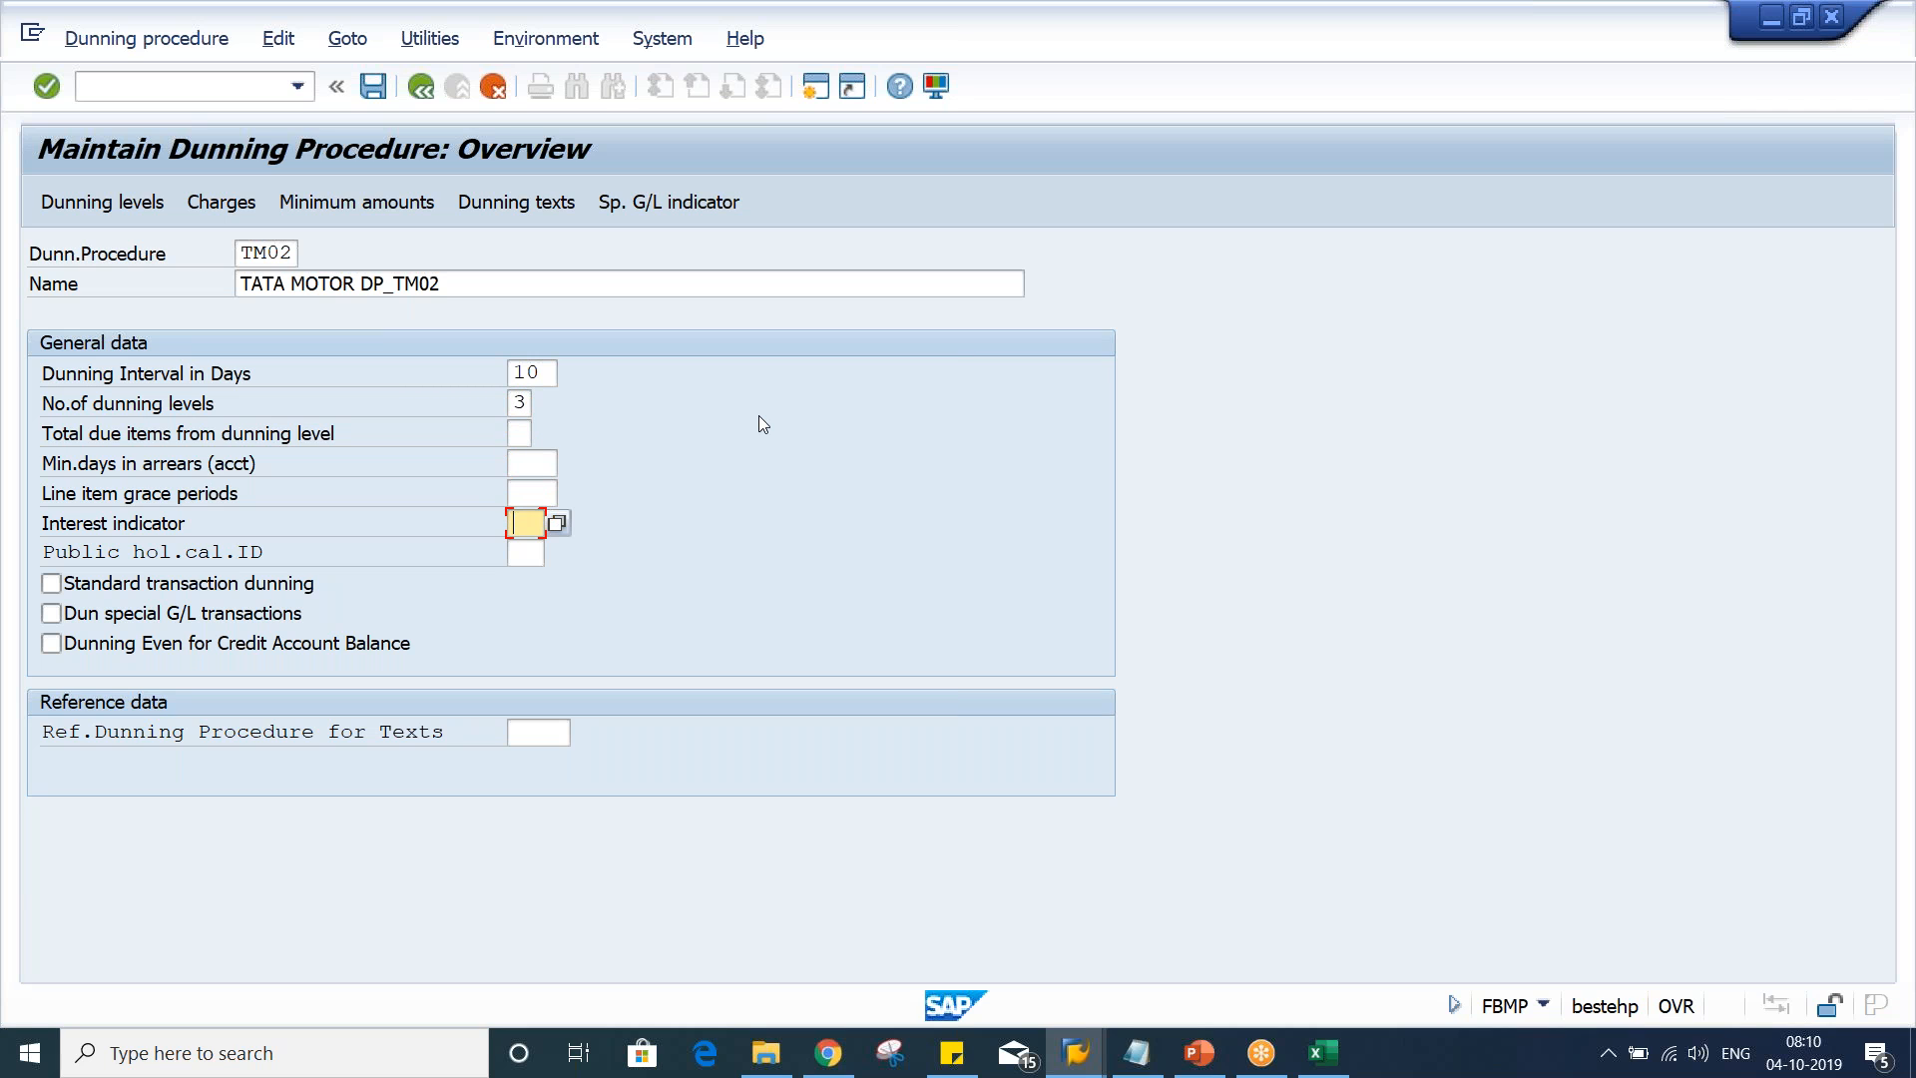
Set the line item grace period to 5 days and the public holiday calendar ID to 01
text(5)
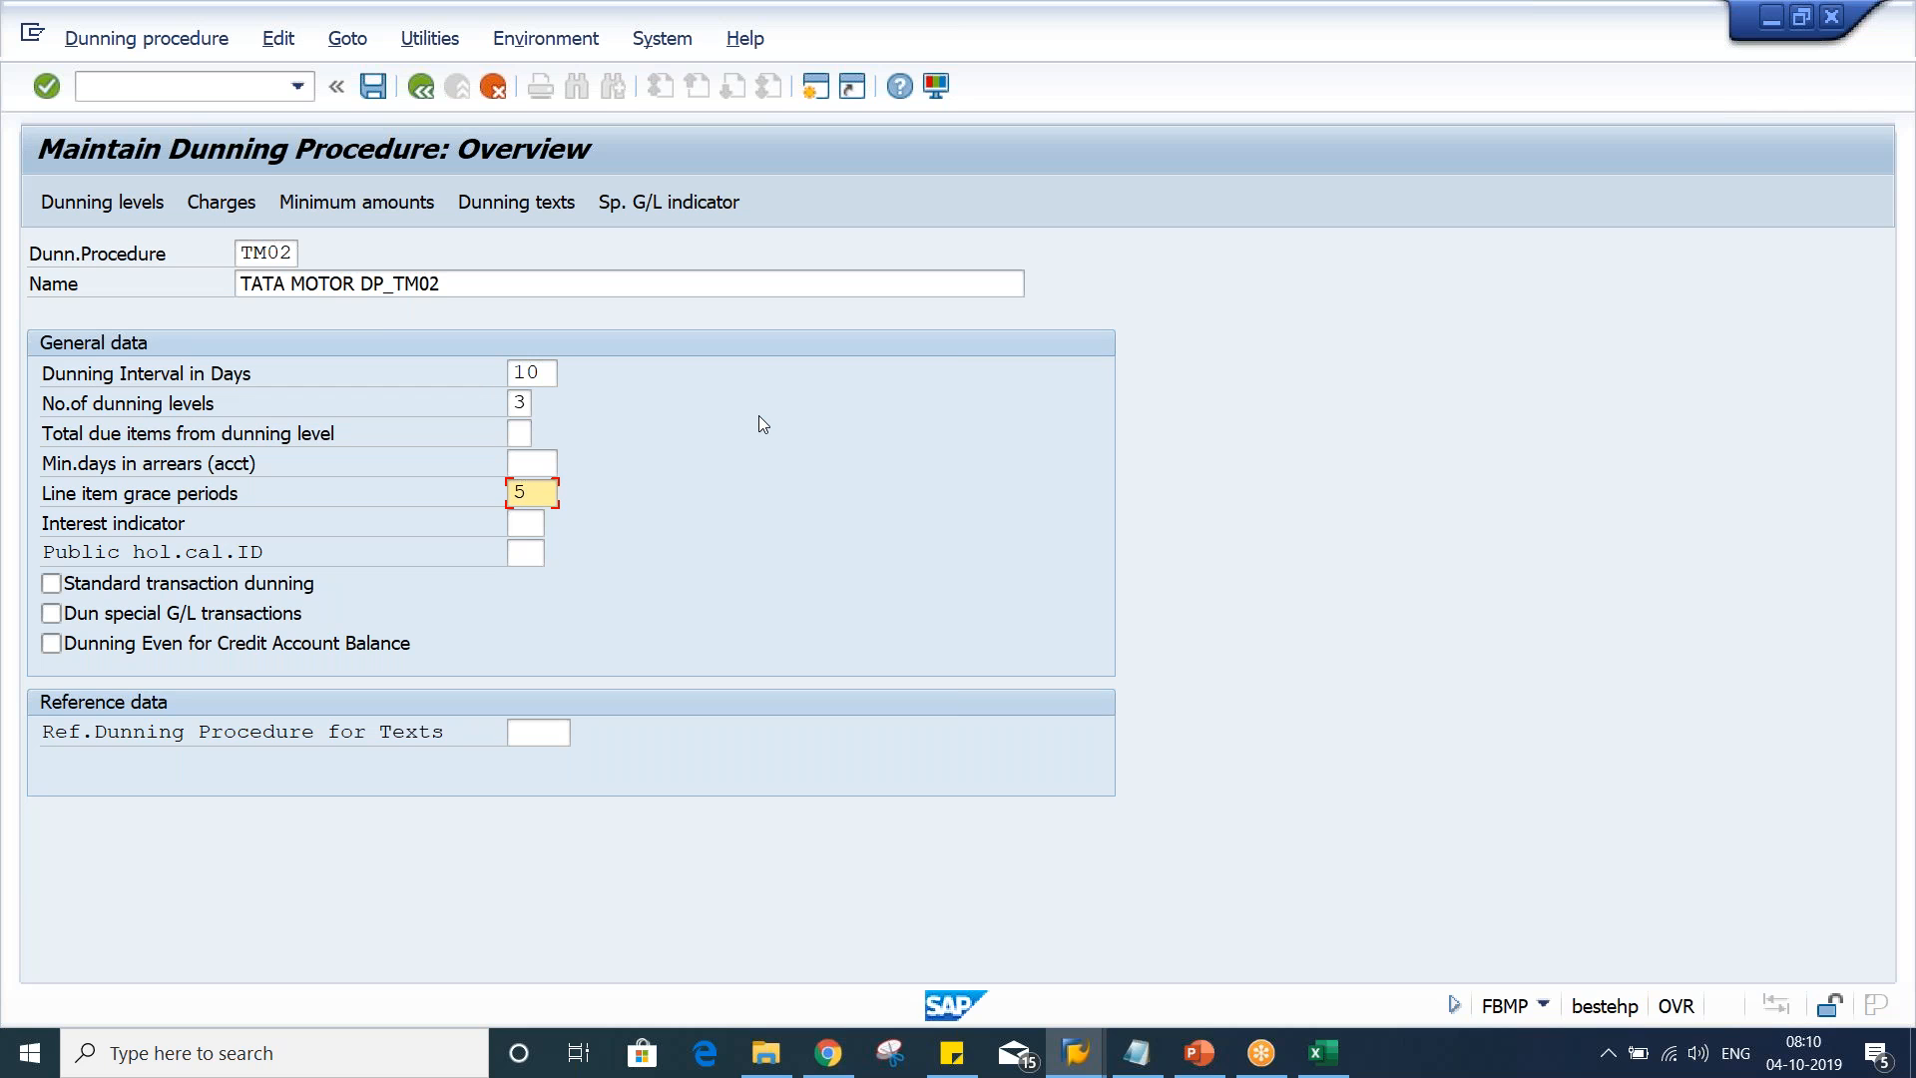
click(522, 526)
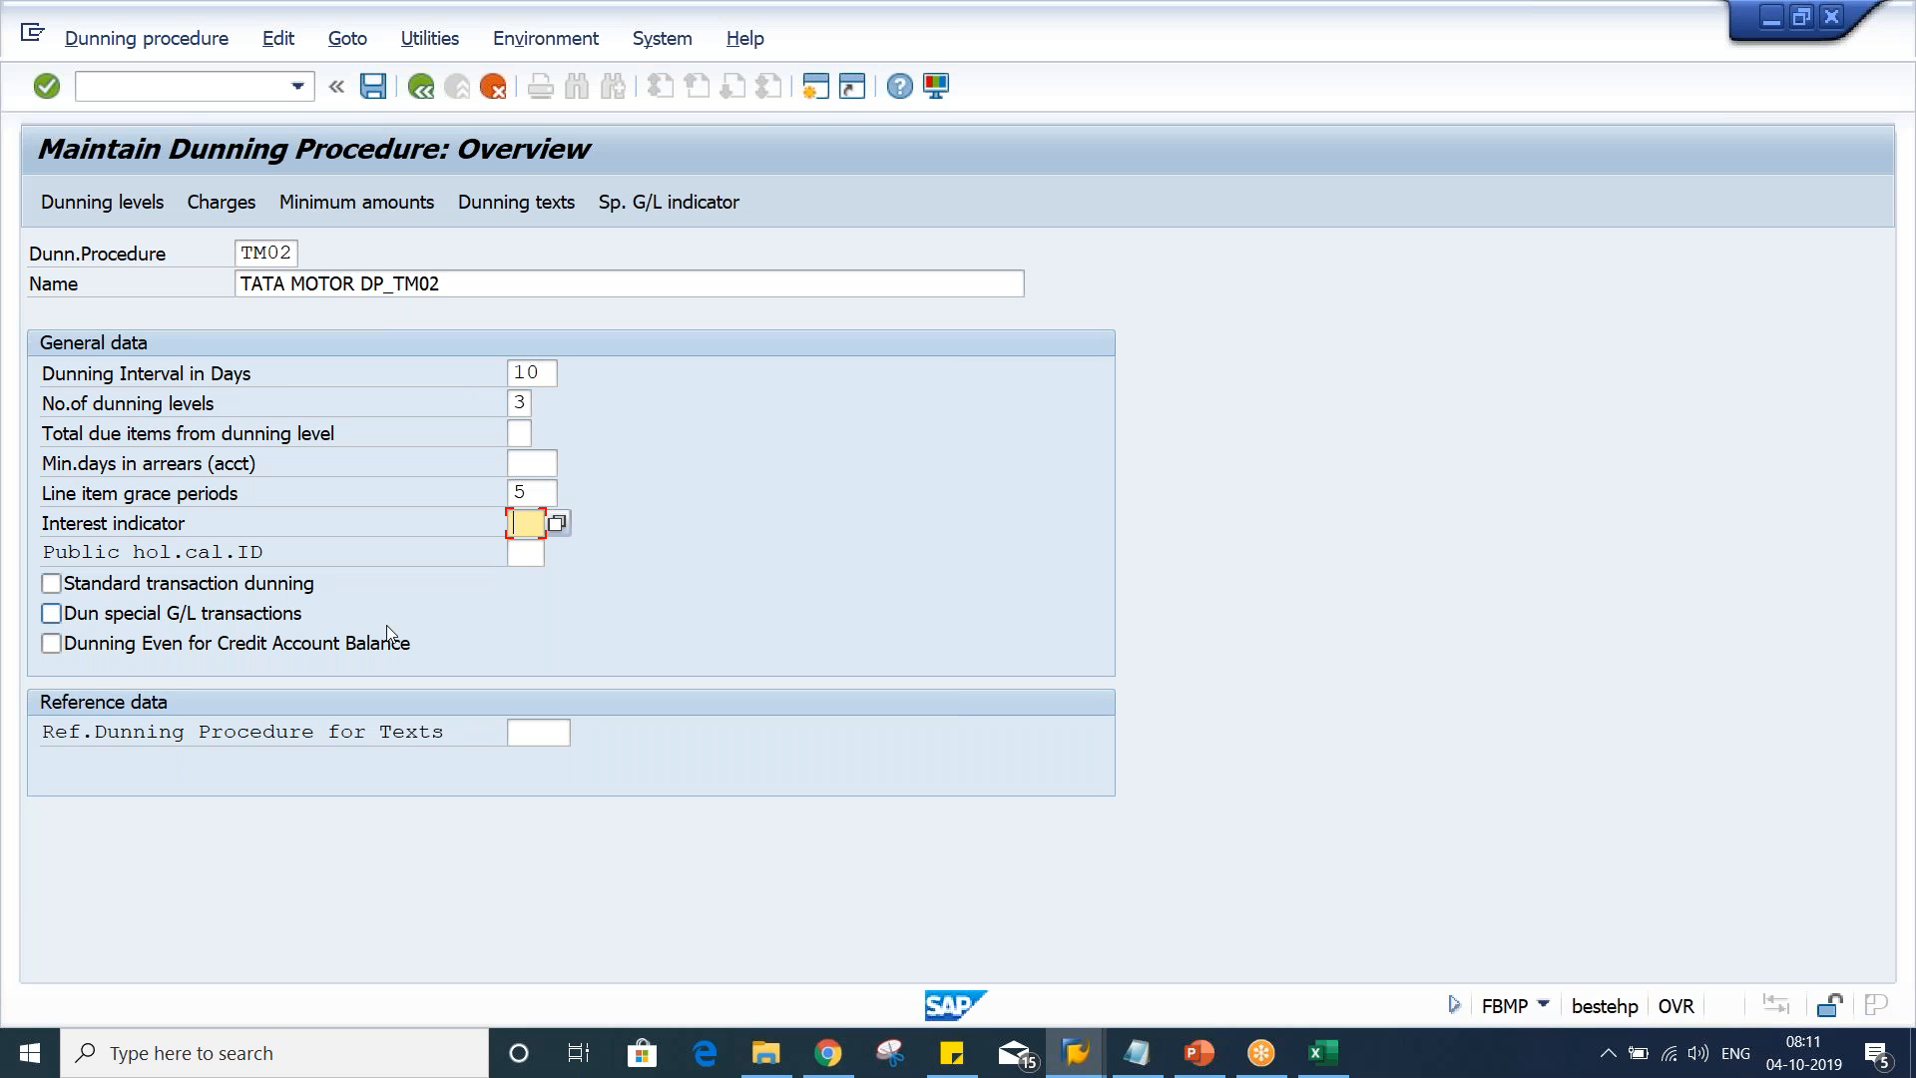
click(526, 555)
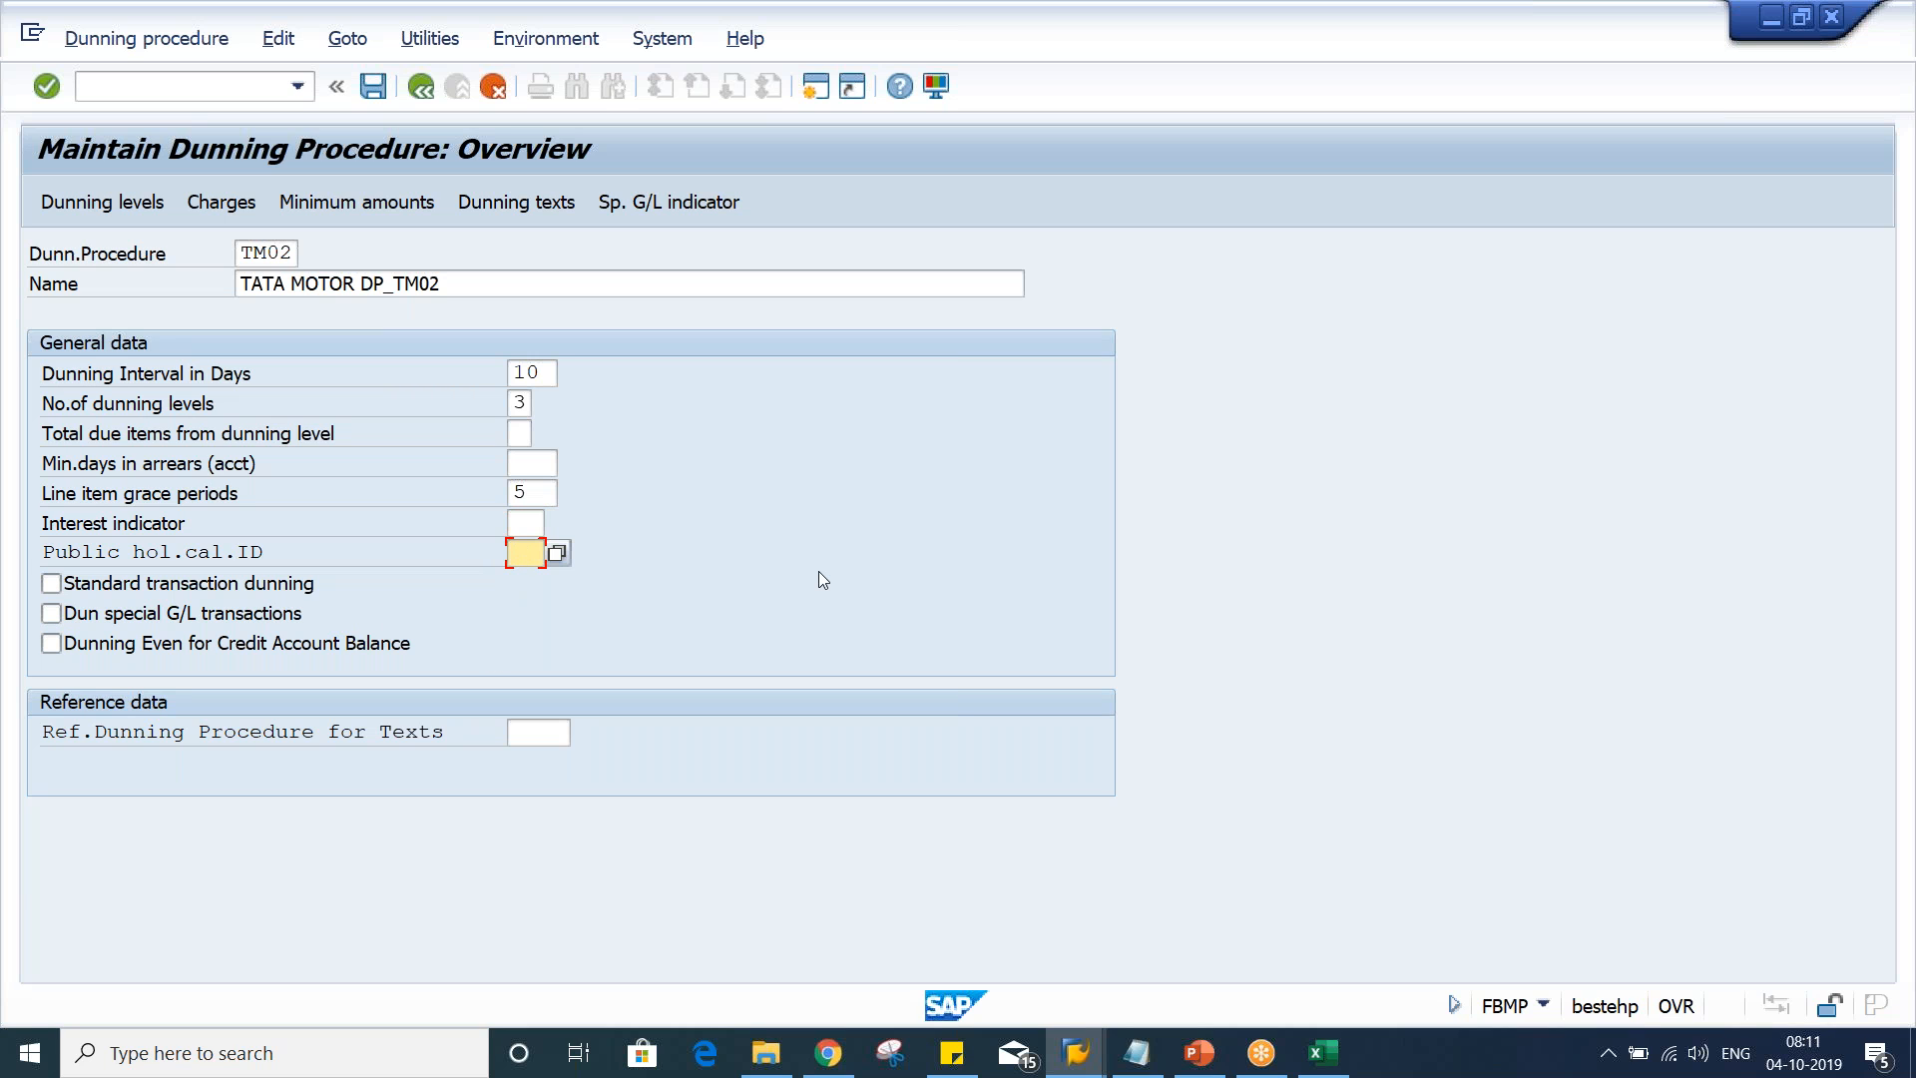
text(01)
Switch to the Class workbook in Excel and review the dunning level schedule on Sheet3
mouse_move(1333, 1068)
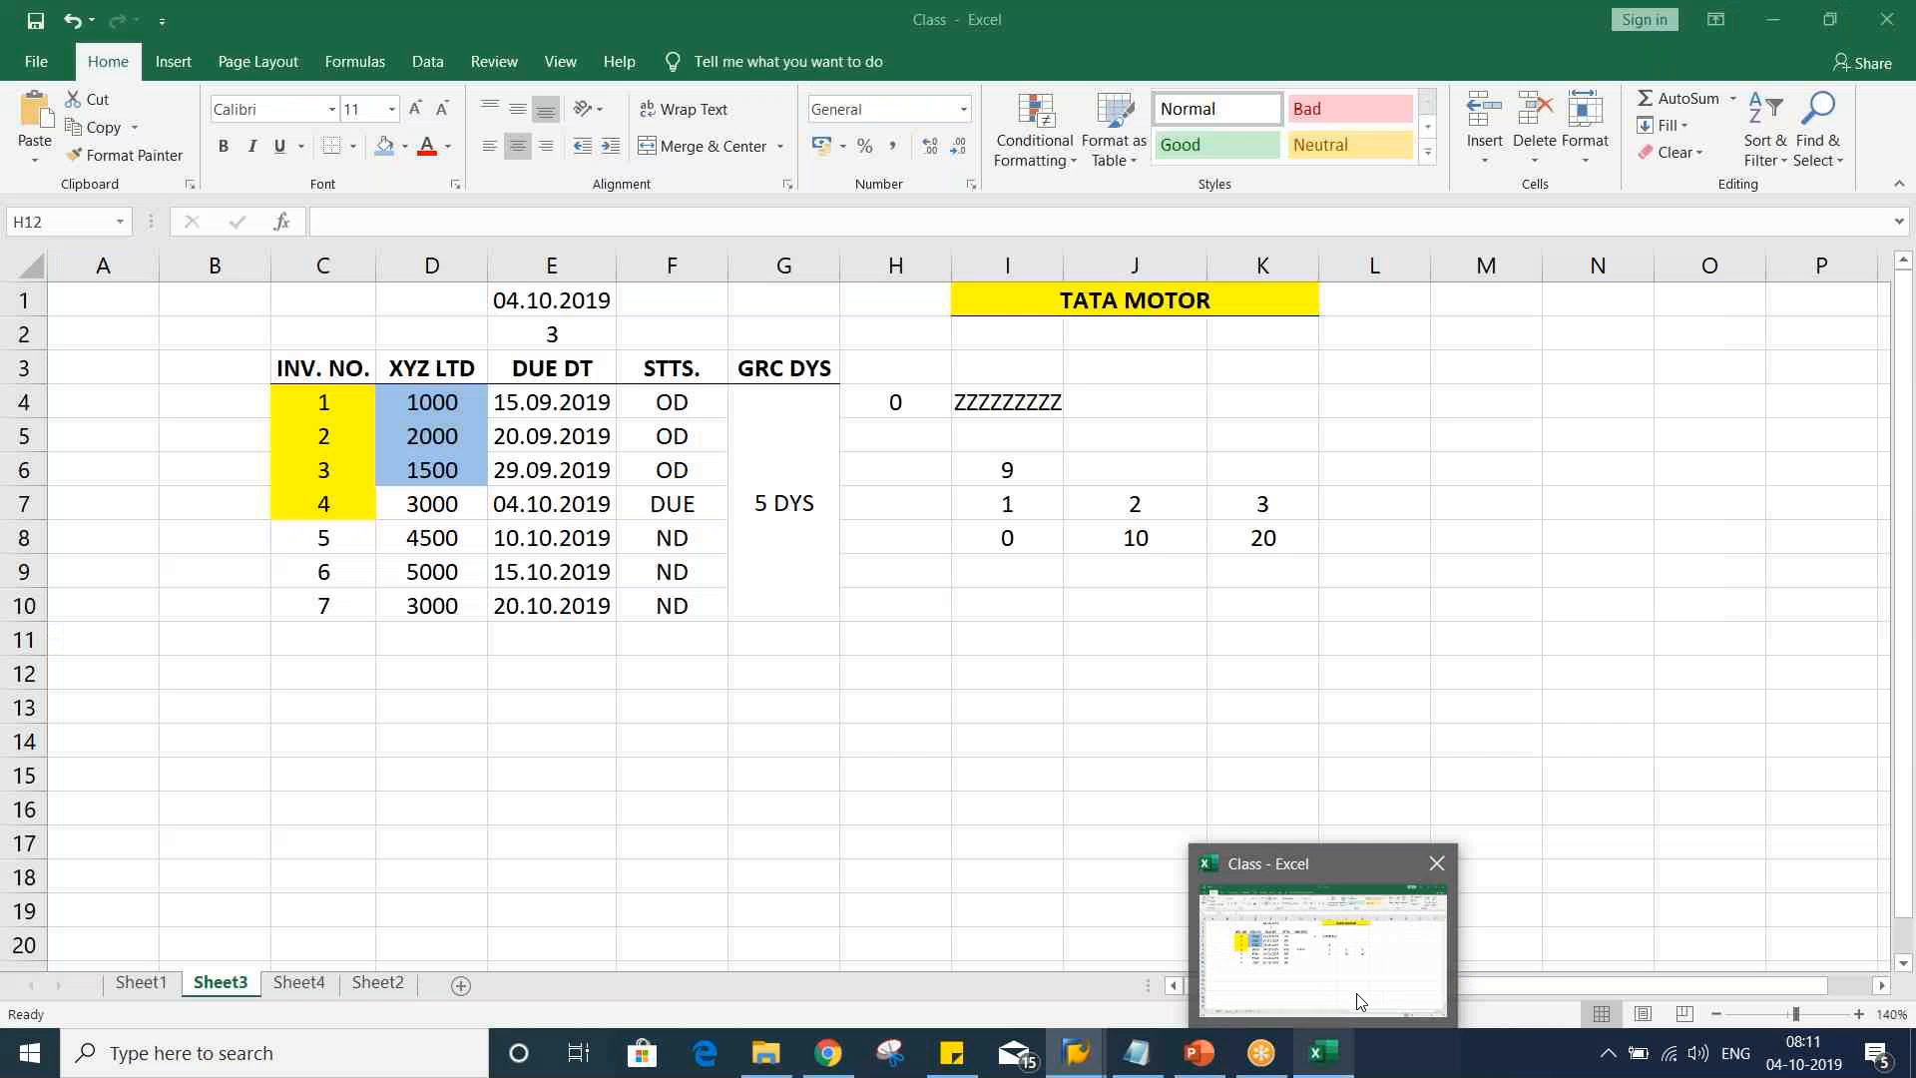
click(1358, 1003)
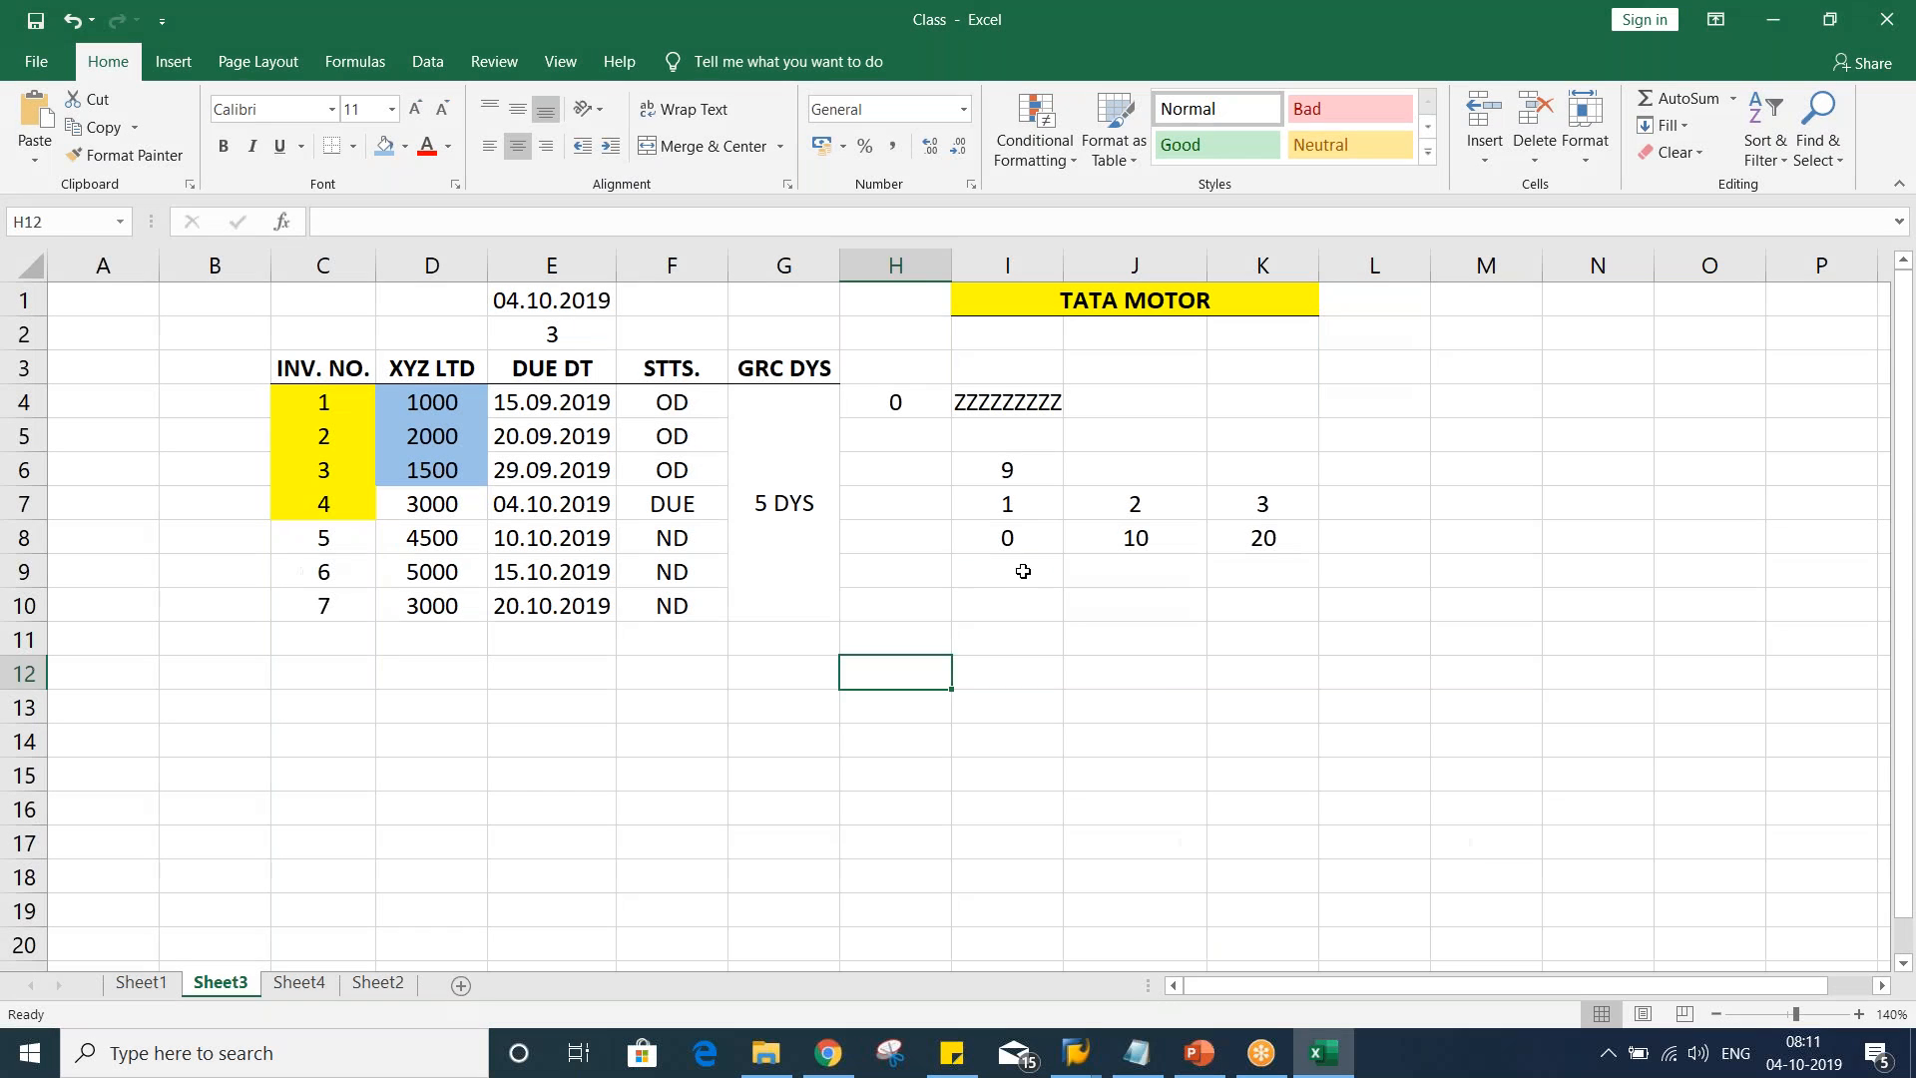
click(1023, 572)
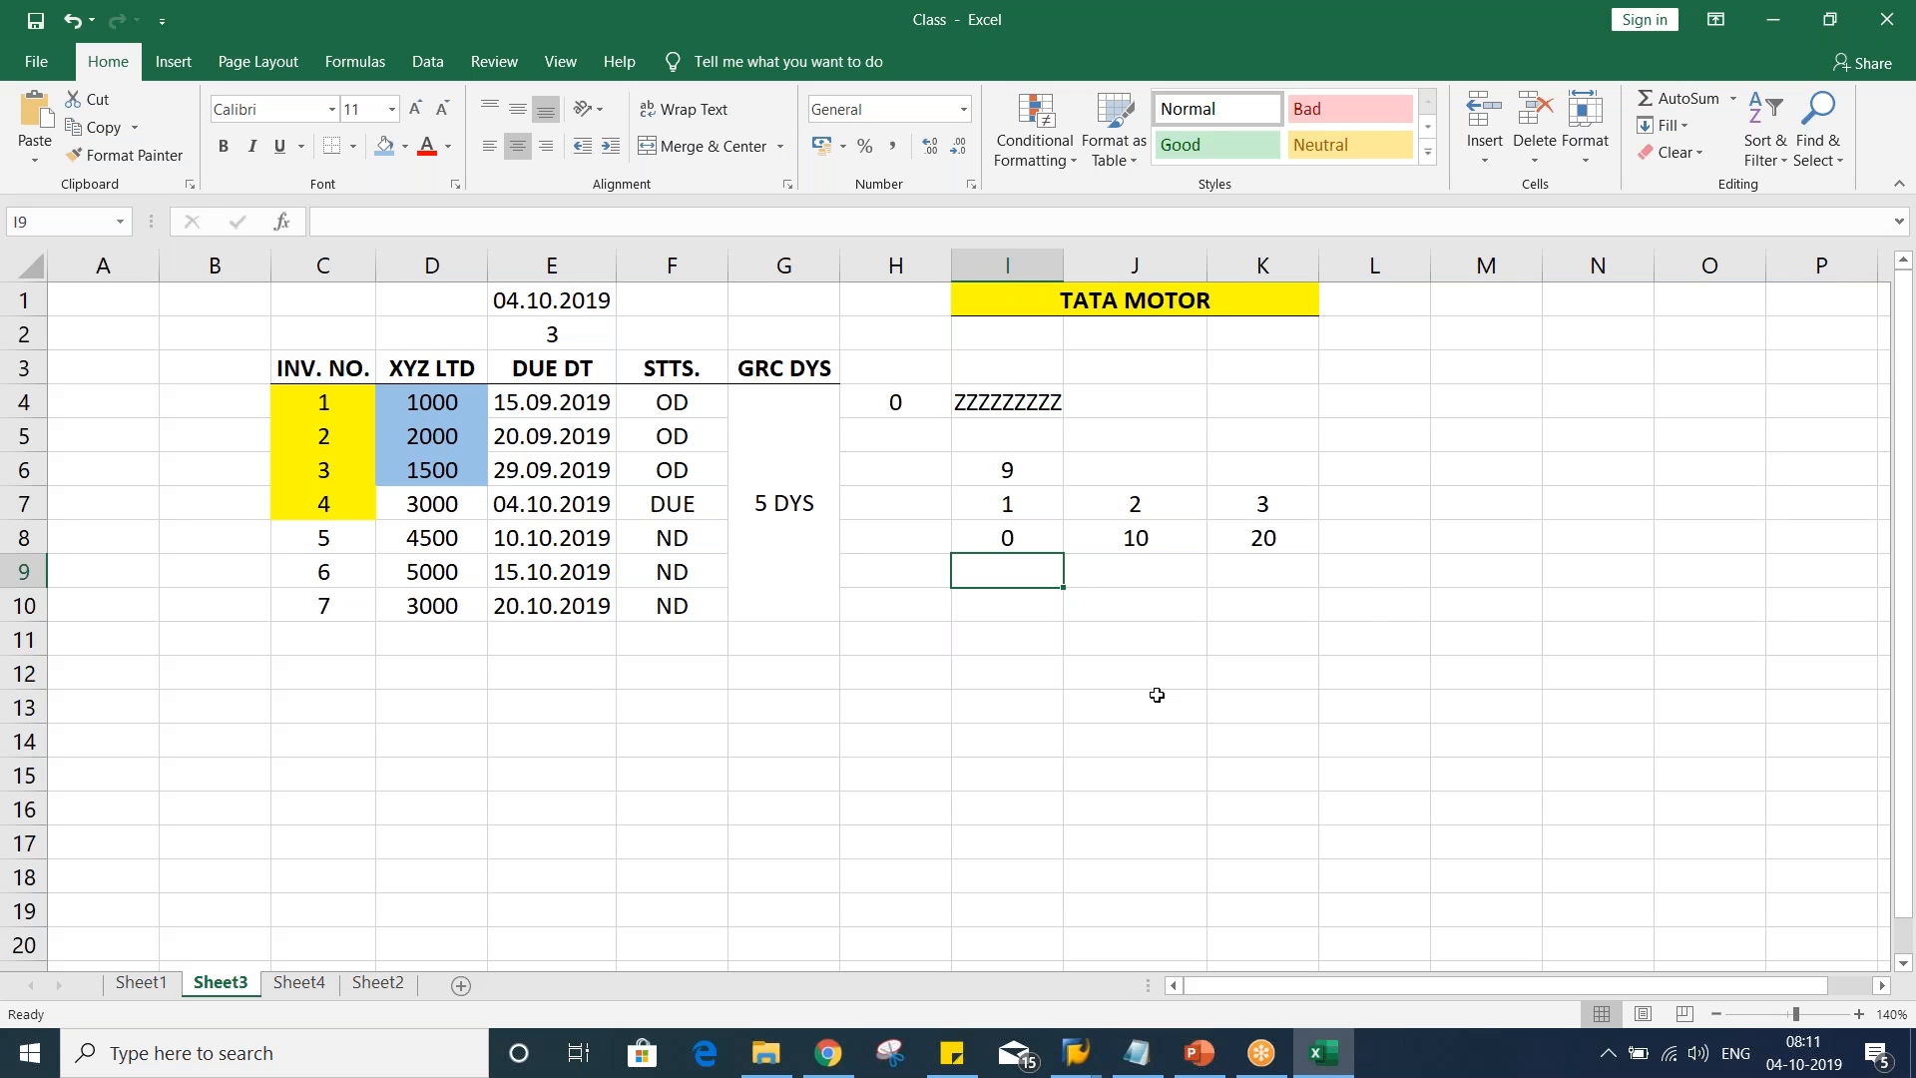
Return to SAP, enable standard transaction dunning and accept TM02 as the reference dunning procedure for texts
key(alt+Tab)
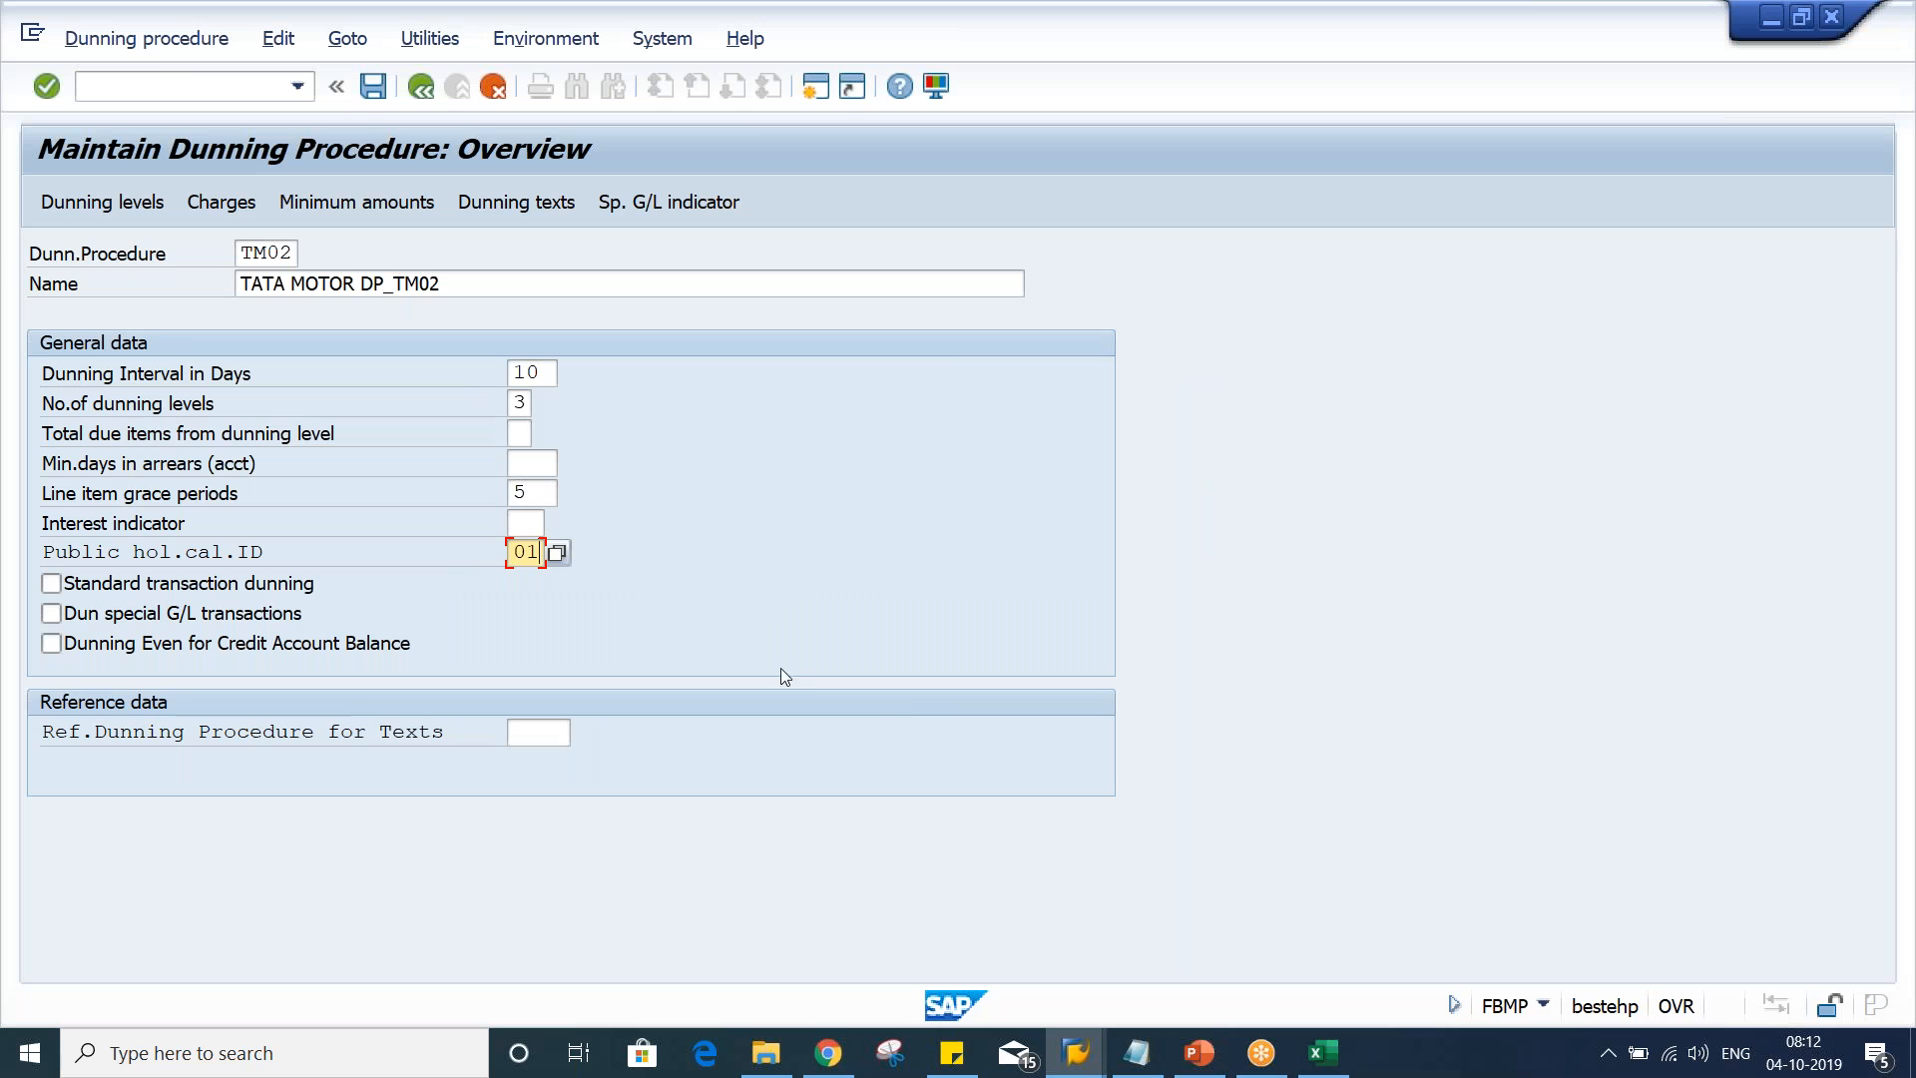
click(210, 584)
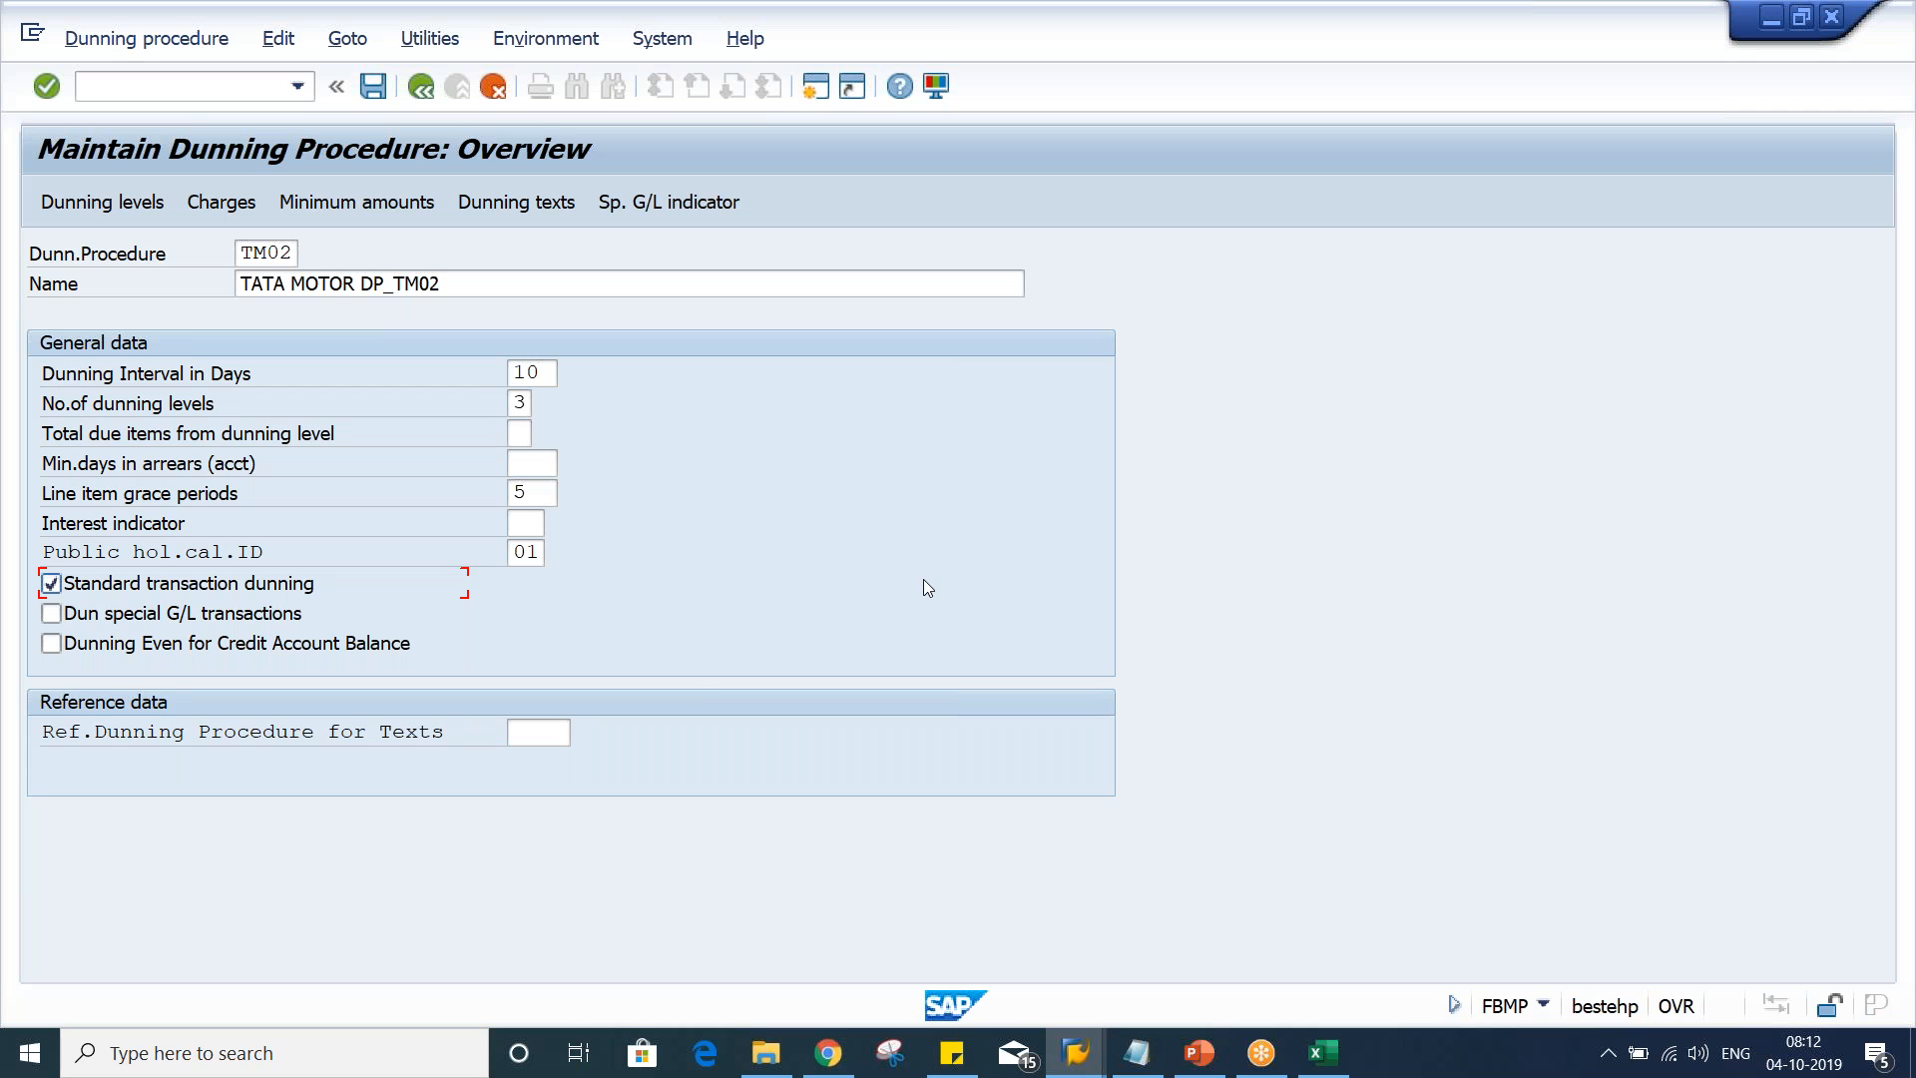
key(Return)
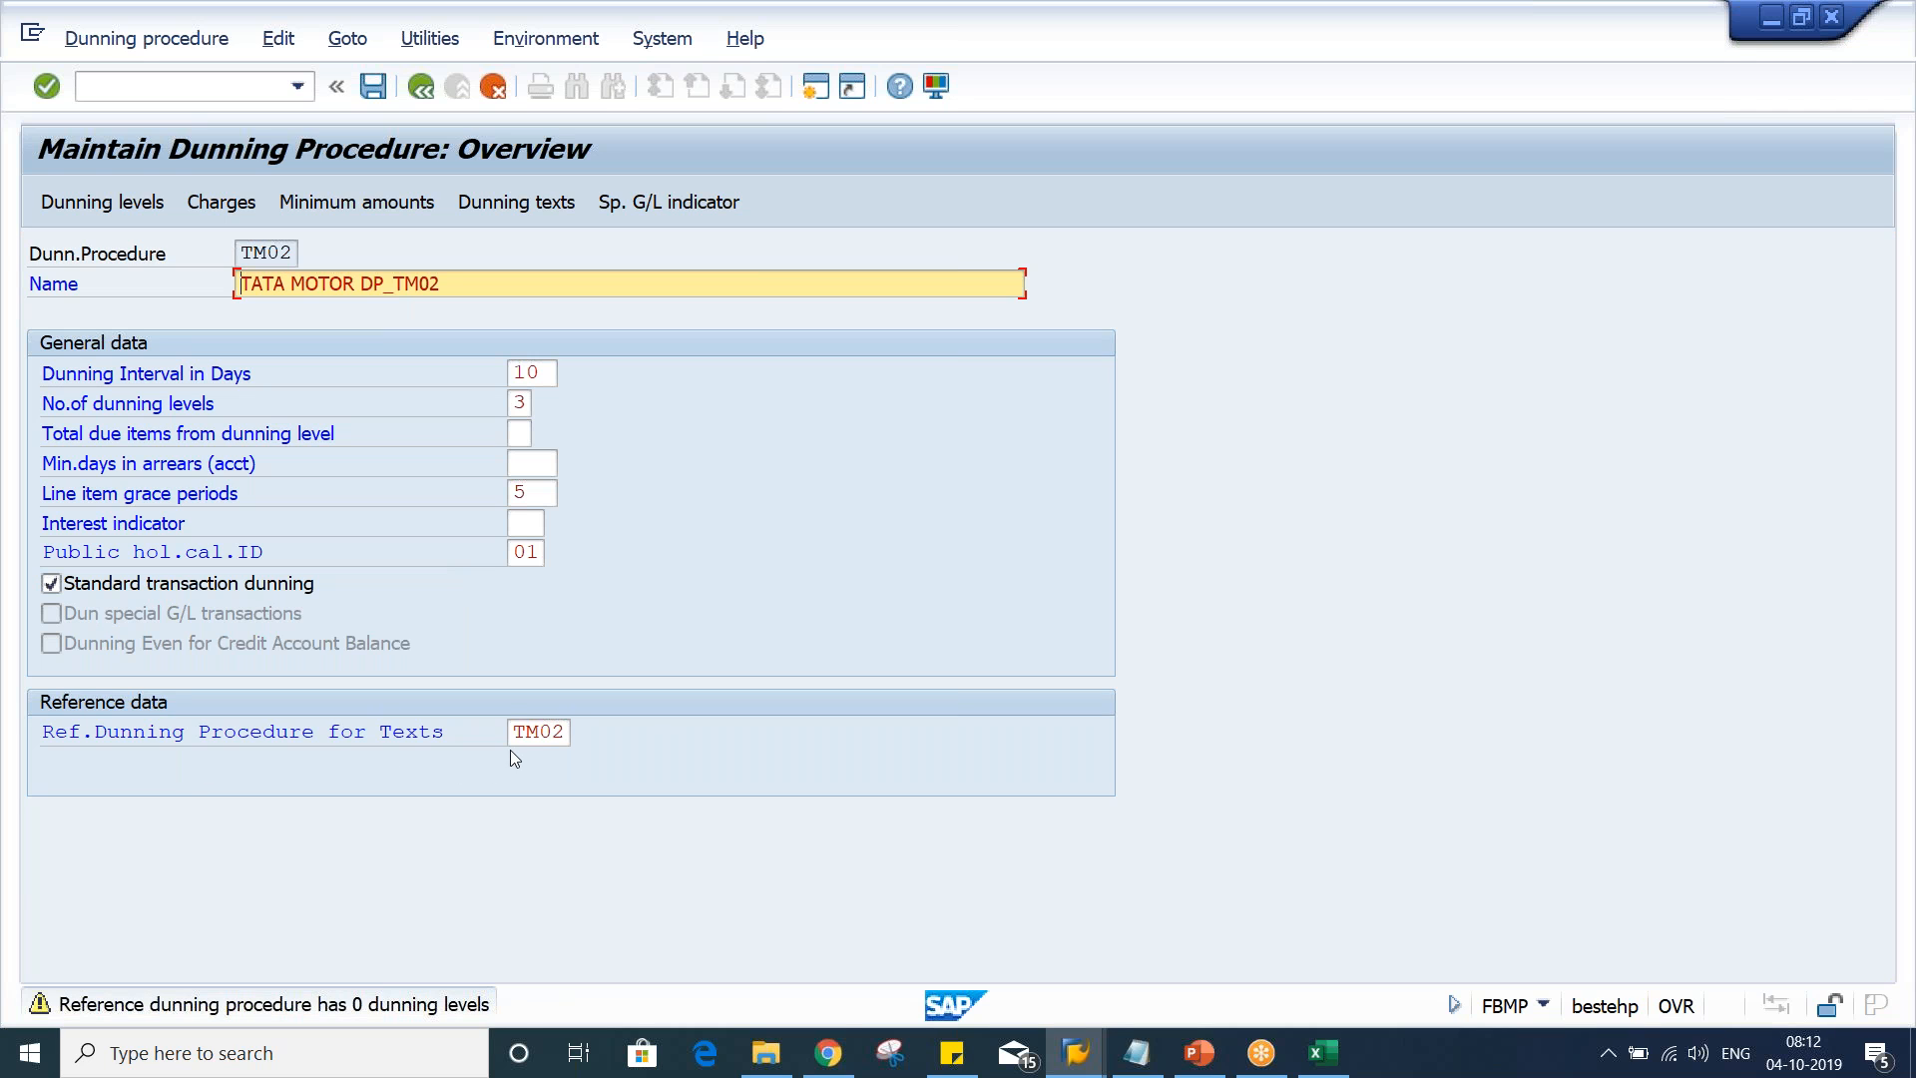
double_click(529, 731)
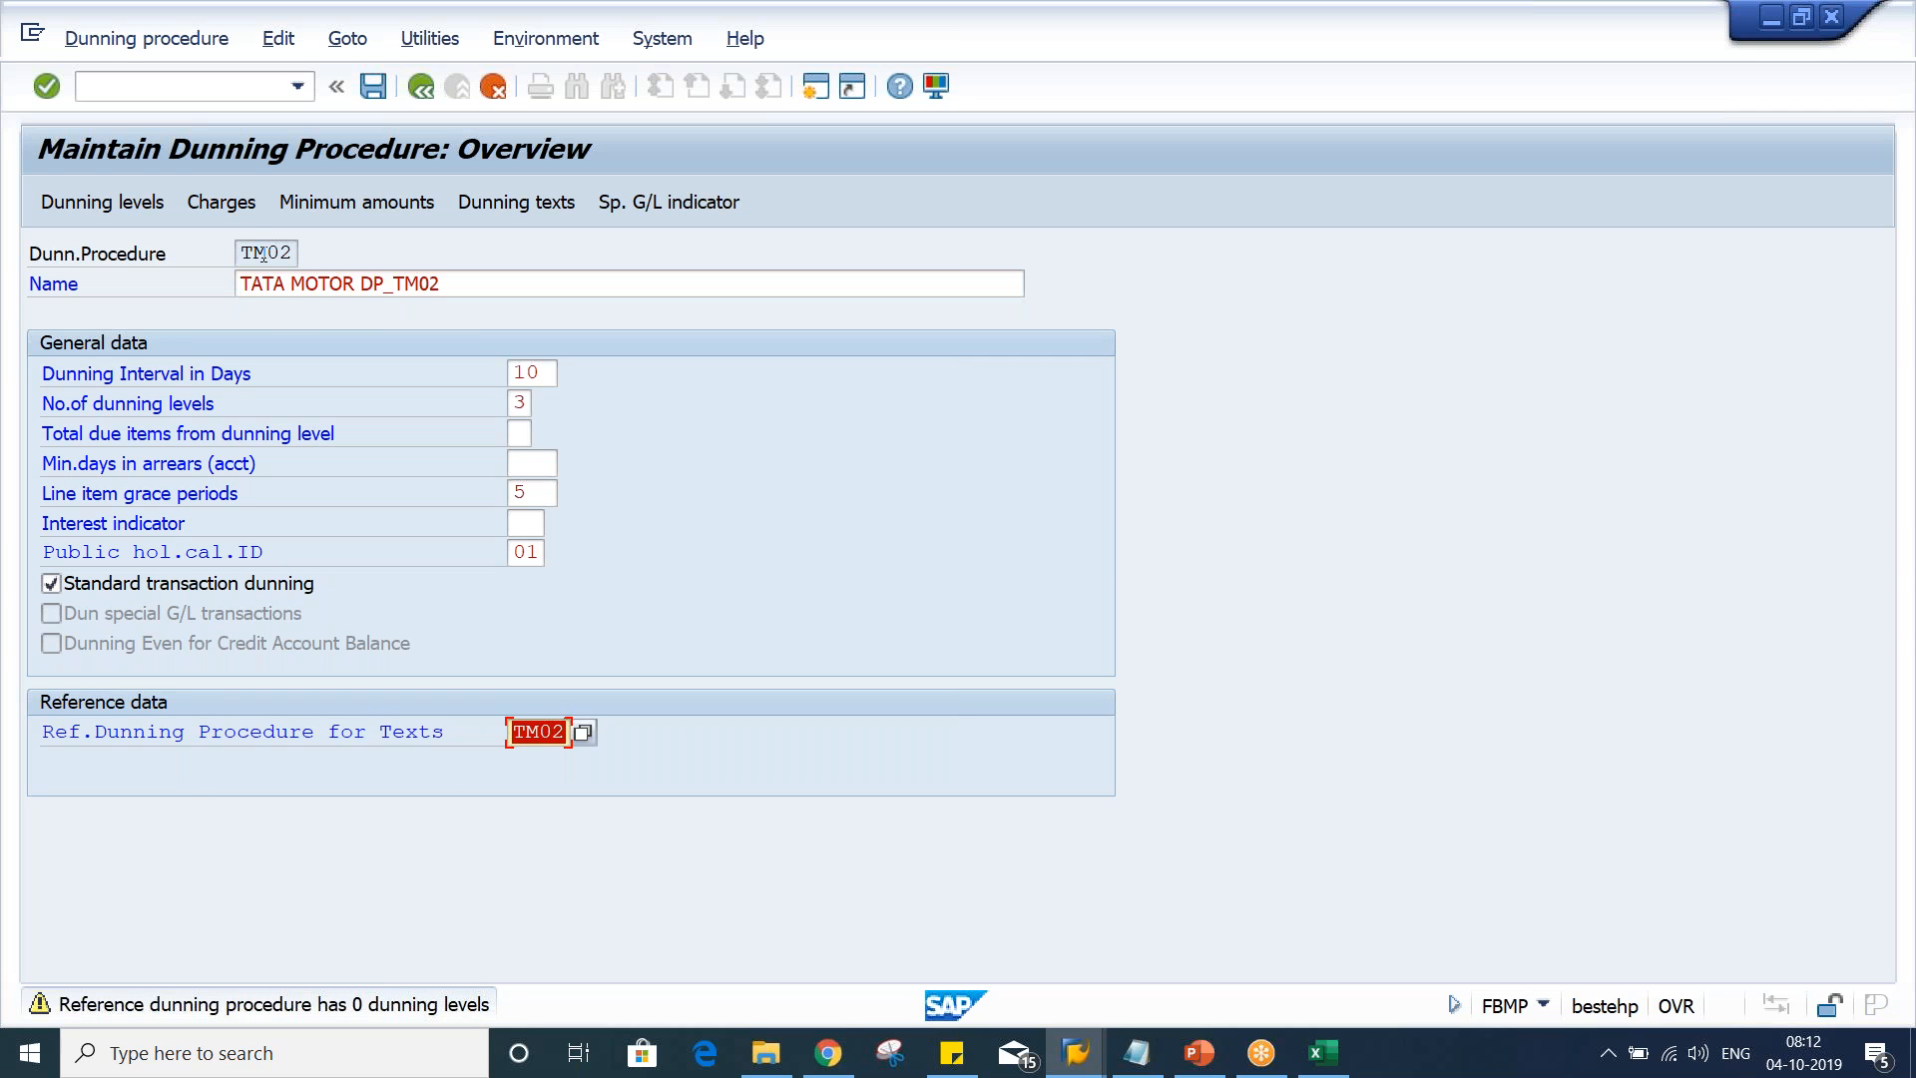
drag(240, 252, 472, 258)
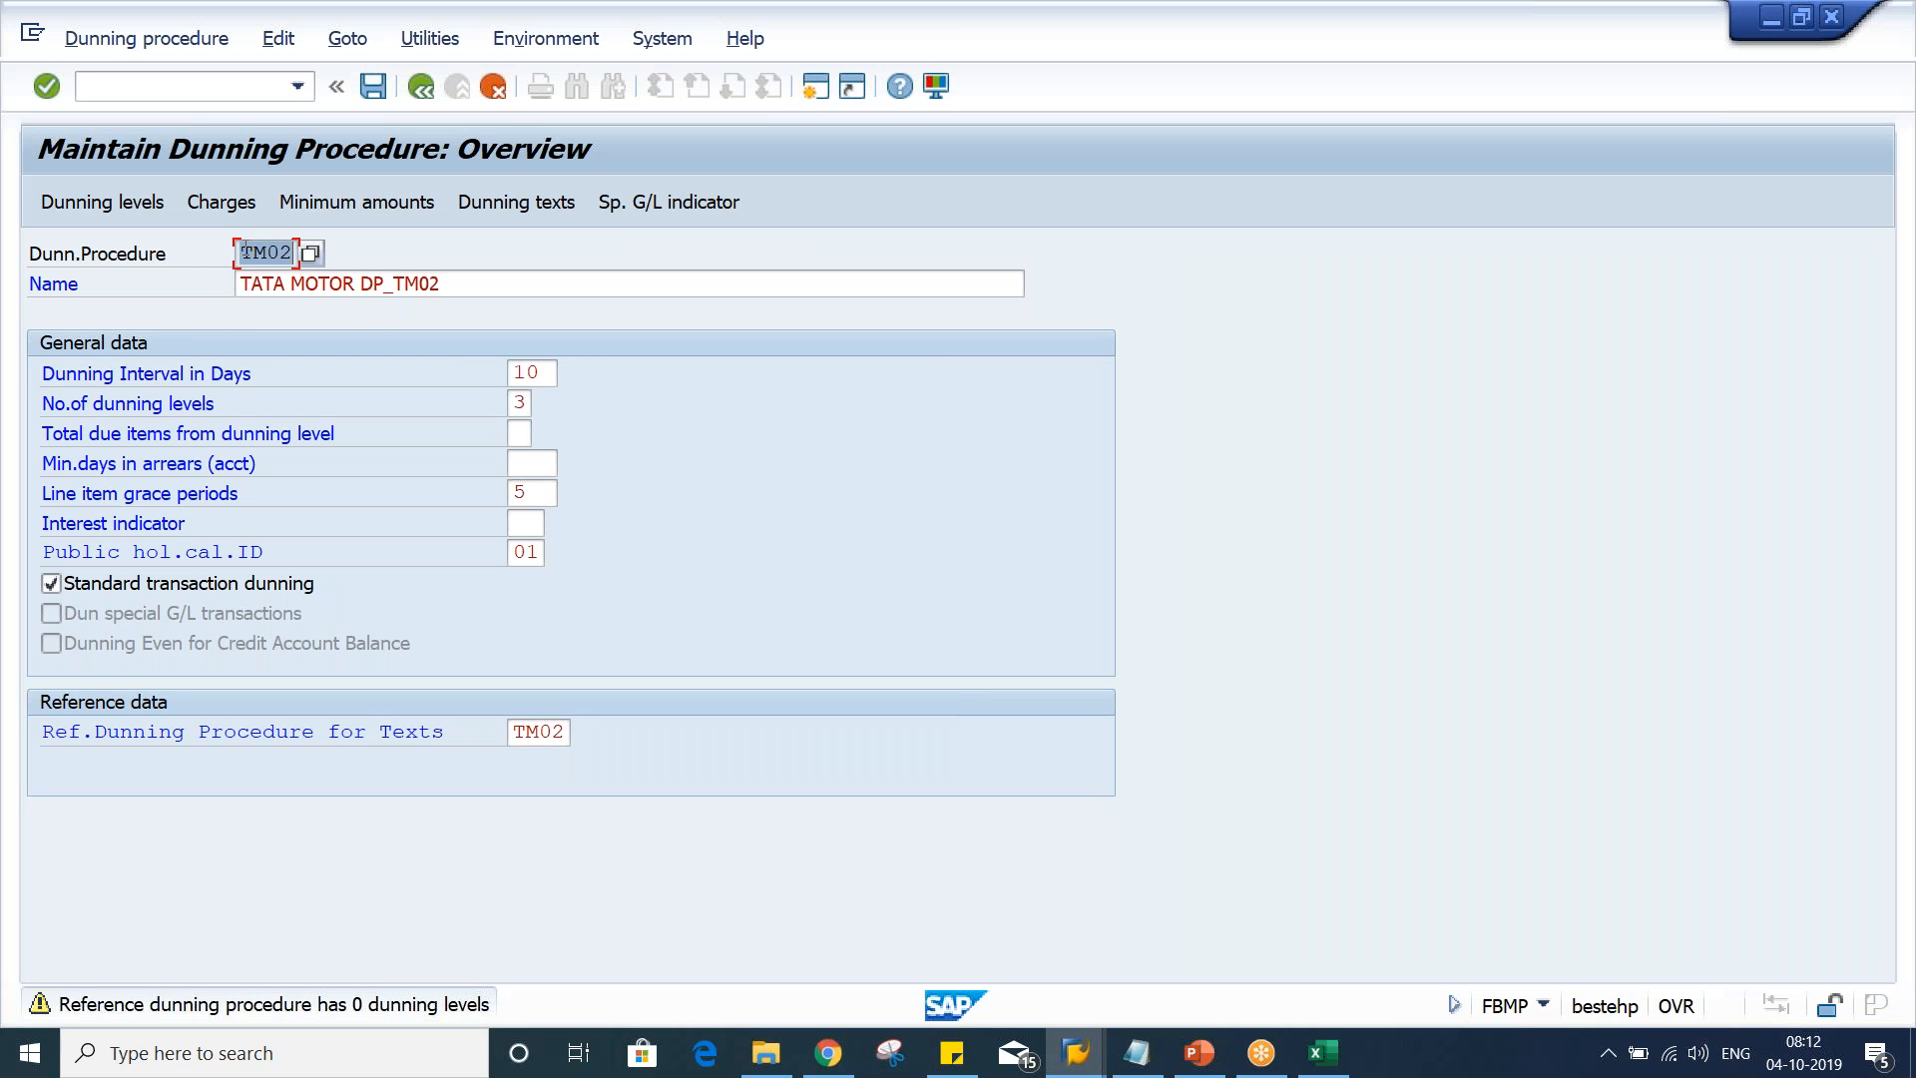
drag(513, 733, 671, 732)
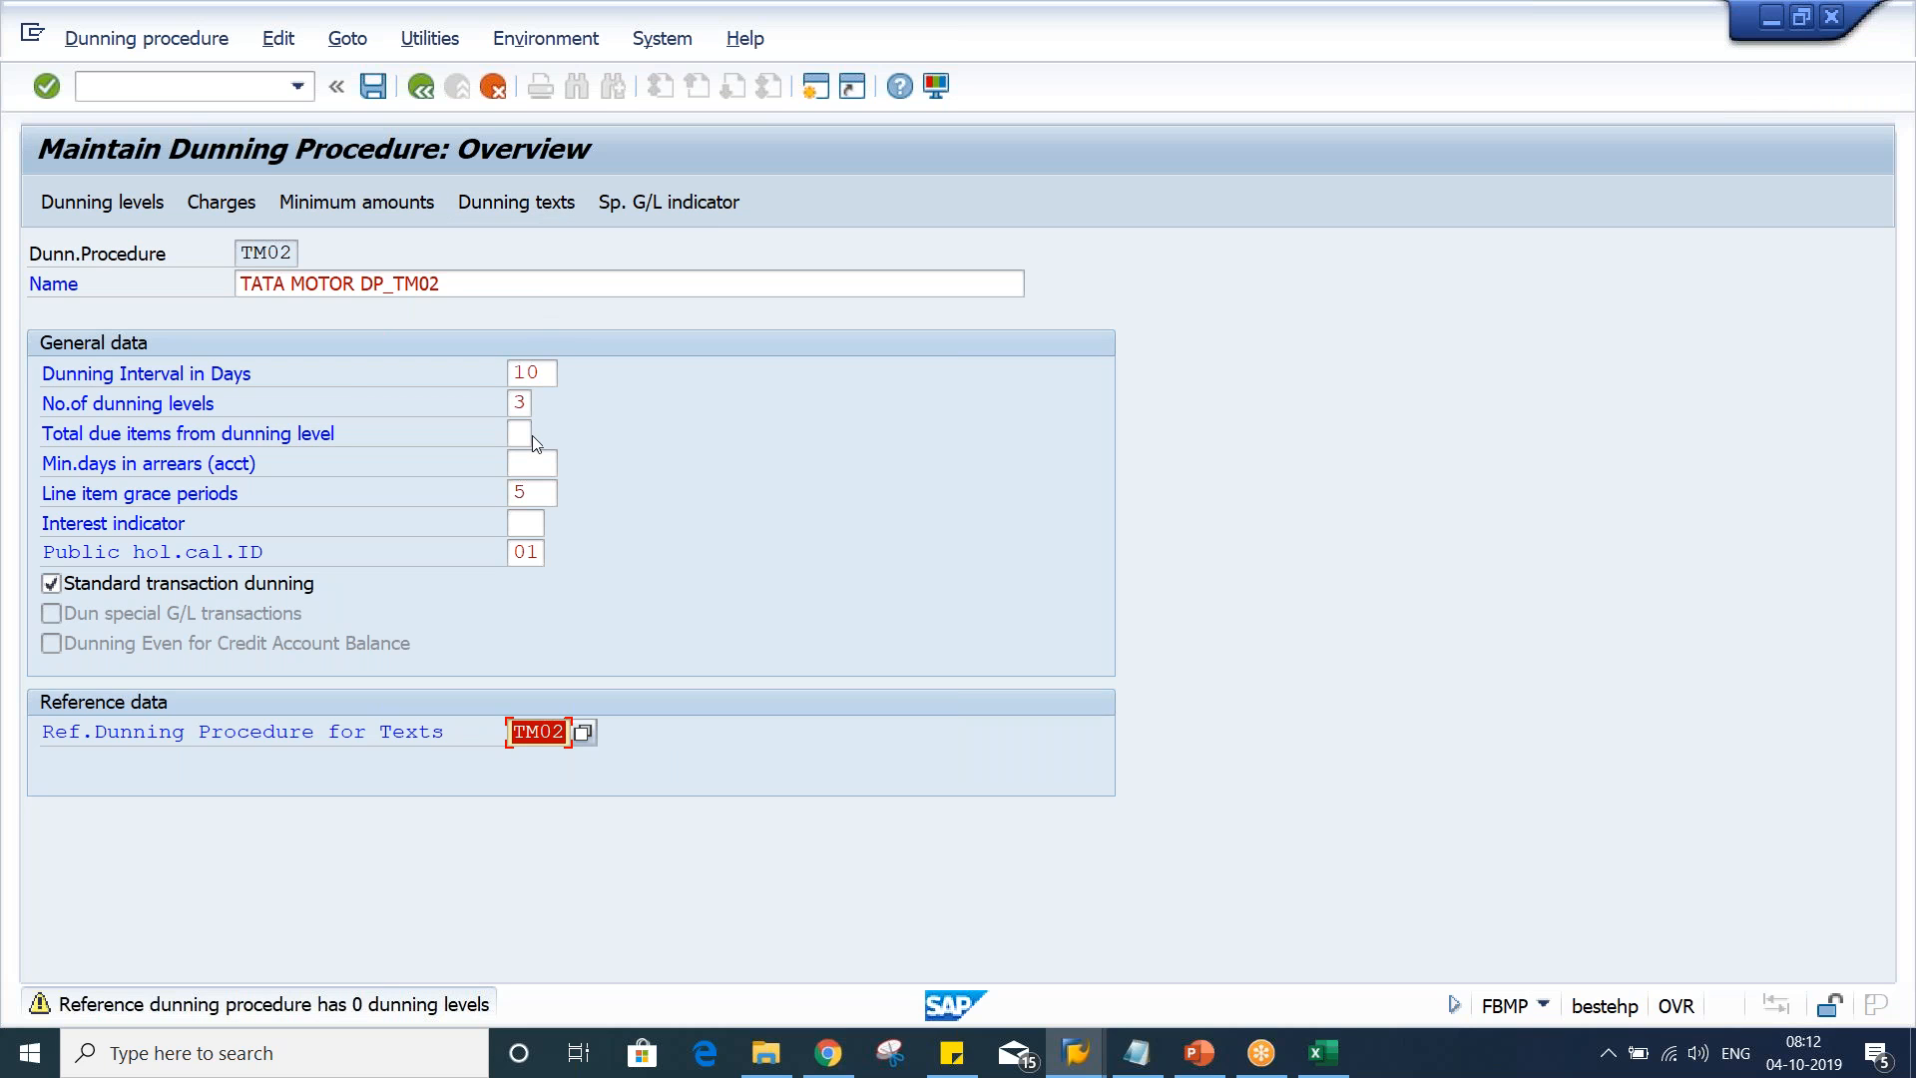
click(517, 737)
key(Return)
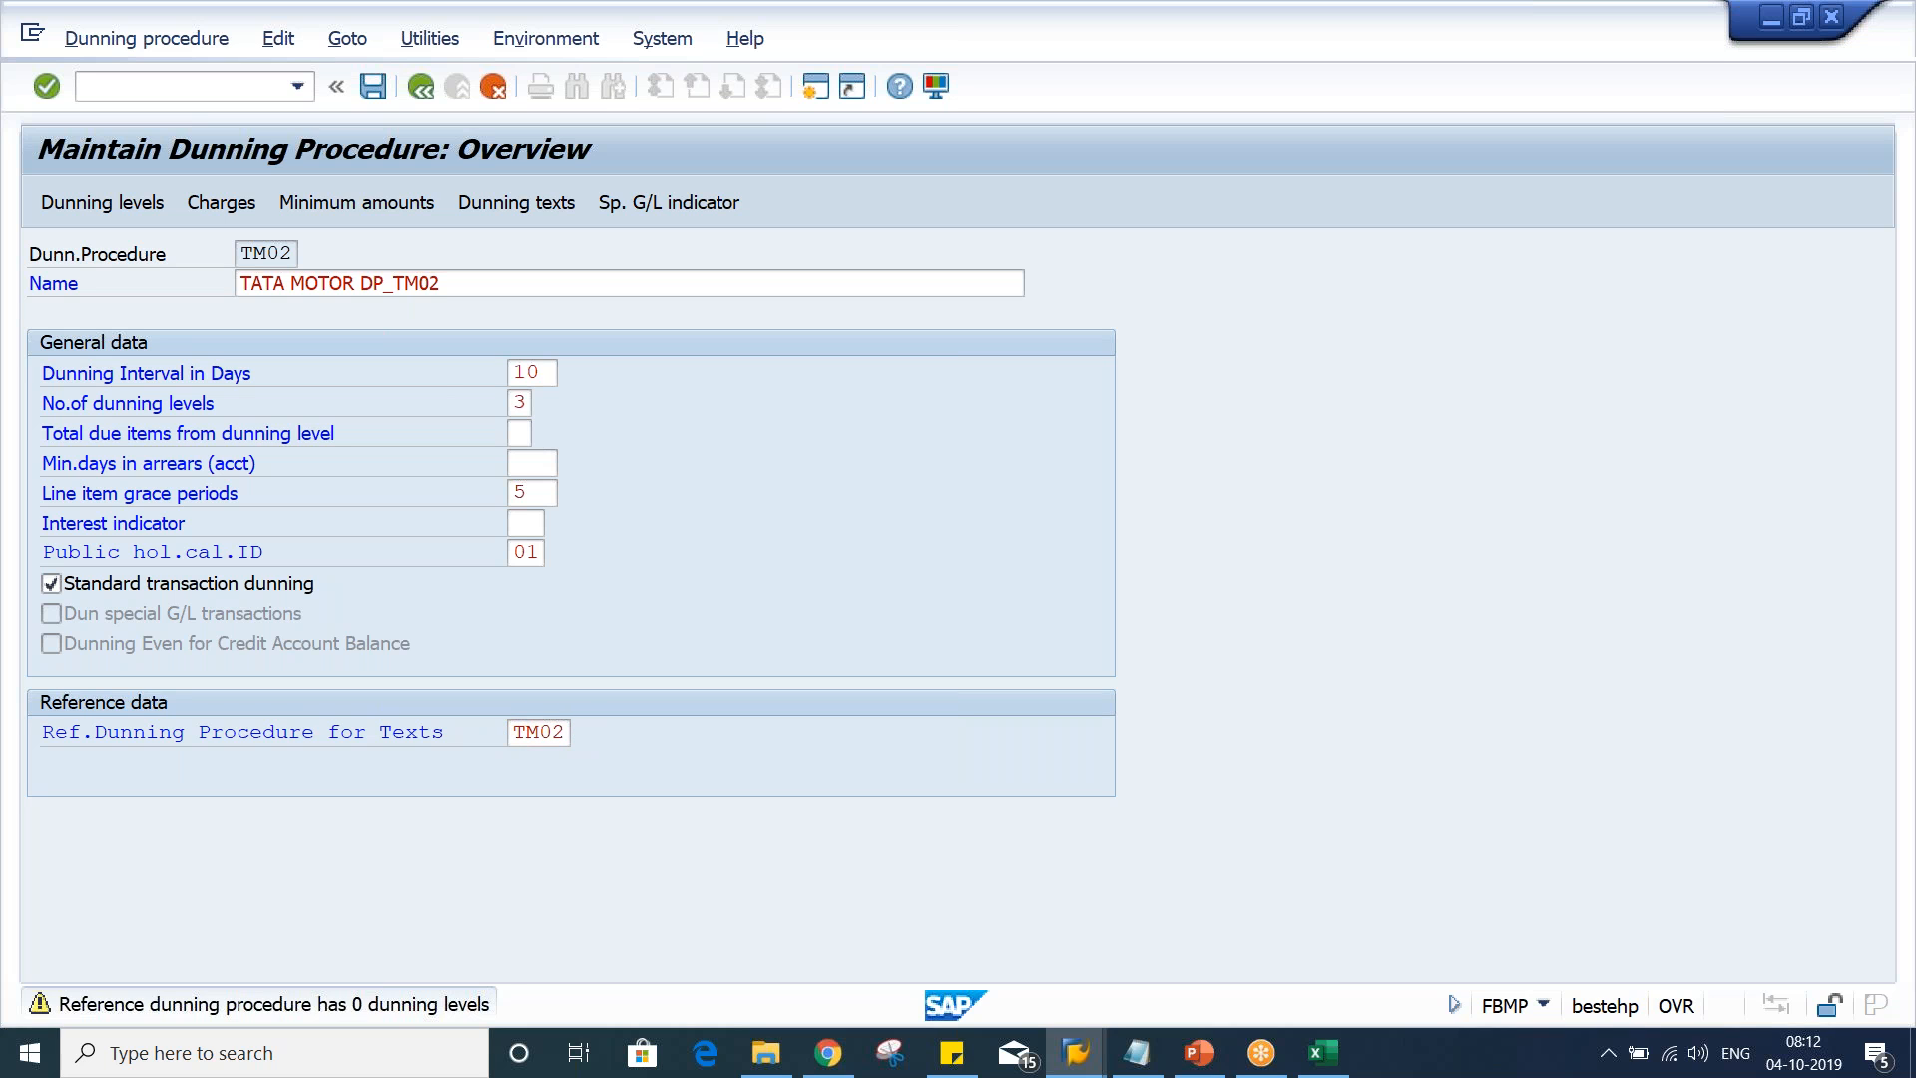
Open the dunning levels of procedure TM02 and examine the days in arrears for each level
click(110, 202)
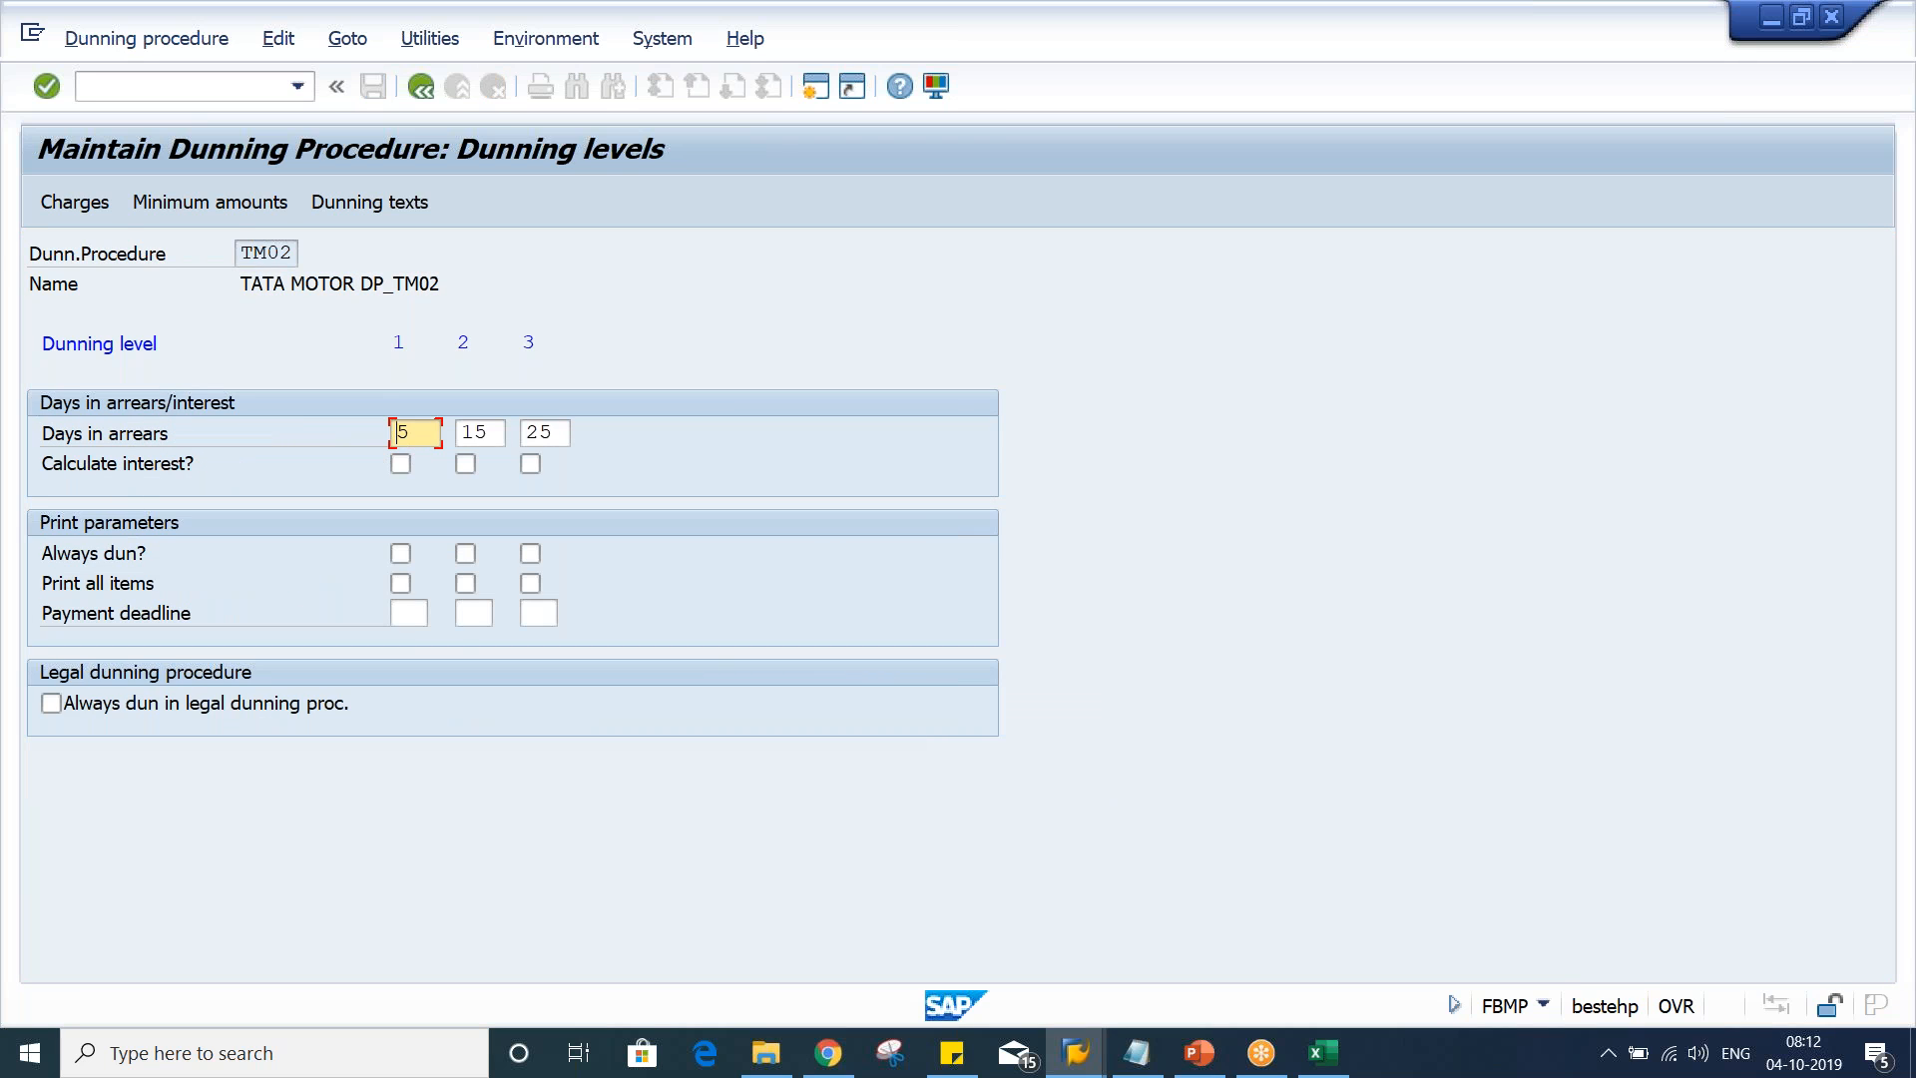
click(440, 435)
key(Tab)
key(Tab)
click(417, 440)
Switch to the Class workbook in Excel, set cell I6 to 10 and go through the level values in row 8
click(1324, 1053)
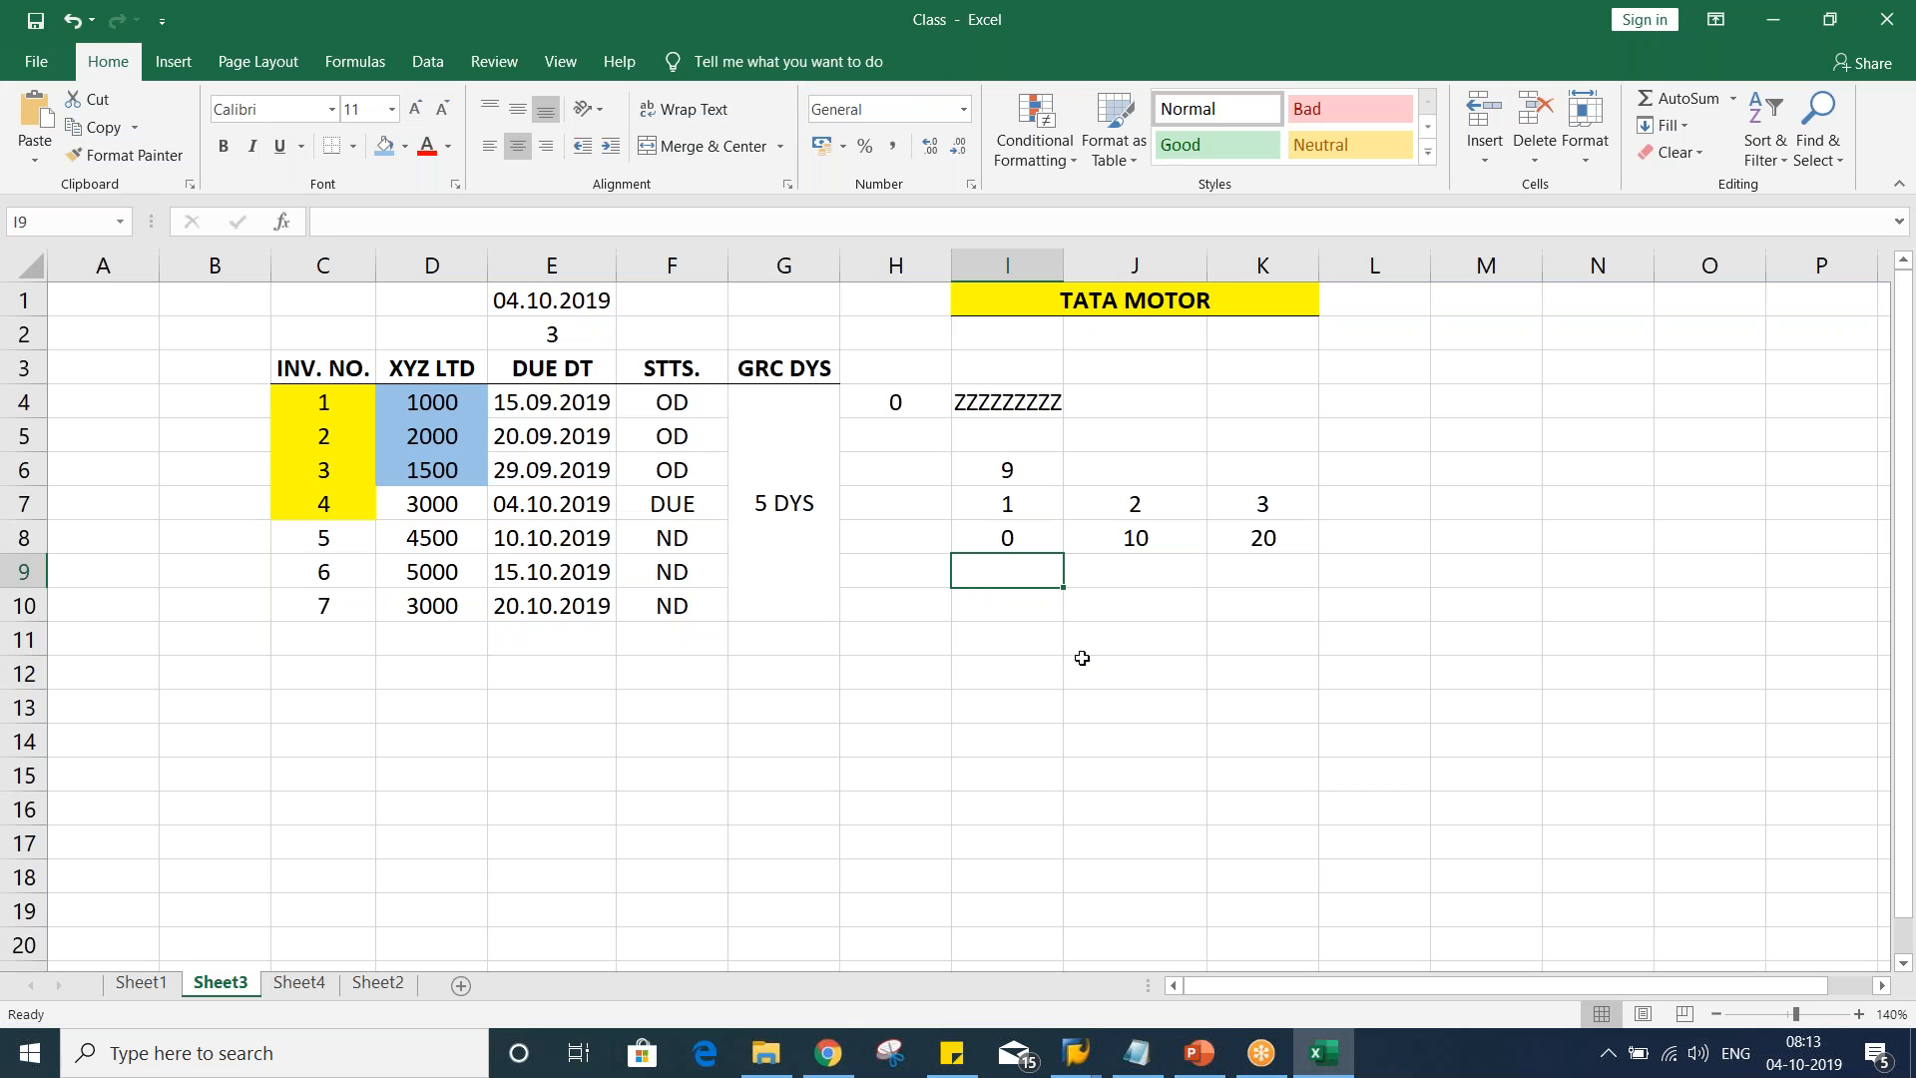
click(1084, 661)
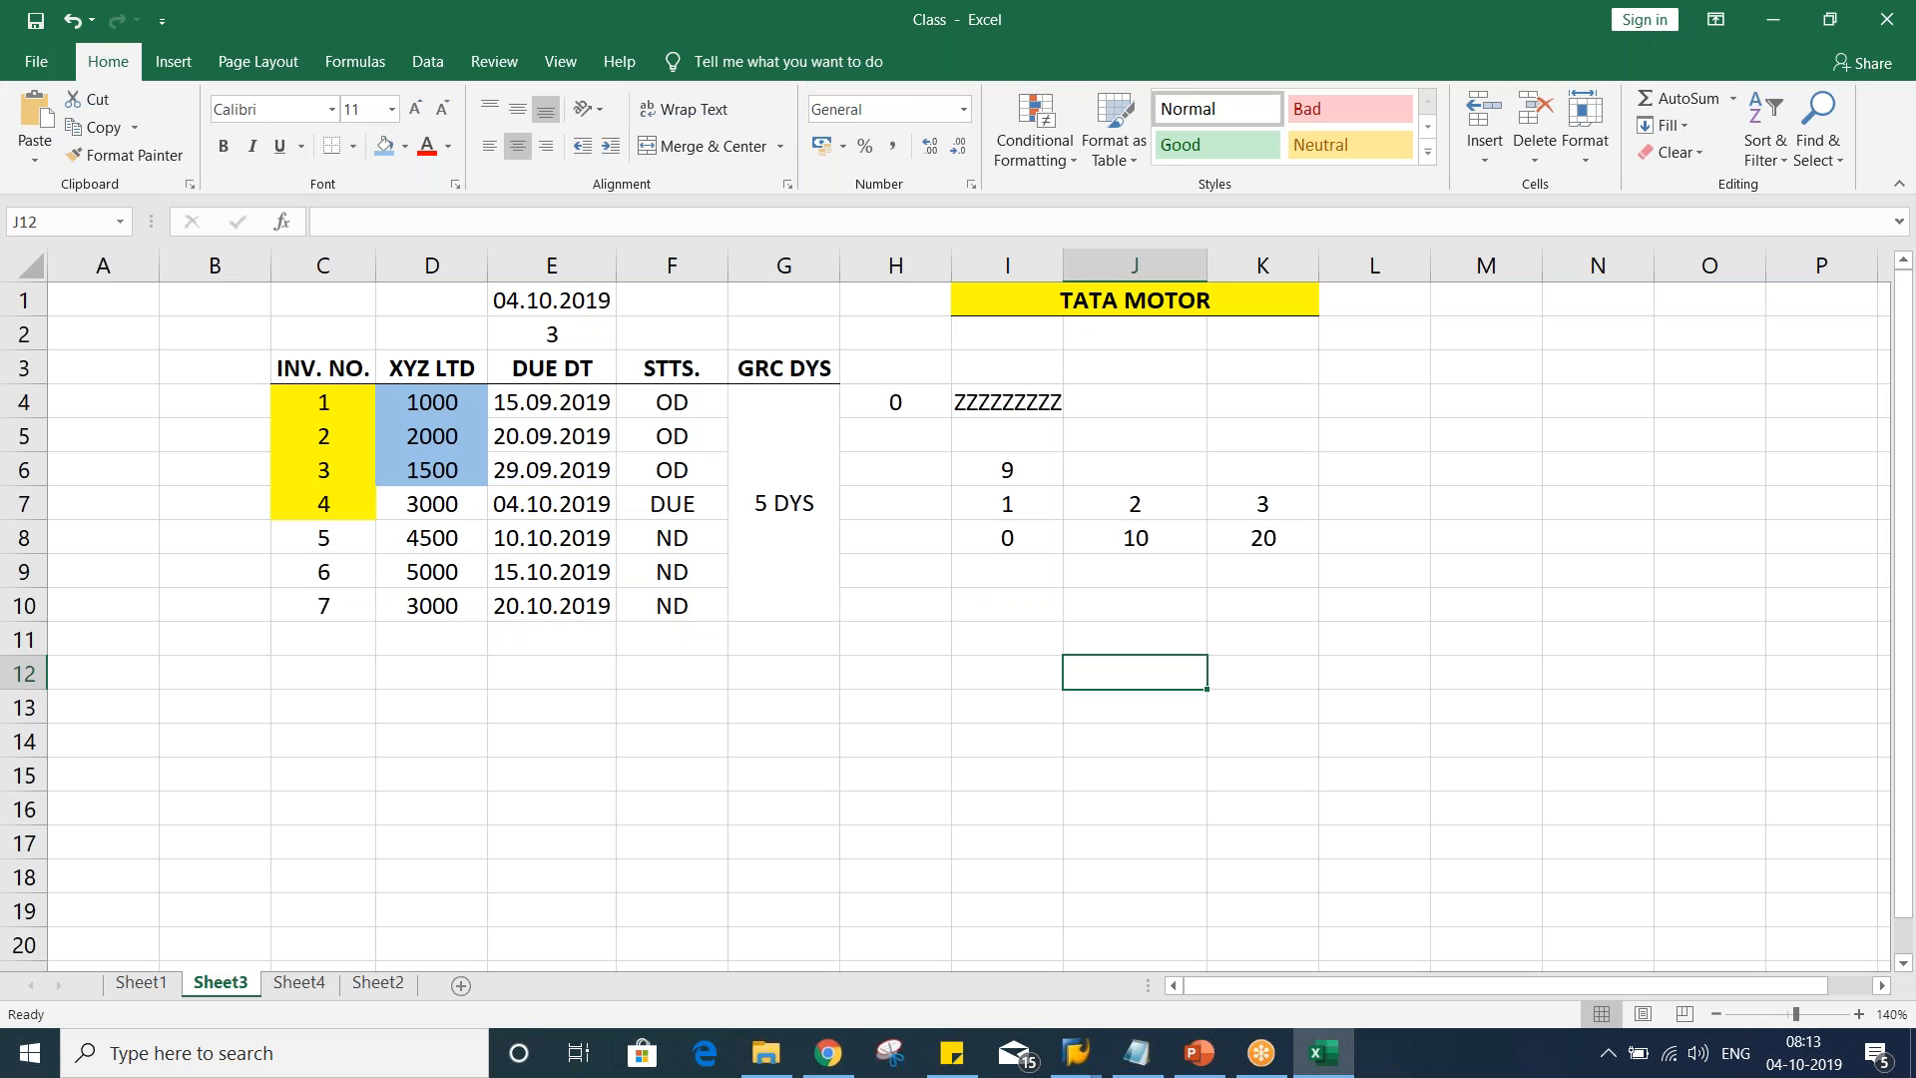
click(1023, 469)
text(10)
key(Return)
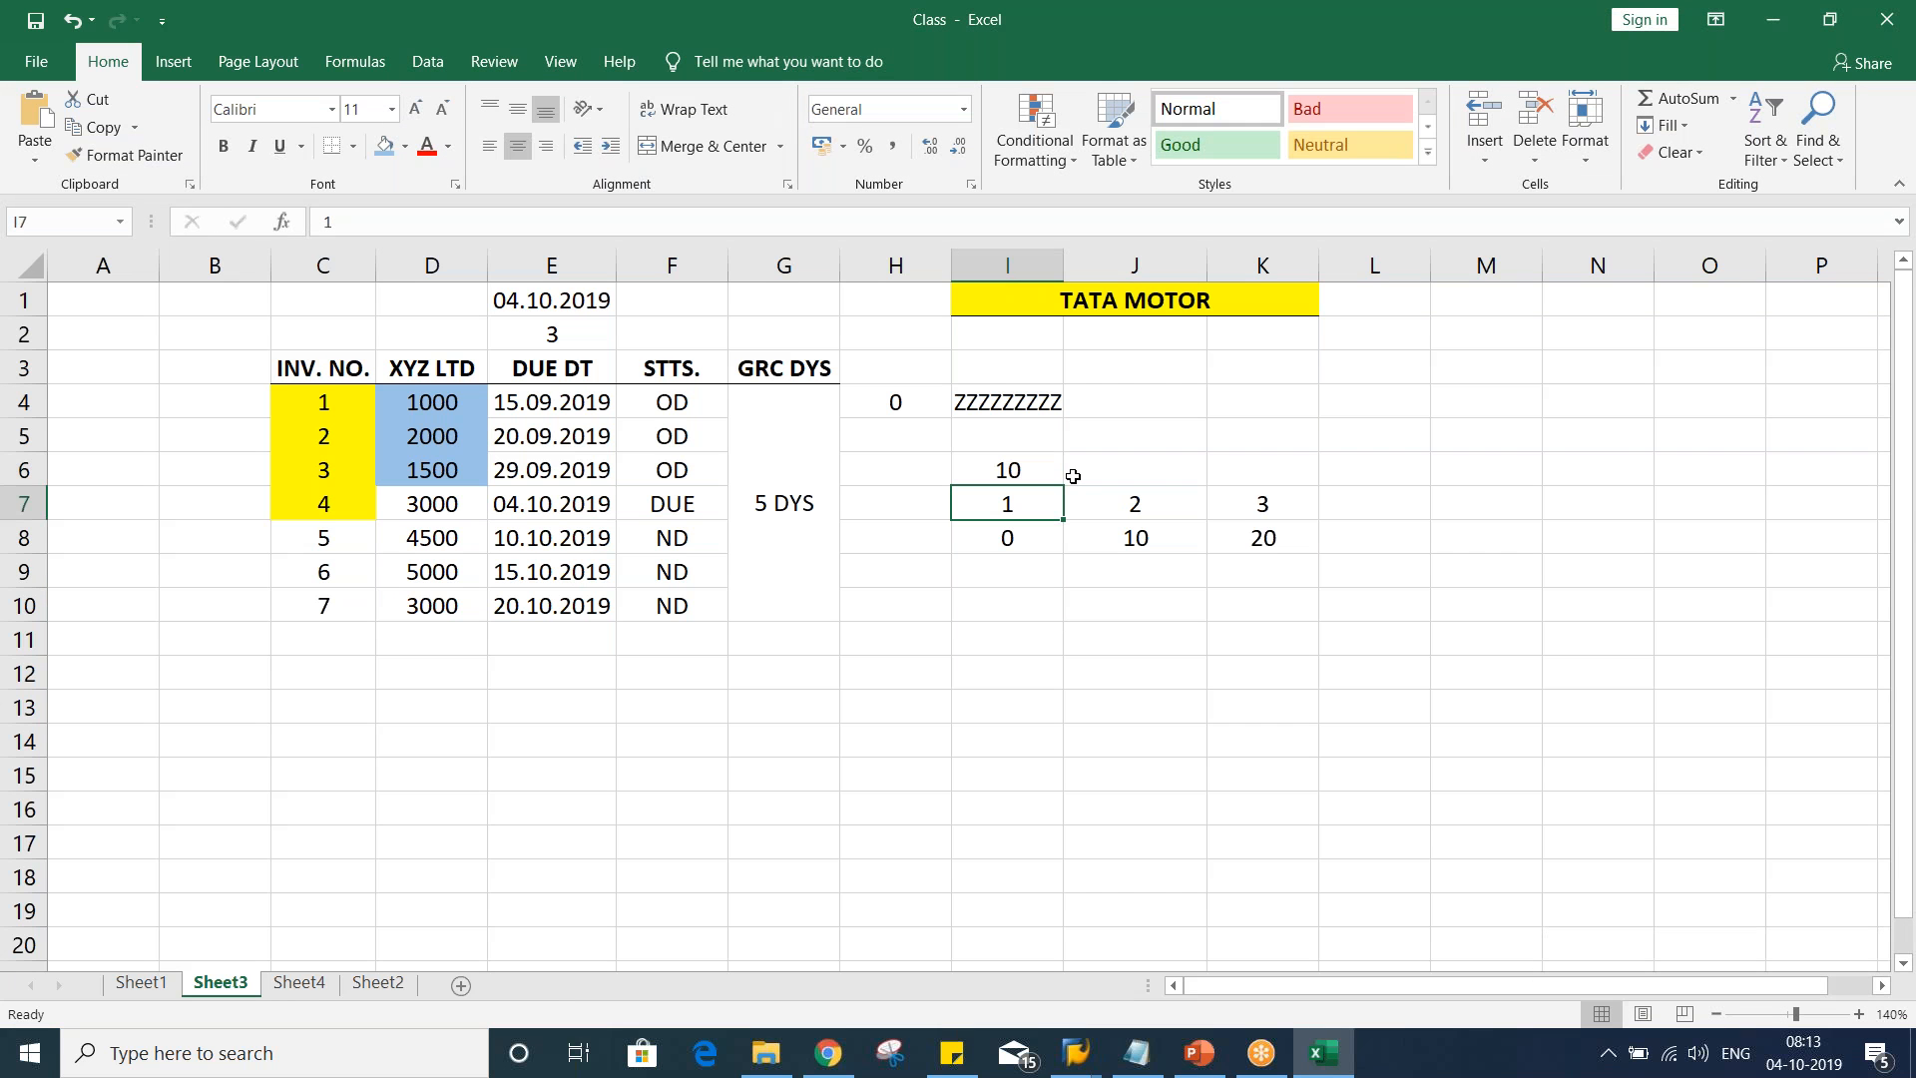
click(1006, 538)
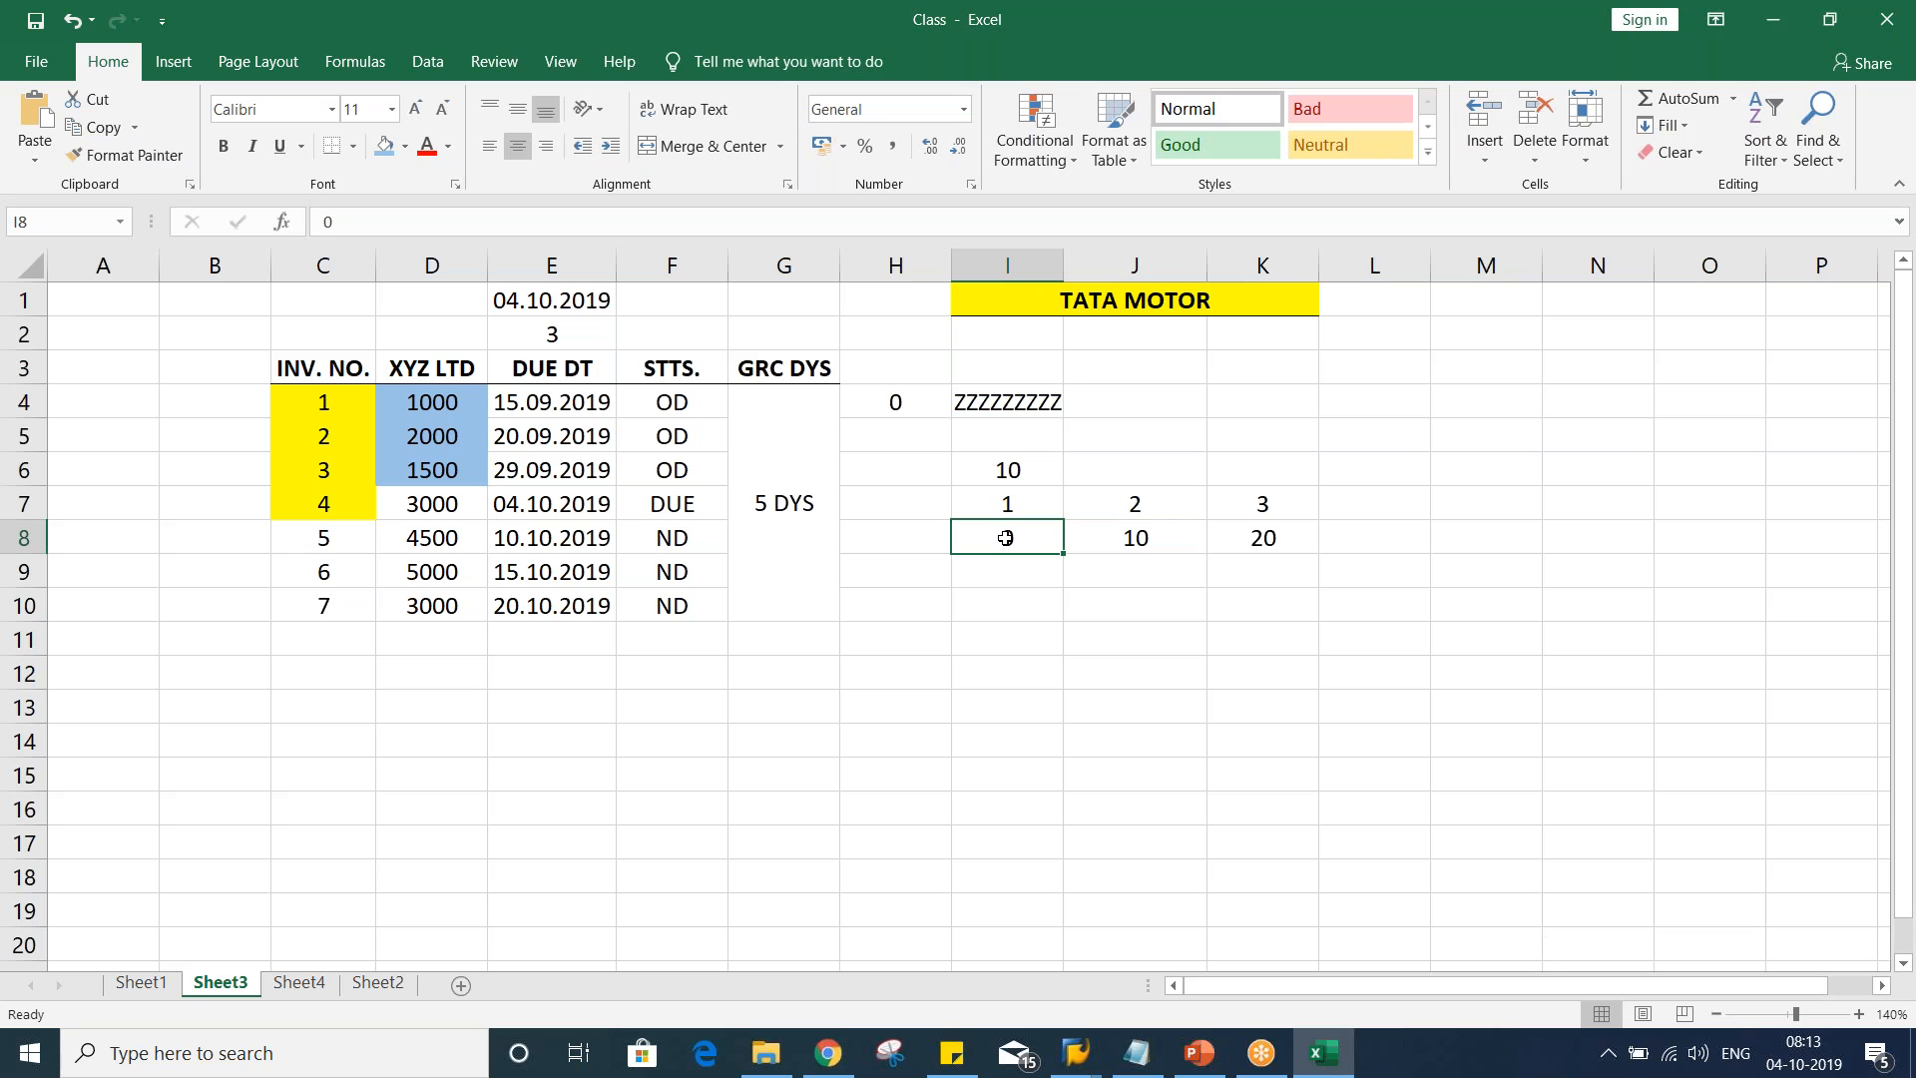
click(1128, 536)
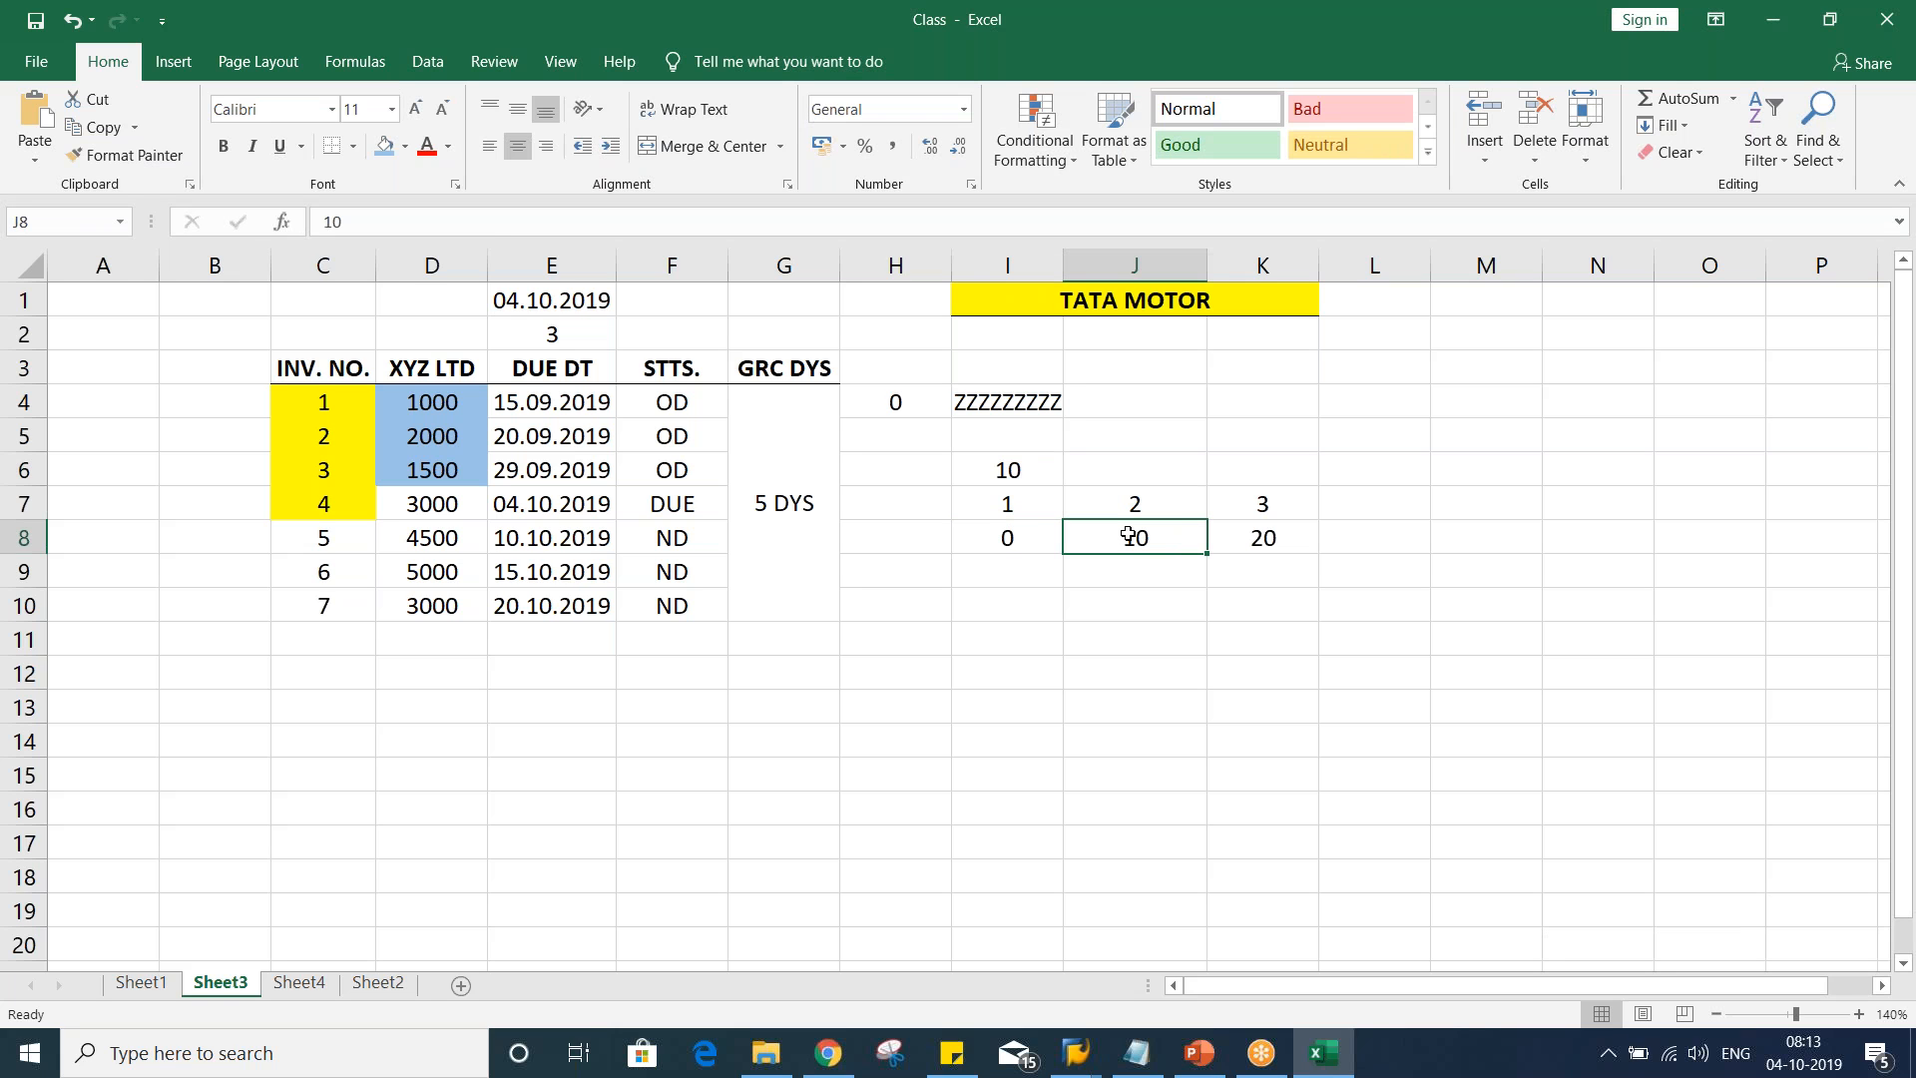
click(1274, 541)
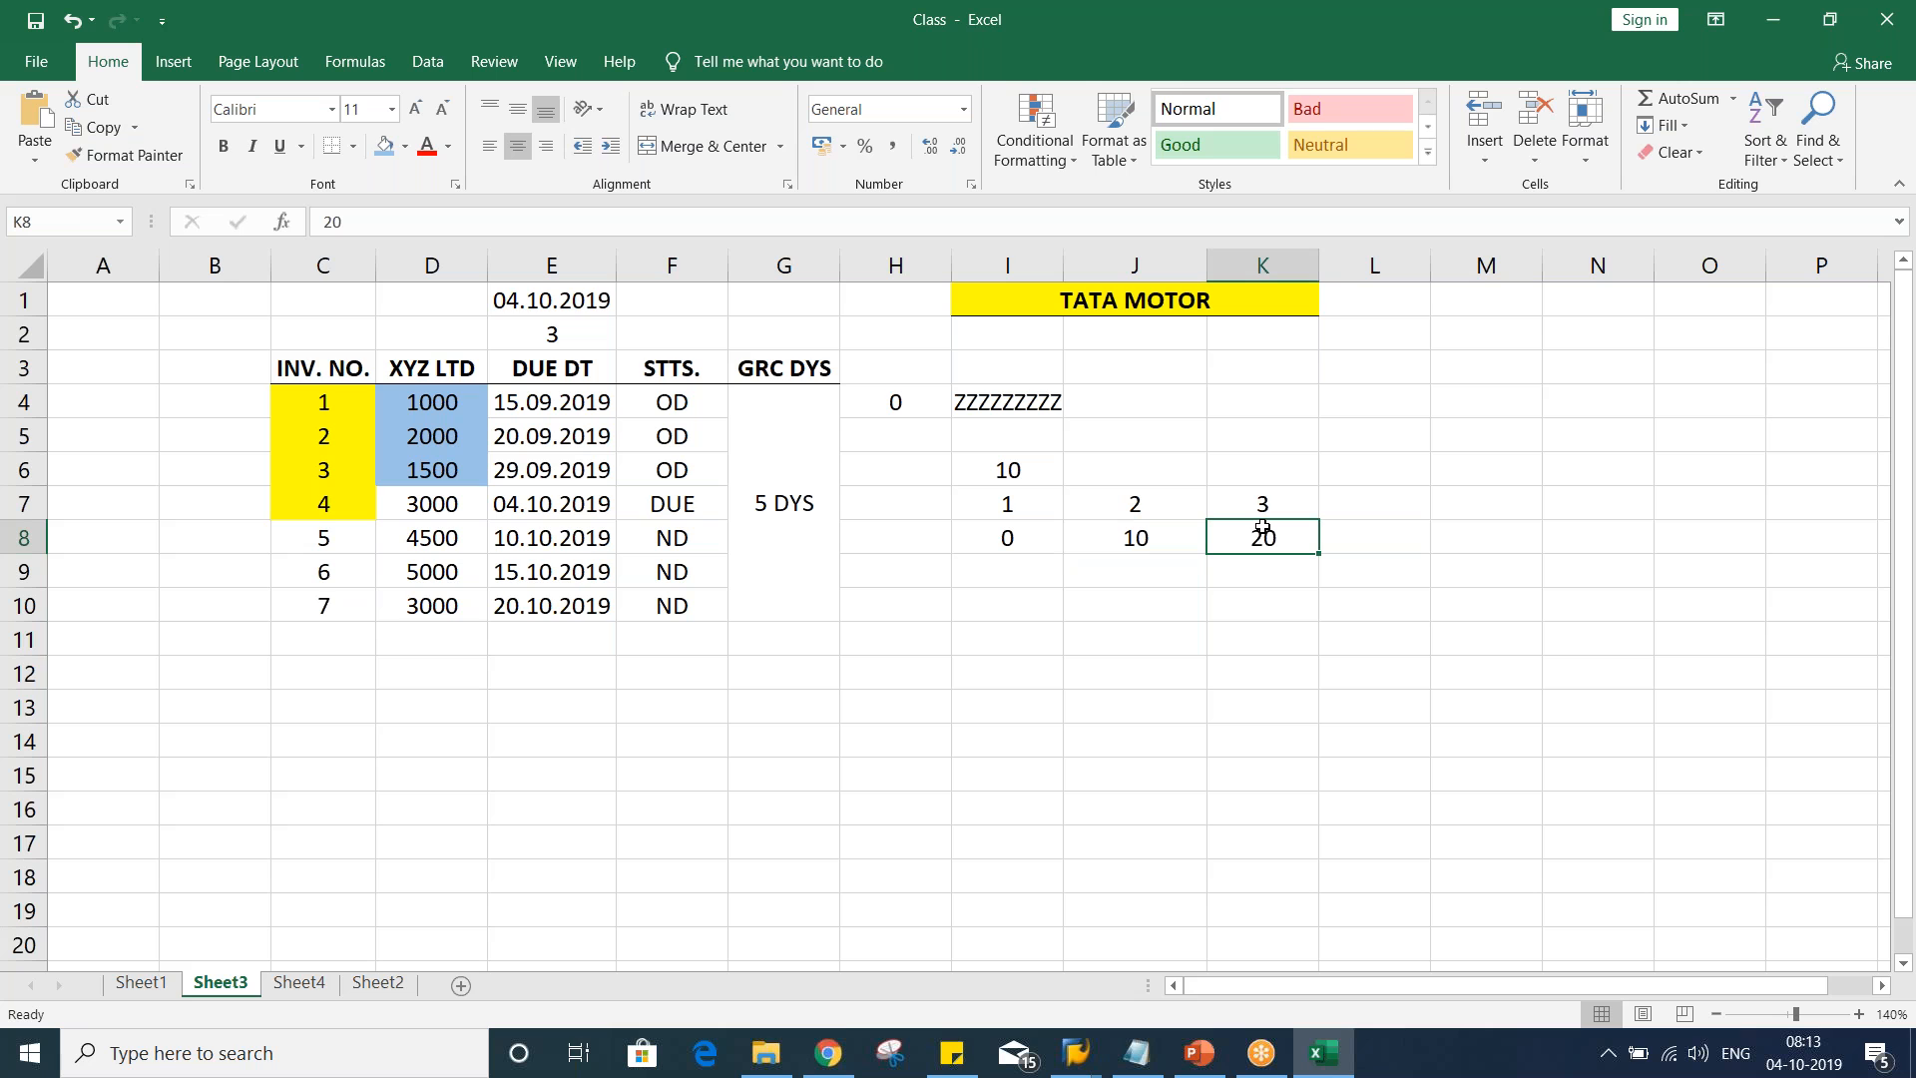
Enter 5+ in cell J6 beside the dunning interval
click(1105, 459)
text(=5)
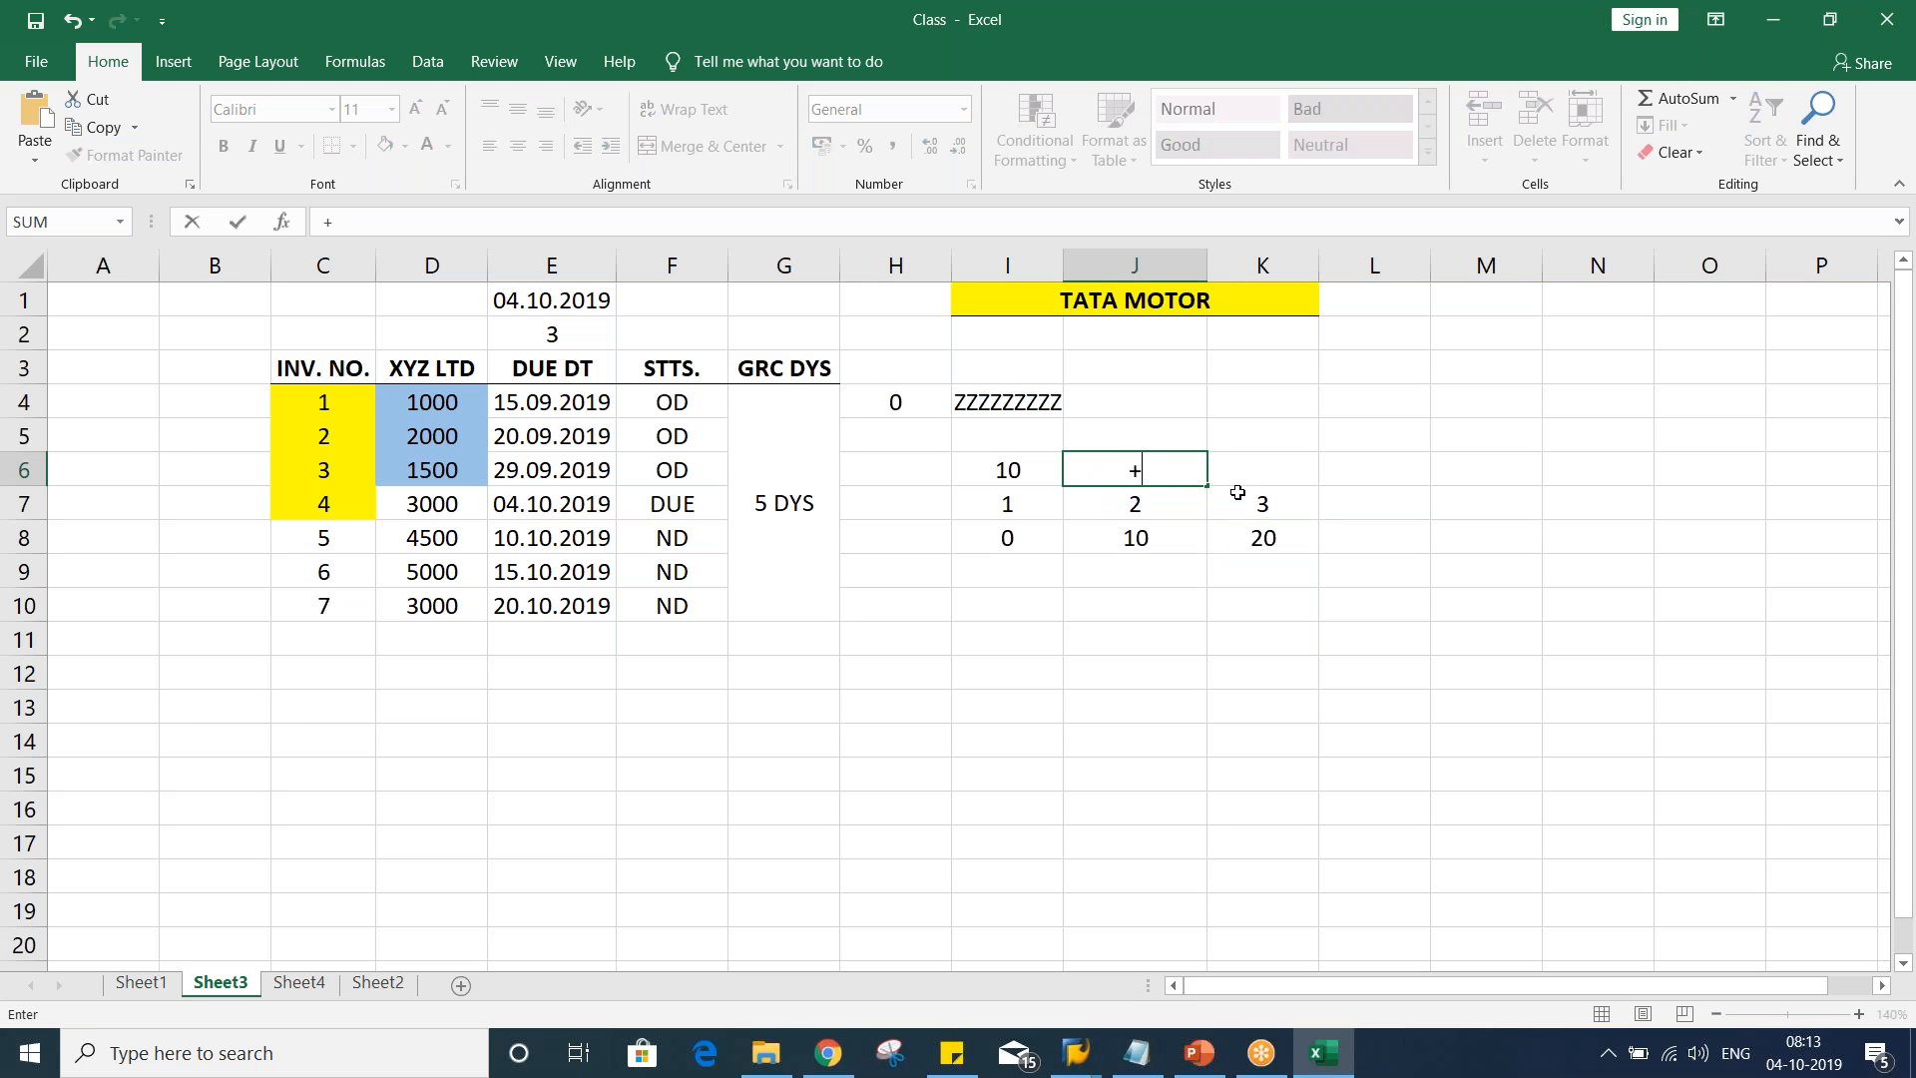
key(Return)
click(1147, 445)
click(1153, 475)
key(F2)
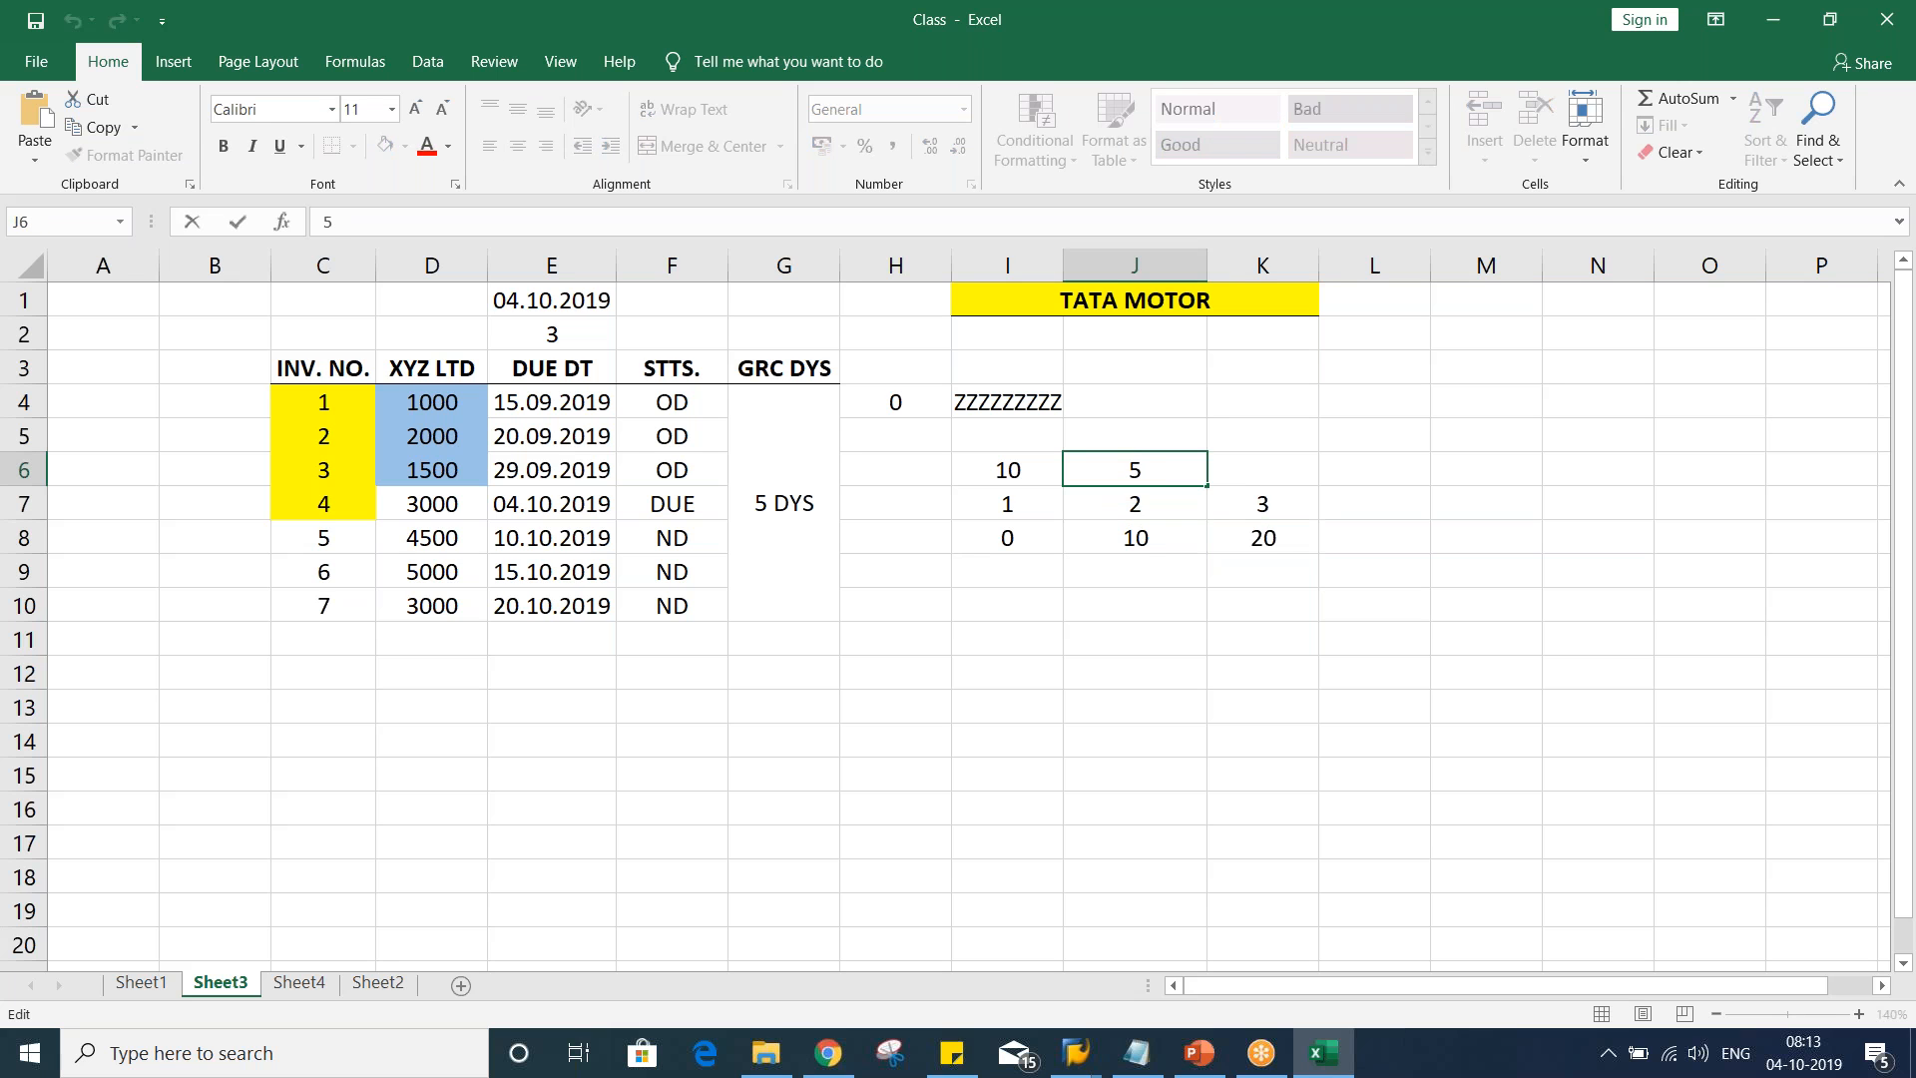
text(+)
key(Return)
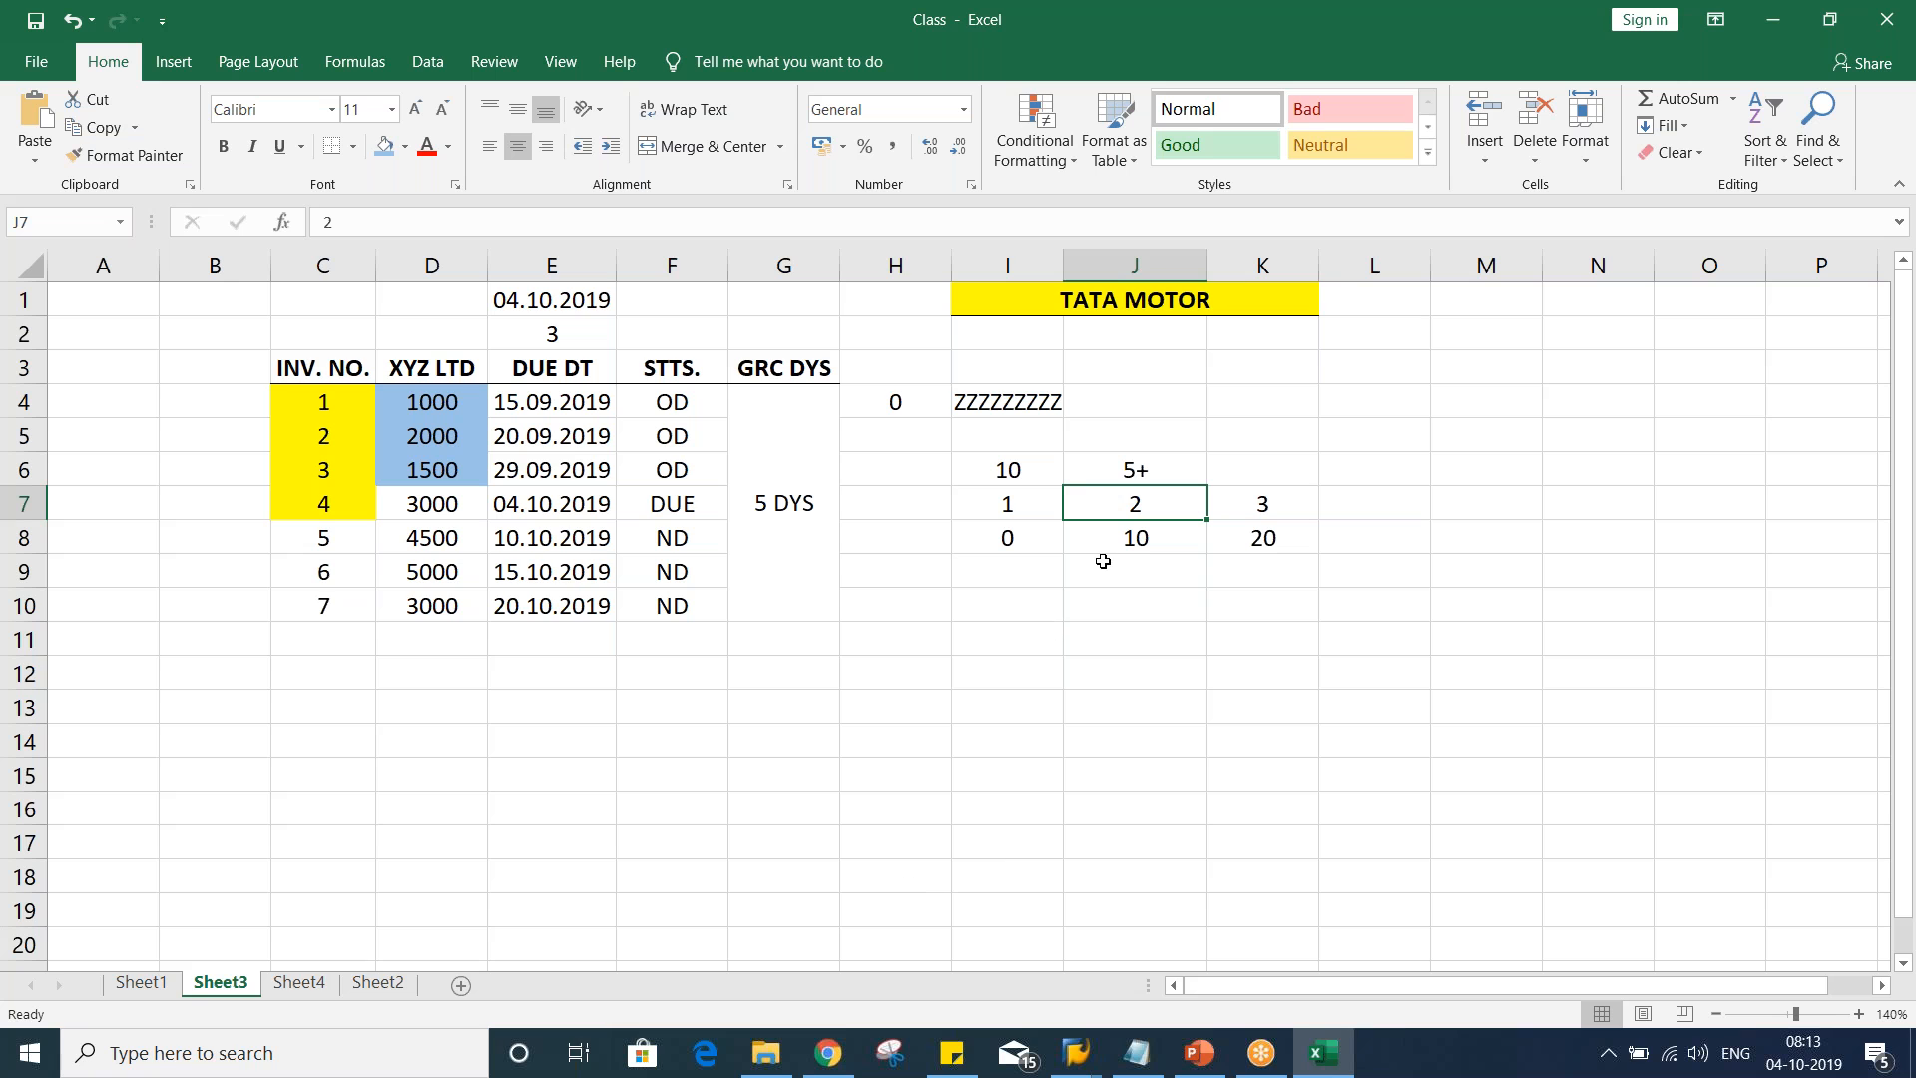
Enter 5 in cell I9 as the days in arrears for the first dunning level
click(1003, 511)
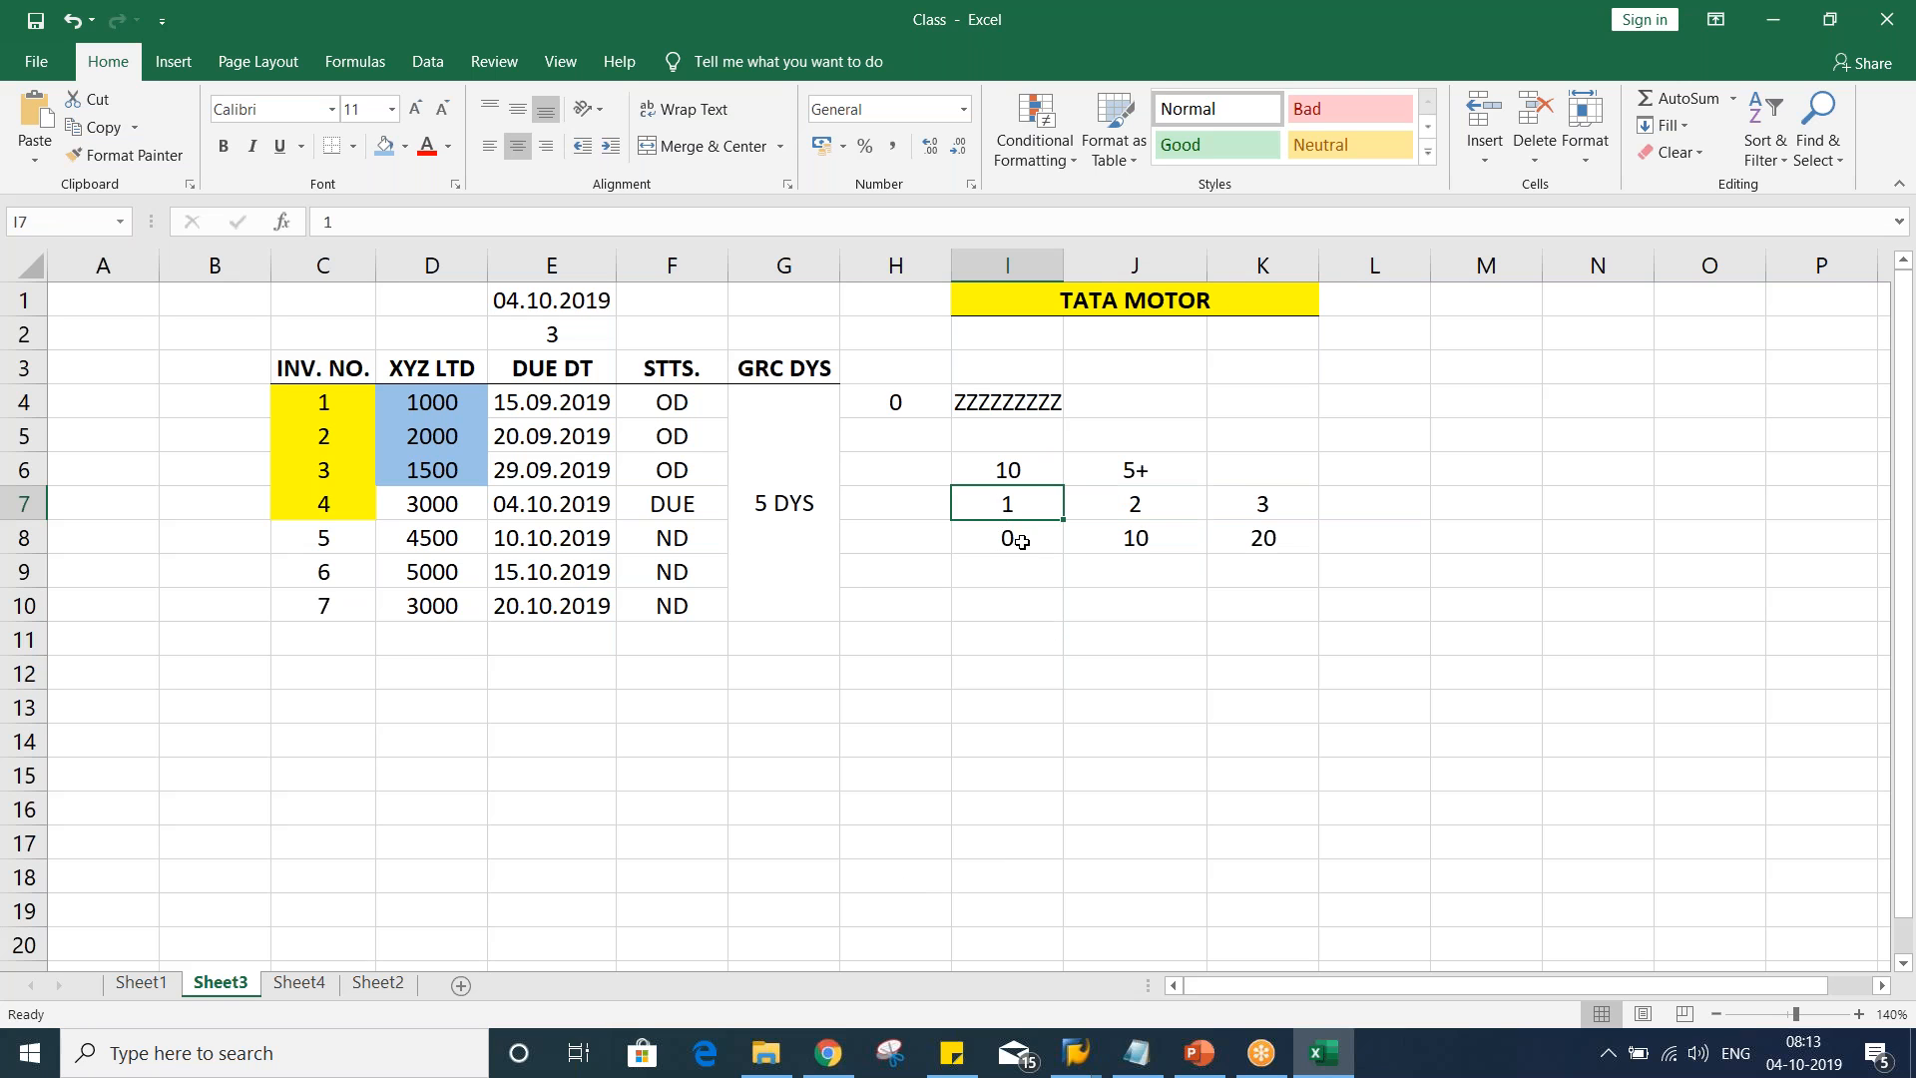
click(1021, 542)
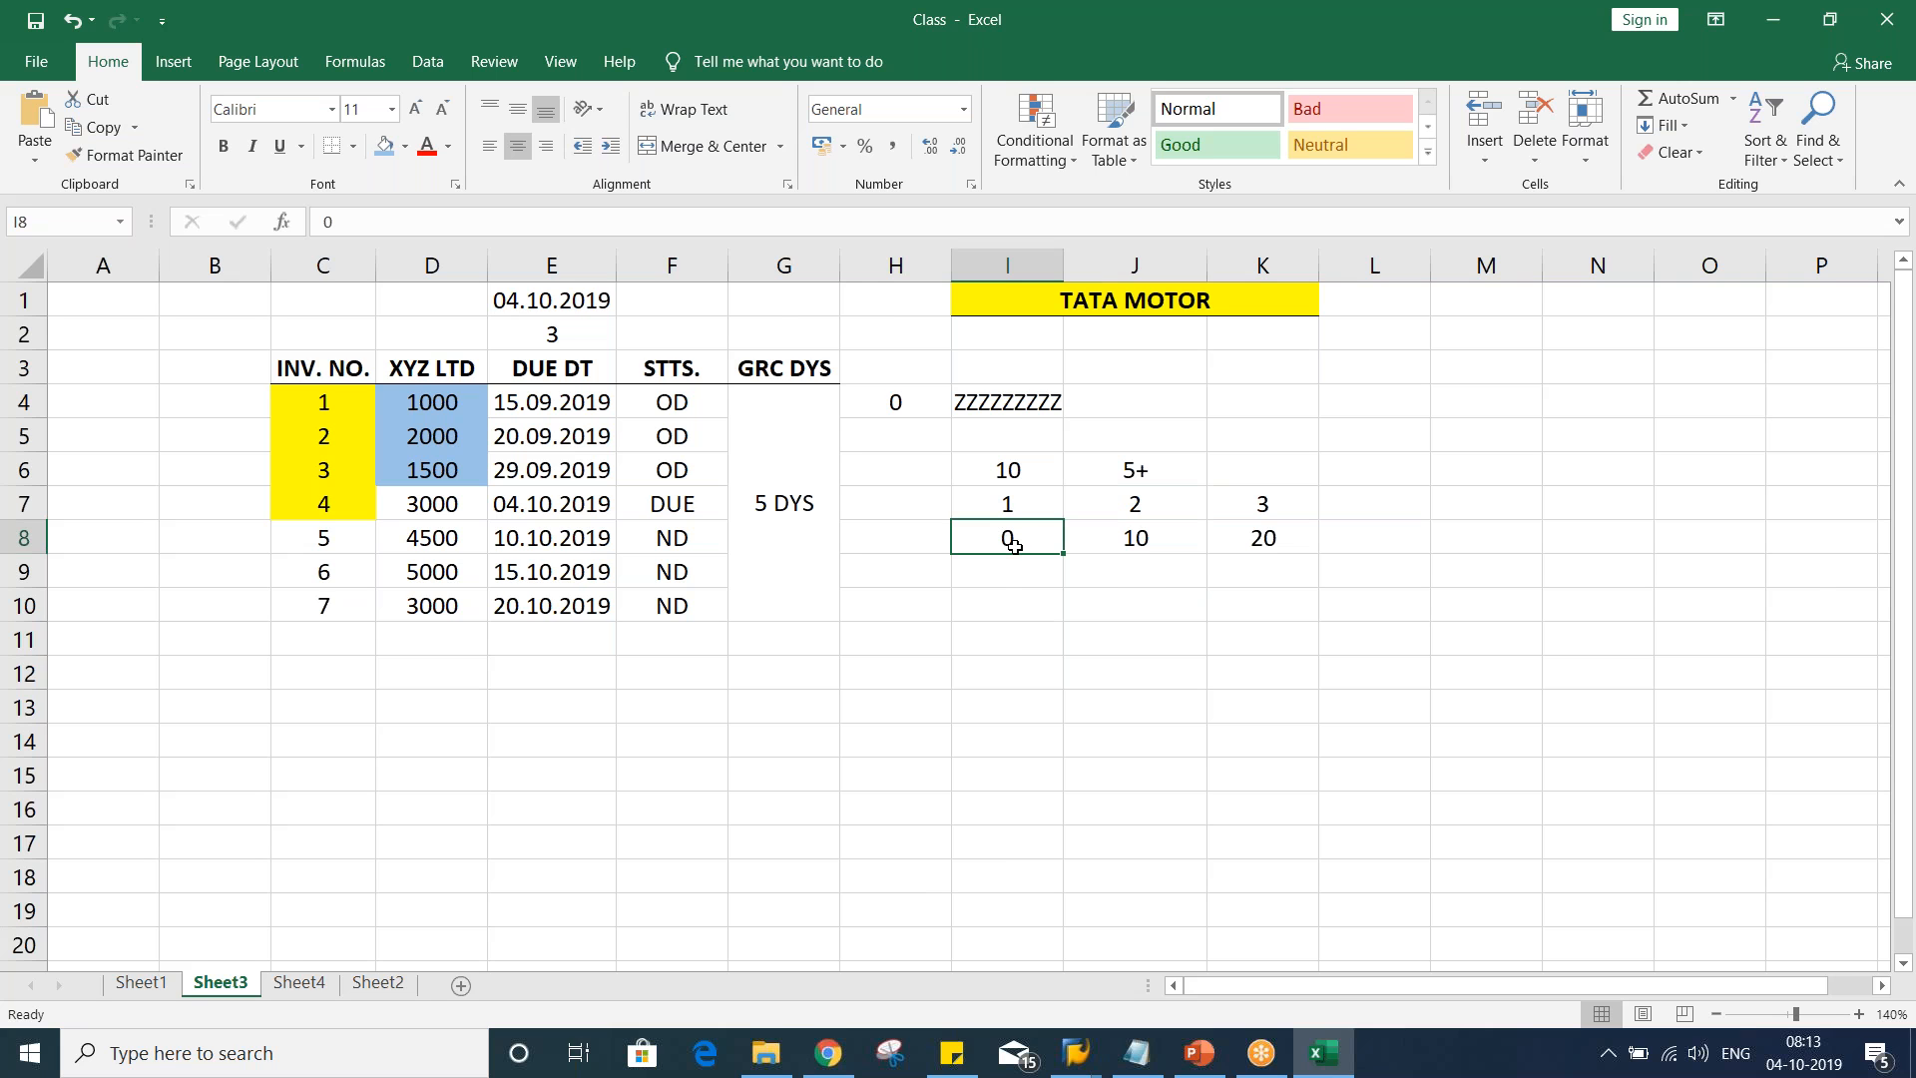
click(1015, 574)
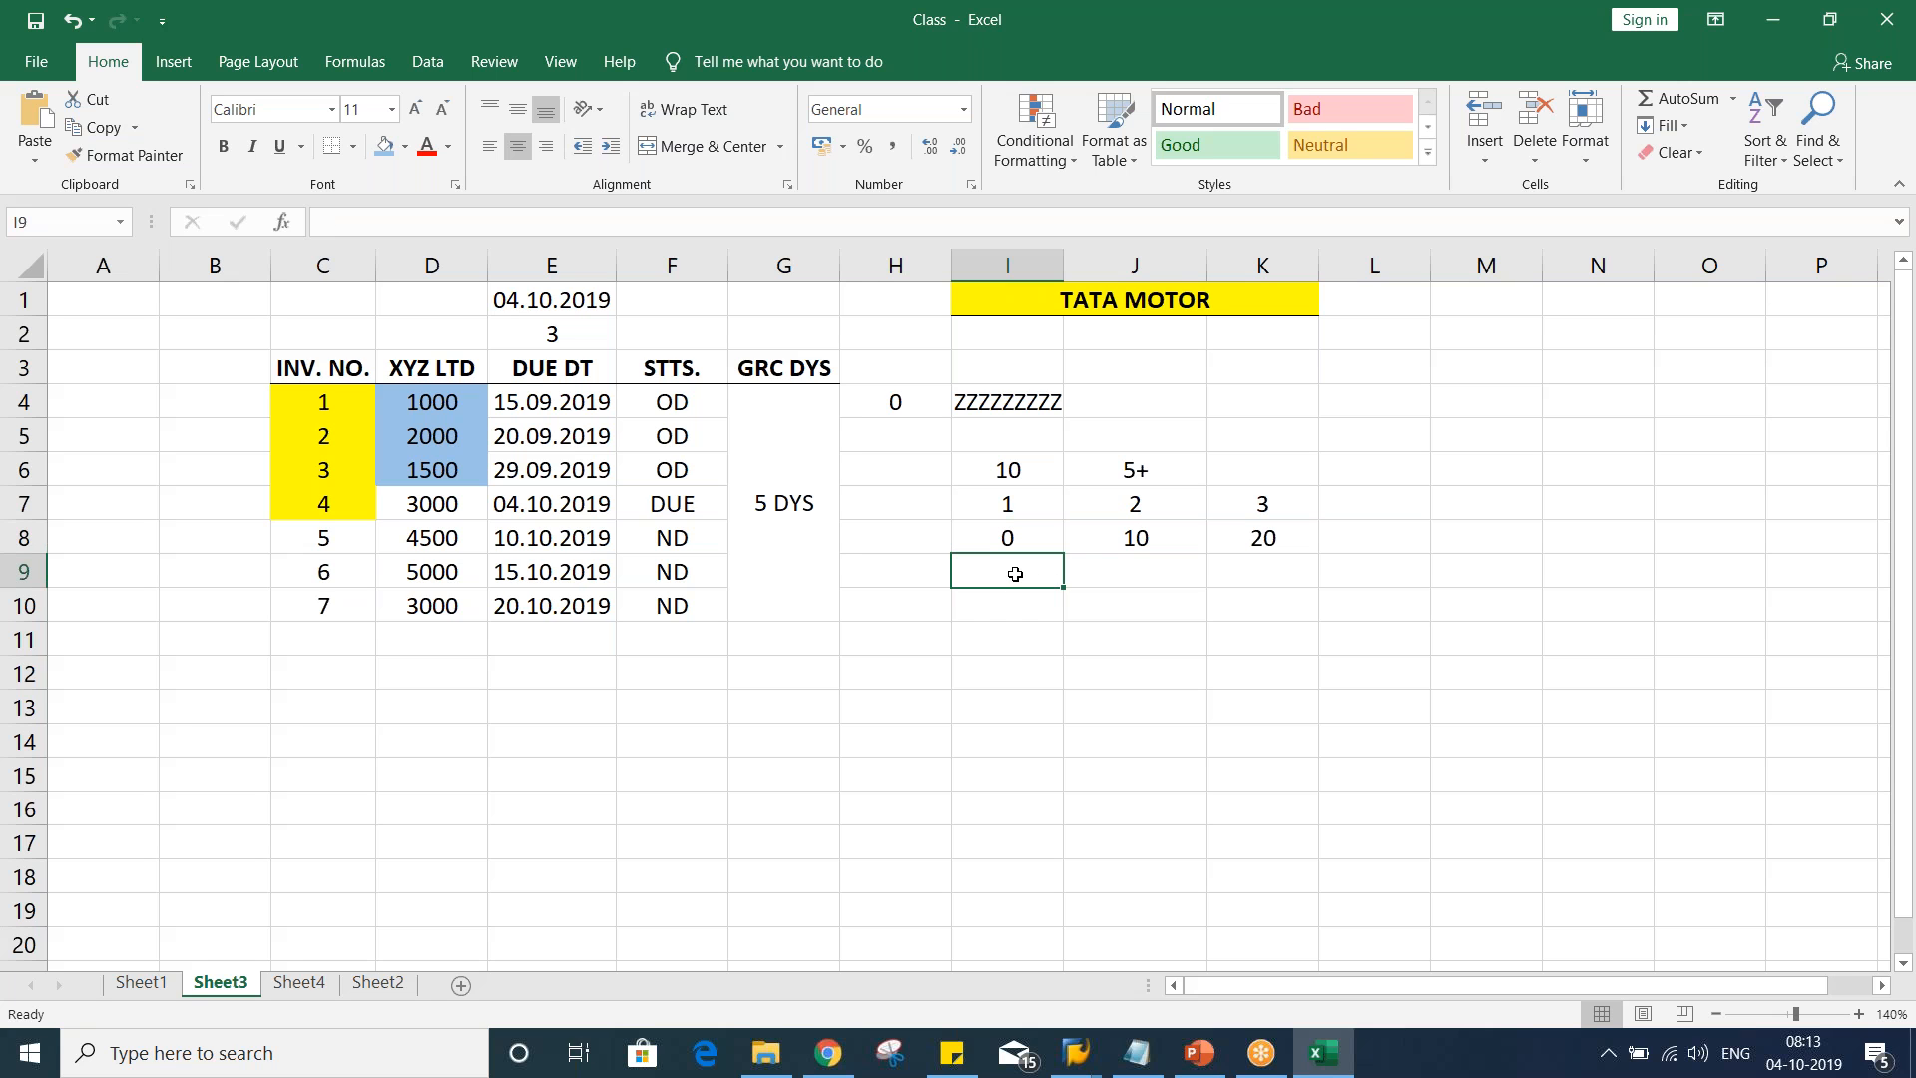
text(5)
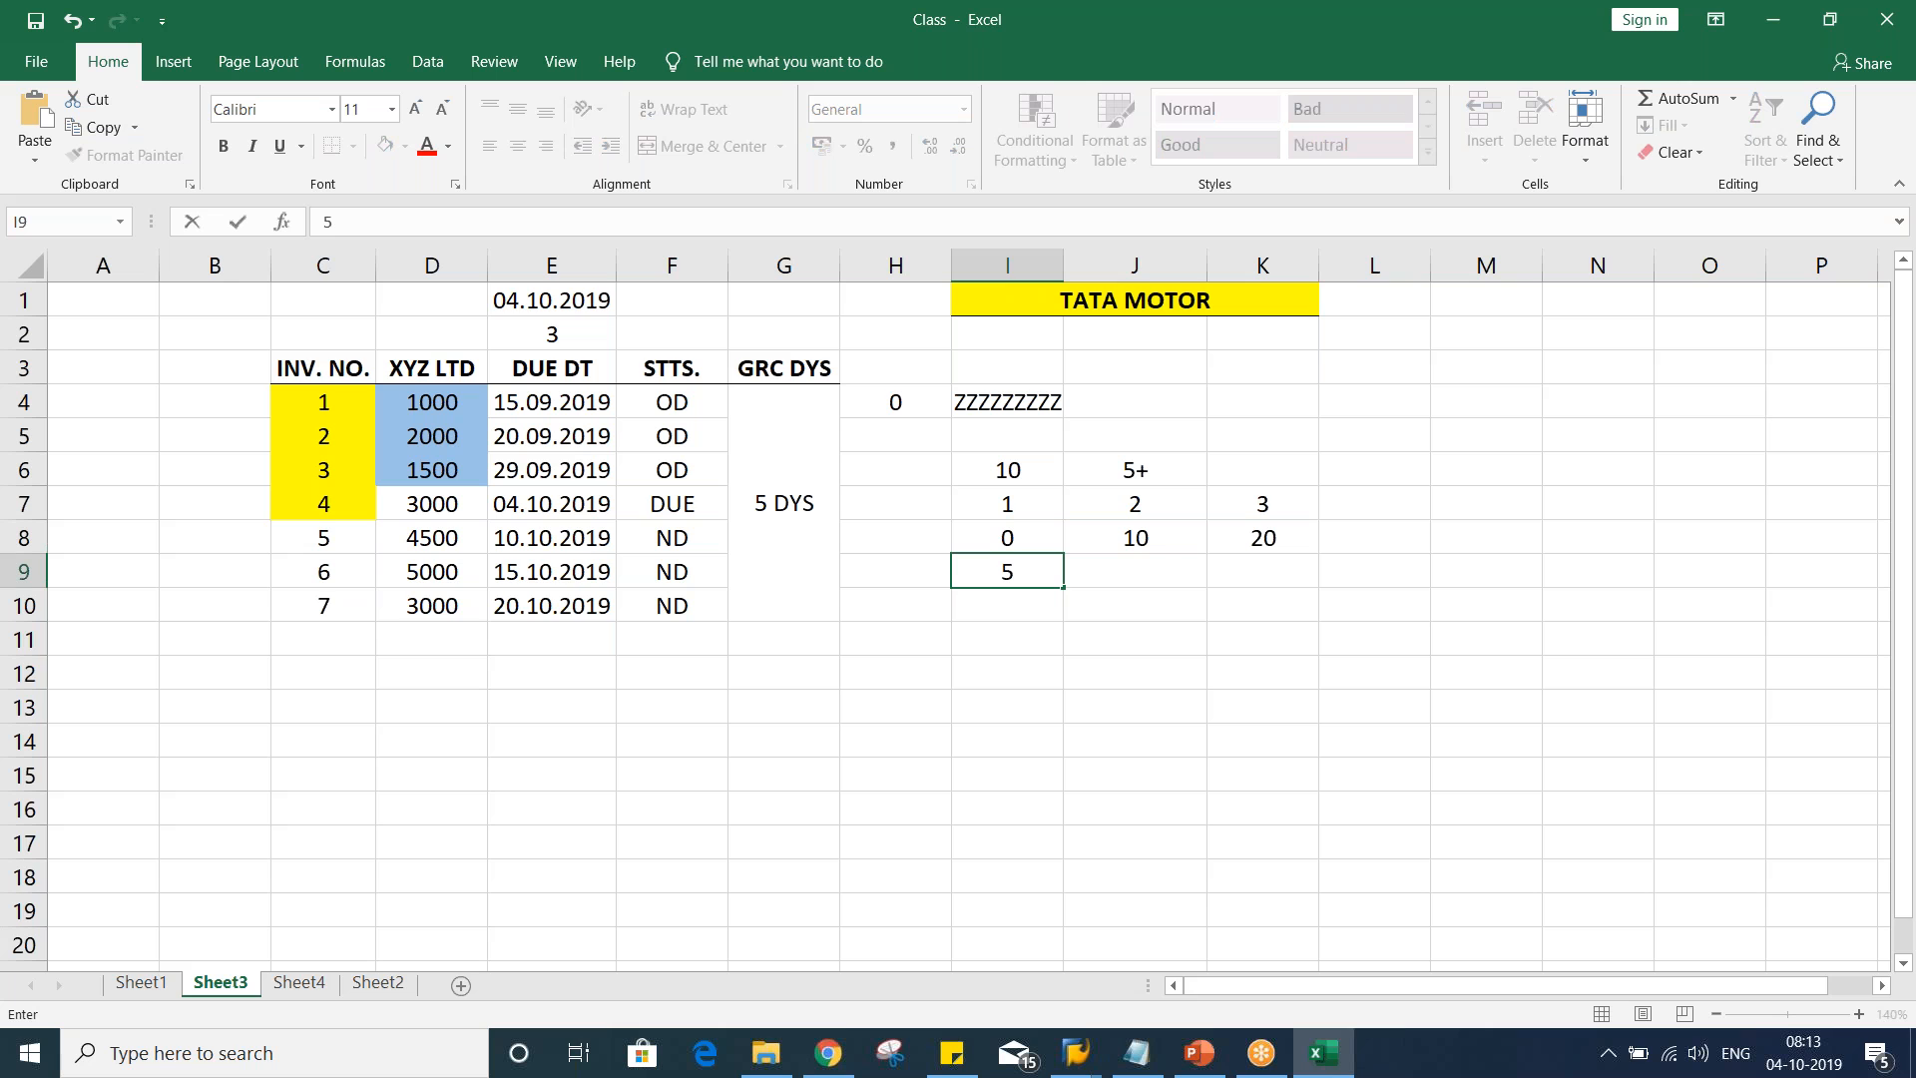
key(Tab)
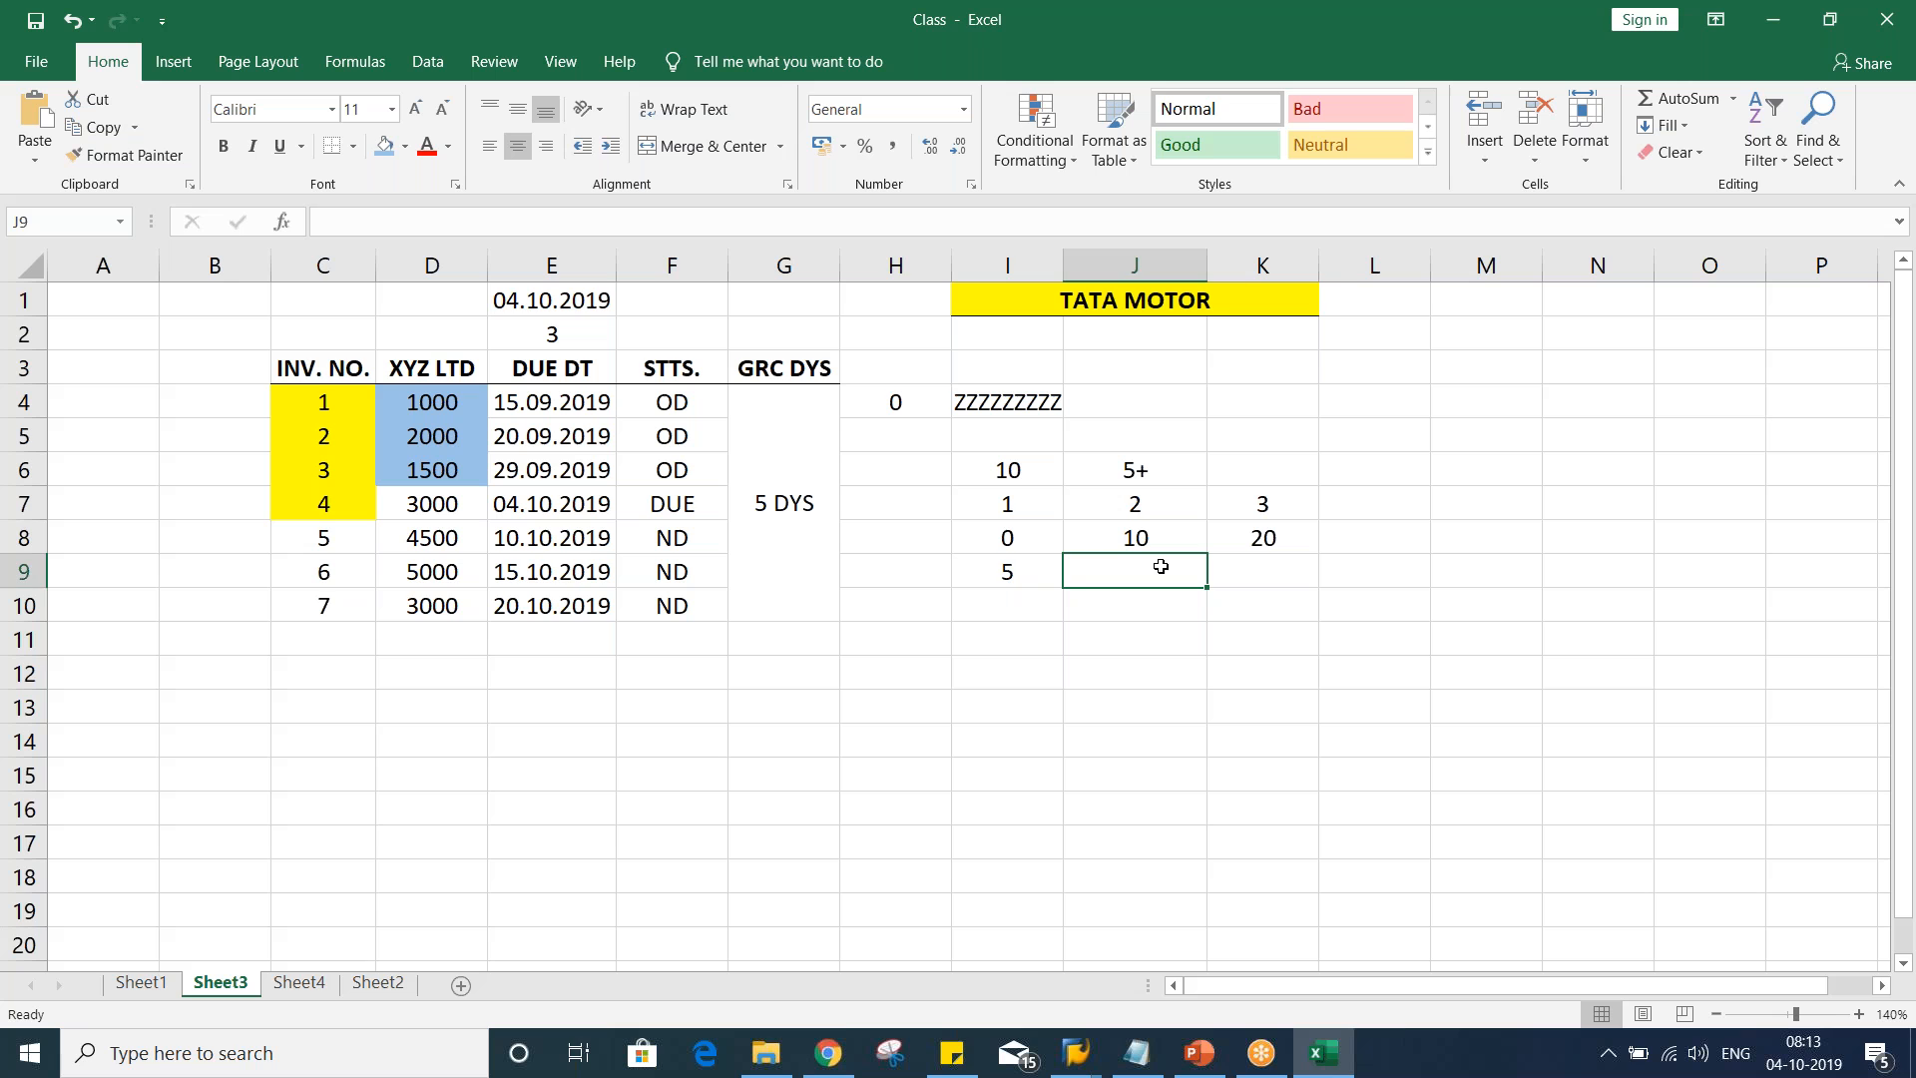
Enter 15 in cell J9 and 25 in cell K9 for the second and third dunning levels
click(1144, 536)
click(1022, 575)
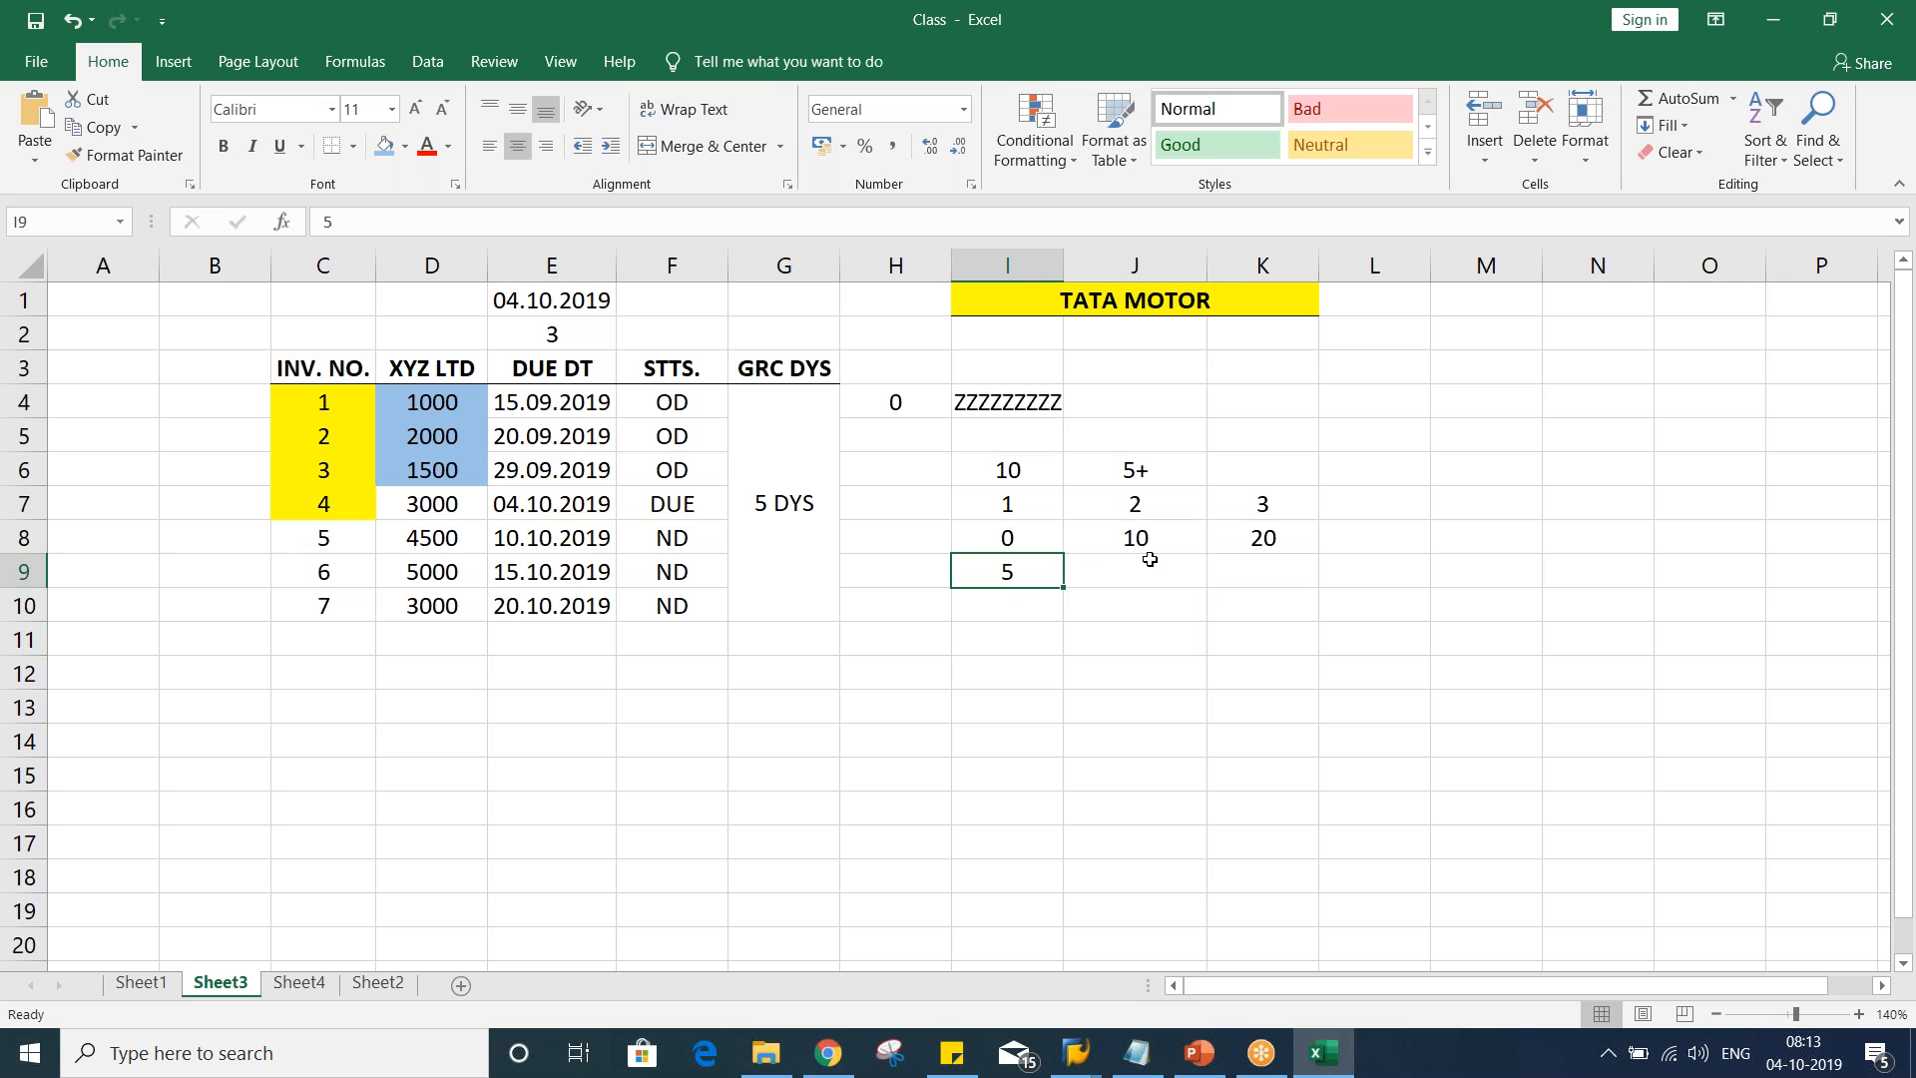
click(1150, 562)
text(15)
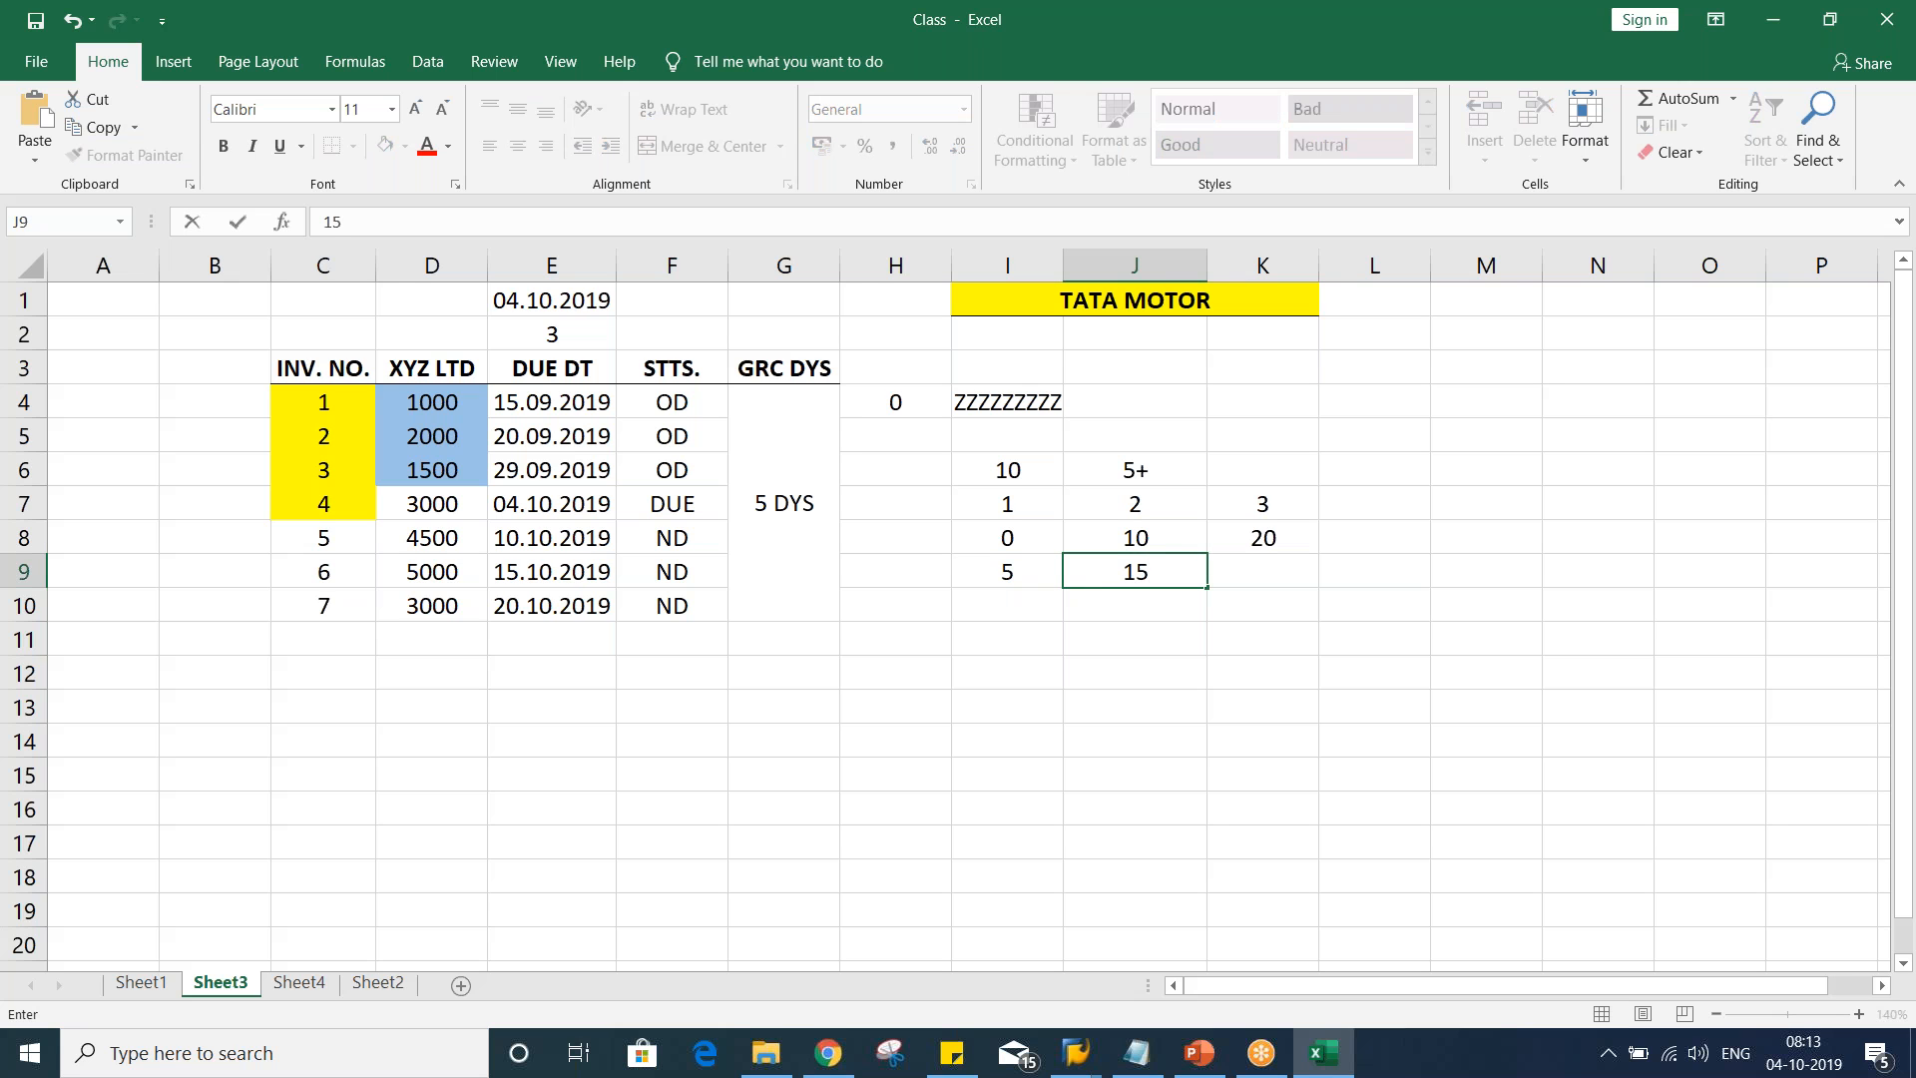
key(Tab)
click(1167, 585)
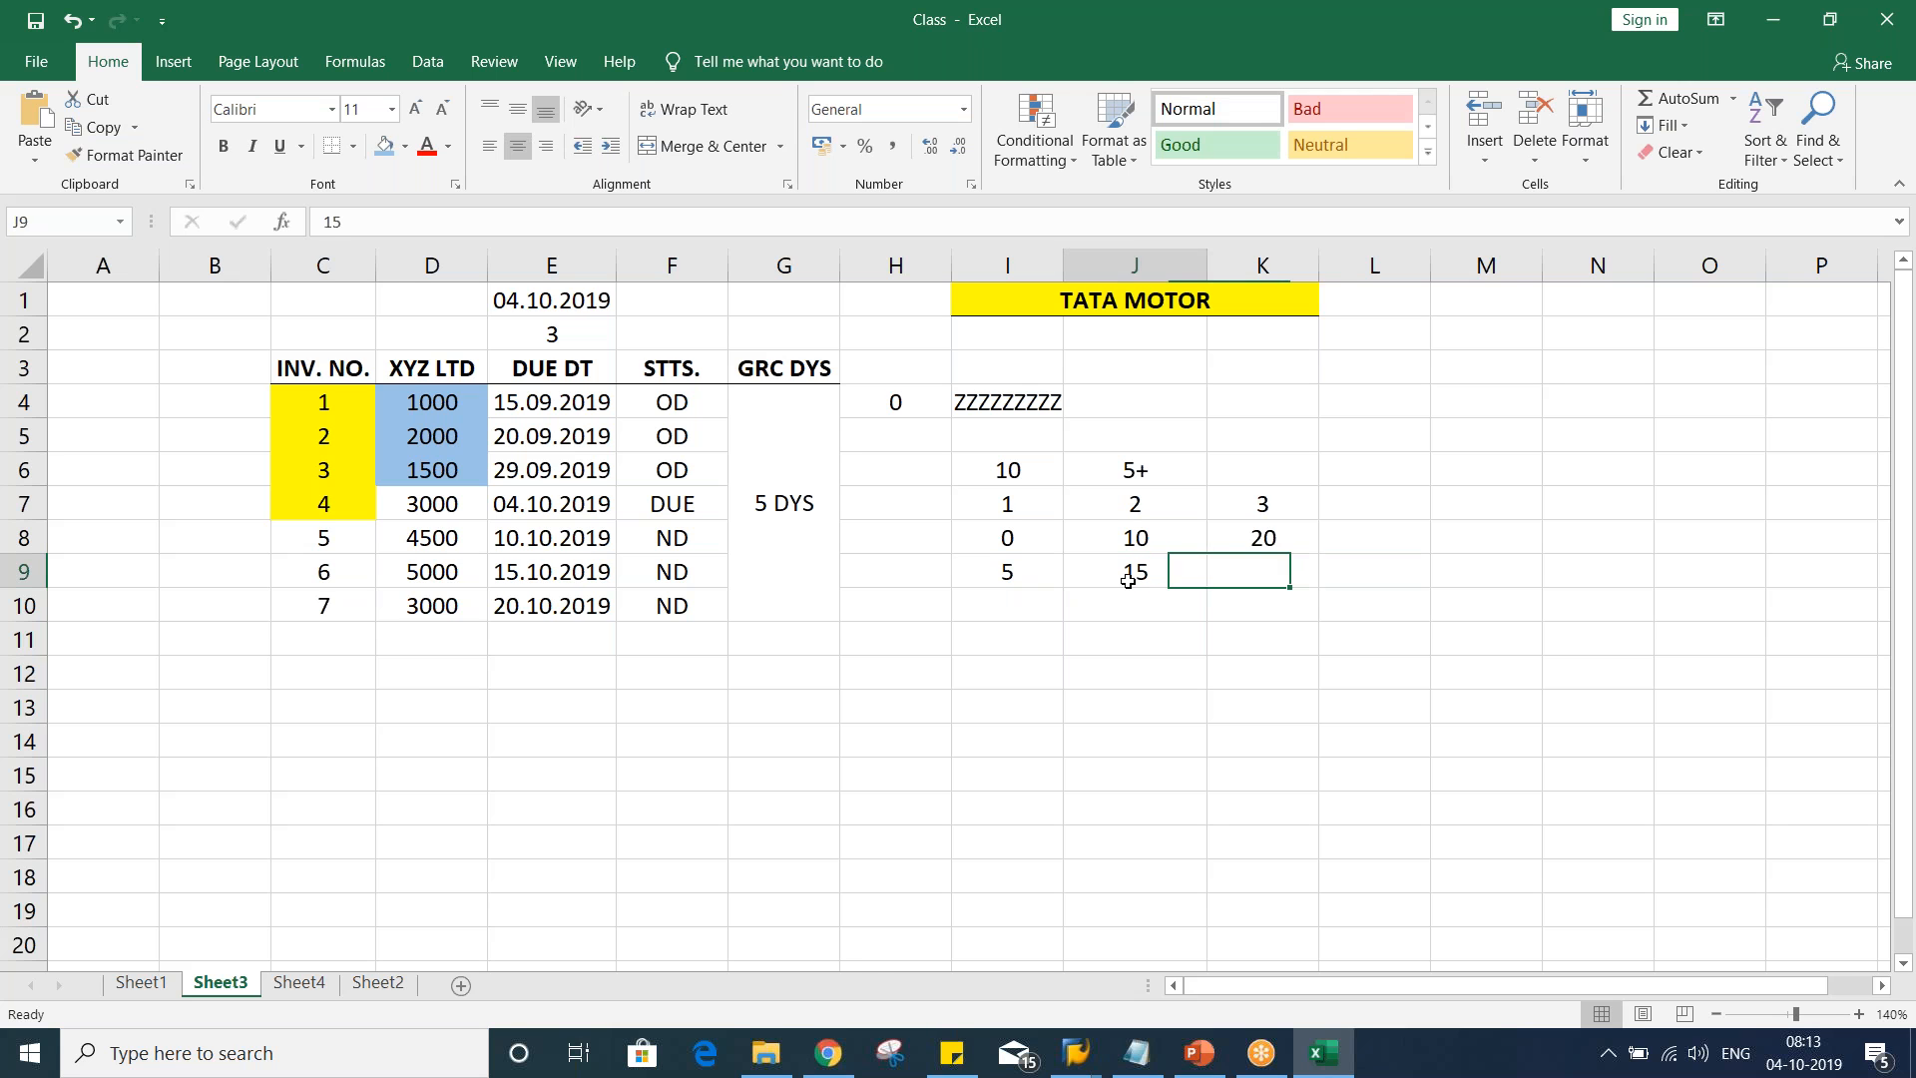
click(1265, 579)
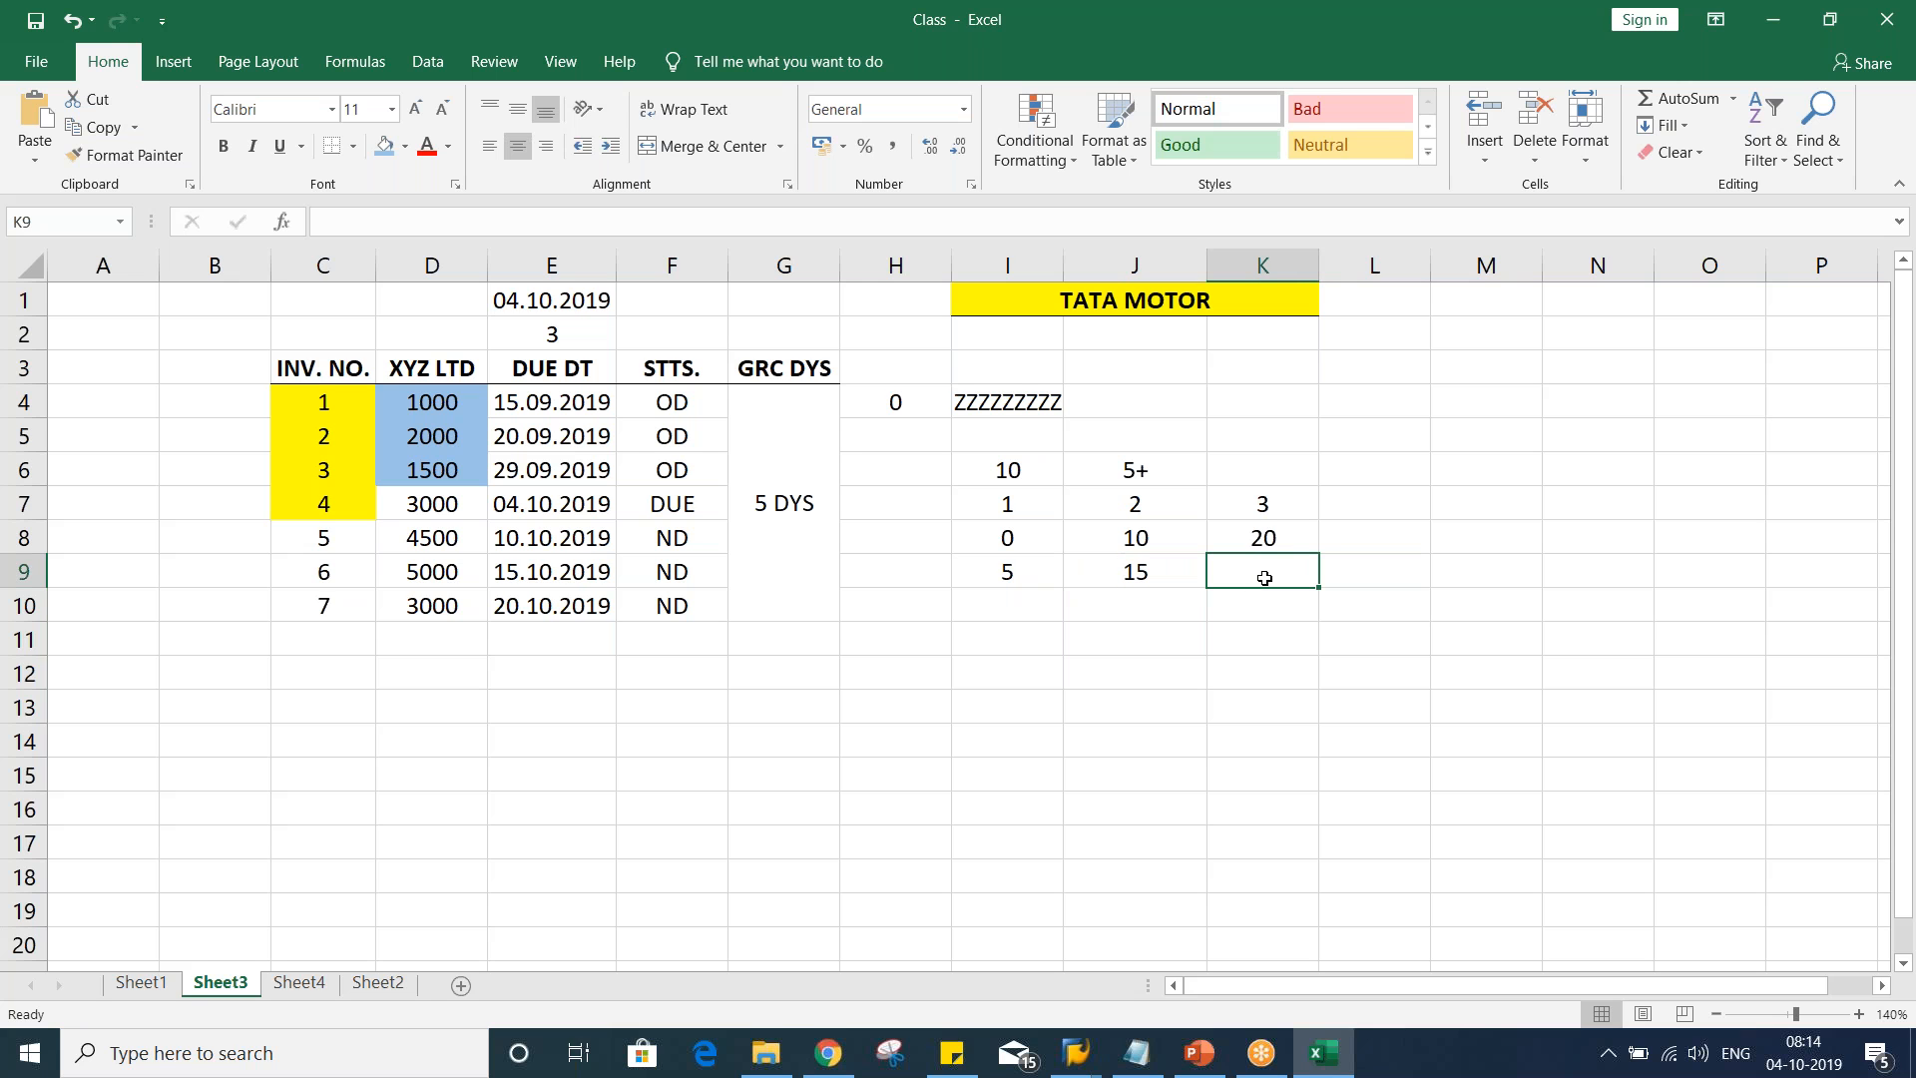
text(25)
key(Return)
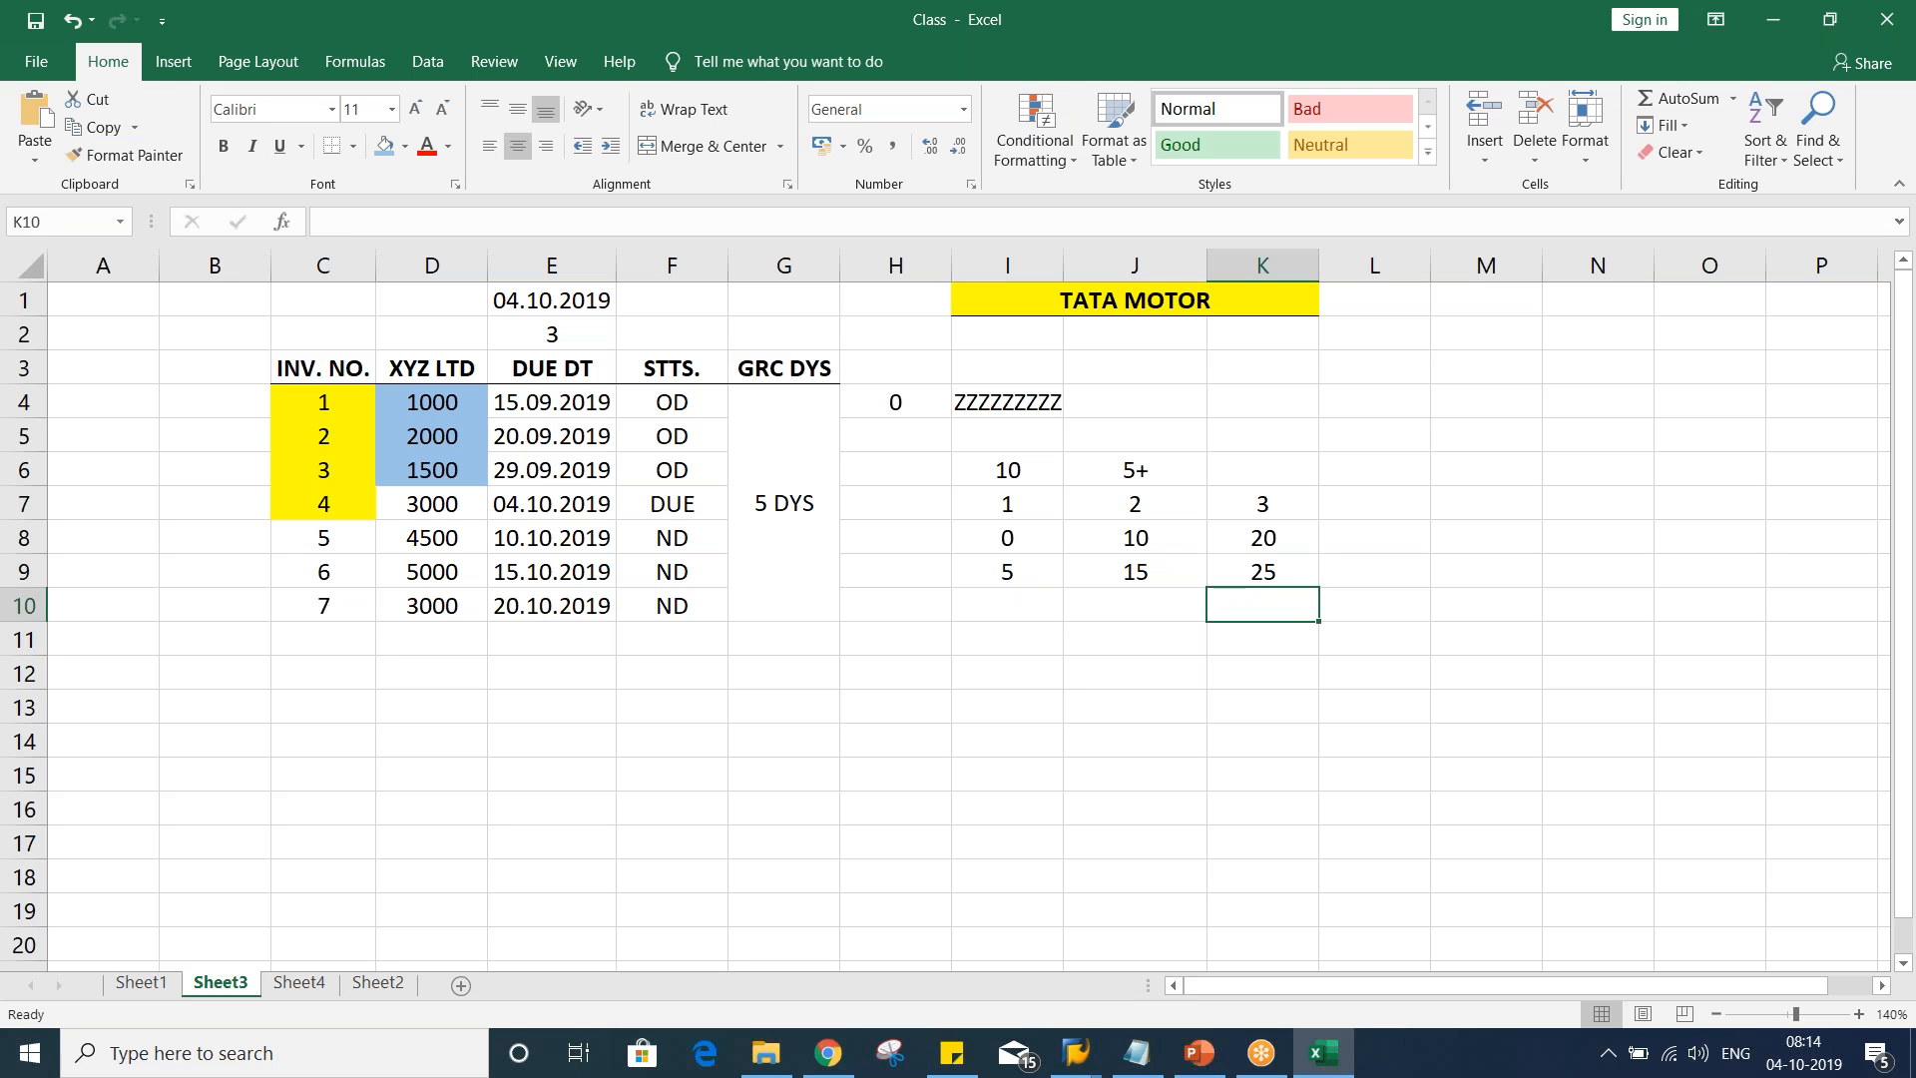
Switch back to SAP and compare the days in arrears of the second and third dunning levels
key(alt+Tab)
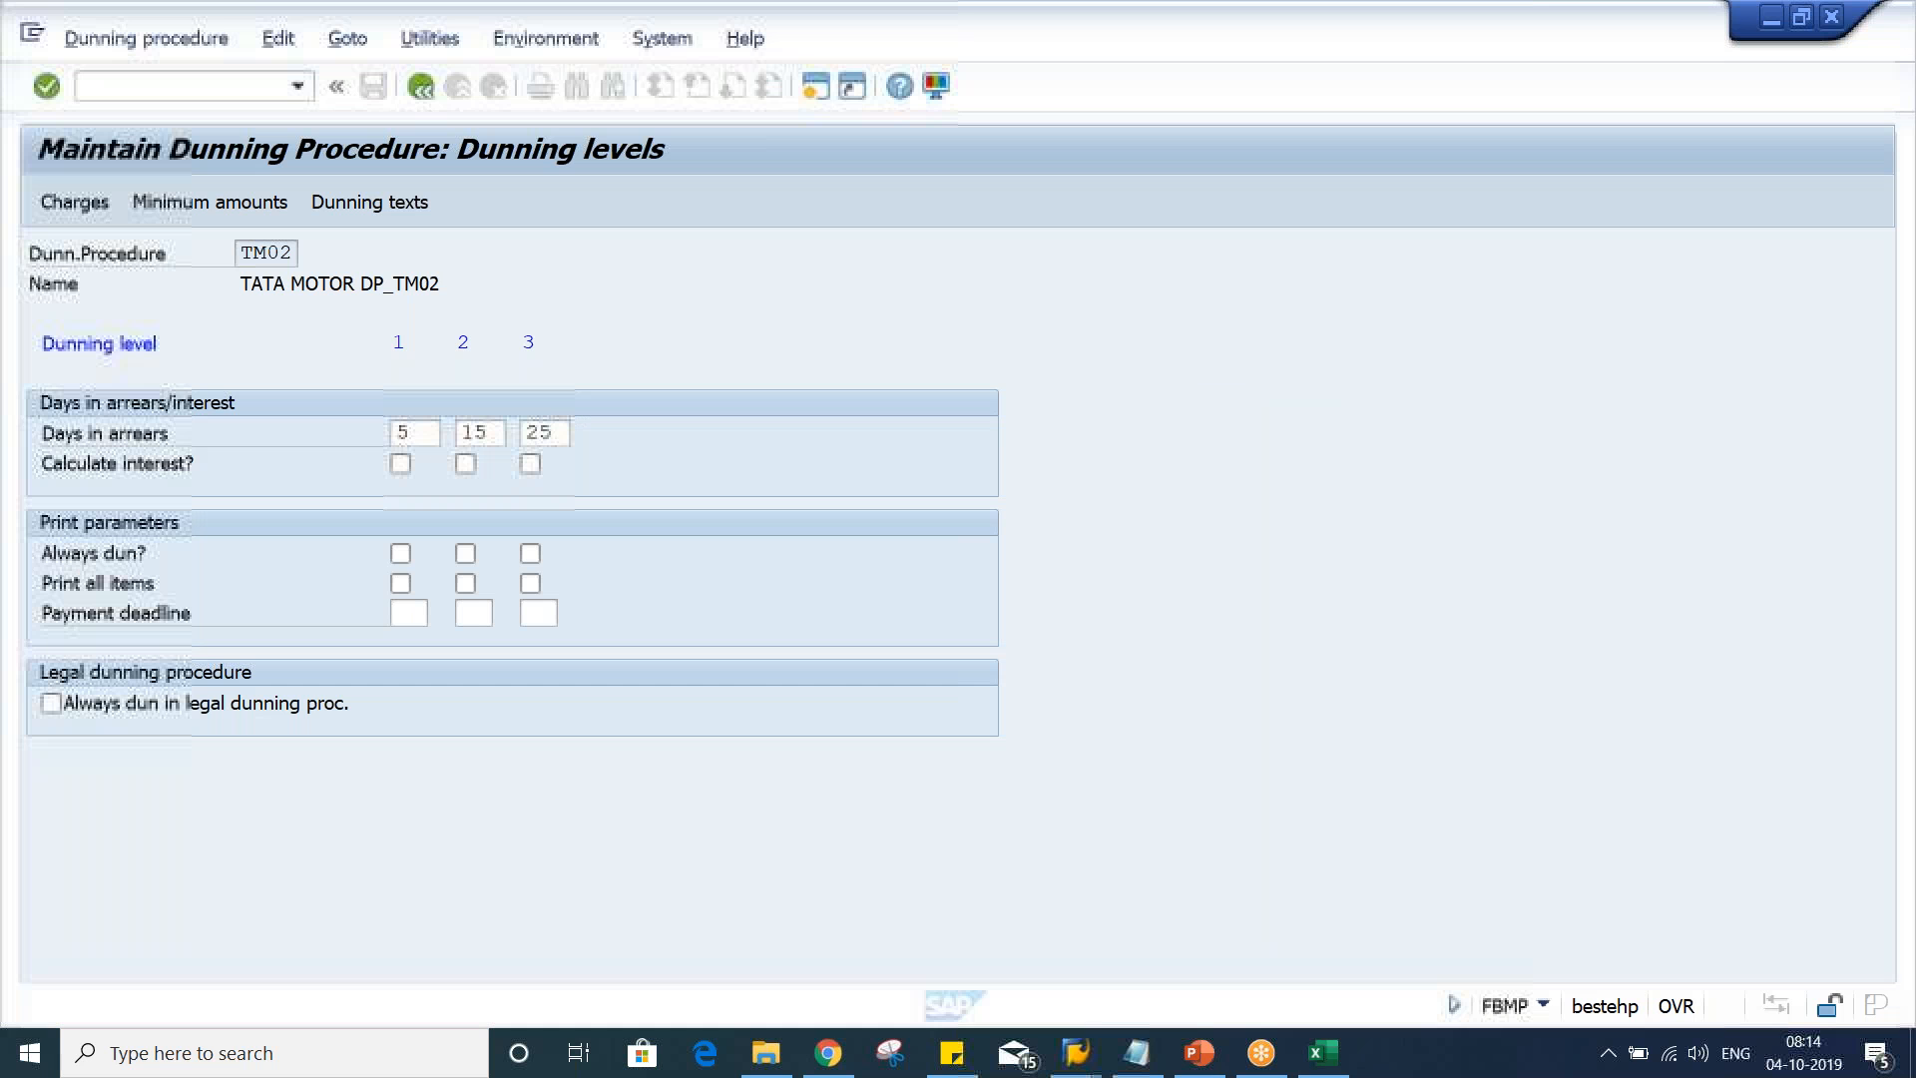
click(504, 432)
key(Tab)
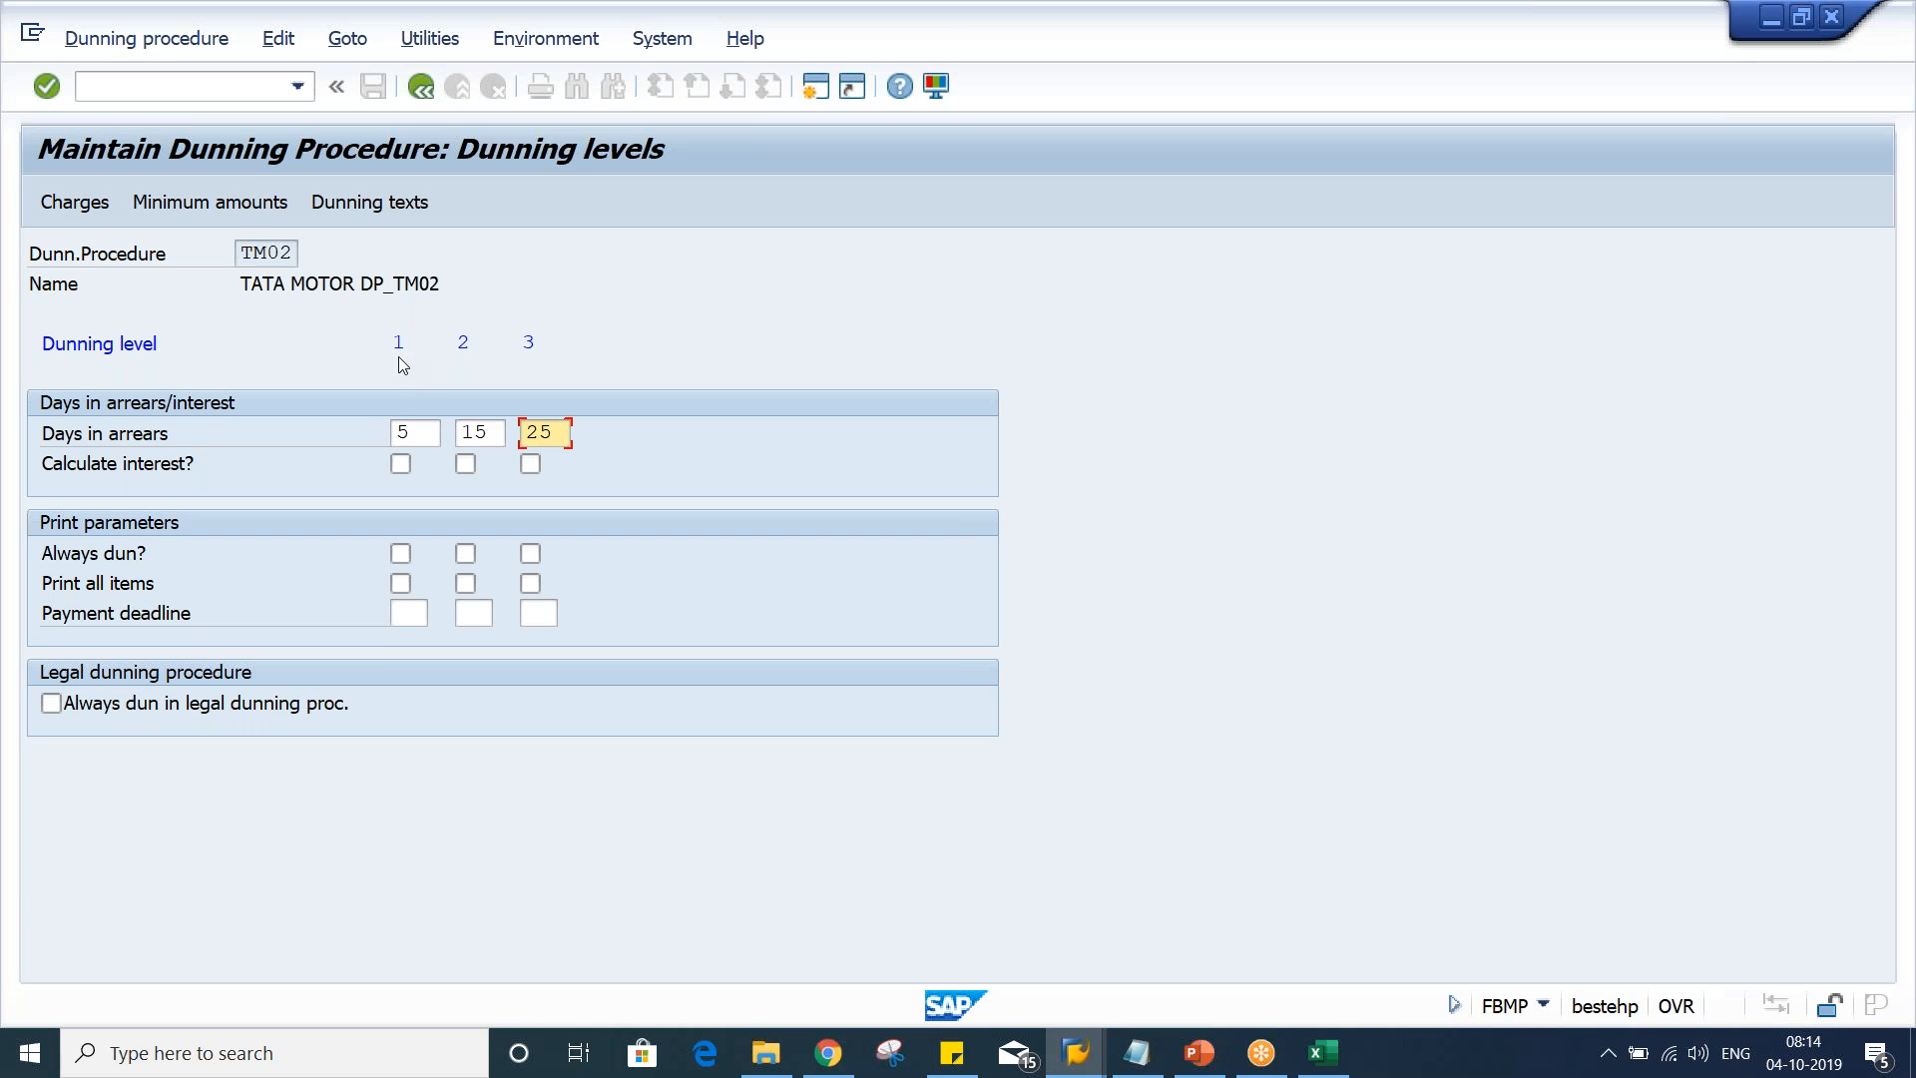
Open the dunning charges of procedure TM02 for currency INR
click(417, 432)
click(564, 432)
click(70, 205)
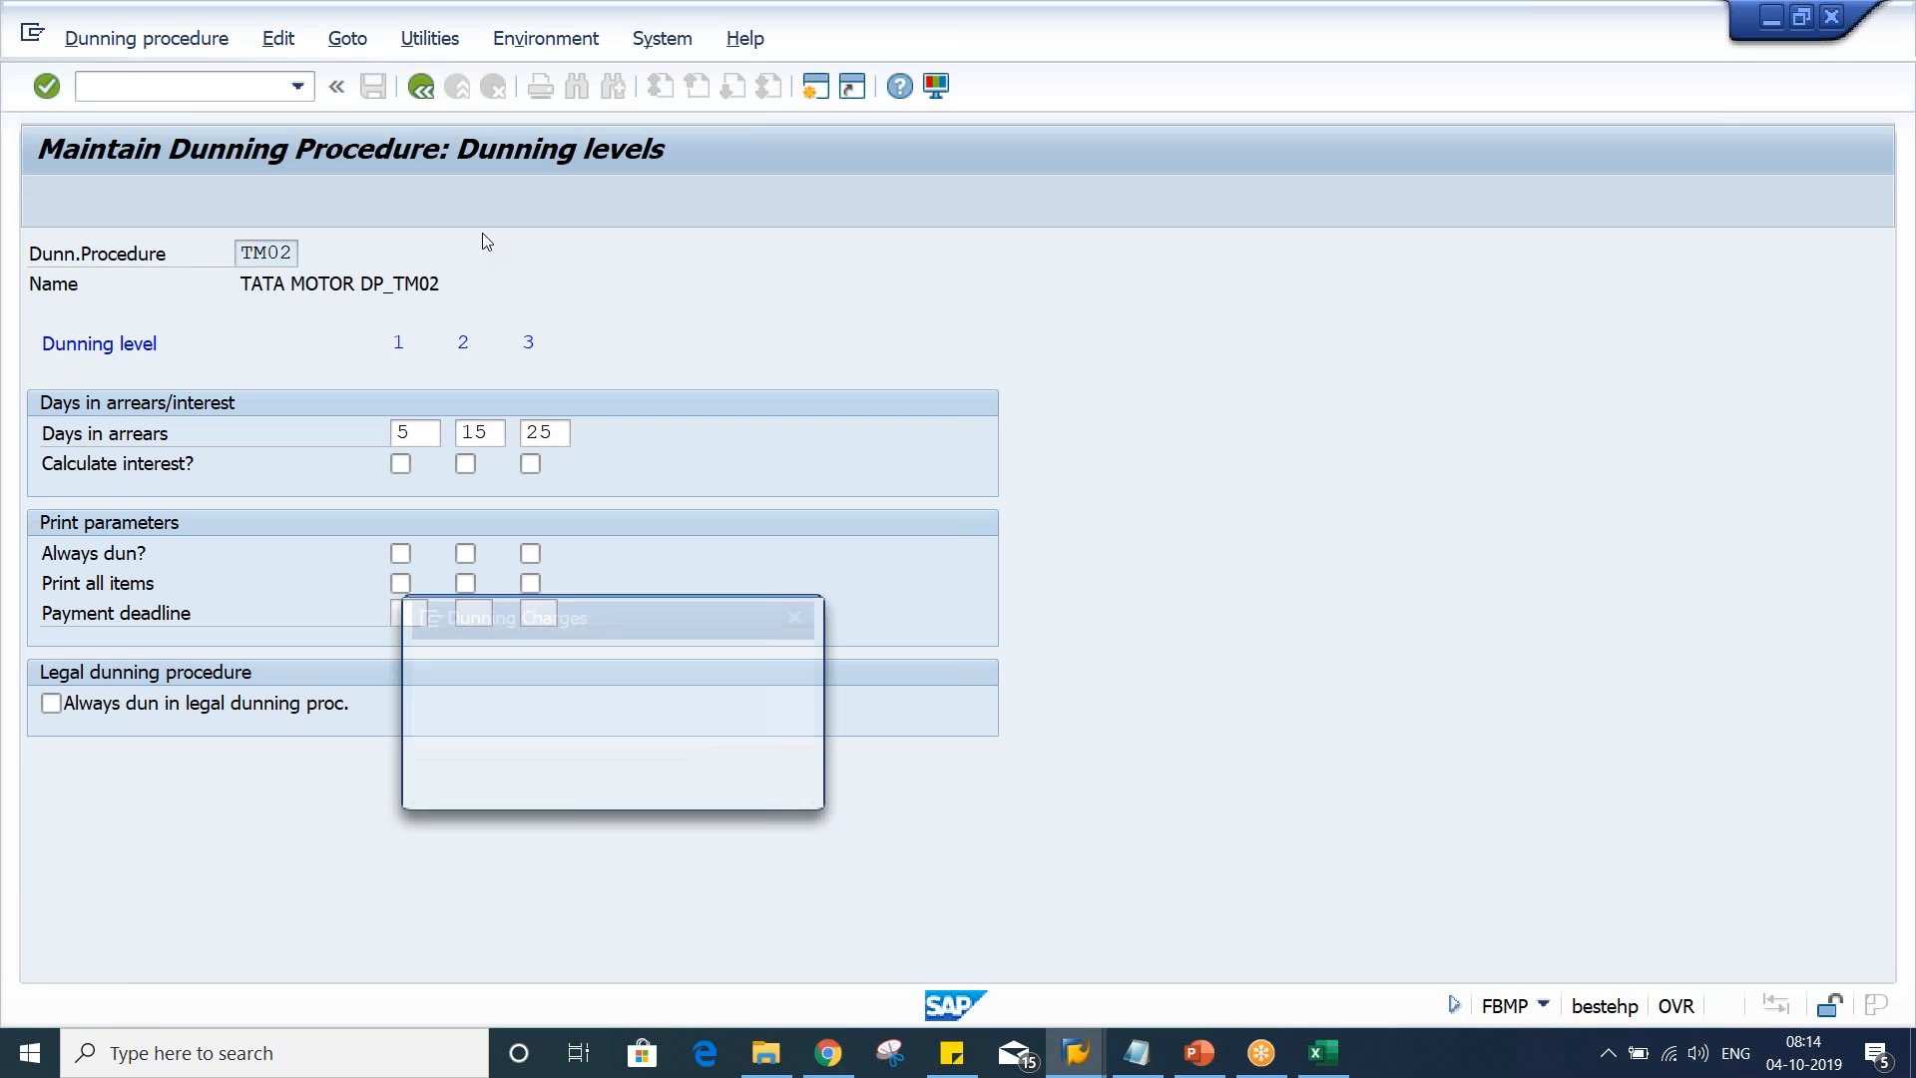
text(INR)
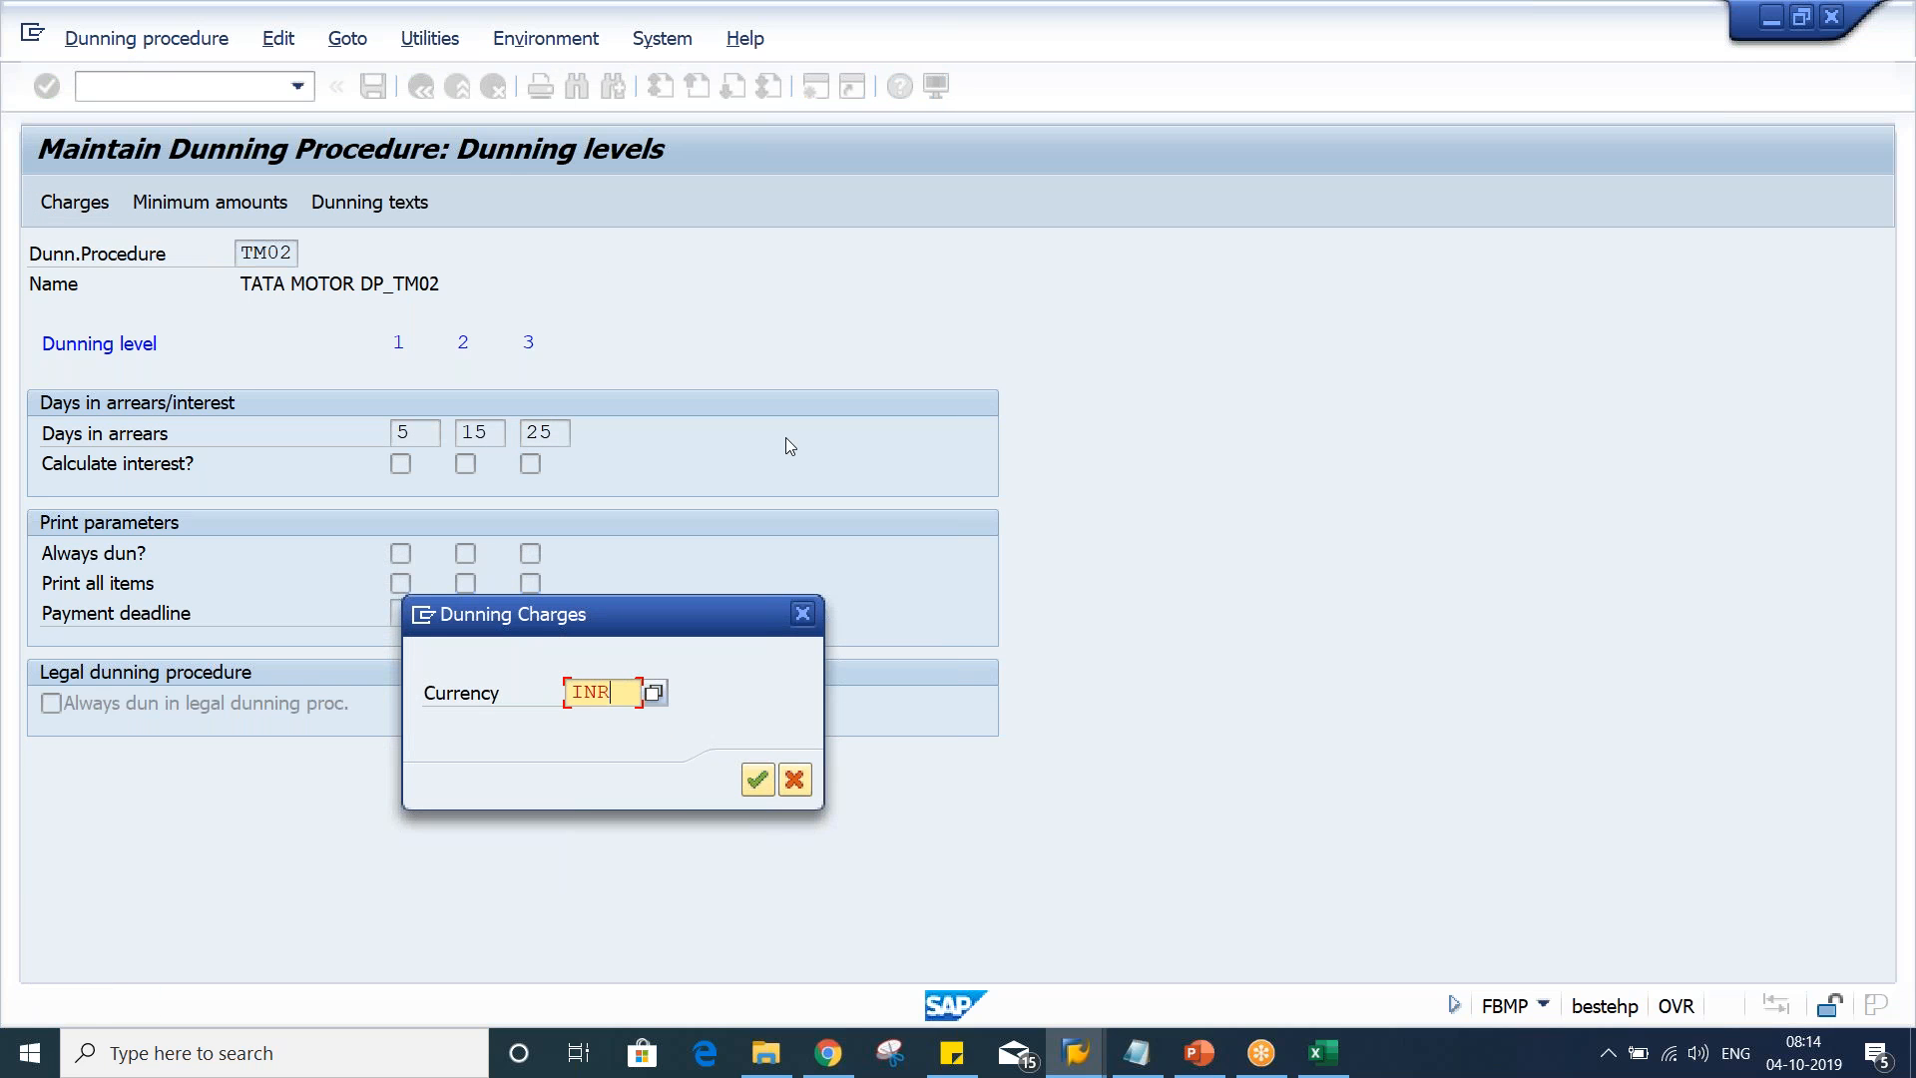
key(Return)
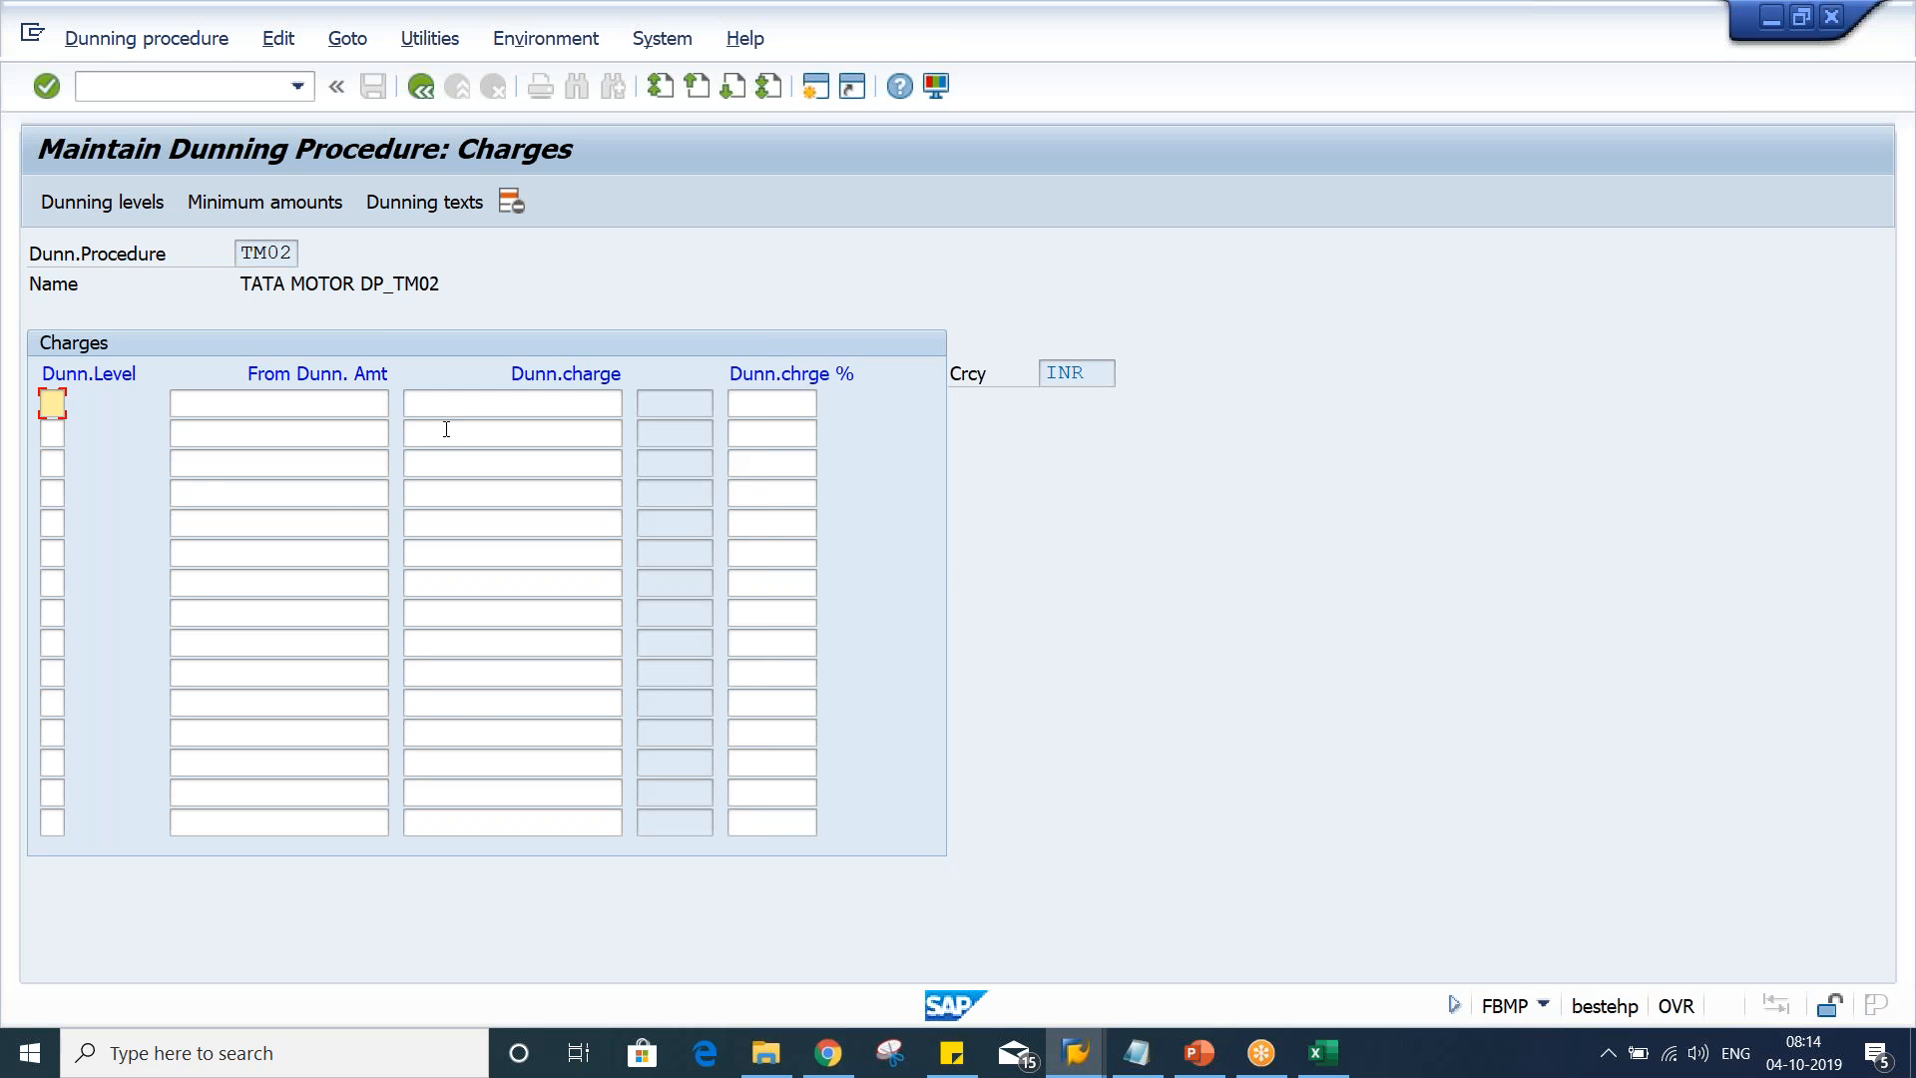
Enter dunning levels 1, 2 and 3 in the first three rows of the charges table
text(1)
key(Down)
text(2)
key(Down)
text(3)
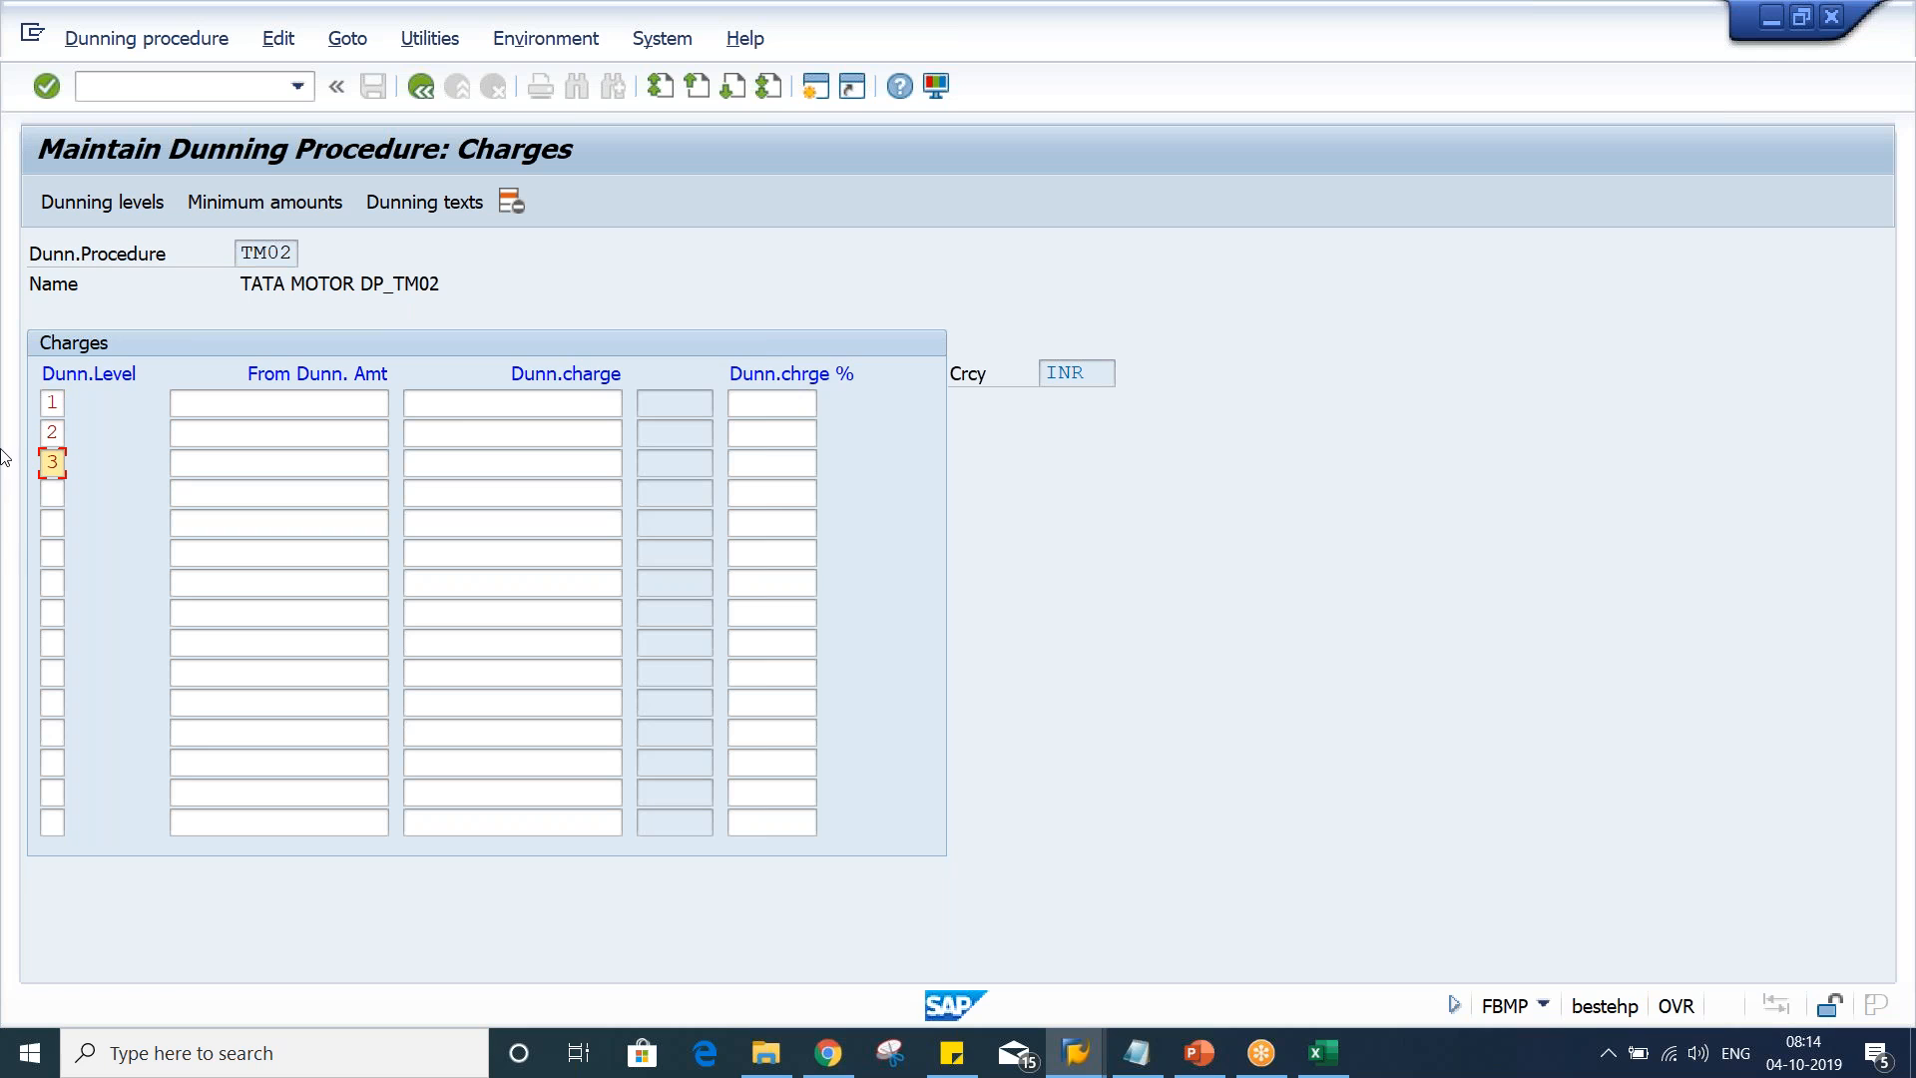
Set the dunning charges to 100, 150 and 200 for levels 1, 2 and 3
click(533, 405)
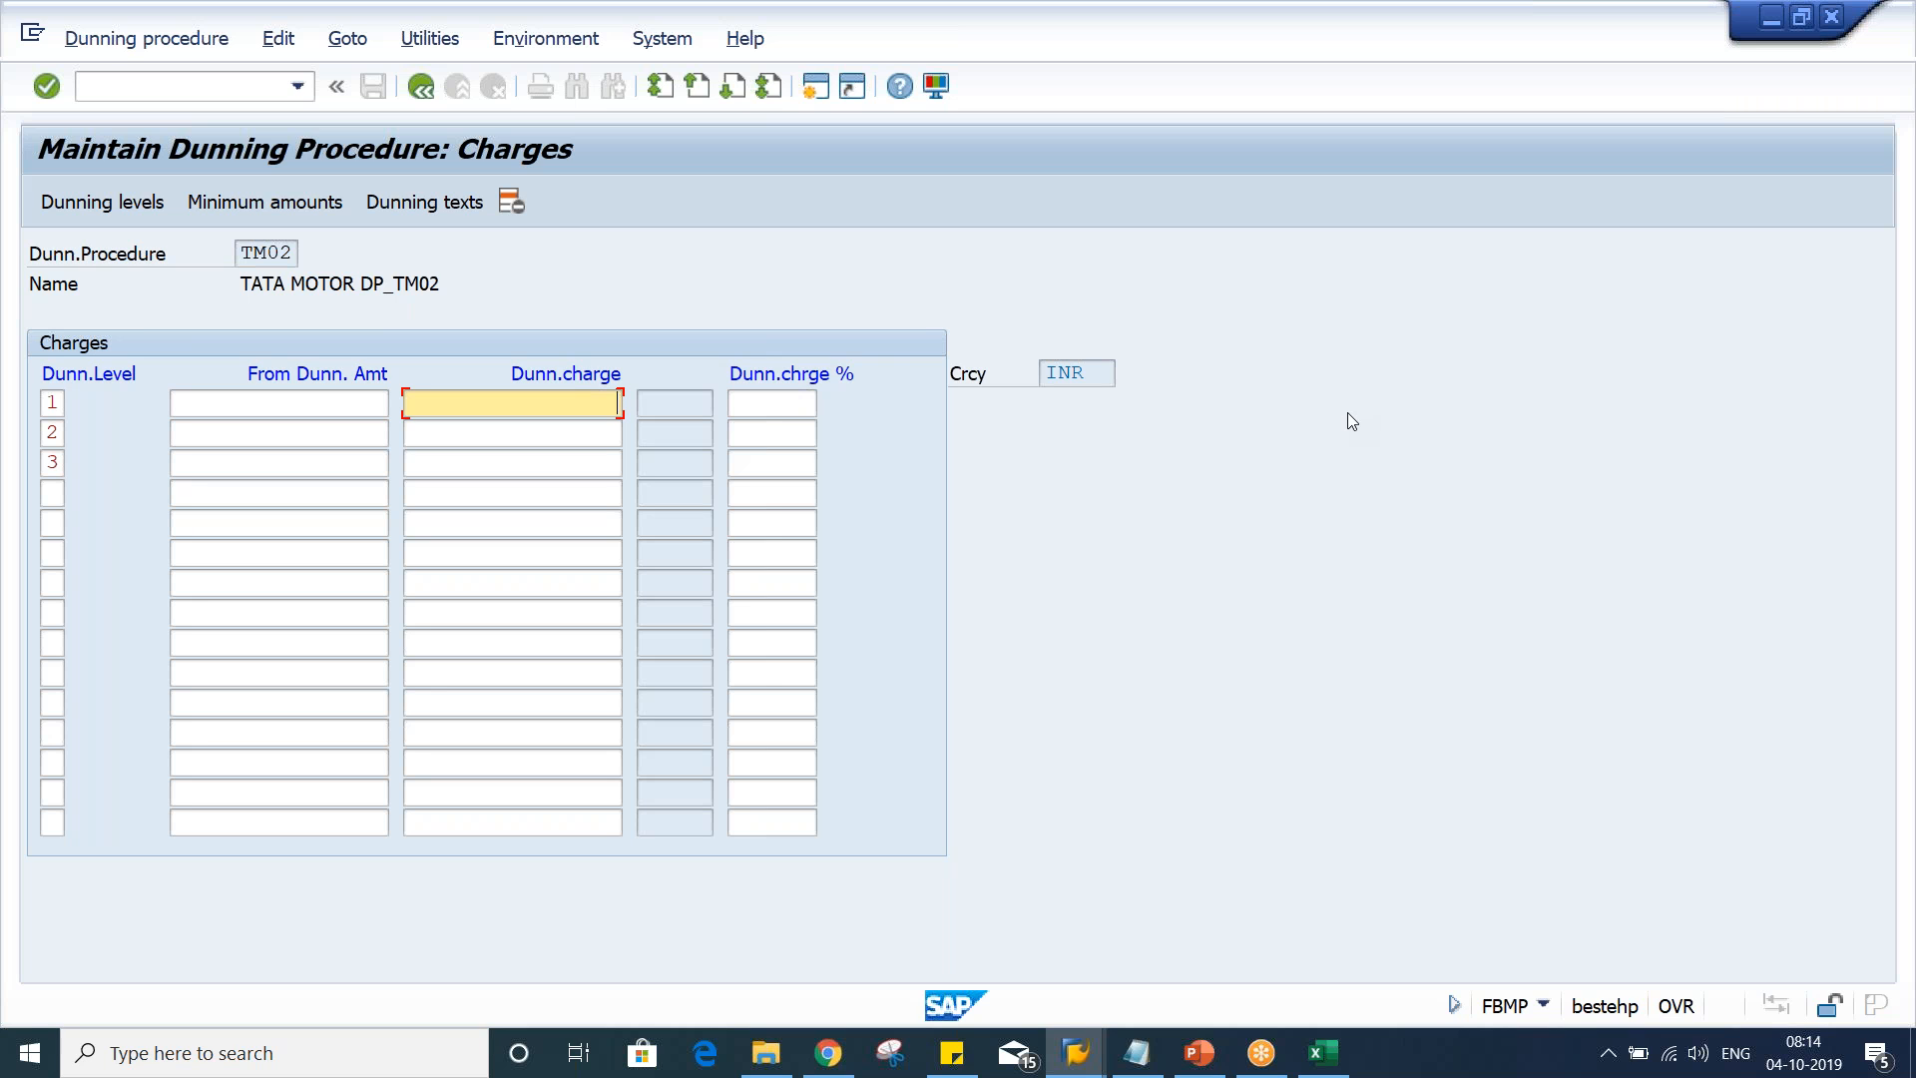
text(100)
key(Down)
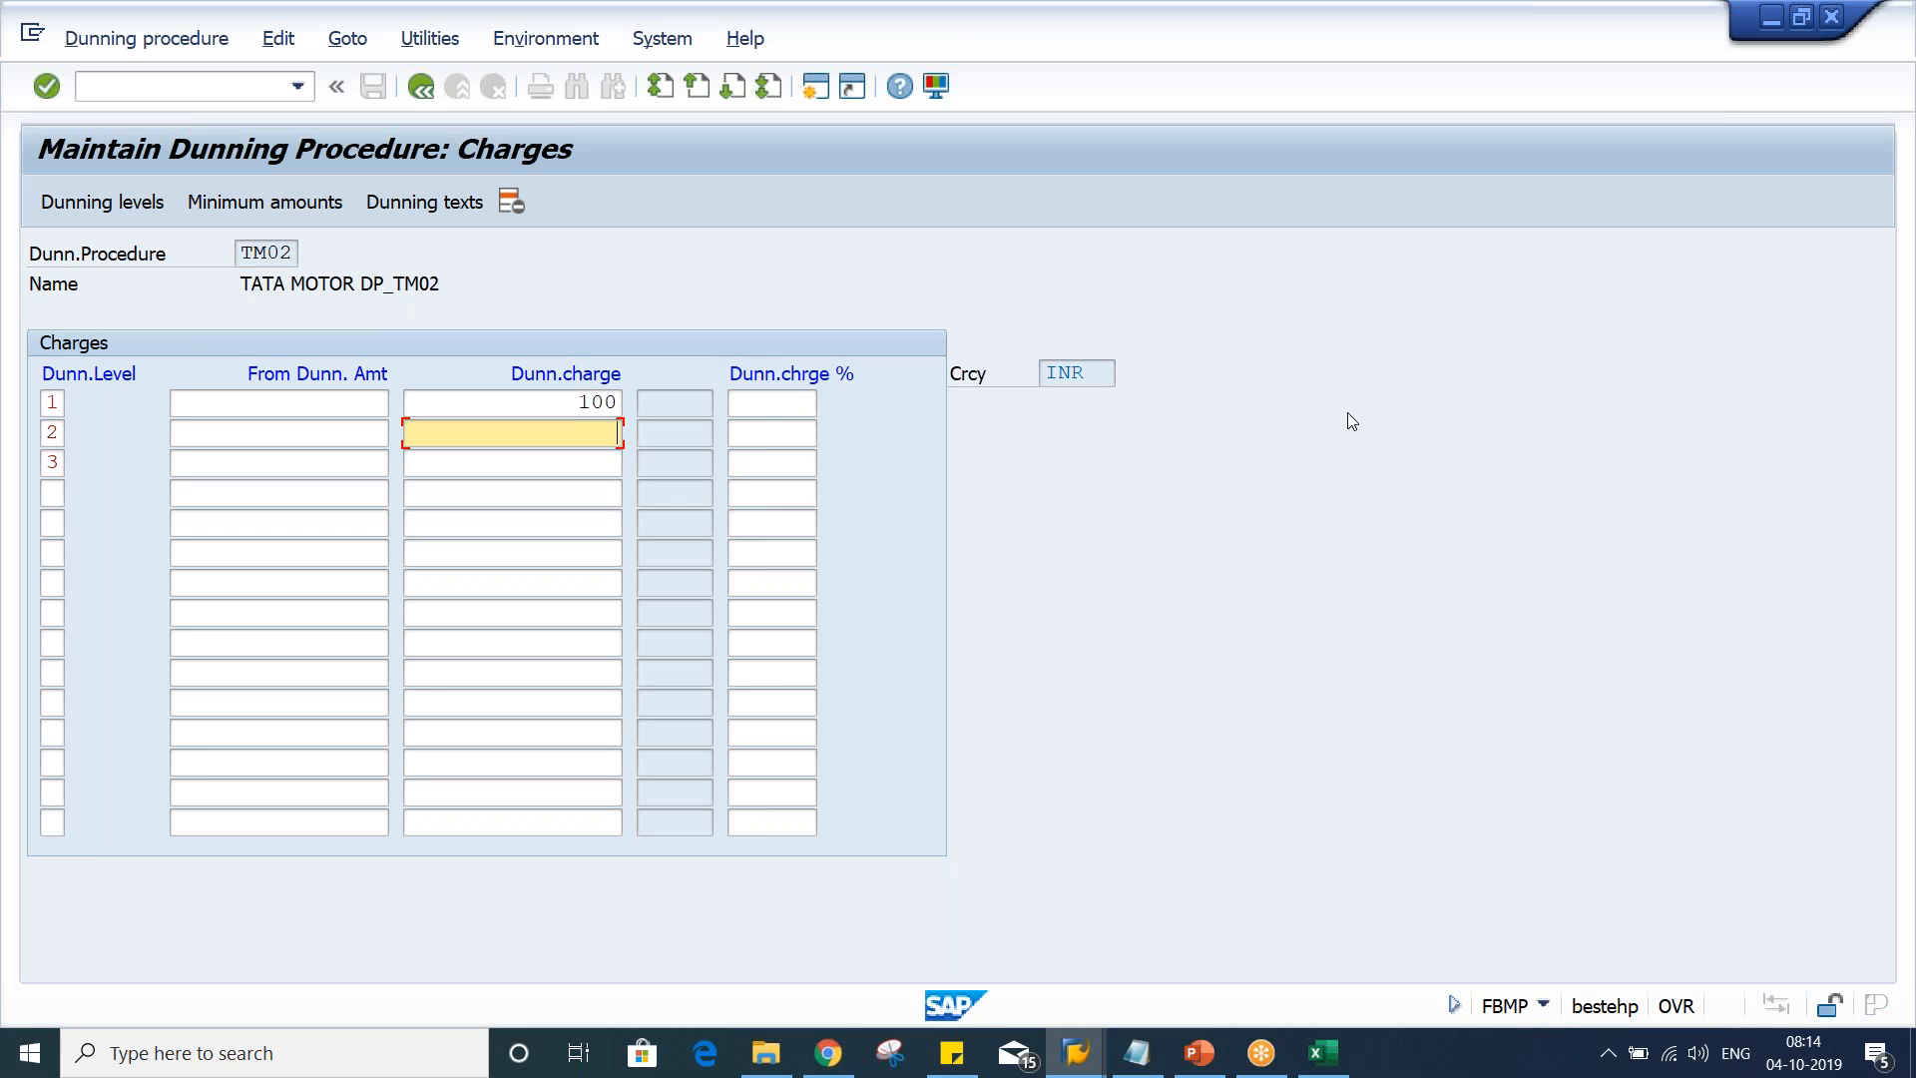
text(150)
key(Down)
text(200)
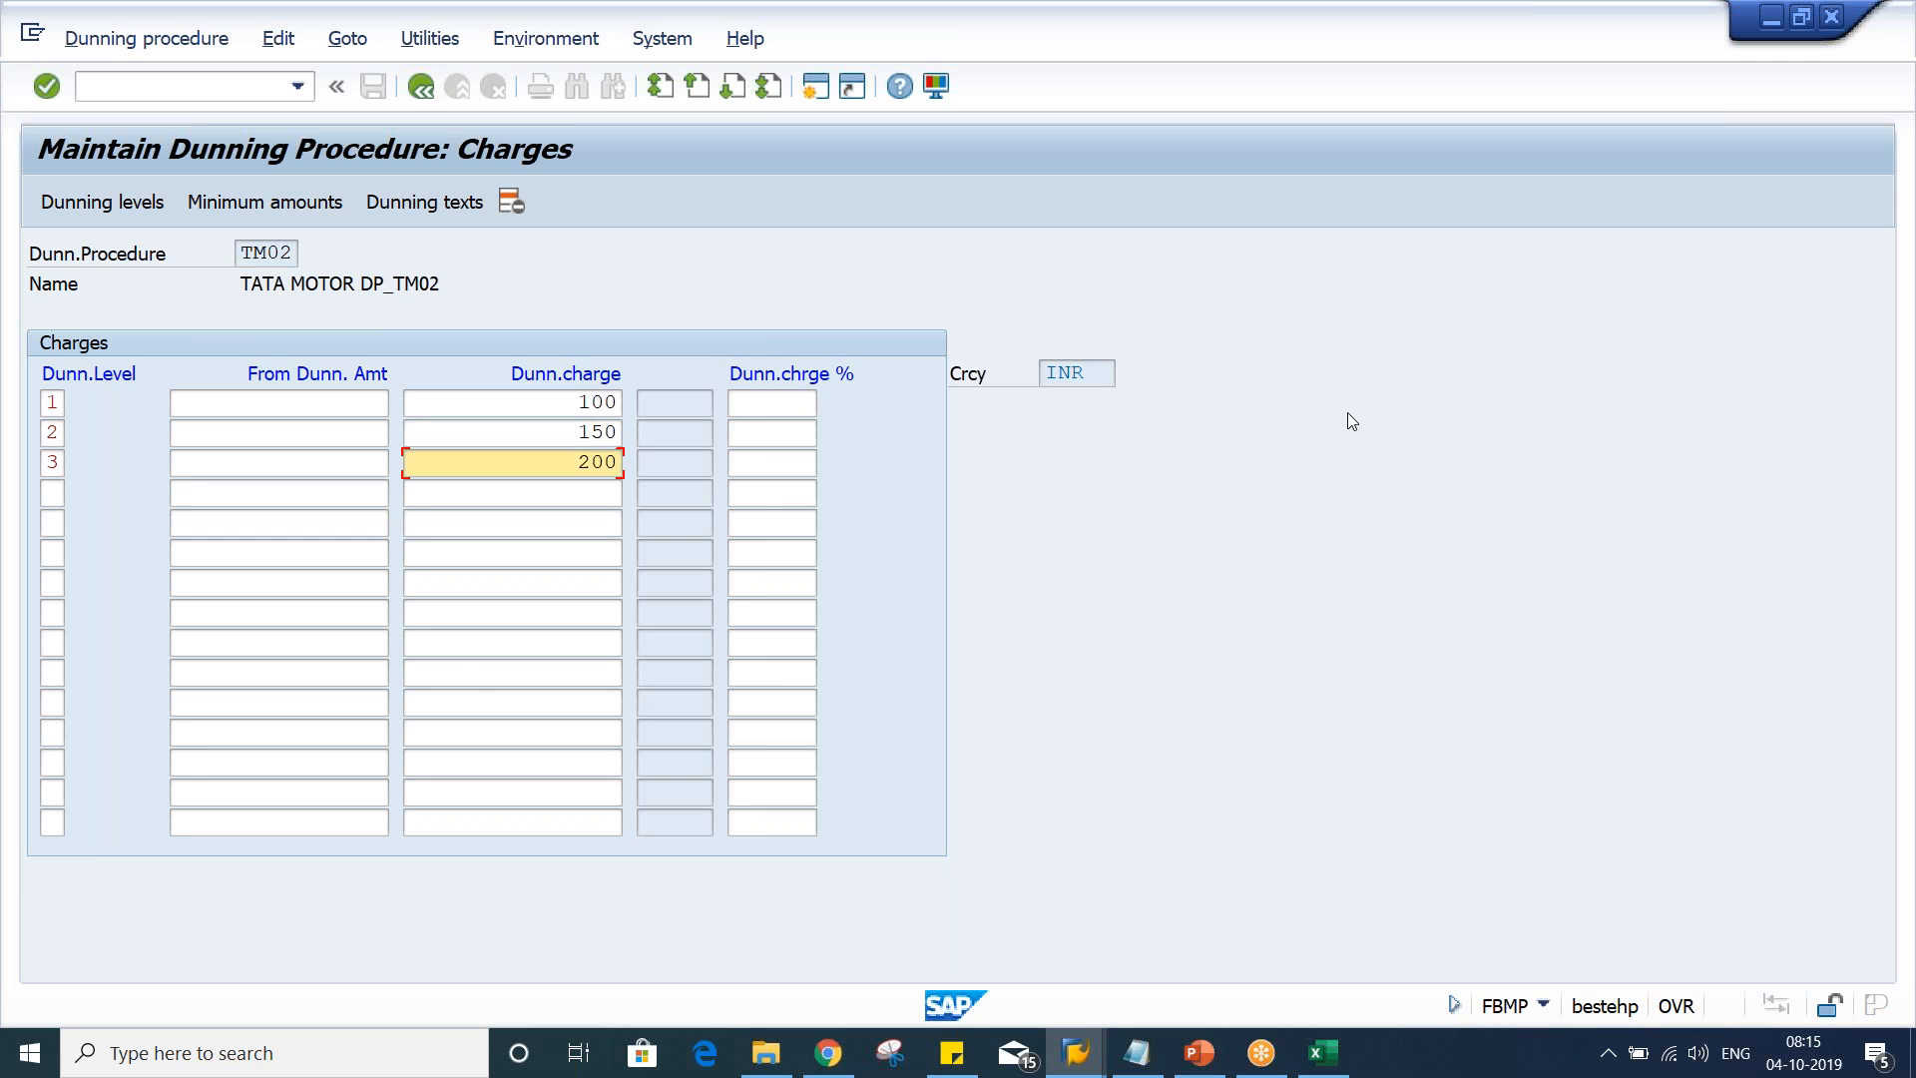
click(764, 402)
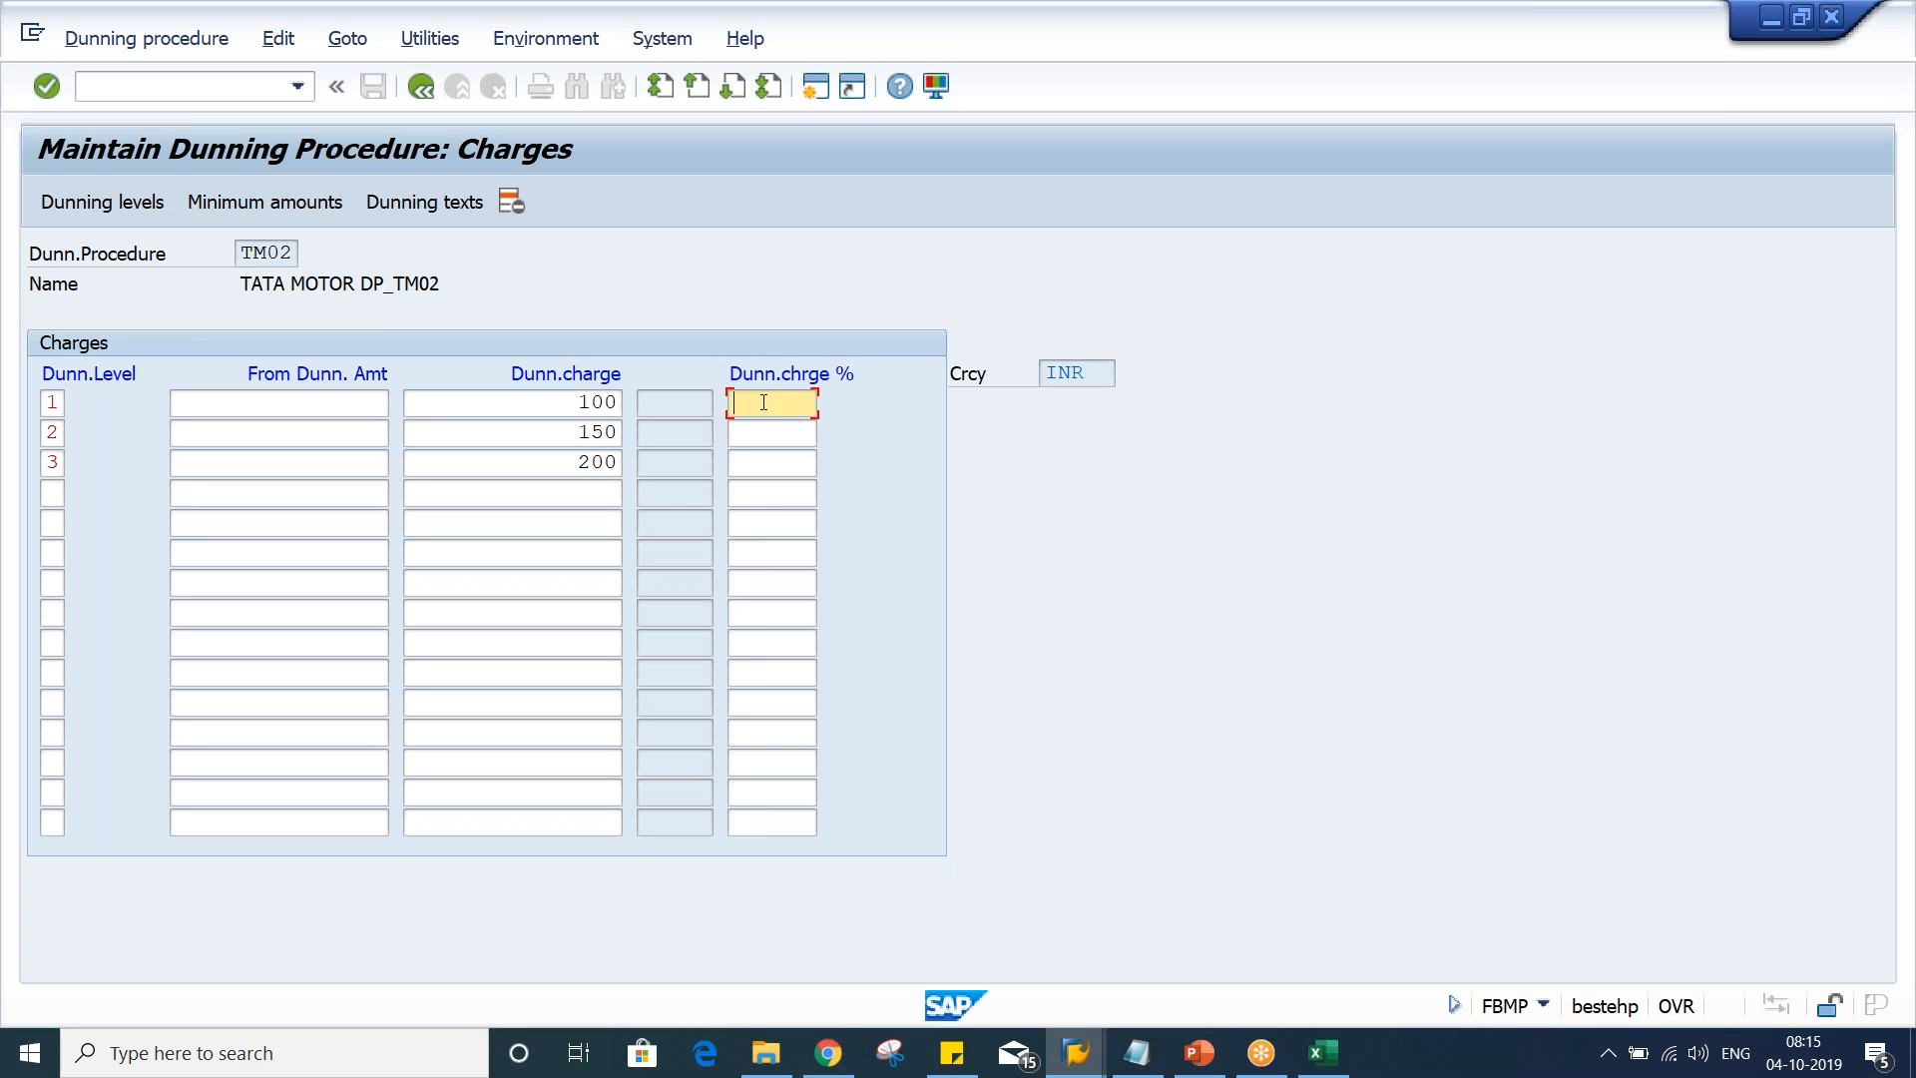
key(Down)
key(Down)
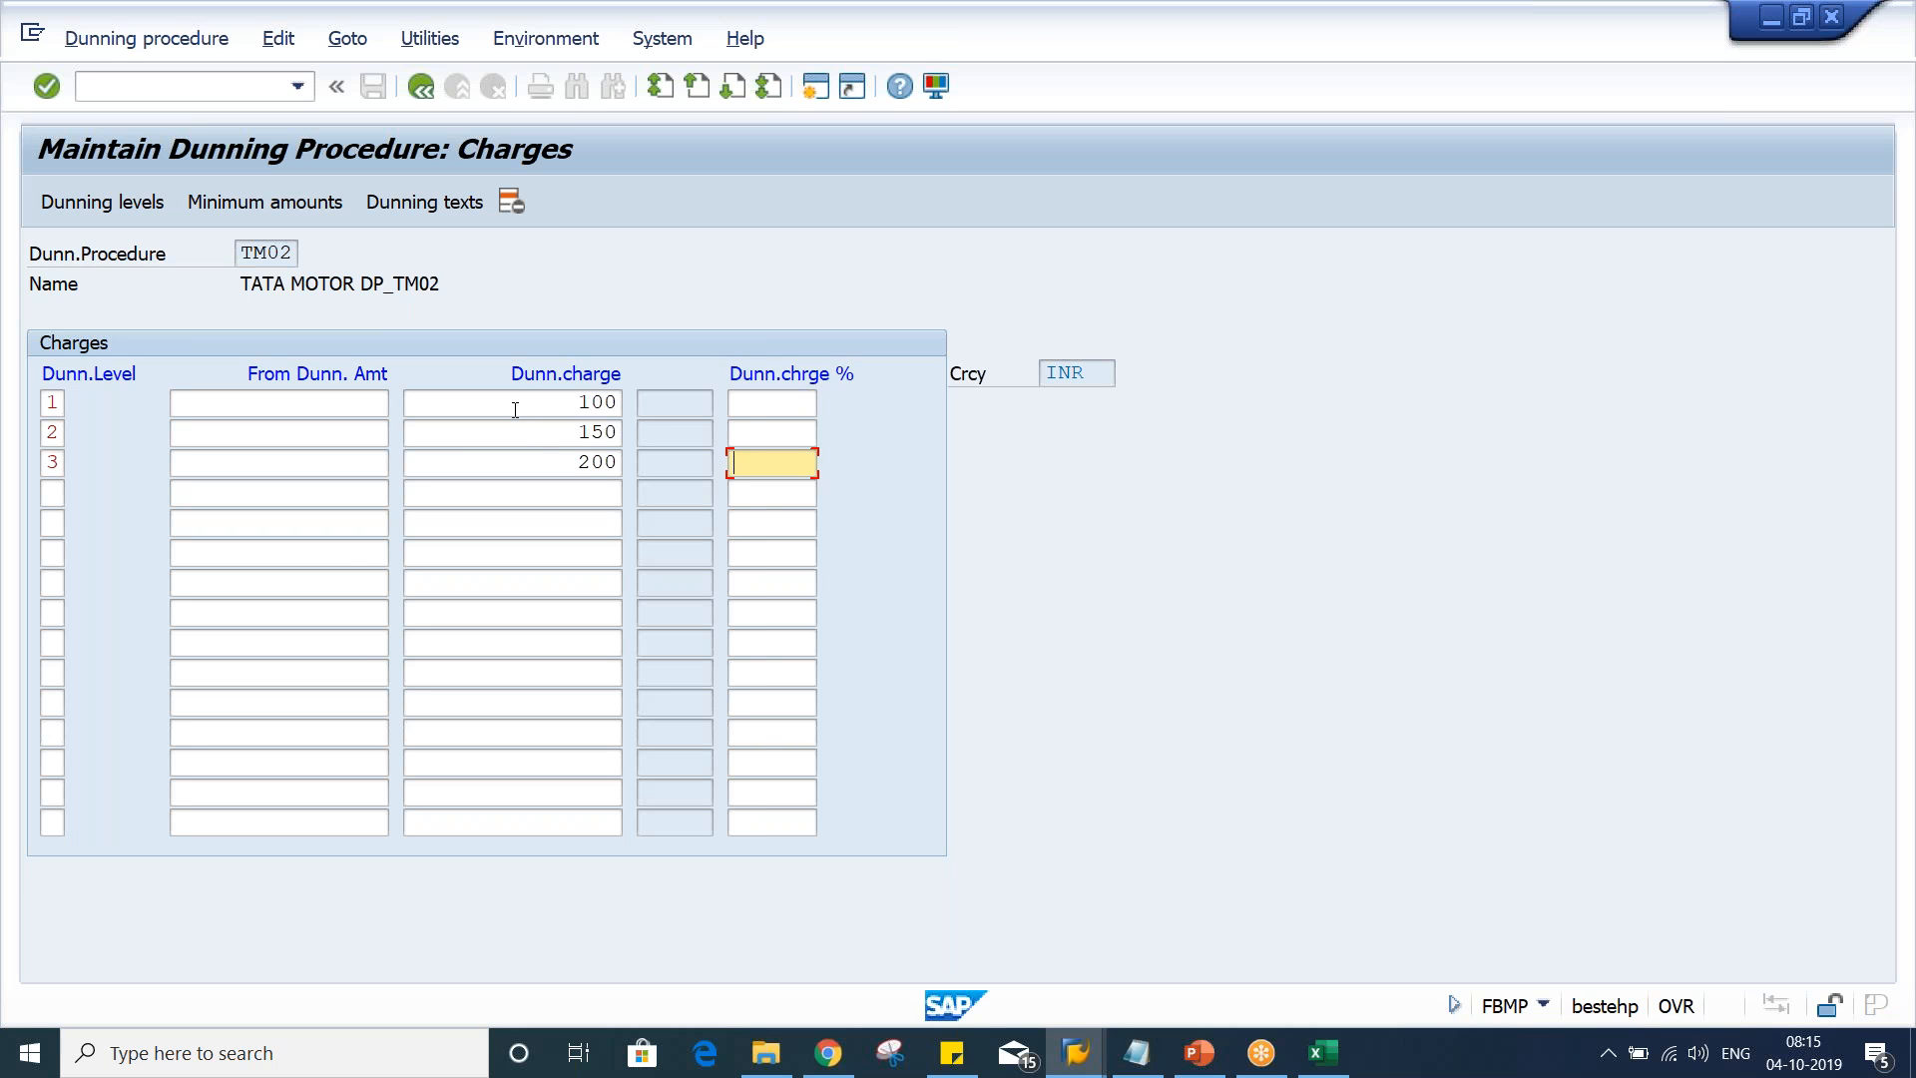
click(612, 403)
key(Down)
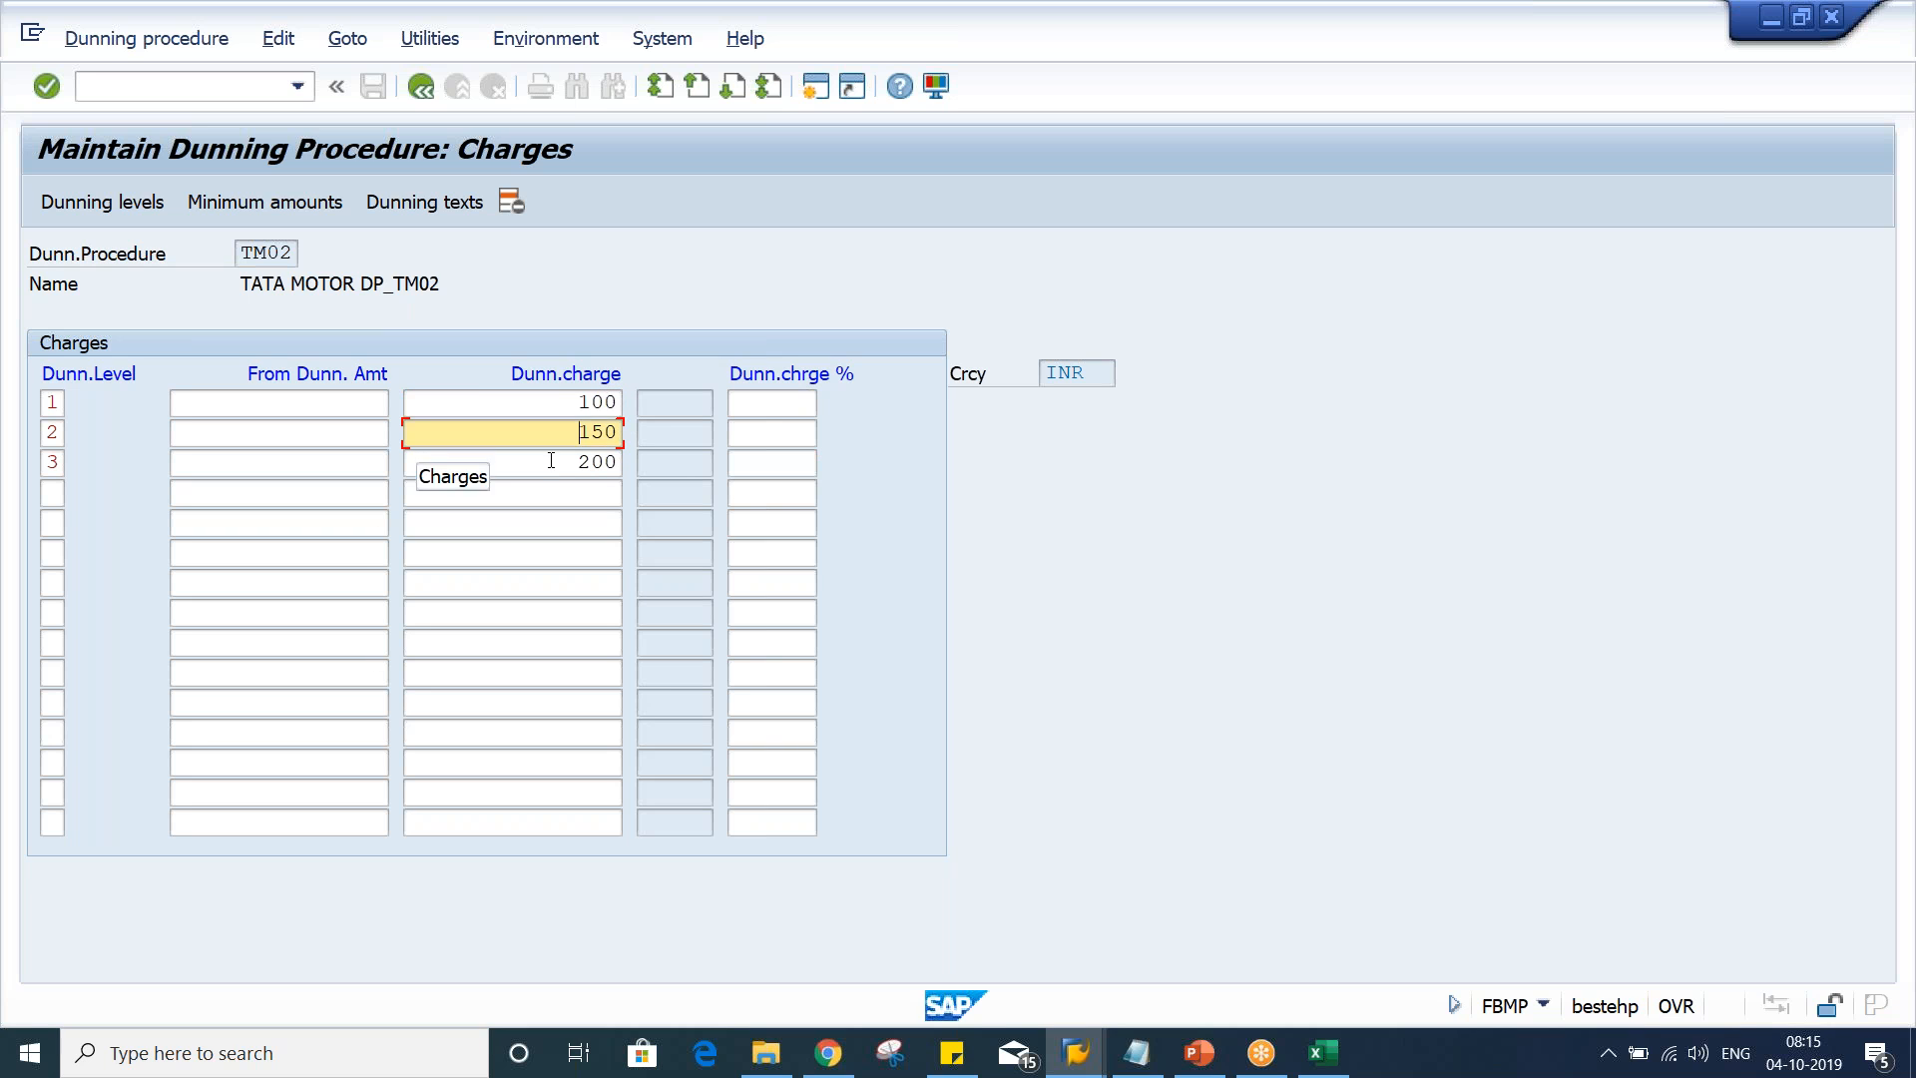
key(Down)
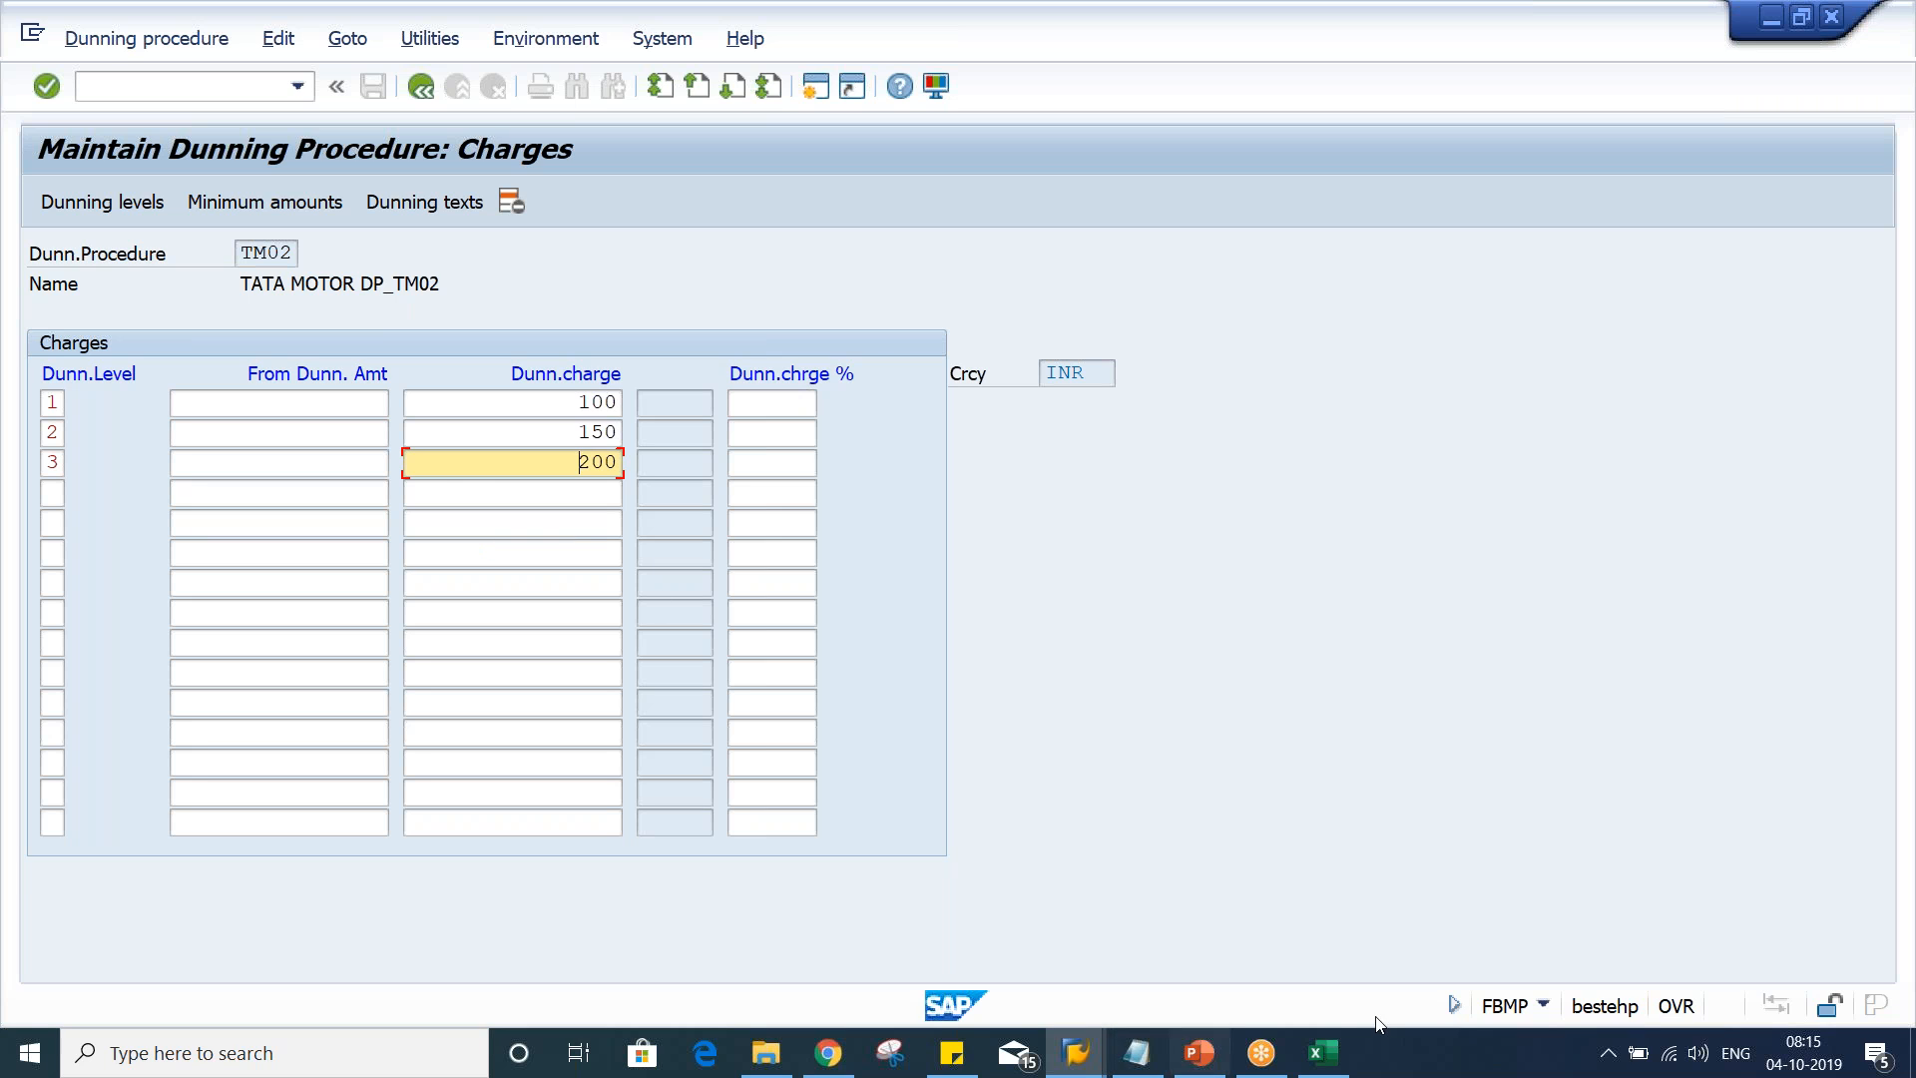
Switch to the Excel sheet and enter 400 in cell E12 and 100 in cell F12 as an example of due amount and charge
click(1313, 1066)
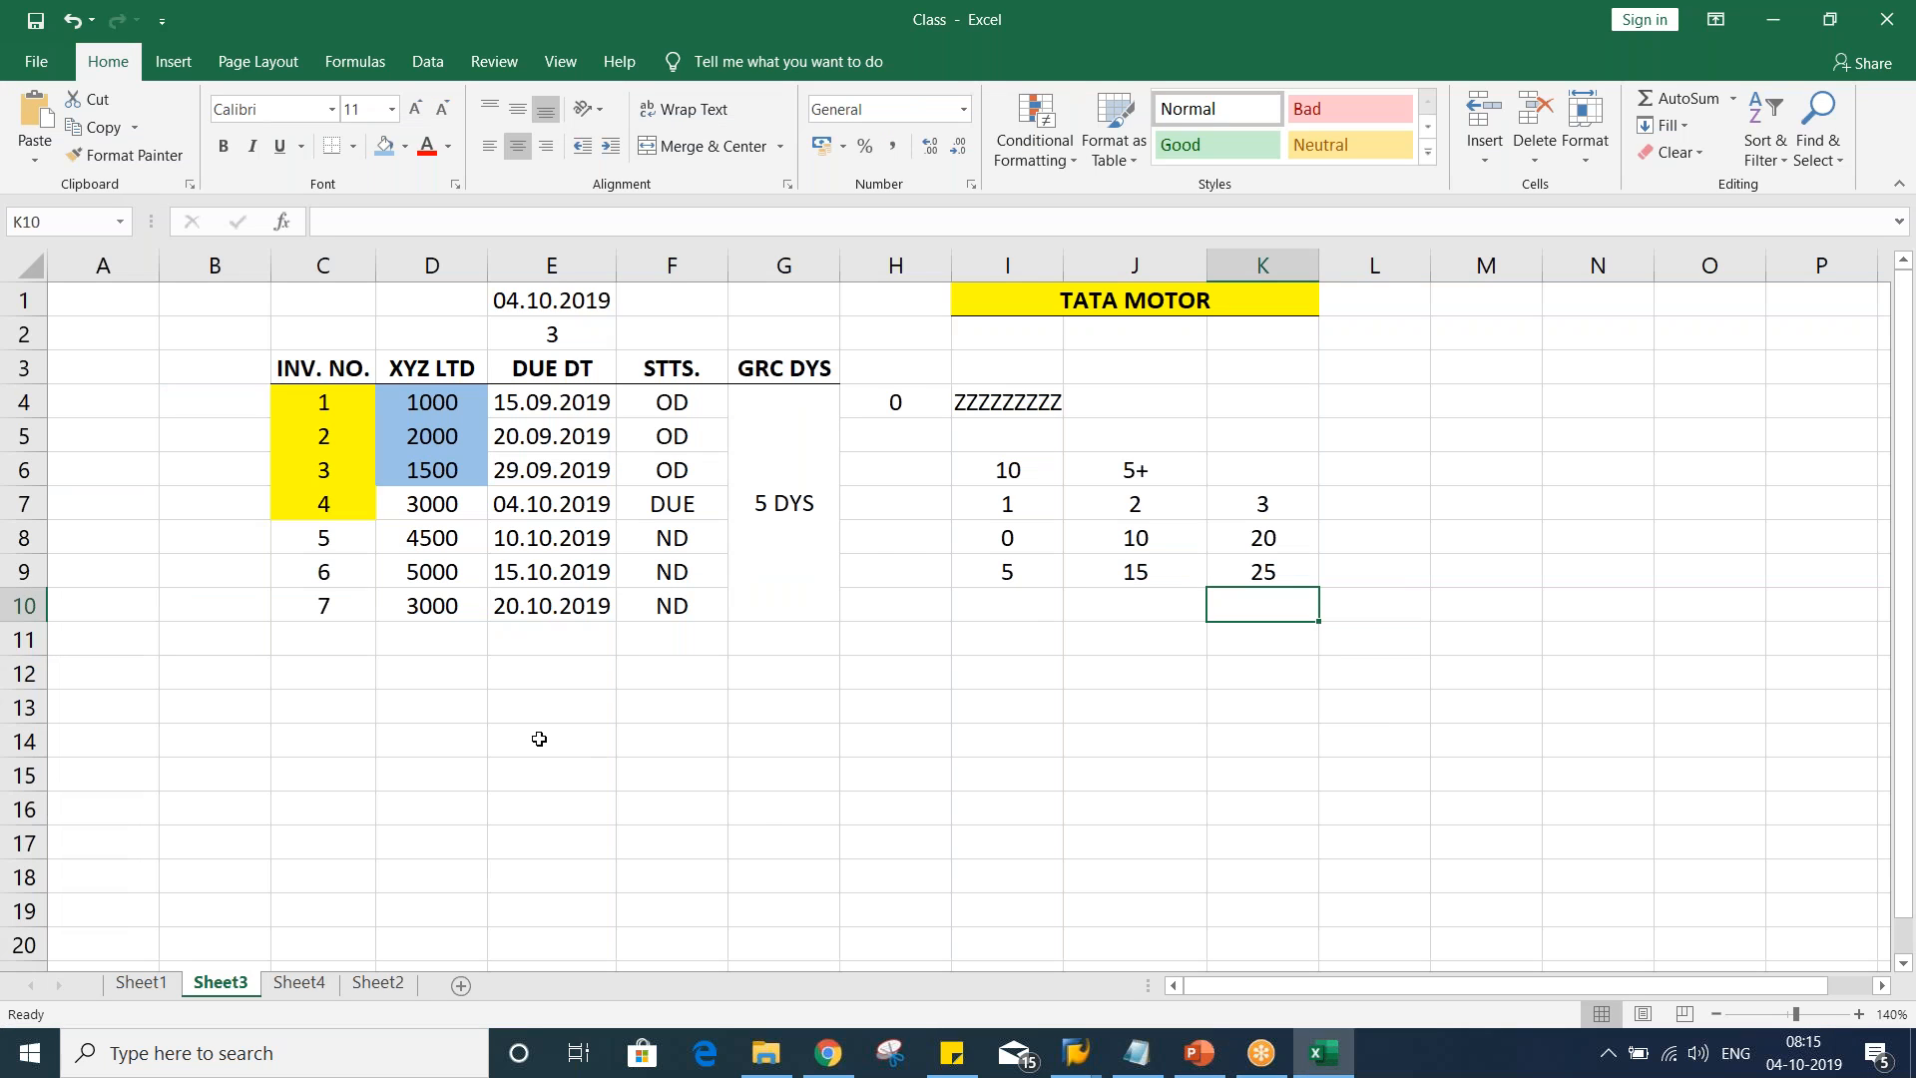
click(497, 677)
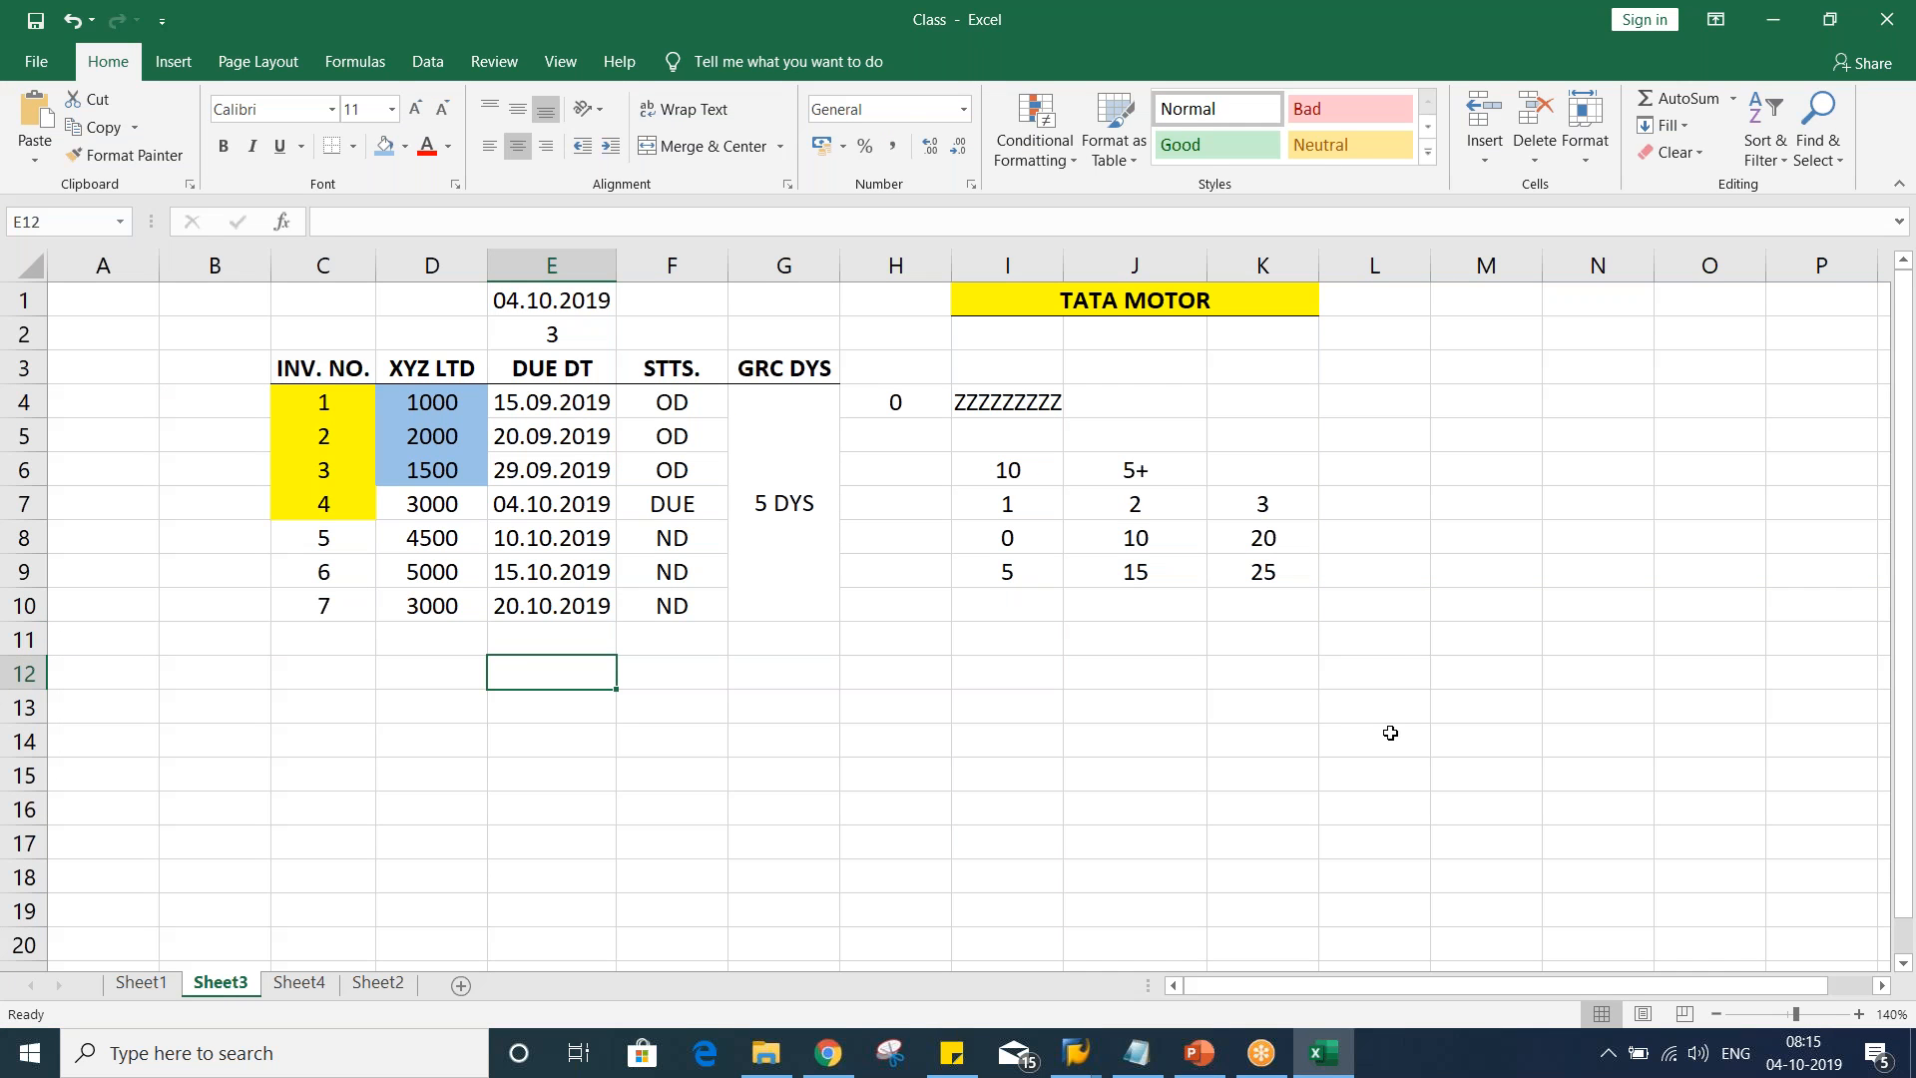
text(400)
key(Return)
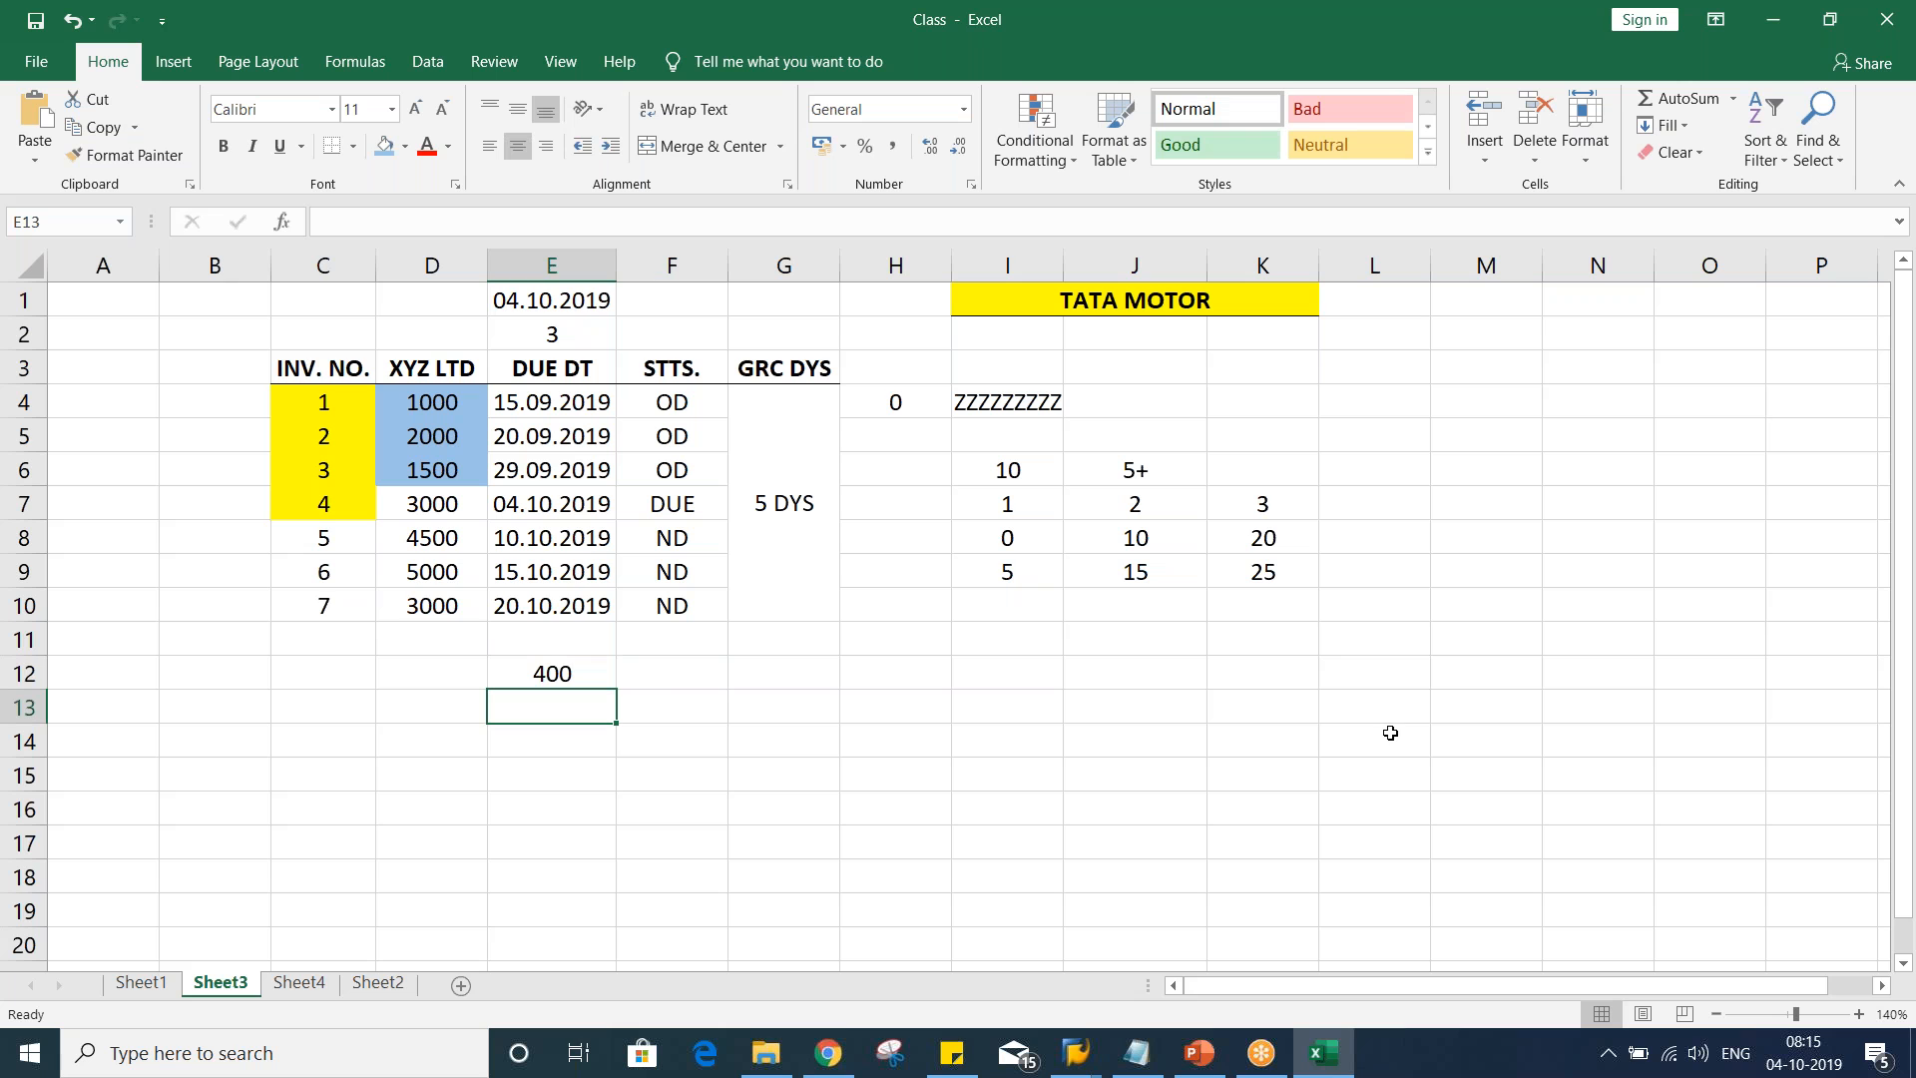
click(671, 680)
text(100)
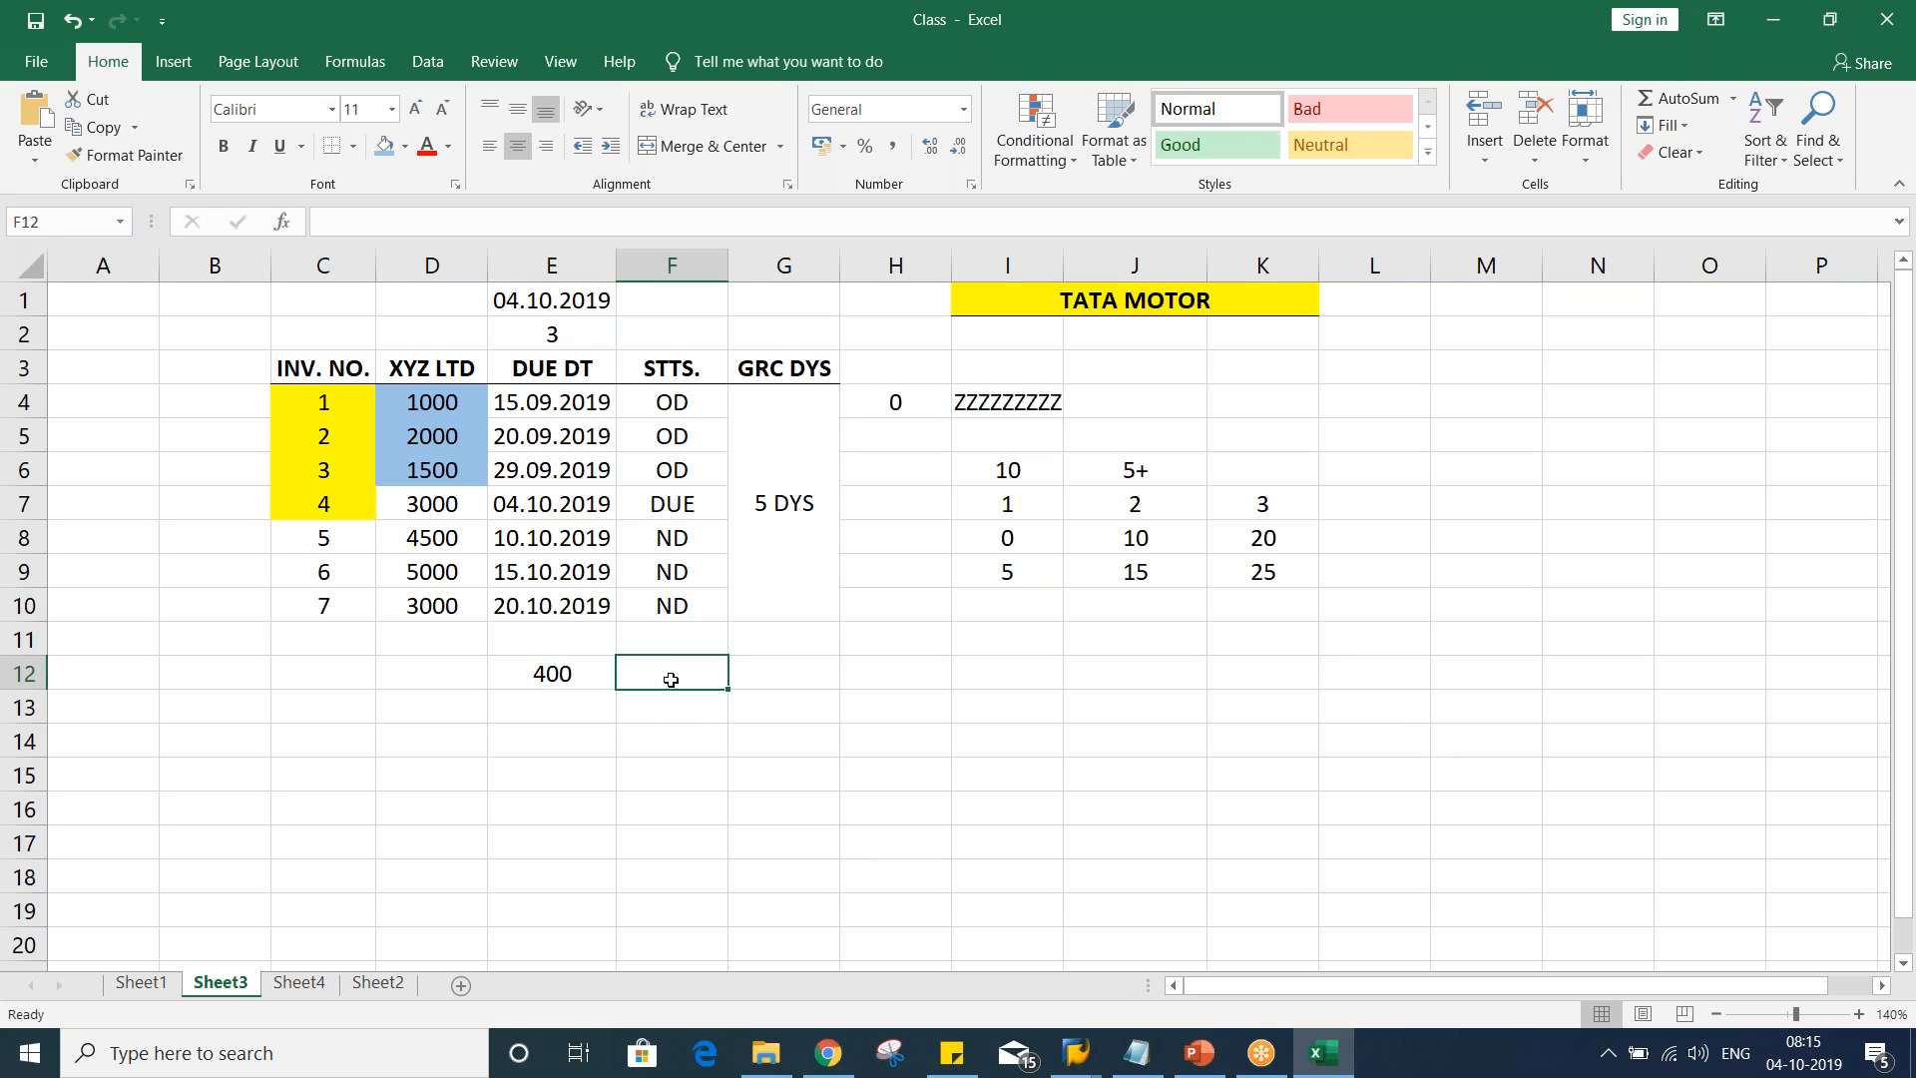
key(Return)
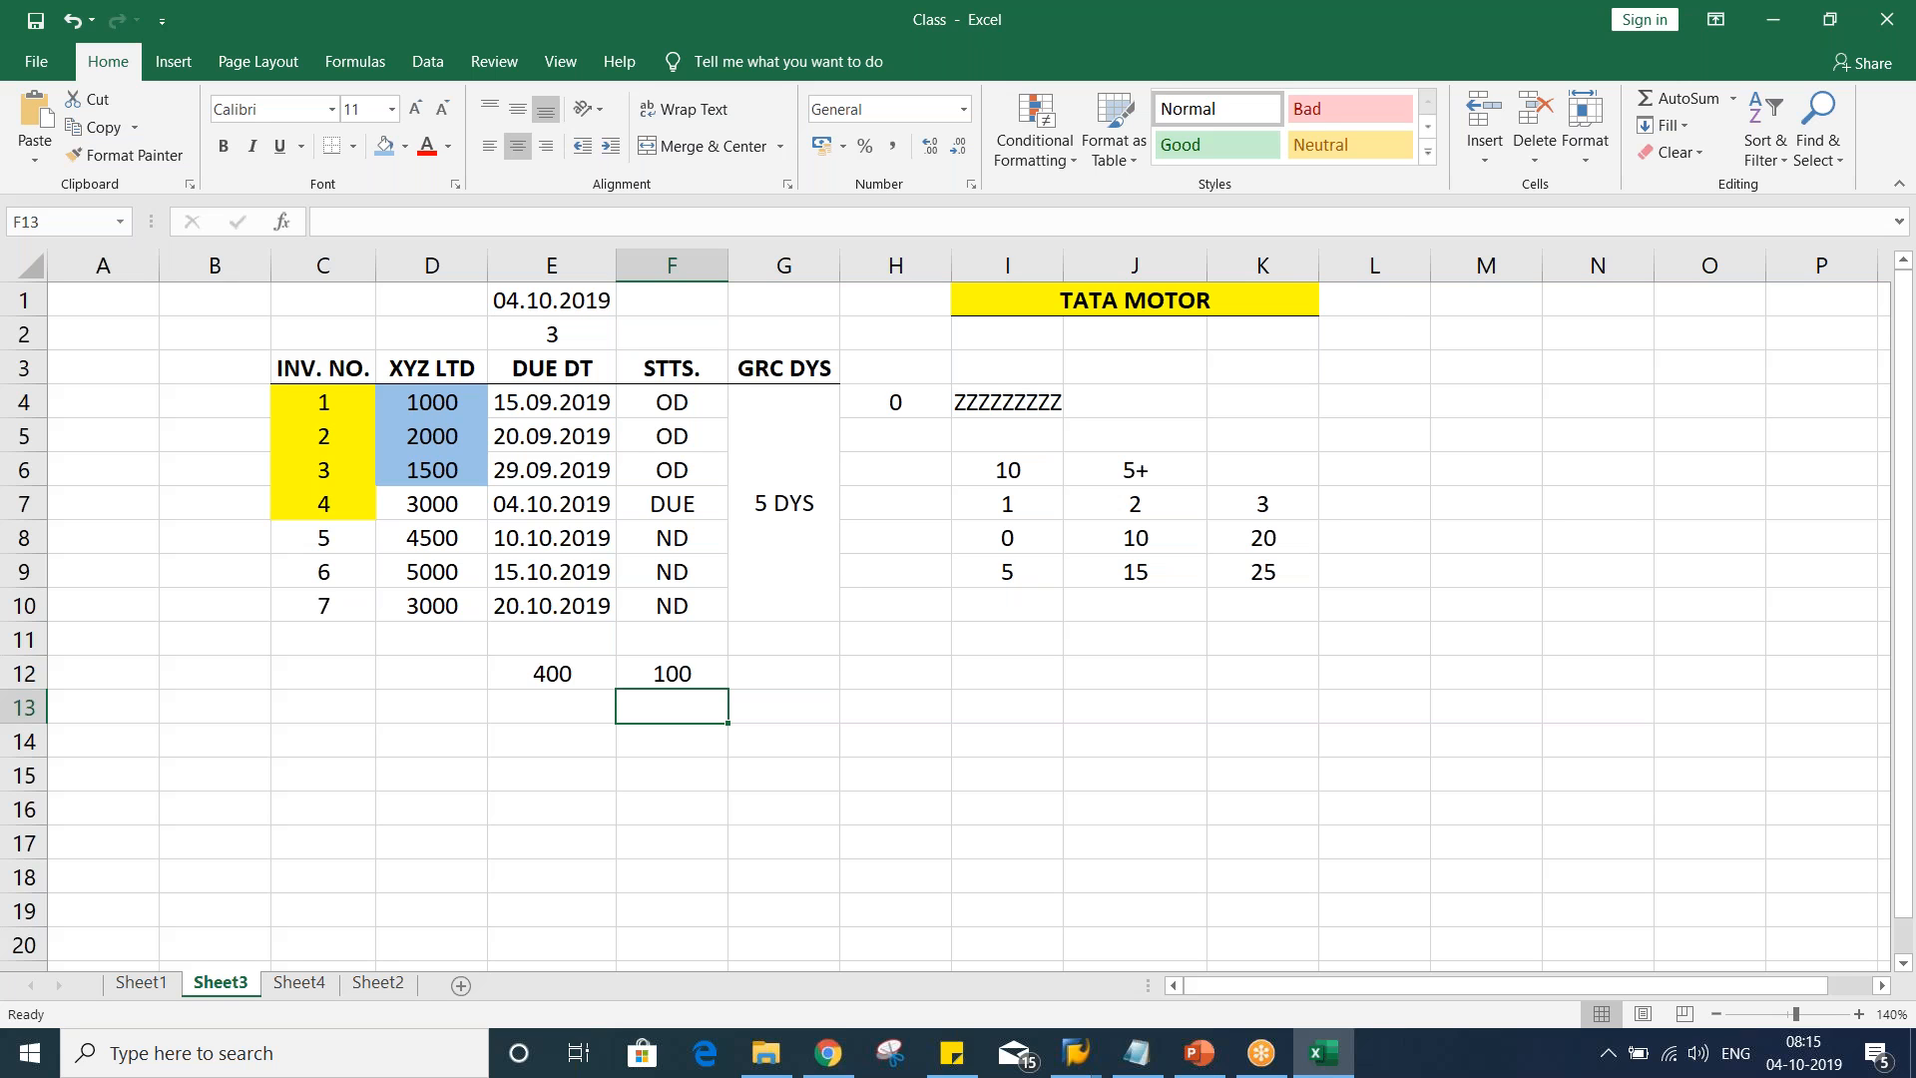
Change the example due amount in cell E12 to 500
click(527, 672)
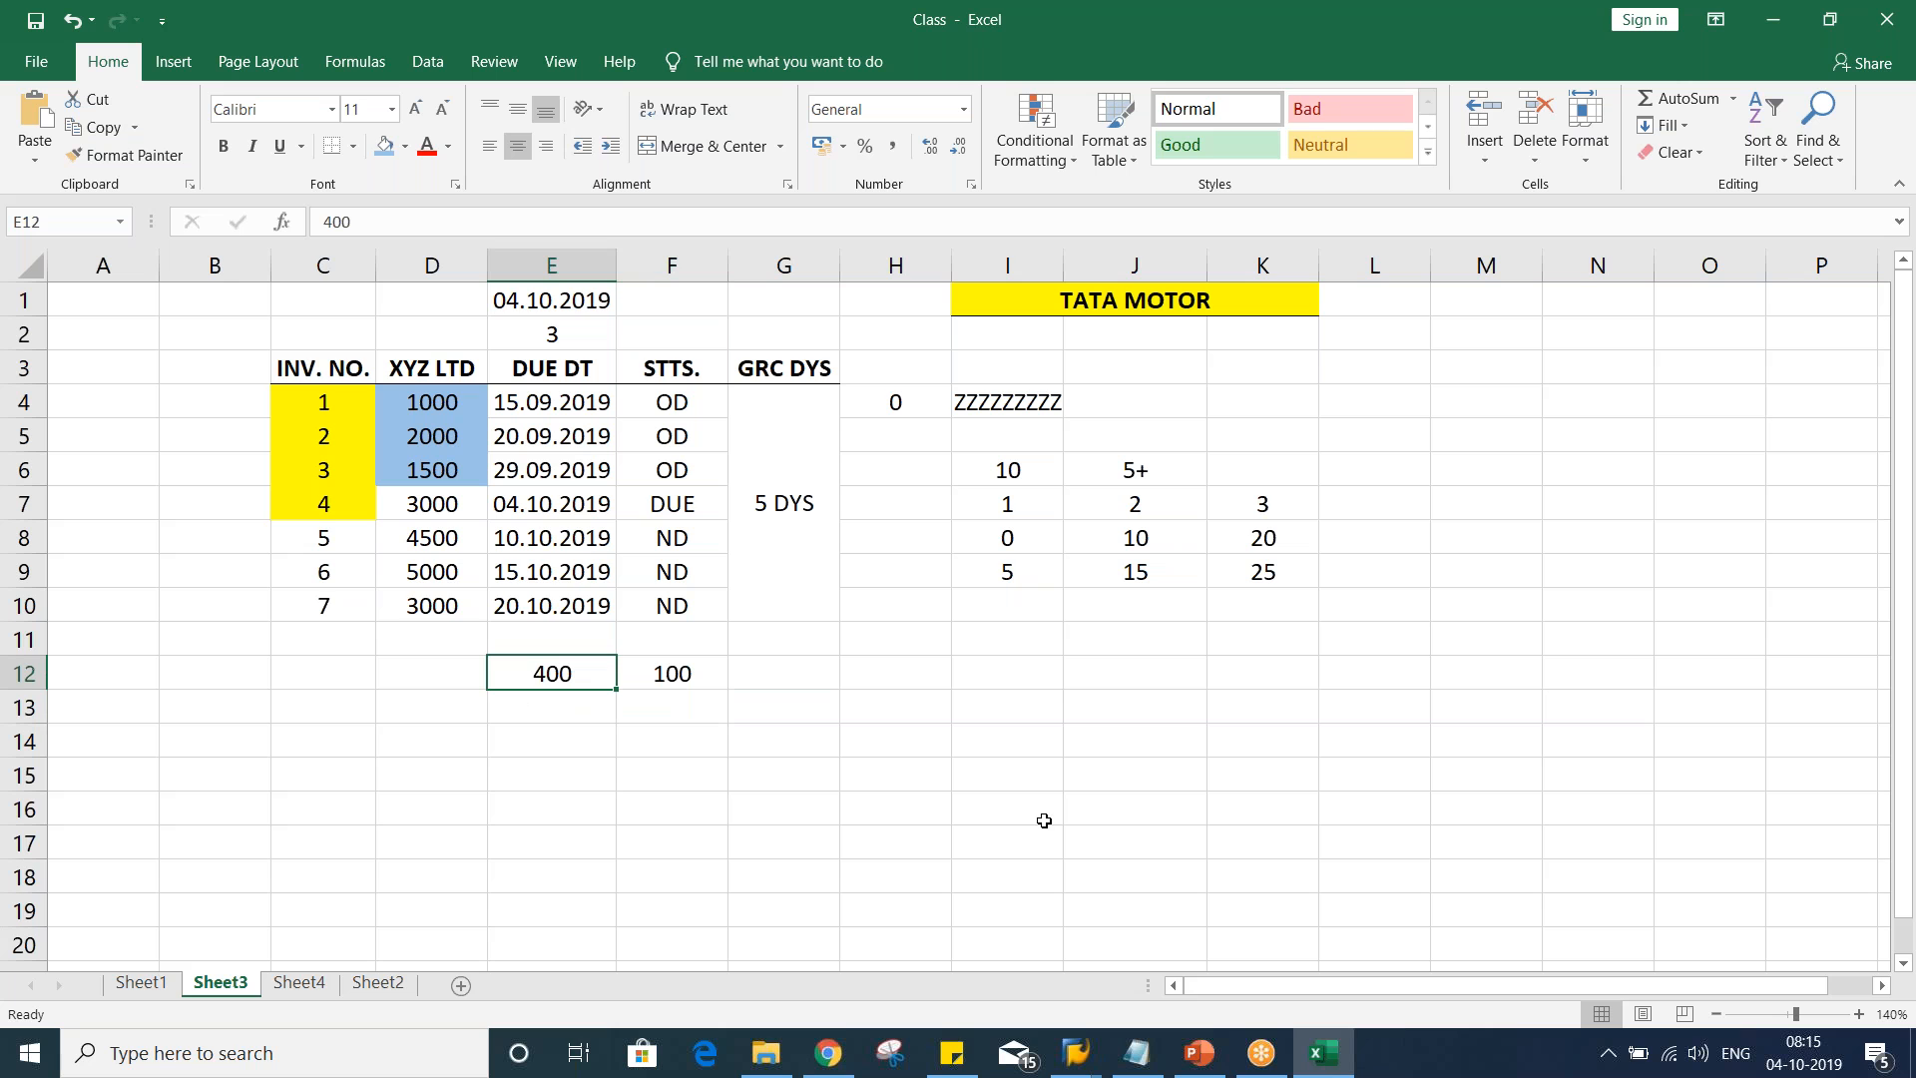
click(692, 685)
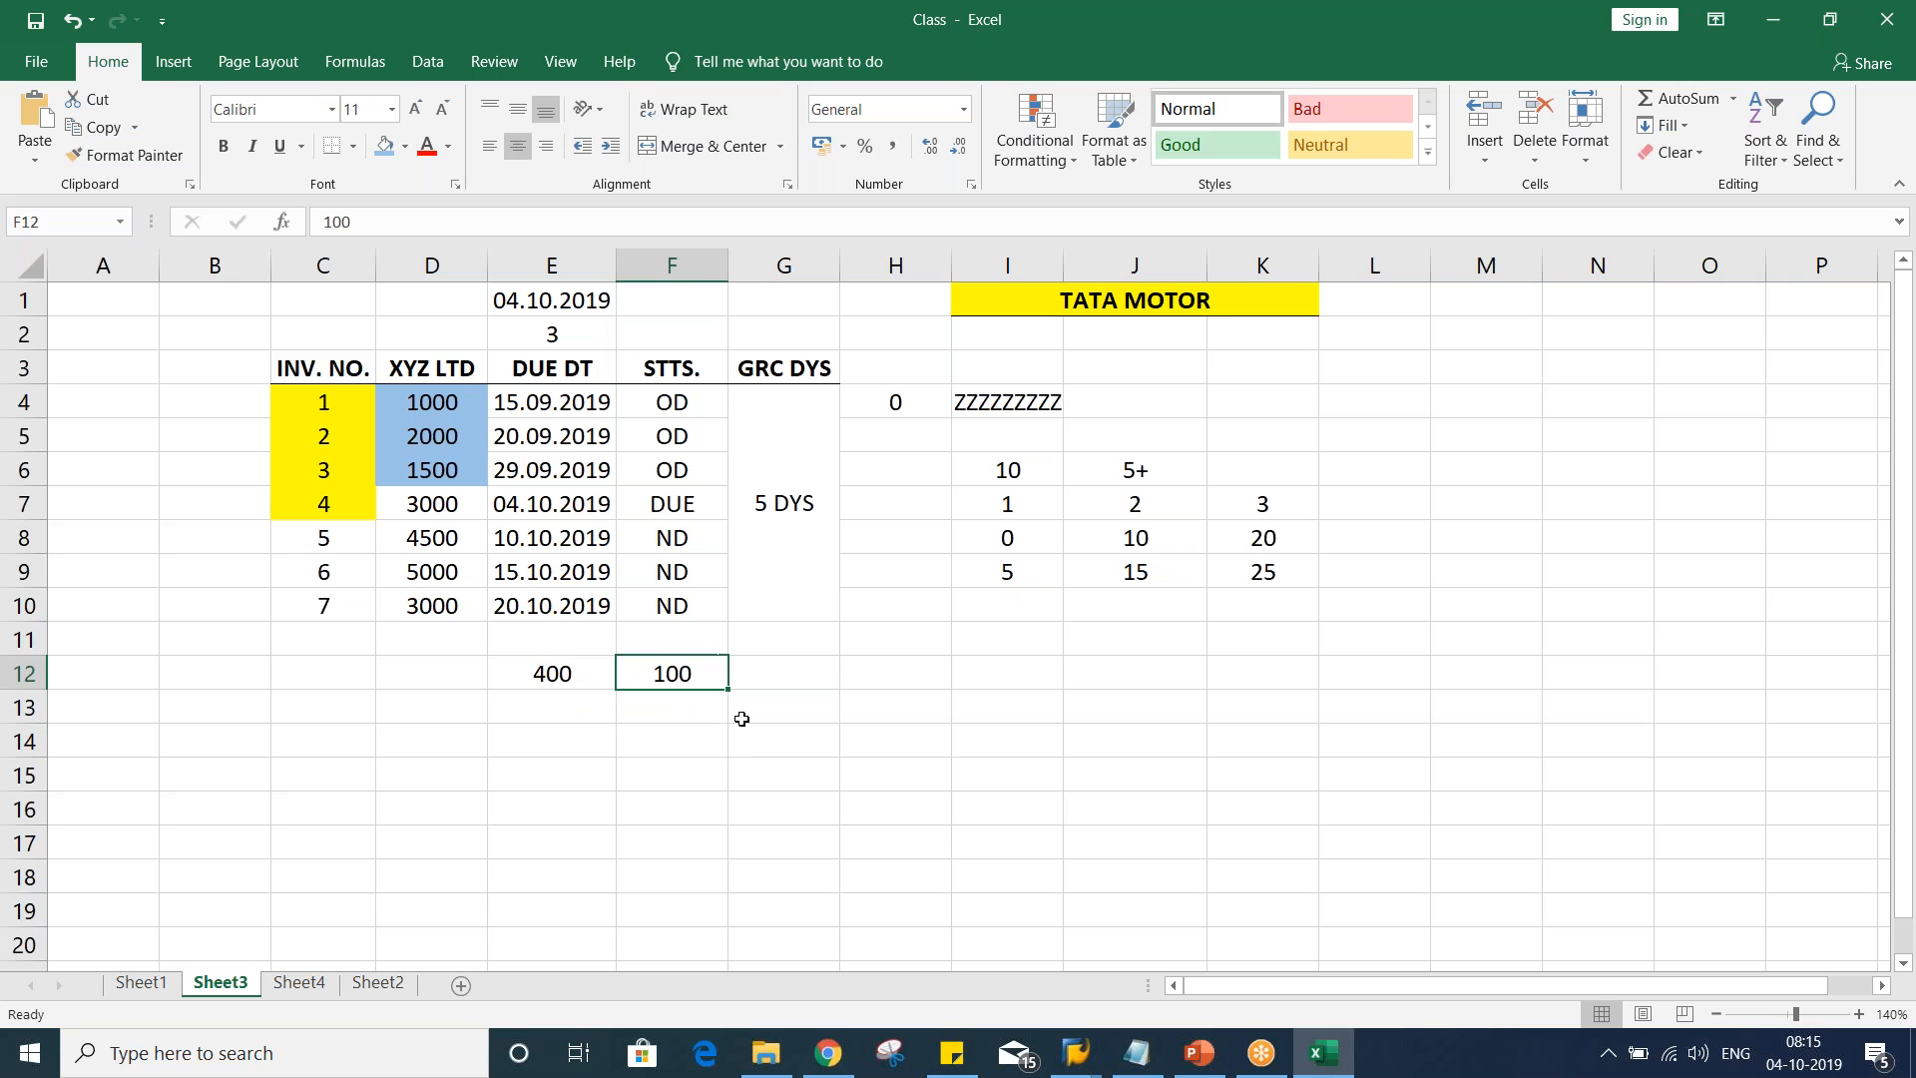
click(536, 670)
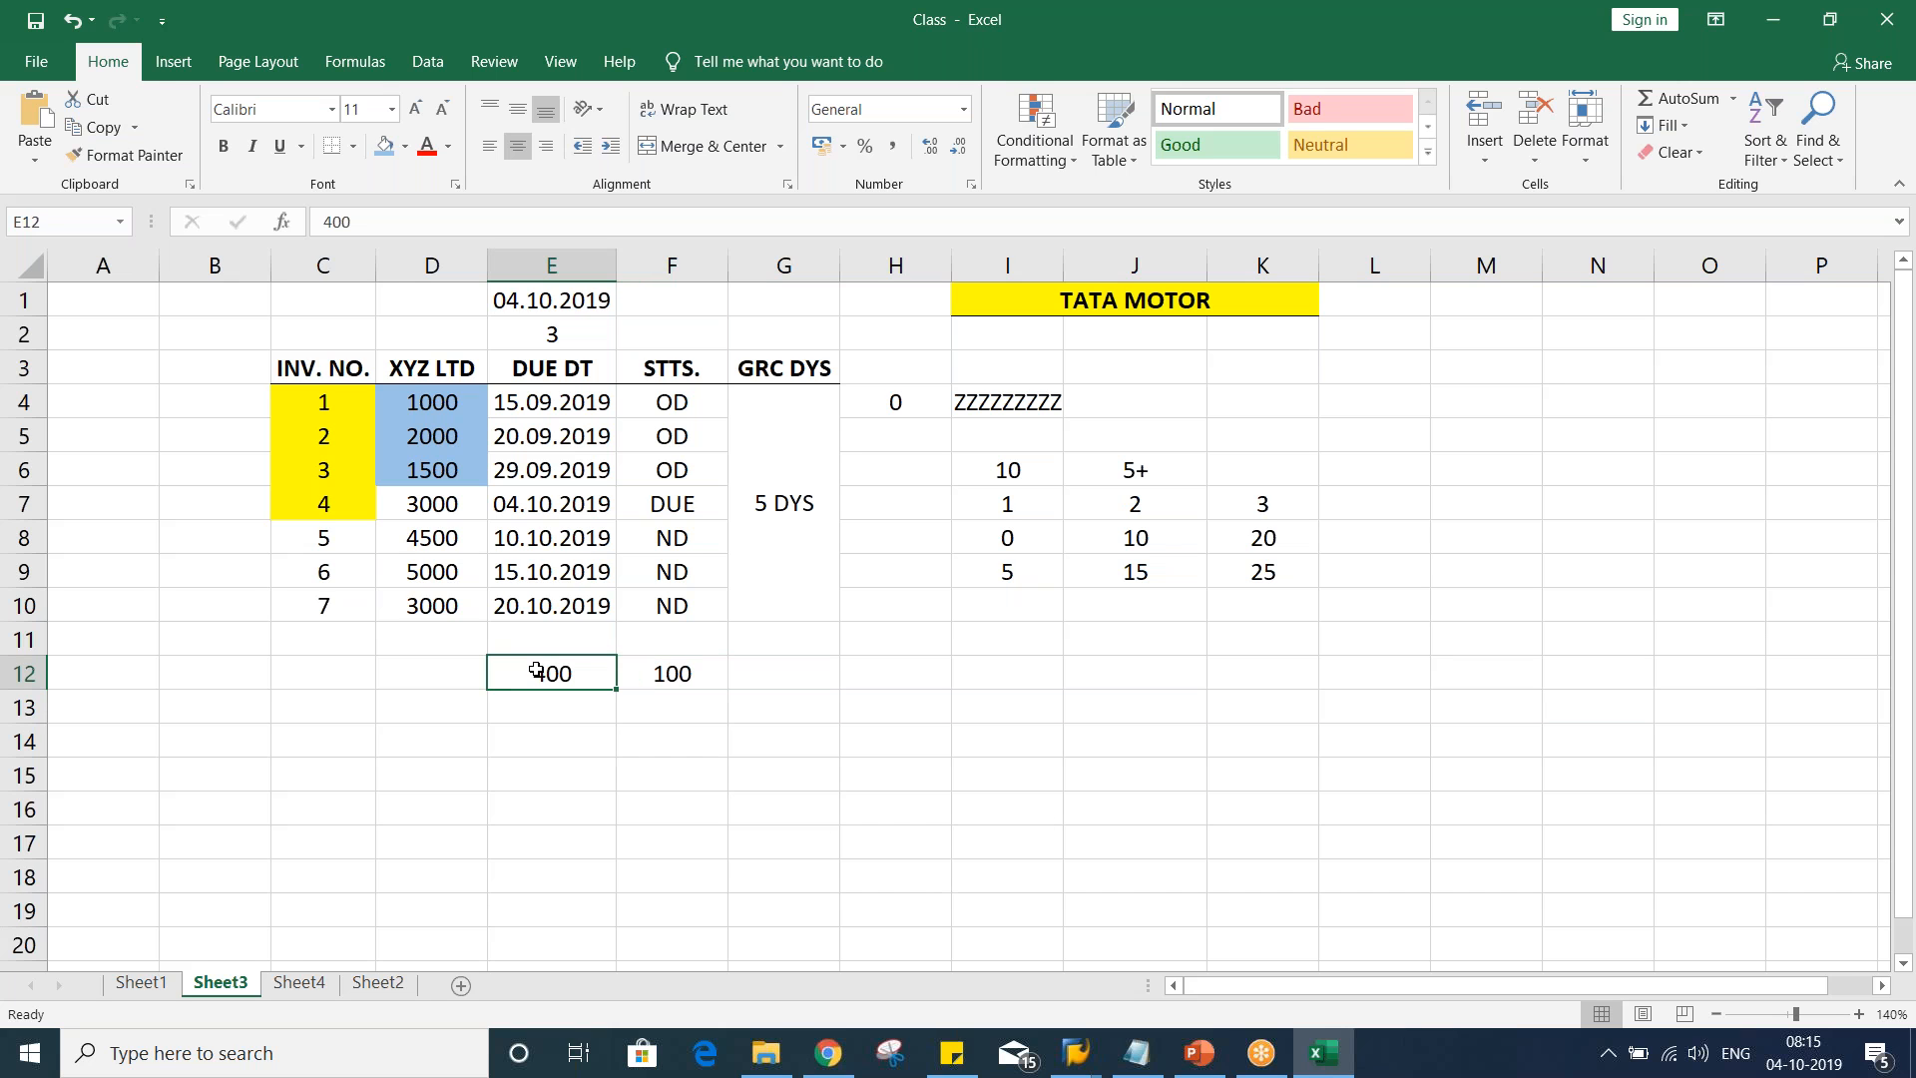
text(500)
key(Return)
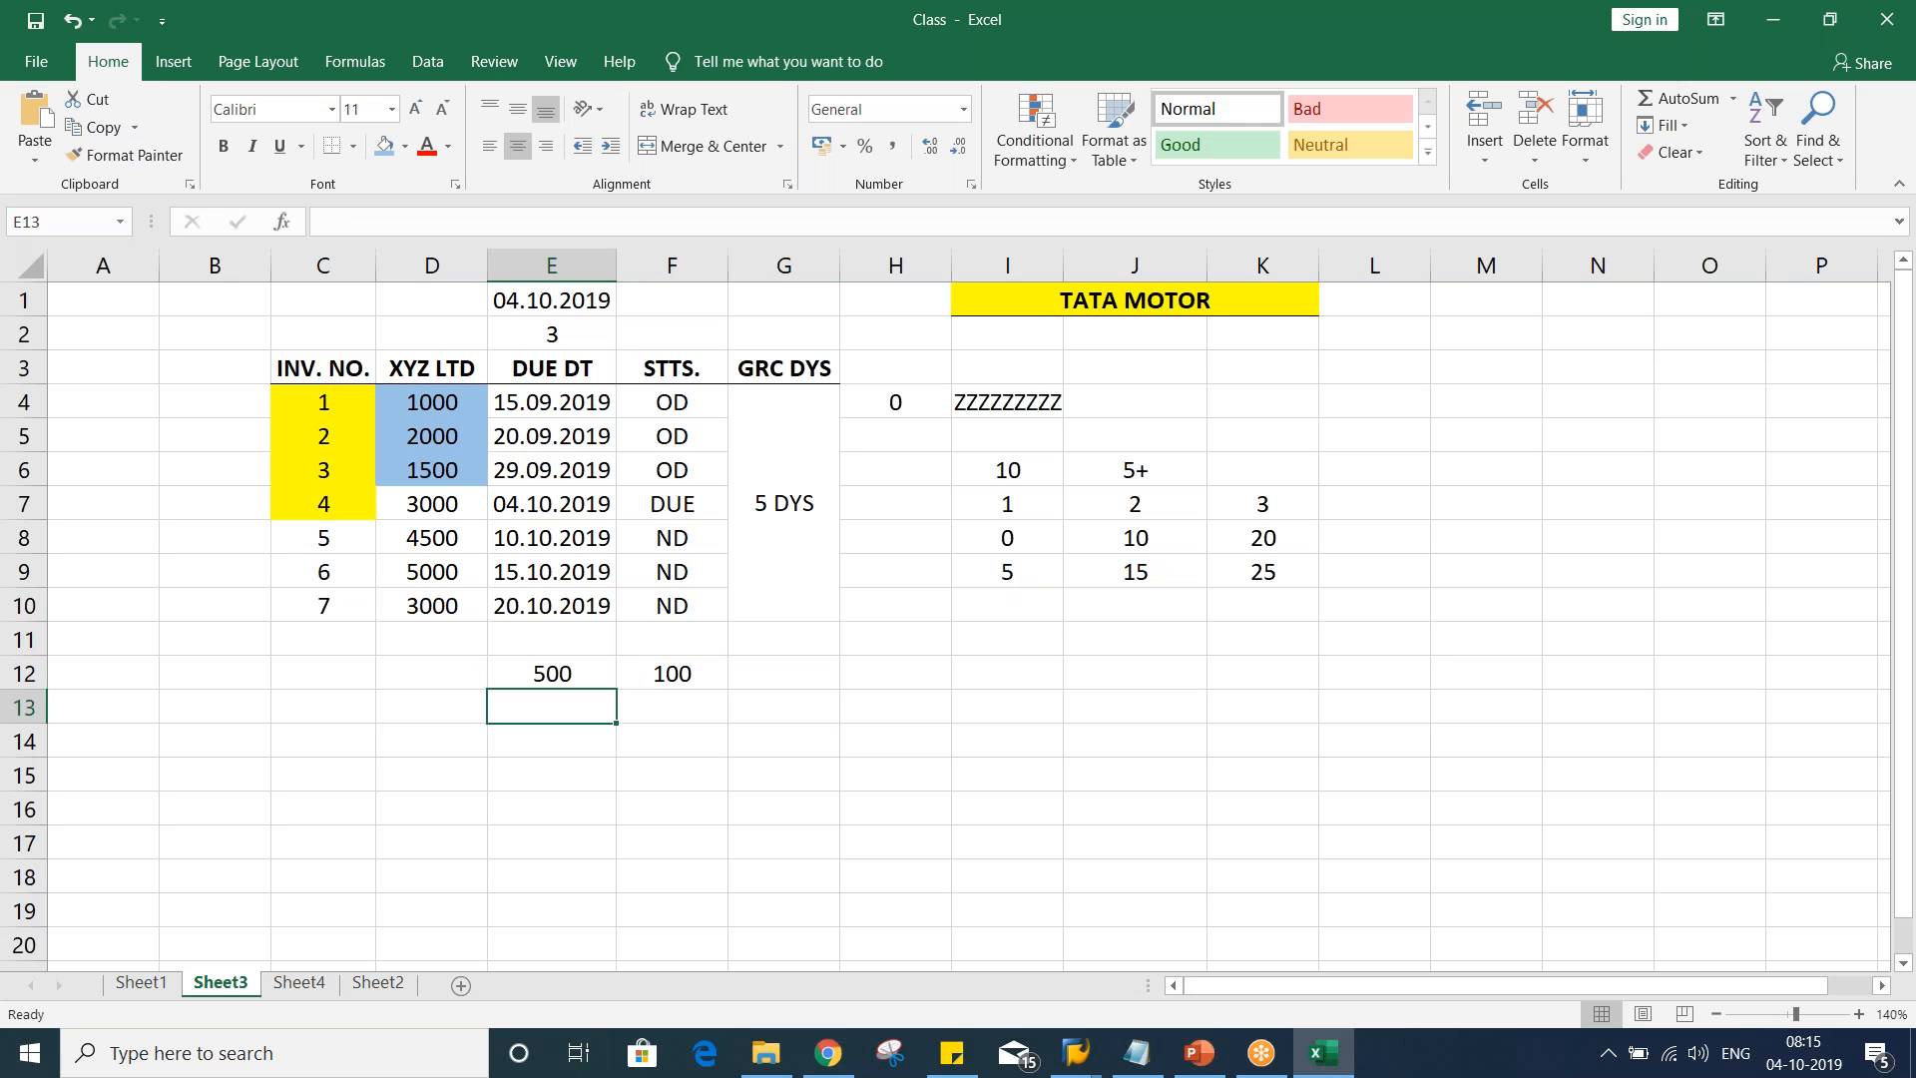
key(Up)
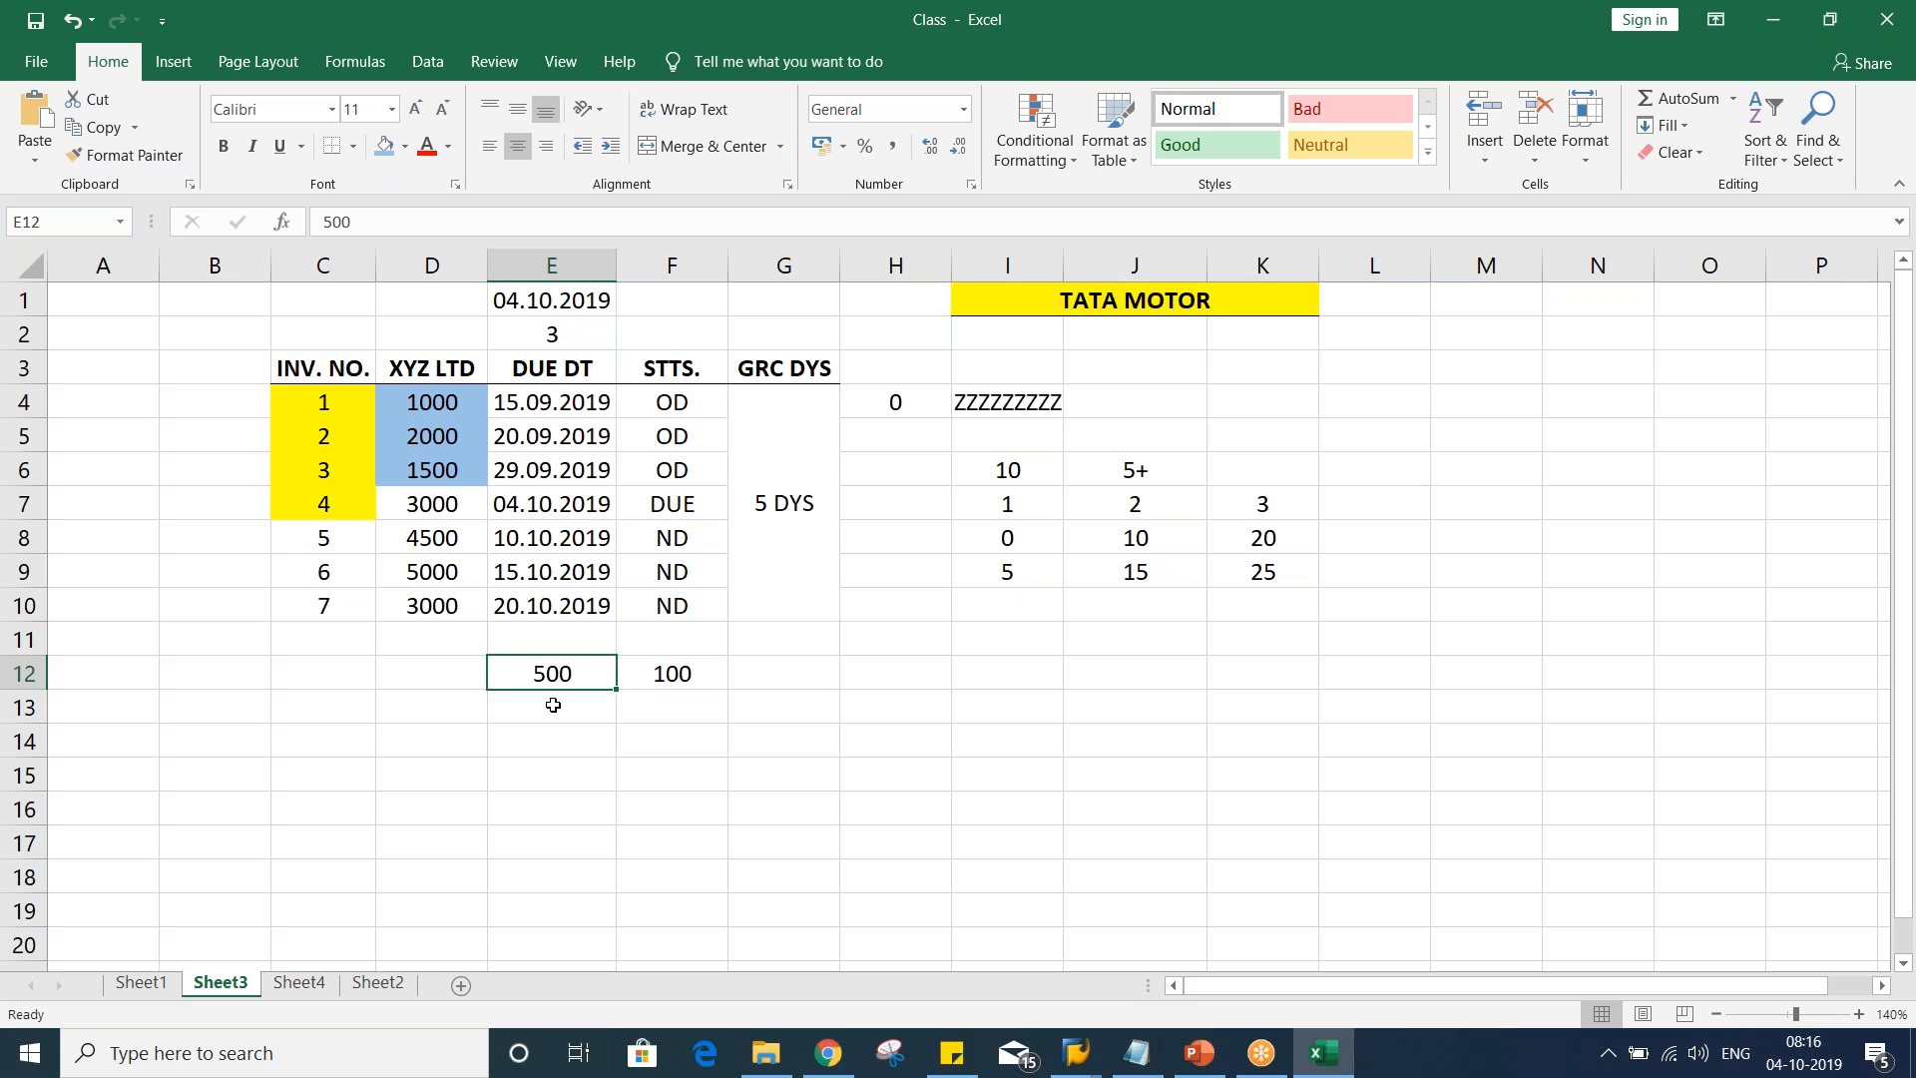
Switch back to SAP and set the from-dunning amount to 500 for all three dunning levels
key(alt+Tab)
click(291, 404)
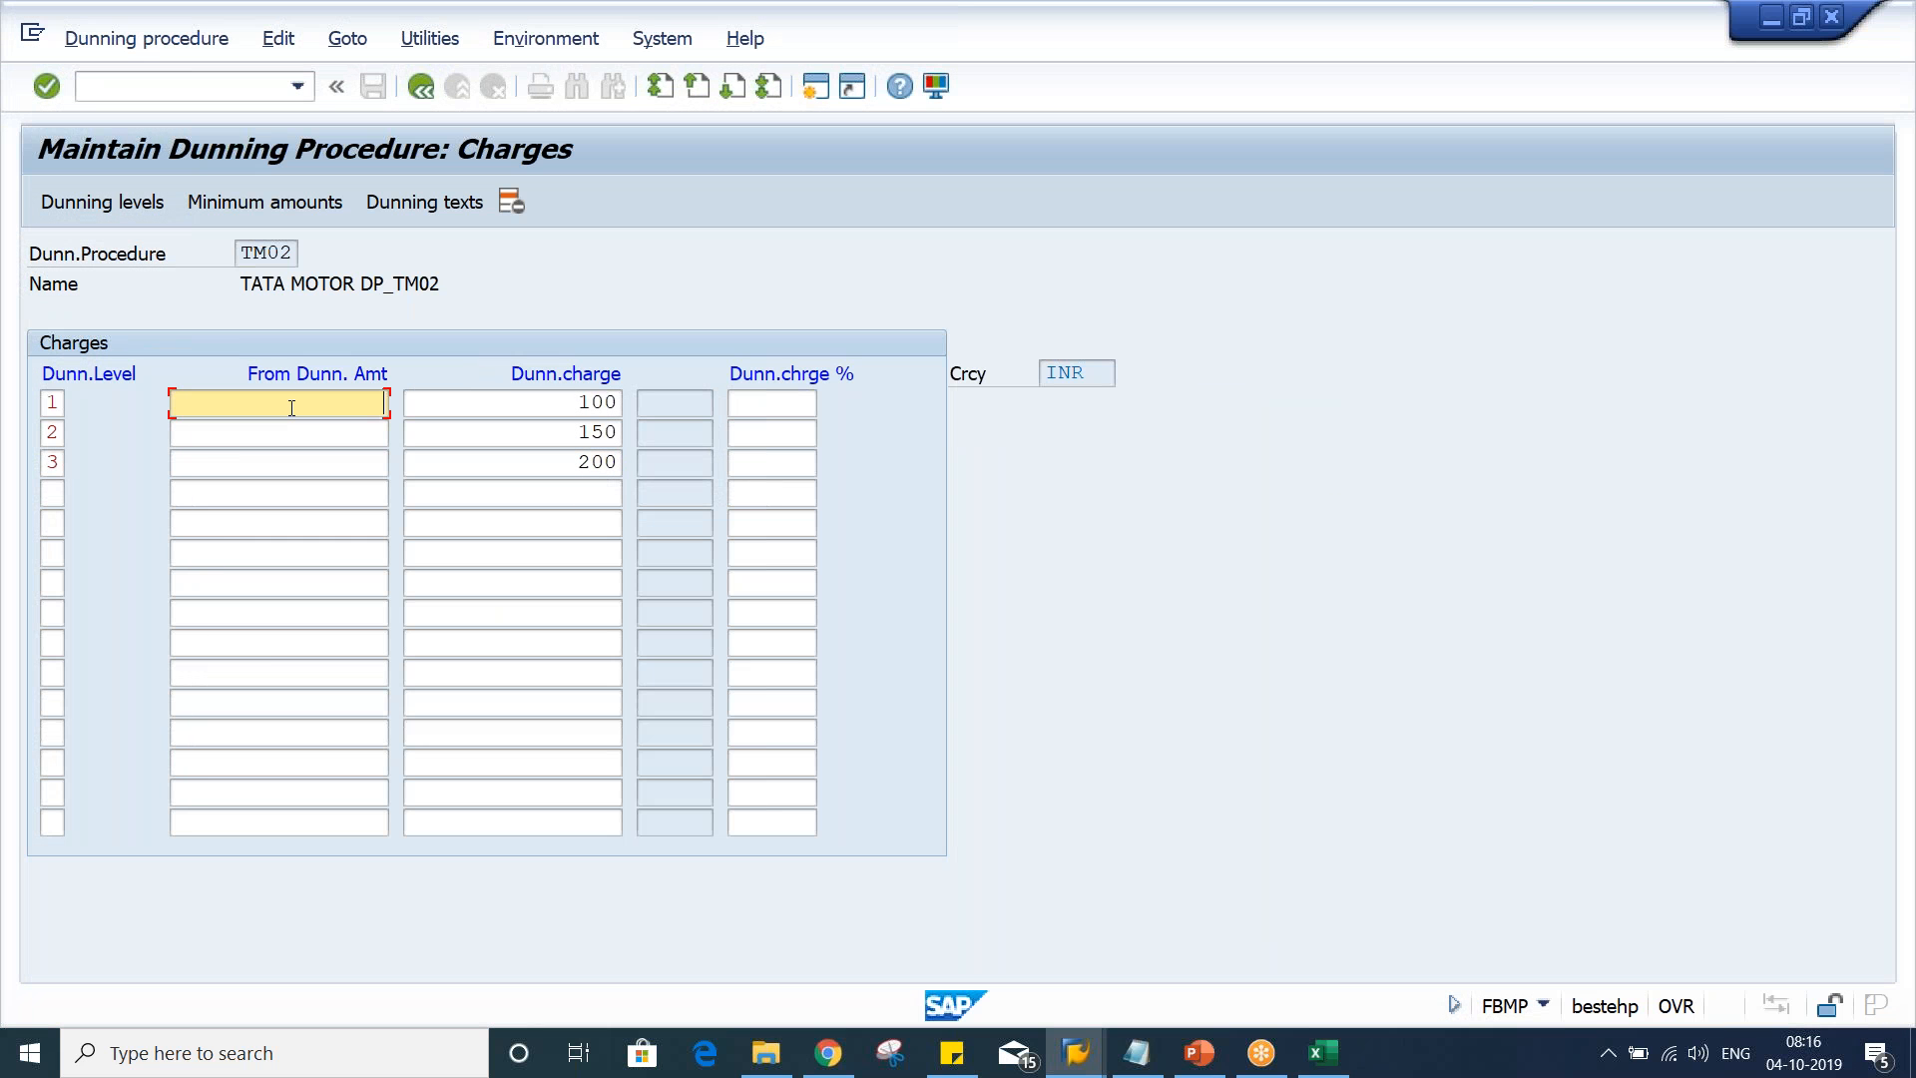
text(500)
key(Down)
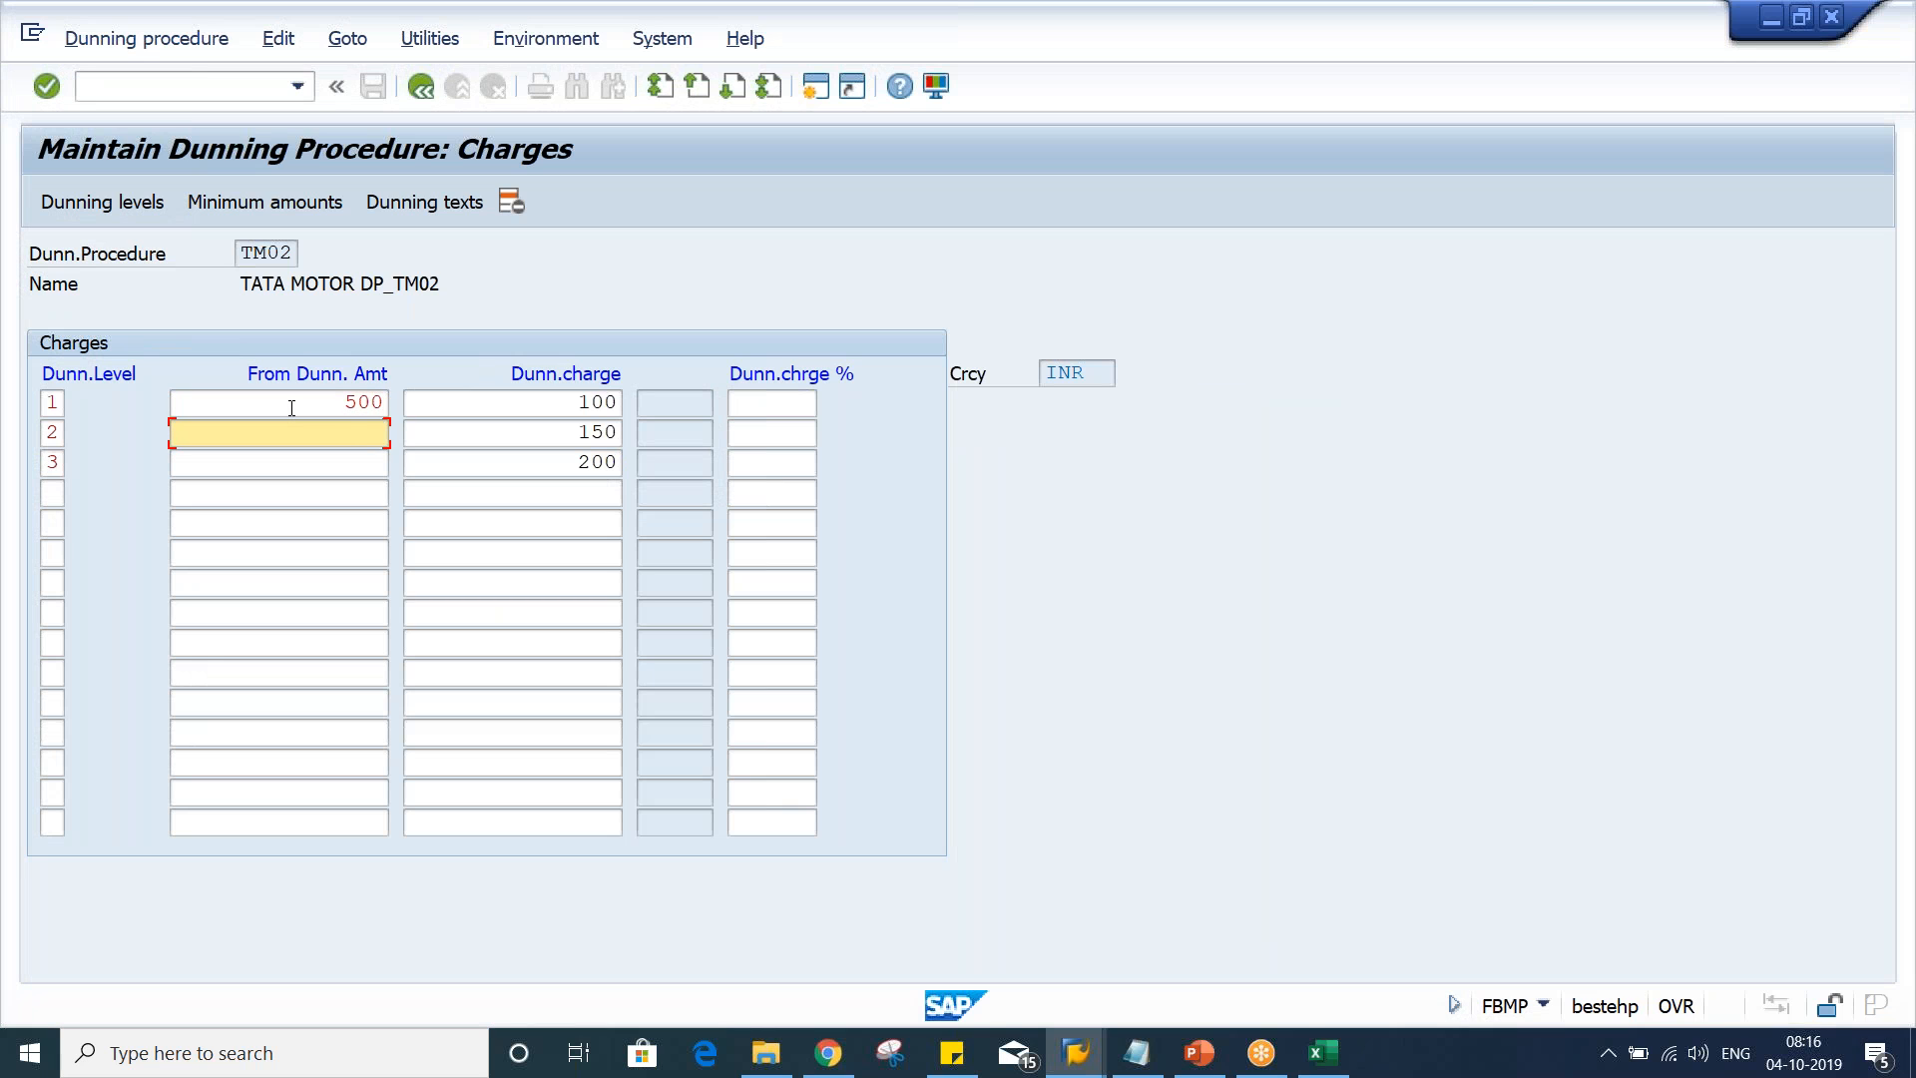
text(500)
key(Down)
text(500)
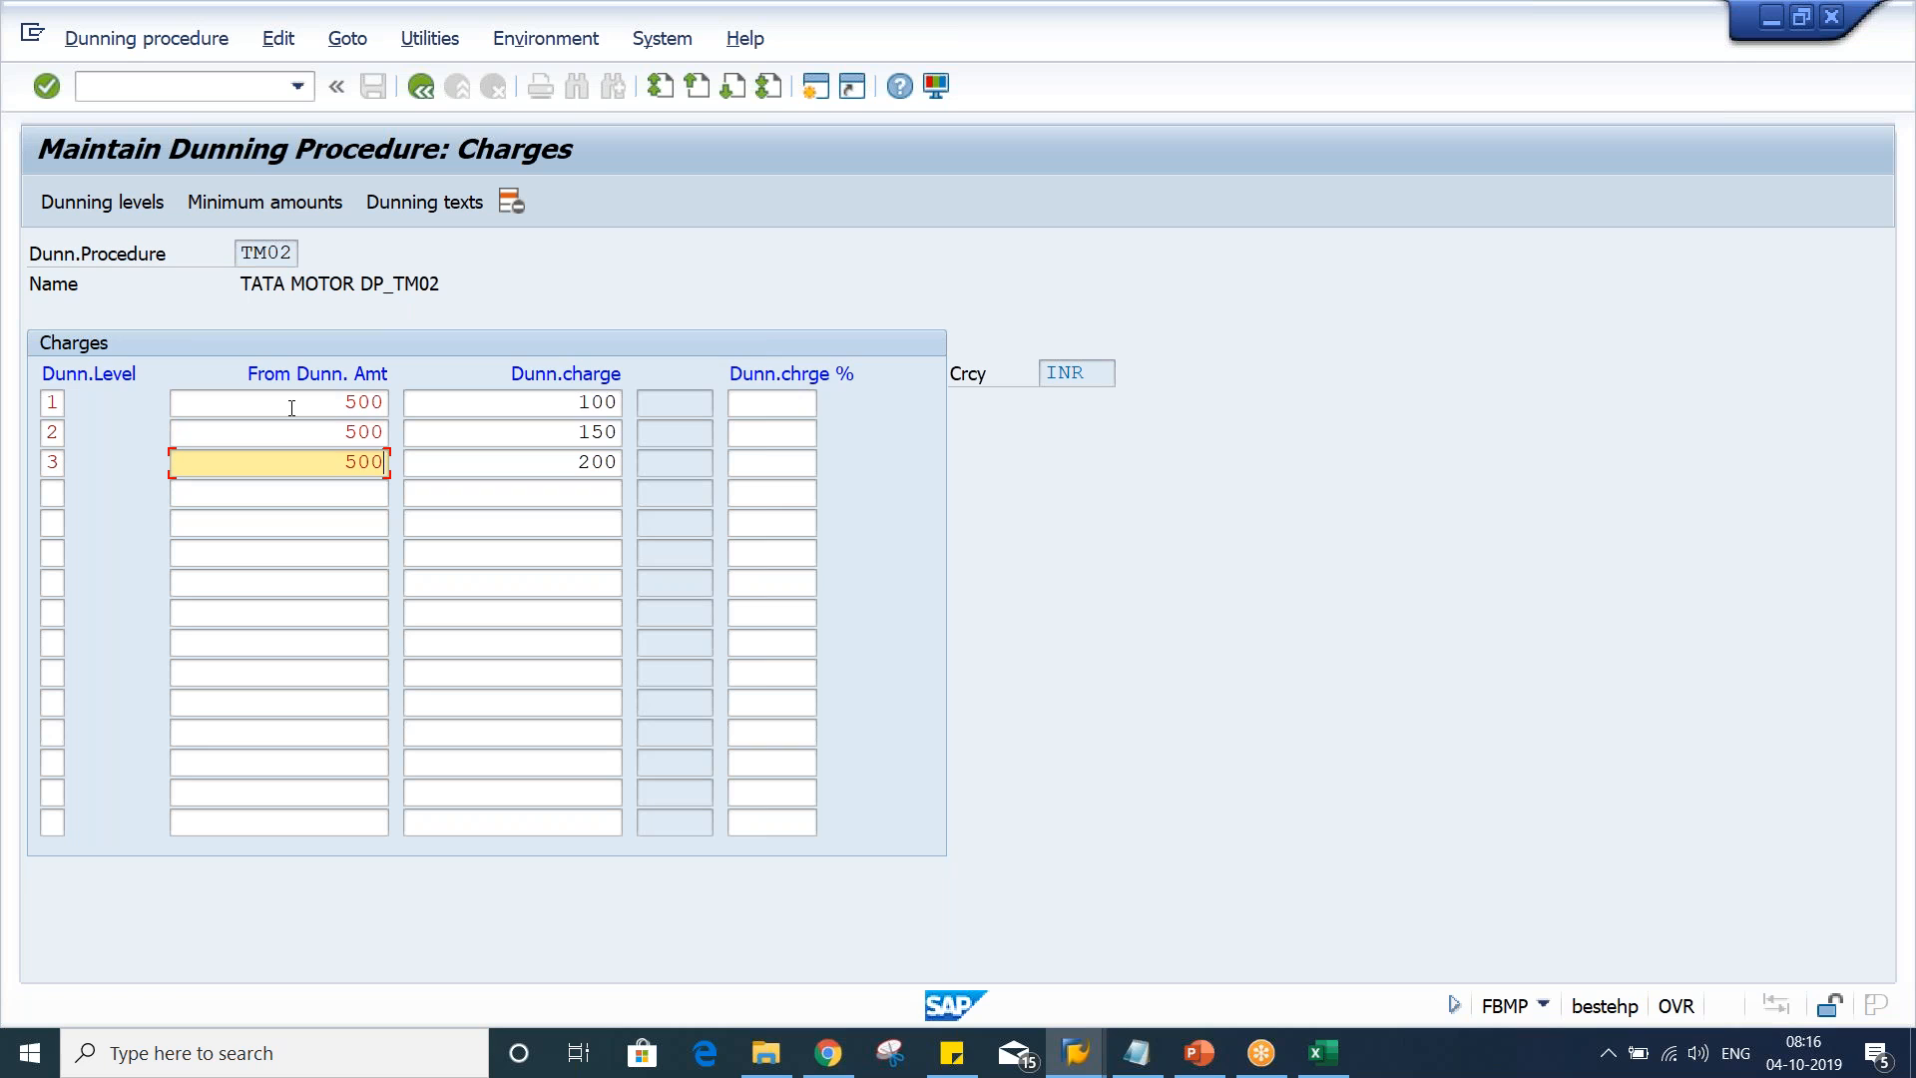
Review the from-dunning amounts against the dunning charges of the three levels
double_click(371, 401)
double_click(372, 431)
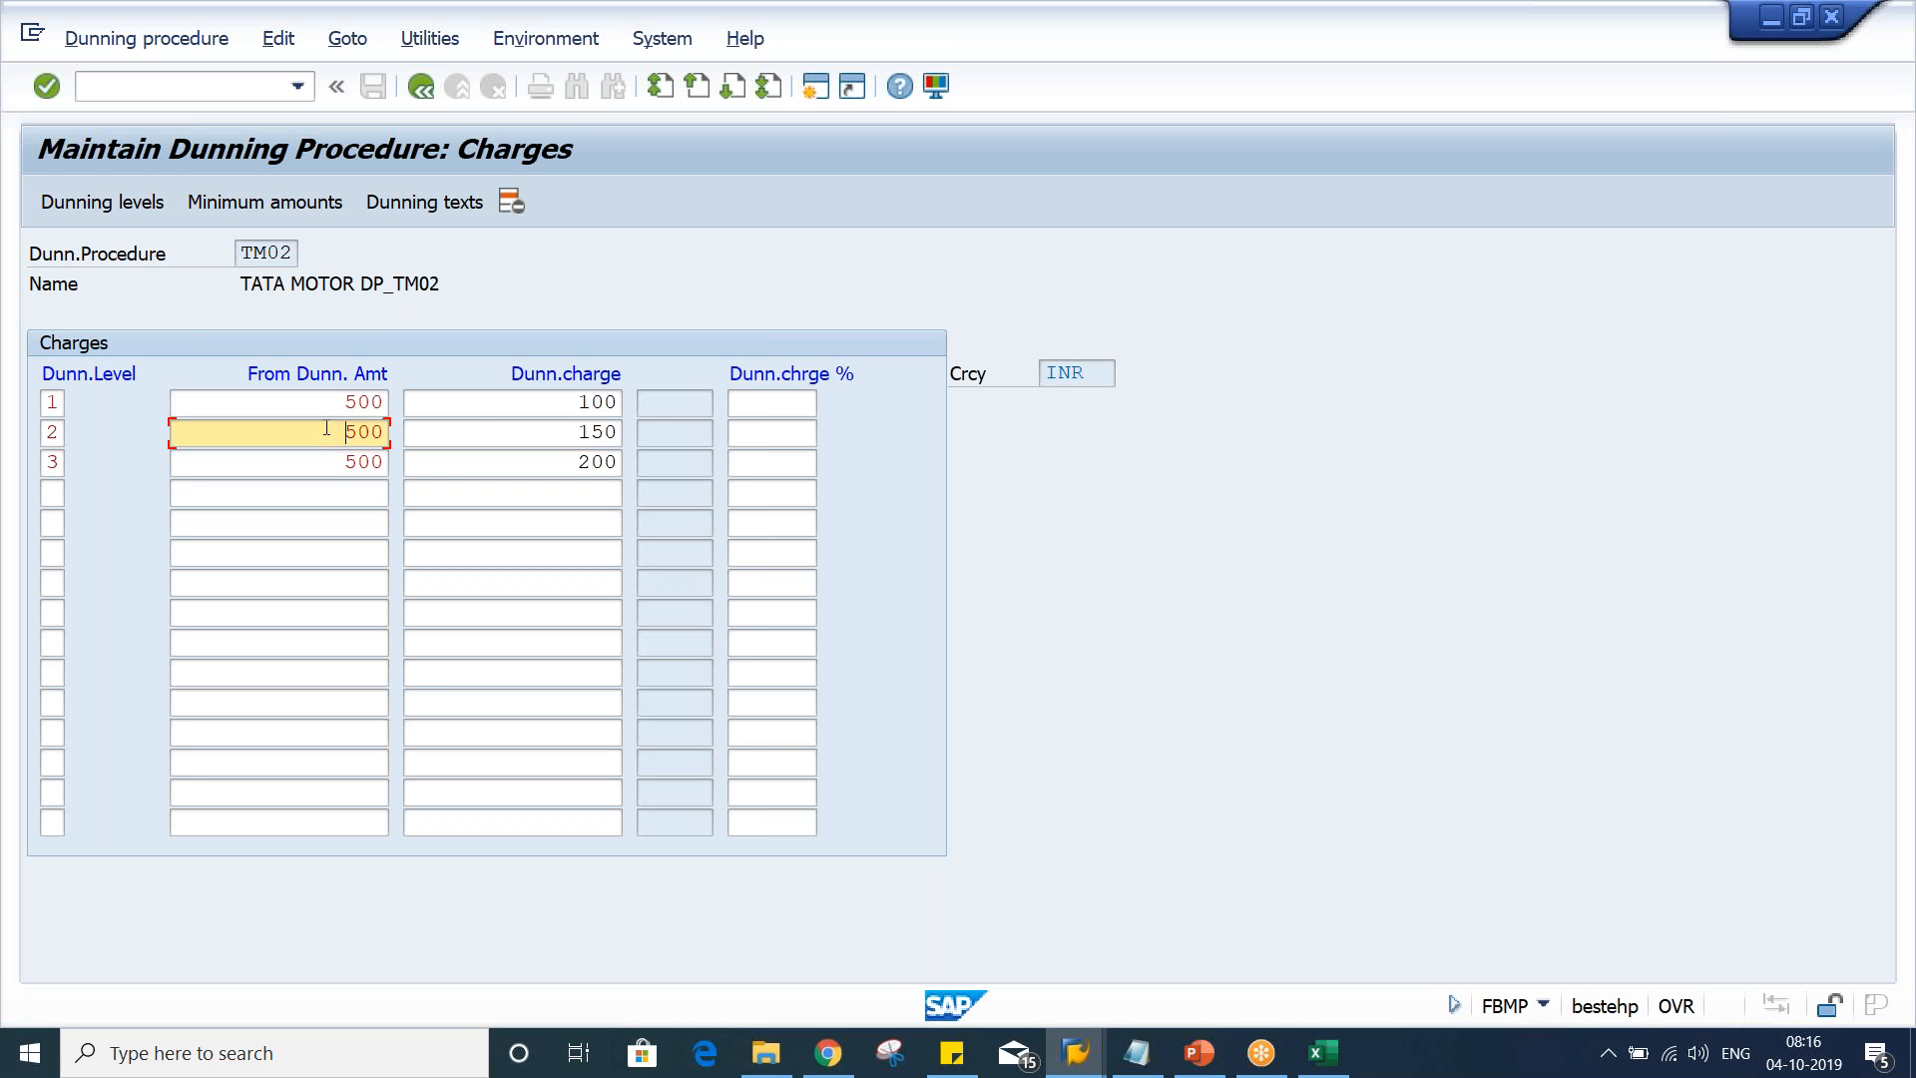
key(Down)
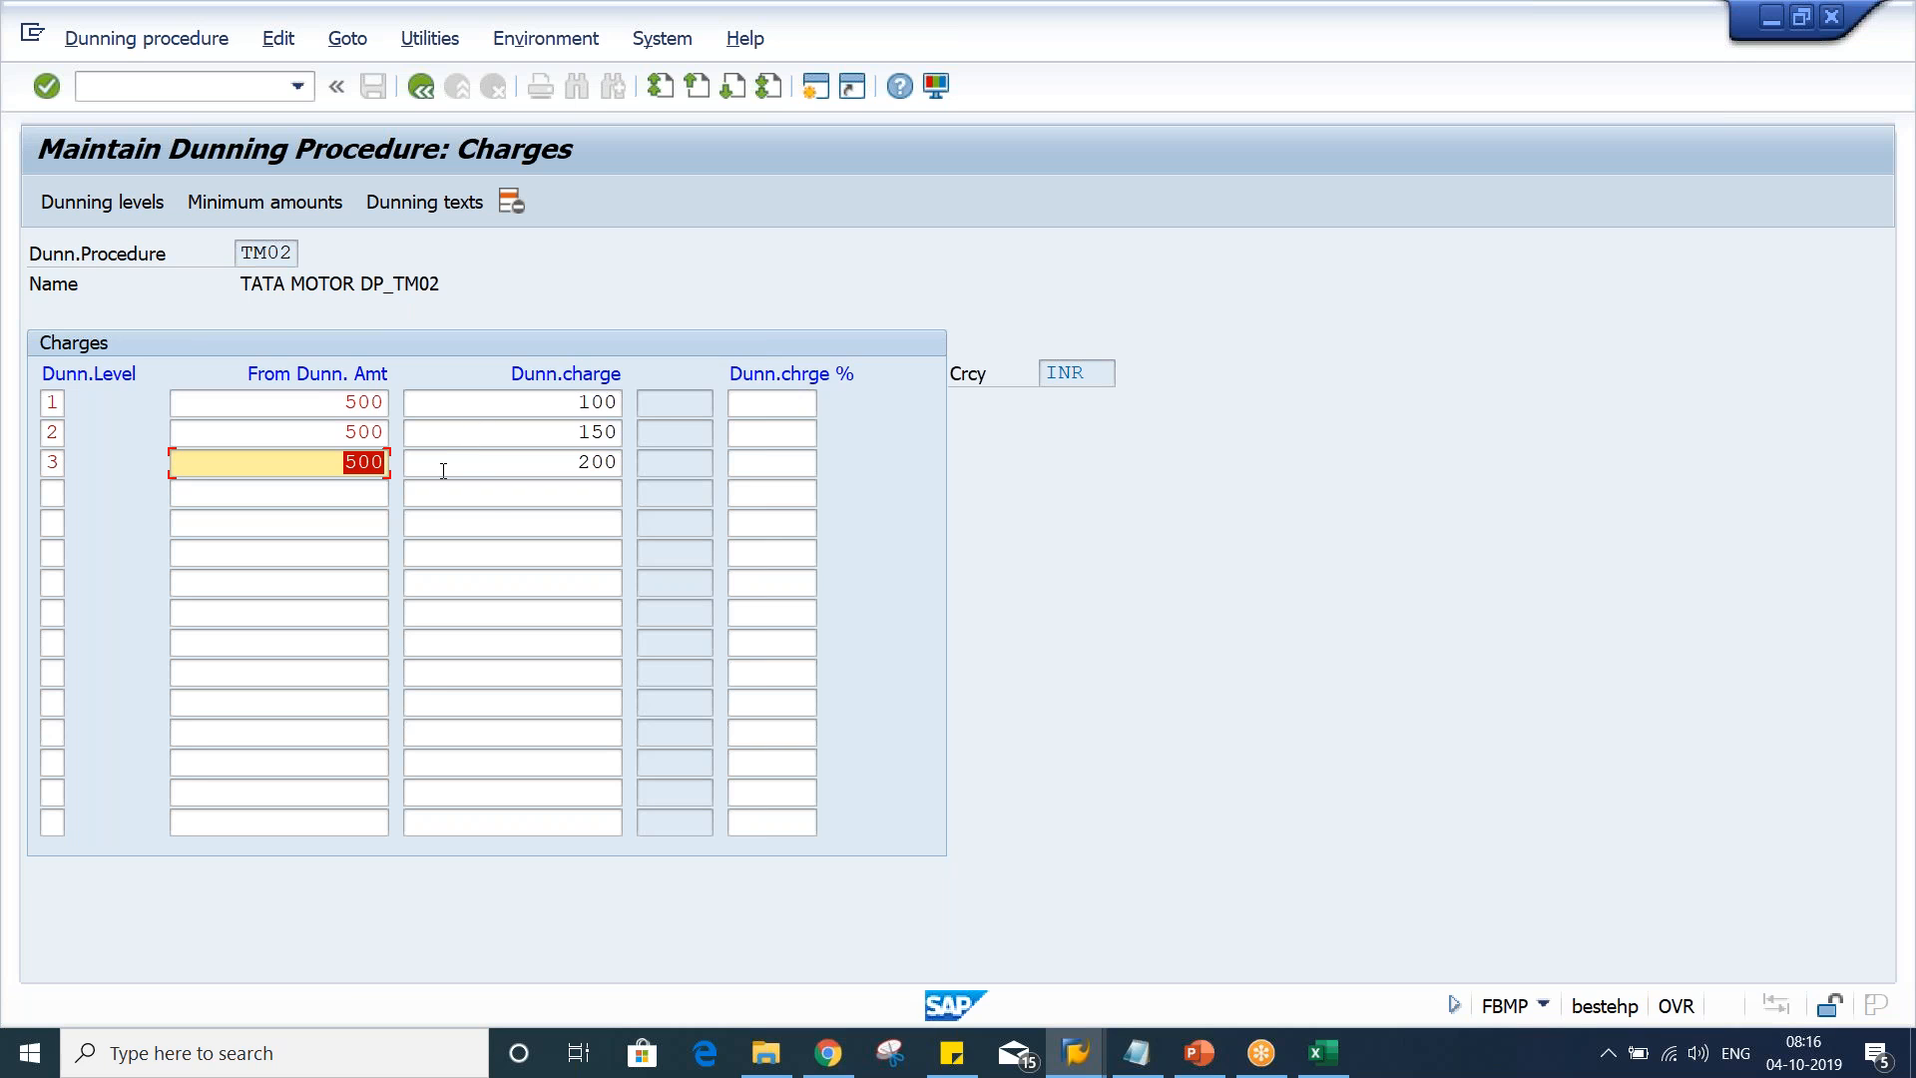
key(Up)
key(Up)
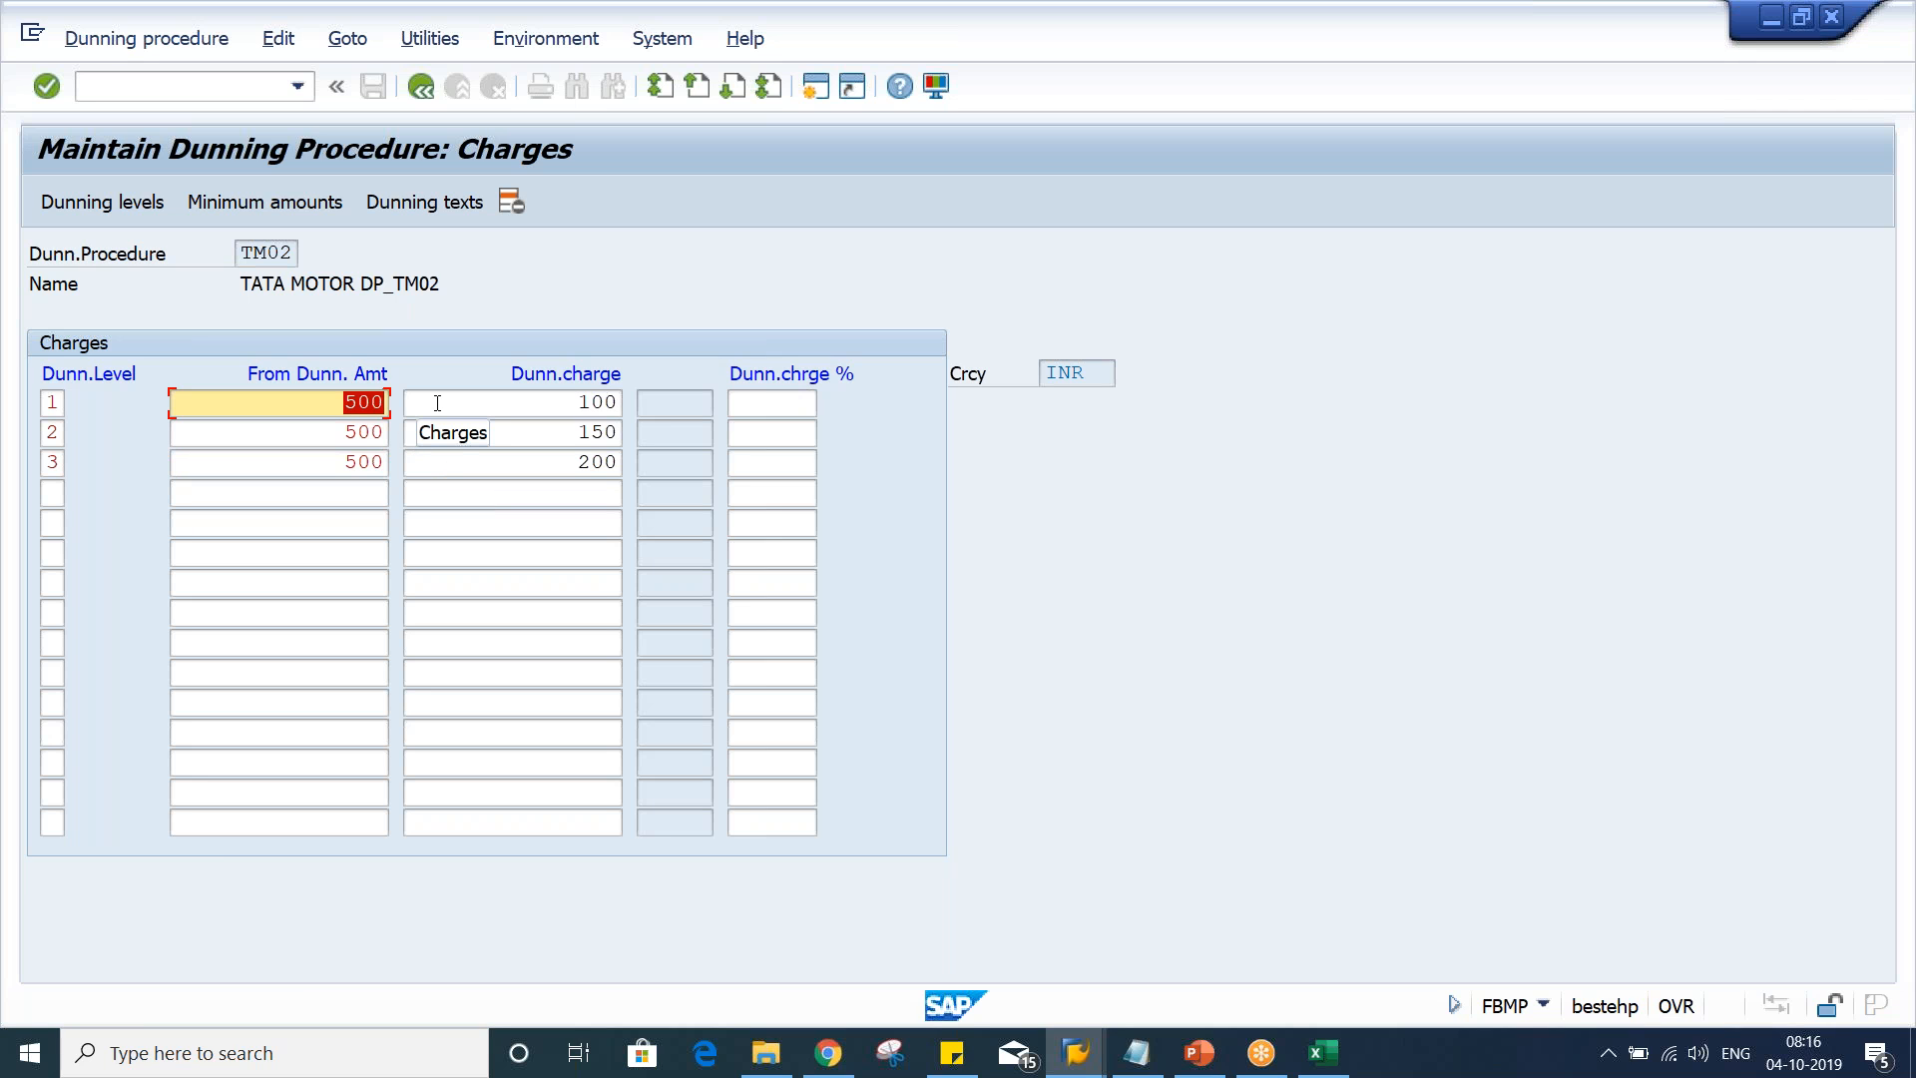
click(457, 402)
click(473, 432)
click(490, 456)
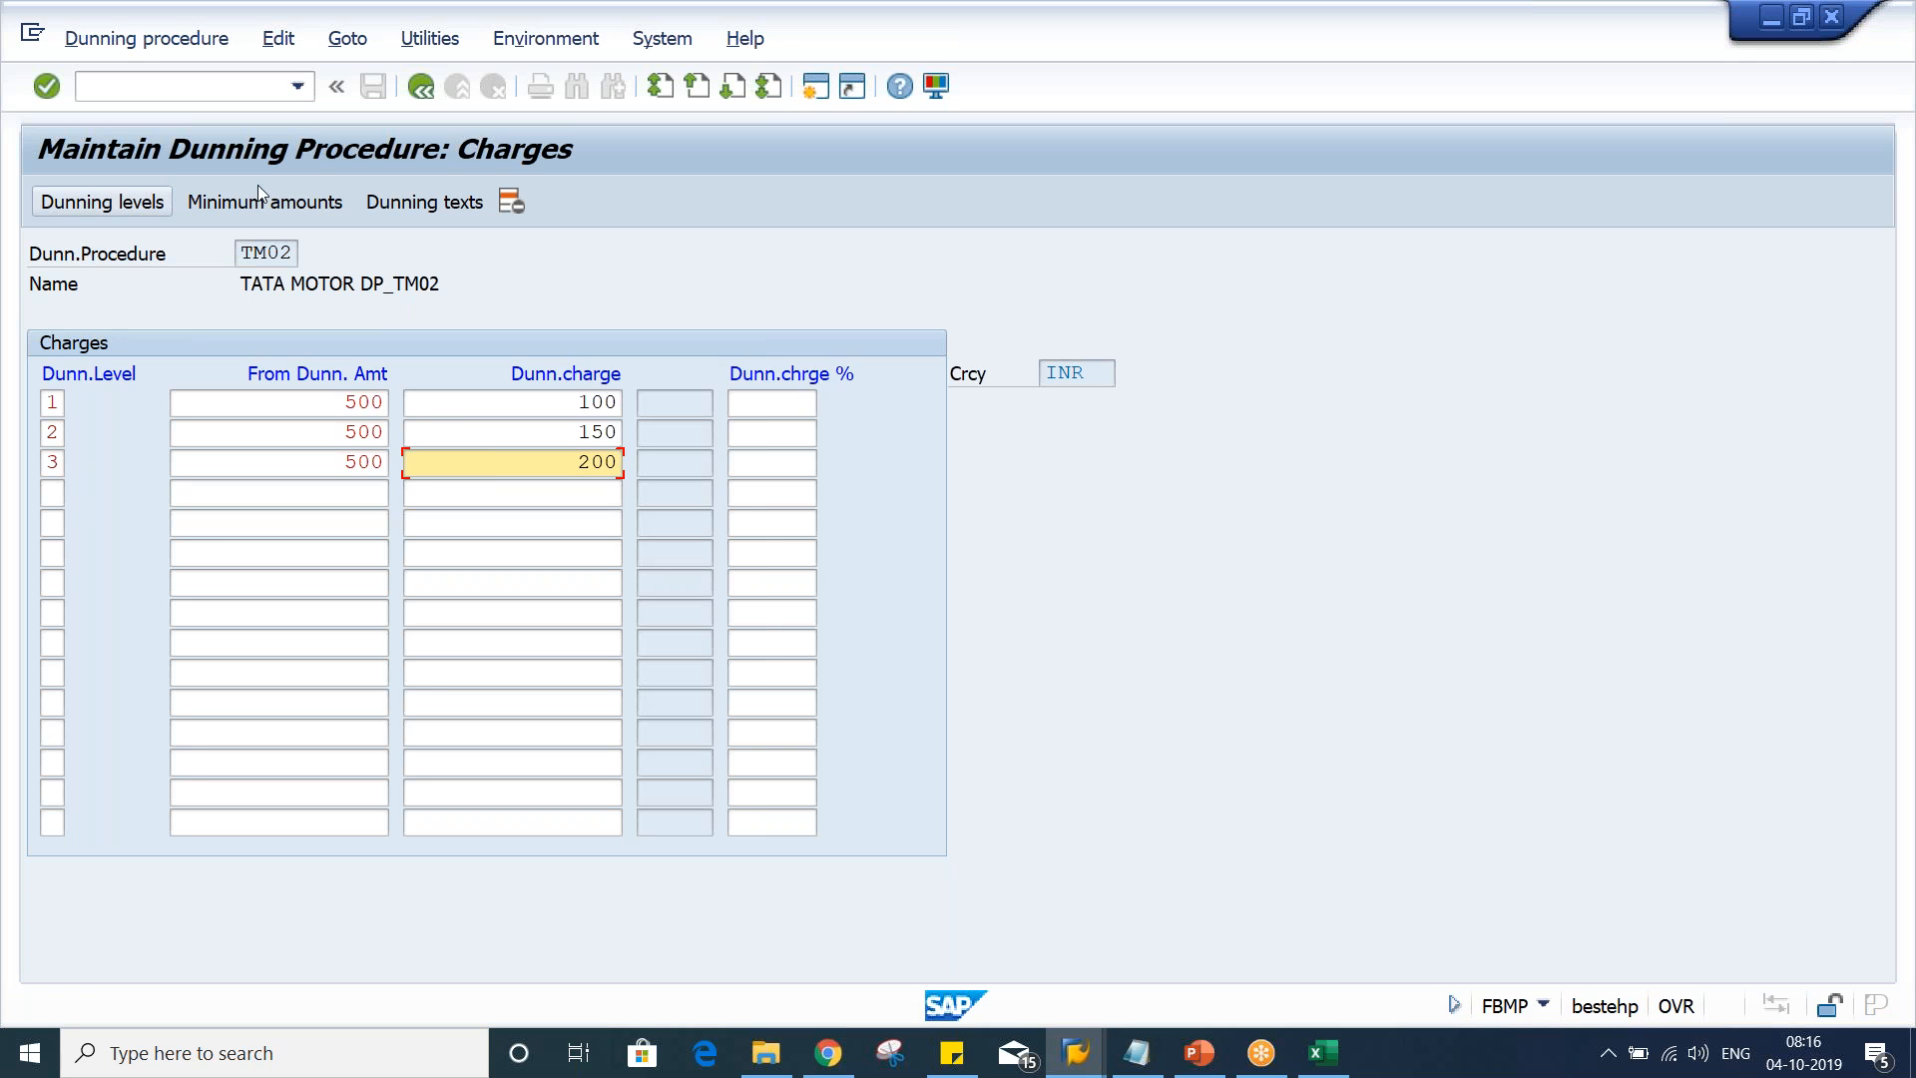
Open the minimum amounts of the procedure for currency INR and enter dunning levels 1, 2 and 3
click(317, 200)
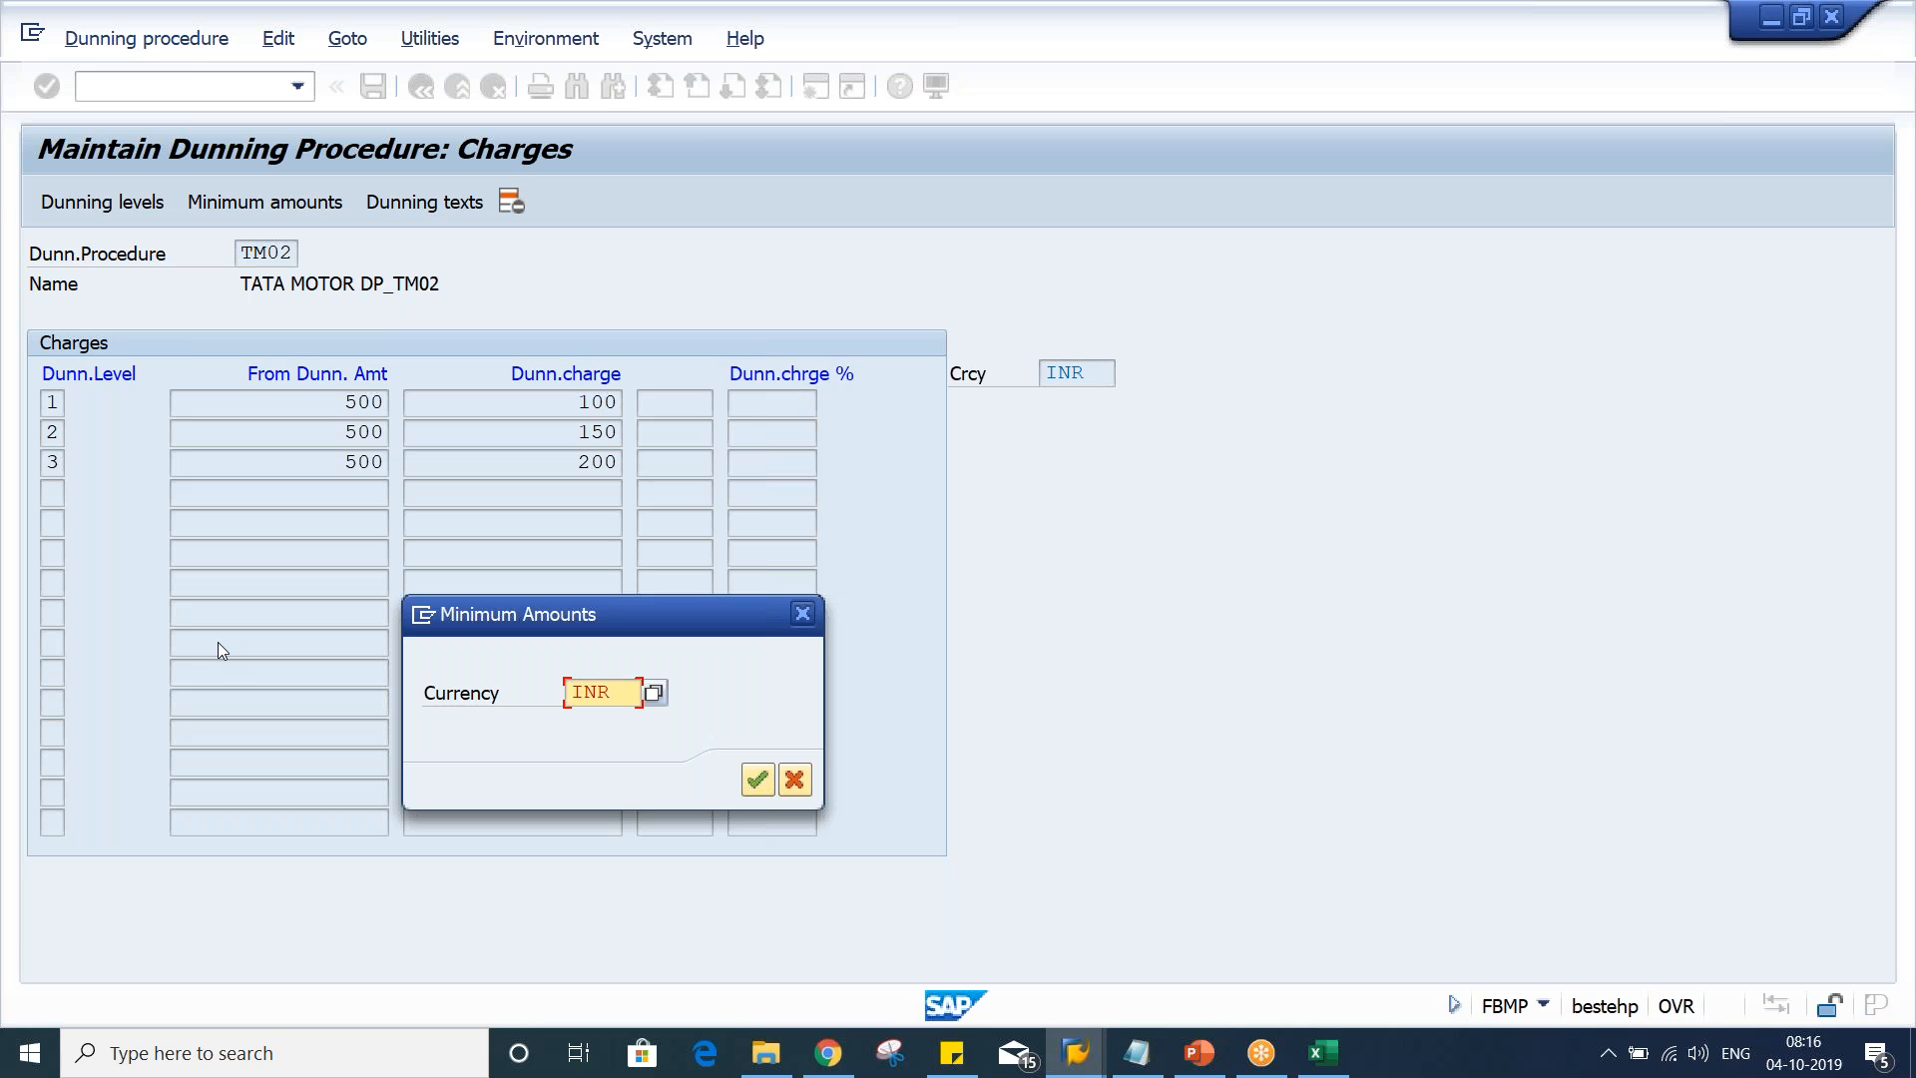
key(Return)
text(1)
key(Down)
text(2)
key(Down)
text(3)
key(Down)
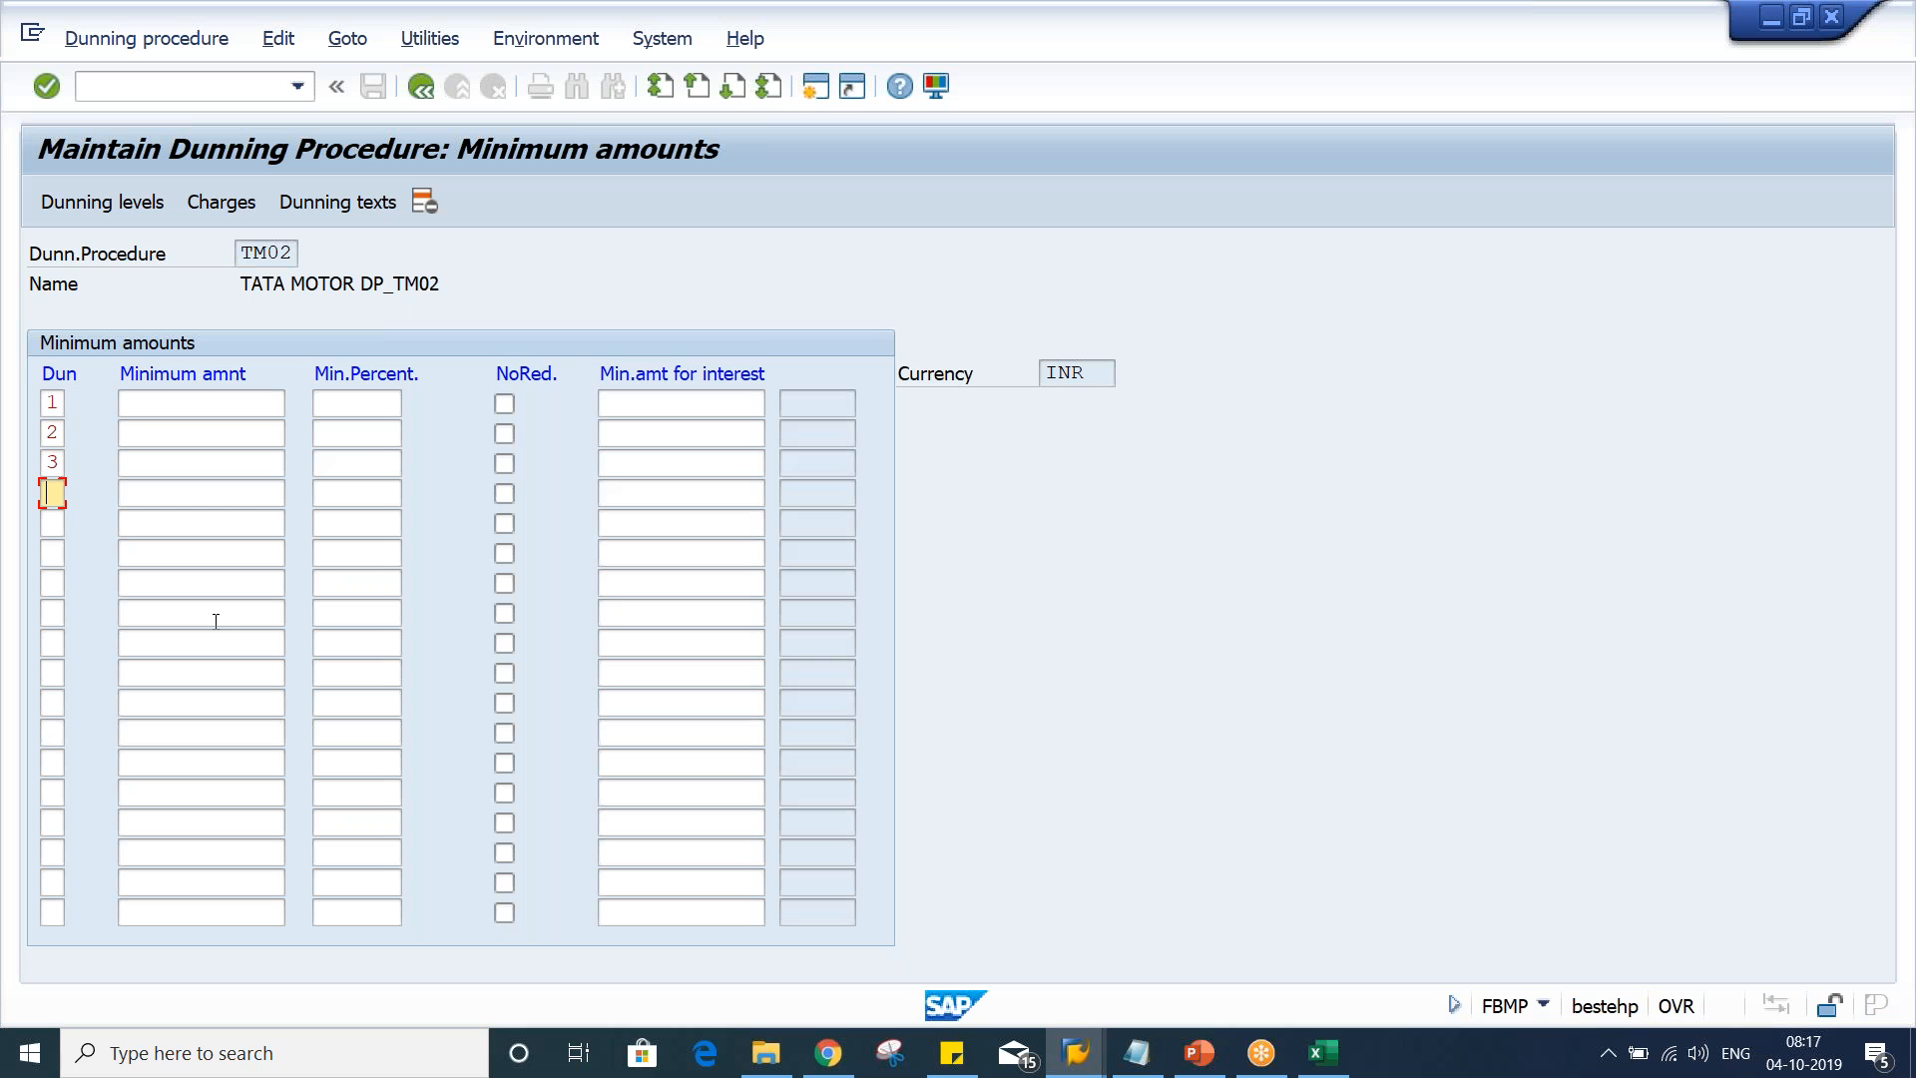
Set the minimum amount to 100 for each of the three dunning levels
click(266, 402)
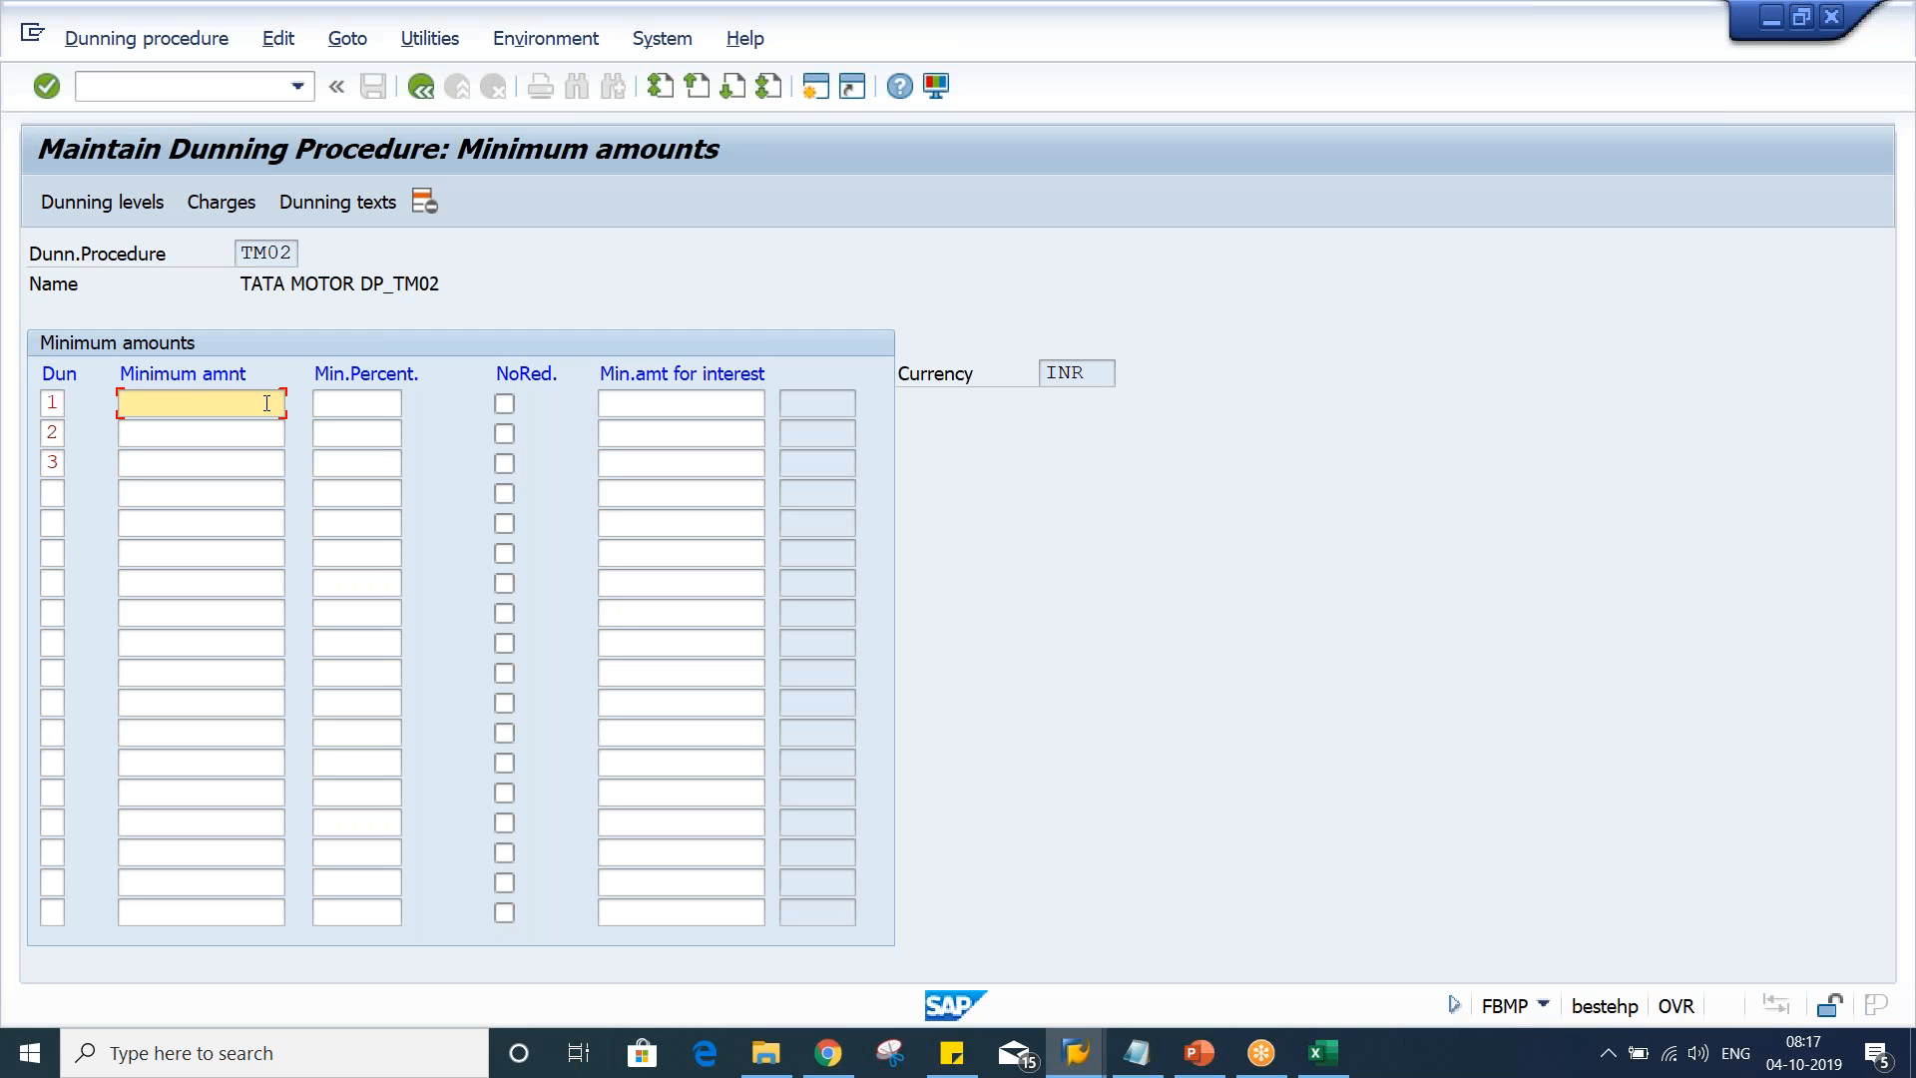
text(100)
key(Down)
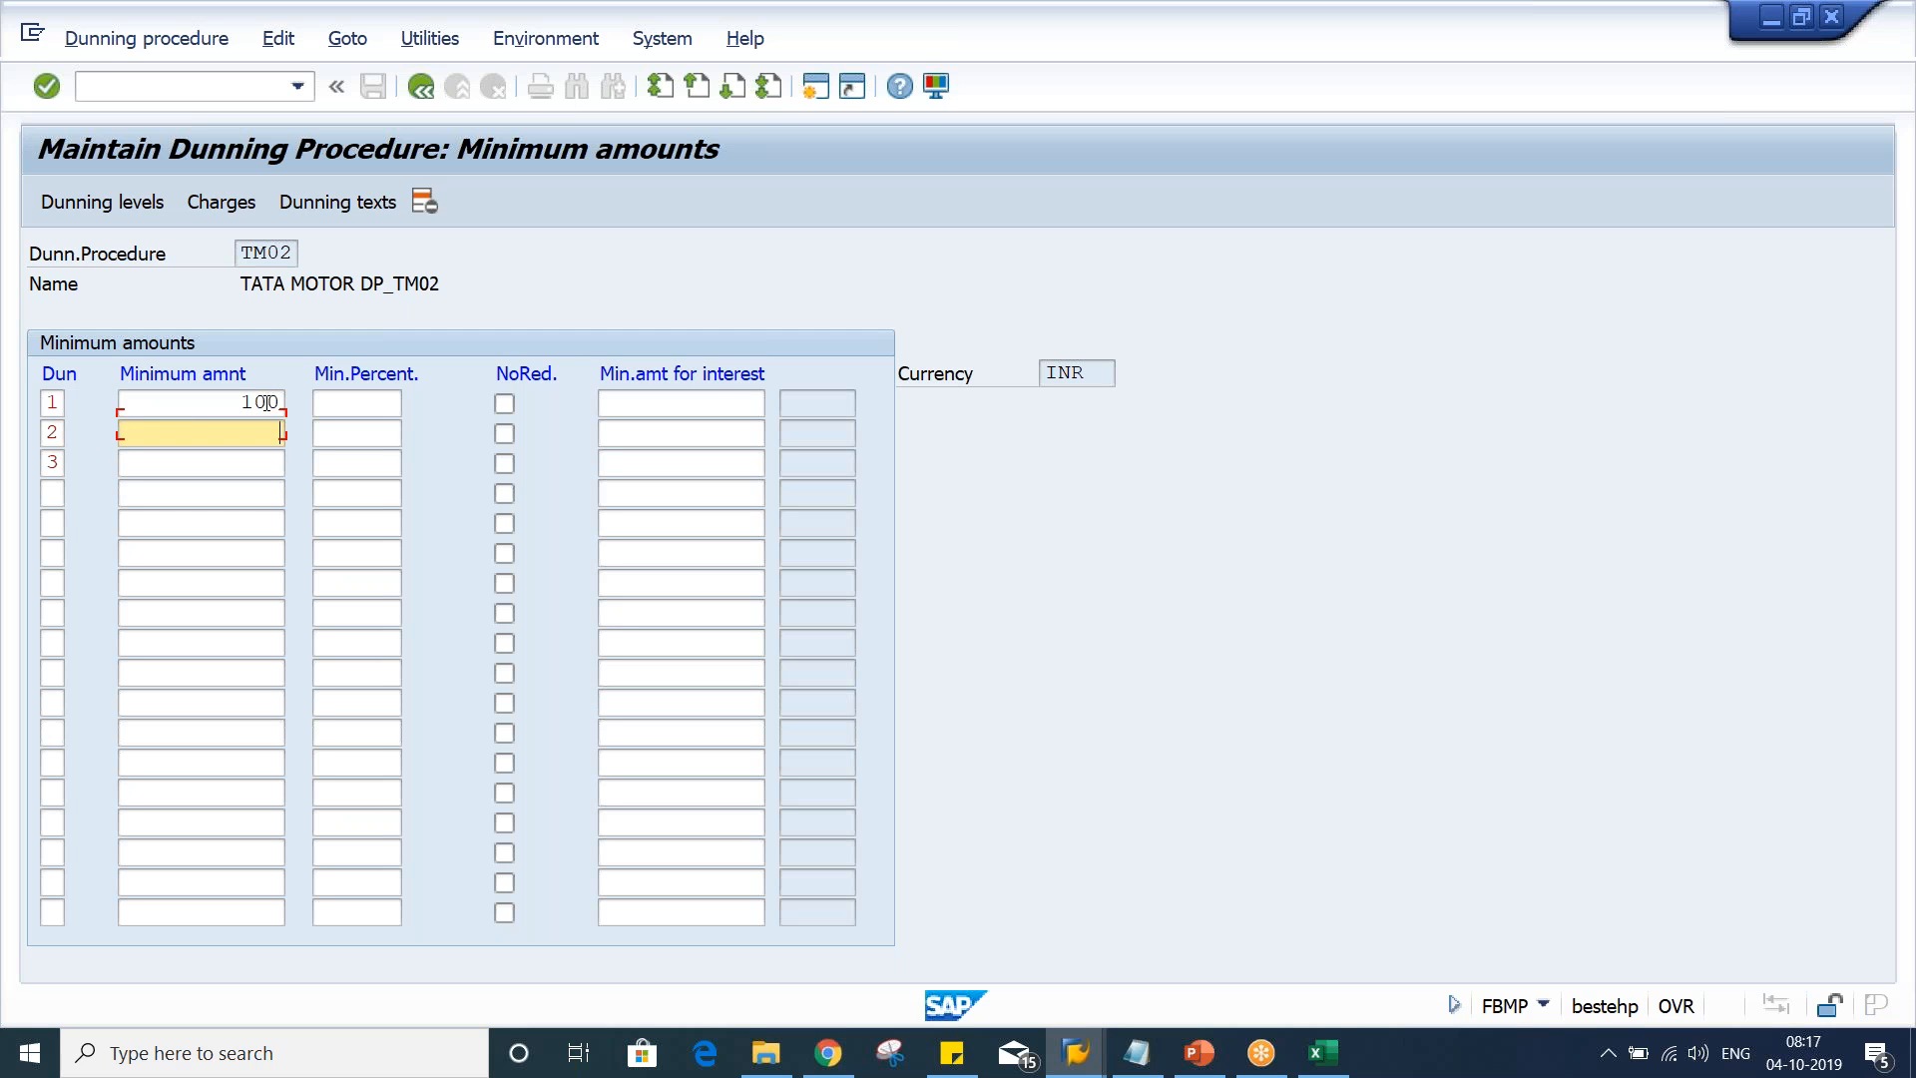
text(100)
key(Down)
text(100)
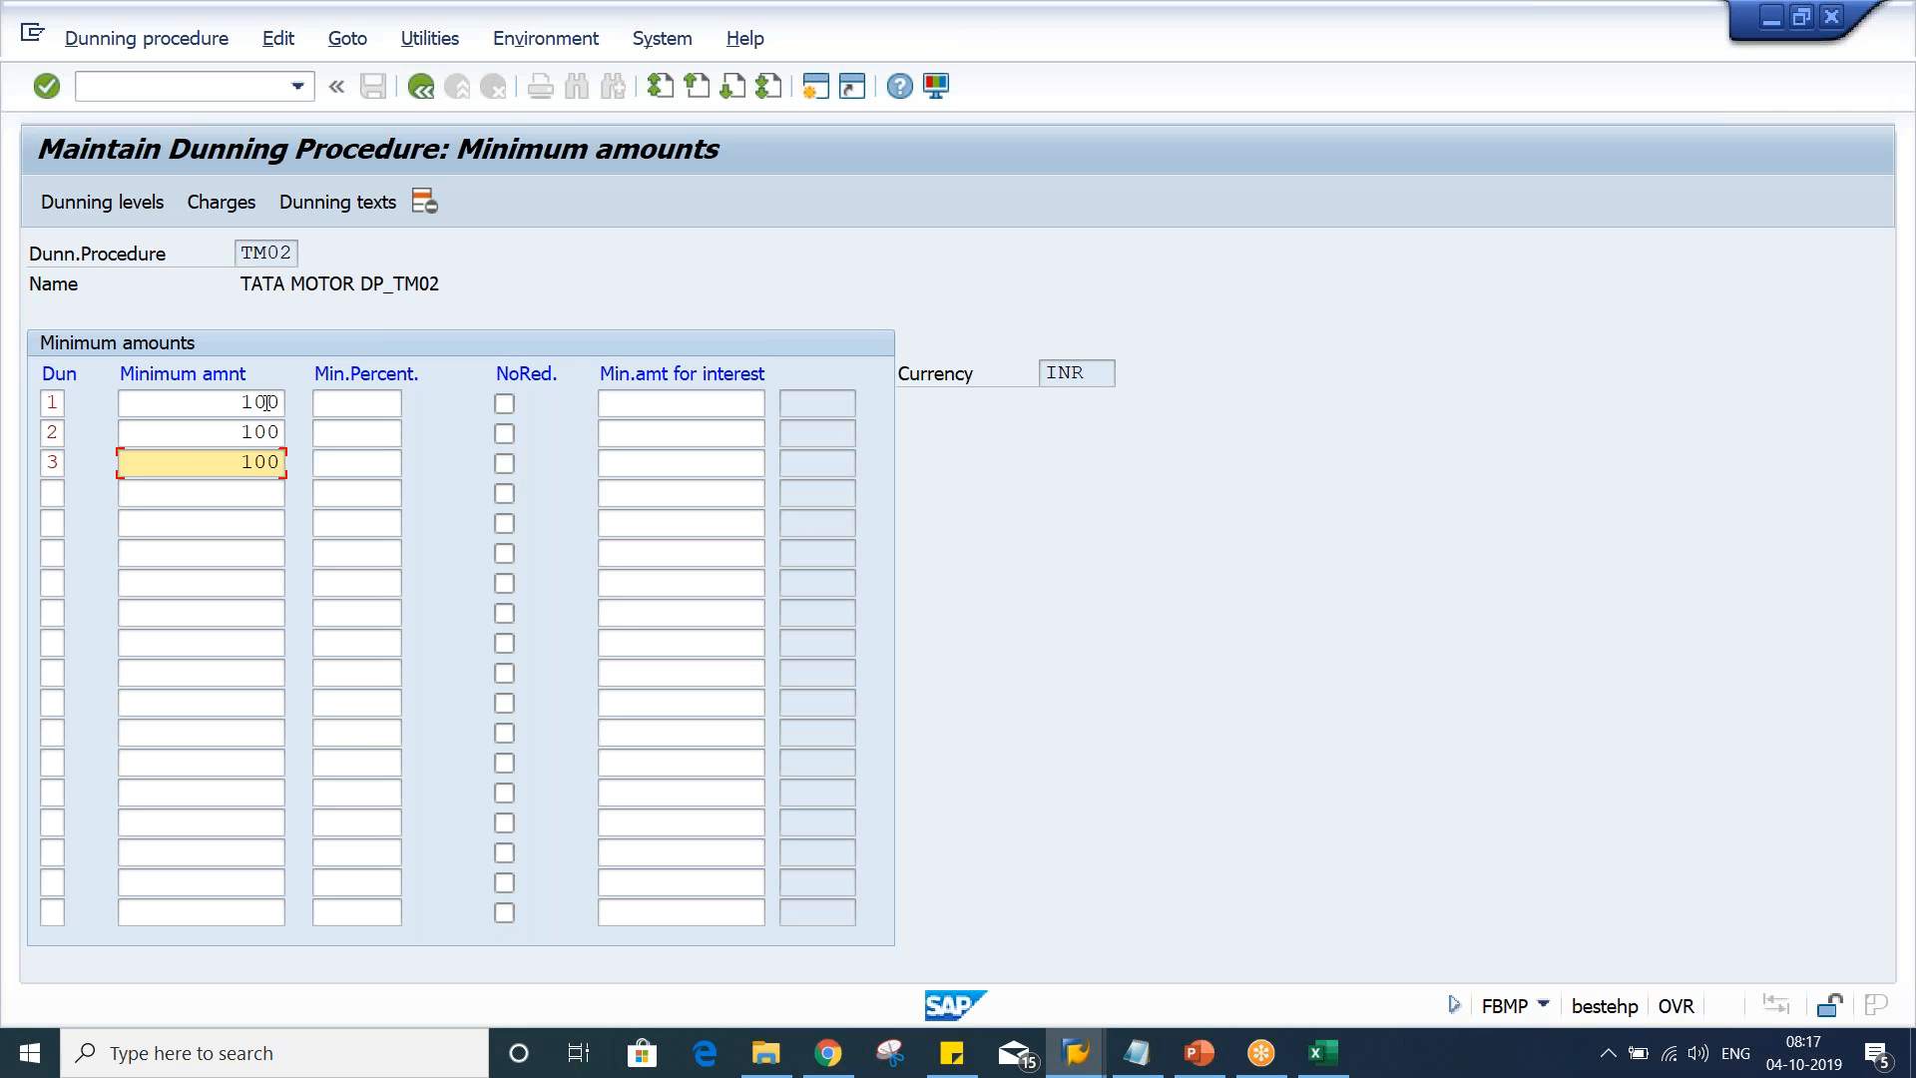
click(205, 401)
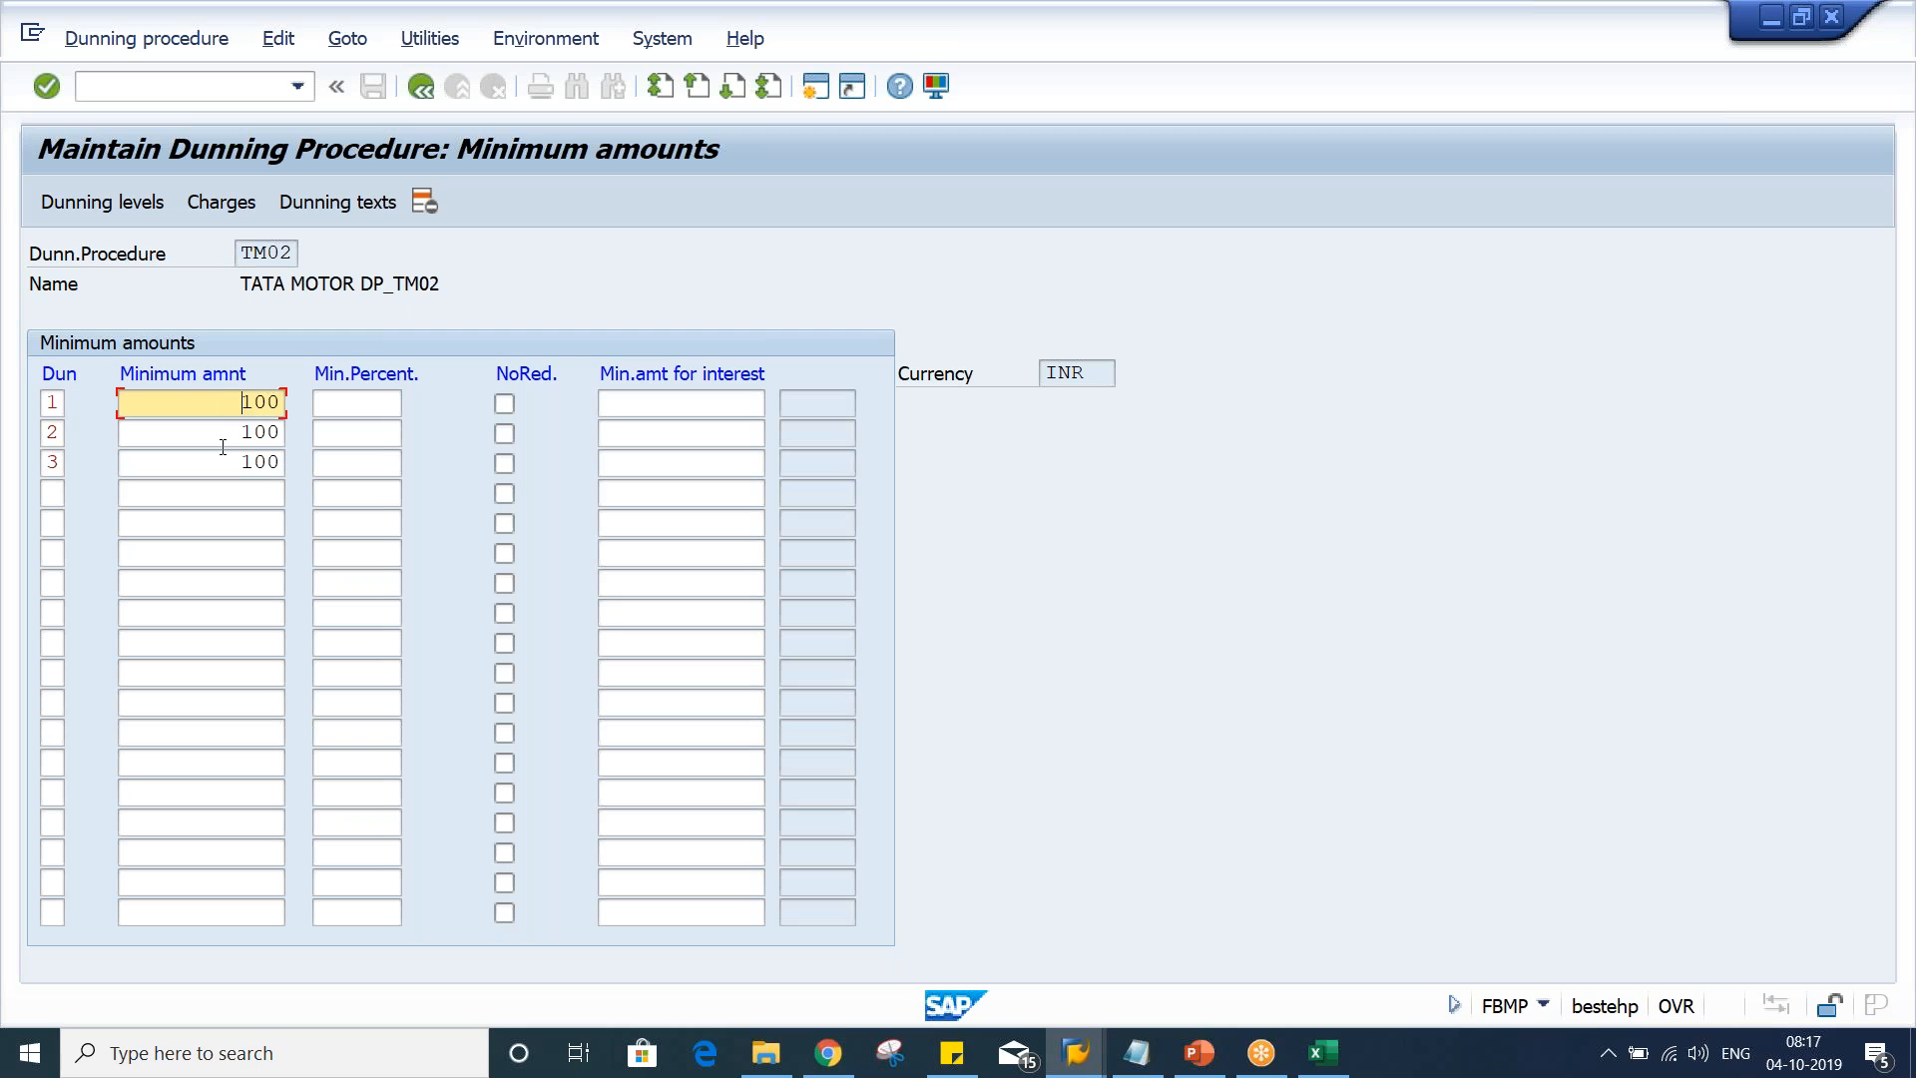
click(209, 431)
click(212, 460)
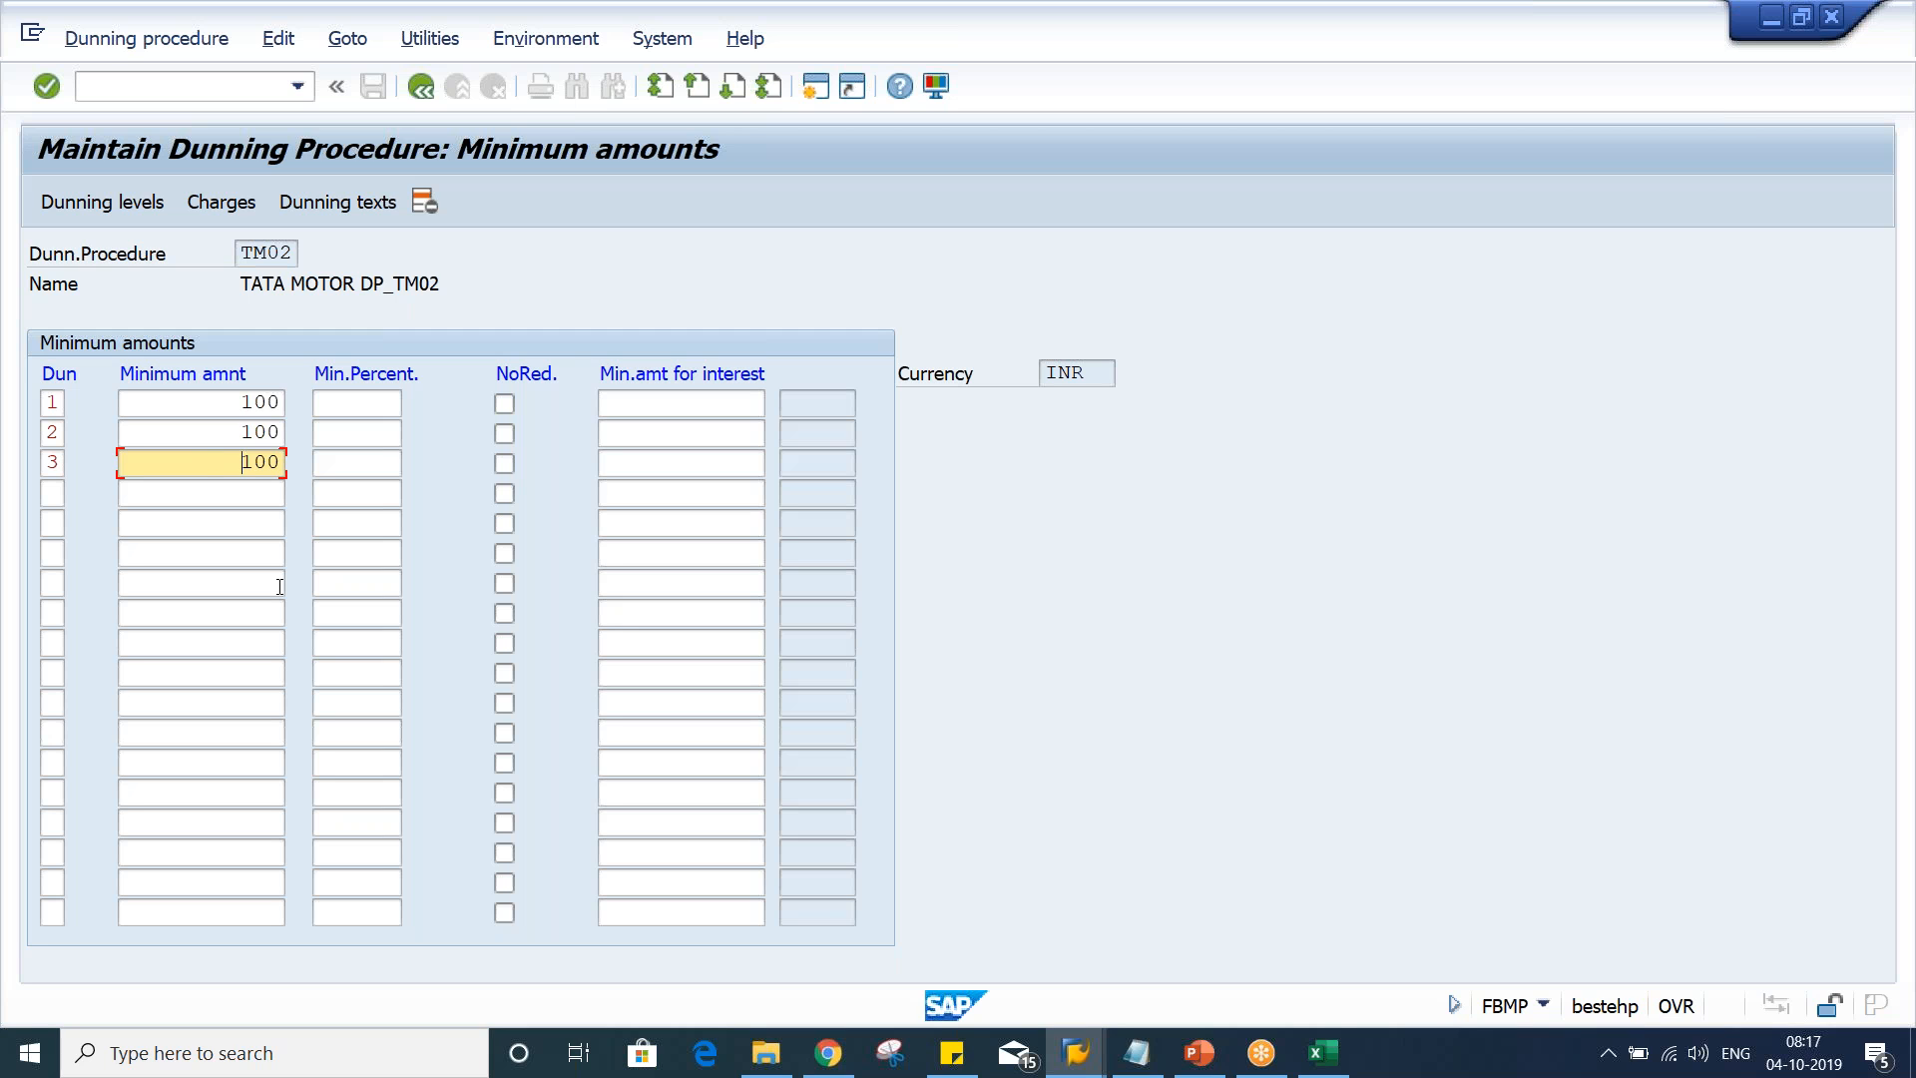
Call up the dunning texts of the procedure for company code TM02 with account type Customer
click(329, 205)
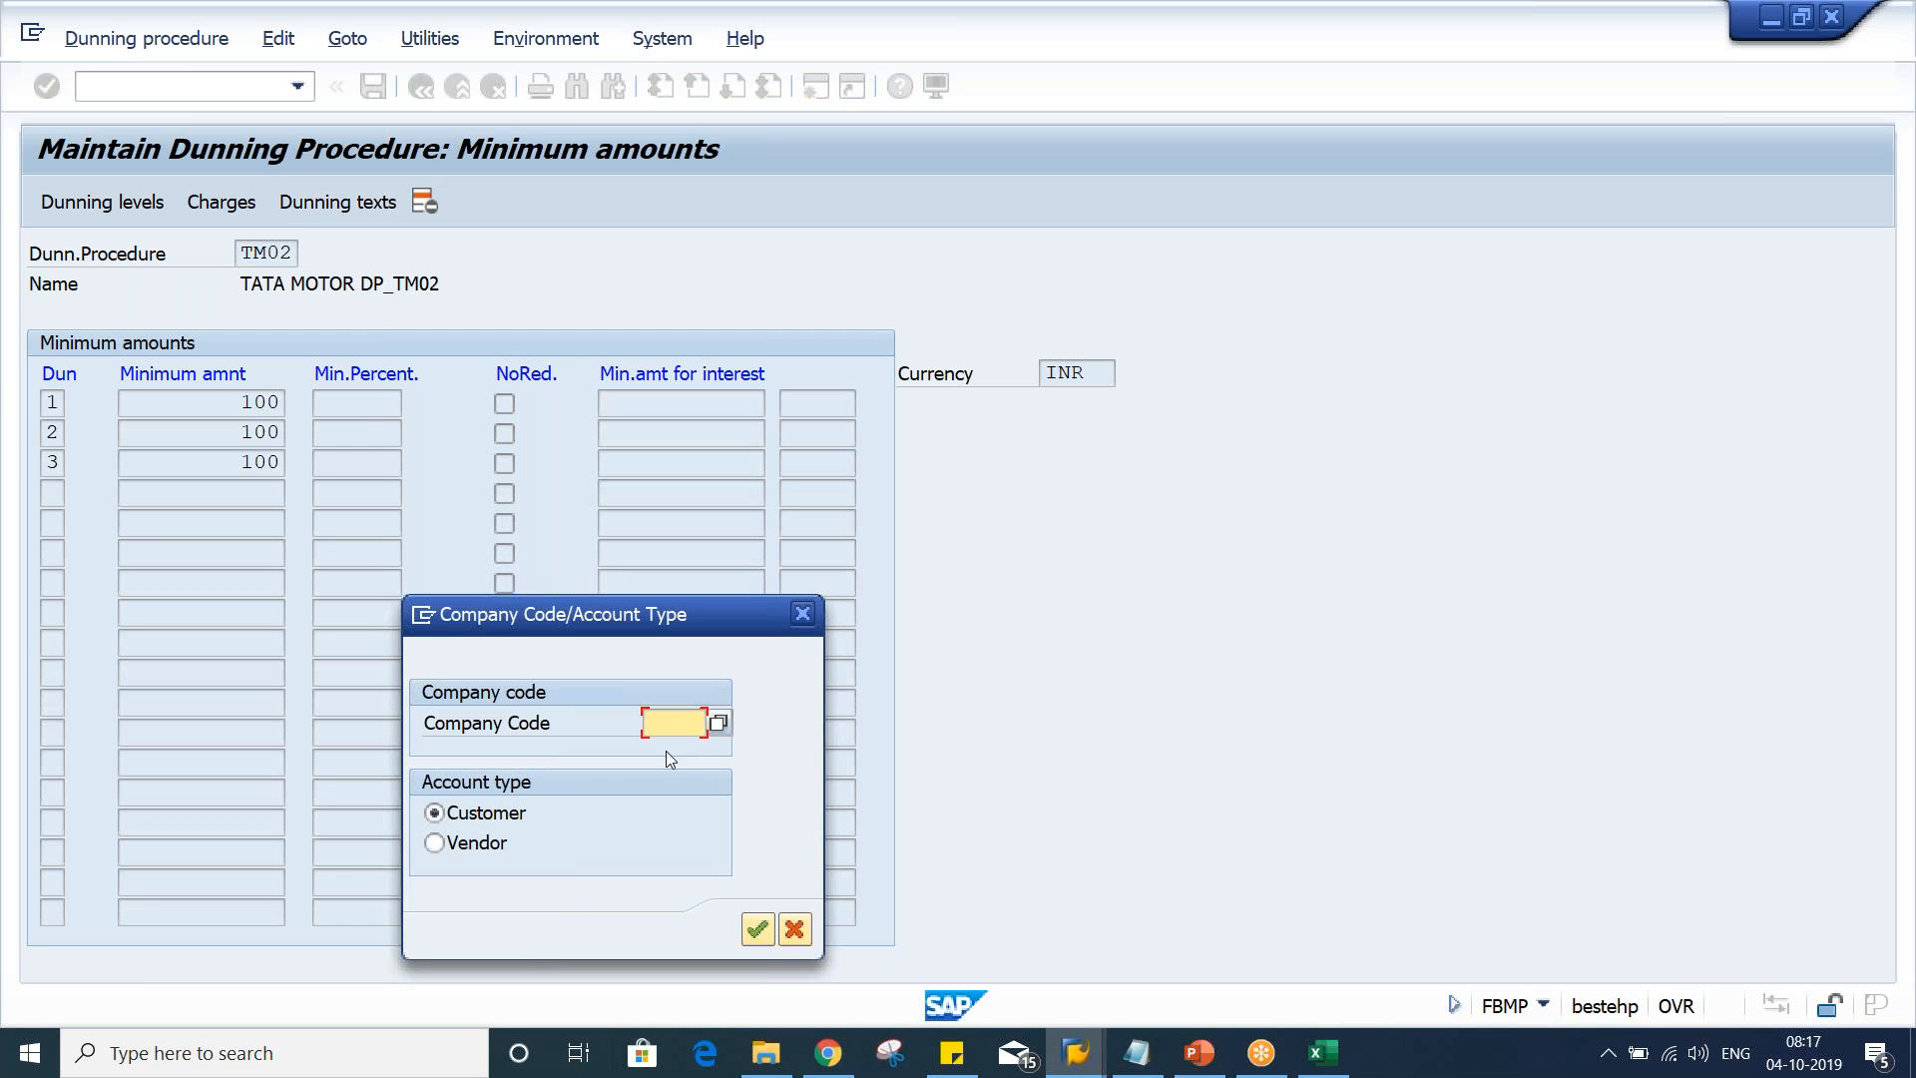
text(TM0)
click(667, 750)
key(Return)
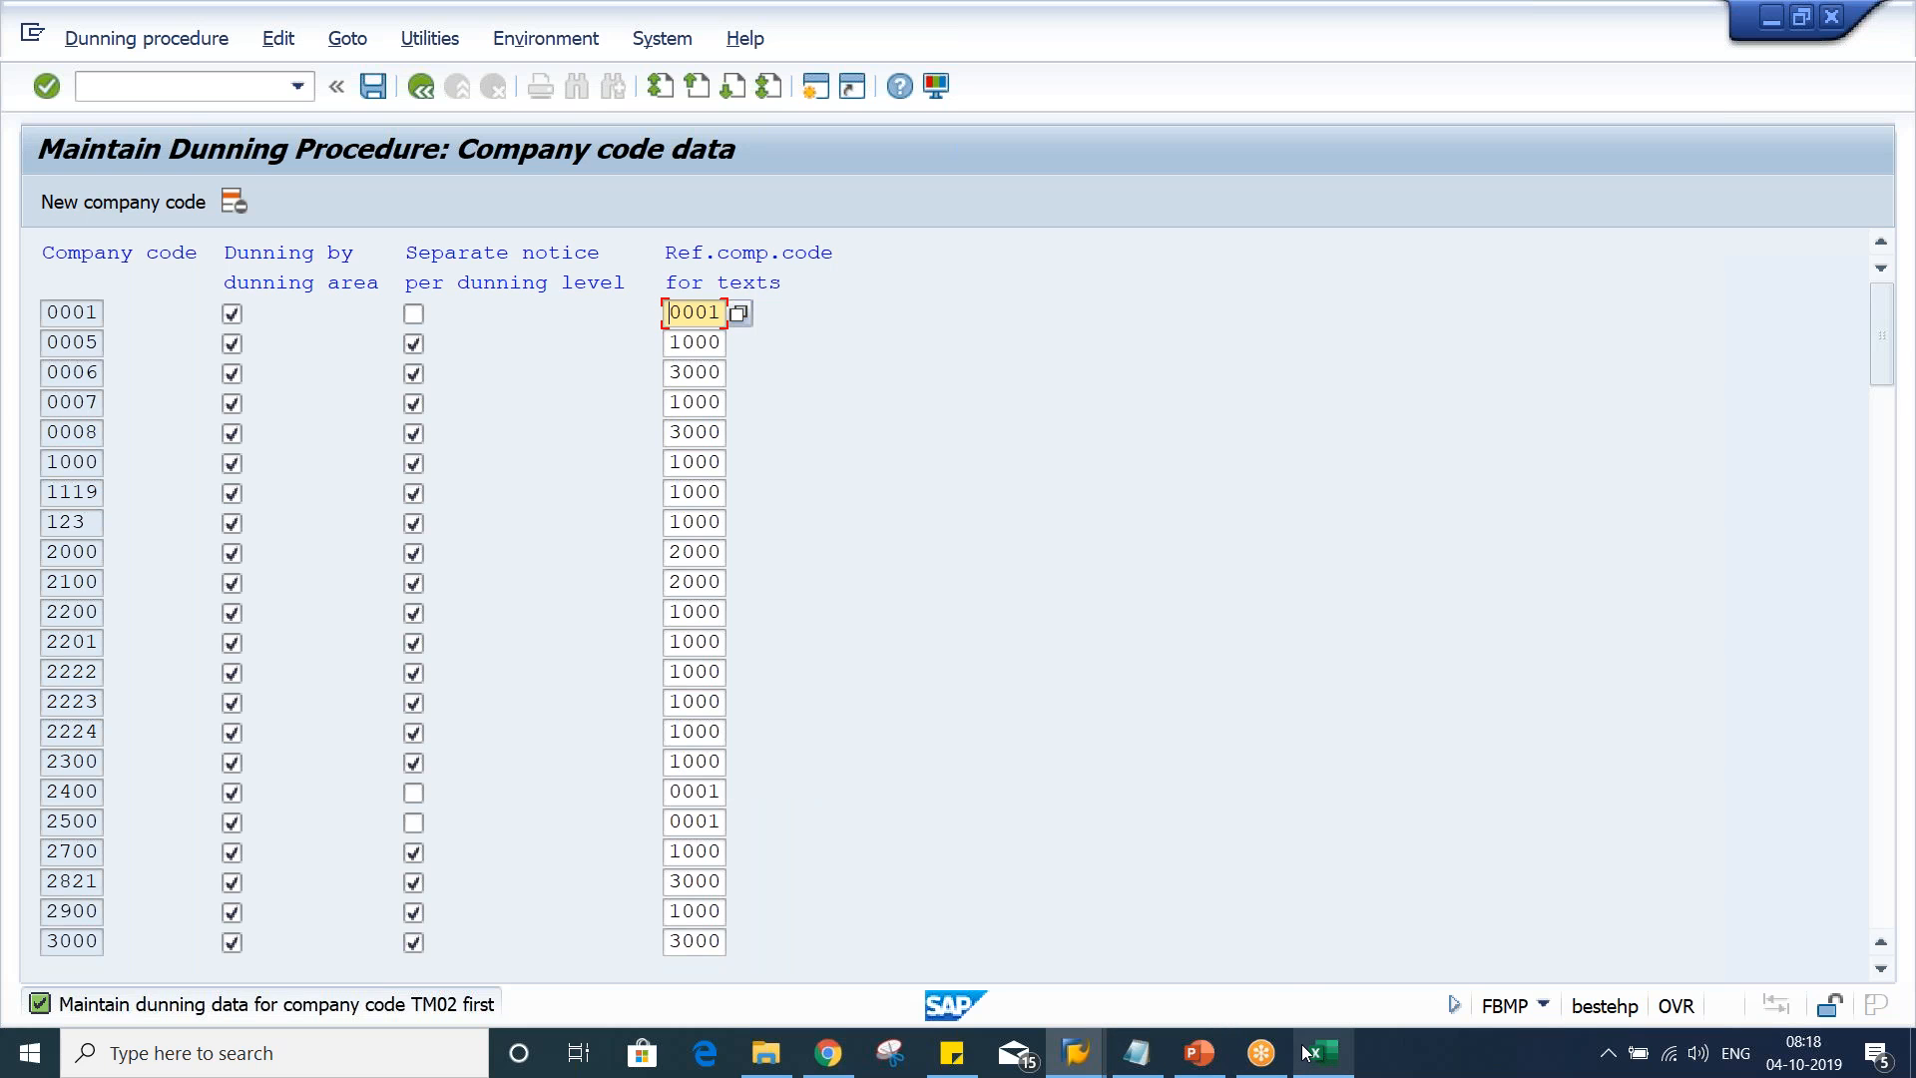
Switch to the Class workbook in Excel and put a thick outside border around cells I11:L17 on Sheet3
mouse_move(1315, 1053)
click(1292, 1000)
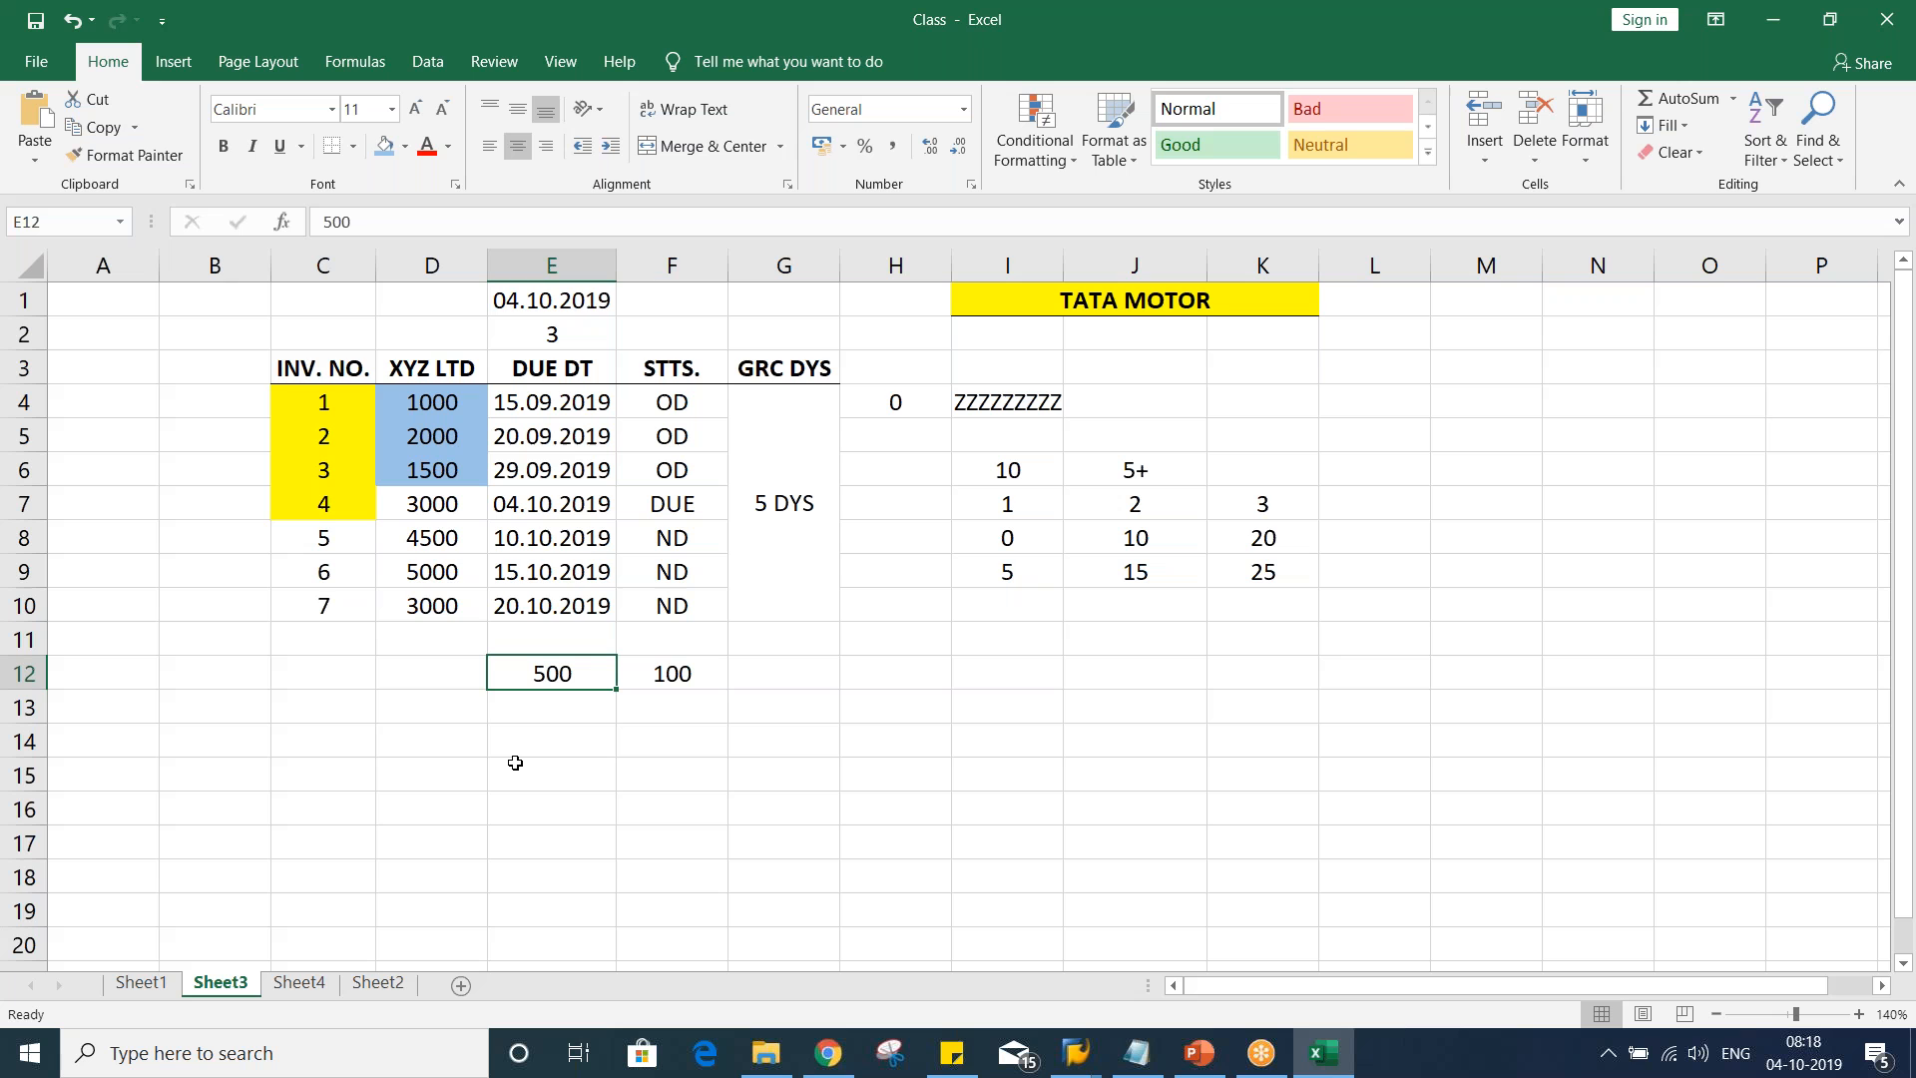
drag(983, 638, 1397, 804)
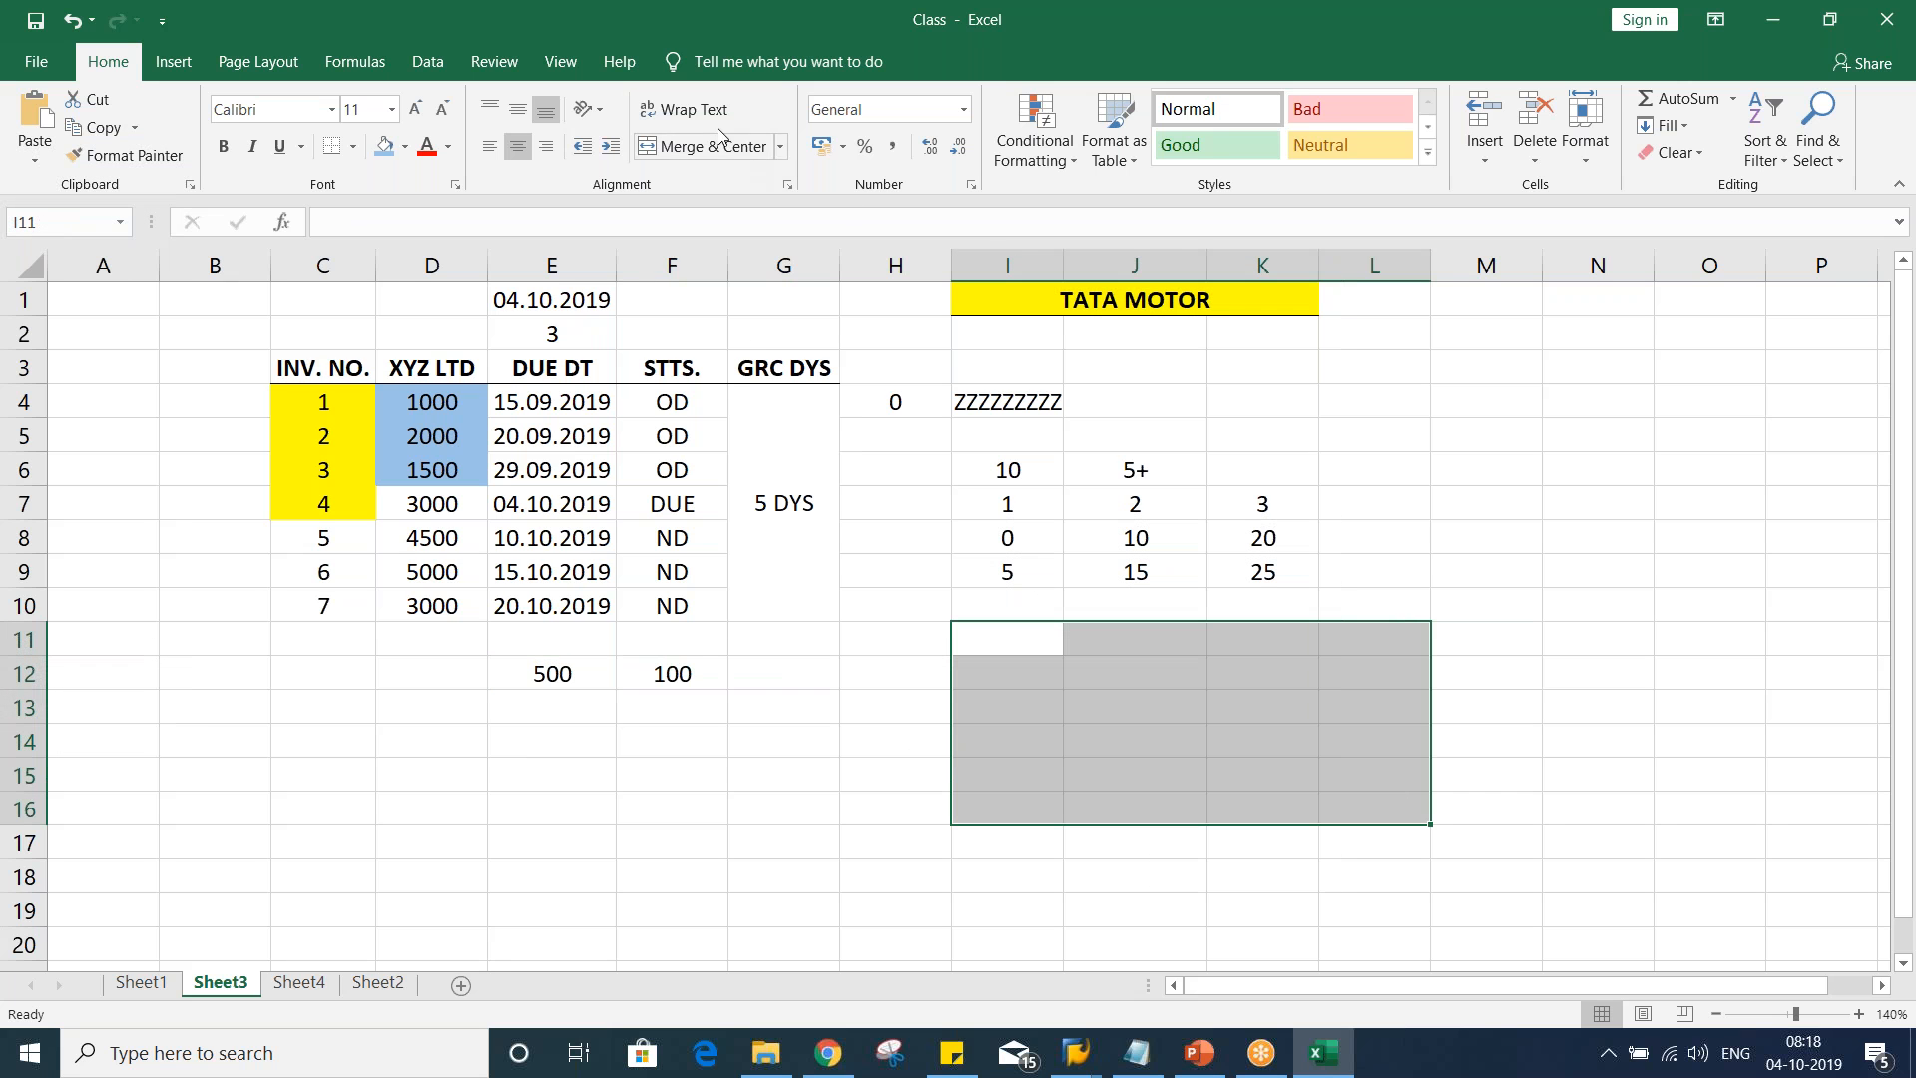
click(354, 146)
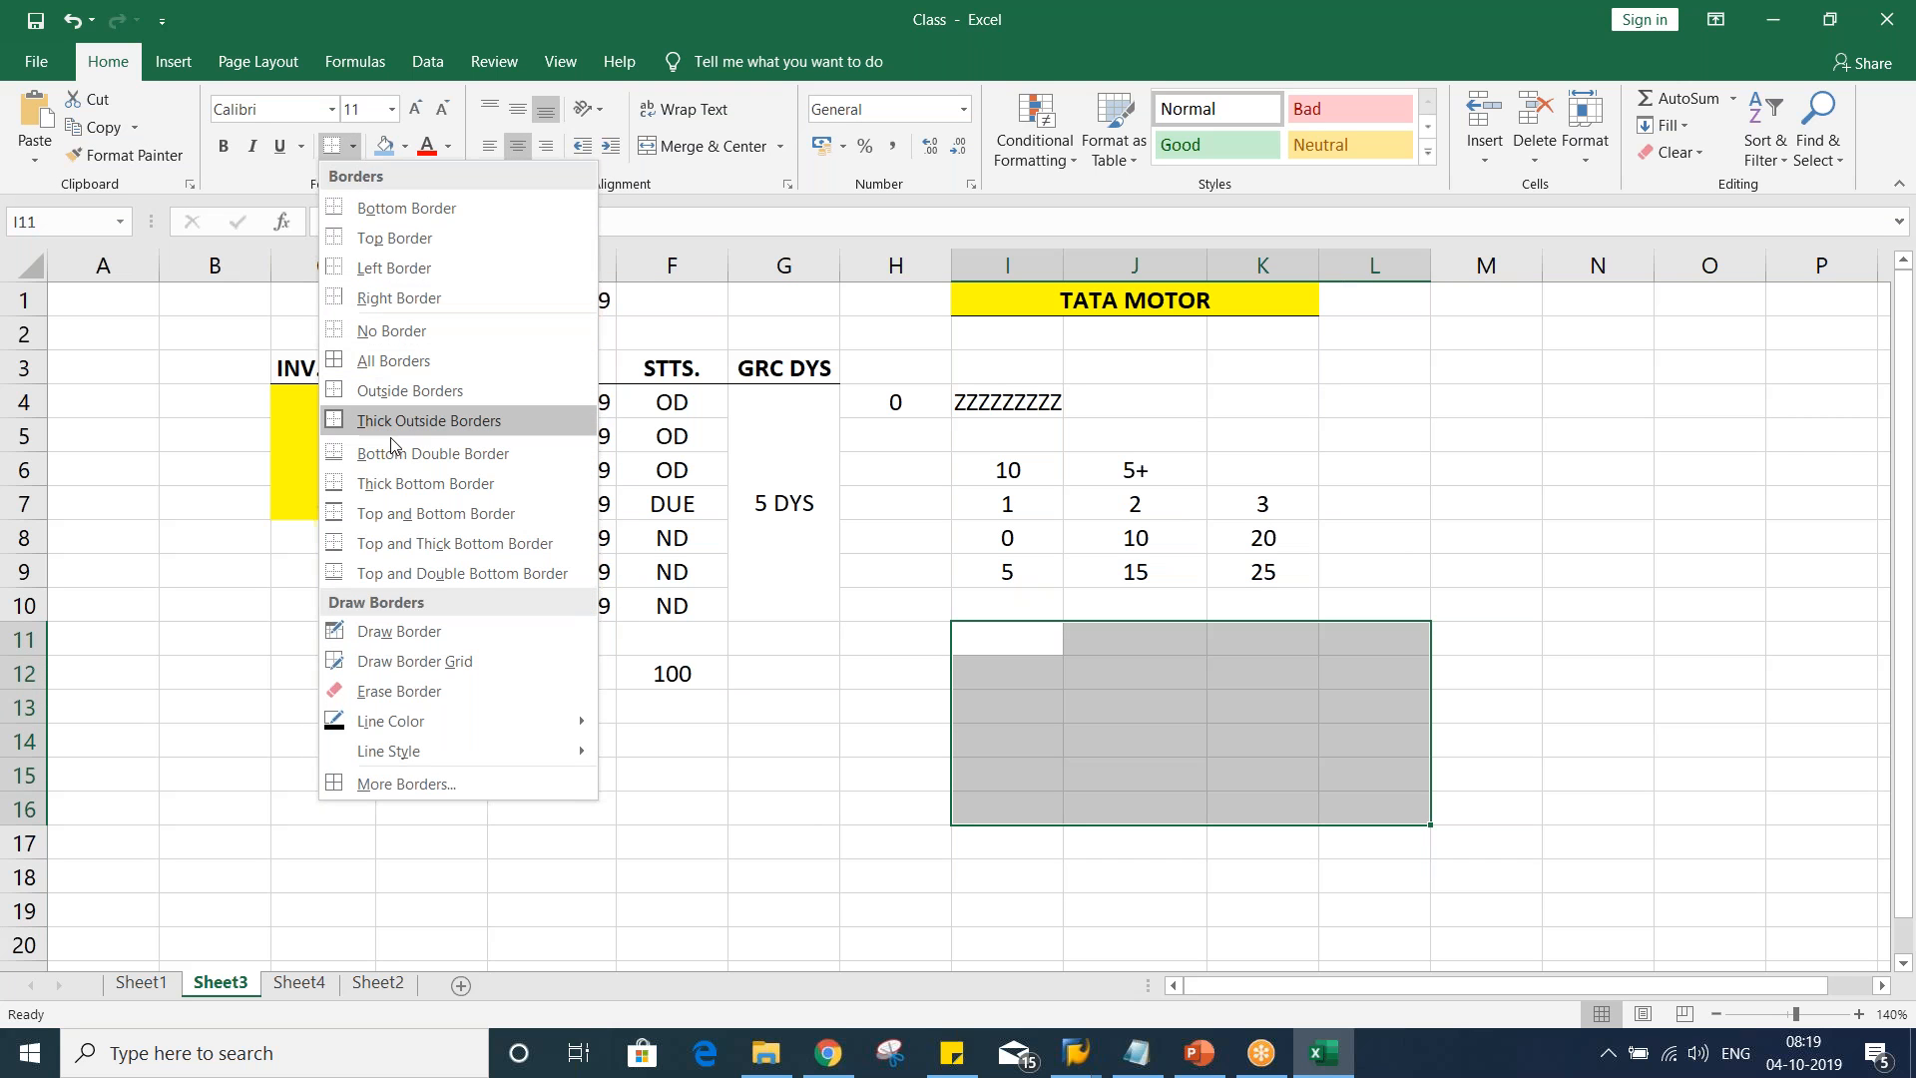
click(1068, 662)
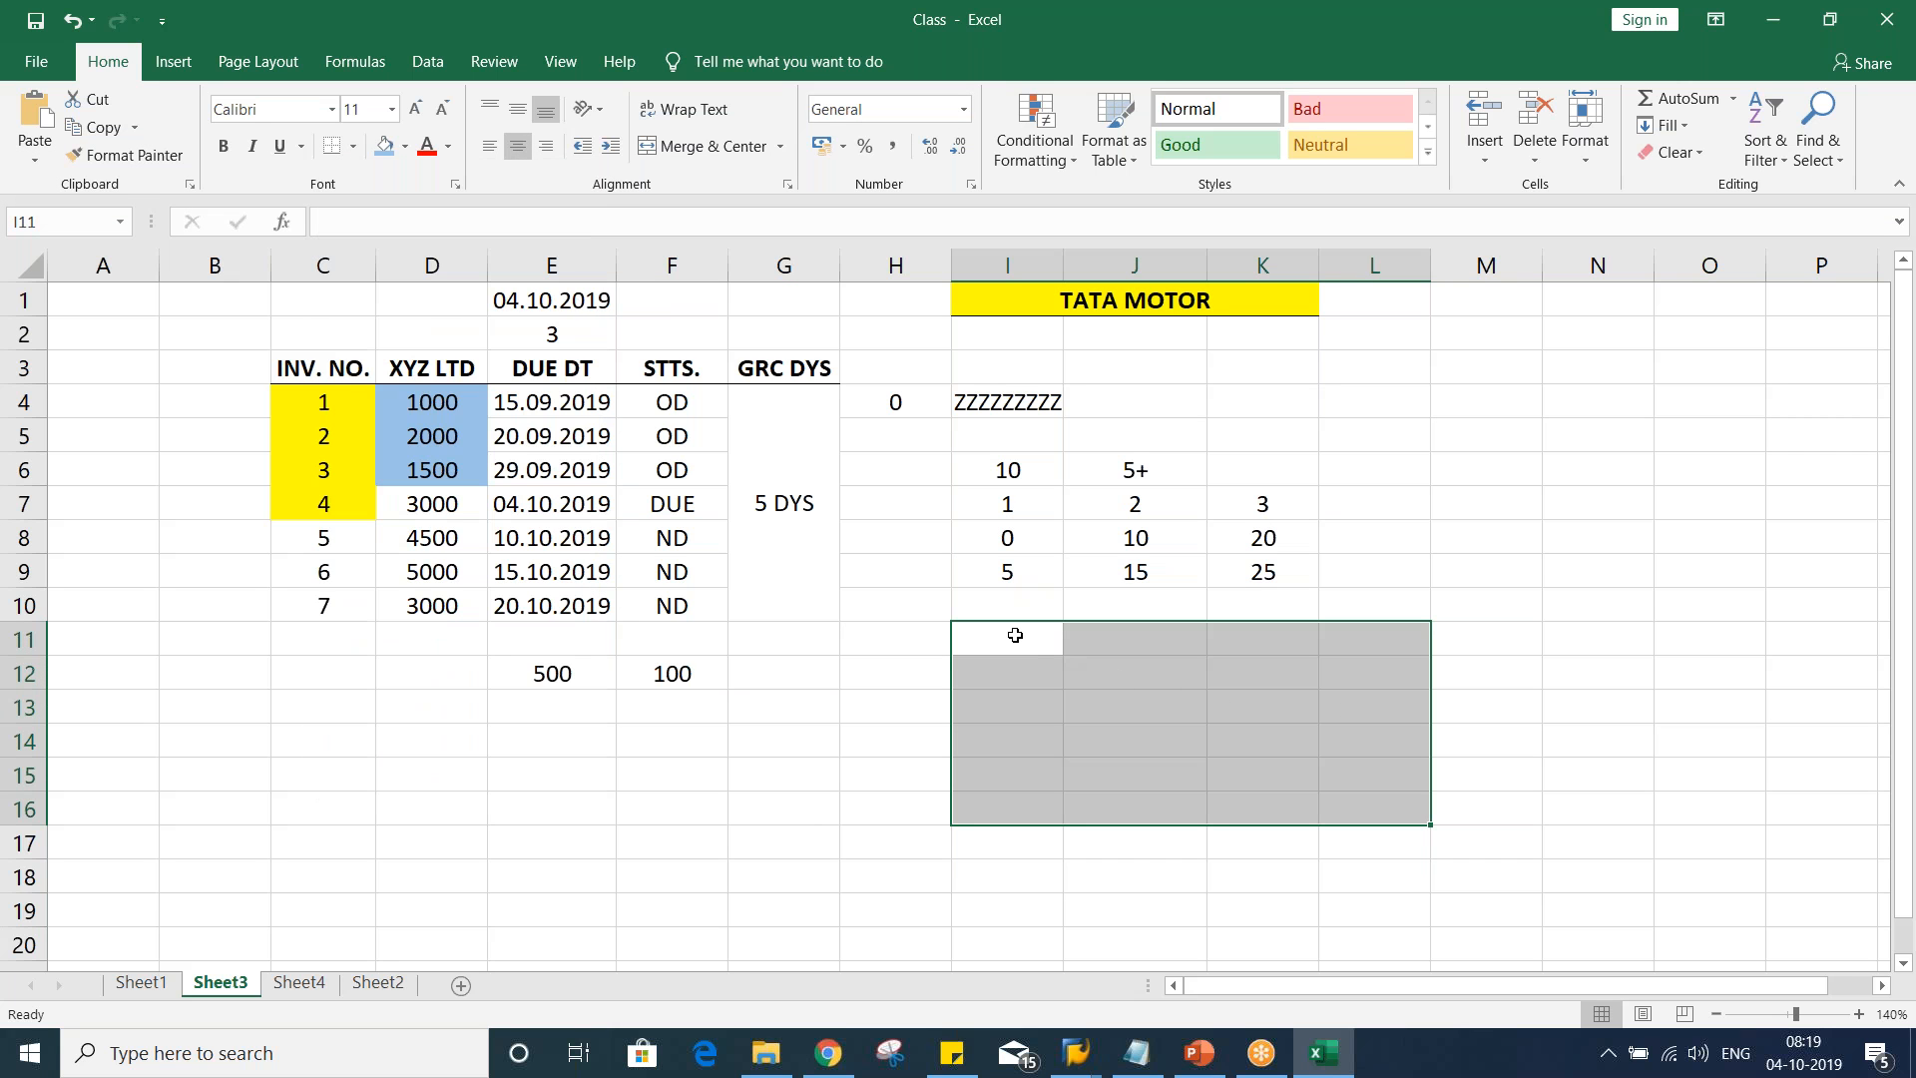
click(1016, 635)
drag(1022, 633, 1404, 834)
click(353, 146)
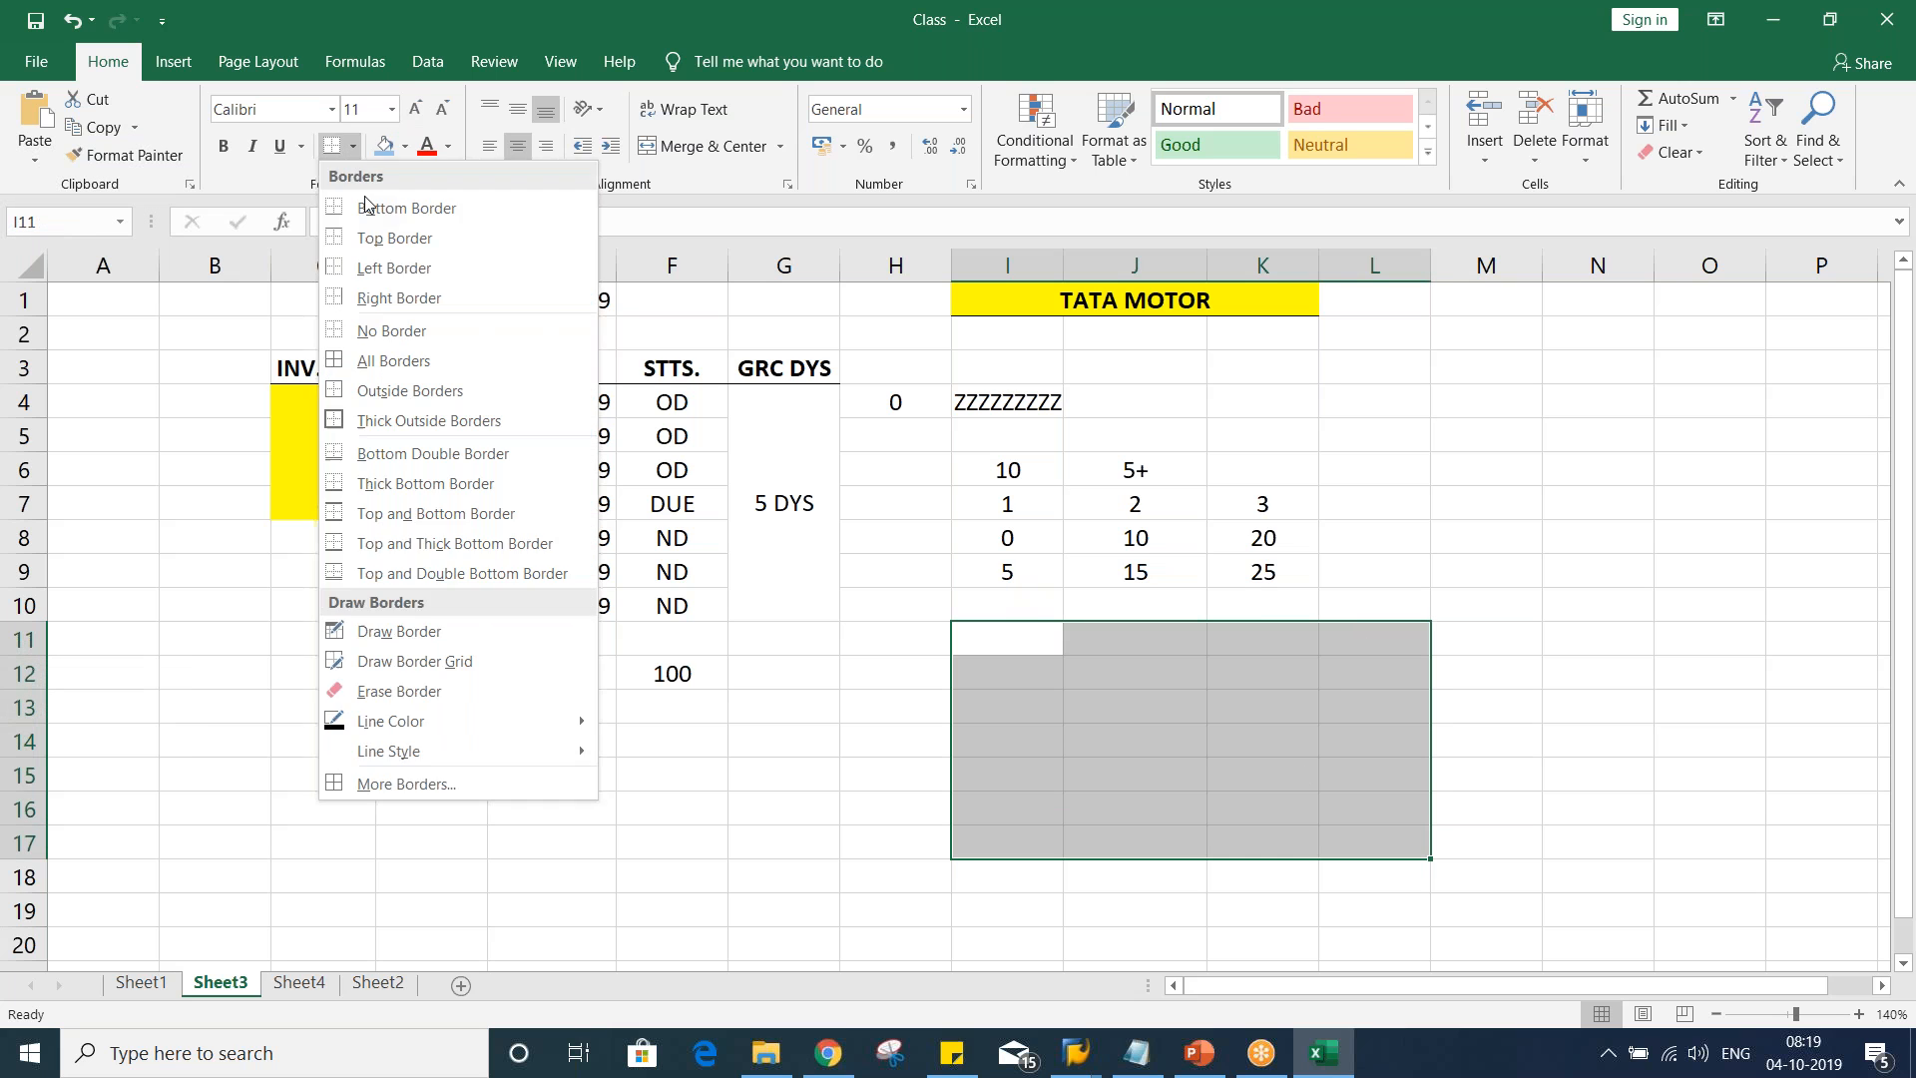
click(390, 424)
click(1201, 677)
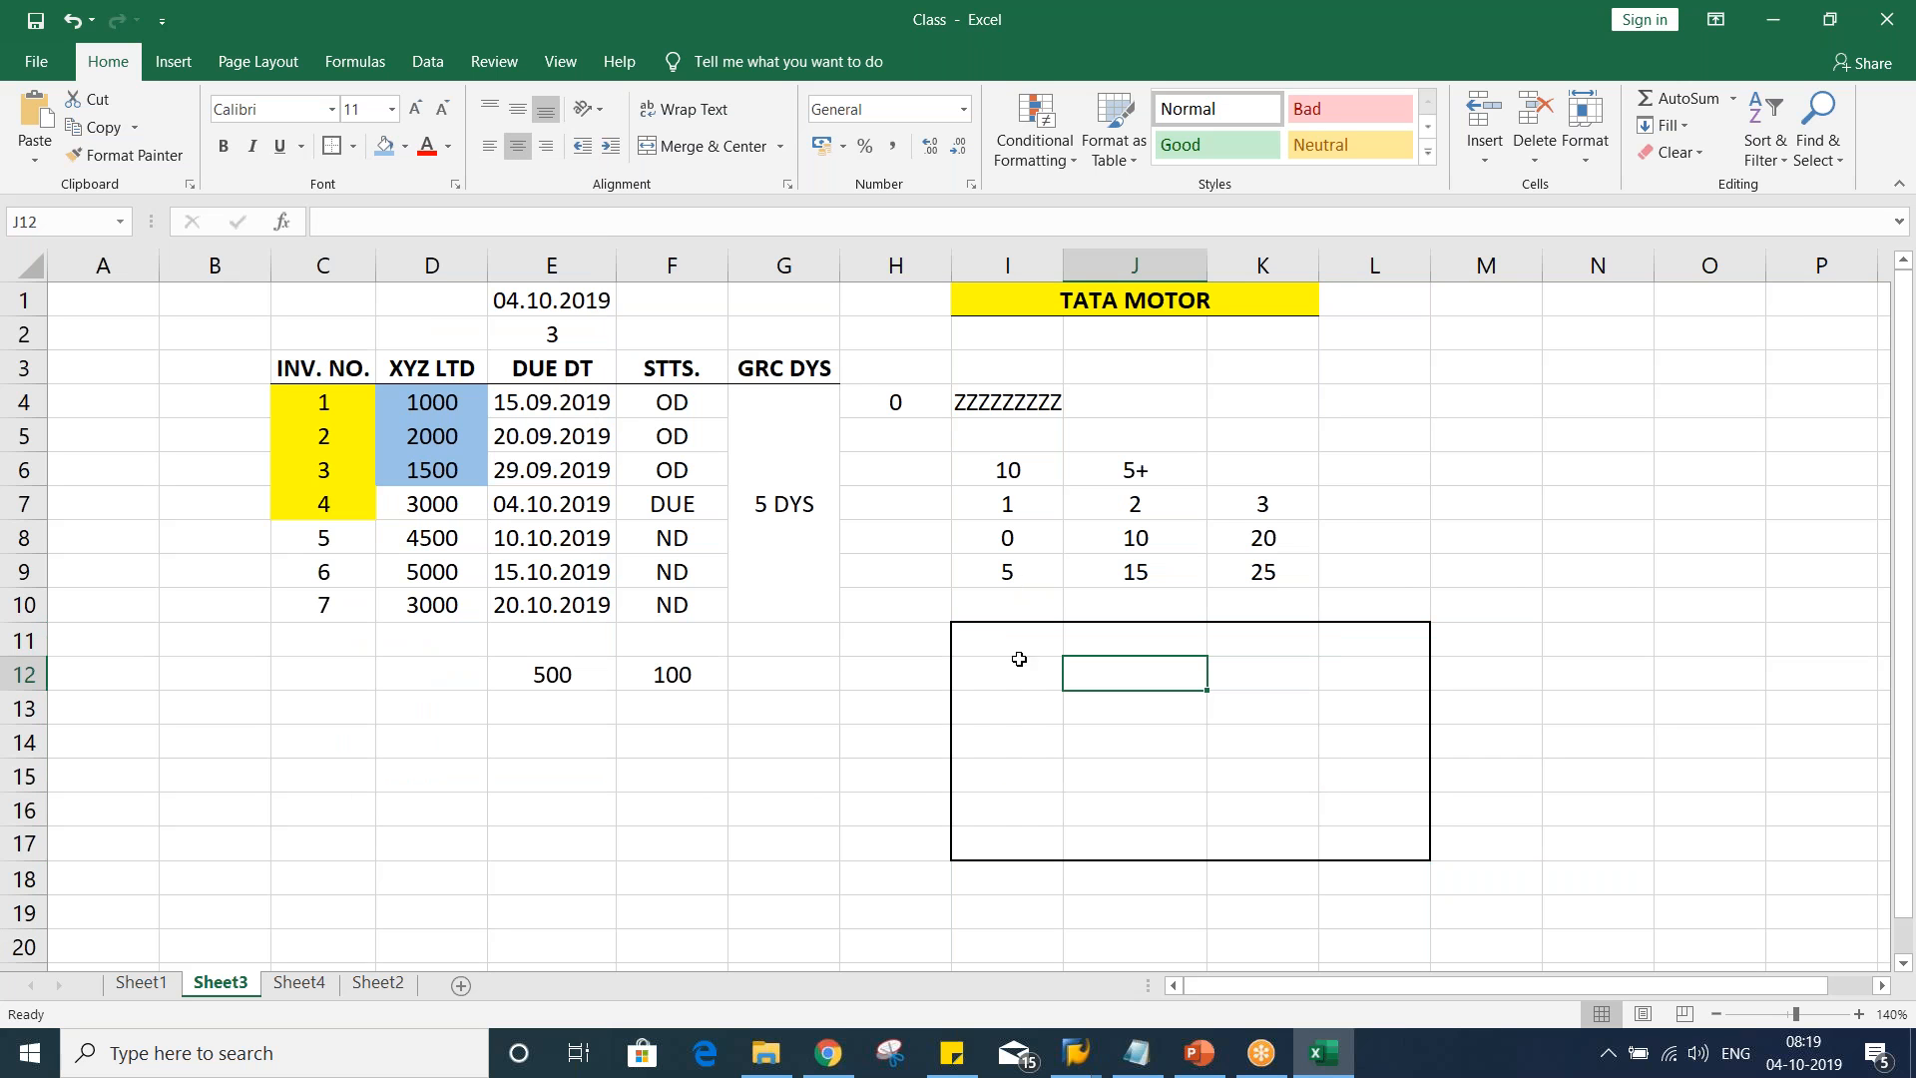
click(982, 641)
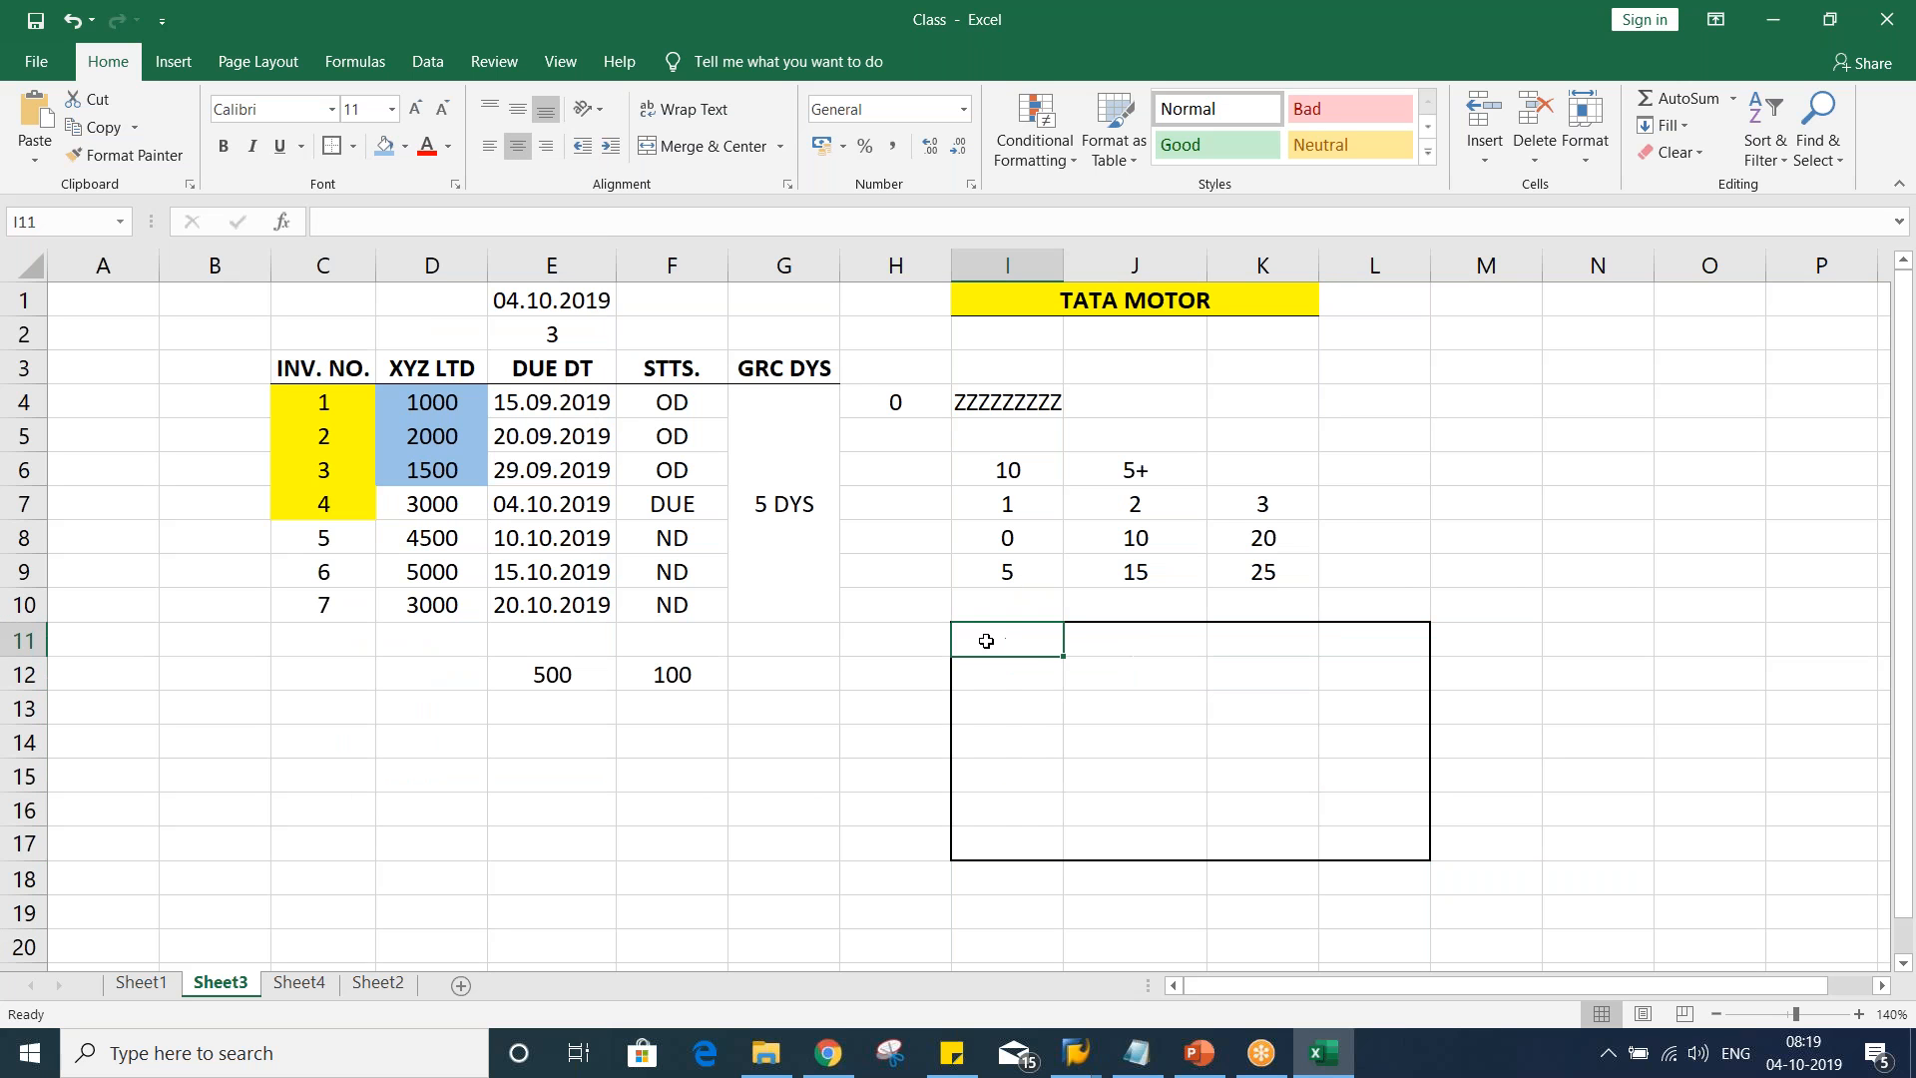
click(1308, 646)
drag(1321, 646, 1284, 680)
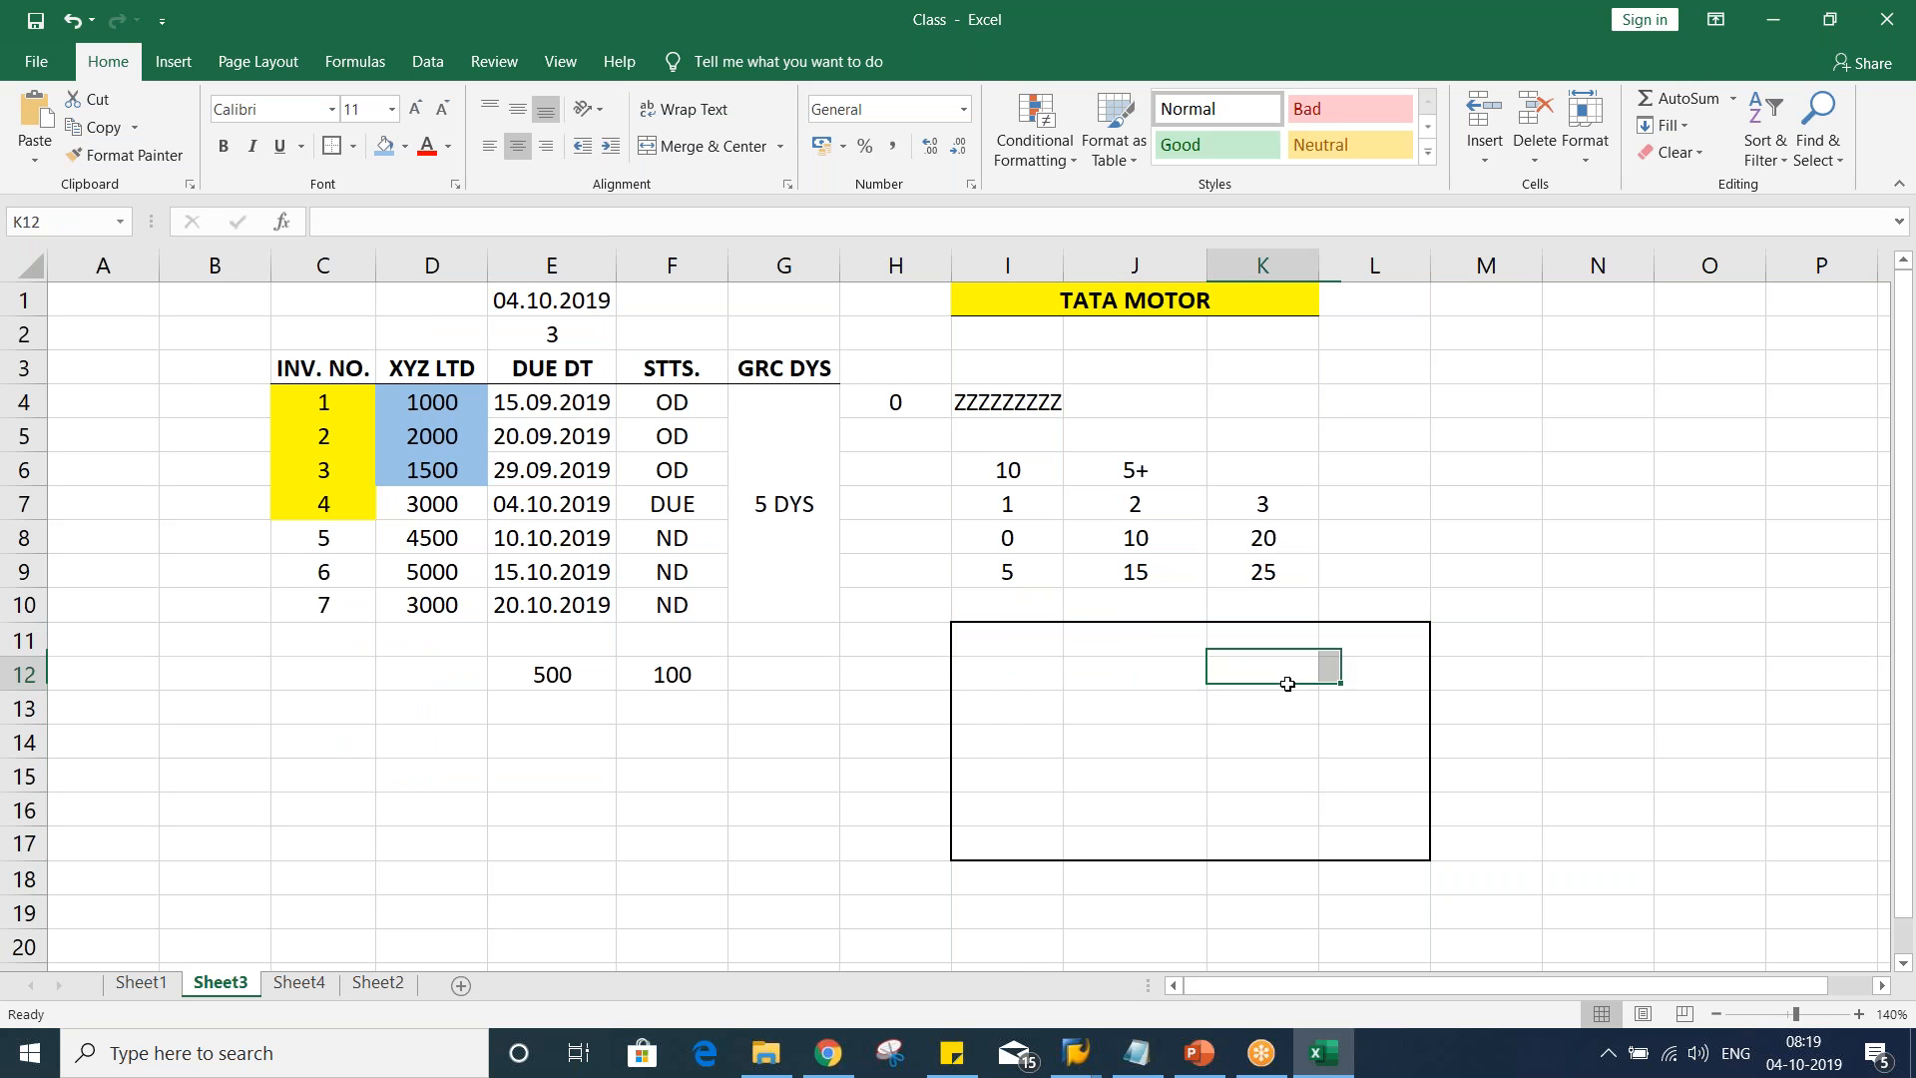
click(1338, 676)
click(1272, 708)
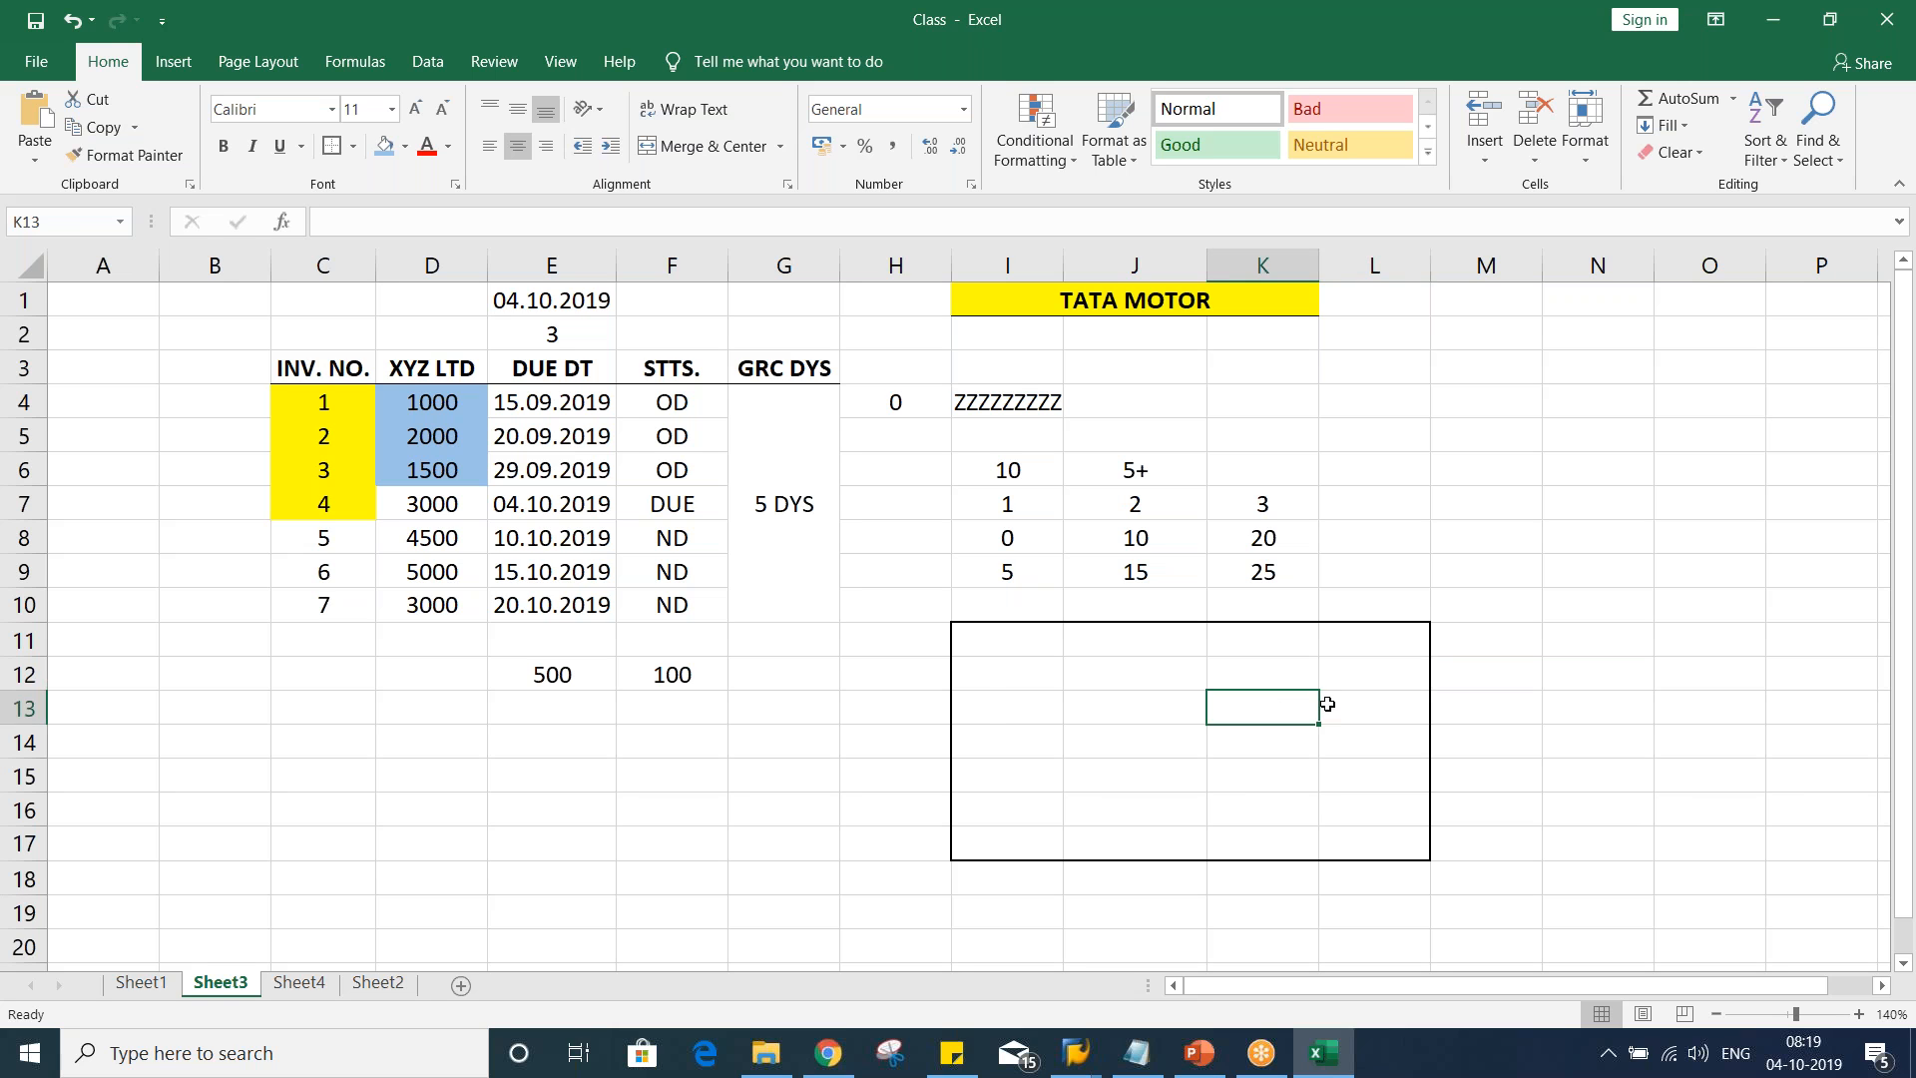
Merge and centre cells I13:K13 and enter the letter text "DEAR CUSTOMER, THIS IS TO"
drag(992, 700, 1278, 709)
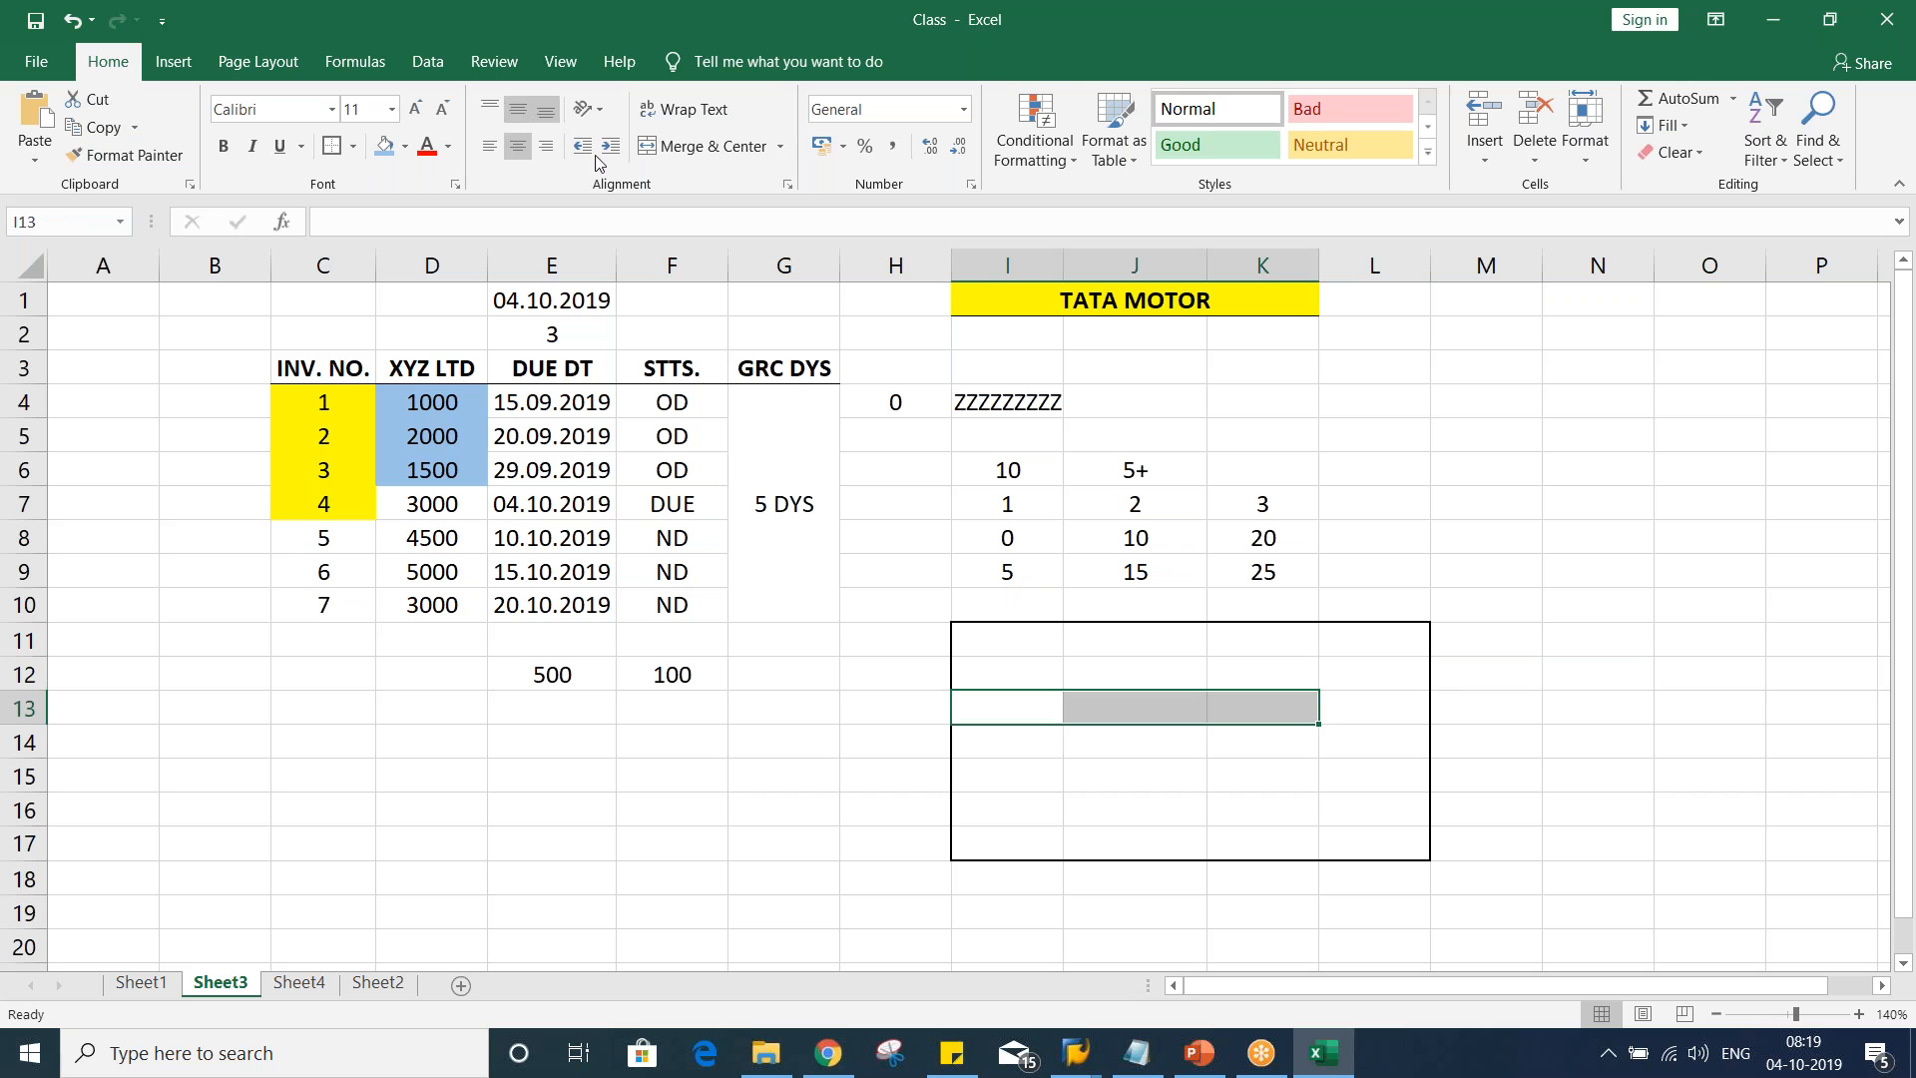
click(675, 143)
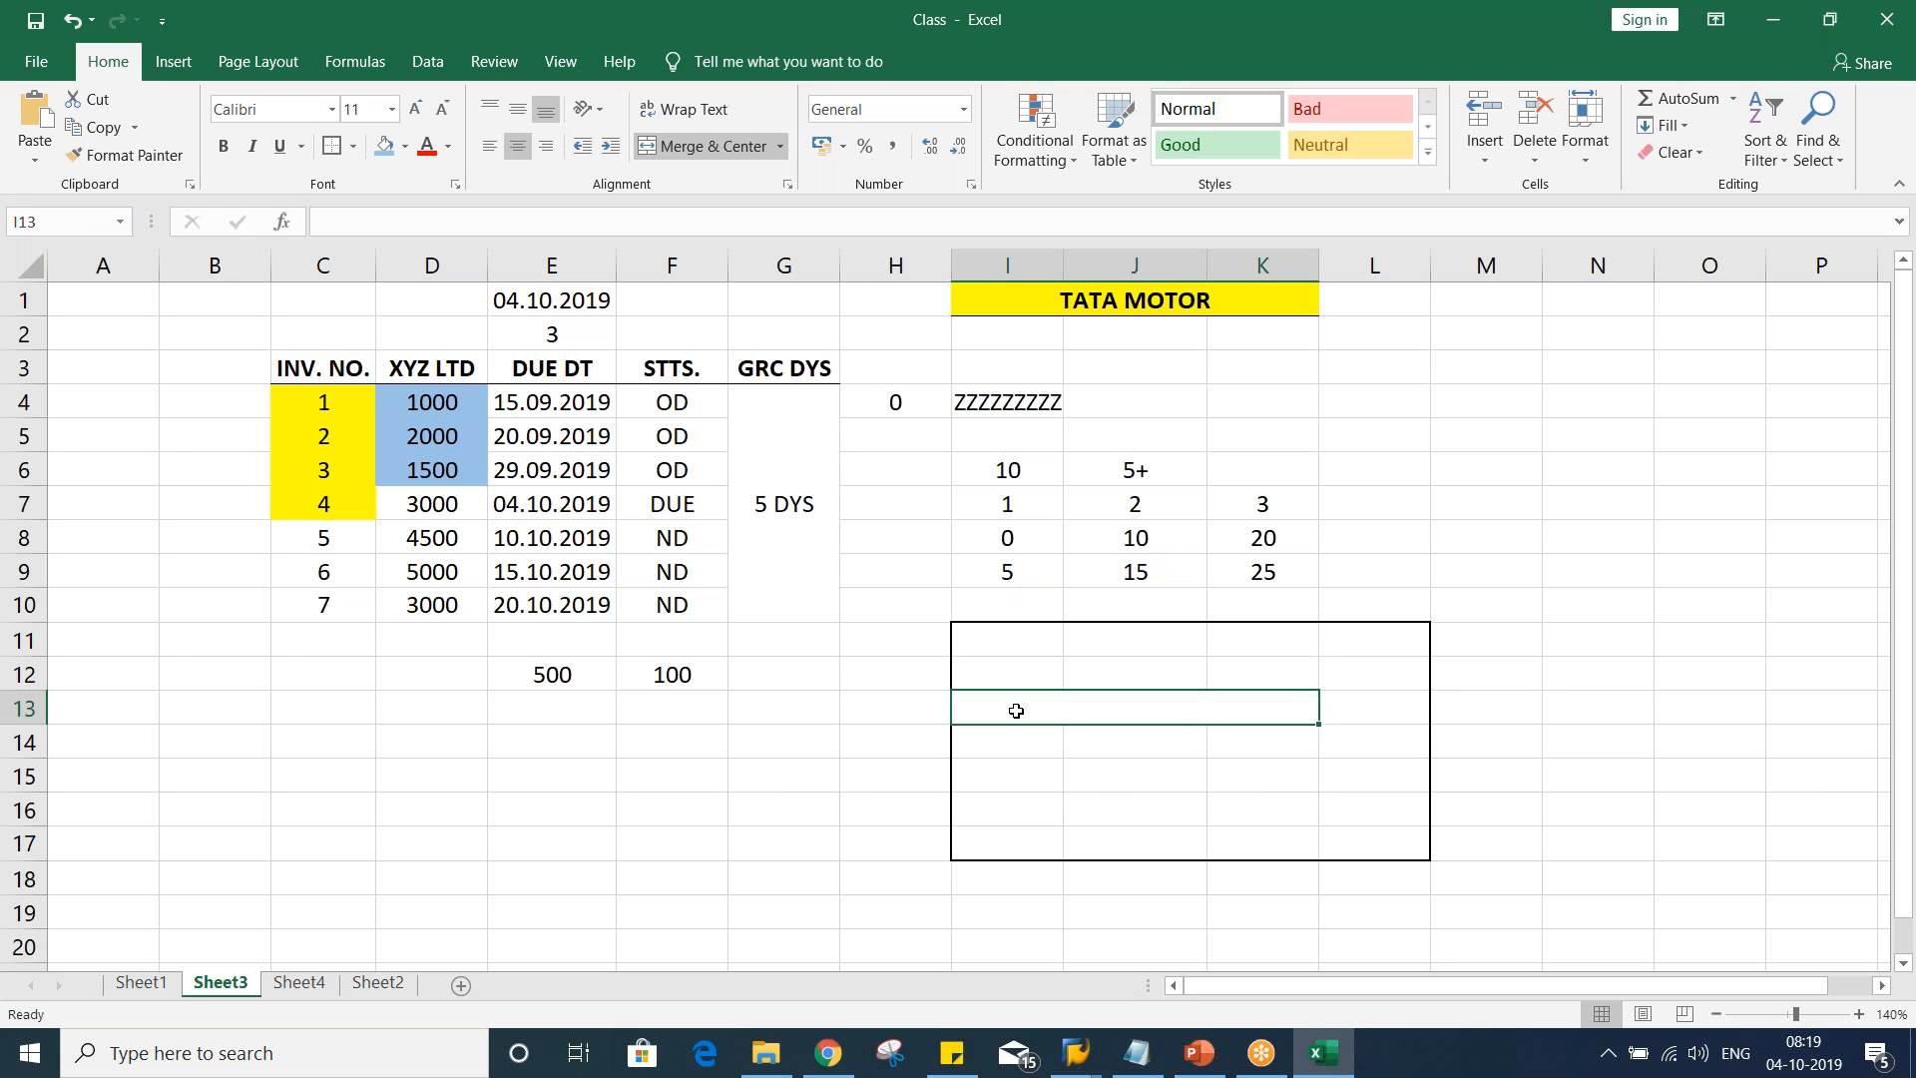
text(DEAR)
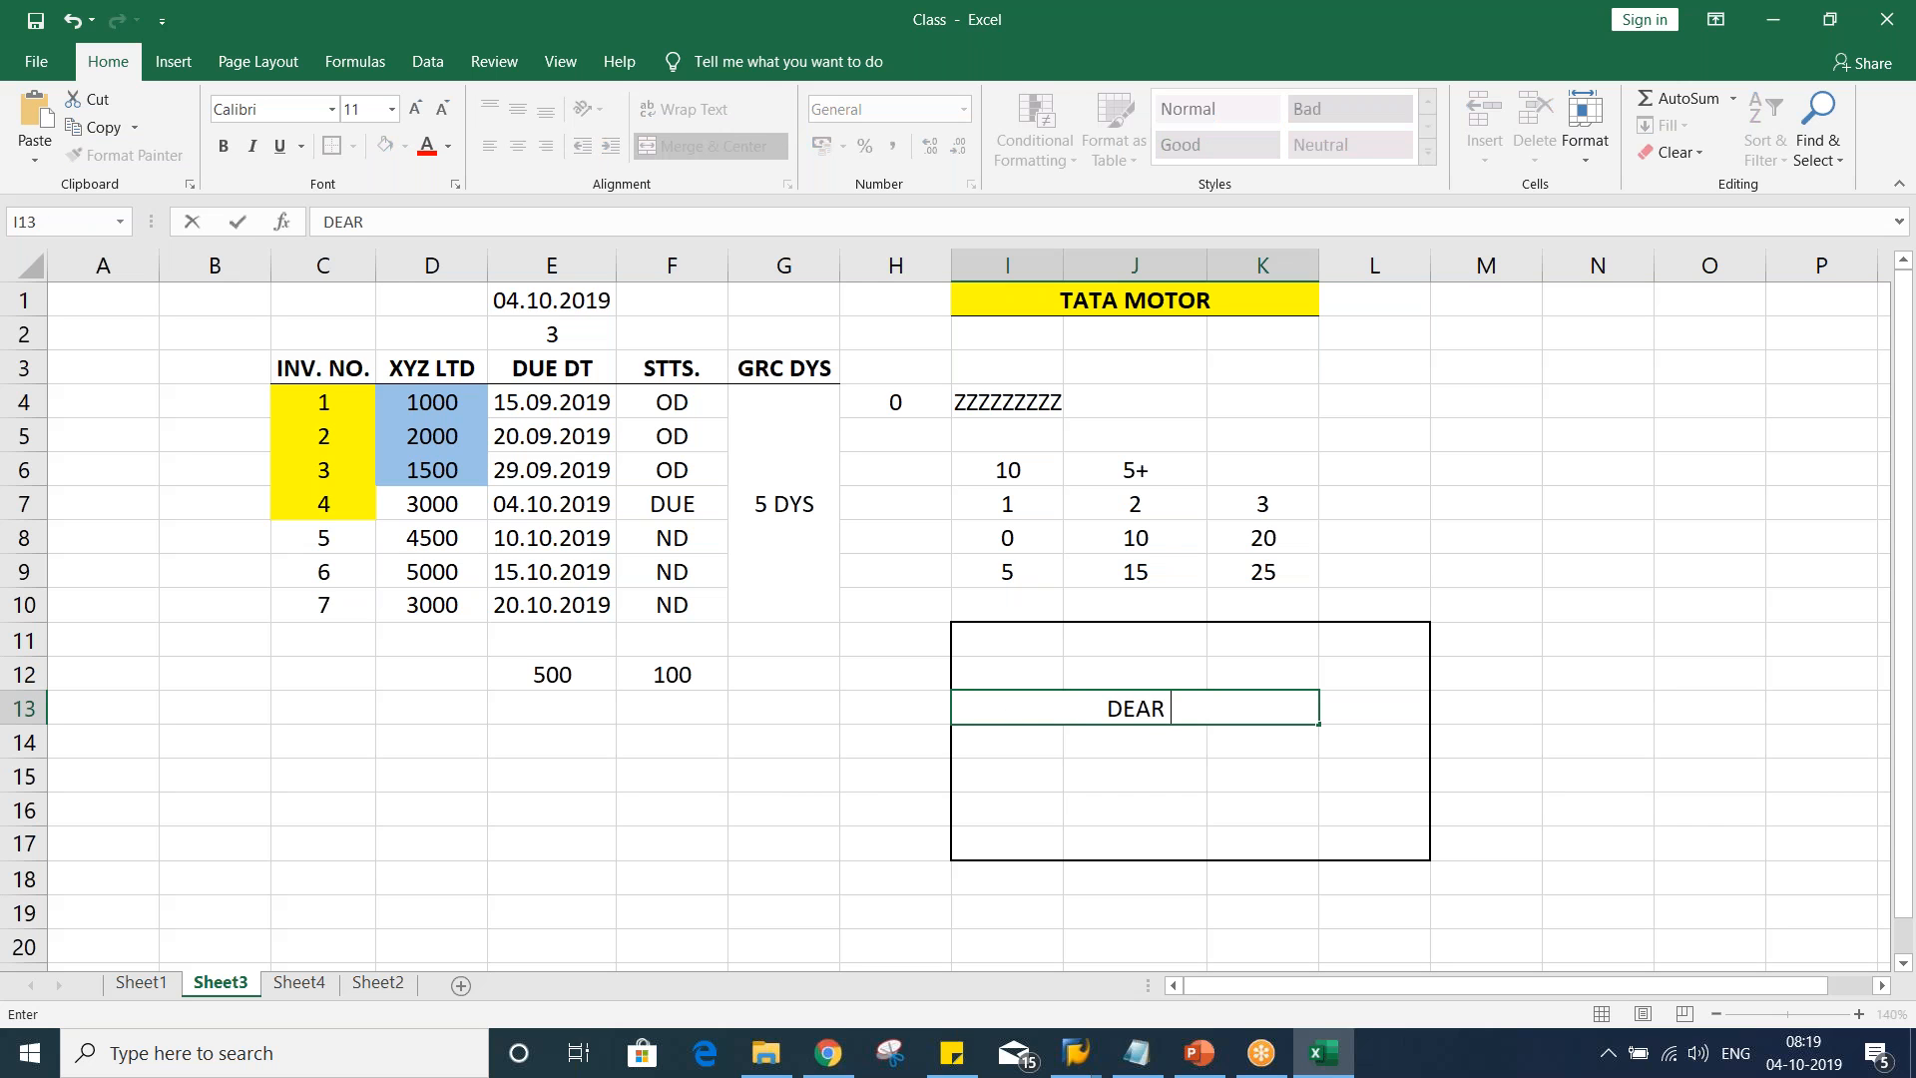
text( CUSTOMER)
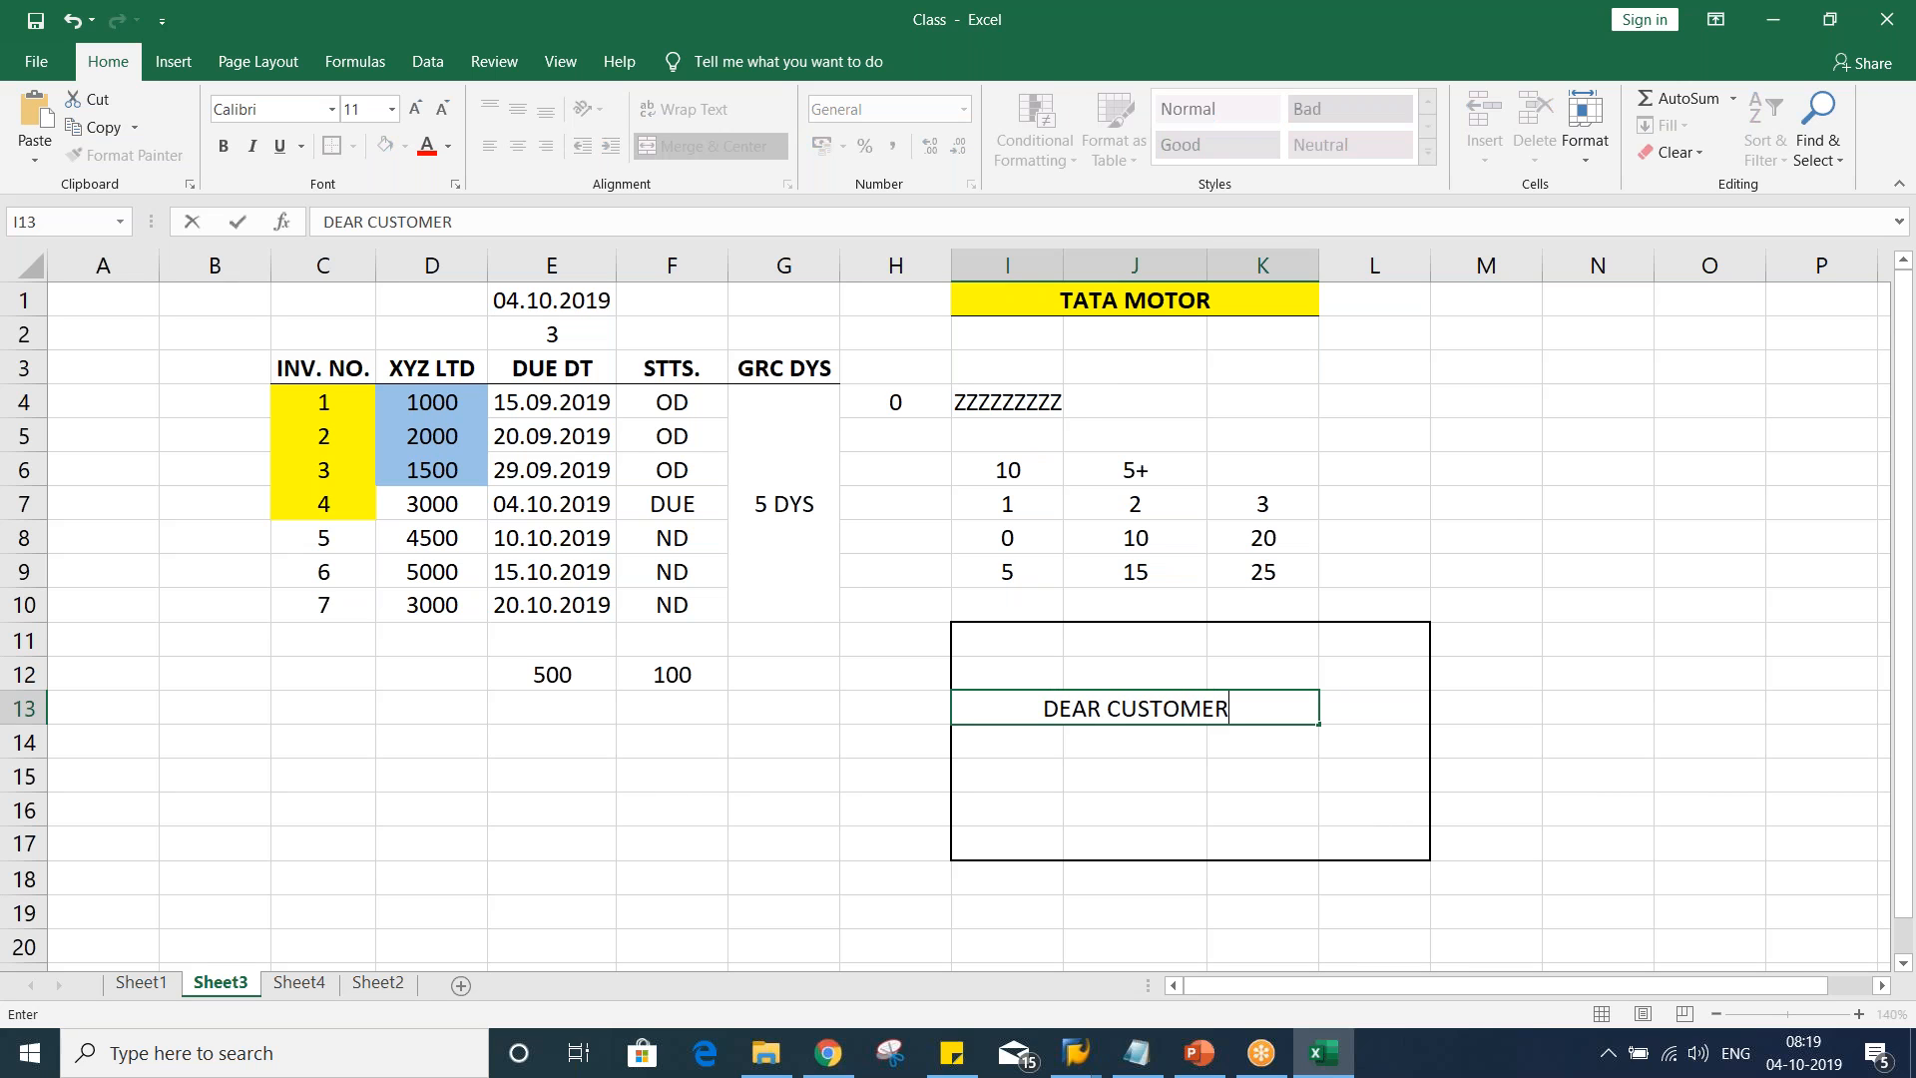
text(, THIS TI)
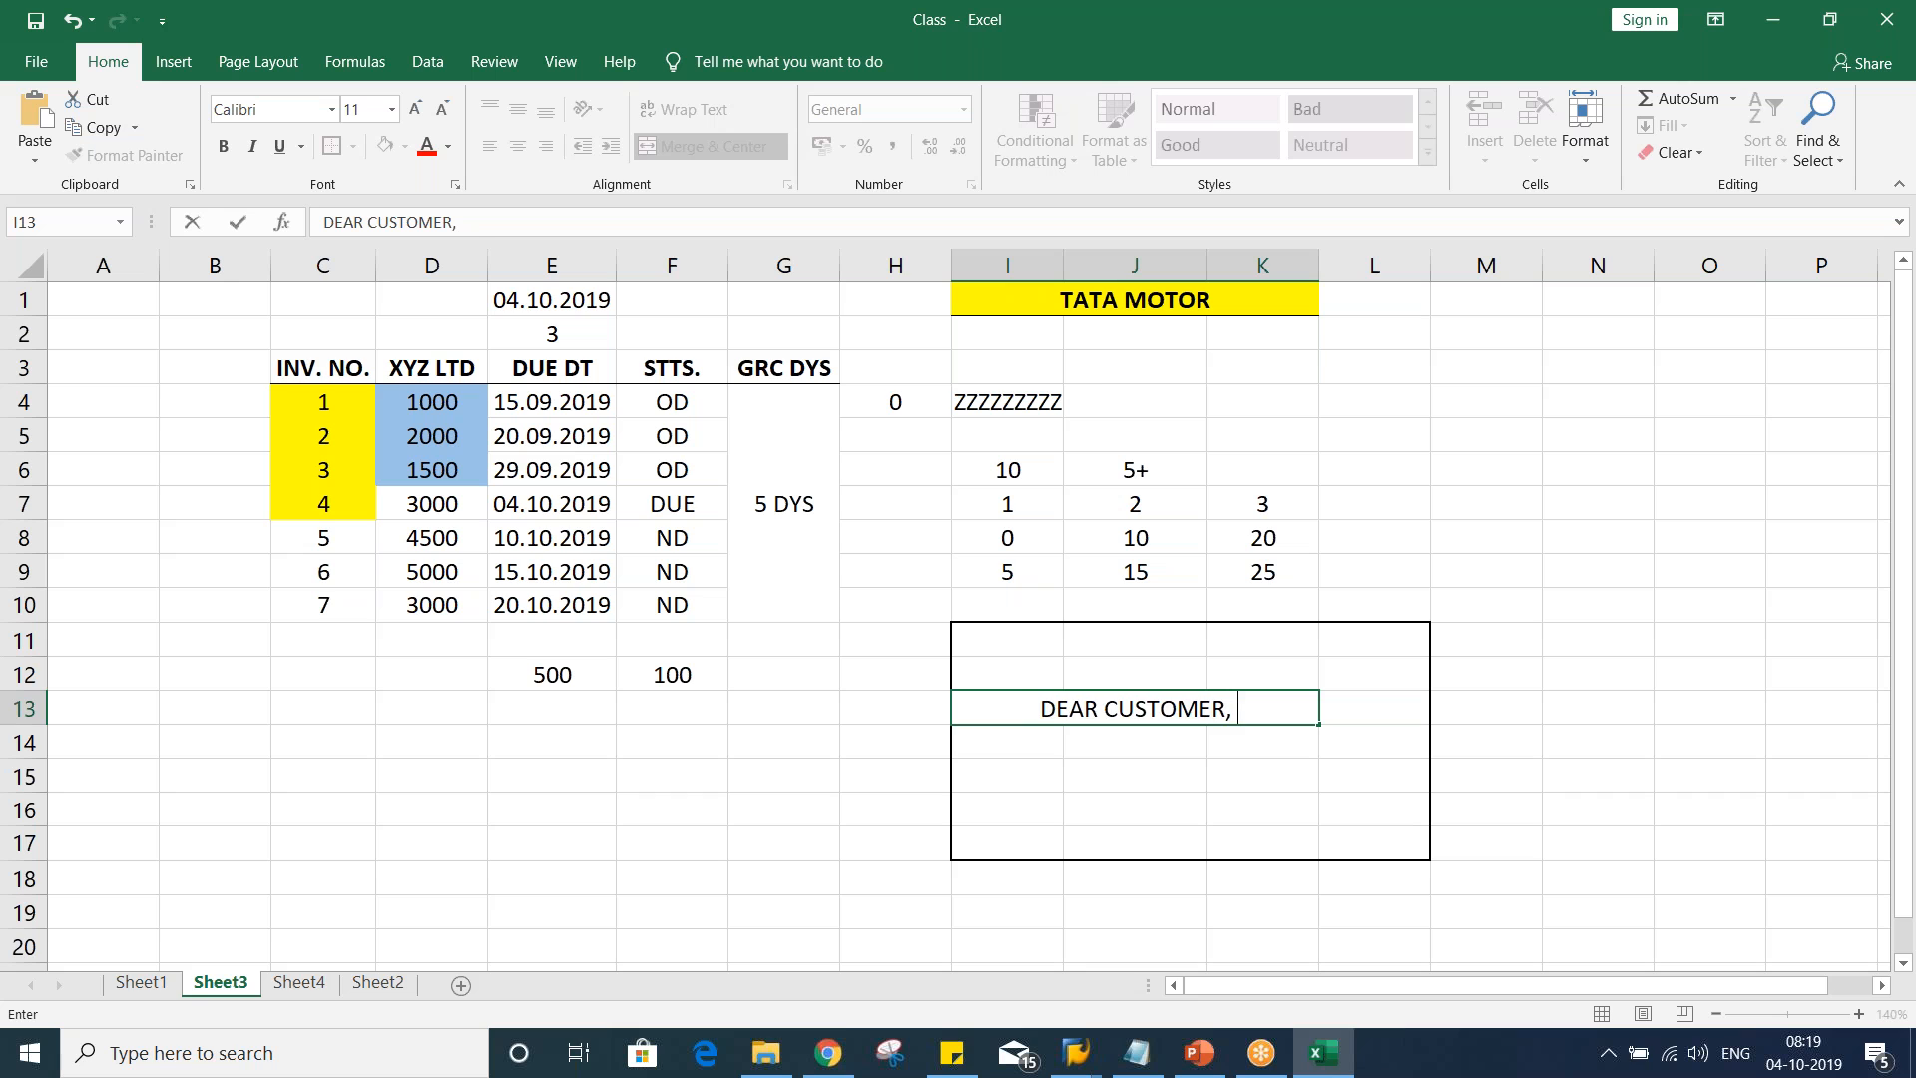
key(BackSpace)
key(BackSpace)
text(IS TOO)
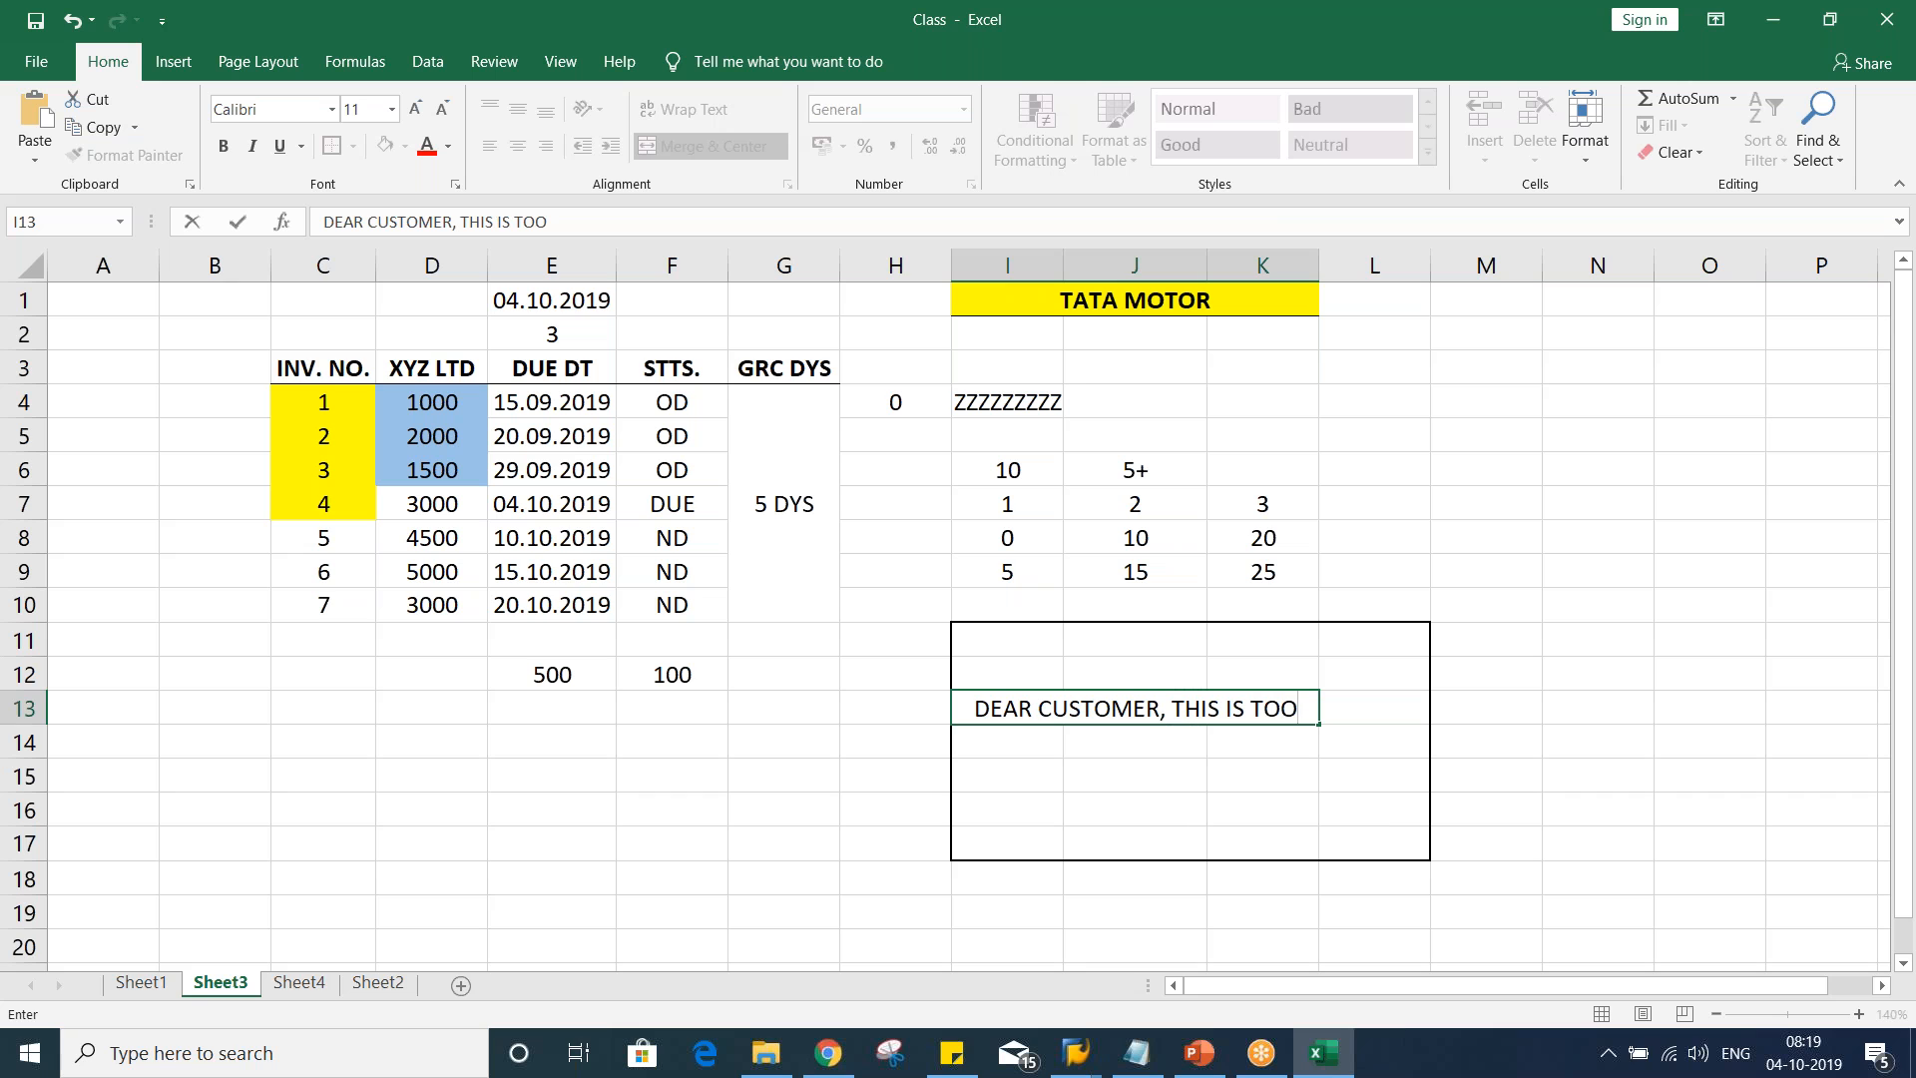
key(BackSpace)
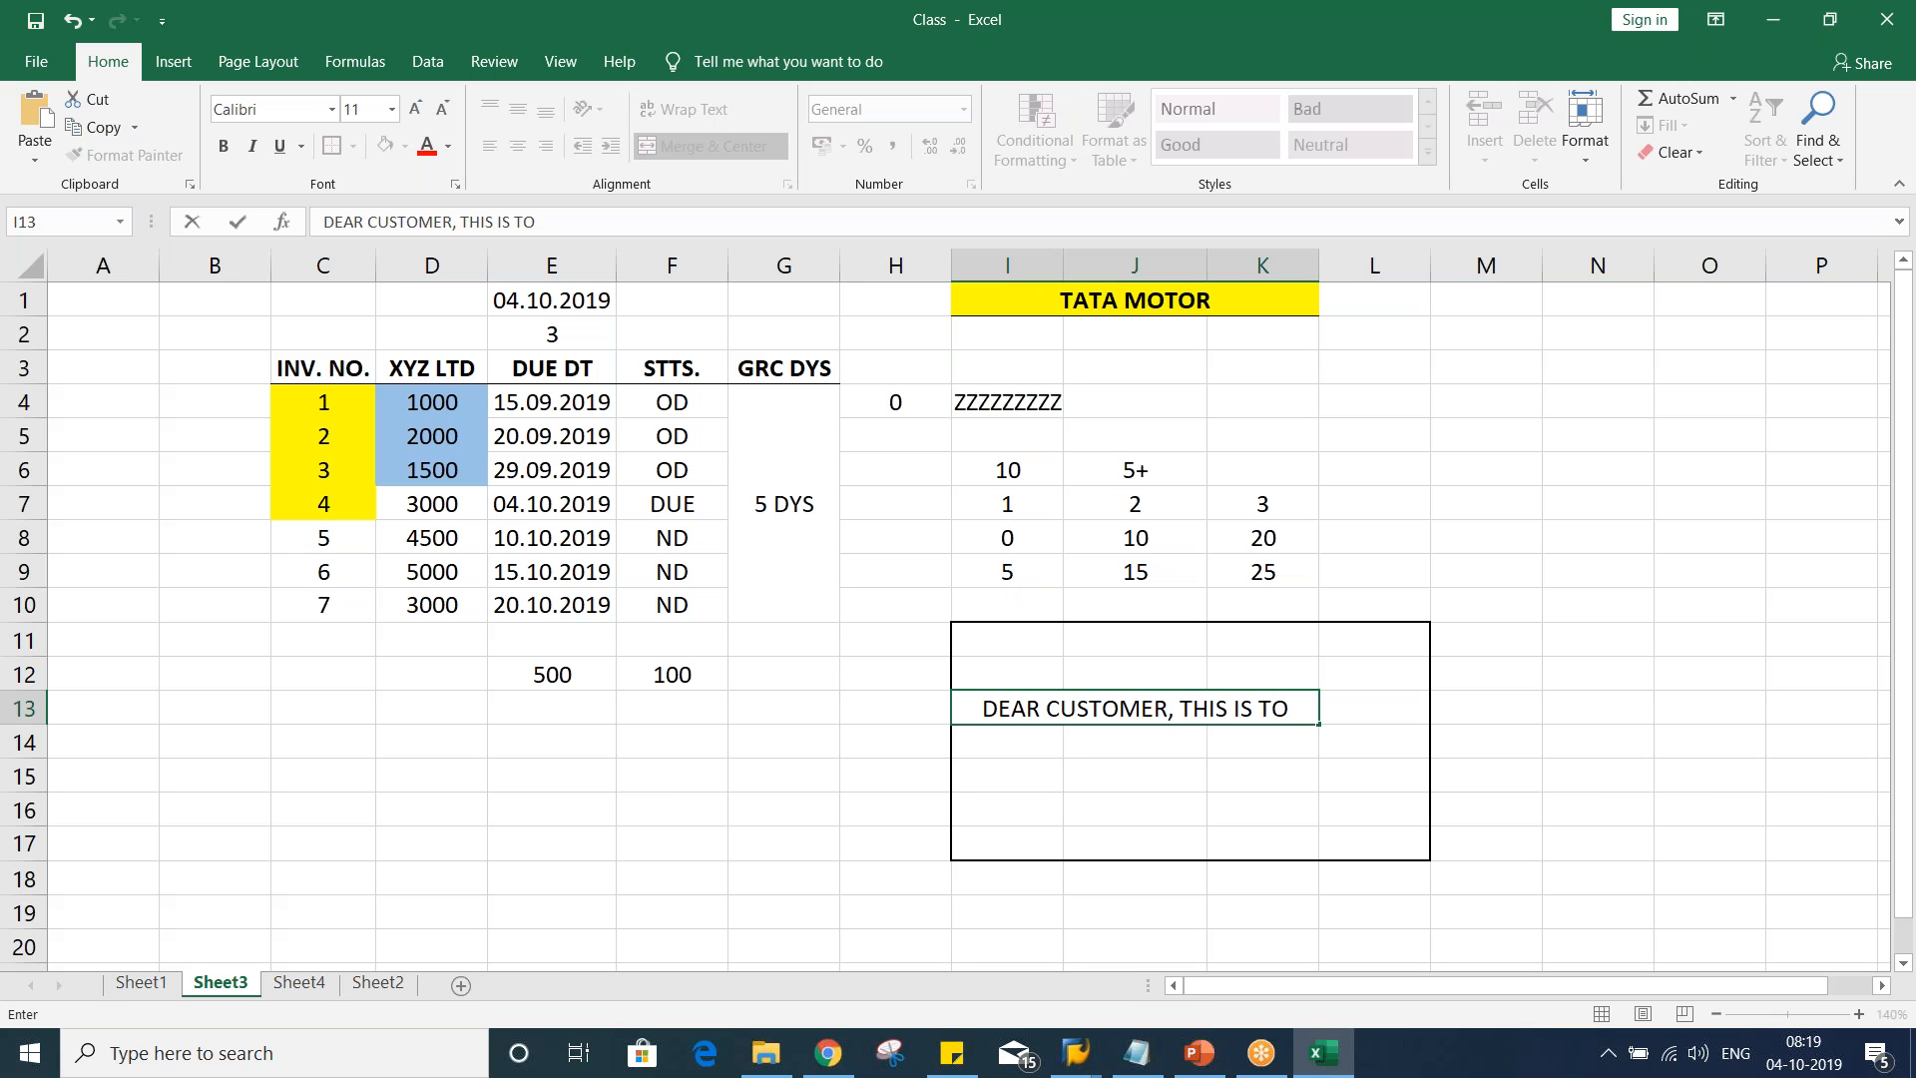
List items 1 and 2 in I15:I16 of the sample letter with amounts 1000 and 1500 in J15:J16
click(1010, 766)
text(1)
key(Return)
text(2)
key(Return)
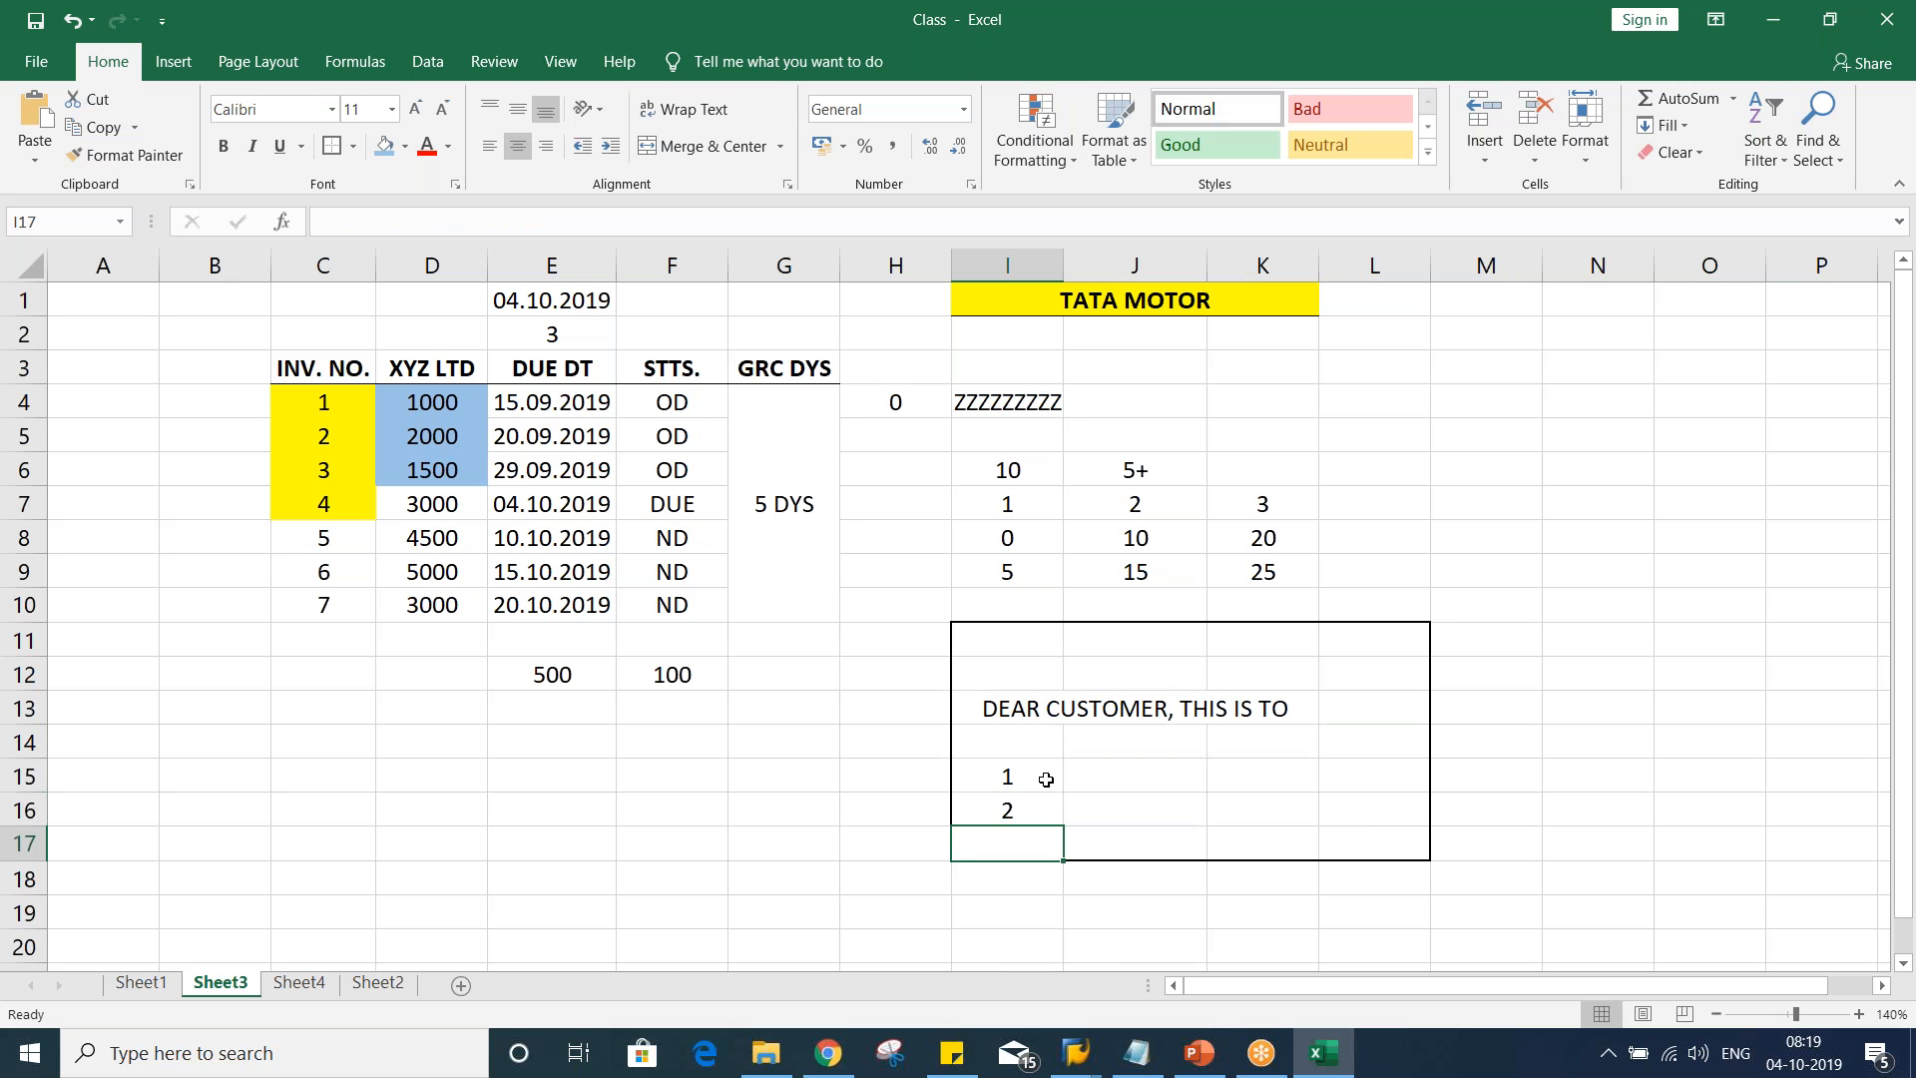
click(1158, 773)
text(1000)
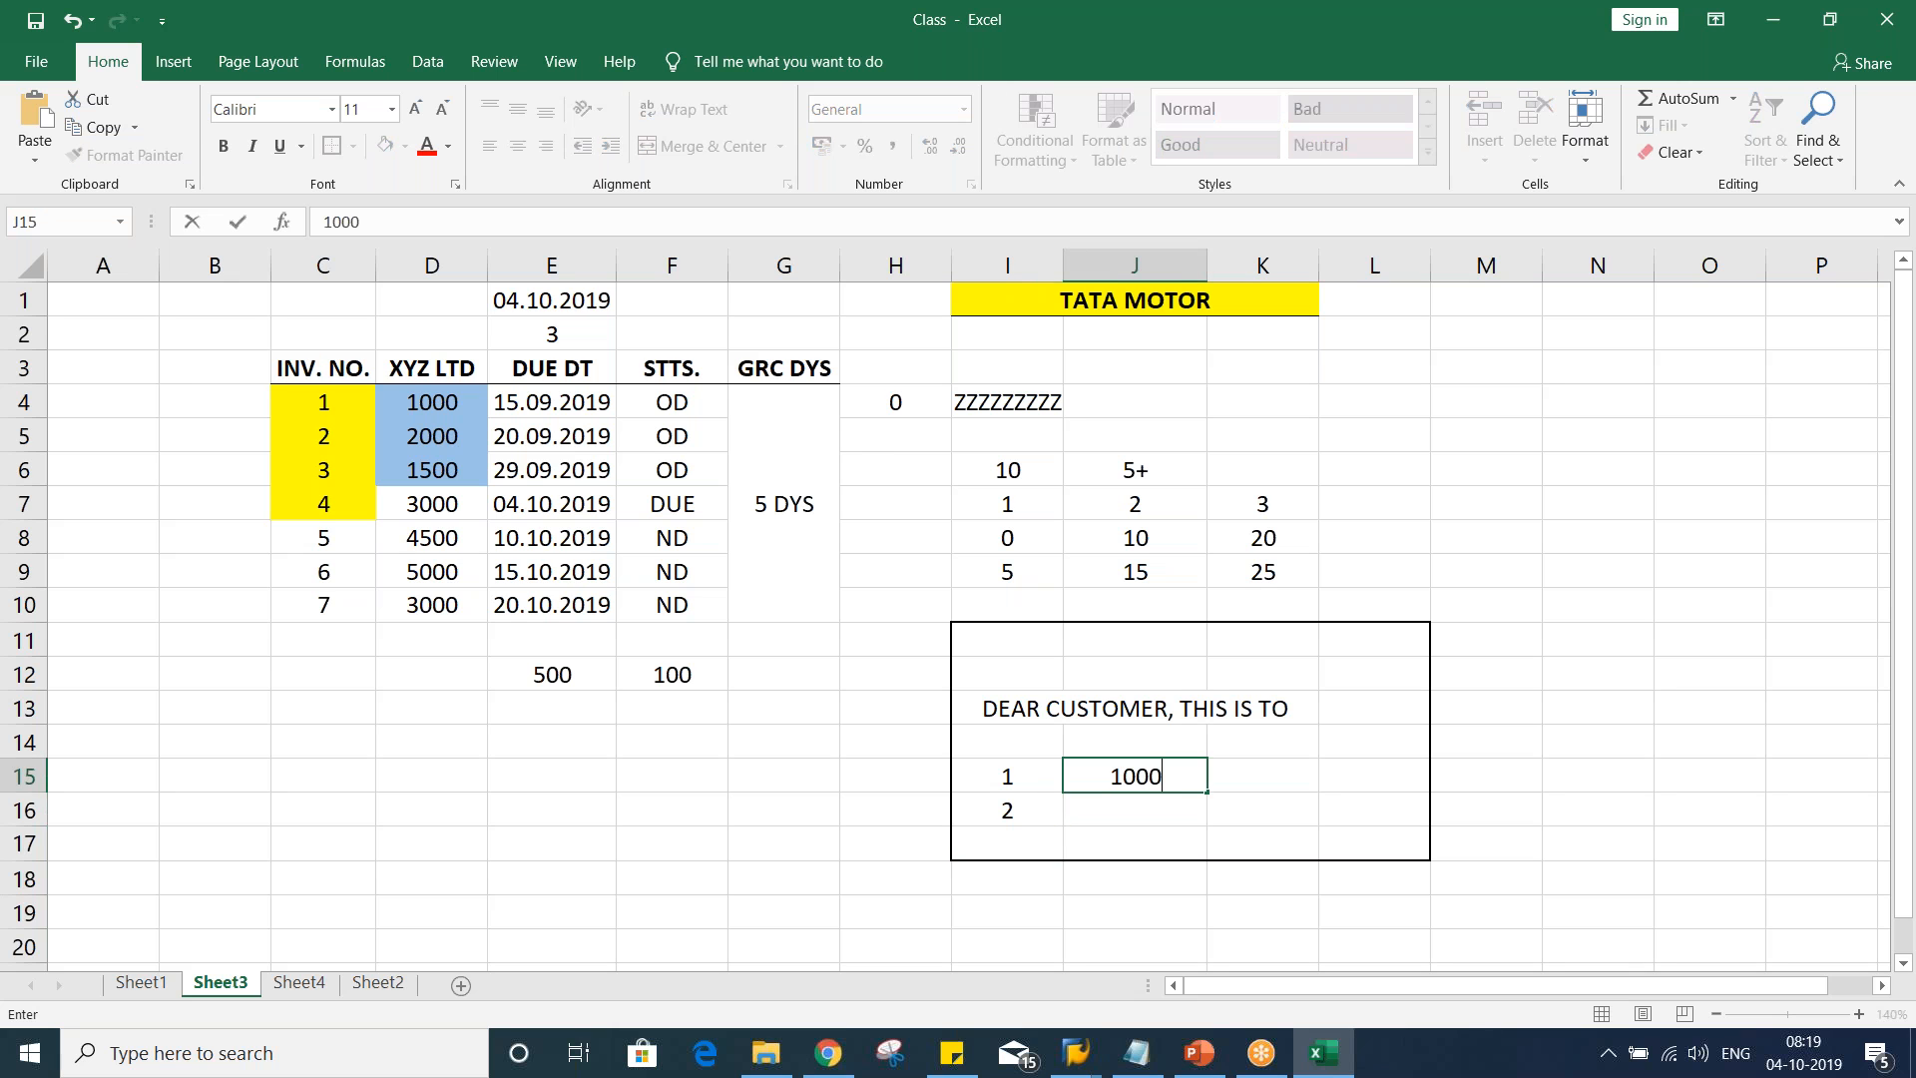
key(Return)
text(1500)
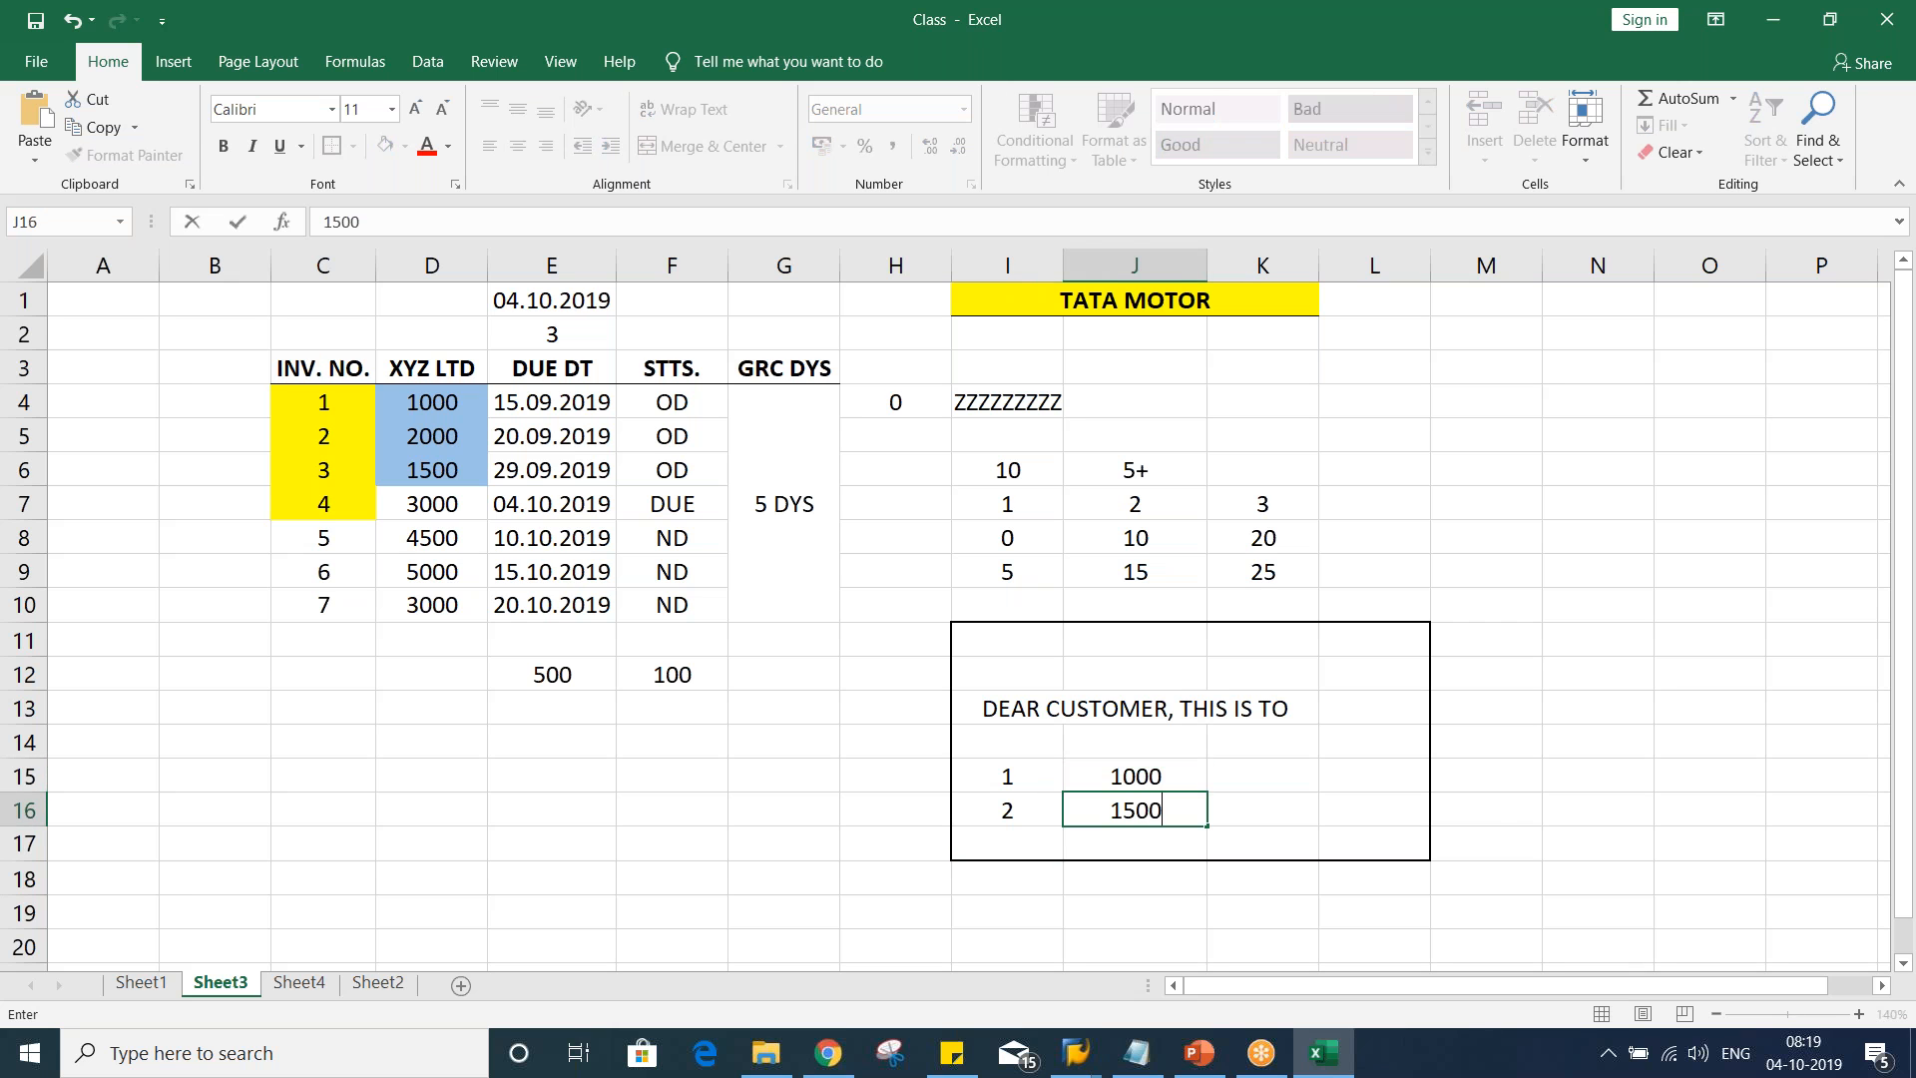
key(Return)
key(Up)
Enter 1 in both K15 and K16, and add 15 and 20 in L15:L16 of the sample letter
click(1288, 787)
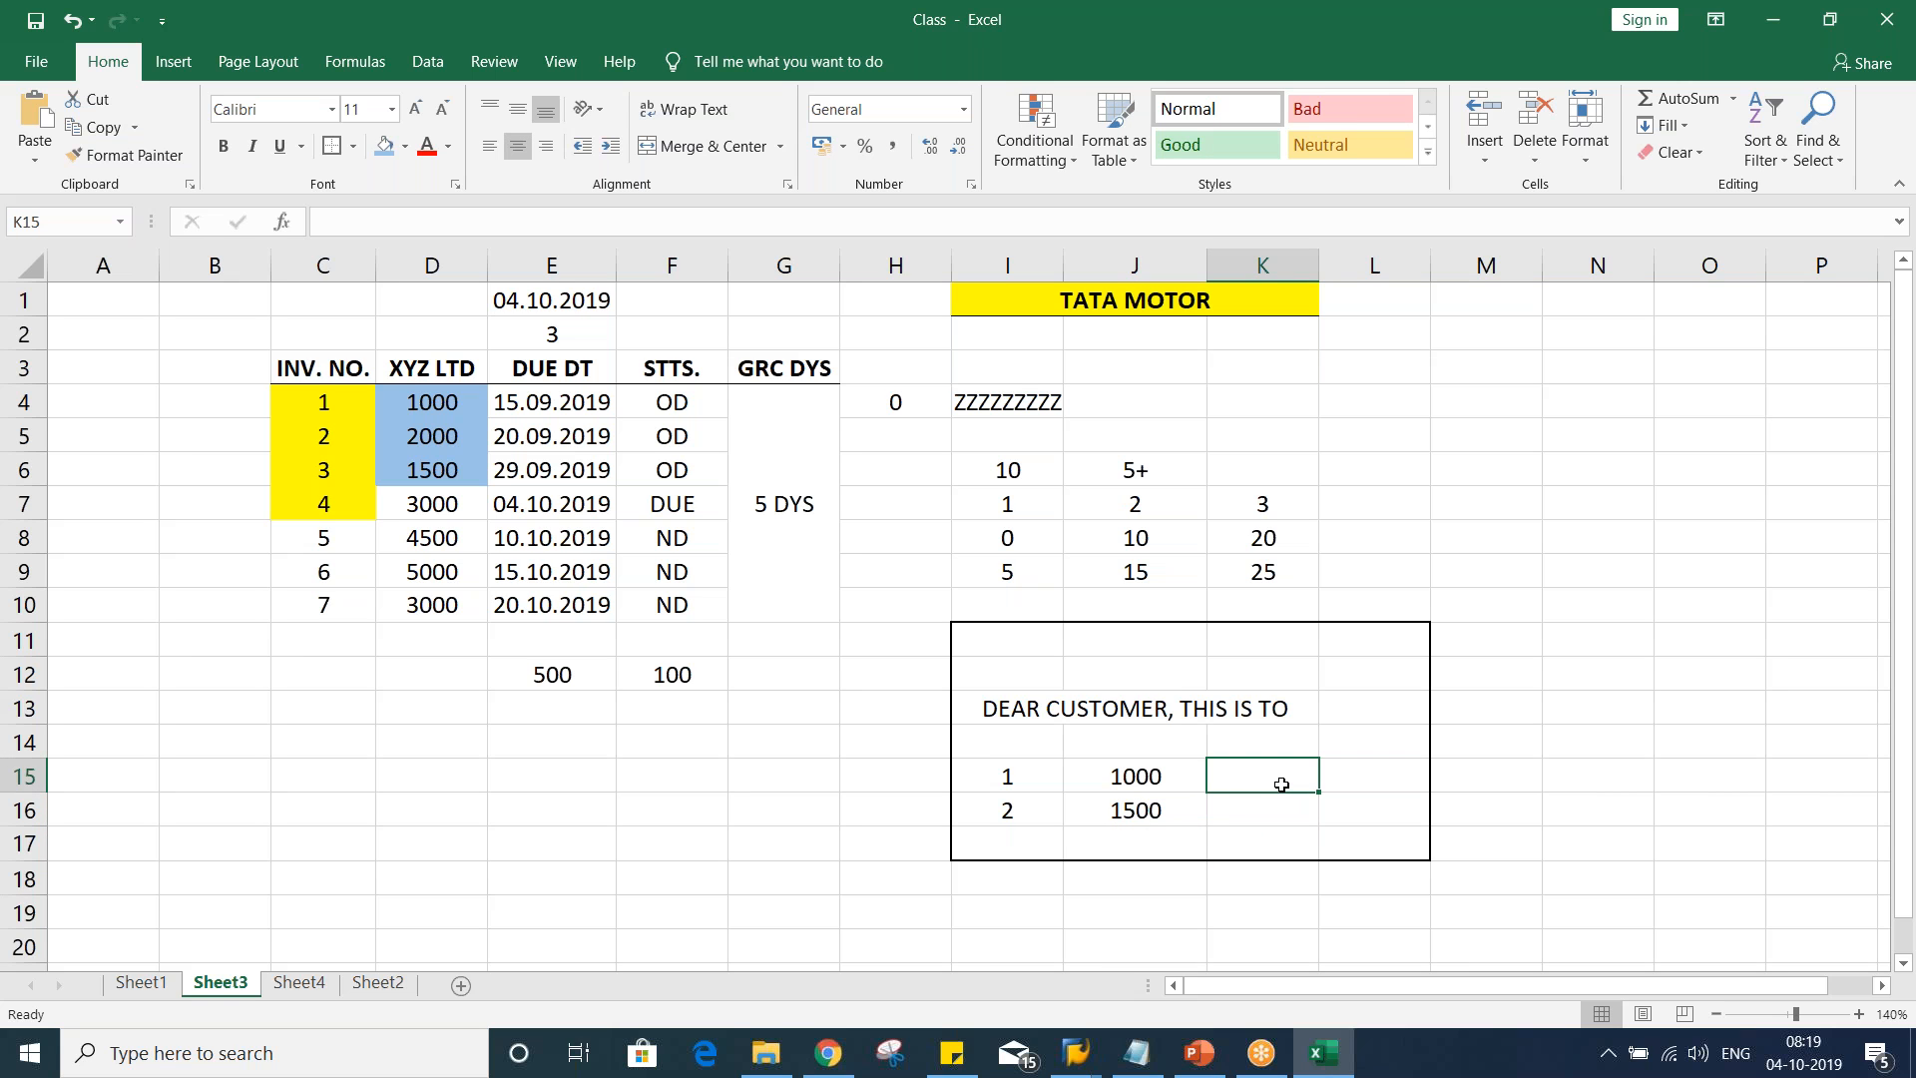
text(1)
key(Return)
text(1)
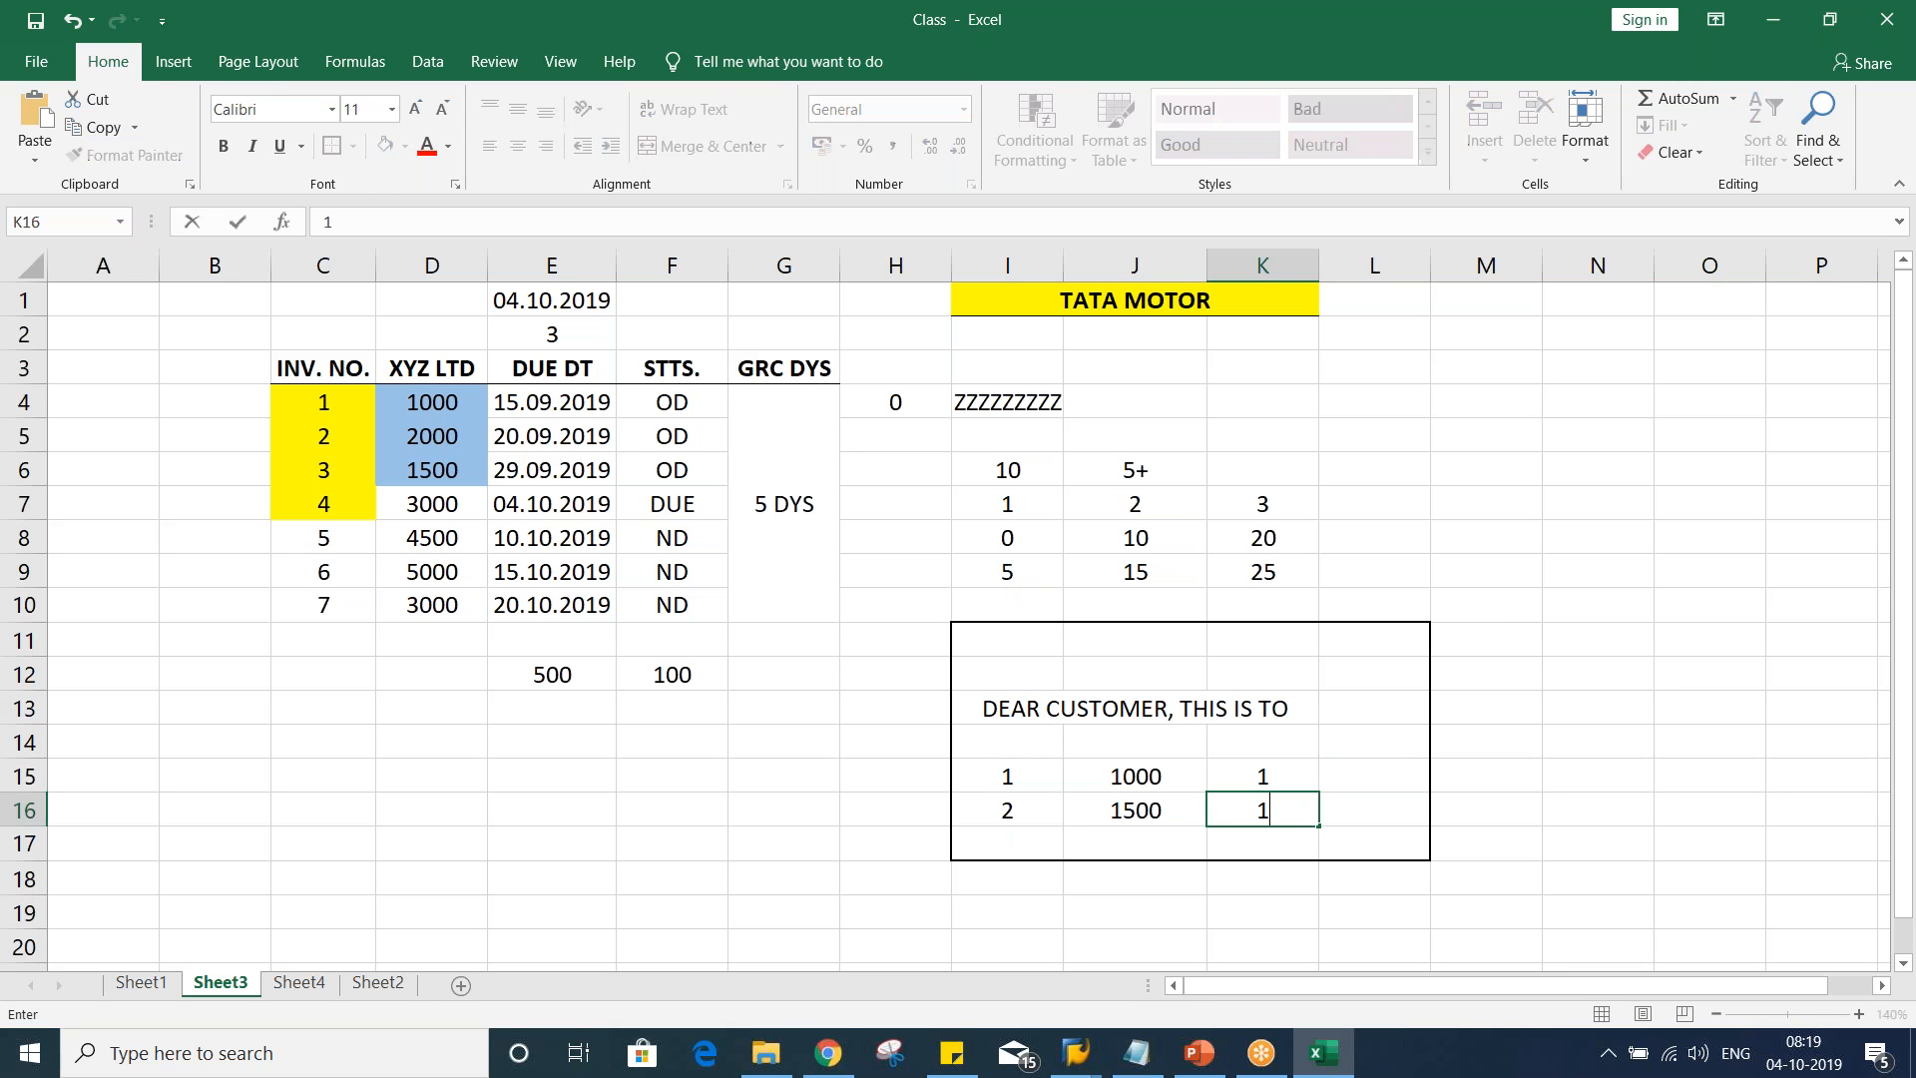
click(1377, 777)
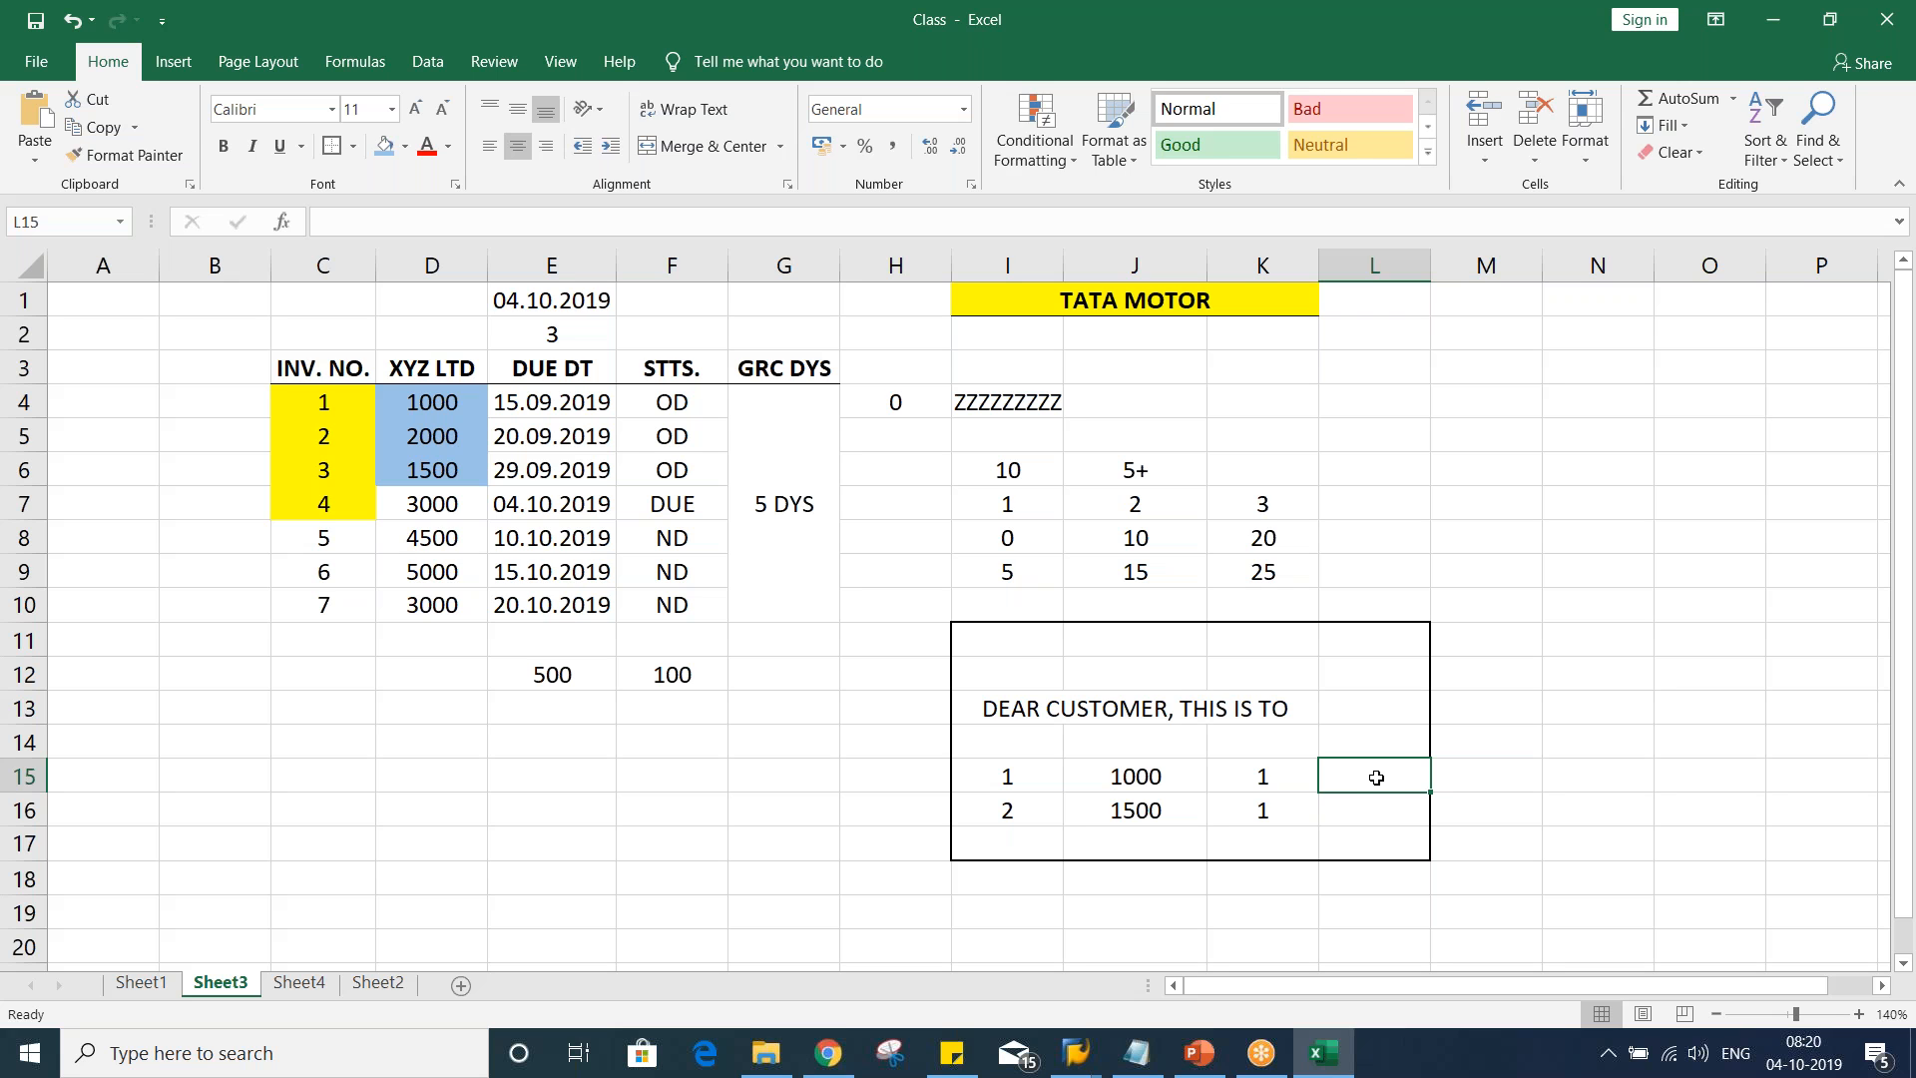
text(15)
key(Return)
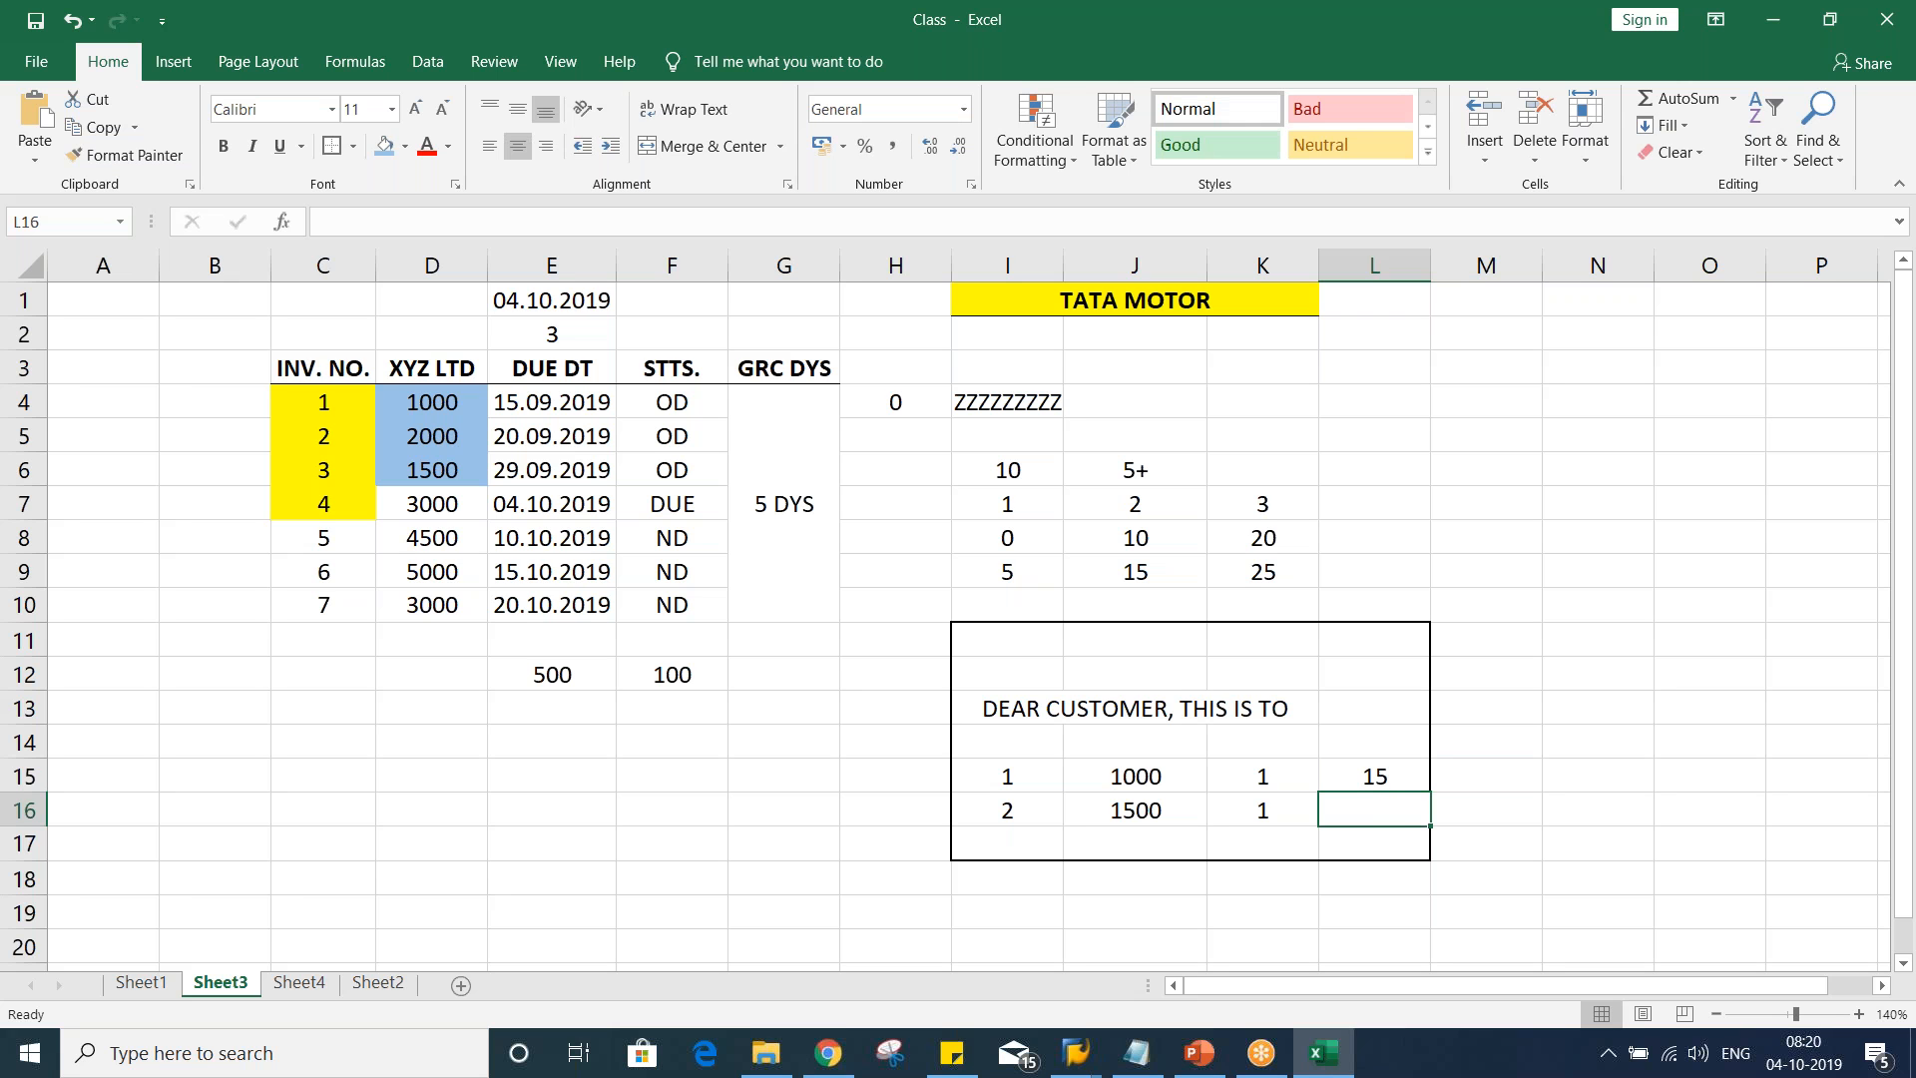
text(20)
key(Return)
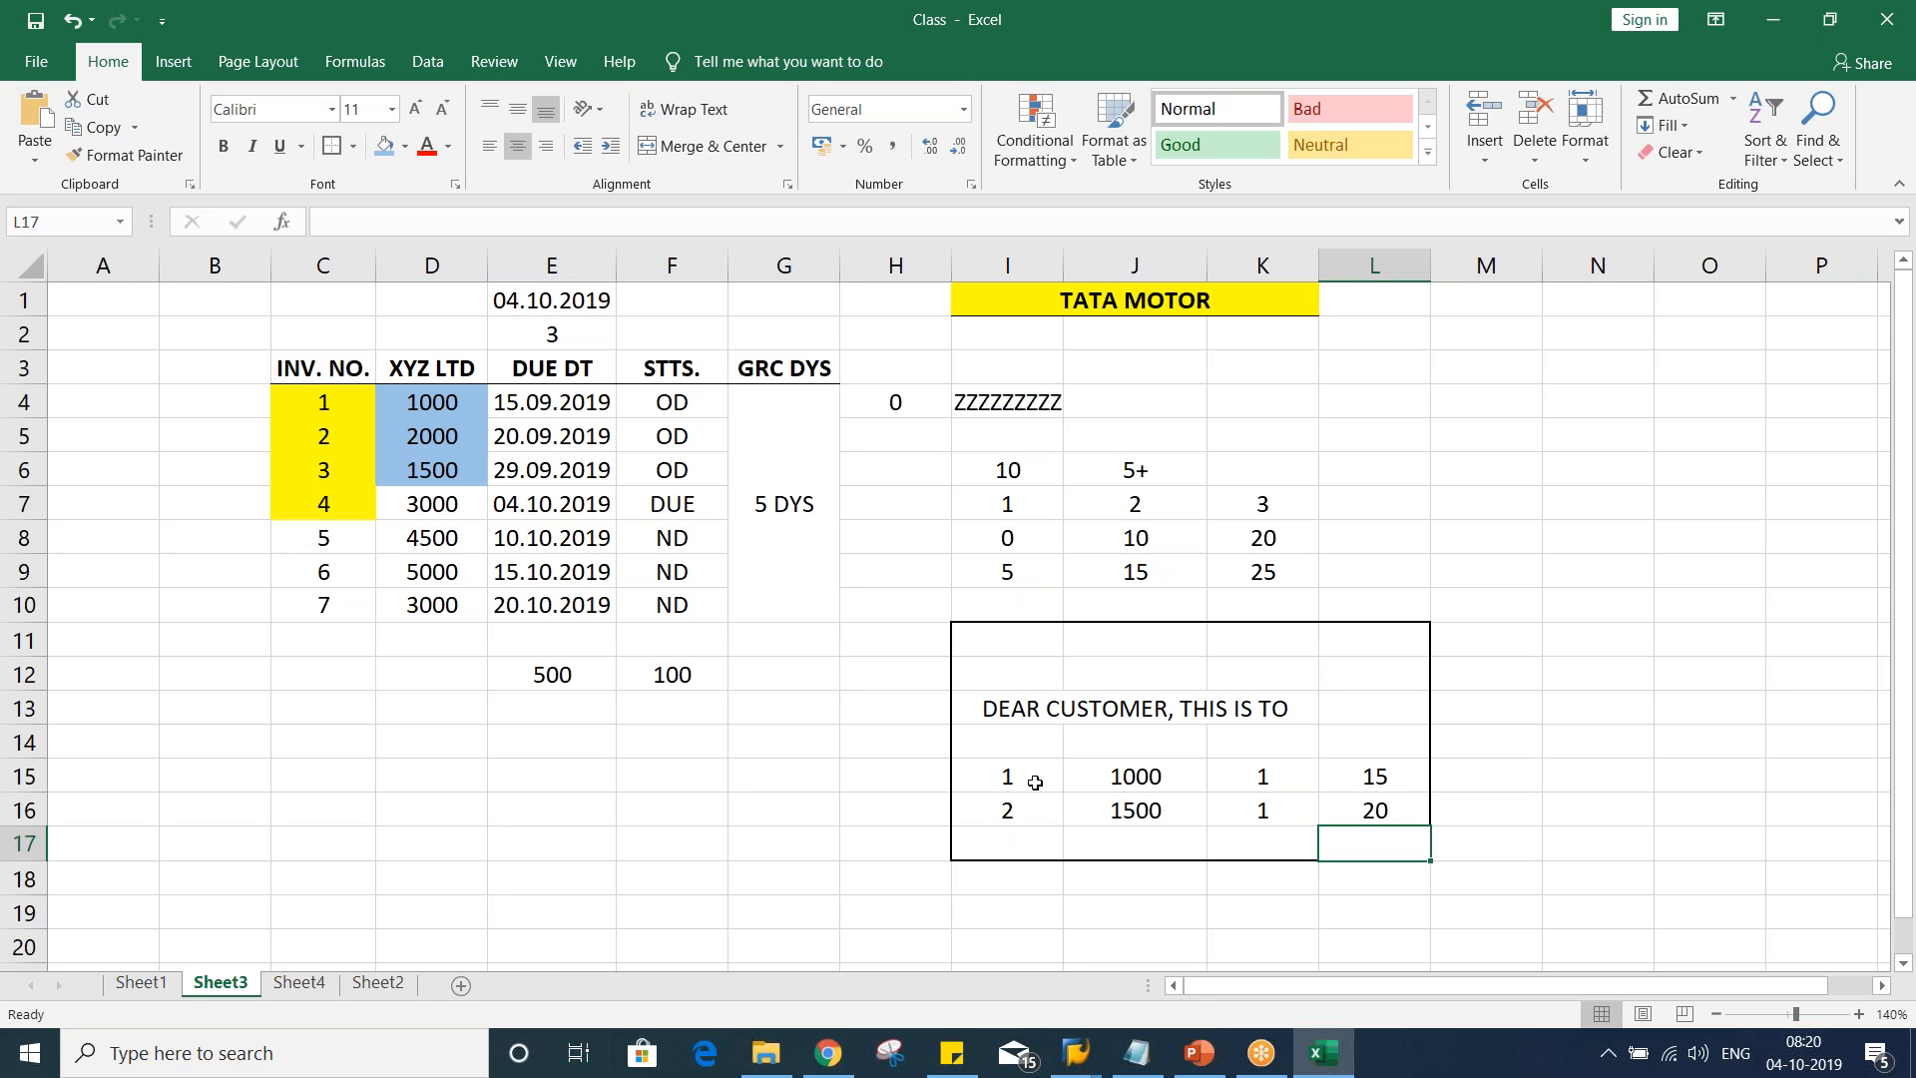
Review the sample letter's text and its two item lines, comparing the values in the last column
click(1032, 708)
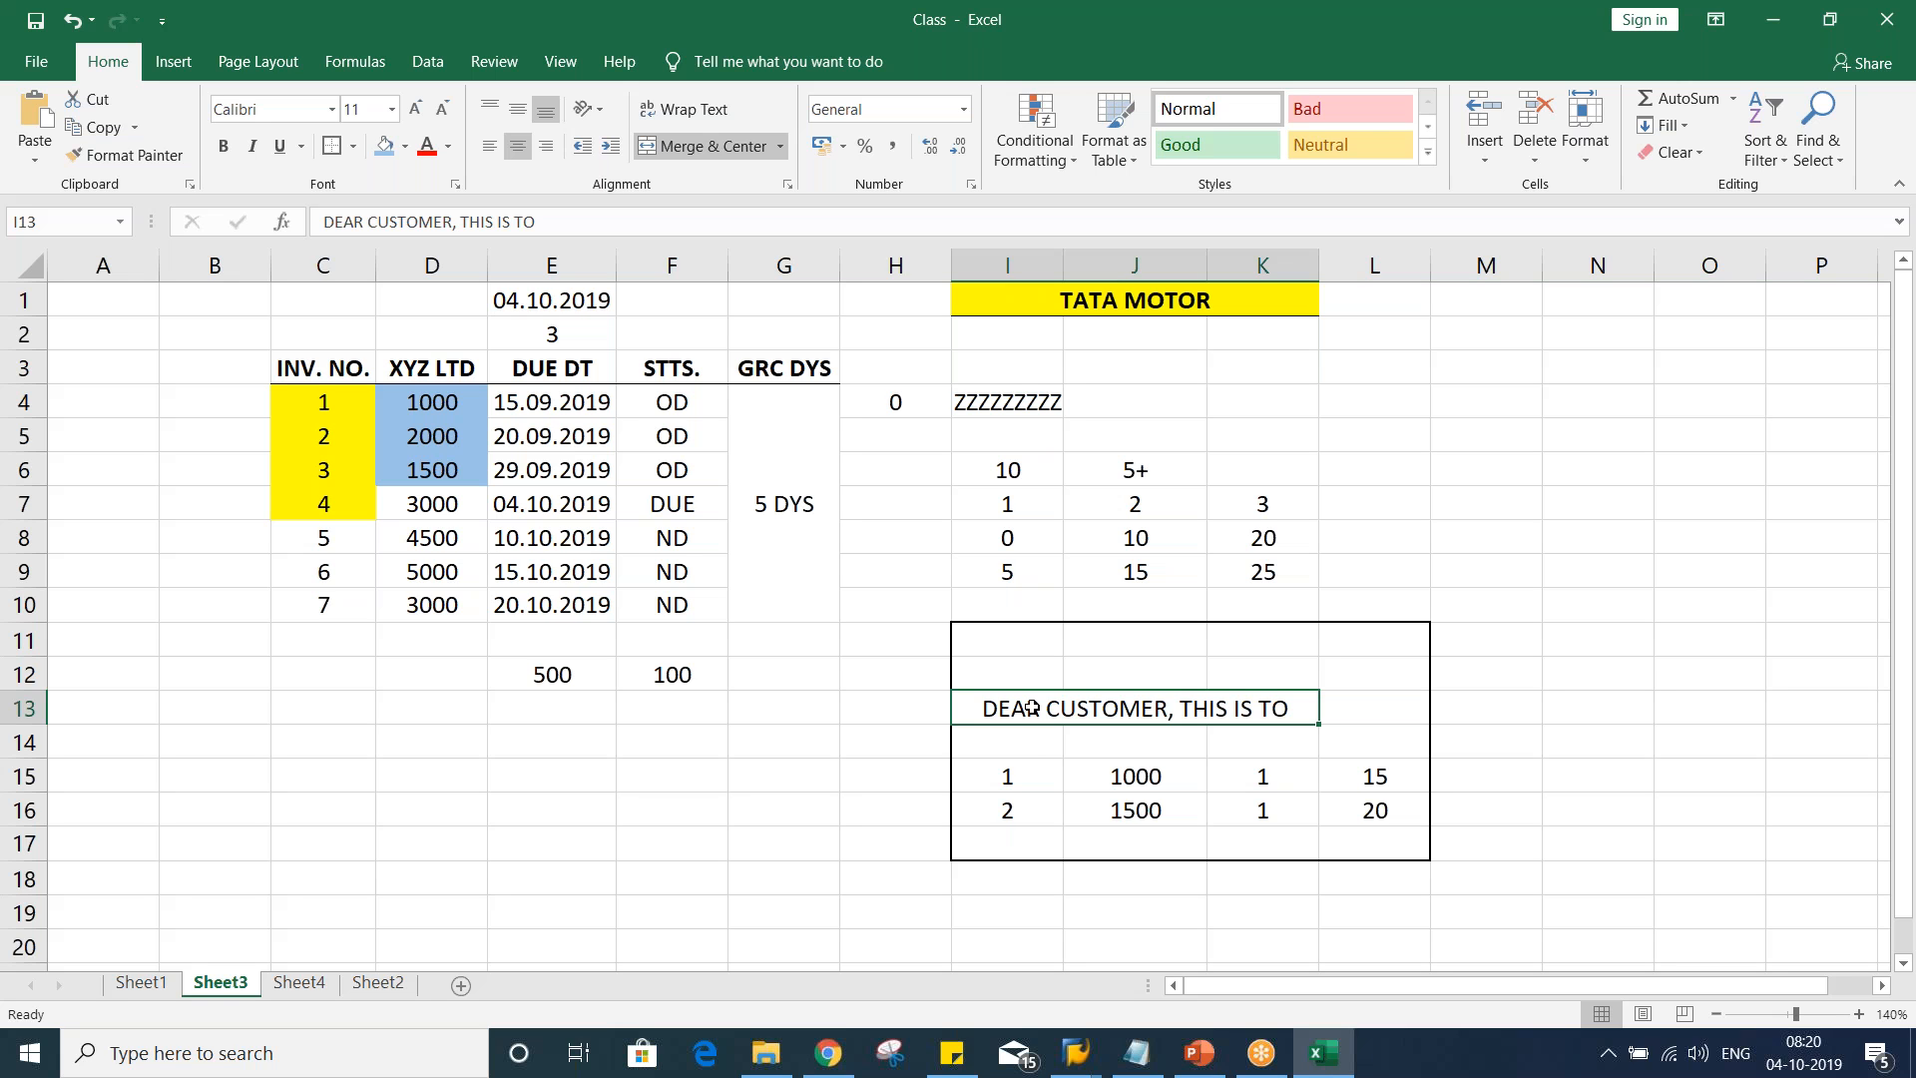
drag(1007, 771, 1352, 792)
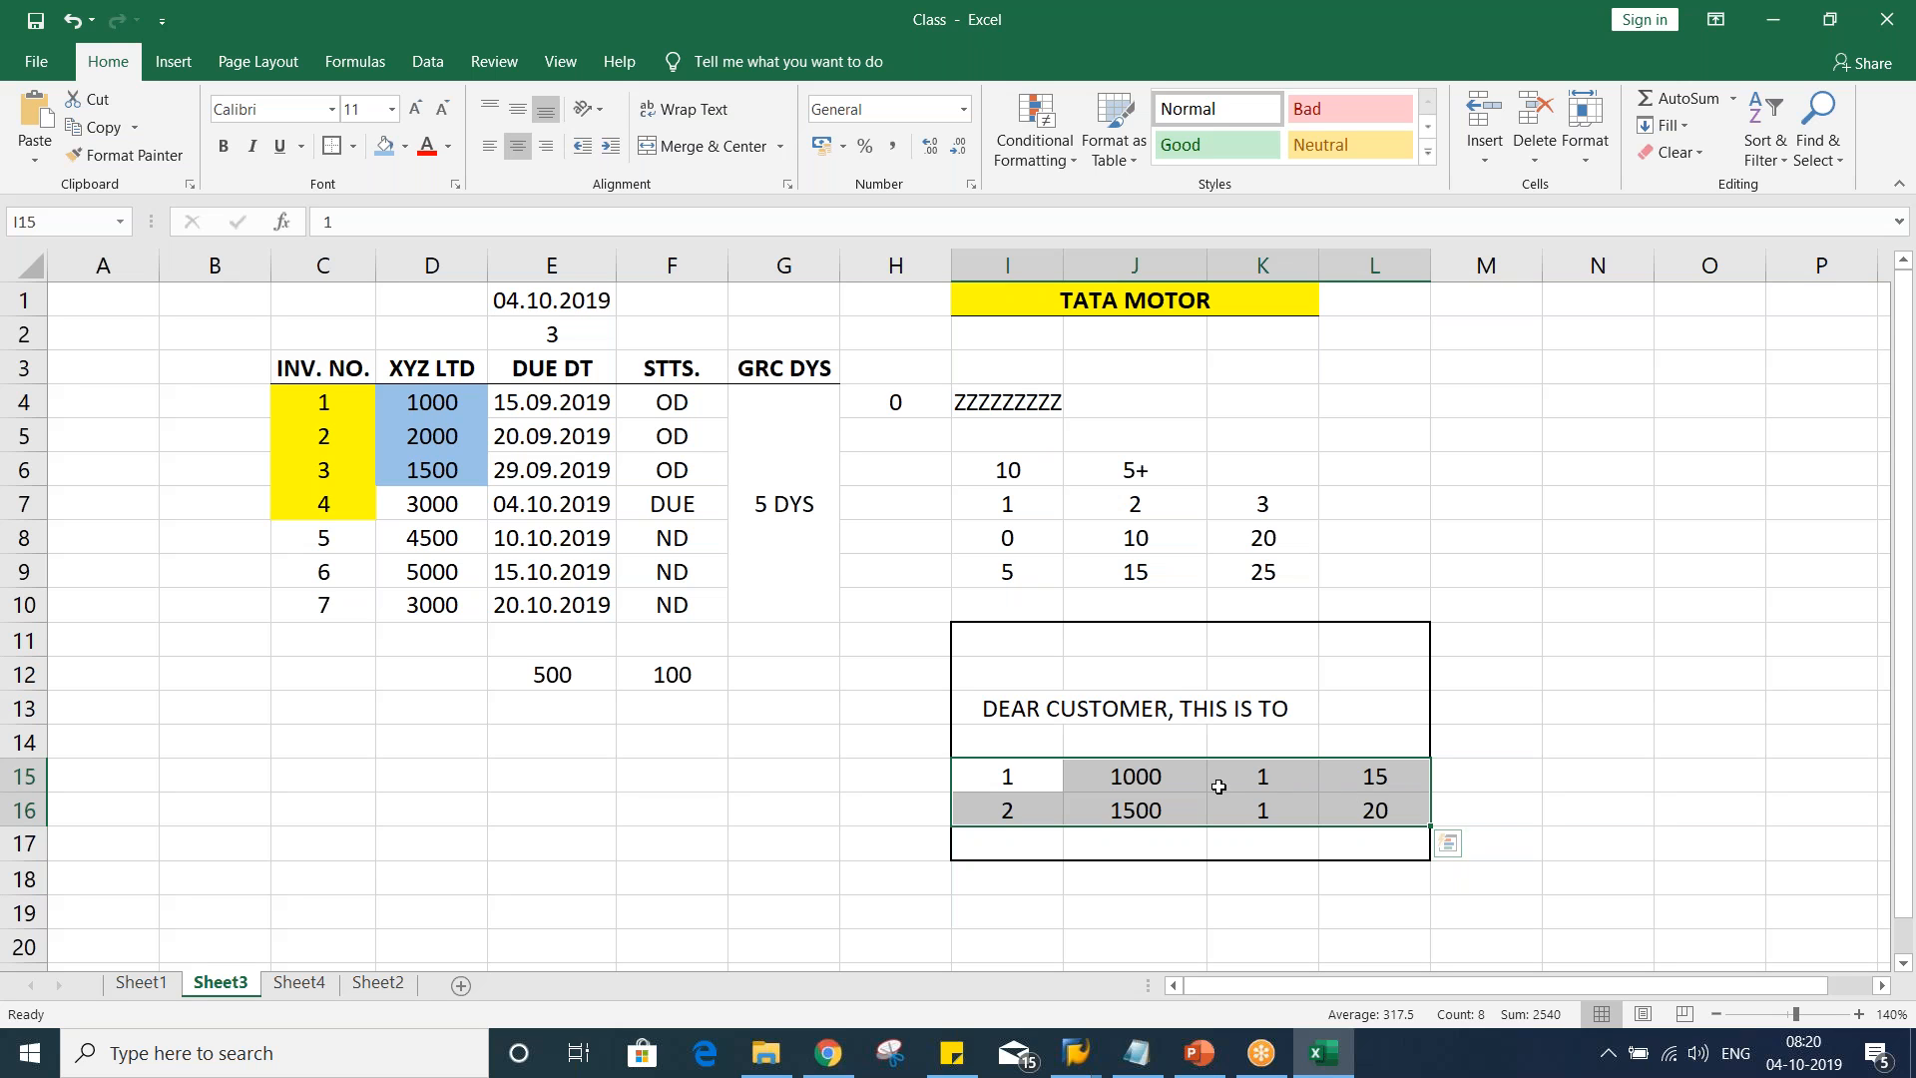
click(1382, 778)
click(1381, 803)
click(1379, 778)
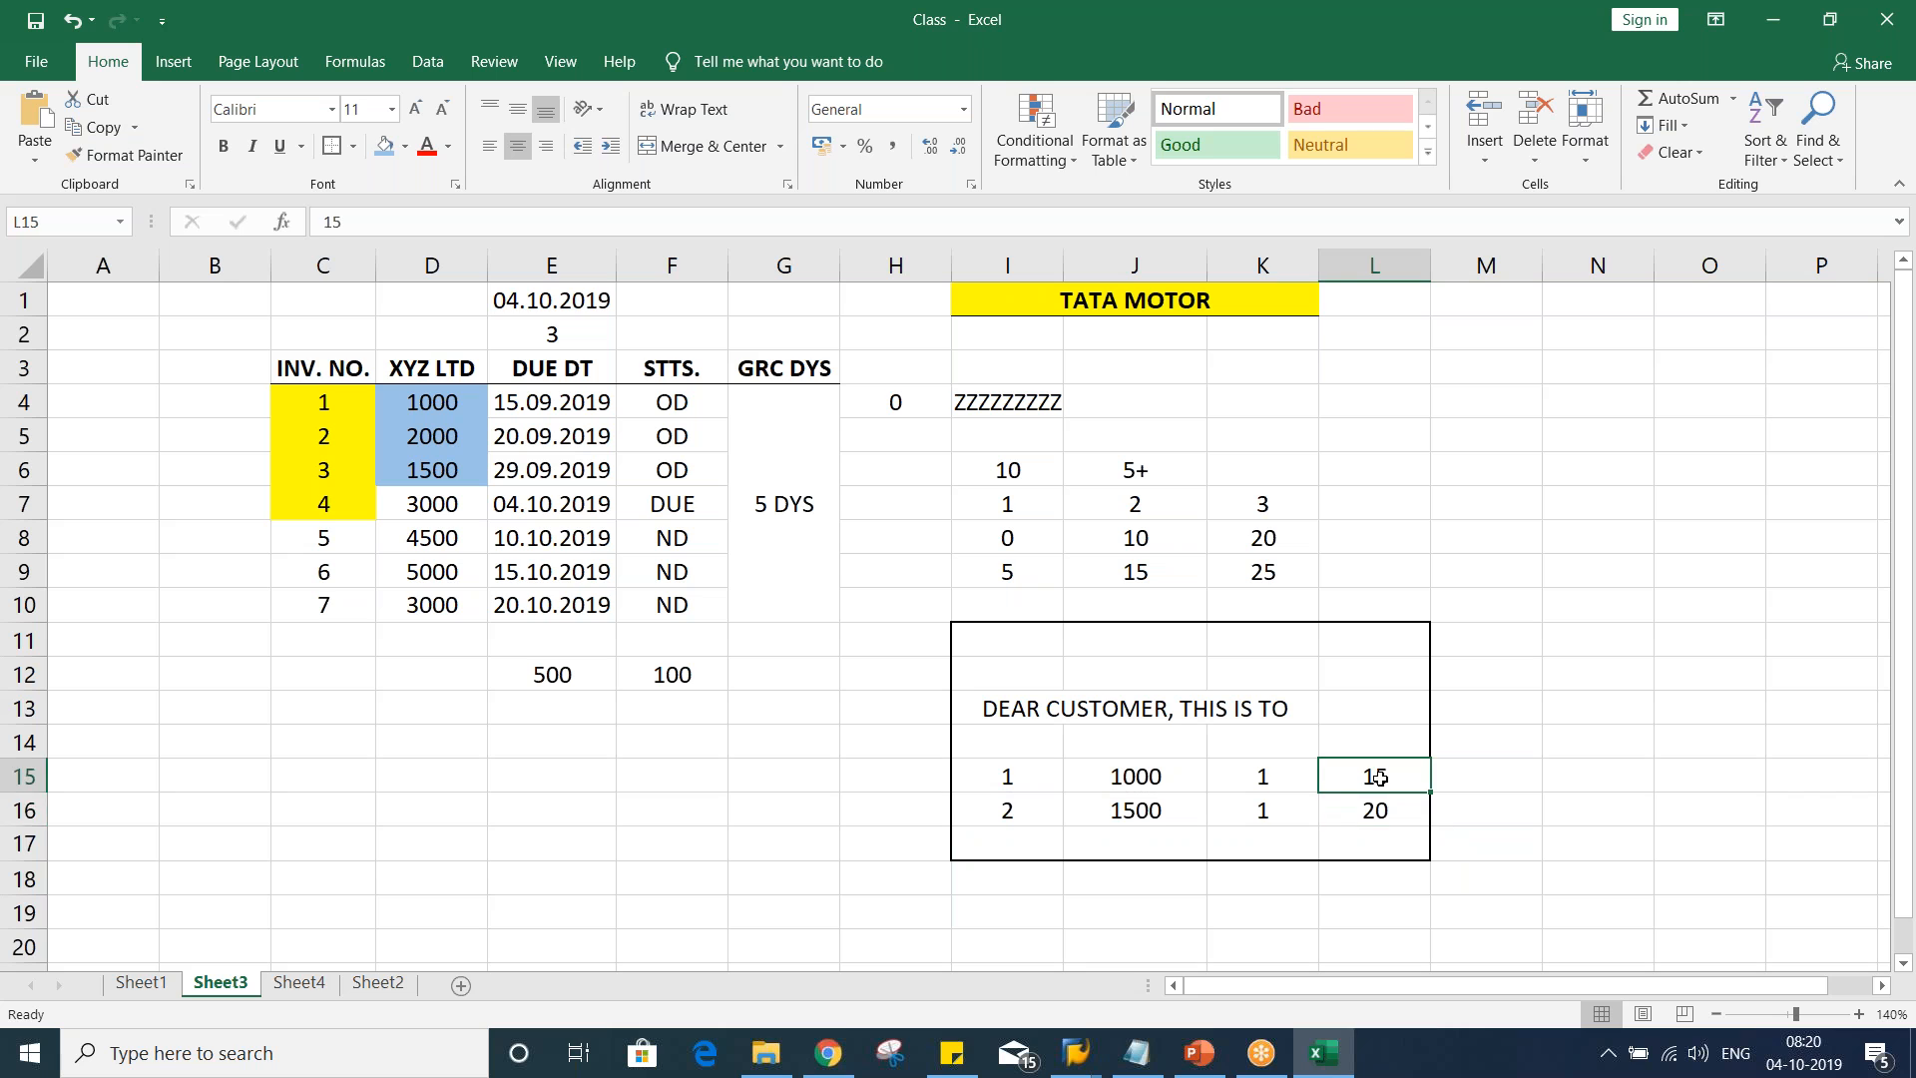
click(1377, 814)
click(1378, 780)
click(1377, 812)
click(1377, 776)
click(1371, 813)
click(1373, 773)
click(1382, 810)
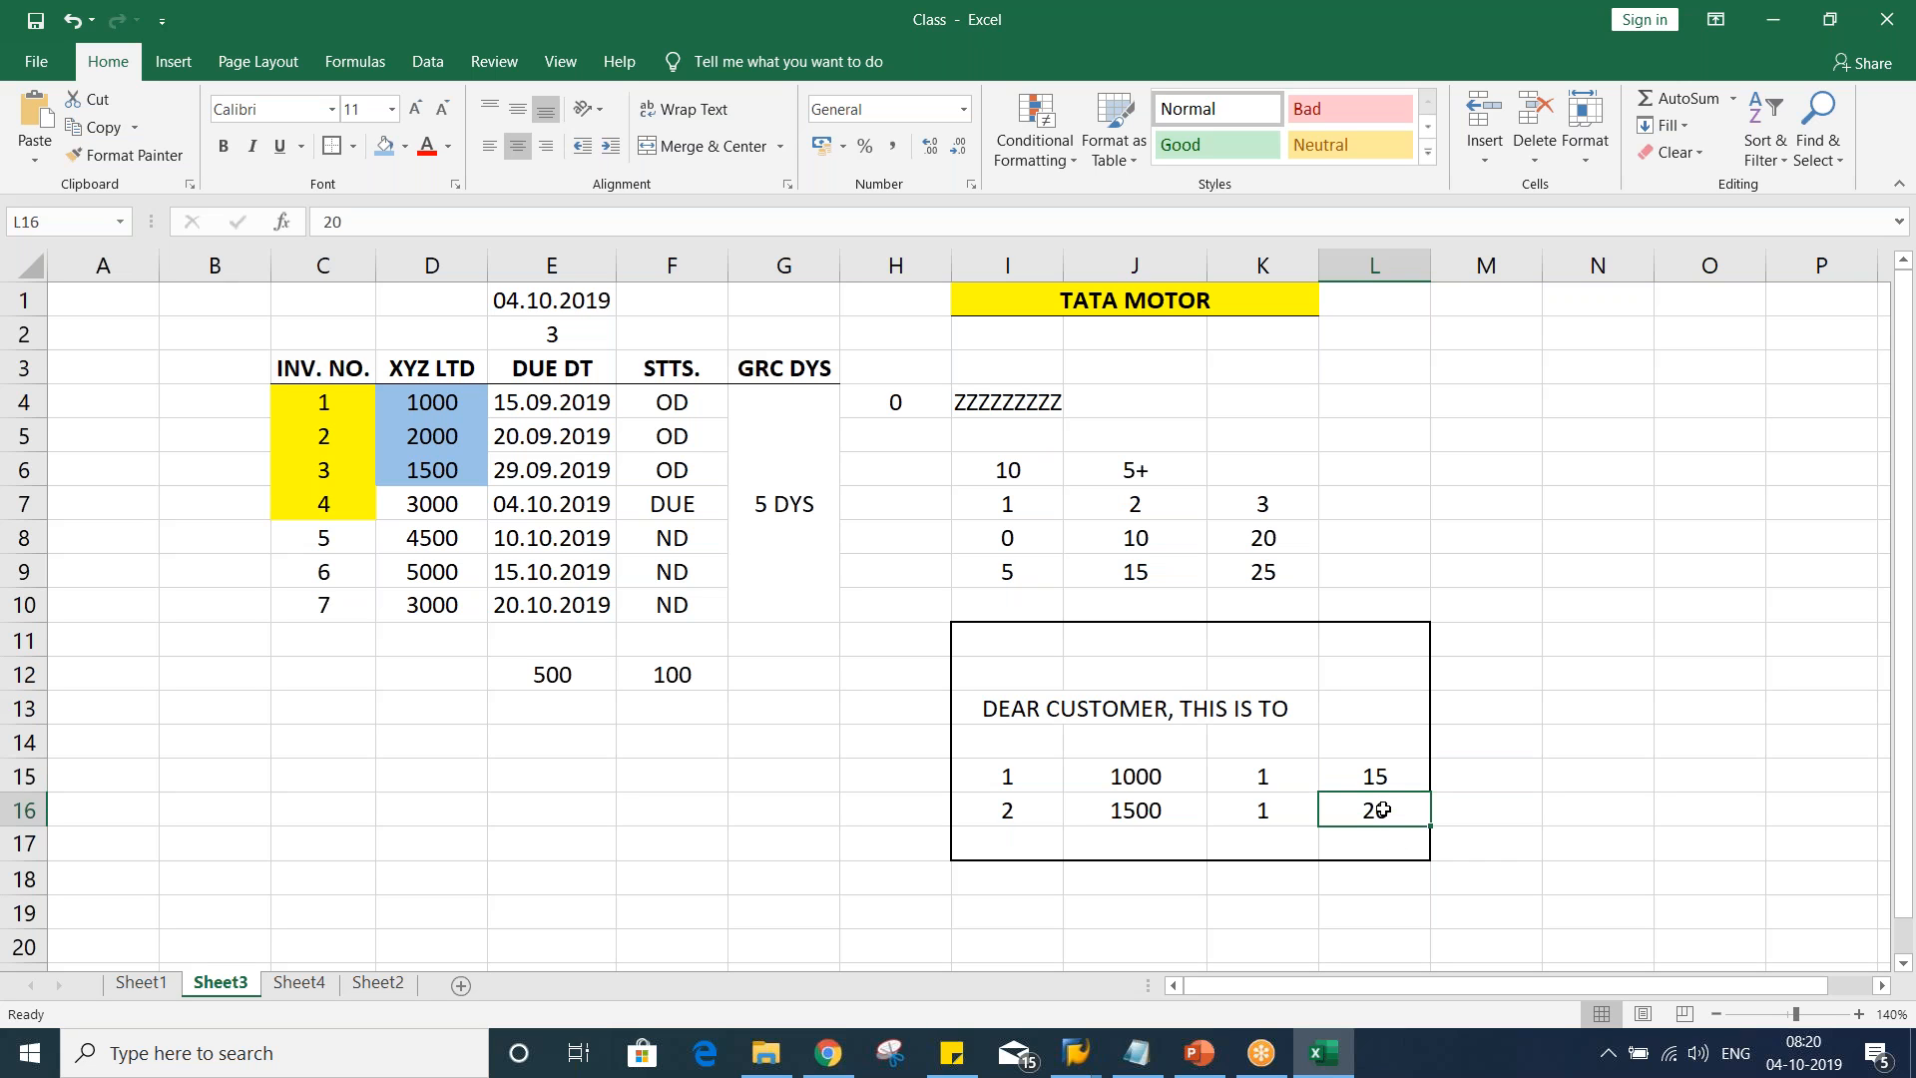
click(1378, 777)
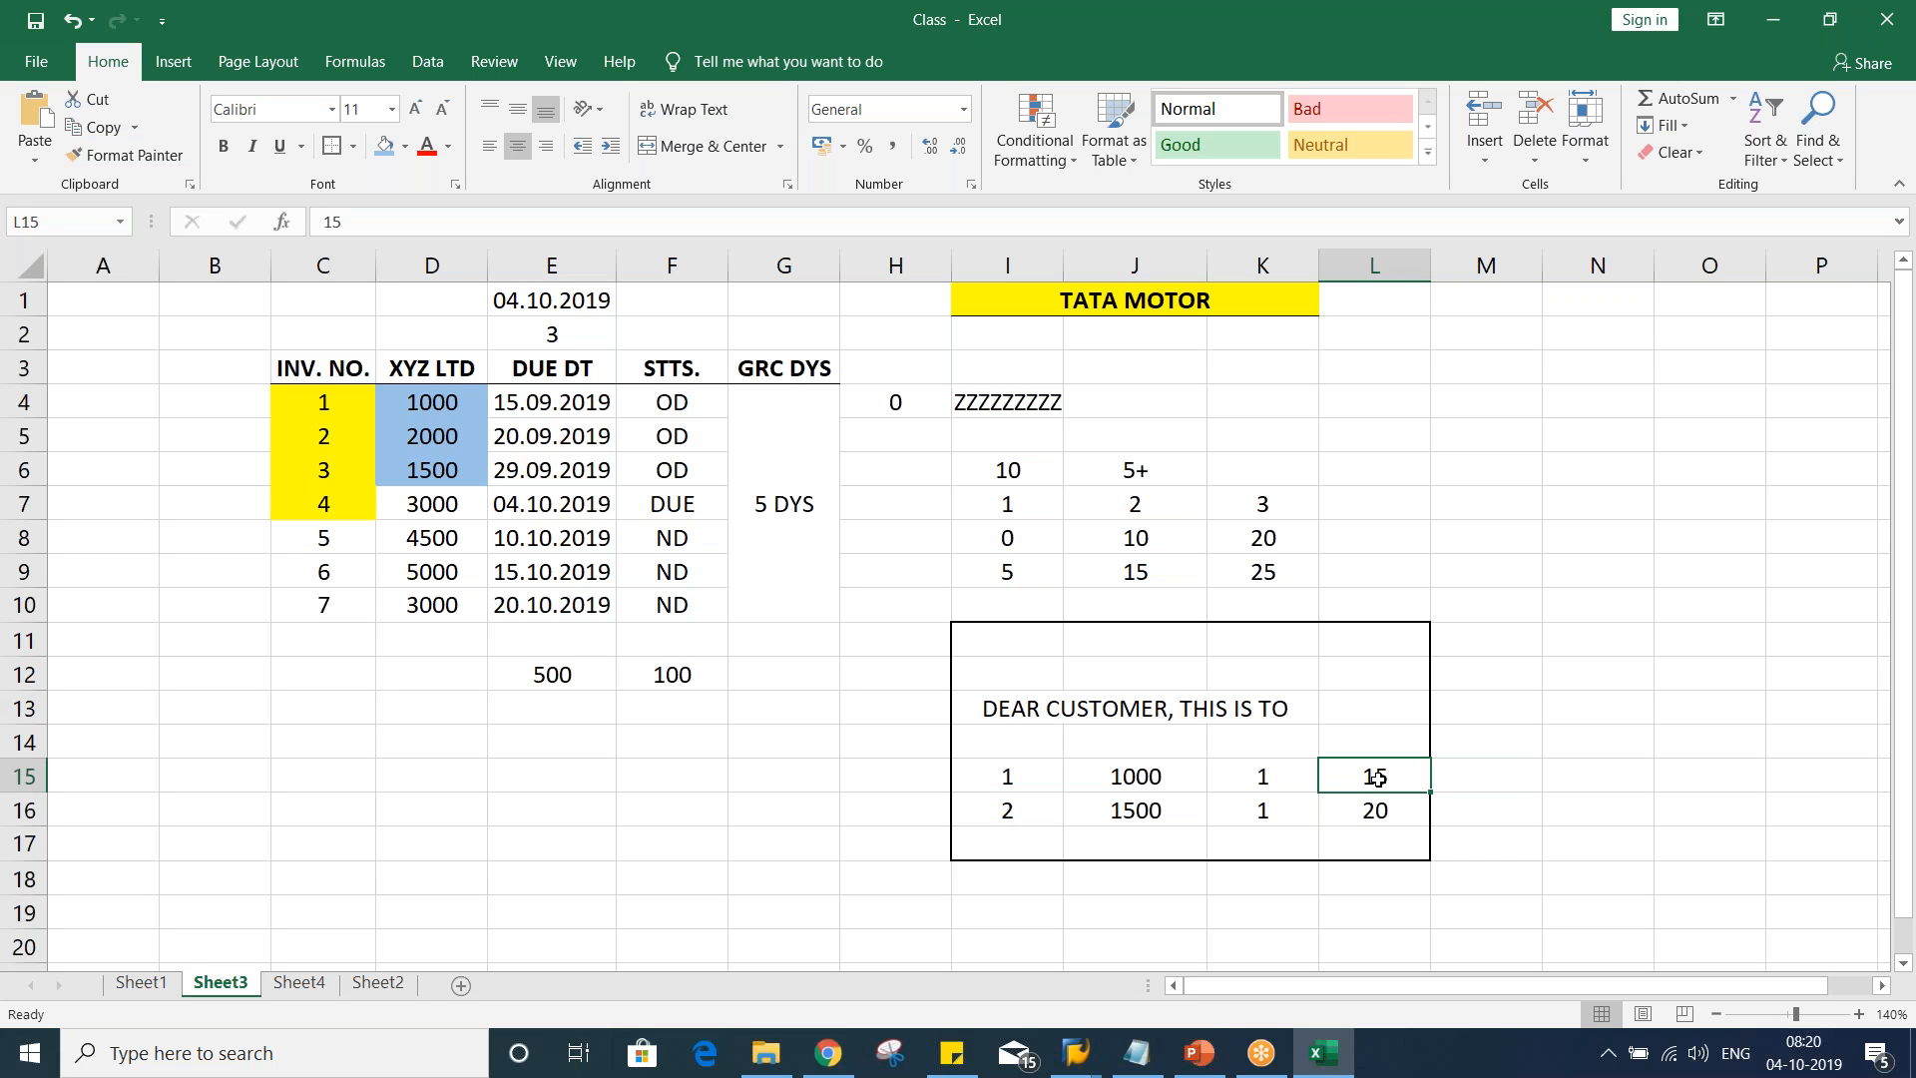
click(1035, 773)
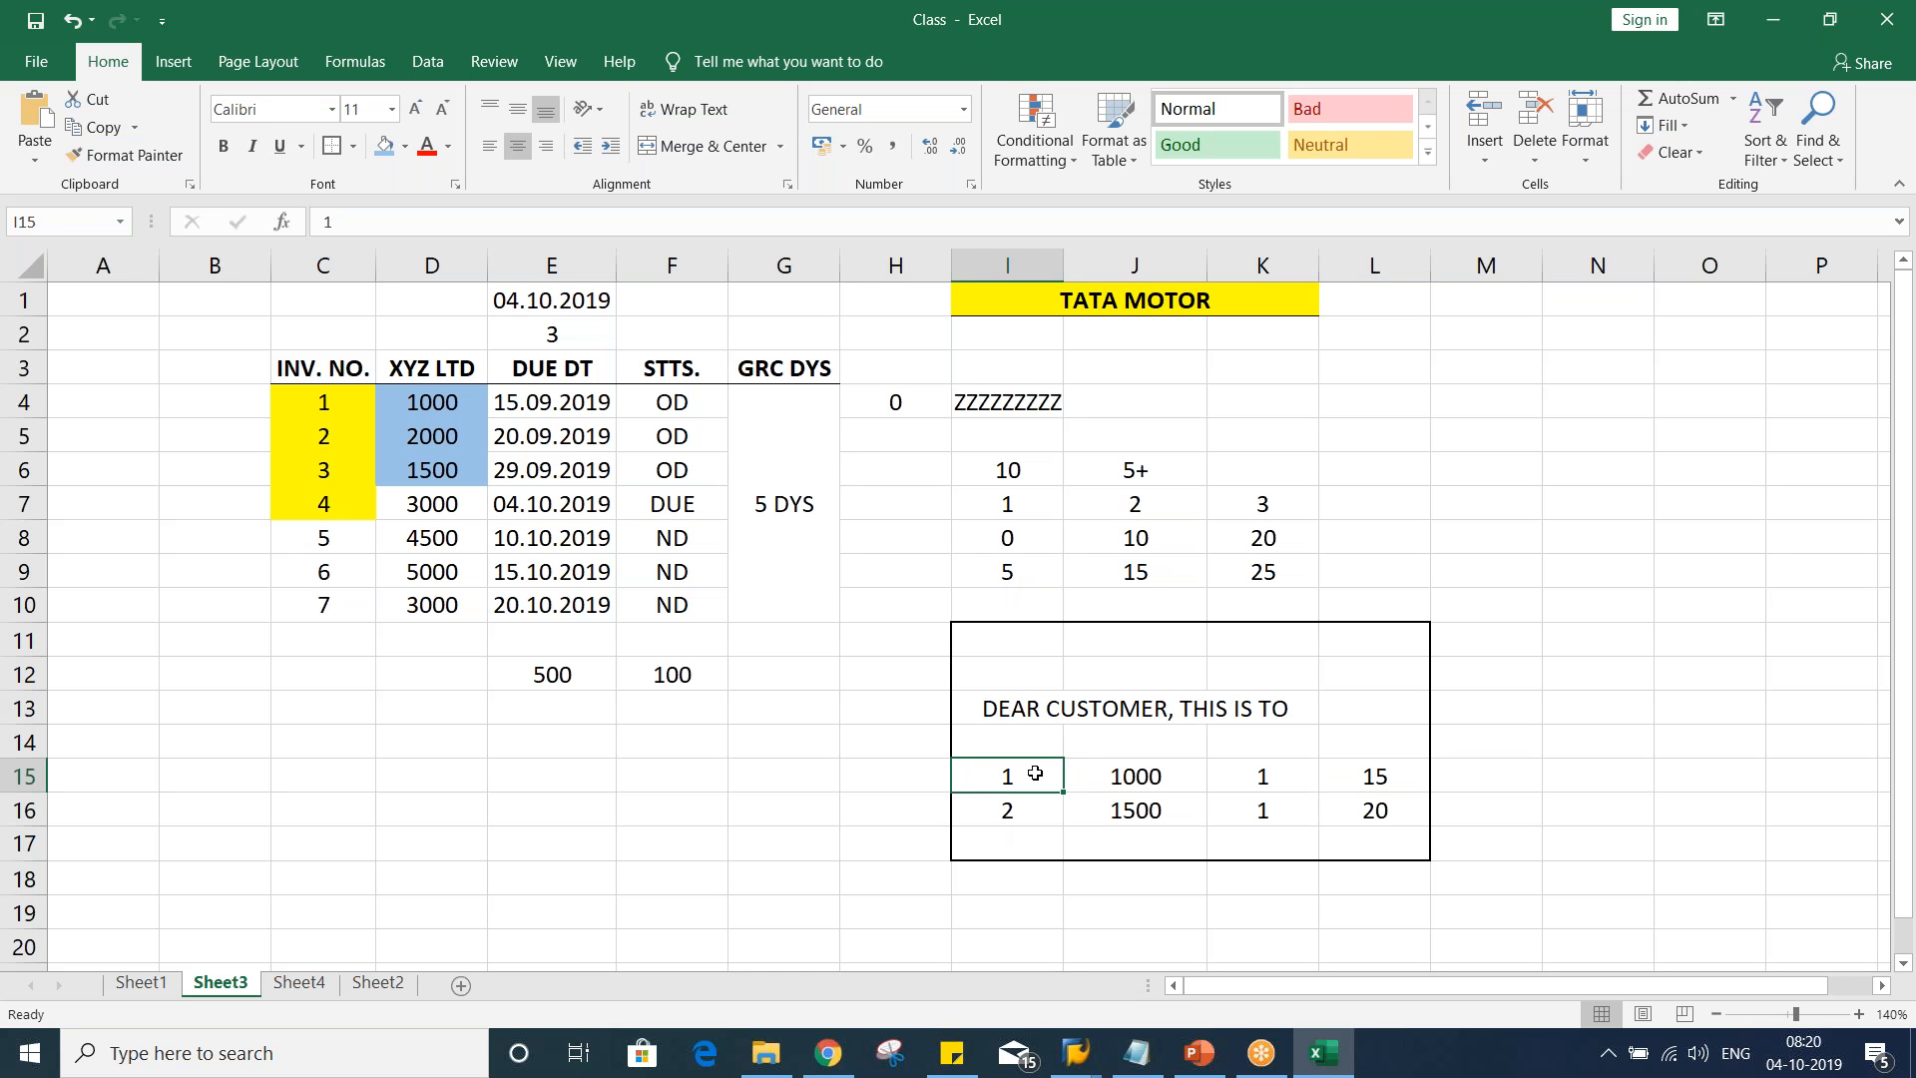
Switch back to the SAP dunning procedure and add TM02 as a new company code
key(alt+Tab)
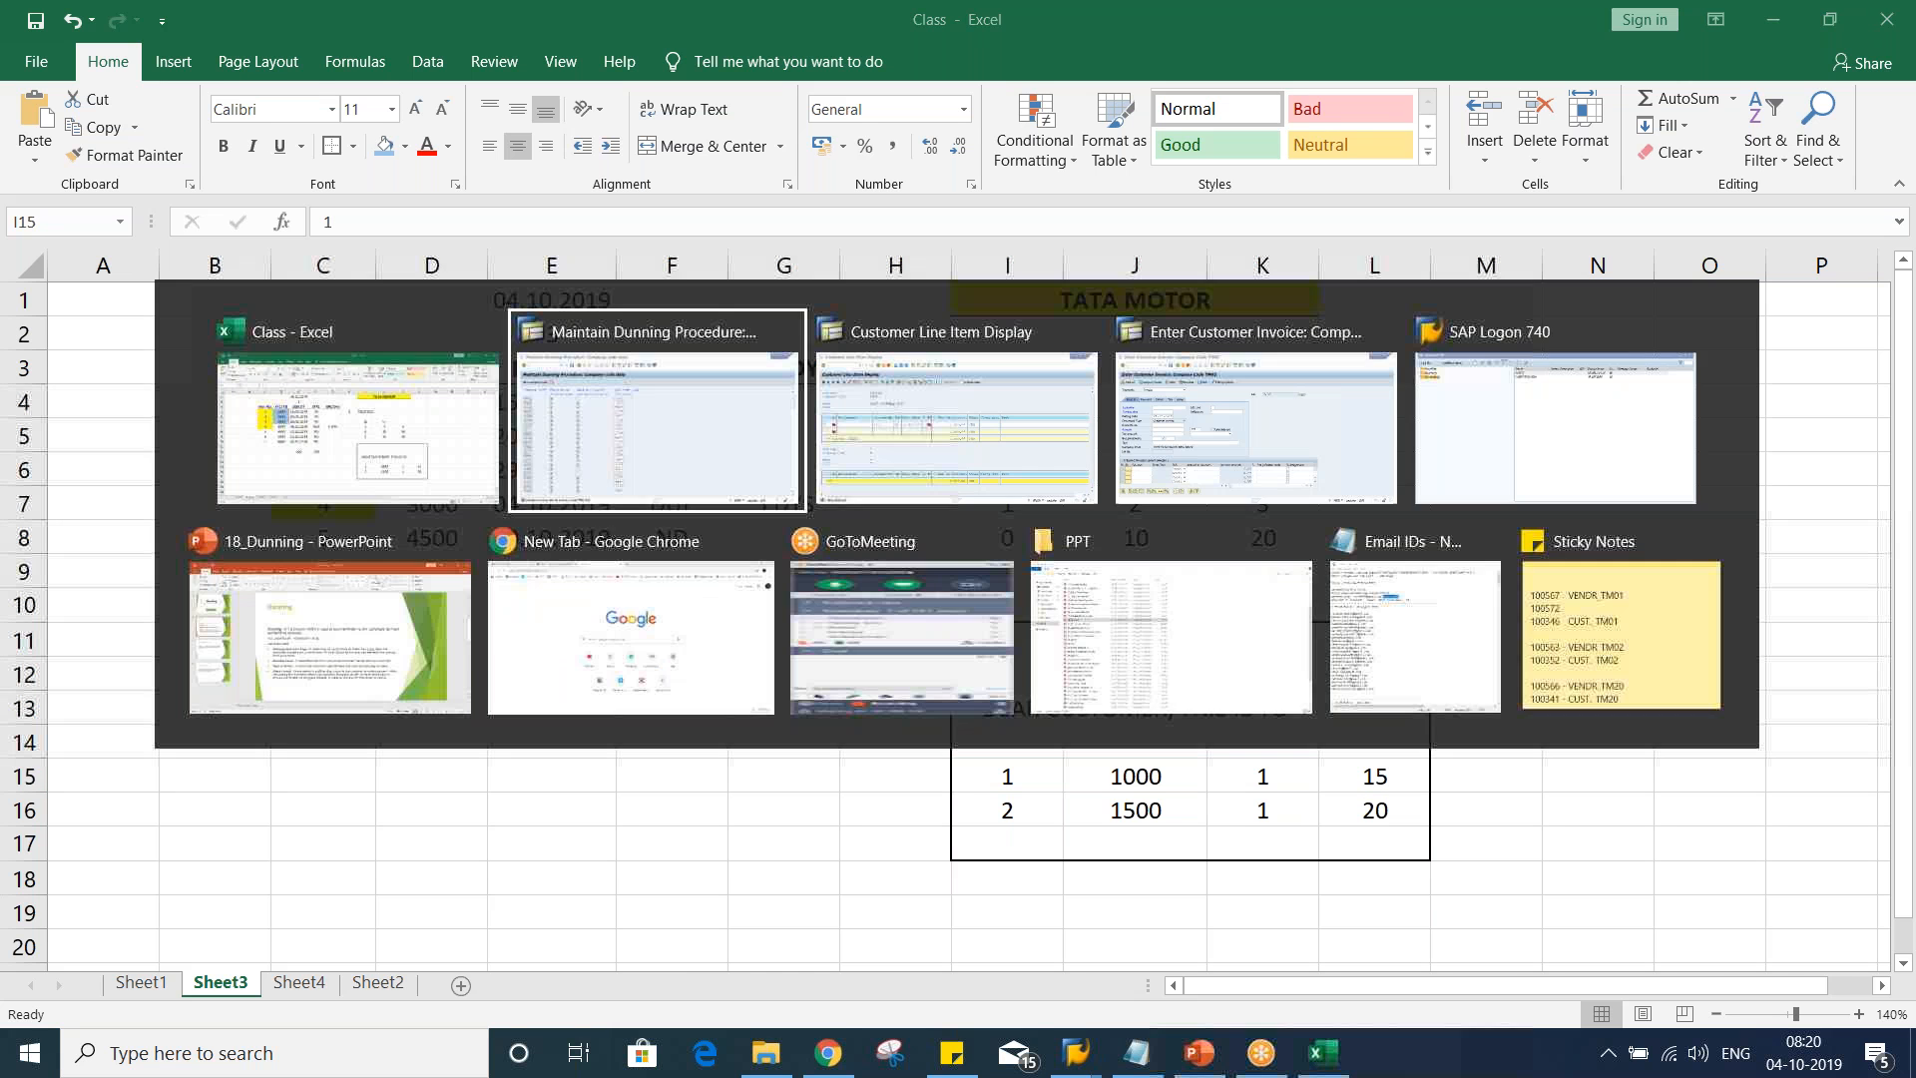
click(94, 201)
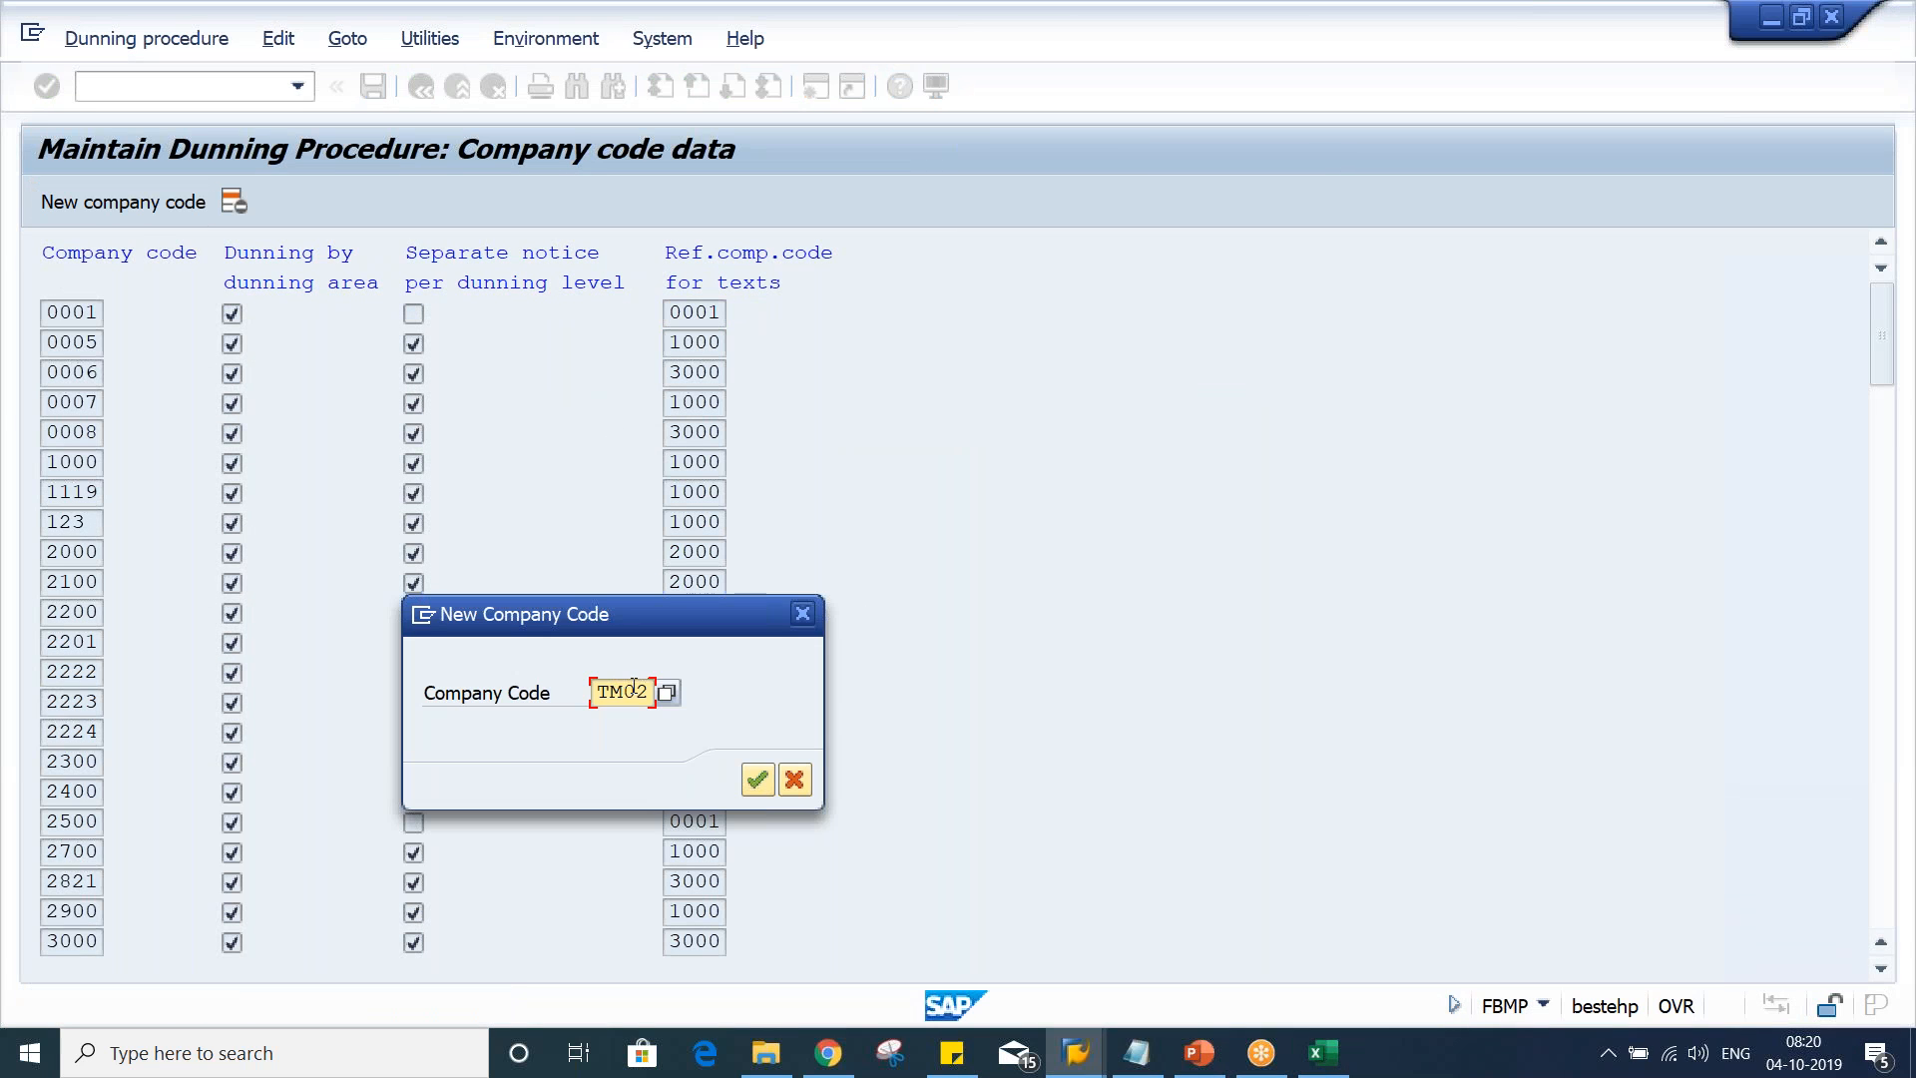
key(Return)
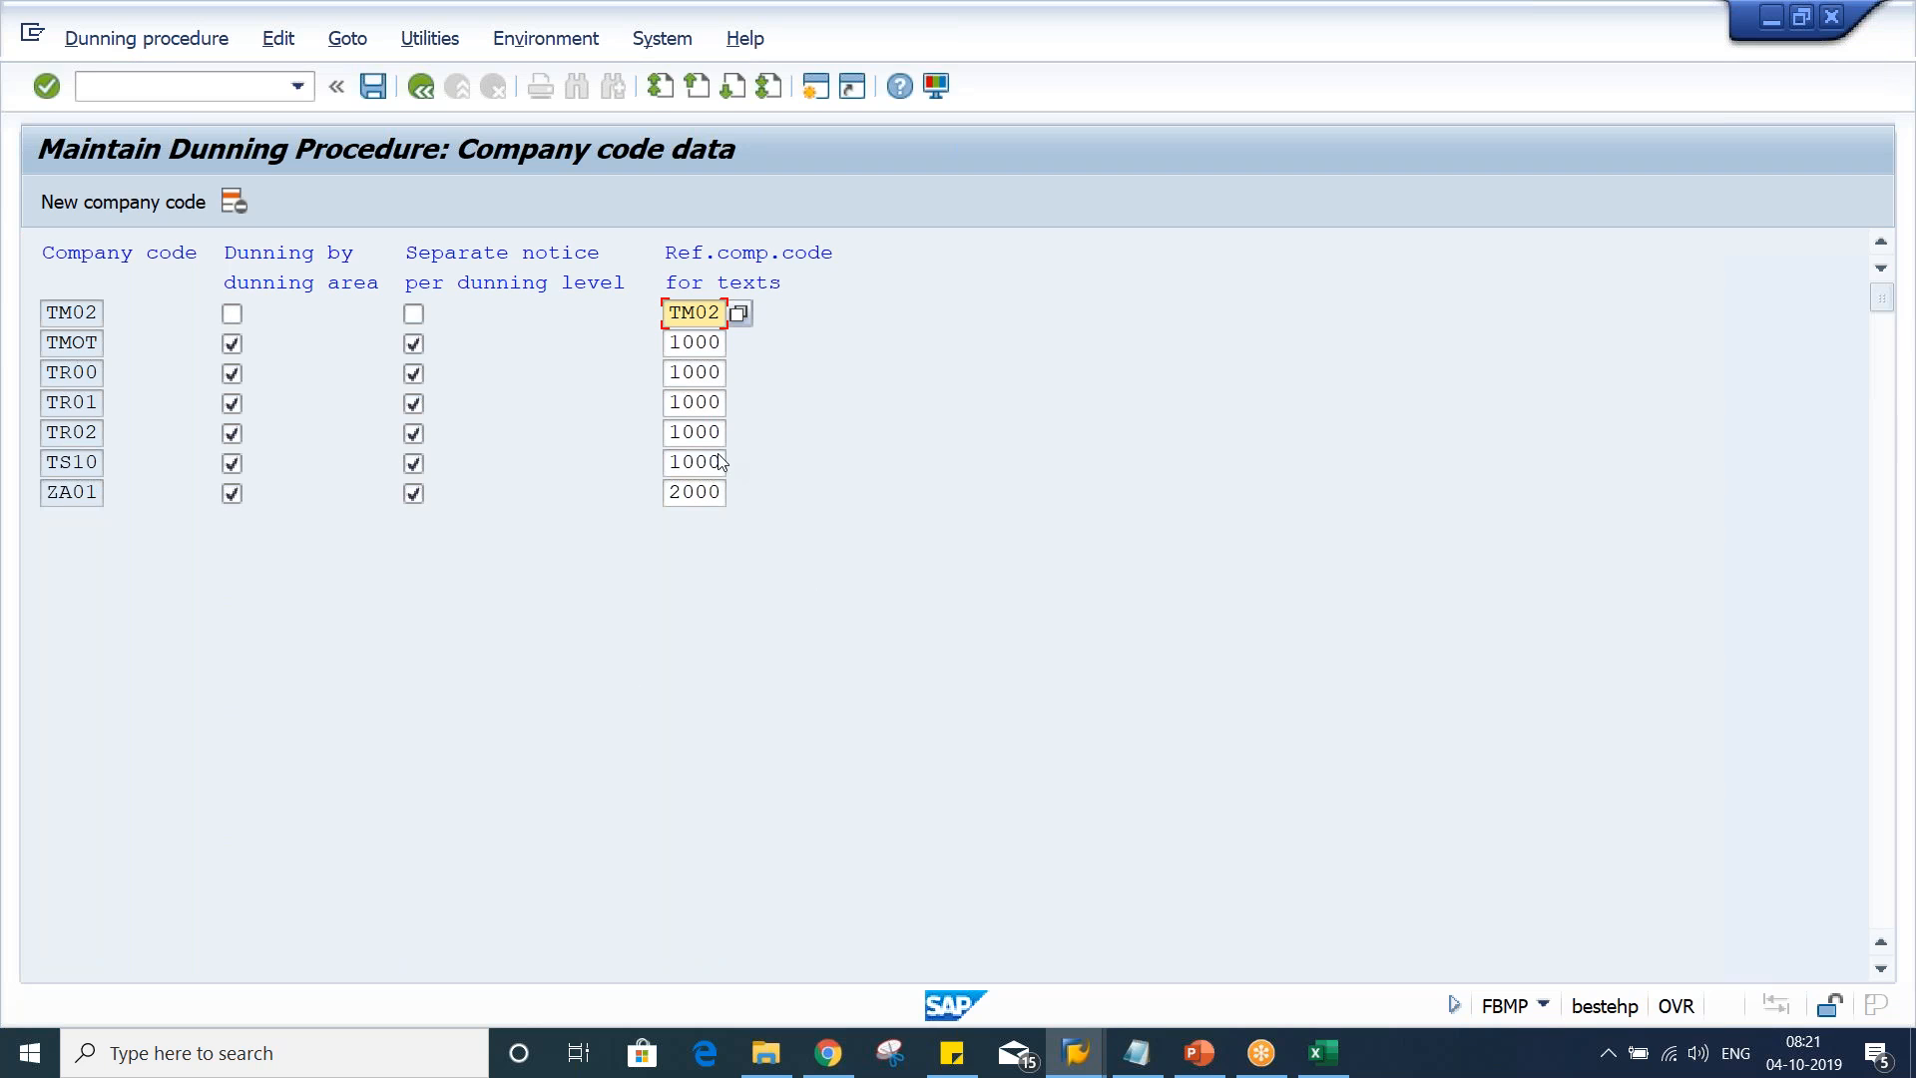
Activate dunning by dunning area and separate notice per dunning level for company code TM02, save, and leave the company code data
click(231, 314)
click(413, 313)
click(374, 86)
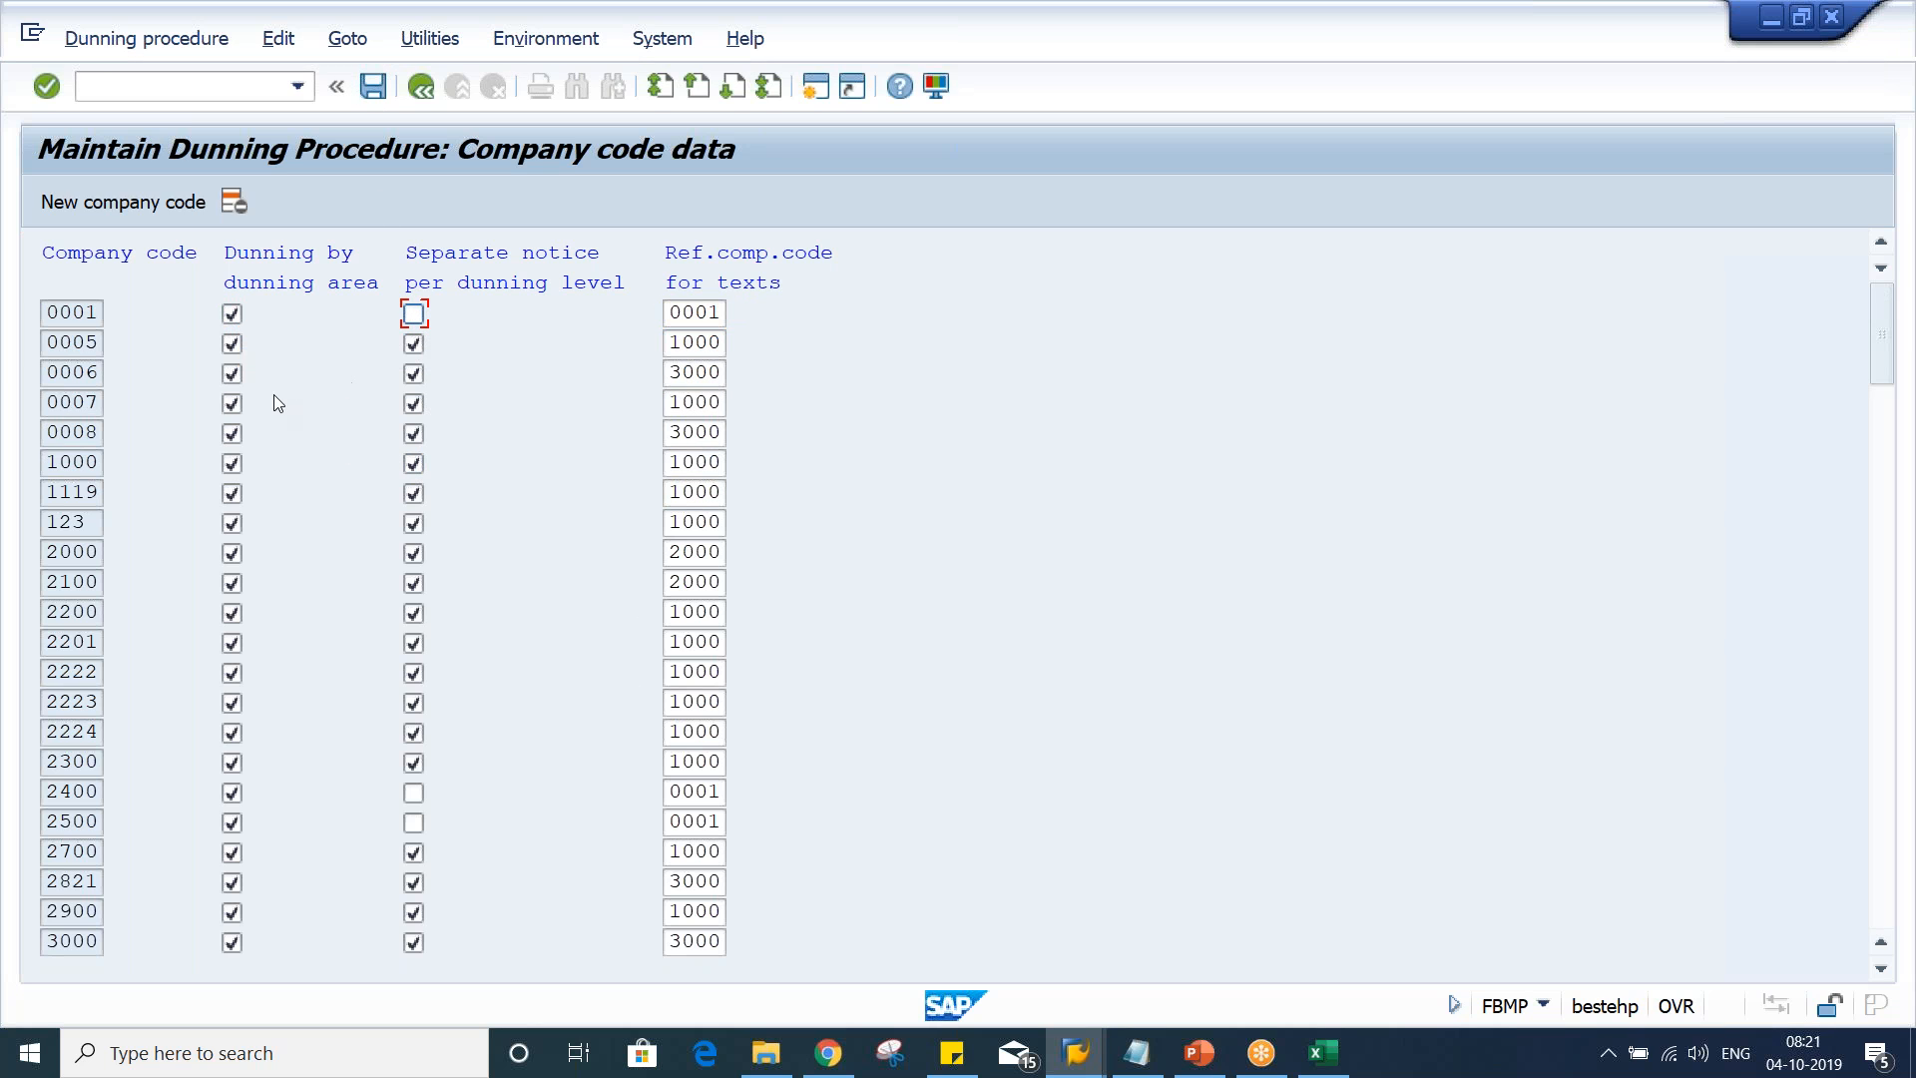
click(430, 93)
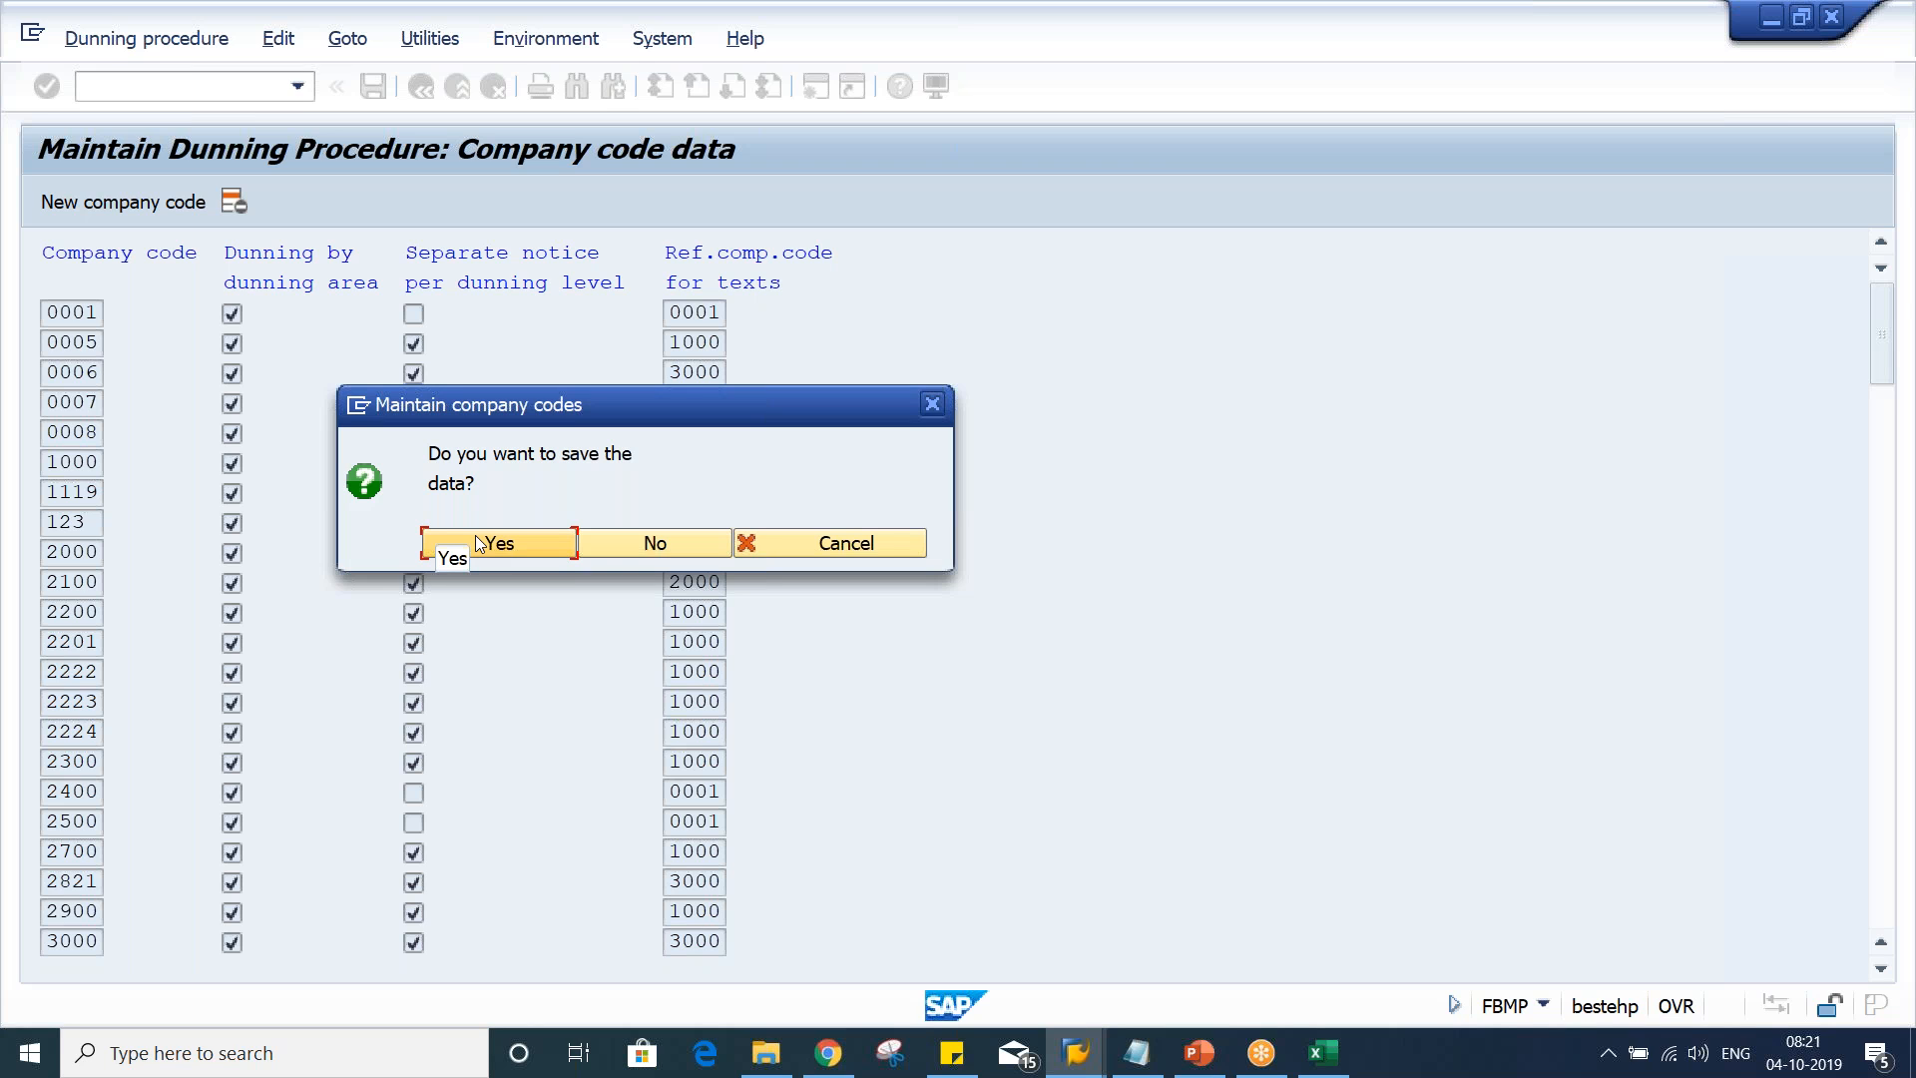
Save the company code data under the TATA MOTOR customizing request and open customer dunning texts for company code TM02
click(477, 544)
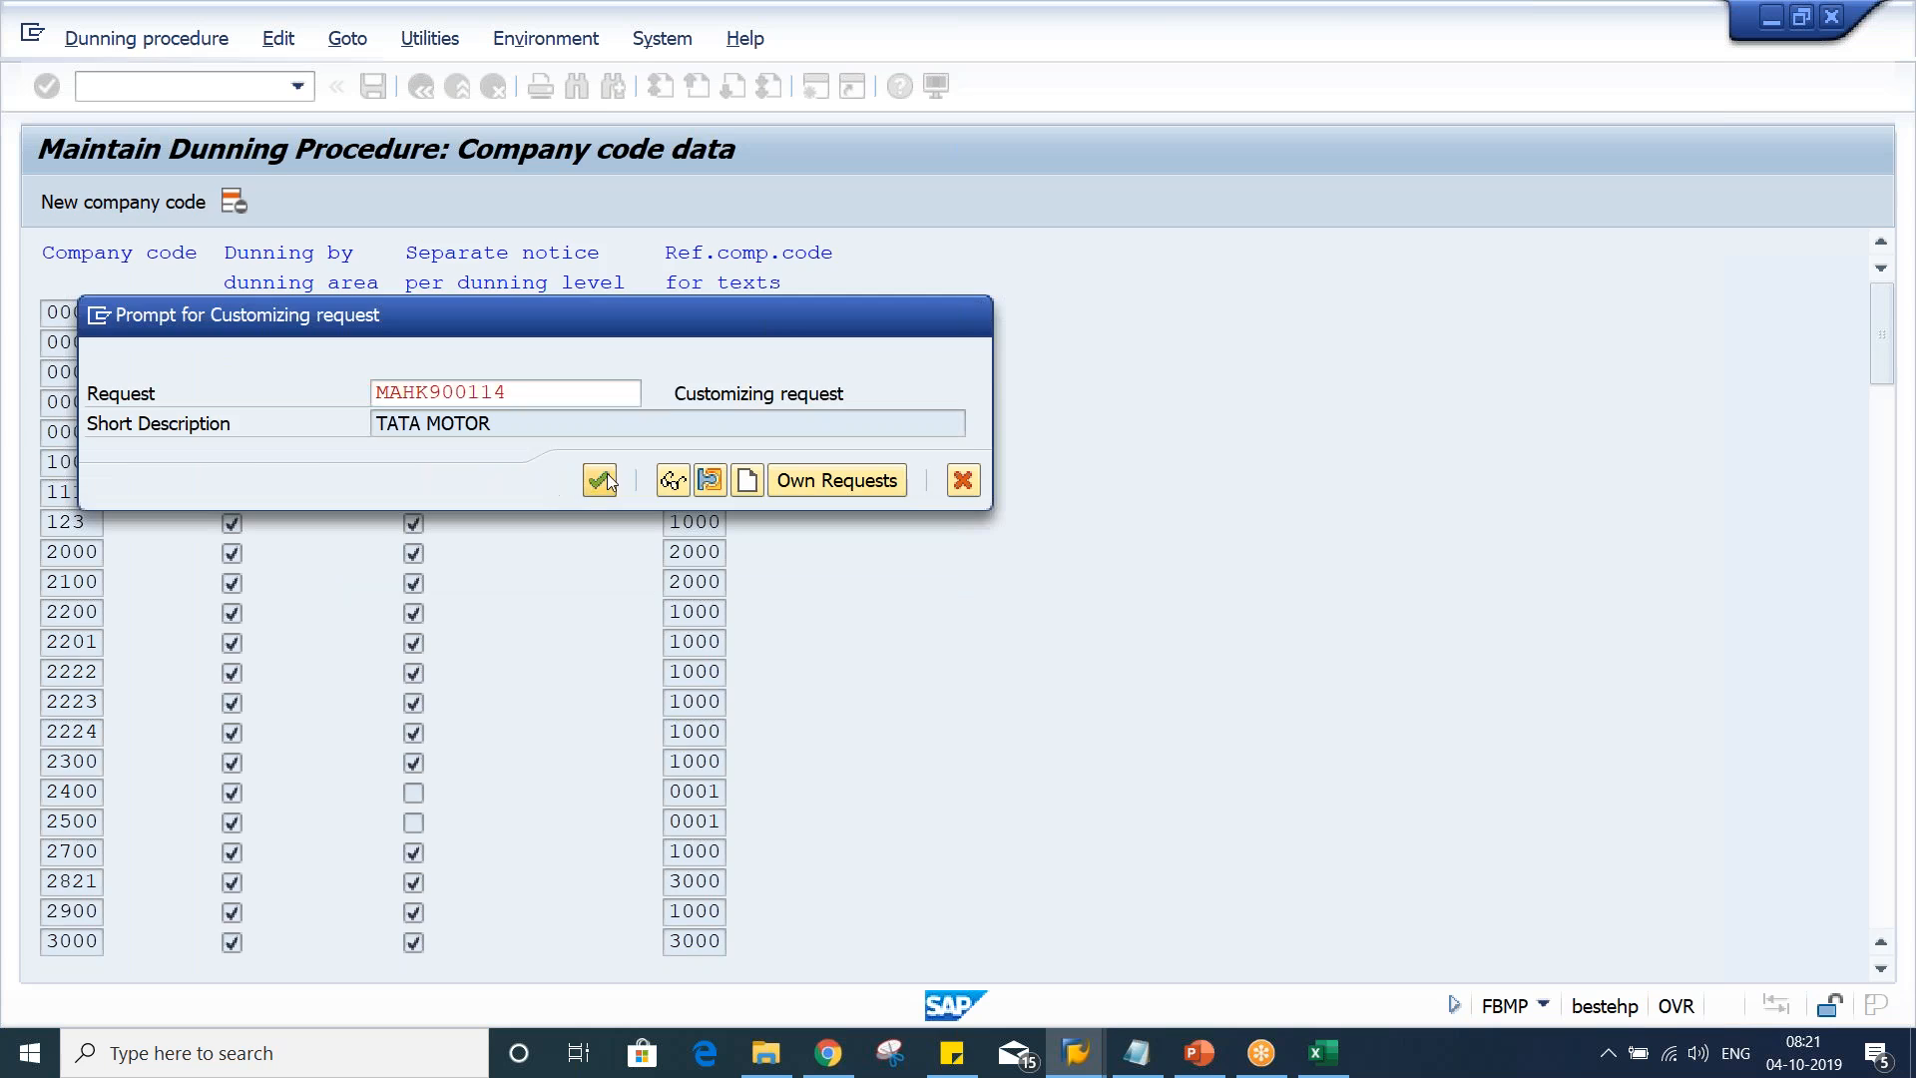
key(Return)
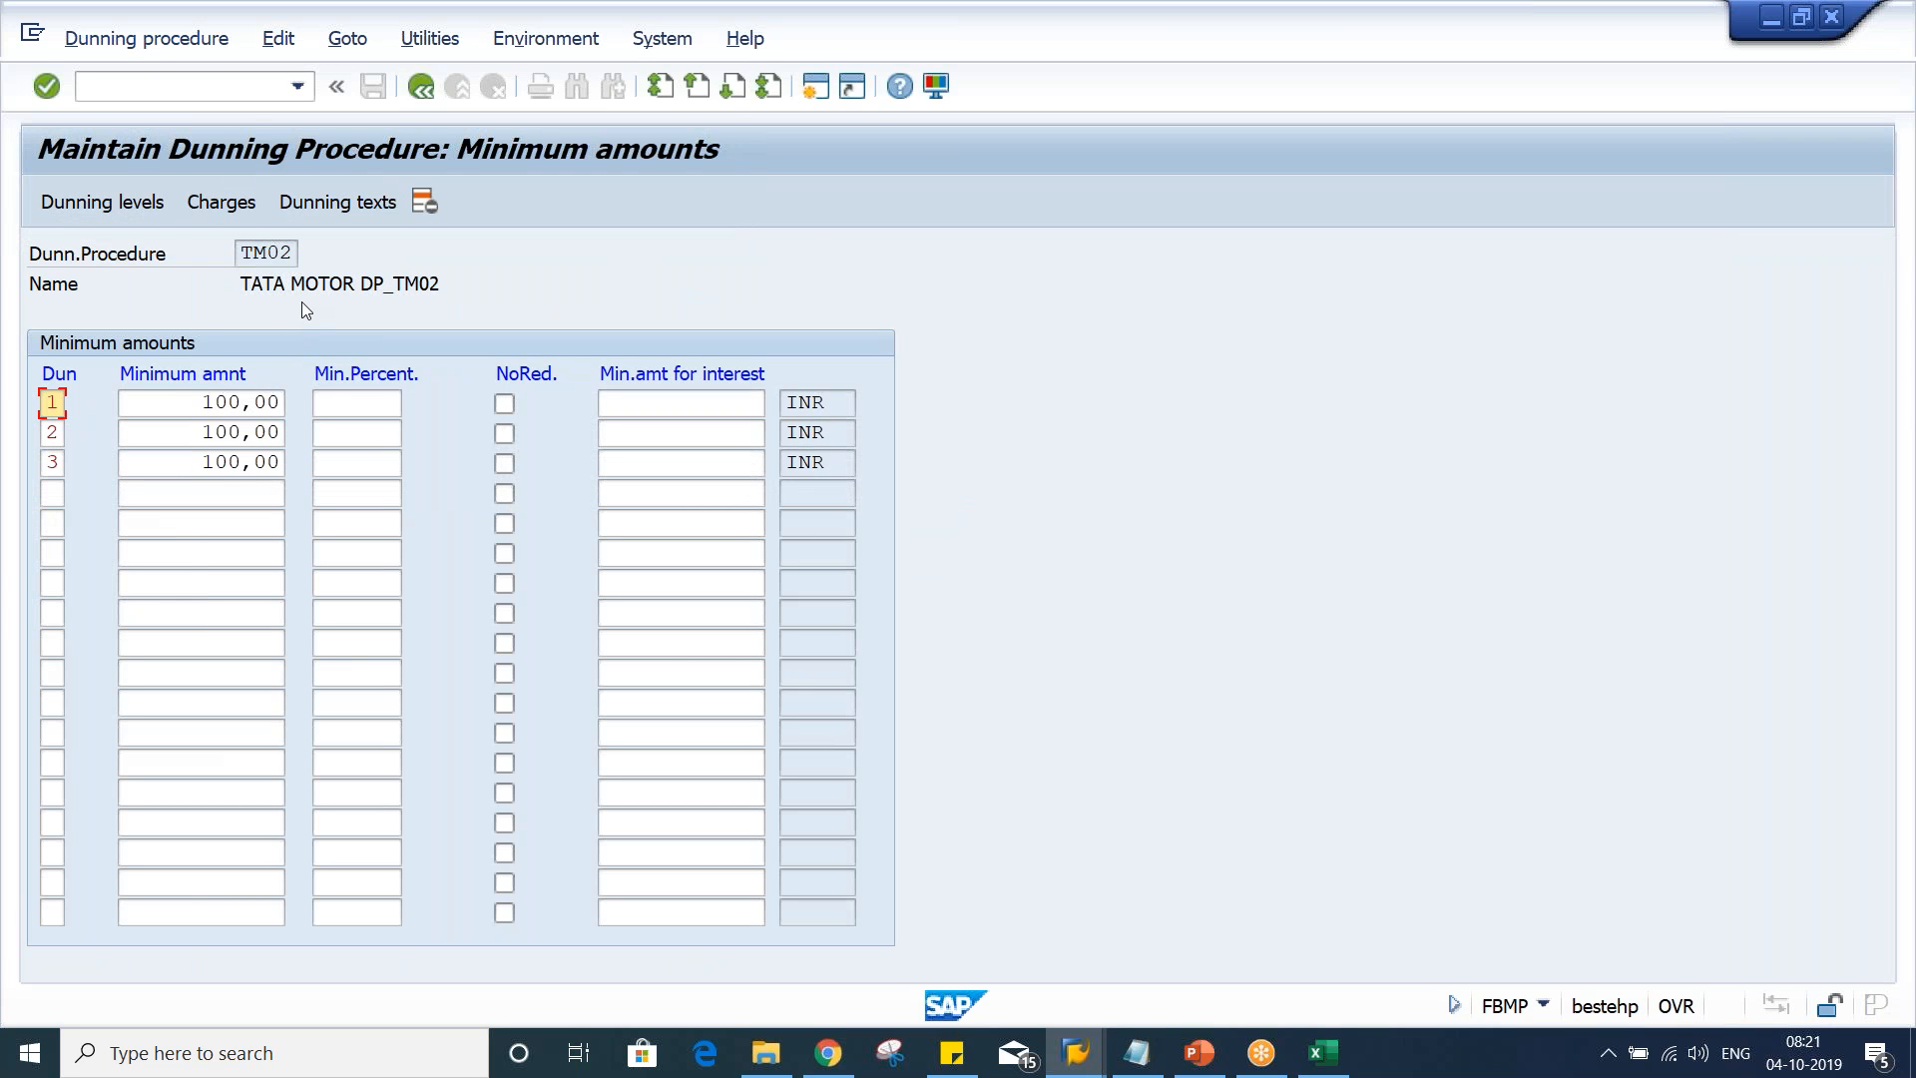
click(356, 217)
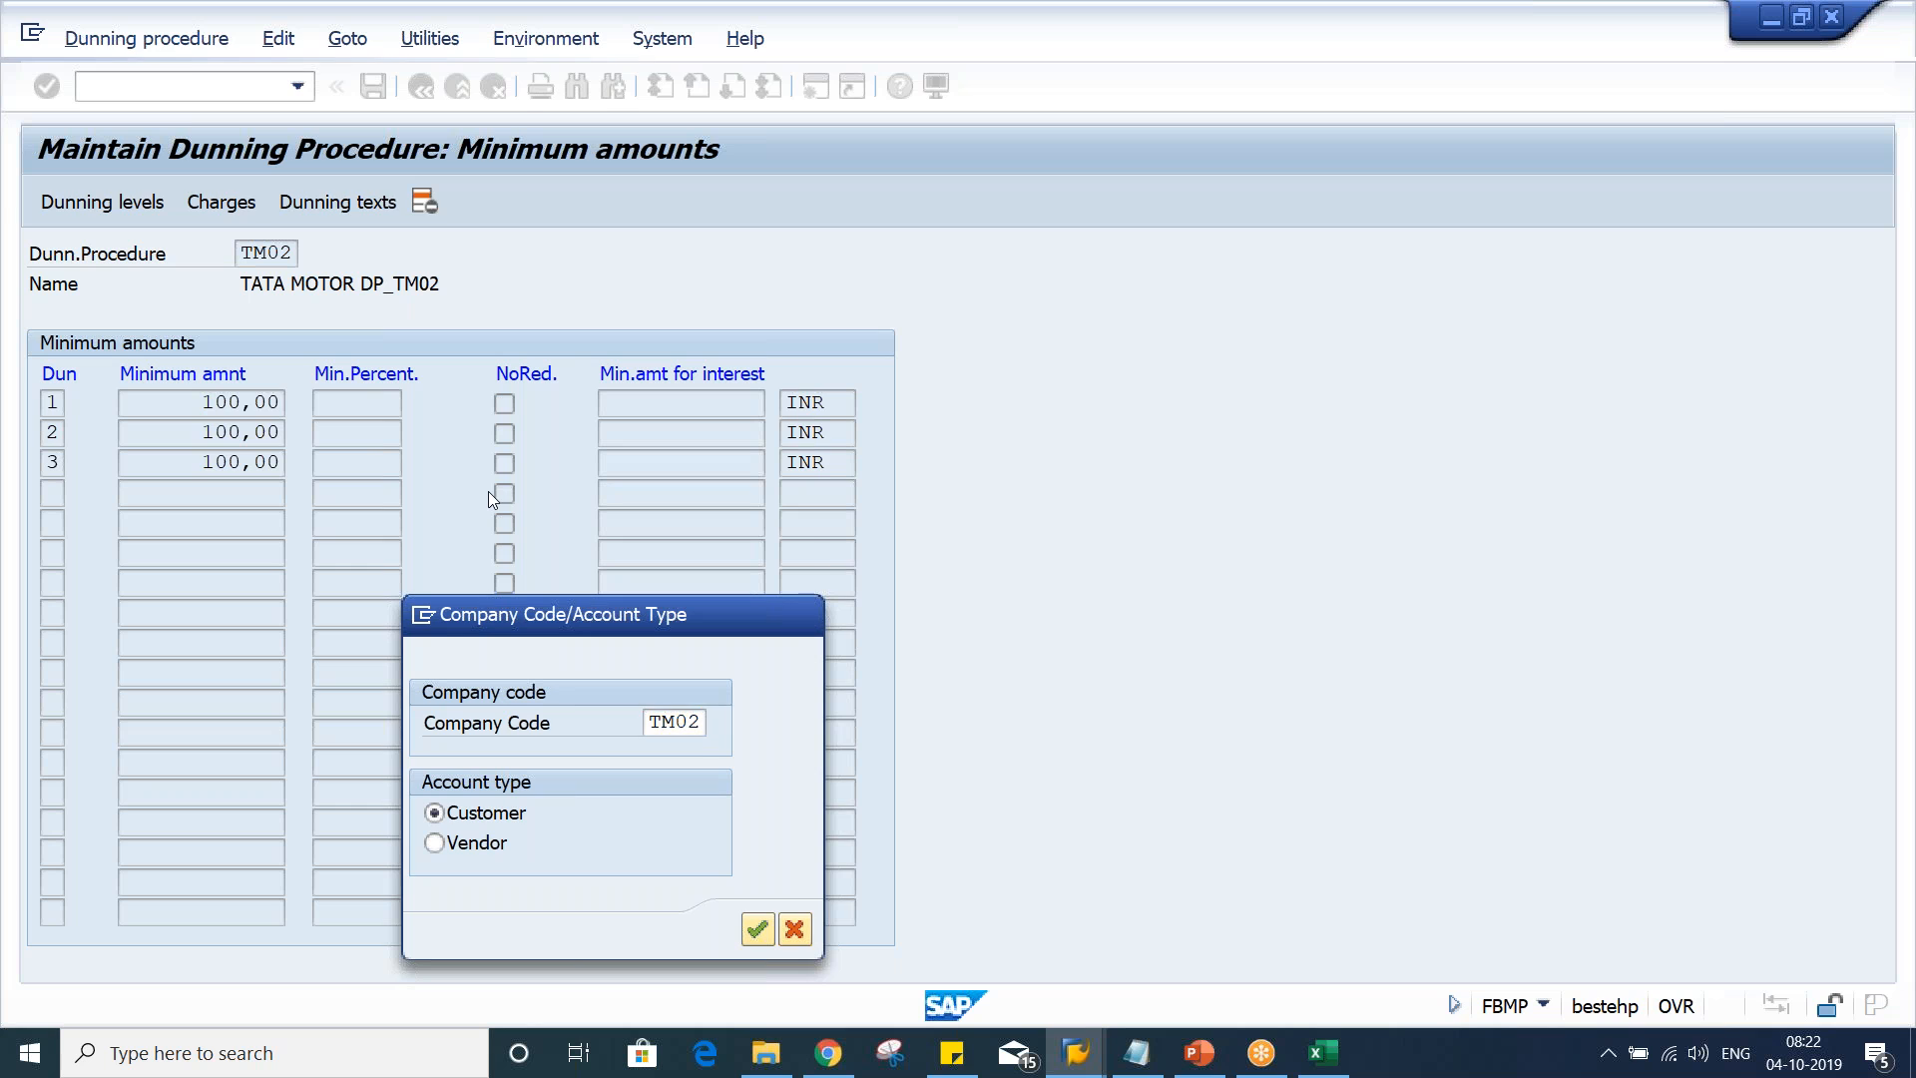
key(Return)
click(361, 465)
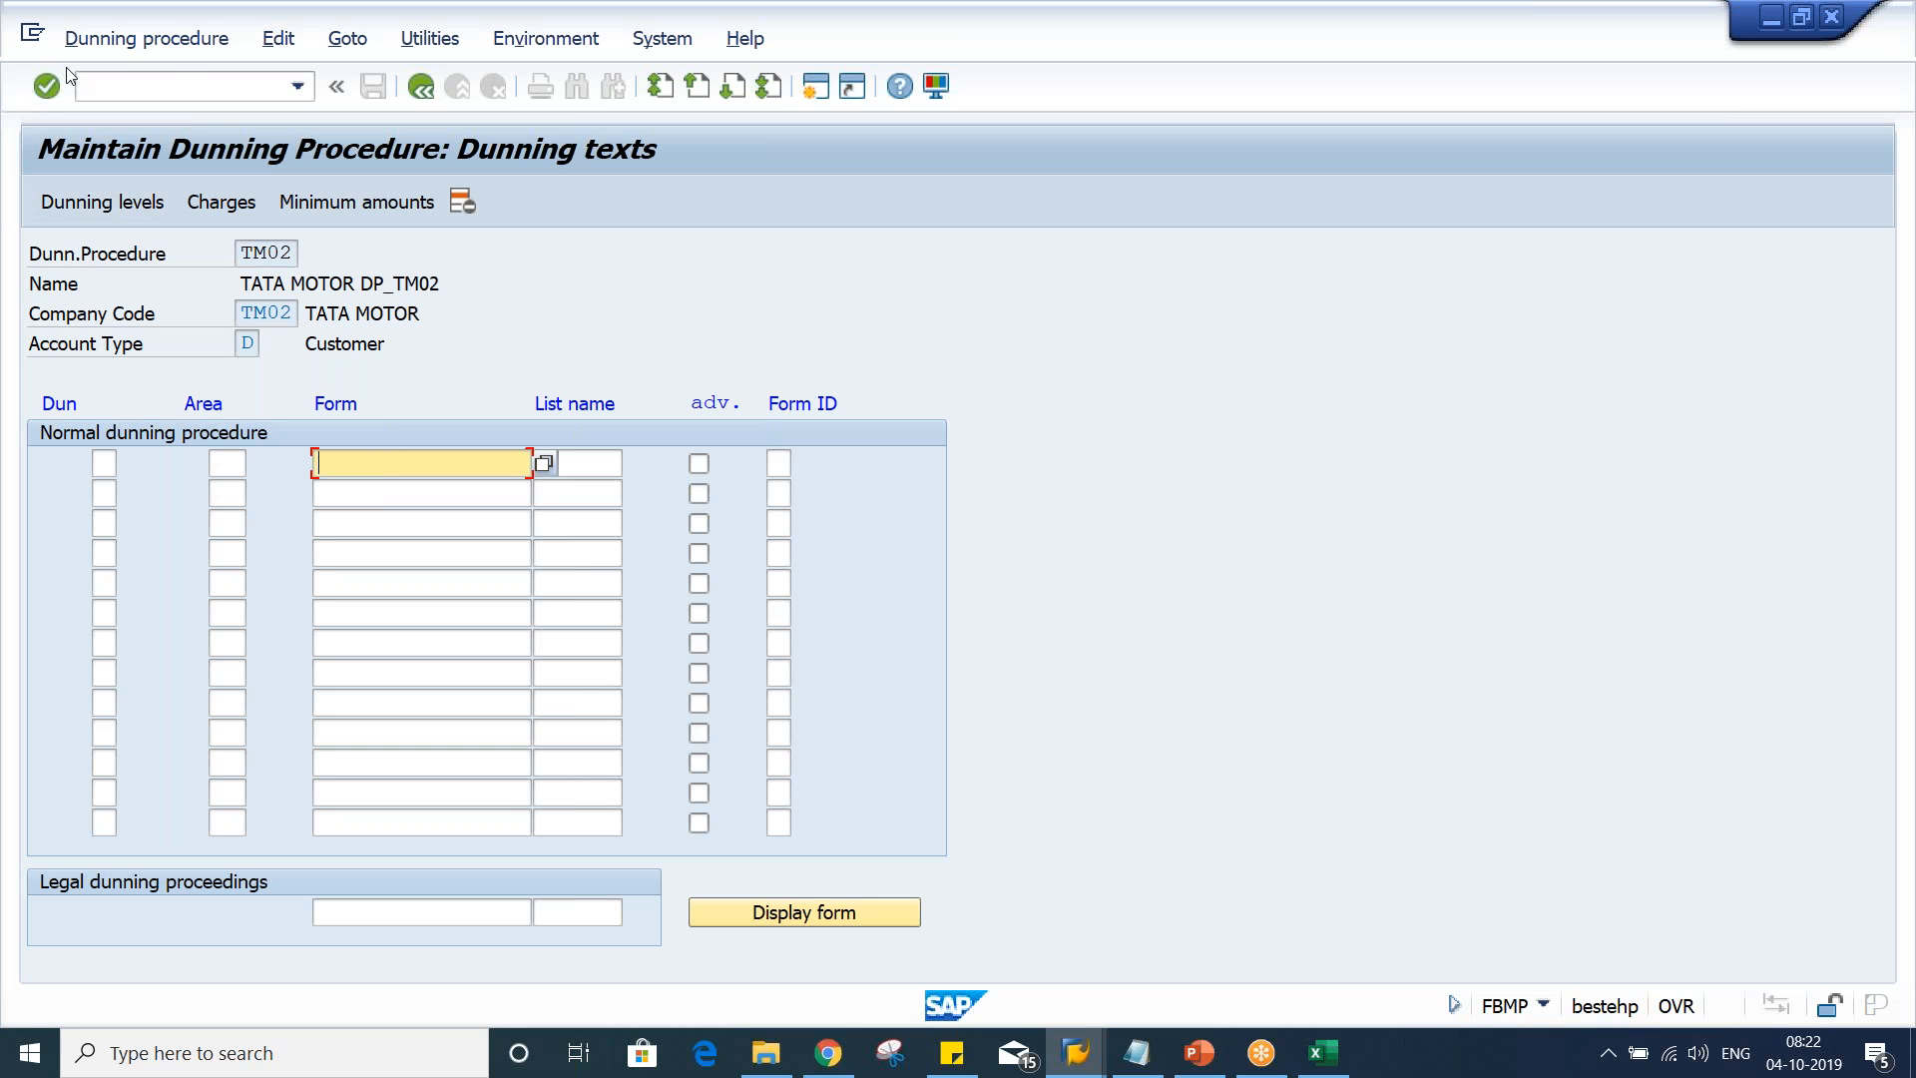
Switch to the Excel workbook and examine the sample customer dunning letter with its item lines on Sheet3
click(1330, 1055)
click(1025, 710)
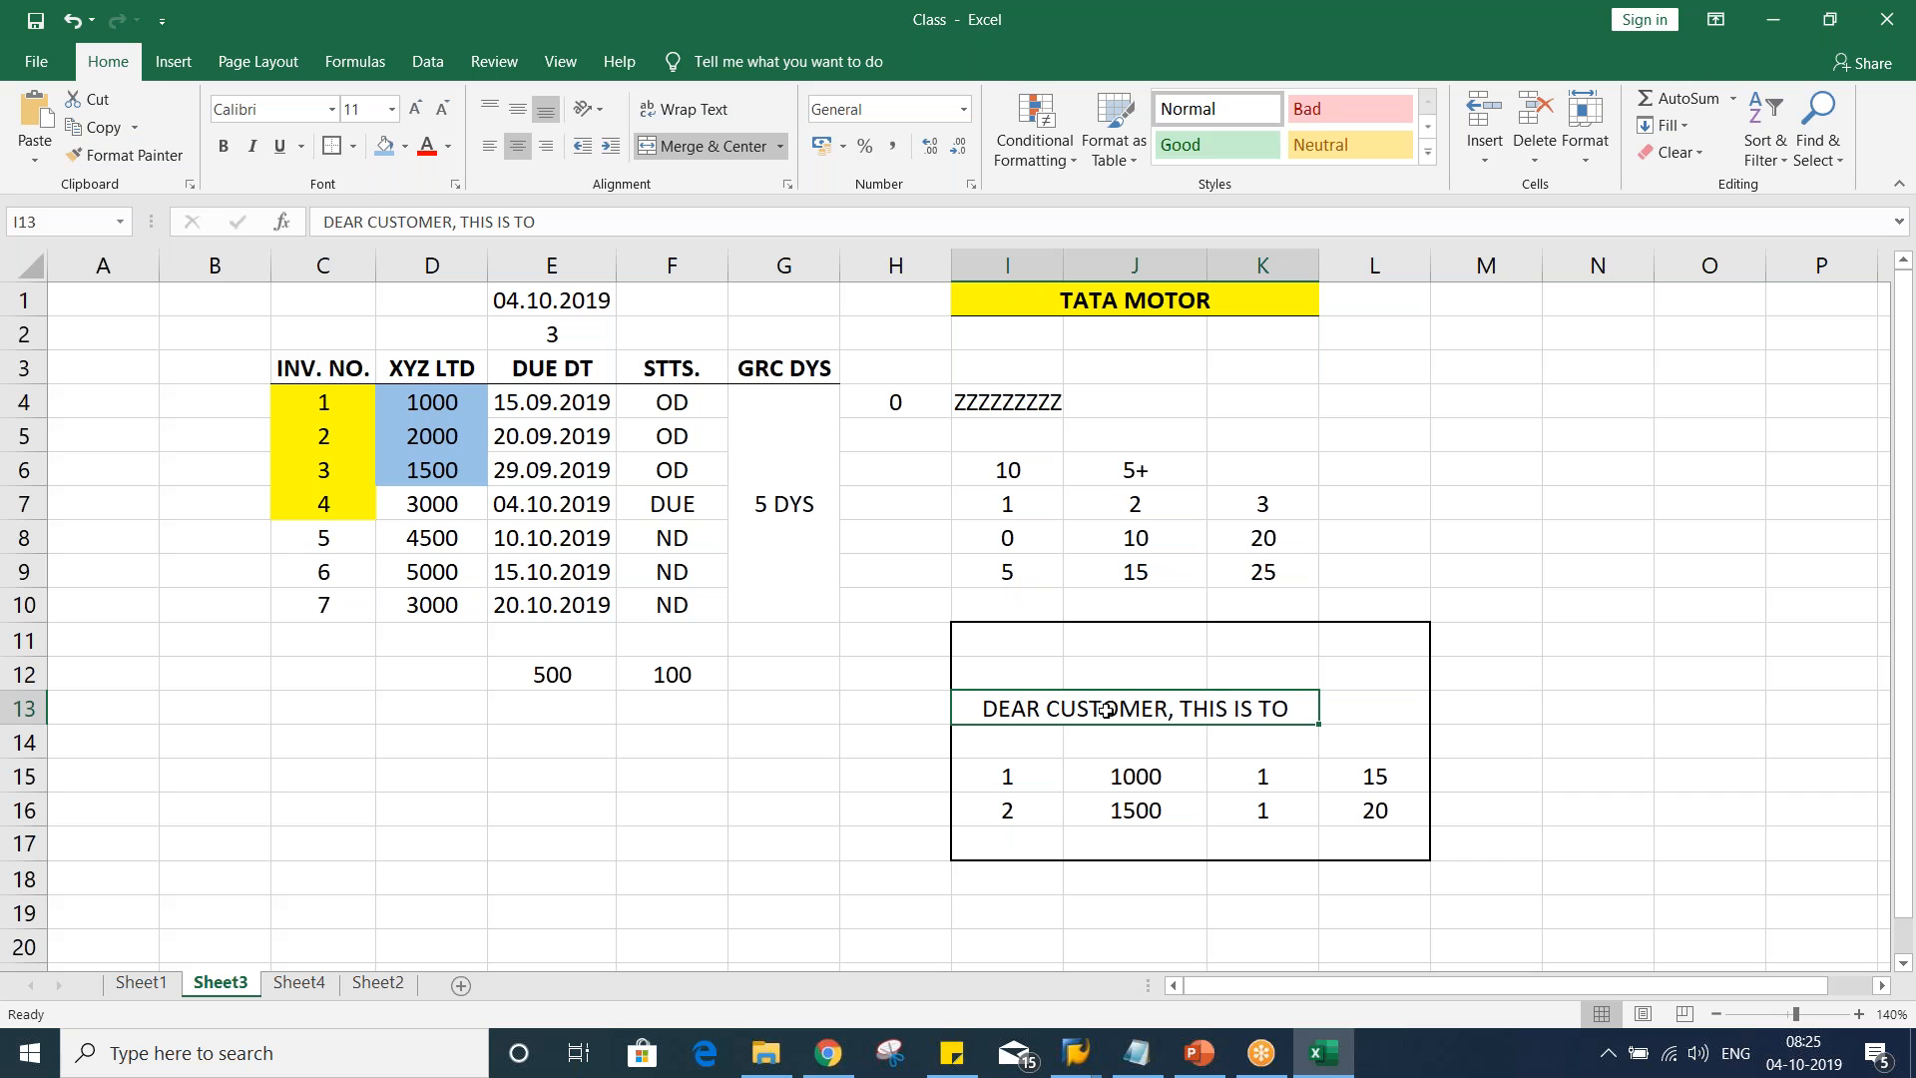
drag(1038, 770, 1351, 799)
click(1288, 783)
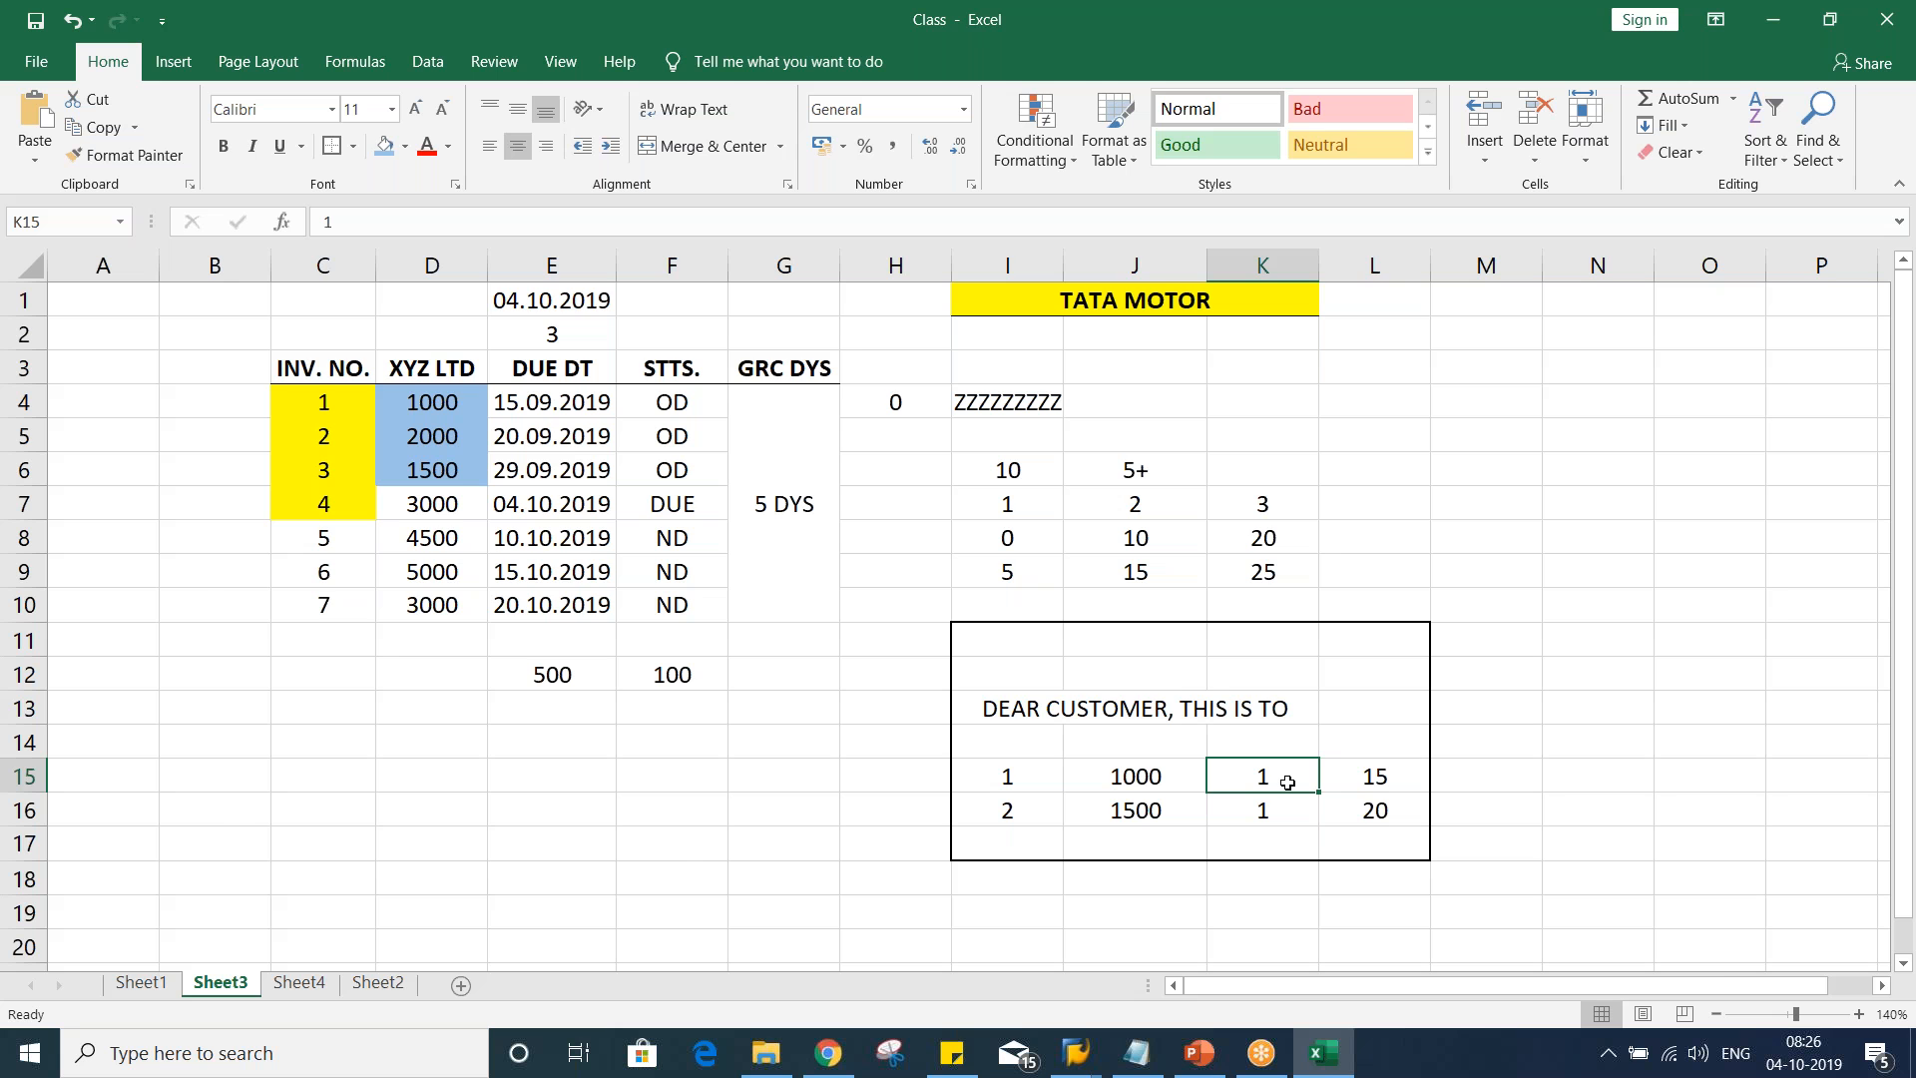
key(alt+Tab)
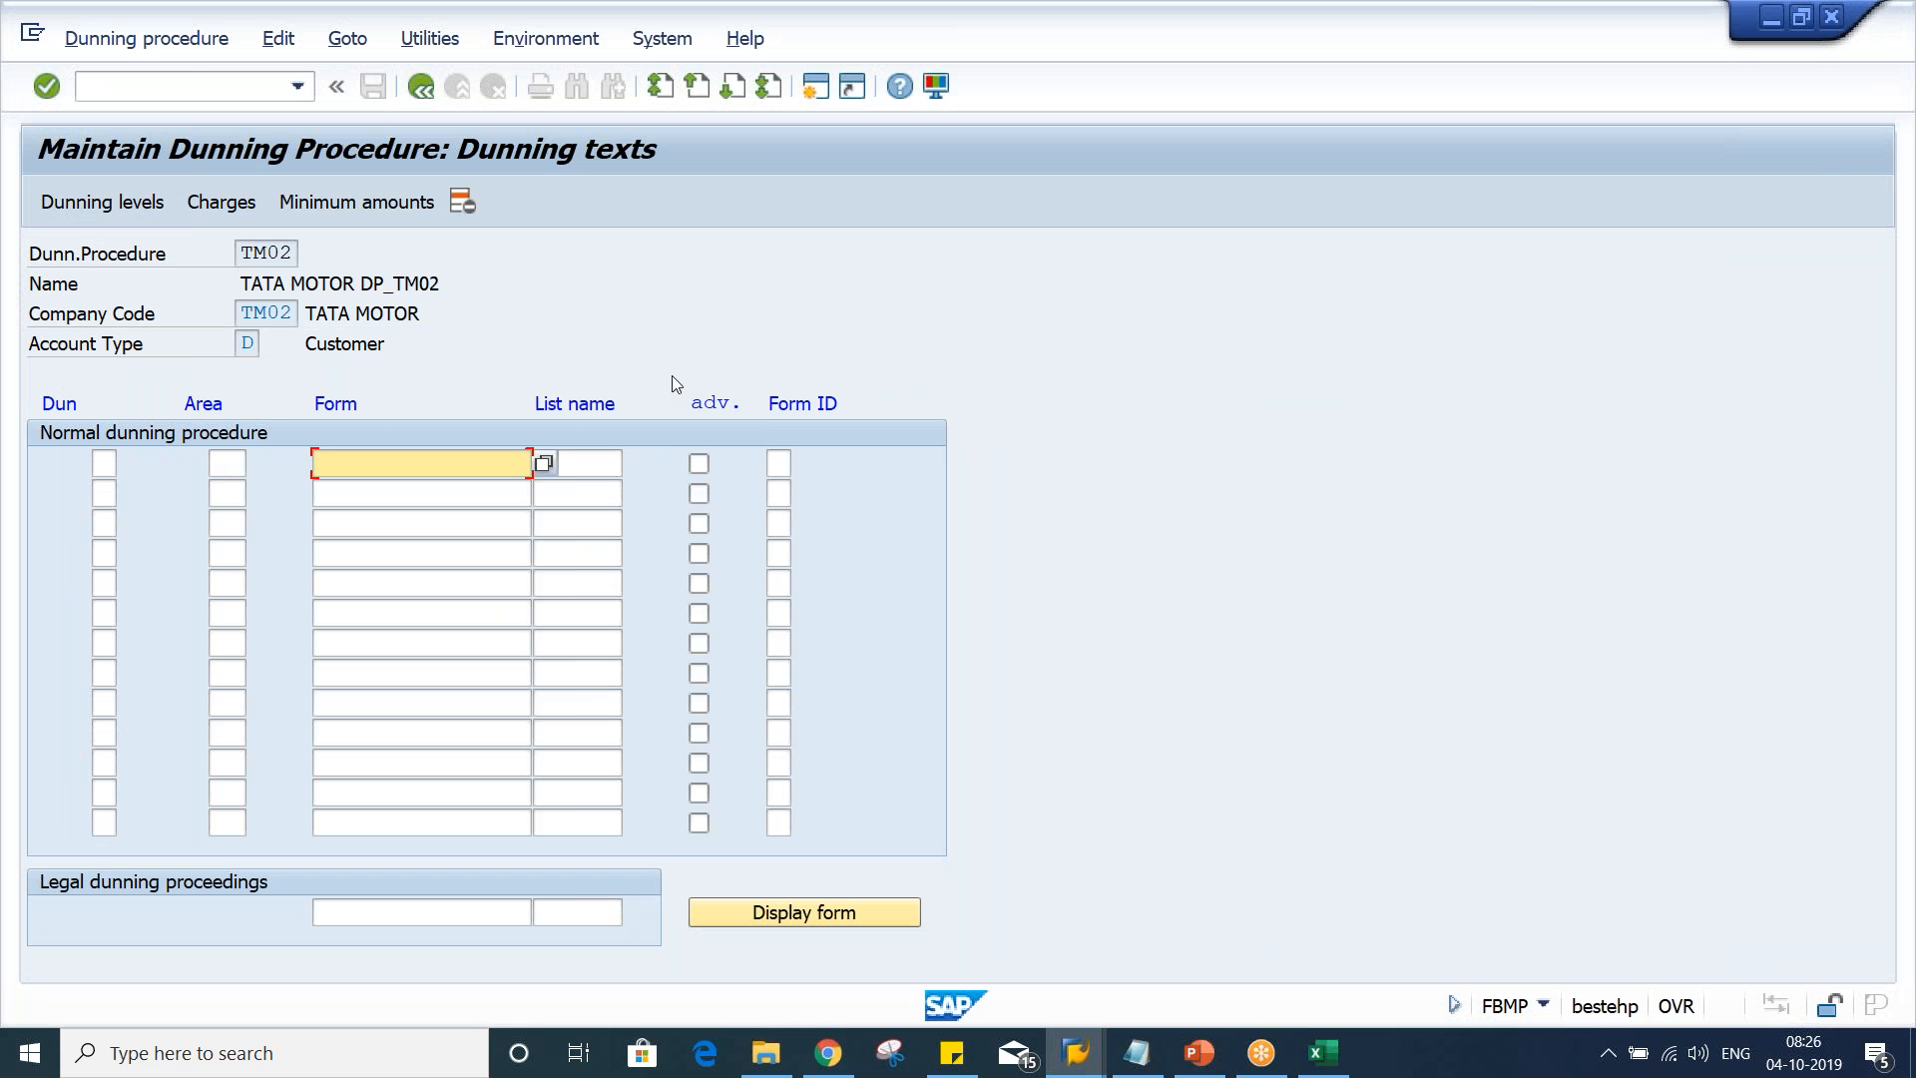
Open an additional SAP session and return to the dunning texts screen in SAP
click(815, 88)
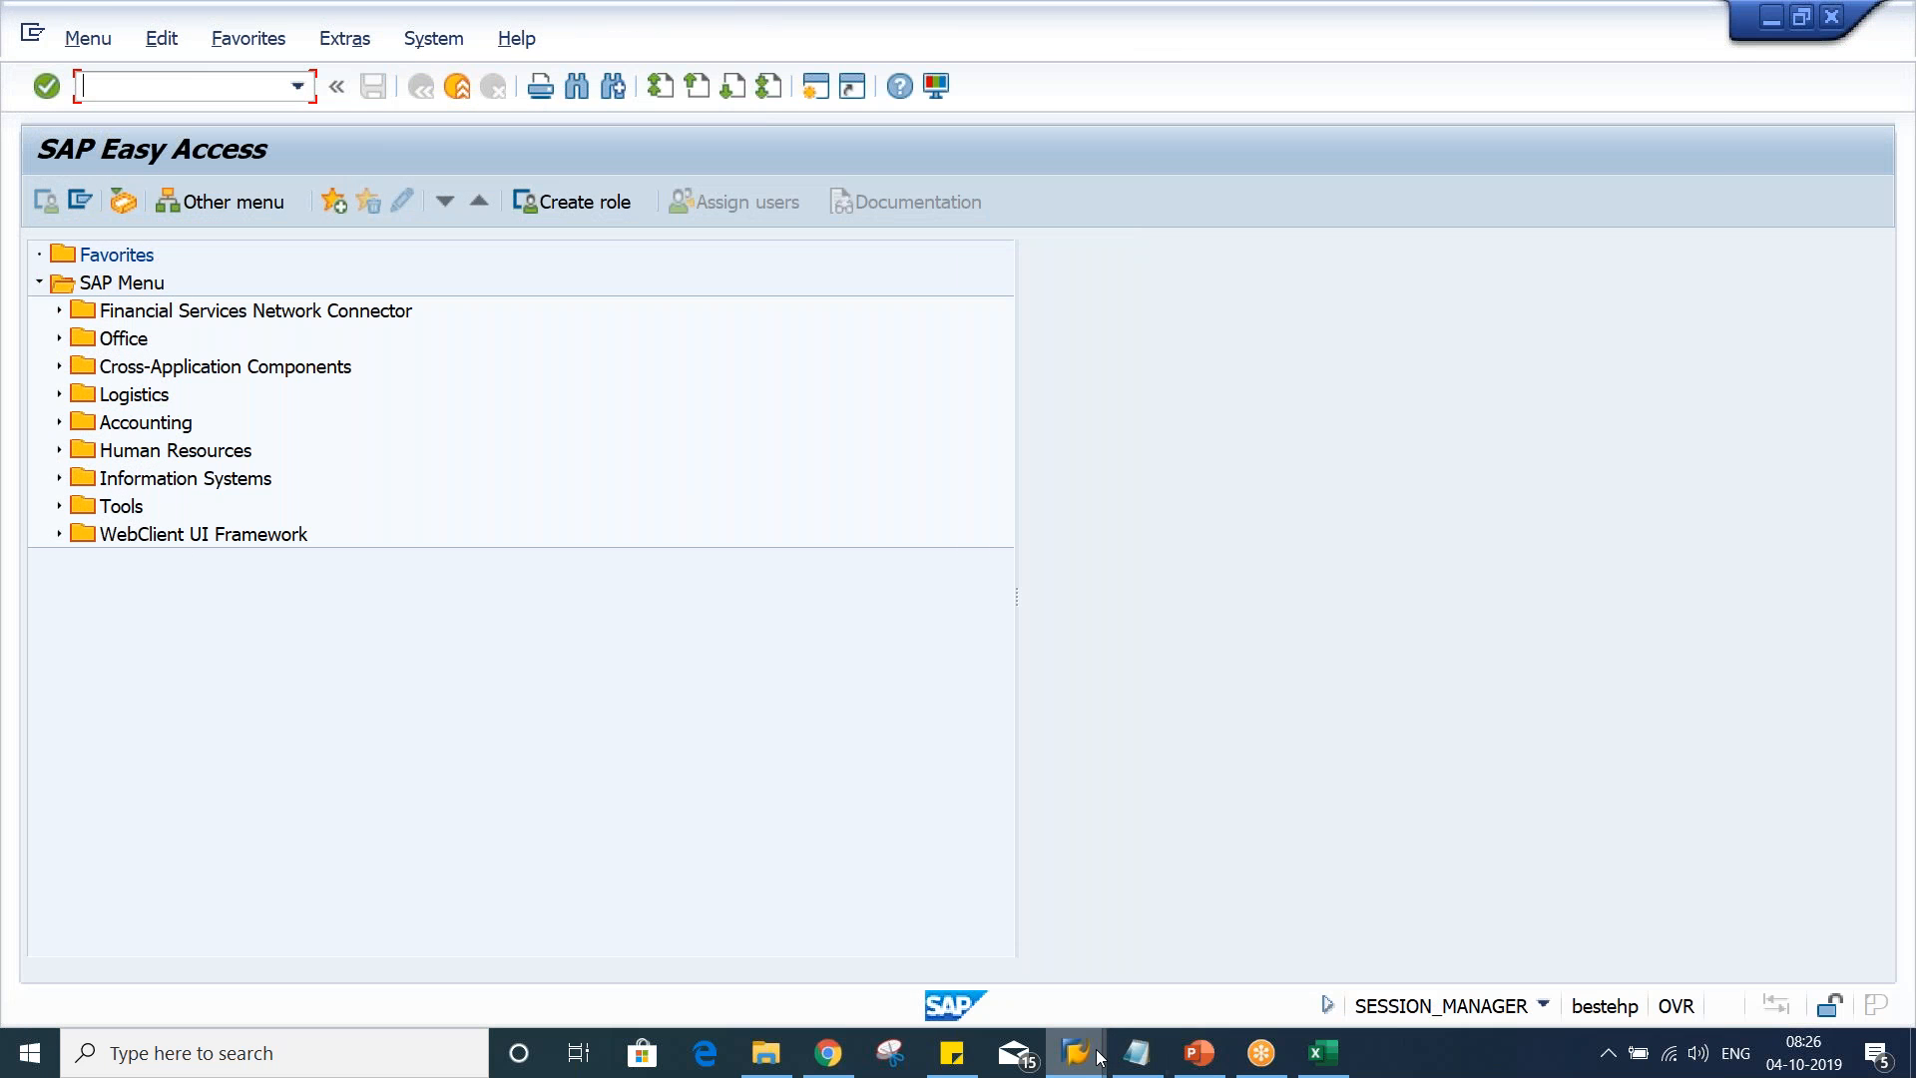
mouse_move(1098, 1056)
click(1342, 938)
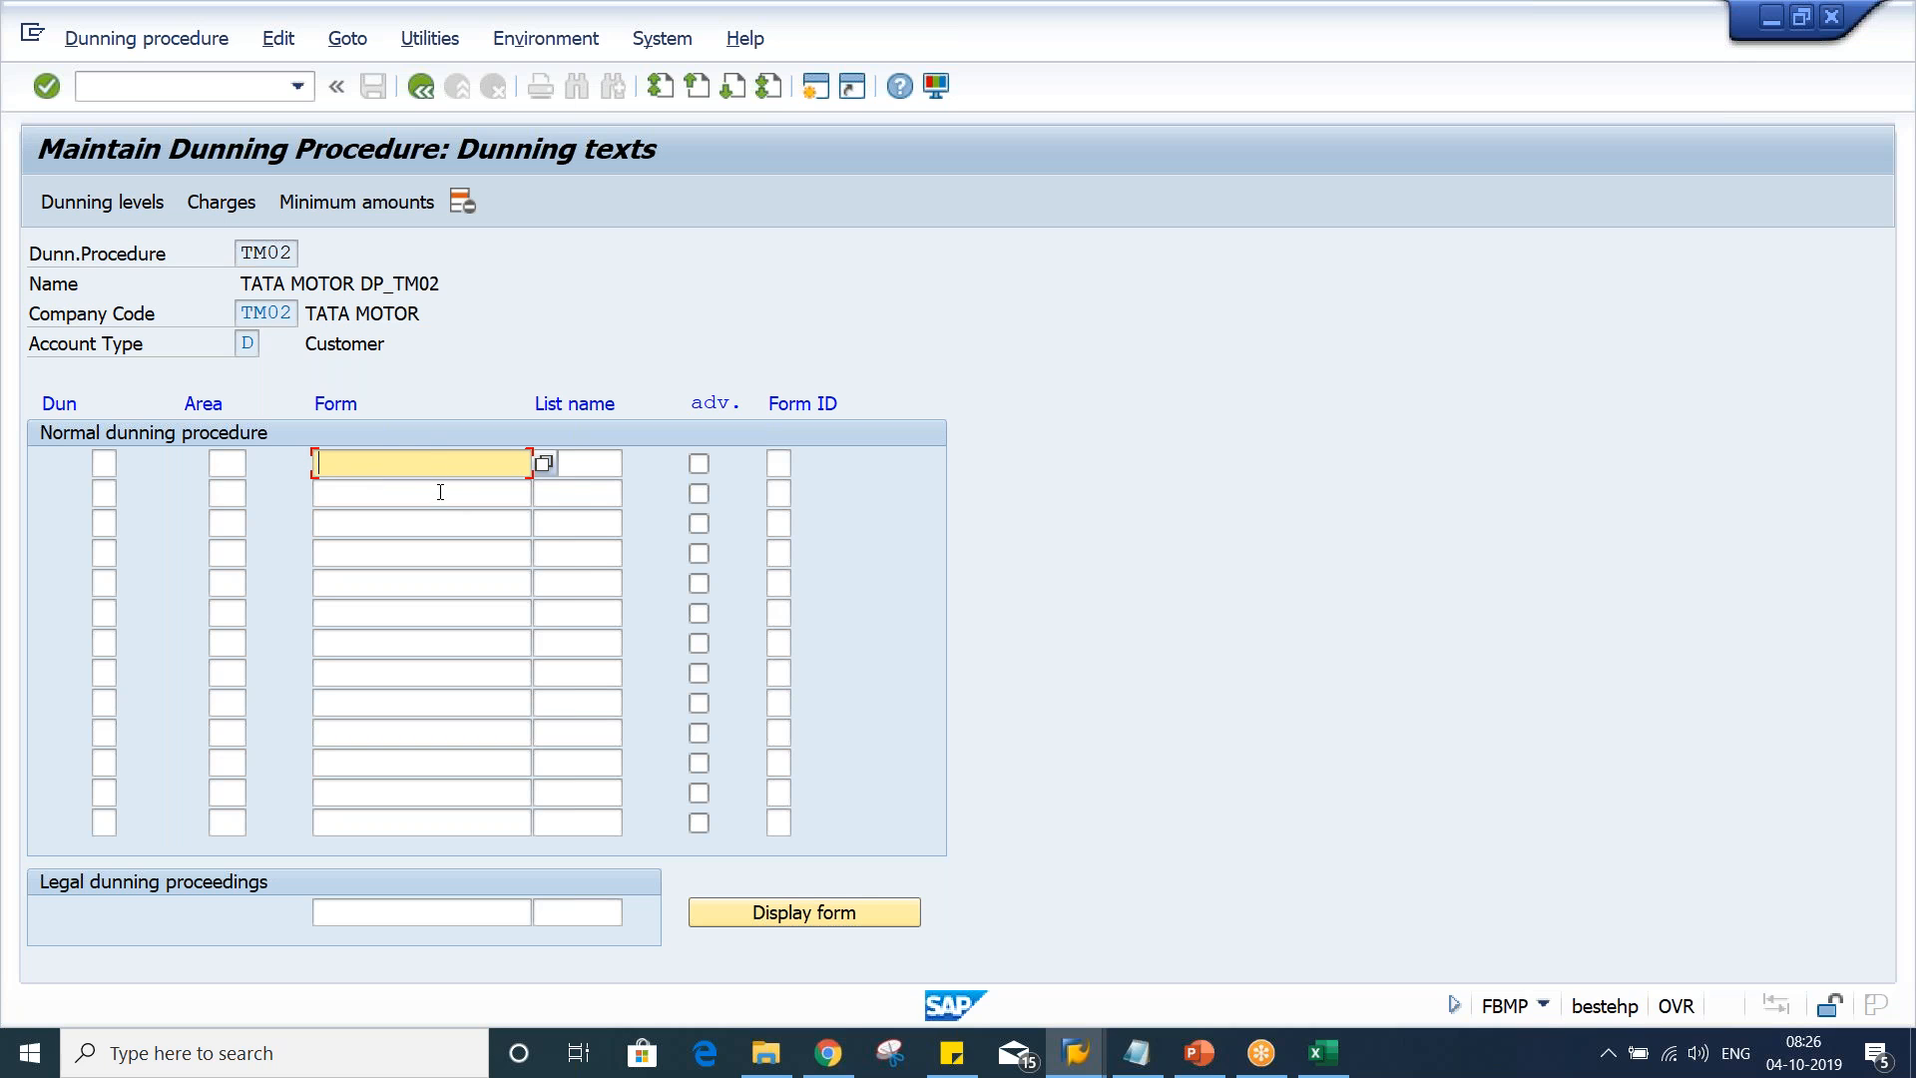
Enter form F150_DUNN_01 in the first three rows of the normal dunning procedure
text(F)
click(449, 491)
drag(490, 461, 320, 457)
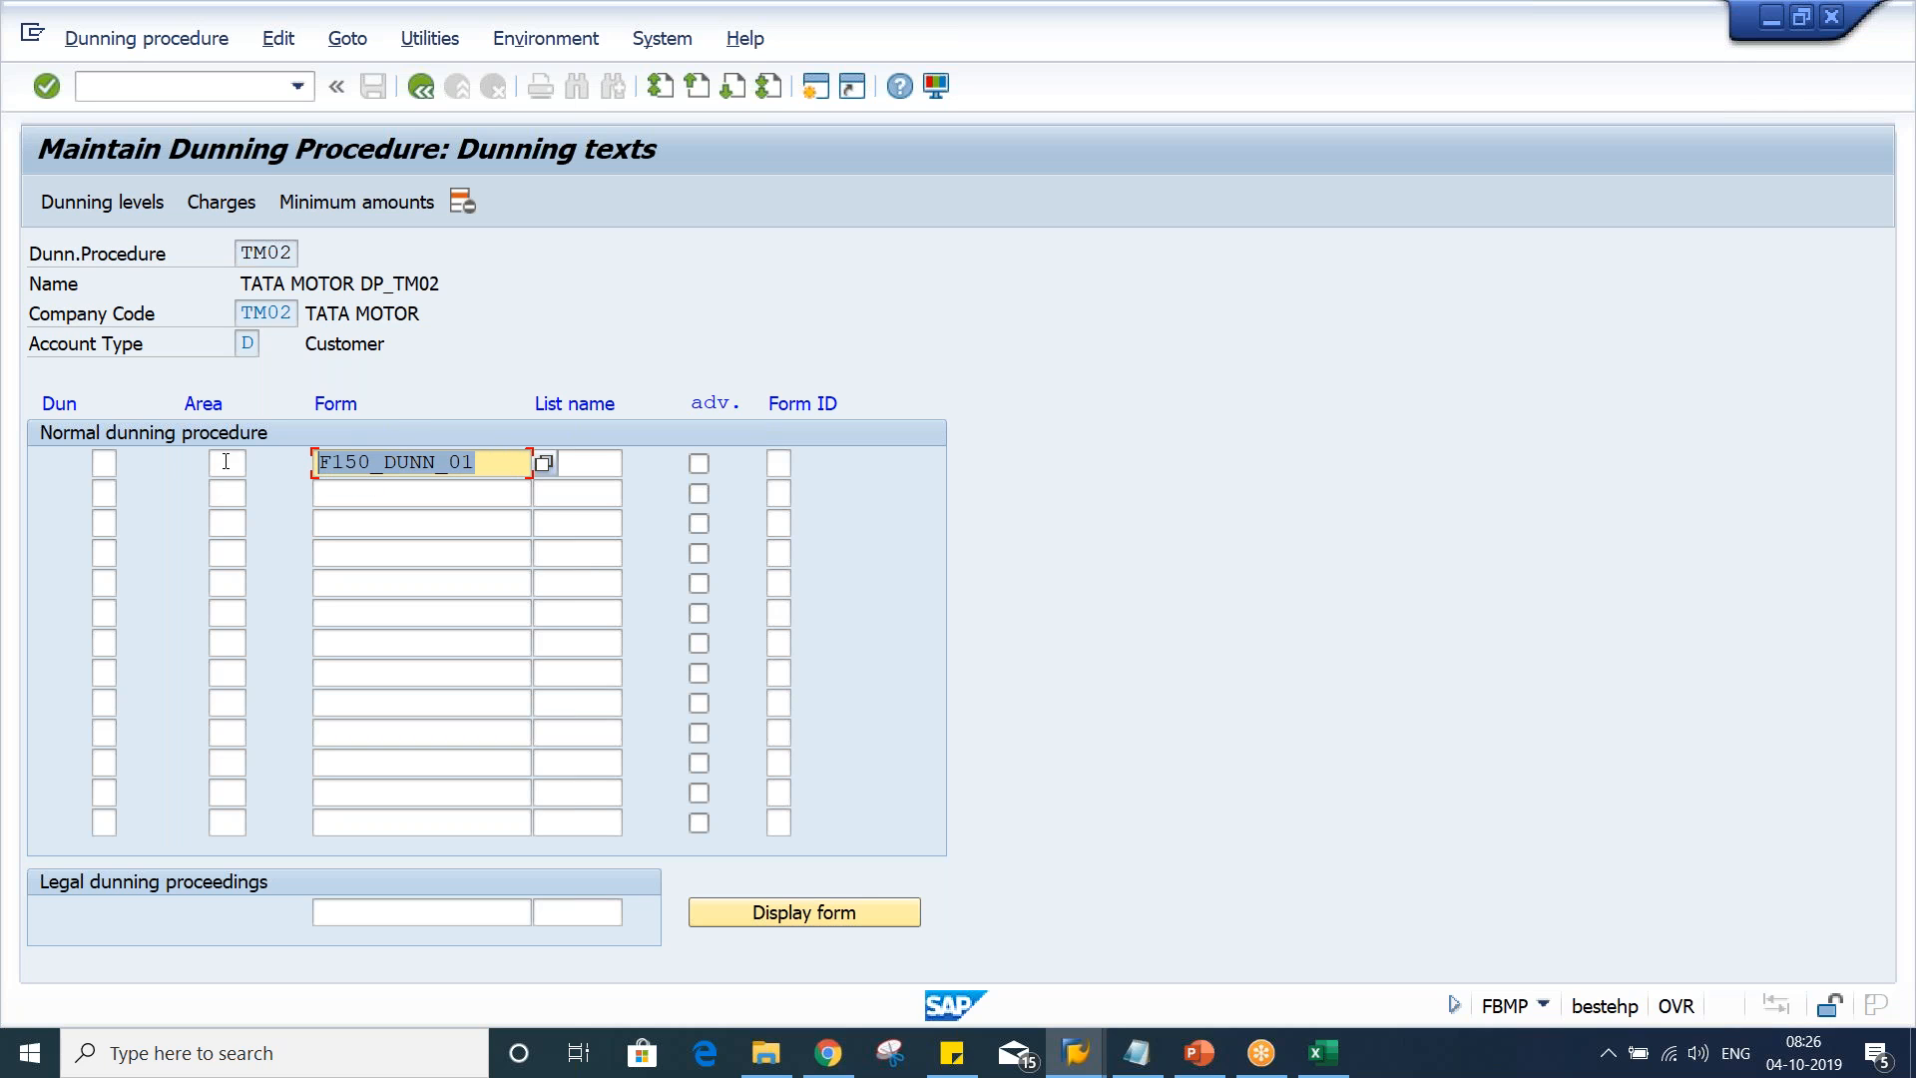
click(479, 460)
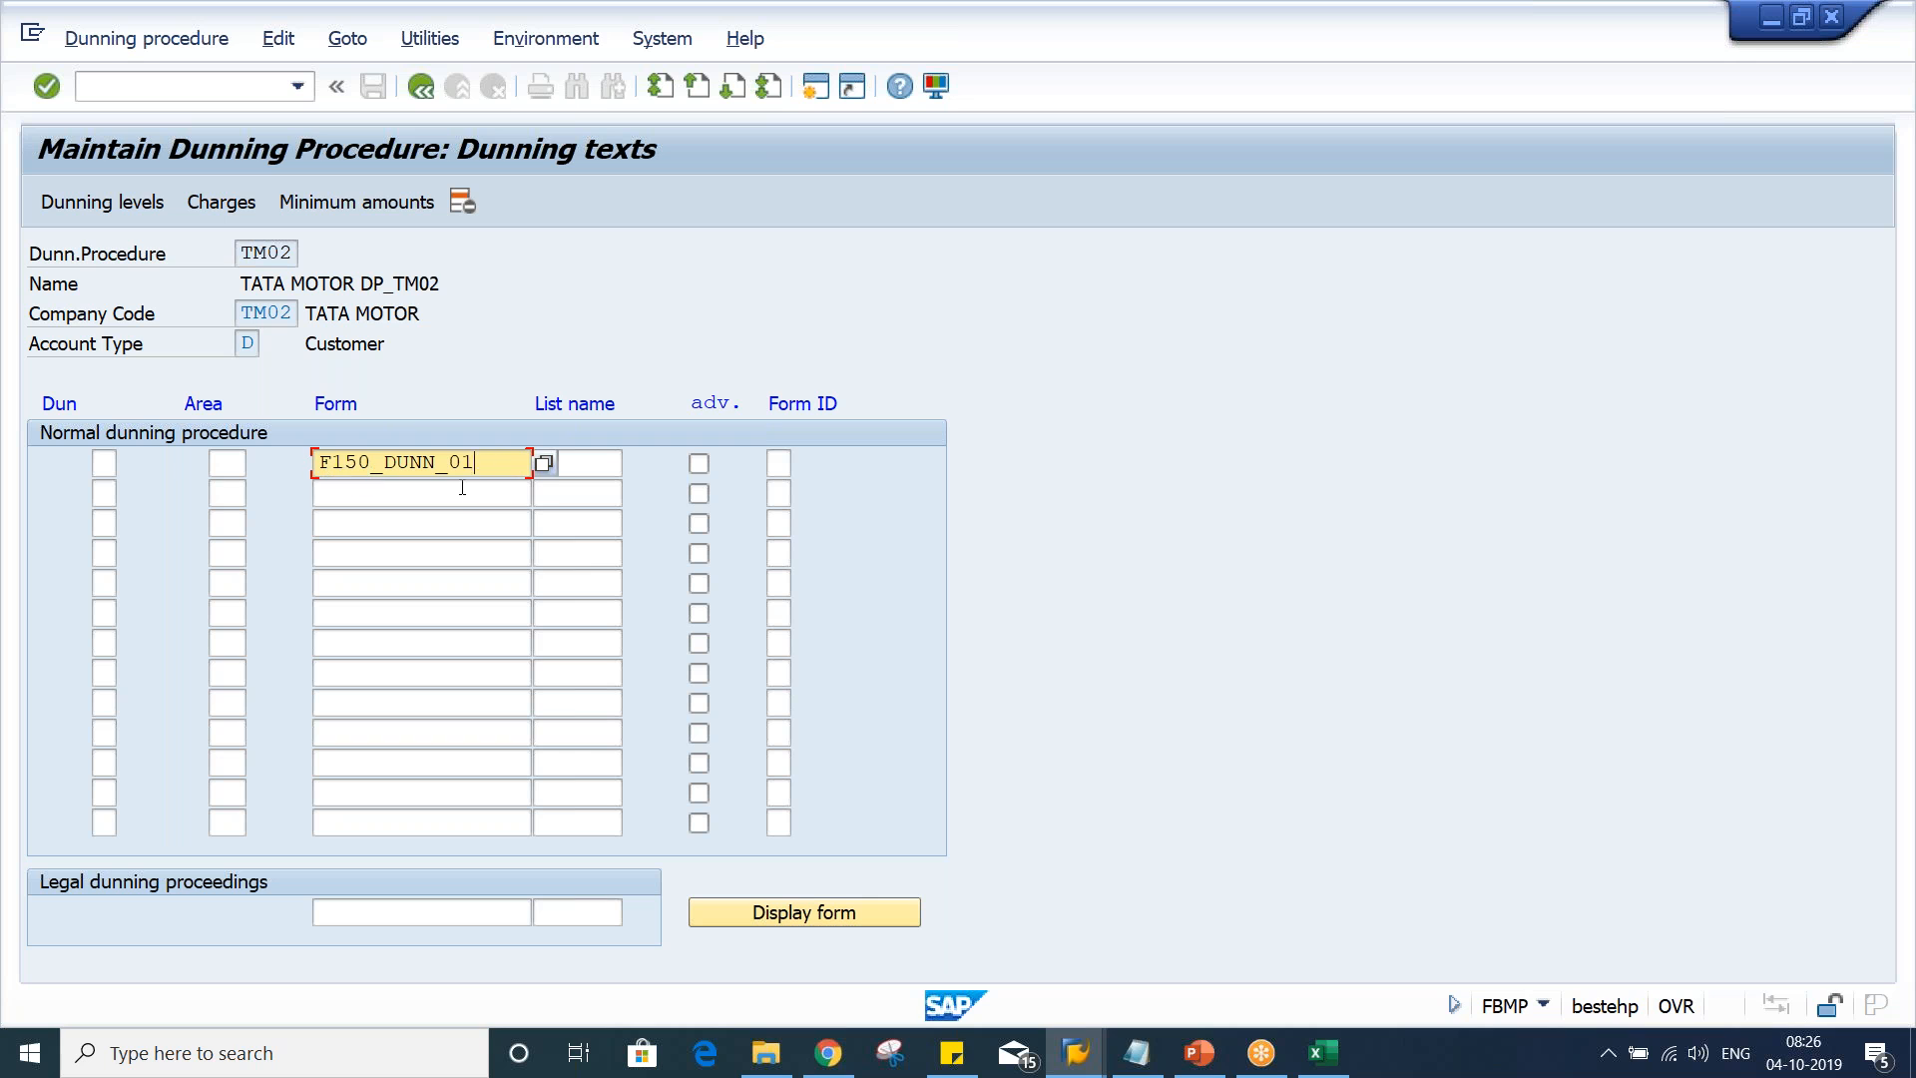
click(463, 487)
drag(492, 459, 121, 459)
key(ctrl+c)
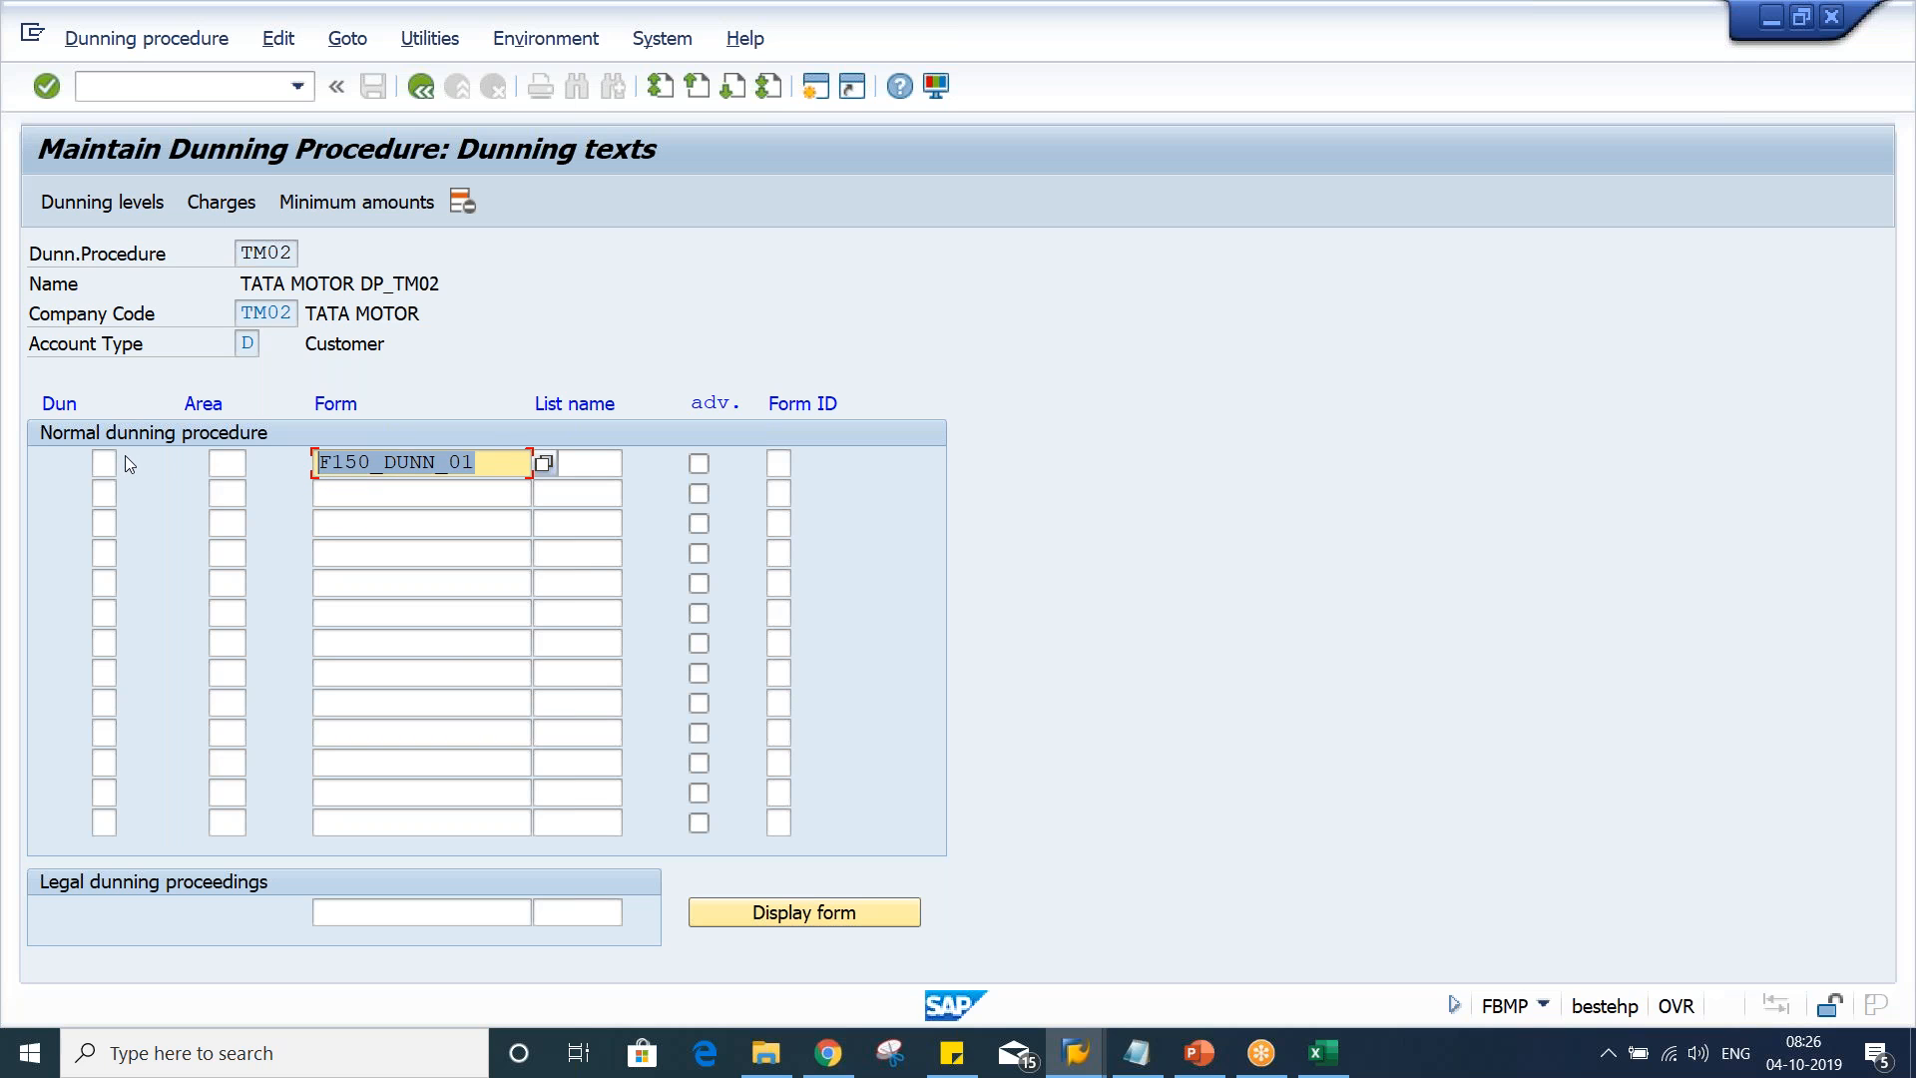
click(168, 461)
click(332, 502)
key(ctrl+v)
click(339, 522)
key(ctrl+v)
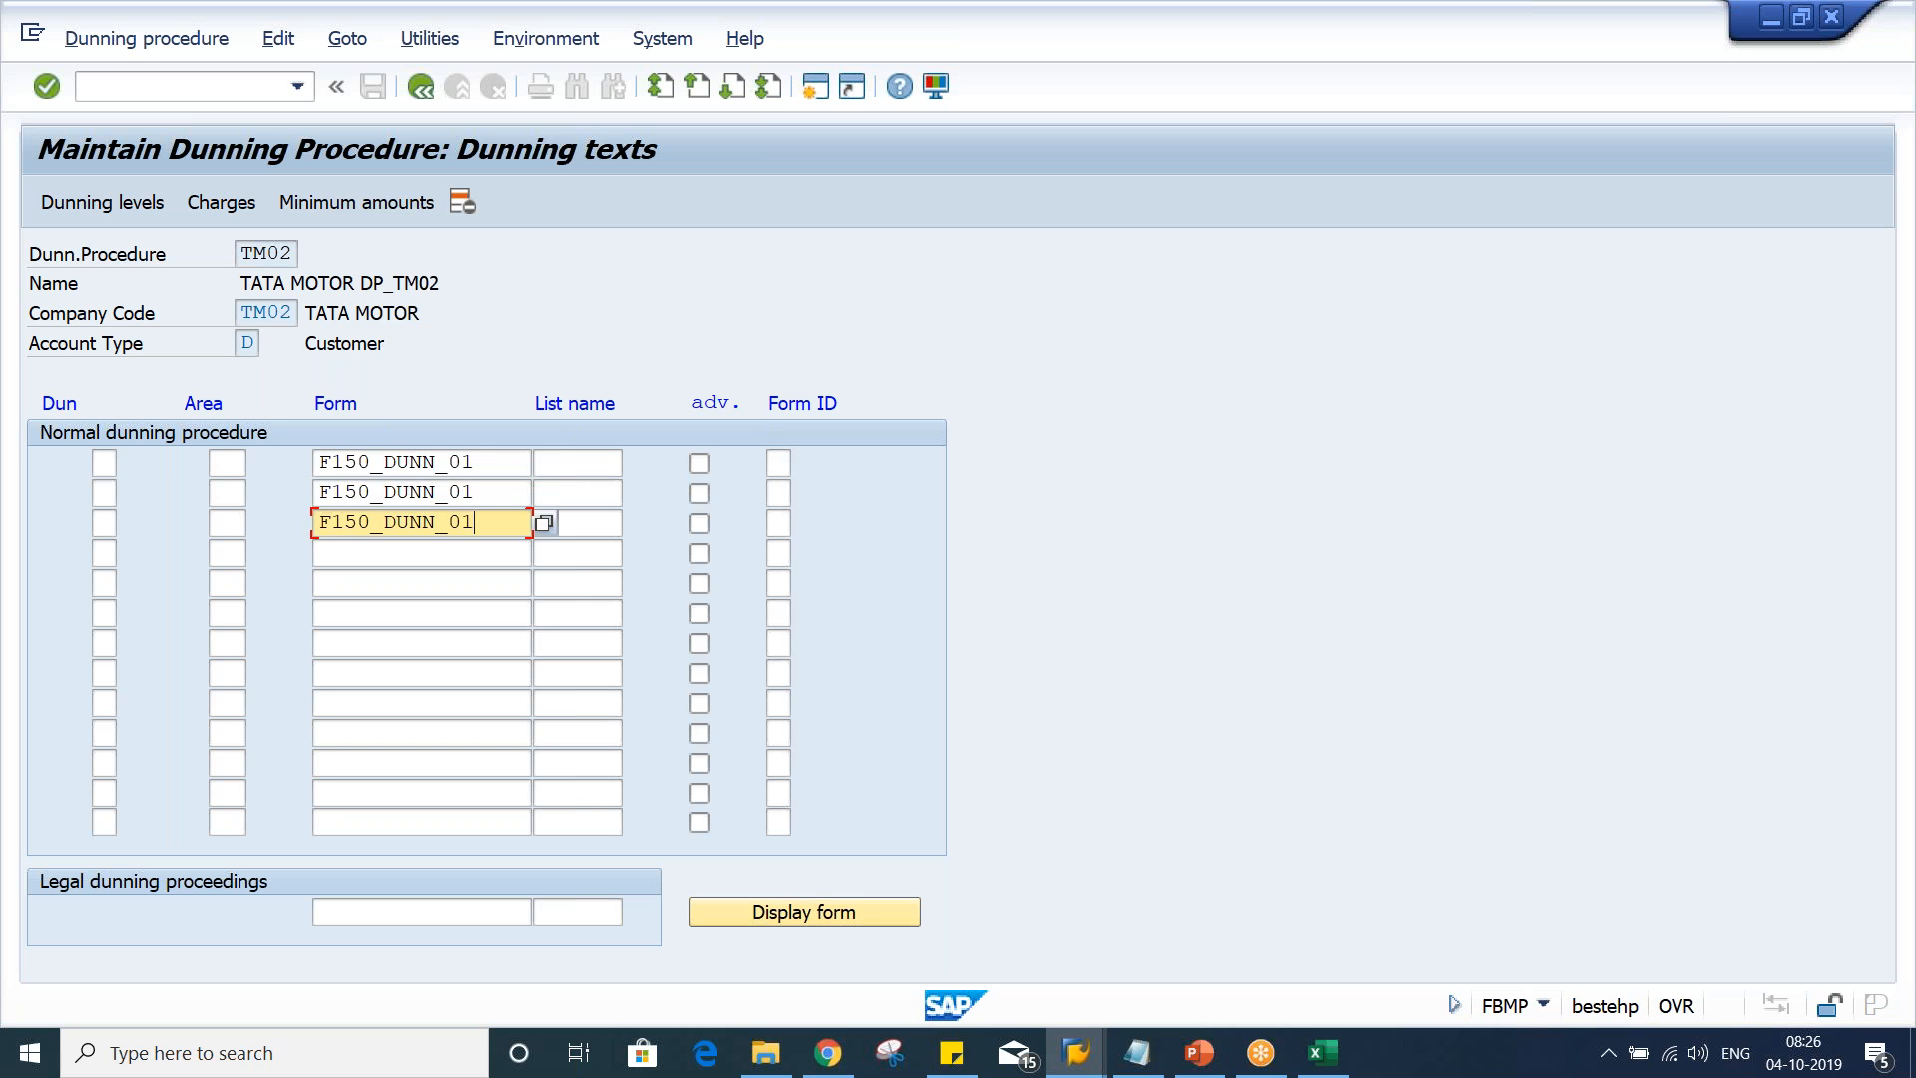
Assign dunning levels 1, 2 and 3 to the three form rows and save dunning procedure TM02
click(106, 464)
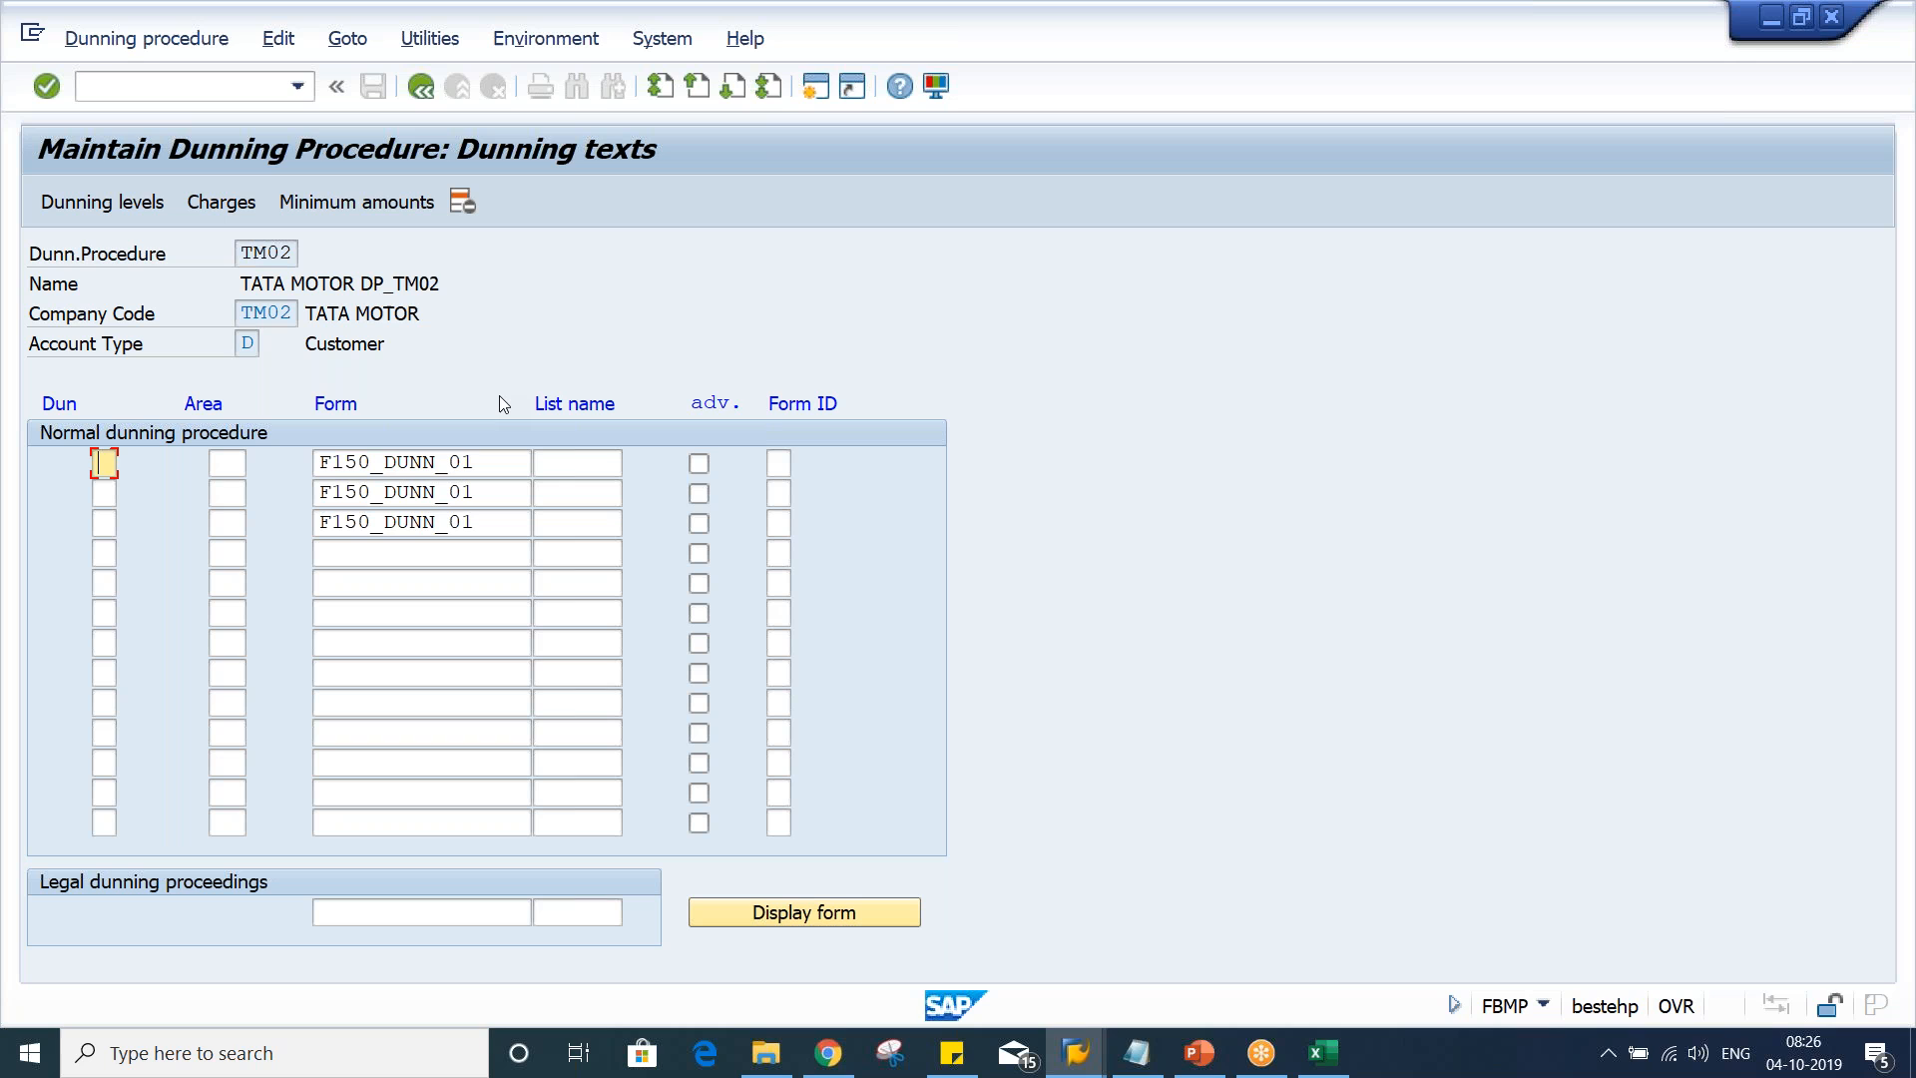
text(1)
key(Down)
text(2)
key(Down)
text(3)
key(Up)
key(Down)
click(233, 465)
key(F3)
key(ctrl+s)
click(598, 510)
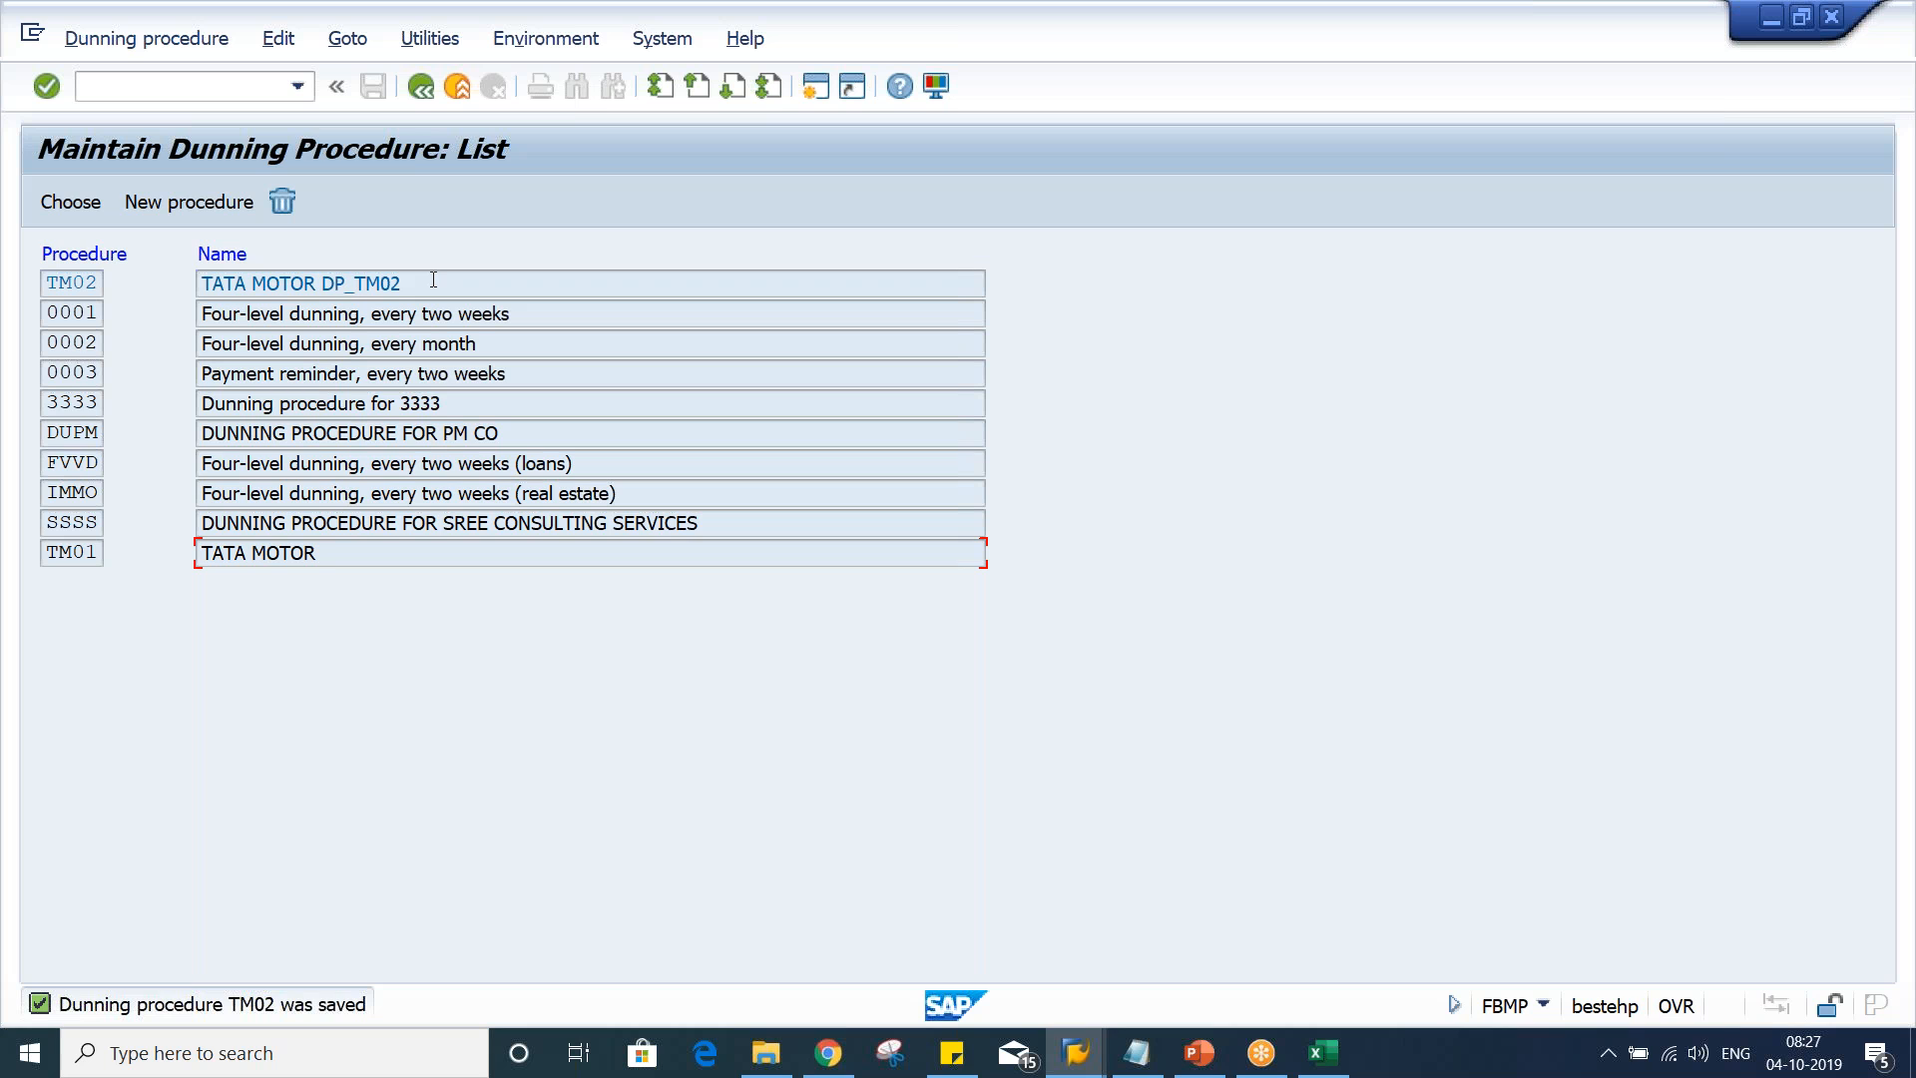
Reload the dunning procedure list in FBMP and review the overview of procedure TM02
click(305, 86)
click(299, 86)
click(255, 114)
key(Home)
text(/N)
key(Return)
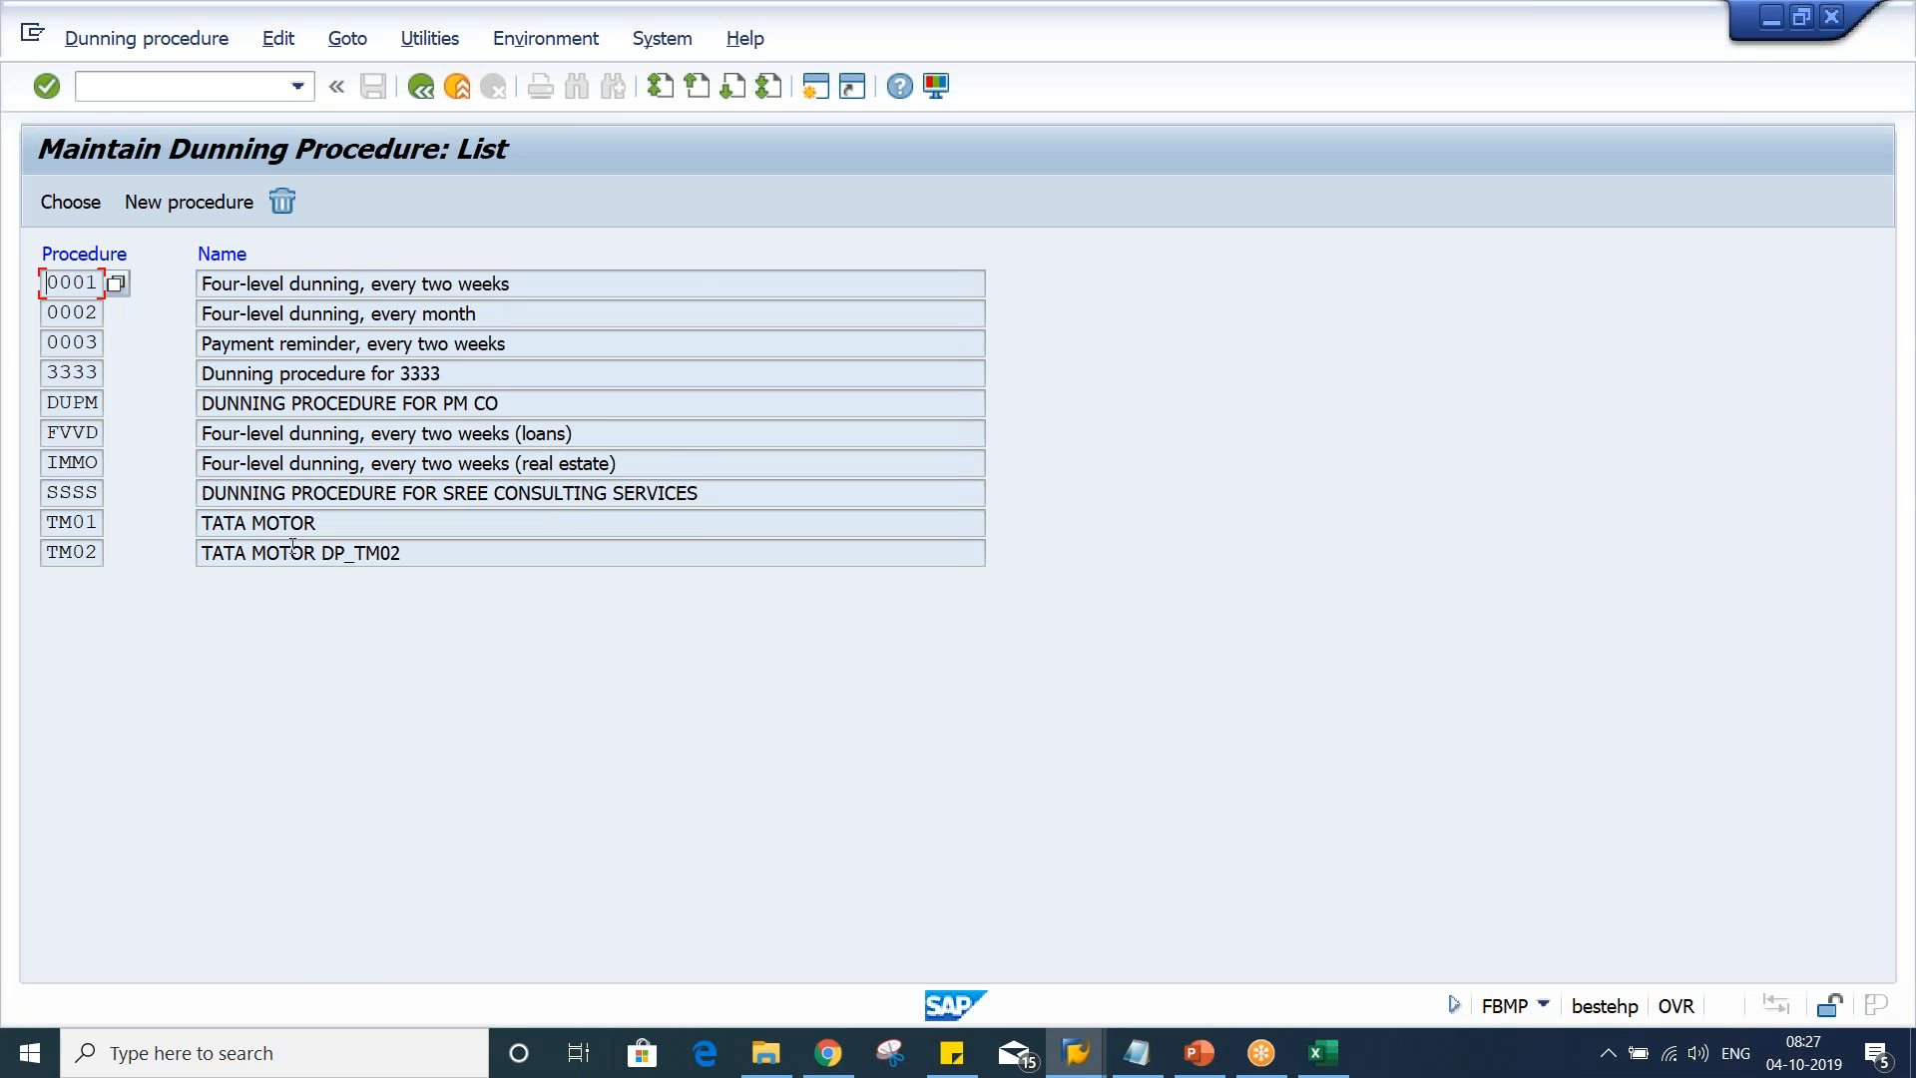
double_click(292, 549)
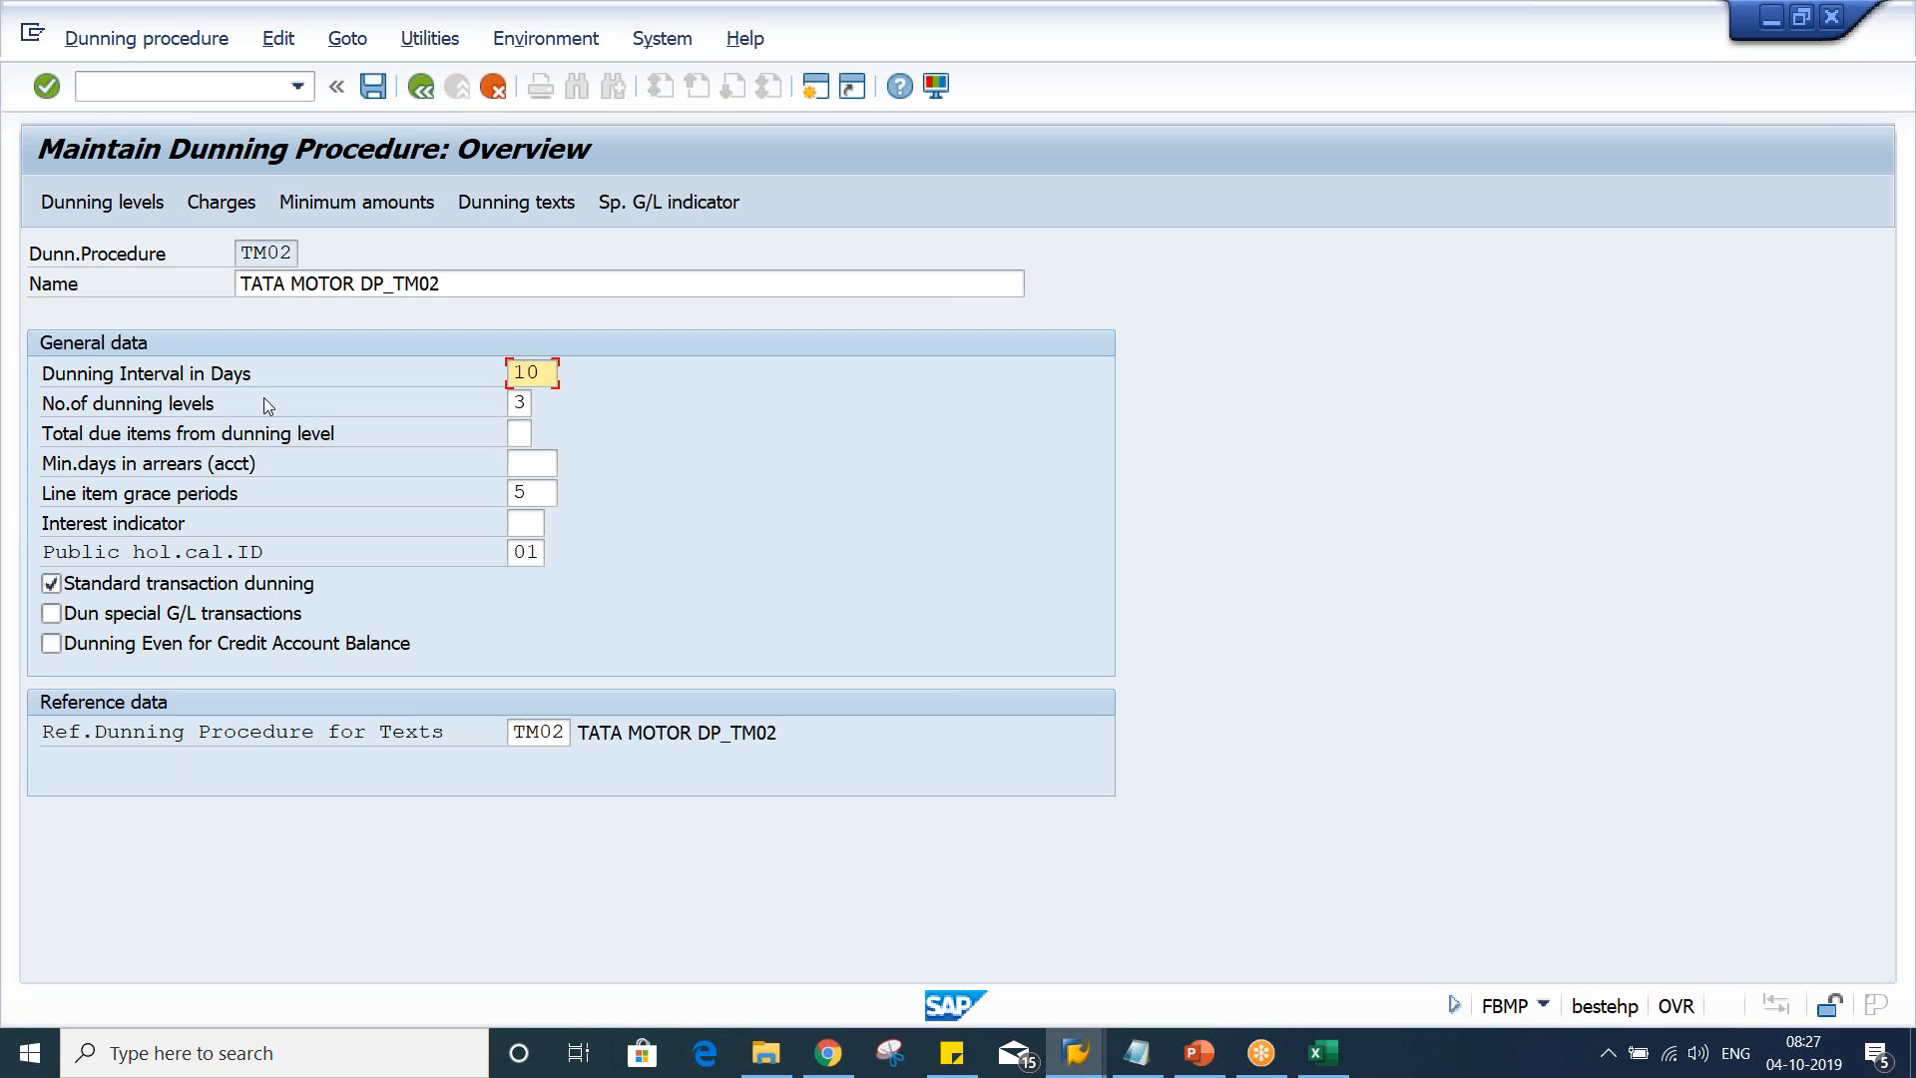
click(420, 88)
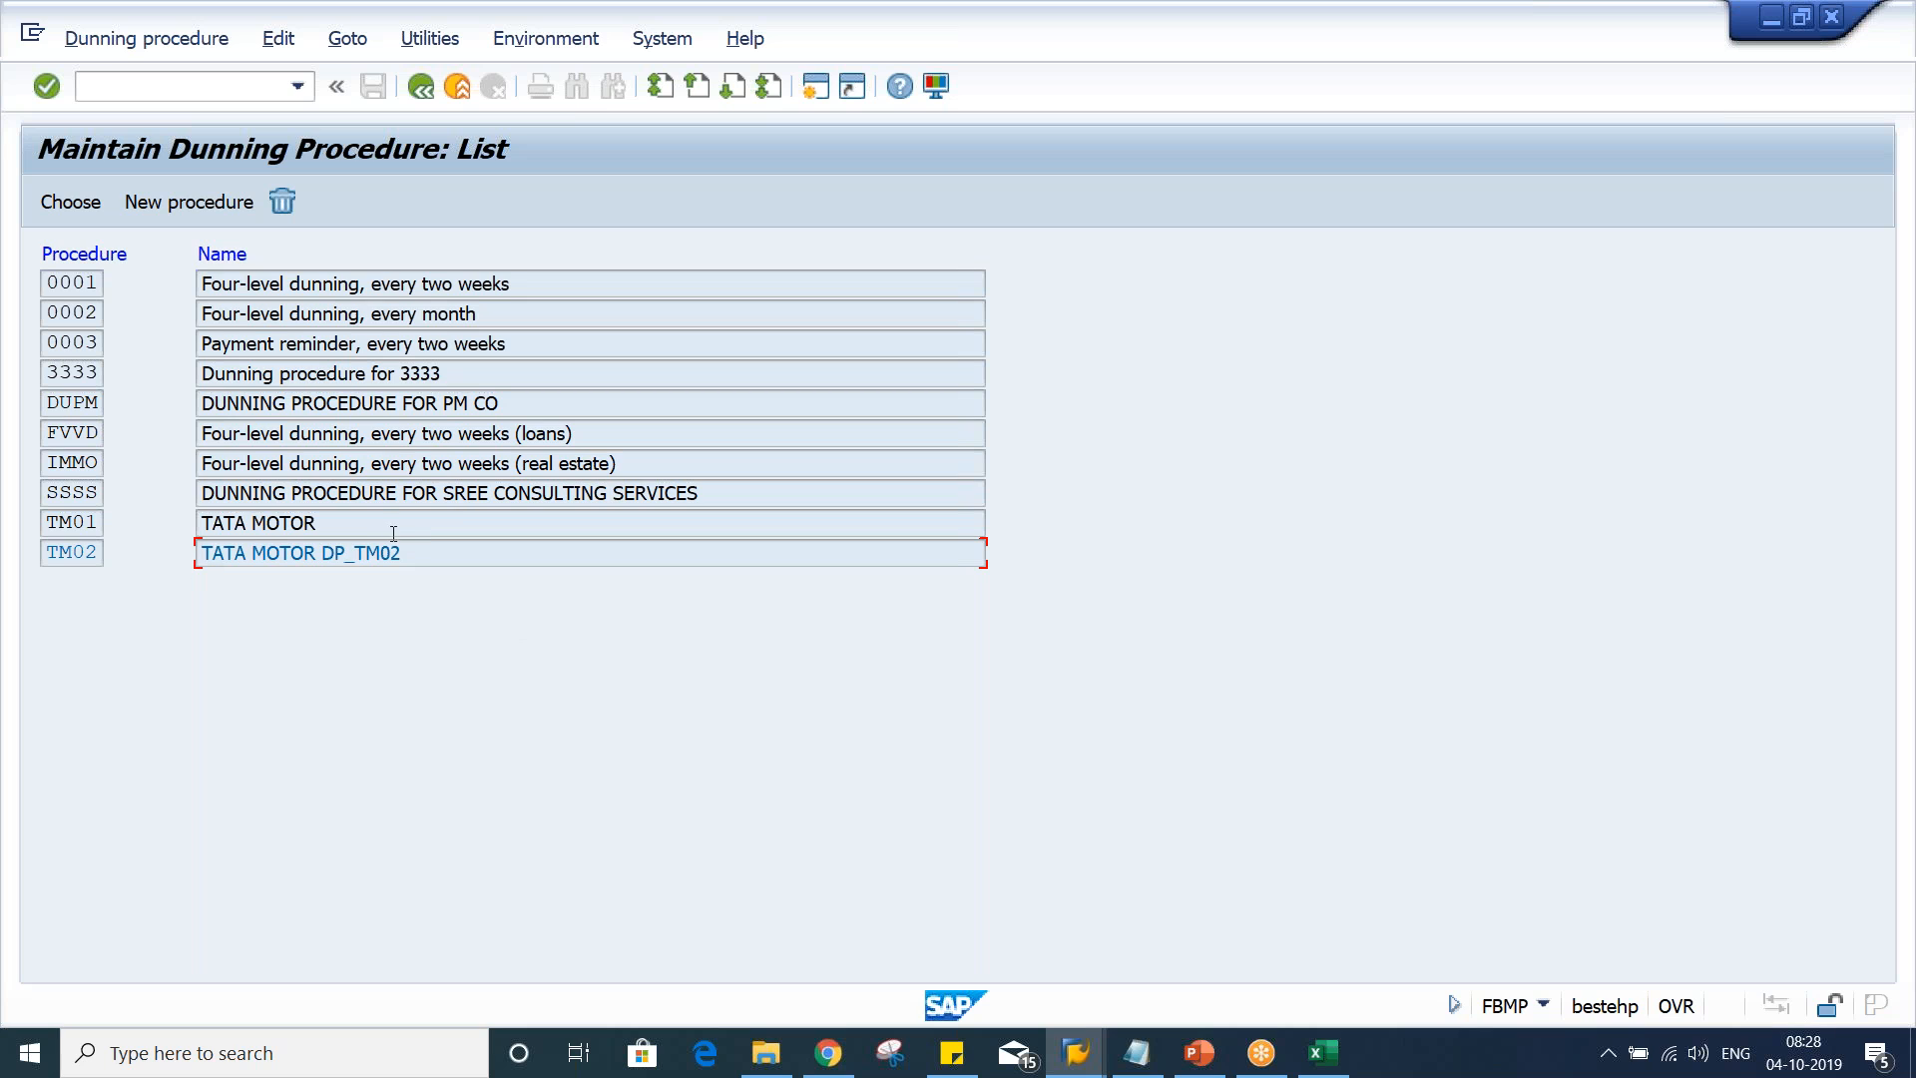
drag(422, 551, 60, 567)
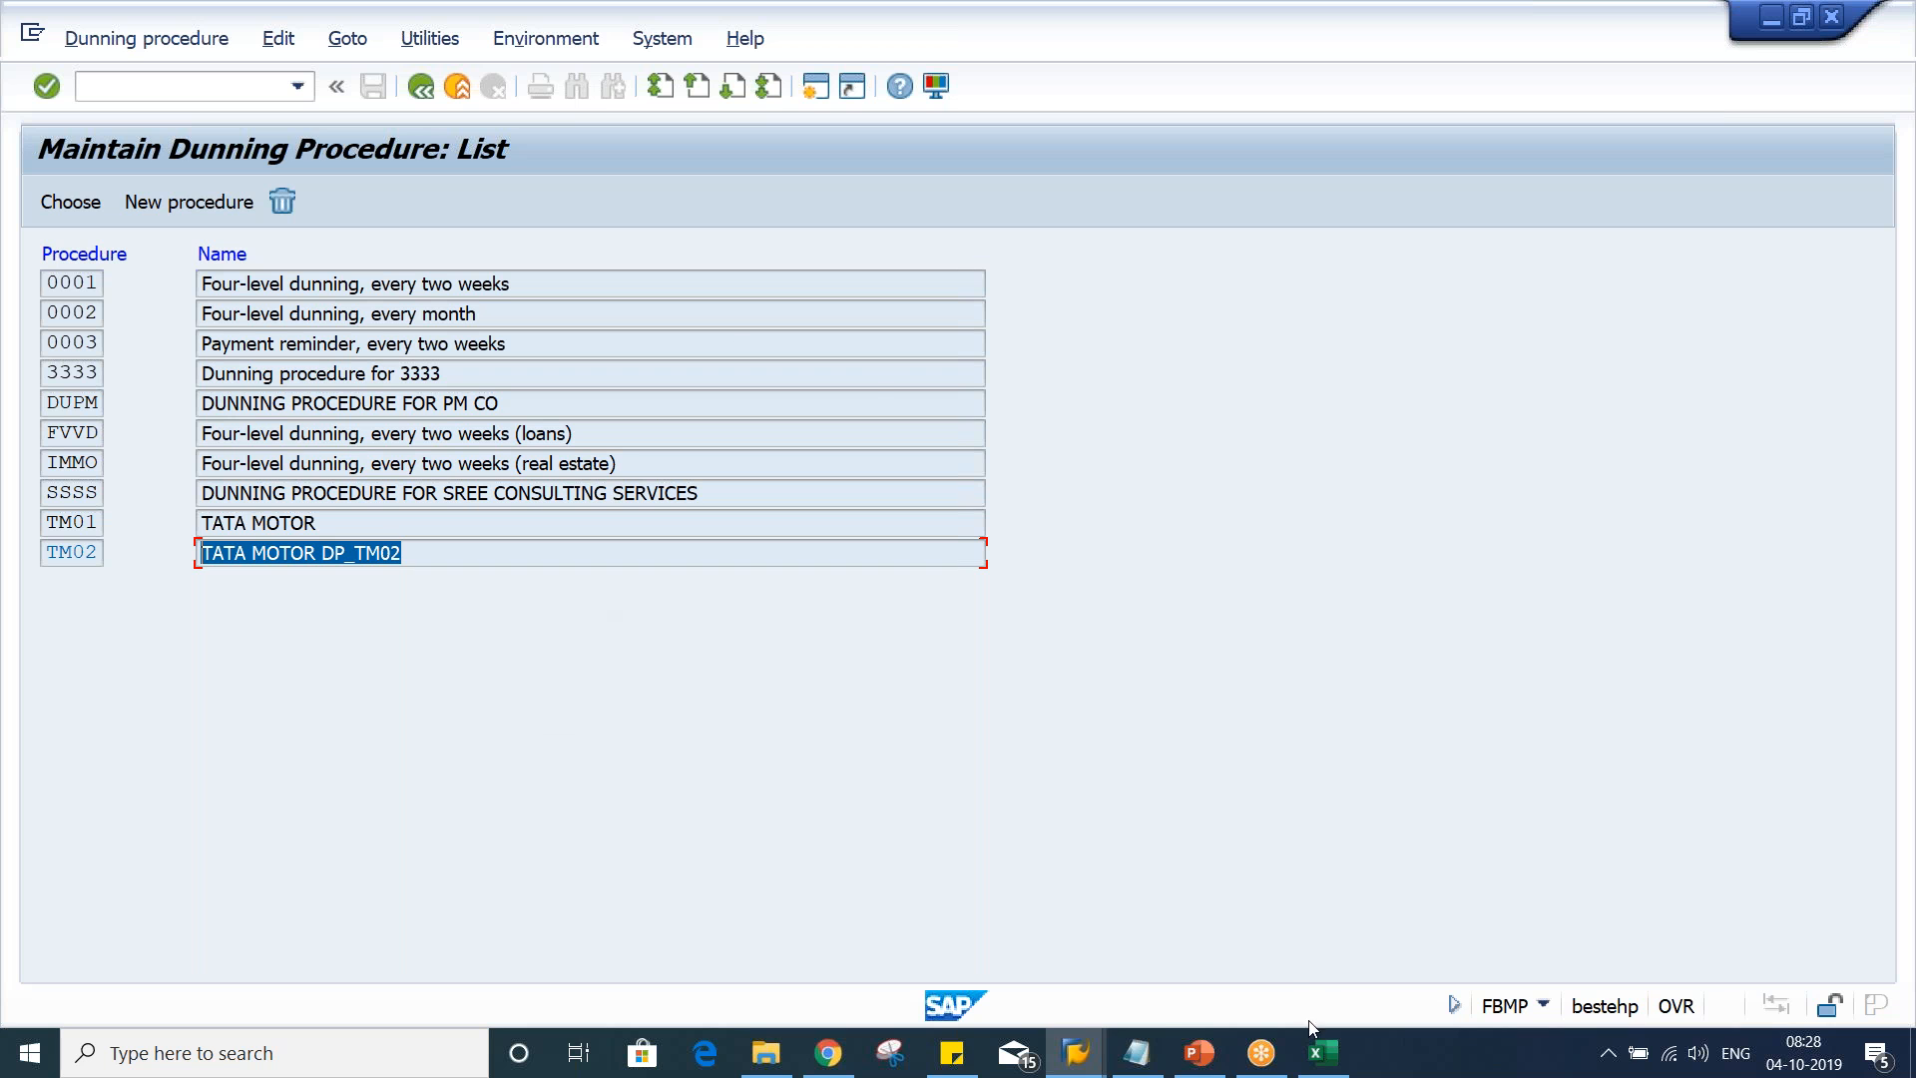
Switch to the SAP Easy Access session and open the test customer in company code TM02 for changes with XD02
click(1078, 1055)
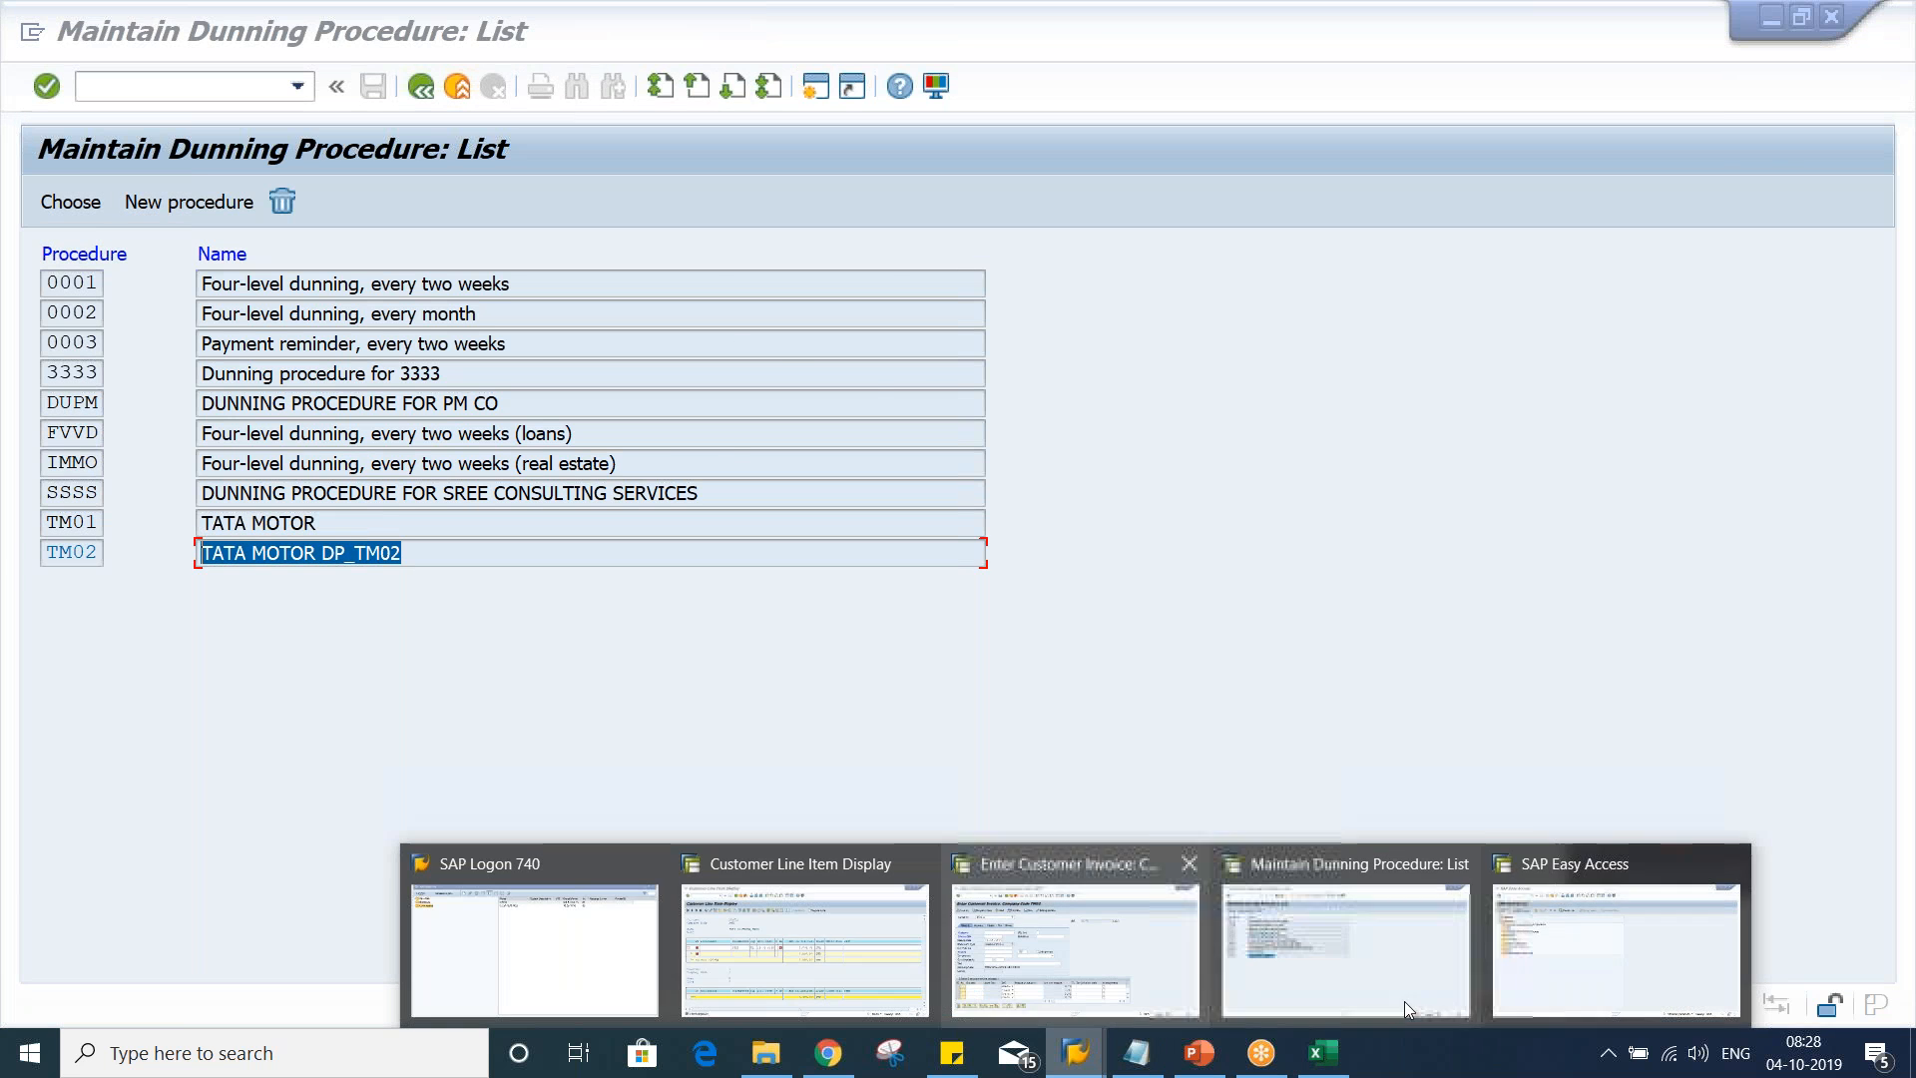
click(1583, 990)
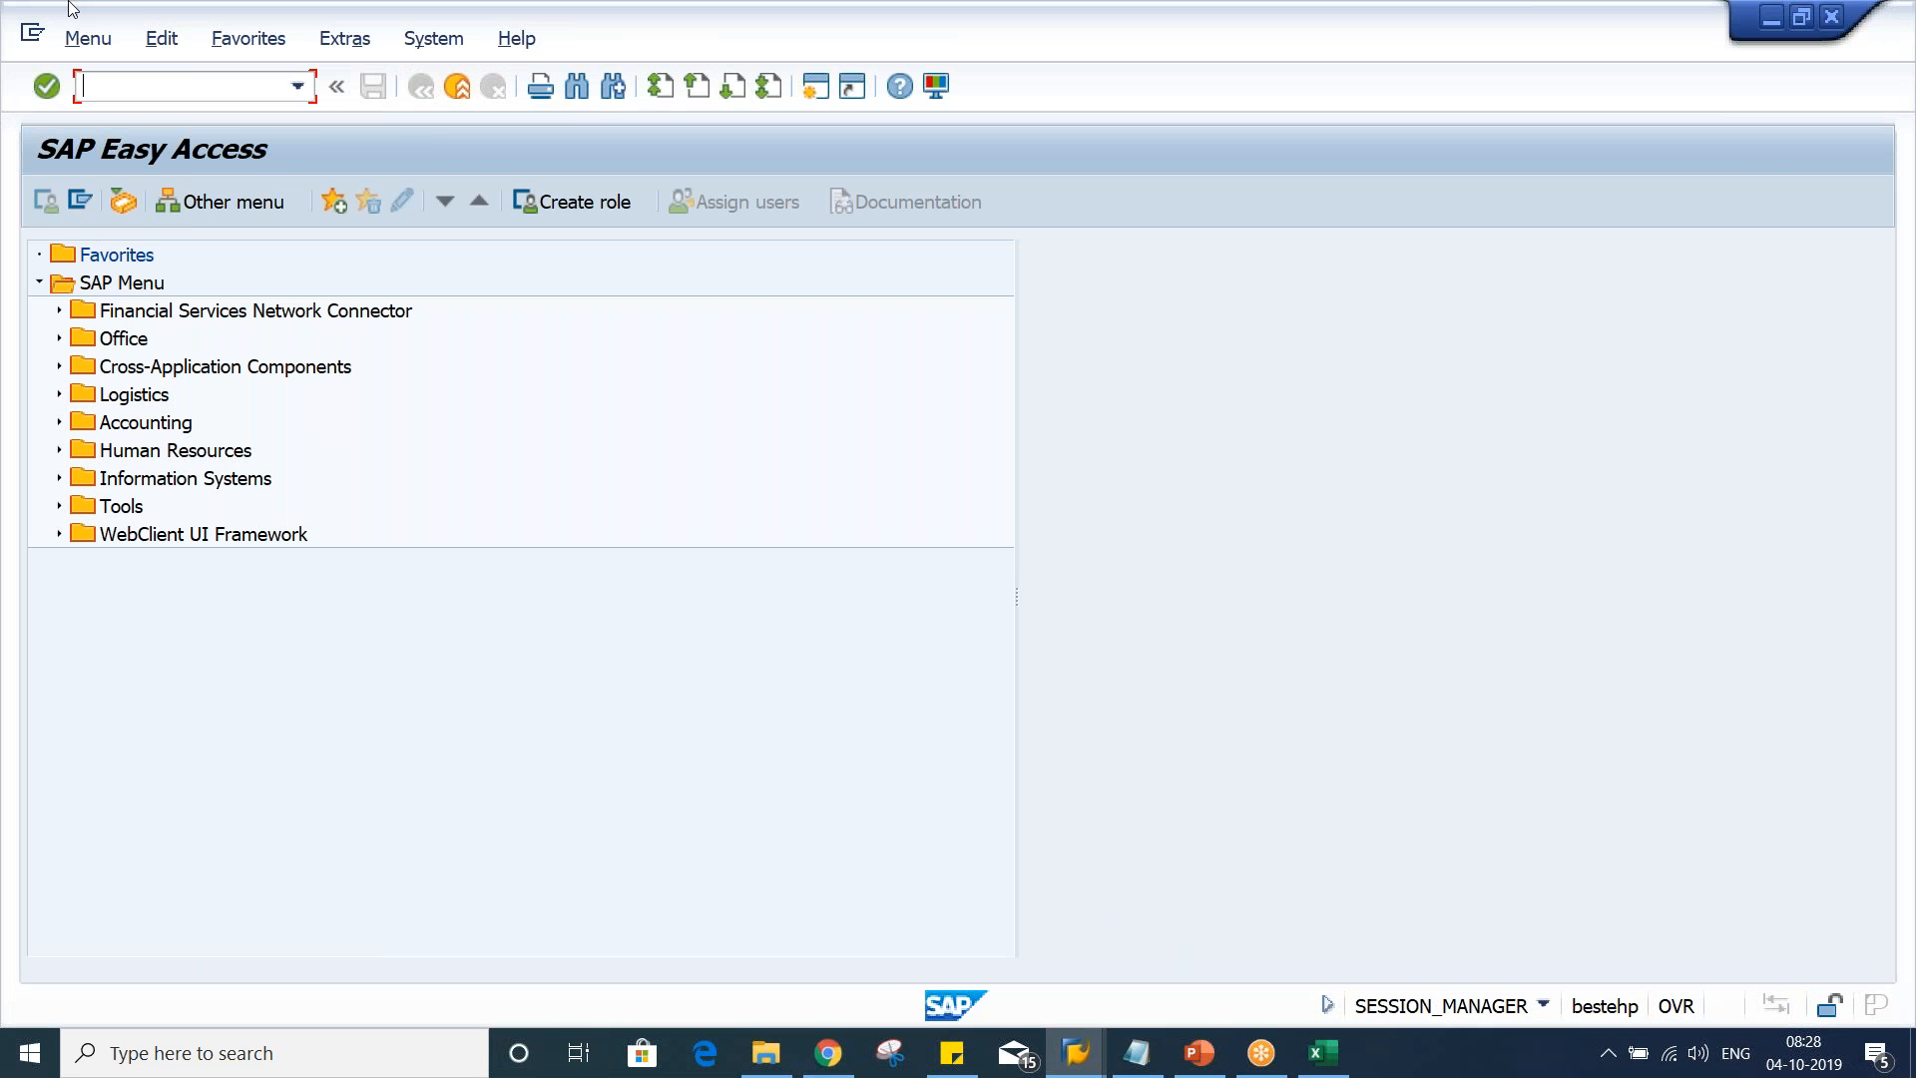
text(XD02)
key(Return)
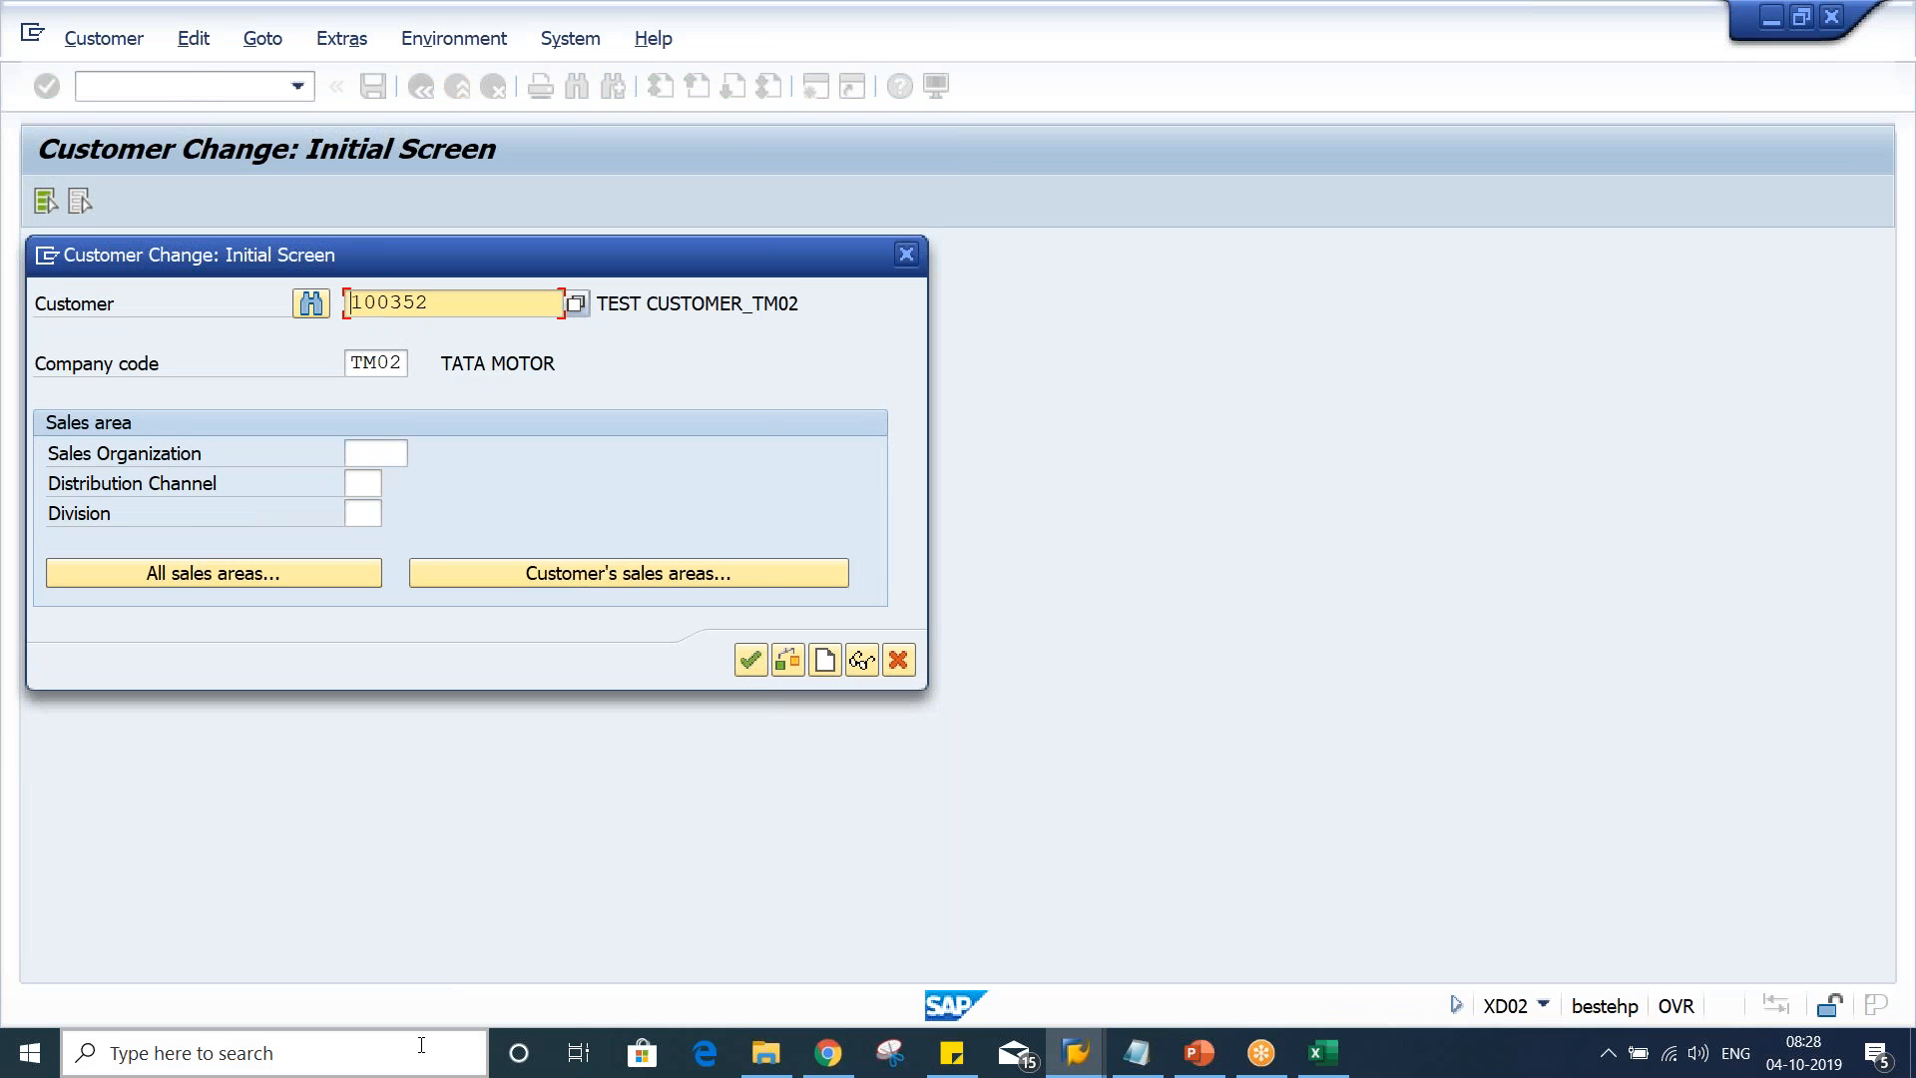
key(Return)
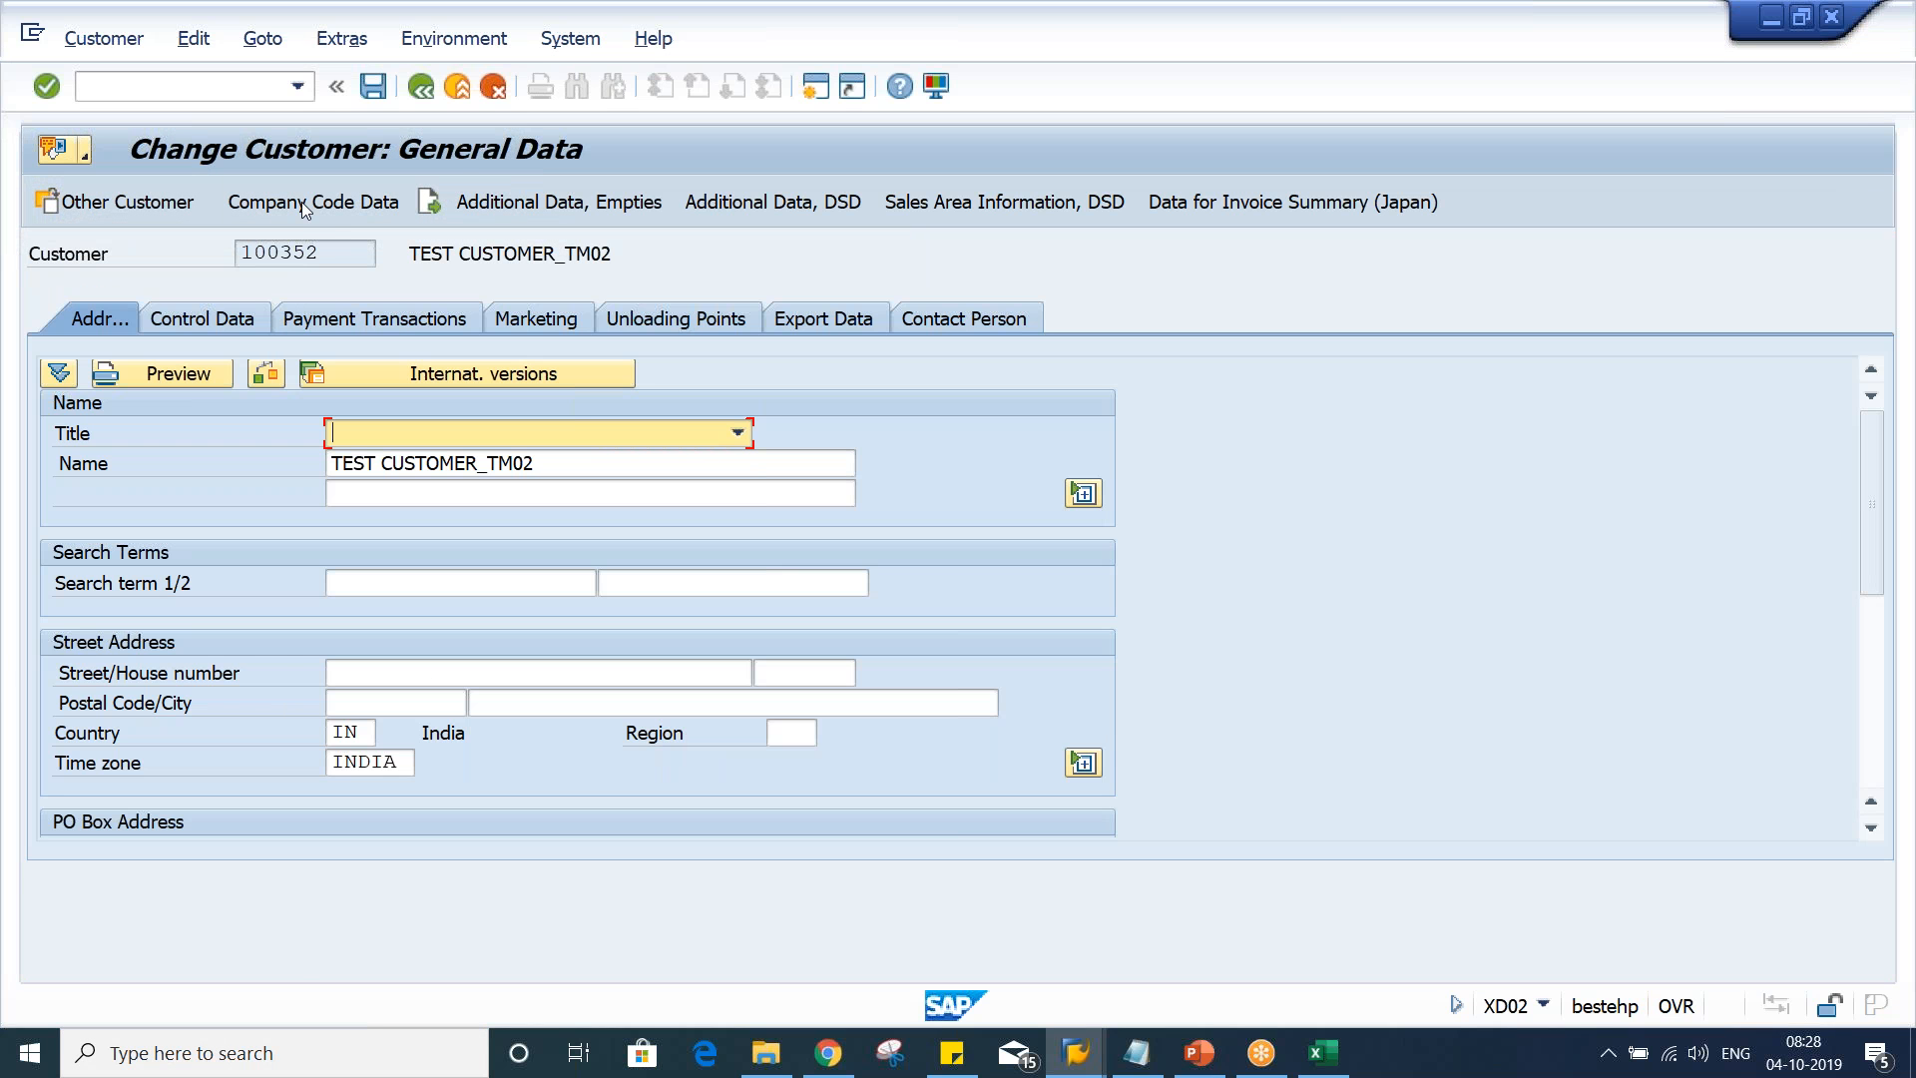
Set the dunning procedure to TM02 in the customer's company code correspondence data, save, and exit customer maintenance
click(305, 205)
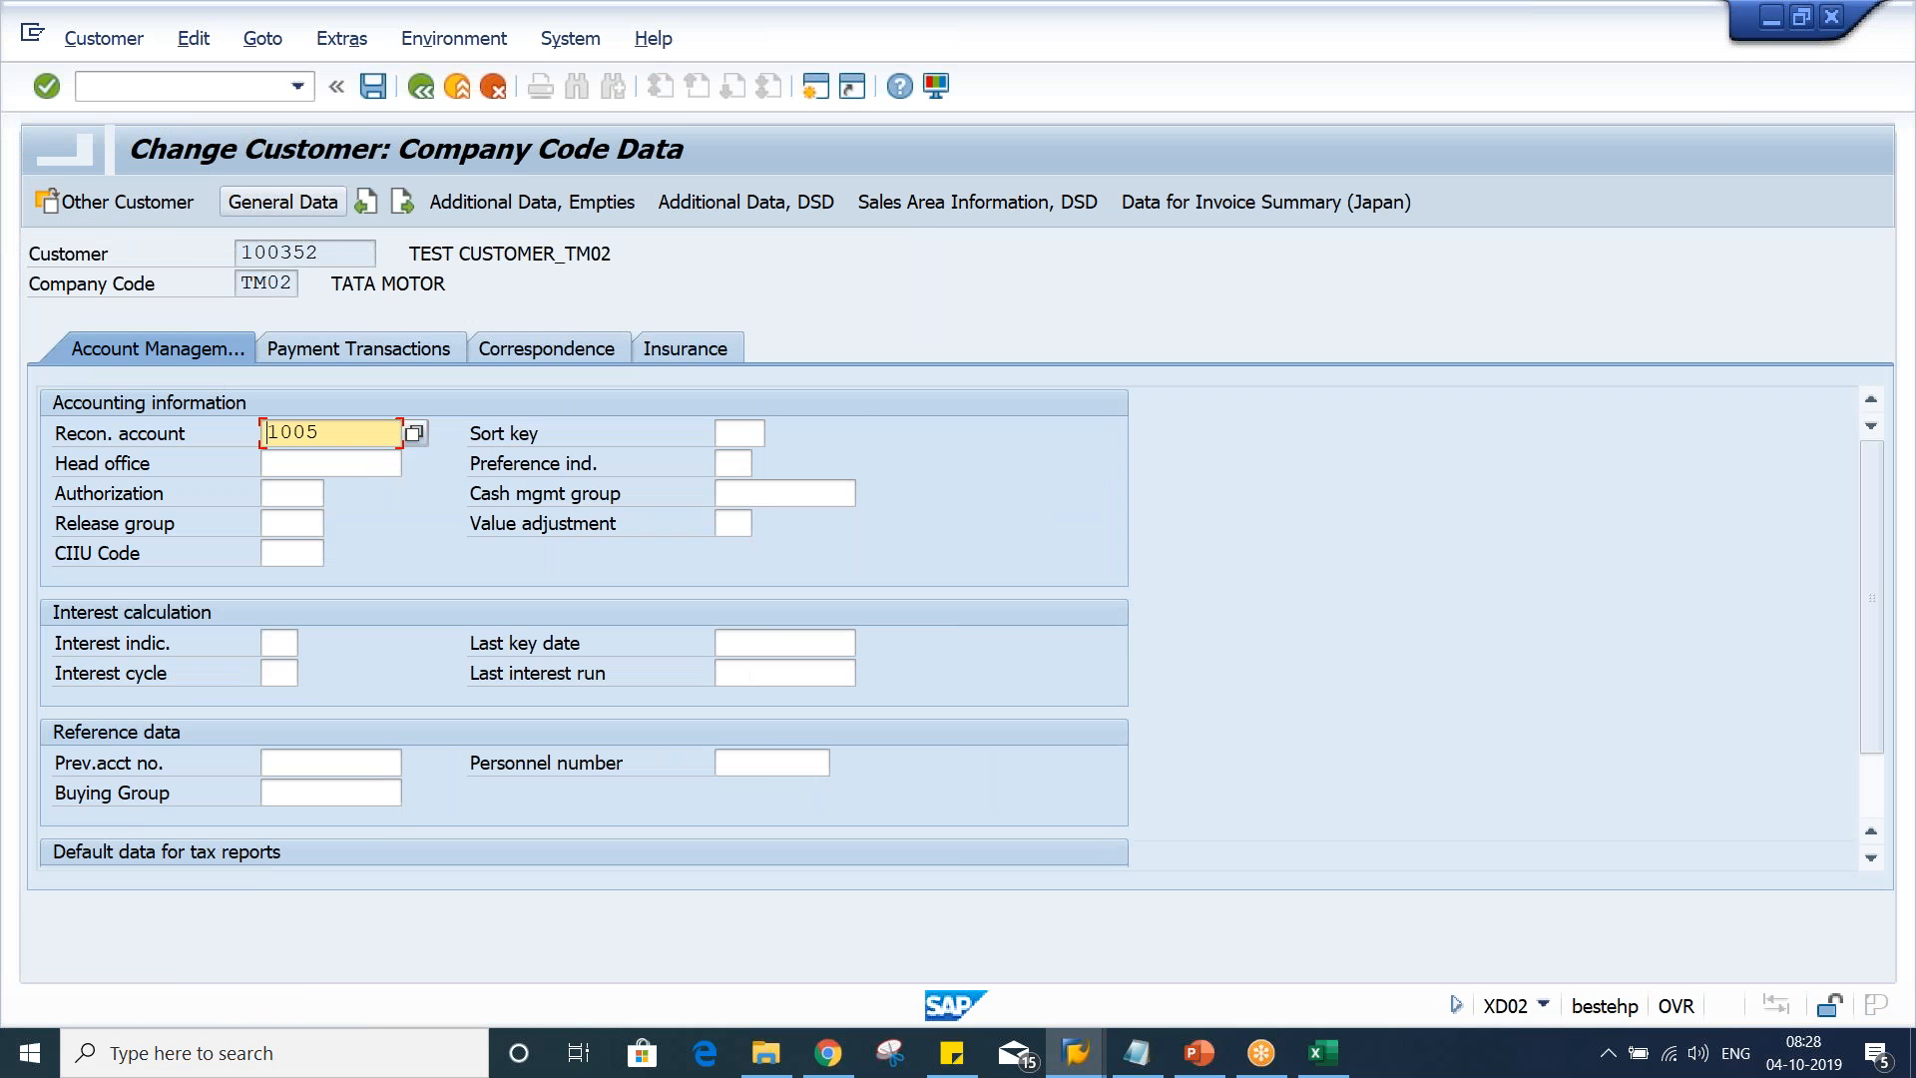
click(529, 355)
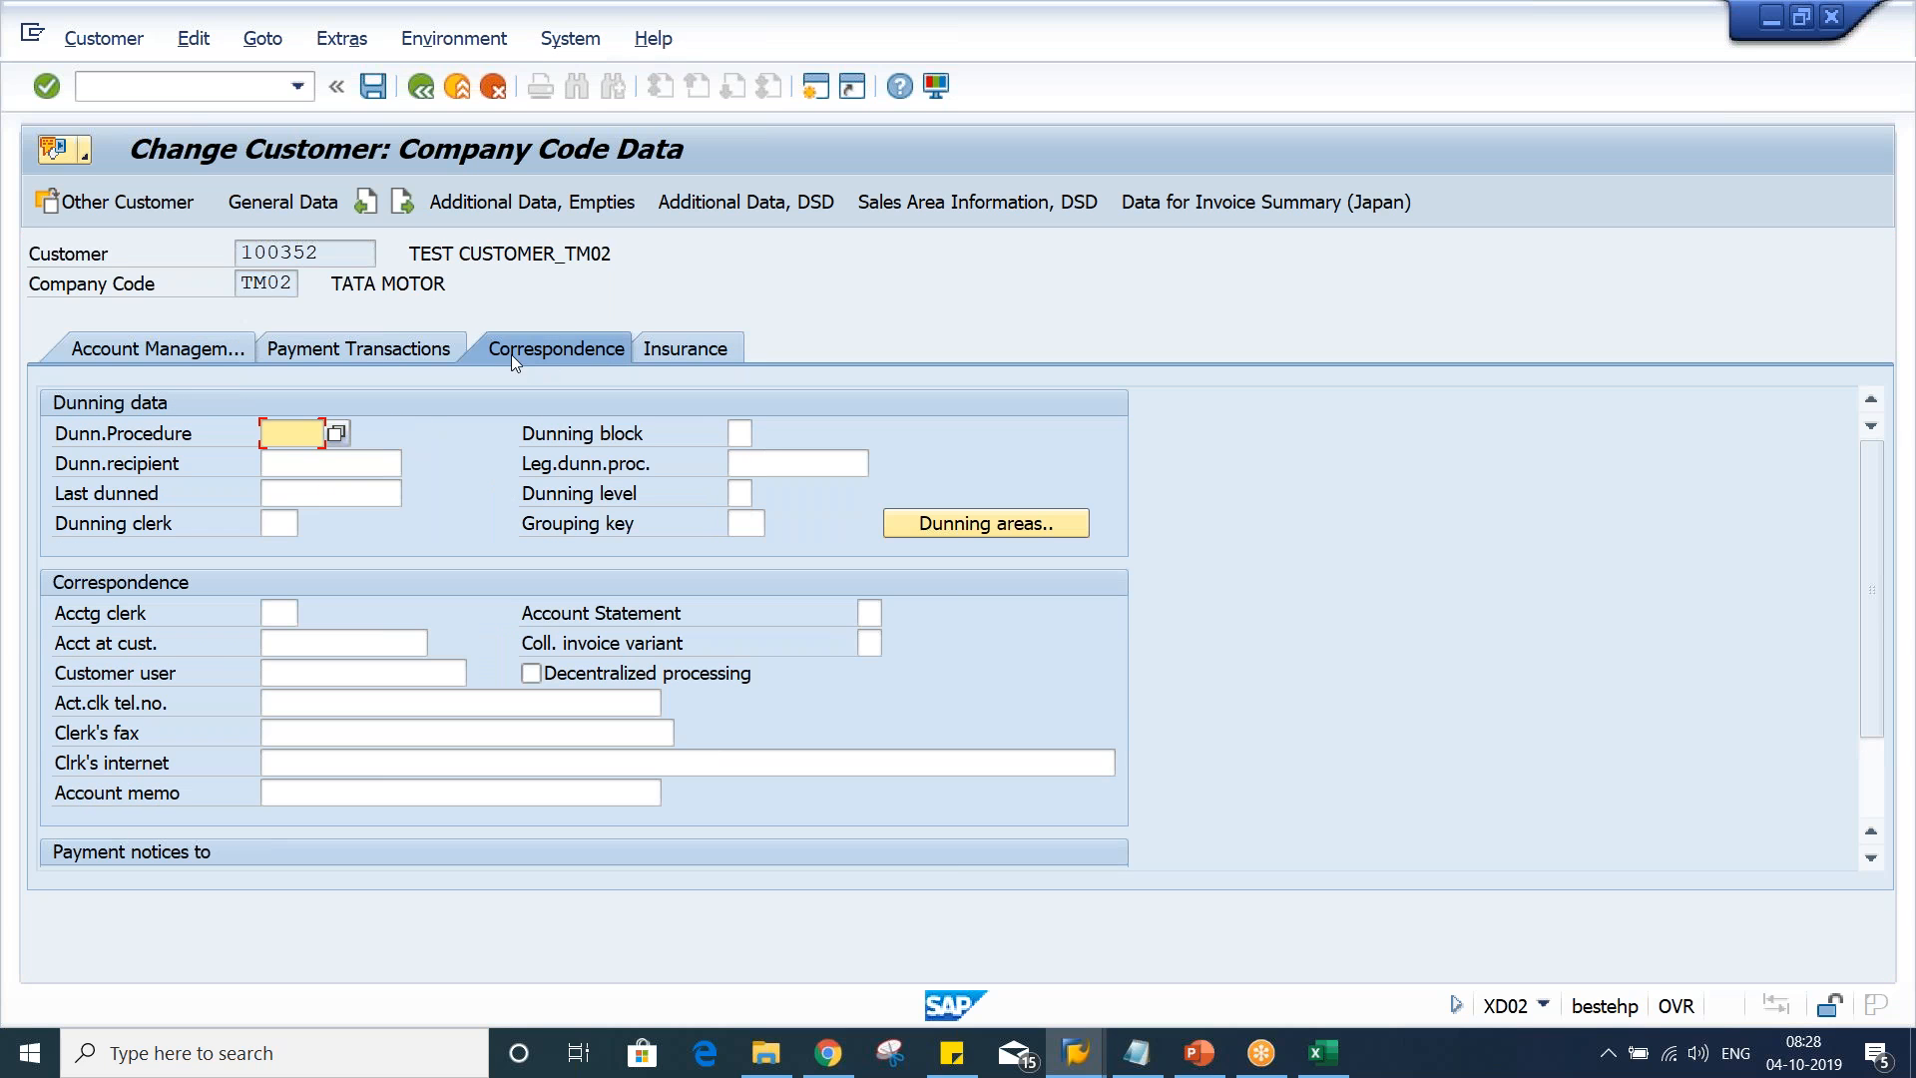
text(TM)
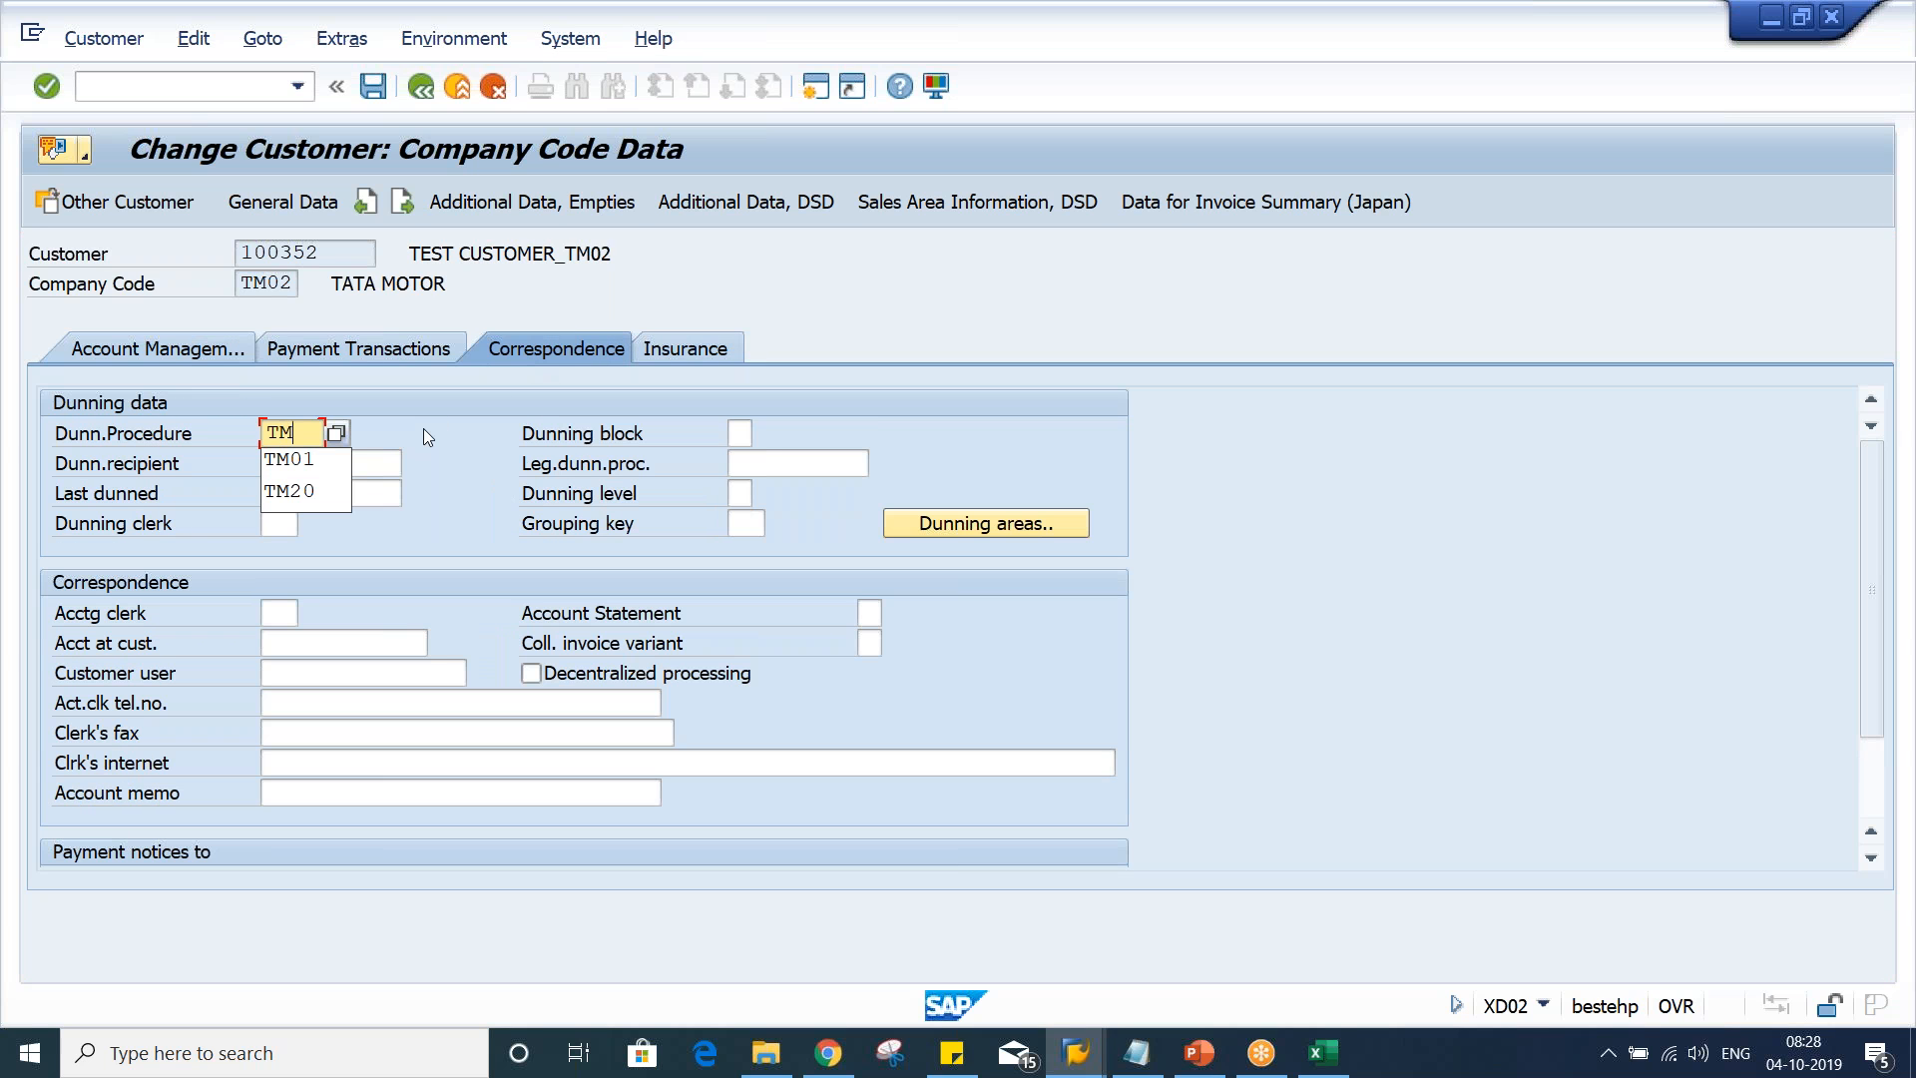
text(02)
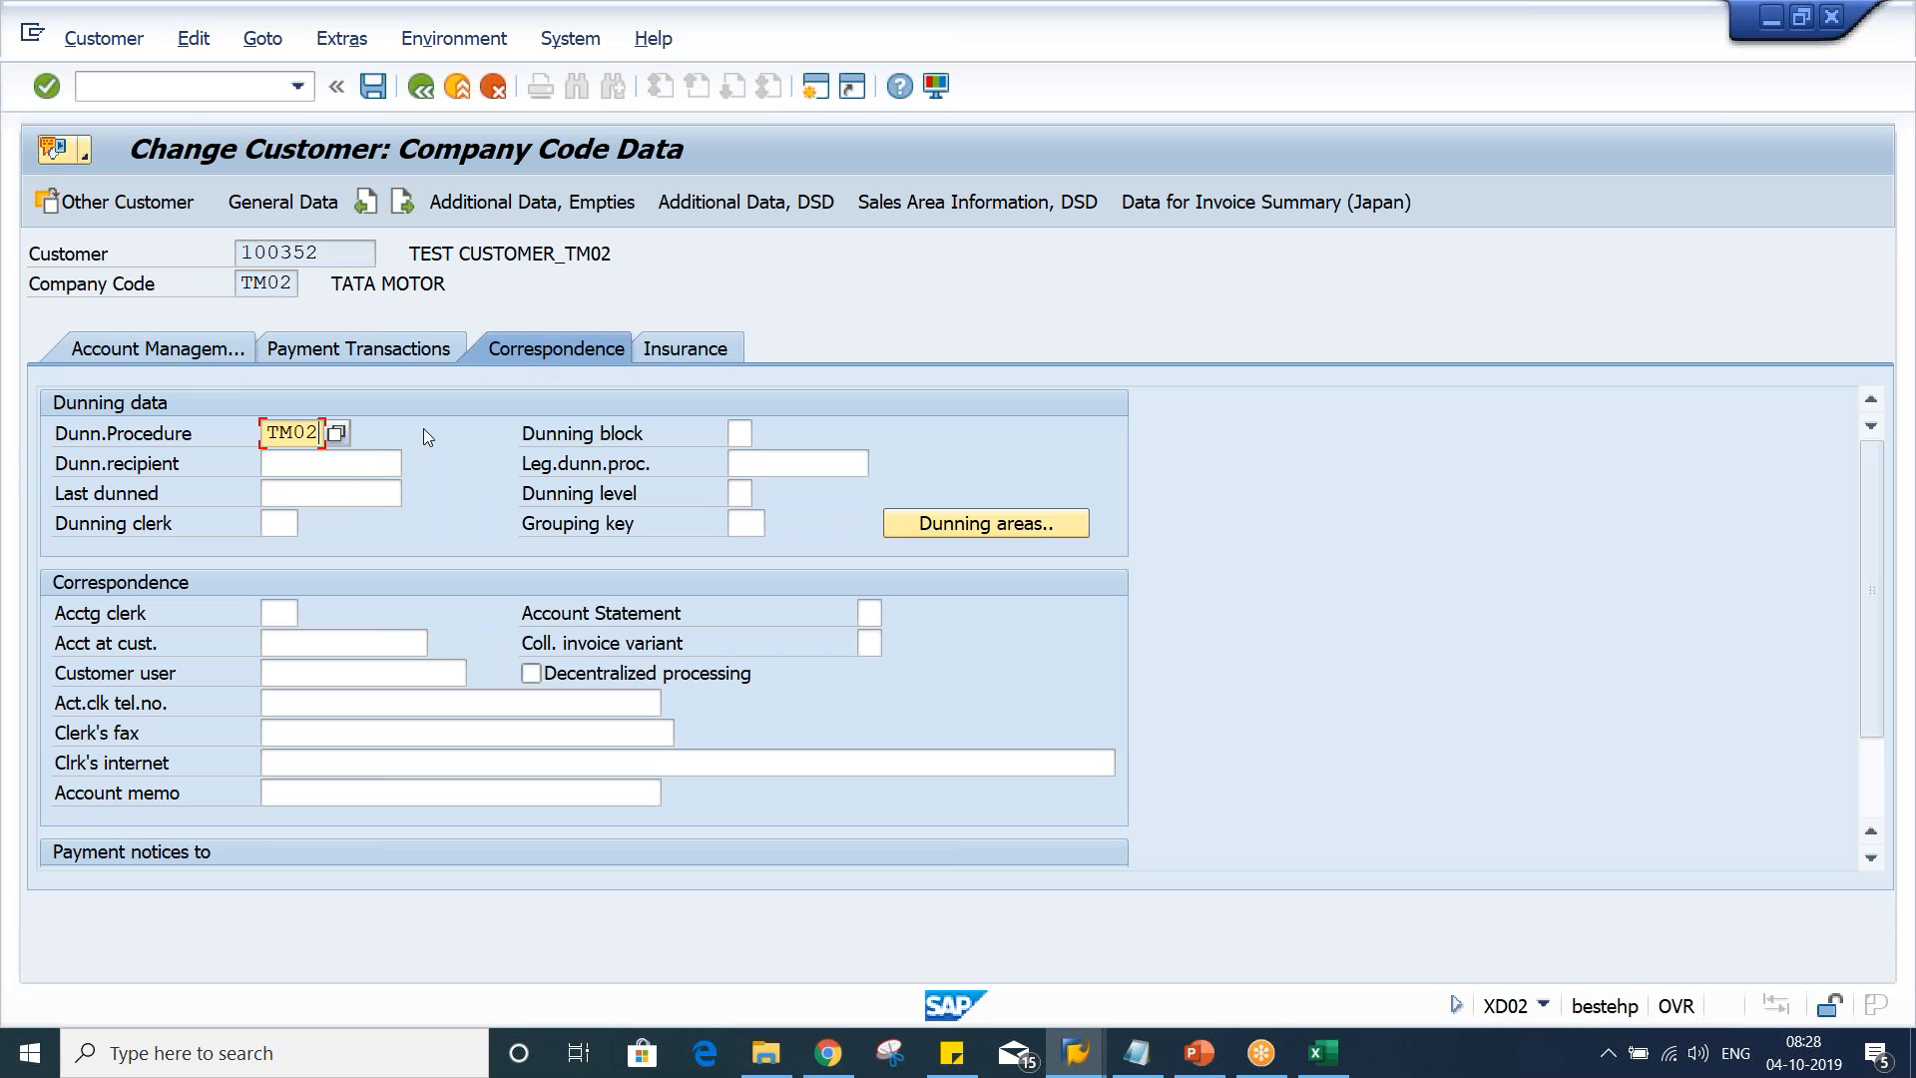
key(Return)
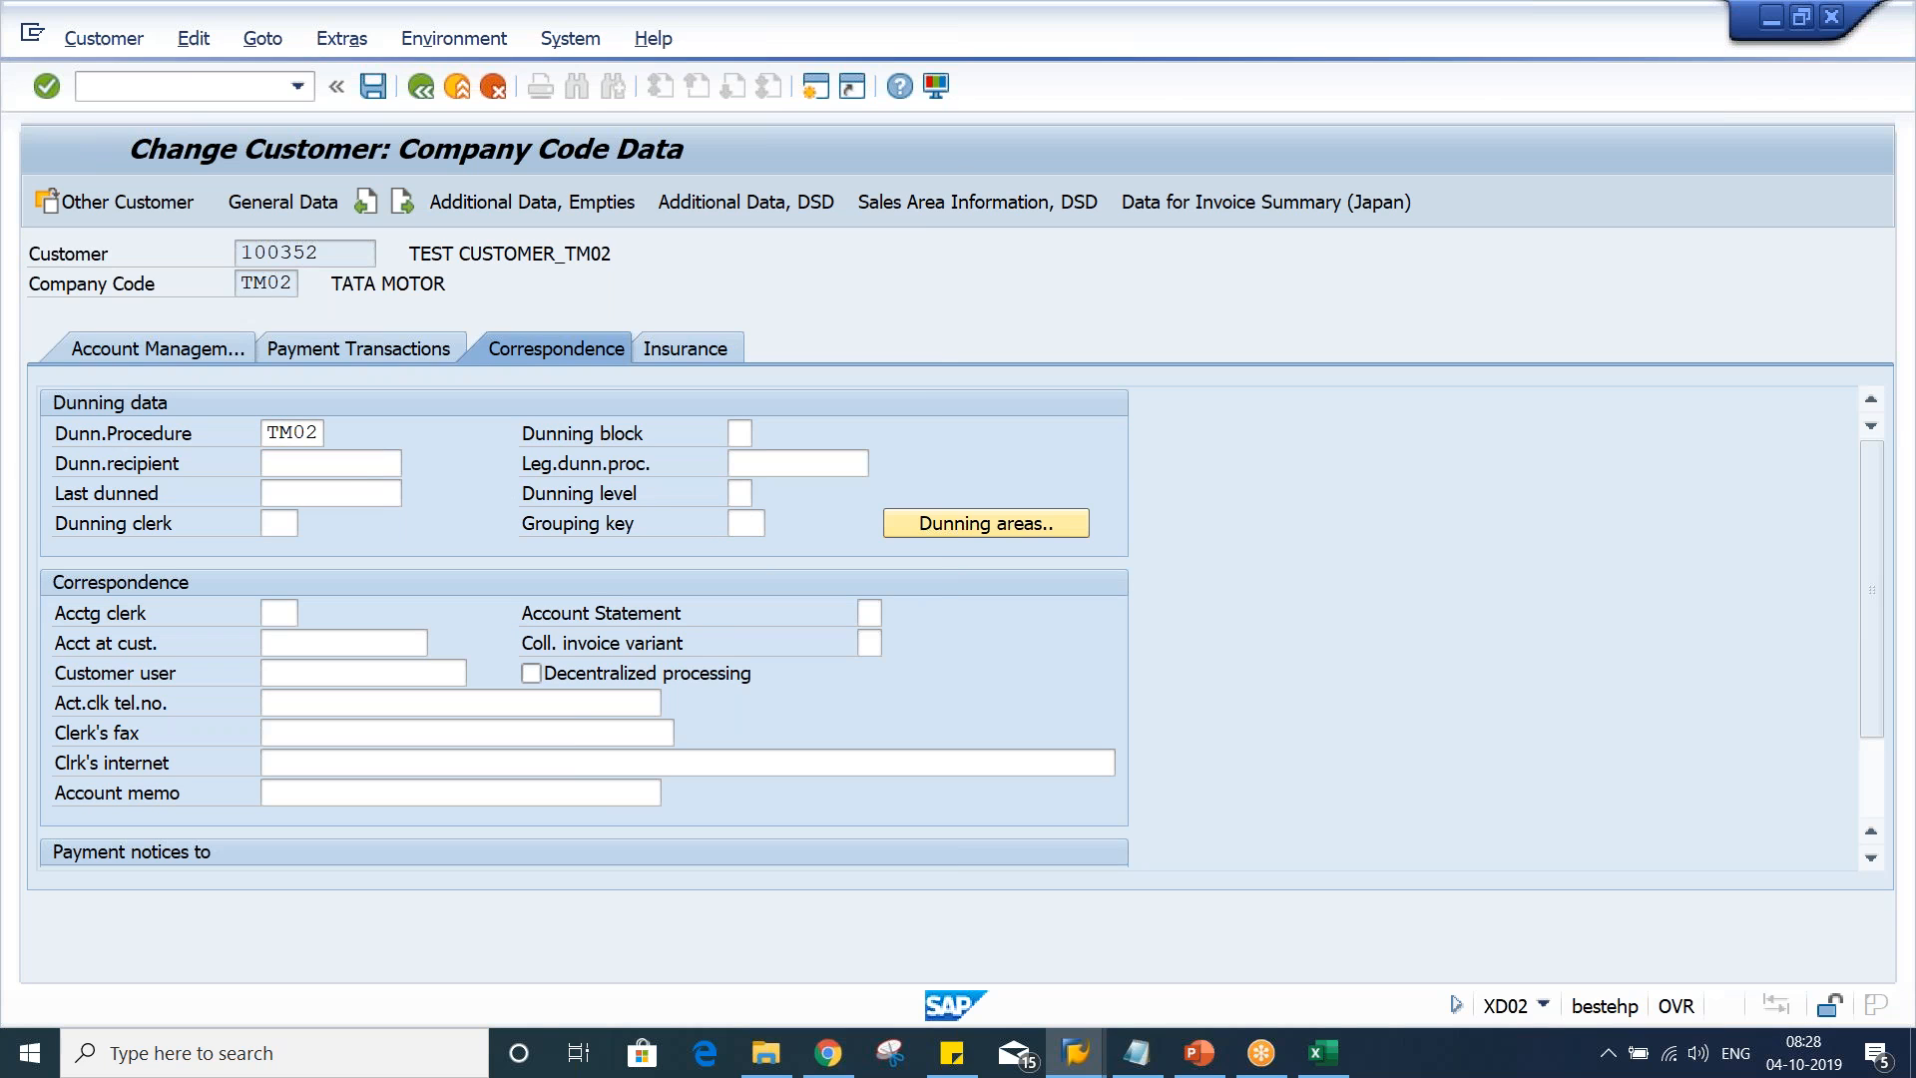
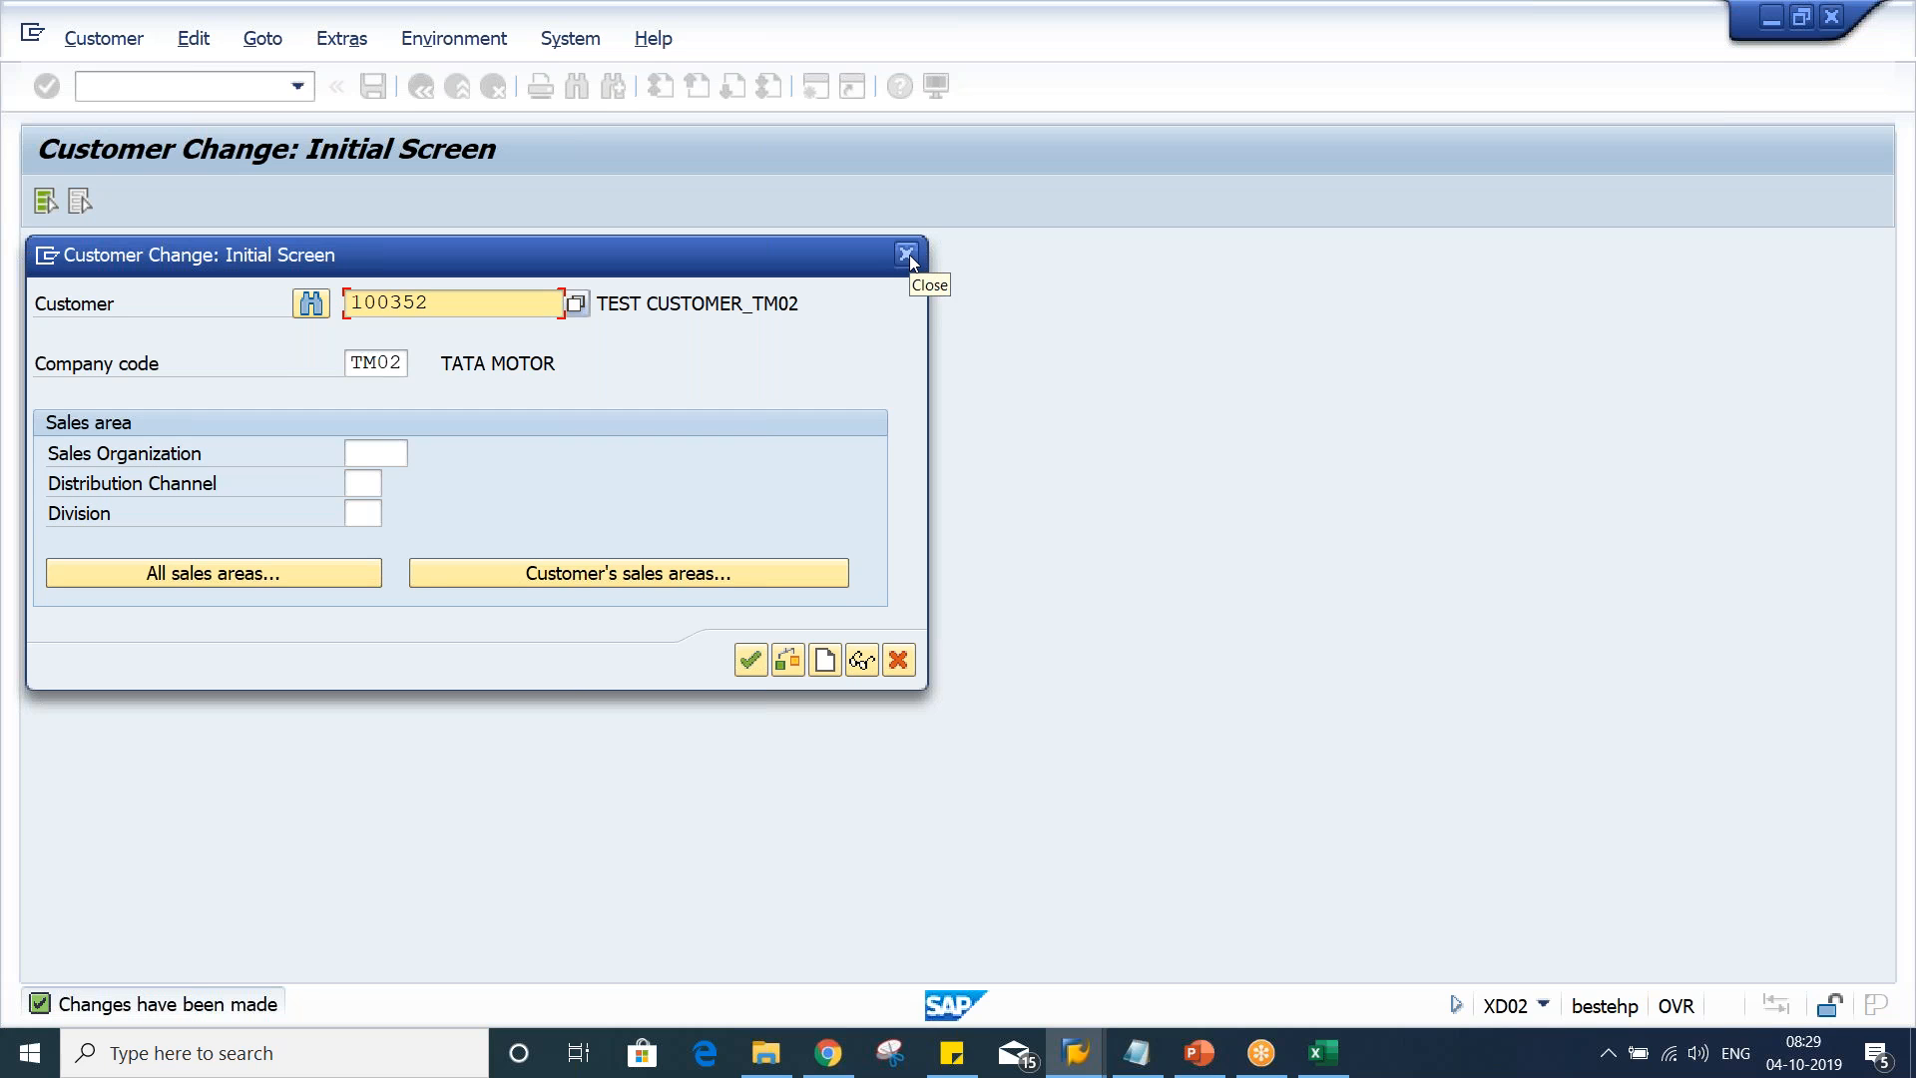
double_click(499, 302)
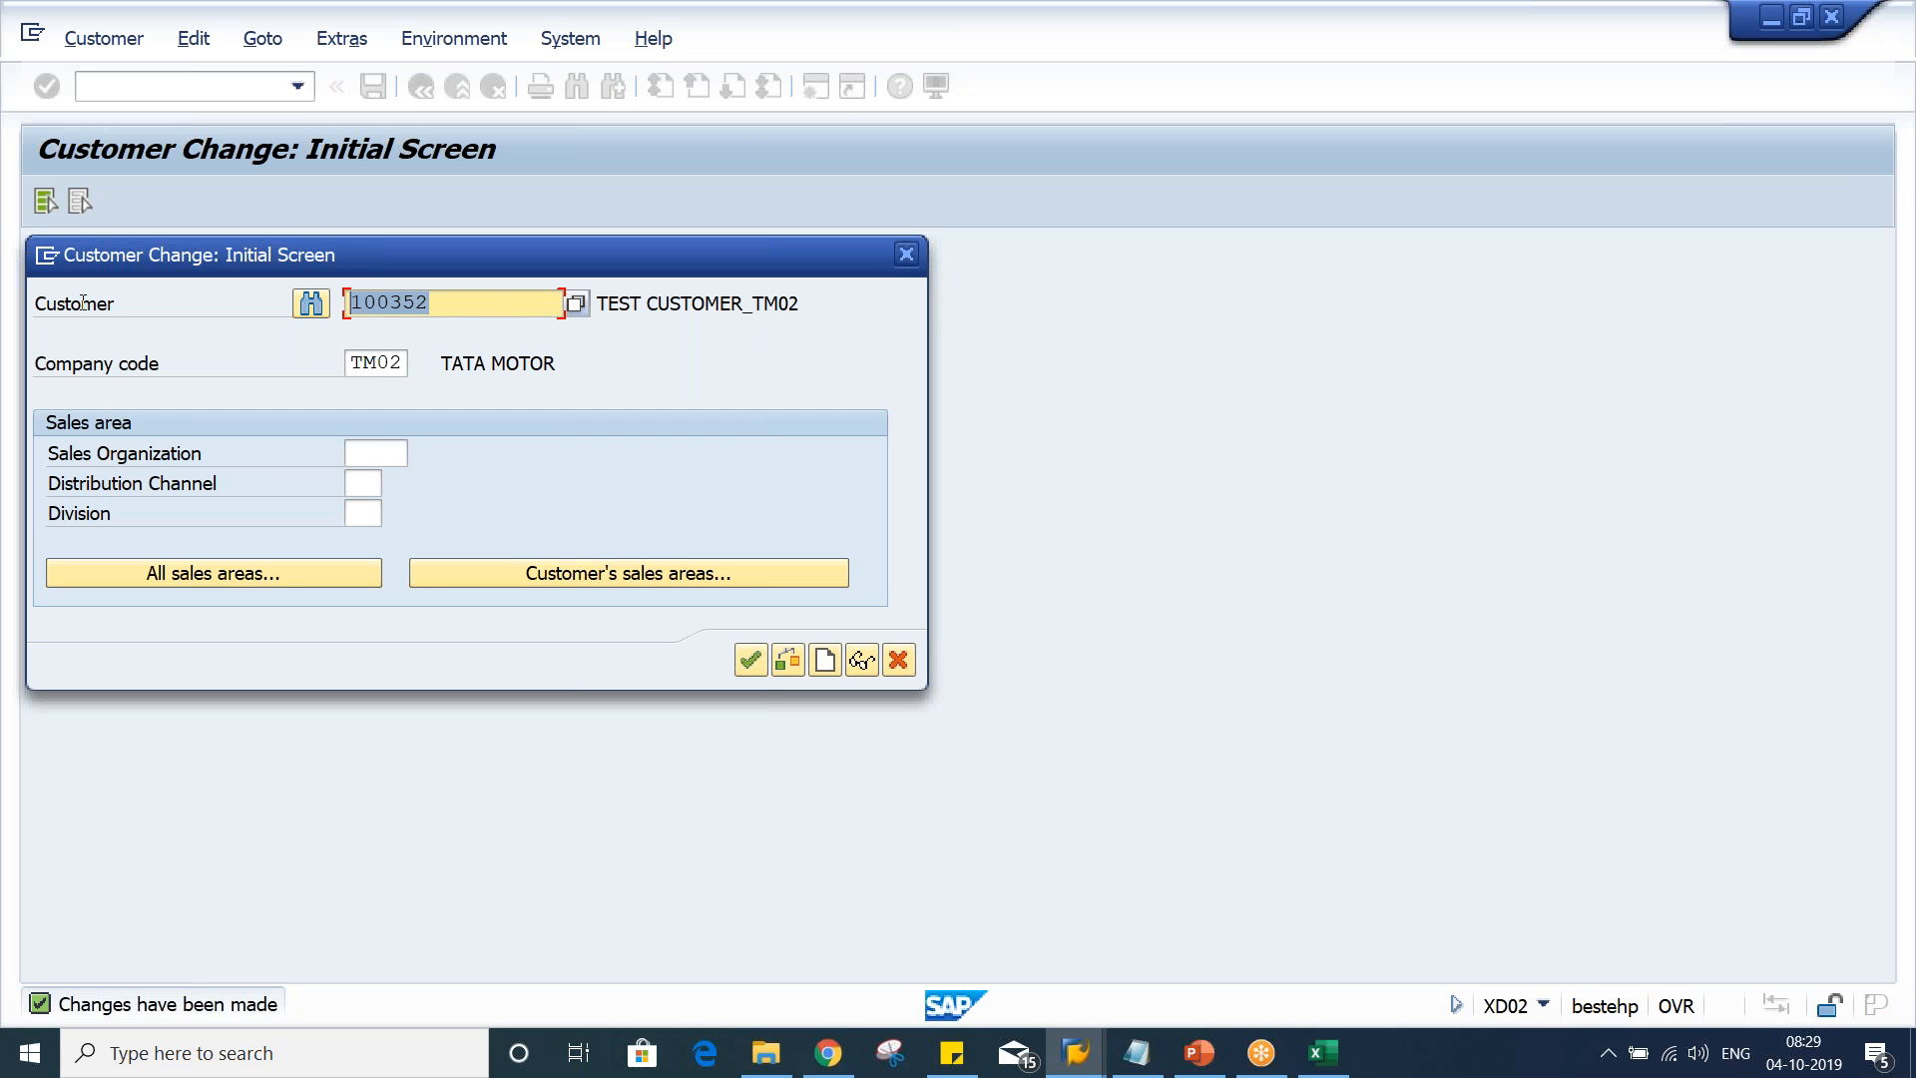
click(352, 302)
click(905, 253)
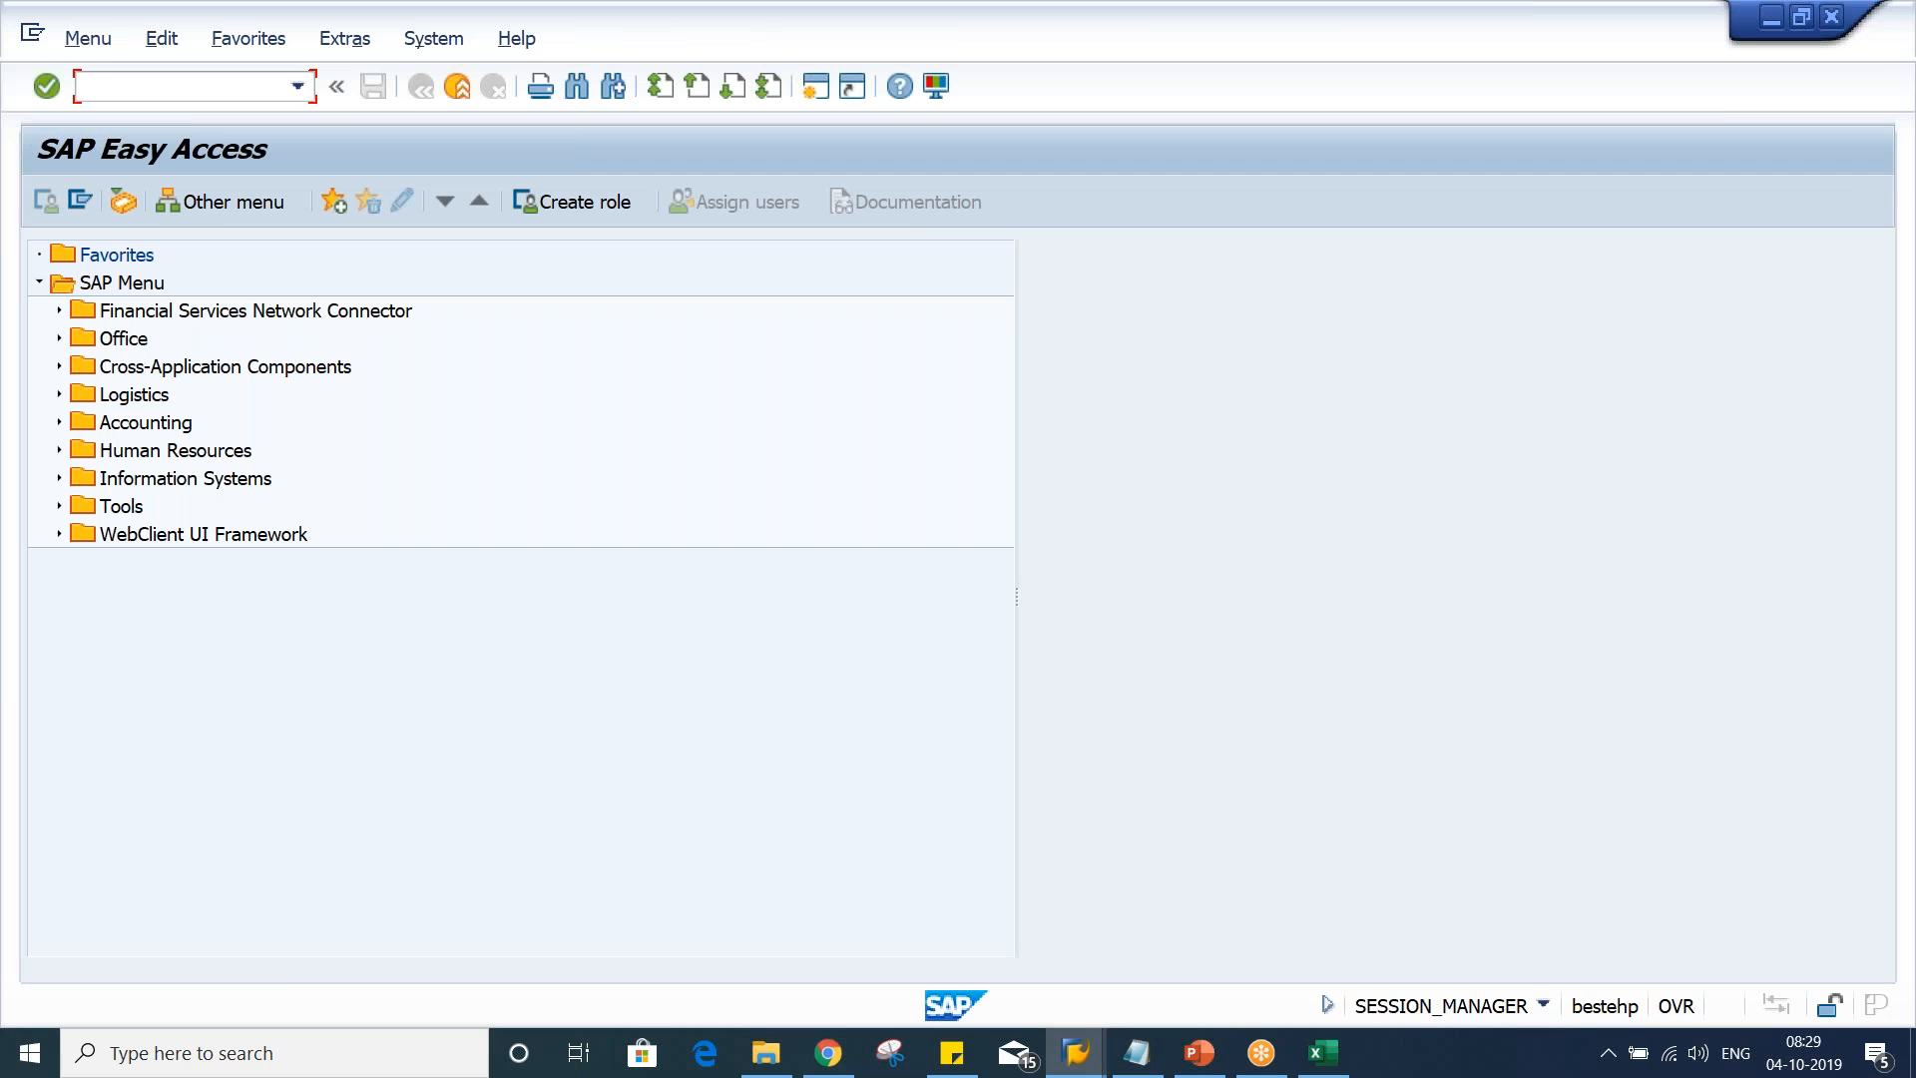
Open dunning transaction F150 and enter run date 04.10.2019 with identification TM02A
text(F150)
key(Return)
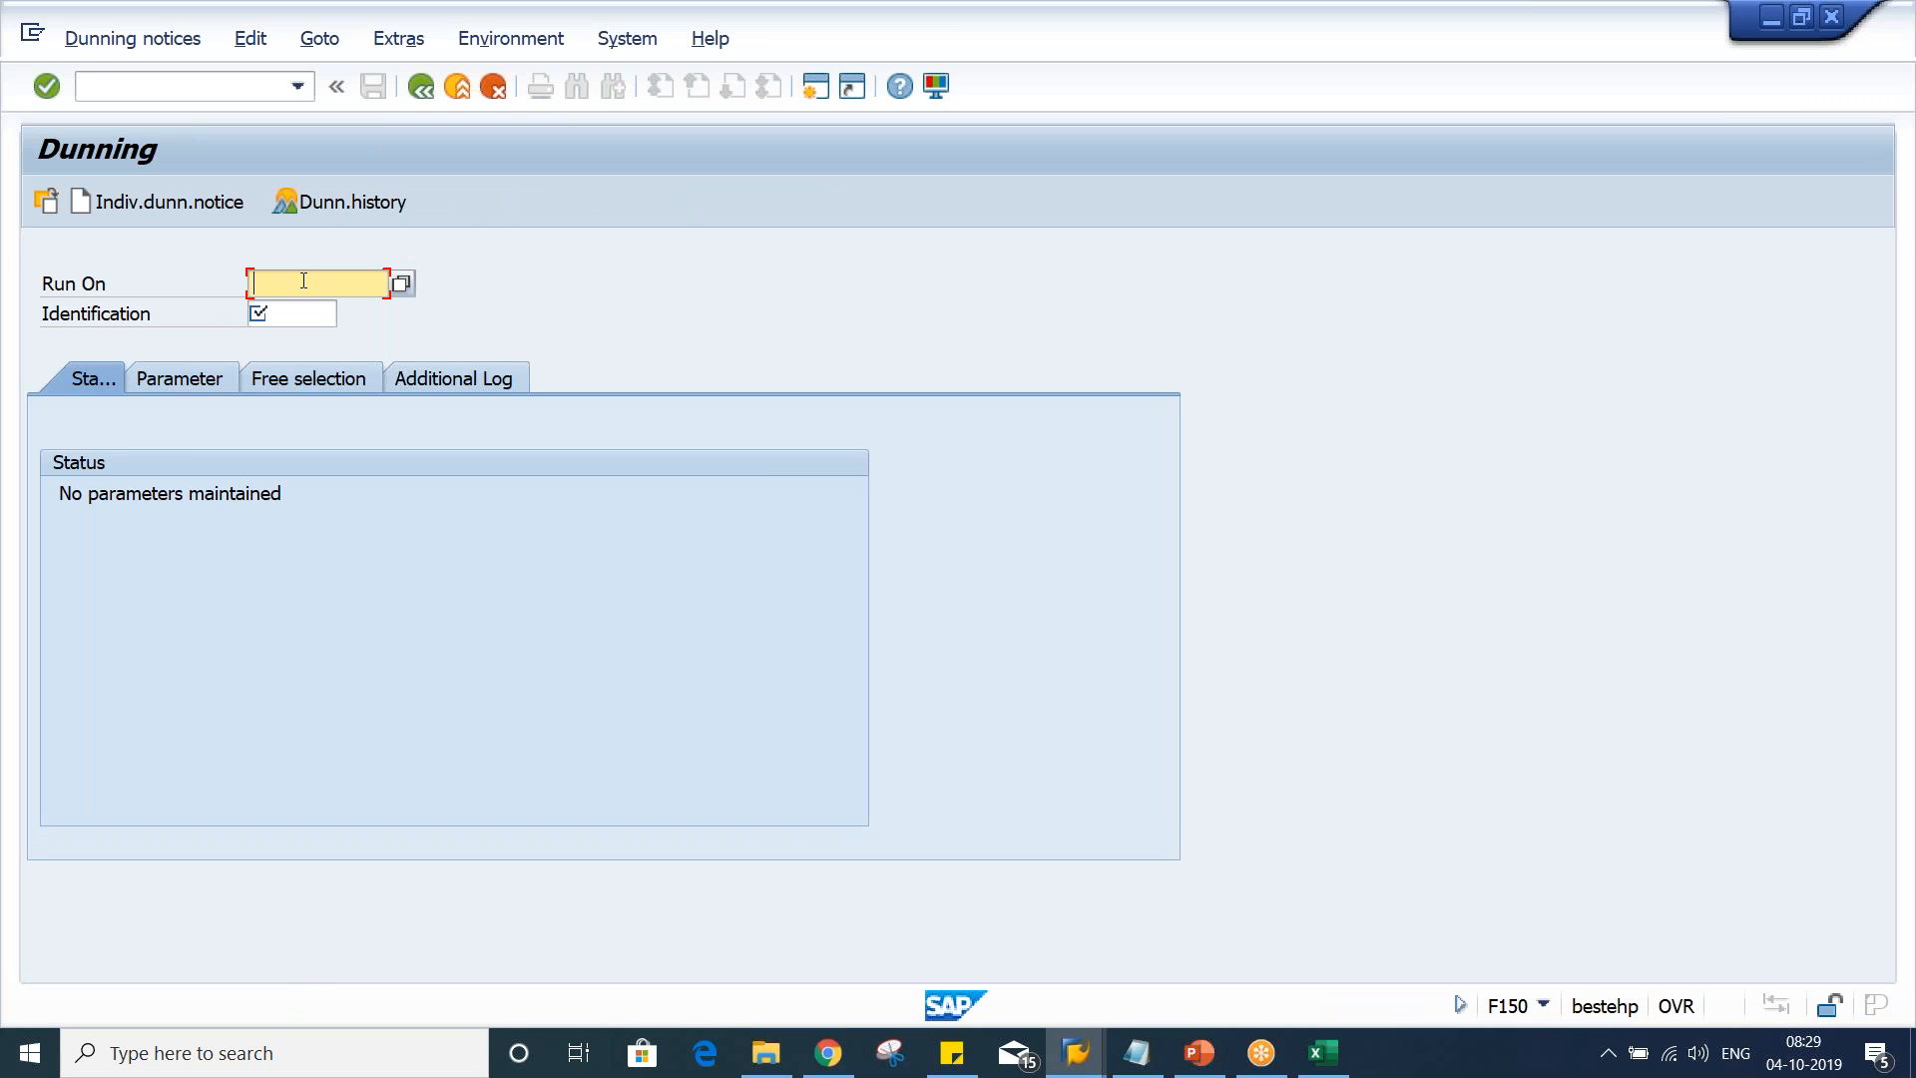
text(04)
key(Down)
key(Tab)
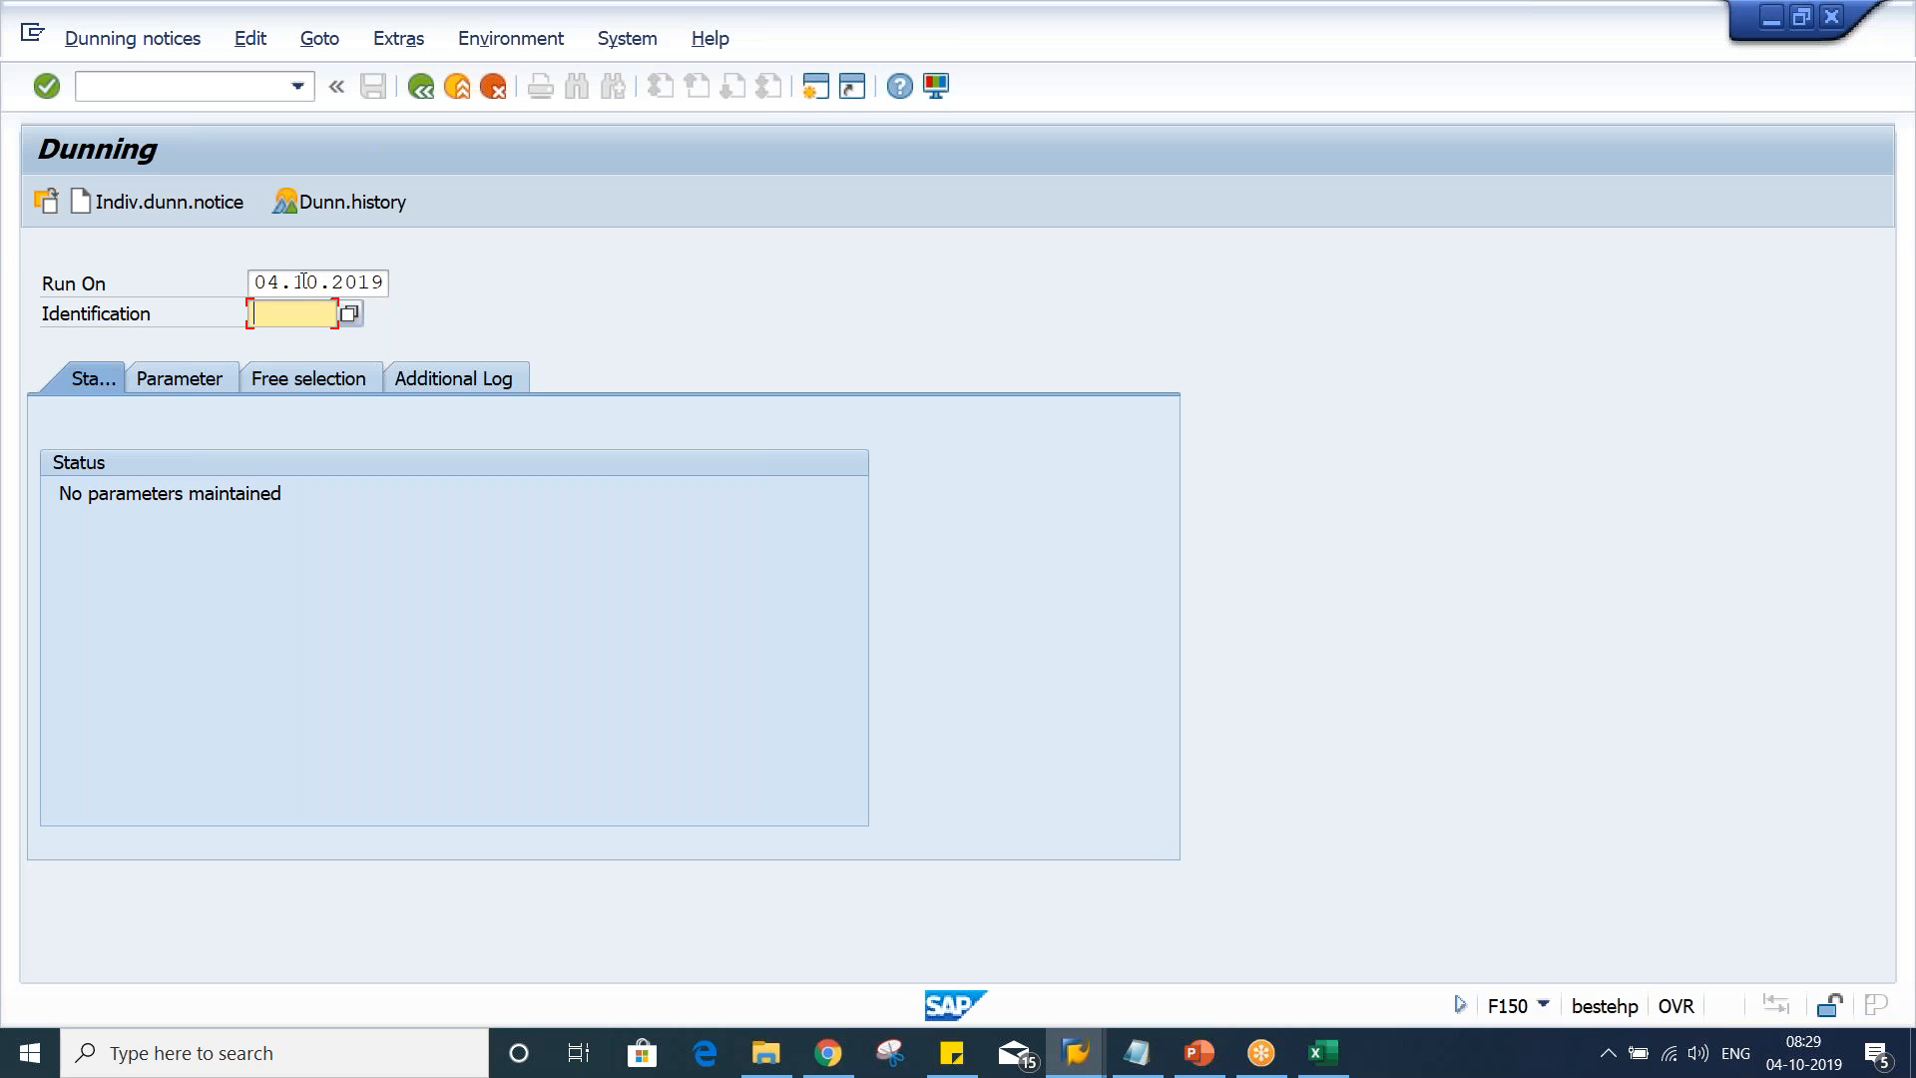
text(TM)
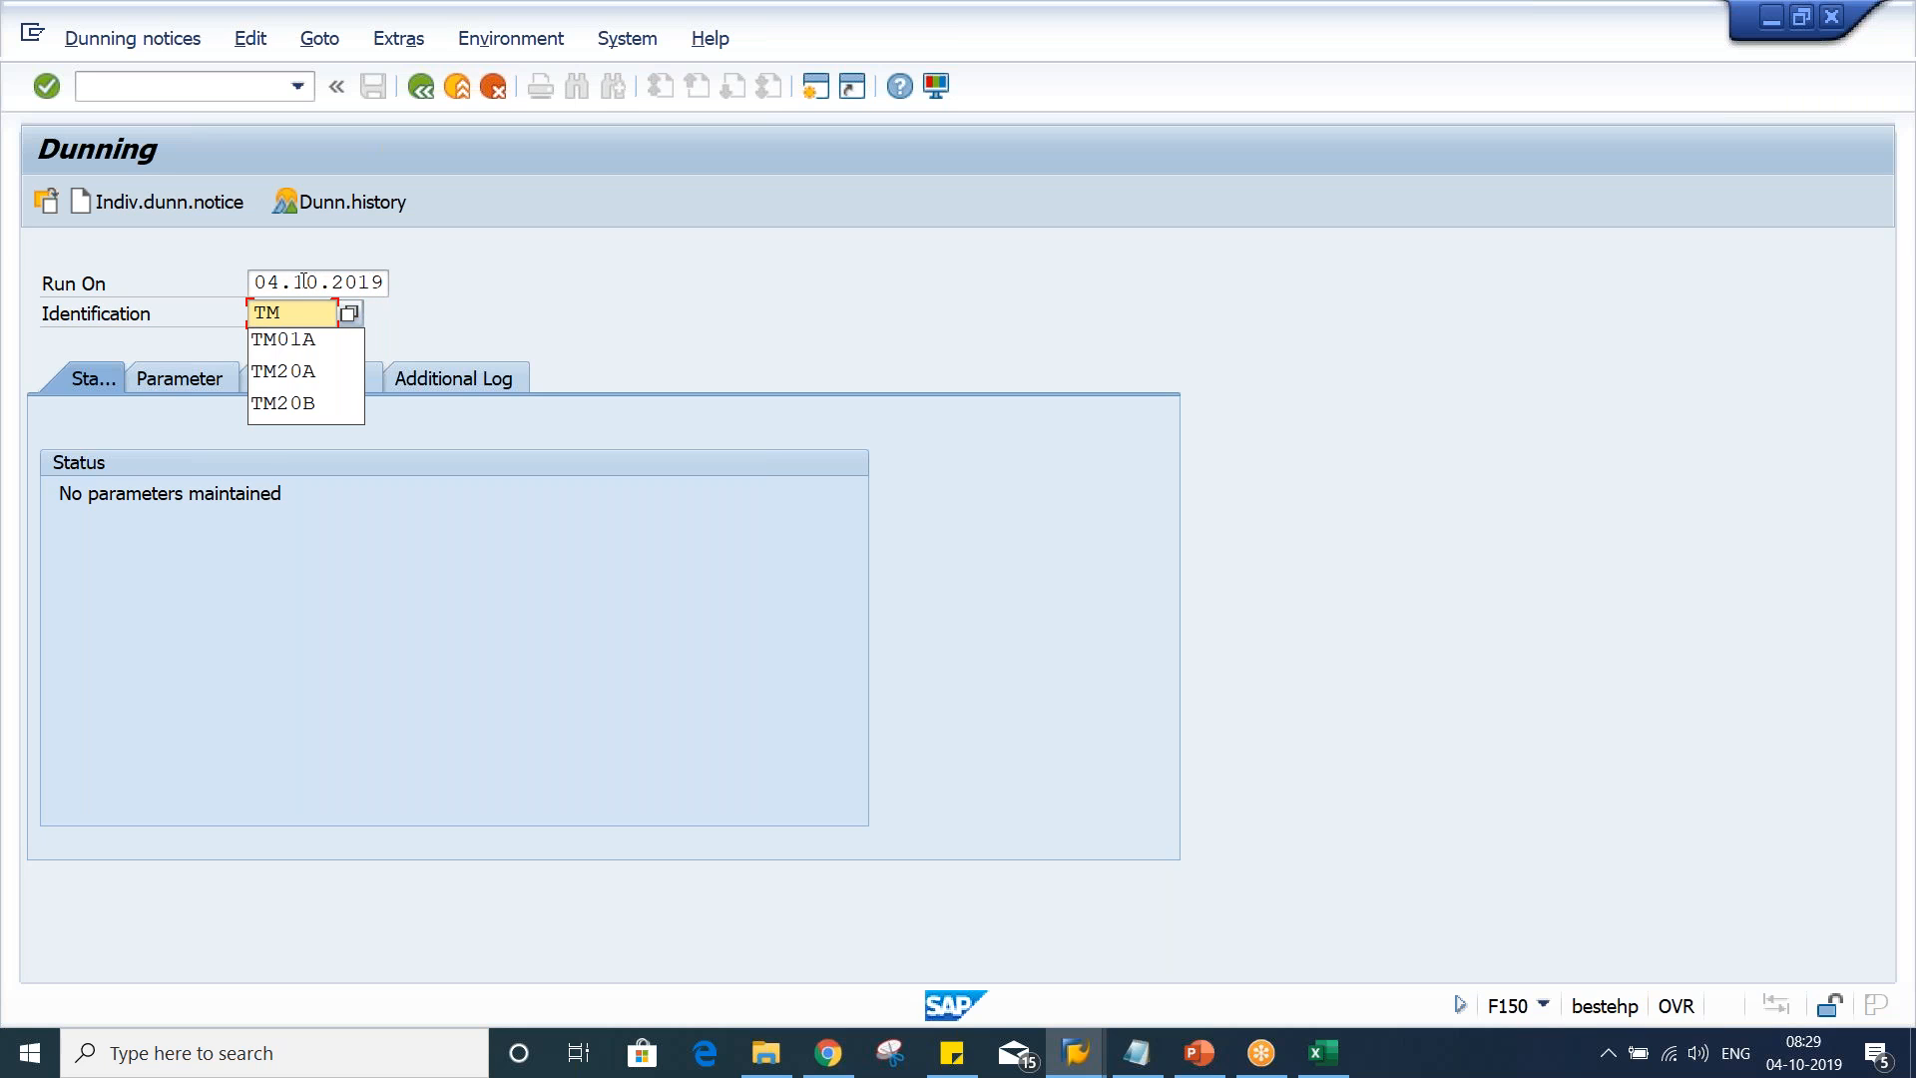
text(02)
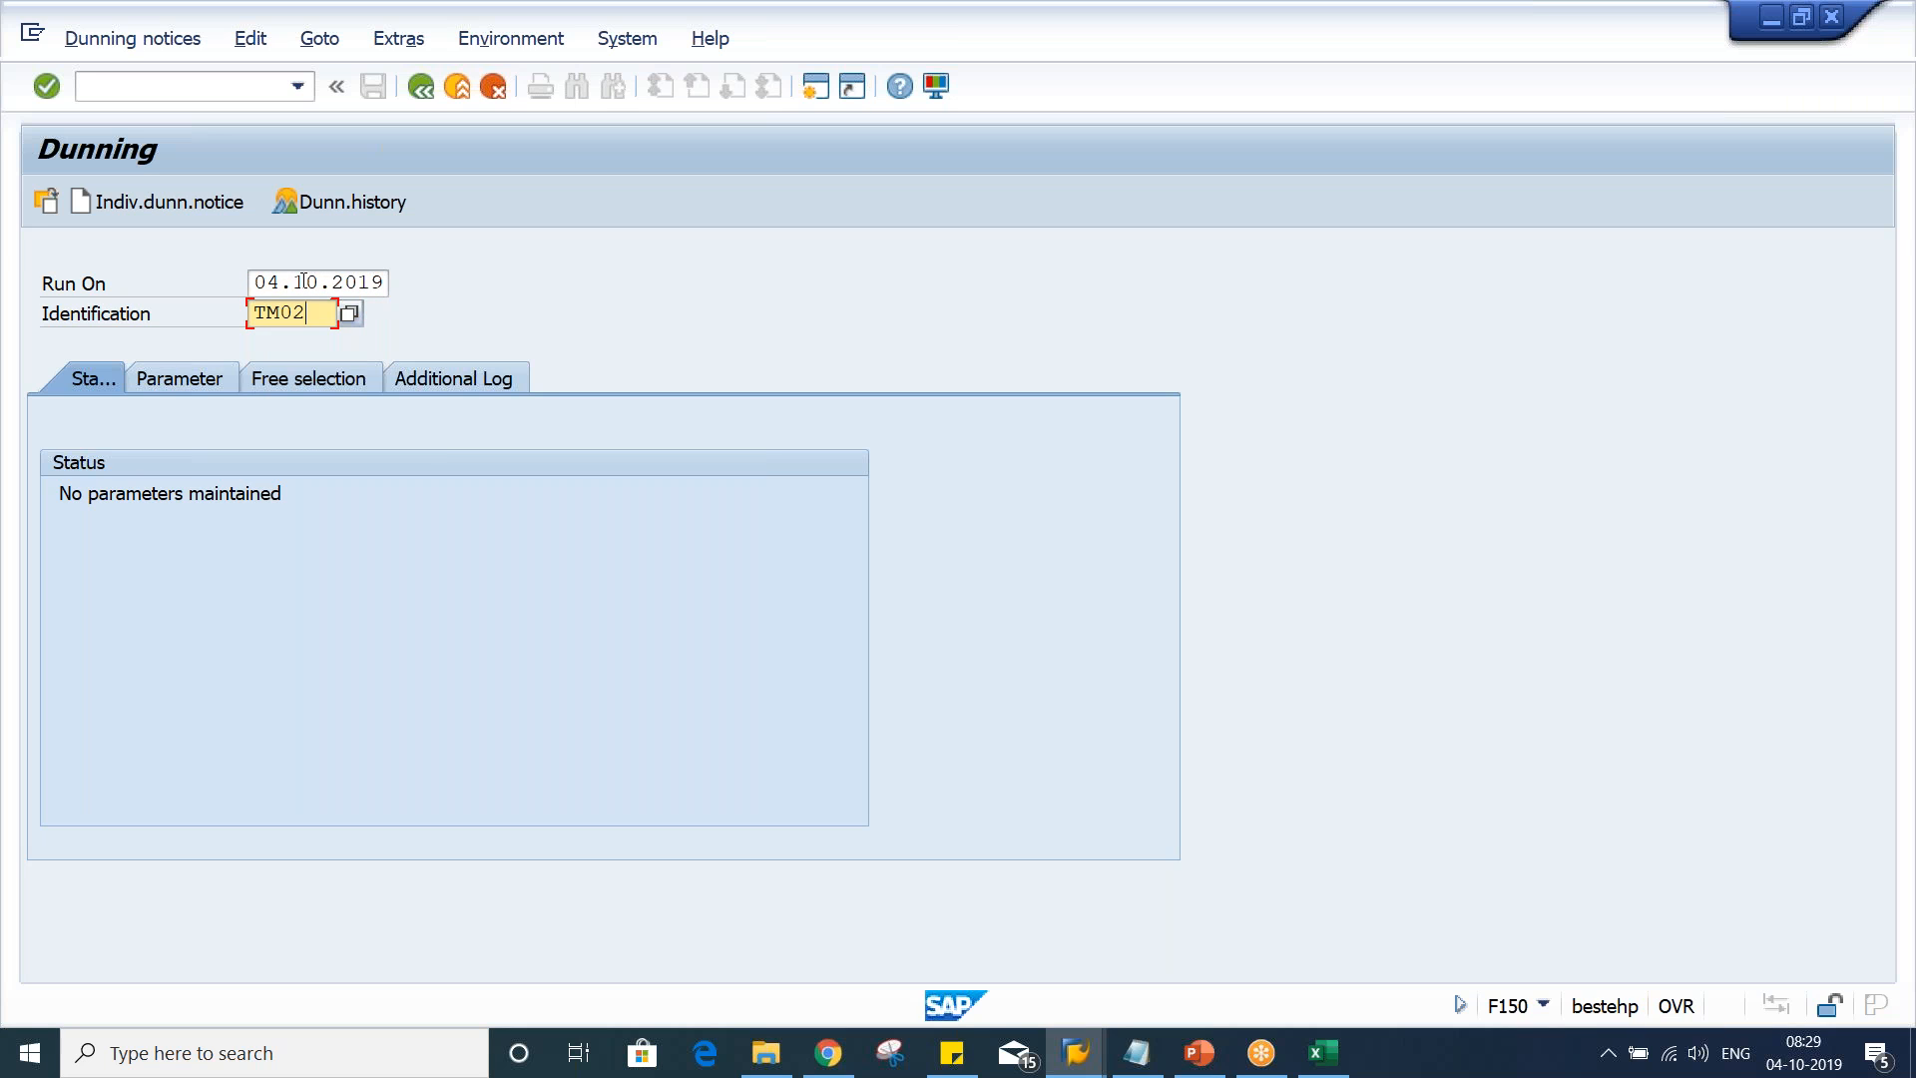
text(A)
click(306, 283)
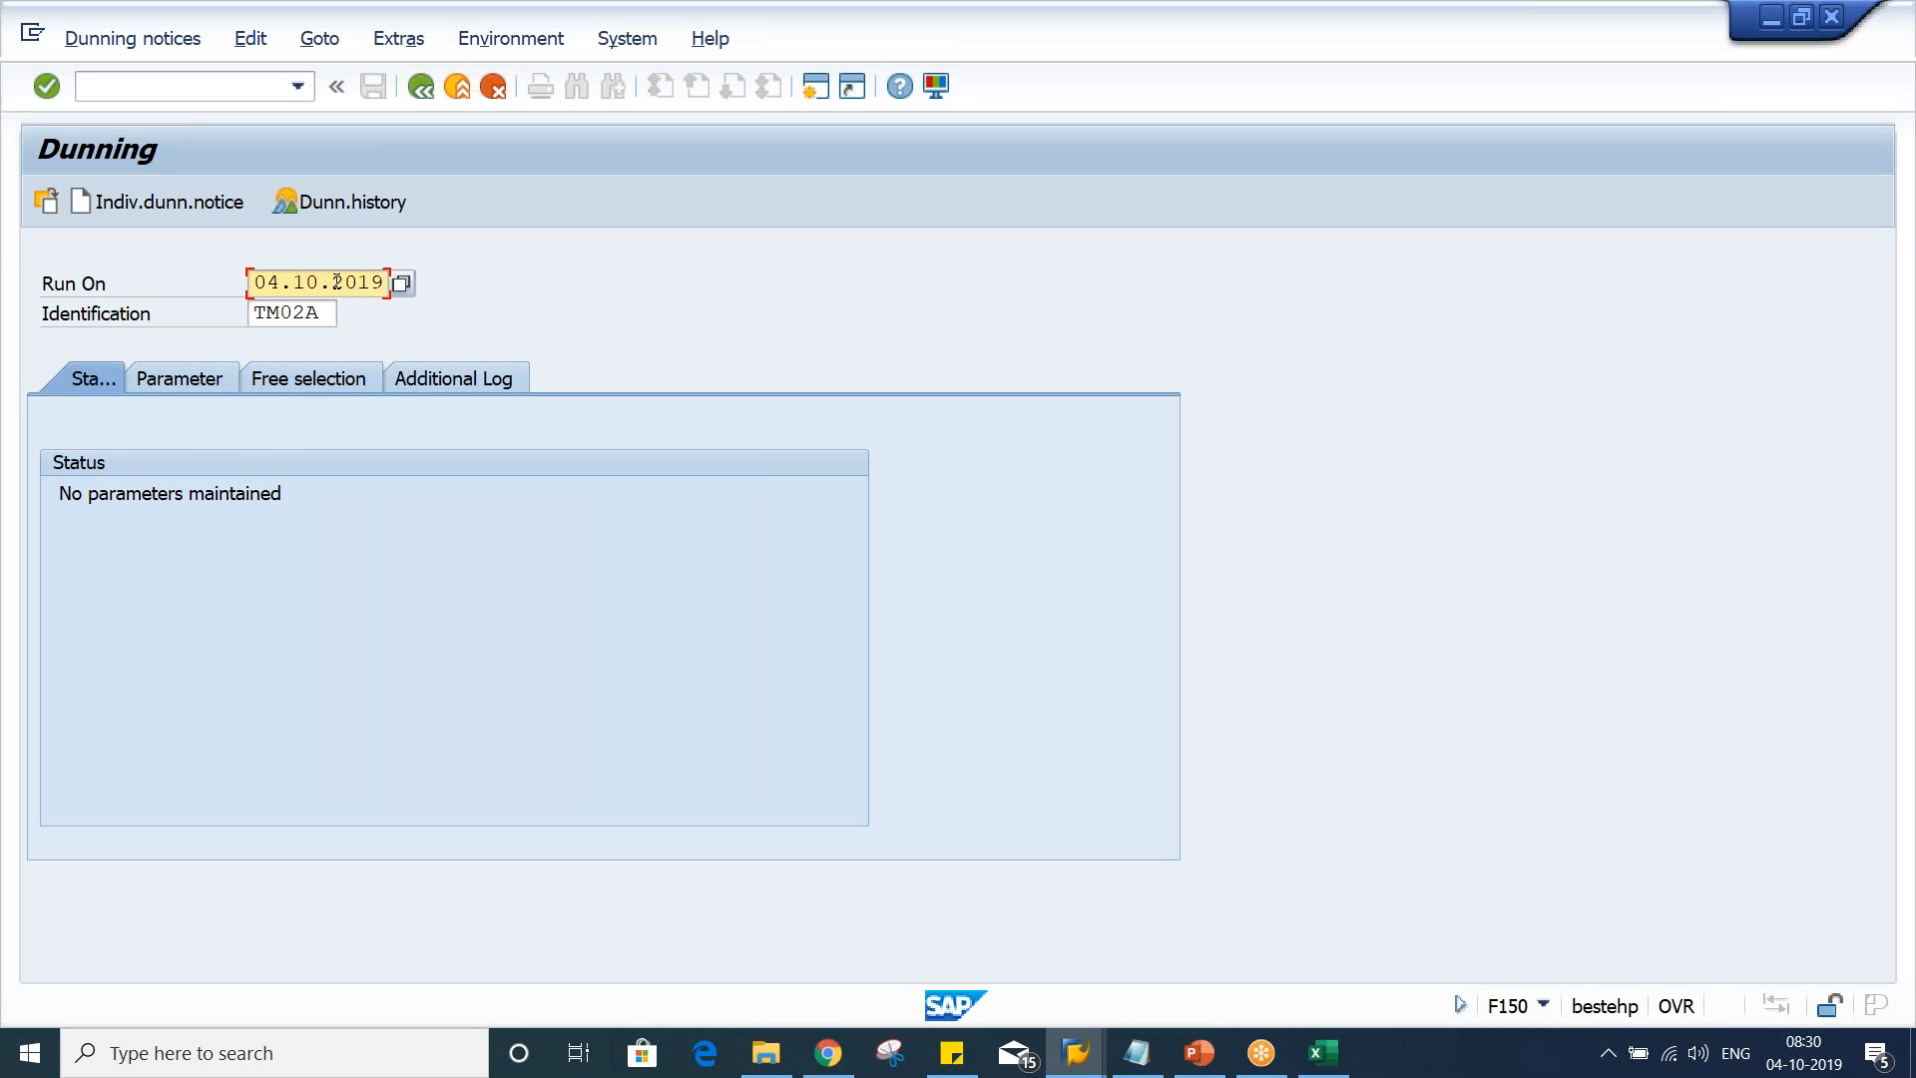
click(302, 314)
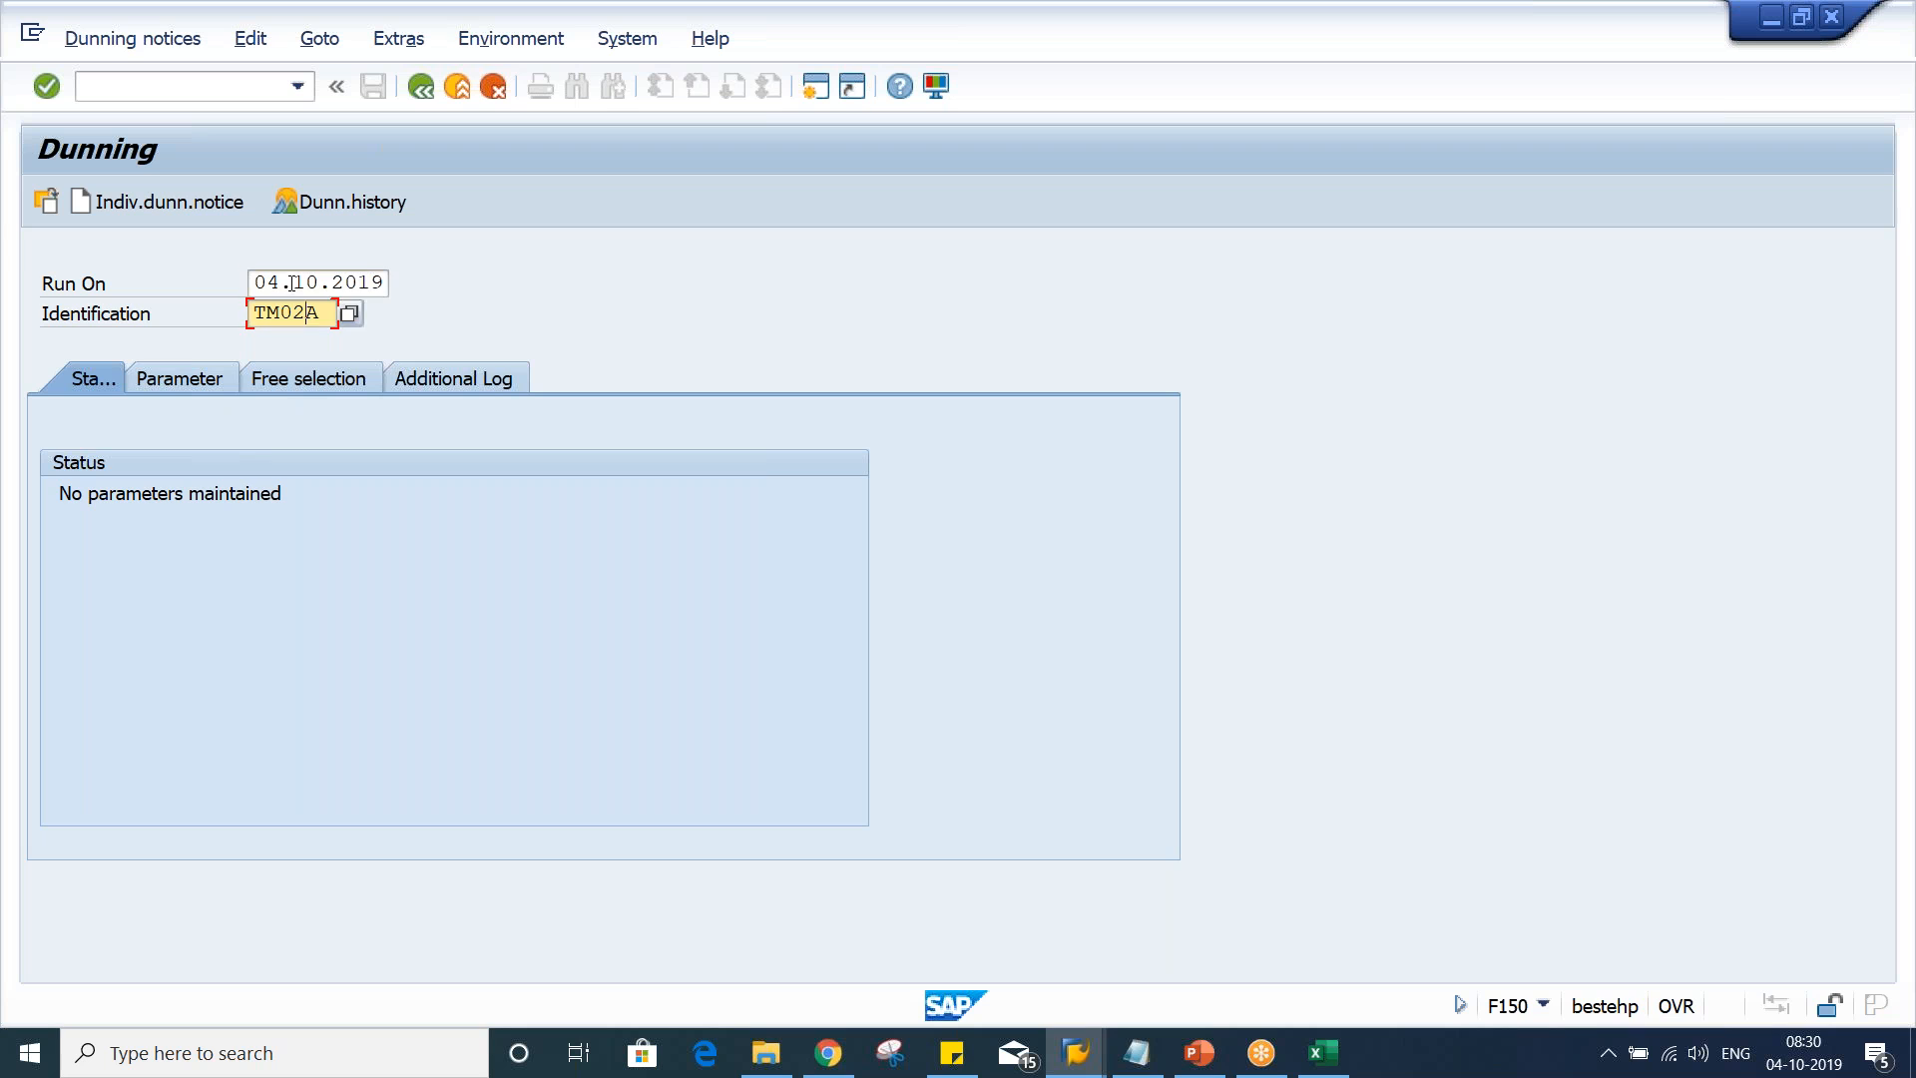
click(291, 284)
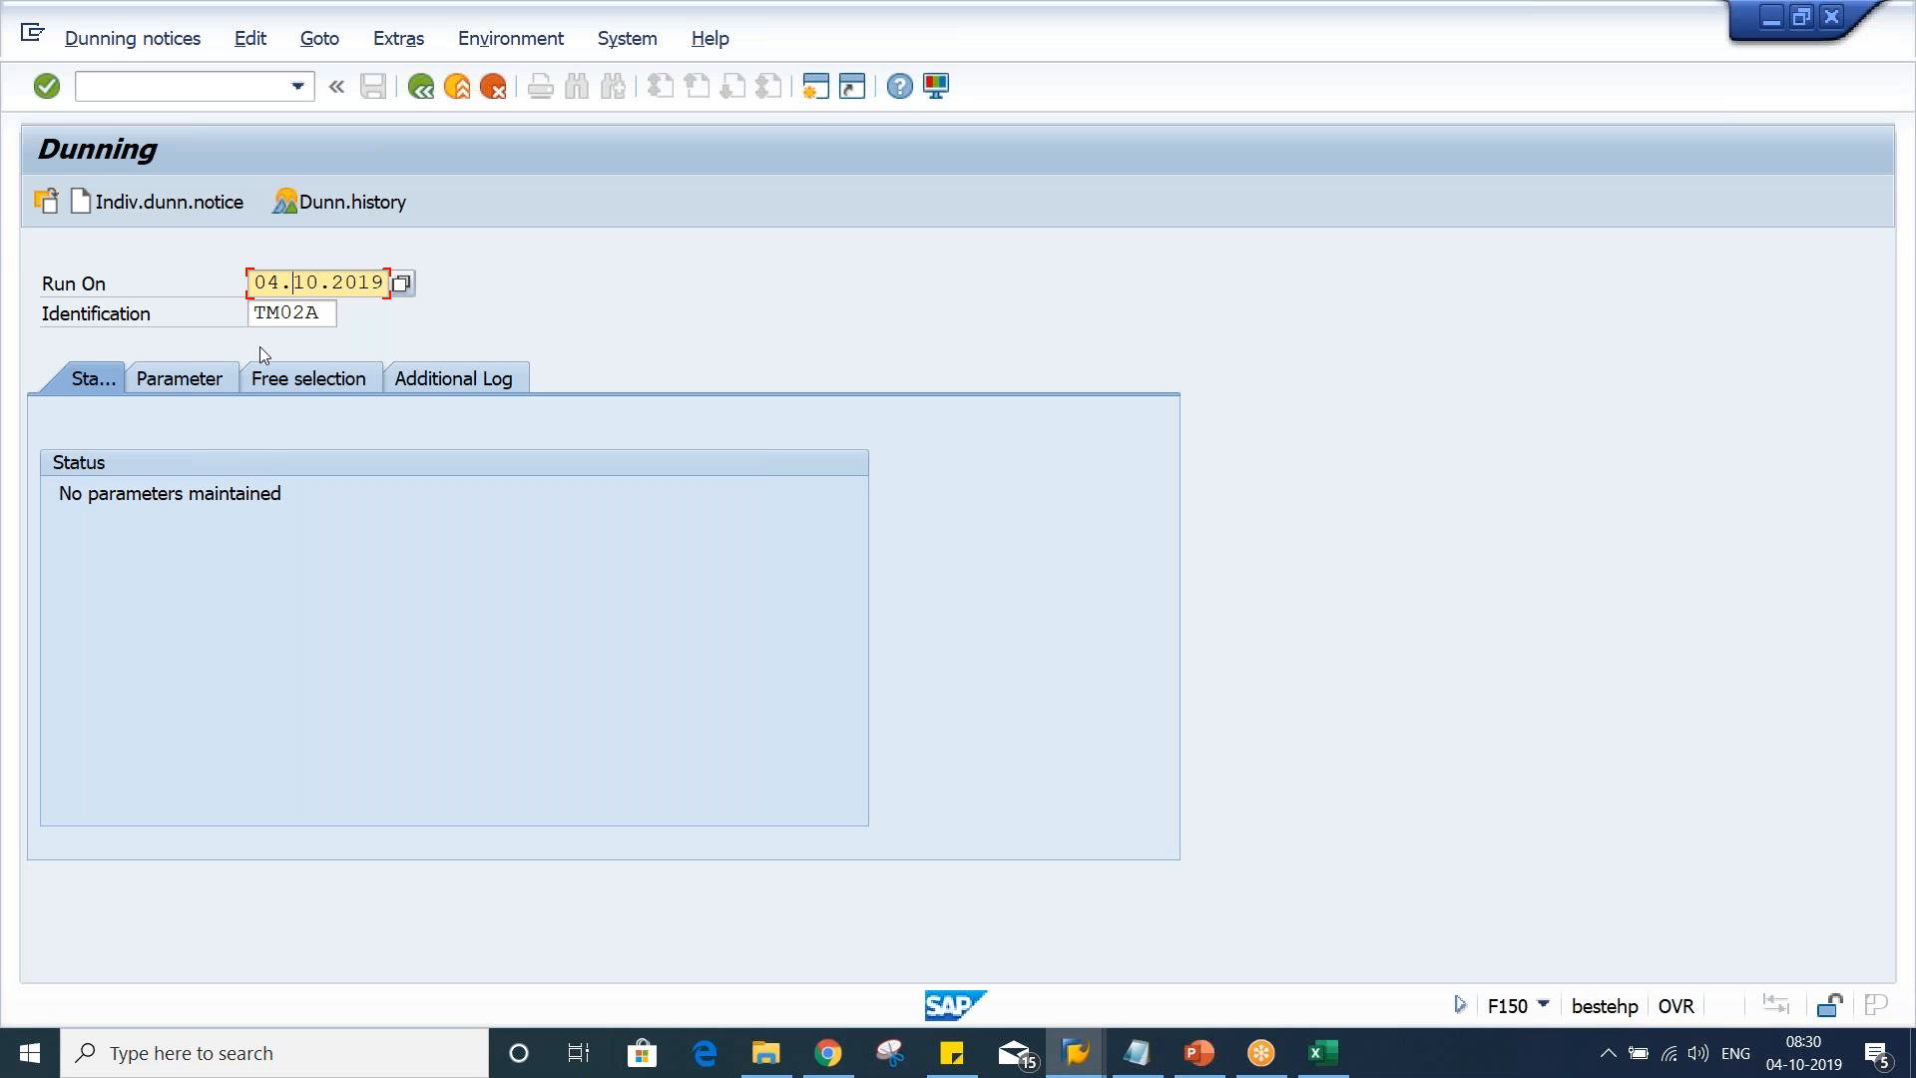
Set both the dunning date and the documents posted up to date to 04.10.2019 in the run's parameters
click(185, 380)
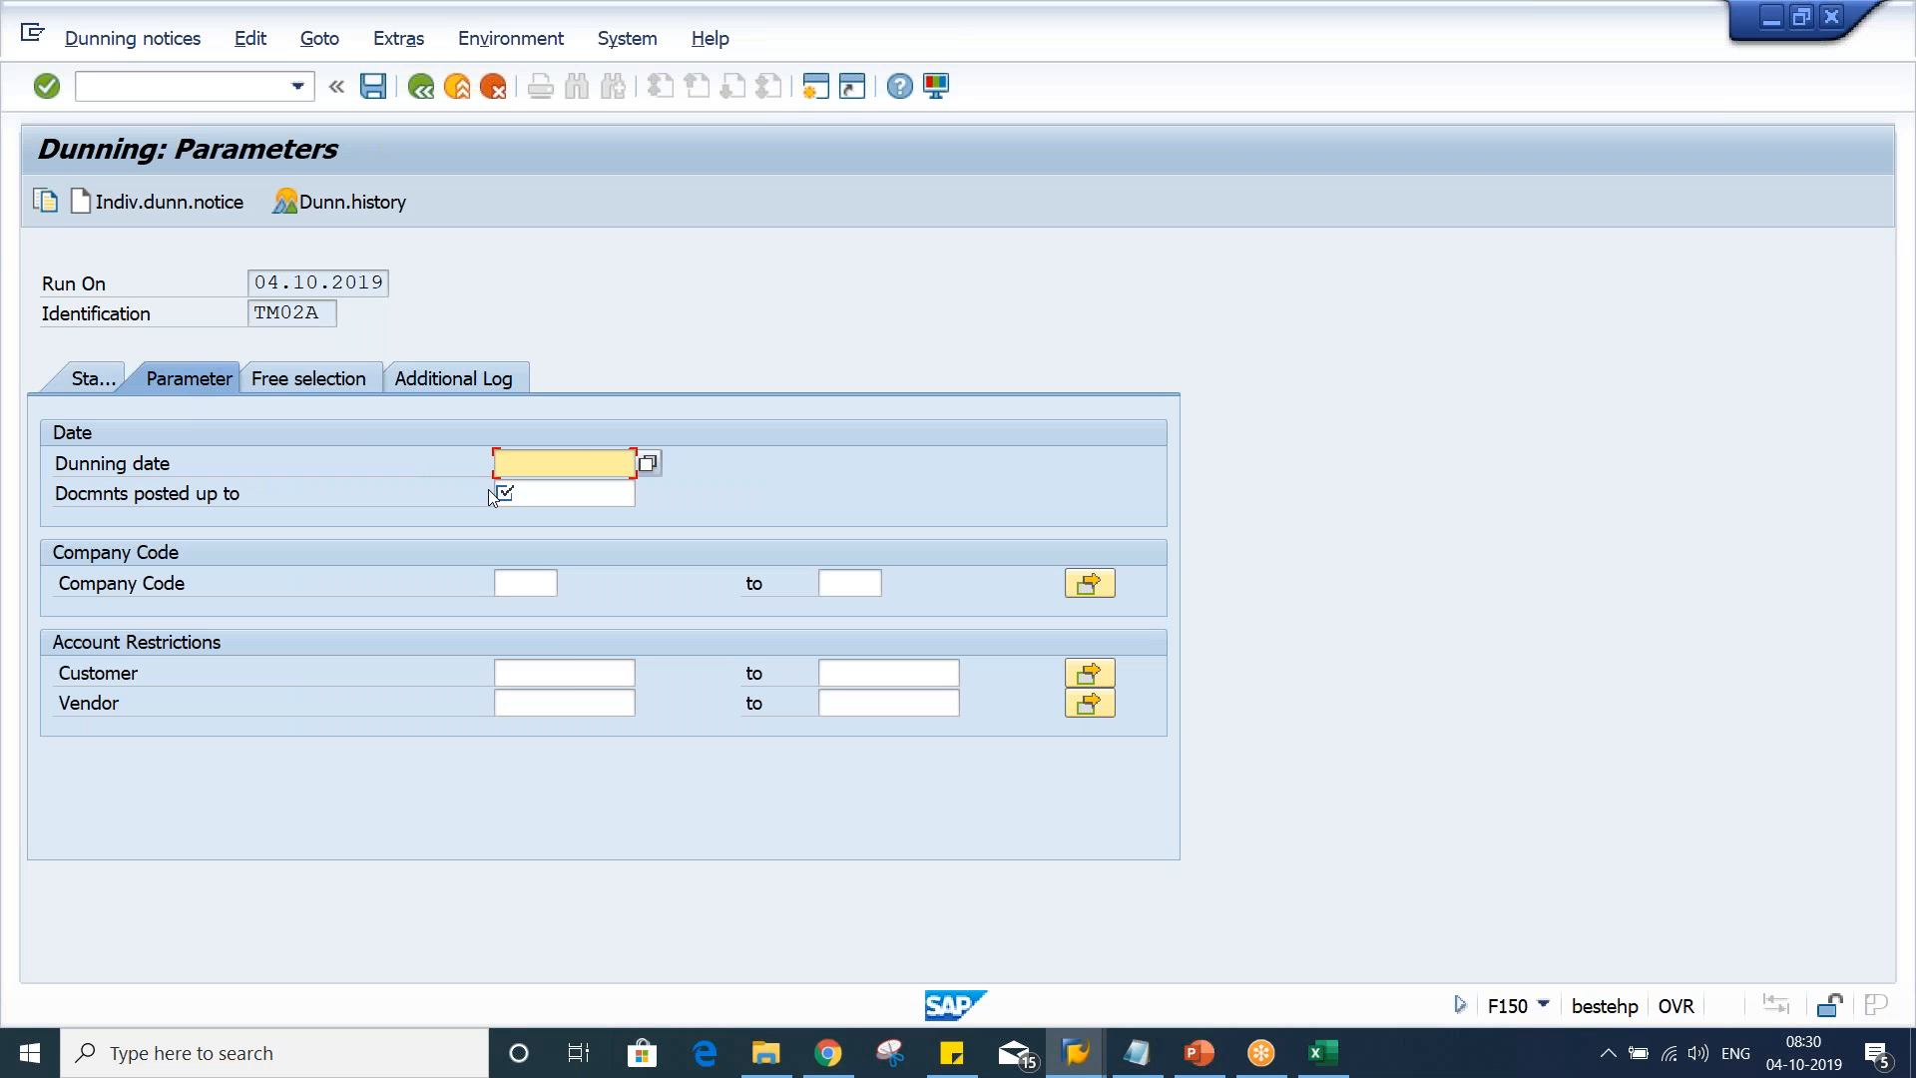
drag(258, 283, 538, 275)
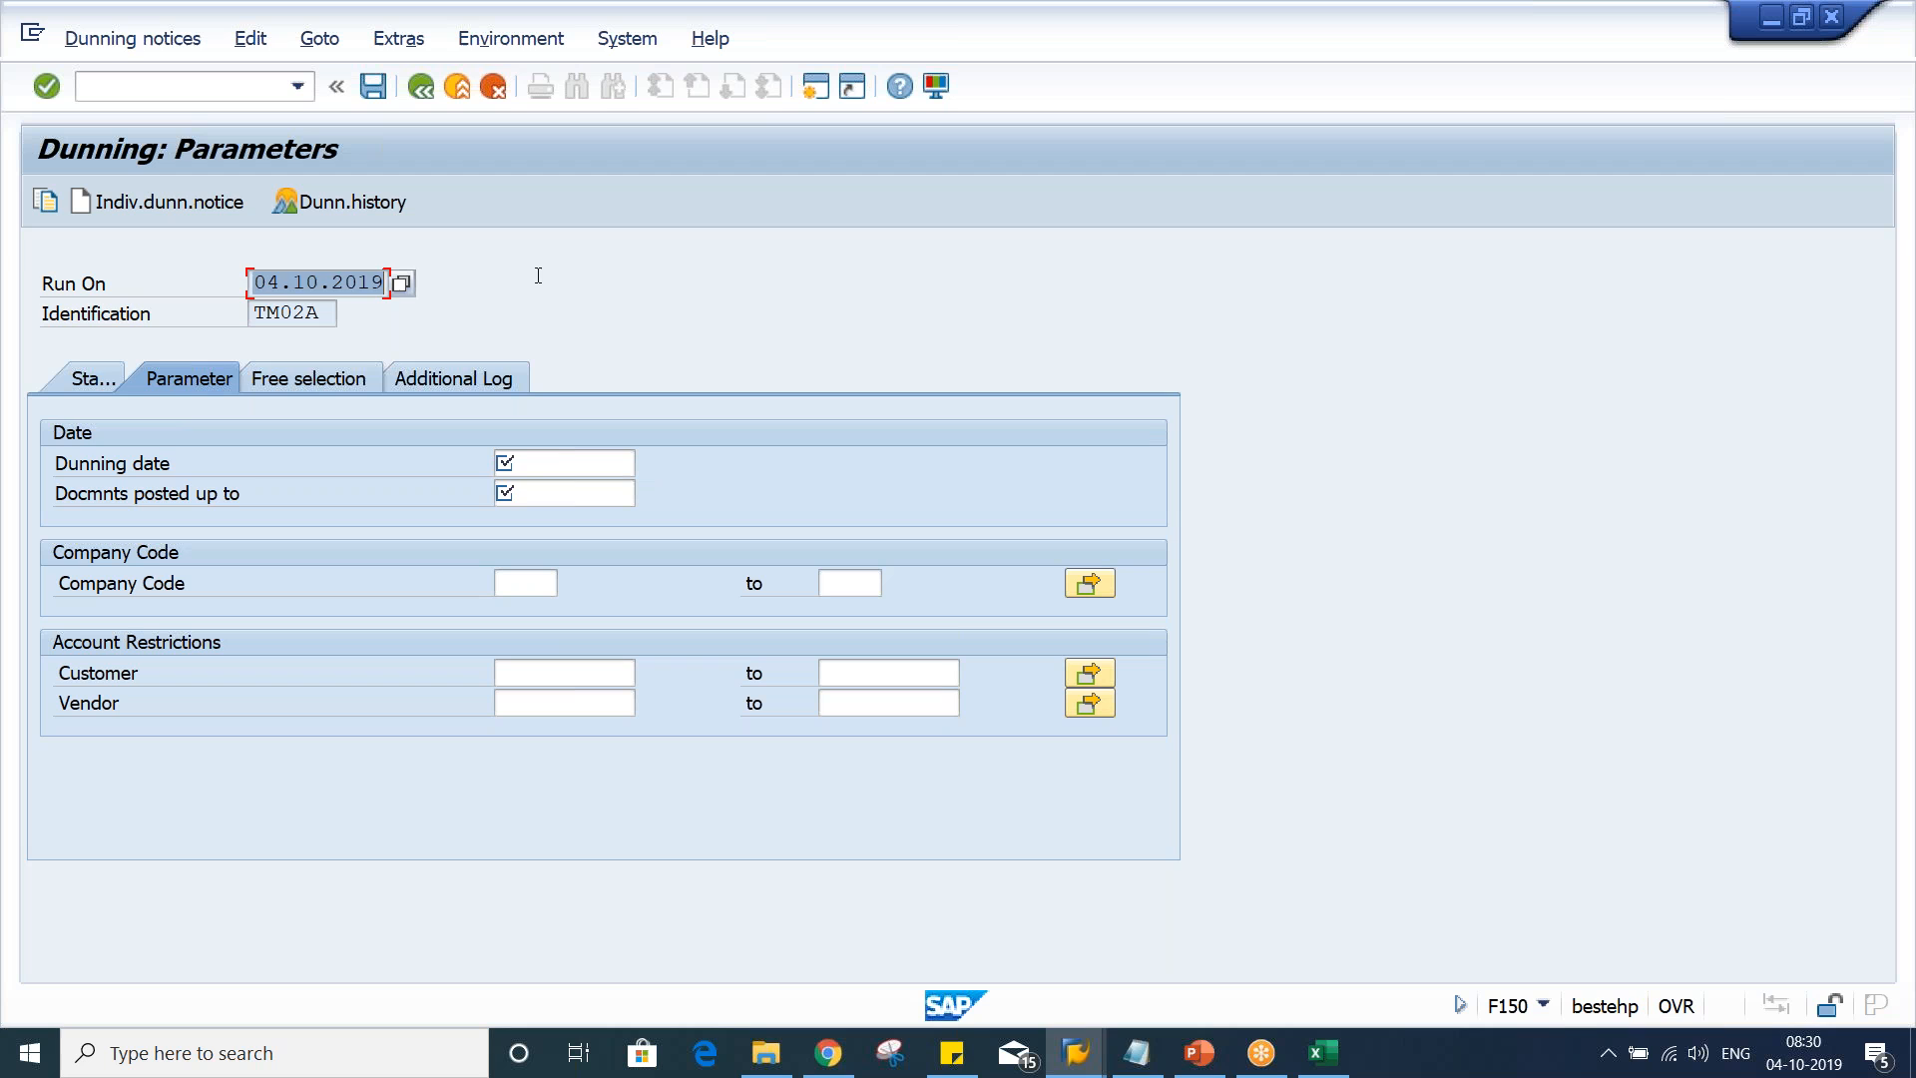
key(ctrl+c)
click(555, 462)
key(ctrl+v)
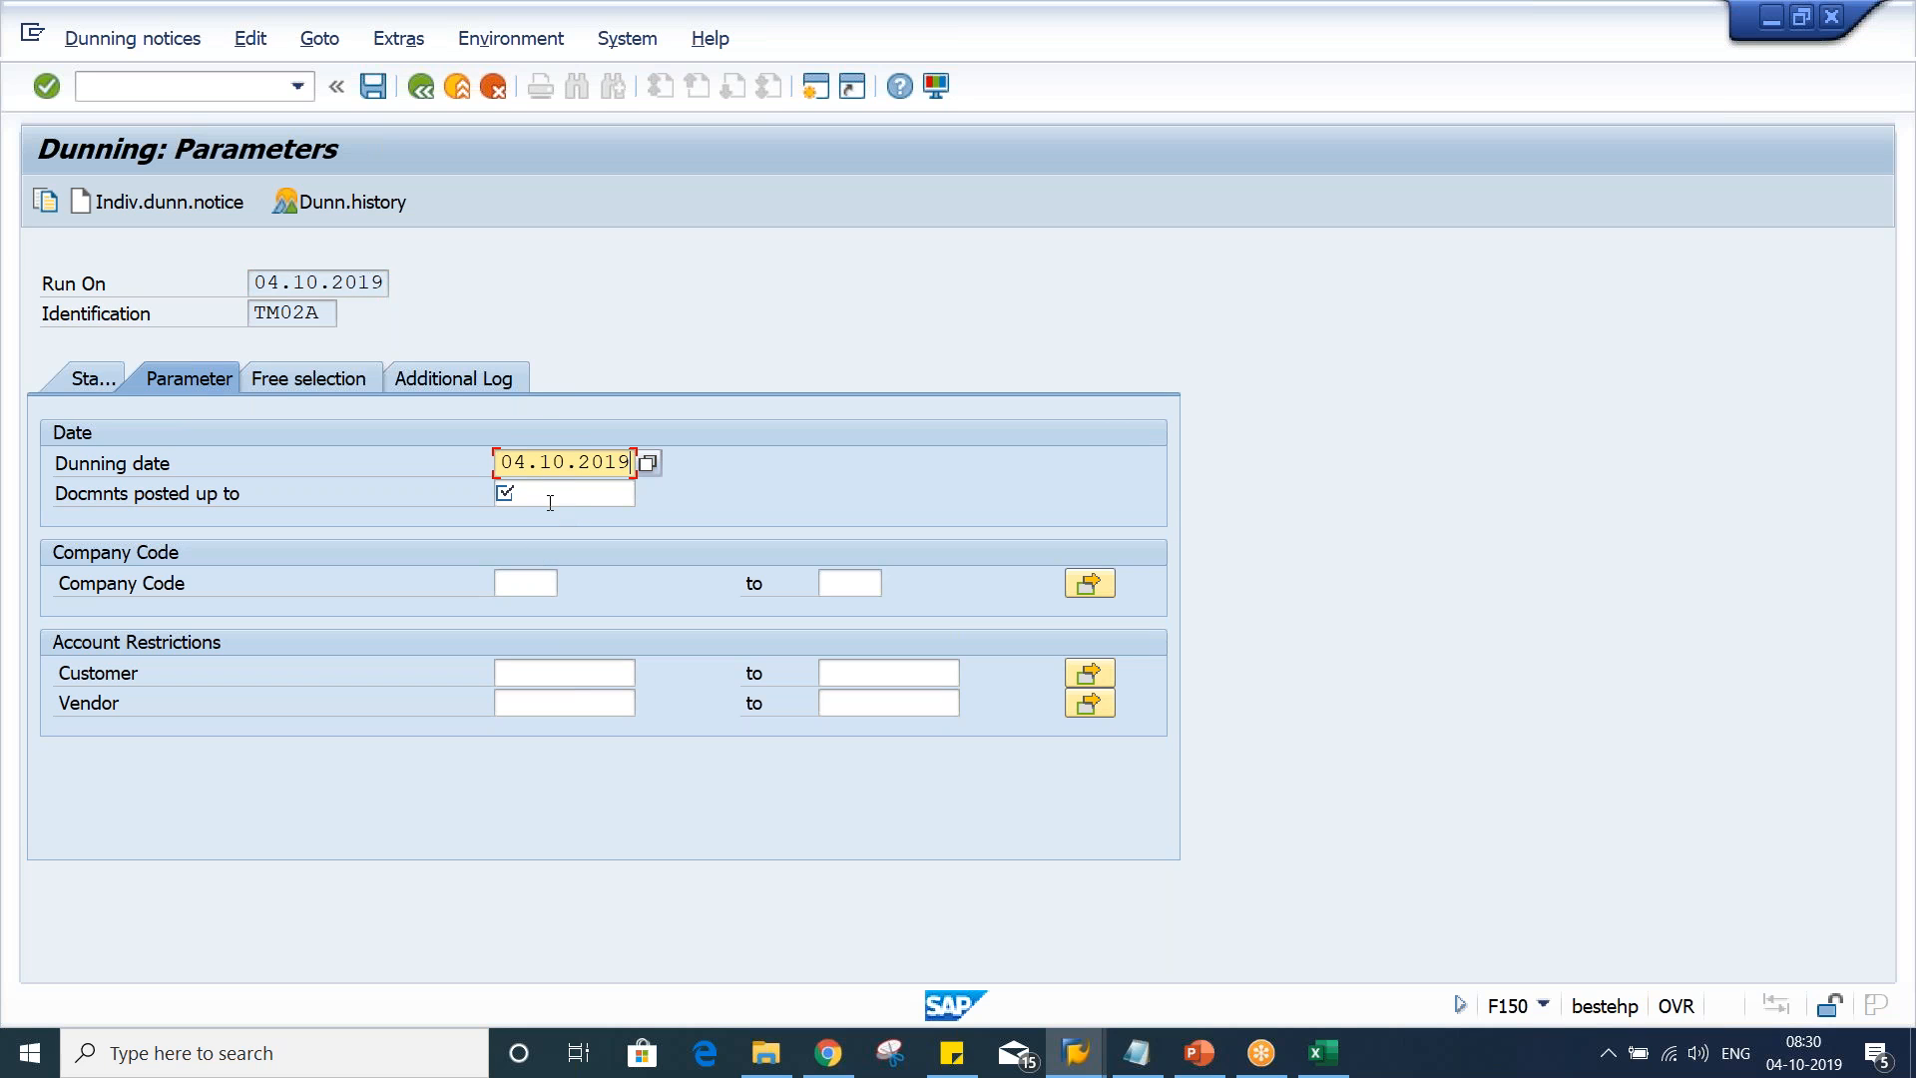
click(549, 502)
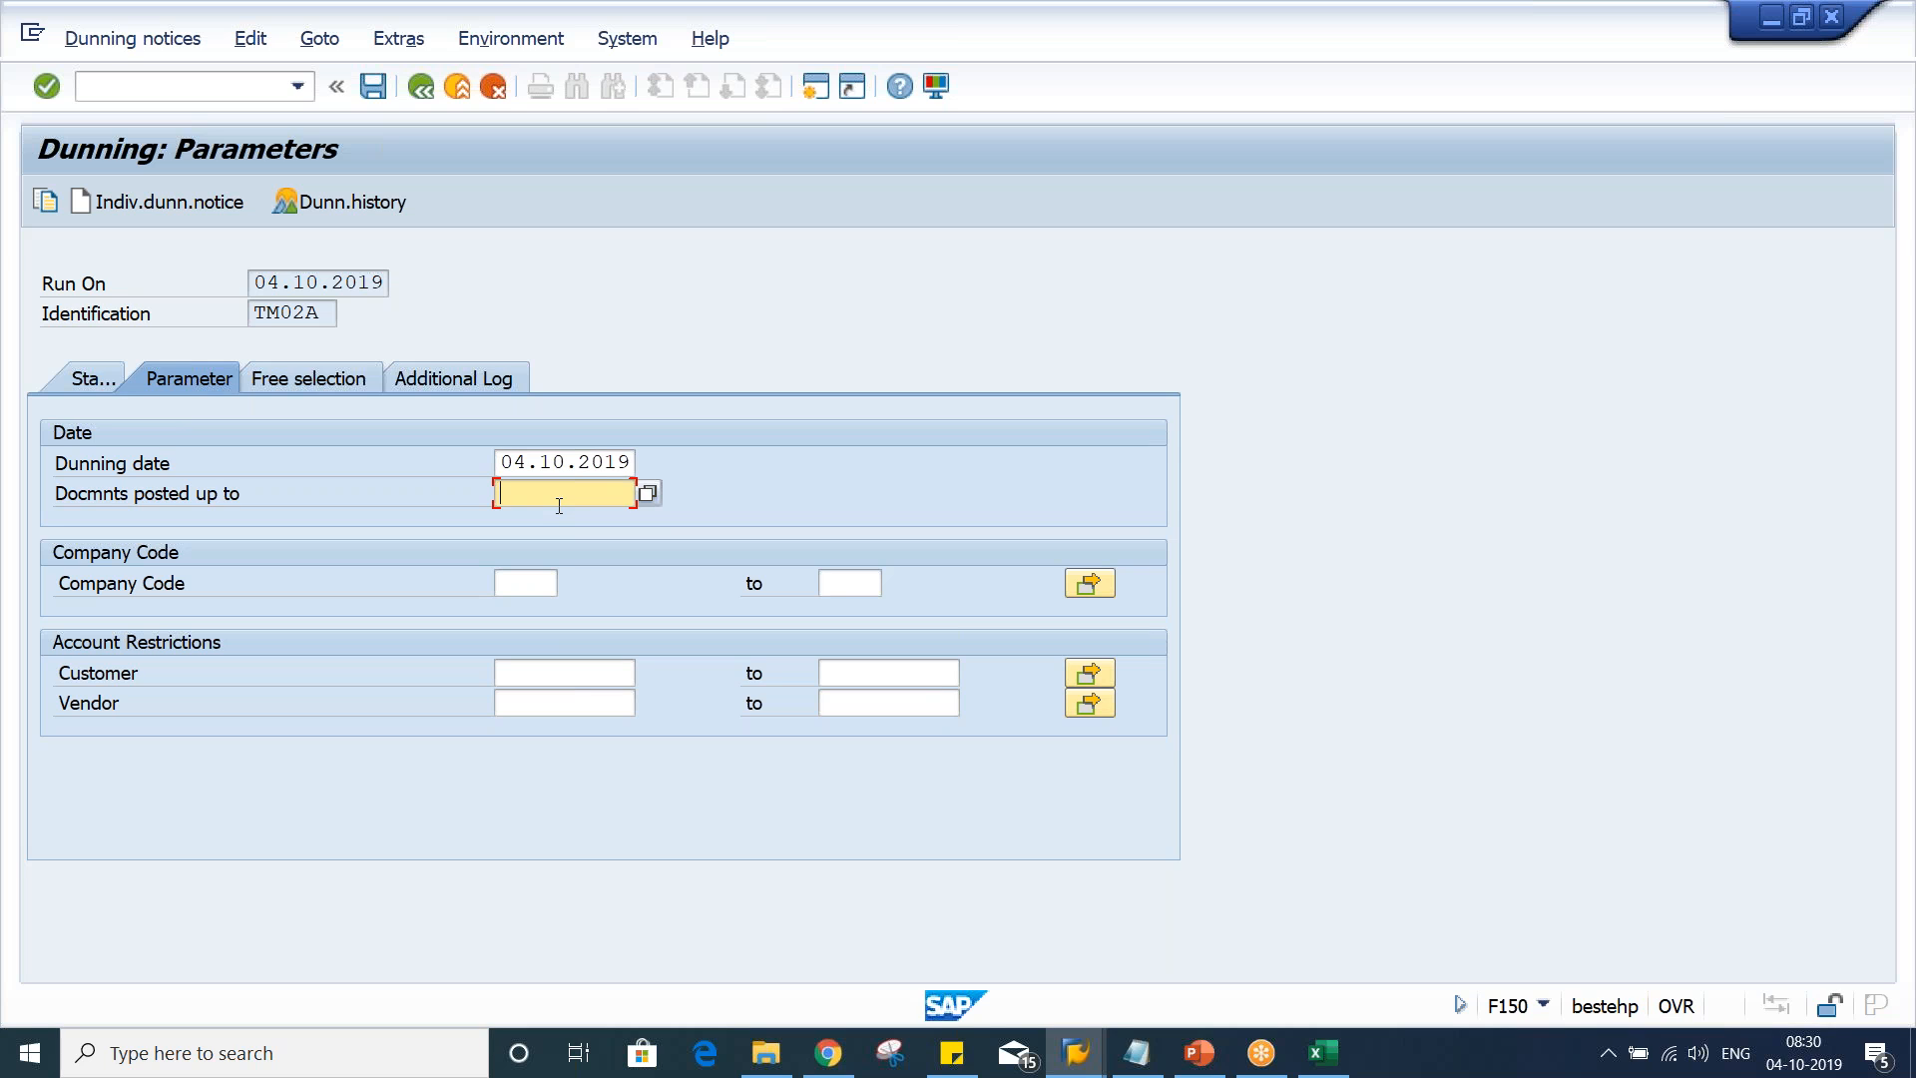
key(ctrl+v)
Switch to the Excel workbook to review the XYZ LTD invoice amounts, and return to the SAP dunning parameters
click(1314, 1068)
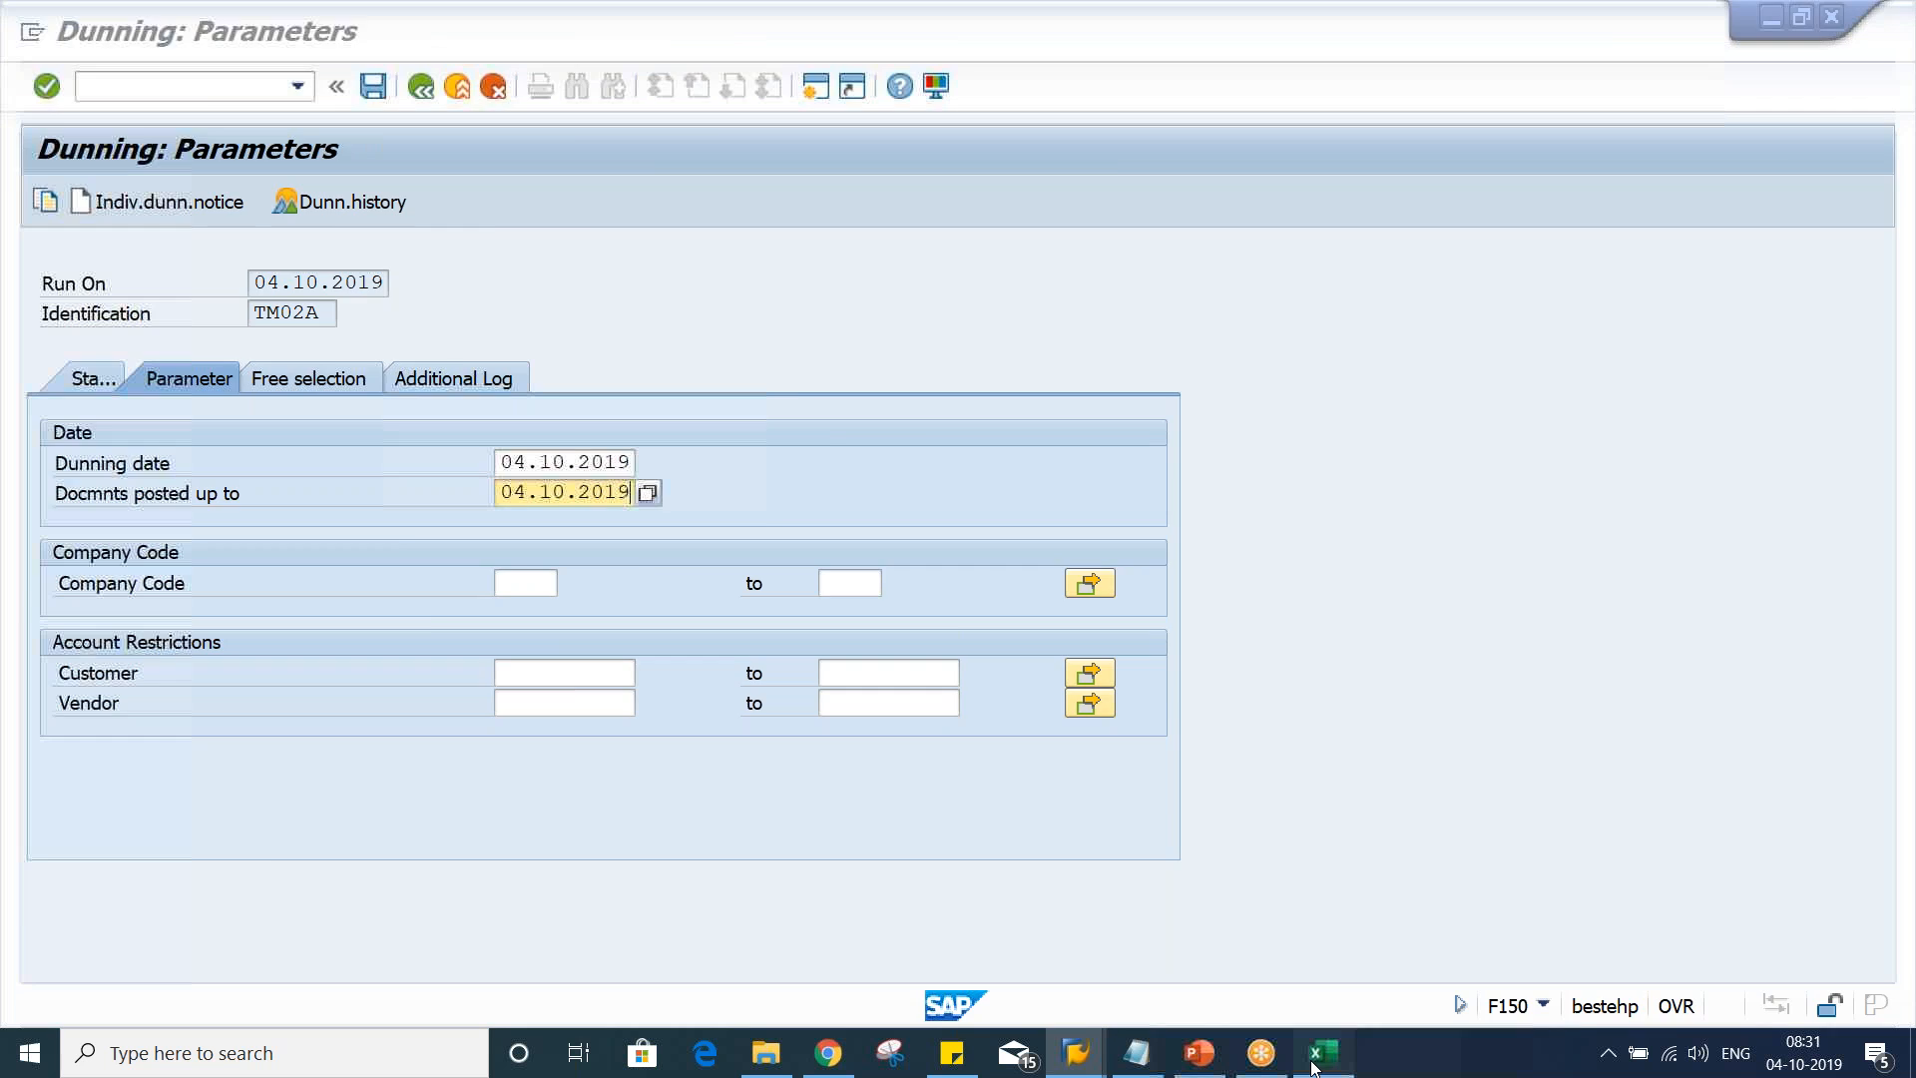
drag(409, 414, 419, 602)
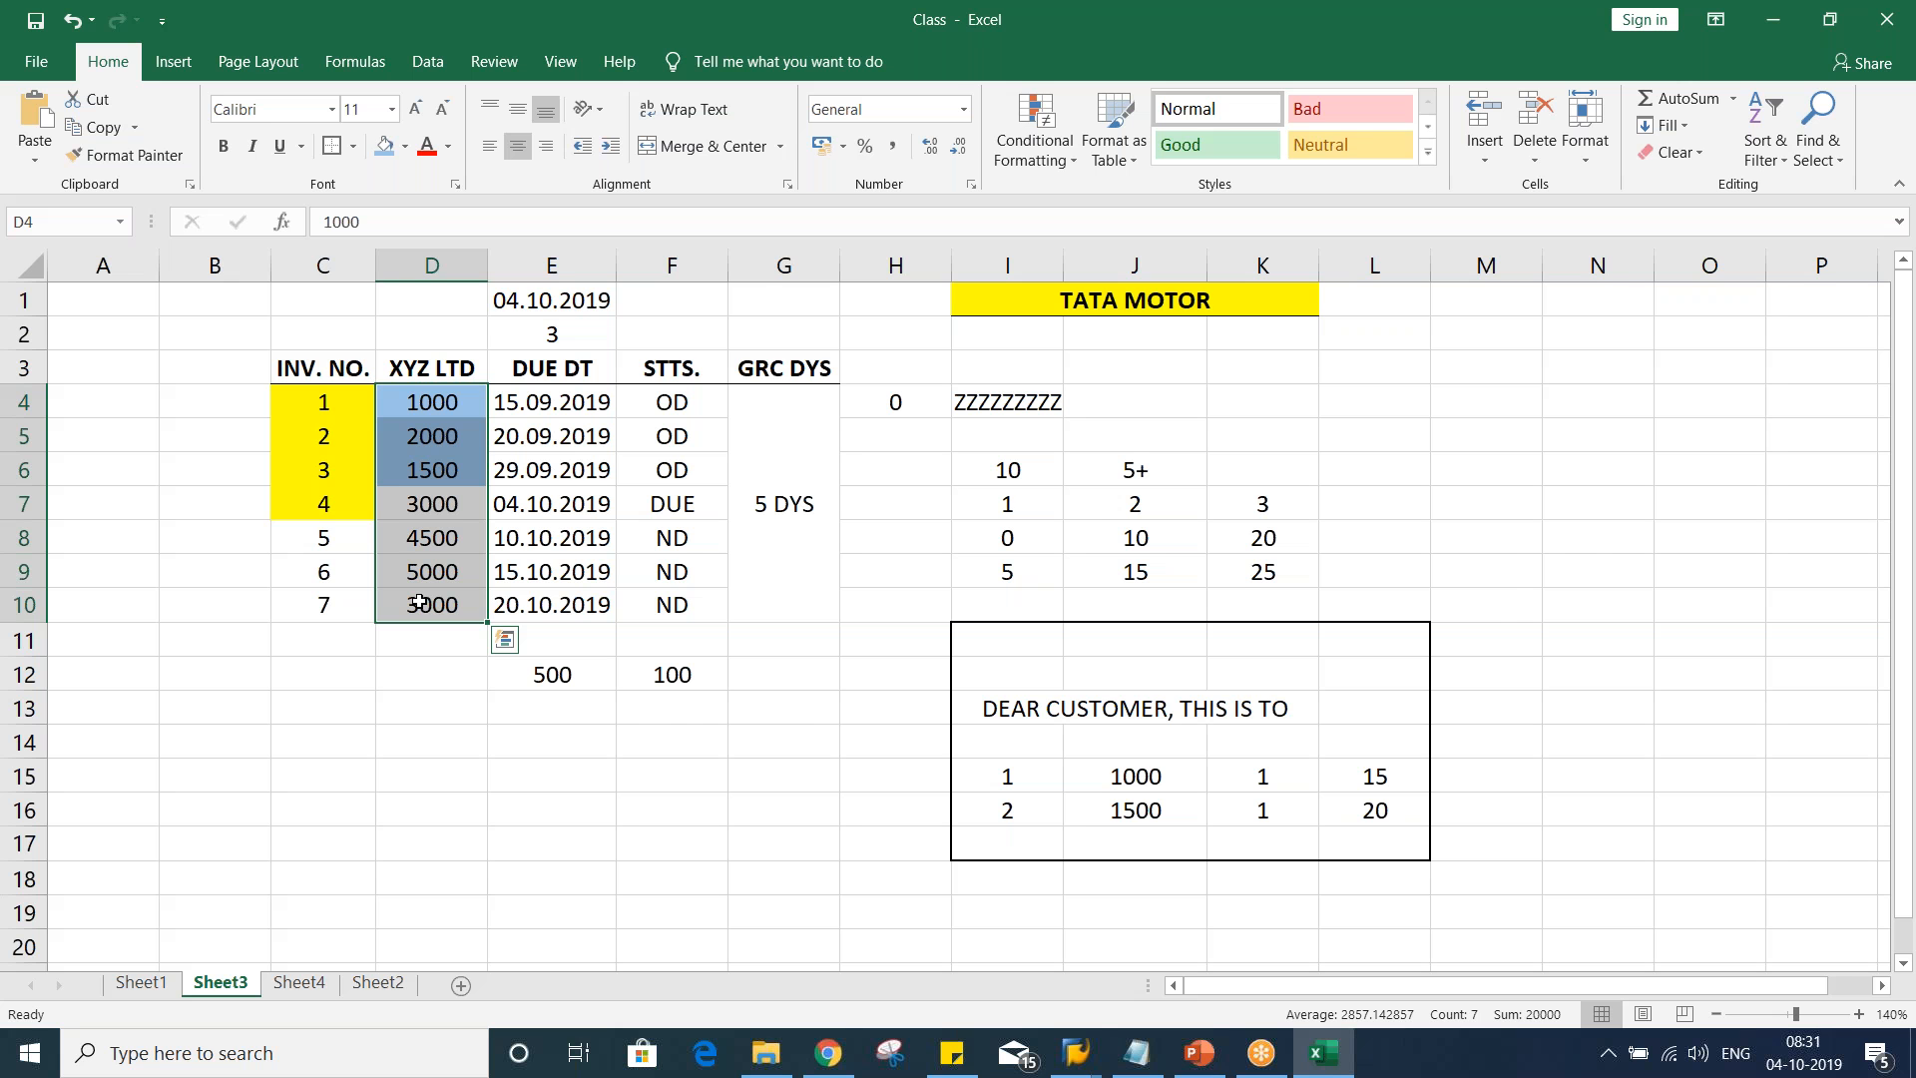
key(alt+Tab)
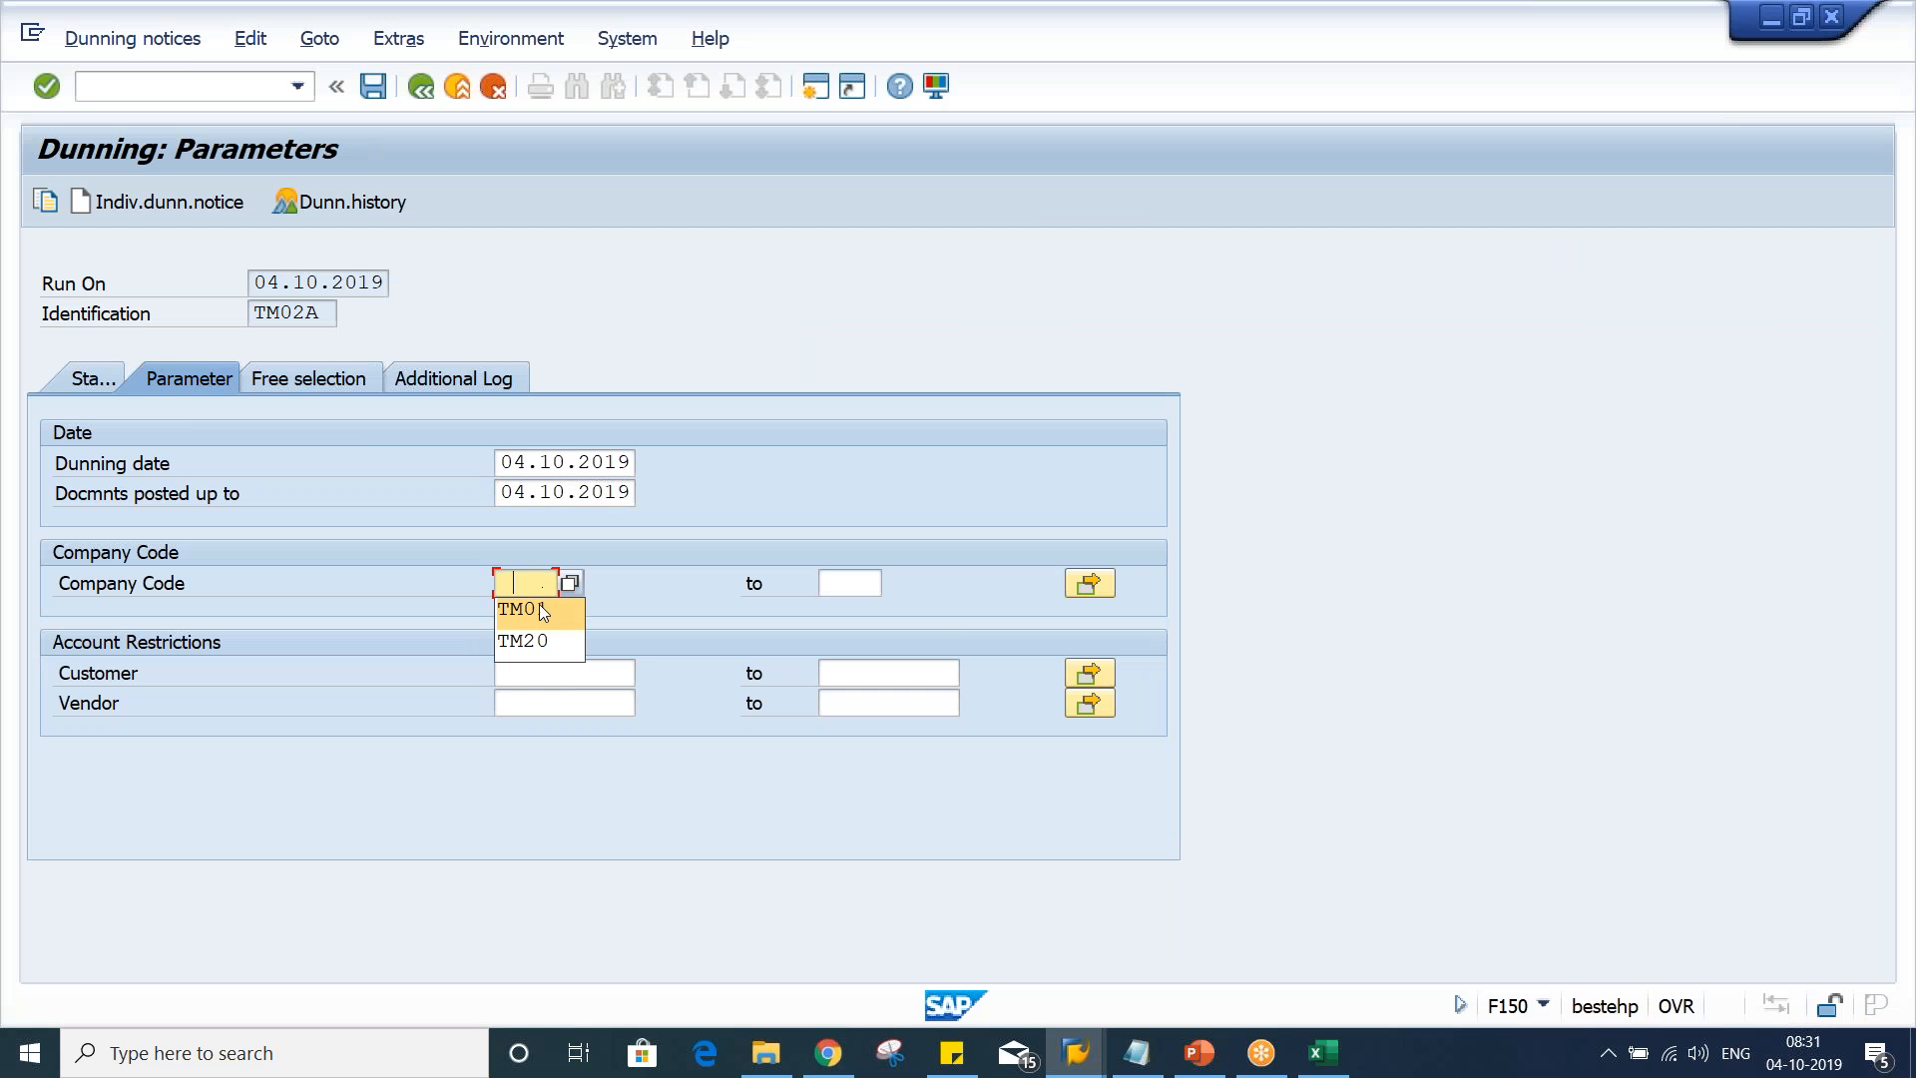
Set the company code of the dunning run to TM02
click(539, 608)
key(BackSpace)
text(2)
click(524, 676)
key(ctrl+v)
key(BackSpace)
key(BackSpace)
key(BackSpace)
key(BackSpace)
key(BackSpace)
key(BackSpace)
key(BackSpace)
key(BackSpace)
key(BackSpace)
key(BackSpace)
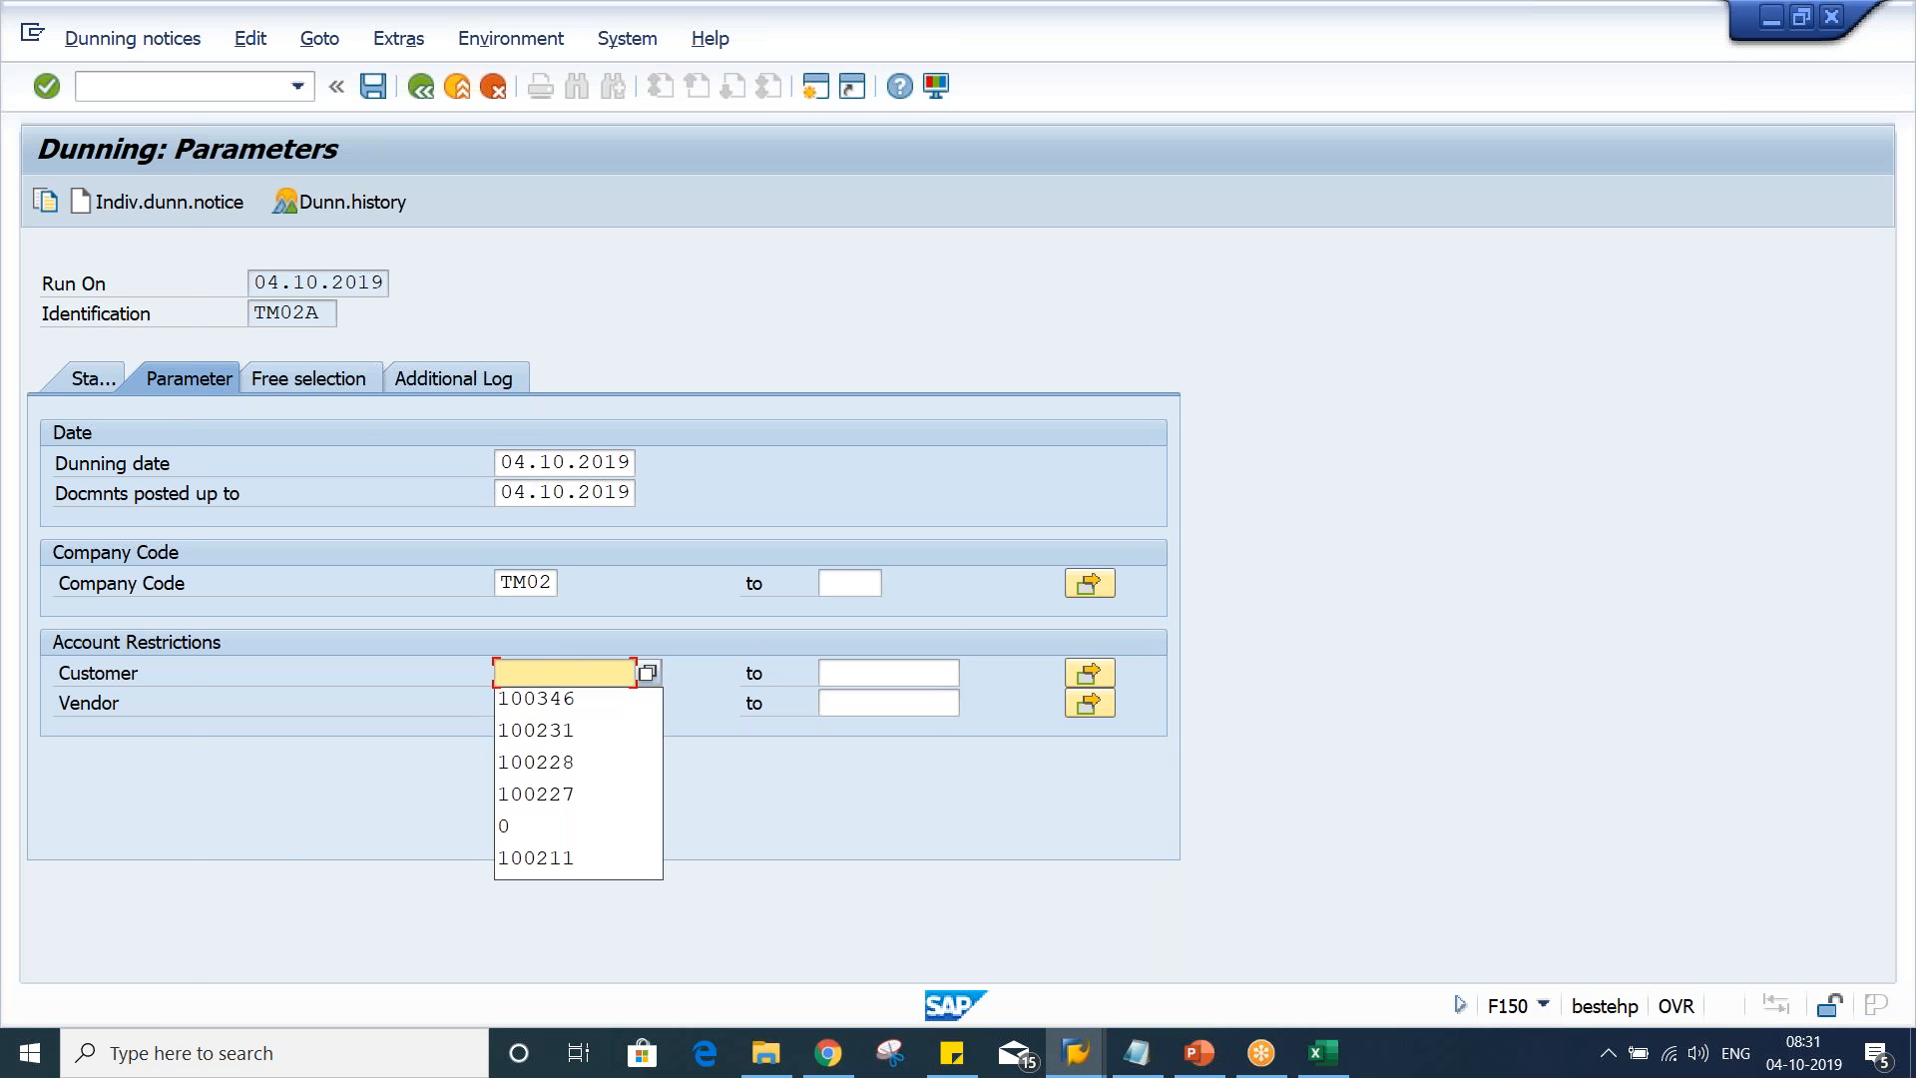
Look up the test customer's number in the FBL5N line item session and return to the dunning parameters
key(alt+Tab)
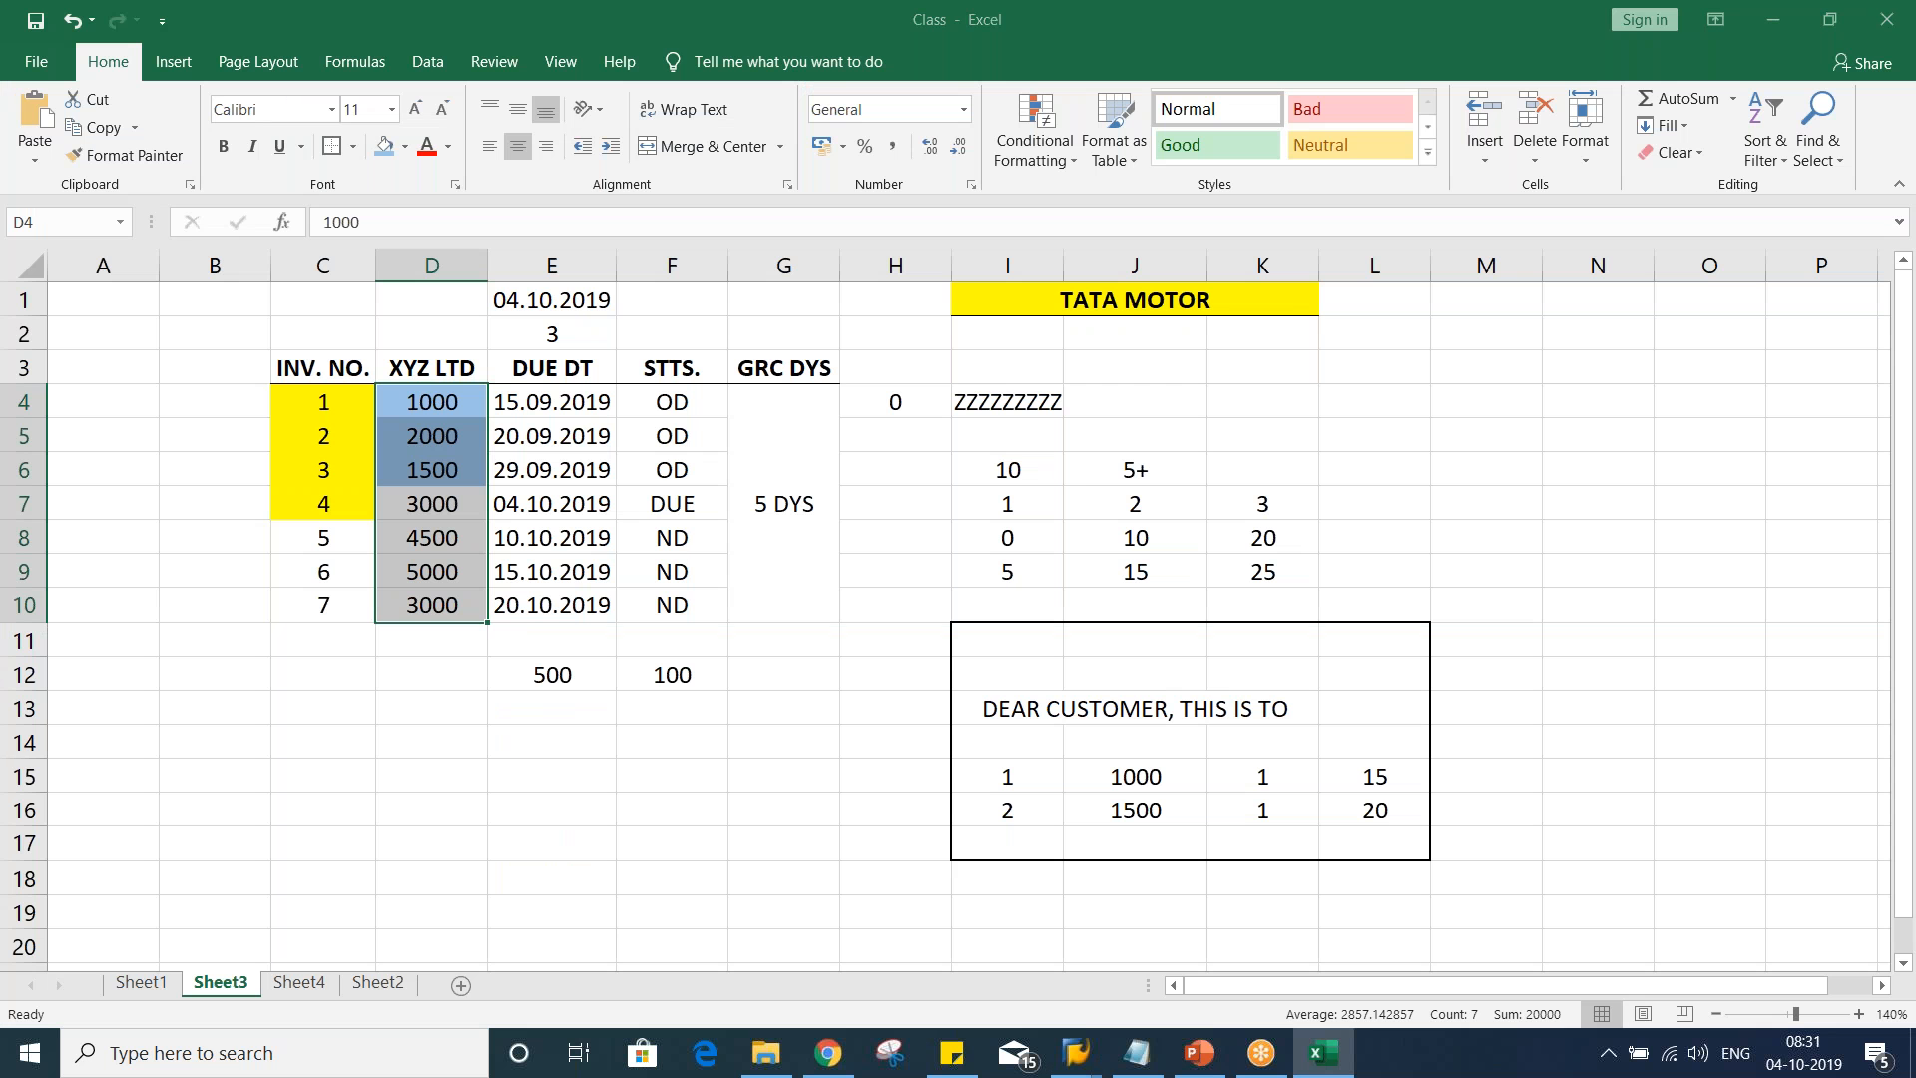
key(alt+Tab)
key(alt+Tab)
key(alt+Tab)
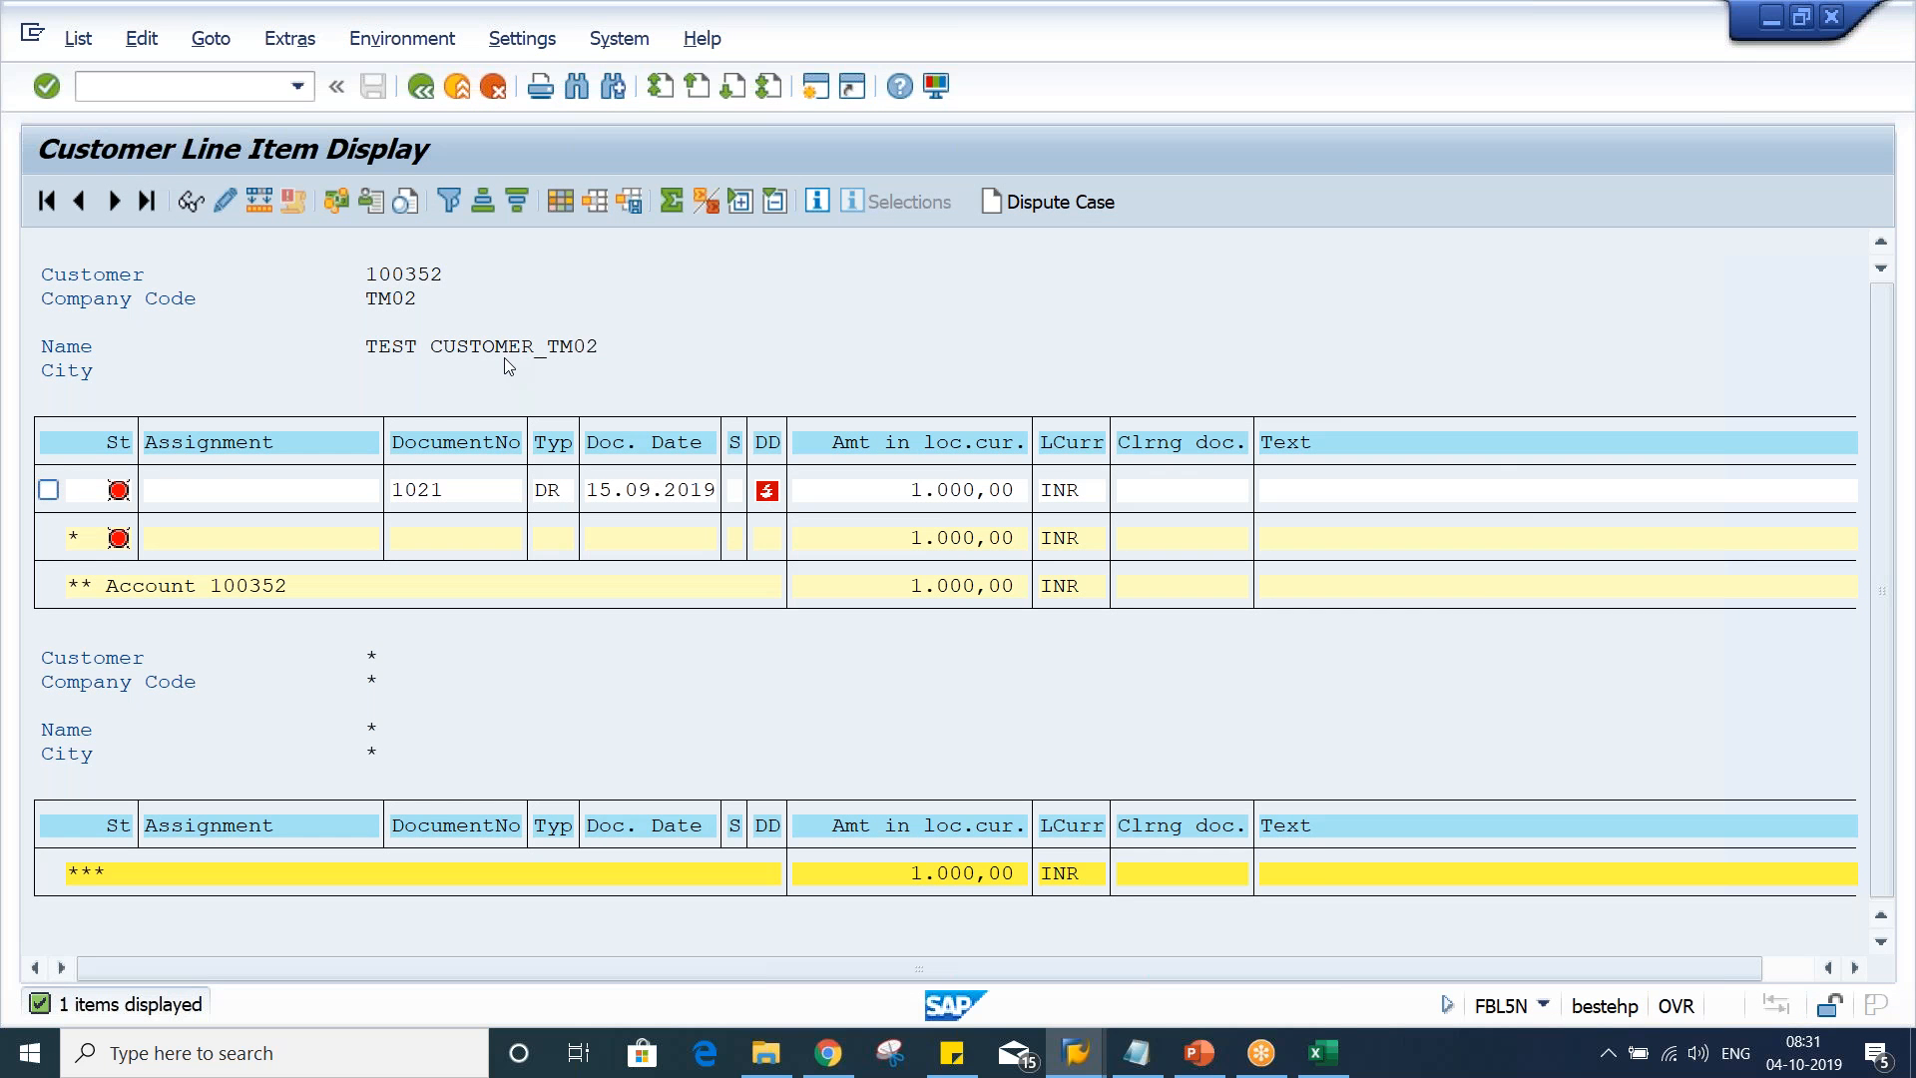
key(alt+Tab)
key(alt+Tab)
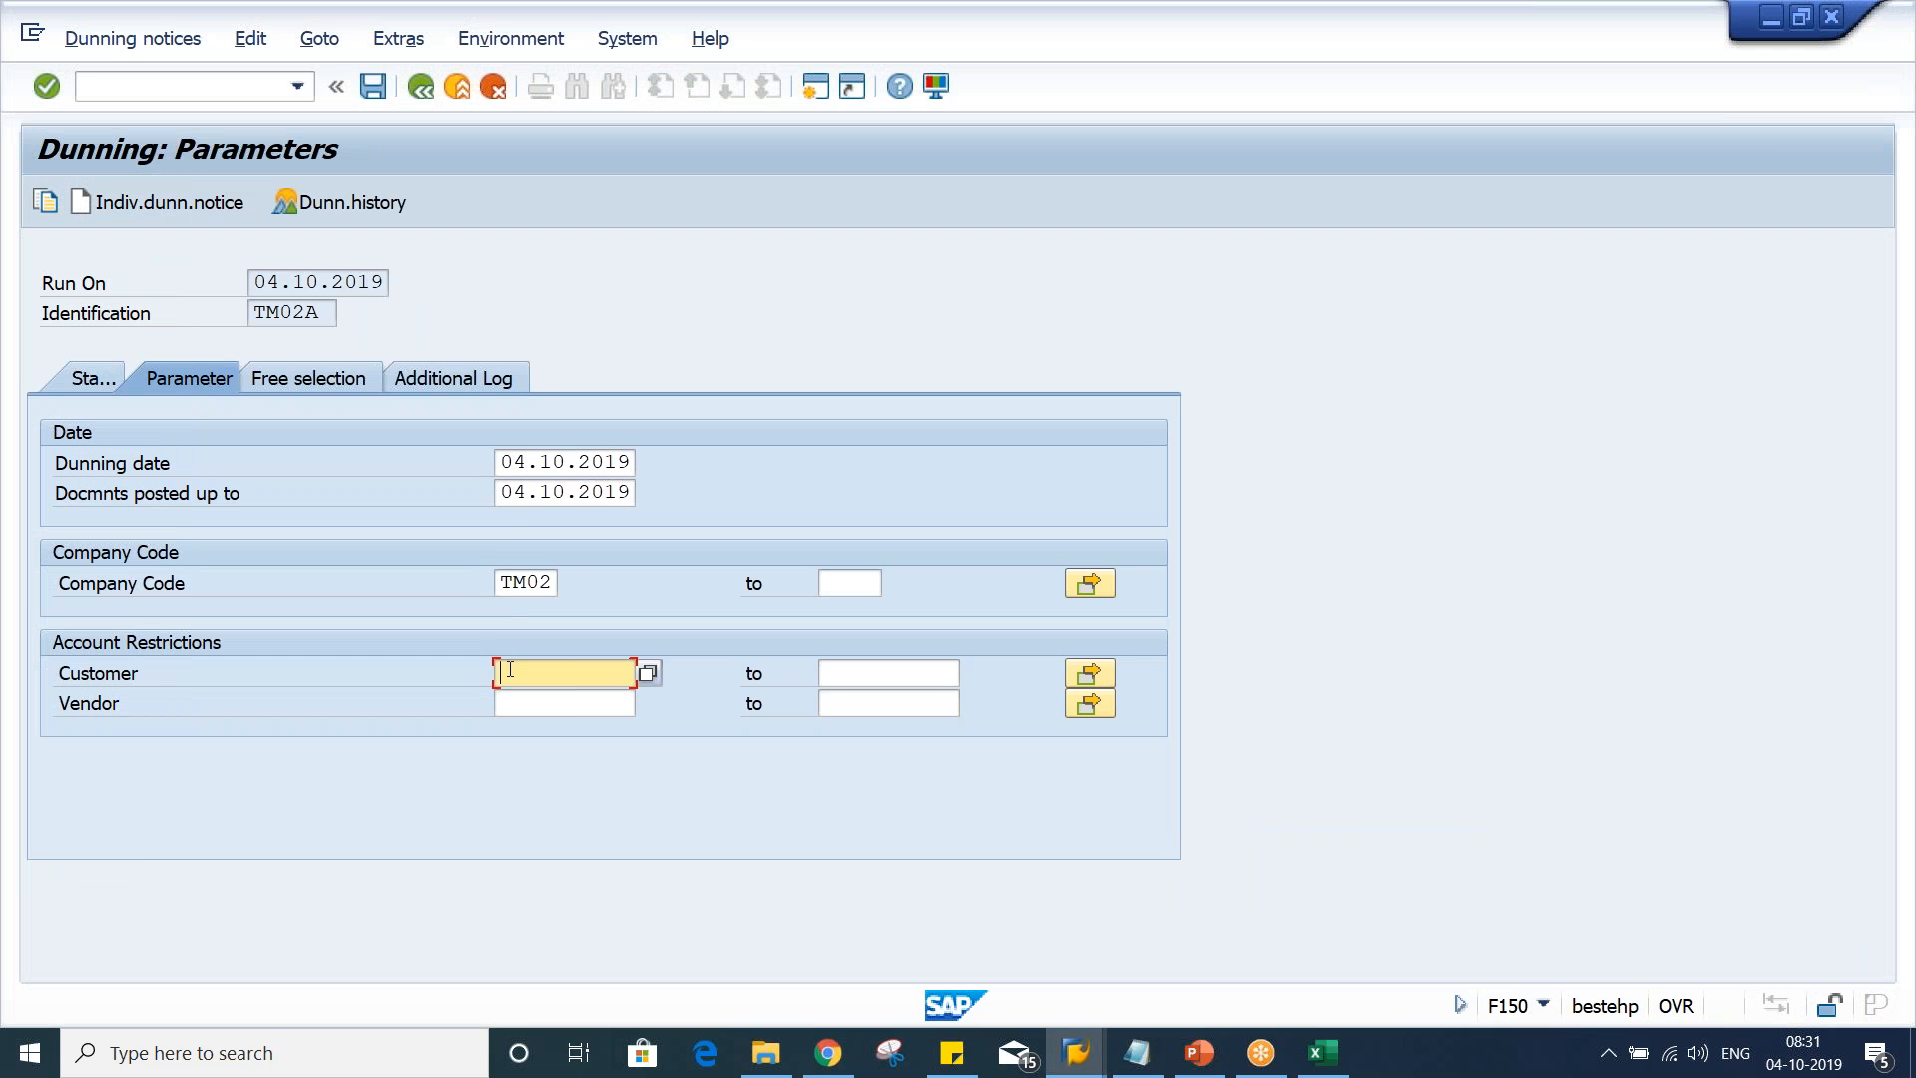
Try the customer restriction with the test customer's number and with the range 0 to ZZZZZZZZZZ, and clear it
text(100352)
key(shift+Home)
key(End)
drag(595, 669, 377, 668)
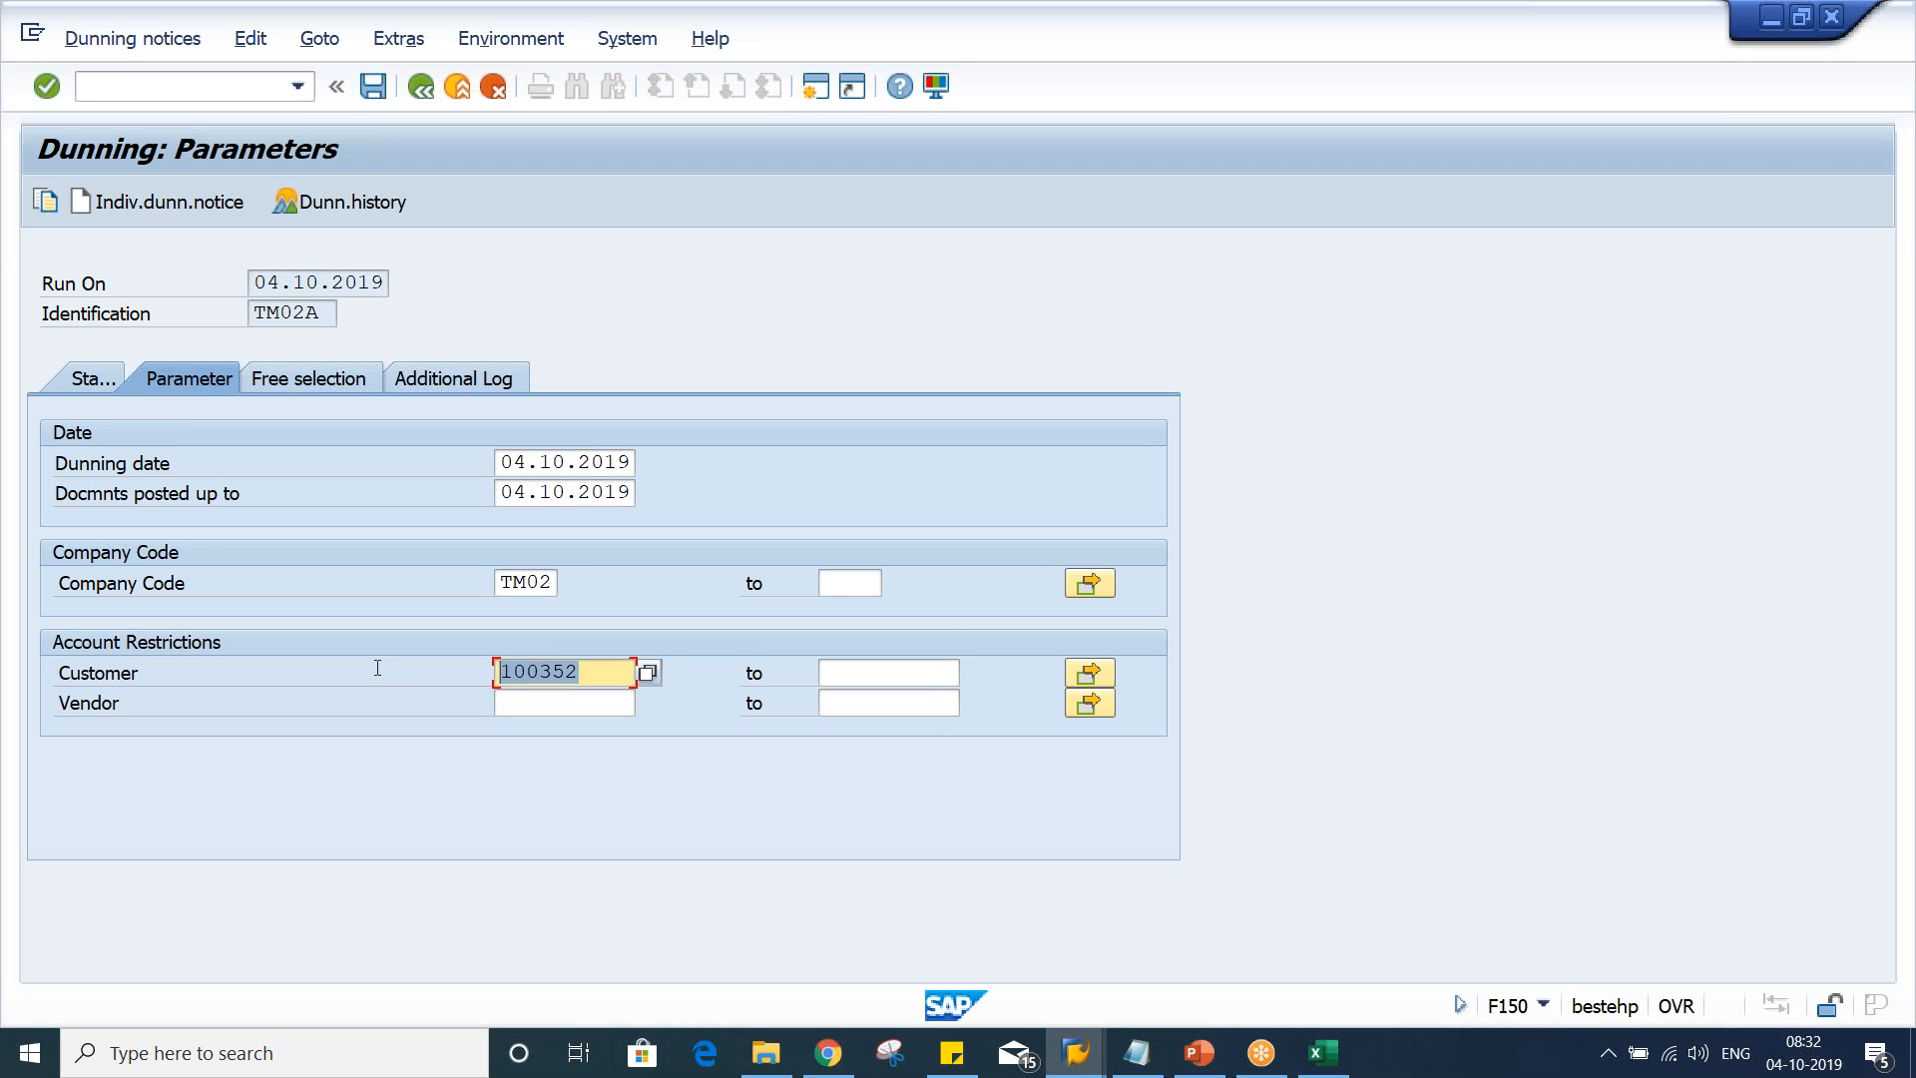
text(0)
key(Tab)
text(ZZZZZZZZZZ)
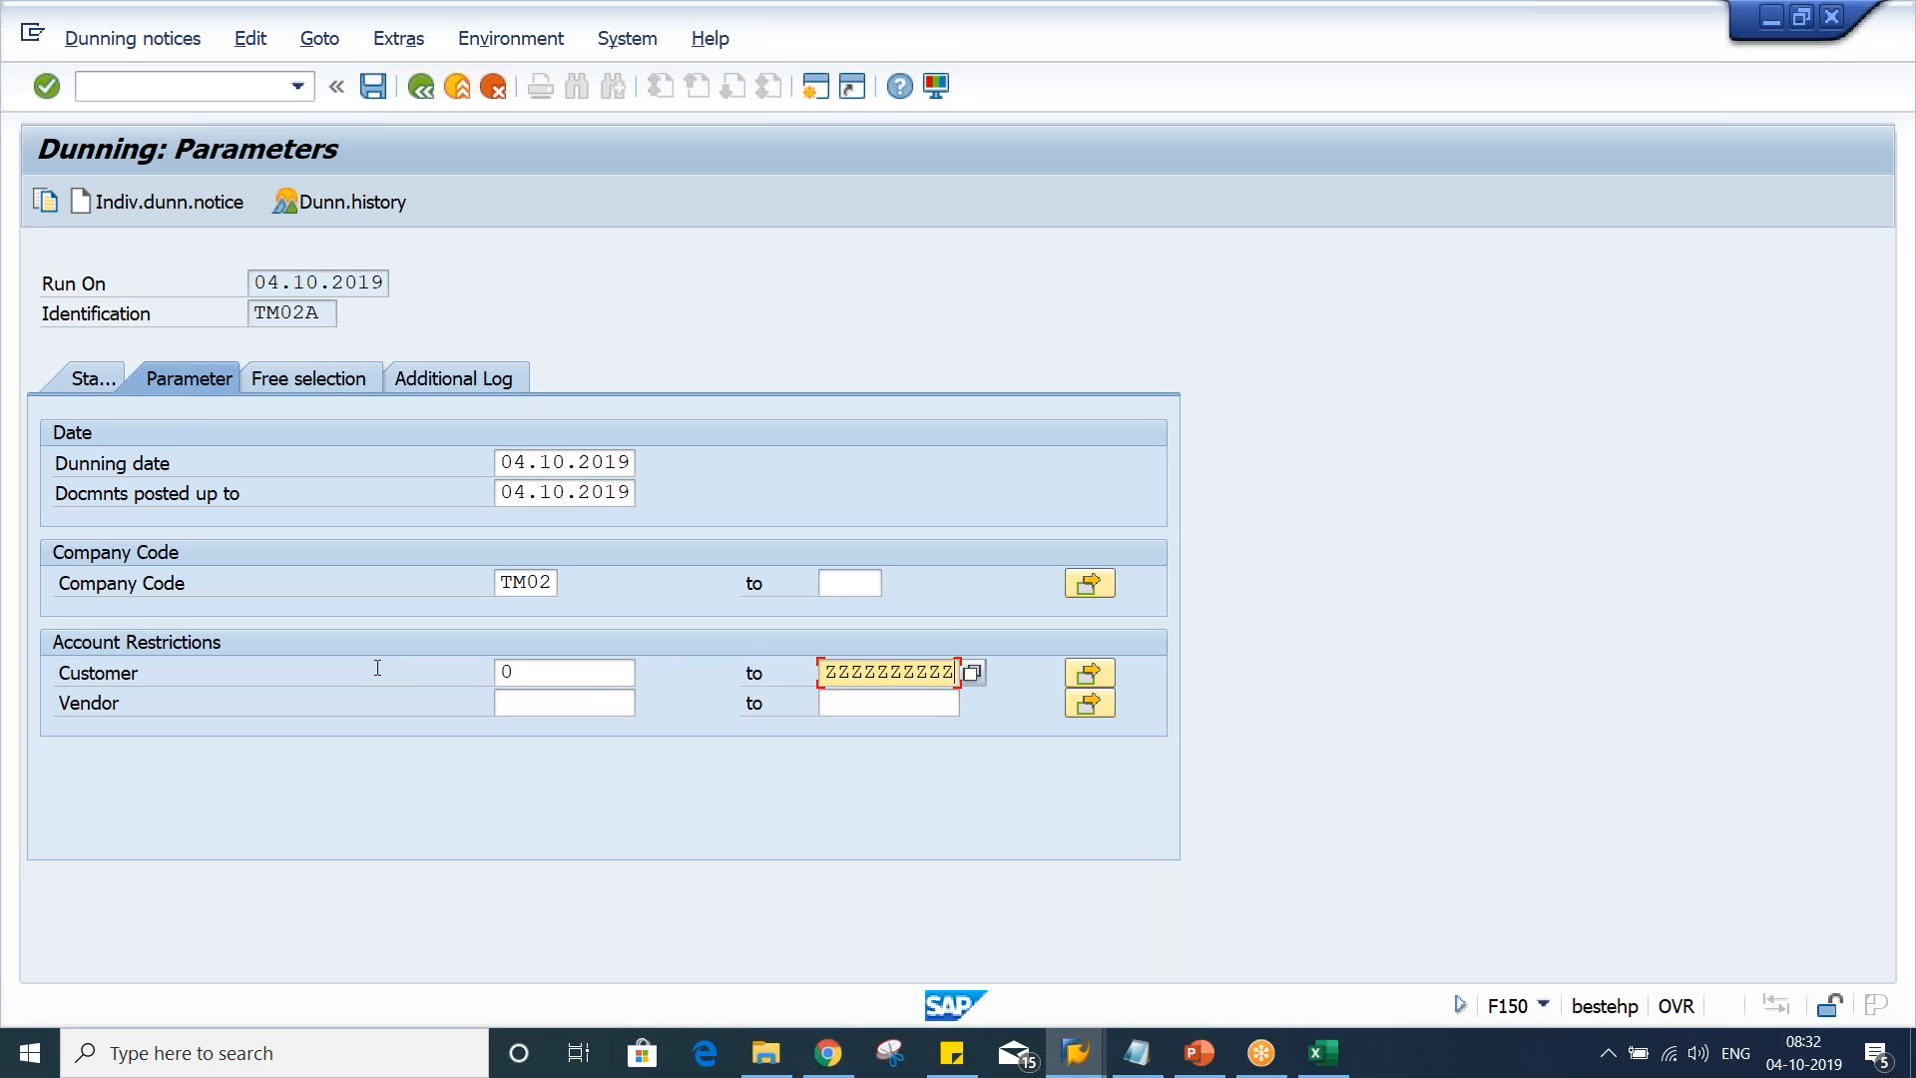
key(BackSpace)
key(BackSpace)
key(BackSpace)
key(BackSpace)
key(BackSpace)
key(BackSpace)
key(BackSpace)
key(BackSpace)
key(BackSpace)
key(BackSpace)
key(BackSpace)
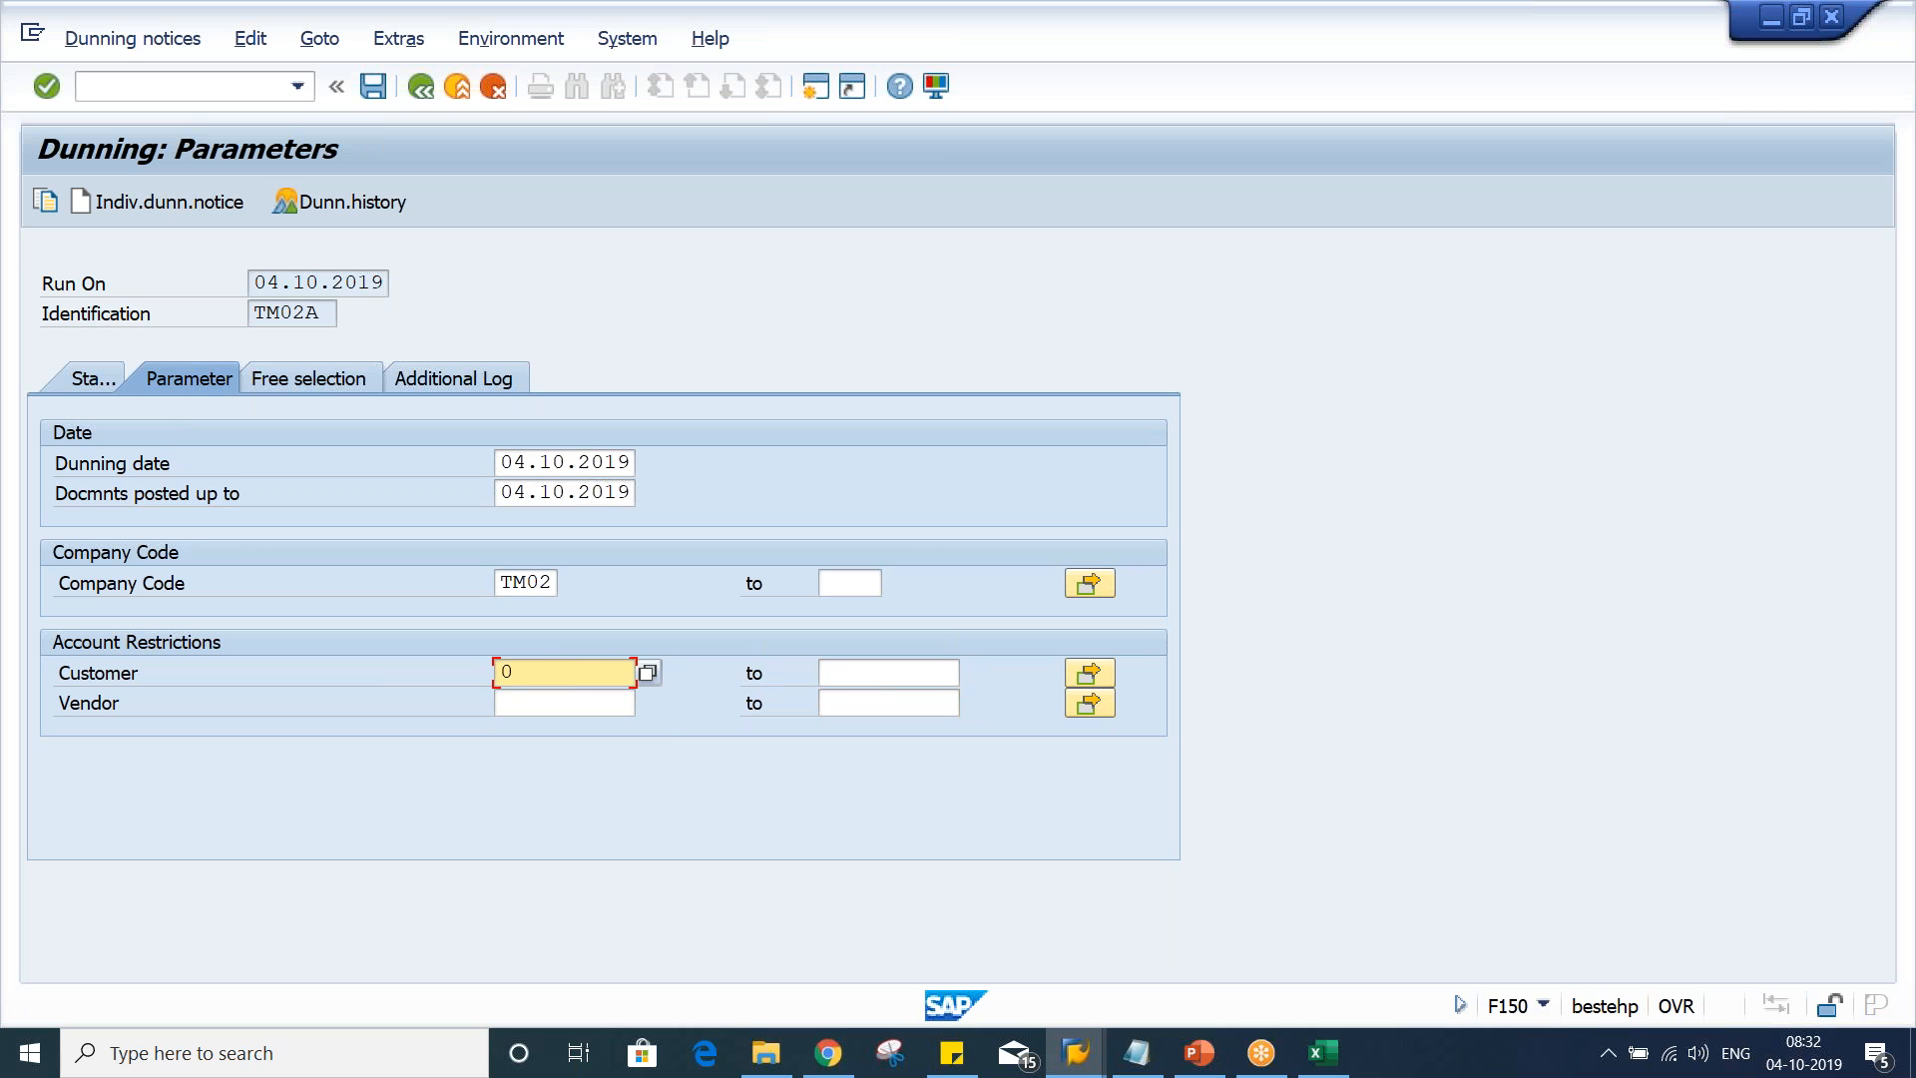
key(BackSpace)
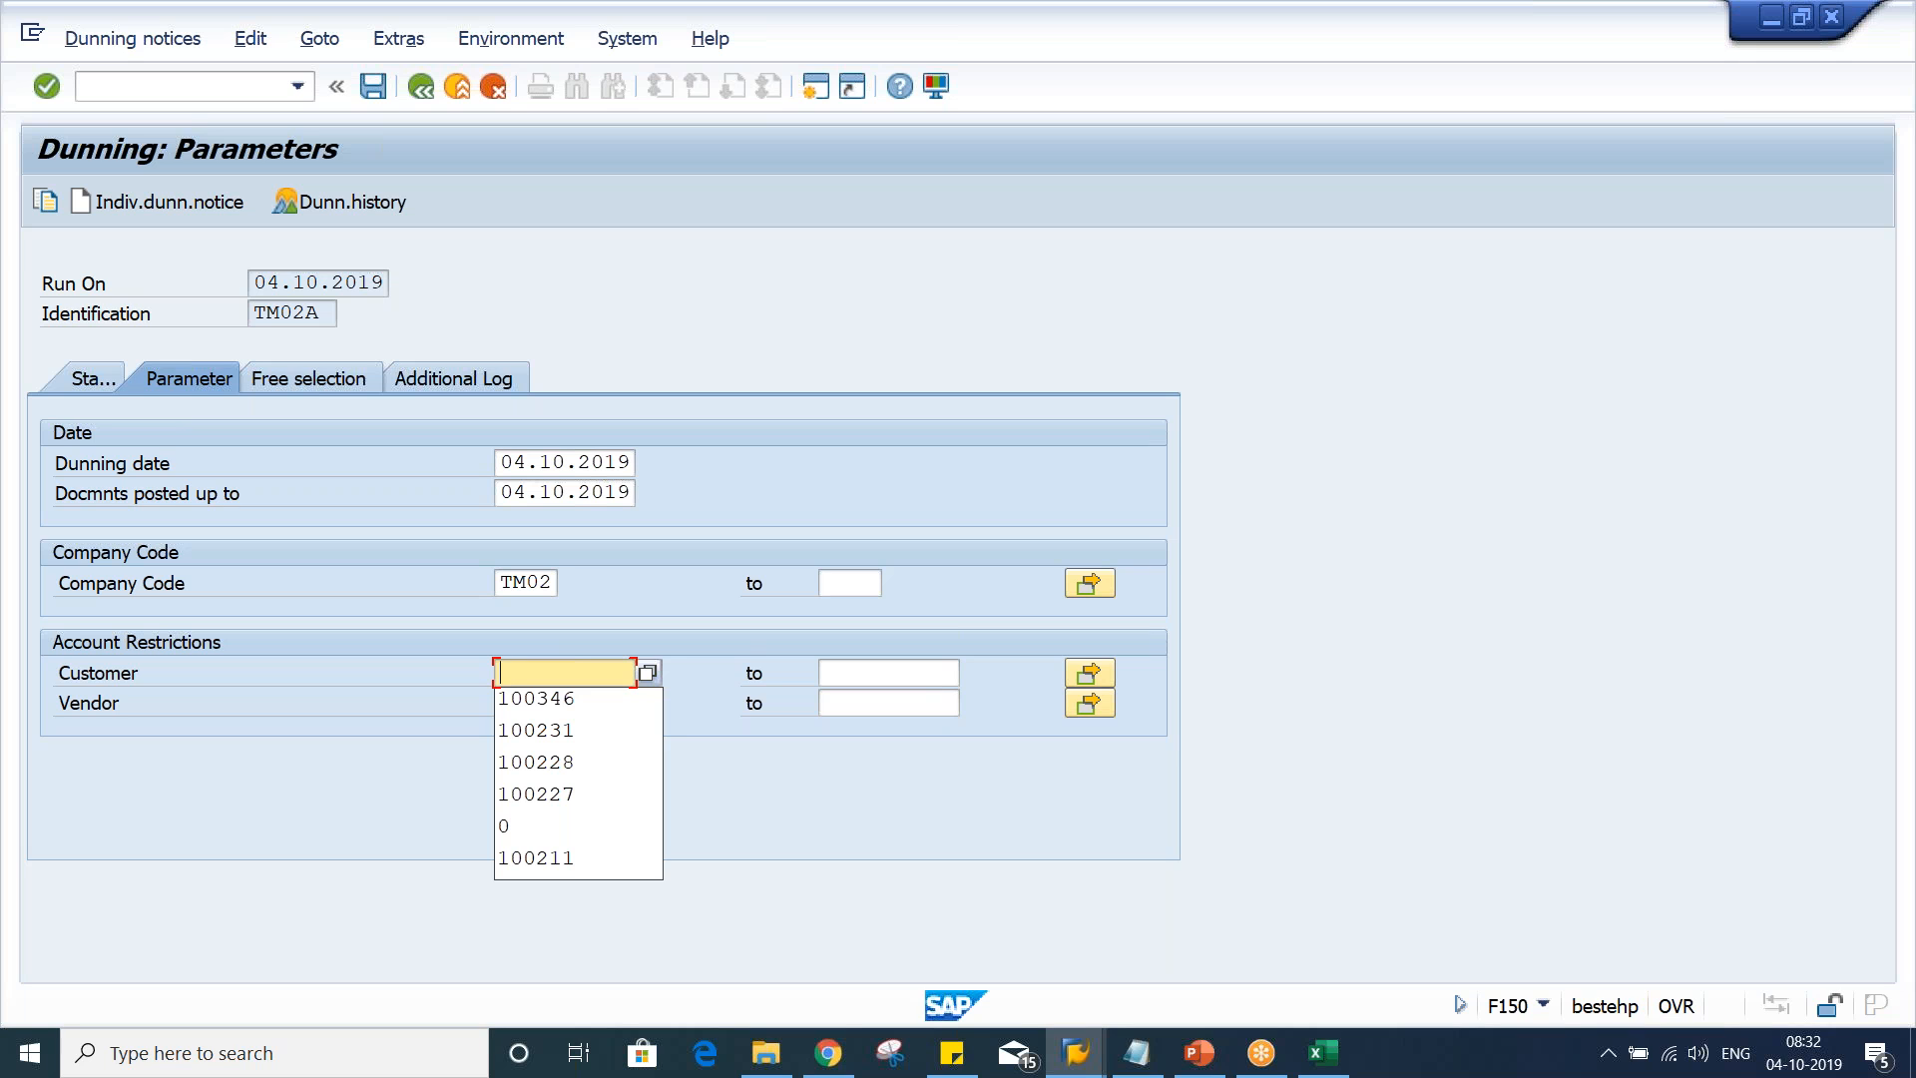
Enter the test customer's number as the account restriction and in the additional log, and save the dunning parameters
text(100352)
click(843, 589)
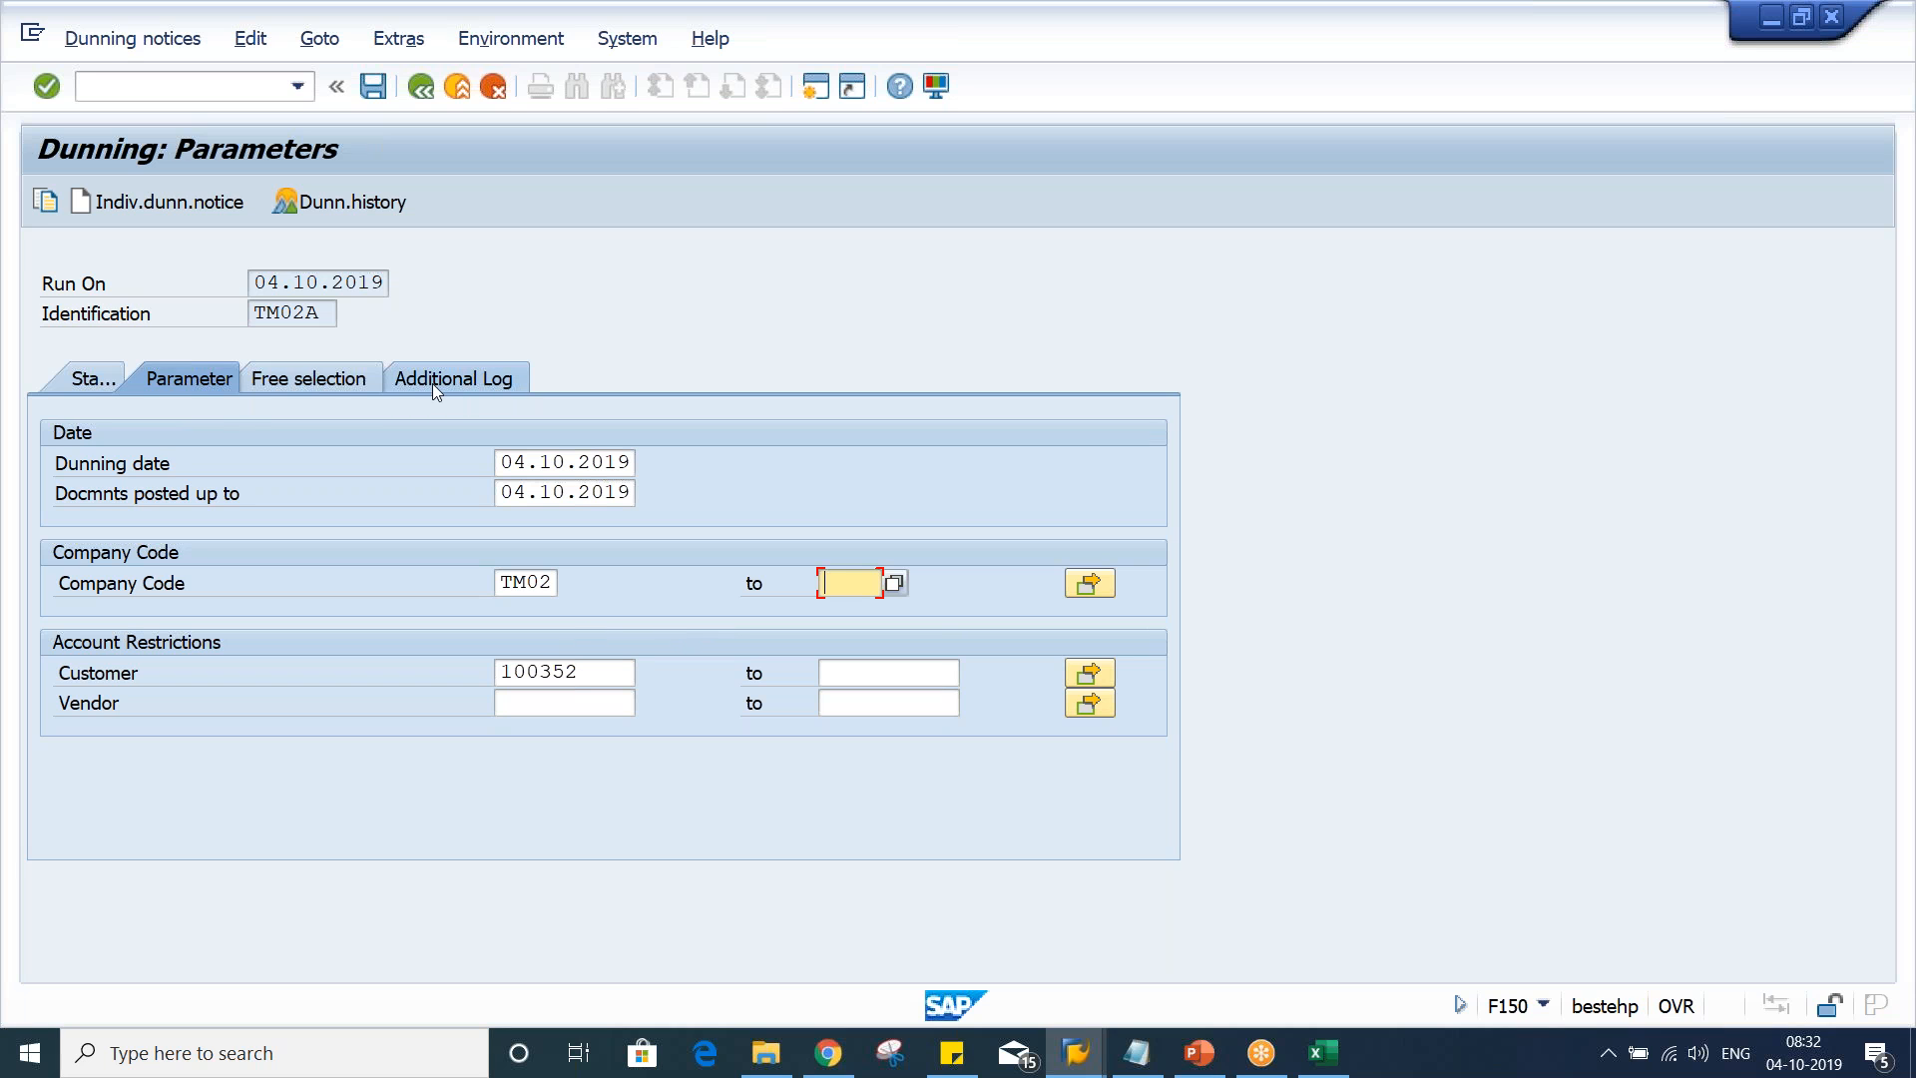
click(280, 384)
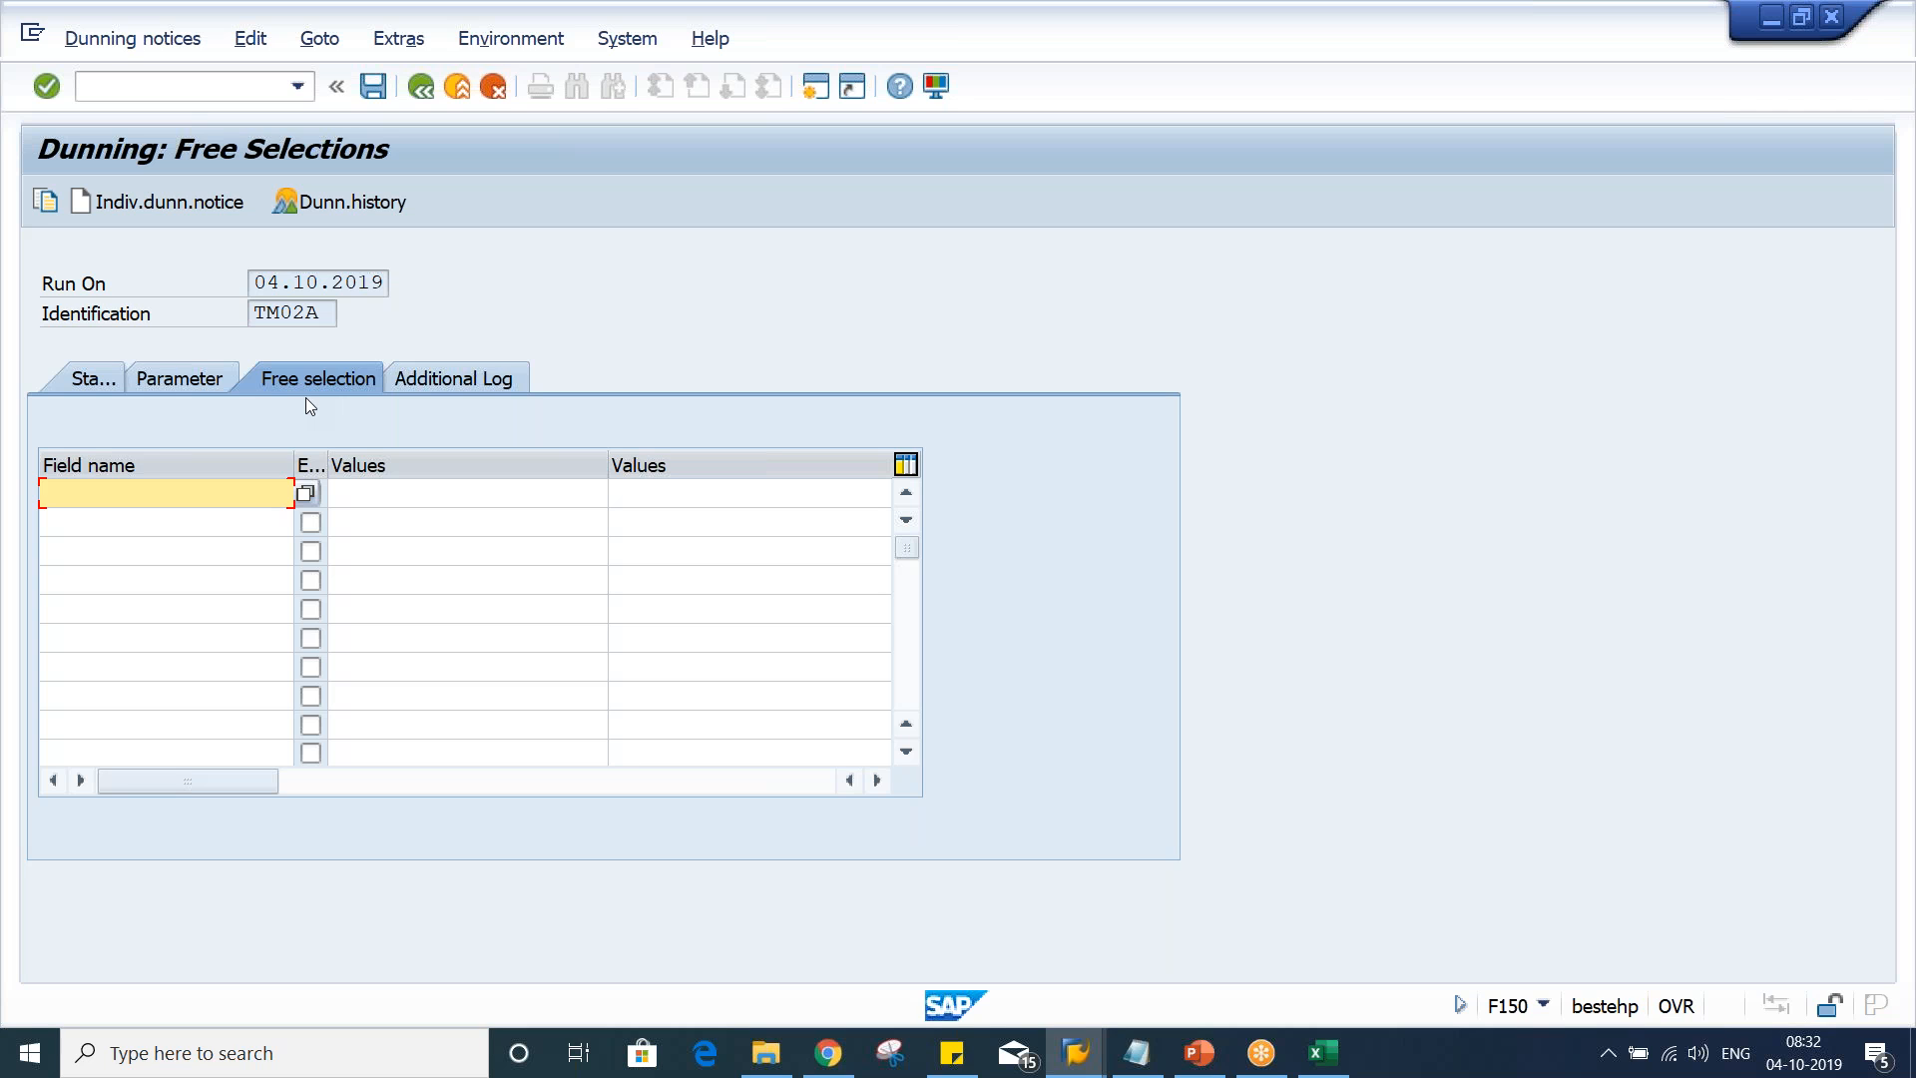
click(431, 388)
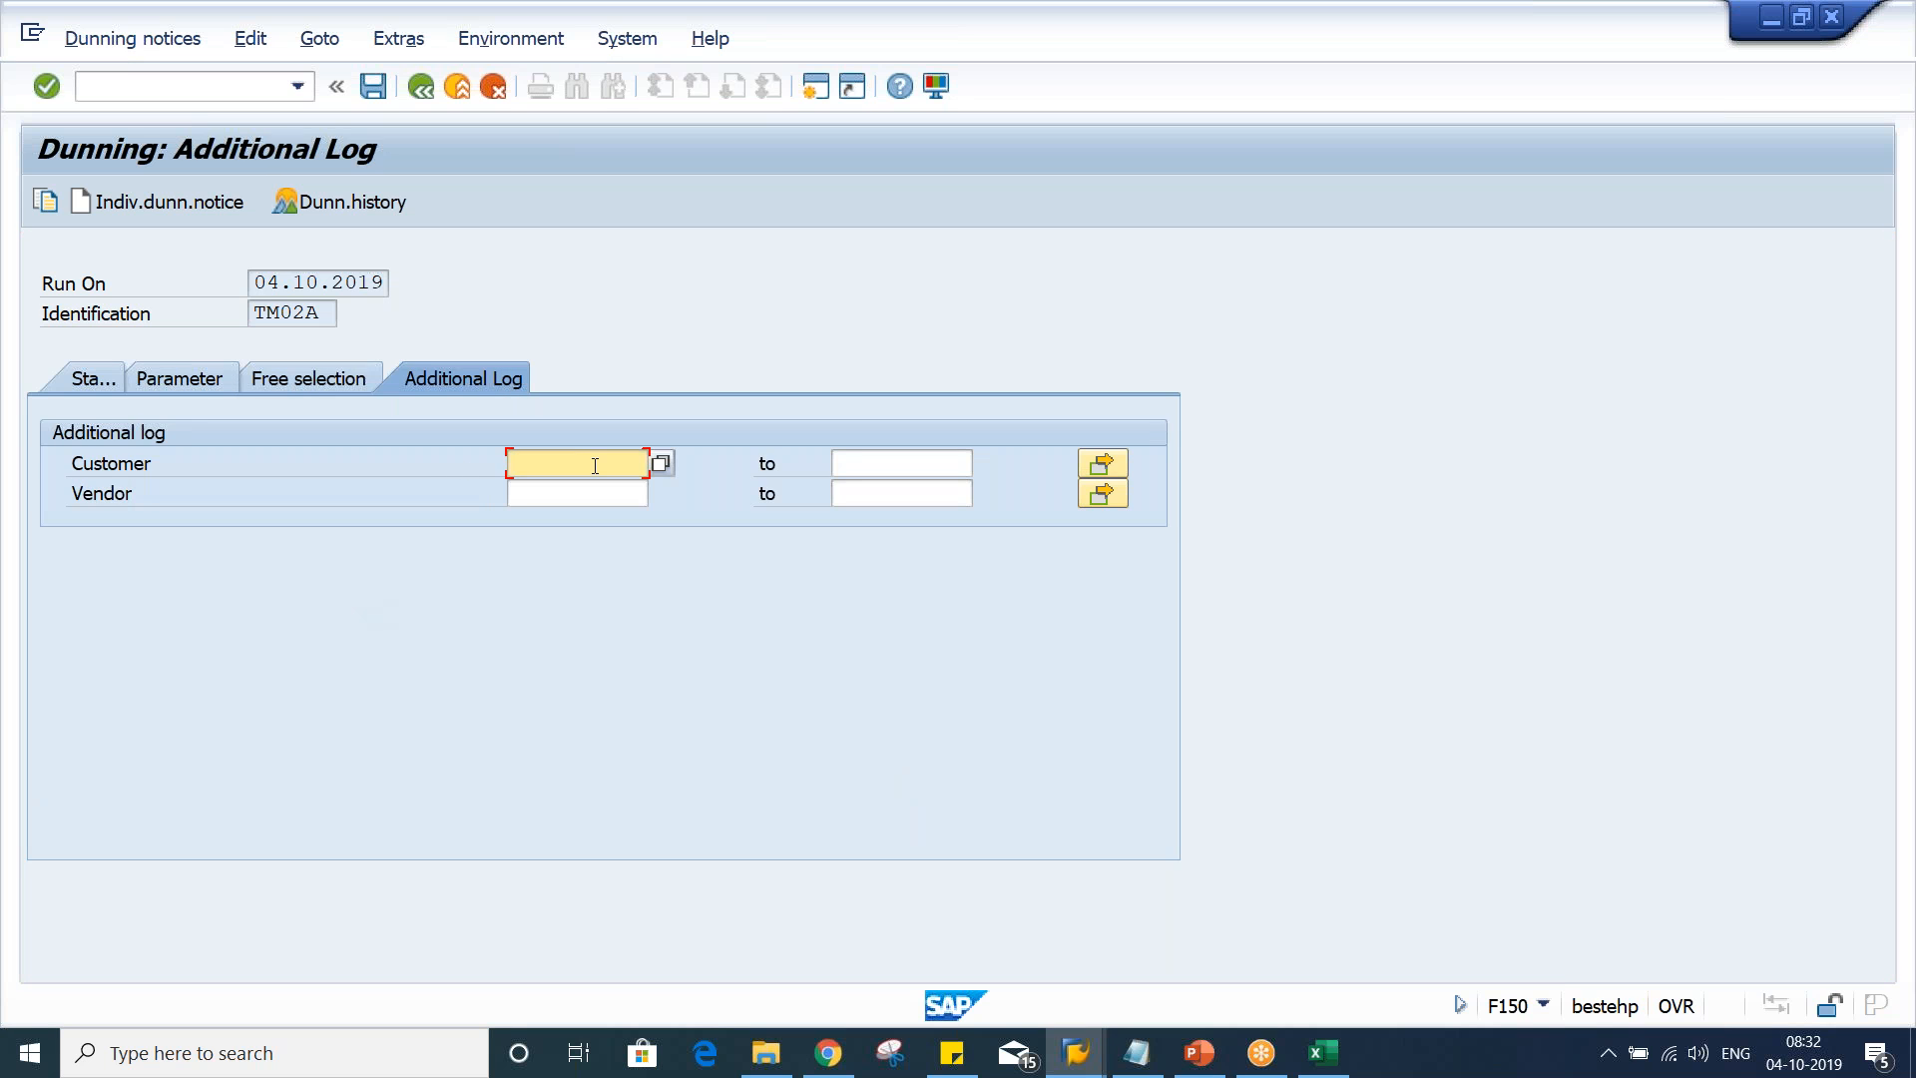
text(100352)
click(375, 88)
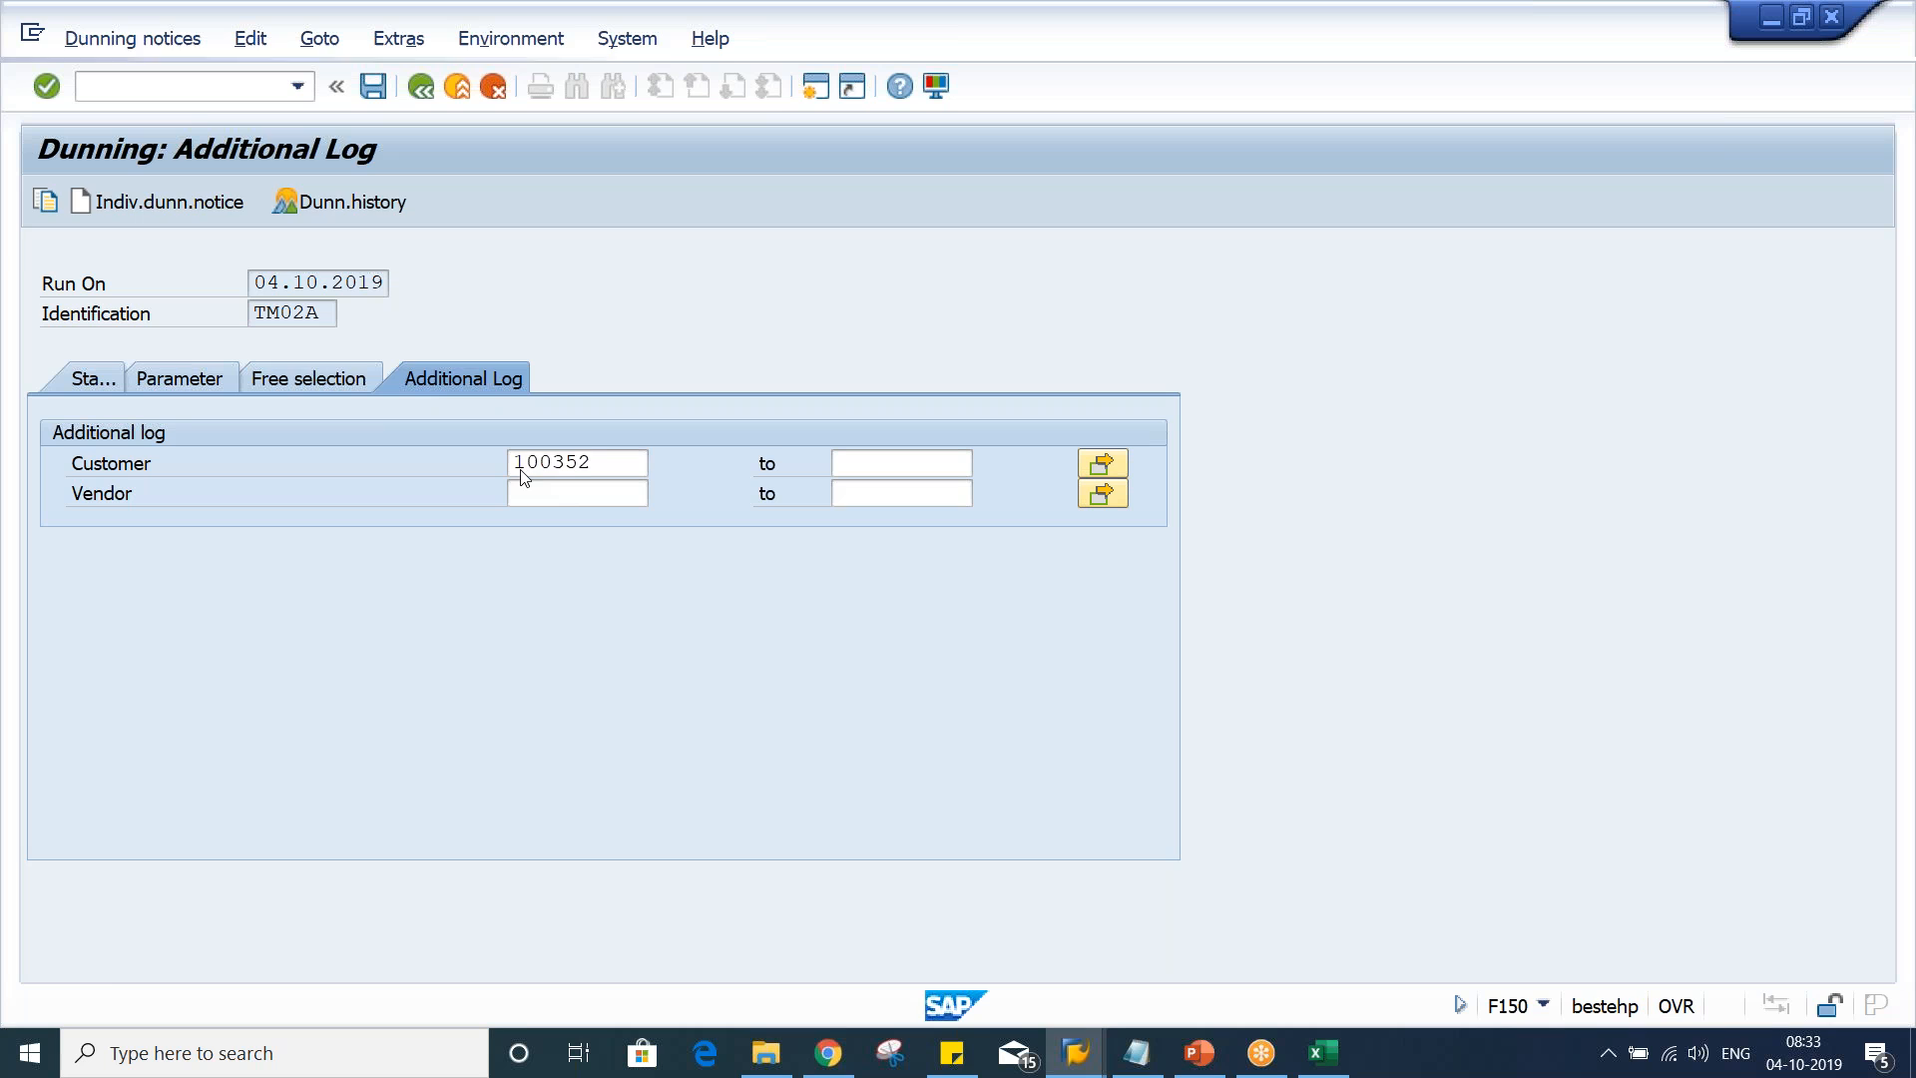
Schedule the dunning selection to start immediately with output device LP01, and refresh the run's status
click(80, 385)
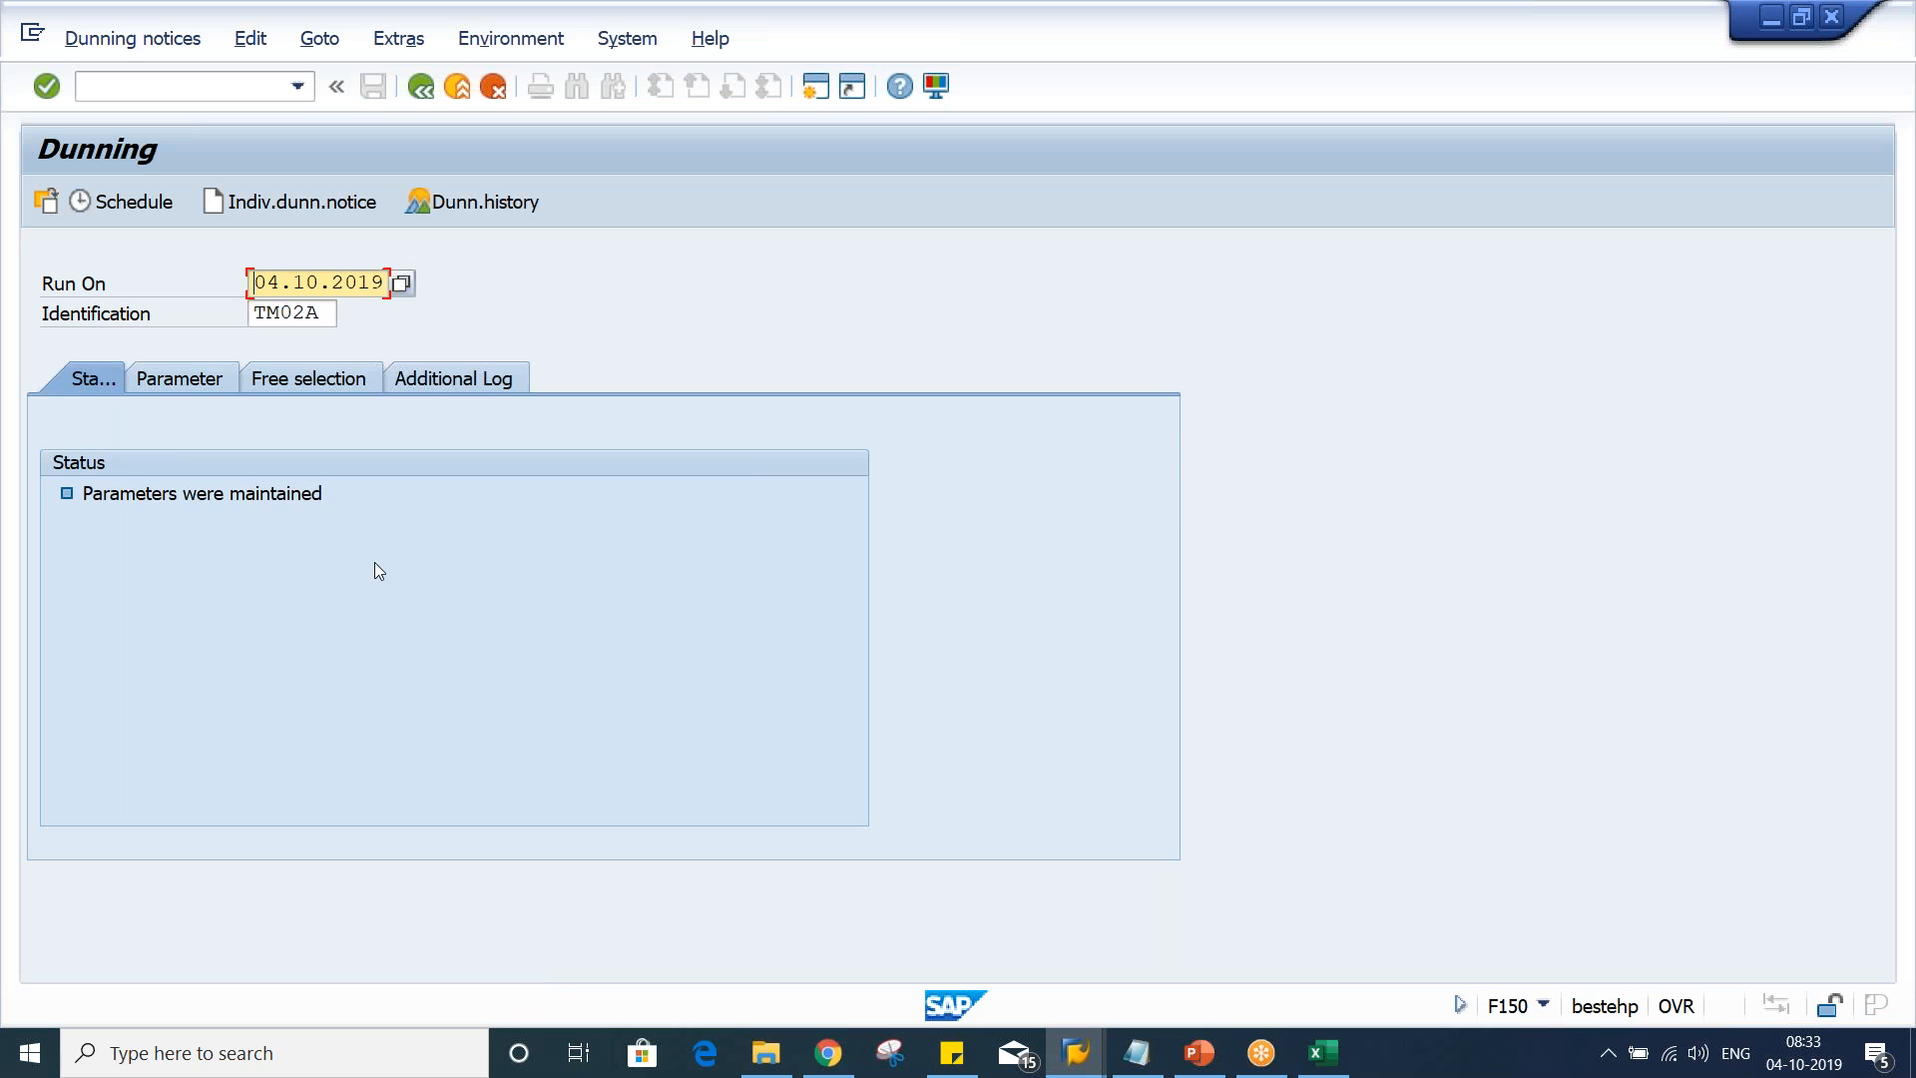
click(130, 203)
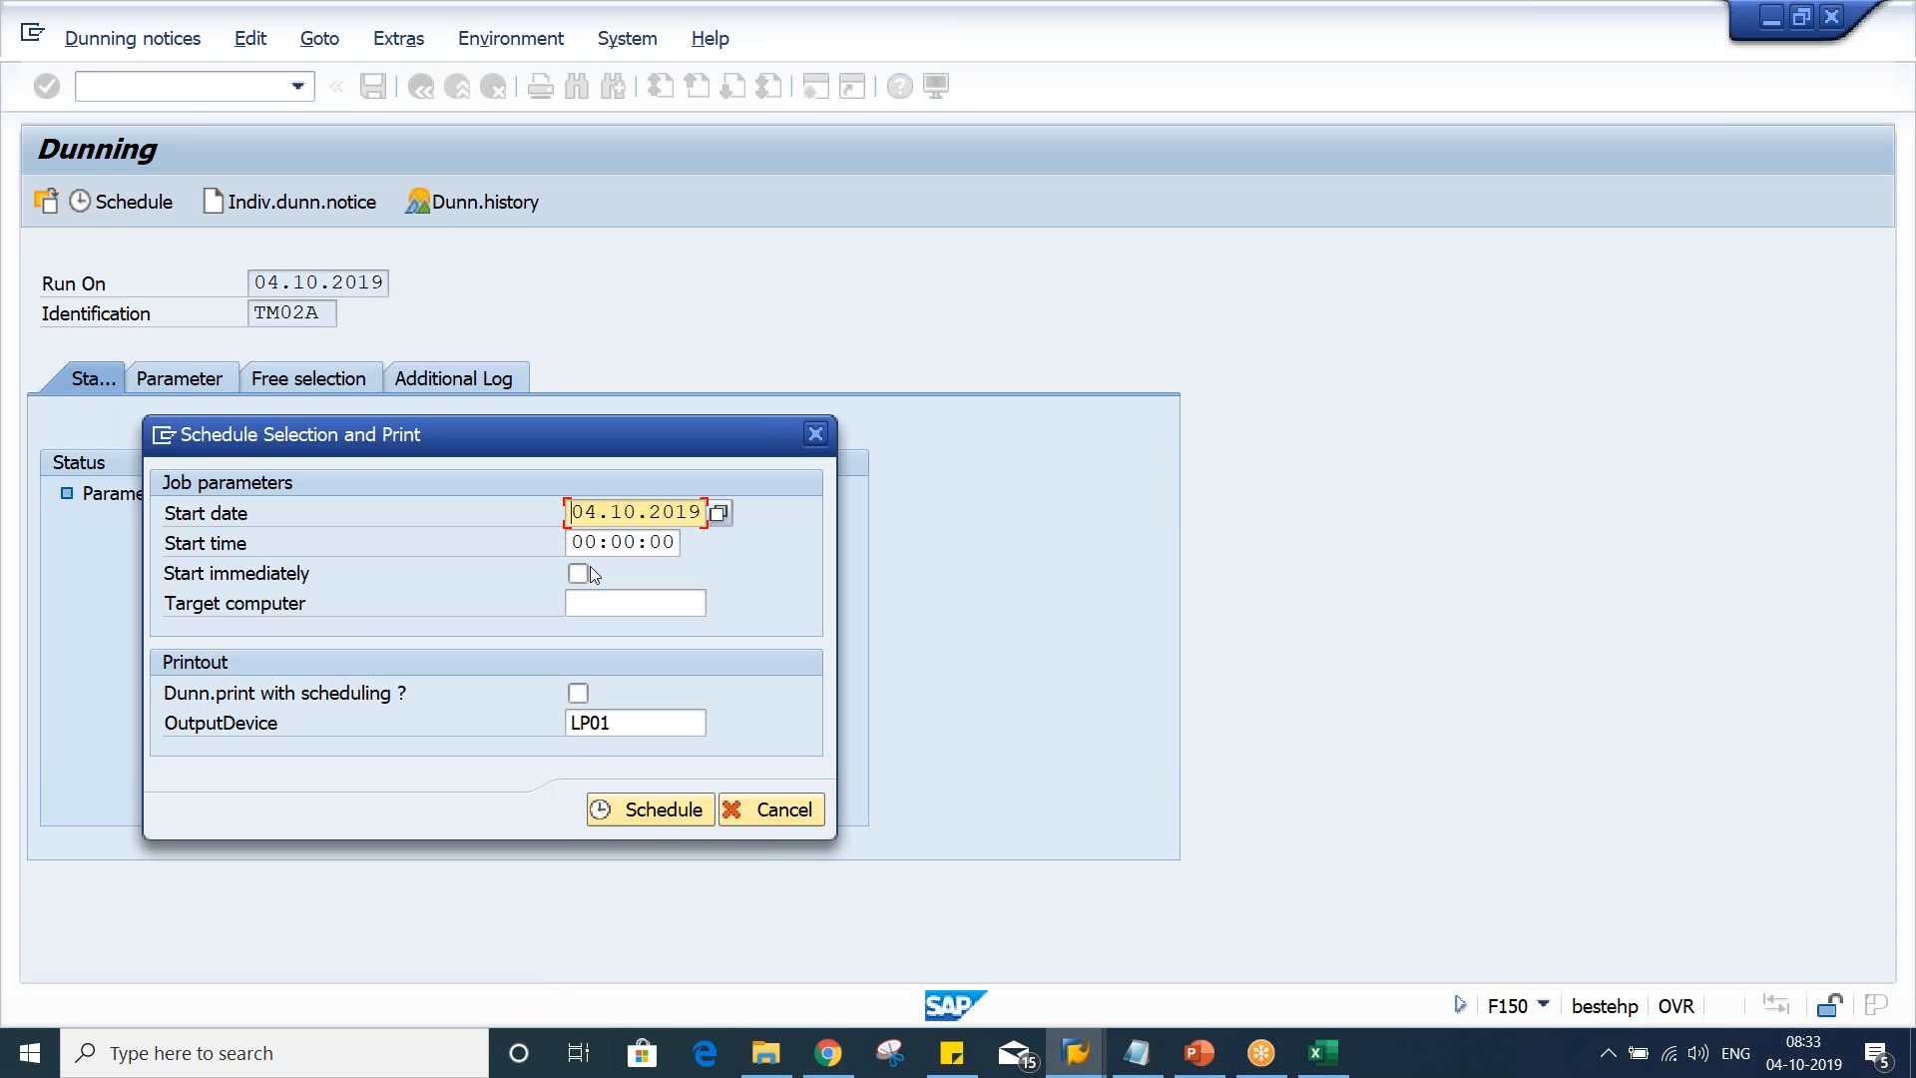
click(578, 574)
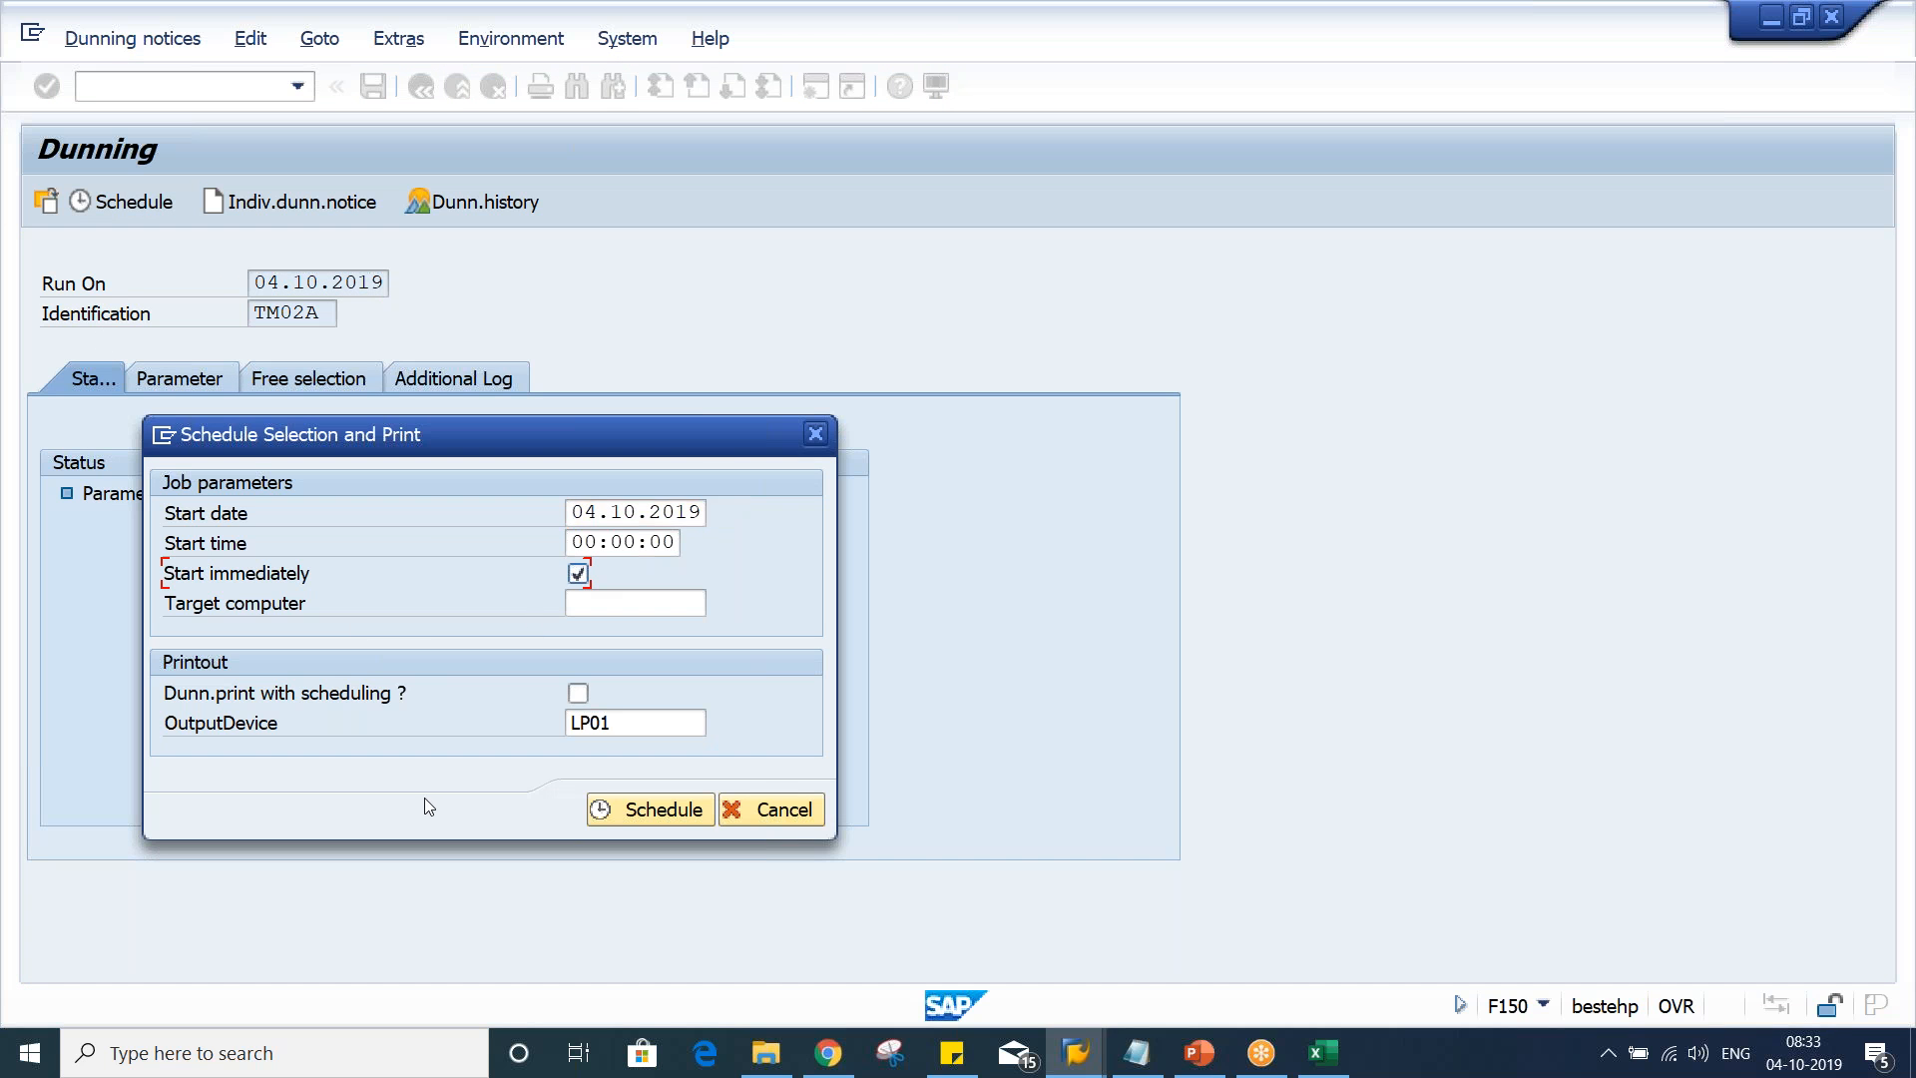
click(631, 810)
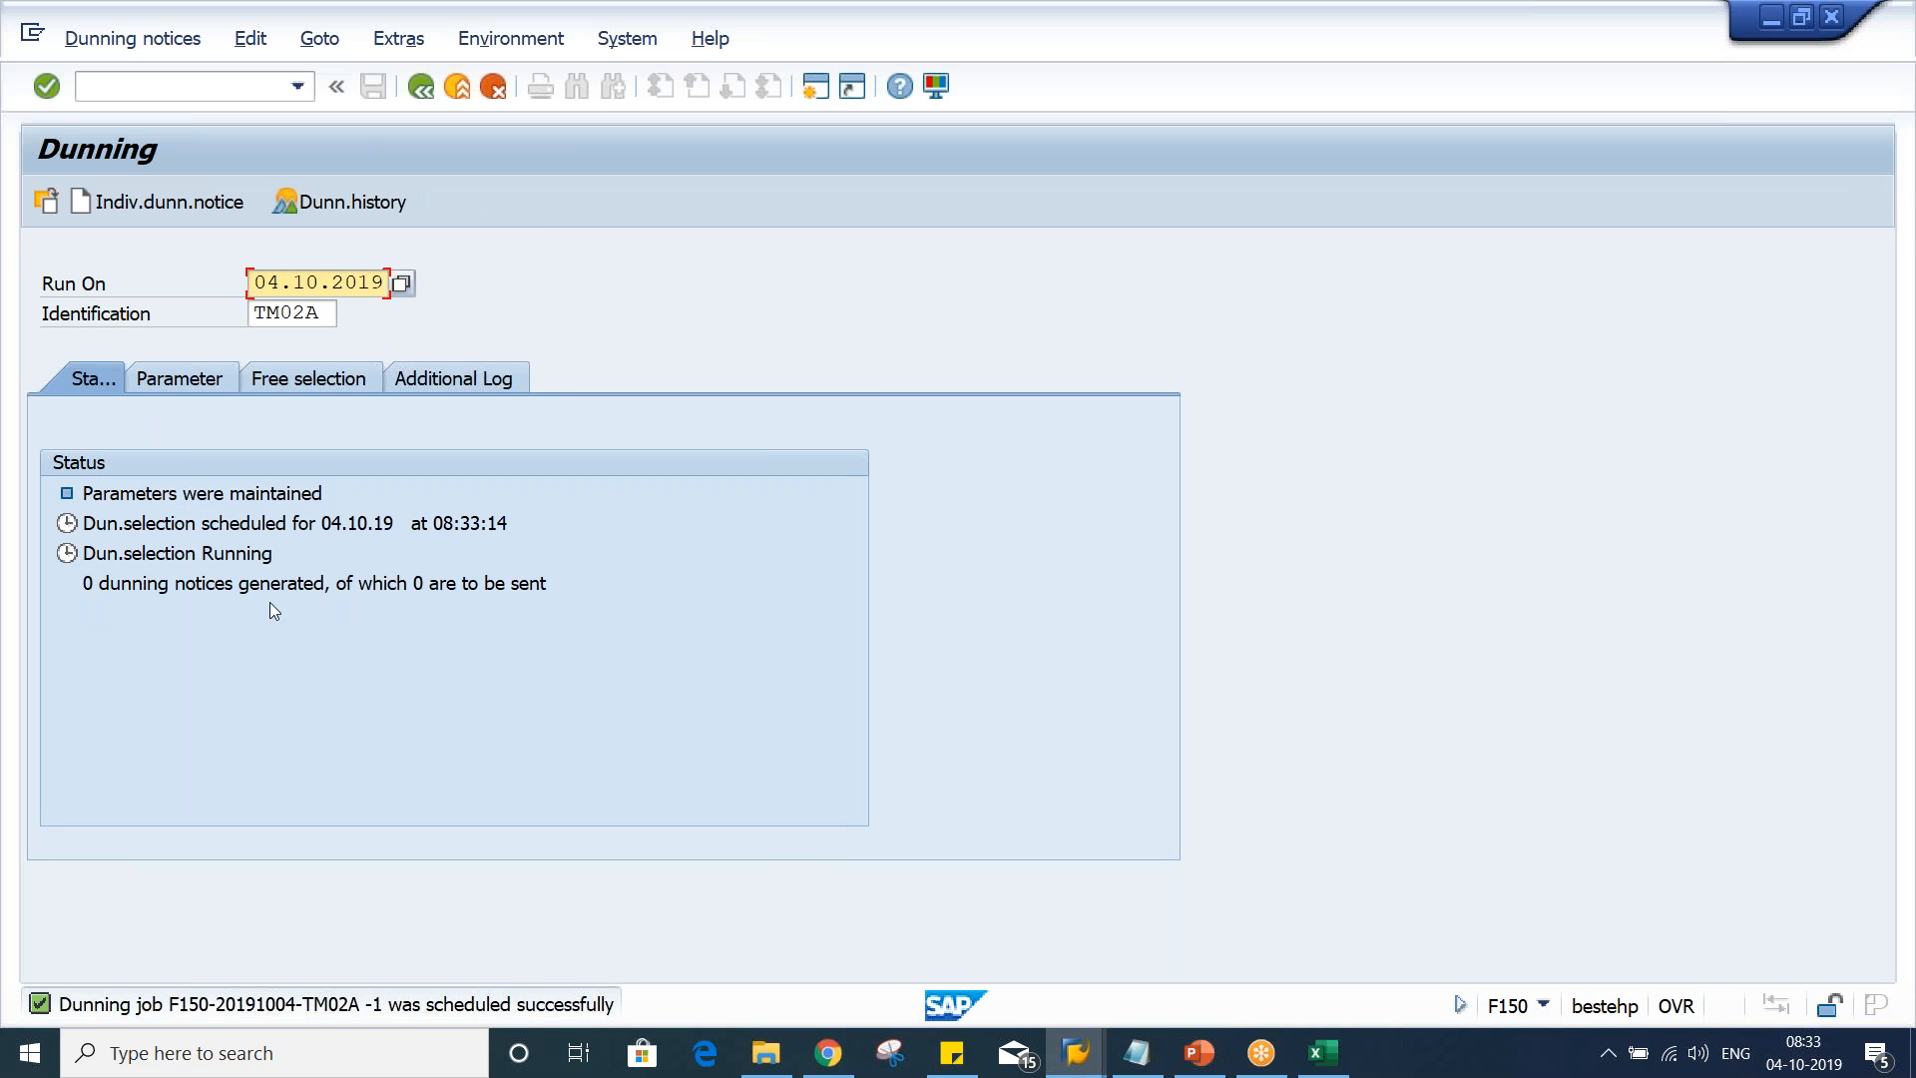
key(Return)
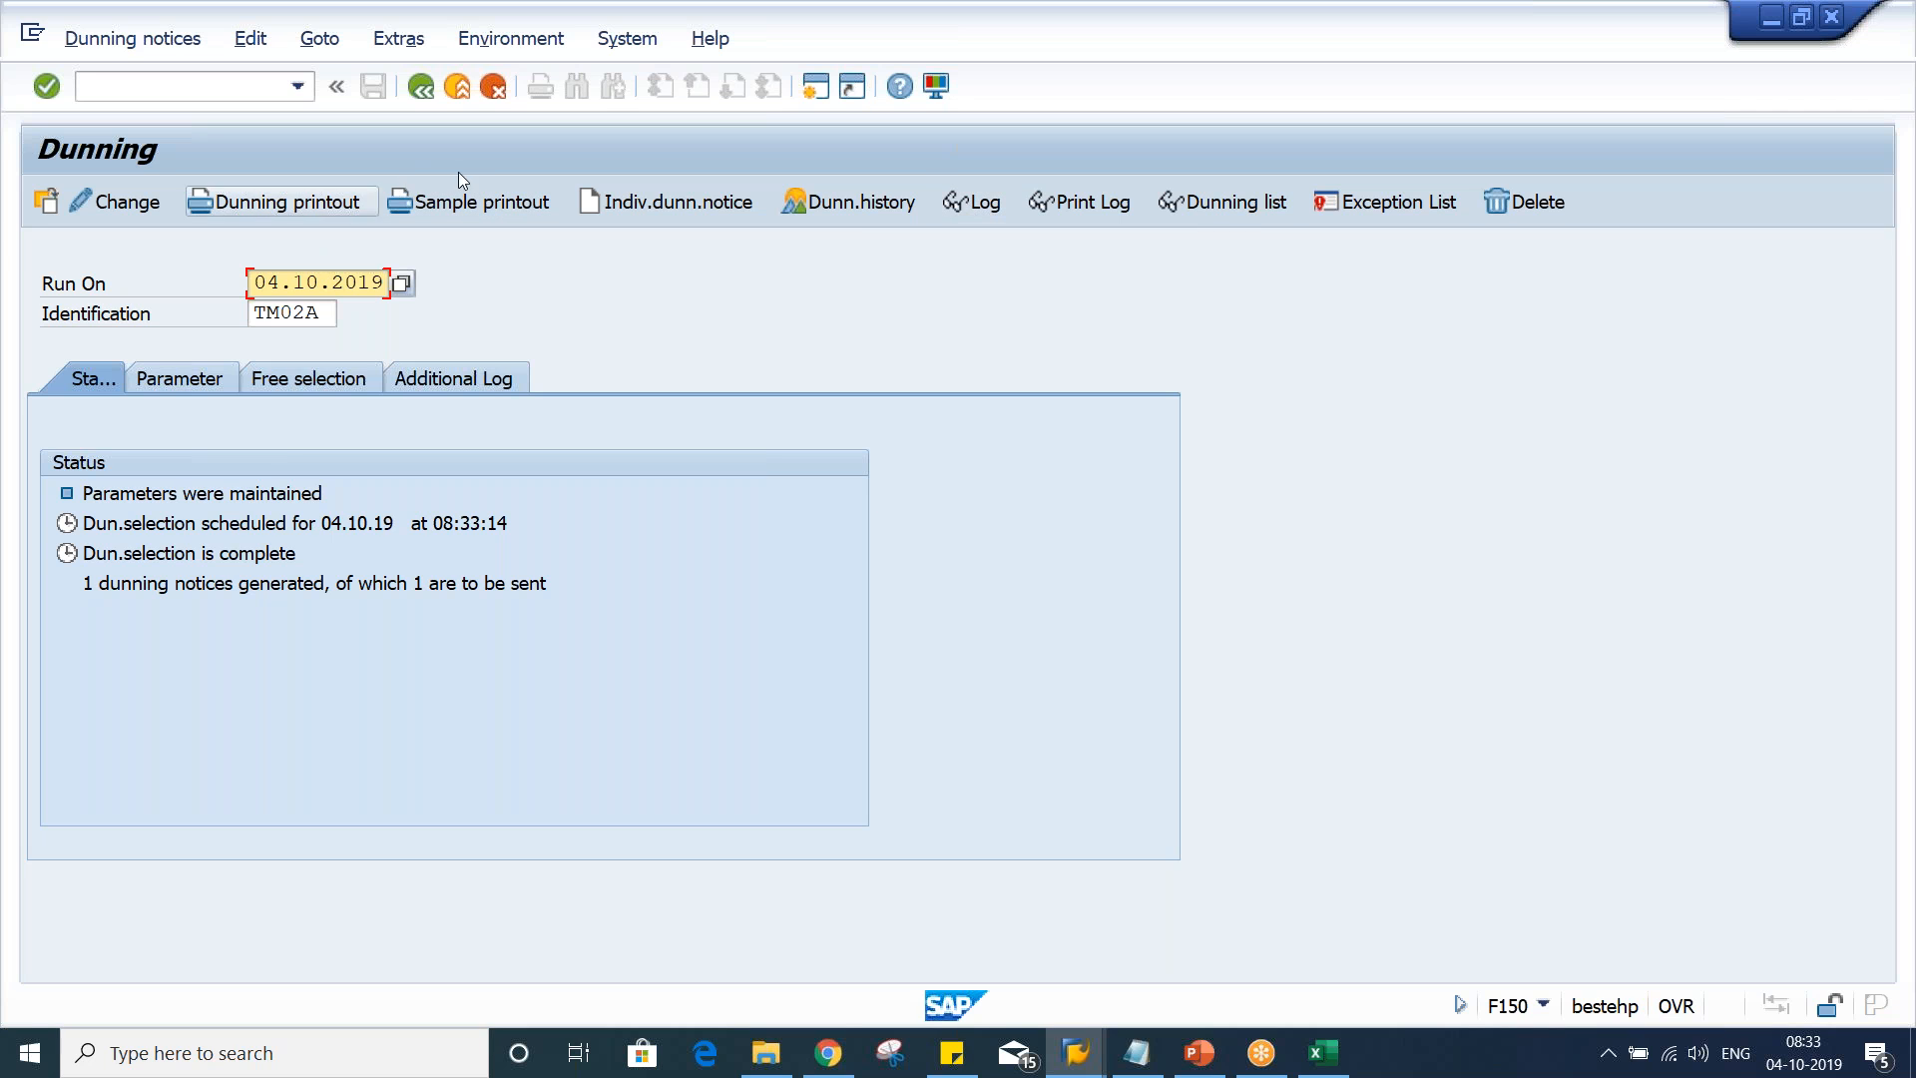
Display the sample printout preview for the dunning run and examine the dunning notice down to its item table and totals
click(491, 204)
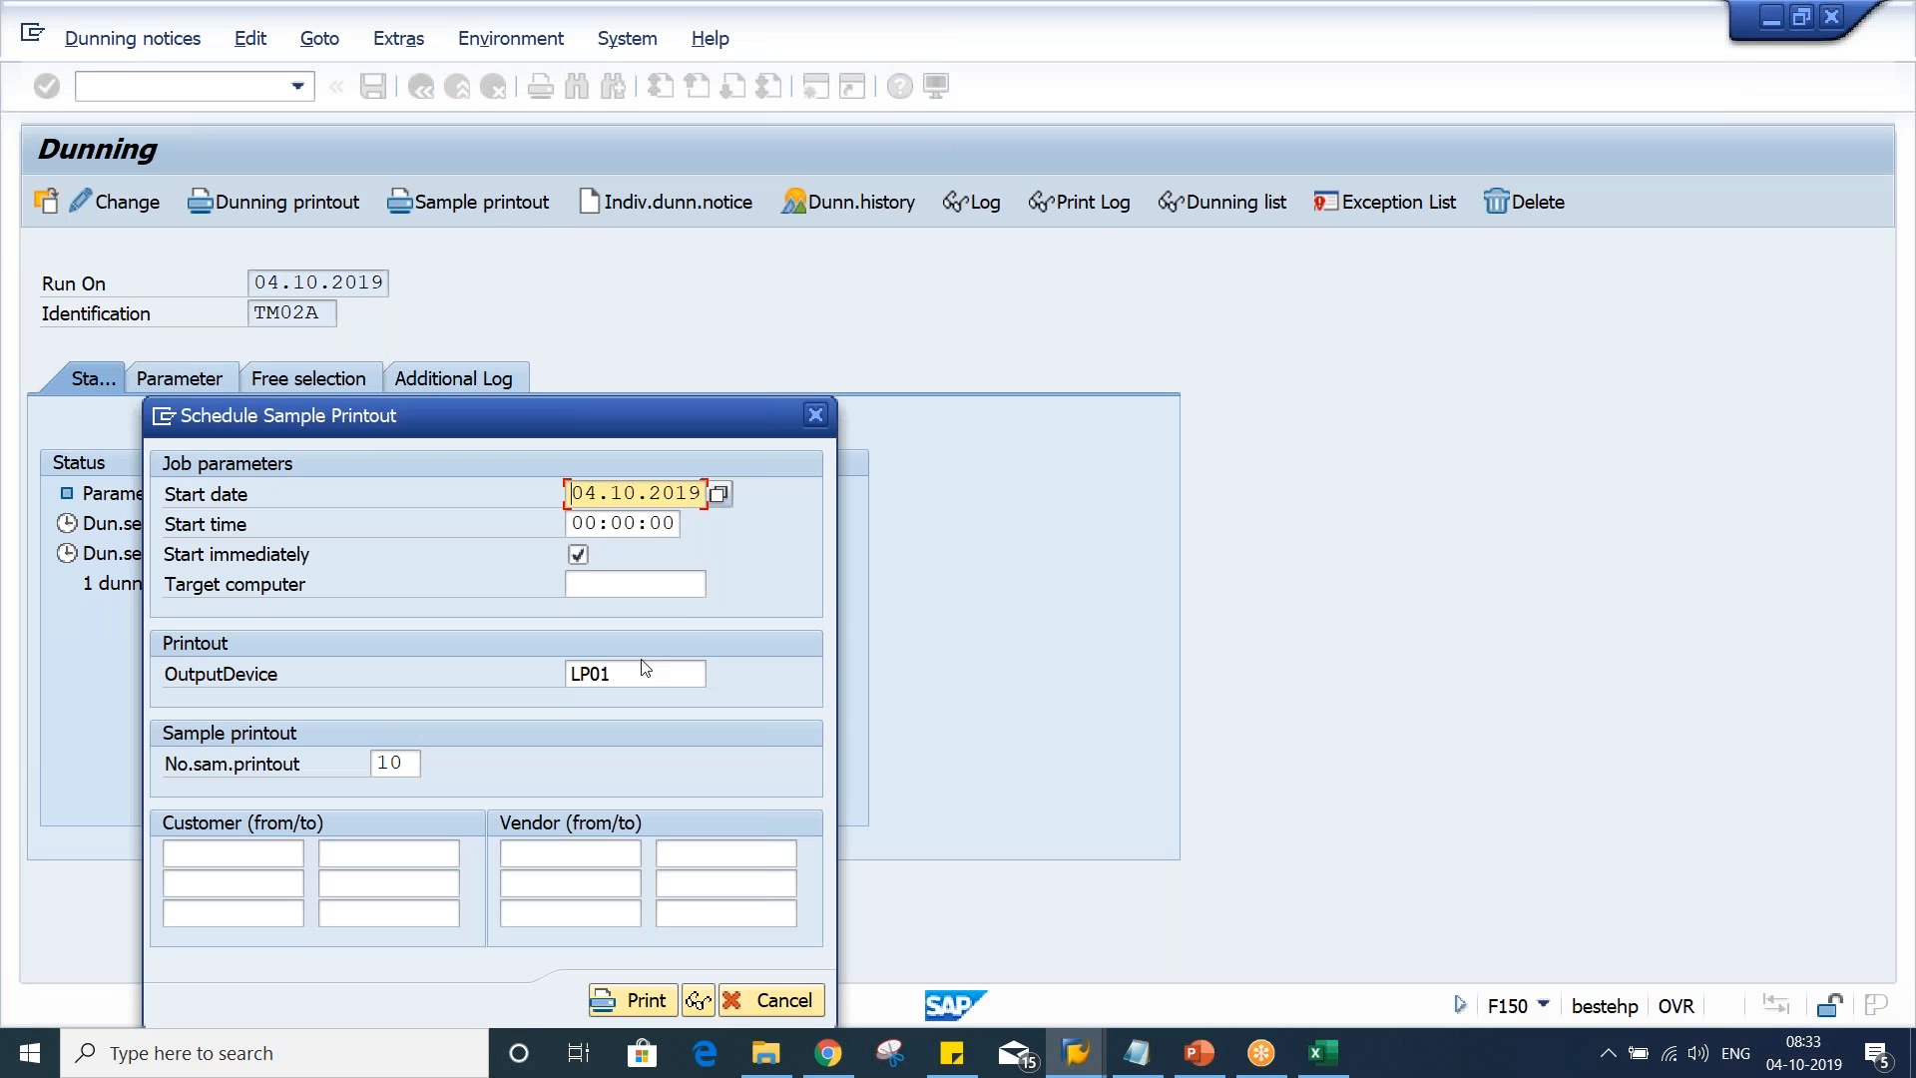
click(700, 1000)
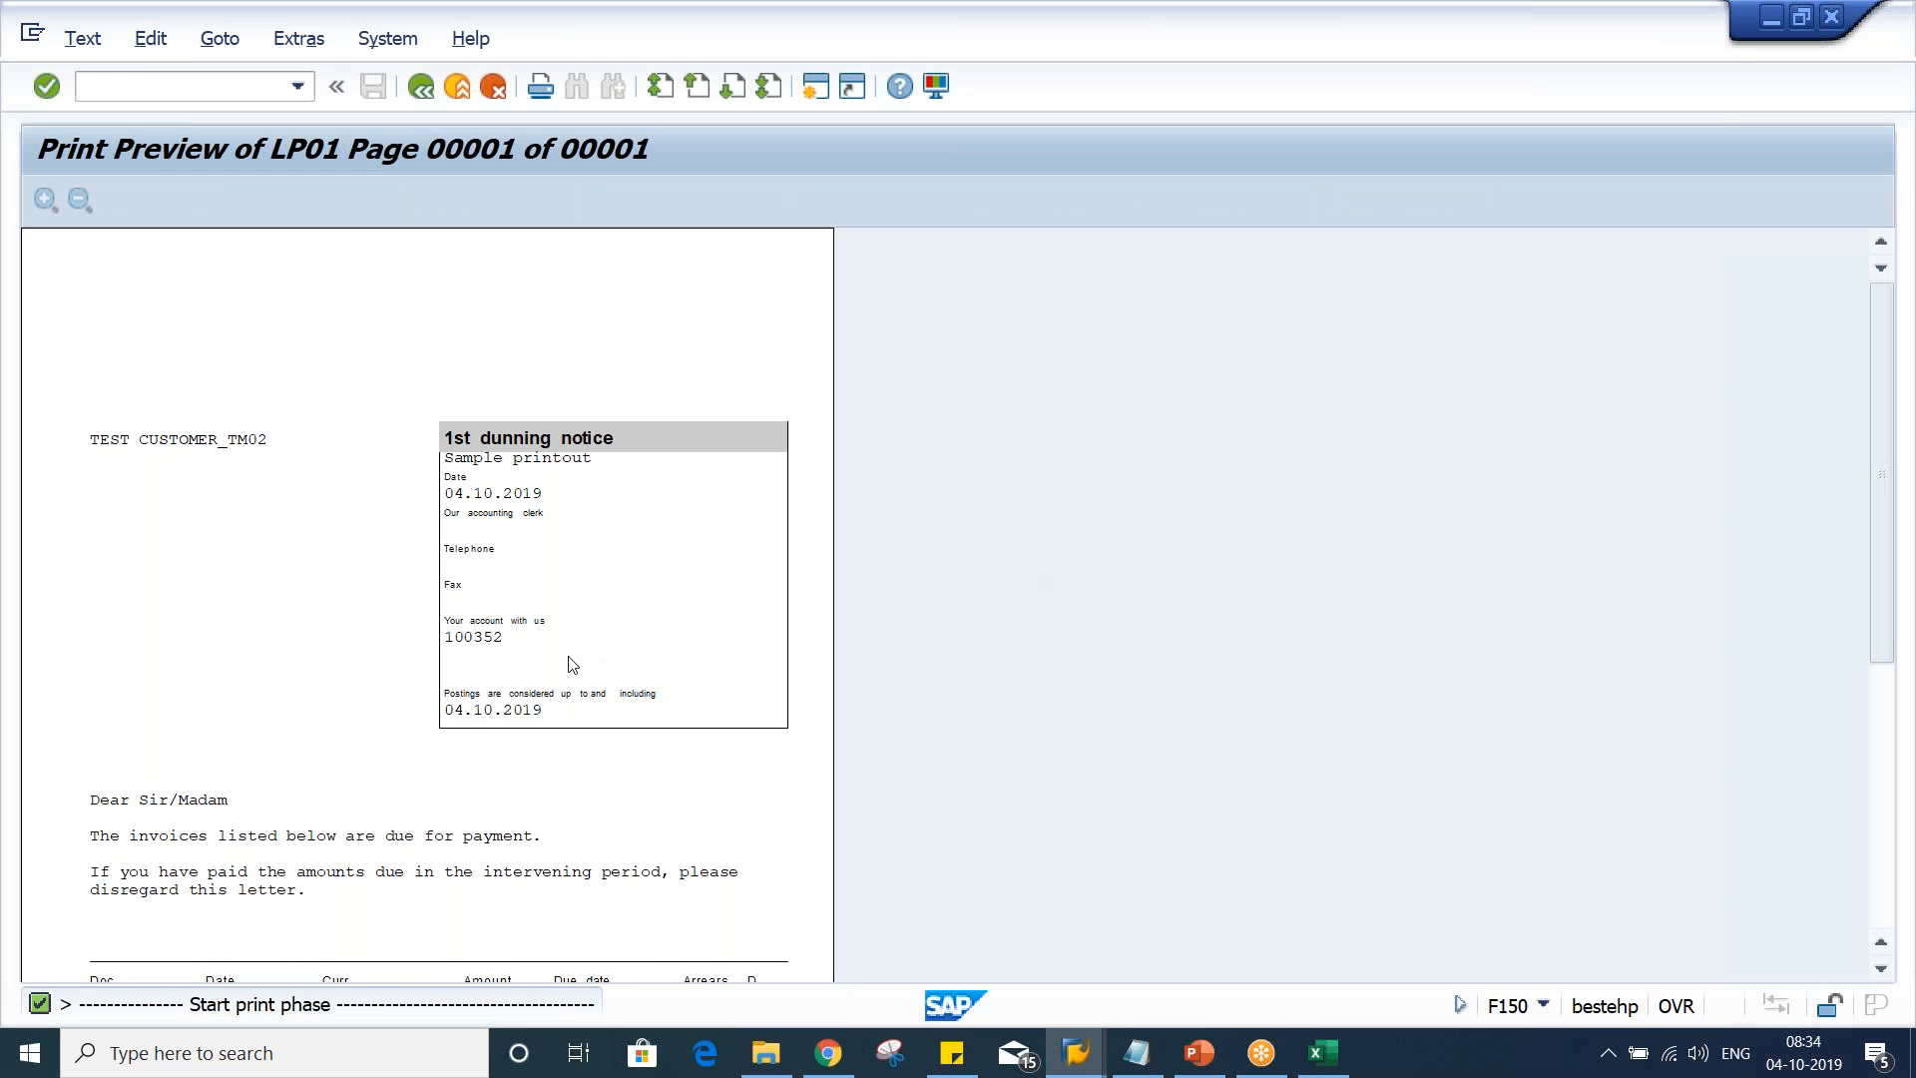
scroll(572, 664, down, 3)
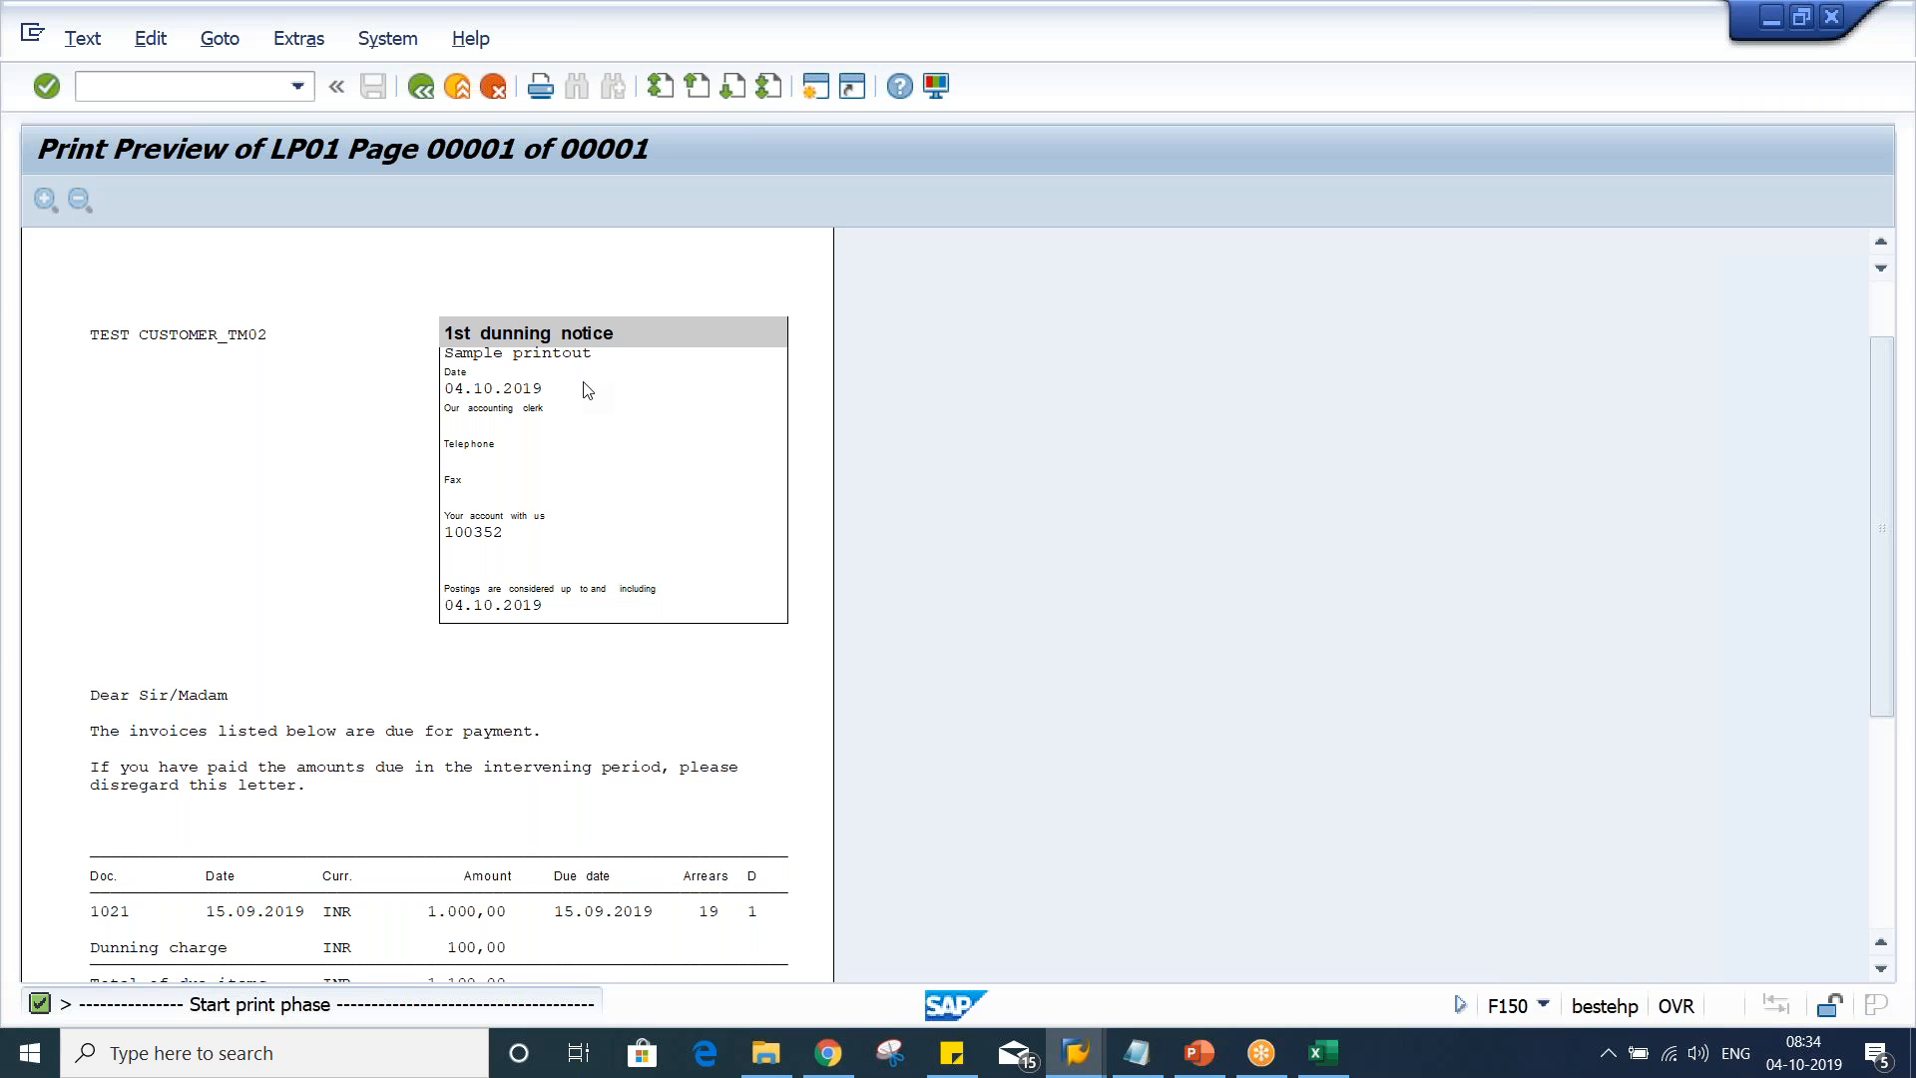
scroll(586, 390, down, 3)
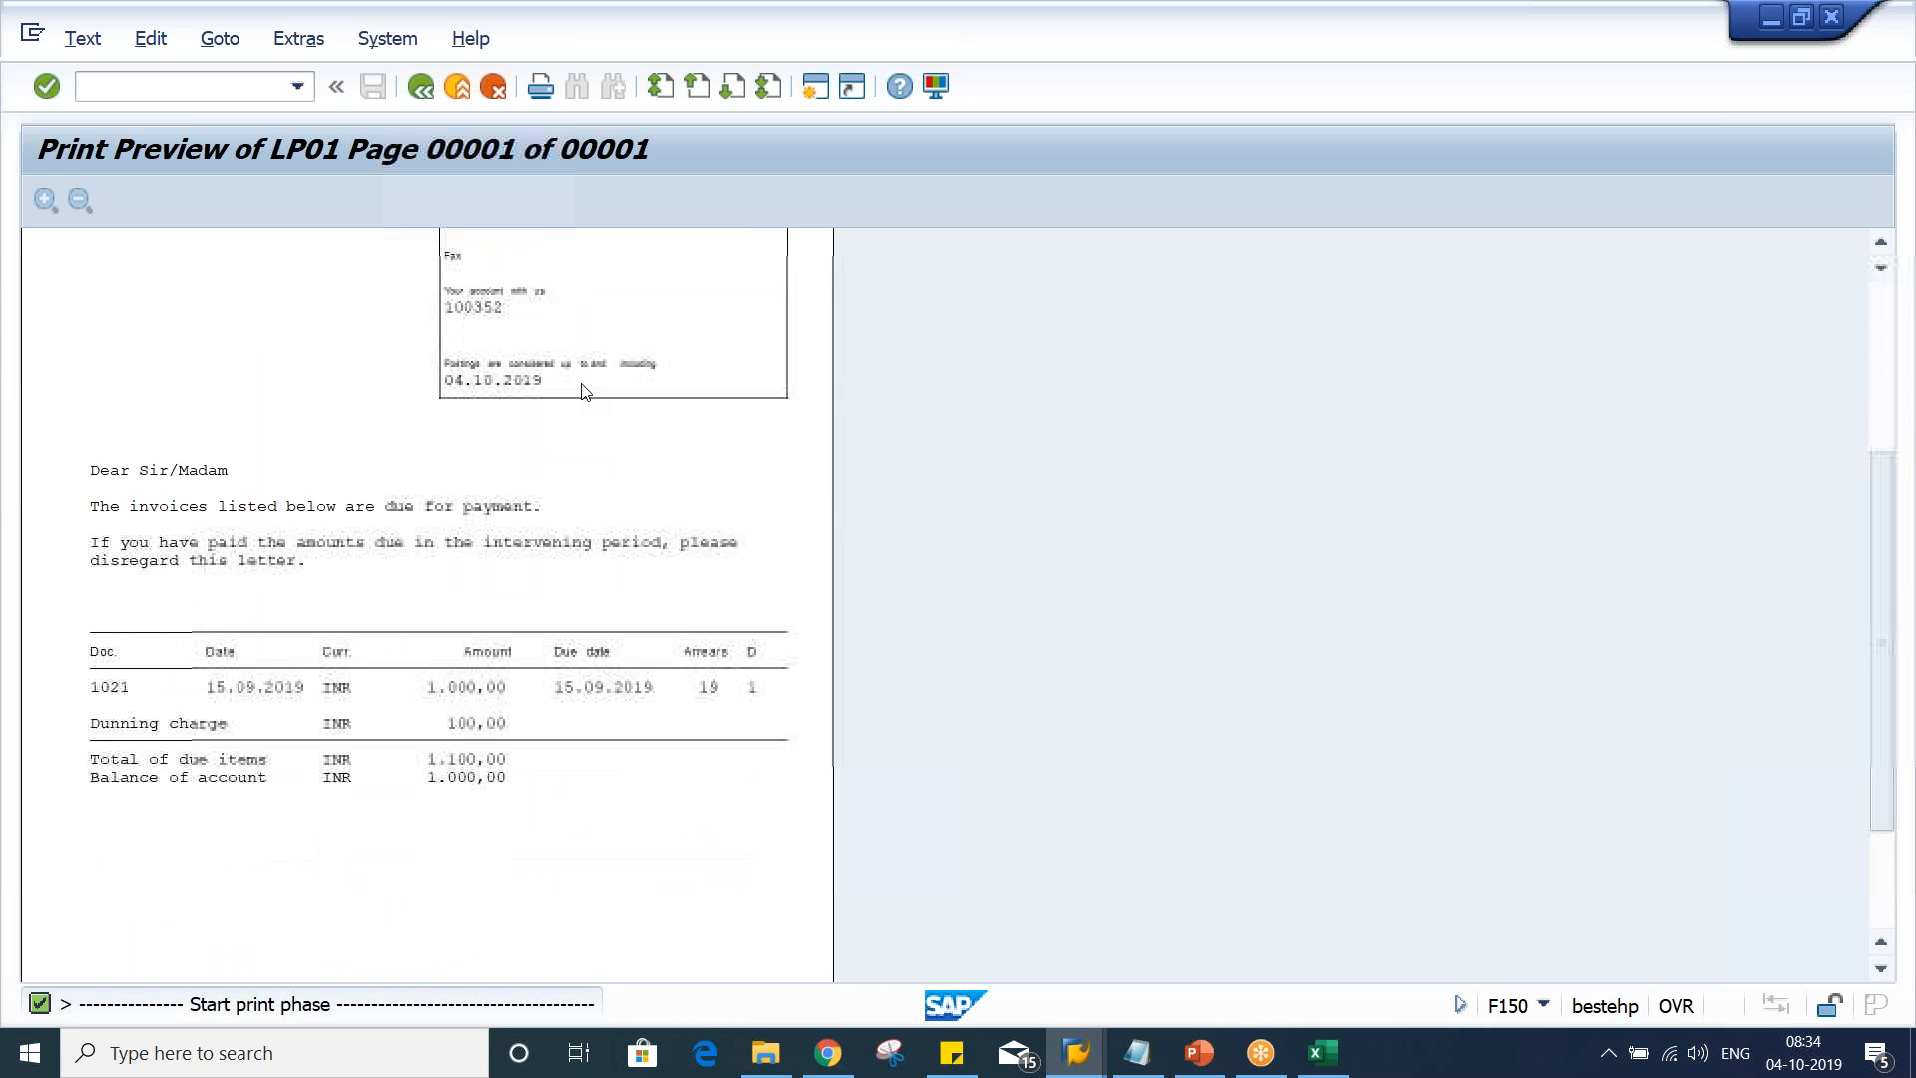
Examine the previewed dunning notice from its totals back up to the header and letter text
scroll(585, 391, down, 2)
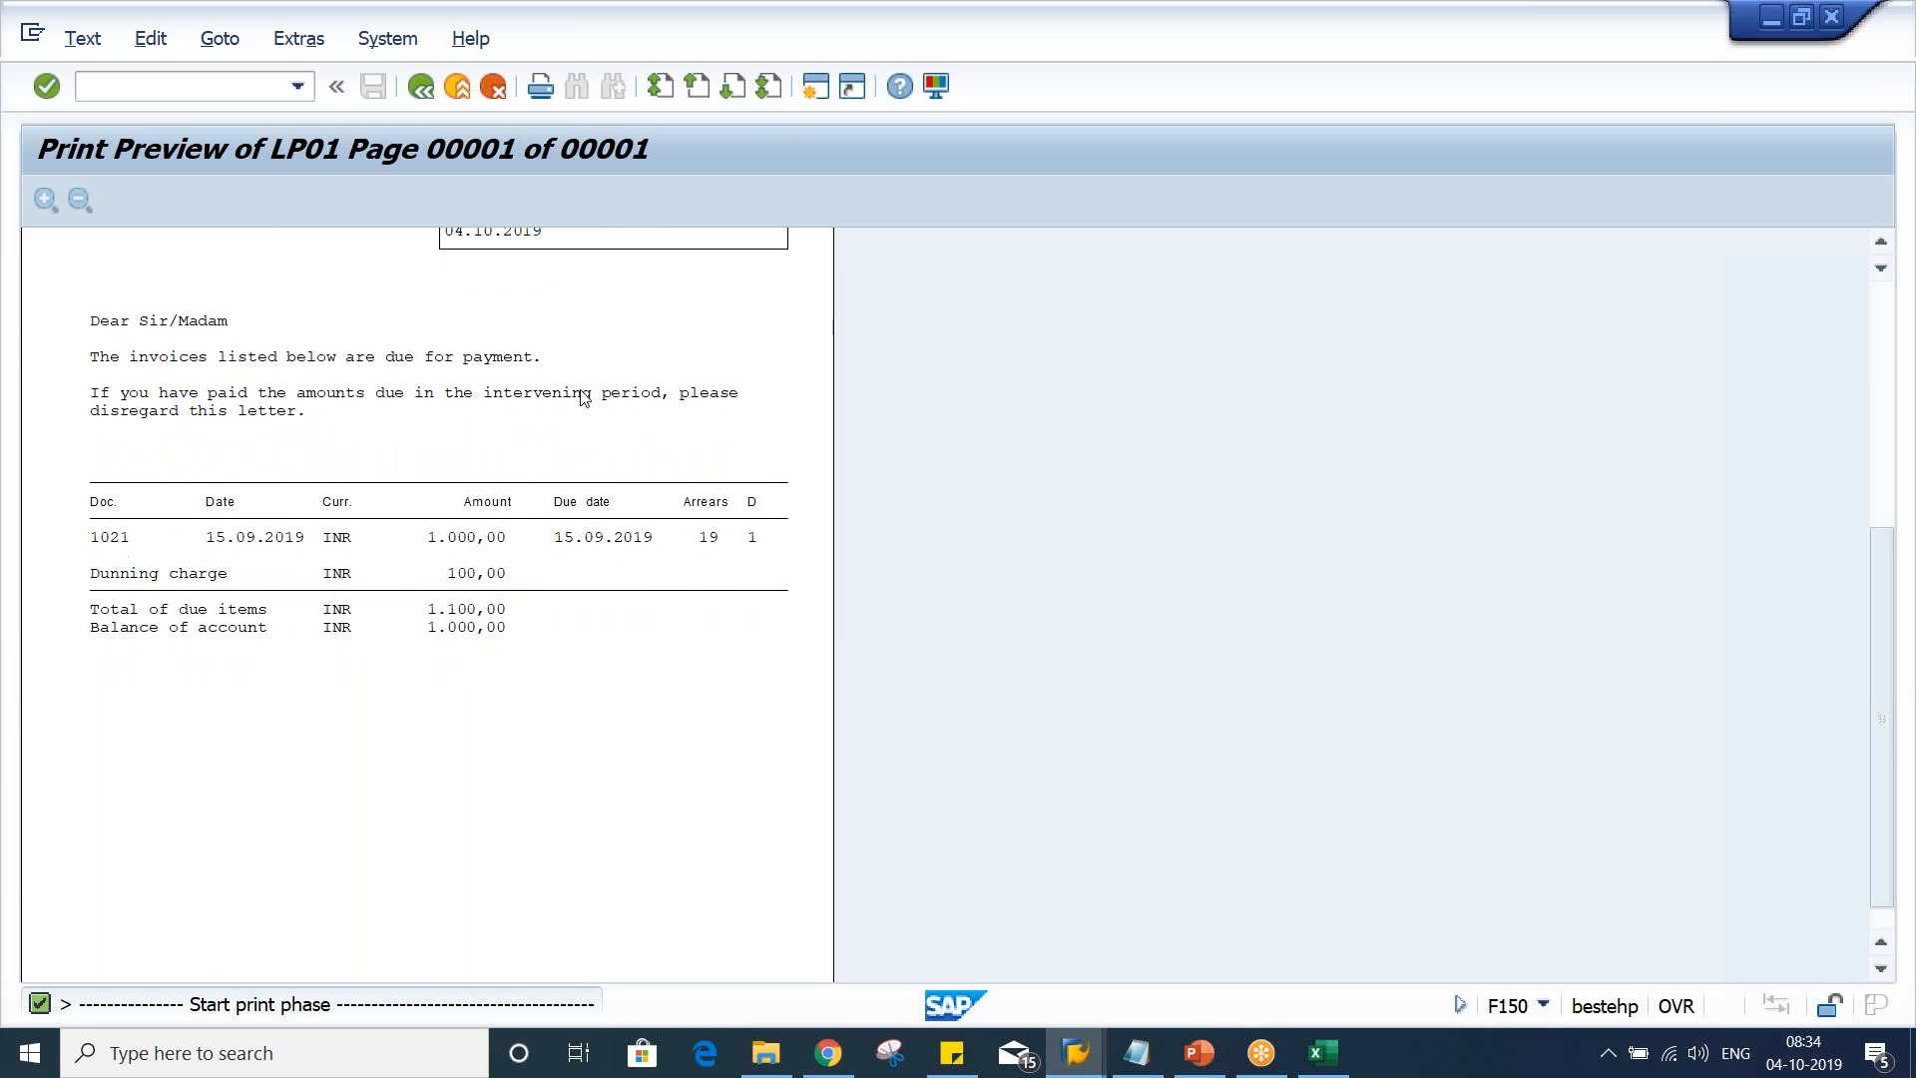
scroll(584, 397, down, 1)
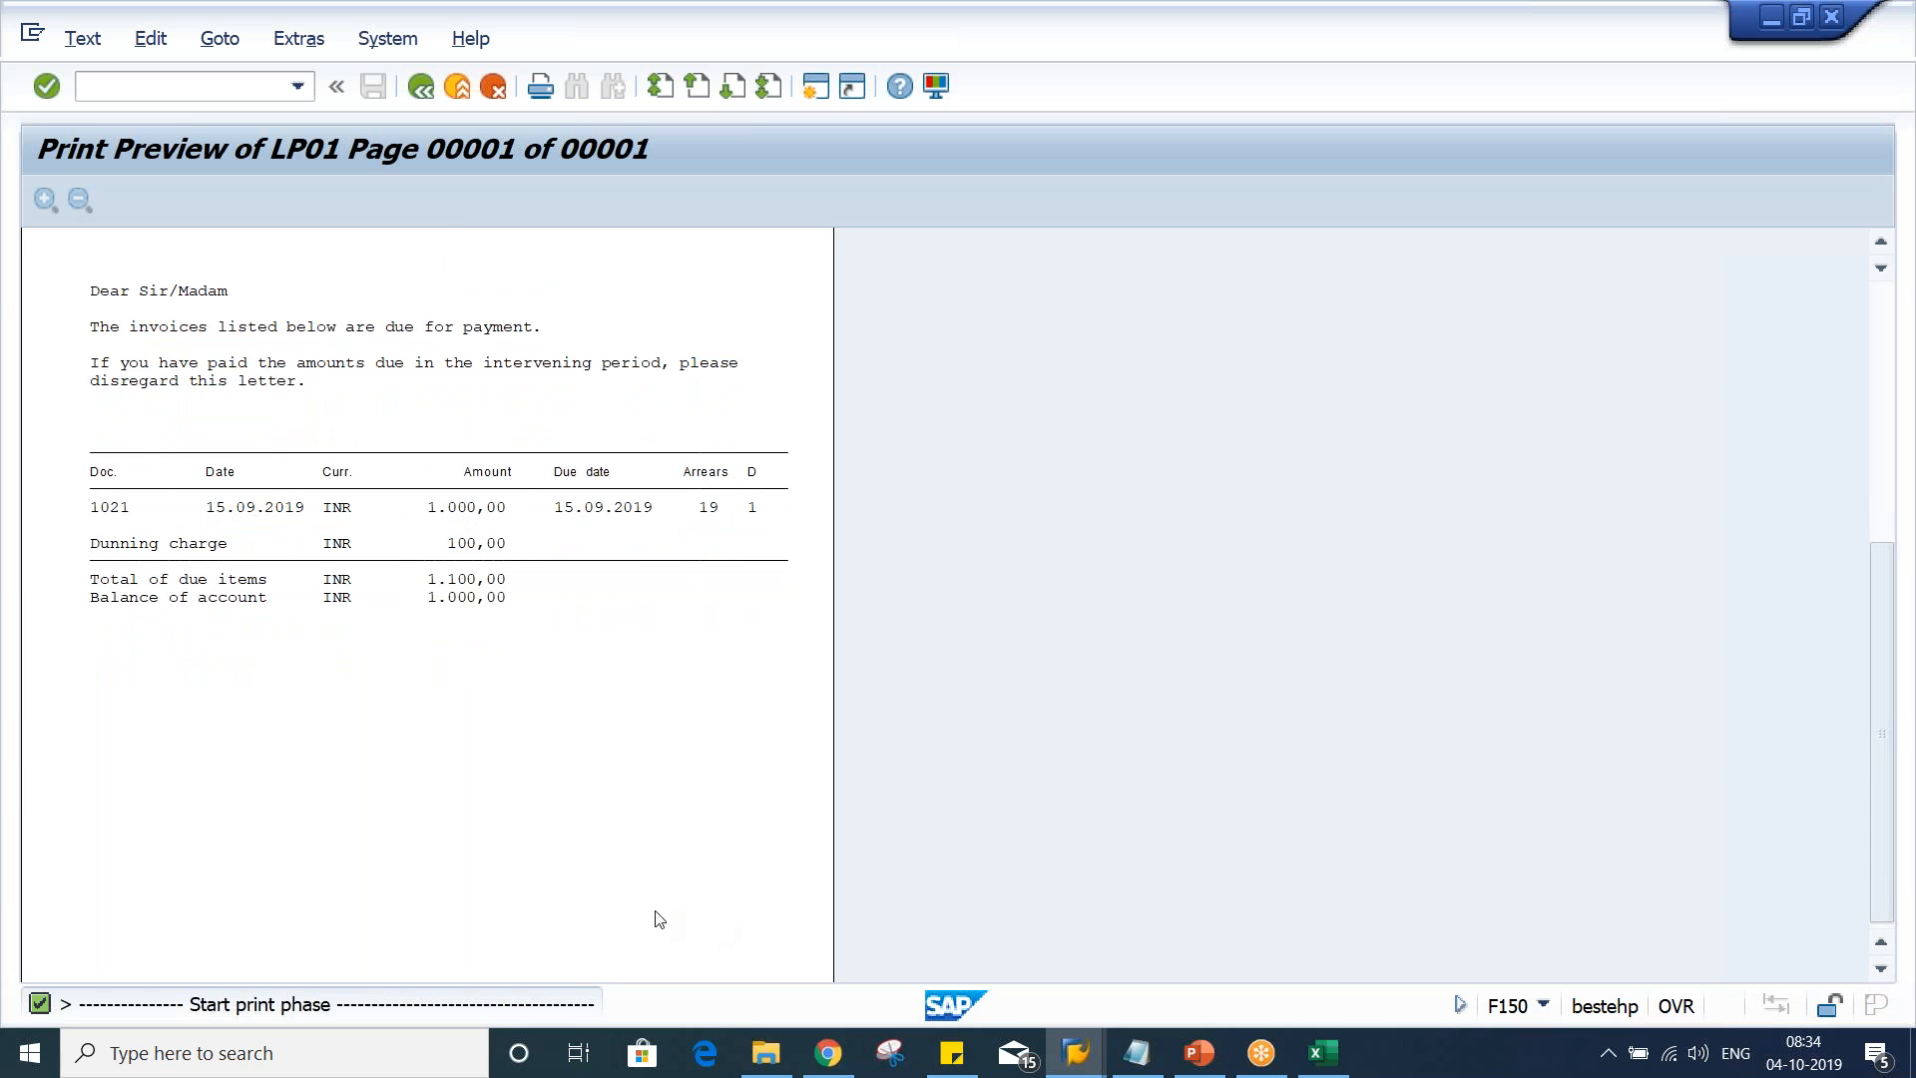
scroll(603, 915, up, 1)
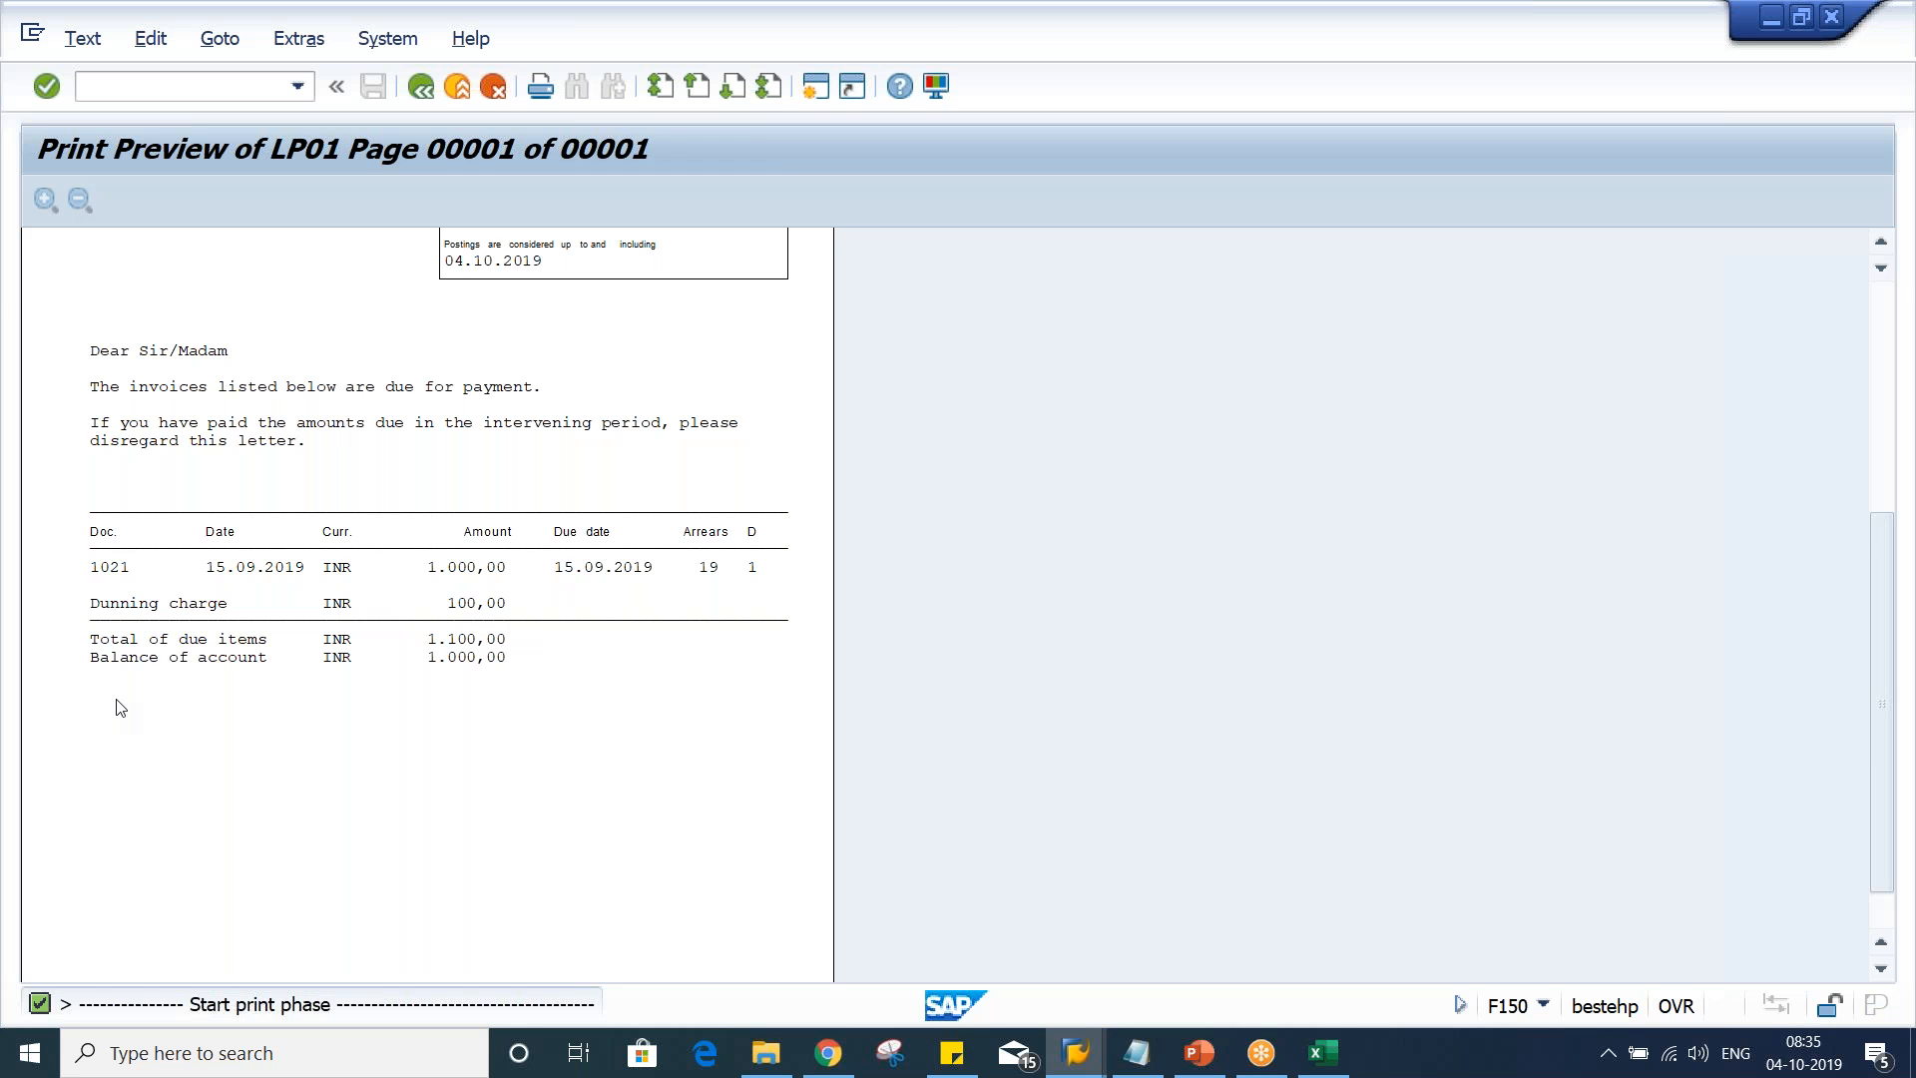
scroll(119, 707, up, 5)
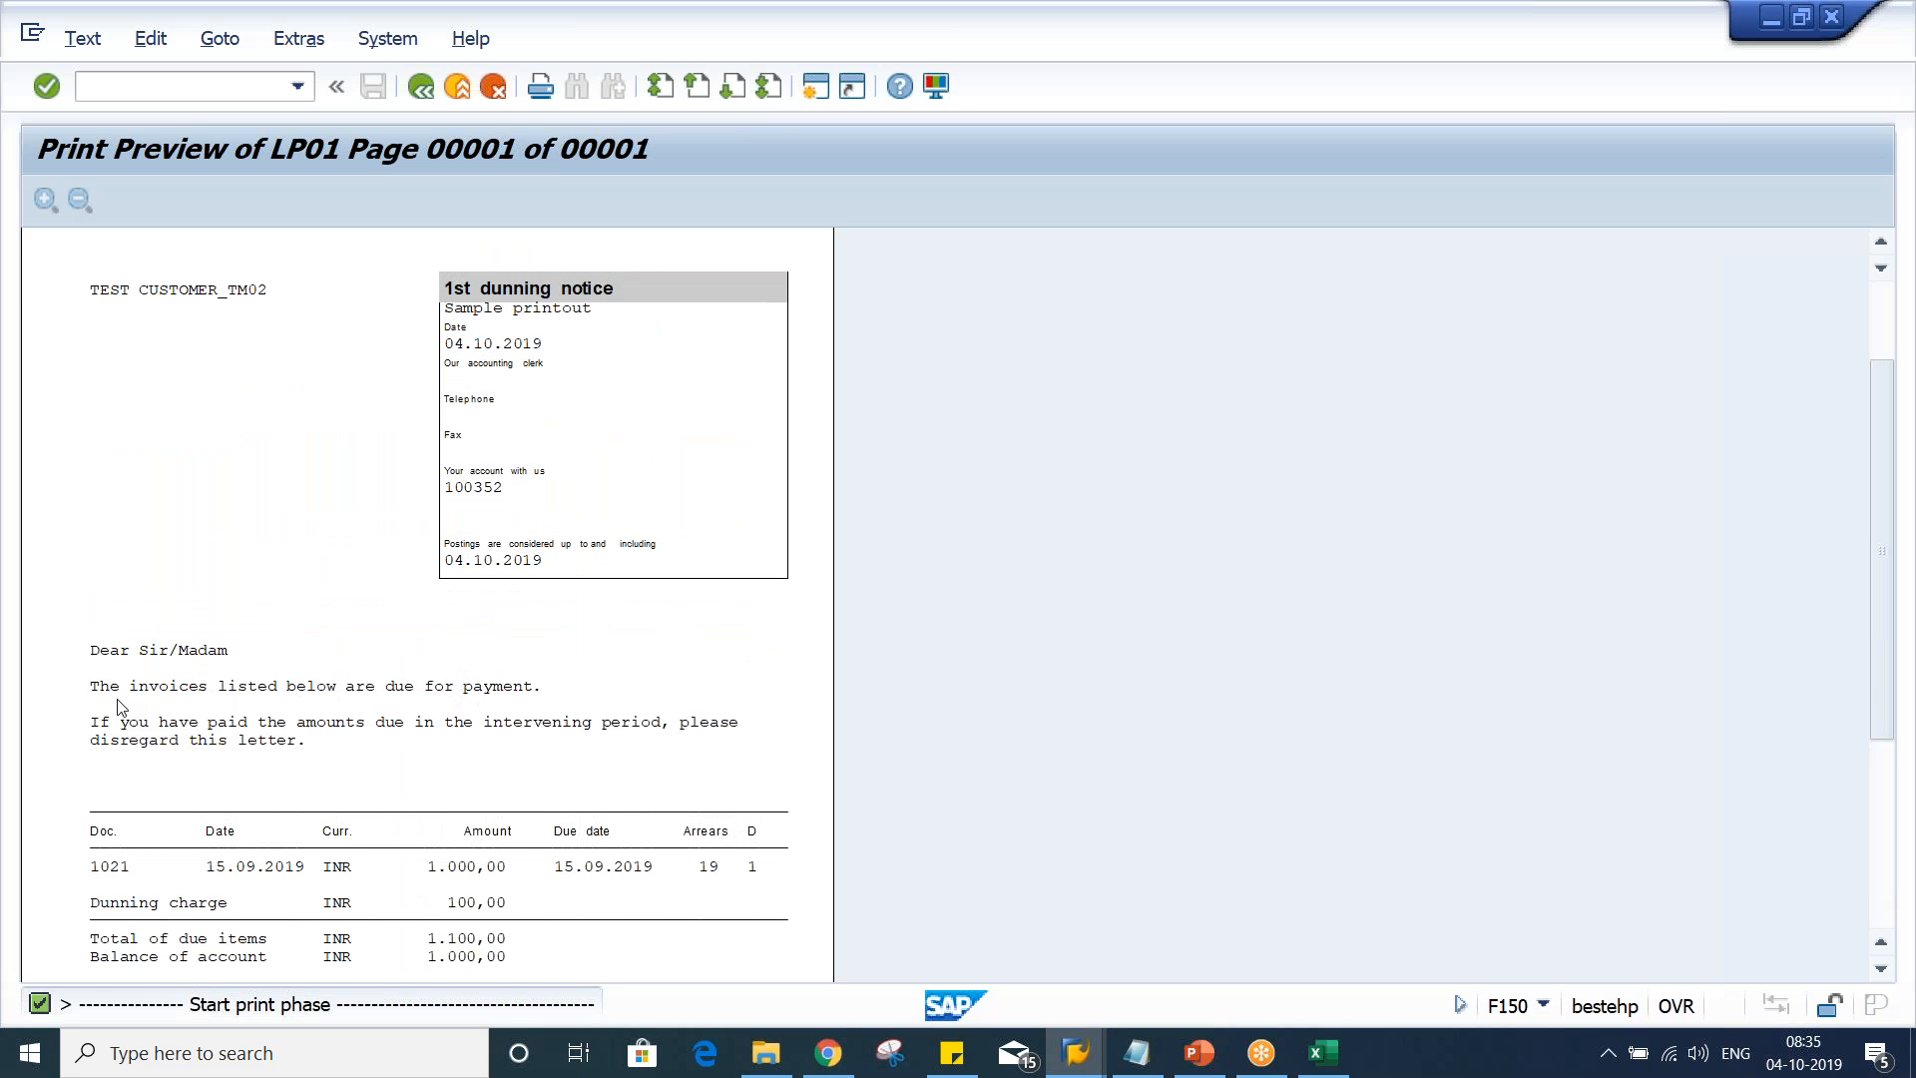
scroll(119, 707, down, 1)
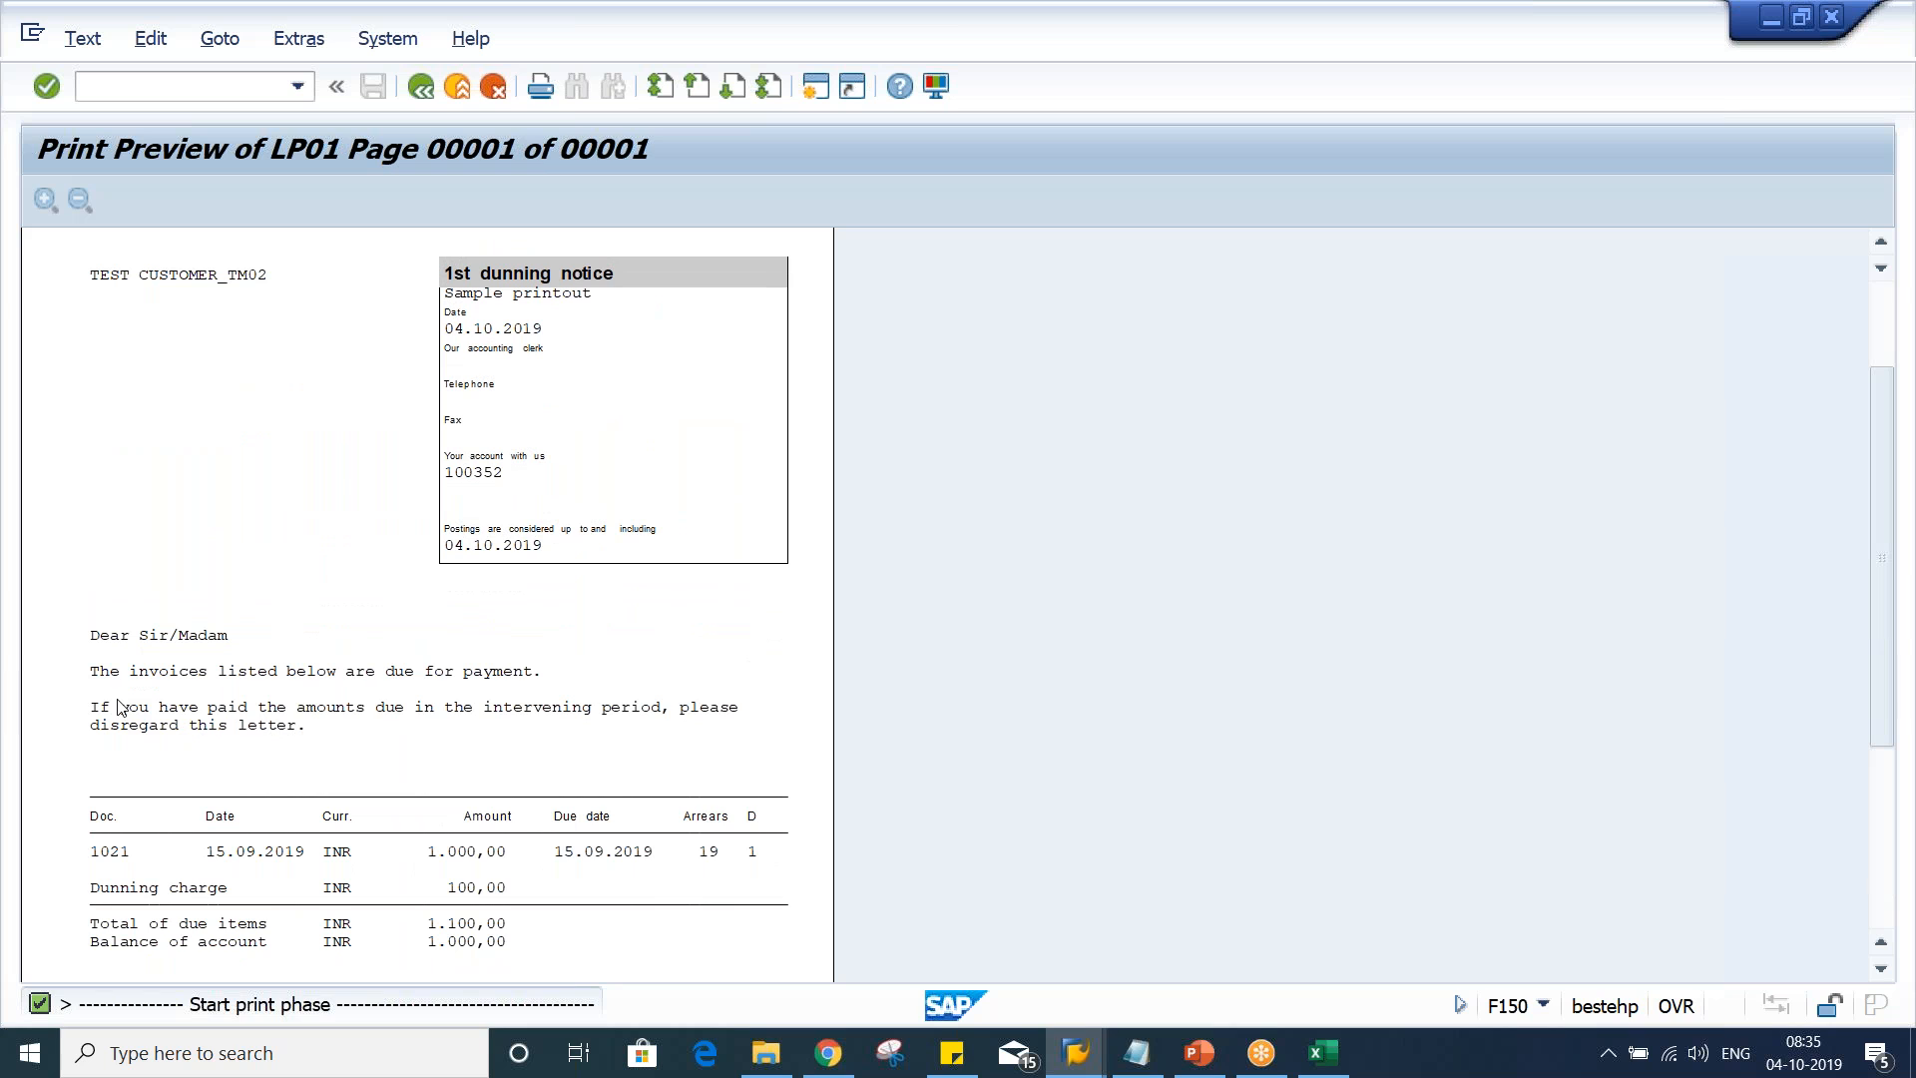
scroll(120, 707, down, 1)
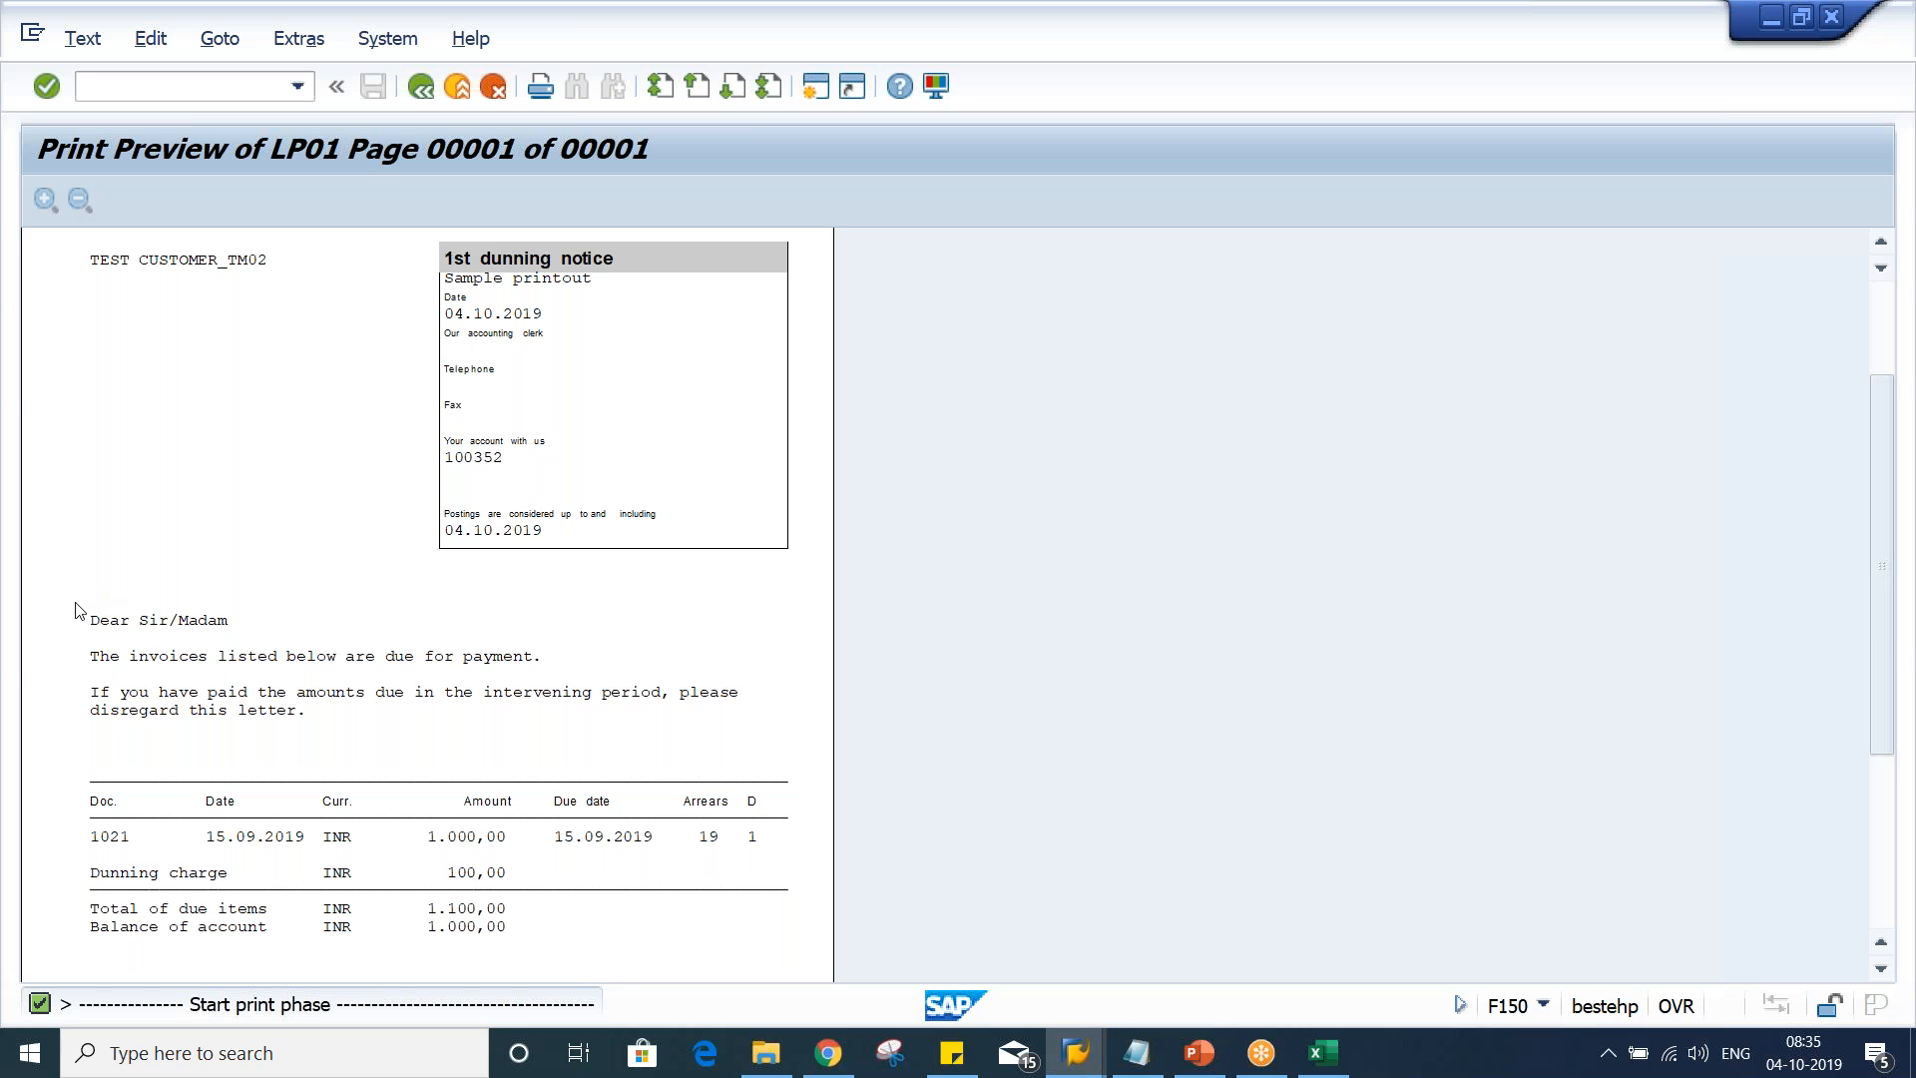
Circle the notice's letter text, customer name, item table, Arrears heading and dunning level with the annotation pen, and clear the marks
click(1679, 796)
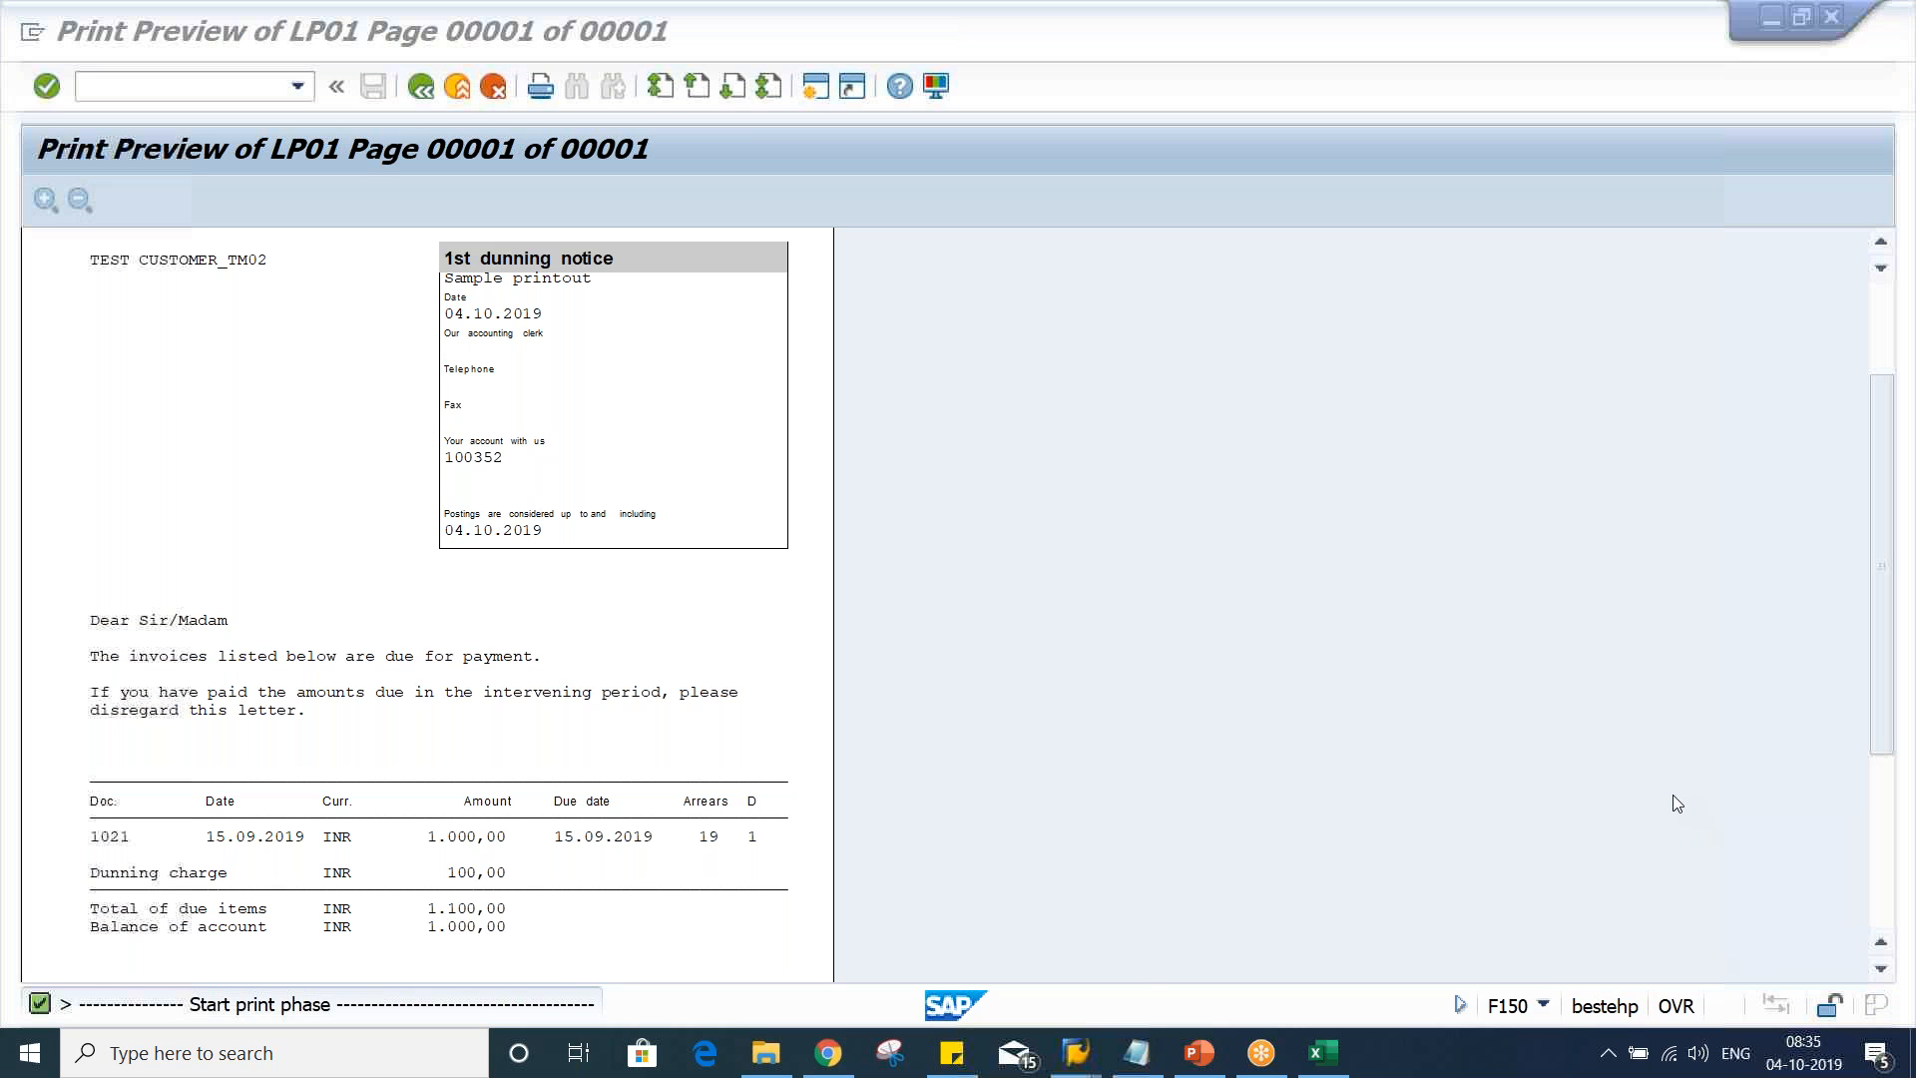
mouse_move(90, 591)
mouse_down()
mouse_move(84, 731)
mouse_move(521, 718)
mouse_up()
mouse_move(684, 706)
mouse_down()
mouse_move(823, 647)
mouse_move(697, 603)
mouse_move(94, 594)
mouse_up()
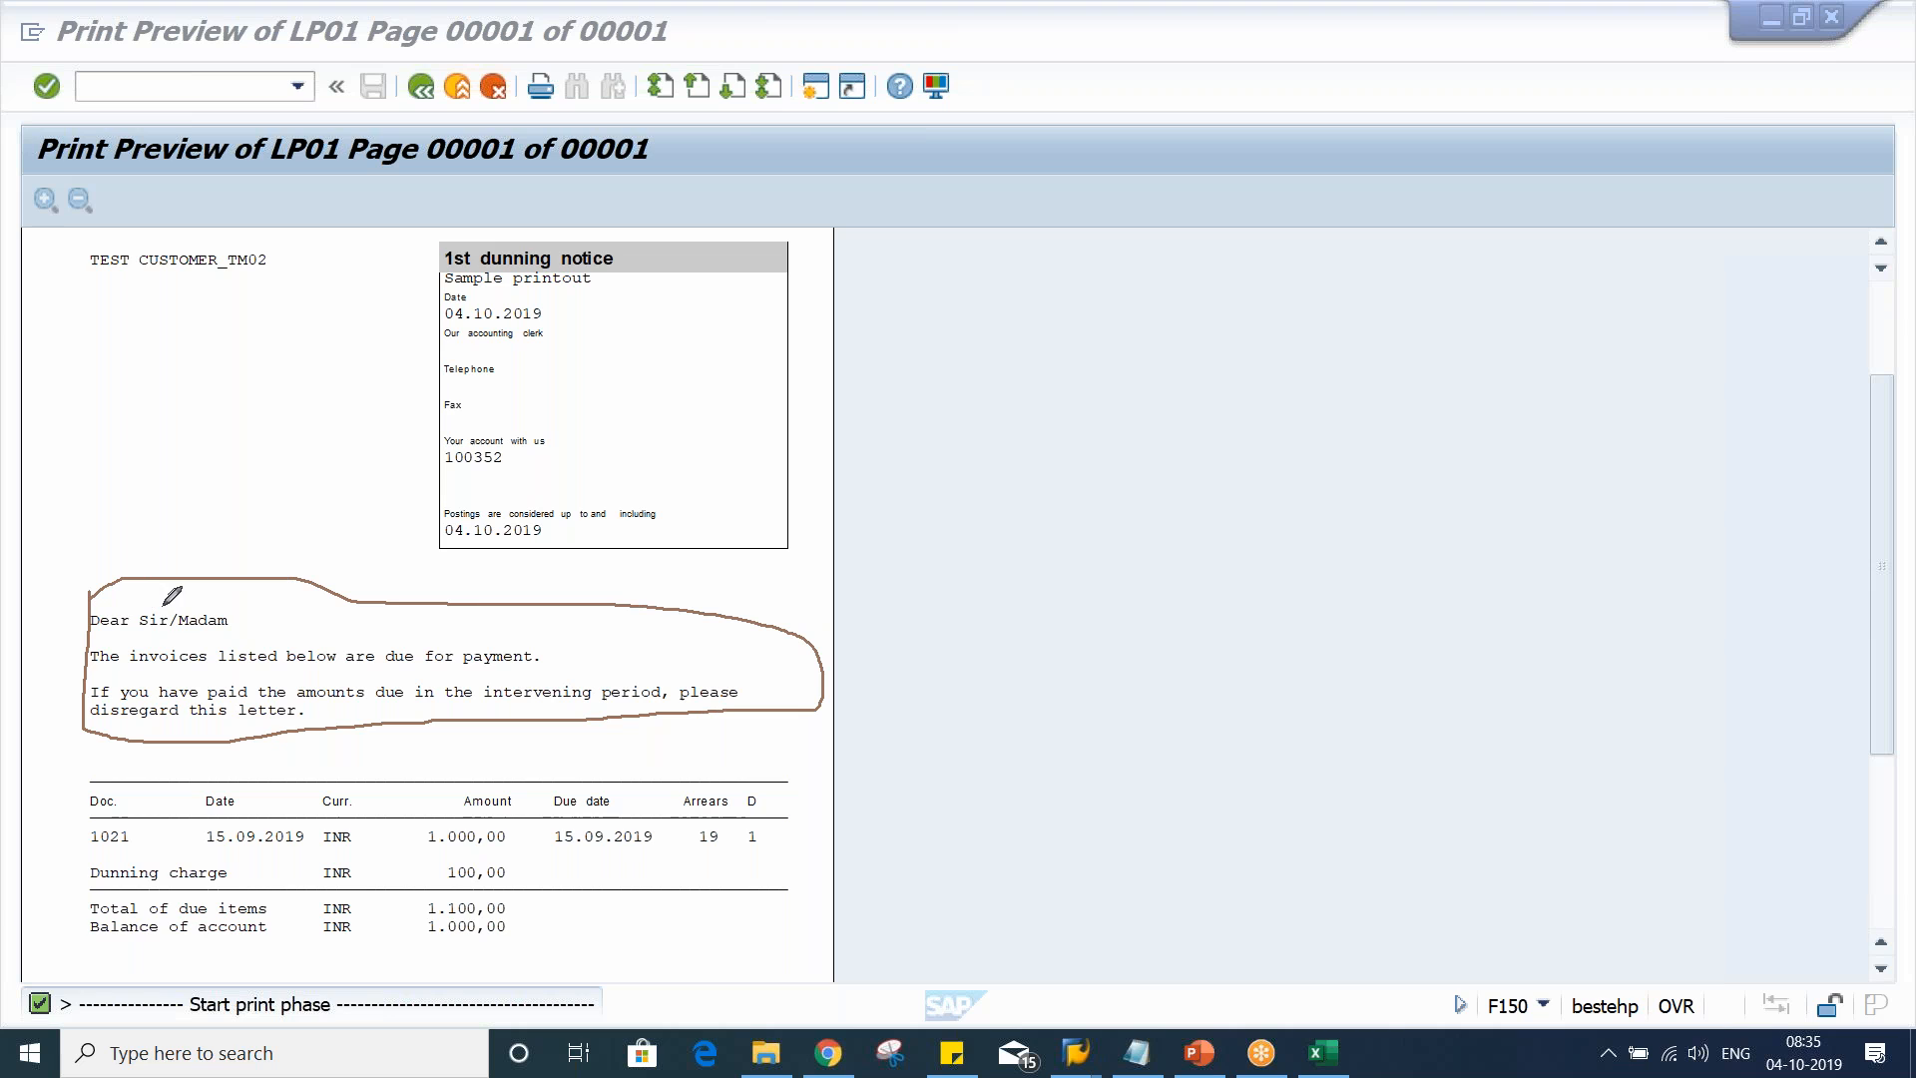
mouse_move(85, 243)
mouse_down()
mouse_move(74, 288)
mouse_move(288, 256)
mouse_move(289, 222)
mouse_move(83, 244)
mouse_up()
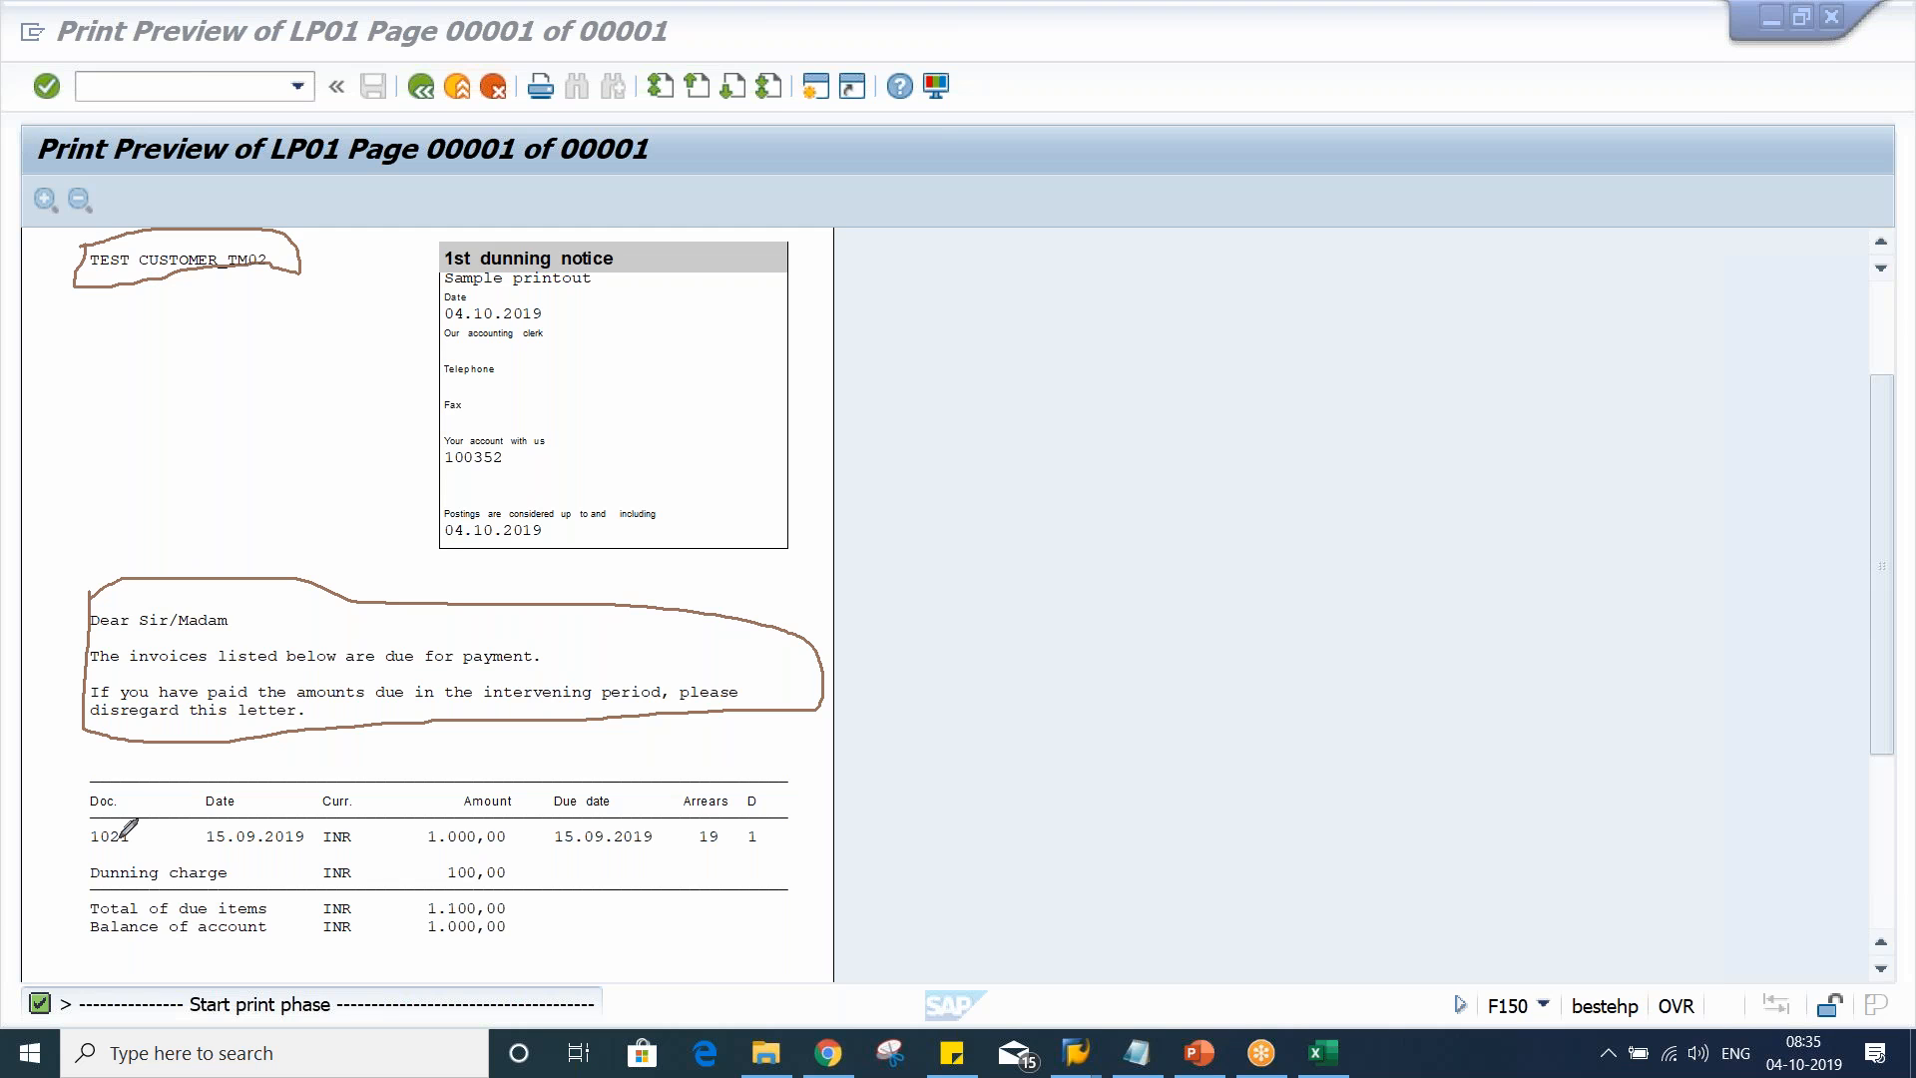
mouse_move(77, 767)
mouse_down()
mouse_move(75, 920)
mouse_move(654, 956)
mouse_move(826, 749)
mouse_move(672, 735)
mouse_move(77, 769)
mouse_up()
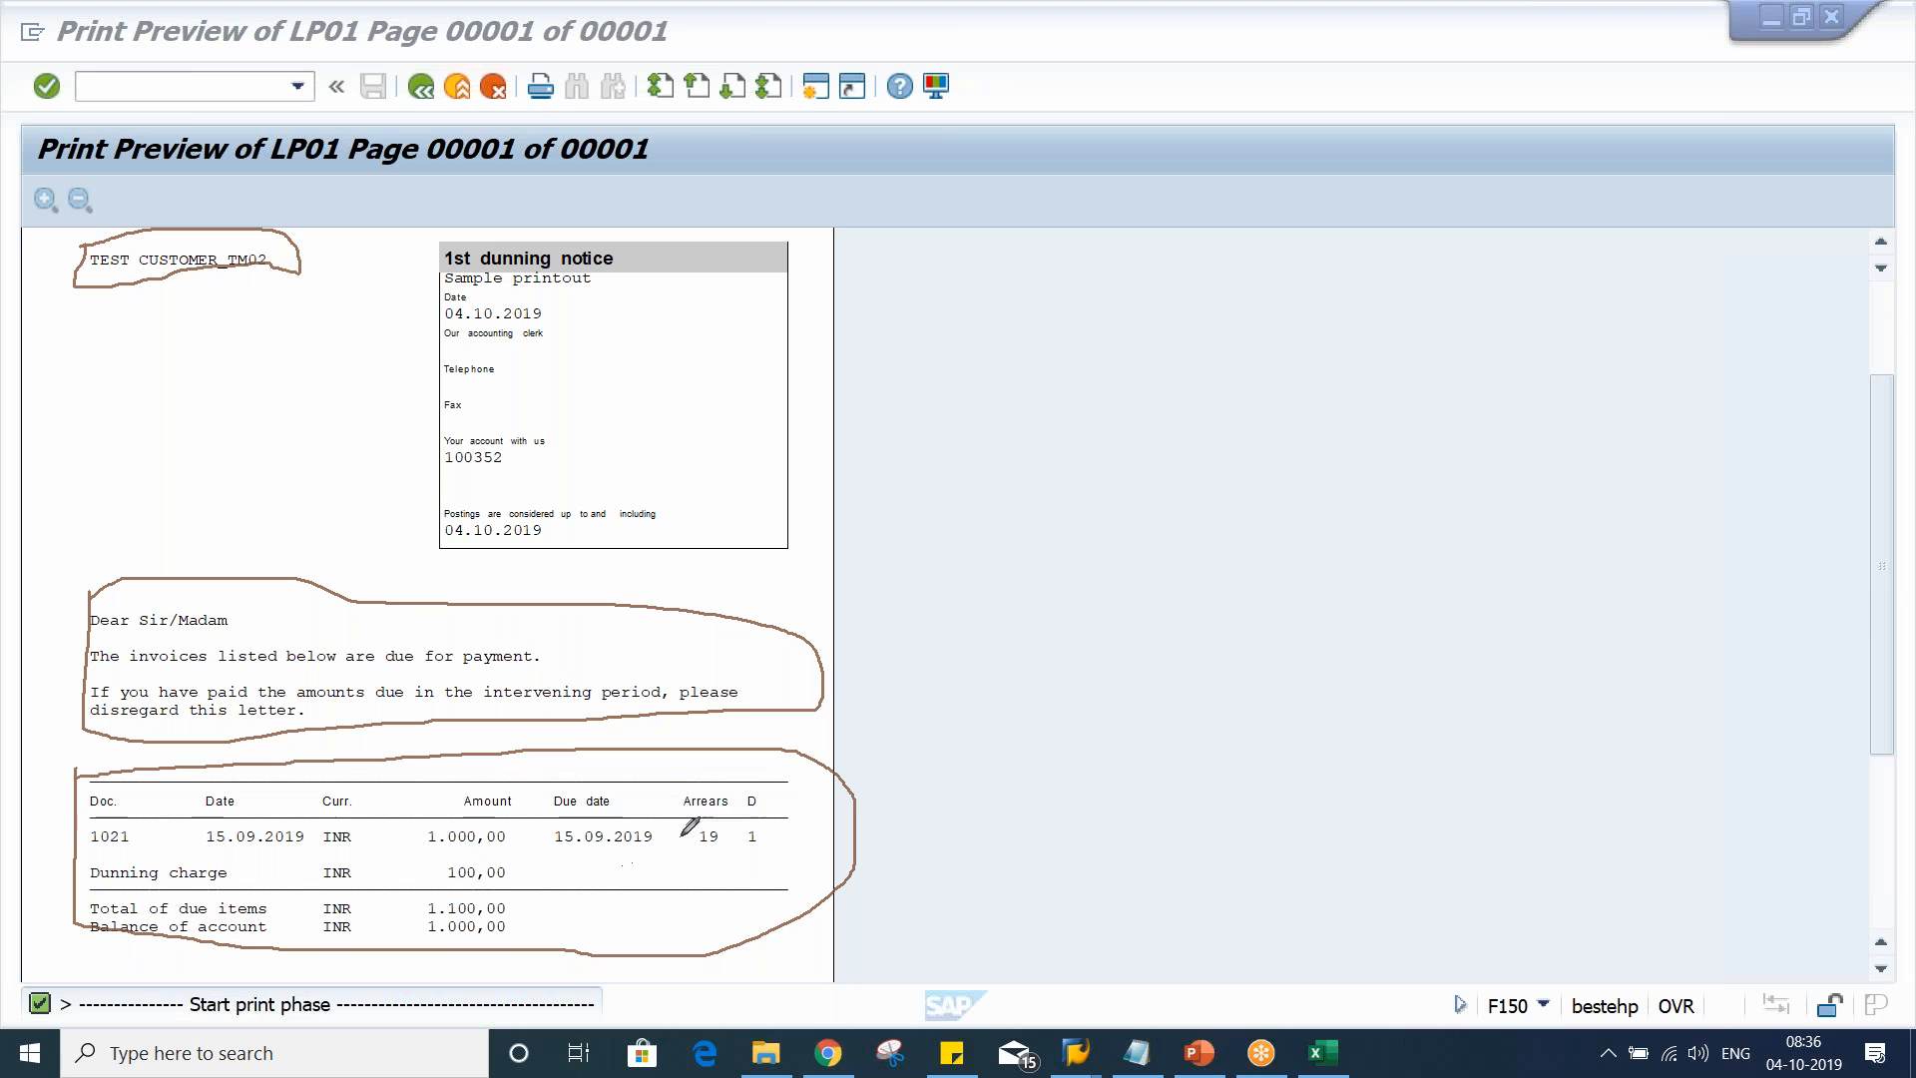
mouse_move(679, 783)
mouse_down()
mouse_move(671, 810)
mouse_move(710, 822)
mouse_move(749, 796)
mouse_move(676, 789)
mouse_up()
mouse_move(750, 821)
mouse_down()
mouse_move(780, 830)
mouse_move(757, 861)
mouse_move(737, 827)
mouse_up()
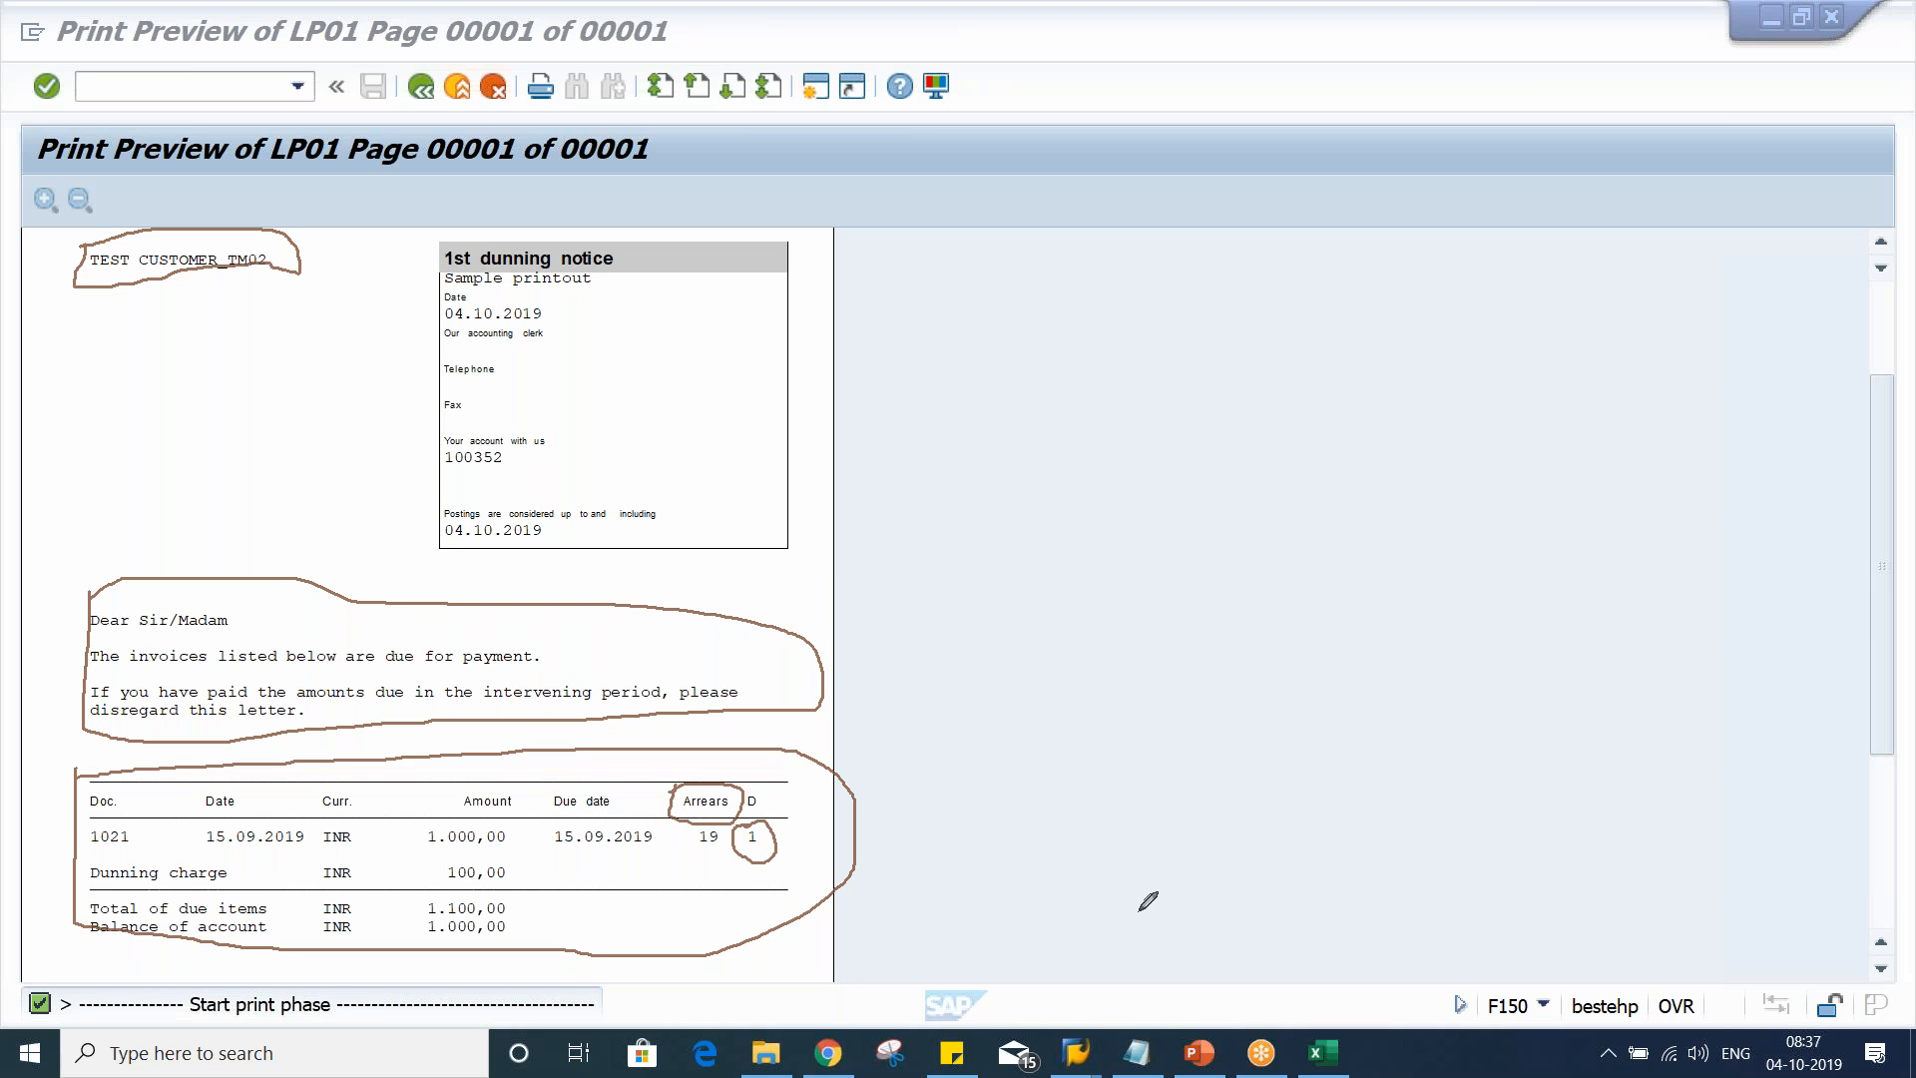
key(Escape)
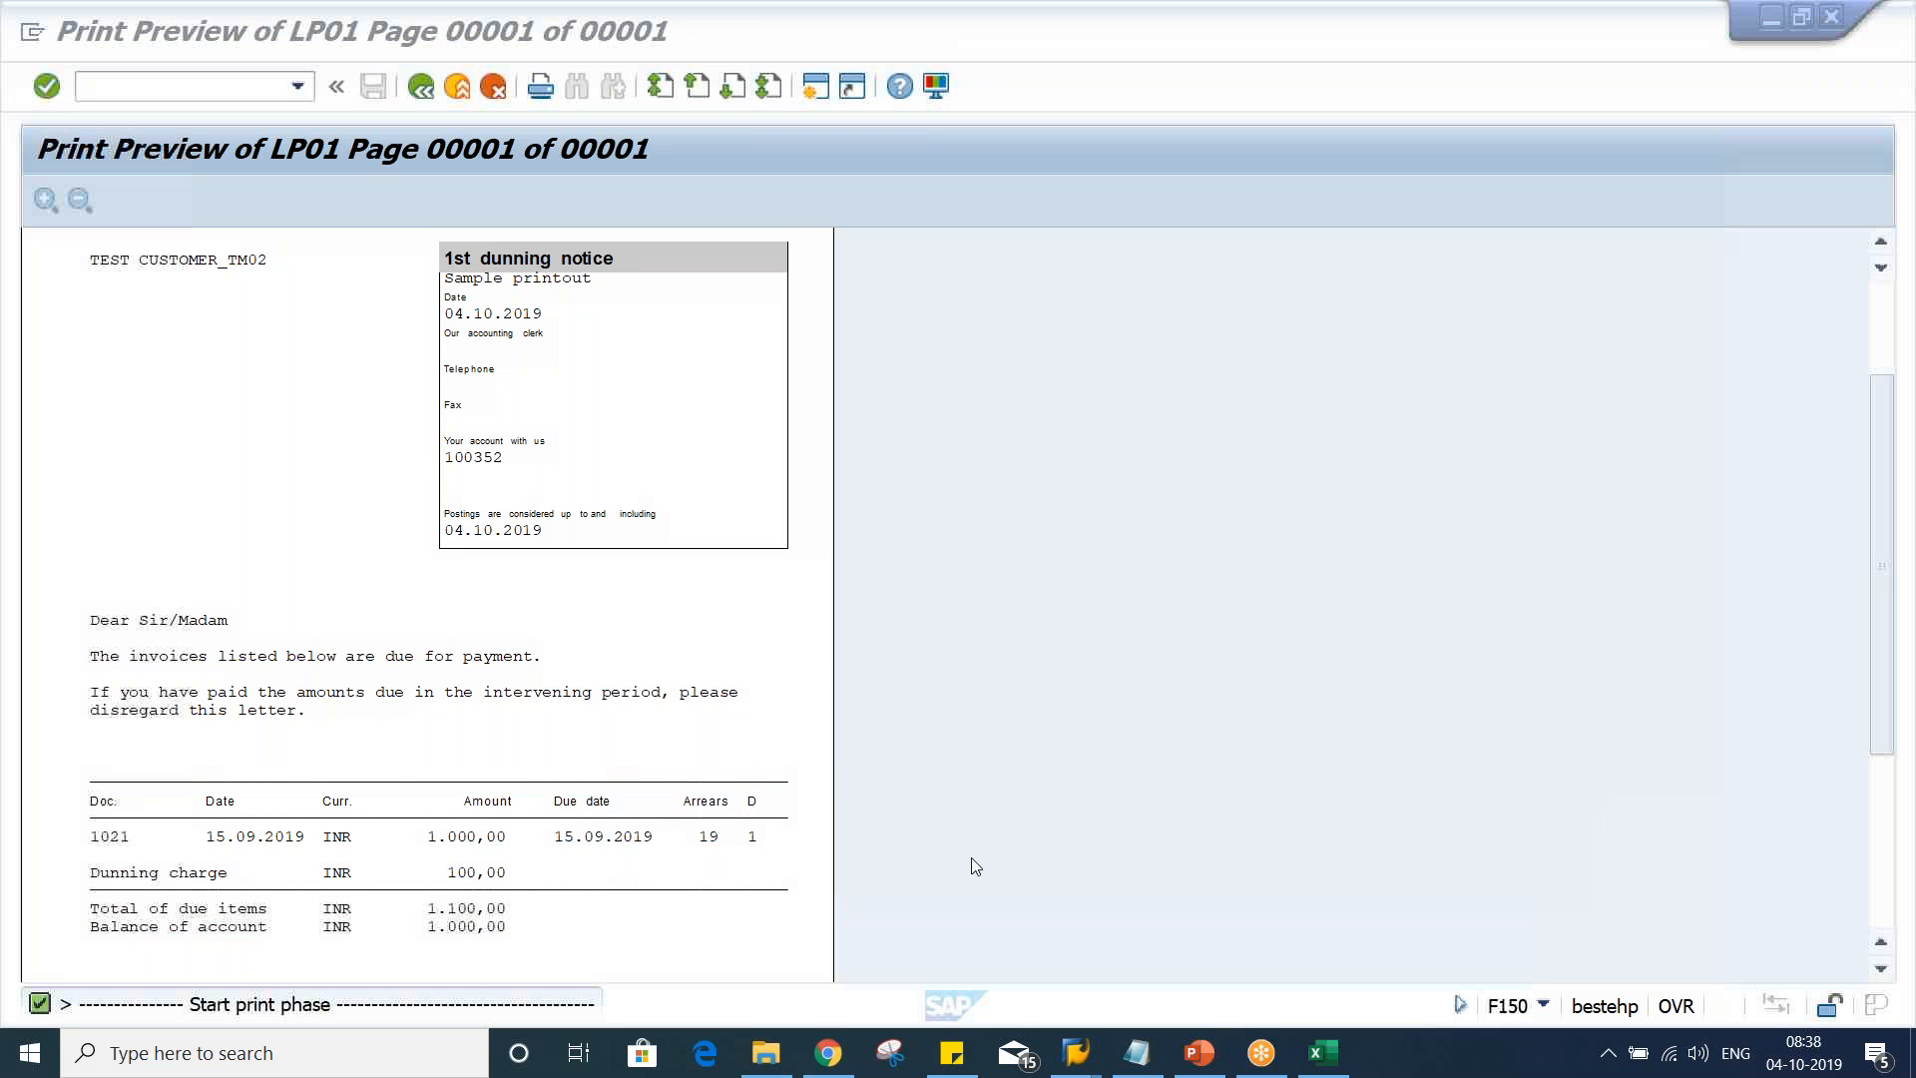
click(927, 775)
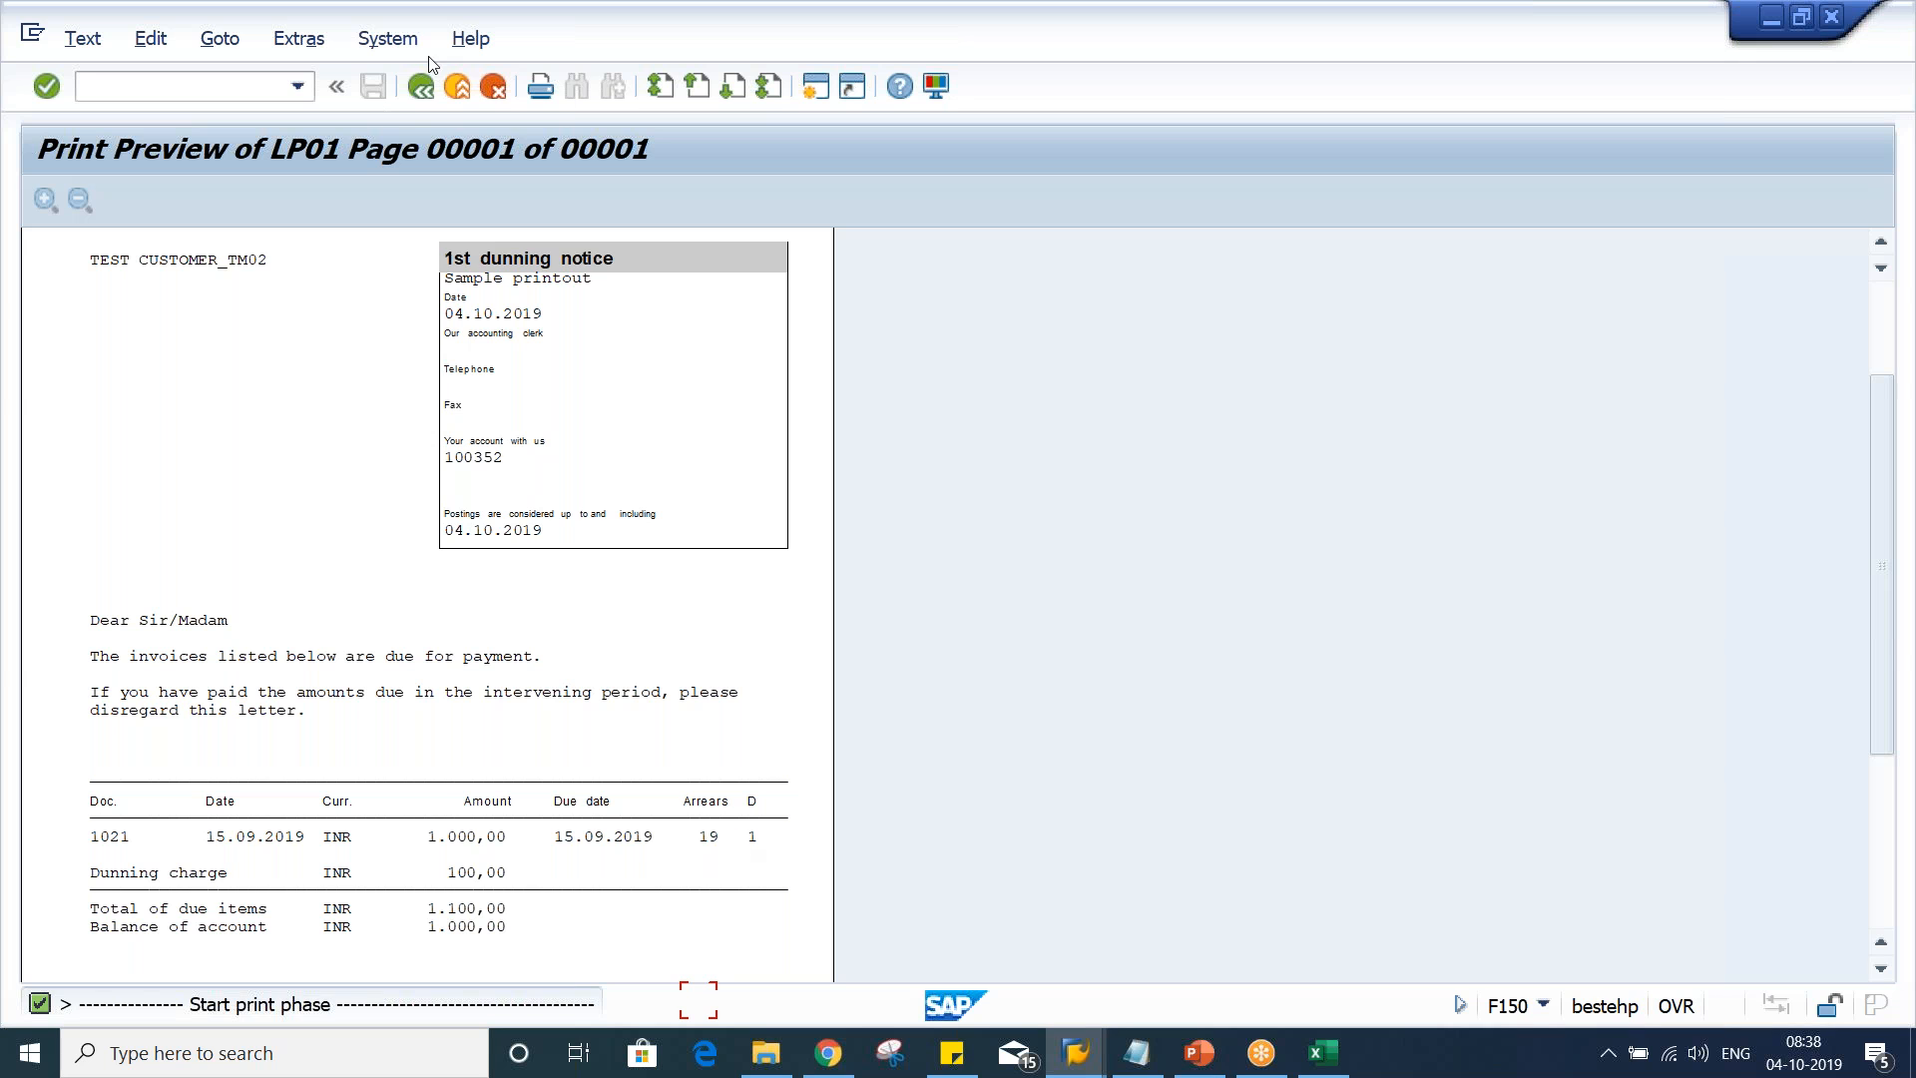
Leave the sample printout preview and return to the status overview of dunning run TM02A
click(424, 85)
click(414, 77)
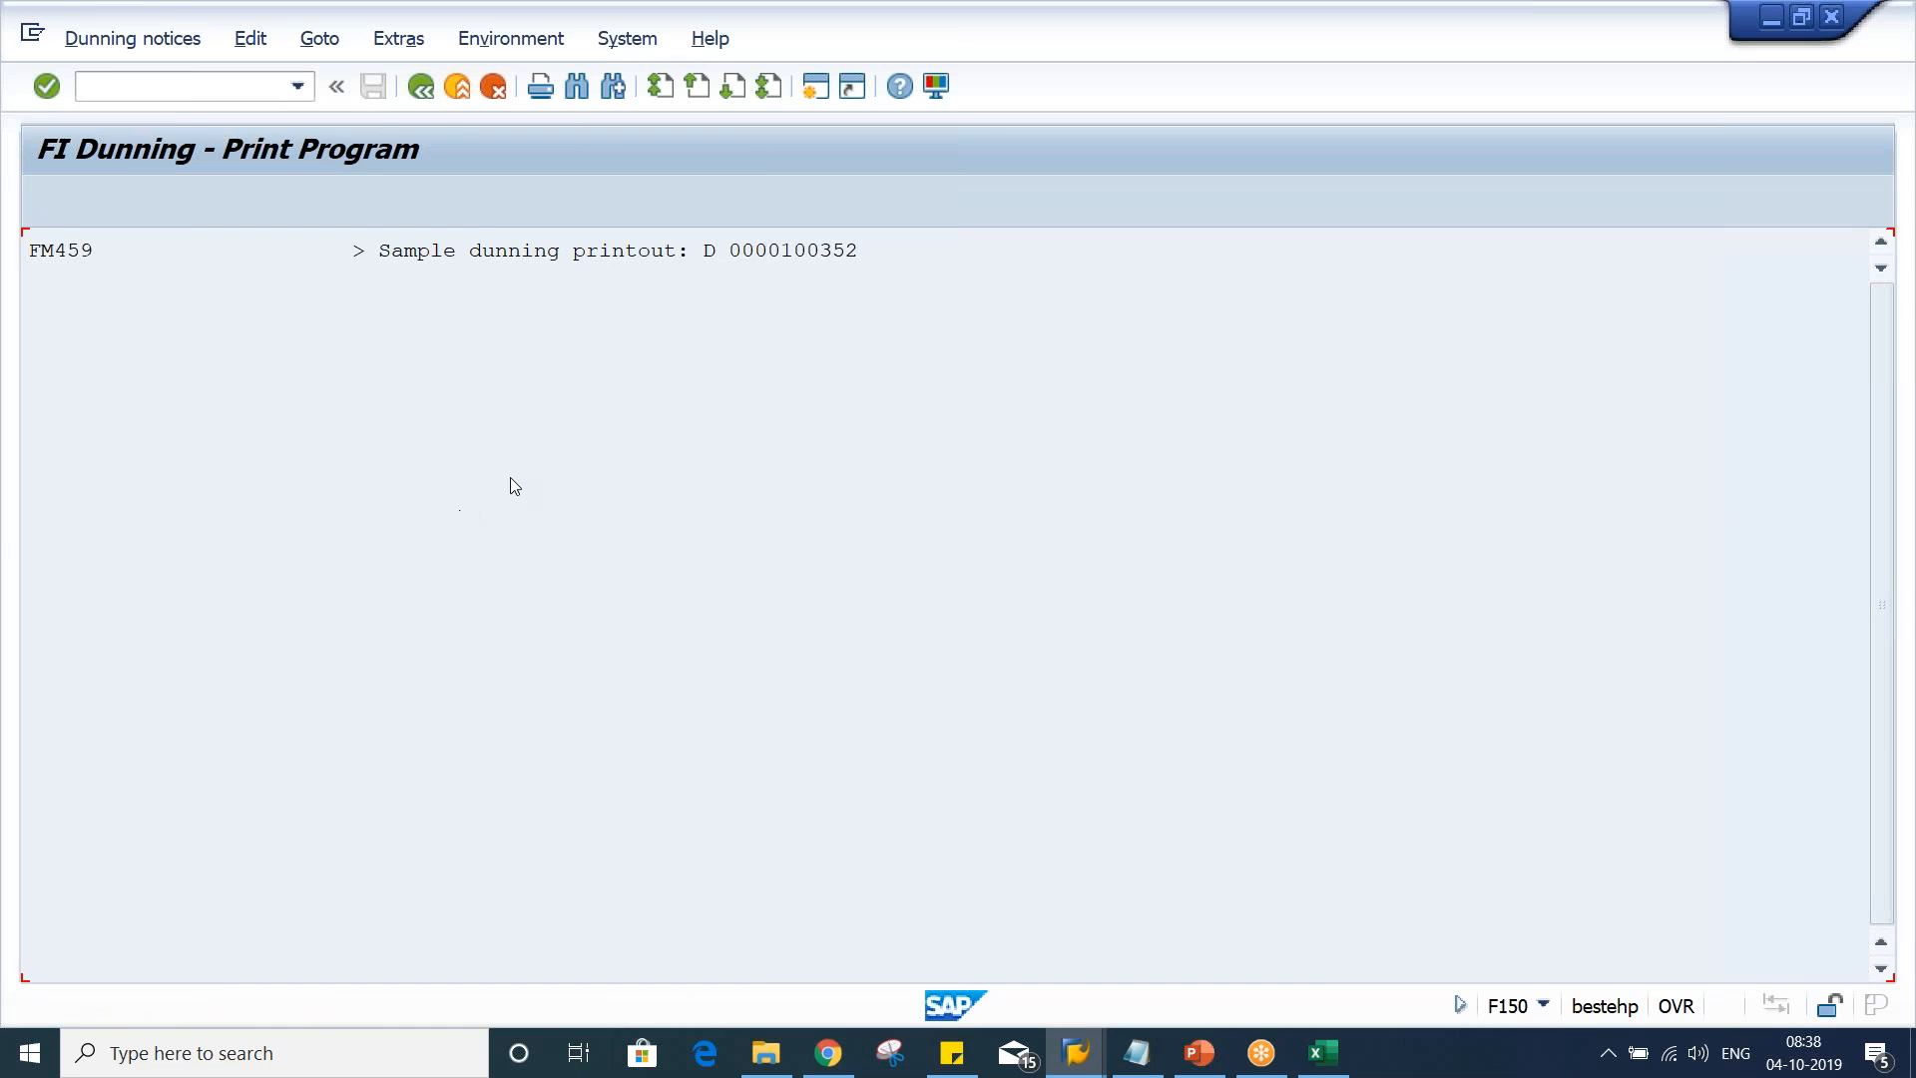
click(368, 549)
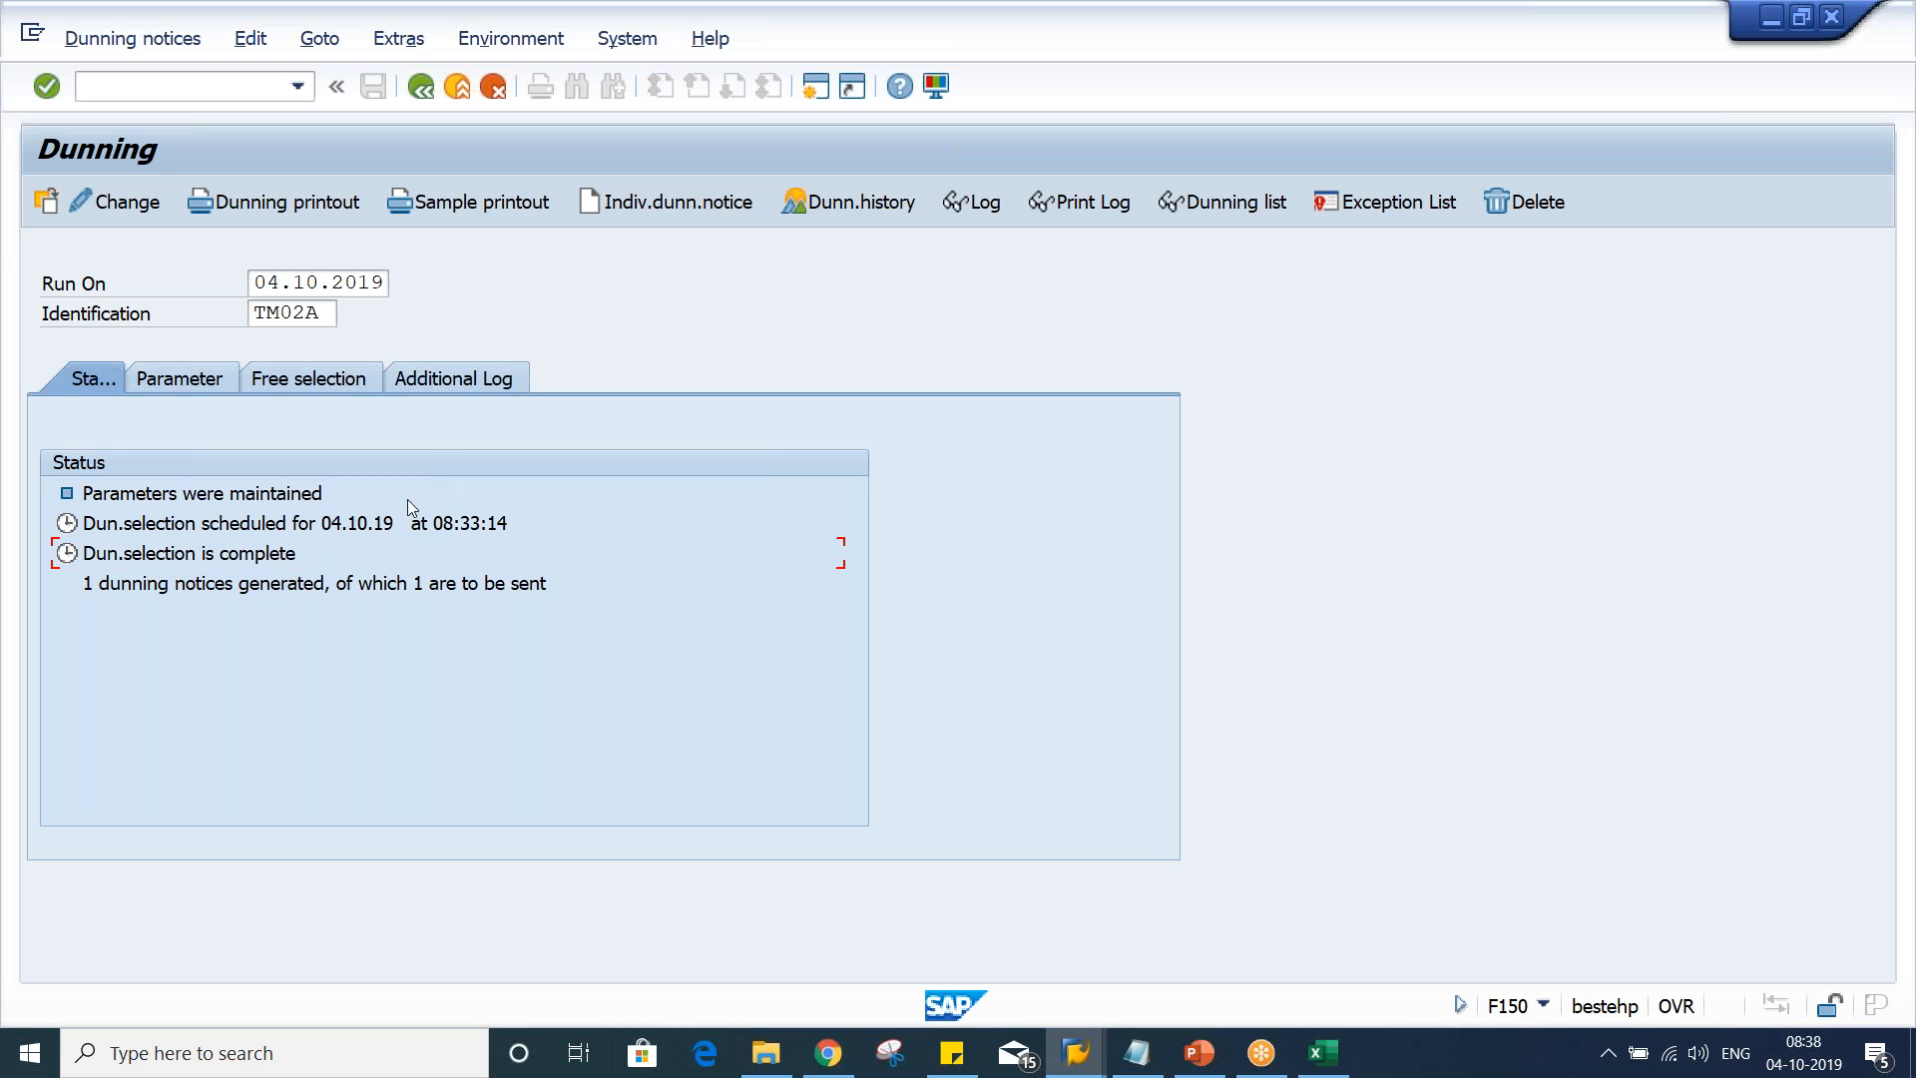
Display the sample printout on output device LP01 again, review the notice, and return to the run's status
click(494, 208)
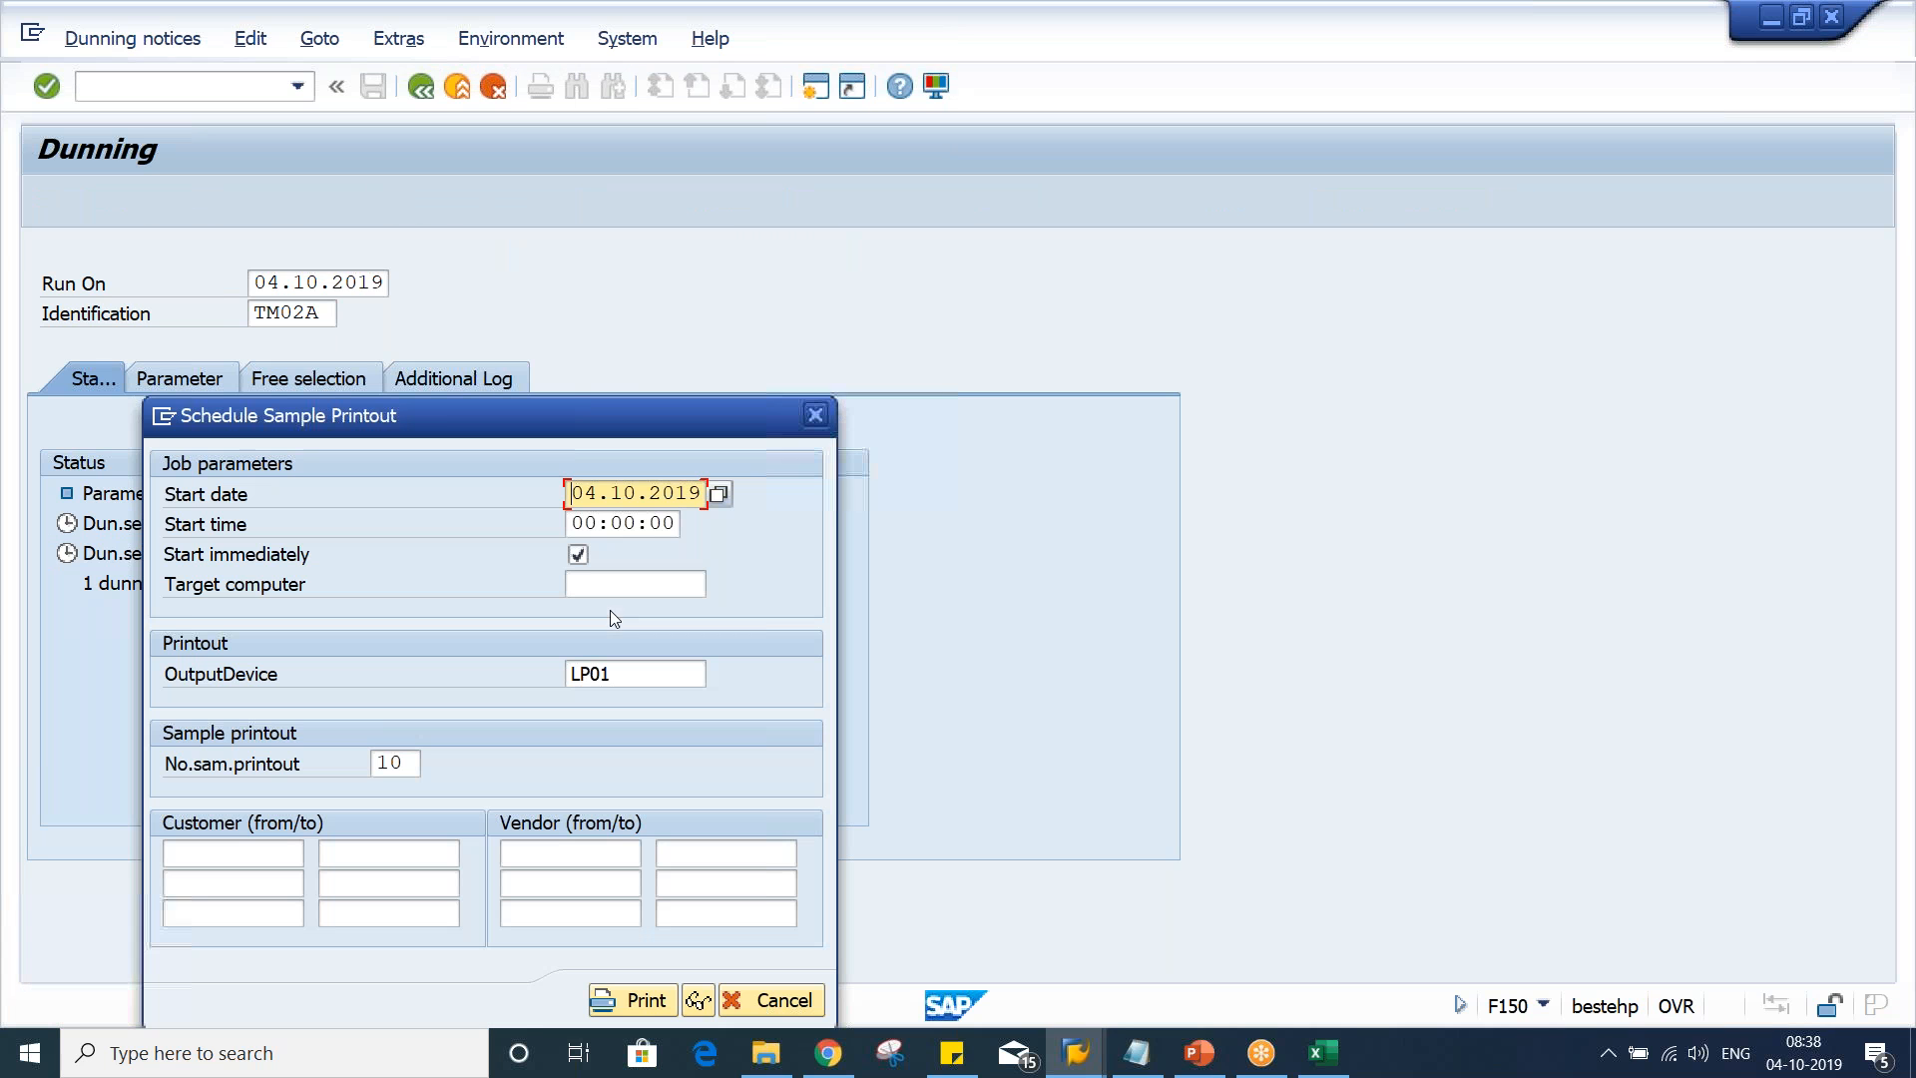
click(698, 1000)
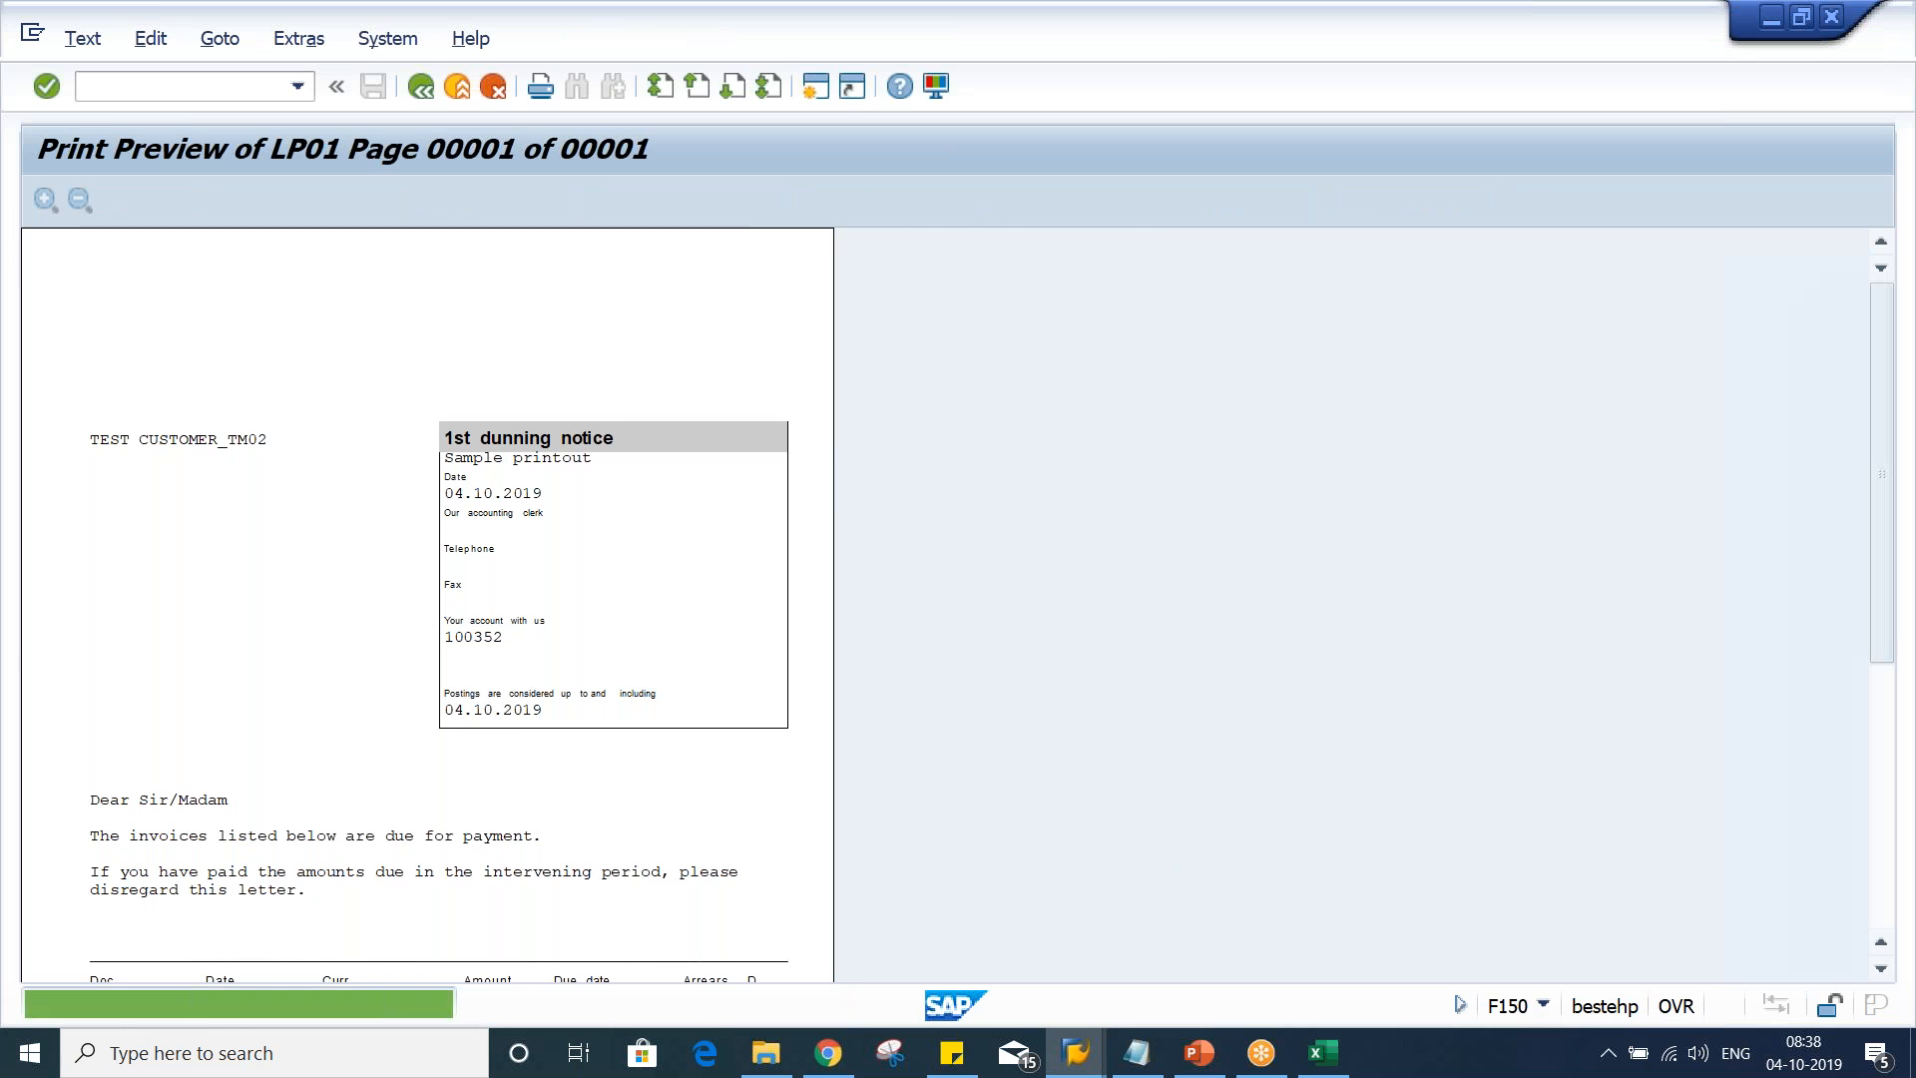
scroll(630, 488, down, 2)
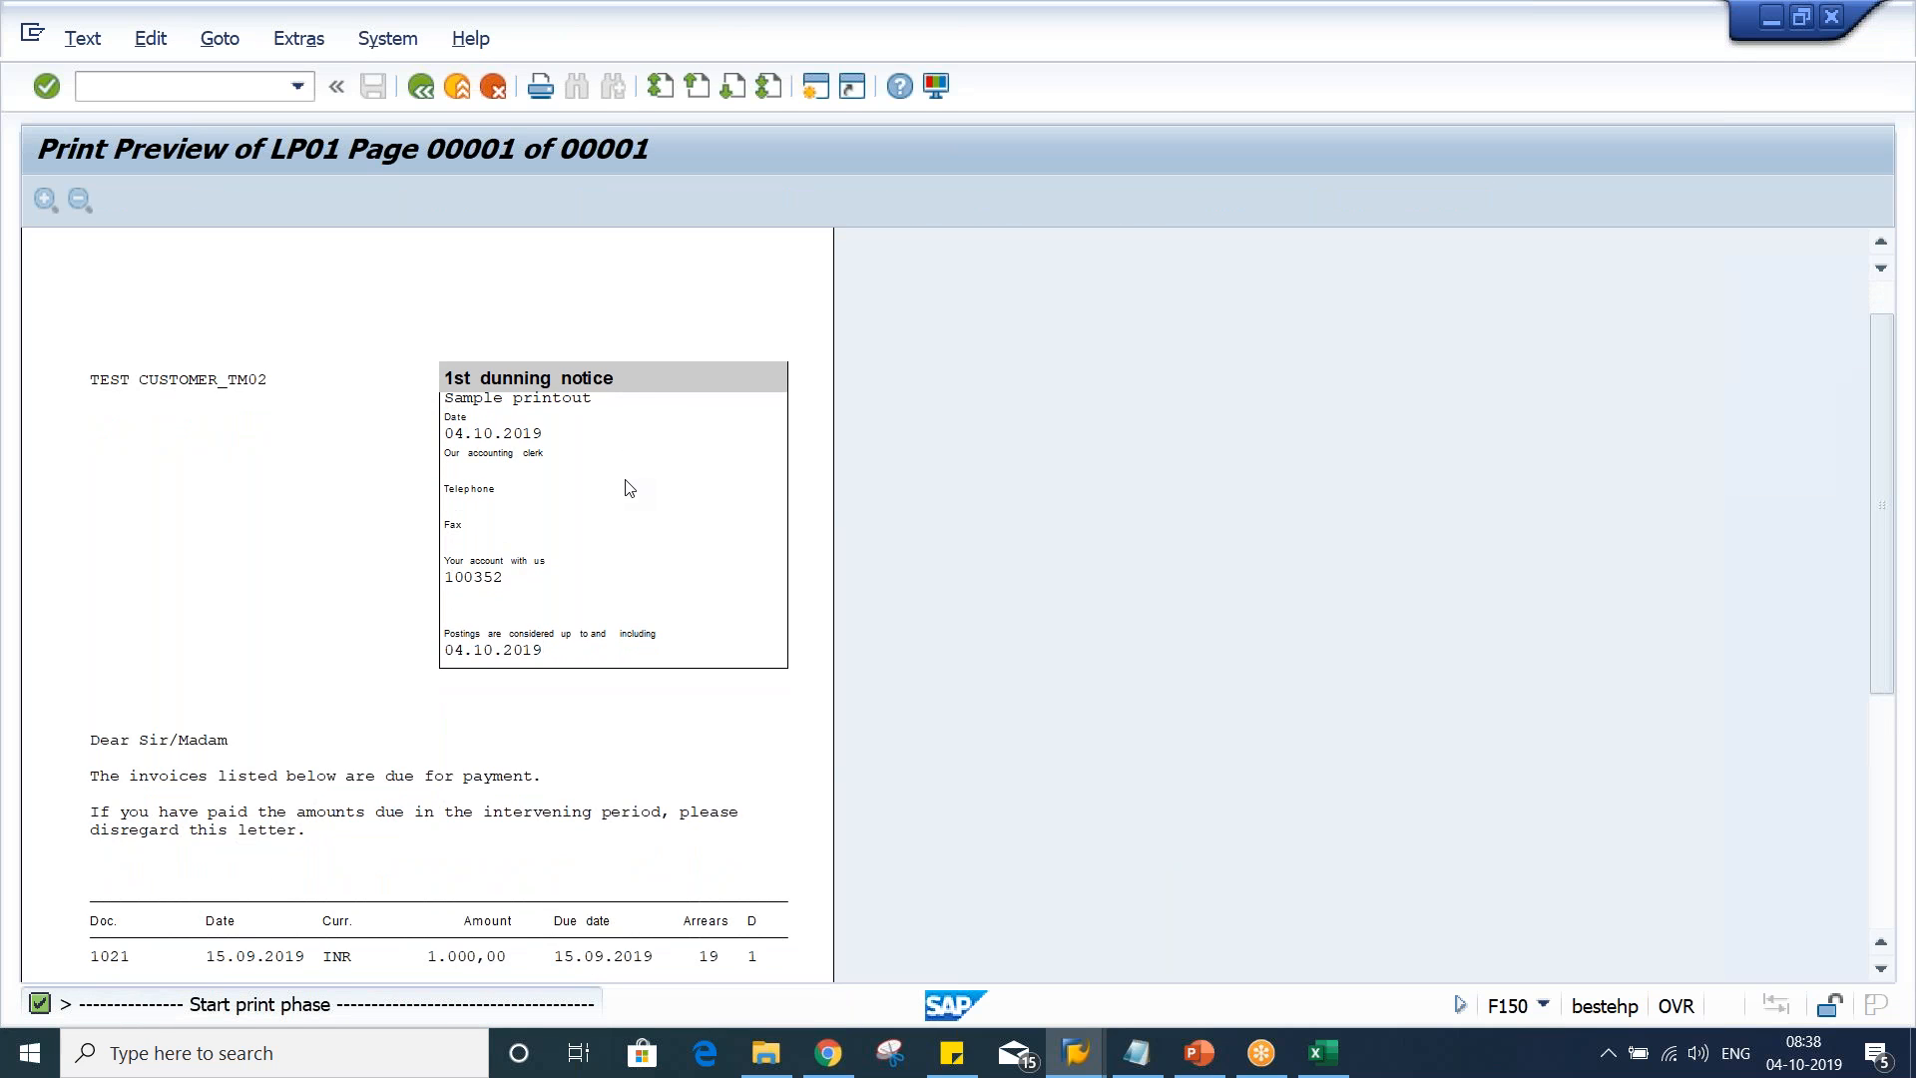
click(421, 88)
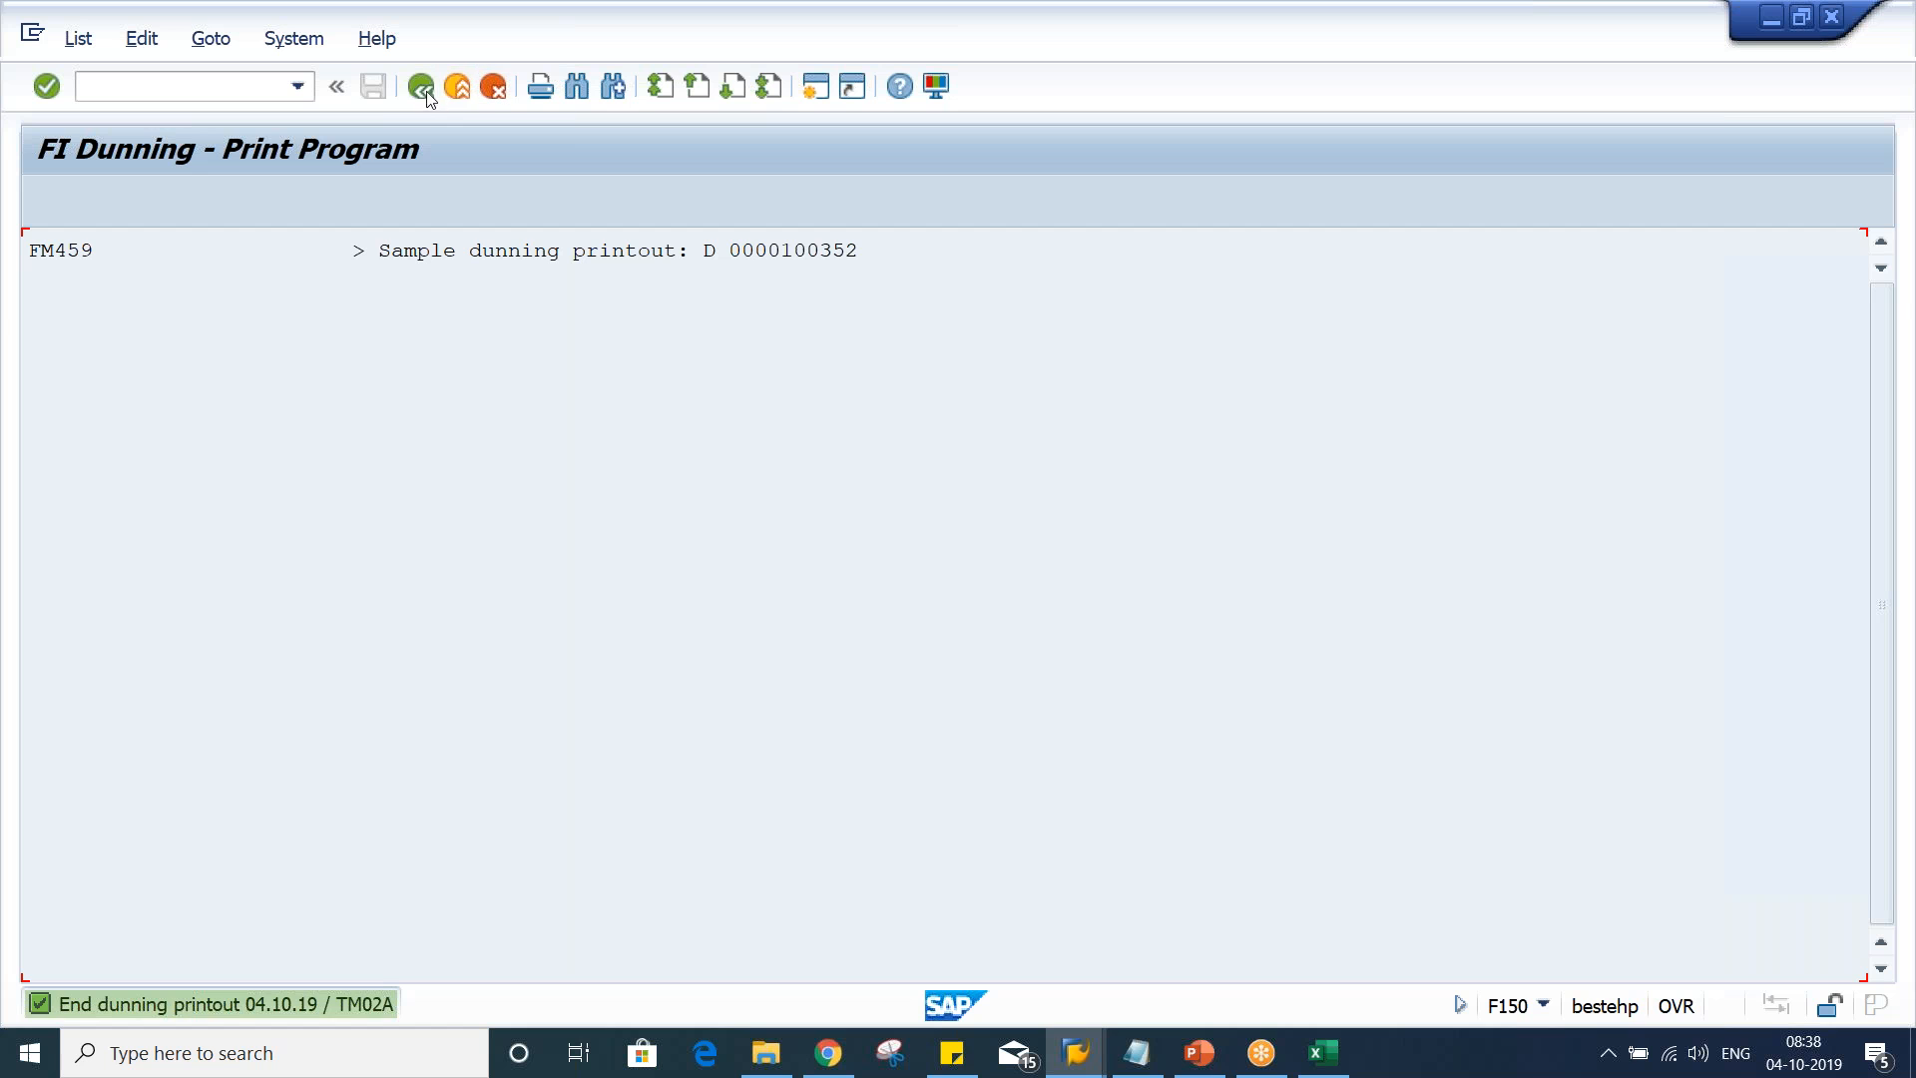
key(F3)
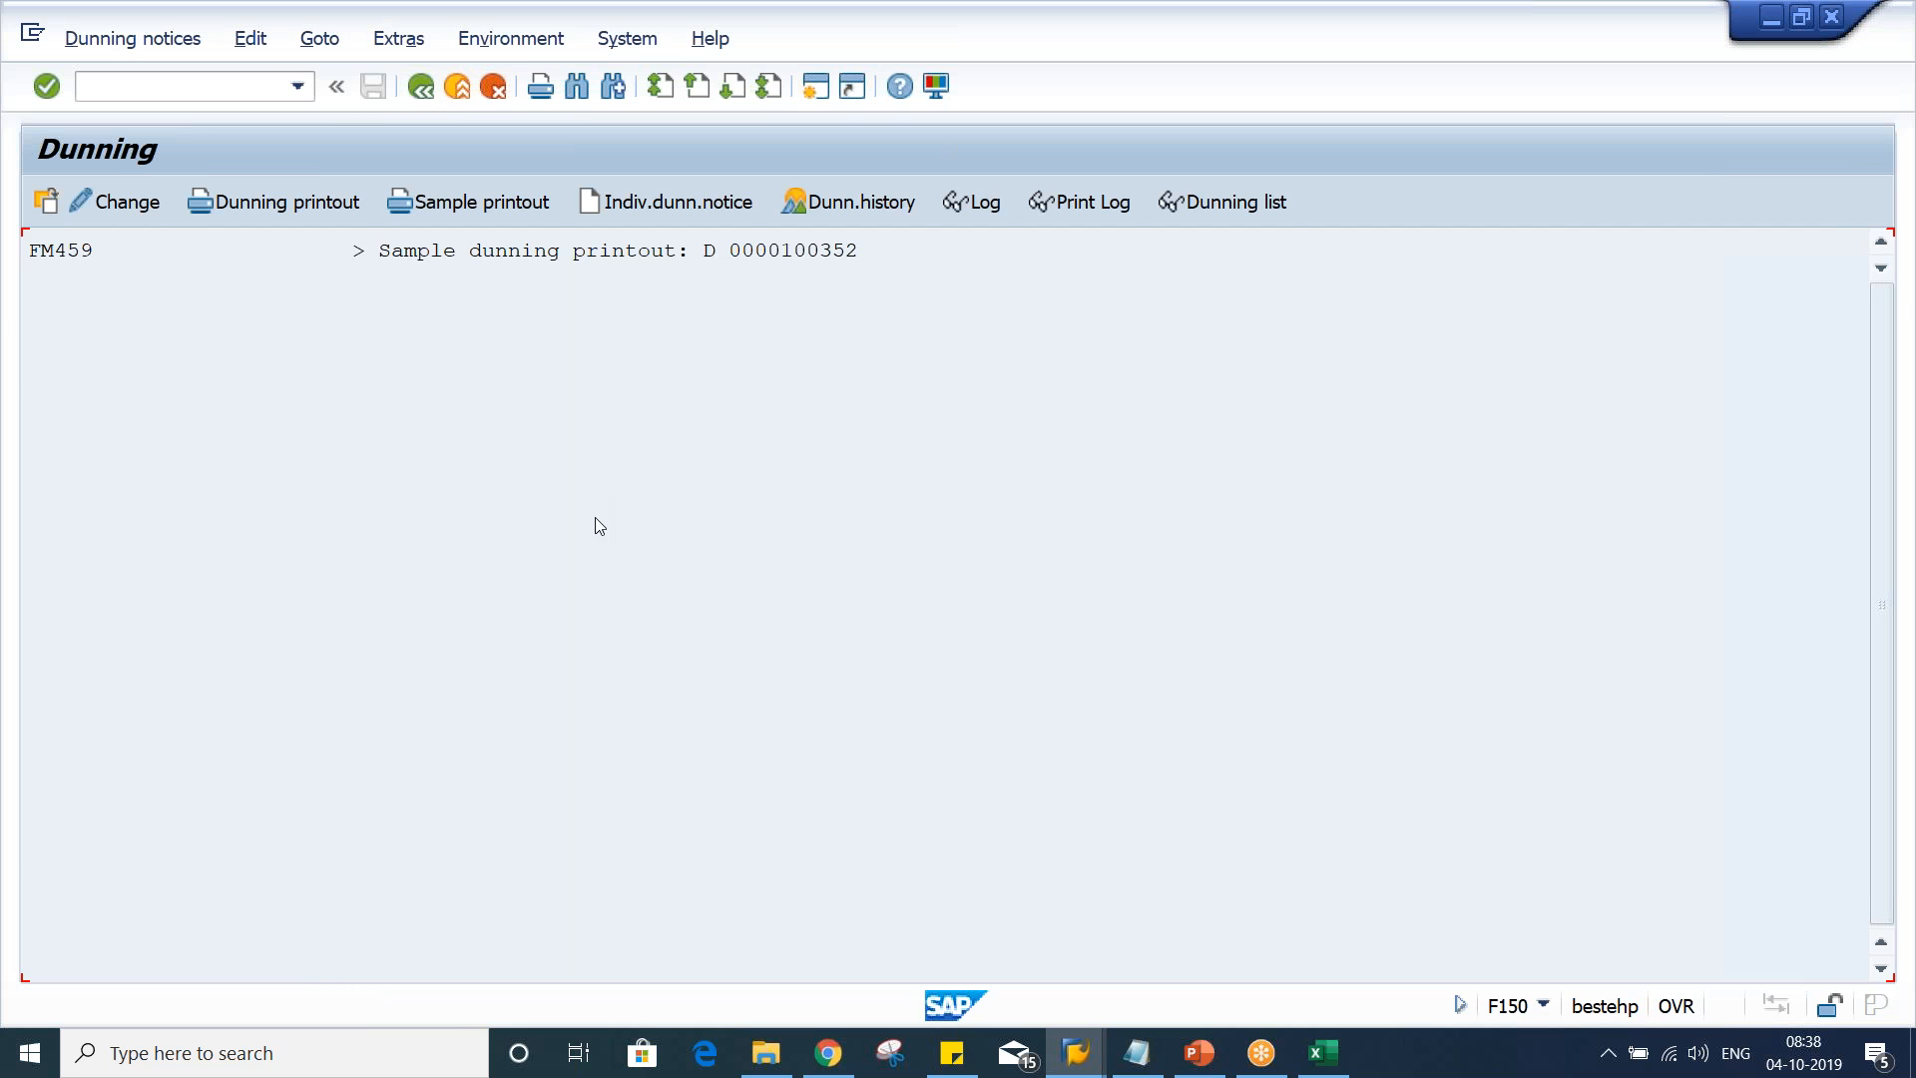
click(515, 552)
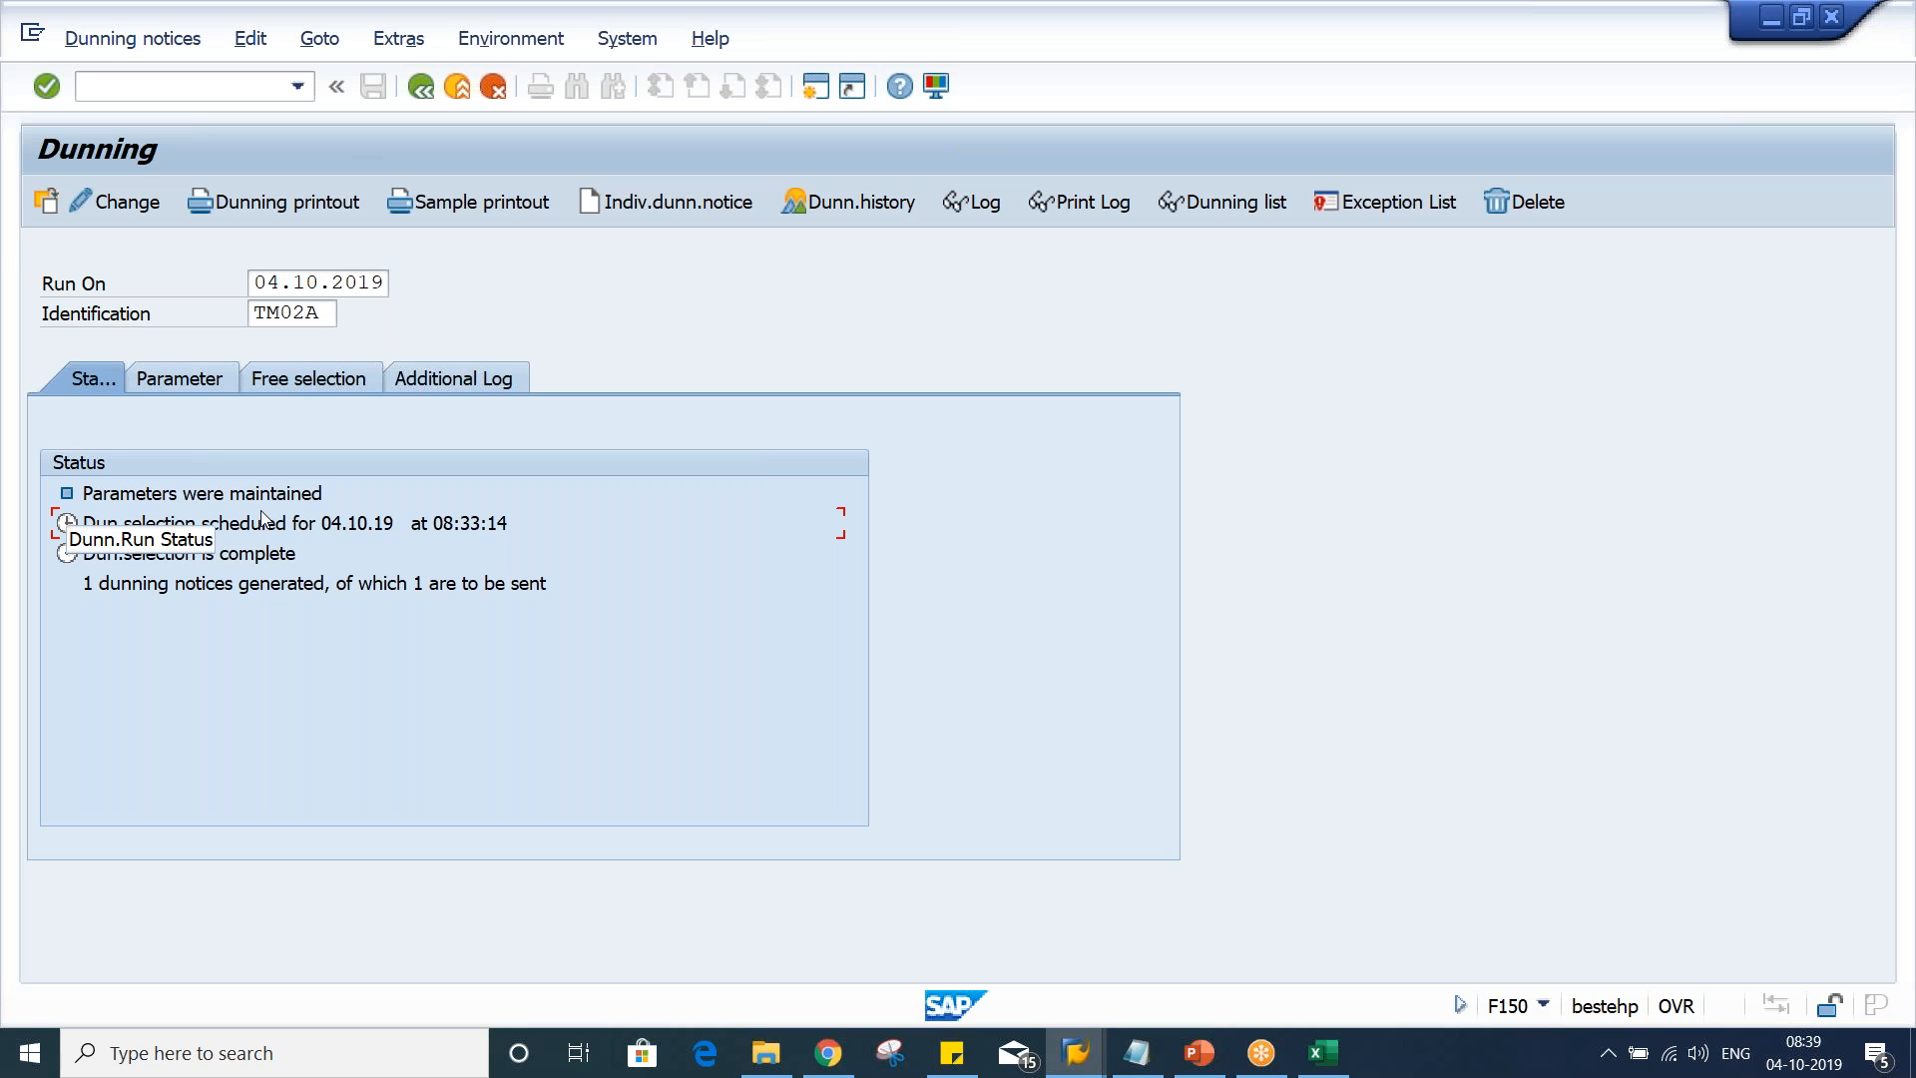
Switch to the Class workbook in Excel and enter 1000 in E15 and OD in F15 on Sheet3
click(1314, 1068)
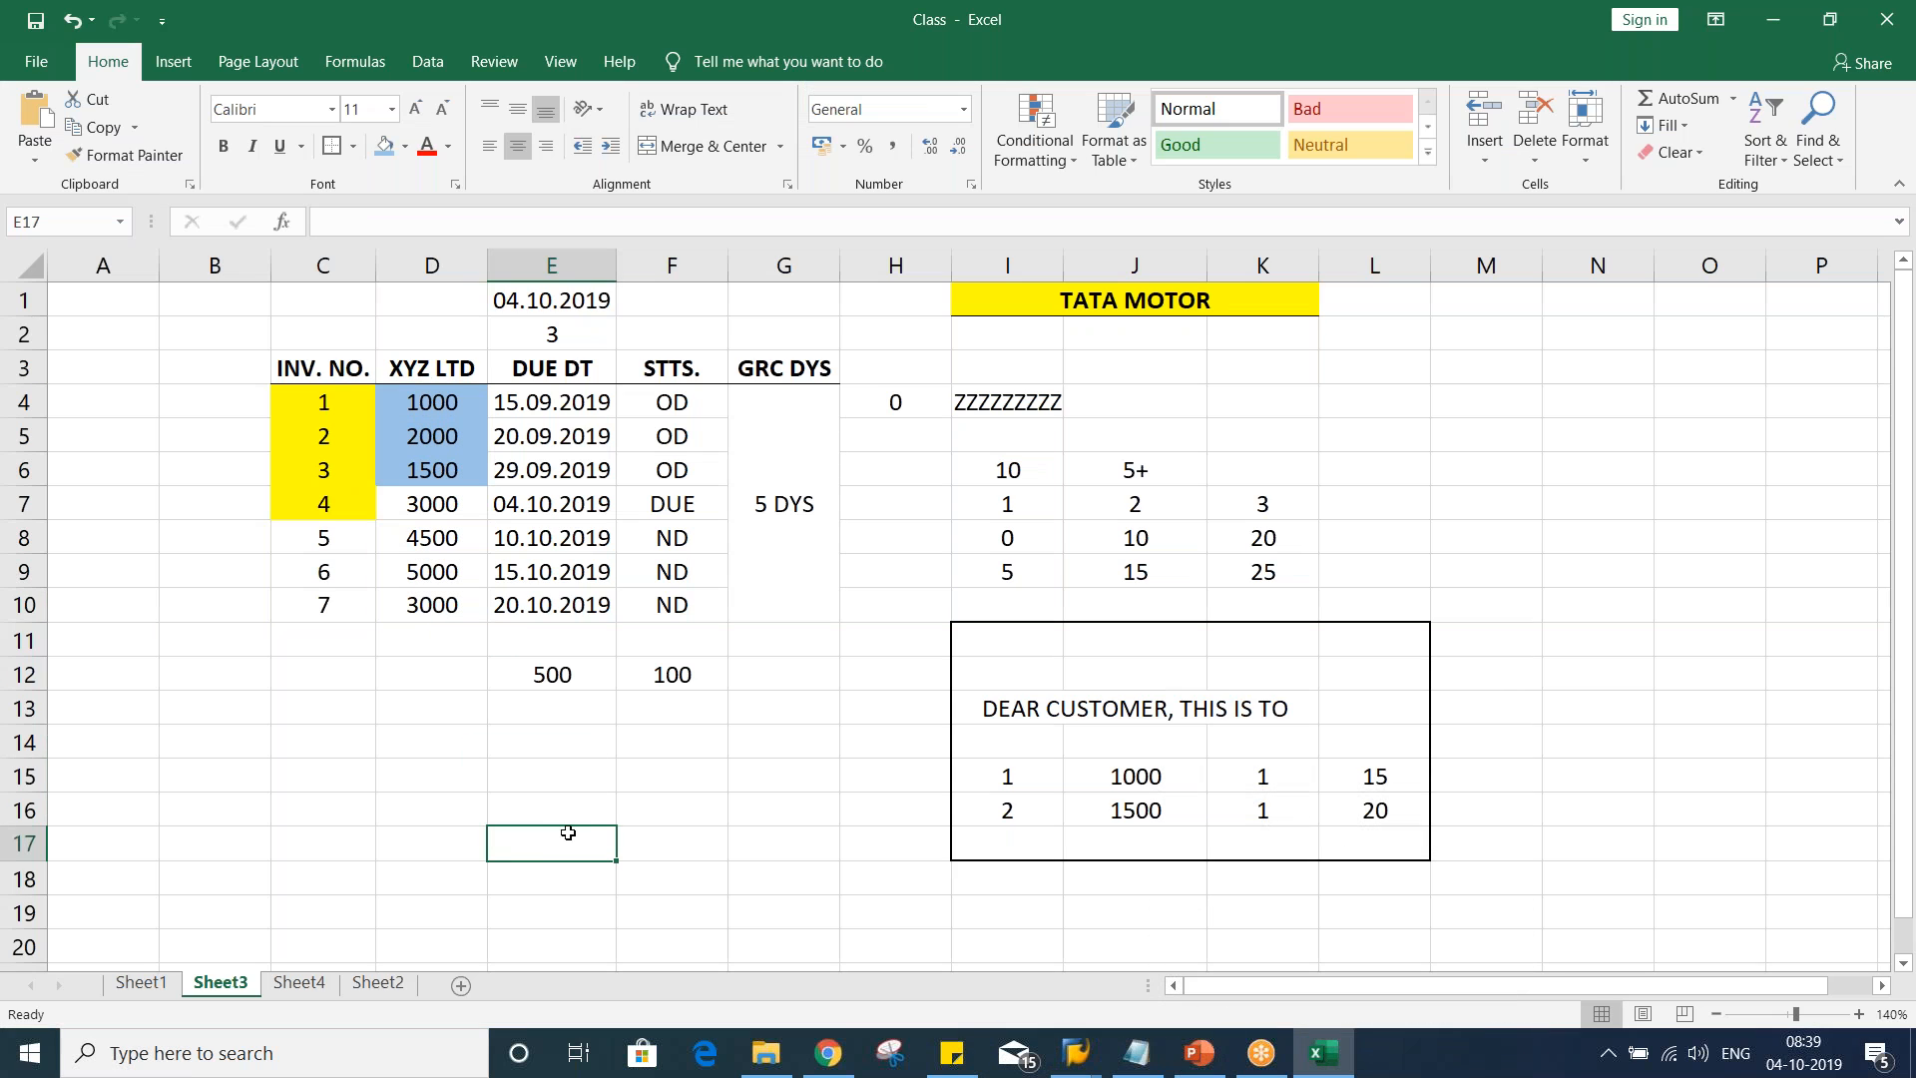
click(568, 782)
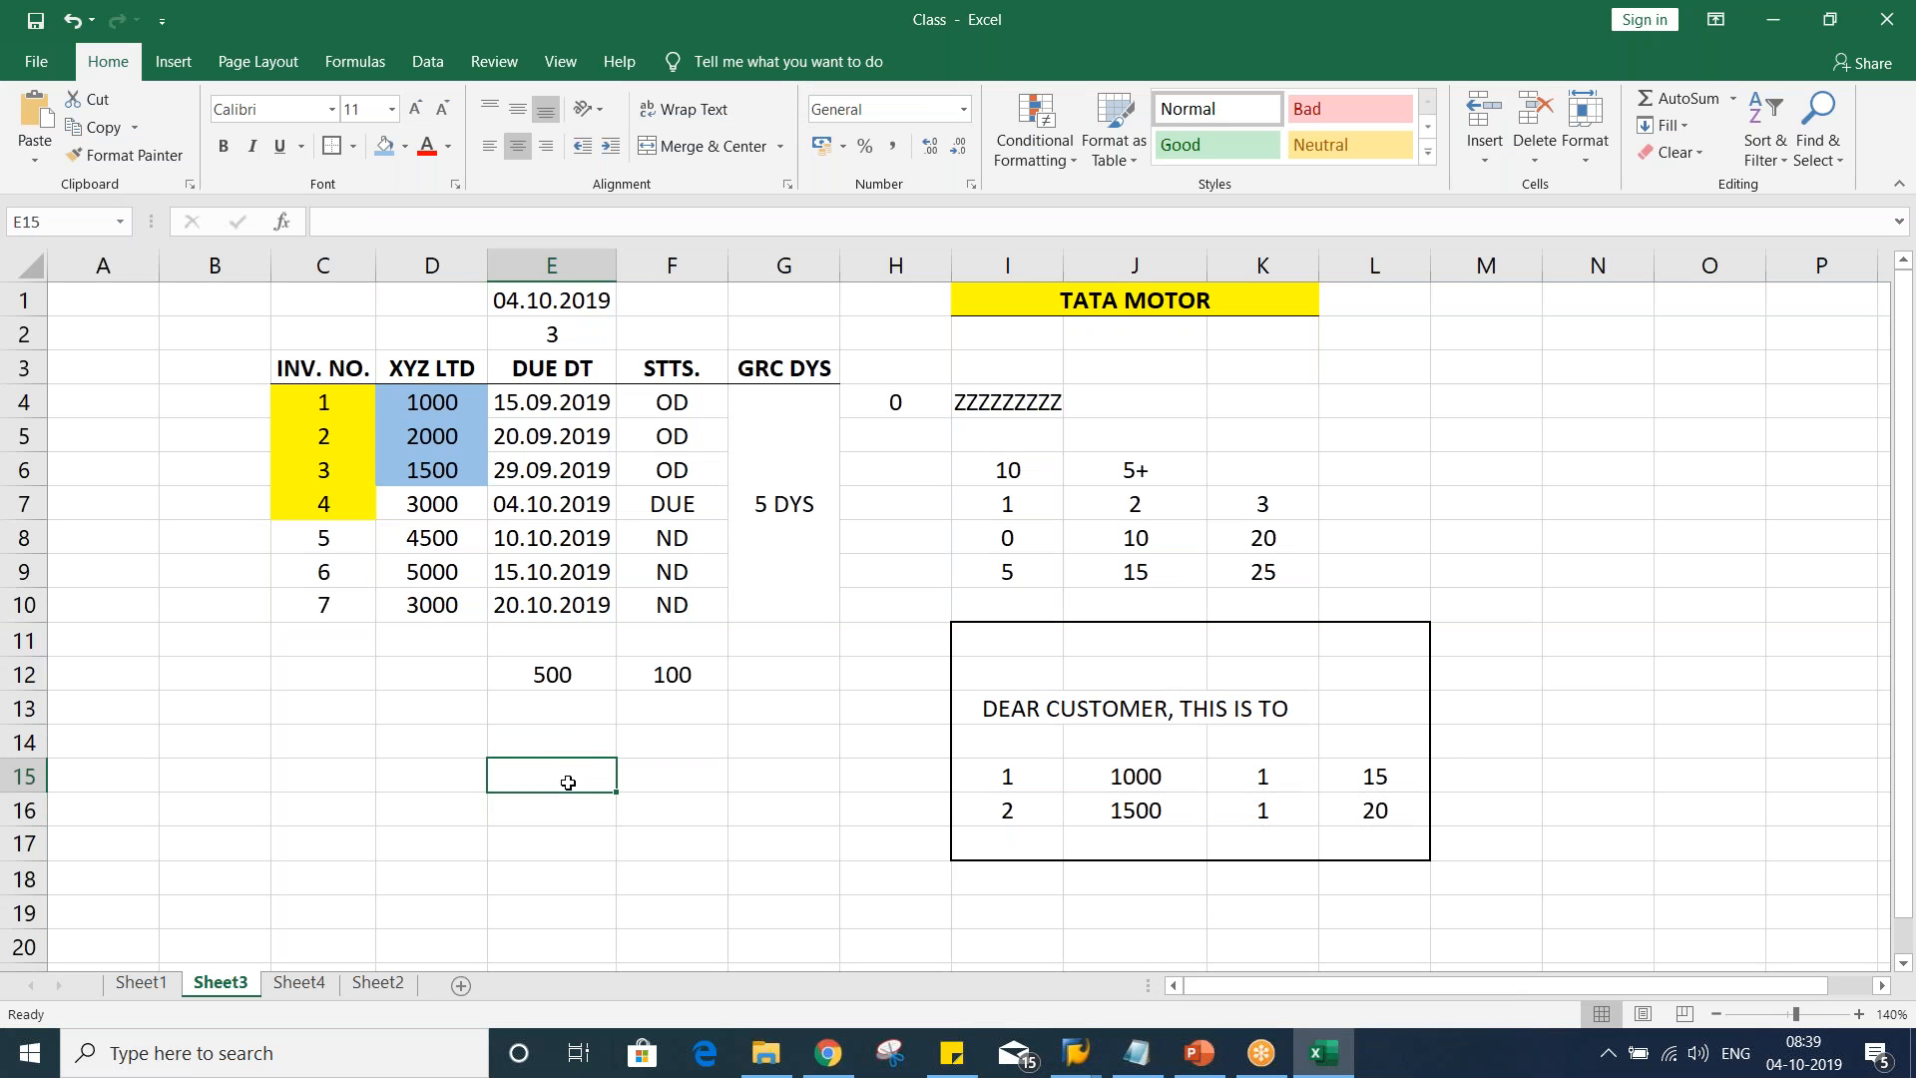
text(1000)
key(Return)
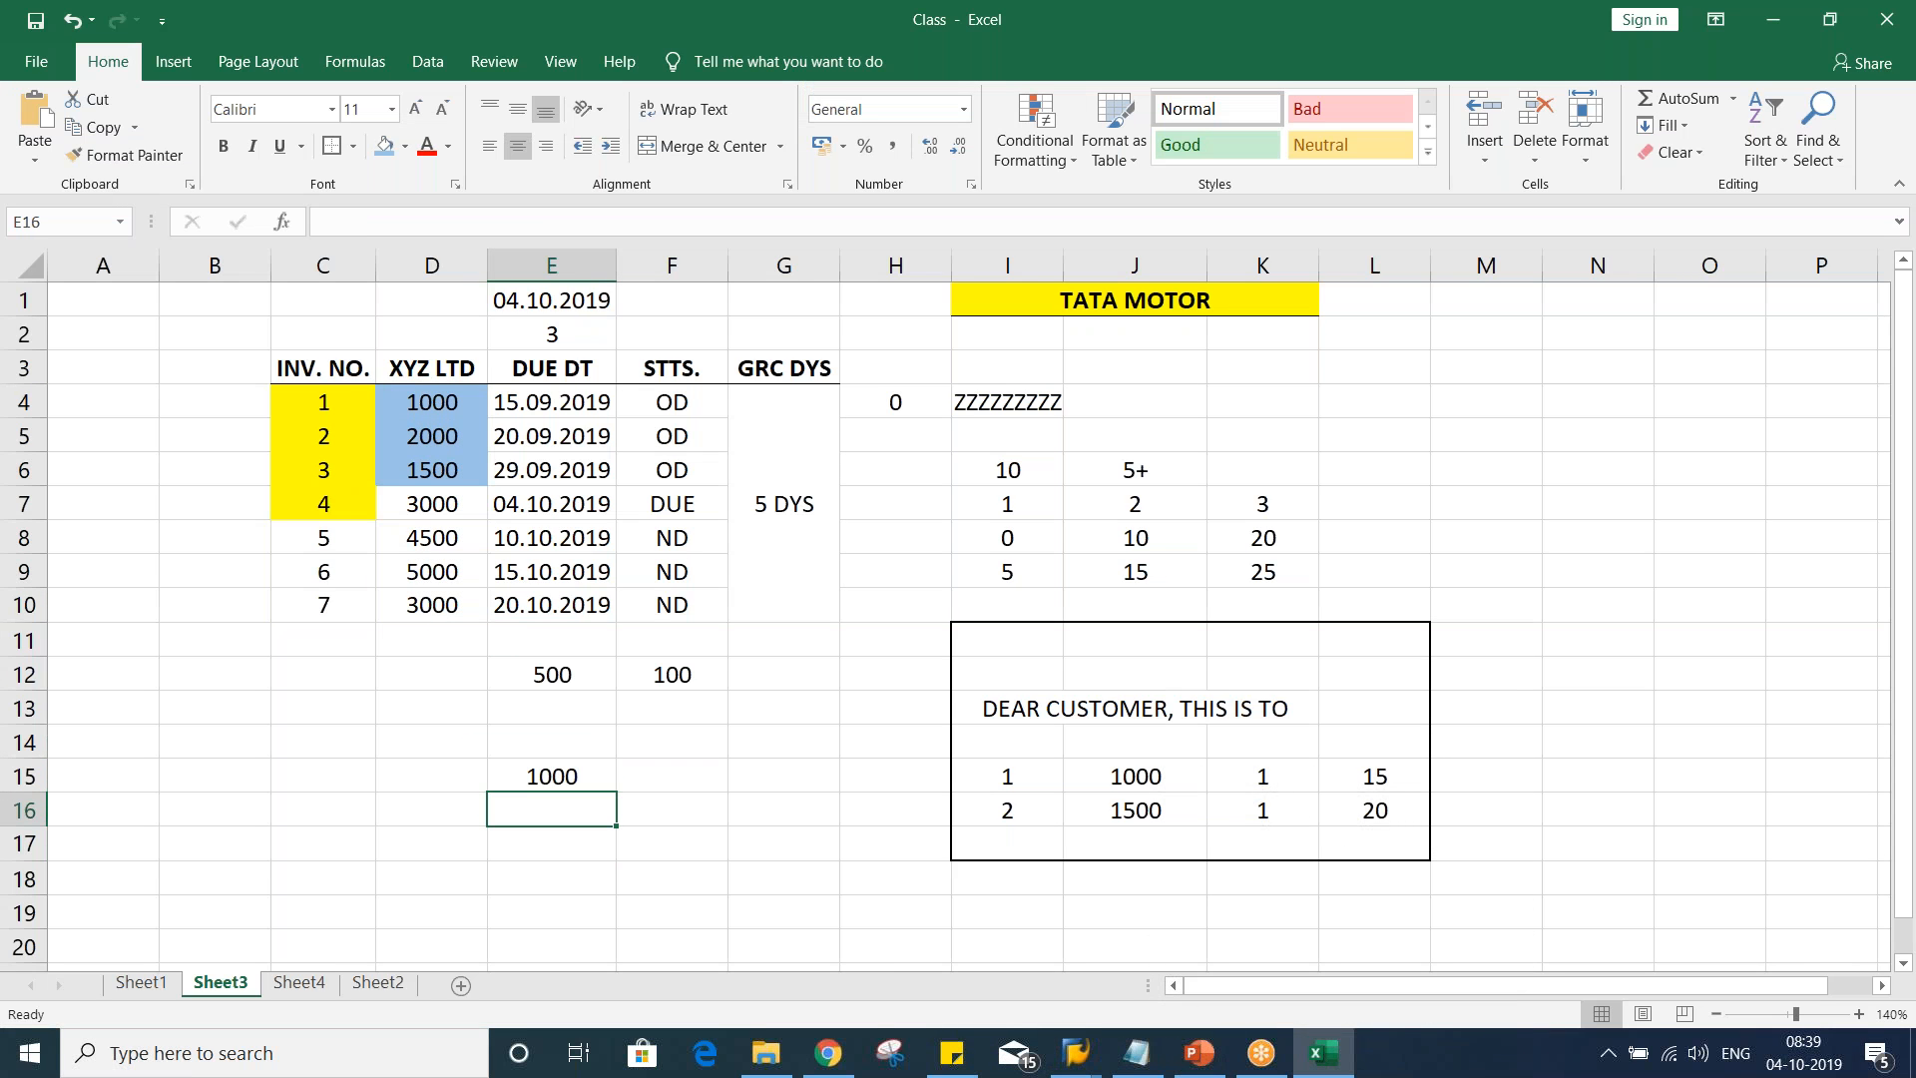
click(663, 774)
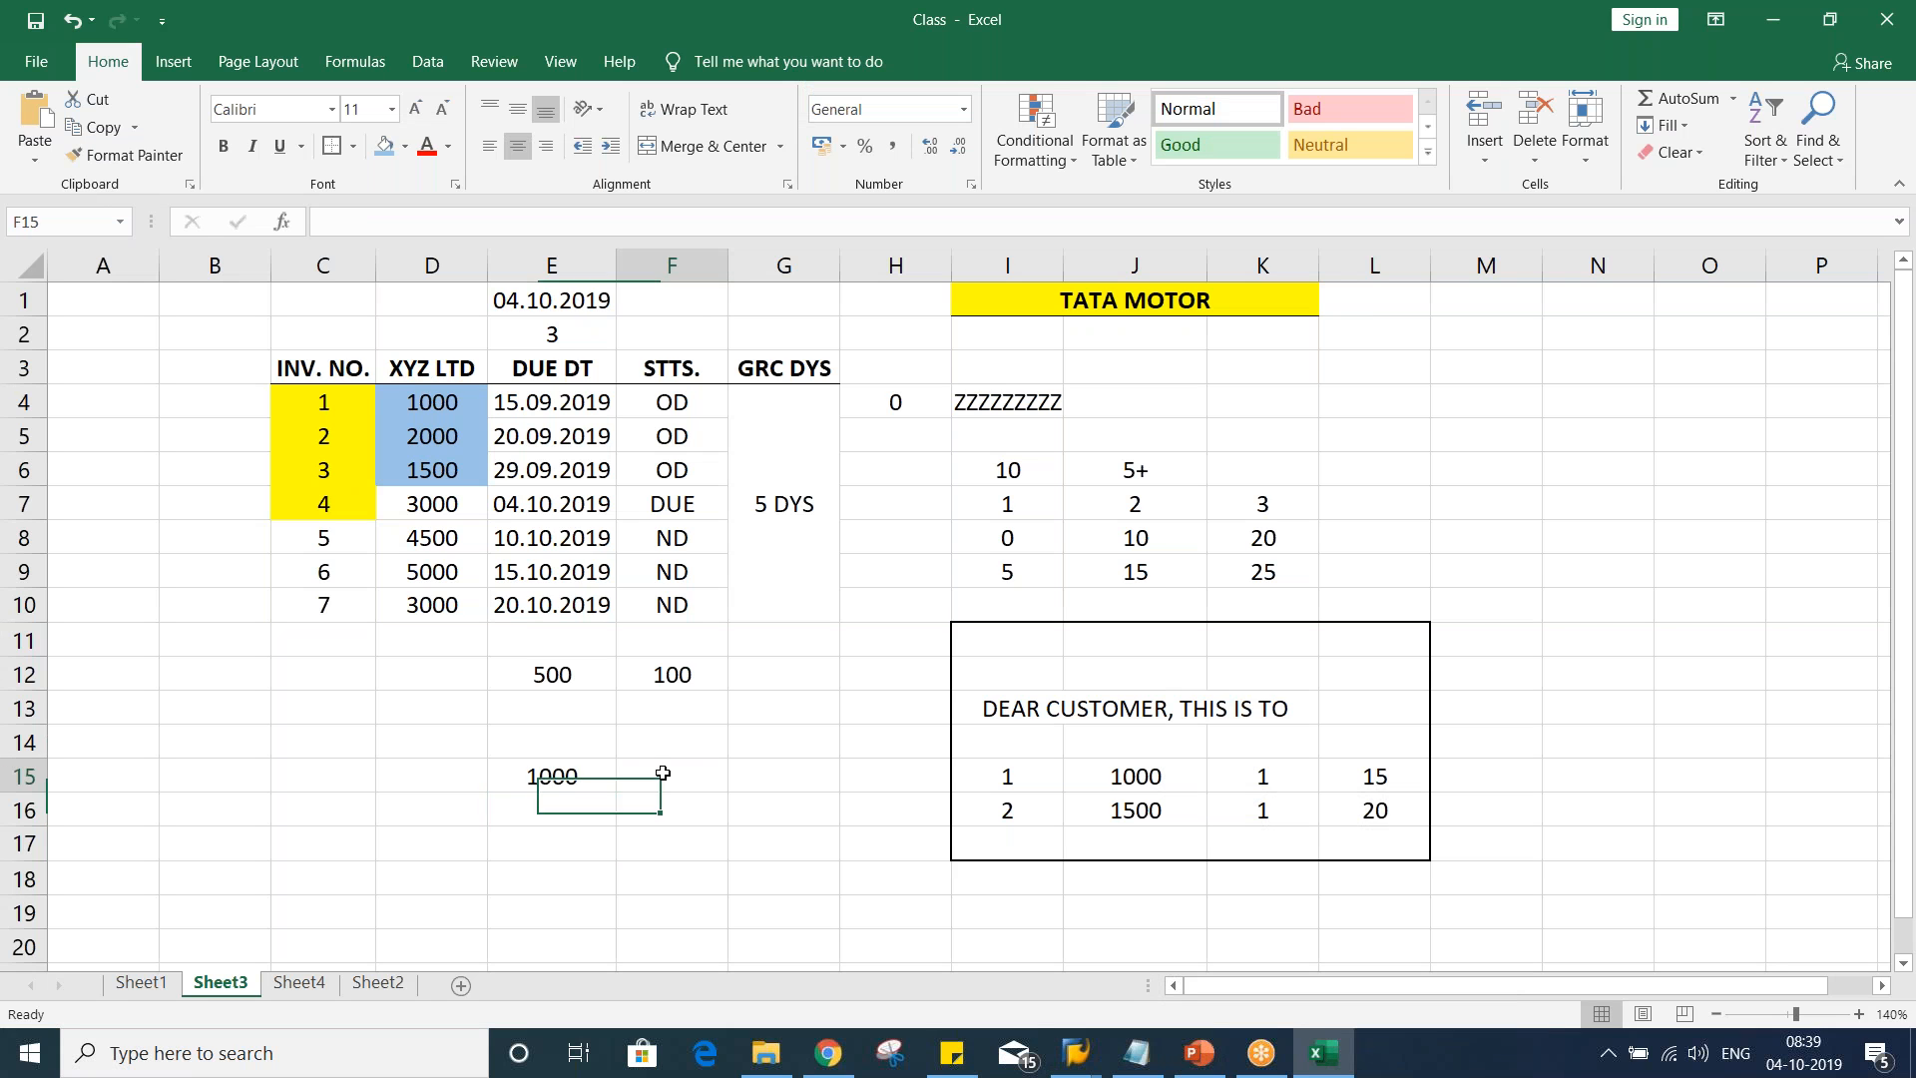
text(O)
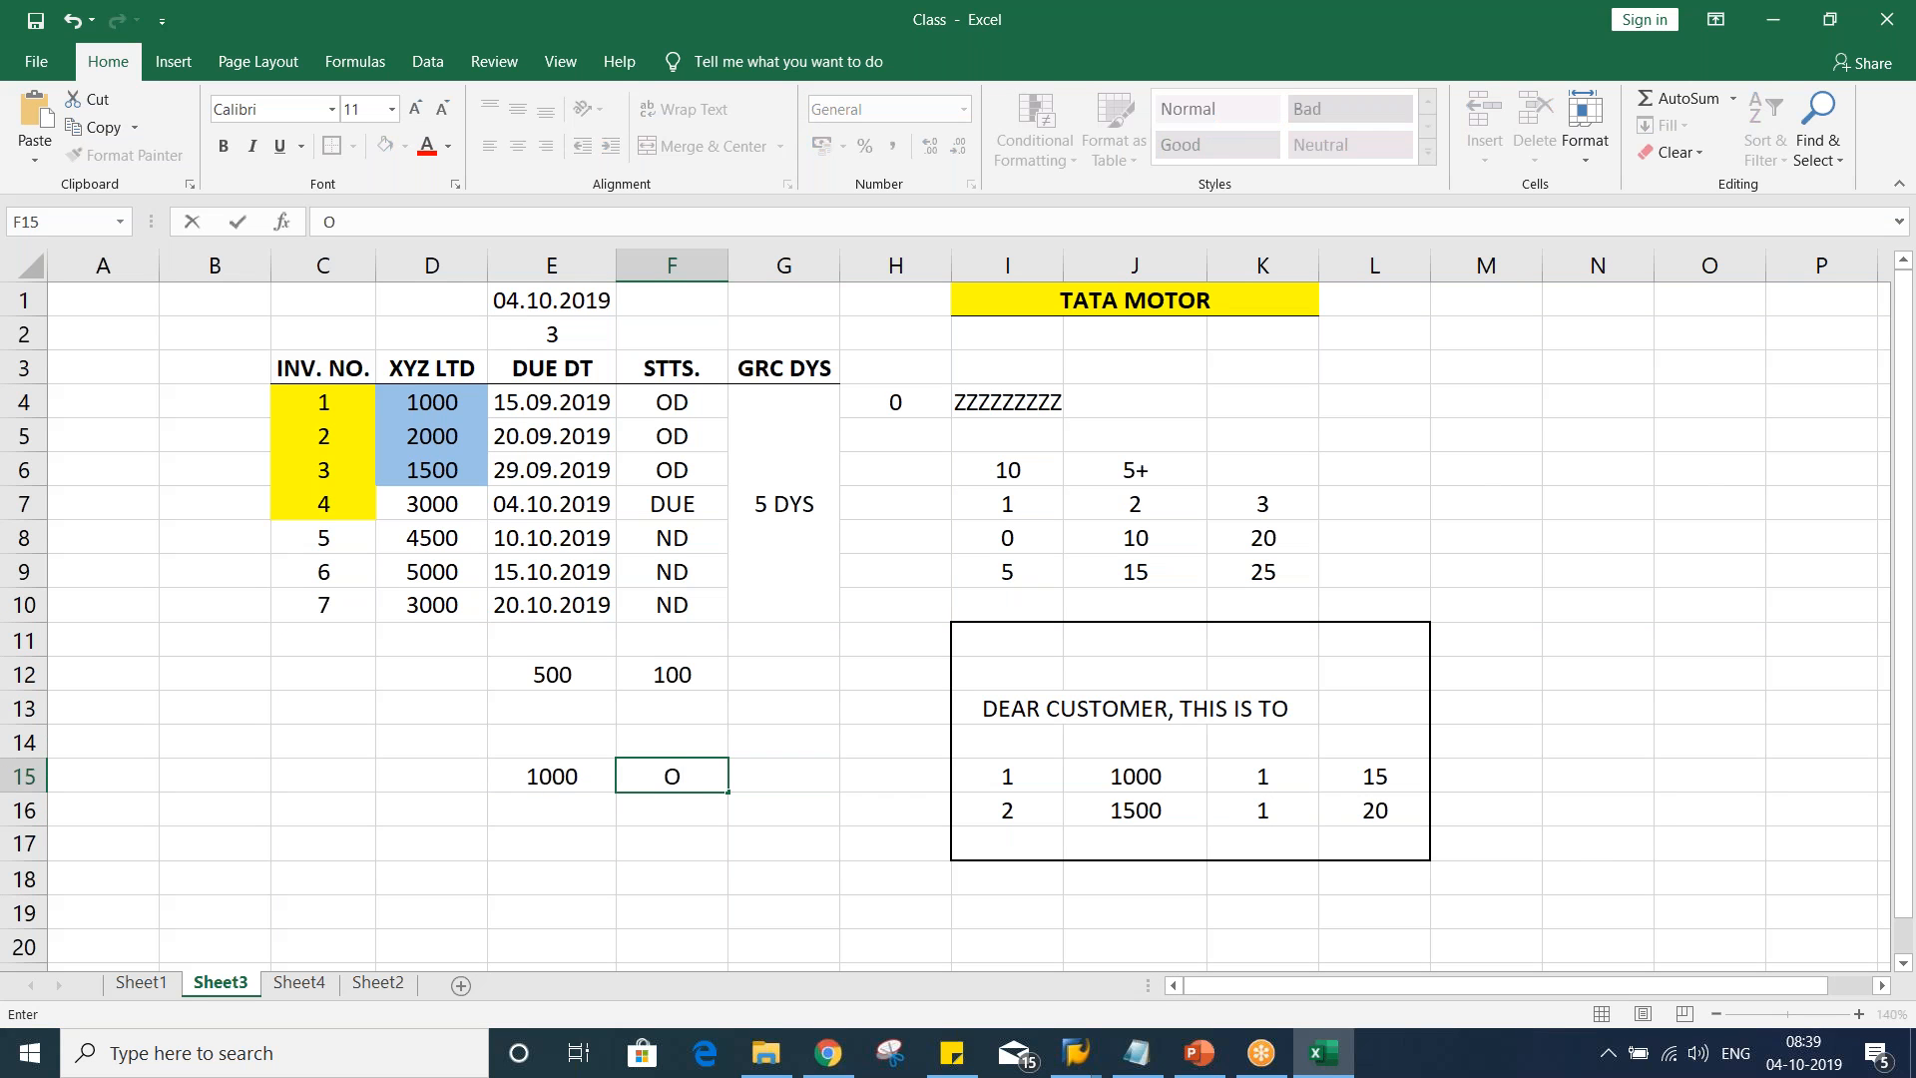
text(D)
key(Return)
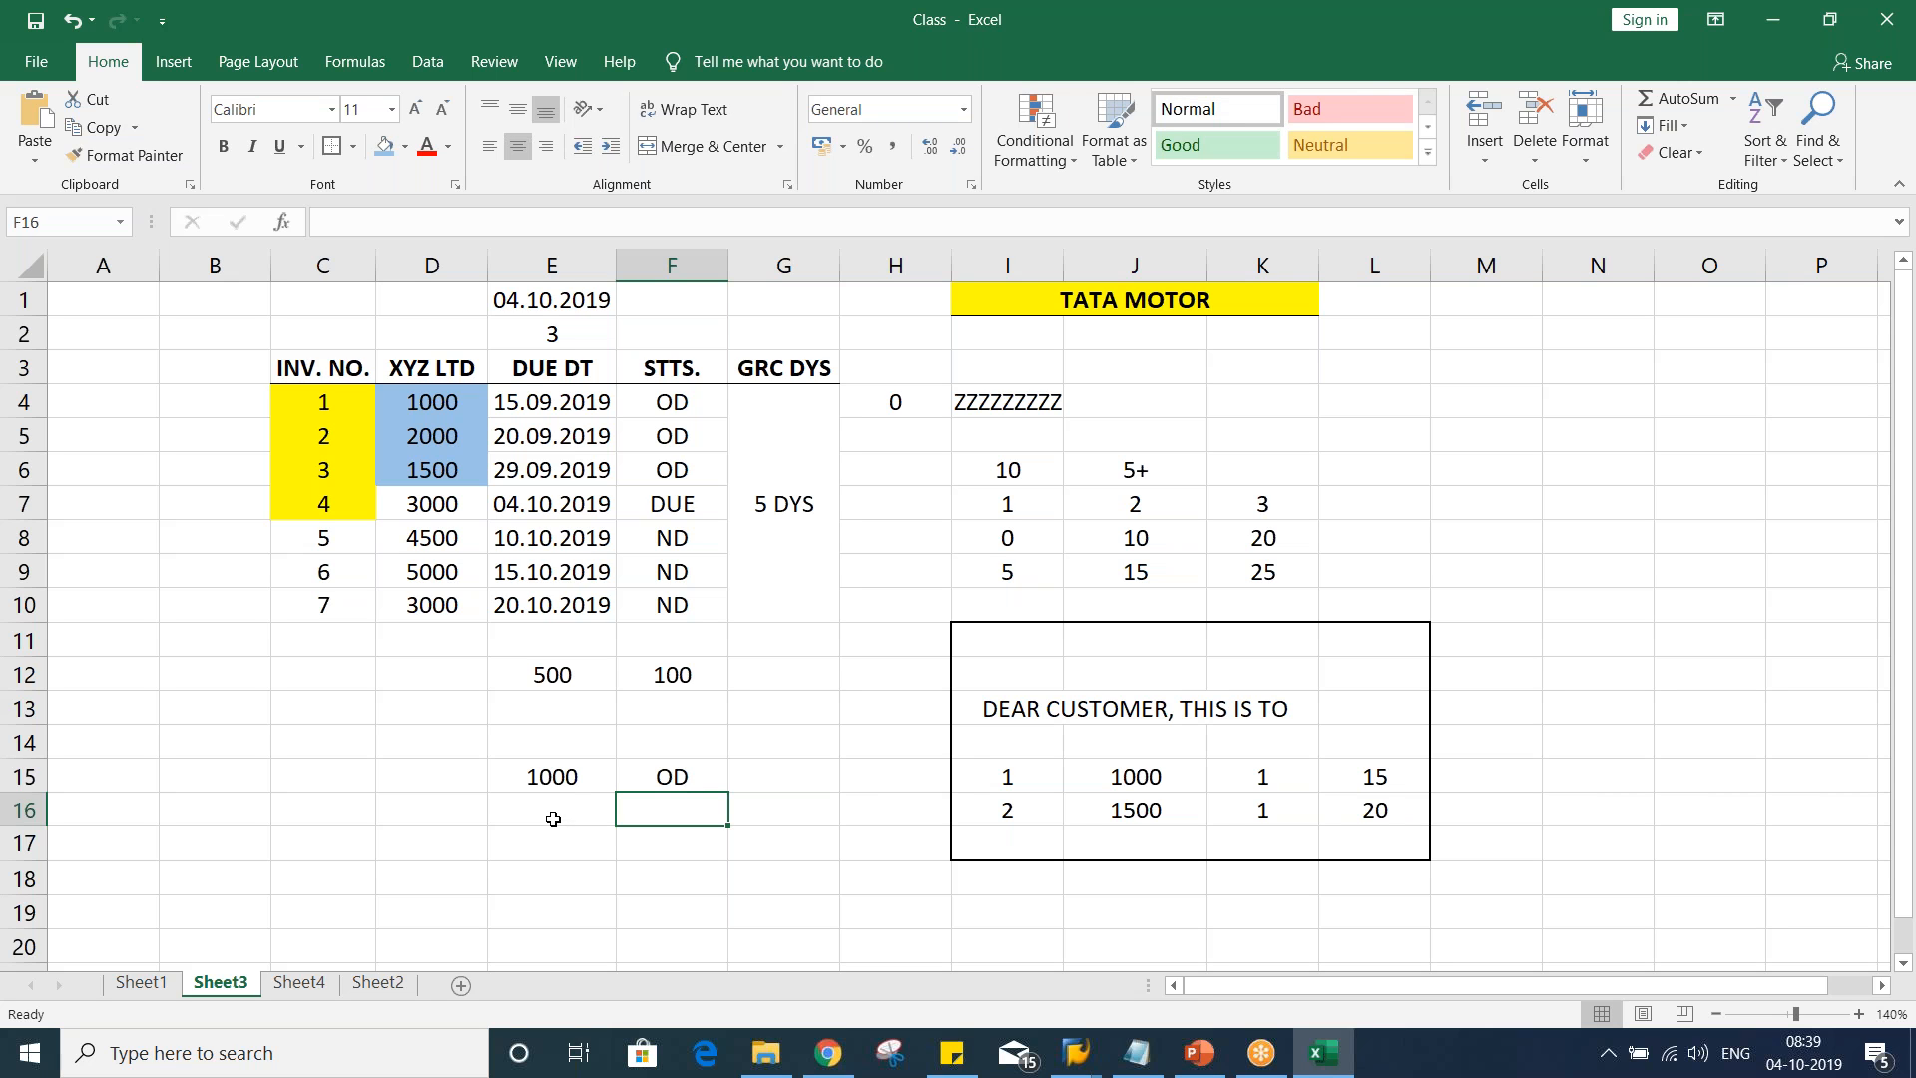
click(561, 732)
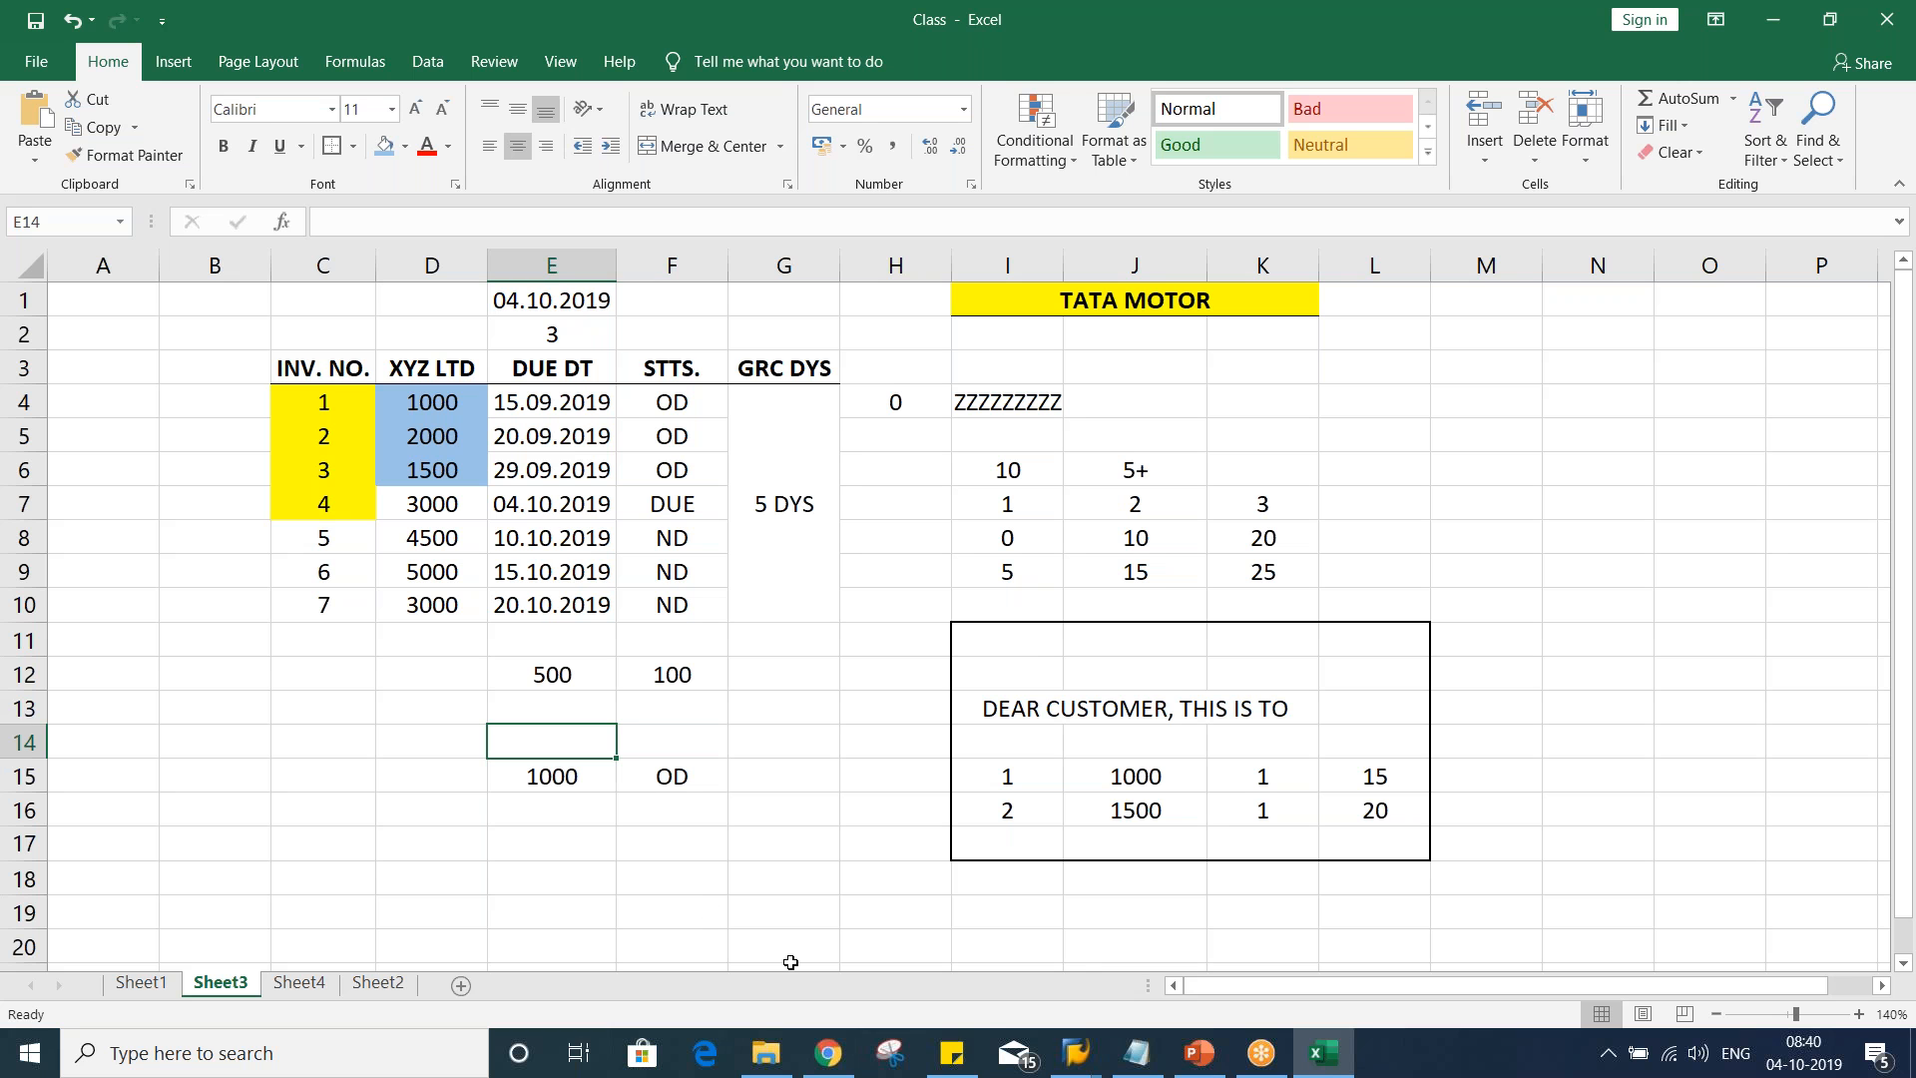
Switch to the SAP customer invoice session and start transaction F-29 to post a customer down payment
click(1063, 1070)
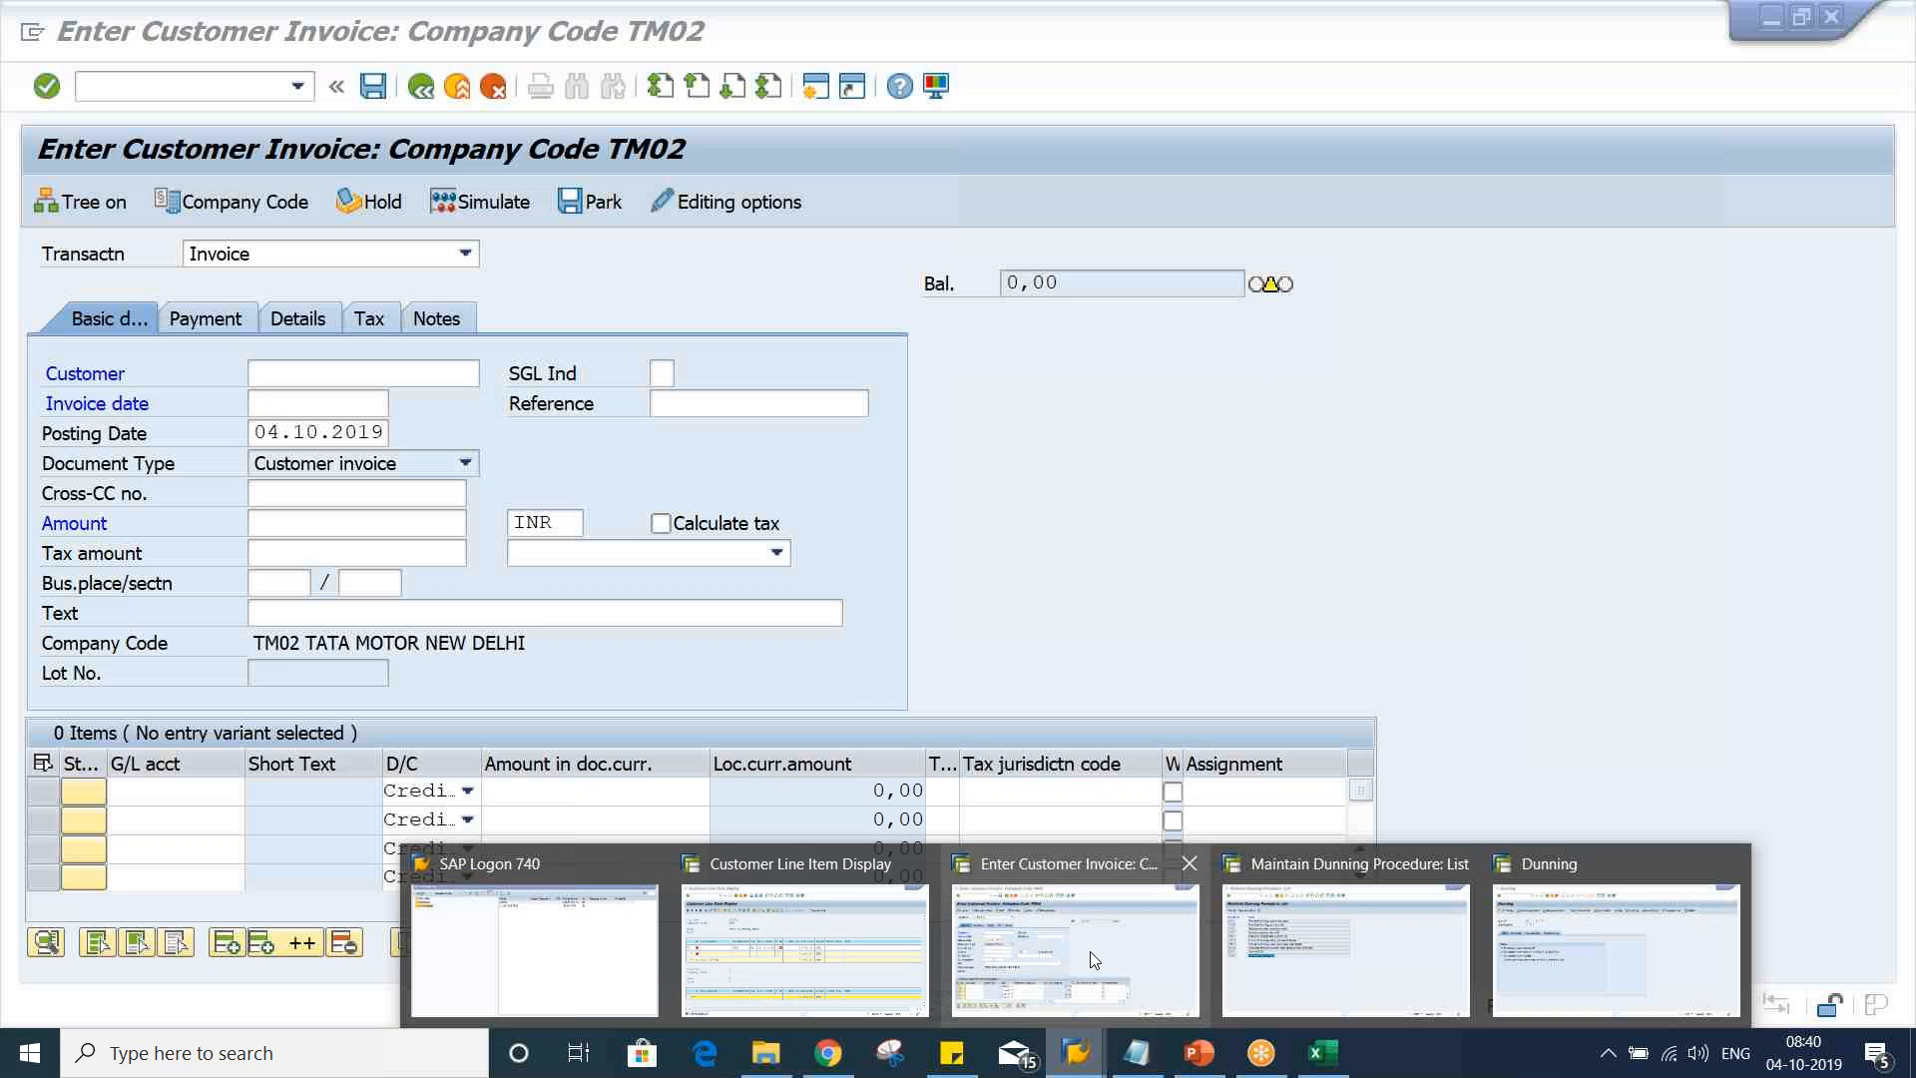
click(1090, 951)
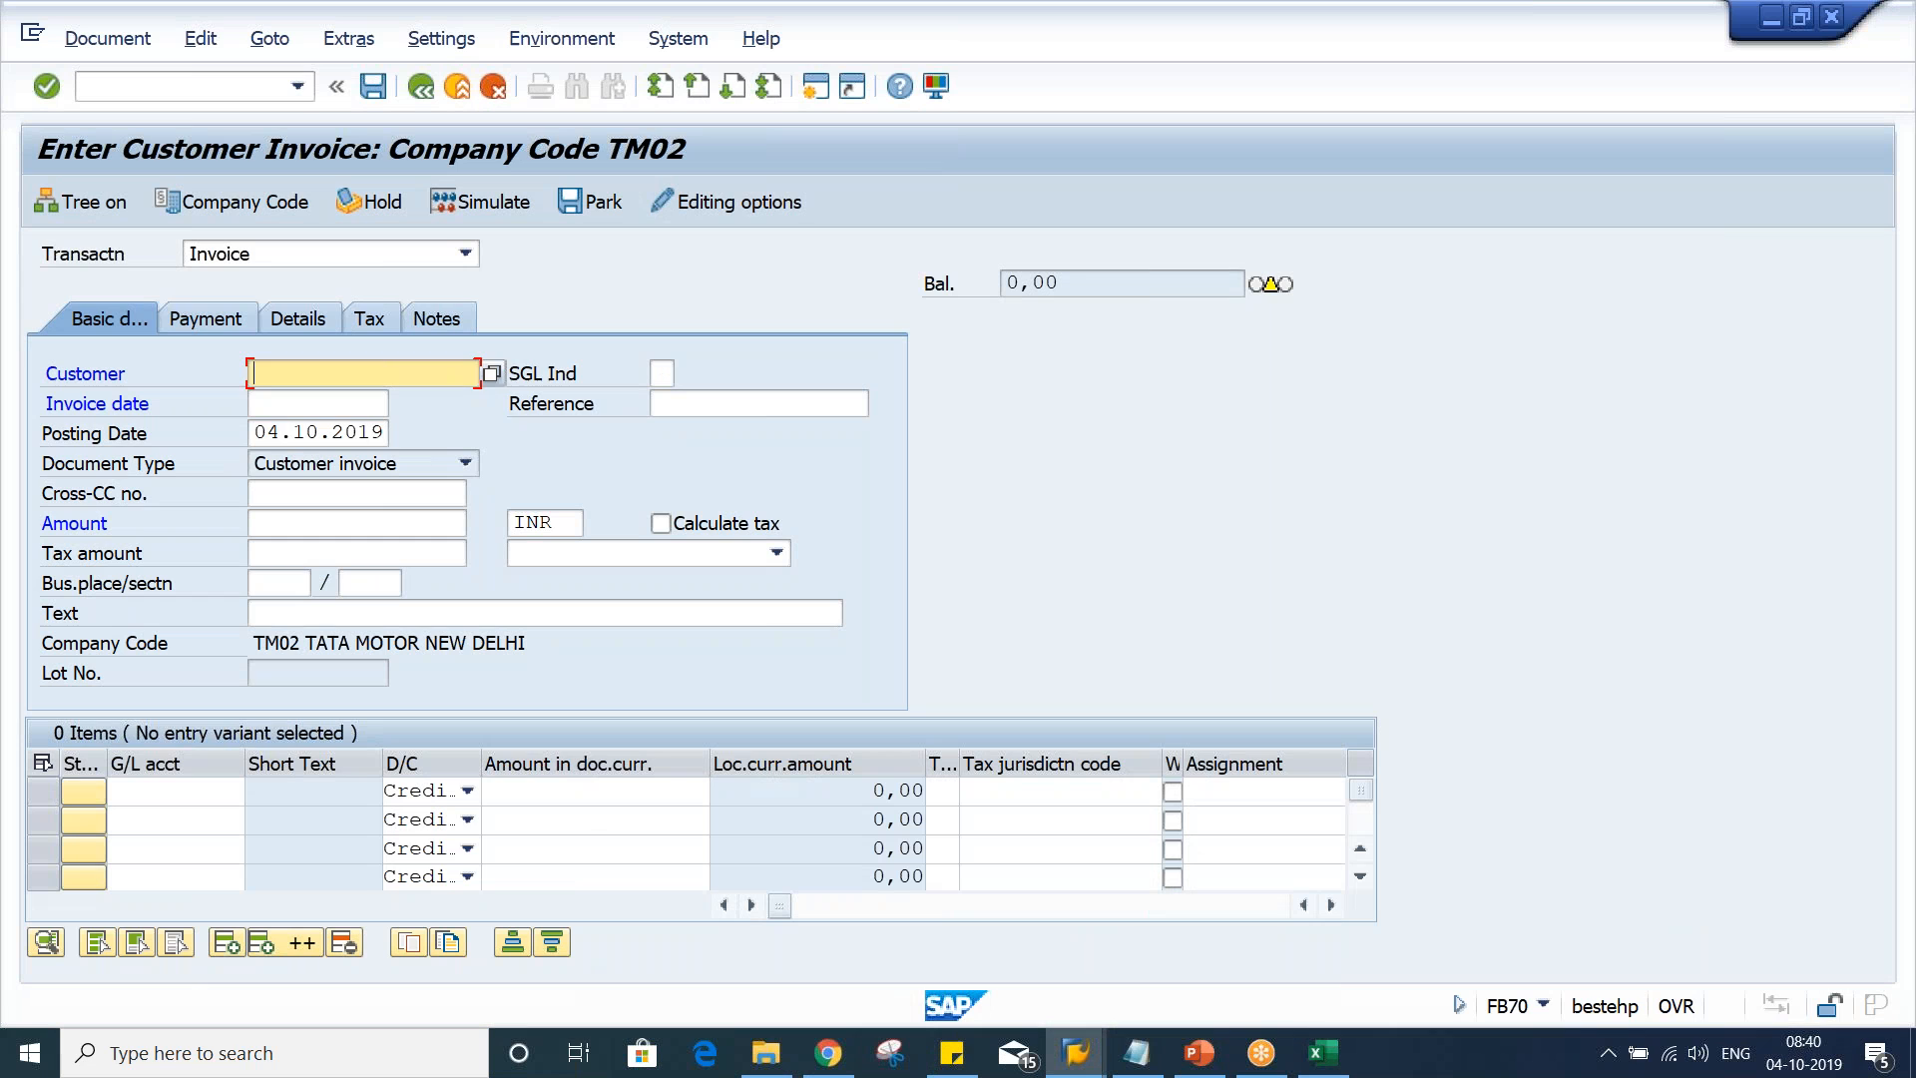
text(/N)
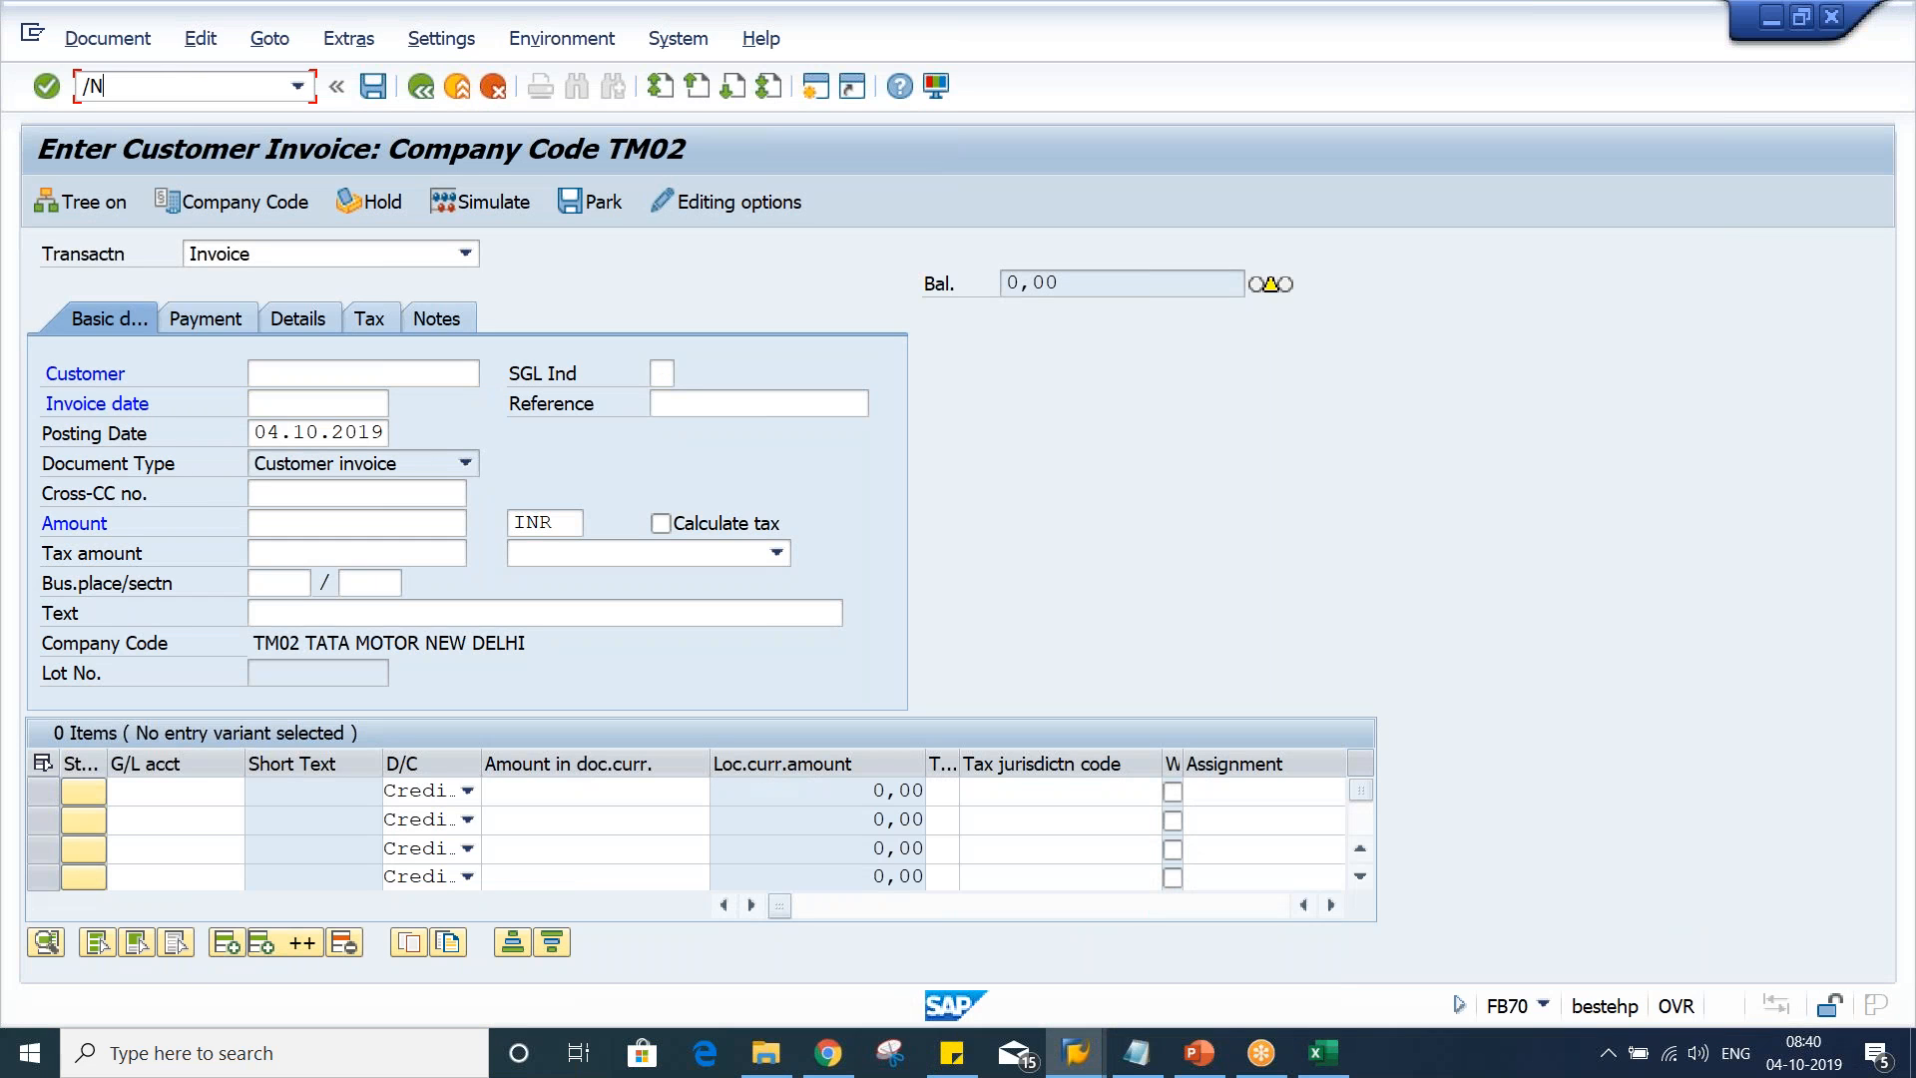
text(F-29)
key(Return)
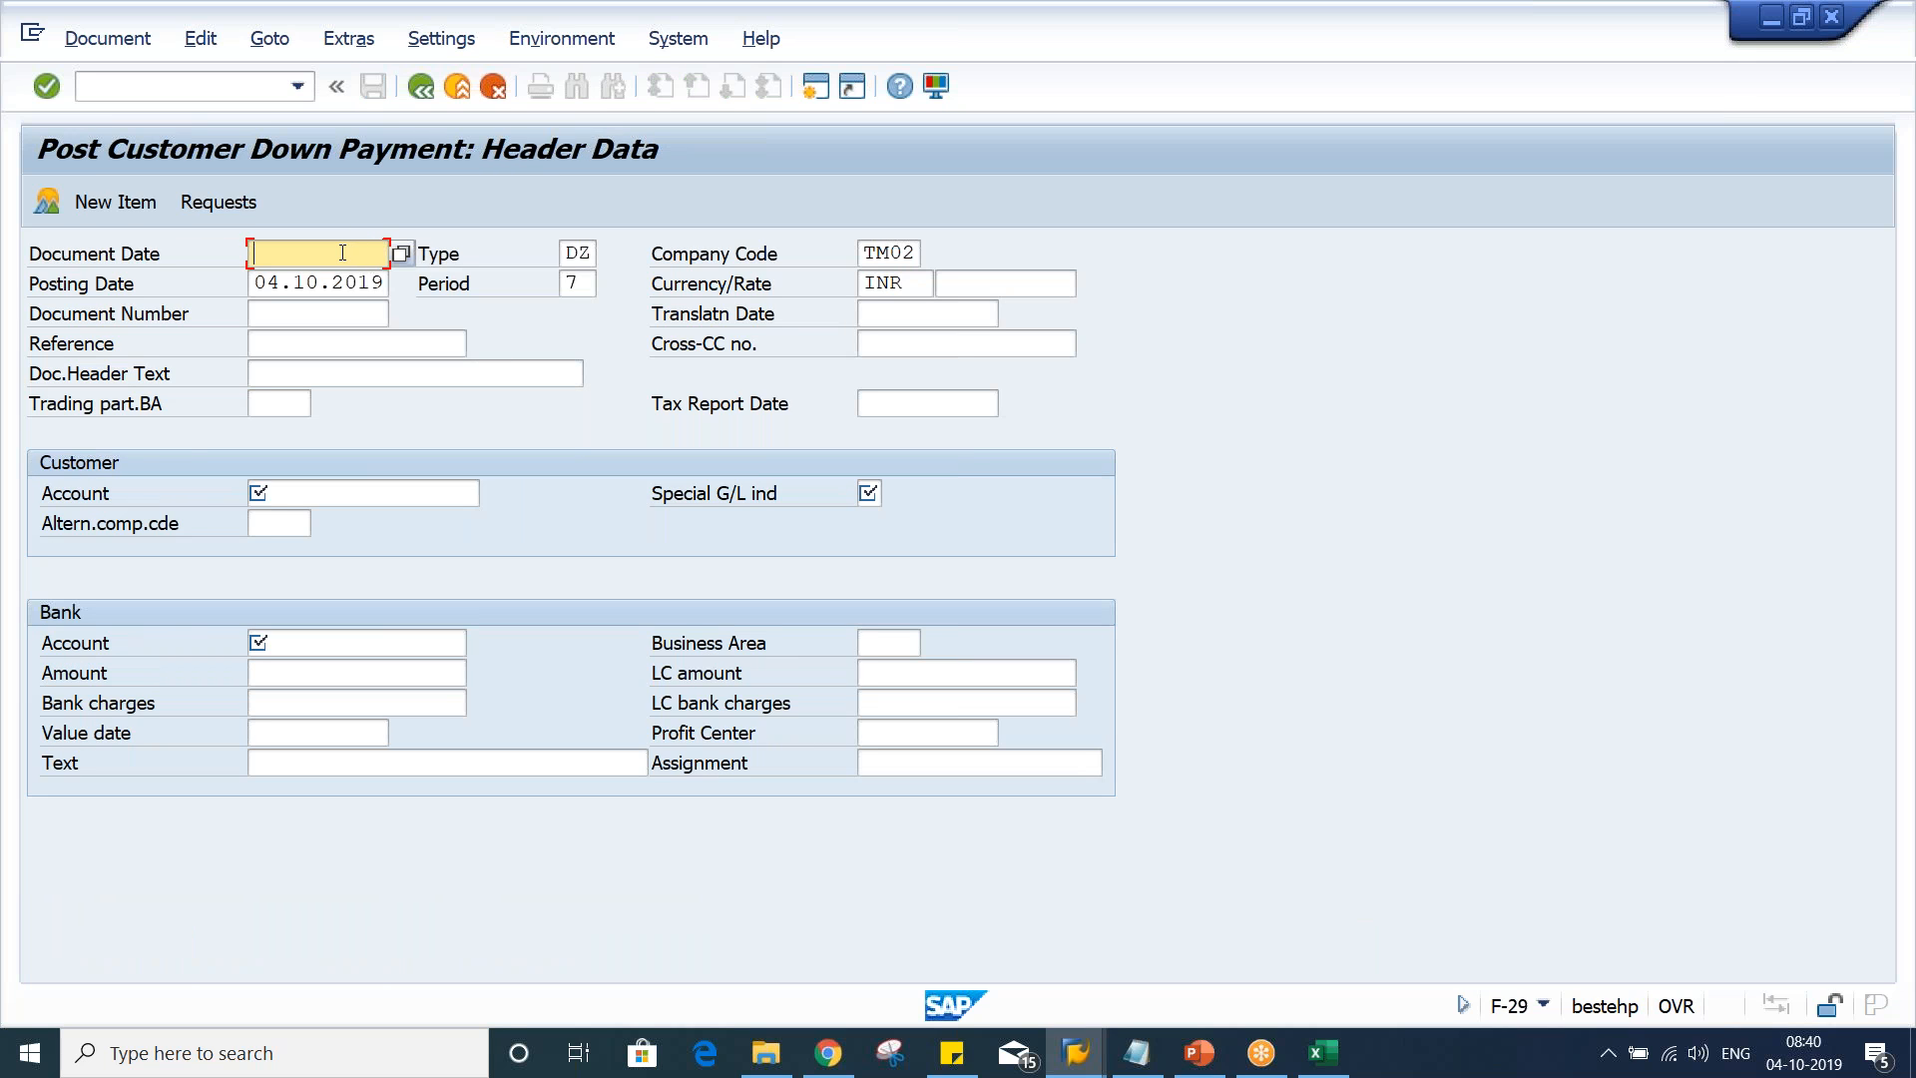
Set both the document date and the posting date of the customer down payment to 13.09.2019
text(13.)
text(09.2019)
key(Tab)
key(Tab)
key(Tab)
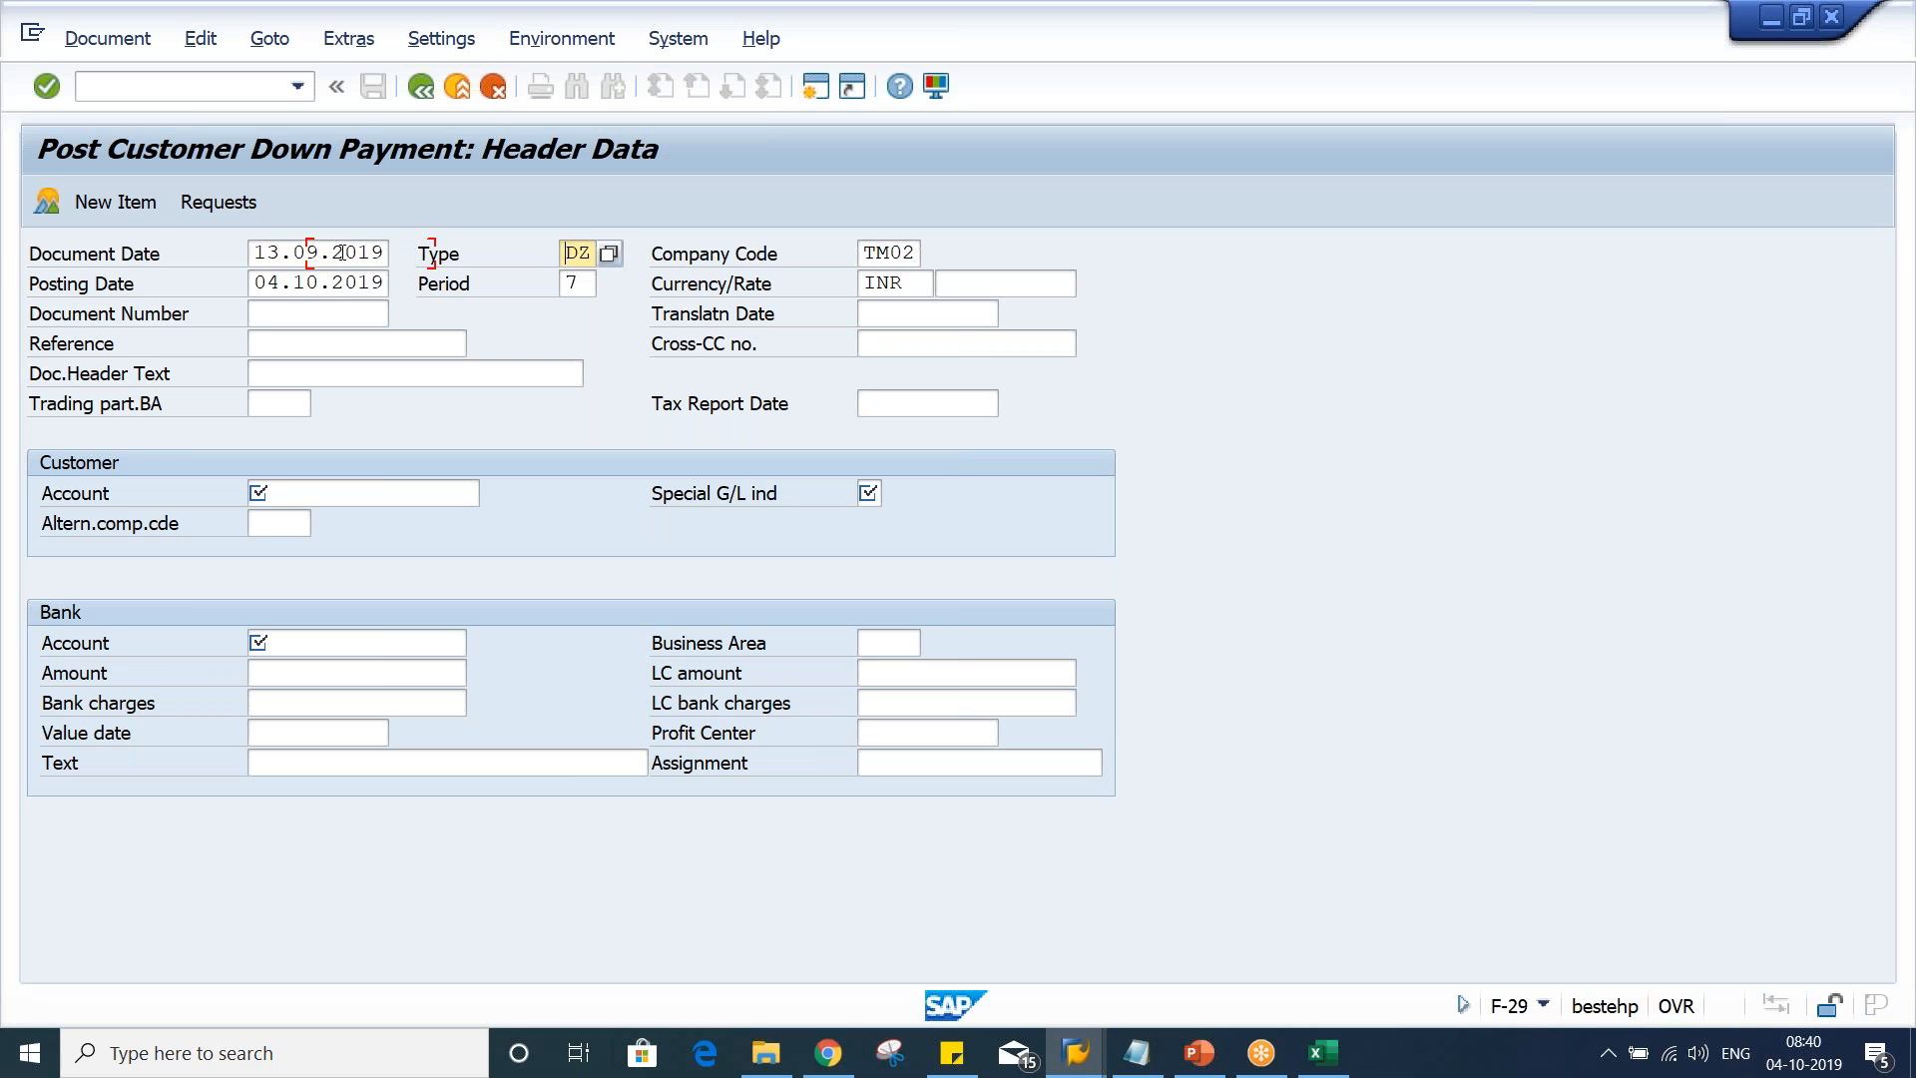
text(13.09)
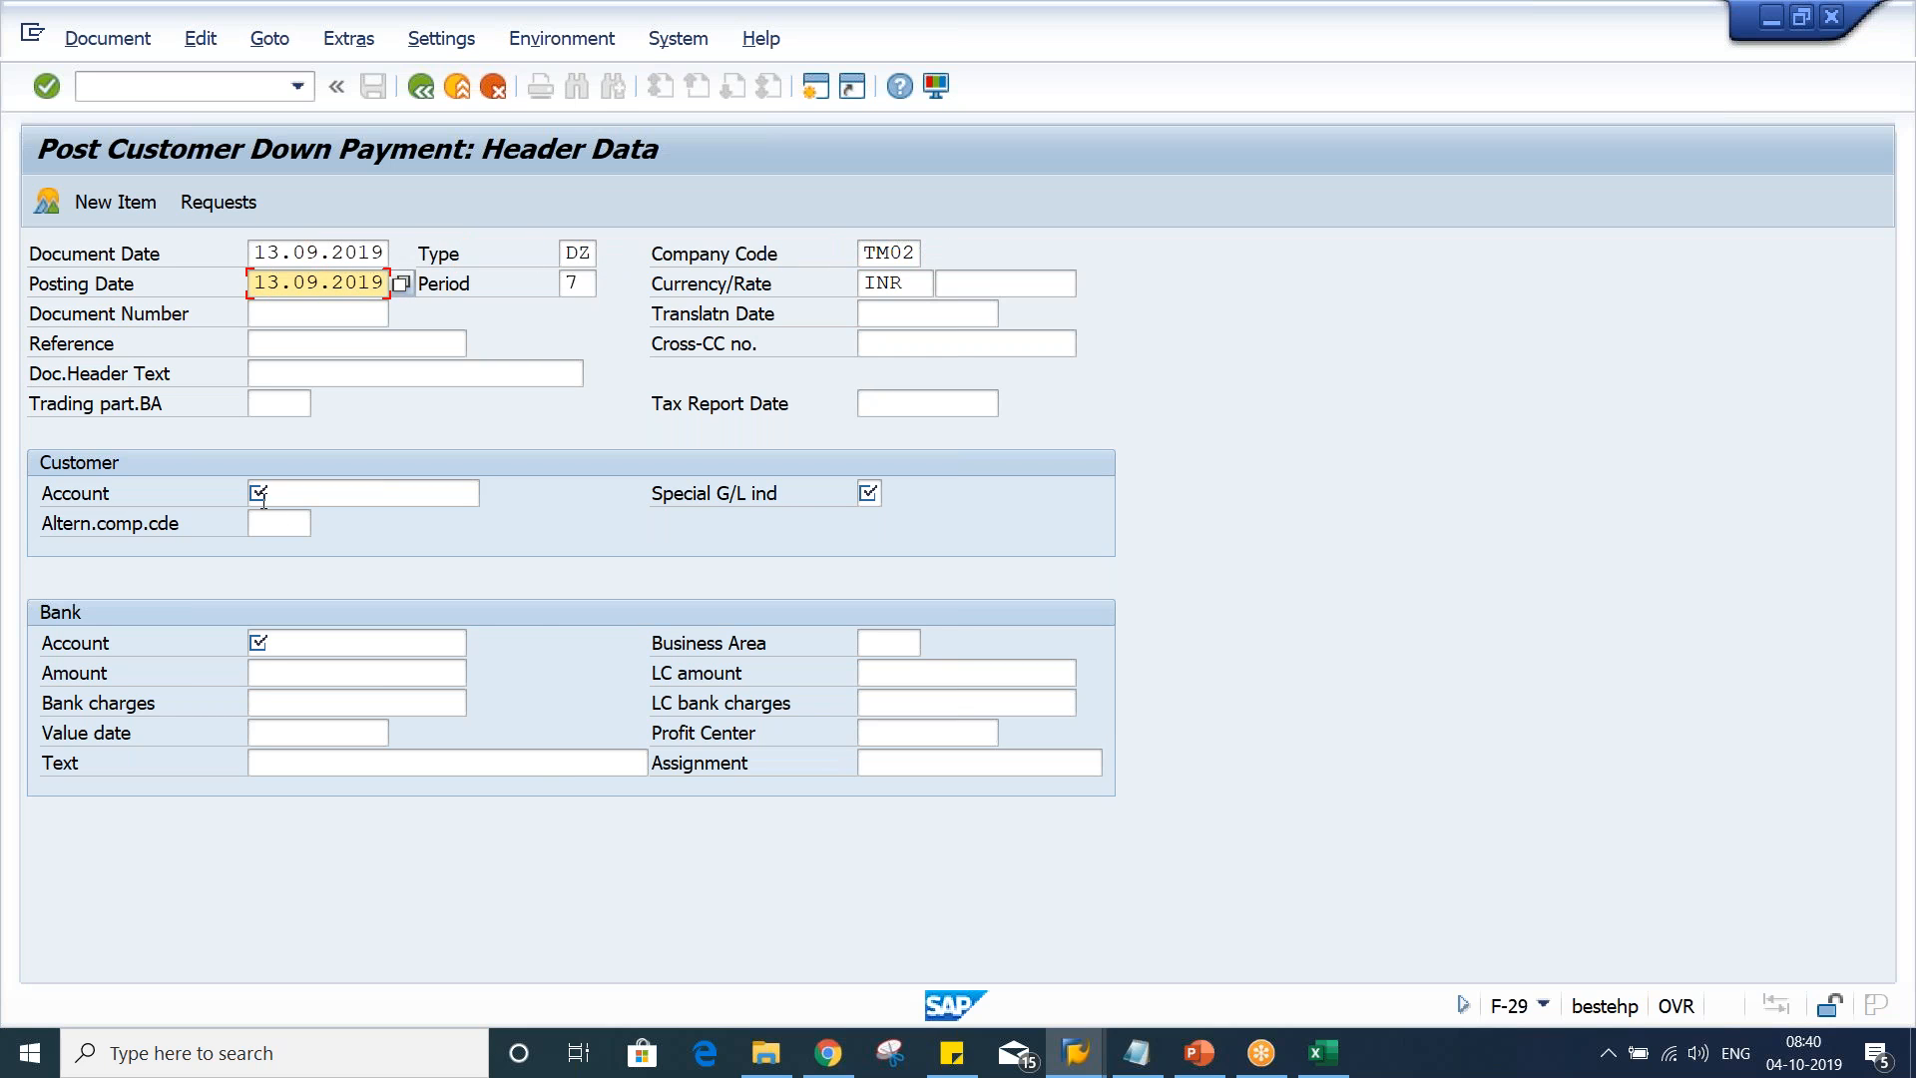
Enter the test customer's account number and set the special G/L indicator to A
click(262, 494)
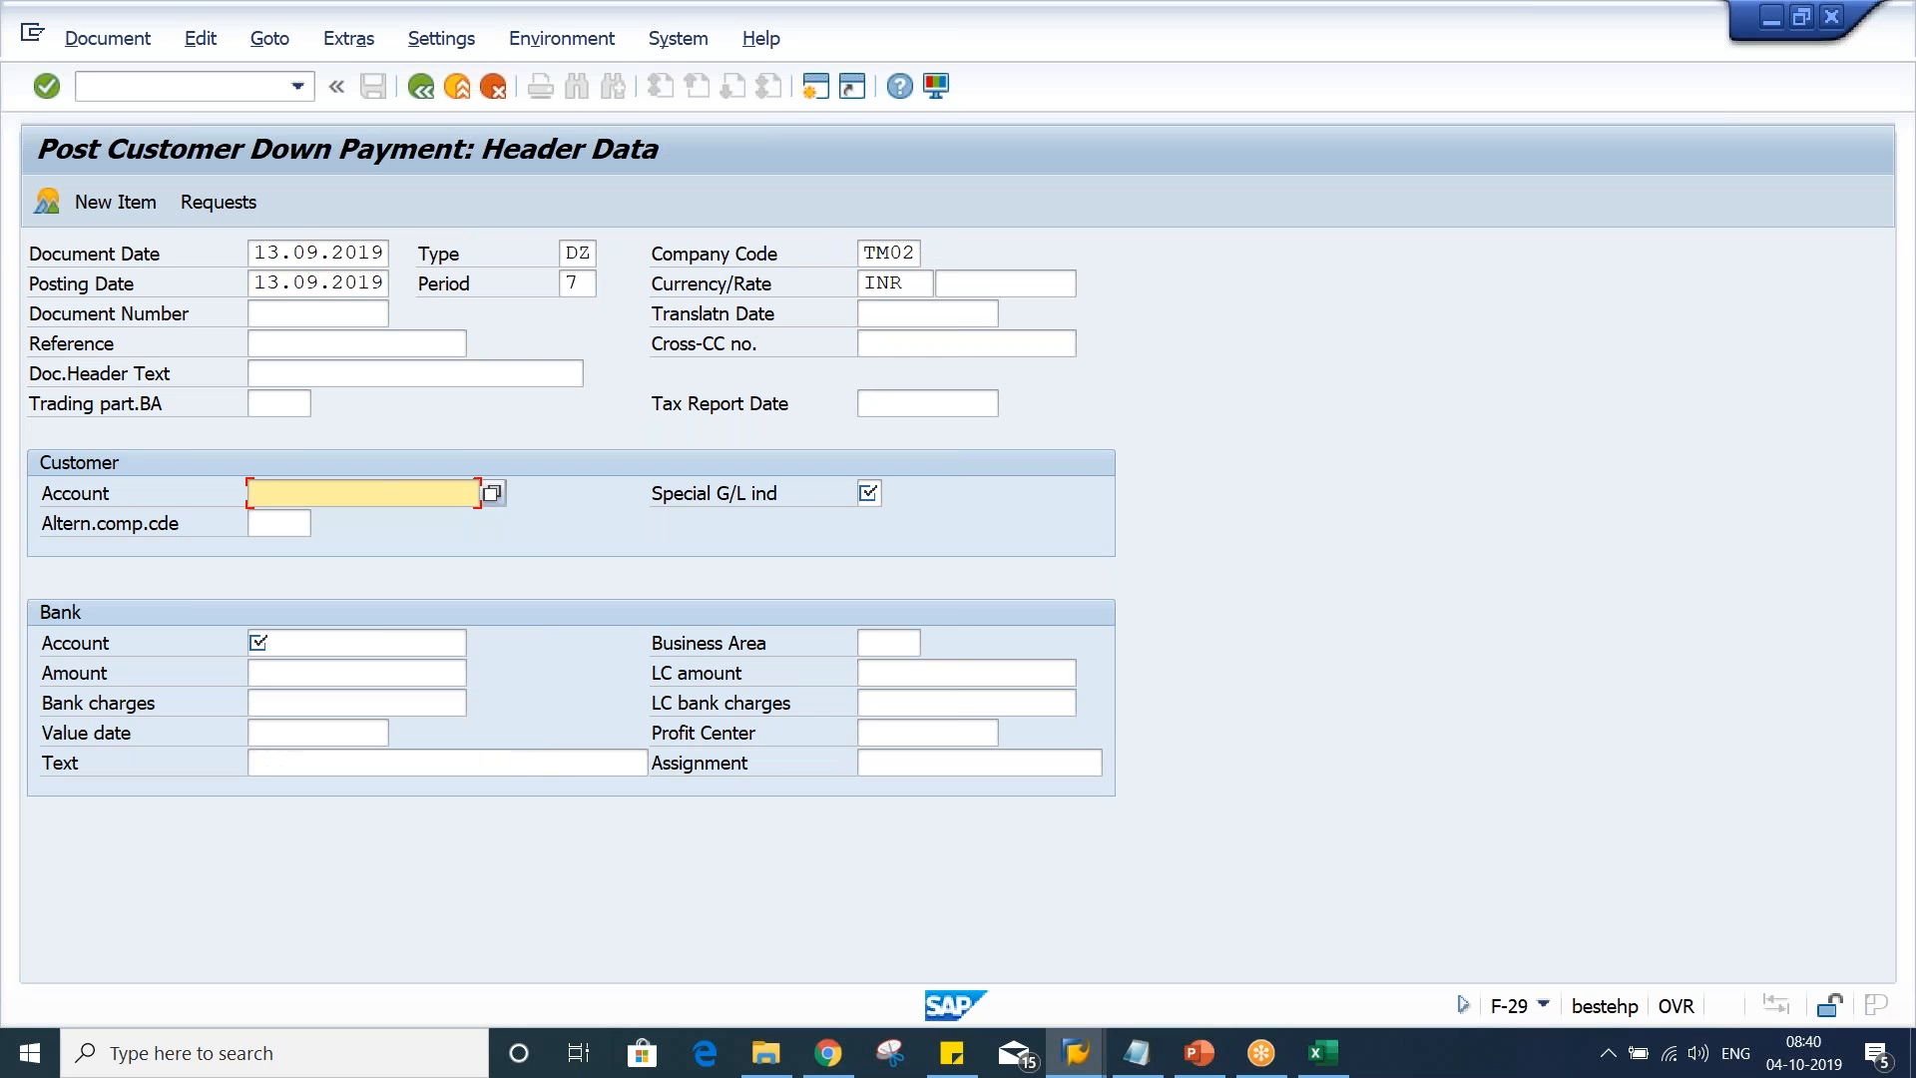
click(289, 551)
key(alt+Tab)
key(alt+Tab)
key(alt+Tab)
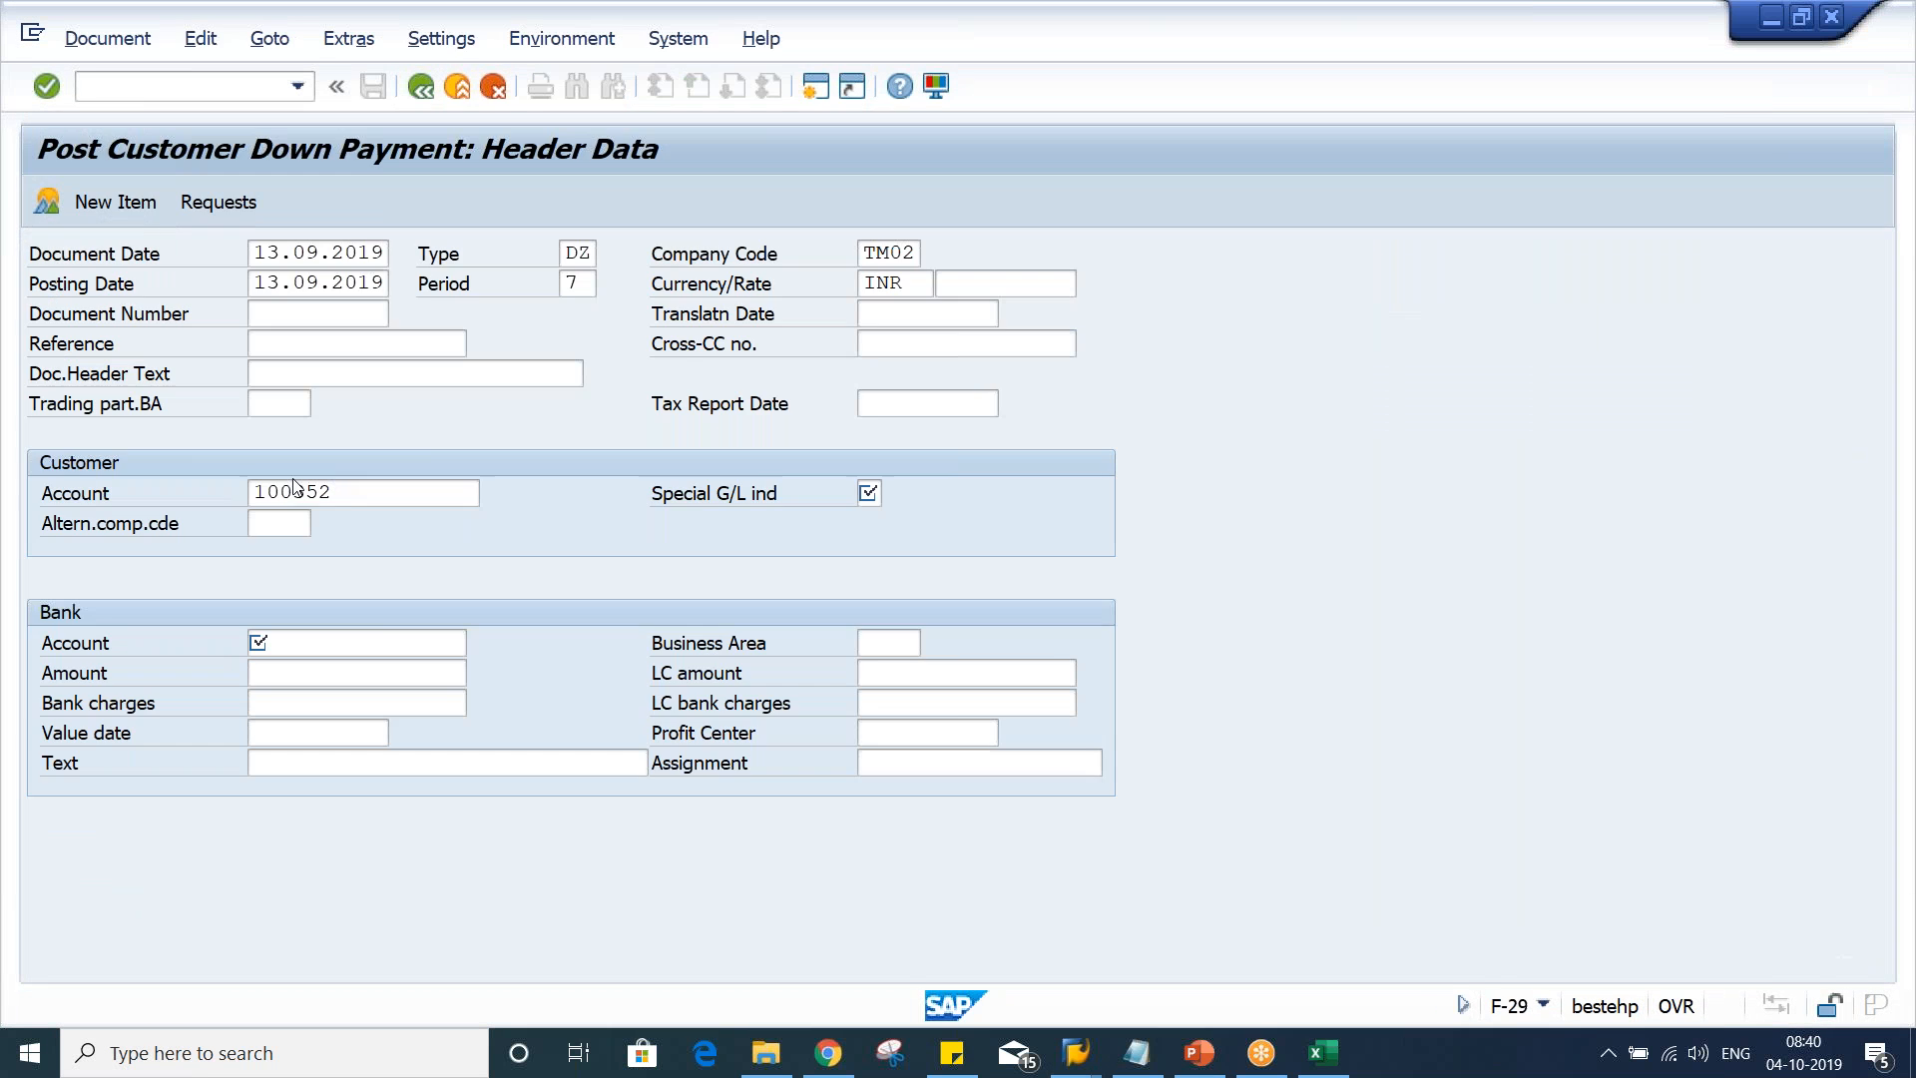
key(Tab)
key(Tab)
text(A)
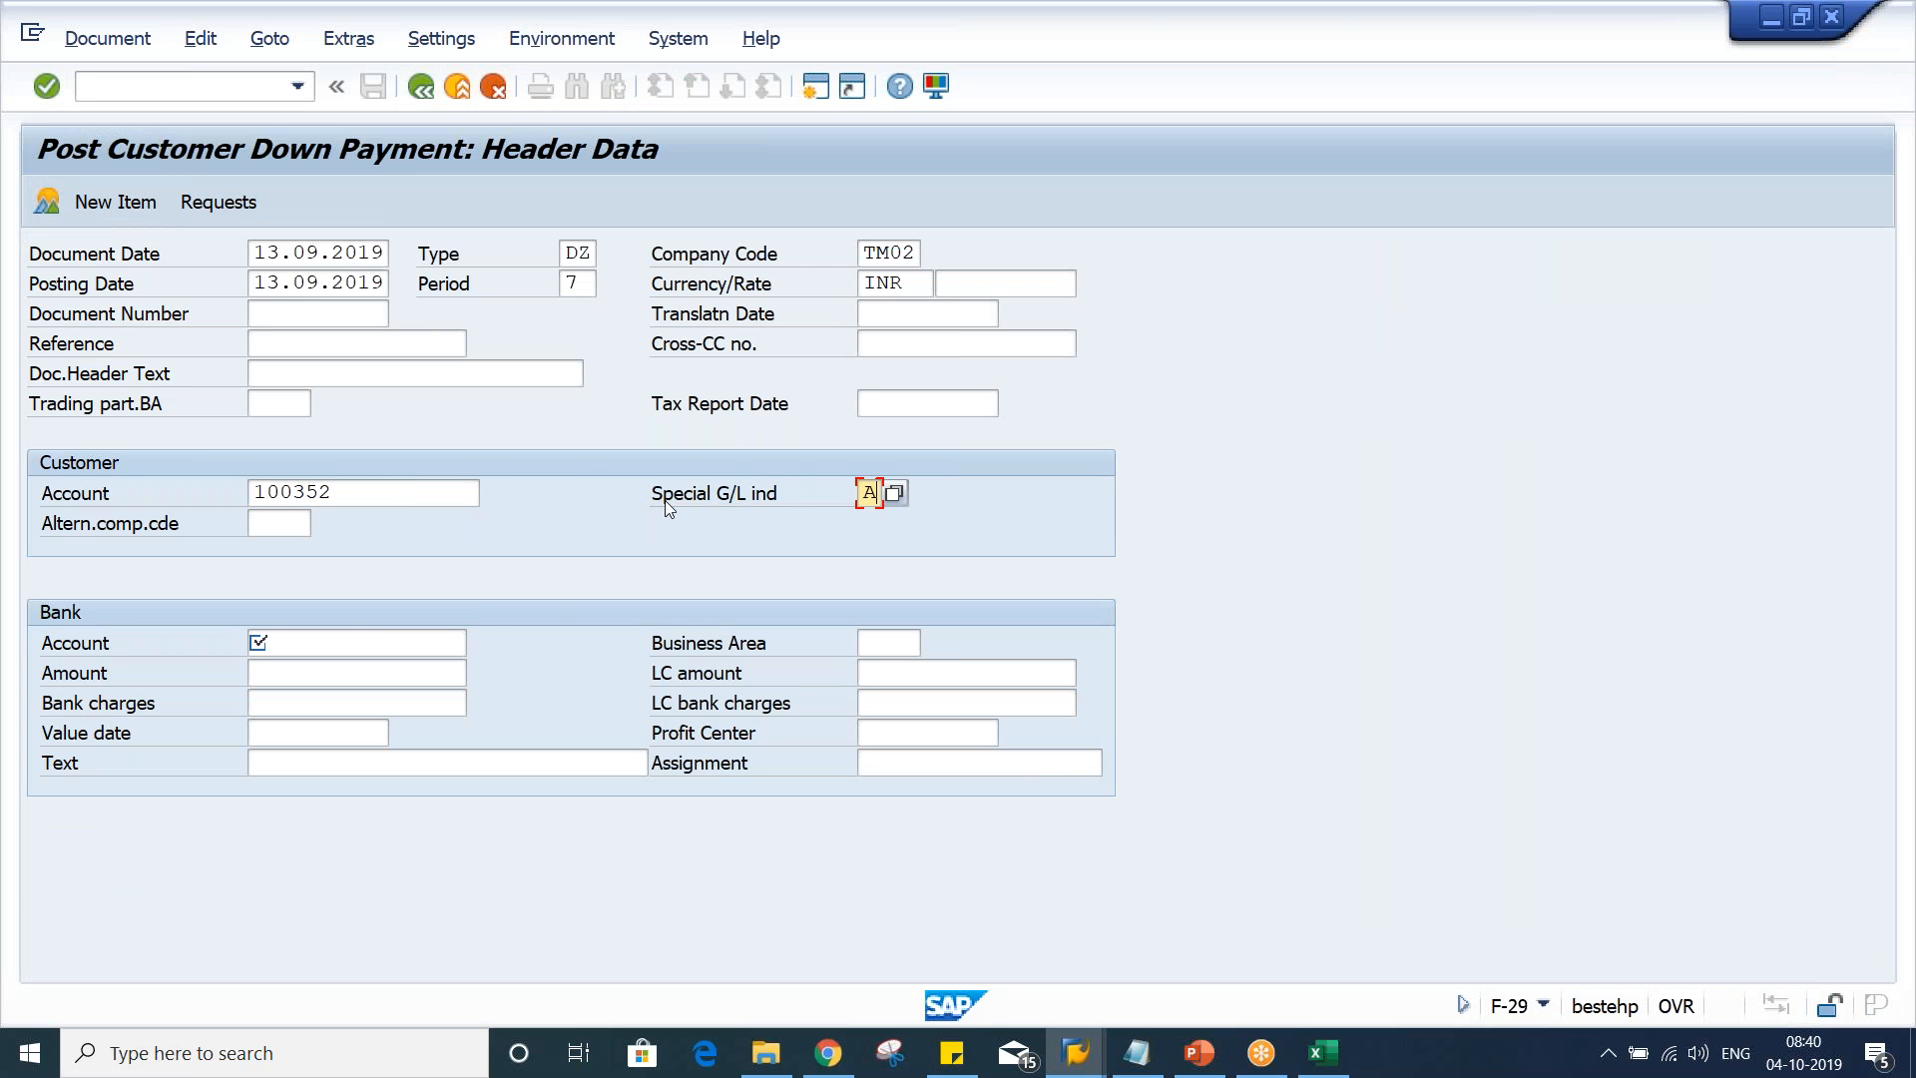
Enter bank G/L account 1000 and a down payment amount of 300 INR in the bank section
click(333, 643)
click(329, 691)
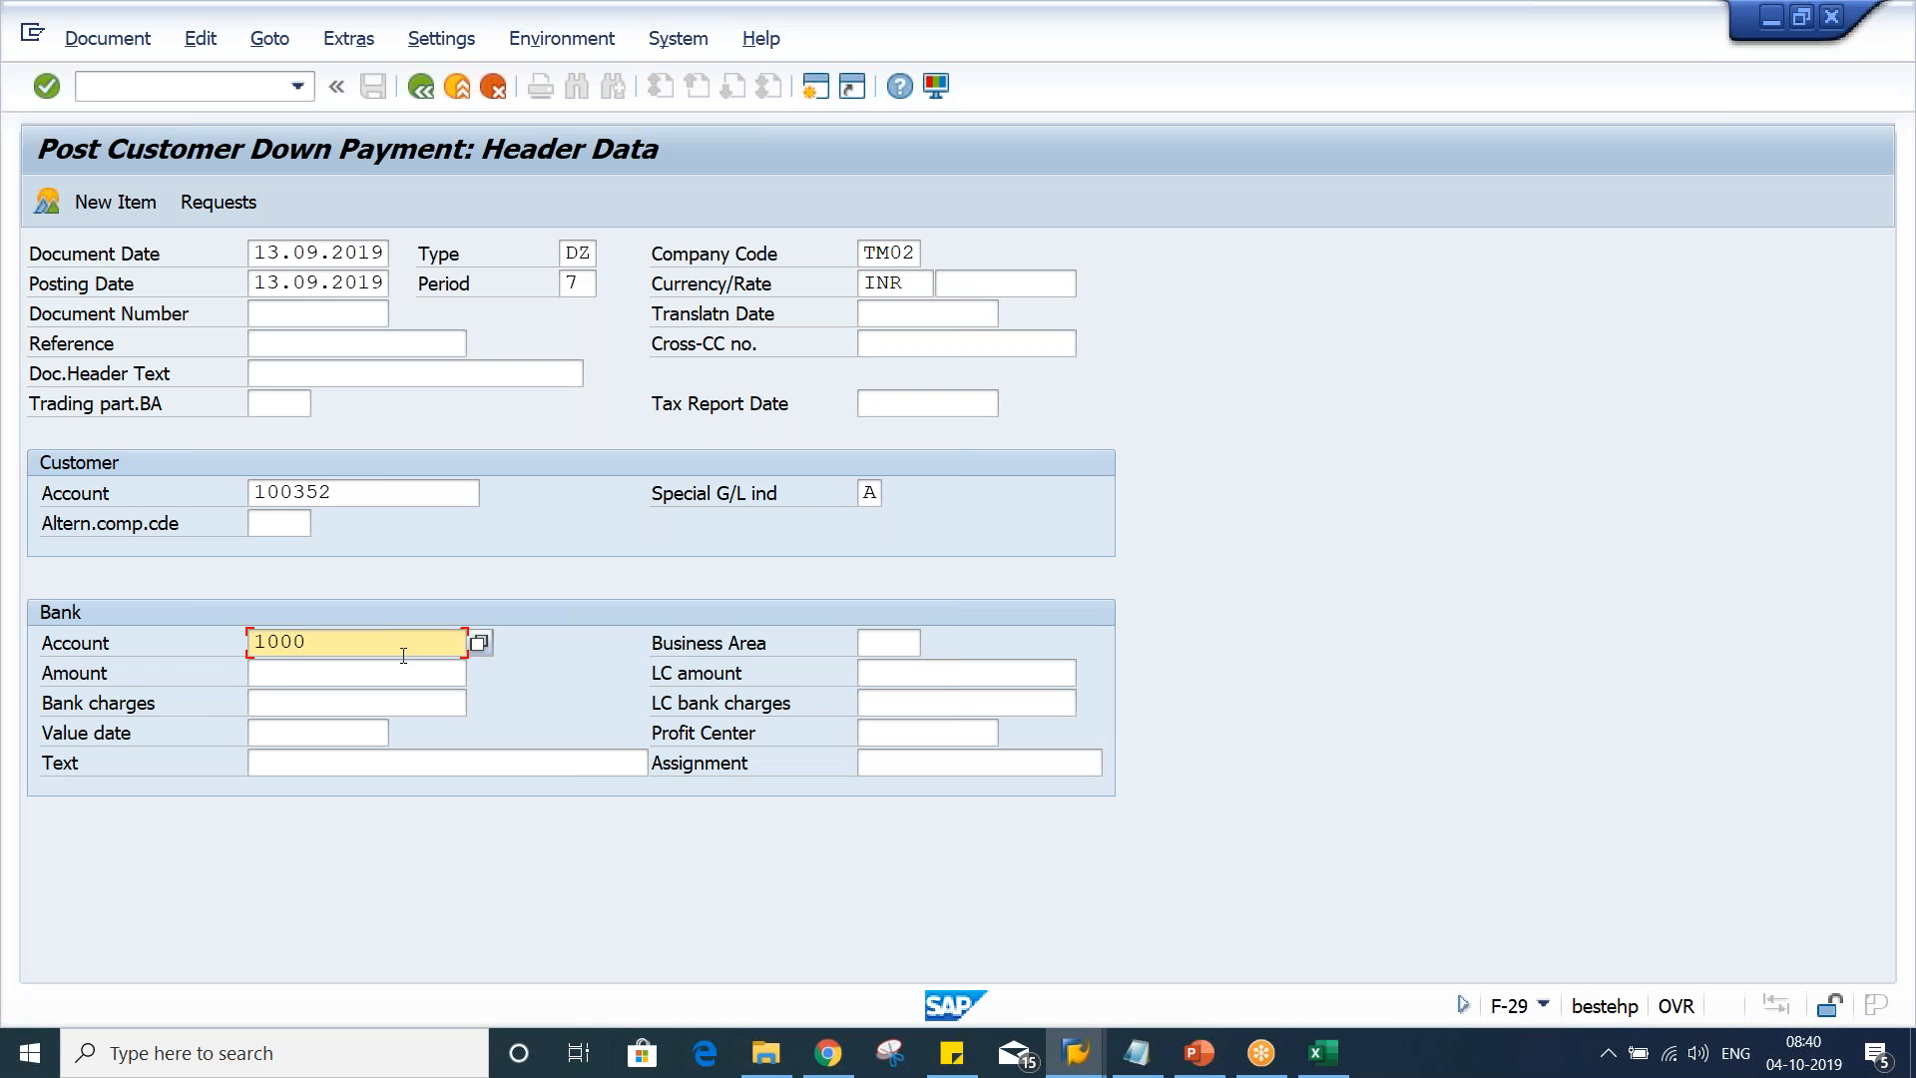
click(341, 681)
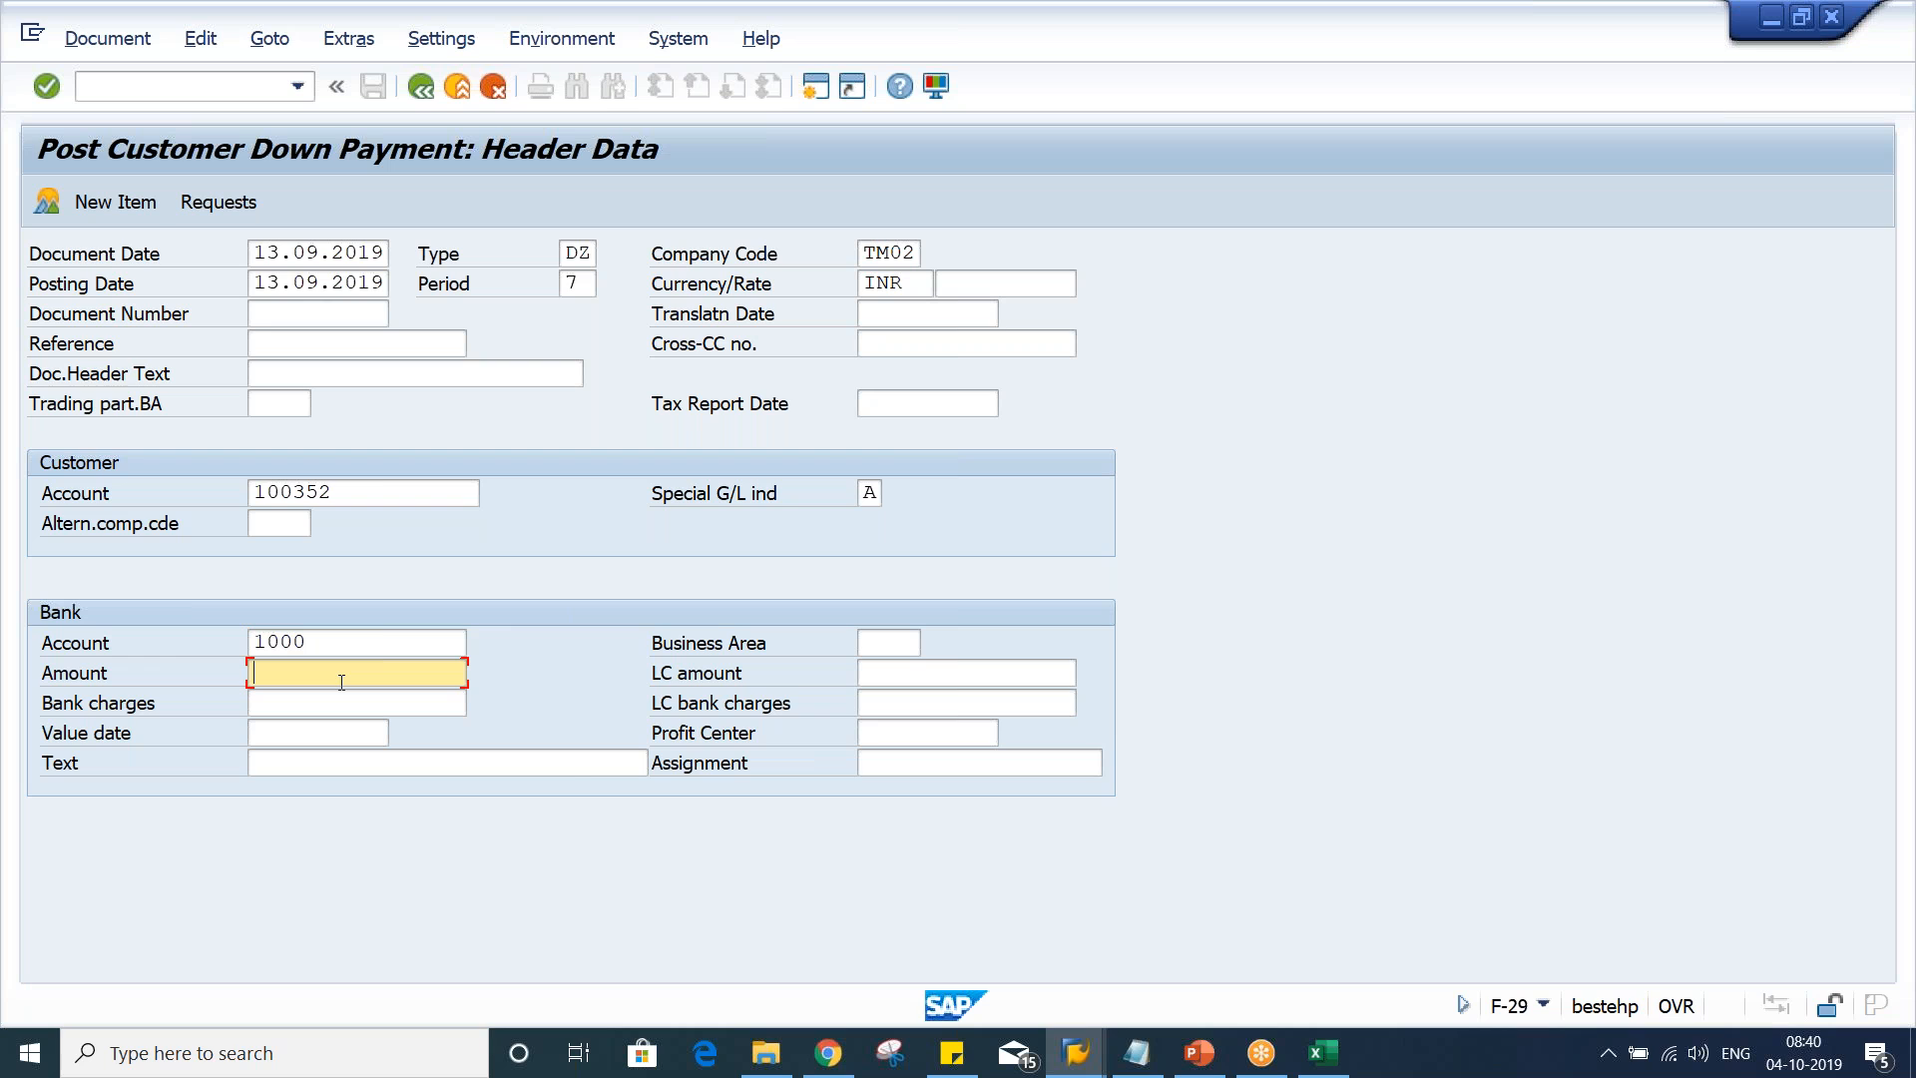
text(300)
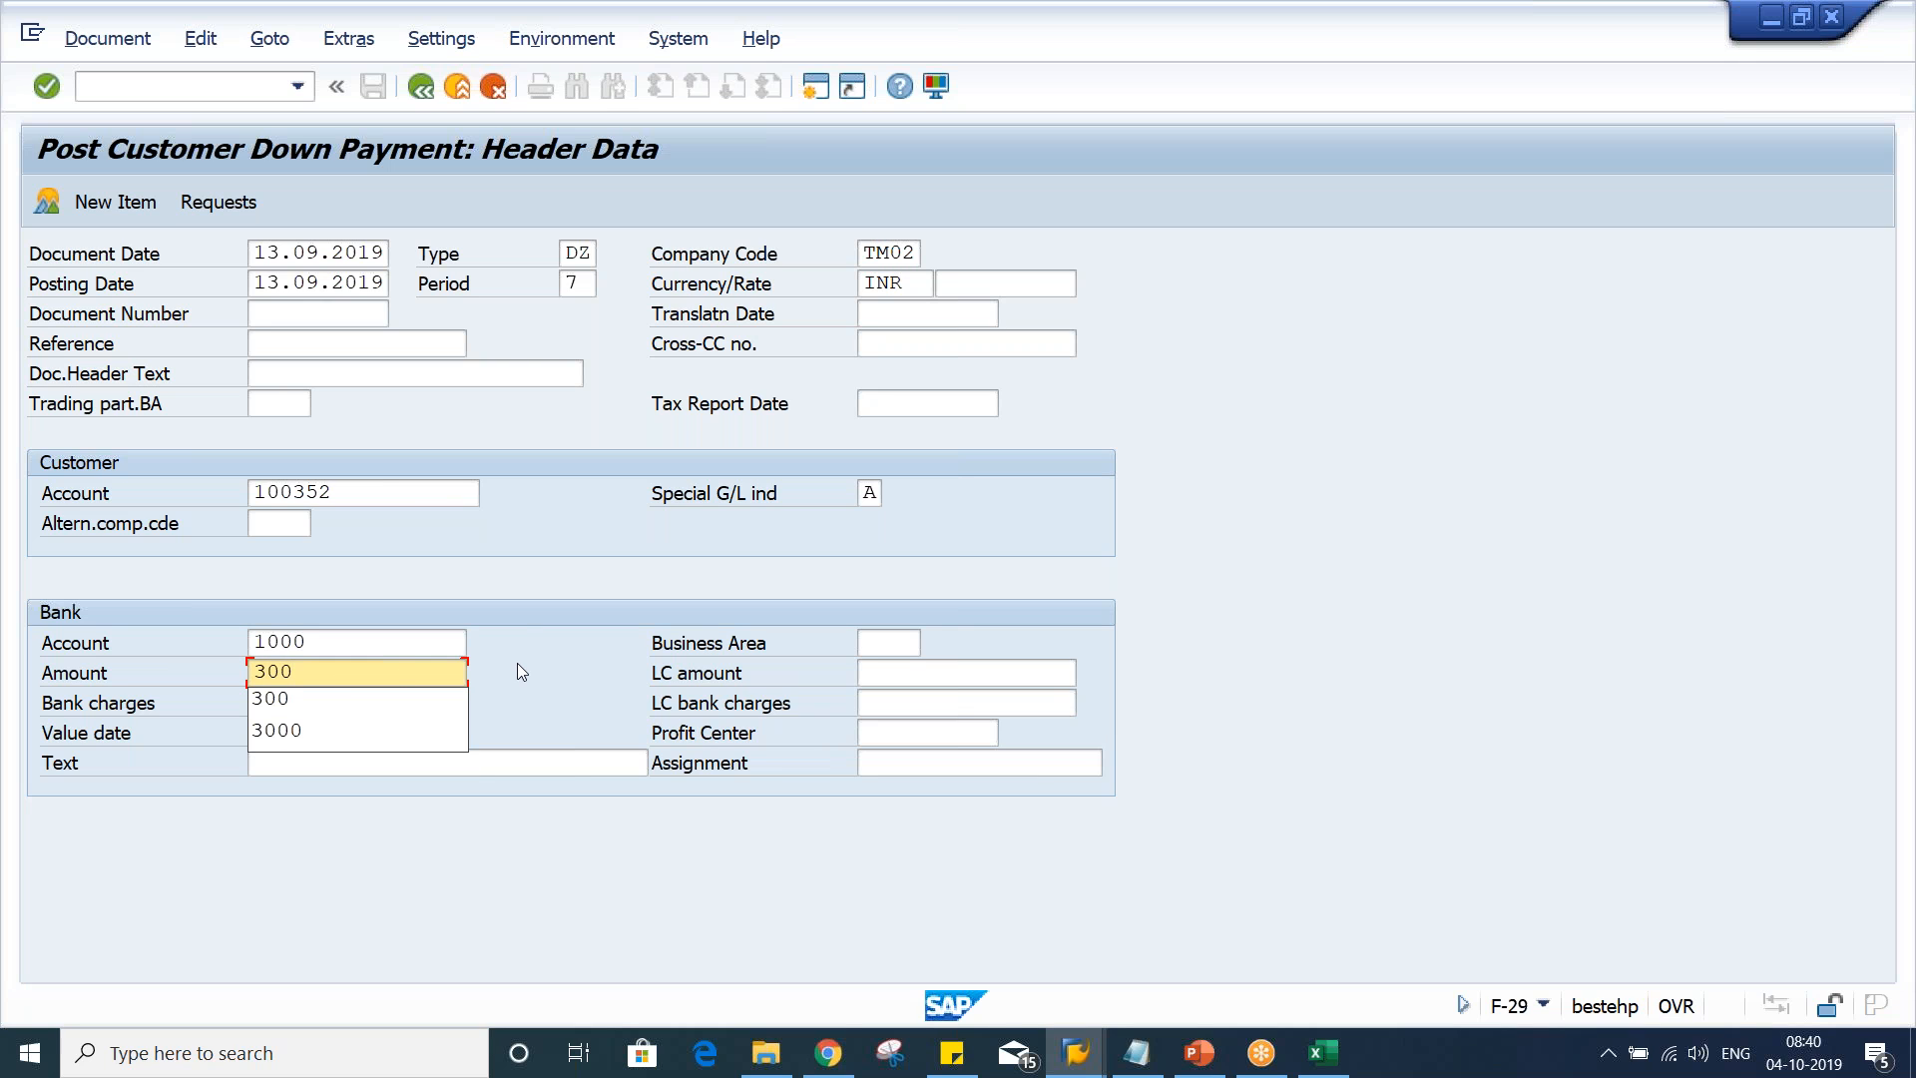
click(583, 663)
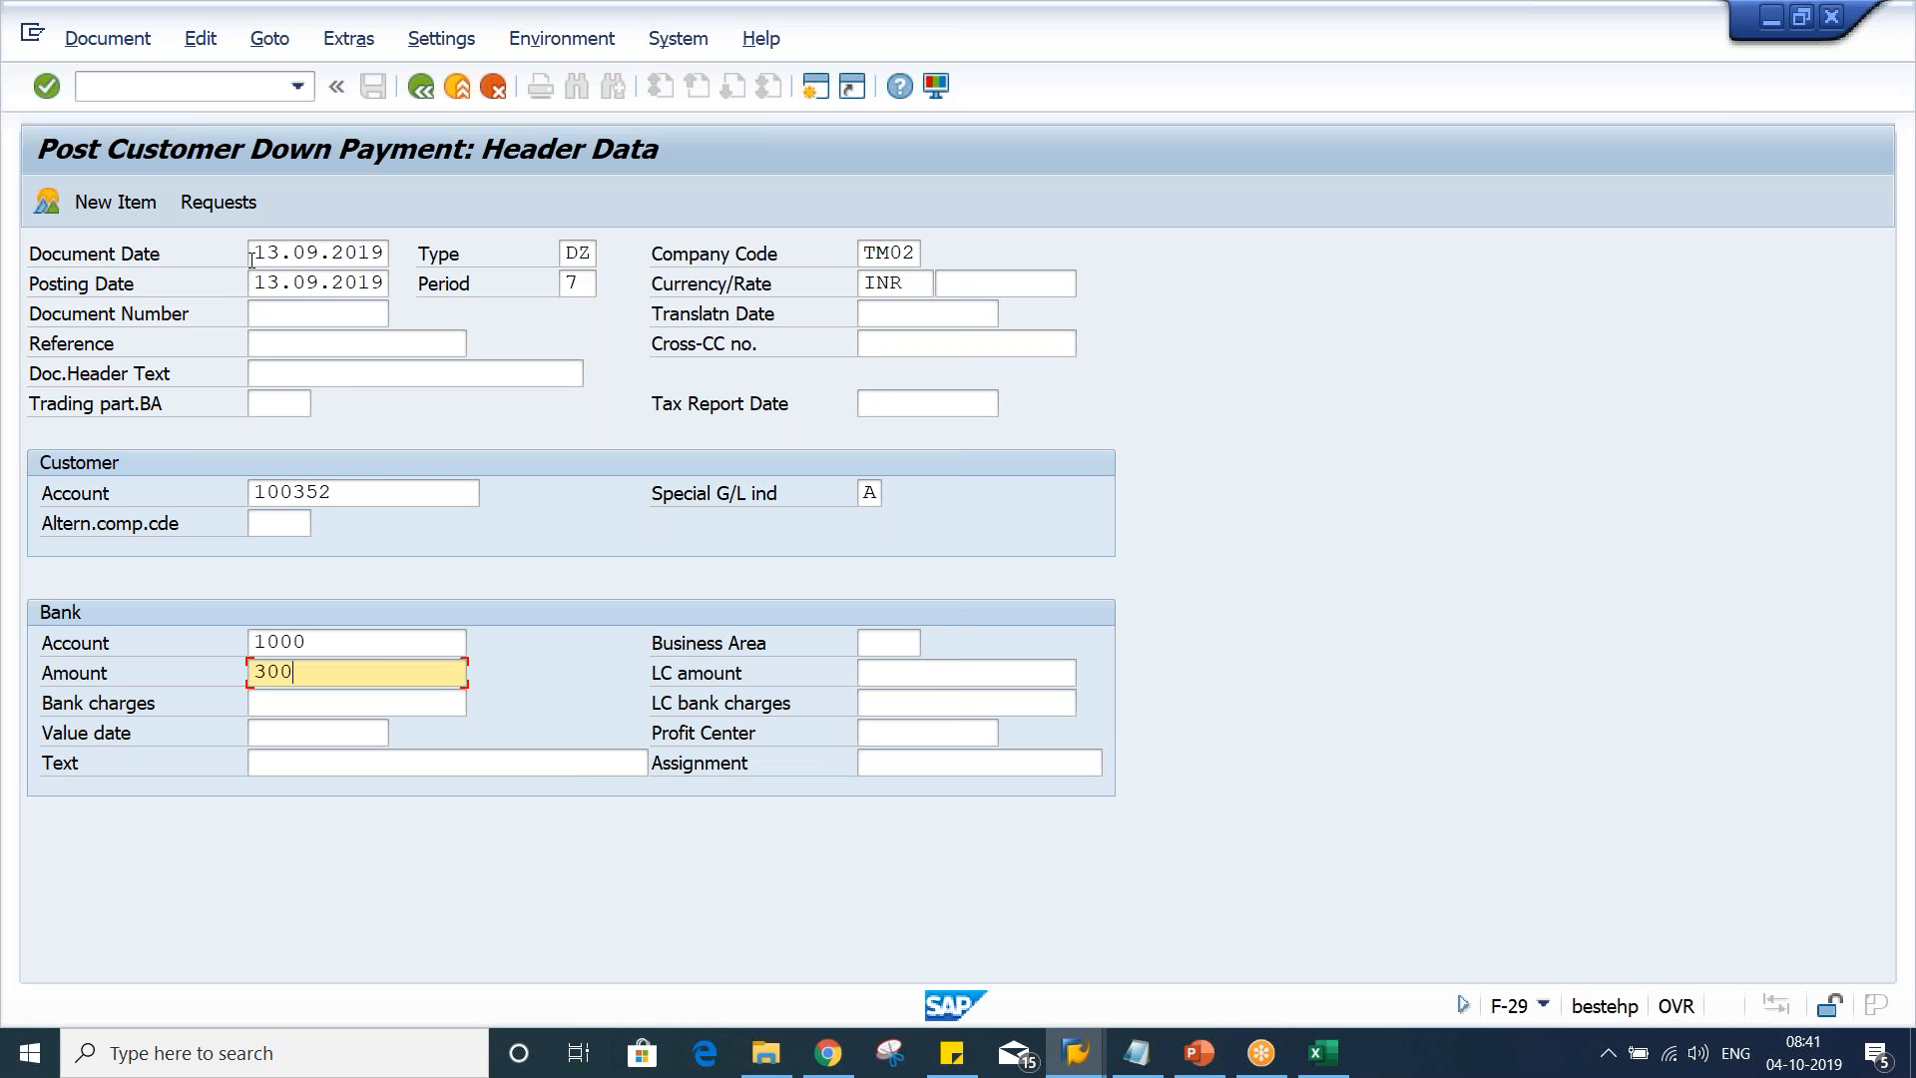
drag(253, 255, 425, 258)
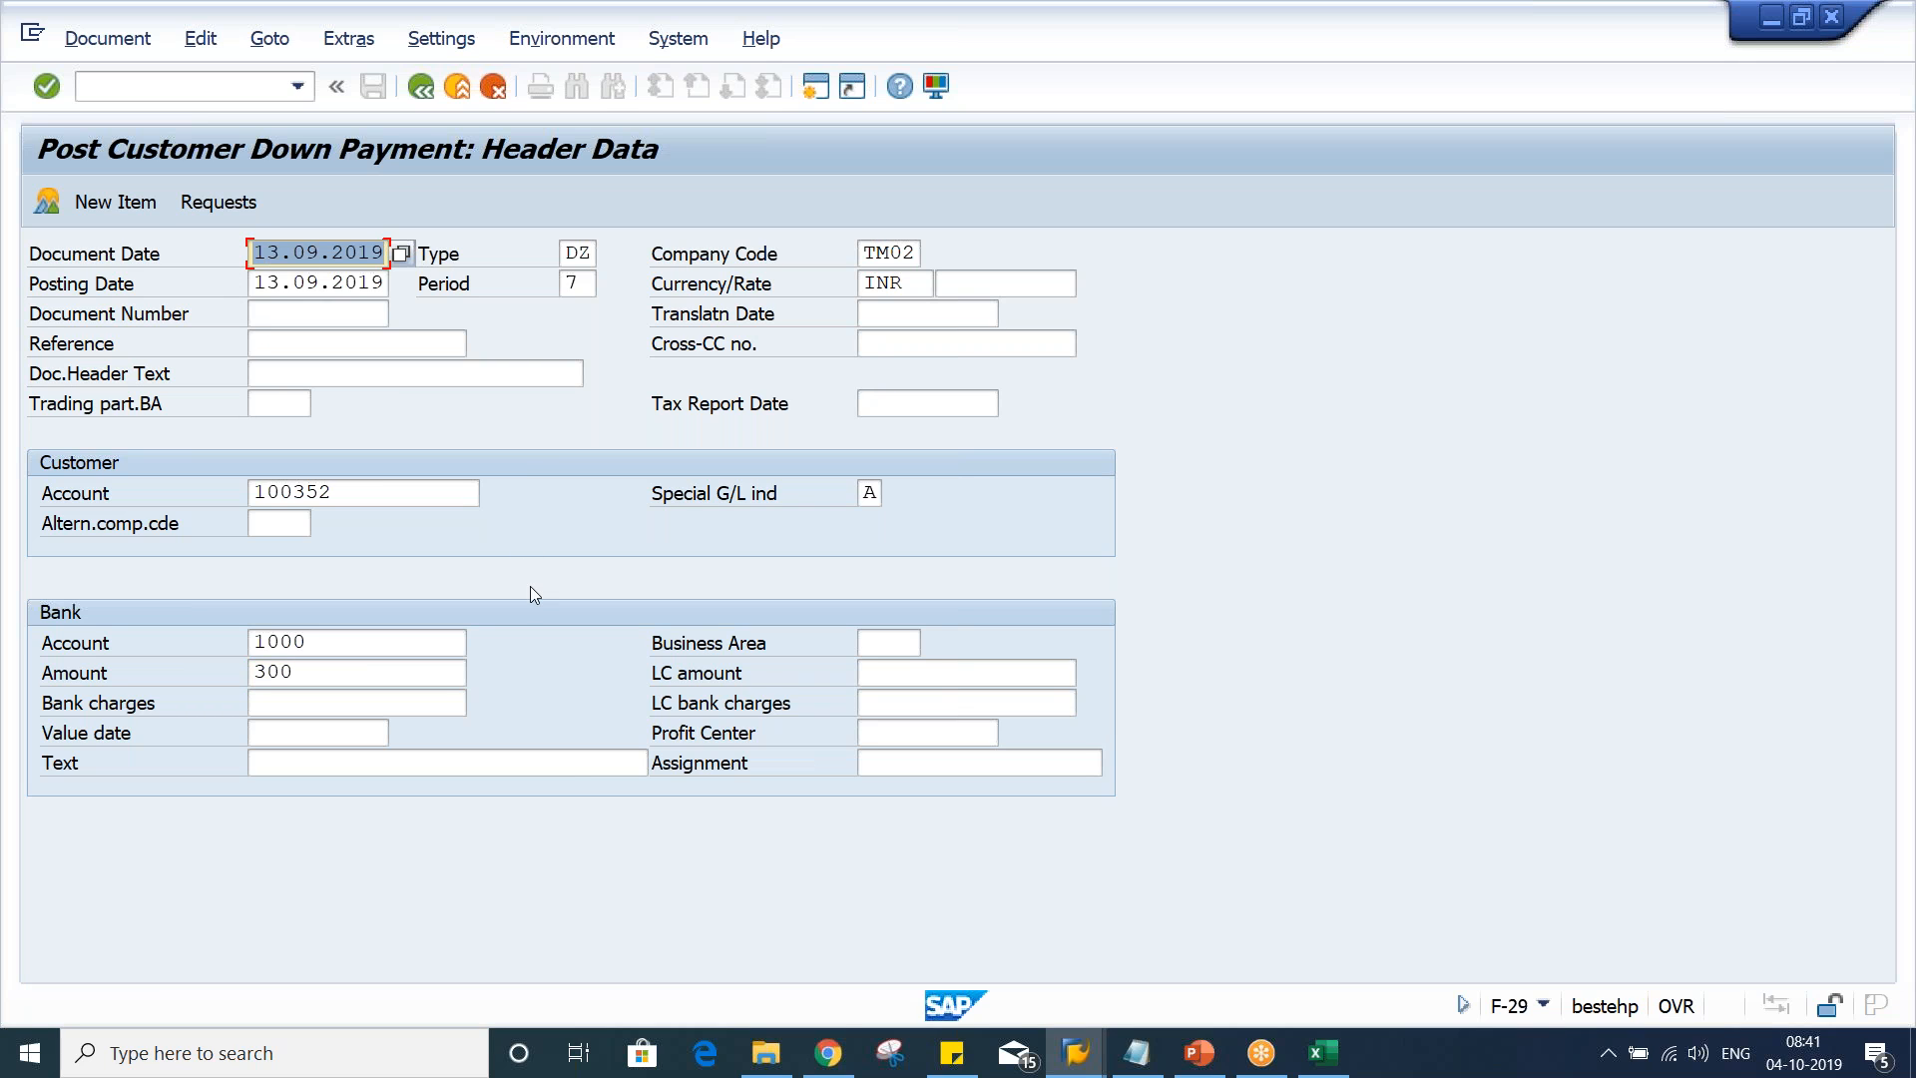
drag(329, 643, 226, 680)
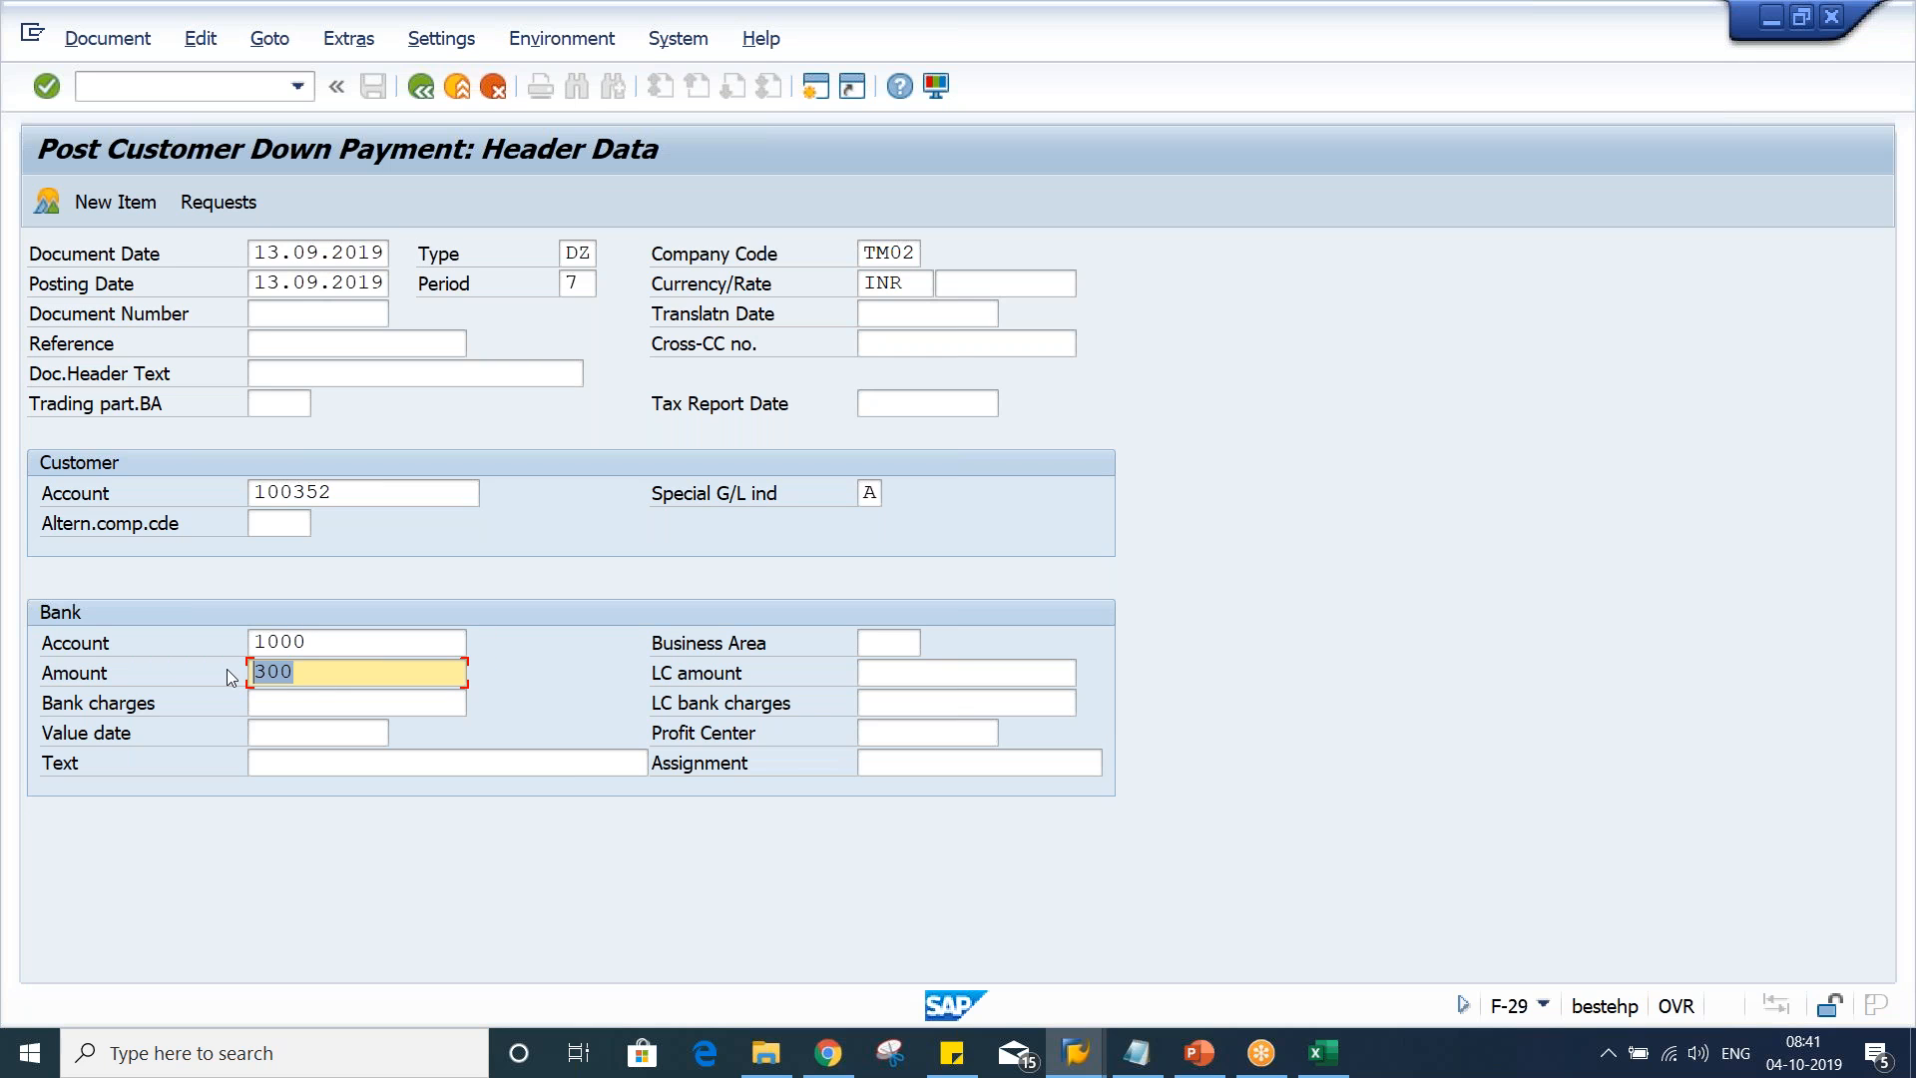
Confirm the header, enter 300 INR with the text DOWN PYT in the customer item, and post the down payment
key(Return)
key(Return)
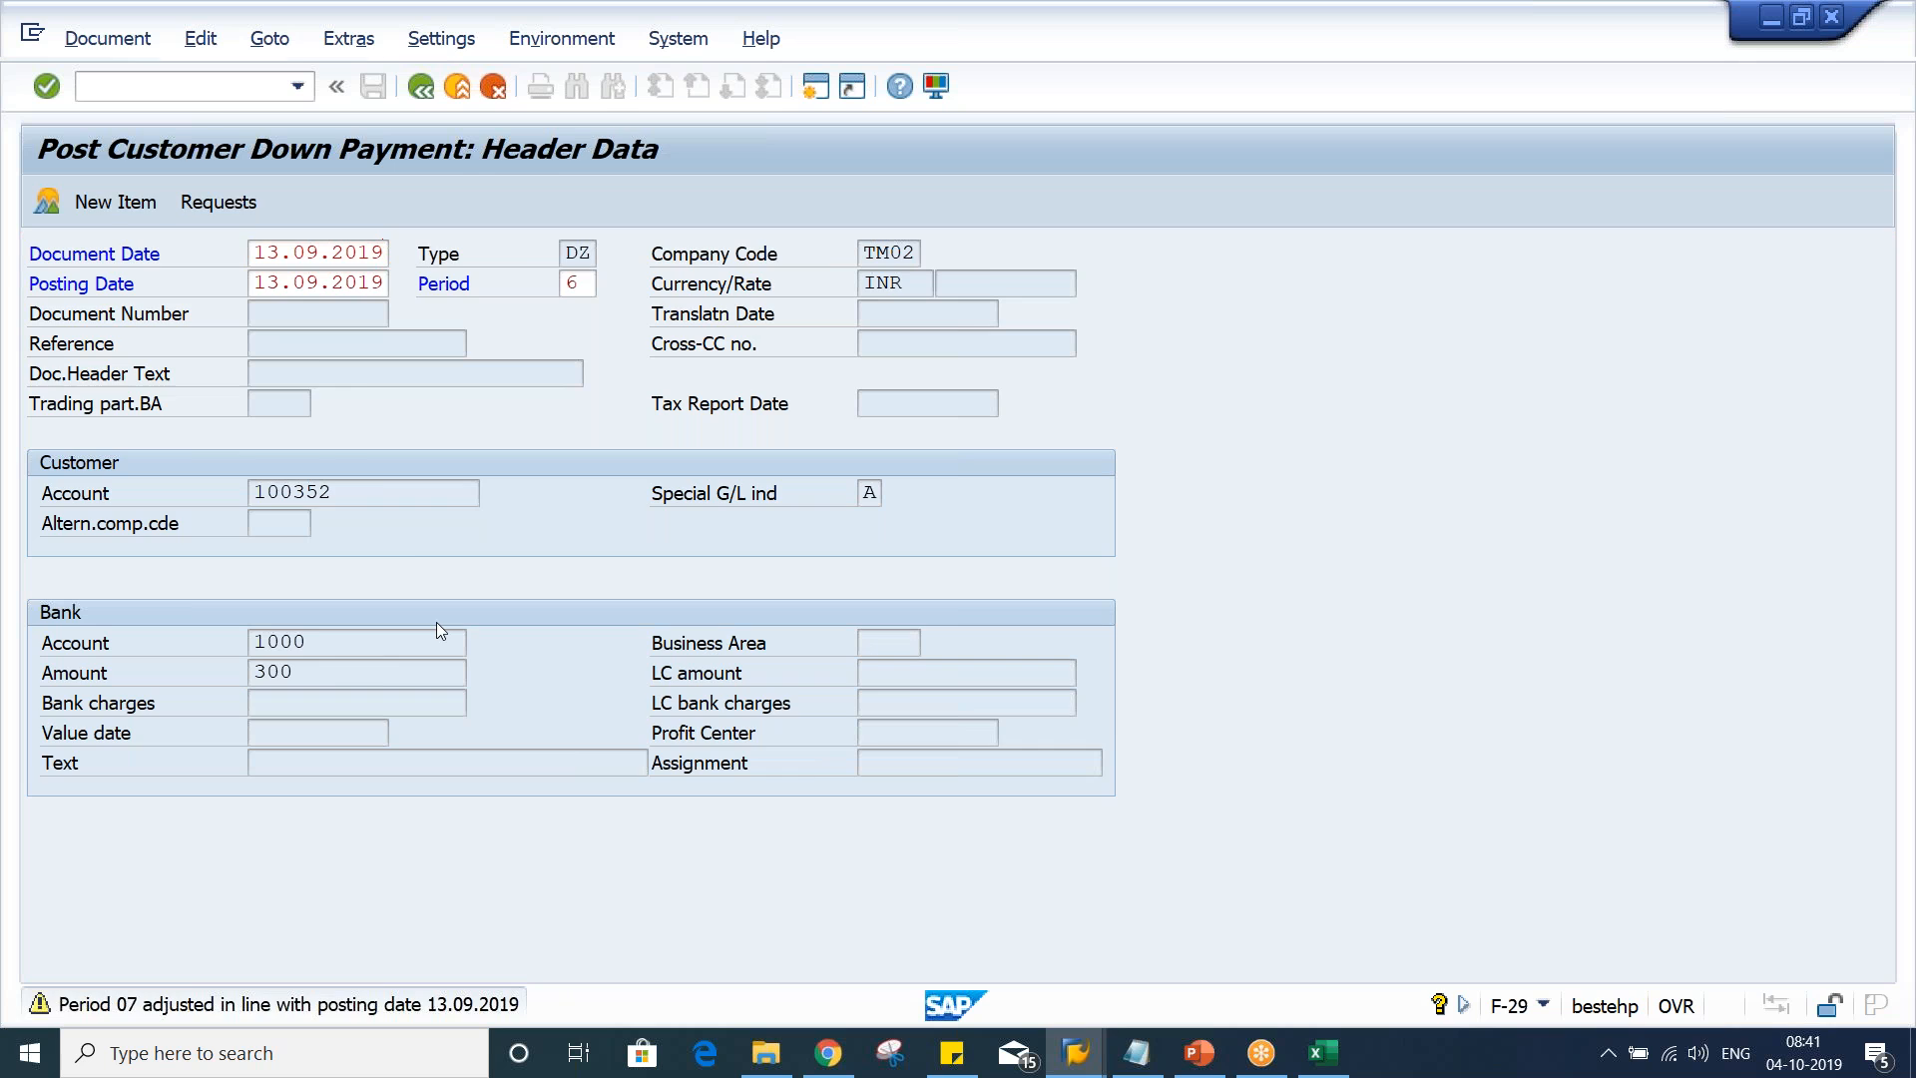
text(300)
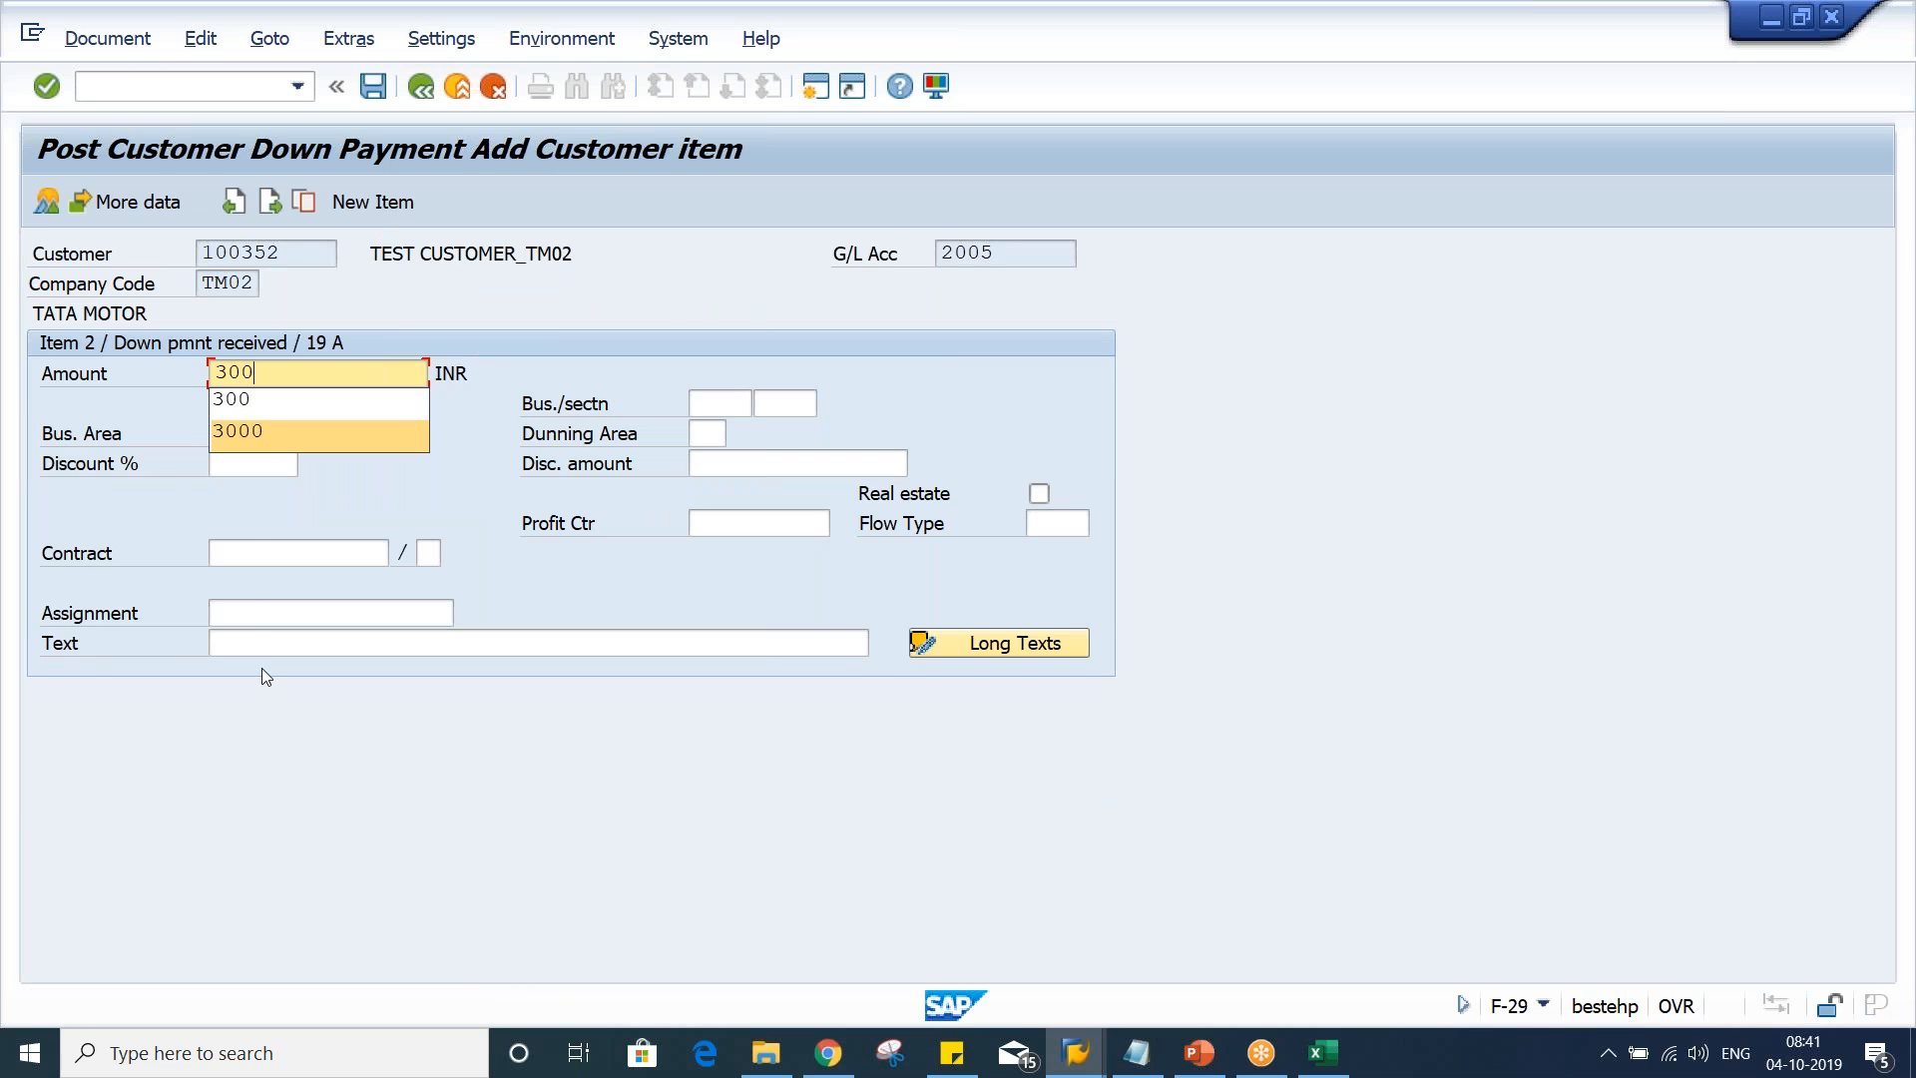
click(274, 644)
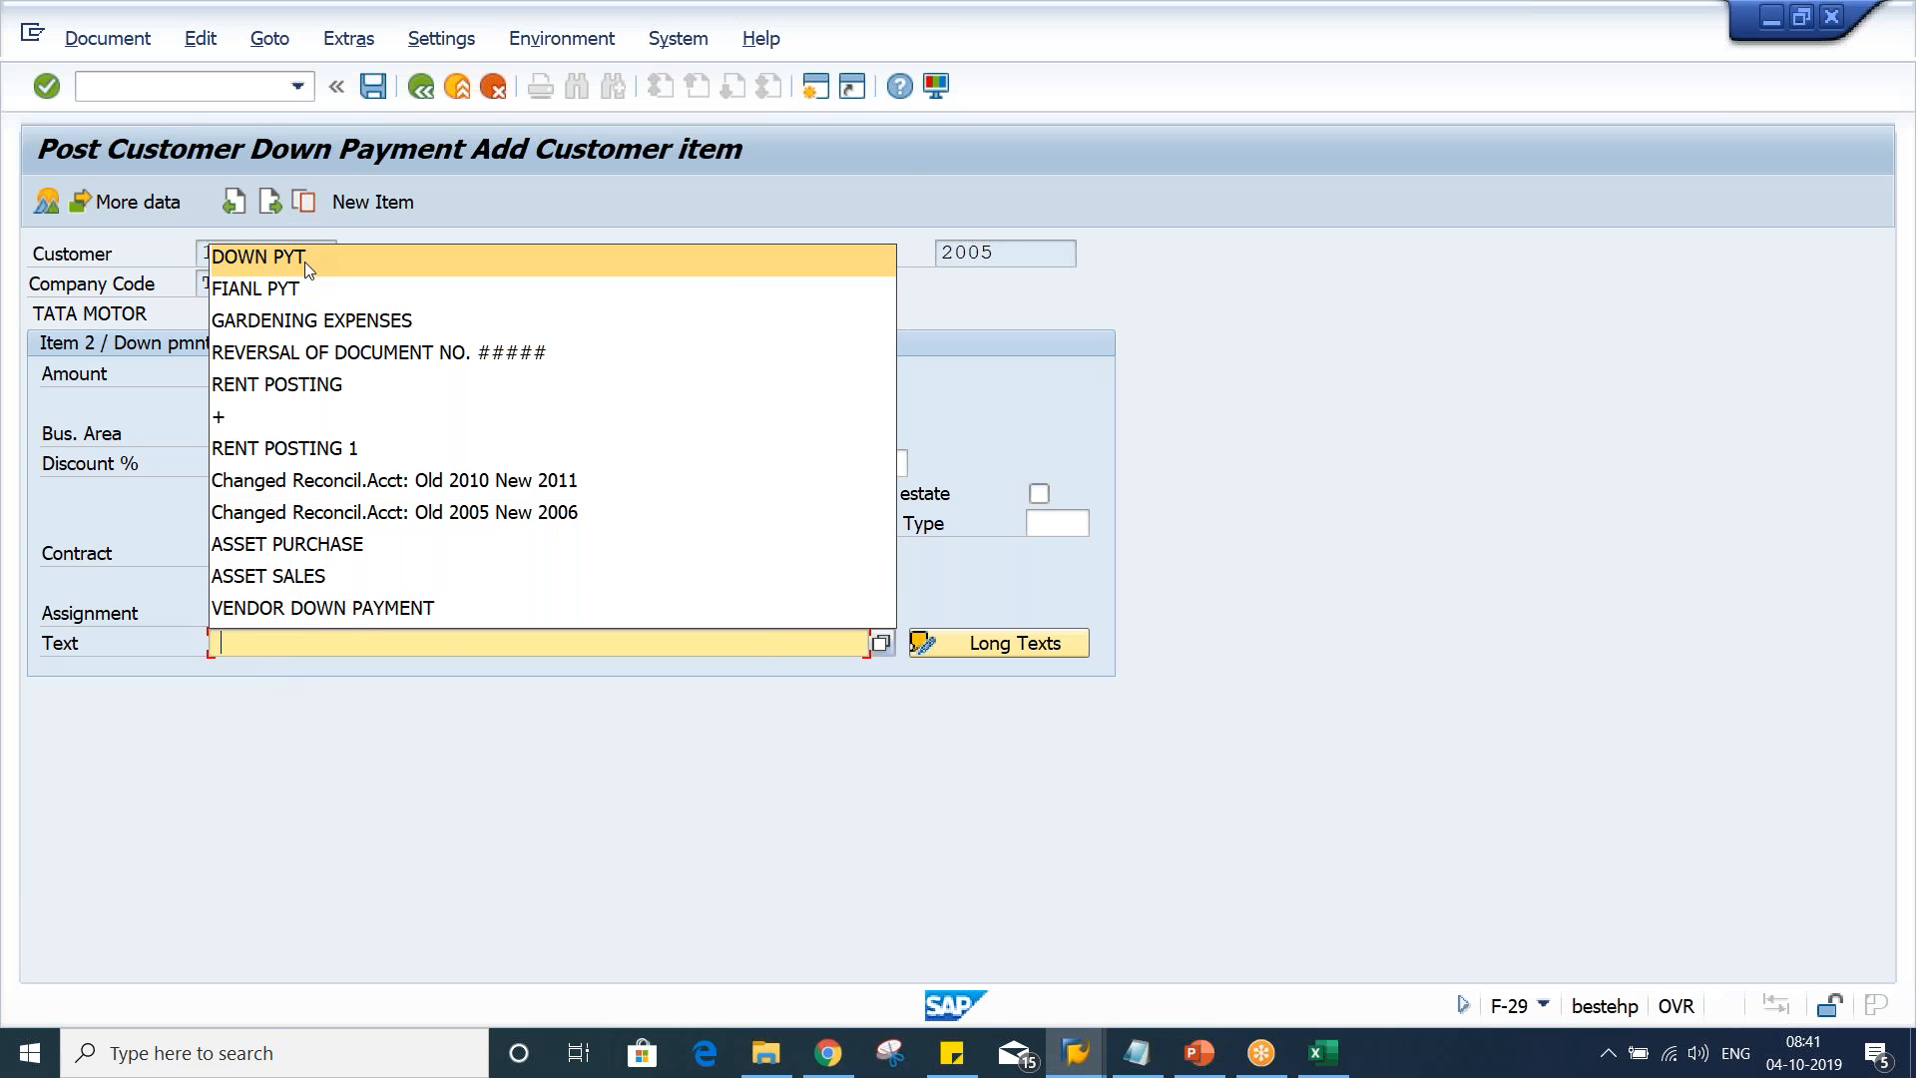
click(303, 255)
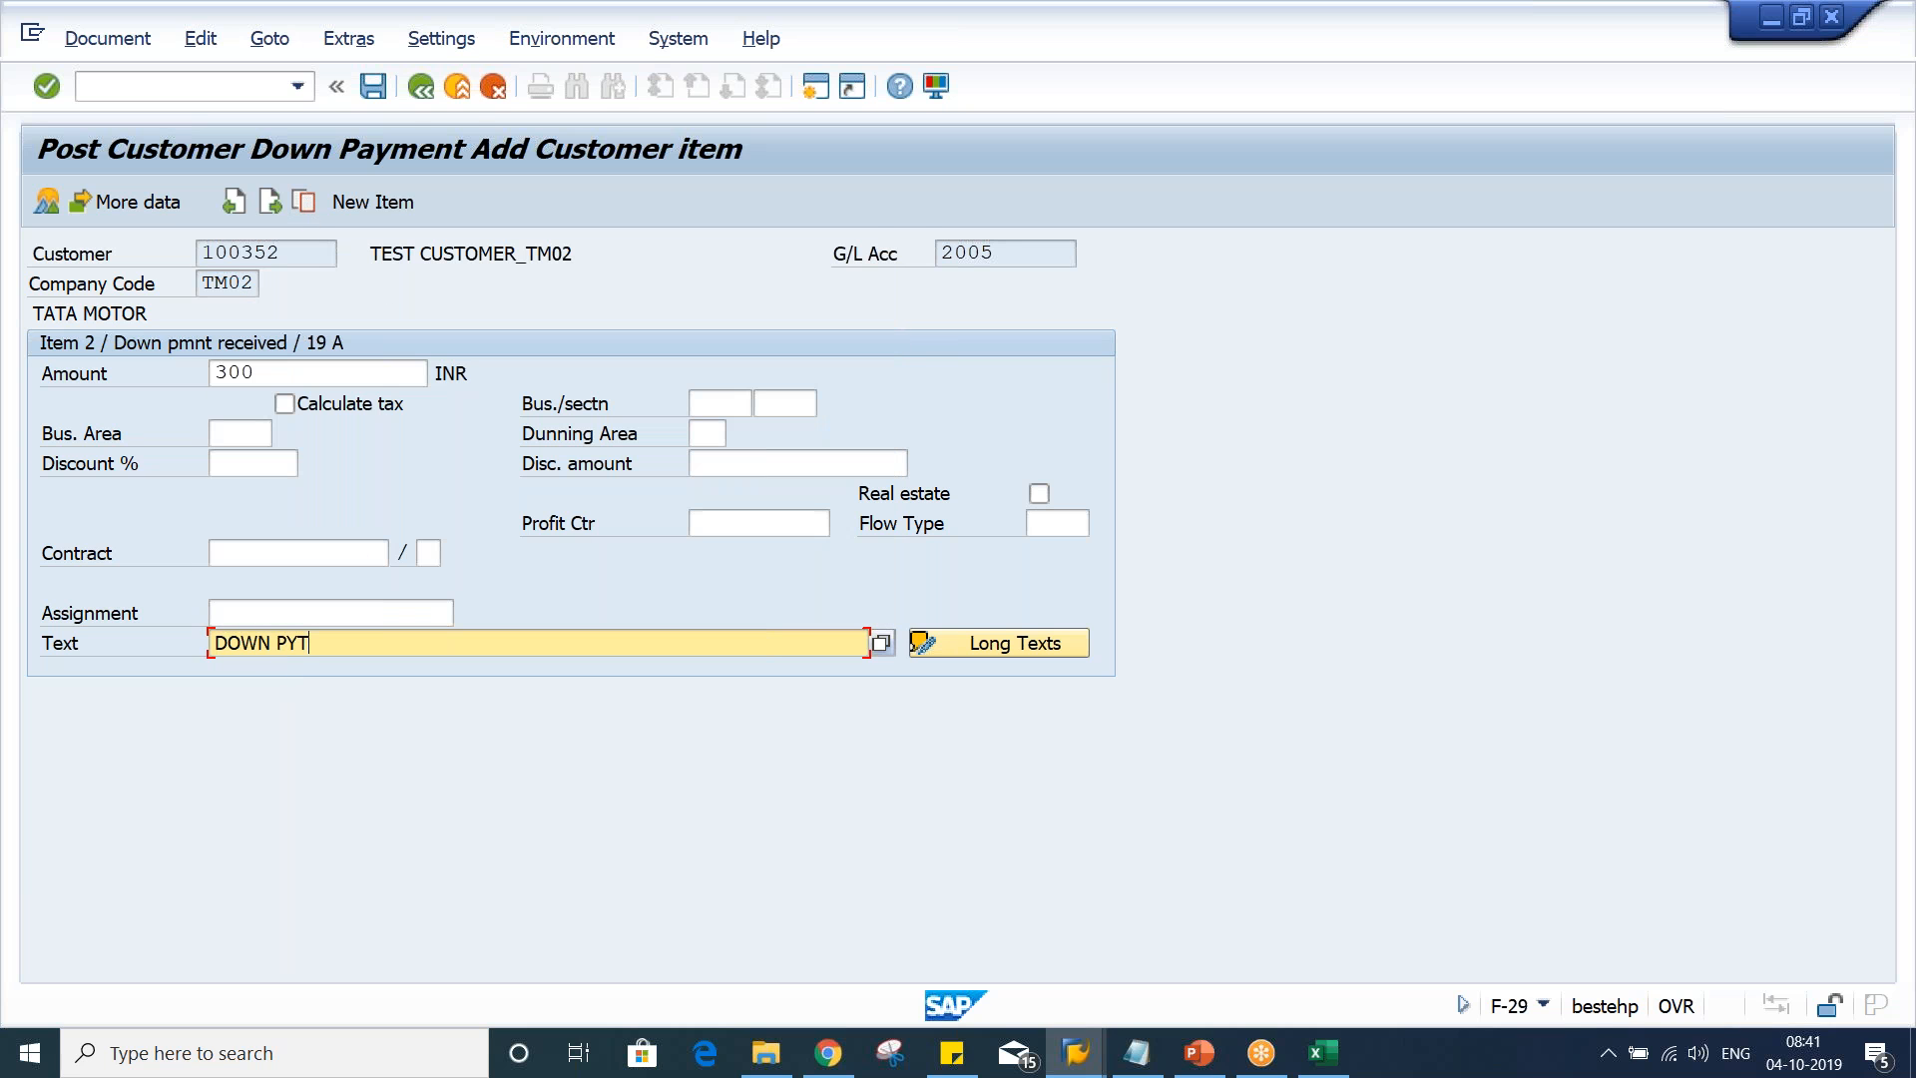
click(380, 79)
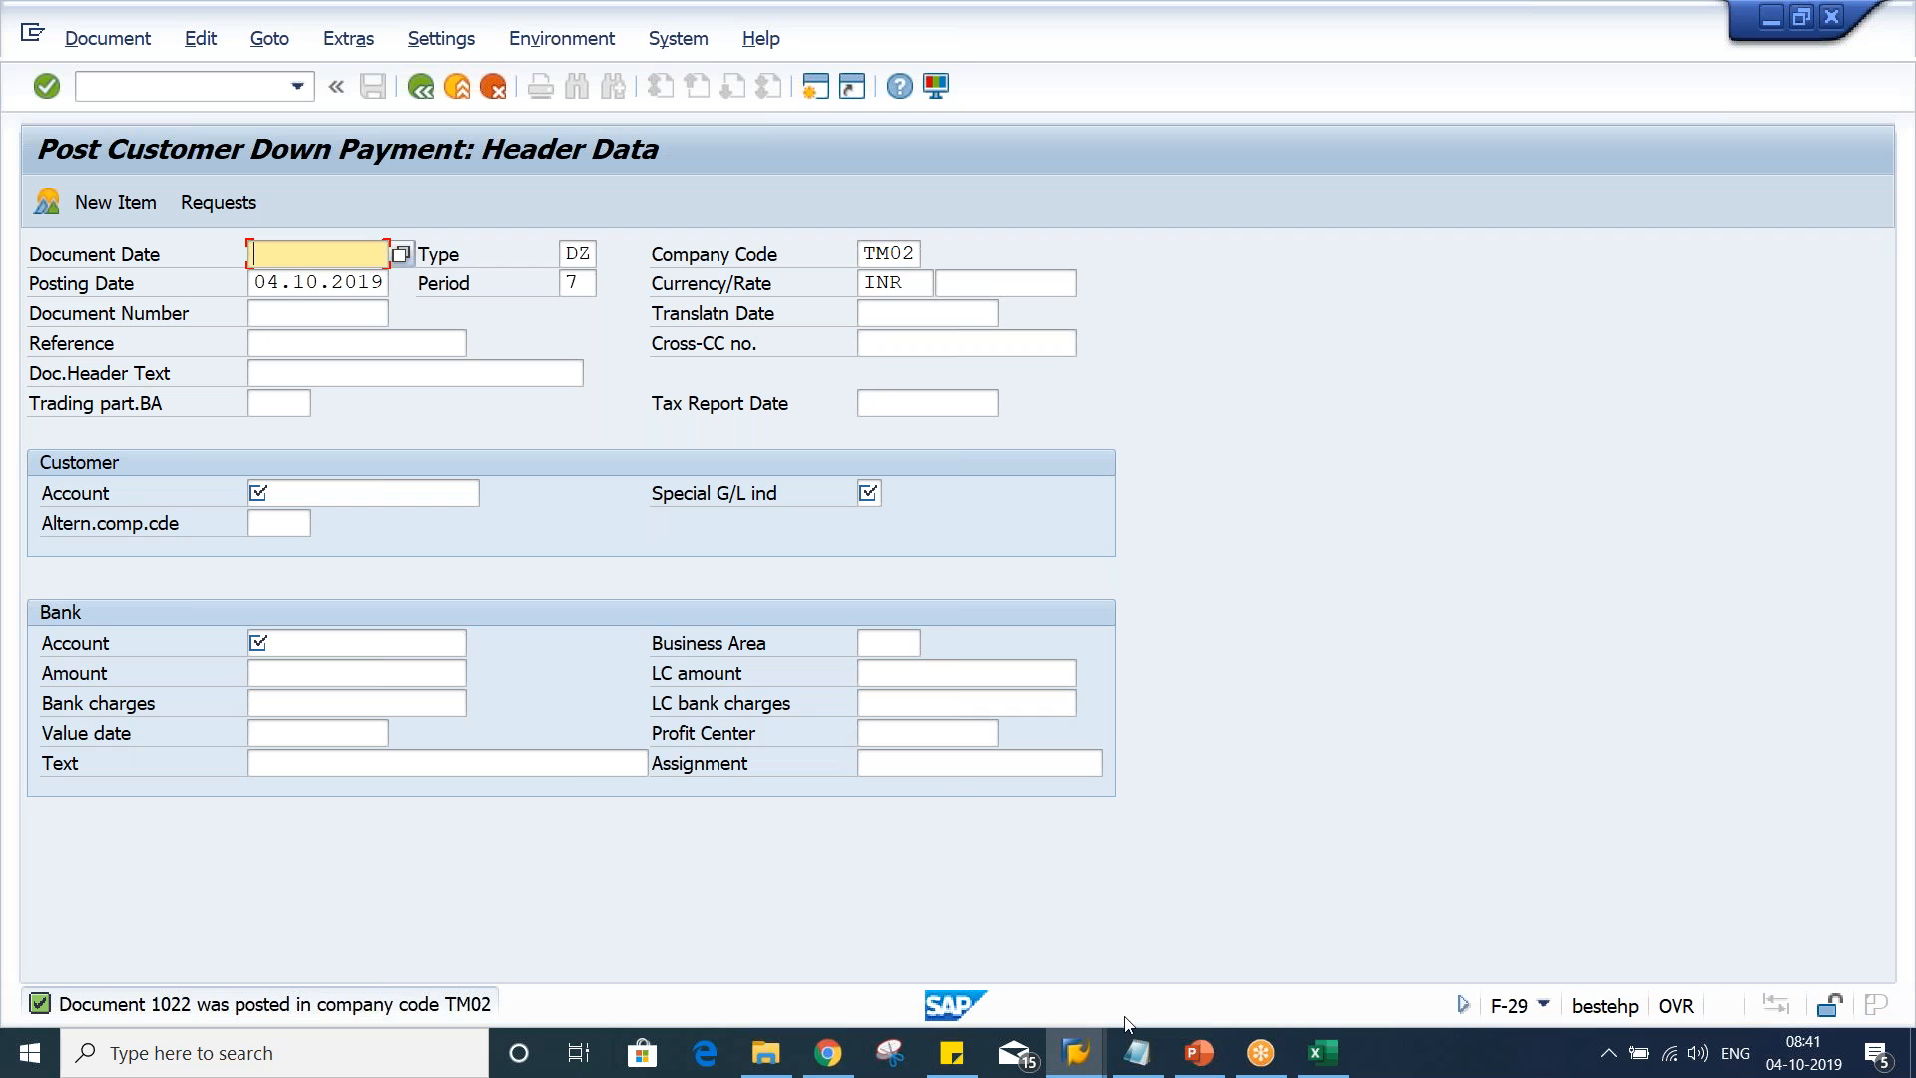
Switch to the FBL5N session, include special G/L transactions in the selection, and review the customer's open items again
click(1098, 1046)
click(842, 949)
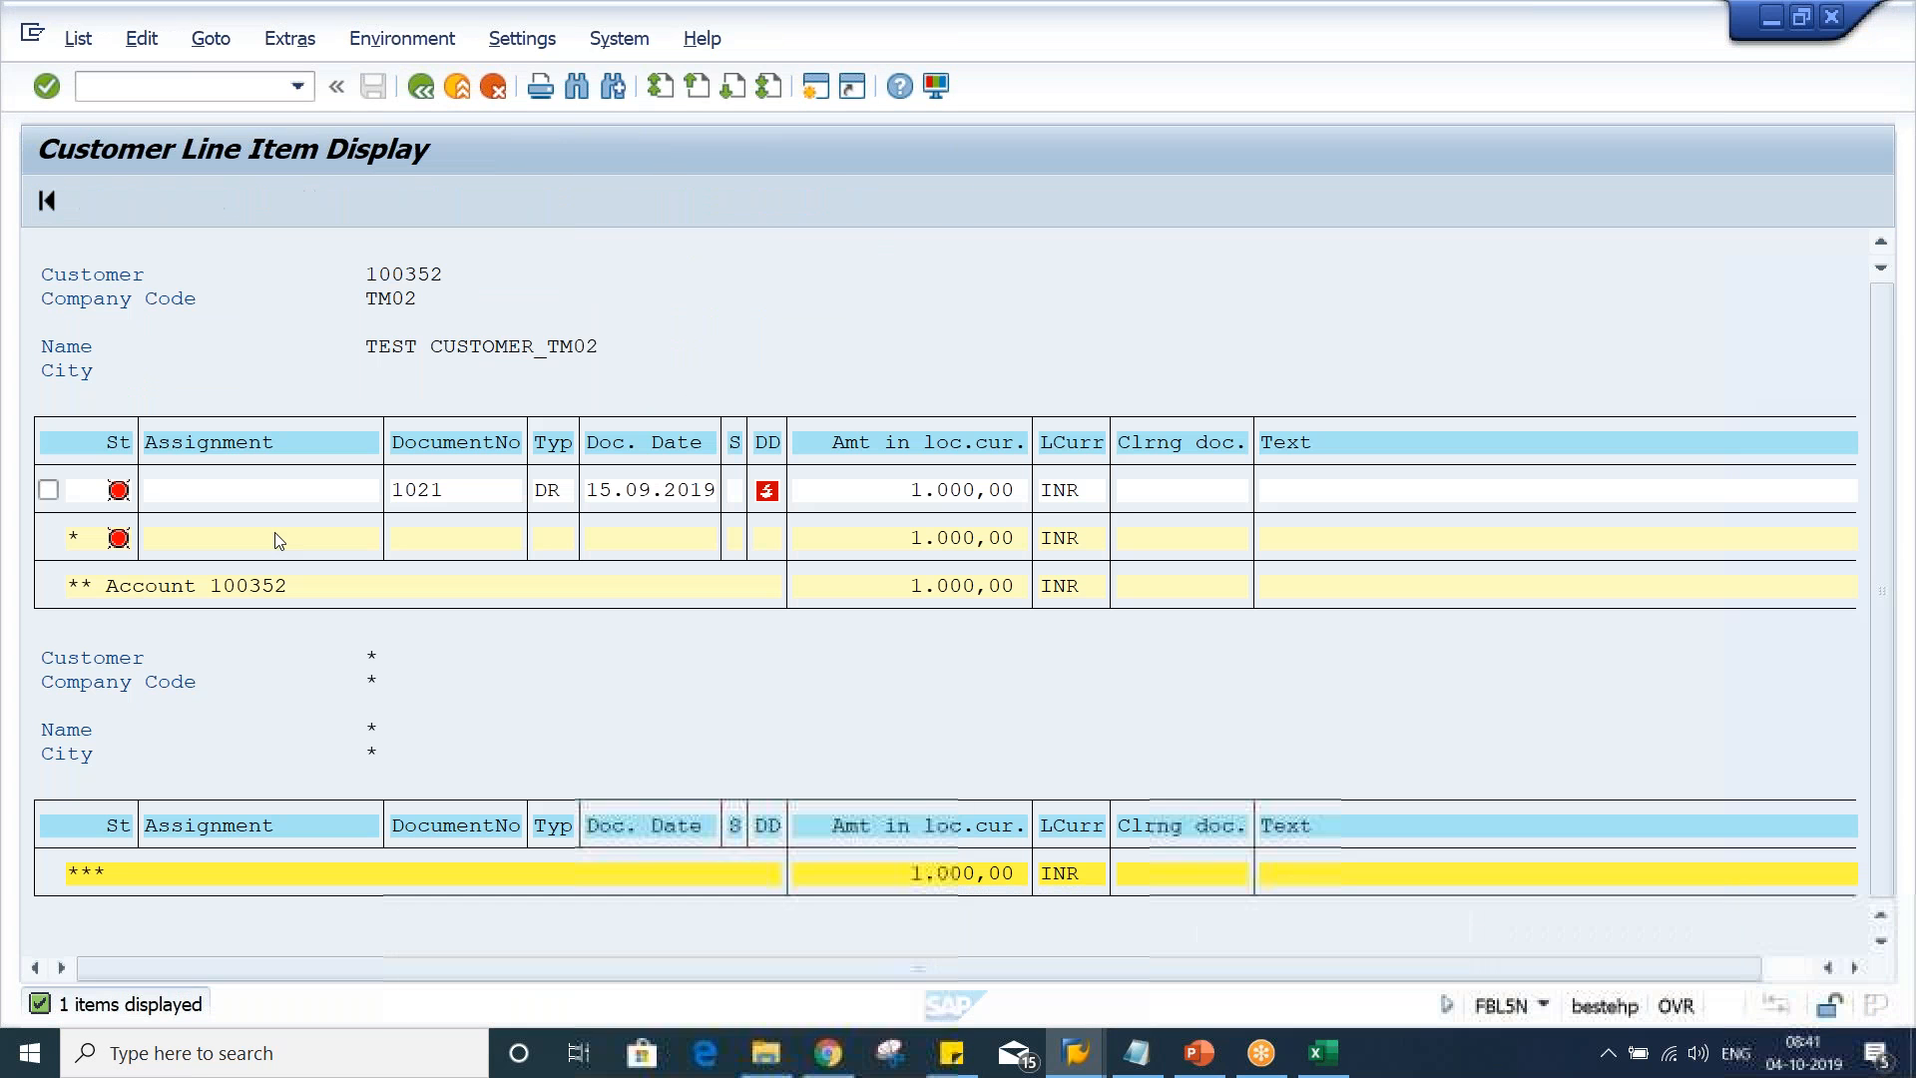
key(F3)
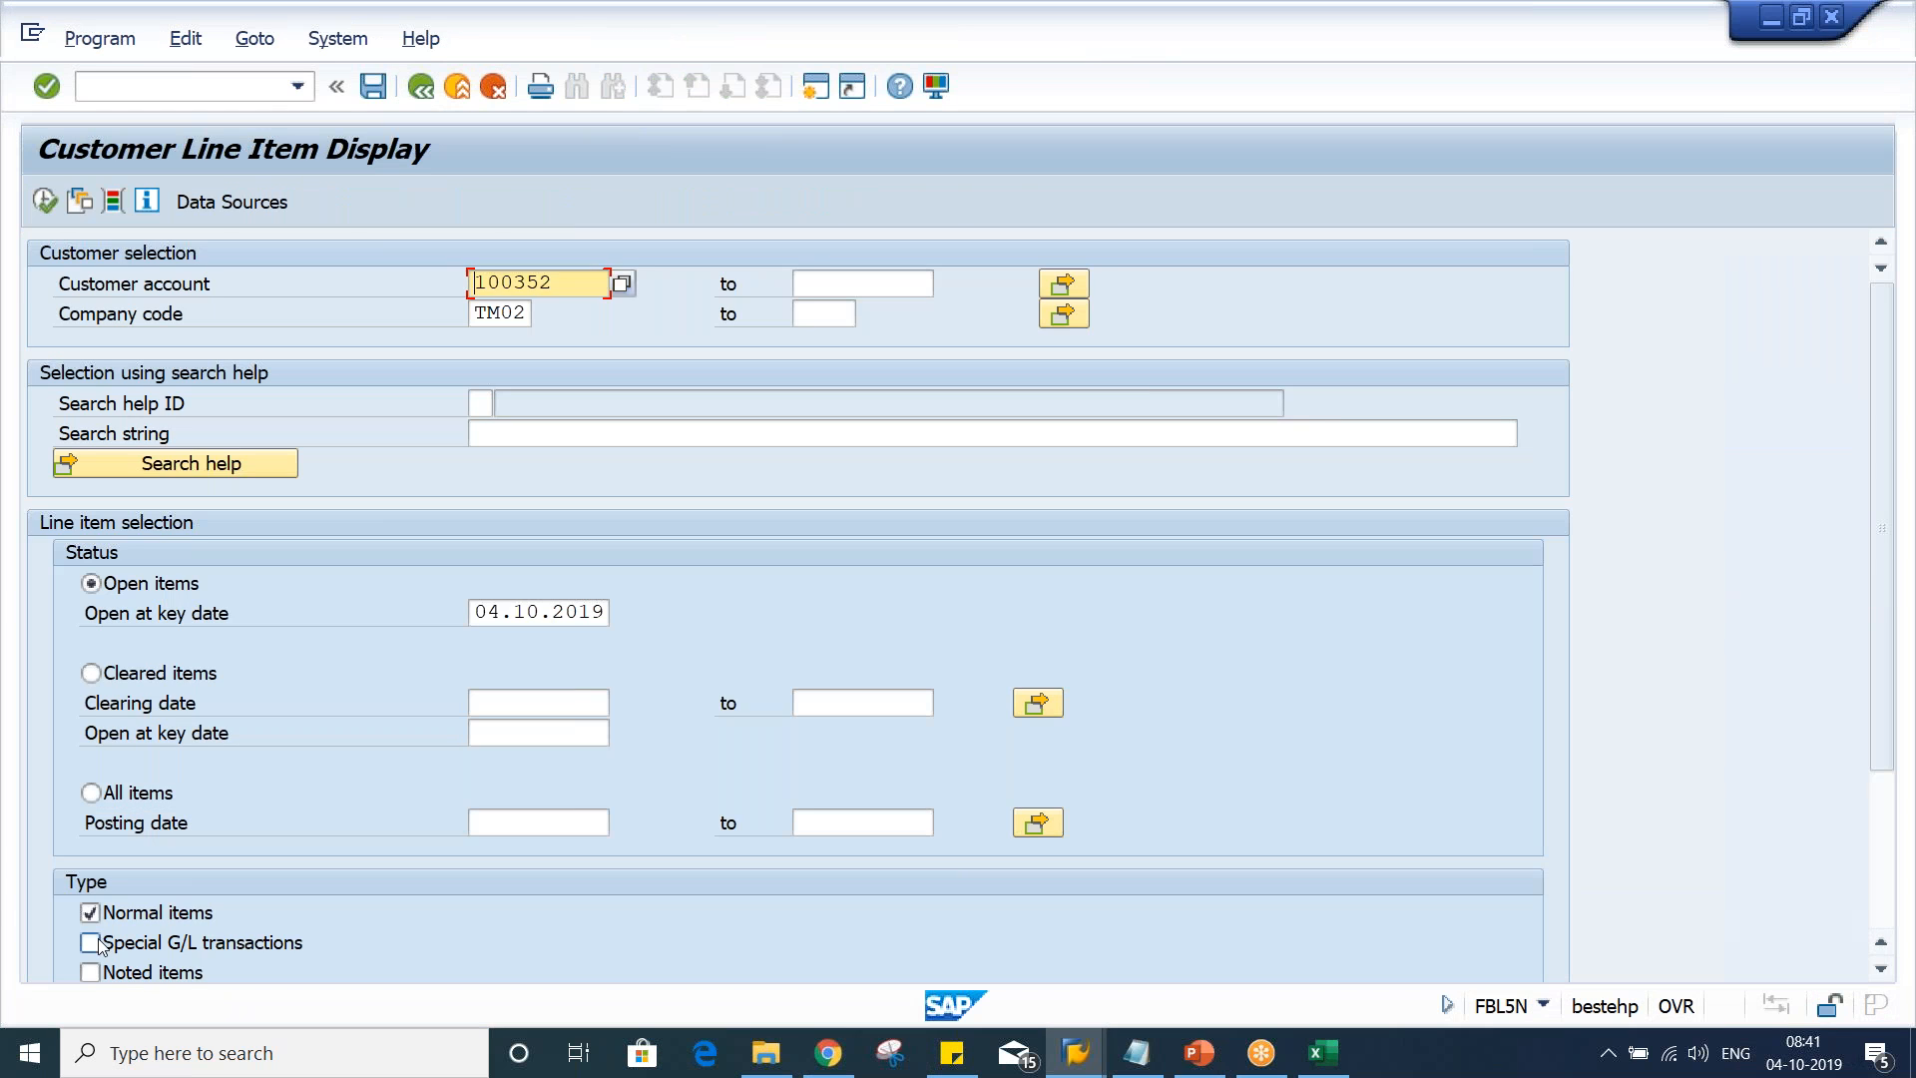
click(91, 942)
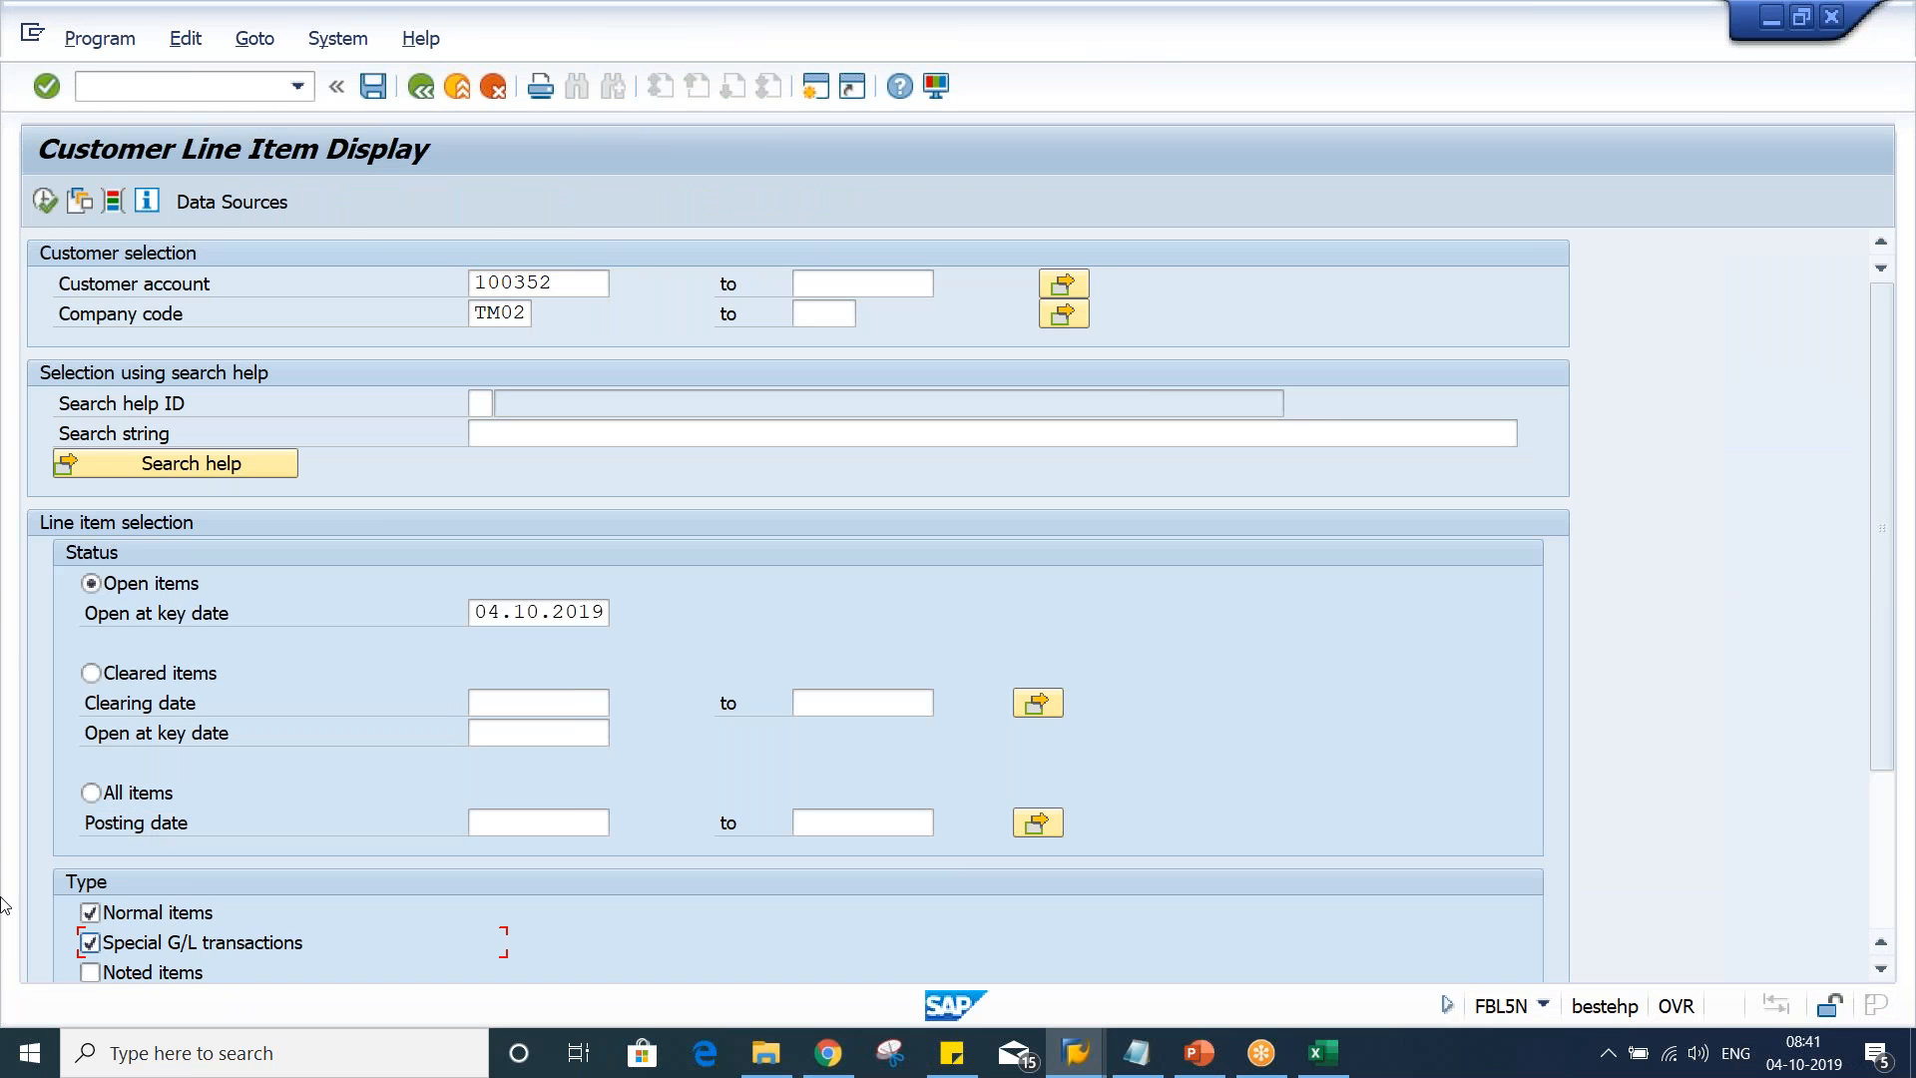
click(43, 201)
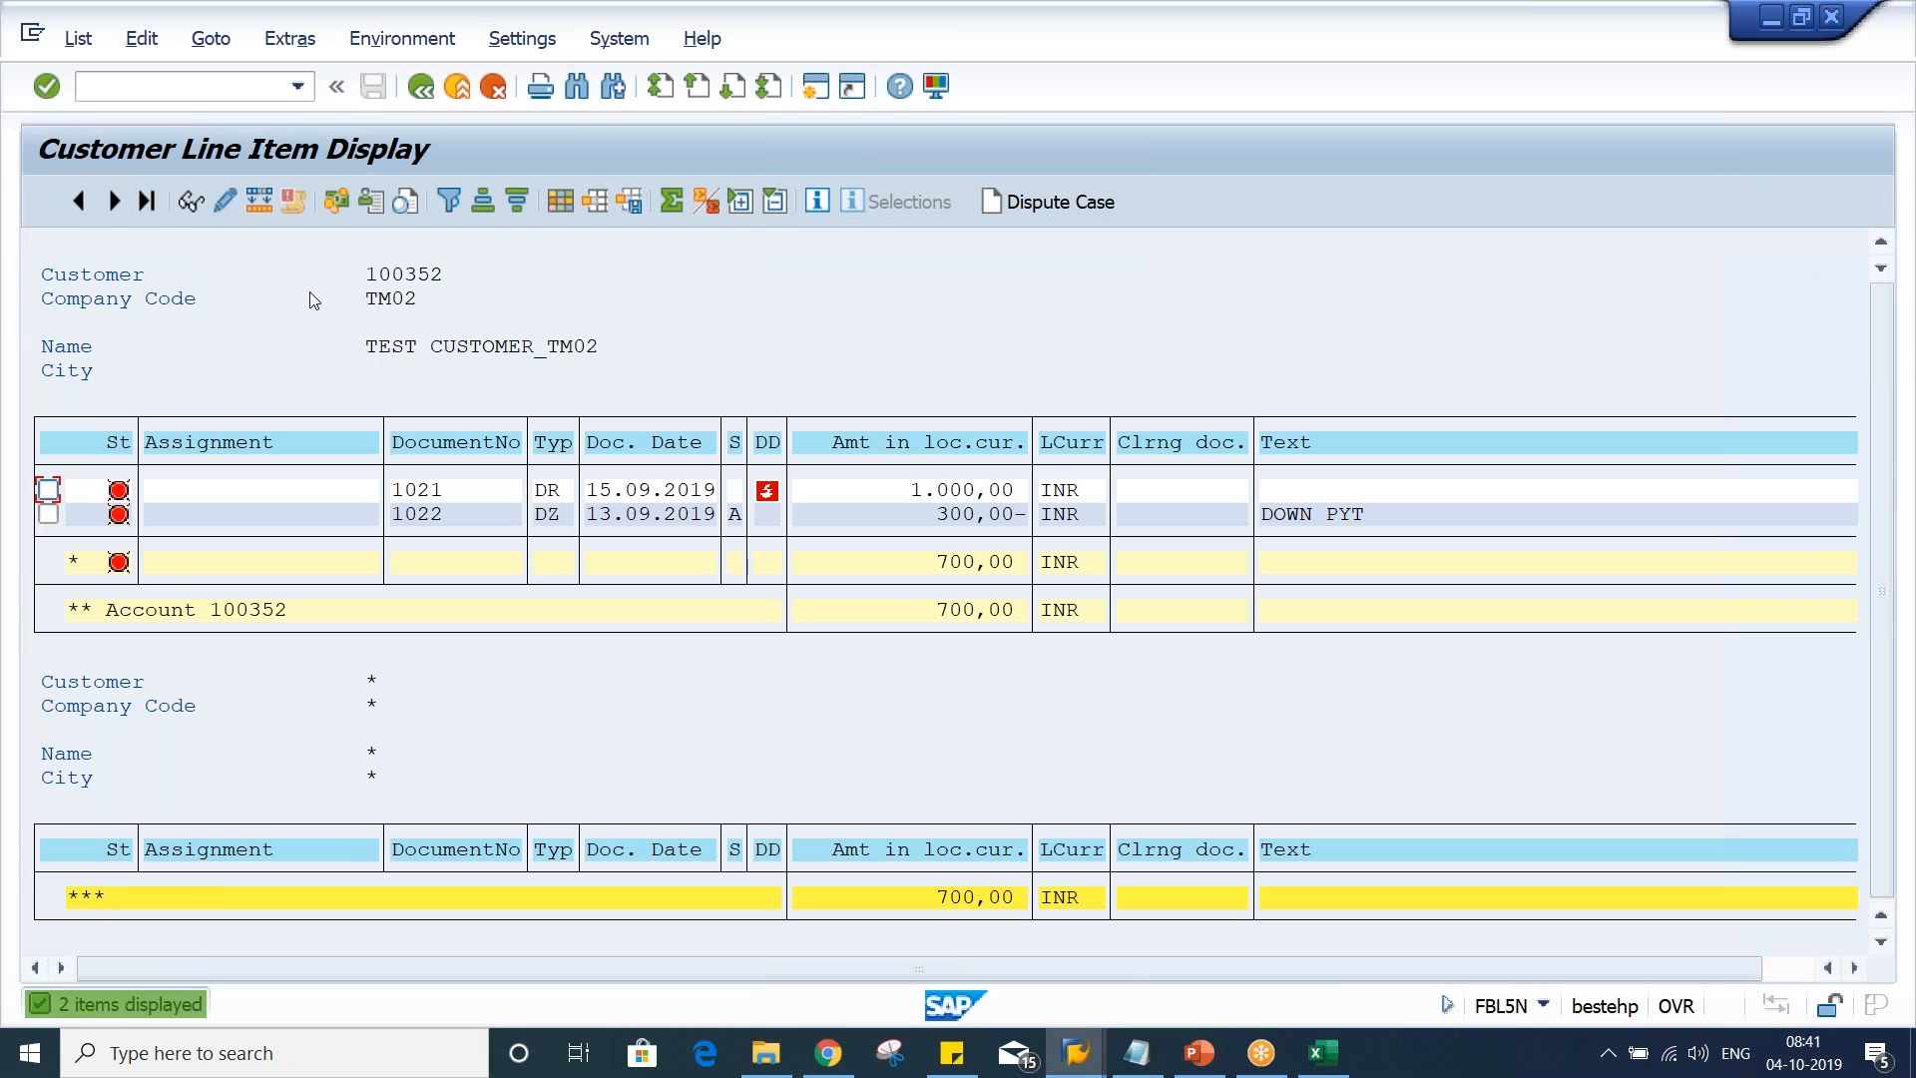
click(939, 490)
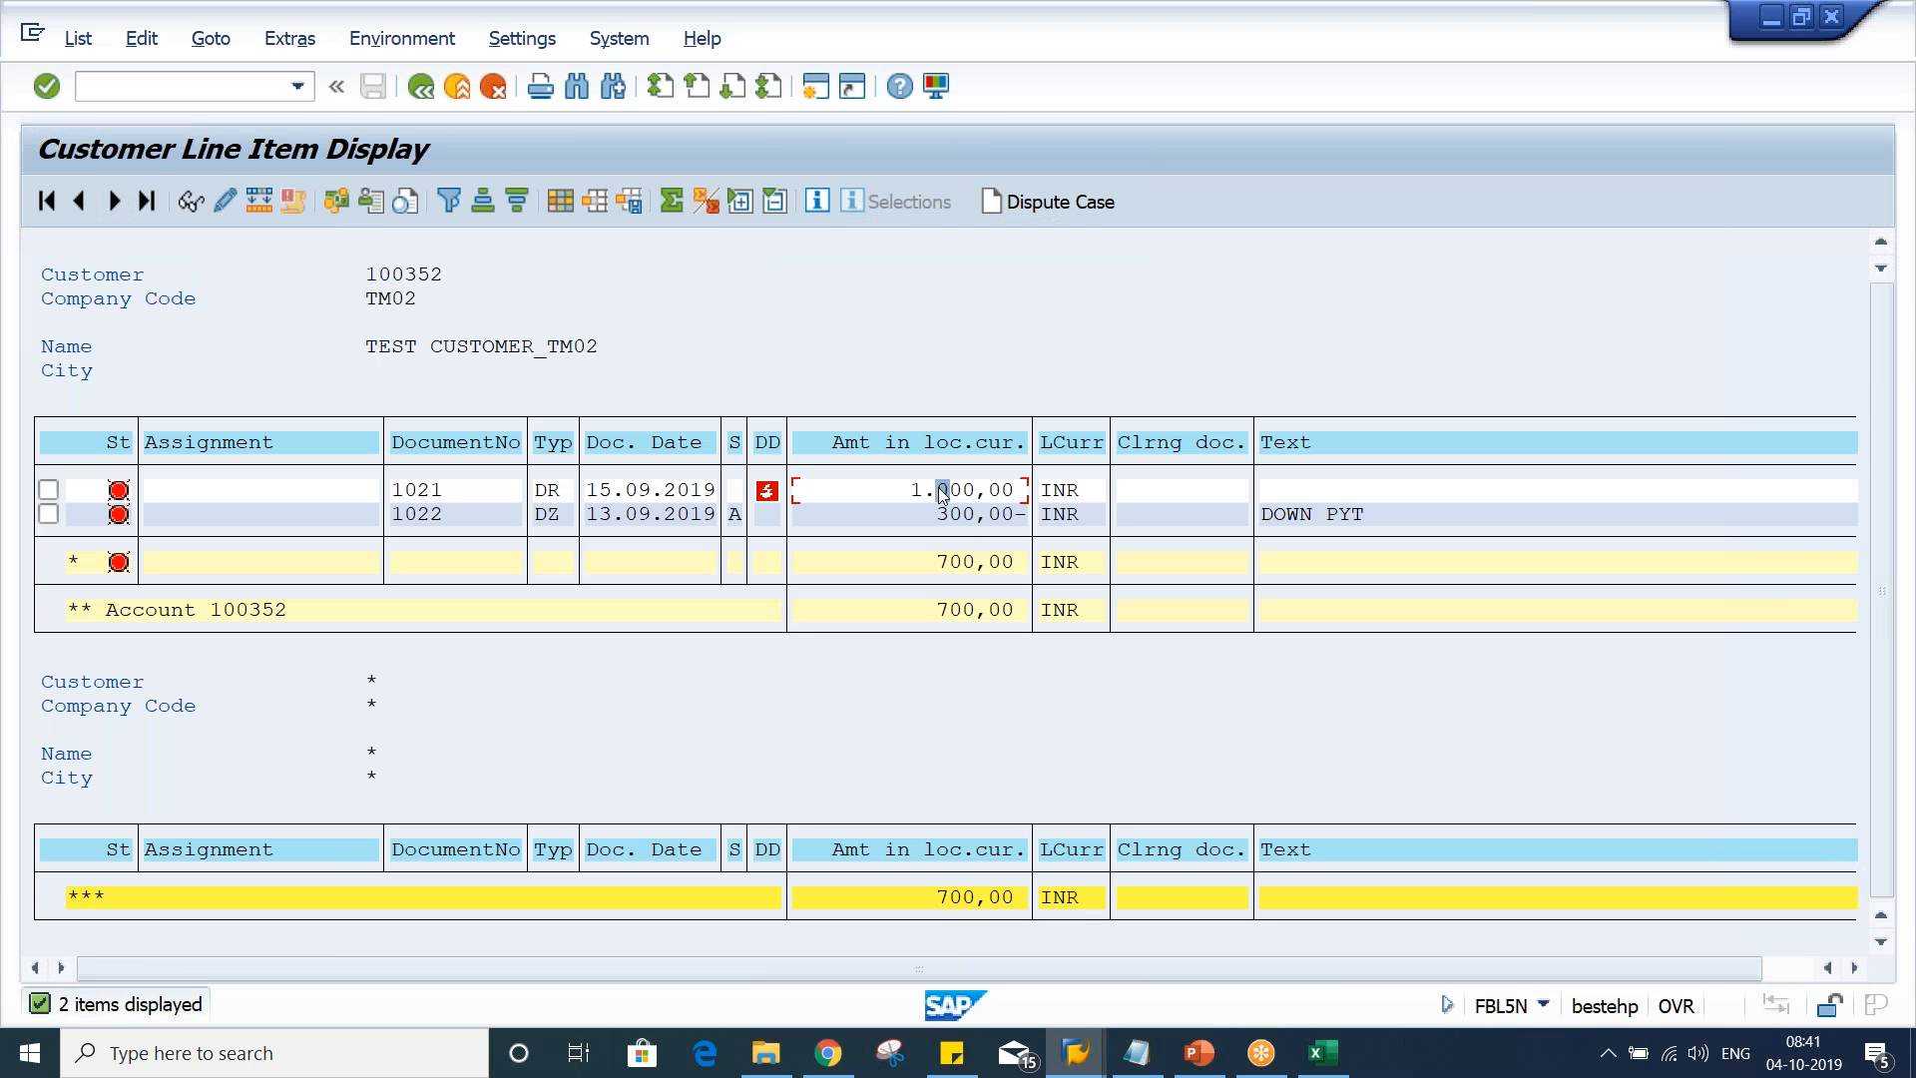
click(910, 492)
click(912, 491)
Switch back to the customer down payment session and start transaction FB75 to enter a customer credit memo
click(1076, 1066)
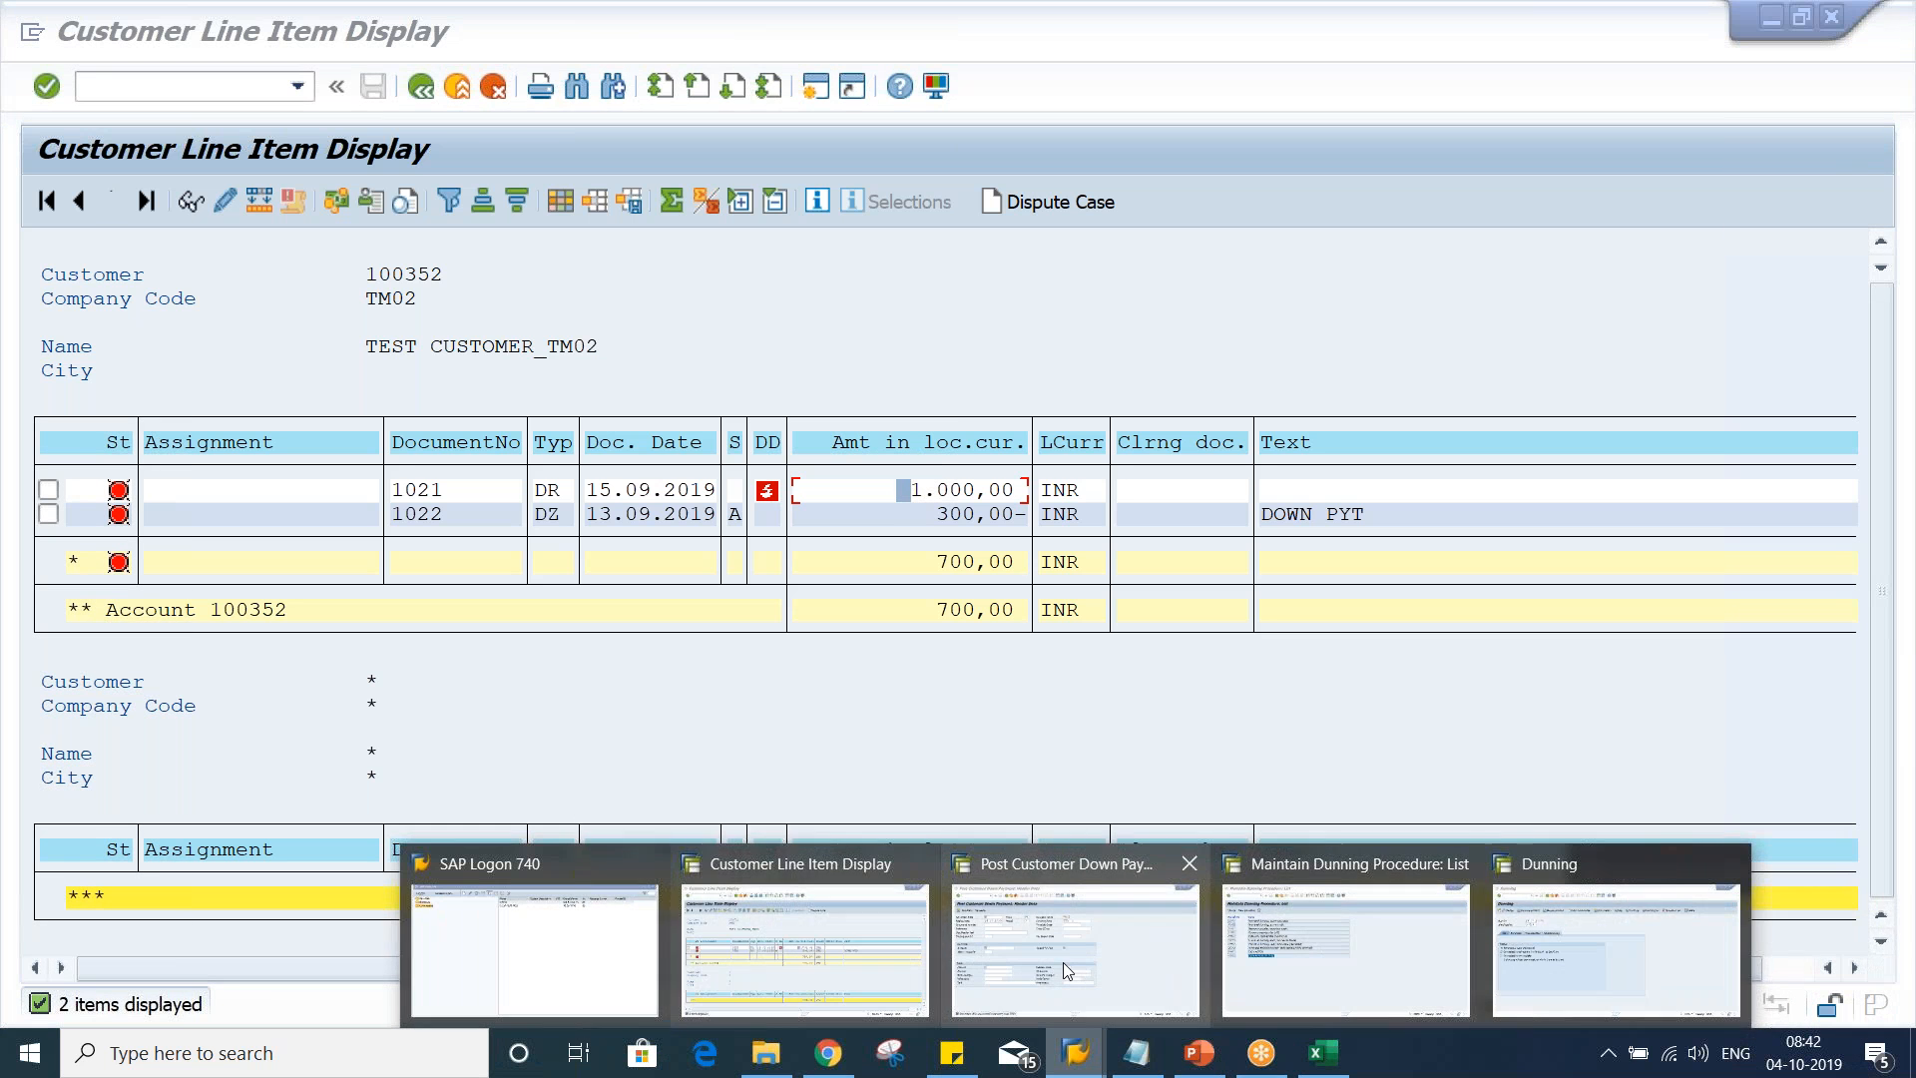
click(1063, 962)
click(163, 85)
text(/NFB)
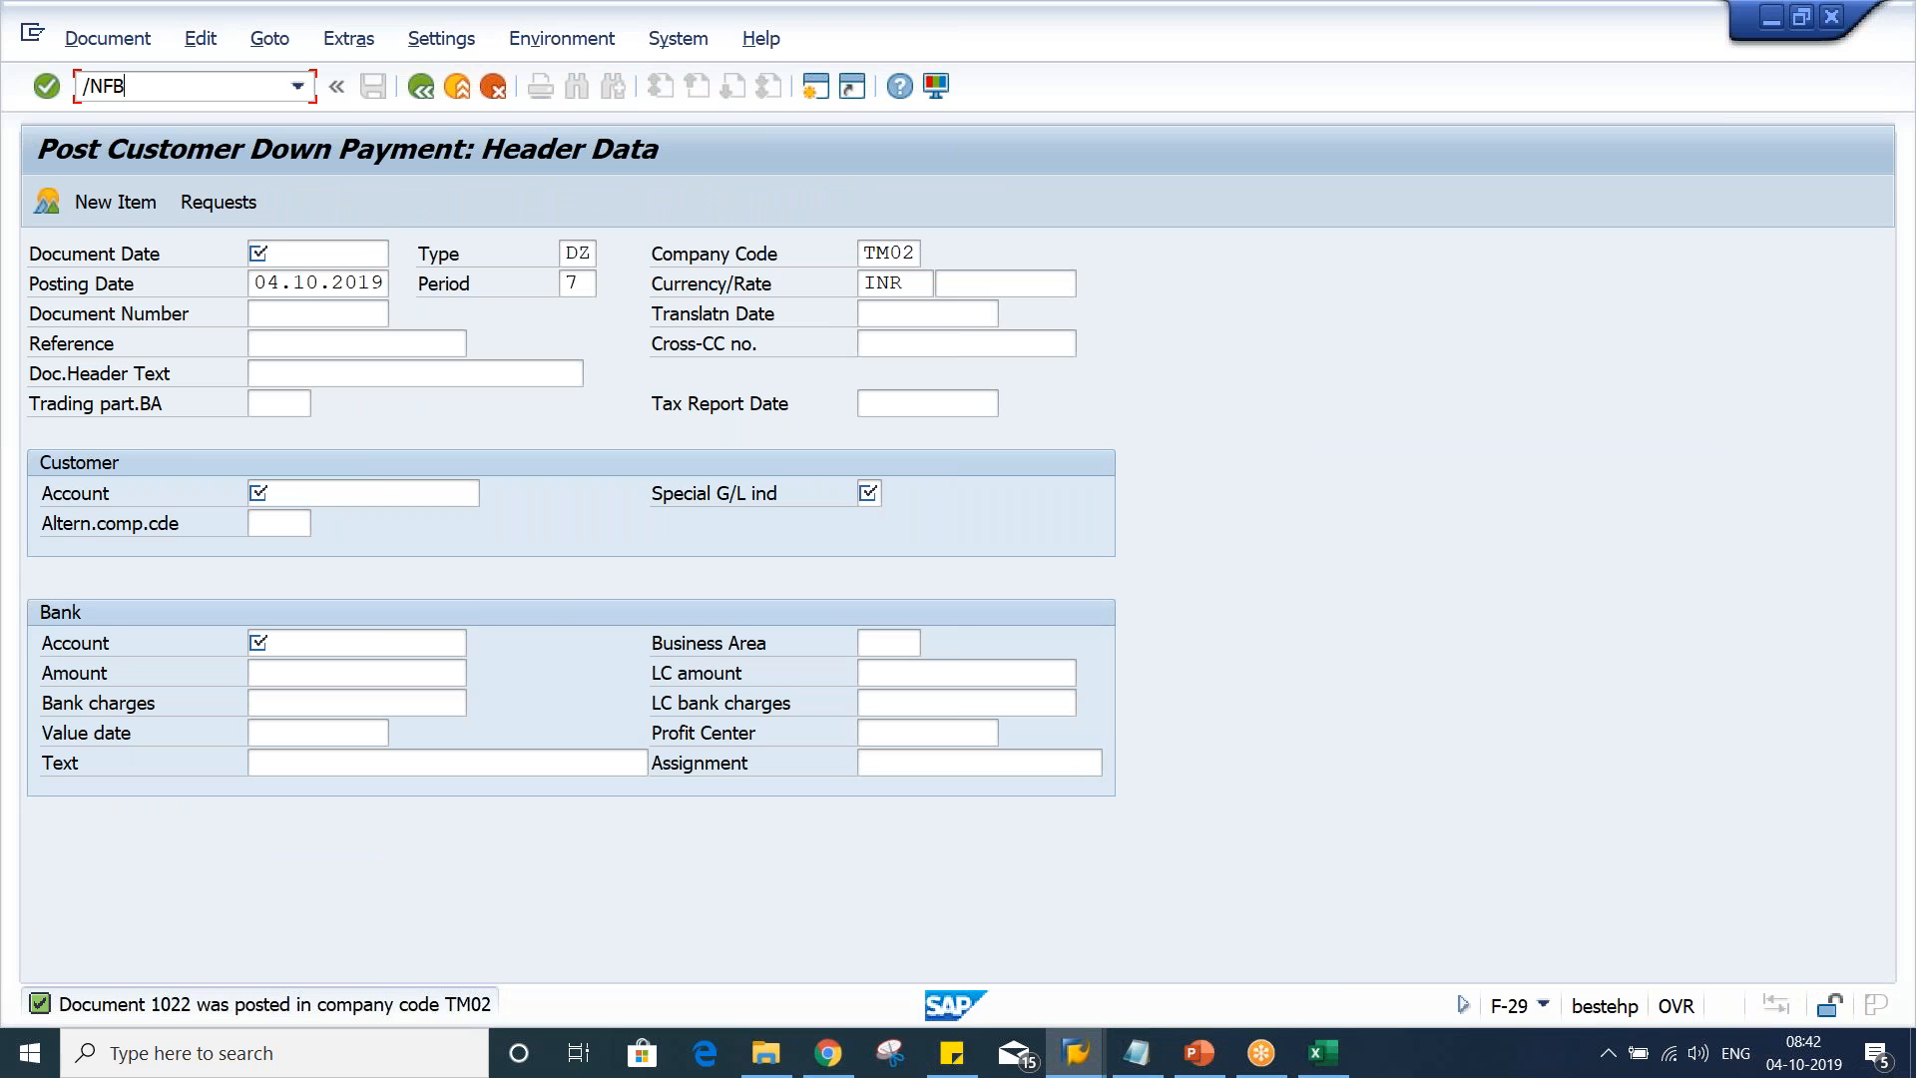
text(70)
key(Return)
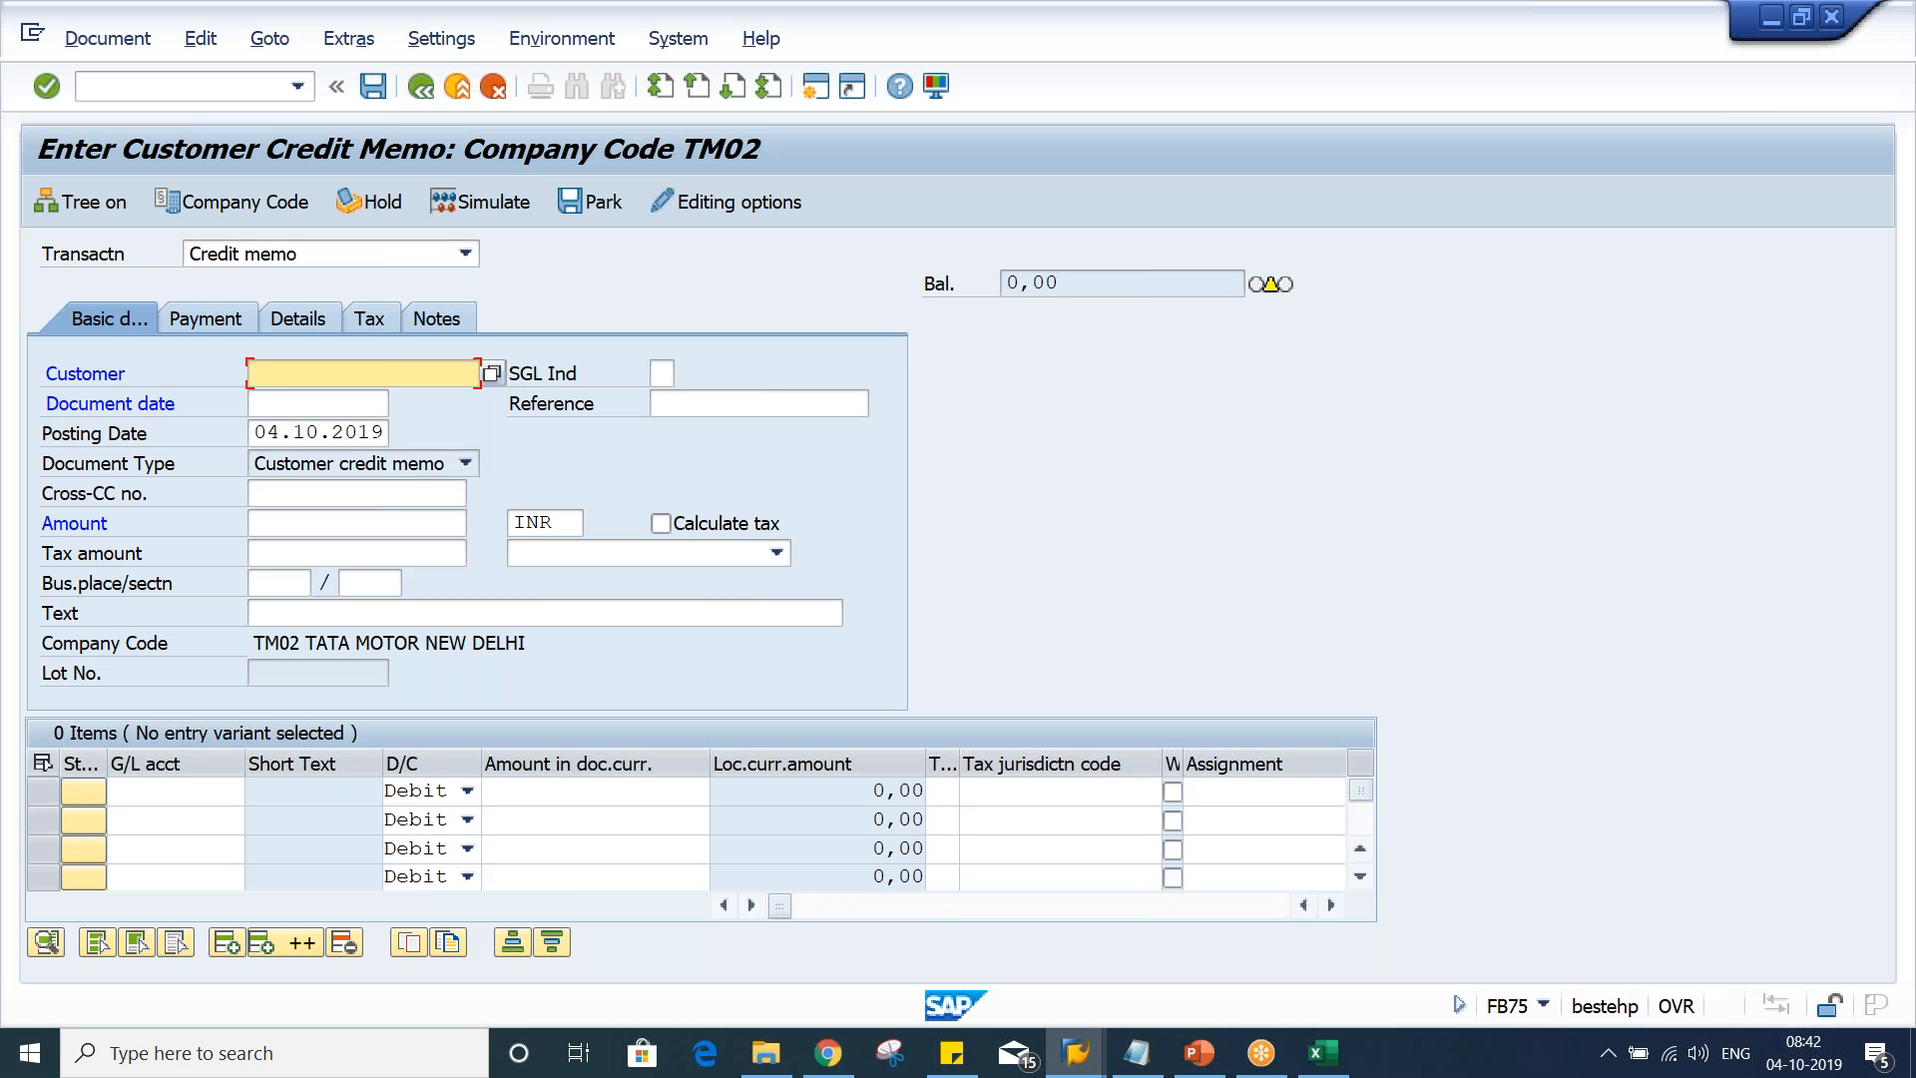
Enter the test customer's account number in the credit memo and set the document and posting dates to 16.10.2019
key(space)
key(Down)
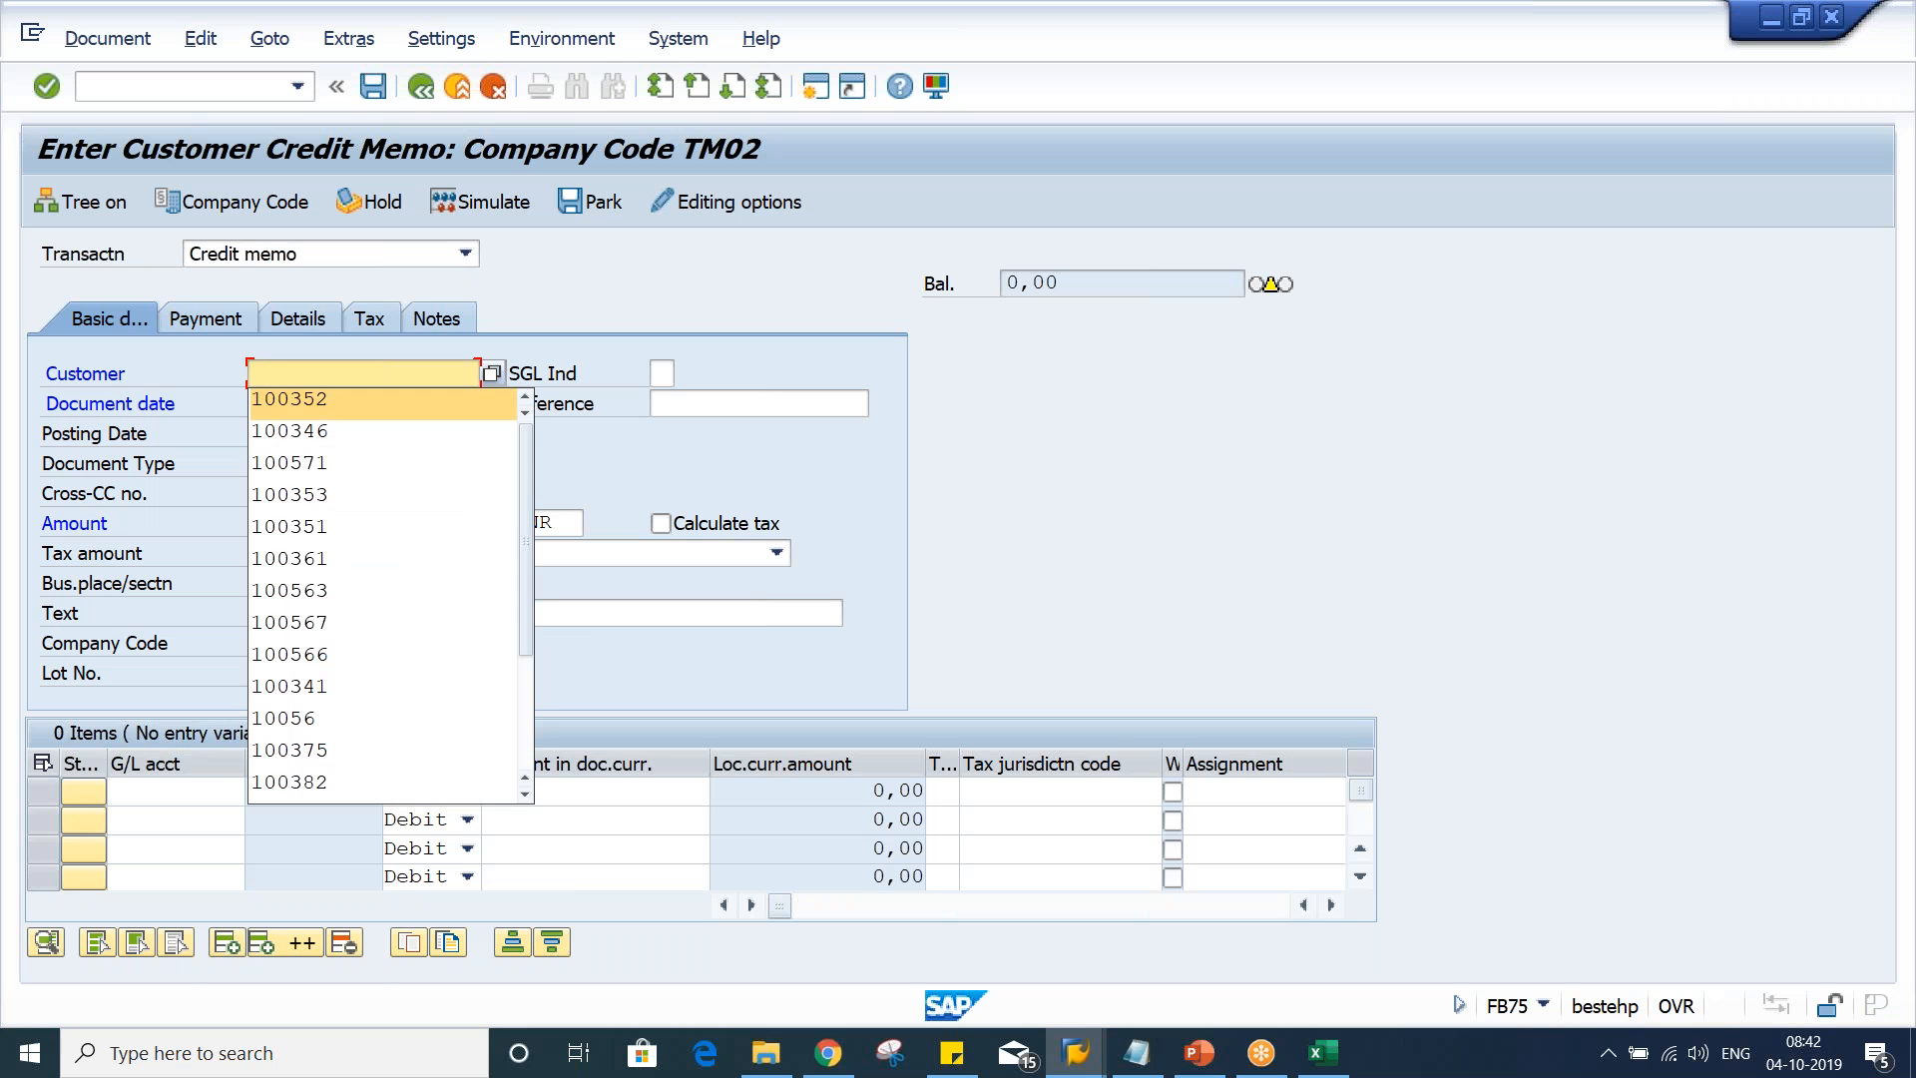
key(Return)
key(Tab)
key(Tab)
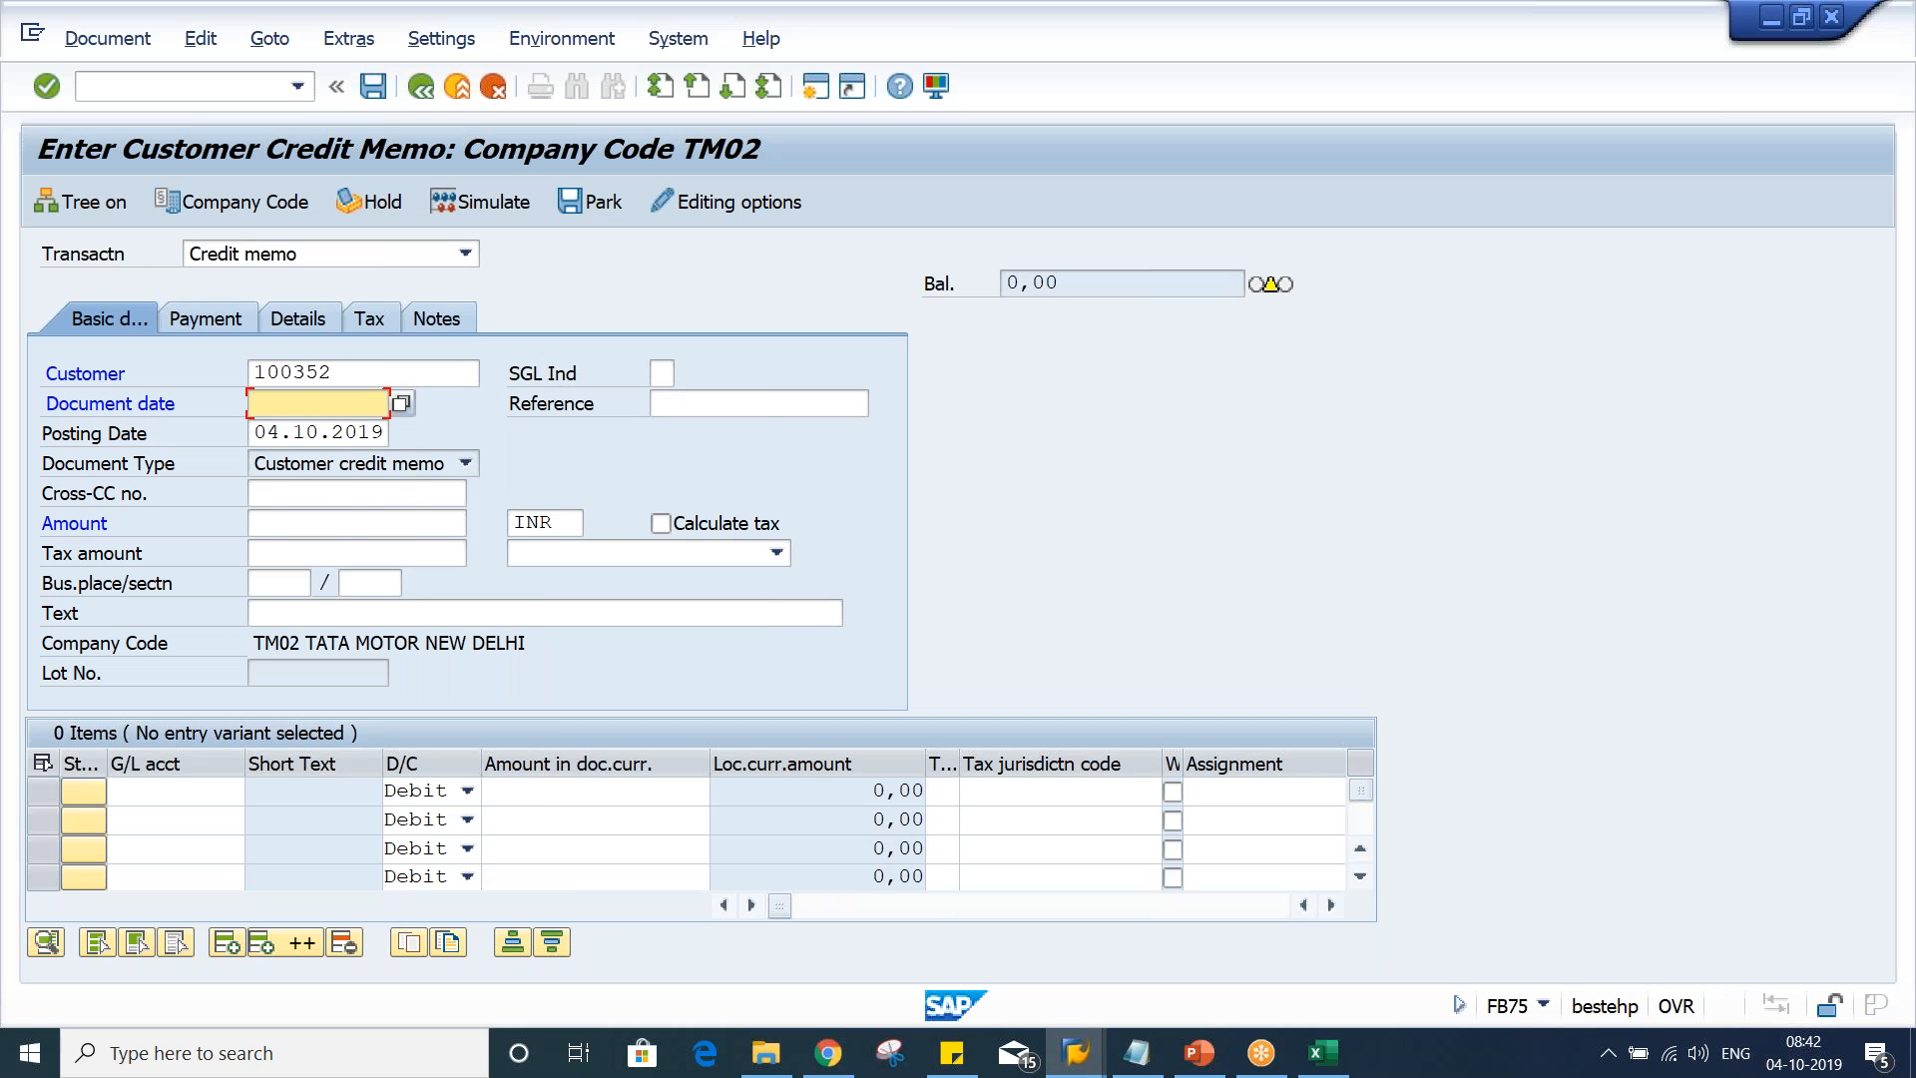
text(16.10.2019)
key(Tab)
key(Tab)
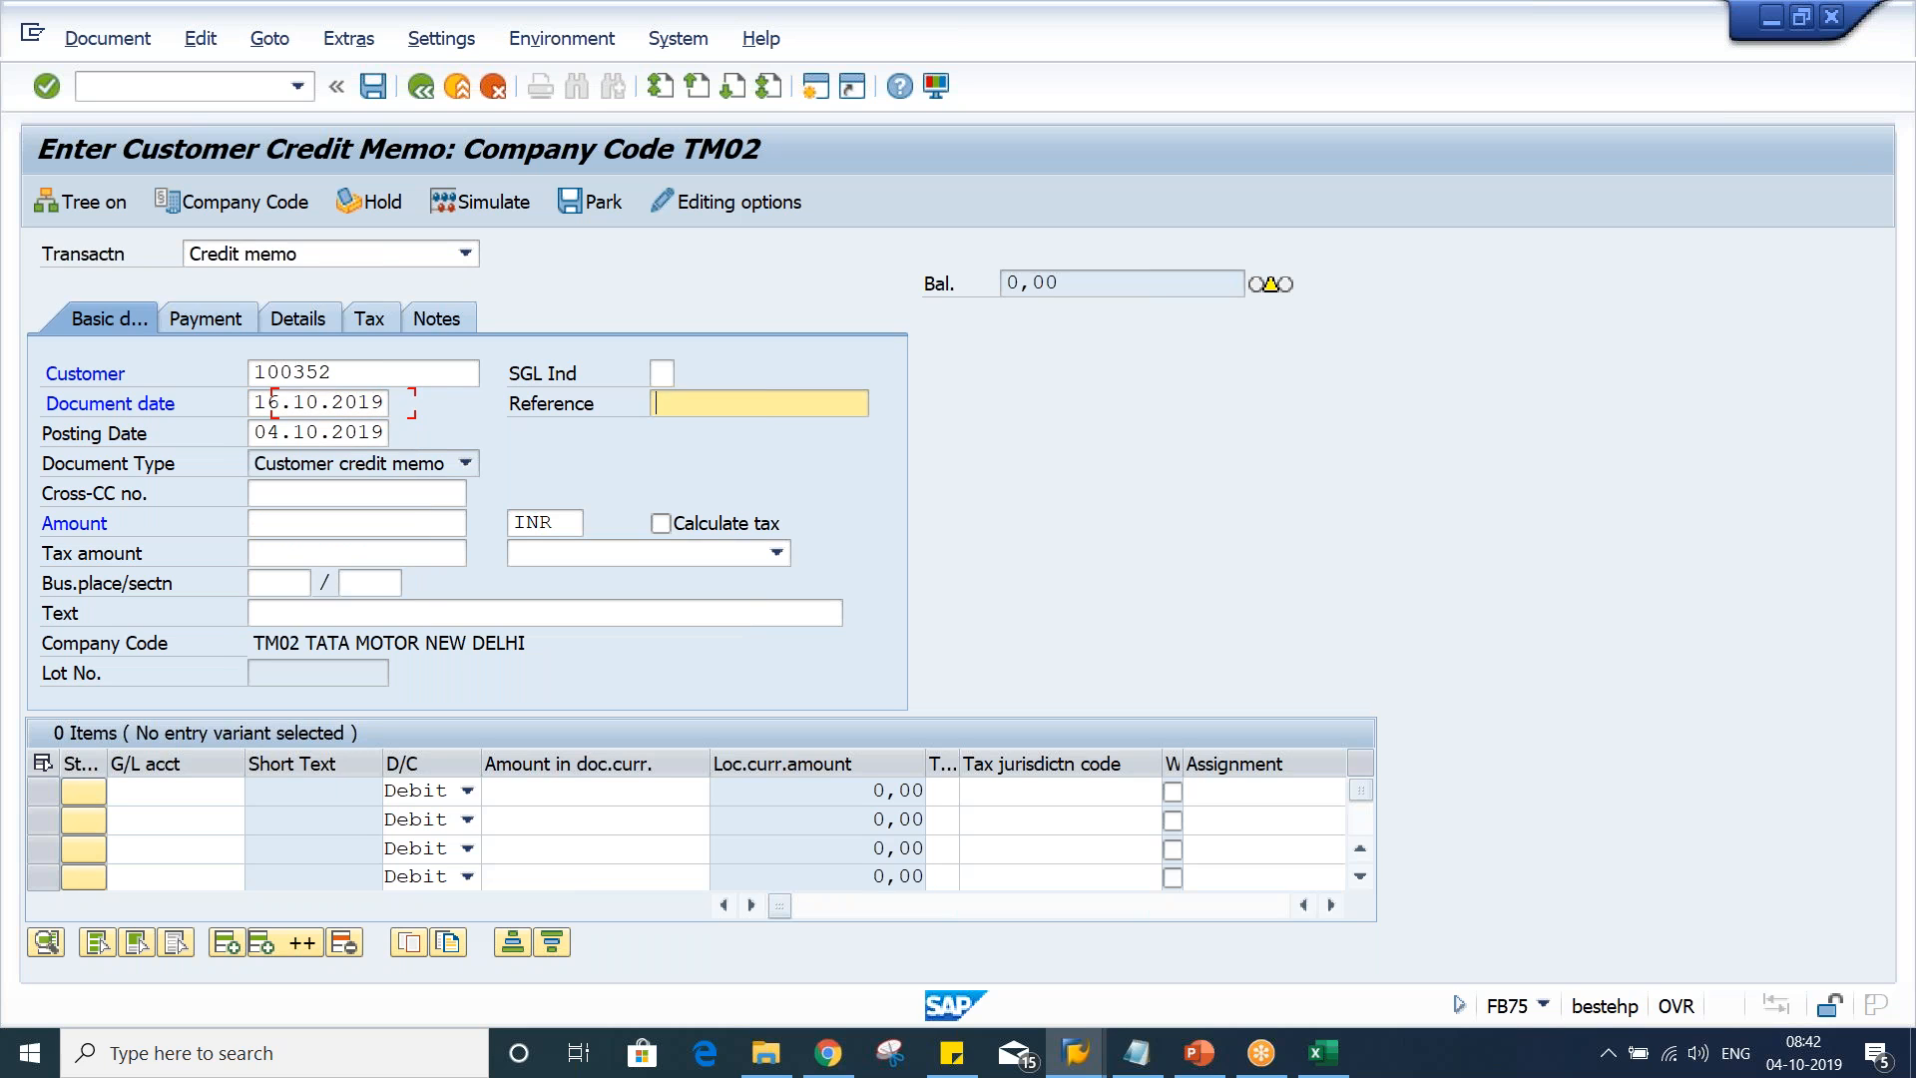
text(16)
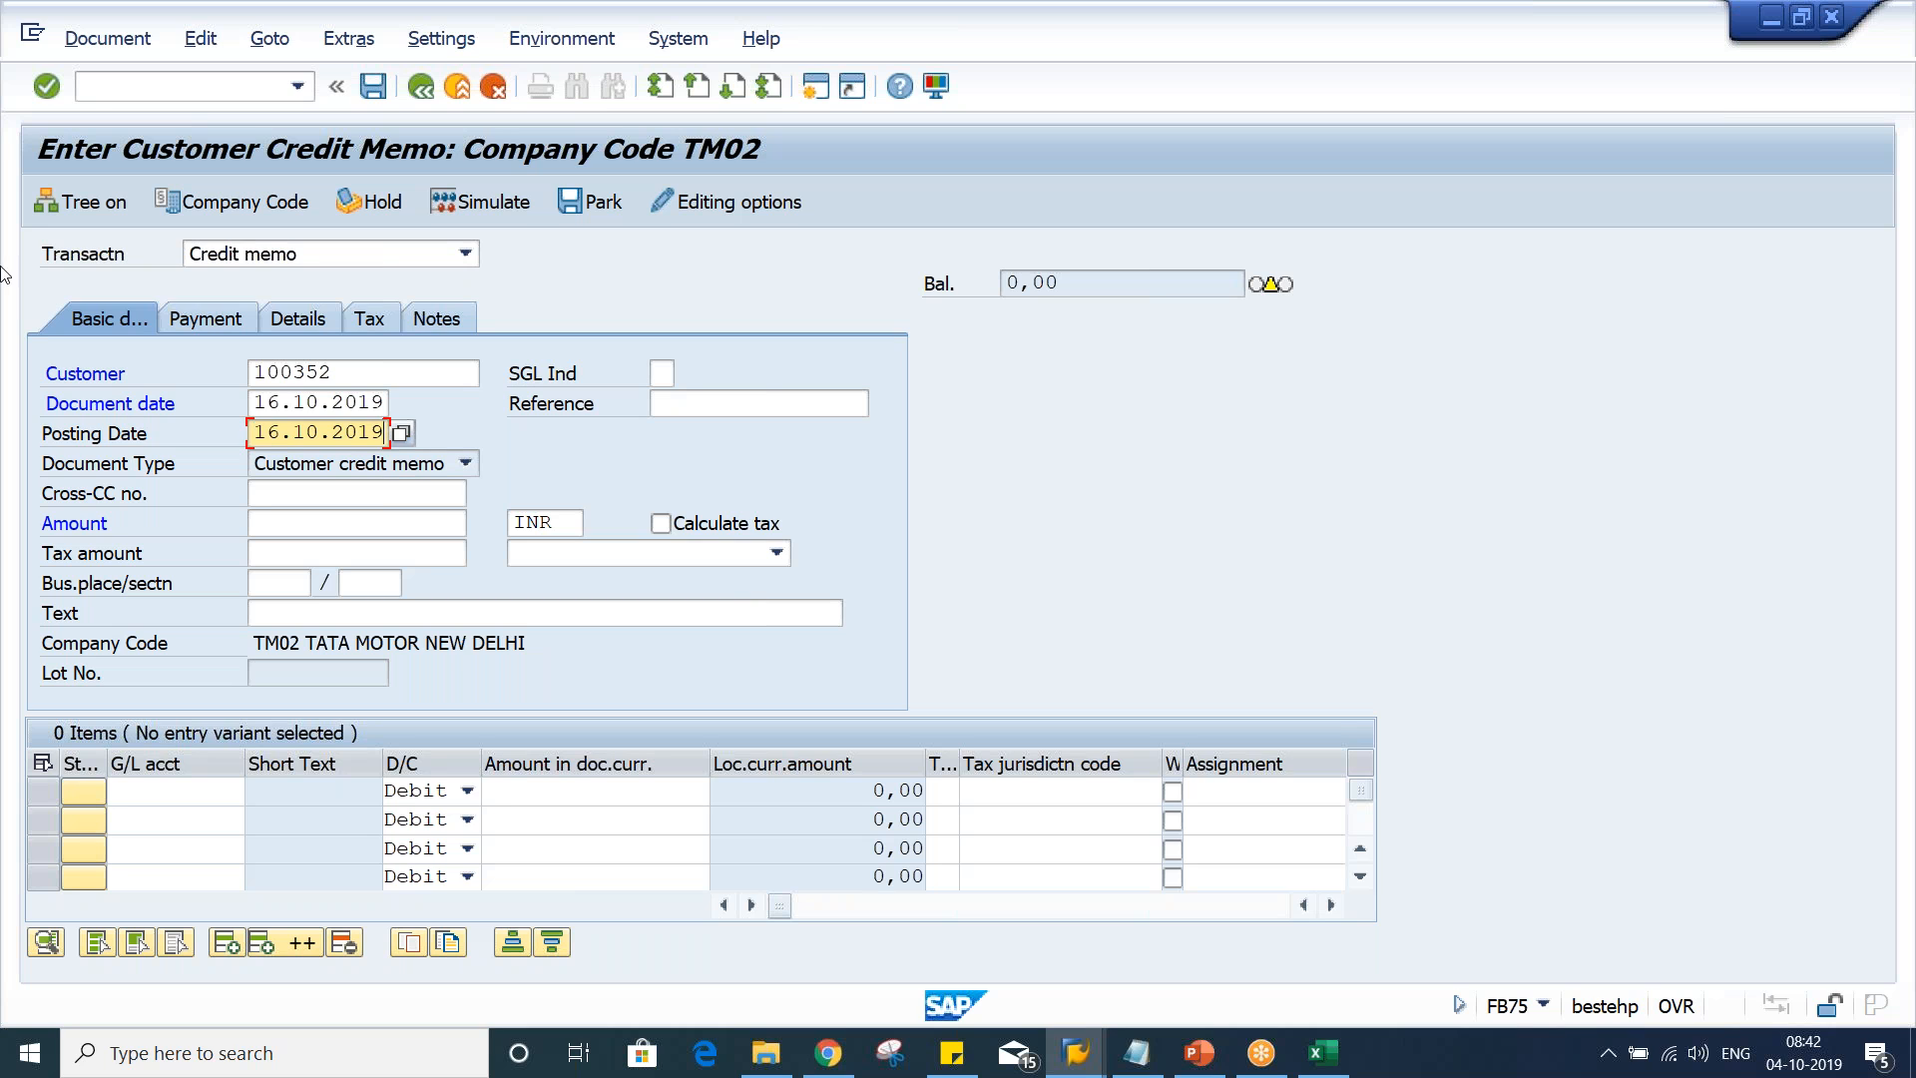
Set the credit memo amount to 200 INR, add a 200 debit line for G/L account 3000, and accept the dates
click(352, 515)
text(2000)
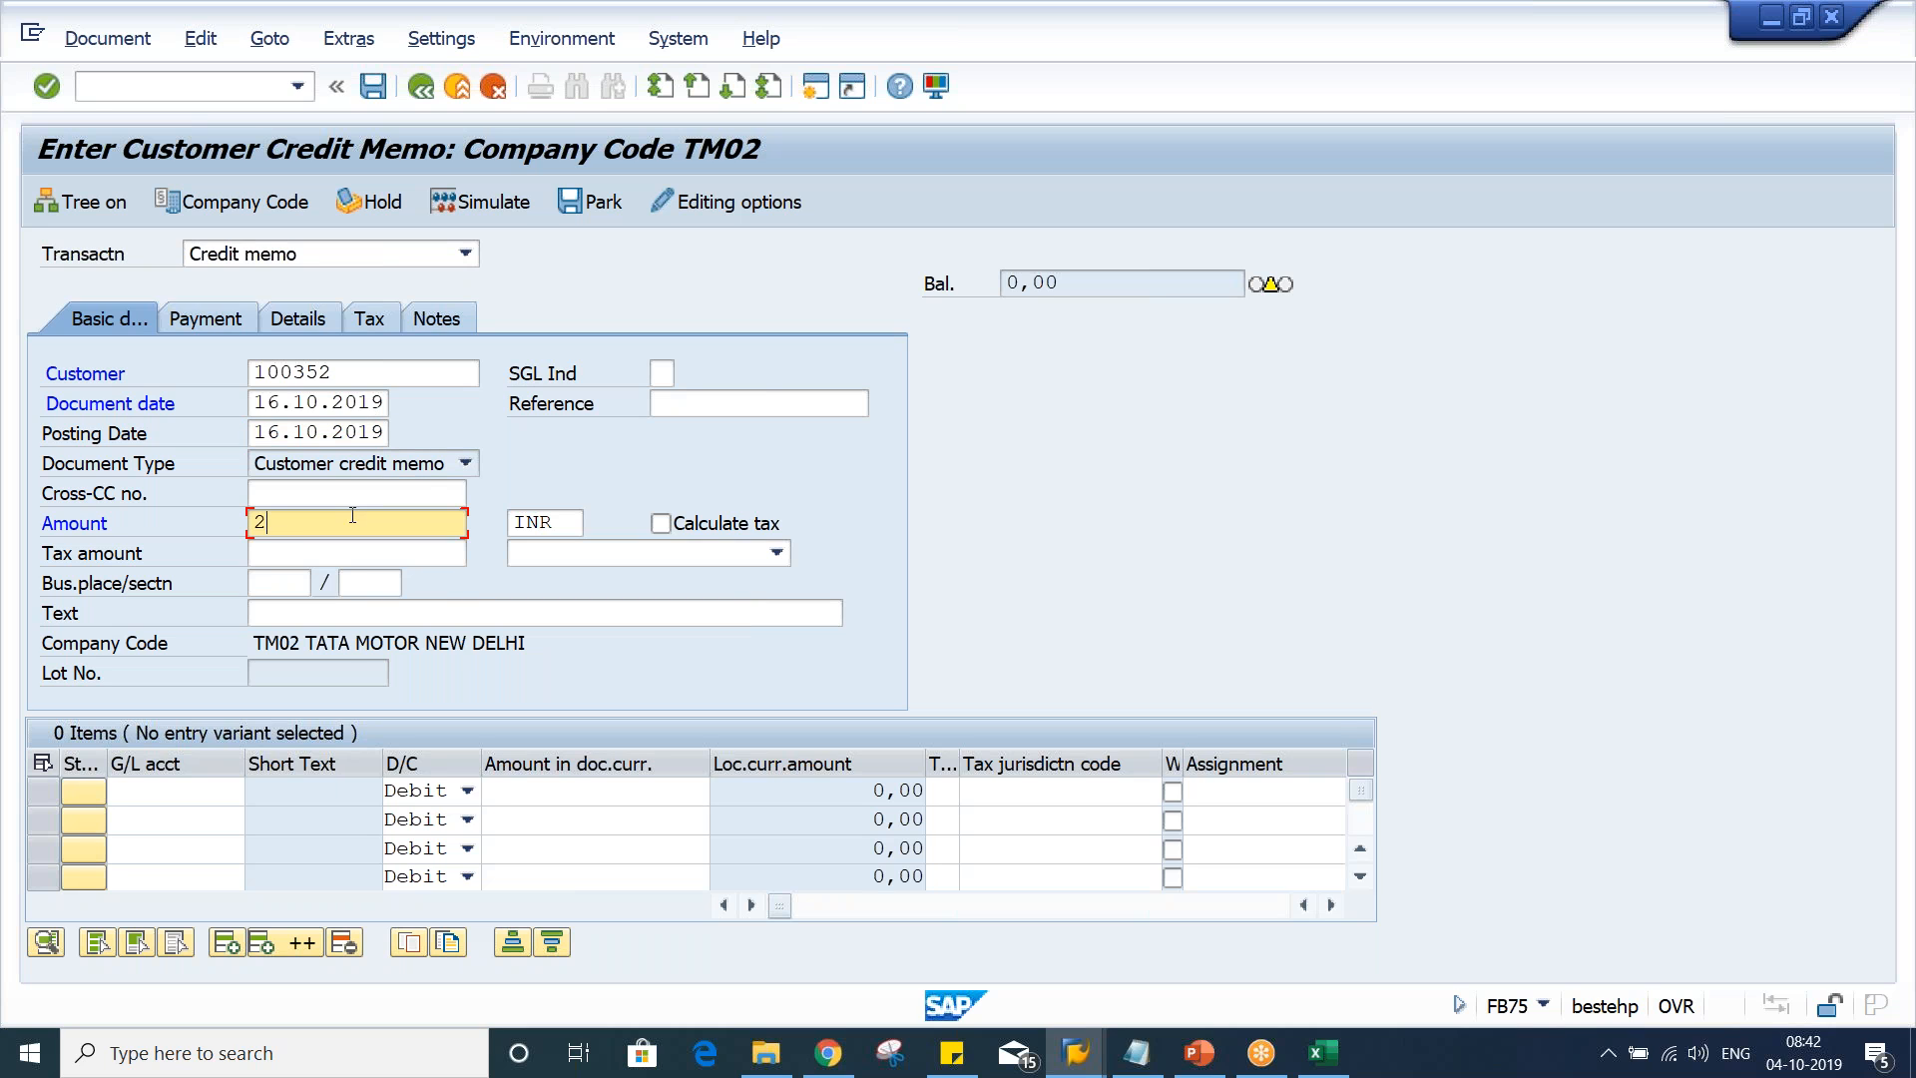
key(BackSpace)
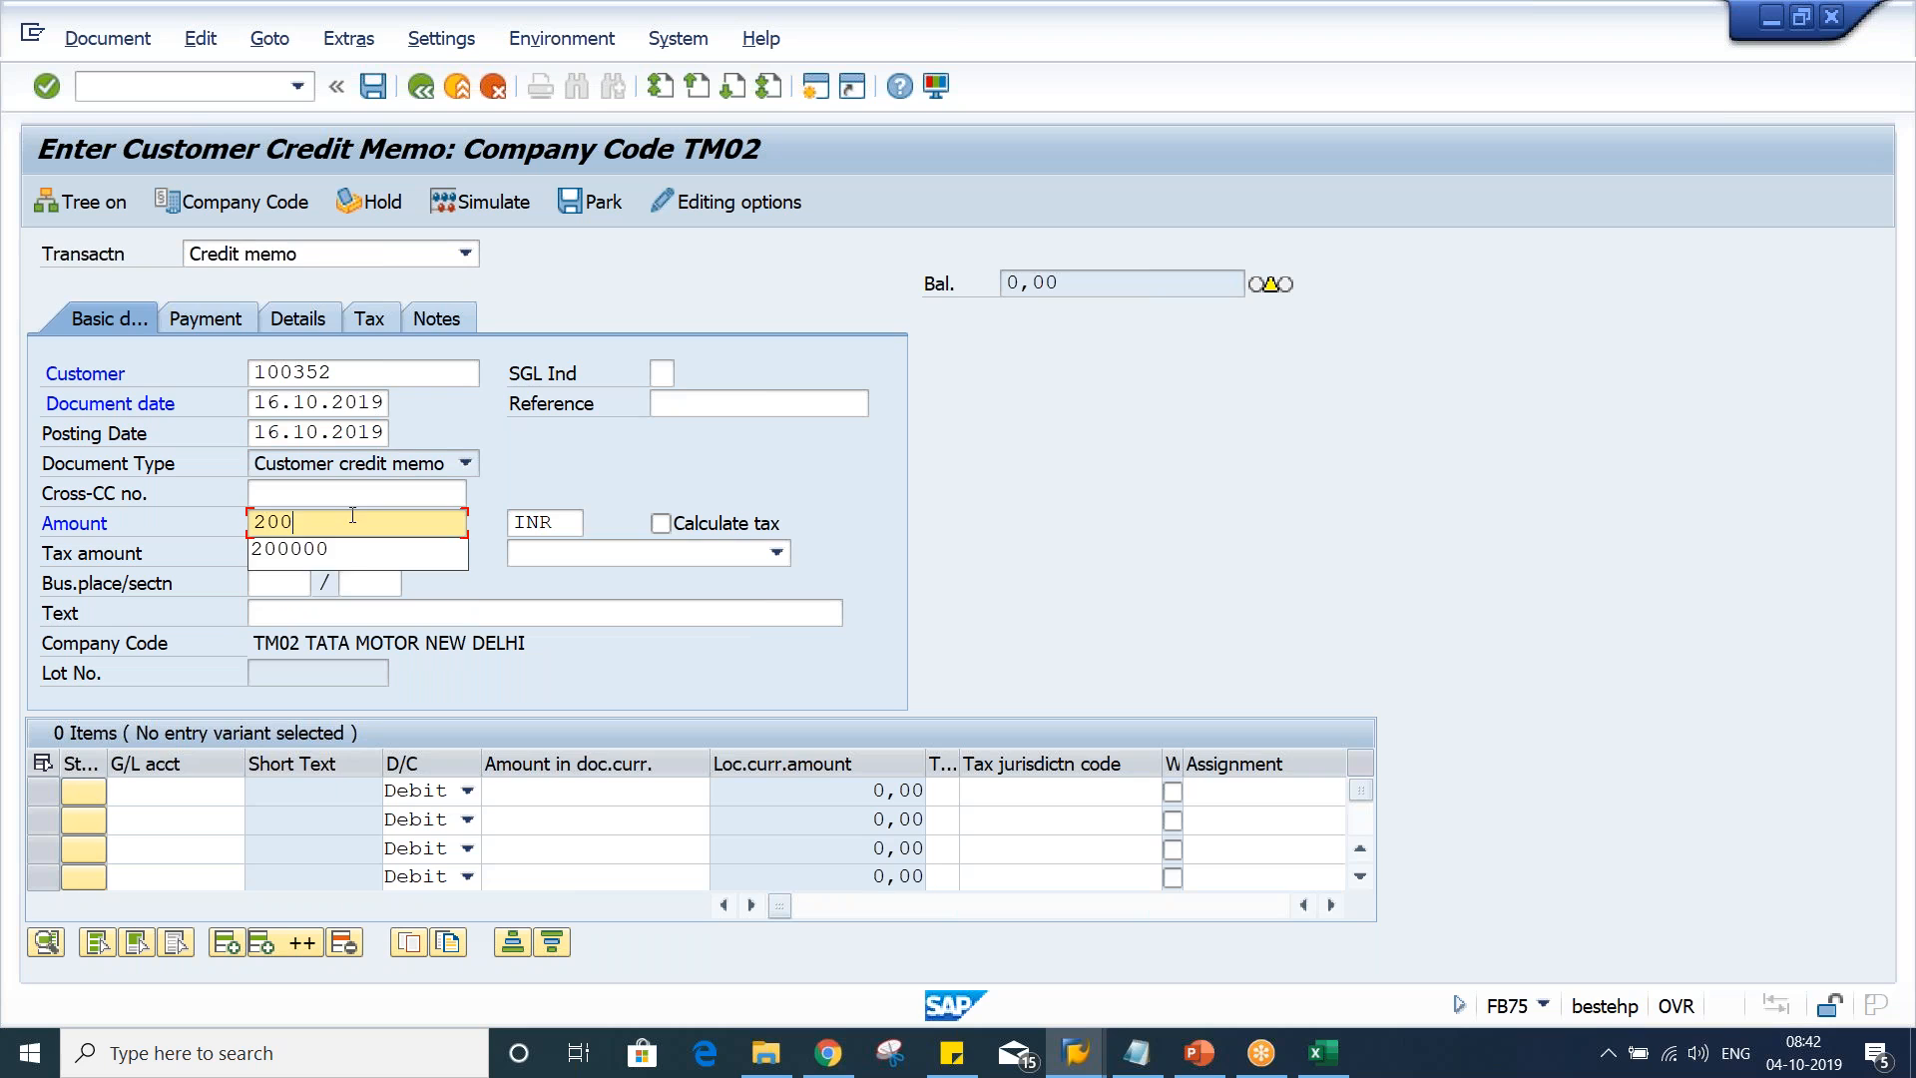
key(Return)
text(3000)
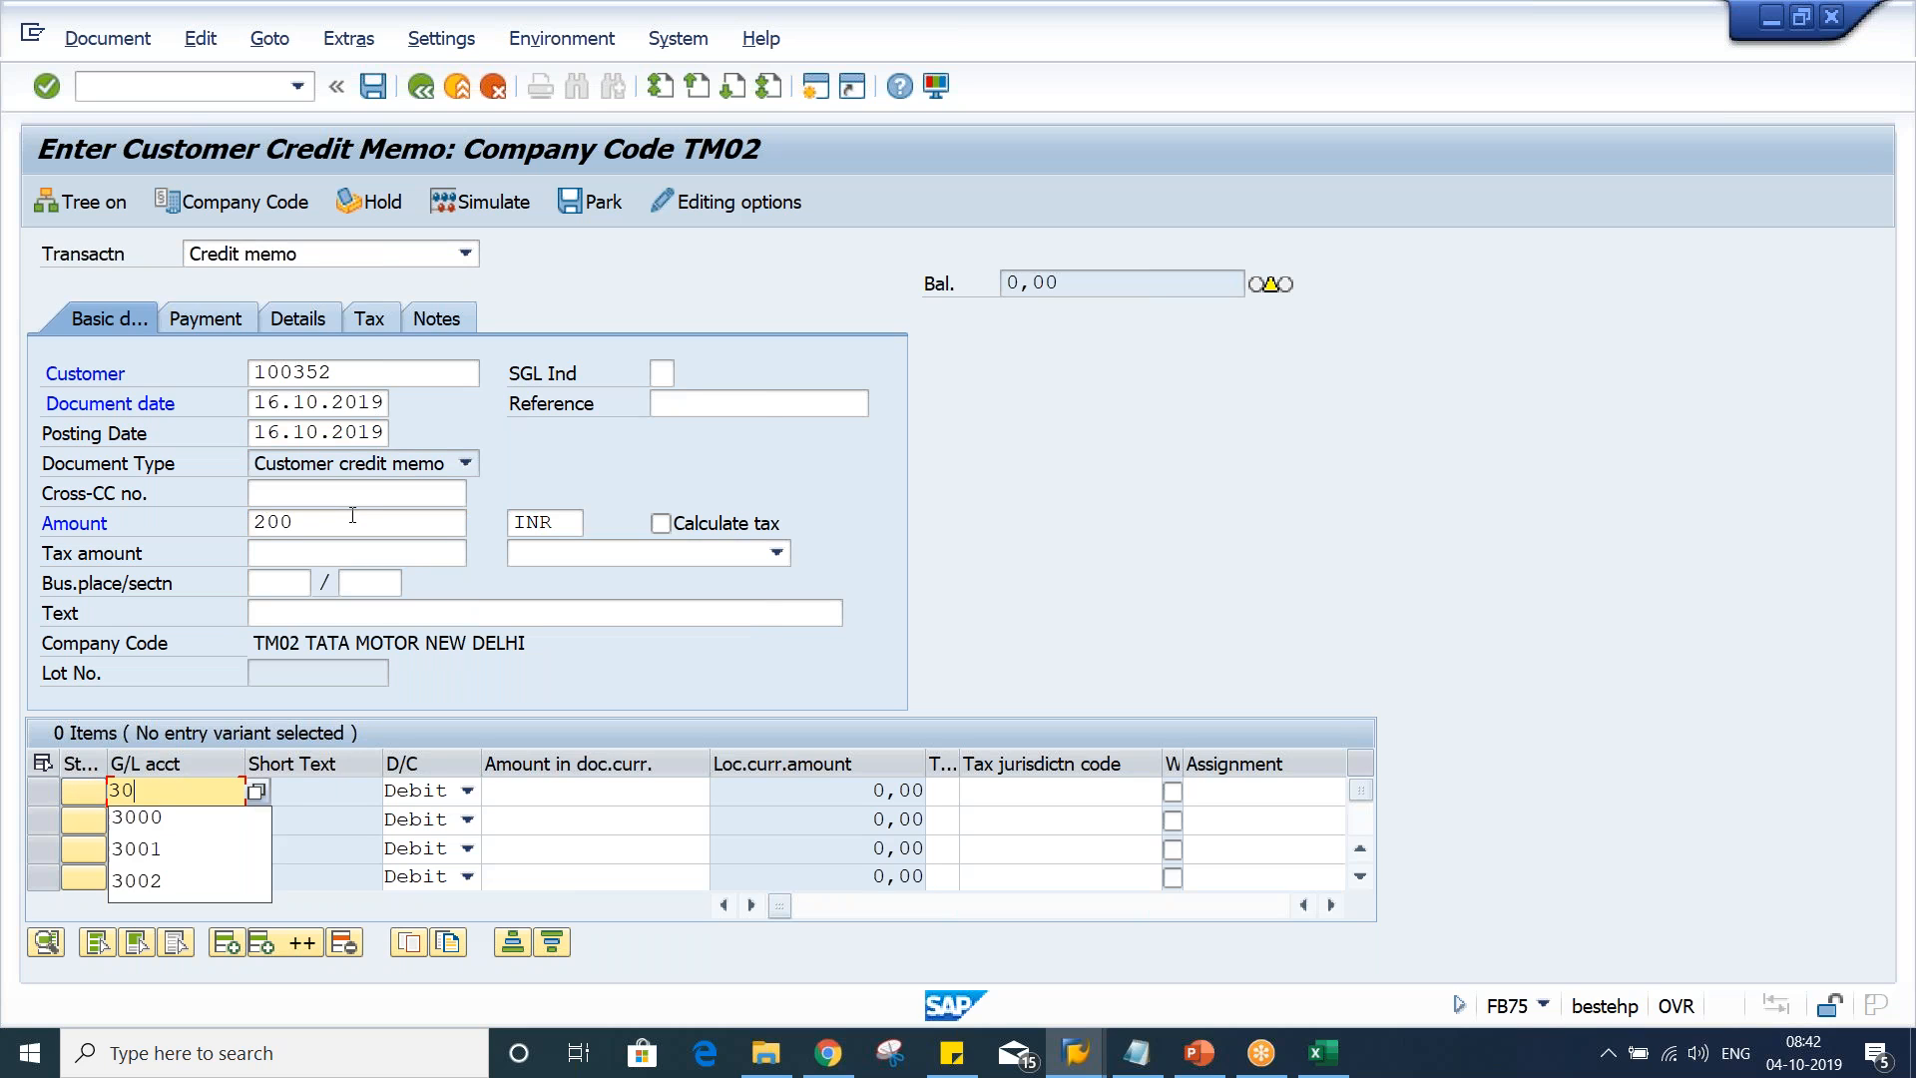
key(Tab)
key(Tab)
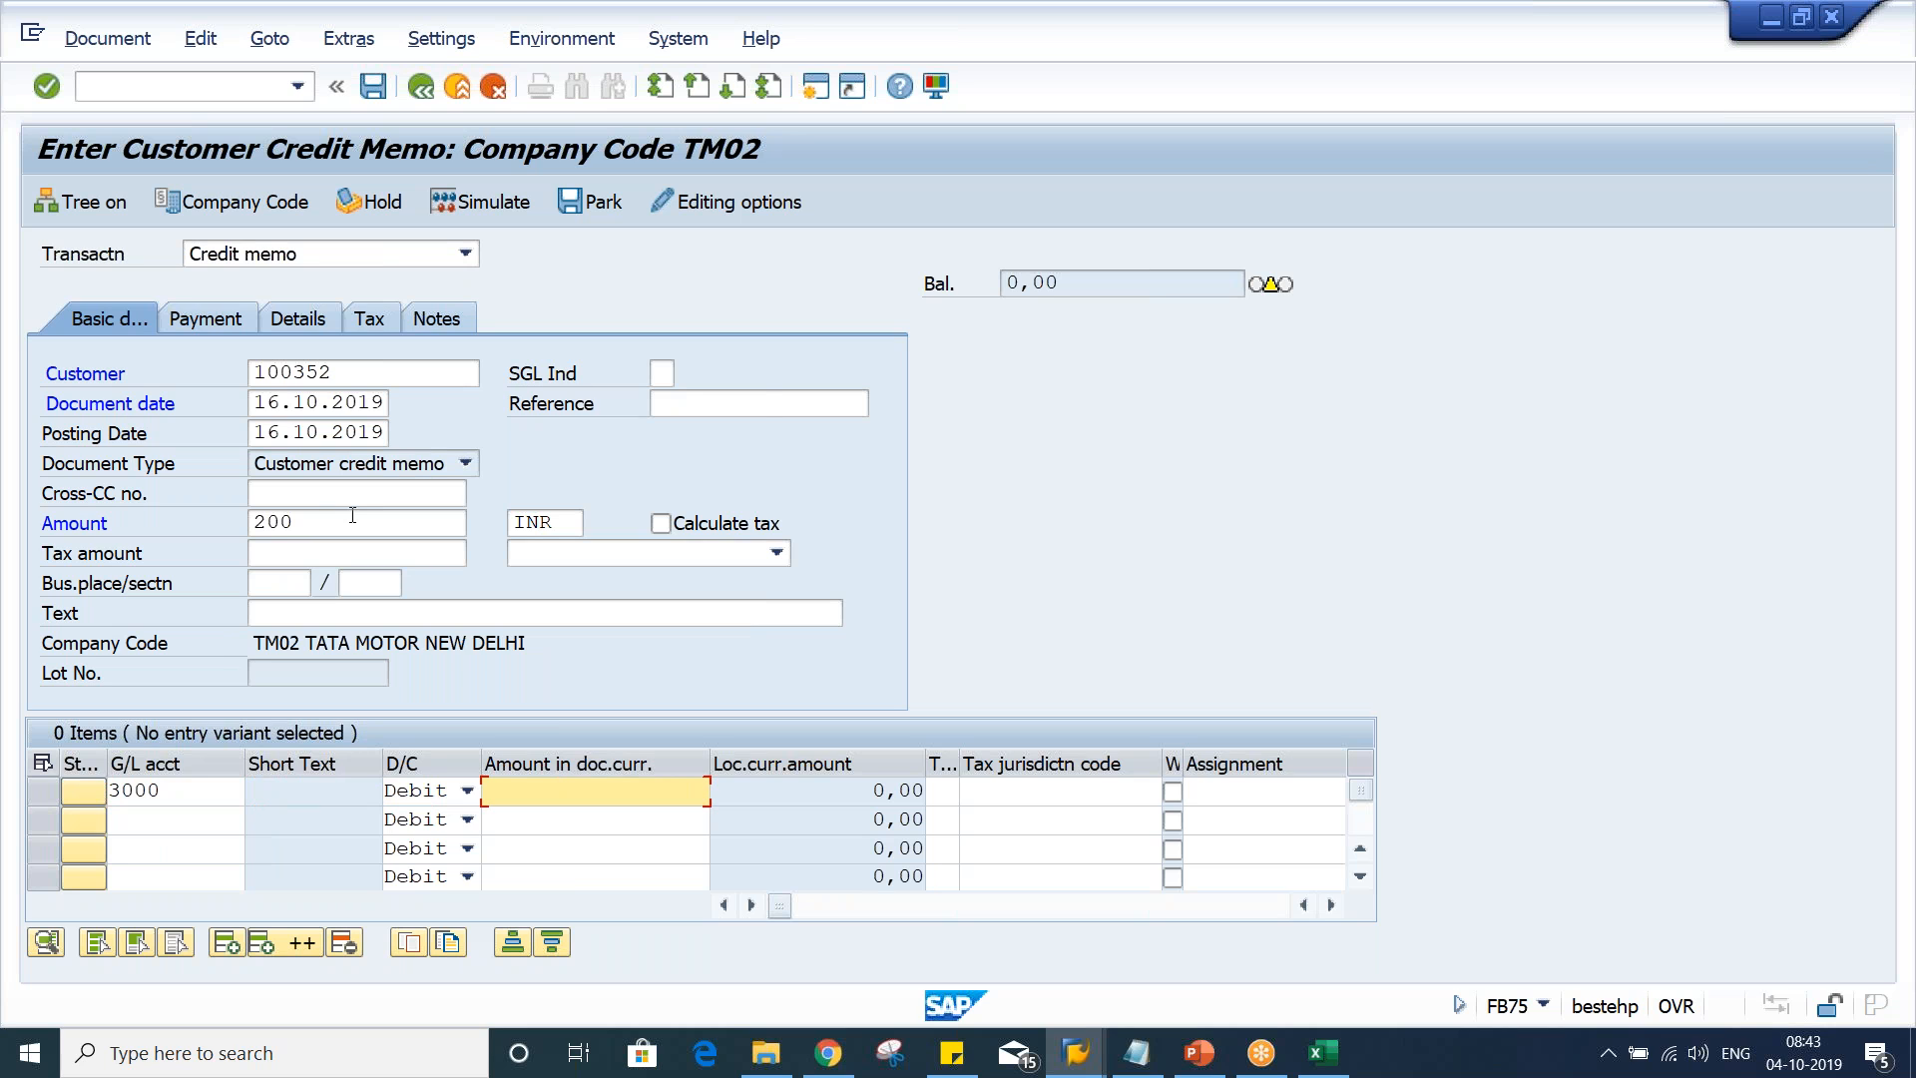
text(200)
key(Return)
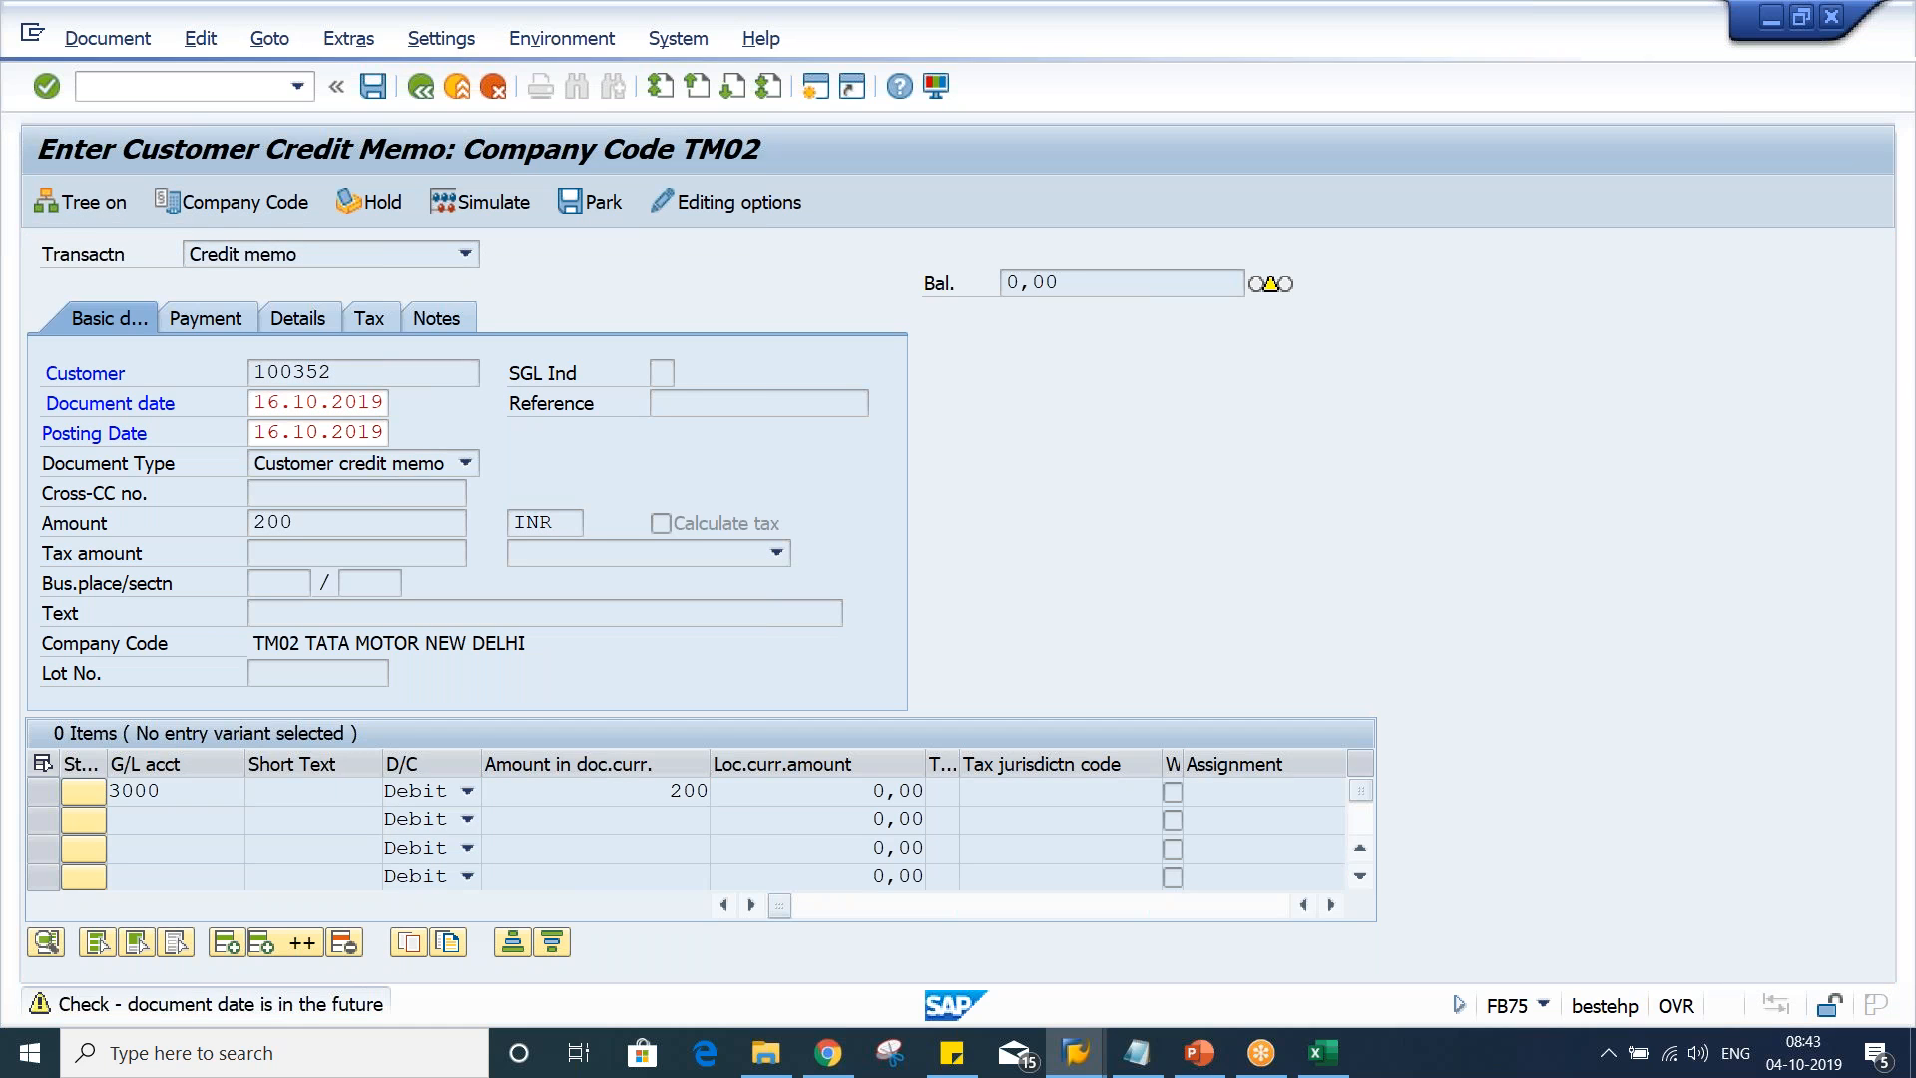
click(480, 201)
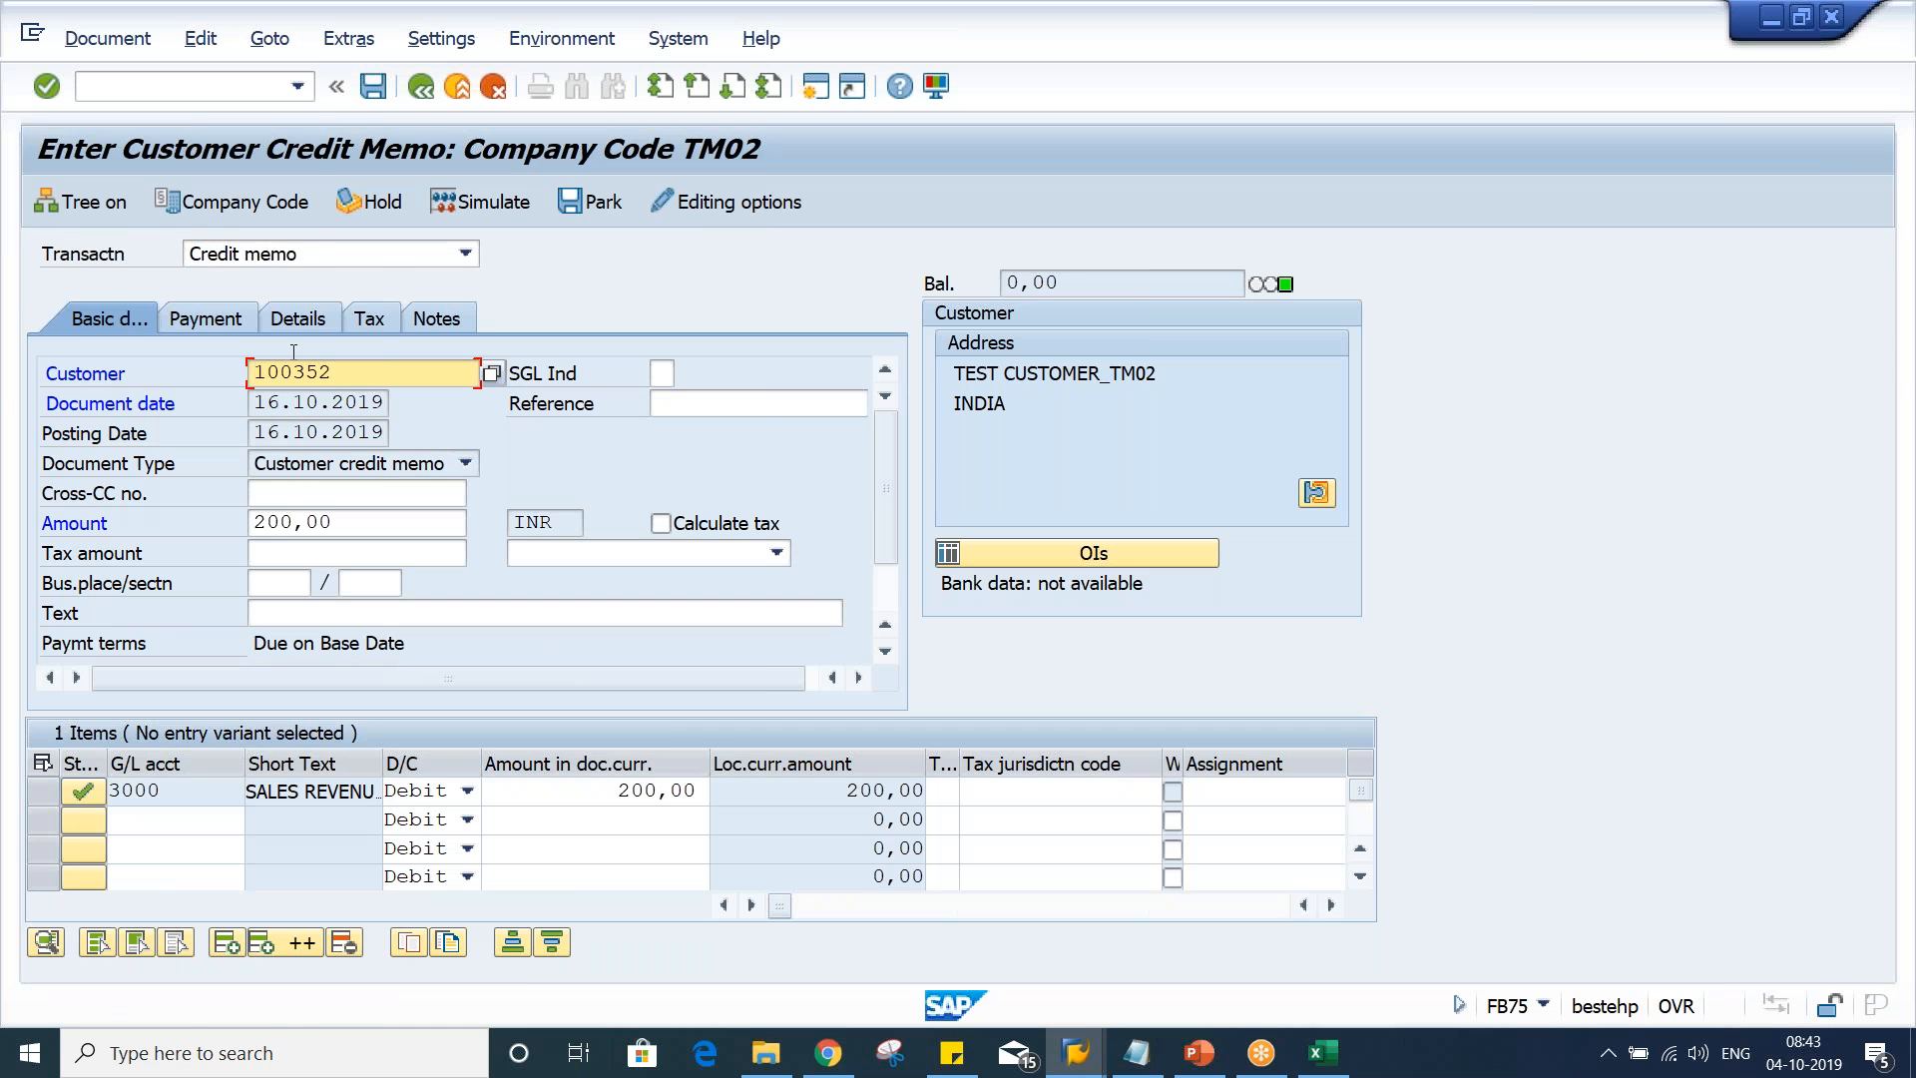
Discard the unposted credit memo and restart its entry transaction with a blank form
click(298, 85)
click(282, 109)
key(Return)
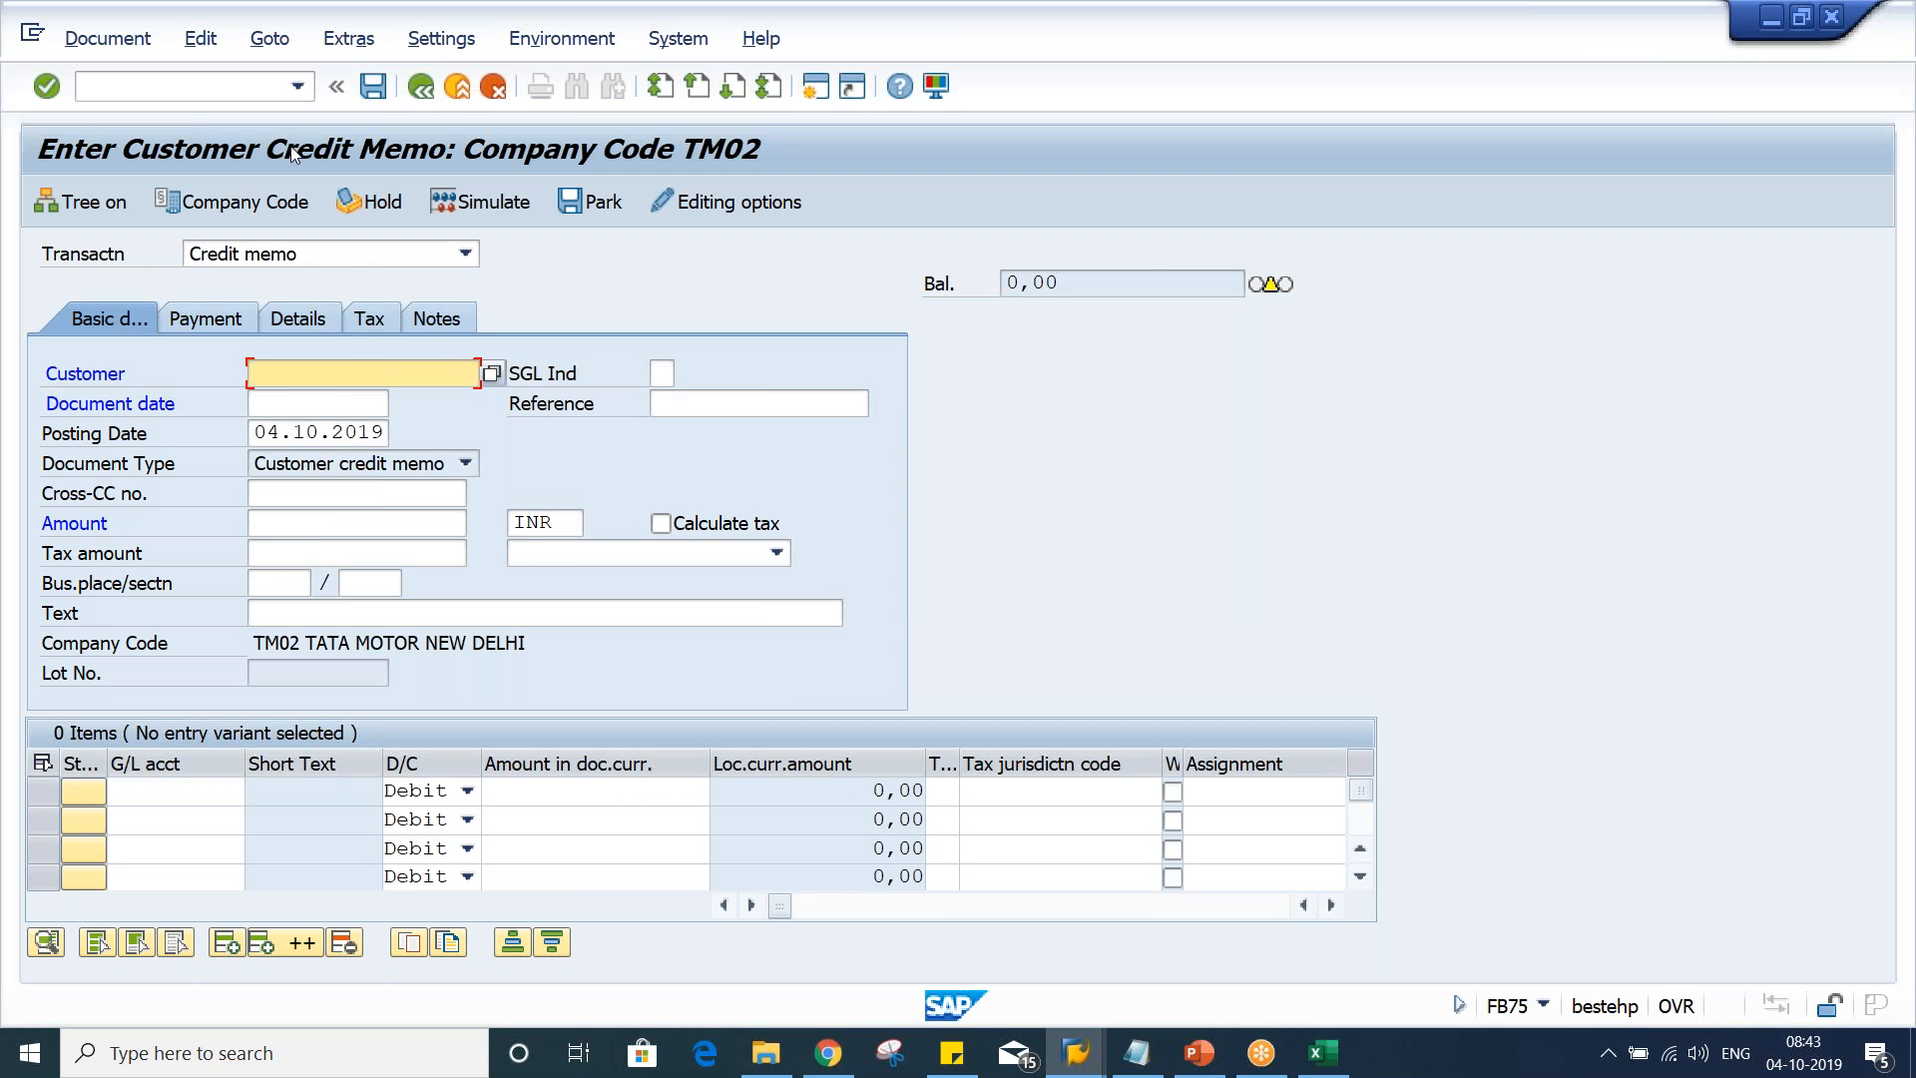
Enter the test customer's account number in the credit memo and set the document and posting dates to 16.09.2019
click(334, 376)
click(324, 402)
click(322, 406)
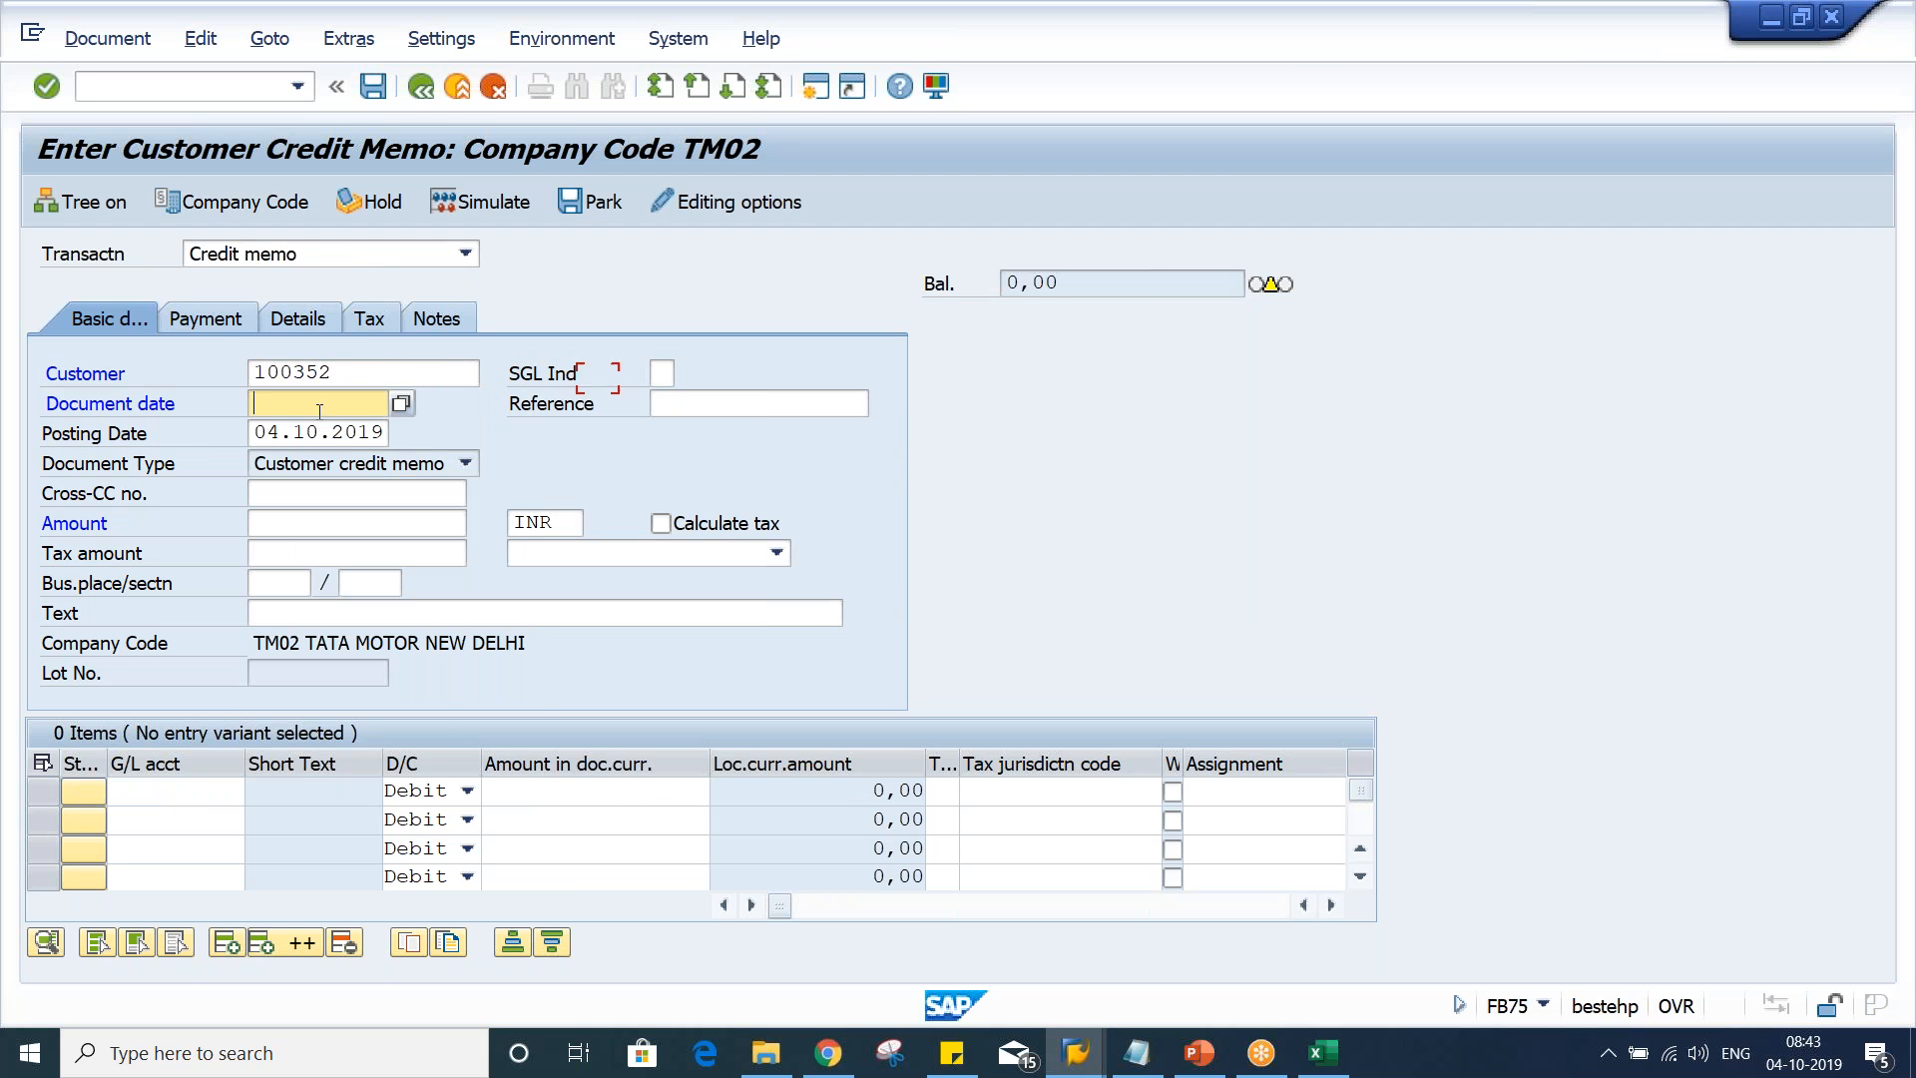
click(307, 433)
text(06)
text(9)
key(Tab)
key(Tab)
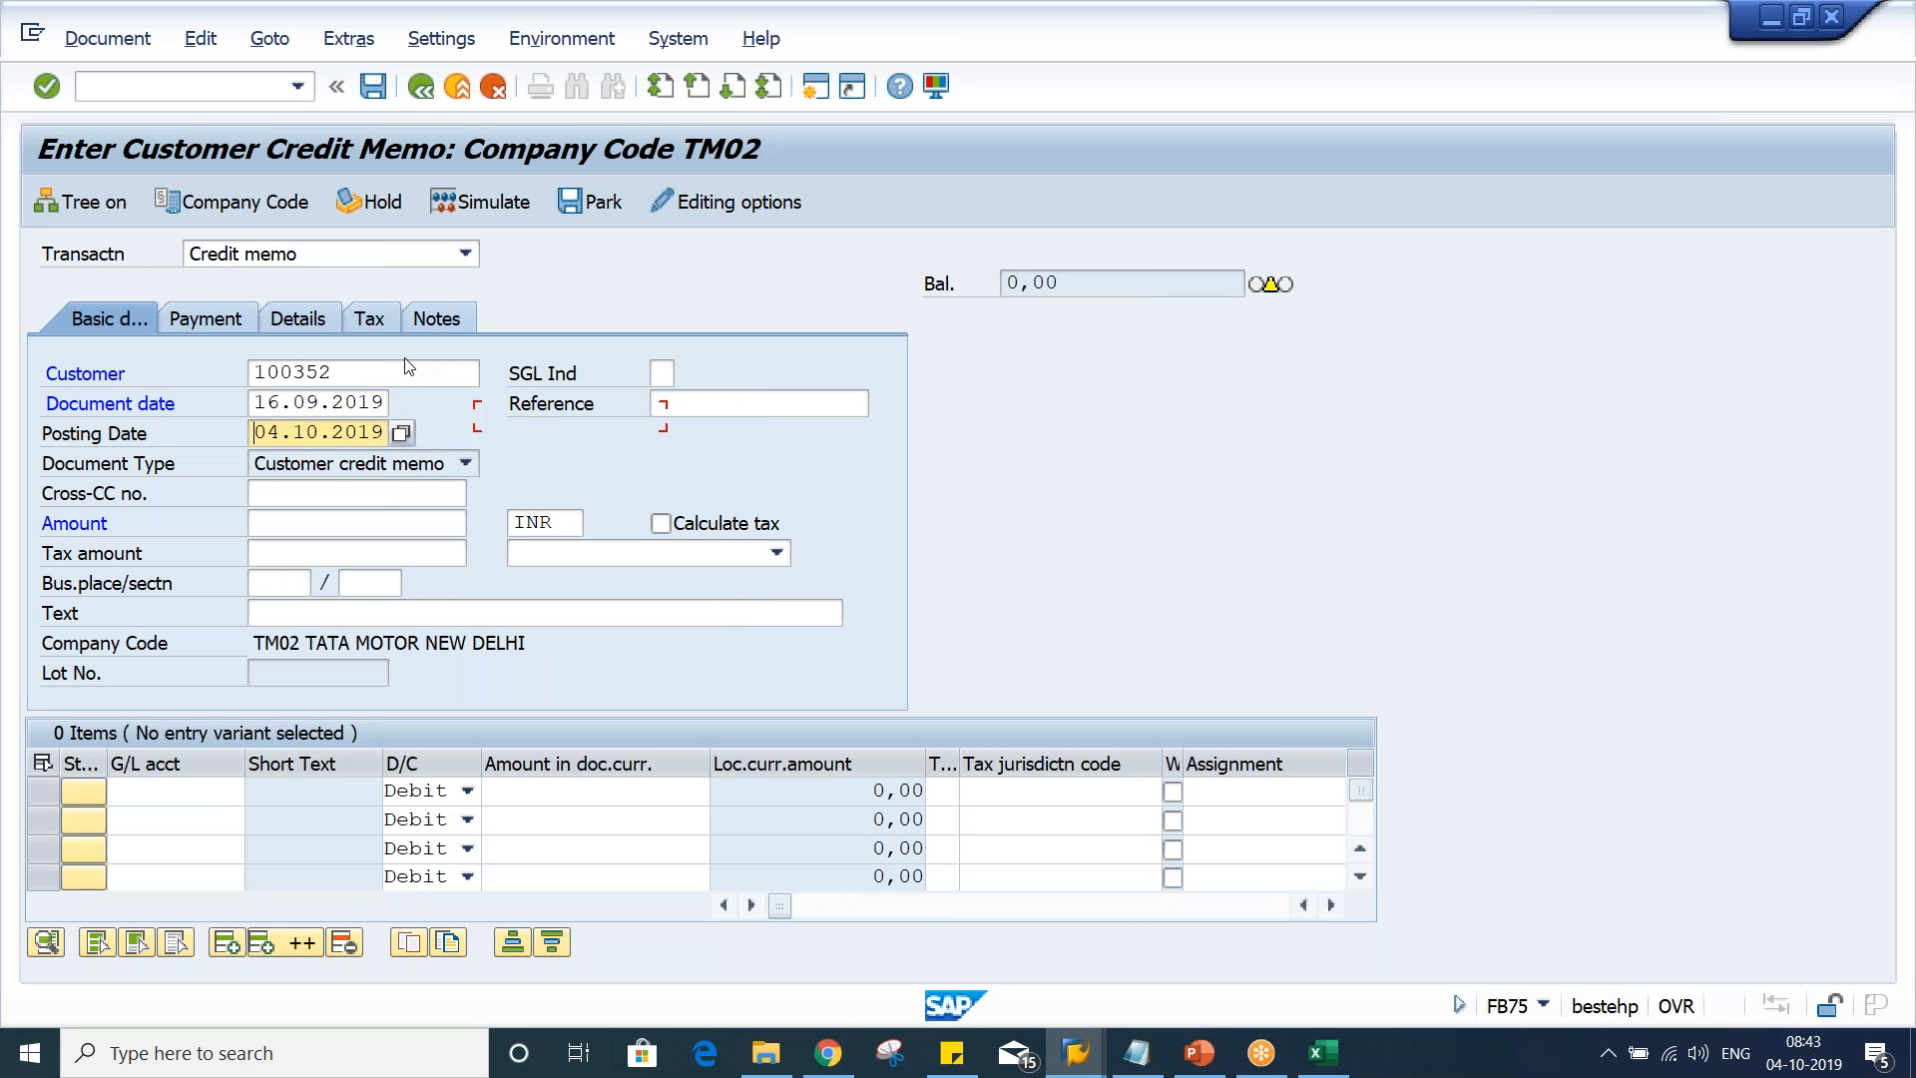
text(16.09.2019)
Set the credit memo amount to 200 INR and add a 200 debit line for G/L account 3000
click(295, 524)
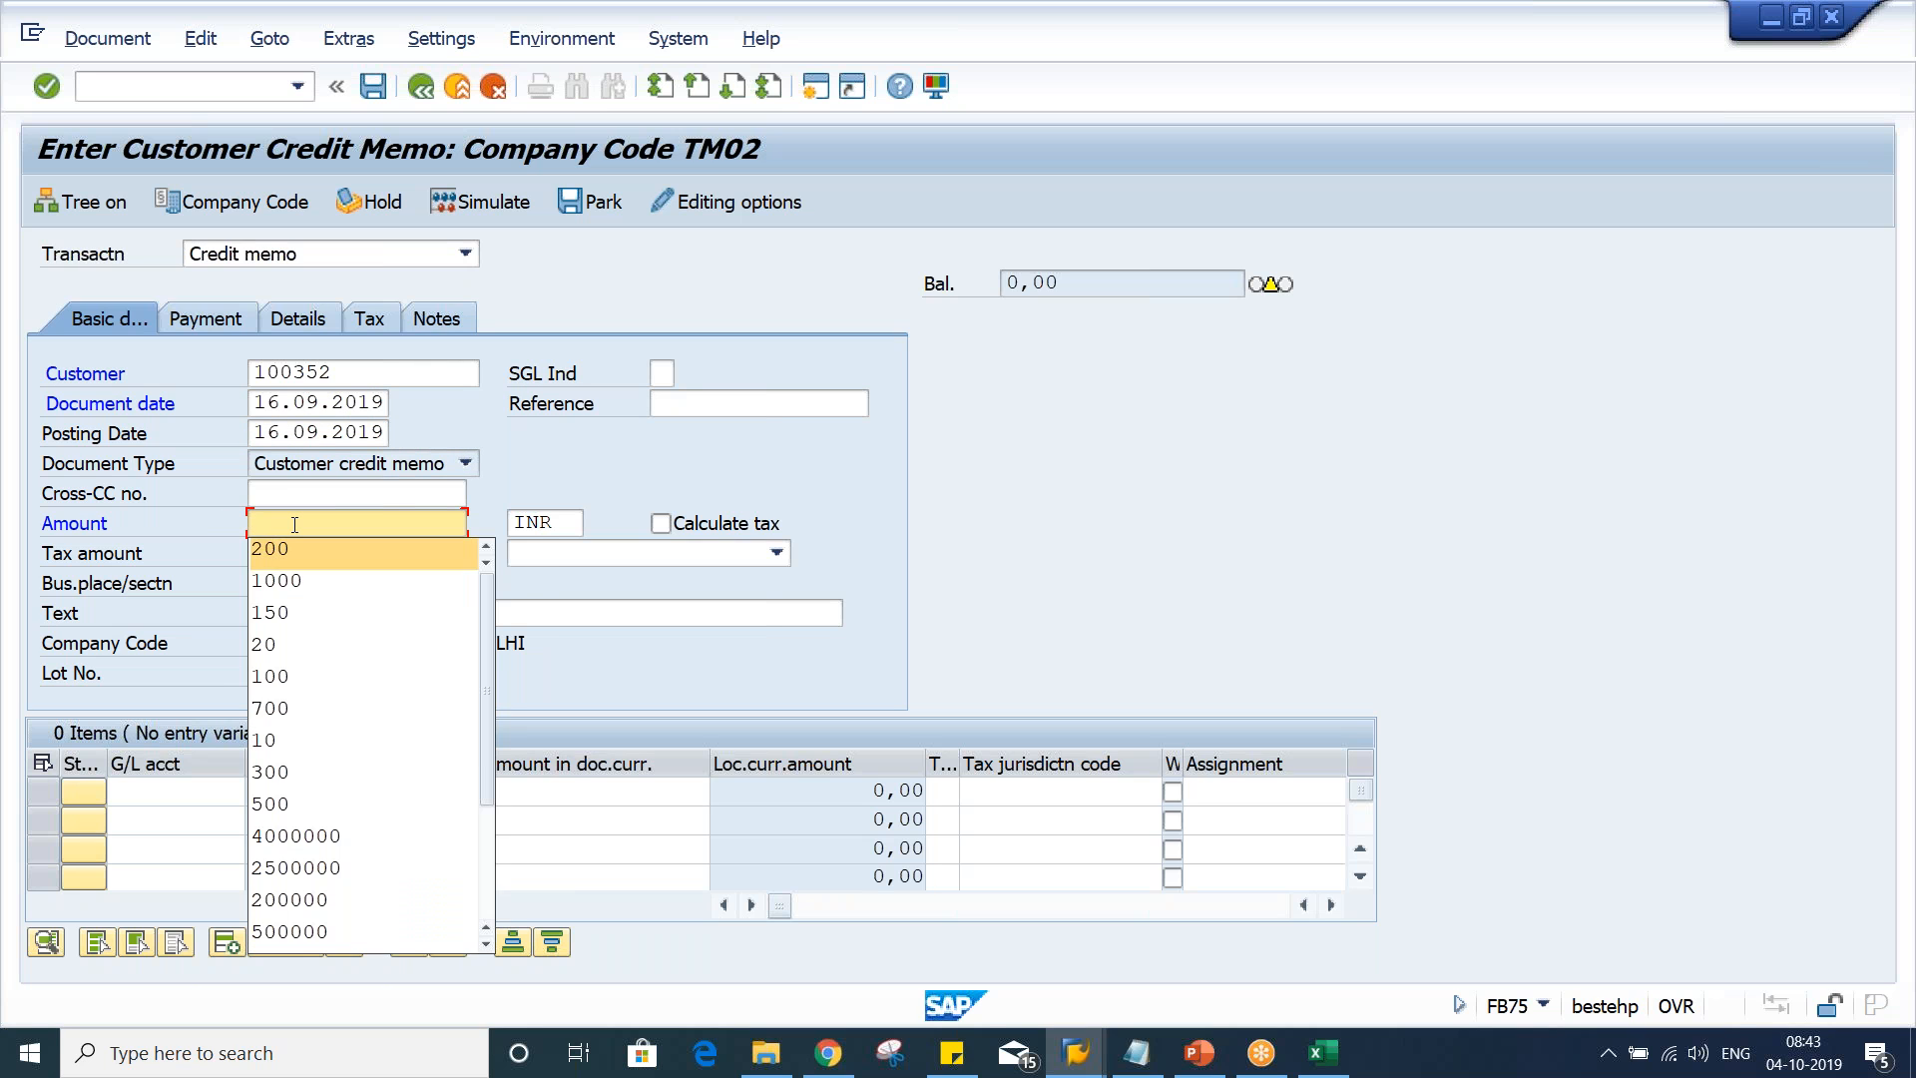
text(200)
key(ctrl+Tab)
key(Tab)
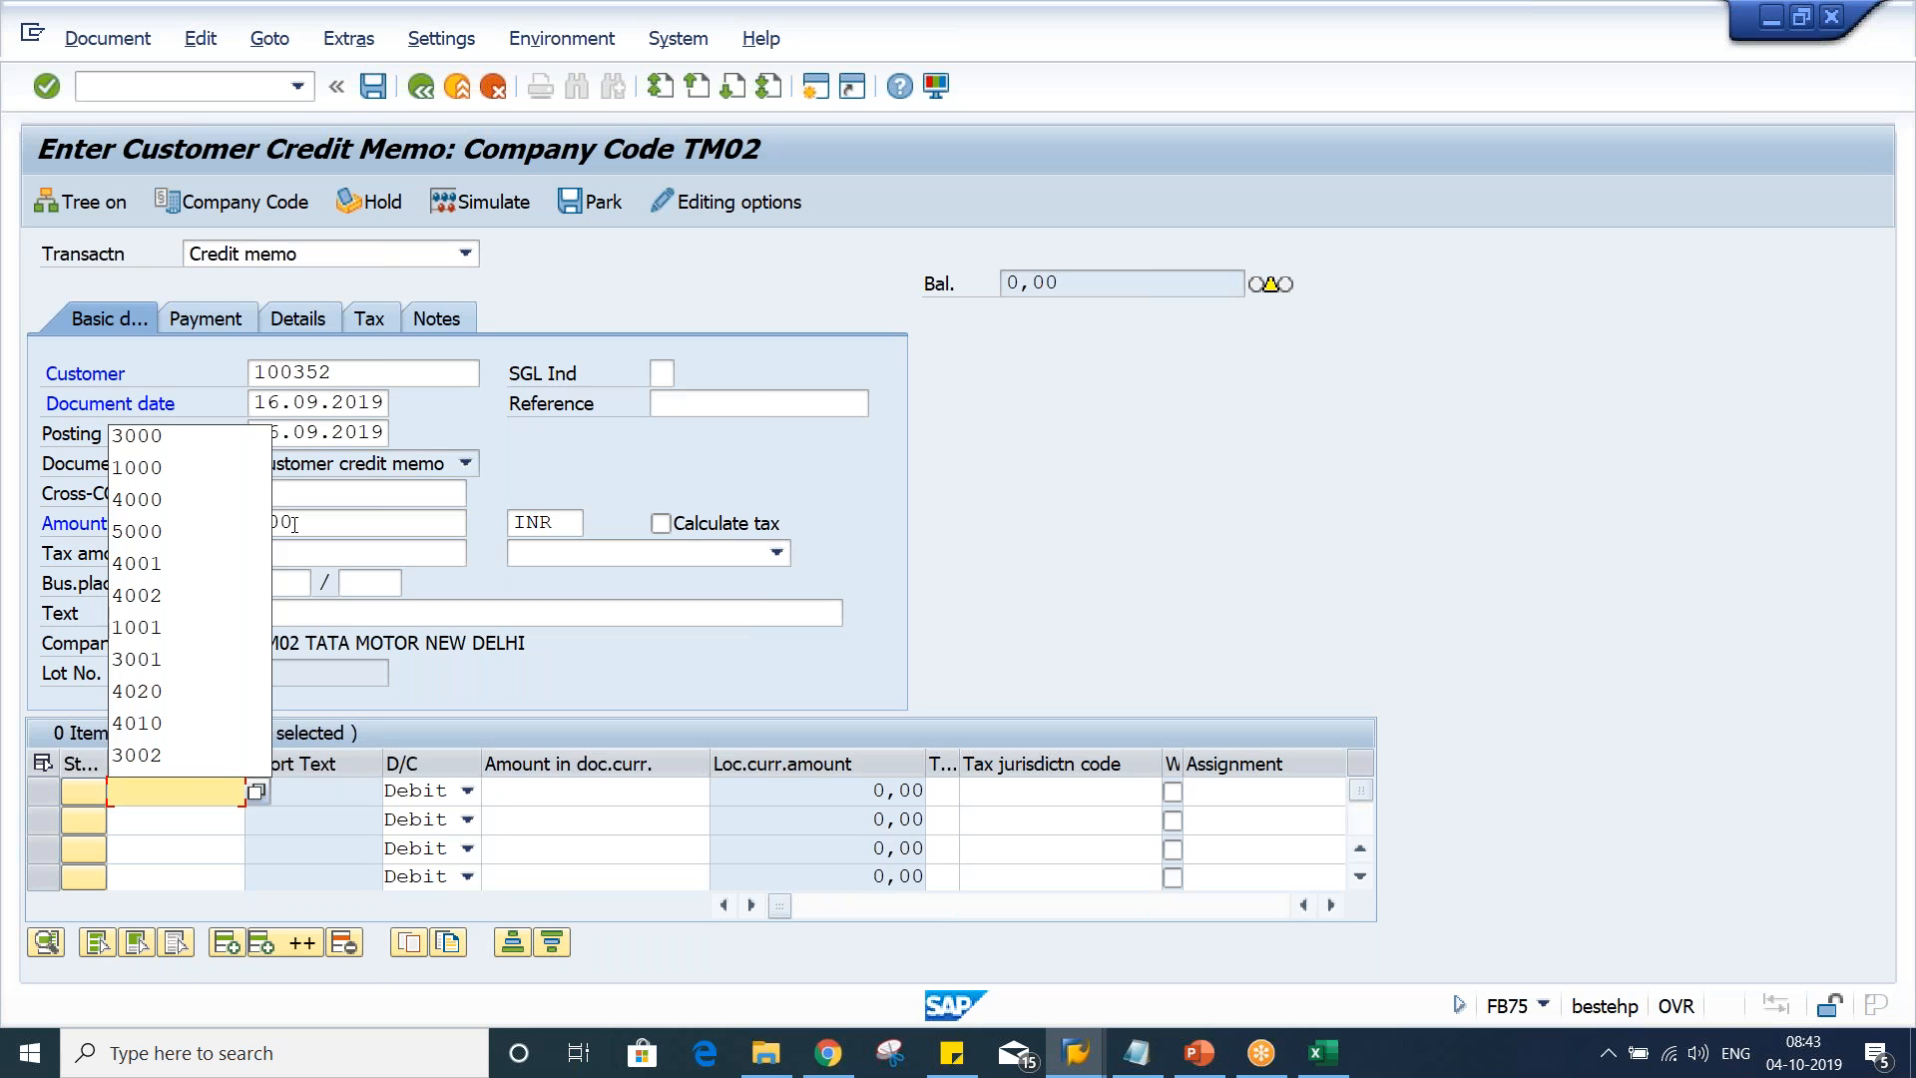
key(Down)
key(Return)
key(Tab)
key(Tab)
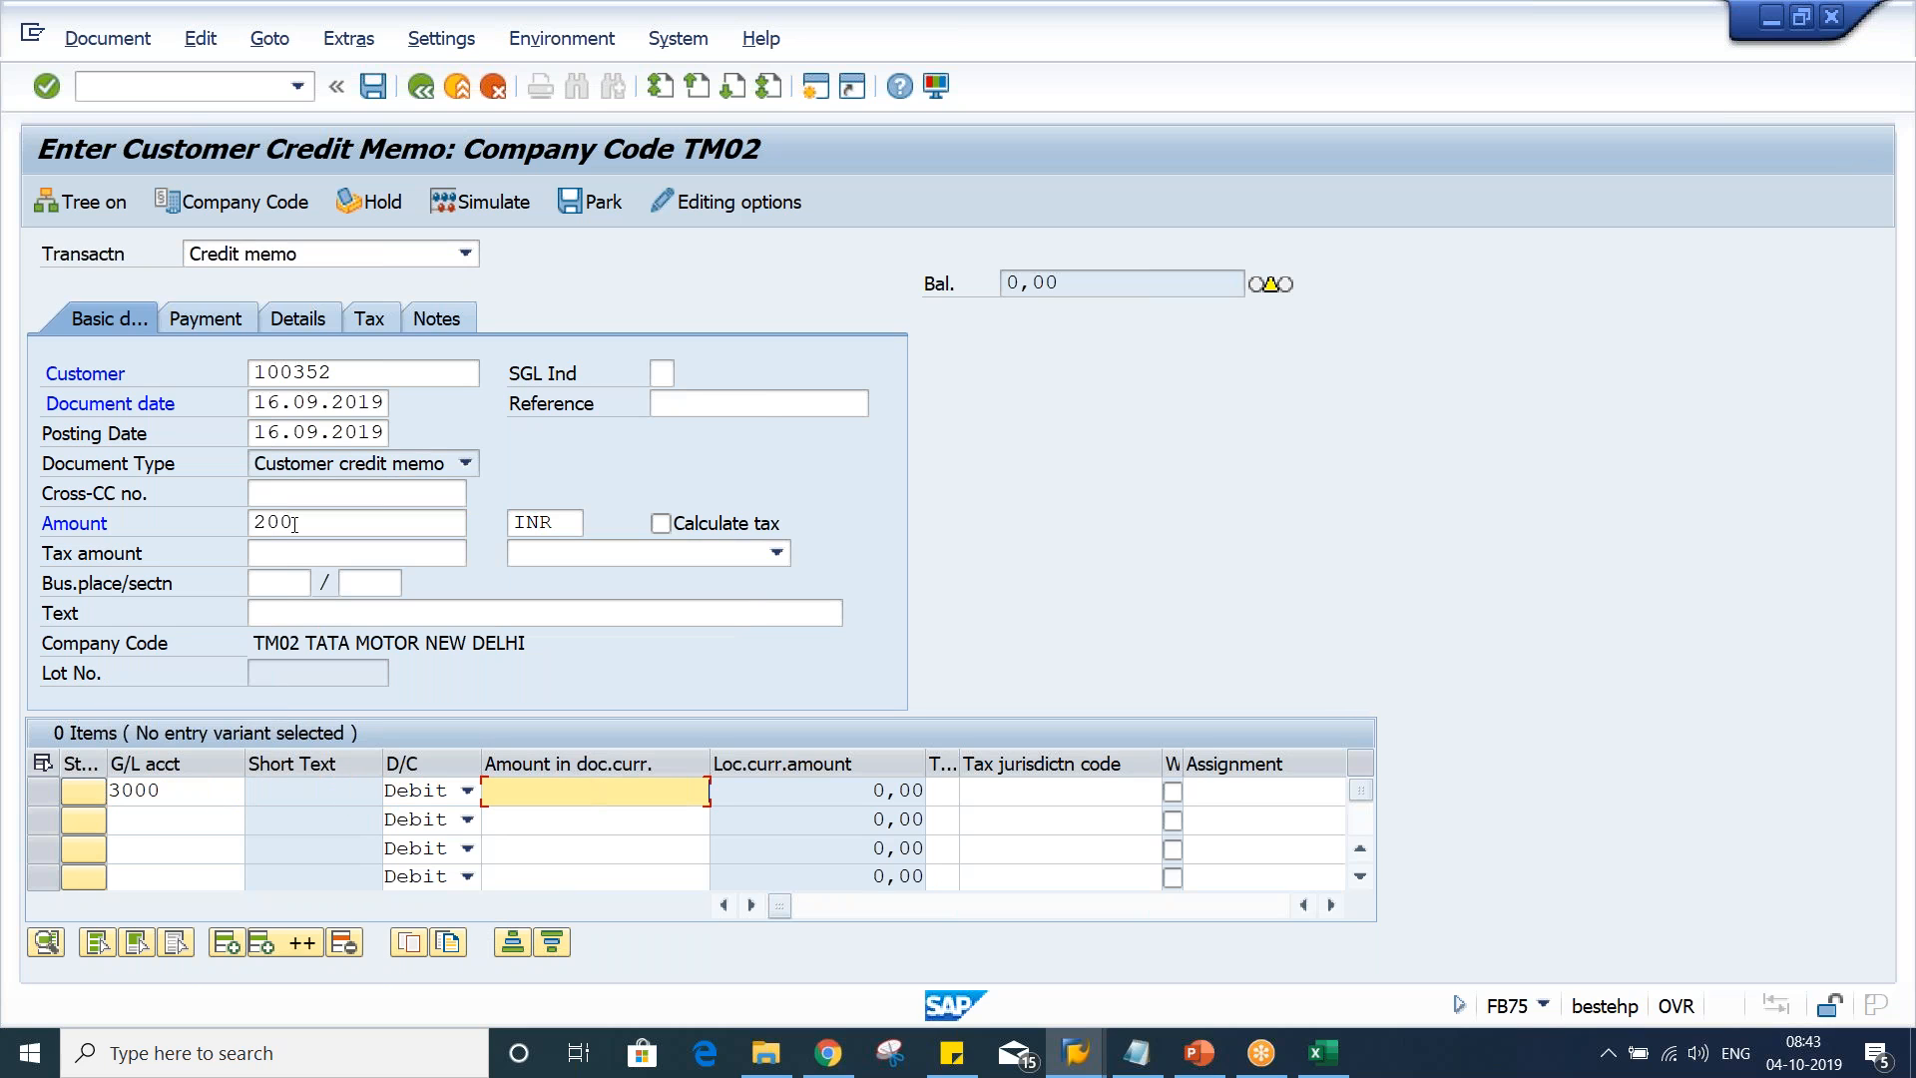
text(200)
Validate the credit memo entries and post the document
key(Return)
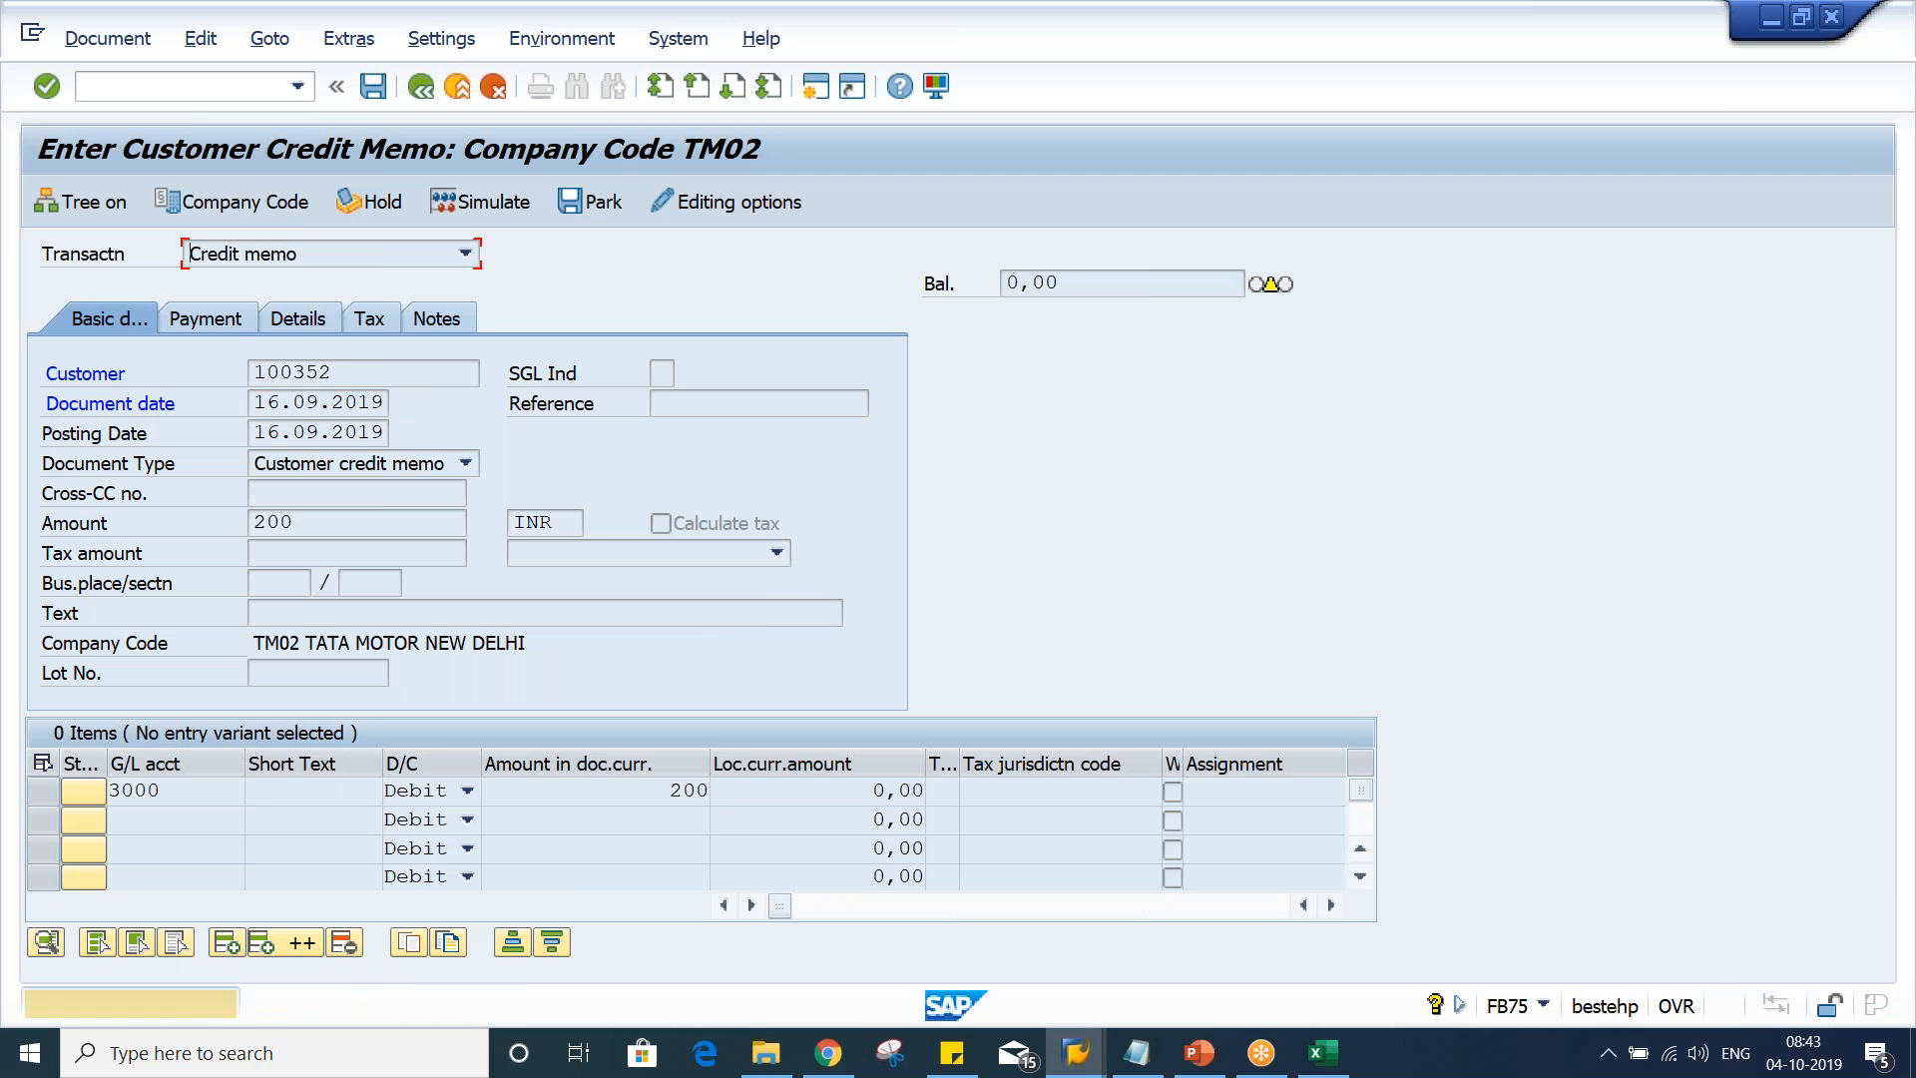
key(Return)
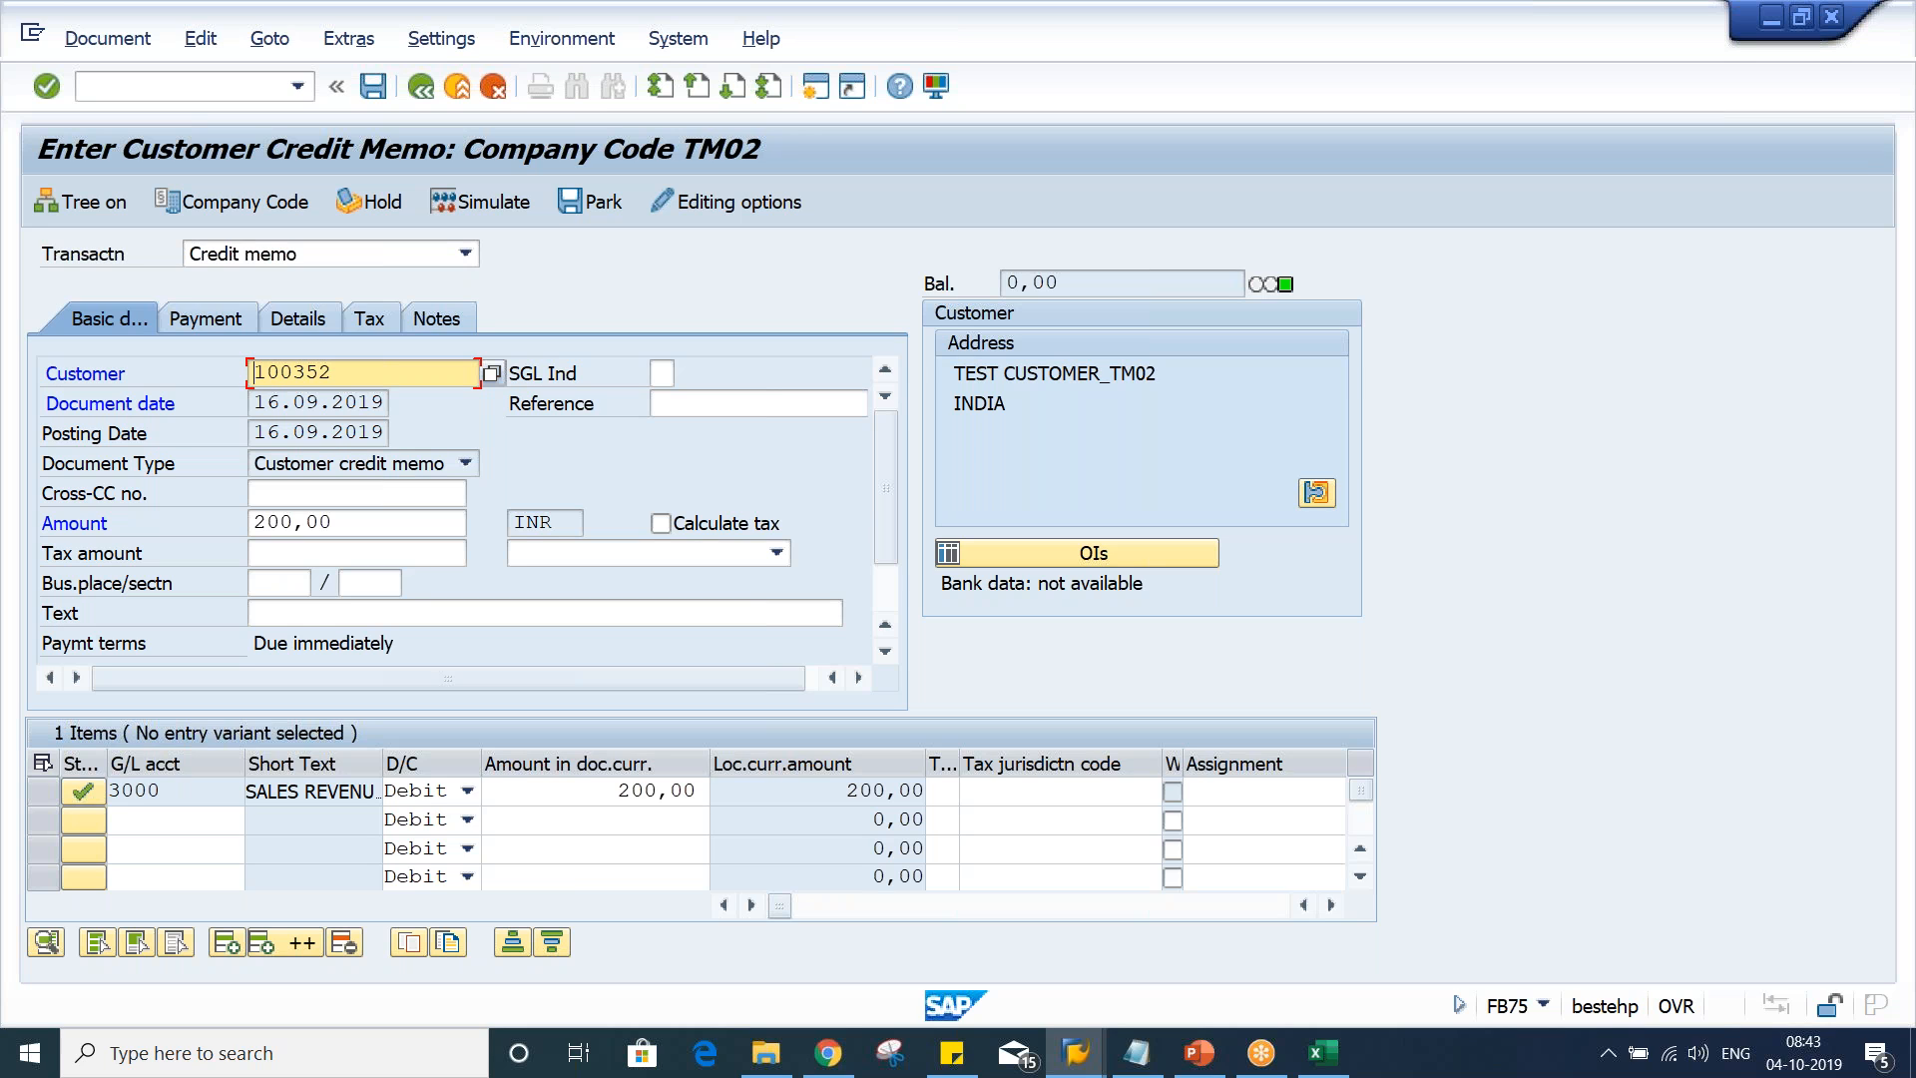
click(372, 92)
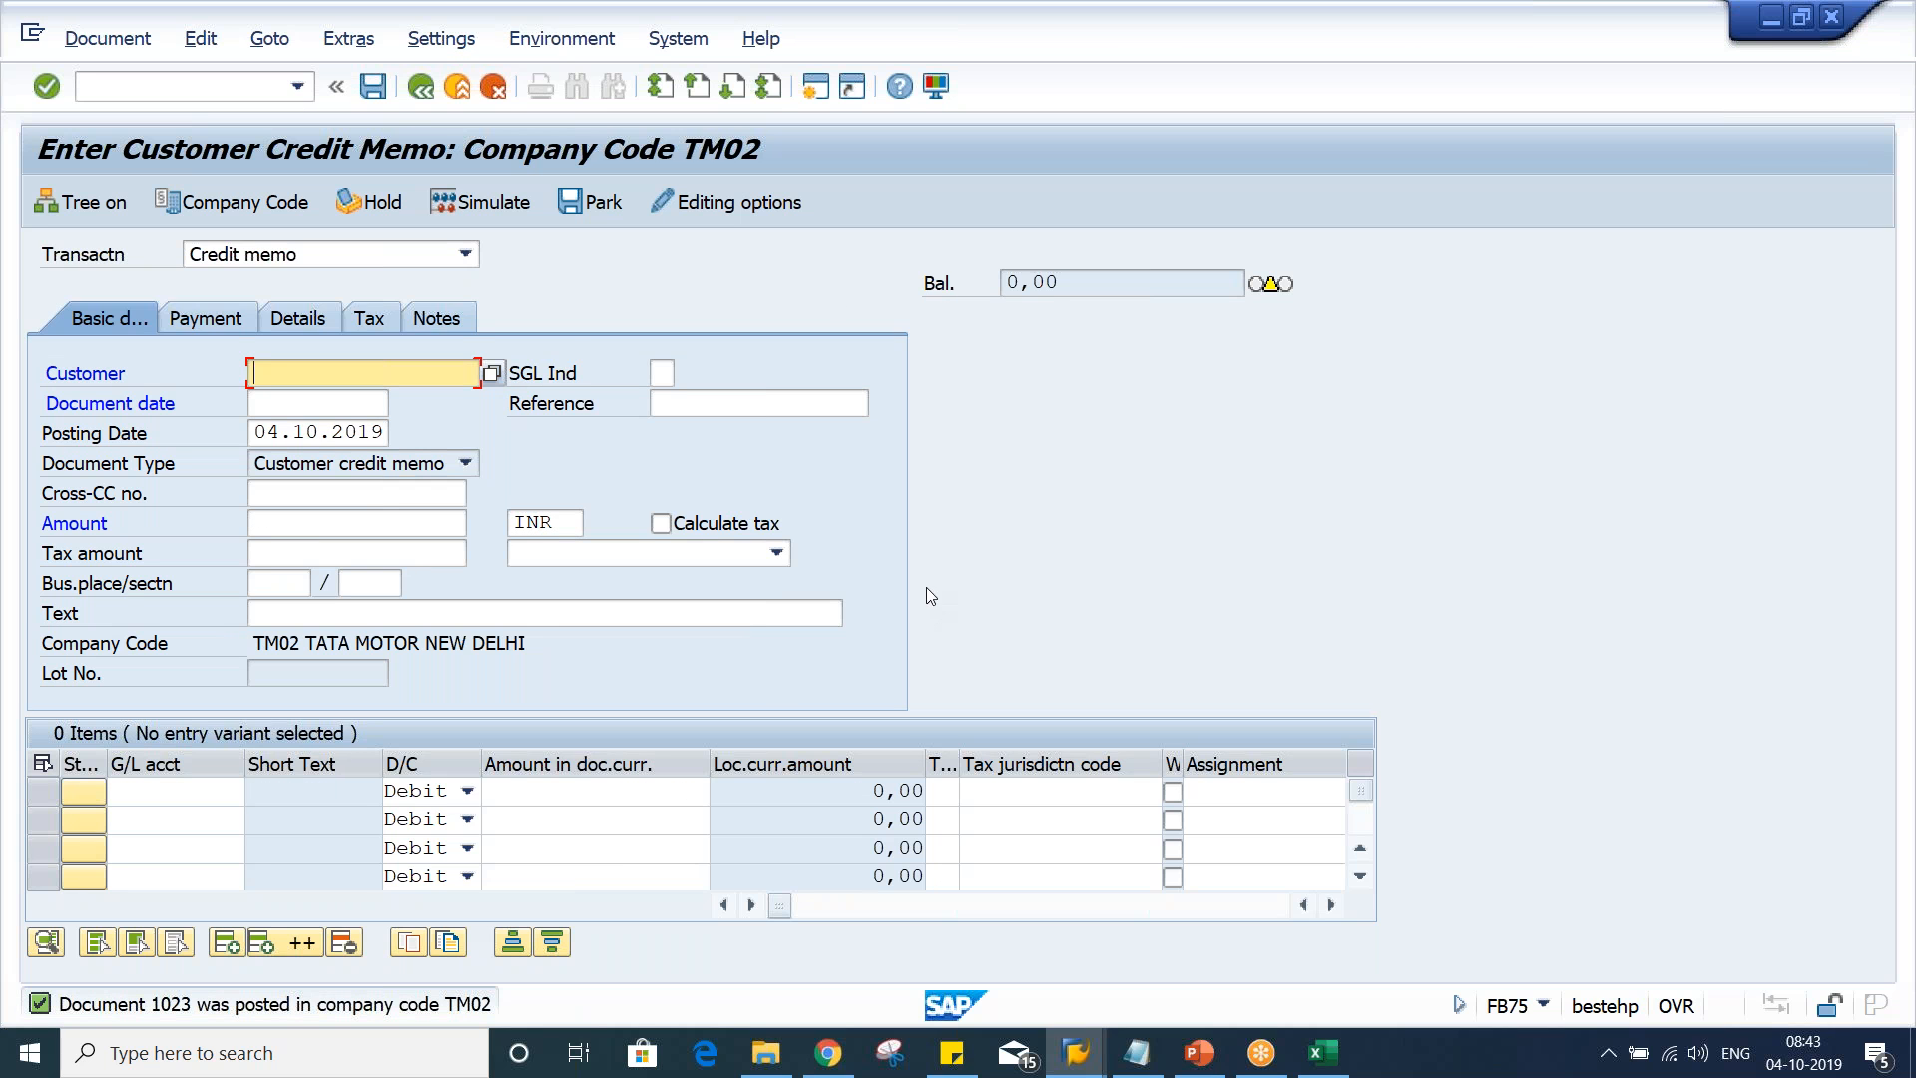
Switch to the customer line item display, refresh the list, and review the amounts of the invoice, down payment and credit memo
click(1076, 1054)
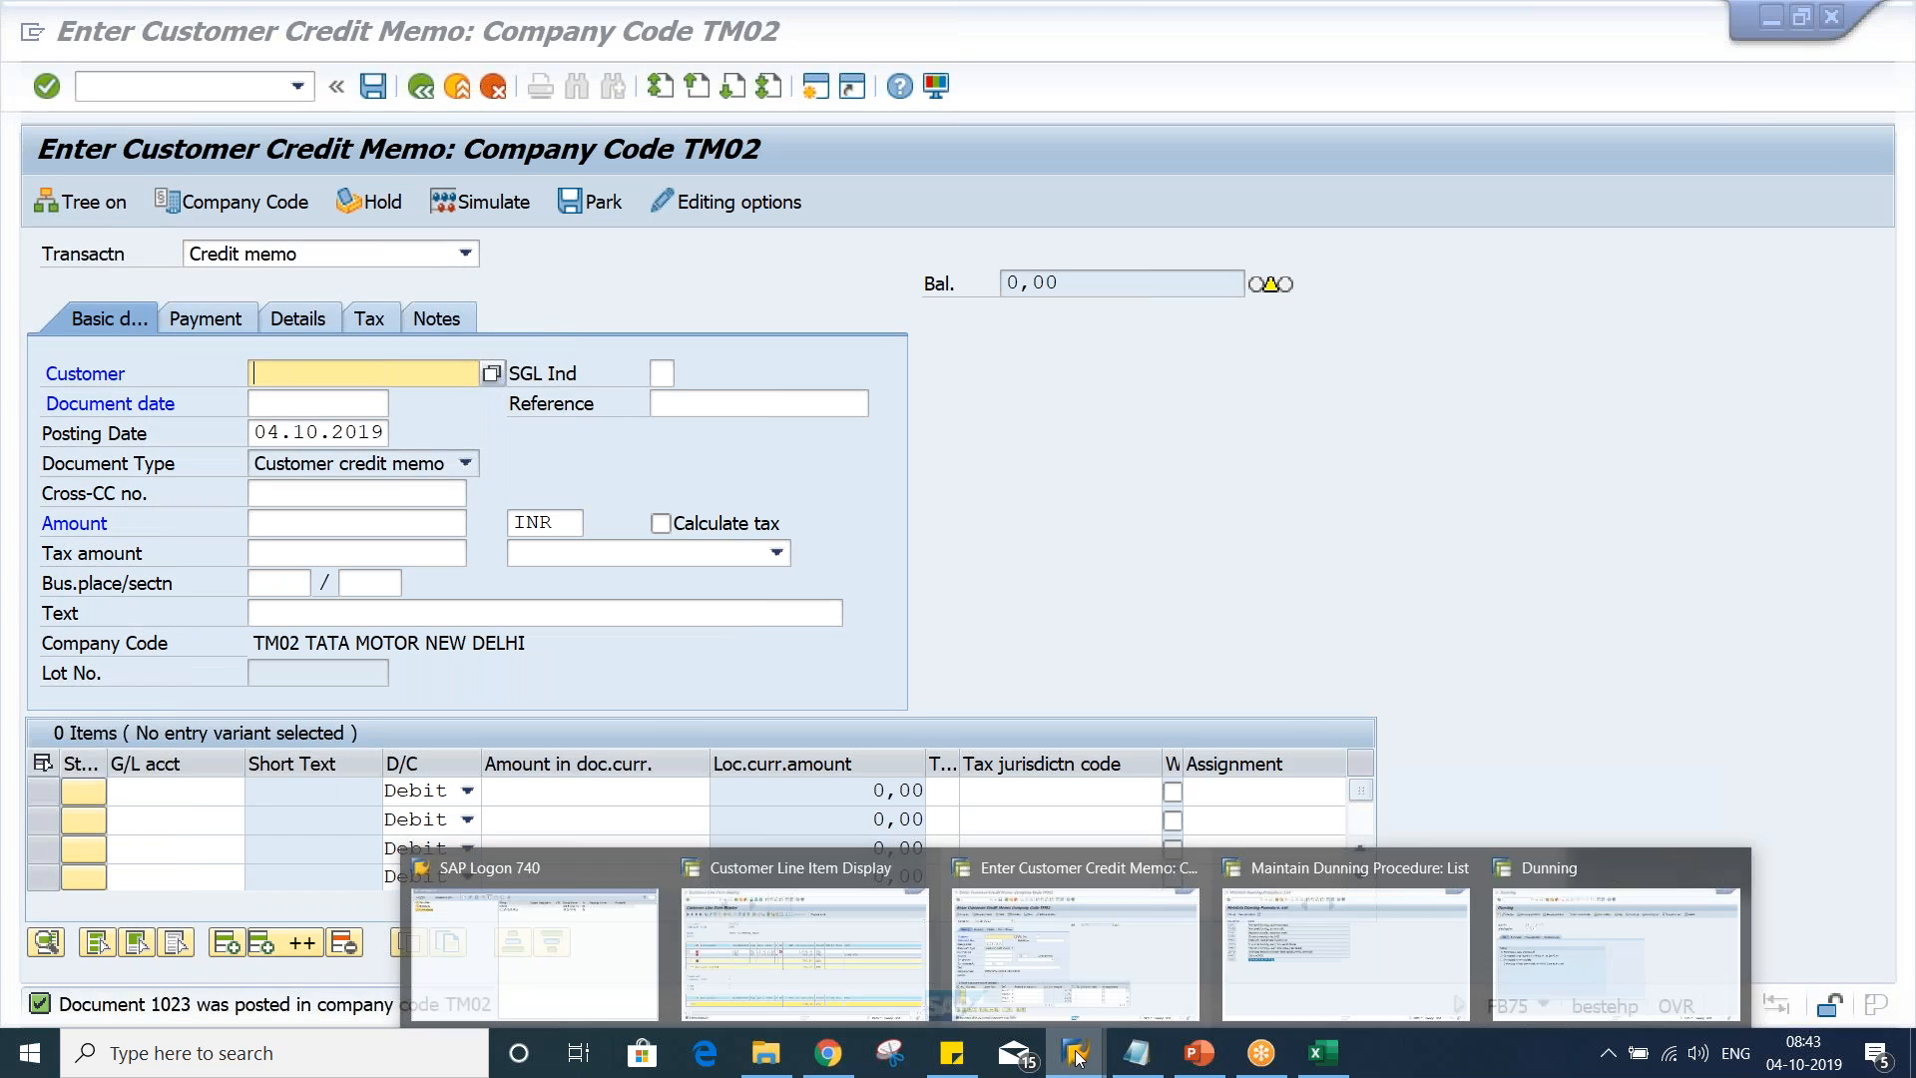
click(841, 976)
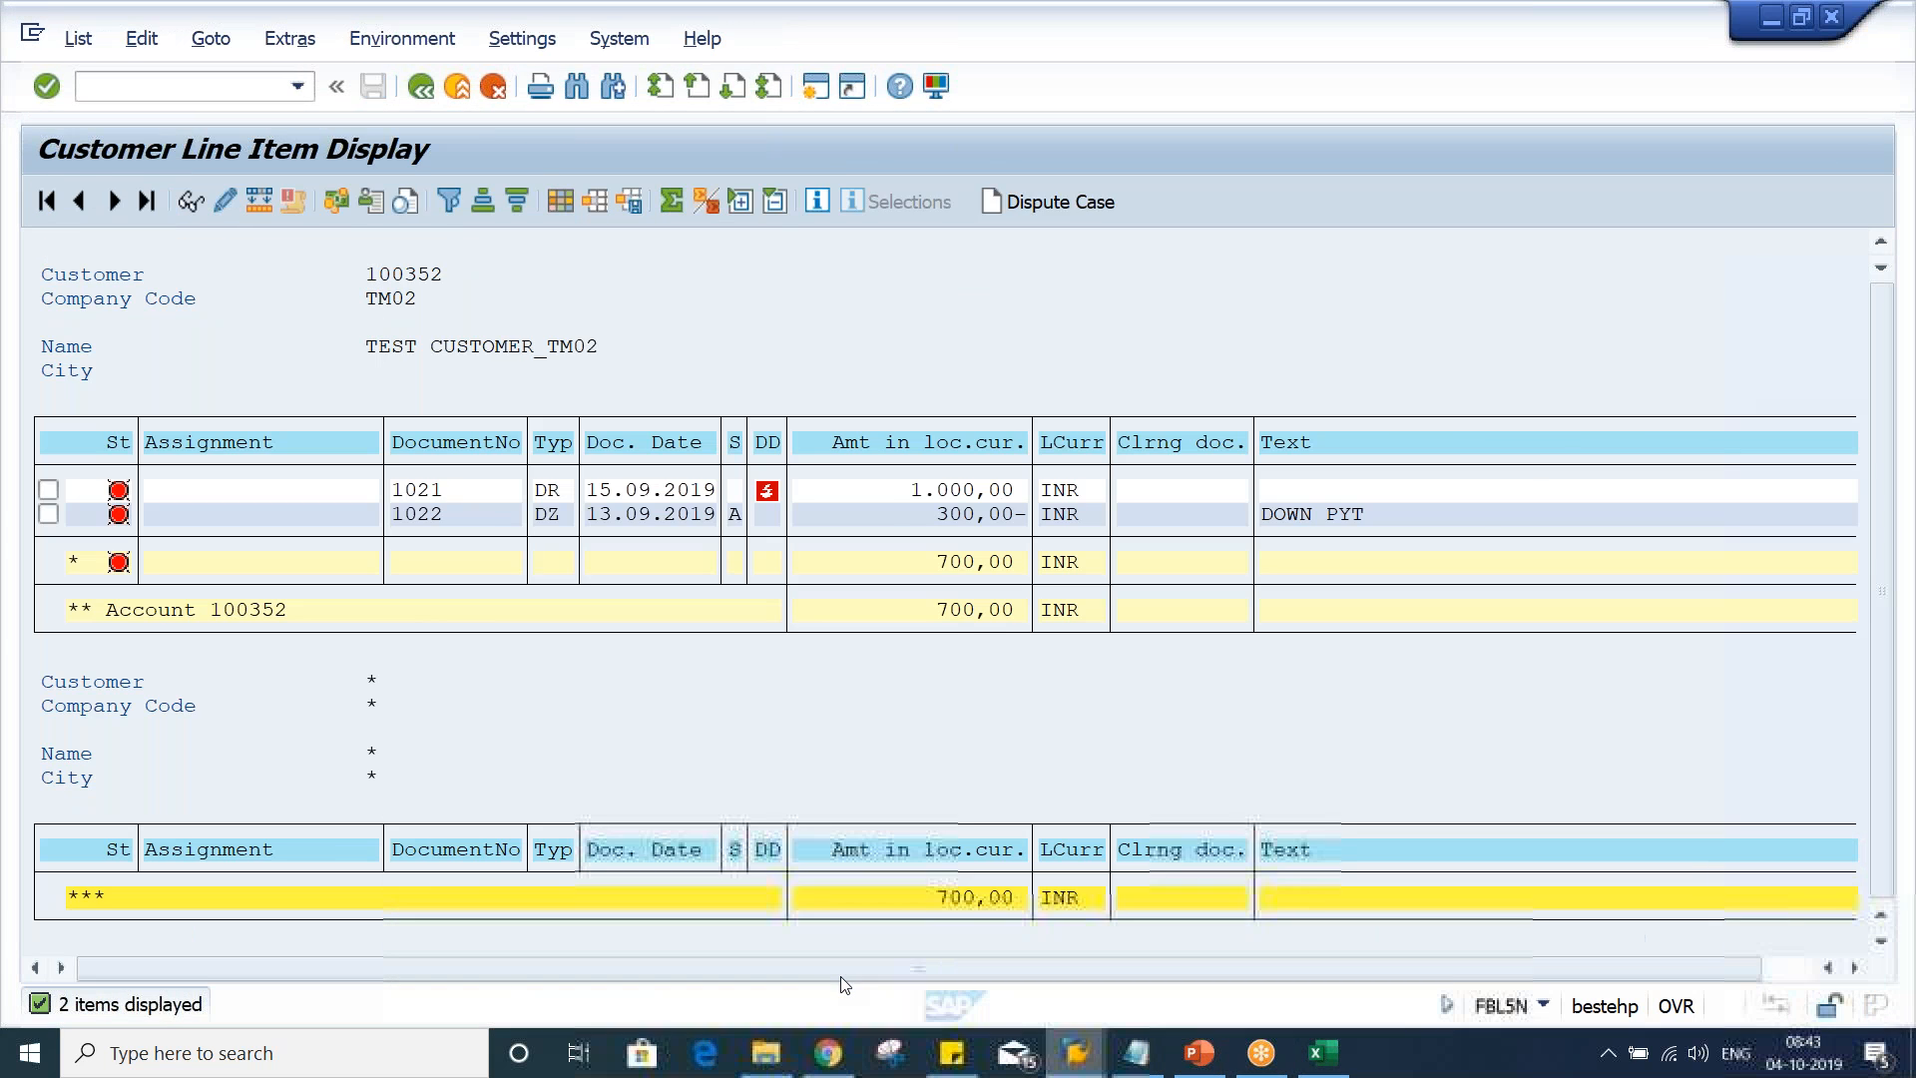
click(80, 40)
click(106, 120)
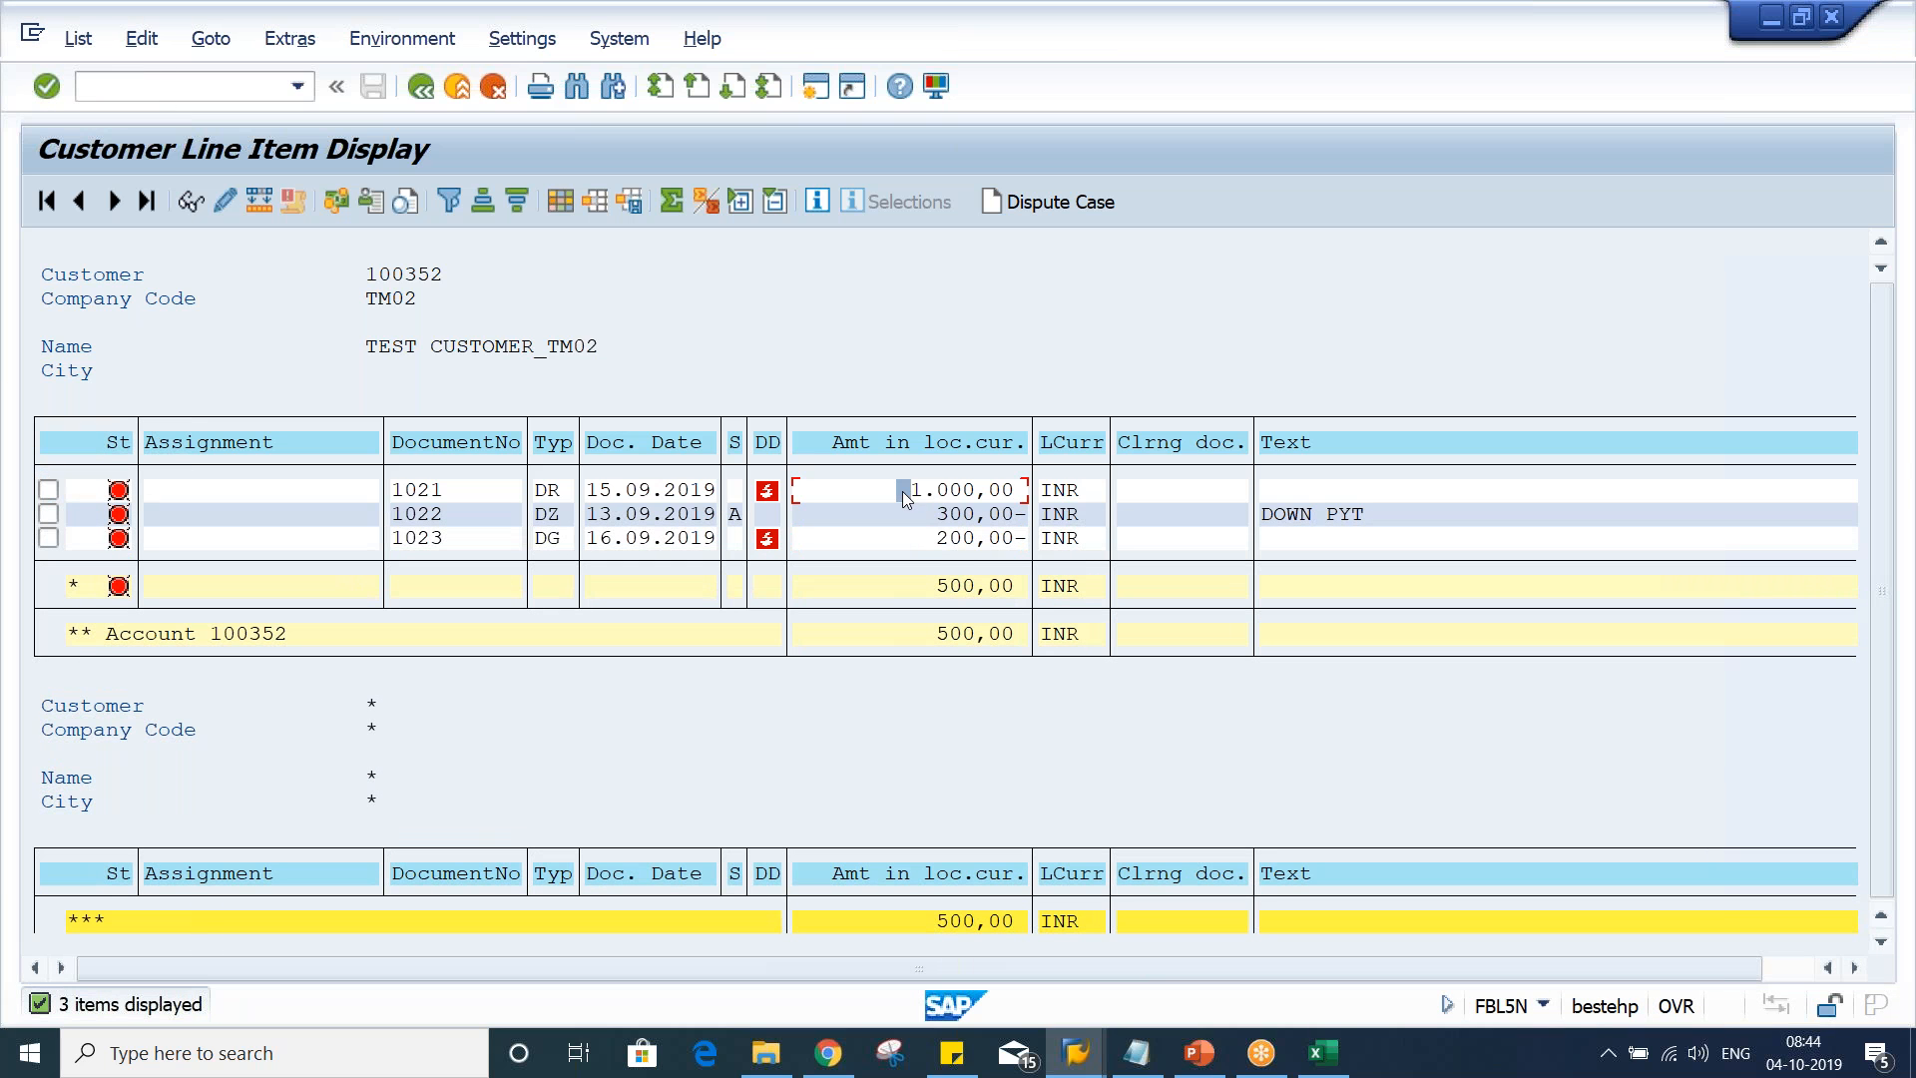
click(982, 493)
click(929, 515)
click(928, 540)
Switch to the dunning session and delete the existing dunning run of TM02A dated 04.10.2019, keeping its parameters
key(alt+Tab)
key(alt+Tab)
key(alt+Tab)
key(alt+Tab)
key(alt+Tab)
key(alt+Tab)
key(alt+Tab)
key(alt+shift+Tab)
key(alt+shift+Tab)
key(alt+shift+Tab)
key(alt+shift+Tab)
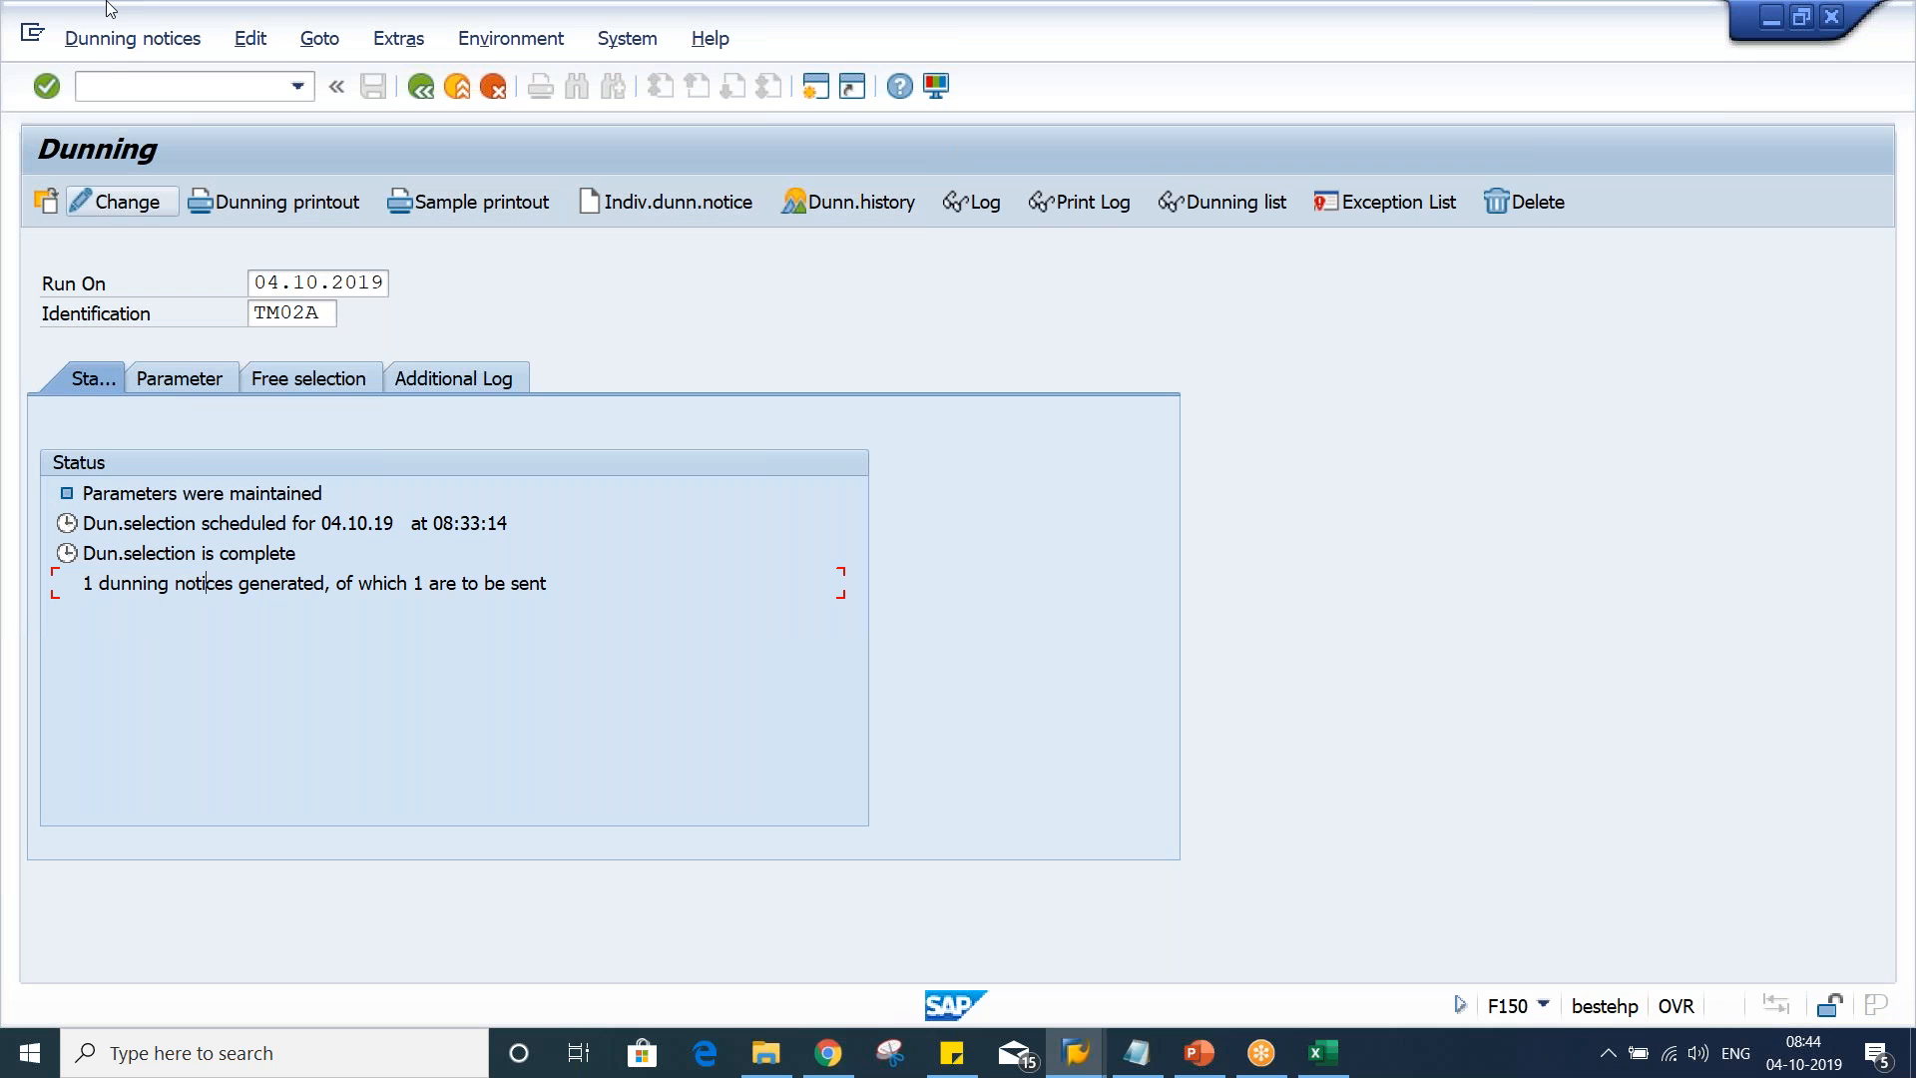
click(130, 37)
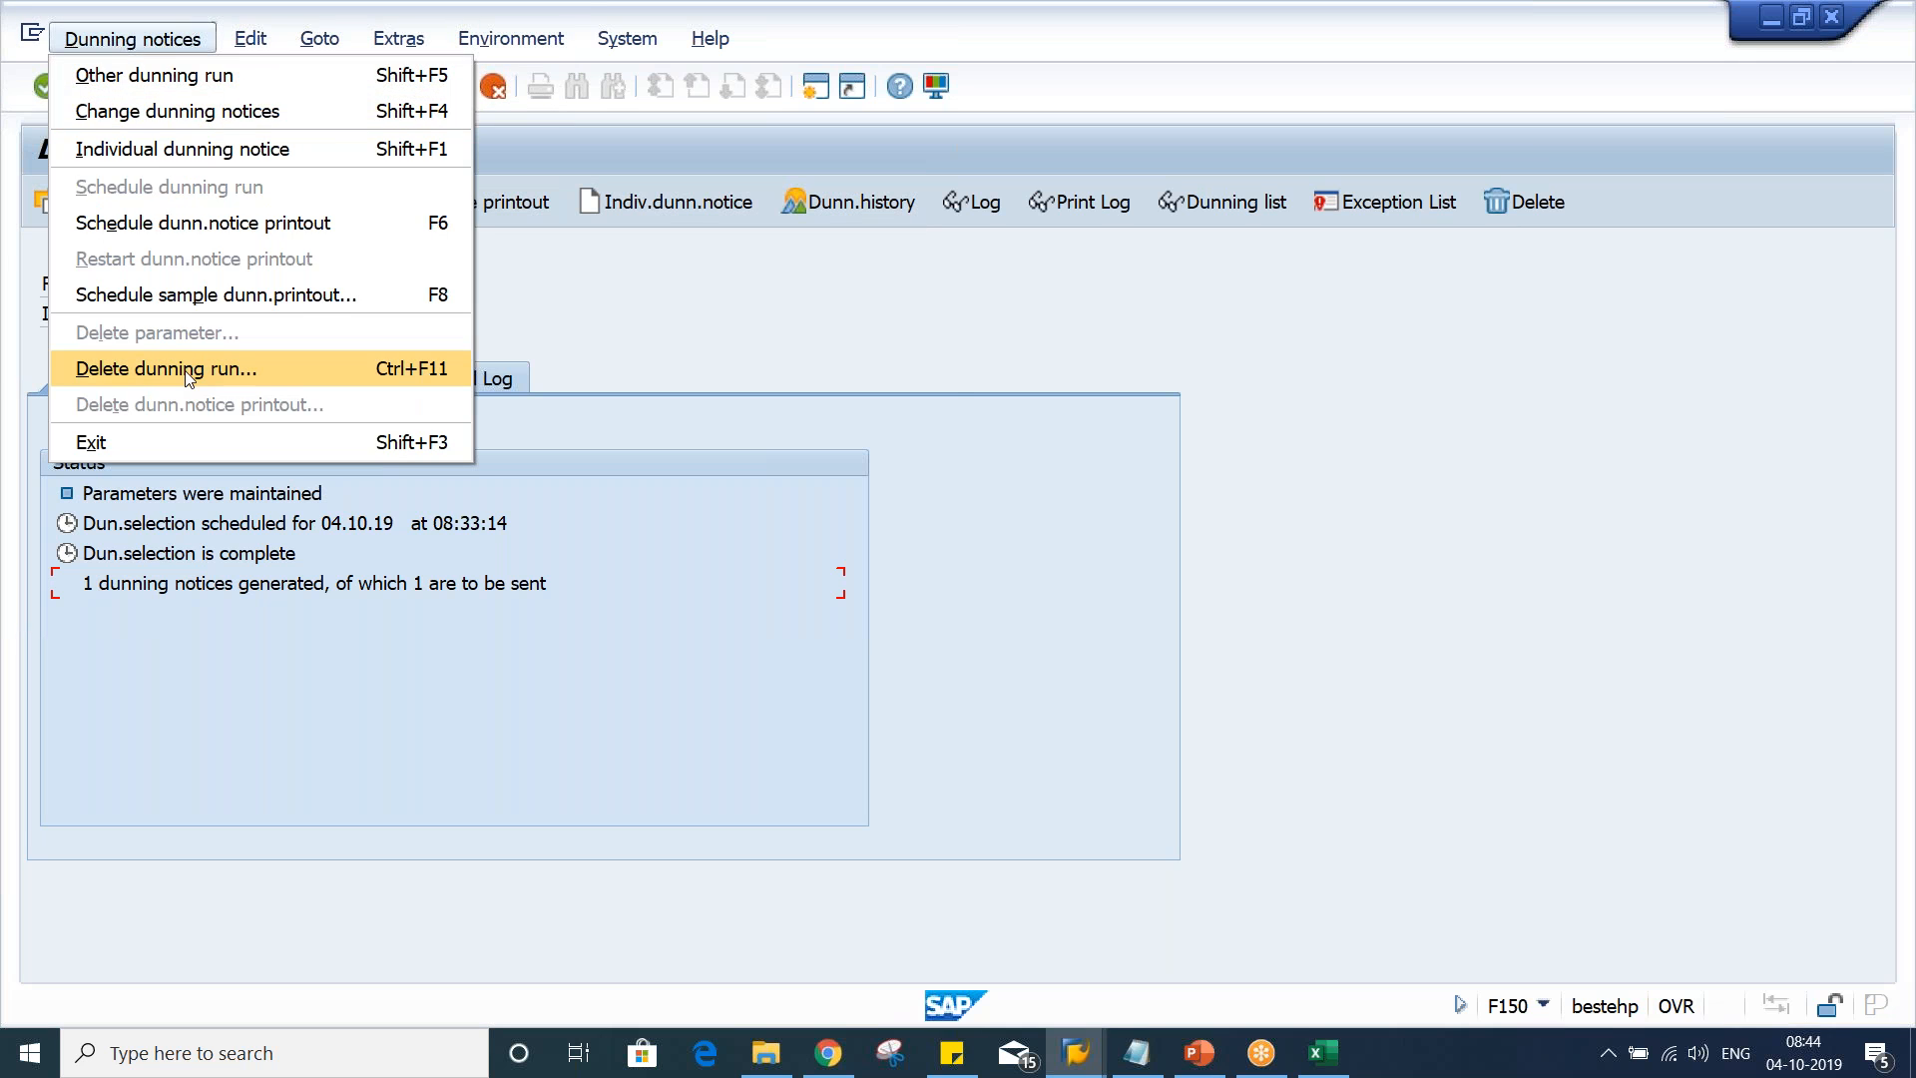
click(184, 369)
click(494, 543)
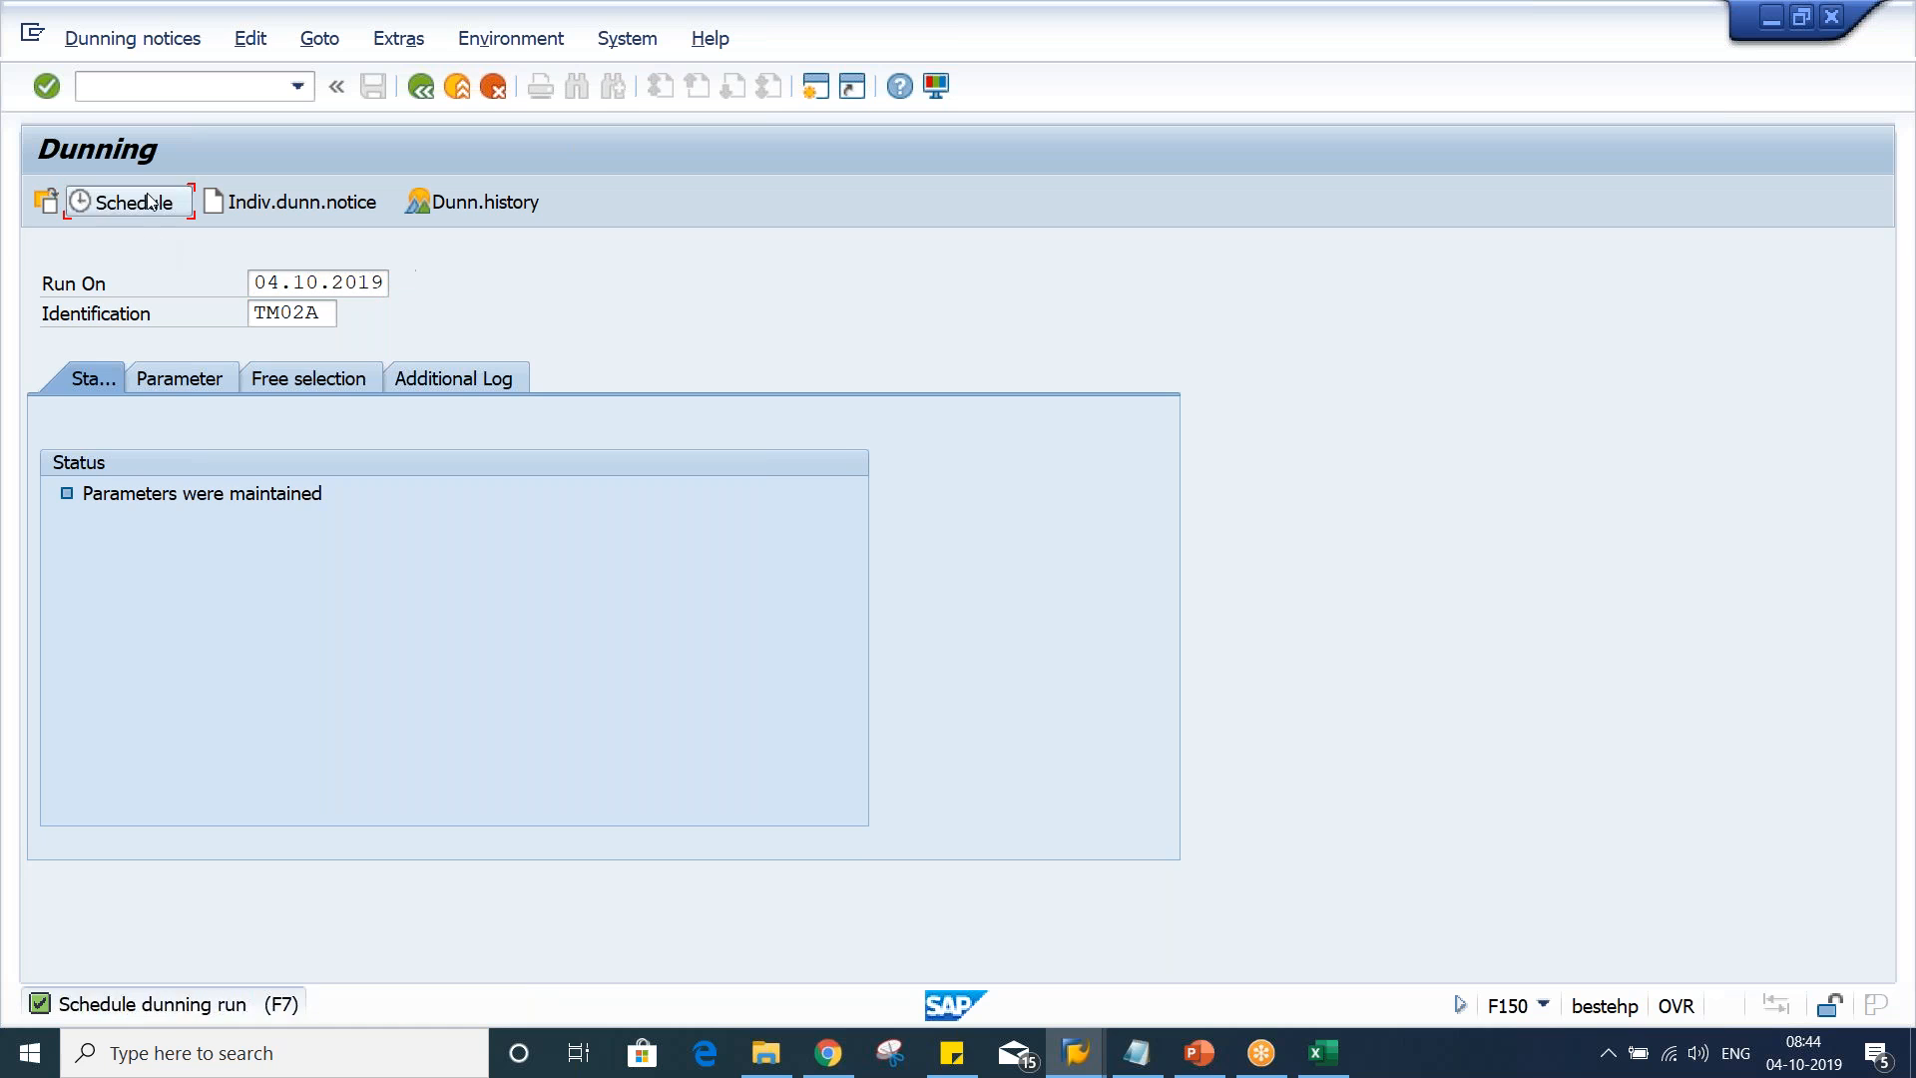
Schedule the TM02A dunning run again and refresh its status
click(119, 202)
click(651, 810)
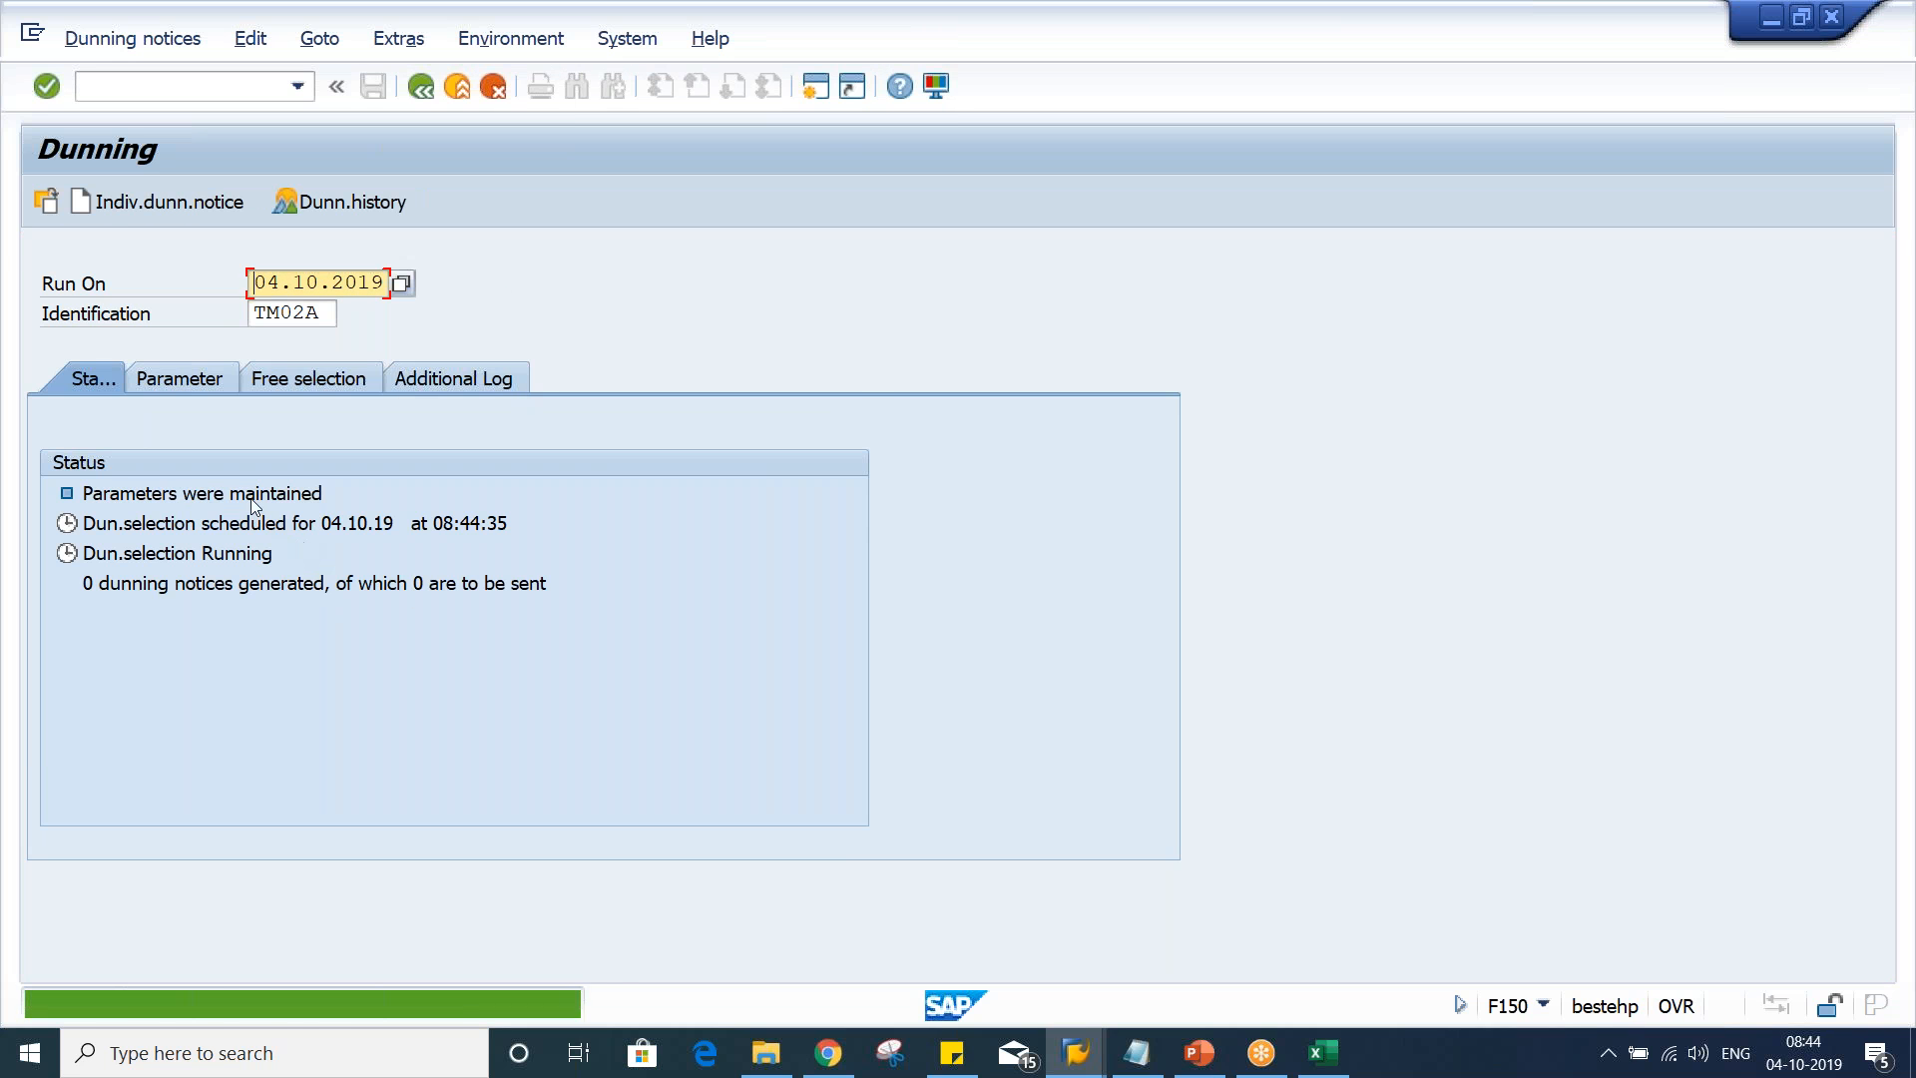
key(Return)
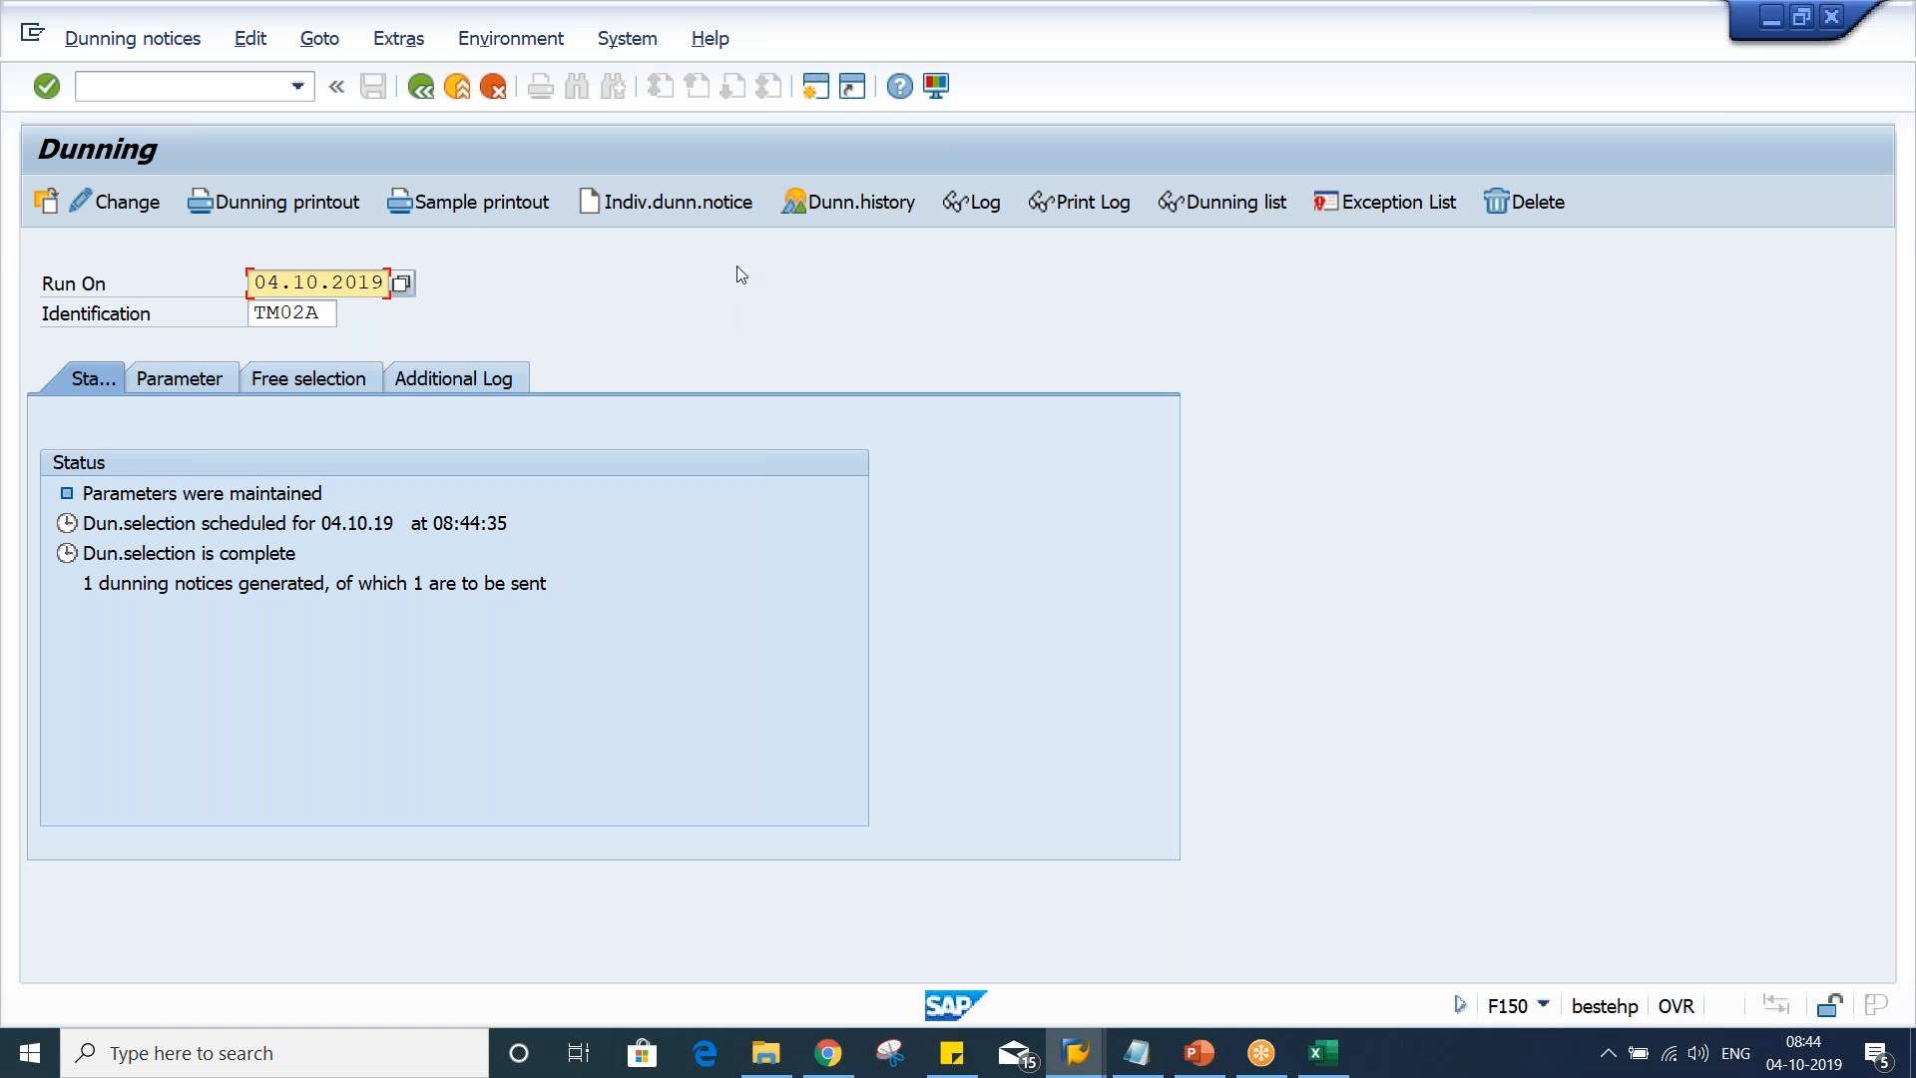
Preview the sample printout on output device LP01 and examine the dunned items and totals in the notice
click(477, 207)
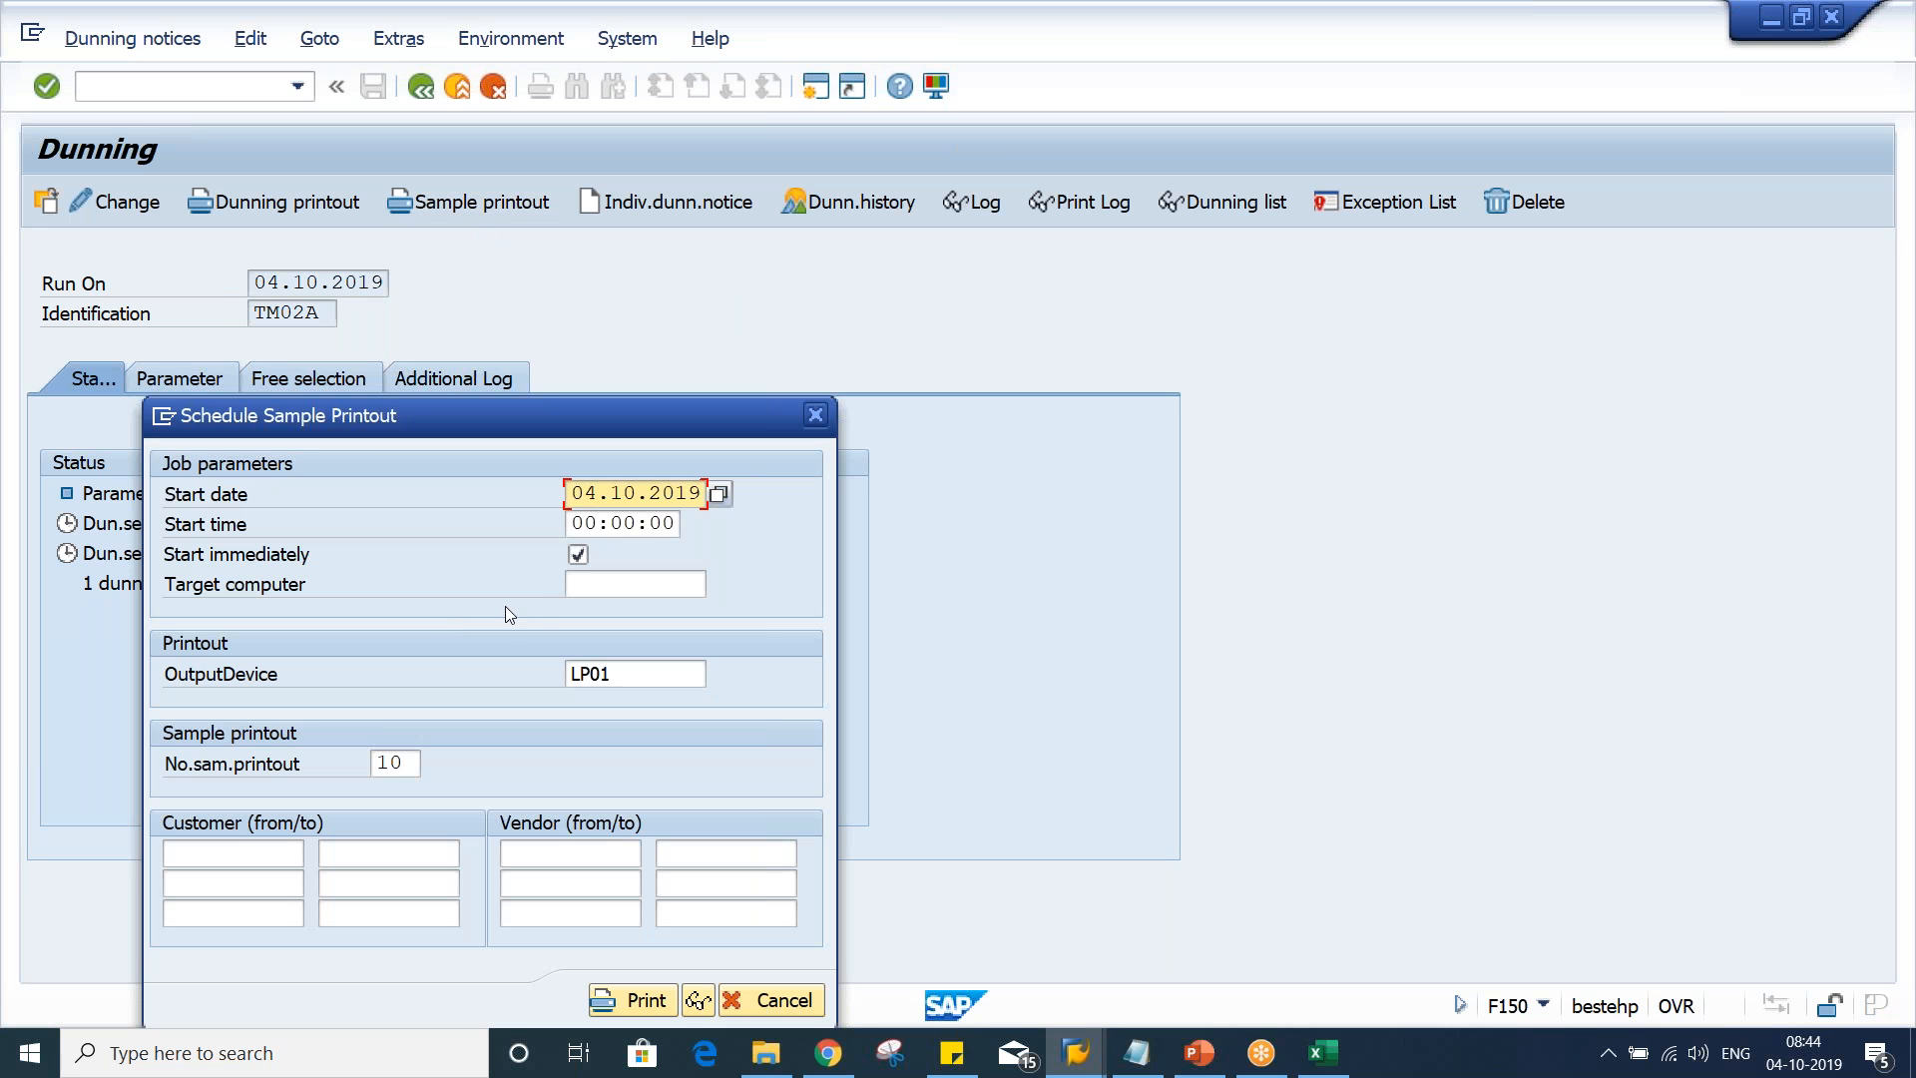
click(699, 1001)
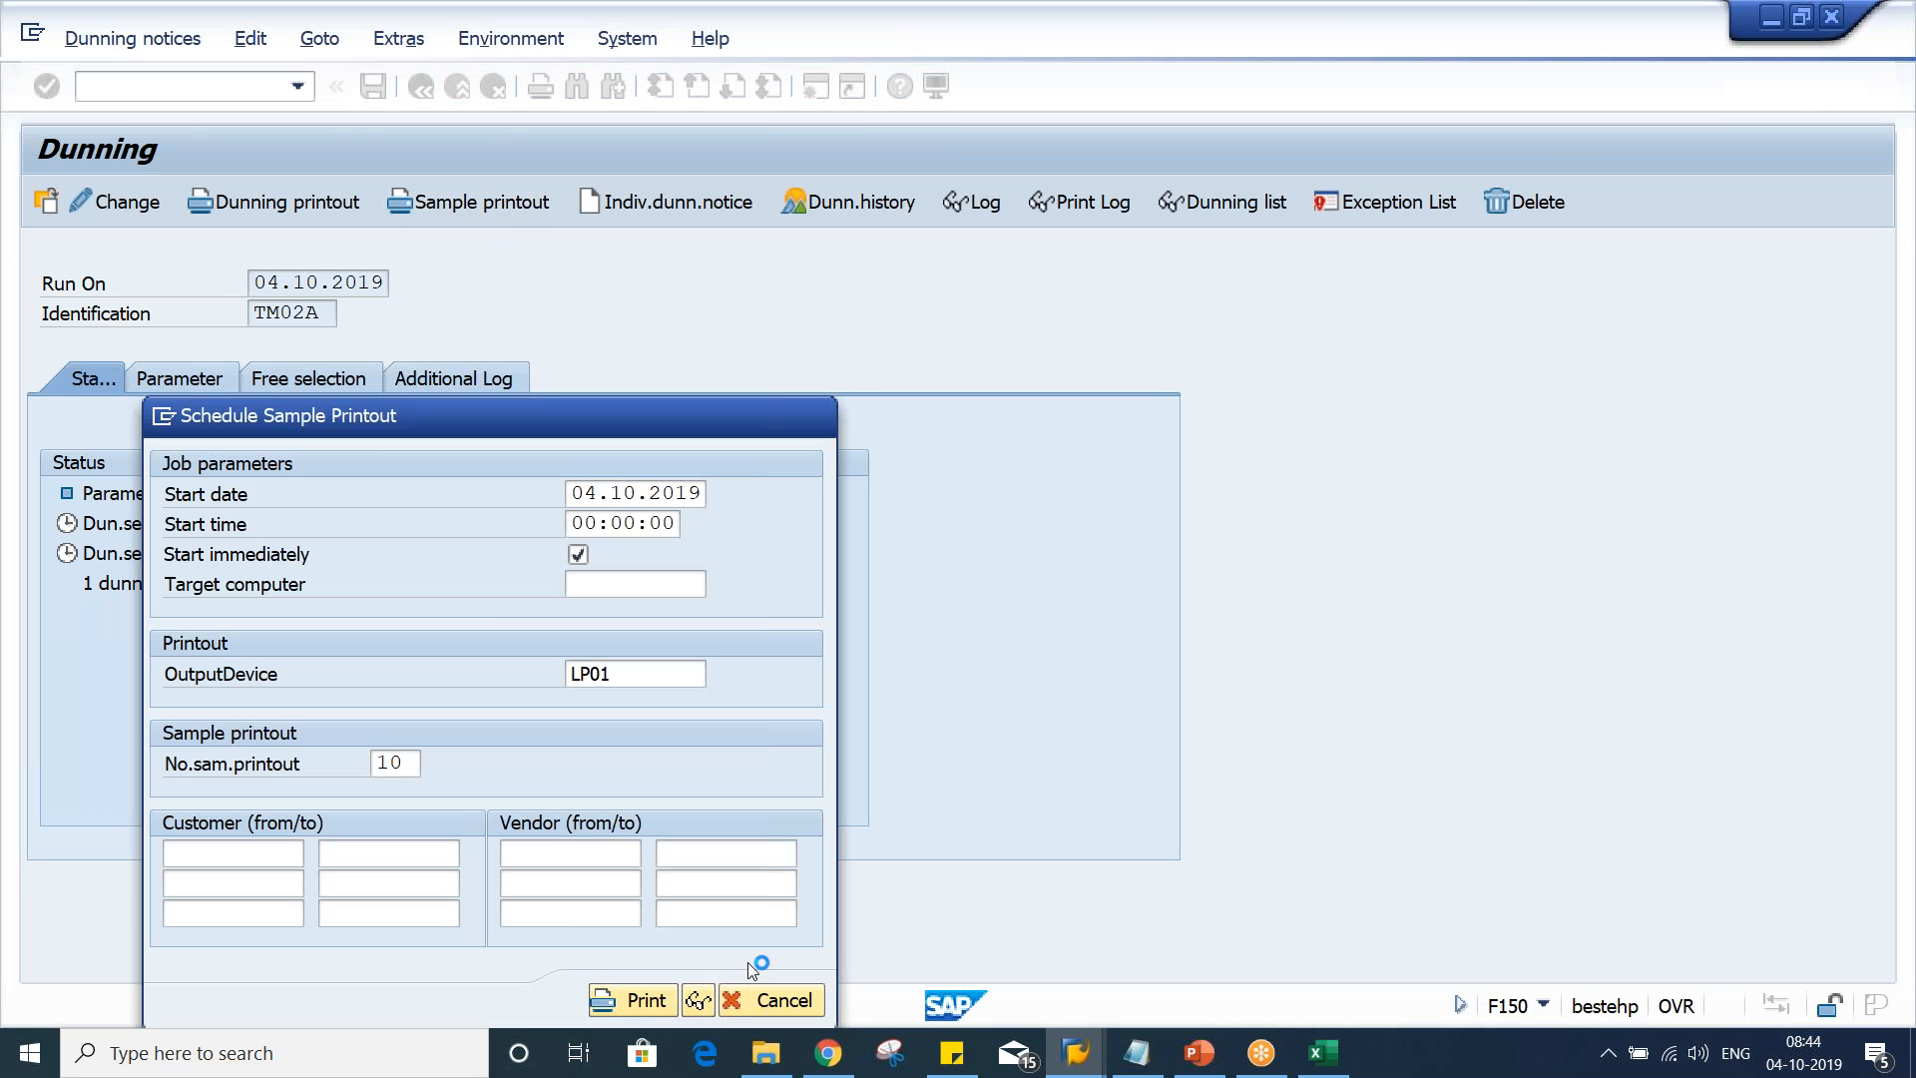
scroll(914, 746, down, 3)
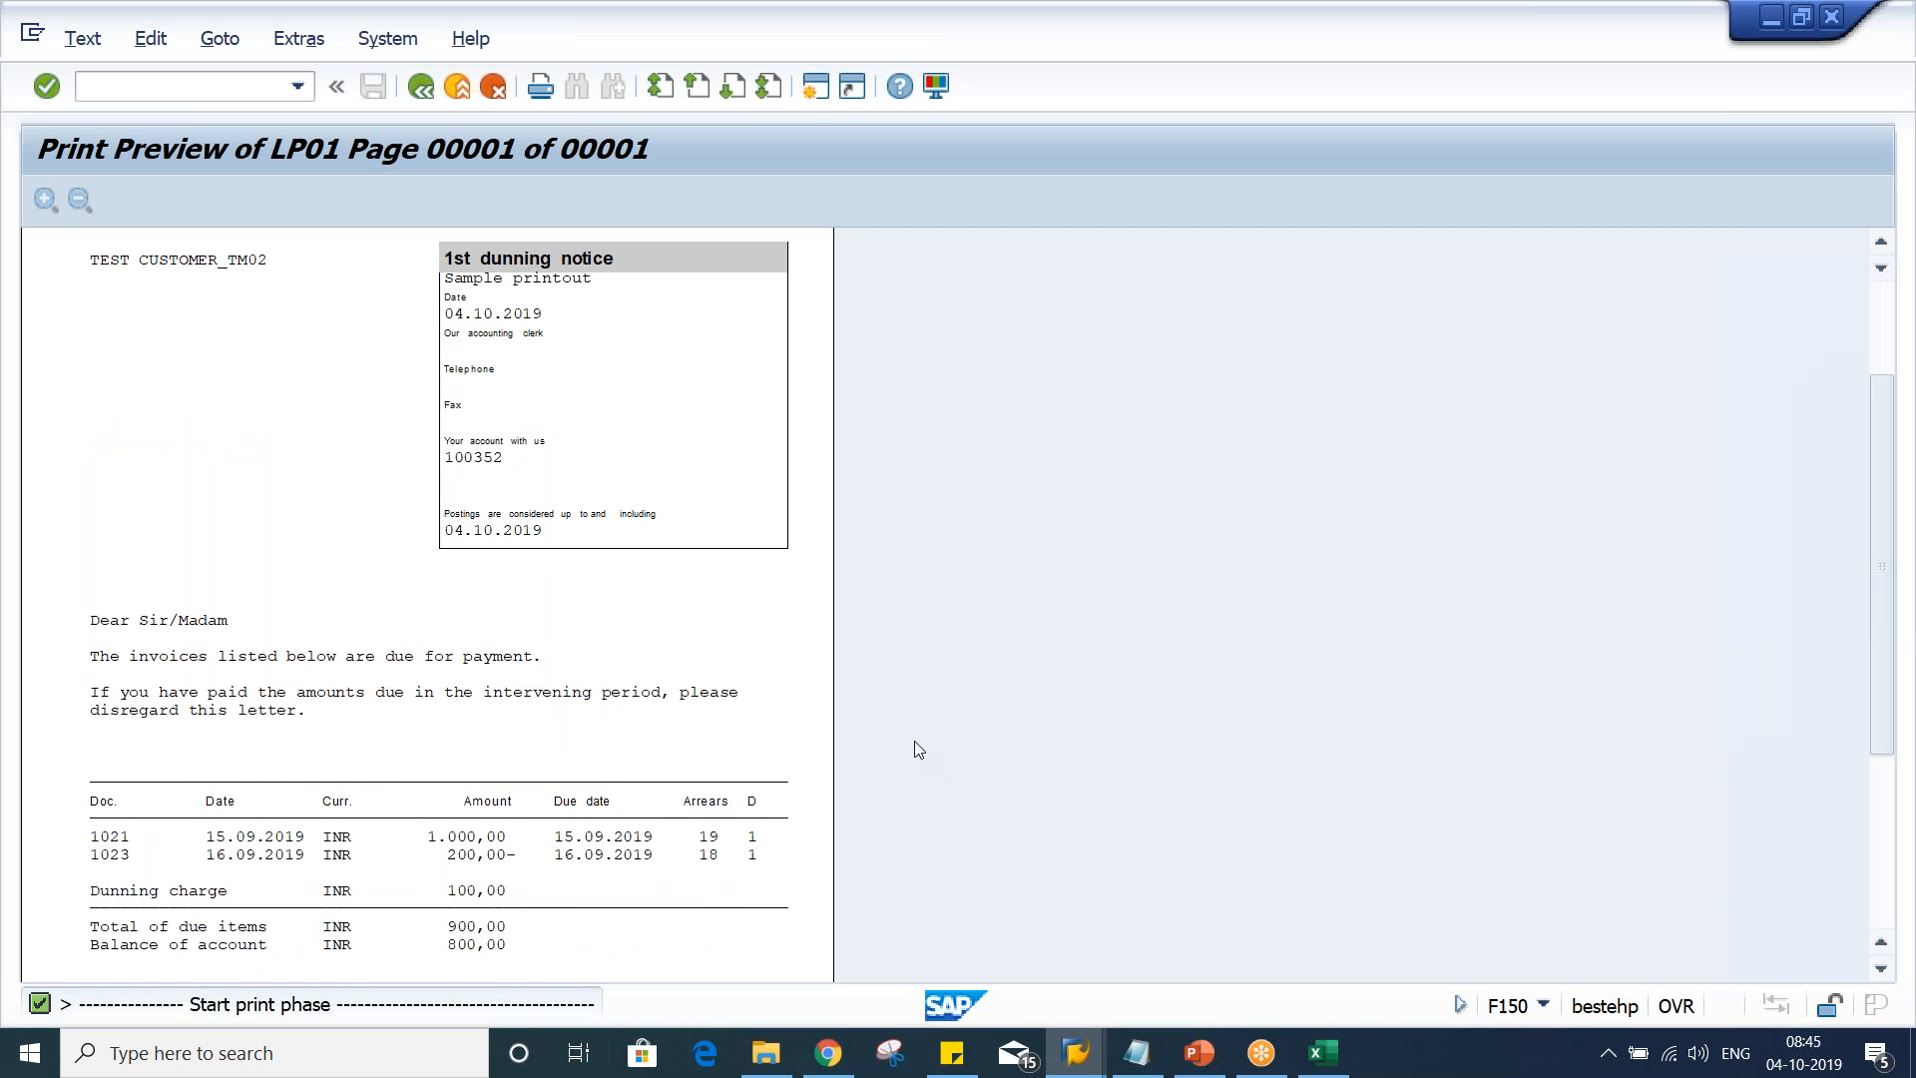
scroll(744, 718, down, 1)
scroll(743, 718, down, 2)
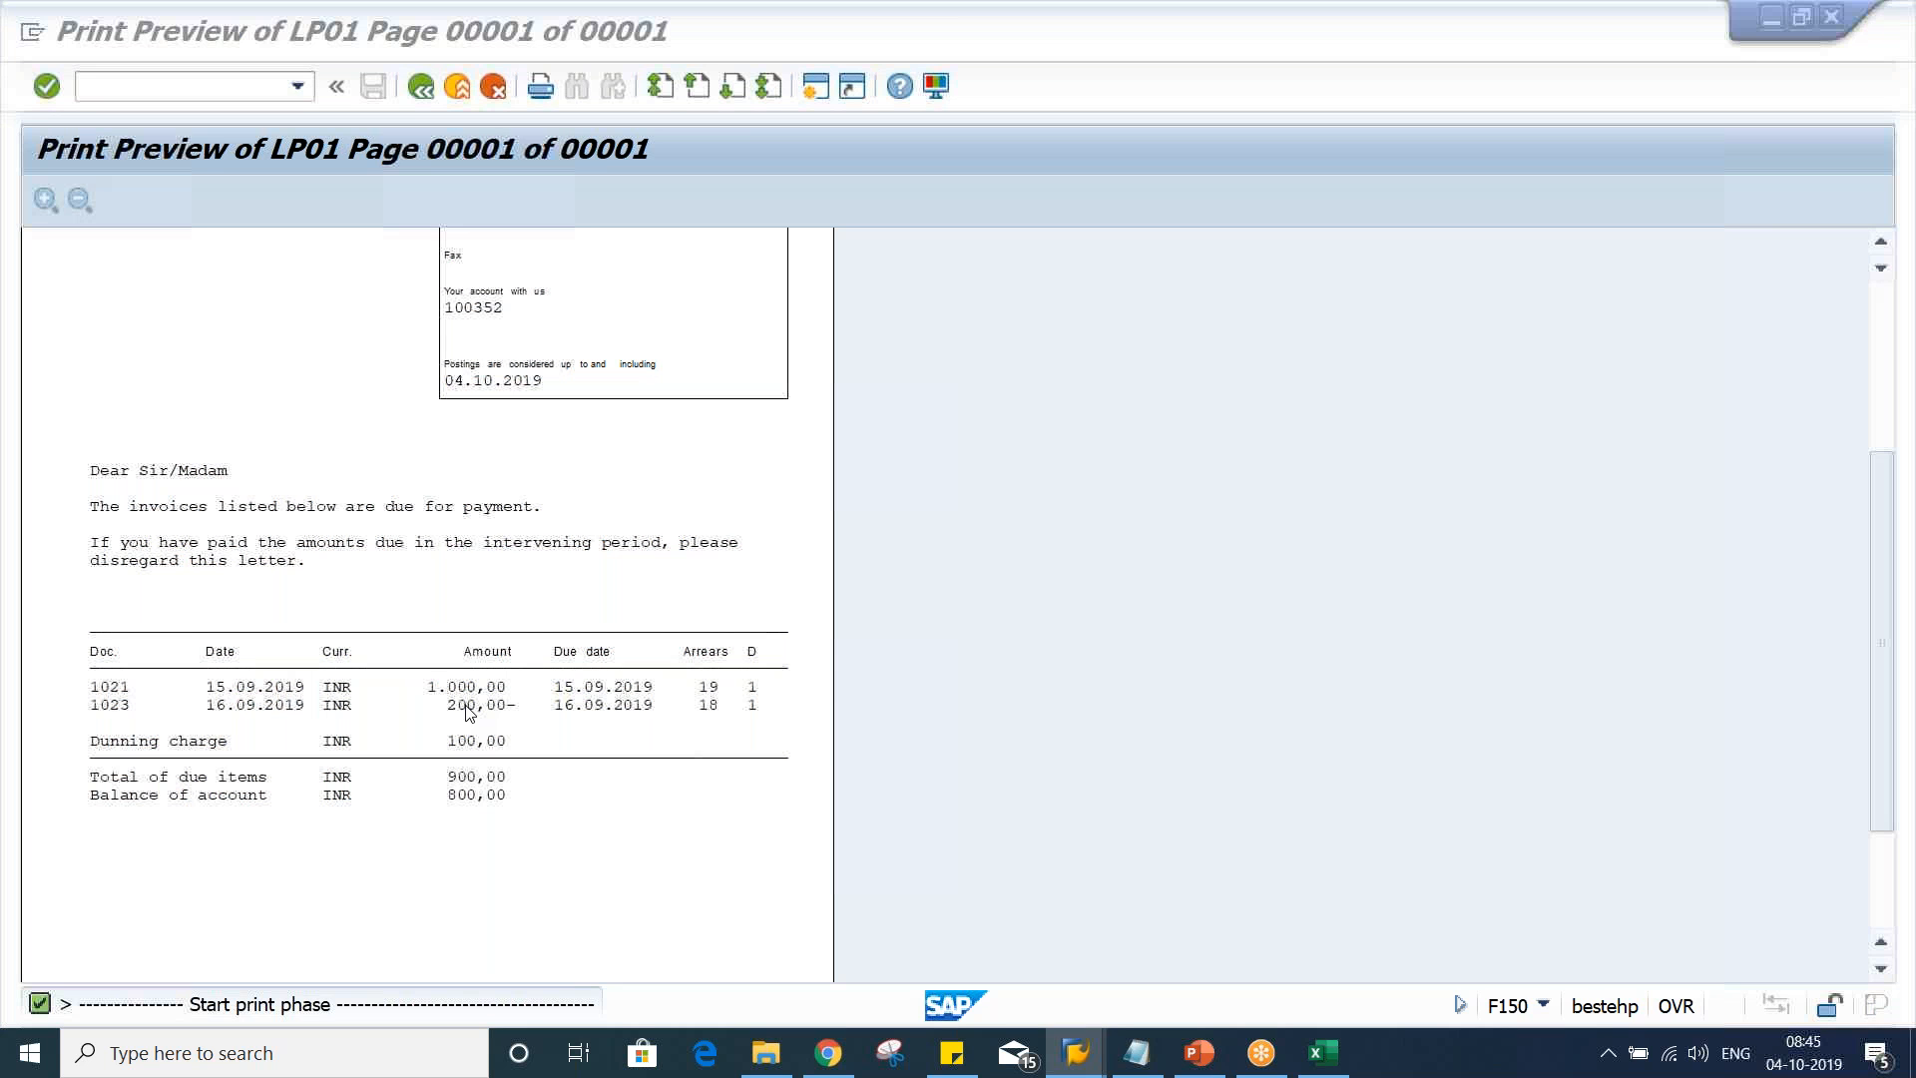
Compare the down payment, credit memo and balance in the customer line items with the dunning notice preview
key(alt+Tab)
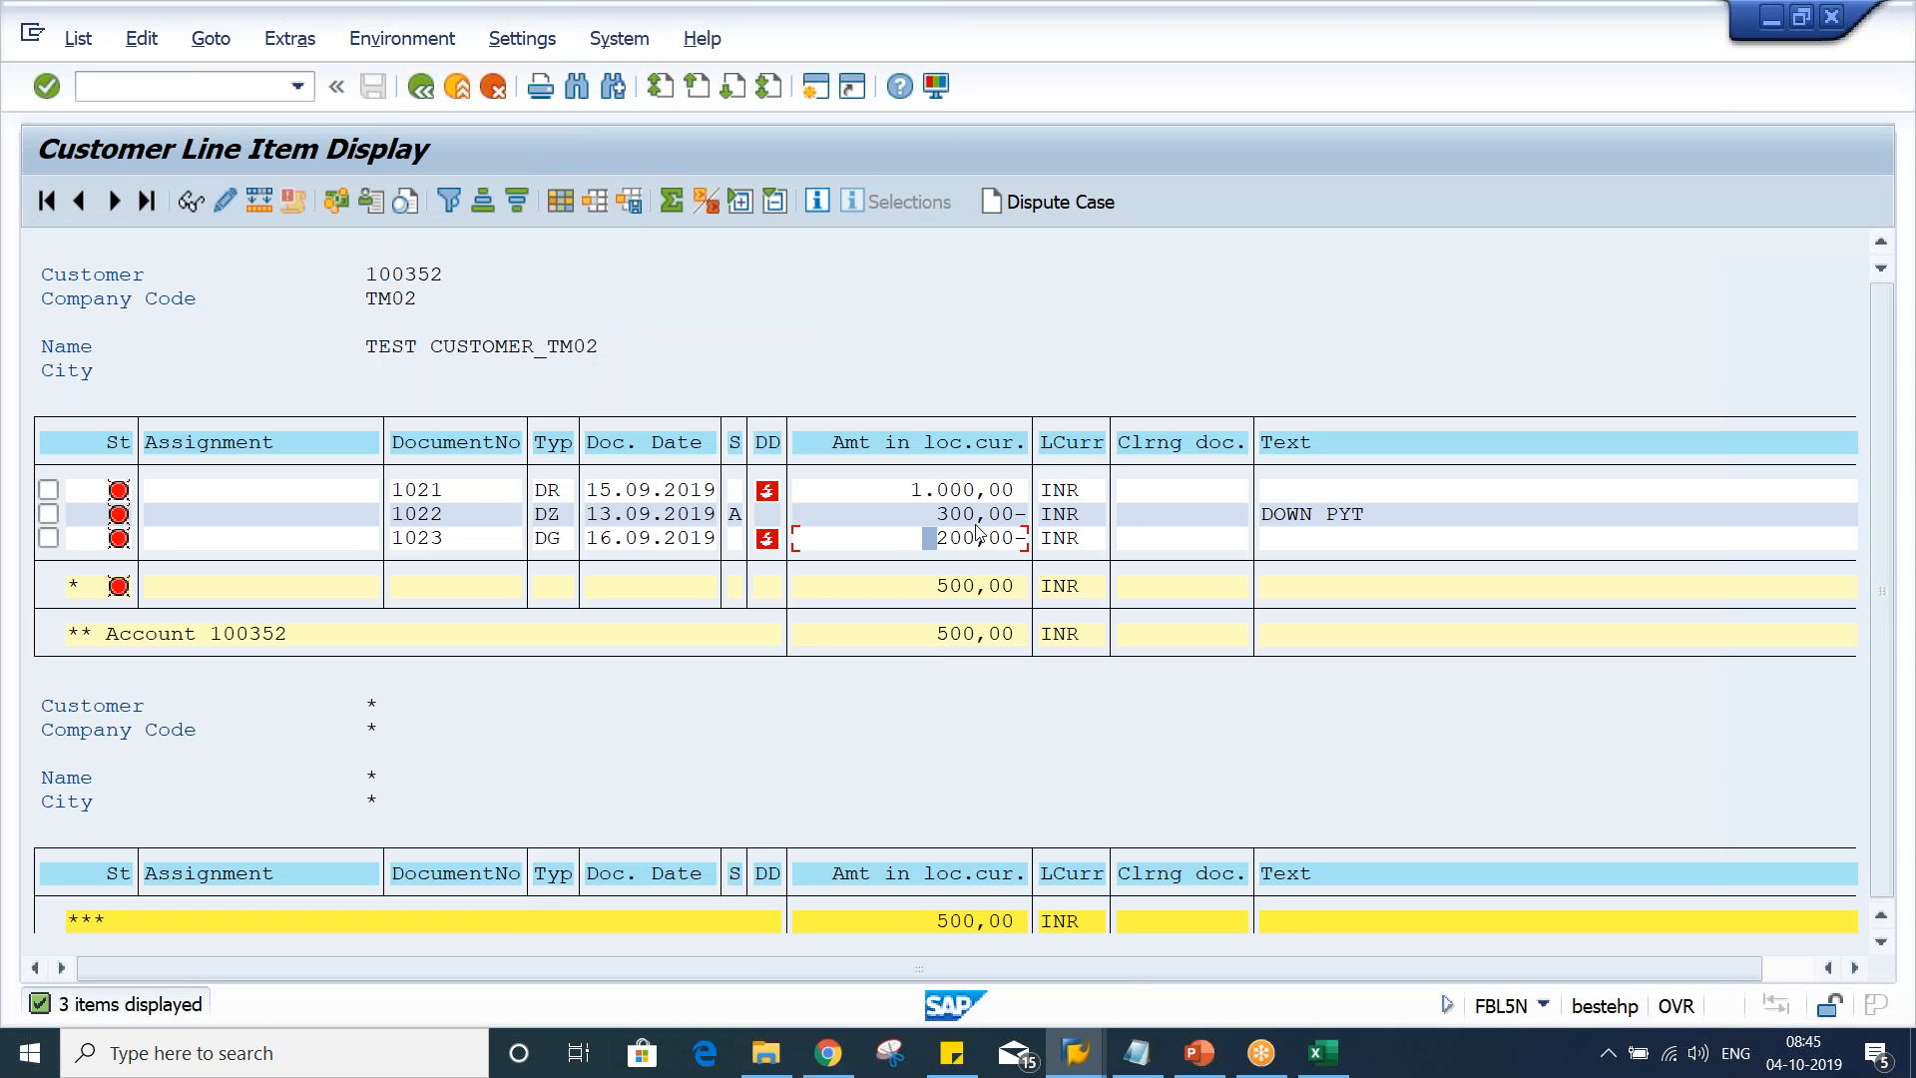
click(955, 515)
click(1008, 515)
click(1011, 541)
click(965, 596)
key(alt+Tab)
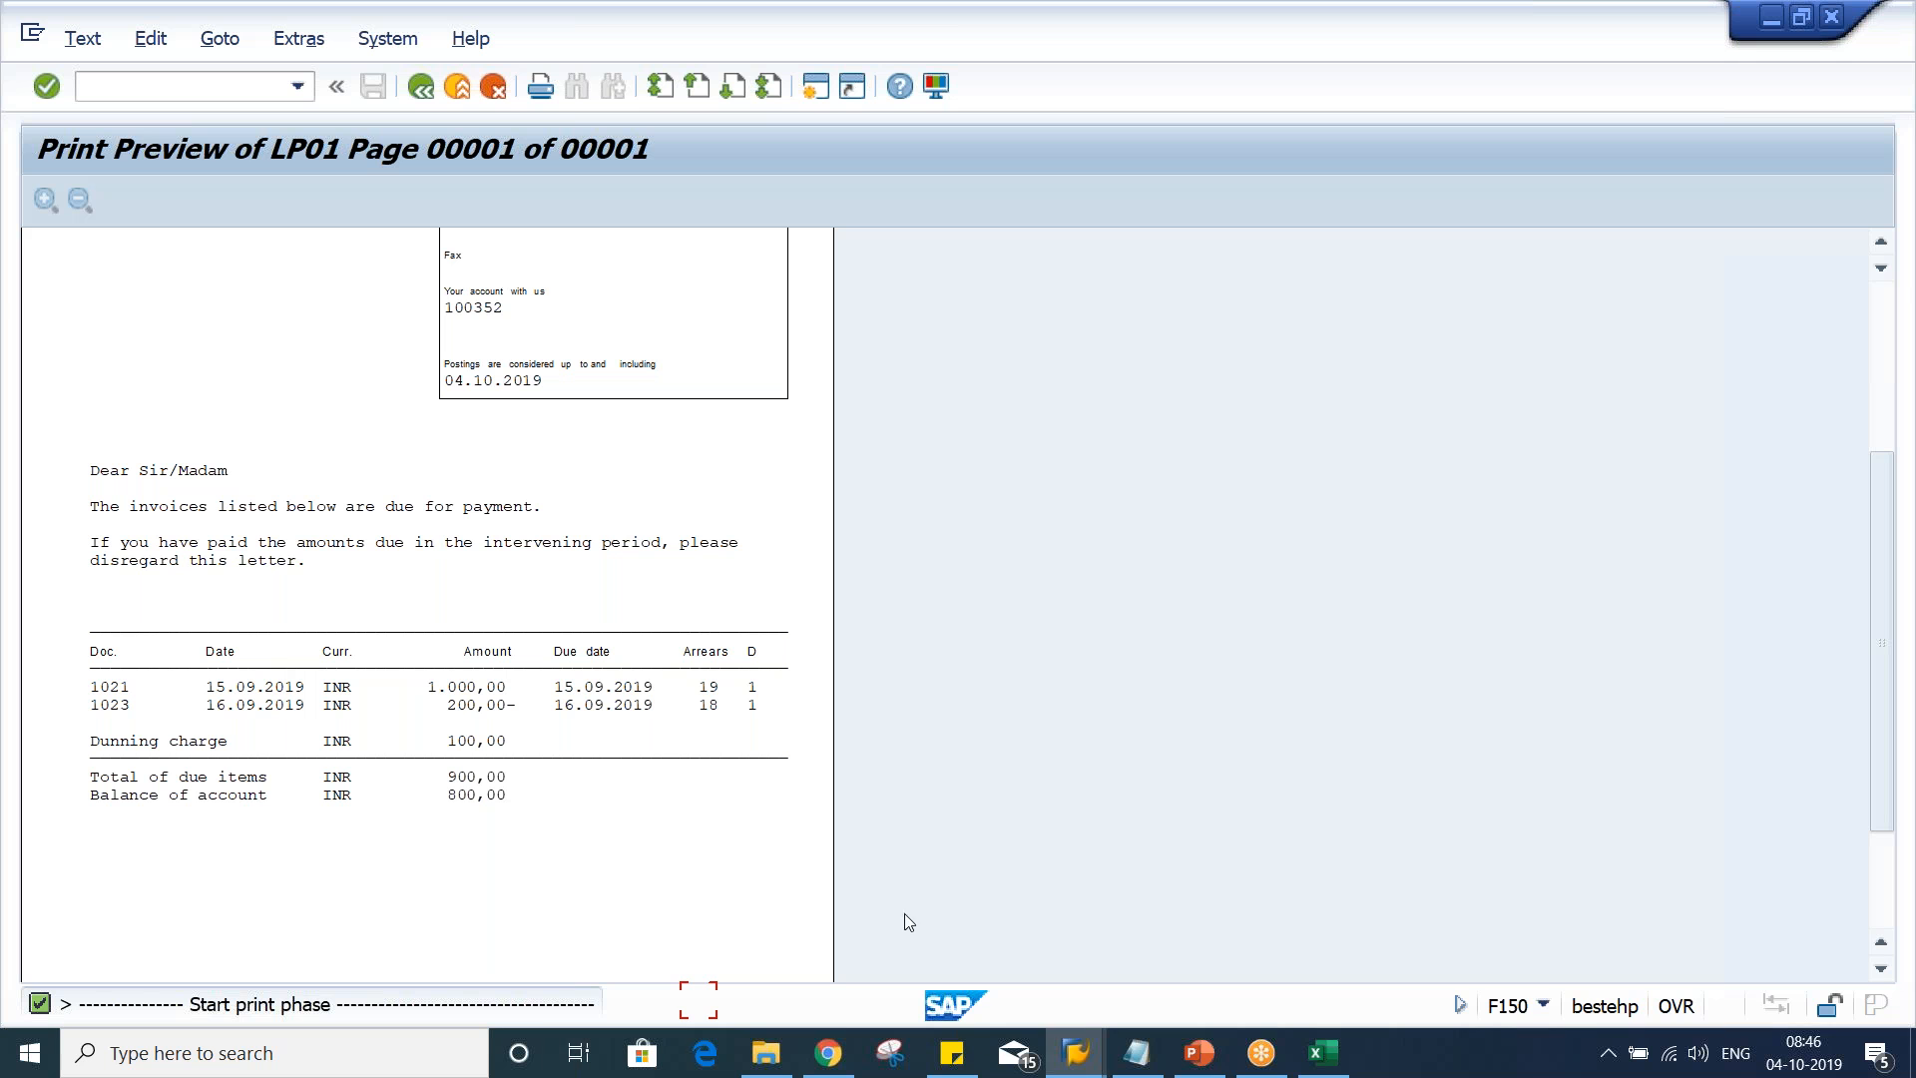
Switch to the dunning procedure maintenance session, open procedure TM02, and enable Dun special G/L transactions
click(1095, 1064)
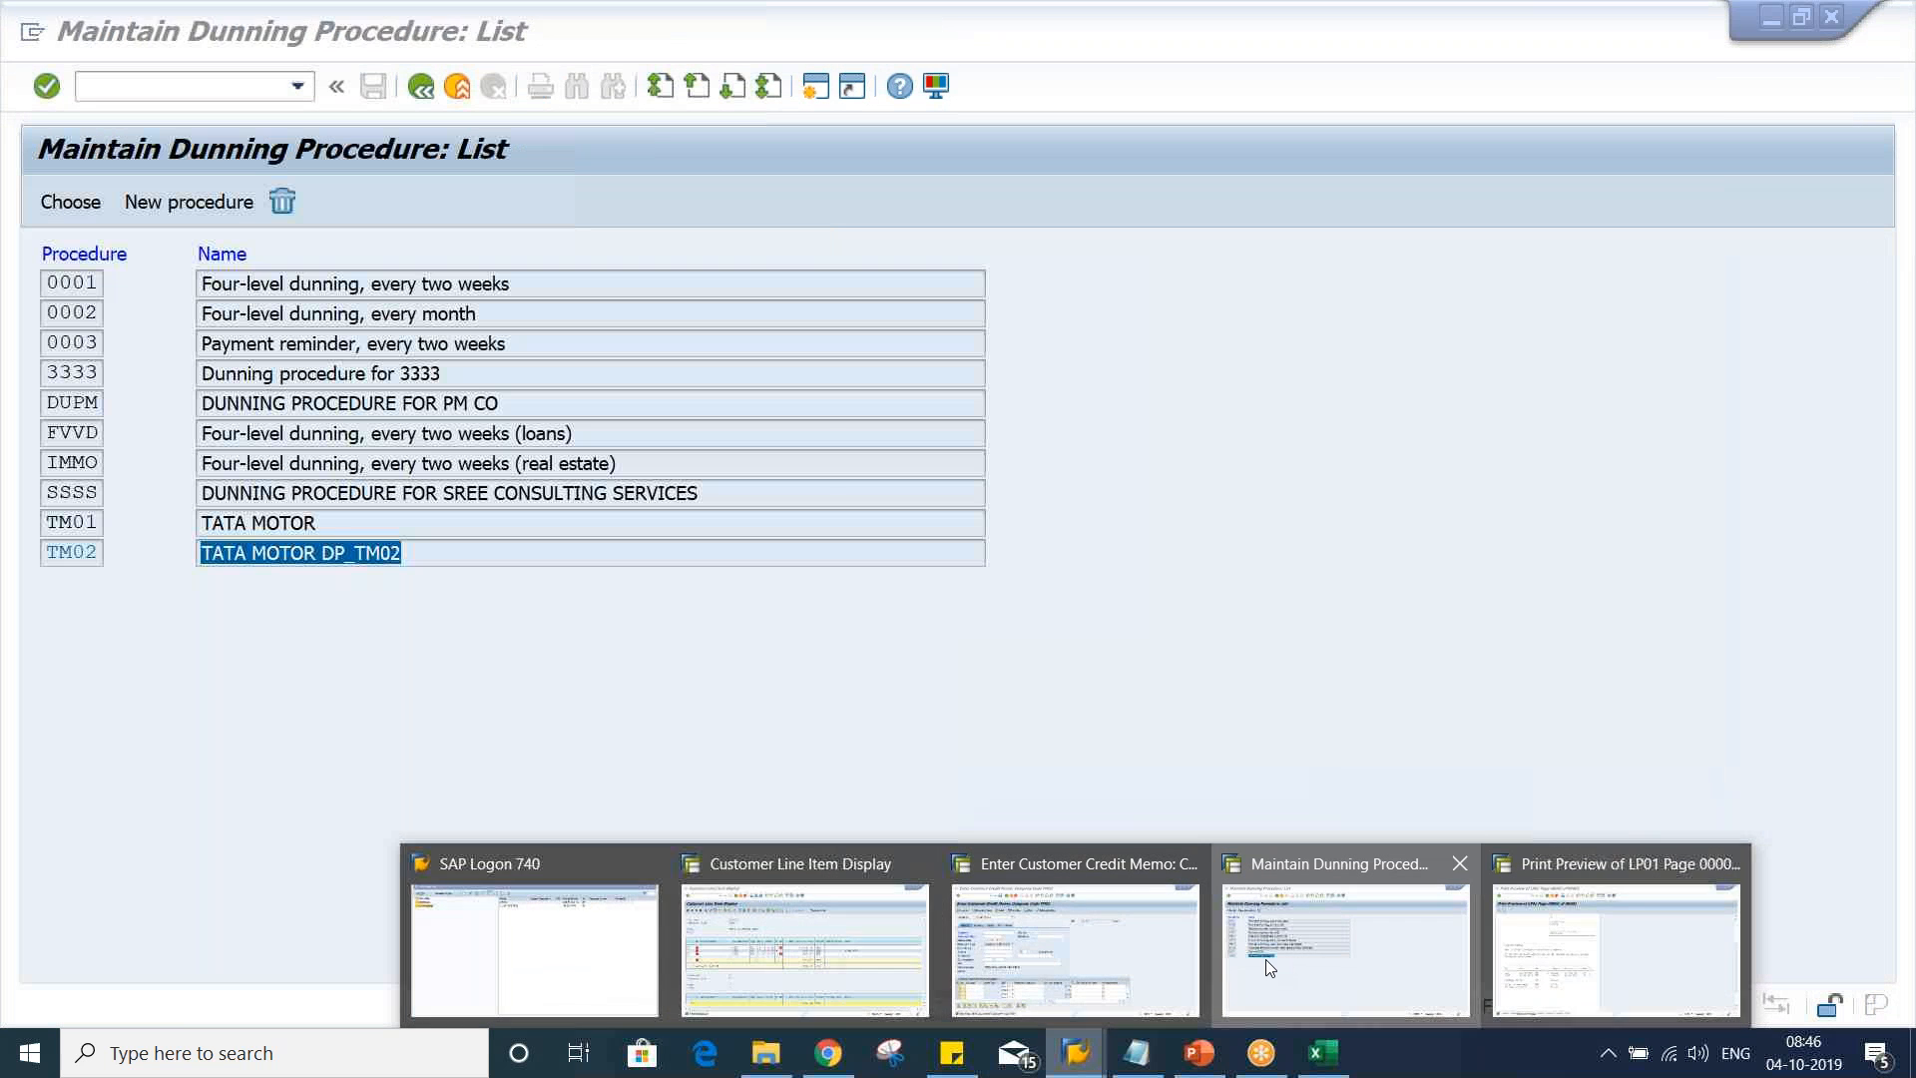
click(1266, 960)
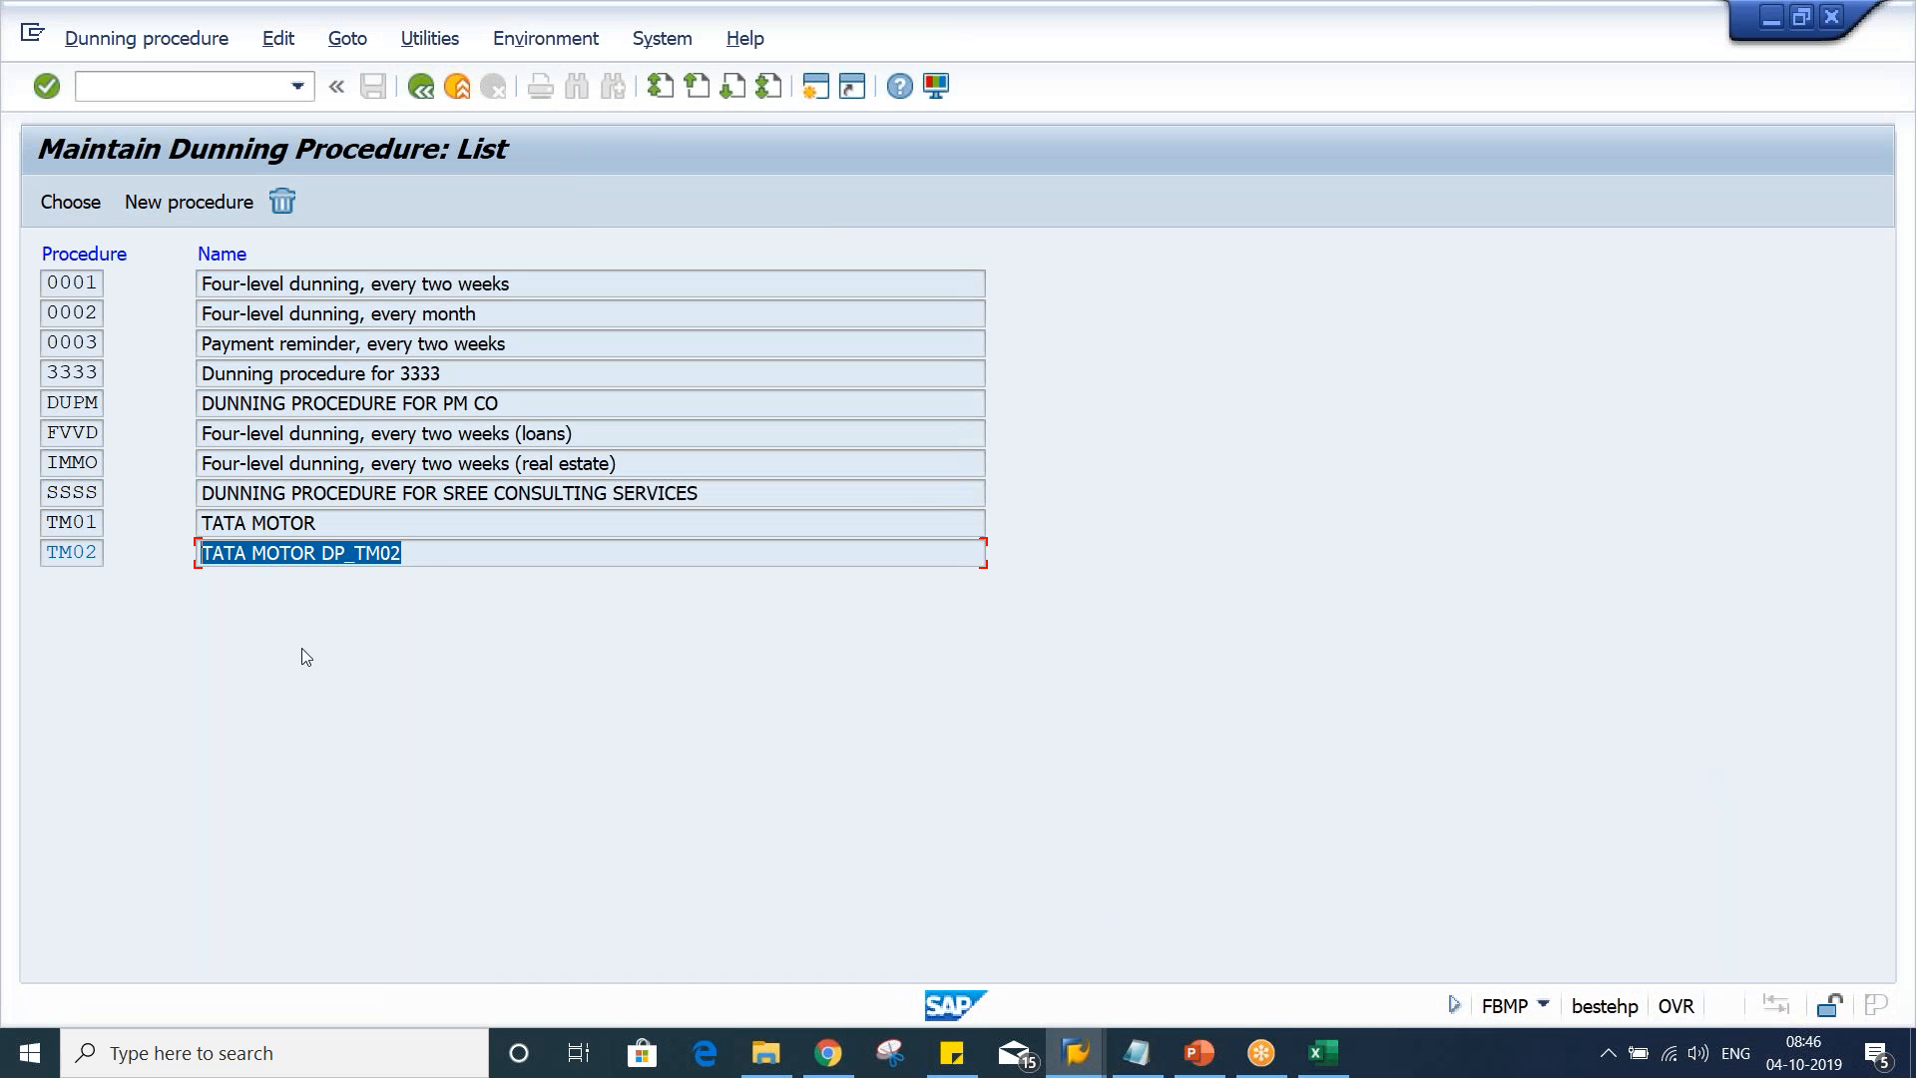
click(425, 551)
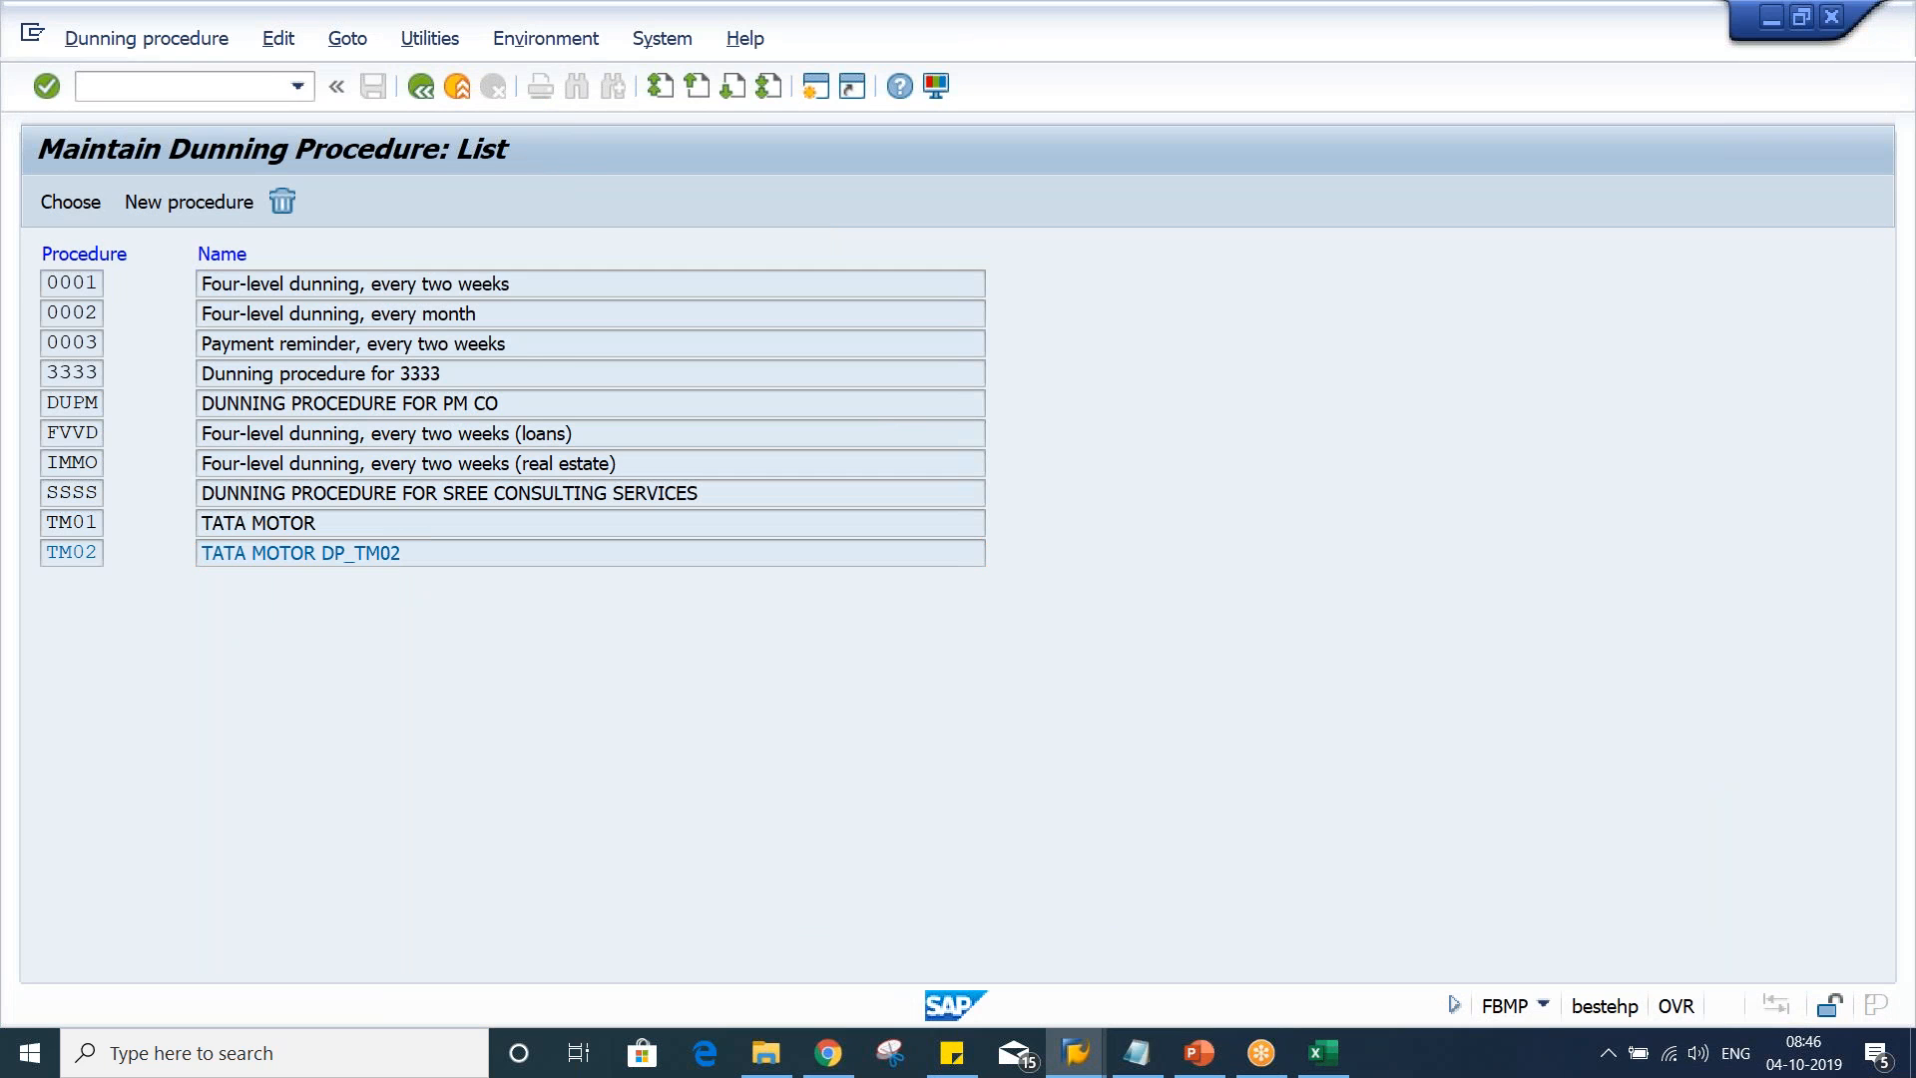
double_click(411, 559)
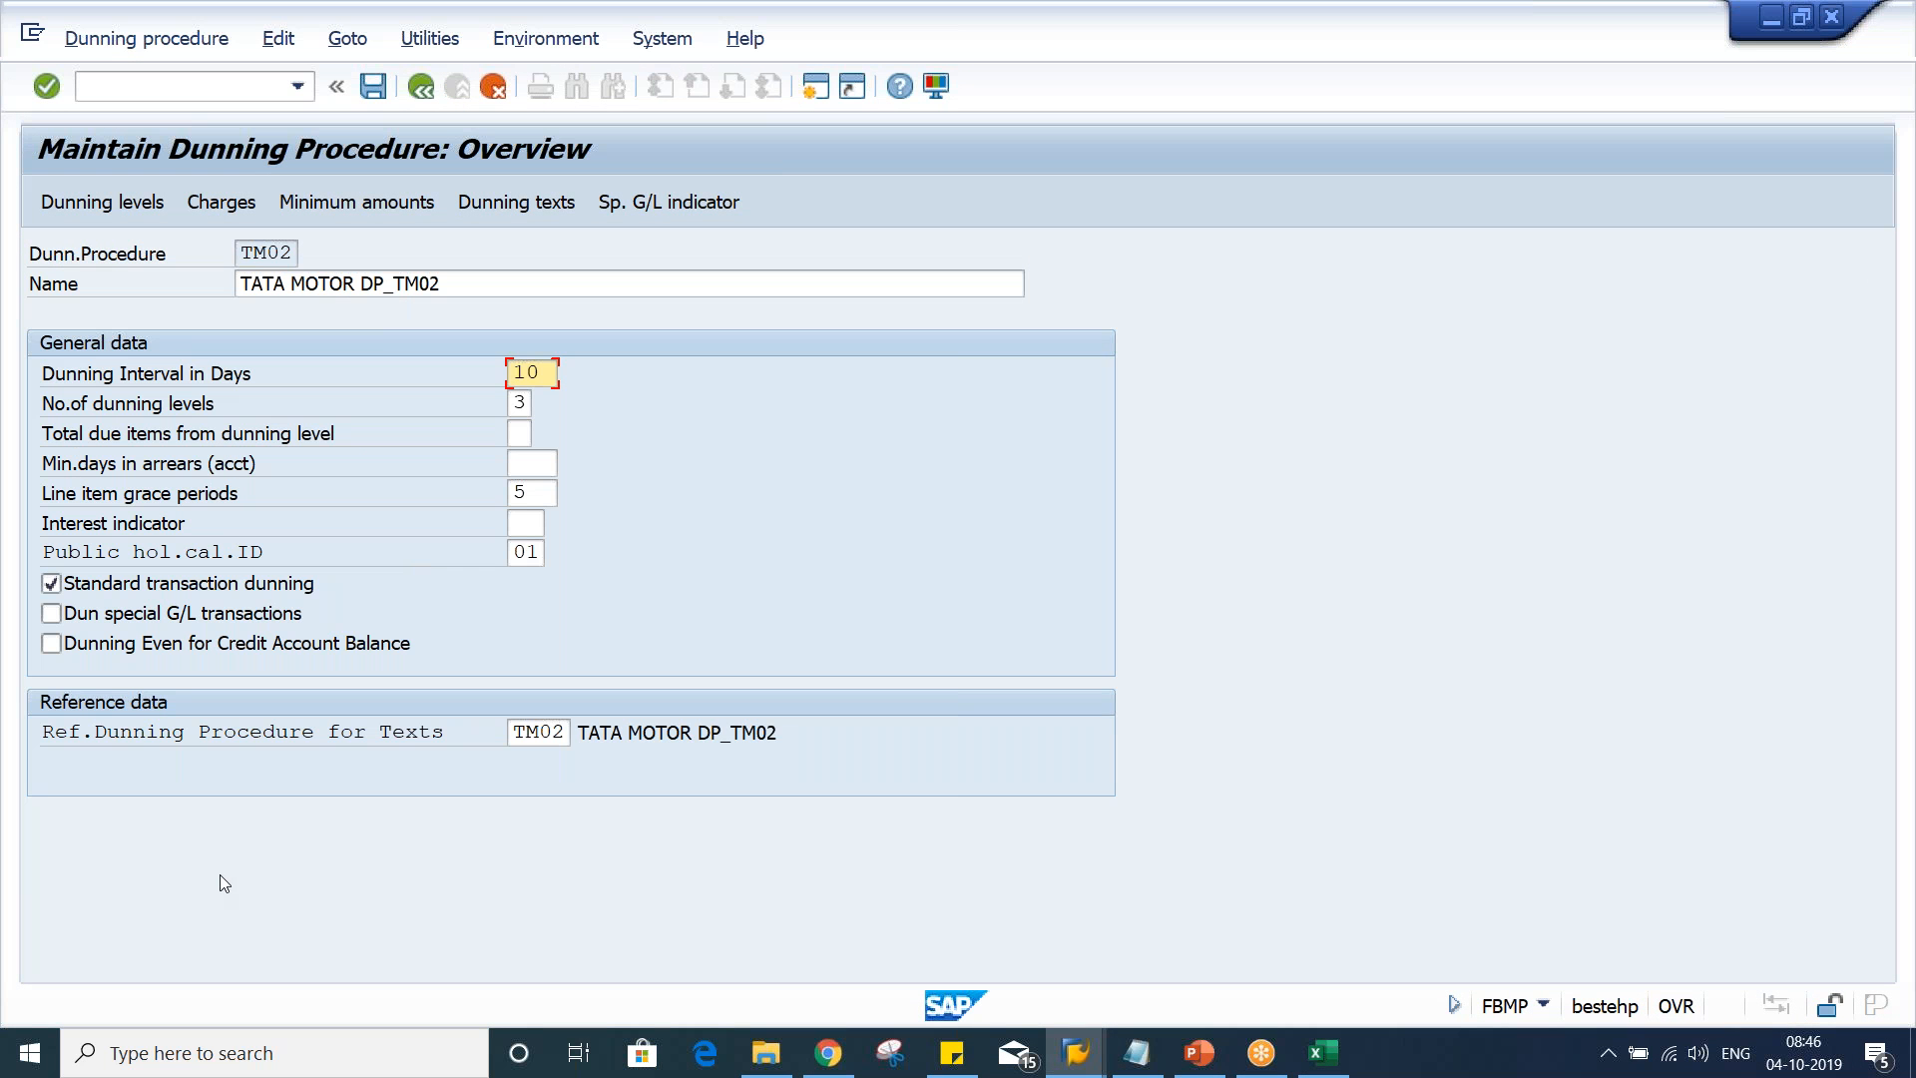
click(144, 615)
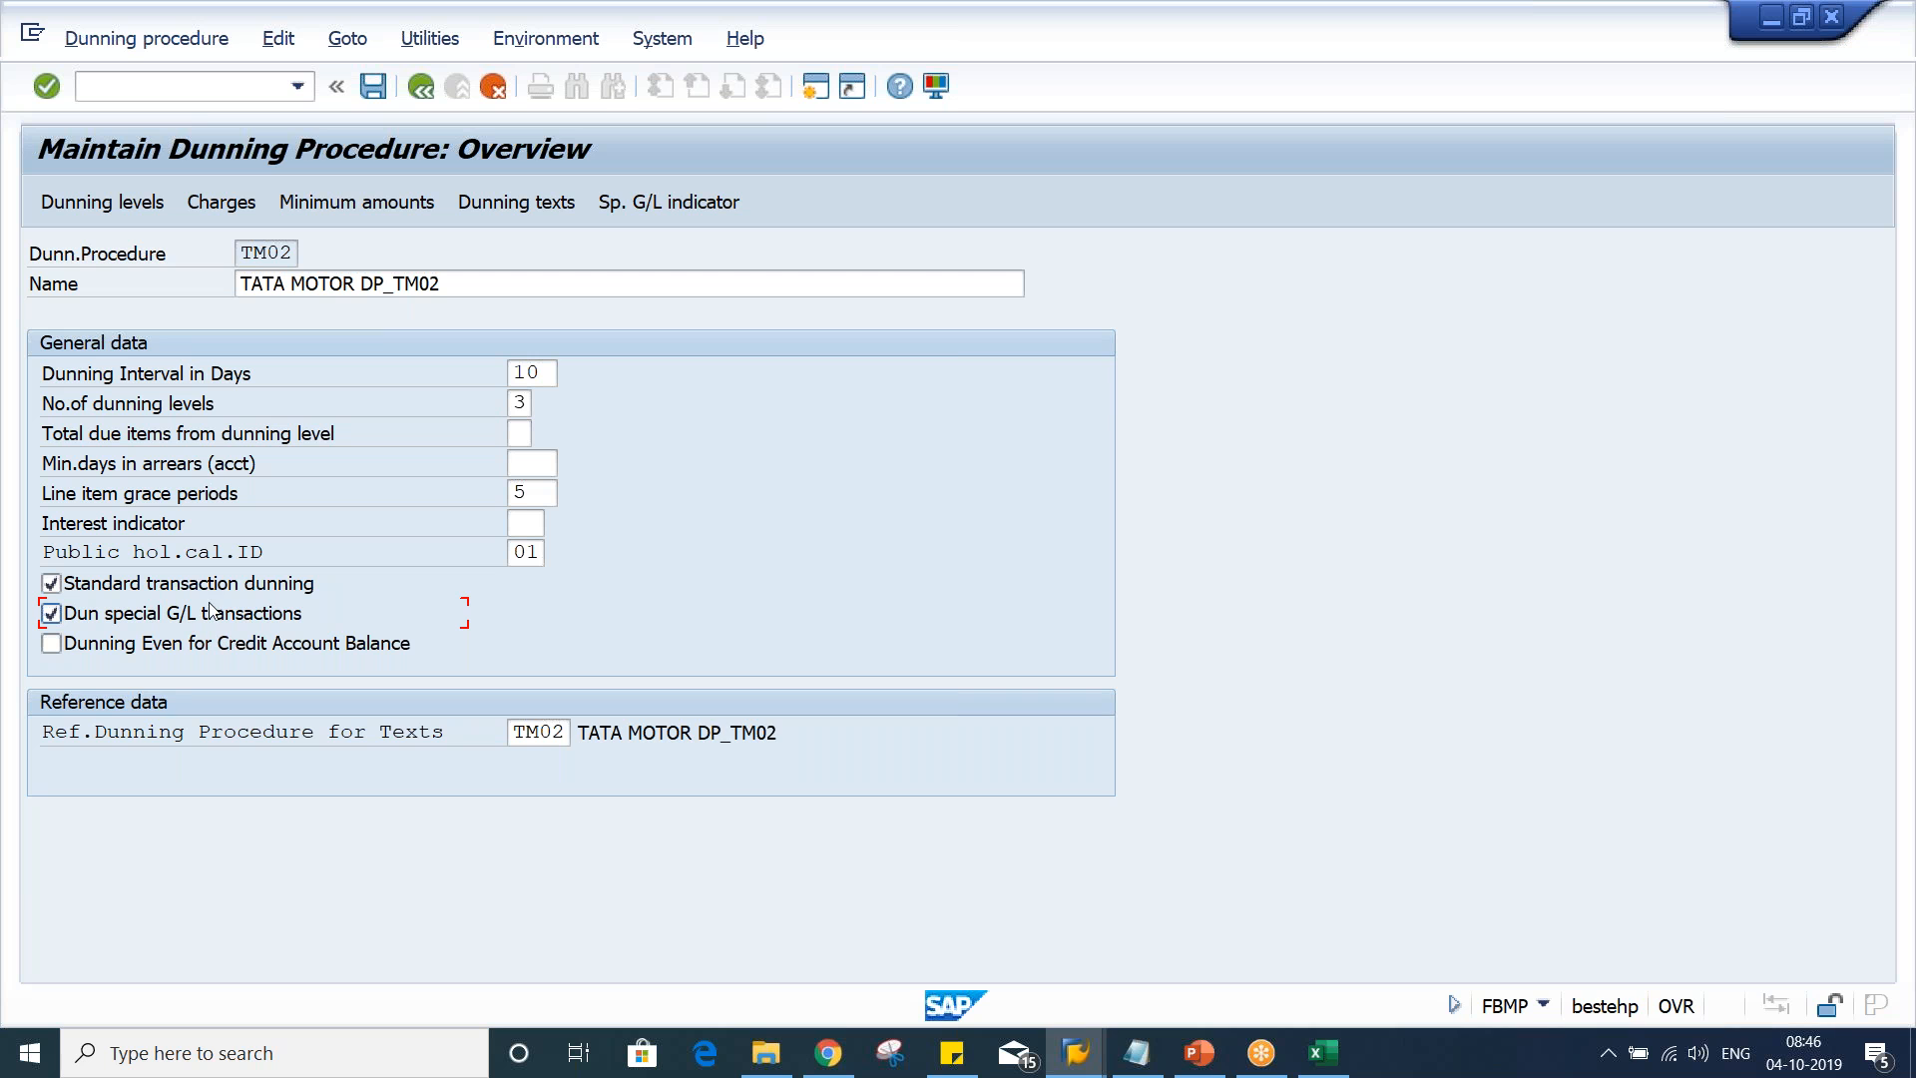
Select customer special G/L indicator A (Down payment) for procedure TM02 and return to its overview
click(638, 203)
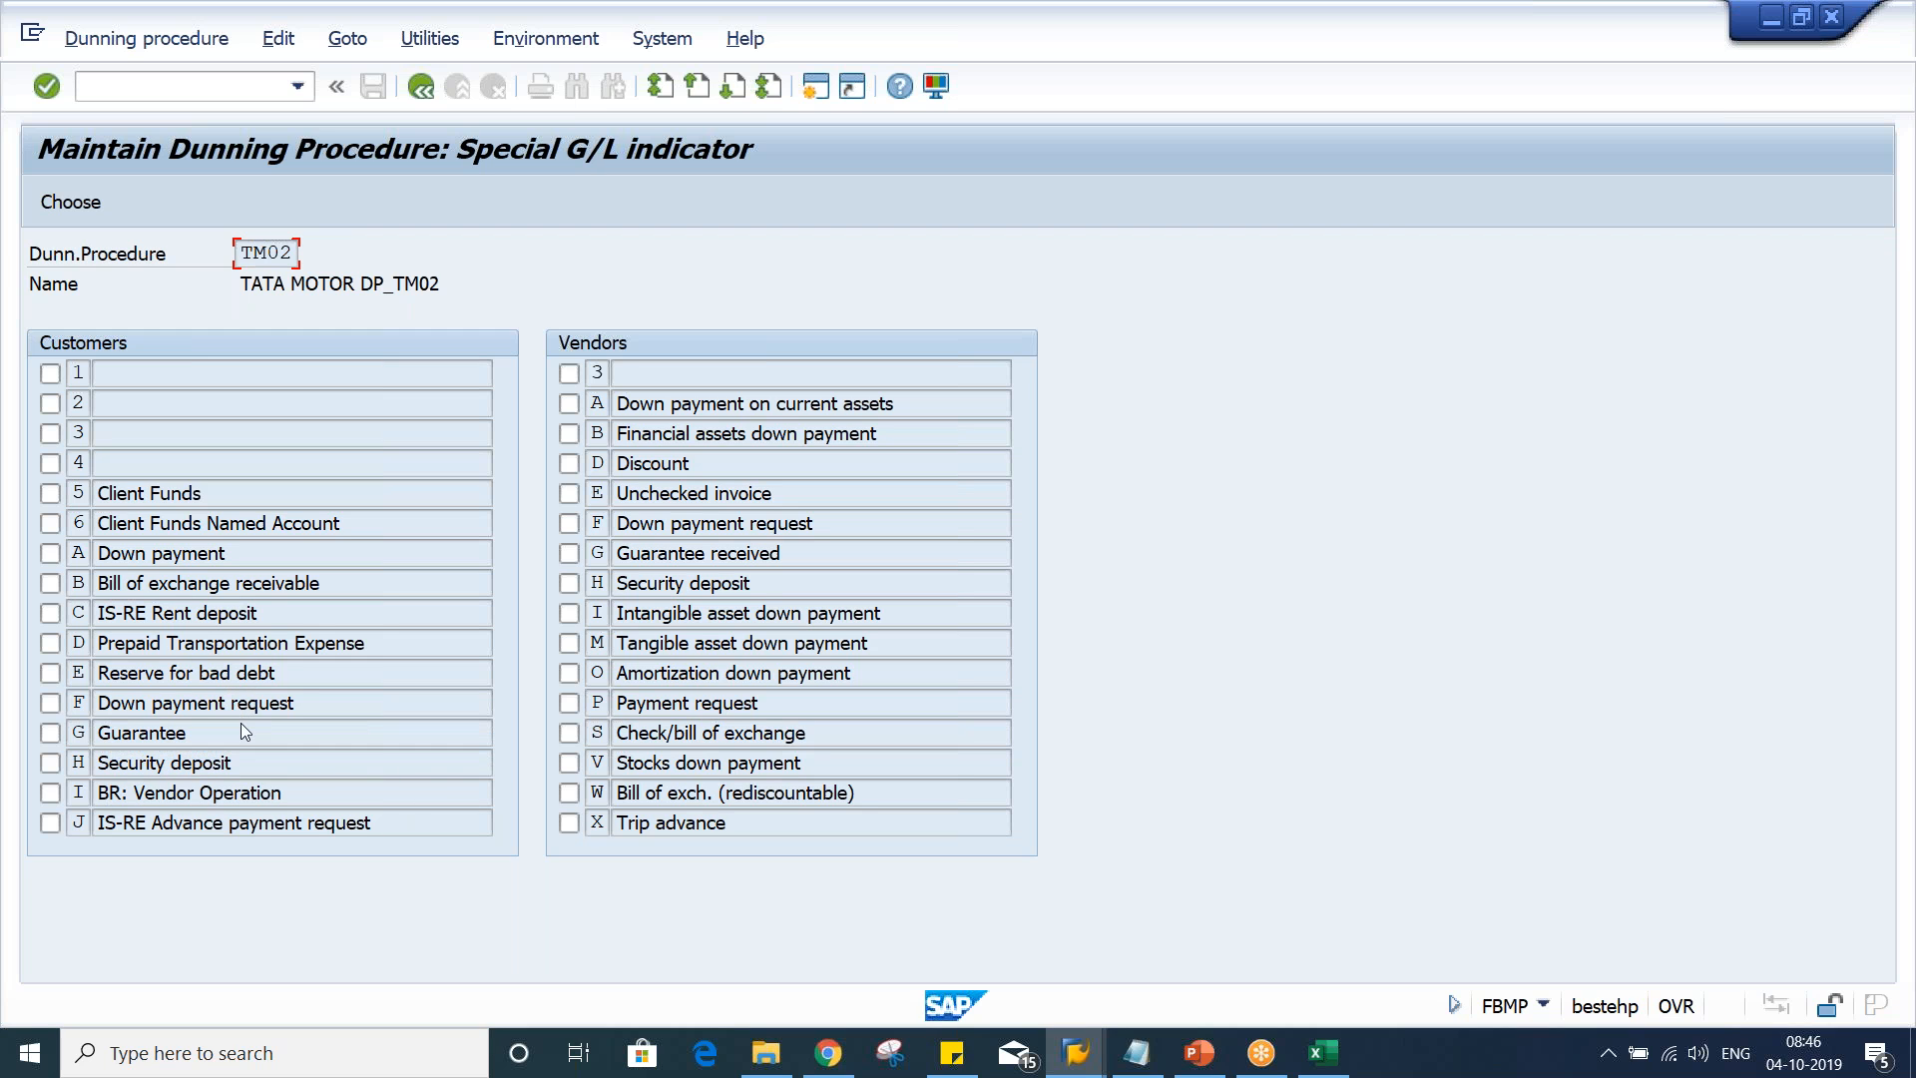
click(47, 560)
click(424, 89)
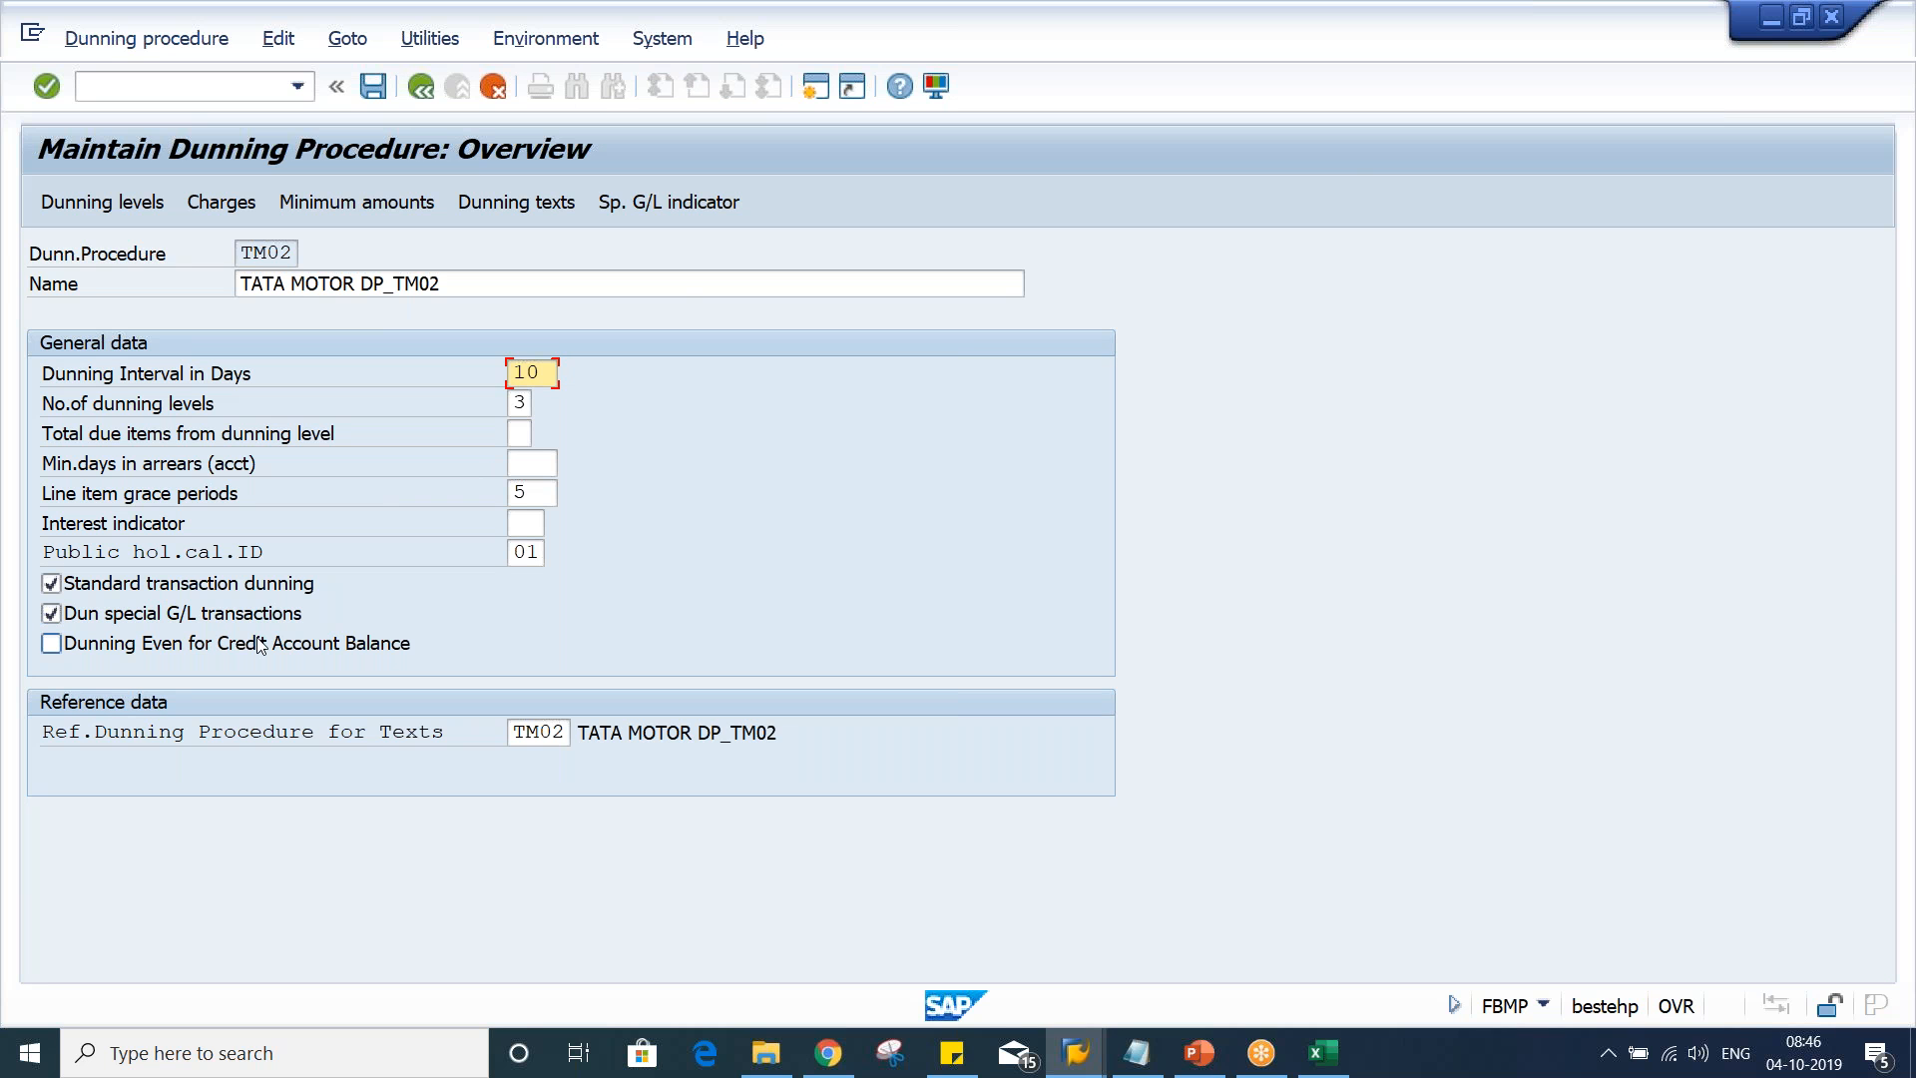
Switch to the customer line item display and check the down payment amount
key(alt+Tab)
key(Tab)
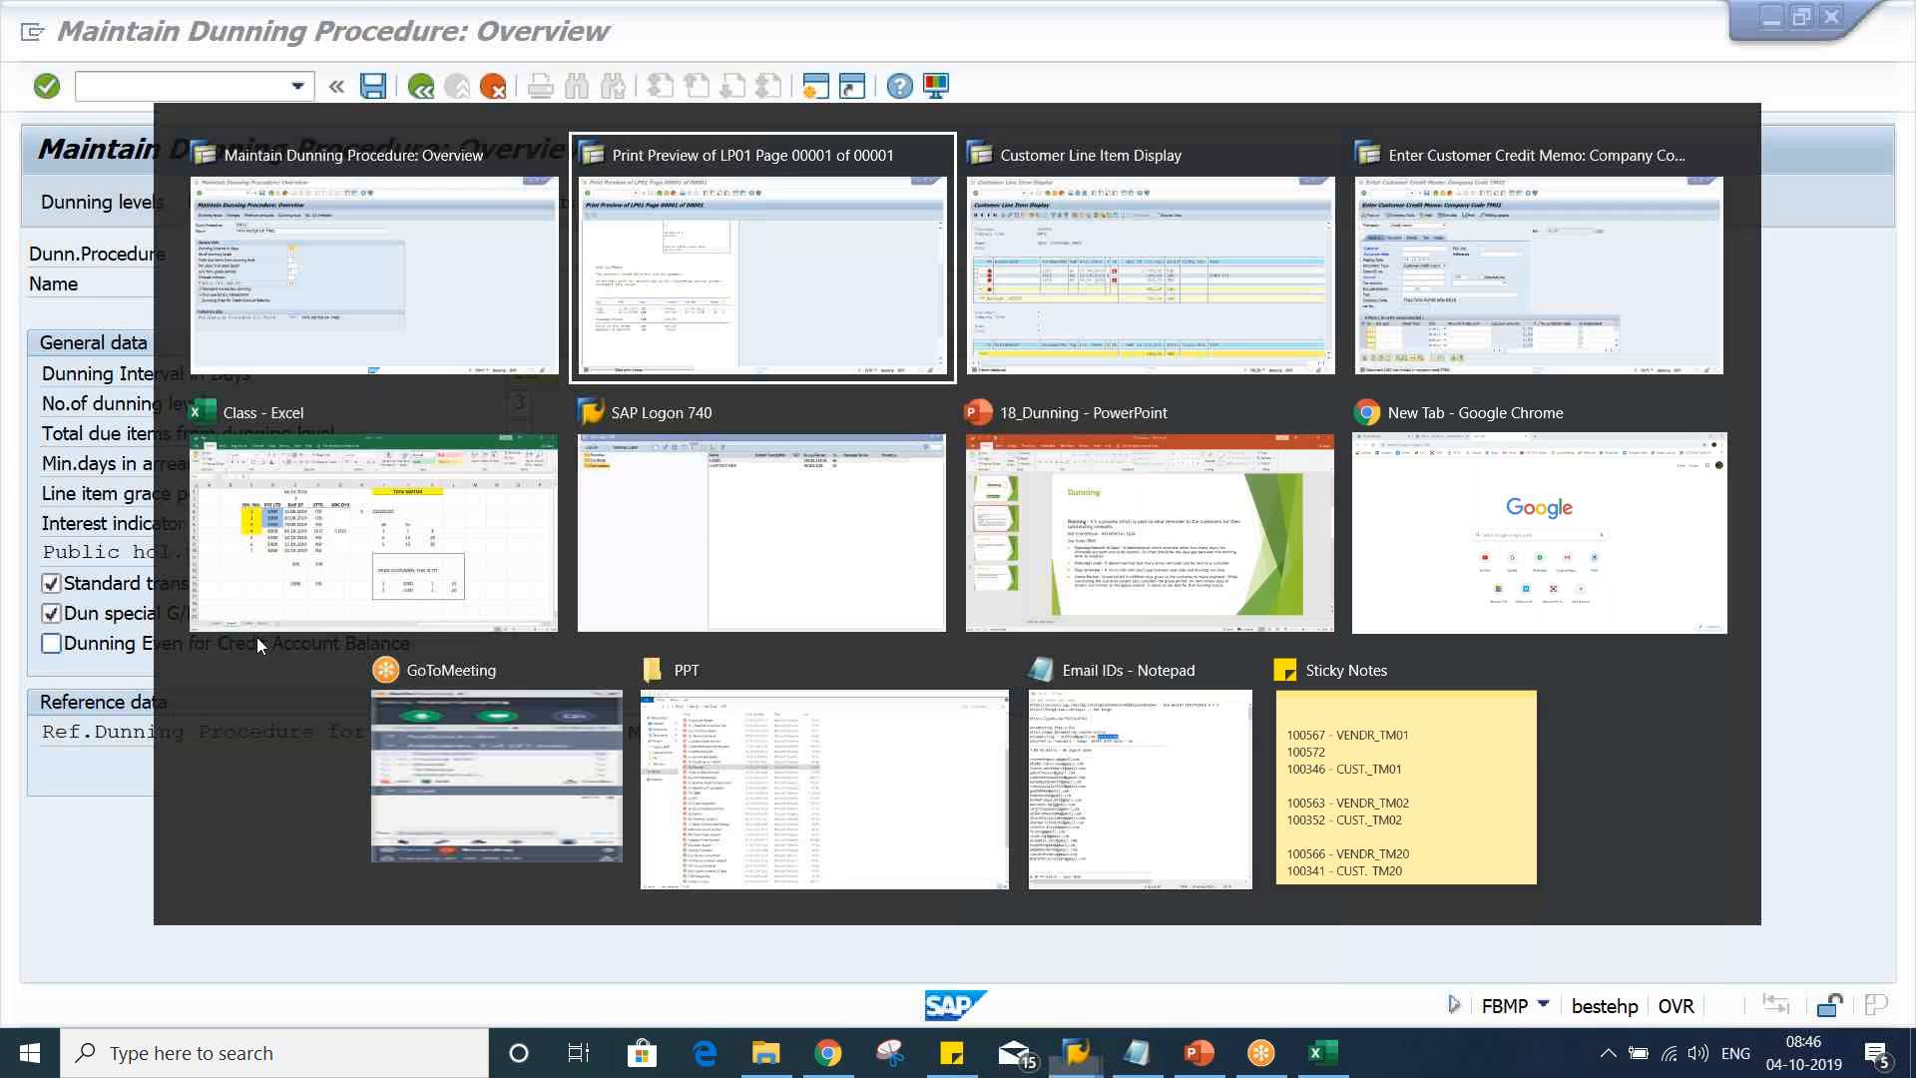
click(1022, 522)
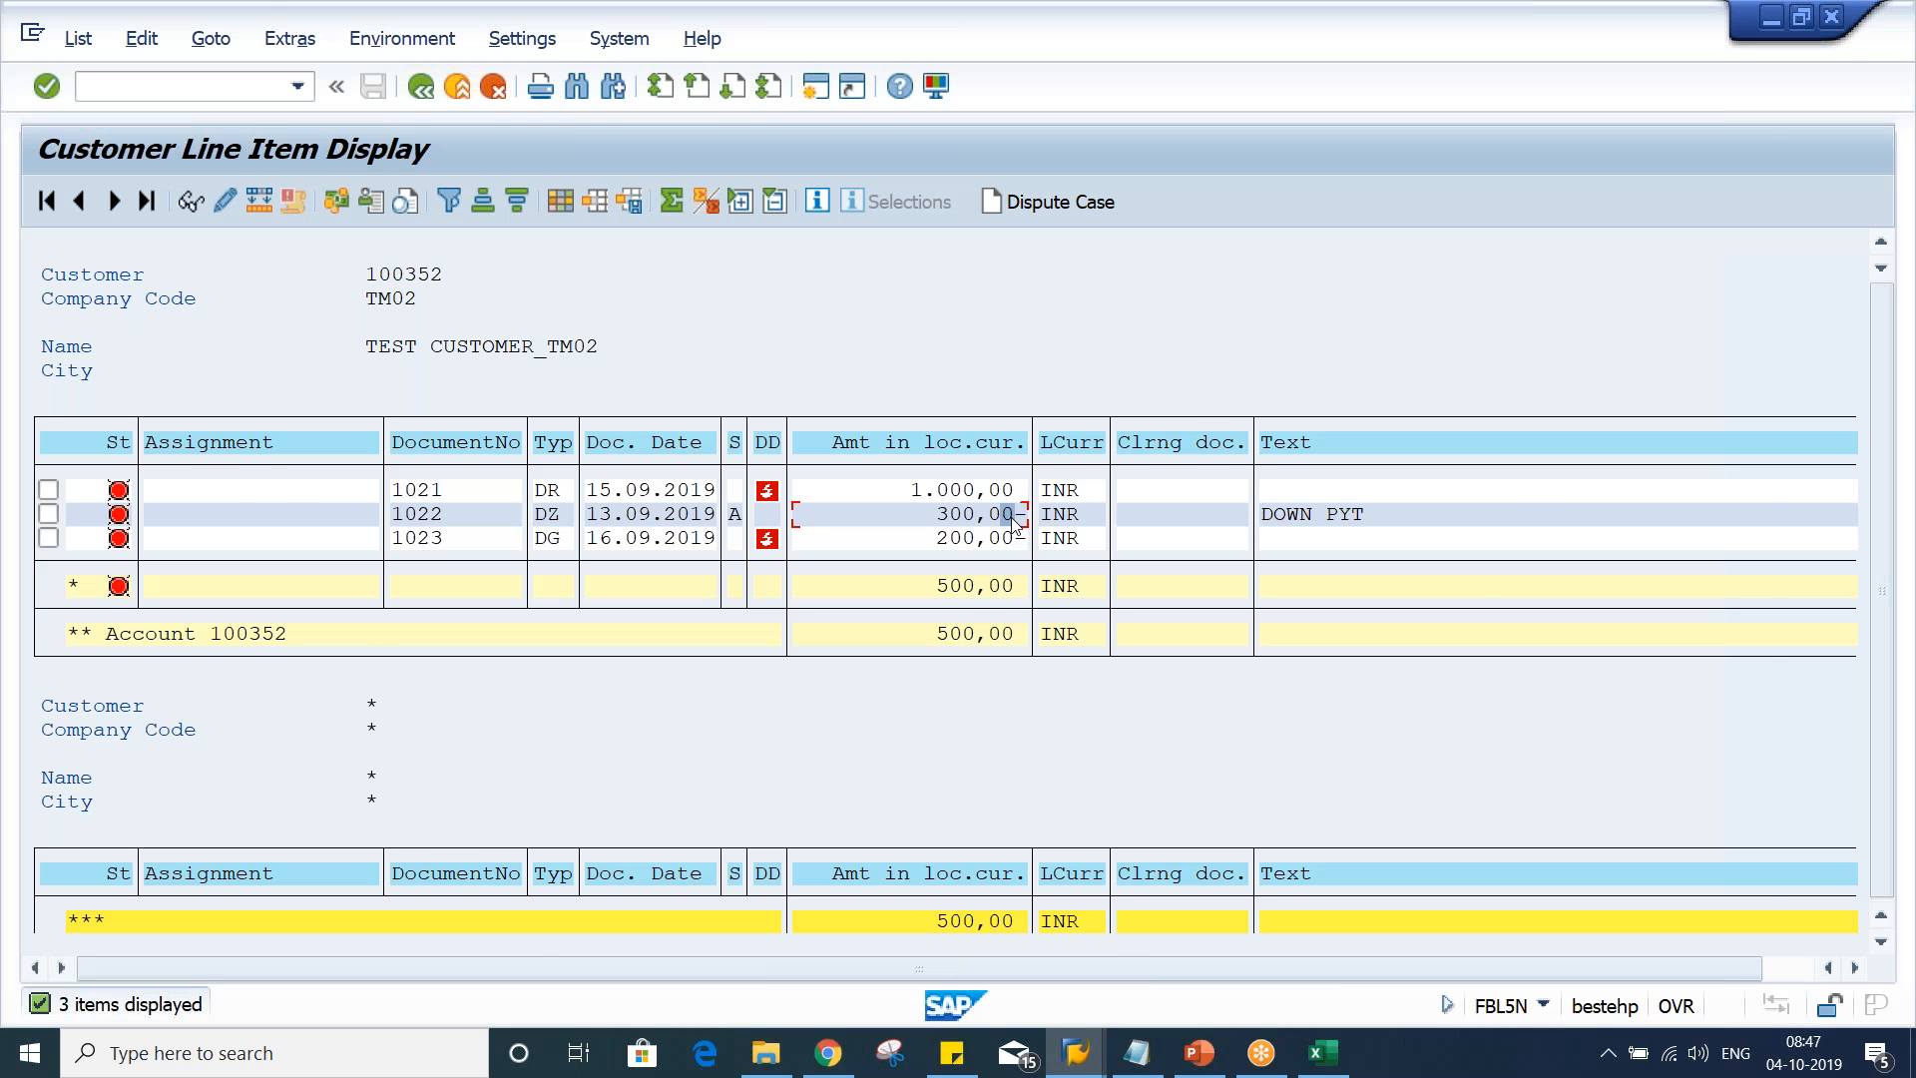
Enable Dunning Even for Credit Account Balance in procedure TM02, checking the customer's credit items, and save it to the TATA MOTOR customizing request
key(alt+Tab)
click(50, 647)
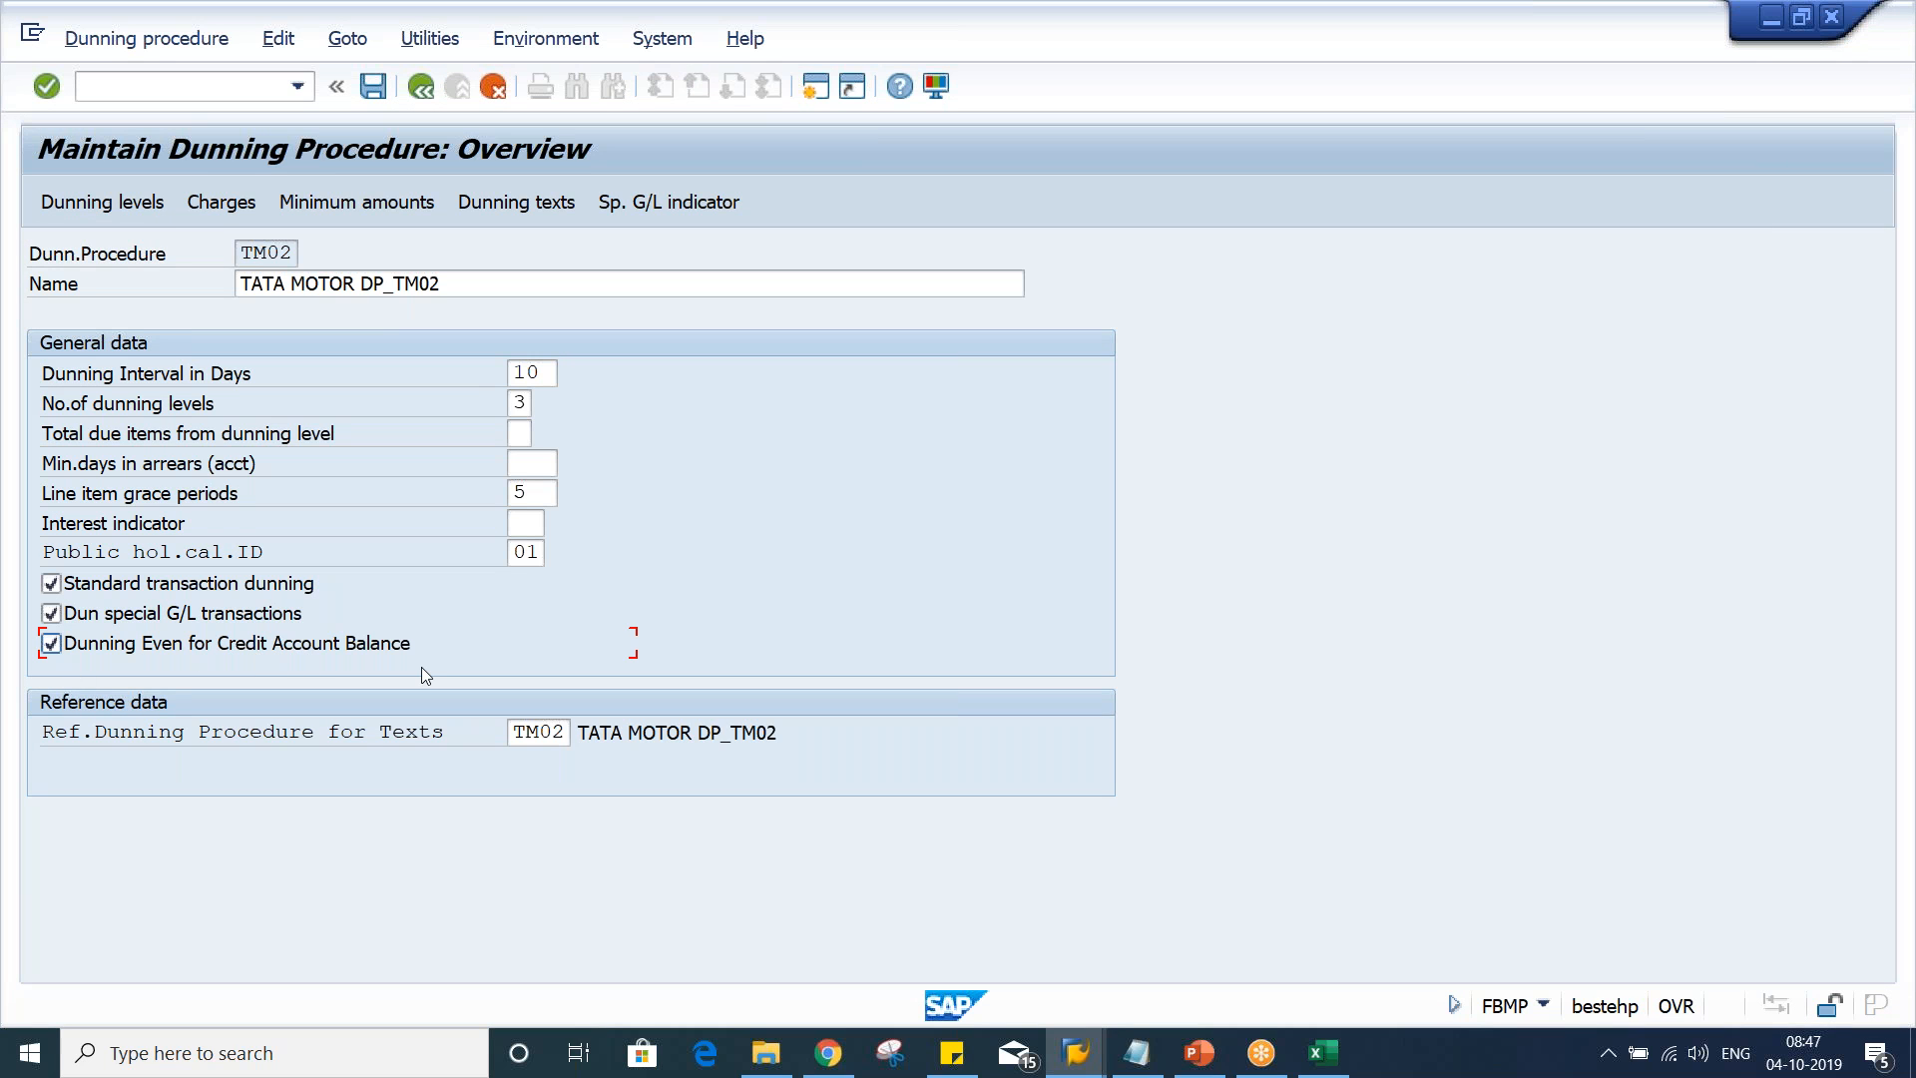
key(alt+Tab)
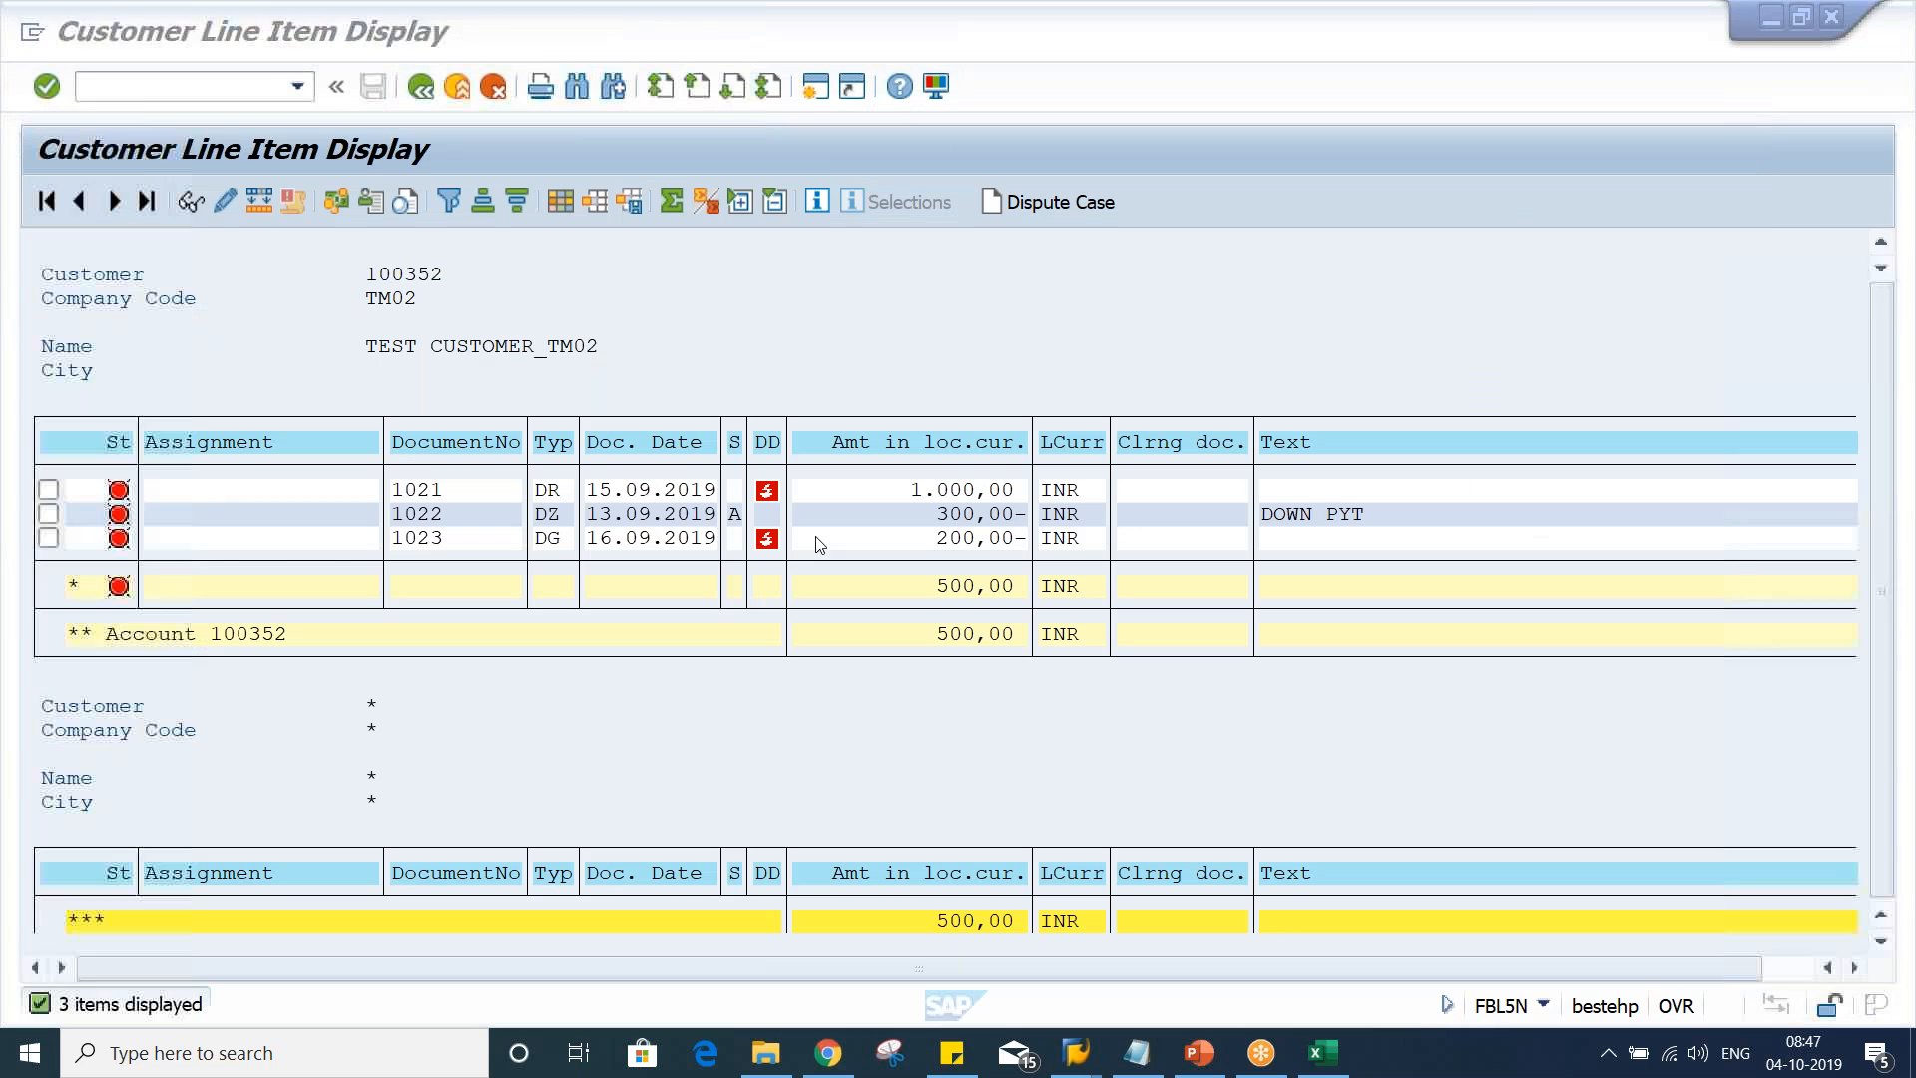
click(1006, 539)
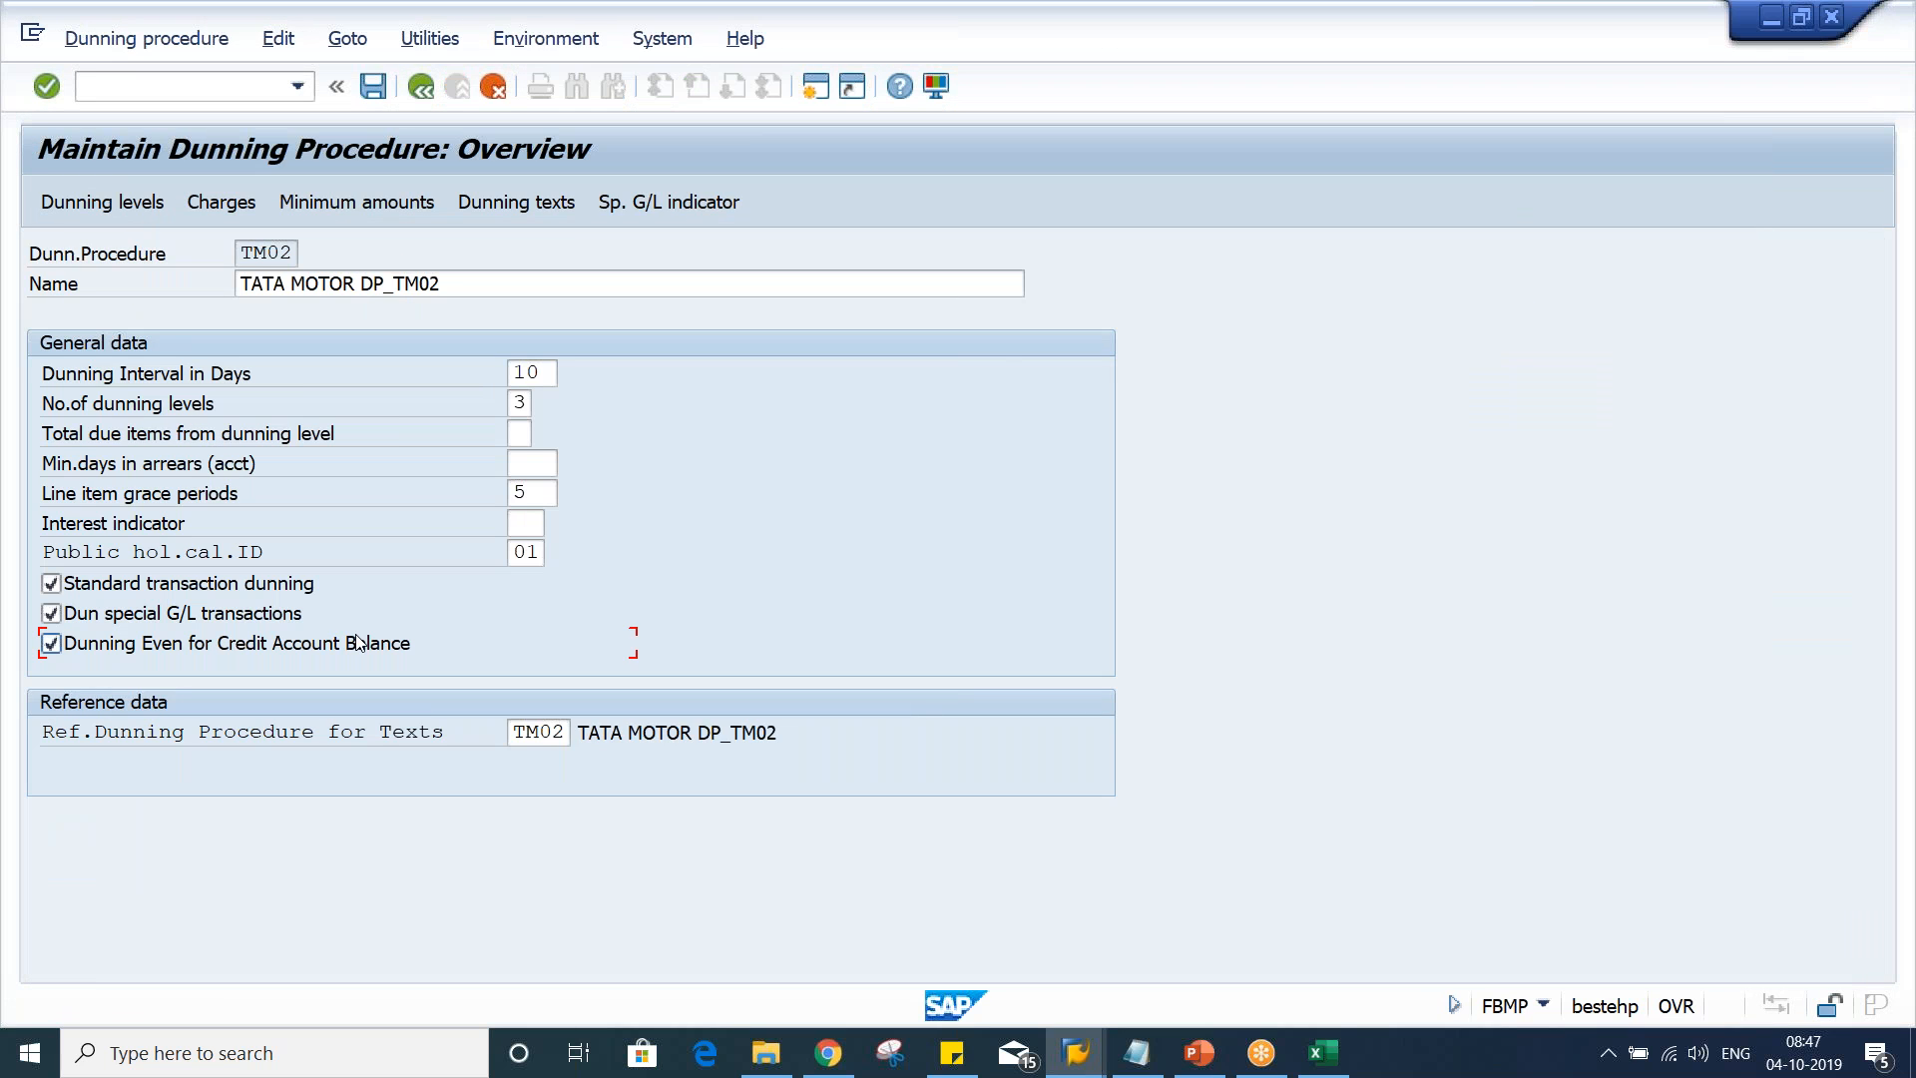
key(ctrl+s)
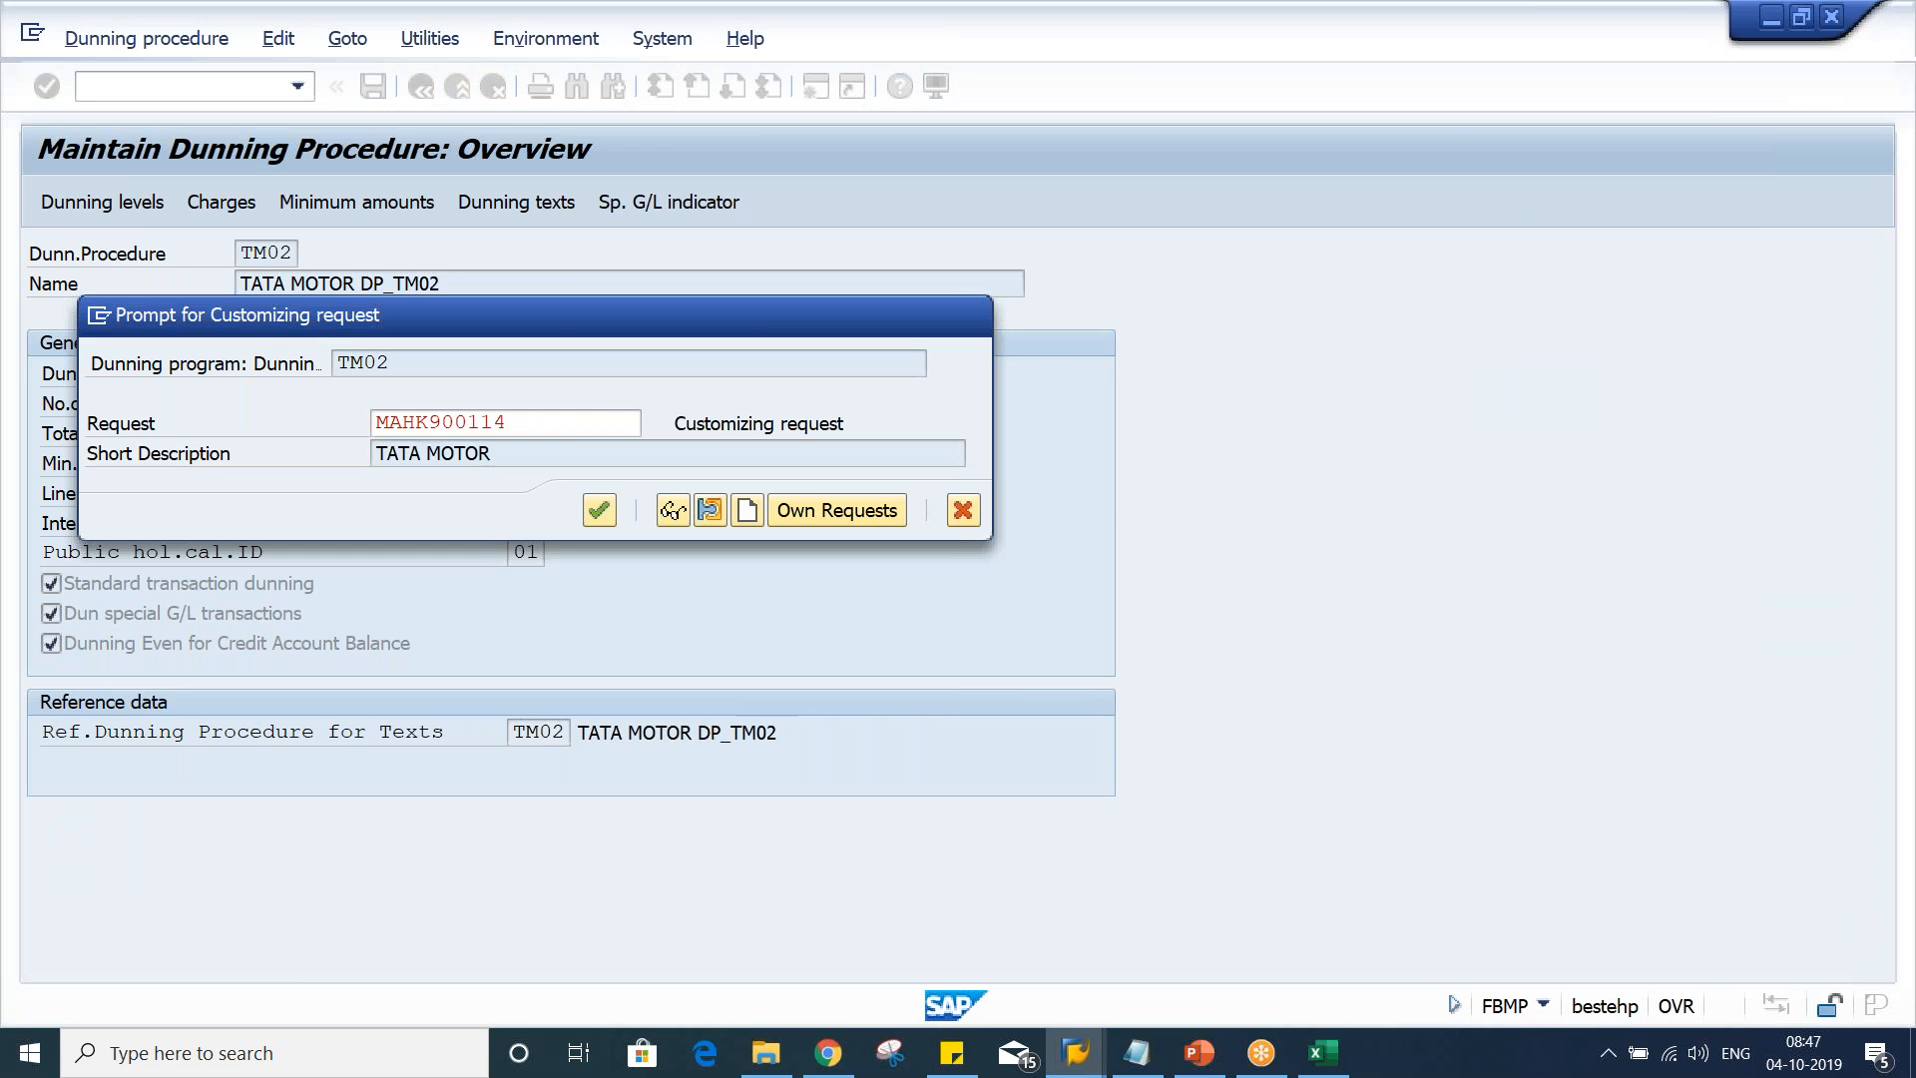
key(Return)
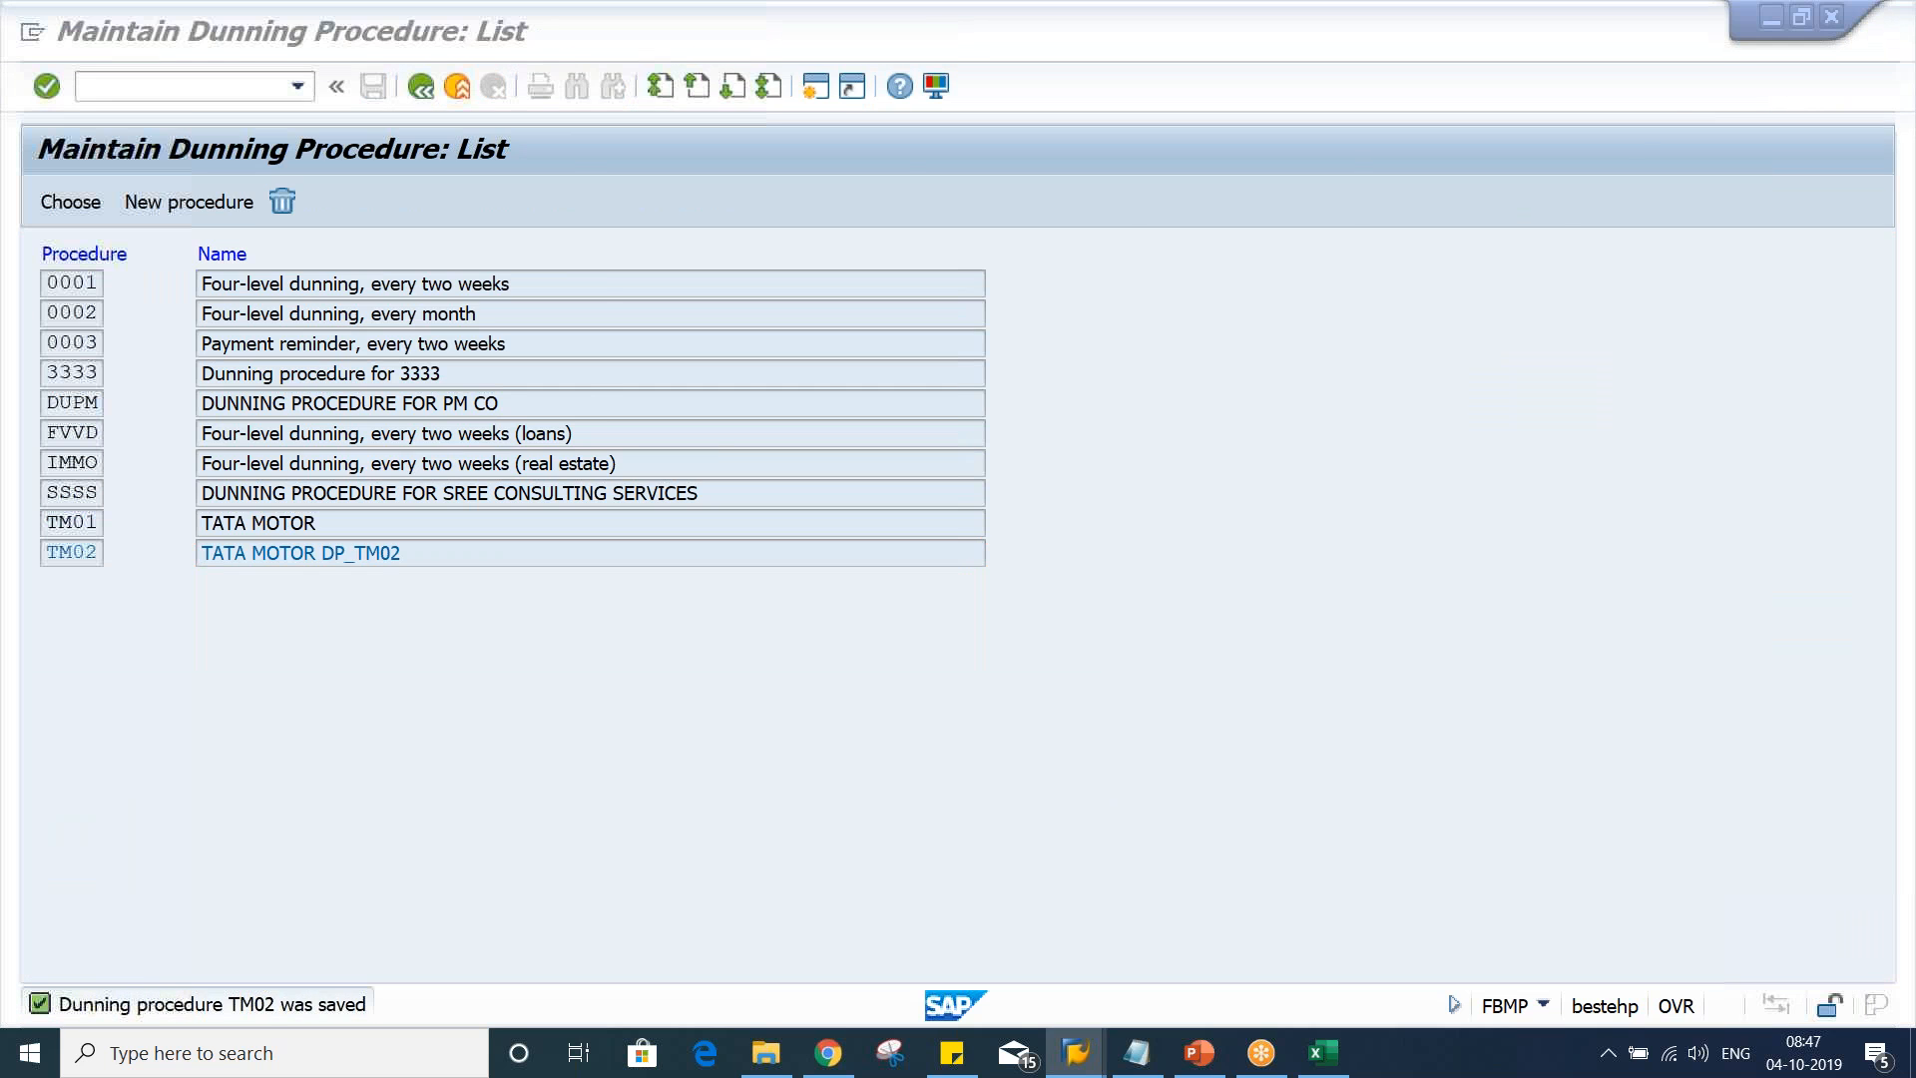
Switch to the dunning run session, leave the old notice preview, and delete the dunning proposal of run TM02A dated 04.10.2019
key(alt+Tab)
key(alt+Tab)
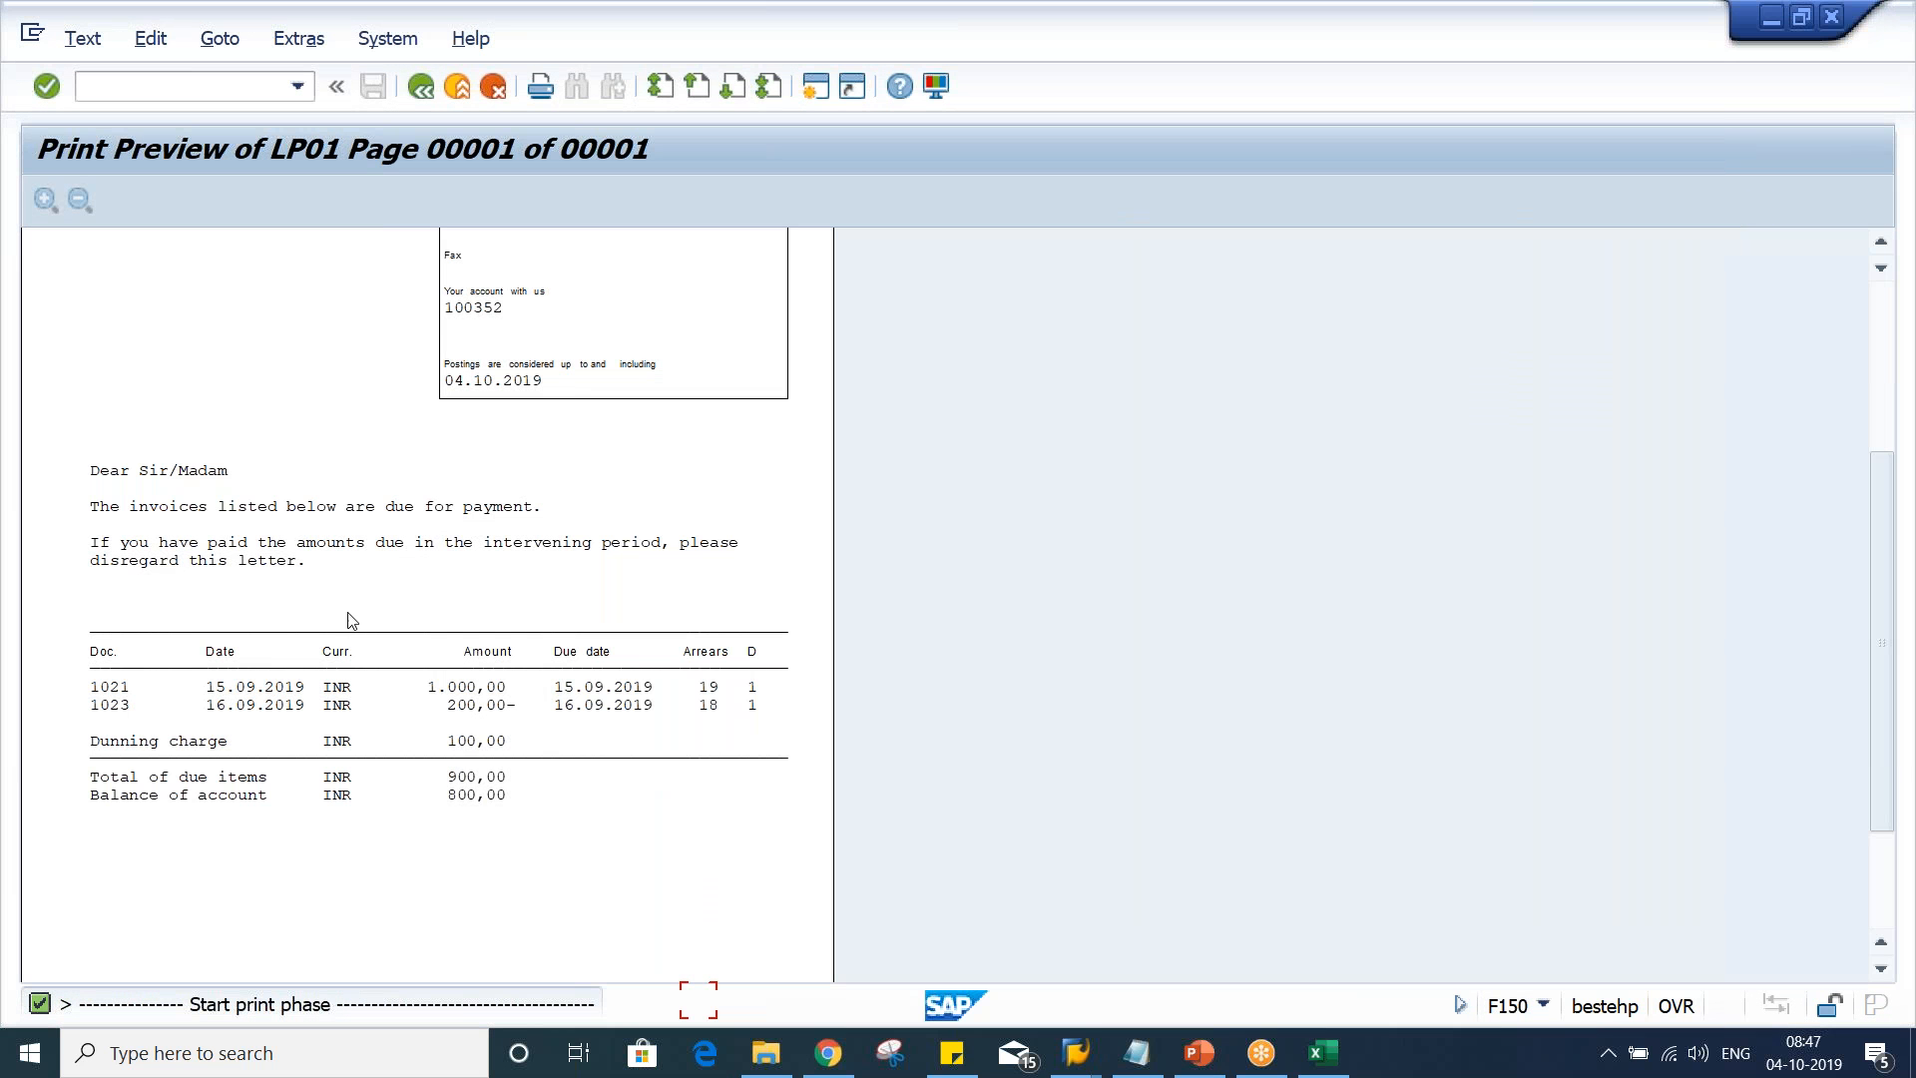
click(423, 87)
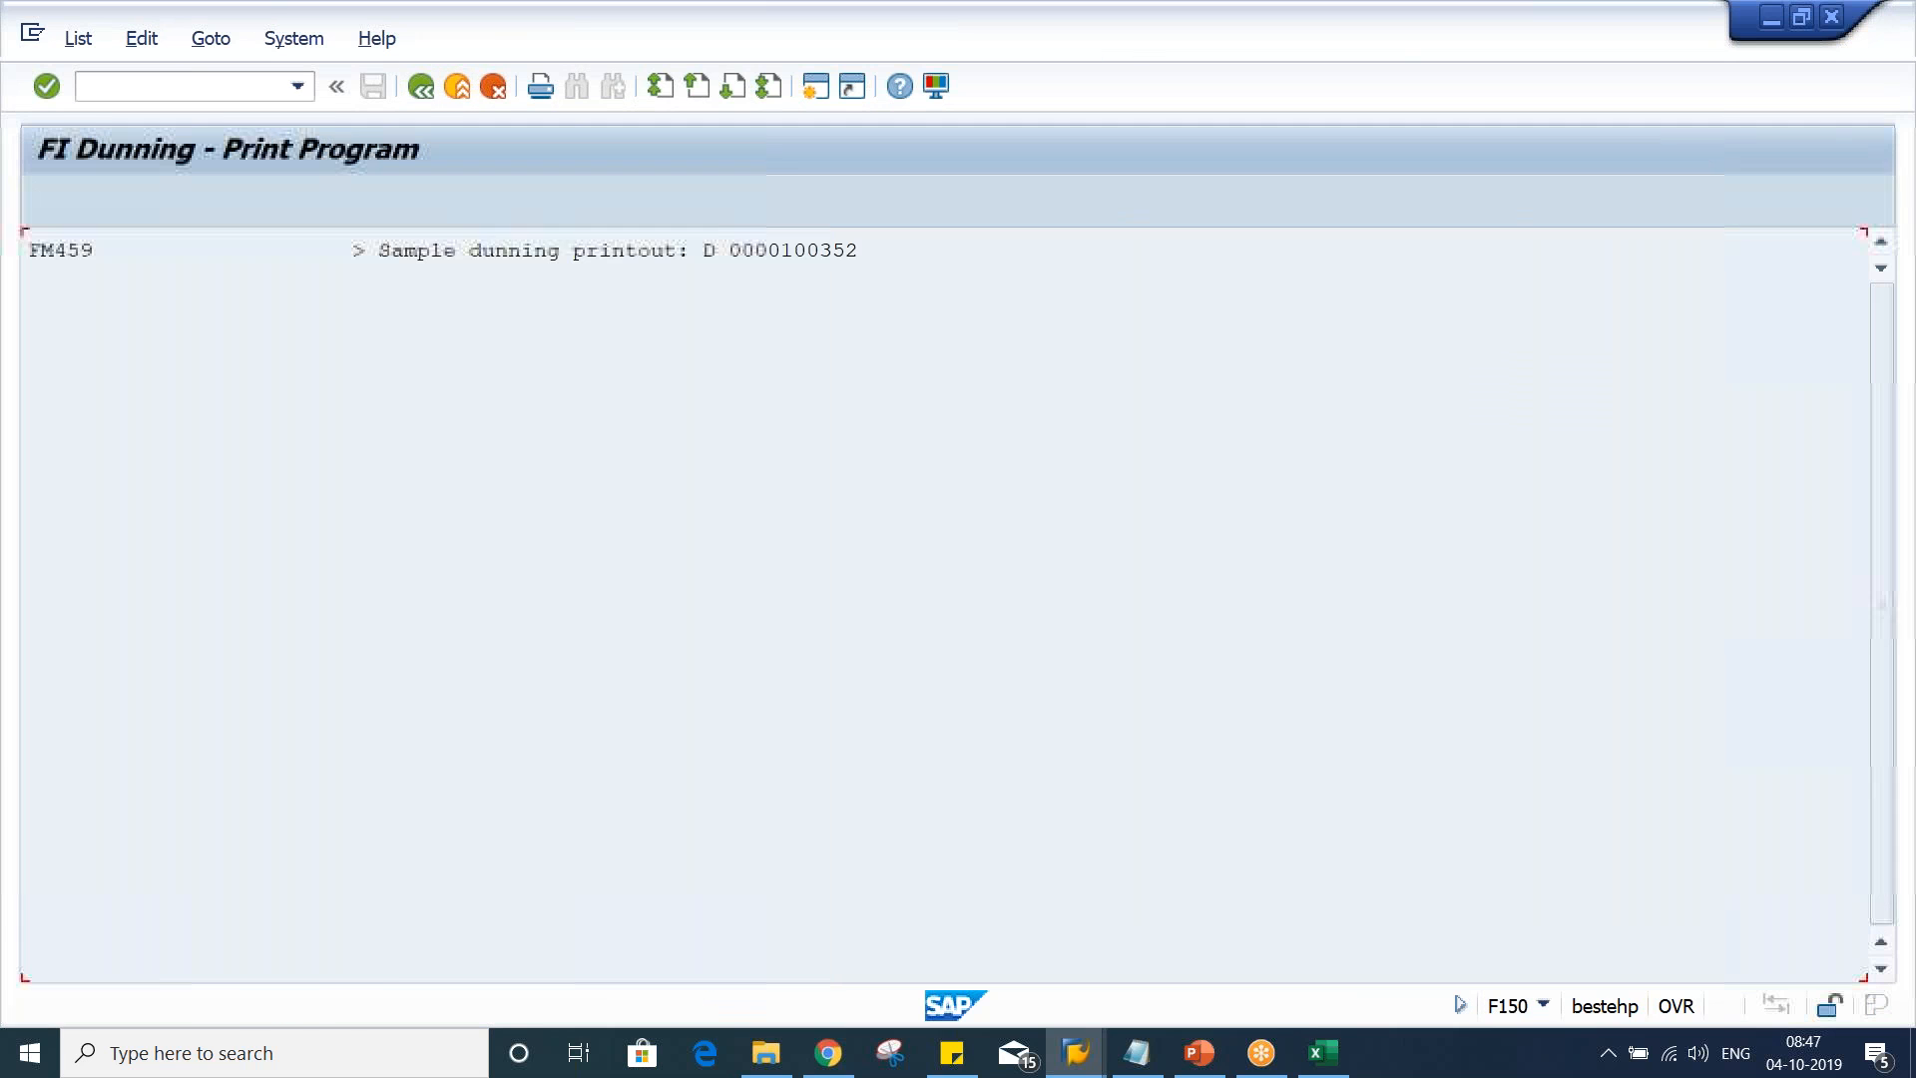
click(422, 89)
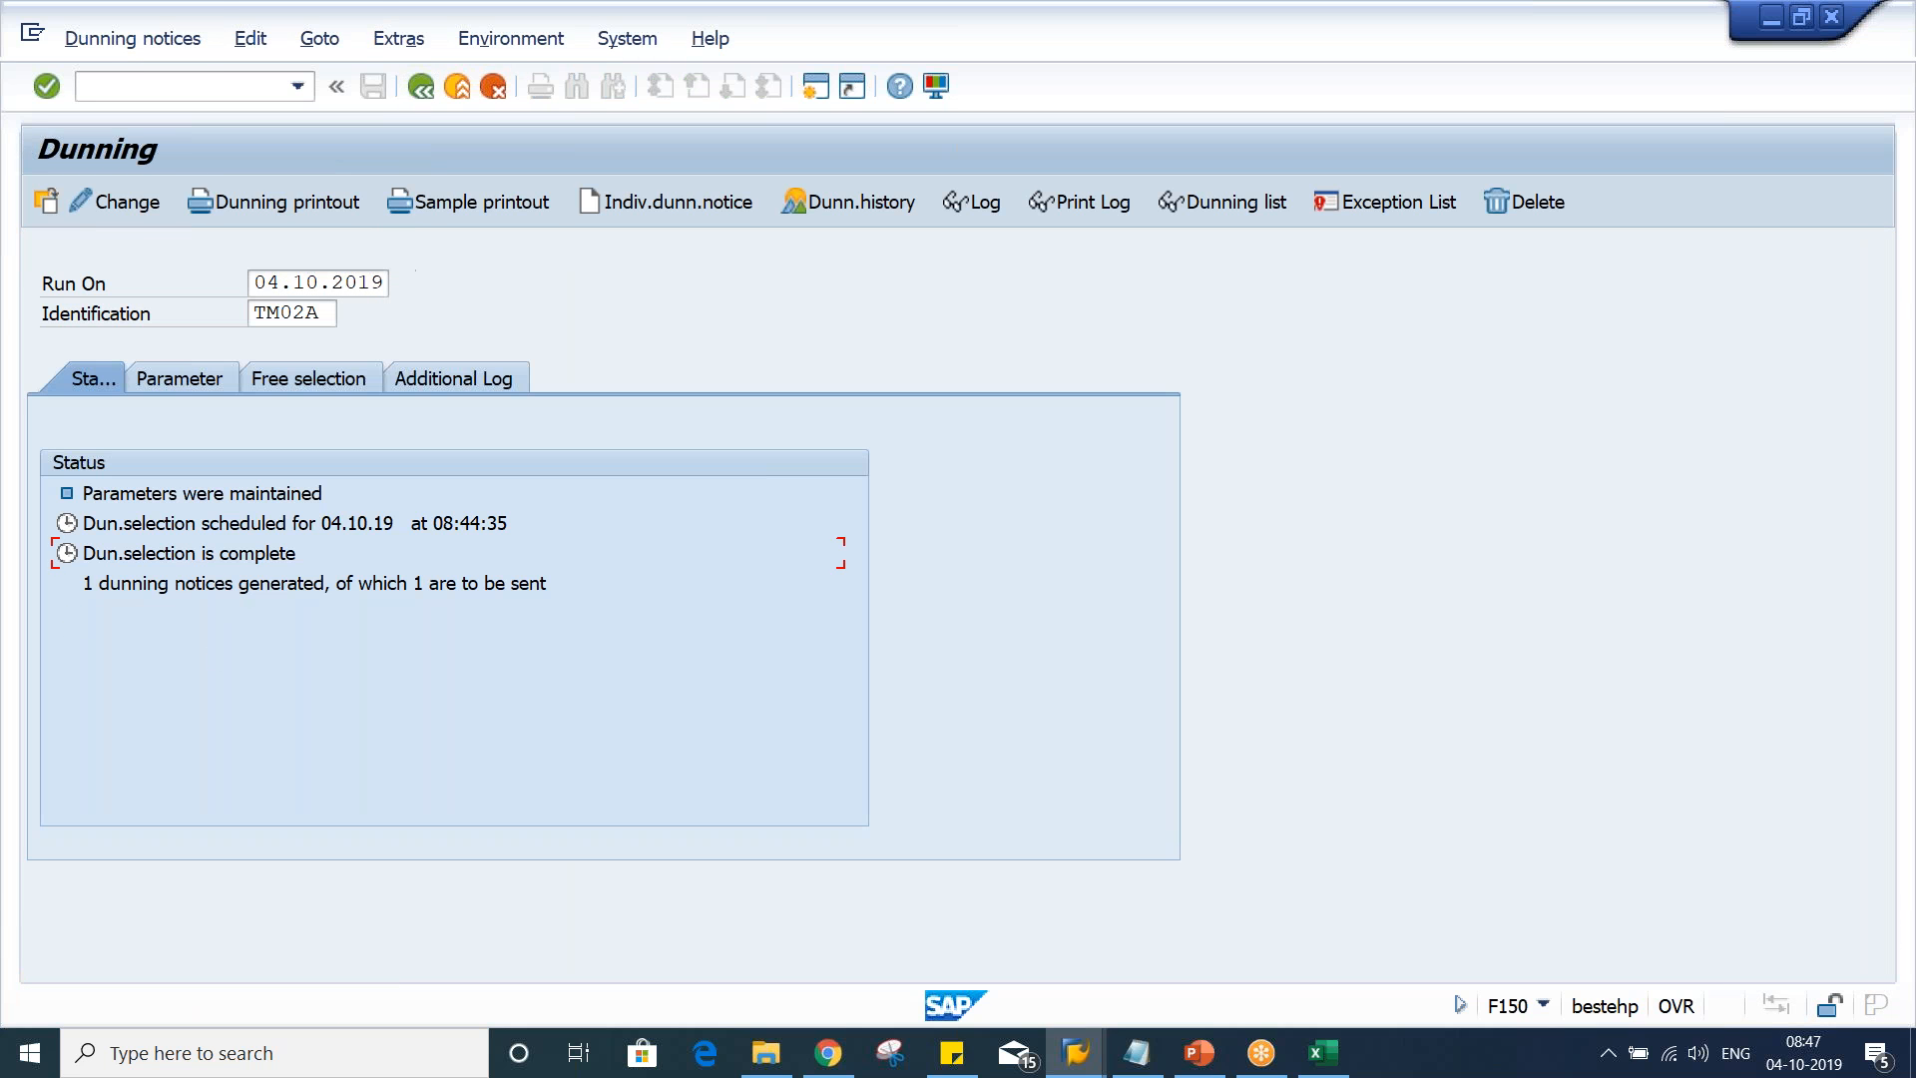
click(247, 590)
click(112, 40)
click(142, 365)
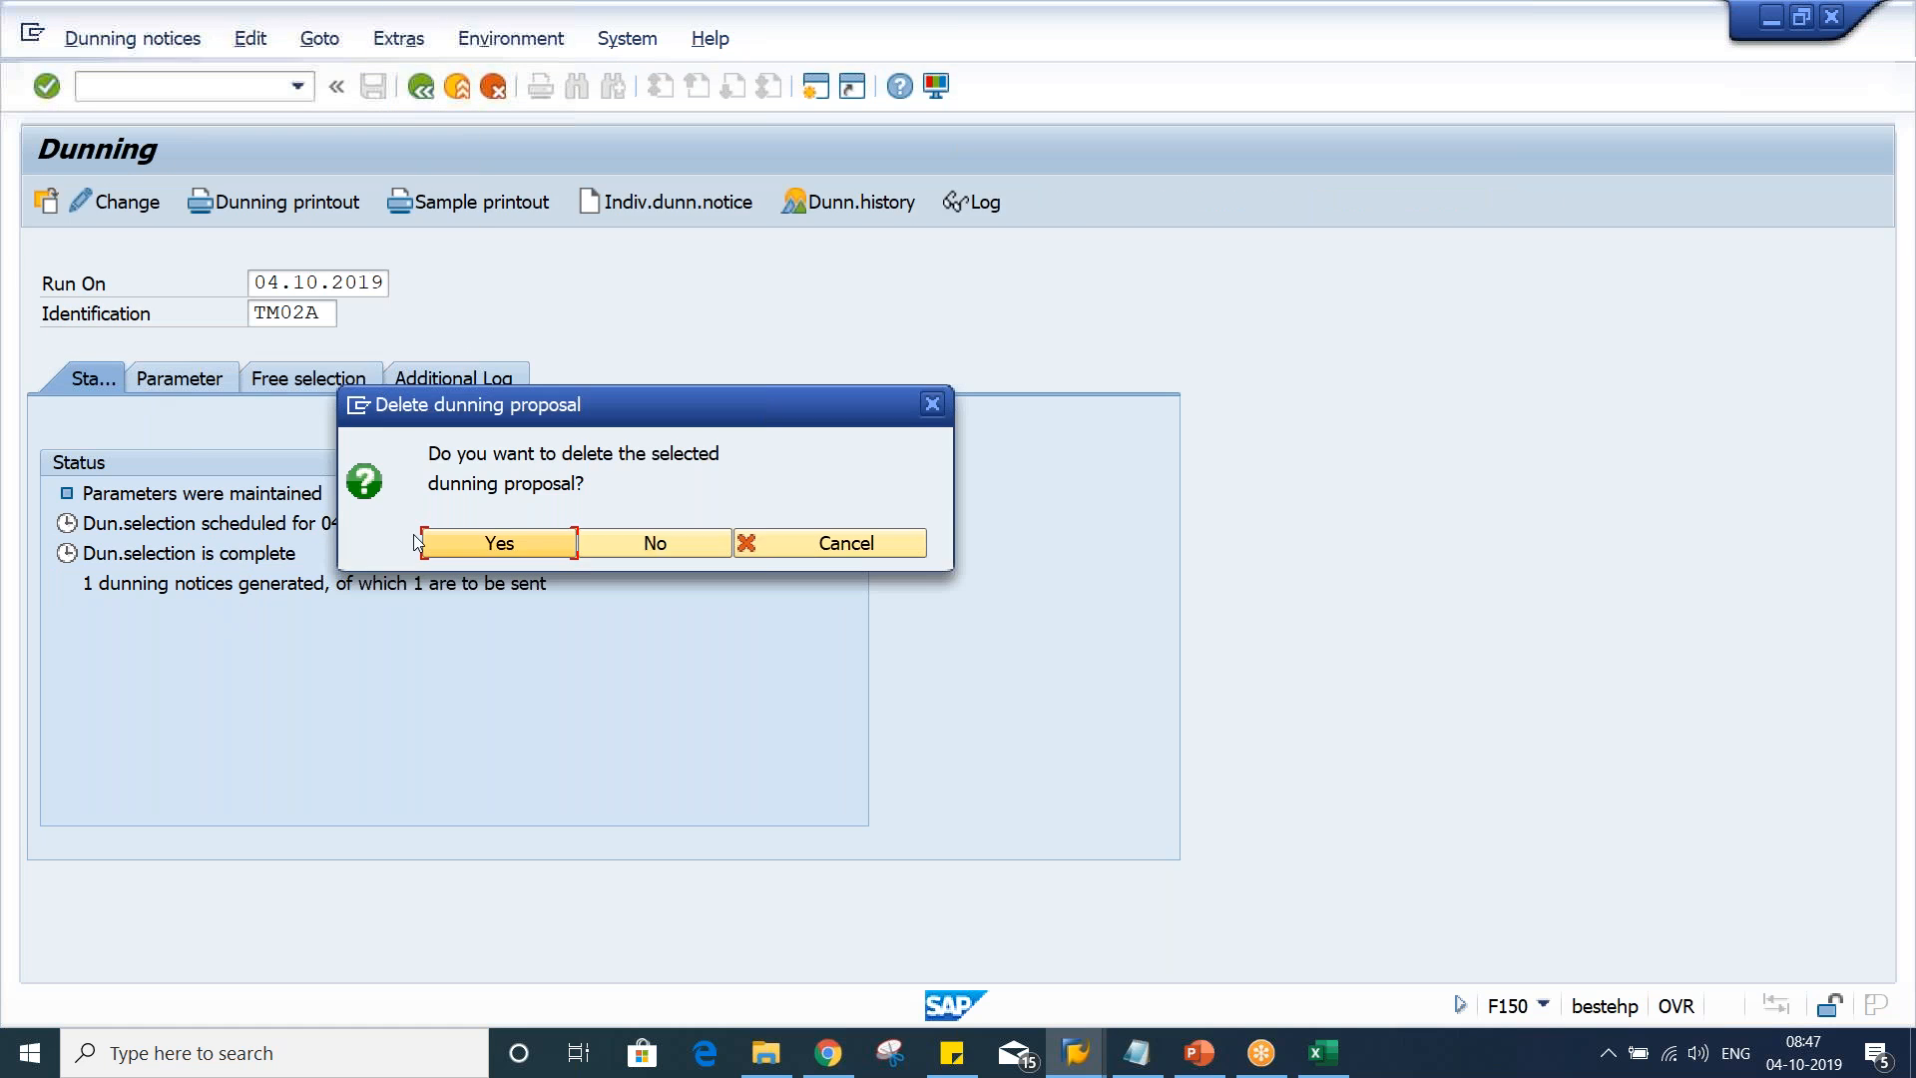
click(424, 543)
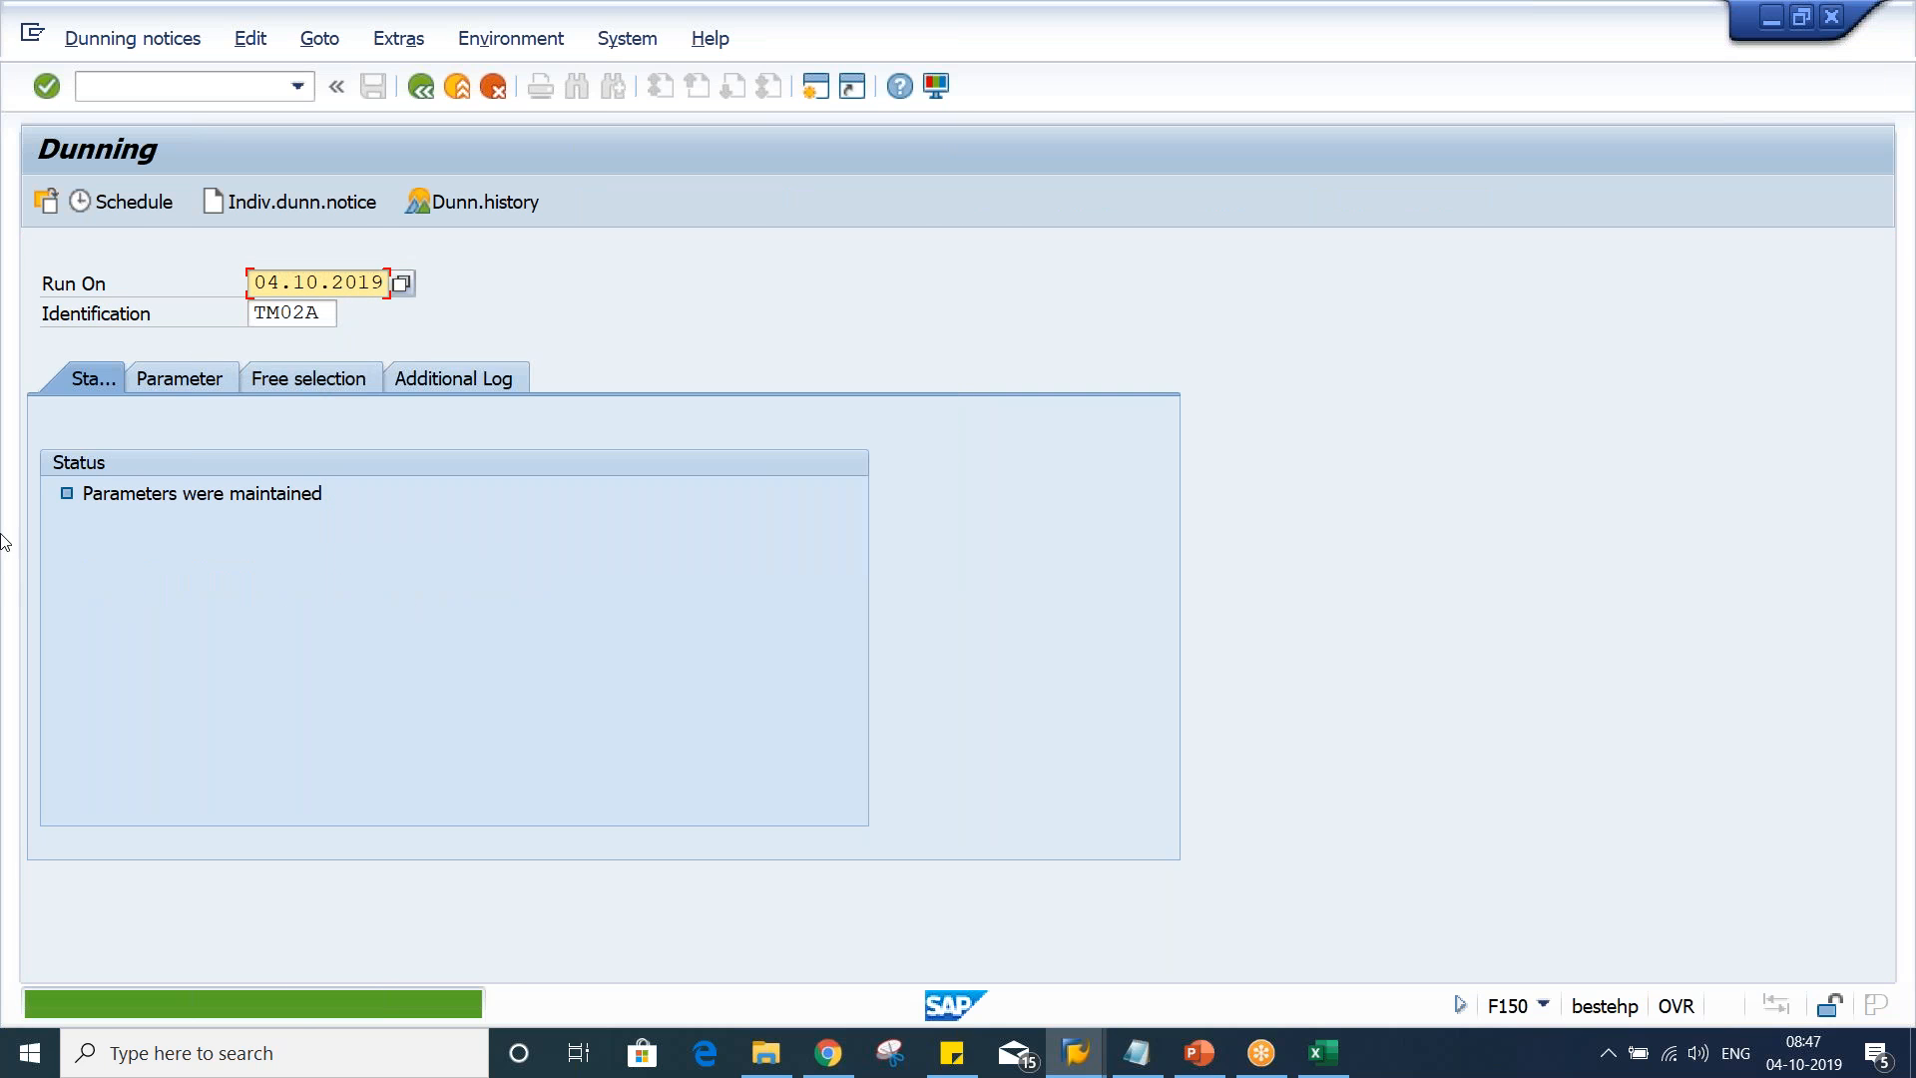
Schedule the dunning selection for run TM02A again and refresh its status
click(136, 202)
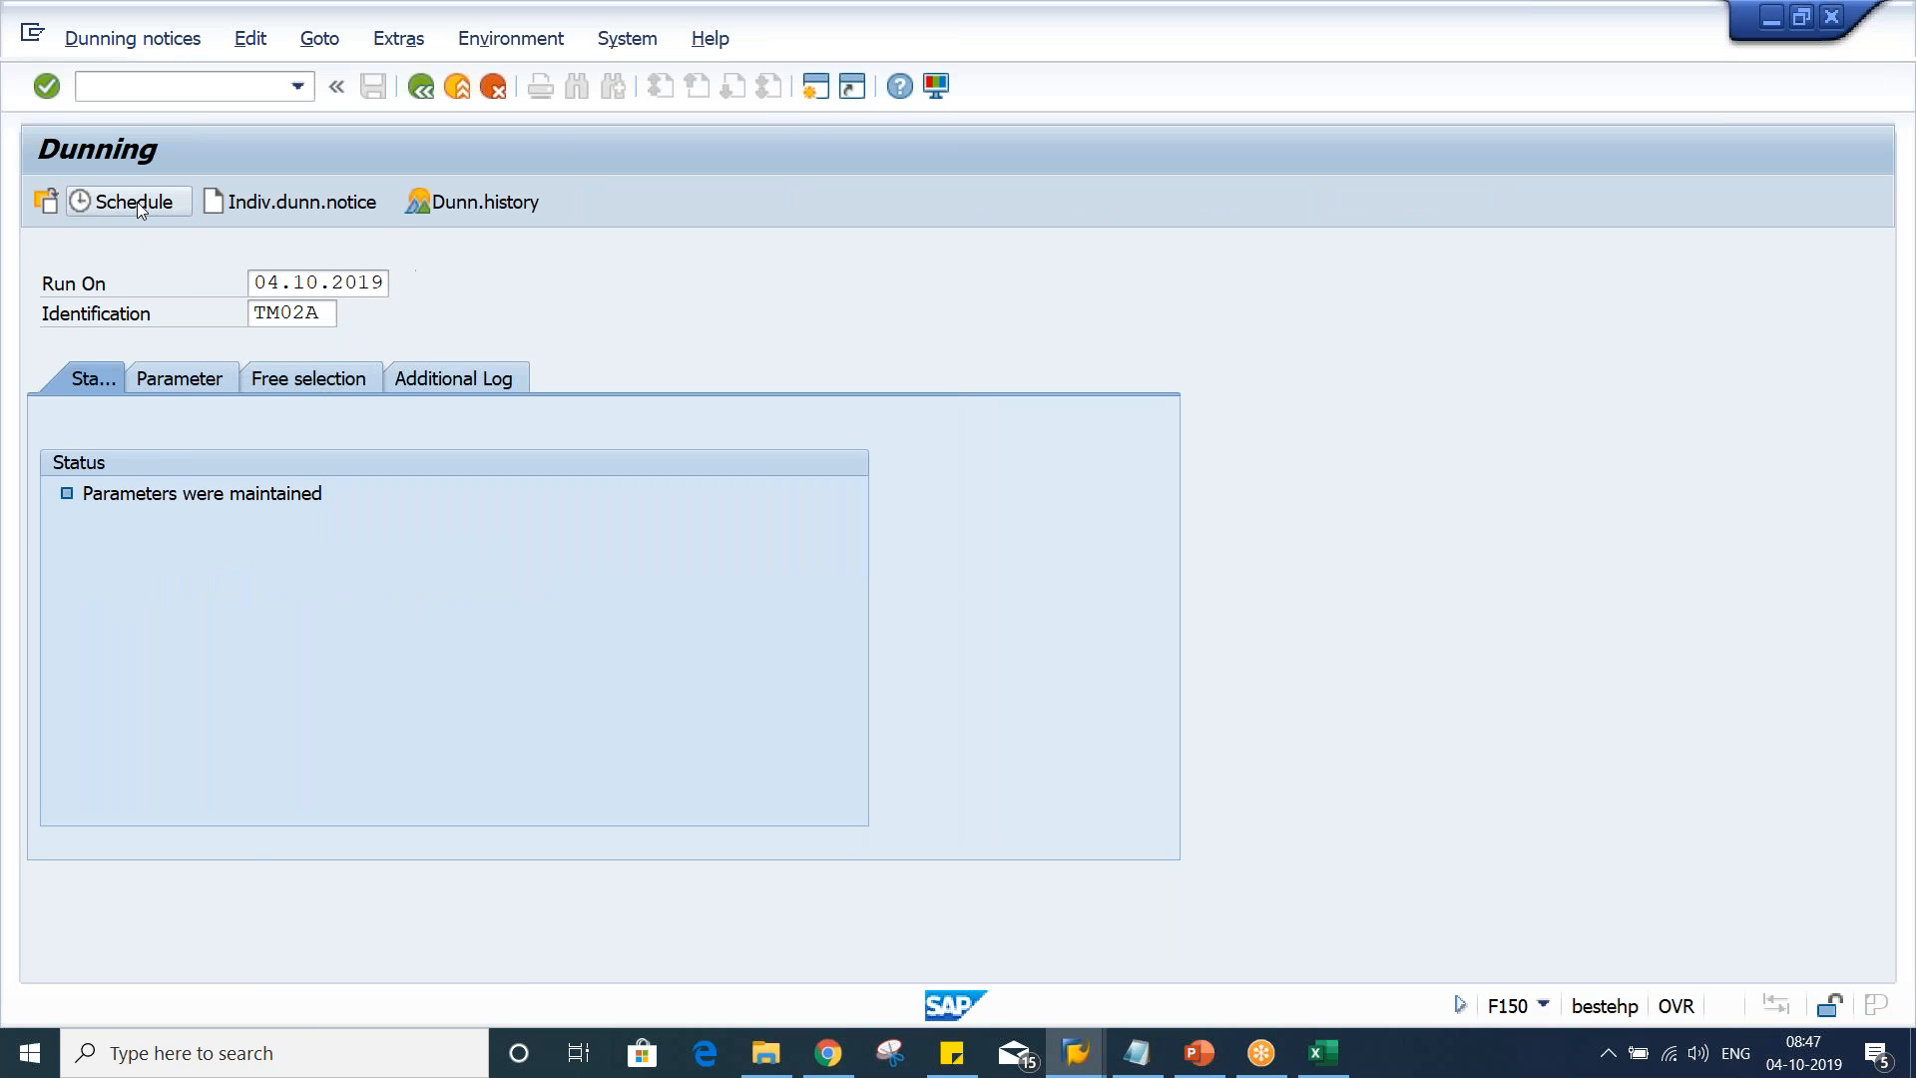
click(651, 810)
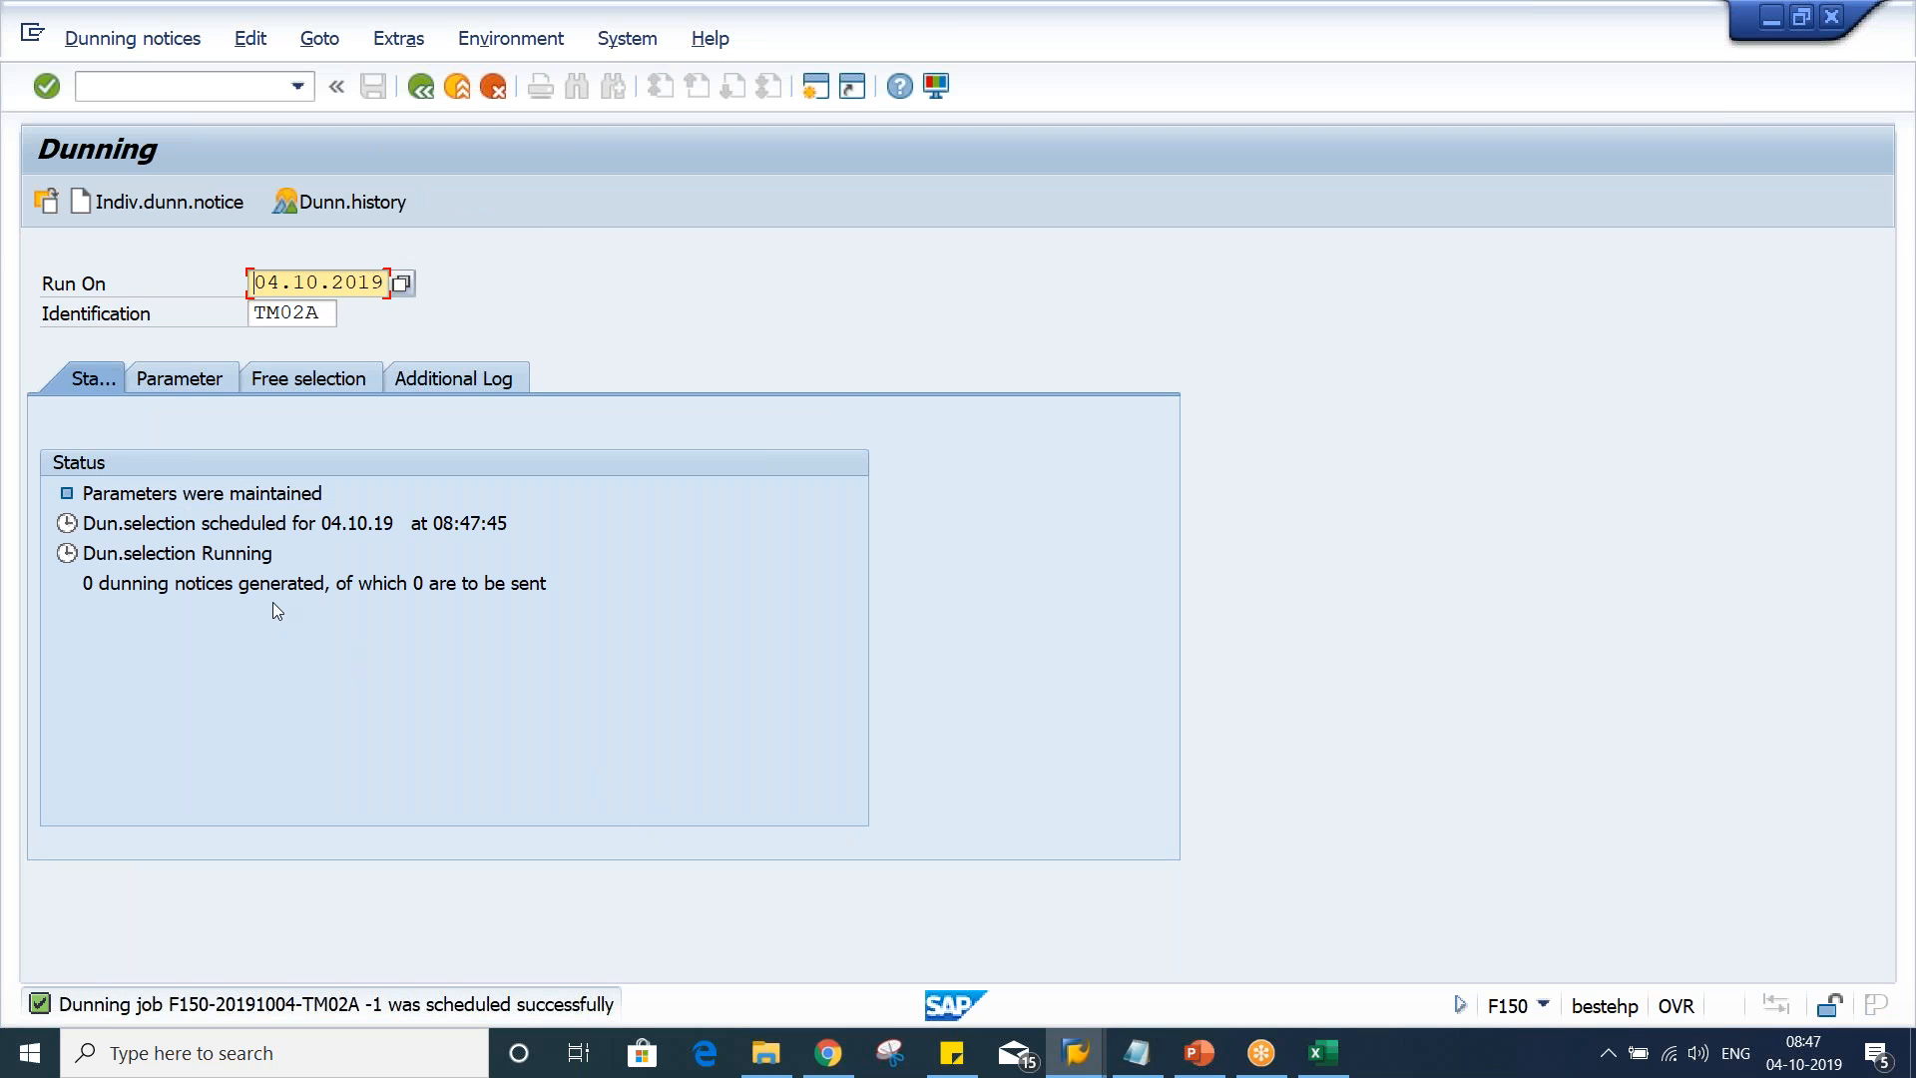
key(Return)
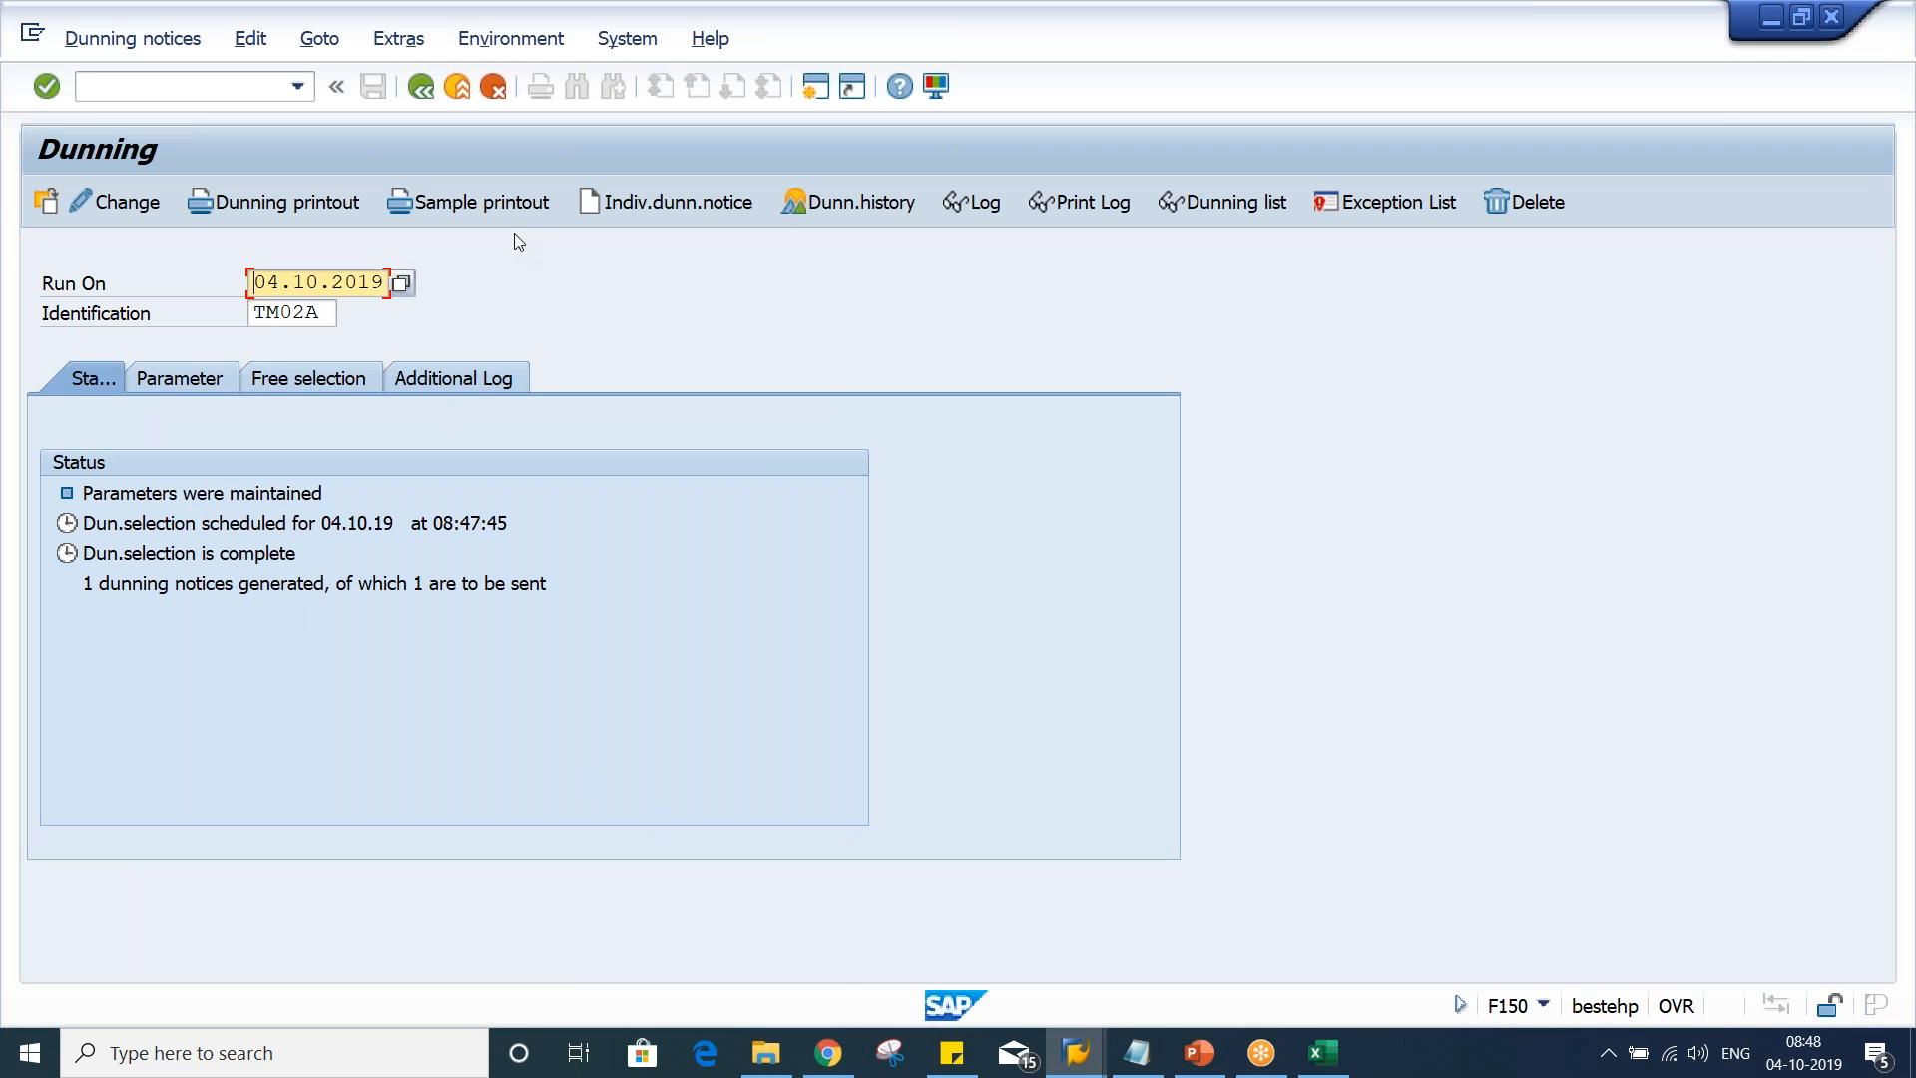
Preview the sample dunning printout on output device LP01, review its due items and balance, and return to the run status
click(503, 207)
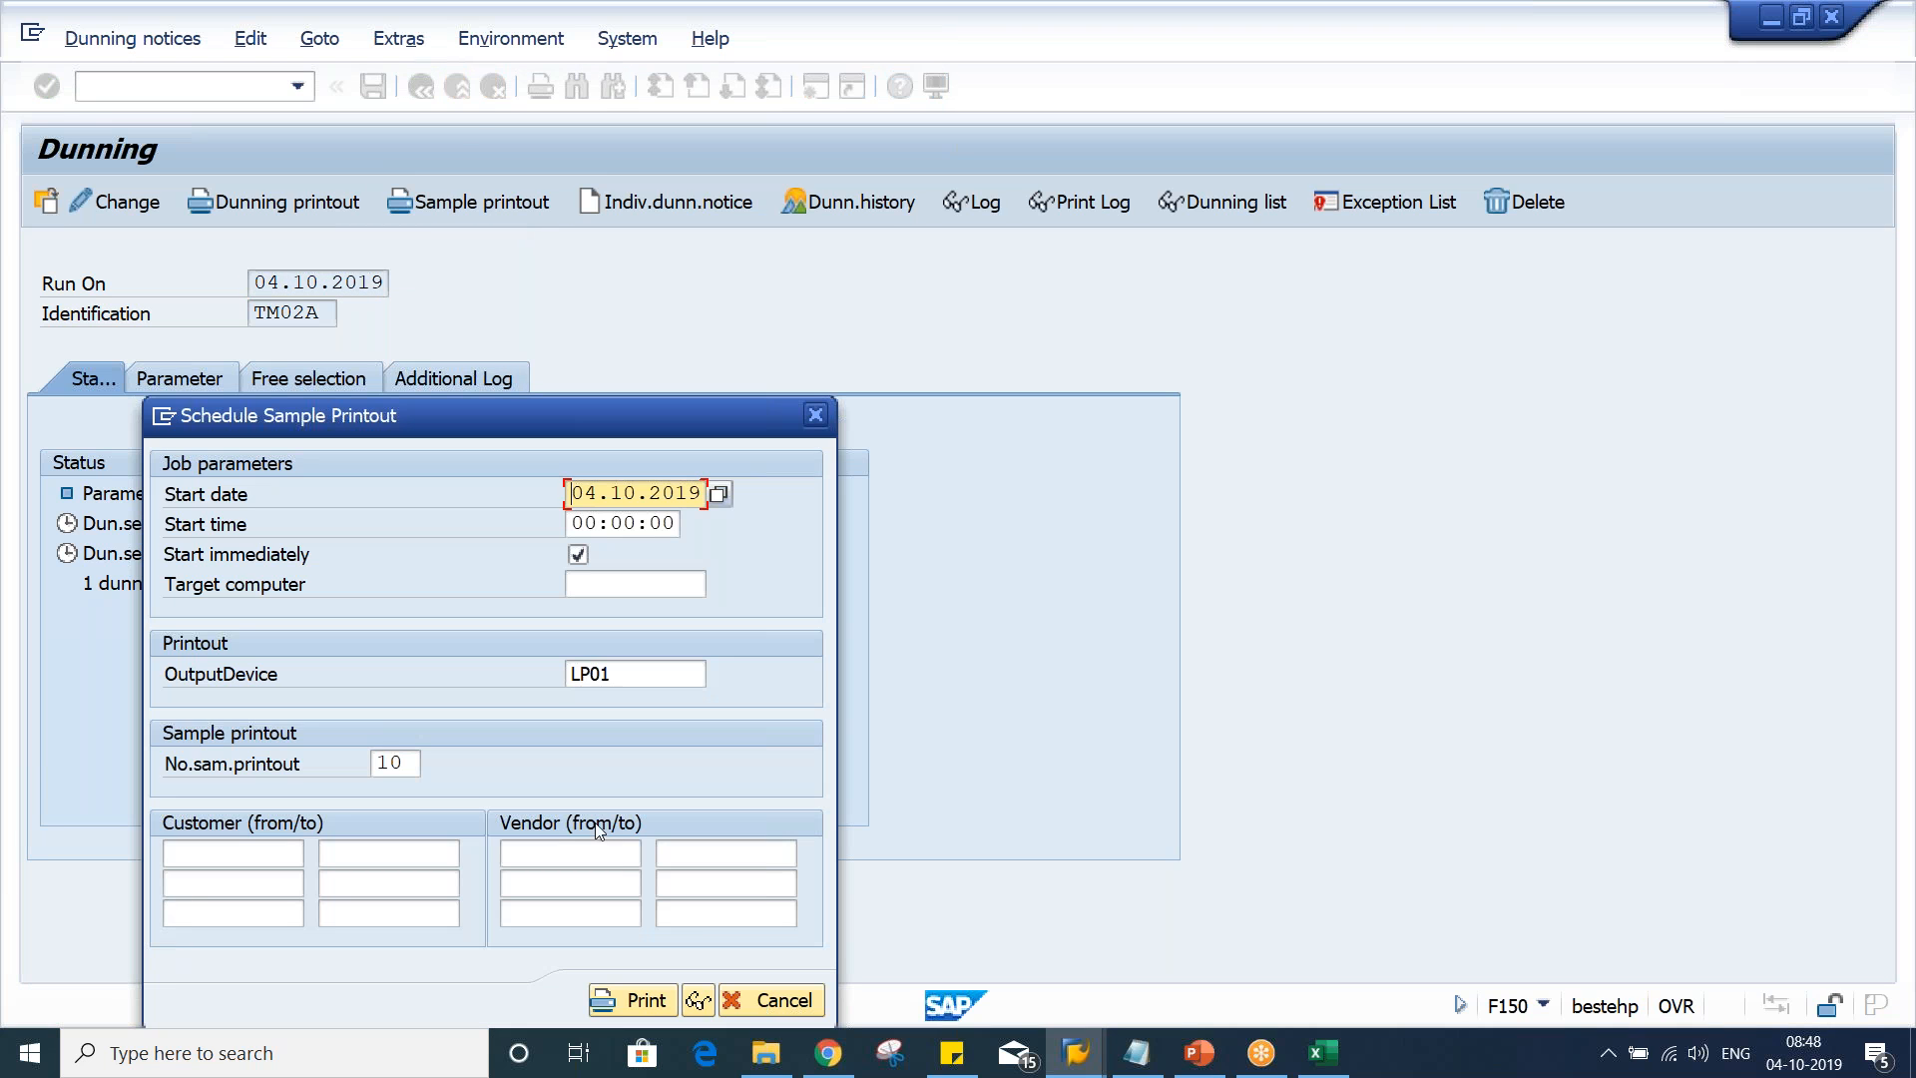
click(699, 1002)
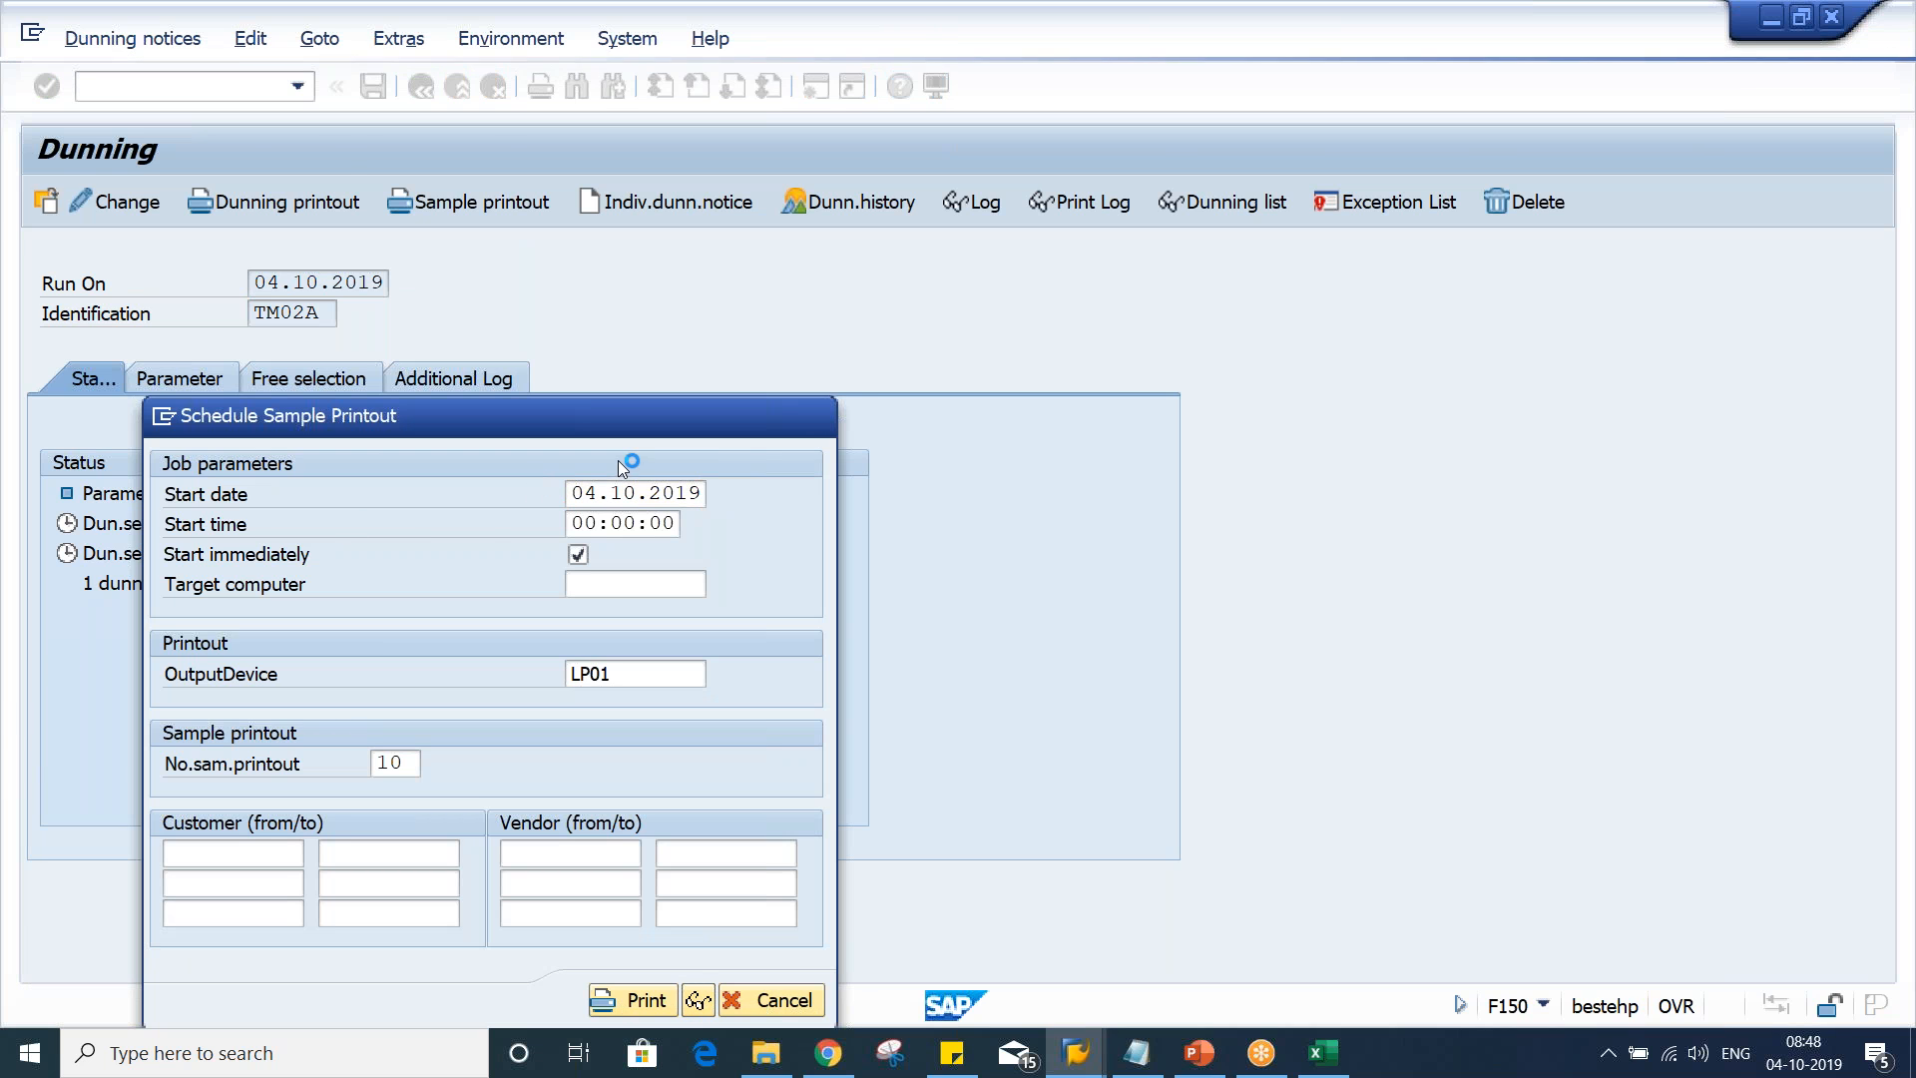
scroll(575, 525, down, 3)
scroll(574, 526, down, 4)
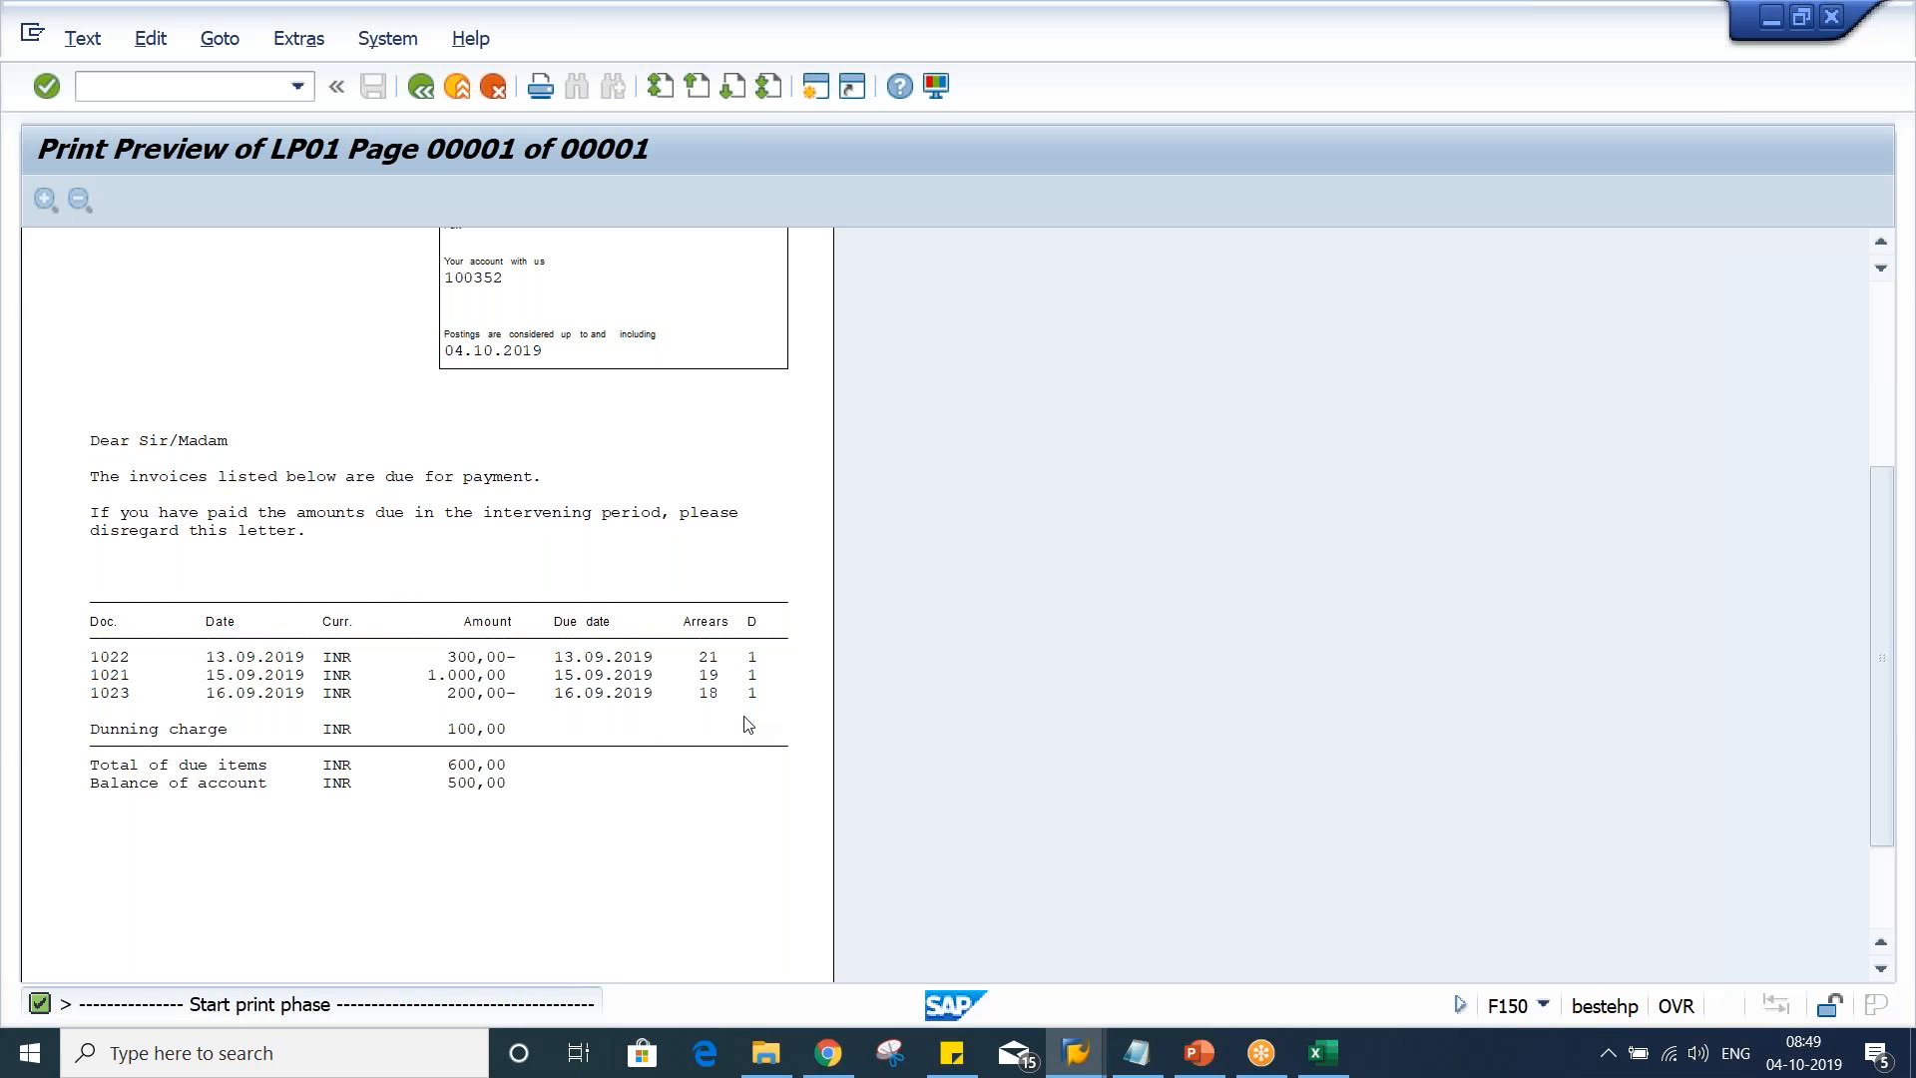
click(423, 92)
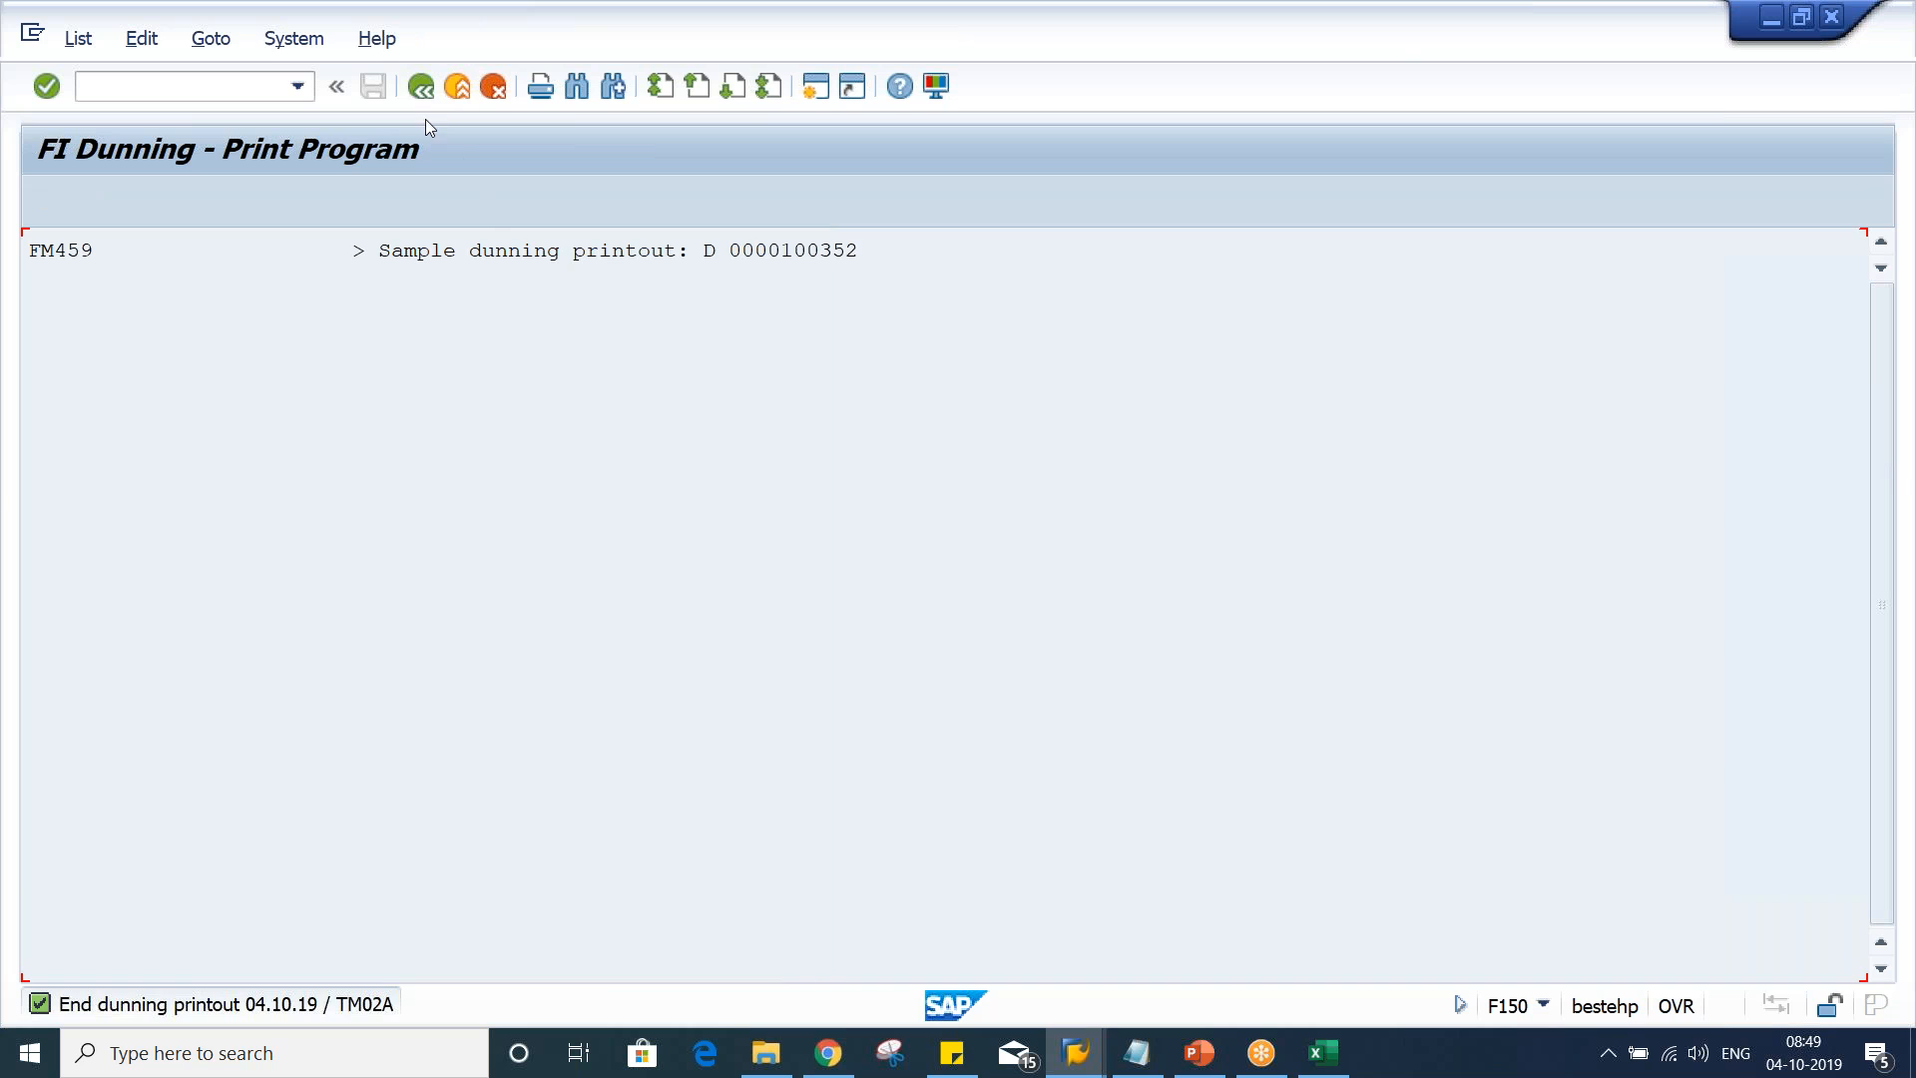
click(421, 88)
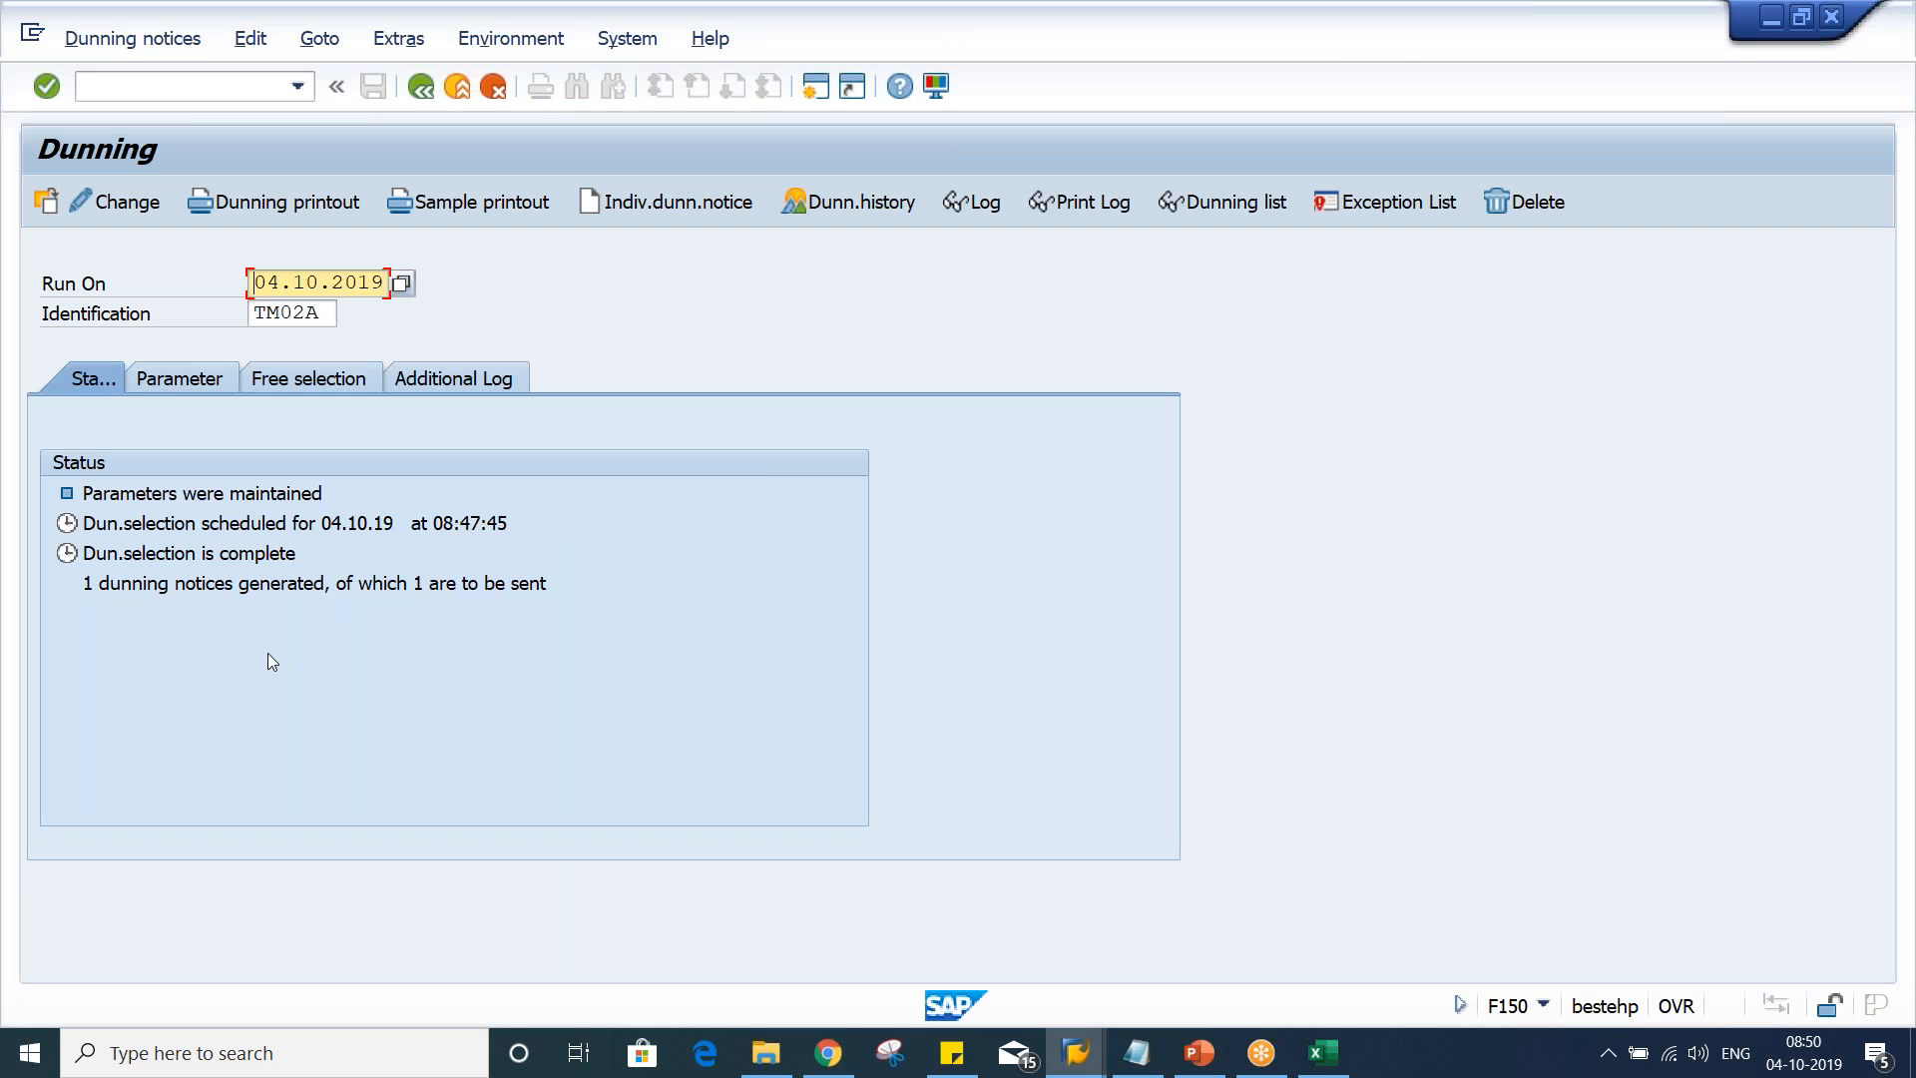
Schedule the actual dunning printout for run TM02A and refresh its status
click(283, 204)
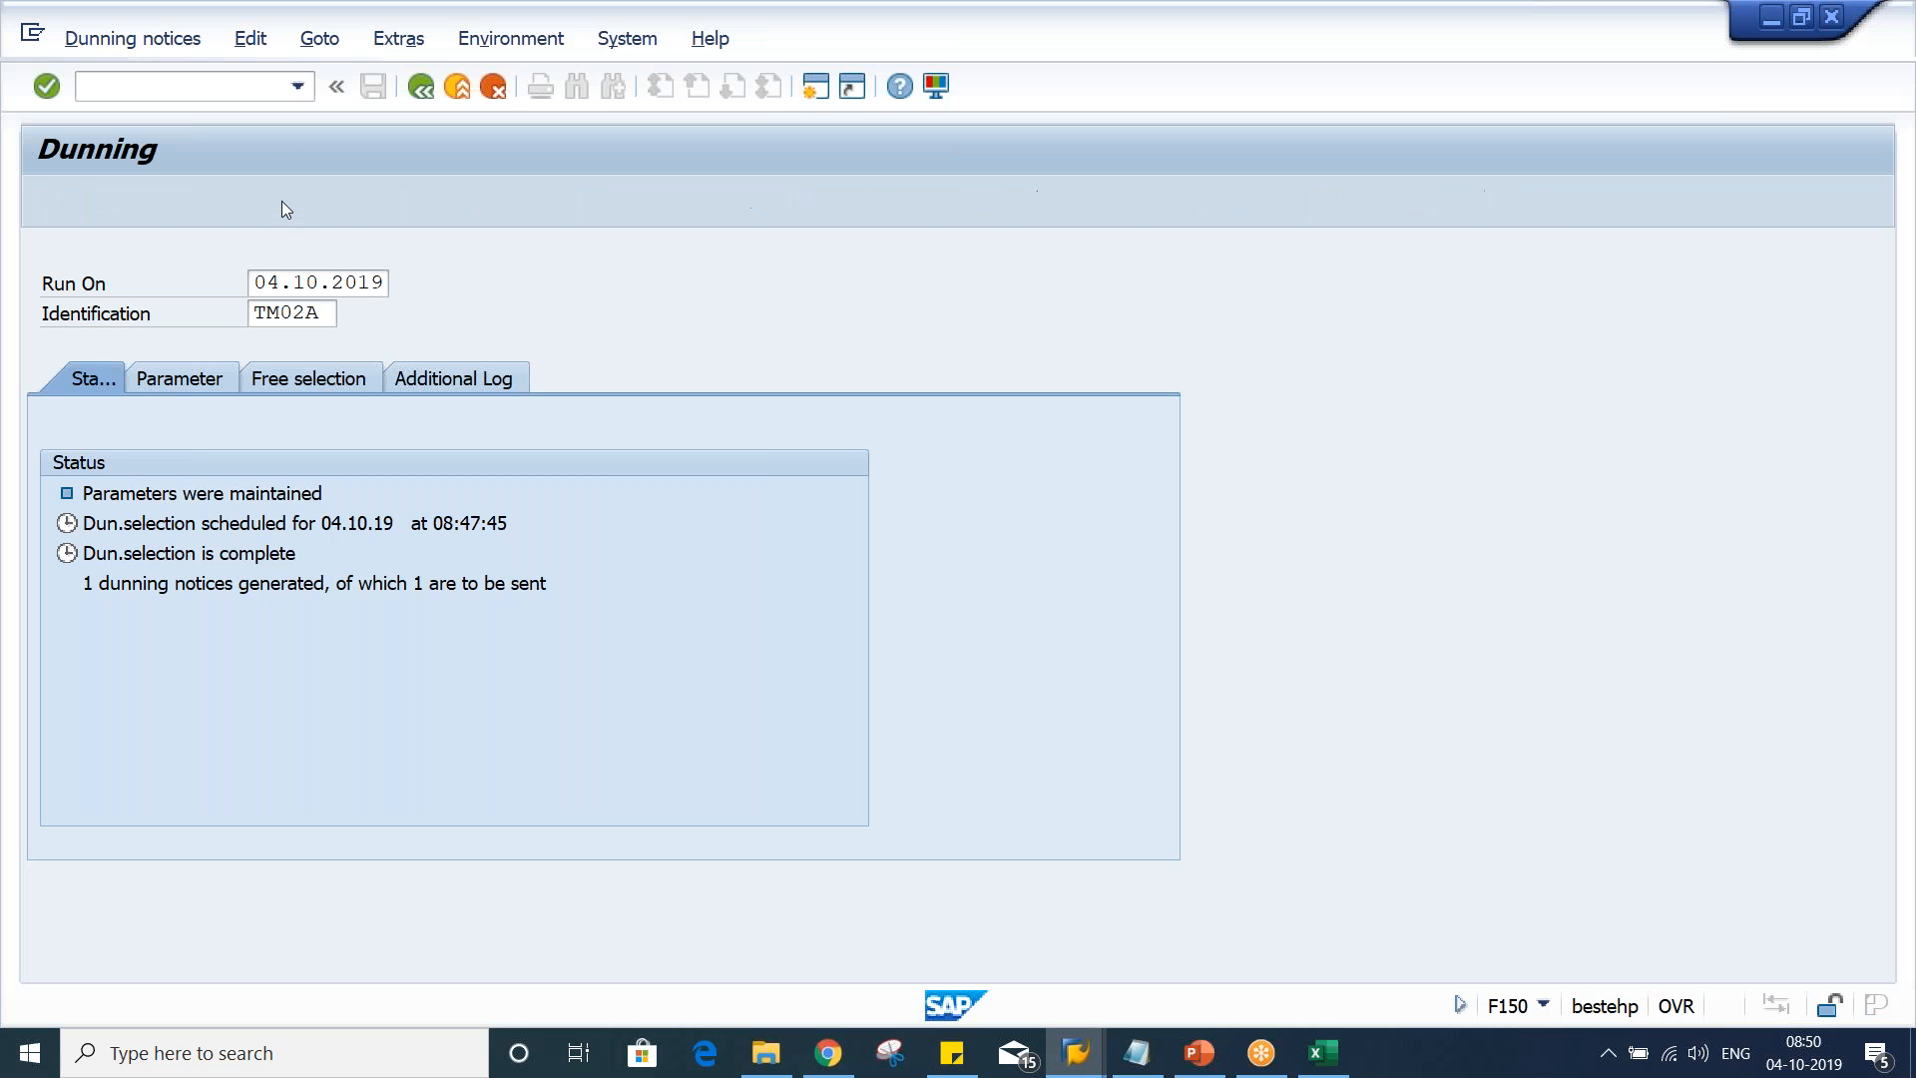
click(669, 780)
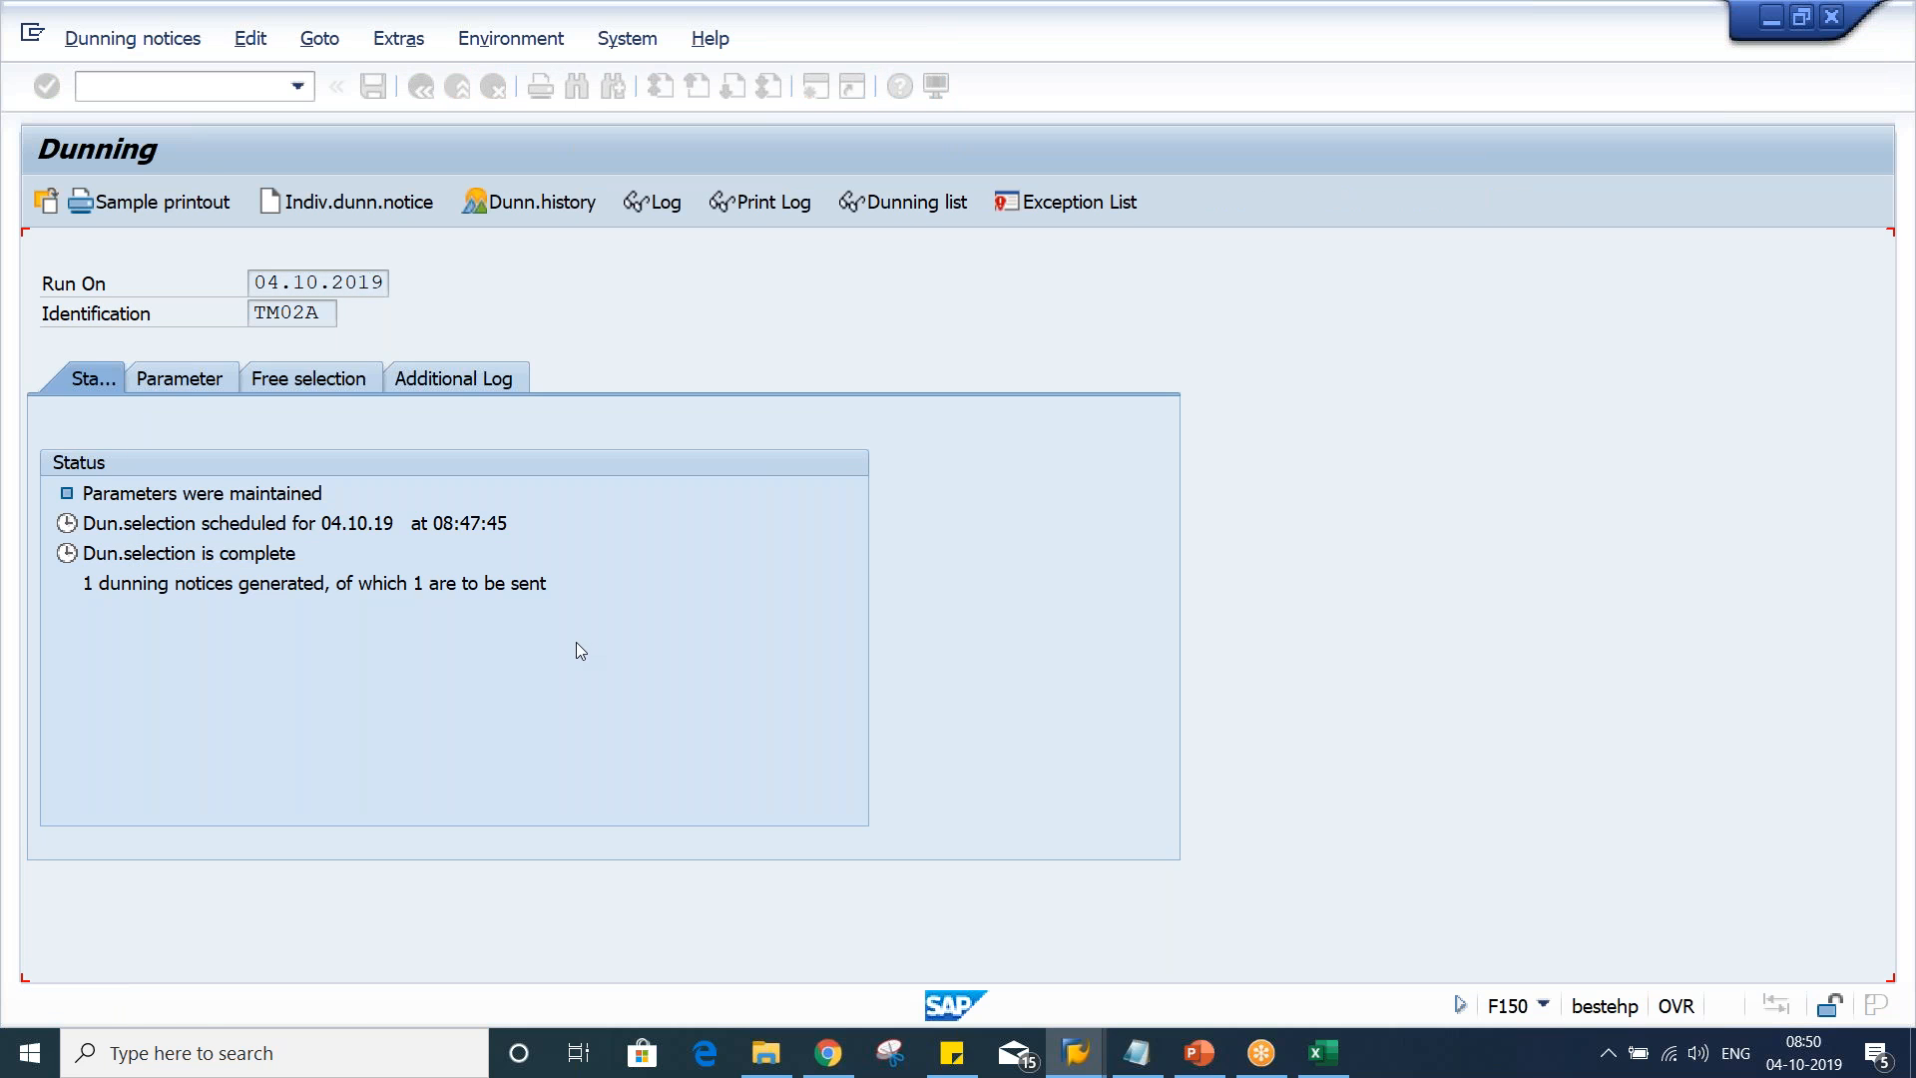
key(Return)
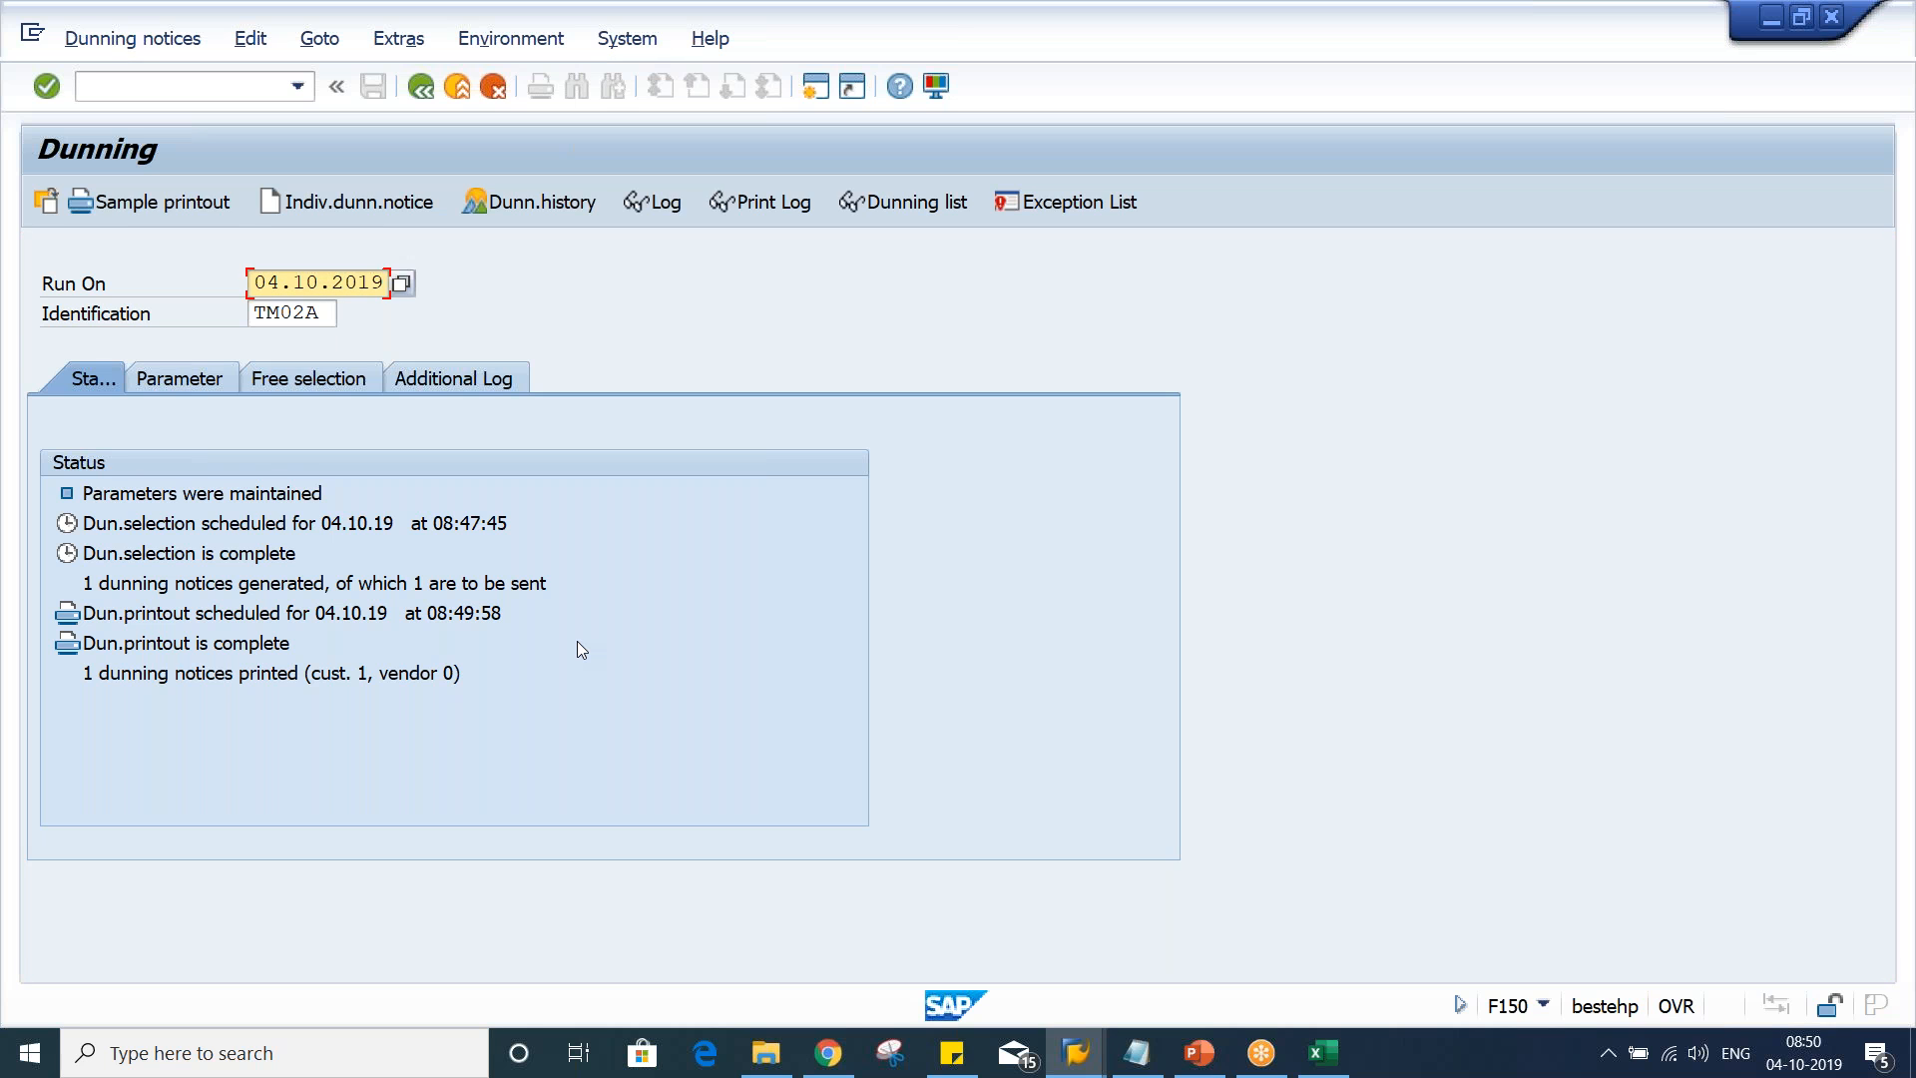
Check the print log of dunning run TM02A and return to the run status
click(759, 204)
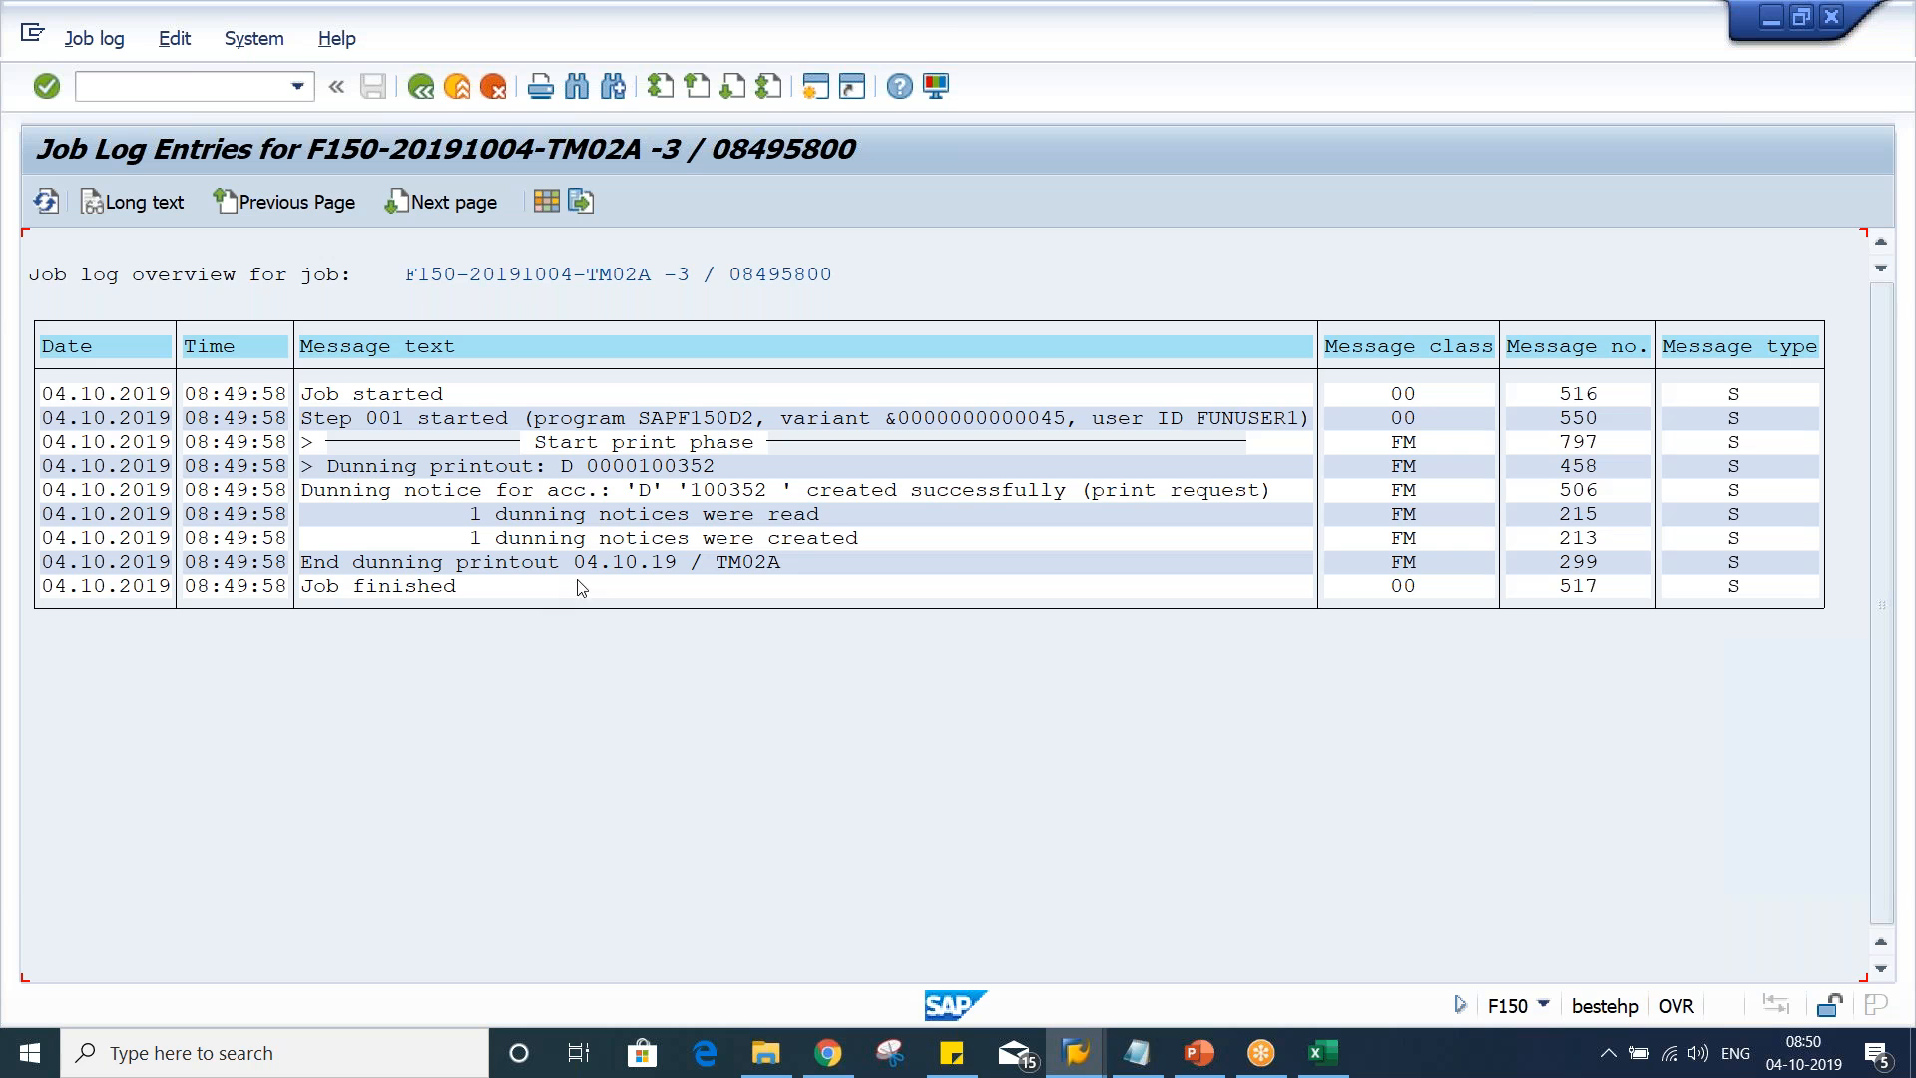
click(359, 587)
click(428, 96)
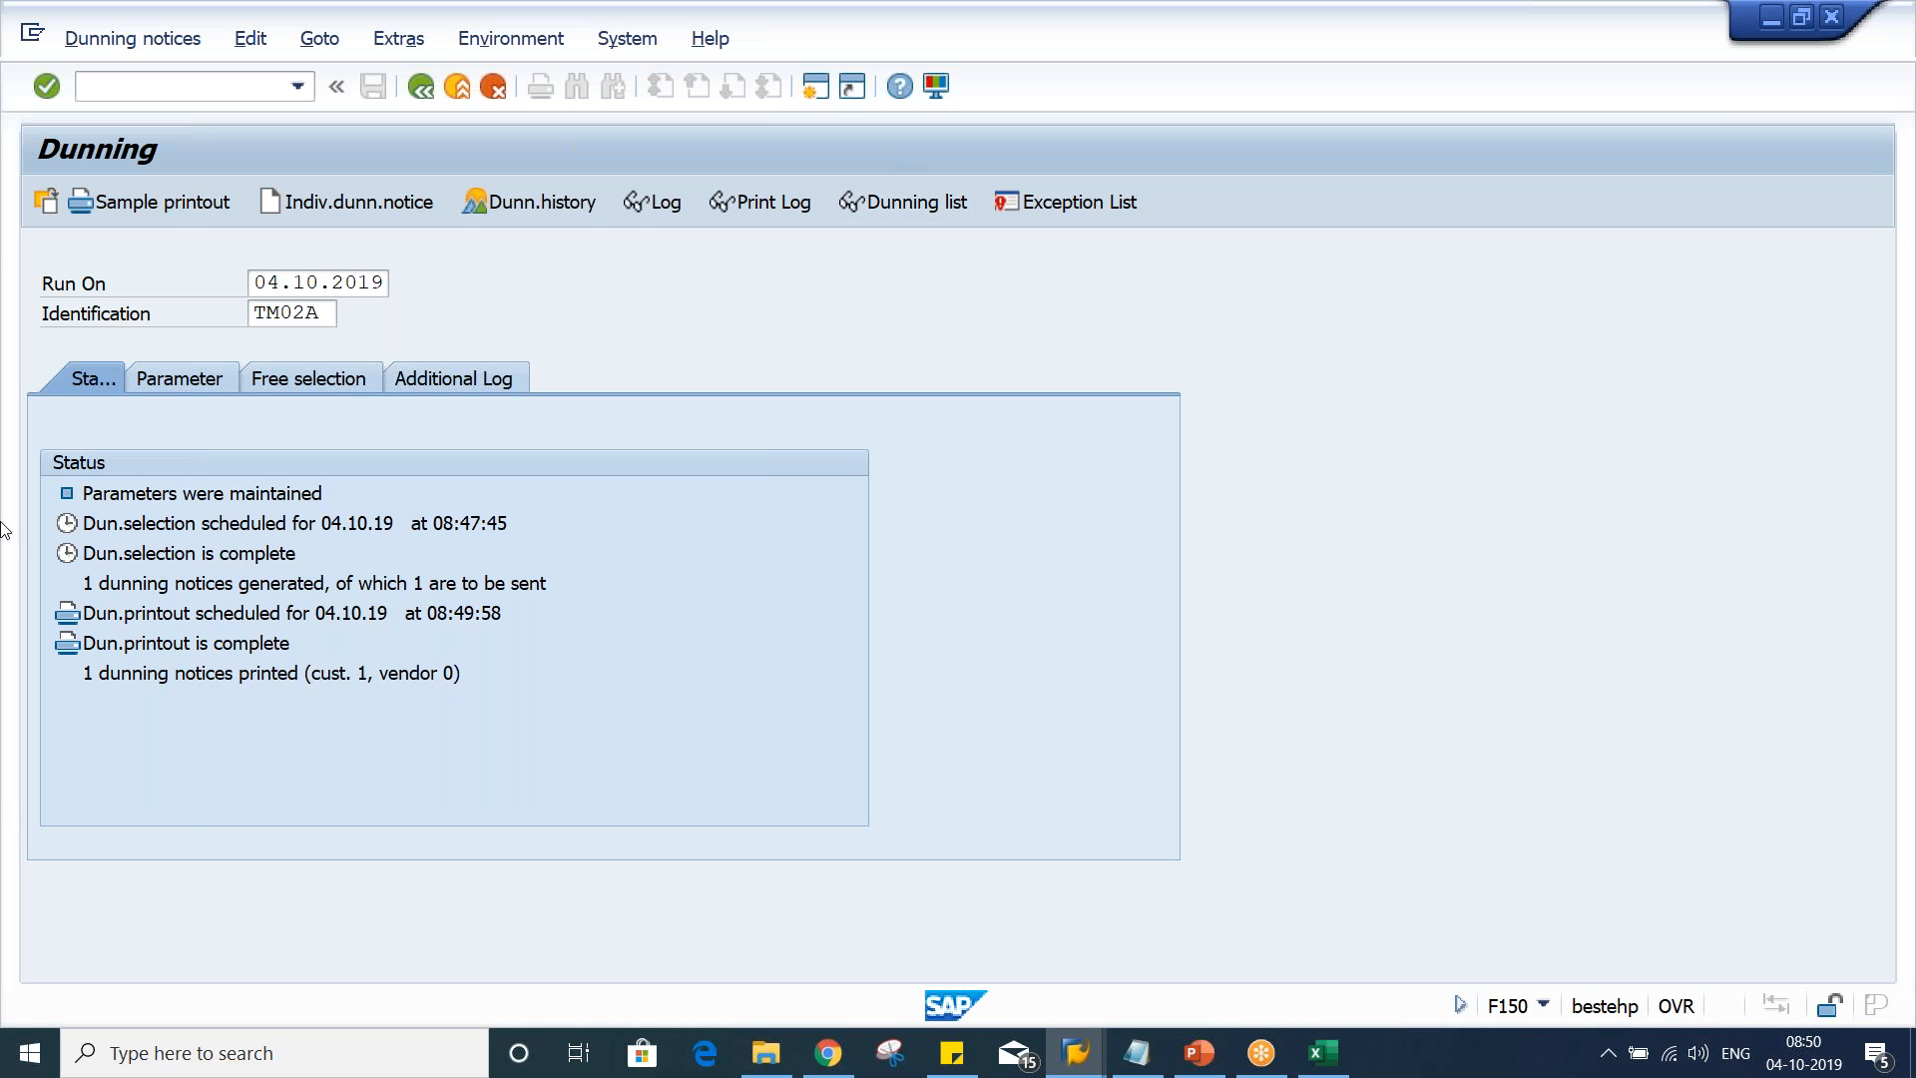
Open the spool request list with transaction SP02, preview the printed dunning notice, and mark its spool request in the list
key(F3)
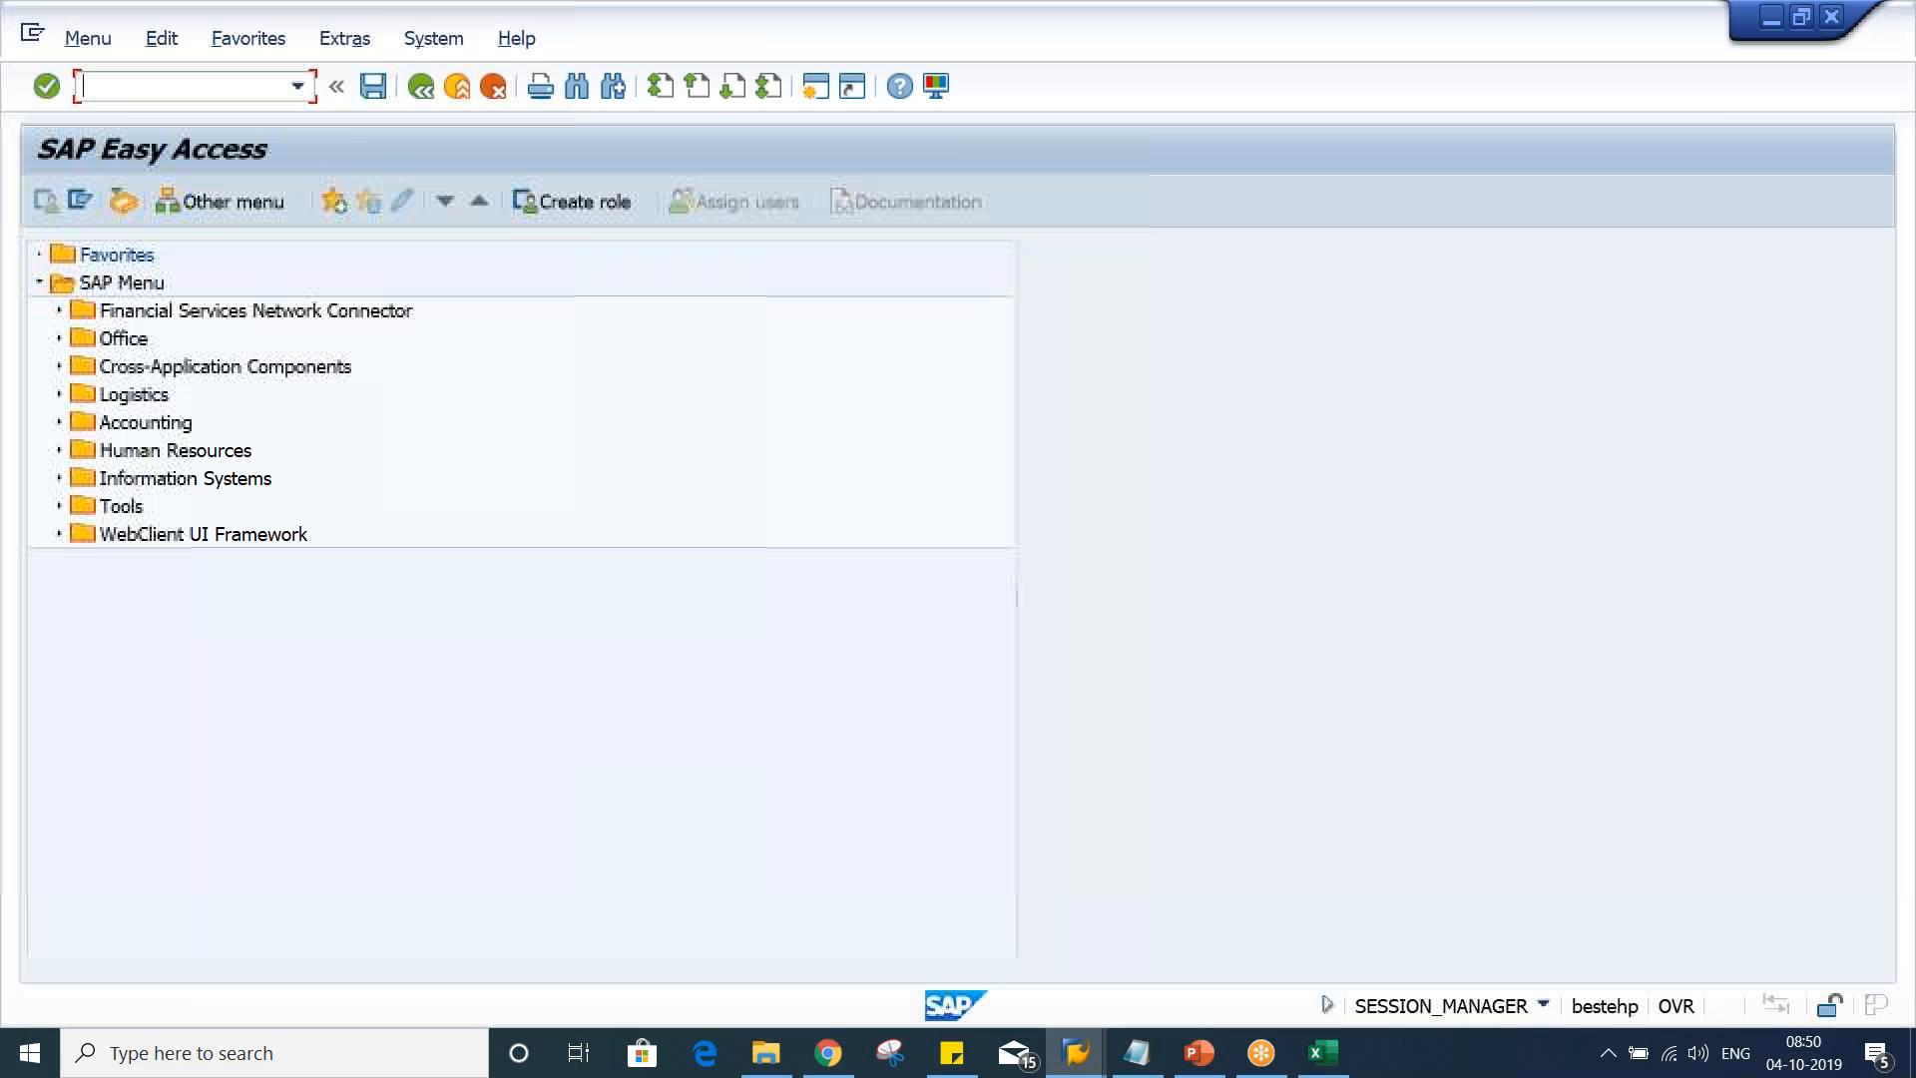
text(SP02)
key(Return)
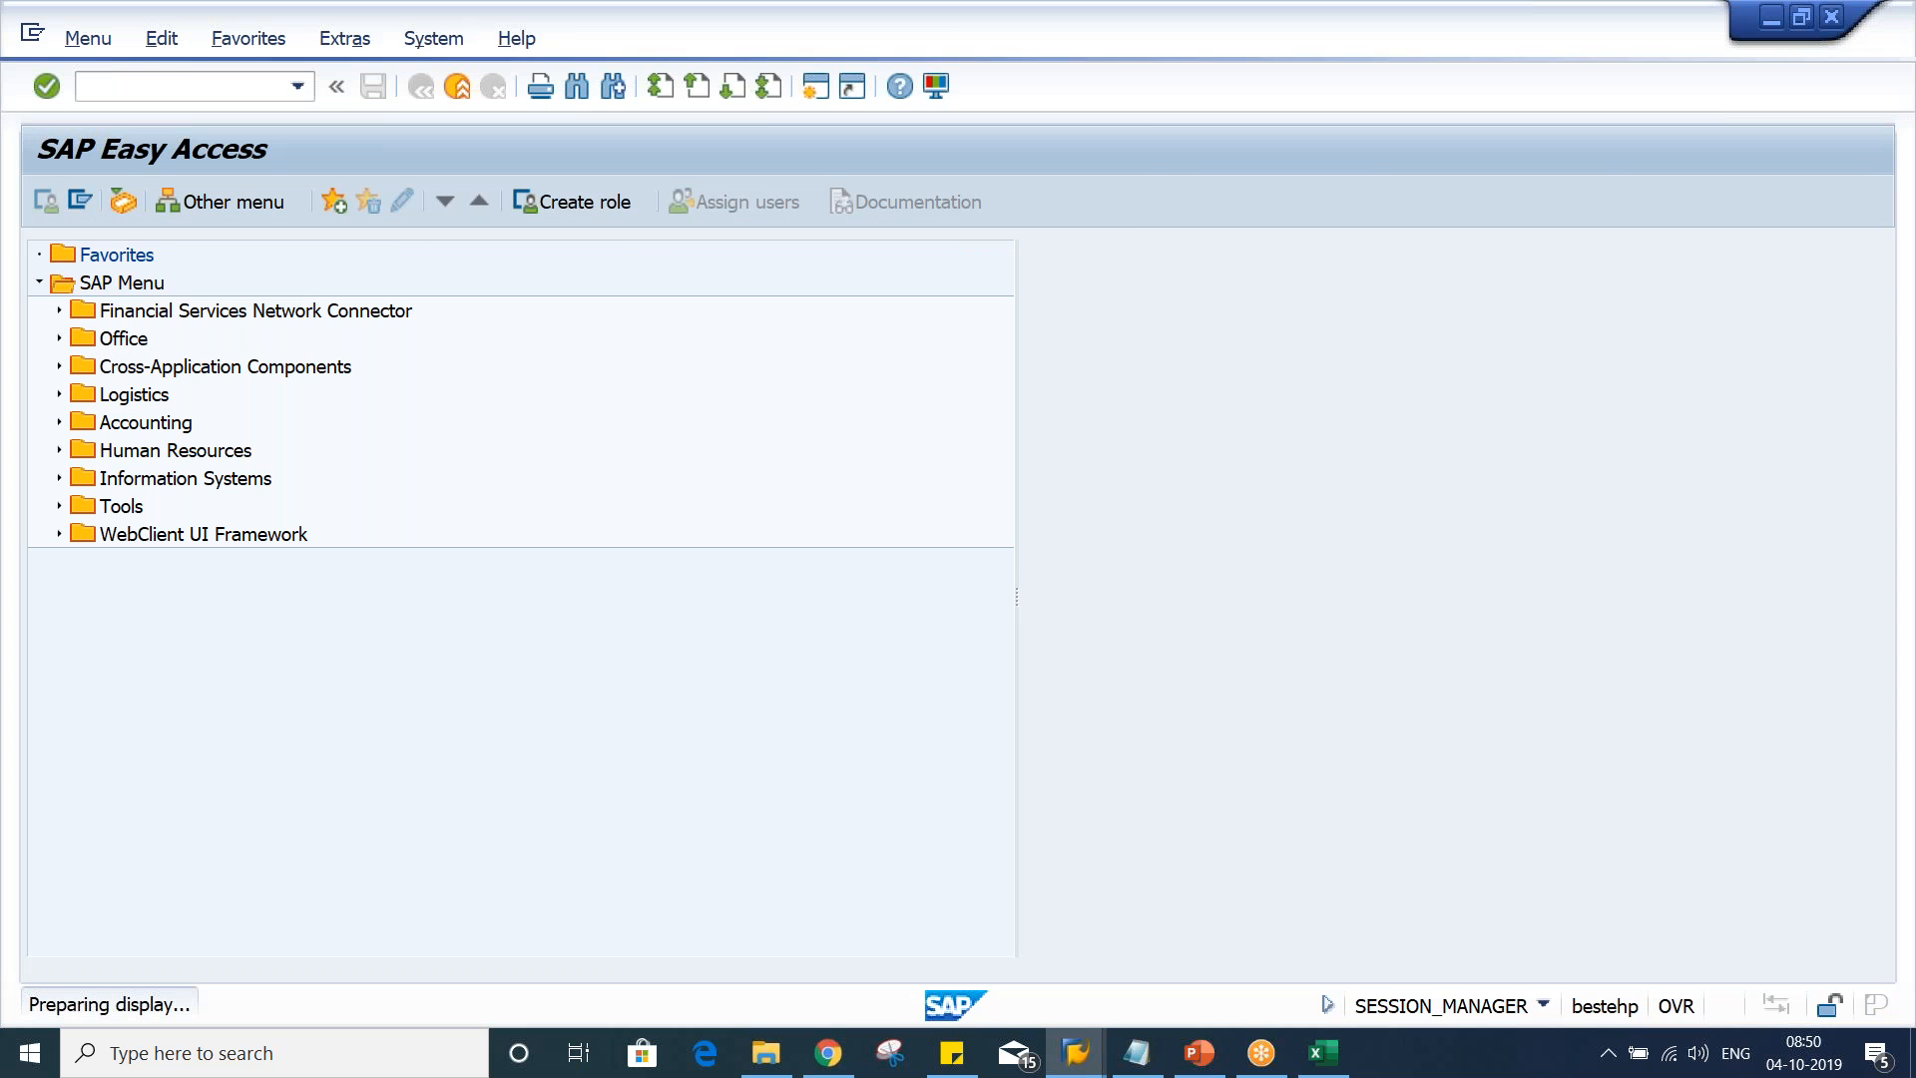
click(368, 319)
click(215, 325)
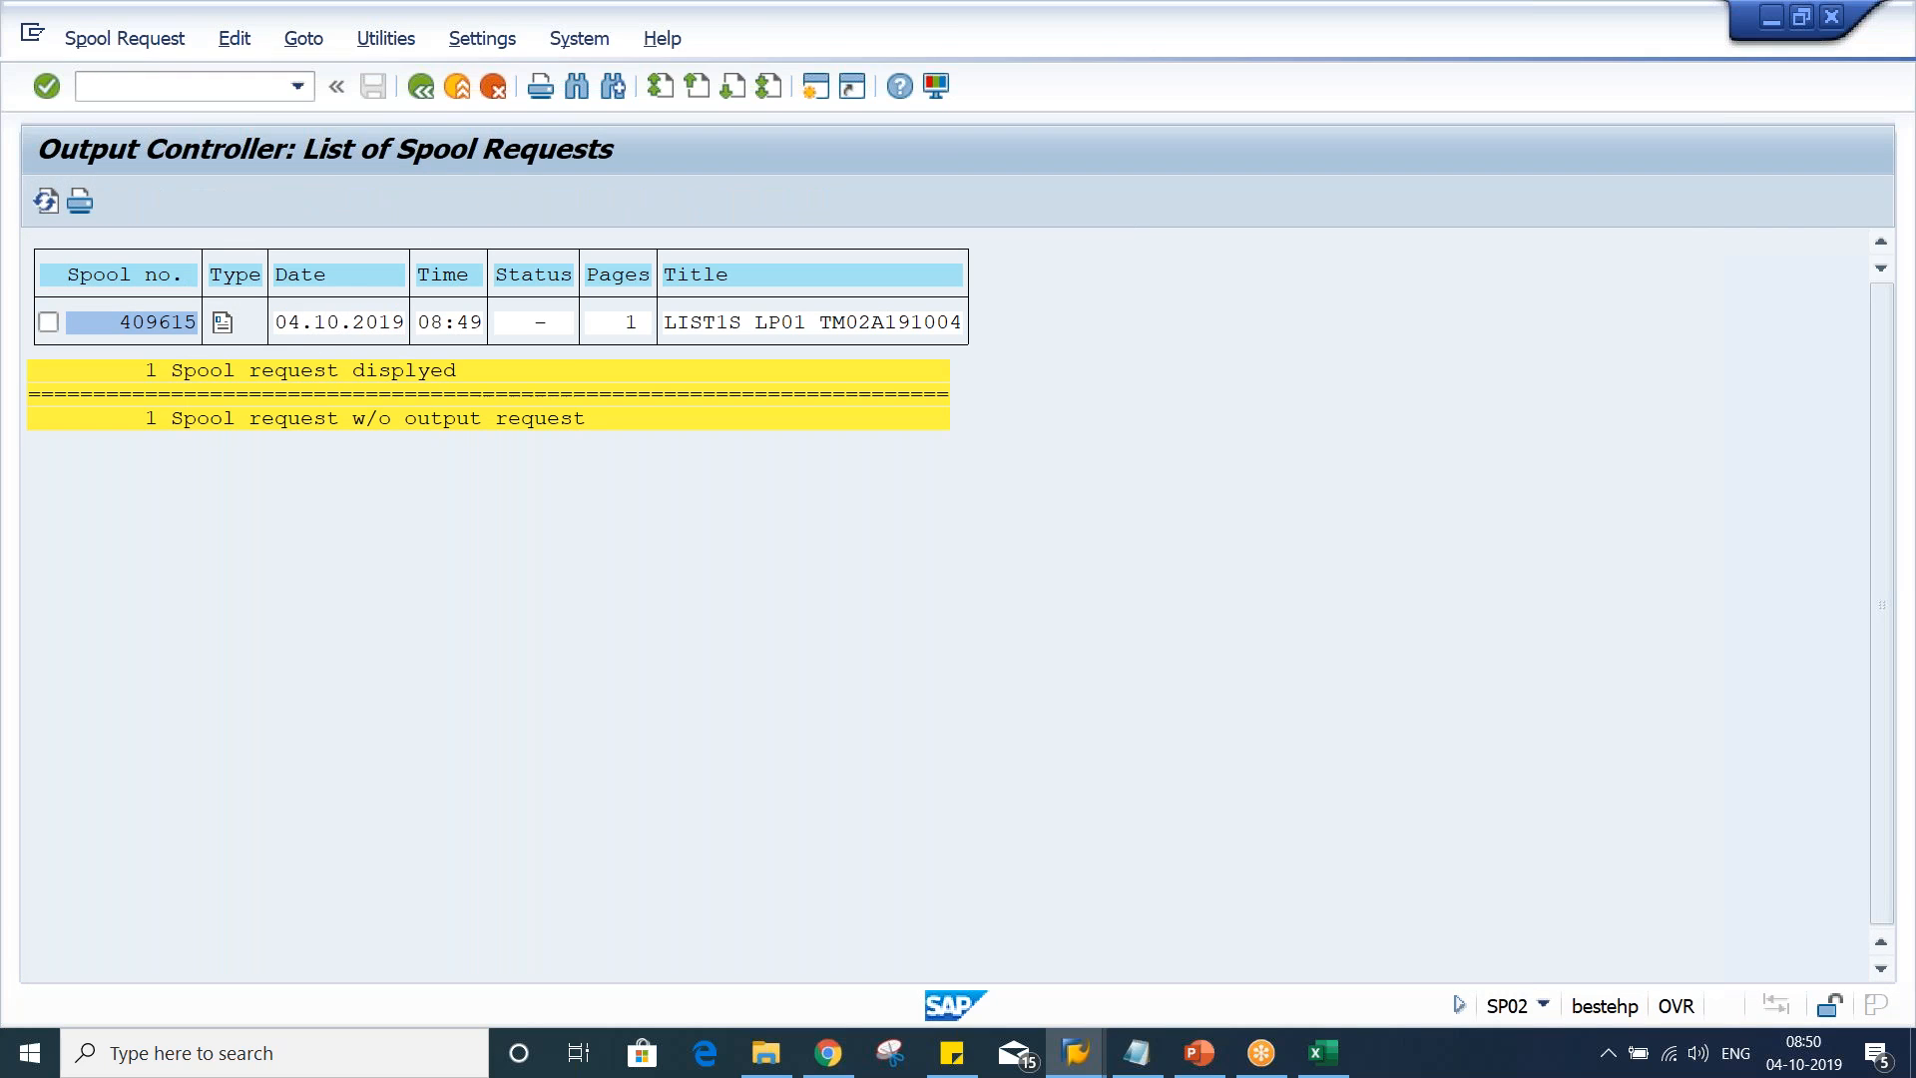
scroll(492, 530, down, 2)
scroll(492, 530, down, 7)
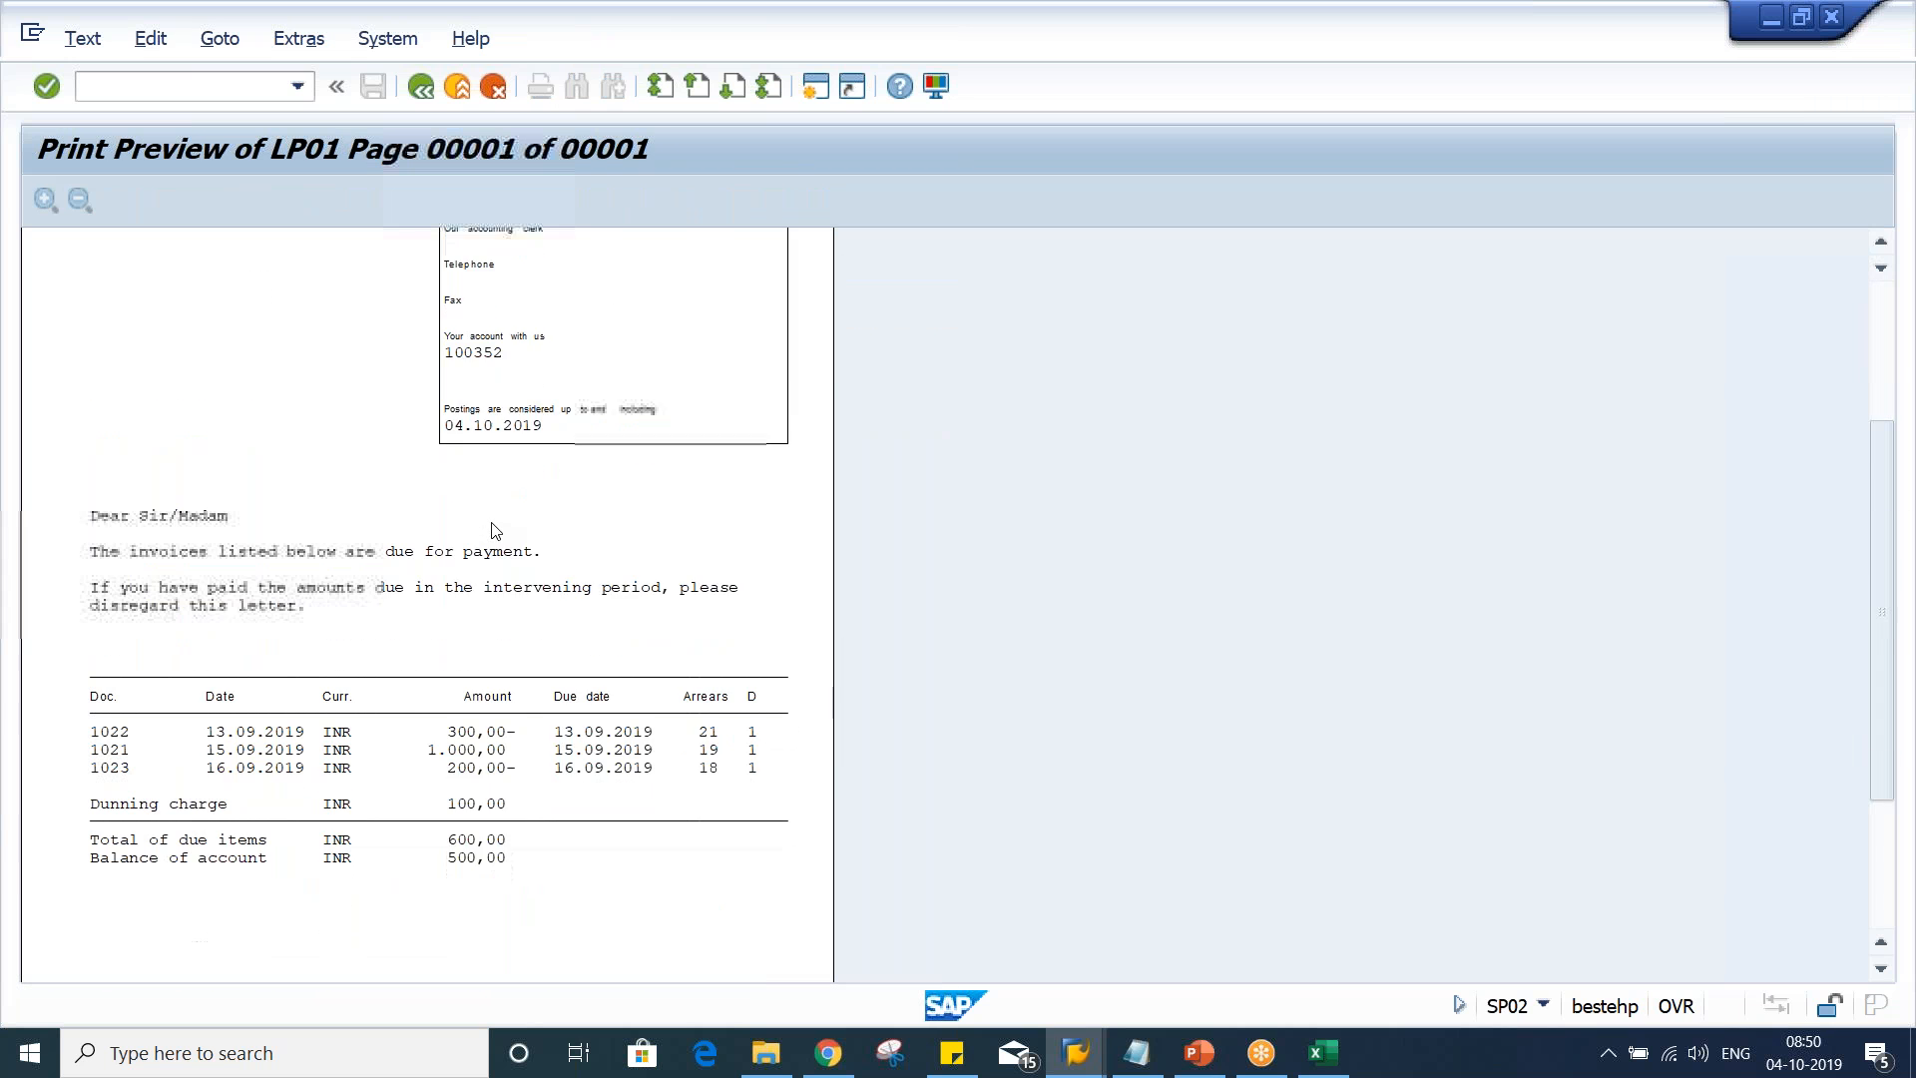
scroll(492, 530, up, 1)
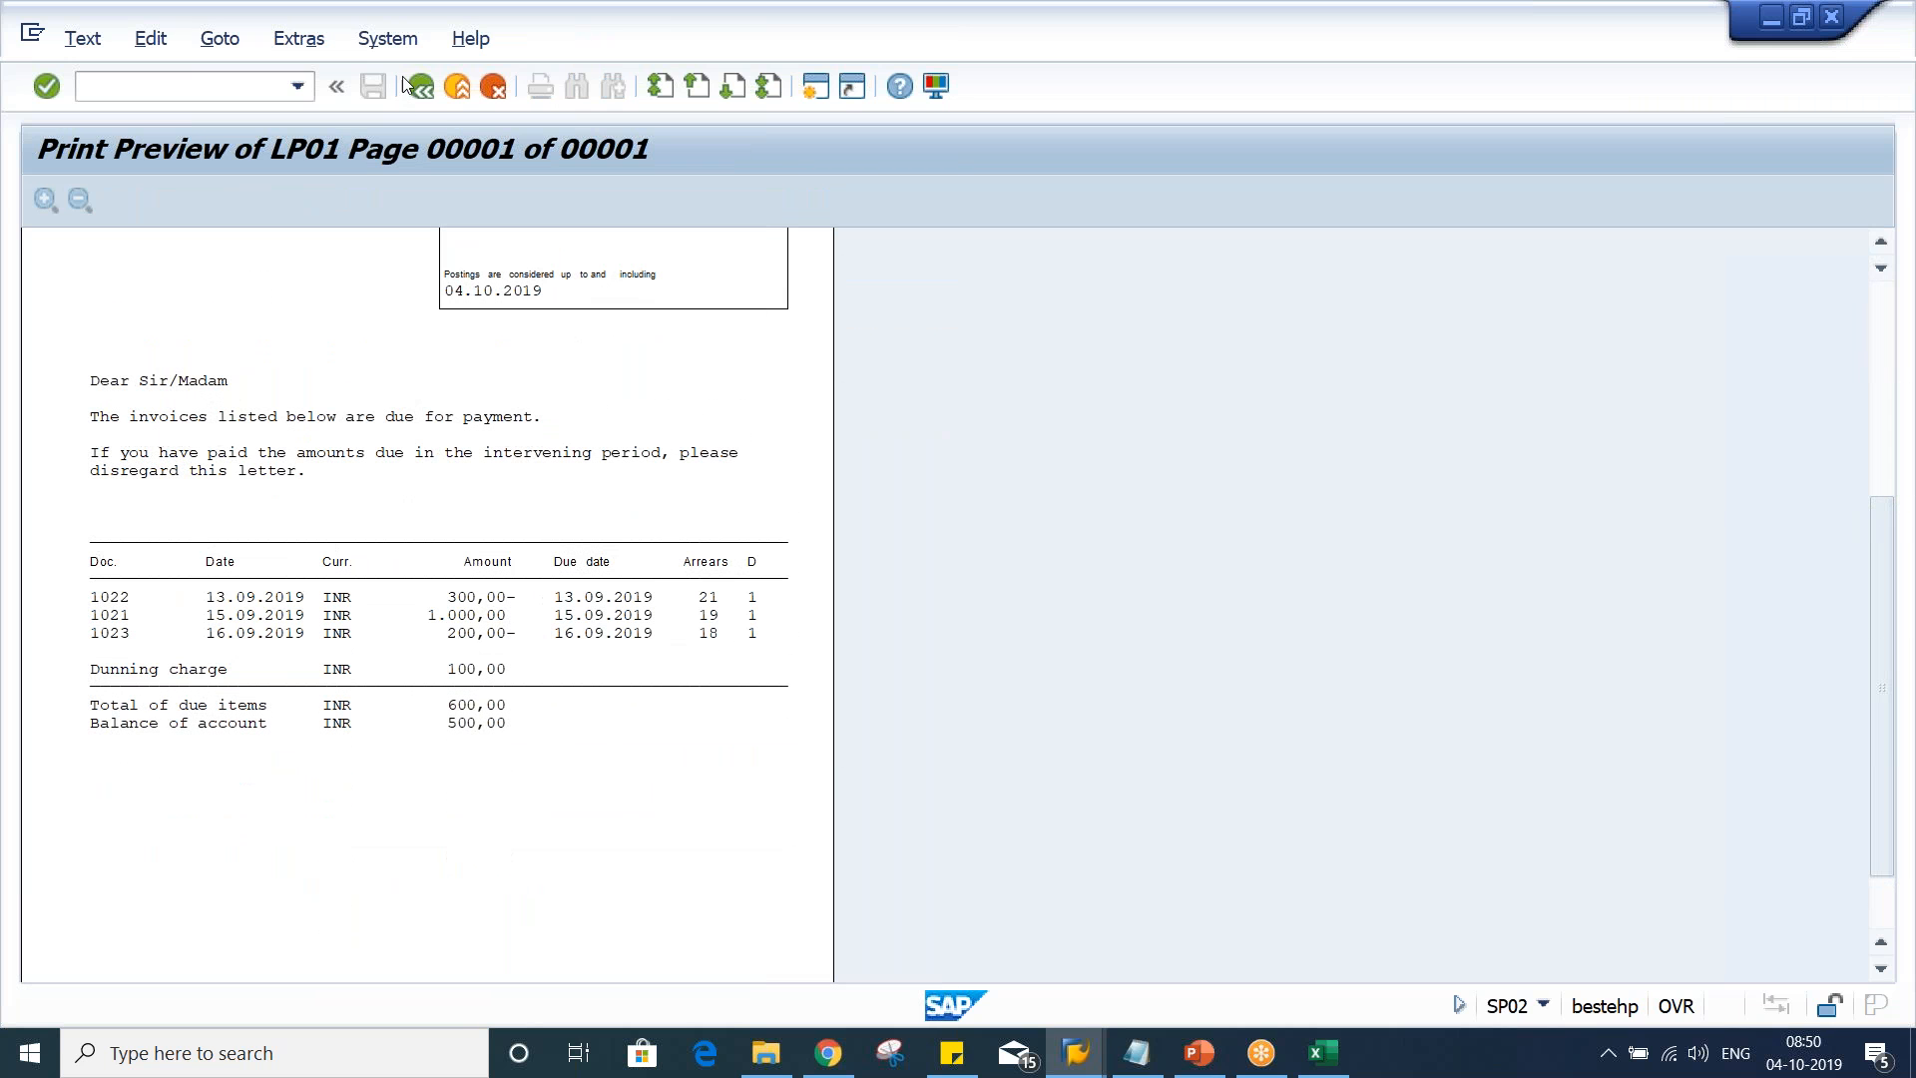
click(422, 87)
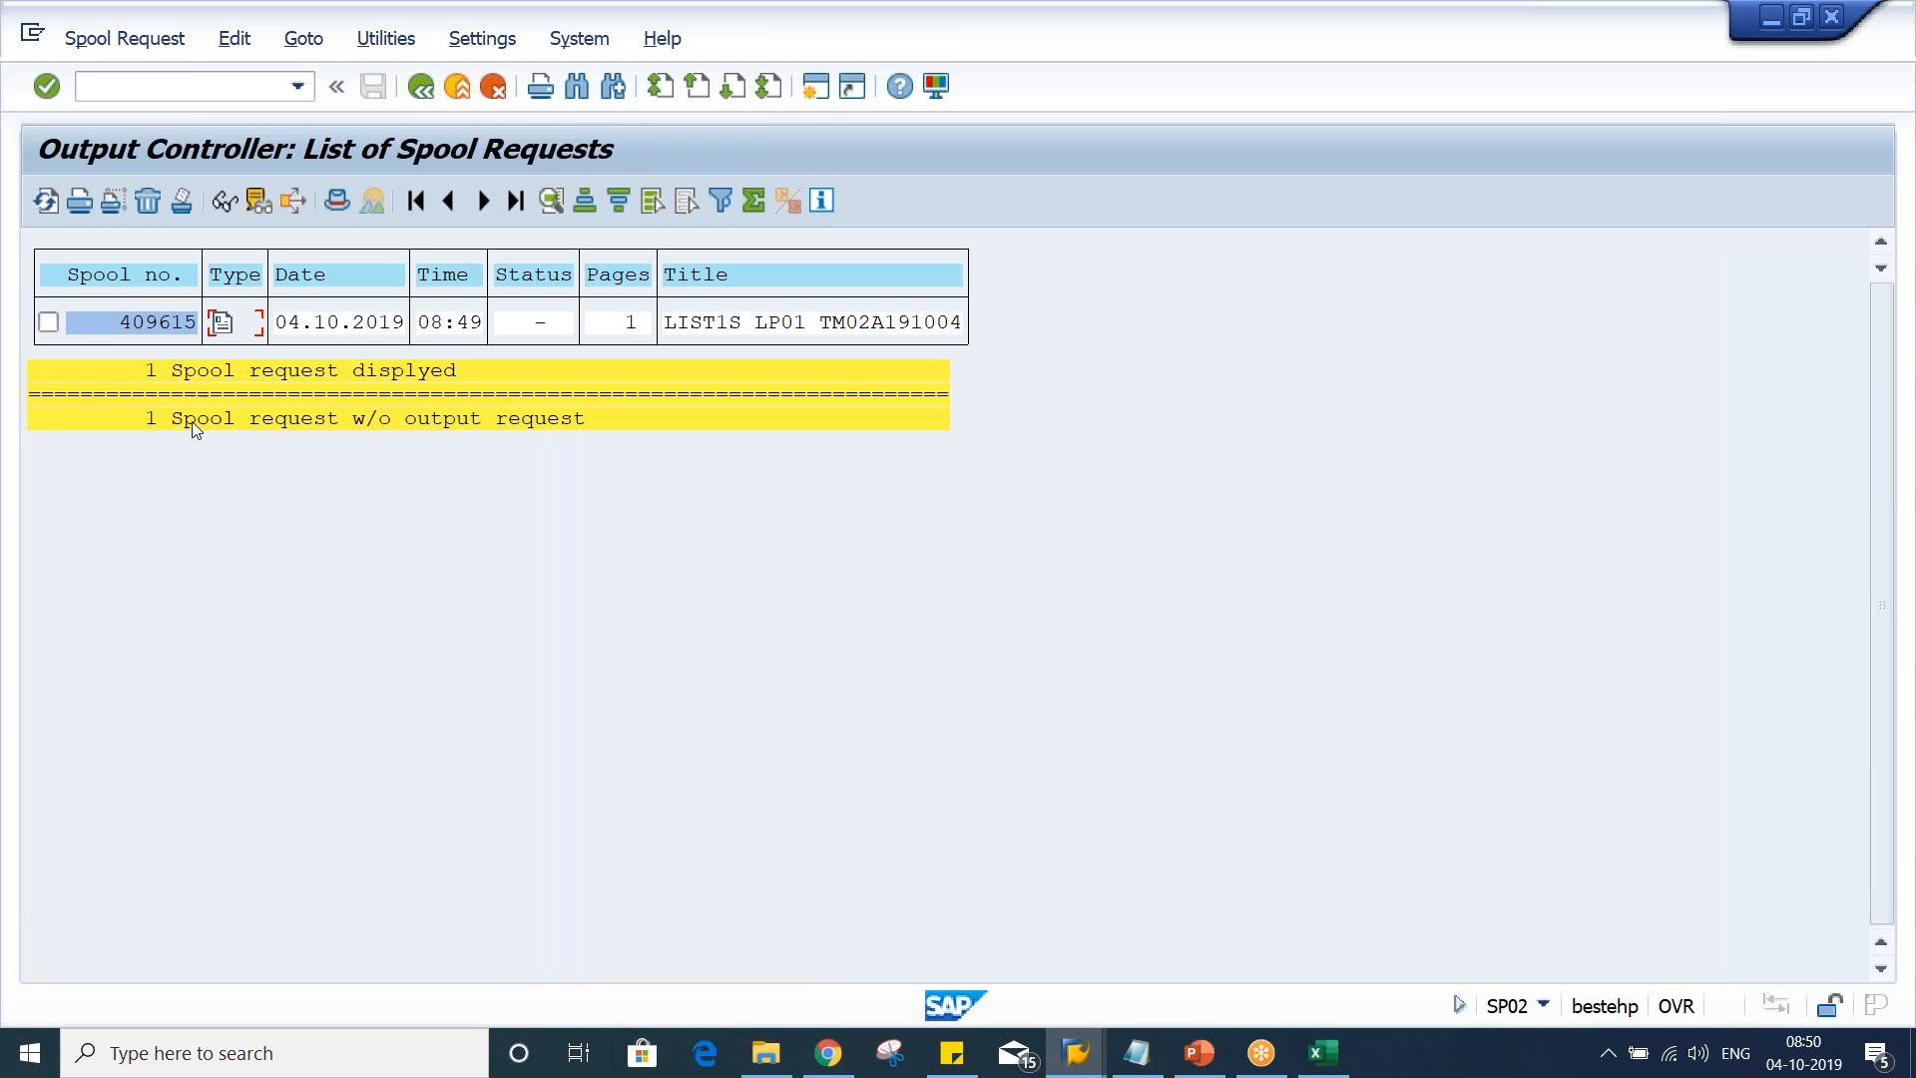
click(49, 322)
Open a new SAP session, copy the PDF conversion program name RSTXPDFT4 from the PowerPoint Dunning slide, and return to SAP
click(817, 89)
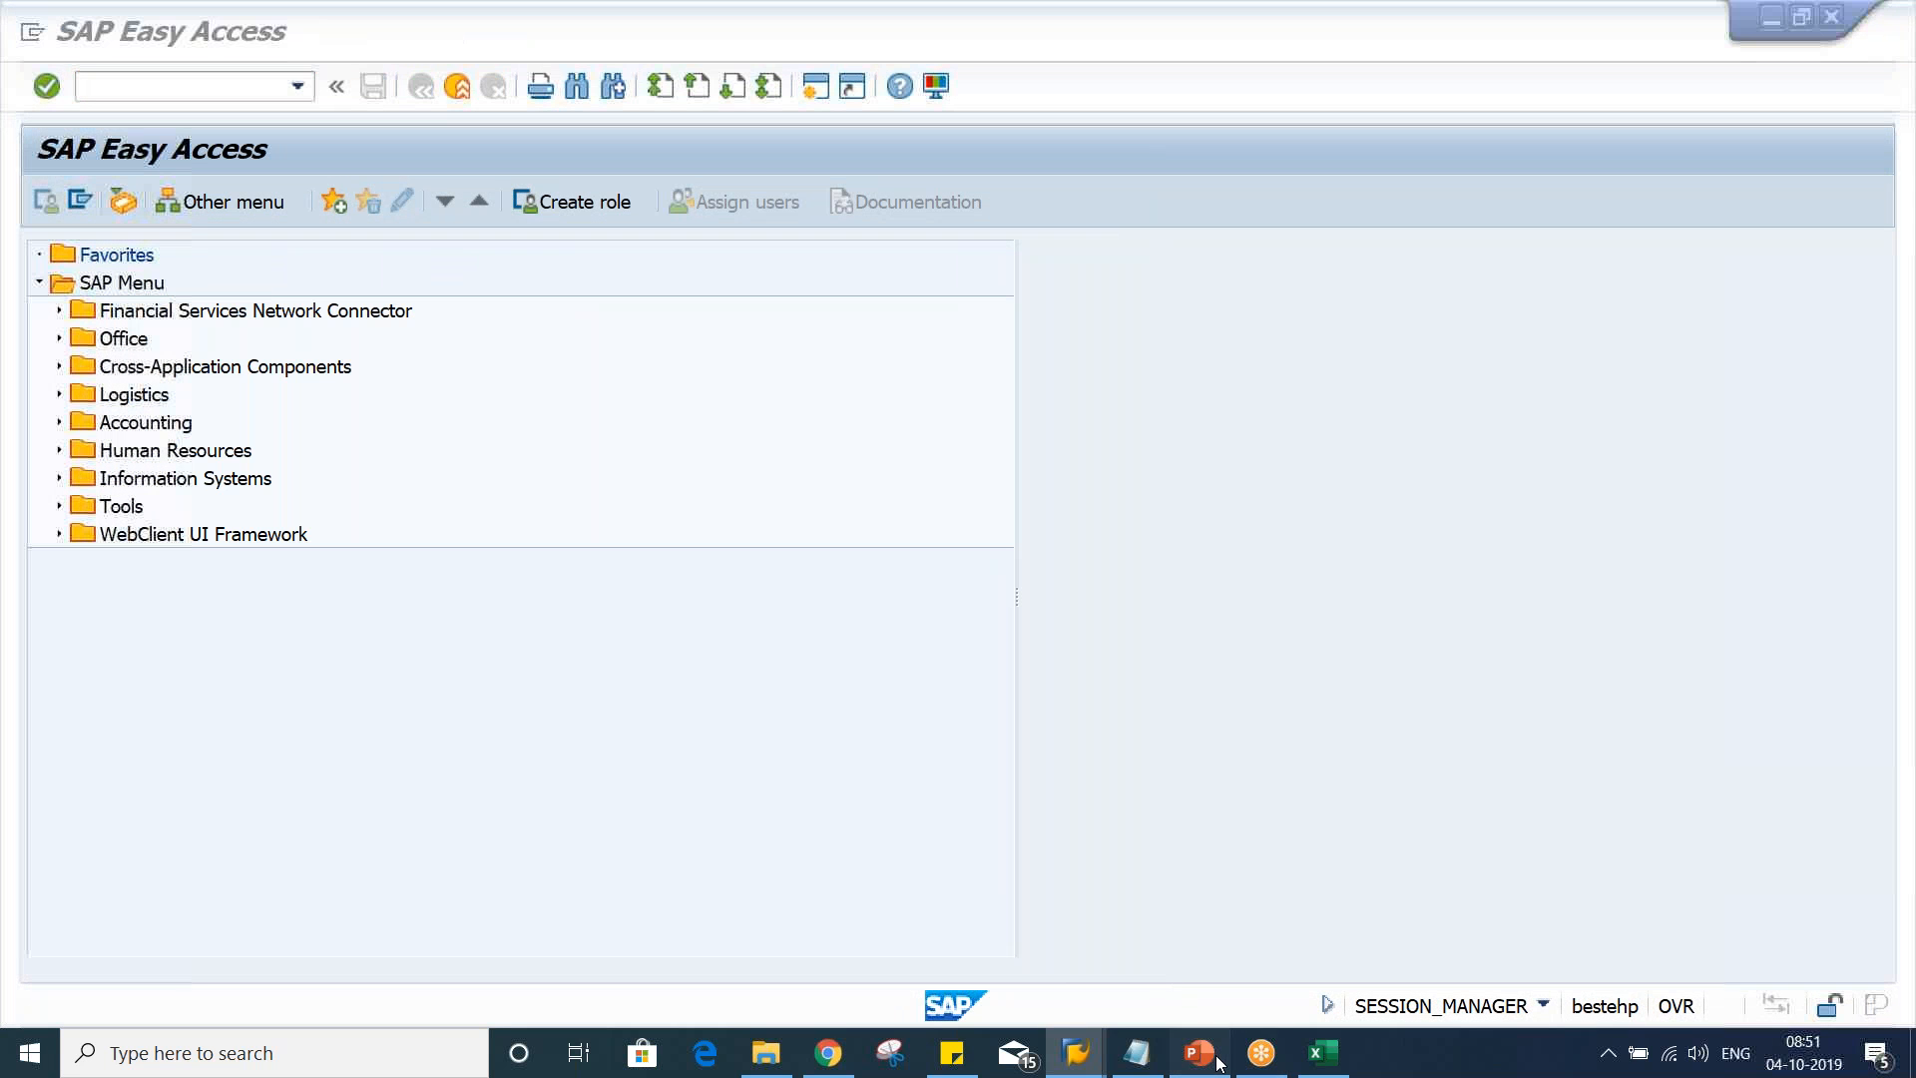
click(1200, 1056)
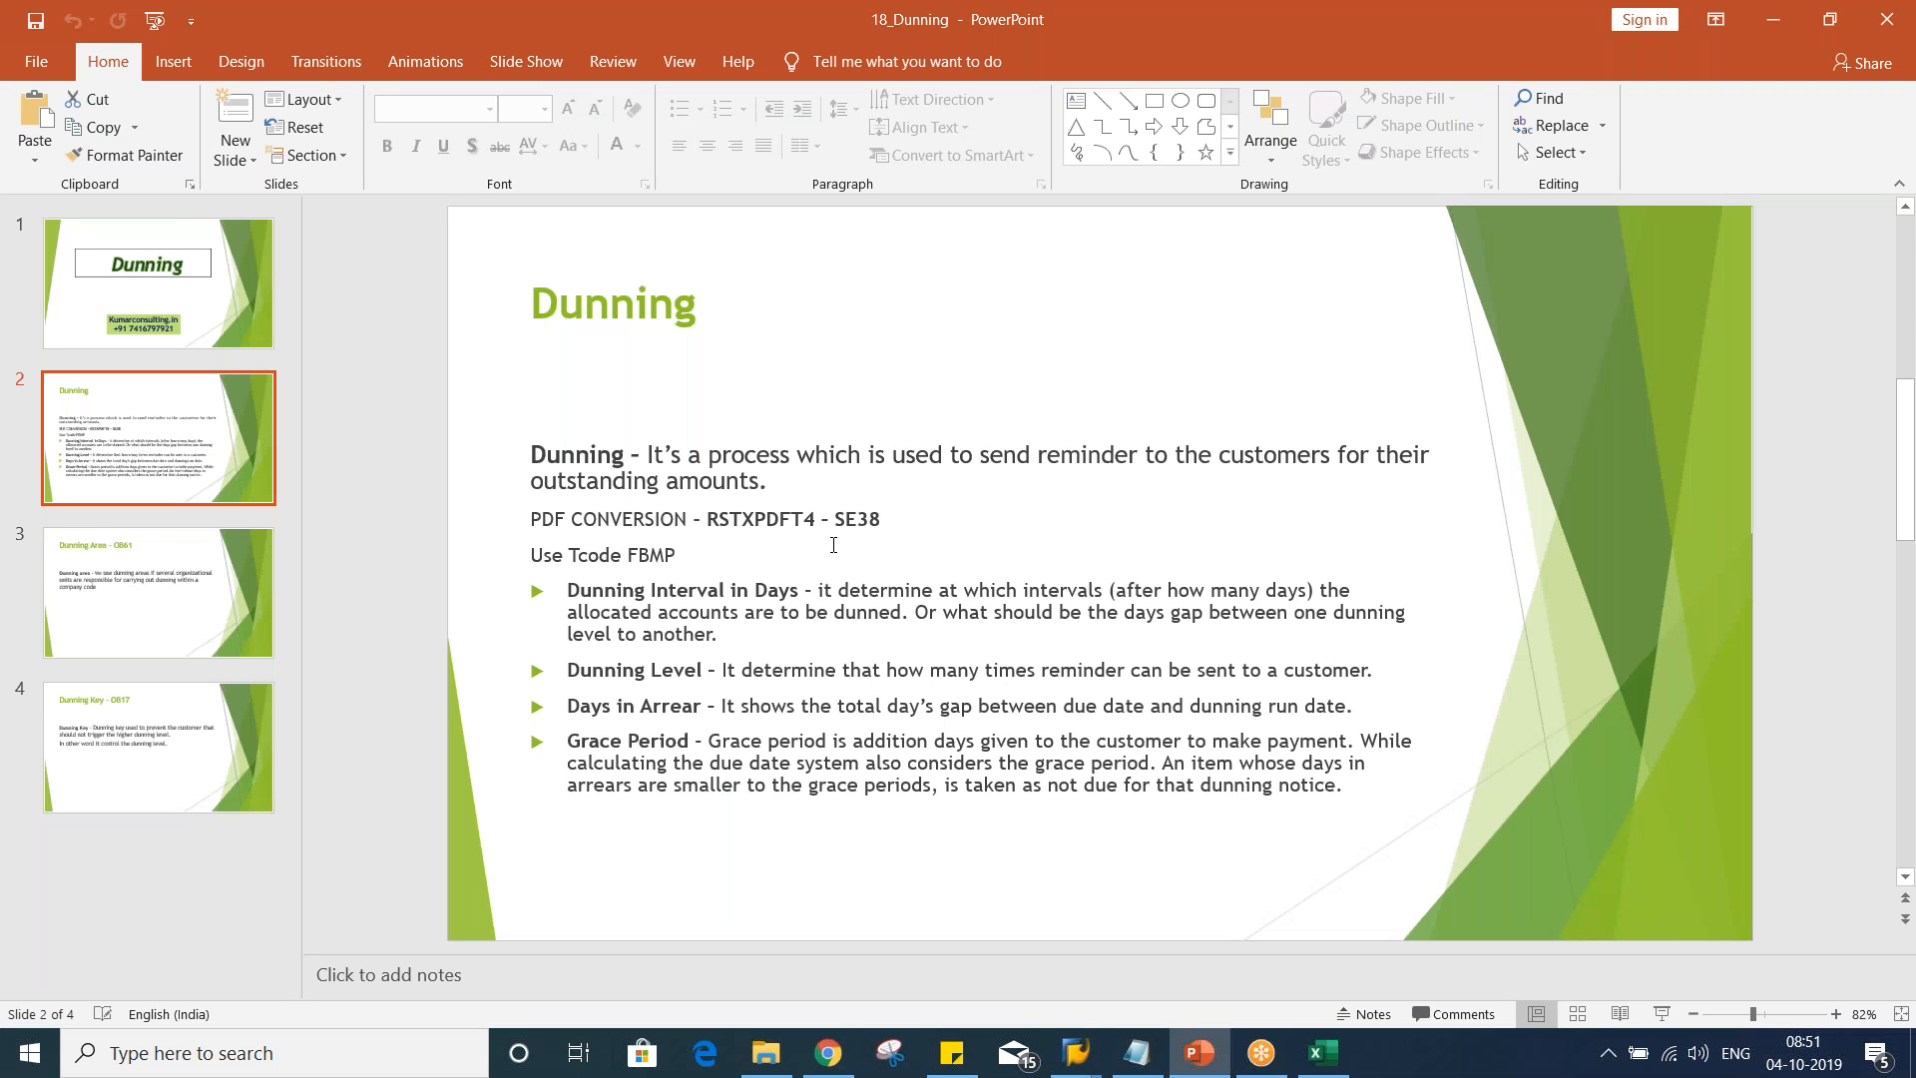
double_click(766, 512)
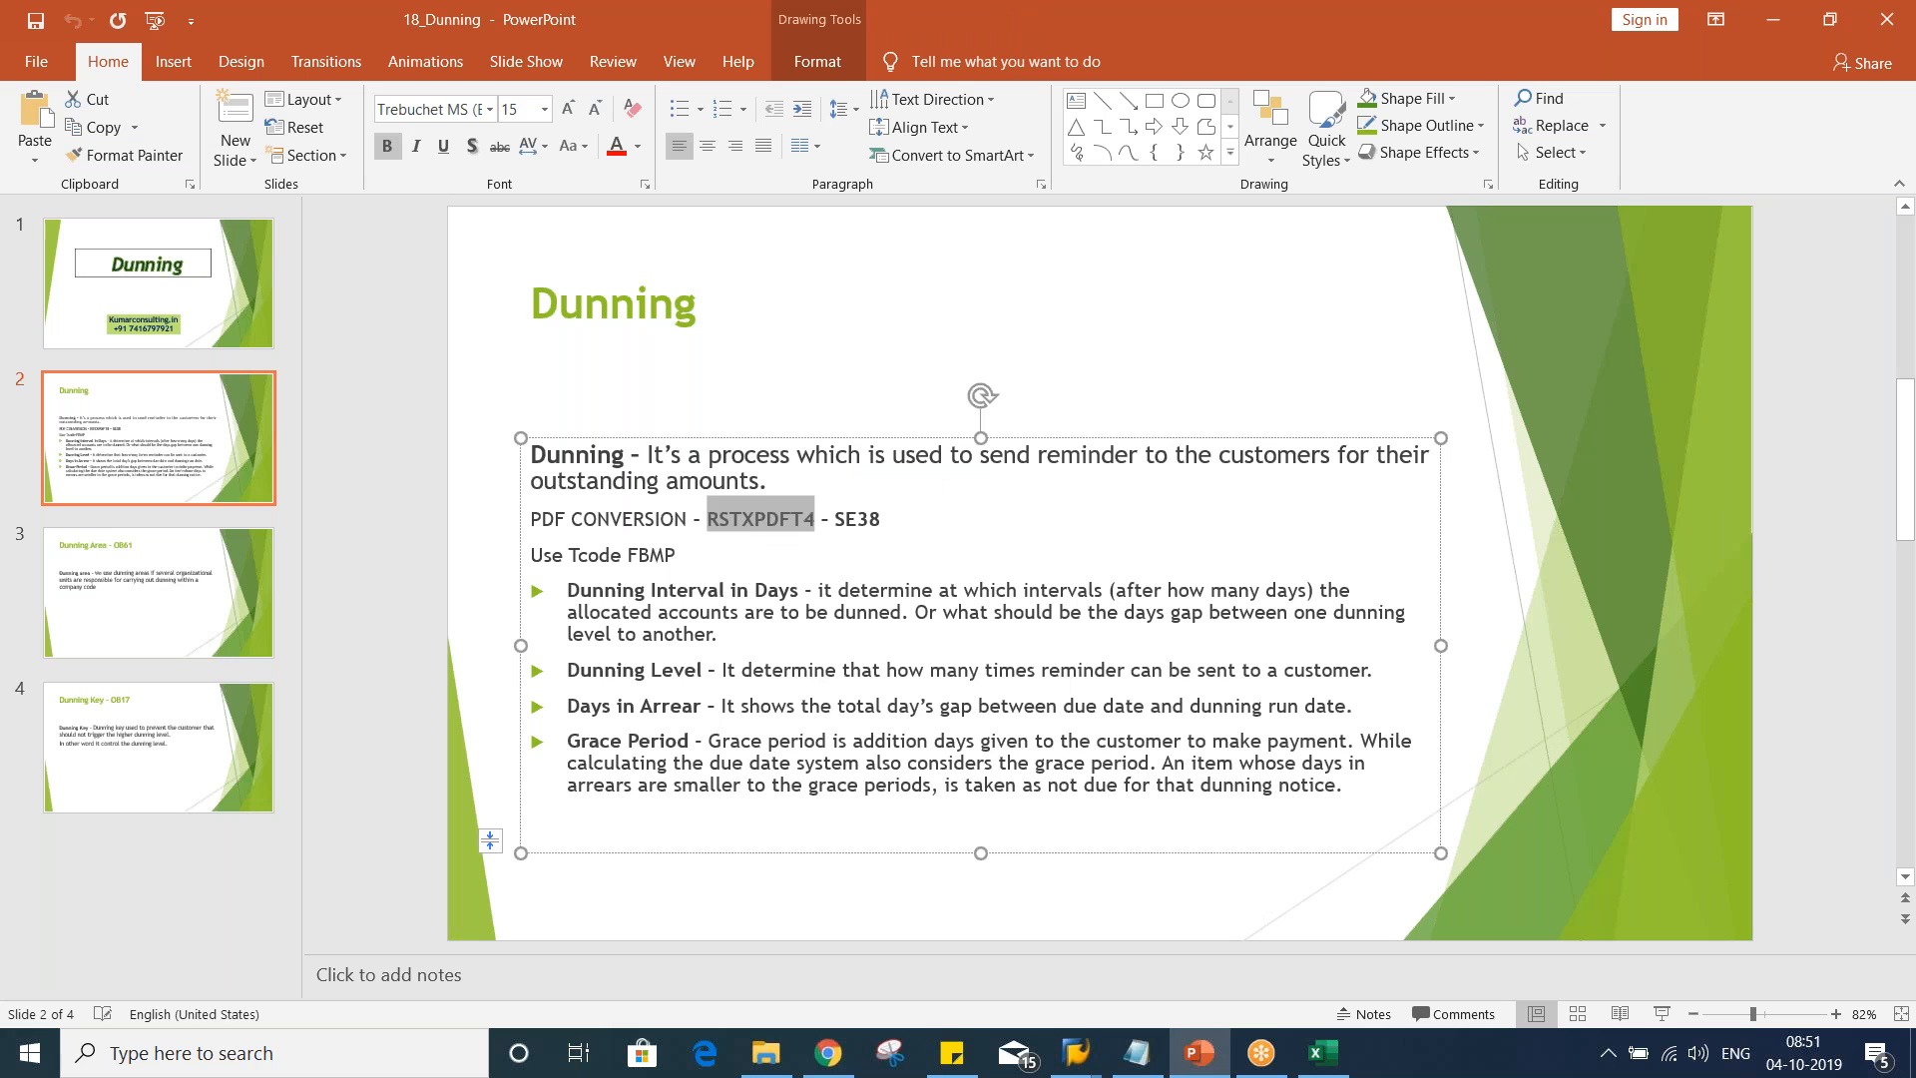
key(alt+Tab)
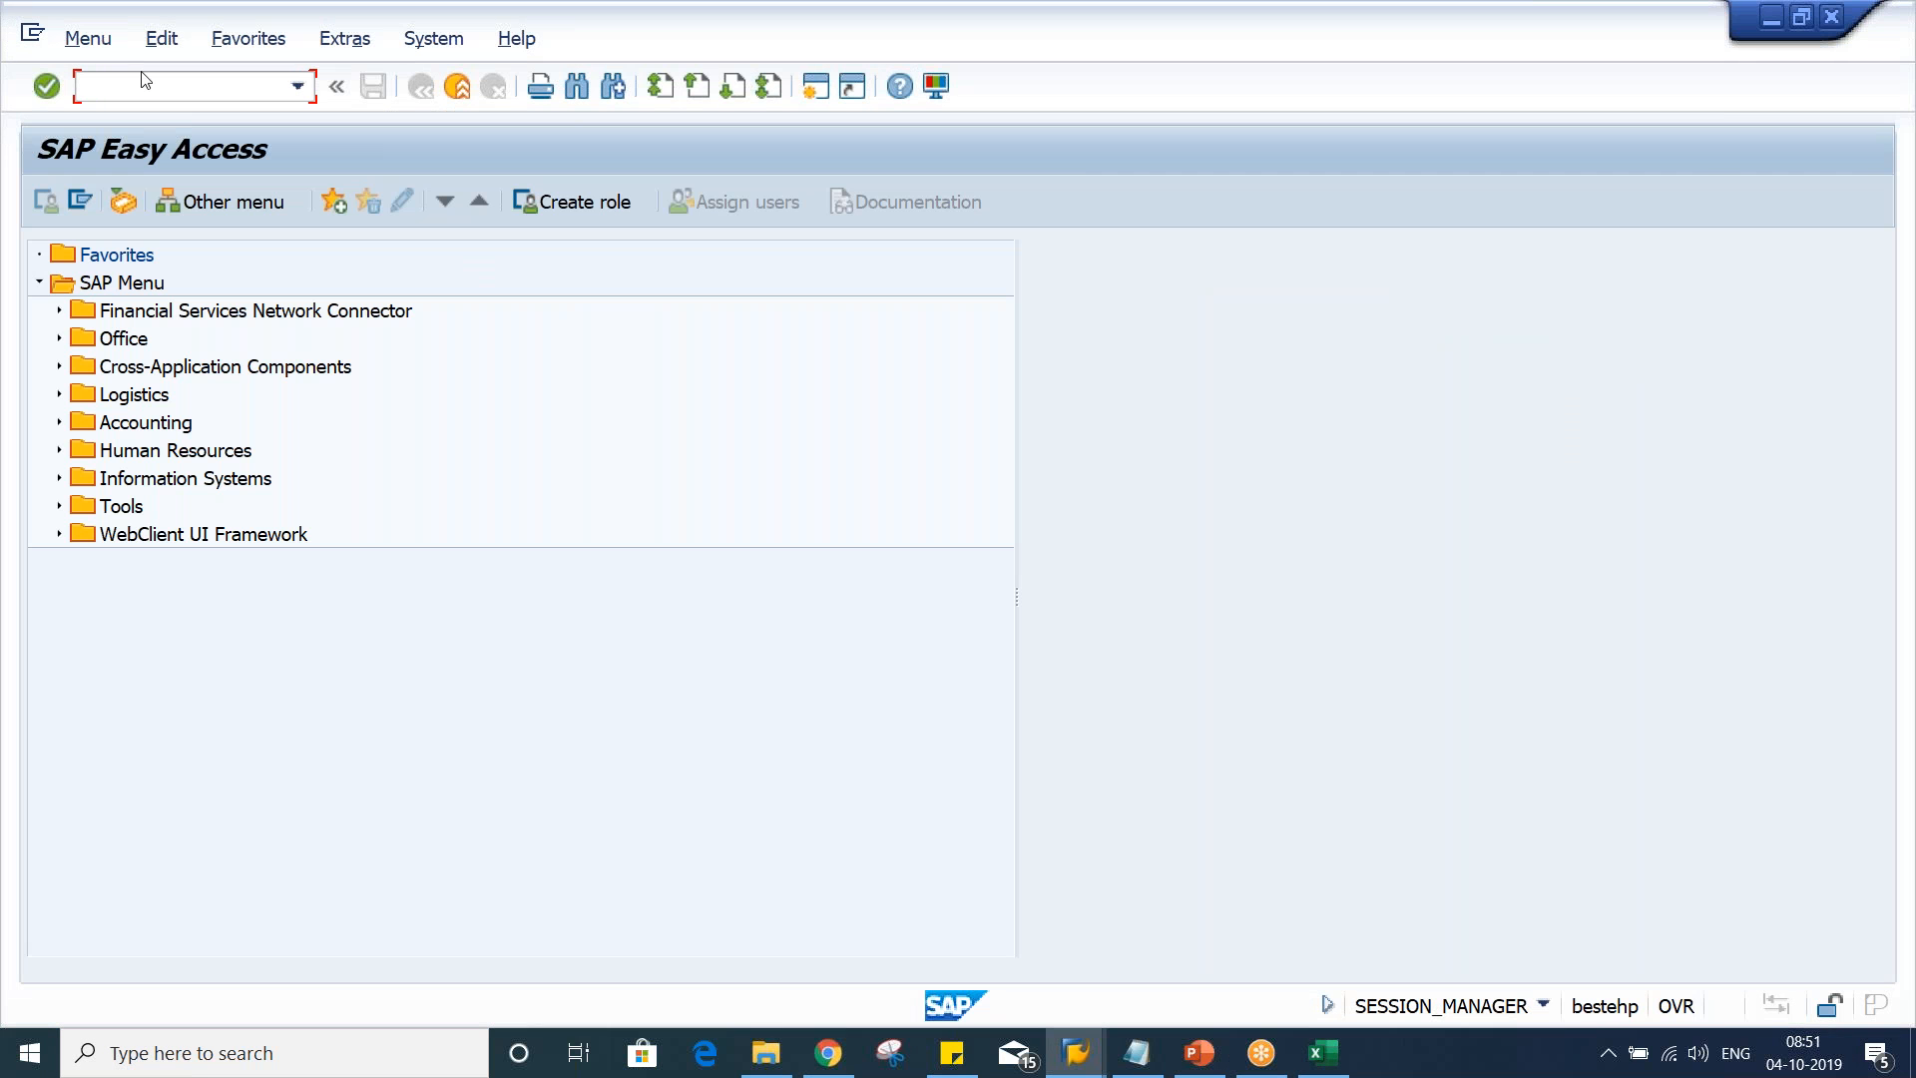
Execute program RSTXPDFT4 from the ABAP Editor in transaction SE38
text(SE38)
key(Return)
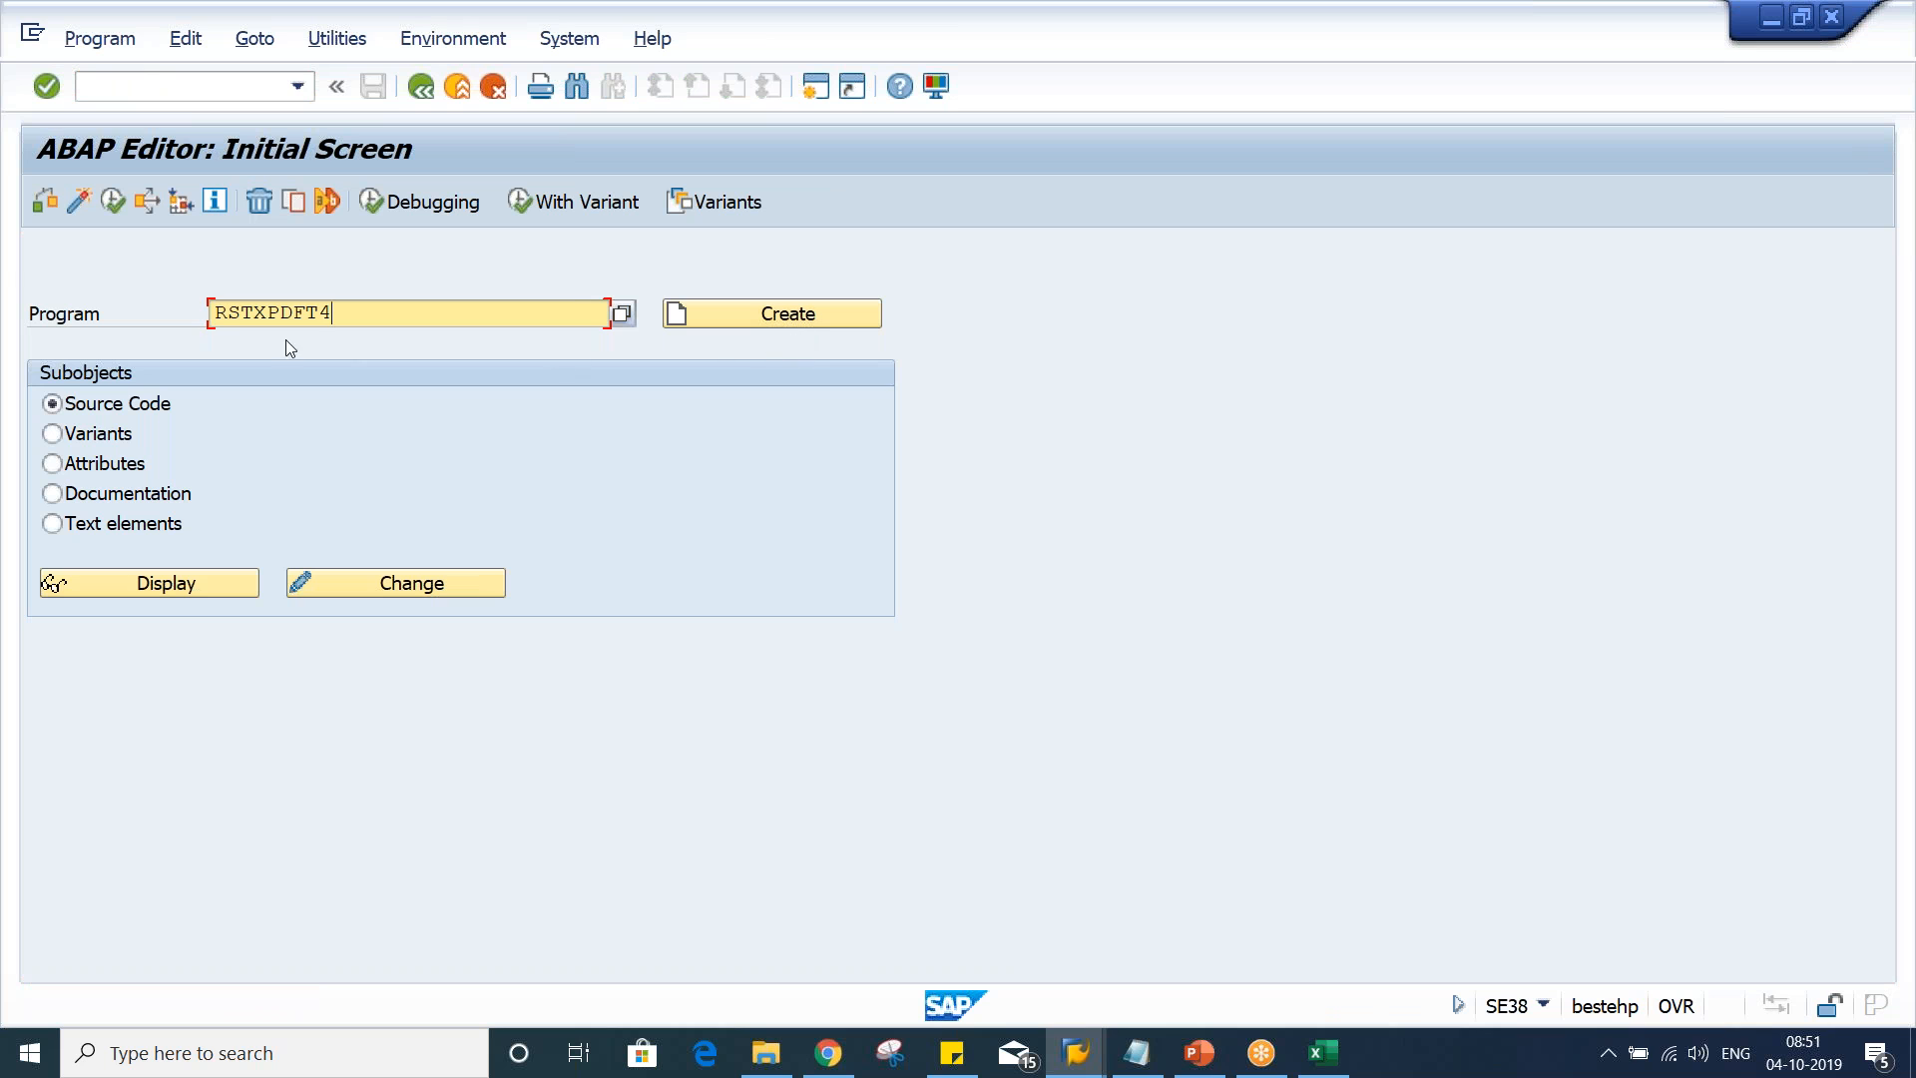
click(113, 202)
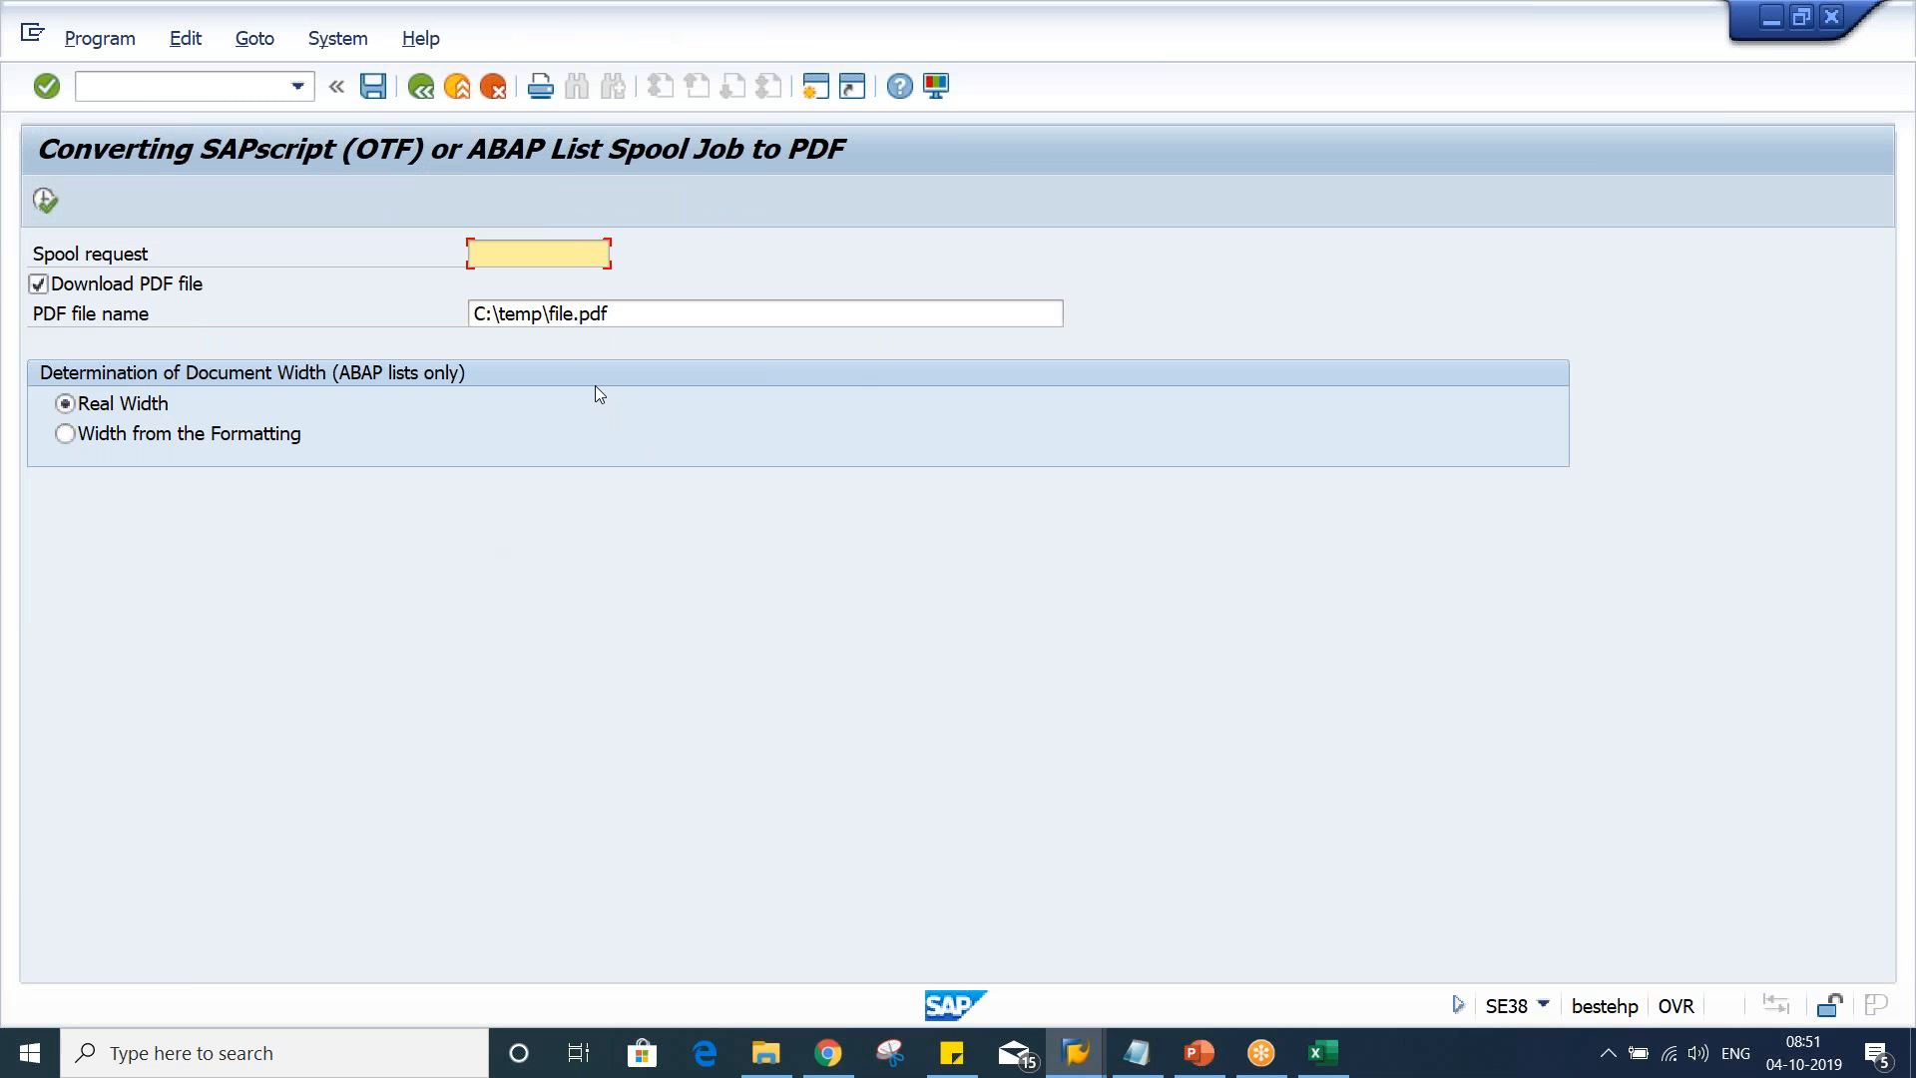
Copy spool number 409615 from the SP02 spool request list into the PDF conversion program's spool request field
key(alt+Tab)
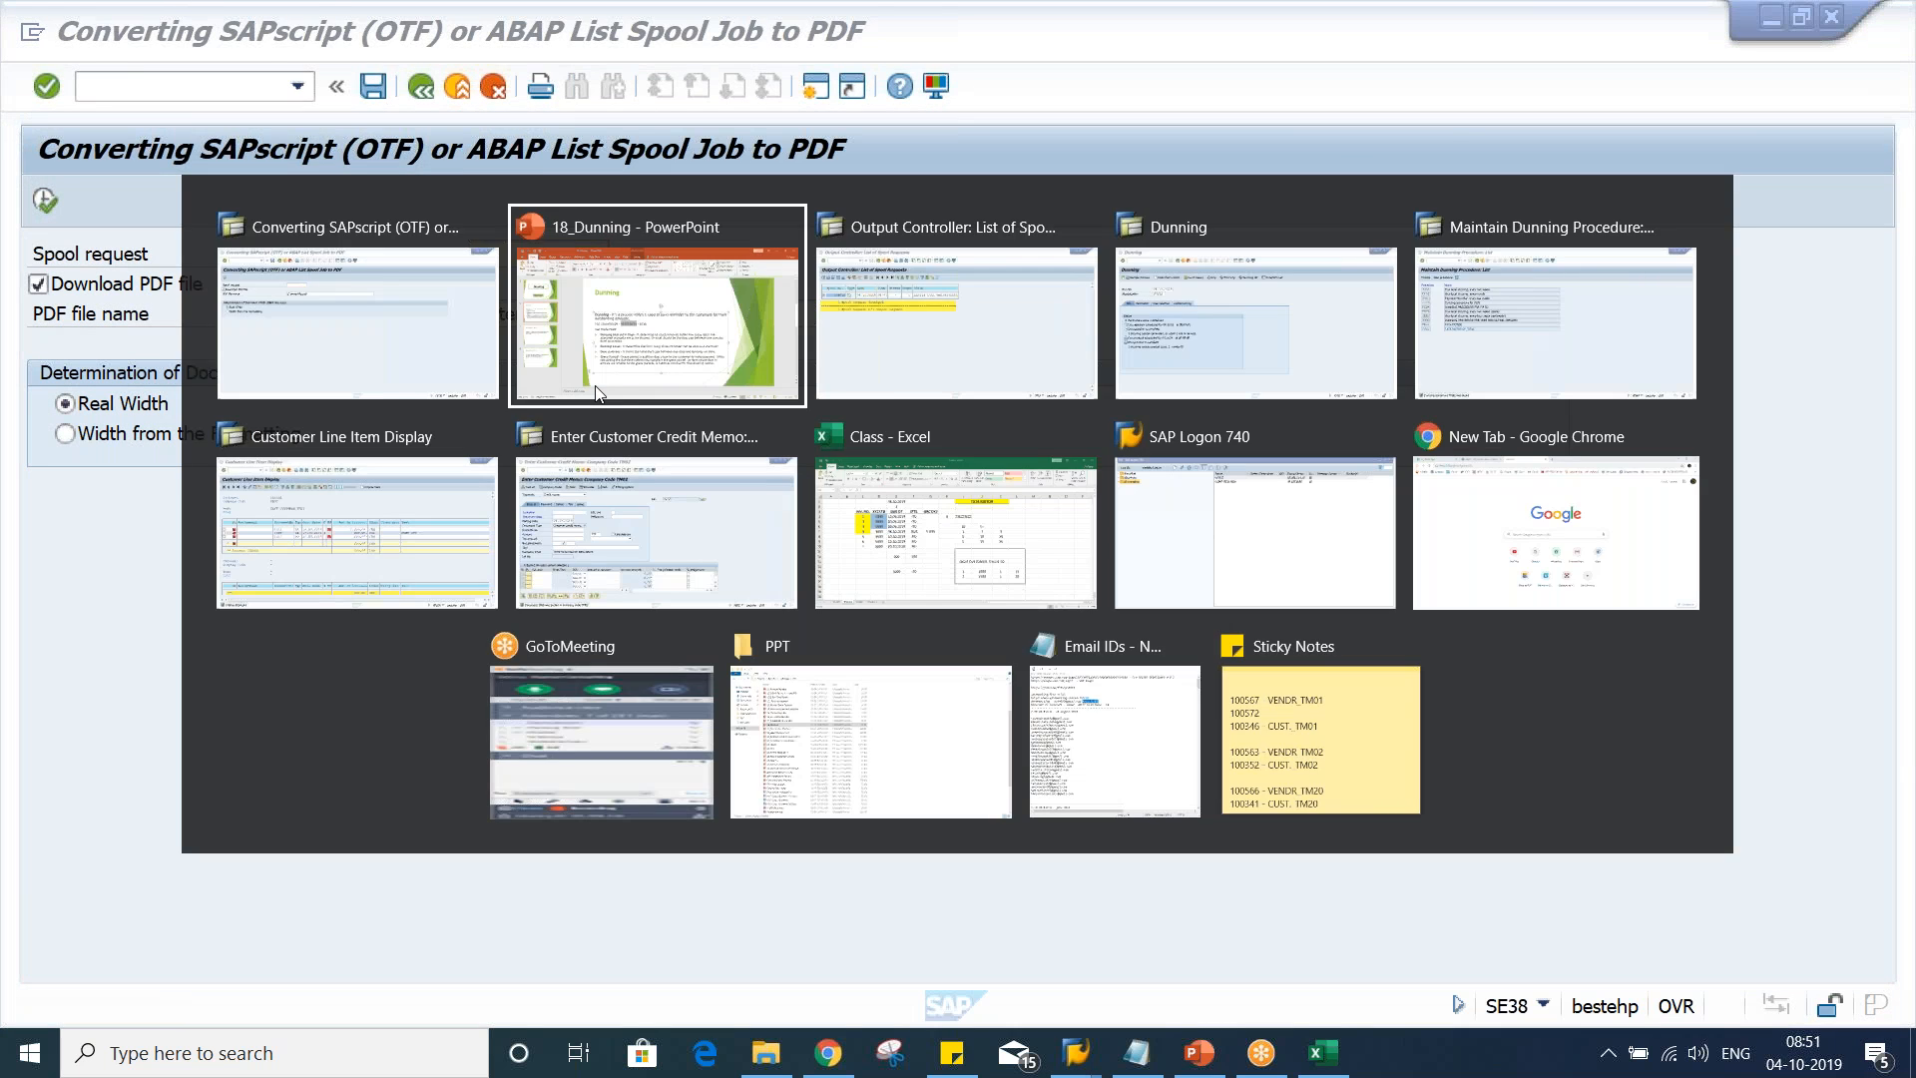
key(Escape)
click(505, 254)
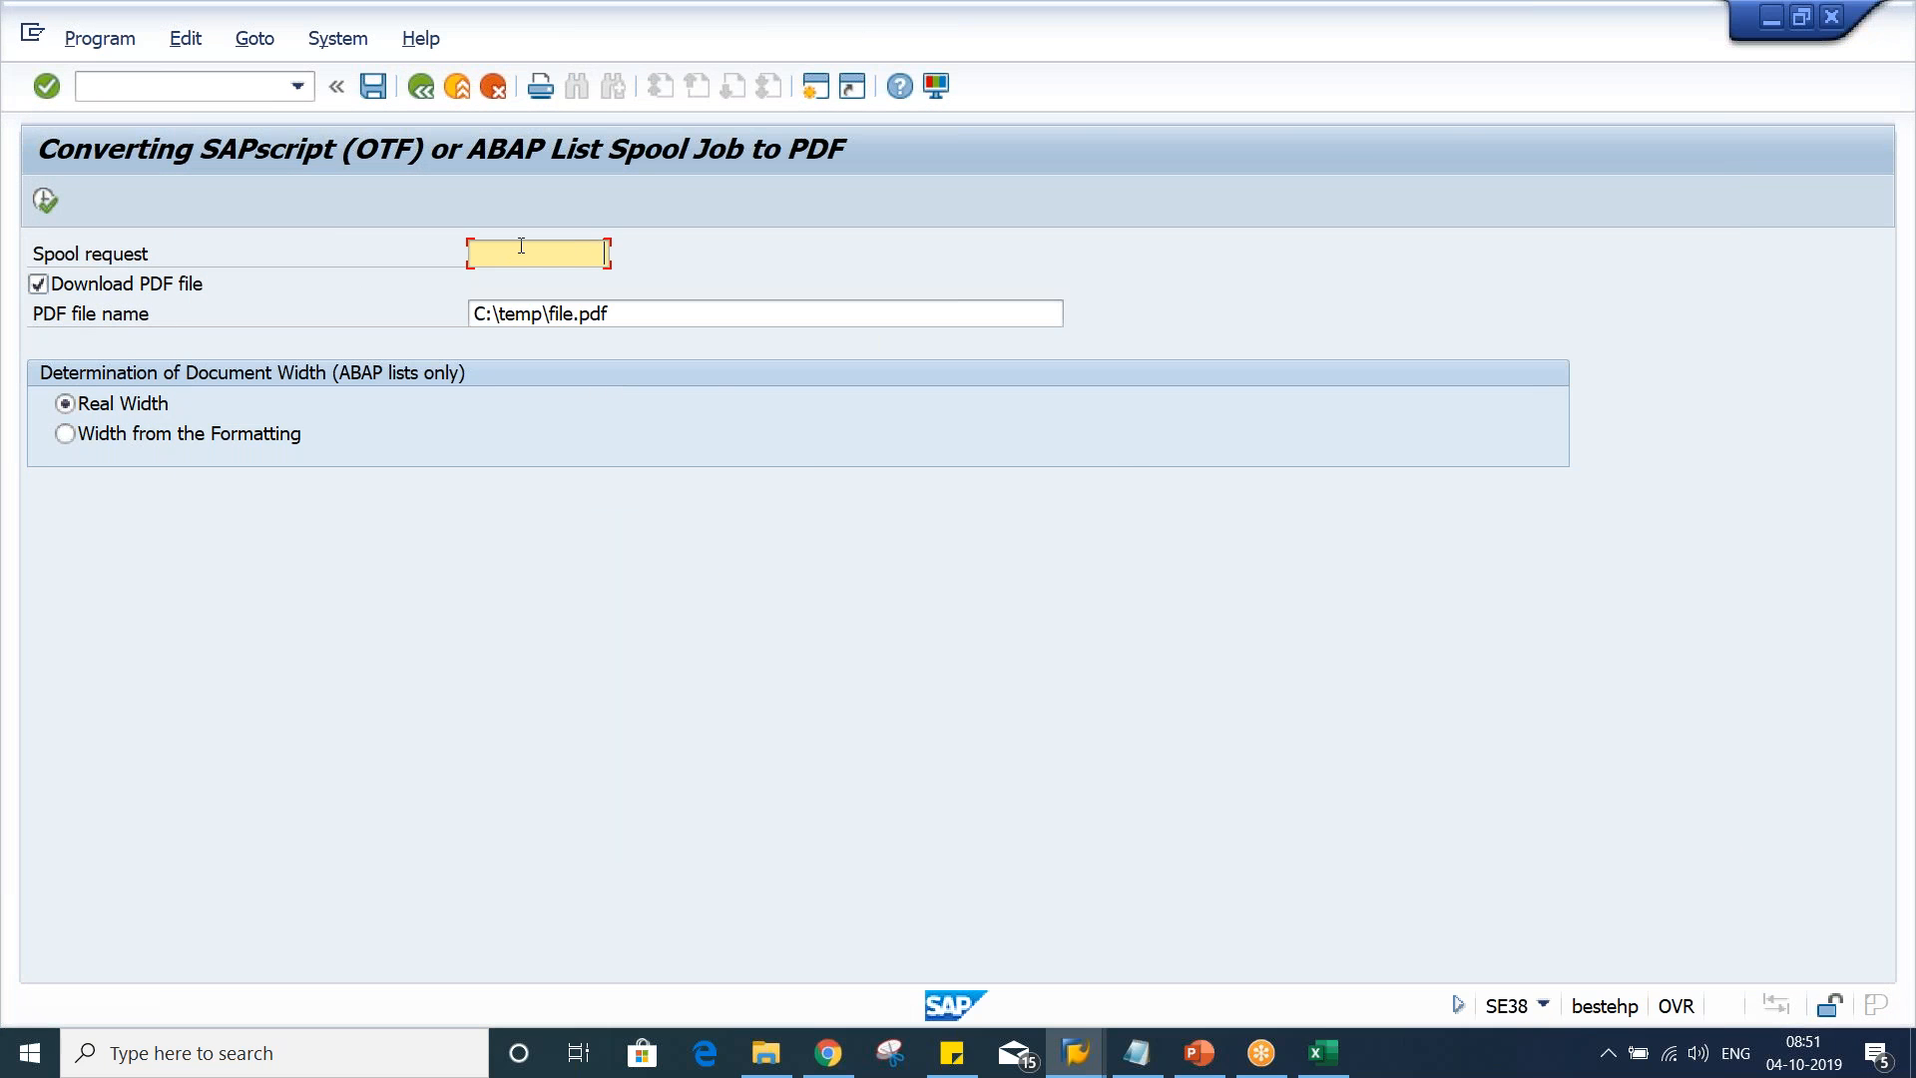
key(alt+Tab)
key(Tab)
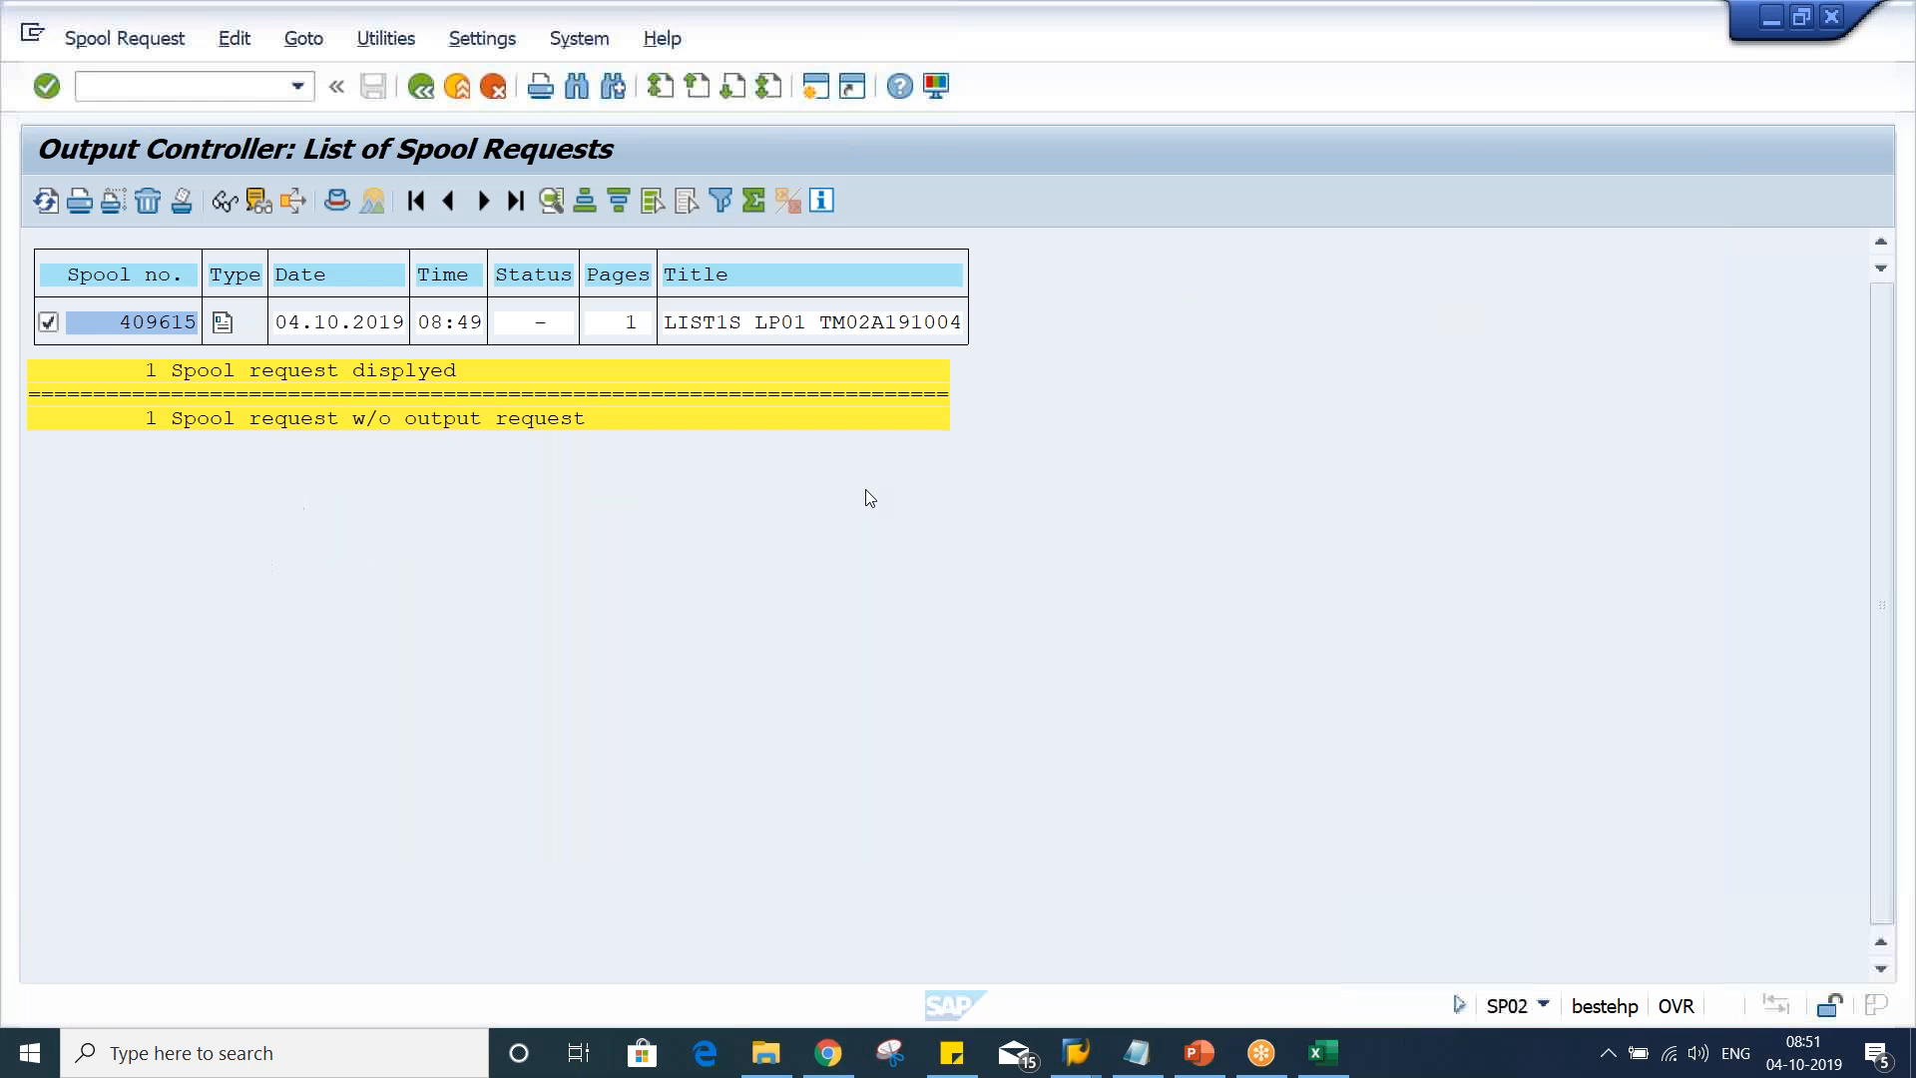
click(112, 324)
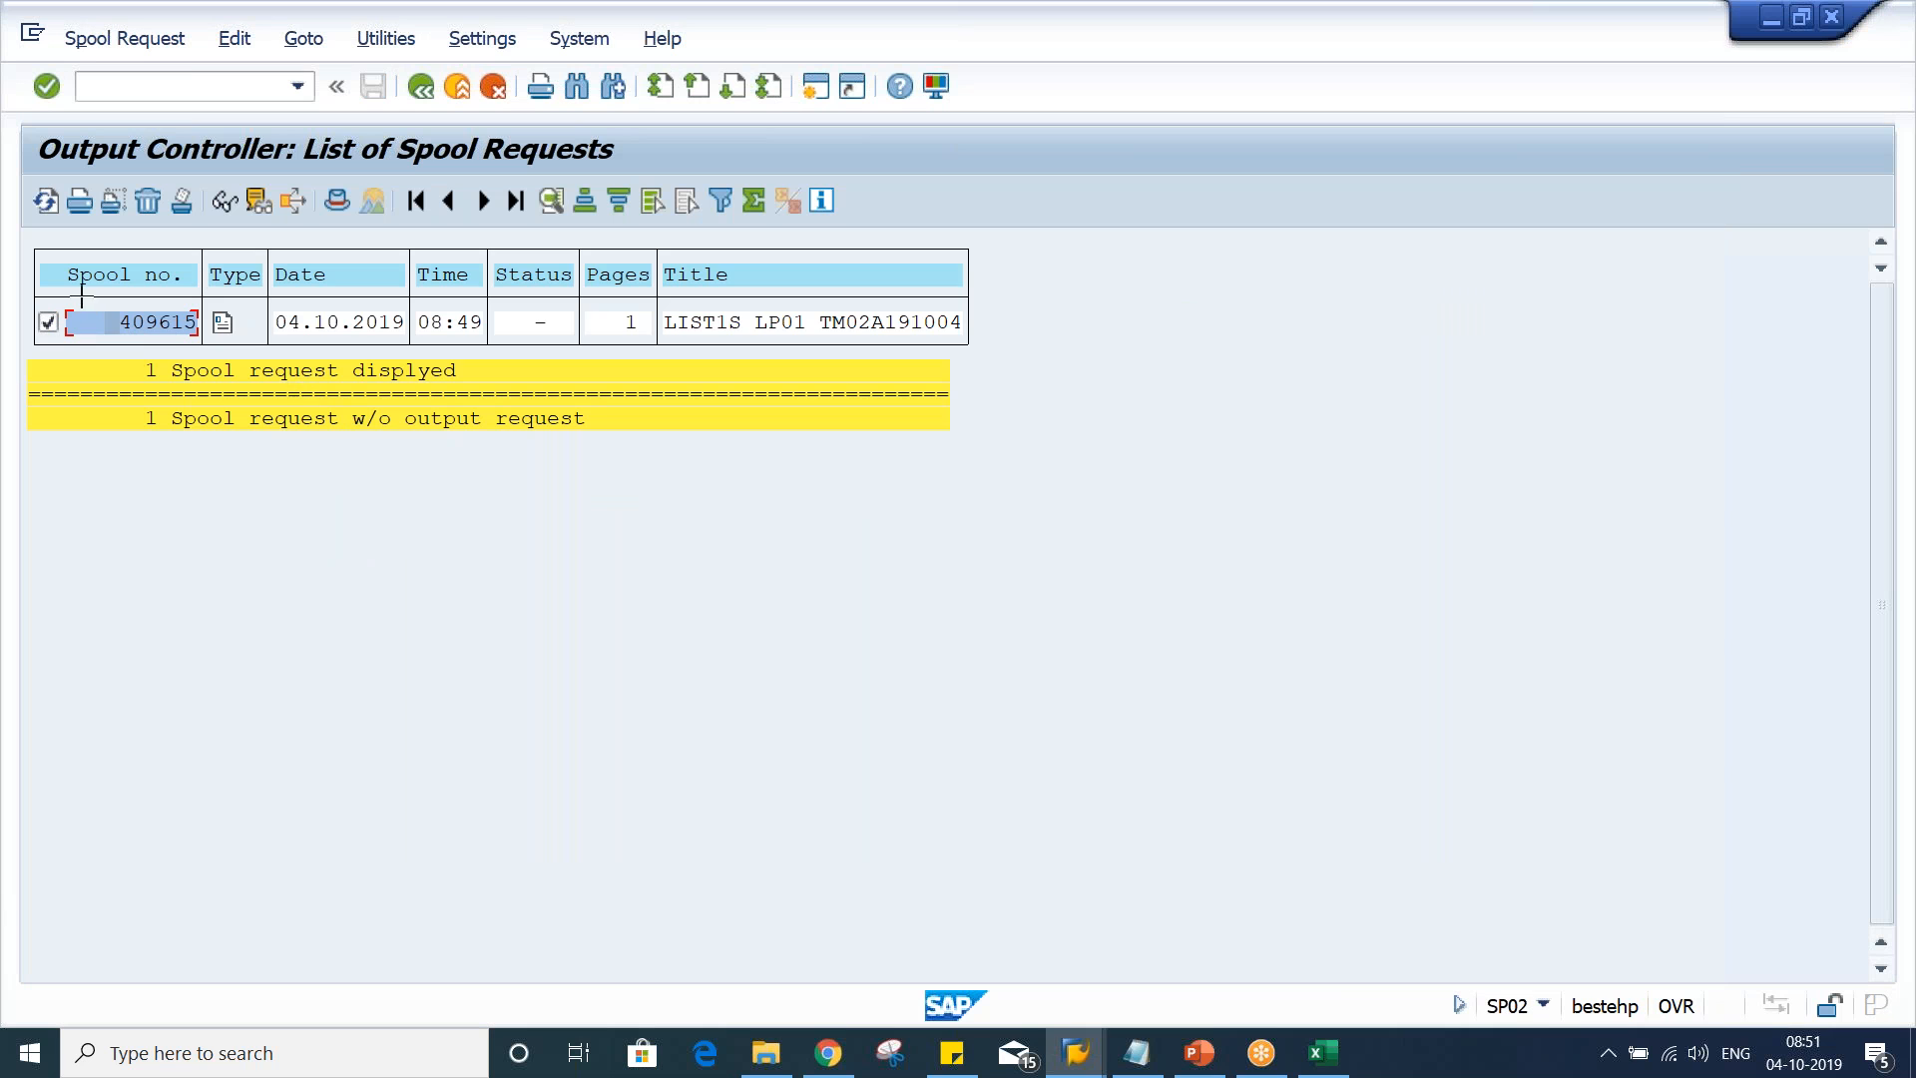
key(ctrl+y)
drag(117, 314, 212, 351)
key(ctrl+c)
key(alt+Tab)
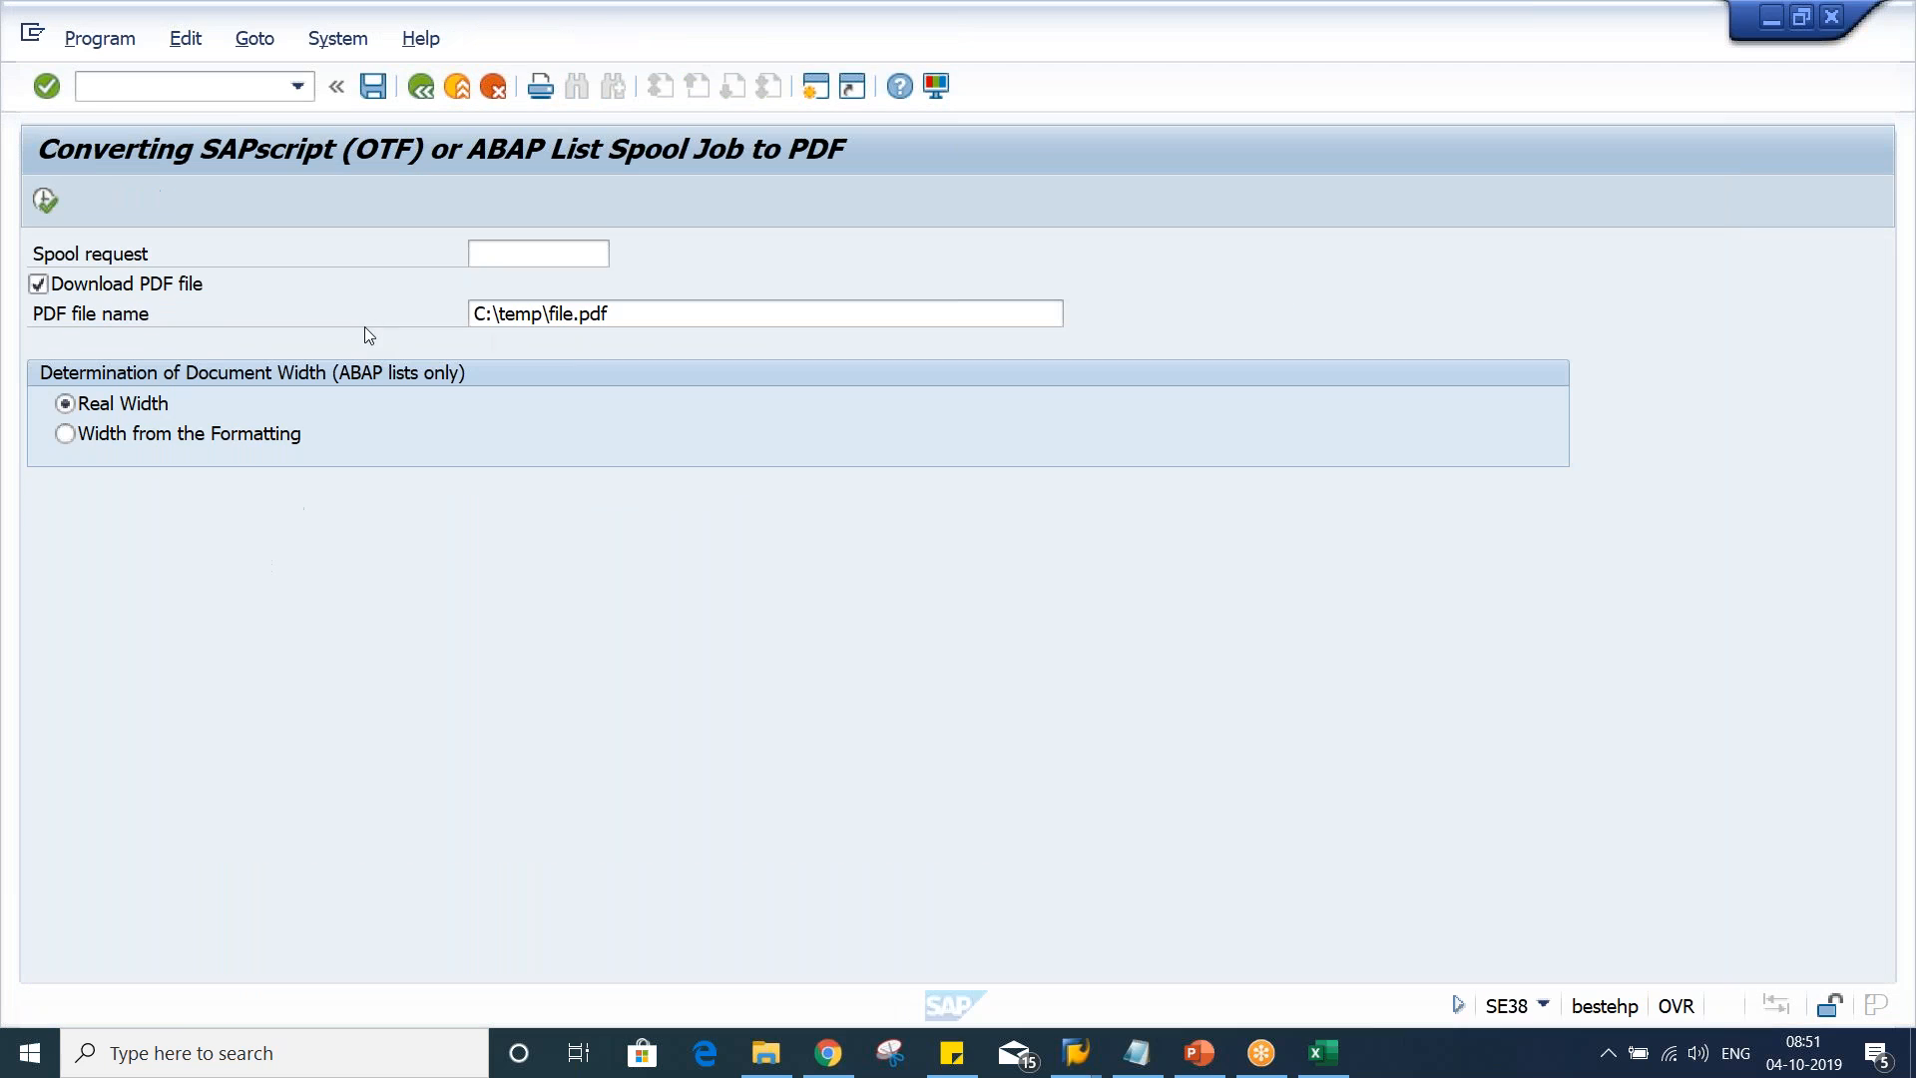
click(500, 251)
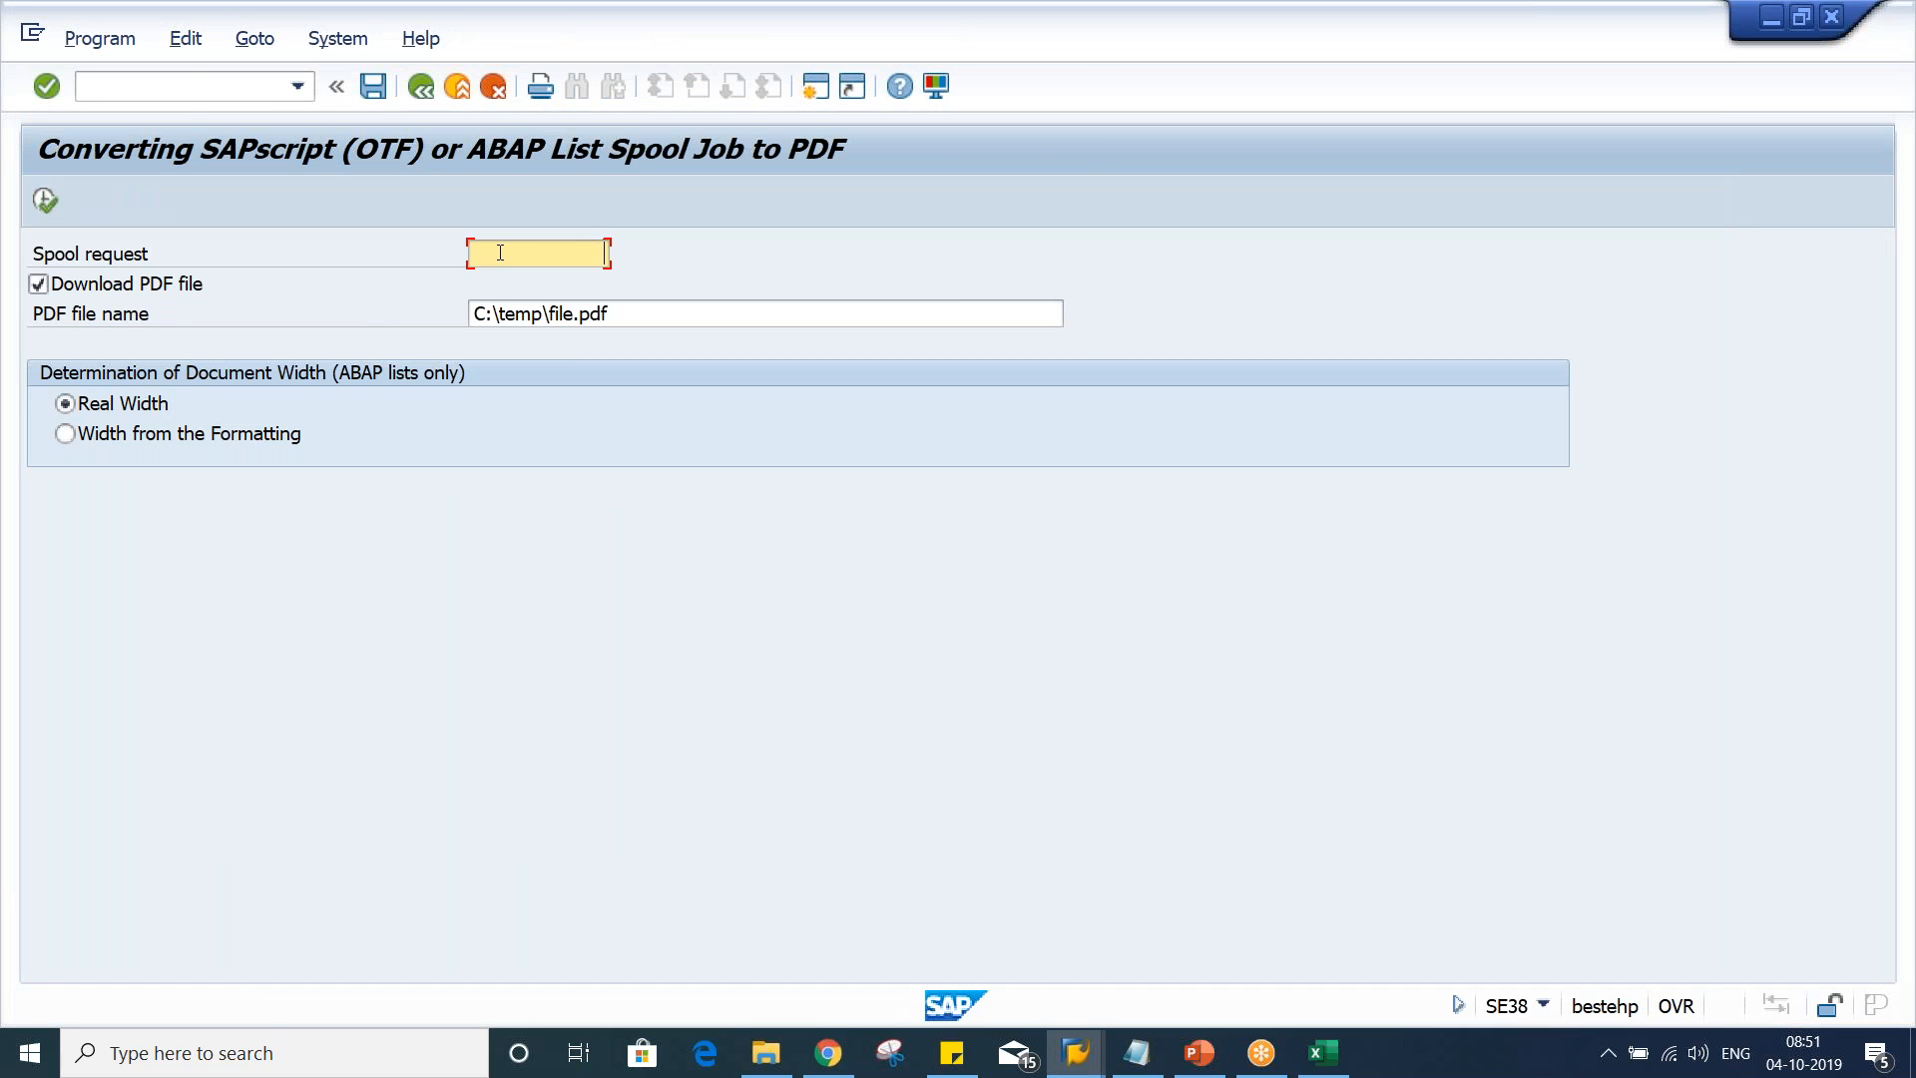
key(ctrl+v)
Execute the PDF conversion, save the file to the Desktop as DUNNING PDF, and allow SAP to create it
click(46, 200)
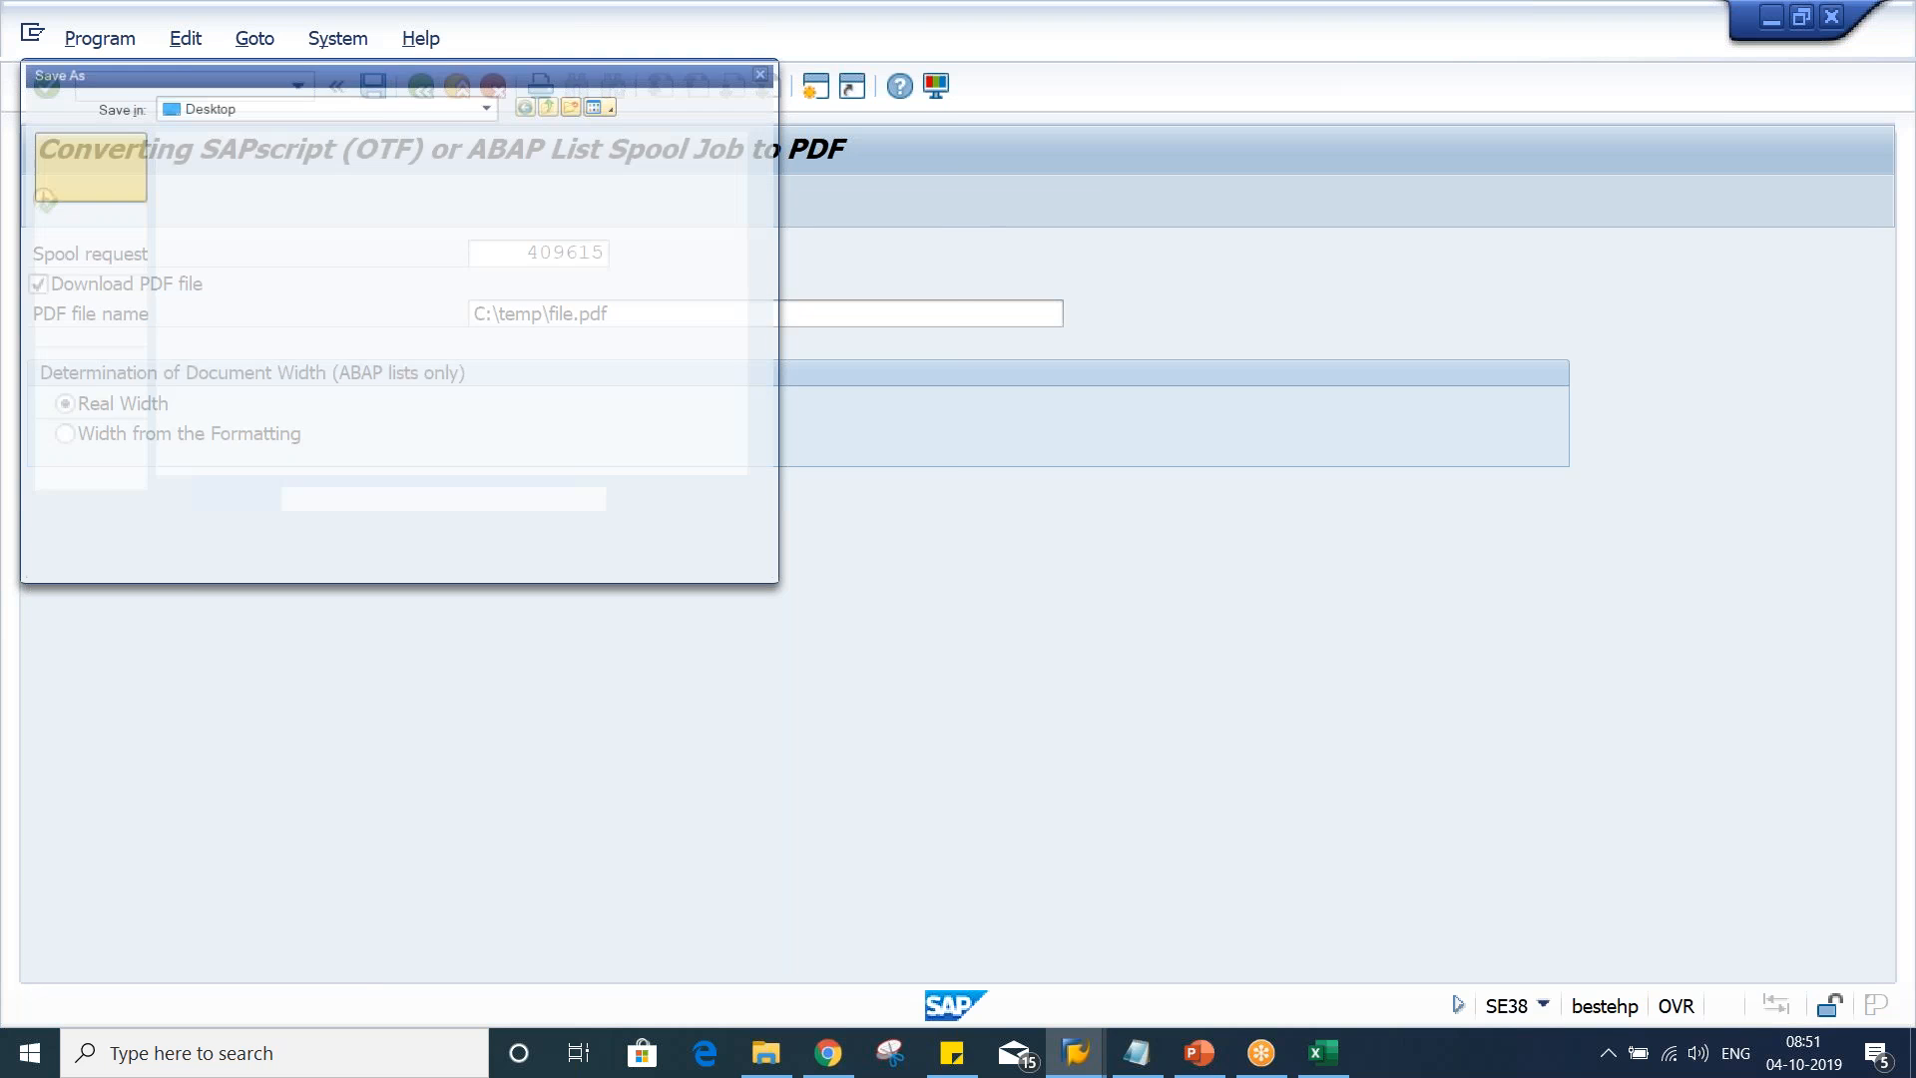
double_click(338, 513)
text(DUNNING P)
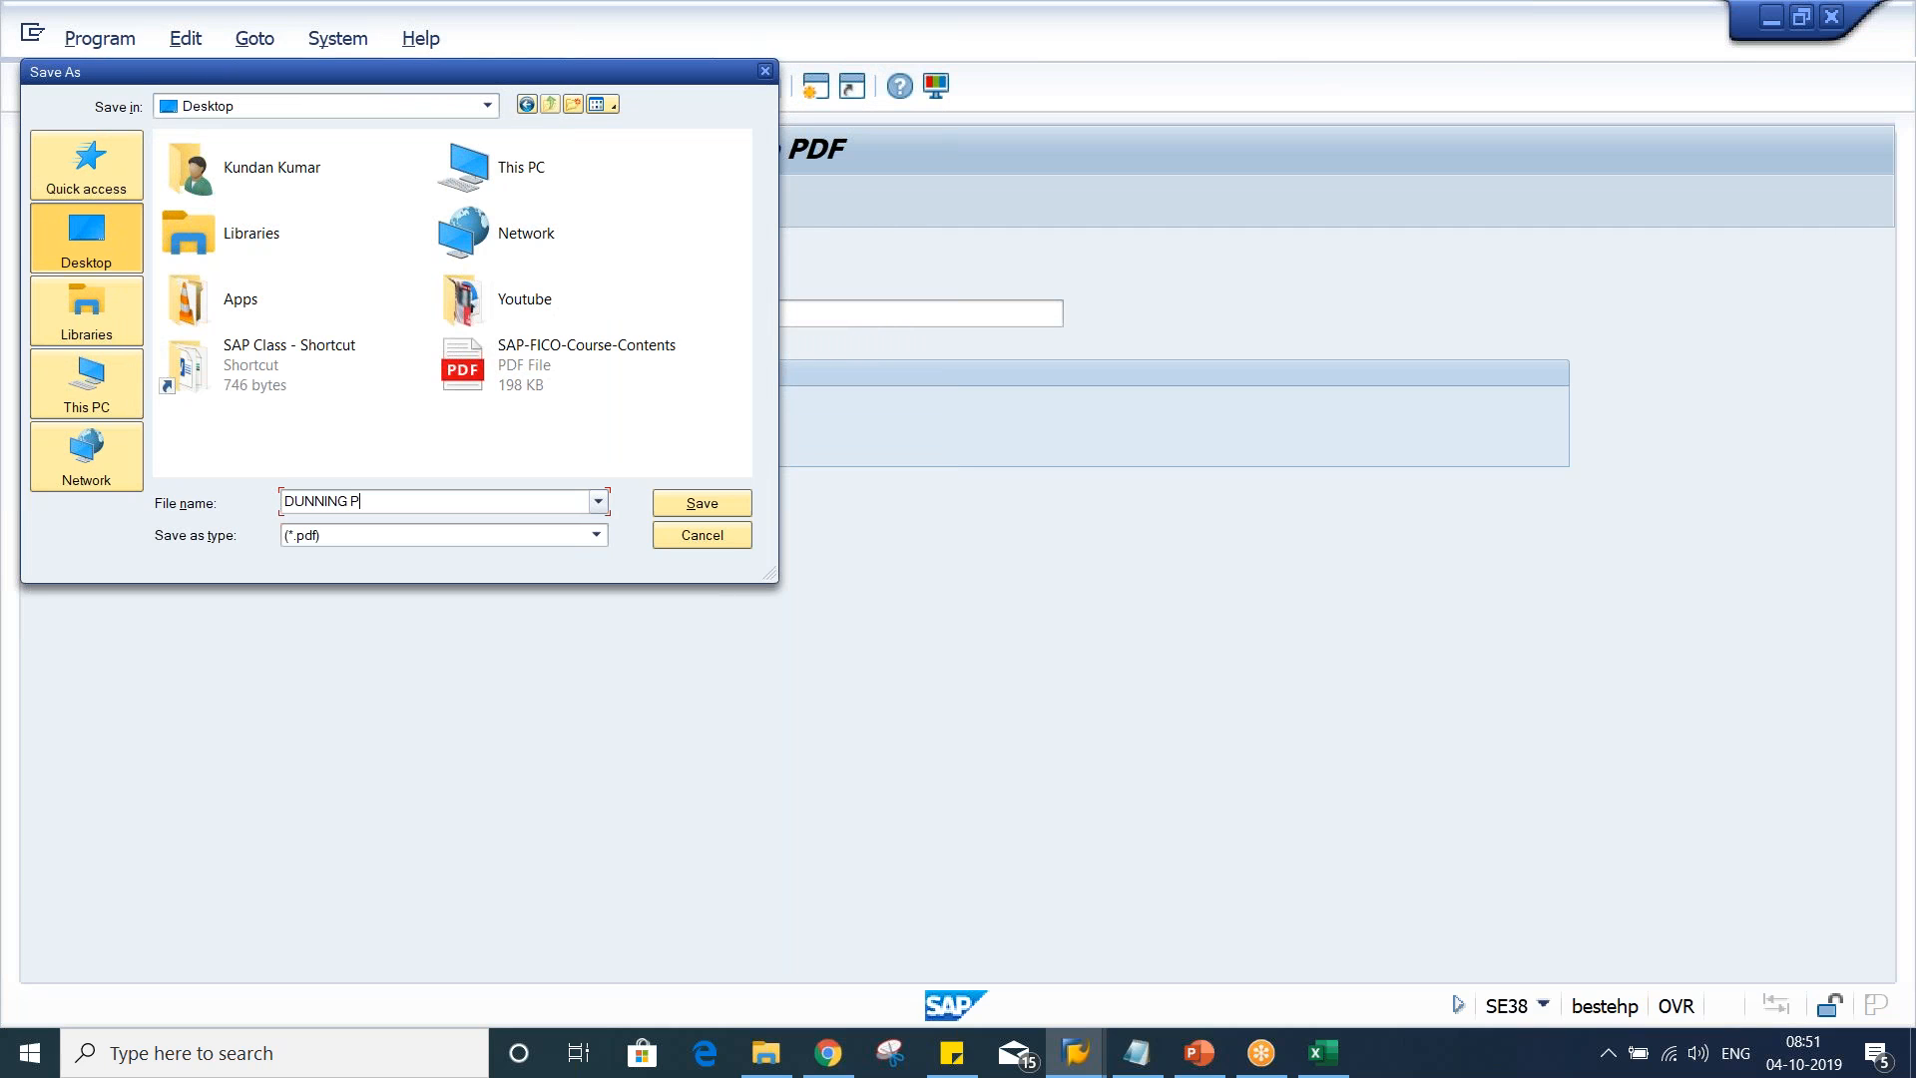
text(DF)
key(Return)
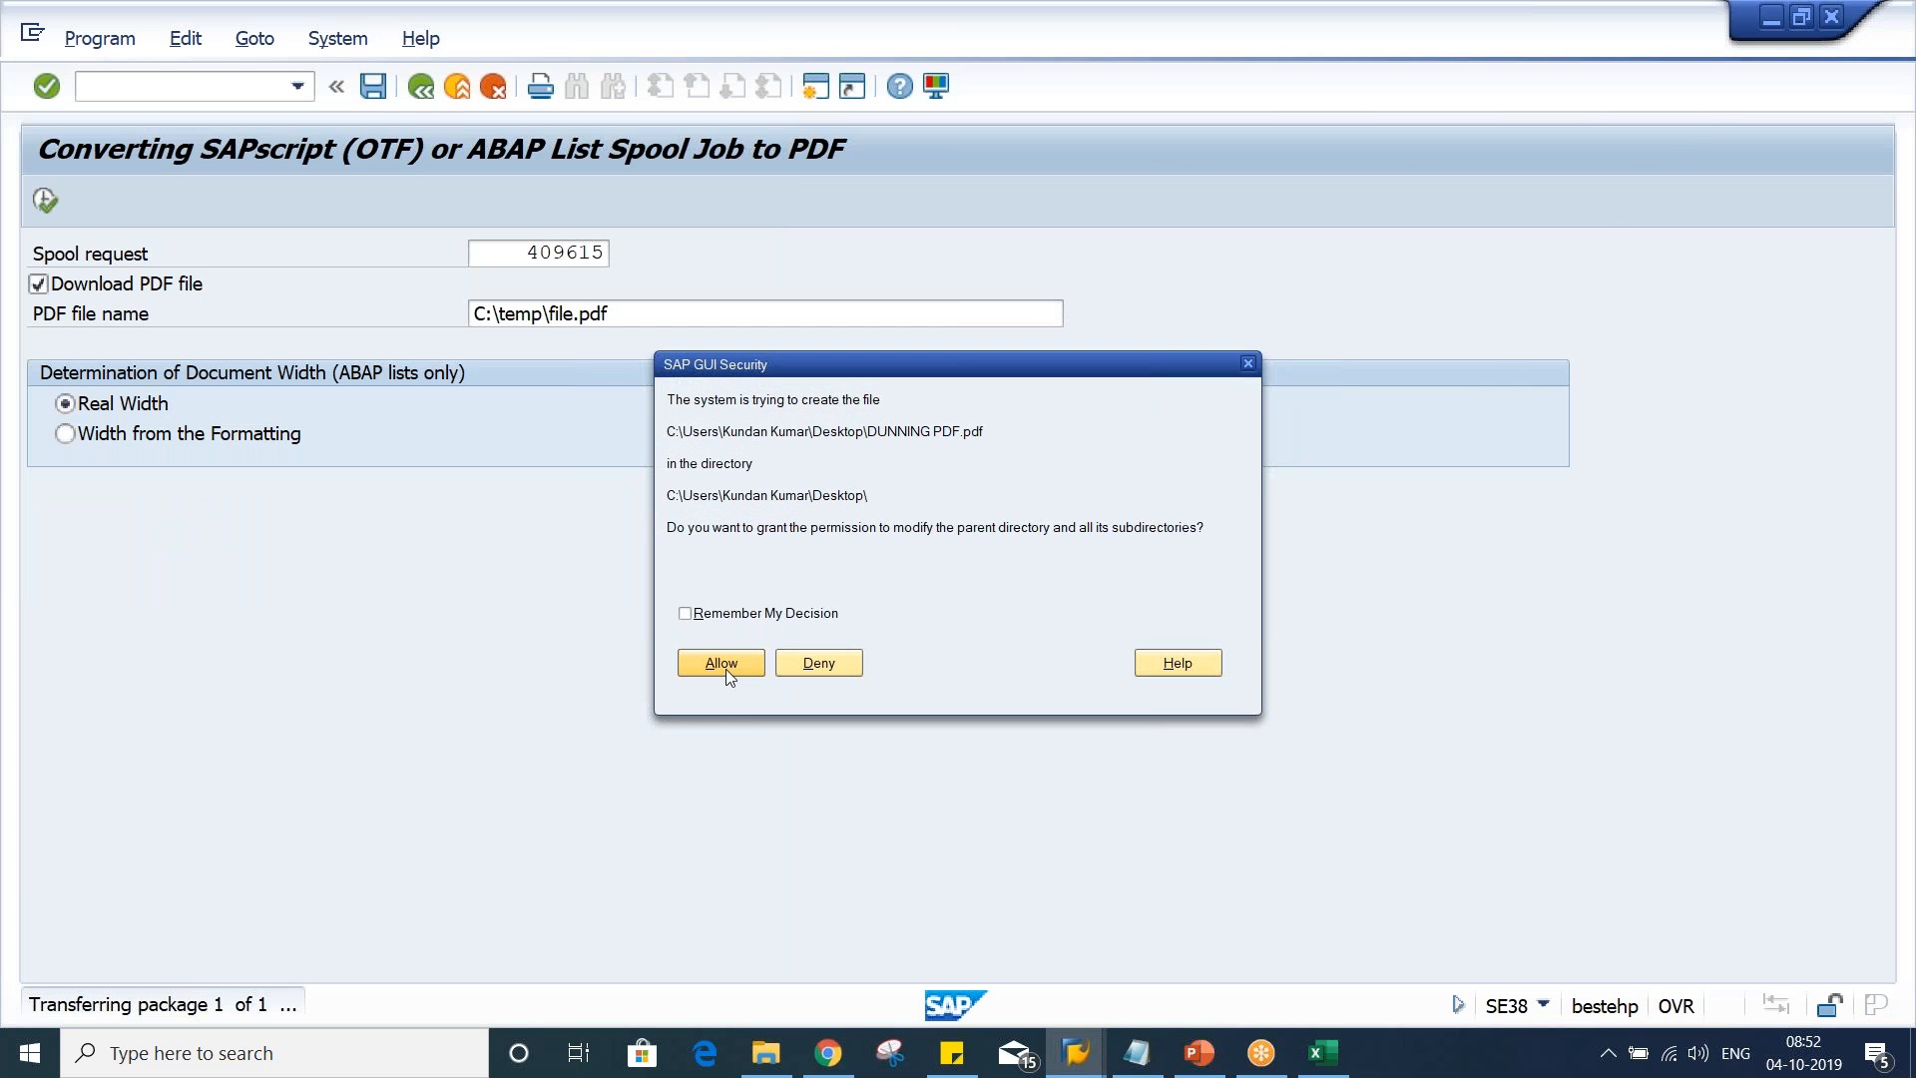
click(721, 664)
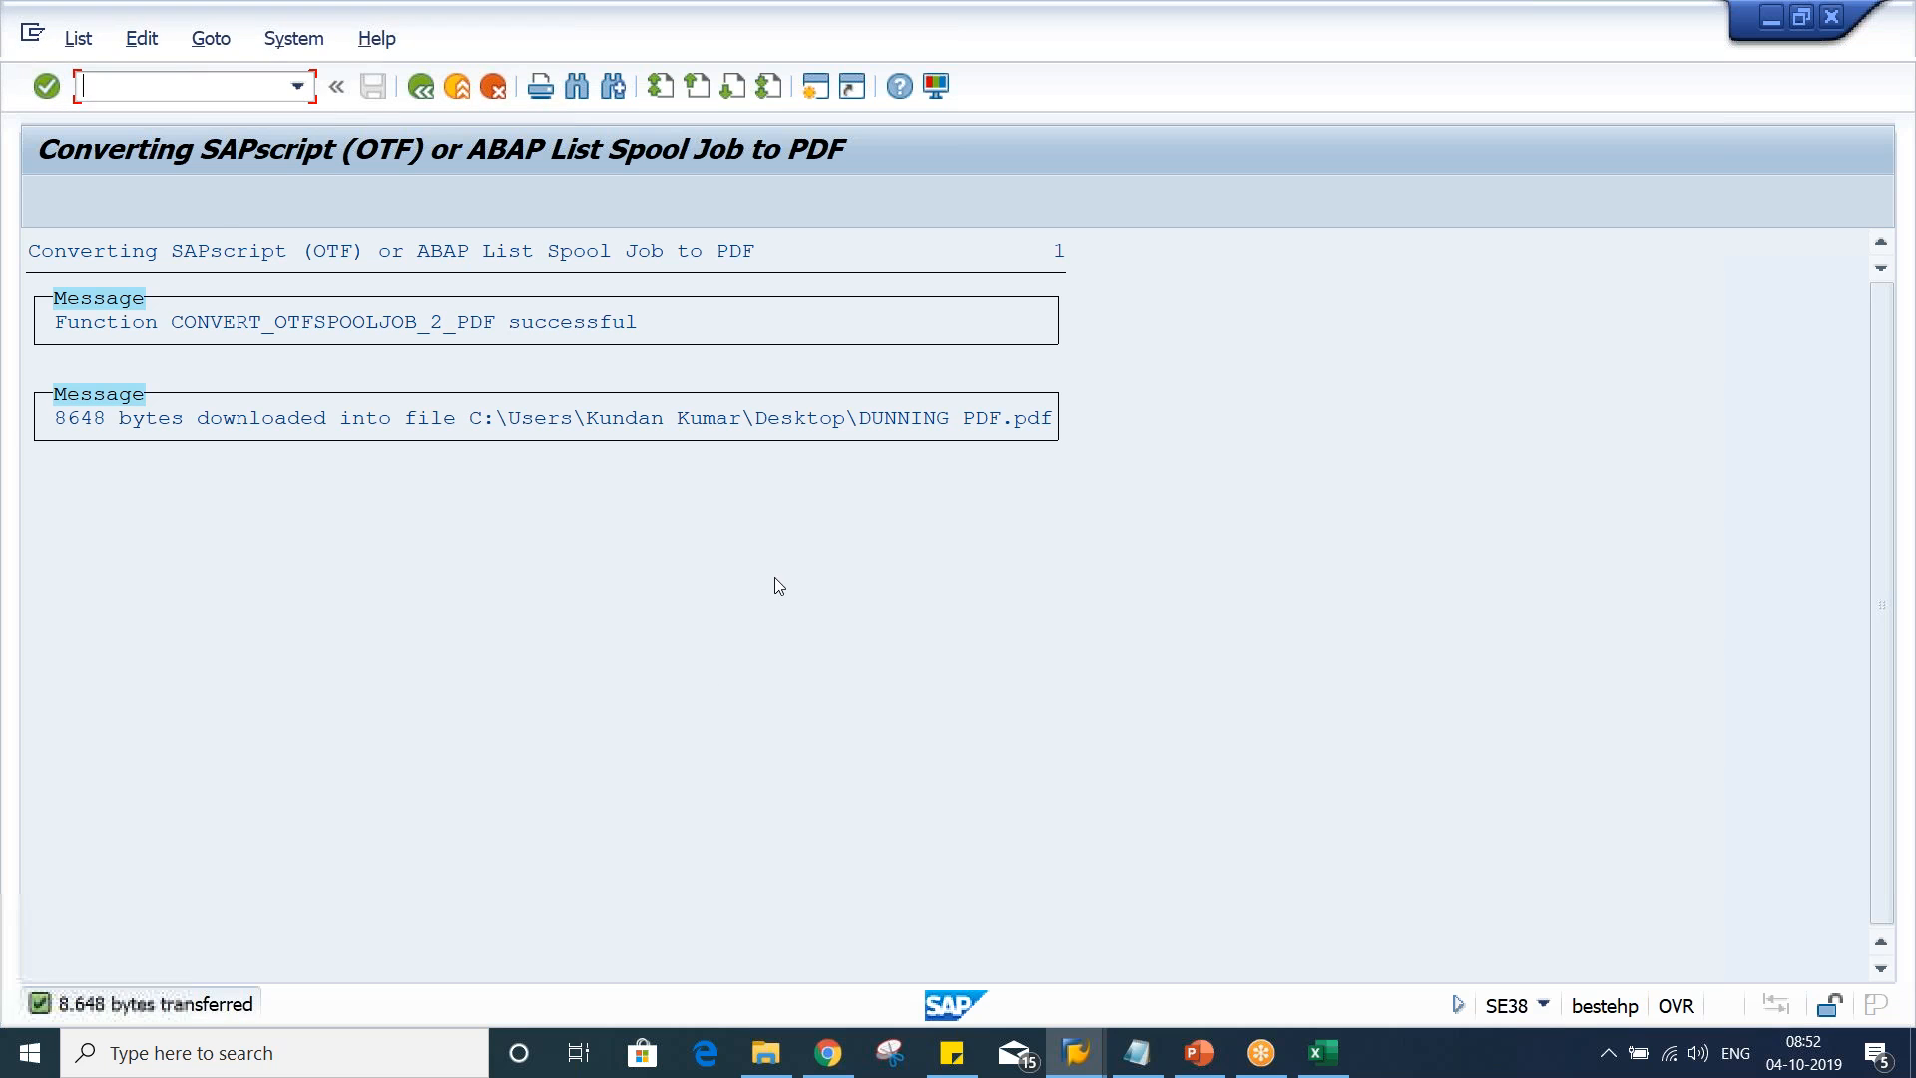
Show the desktop, move the DUNNING PDF file to an empty area, and open it in Microsoft Edge
key(super+d)
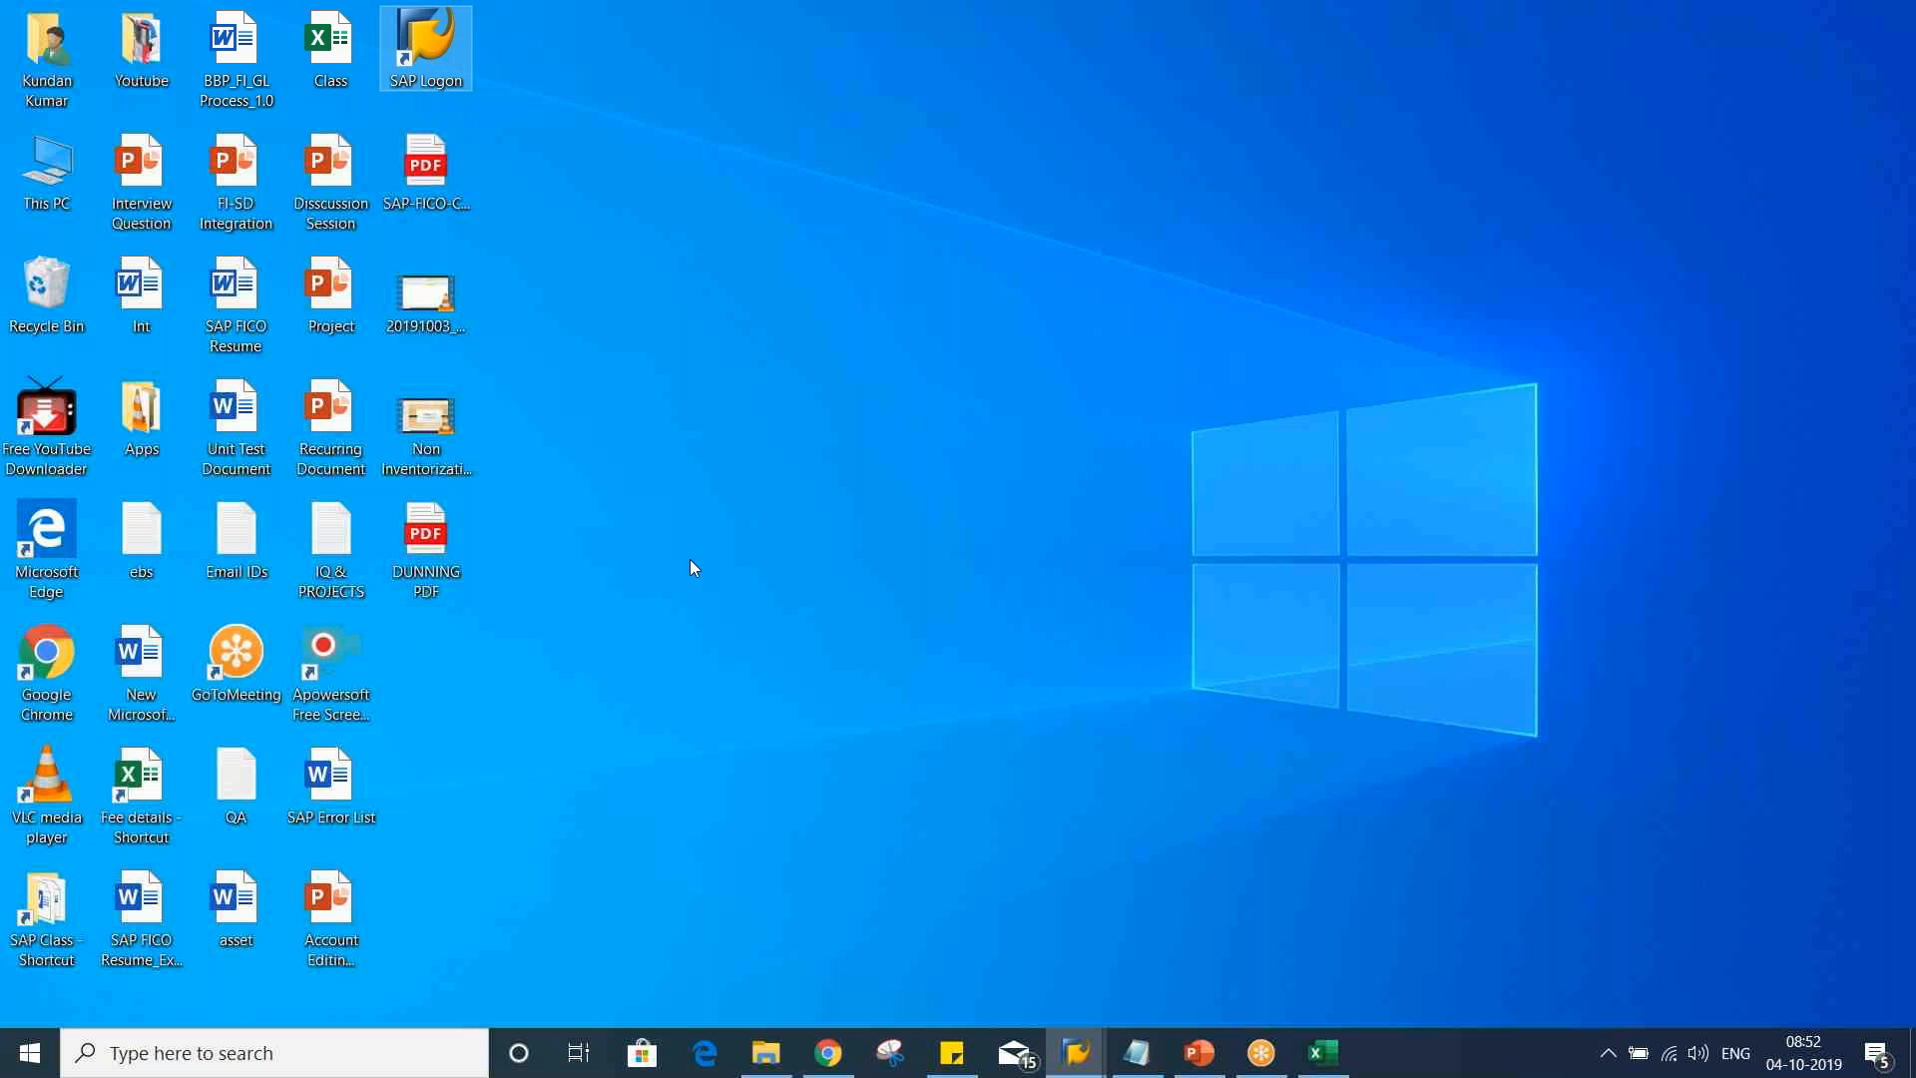
click(571, 569)
drag(426, 544, 844, 150)
right_click(816, 182)
click(986, 467)
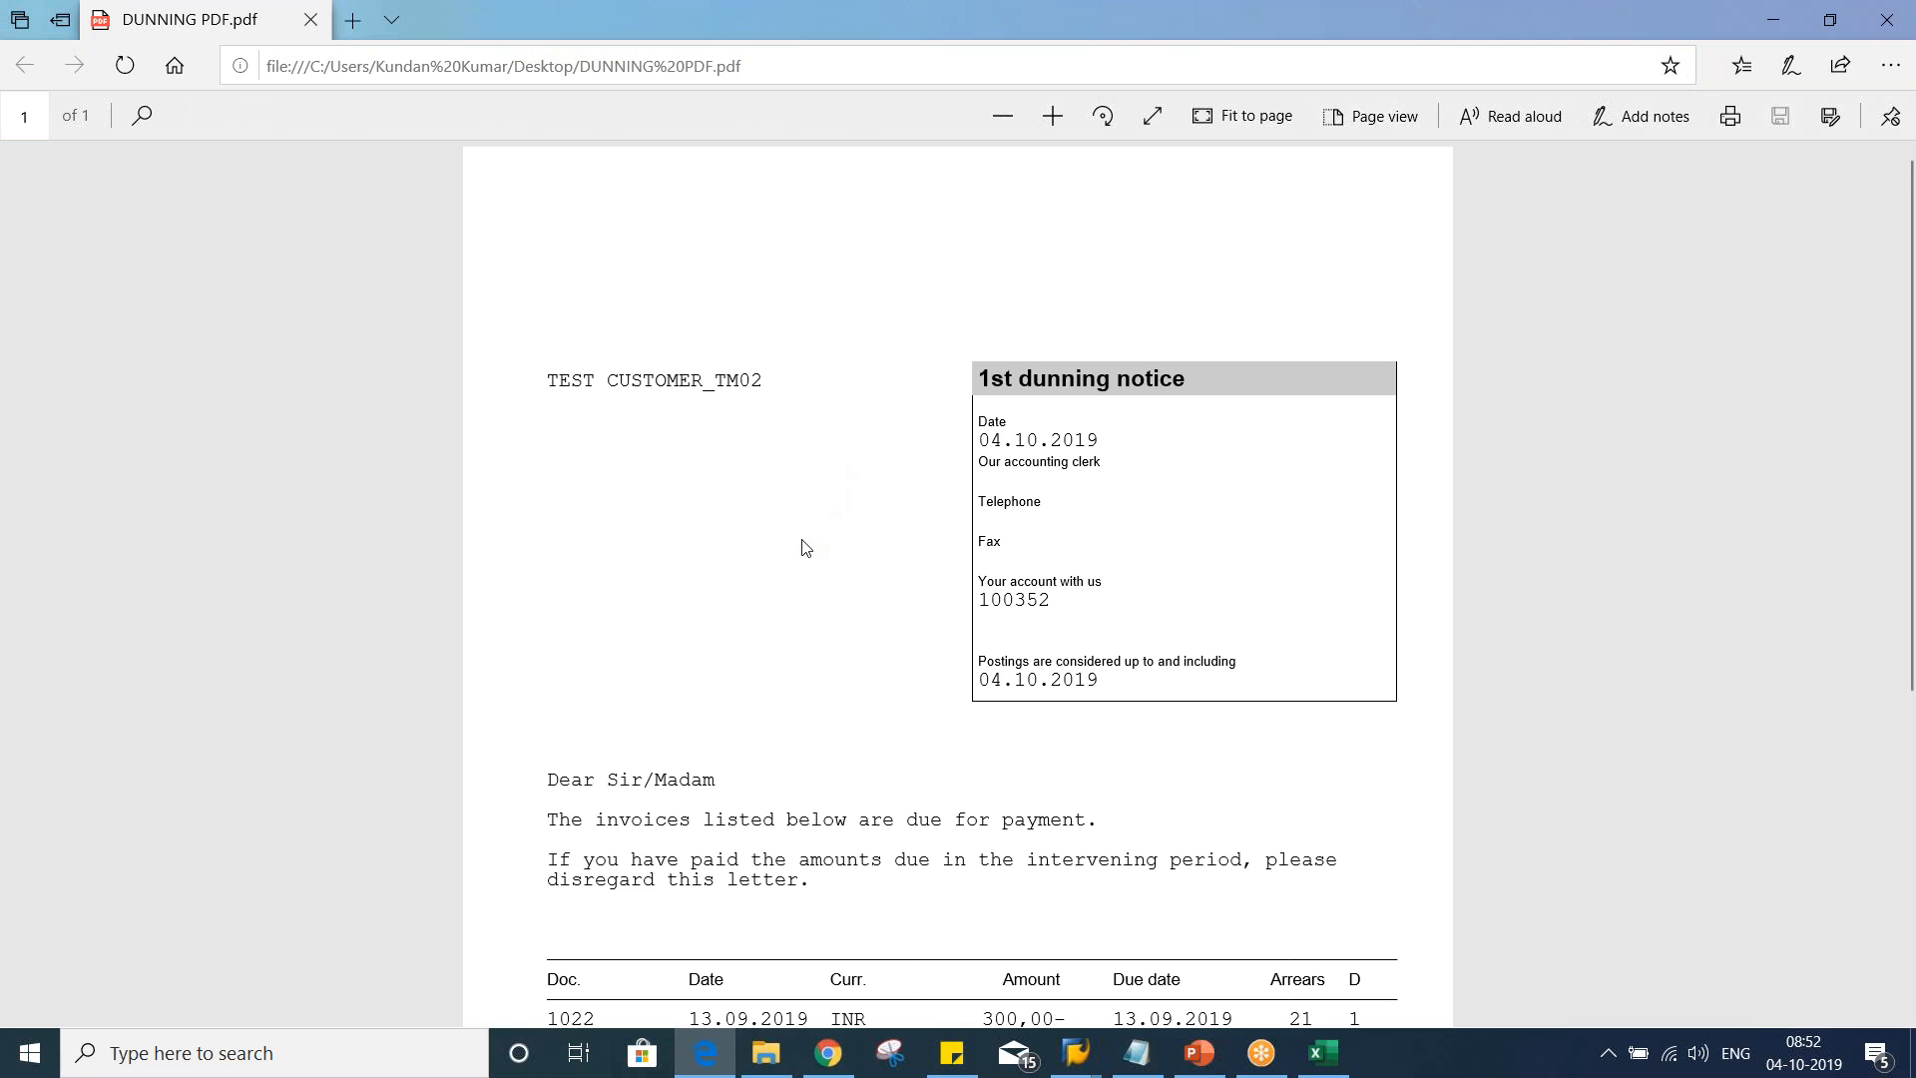
Review the letter text, due items and totals of the dunning notice PDF, and close it
scroll(806, 547, down, 5)
scroll(806, 547, up, 5)
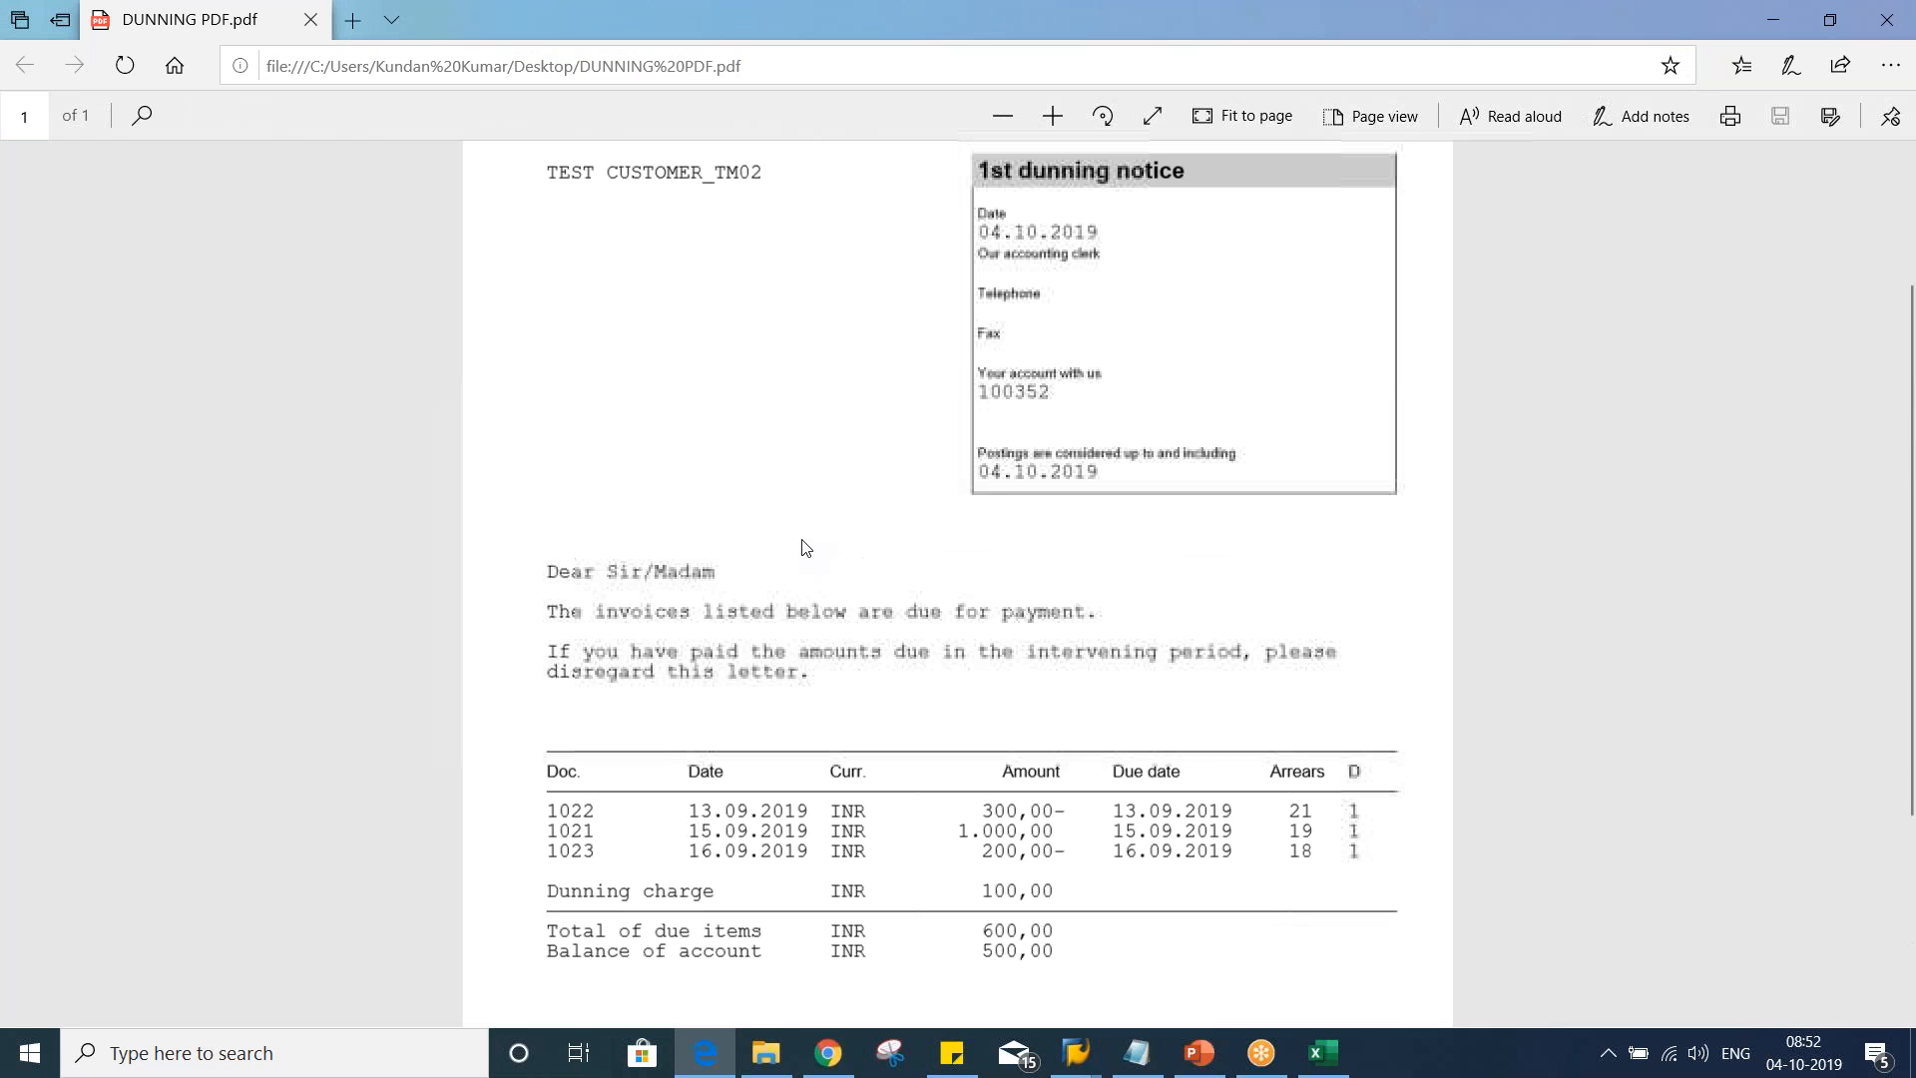
scroll(807, 547, down, 5)
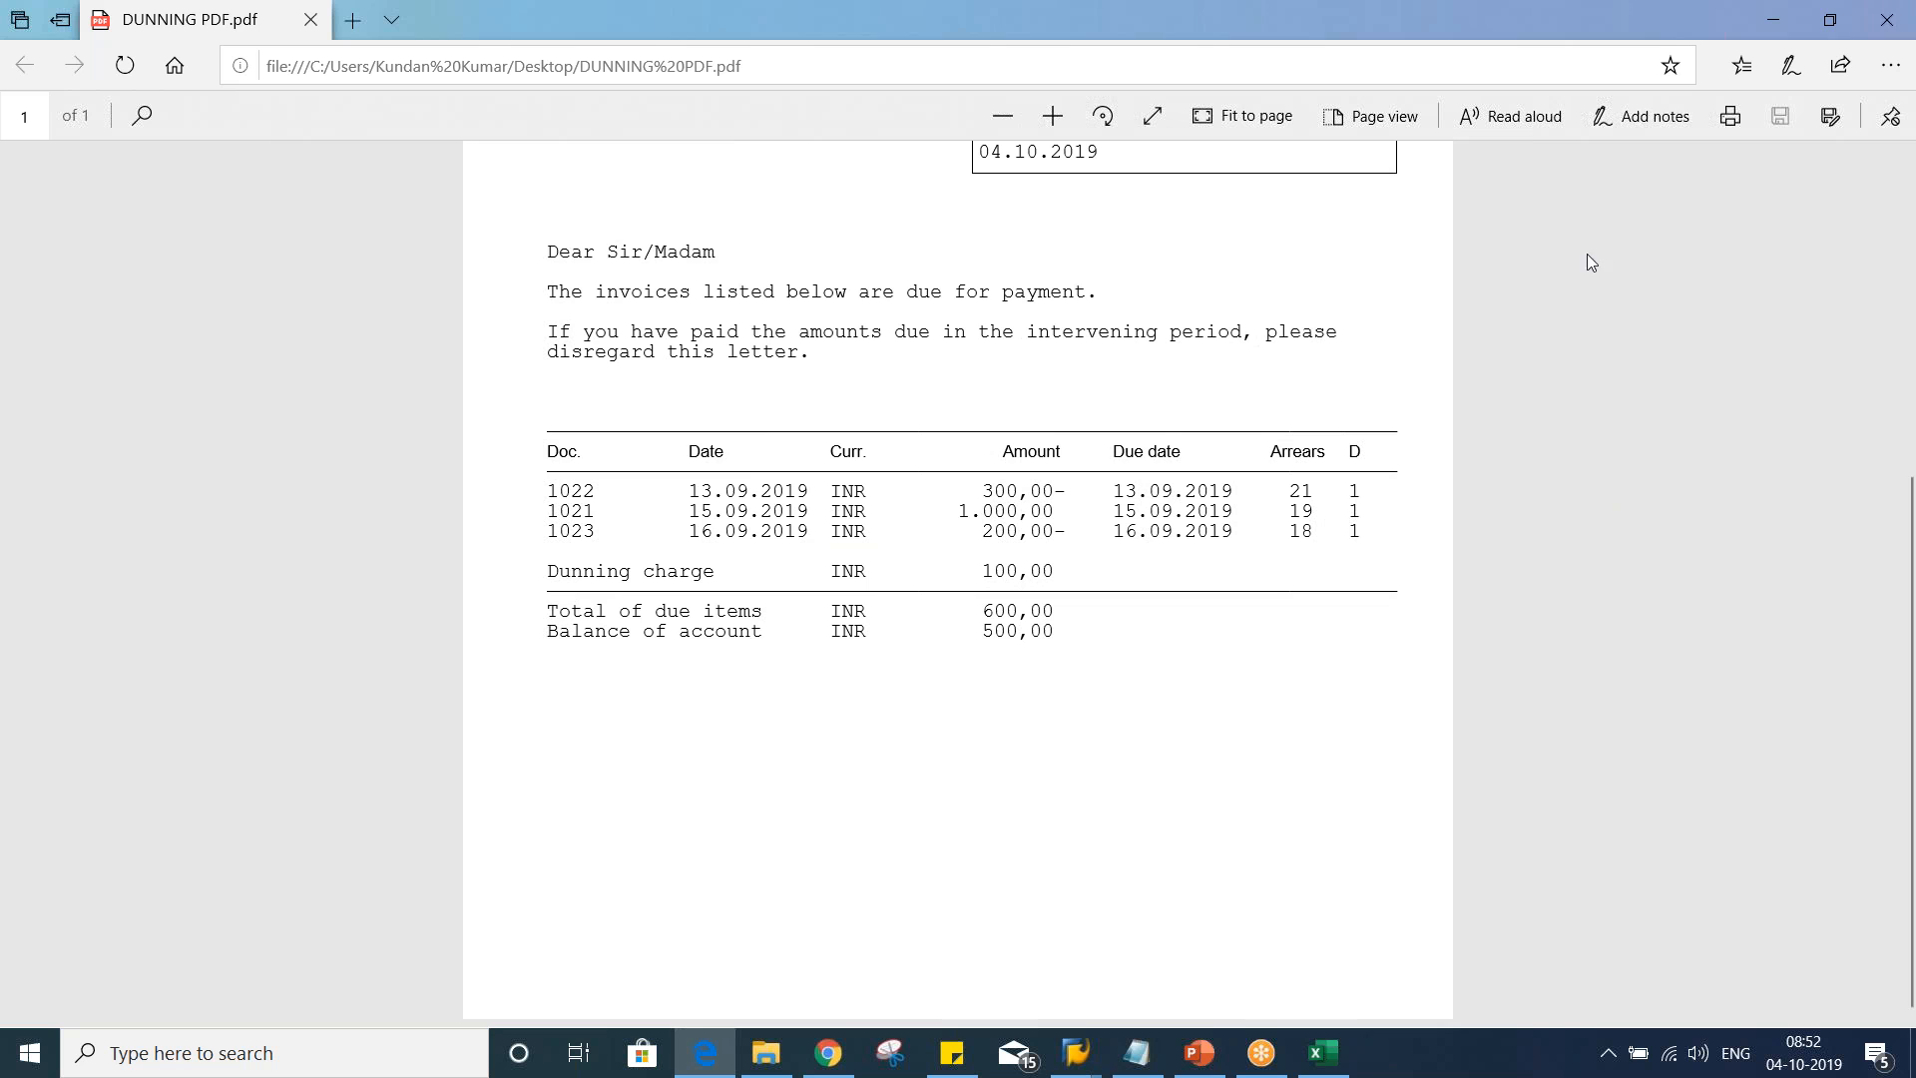
key(alt+F4)
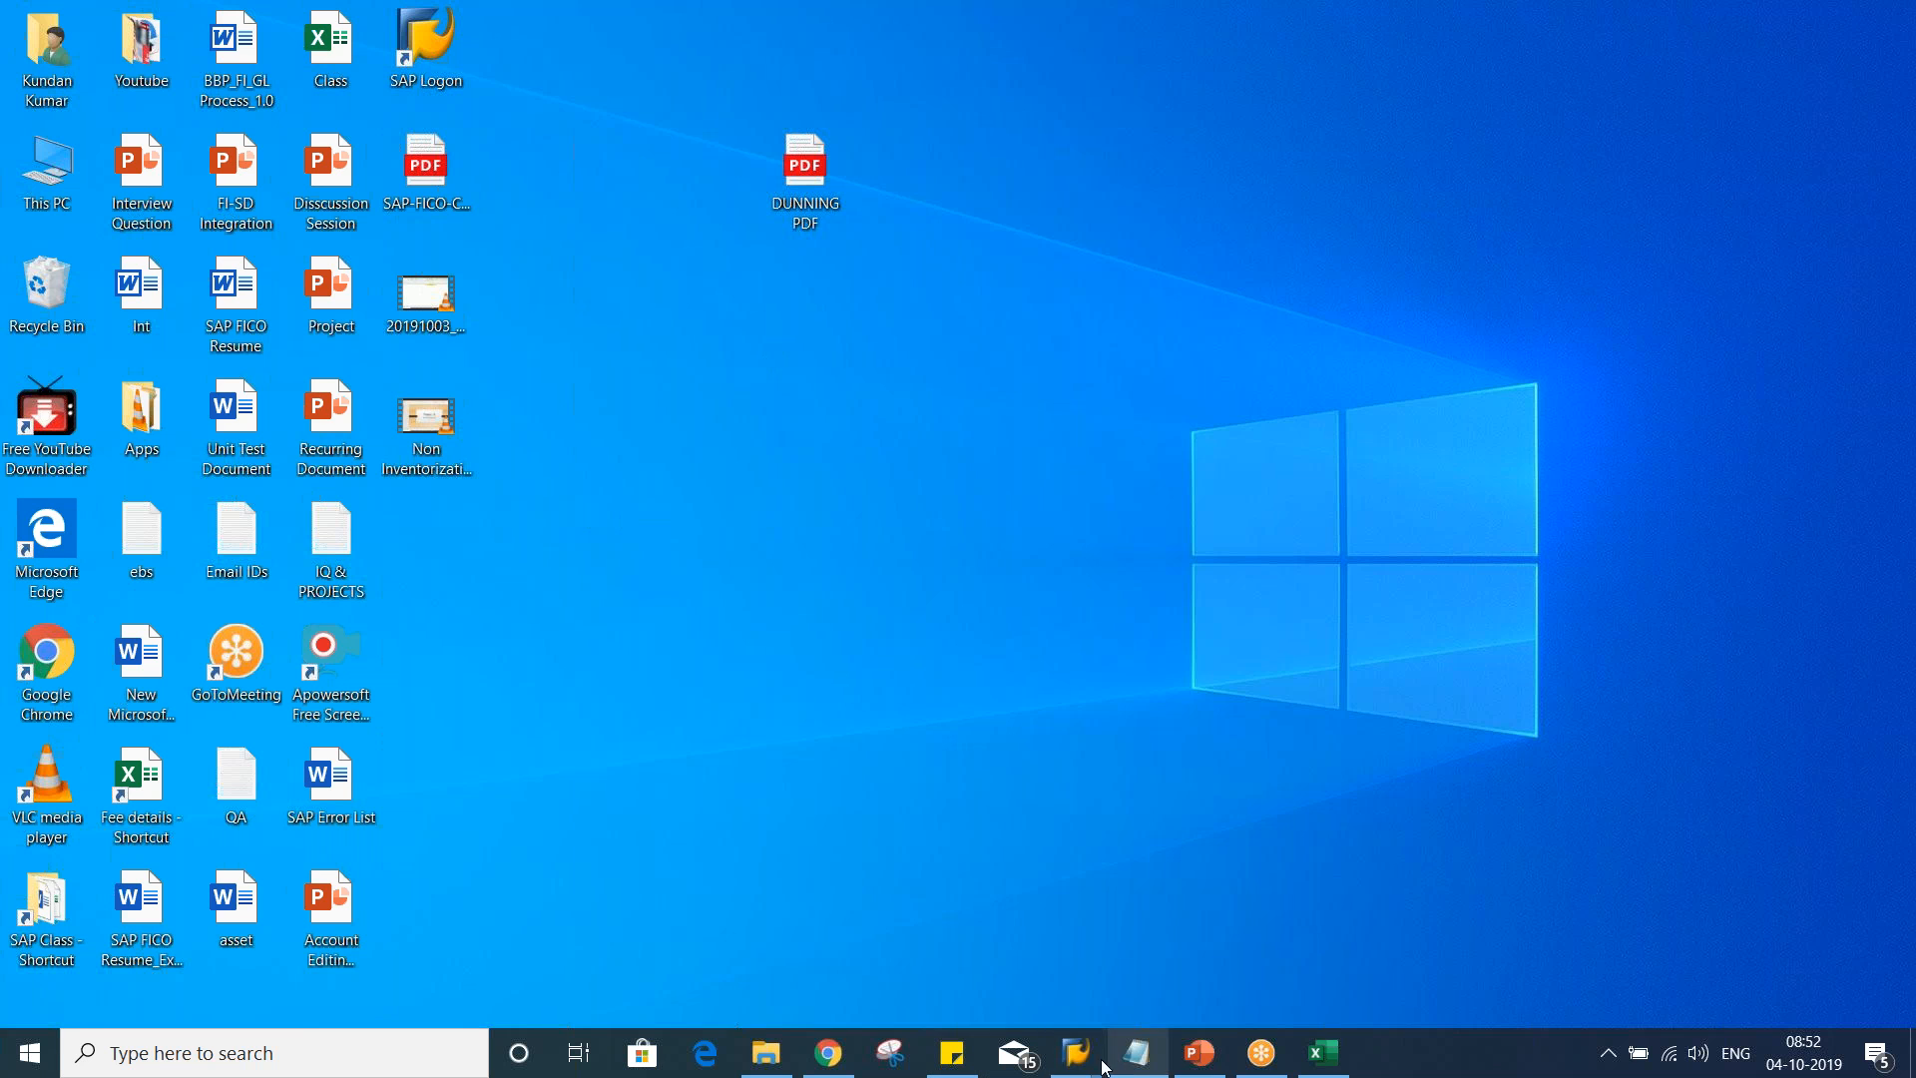
Return to the SAP Dunning session and start a new TM02A run dated 16.10.2019
mouse_move(1047, 1044)
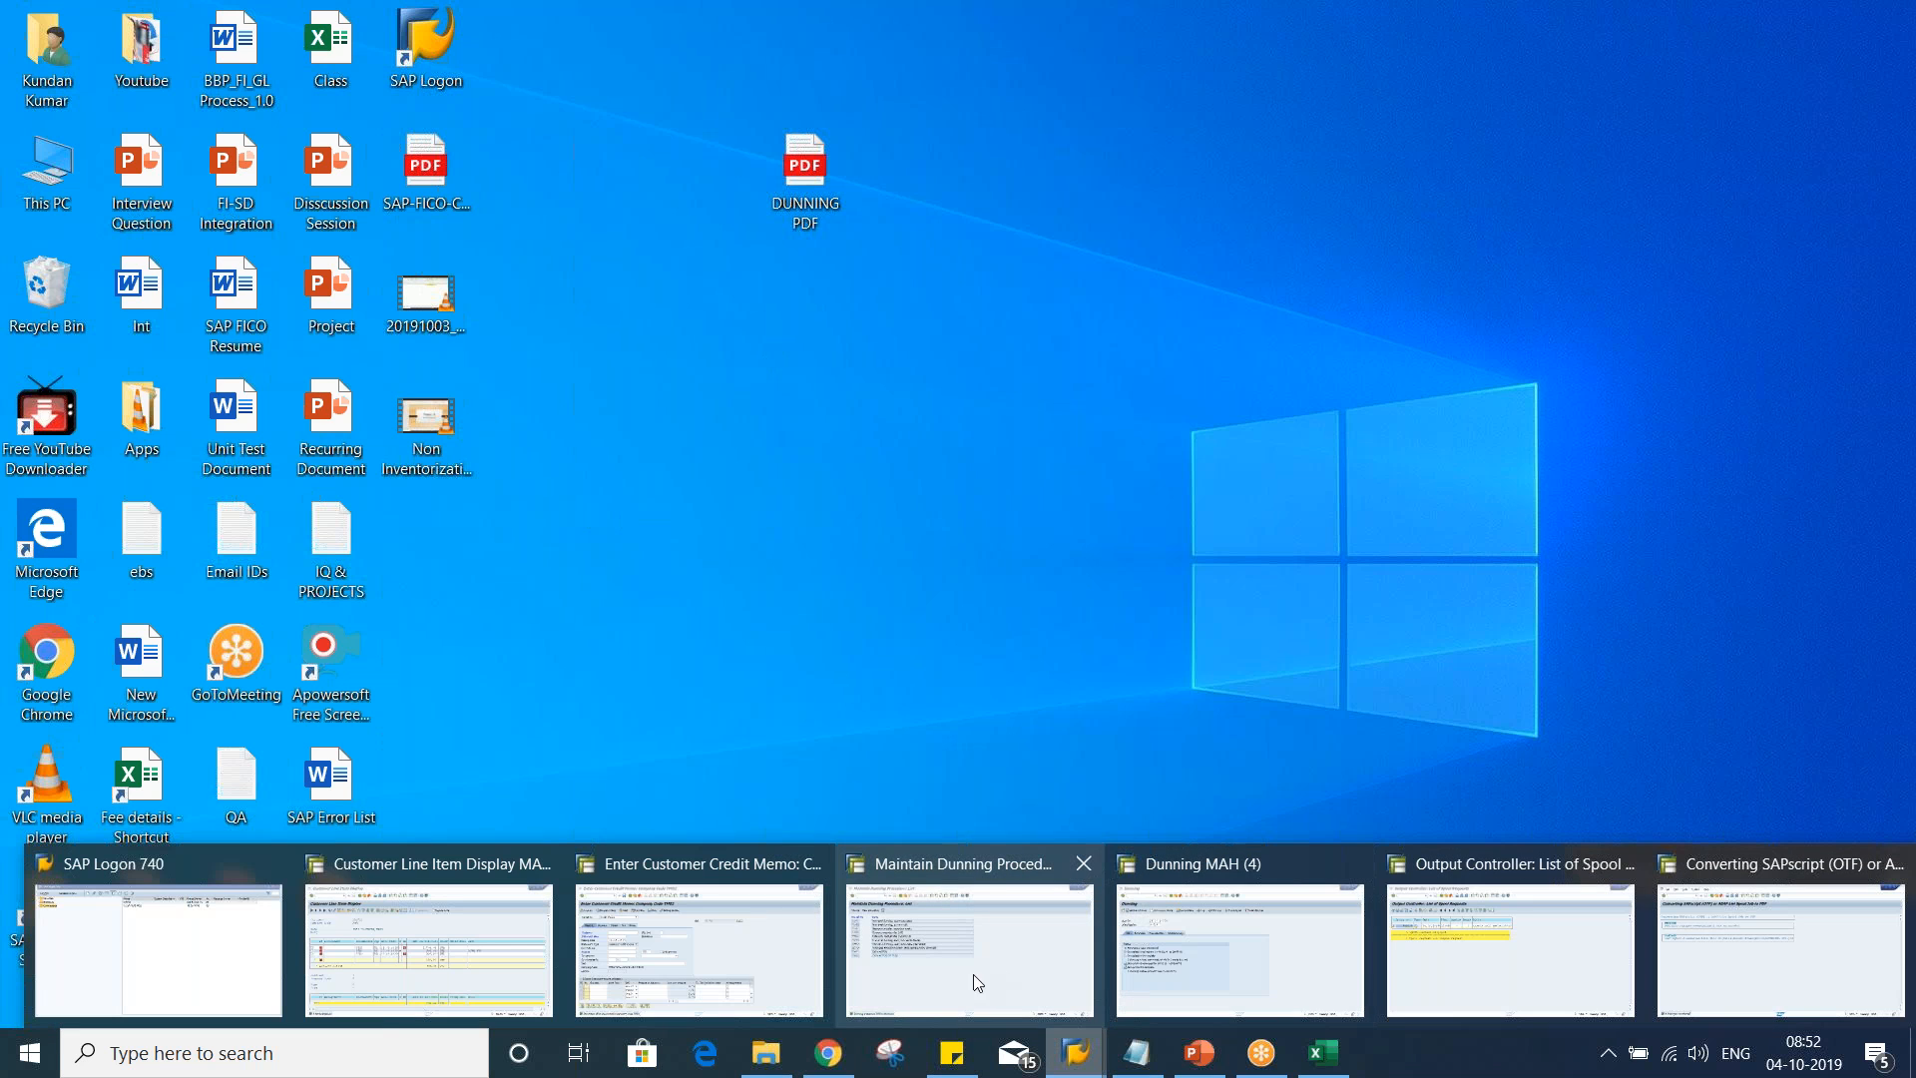
mouse_move(1002, 972)
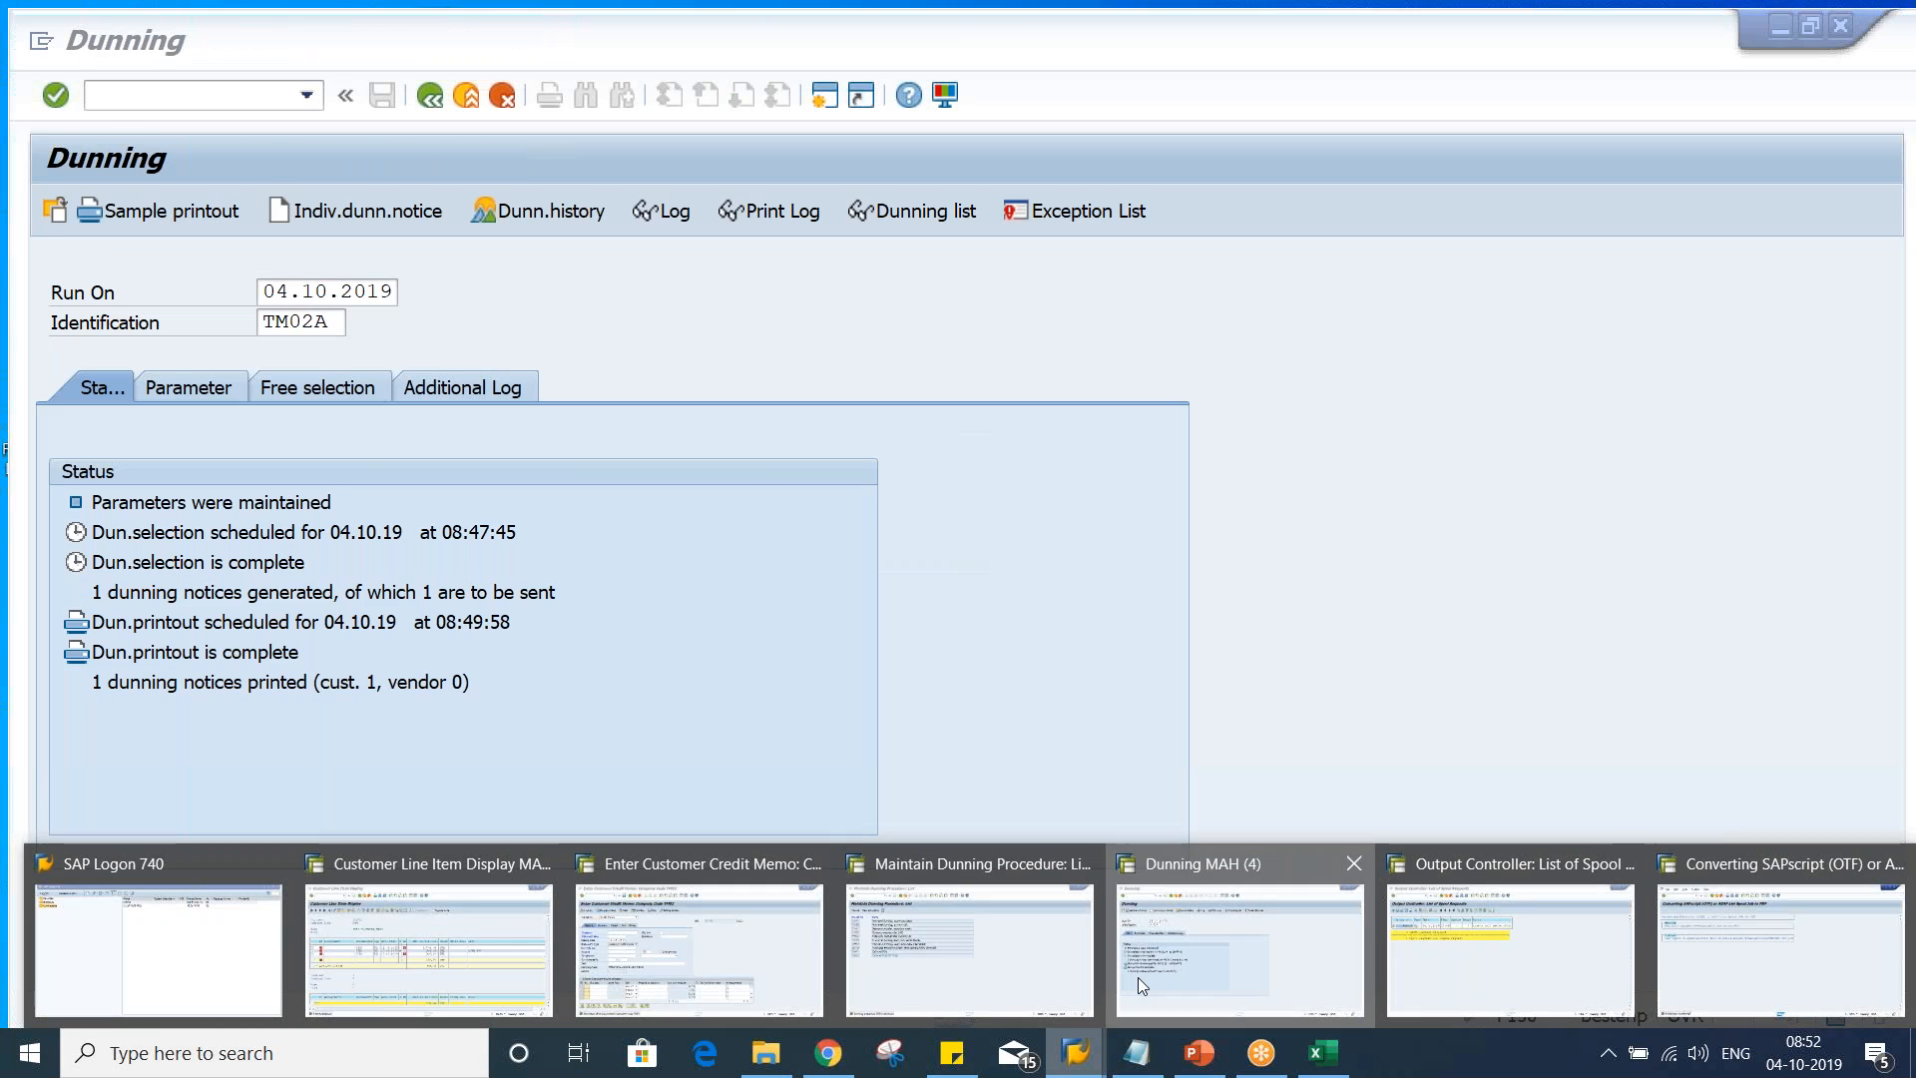
click(1138, 978)
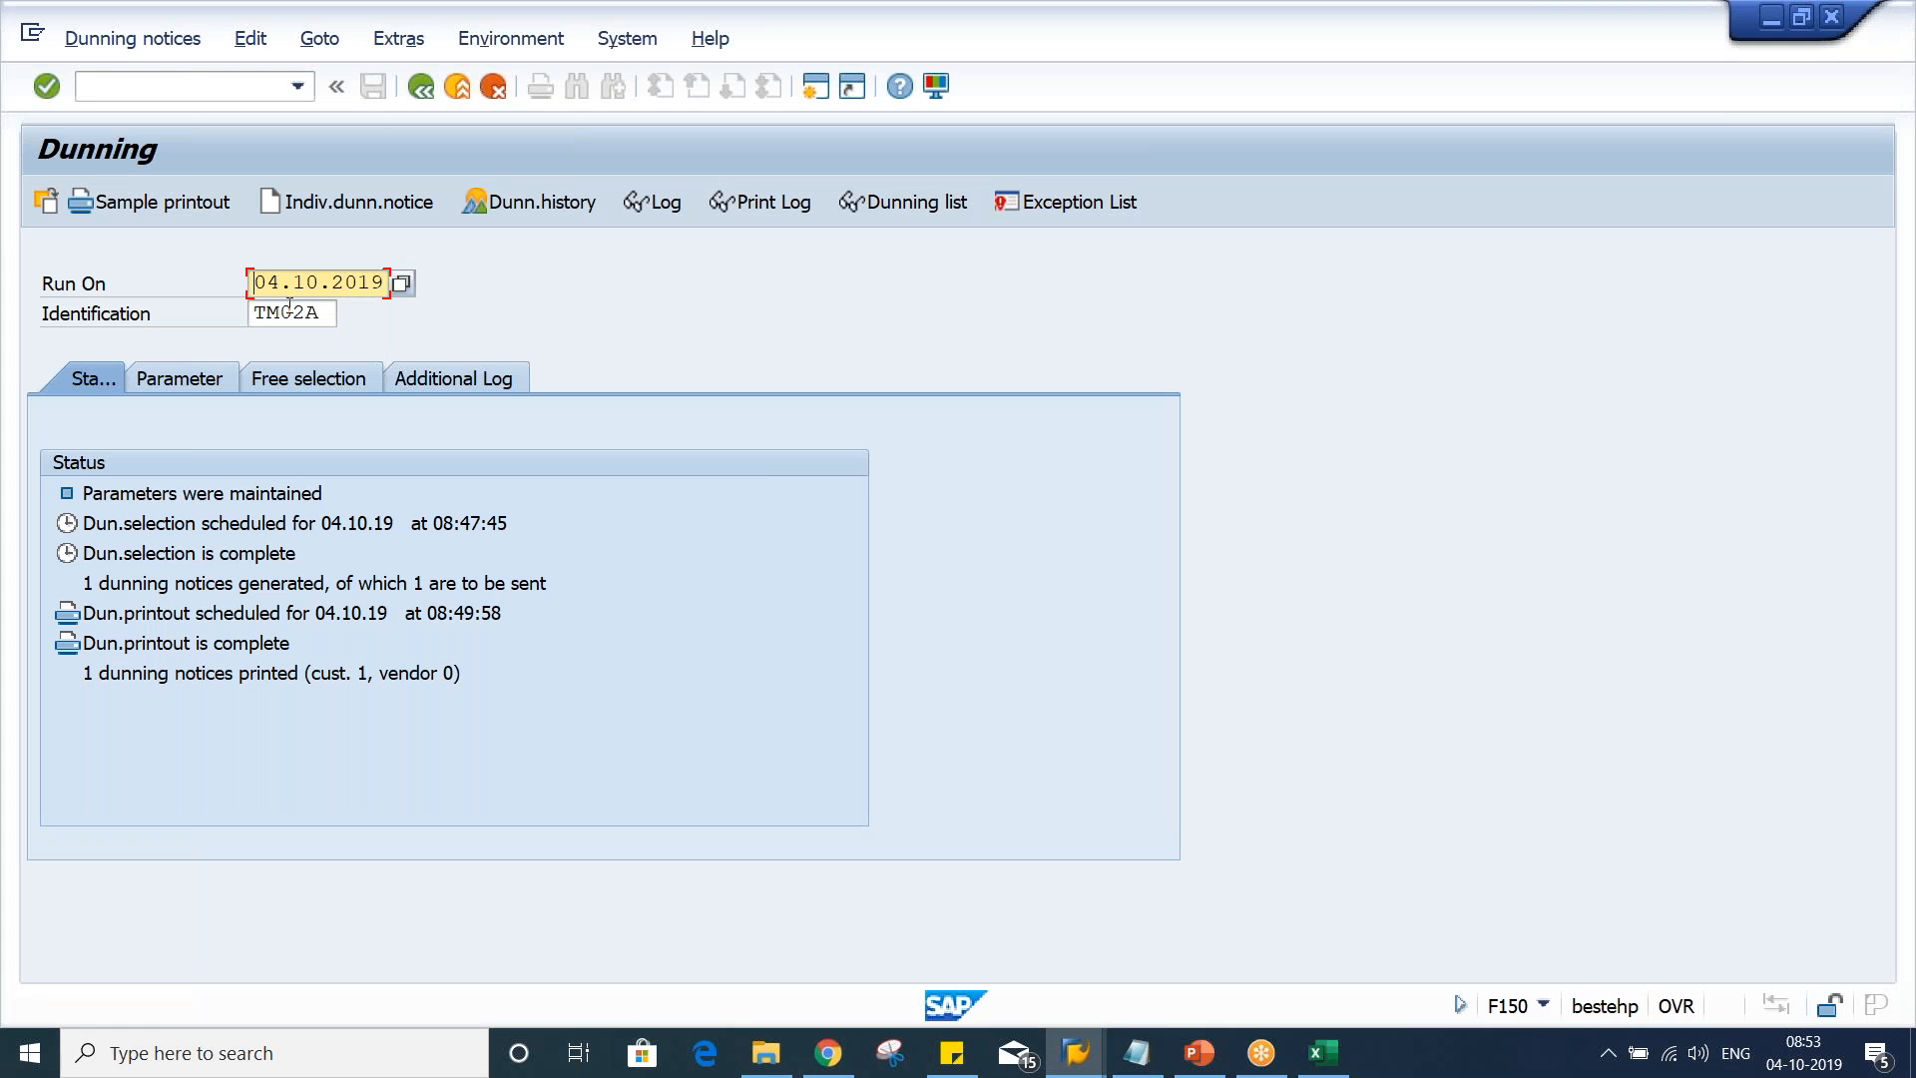
text(16)
key(Return)
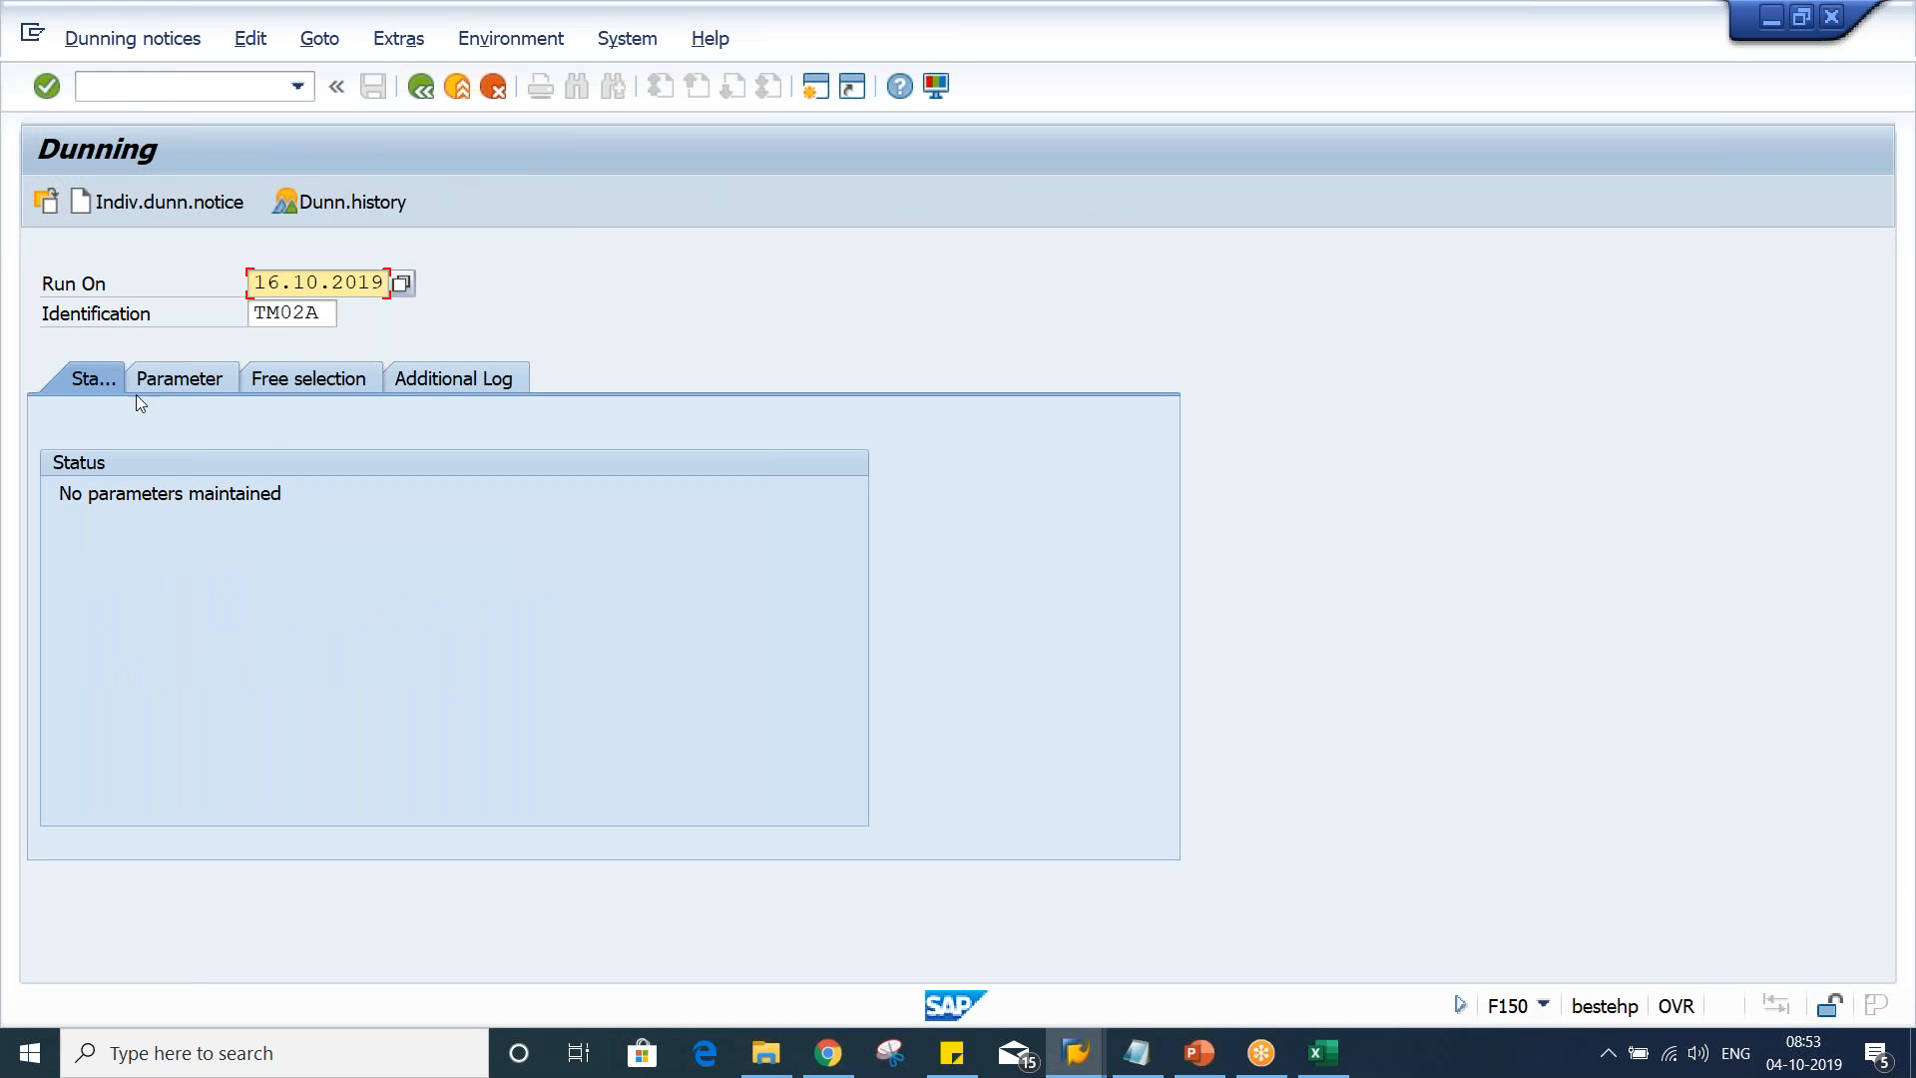
In the run parameters, set both the dunning date and the documents-posted-up-to date to 16.10.2019
click(191, 385)
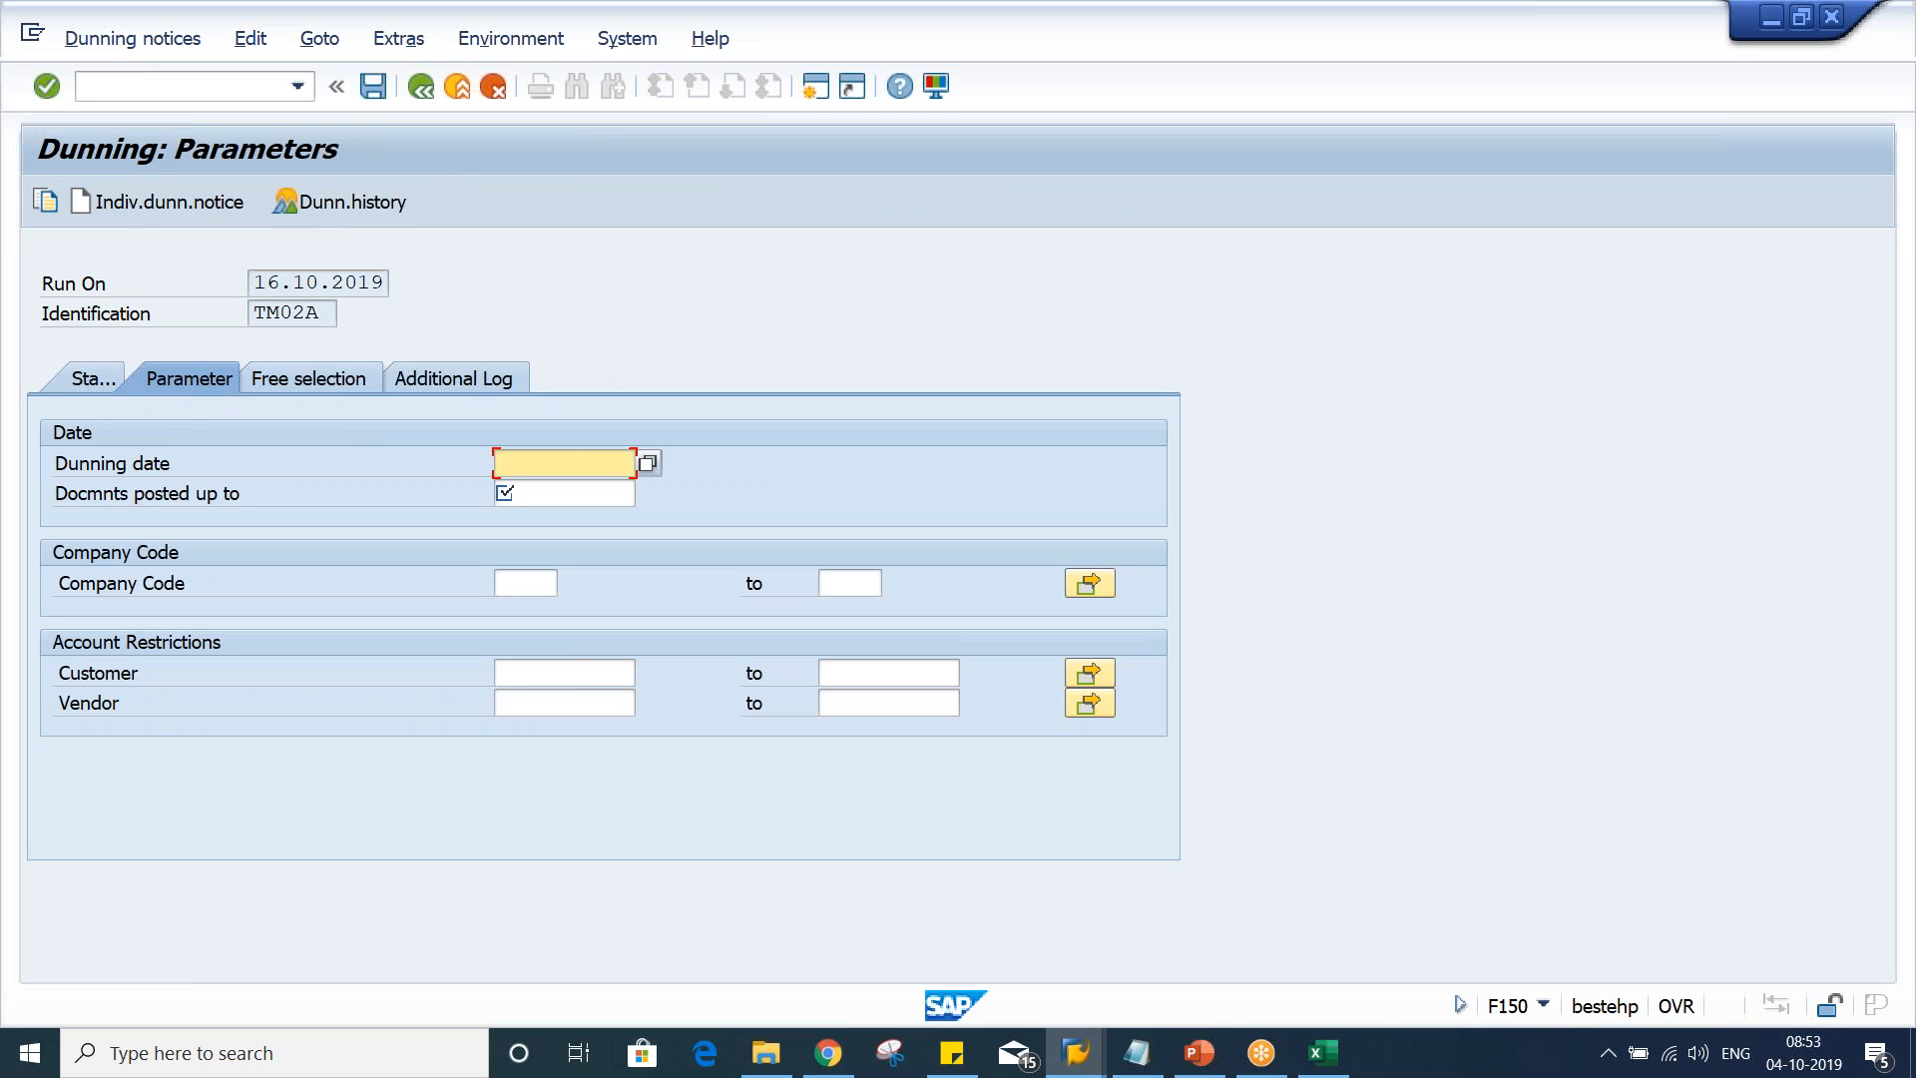
drag(252, 277, 807, 273)
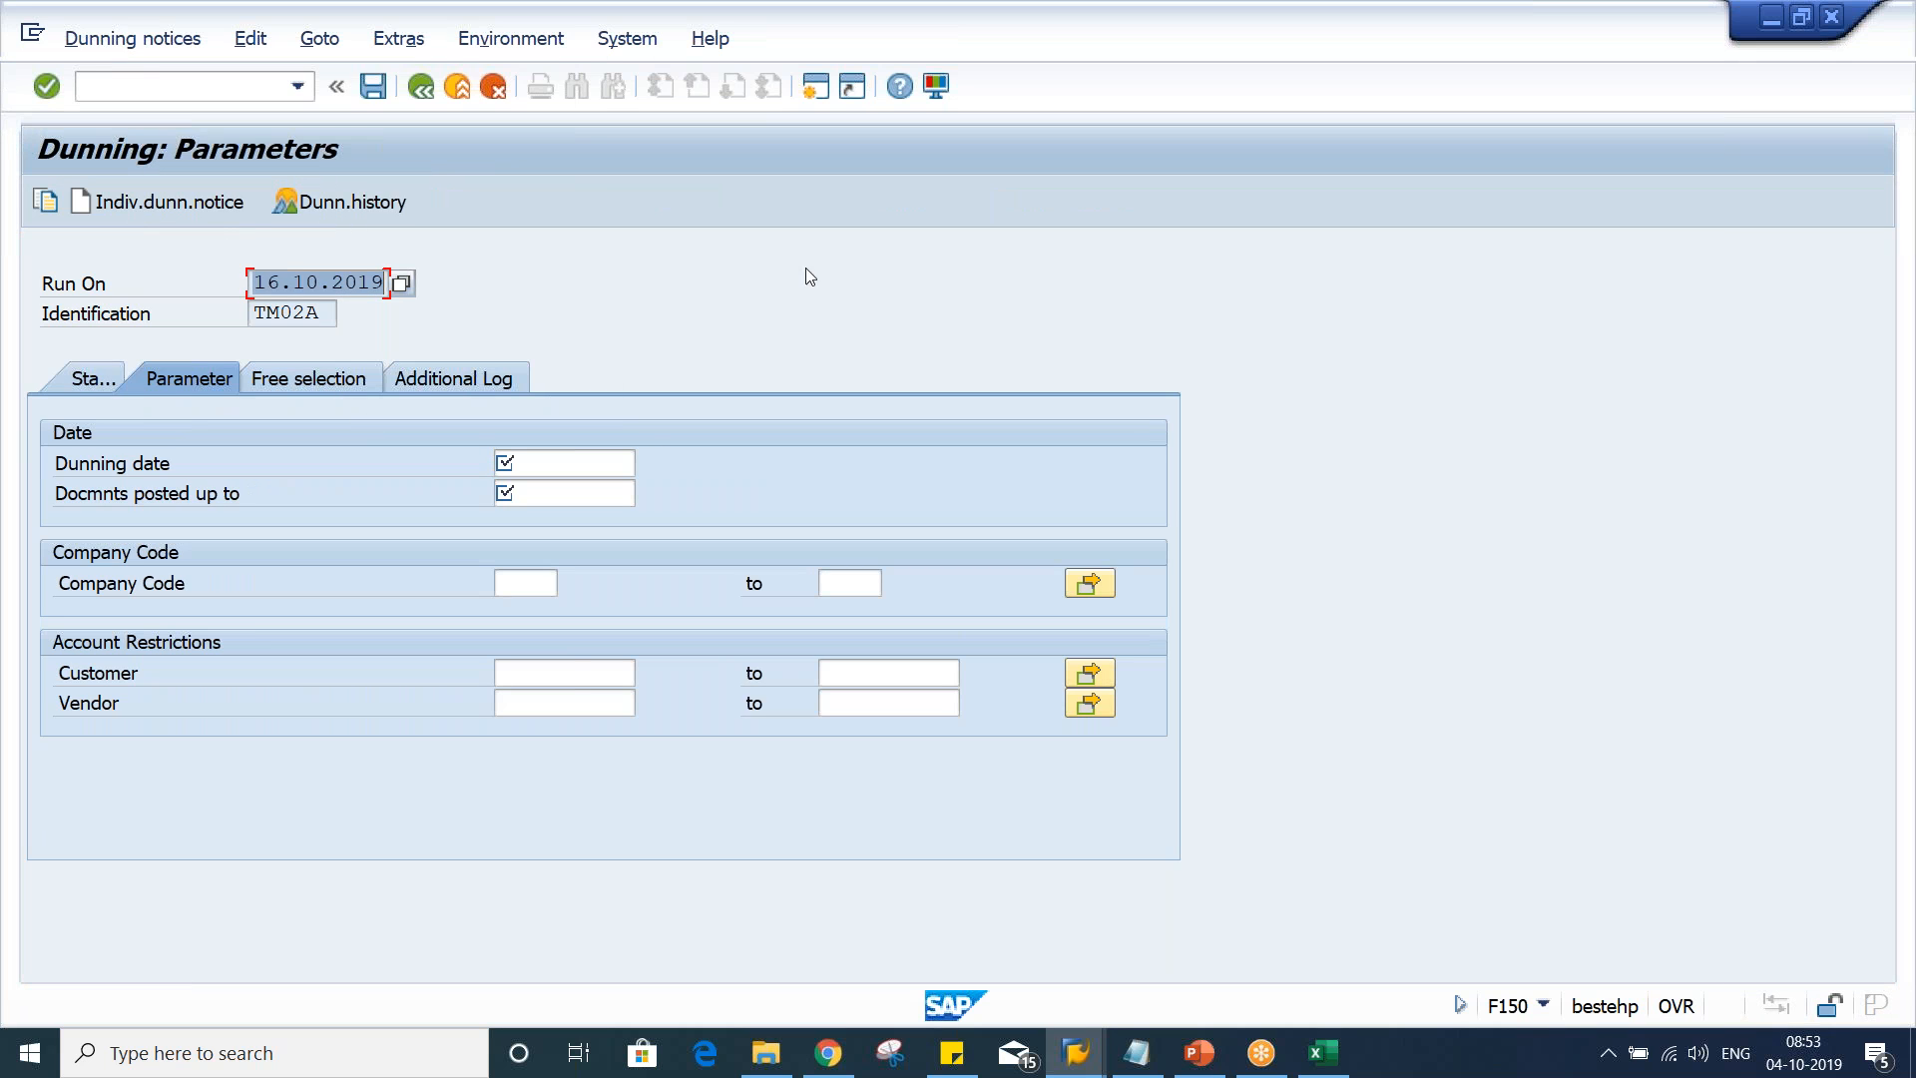
key(ctrl+c)
click(521, 459)
key(ctrl+v)
click(562, 495)
key(ctrl+v)
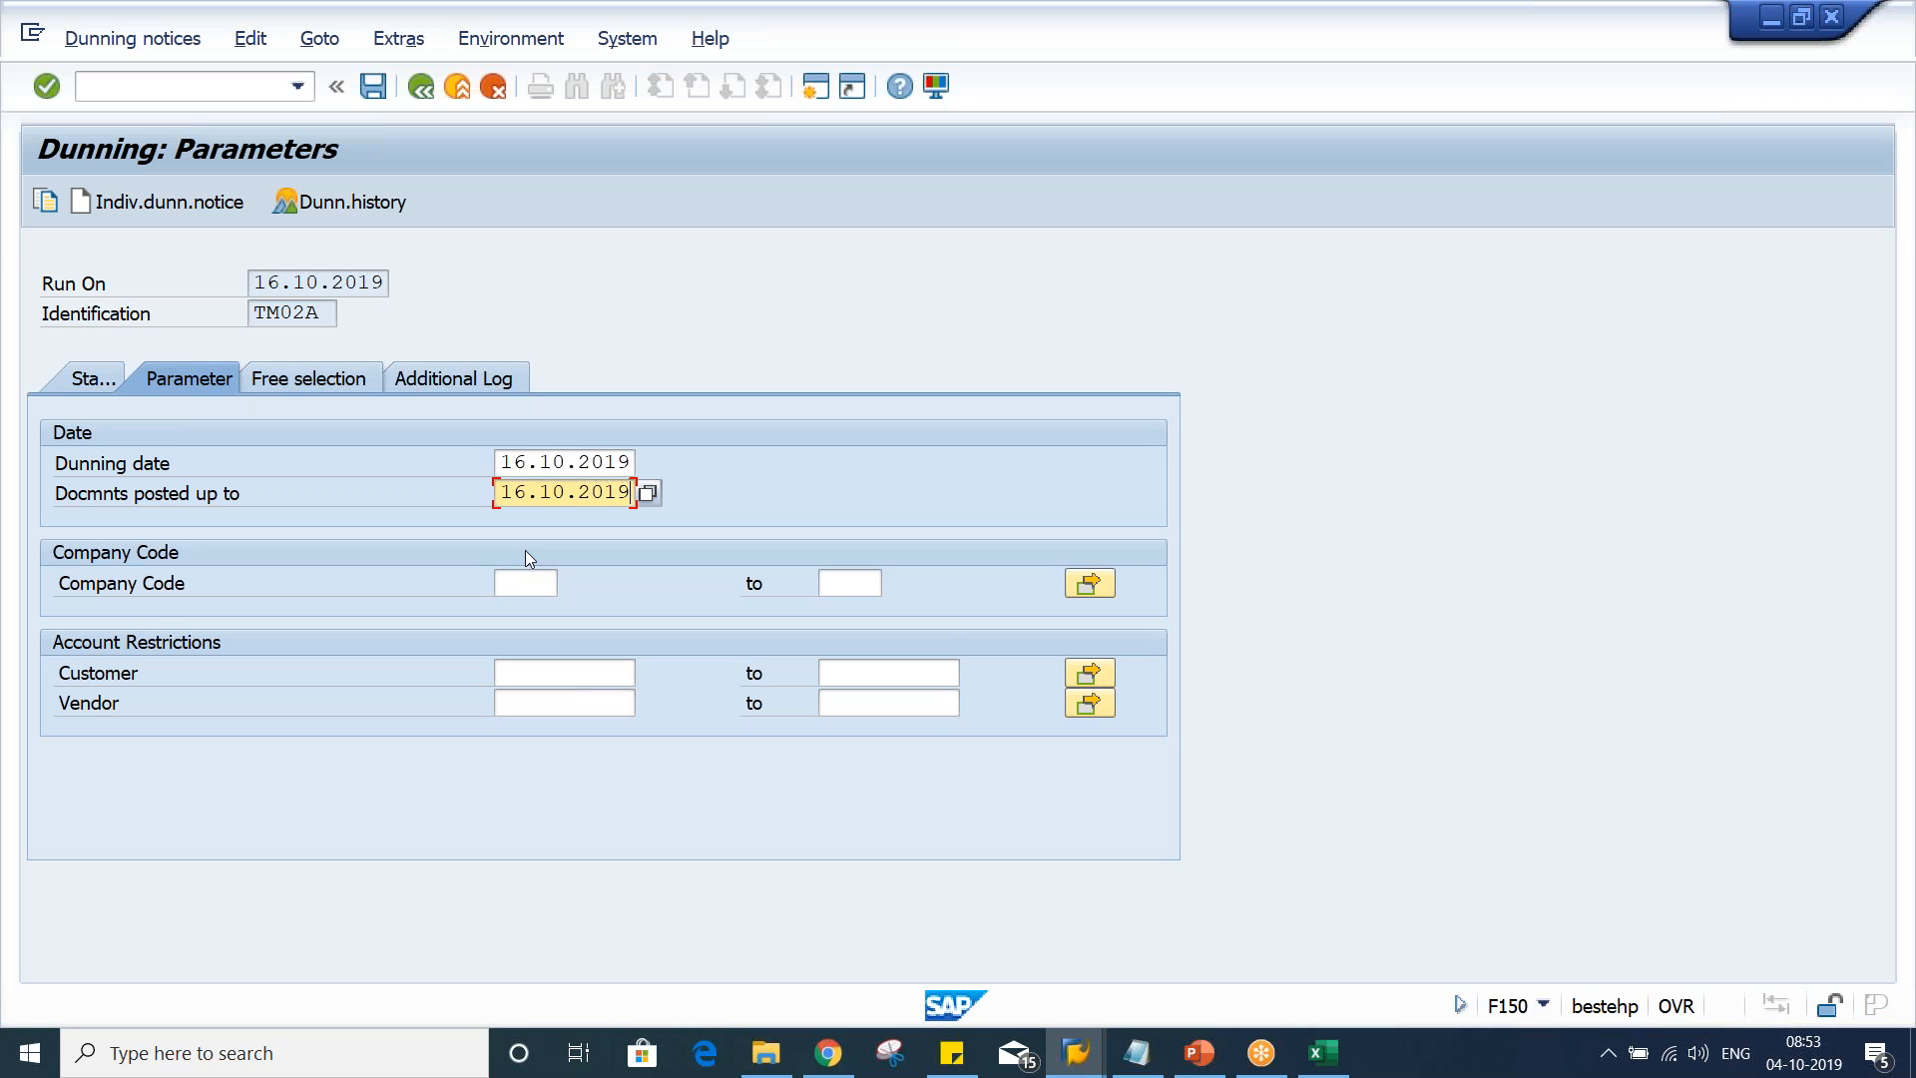
Restrict the dunning run parameters to company code TM02 and the test customer's account
click(532, 589)
key(Down)
key(Down)
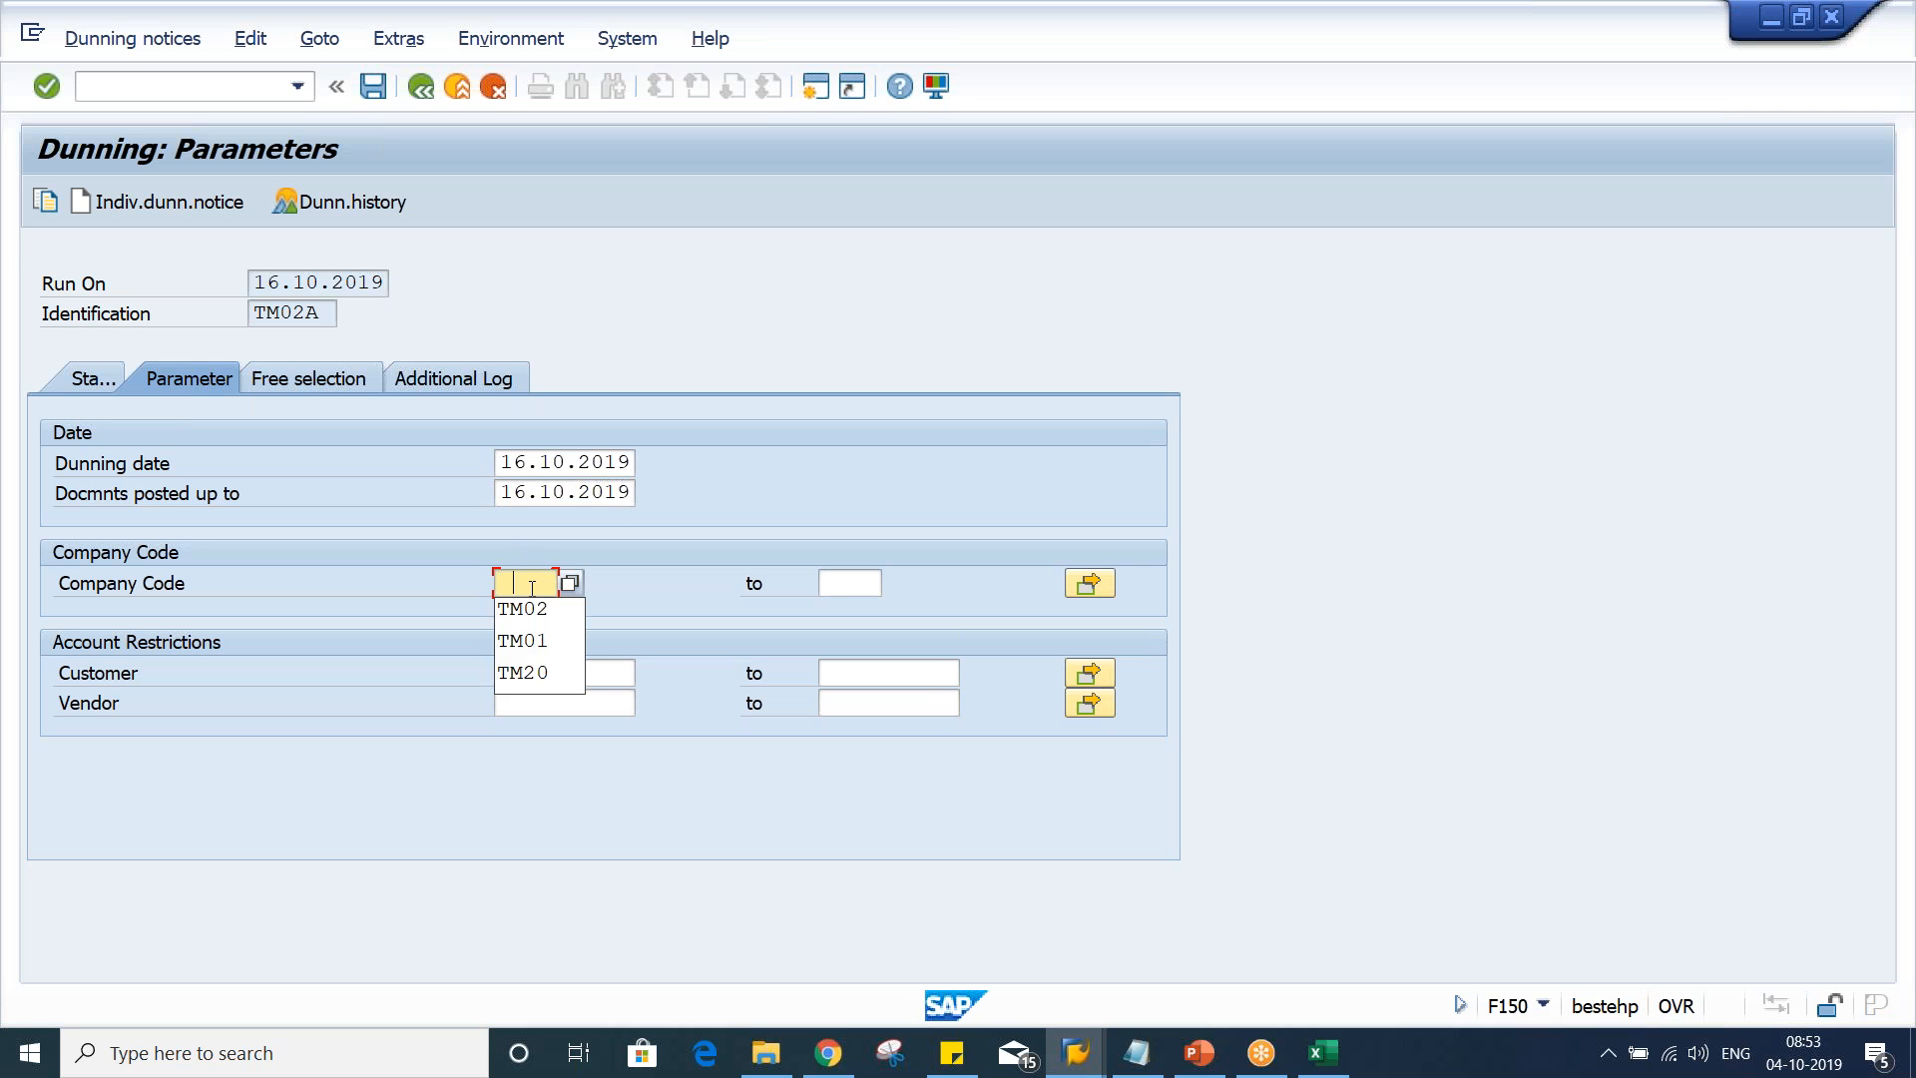
key(Return)
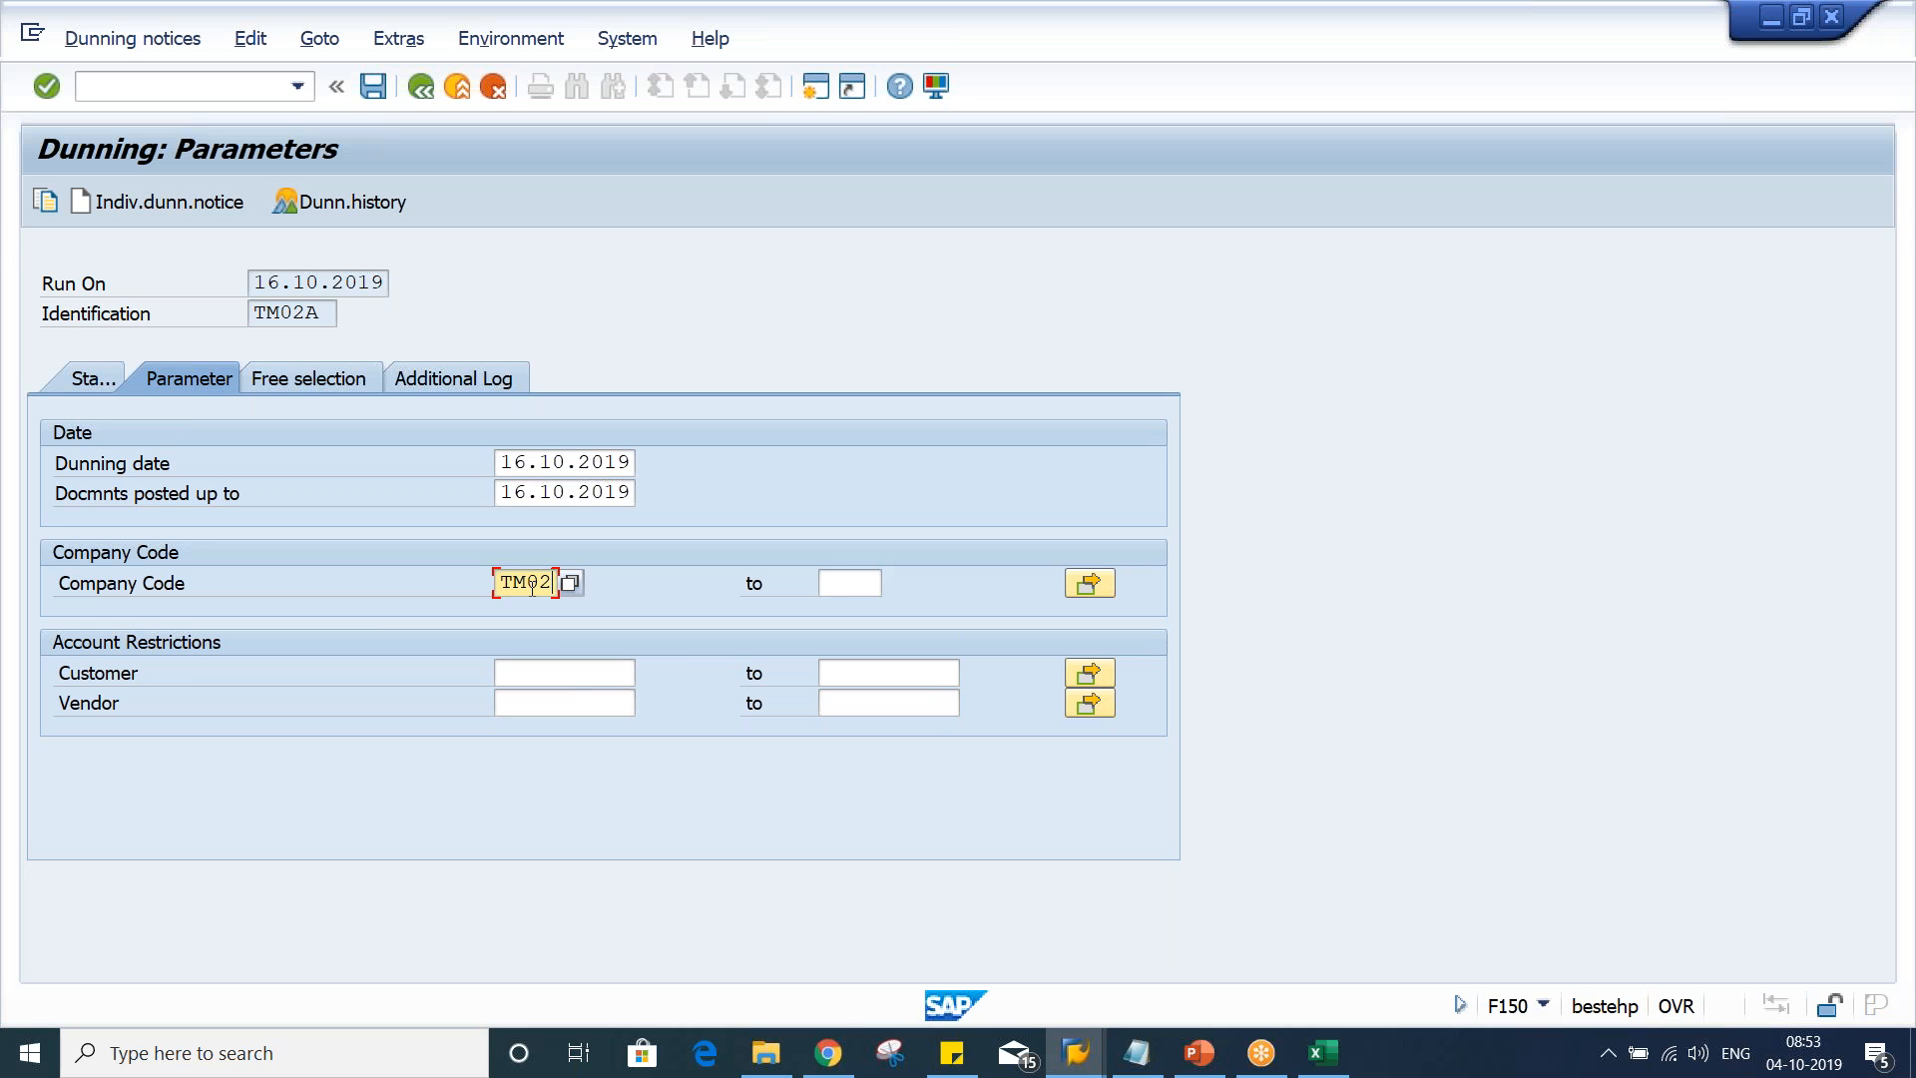
key(Down)
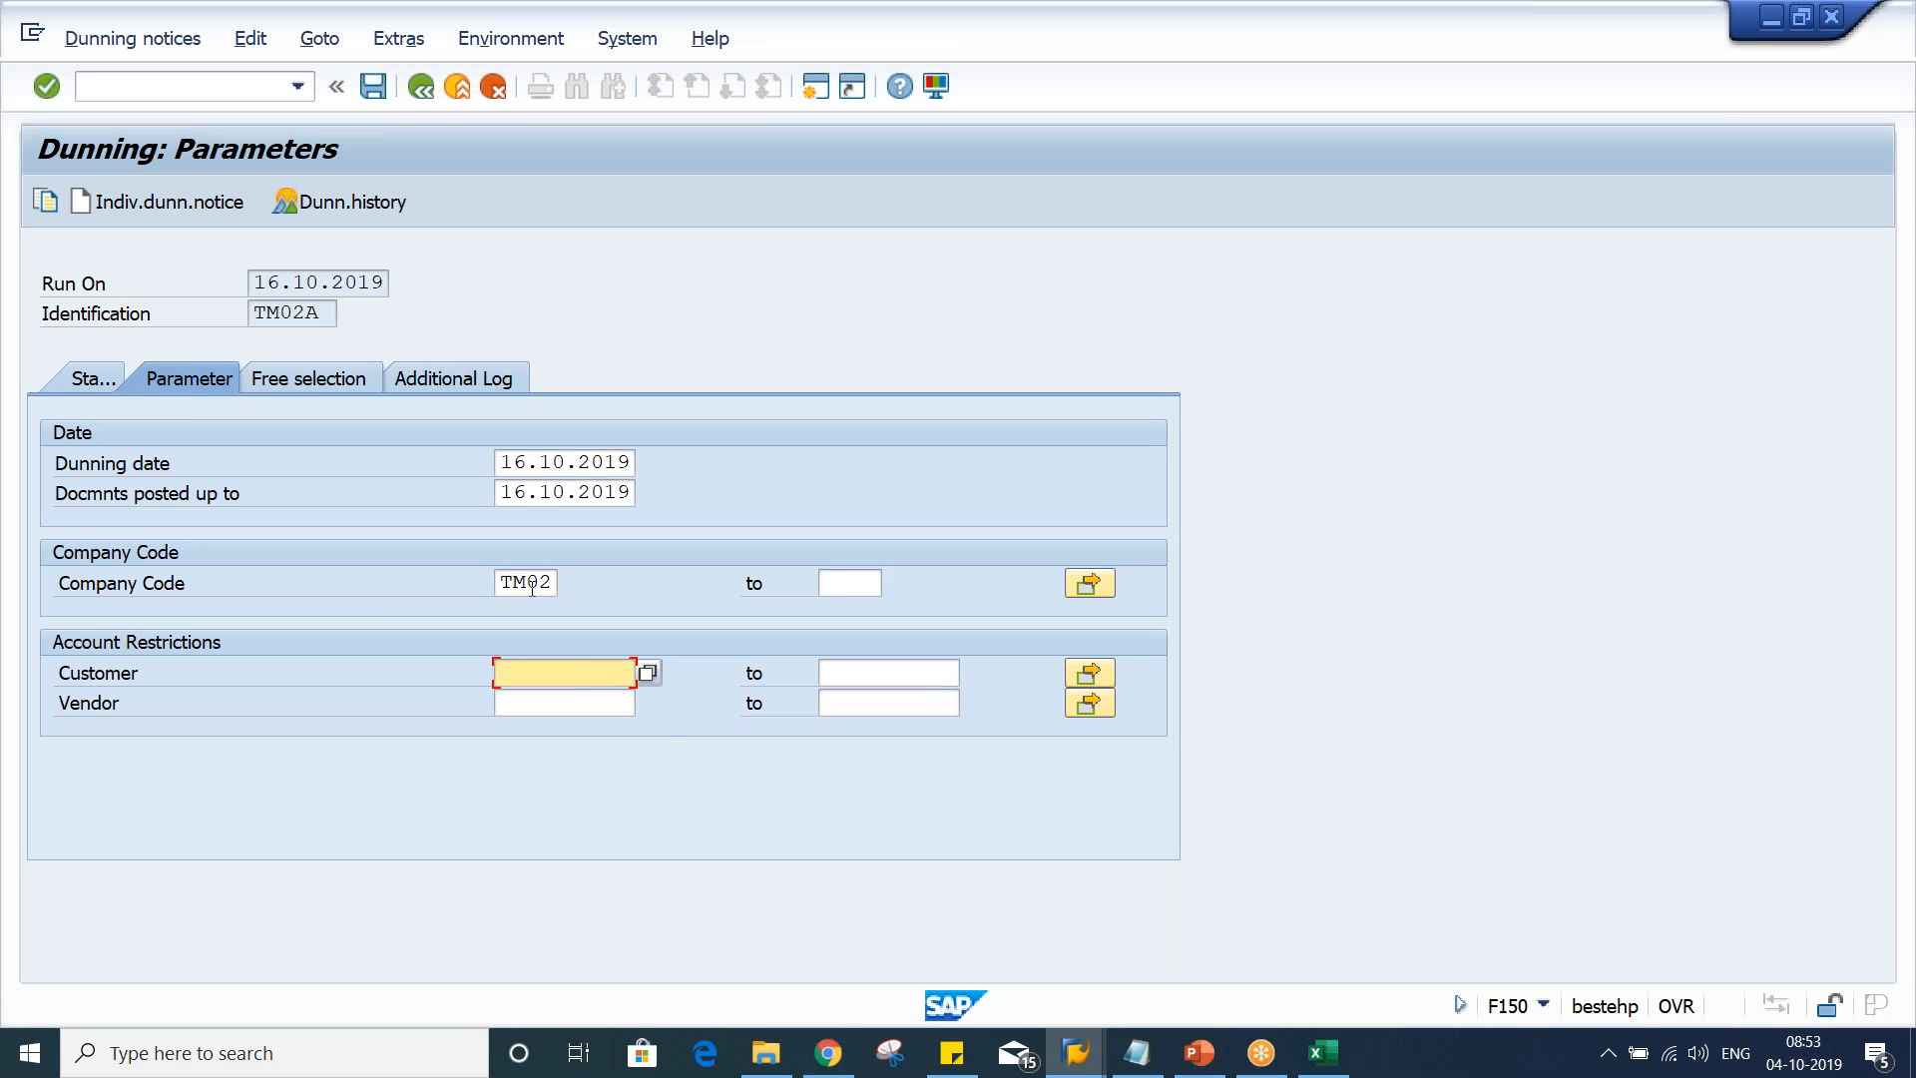
key(Down)
key(Return)
Enter the test customer's account in the additional log selection and save the dunning run parameters
click(482, 375)
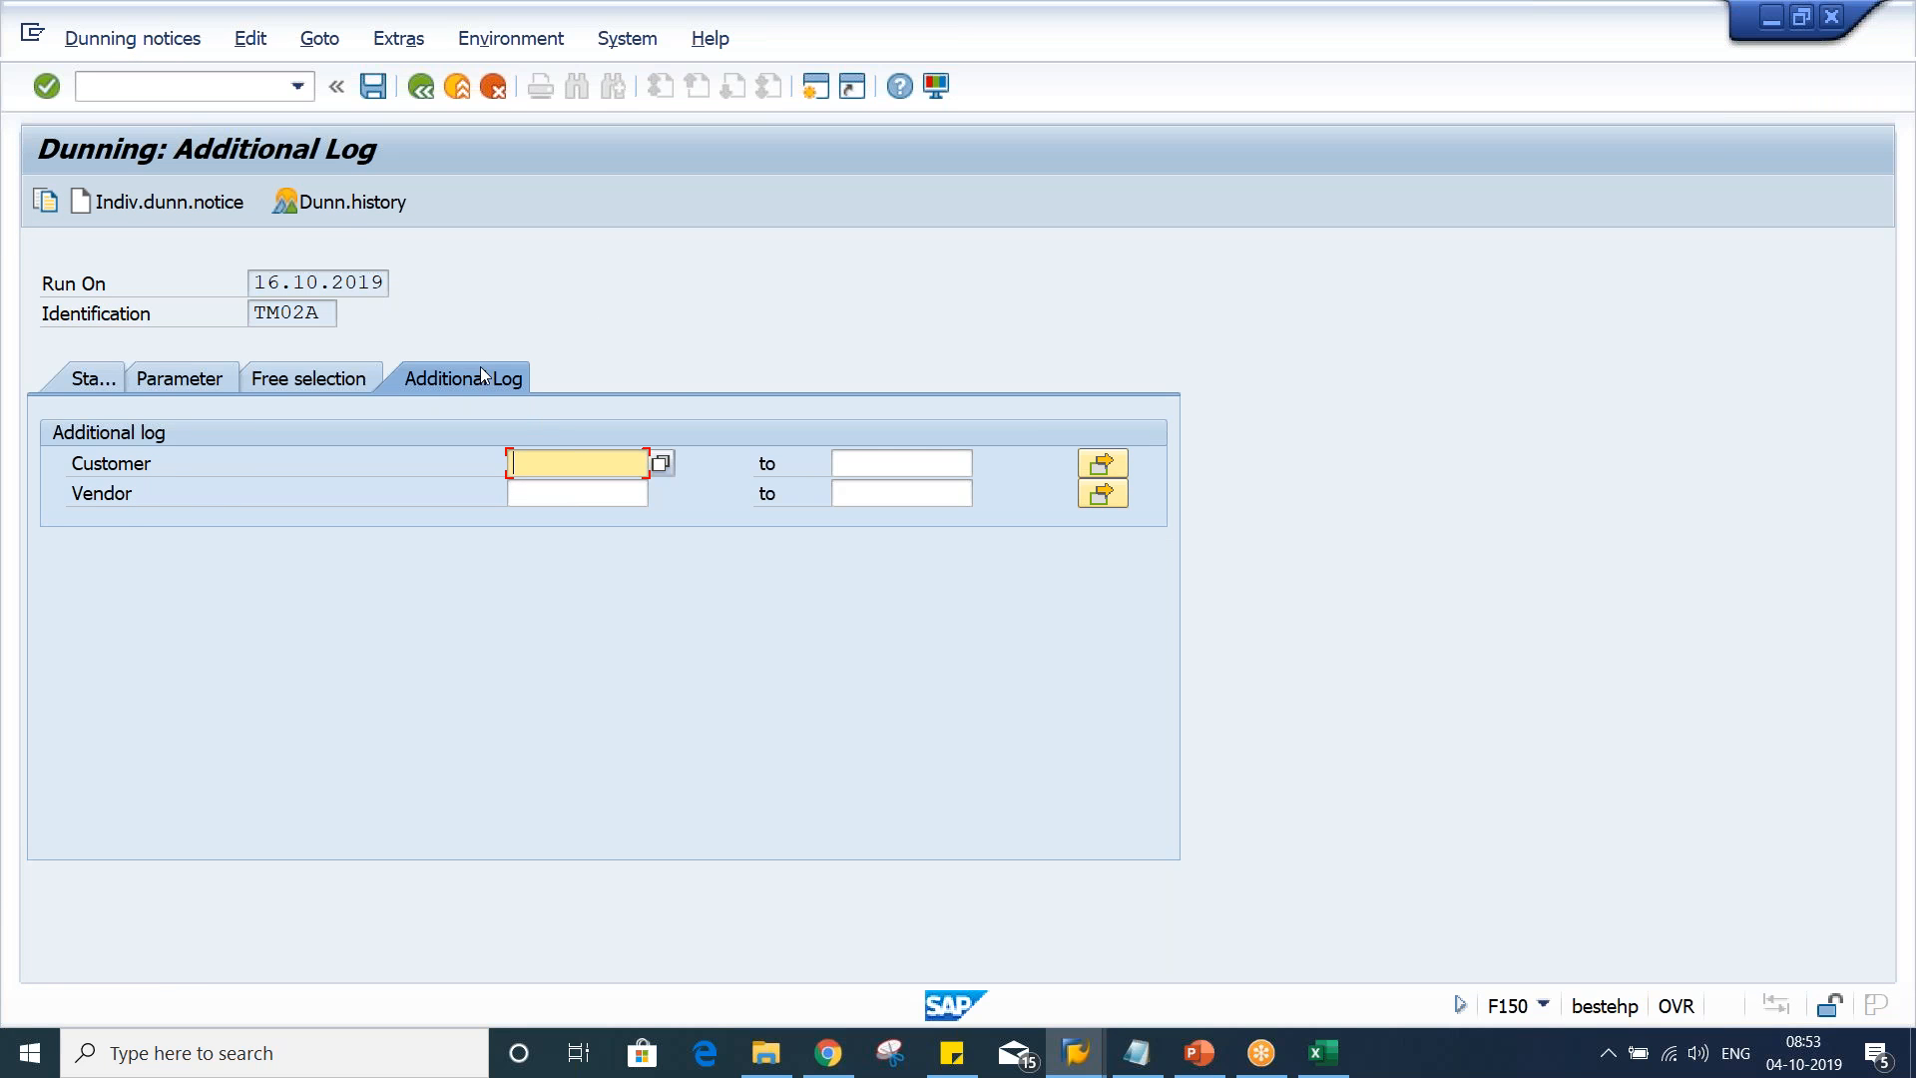
click(592, 469)
click(607, 483)
key(ctrl+s)
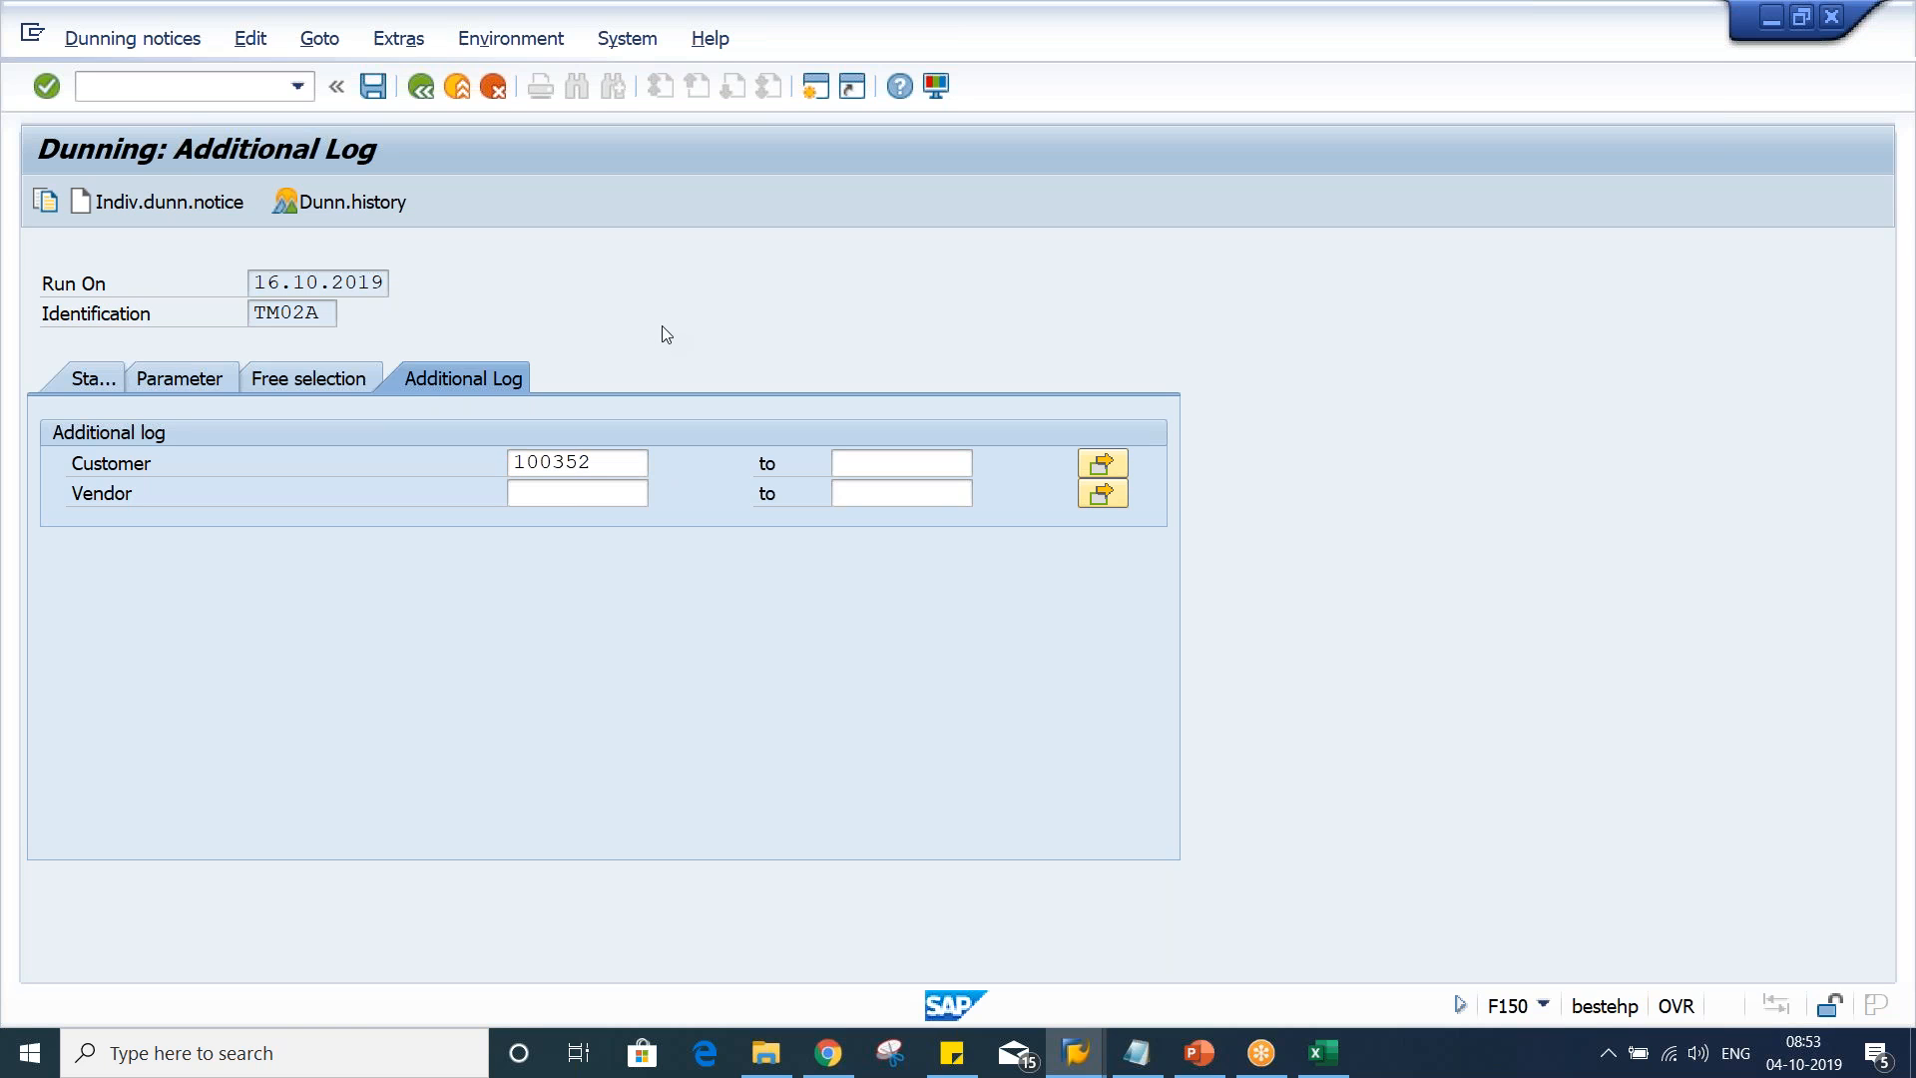
From the run status, schedule the dunning selection to start immediately with output device LP01, without dunning print
click(86, 382)
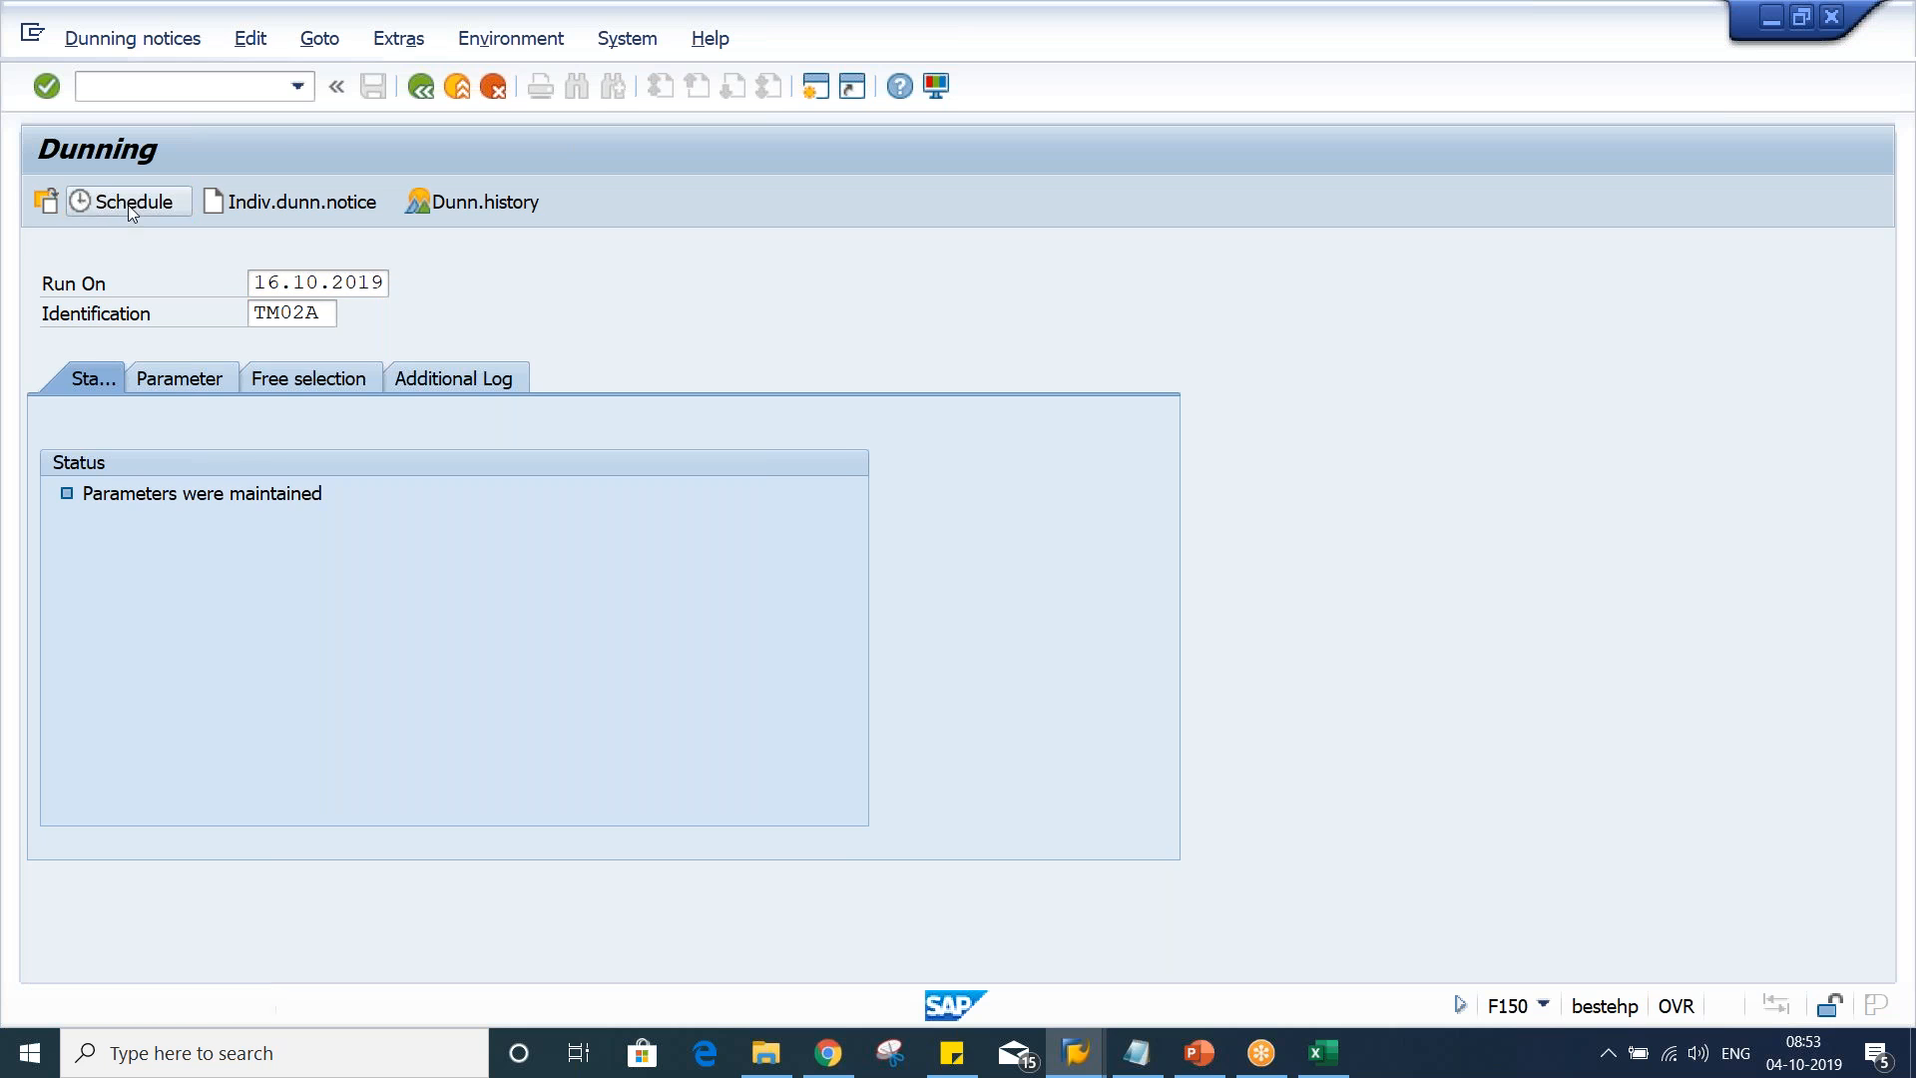
click(120, 201)
key(Return)
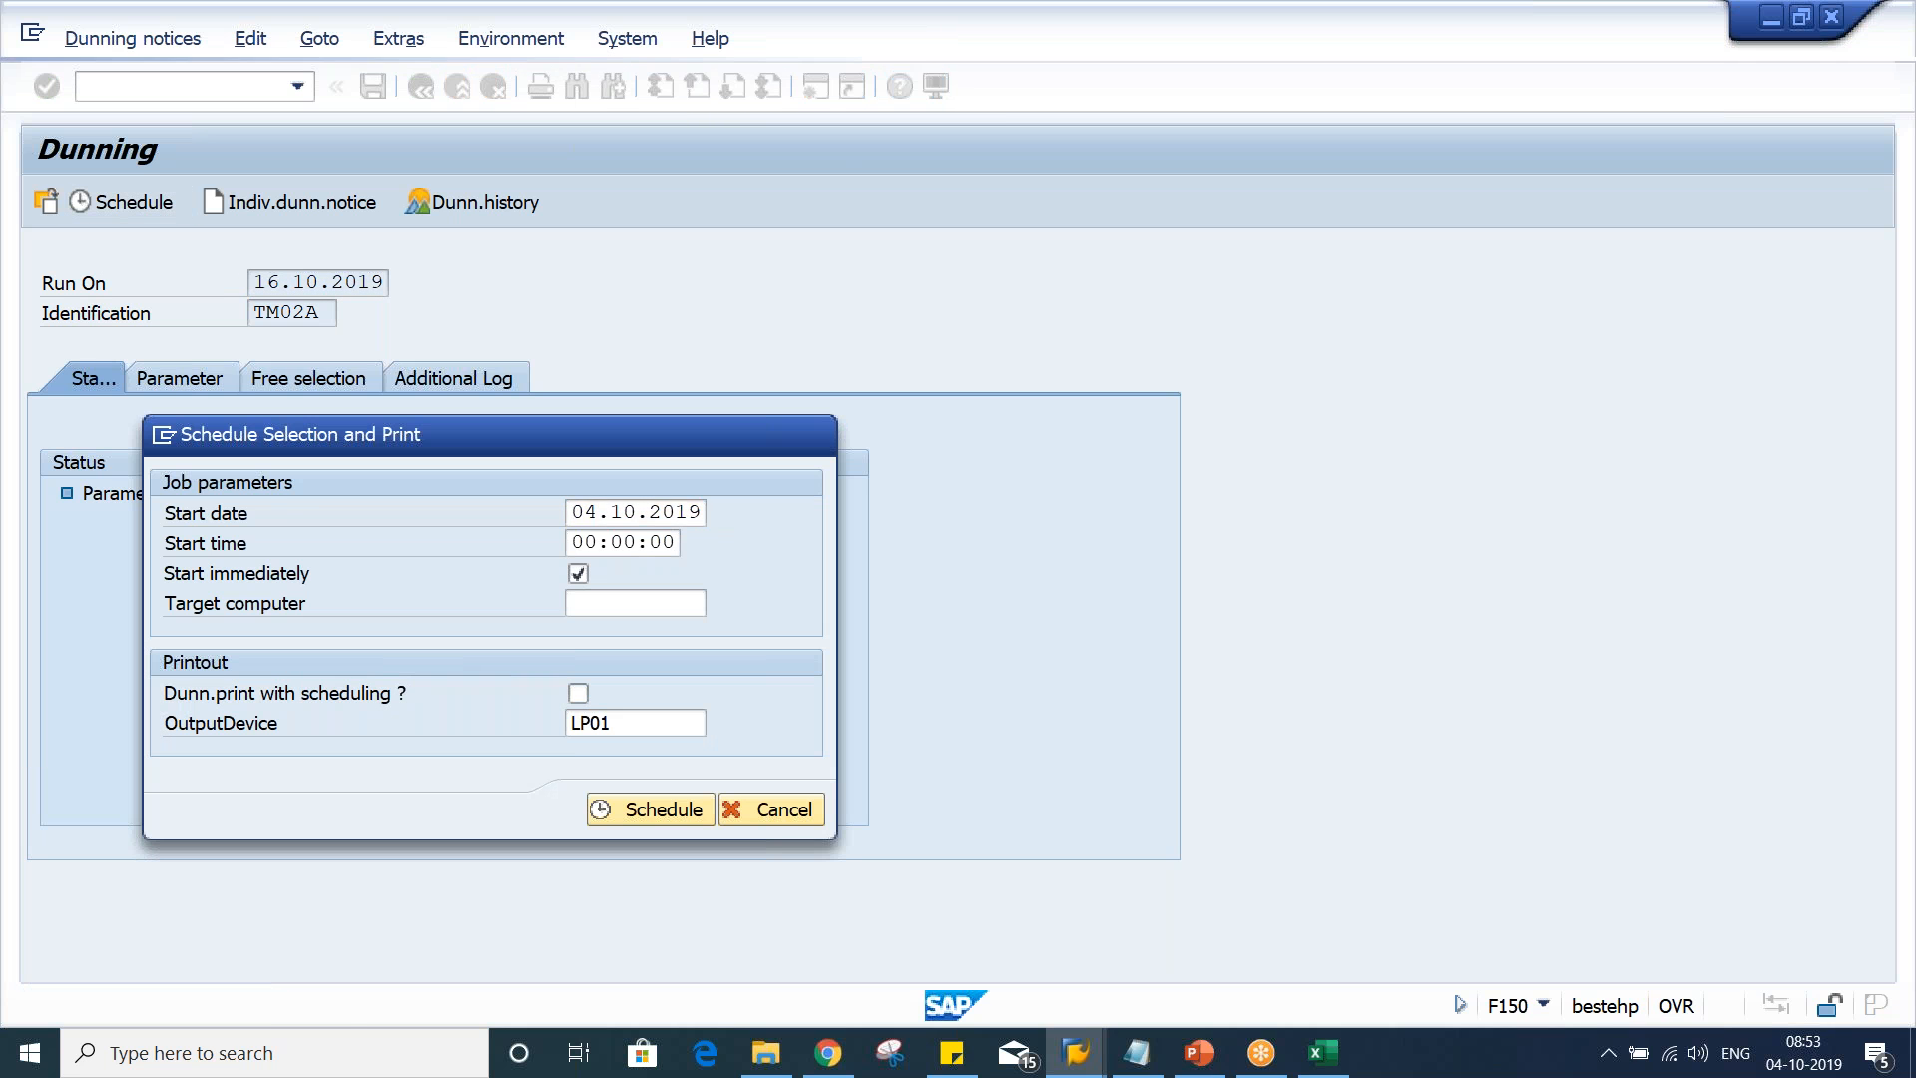
key(Return)
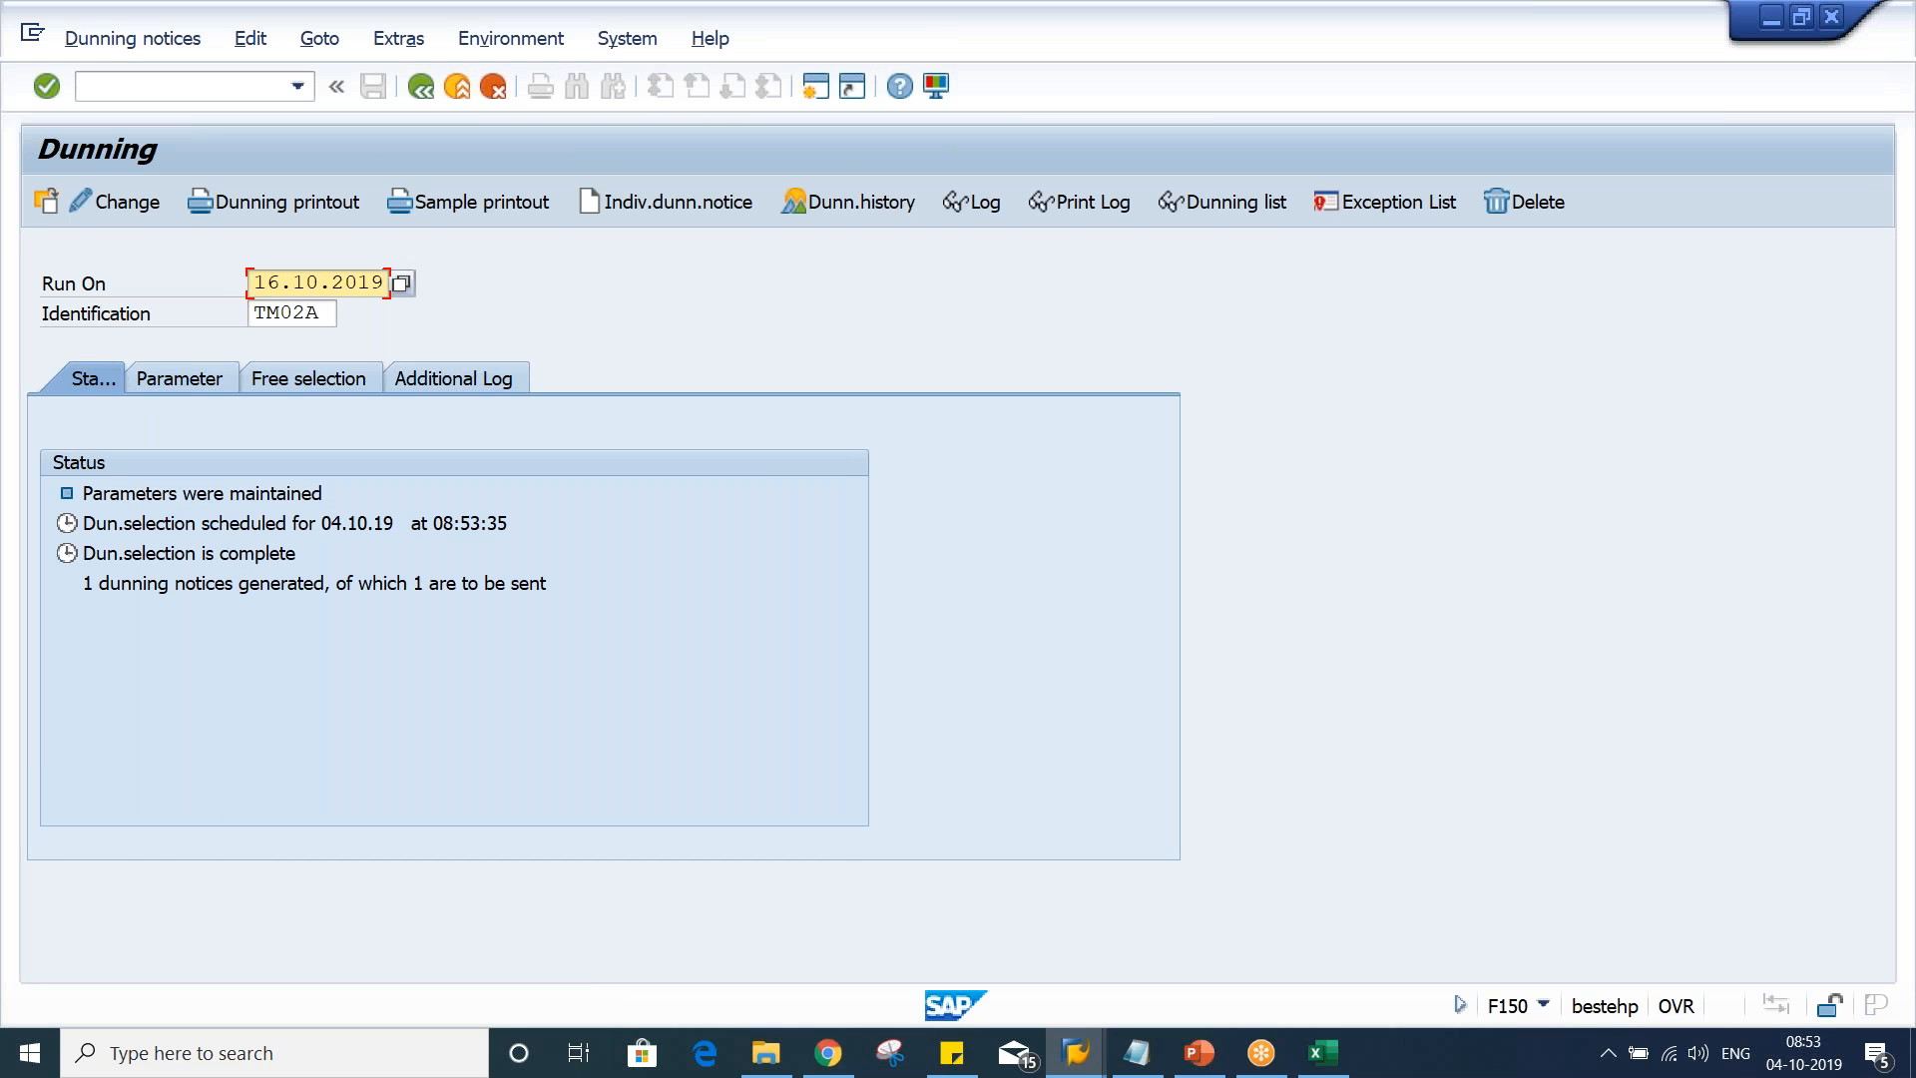
Generate a sample printout for the 16.10.2019 dunning run and examine the notice's text, due items and dunning charge
click(467, 203)
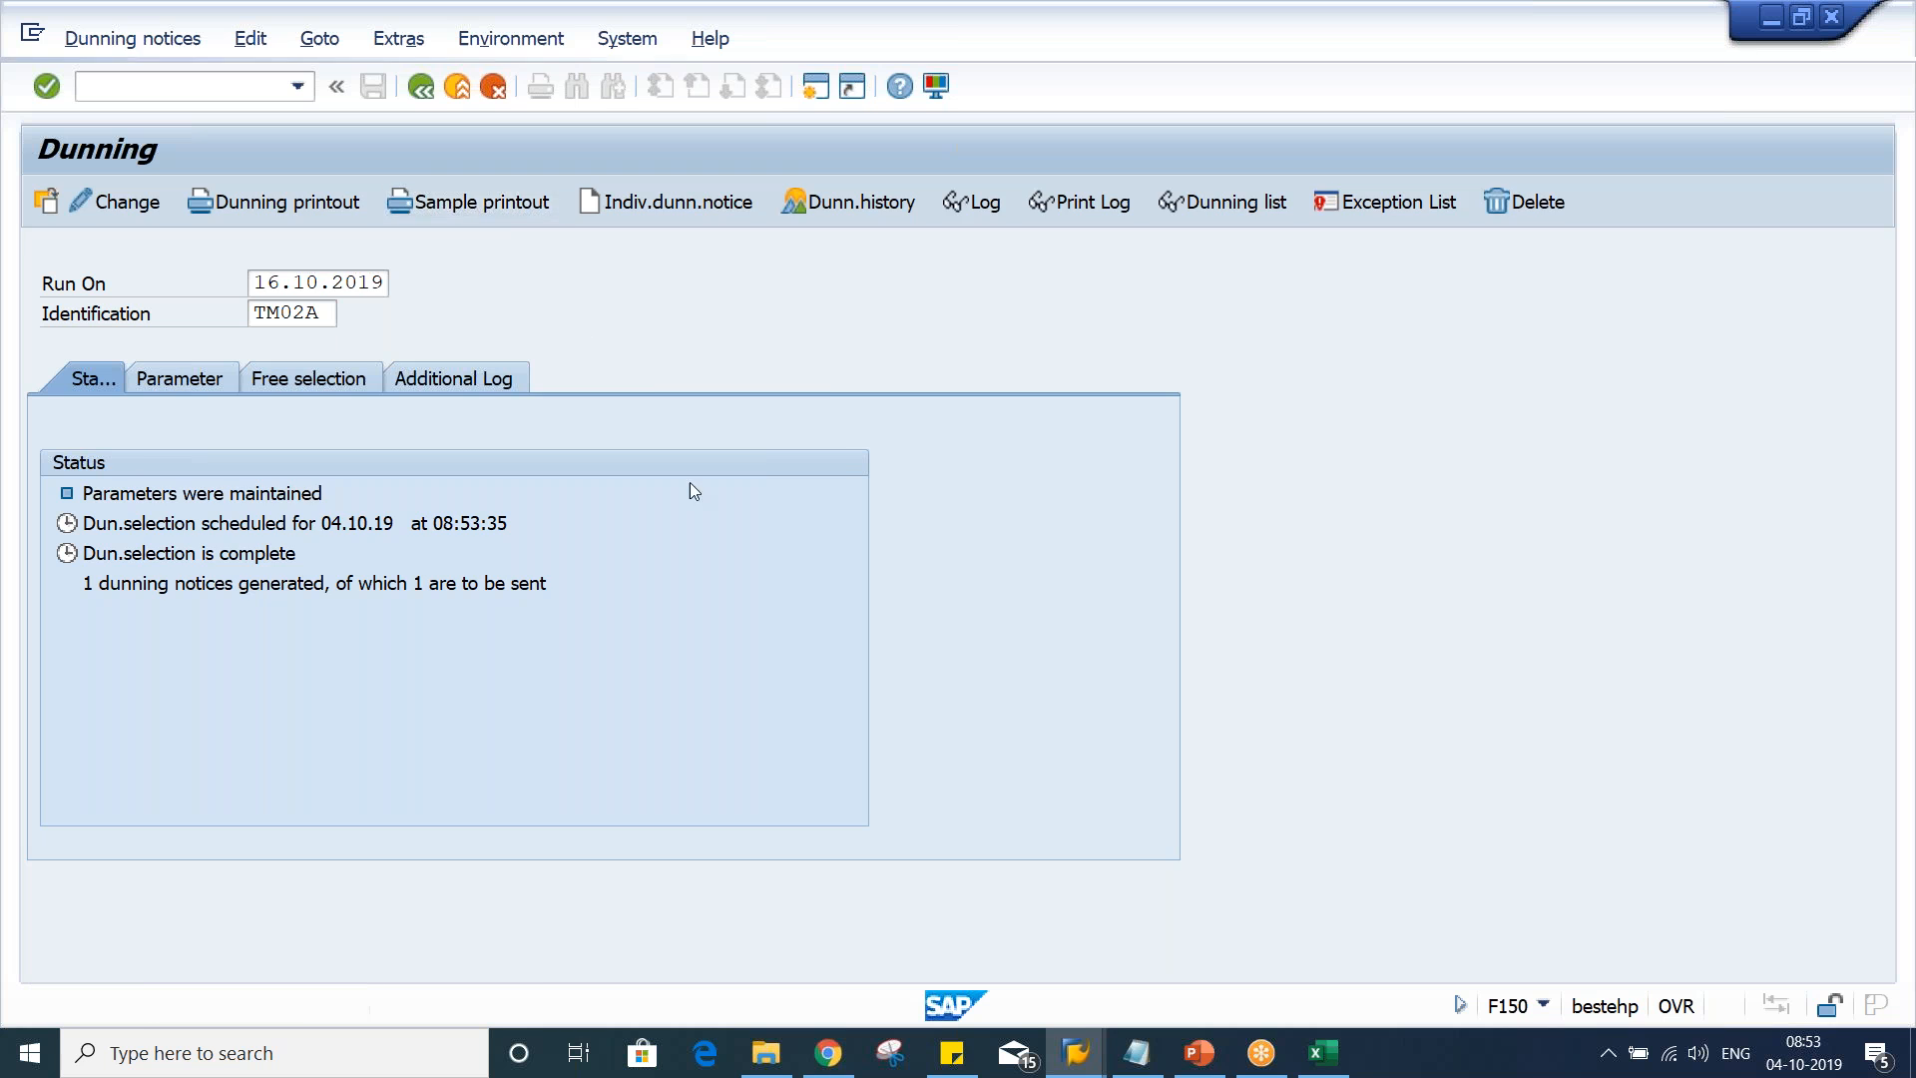
click(699, 1000)
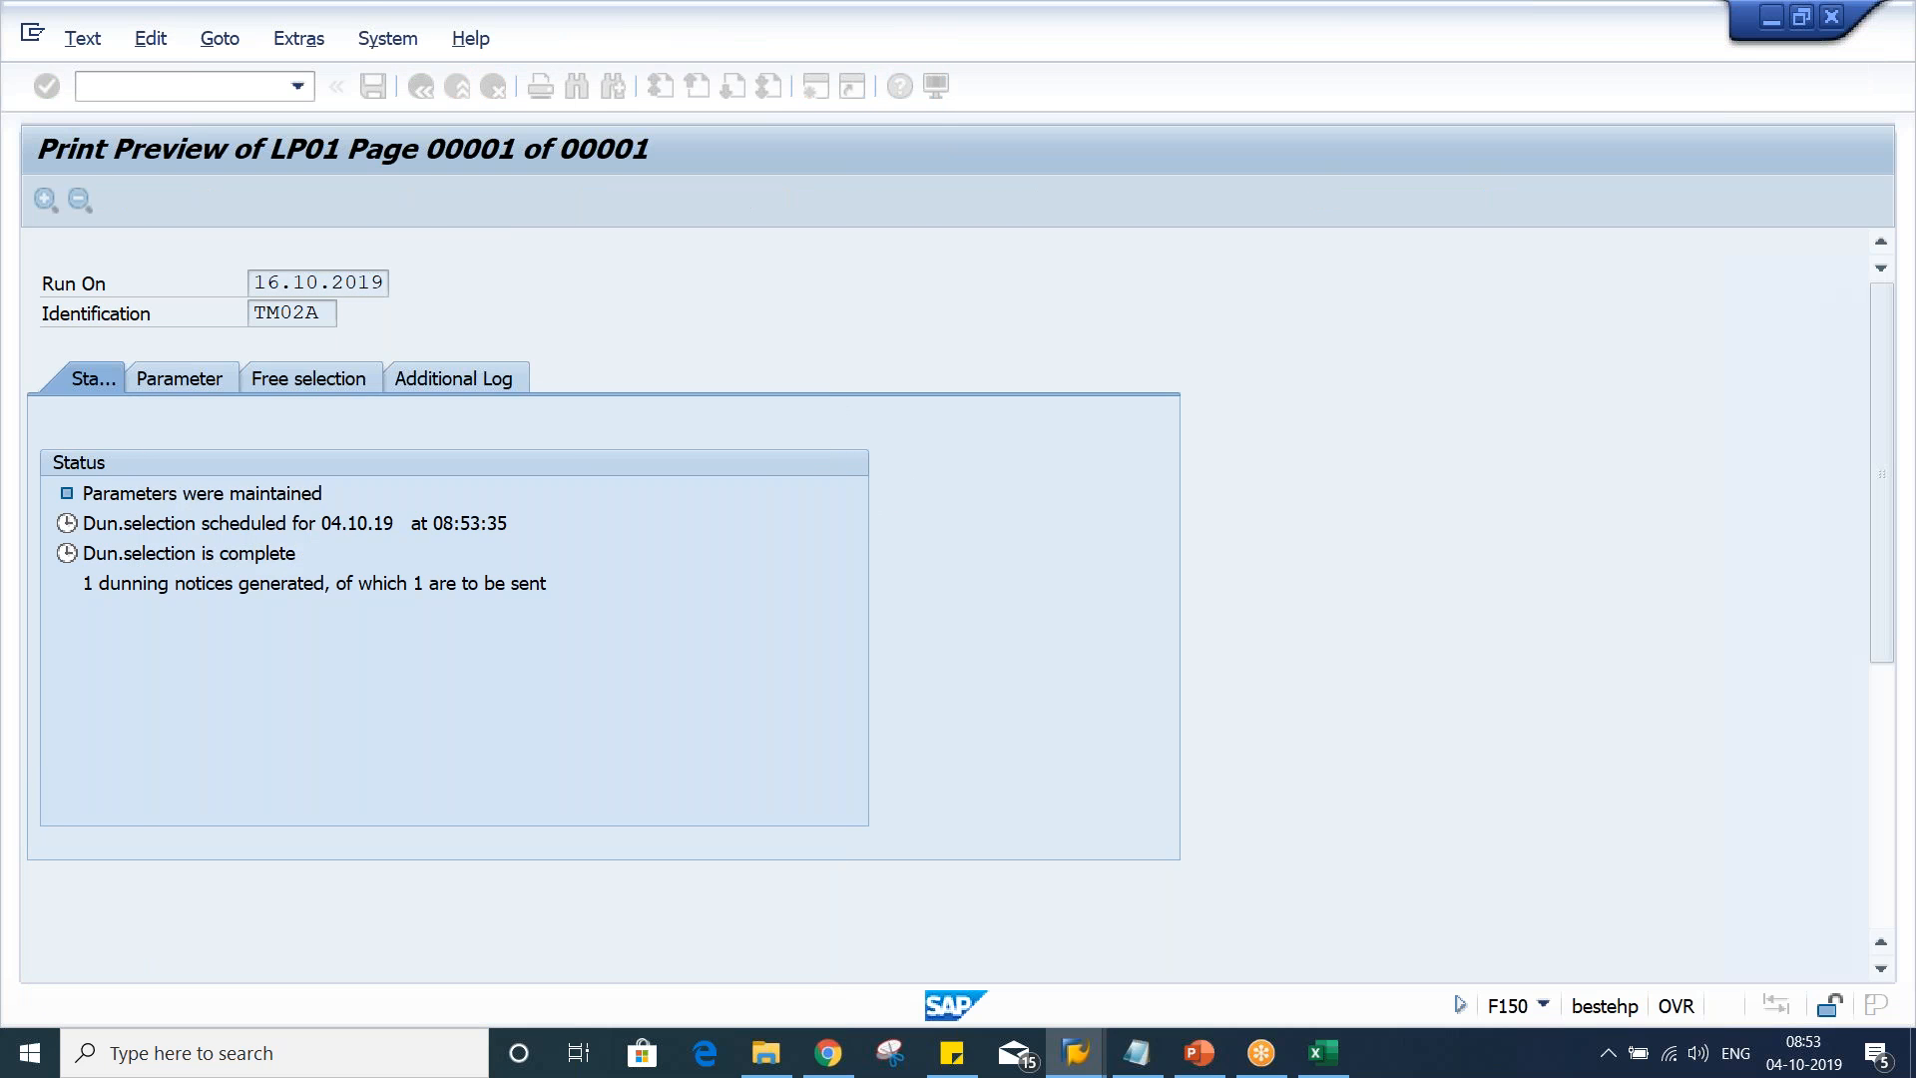
scroll(652, 544, down, 5)
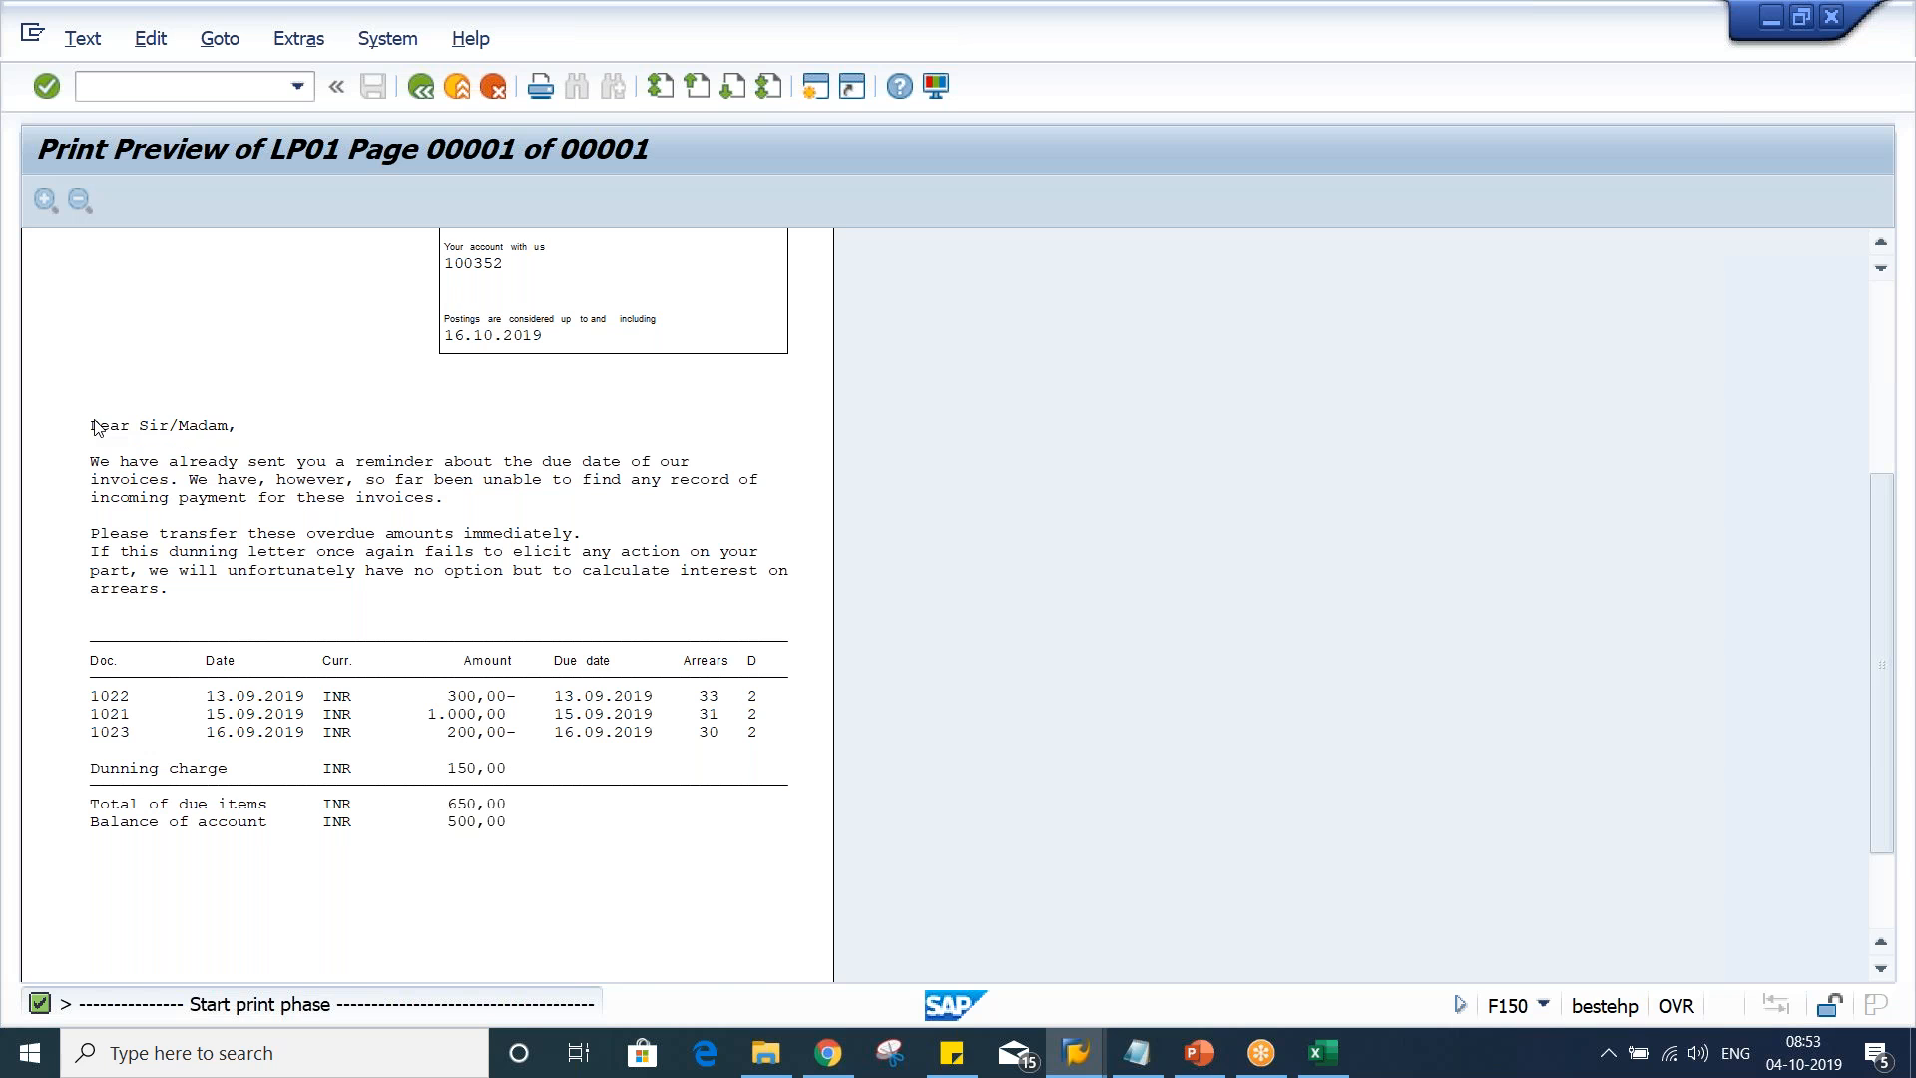
scroll(97, 428, up, 5)
scroll(97, 427, down, 2)
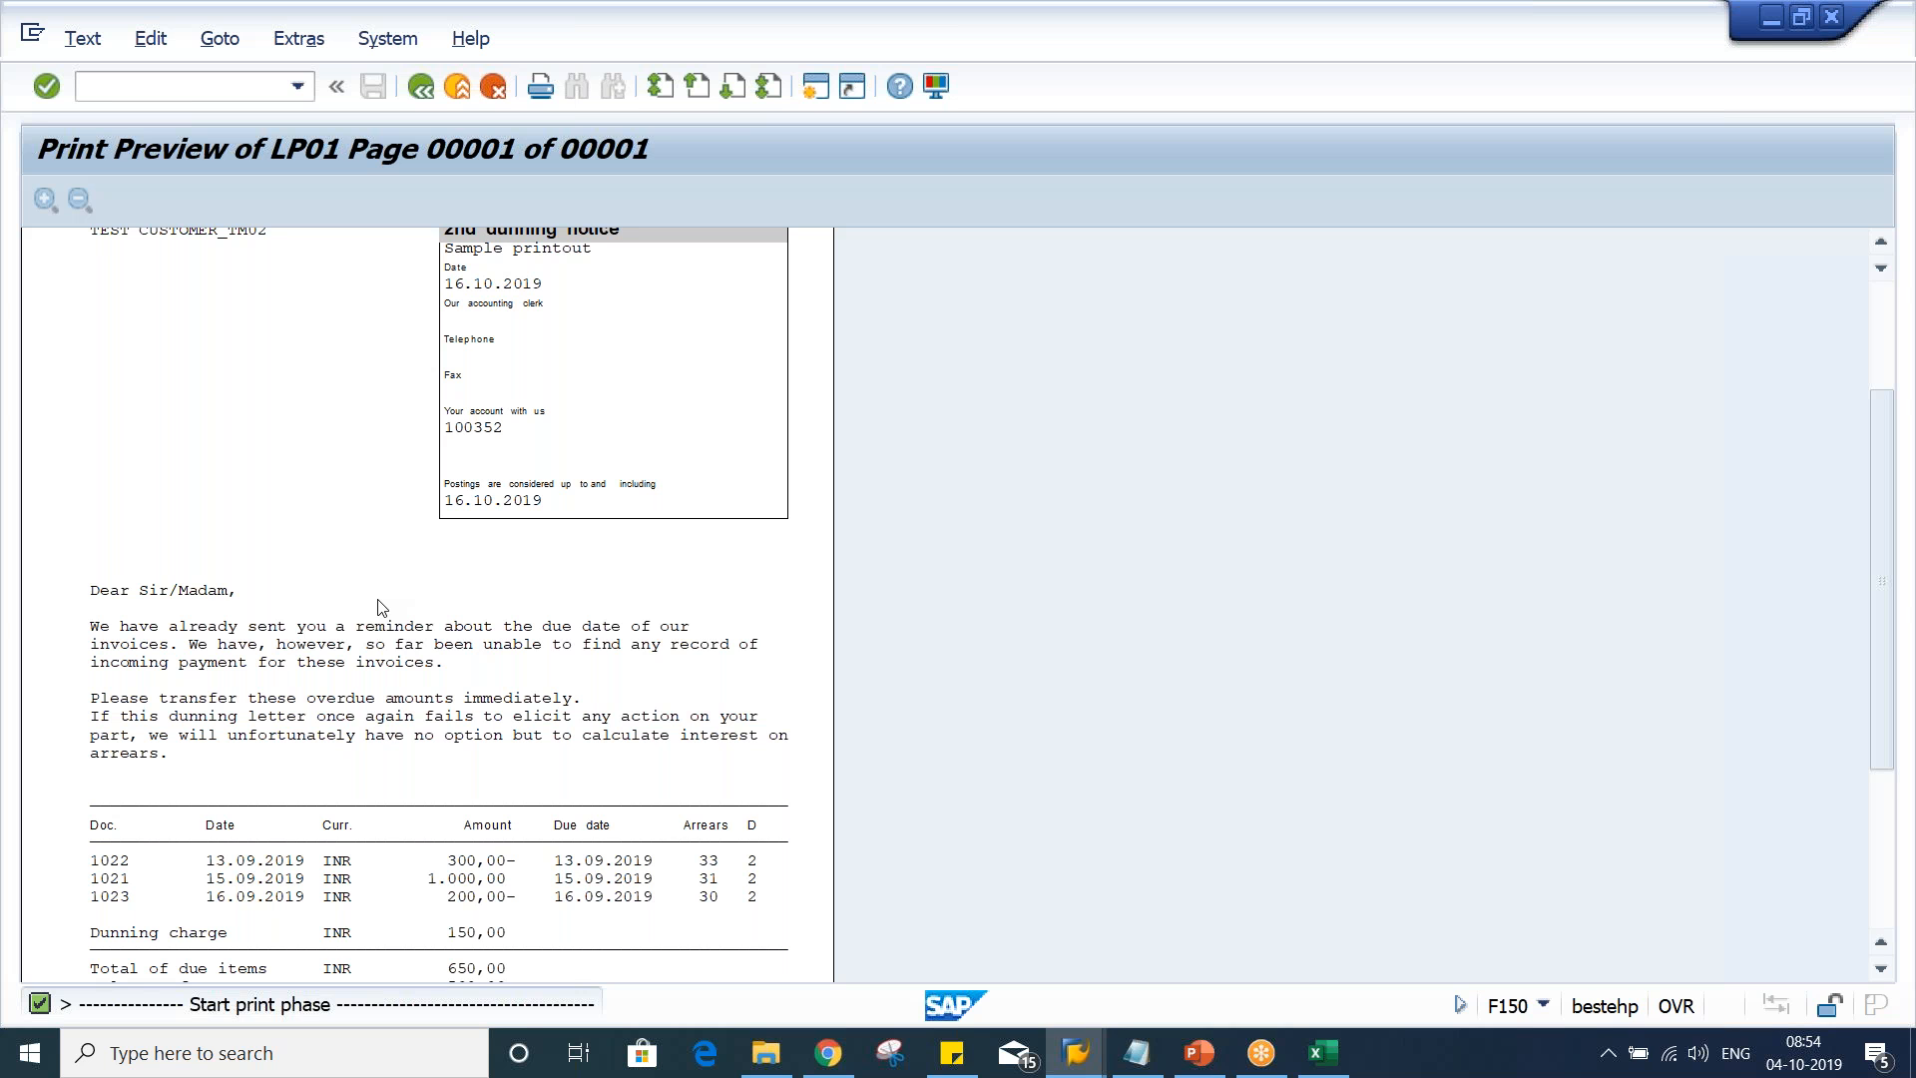
scroll(115, 663, down, 2)
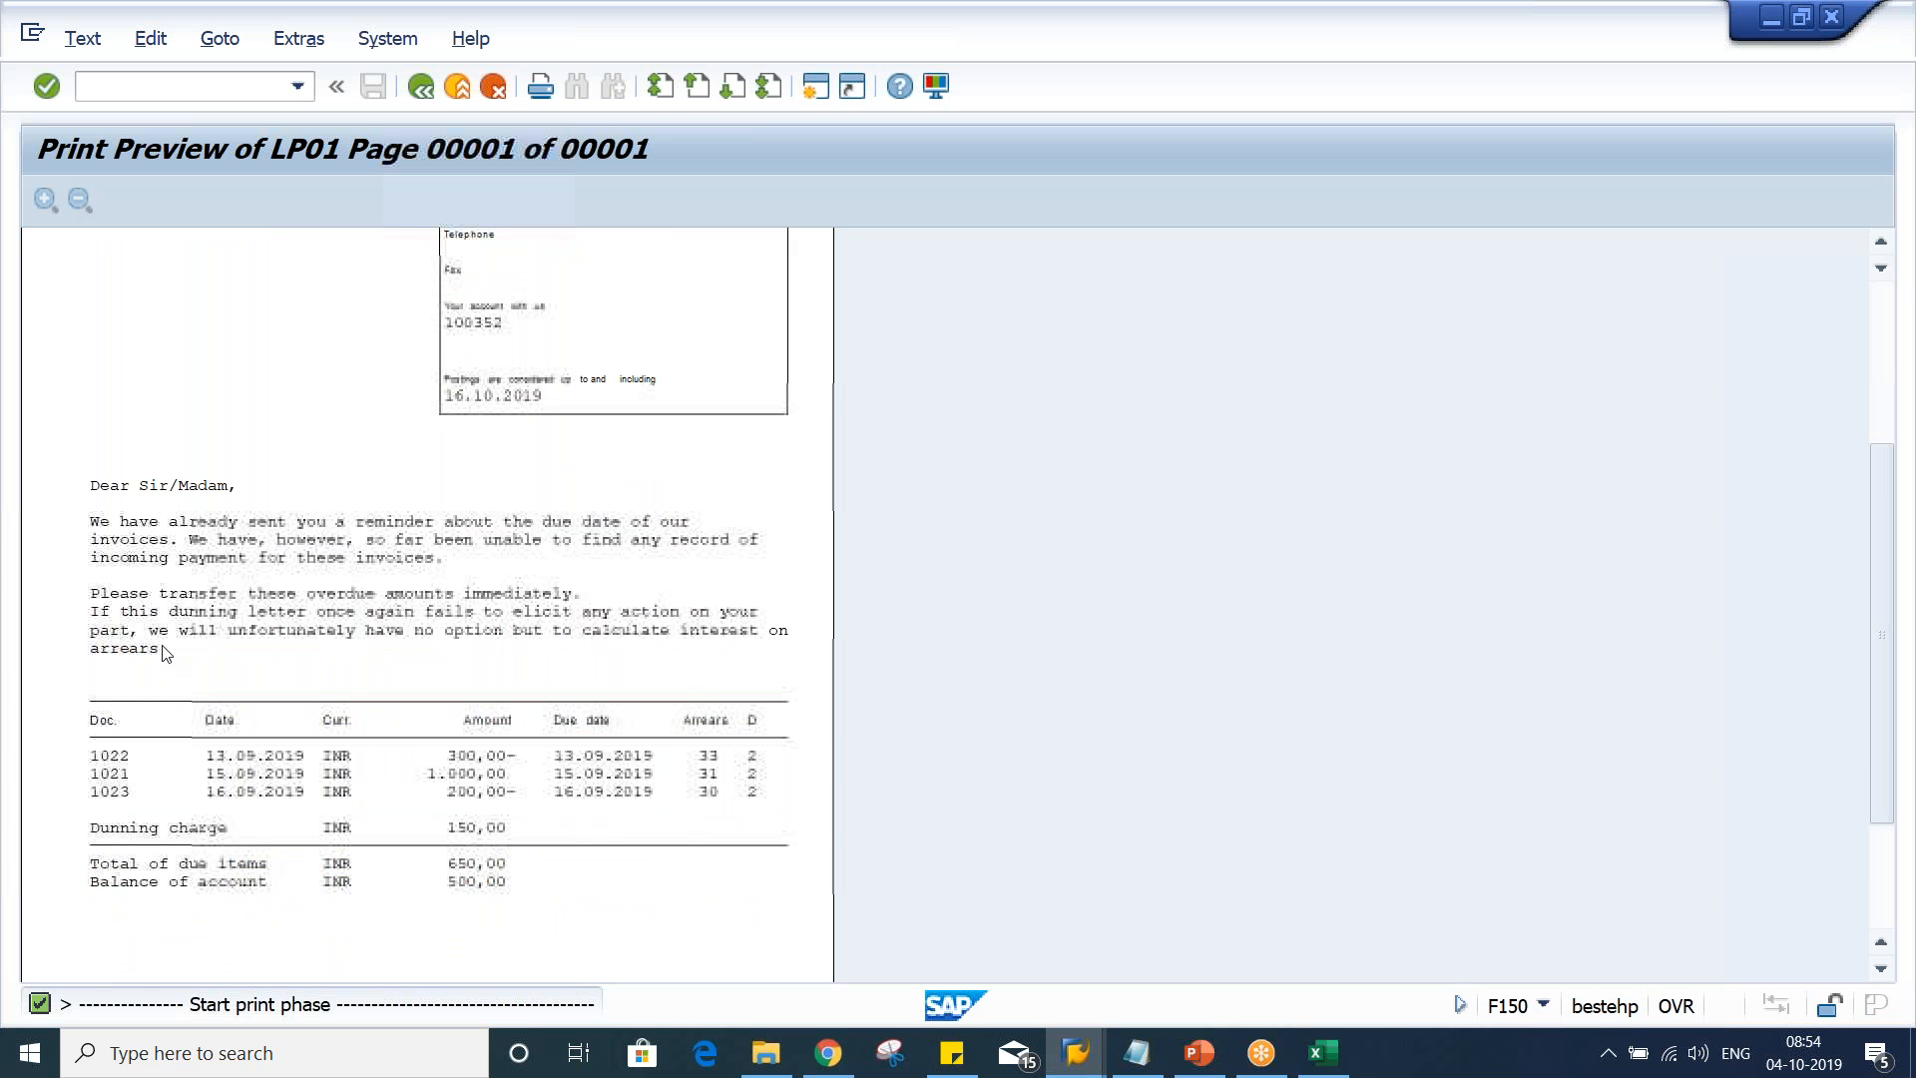
Open the INR charges of dunning procedure TM02 and compare the level 2 charge with the dunning charge on the notice
scroll(165, 654, down, 1)
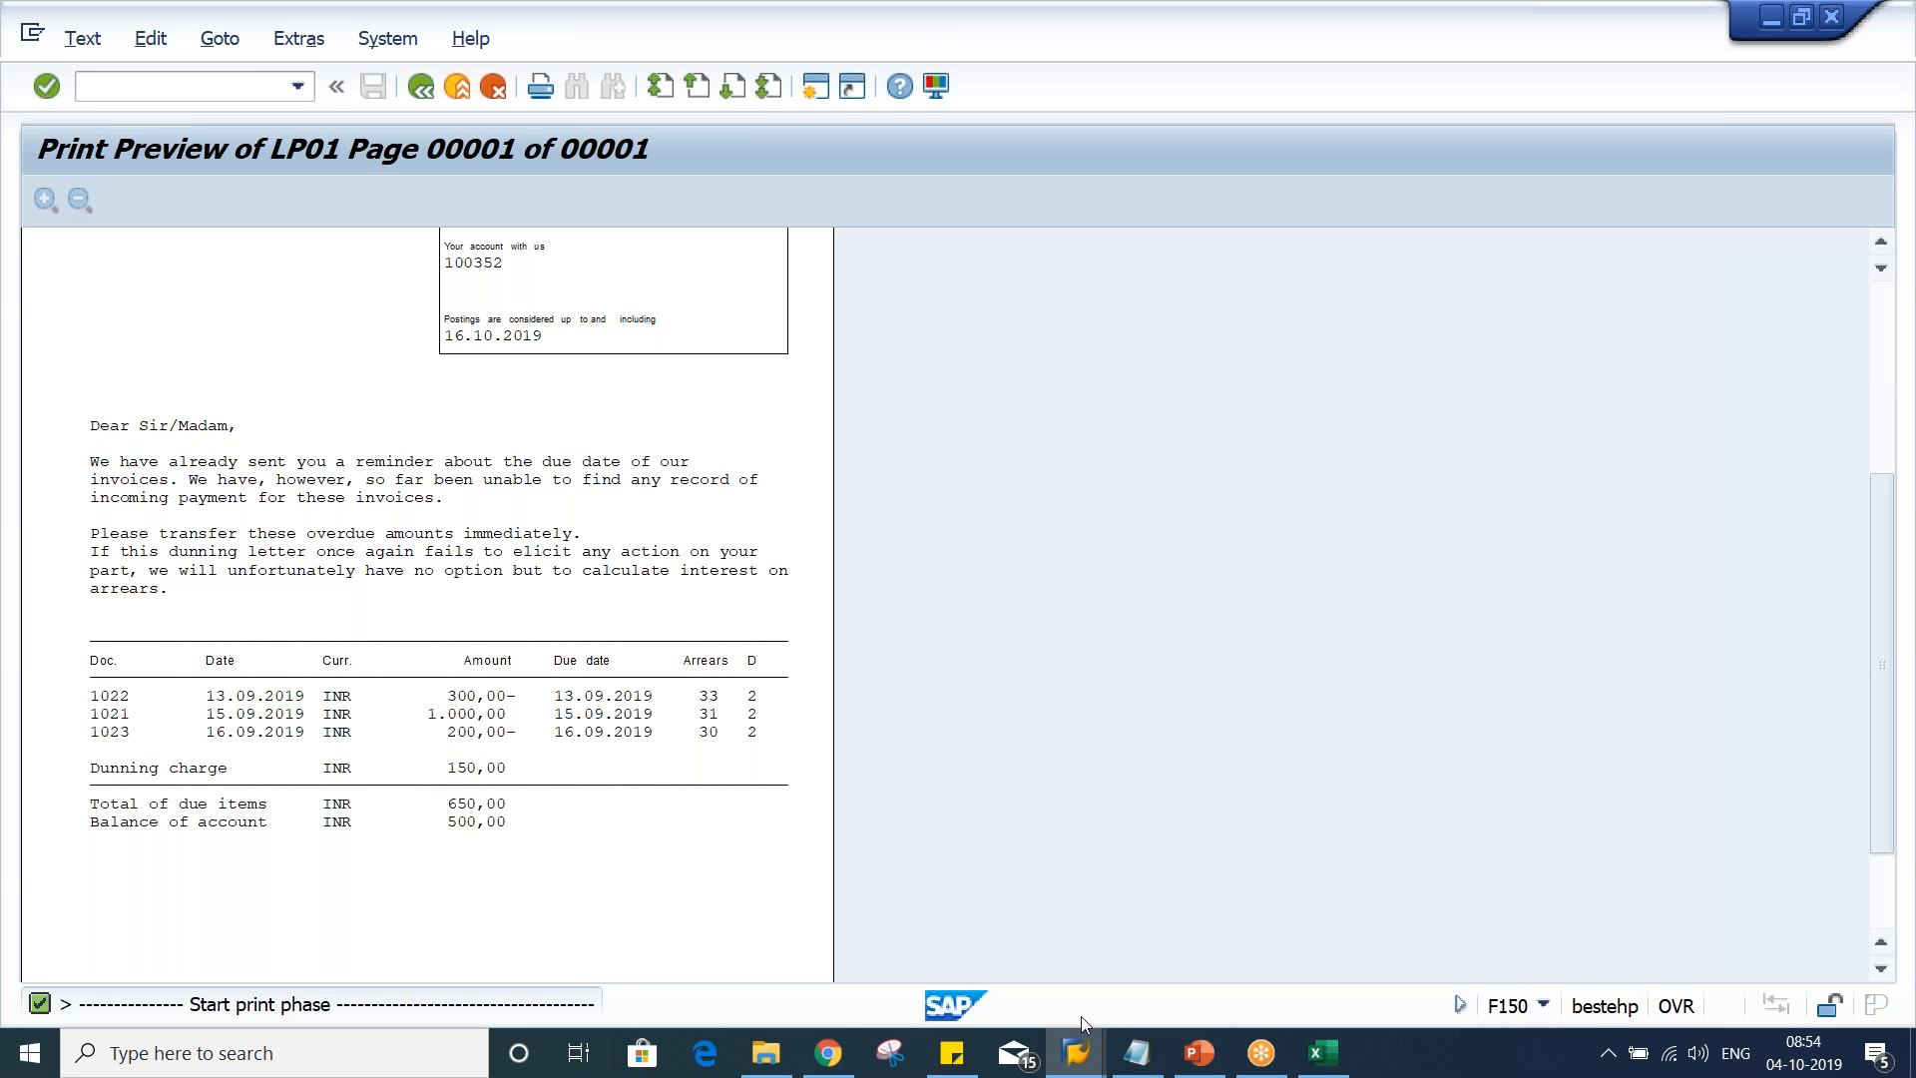
click(1093, 1070)
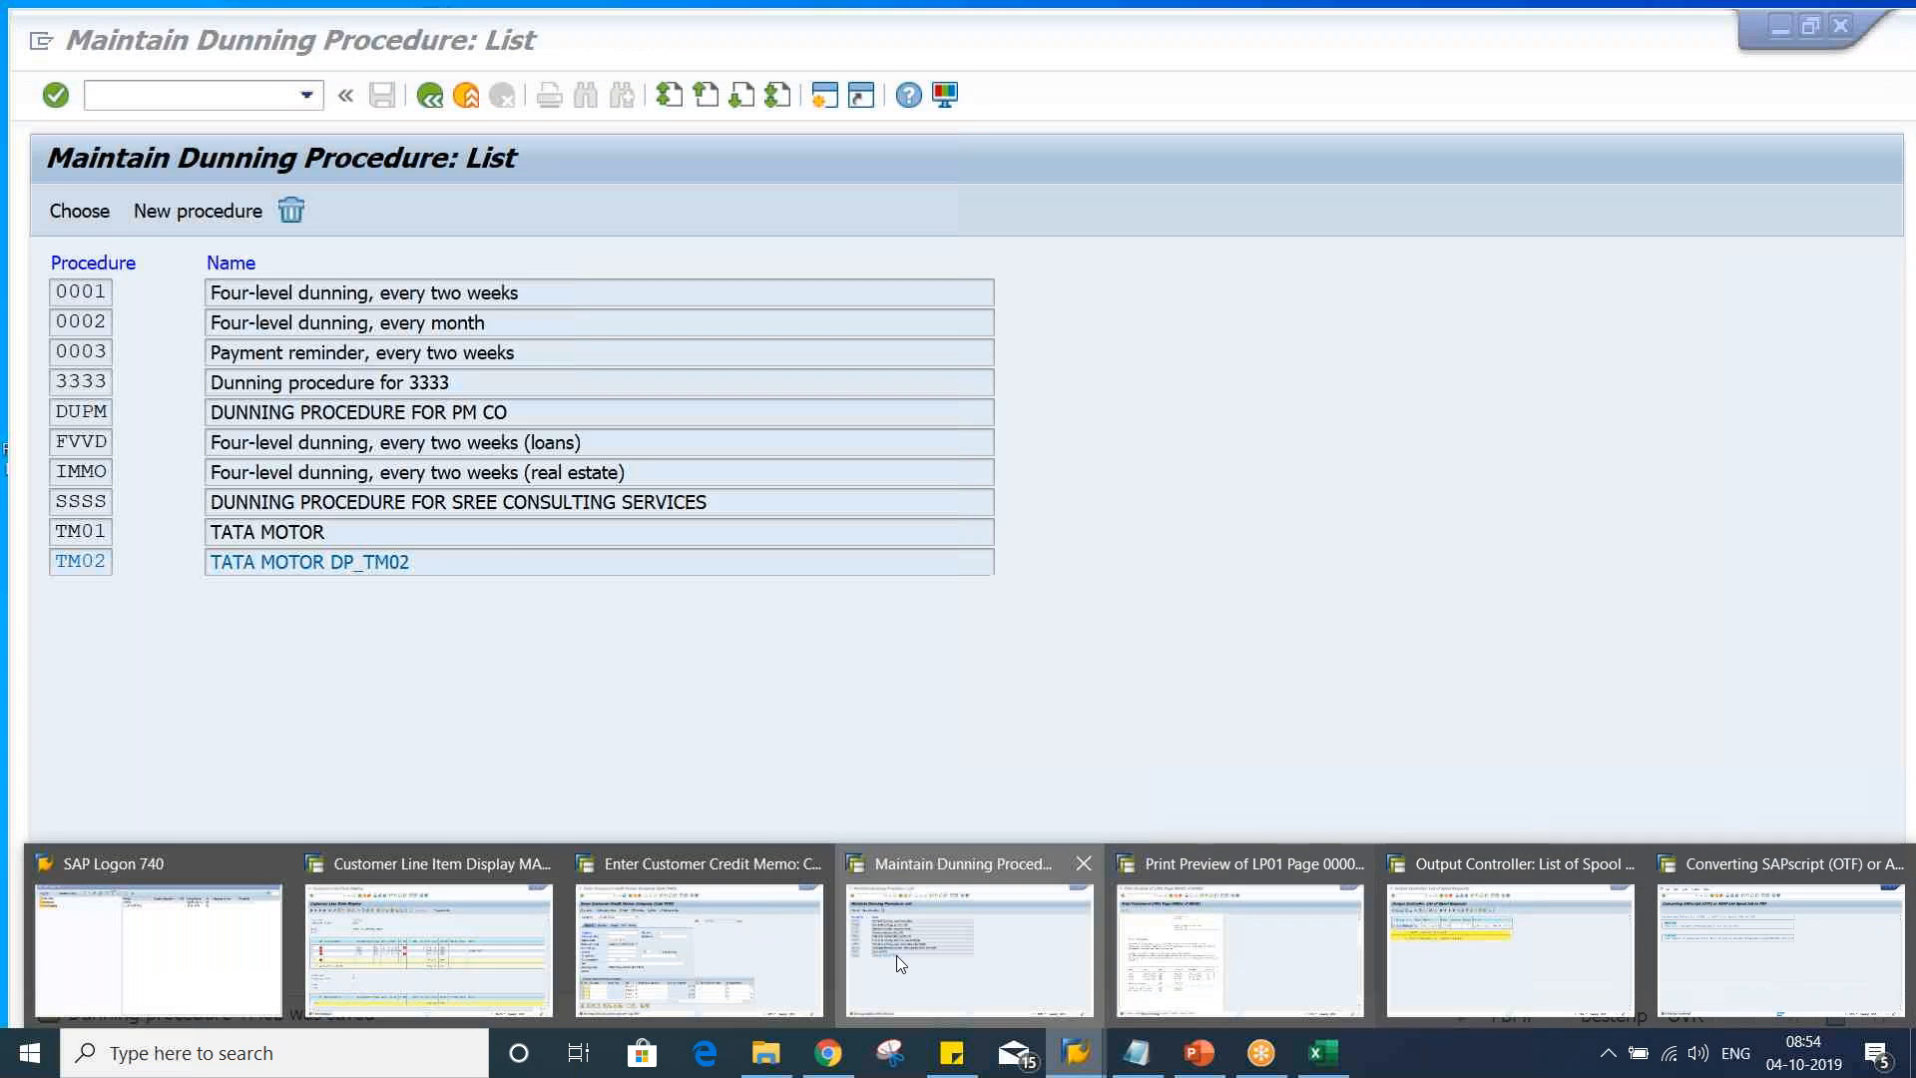
click(898, 958)
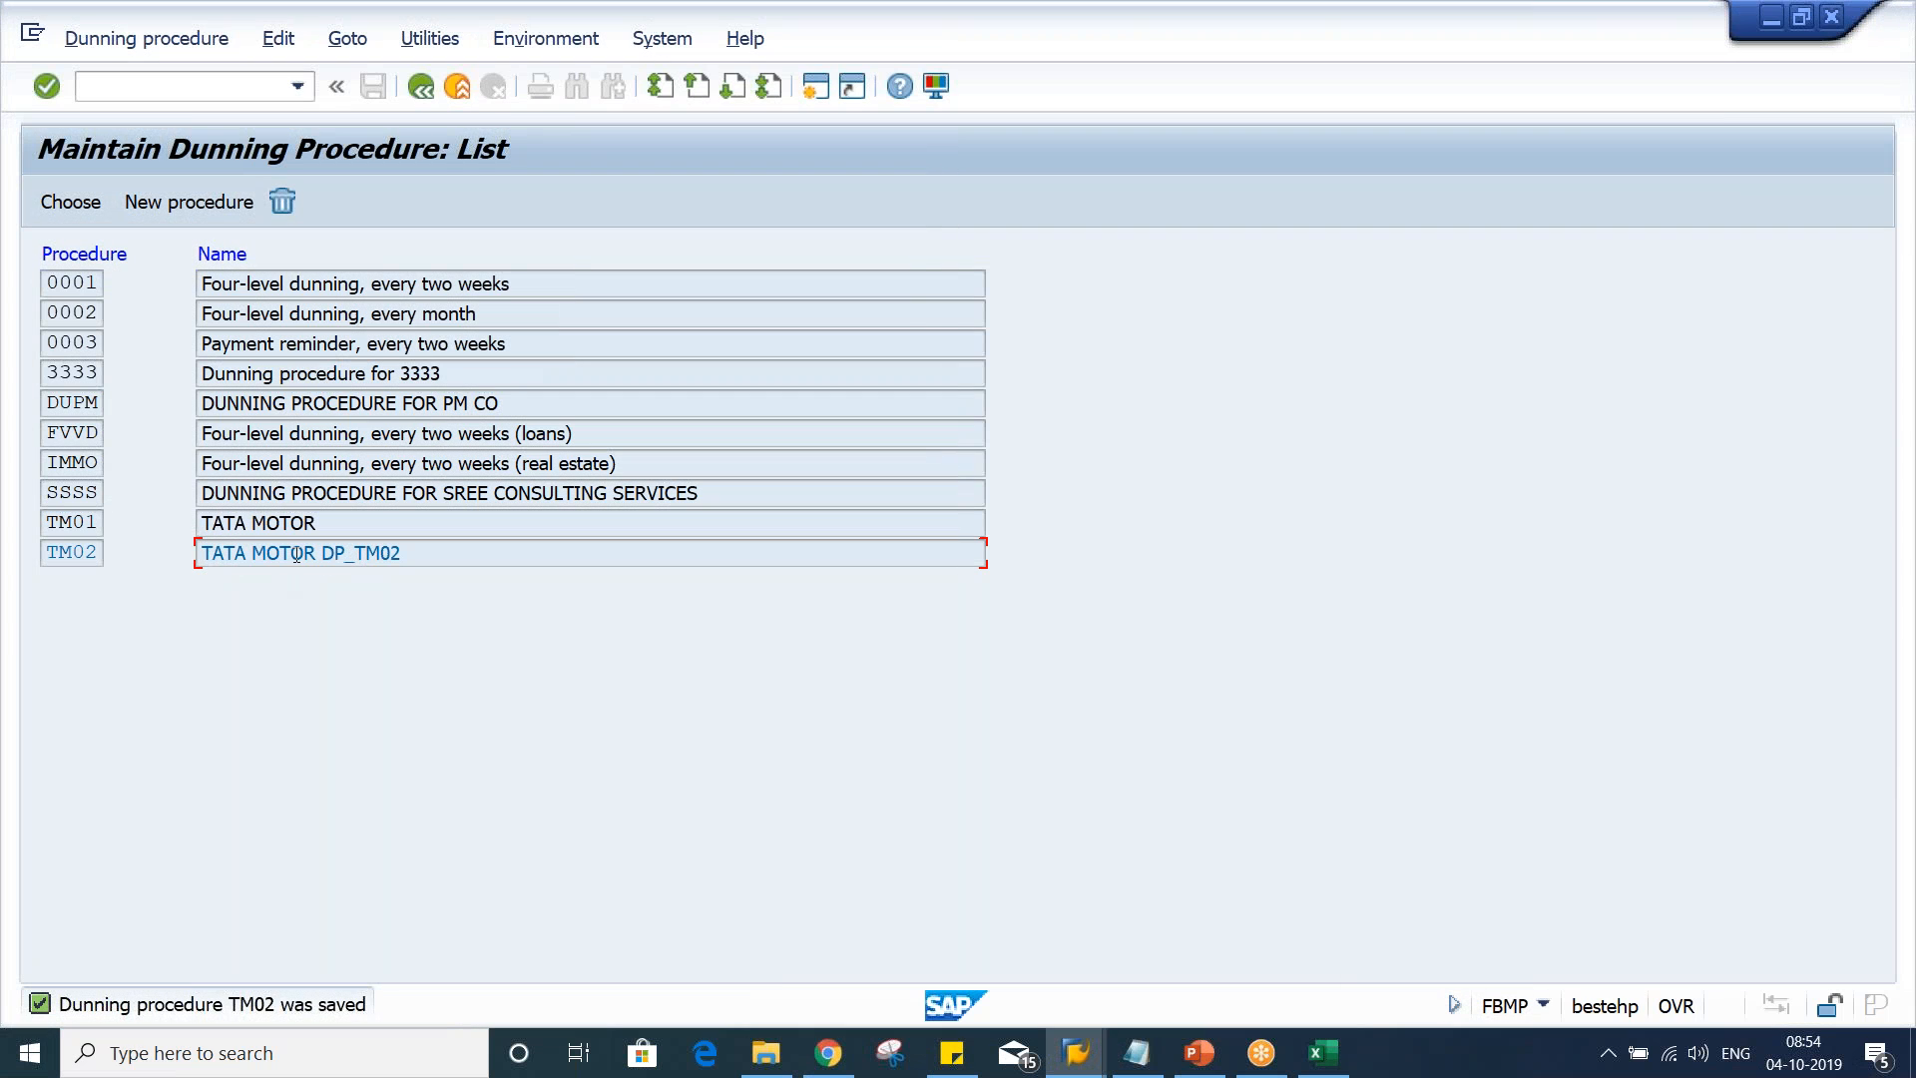
double_click(295, 554)
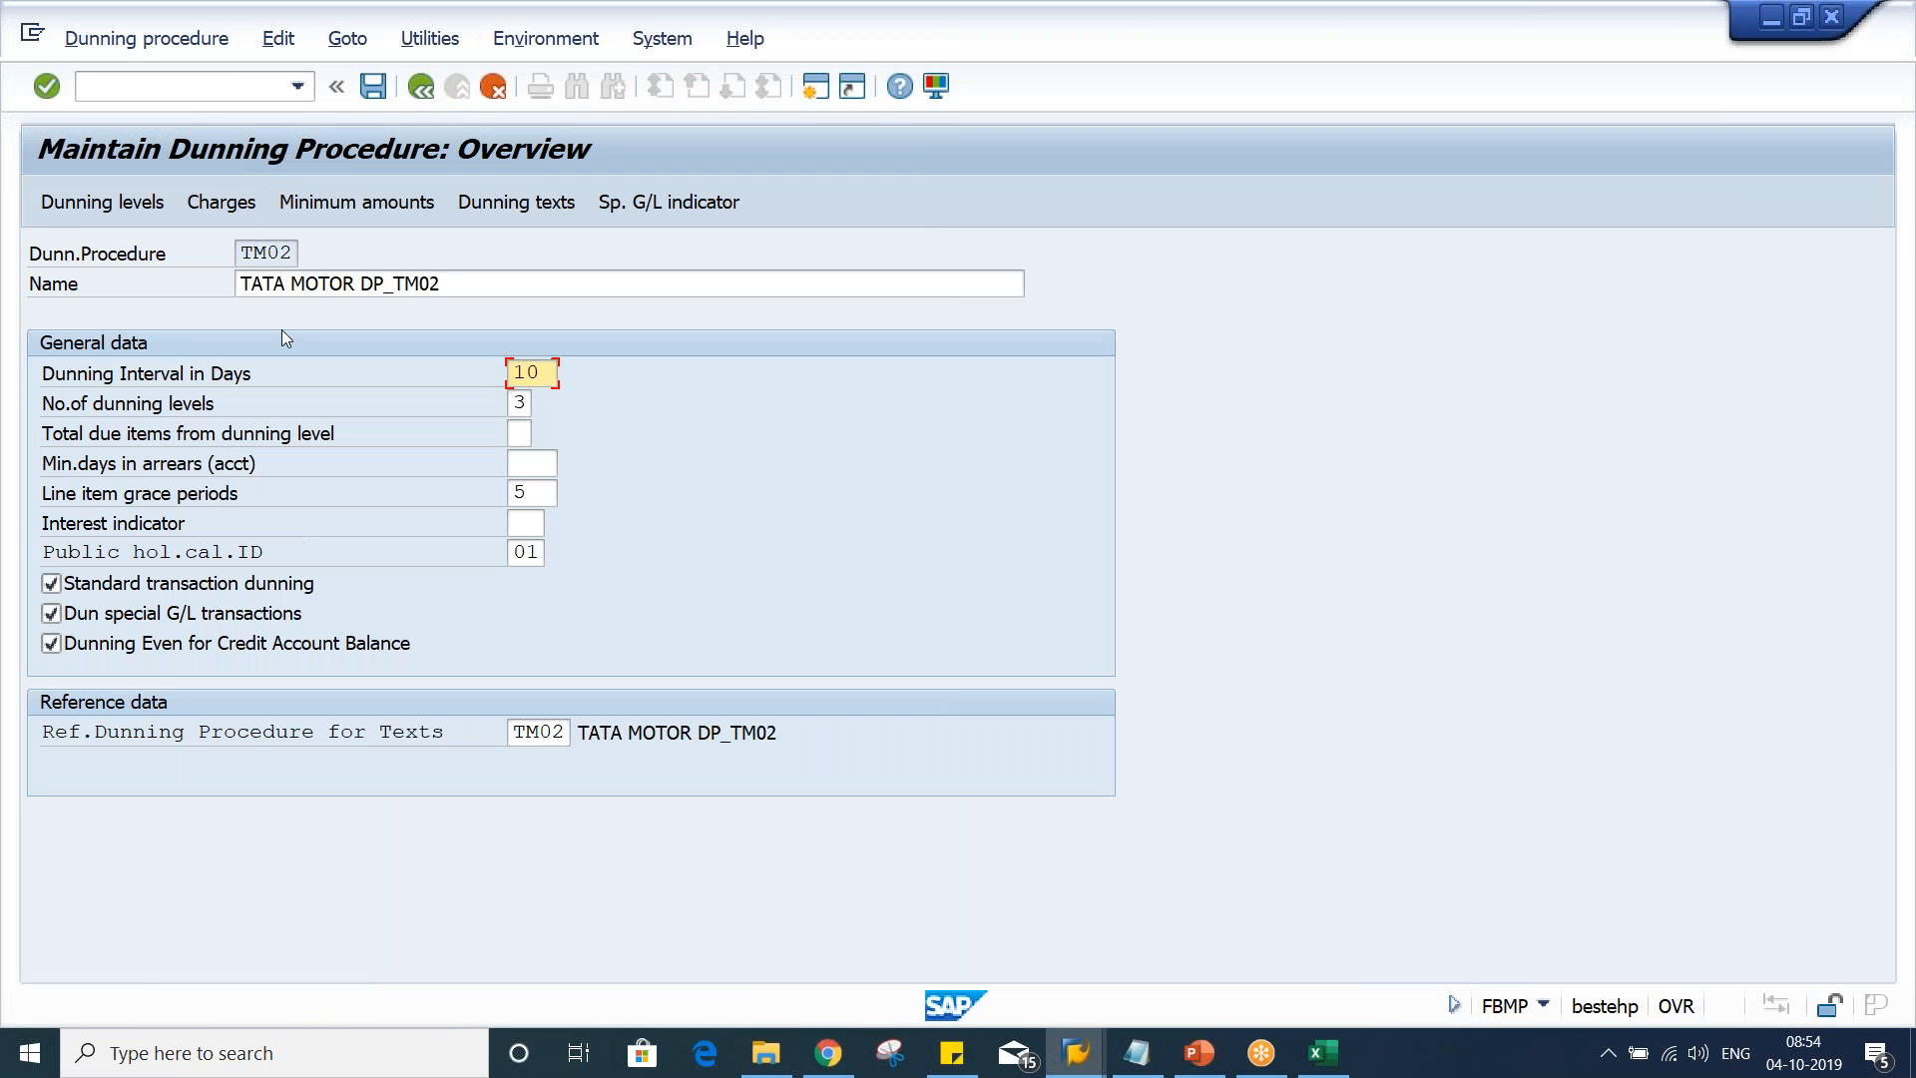
click(222, 202)
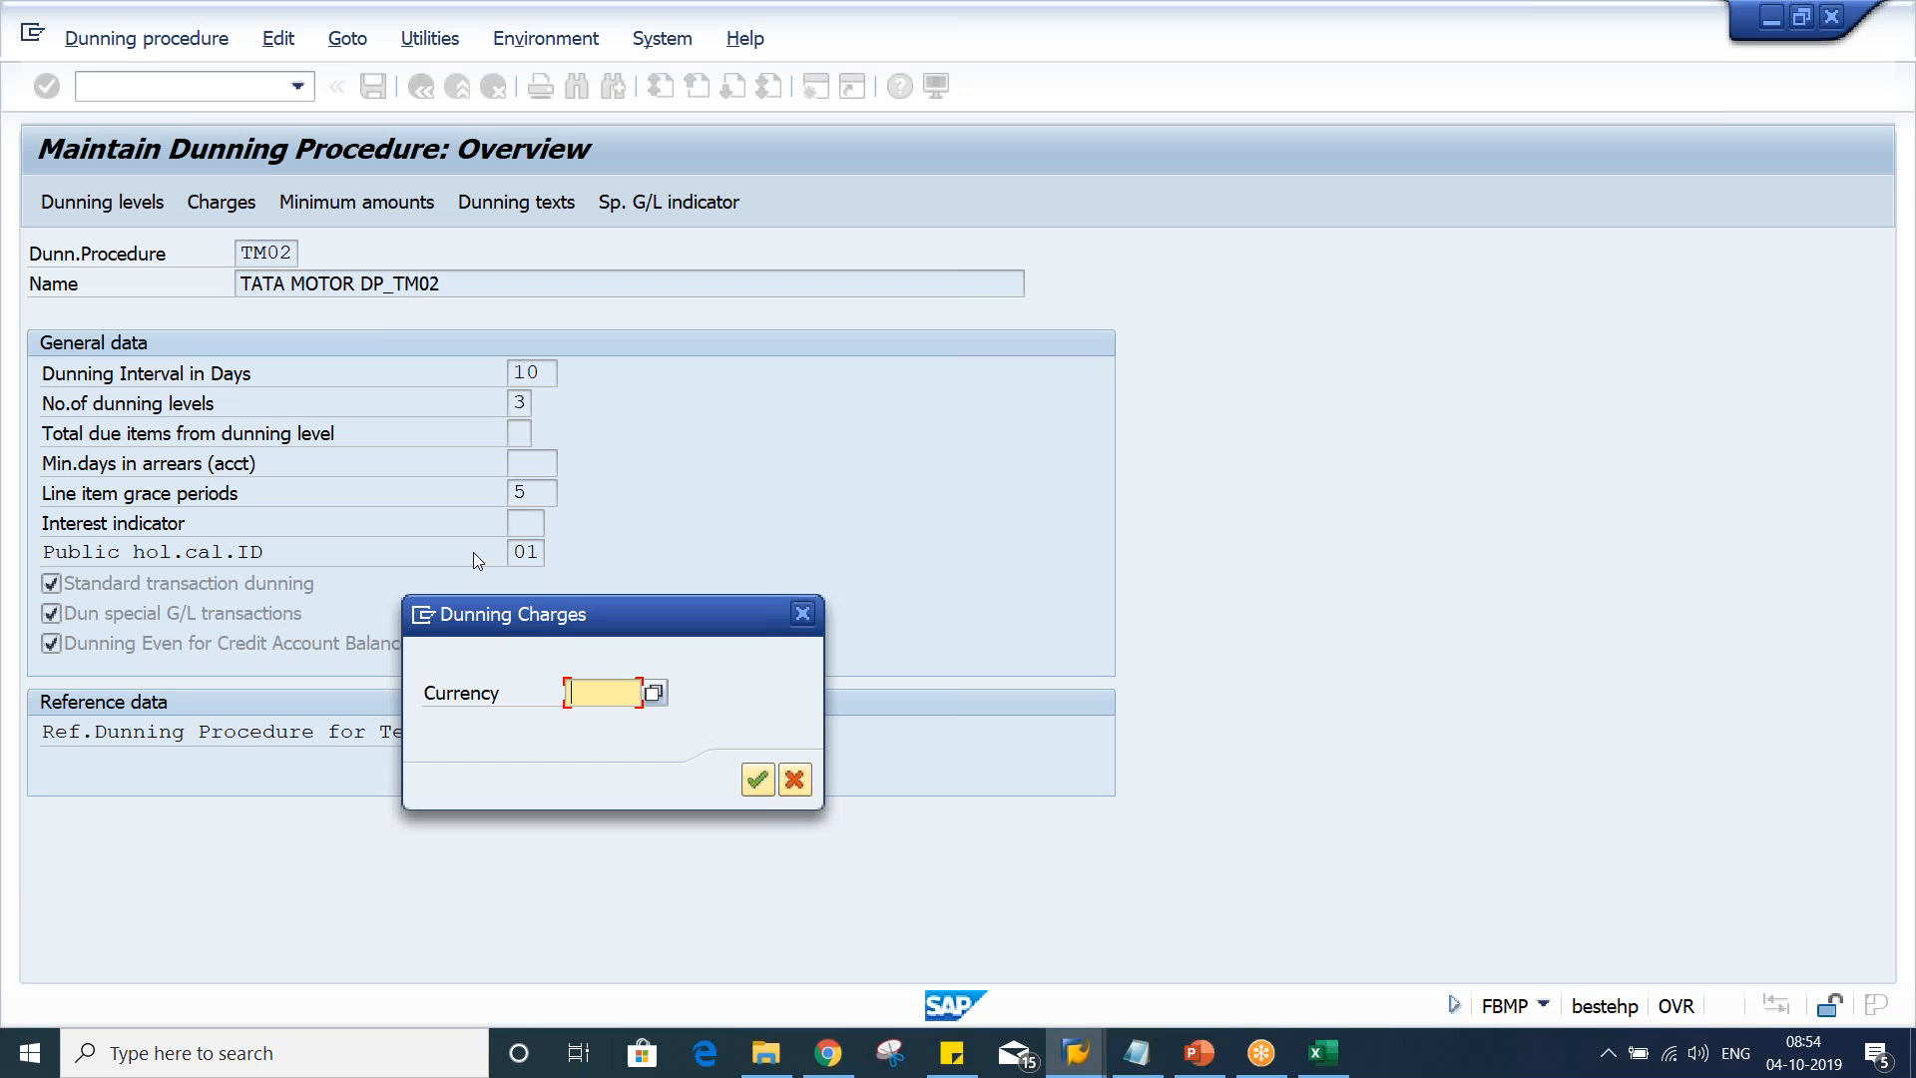
text(INR)
key(Return)
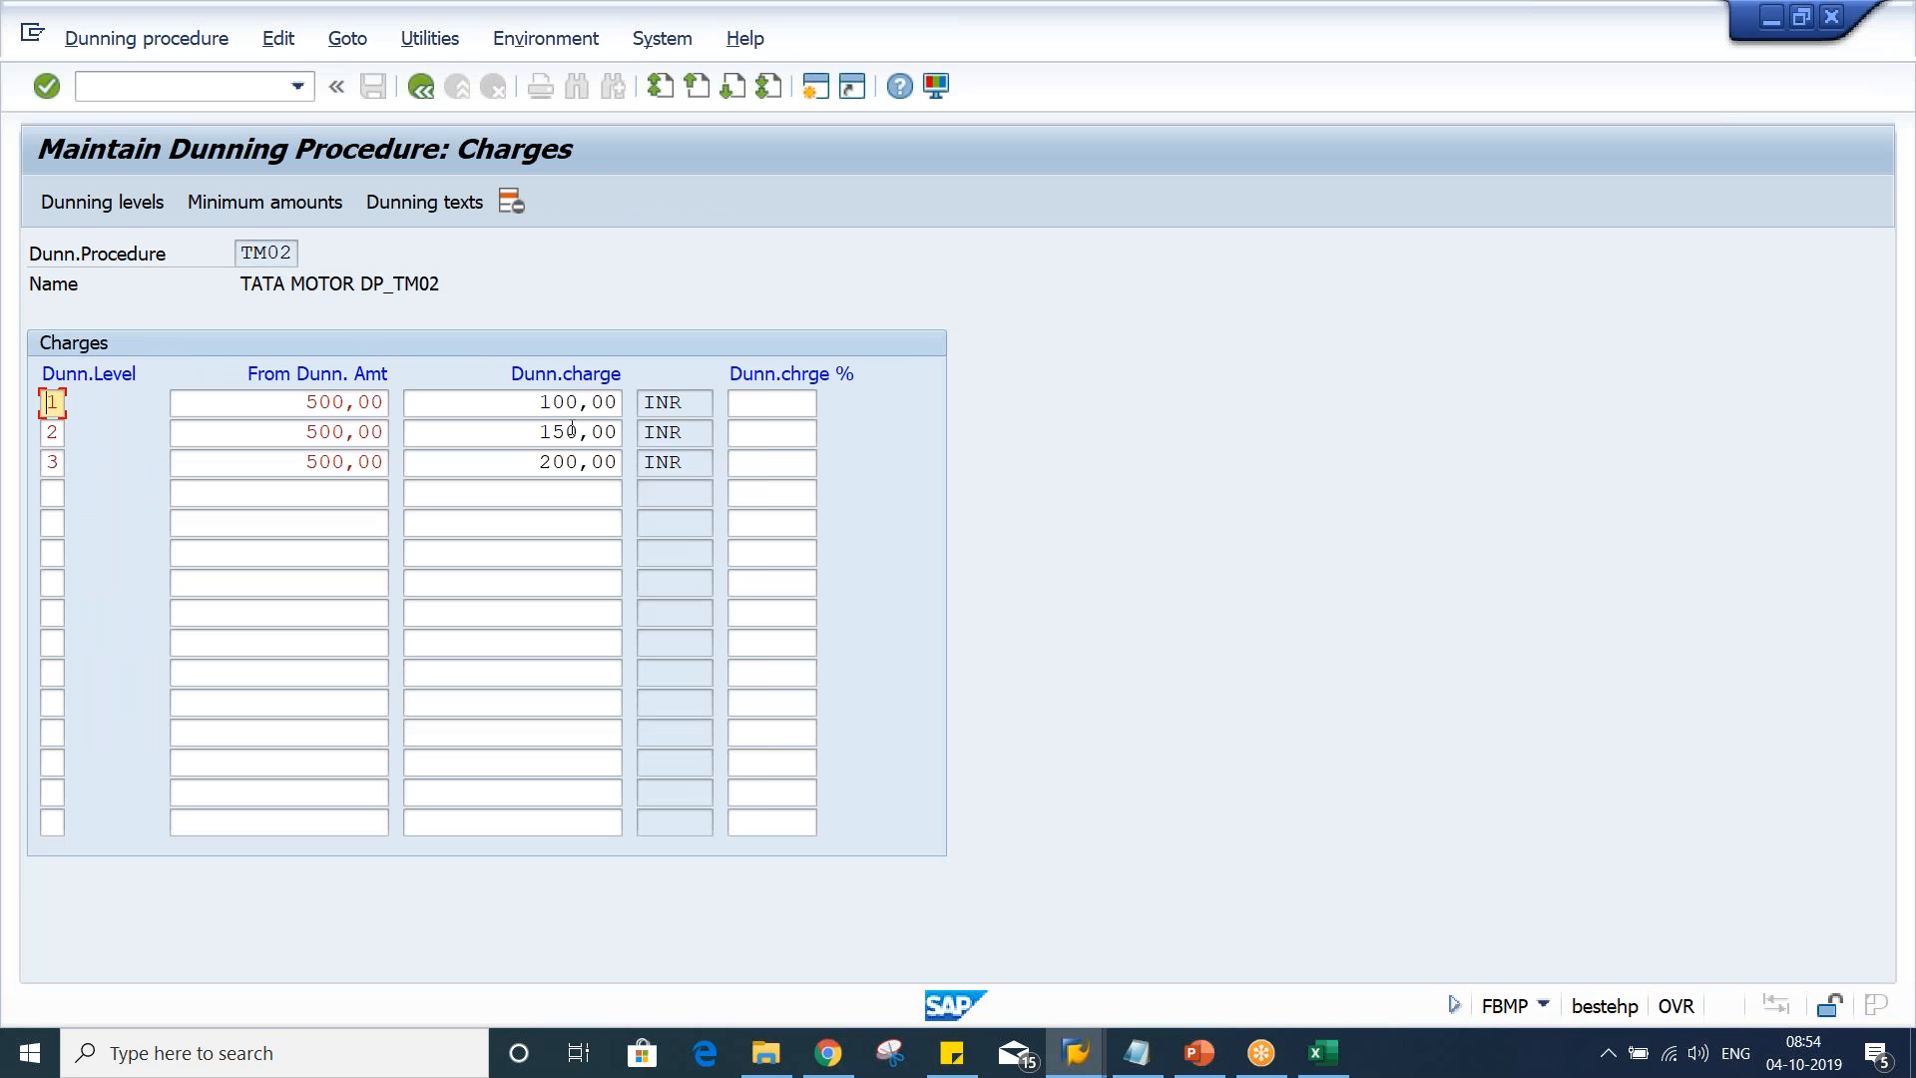
double_click(537, 430)
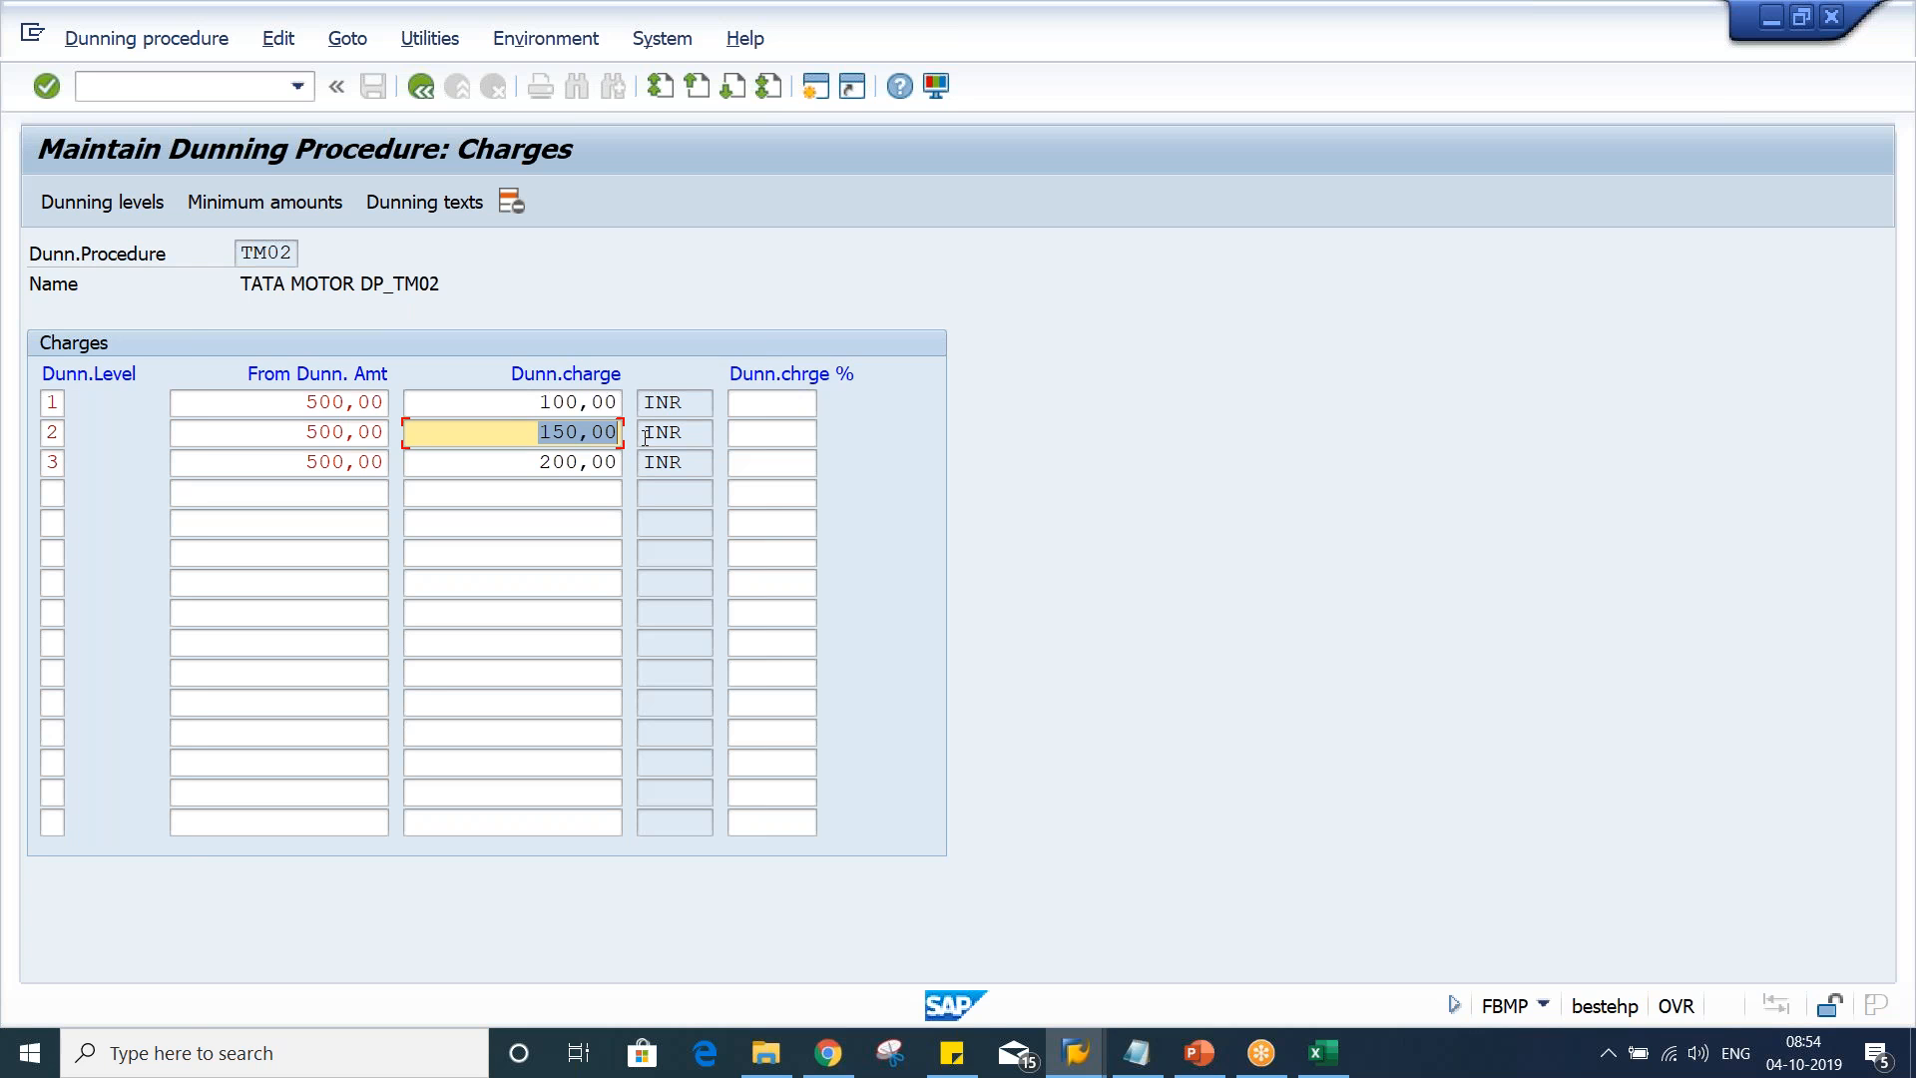
key(ctrl+2)
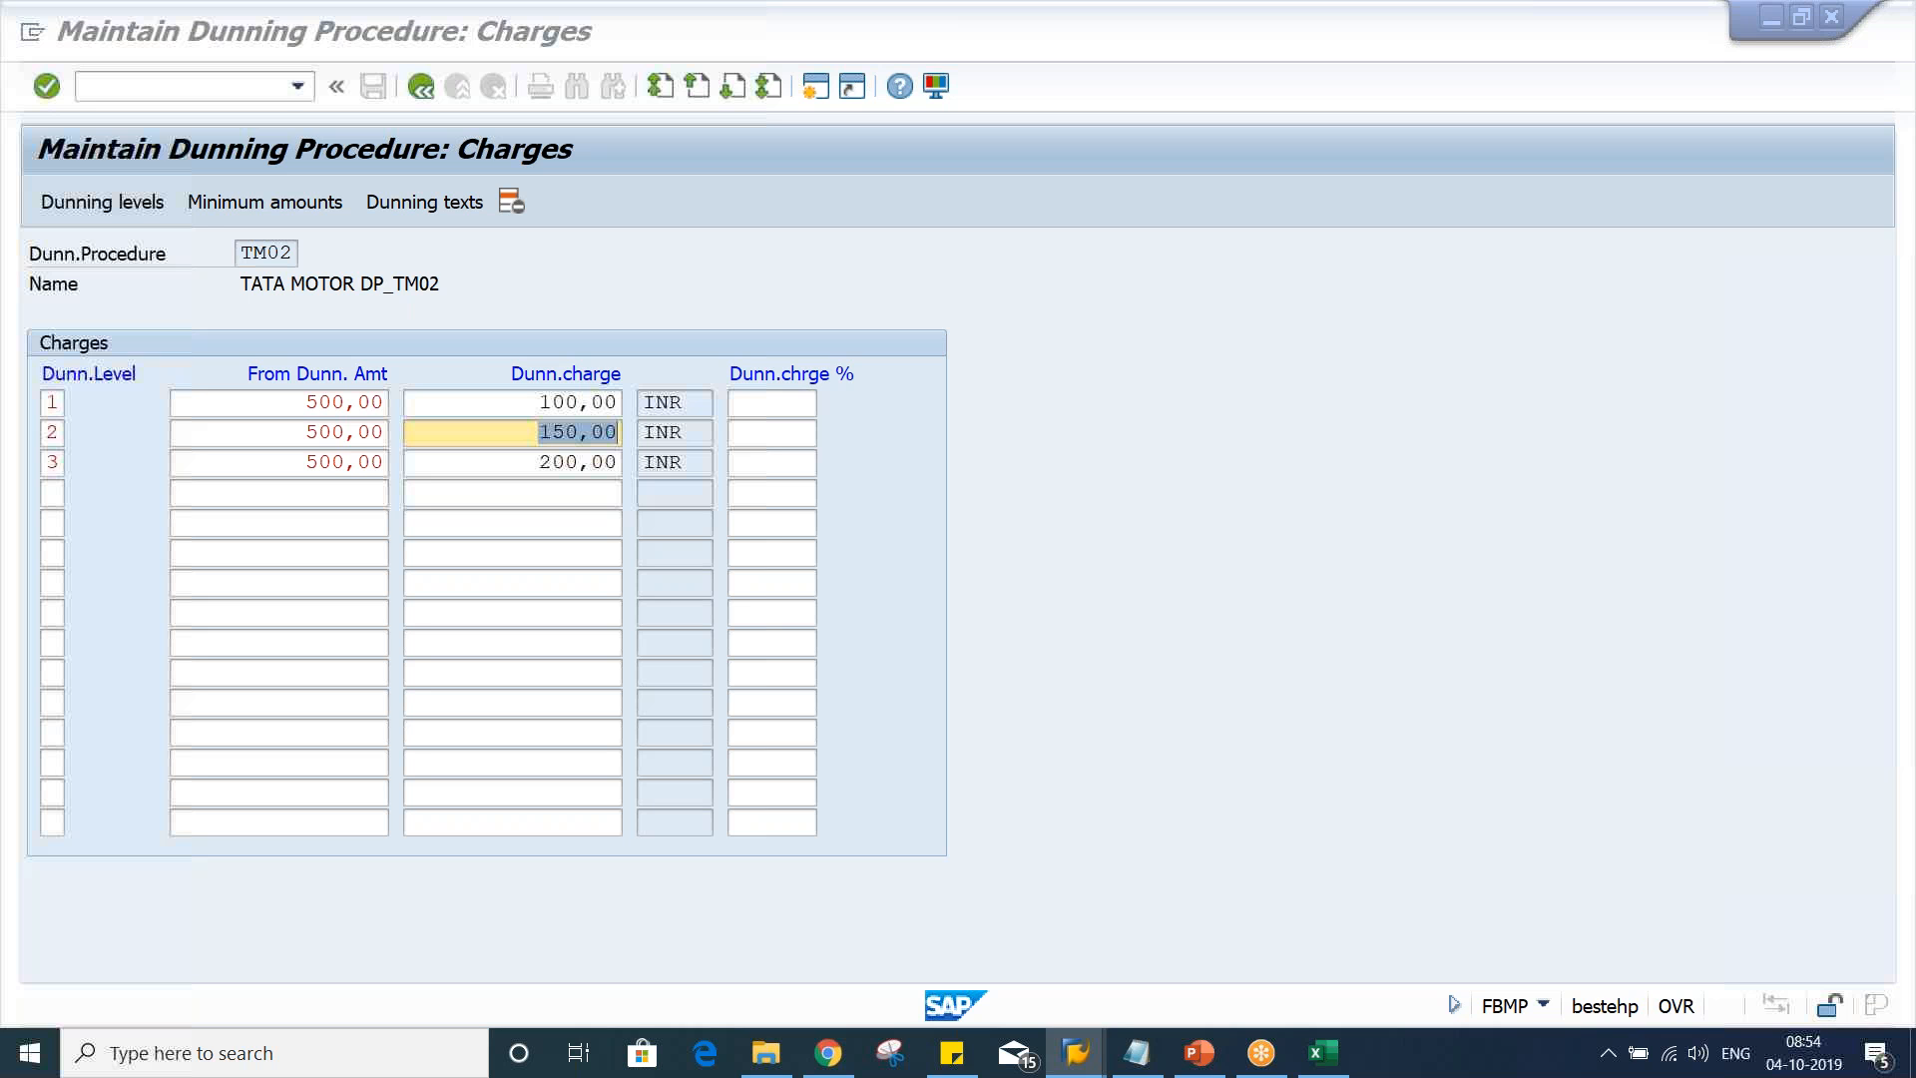
key(alt+Tab)
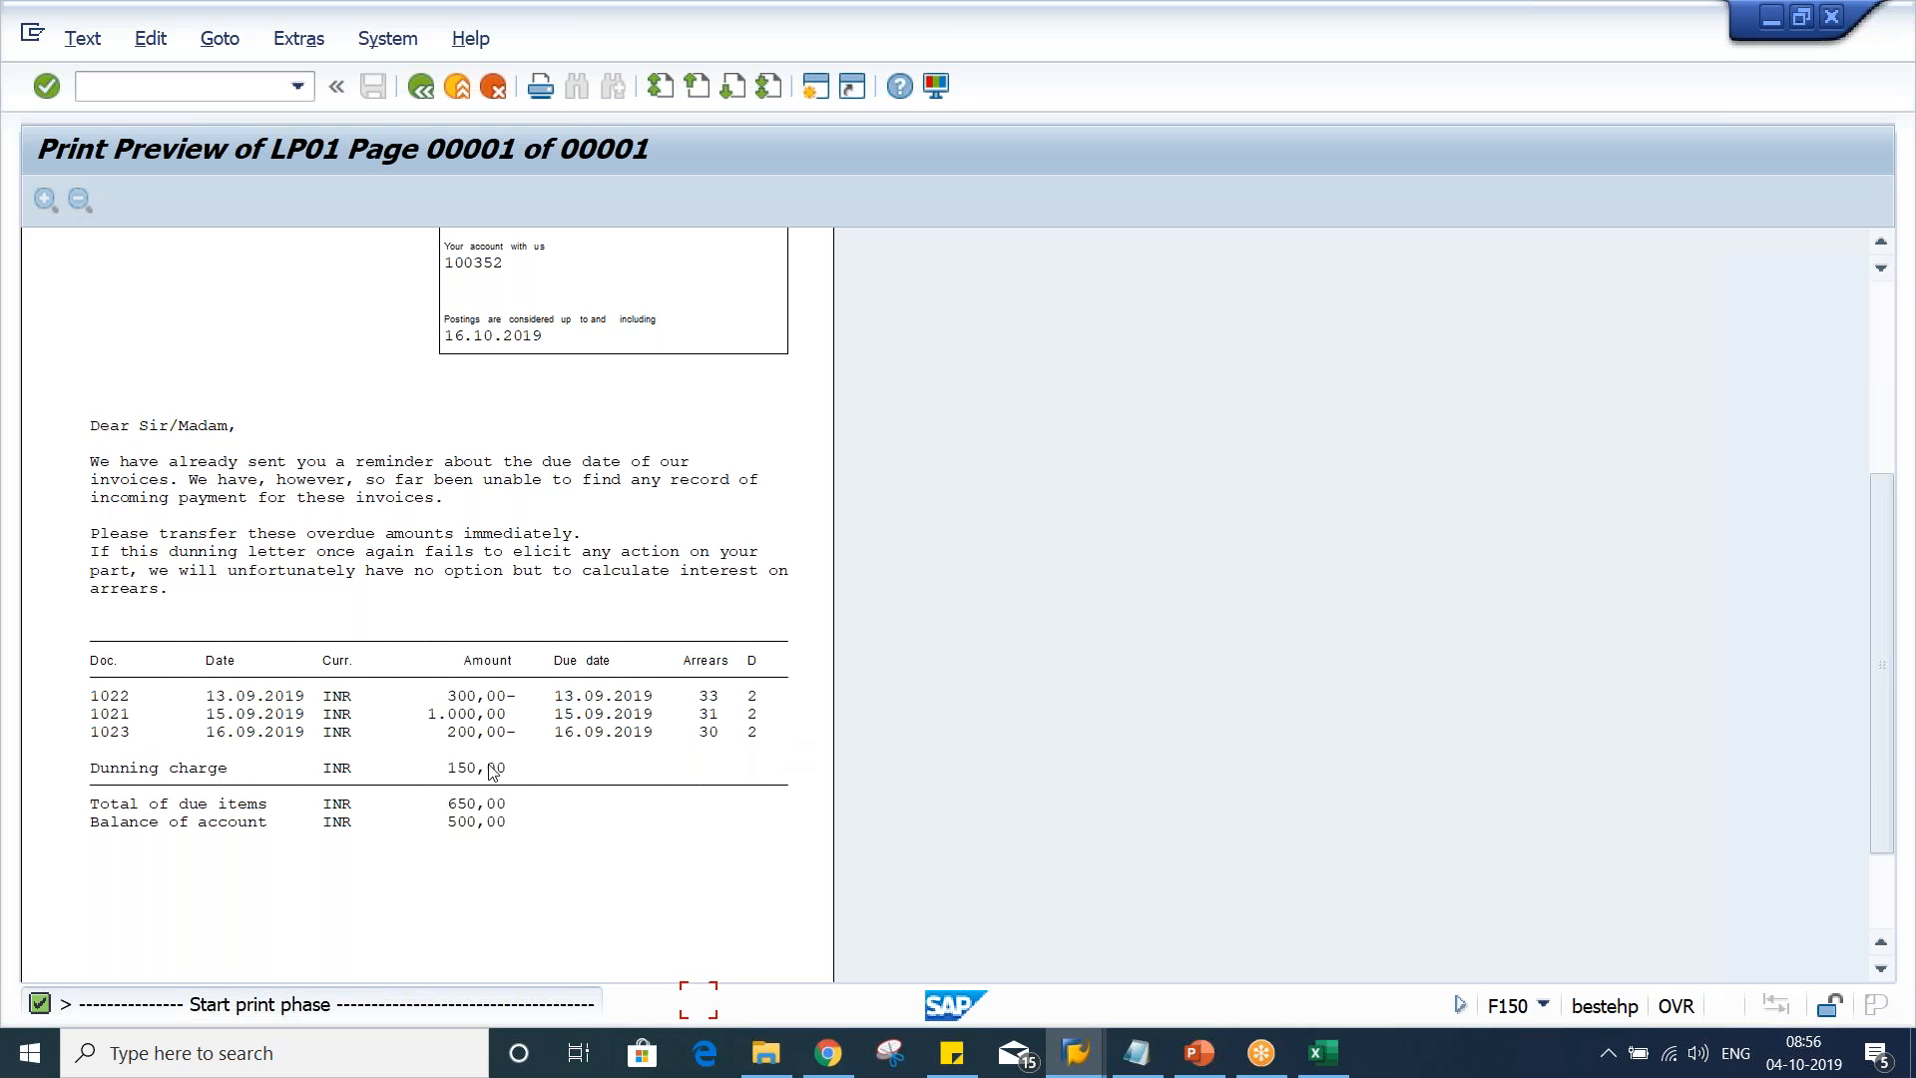
Leave the sample printout and review the status of dunning run TM02A dated 16.10.2019
click(421, 90)
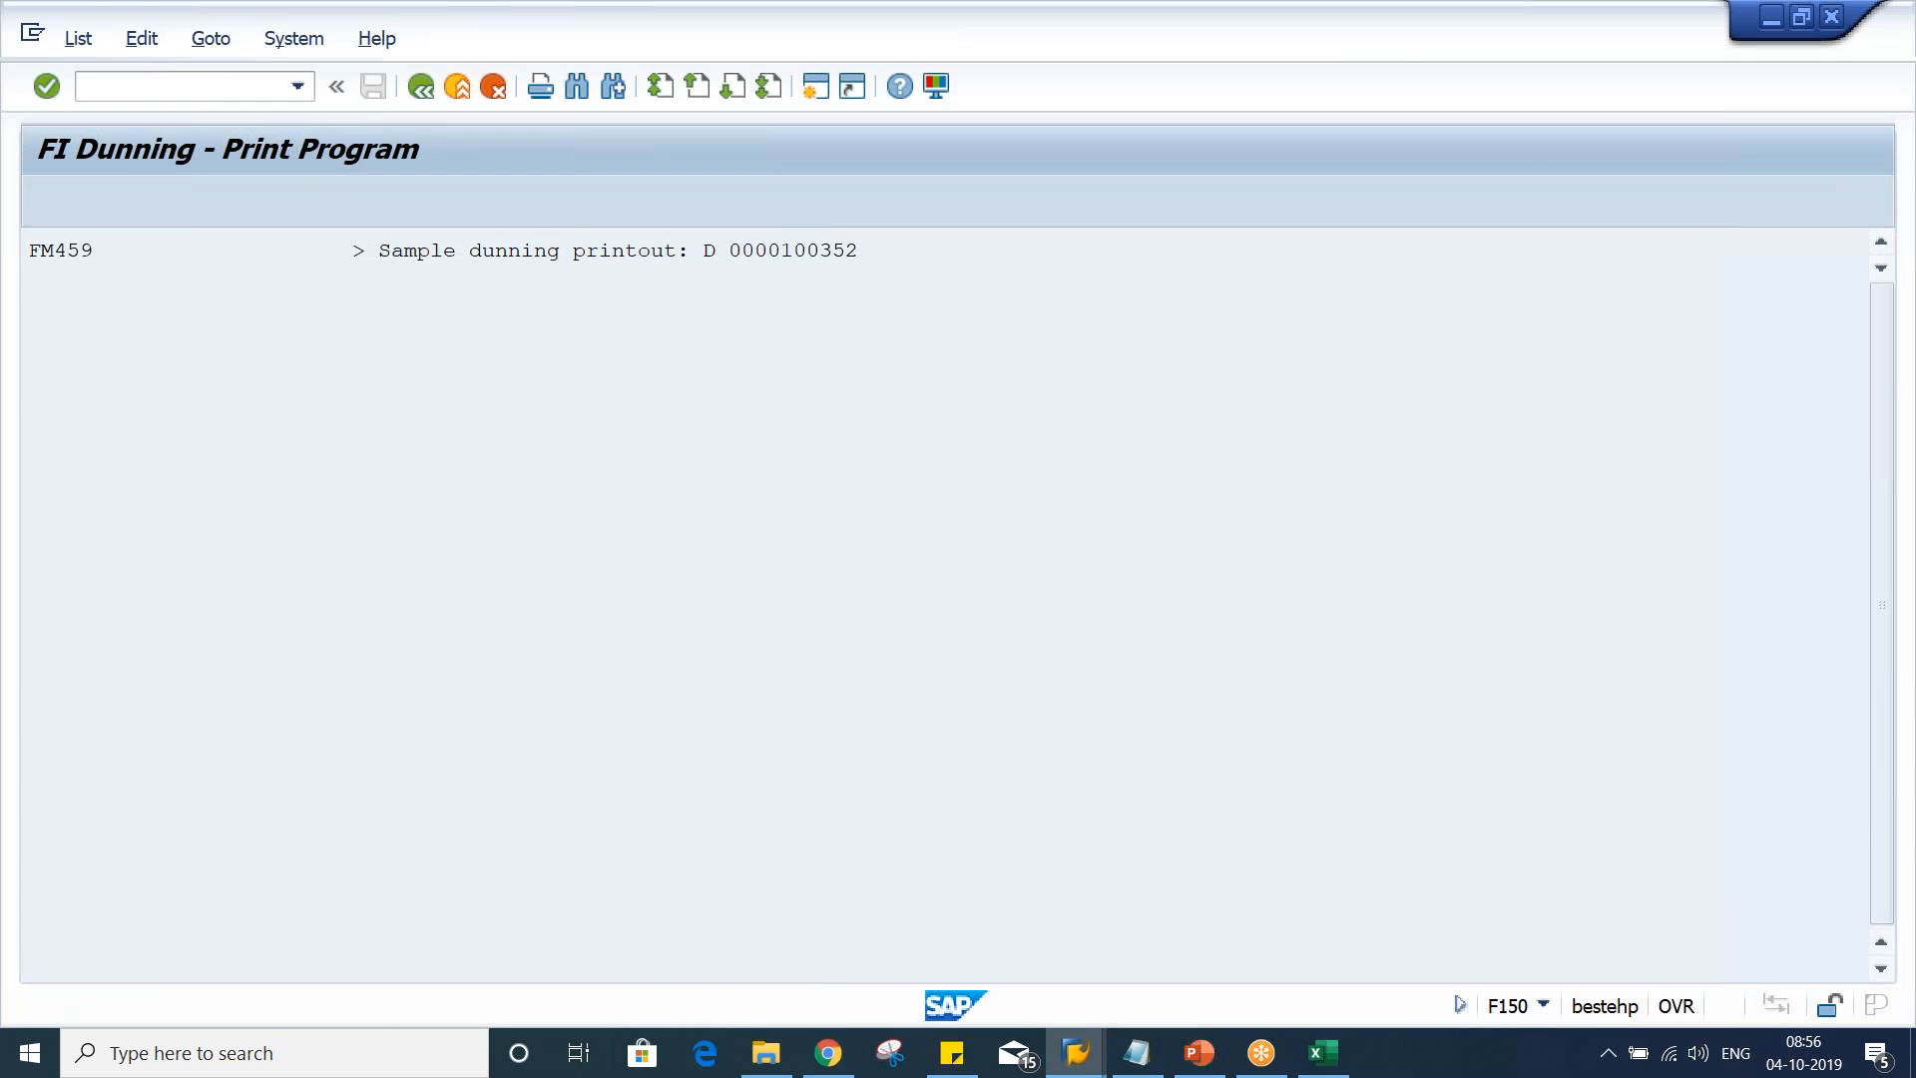
click(421, 88)
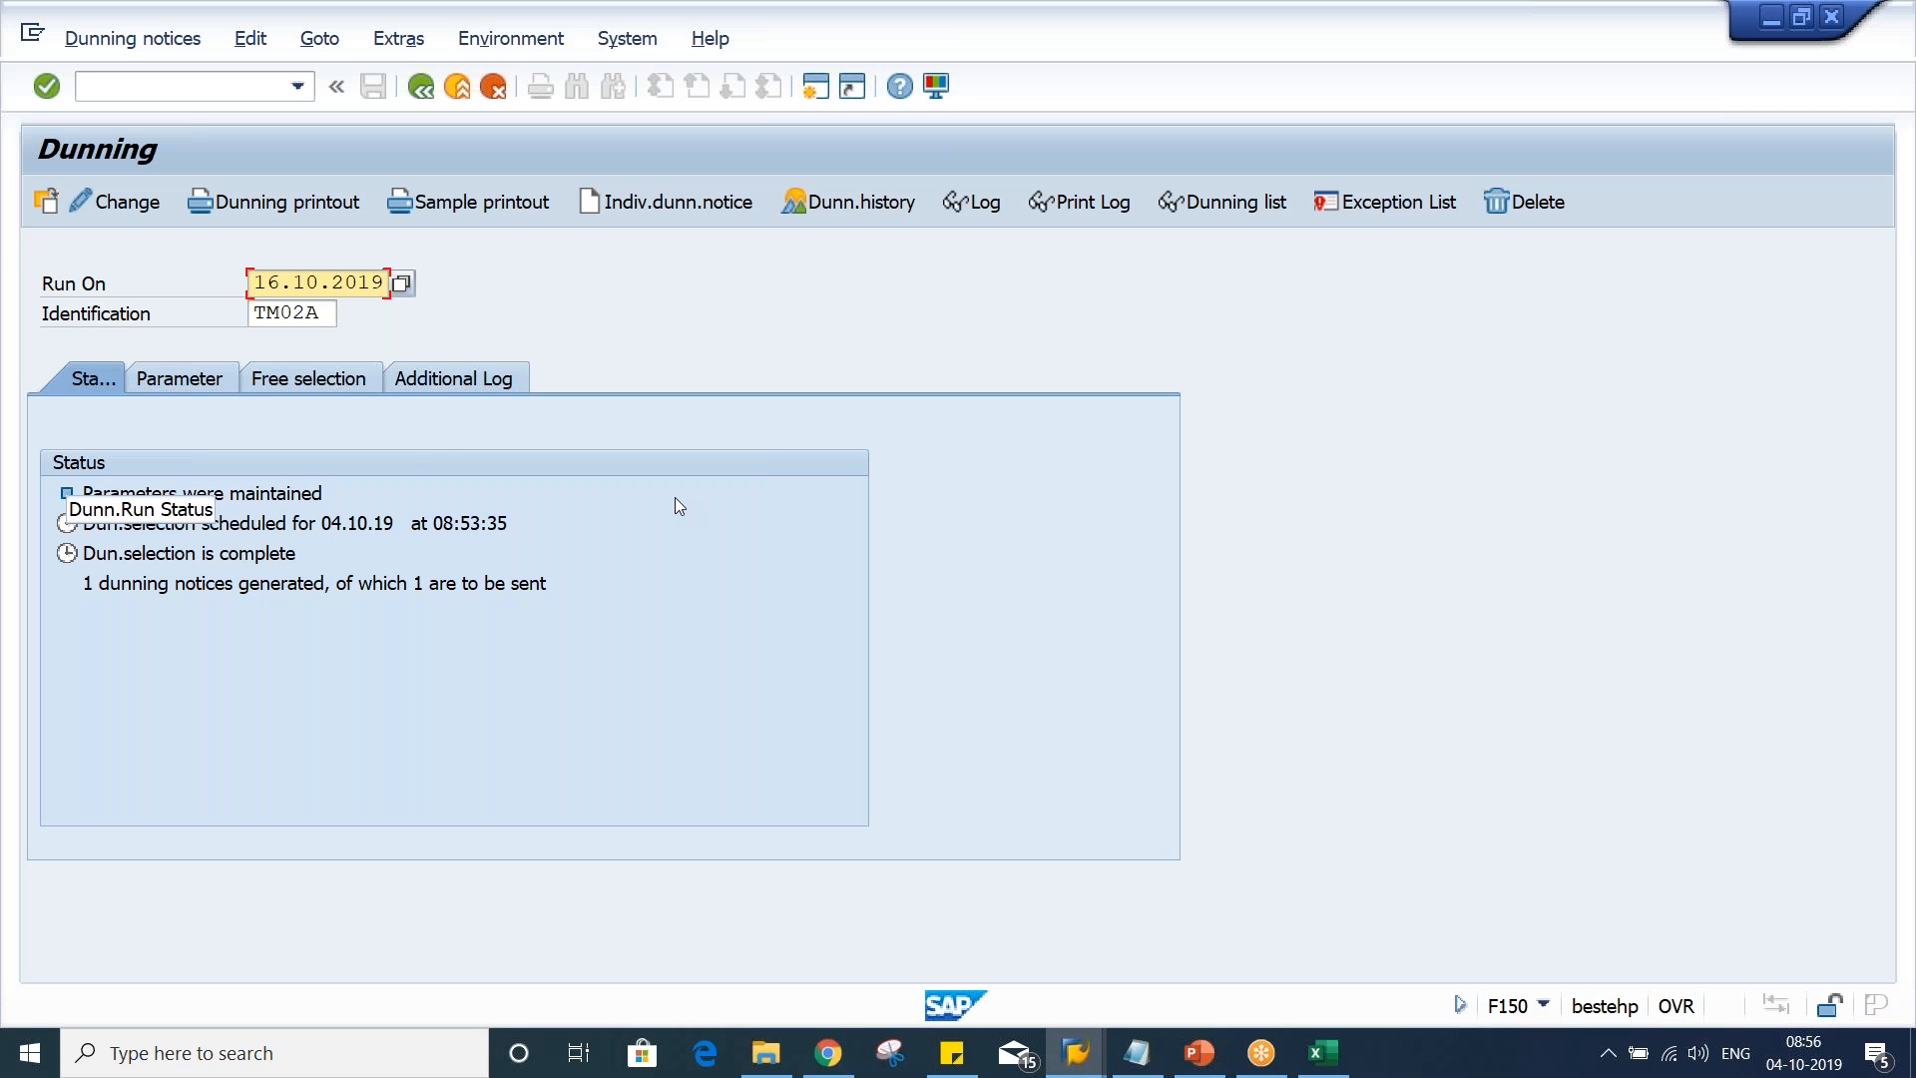
click(358, 204)
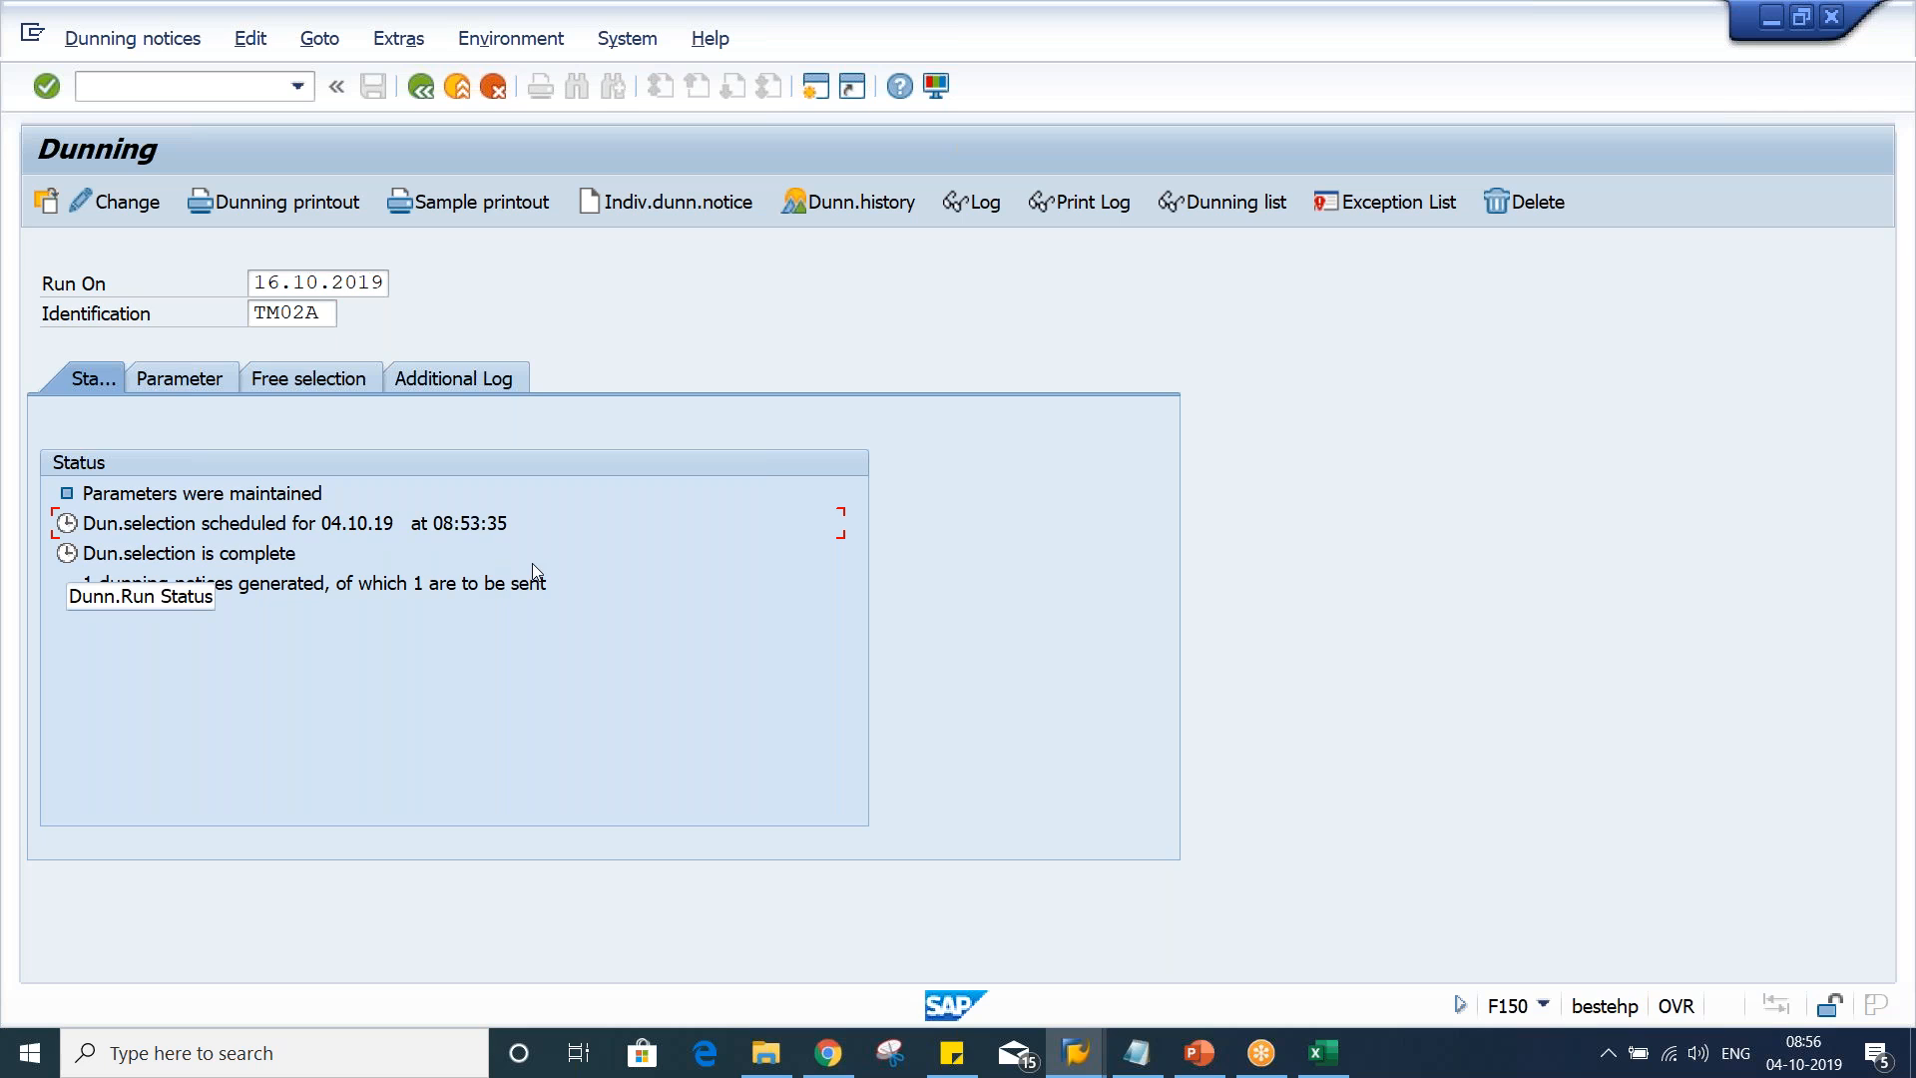
click(266, 289)
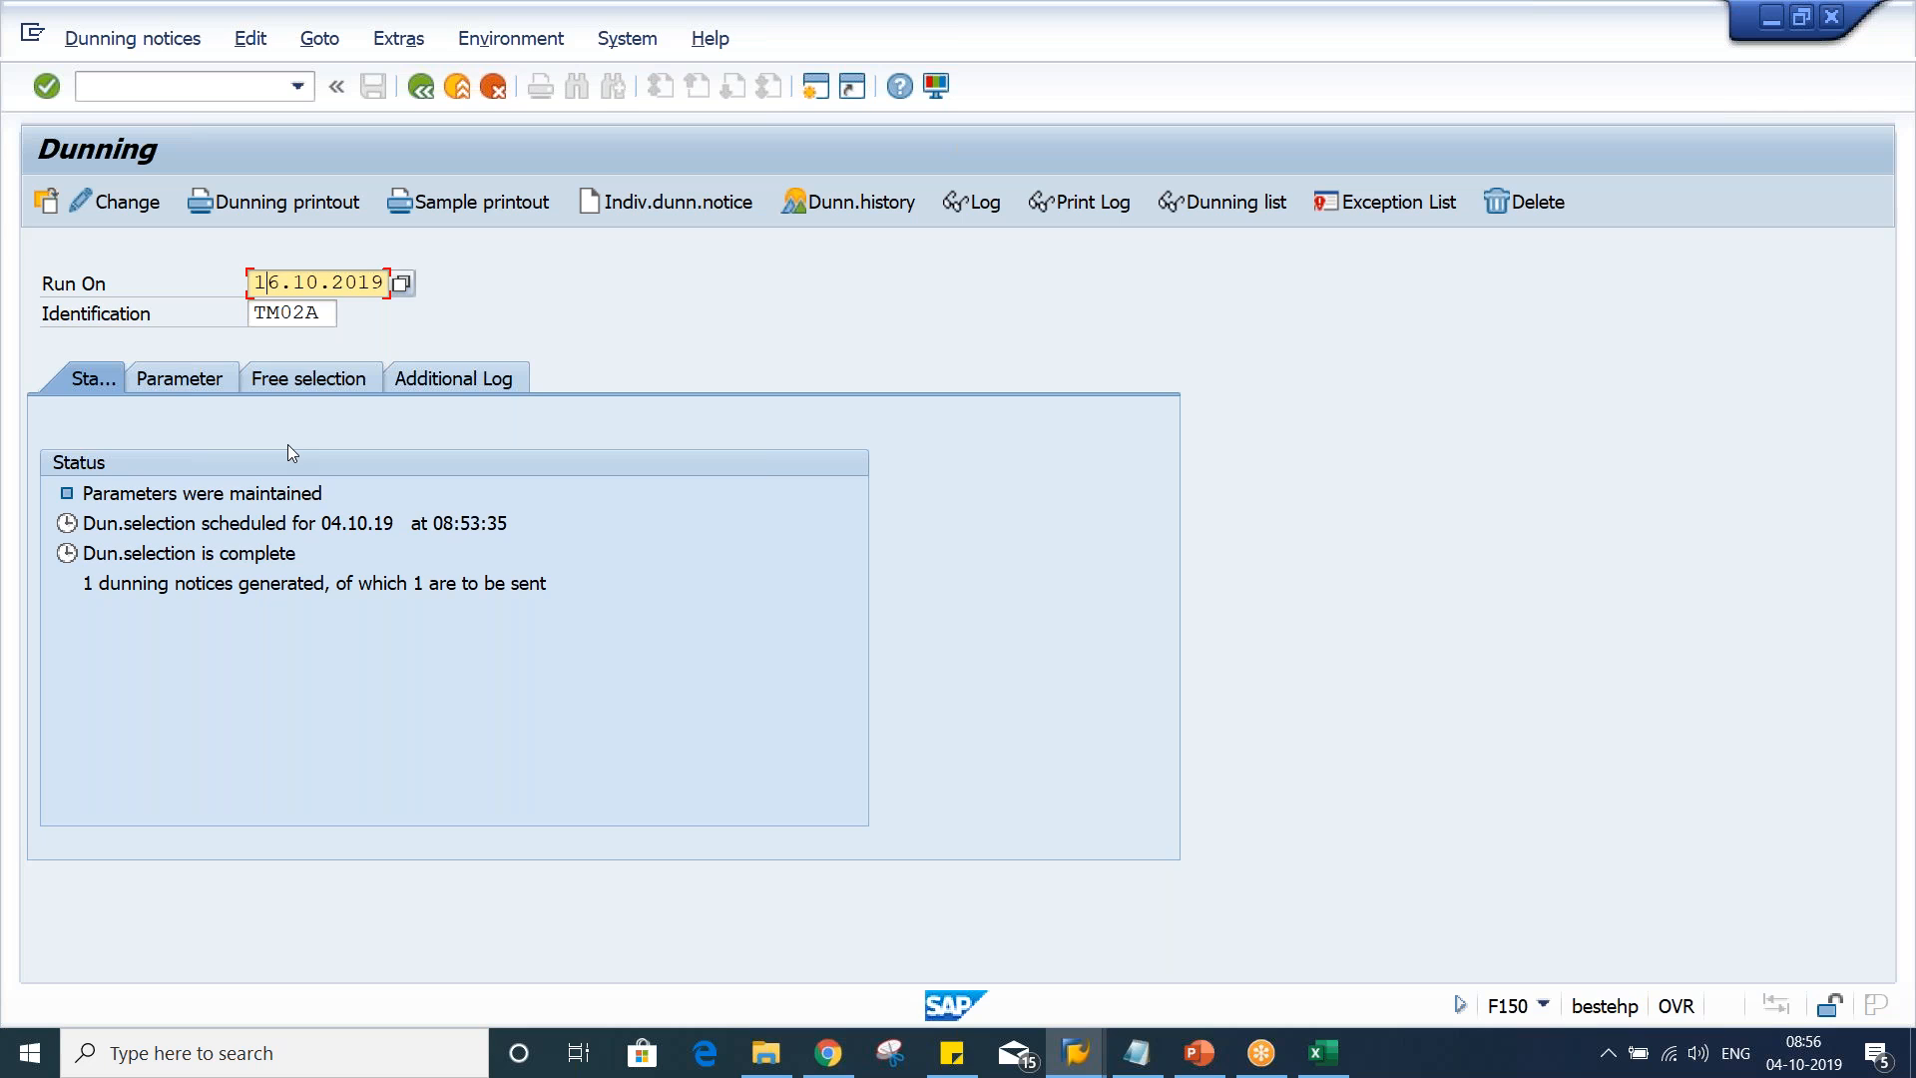
click(334, 556)
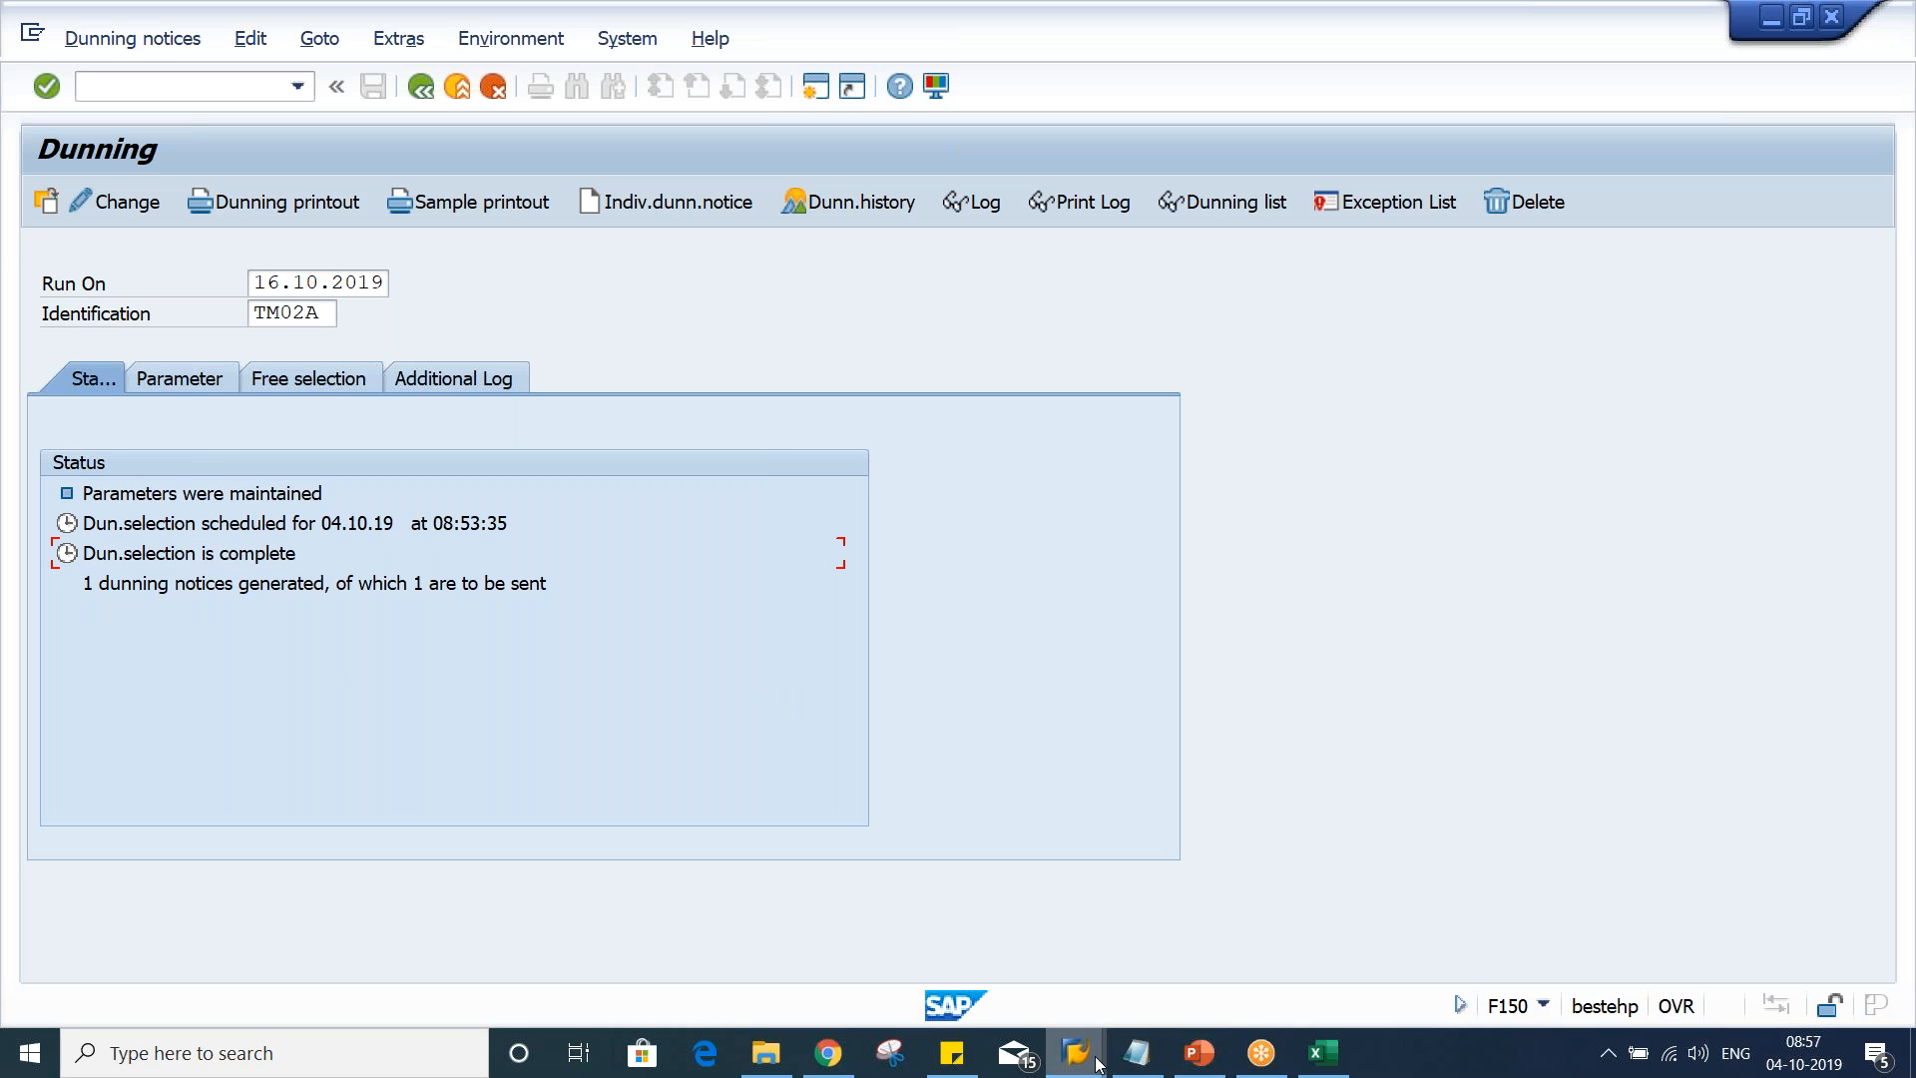
Return to the overview of dunning procedure TM02 and review its general data alongside Sheet3 of the Excel workbook Class
mouse_move(1098, 1063)
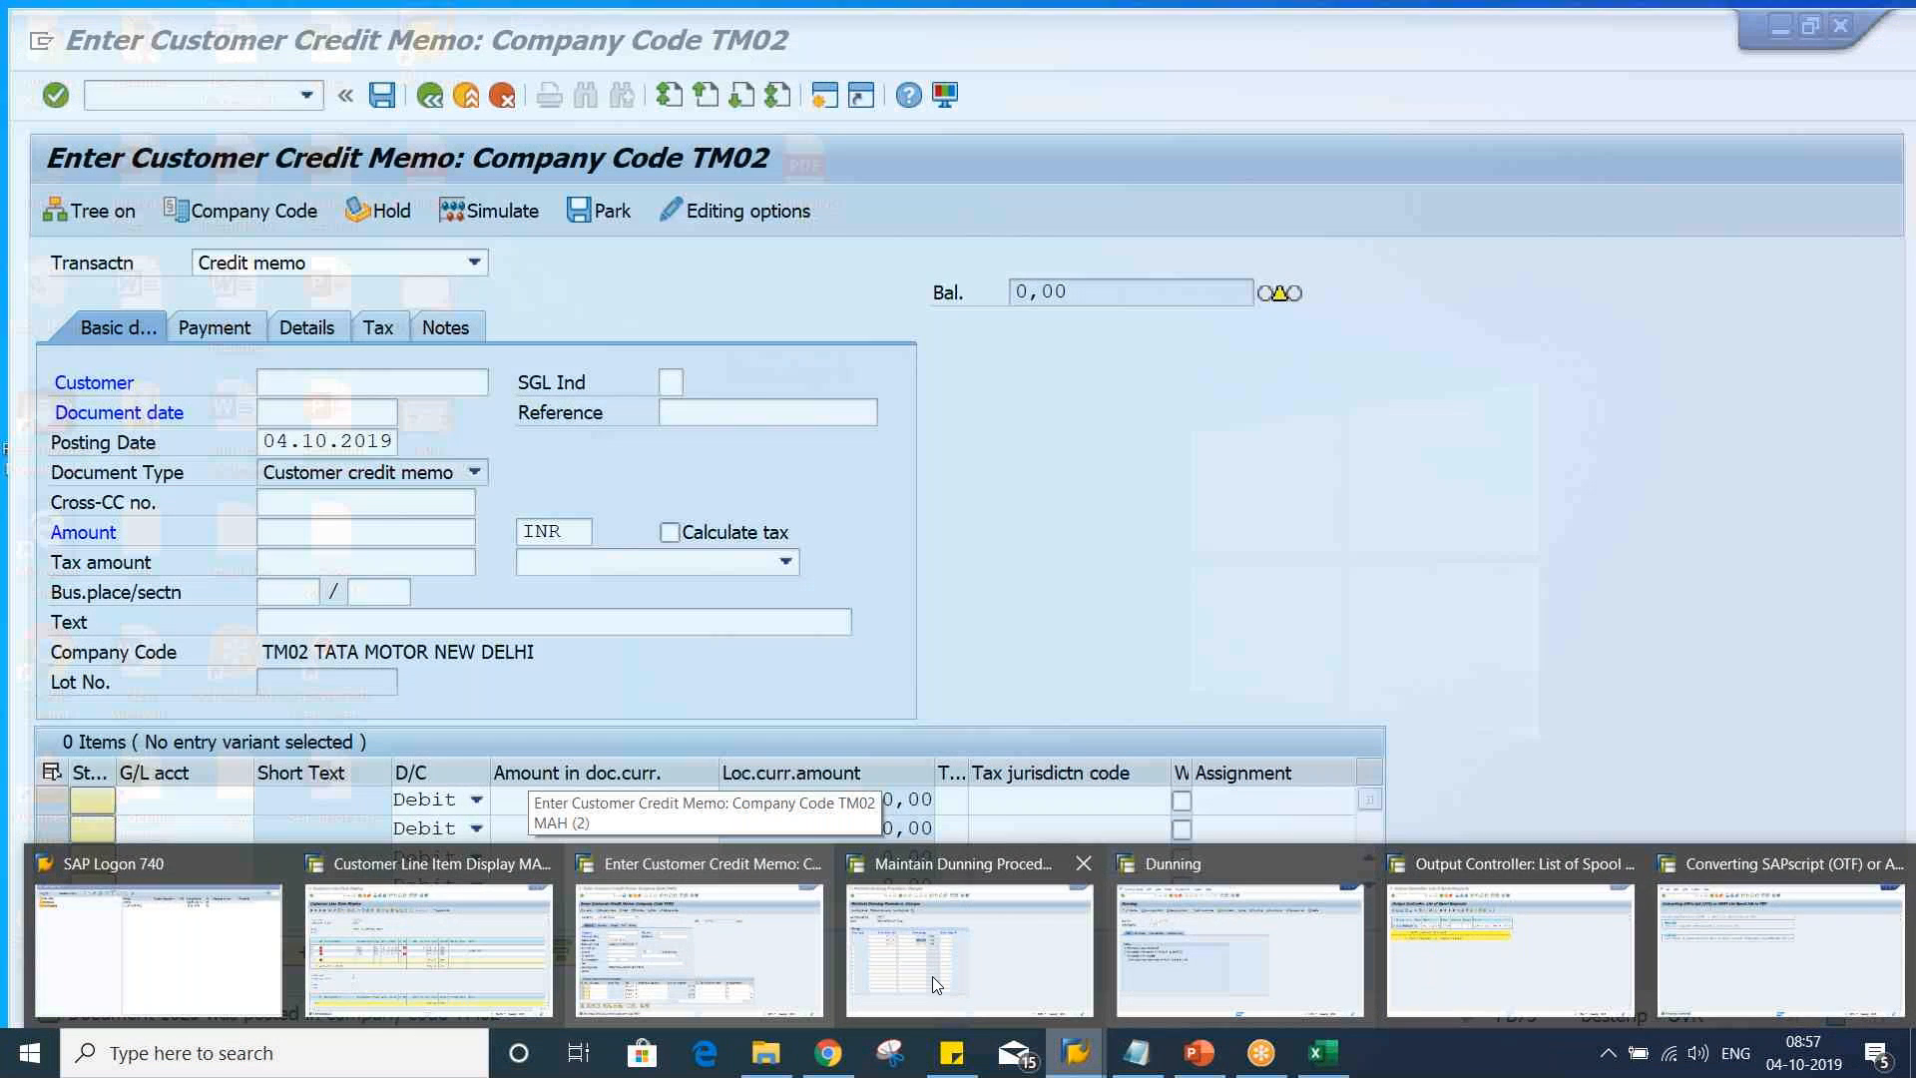
click(932, 976)
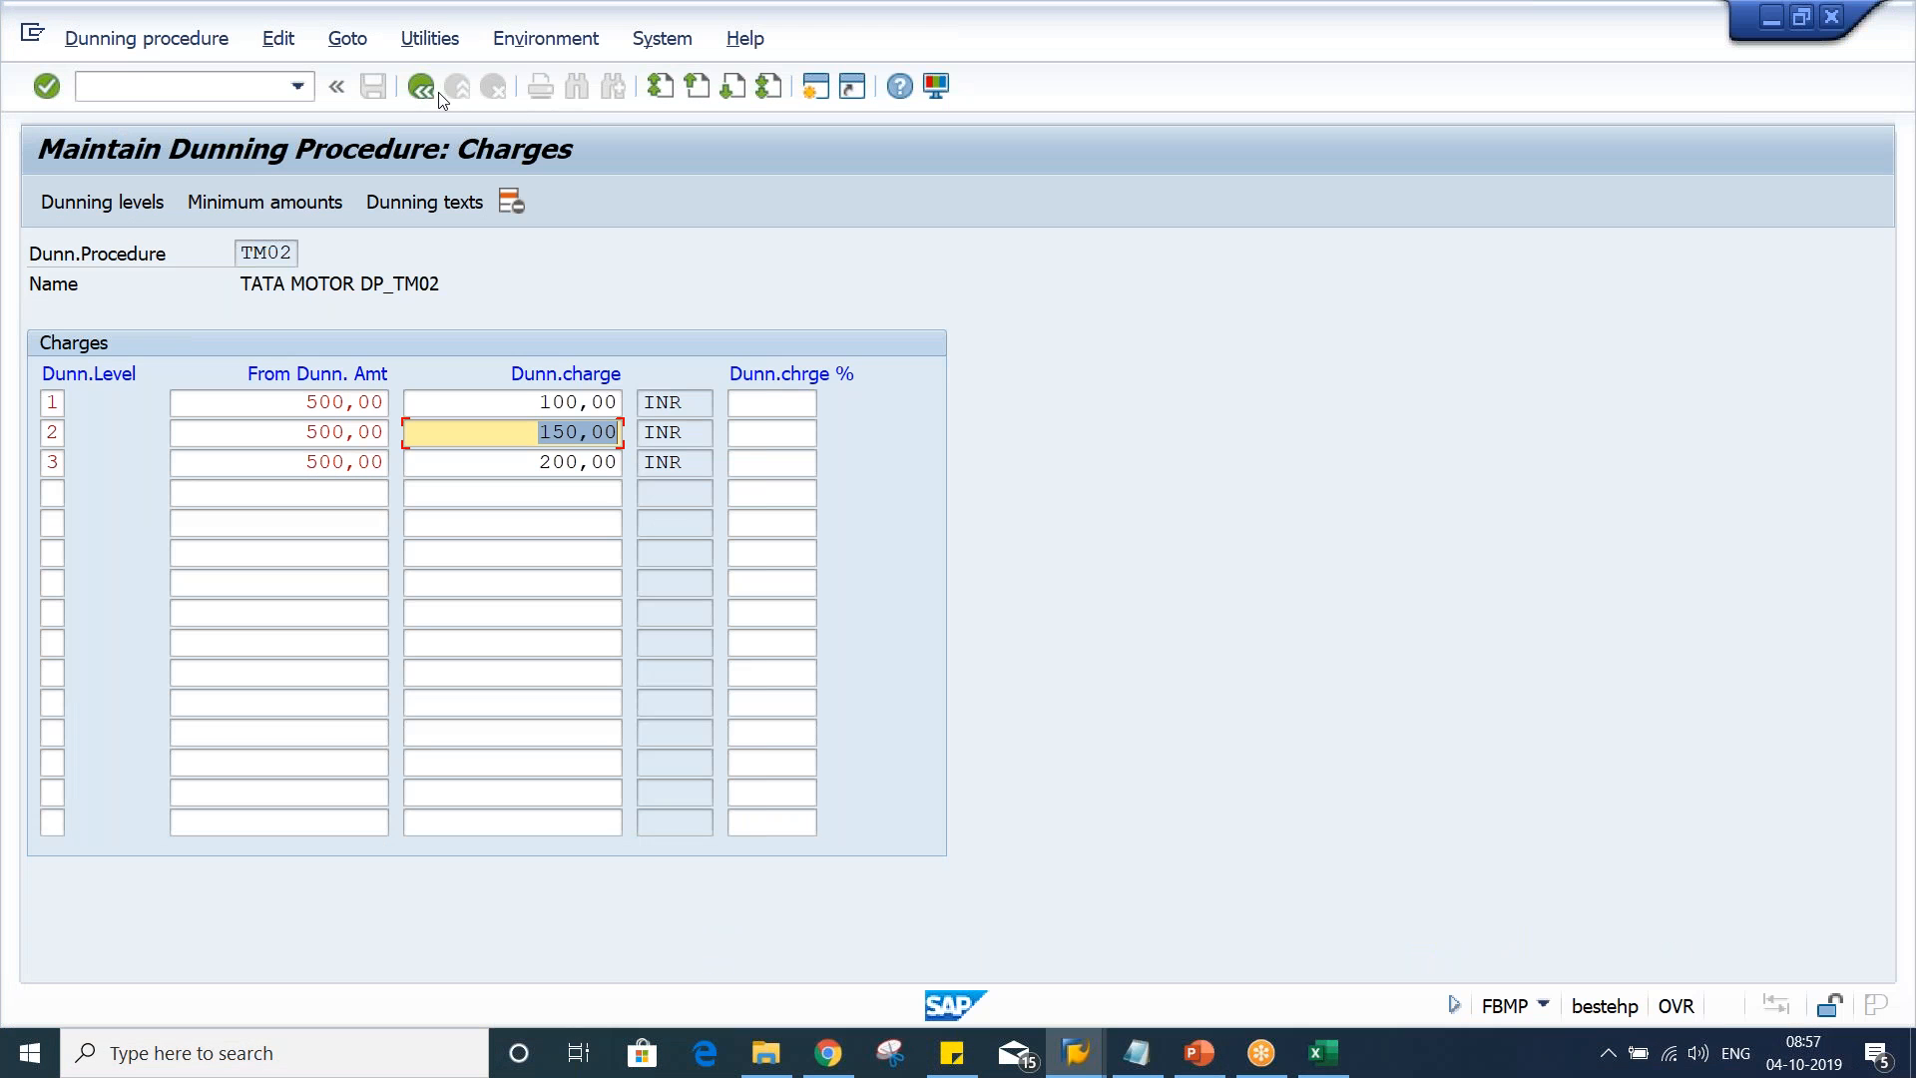
click(419, 86)
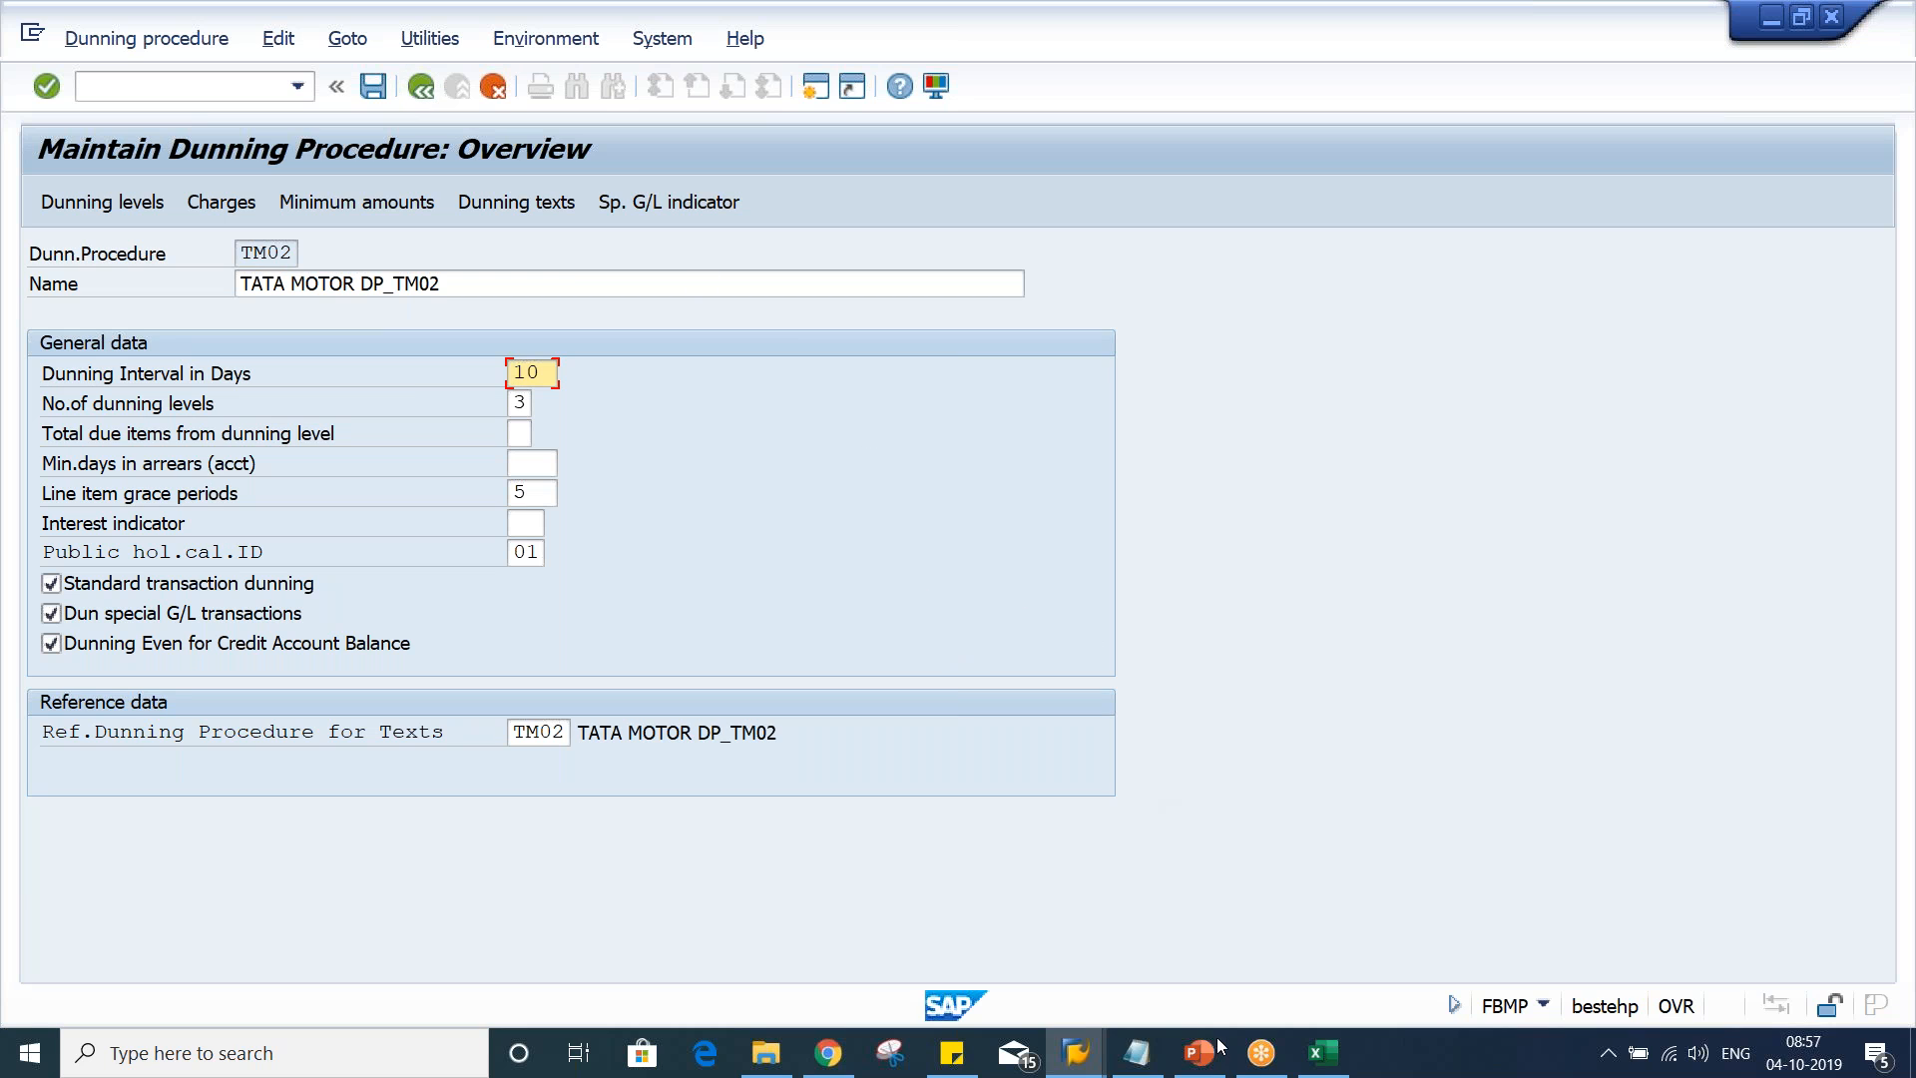
mouse_move(1338, 1068)
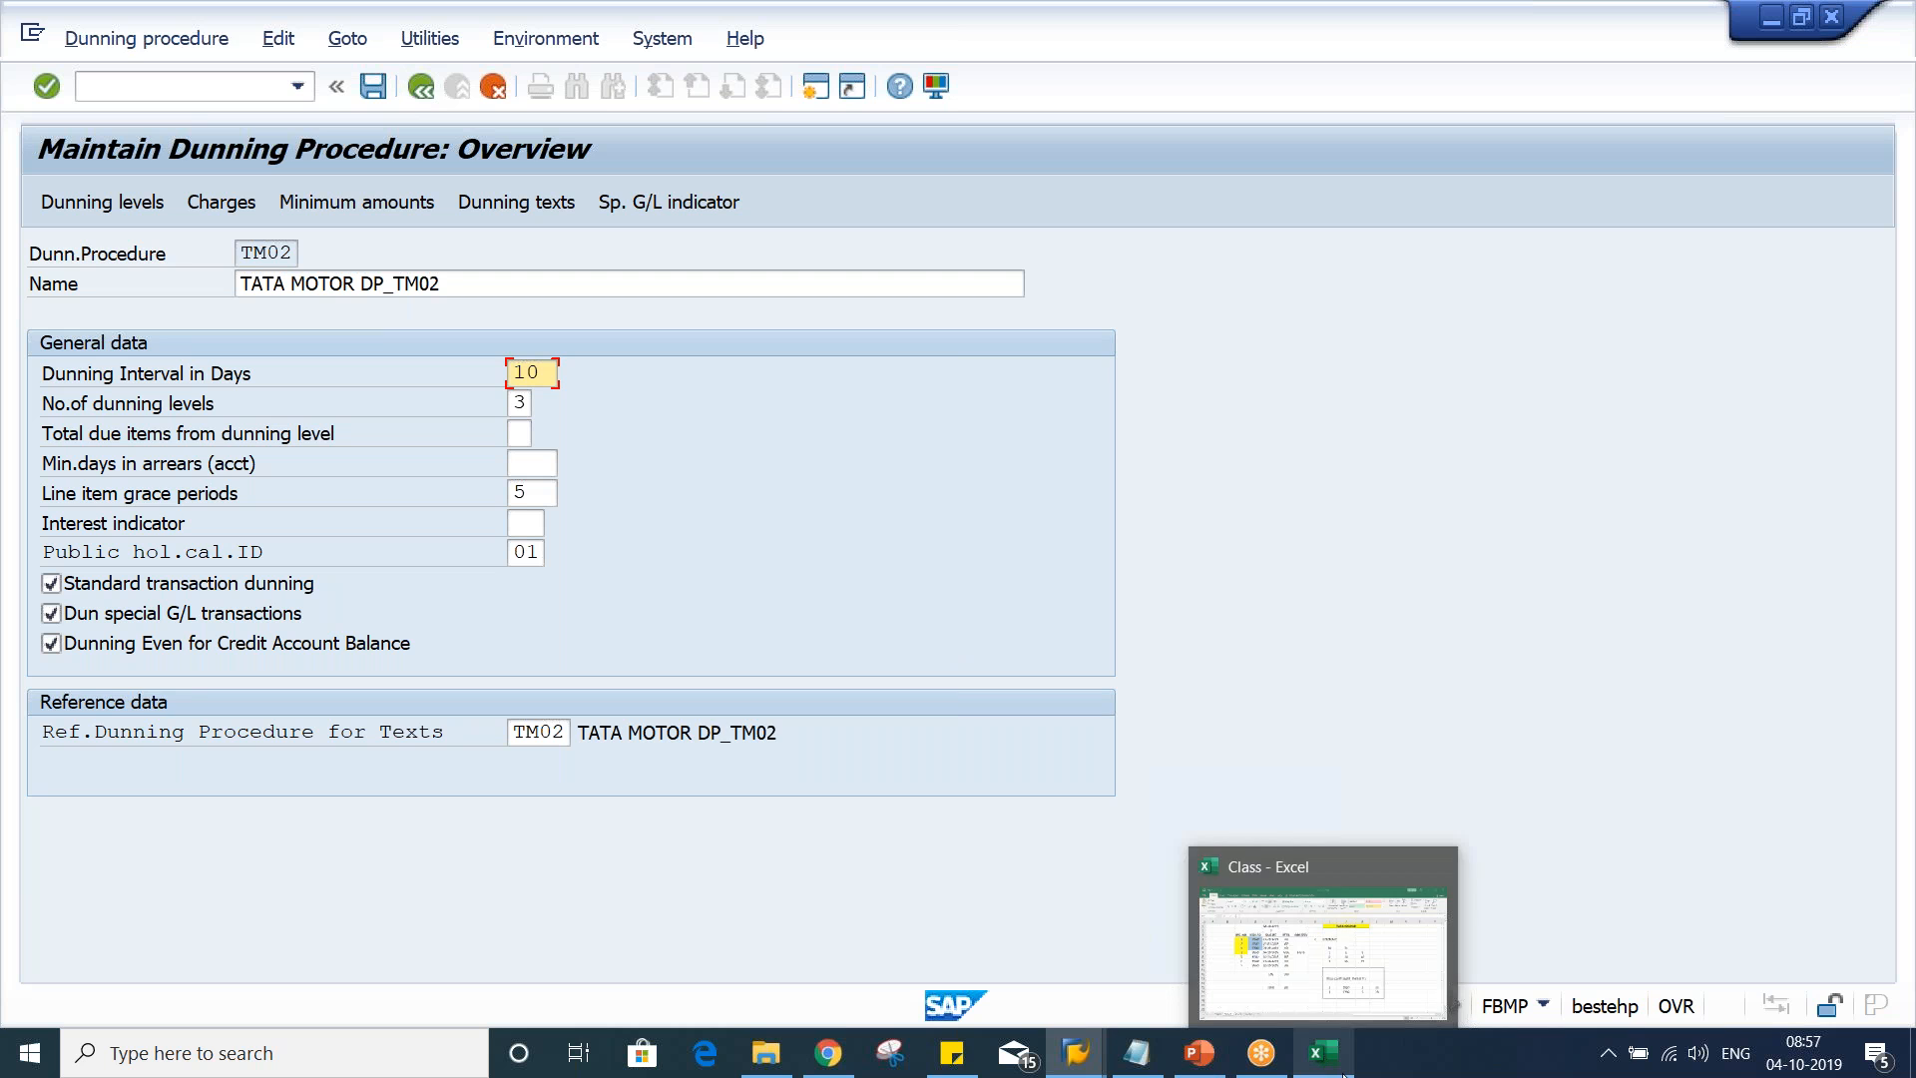
click(1293, 1061)
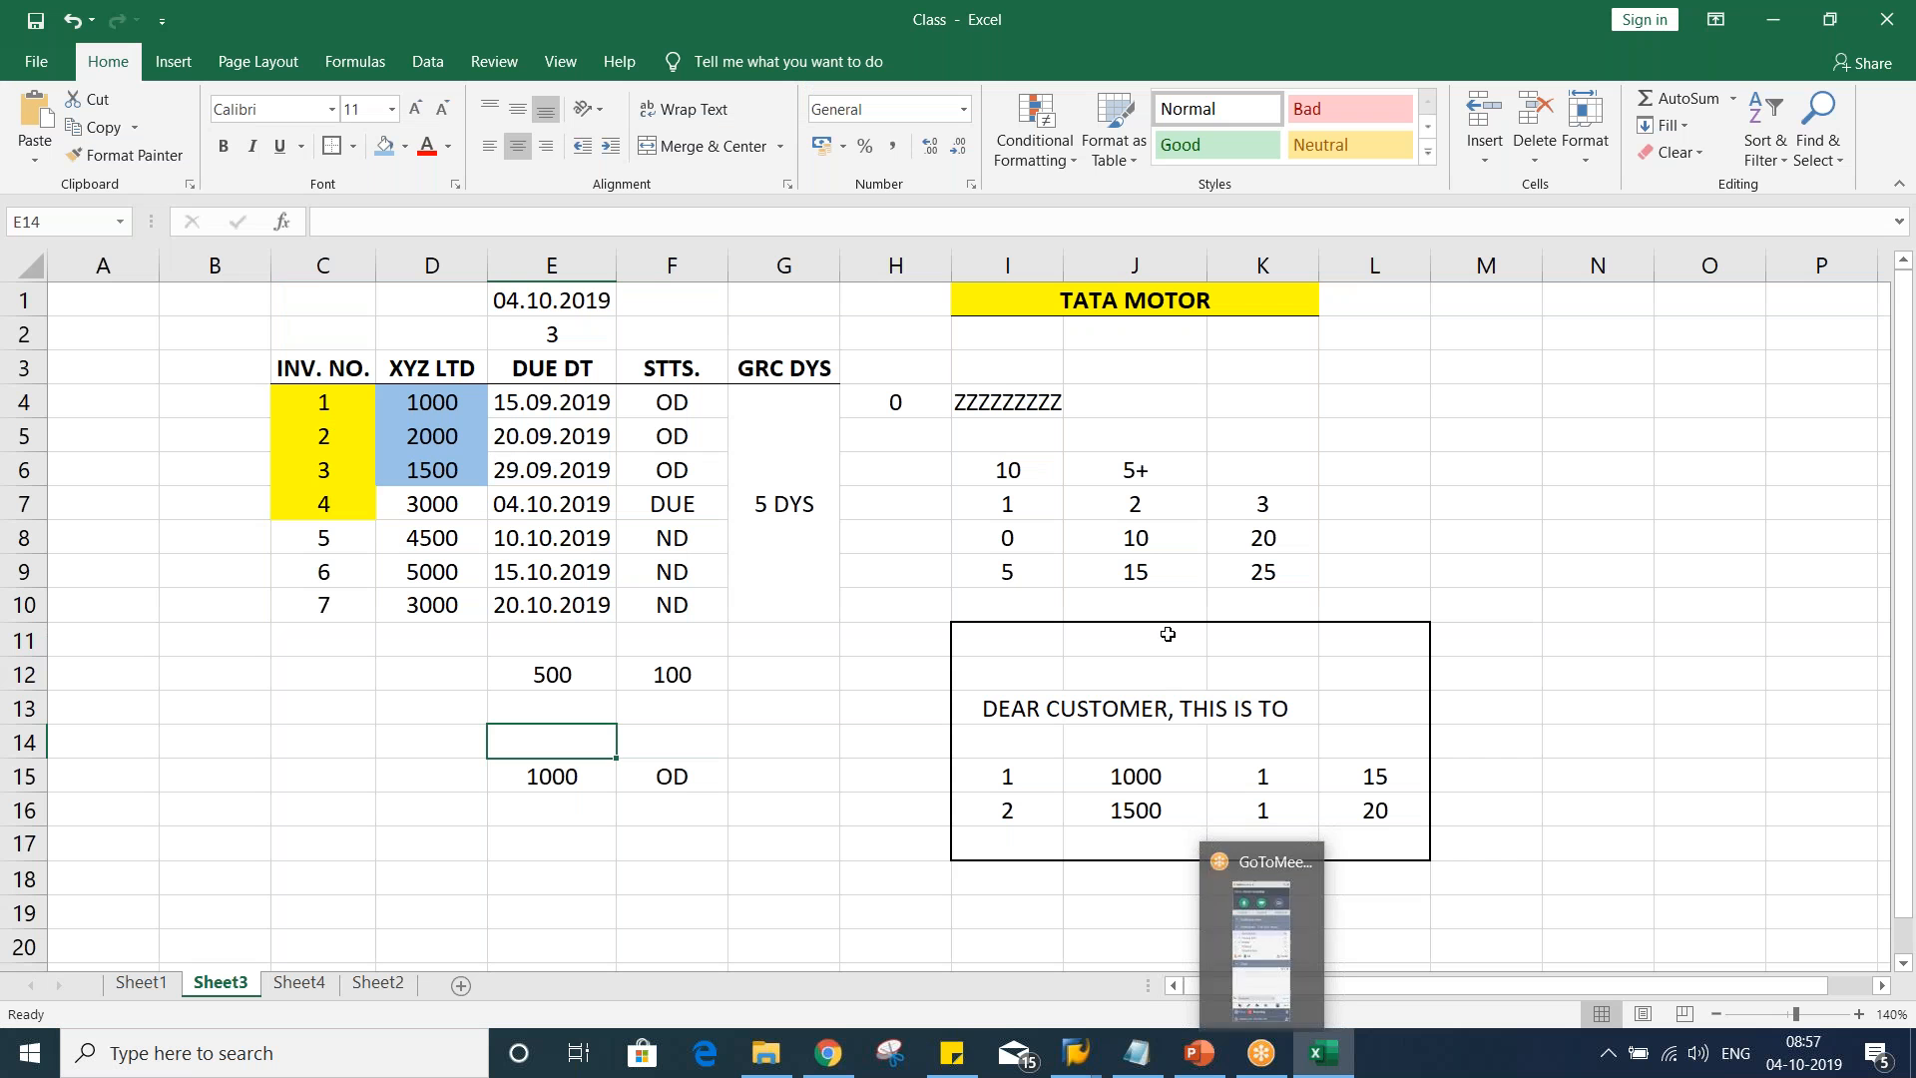
click(1363, 366)
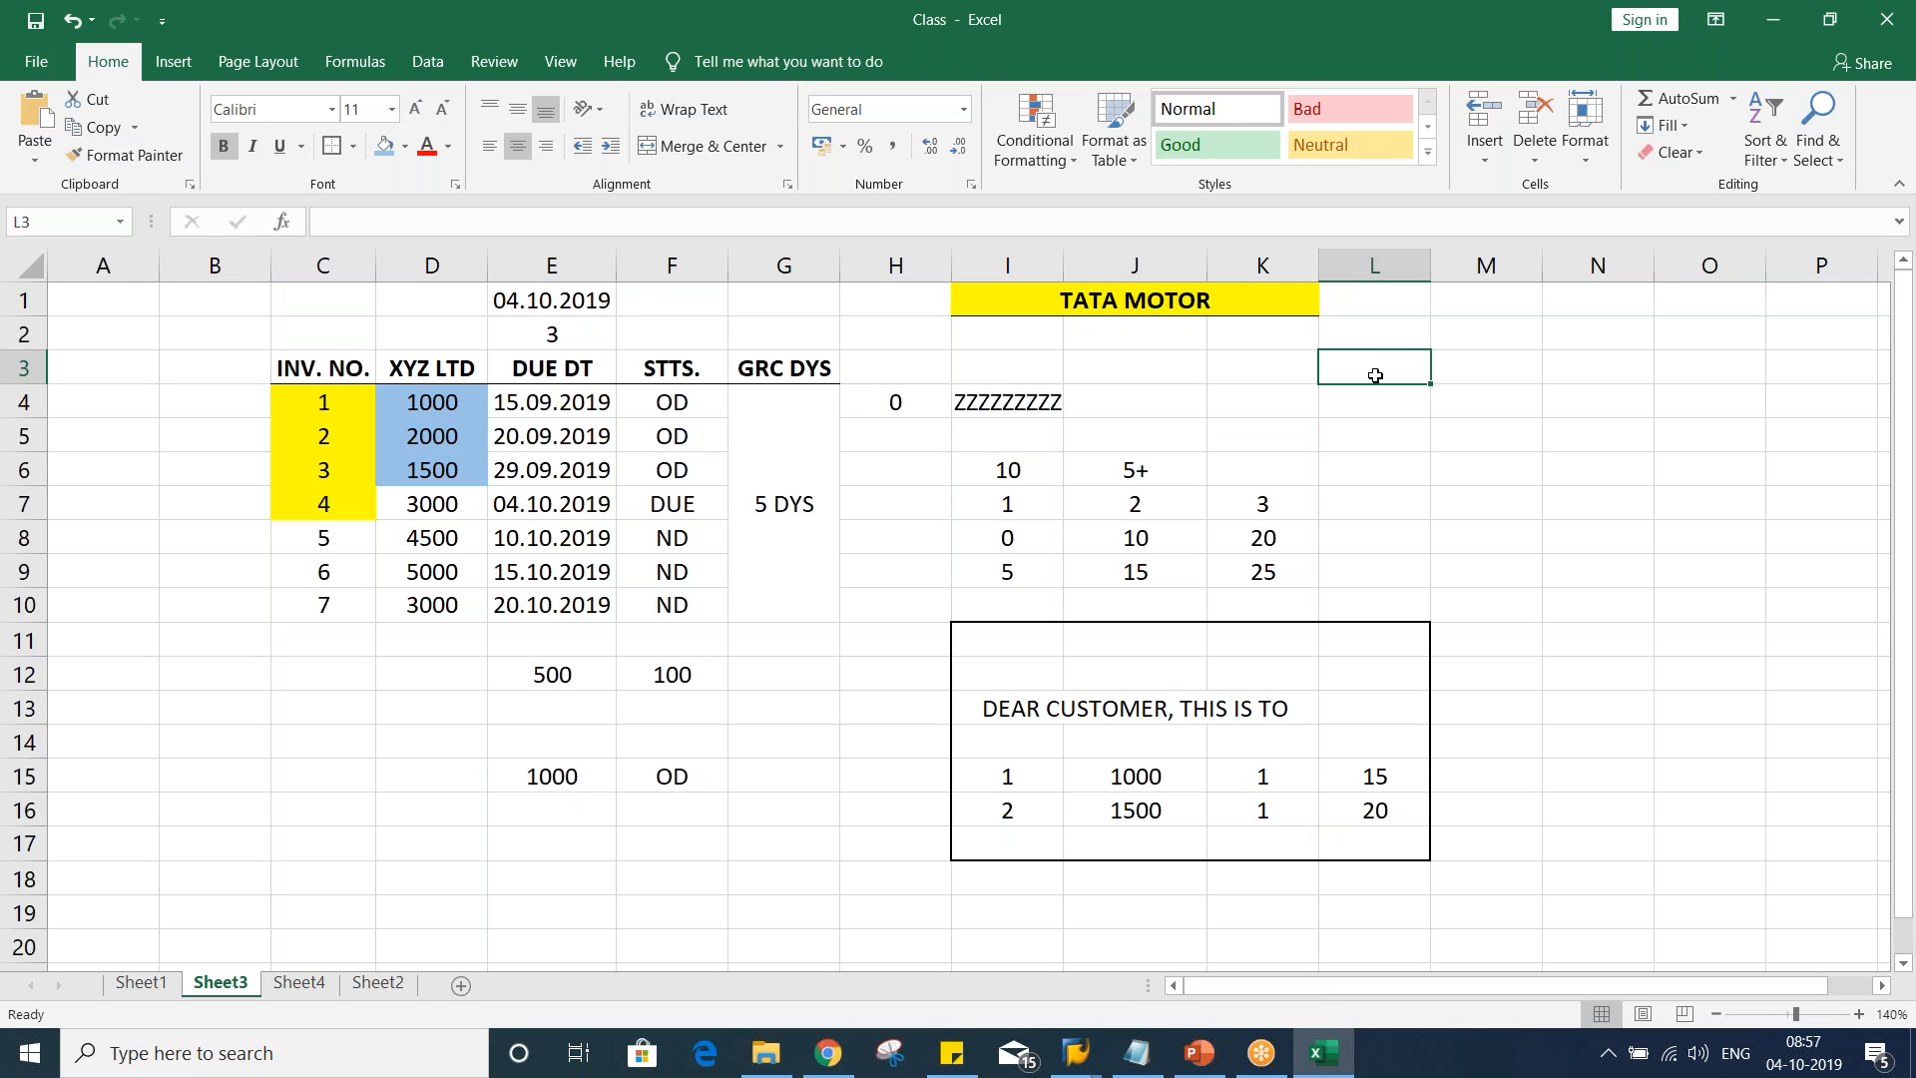
click(1906, 368)
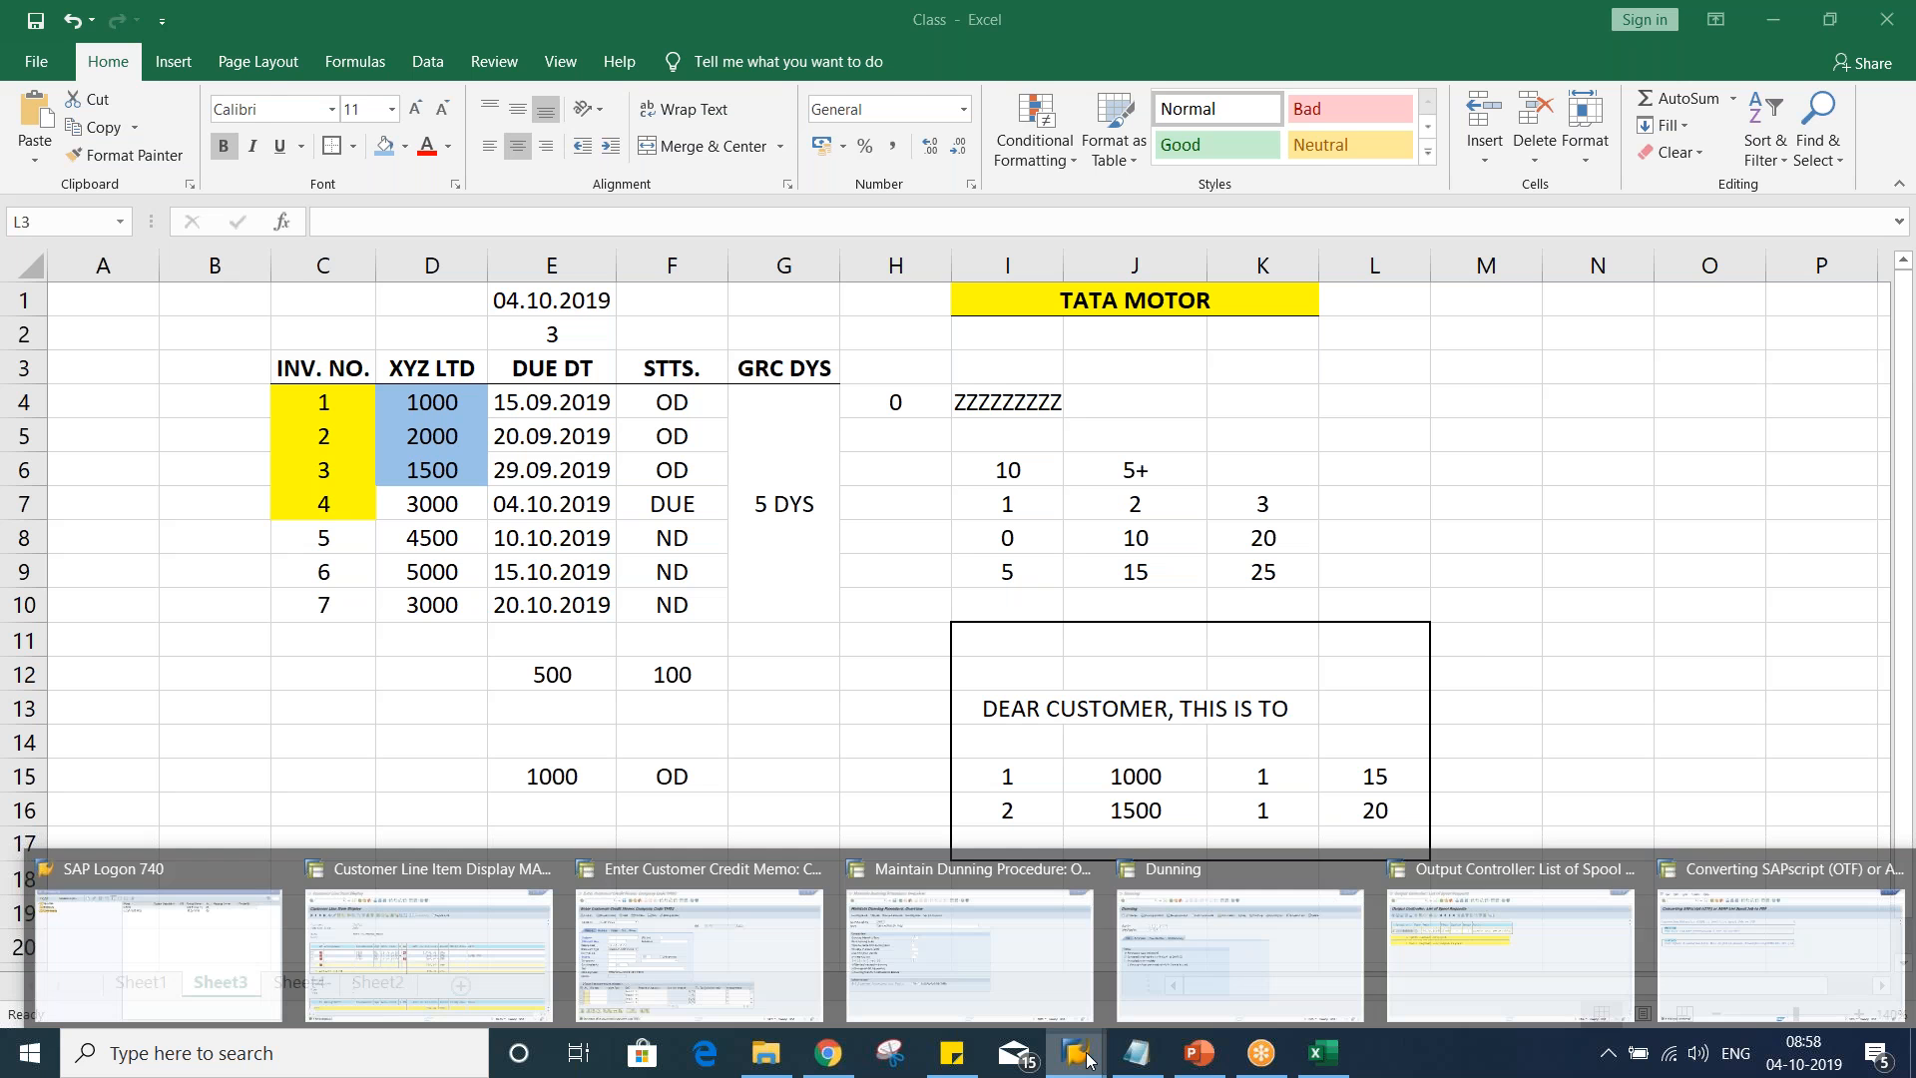
click(920, 986)
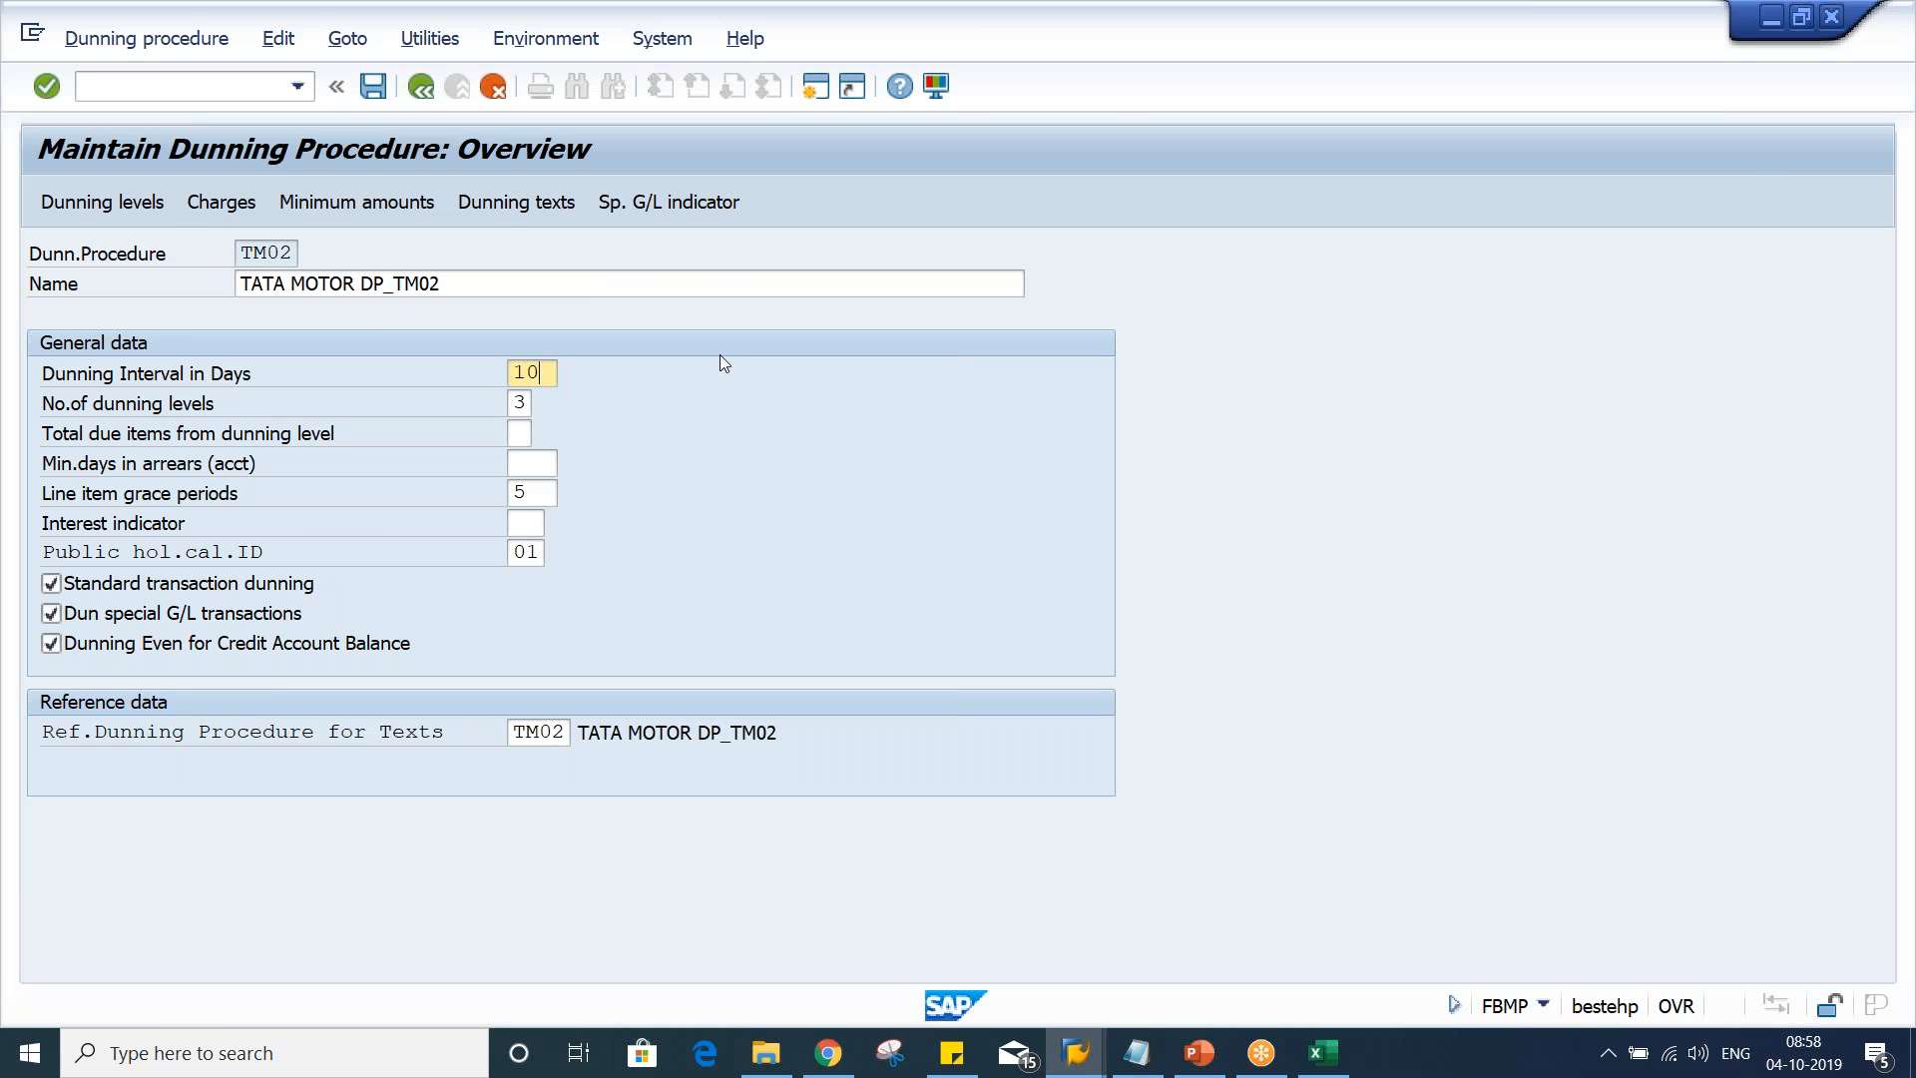
Switch to the Excel workbook Class and enter A in G18 and B in G19 of Sheet3, below the existing examples
key(alt+Tab)
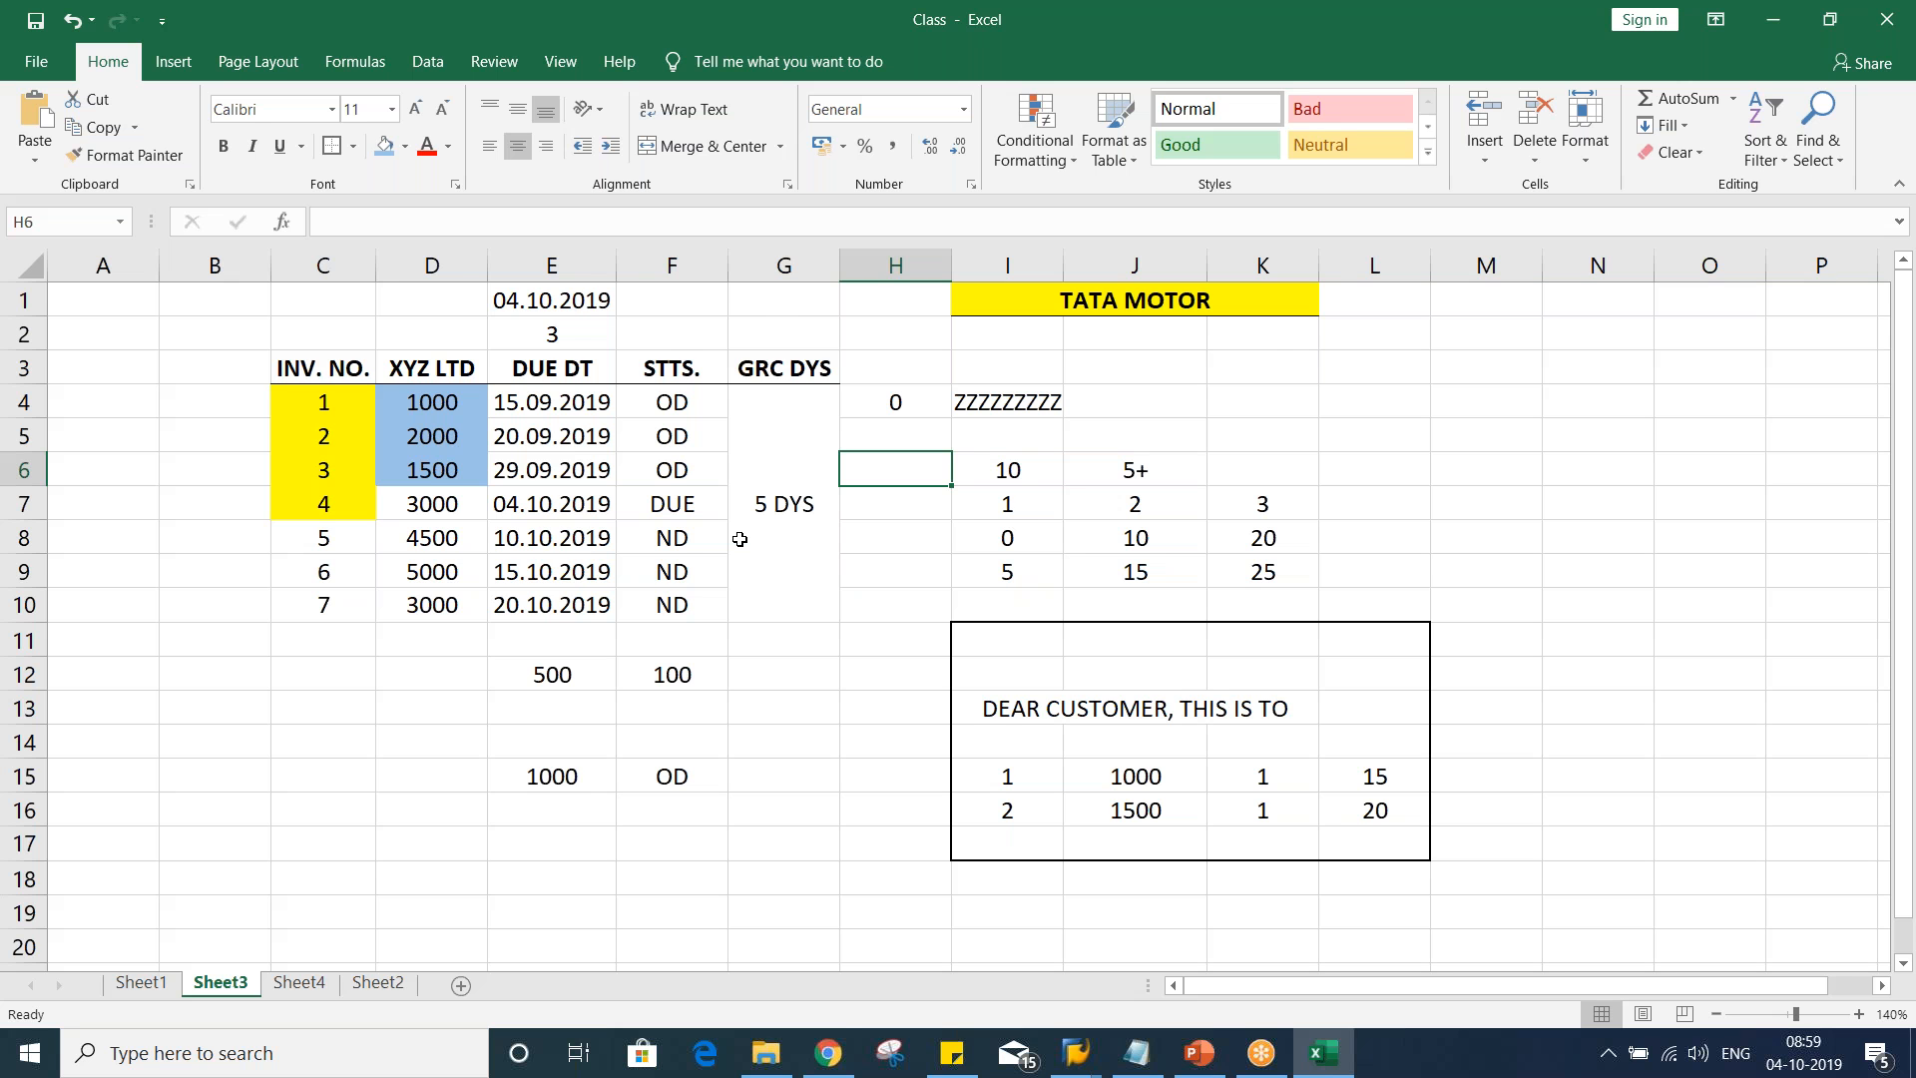
scroll(740, 539, down, 6)
scroll(672, 492, up, 2)
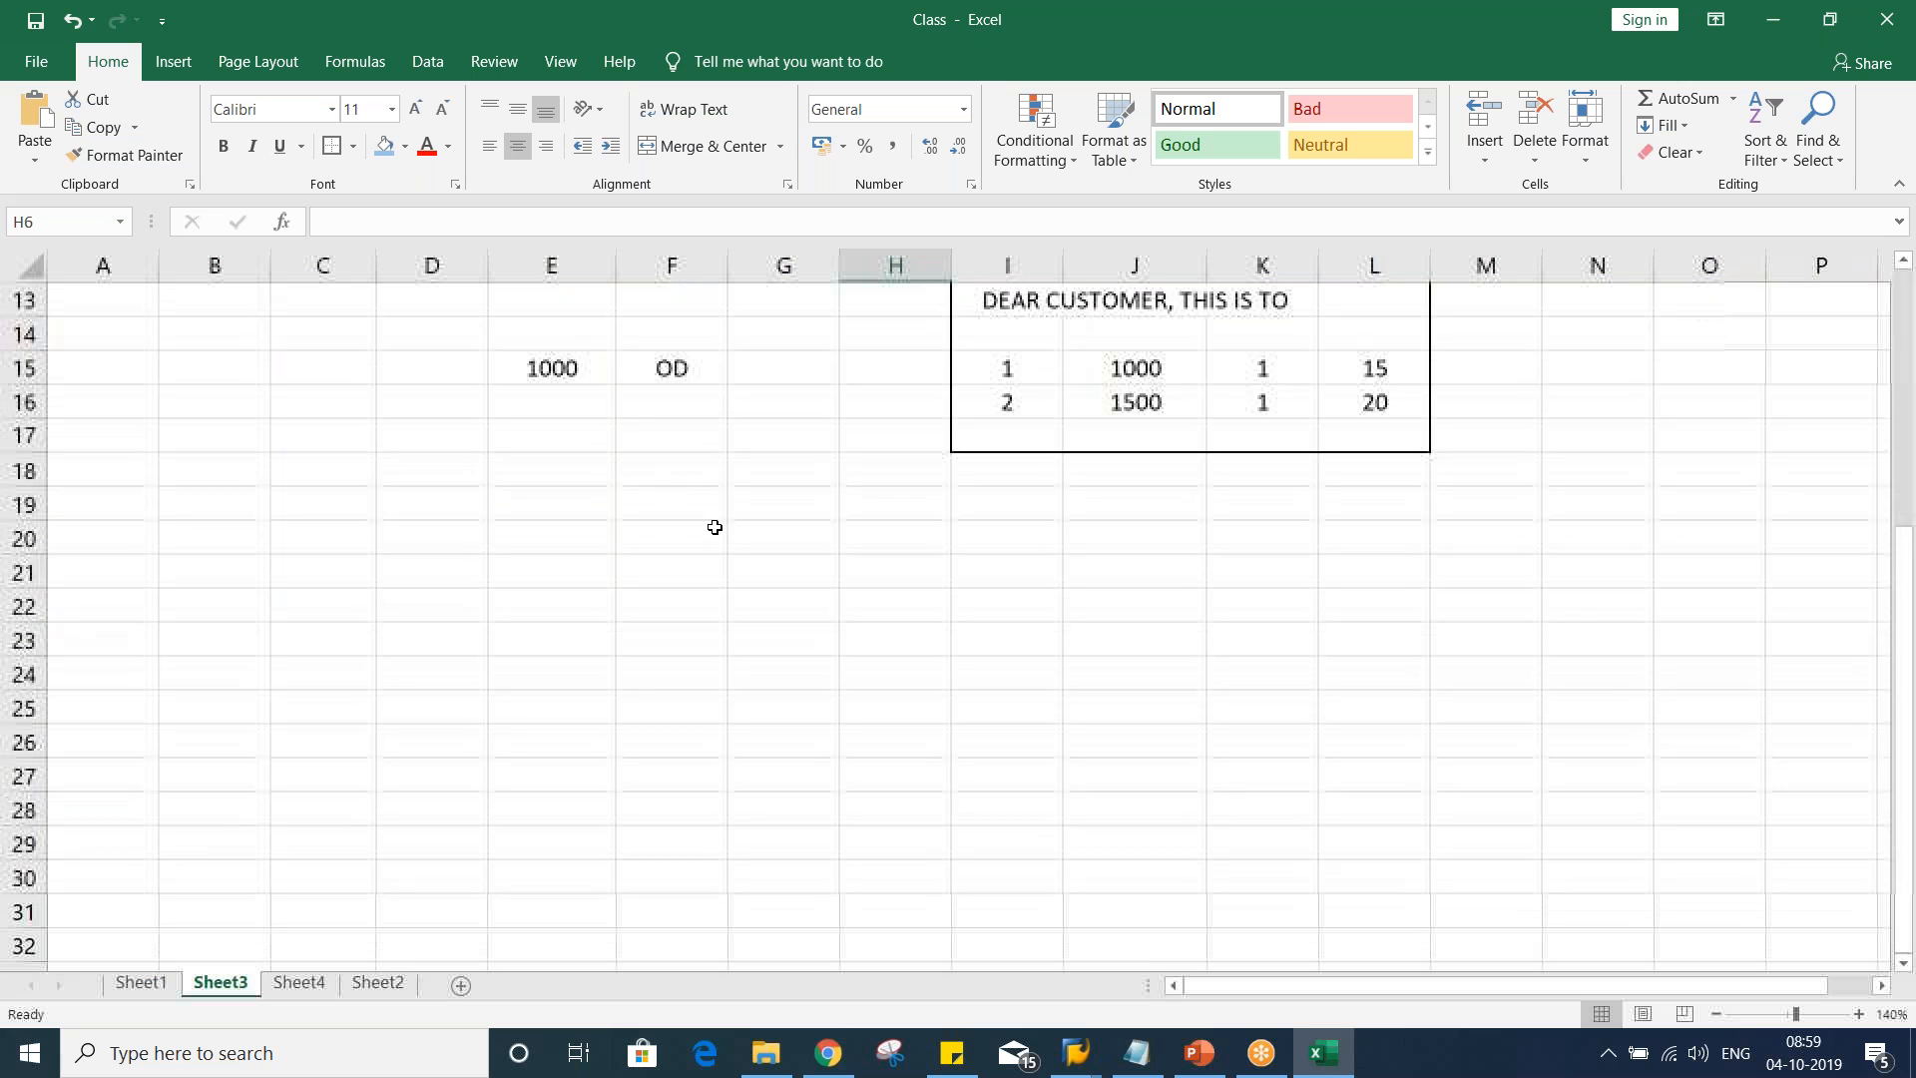
click(694, 467)
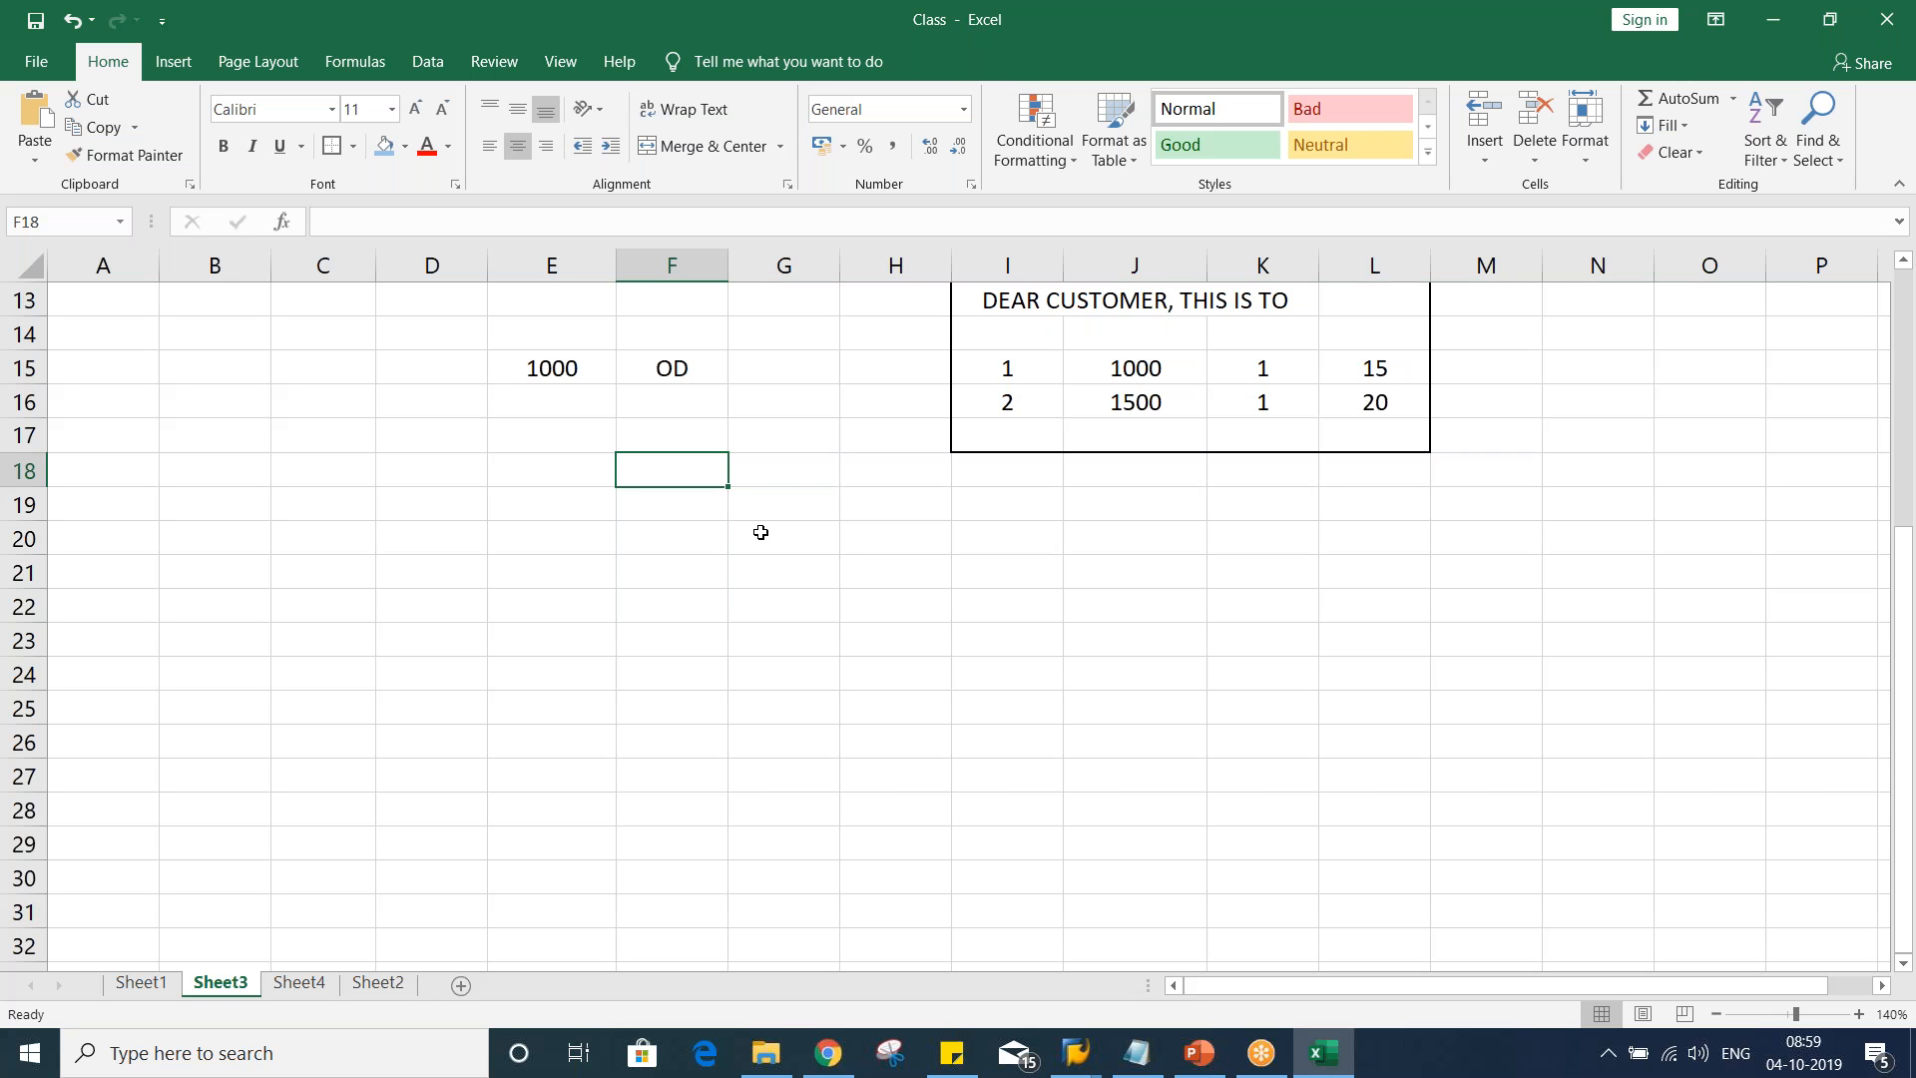
scroll(763, 532, up, 1)
key(Right)
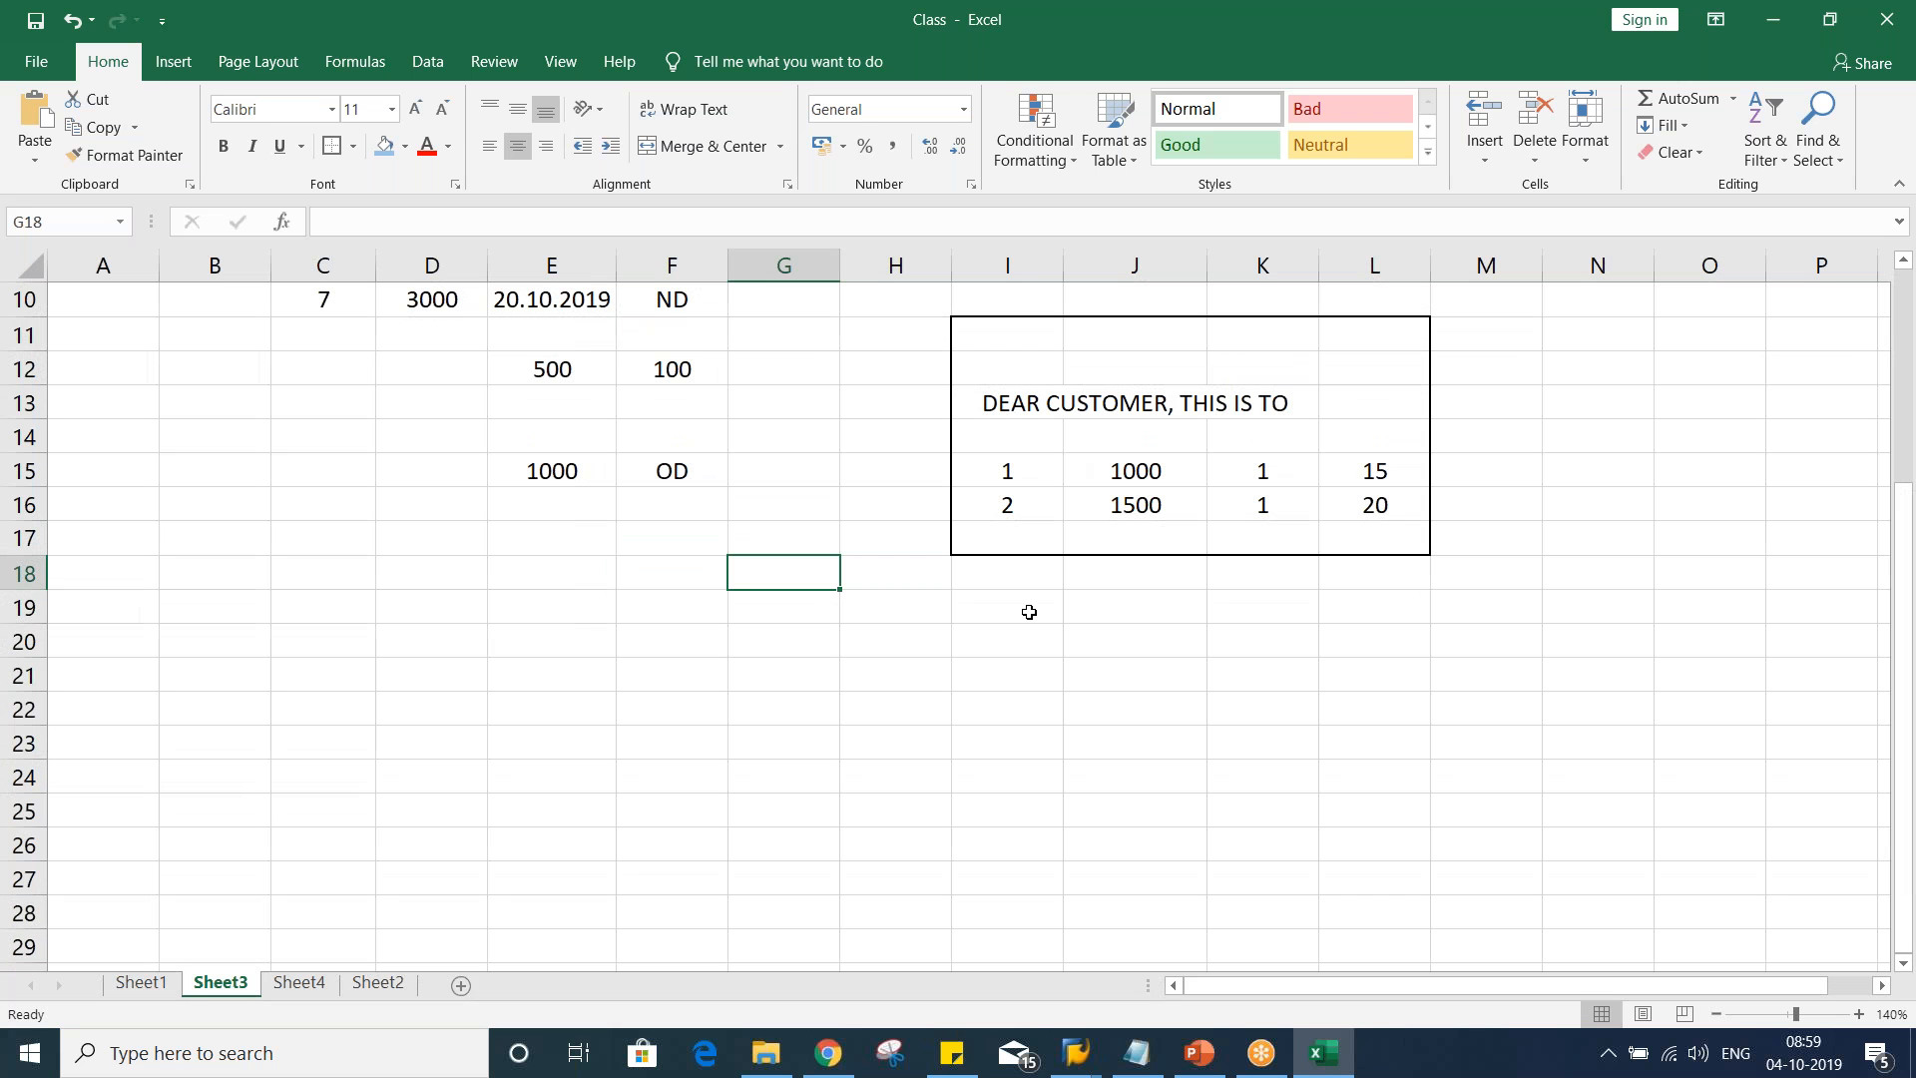
text(A)
key(Return)
text(B)
key(Return)
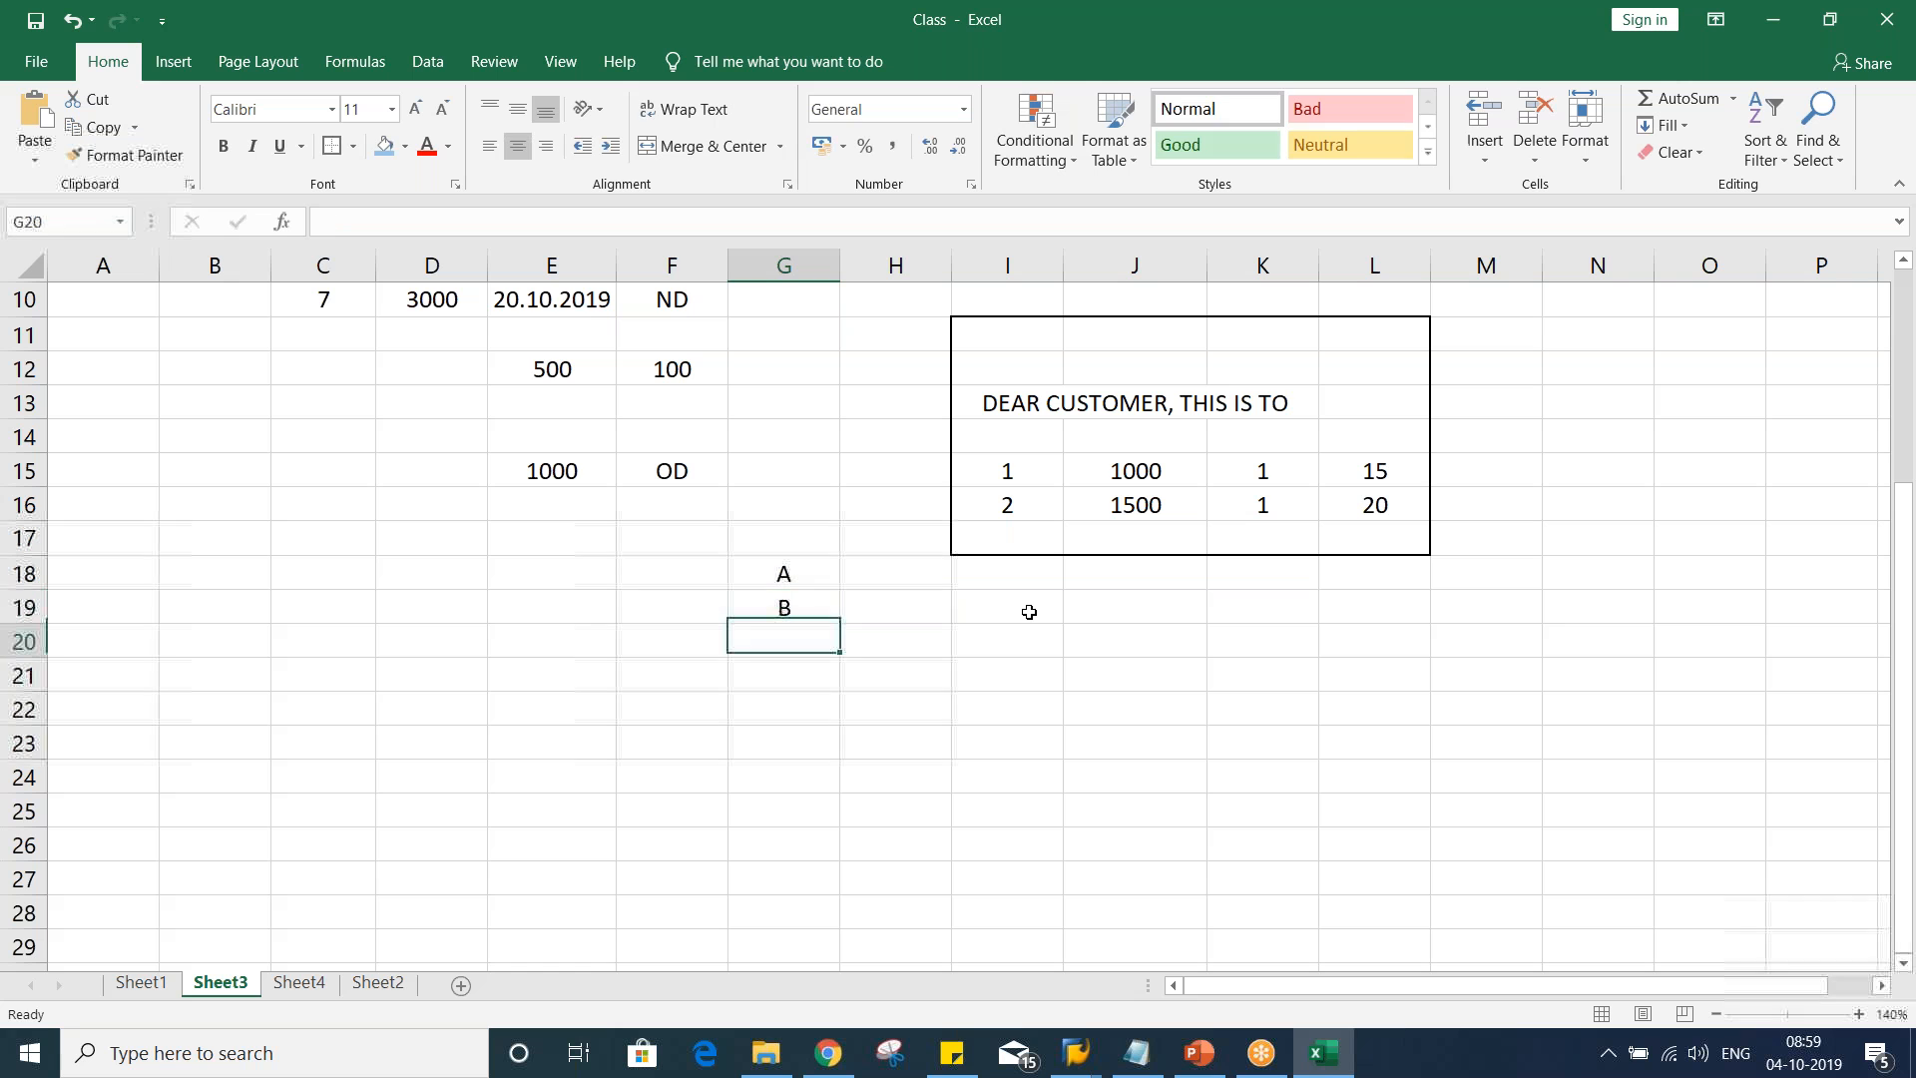
Label the A and B rows with MAN. in F18 and SERV. in F19
click(649, 579)
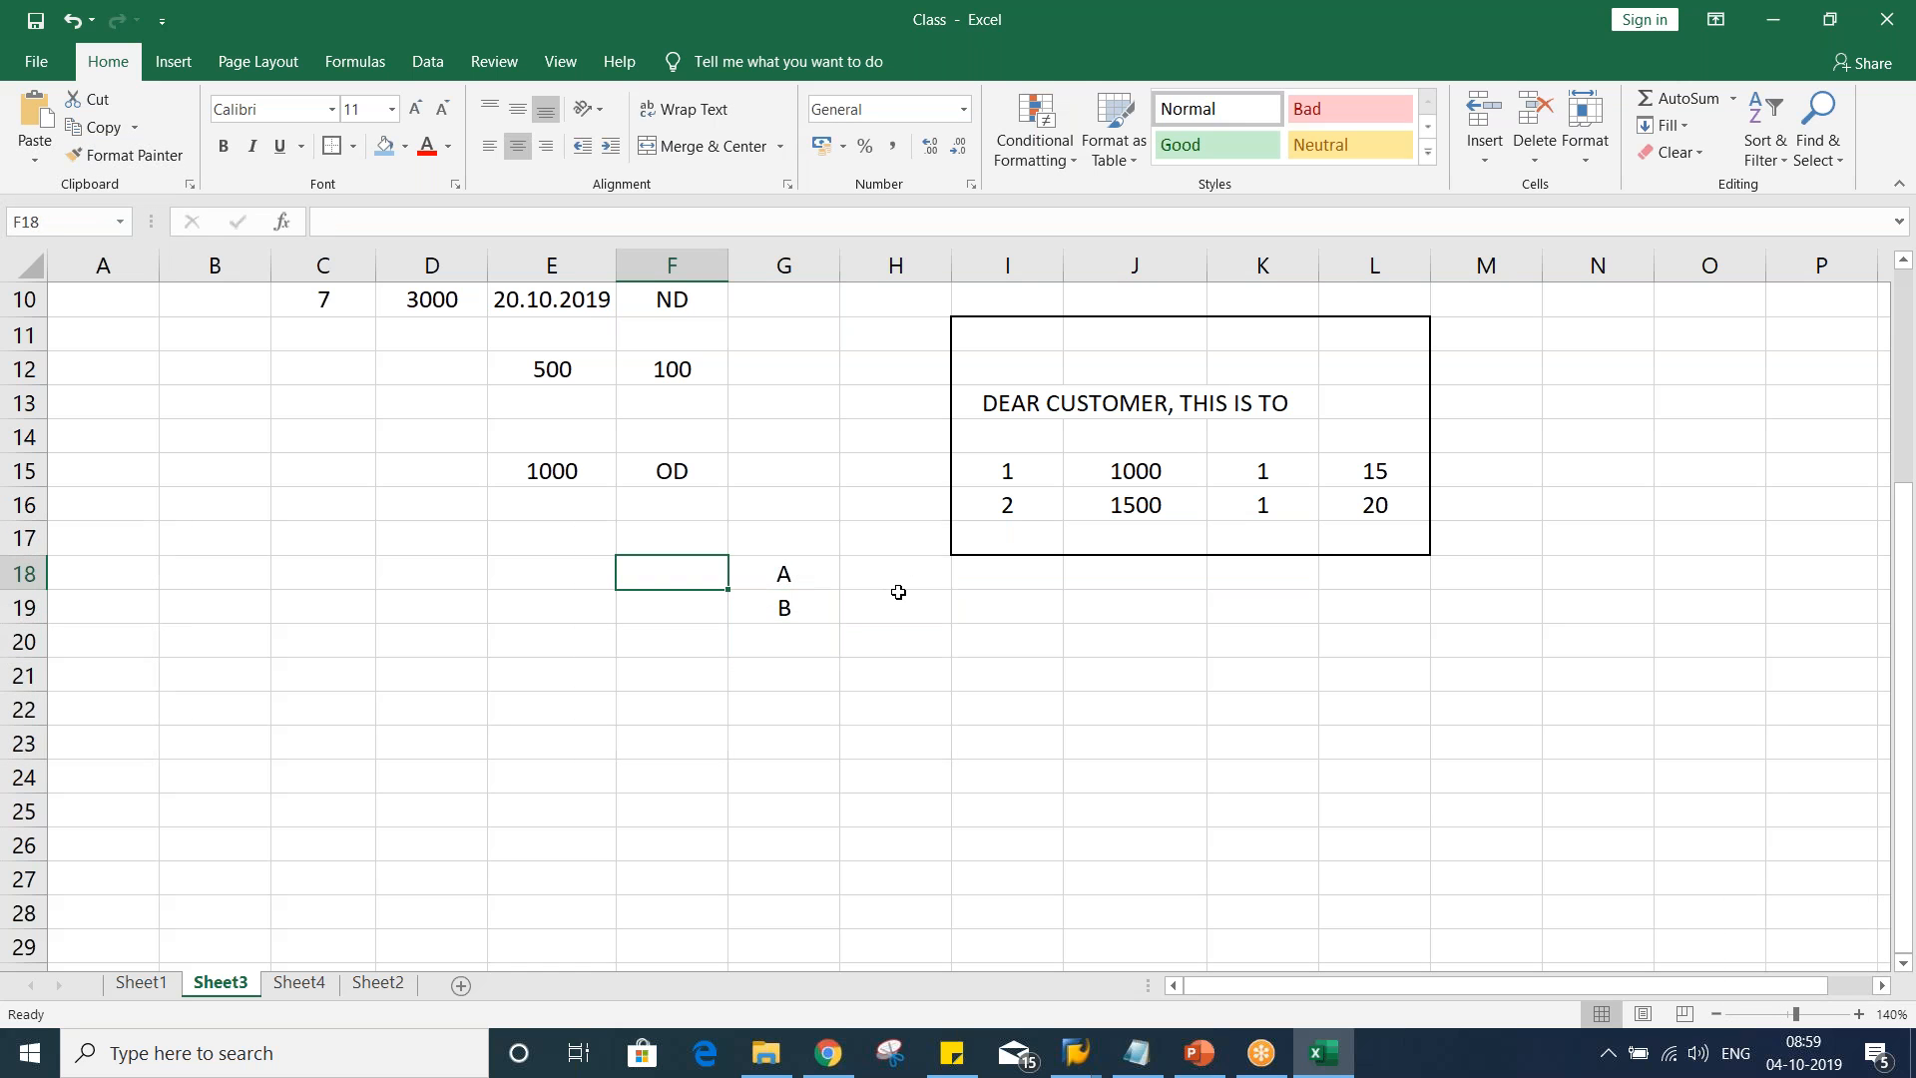
text(MAN.)
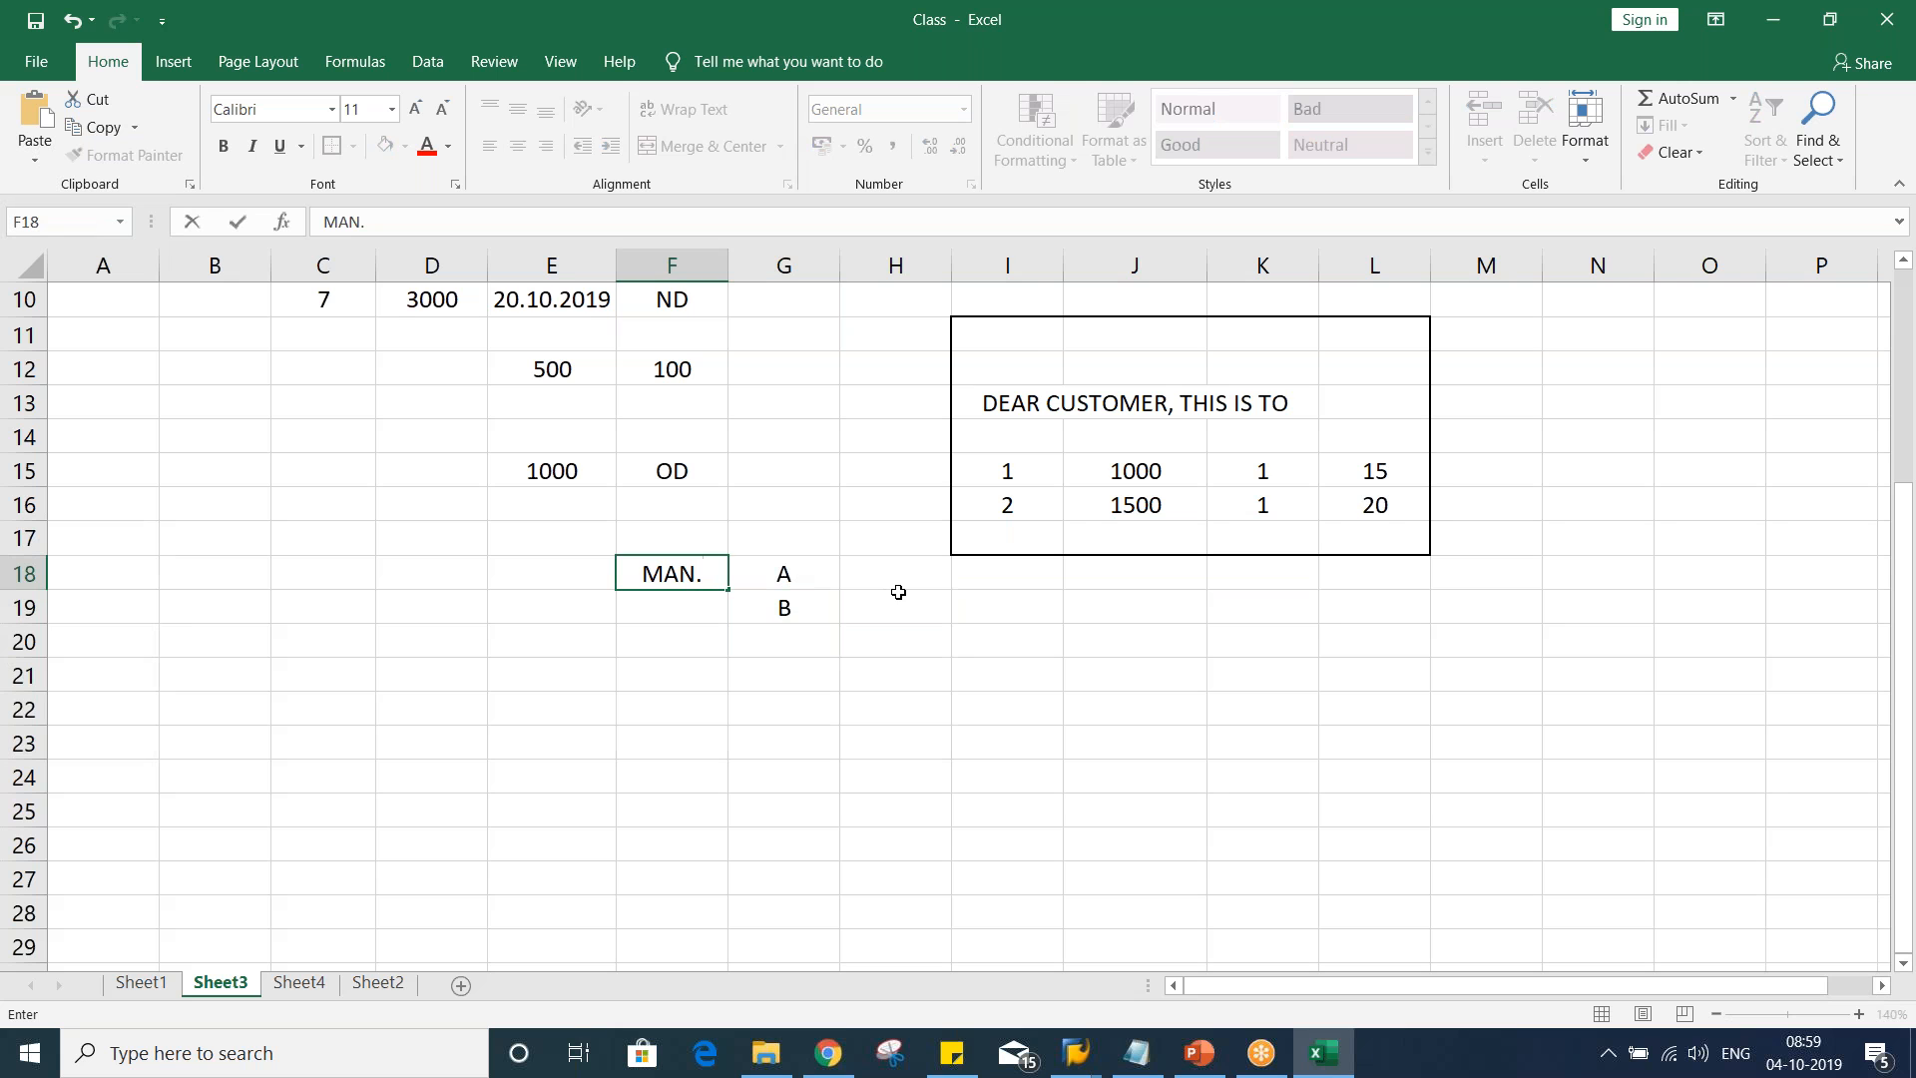
key(Return)
text(S)
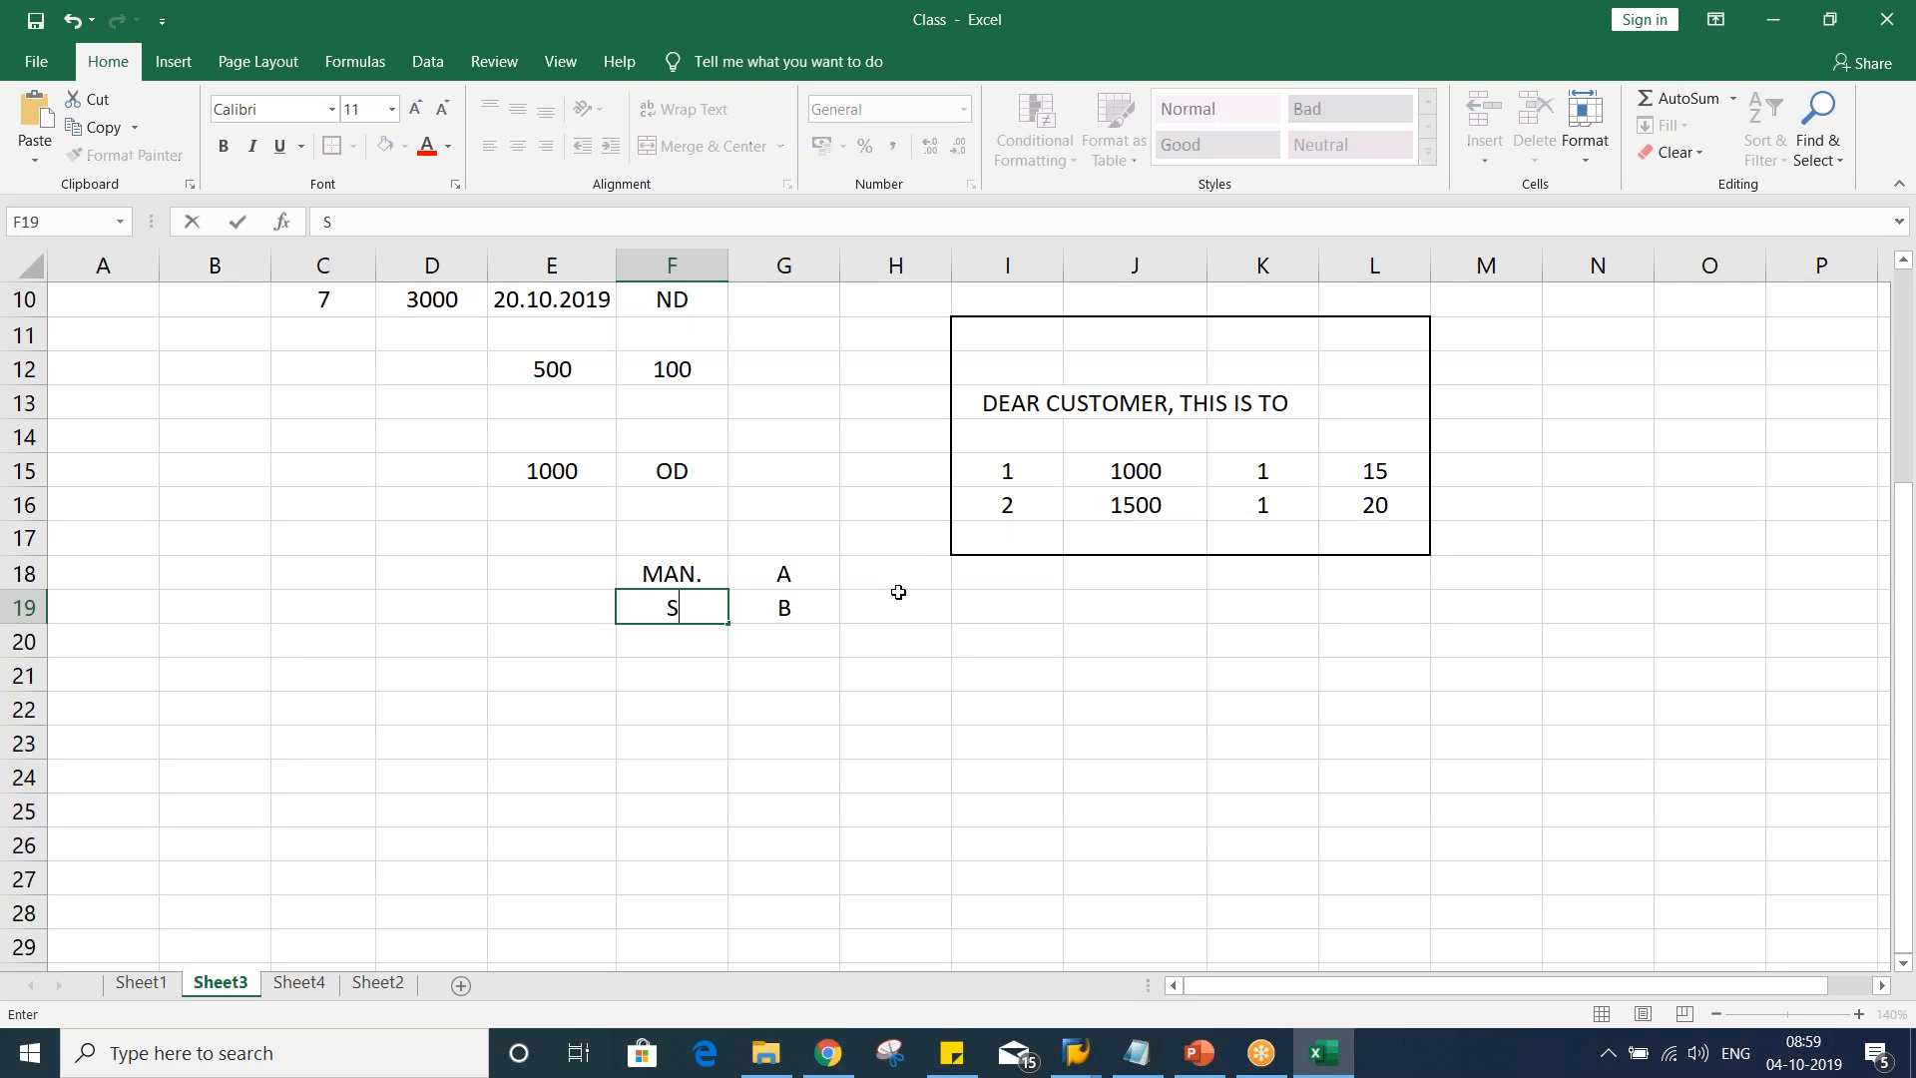
text(ERV.)
key(Return)
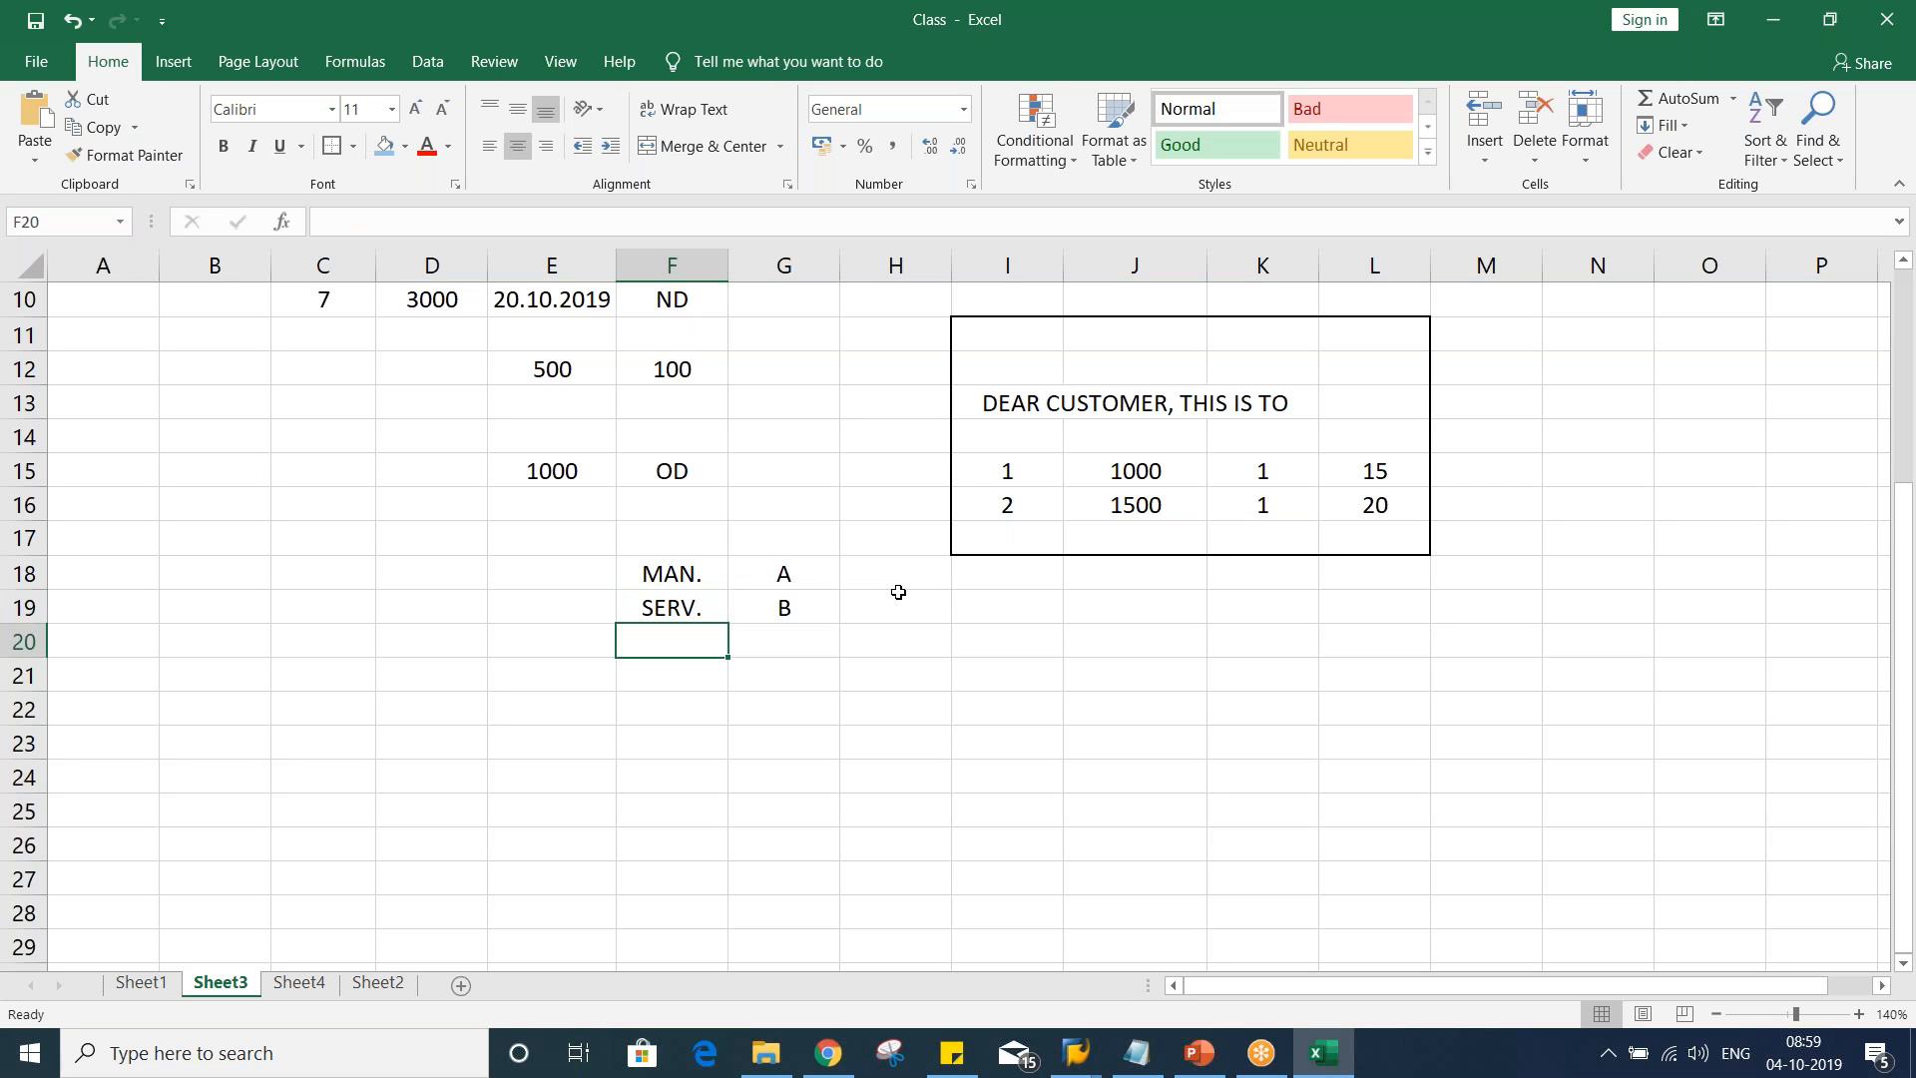
Enter LTR 1 in H18 as the letter for the MAN. row
click(672, 584)
click(790, 575)
click(787, 631)
click(783, 605)
click(784, 571)
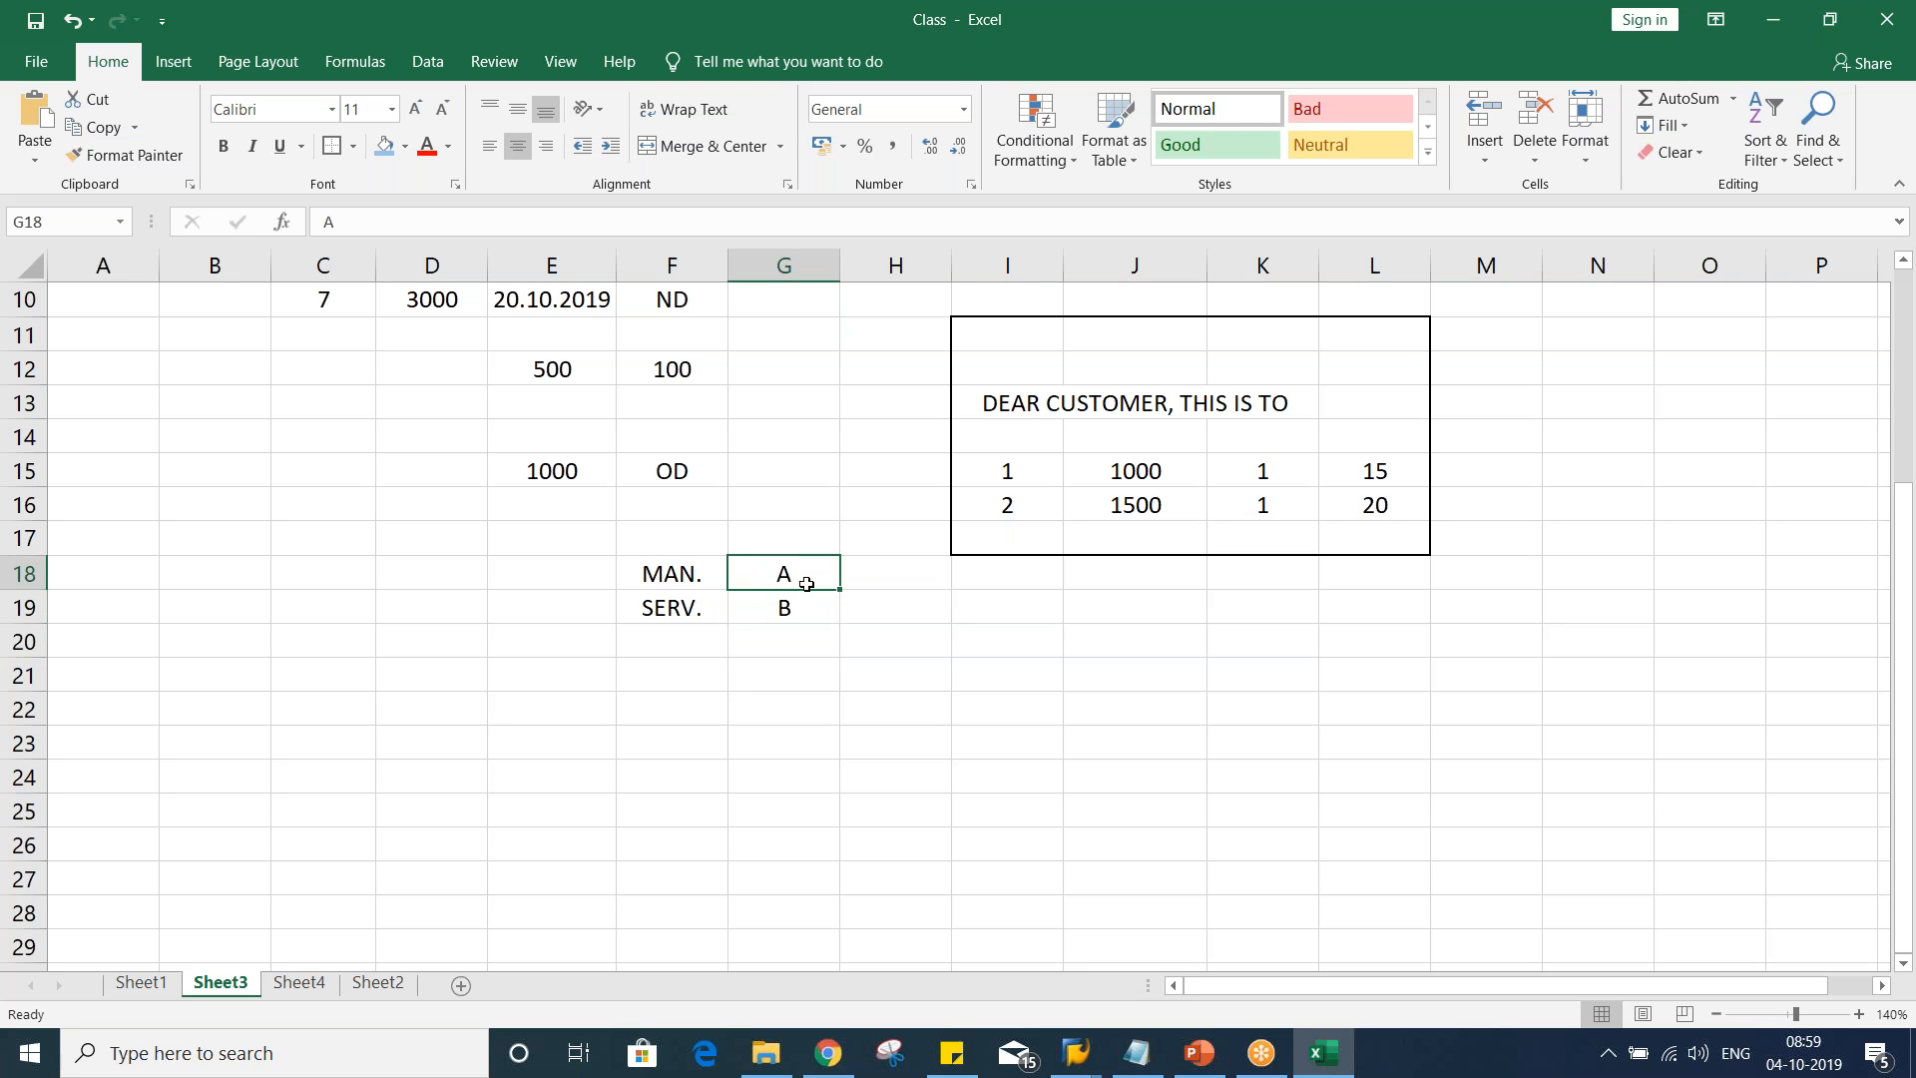
click(913, 576)
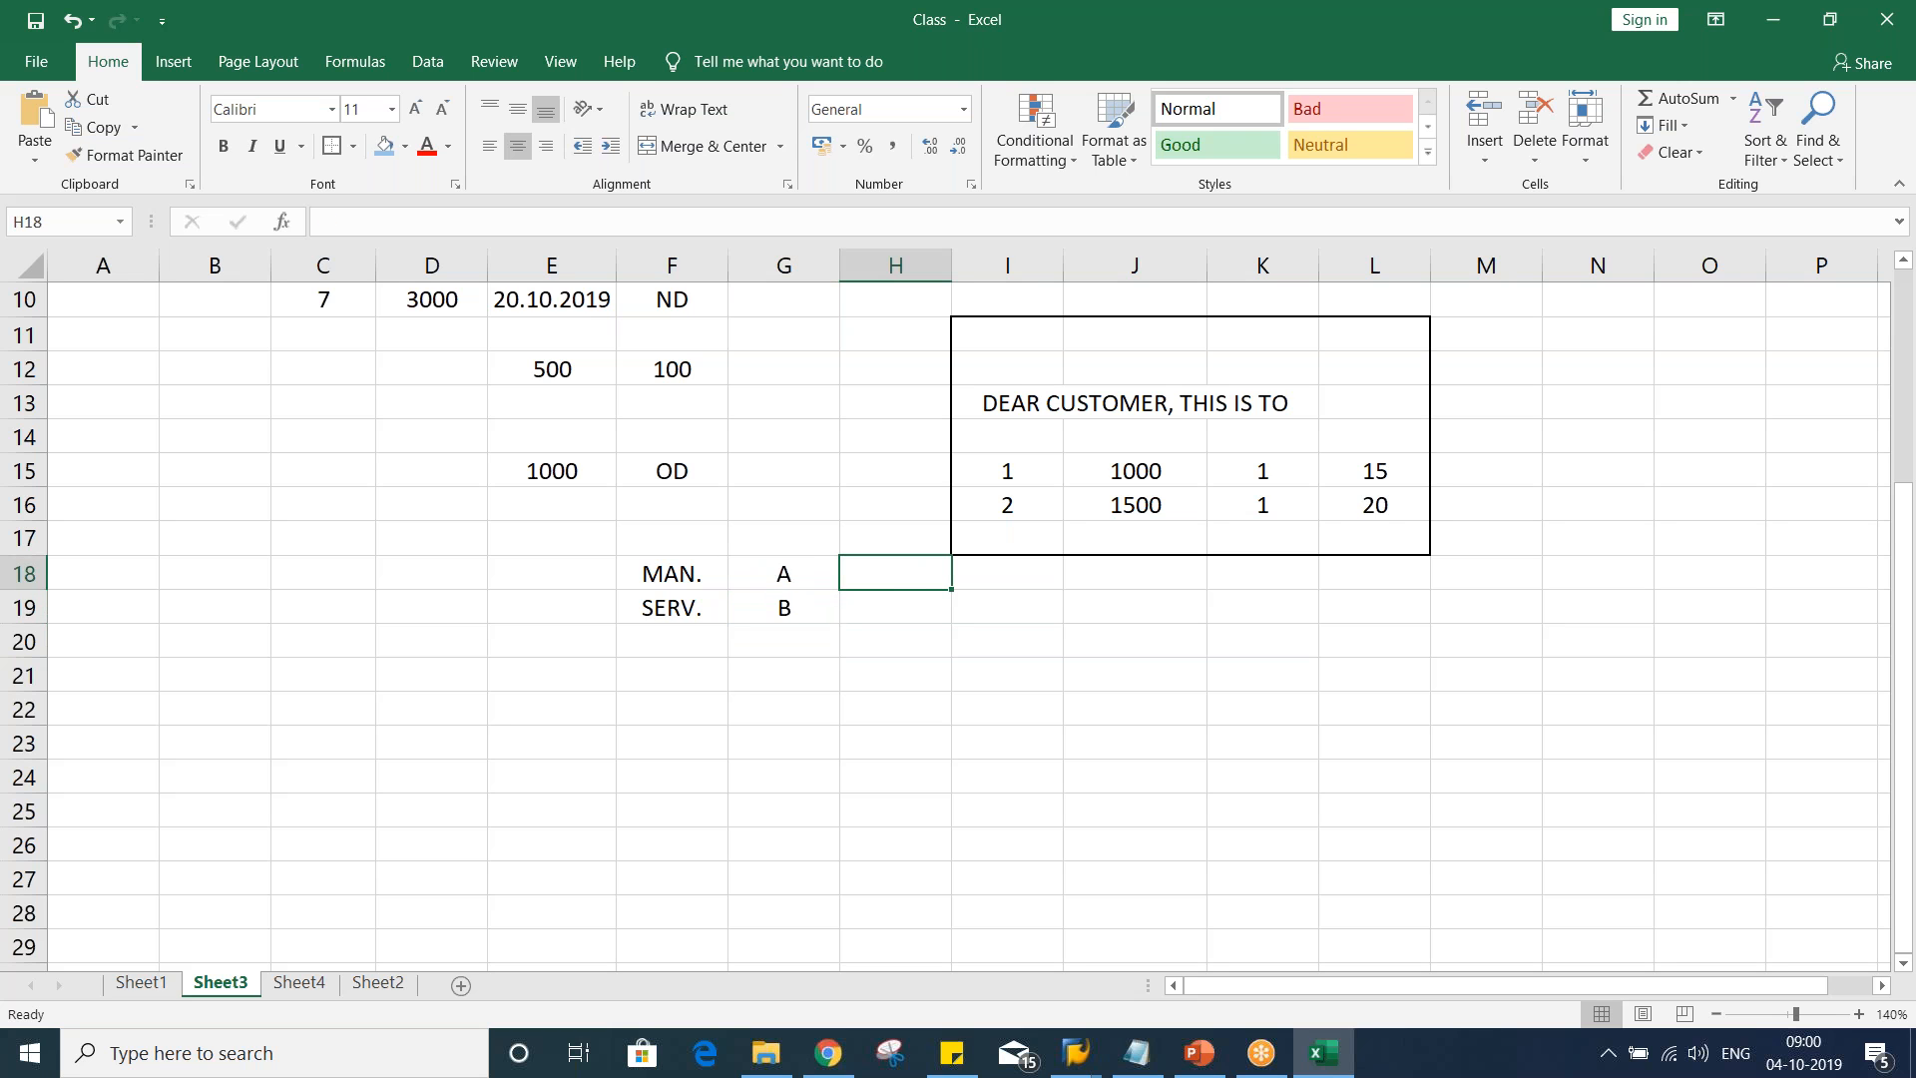
text(LTR)
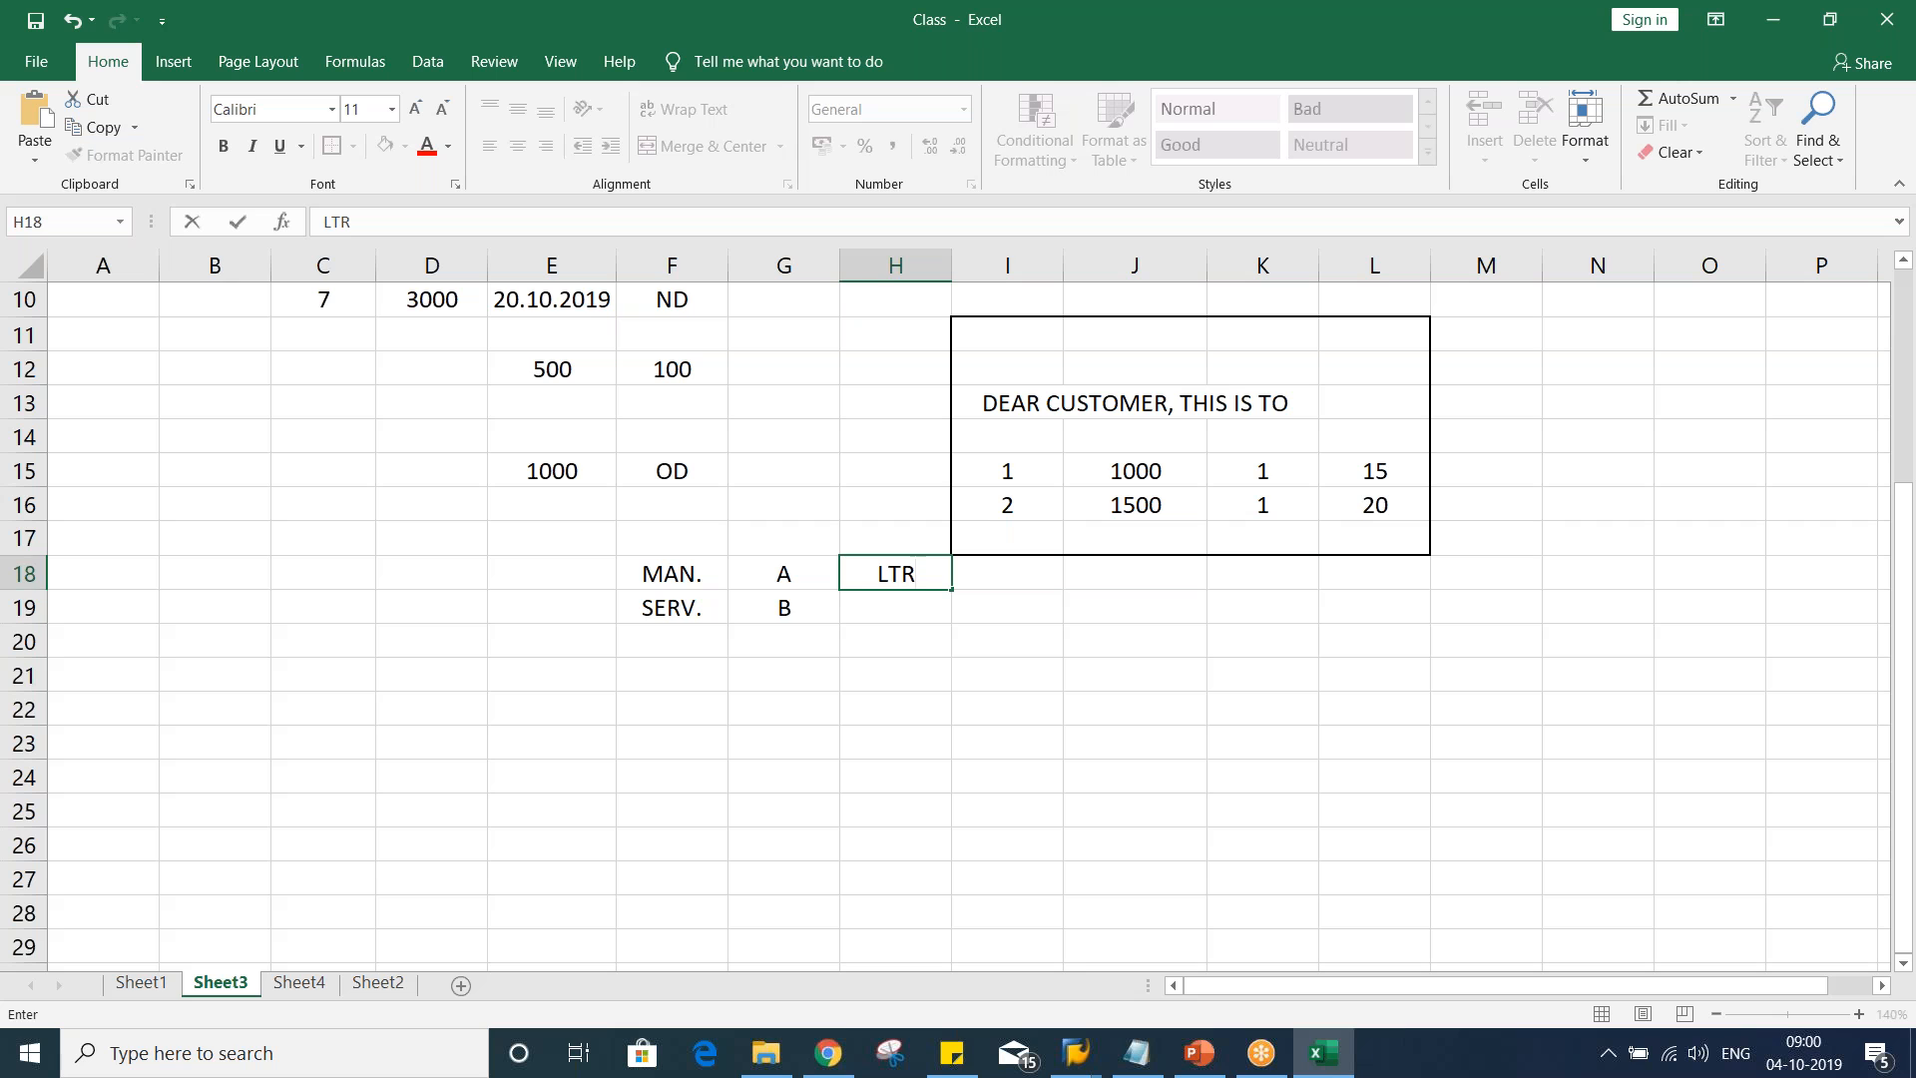
text( 1)
key(Return)
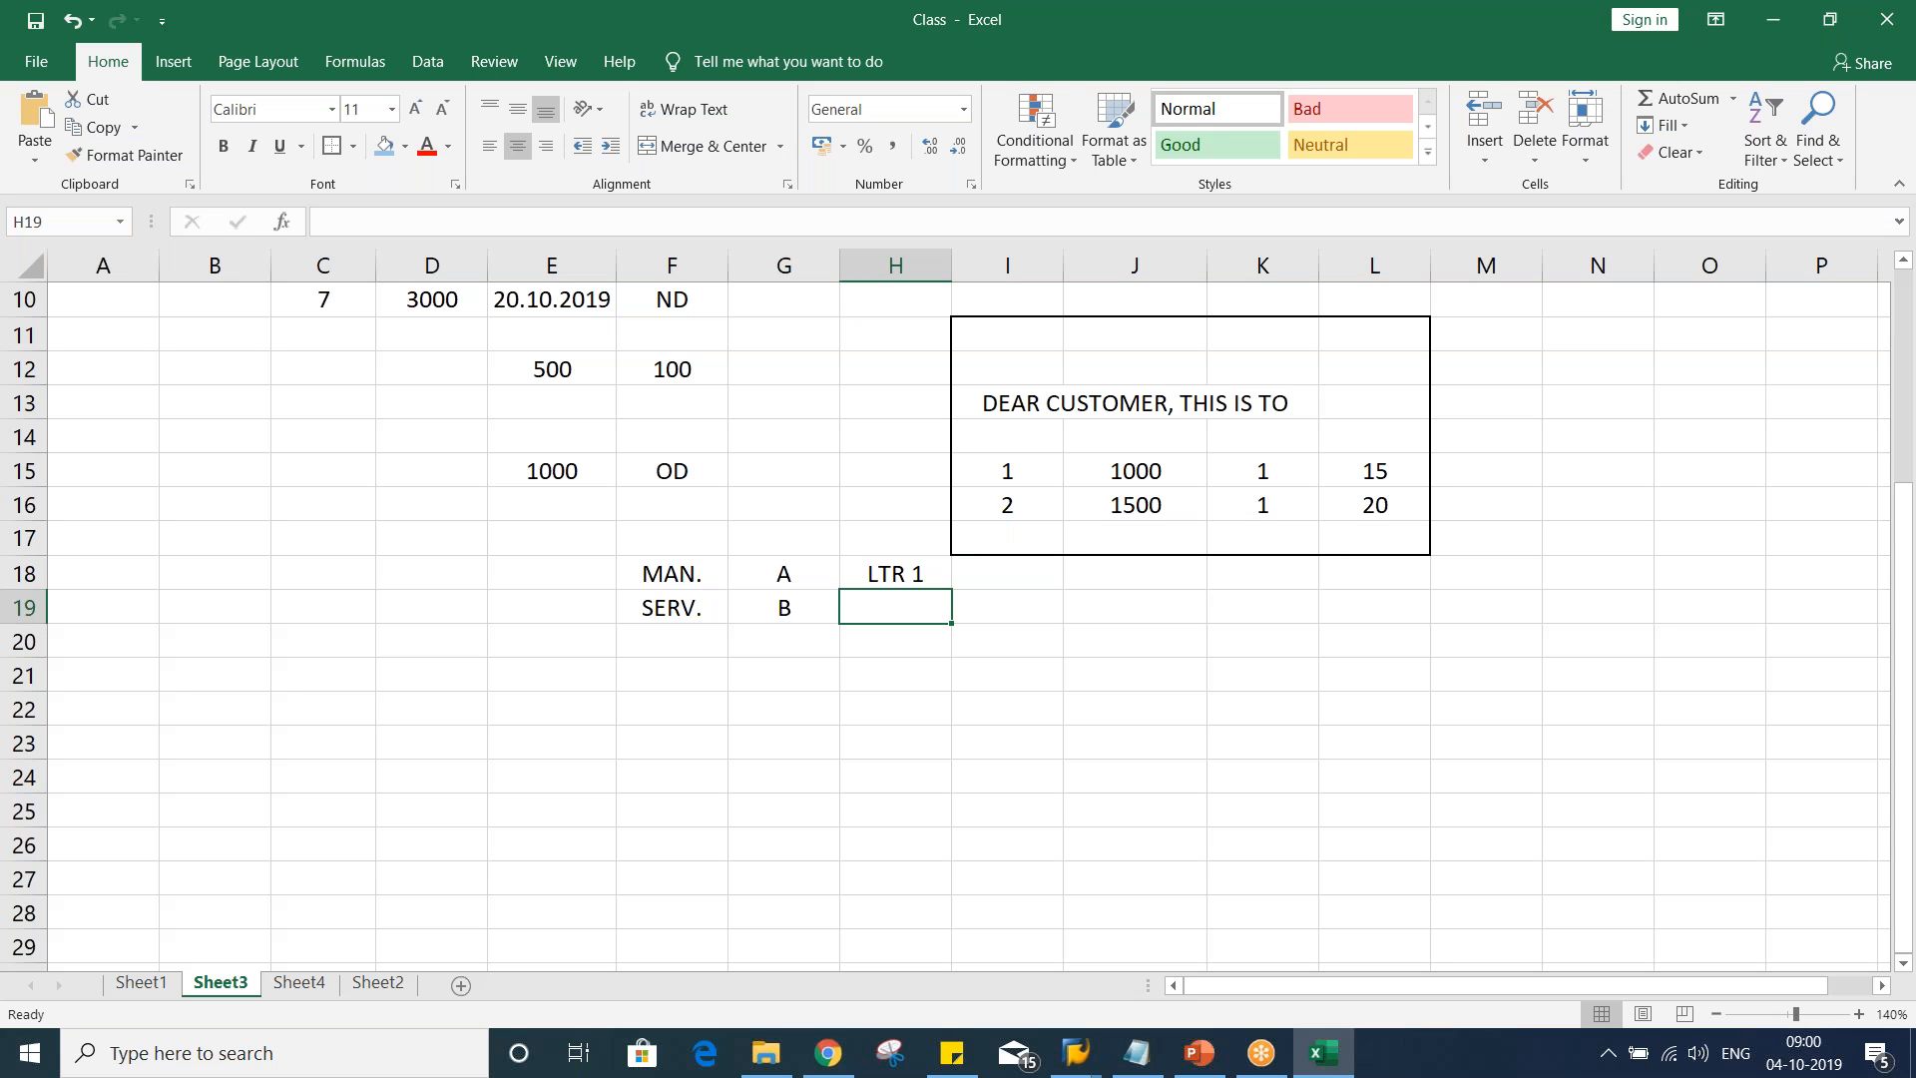
Enter LTR2 in H19 as the letter for the SERV. row
text(LTR)
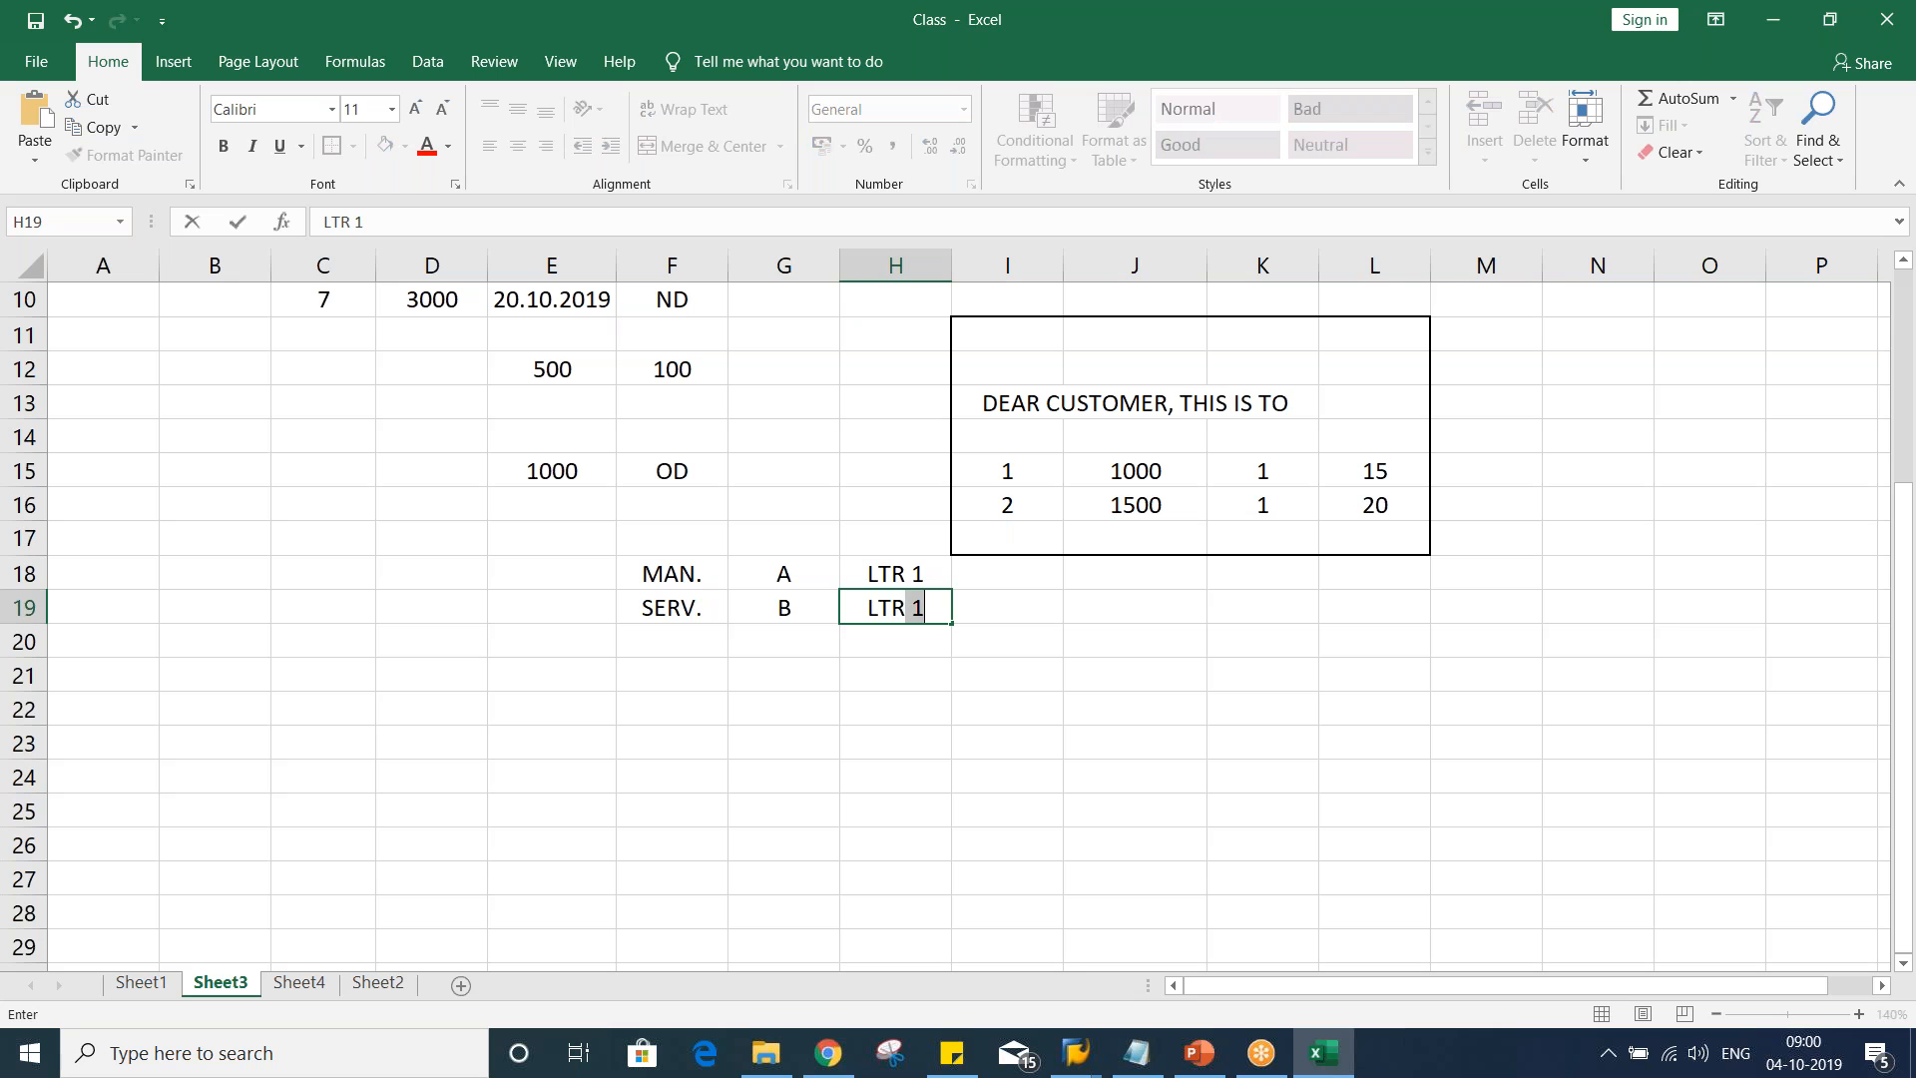
text(2)
key(Return)
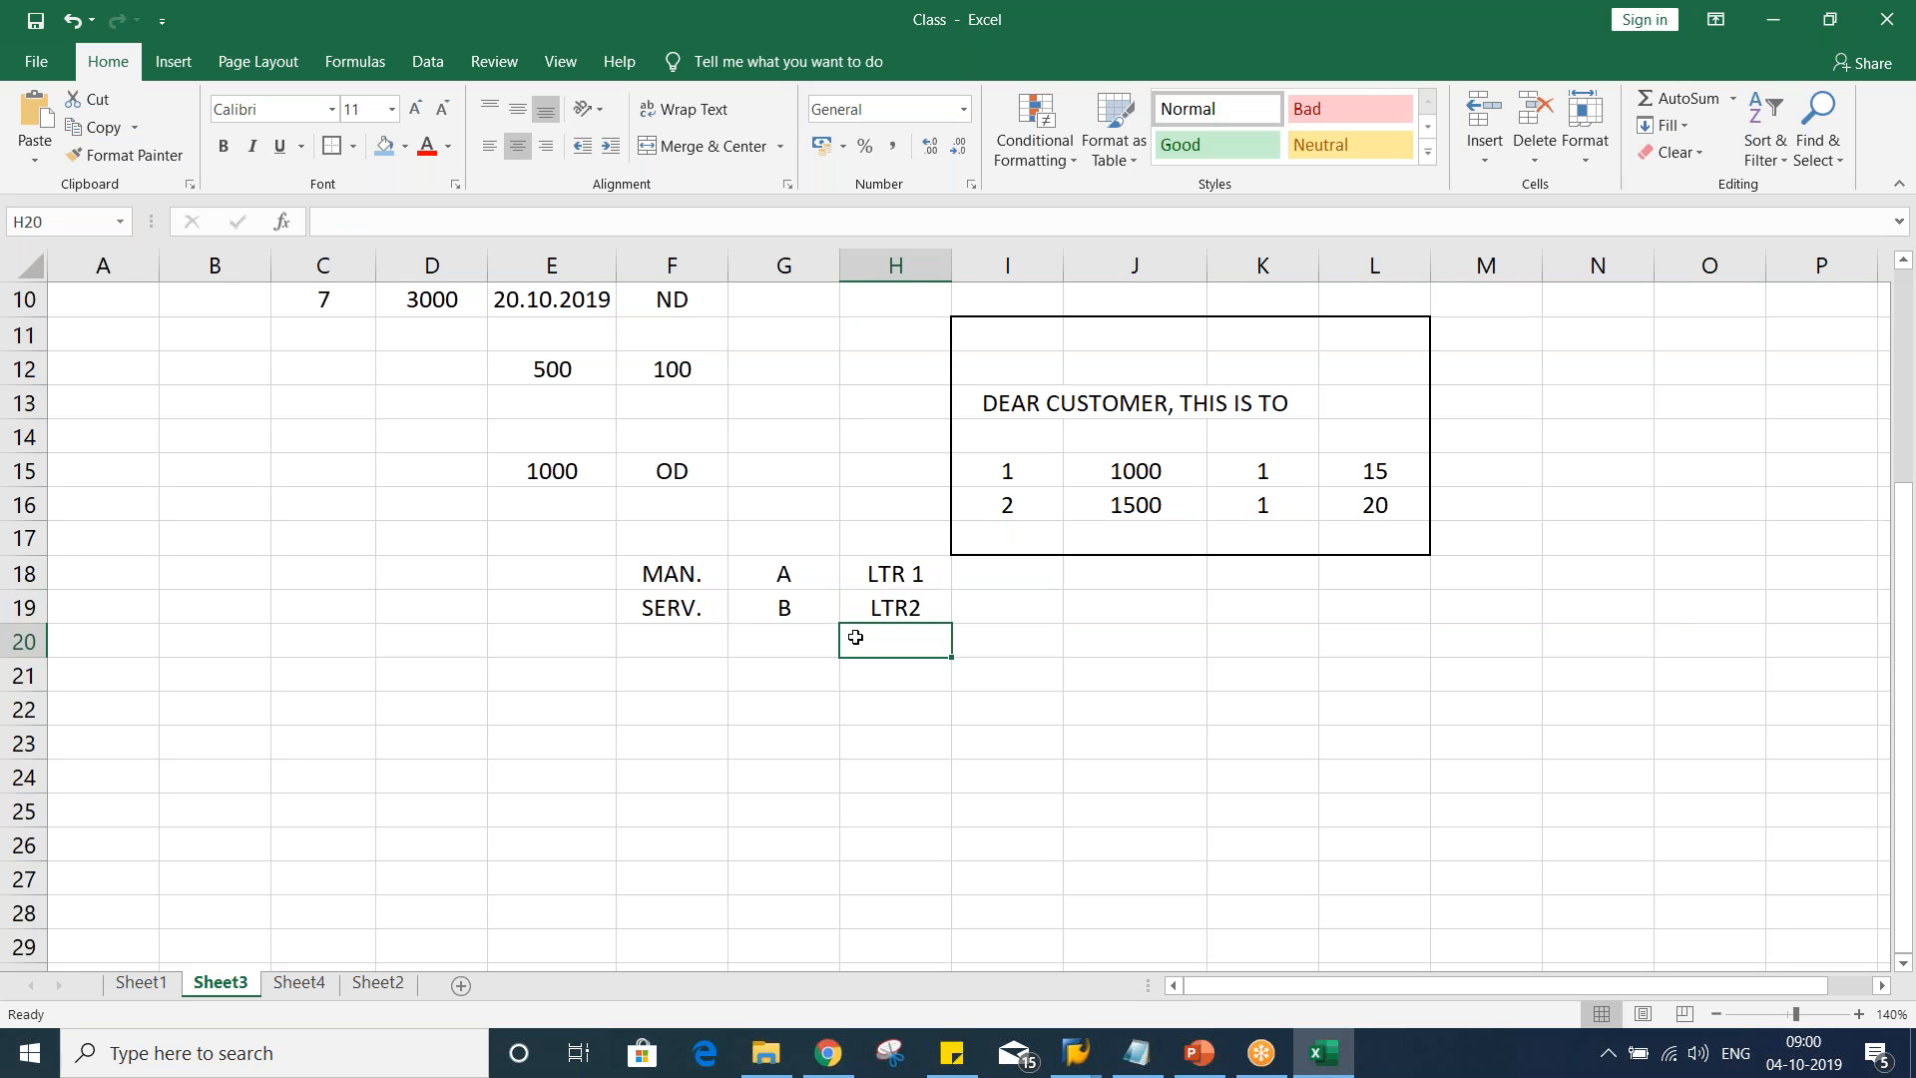
Examine how business areas A and B in G18:G19 correspond to the separate letters in H18:H19
click(761, 588)
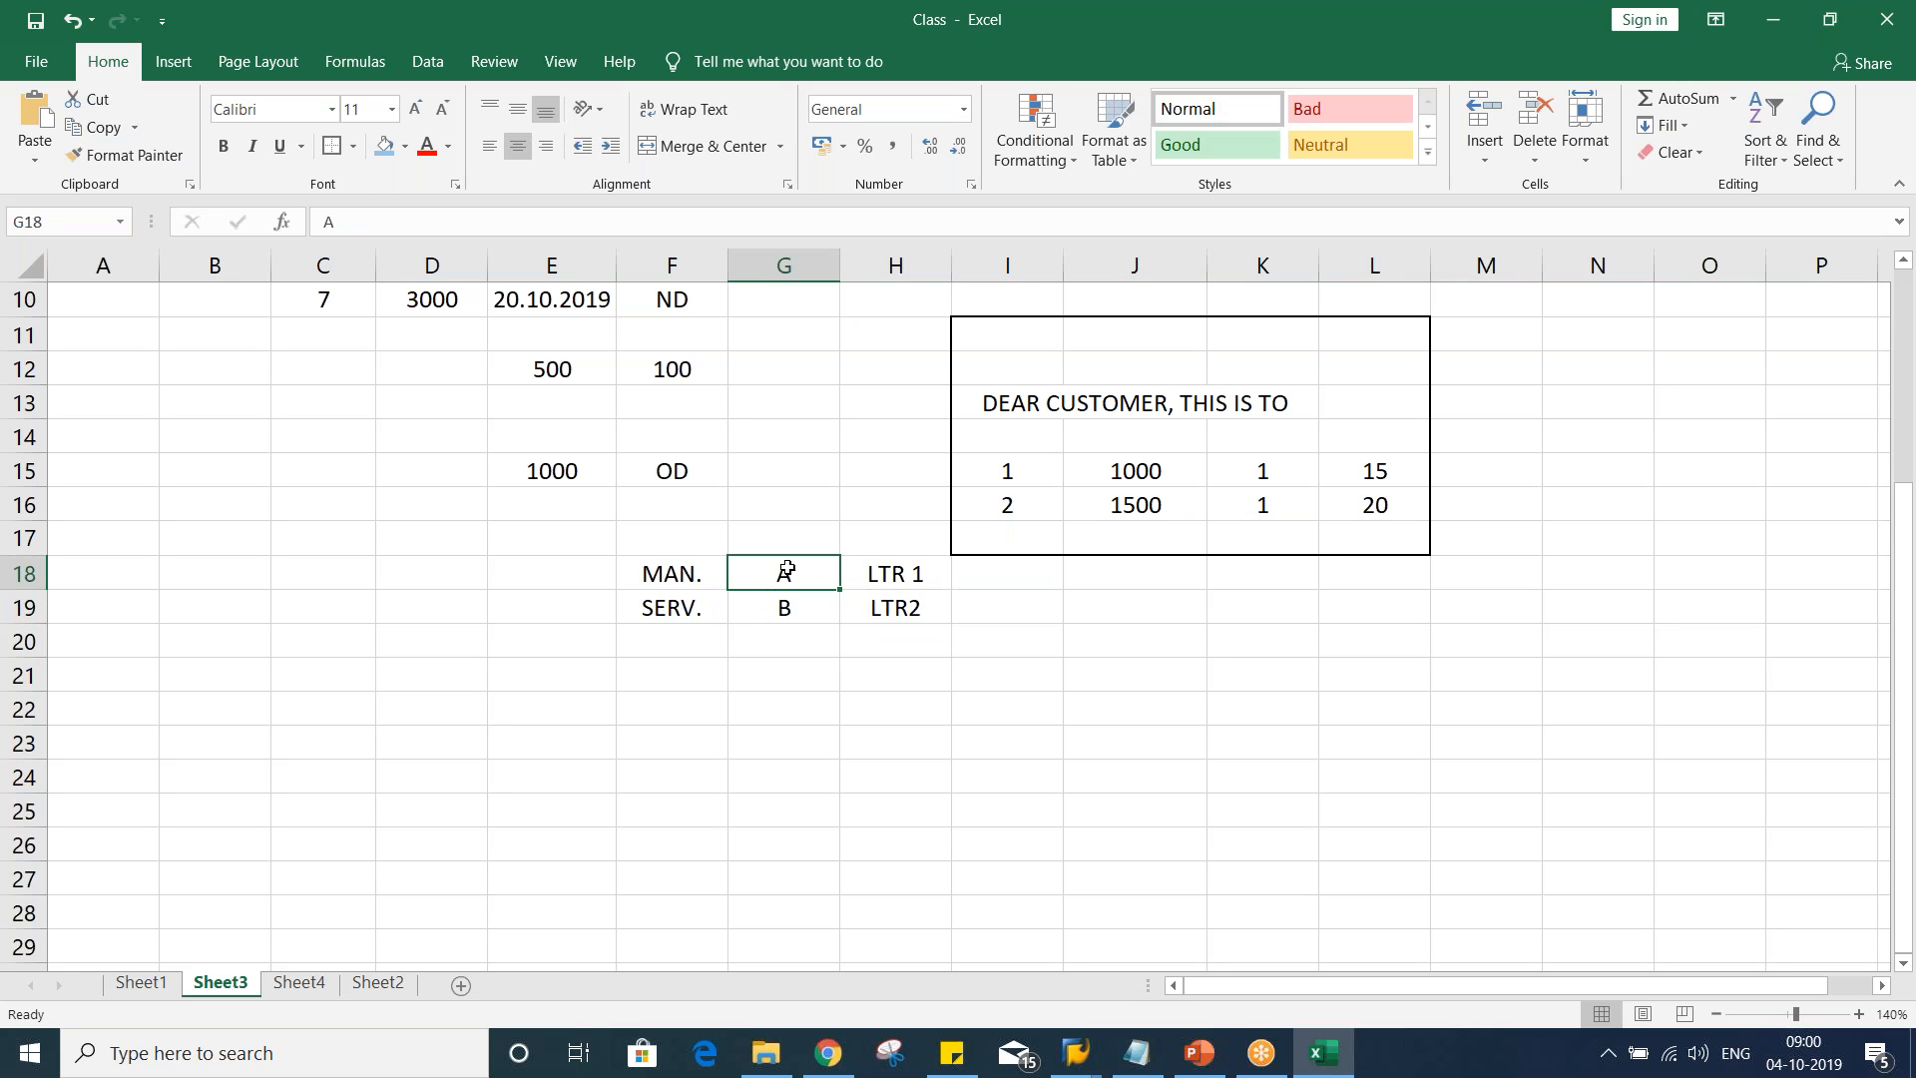
click(922, 577)
click(802, 611)
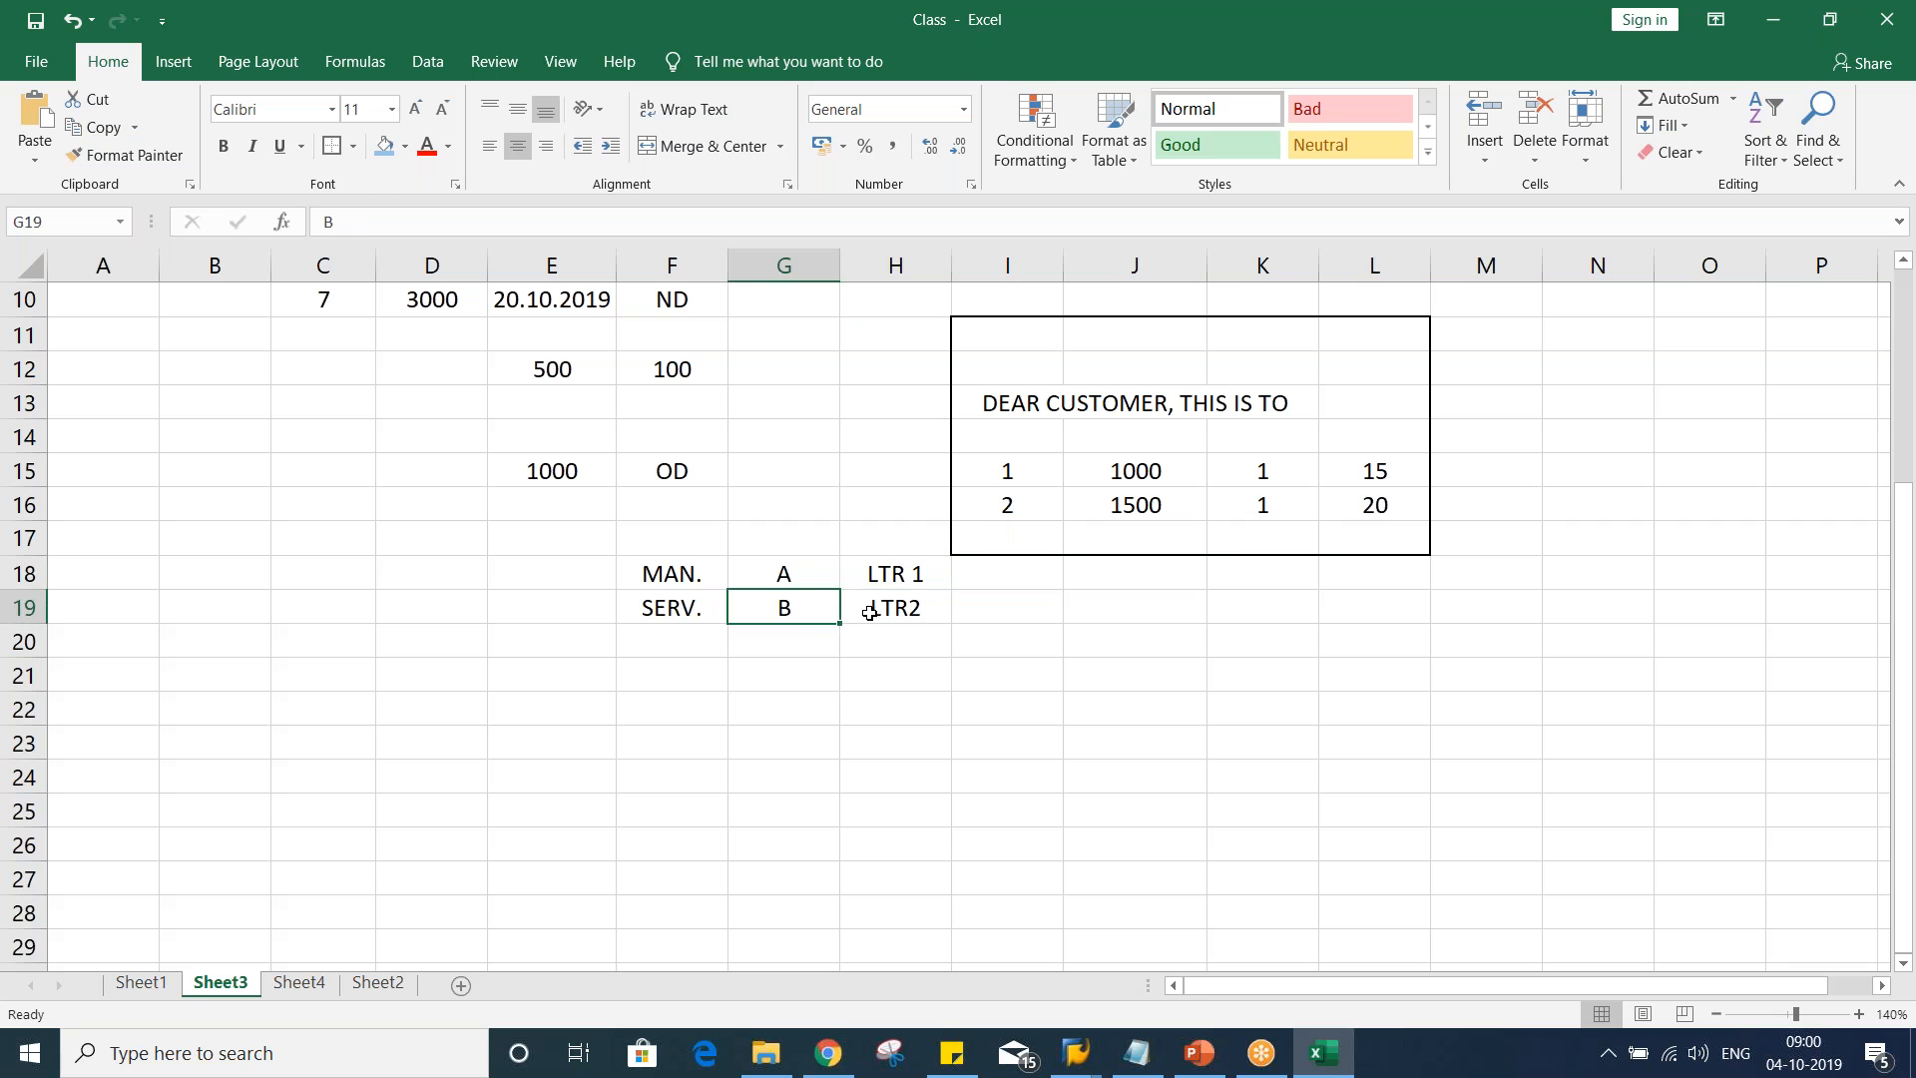
click(873, 611)
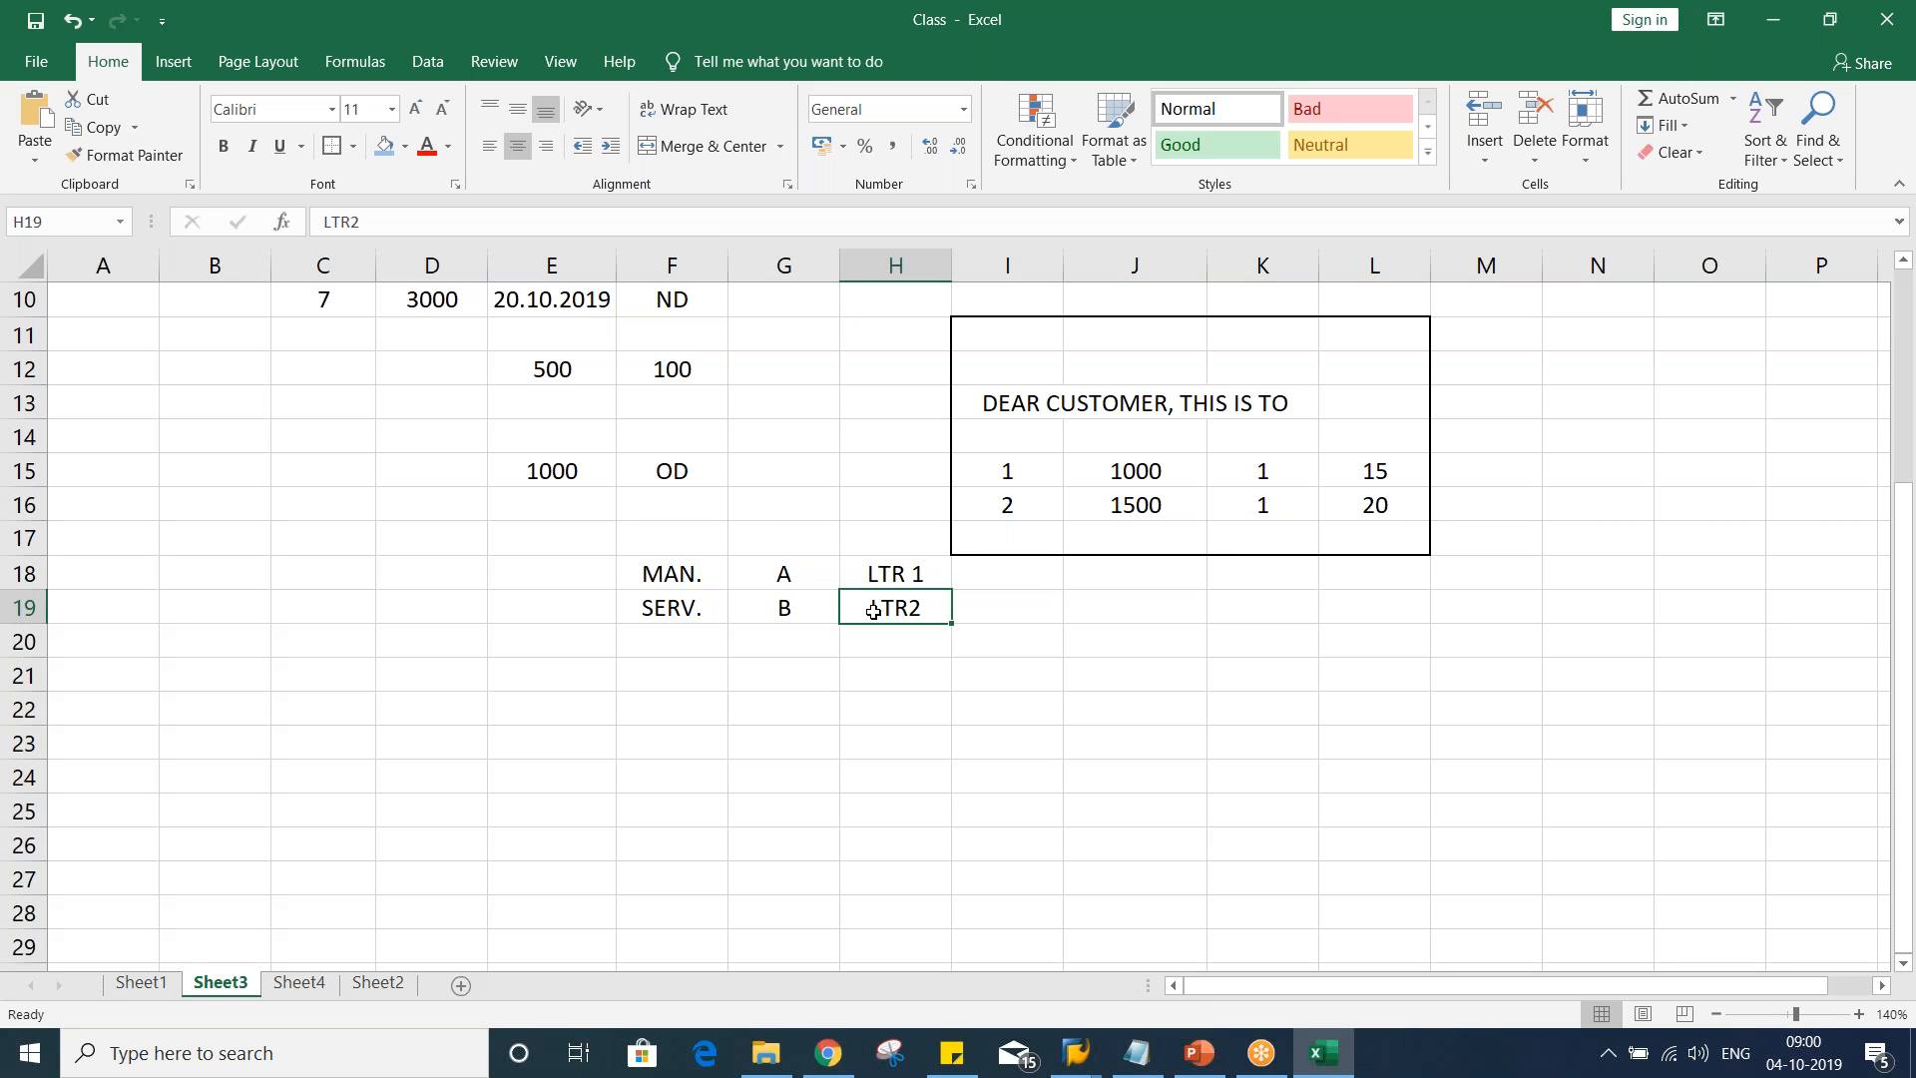
click(781, 609)
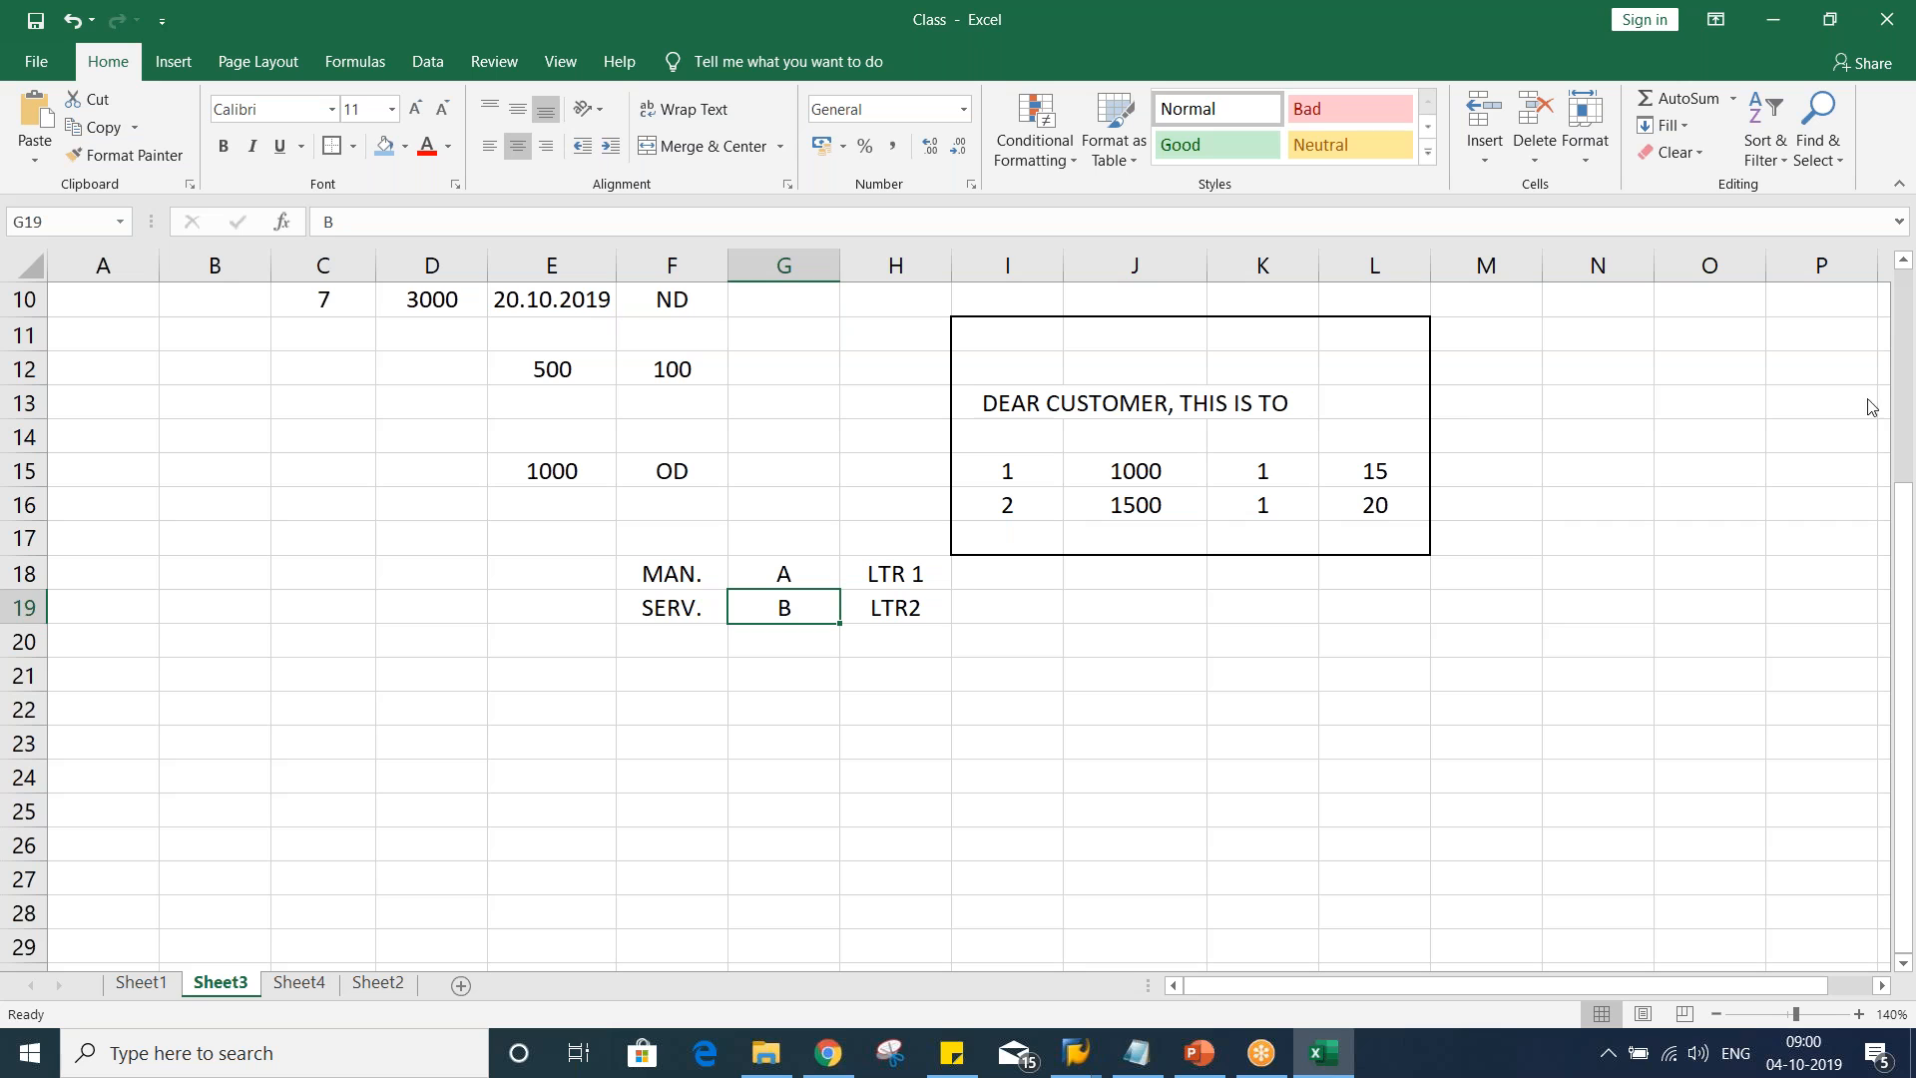
click(1908, 445)
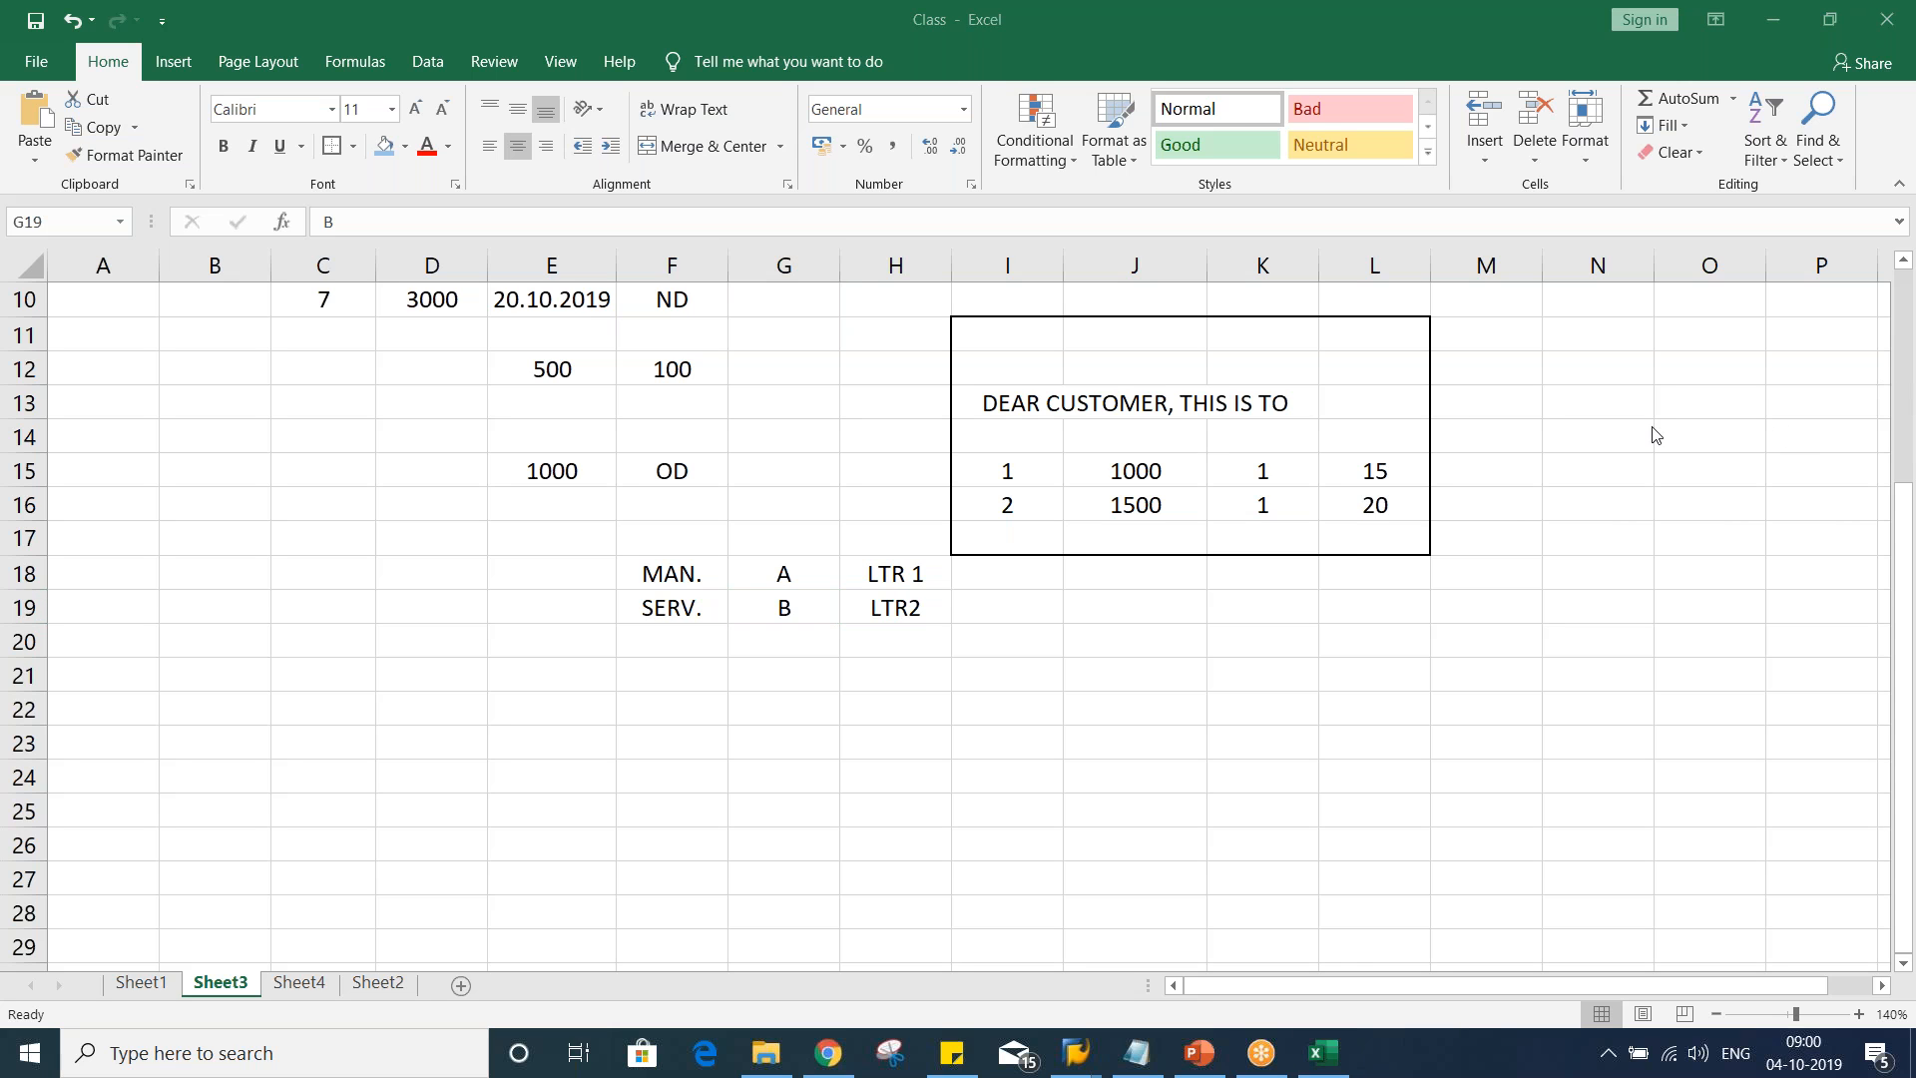
click(864, 675)
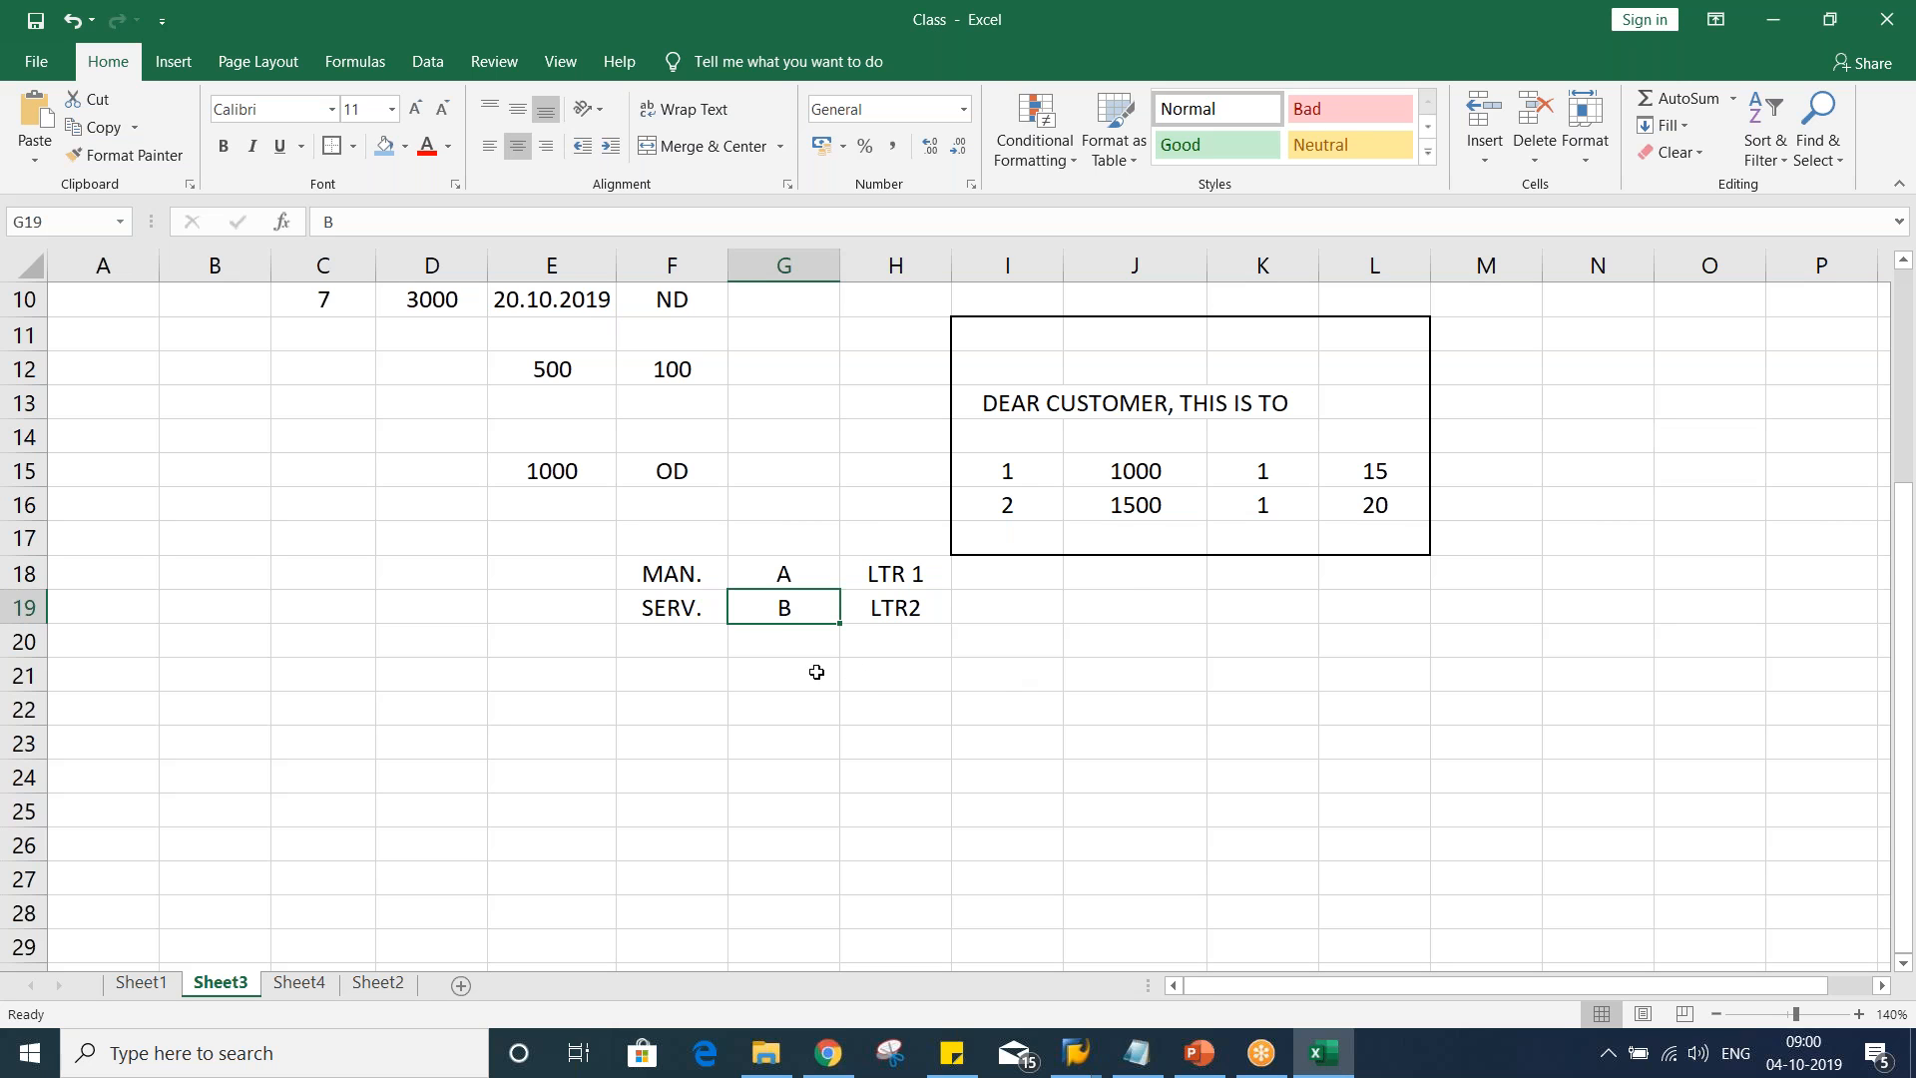
click(890, 610)
click(883, 576)
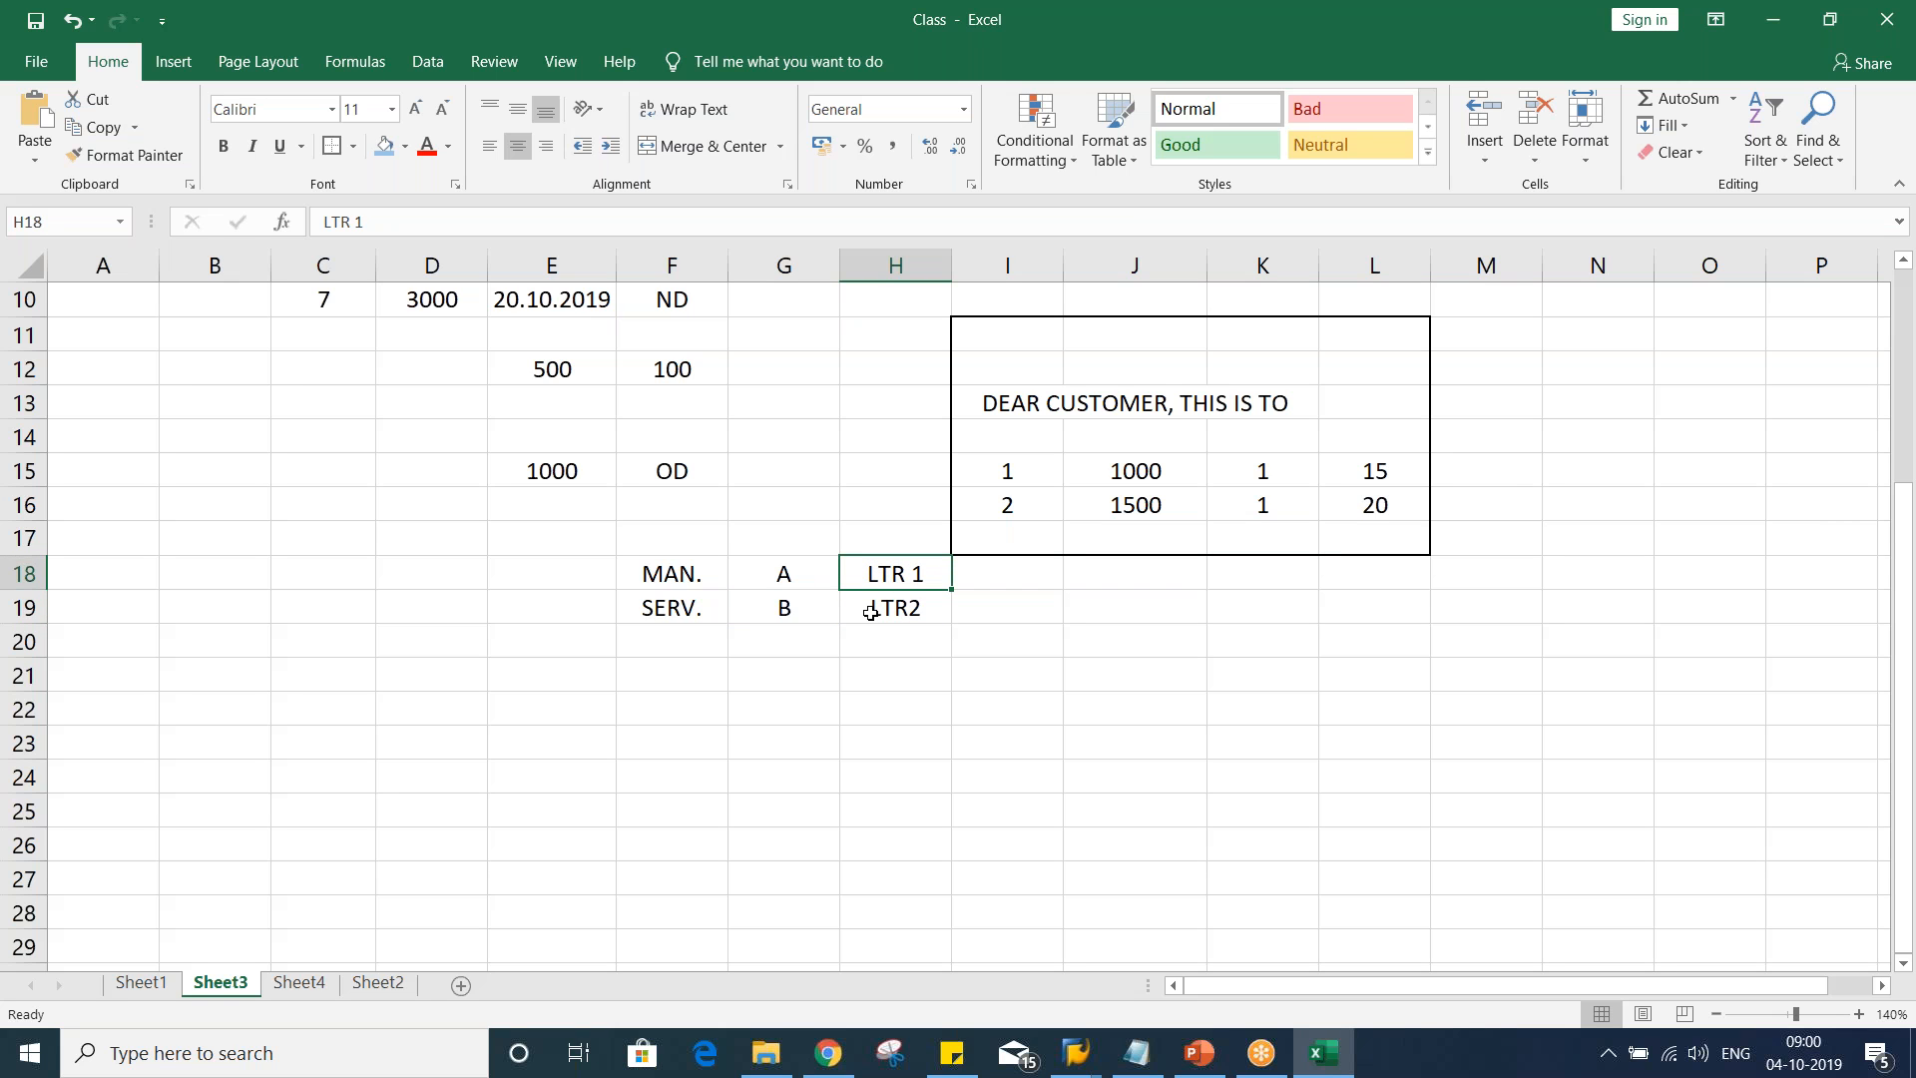
click(882, 611)
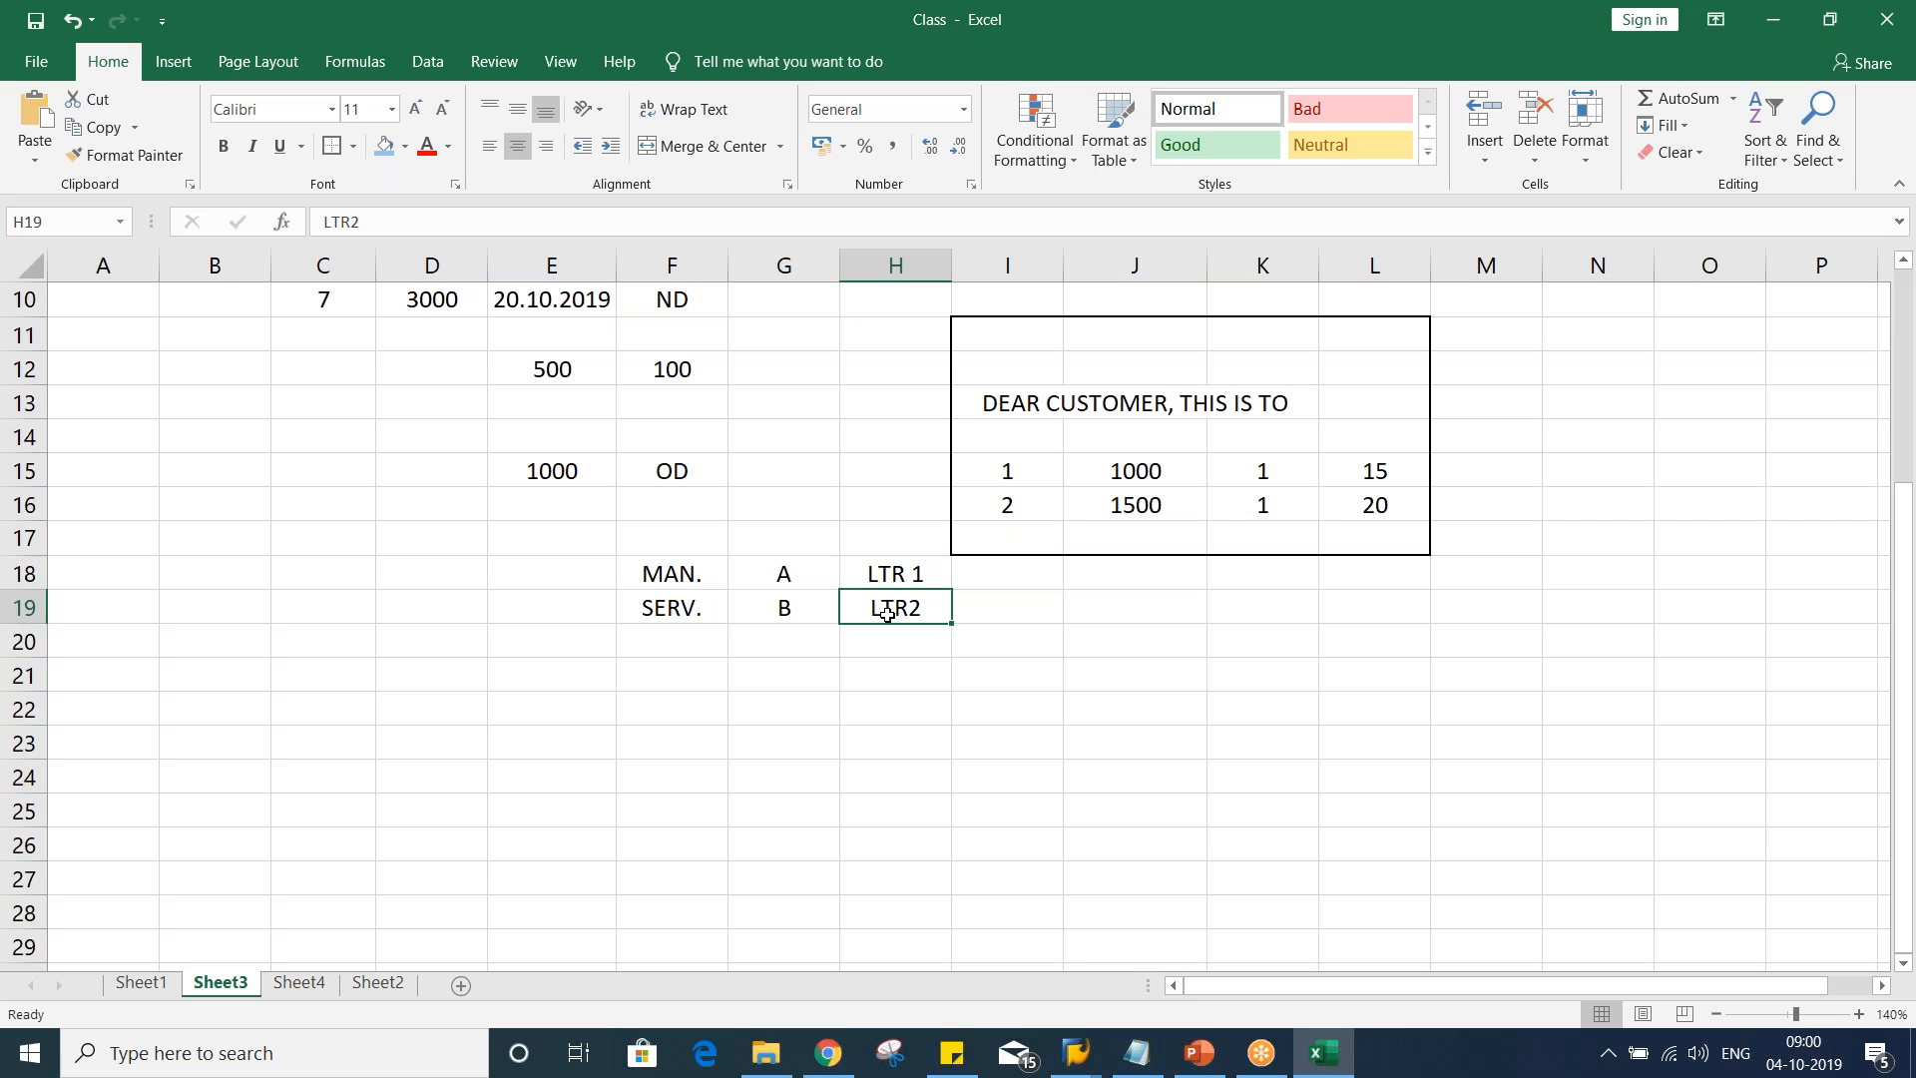
click(1906, 658)
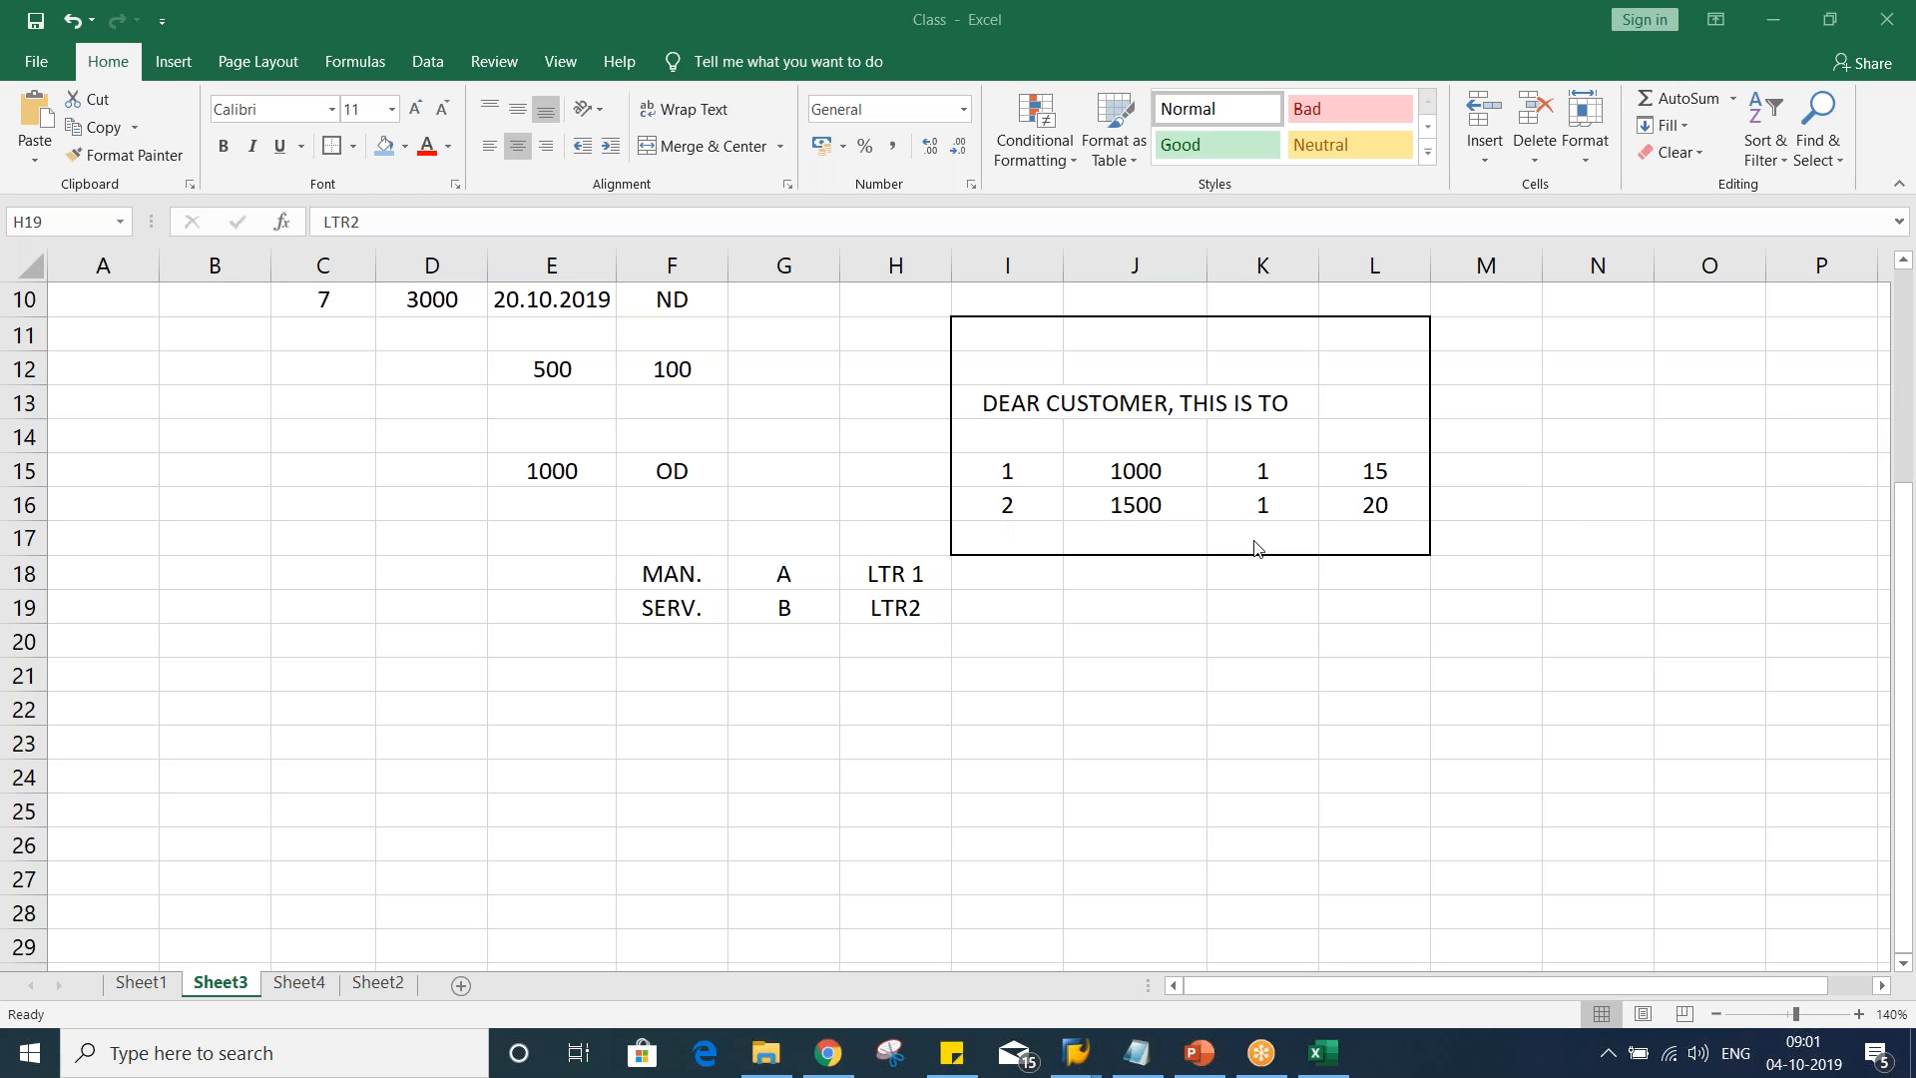
click(878, 672)
click(900, 577)
click(899, 603)
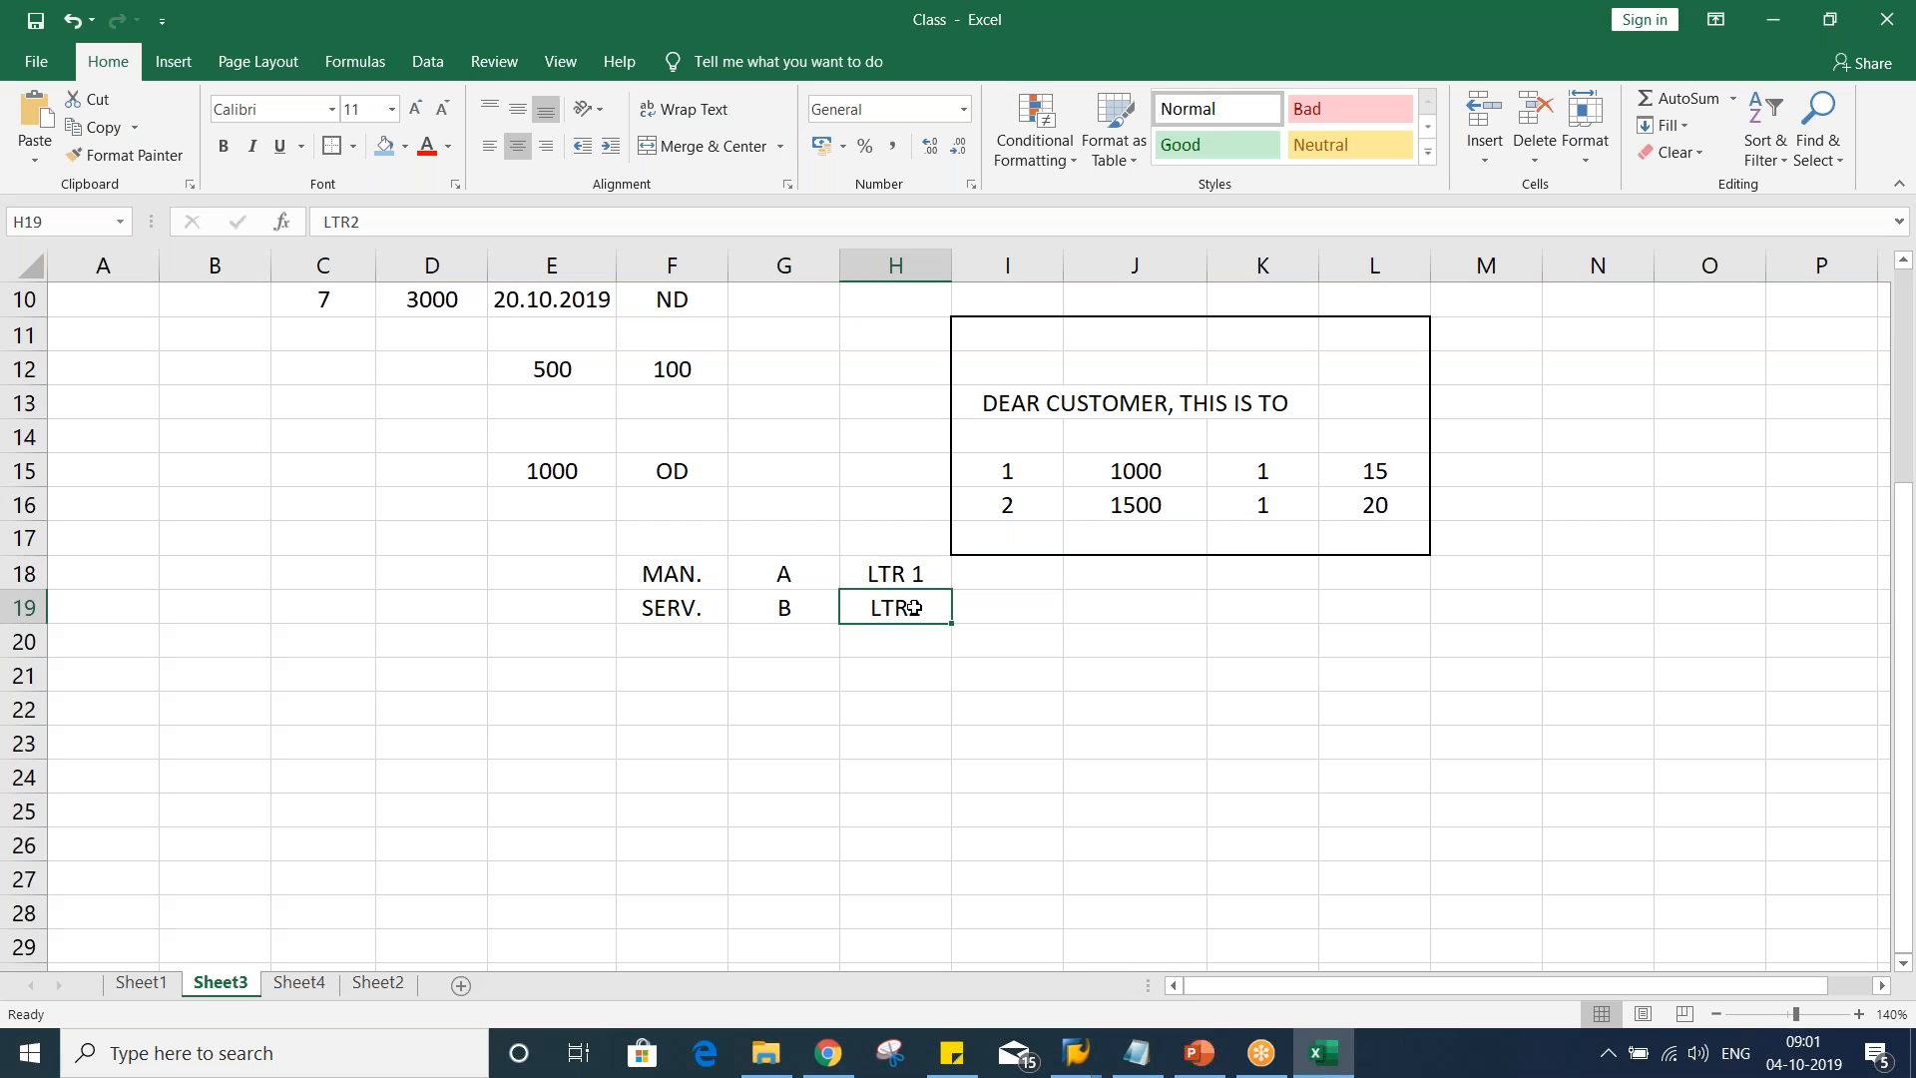
click(997, 583)
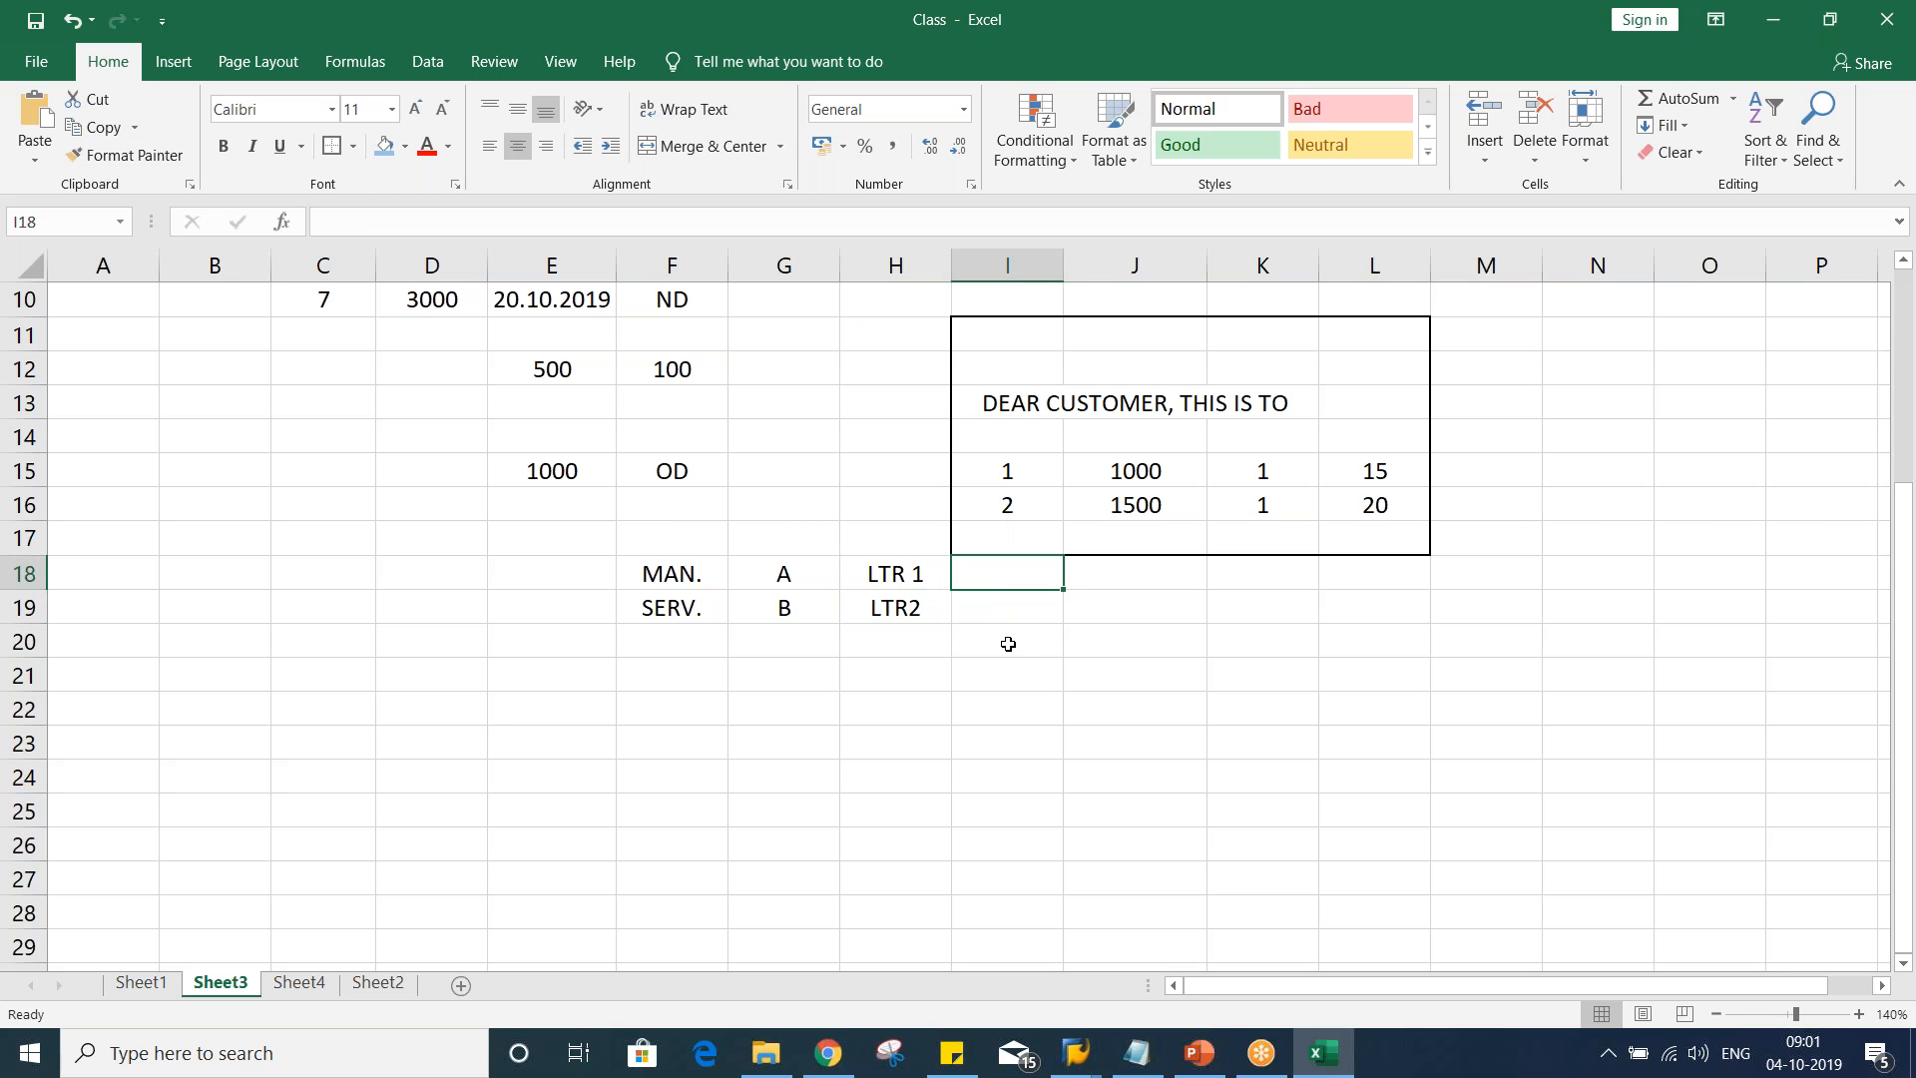
Review the TM02 dunning procedure overview in SAP, then return to Excel and compare the MAN. and SERV. letter entries
key(alt+Tab)
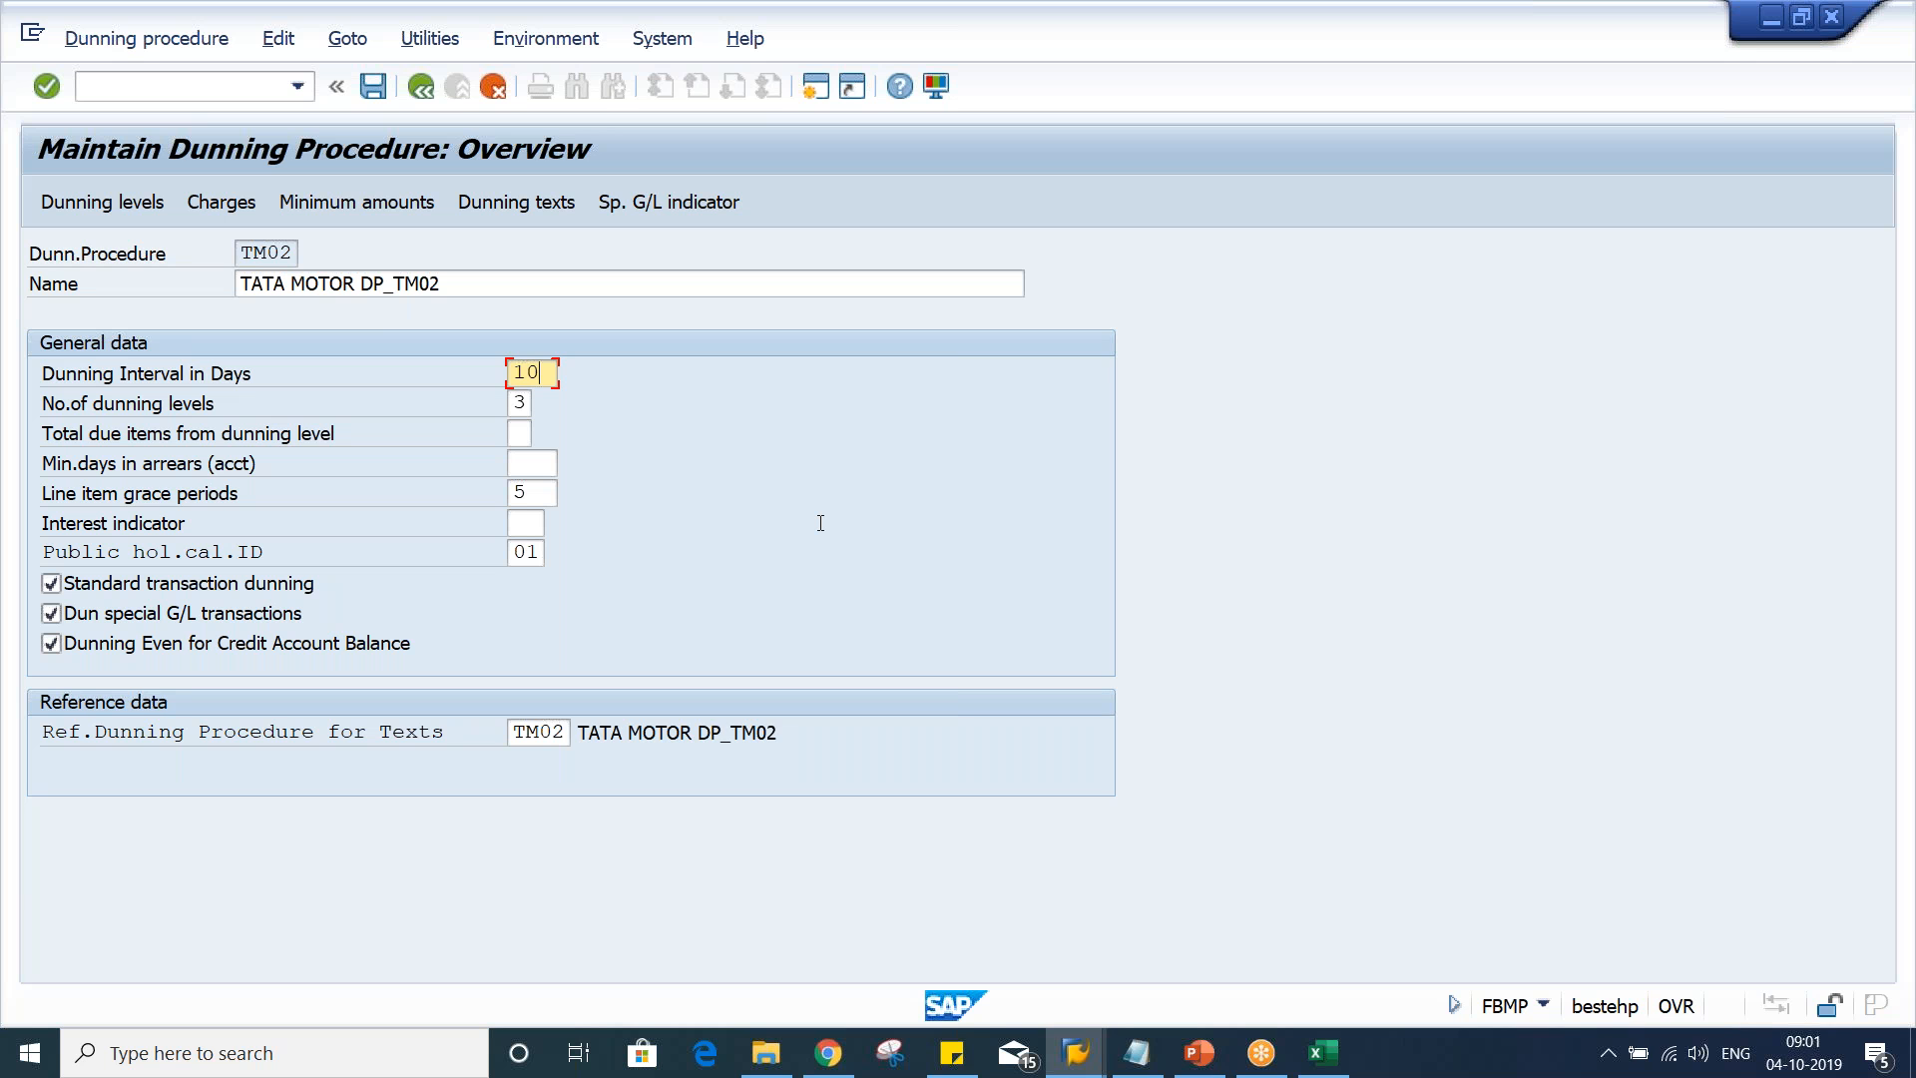
key(alt+Tab)
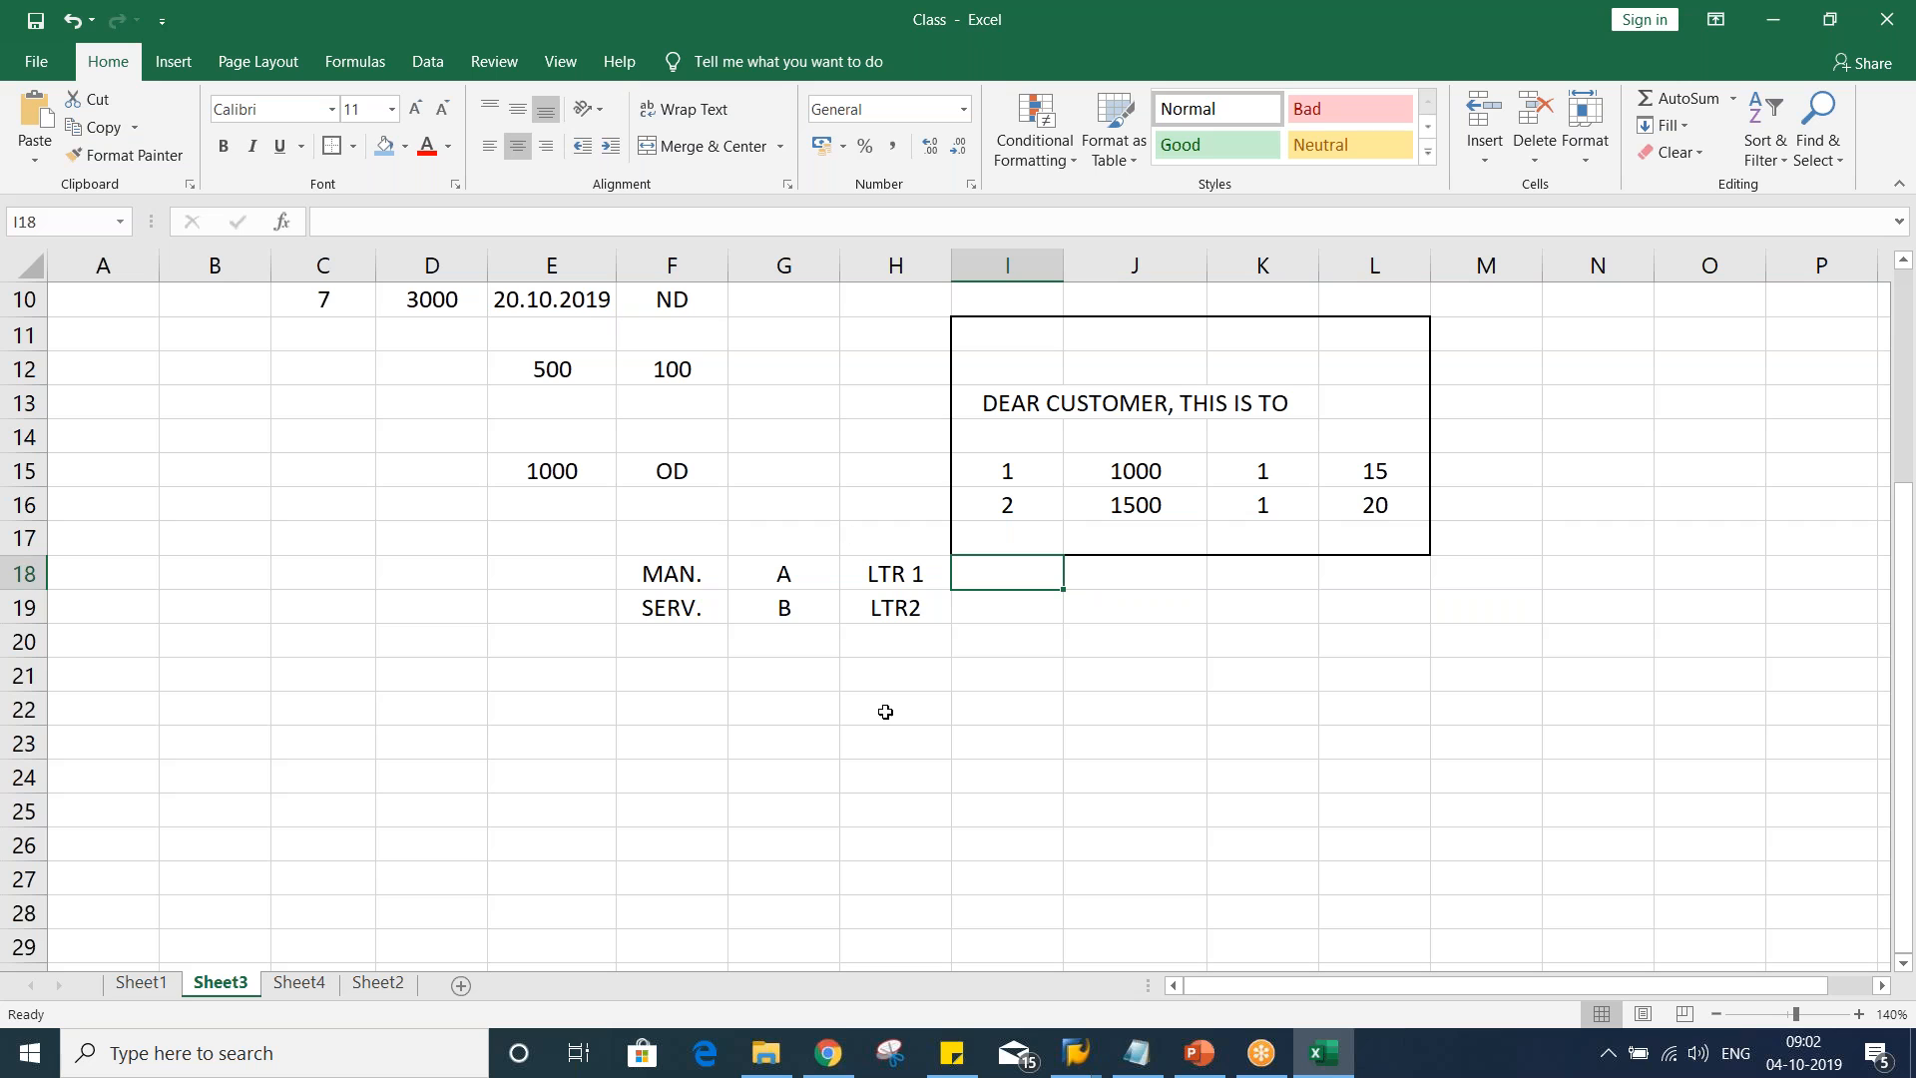
click(894, 607)
click(899, 572)
click(894, 604)
click(902, 575)
click(903, 597)
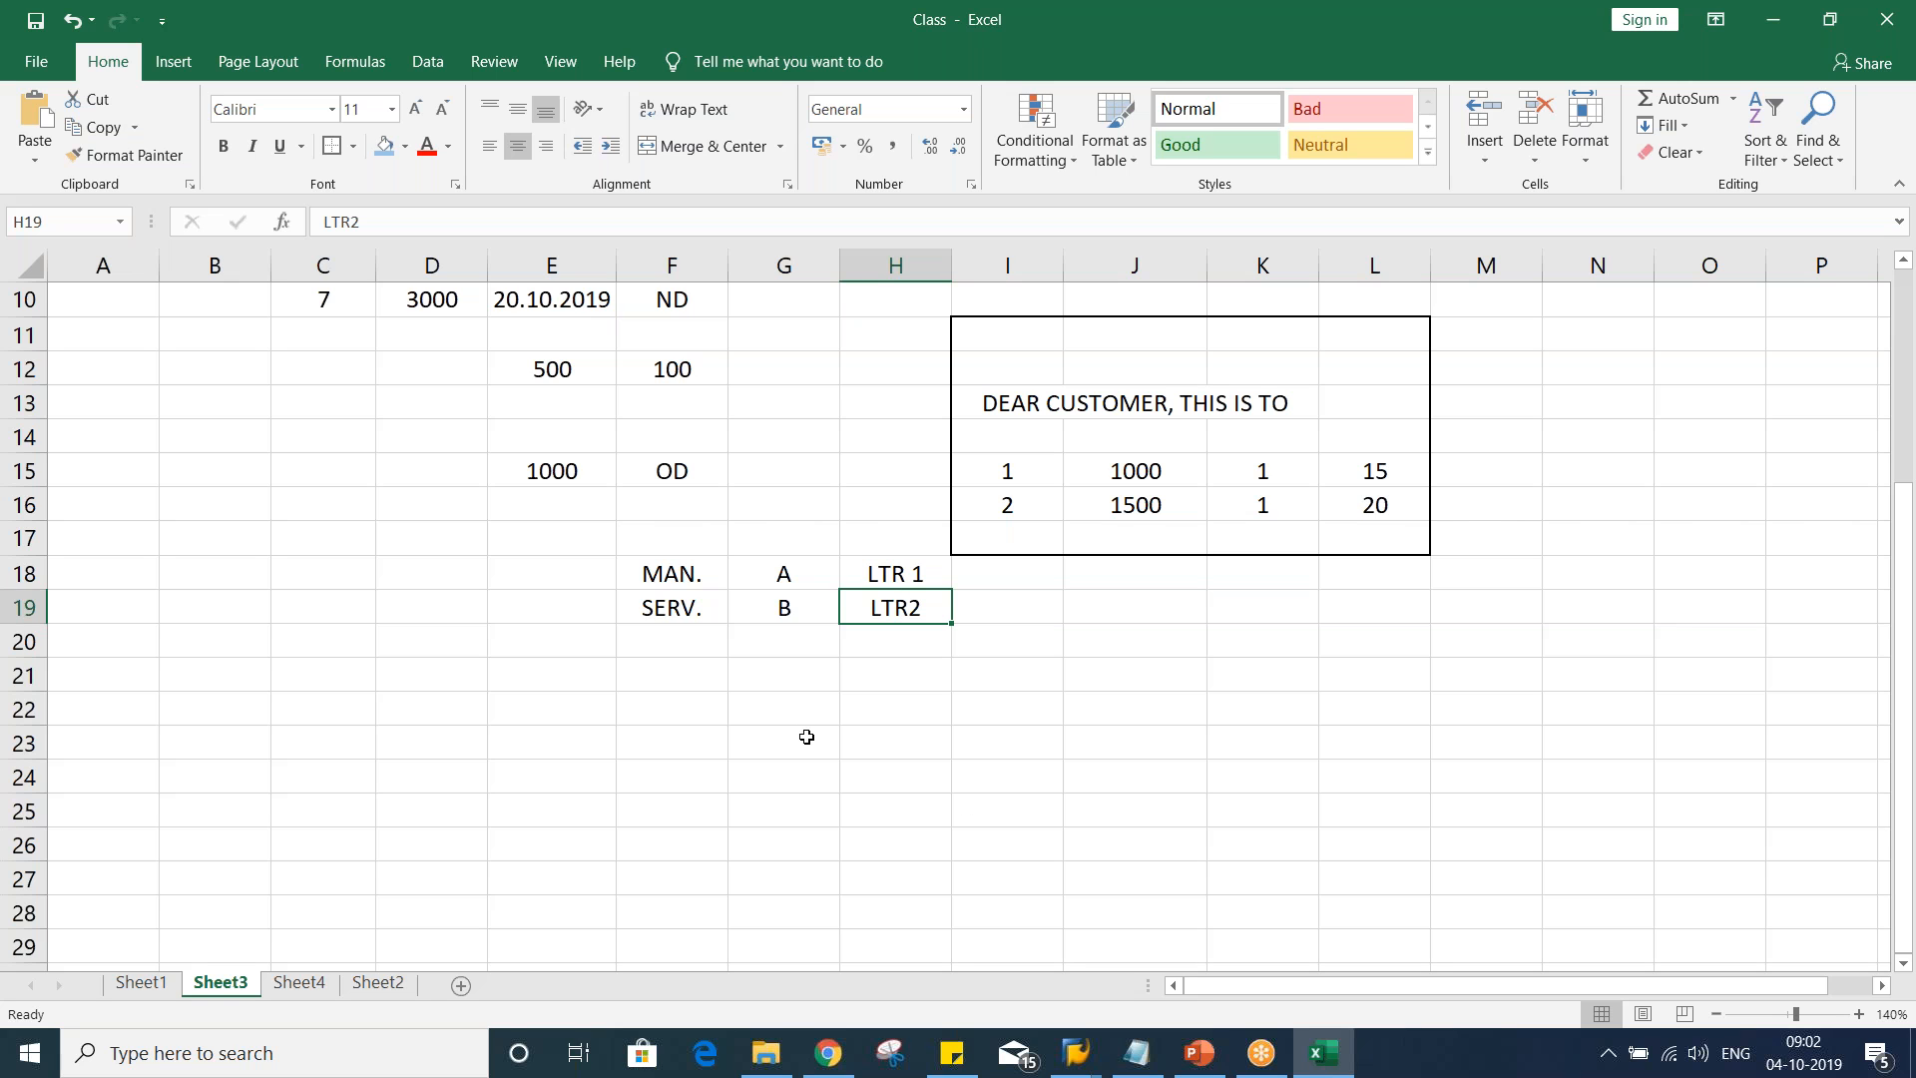
click(685, 577)
click(891, 571)
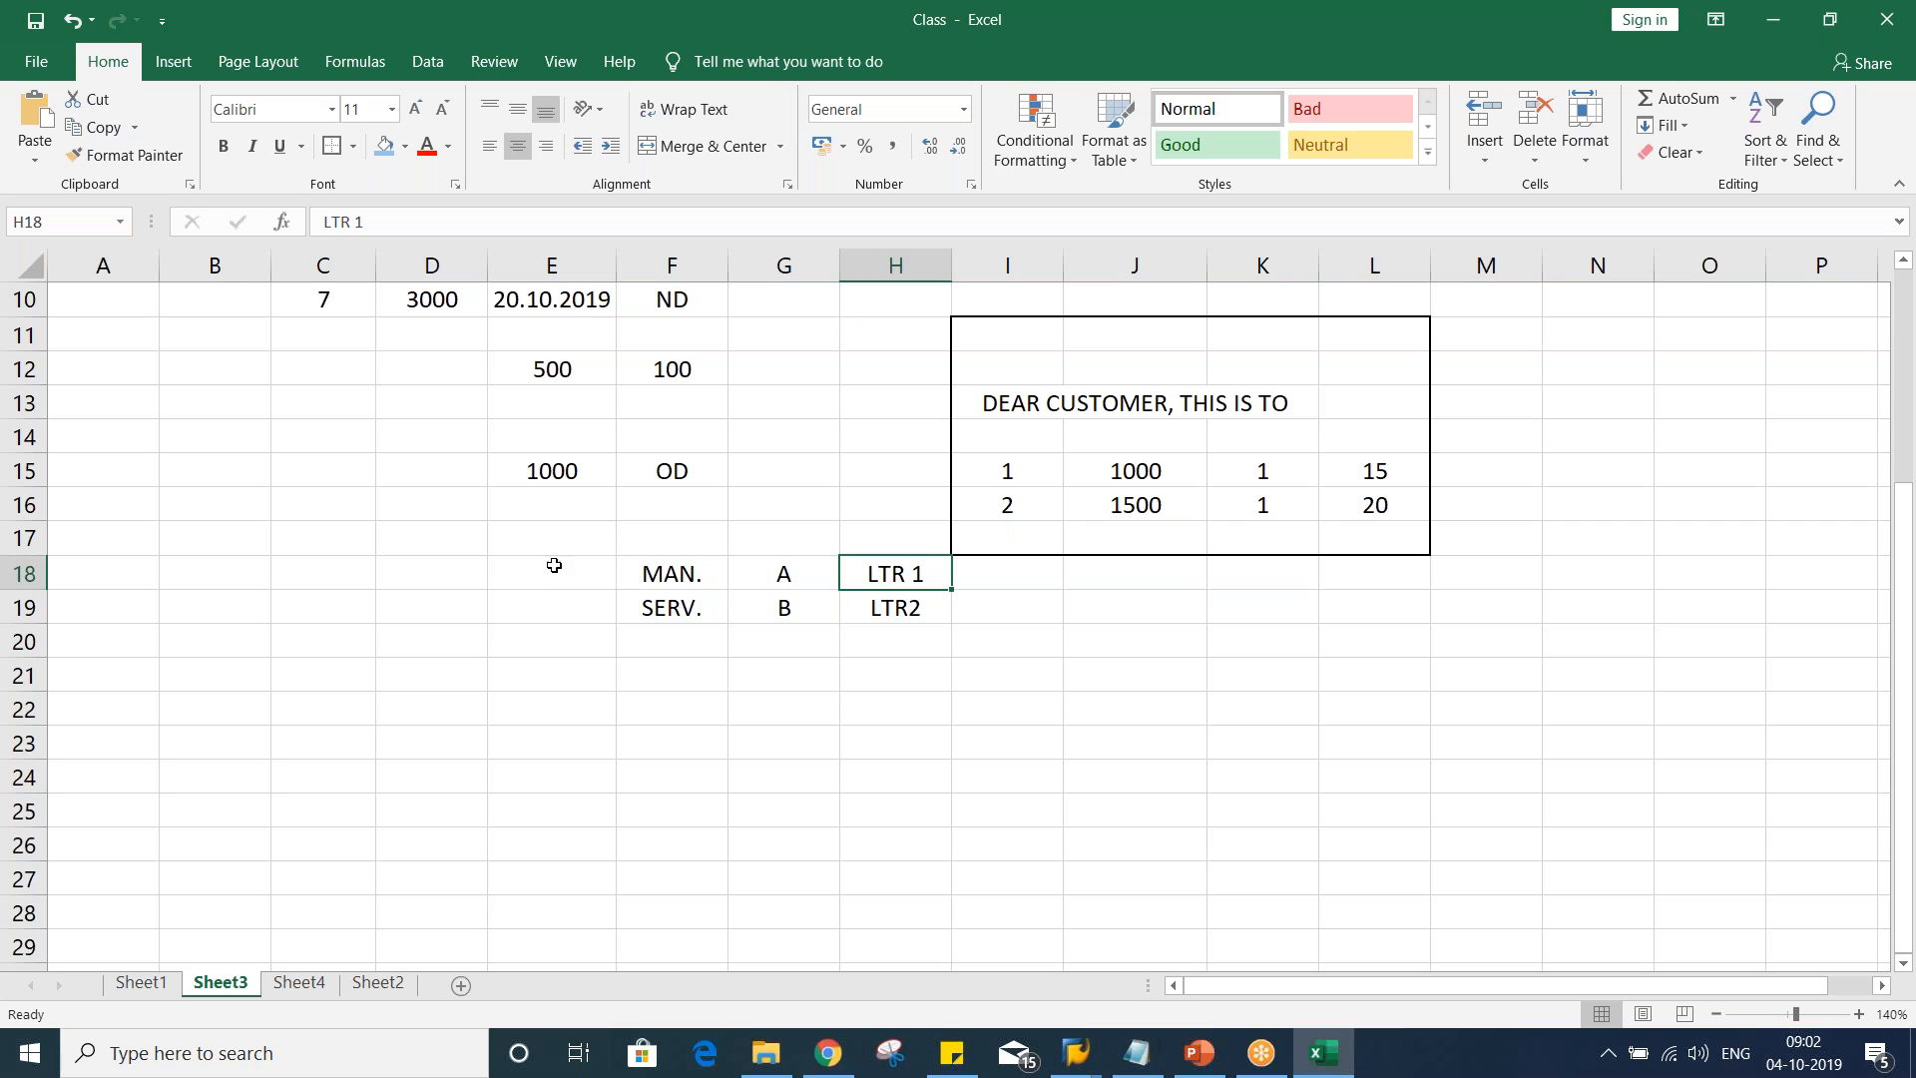
Enter PRD. 1 in E18 for the MAN. row and PRD. 2 in E19 for the SERV. row
click(555, 565)
text(PR)
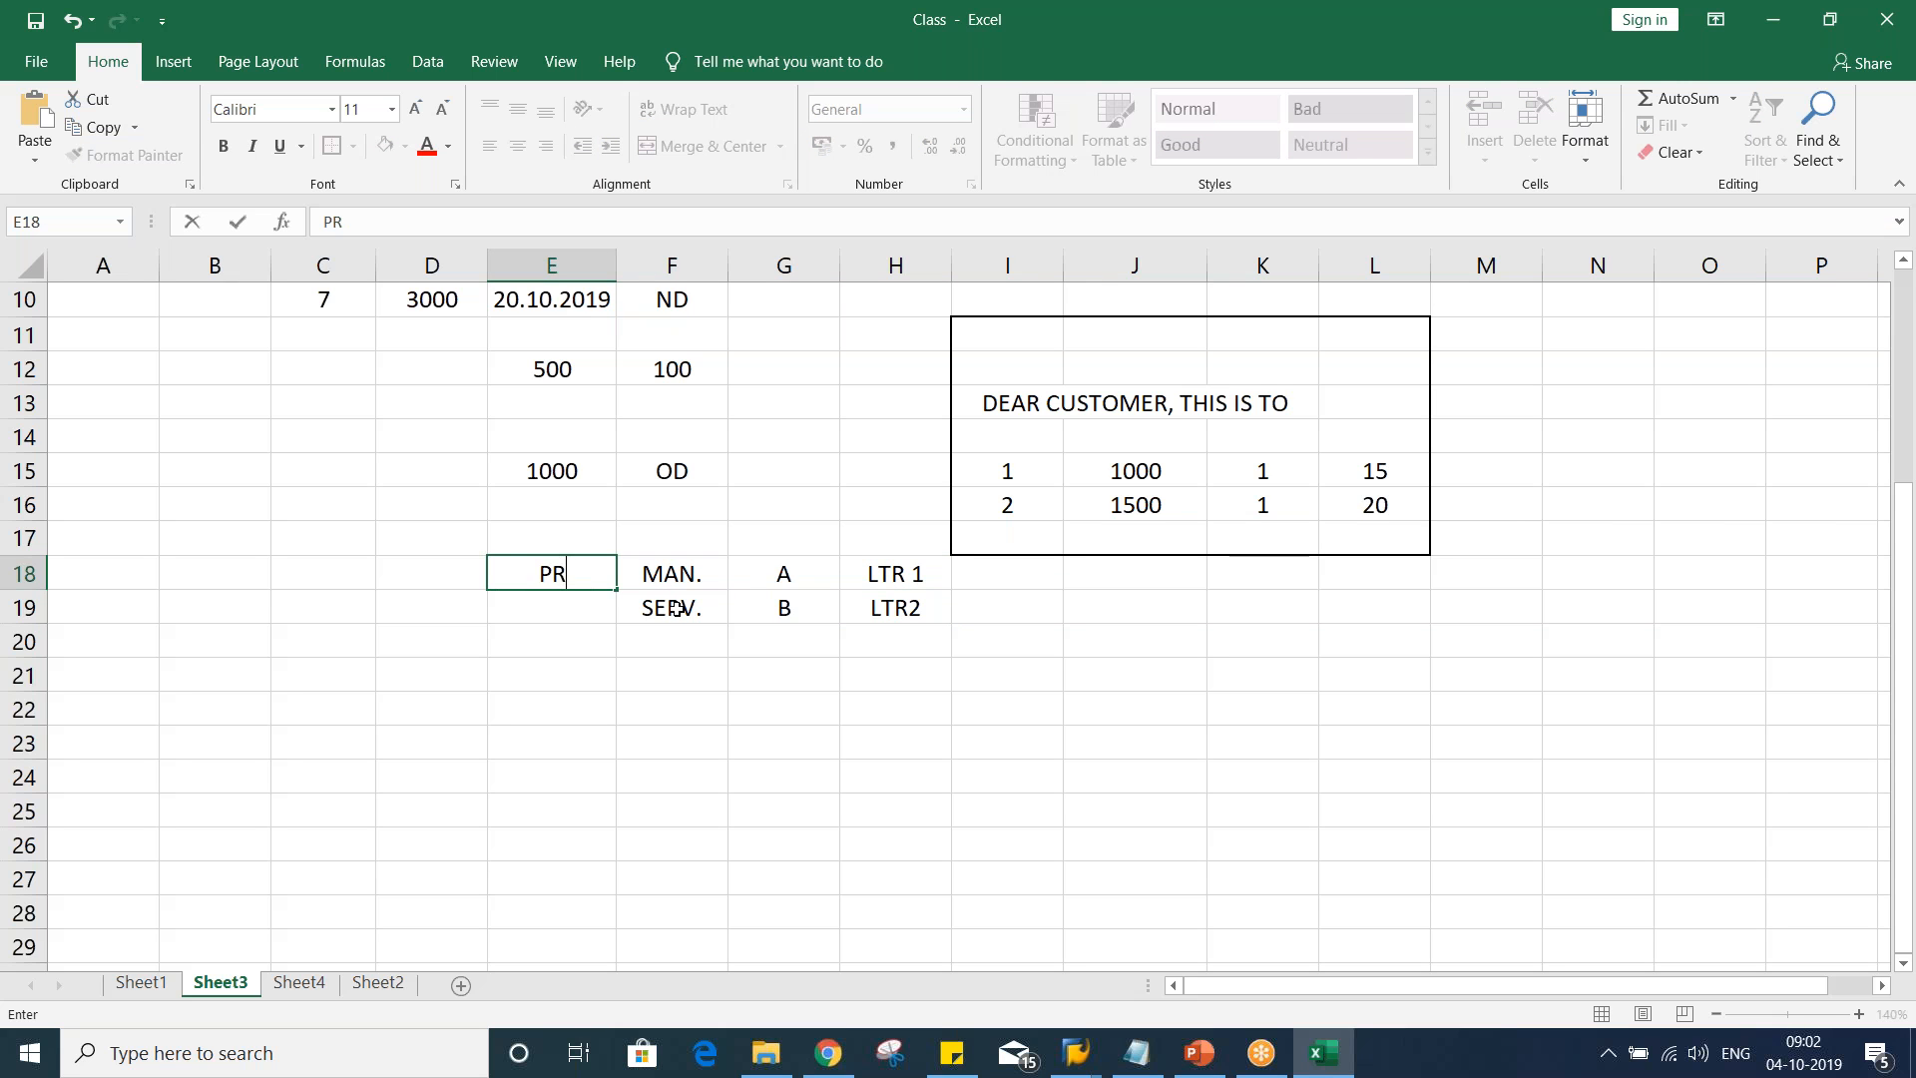
text(D. 1)
key(Return)
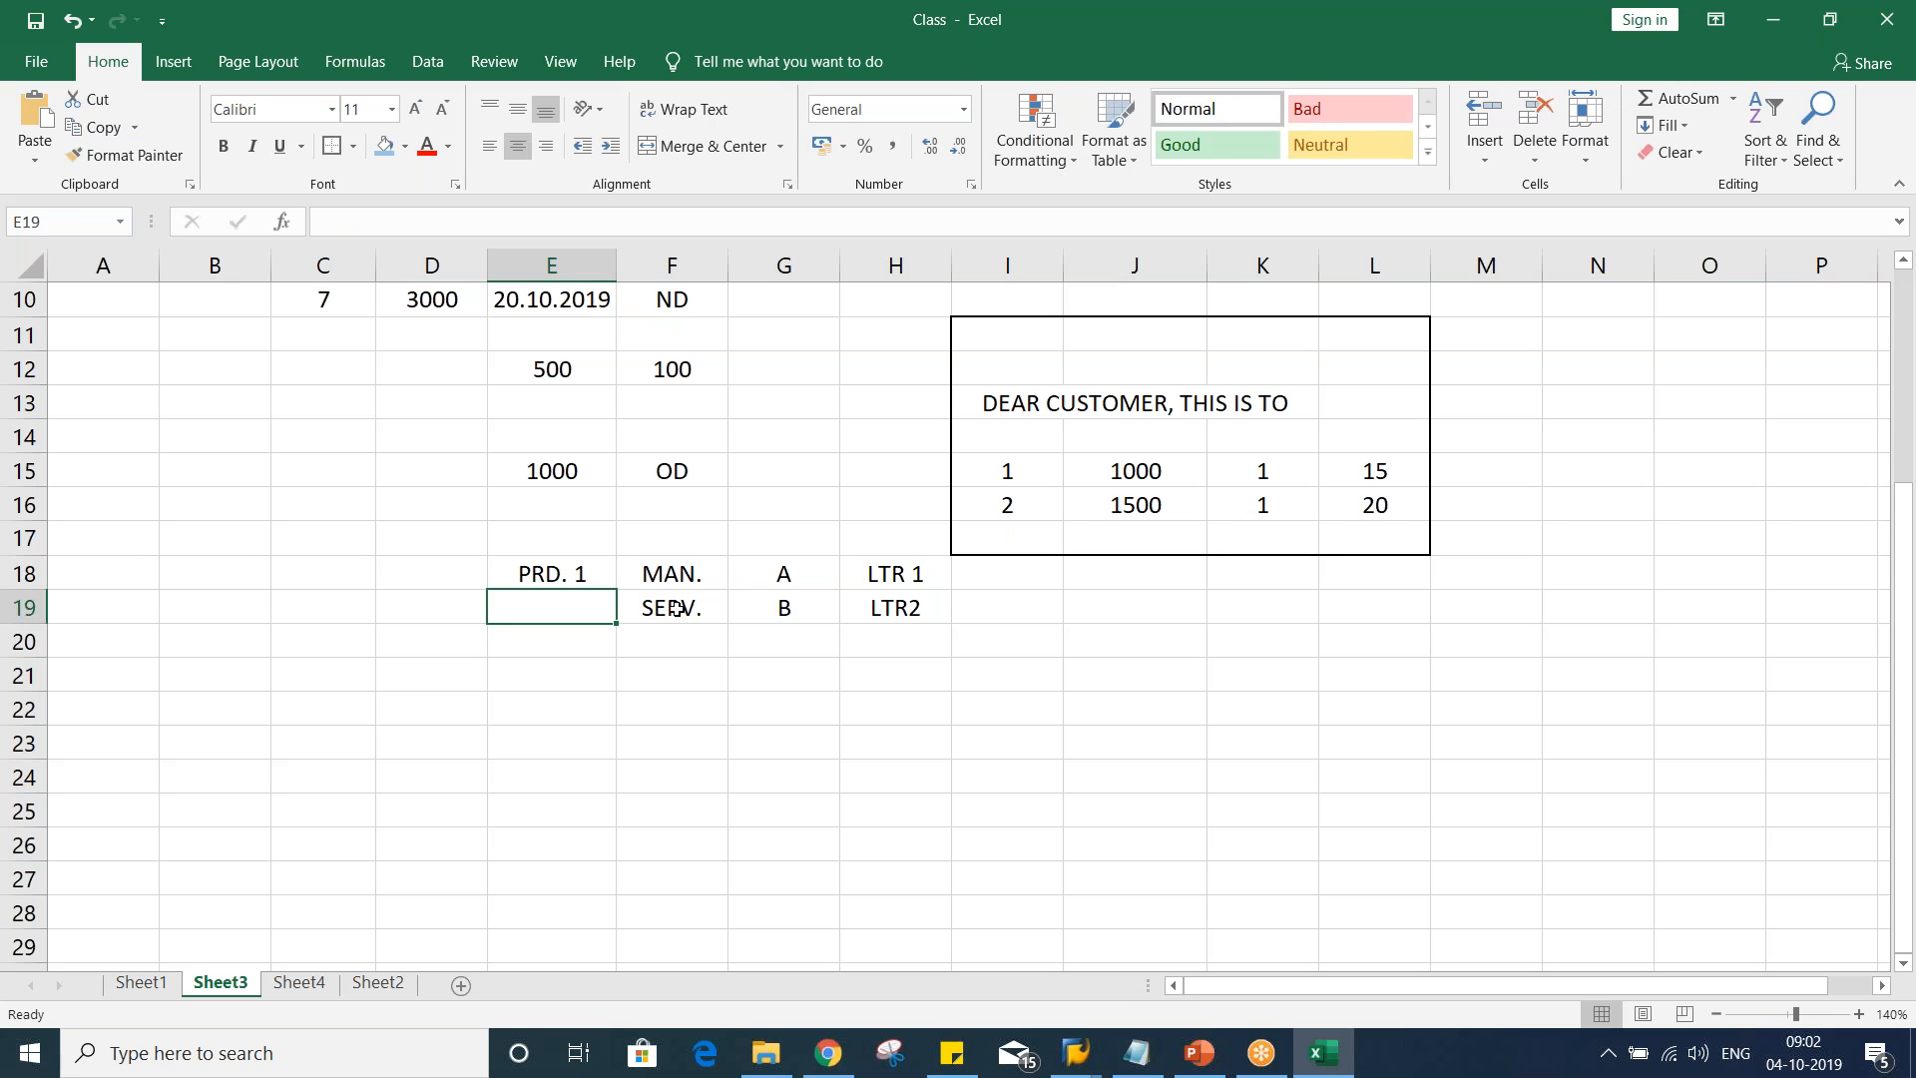
text(PRD. 1)
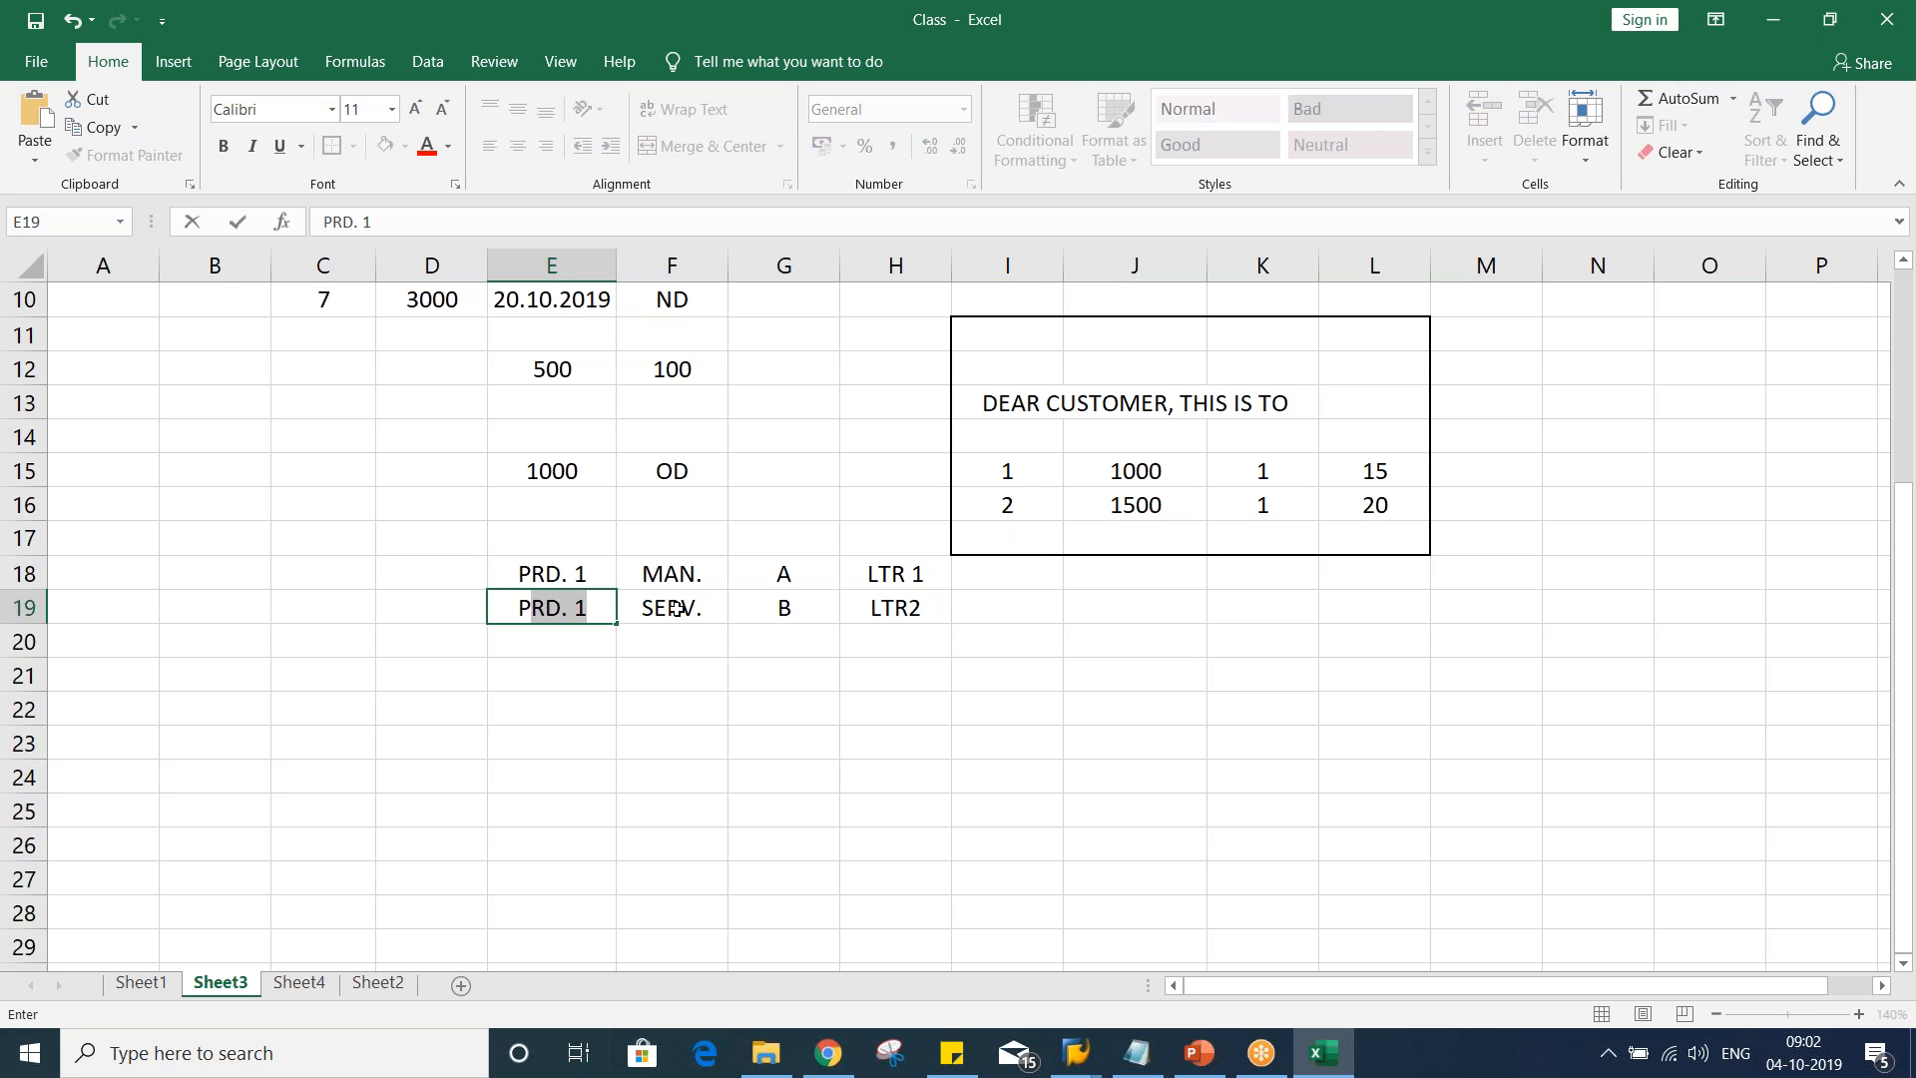
click(612, 606)
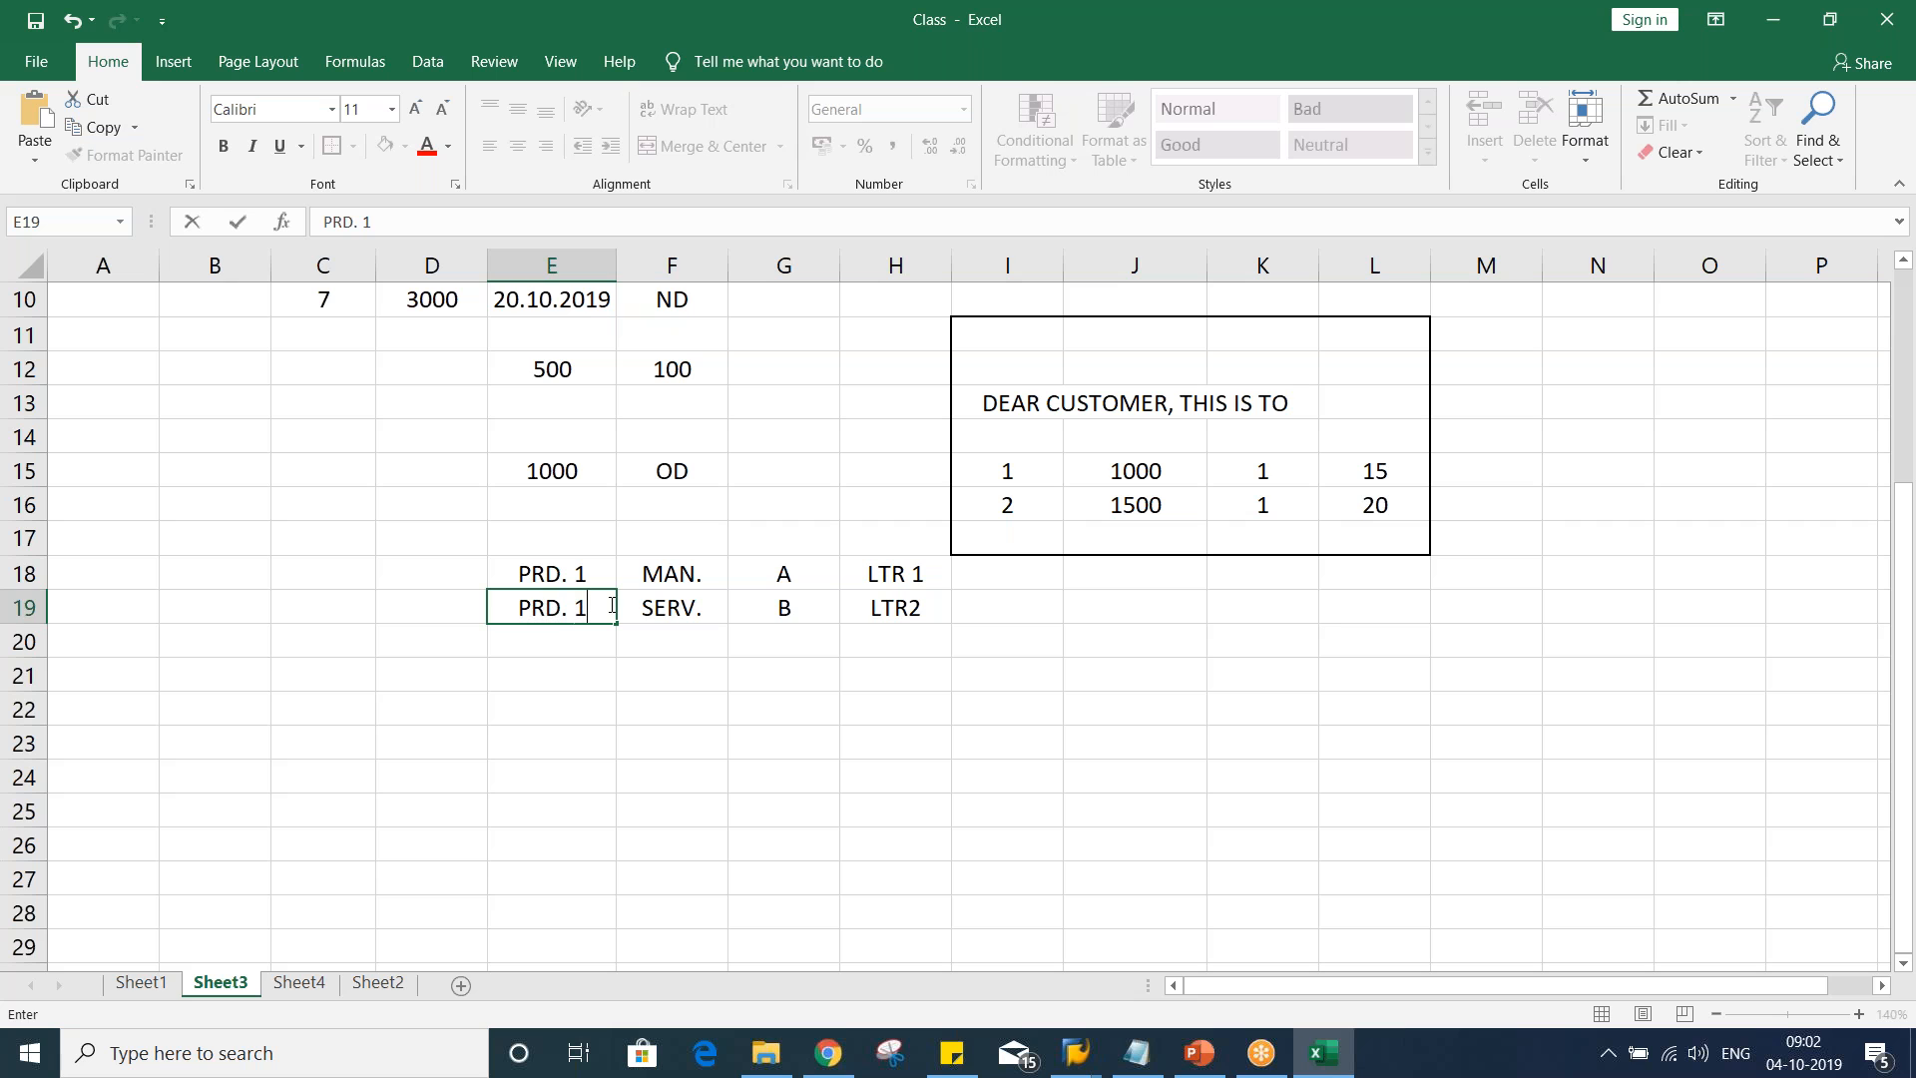
key(BackSpace)
text(2)
key(Return)
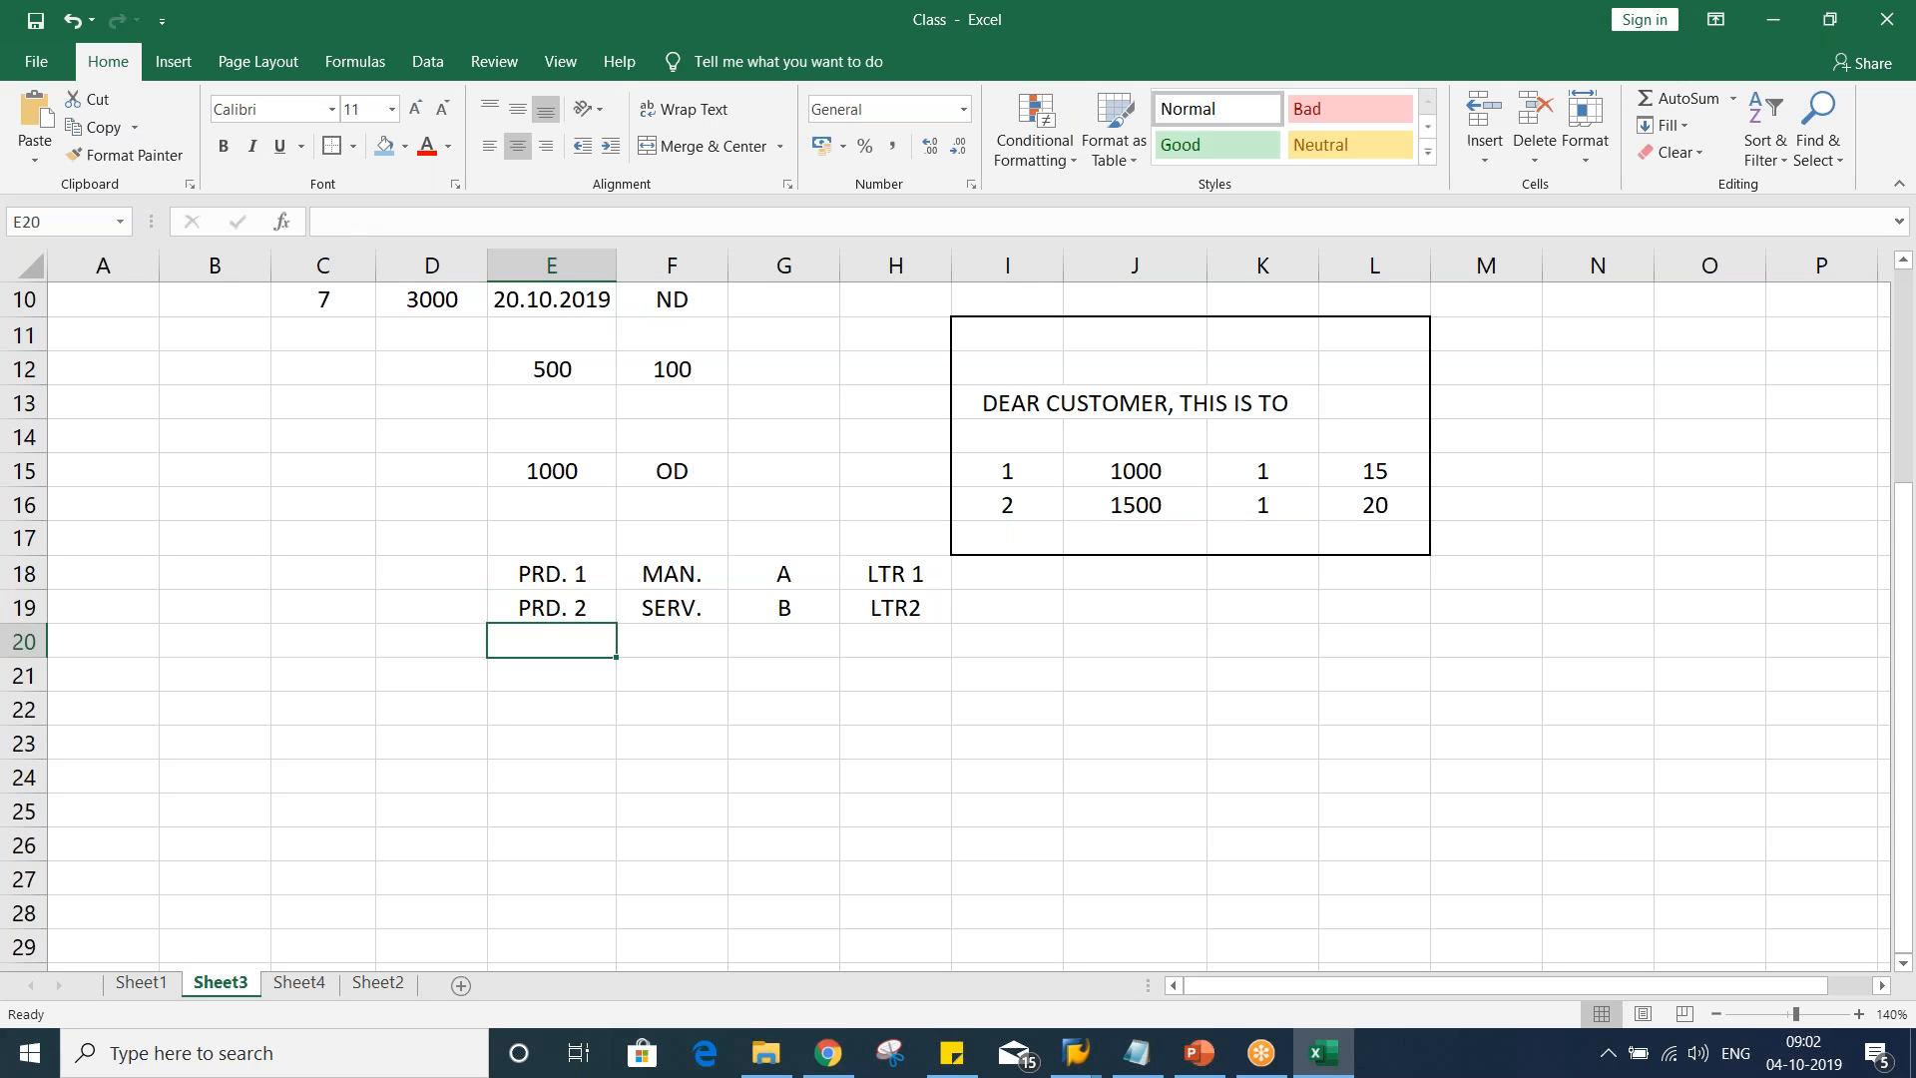
Enter C in G21, two rows below the B entry
click(793, 685)
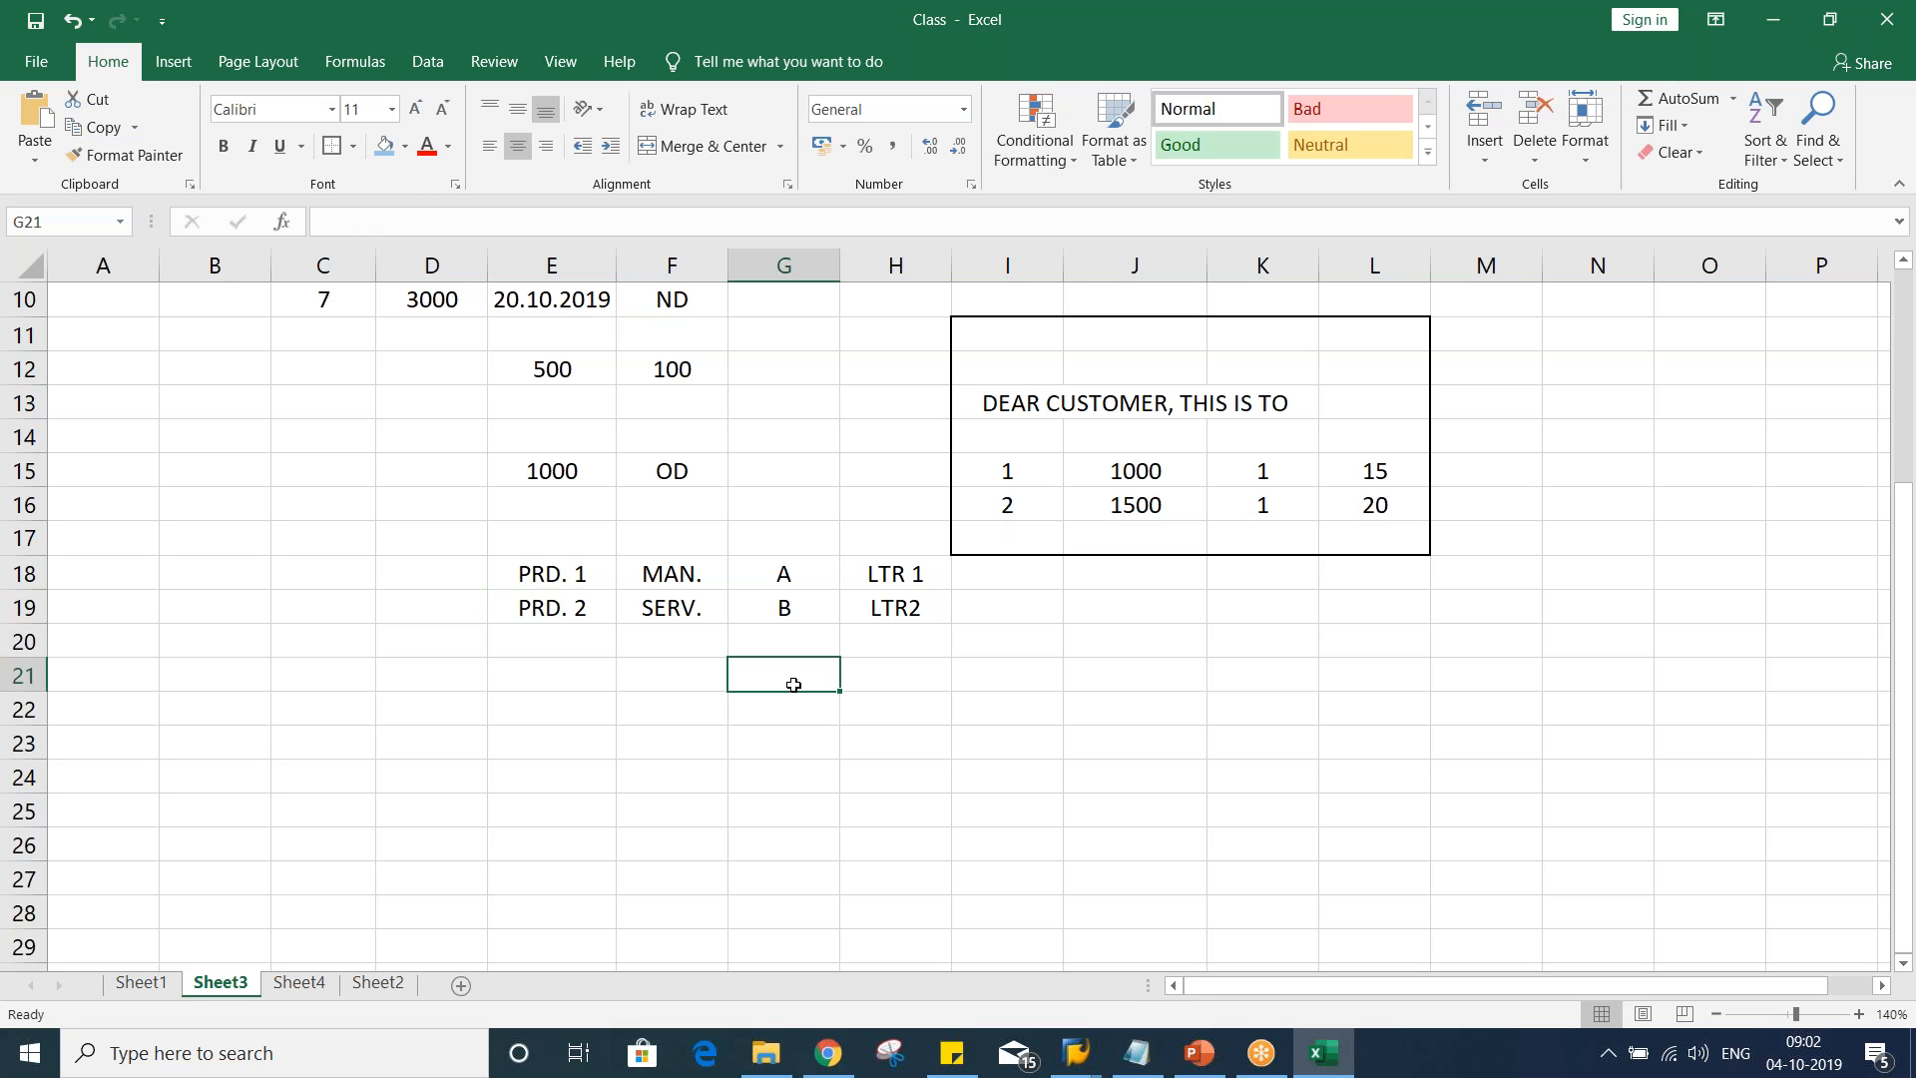
text(C)
key(Return)
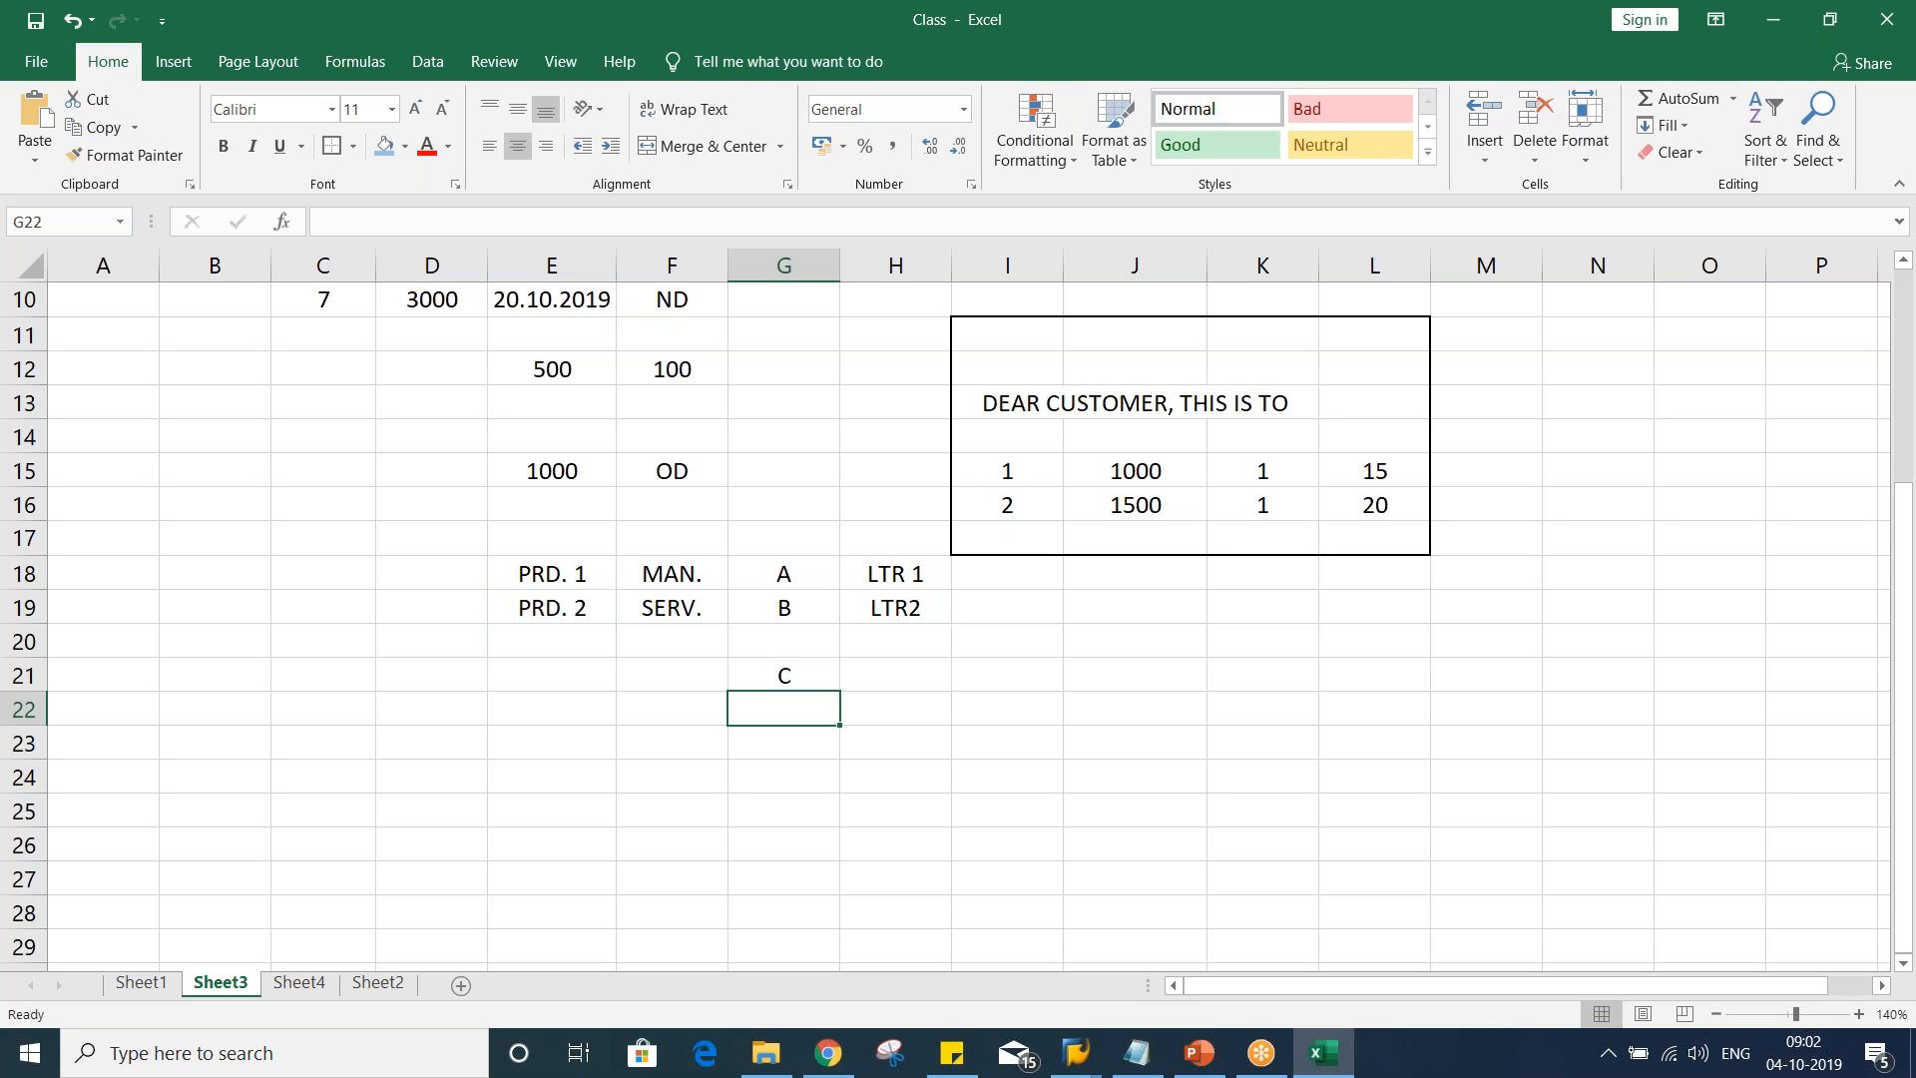
Trace PRD. 1 and PRD. 2 across the MAN. and SERV. labels to entries A and B, comparing them with C
click(776, 679)
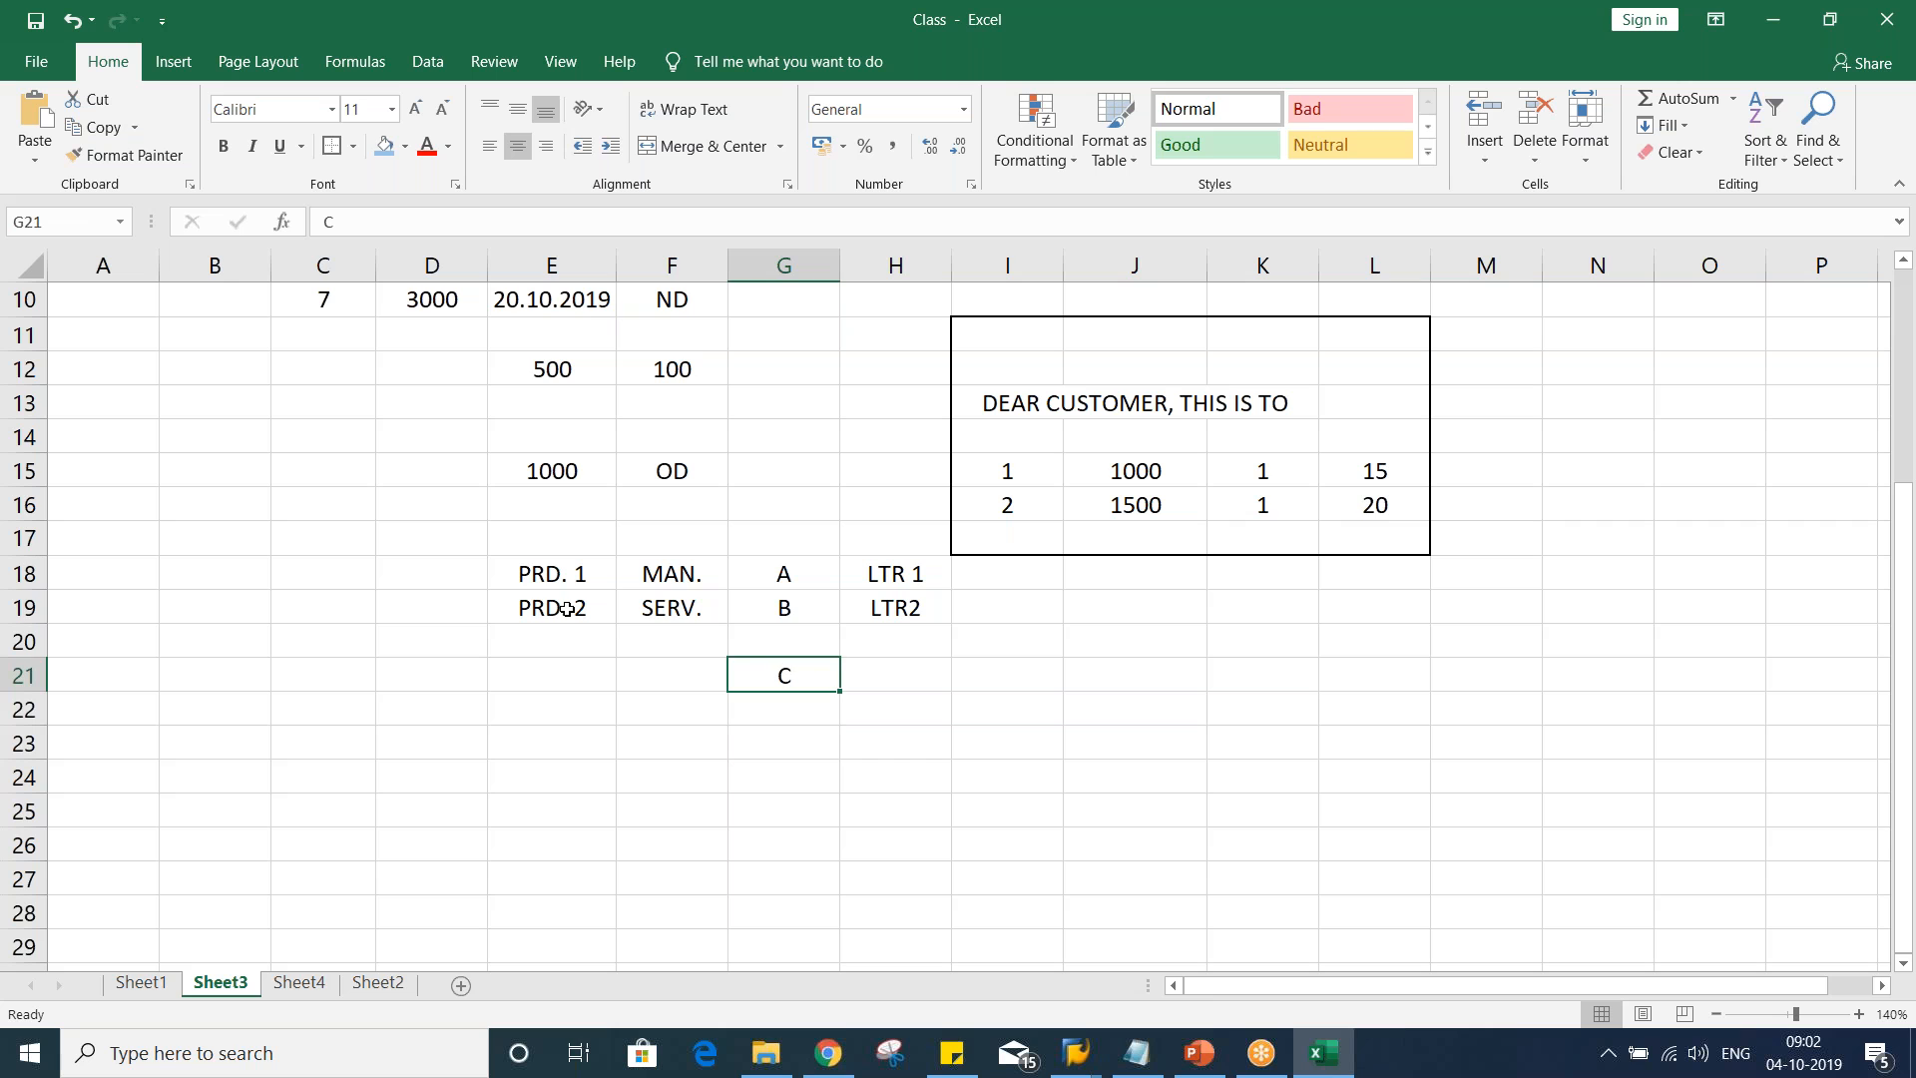
click(549, 584)
click(547, 607)
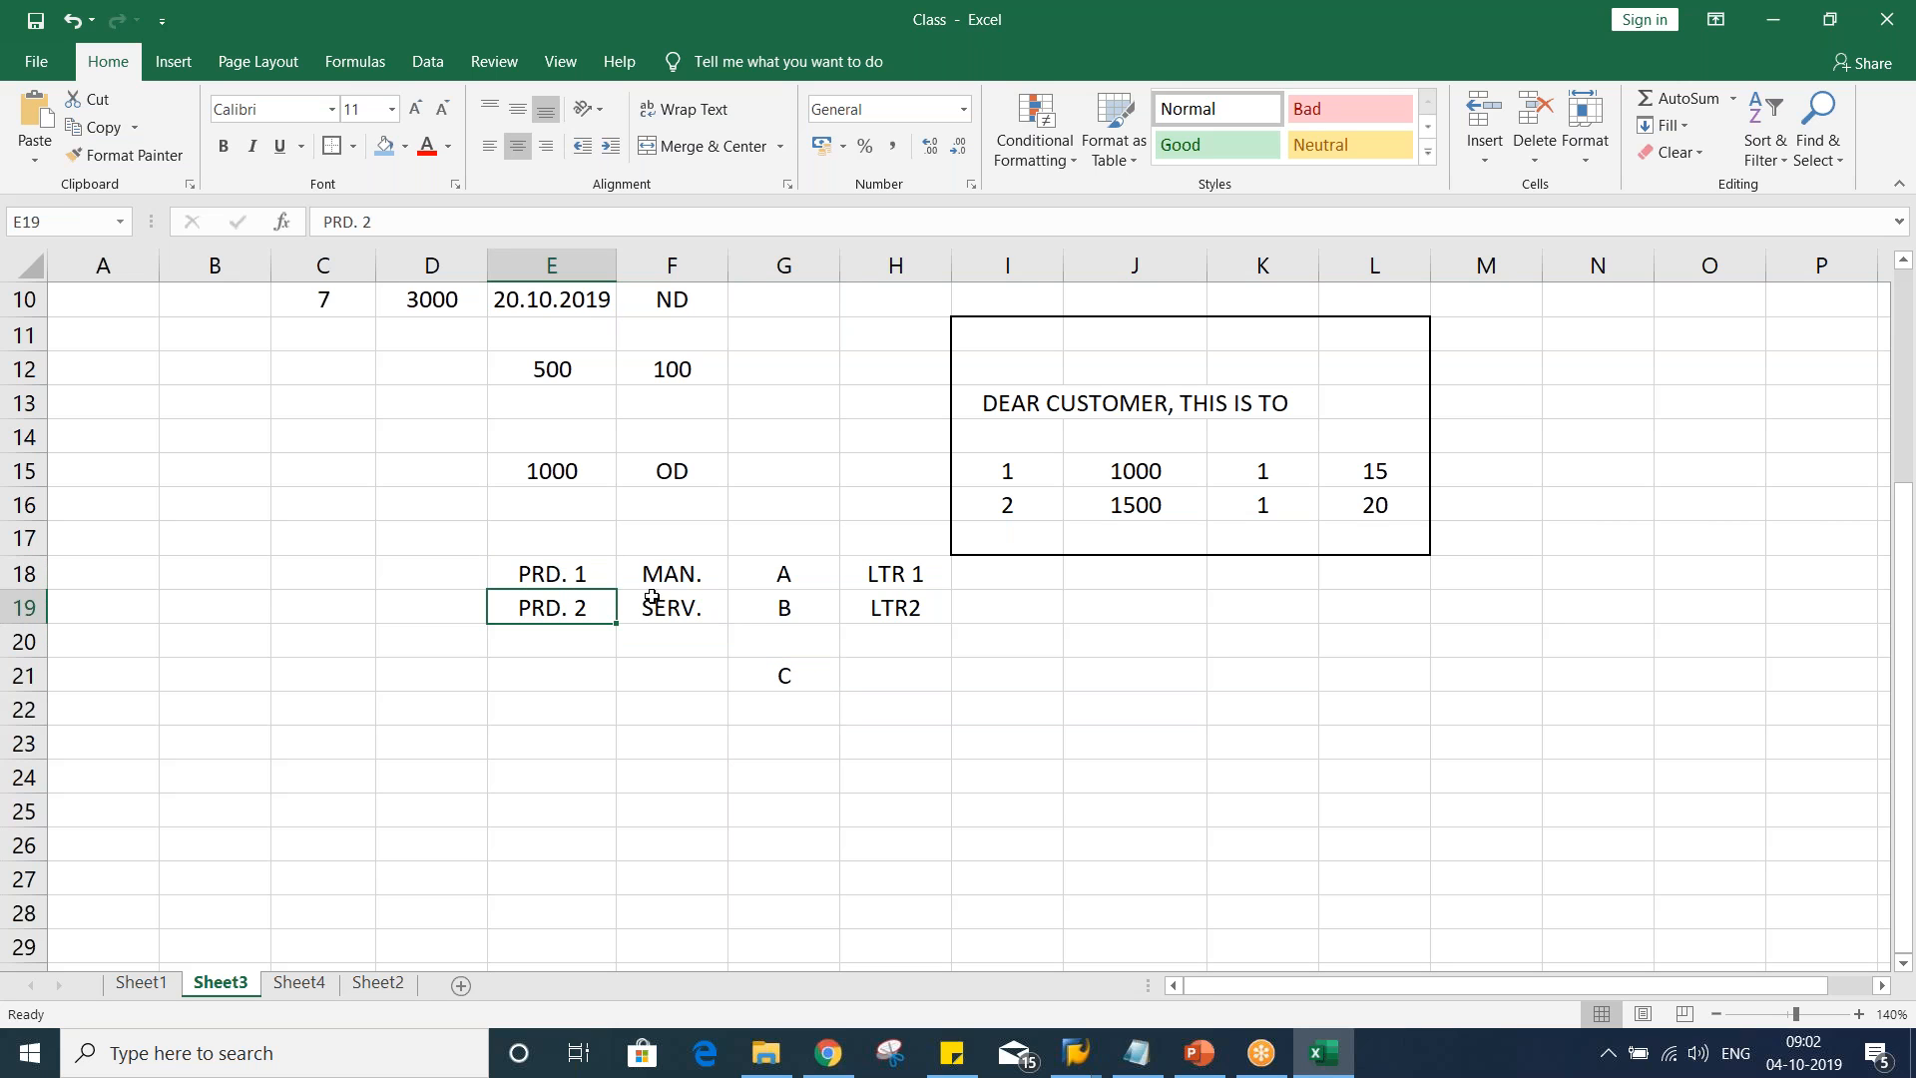
click(544, 577)
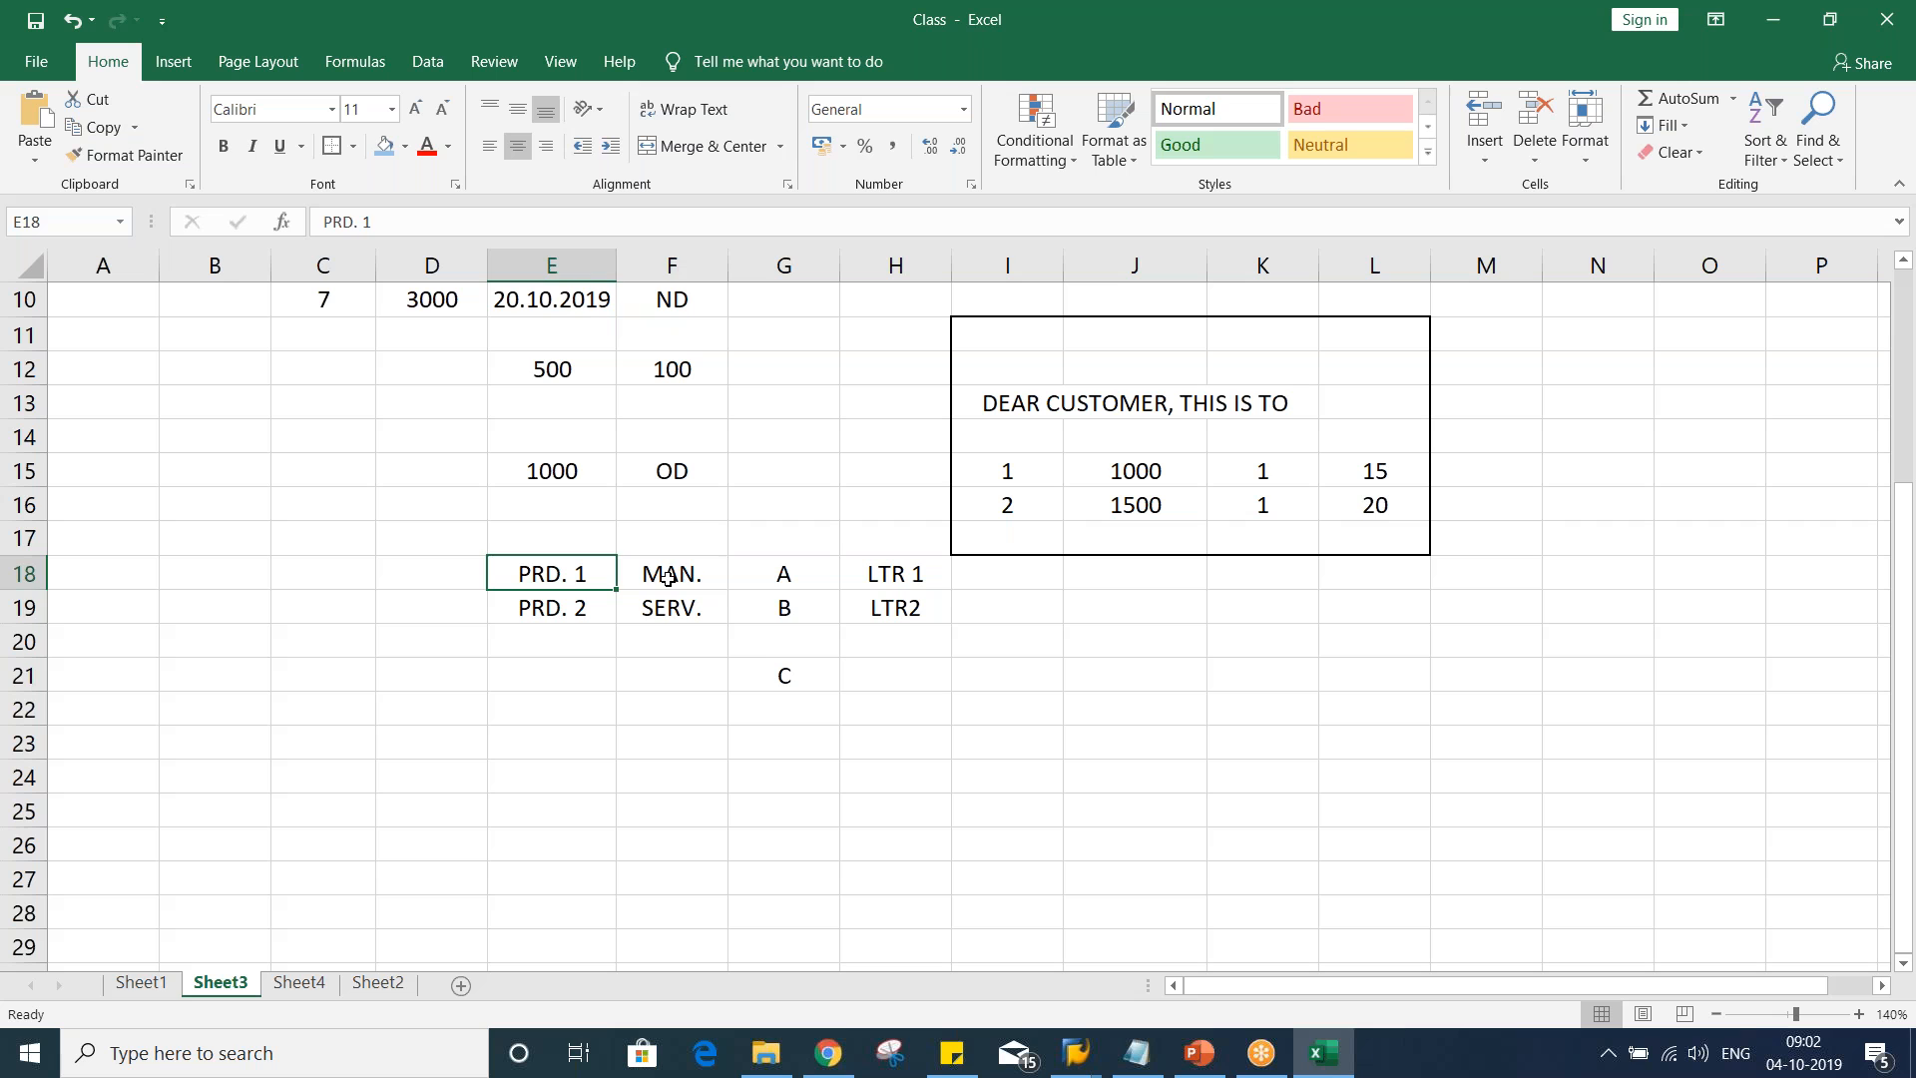
click(687, 574)
click(557, 605)
click(679, 606)
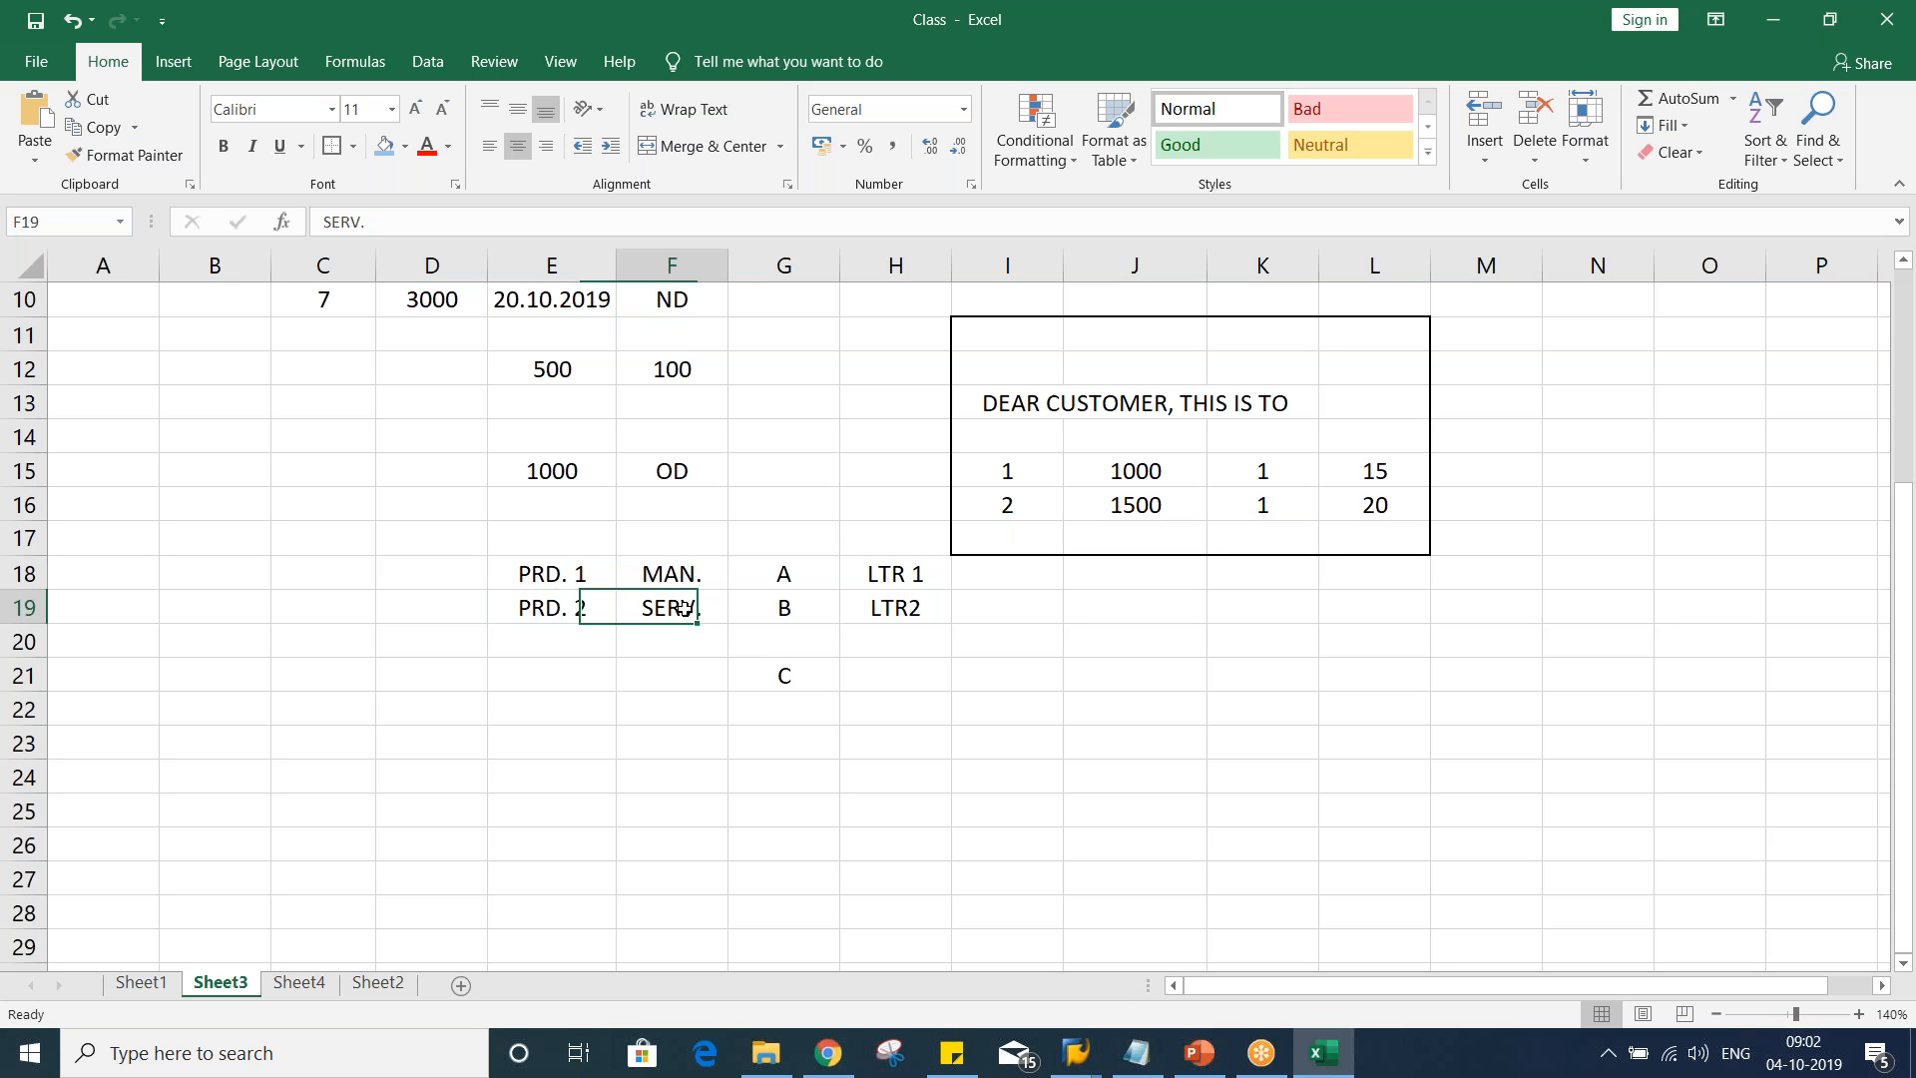
click(805, 575)
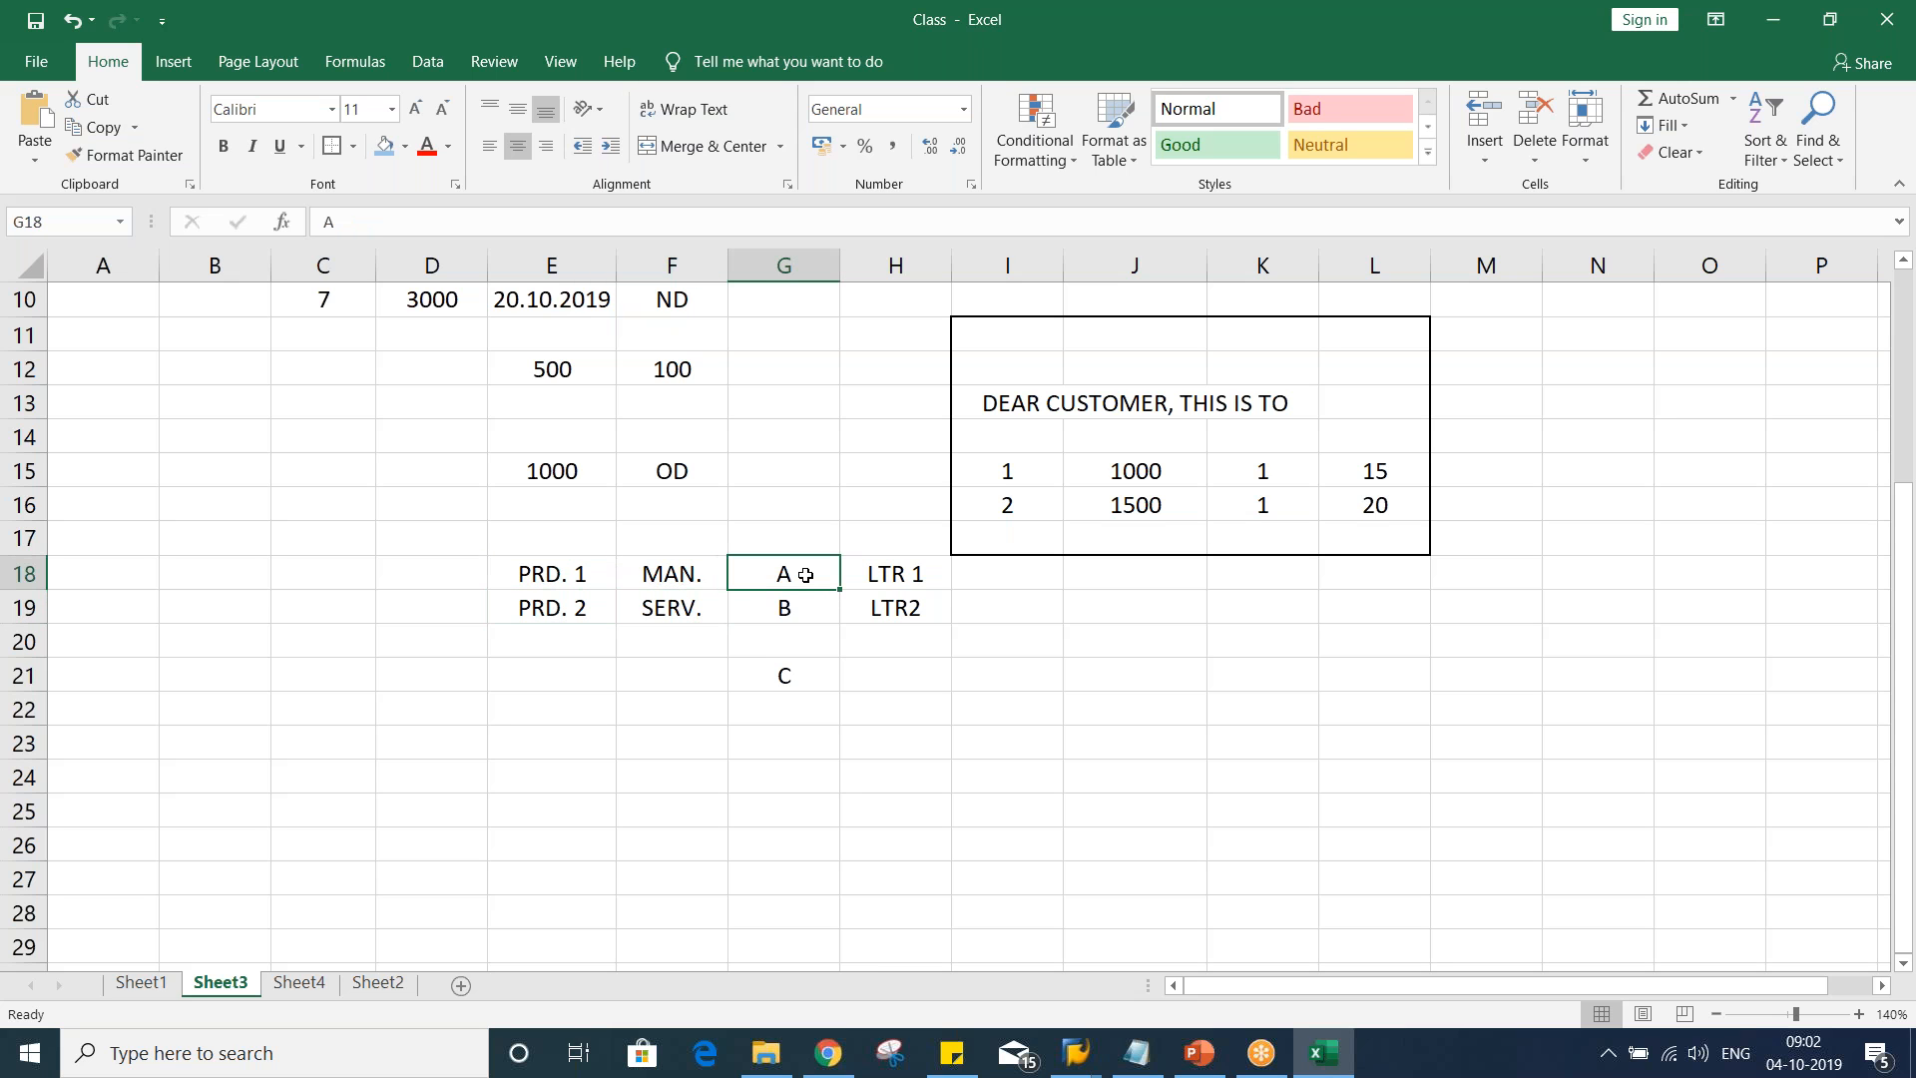
click(534, 579)
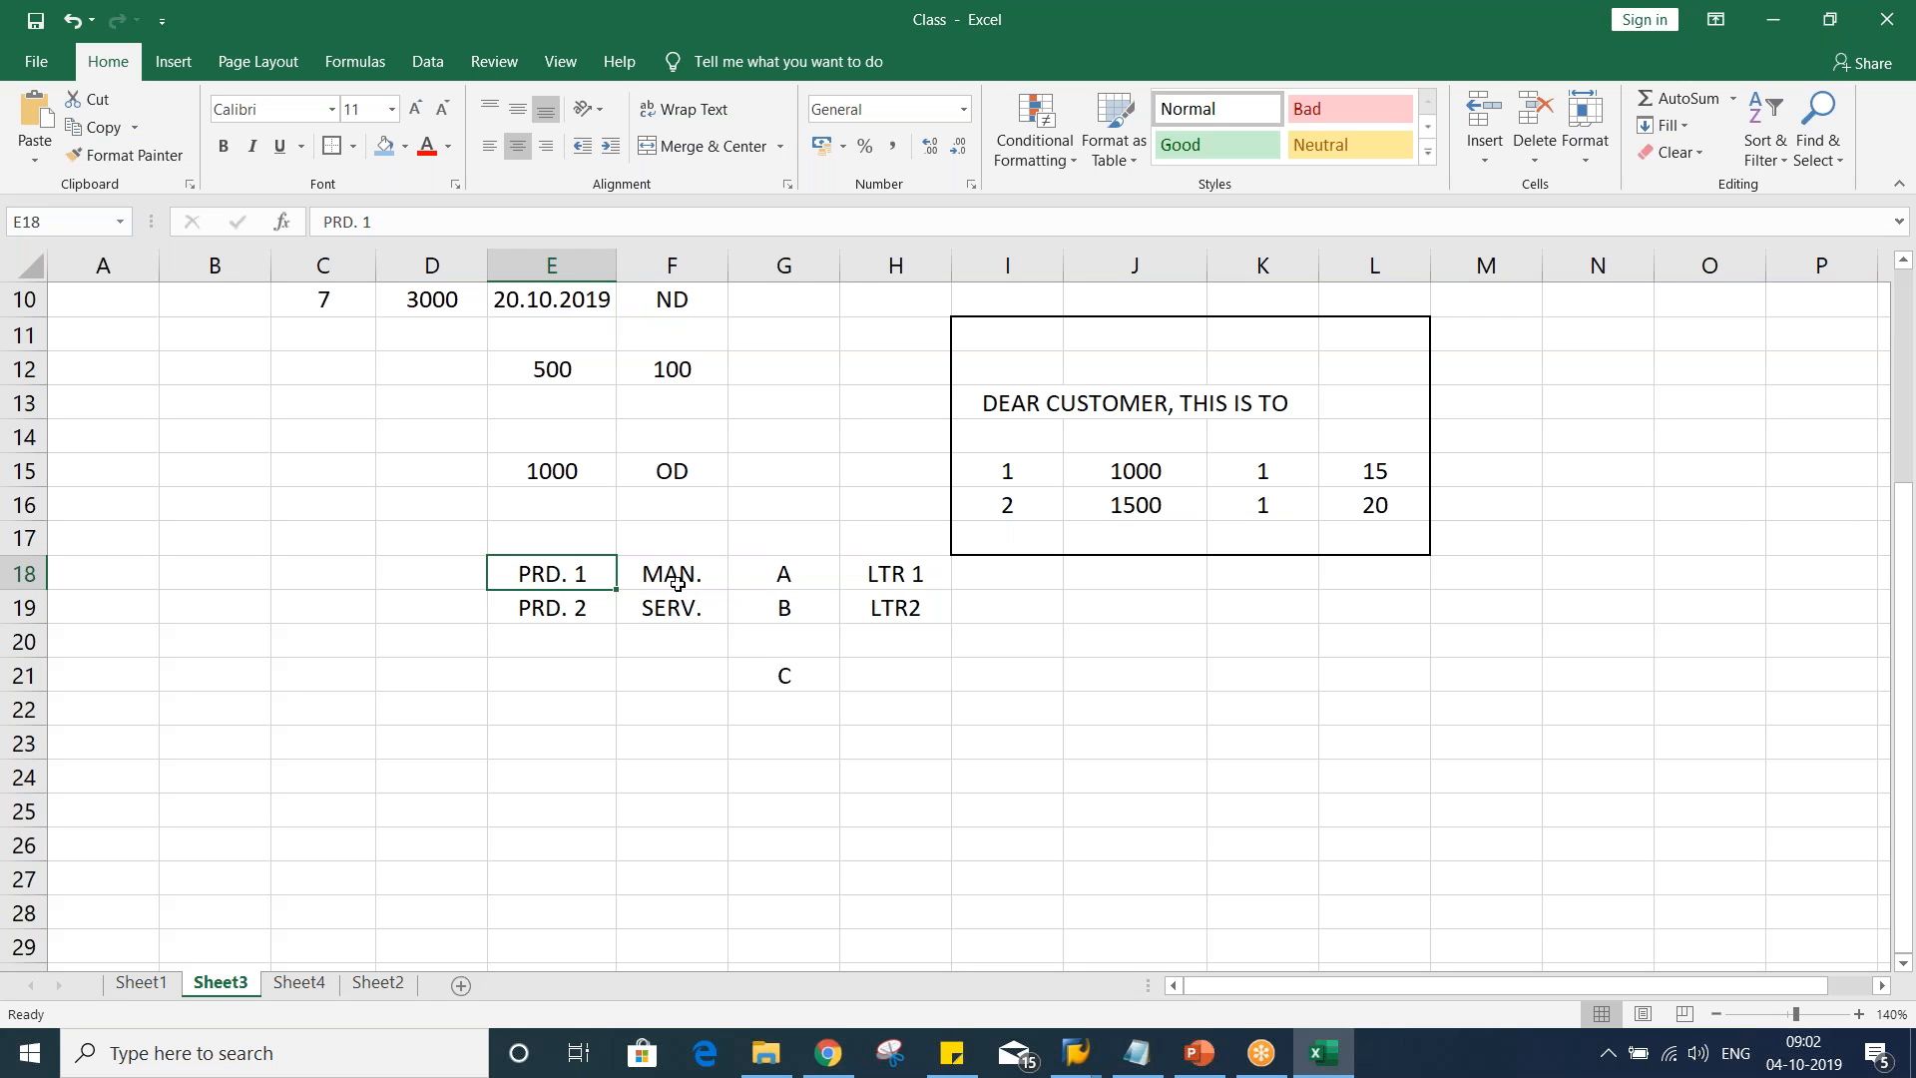
click(781, 586)
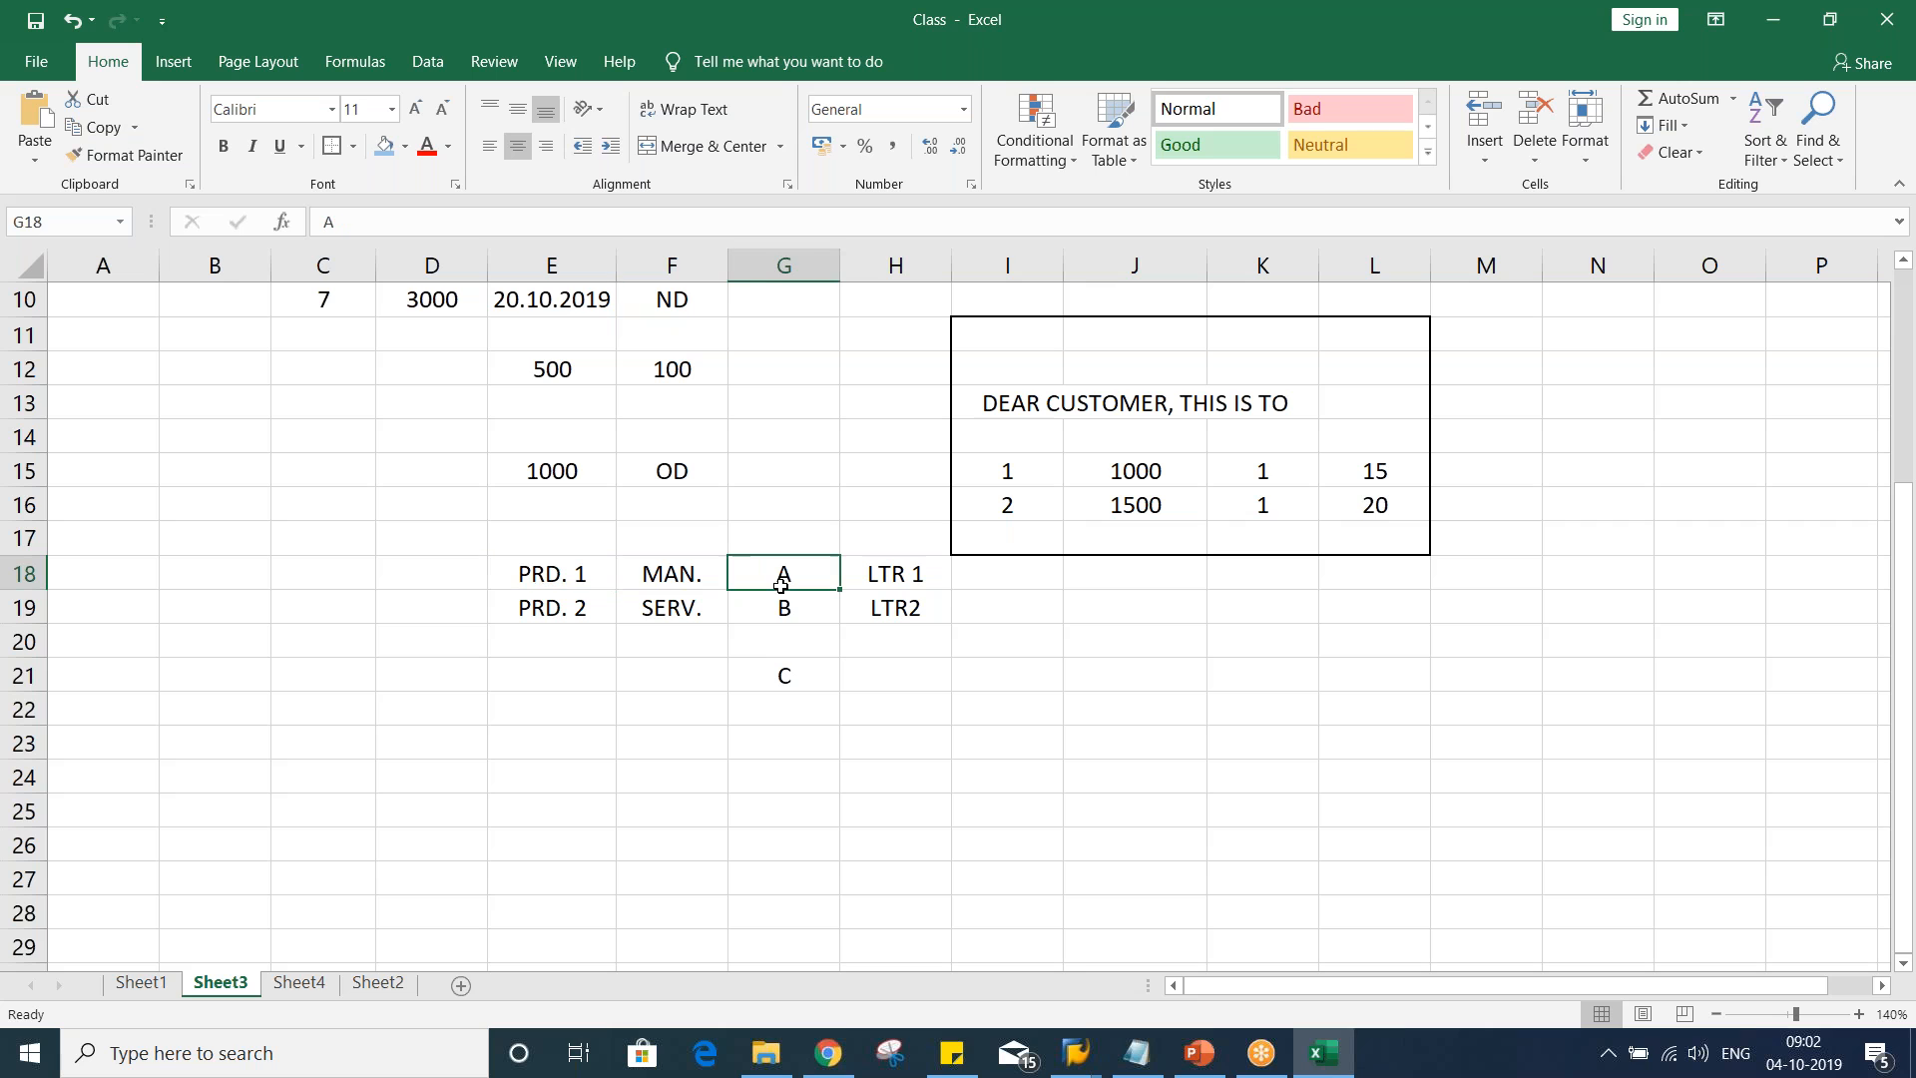
click(534, 611)
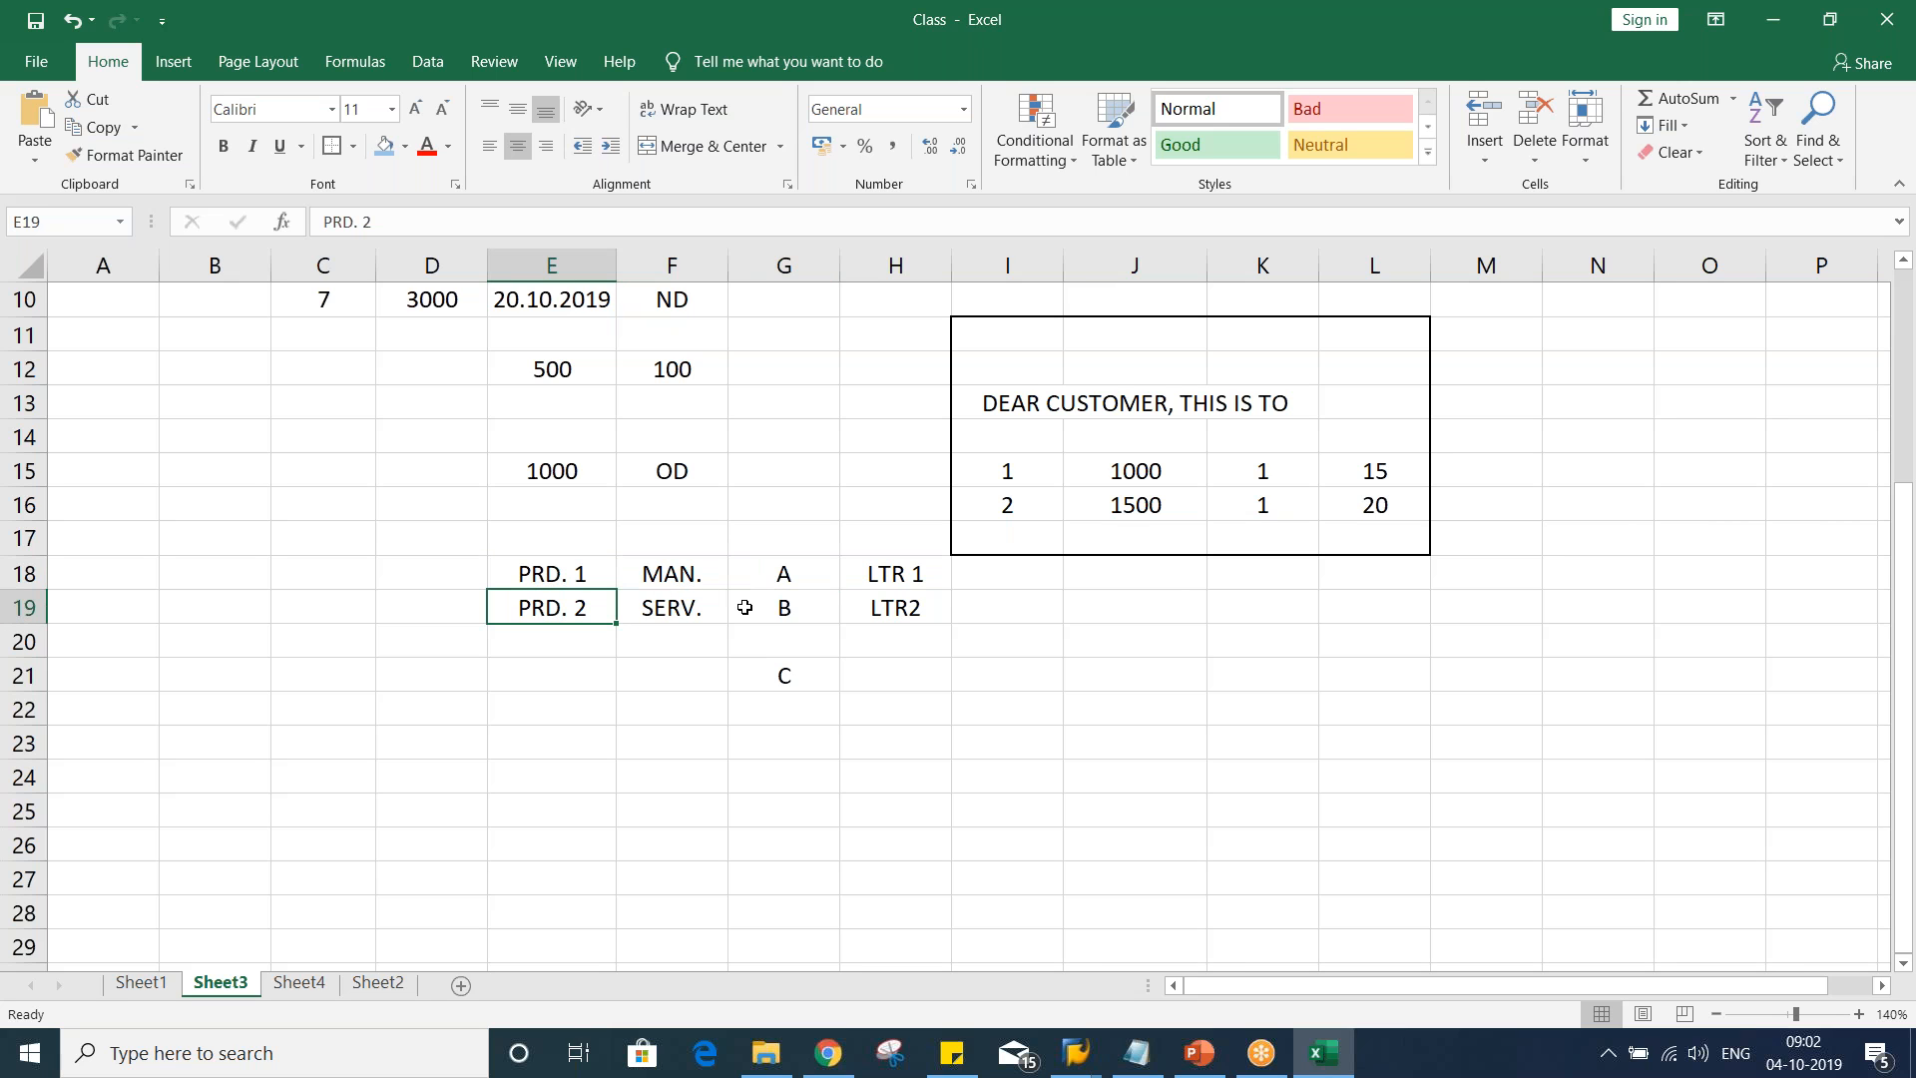
click(783, 608)
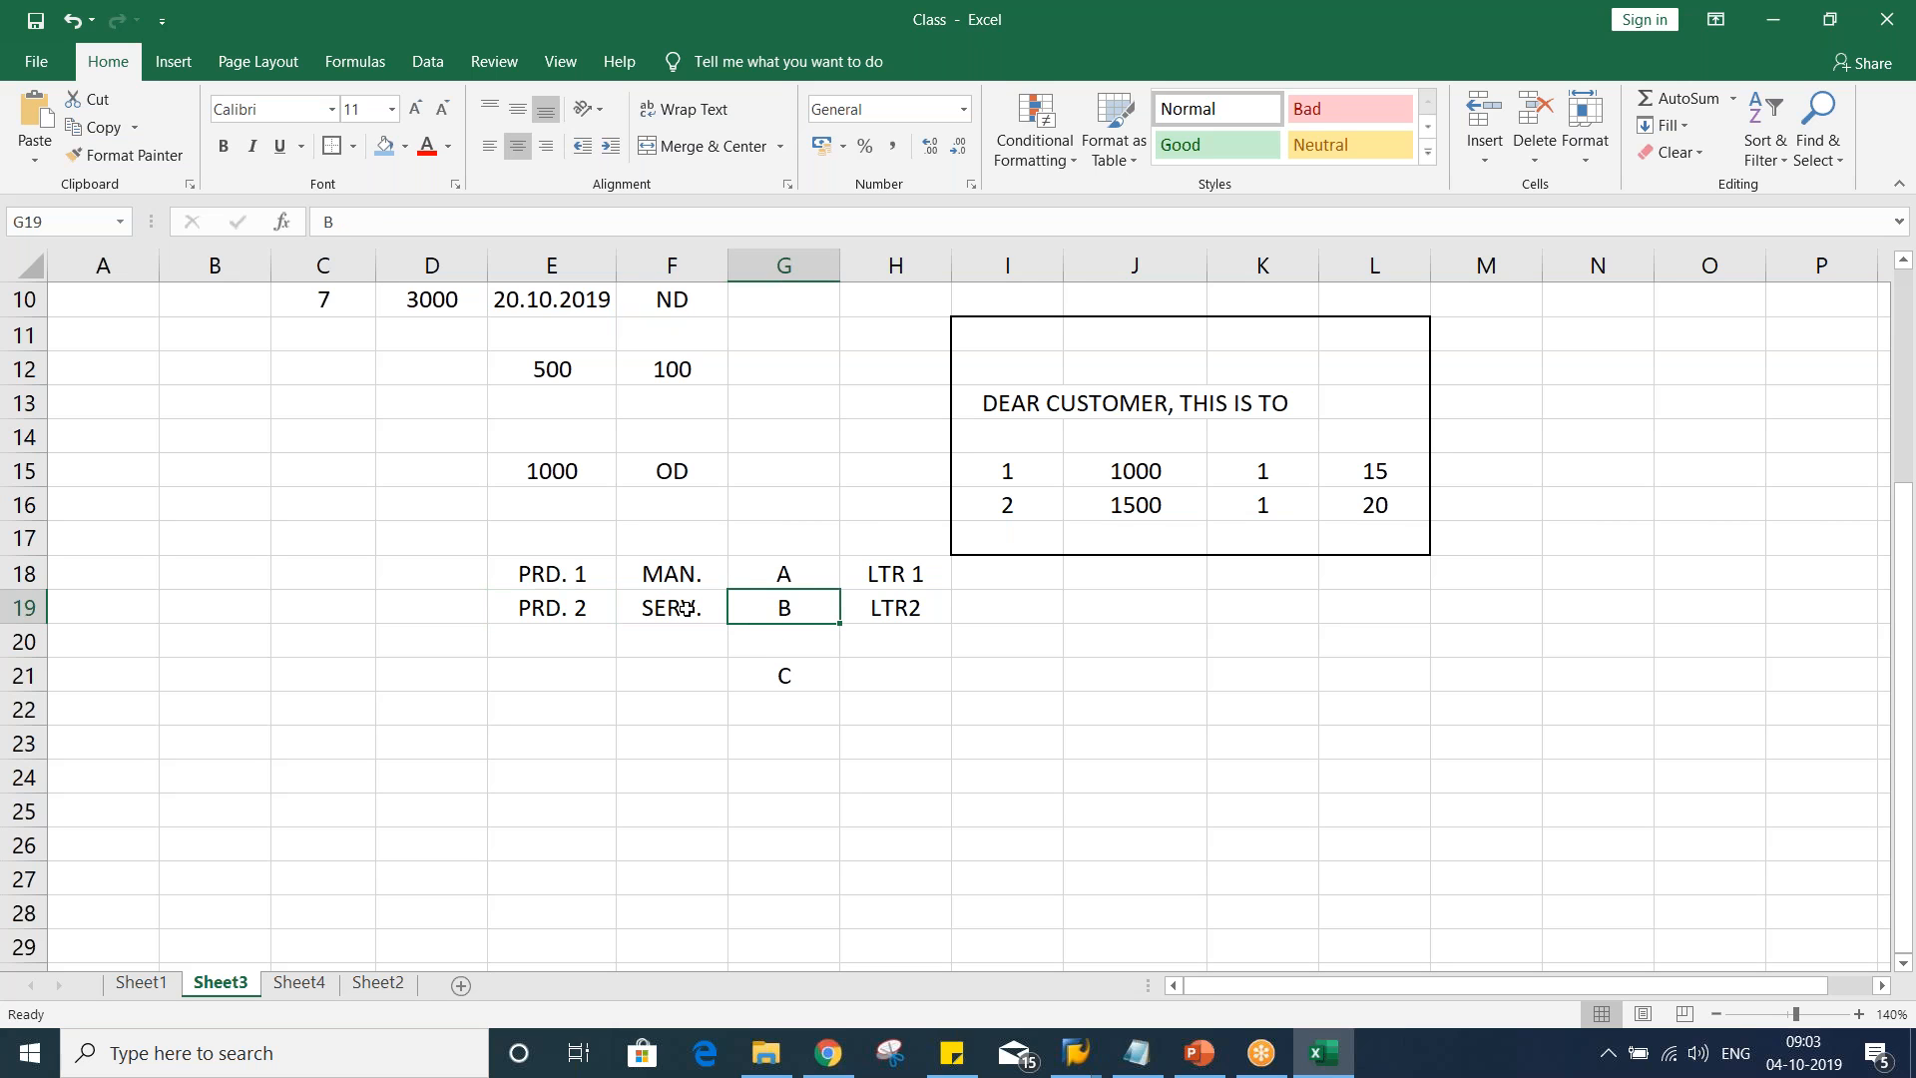
Switch to the SAP customer credit memo session and open the TM02 test customer's company code data with /NXD02
click(1073, 1053)
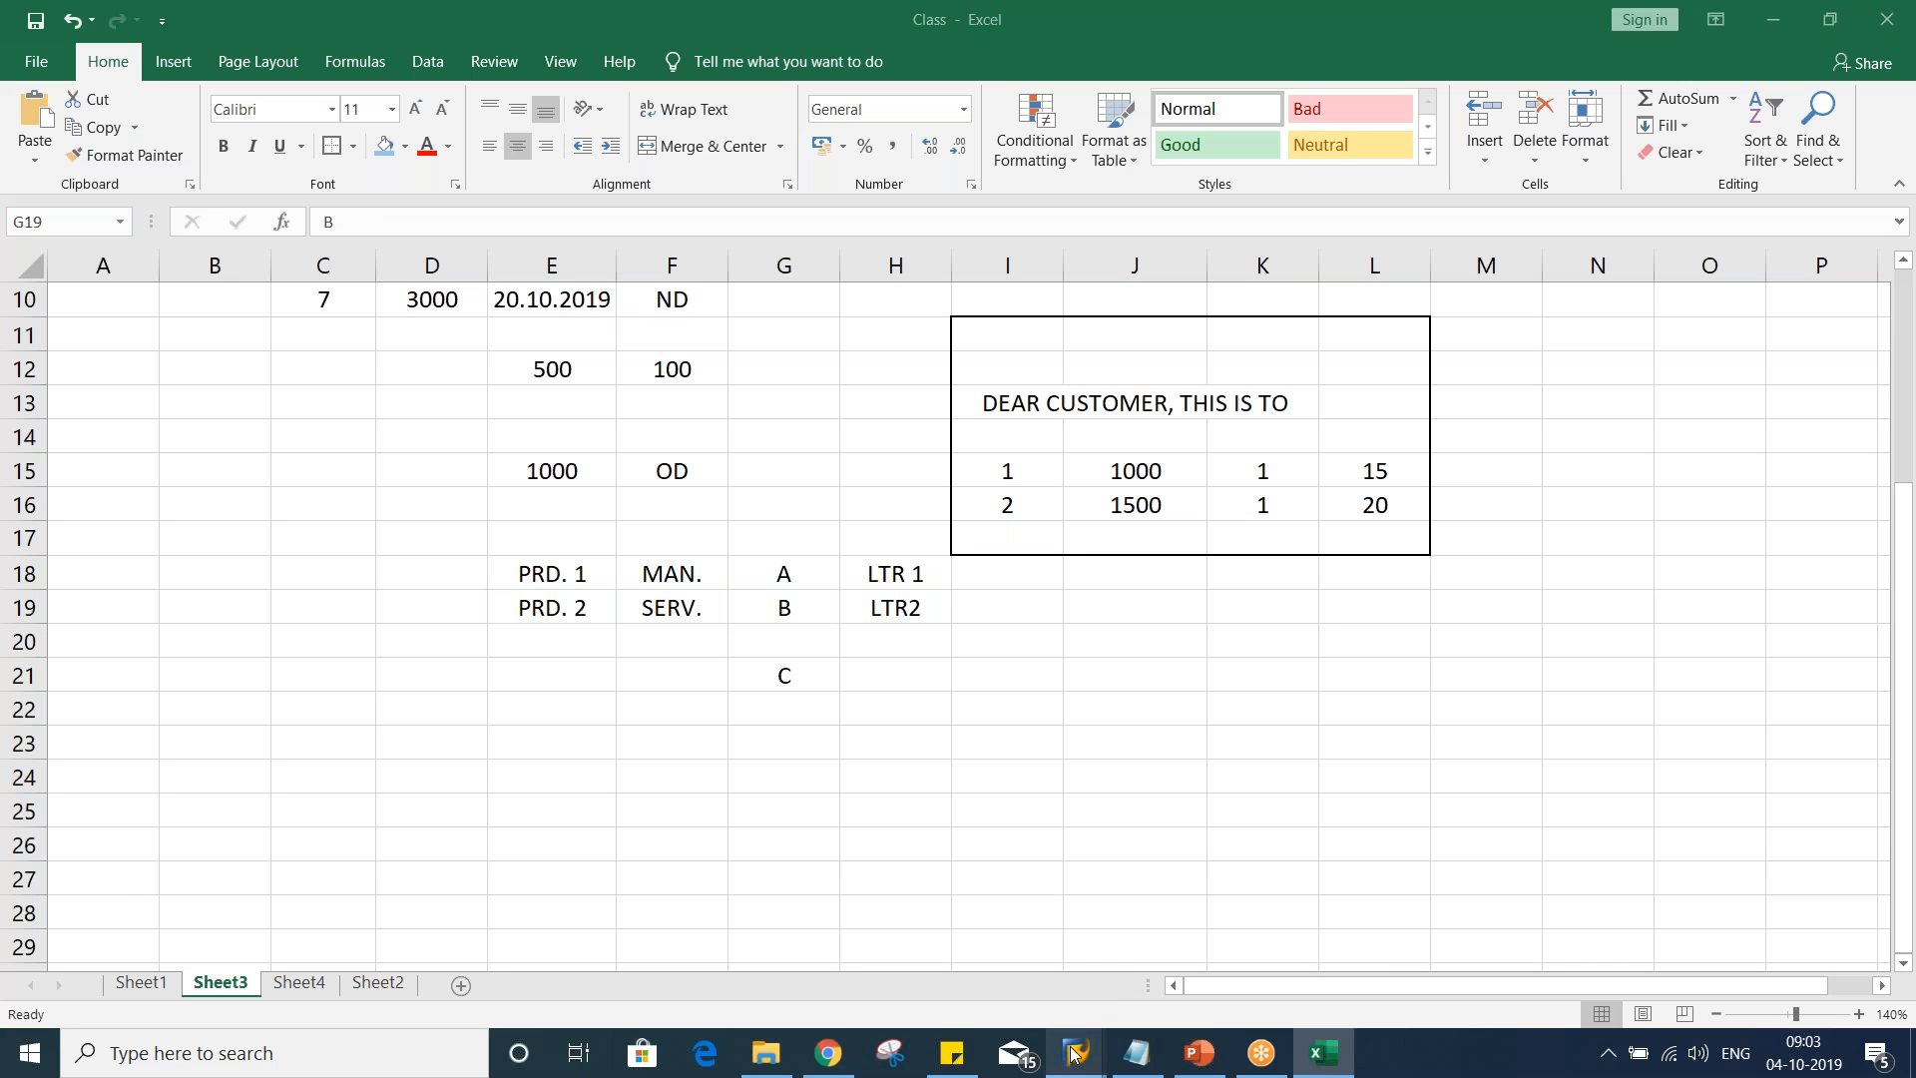
mouse_move(609, 944)
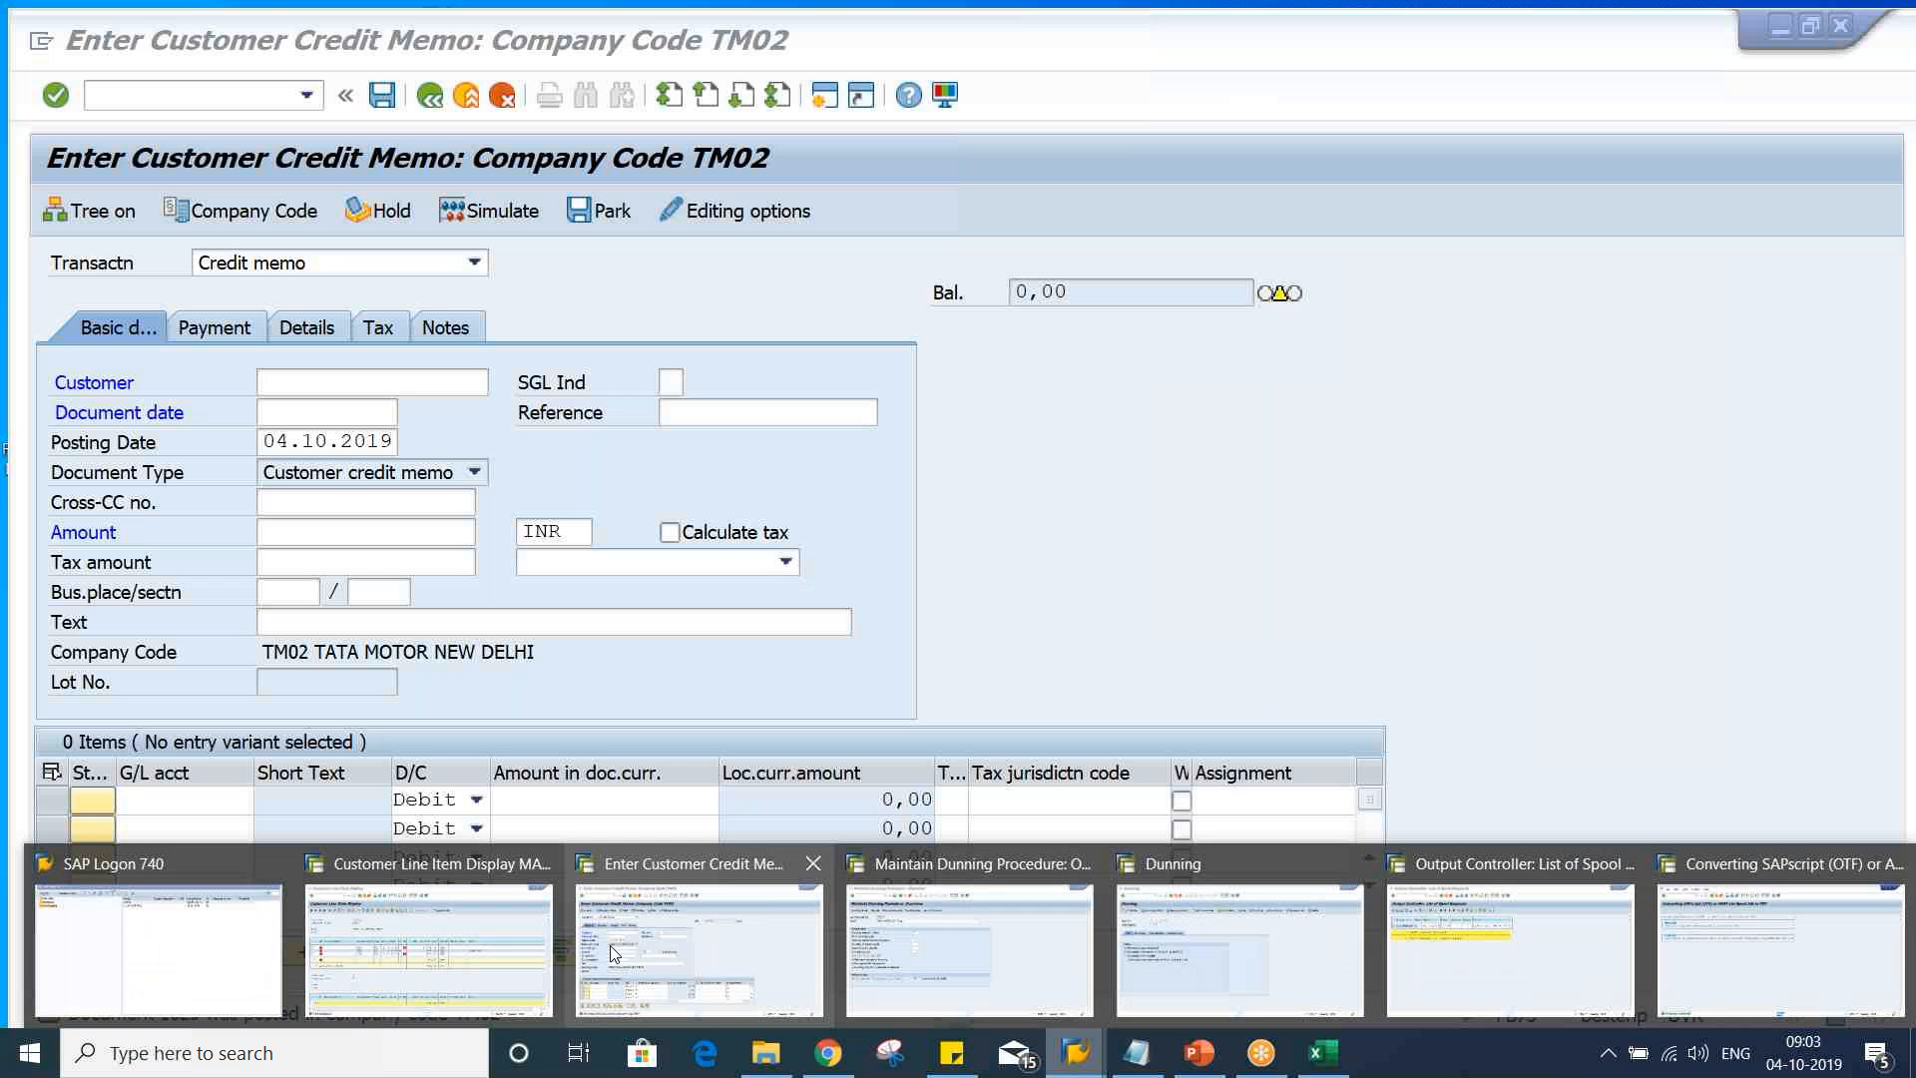
click(743, 920)
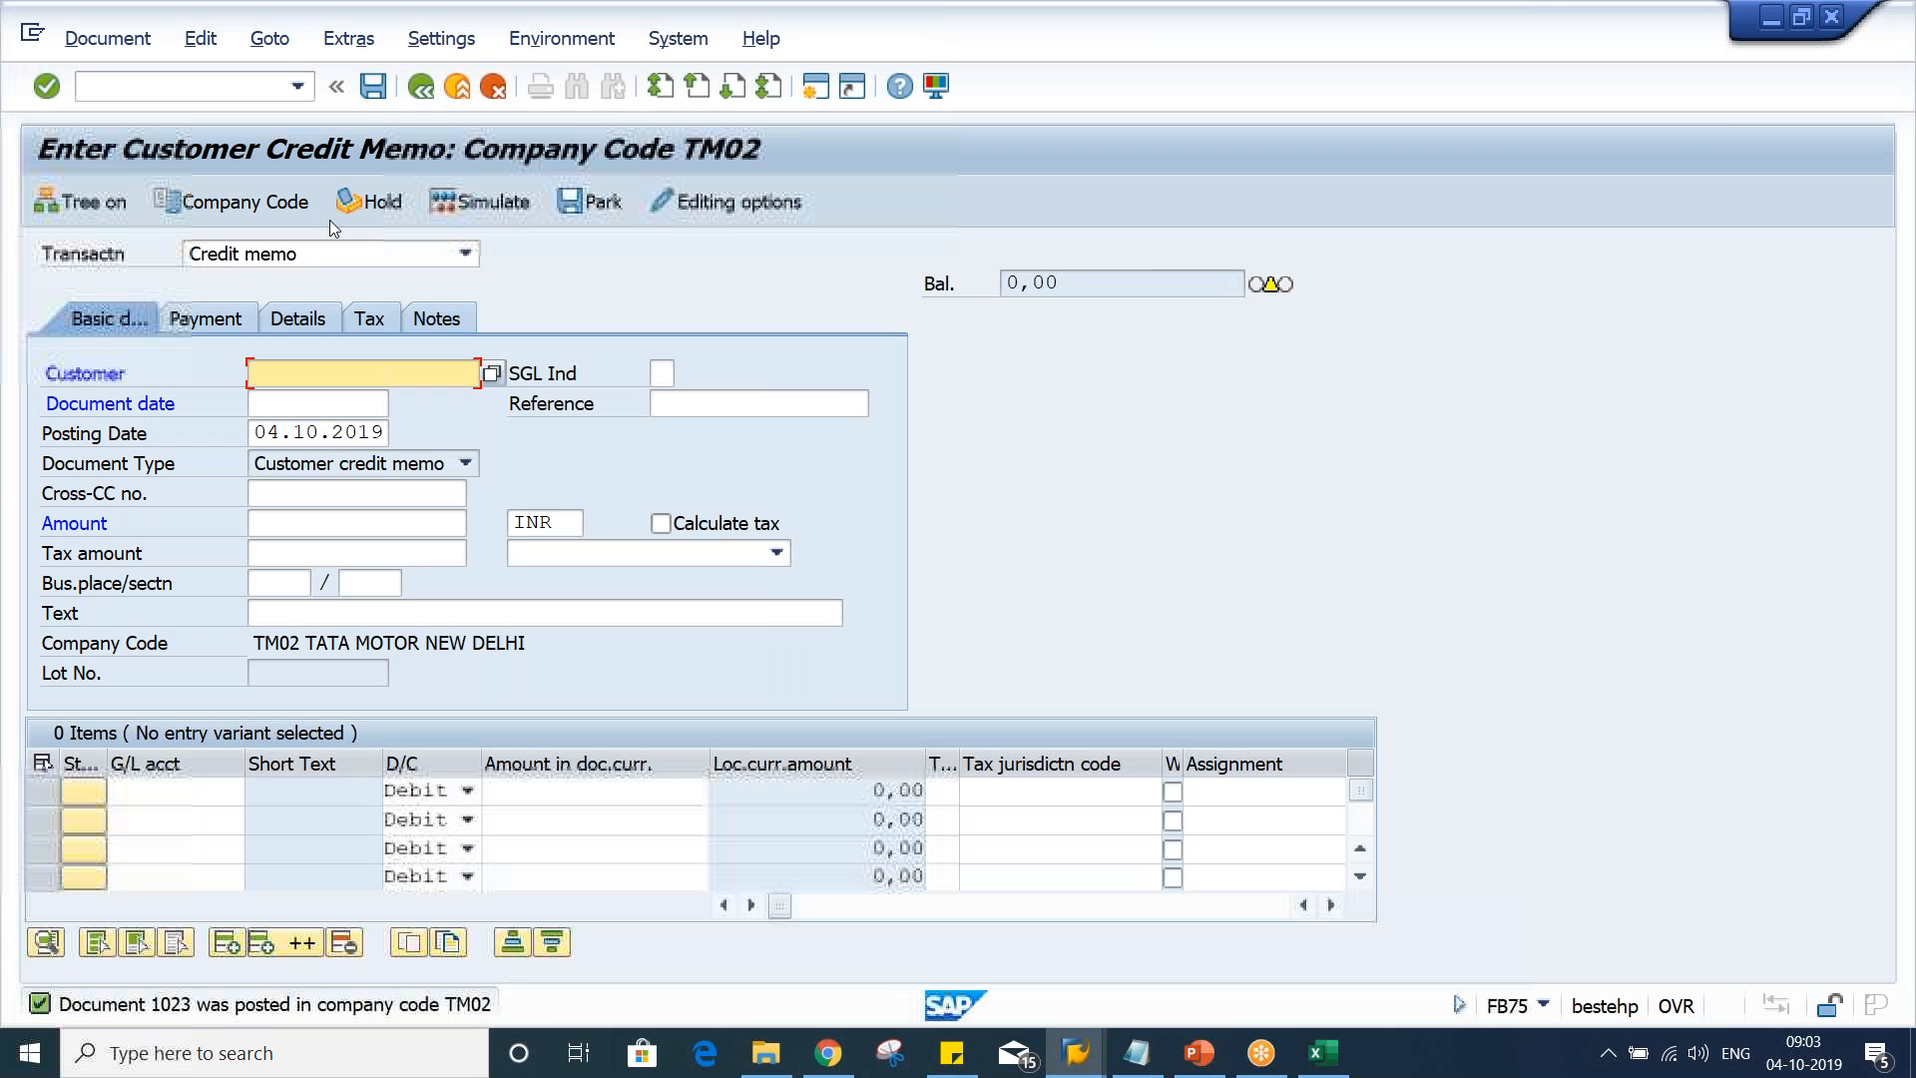
click(147, 86)
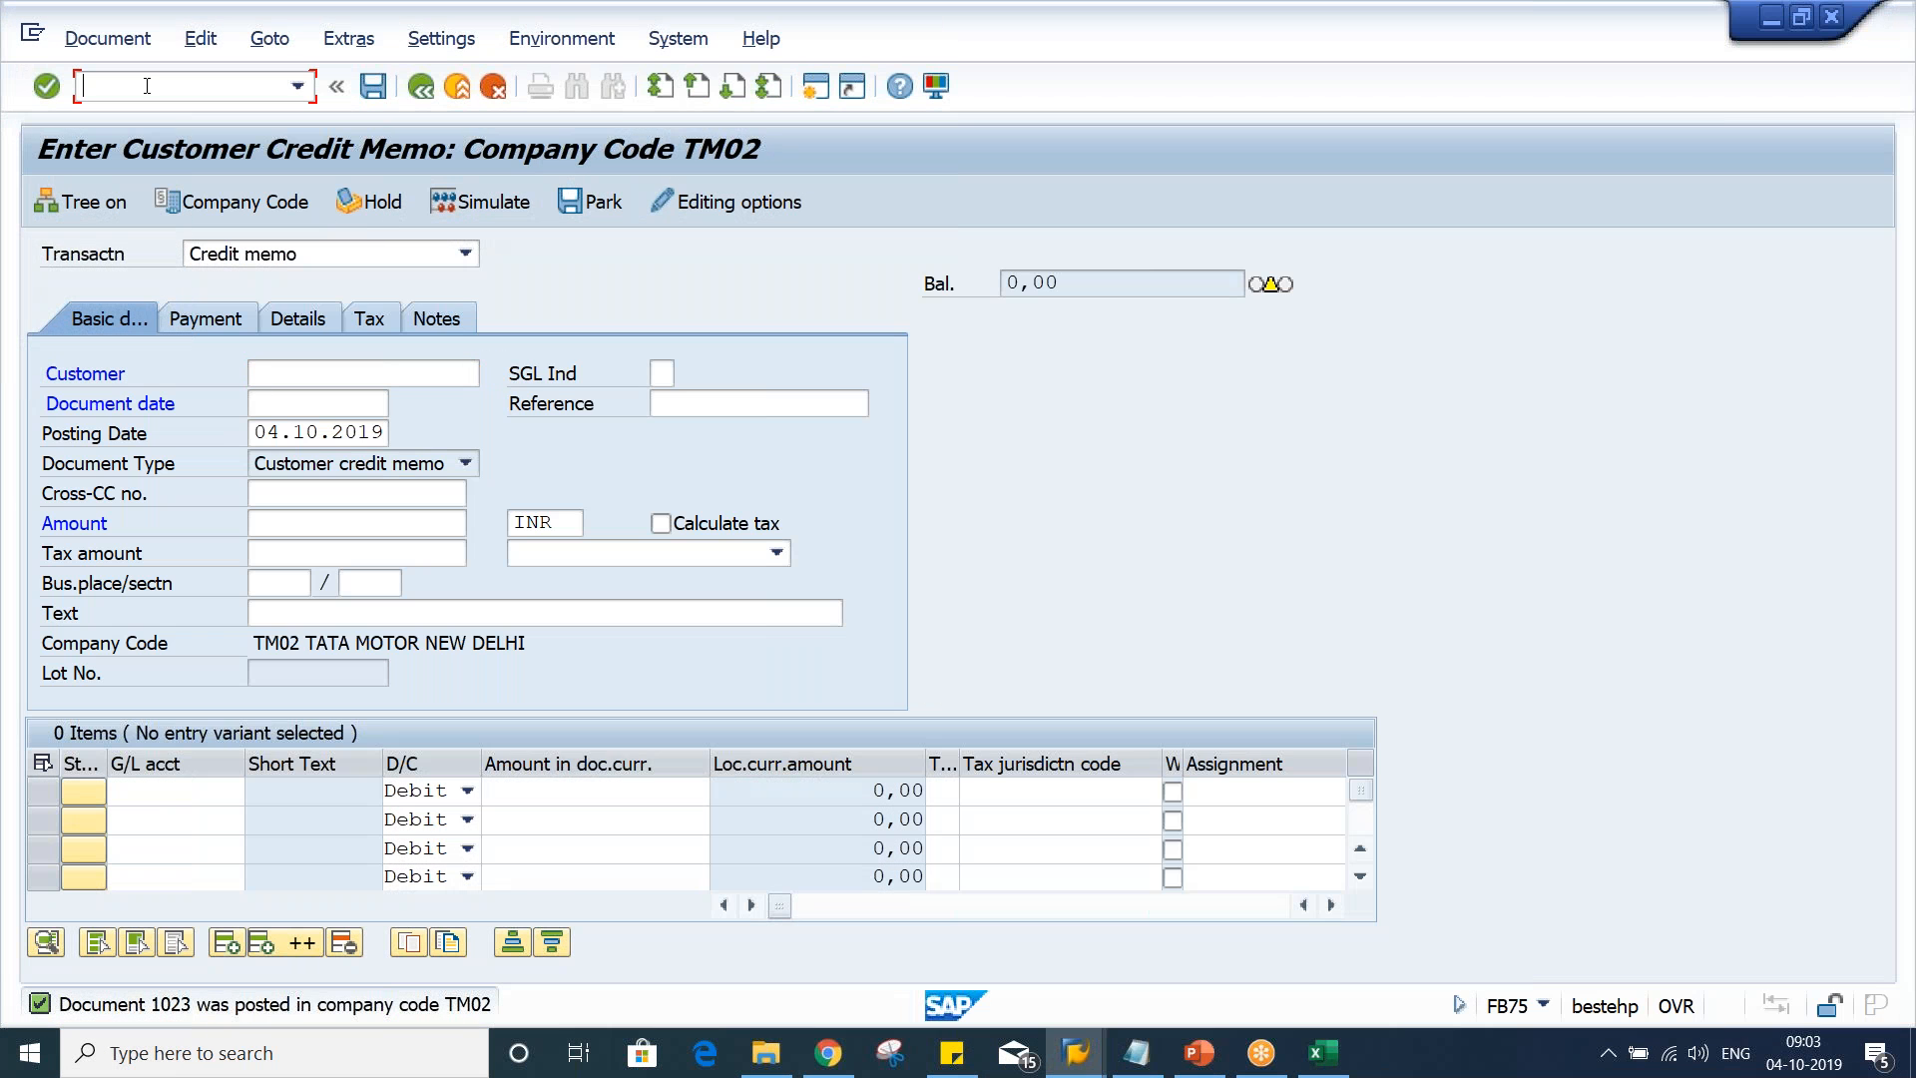
text(/NXD02)
key(Return)
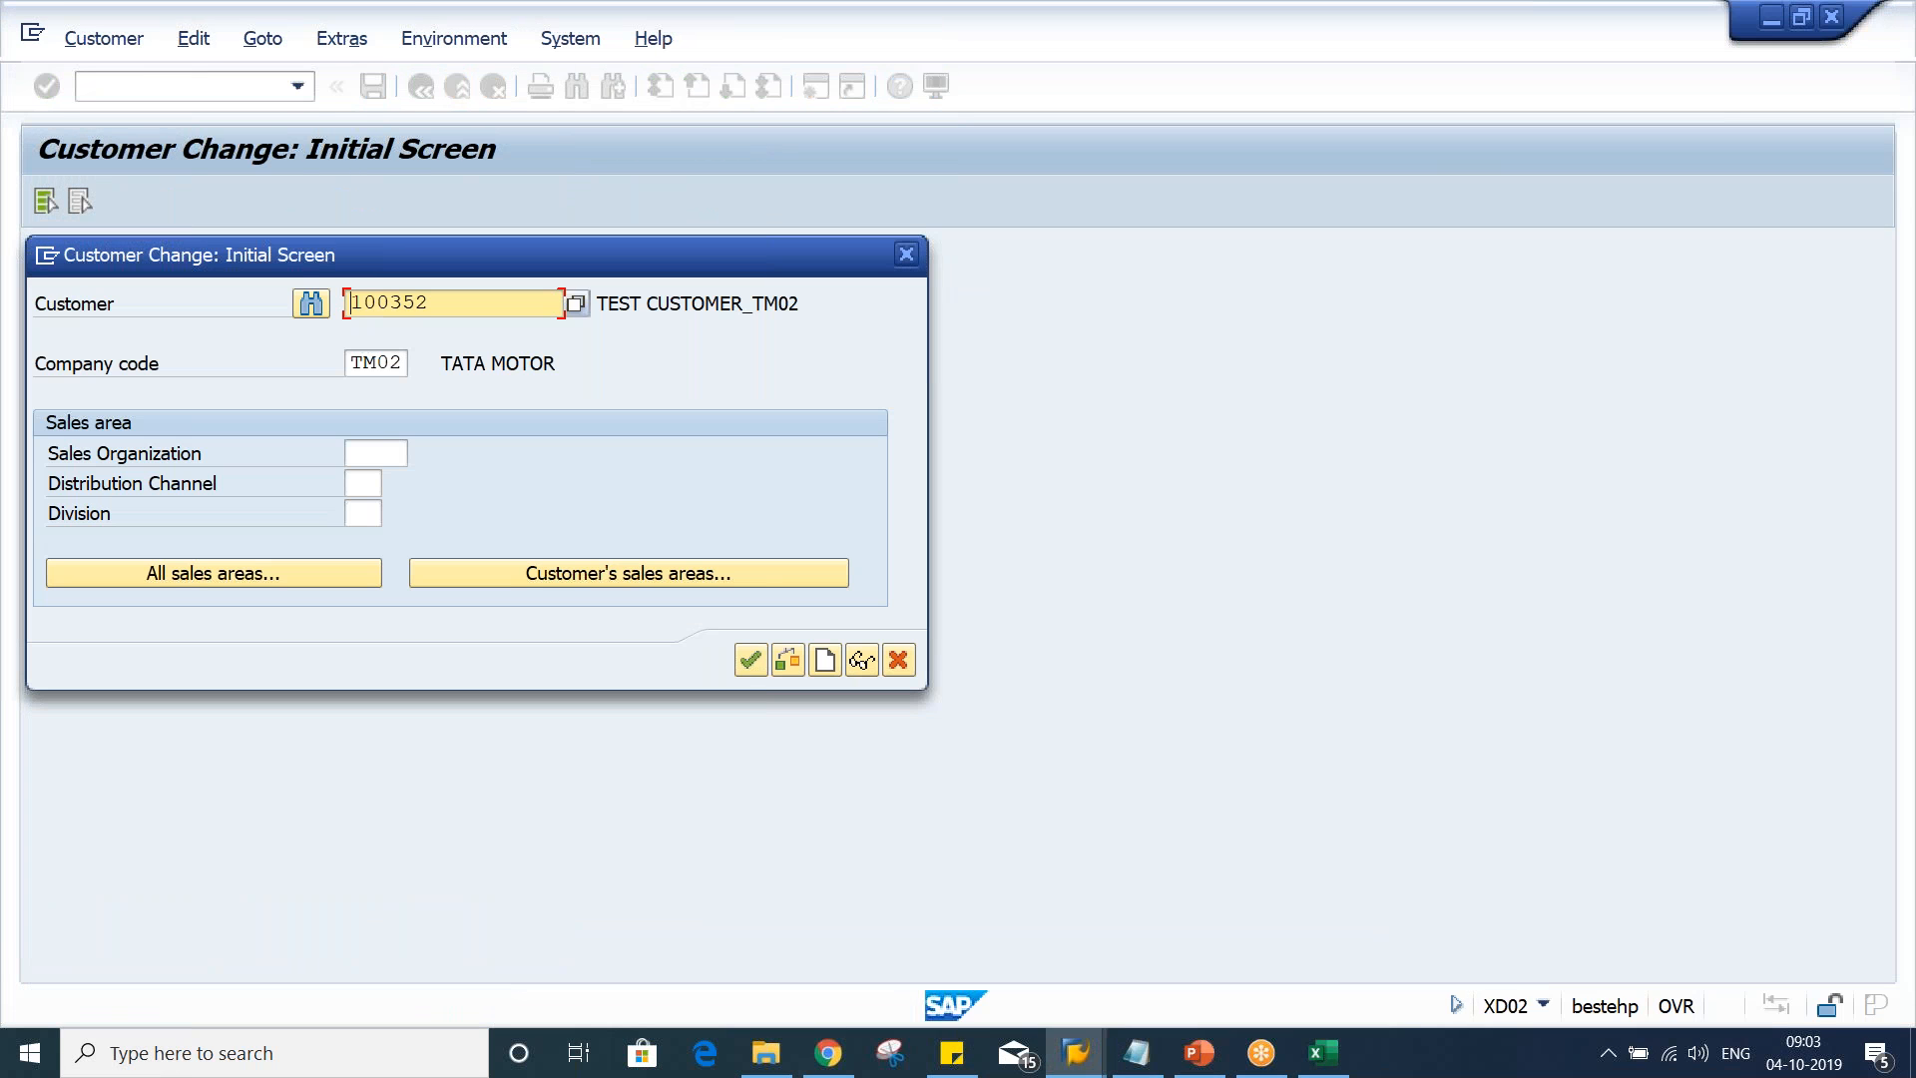
key(Return)
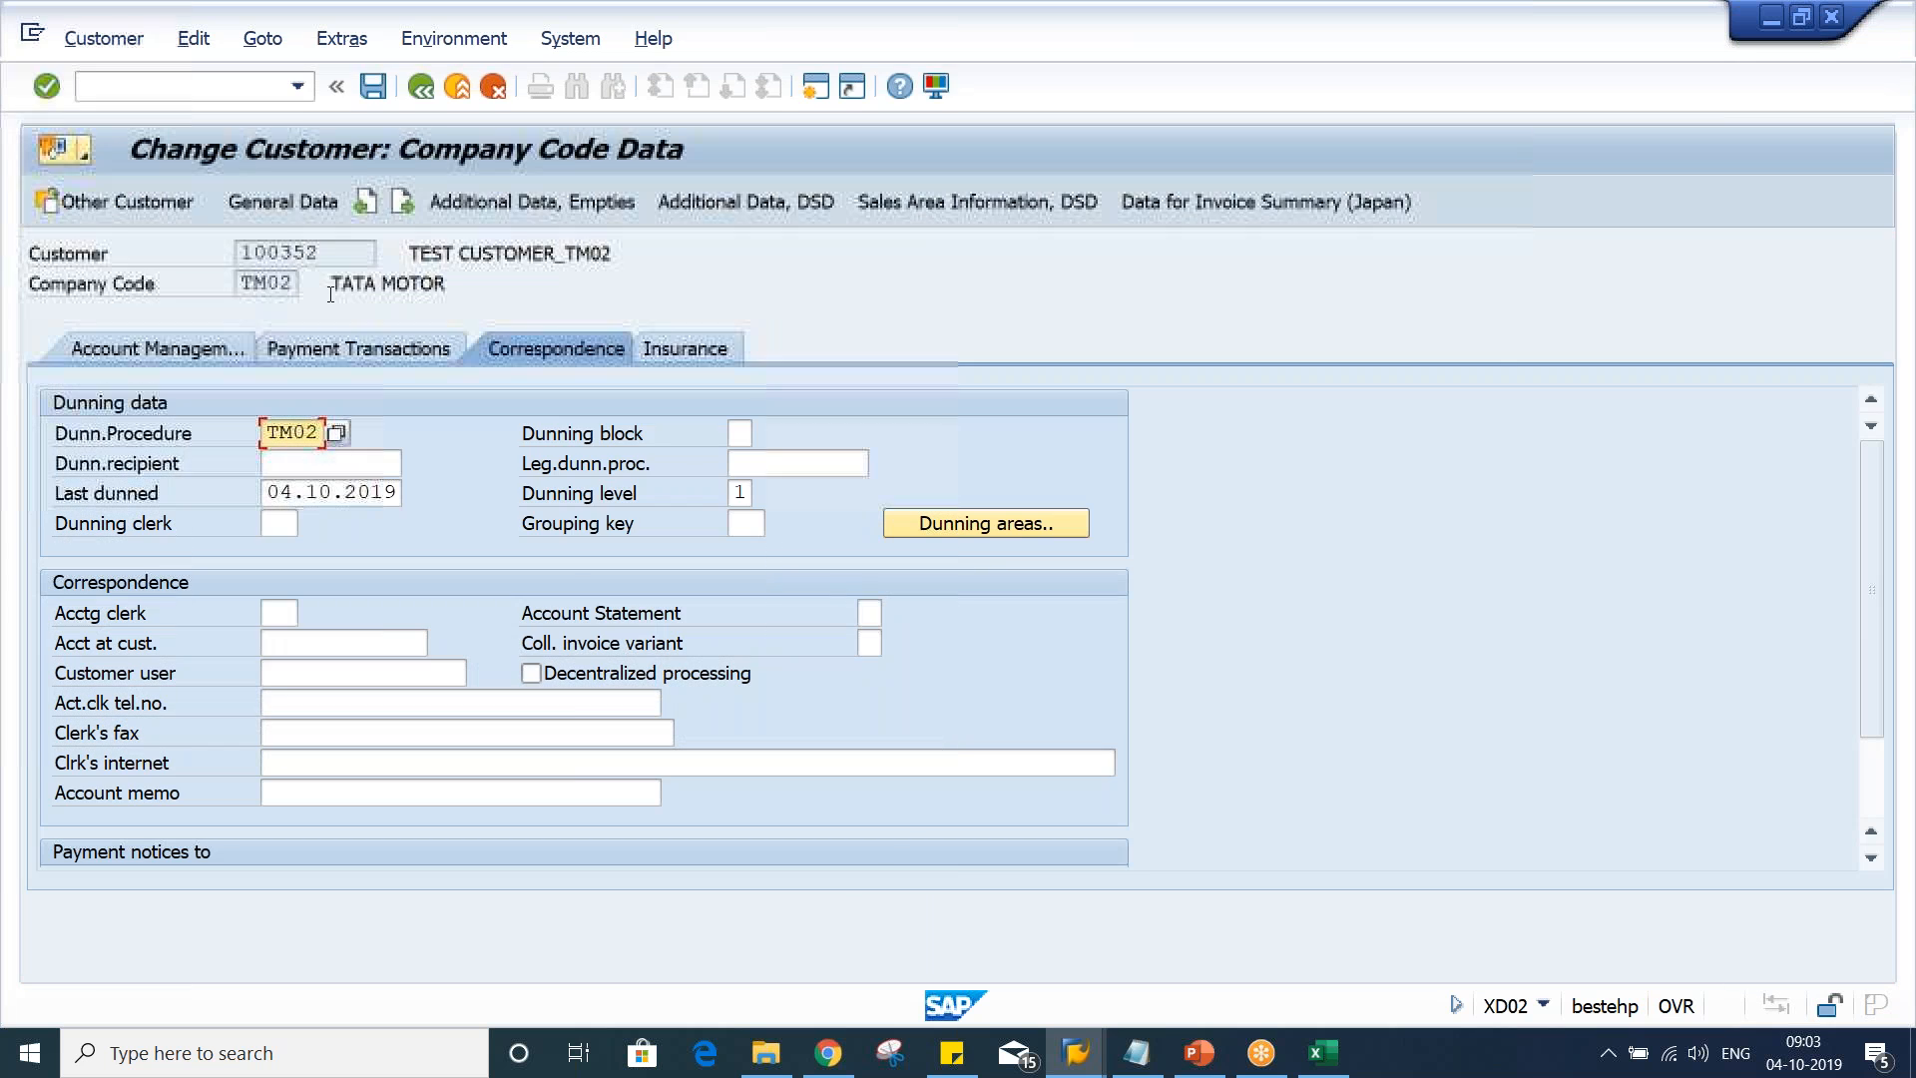
Return to Excel and fill the MAN. and SERV. cells F18:F19 with light blue
key(alt+Tab)
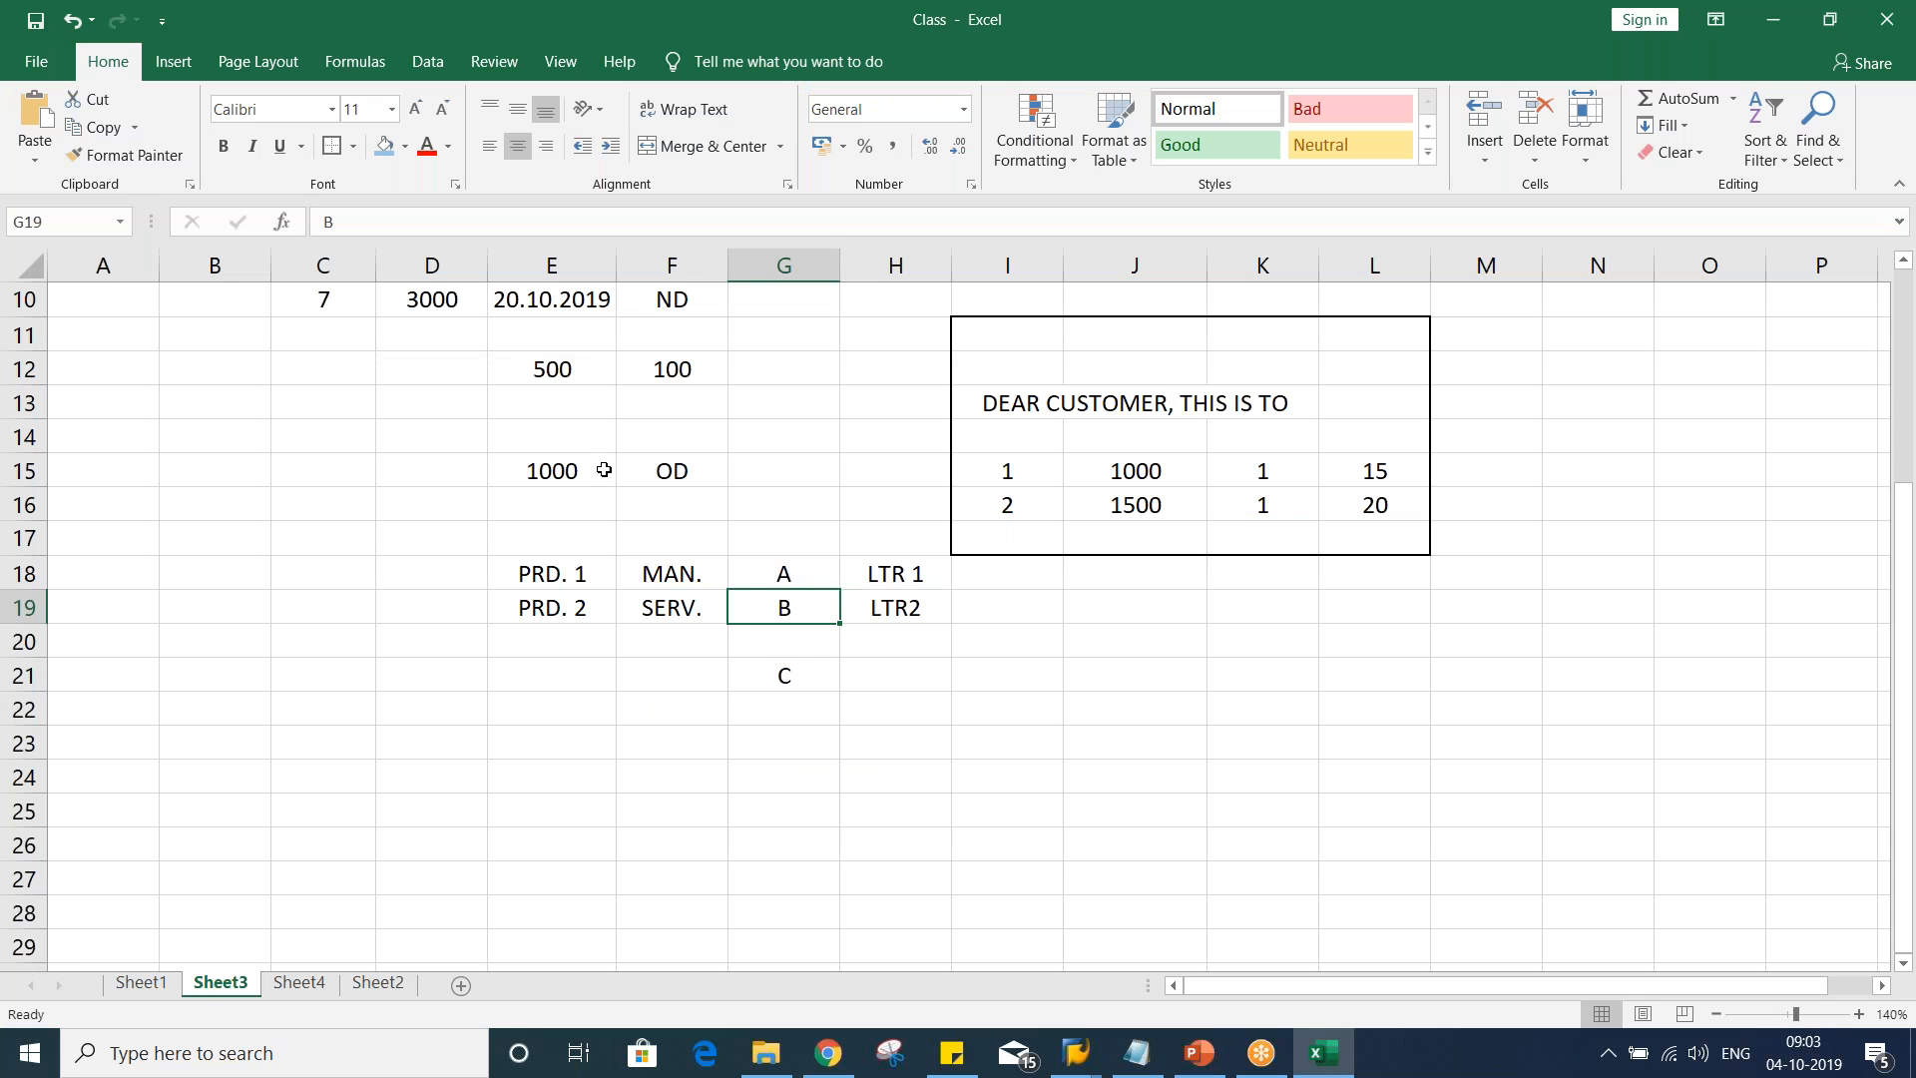
click(796, 686)
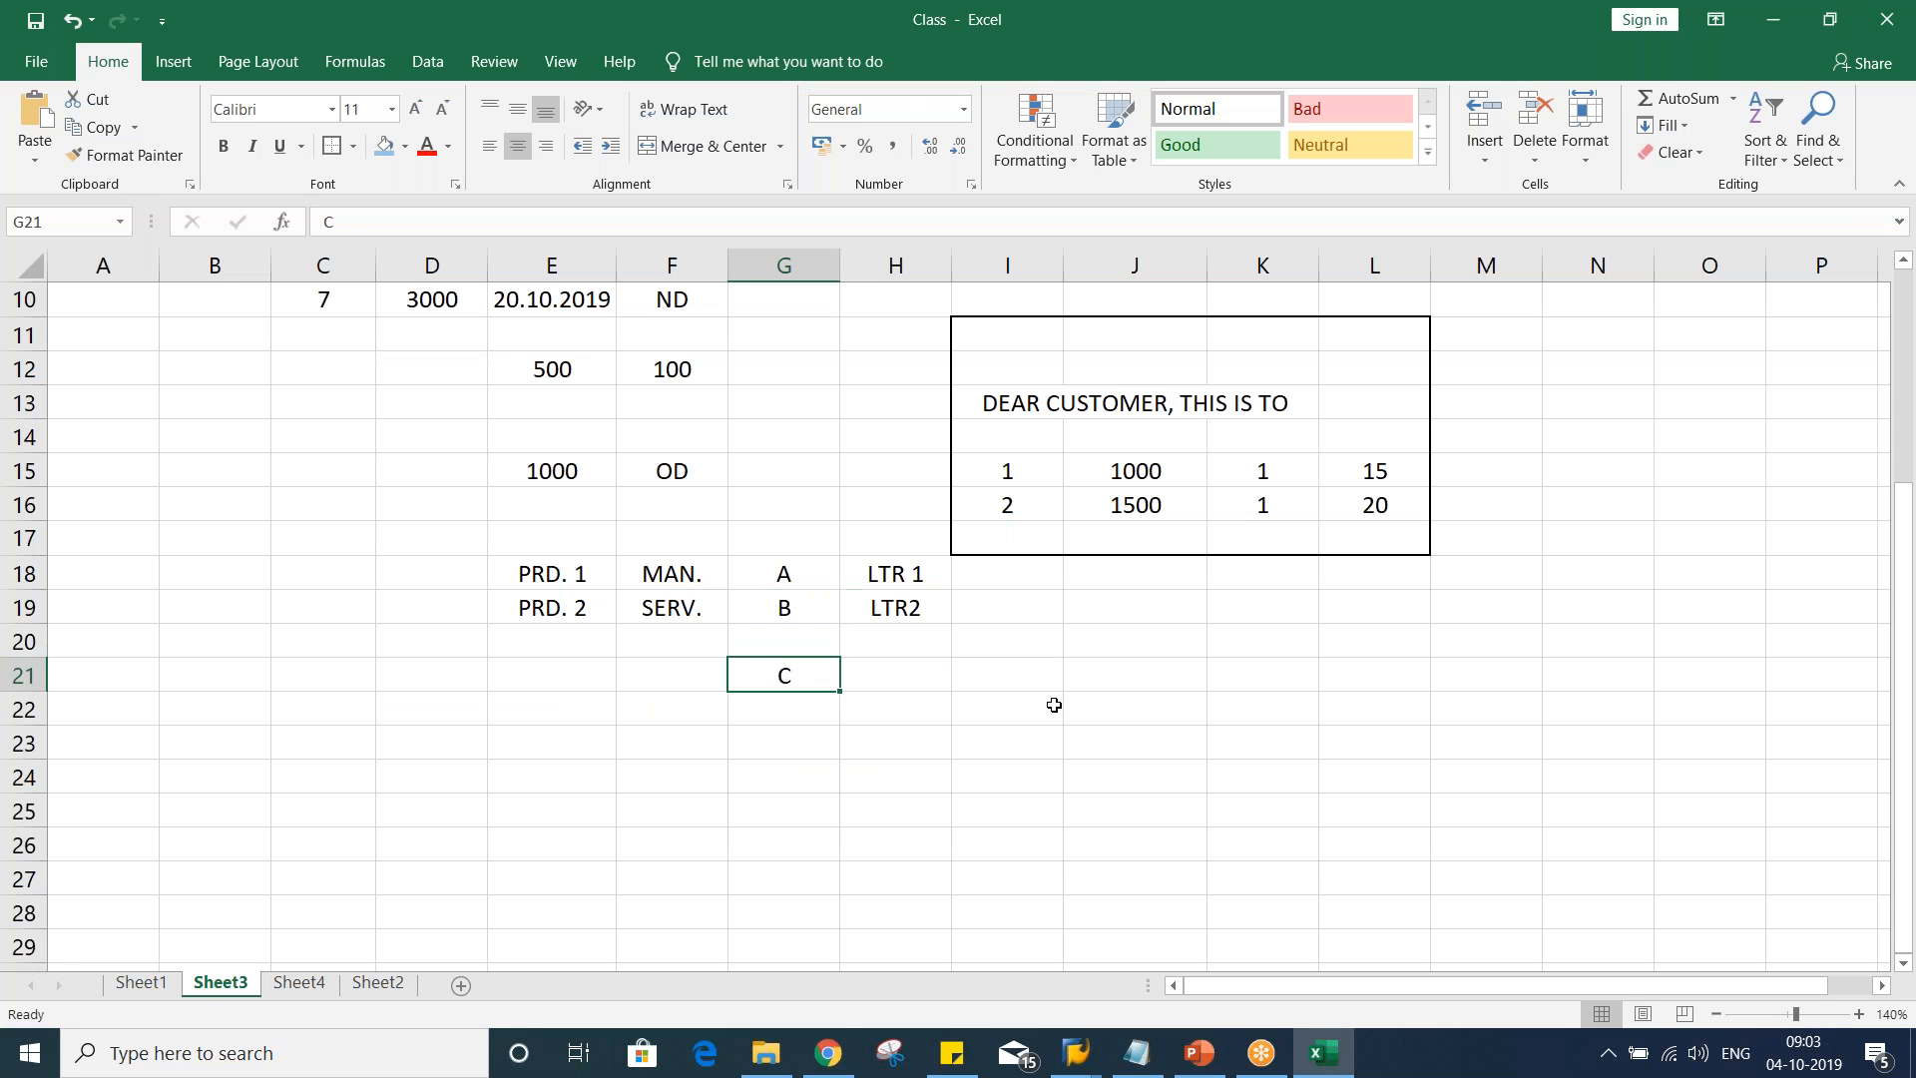
drag(647, 575, 649, 605)
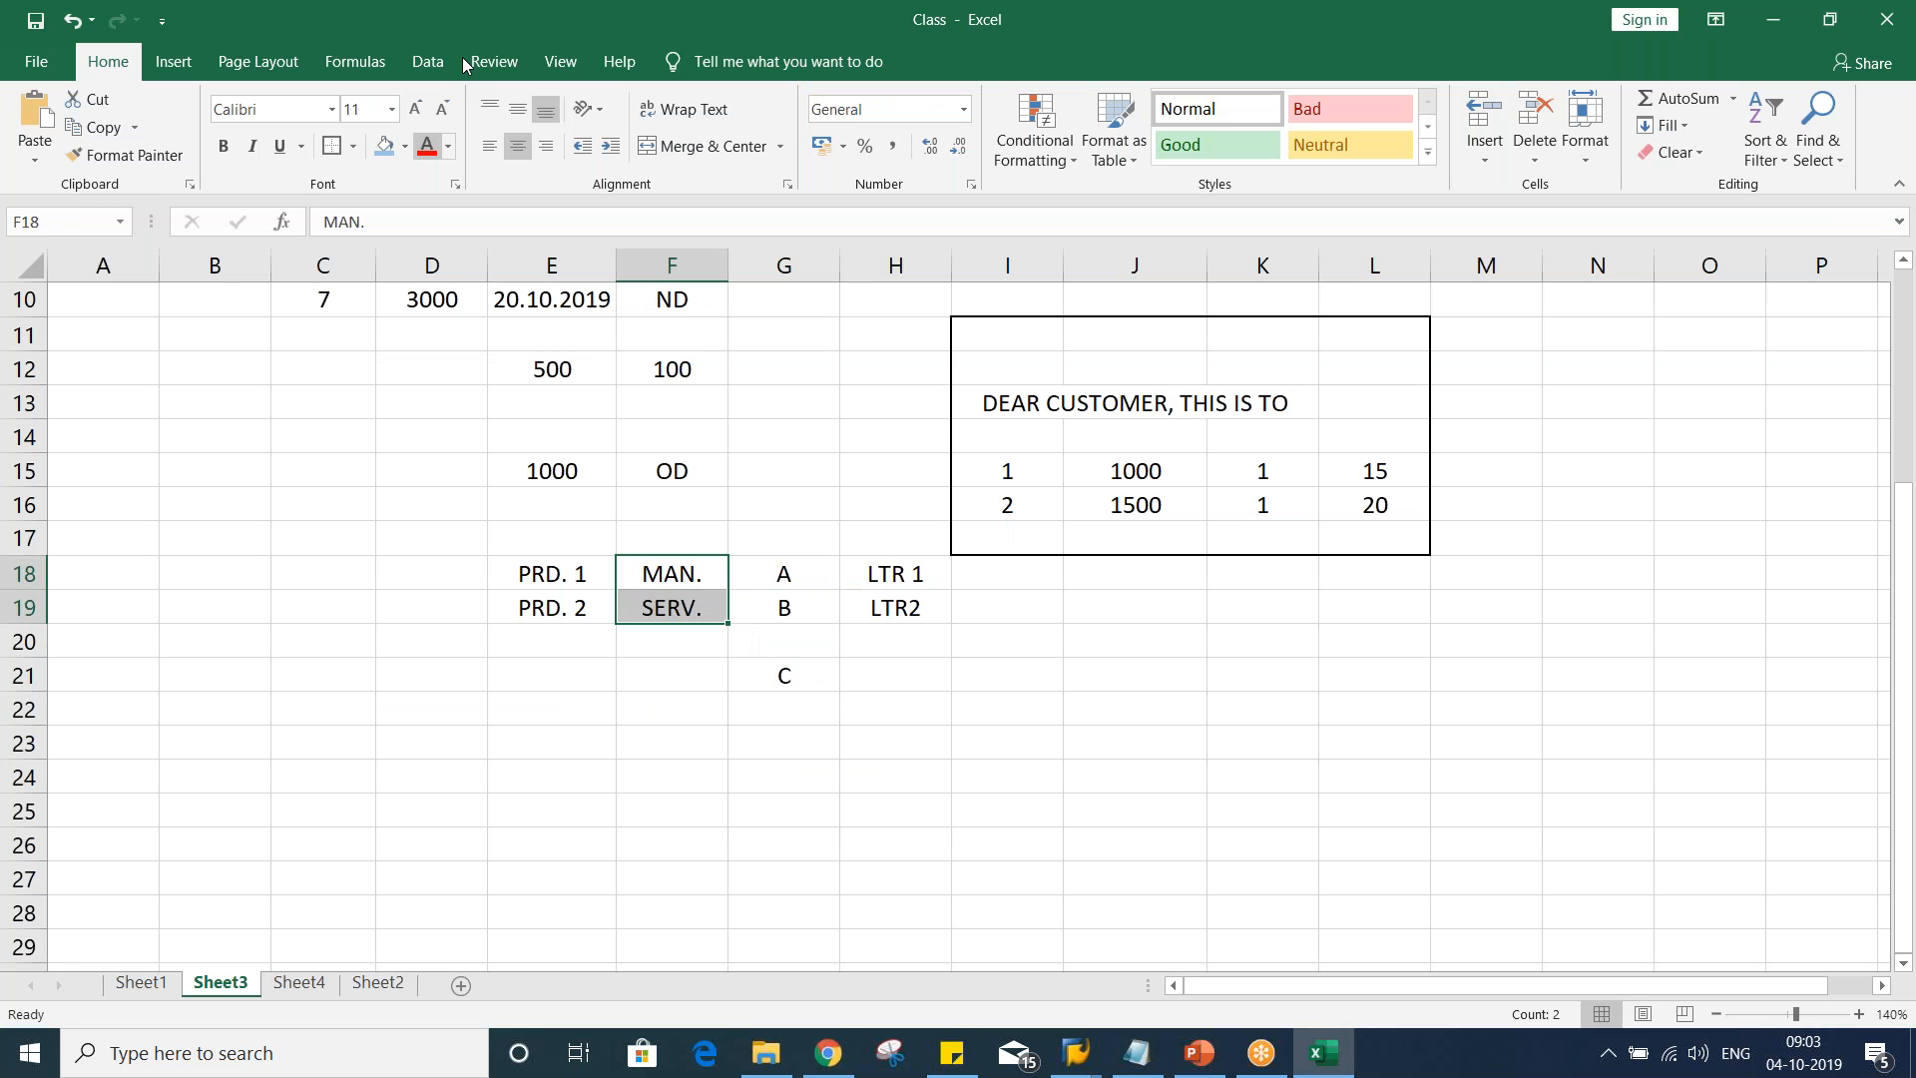
click(383, 148)
click(895, 810)
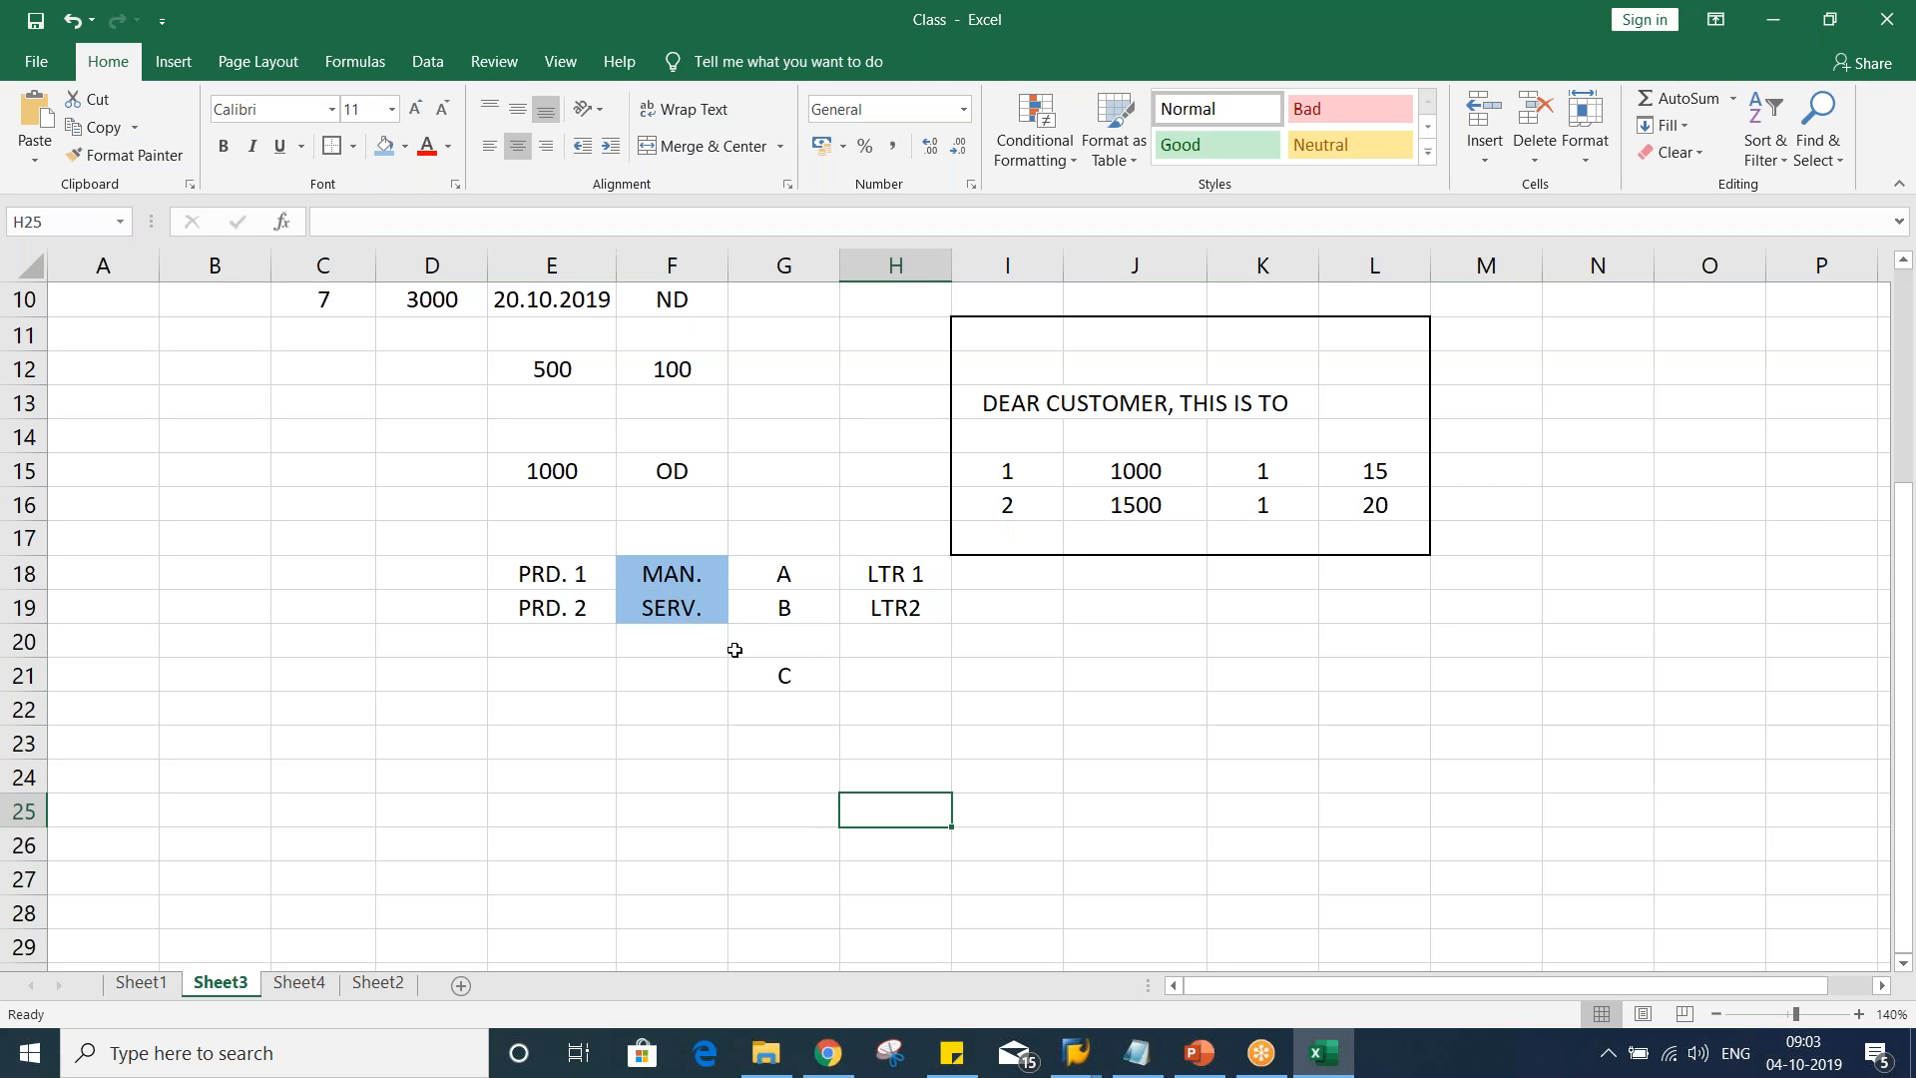
Compare the SERV. label with entry C, then examine the customer's Dunn.Procedure field in SAP
click(659, 608)
click(796, 678)
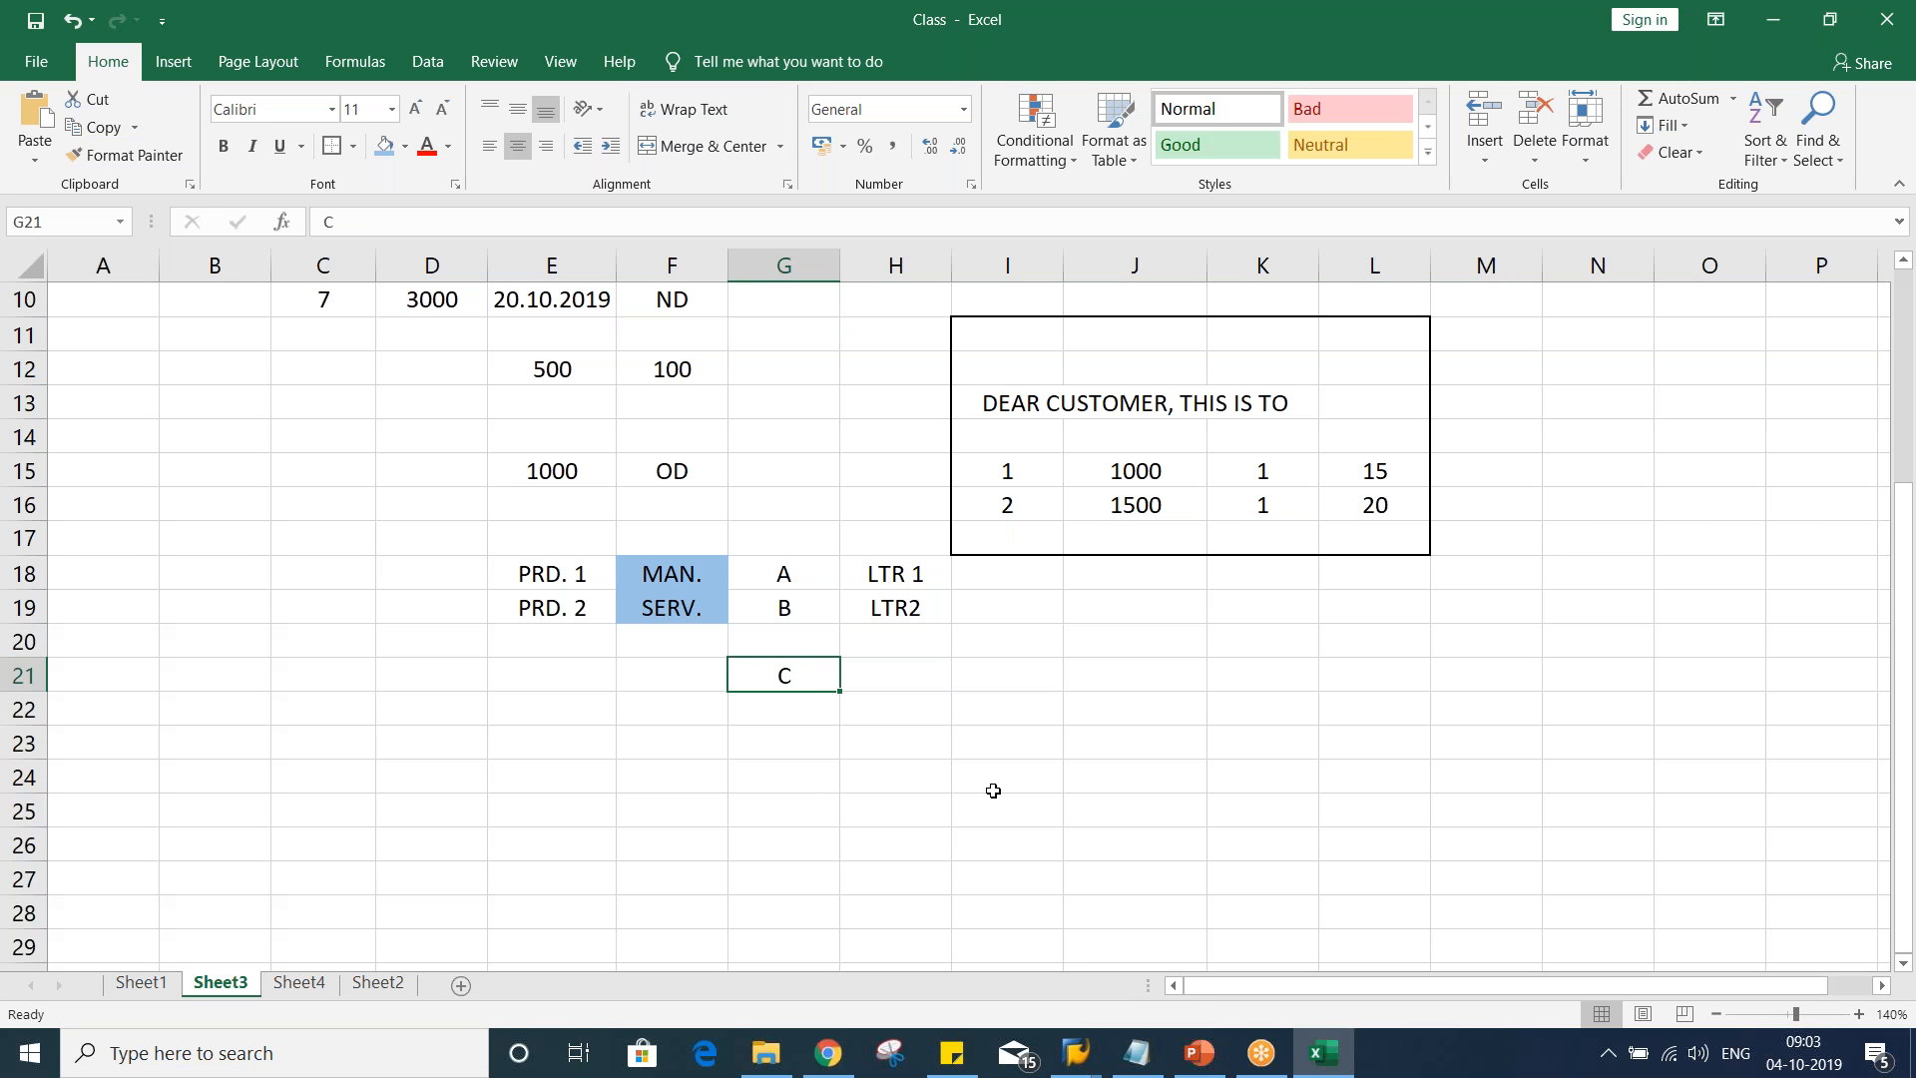
key(alt+Tab)
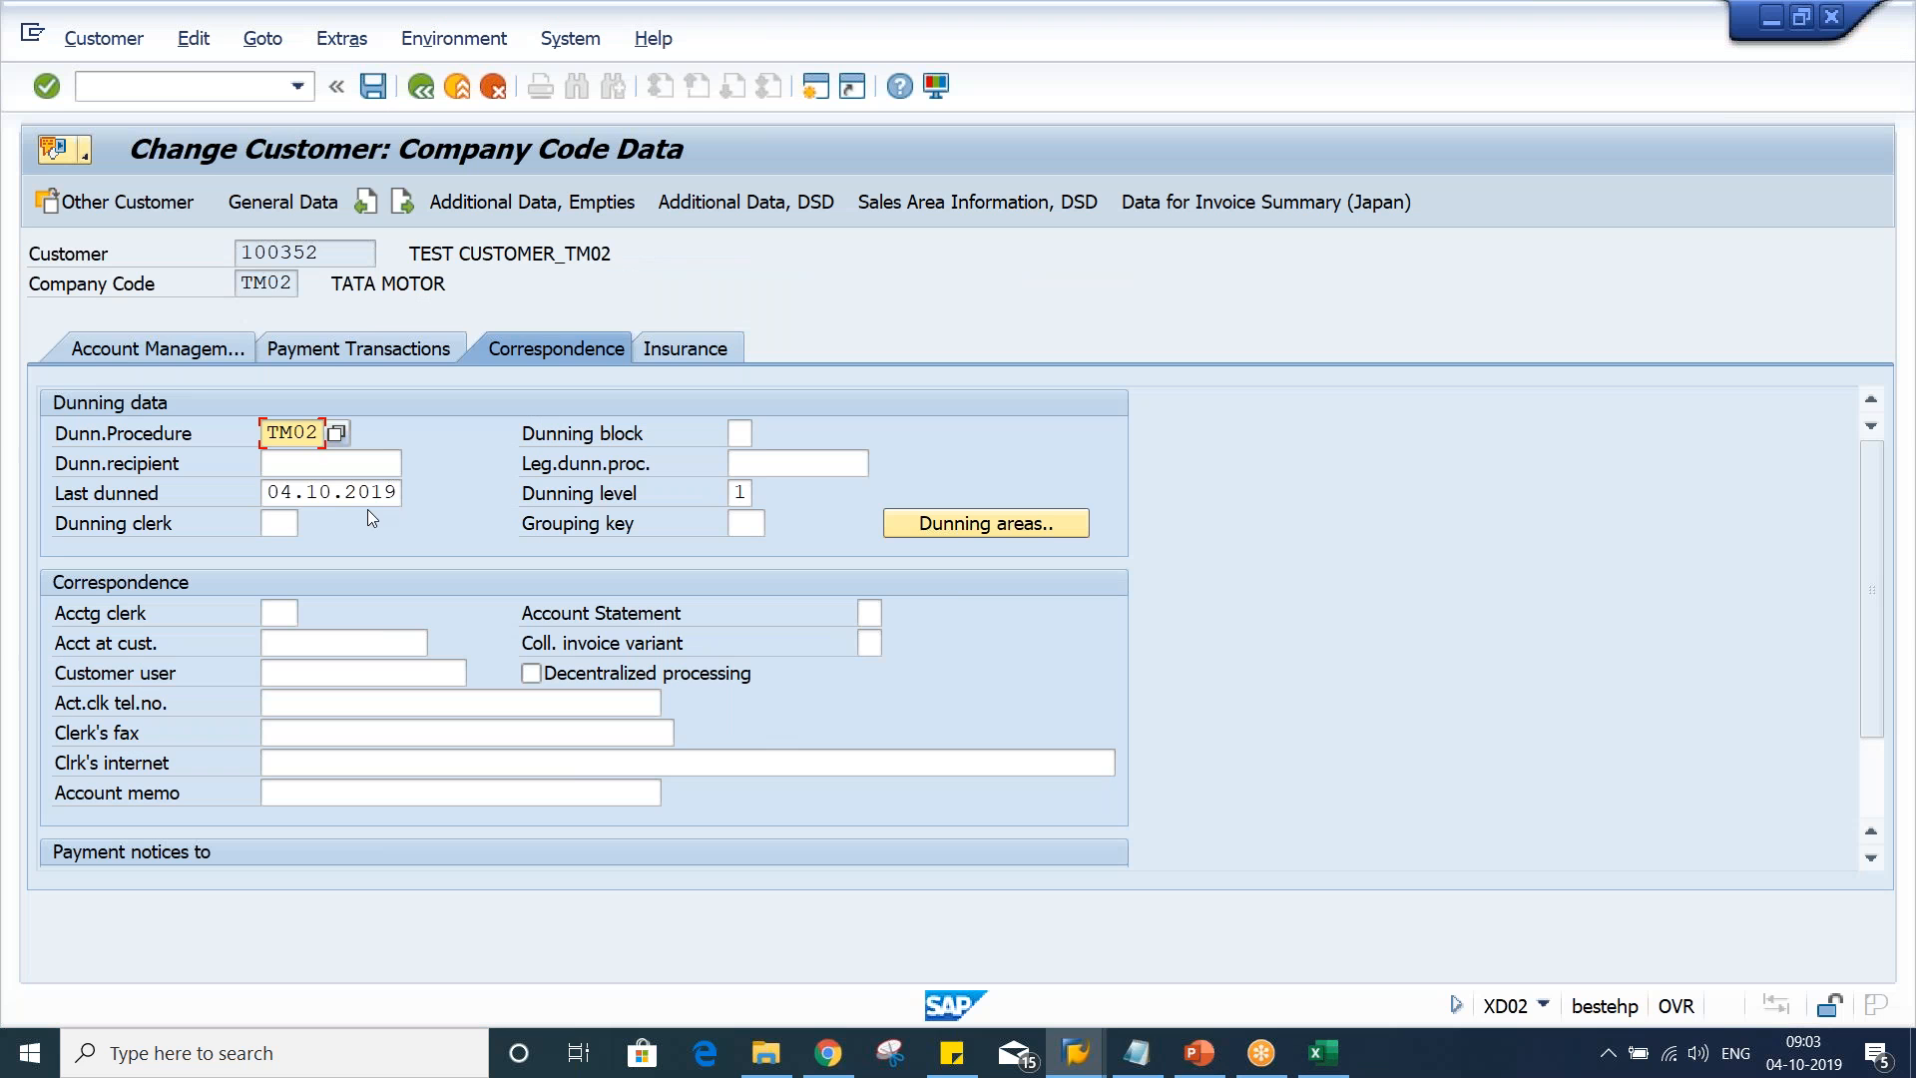
click(256, 432)
double_click(272, 431)
Back in Excel, enter the amounts 1000 in H21 and 1500 in H22 beside entry C
key(alt+Tab)
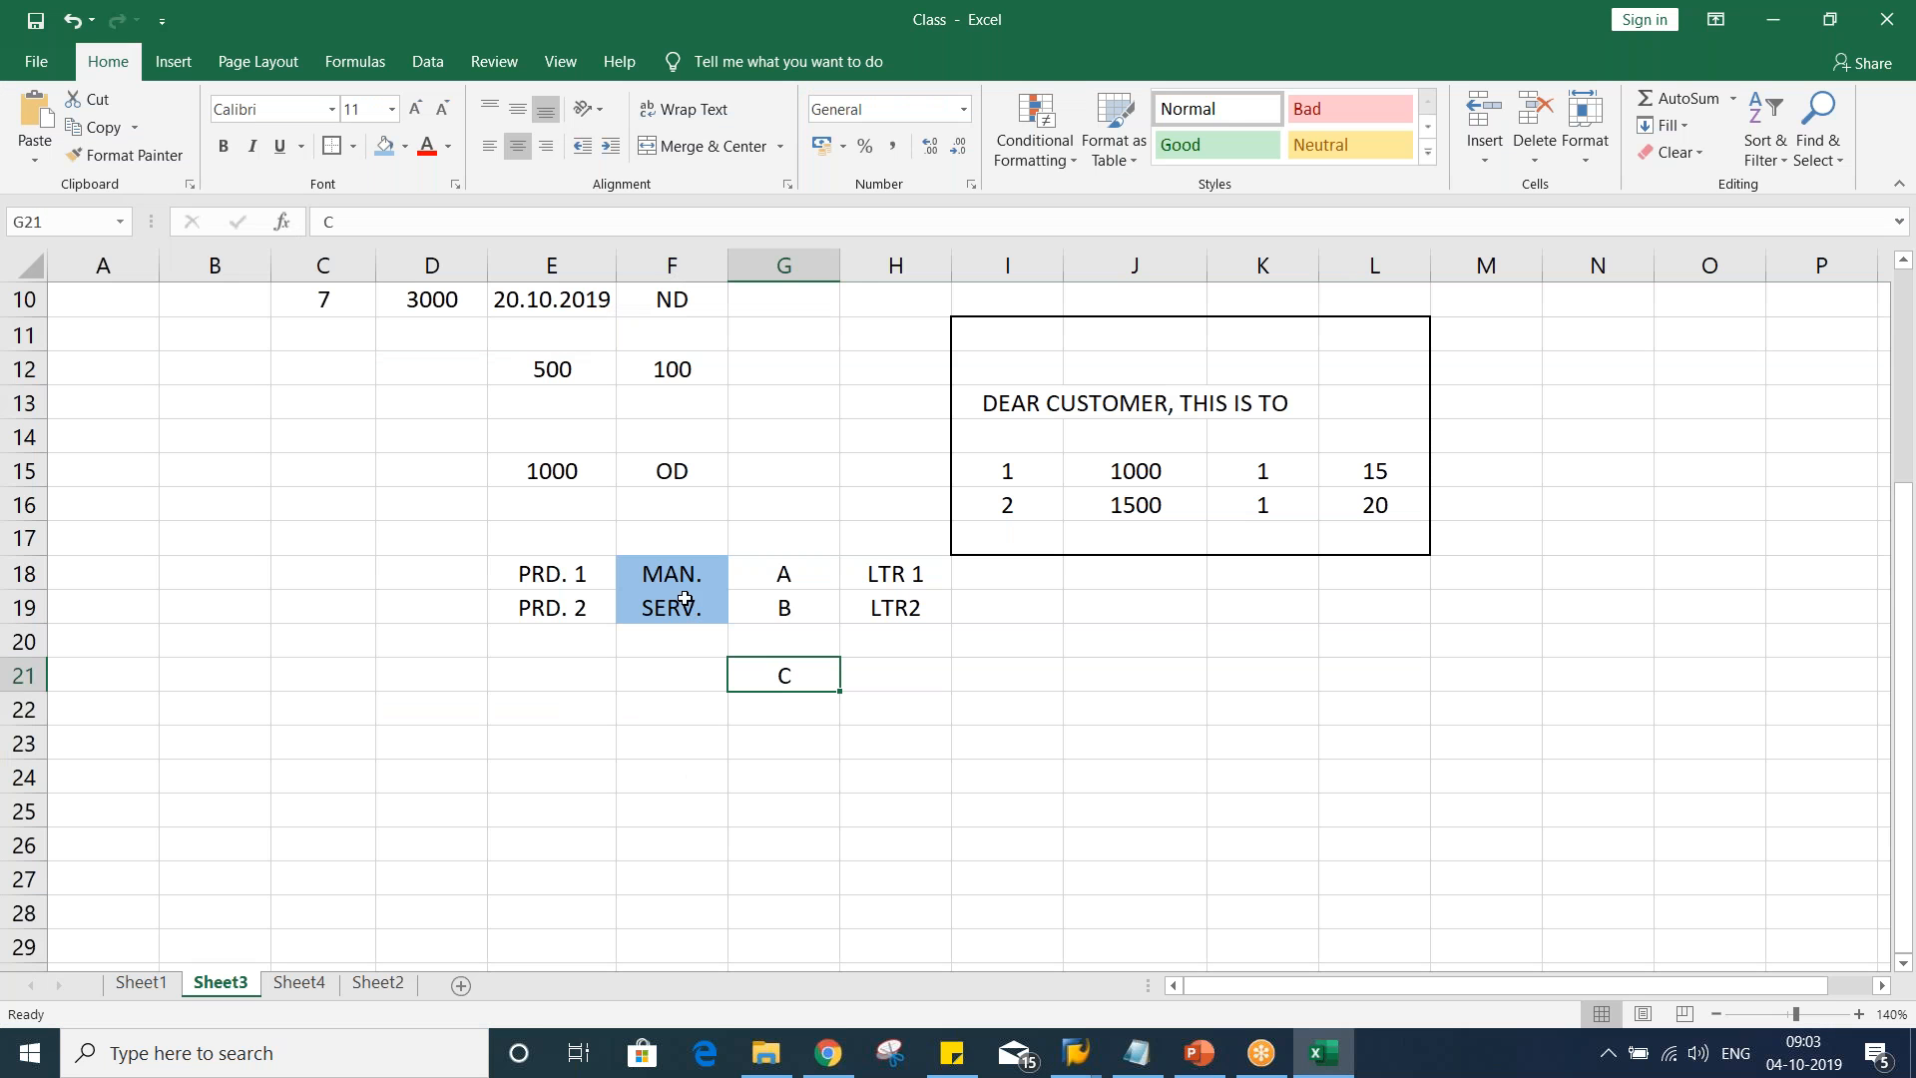
click(787, 676)
click(860, 677)
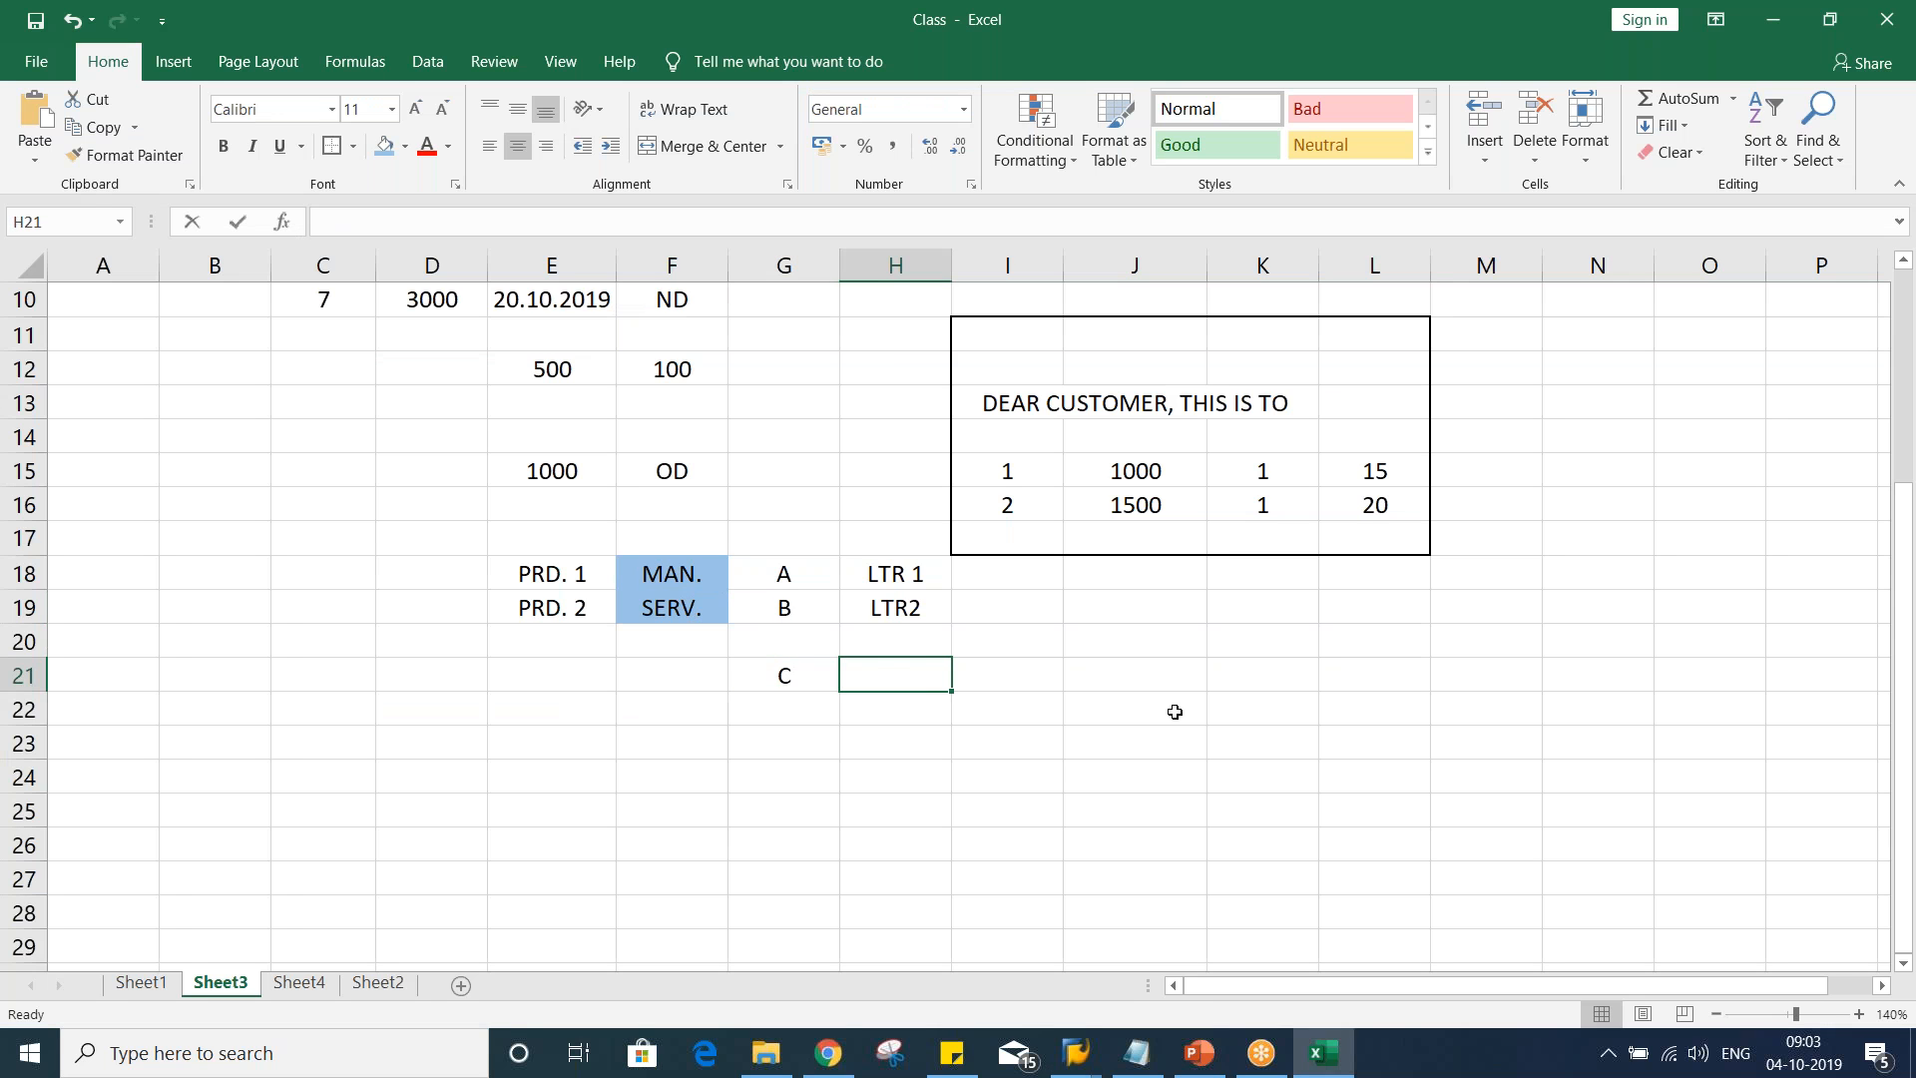
text(10)
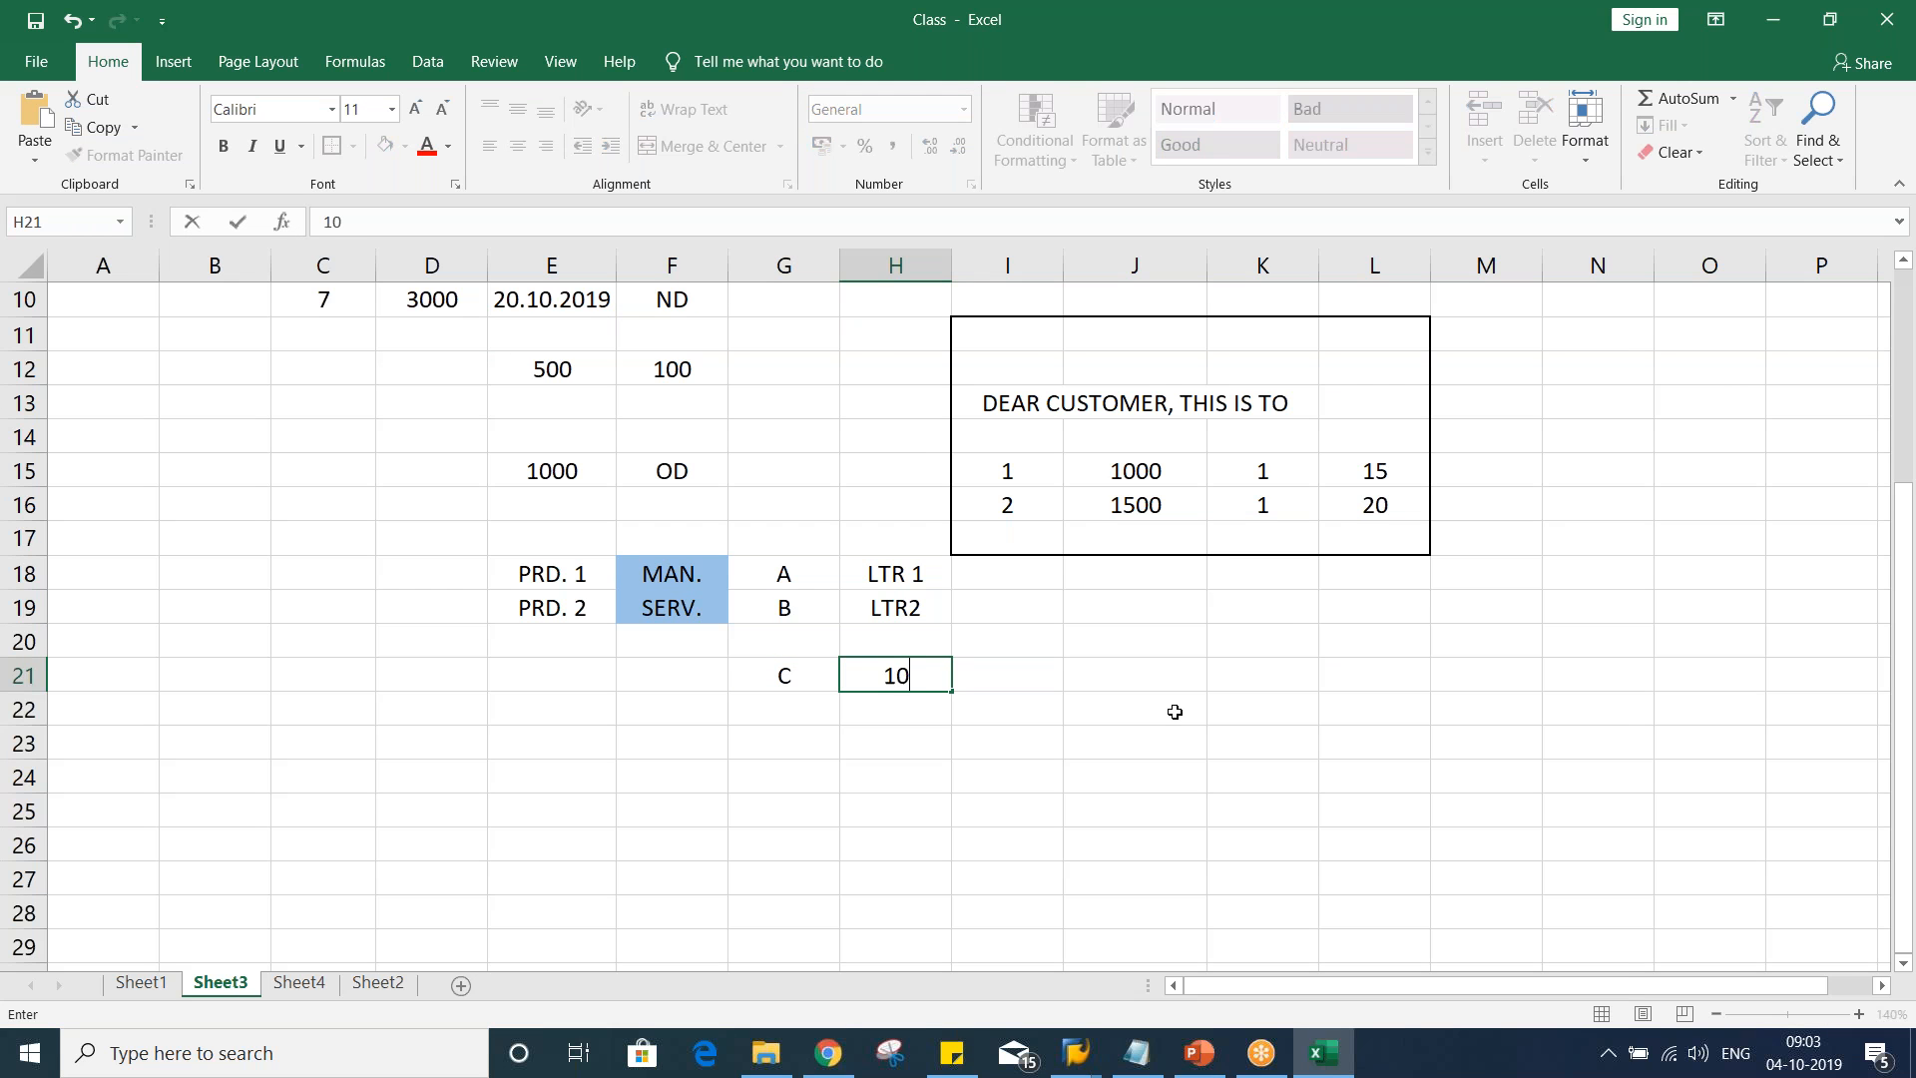
text(00)
key(Return)
text(1500)
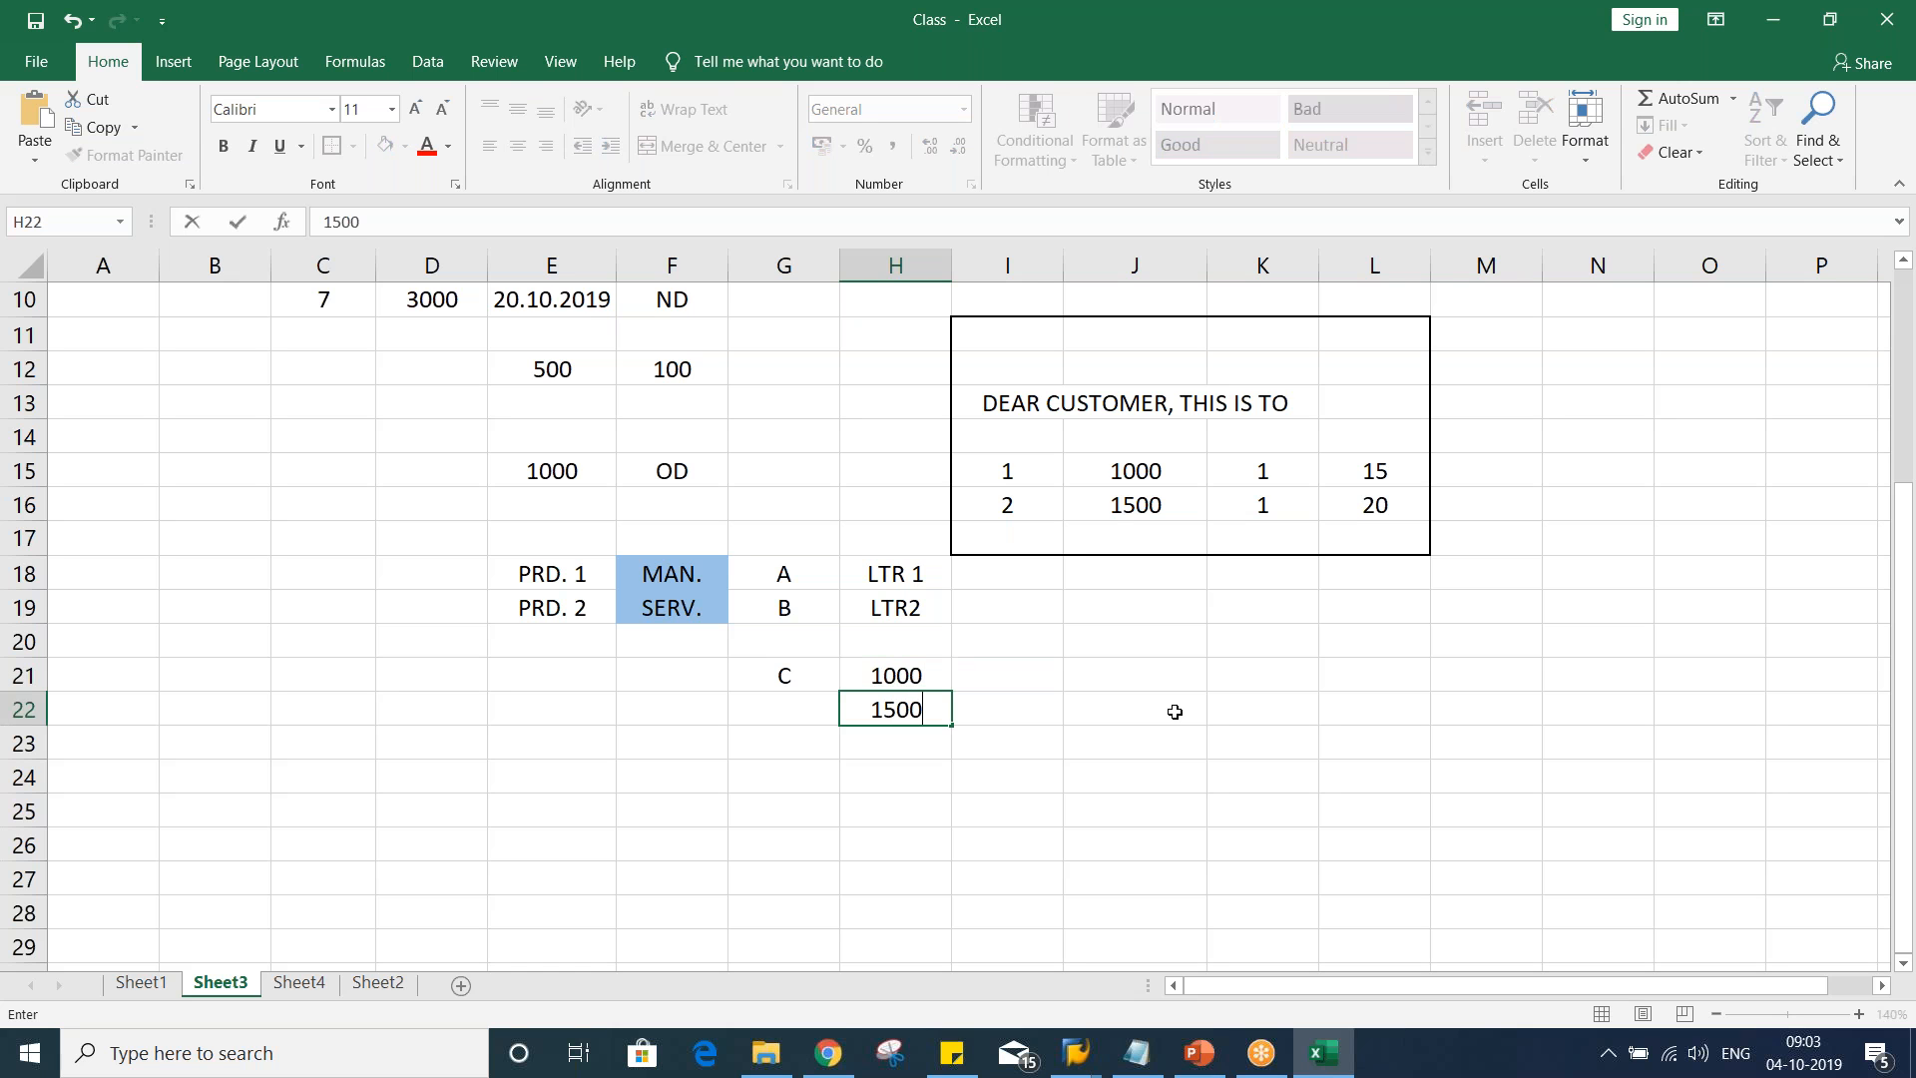
key(Return)
Label the two amounts MAN in I21 and SRV in I22
click(896, 675)
click(1015, 684)
text(M)
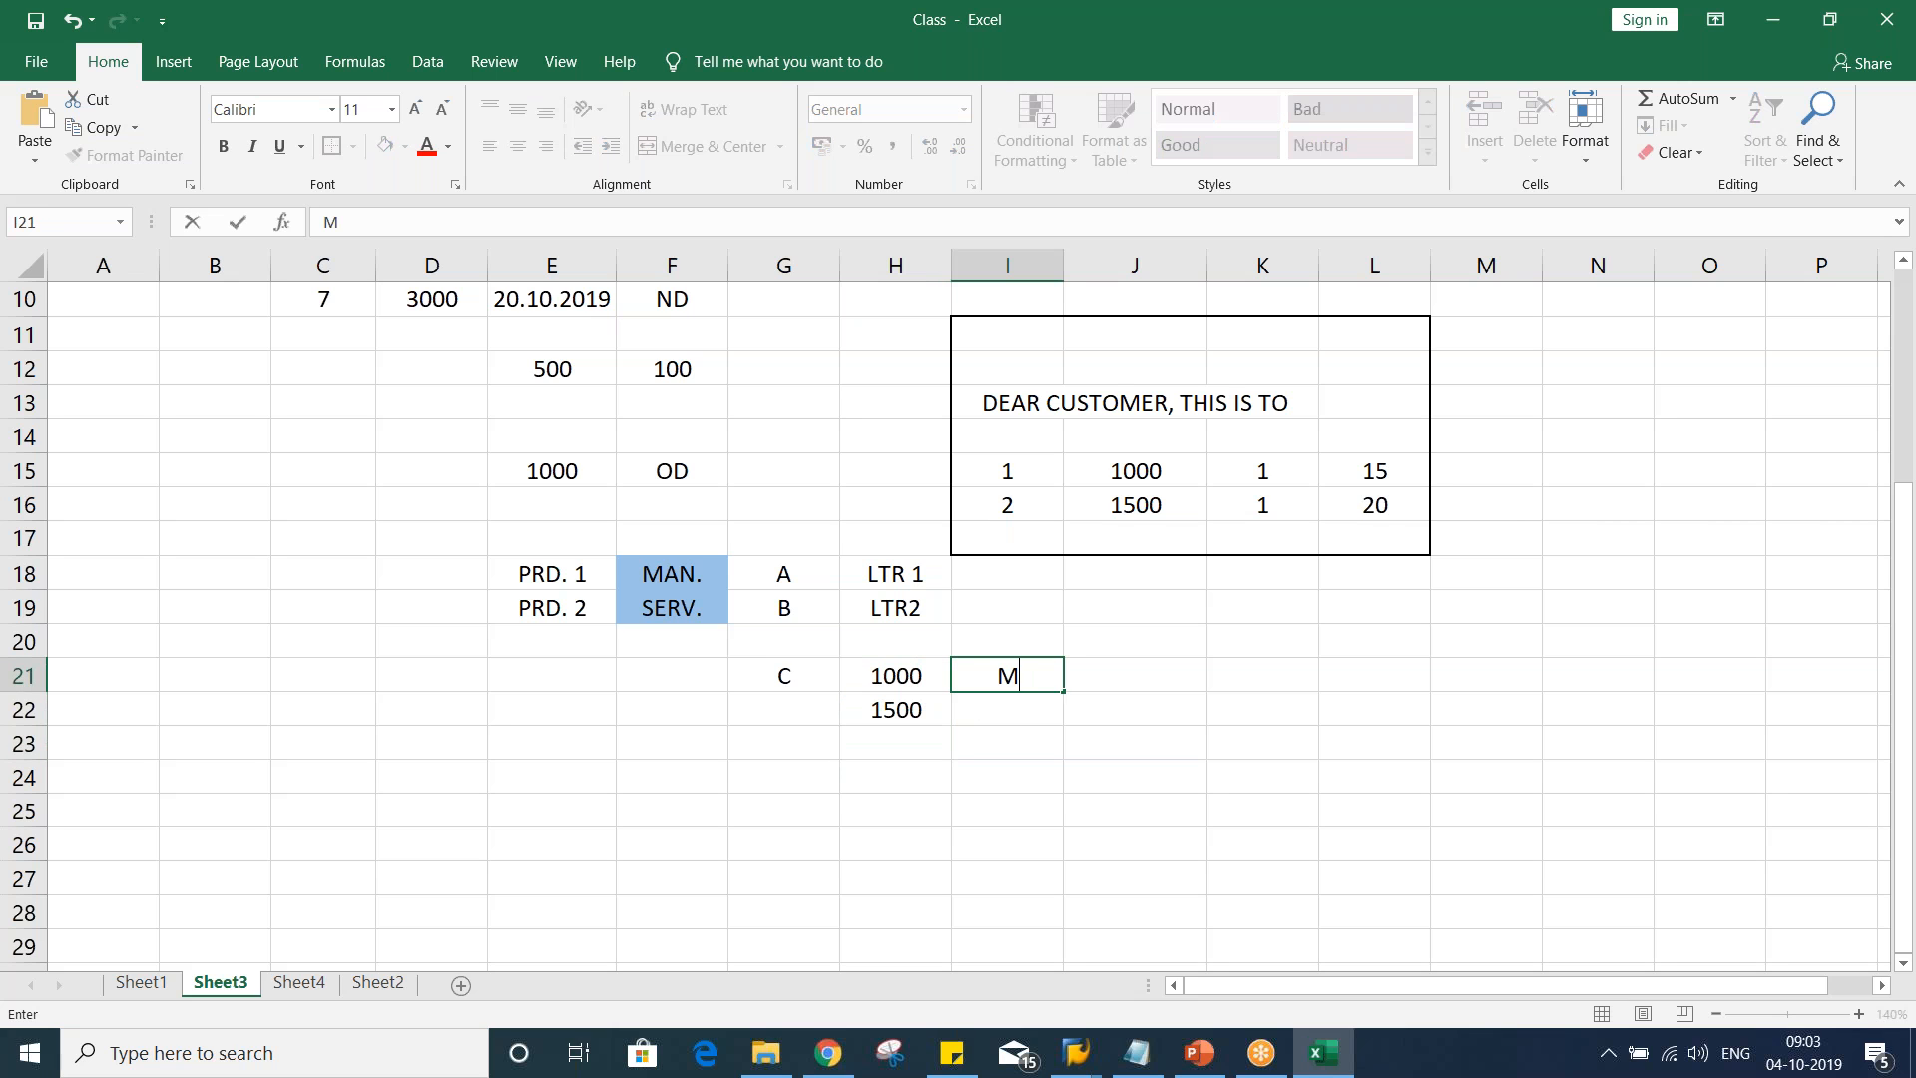
text(AN)
key(Return)
text(SRV)
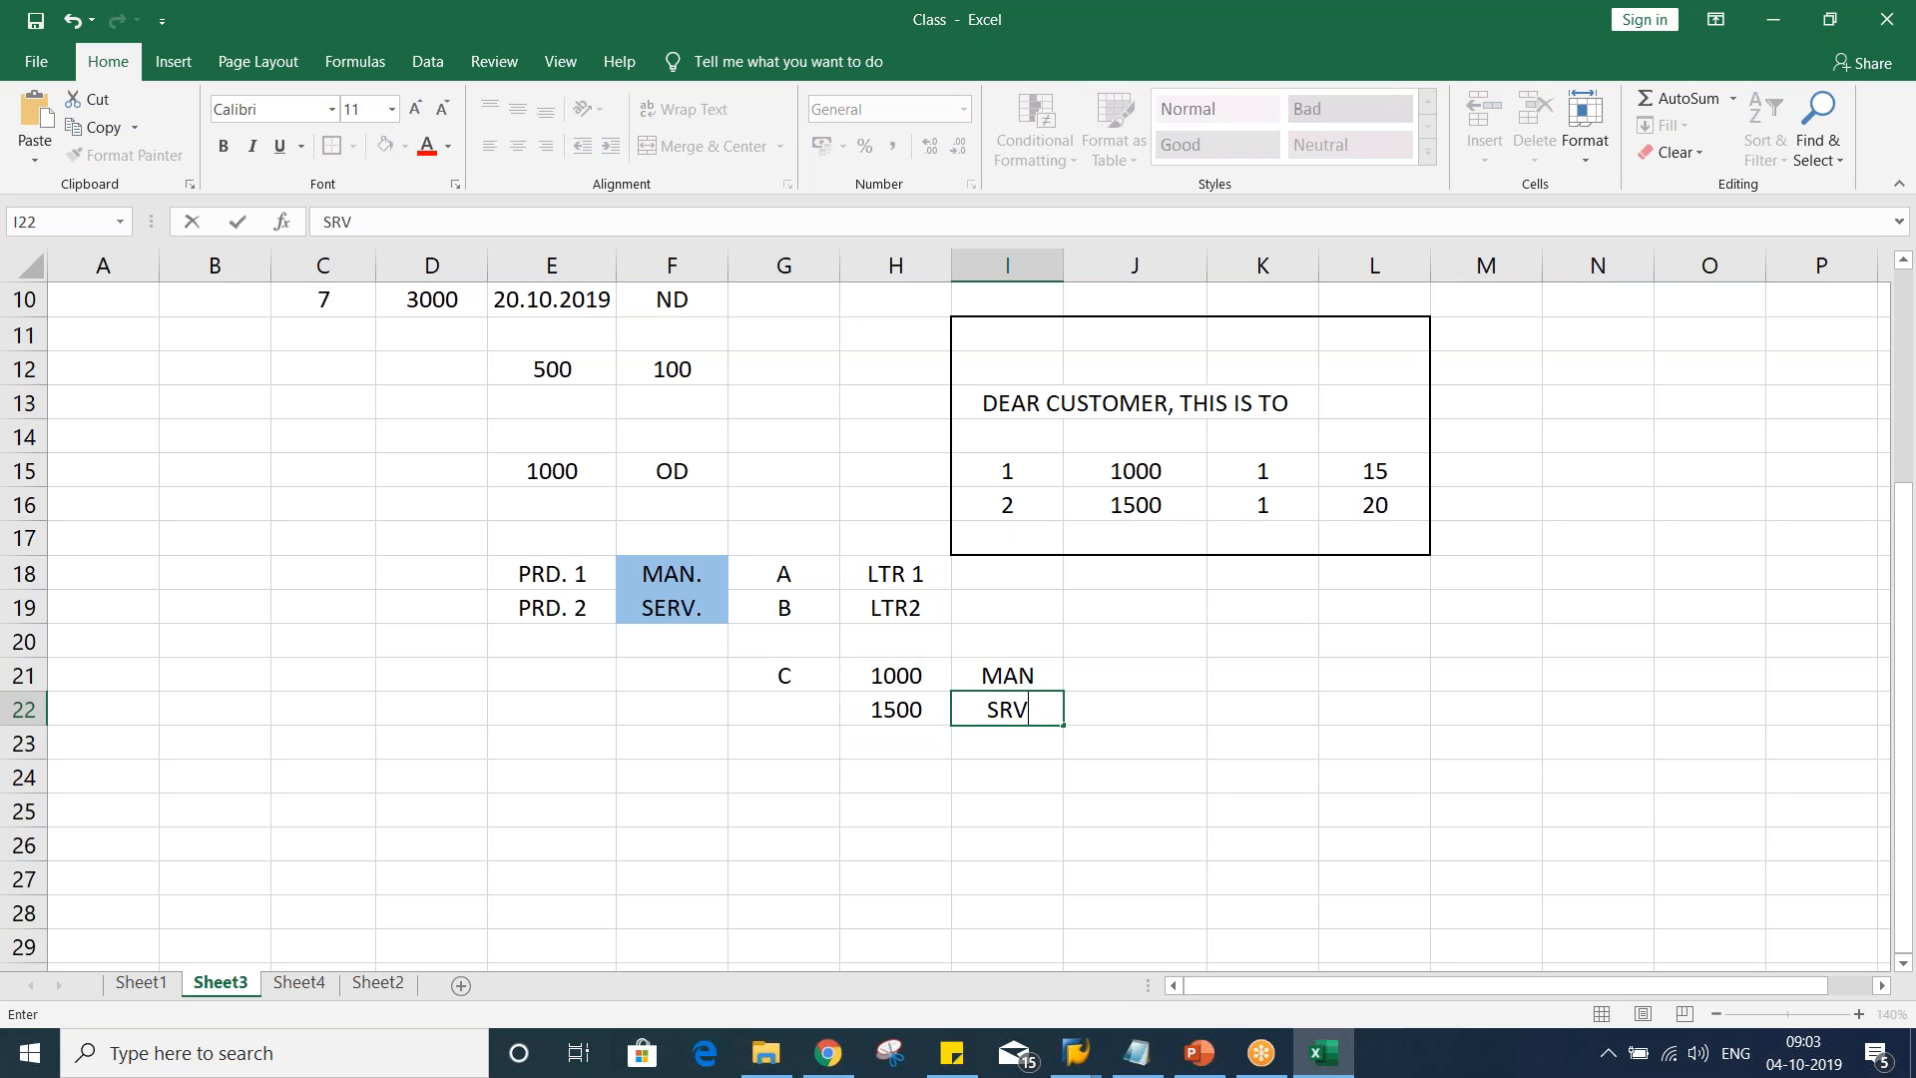
key(Return)
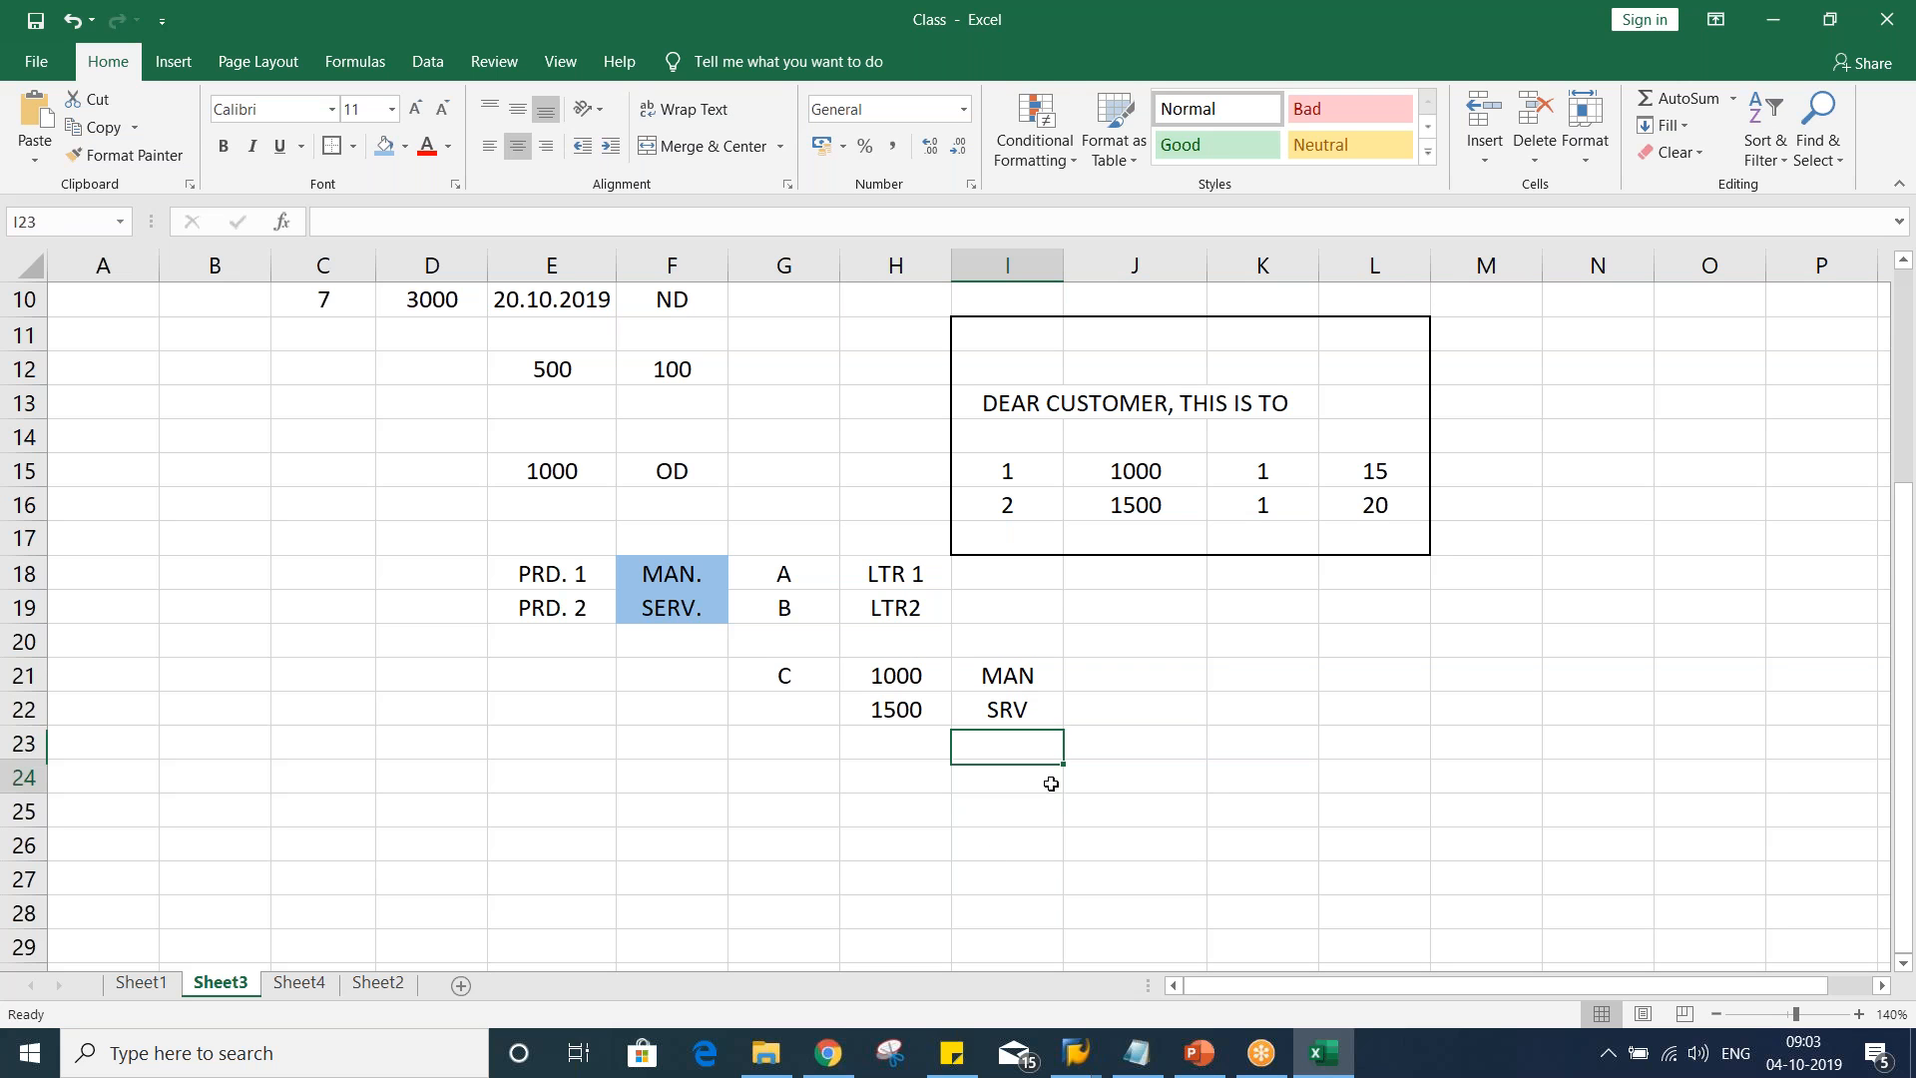
Compare the MAN and SRV amounts for C, then check the customer's dunning procedure in SAP
click(925, 671)
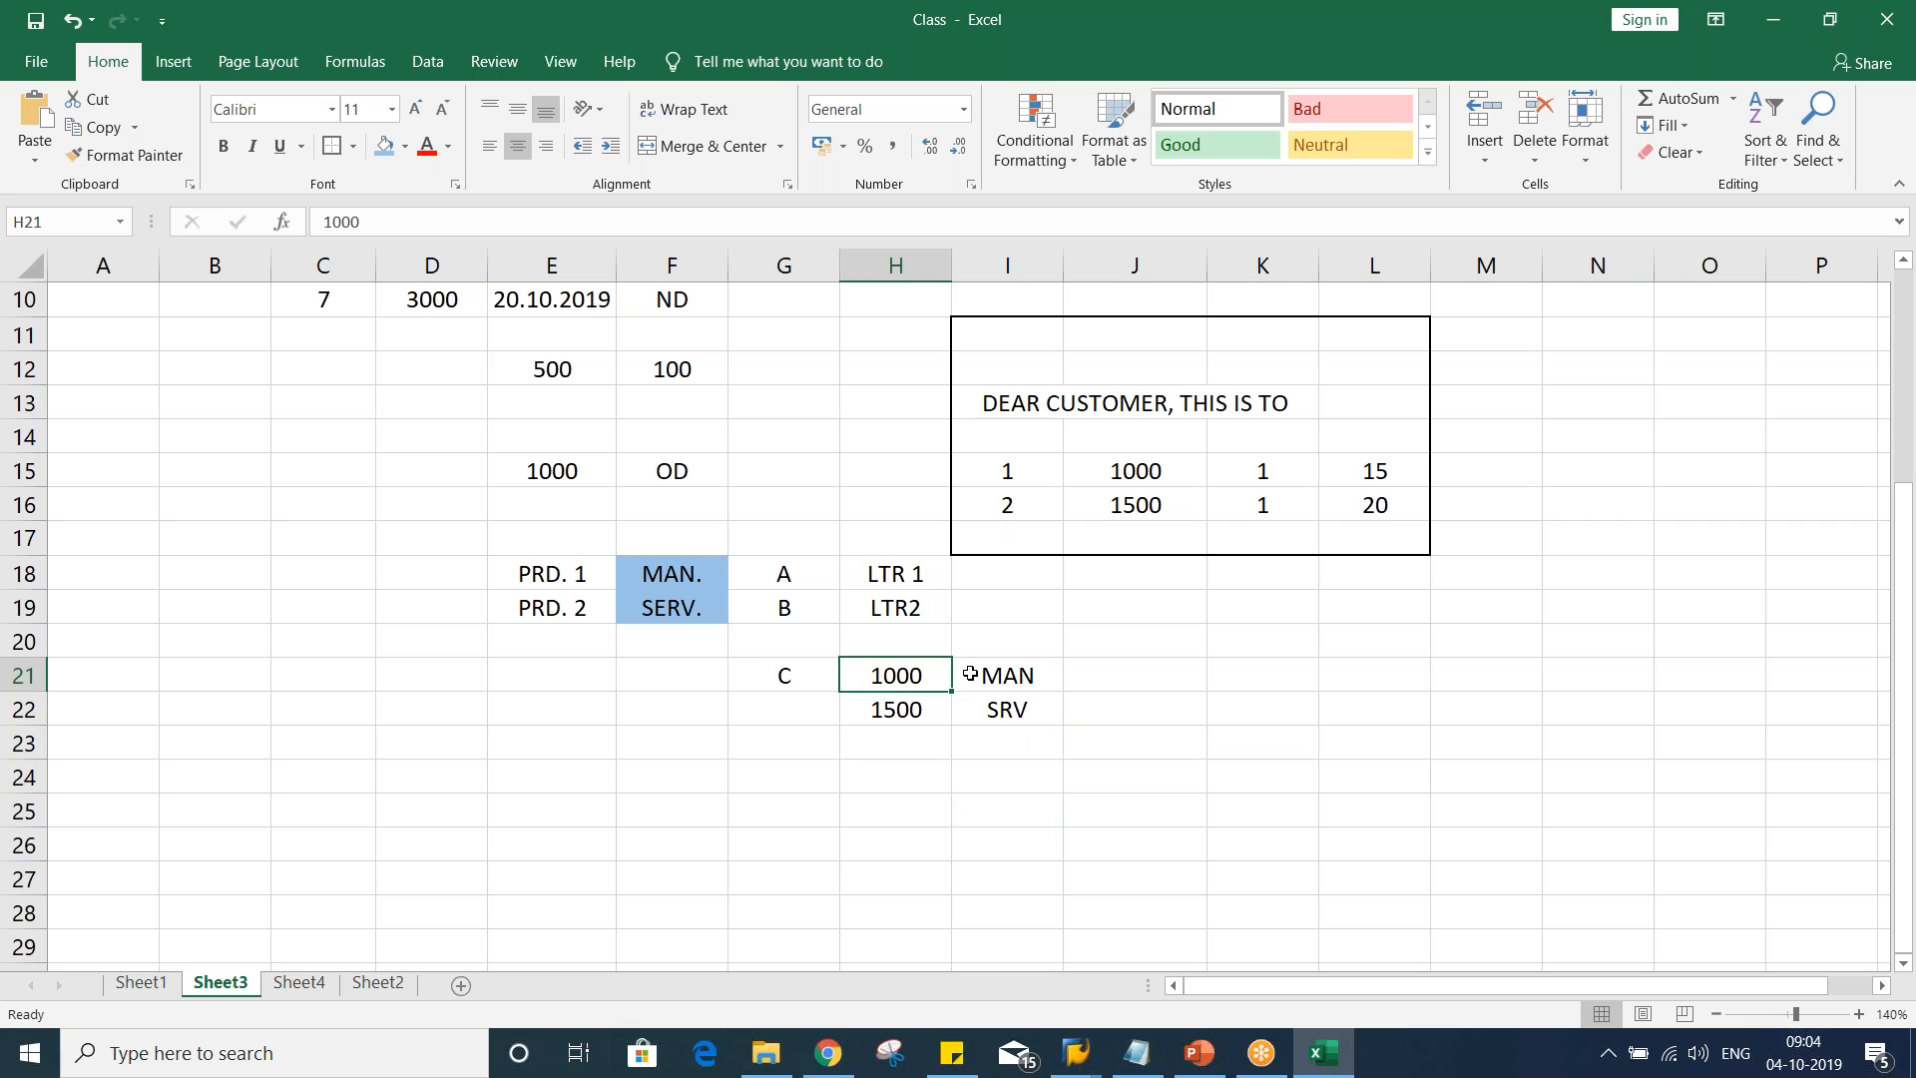
click(903, 717)
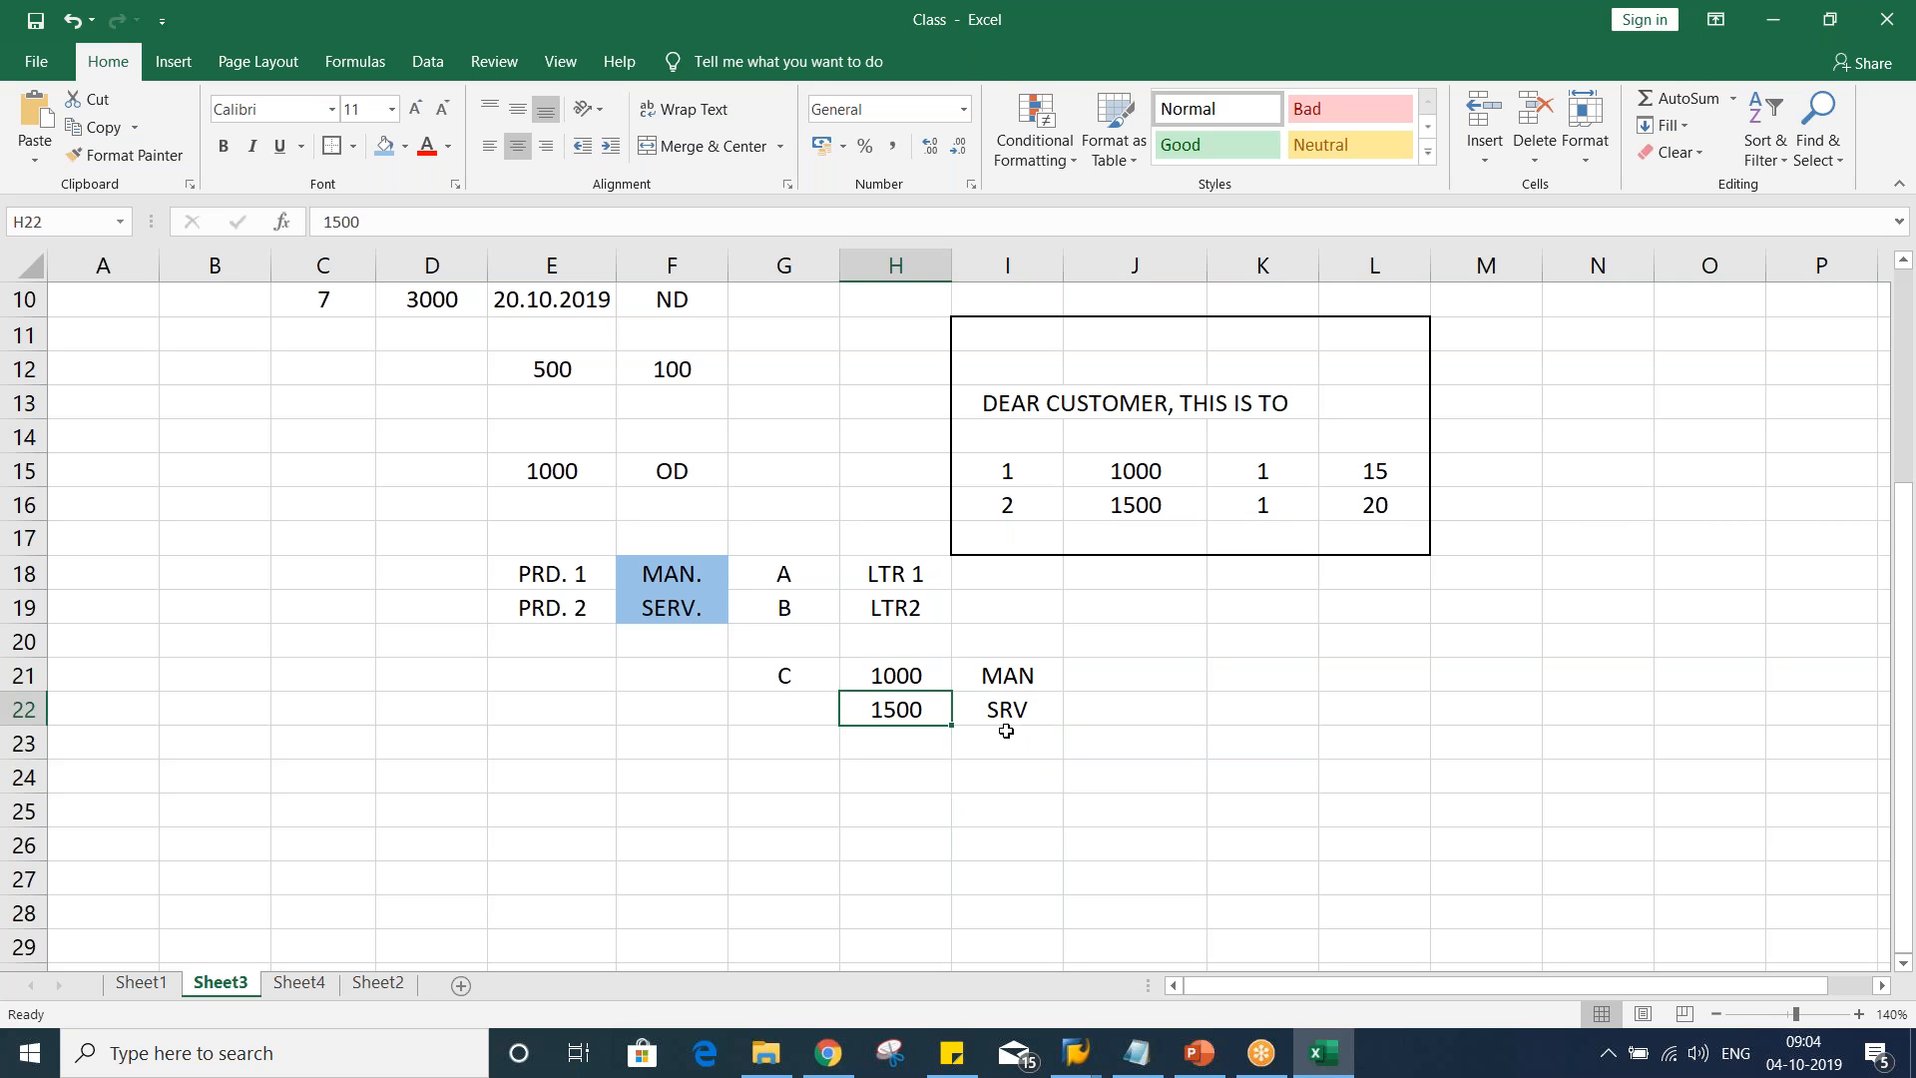
click(670, 687)
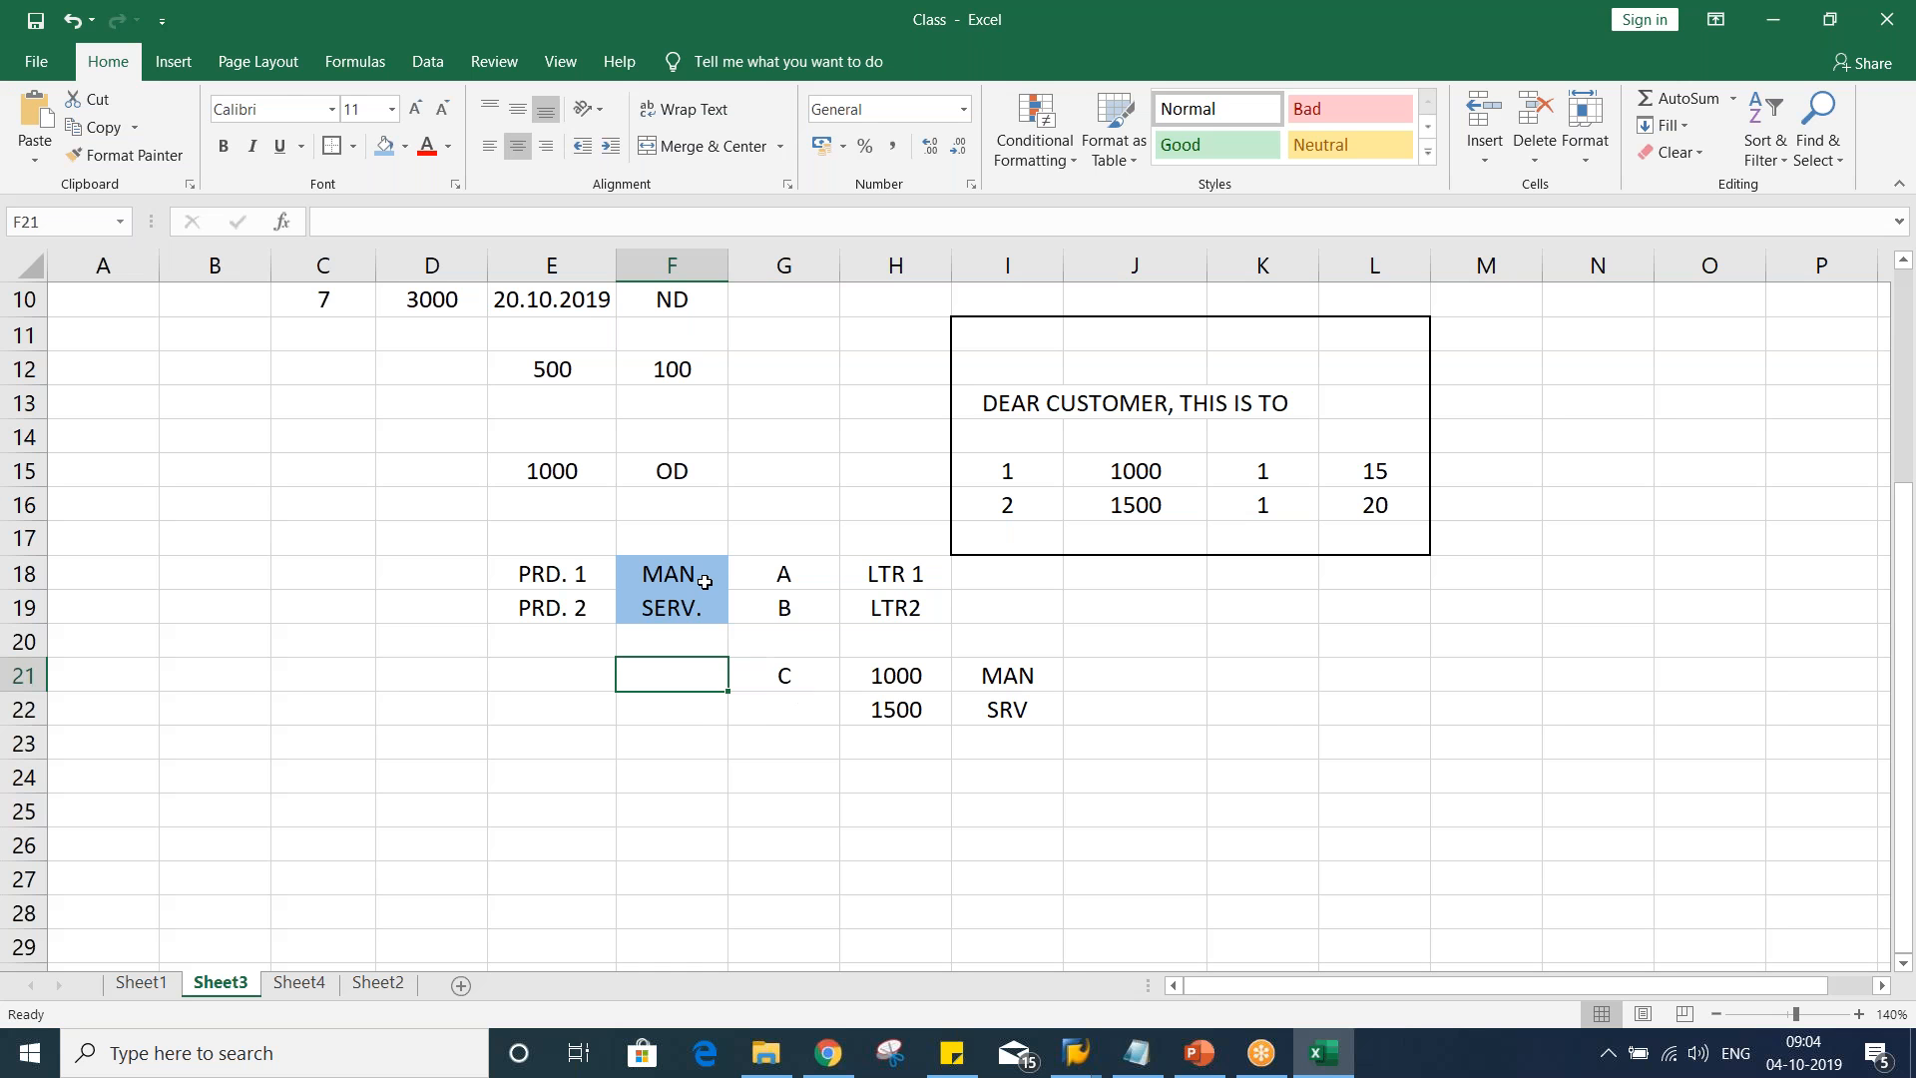
key(alt+Tab)
double_click(268, 435)
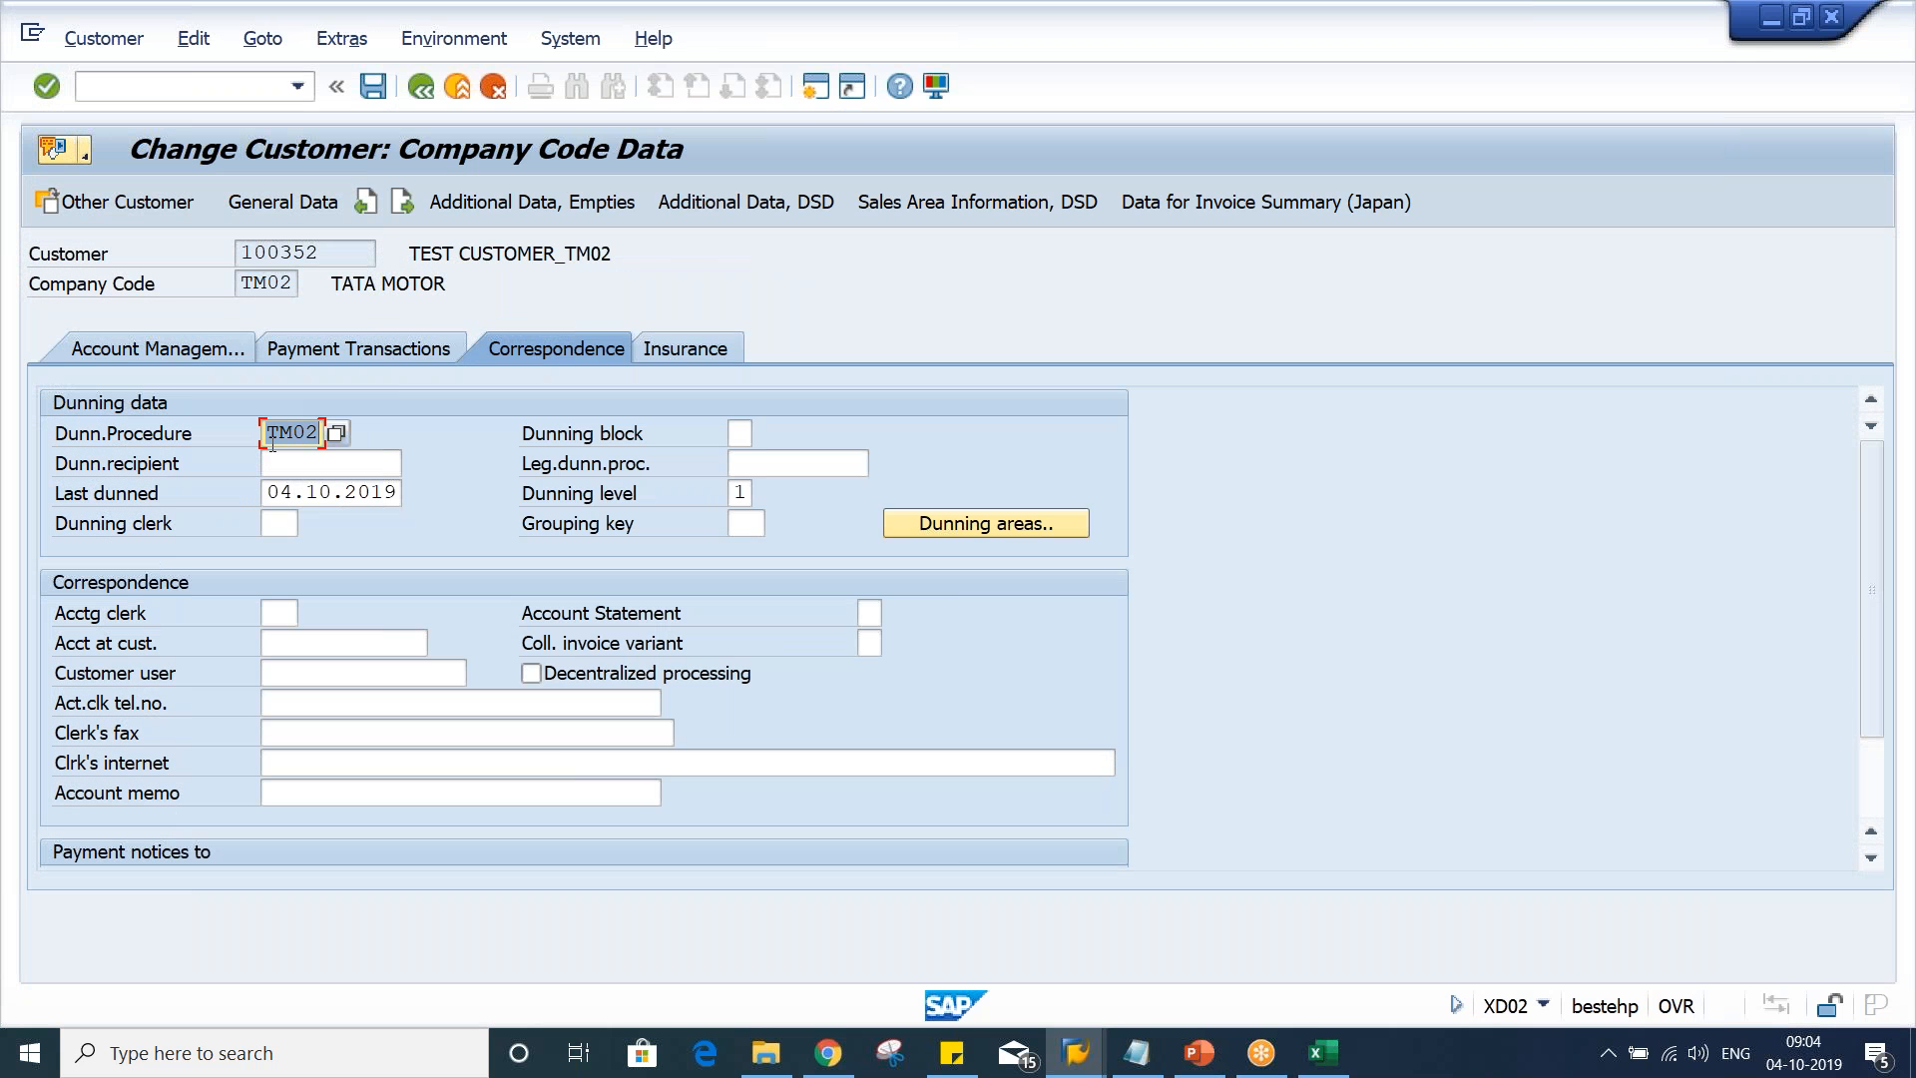
Return to Excel and copy the blue MAN. cell from F18 into F21 beside entry C
key(alt+Tab)
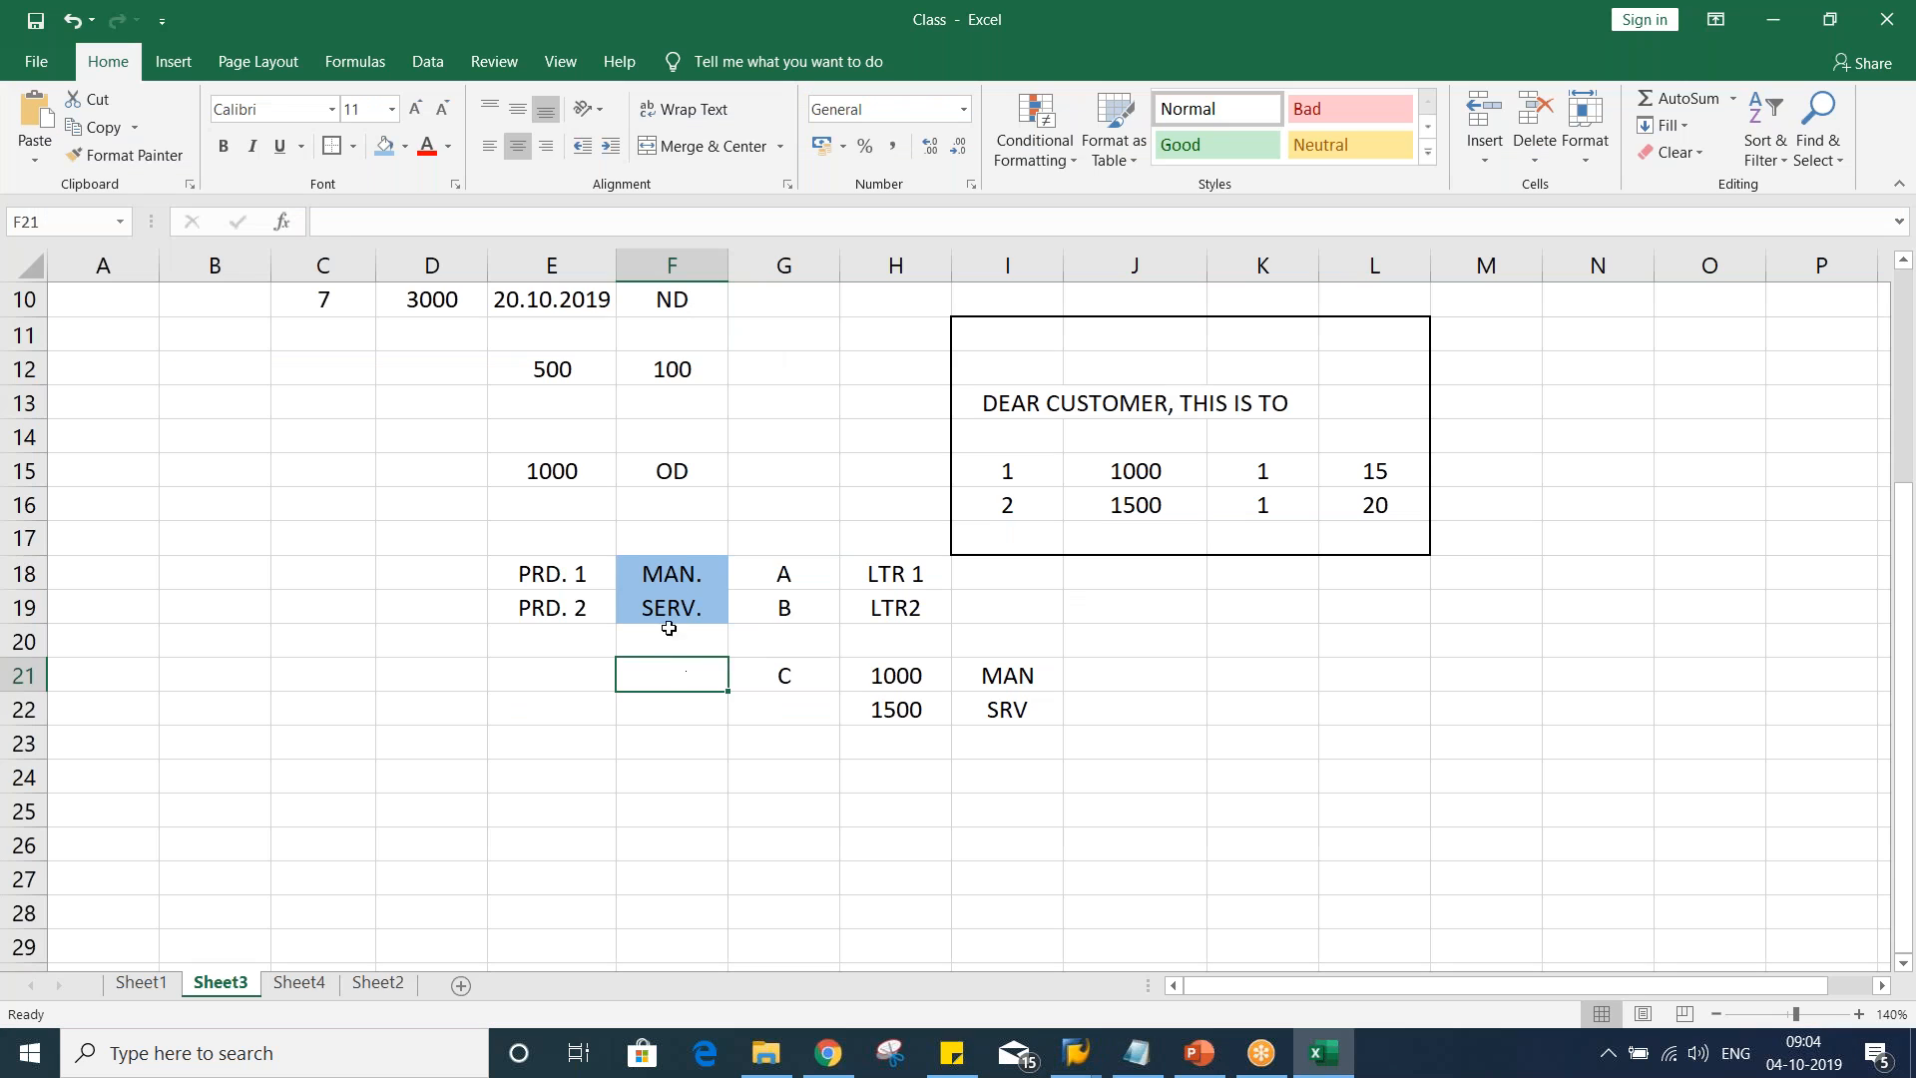
click(677, 572)
key(ctrl+c)
click(663, 699)
click(671, 671)
key(ctrl+v)
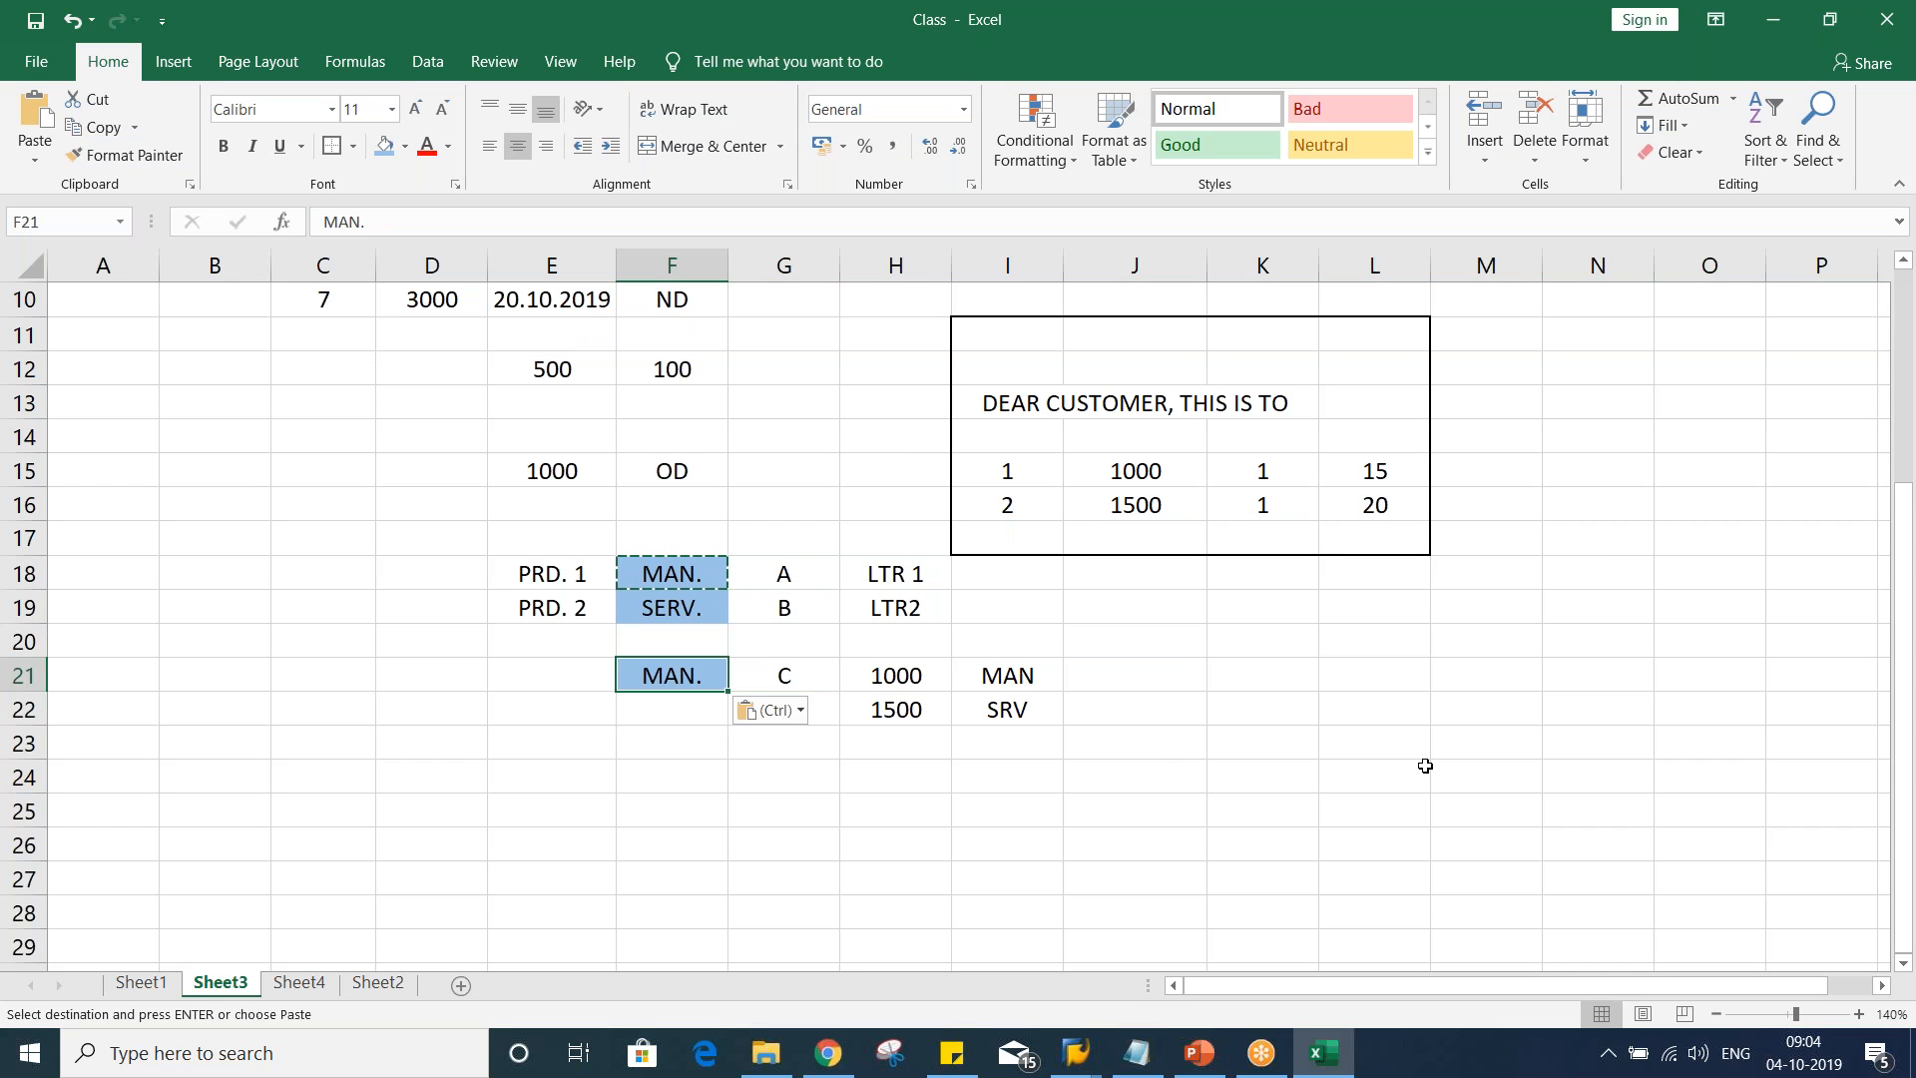
Review the MAN and SRV amounts for C and mark the SRV row with X in J22
click(988, 677)
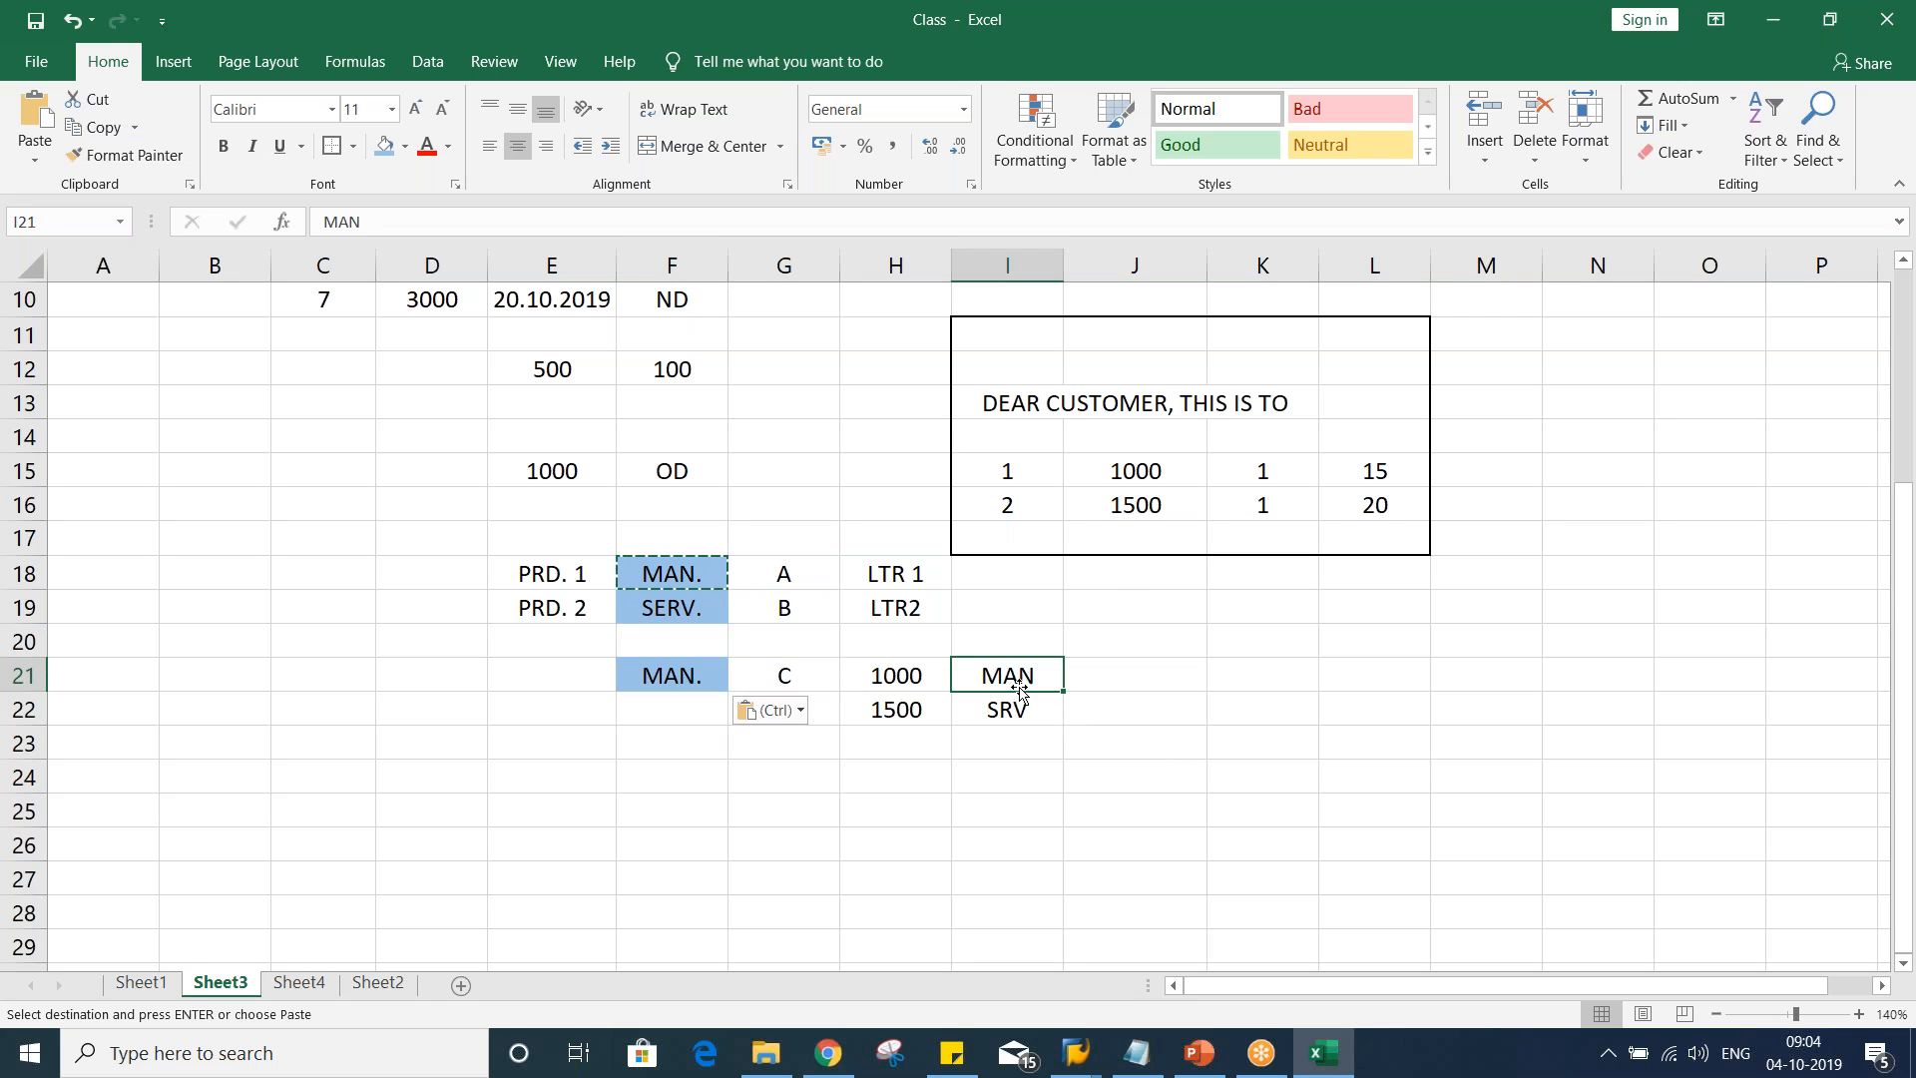
click(927, 671)
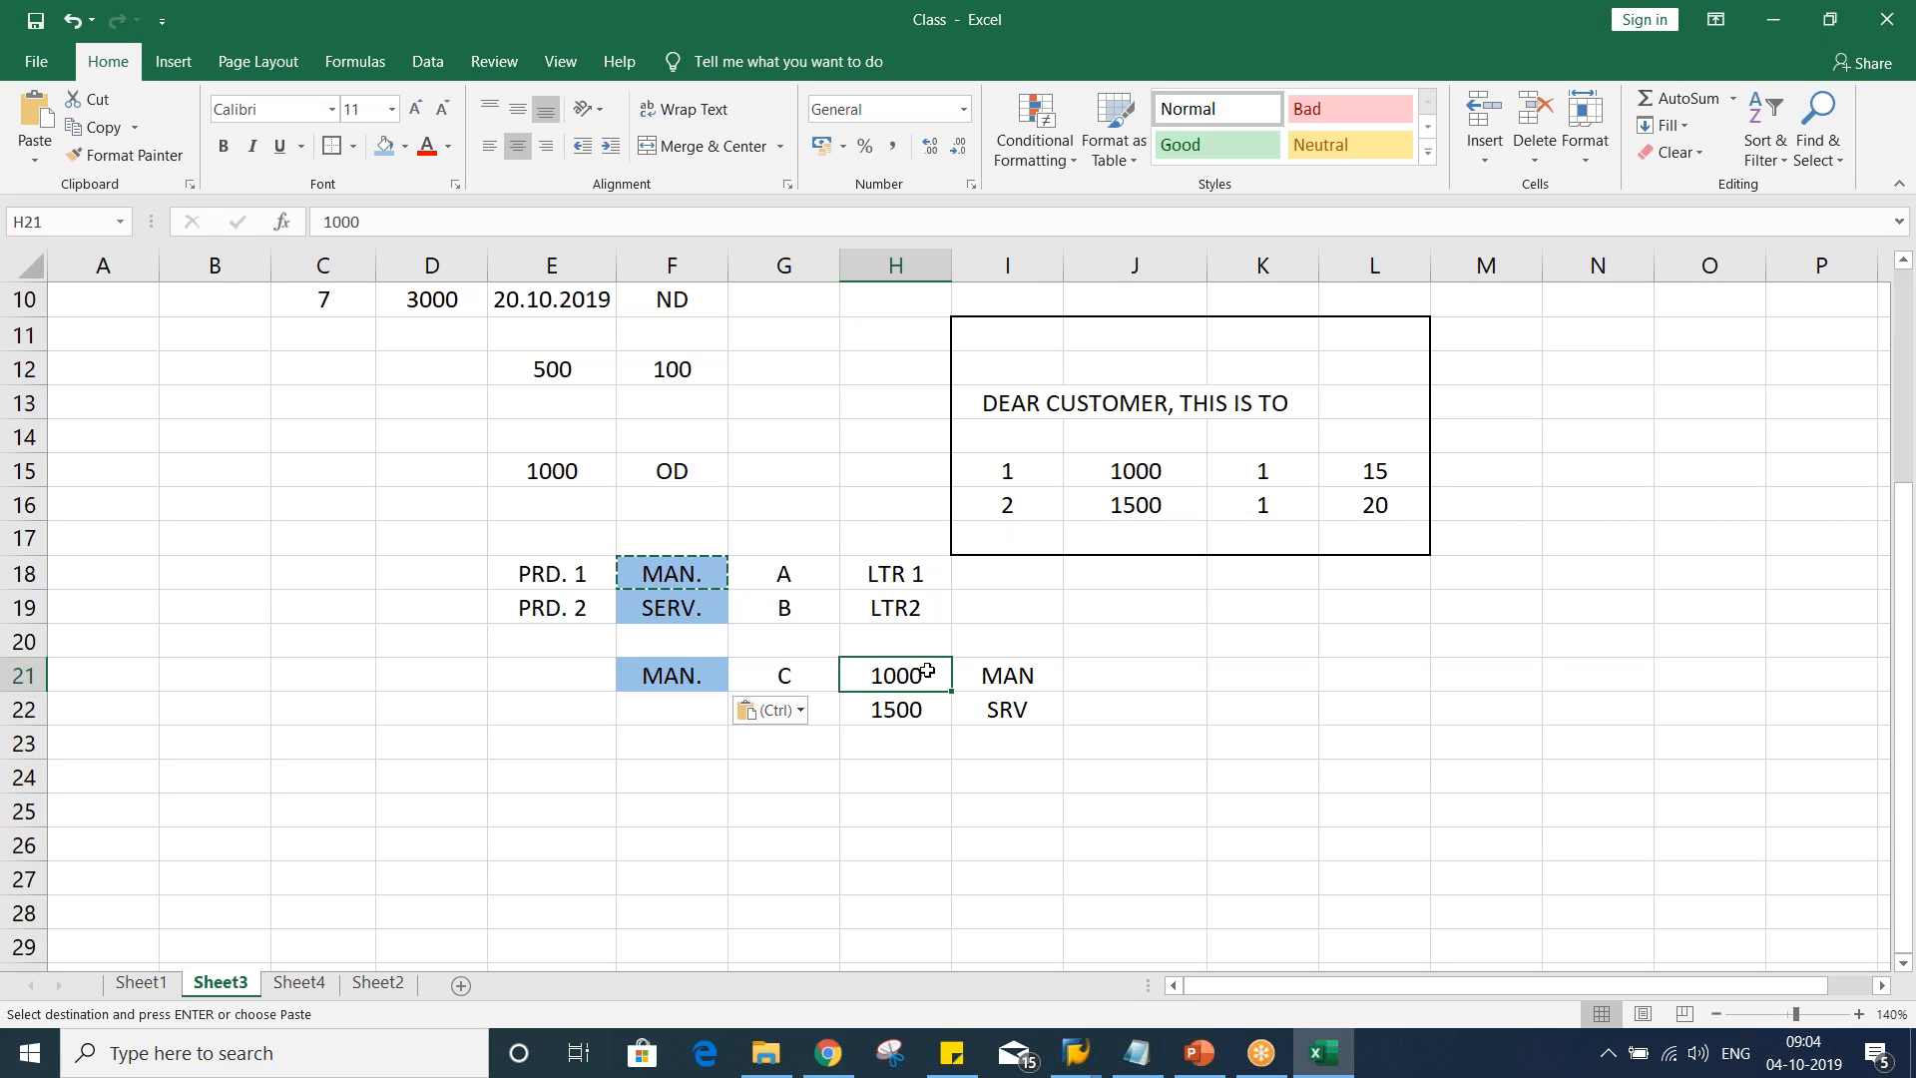
click(921, 706)
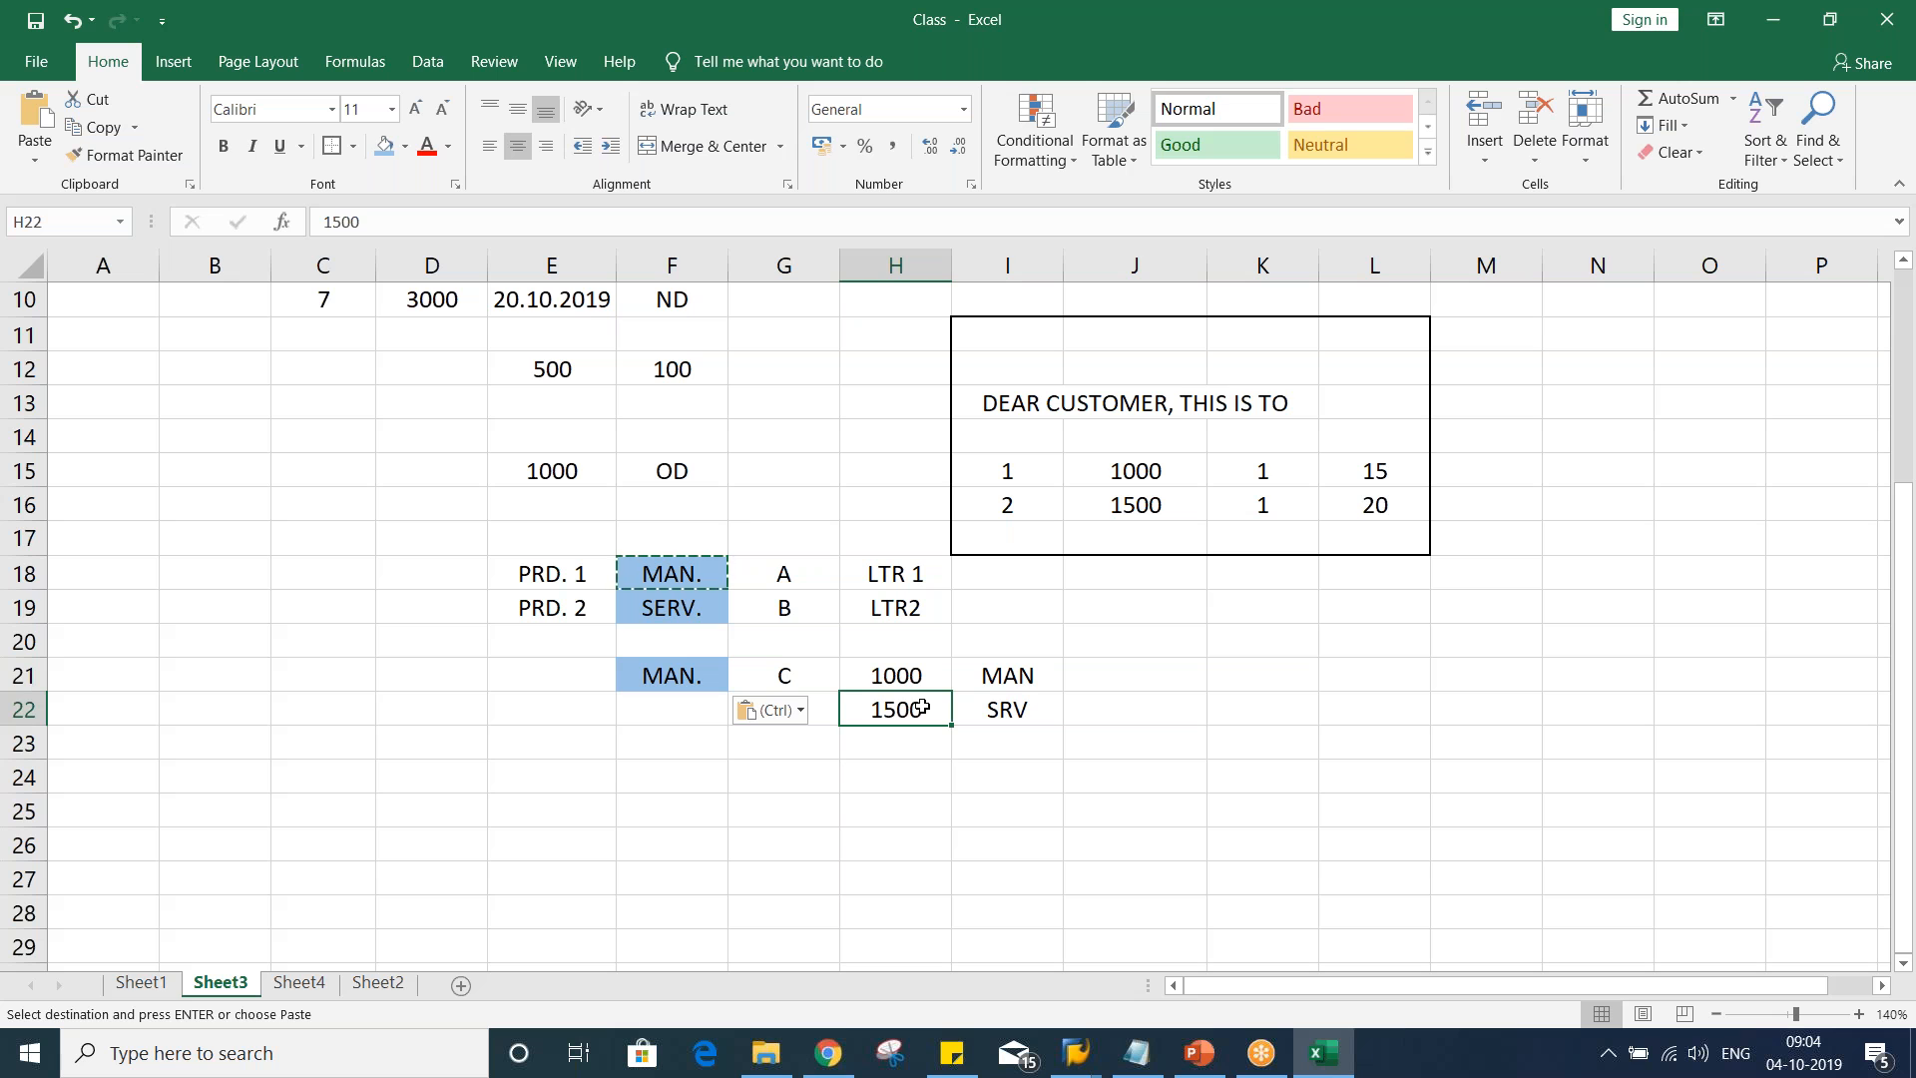
click(1137, 712)
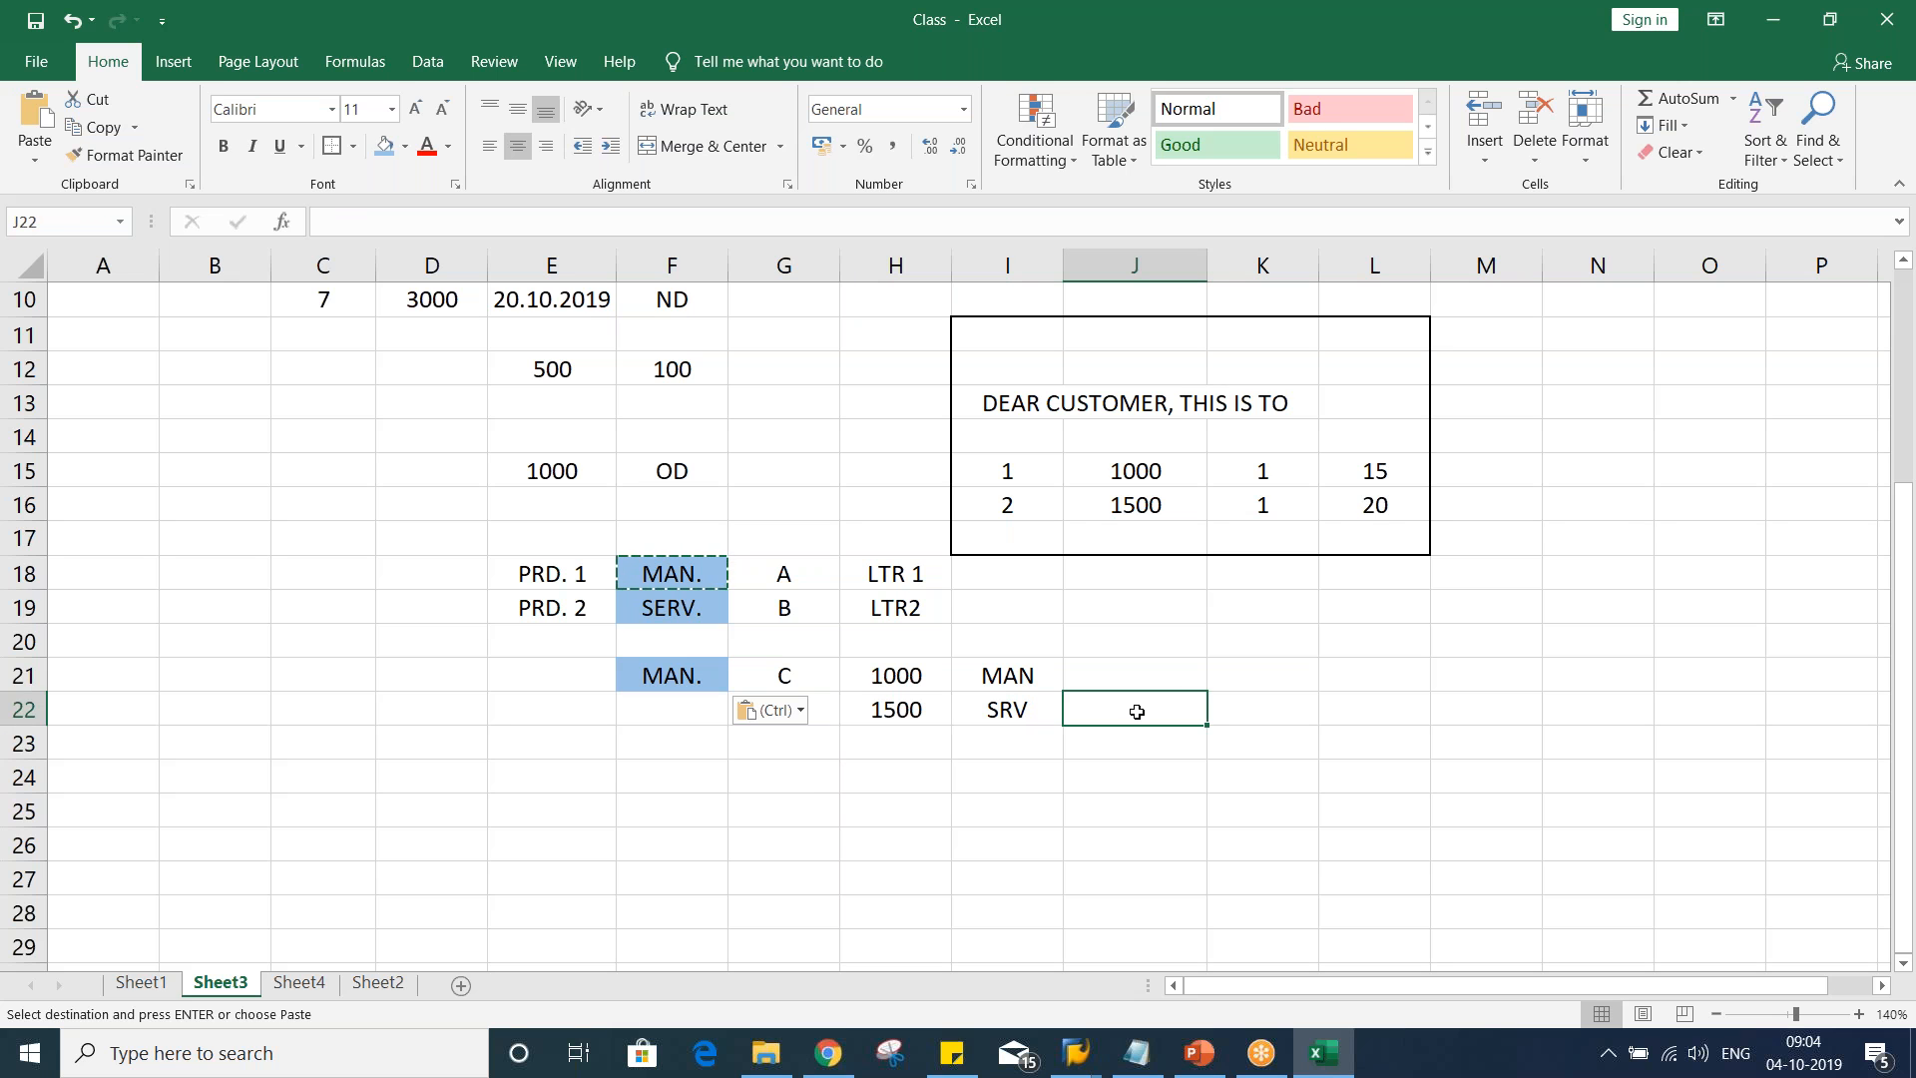
text(X)
key(Return)
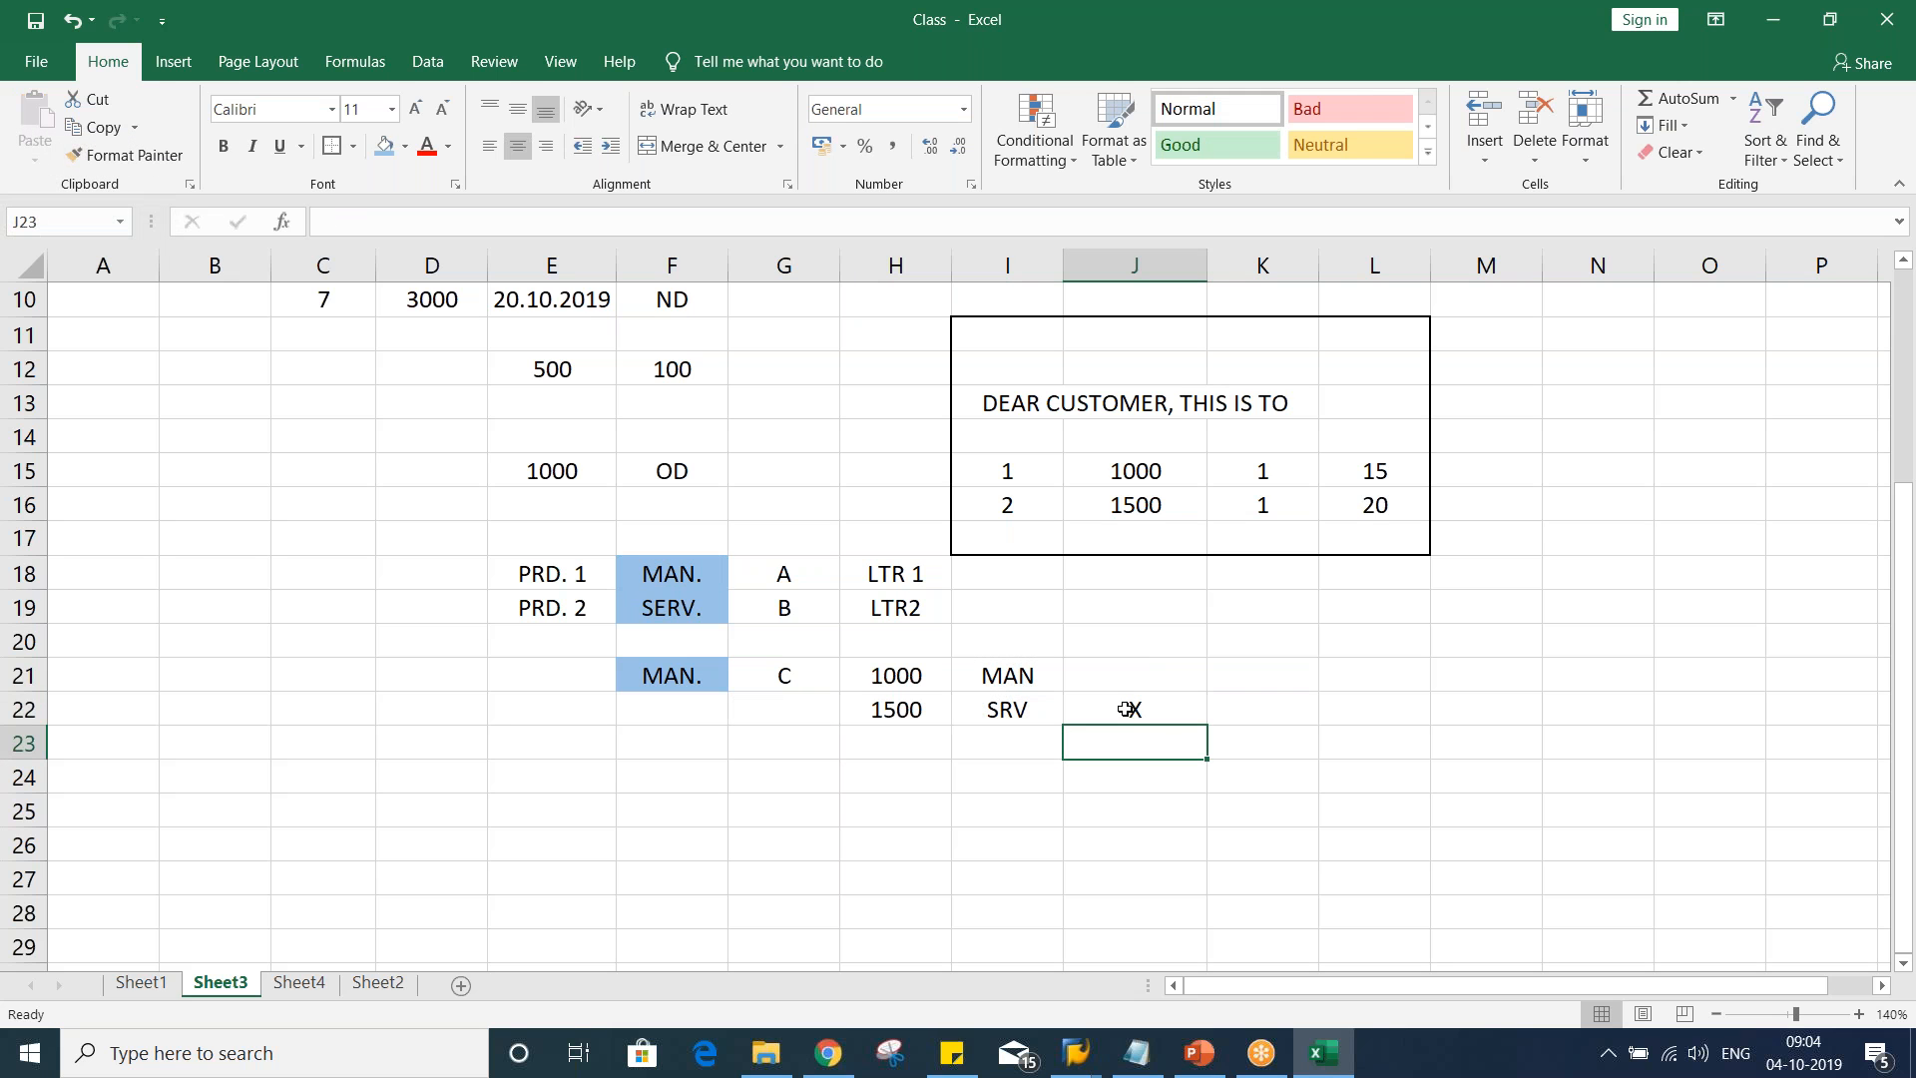
Review the MAN. and SERV. labels against the MAN. assignment for C and the LTR 1 entry
click(1144, 847)
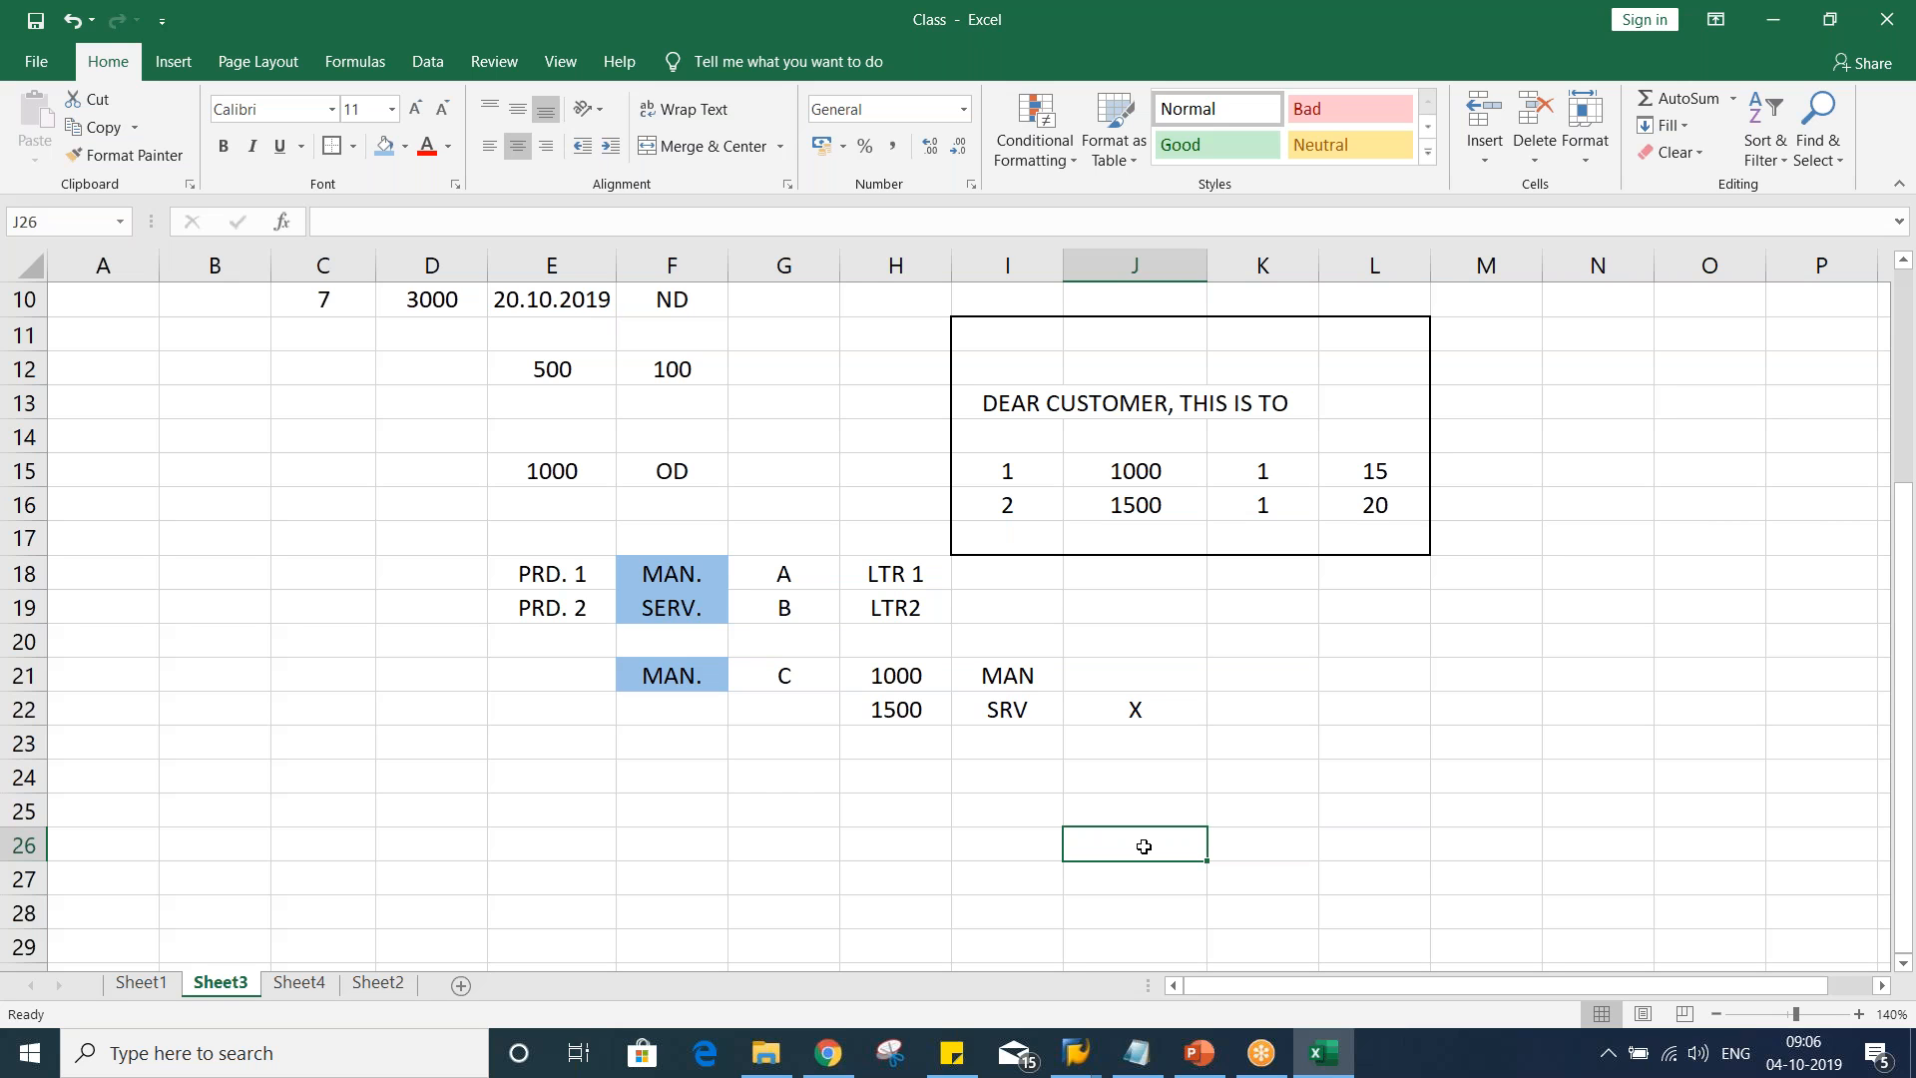
click(704, 774)
click(678, 735)
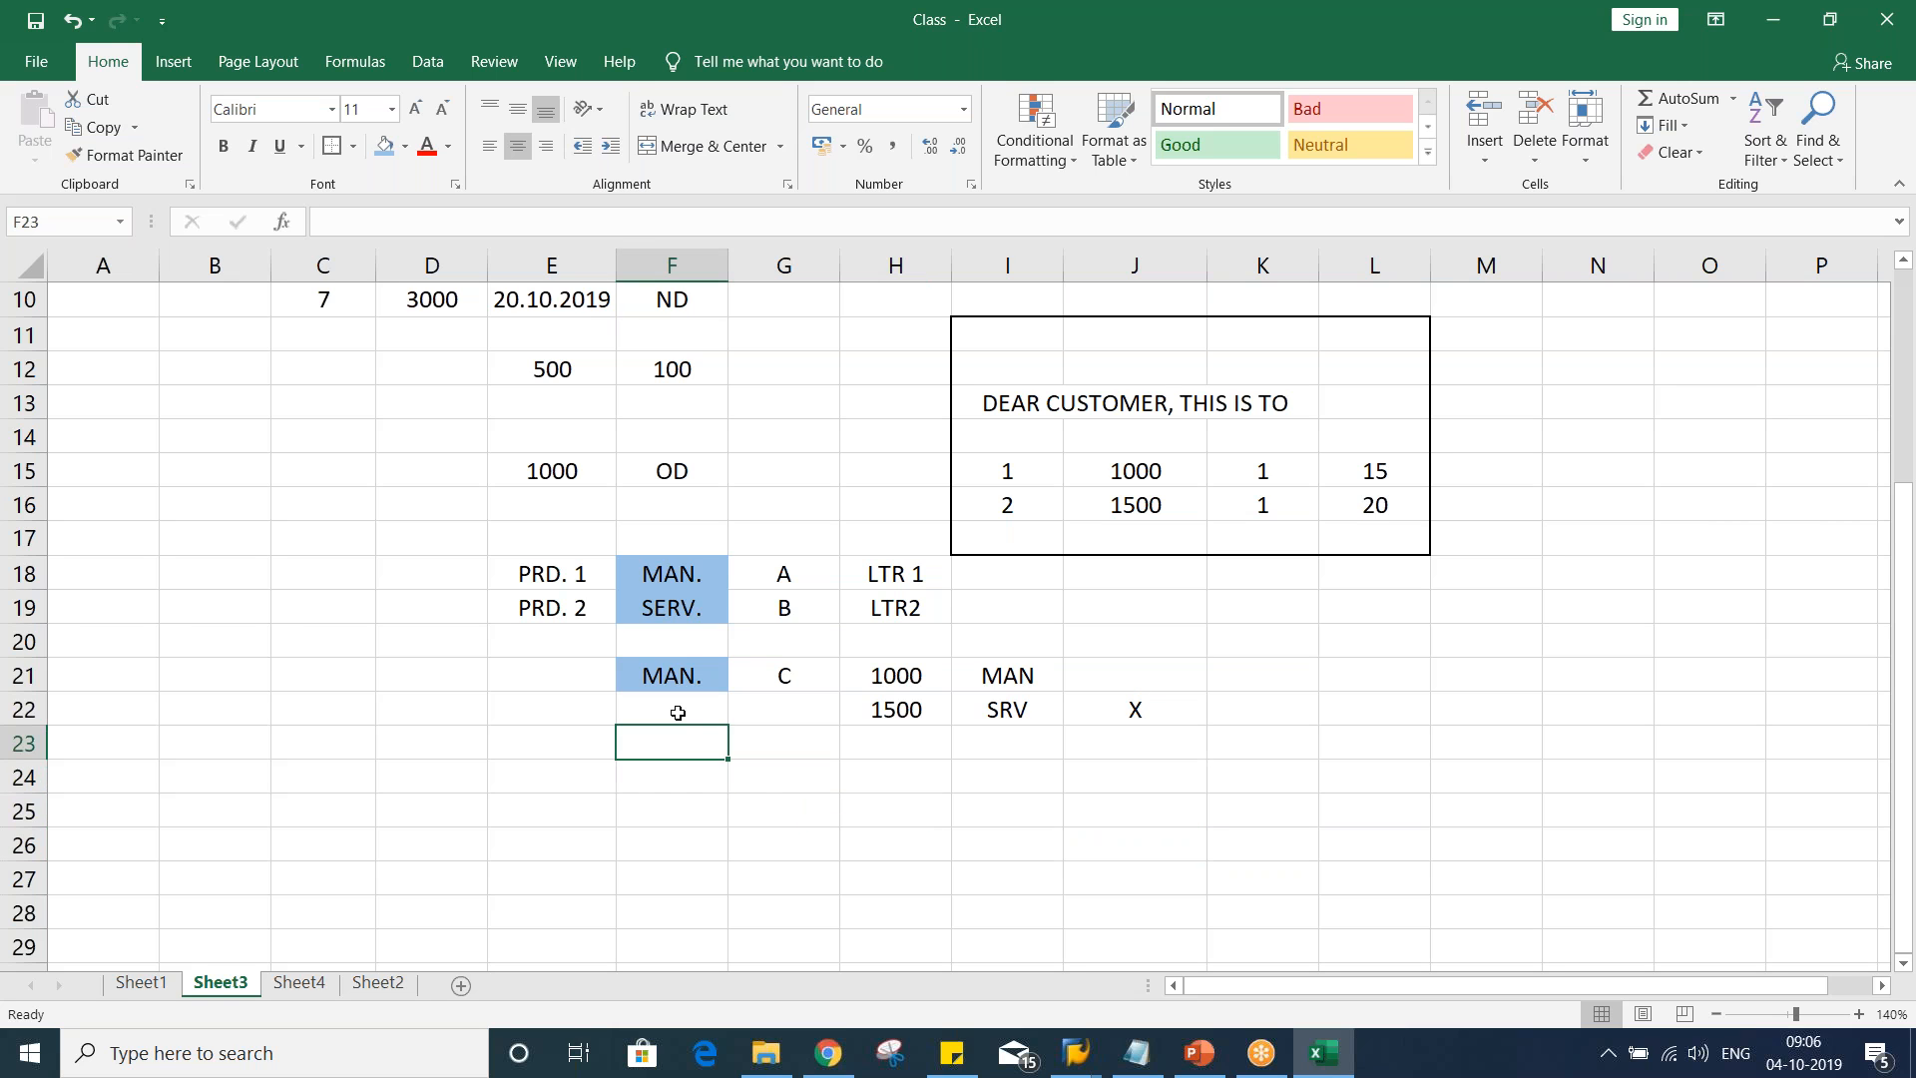
click(690, 567)
click(684, 610)
ctrl+click(677, 683)
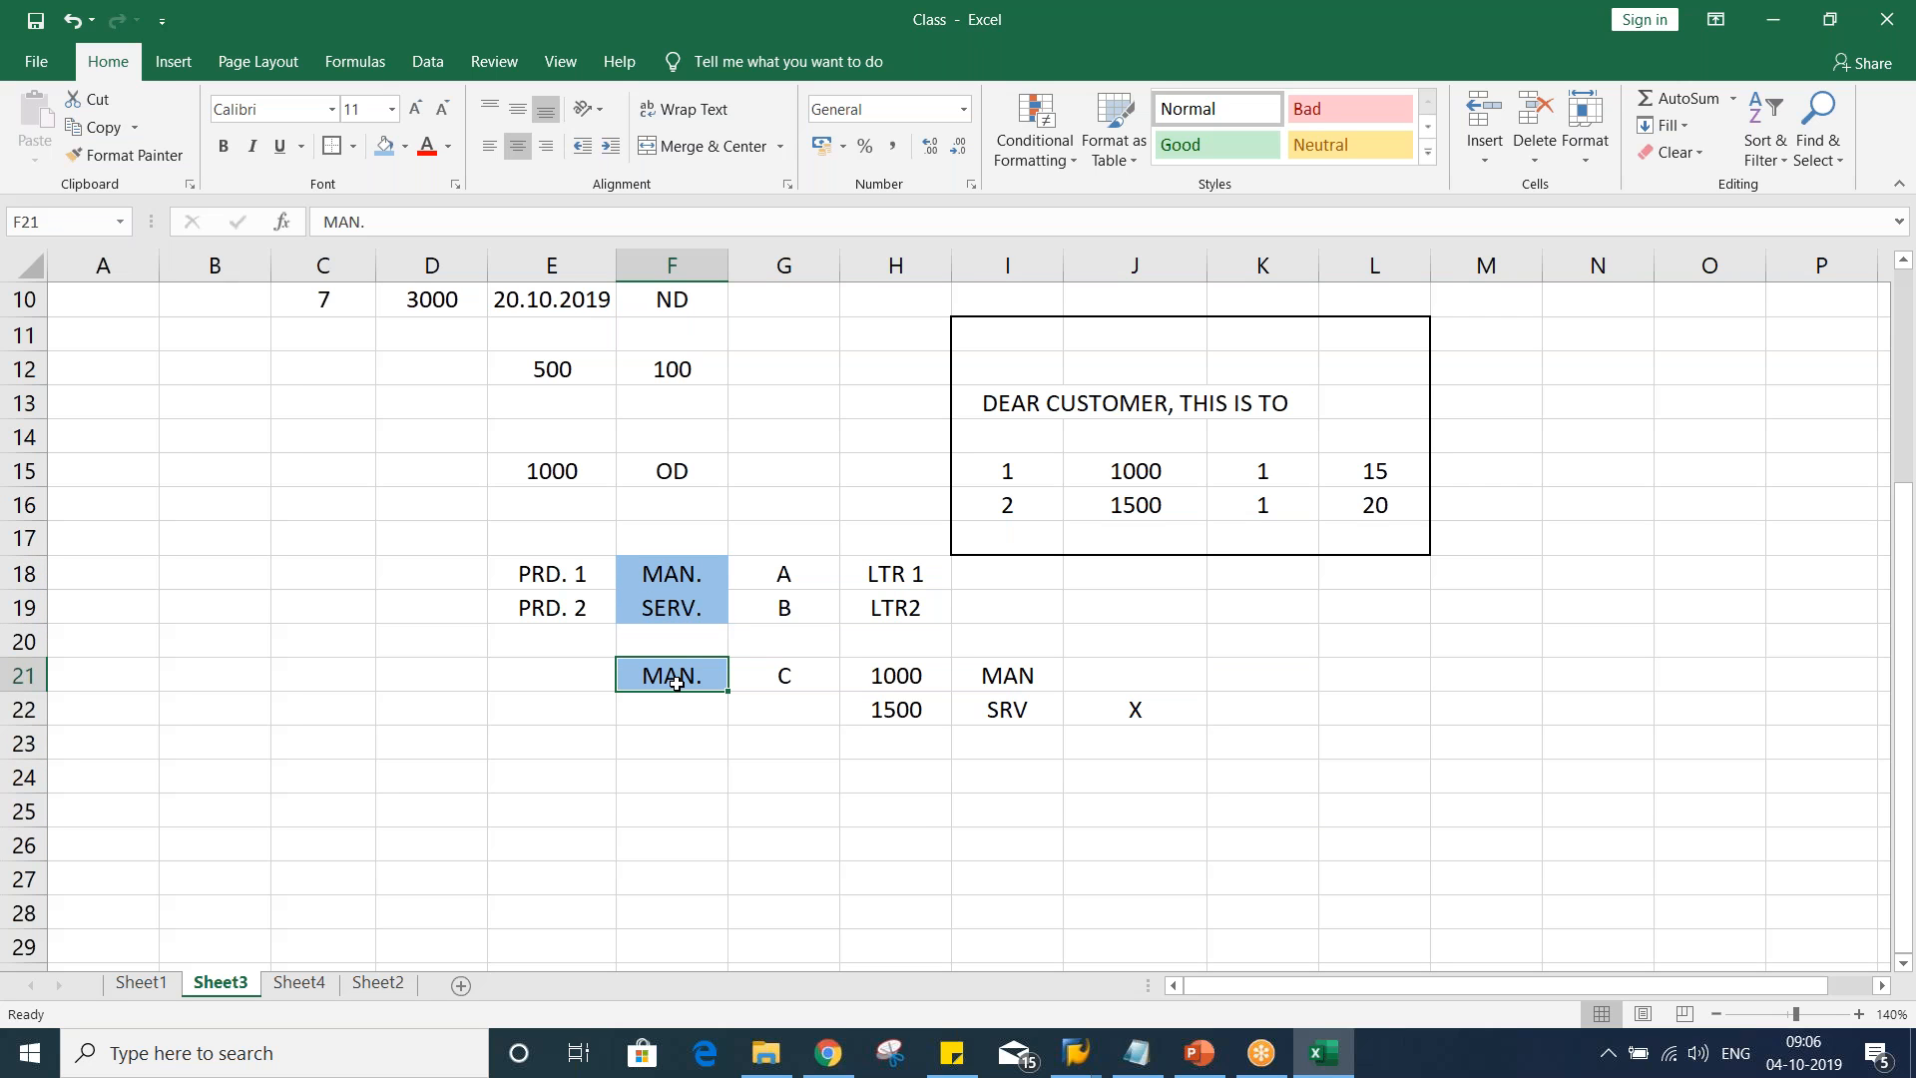
ctrl+click(878, 575)
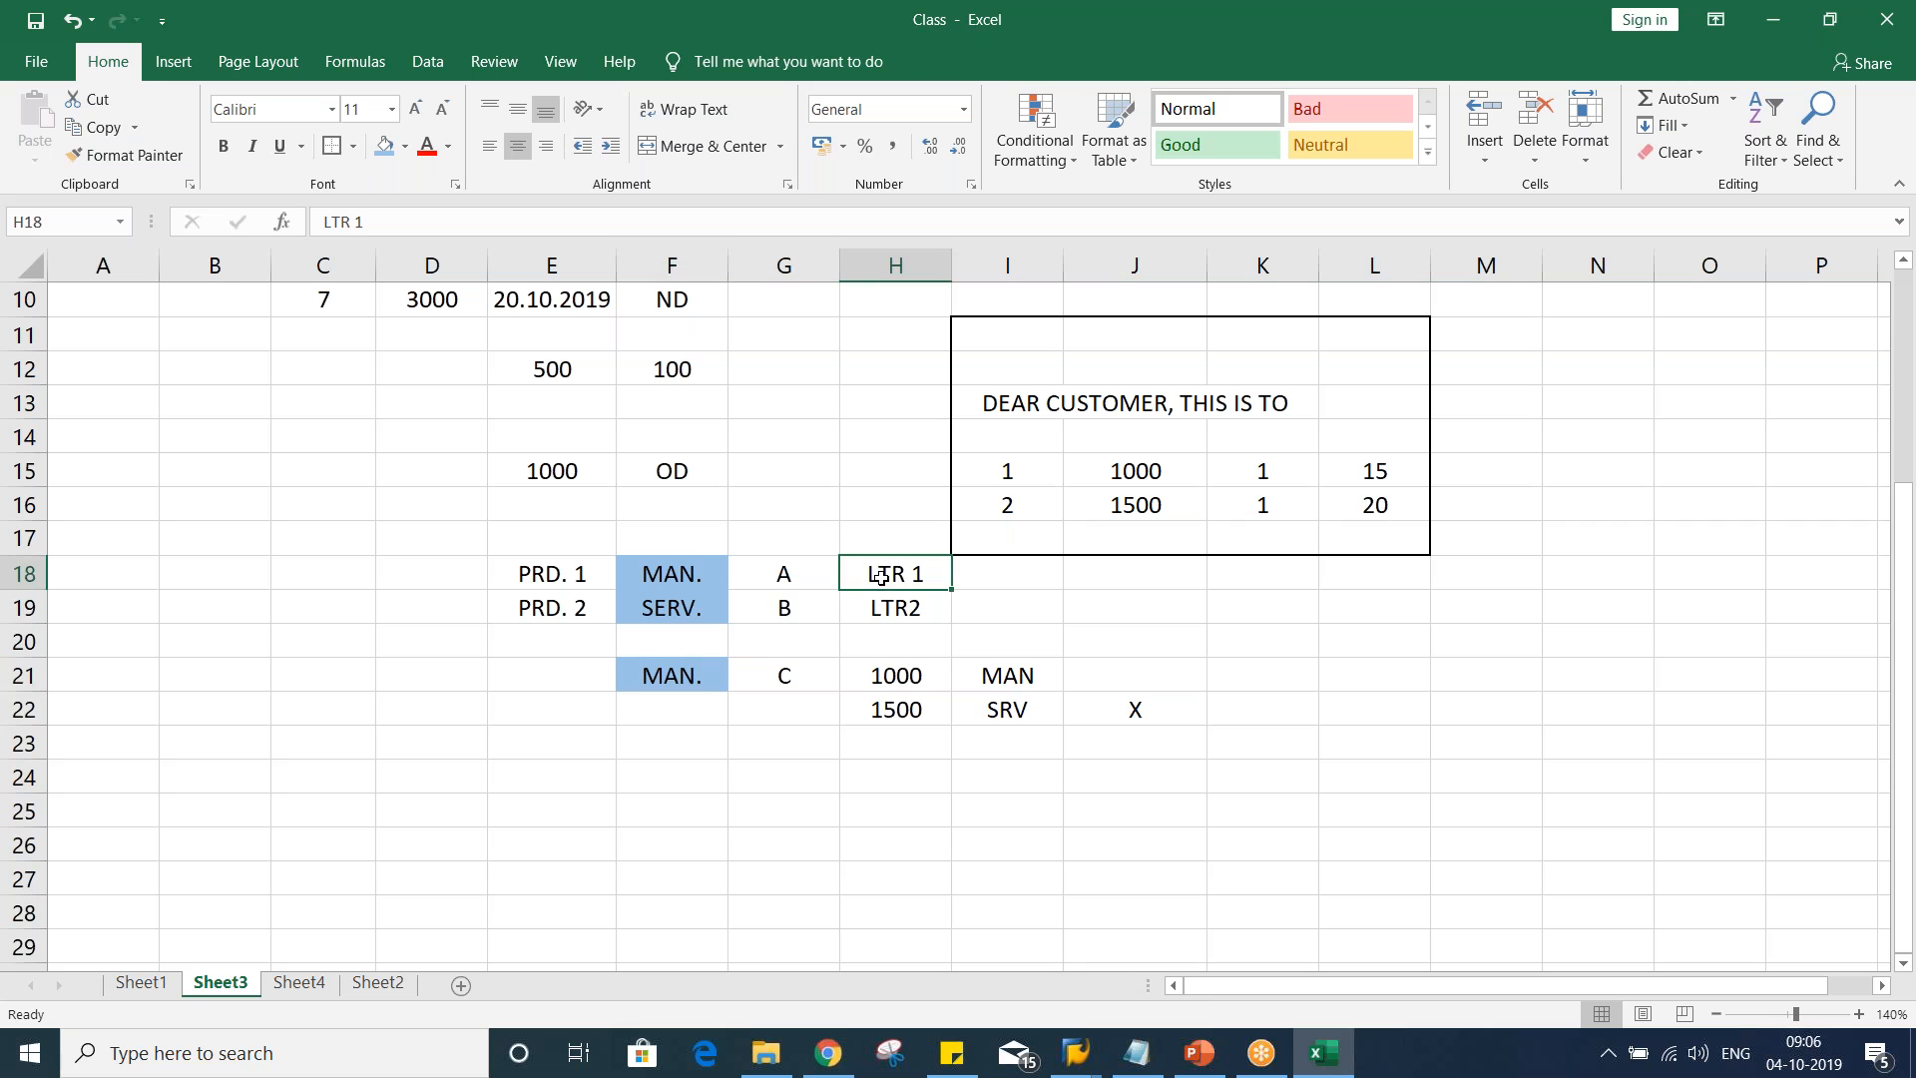
ctrl+click(724, 576)
click(964, 573)
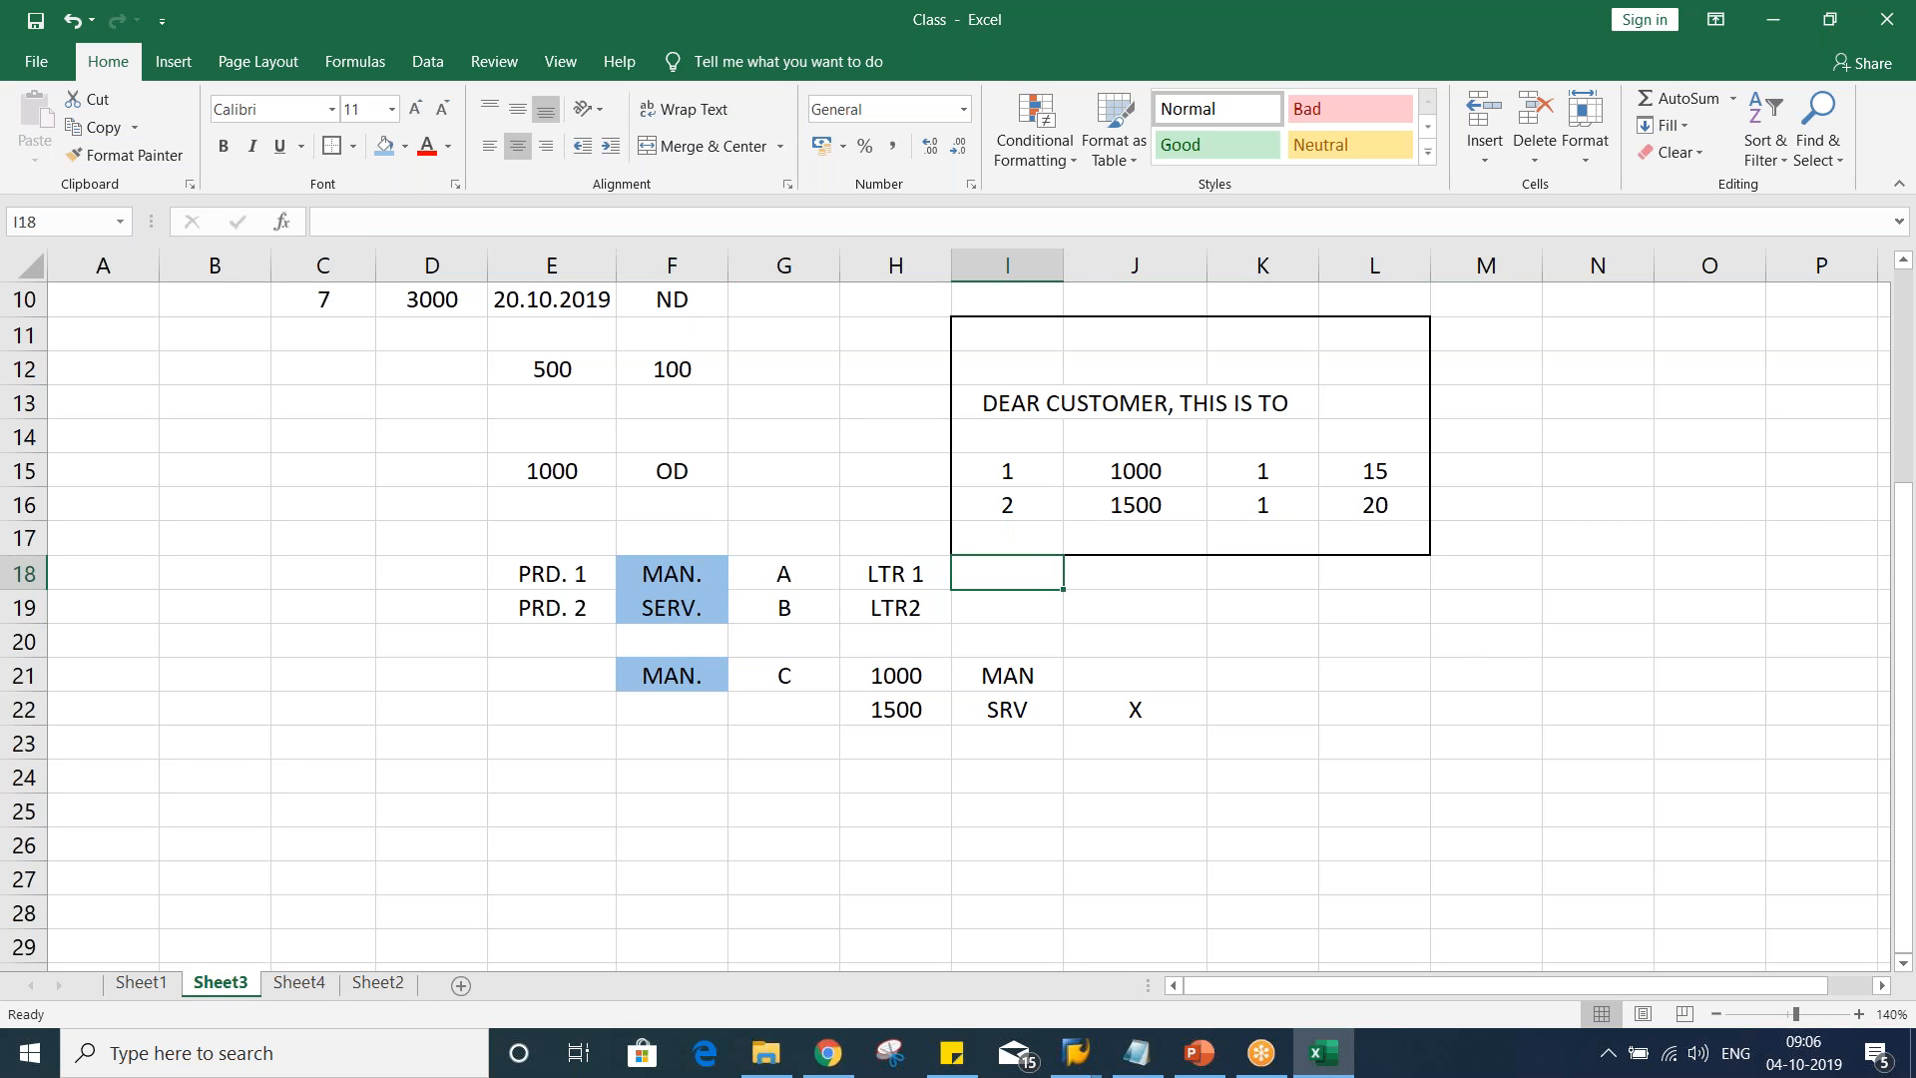
Enter 2 beside LTR 1 in I18 and 3 beside LTR2 in I19
text(2)
key(Return)
text(3)
key(Return)
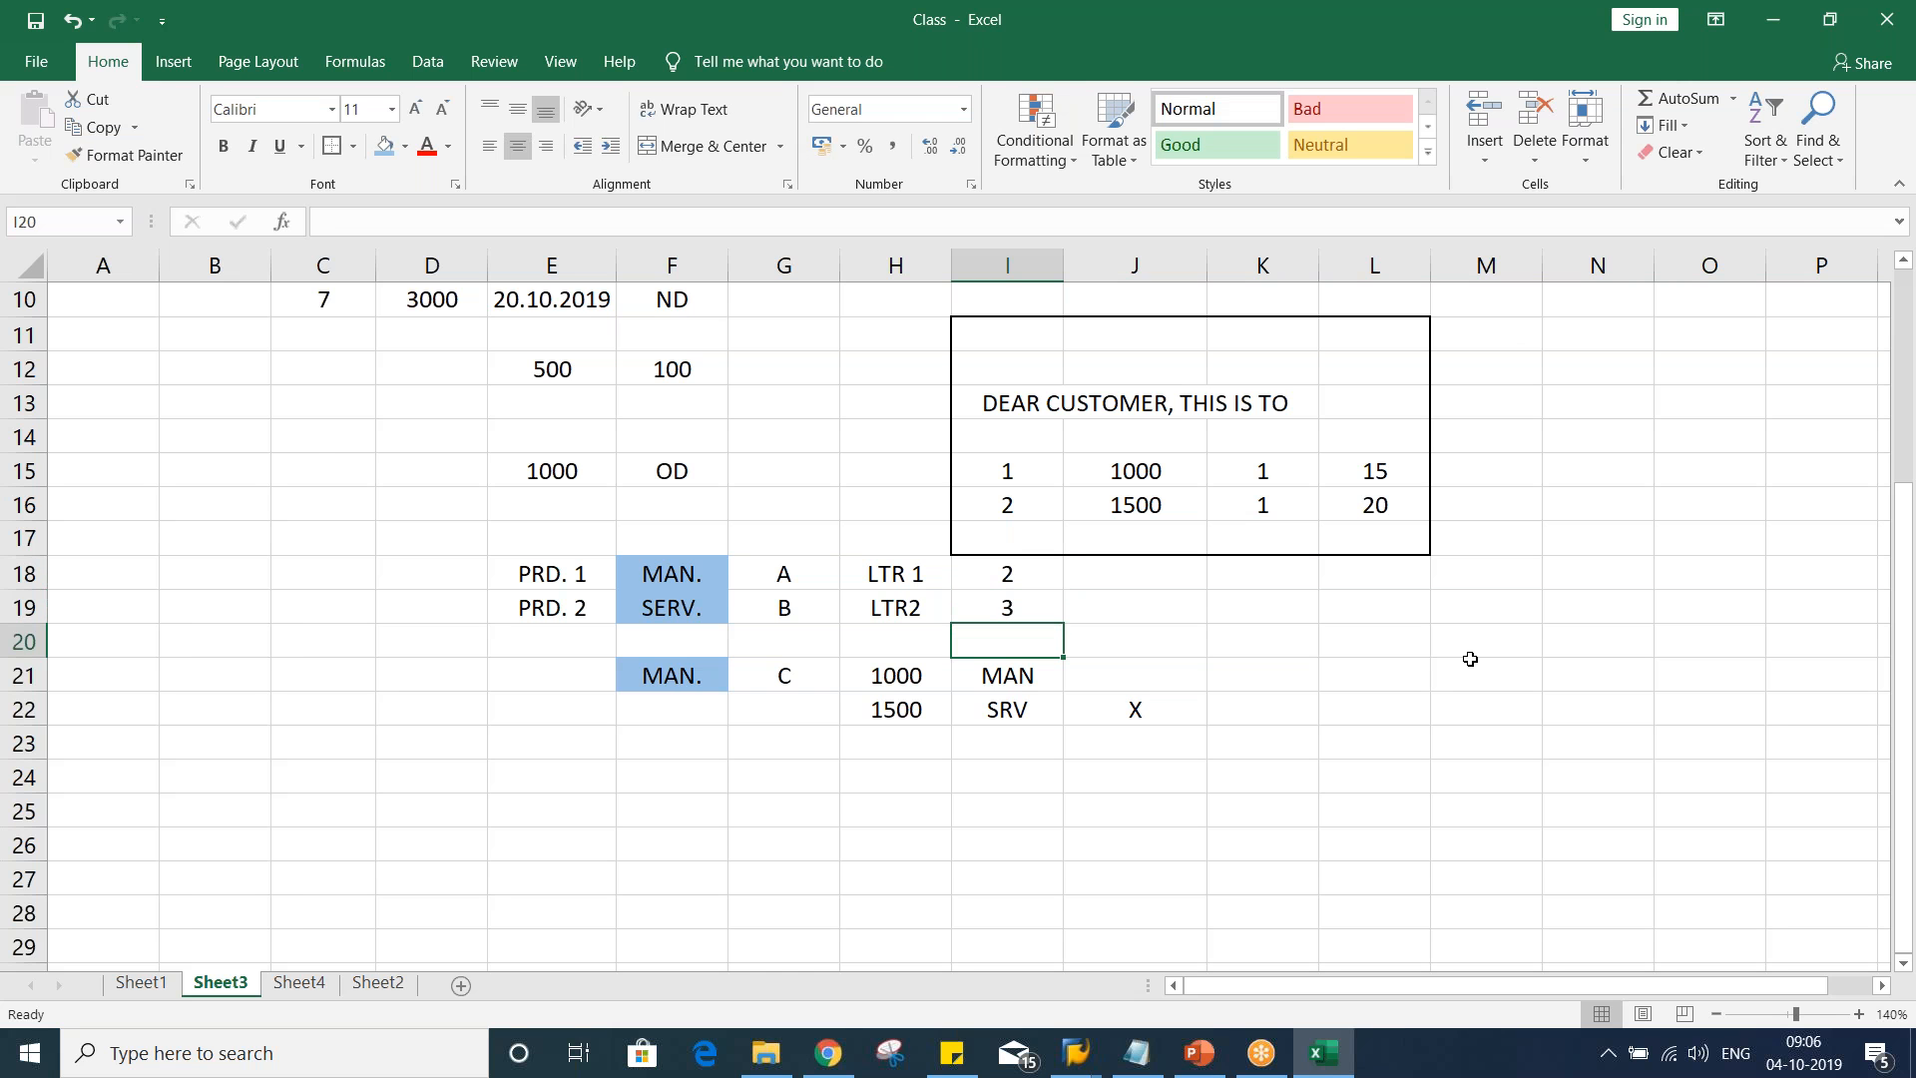
Check the general data of dunning procedure TM02 in SAP and return to Excel to review the invoice and dunning level tables
key(alt+Tab)
key(alt+Tab)
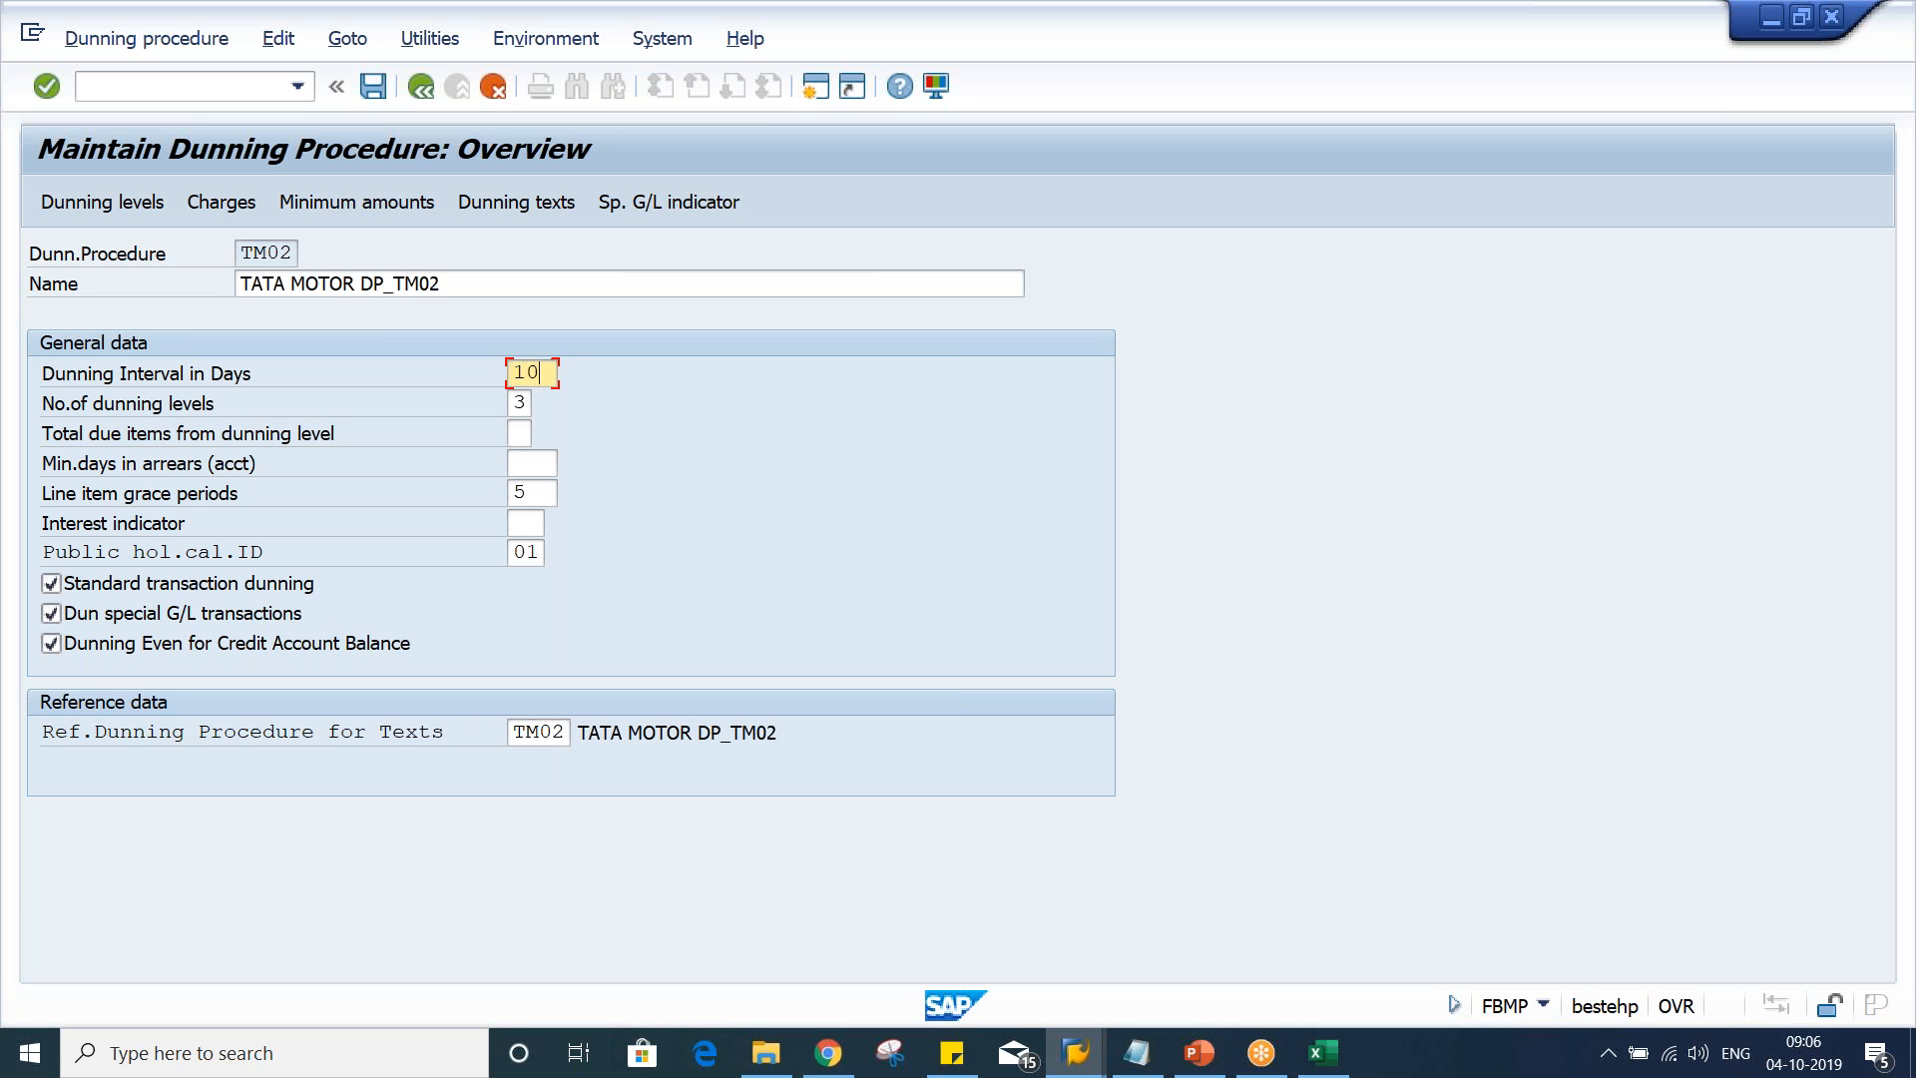
key(alt+Tab)
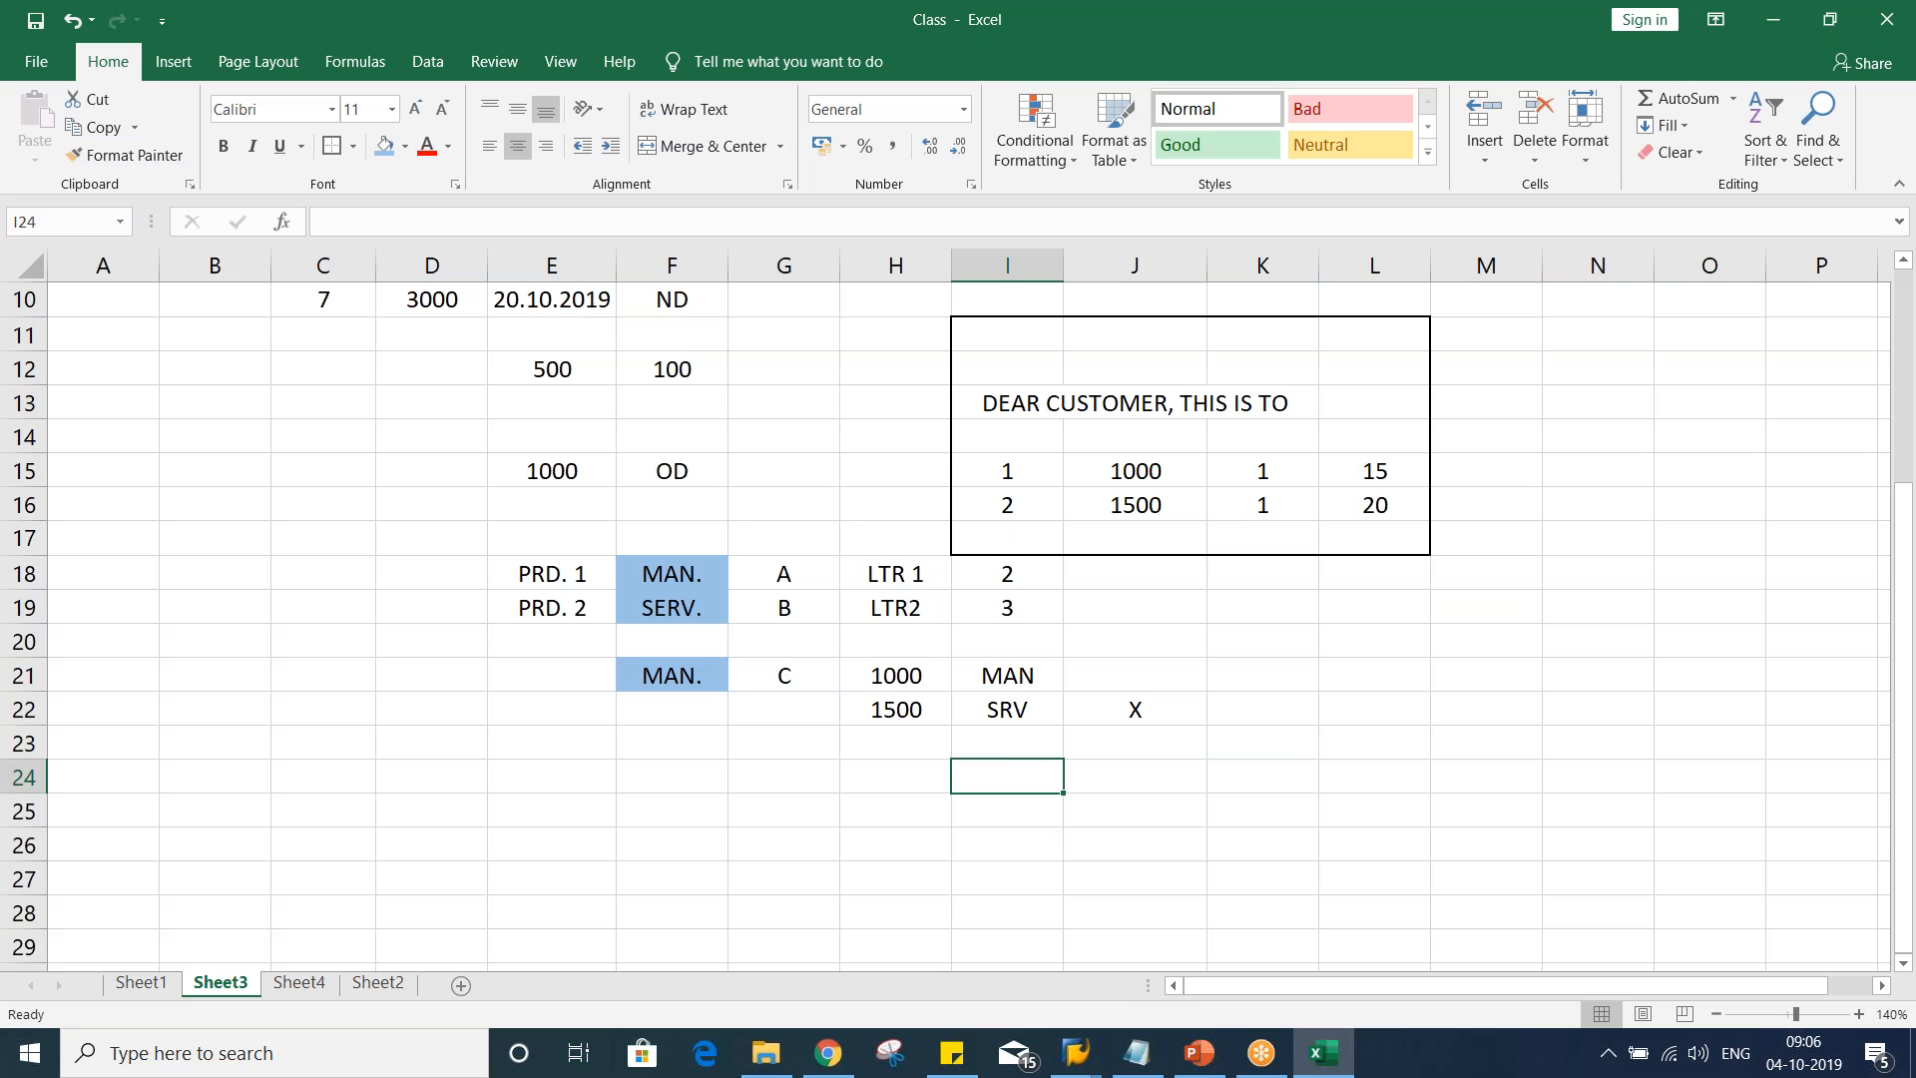
click(1193, 733)
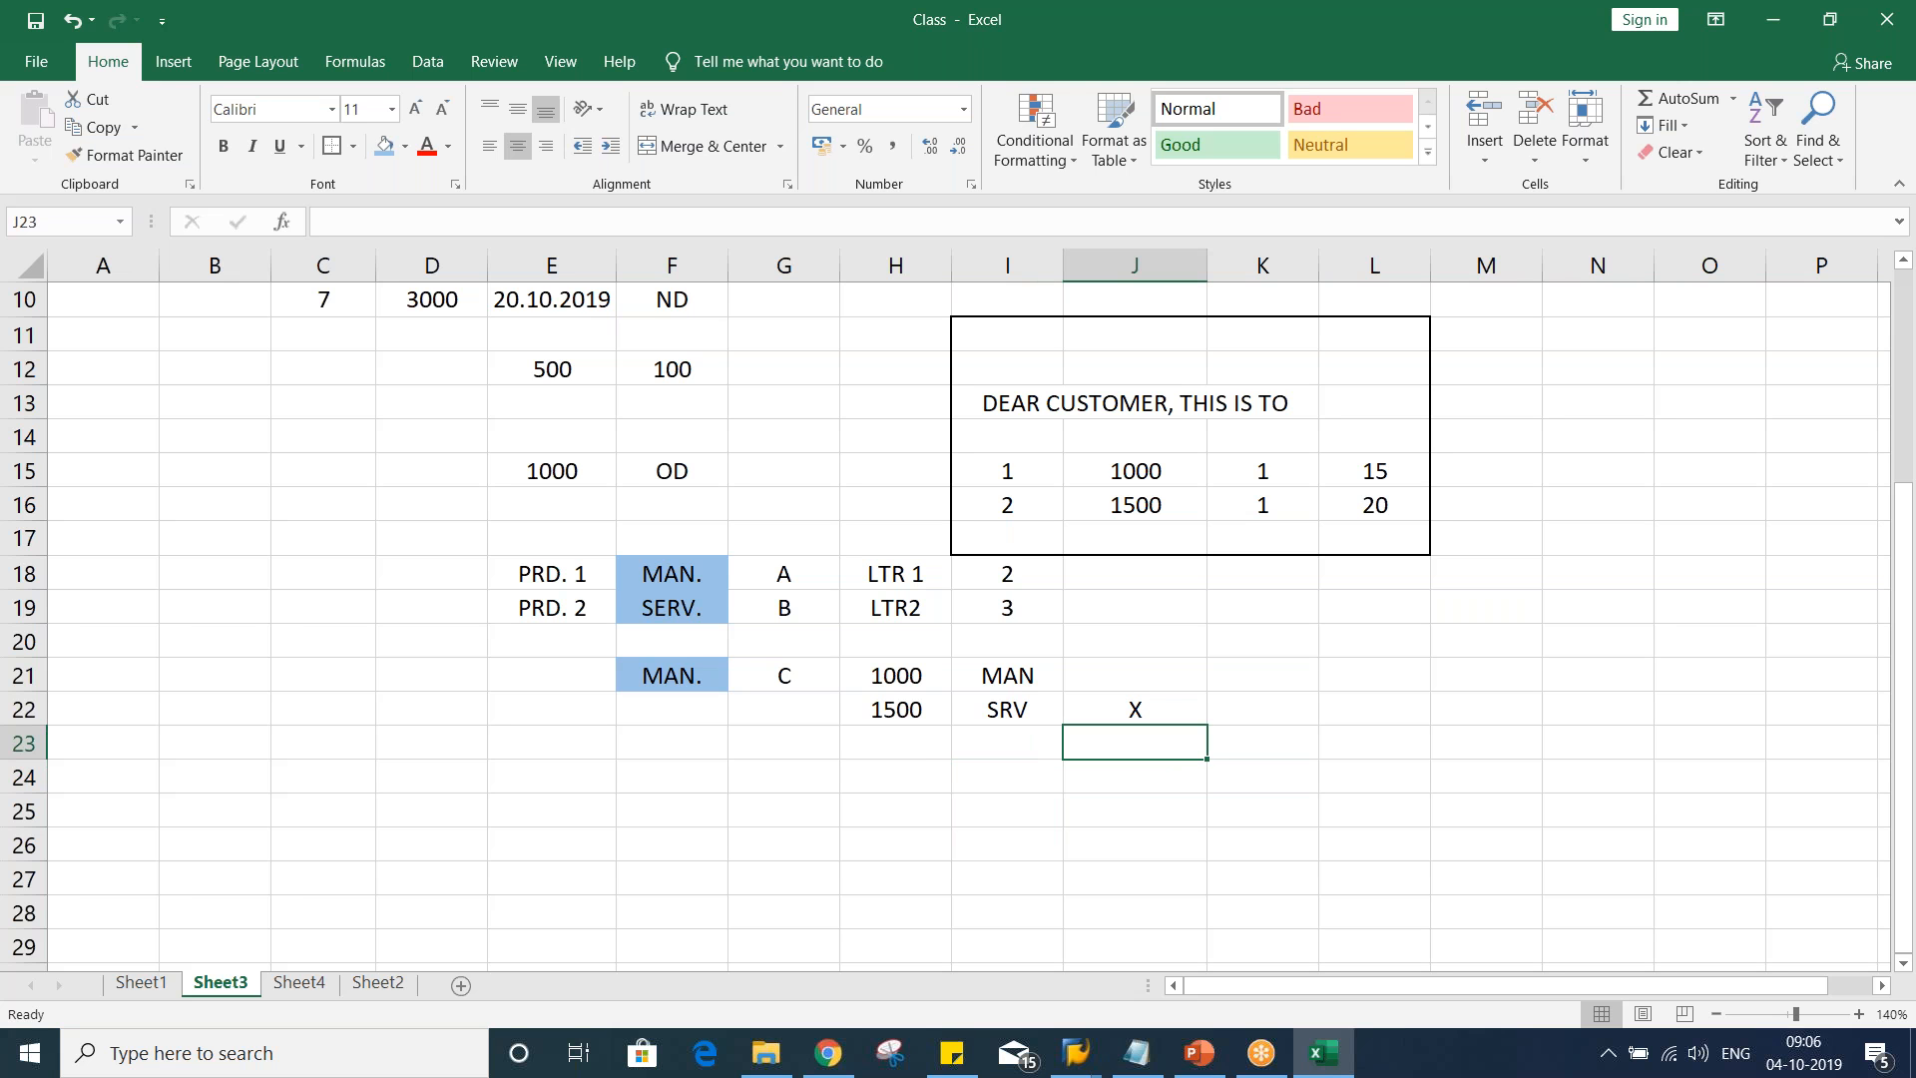
scroll(1206, 685, up, 3)
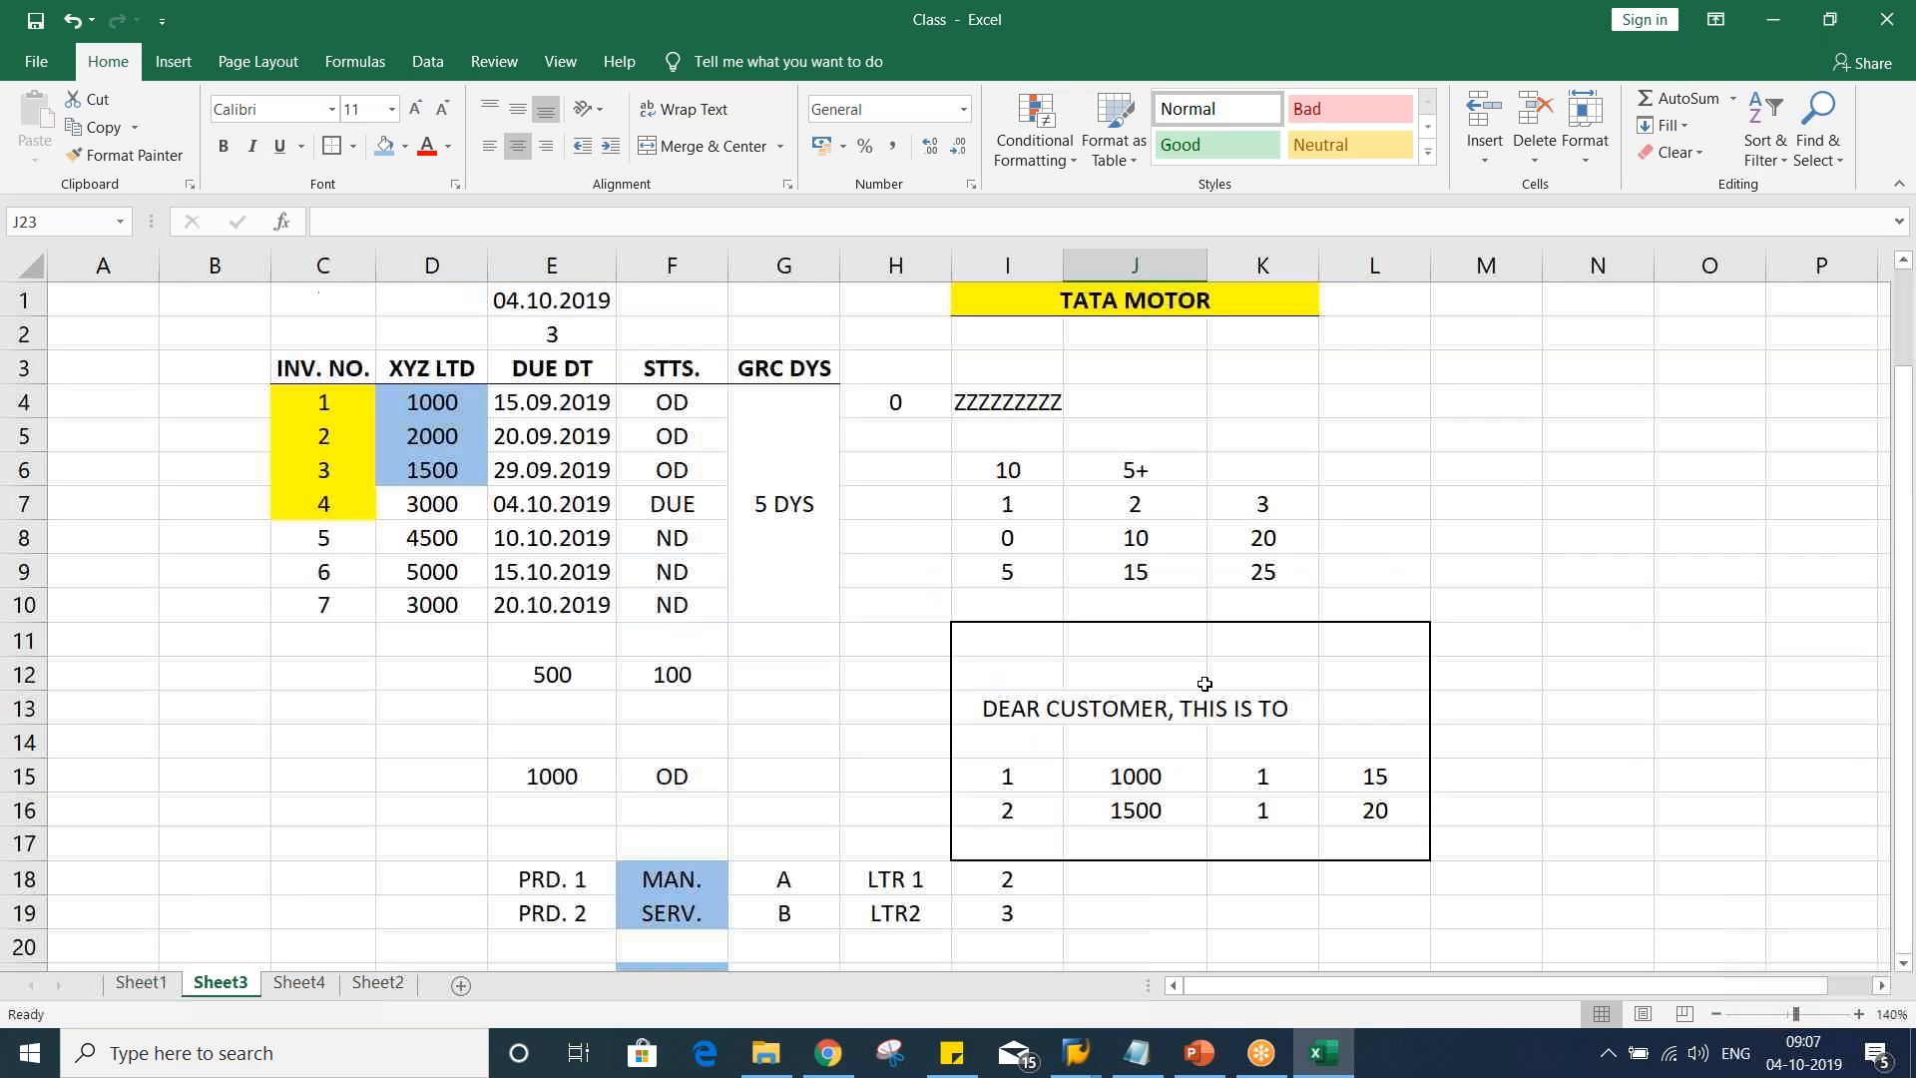
click(1593, 835)
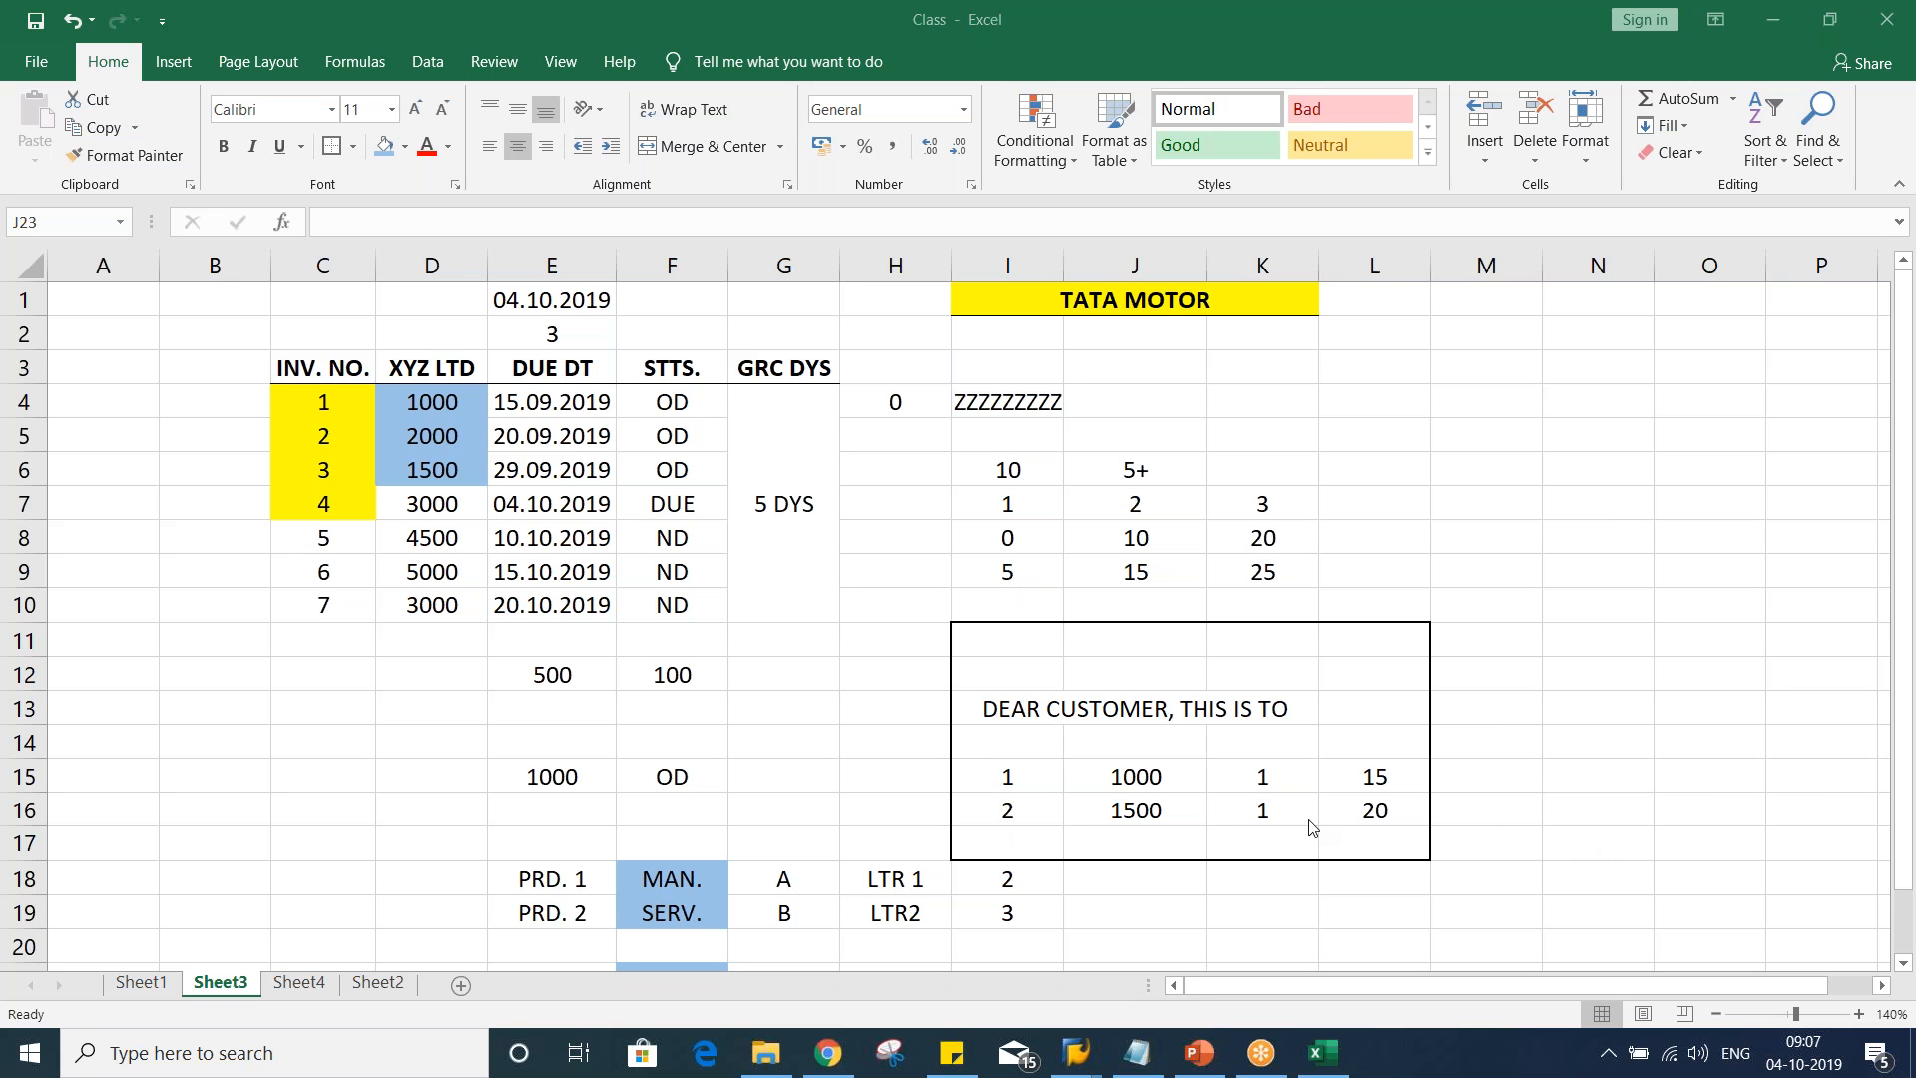